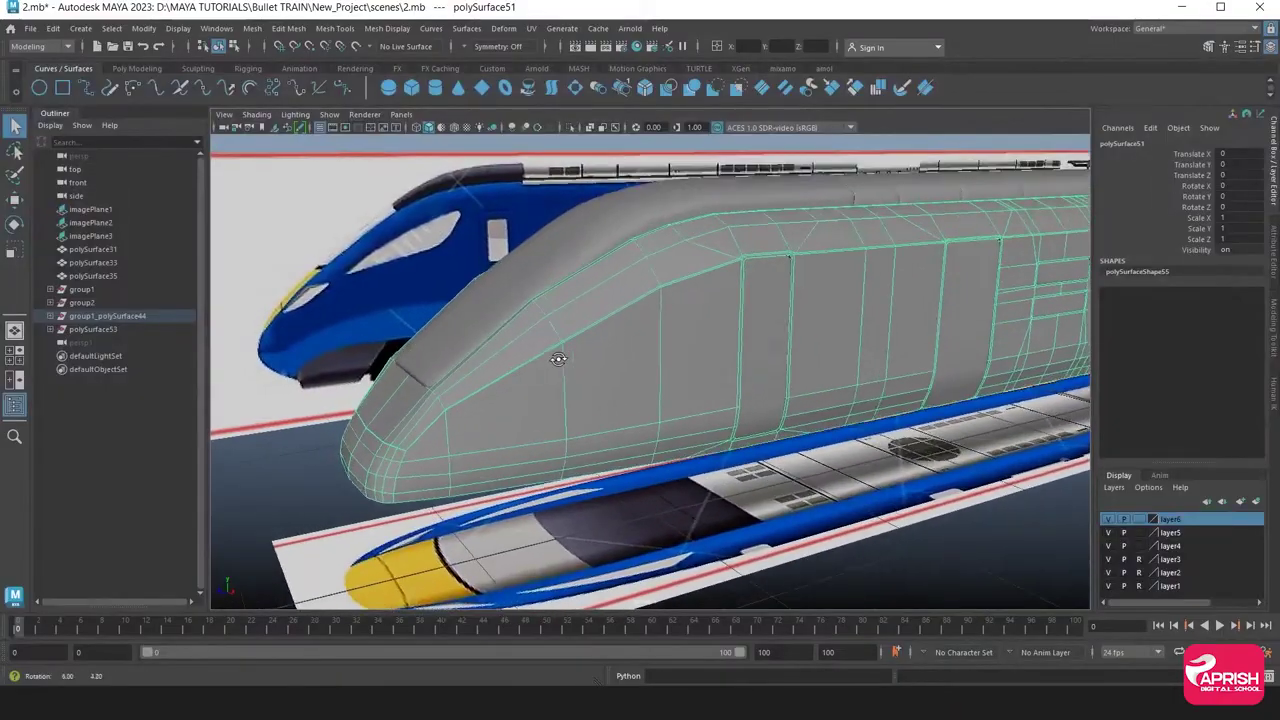
Orbit the perspective view around the partly modelled bullet train nose
mouse_move(560, 357)
left_mouse_down("alt")
mouse_move(645, 365)
mouse_move(732, 300)
left_mouse_up("alt")
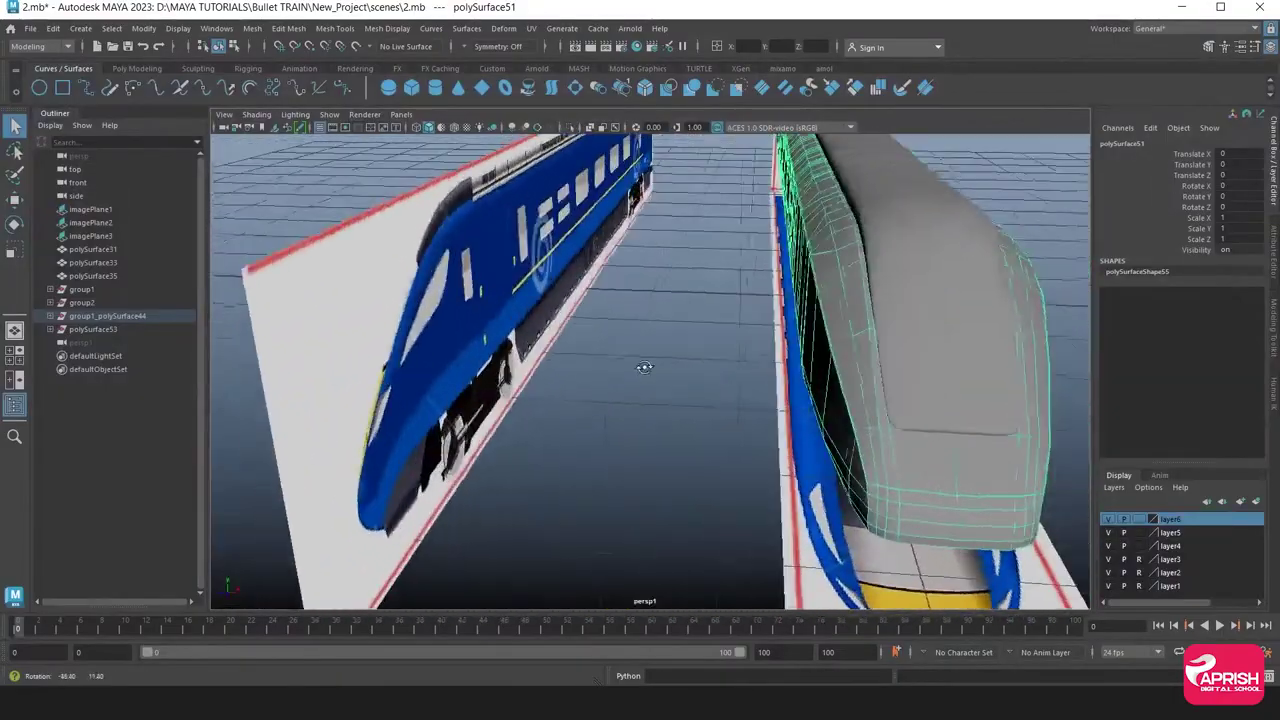
Orbit to a top-down look at the train and deselect it
left_click(732, 300)
left_click(797, 307)
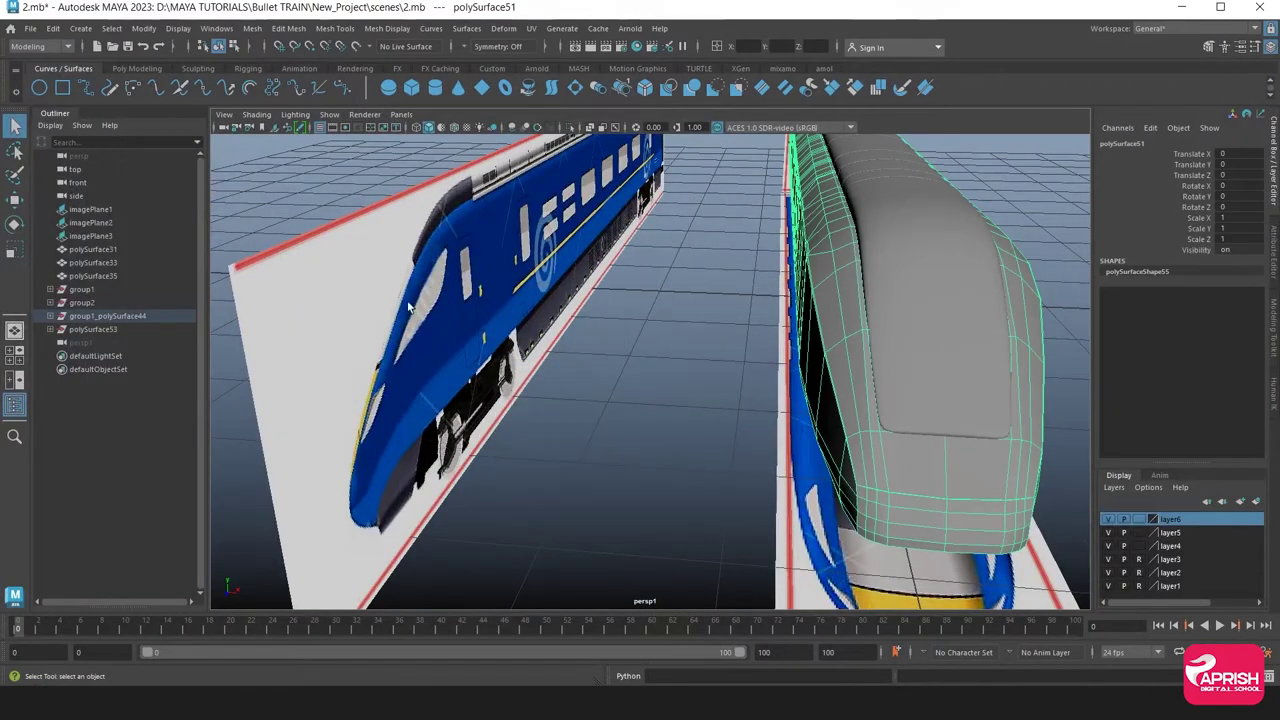
left_click_drag(409, 307, 439, 290)
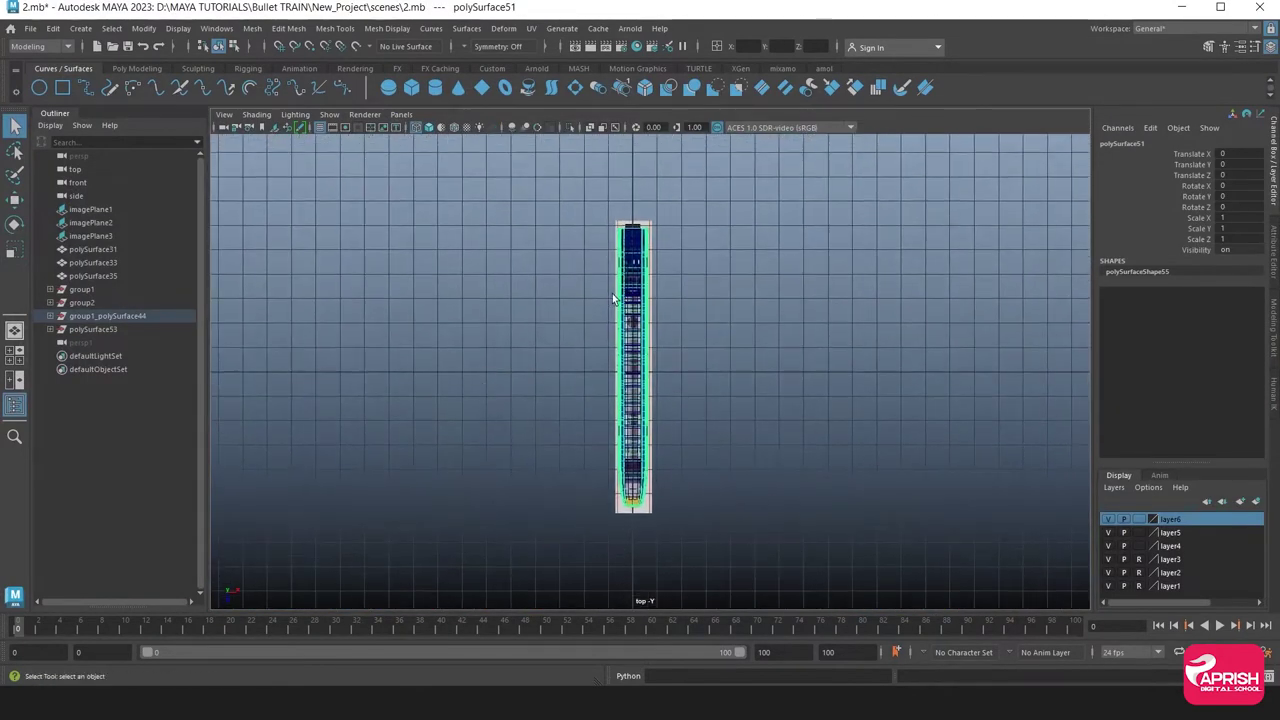
right_click(619, 307)
left_click(517, 251)
Marquee-select and clear faces, then zoom the side view onto the nose
left_click_drag(485, 195, 590, 519)
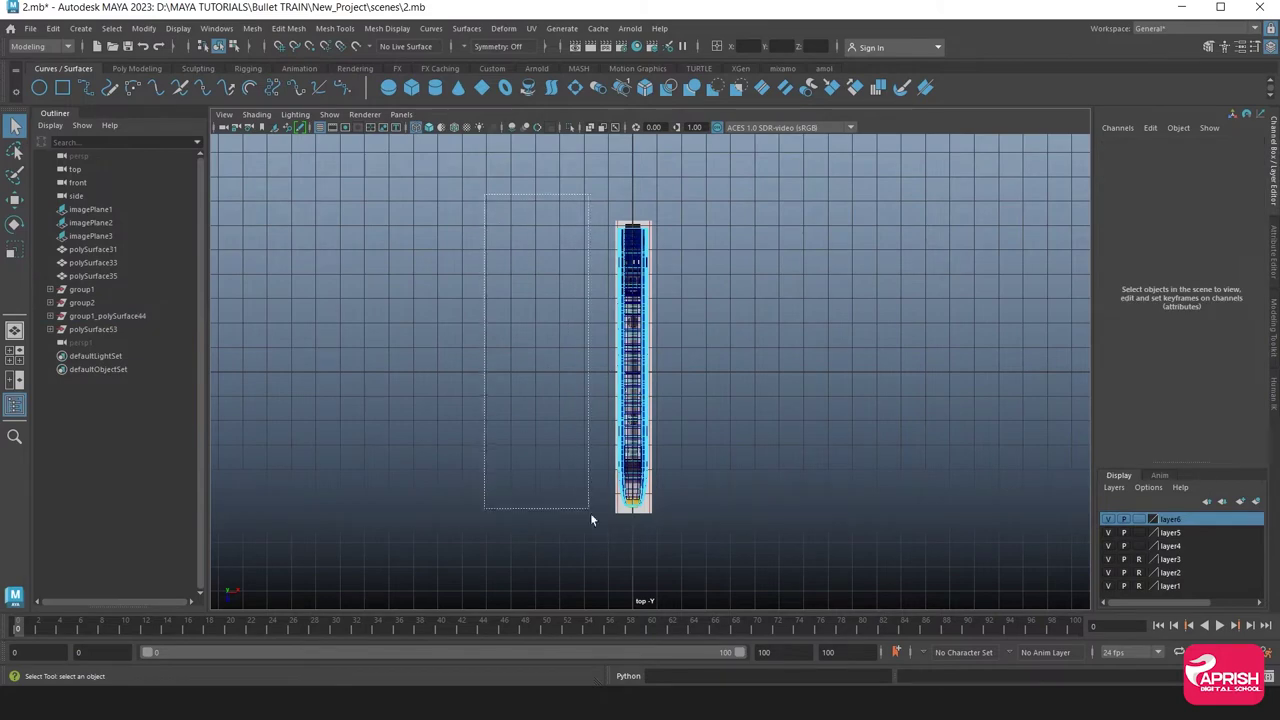
left_click_drag(627, 573, 630, 576)
left_click(629, 569)
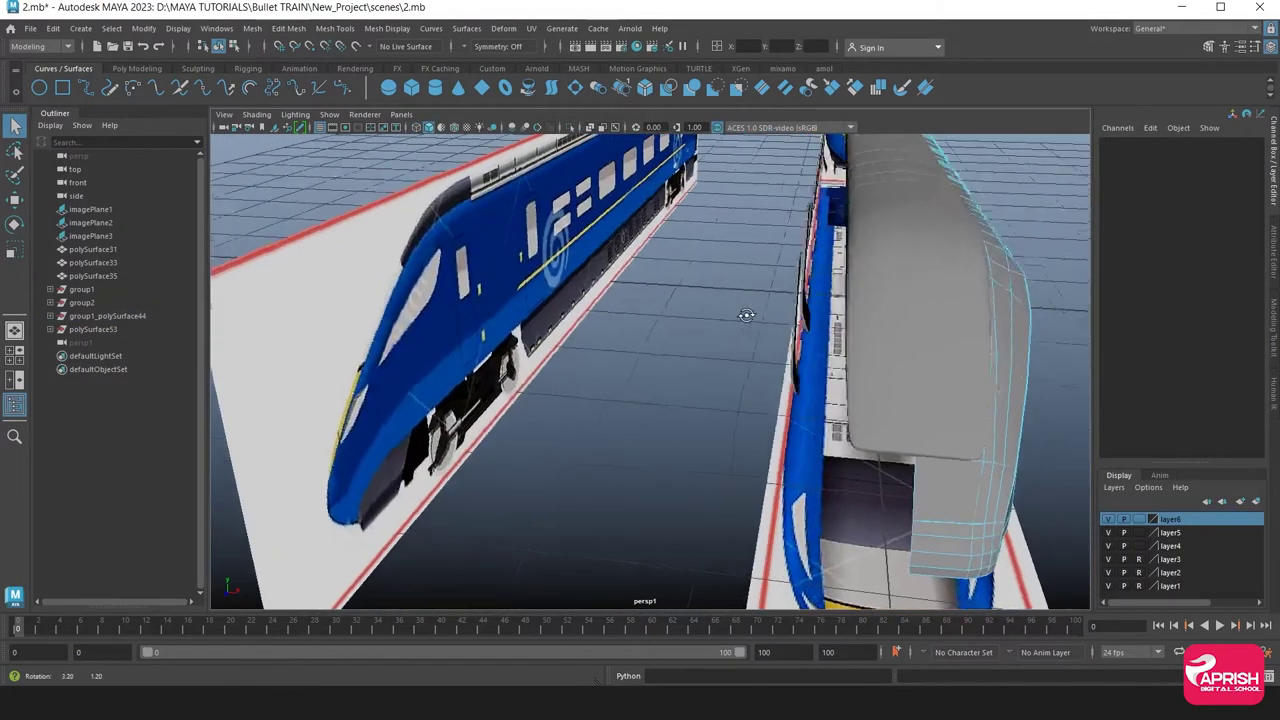
mouse_move(757, 272)
right_mouse_down("alt")
mouse_move(674, 316)
mouse_move(700, 280)
right_mouse_up("alt")
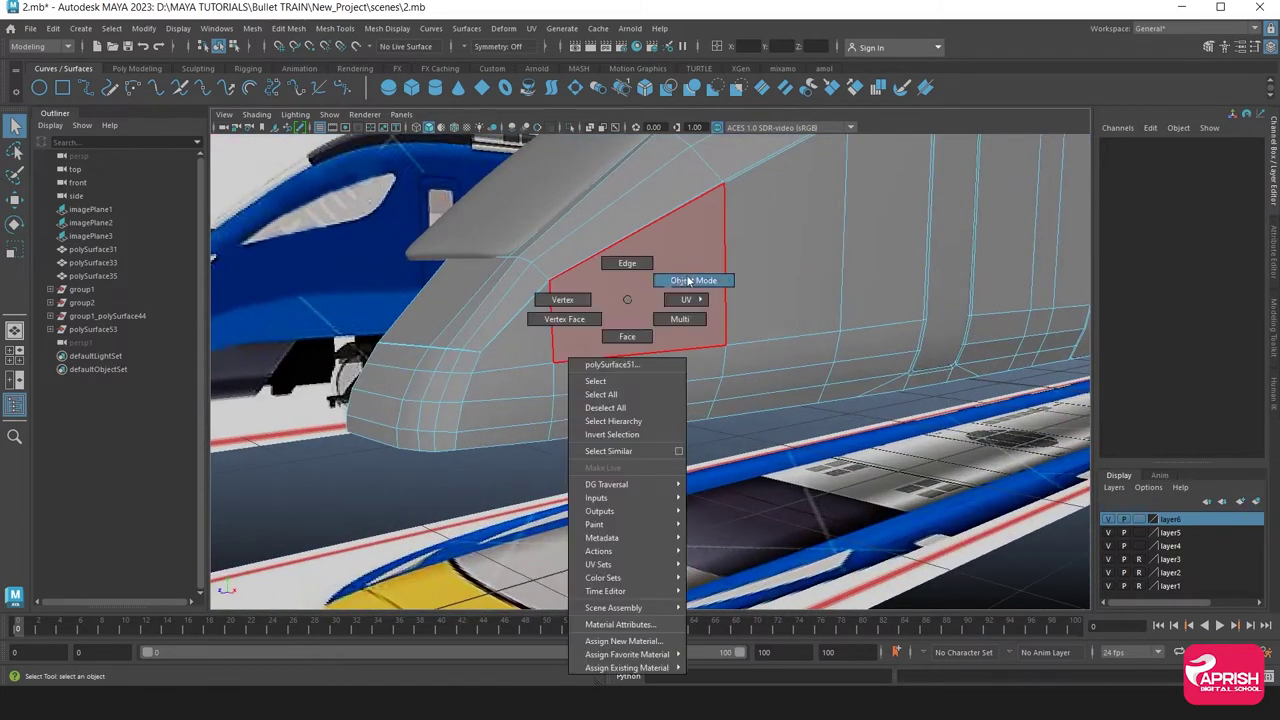
scroll(762, 378, "up", 3)
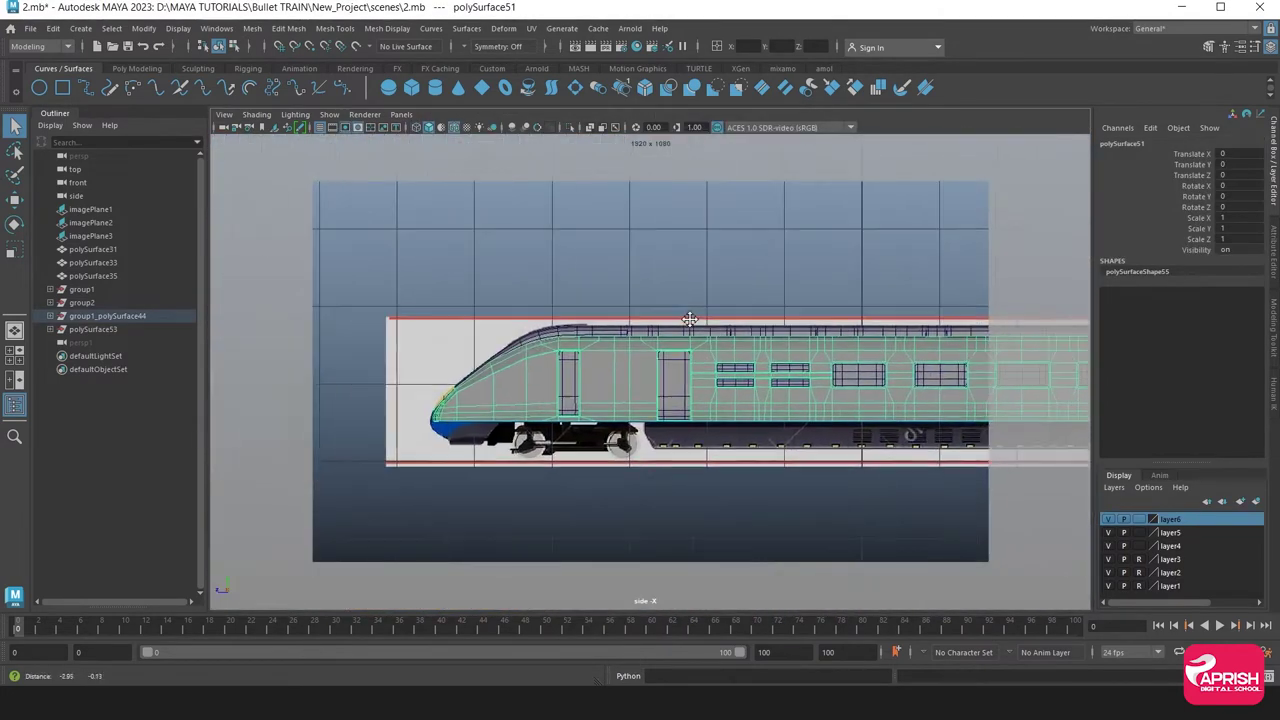
Turn on the film gate and show the blue textured reference (display mode 6)
left_click(224, 114)
mouse_move(257, 368)
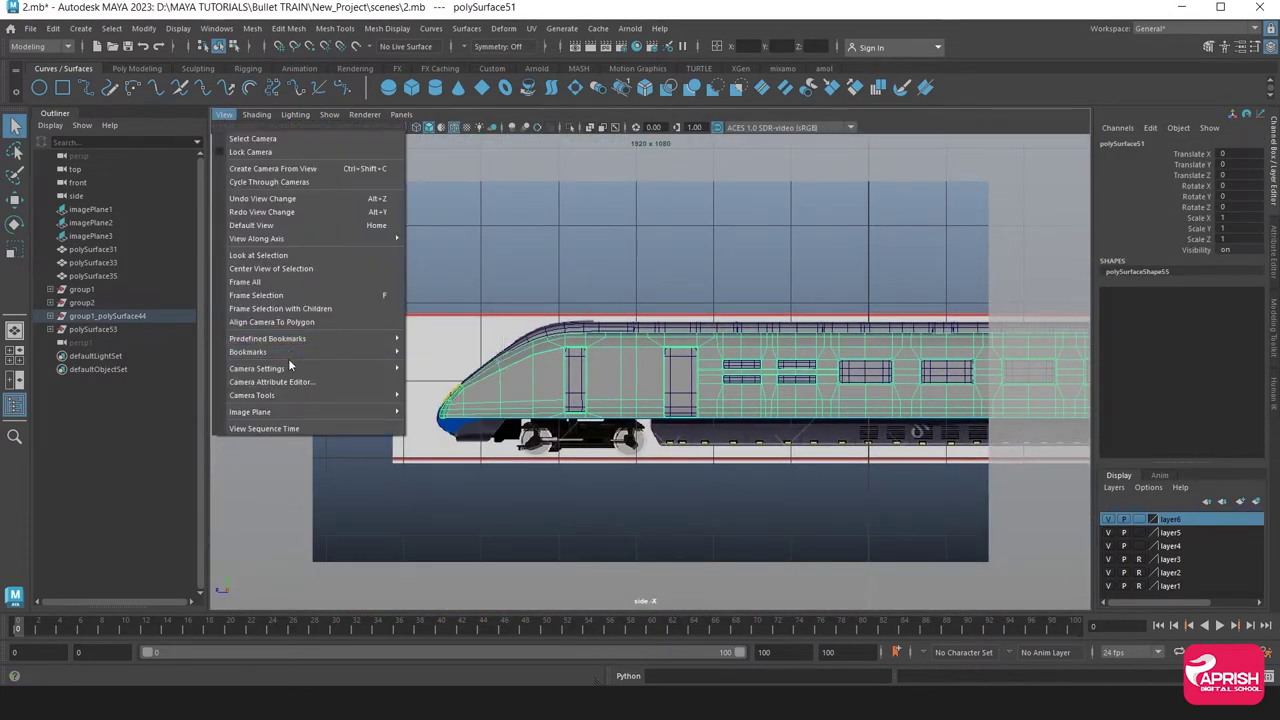
left_click(430, 437)
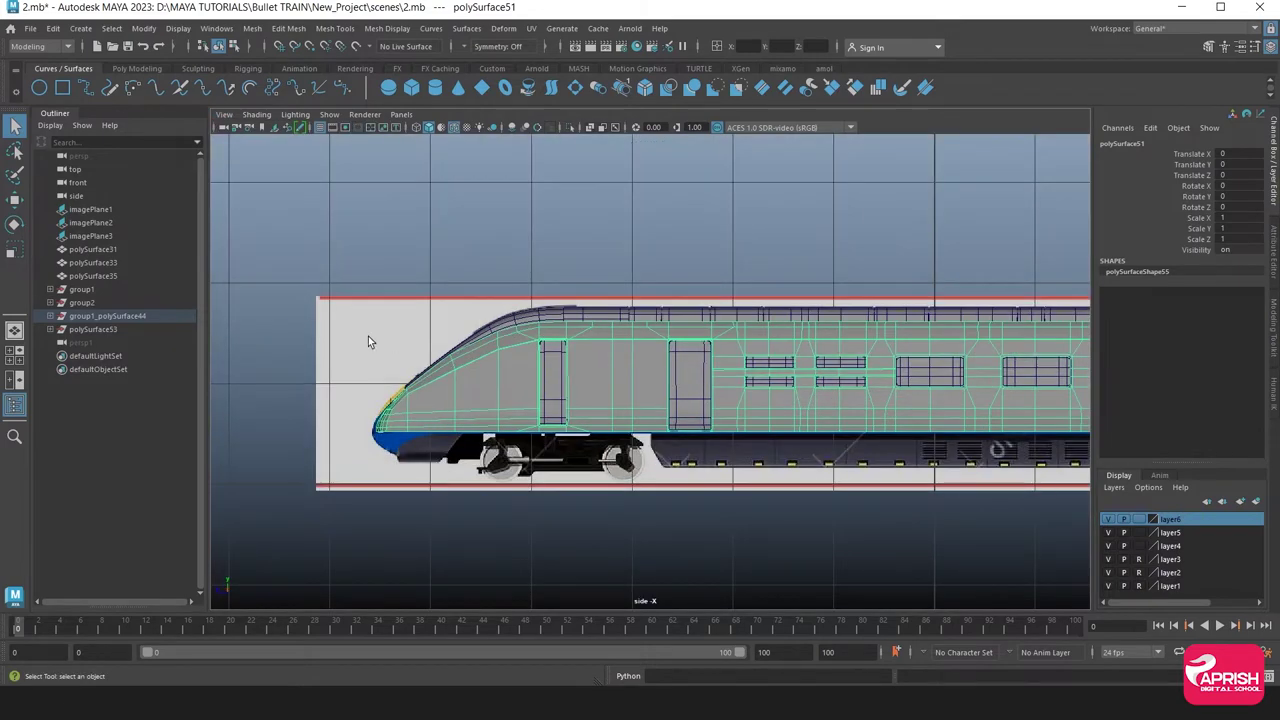
scroll(368, 342, "up", 2)
left_click(412, 127)
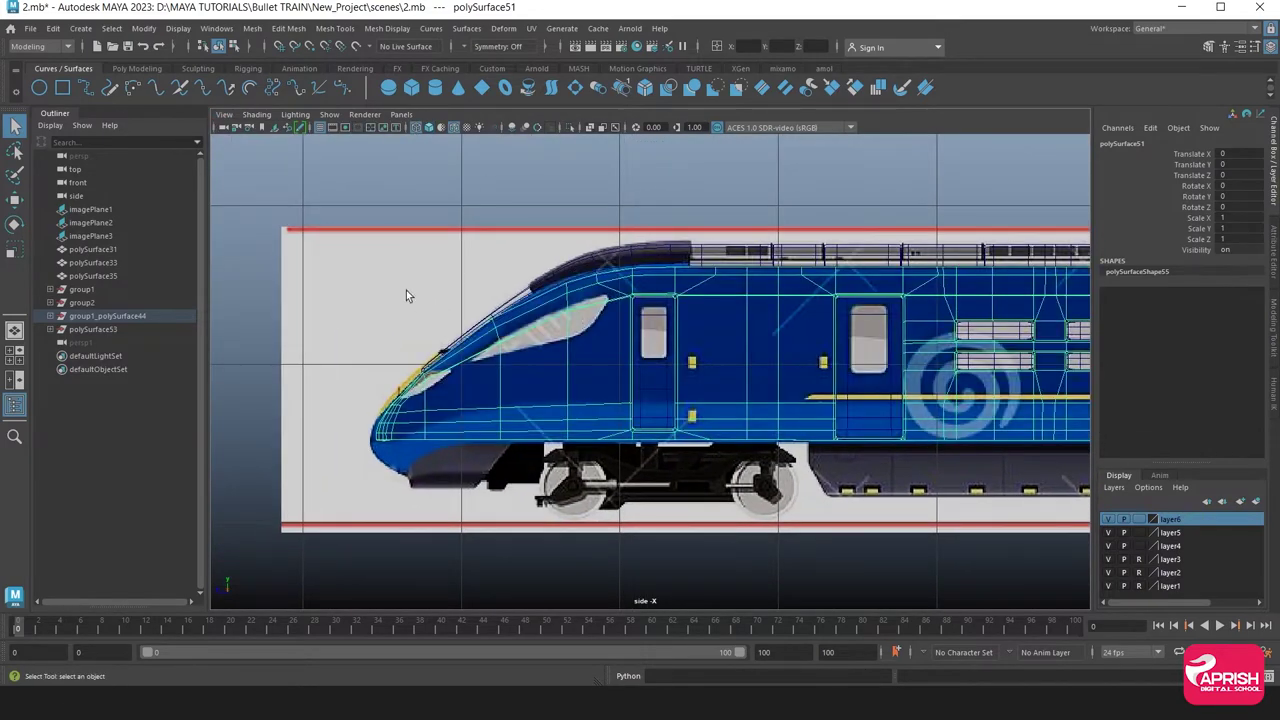
Zoom and pan in on the front window beside the door
scroll(406, 290, "up", 2)
scroll(679, 323, "up", 3)
scroll(679, 323, "down", 1)
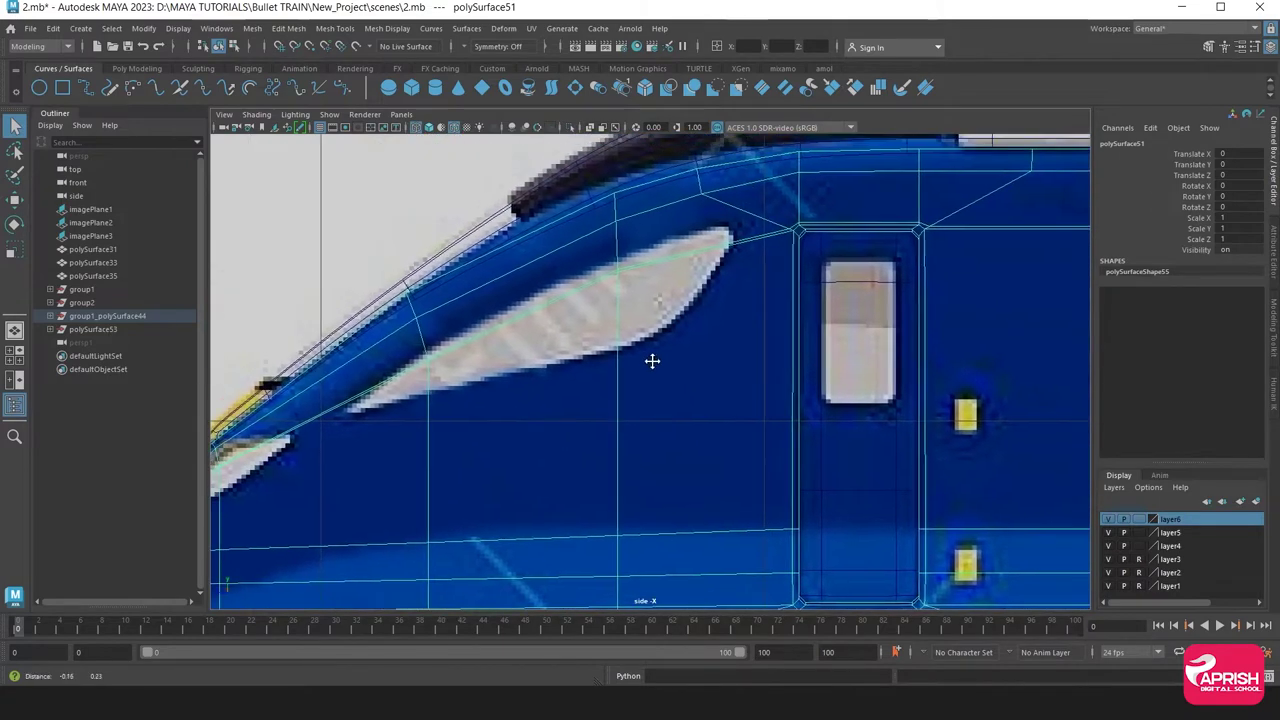
scroll(652, 360, "up", 1)
middle_click_drag(652, 334, 679, 277, "alt")
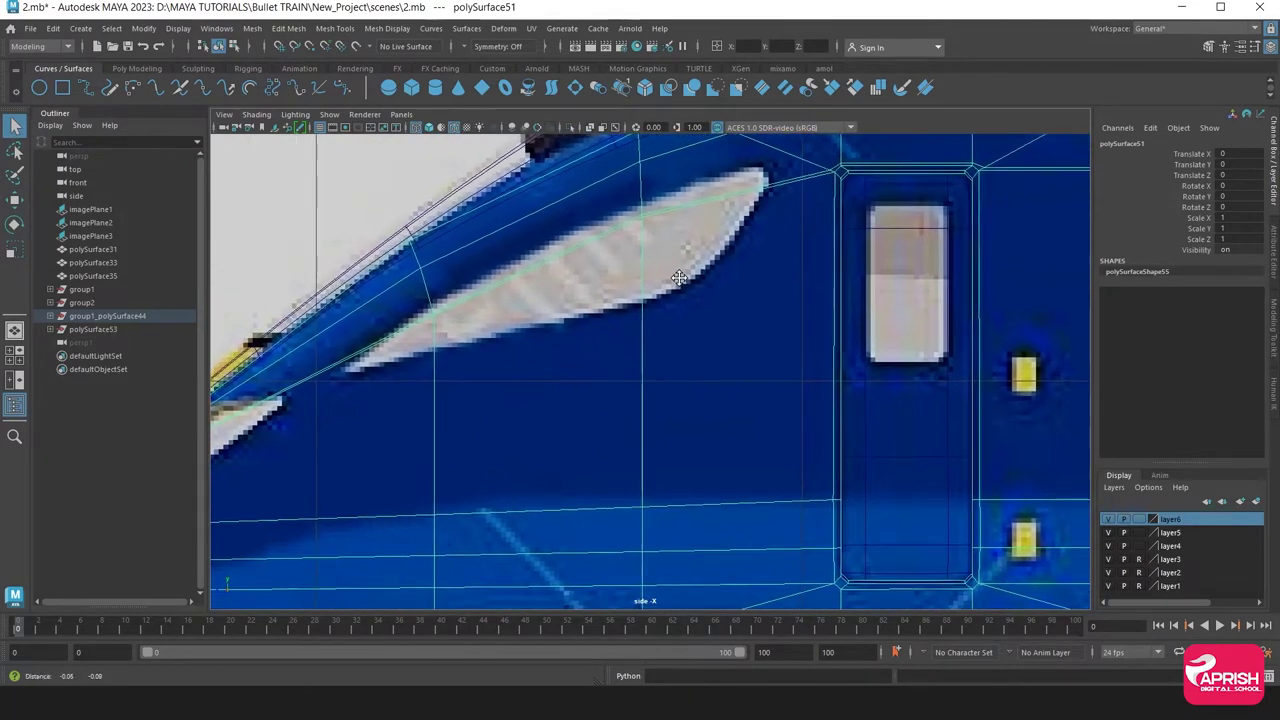
left_click(290, 28)
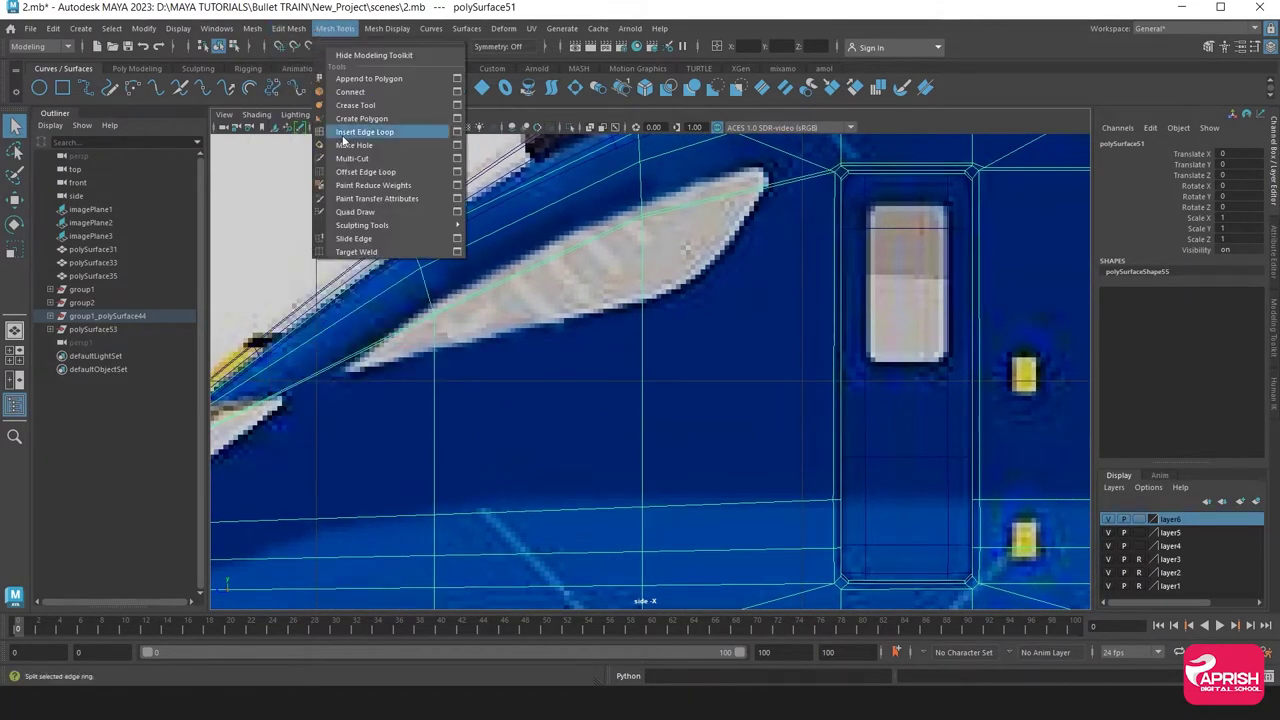
Place Multi-Cut points along the front window's lower edge, then maximize the perspective view
left_click(352, 160)
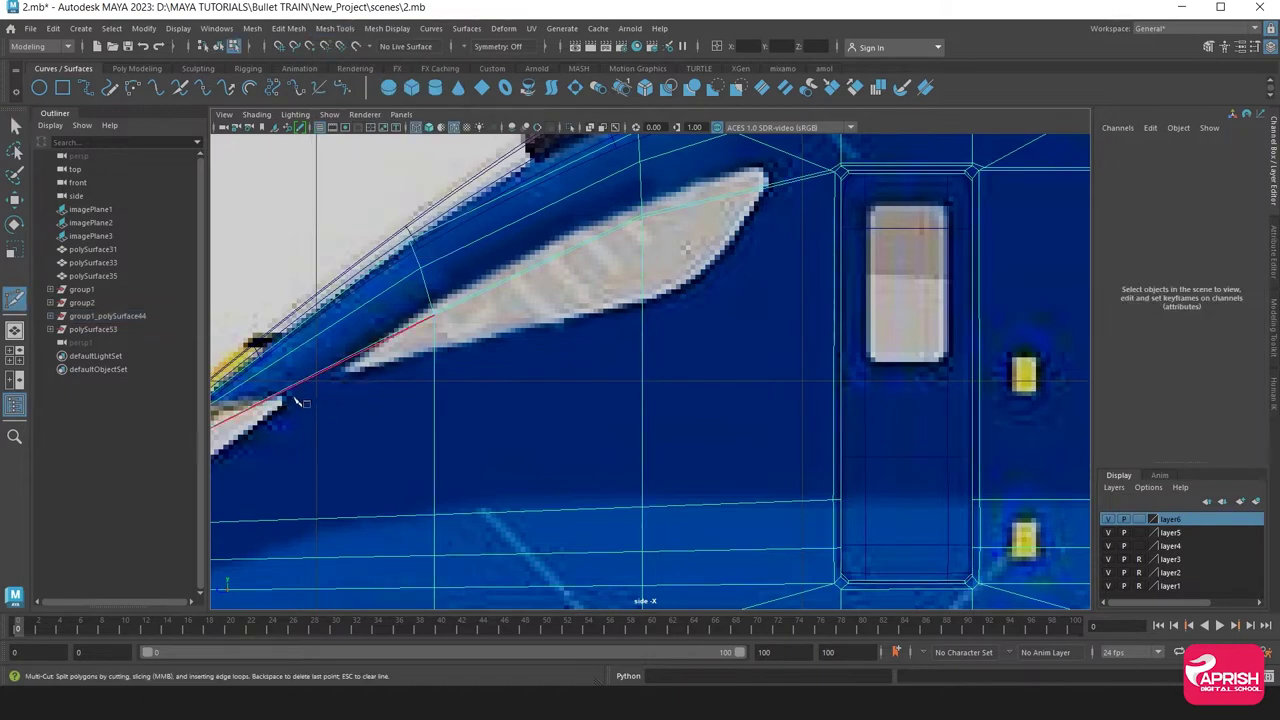
mouse_move(297, 402)
right_mouse_down("alt")
mouse_move(466, 423)
mouse_move(449, 380)
mouse_move(508, 406)
right_mouse_up("alt")
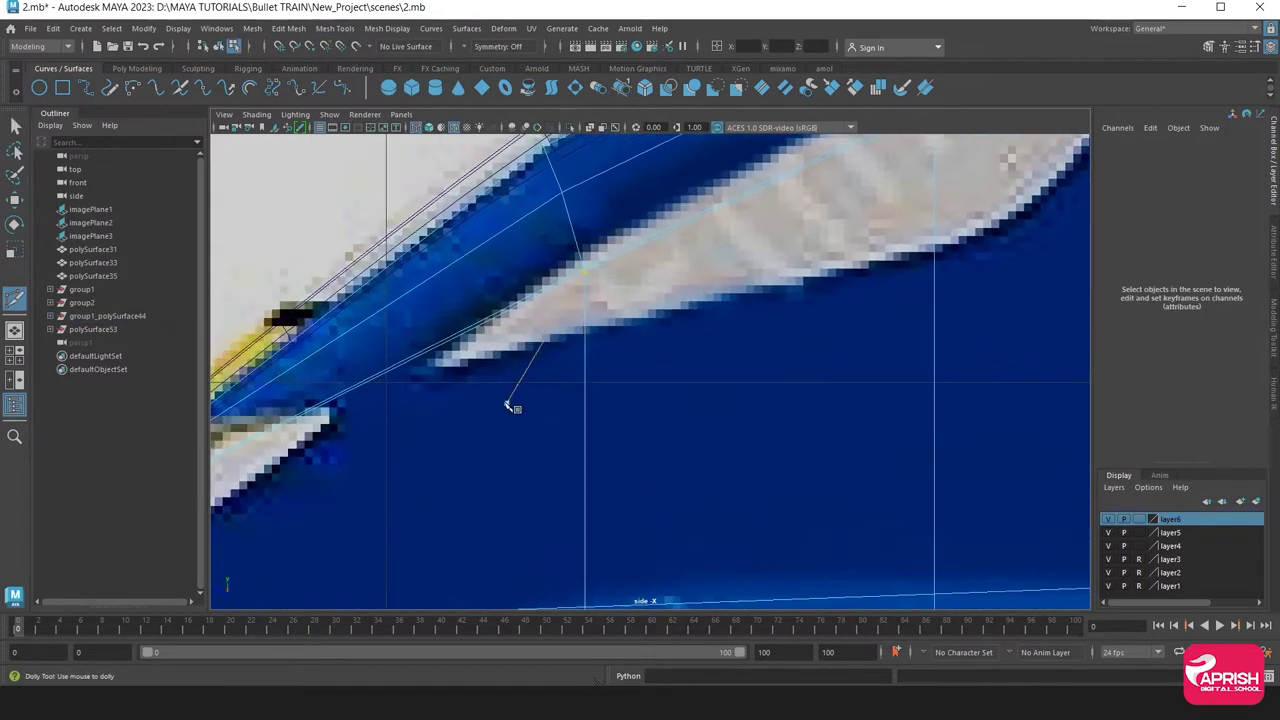
left_click(431, 360)
middle_click_drag(637, 380, 700, 349, "alt")
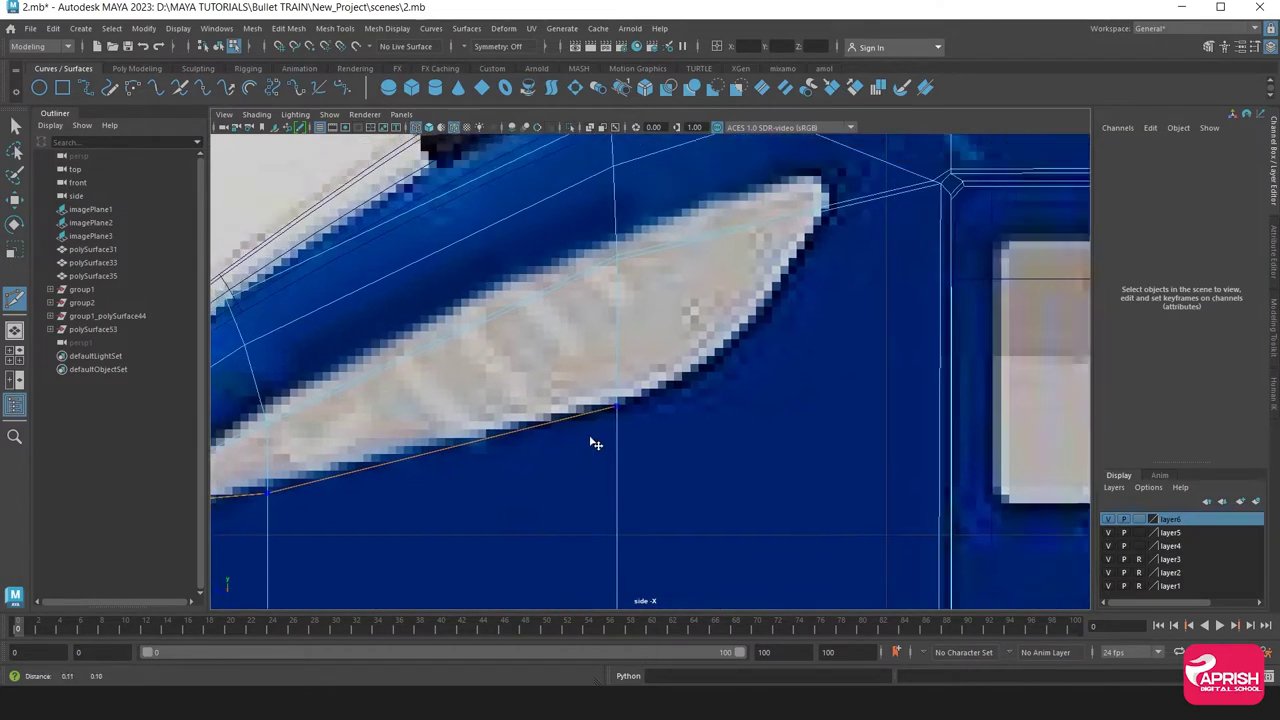
middle_click_drag(595, 443, 525, 488, "alt")
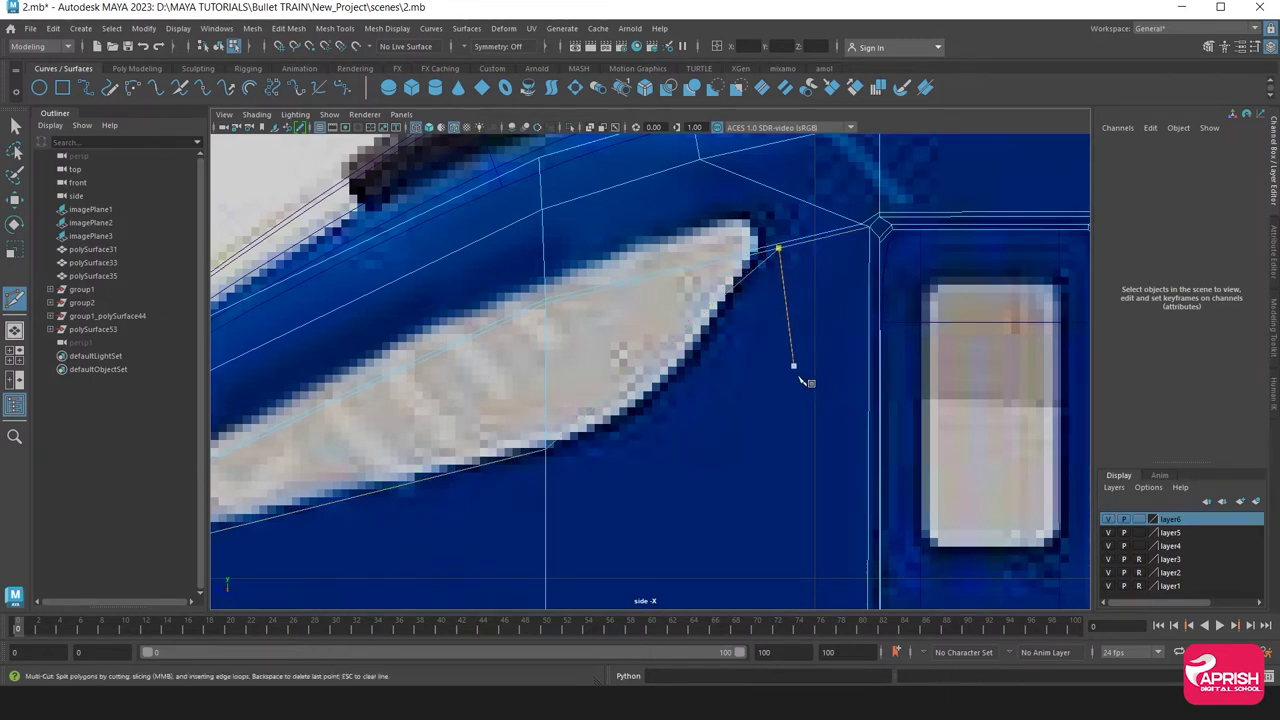
key("space")
key("space")
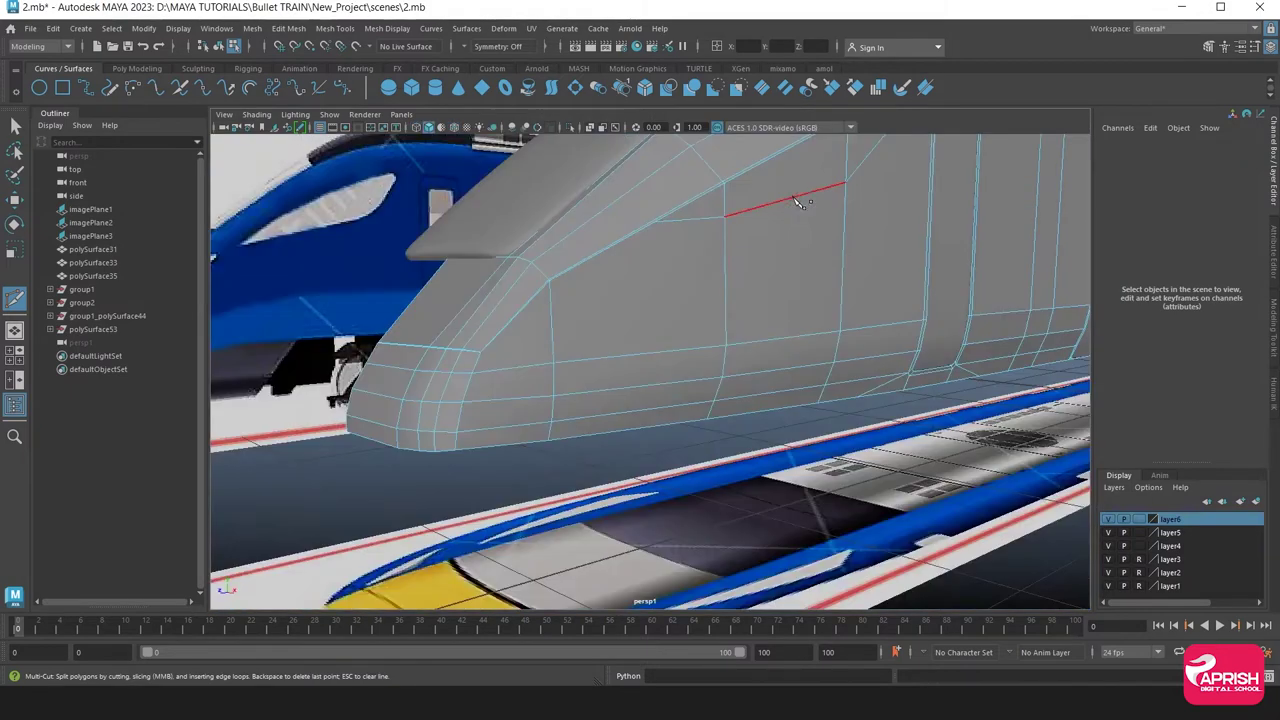
Zoom and orbit in close on the train's side panel
scroll(690, 300, "up", 3)
scroll(690, 300, "up", 2)
scroll(700, 285, "up", 2)
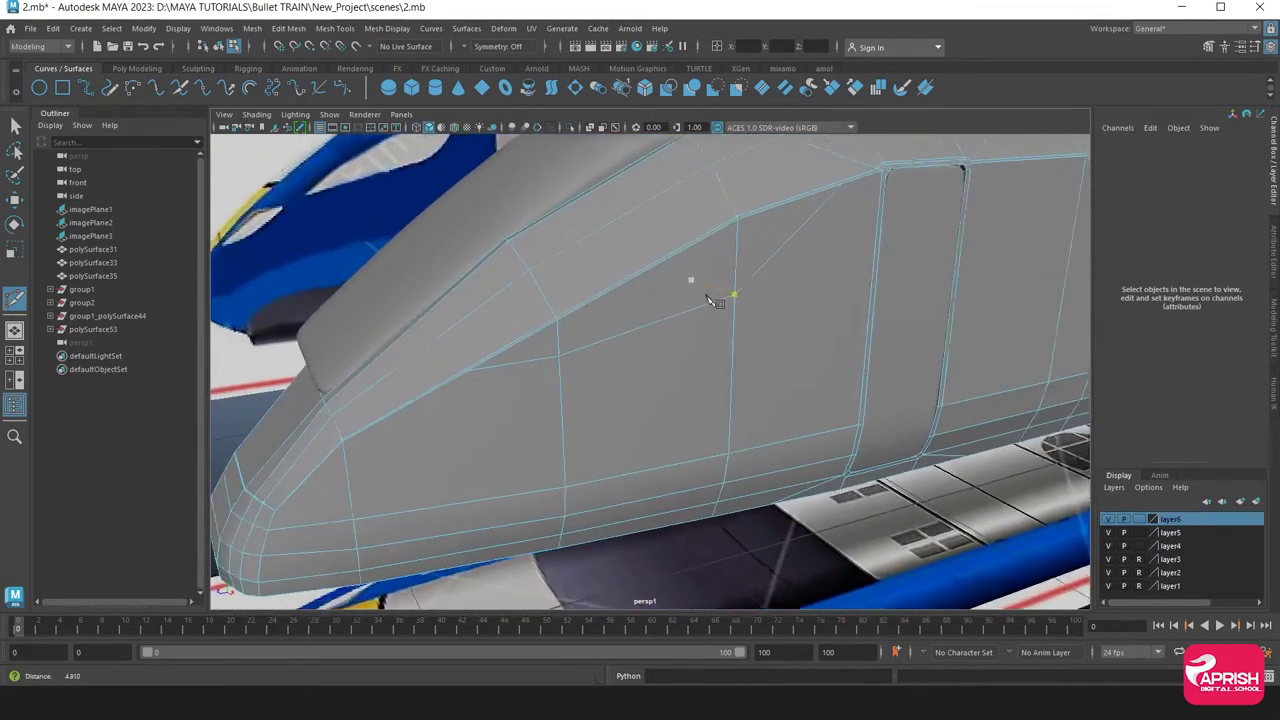
scroll(685, 310, "up", 2)
middle_click_drag(678, 332, 700, 295, "alt")
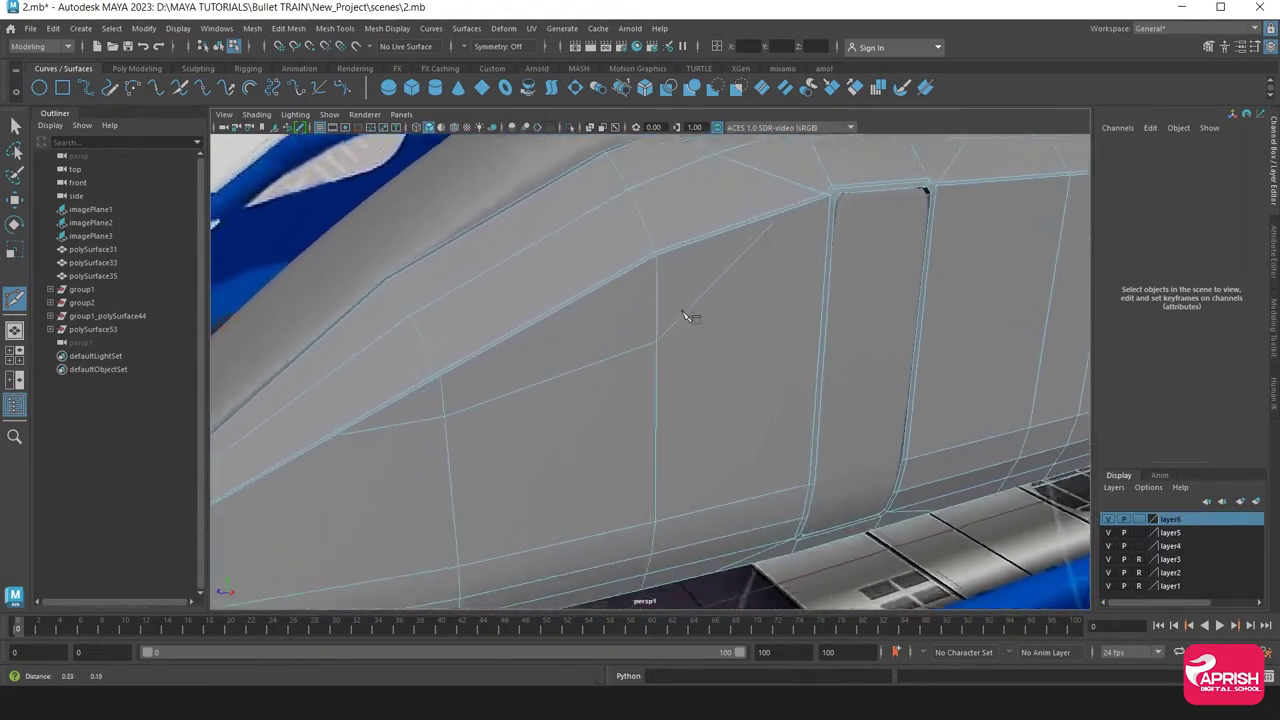
mouse_move(700, 295)
left_mouse_down("alt")
mouse_move(757, 294)
mouse_move(706, 320)
mouse_move(729, 323)
mouse_move(520, 298)
left_mouse_up("alt")
scroll(520, 298, "up", 3)
scroll(600, 320, "up", 2)
scroll(563, 329, "up", 2)
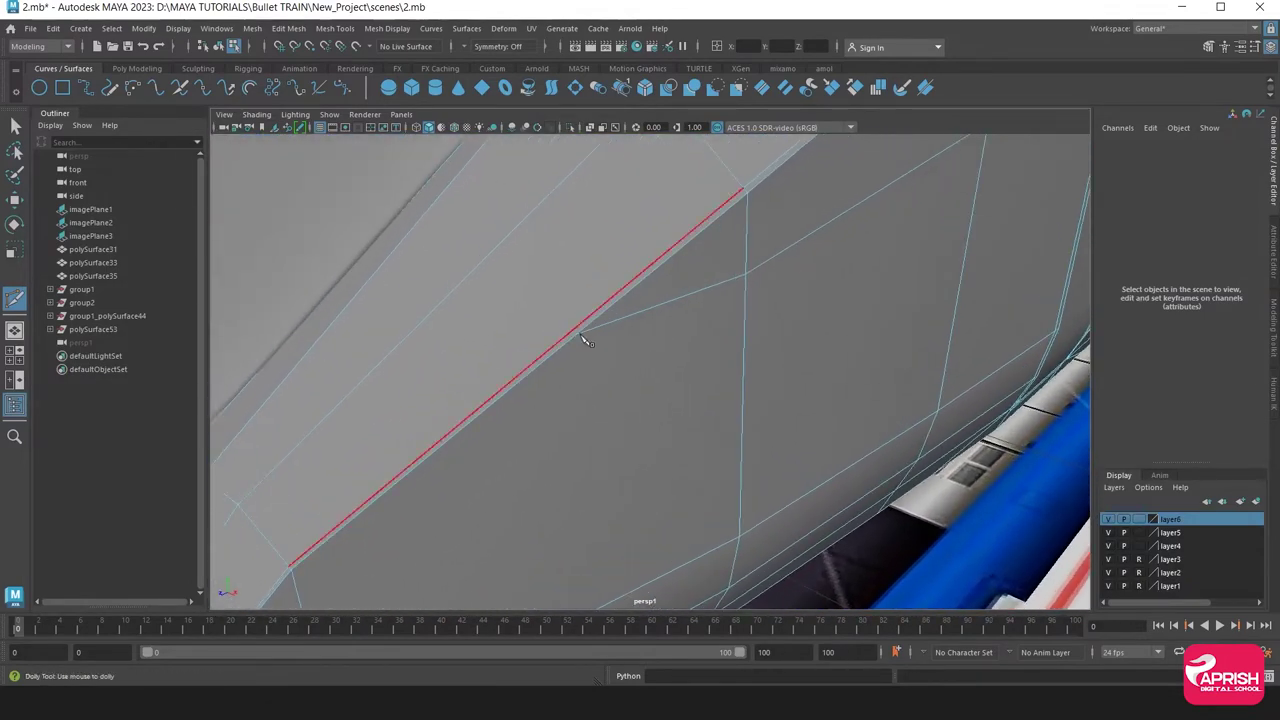
Reactivate Multi-Cut, then switch to the Insert Edge Loop tool
left_click(335, 28)
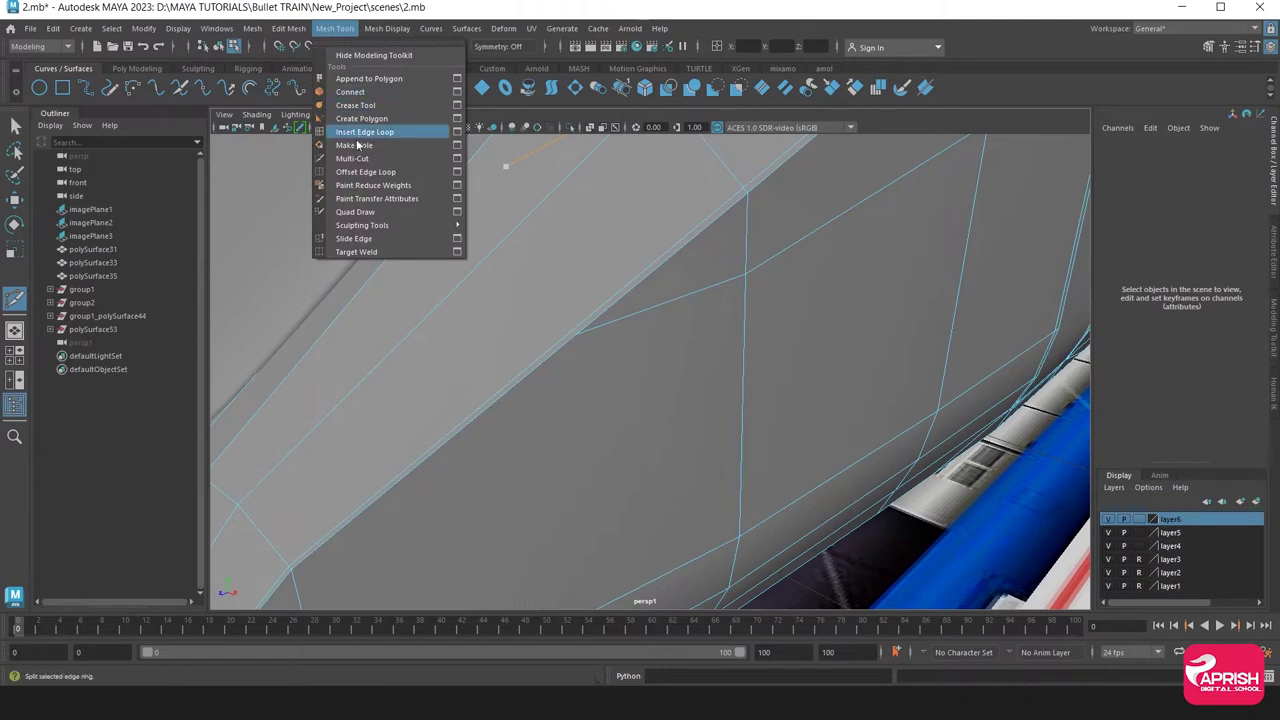
left_click(352, 159)
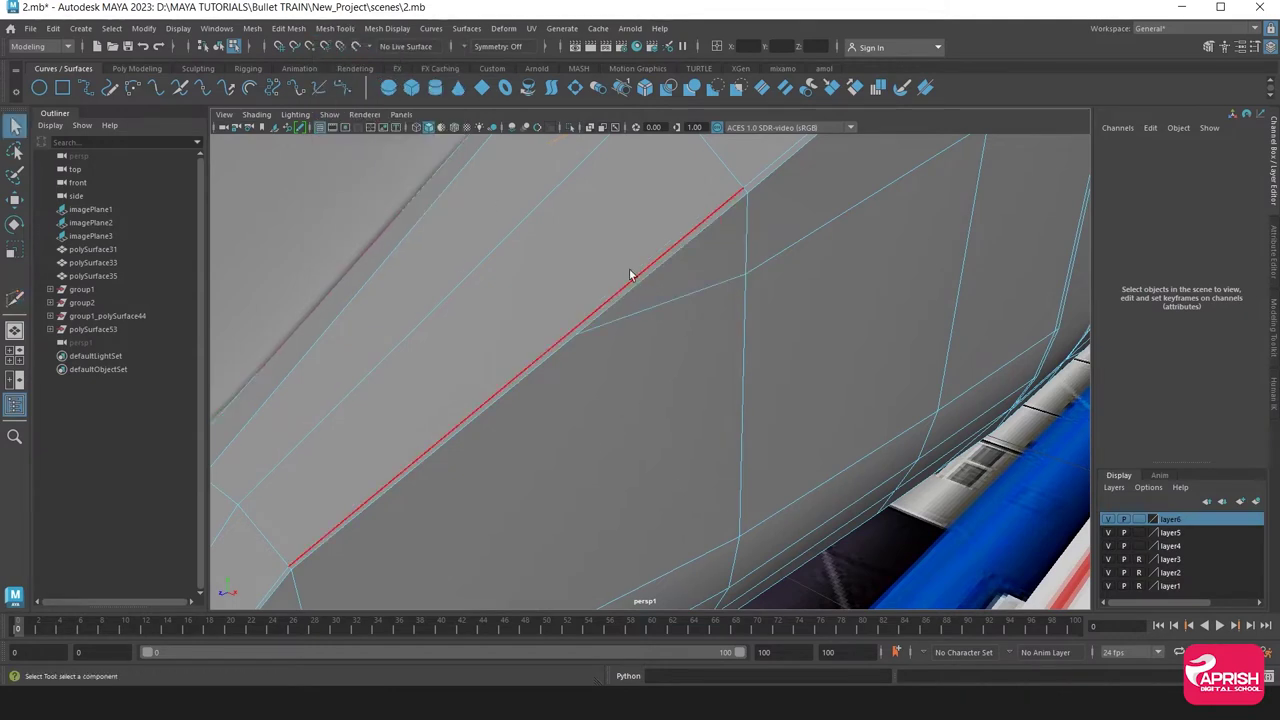
left_click(335, 28)
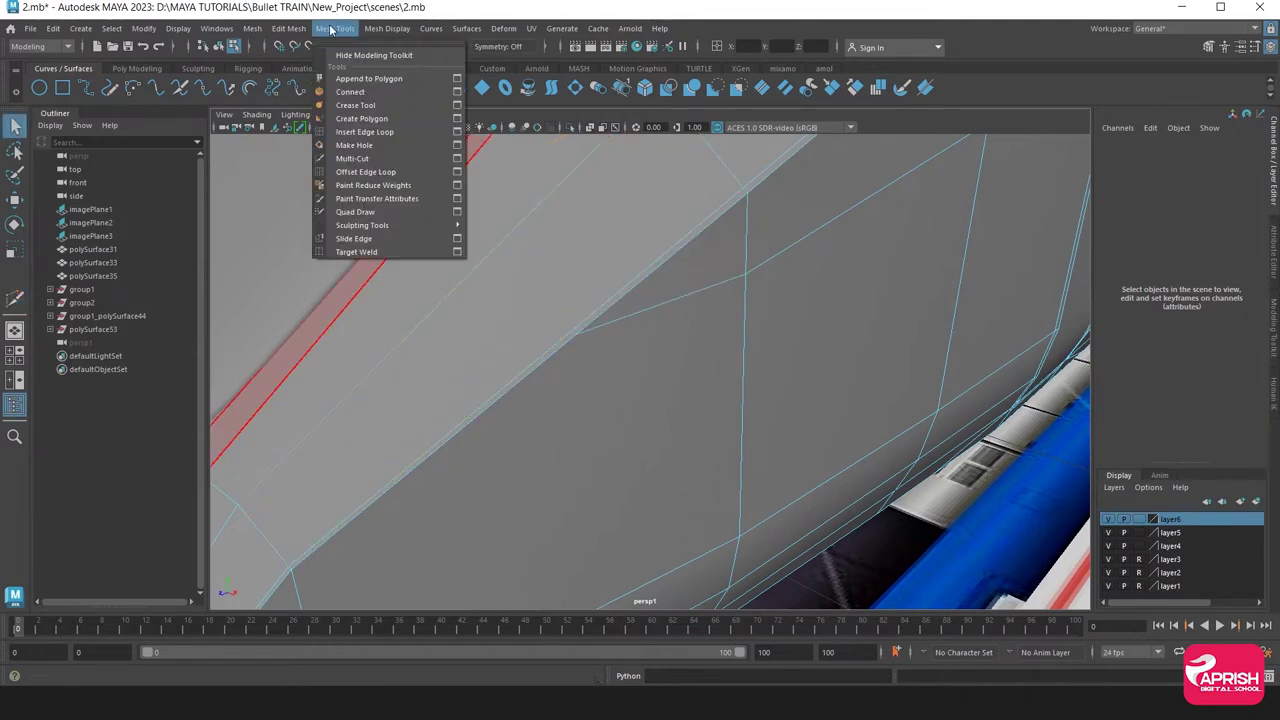
left_click(352, 158)
left_click(380, 29)
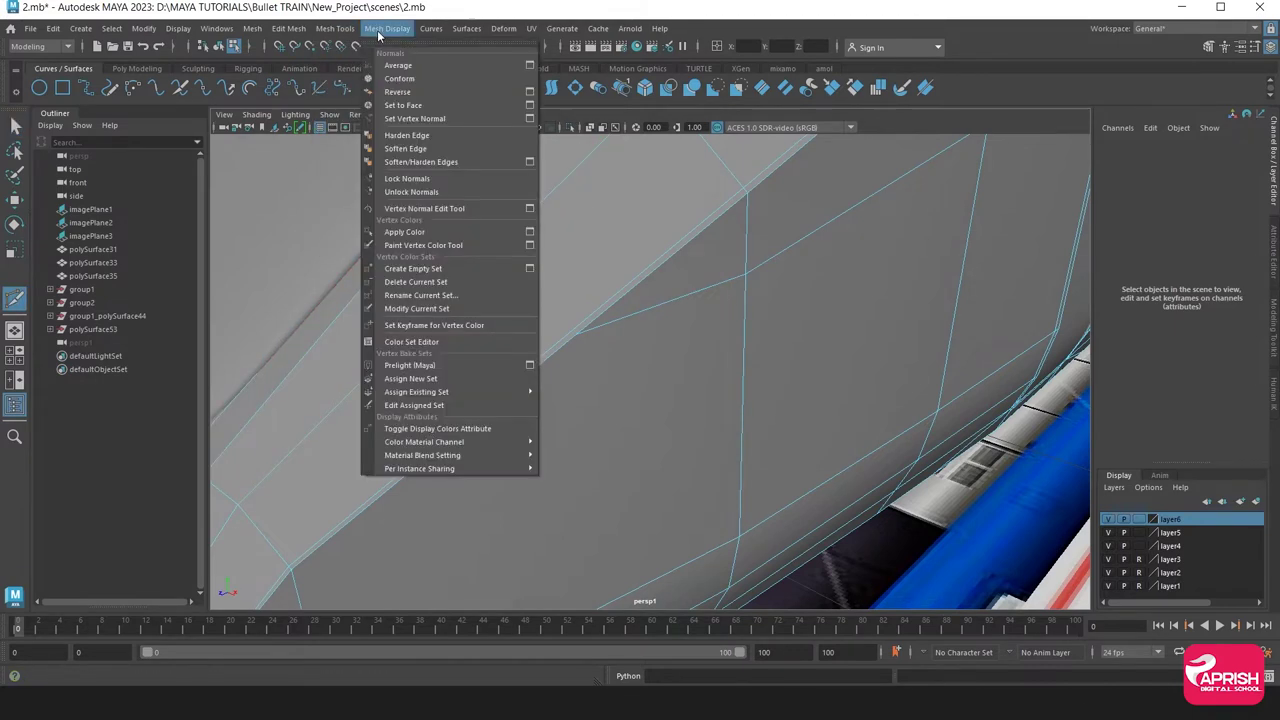
left_click(358, 132)
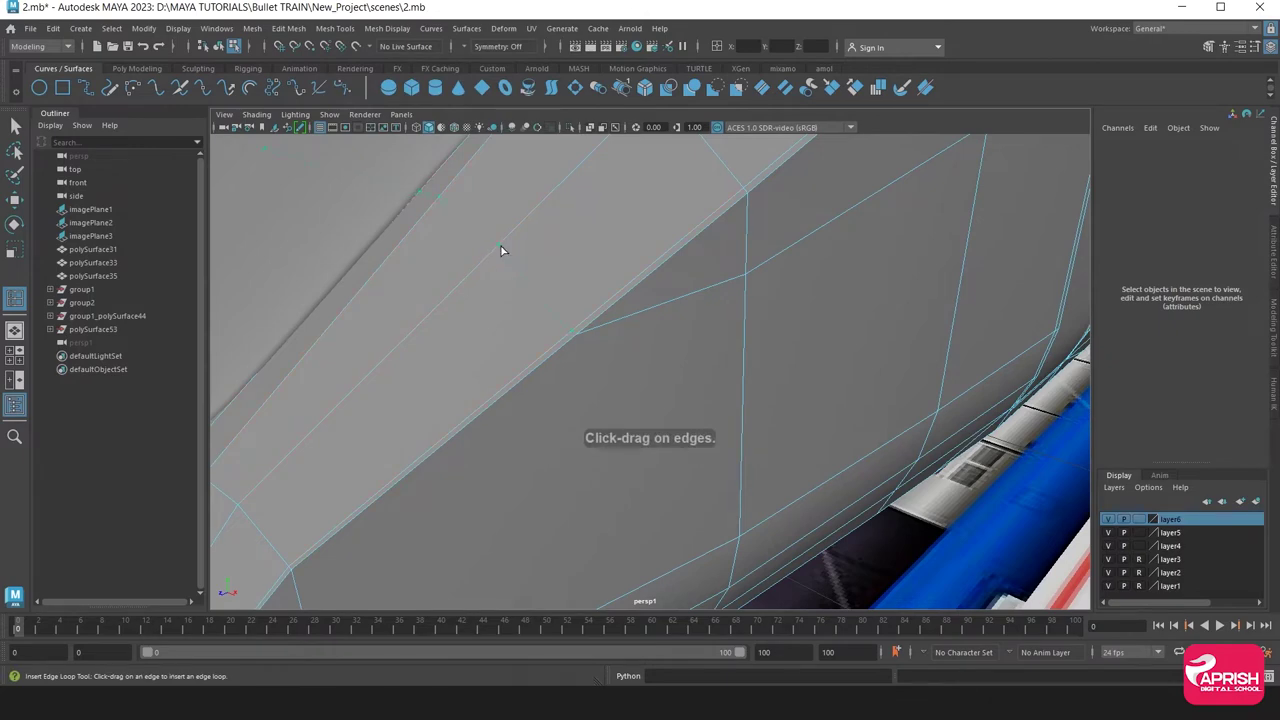
Insert an edge loop across the side panel and finish a Multi-Cut with Enter
left_click(504, 250)
mouse_move(537, 343)
right_mouse_down("alt")
mouse_move(671, 386)
mouse_move(554, 386)
right_mouse_up("alt")
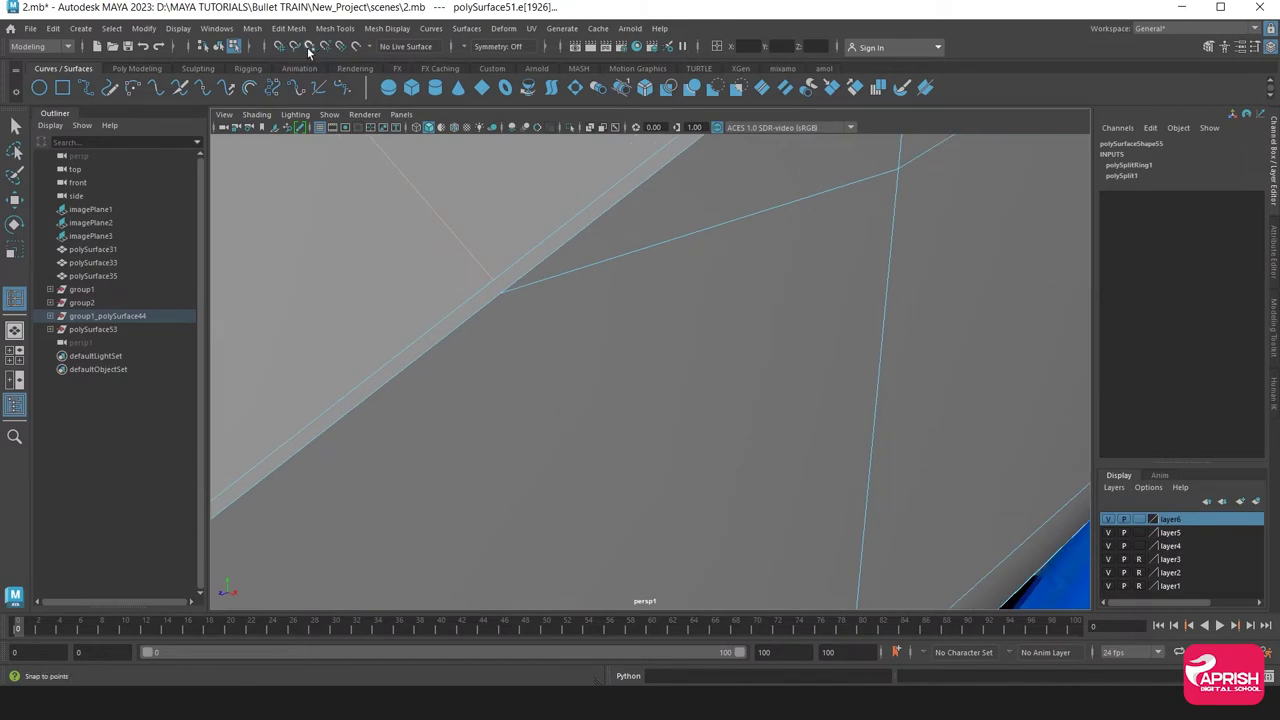
left_click(335, 29)
left_click(352, 158)
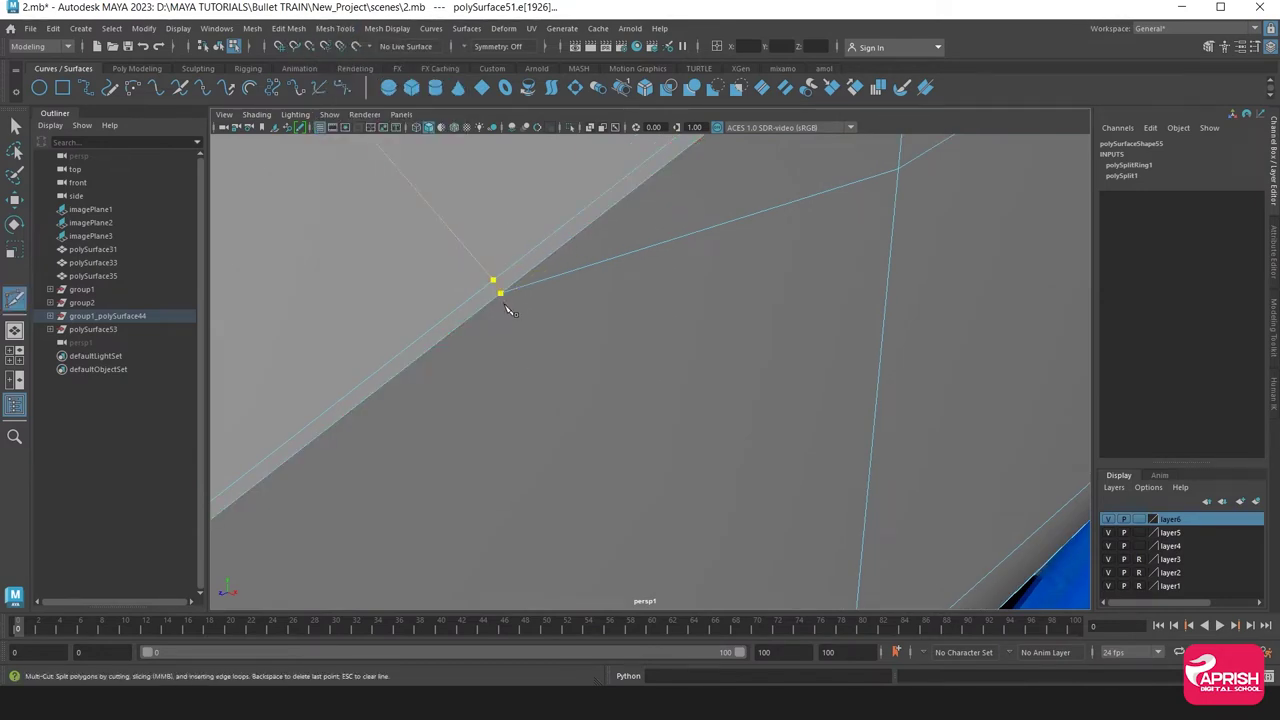
key("Return")
mouse_move(501, 306)
left_mouse_down("alt")
mouse_move(563, 308)
mouse_move(566, 297)
mouse_move(606, 317)
left_mouse_up("alt")
Add another edge loop across the nose's side and a freehand Multi-Cut line
left_click(296, 28)
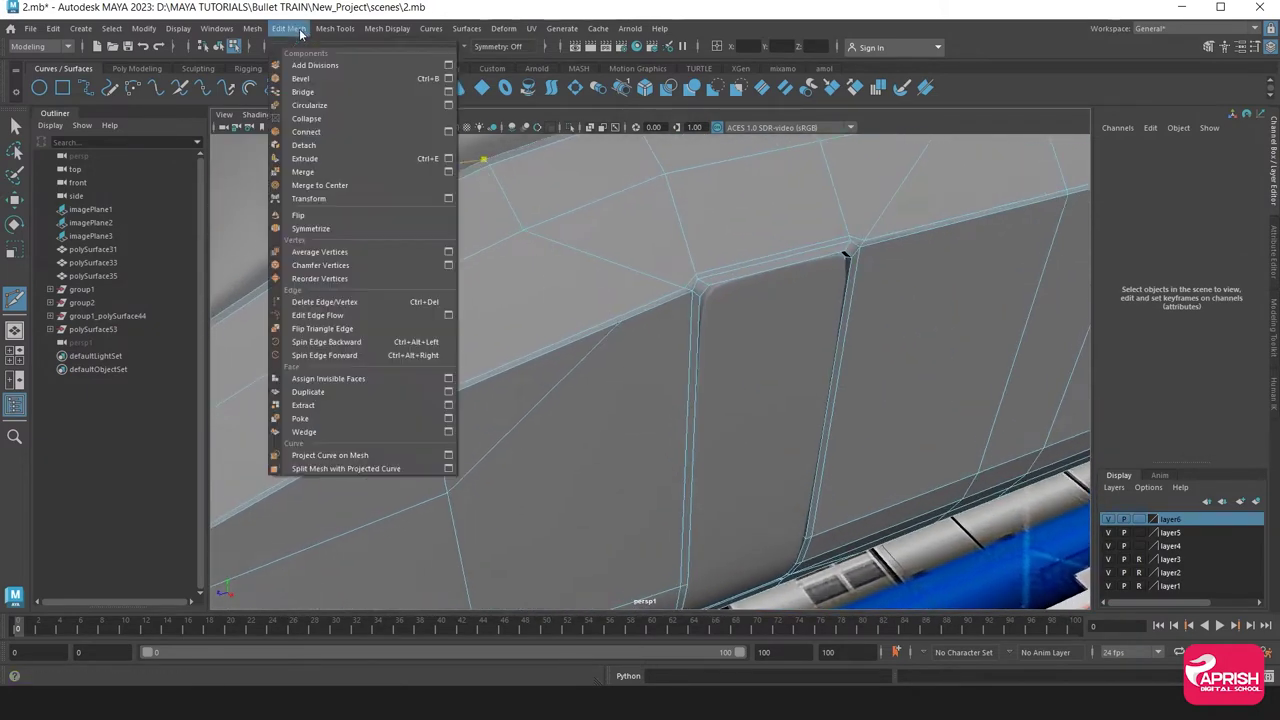
left_click(296, 28)
left_click(335, 28)
left_click(340, 130)
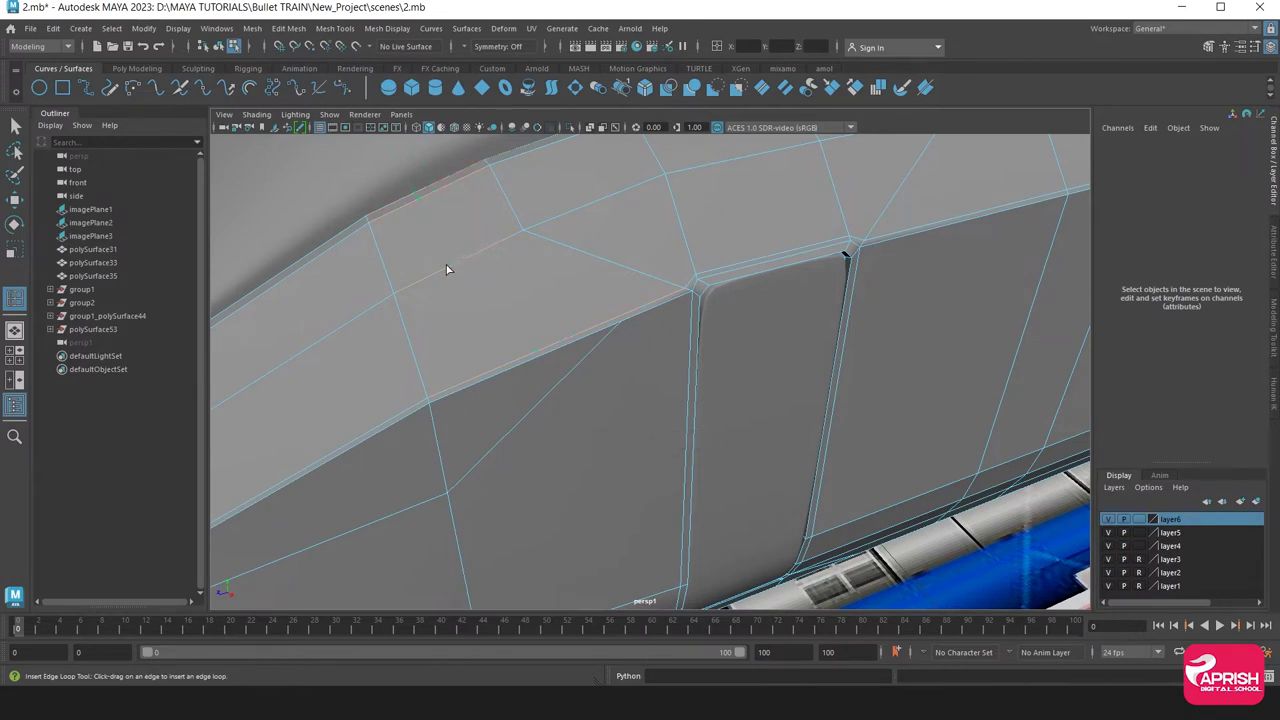
left_click_drag(447, 269, 500, 267)
left_click(335, 28)
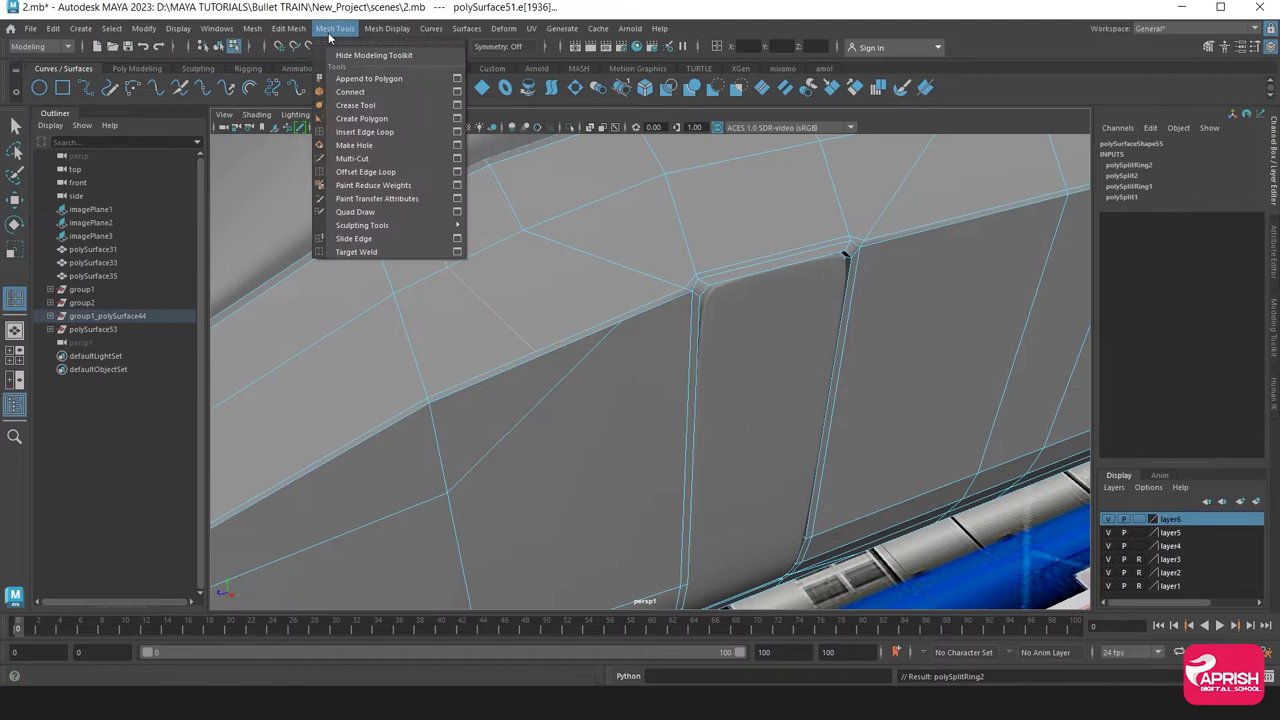
left_click(348, 157)
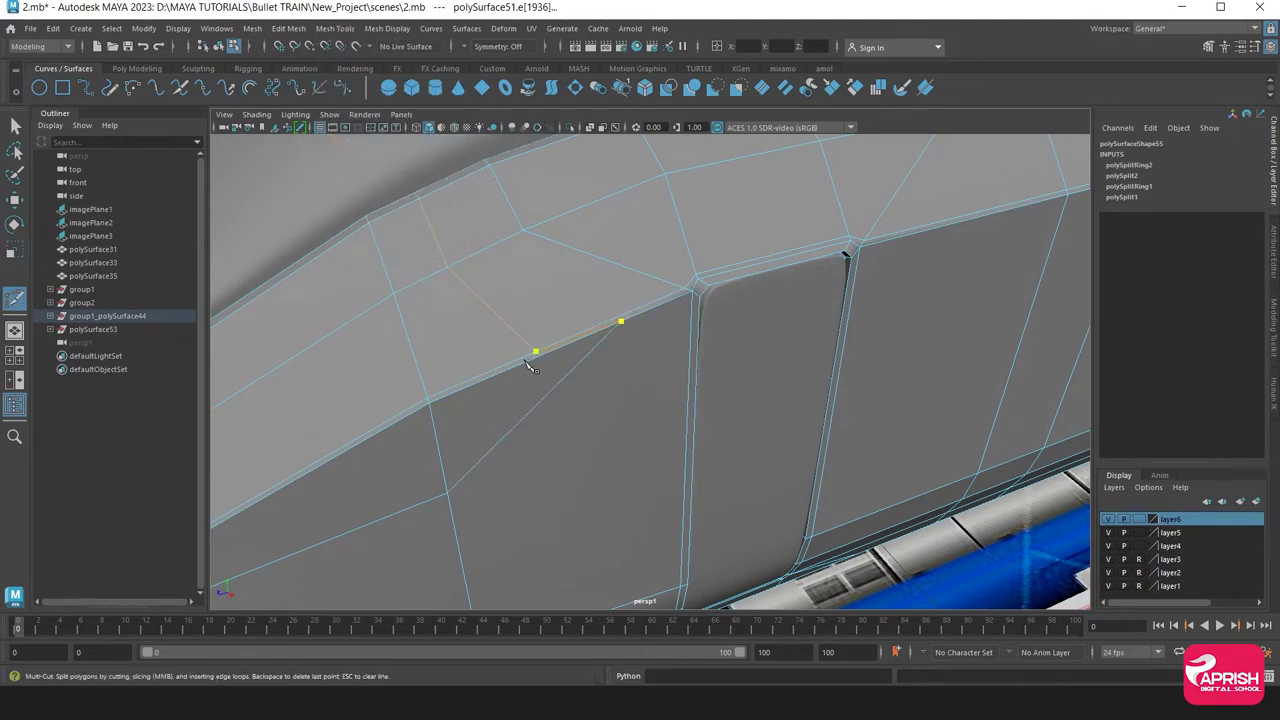
key("Return")
mouse_move(490, 375)
left_mouse_down("alt")
mouse_move(403, 357)
mouse_move(426, 374)
mouse_move(403, 320)
left_mouse_up("alt")
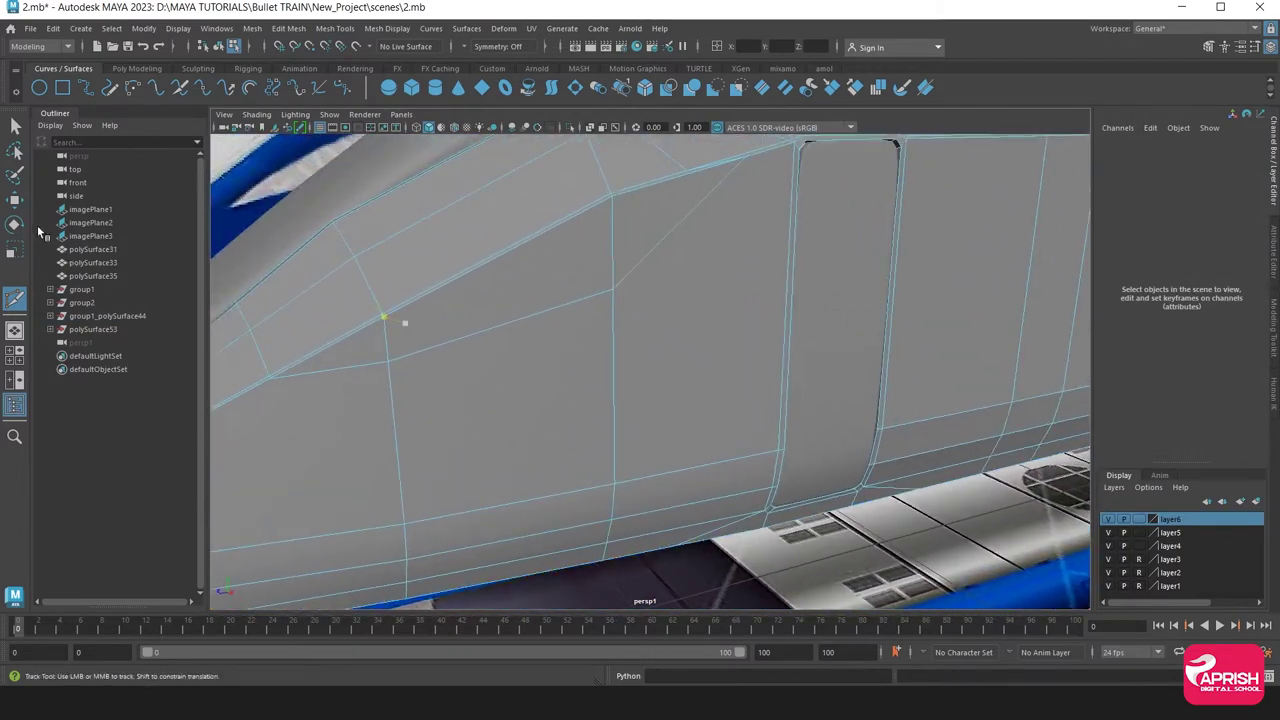
Extrude the two window faces with Ctrl+E, shrink them inward, and delete them to leave a hole
key("w")
right_click_drag(480, 294, 480, 334)
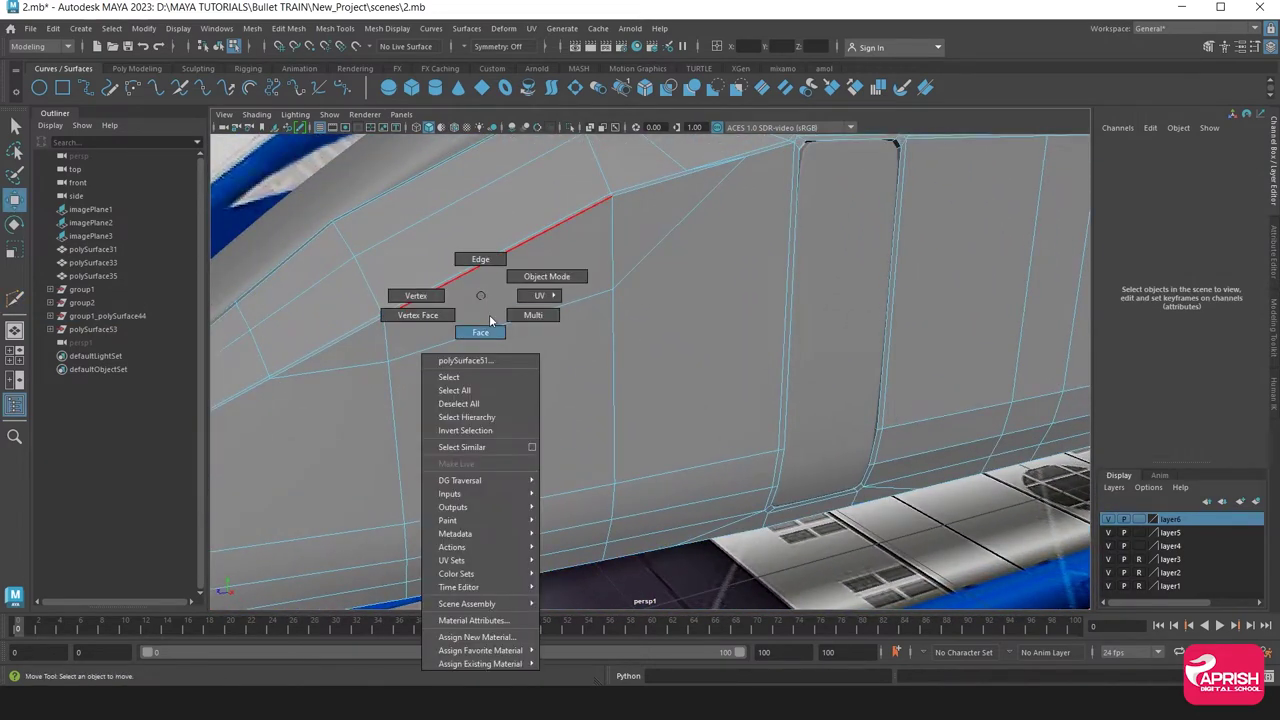
left_click(368, 341)
left_click(432, 318, "shift")
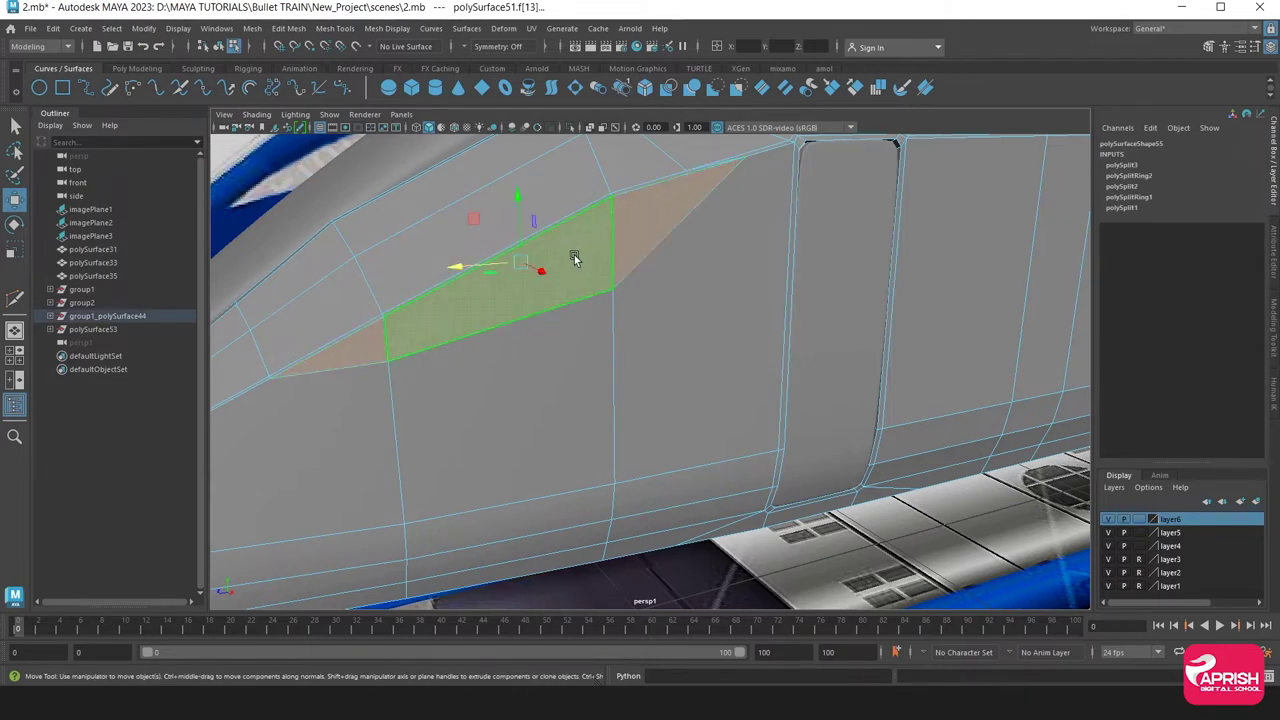
left_click(137, 68)
key("ctrl+e")
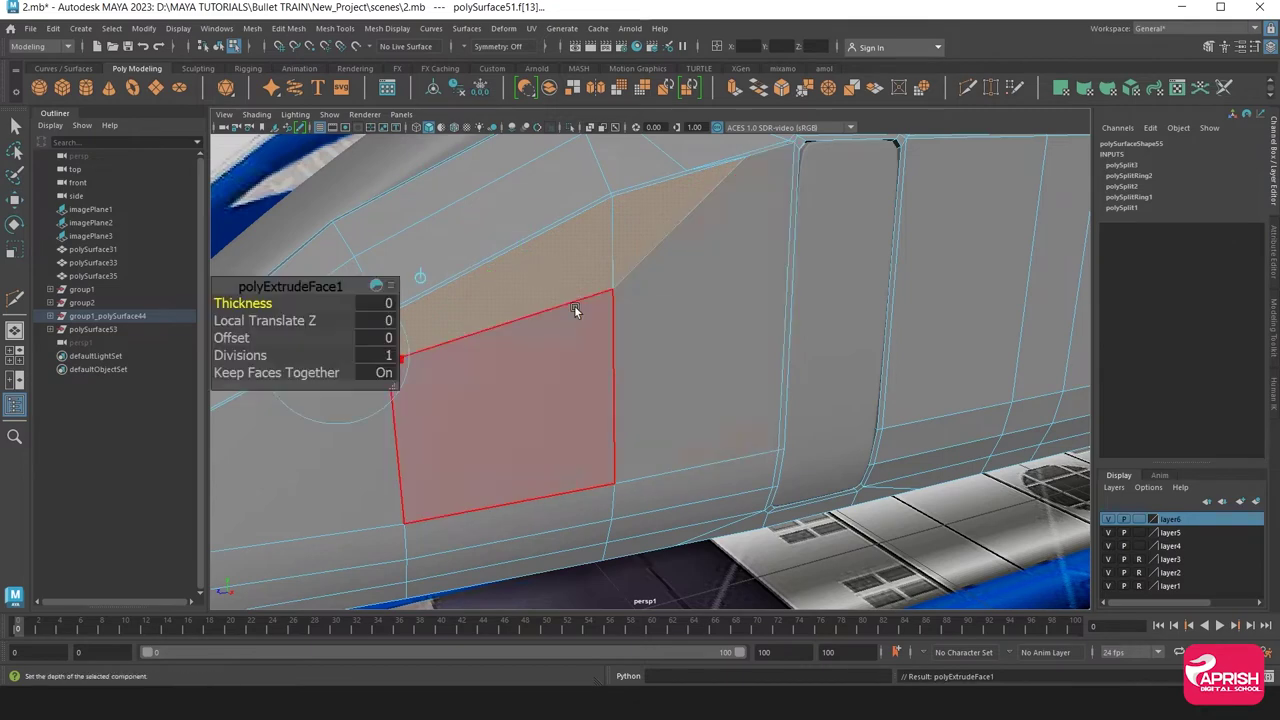
left_click_drag(534, 306, 583, 351, "alt")
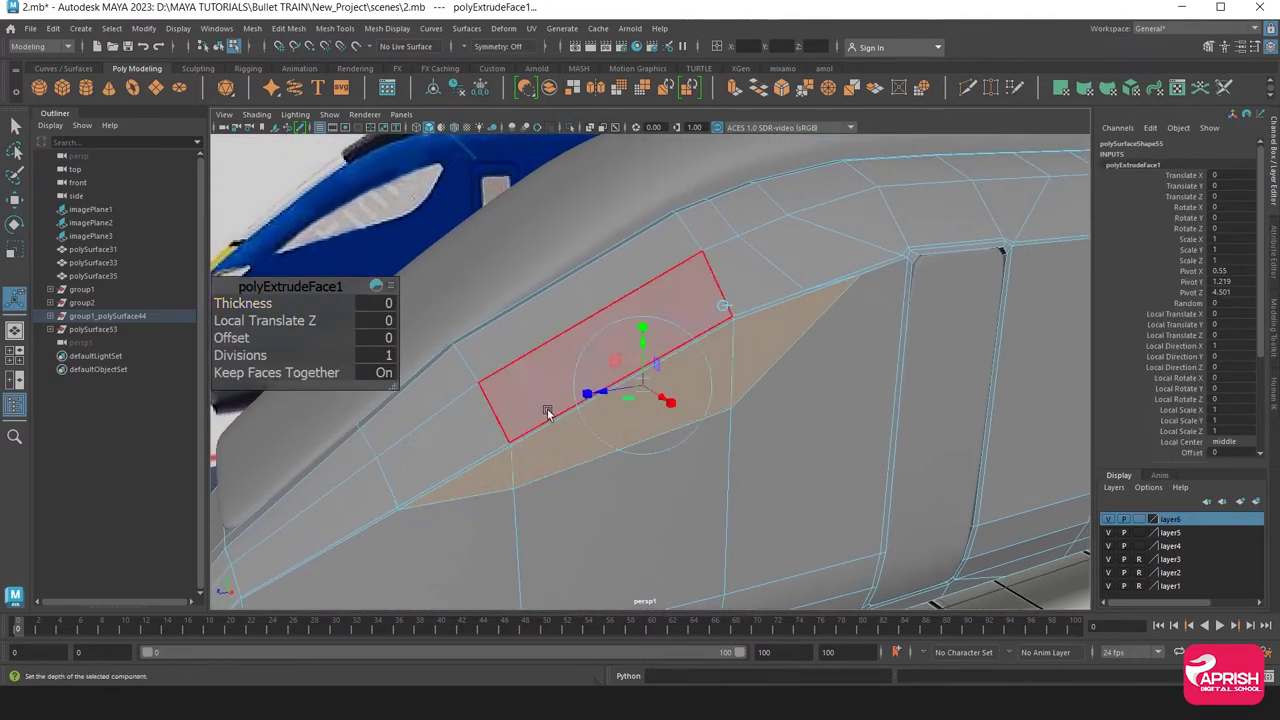
left_click_drag(643, 388, 580, 396)
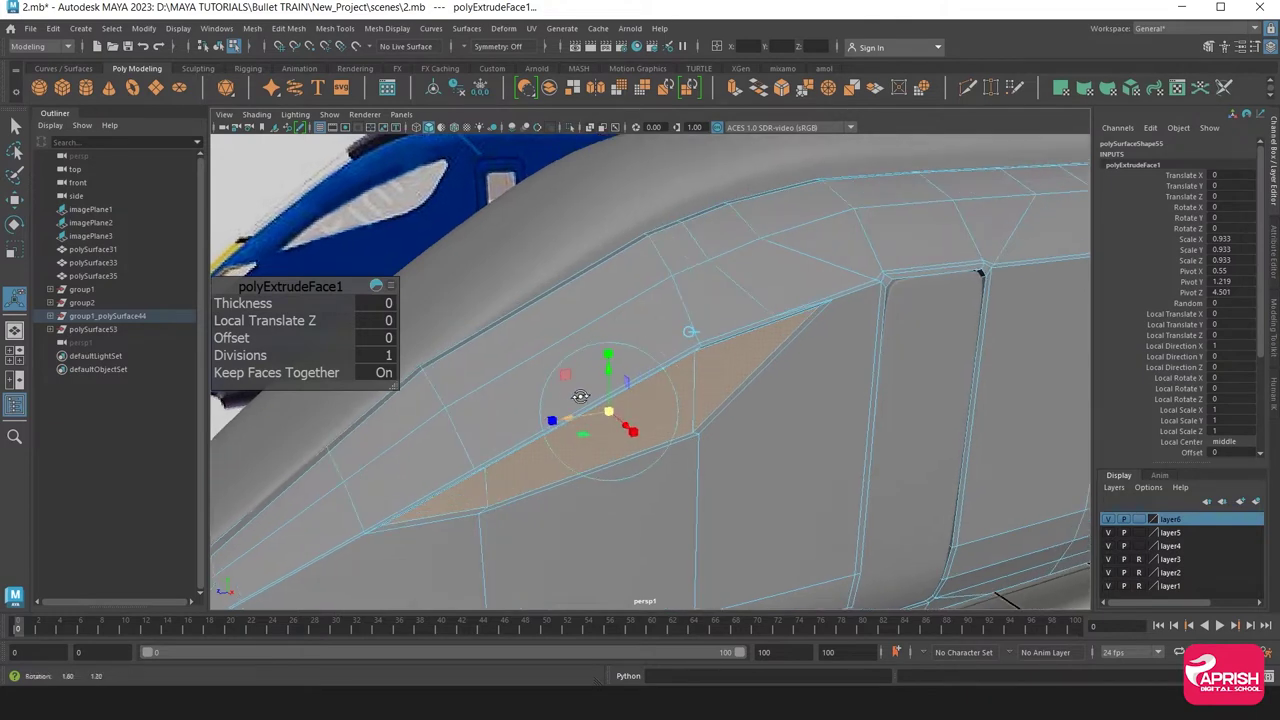
key("Delete")
right_click_drag(554, 349, 610, 288)
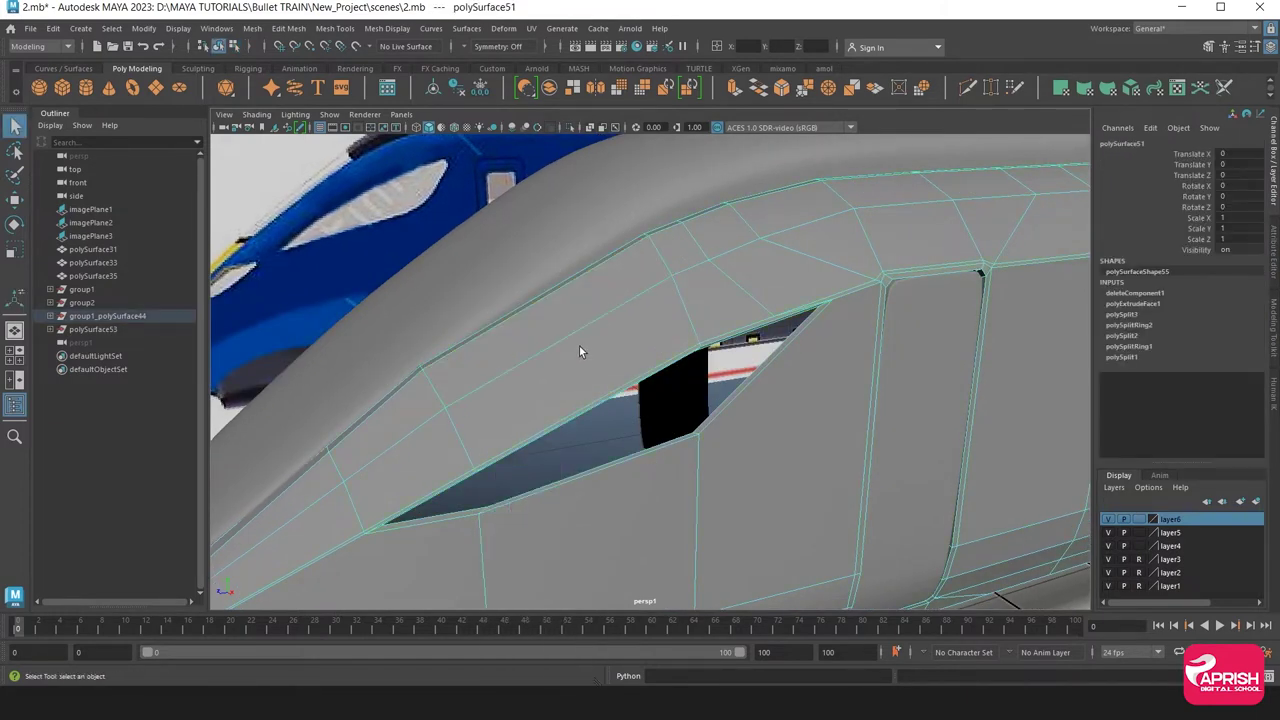
scroll(579, 346, "down", 2)
scroll(559, 343, "down", 4)
left_click(330, 487)
scroll(391, 431, "down", 5)
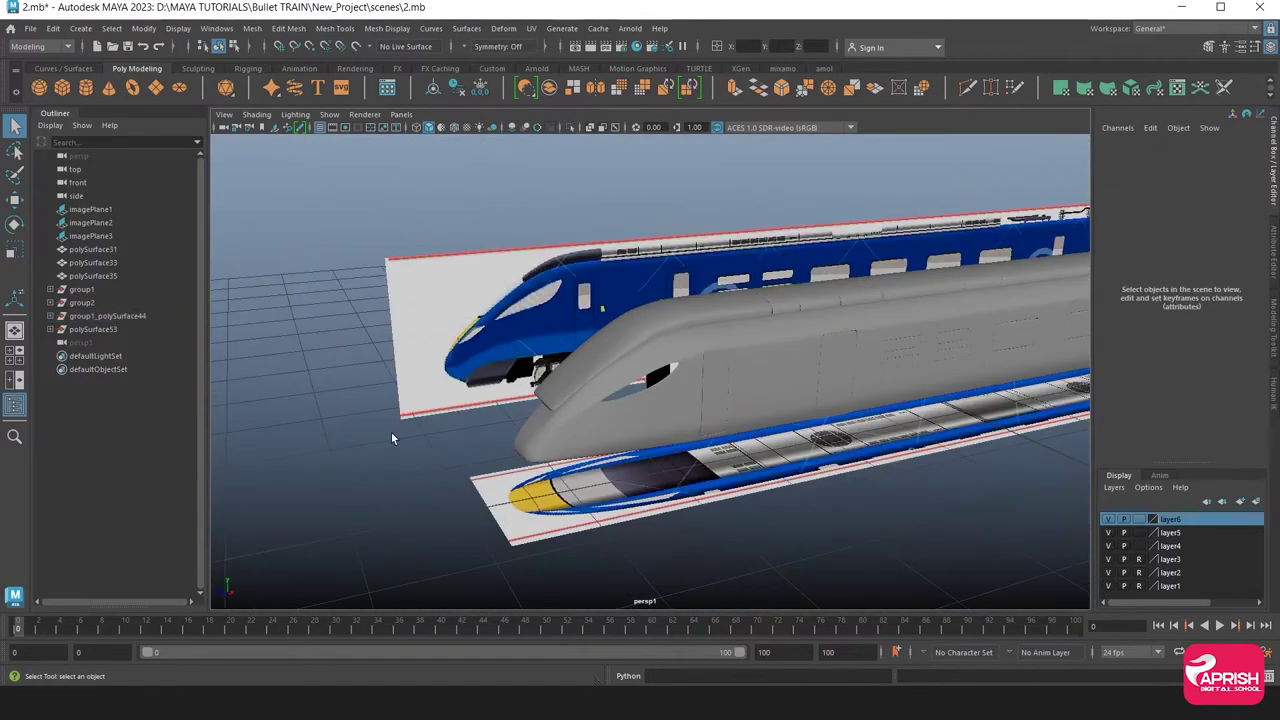
left_click_drag(391, 431, 551, 438, "alt")
scroll(551, 438, "up", 2)
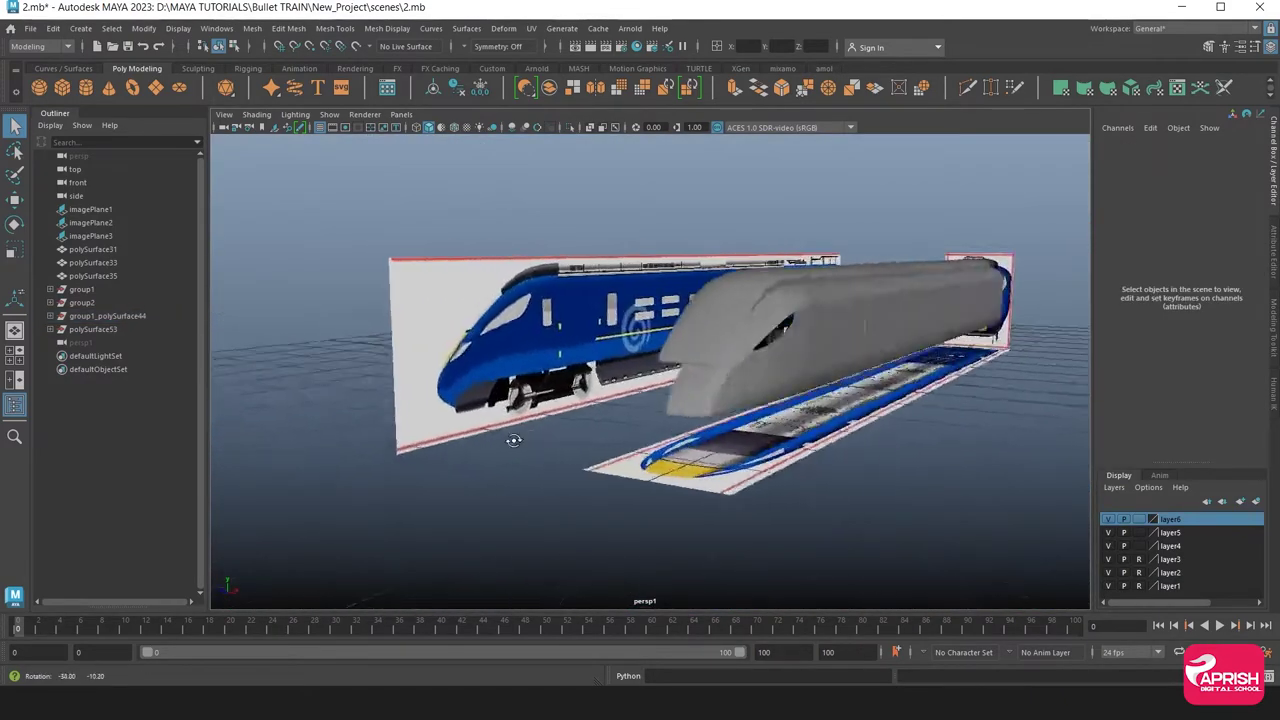
scroll(620, 470, "up", 3)
scroll(744, 510, "up", 4)
scroll(660, 480, "up", 1)
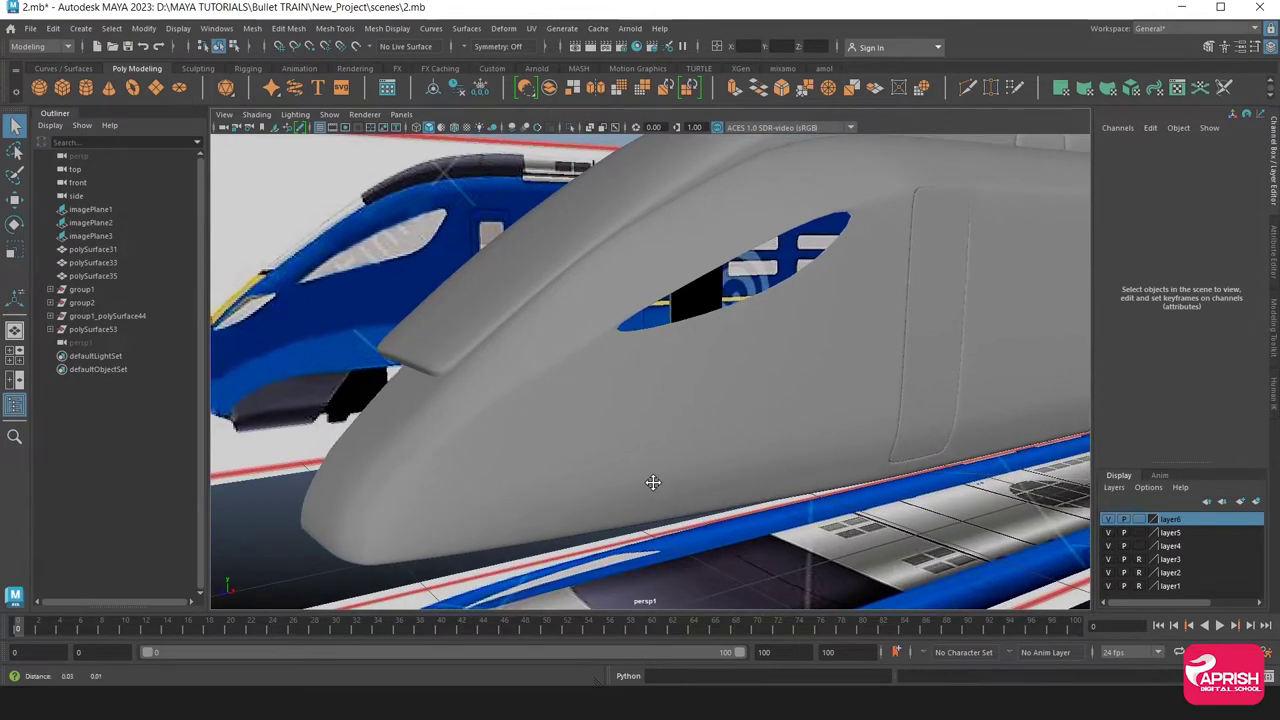
left_click(503, 468)
scroll(500, 467, "up", 1)
scroll(498, 467, "up", 2)
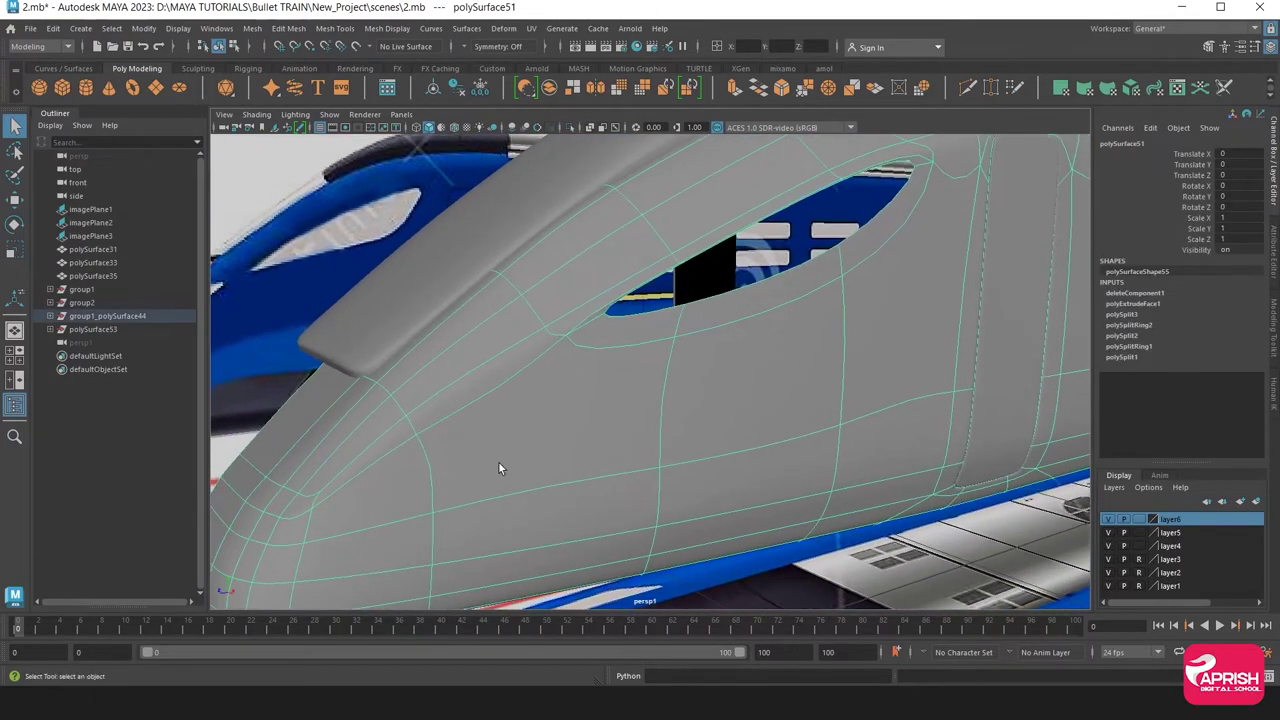
scroll(505, 455, "up", 1)
scroll(518, 405, "up", 2)
scroll(552, 400, "up", 2)
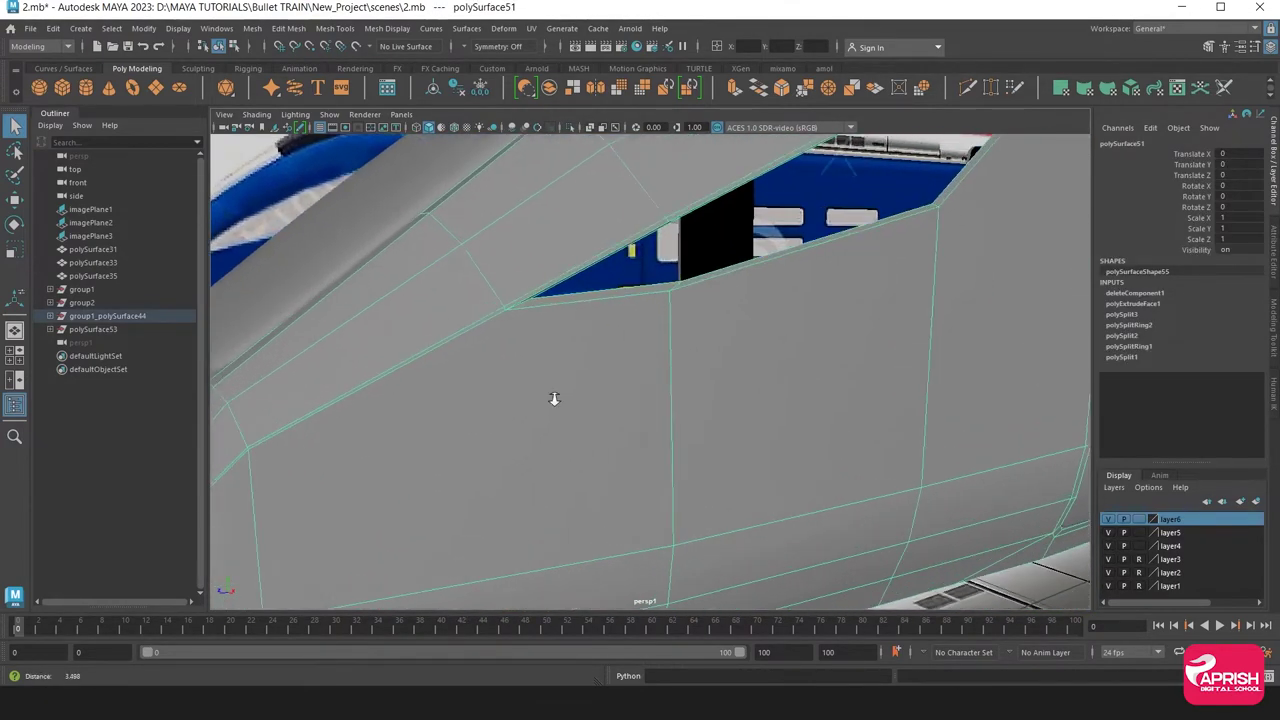
scroll(545, 397, "up", 2)
scroll(545, 397, "down", 2)
scroll(537, 389, "up", 2)
scroll(526, 383, "up", 2)
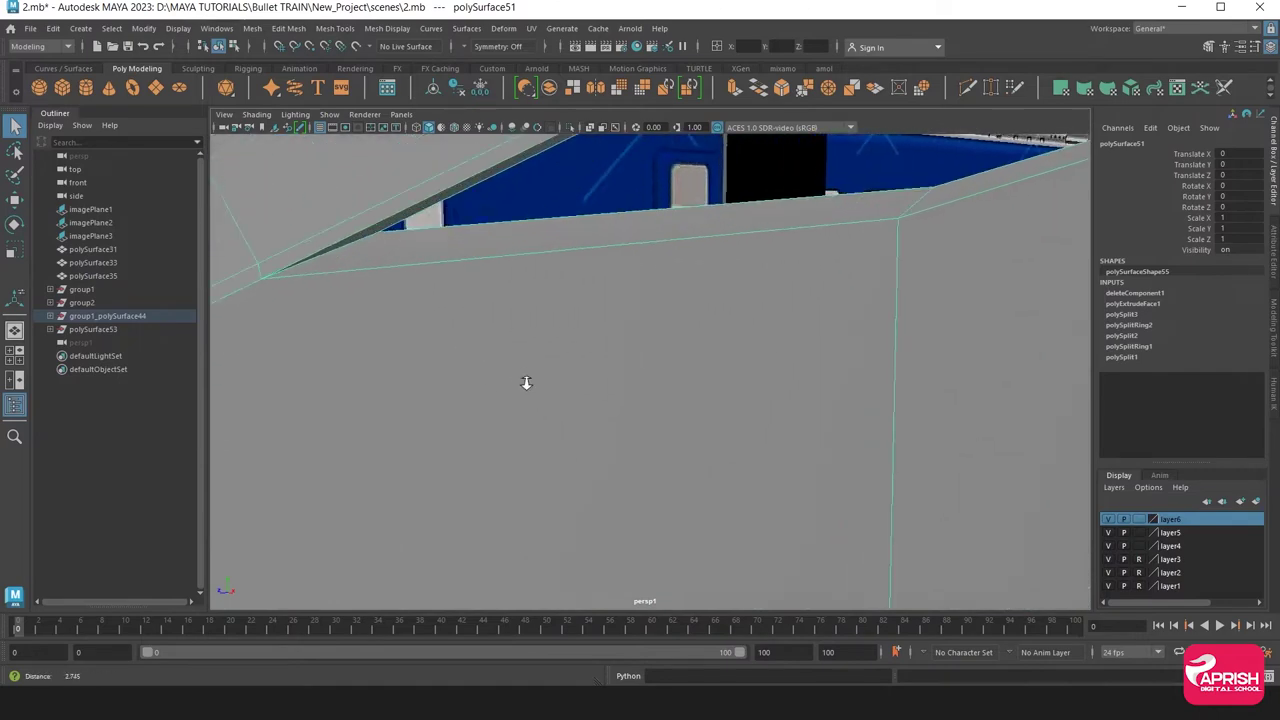
scroll(521, 379, "down", 2)
scroll(500, 395, "down", 2)
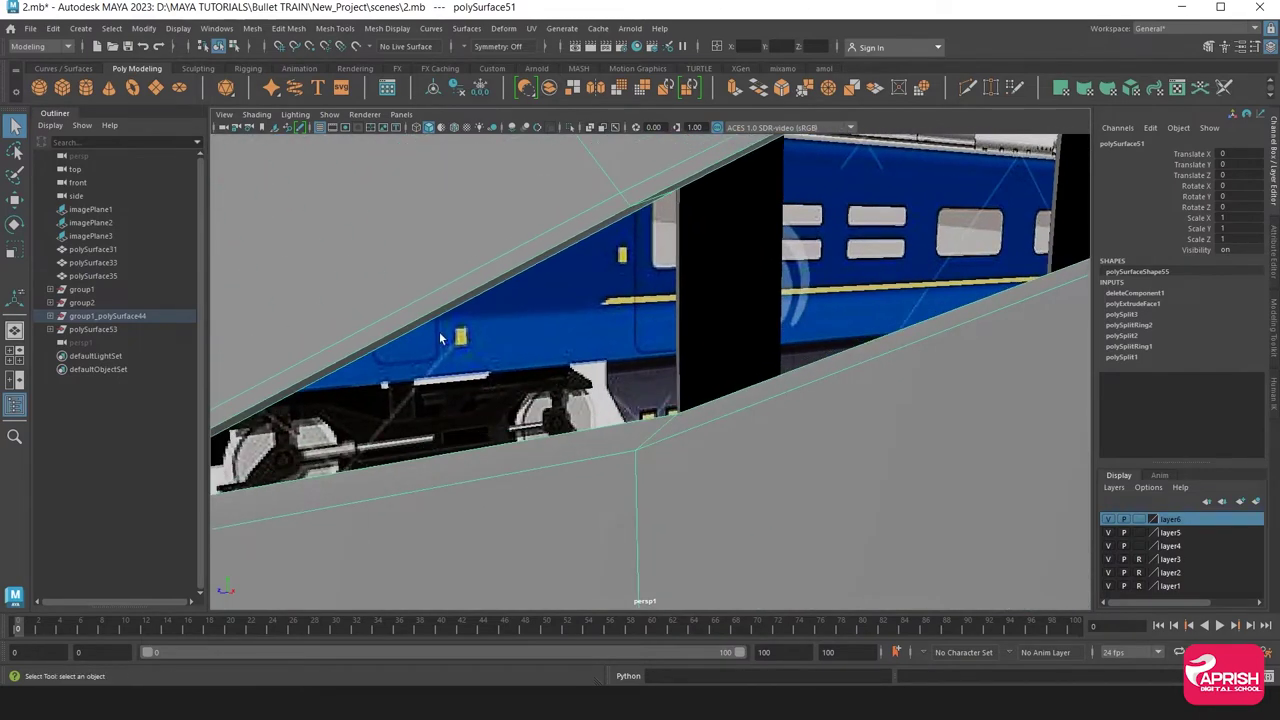
right_click(404, 300)
right_click_drag(405, 329, 404, 270)
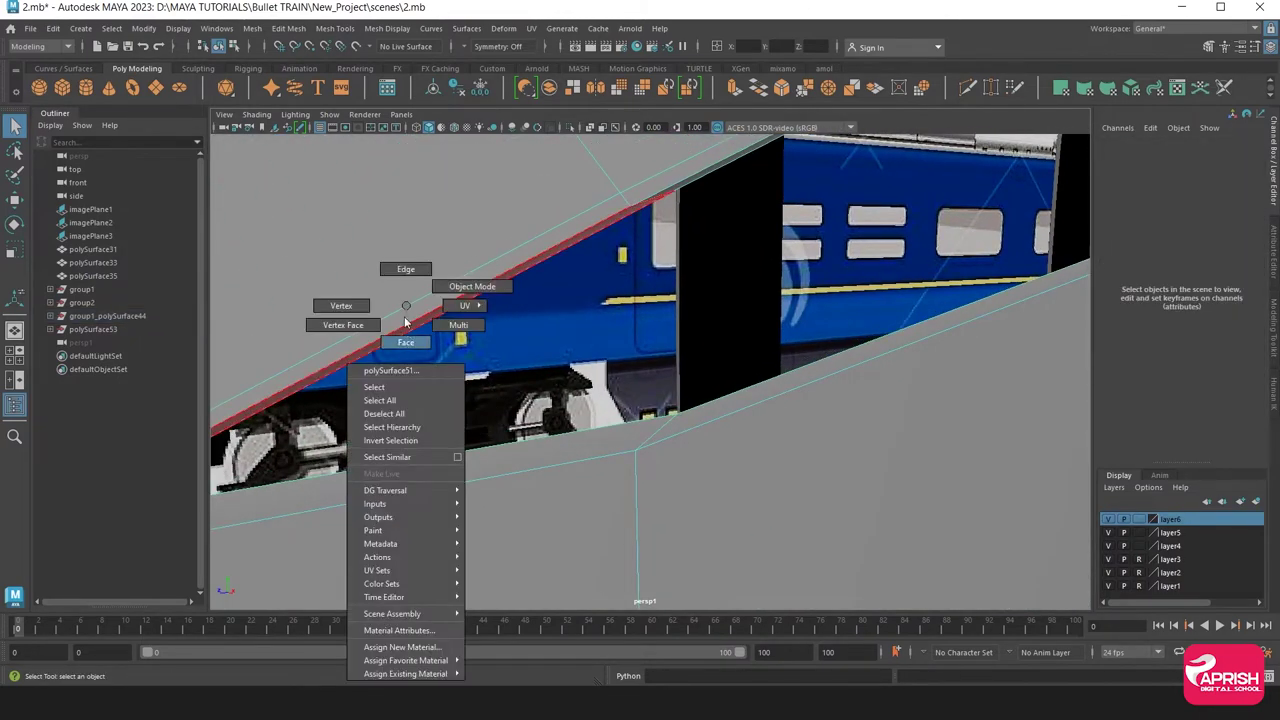
left_click(410, 337)
scroll(457, 359, "down", 3)
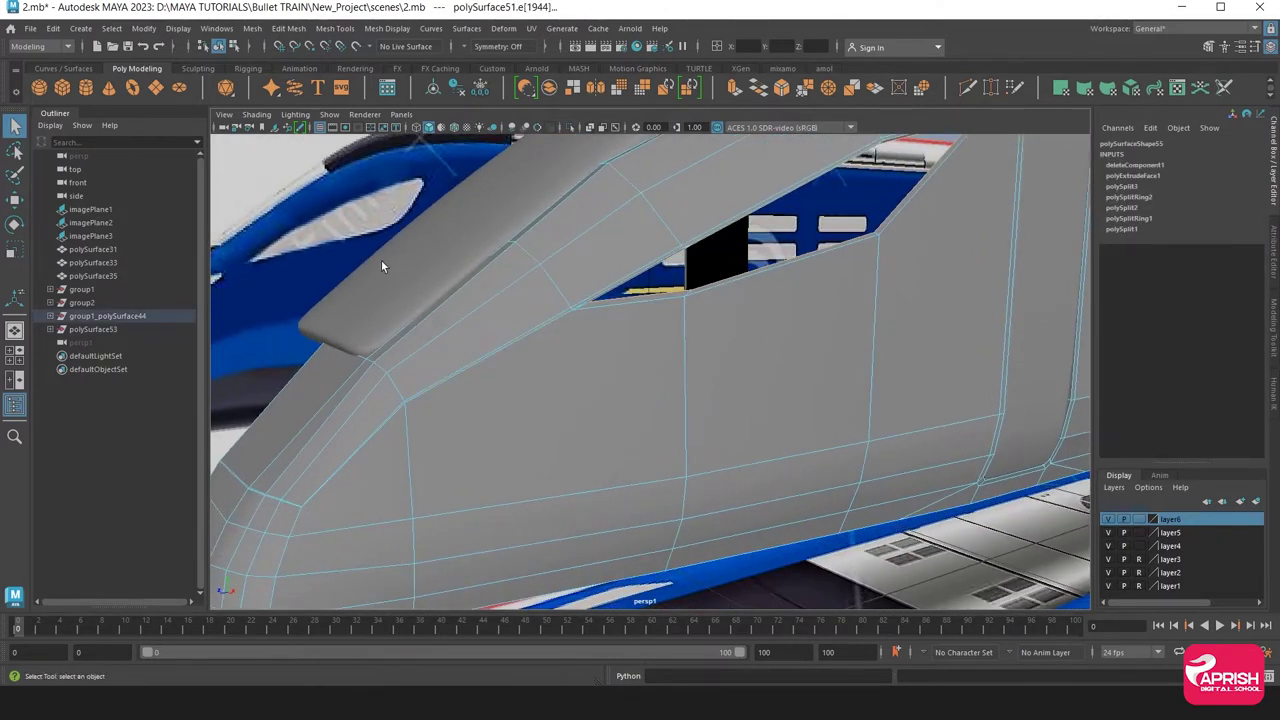
Insert a vertical edge loop below the window and cut a line down from its corner
left_click(335, 28)
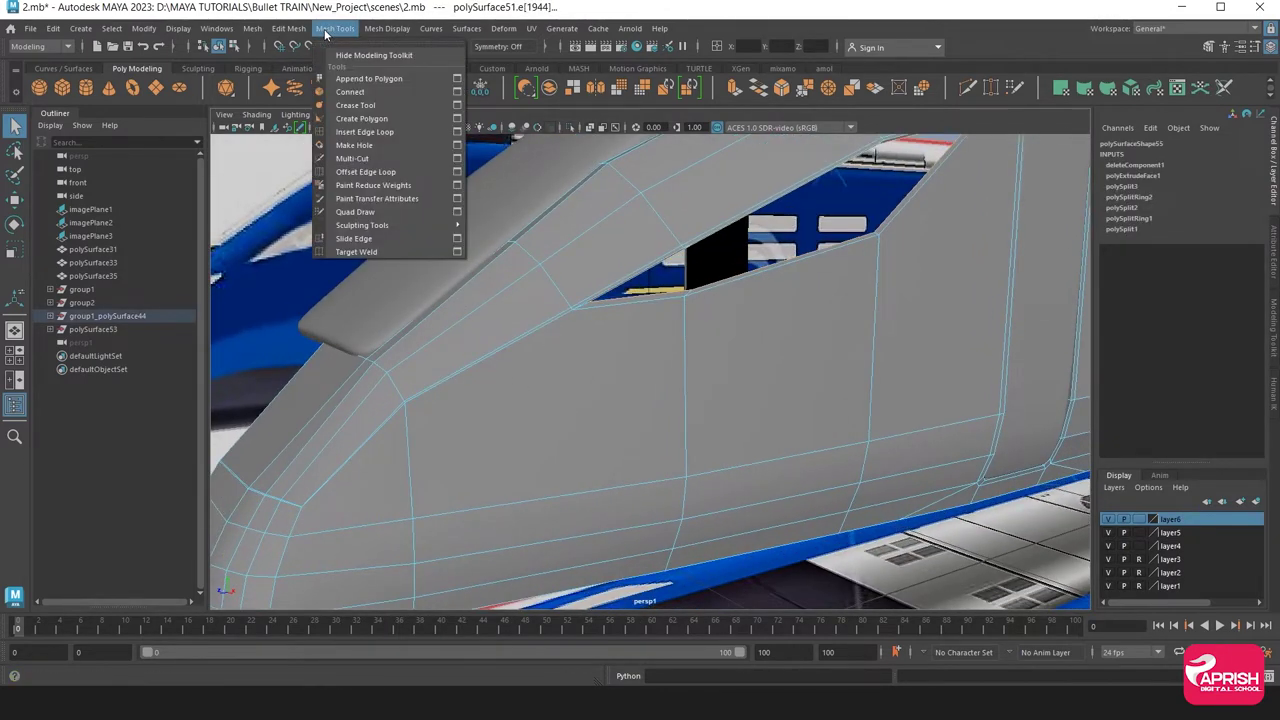
left_click(365, 129)
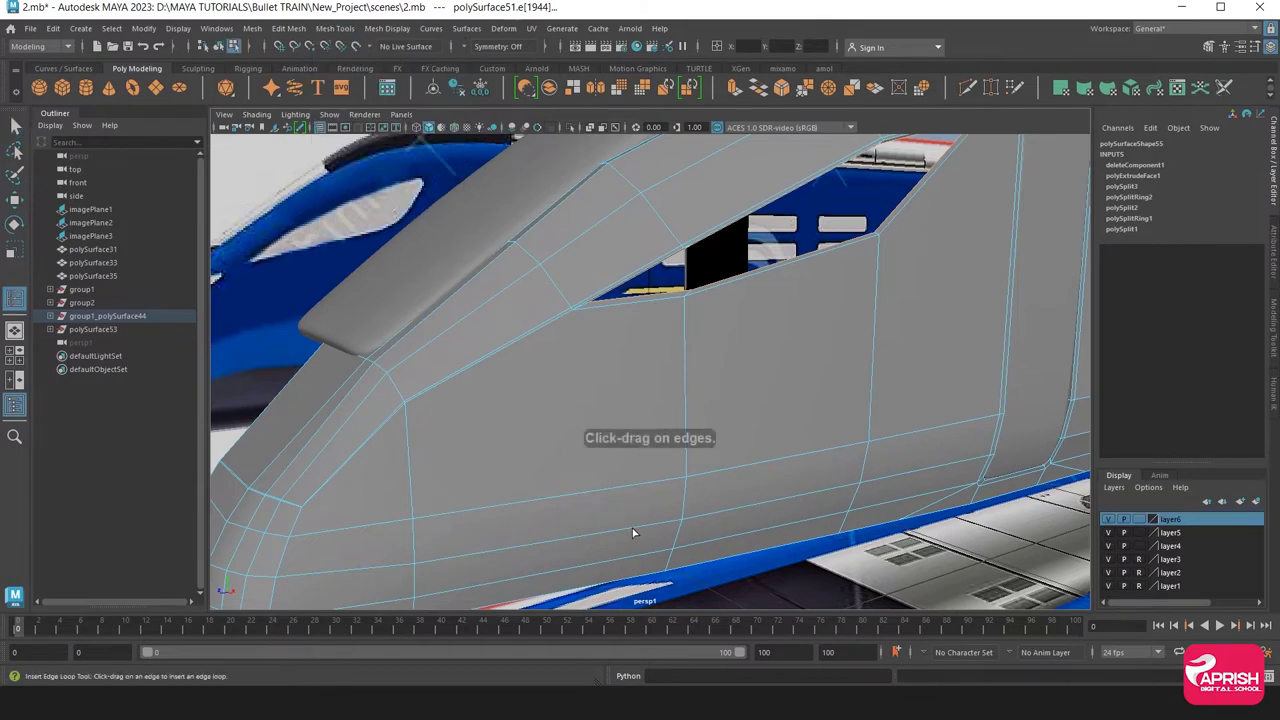
left_click(561, 500)
left_click(324, 28)
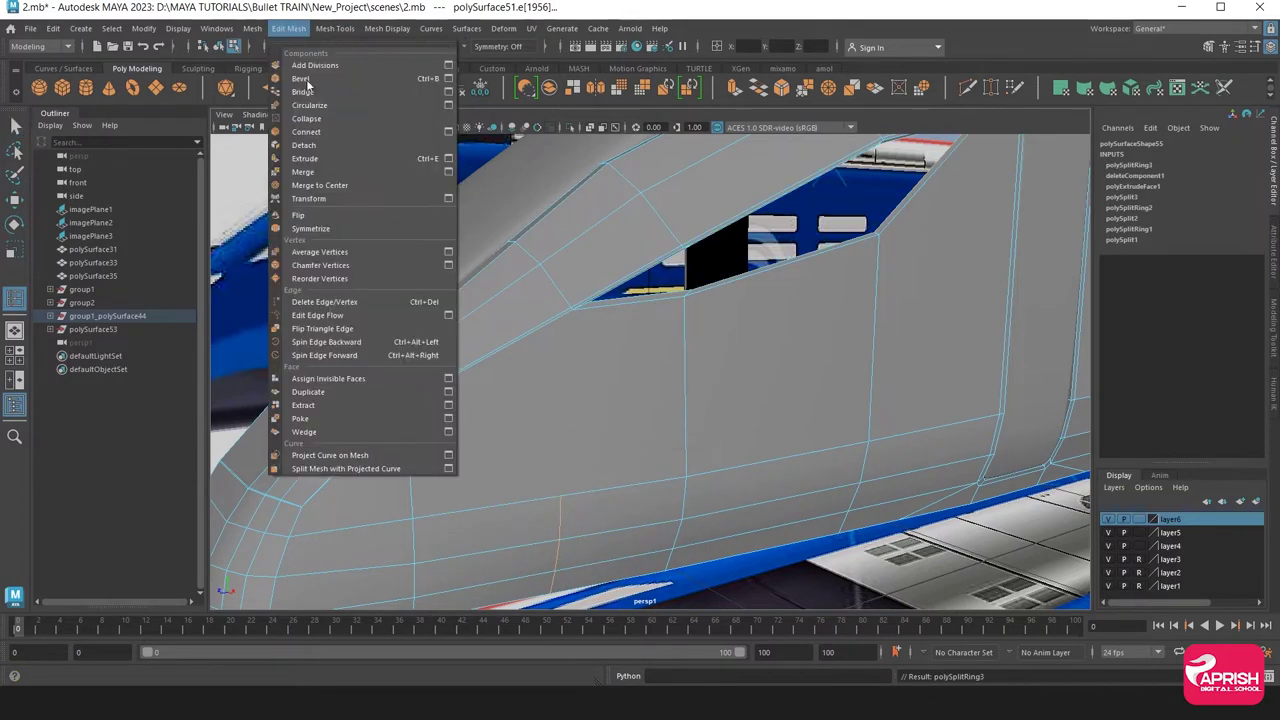
left_click(349, 159)
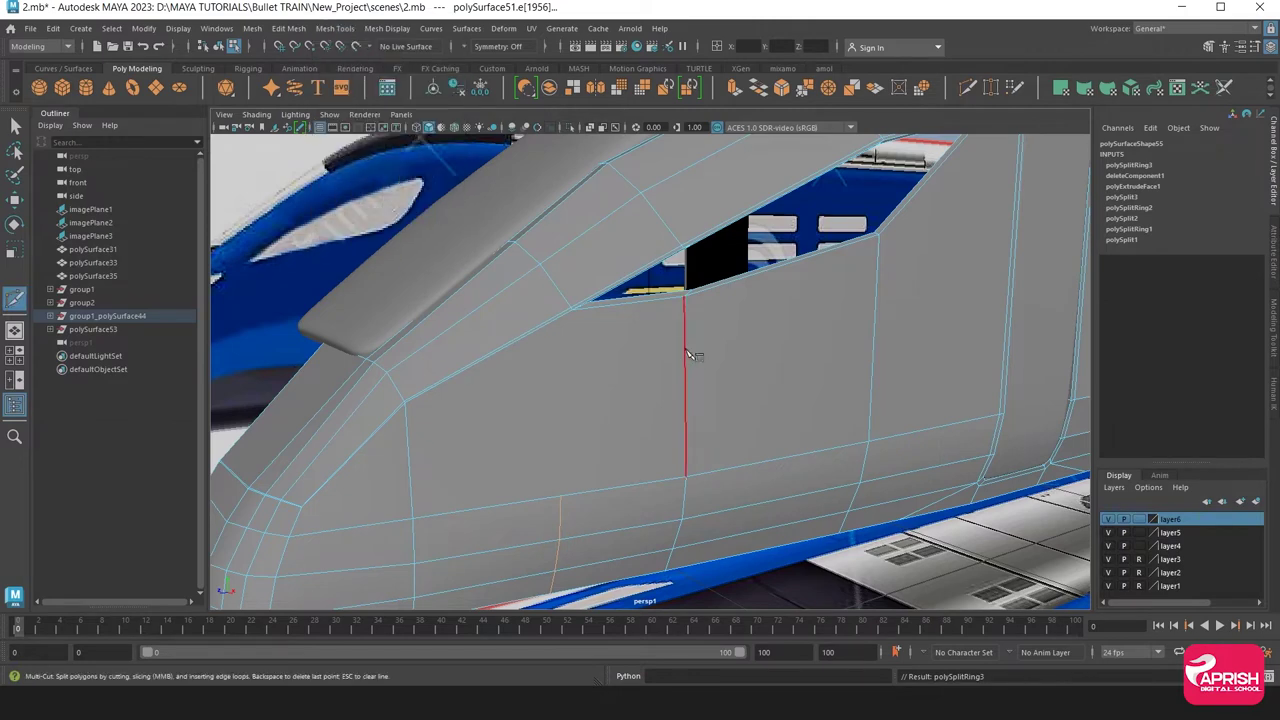
left_click(571, 312)
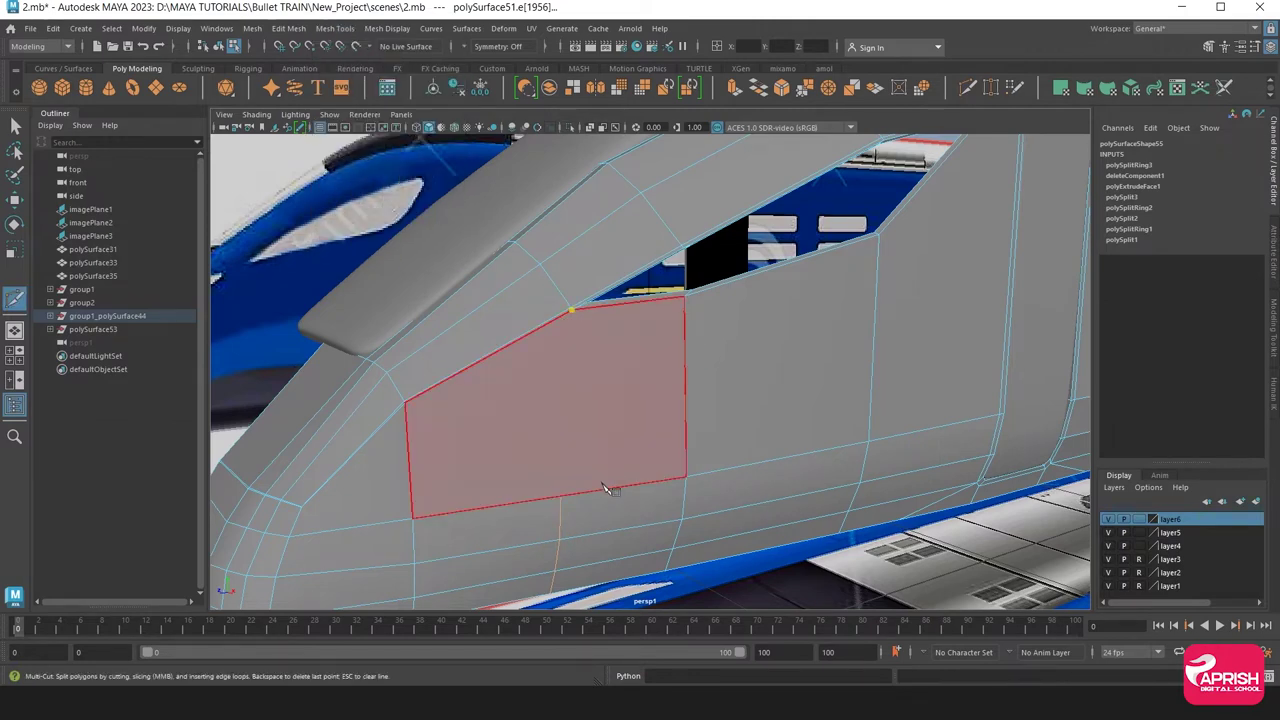
scroll(550, 513, "down", 5)
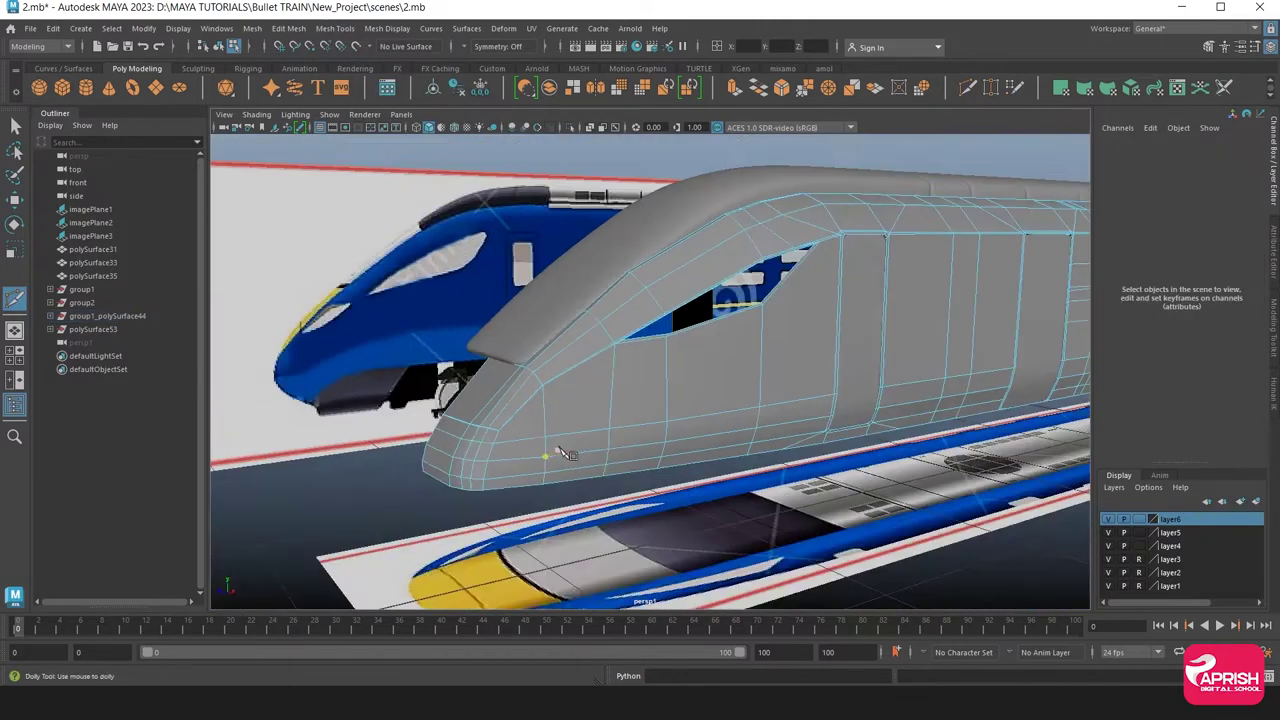
left_click_drag(550, 513, 603, 432, "alt")
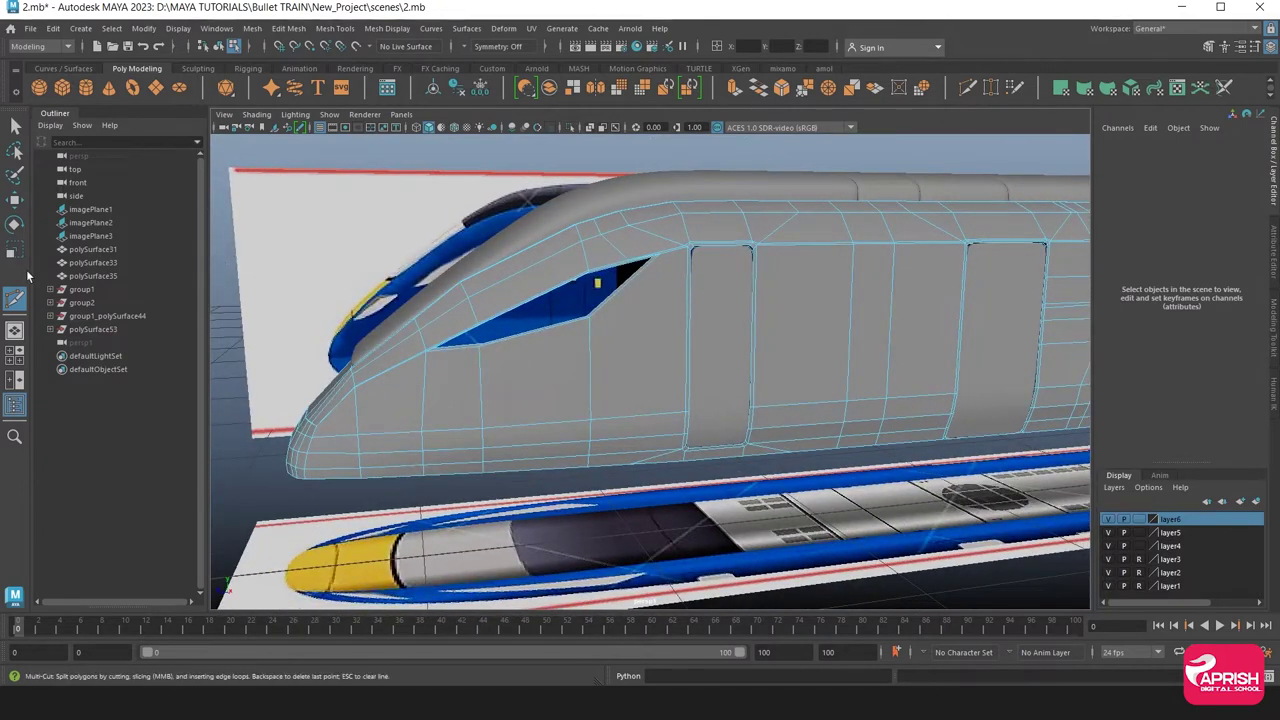
Return to Object Mode, preview smoothing, and select the grey train body
key("w")
right_click(426, 305)
left_click(457, 287)
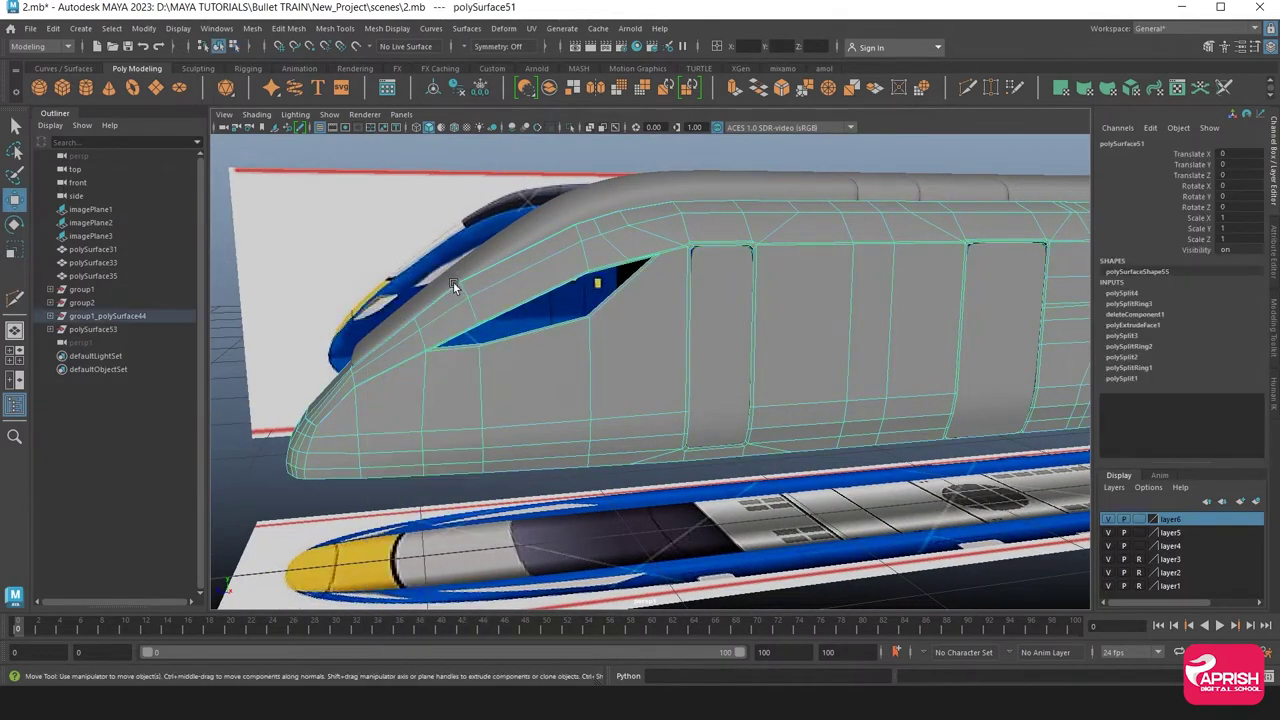
key("3")
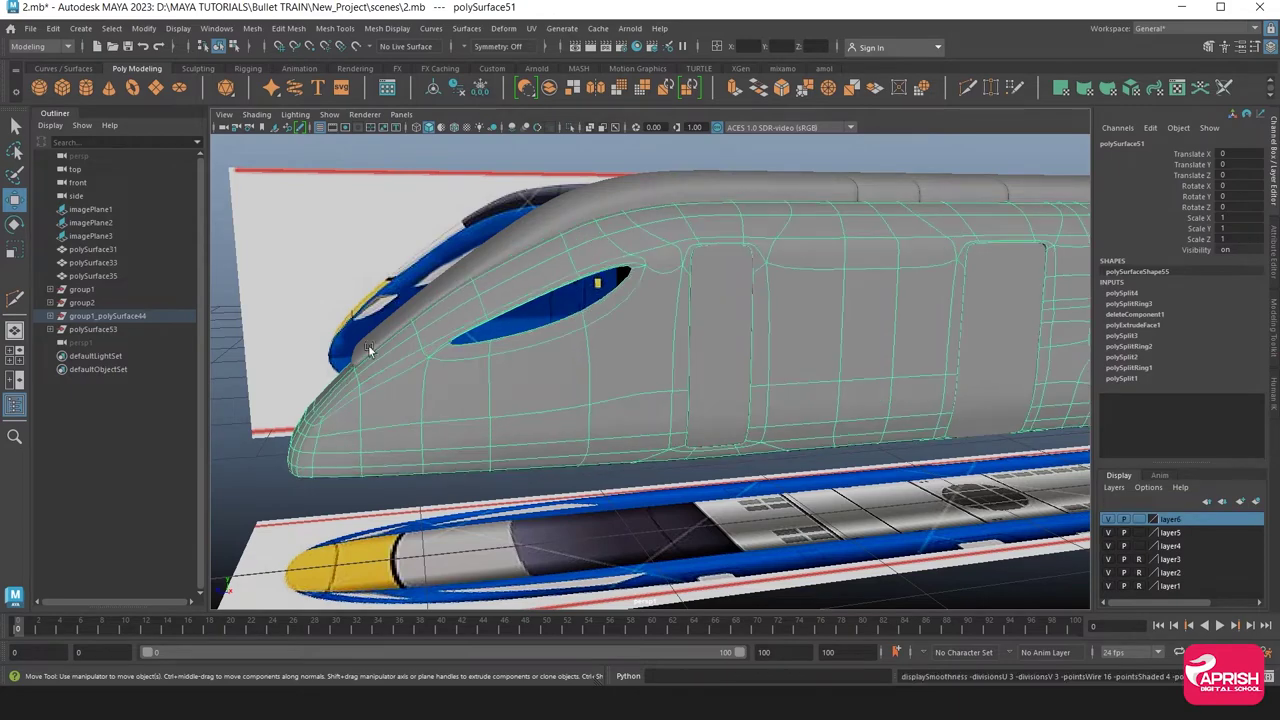
left_click(347, 362)
mouse_move(347, 362)
left_mouse_down("alt")
mouse_move(532, 402)
mouse_move(559, 423)
mouse_move(570, 399)
mouse_move(546, 402)
mouse_move(592, 420)
mouse_move(494, 473)
mouse_move(537, 466)
left_mouse_up("alt")
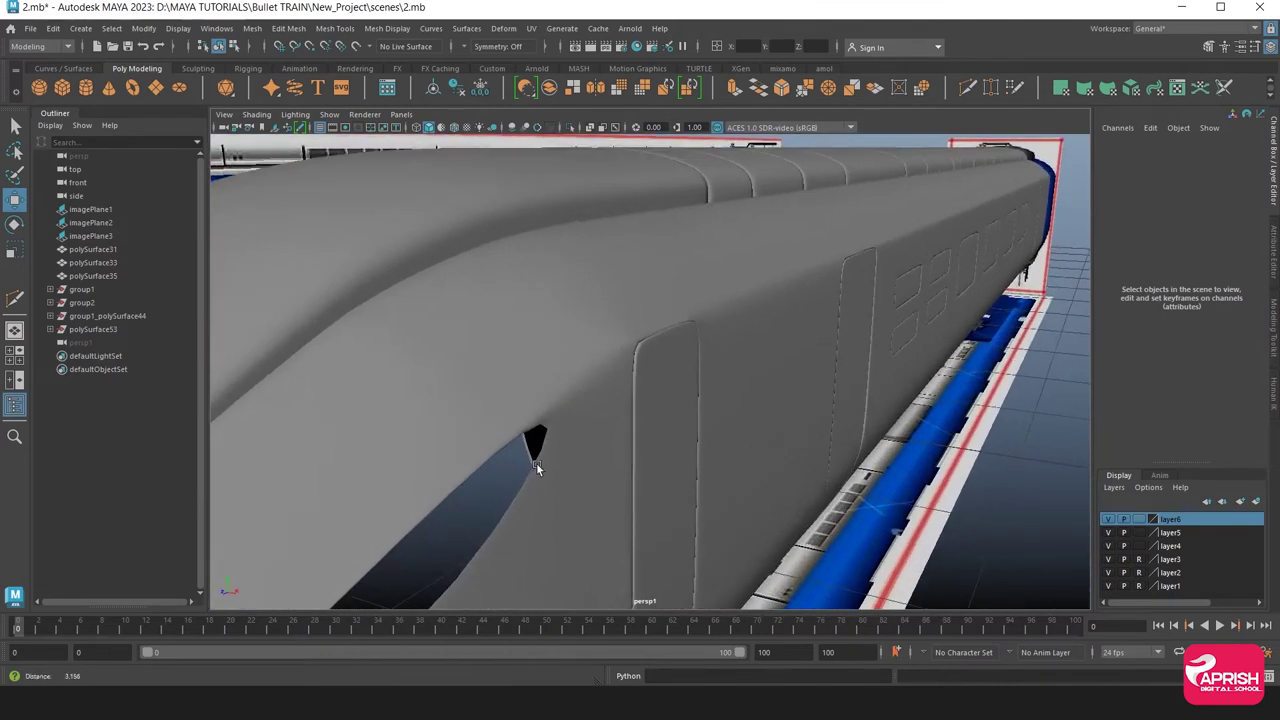
left_click(508, 385)
mouse_move(509, 384)
left_mouse_down("alt")
mouse_move(434, 360)
mouse_move(429, 326)
mouse_move(507, 314)
left_mouse_up("alt")
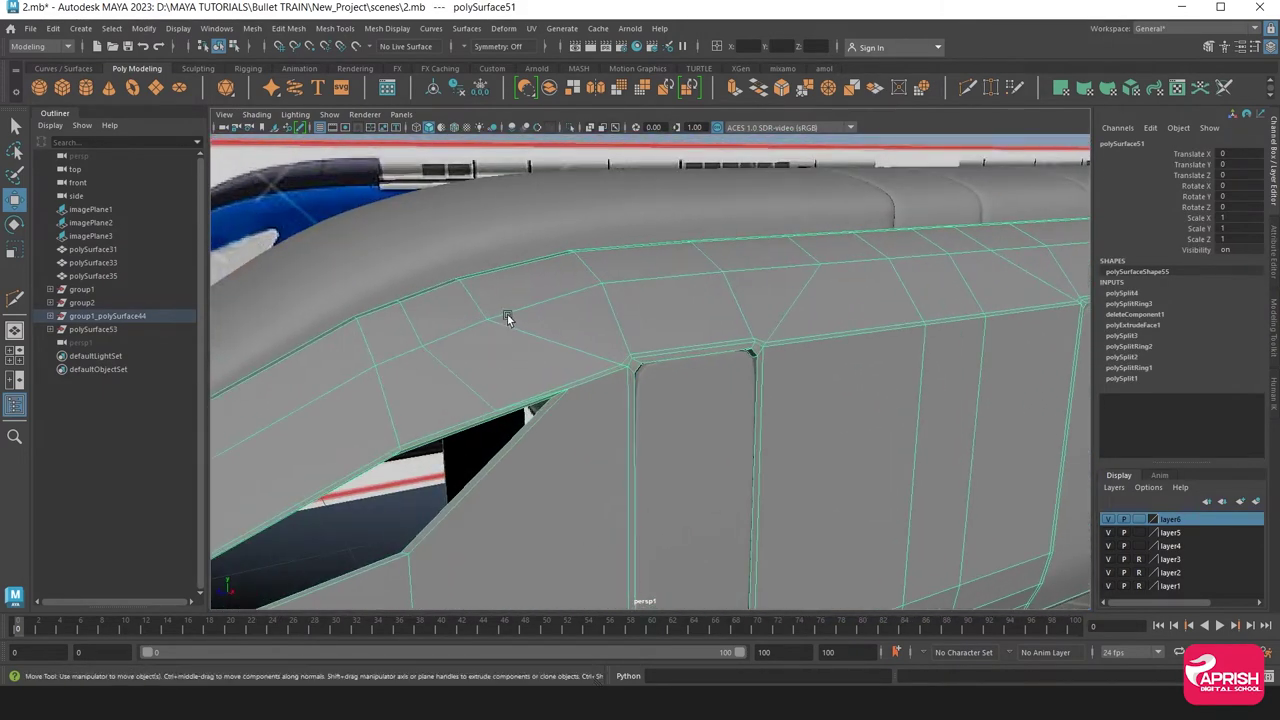
Raise the roof vertex above the front window in Y and check the smoothed preview
right_click_drag(504, 277, 444, 285)
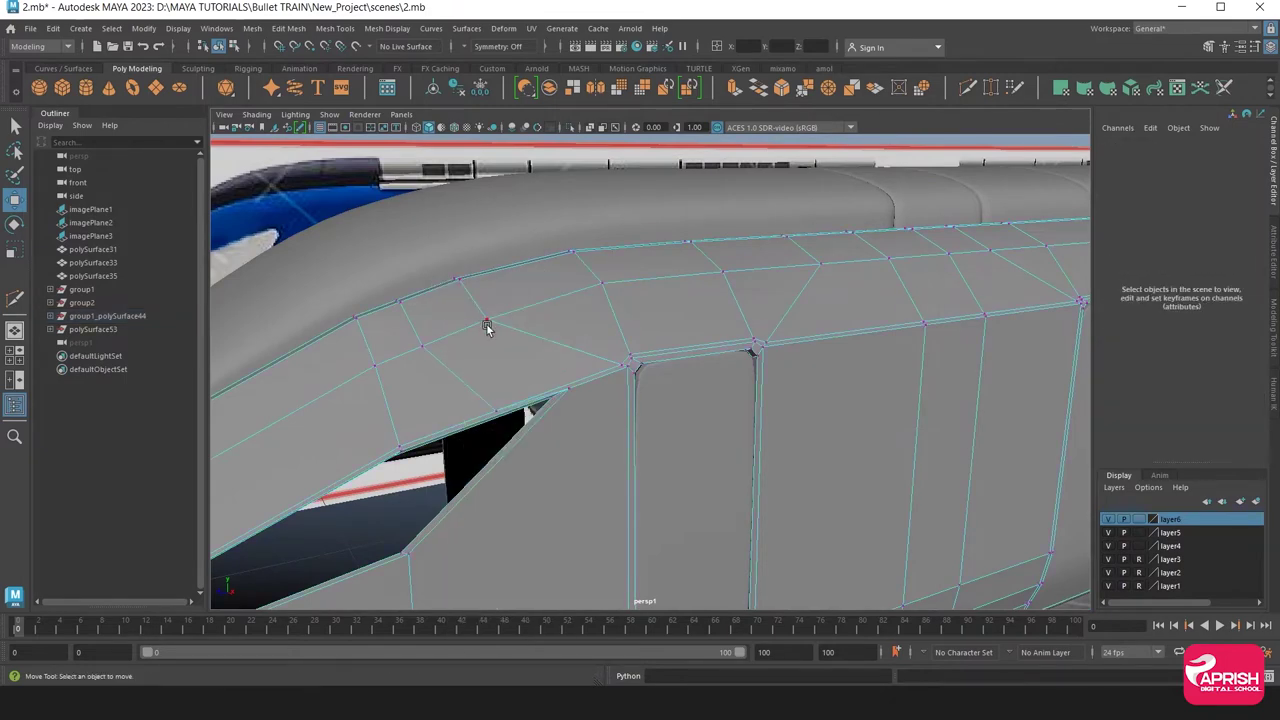
left_click(486, 328)
mouse_move(486, 328)
left_mouse_down("alt")
mouse_move(494, 346)
mouse_move(429, 363)
mouse_move(519, 383)
left_mouse_up("alt")
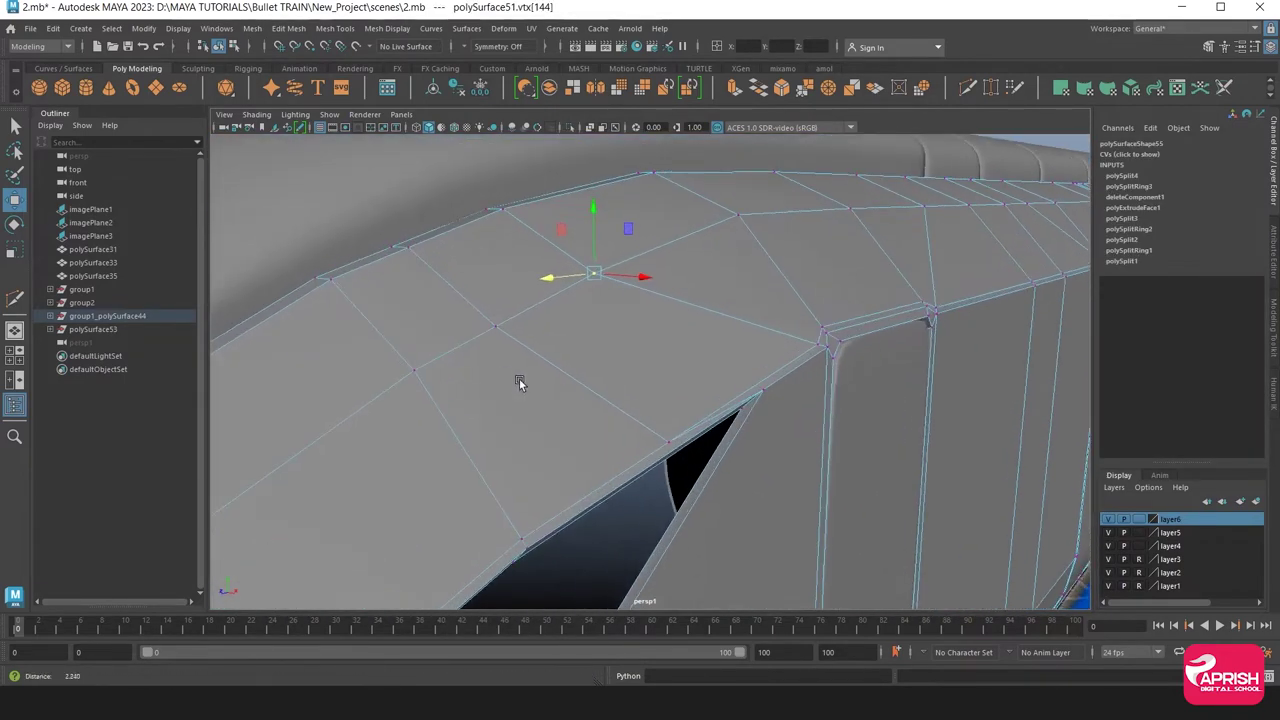
left_click(494, 327)
mouse_move(494, 327)
left_mouse_down("alt")
mouse_move(466, 351)
mouse_move(586, 380)
mouse_move(455, 332)
mouse_move(553, 287)
mouse_move(572, 256)
left_mouse_up("alt")
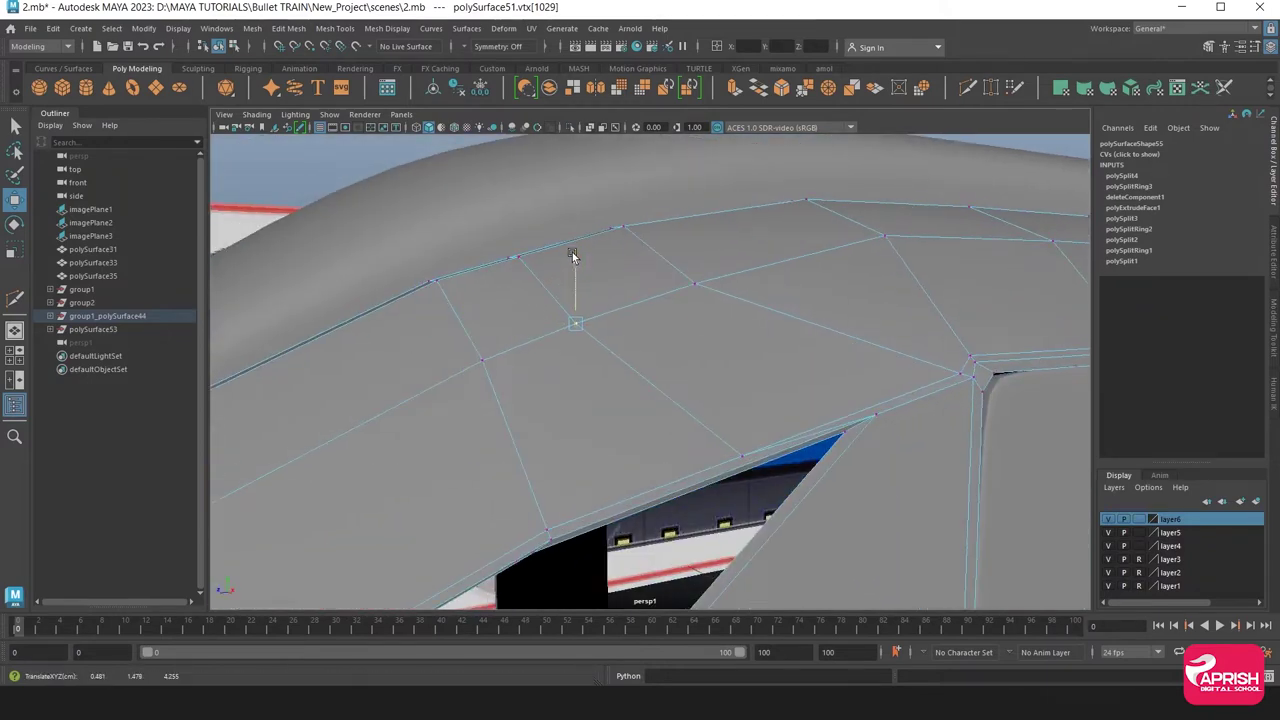
left_click(703, 288)
left_click_drag(703, 271, 697, 220)
key("3")
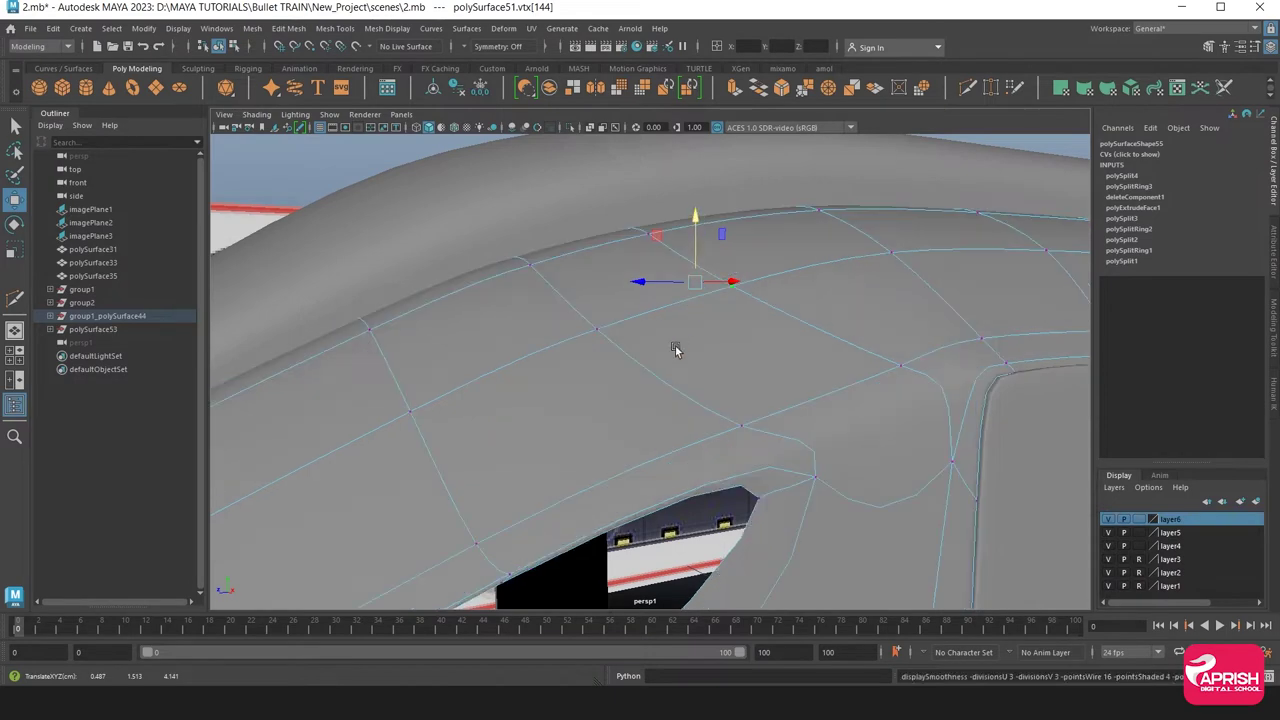
Try lifting the neighbouring roof vertex, undo it, and review the body in Object Mode
mouse_move(675, 346)
left_mouse_down("alt")
mouse_move(743, 346)
mouse_move(551, 300)
mouse_move(497, 381)
left_mouse_up("alt")
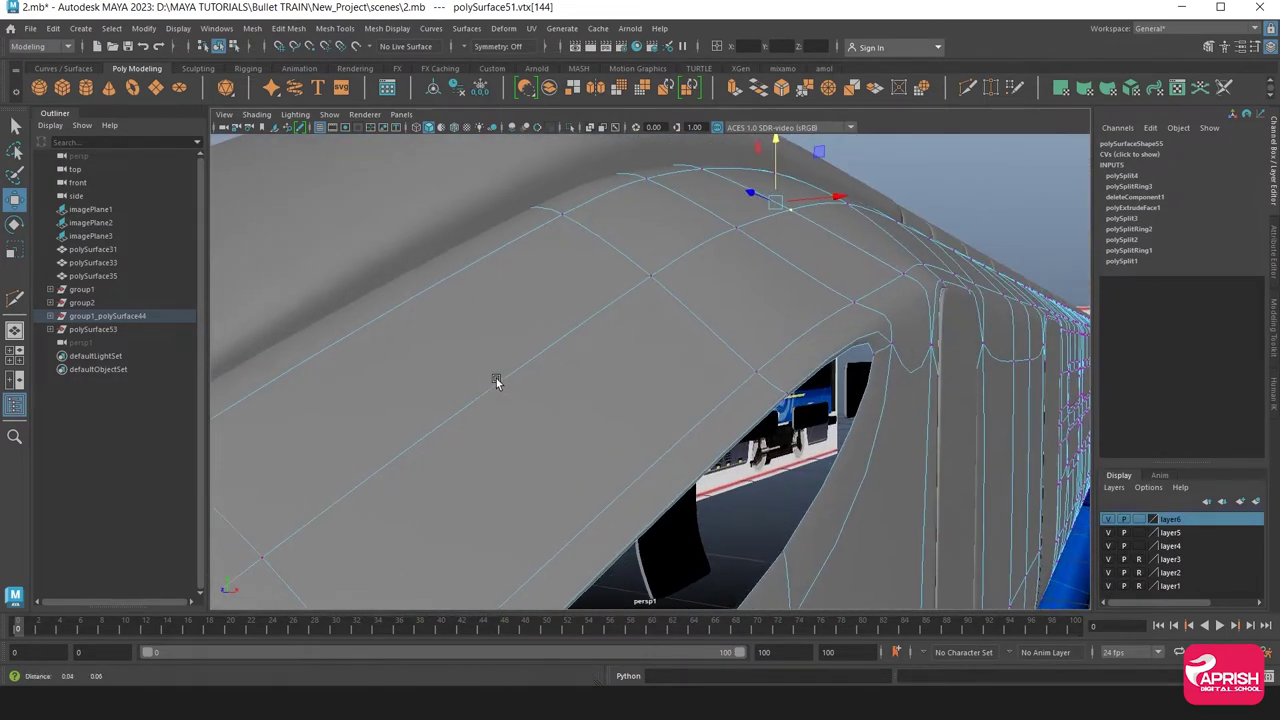
left_click(740, 238)
left_click_drag(728, 168, 779, 160)
key("ctrl+z")
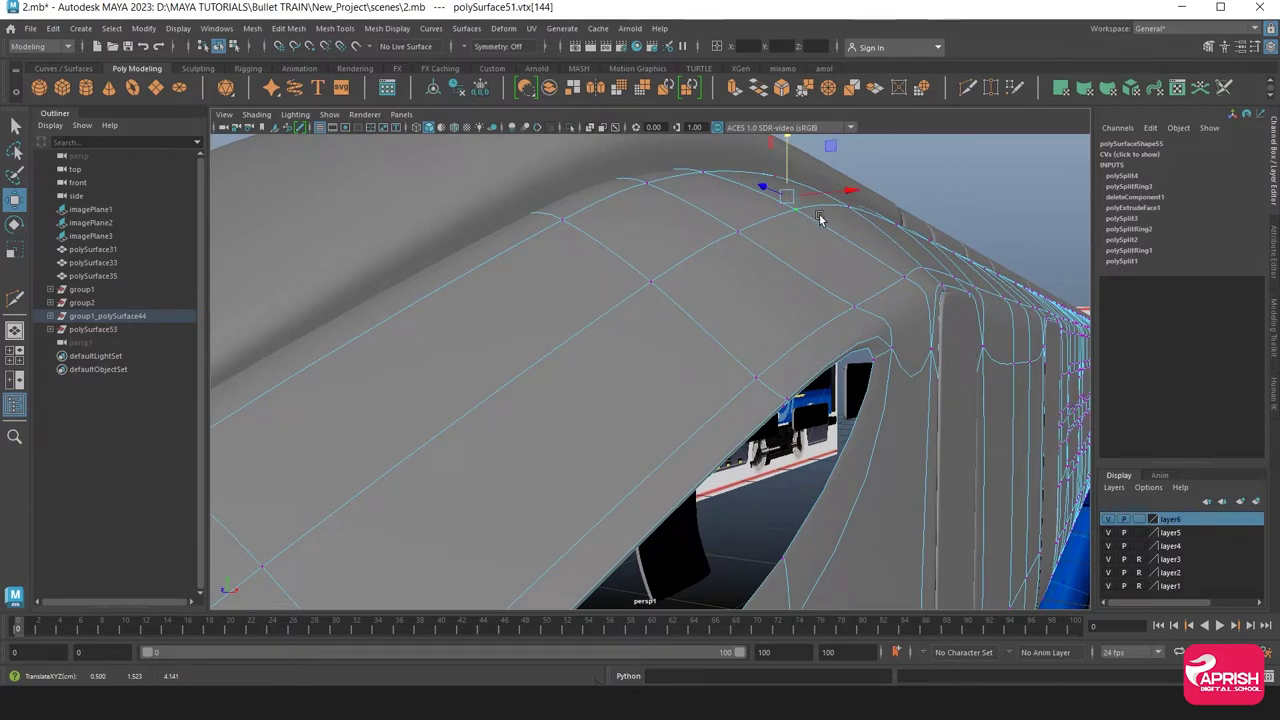
right_click_drag(818, 218, 886, 196)
mouse_move(900, 212)
left_mouse_down("alt")
mouse_move(851, 323)
mouse_move(744, 348)
mouse_move(700, 391)
mouse_move(619, 381)
mouse_move(629, 358)
mouse_move(737, 334)
mouse_move(837, 334)
mouse_move(689, 343)
mouse_move(670, 398)
left_mouse_up("alt")
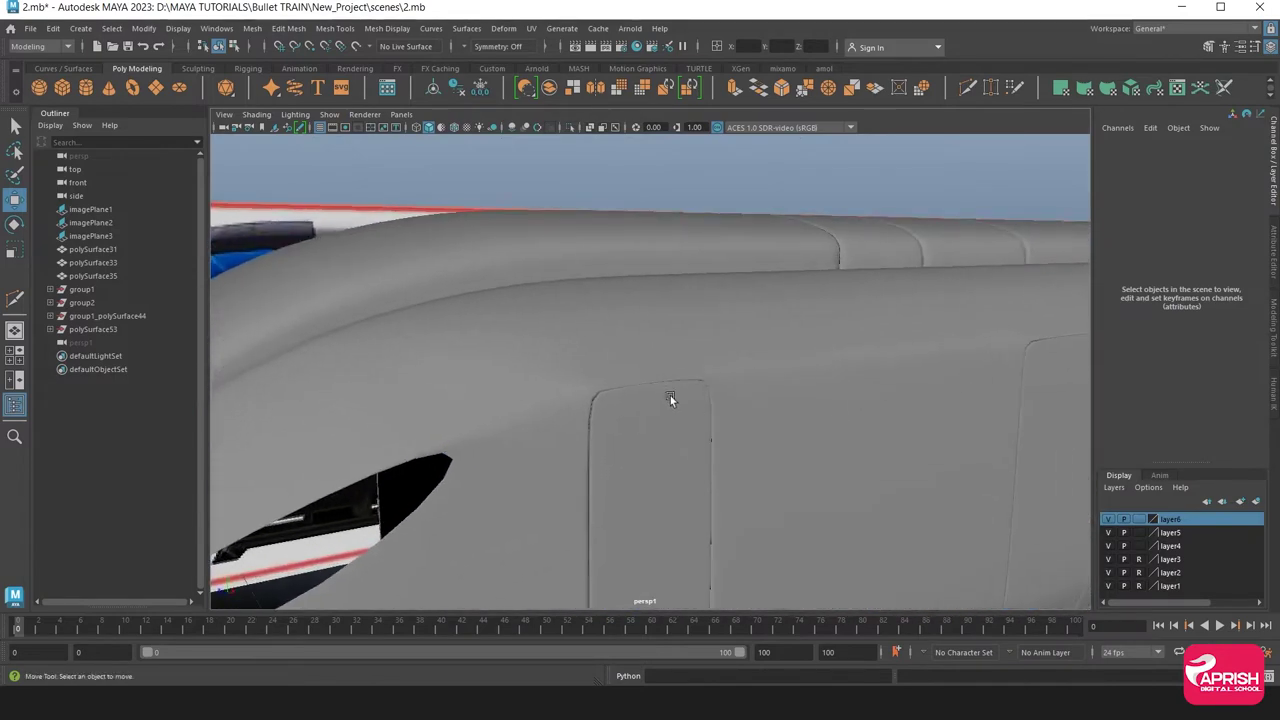
left_click(669, 395)
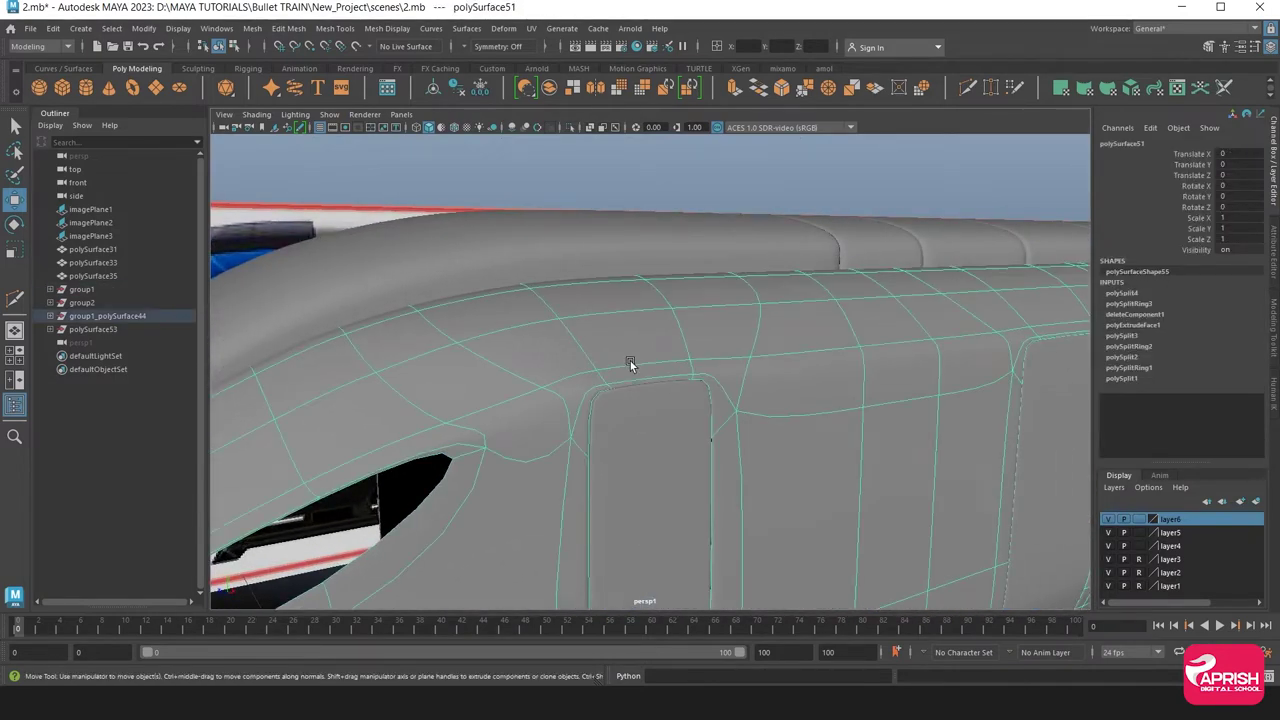
mouse_move(630, 365)
left_mouse_down("alt")
mouse_move(686, 274)
mouse_move(592, 275)
left_mouse_up("alt")
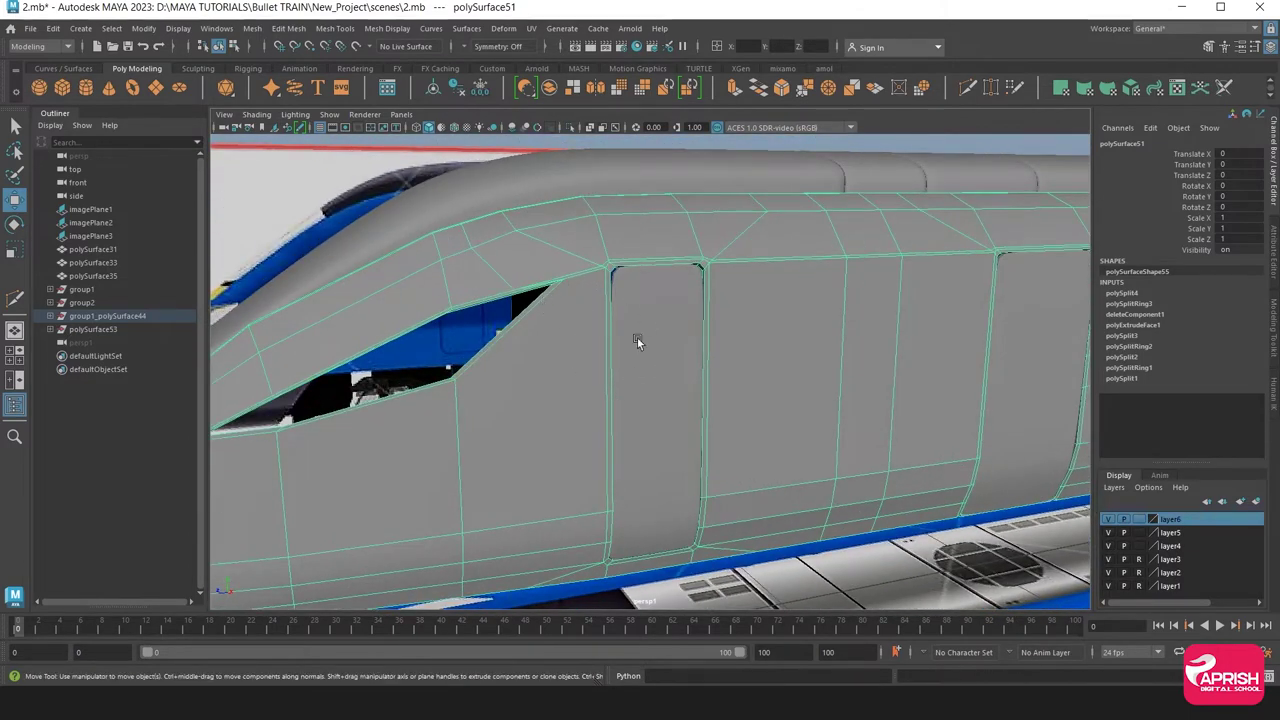
mouse_move(524, 444)
left_mouse_down("alt")
mouse_move(480, 330)
mouse_move(320, 90)
left_mouse_up("alt")
Insert a horizontal edge loop along the train body's side
left_click(290, 28)
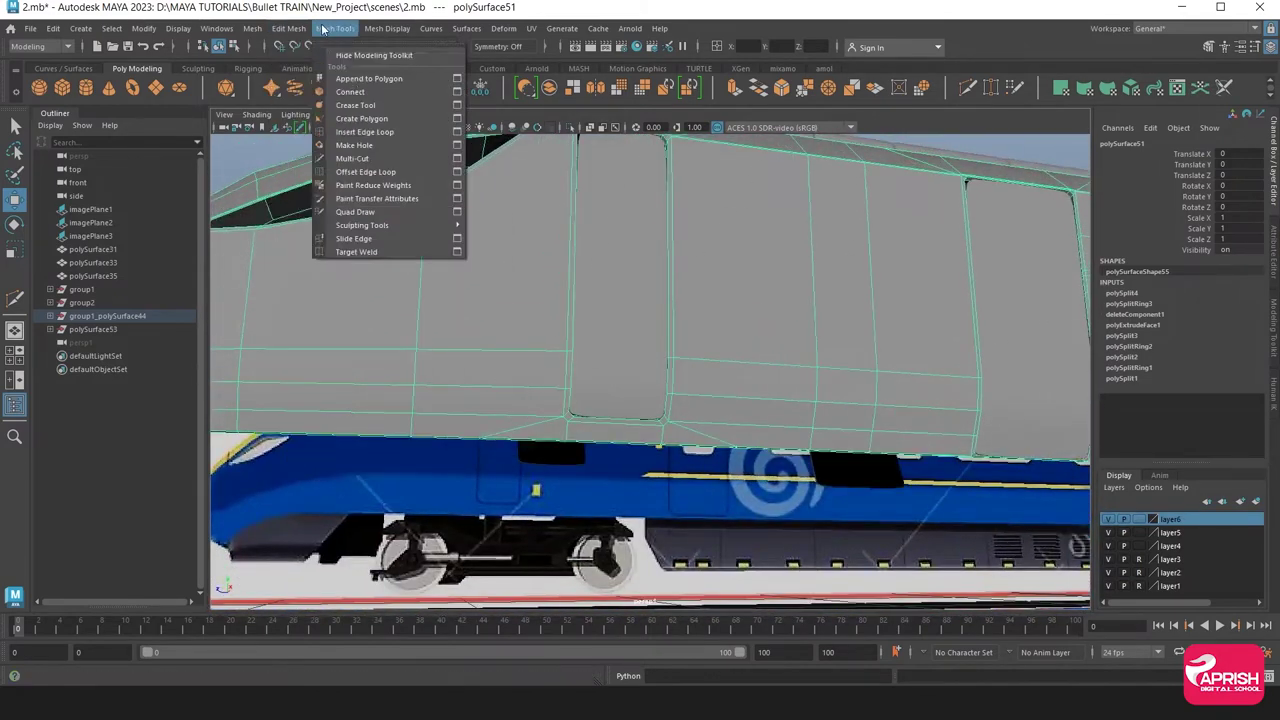
left_click(360, 138)
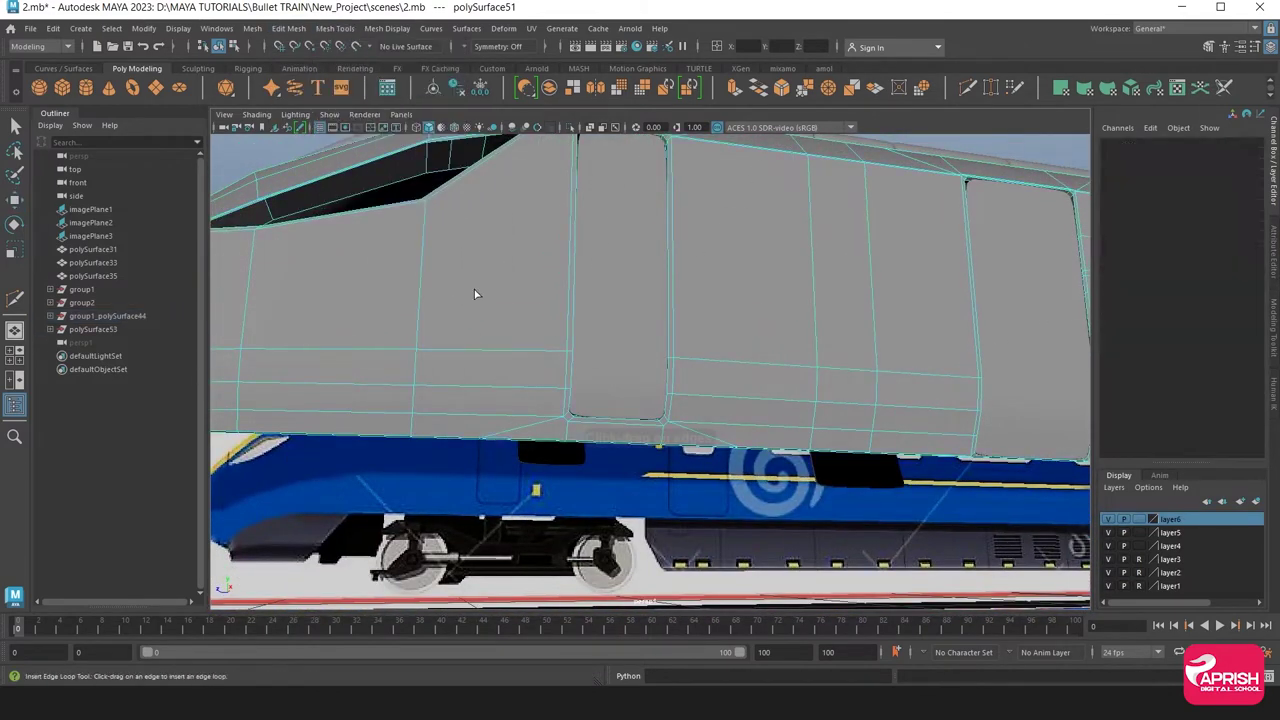
left_click(489, 352)
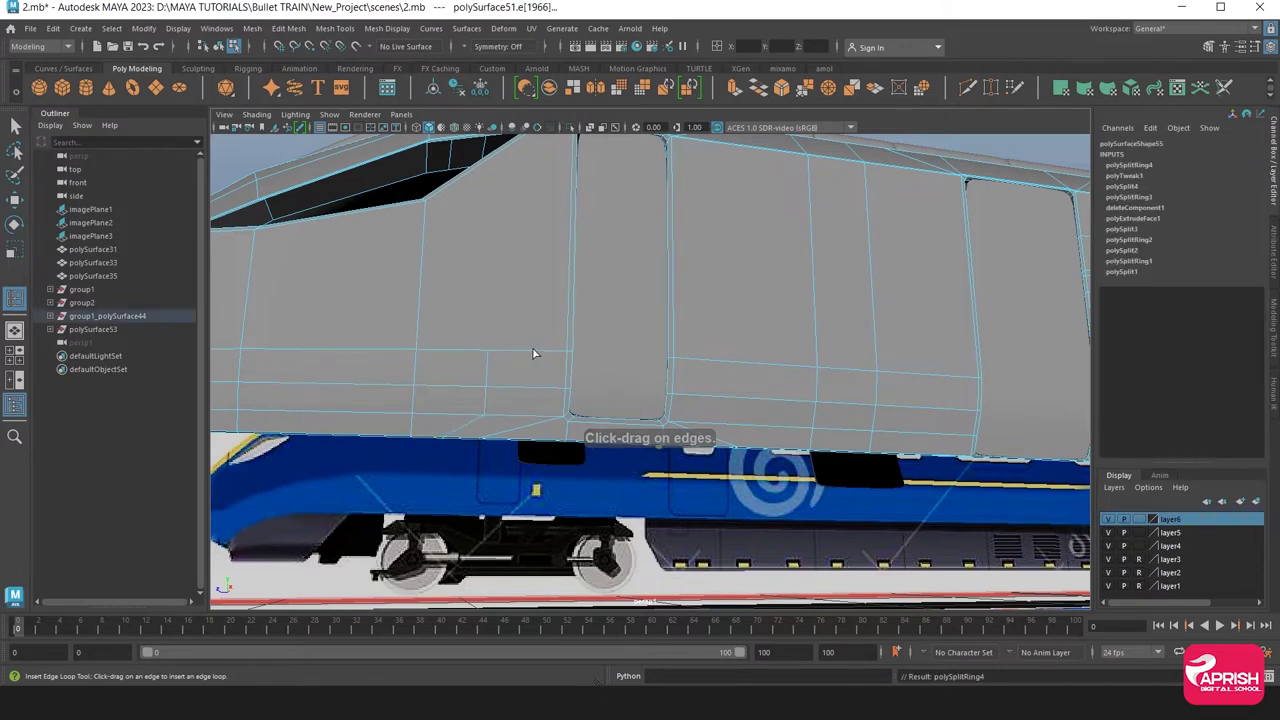
left_click_drag(534, 354, 388, 128, "alt")
Multi-Cut a new edge at the front window's upper corner, then return to Object Mode
left_click(335, 28)
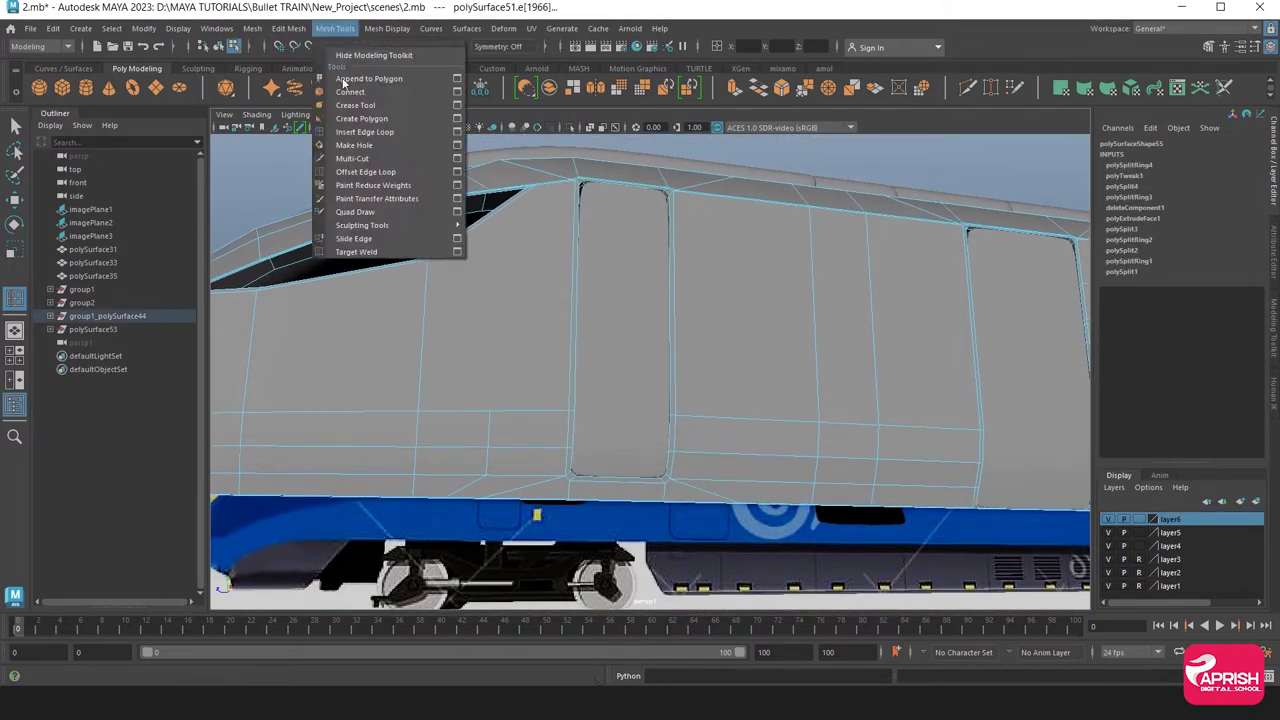
left_click(368, 158)
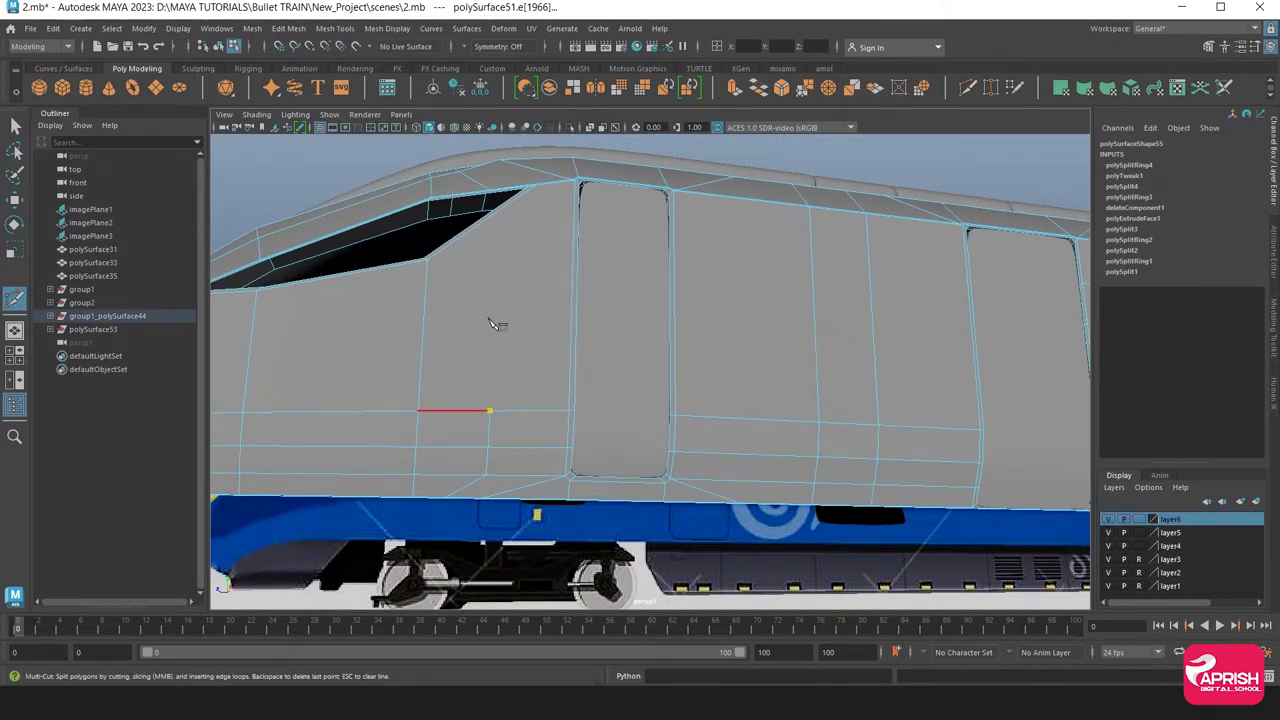
left_click_drag(497, 323, 471, 294, "alt")
scroll(471, 294, "up", 3)
middle_click_drag(429, 257, 481, 308, "alt")
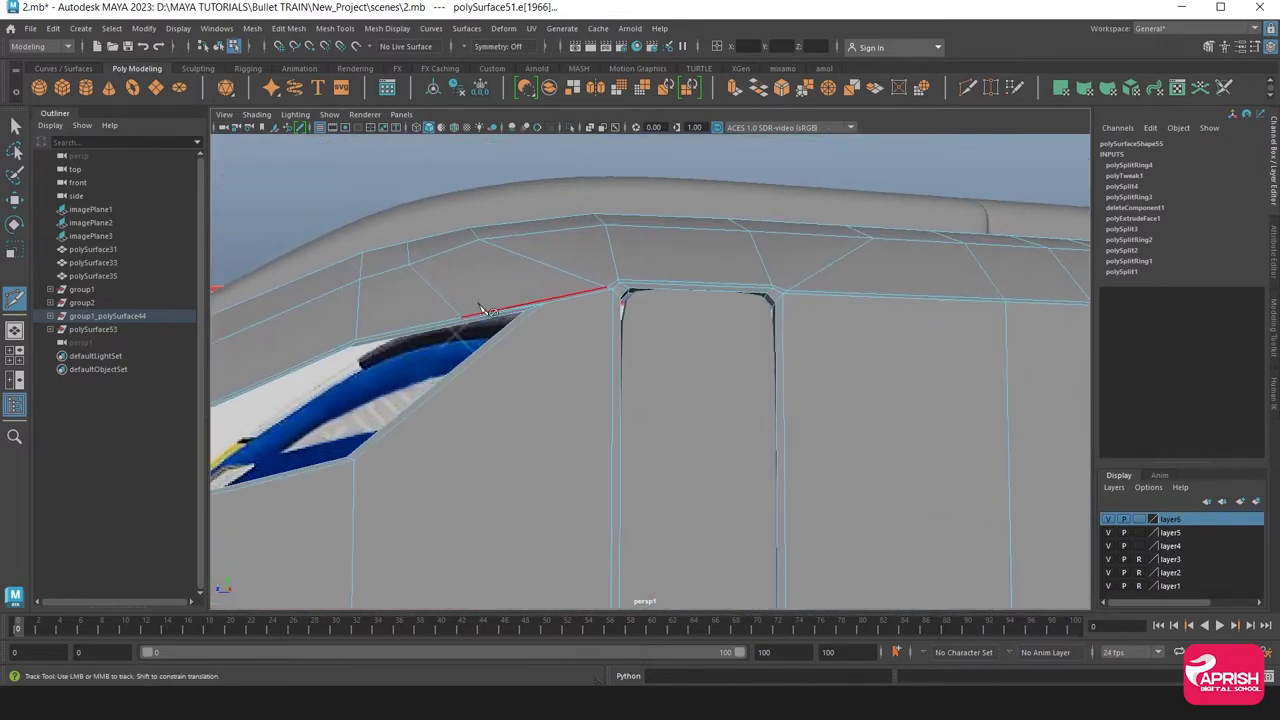
right_click_drag(480, 308, 507, 330, "alt")
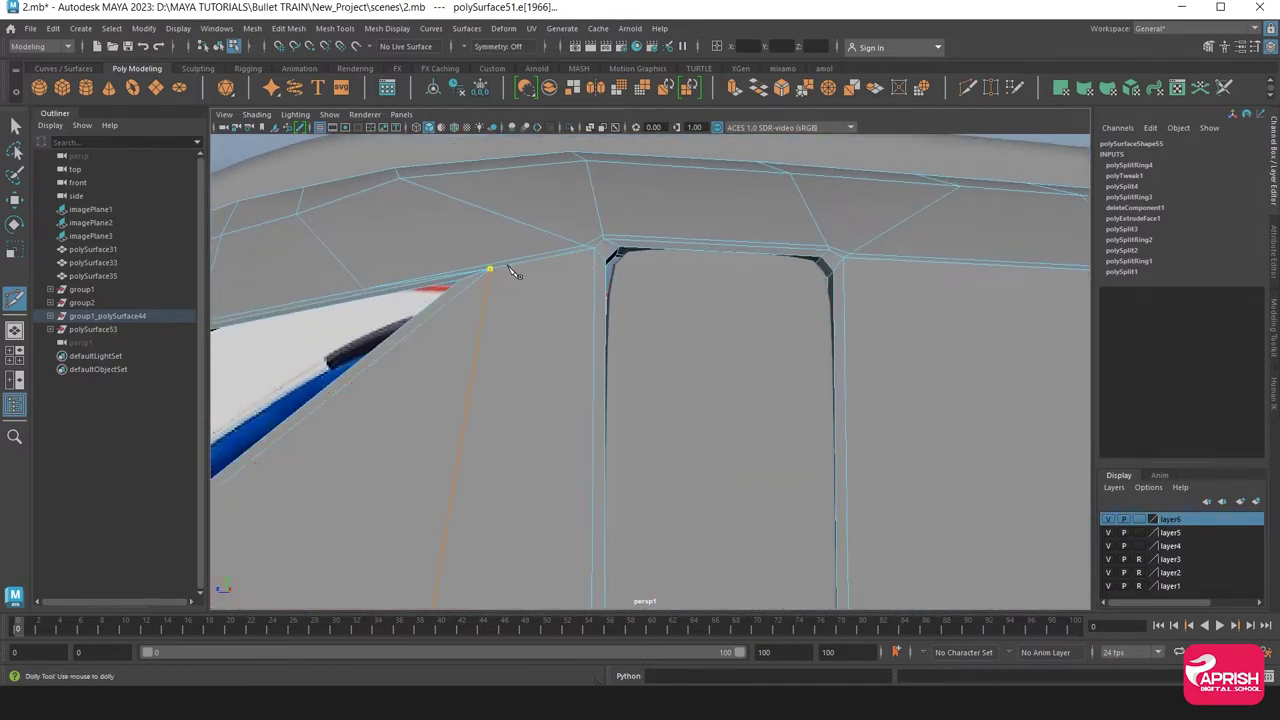
right_click_drag(509, 270, 481, 300, "alt")
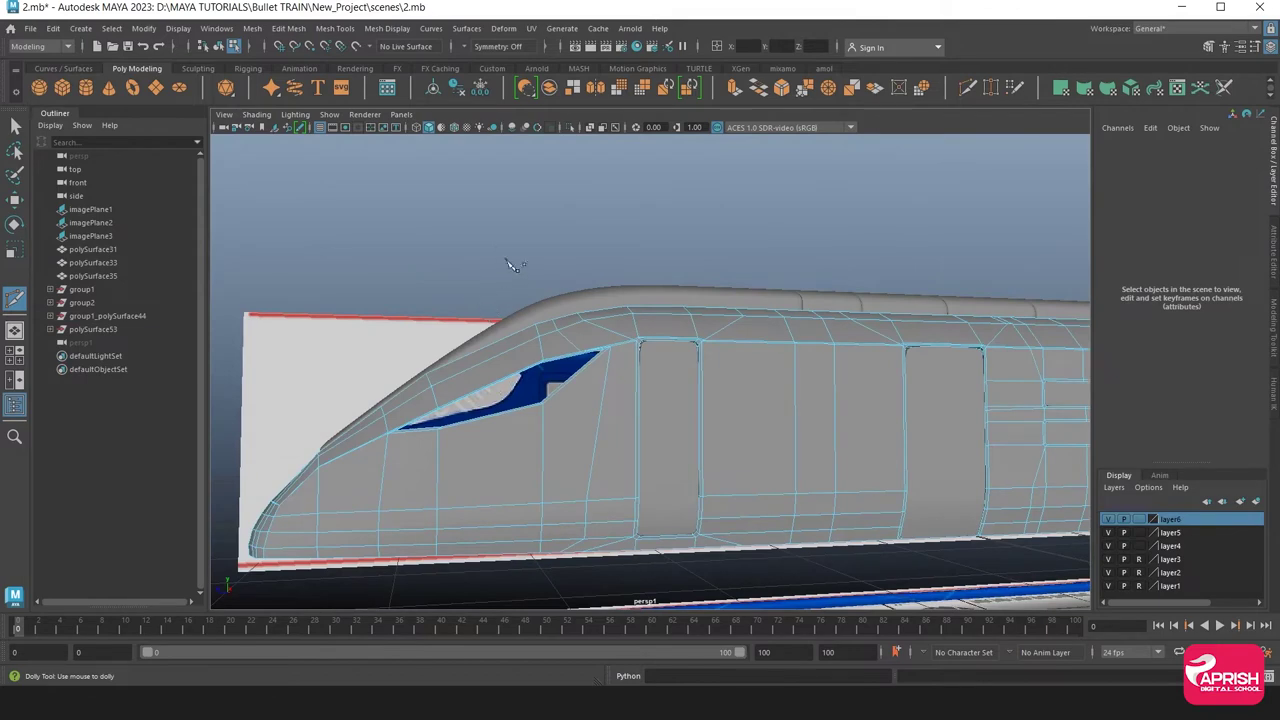
left_click_drag(510, 264, 663, 243, "alt")
middle_click_drag(663, 243, 491, 207, "alt")
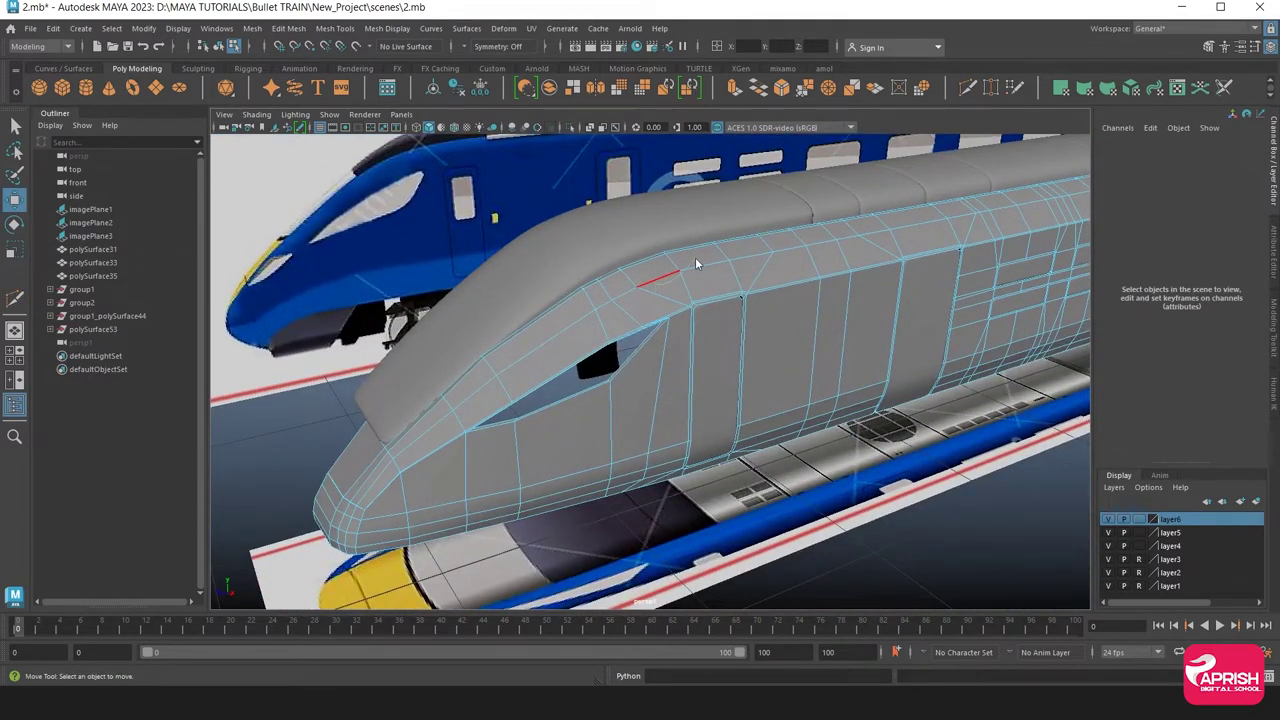
right_click_drag(654, 283, 712, 262)
Preview the train body smoothed and zoom in close on the front window
key("3")
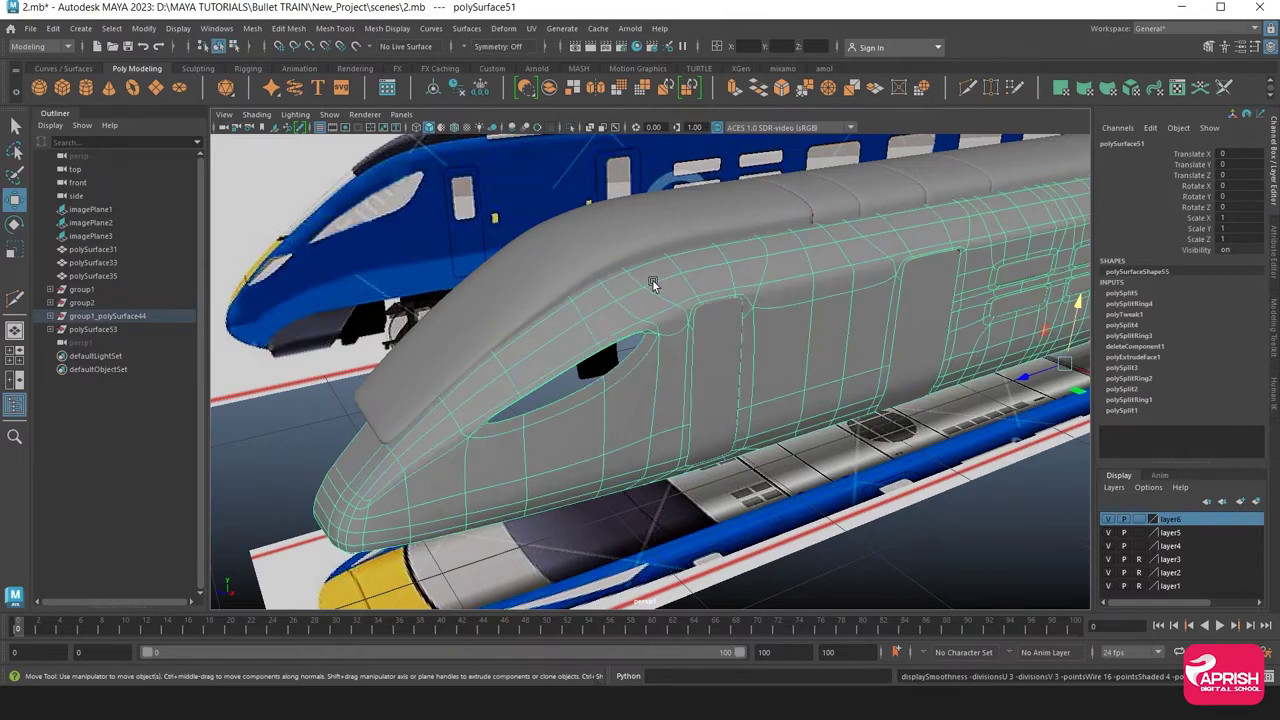
left_click(807, 592)
mouse_move(807, 592)
left_mouse_down("alt")
mouse_move(625, 485)
mouse_move(772, 518)
left_mouse_up("alt")
scroll(772, 518, "up", 5)
middle_click_drag(772, 518, 577, 403, "alt")
left_click_drag(577, 403, 632, 399, "alt")
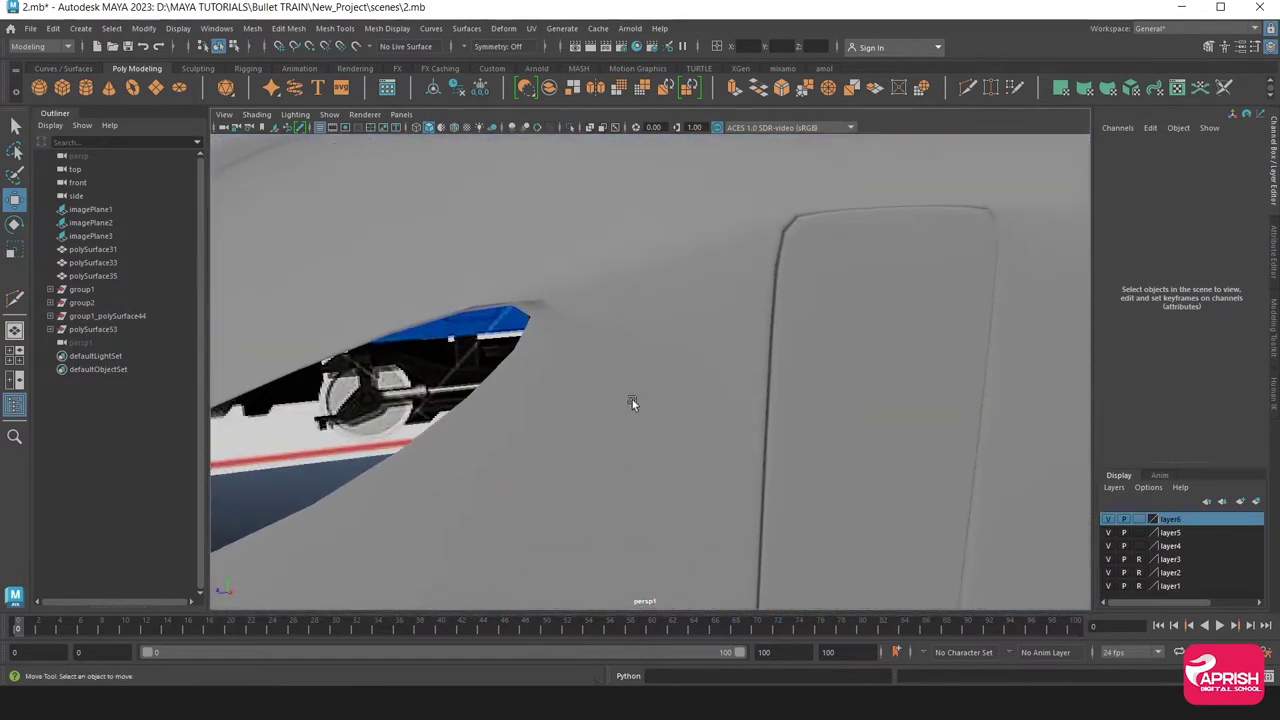
Select the body, return to the unsmoothed cage and enter Edge mode at the window
left_click(617, 350)
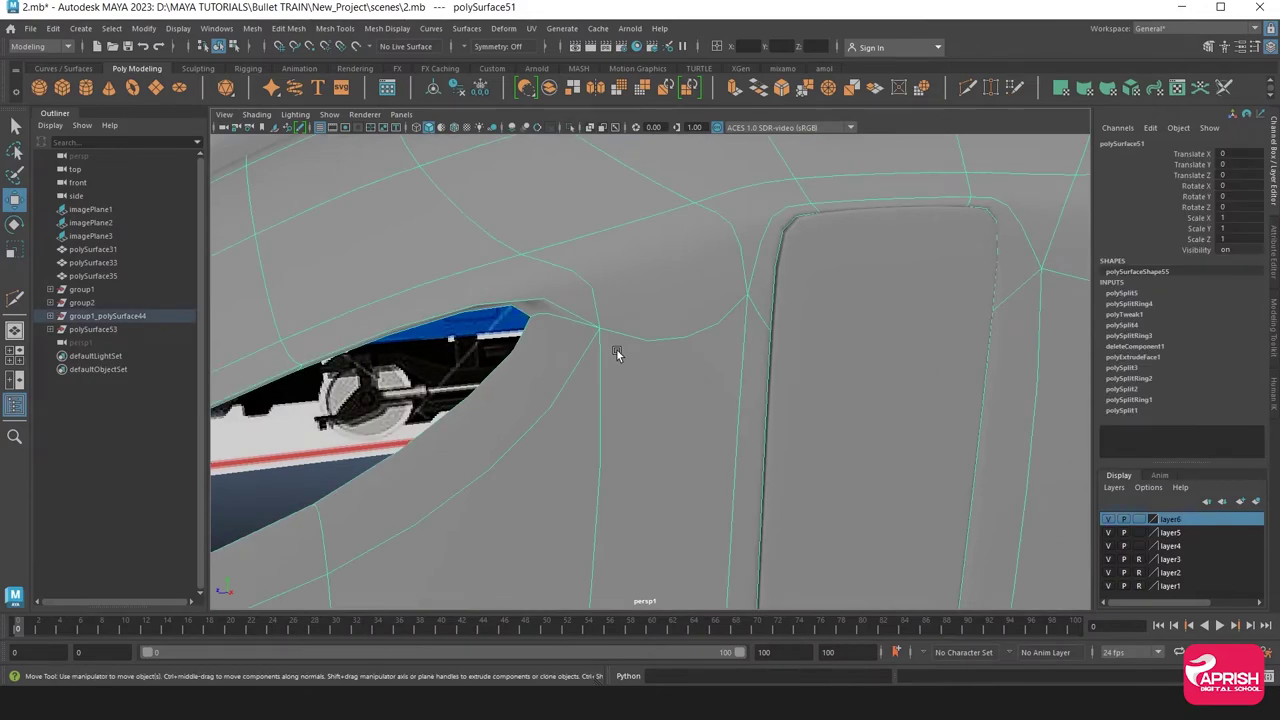
key("1")
mouse_move(631, 368)
left_mouse_down("alt")
mouse_move(722, 315)
mouse_move(596, 324)
left_mouse_up("alt")
middle_click_drag(596, 324, 670, 278, "alt")
left_click_drag(670, 278, 720, 285, "alt")
mouse_move(720, 285)
right_mouse_down()
mouse_move(755, 272)
mouse_move(749, 331)
mouse_move(747, 287)
right_mouse_up()
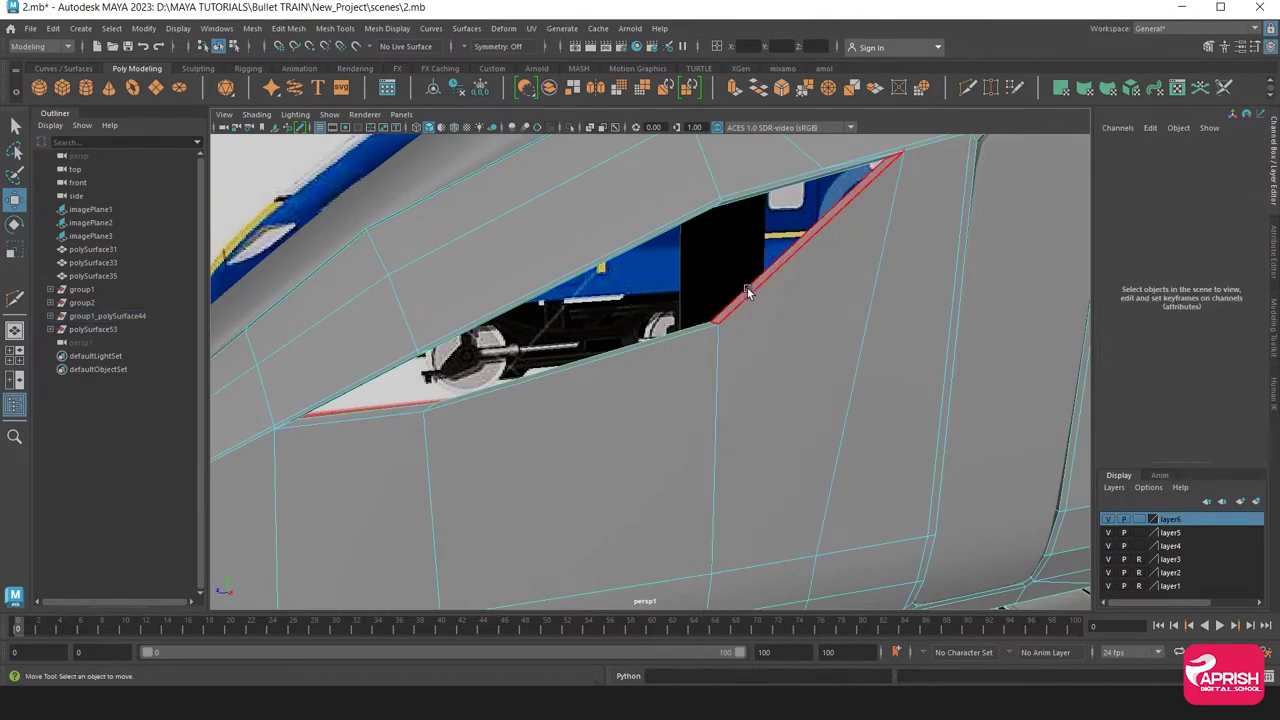
Delete the face at the front window's lower-left corner and return to Object Mode
left_click(747, 287)
left_click(672, 335)
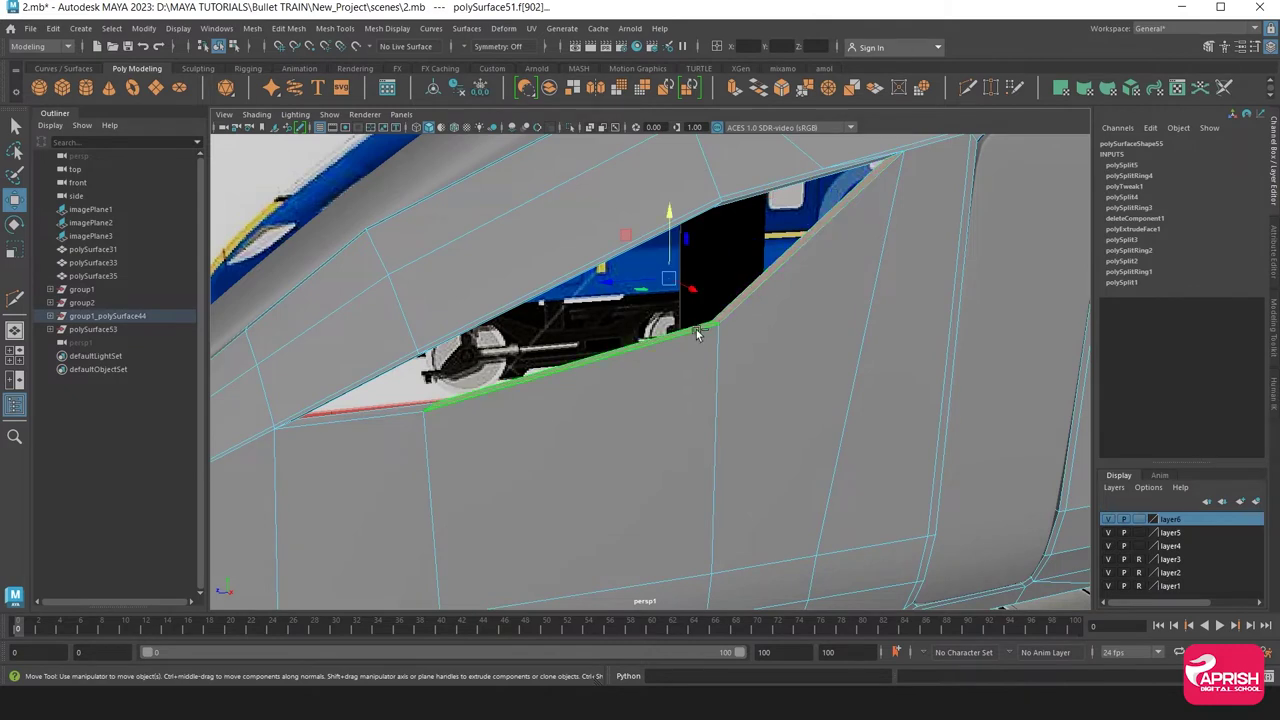
left_click(390, 404)
right_click_drag(419, 357, 463, 281)
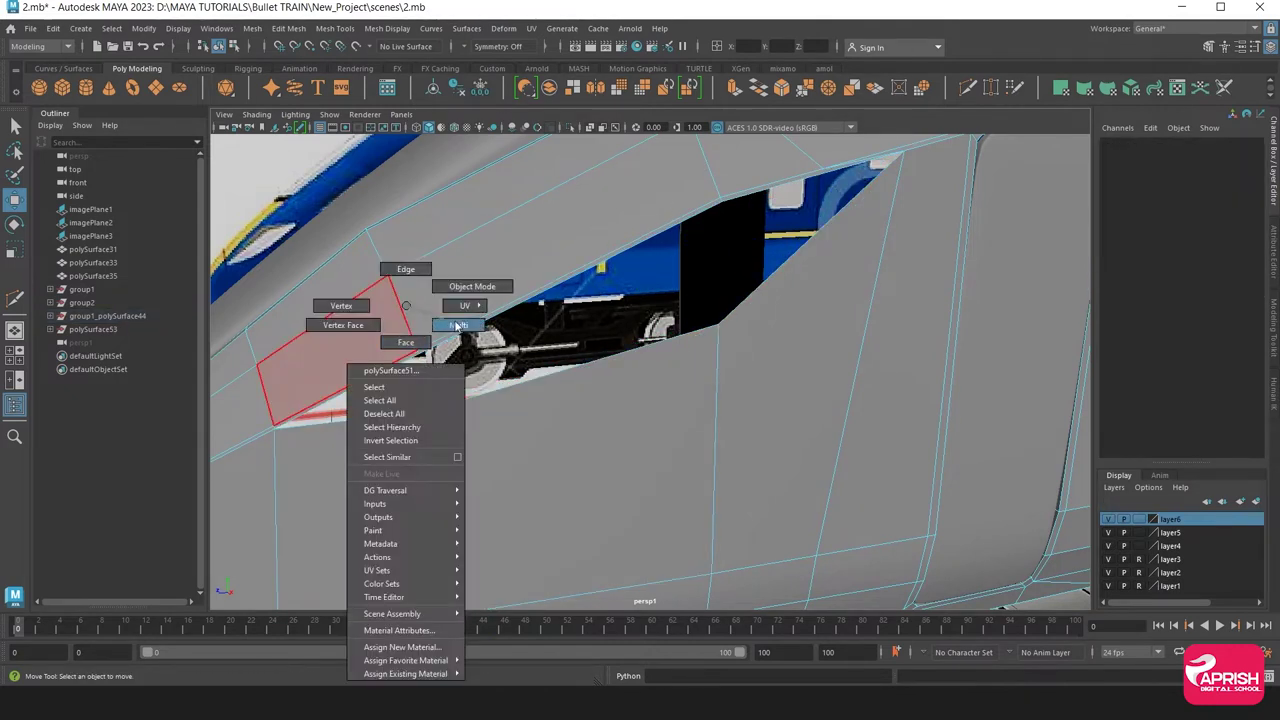
Reselect the train body and zoom in along the window's upper edge
left_click_drag(463, 281, 454, 346, "alt")
scroll(454, 346, "down", 10)
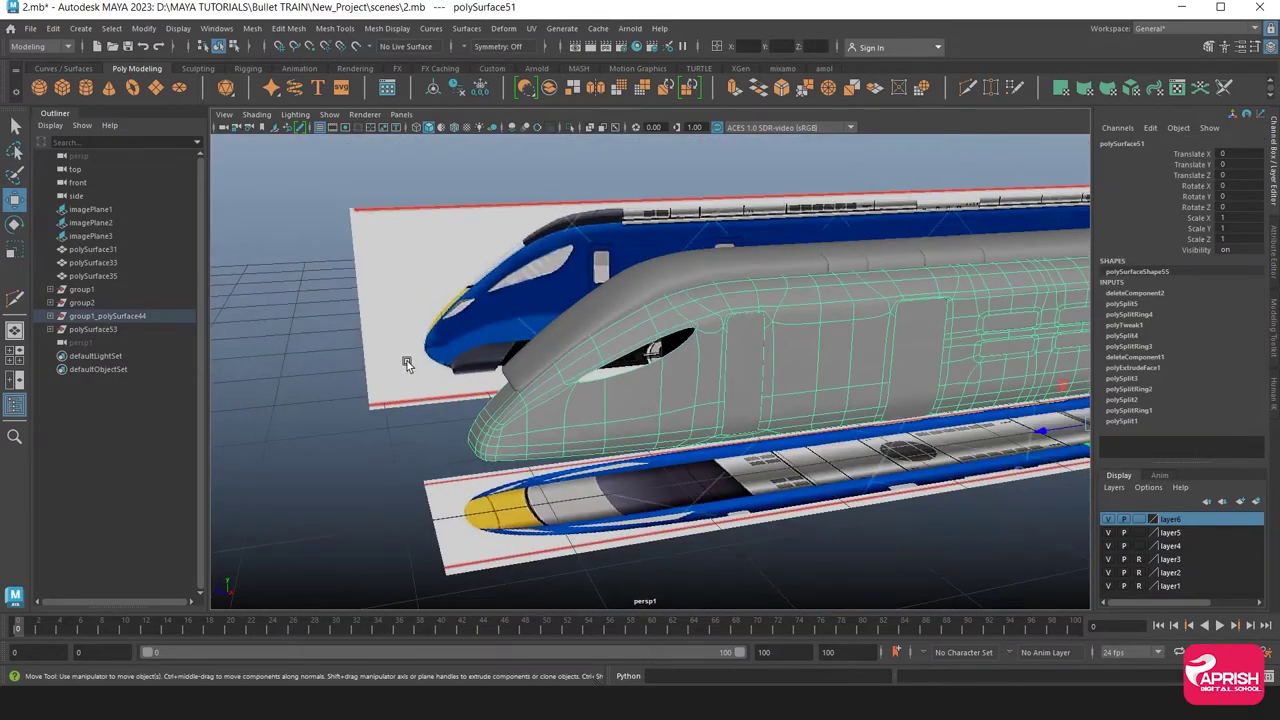
left_click(414, 357)
mouse_move(666, 343)
left_mouse_down("alt")
mouse_move(600, 420)
mouse_move(570, 494)
mouse_move(520, 472)
left_mouse_up("alt")
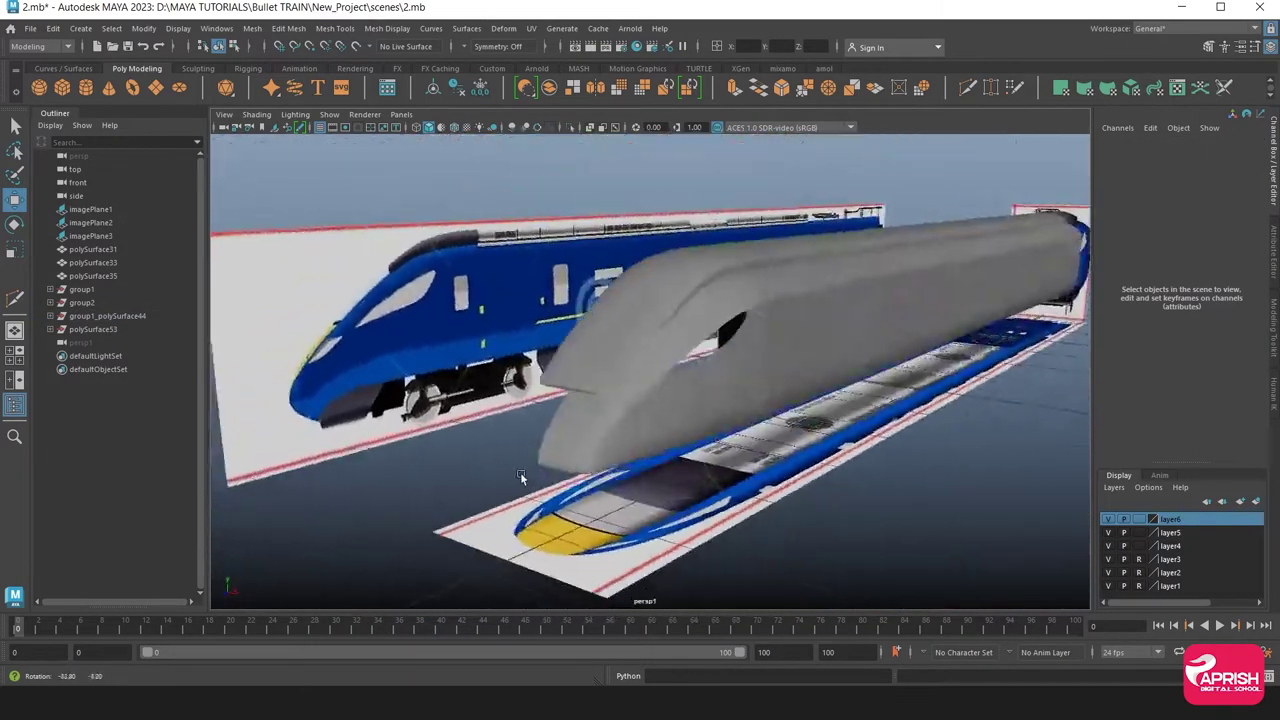
mouse_move(520, 472)
right_mouse_down("alt")
mouse_move(481, 464)
mouse_move(665, 550)
right_mouse_up("alt")
left_click(423, 449)
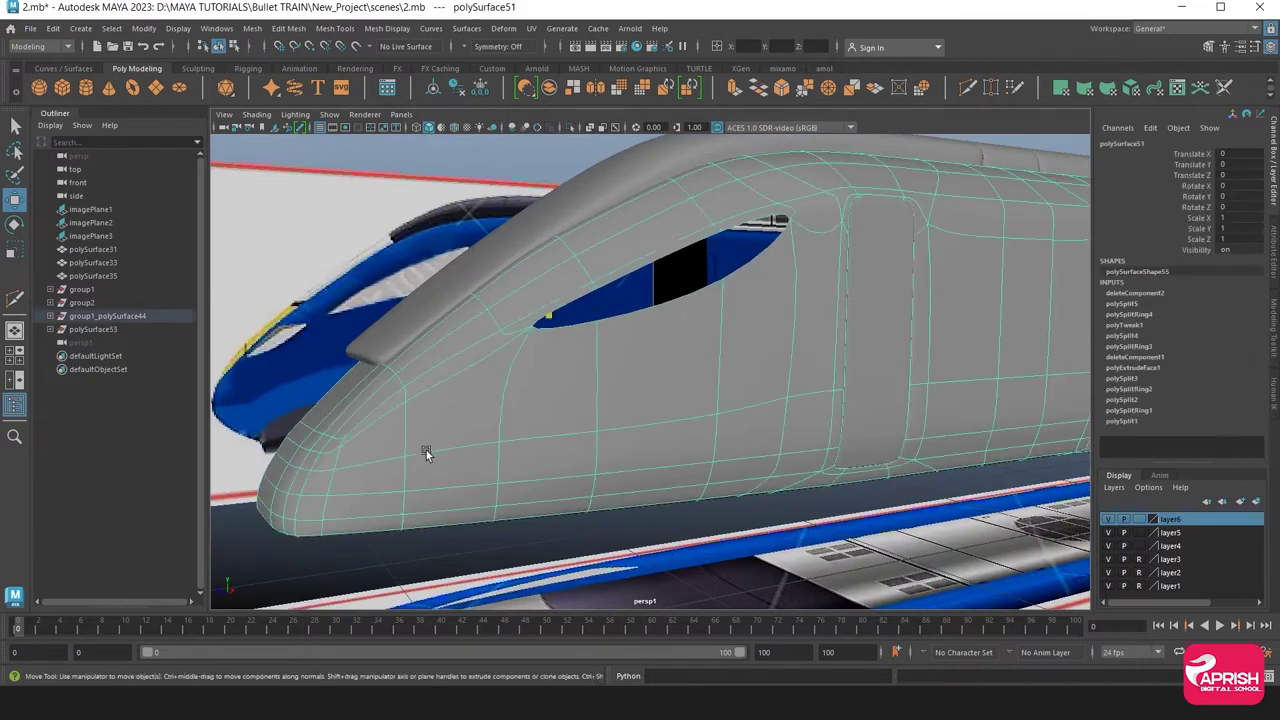
mouse_move(423, 449)
right_mouse_down("alt")
mouse_move(531, 389)
mouse_move(520, 400)
right_mouse_up("alt")
left_click_drag(520, 400, 589, 448, "alt")
Multi-Cut a new edge across the two window-rail edges near the tip
left_click(336, 29)
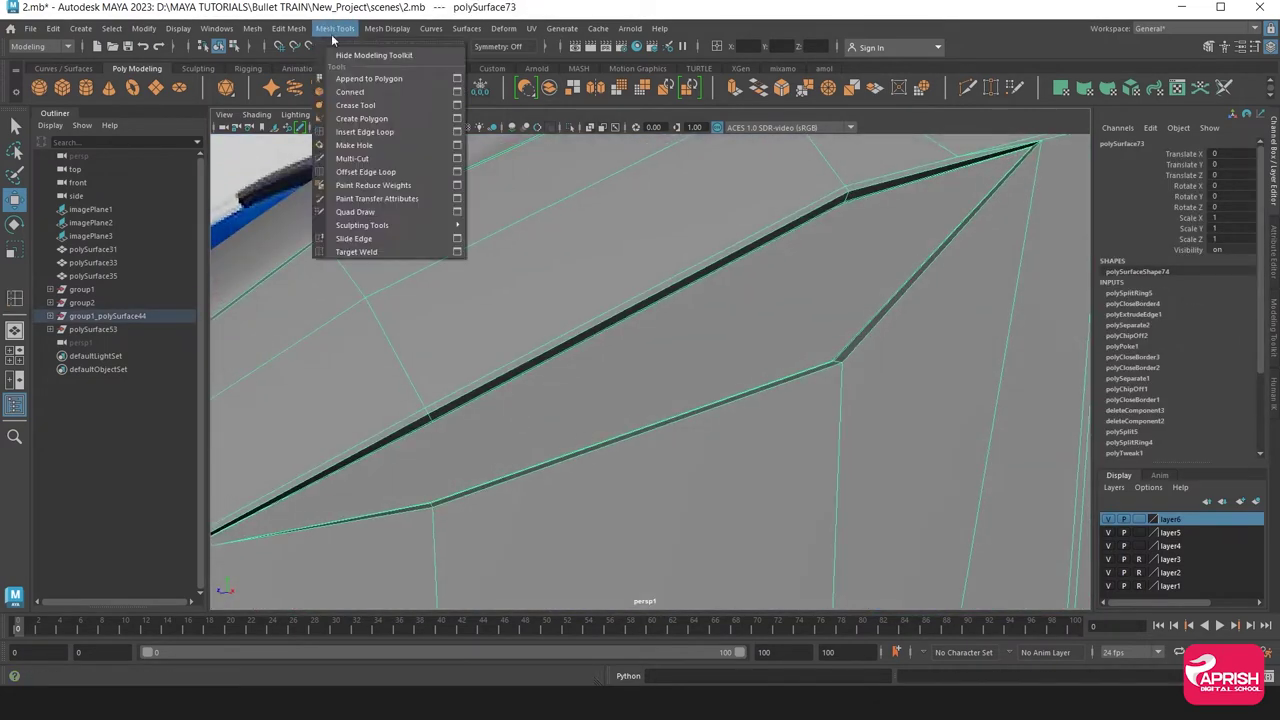
left_click(380, 157)
right_click_drag(460, 458, 450, 260, "alt")
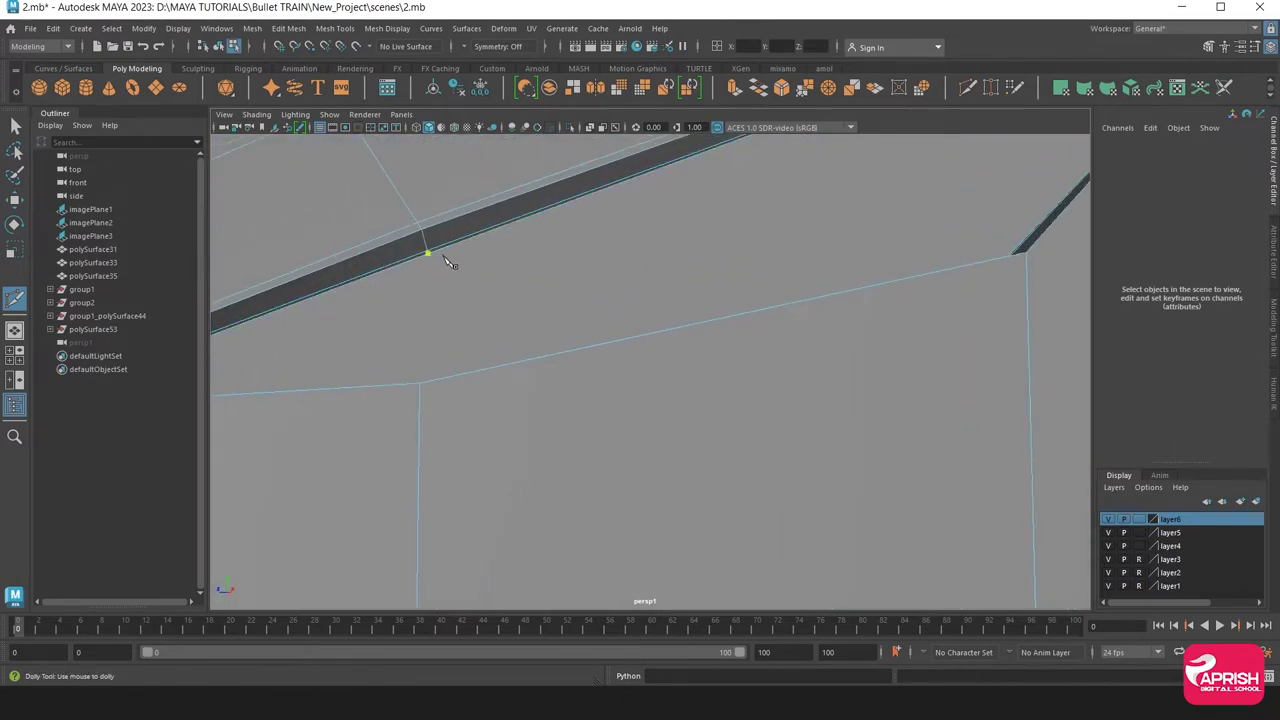
mouse_move(450, 260)
left_mouse_down("alt")
mouse_move(489, 451)
mouse_move(509, 457)
mouse_move(500, 434)
mouse_move(531, 440)
mouse_move(480, 523)
mouse_move(571, 449)
mouse_move(632, 240)
left_mouse_up("alt")
key("Return")
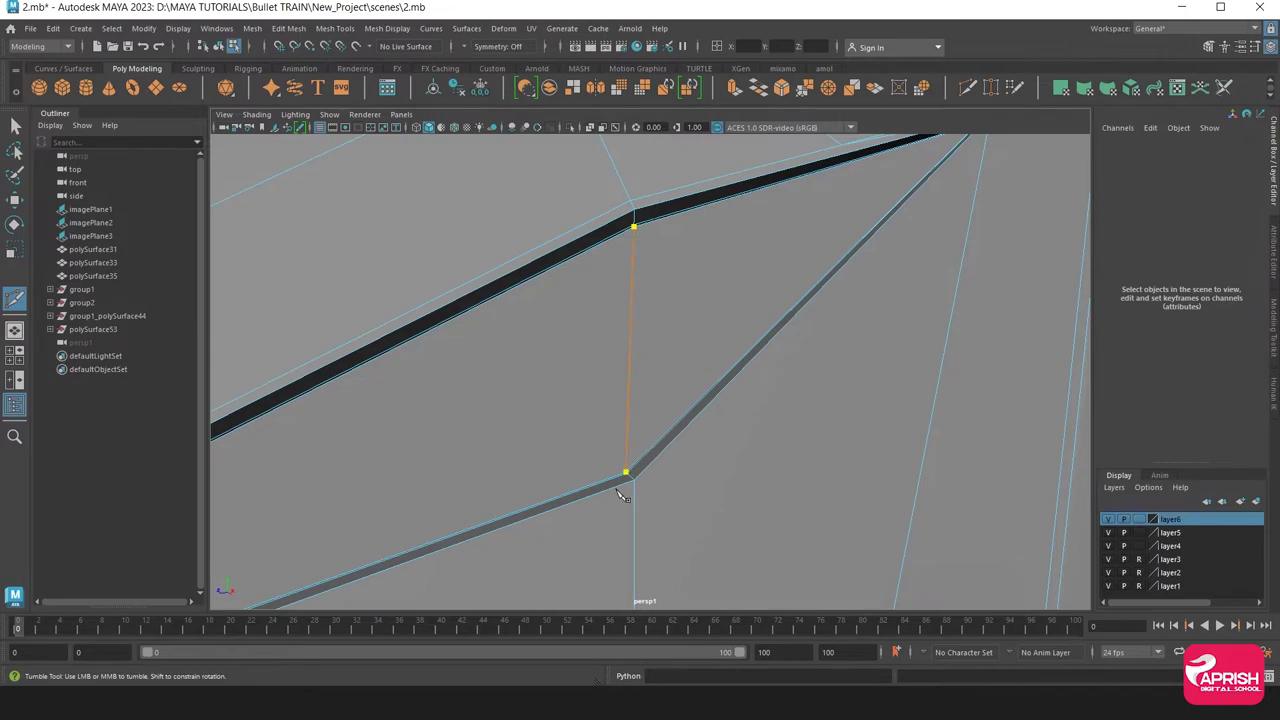
Zoom out and tumble to inspect the smoothed nose's recessed window slit
scroll(617, 485, "down", 3)
scroll(605, 472, "down", 3)
mouse_move(600, 466)
left_mouse_down("alt")
mouse_move(686, 403)
mouse_move(583, 397)
mouse_move(549, 441)
mouse_move(637, 389)
mouse_move(634, 369)
mouse_move(608, 457)
mouse_move(521, 438)
left_mouse_up("alt")
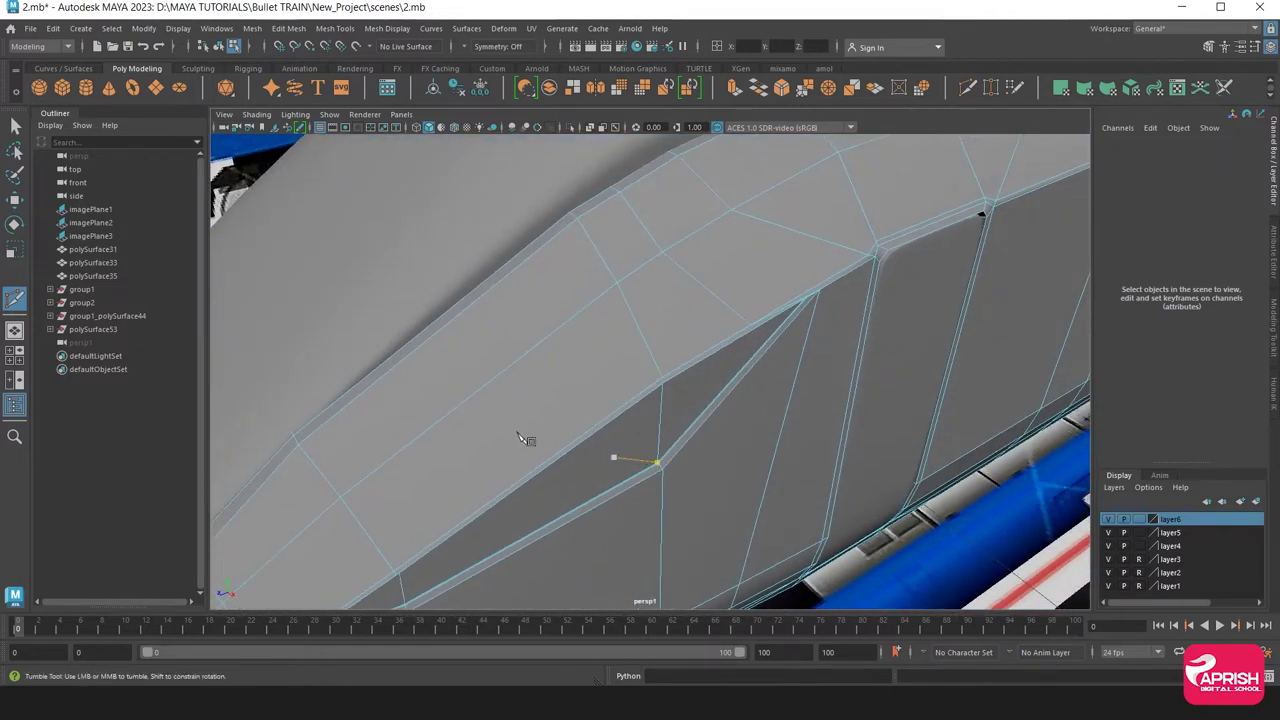
scroll(447, 426, "down", 2)
scroll(491, 411, "down", 2)
scroll(523, 417, "down", 3)
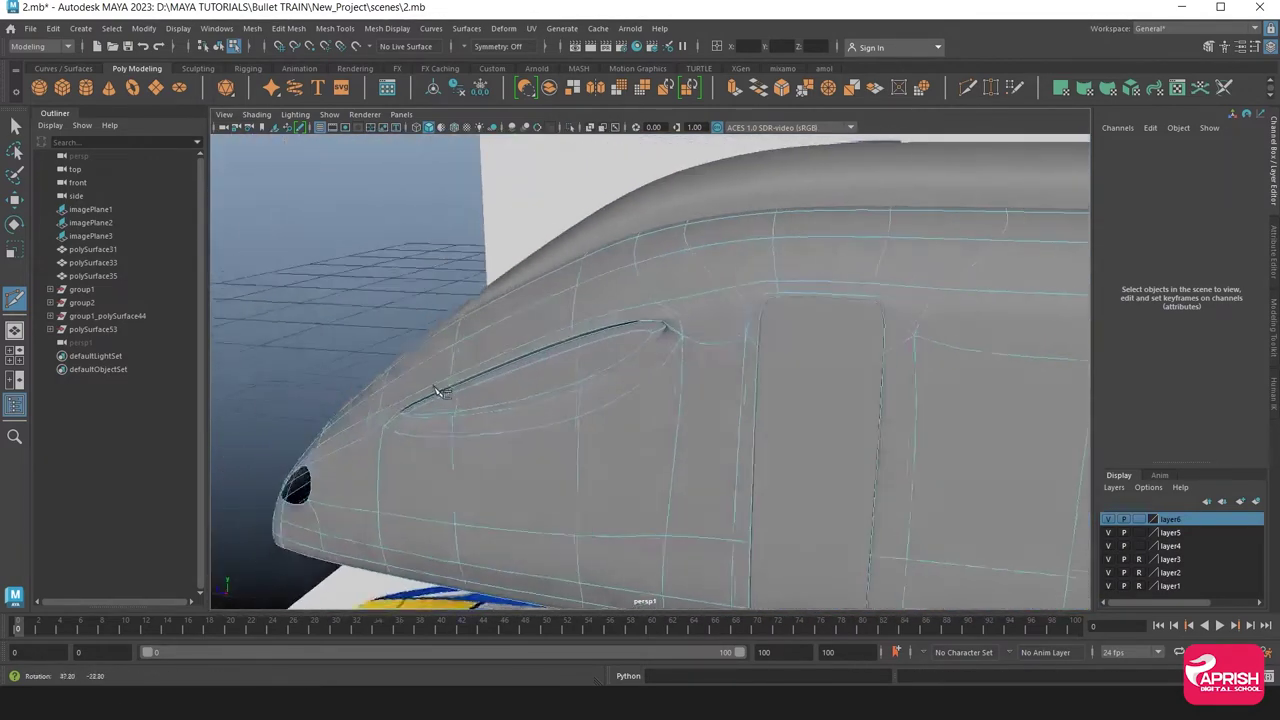
scroll(440, 402, "down", 2)
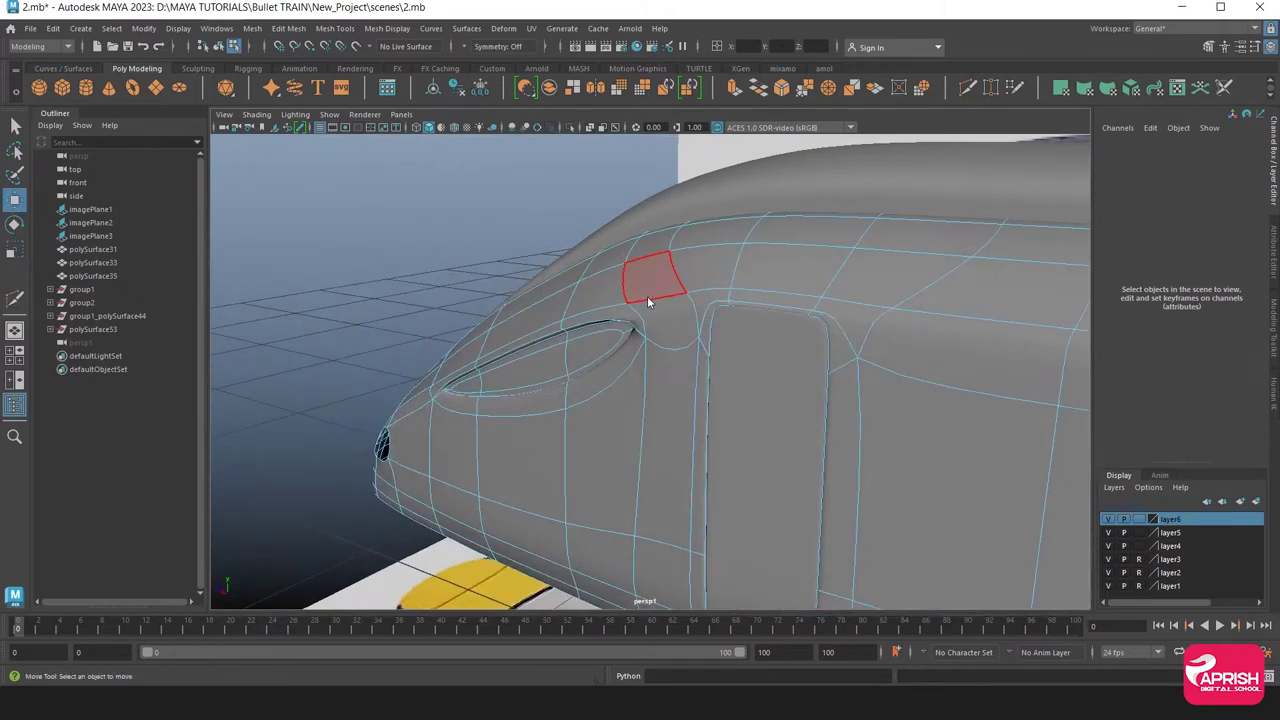
key("F8")
mouse_move(526, 372)
left_mouse_down("alt")
mouse_move(573, 425)
mouse_move(701, 411)
mouse_move(674, 437)
mouse_move(692, 406)
left_mouse_up("alt")
scroll(708, 473, "up", 3)
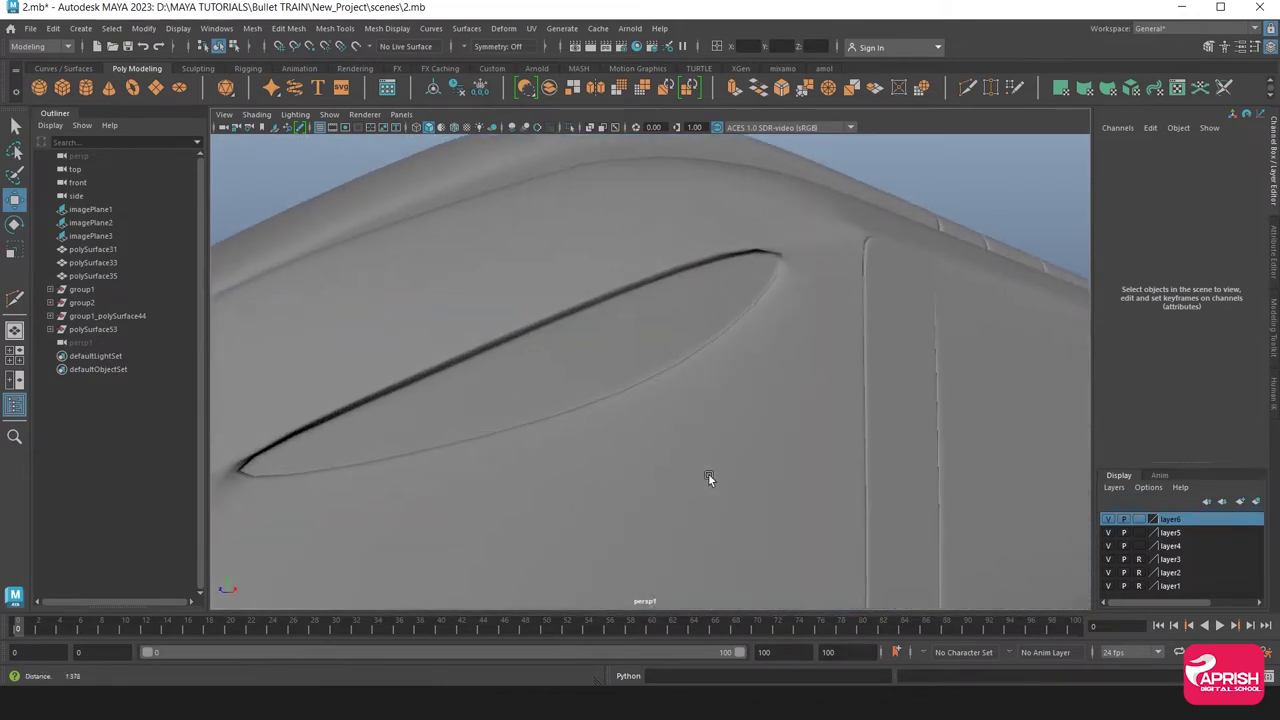
scroll(708, 478, "up", 1)
Select the strip of faces inside the window outline, including its tip faces
left_click(583, 374)
left_click_drag(583, 374, 500, 396, "alt")
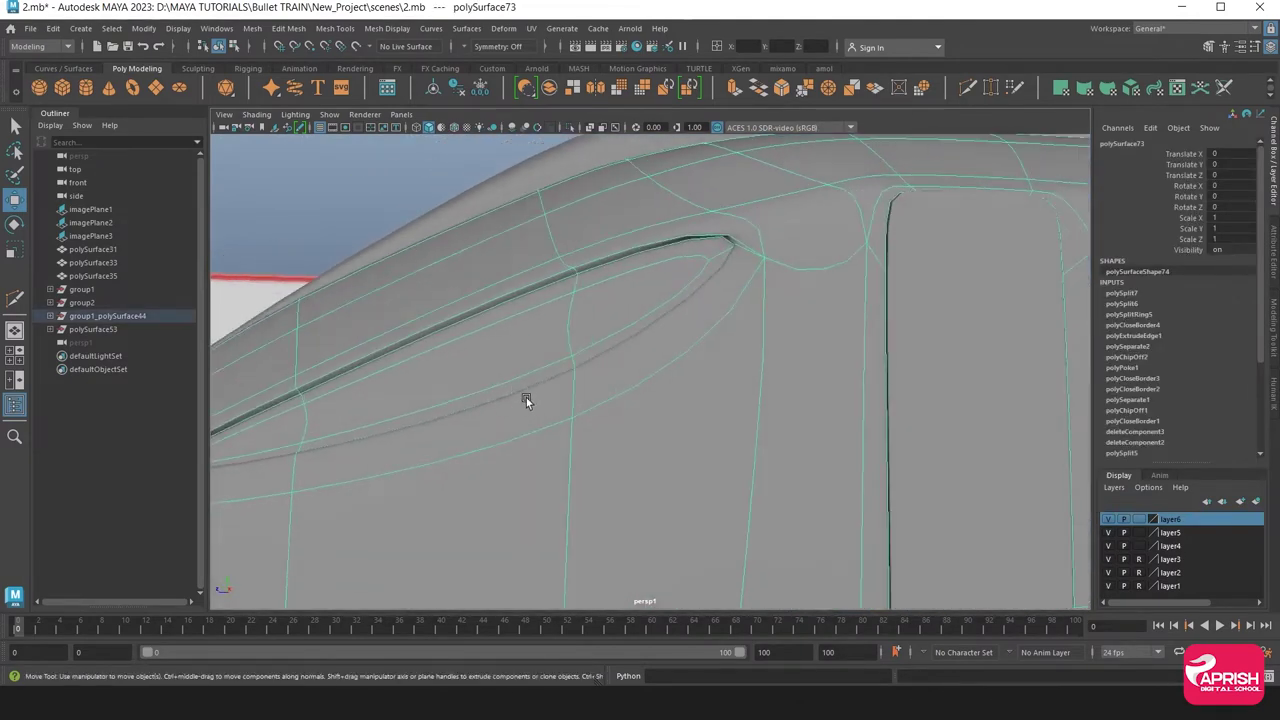
right_click_drag(510, 306, 509, 340)
left_click(485, 311)
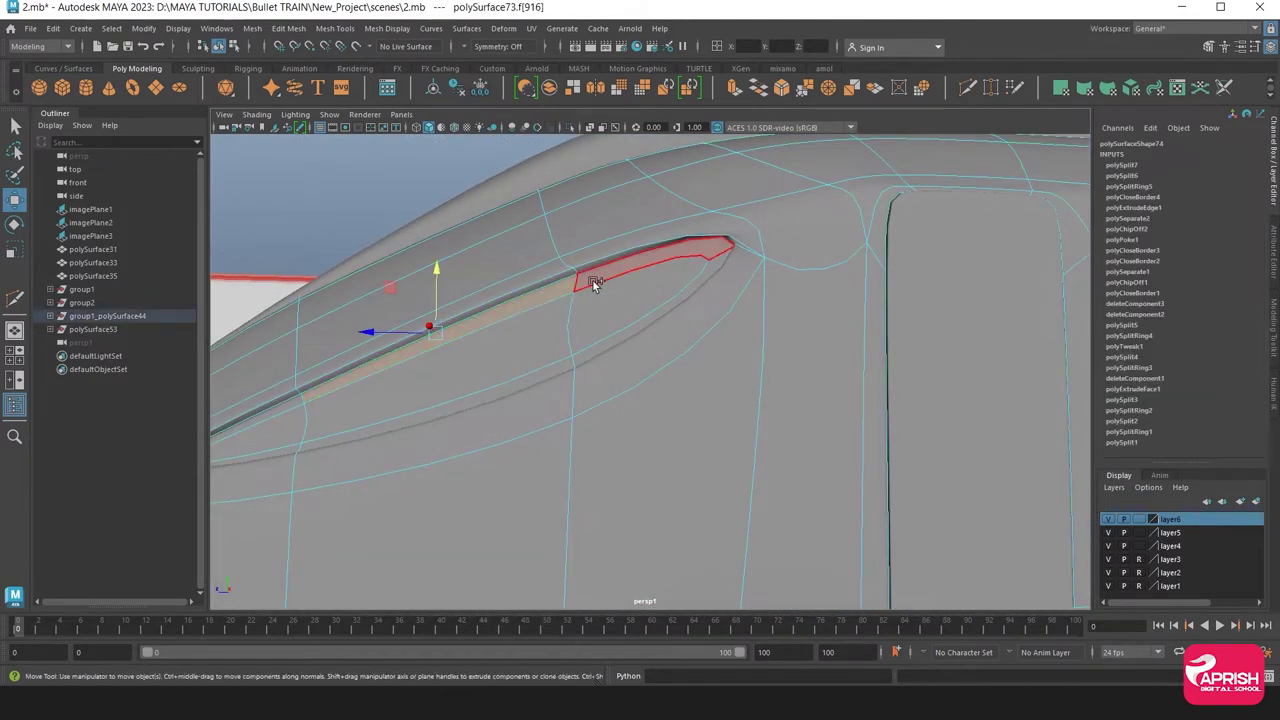
left_click(634, 262, "shift")
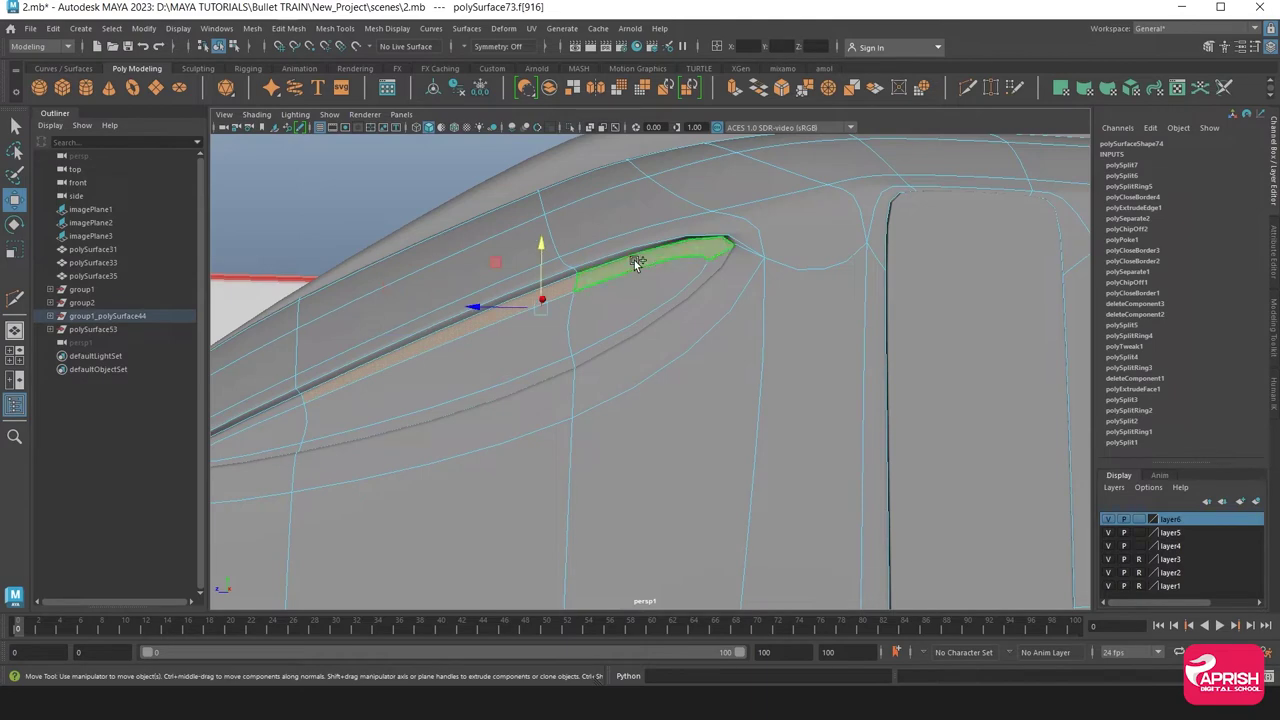
left_click(680, 297, "shift")
left_click(536, 380, "shift")
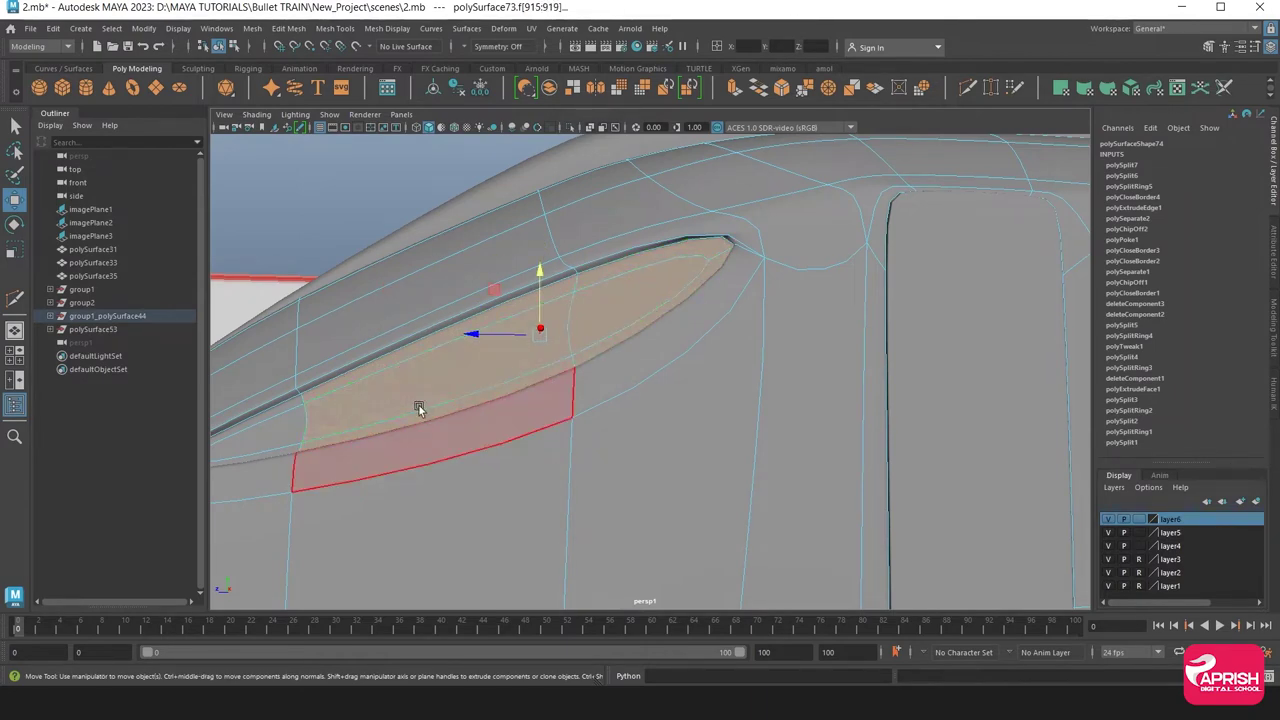
mouse_move(418, 410)
left_mouse_down("alt")
mouse_move(430, 394)
mouse_move(396, 461)
left_mouse_up("alt")
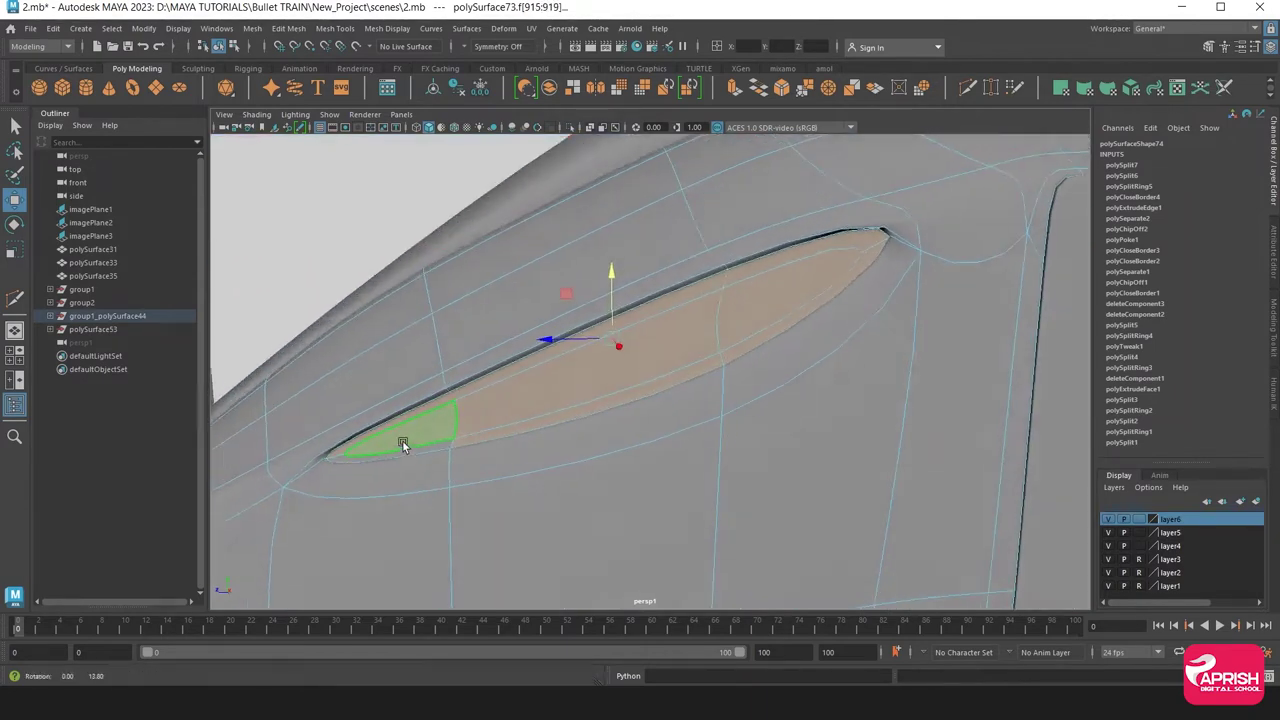
left_click(396, 461, "shift")
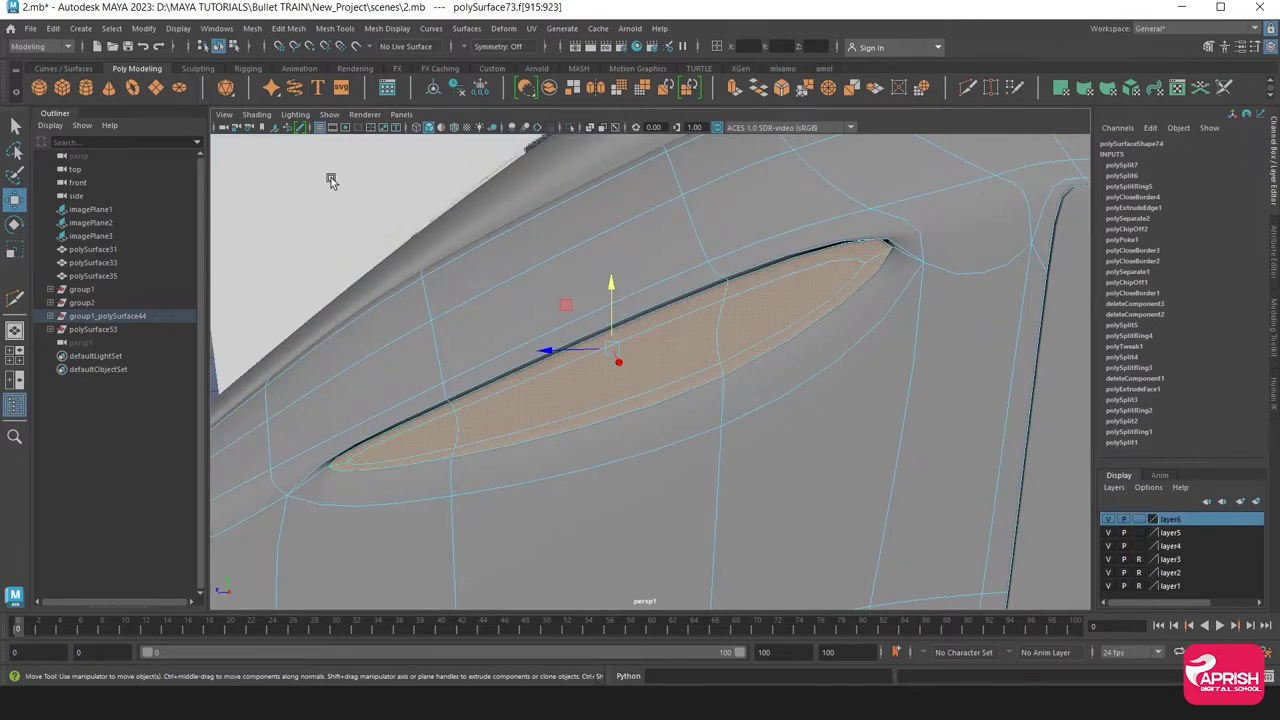
left_click(280, 28)
Extract the selected window faces and return to Object Mode
left_click(313, 405)
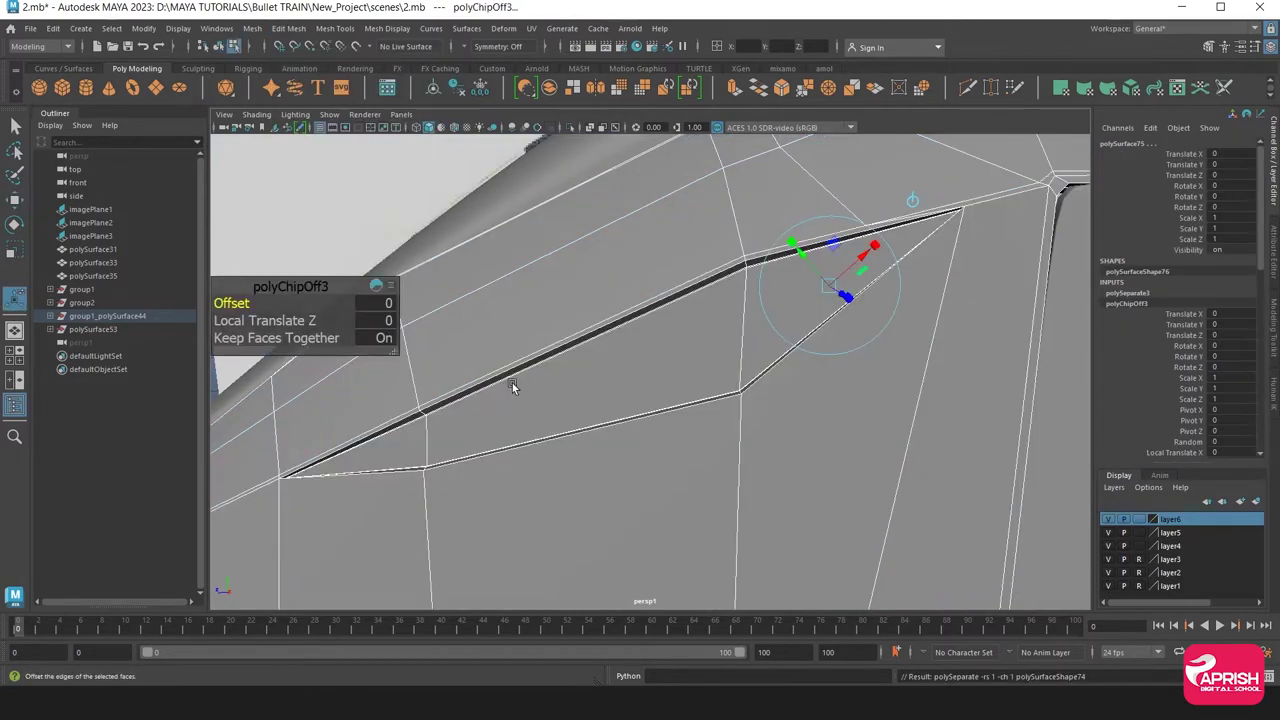
right_click_drag(623, 305, 583, 270)
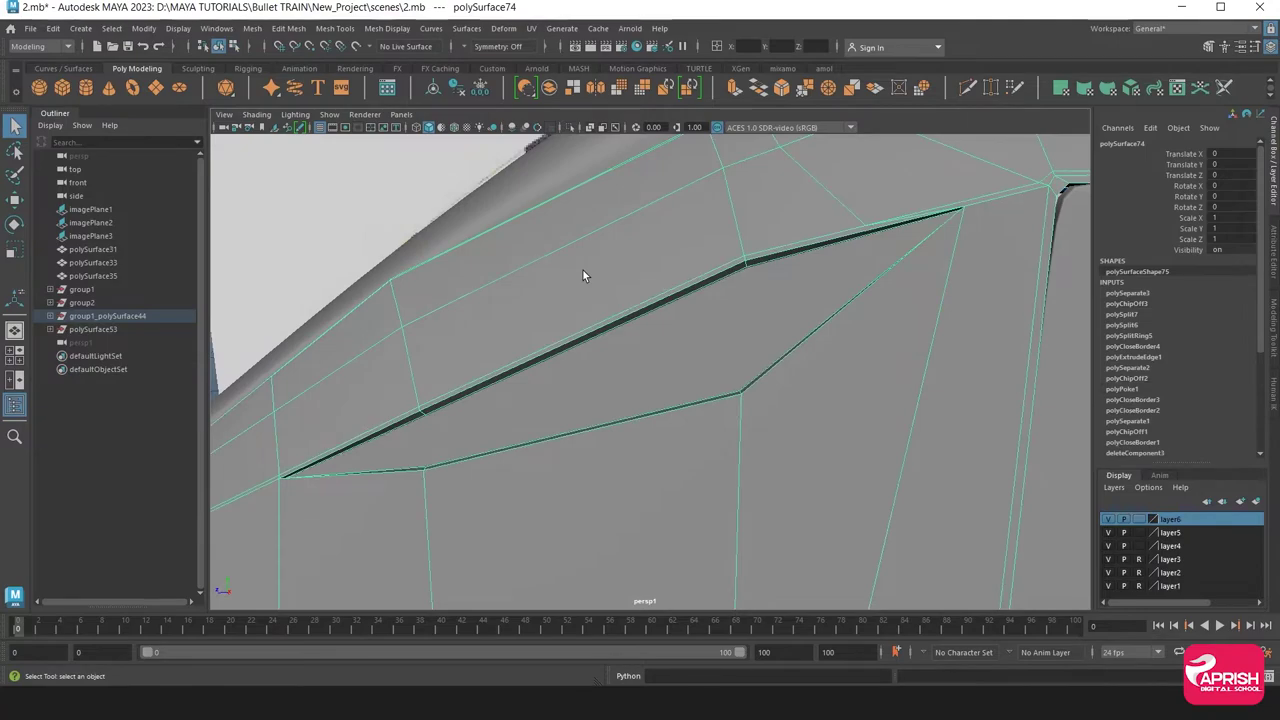
scroll(583, 276, "down", 3)
scroll(602, 396, "down", 8)
left_click(372, 469)
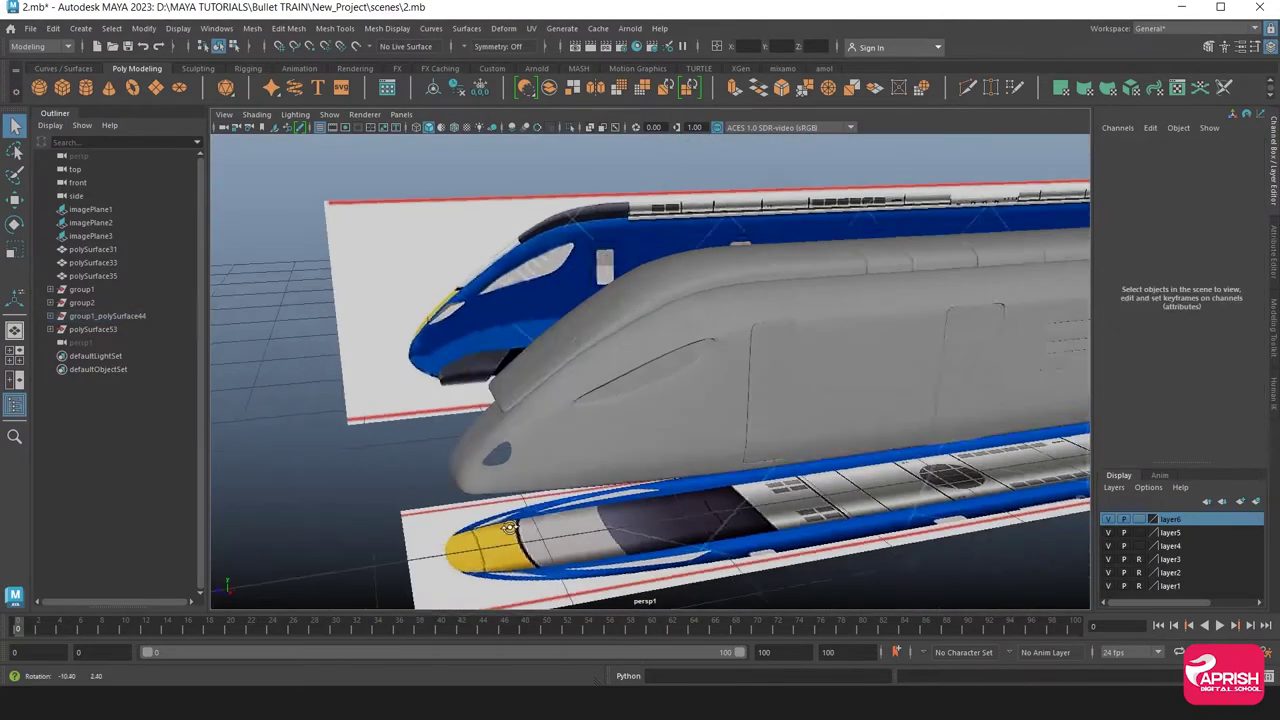
mouse_move(372, 469)
left_mouse_down("alt")
mouse_move(530, 496)
mouse_move(371, 528)
left_mouse_up("alt")
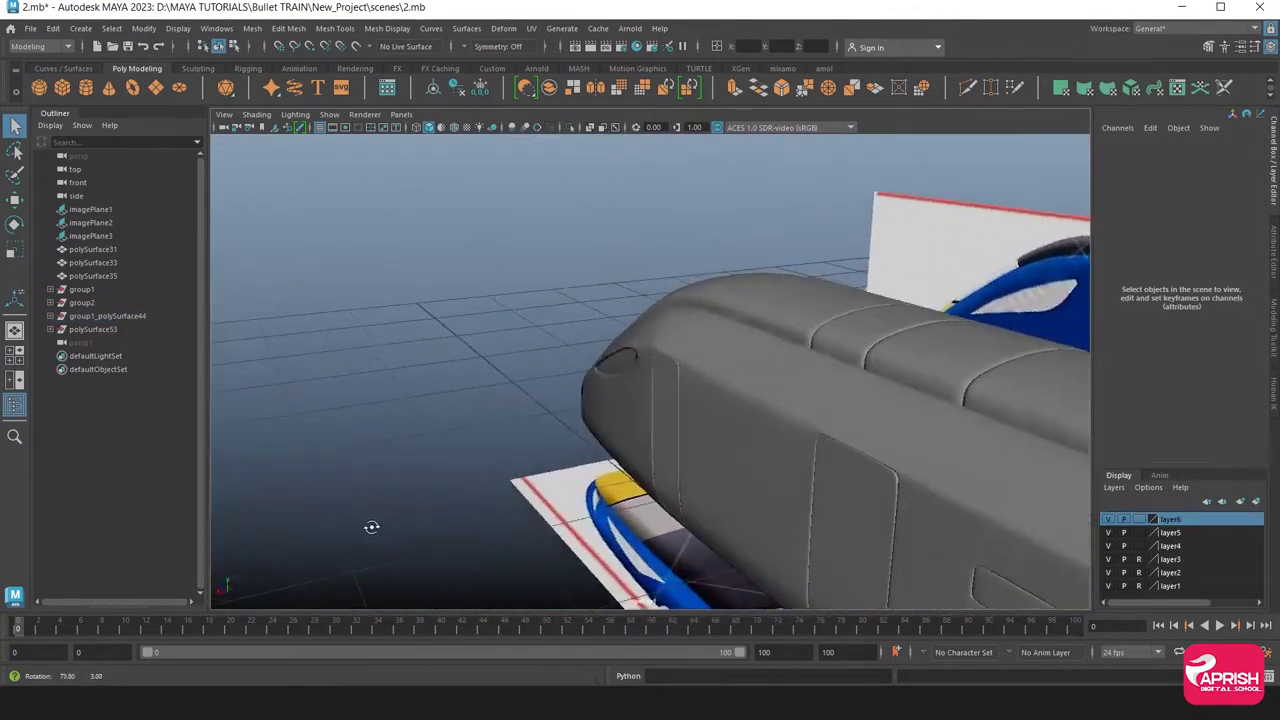
scroll(746, 599, "up", 5)
left_click_drag(746, 599, 504, 433, "alt")
scroll(504, 433, "up", 2)
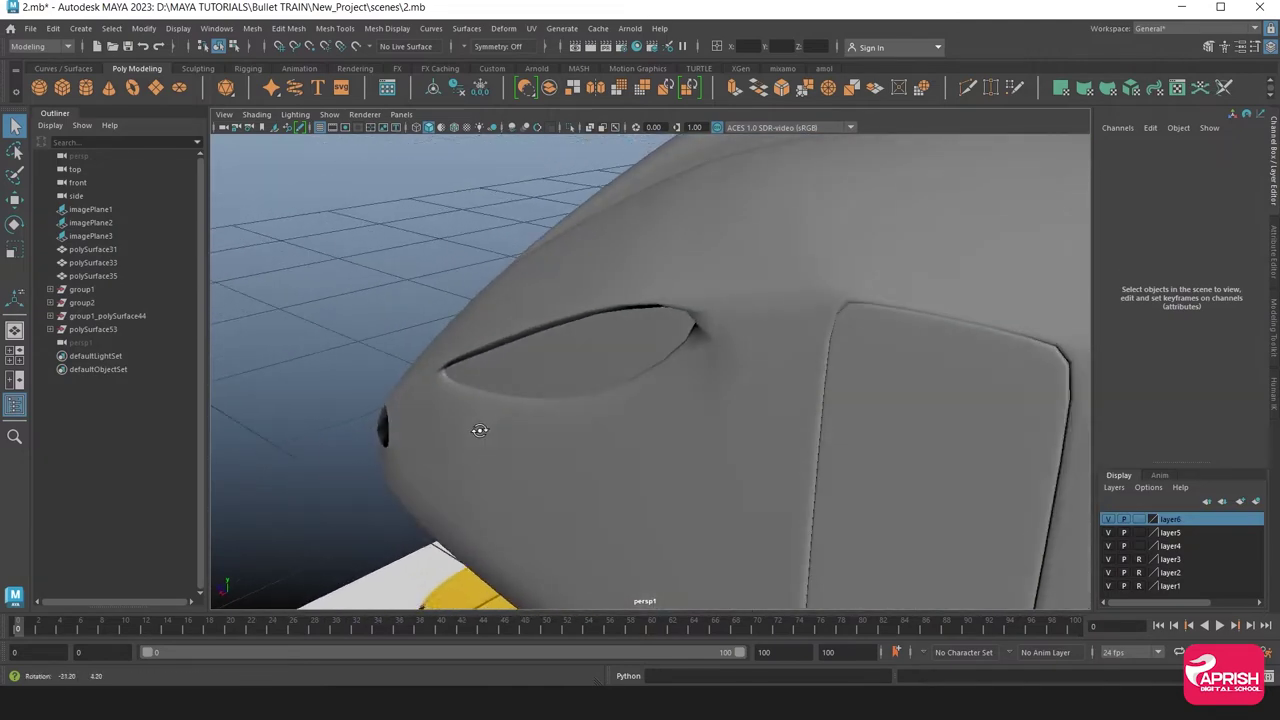
scroll(691, 447, "up", 2)
Select the train body and pick the vertex at the window strip's tip
left_click(602, 470)
scroll(699, 440, "up", 3)
mouse_move(699, 440)
left_mouse_down("alt")
mouse_move(600, 491)
mouse_move(678, 426)
mouse_move(706, 374)
mouse_move(760, 394)
mouse_move(777, 421)
left_mouse_up("alt")
scroll(777, 421, "up", 3)
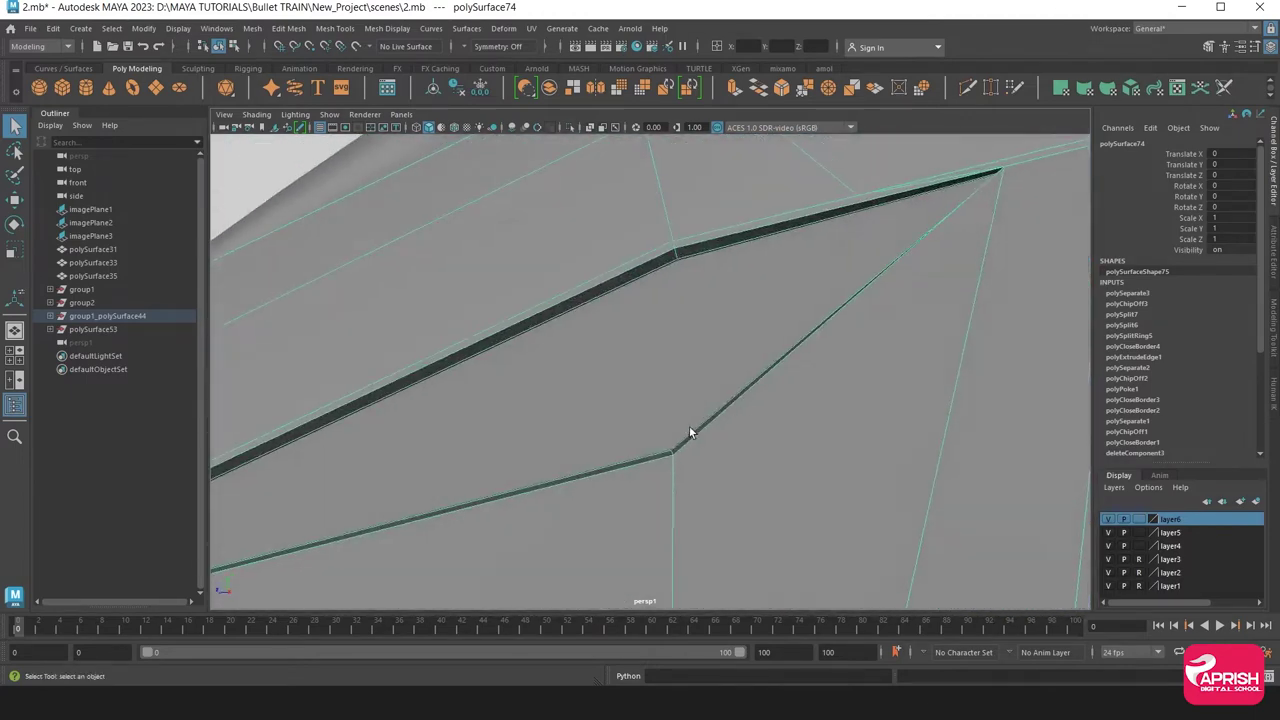
scroll(466, 437, "up", 2)
scroll(623, 392, "down", 3)
scroll(664, 370, "up", 3)
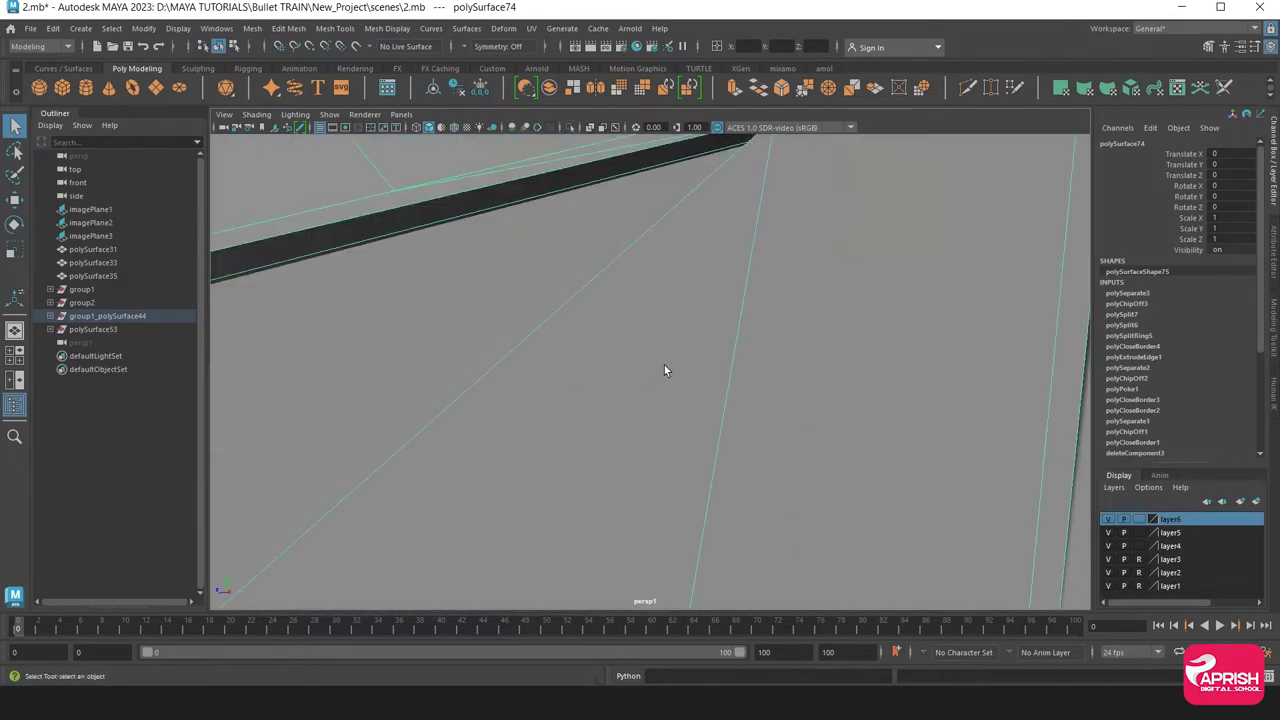
mouse_move(664, 366)
left_mouse_down("alt")
mouse_move(614, 391)
mouse_move(647, 384)
left_mouse_up("alt")
right_click_drag(944, 253, 914, 289)
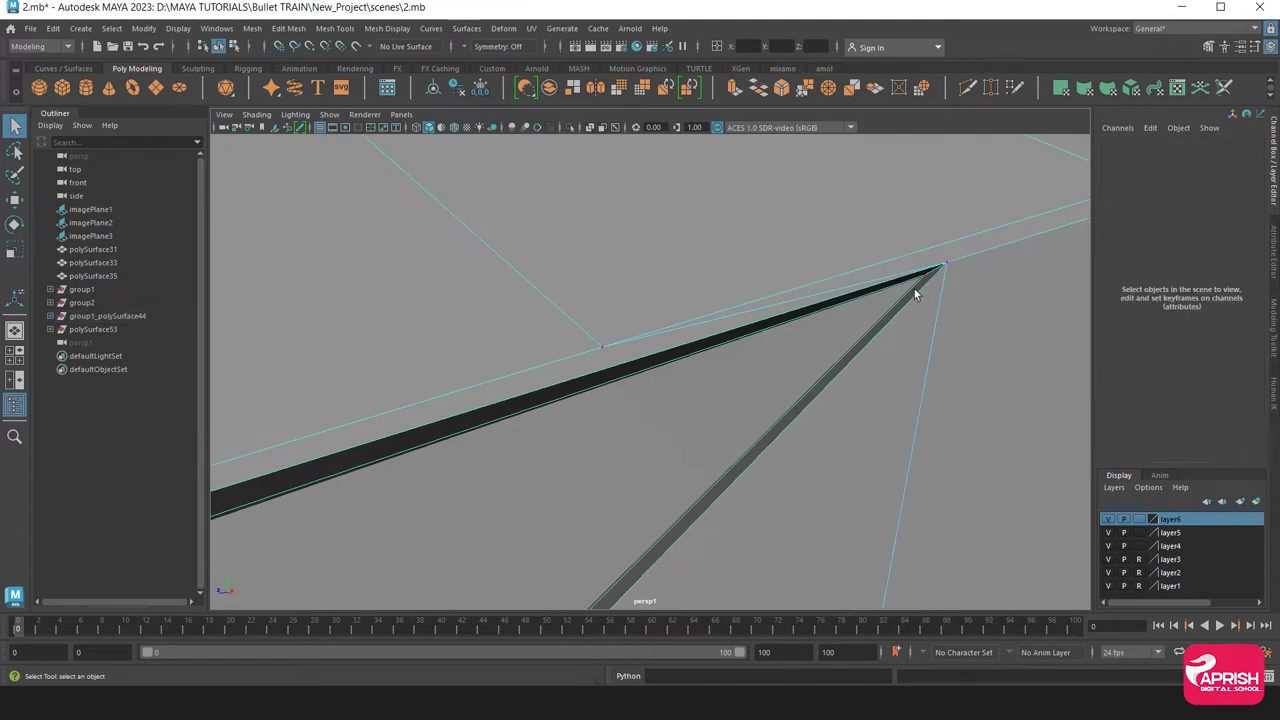
left_click(925, 277)
Move the tip vertex sideways and adjust its height
left_click(15, 199)
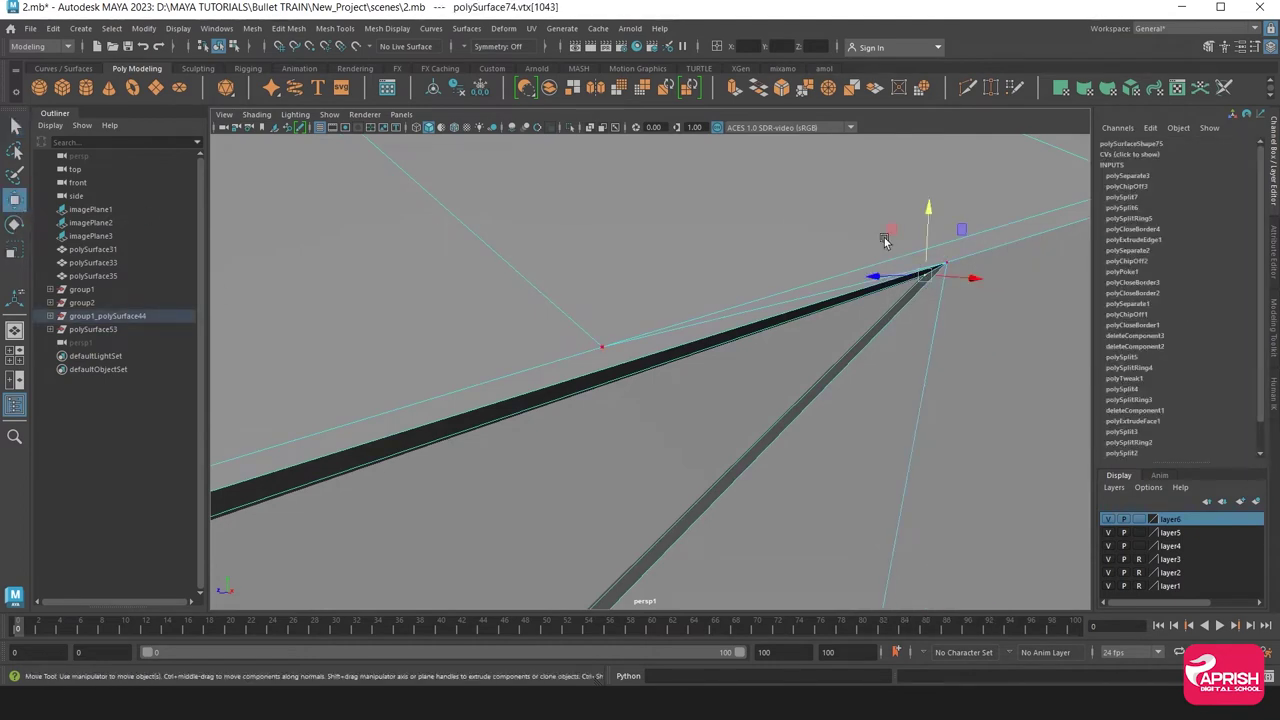
left_click_drag(893, 280, 881, 279)
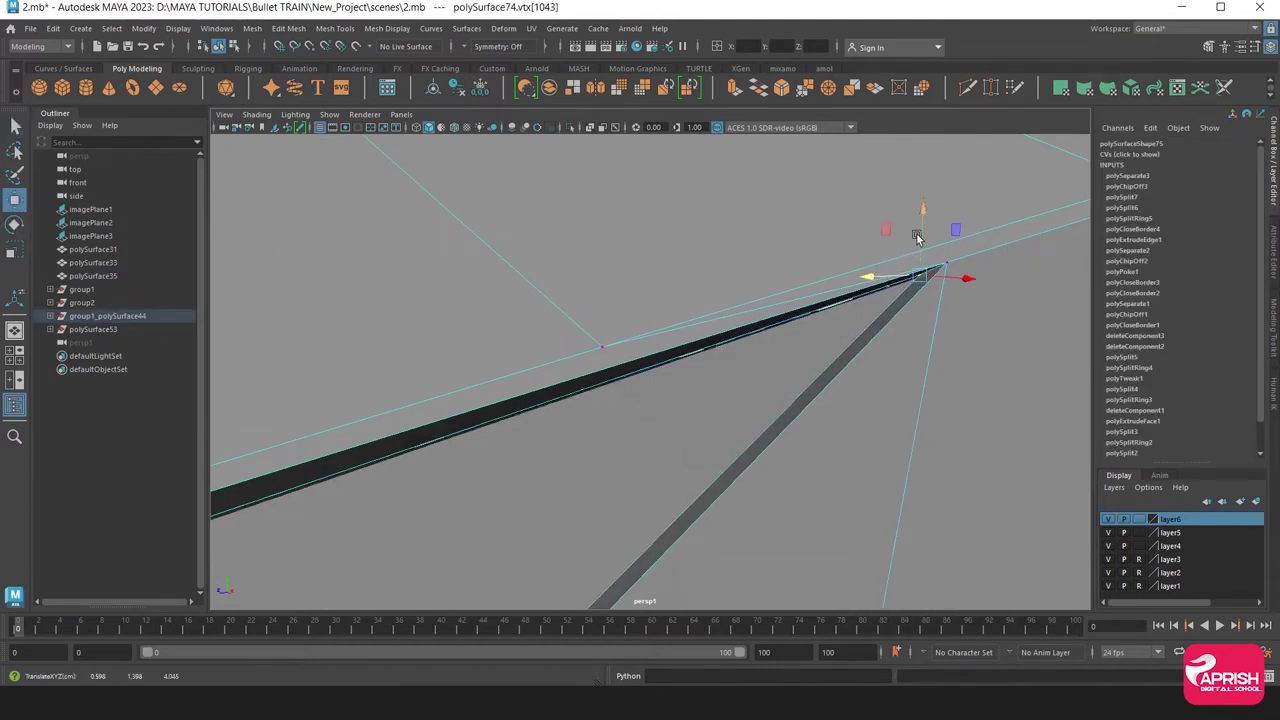
left_click(925, 210)
key("ctrl+z")
left_click_drag(920, 209, 920, 210)
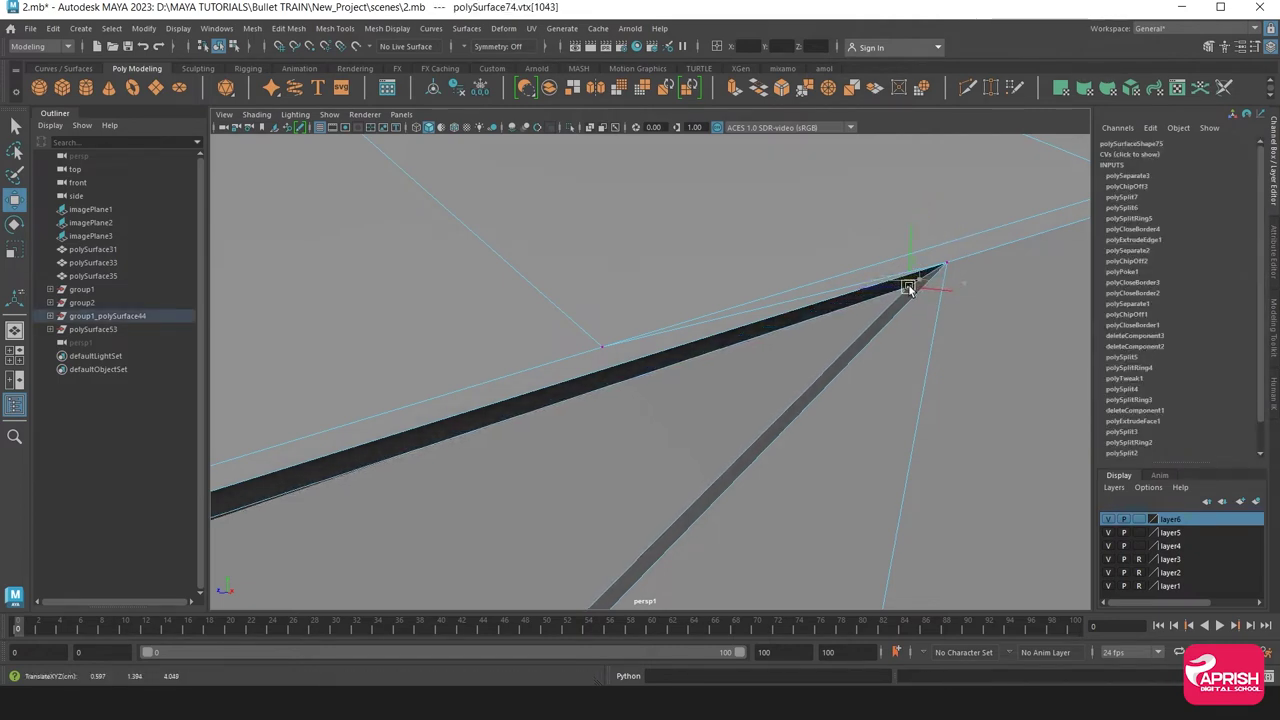
scroll(907, 289, "down", 5)
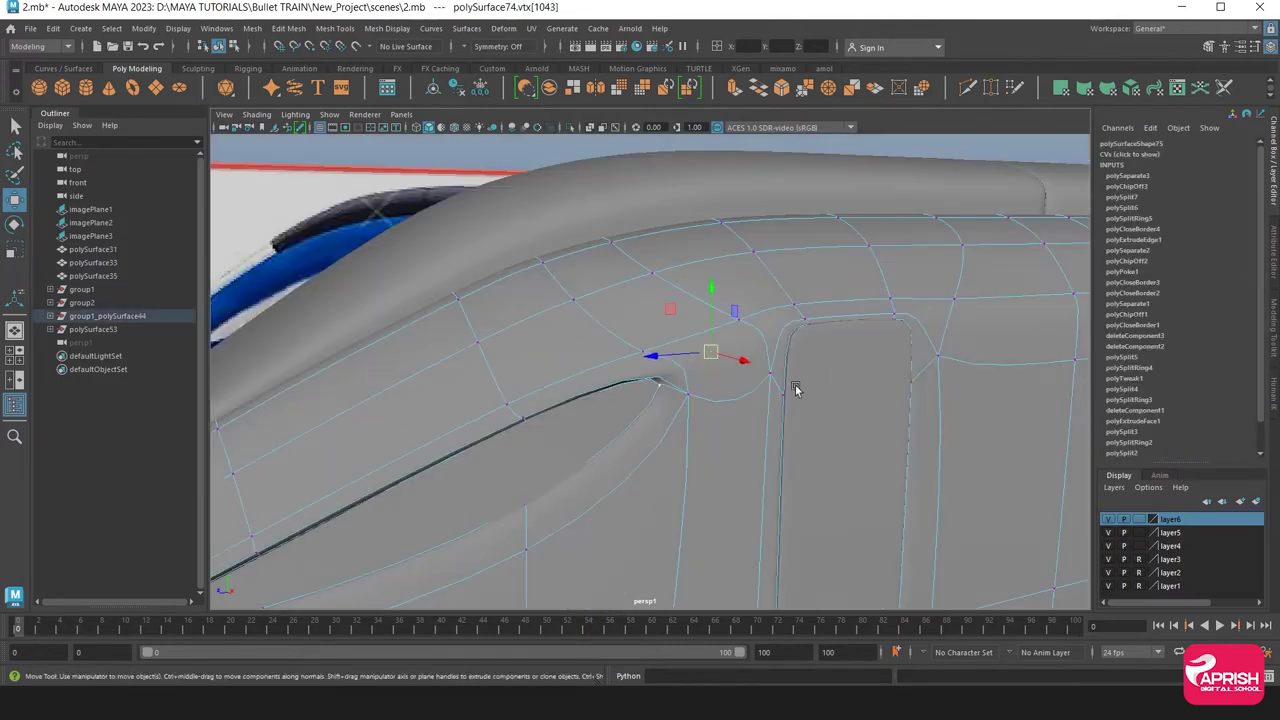
scroll(791, 389, "down", 3)
scroll(654, 384, "up", 1)
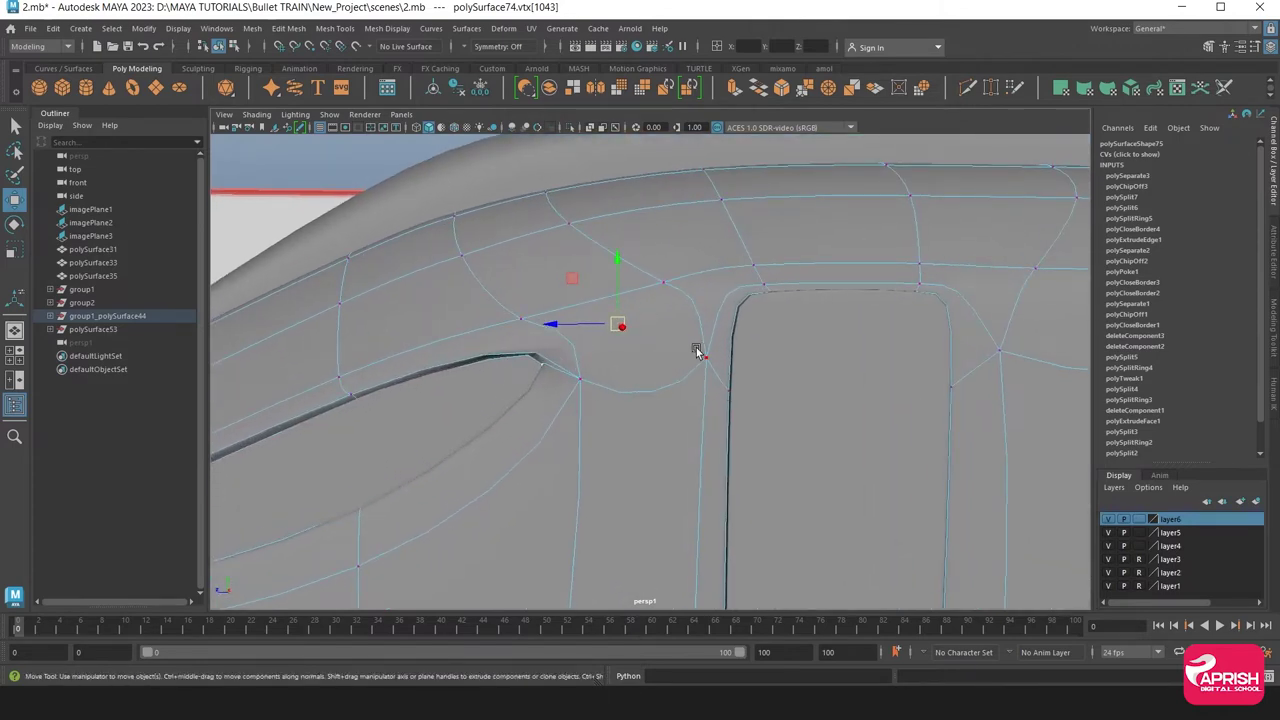
Return to Object Mode and check the window edges around the roof
left_click_drag(697, 351, 663, 334, "alt")
right_click_drag(650, 305, 714, 286)
mouse_move(661, 370)
left_mouse_down("alt")
mouse_move(646, 379)
mouse_move(681, 382)
mouse_move(639, 374)
left_mouse_up("alt")
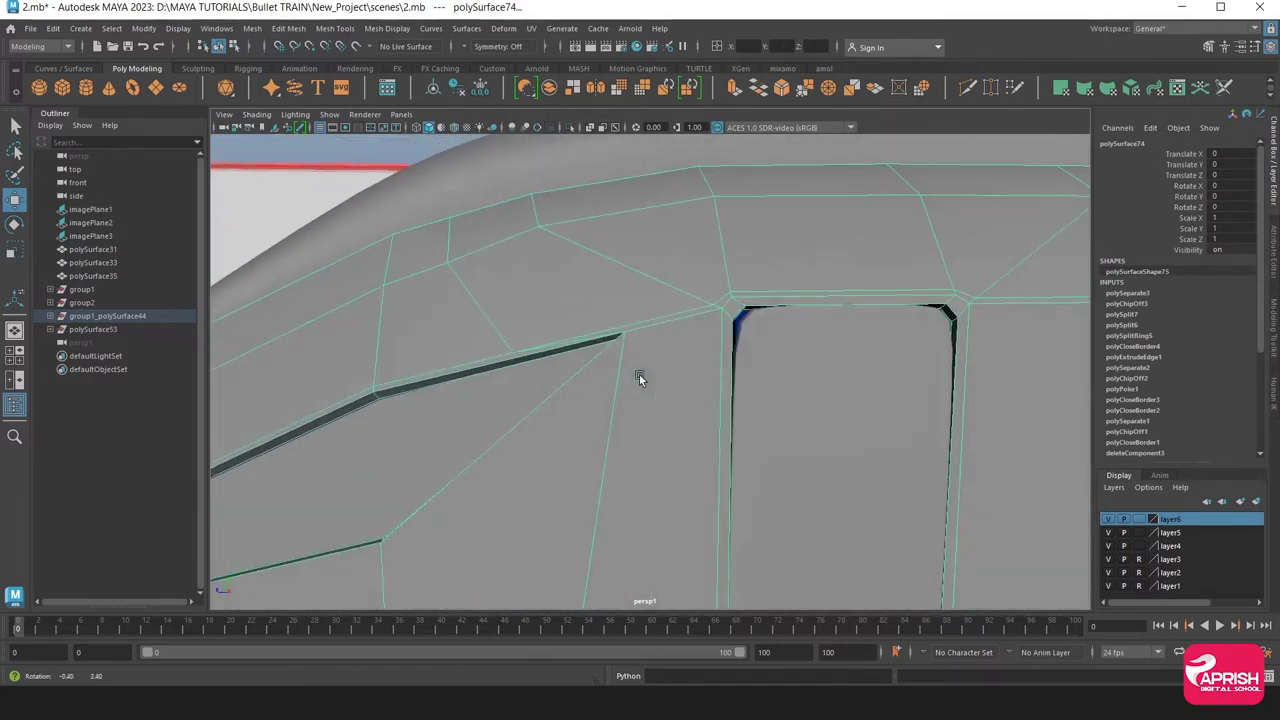
mouse_move(694, 416)
left_mouse_down("alt")
mouse_move(614, 430)
mouse_move(694, 354)
mouse_move(552, 374)
mouse_move(566, 388)
left_mouse_up("alt")
scroll(566, 388, "down", 2)
scroll(575, 391, "down", 2)
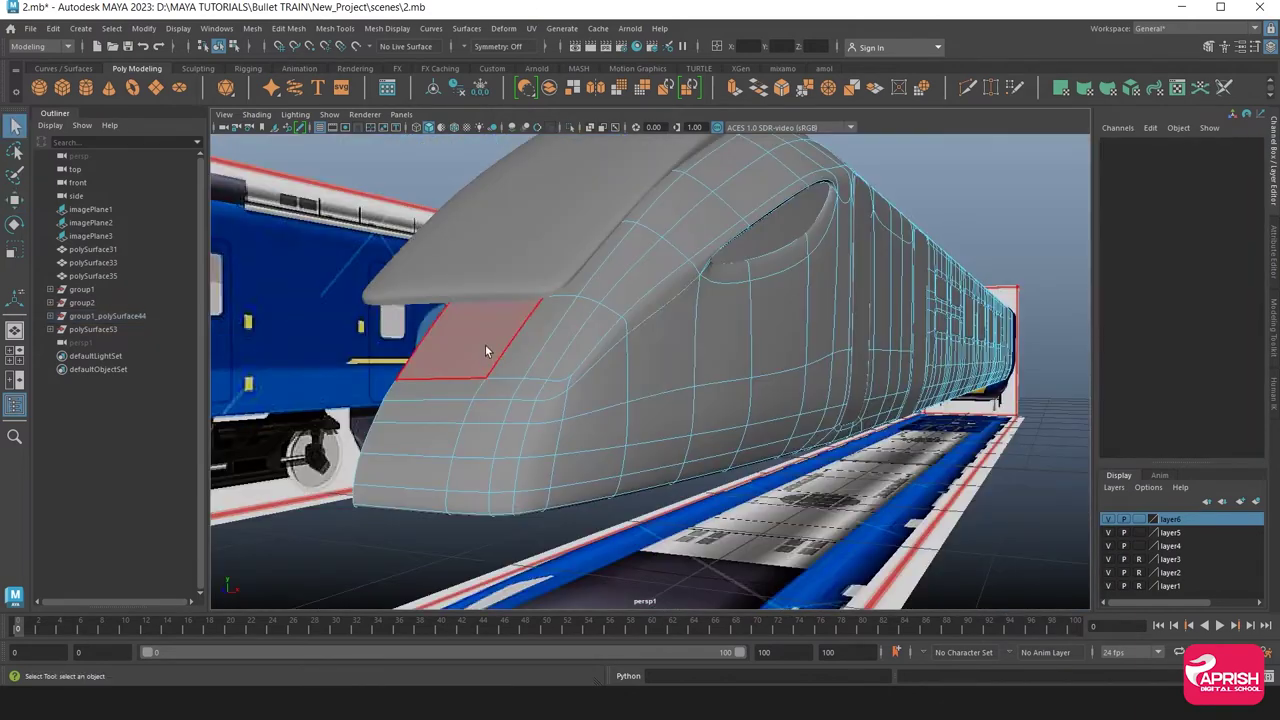
left_click_drag(485, 350, 682, 351, "alt")
scroll(620, 350, "up", 4)
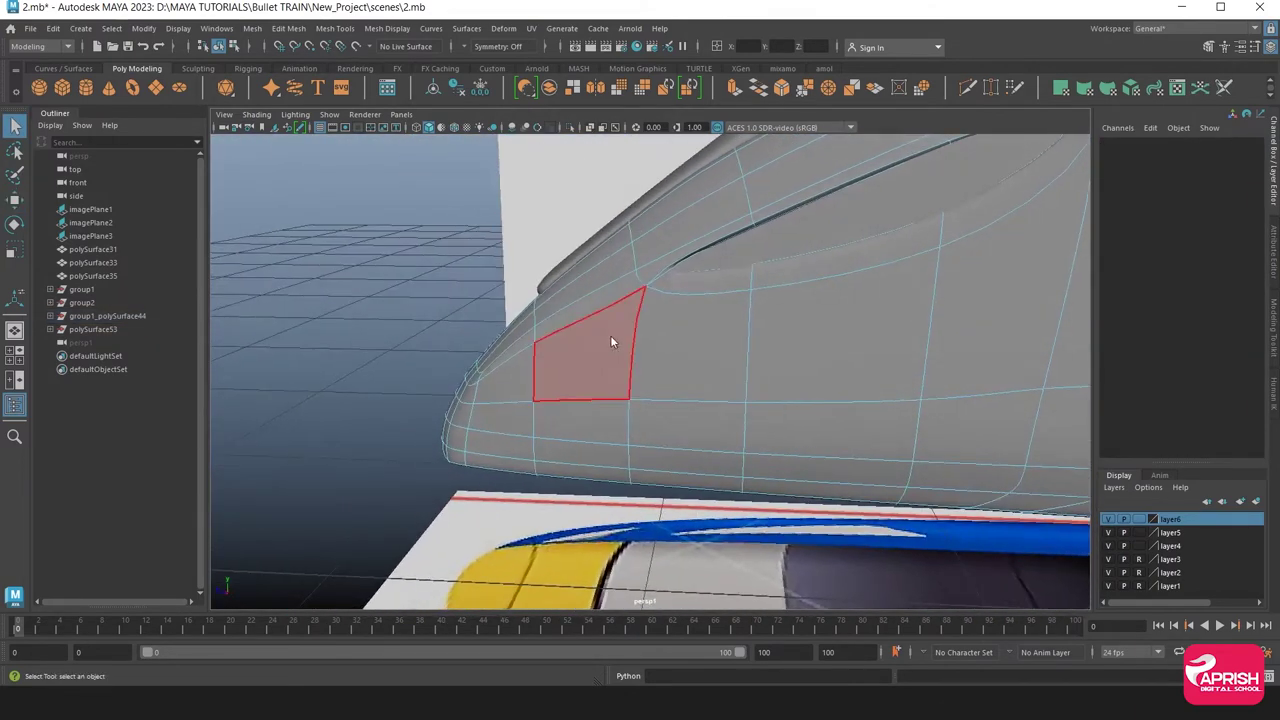
Select the nose piece in Object Mode with smooth preview turned off
right_click_drag(610, 305, 651, 287)
mouse_move(380, 340)
left_mouse_down("alt")
mouse_move(589, 359)
mouse_move(697, 391)
left_mouse_up("alt")
left_click(589, 359)
scroll(589, 359, "up", 3)
key("1")
Insert an edge loop across the narrow window strip
left_click(334, 28)
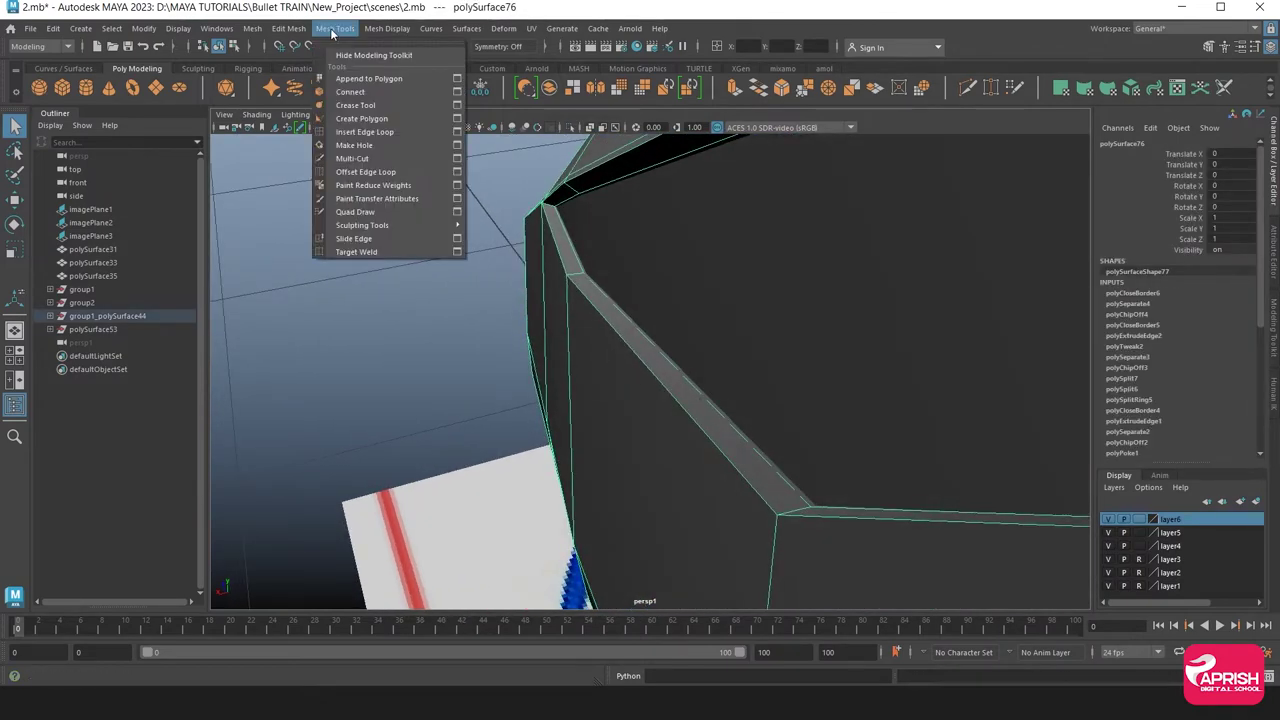
left_click(351, 132)
left_click_drag(578, 282, 542, 270, "alt")
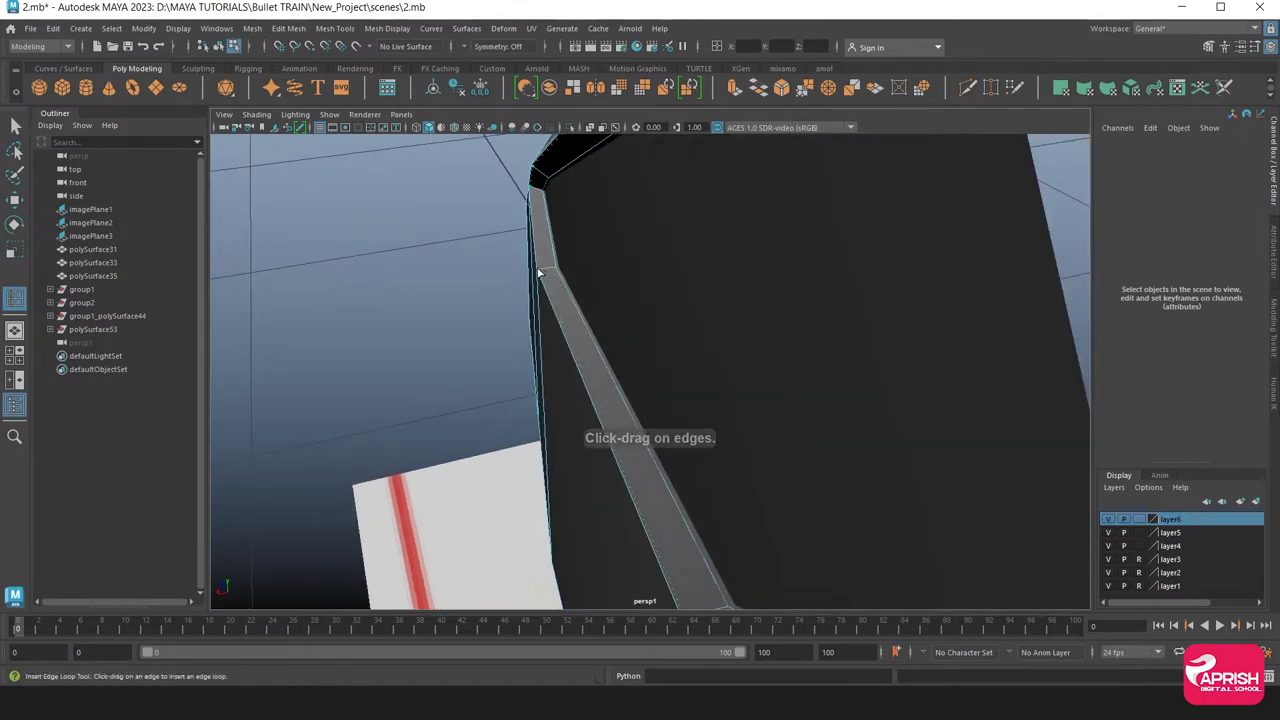
left_click(538, 272)
mouse_move(613, 265)
left_mouse_down("alt")
mouse_move(715, 308)
mouse_move(680, 310)
left_mouse_up("alt")
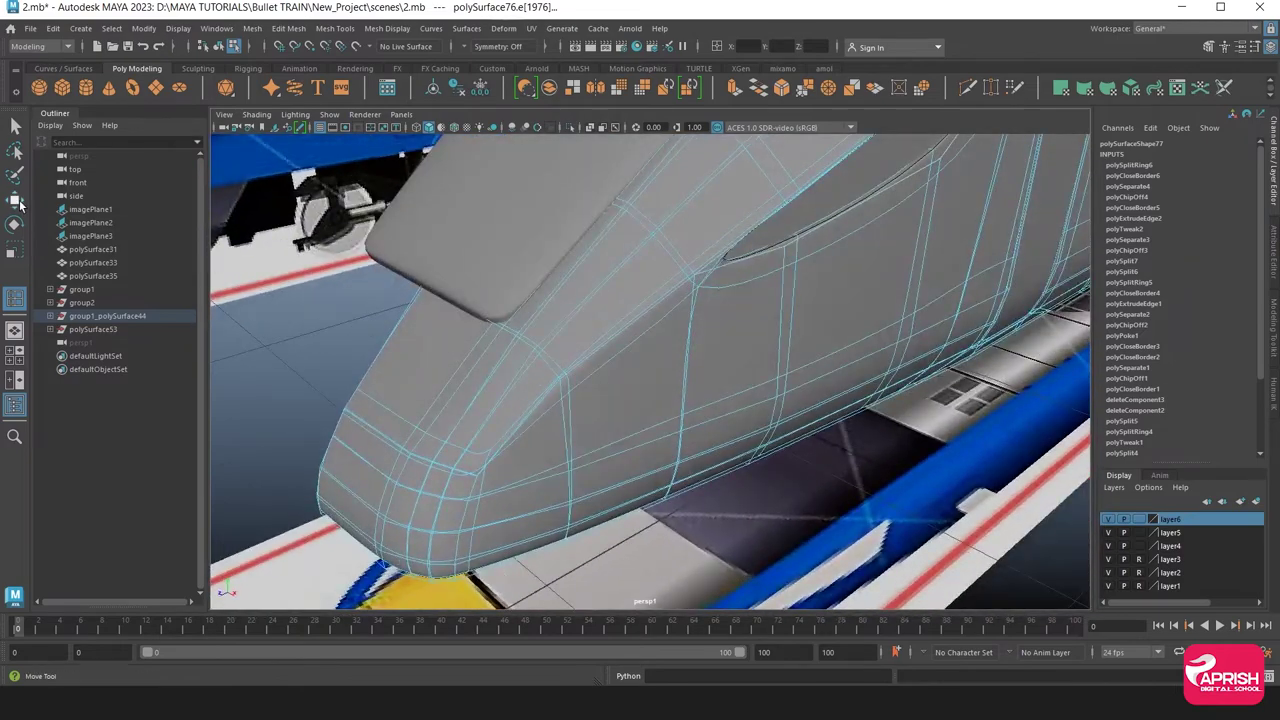
Return to Object Mode, select the whole train body and frame it with F
left_click(15, 201)
right_click_drag(806, 228, 850, 185)
mouse_move(858, 460)
left_mouse_down("alt")
mouse_move(813, 424)
mouse_move(847, 415)
mouse_move(817, 403)
mouse_move(624, 417)
left_mouse_up("alt")
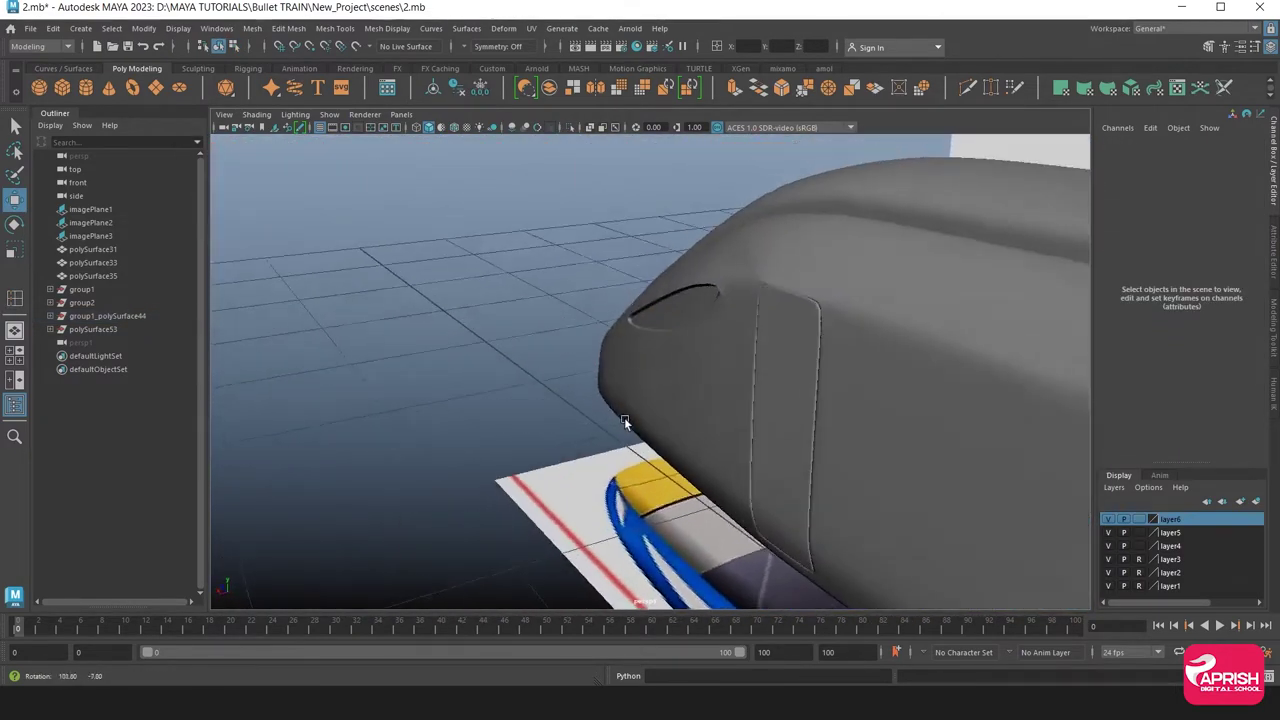
right_click_drag(624, 417, 762, 459, "alt")
left_click(684, 258)
key("f")
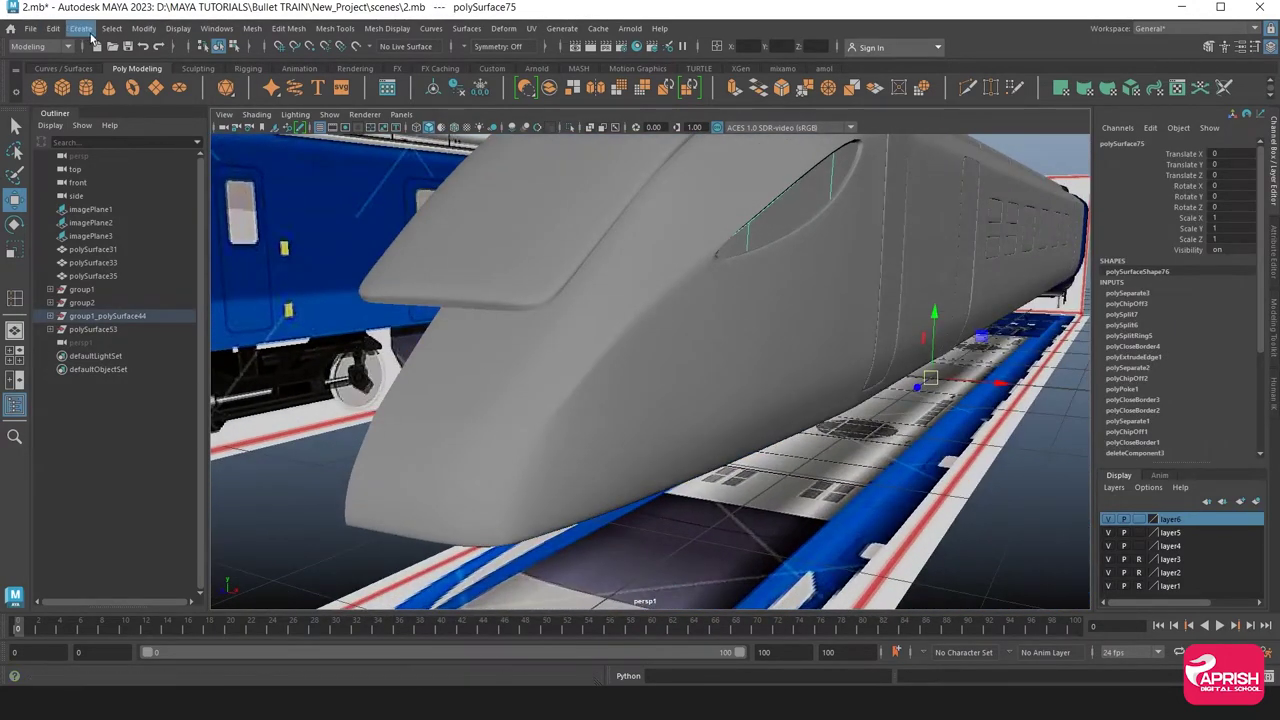
Center the train body's pivot and nudge the edge loop slightly sideways
left_click(145, 29)
left_click(166, 128)
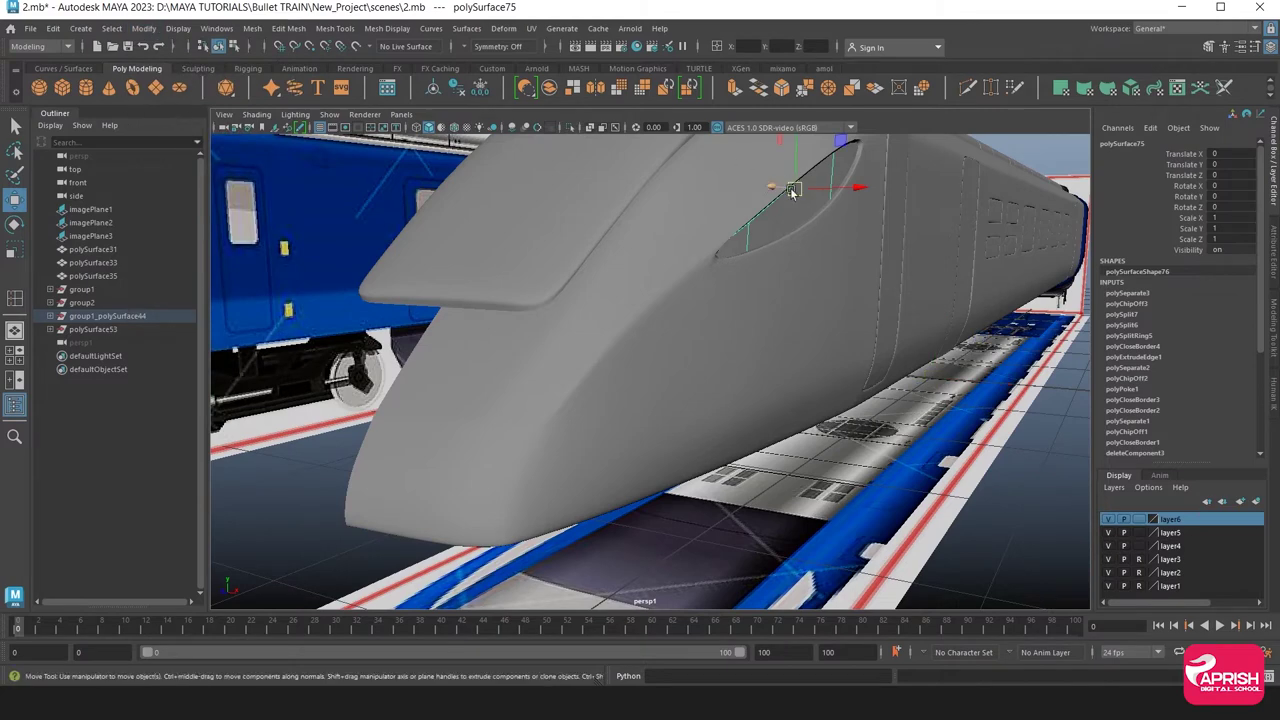
left_click_drag(849, 187, 855, 184)
Reselect the train body and switch to the side view
left_click(885, 468)
mouse_move(885, 468)
left_mouse_down("alt")
mouse_move(734, 399)
mouse_move(585, 355)
mouse_move(624, 357)
mouse_move(641, 369)
mouse_move(506, 387)
left_mouse_up("alt")
left_click(641, 369)
key("space")
key("space")
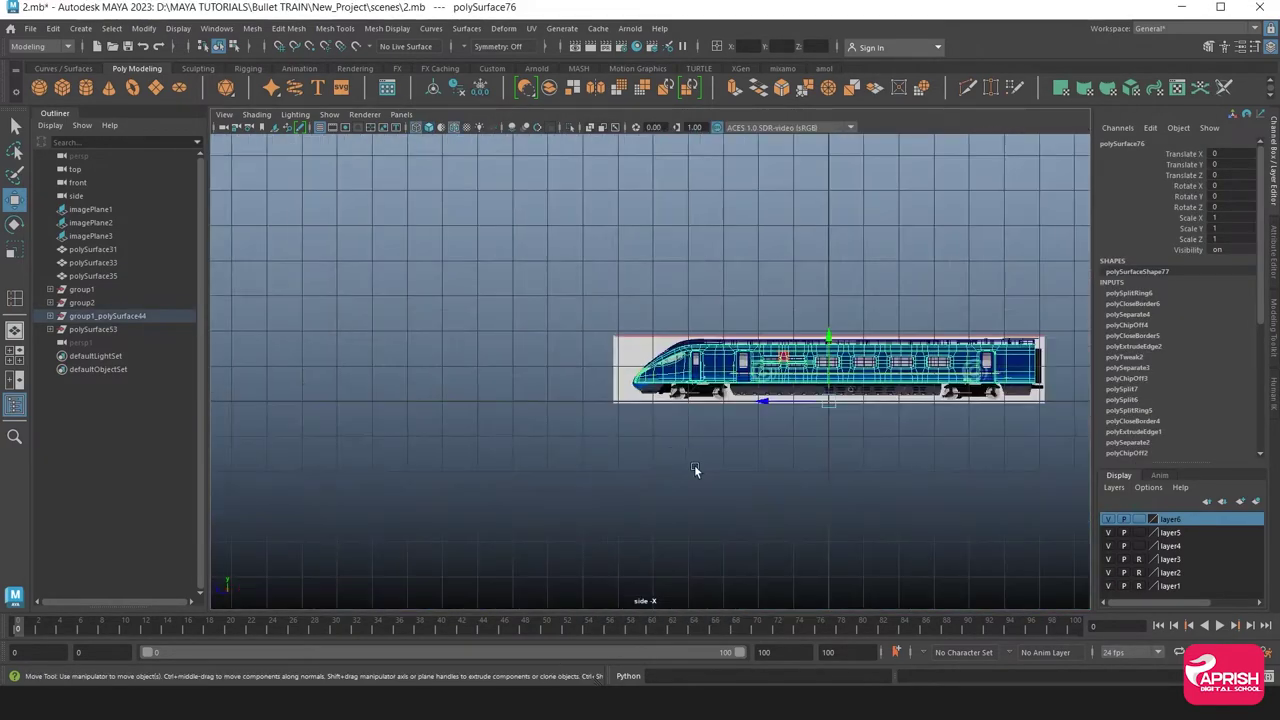
Zoom in on the nose in face selection, then return to the perspective view
scroll(774, 431, "up", 3)
scroll(717, 420, "up", 3)
scroll(717, 420, "up", 3)
scroll(903, 441, "up", 2)
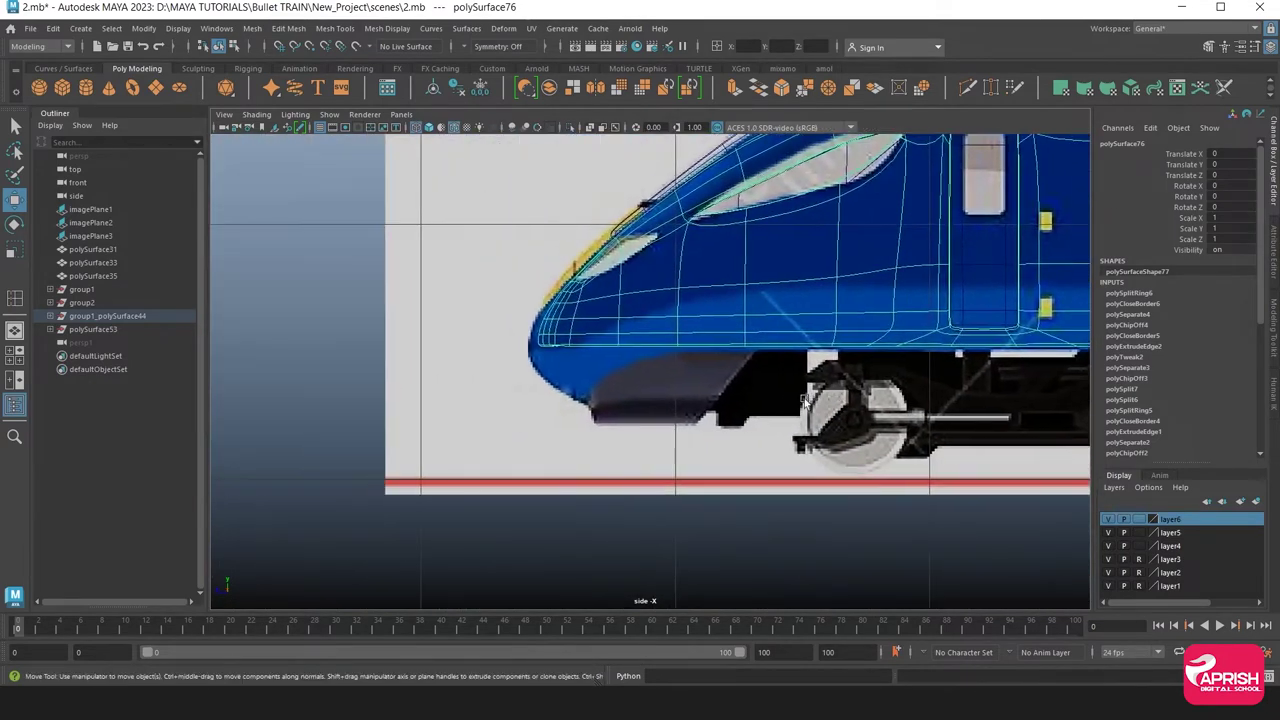
scroll(903, 441, "up", 3)
right_click_drag(659, 318, 645, 345)
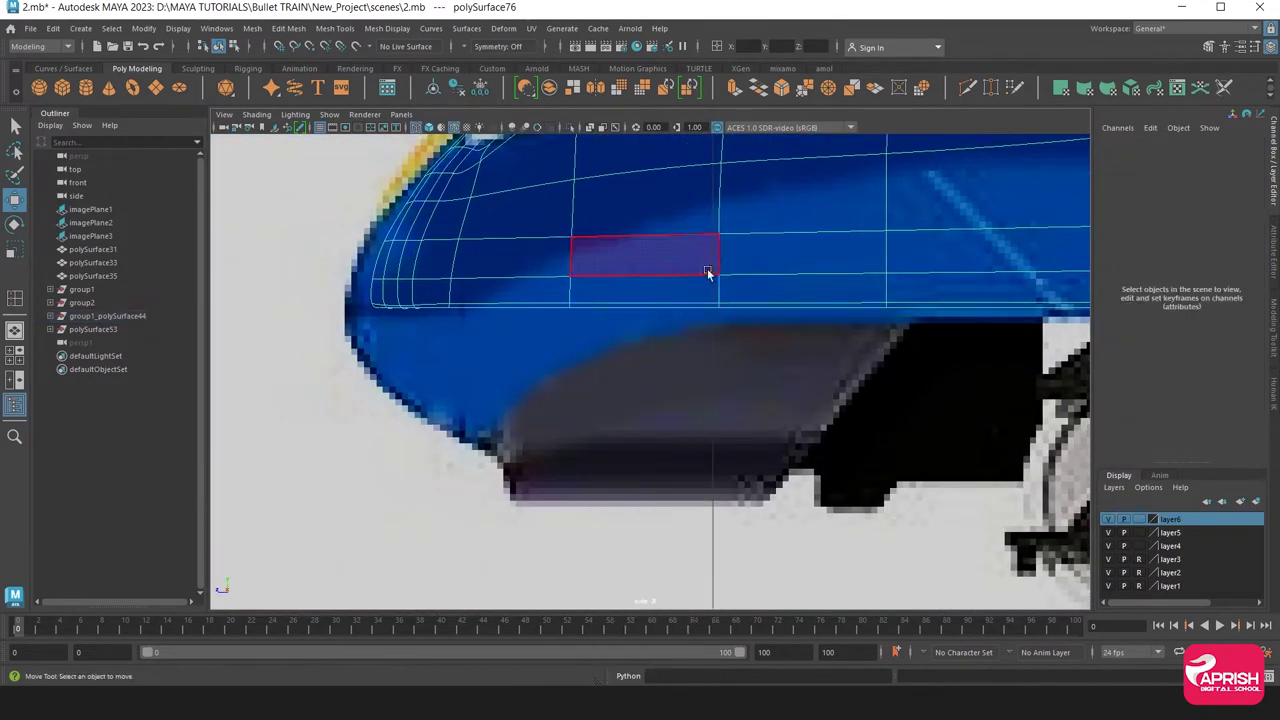
key("space")
key("space")
Inspect the nose from below and select a roof panel edge
mouse_move(756, 226)
left_mouse_down("alt")
mouse_move(577, 383)
mouse_move(769, 397)
mouse_move(522, 388)
mouse_move(565, 385)
mouse_move(500, 360)
mouse_move(475, 381)
left_mouse_up("alt")
right_click_drag(475, 381, 589, 362, "alt")
left_click_drag(589, 362, 576, 405, "alt")
right_click_drag(551, 264, 545, 228)
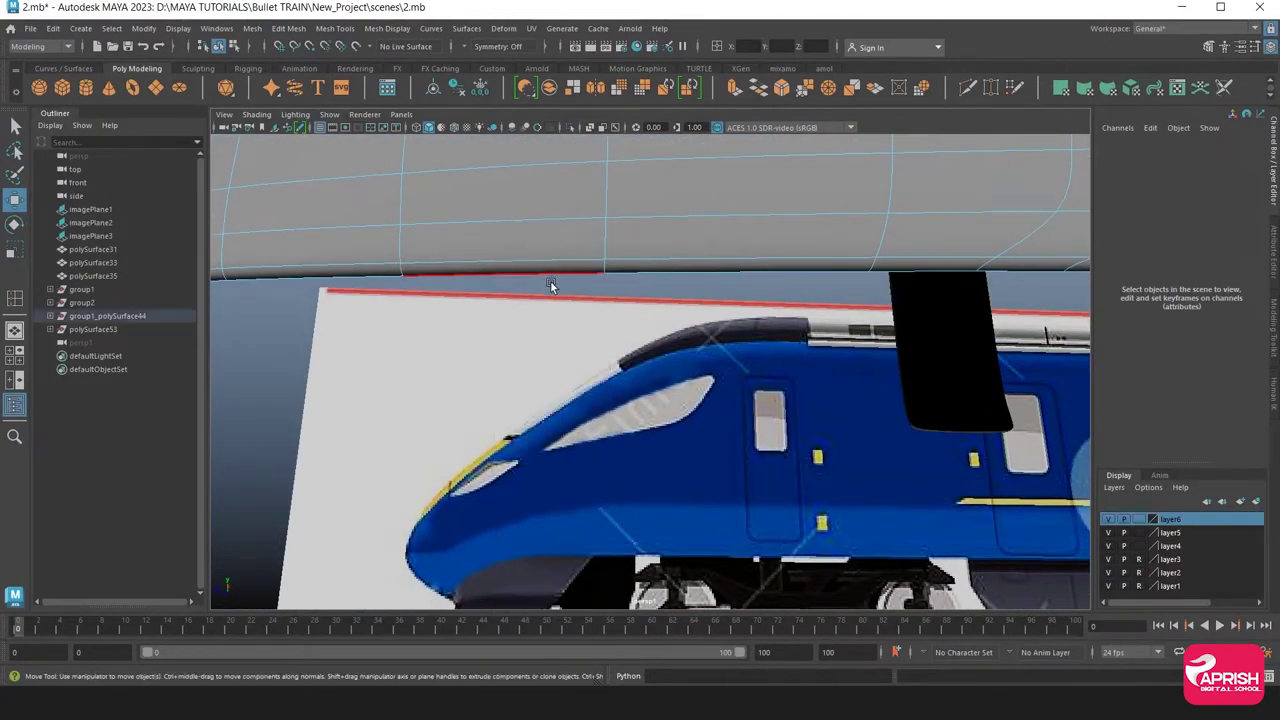
left_click(549, 278)
mouse_move(347, 300)
left_mouse_down("alt")
mouse_move(420, 361)
mouse_move(367, 314)
mouse_move(414, 320)
mouse_move(416, 345)
mouse_move(609, 394)
mouse_move(400, 378)
mouse_move(537, 287)
left_mouse_up("alt")
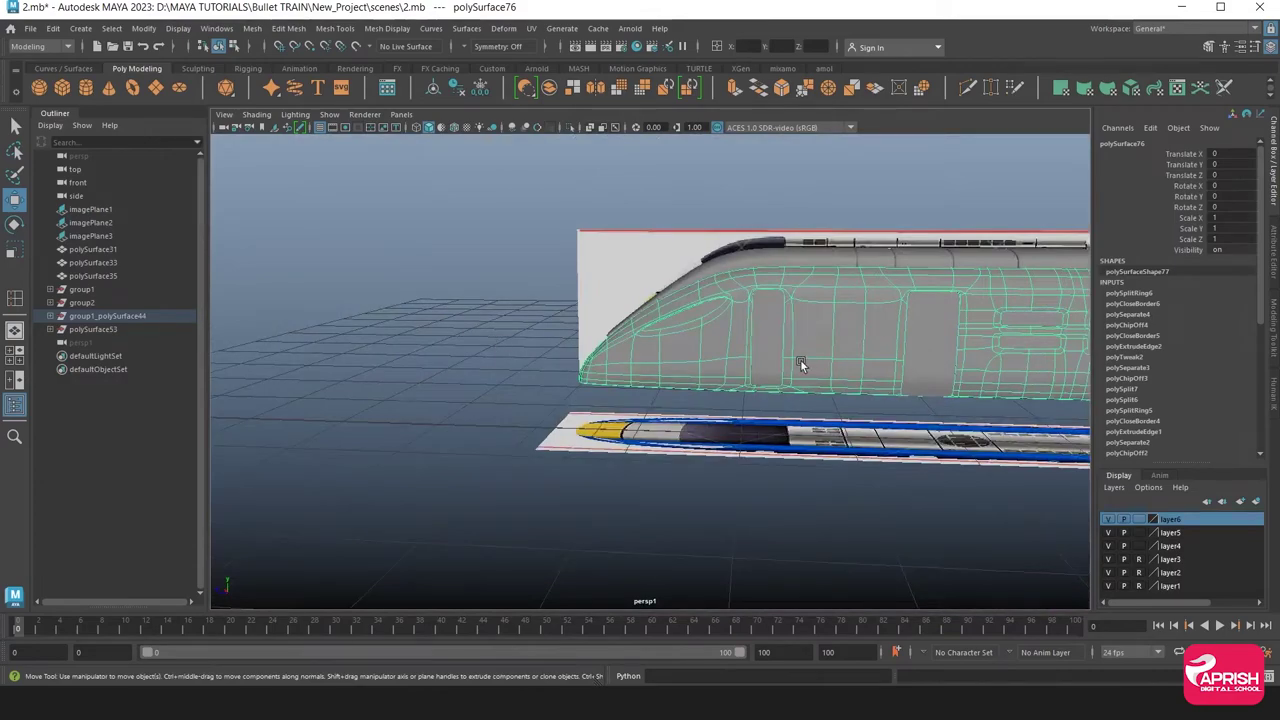
mouse_move(800, 364)
left_mouse_down("alt")
mouse_move(683, 411)
mouse_move(700, 411)
left_mouse_up("alt")
Add cube pCube1 over the mid-carriage undercarriage in the side view
key("space")
key("space")
scroll(809, 441, "up", 2)
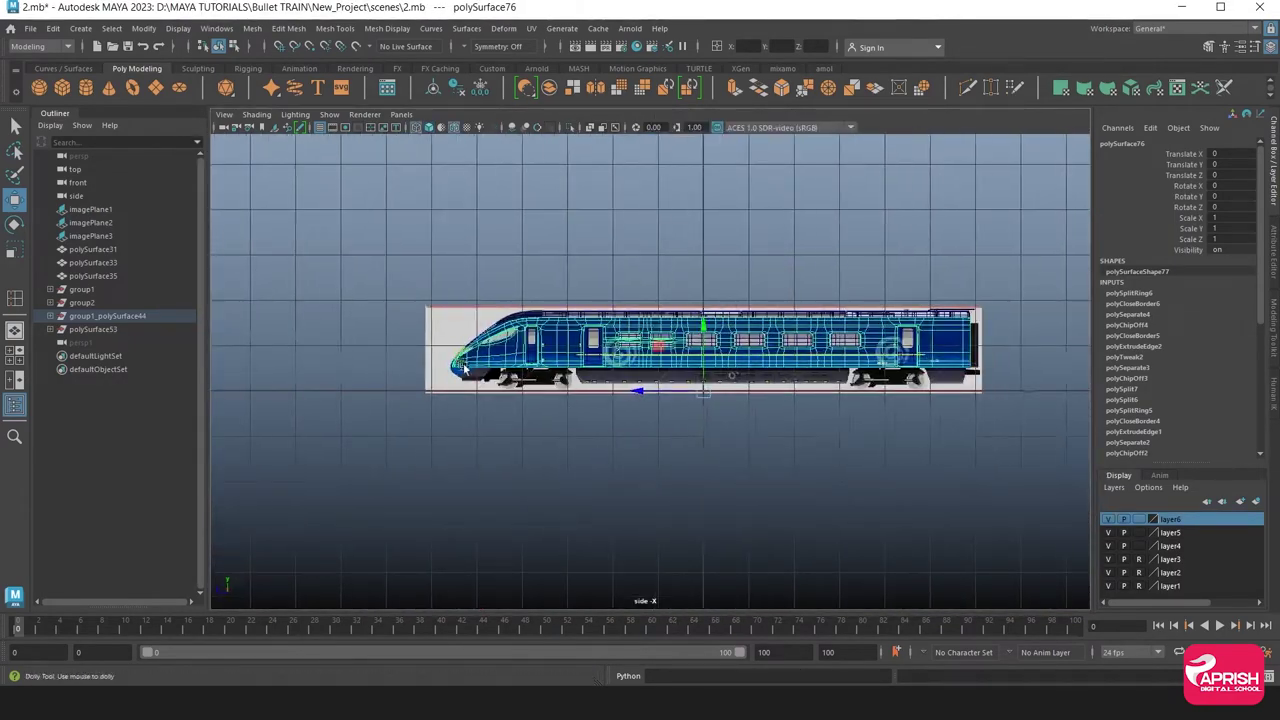
scroll(463, 368, "up", 5)
middle_click_drag(894, 514, 666, 491, "alt")
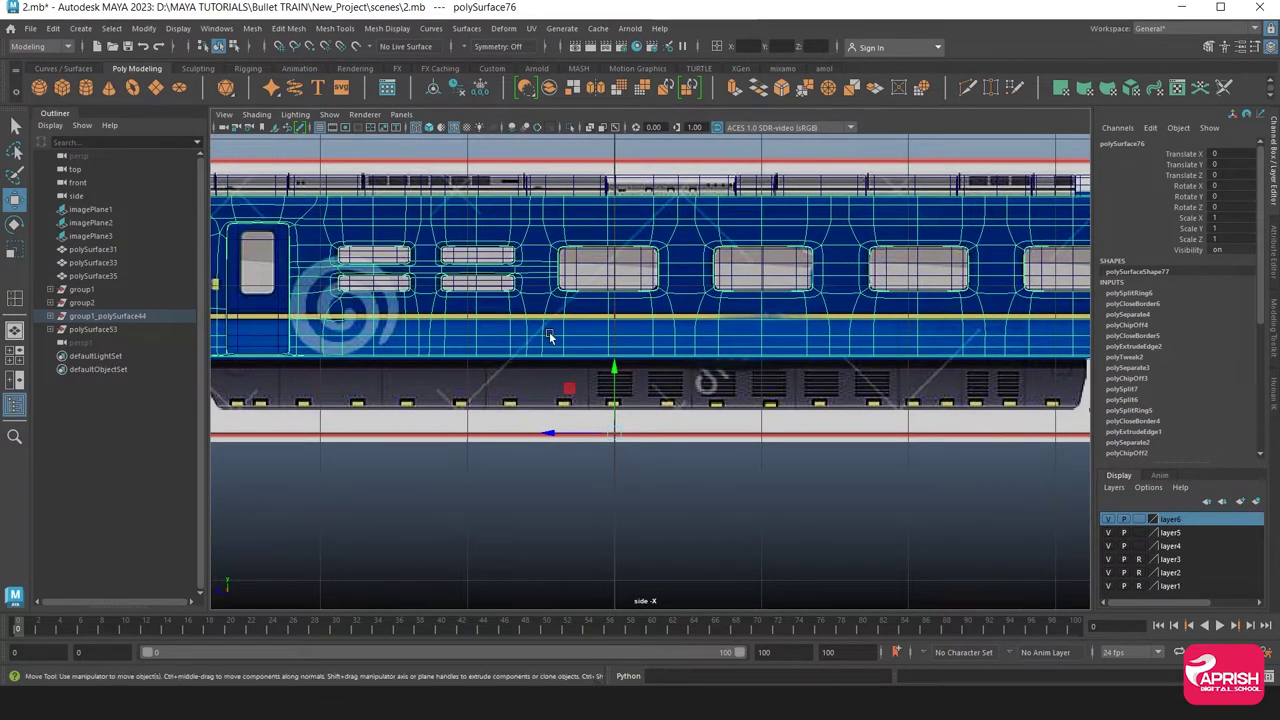
left_click(61, 87)
scroll(607, 455, "down", 5)
scroll(607, 455, "up", 1)
scroll(582, 452, "up", 4)
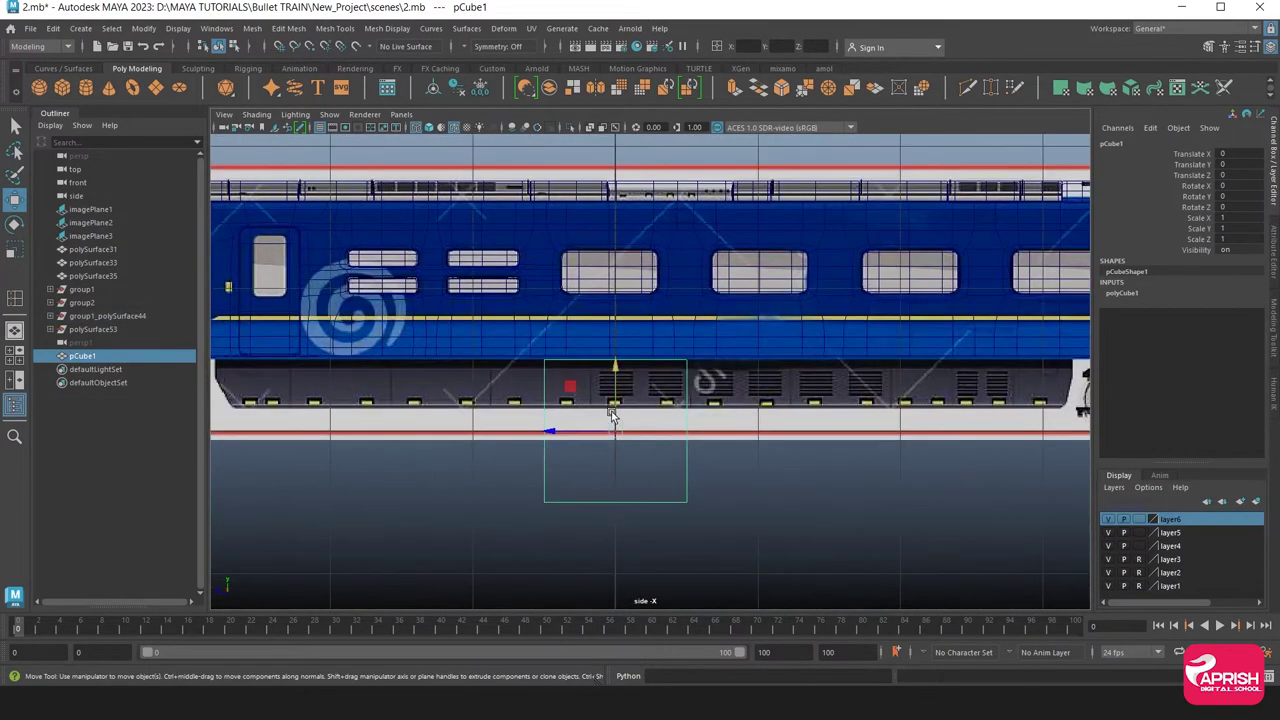
Move pCube1 left to the front undercarriage and shift its vertices to fit
mouse_move(615, 428)
left_mouse_down()
mouse_move(323, 445)
mouse_move(286, 429)
left_mouse_up()
mouse_move(286, 429)
middle_mouse_down("alt")
mouse_move(460, 450)
mouse_move(467, 412)
mouse_move(406, 355)
middle_mouse_up("alt")
scroll(506, 429, "up", 2)
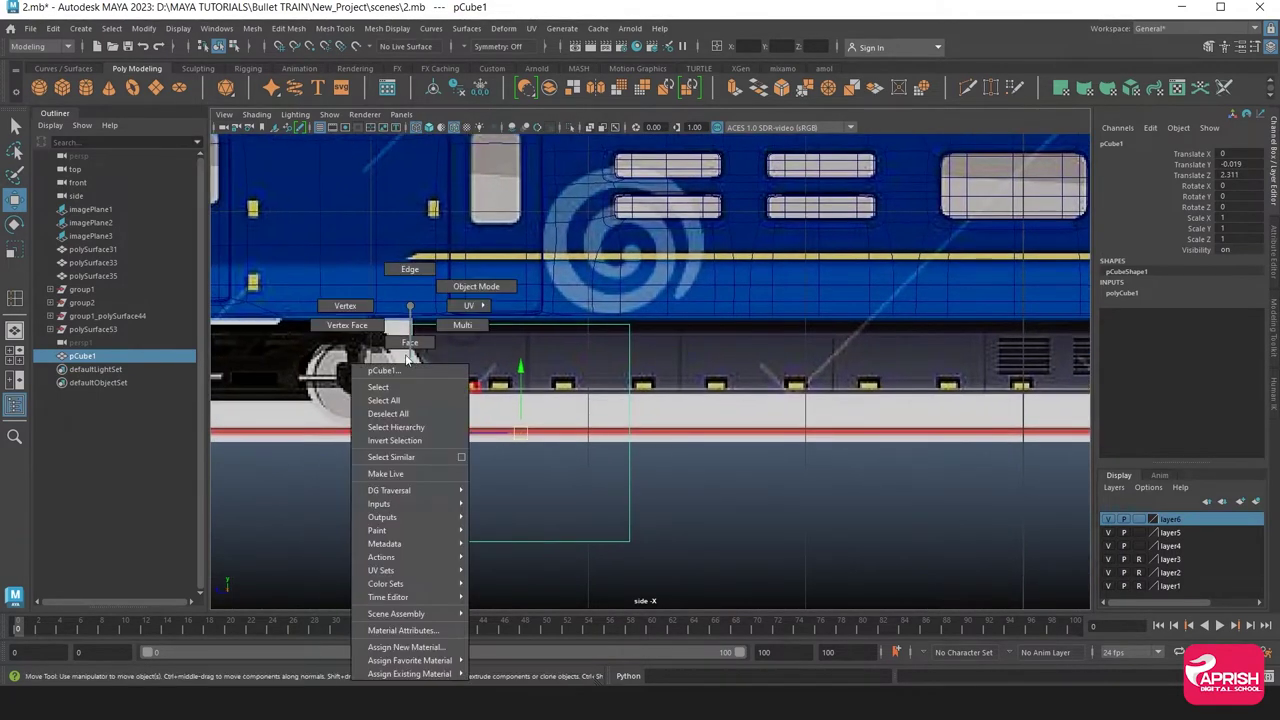
right_click_drag(406, 355, 350, 302)
left_click_drag(372, 308, 645, 335)
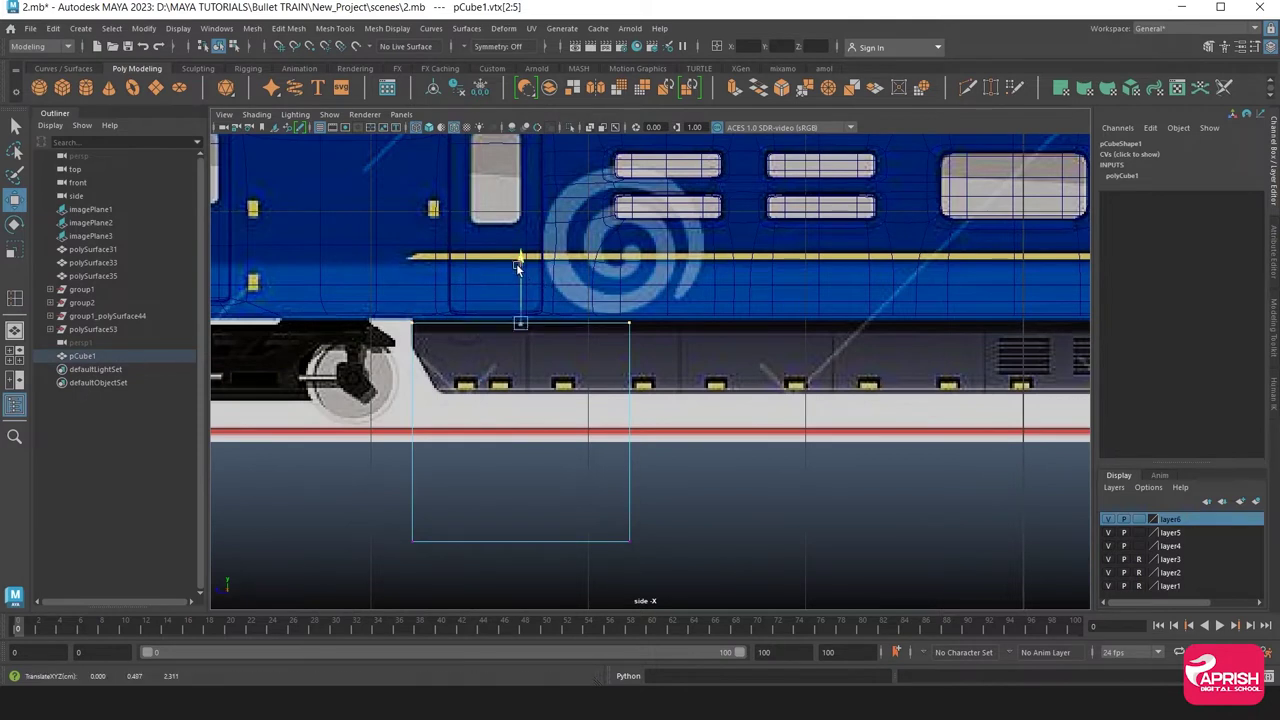
left_click_drag(336, 452, 806, 566)
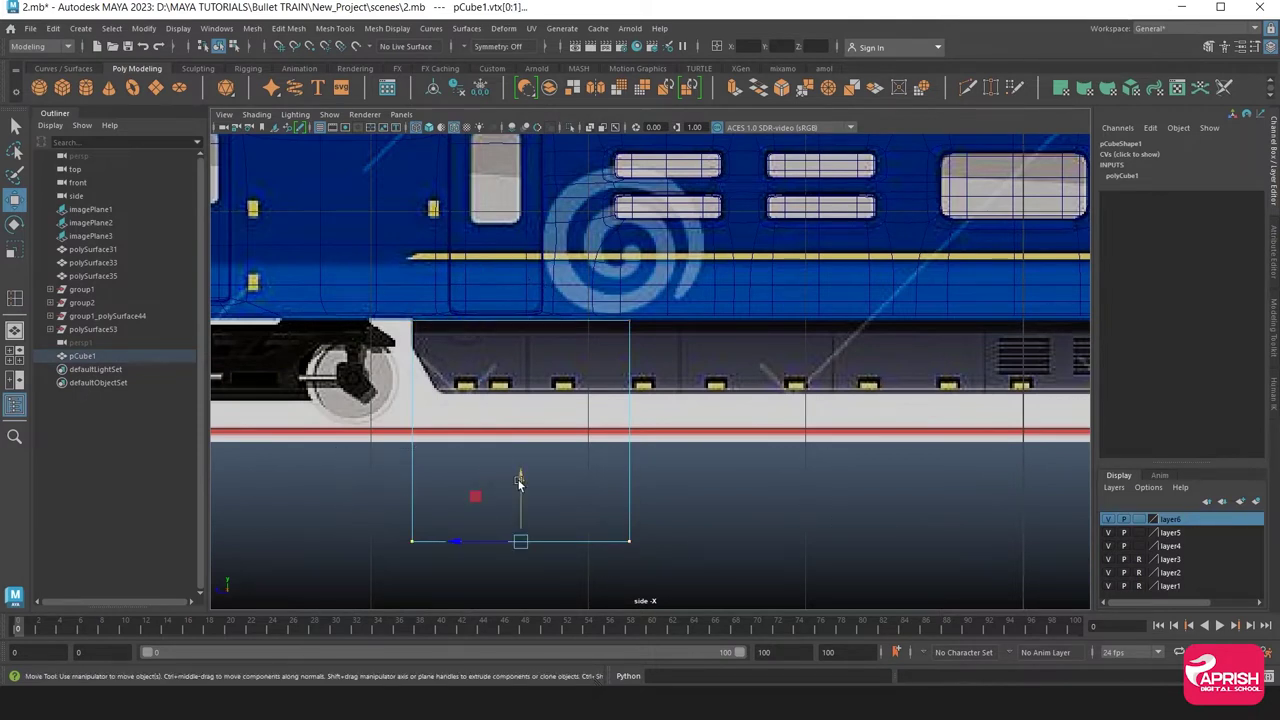
left_click_drag(518, 482, 545, 333)
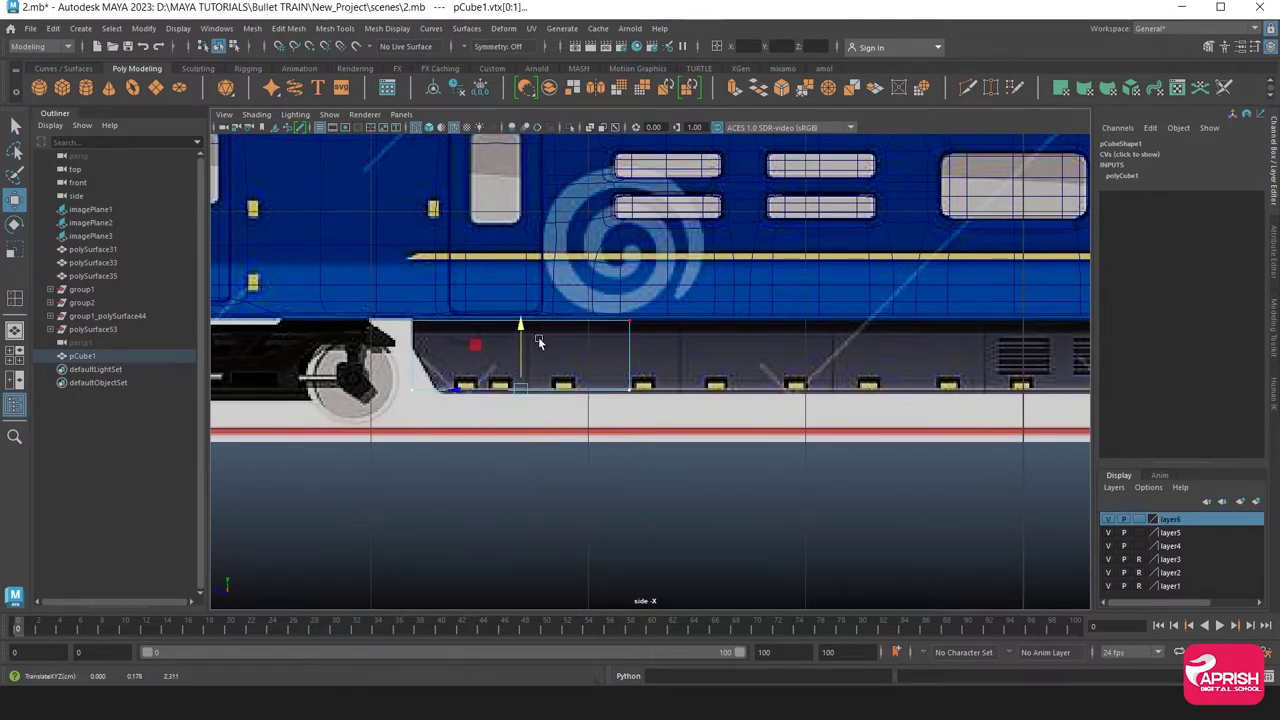
left_click_drag(520, 388, 352, 390)
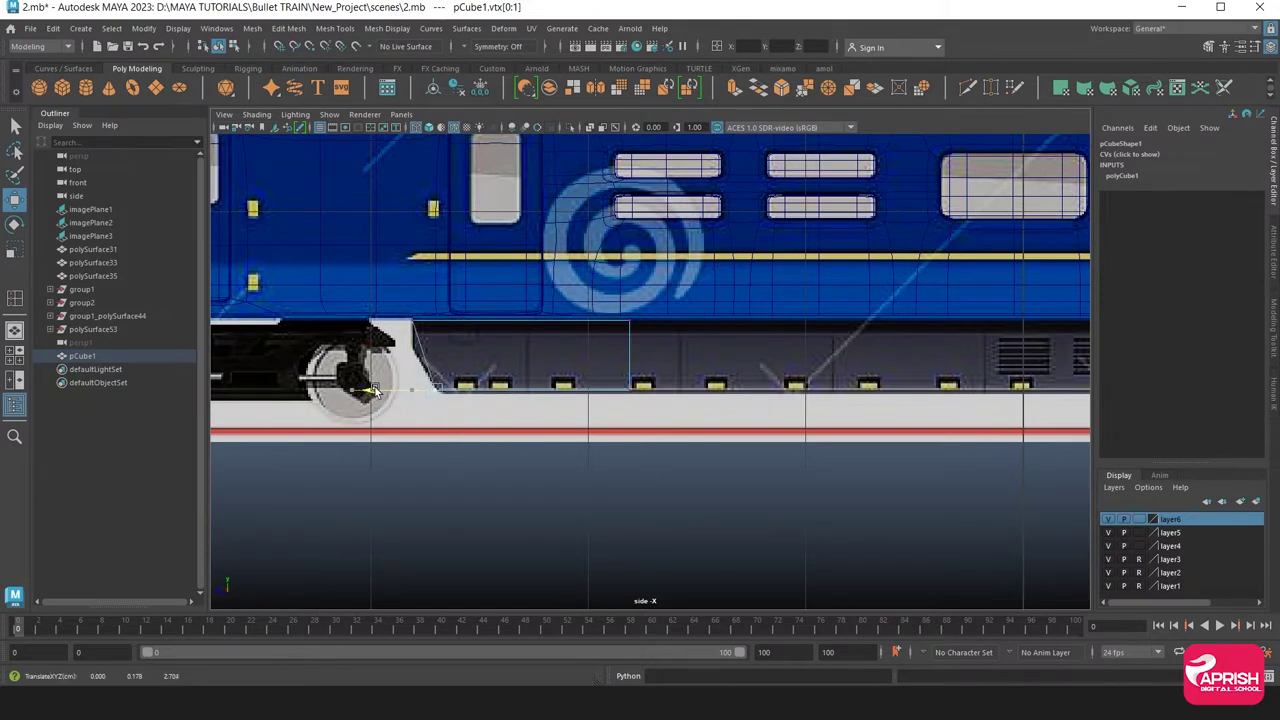
key("ctrl+z")
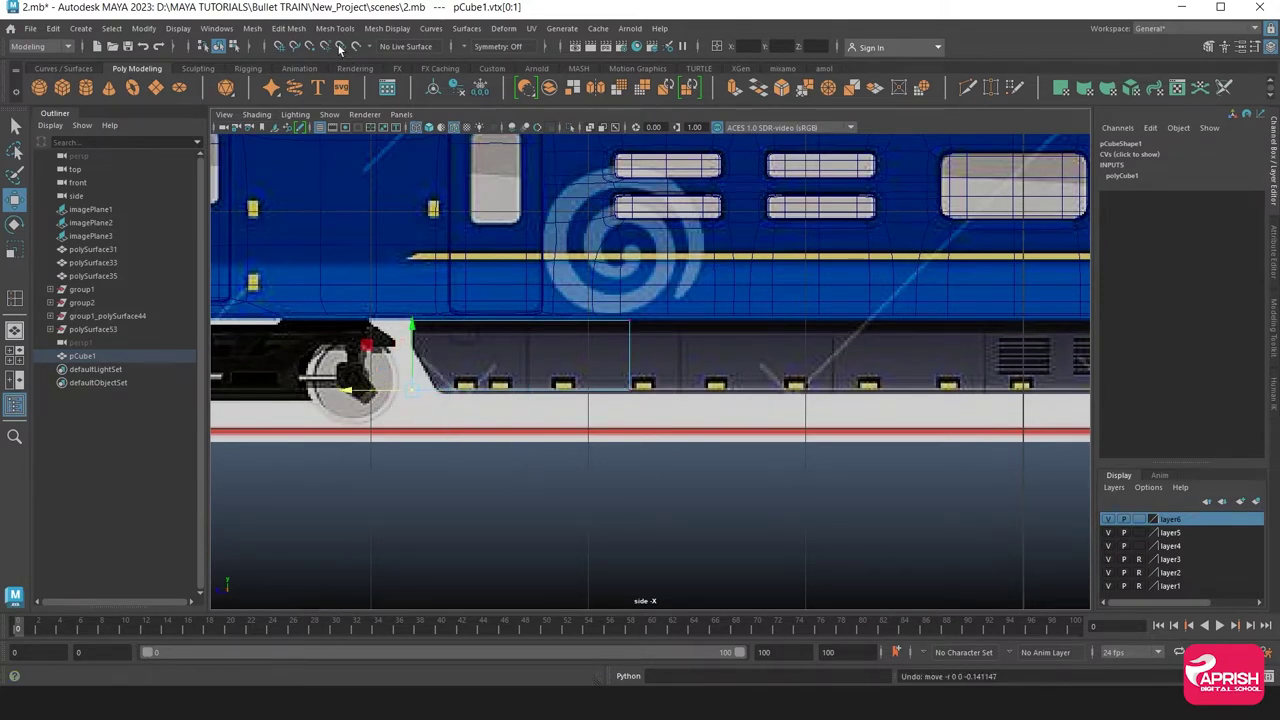
Insert a horizontal edge loop across pCube1 with Insert Edge Loop
left_click(335, 28)
left_click(360, 131)
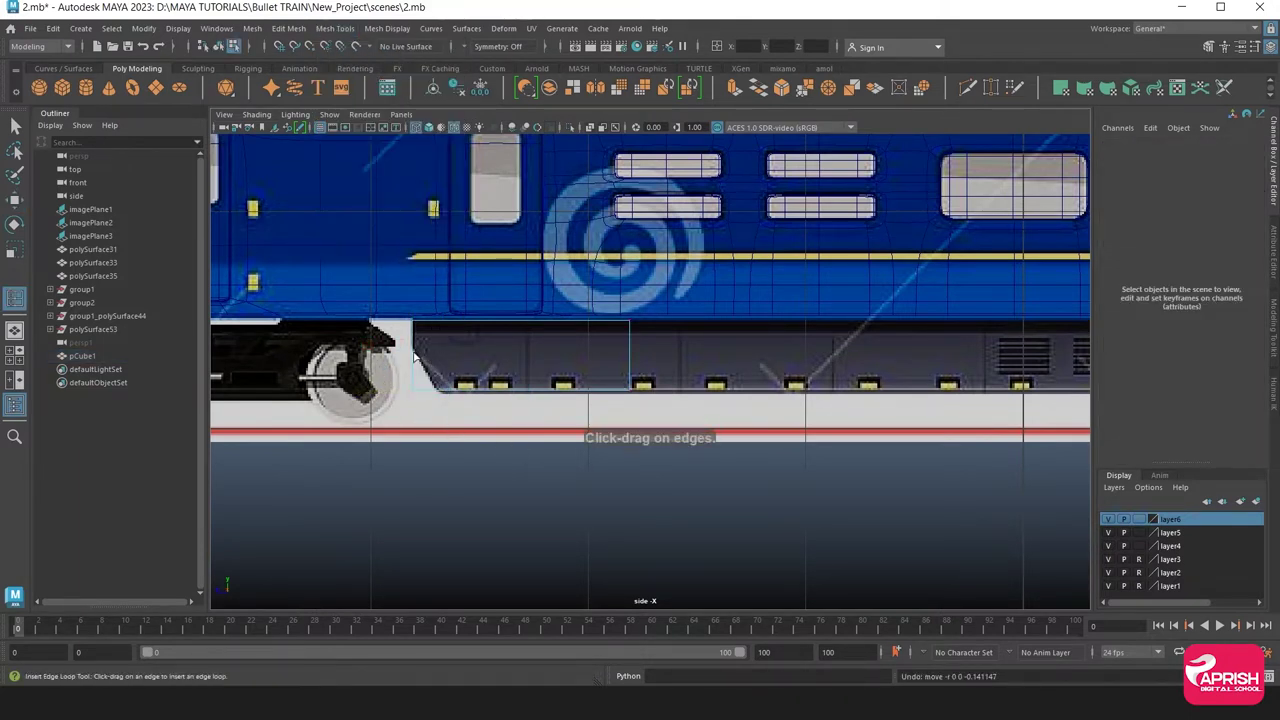
left_click(413, 350)
key("w")
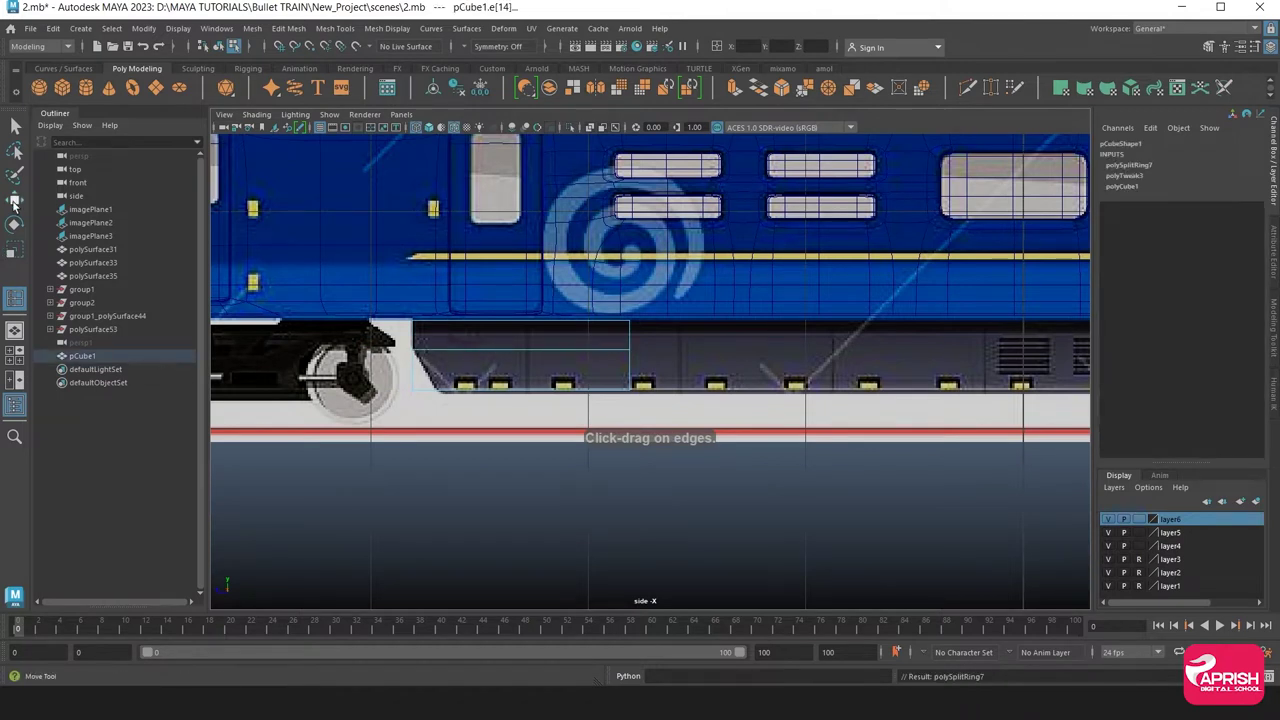
Slide four vertices left, adjust the lower-left corner, and return to object mode
right_click(616, 346)
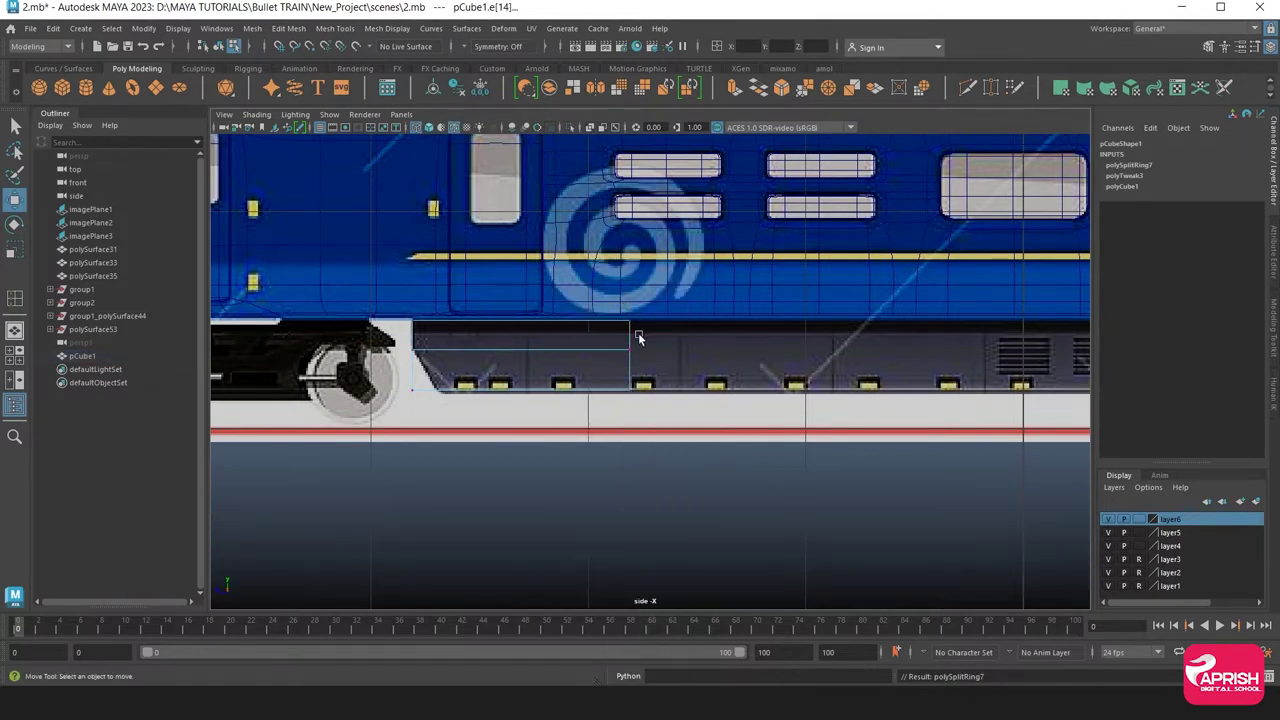
left_click_drag(668, 429, 400, 310)
left_click_drag(494, 360, 460, 363)
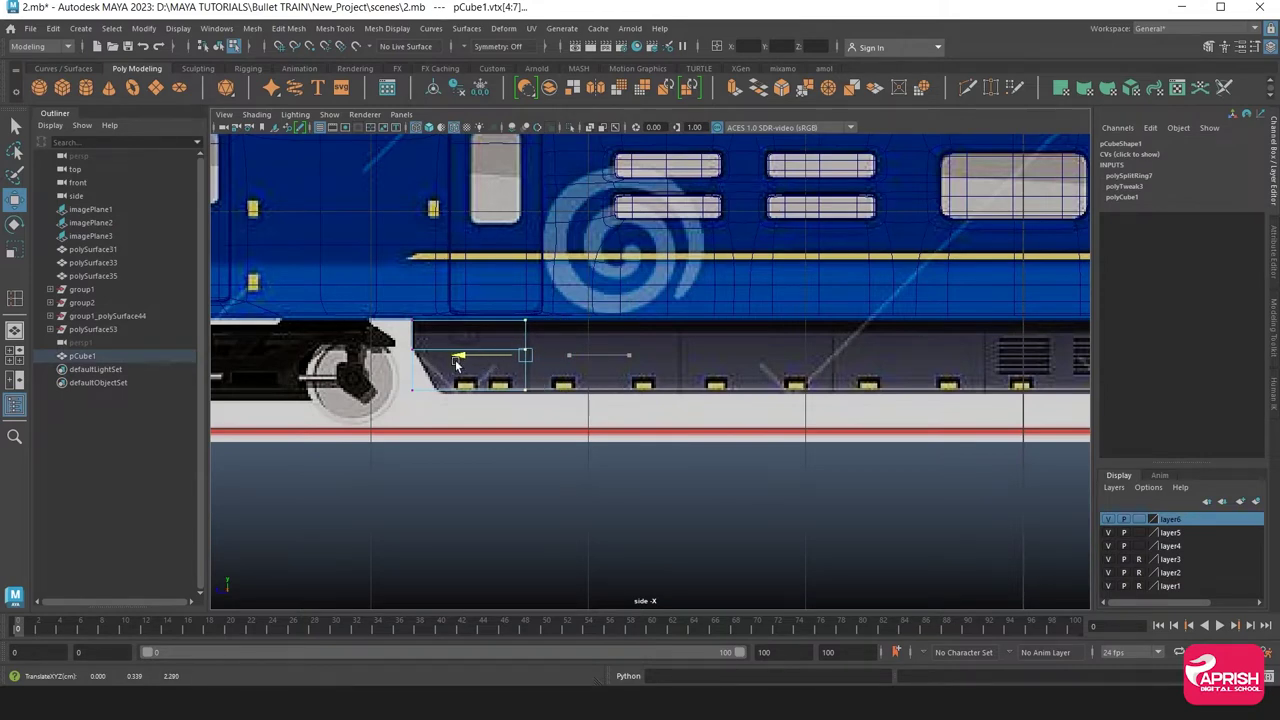
scroll(677, 418, "up", 2)
scroll(497, 387, "up", 2)
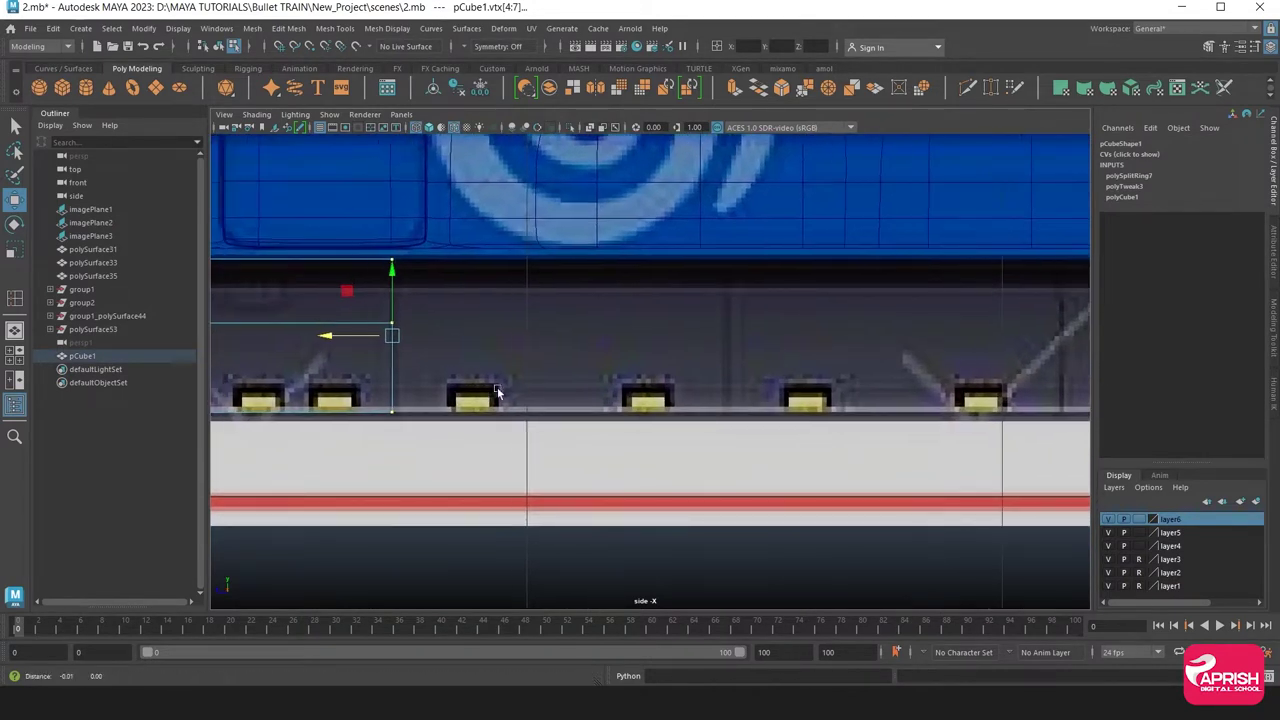
scroll(395, 390, "up", 1)
left_click_drag(318, 405, 359, 447)
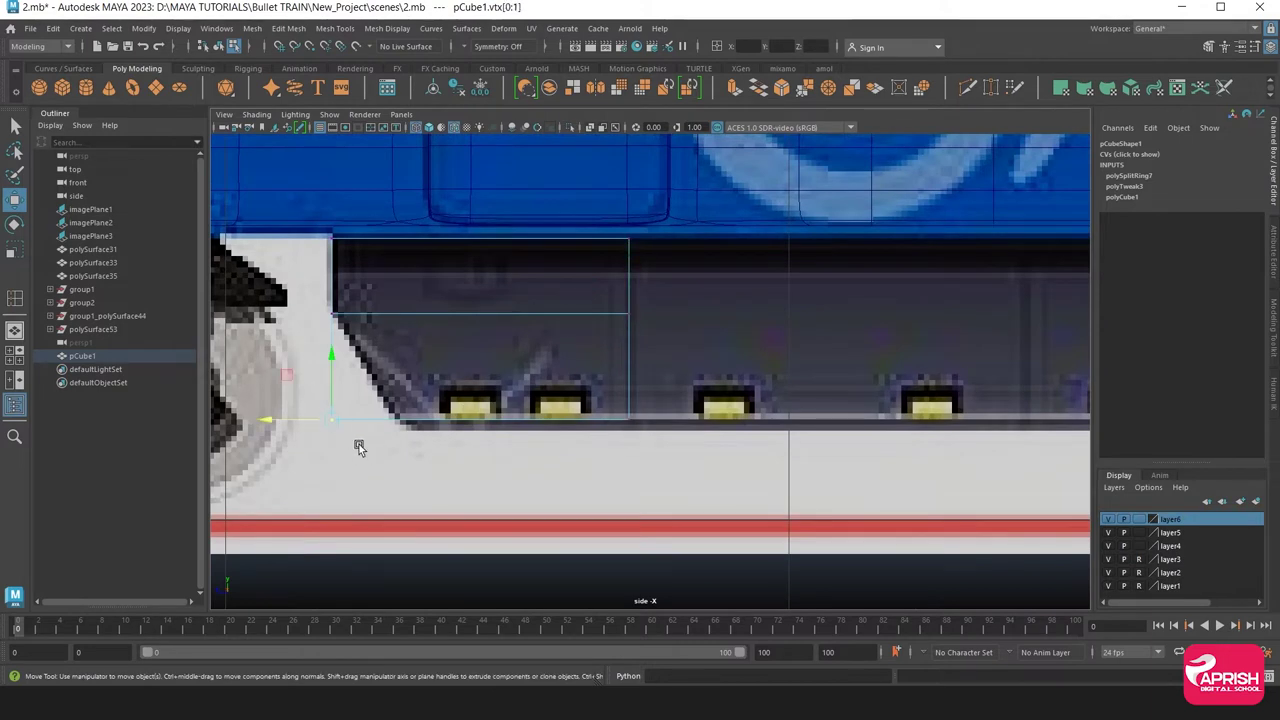
right_click_drag(443, 328, 494, 317)
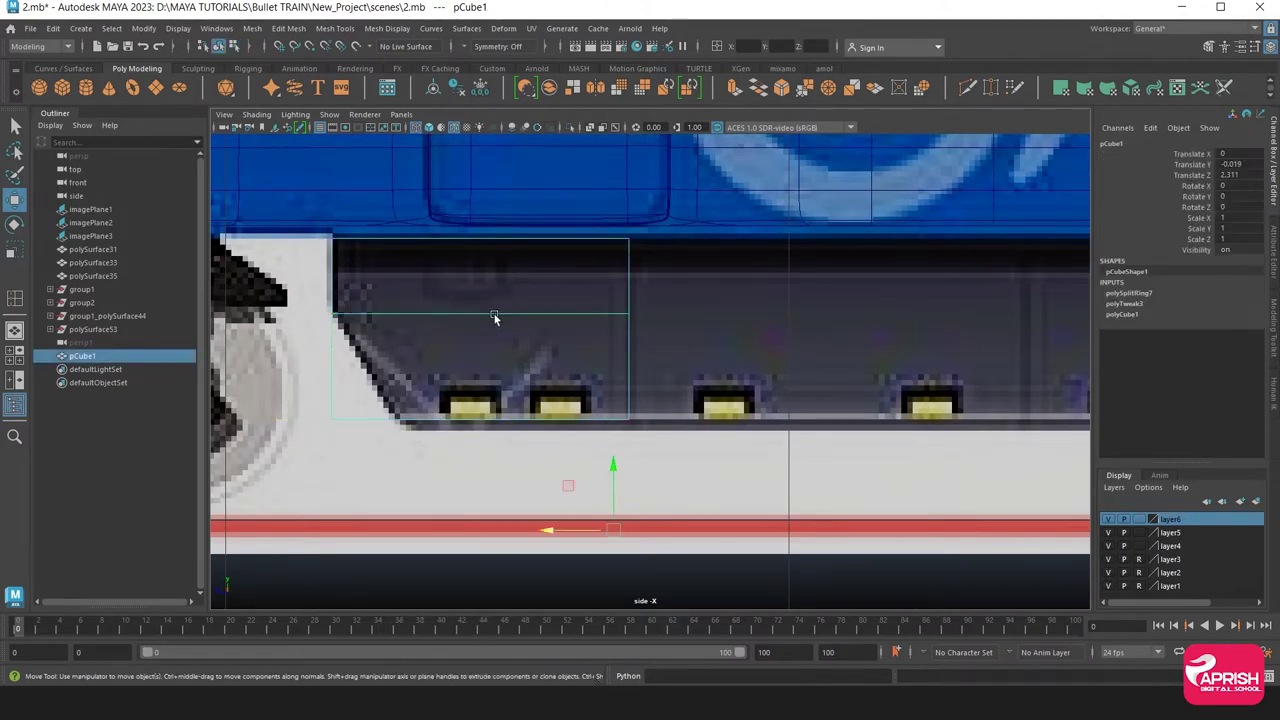
Centre pCube1's pivot, duplicate it, and move the copy right along the undercarriage
left_click(152, 30)
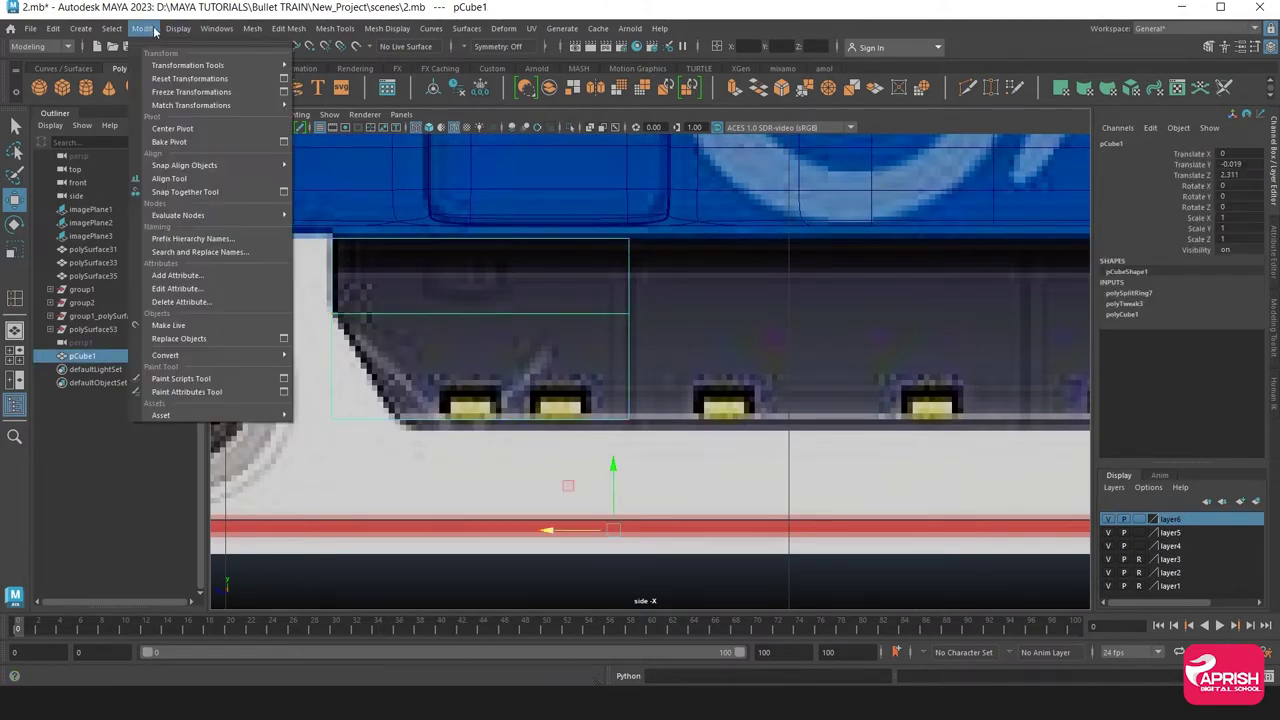
left_click(165, 128)
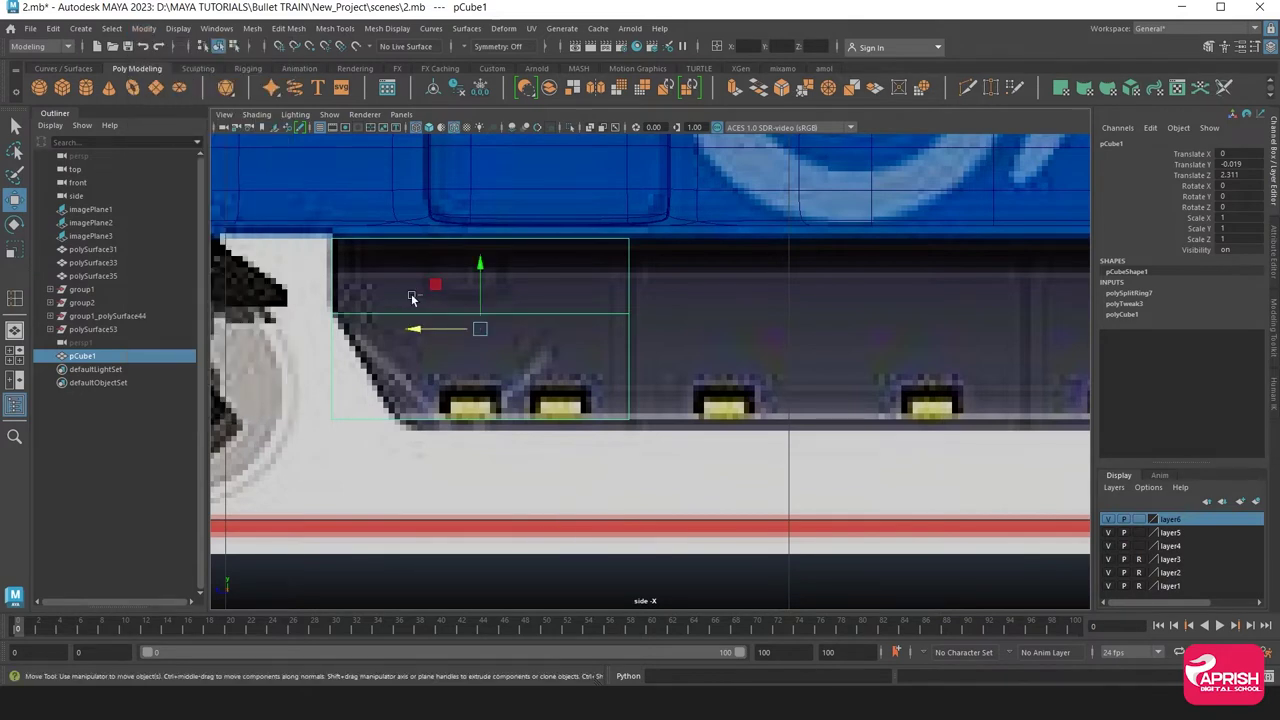
key("ctrl+d")
left_click_drag(416, 328, 713, 328)
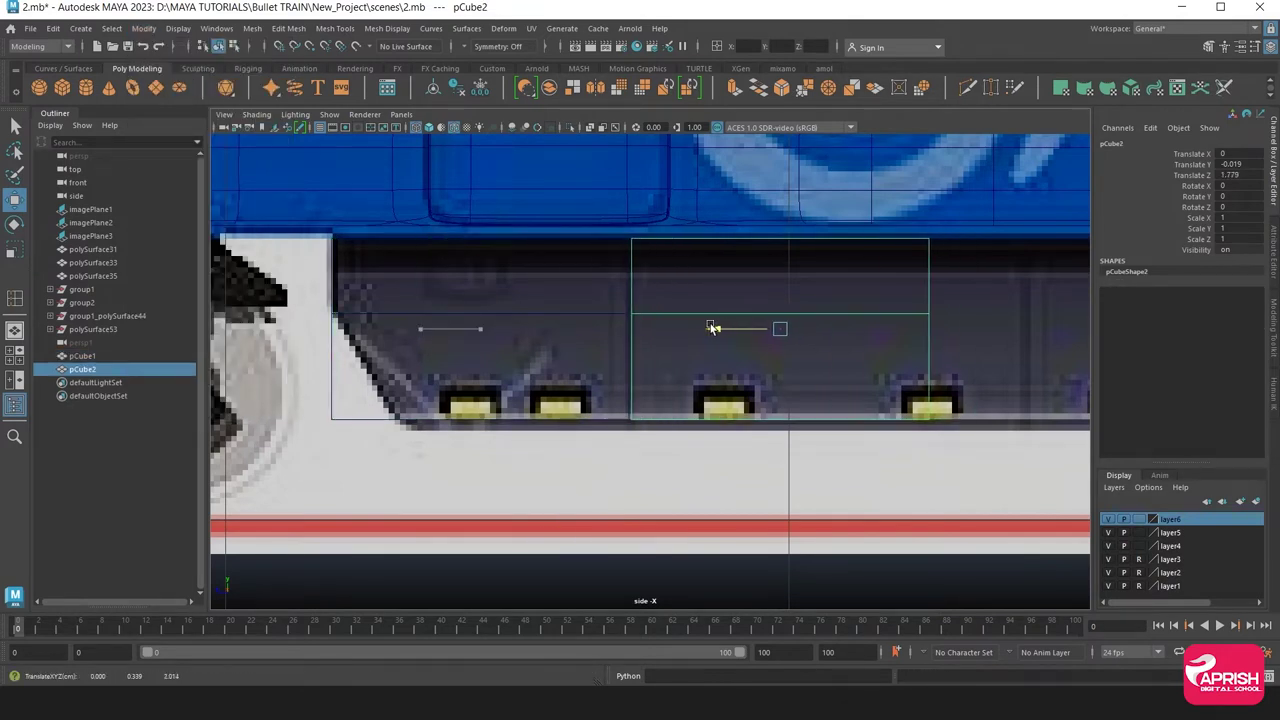
Pull the box's lower front corner vertices down to follow the slanted nose
left_click(333, 313)
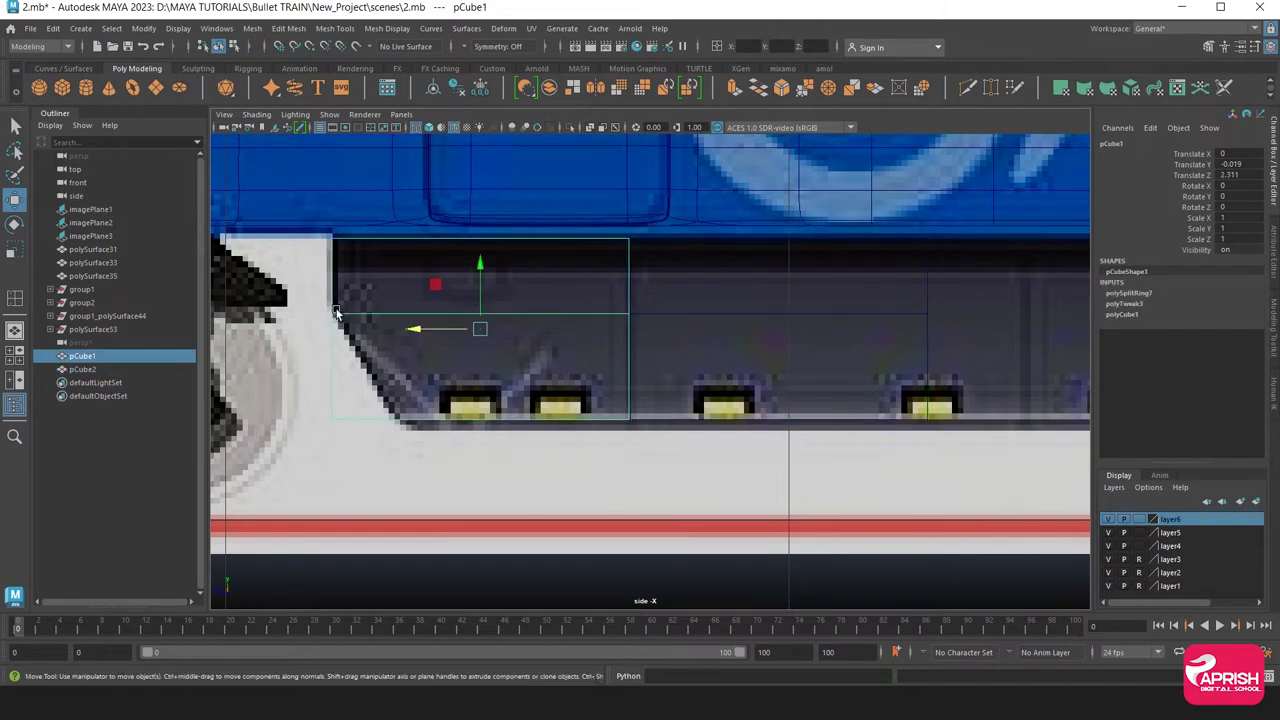
right_click_drag(333, 313, 290, 305)
mouse_move(337, 349)
left_mouse_down()
mouse_move(325, 450)
mouse_move(347, 433)
left_mouse_up()
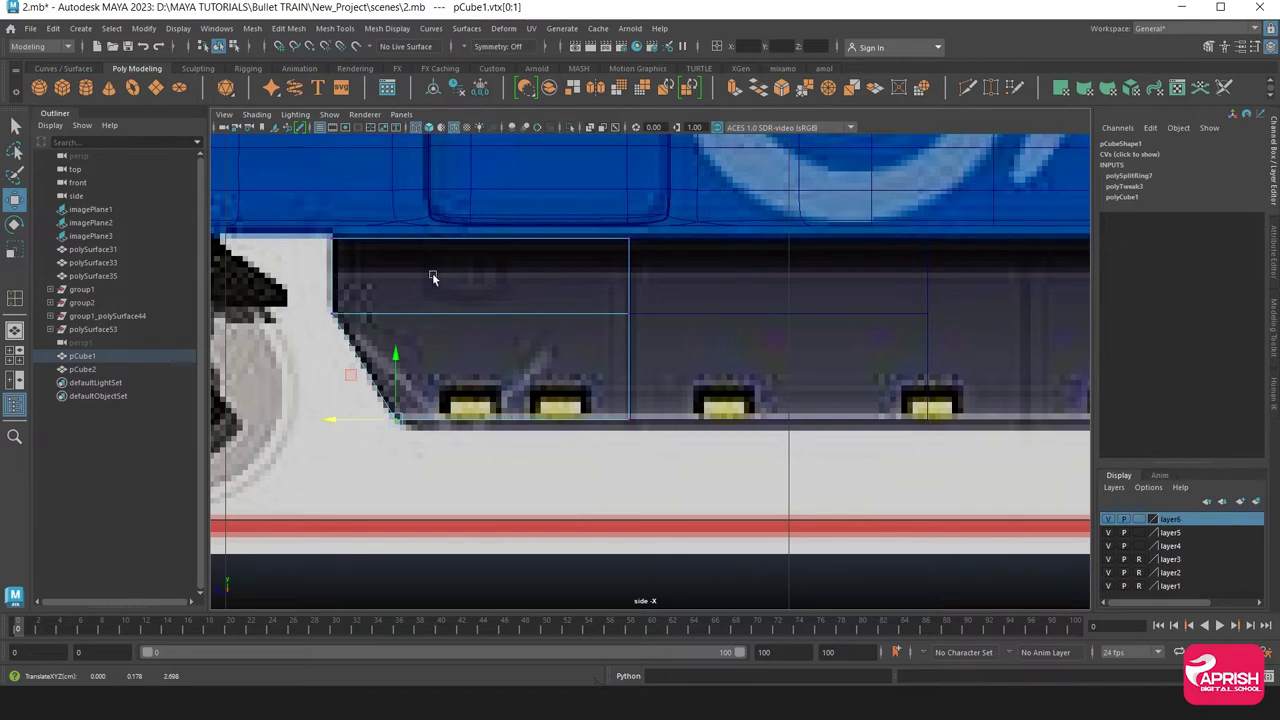
left_click(289, 29)
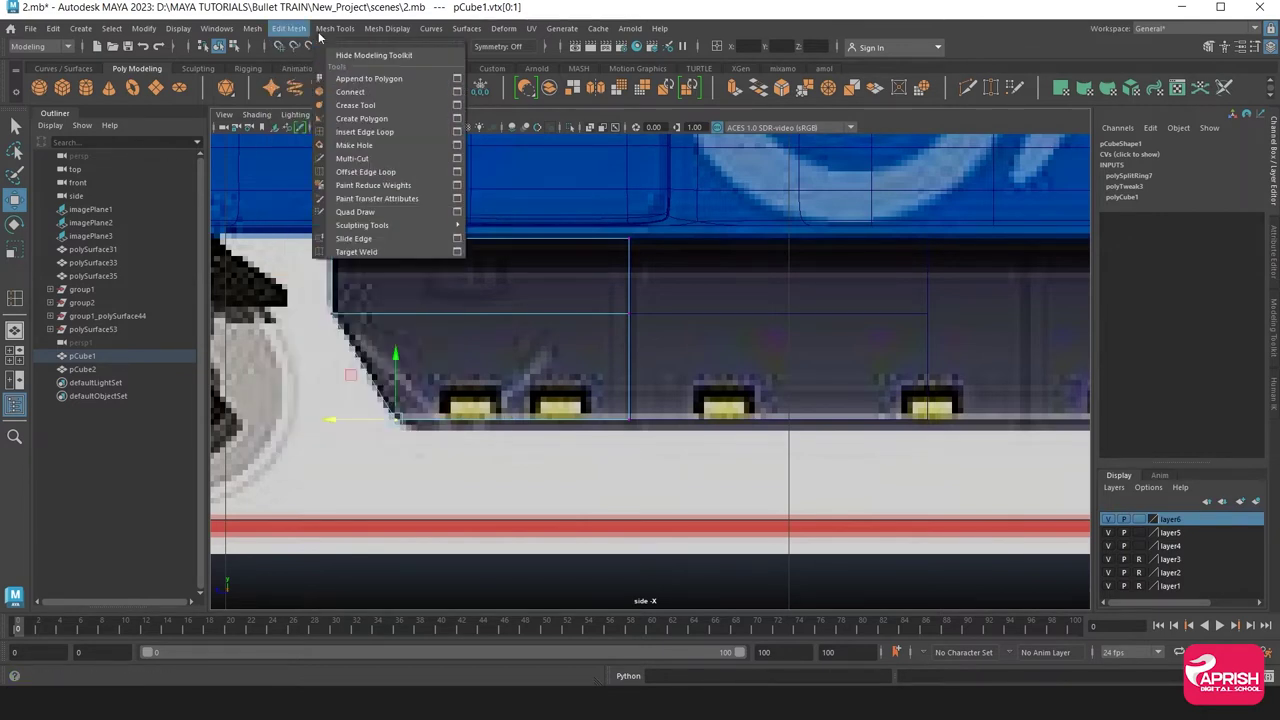
Insert four vertical edge loops and one low horizontal loop across the box
left_click(365, 131)
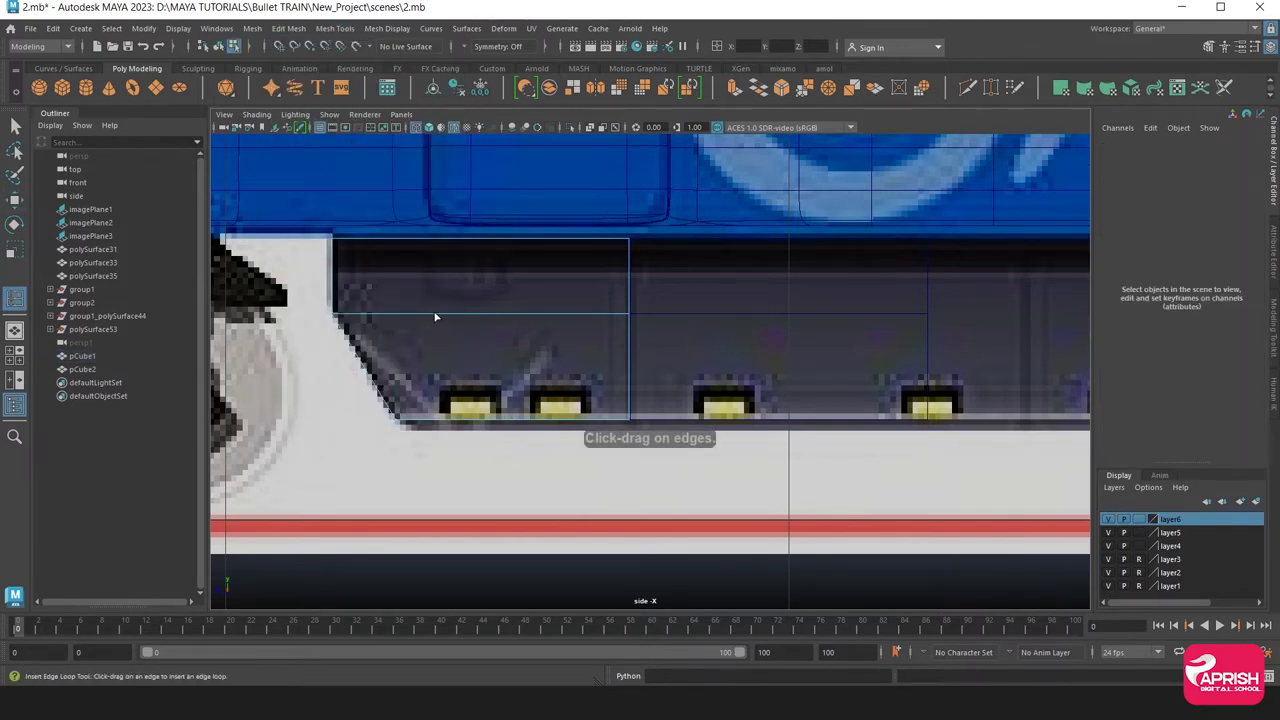
left_click(397, 317)
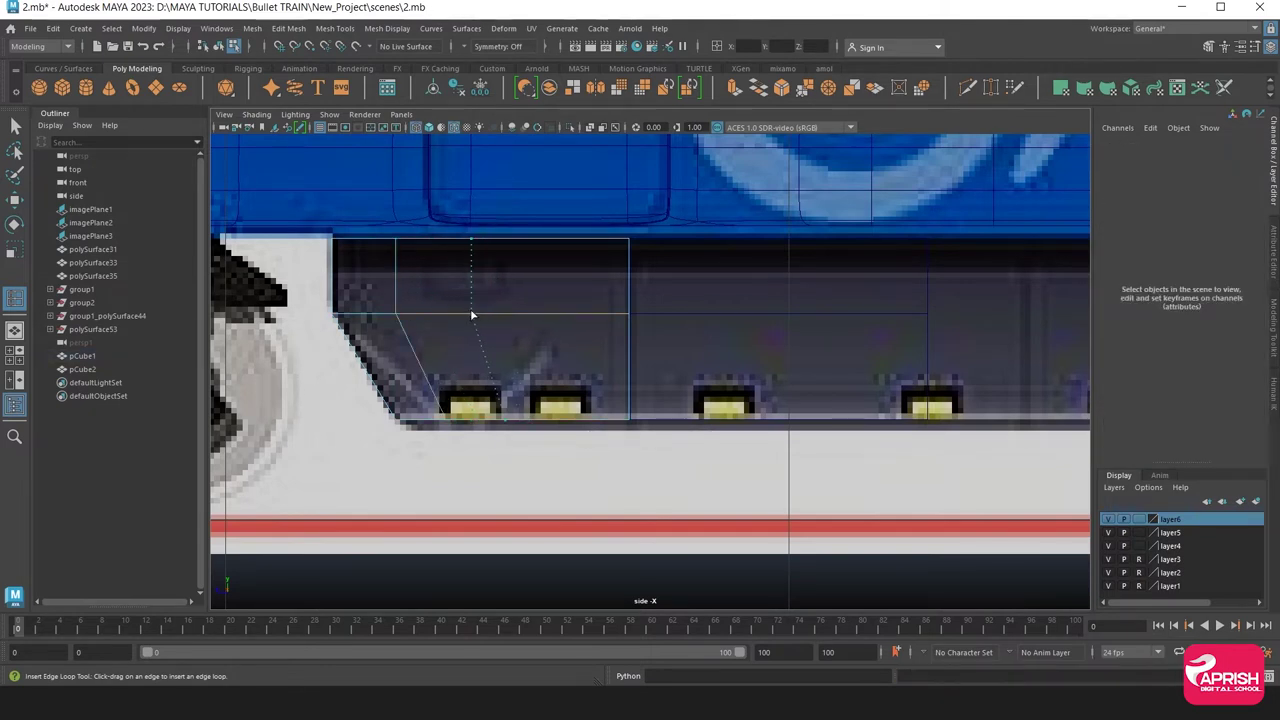
left_click(464, 313)
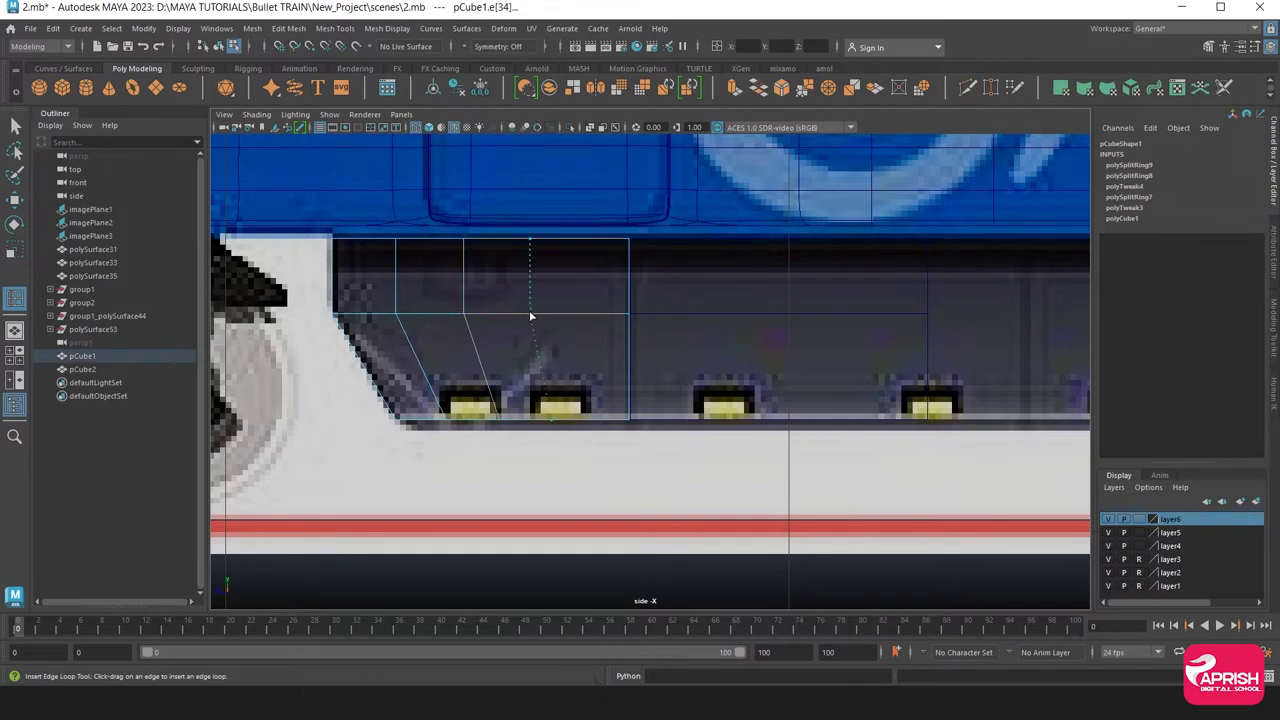
left_click(508, 315)
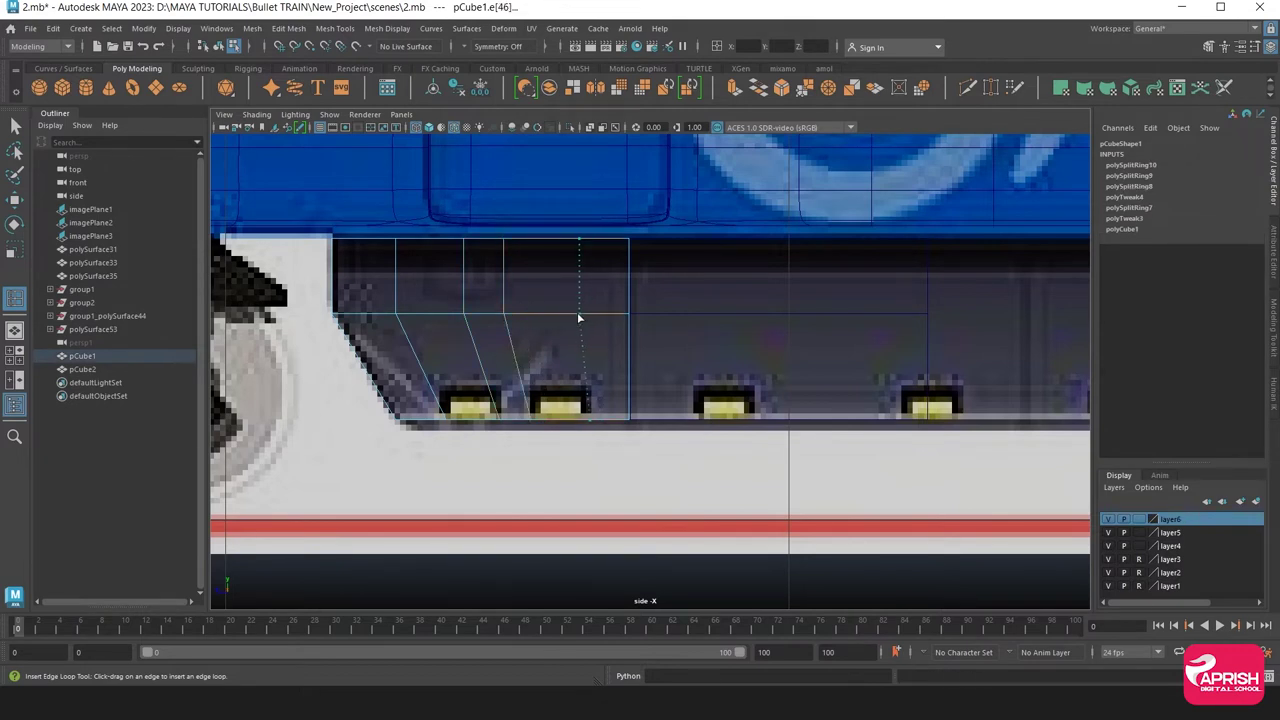
left_click(579, 318)
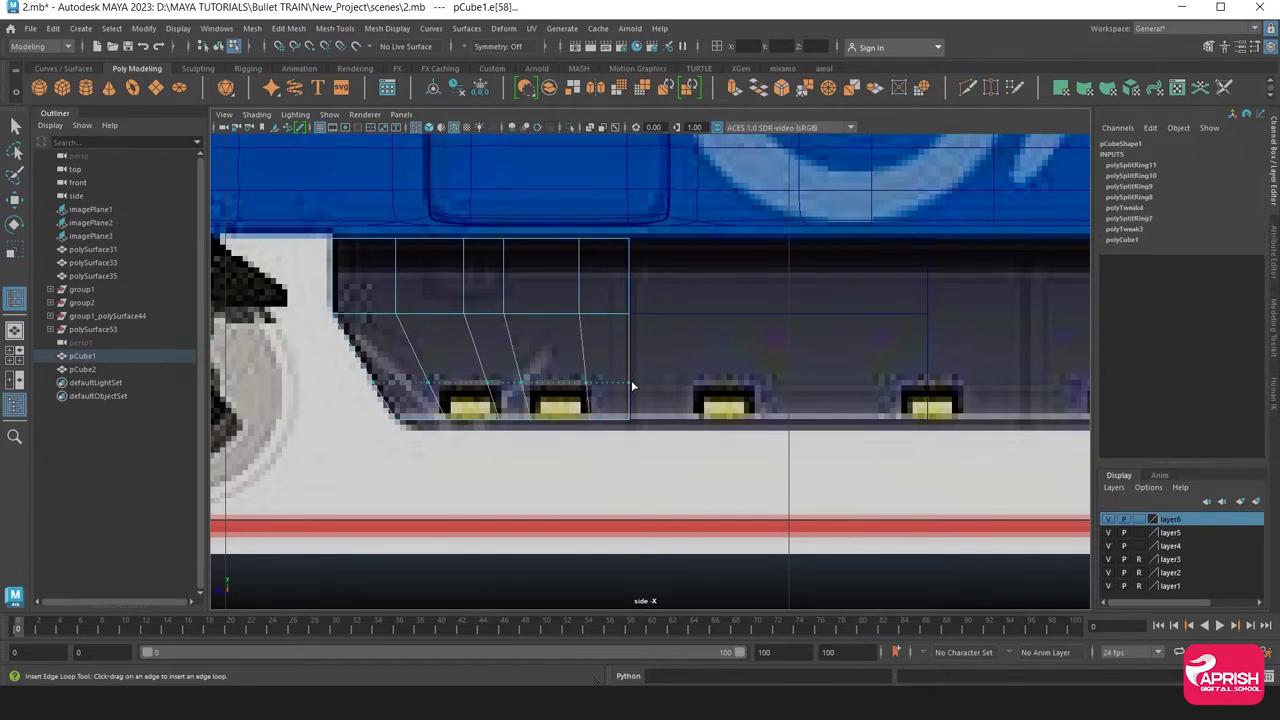
left_click(633, 387)
Scale the slanted vertical loops flat in X so they stand straight
key("w")
left_click(463, 272)
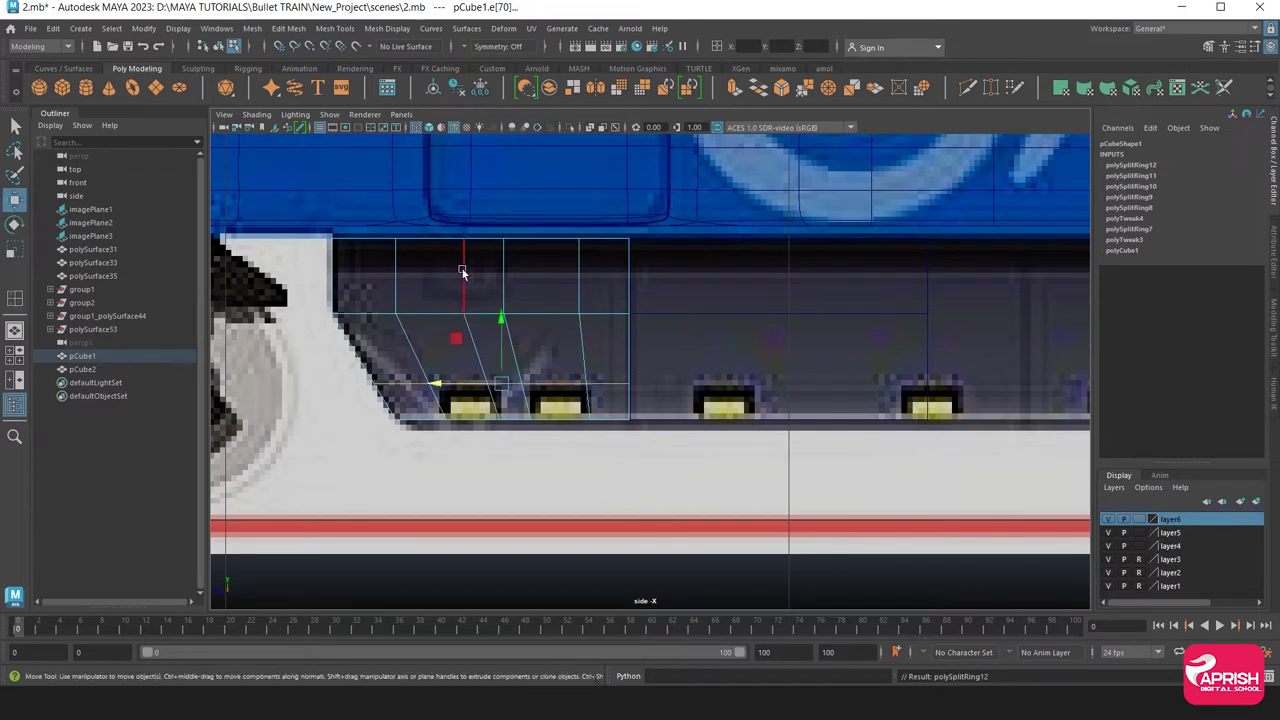
left_click(466, 284)
key("r")
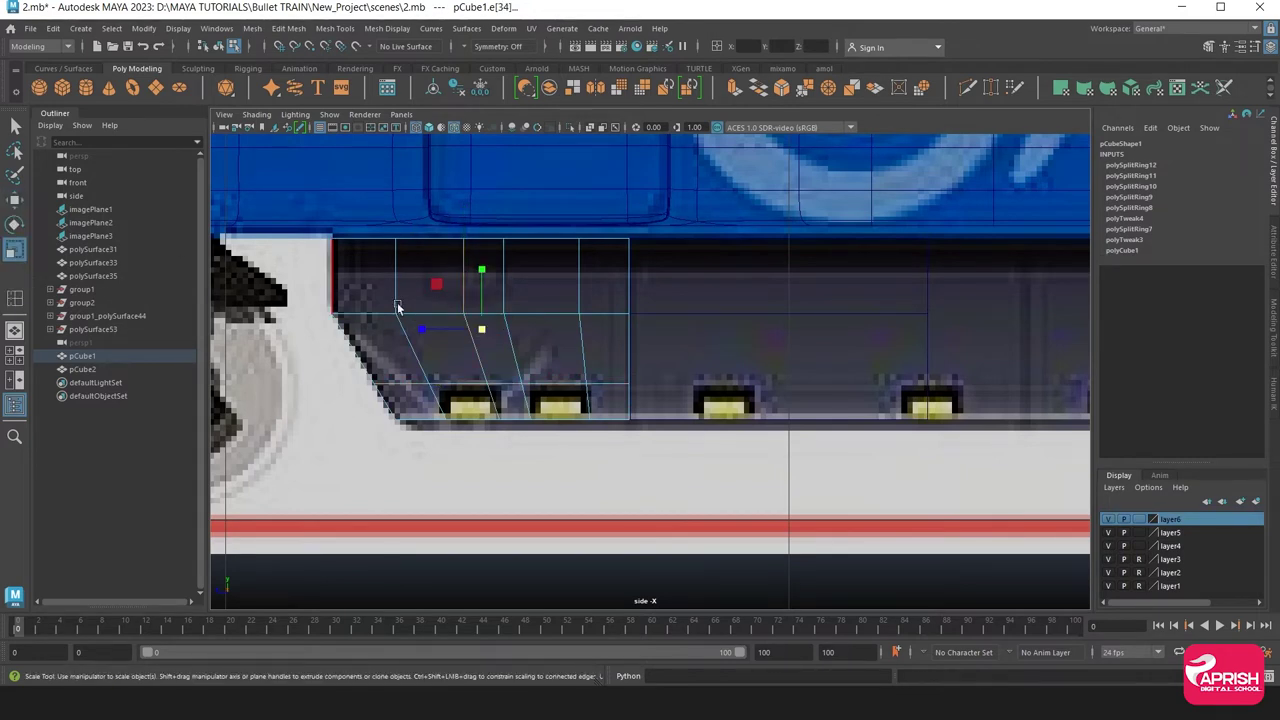
left_click_drag(426, 330, 606, 324)
left_click(505, 289)
left_click(576, 290)
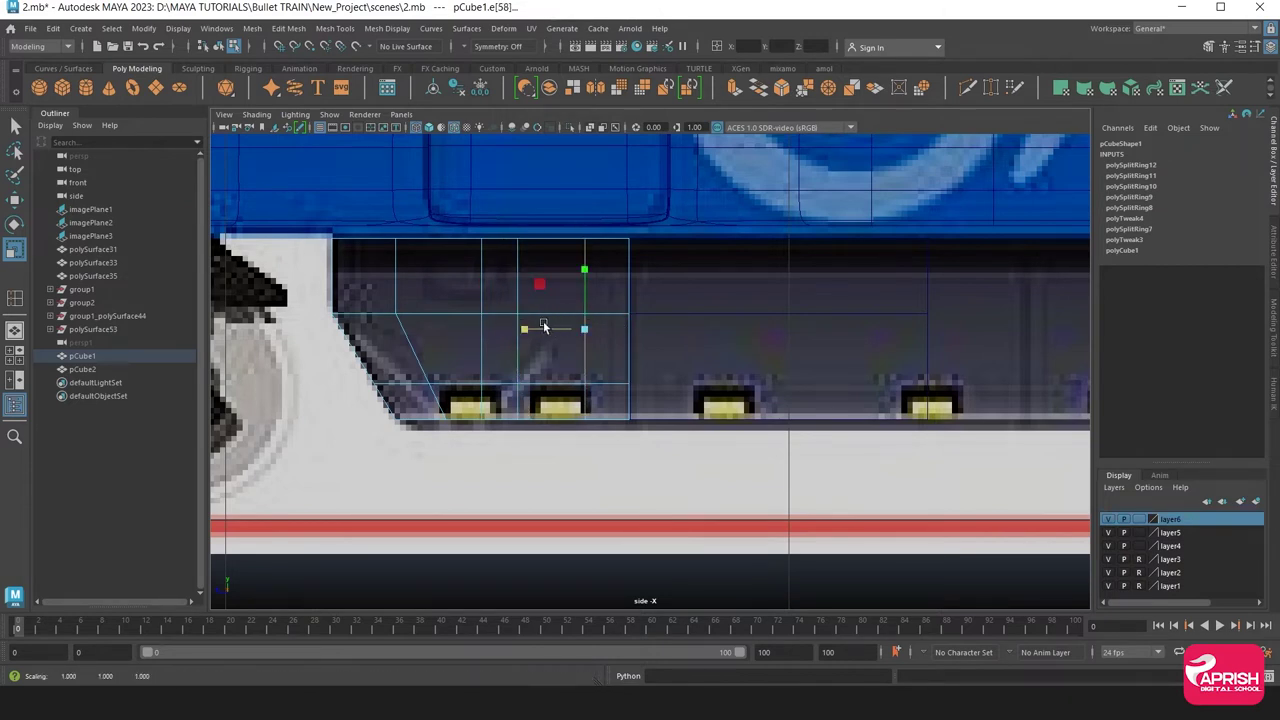
left_click(398, 287)
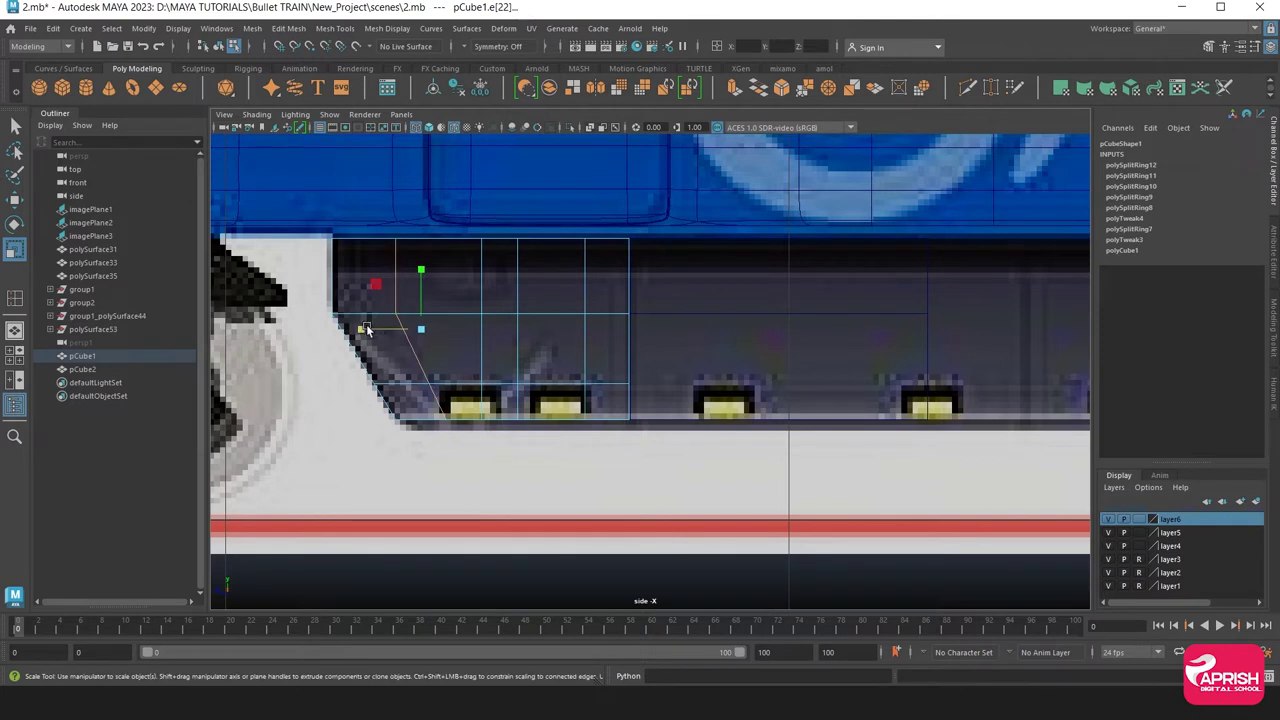
left_click_drag(366, 330, 466, 333)
Slide the straightened vertical loops right to even out their spacing
left_click(15, 200)
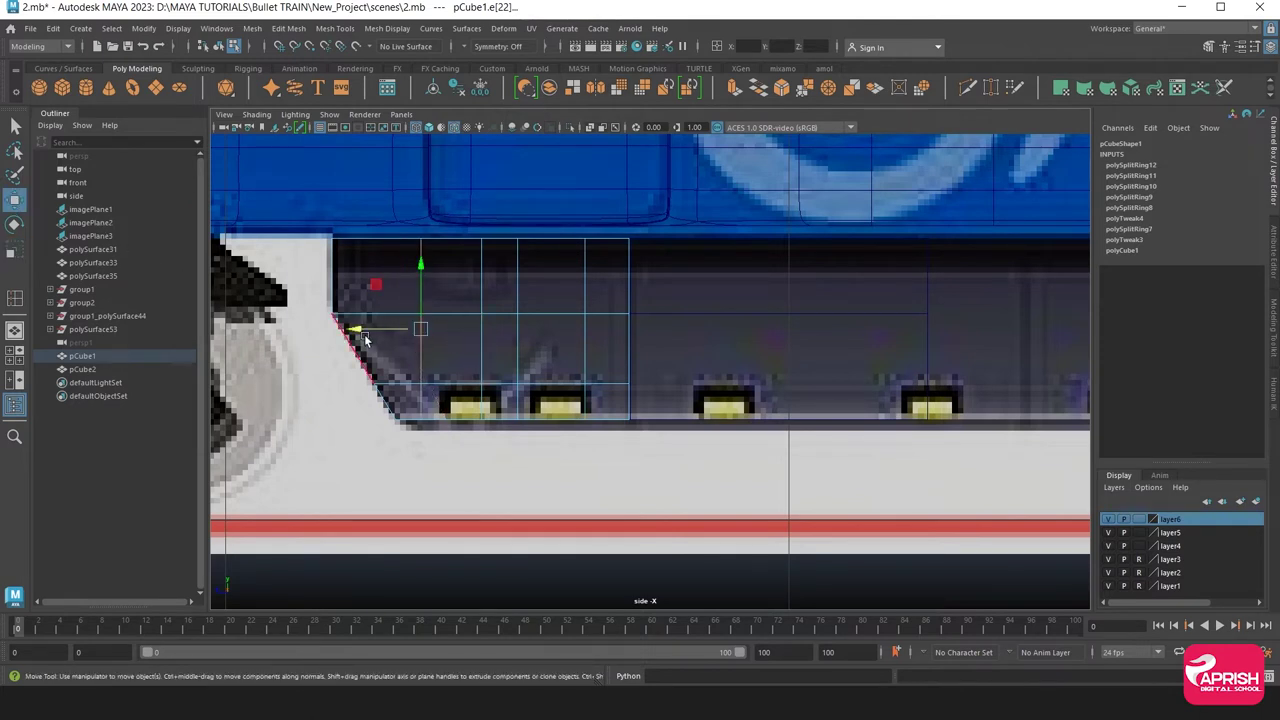
left_click_drag(360, 330, 381, 333)
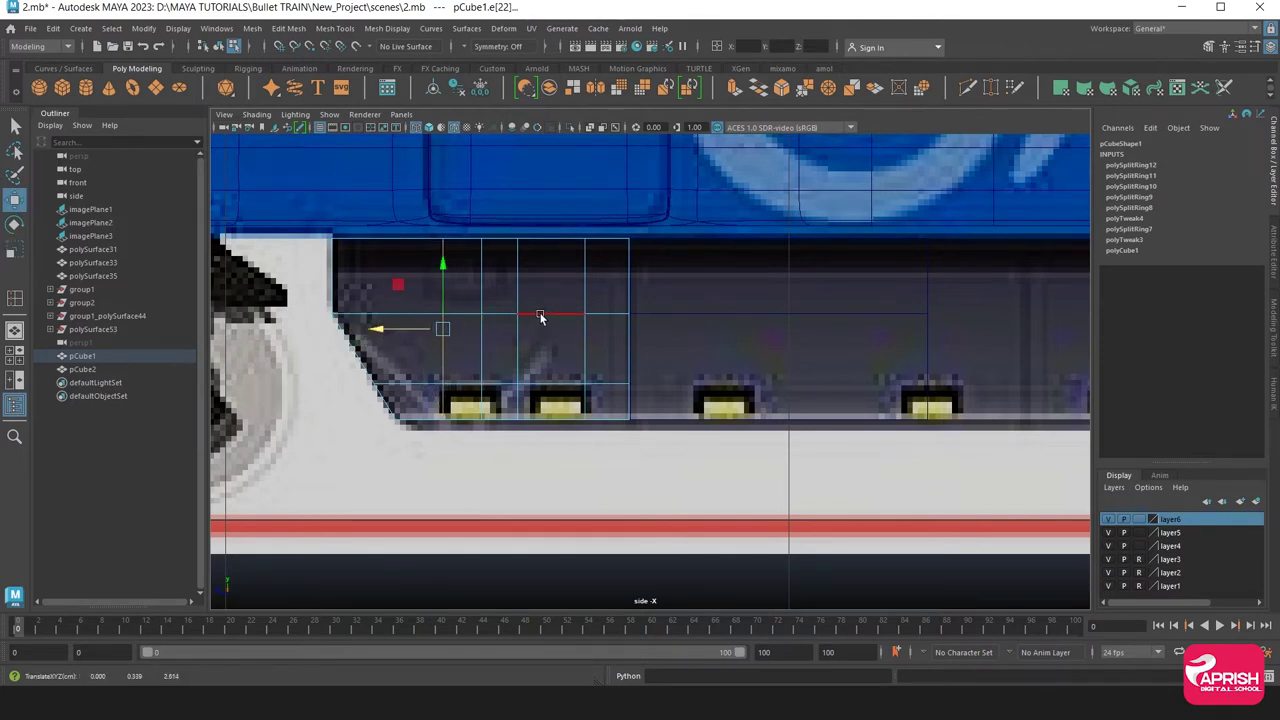
left_click(517, 290)
left_click_drag(456, 330, 521, 335)
left_click(586, 285)
left_click(478, 325)
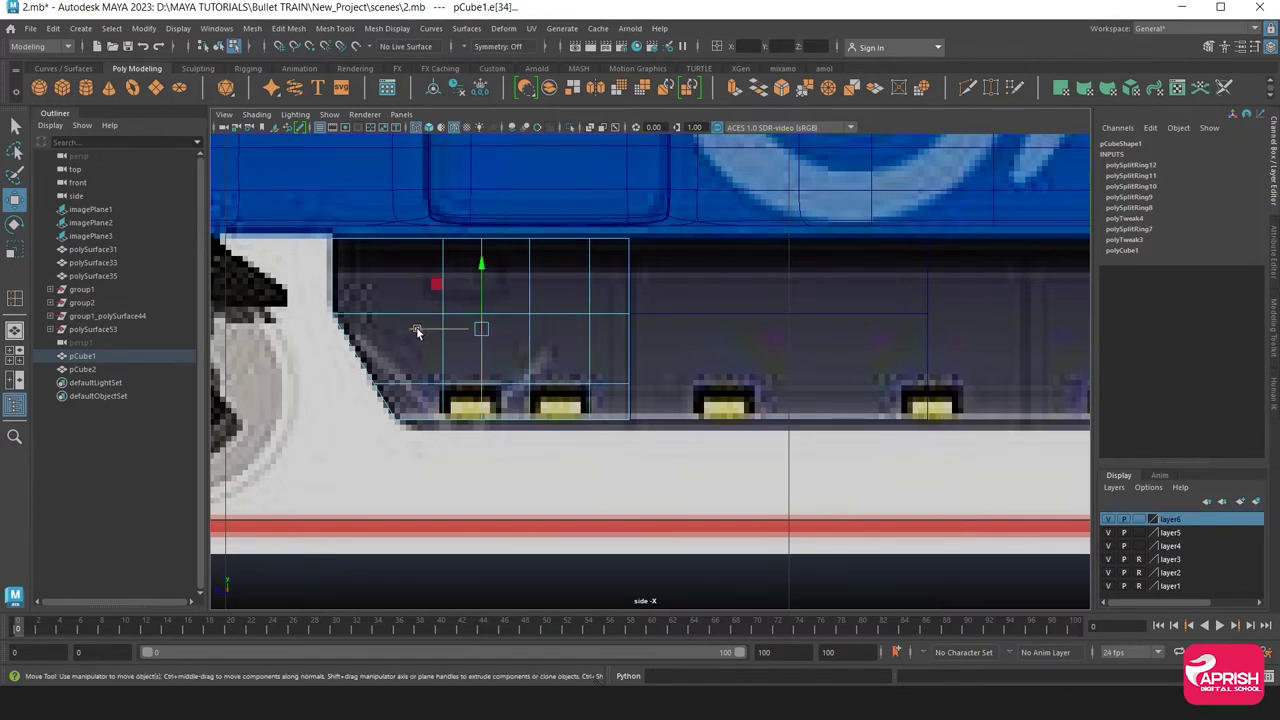
left_click_drag(424, 330, 441, 333)
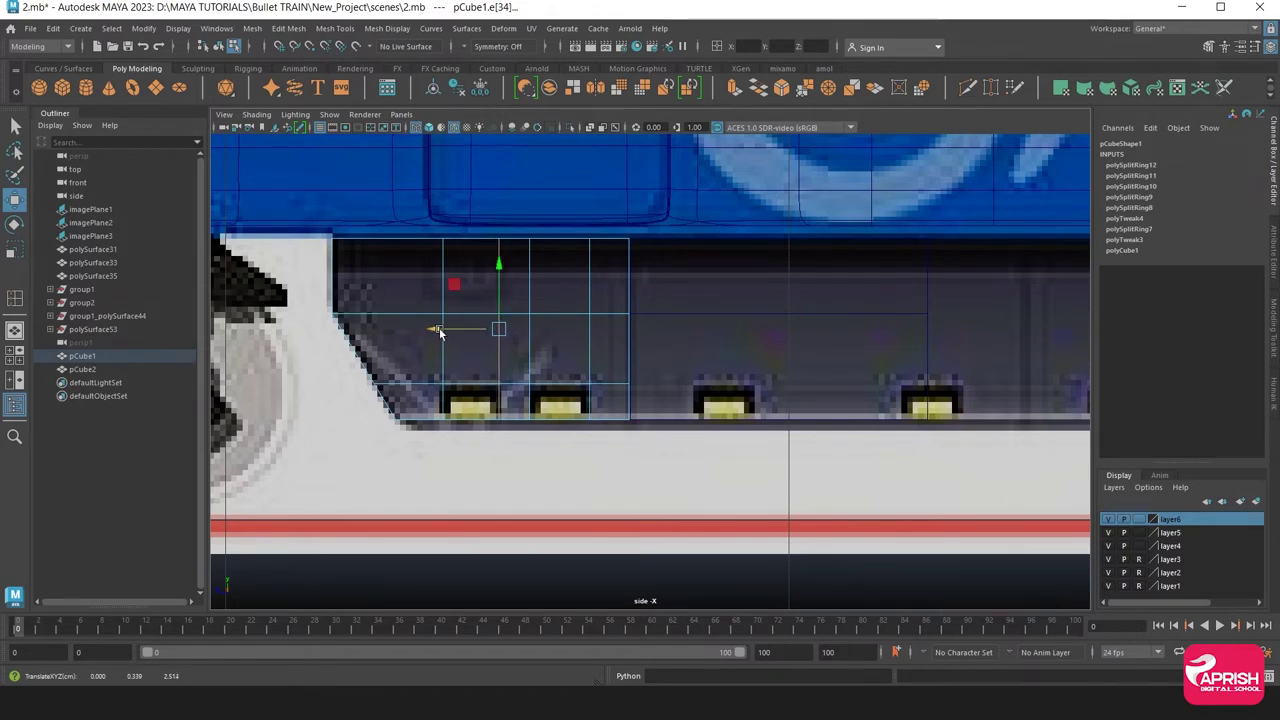
key("space")
key("space")
mouse_move(550, 342)
left_mouse_down("alt")
mouse_move(808, 437)
mouse_move(606, 357)
left_mouse_up("alt")
Scale pCube1 narrower along its length in X
right_click_drag(606, 360, 620, 347)
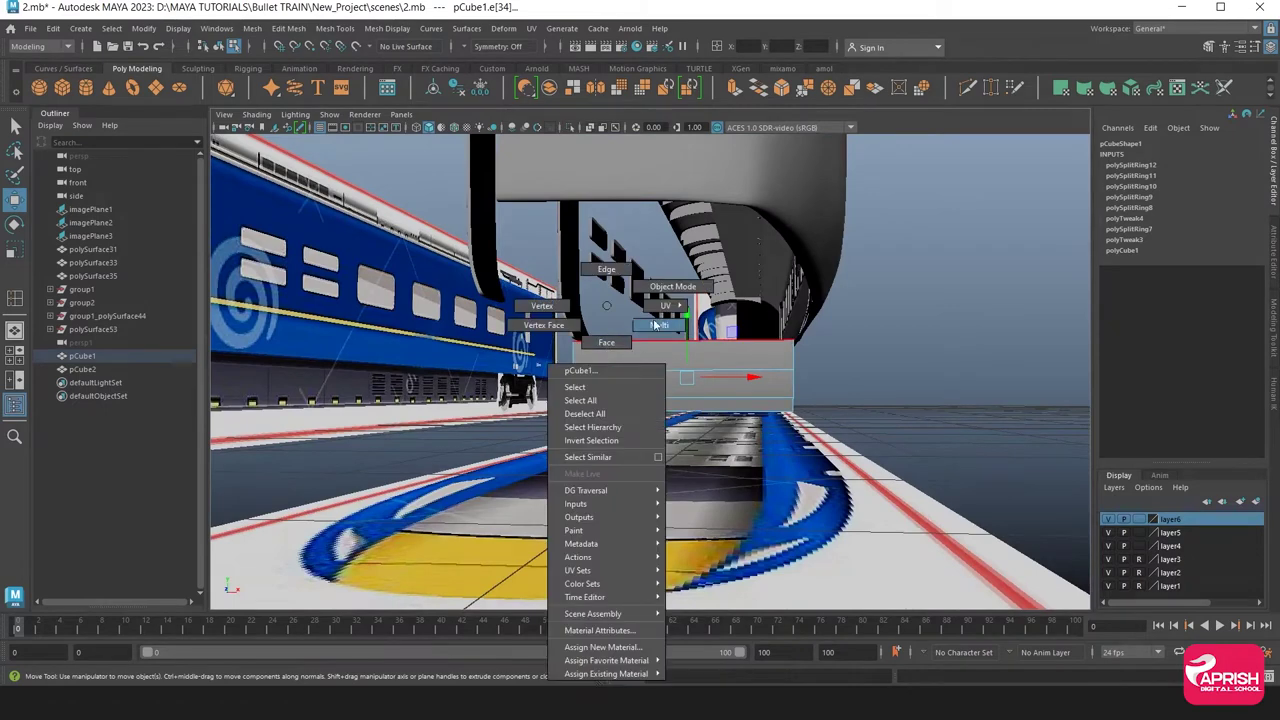
left_click(12, 255)
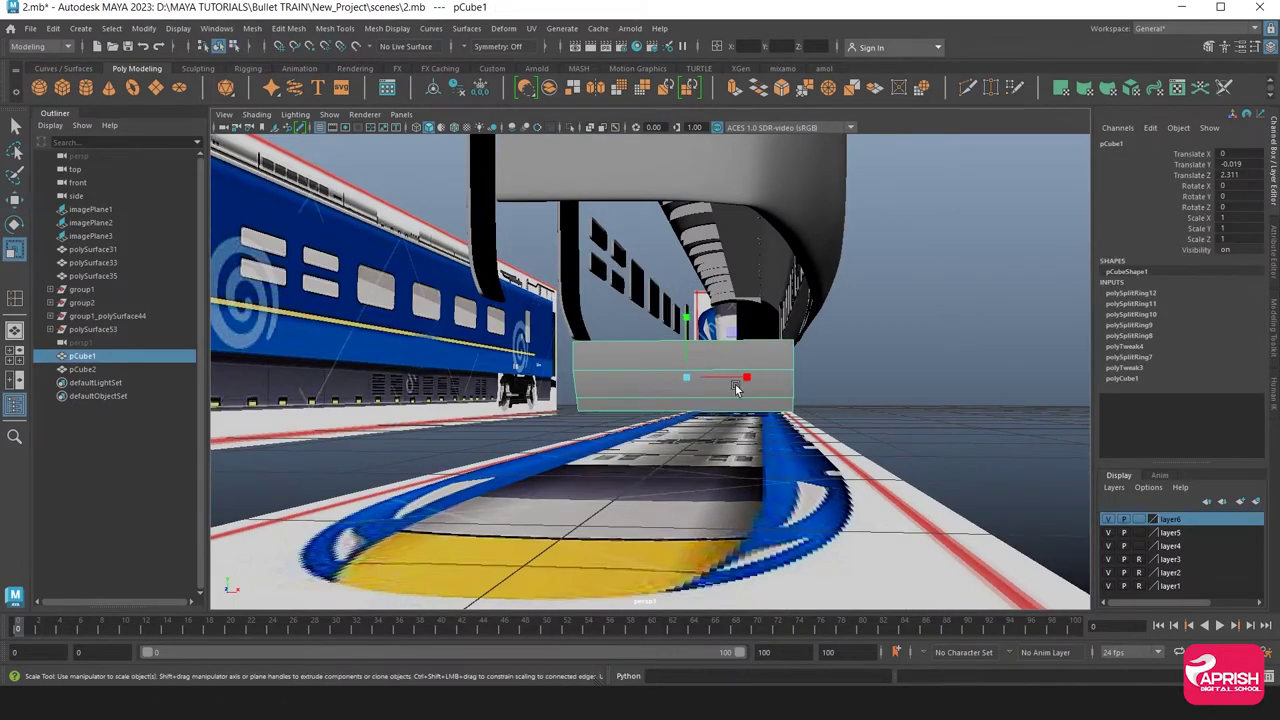
mouse_move(745, 379)
left_mouse_down()
mouse_move(694, 446)
mouse_move(508, 392)
mouse_move(636, 435)
mouse_move(557, 366)
mouse_move(474, 389)
mouse_move(569, 400)
left_mouse_up()
Extrude the lower side faces twice, scaling inward and pushing in, to form recessed panels
mouse_move(448, 305)
right_mouse_down()
mouse_move(448, 367)
mouse_move(442, 336)
right_mouse_up()
left_click(443, 400)
mouse_move(560, 400)
left_mouse_down("alt")
mouse_move(369, 416)
mouse_move(506, 421)
mouse_move(560, 445)
mouse_move(752, 137)
left_mouse_up("alt")
left_click(515, 438)
left_click(736, 88)
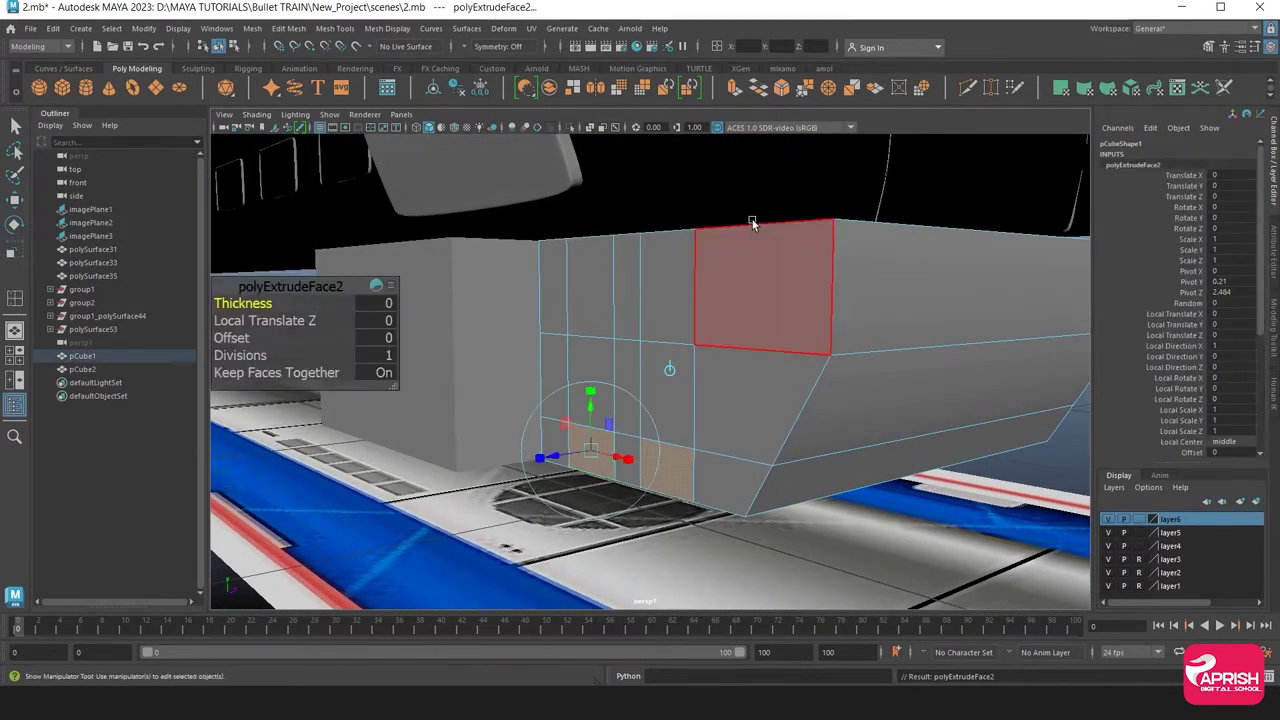
left_click_drag(591, 449, 580, 458)
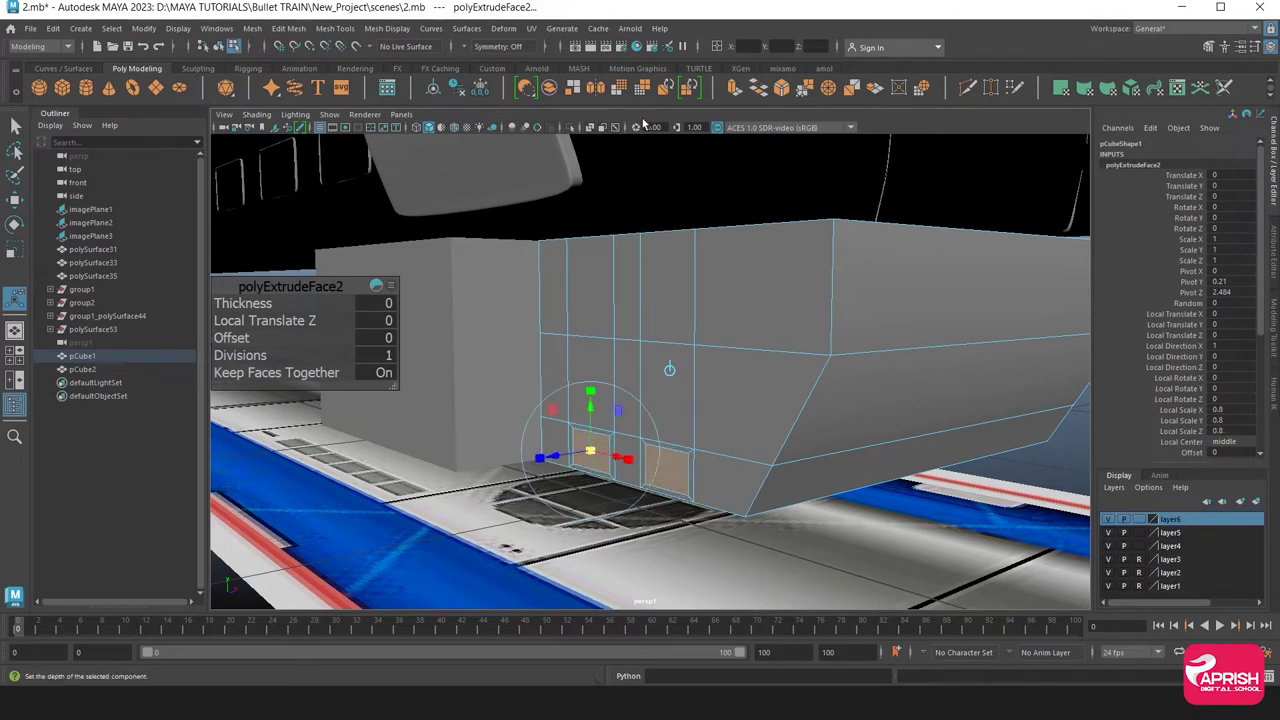
left_click(734, 87)
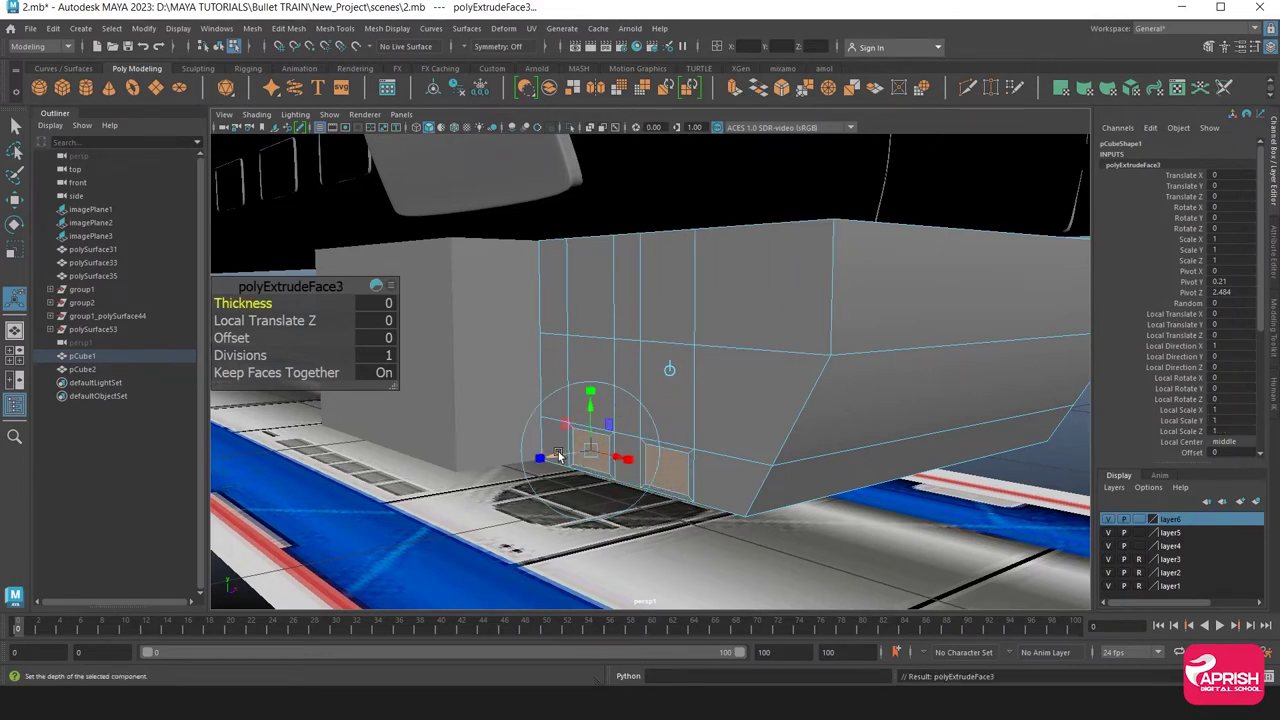
left_click_drag(580, 455, 512, 312)
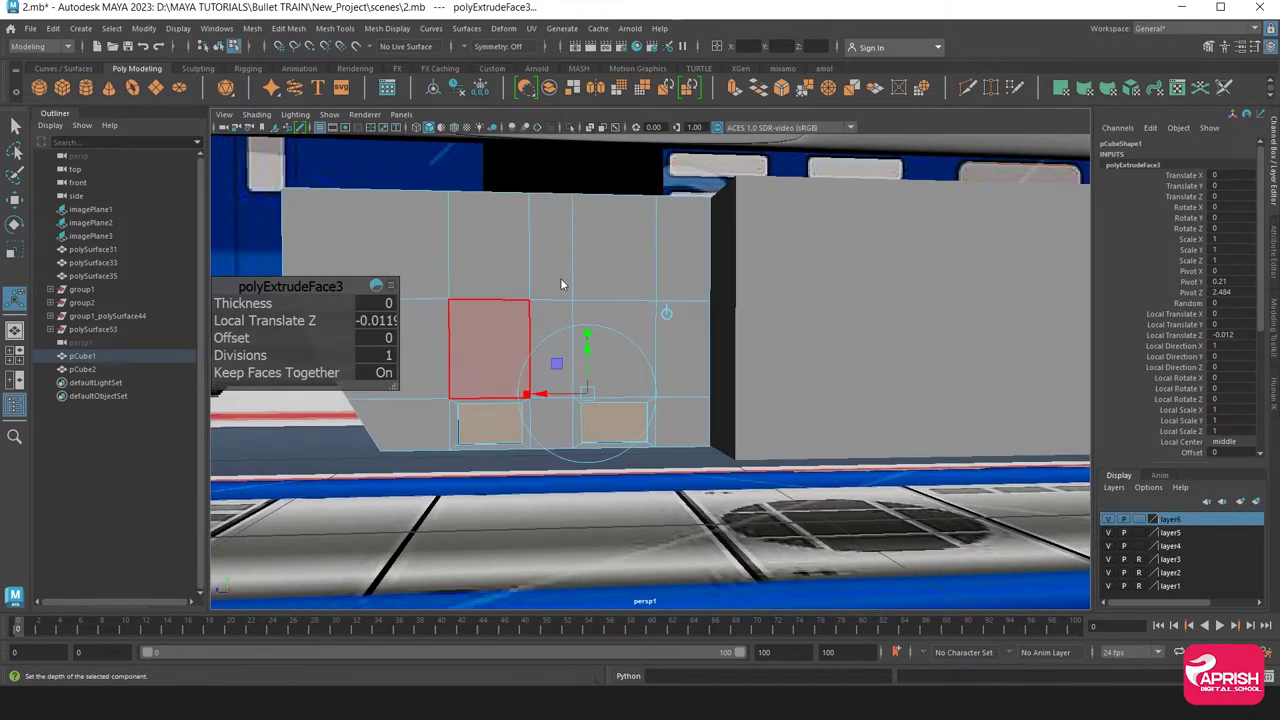
key("F8")
left_click_drag(534, 358, 635, 356, "alt")
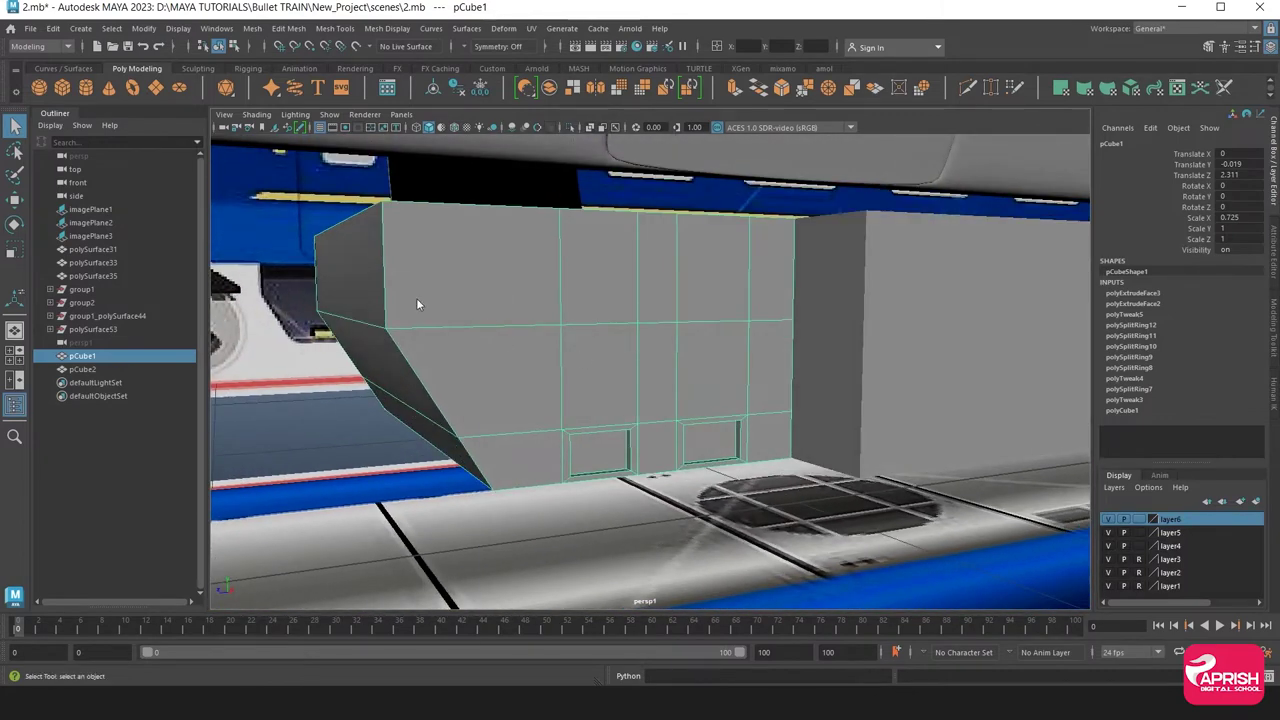
Select pCube1's top face in face mode and delete it
key("F10")
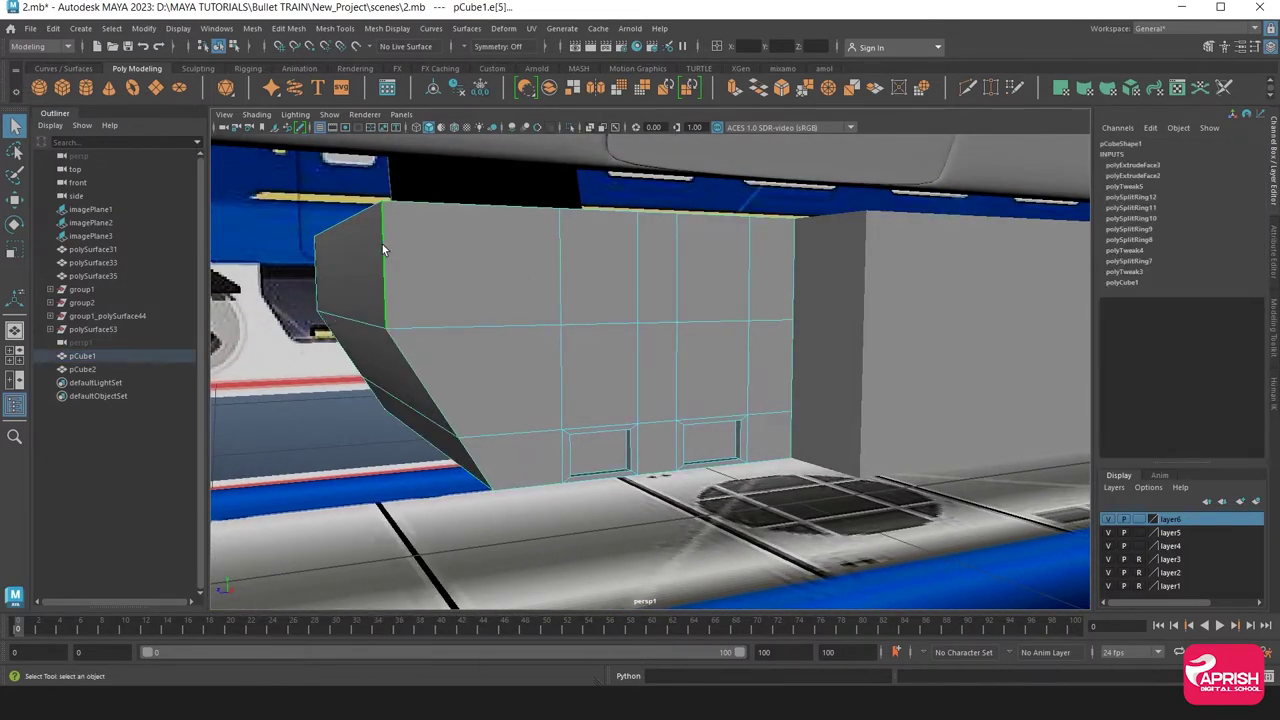
left_click_drag(363, 228, 463, 257, "alt")
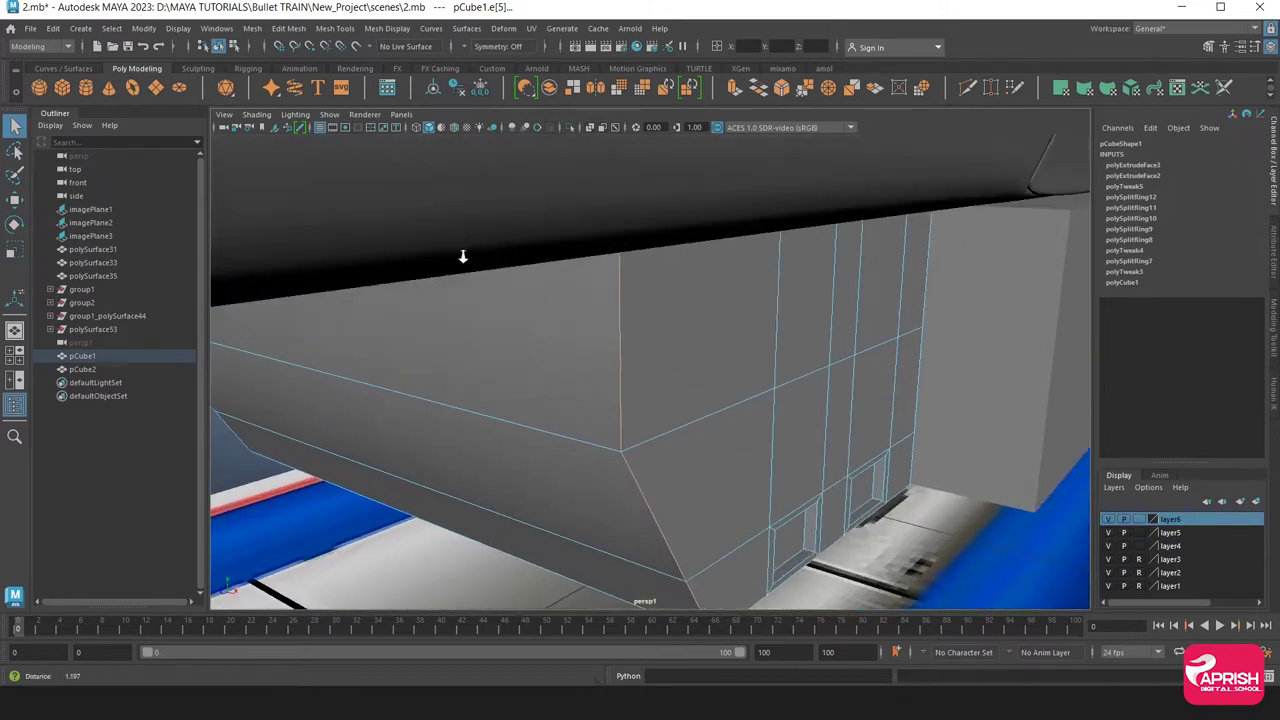
scroll(586, 297, "up", 3)
left_click_drag(586, 297, 557, 287, "alt")
right_click_drag(540, 278, 535, 296)
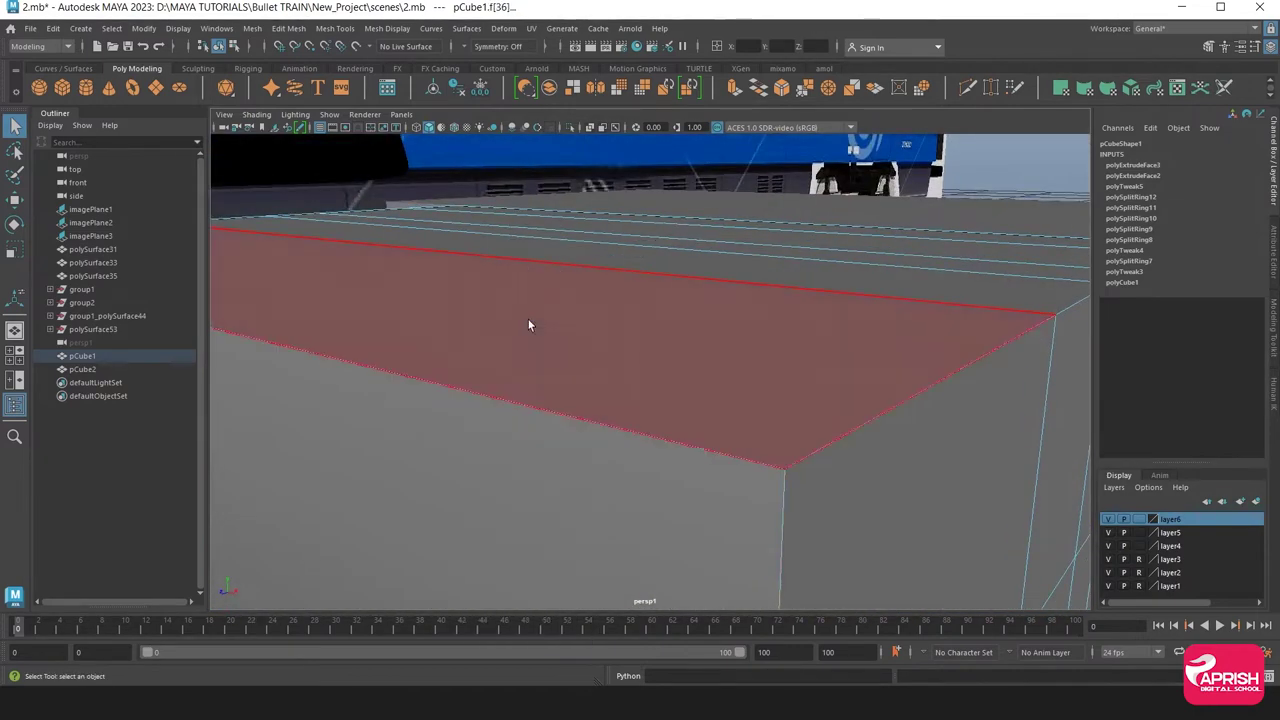
left_click(528, 319)
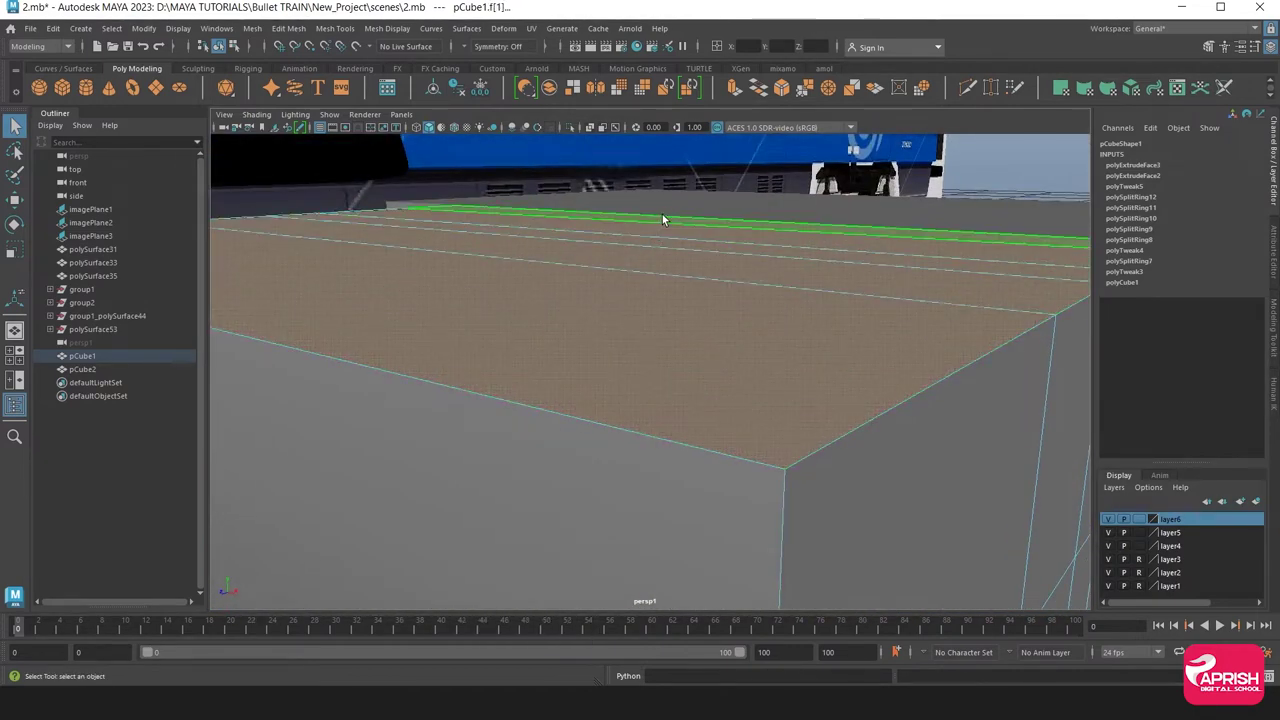
key("Delete")
mouse_move(638, 210)
left_mouse_down("alt")
mouse_move(634, 323)
mouse_move(600, 306)
mouse_move(690, 300)
left_mouse_up("alt")
Insert two vertical edge loops across the box's front with Insert Edge Loop
left_click(335, 28)
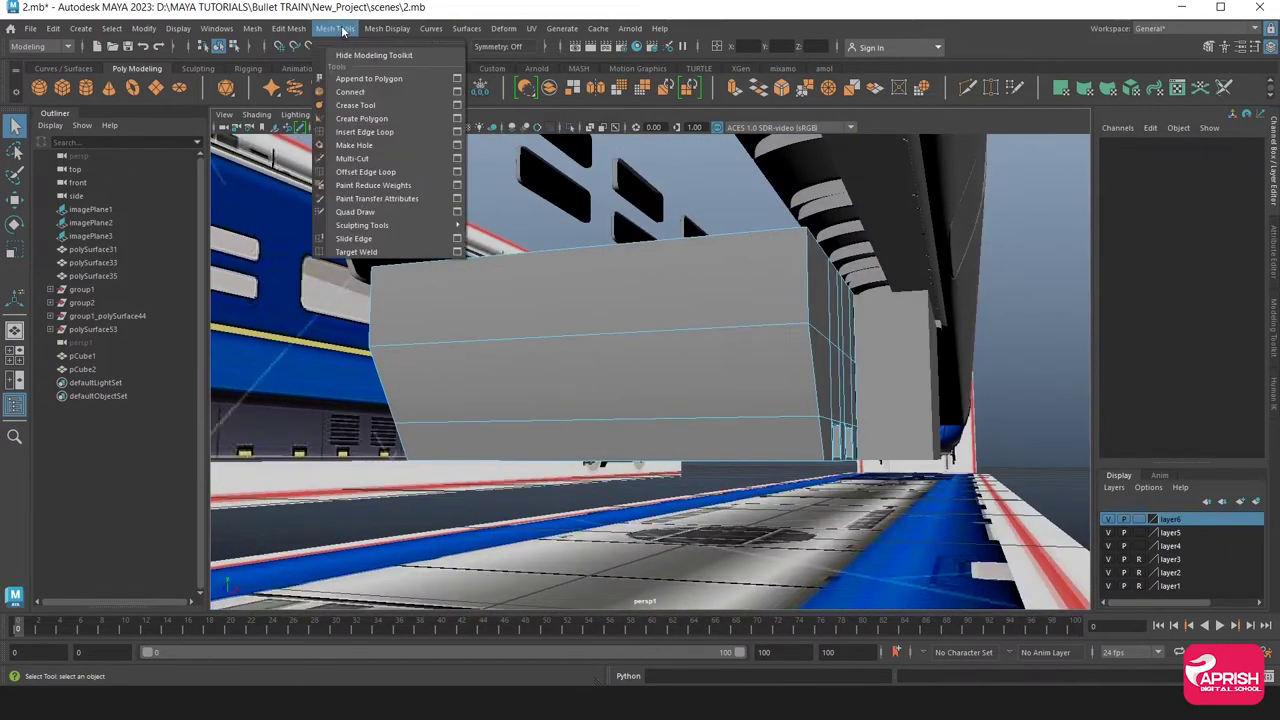
left_click(457, 132)
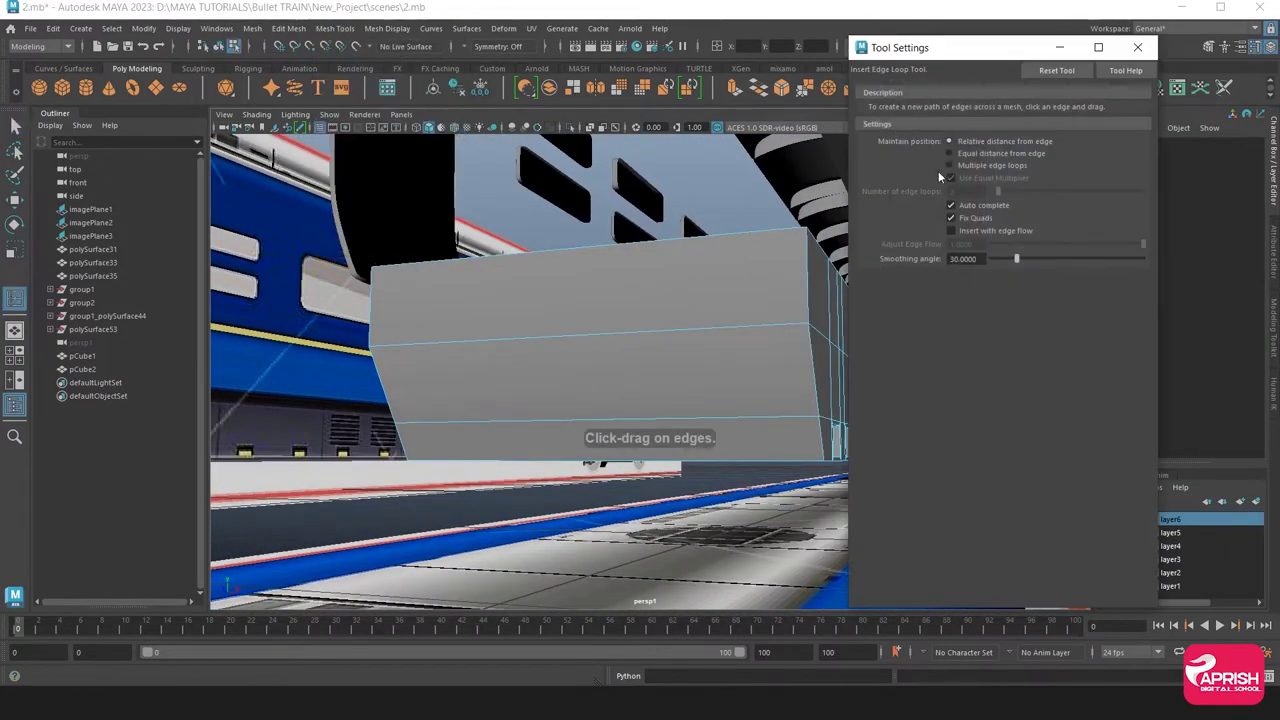
left_click(1137, 47)
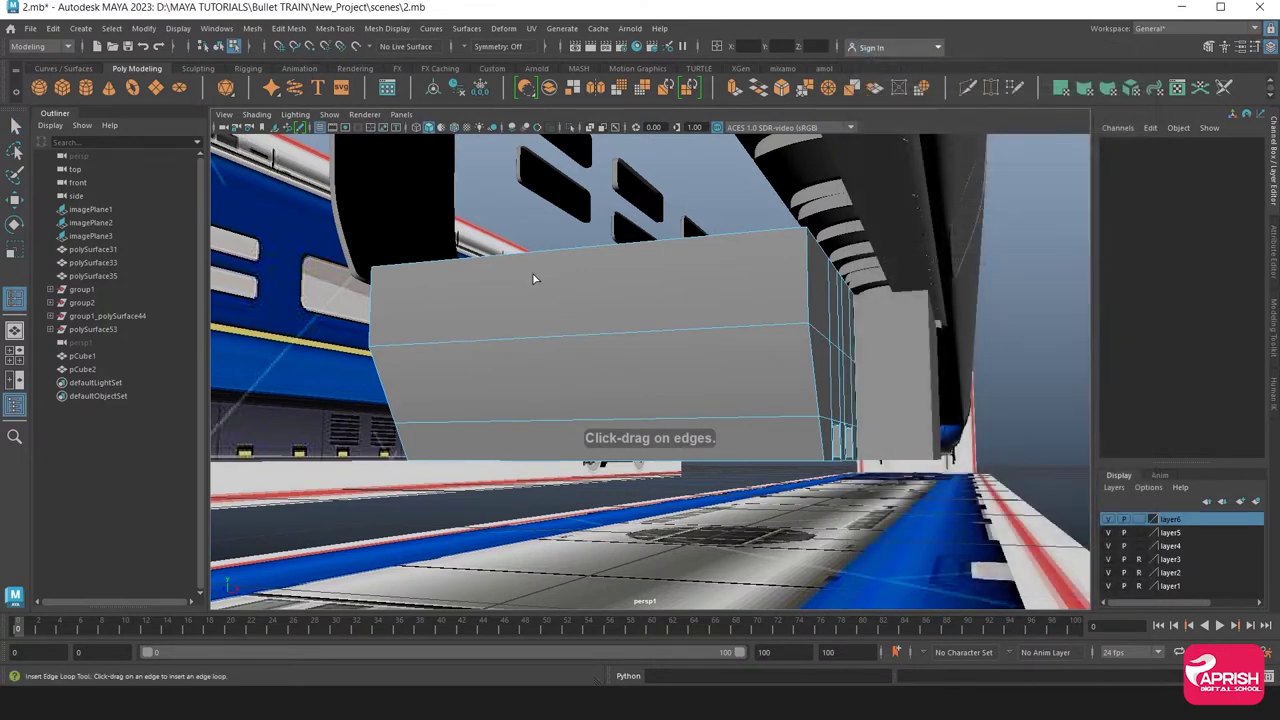
left_click(535, 257)
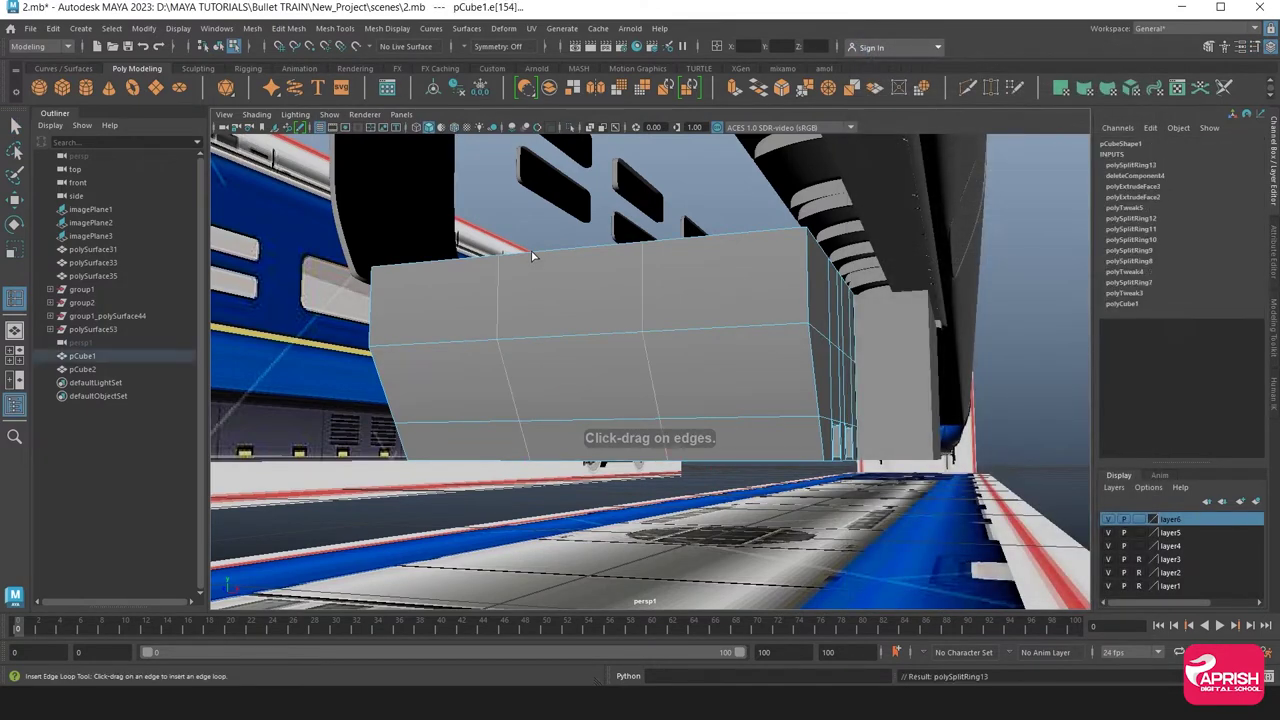
left_click(15, 200)
right_click_drag(735, 275, 810, 280)
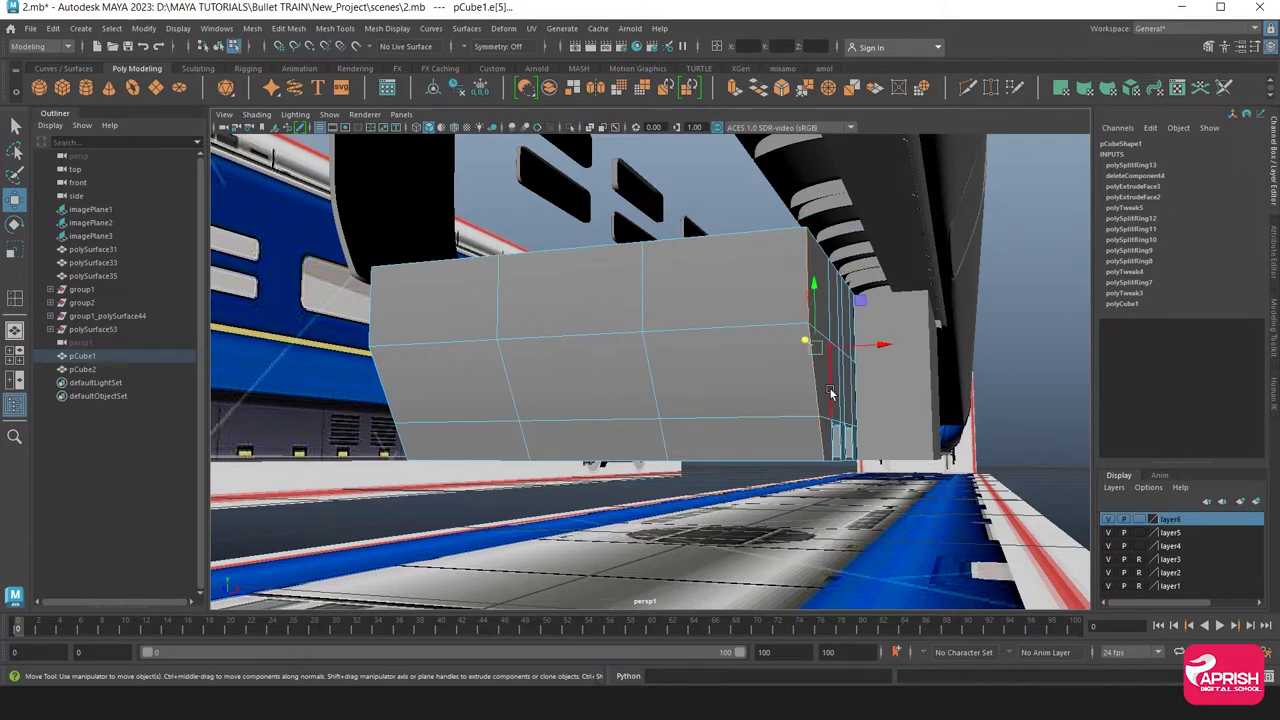
Select the first four edges along the box's bottom border
left_click_drag(789, 408, 730, 397, "alt")
left_click(628, 418)
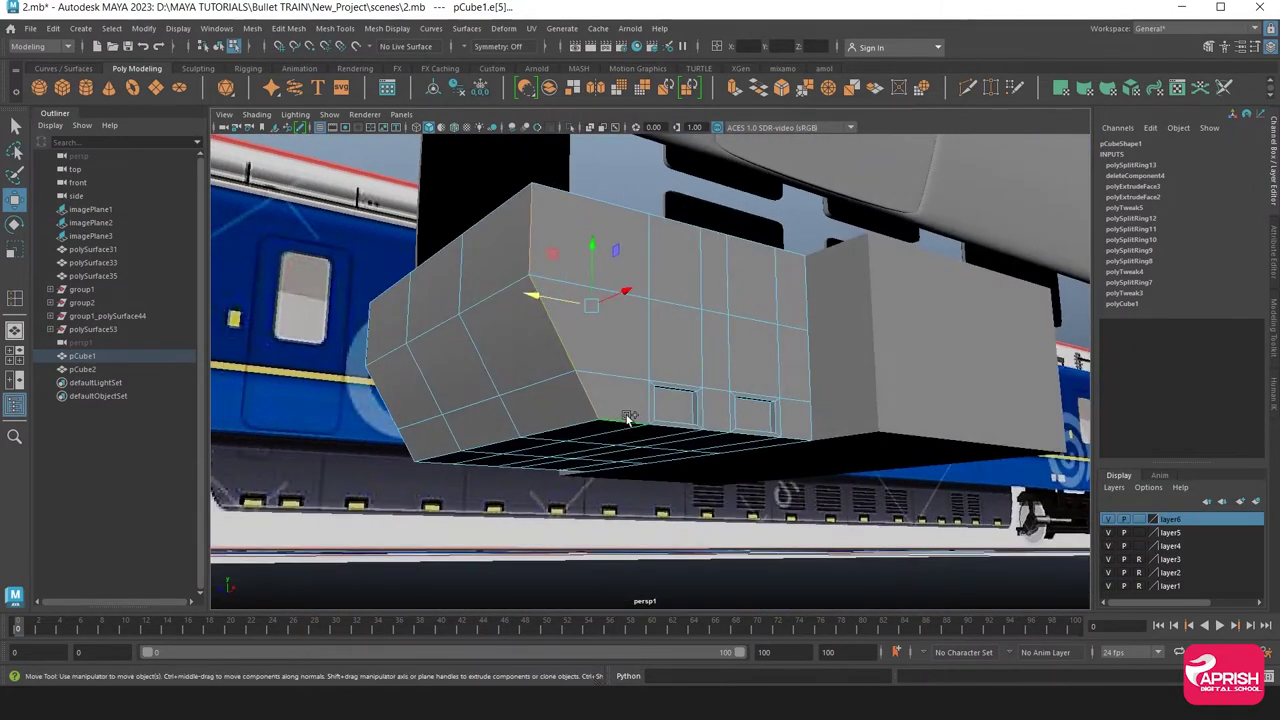
left_click(732, 402)
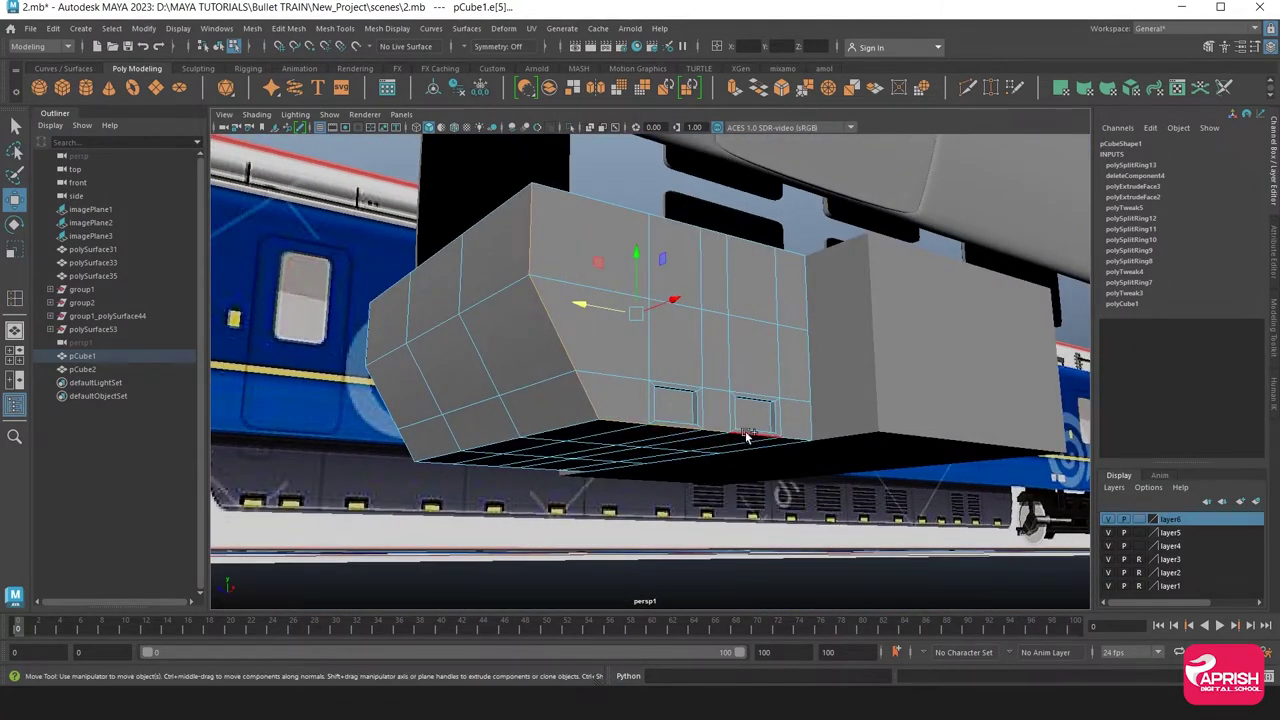
left_click(760, 434)
left_click(795, 432)
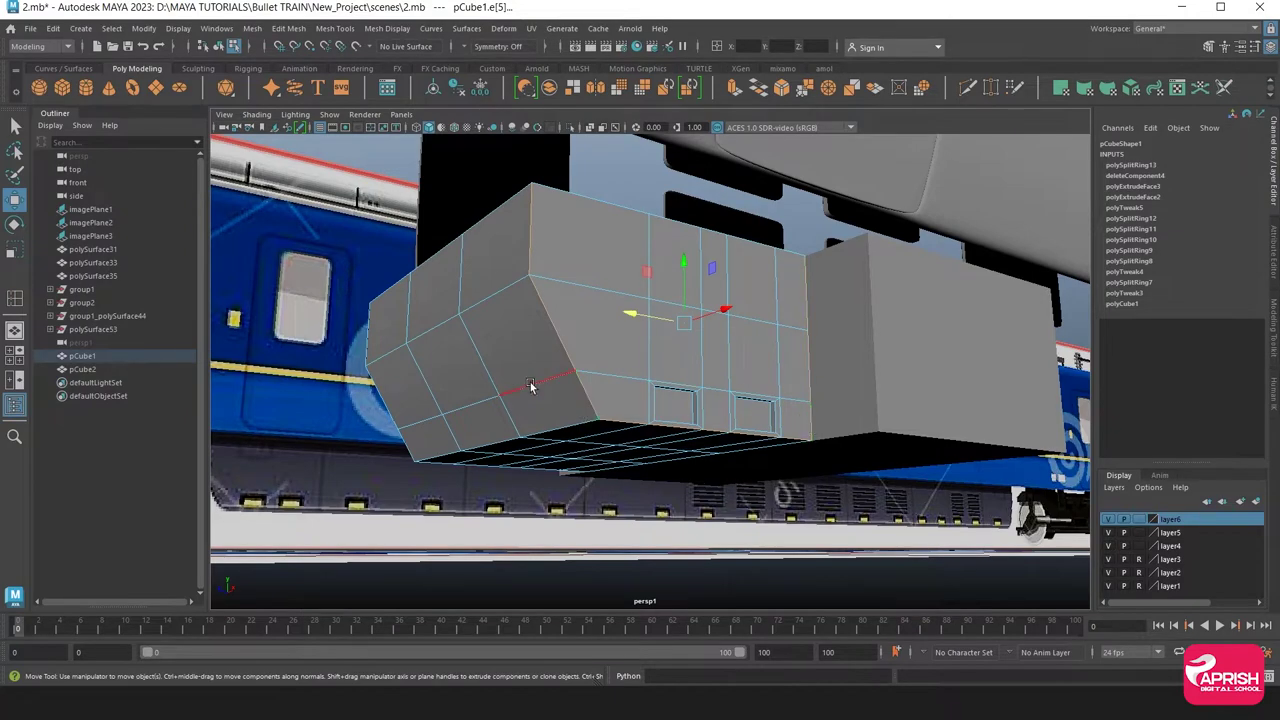
Add the remaining bottom border edges, orbiting around the box to reach them
mouse_move(530, 386)
left_mouse_down("alt")
mouse_move(594, 392)
mouse_move(577, 372)
mouse_move(600, 386)
left_mouse_up("alt")
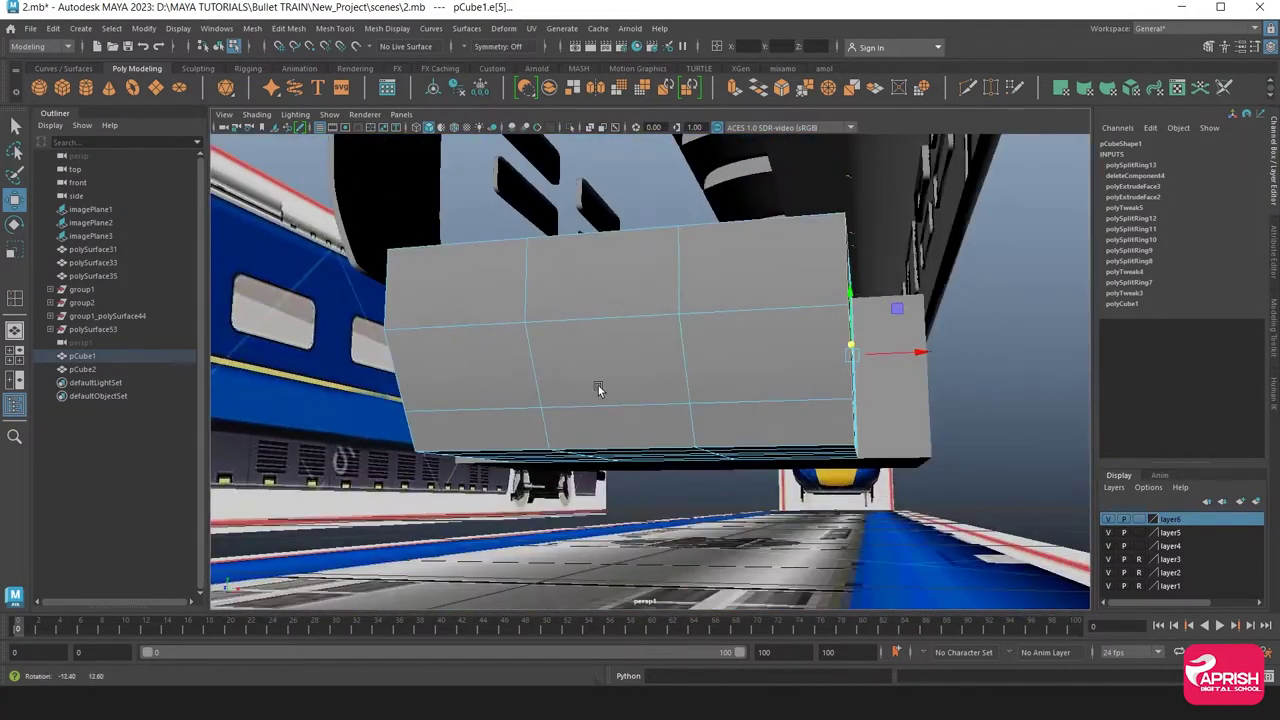
left_click(773, 458)
left_click(790, 442)
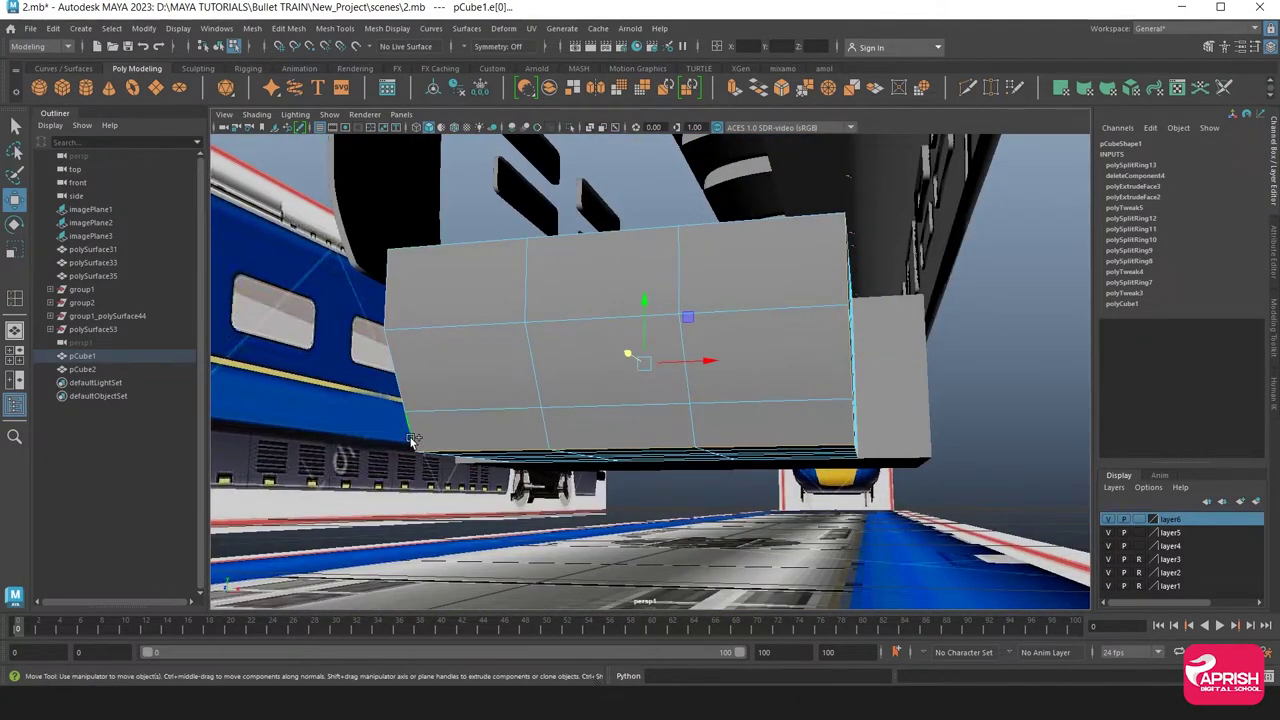
left_click_drag(418, 432, 517, 439, "alt")
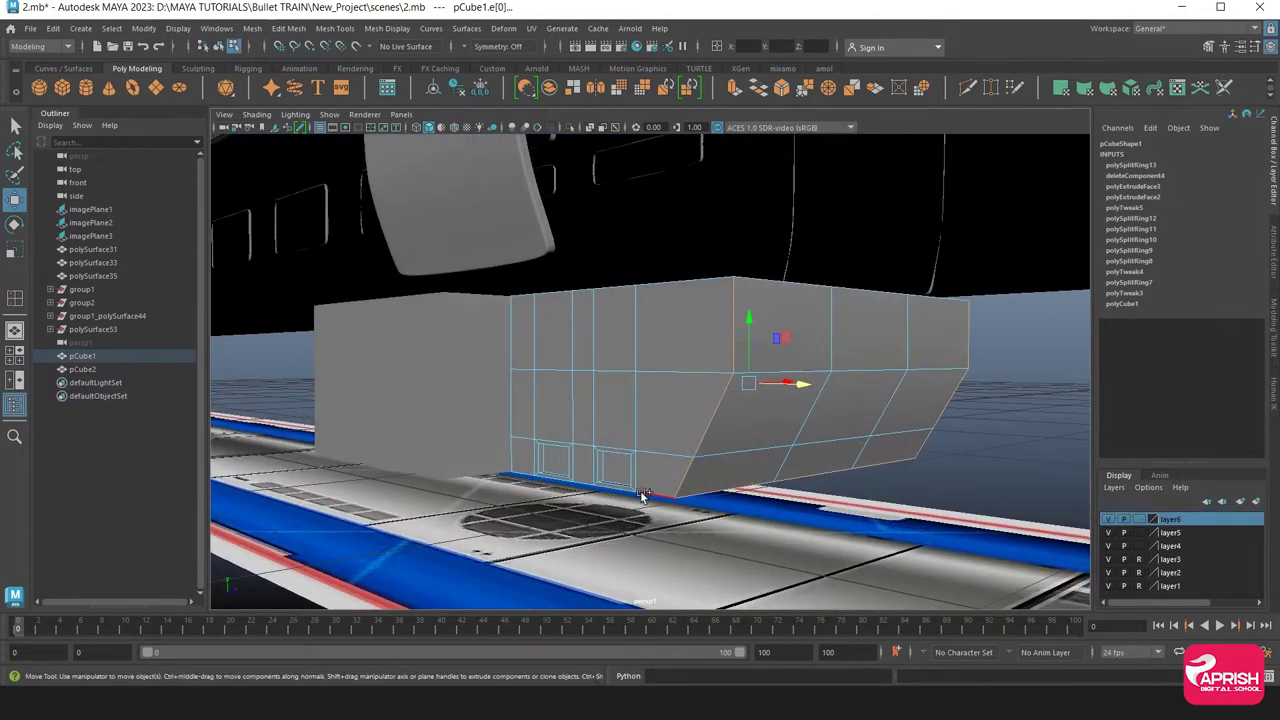
mouse_move(643, 500)
left_mouse_down("alt")
mouse_move(607, 505)
mouse_move(625, 470)
left_mouse_up("alt")
scroll(629, 463, "up", 3)
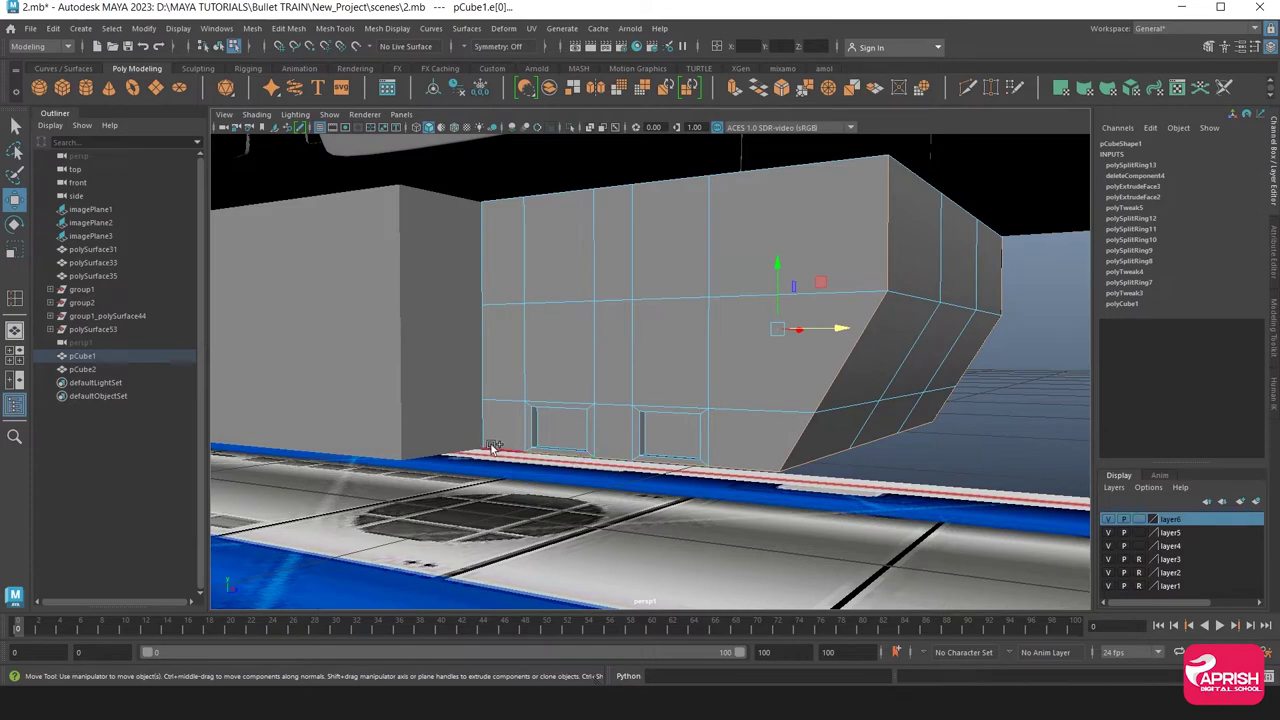
left_click_drag(489, 436, 640, 474, "alt")
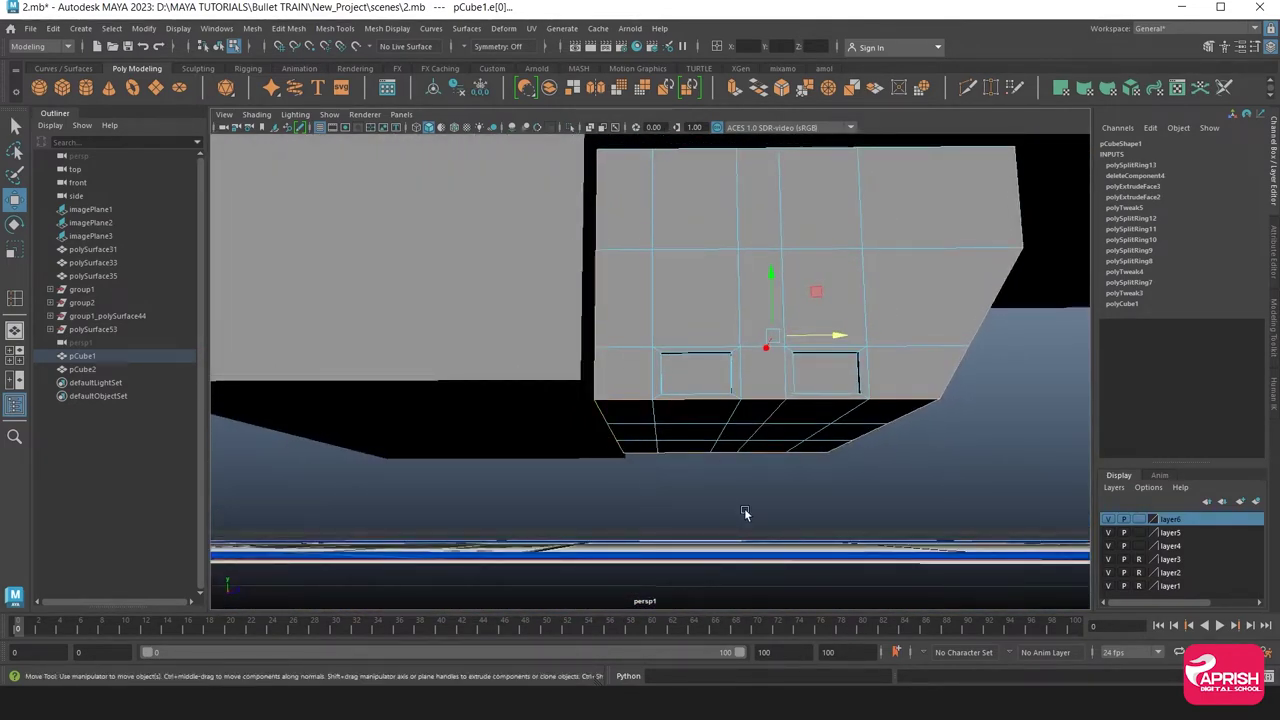
mouse_move(744, 513)
left_mouse_down("alt")
mouse_move(650, 495)
mouse_move(466, 519)
left_mouse_up("alt")
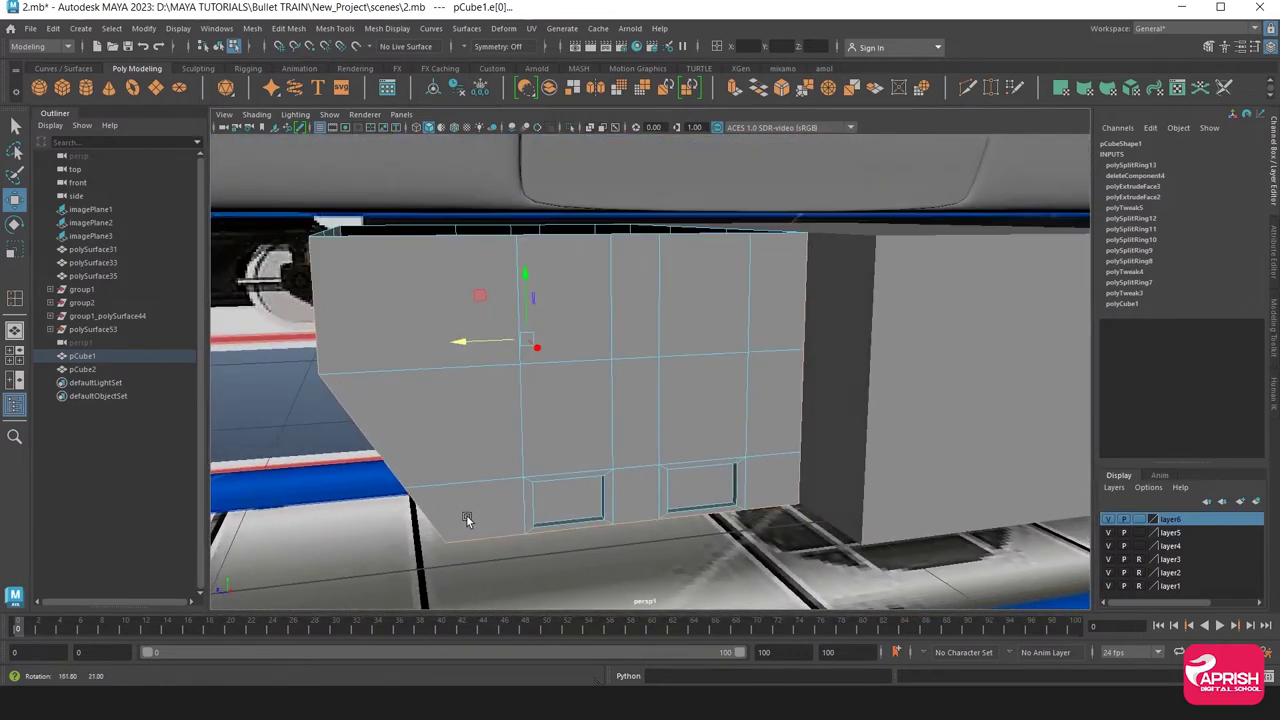
Bevel the selected bottom edges with fraction 0.2 and 2 segments
left_click(335, 28)
mouse_move(288, 28)
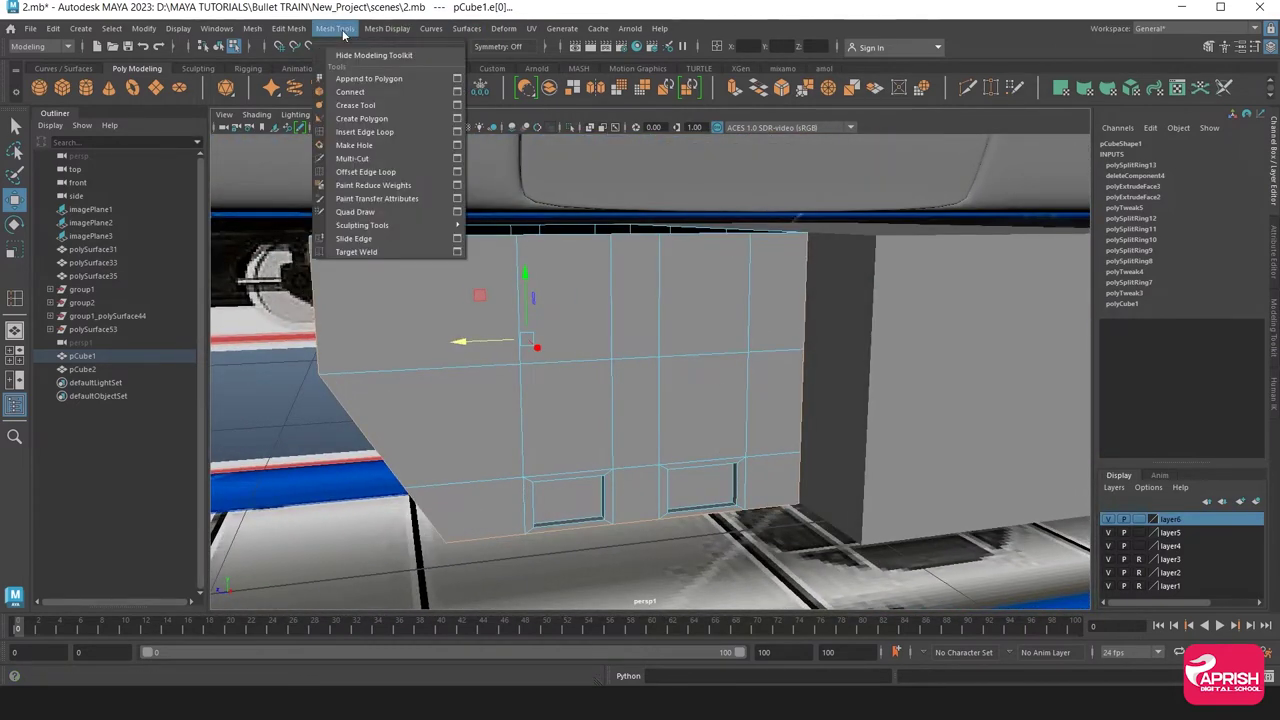
left_click(300, 78)
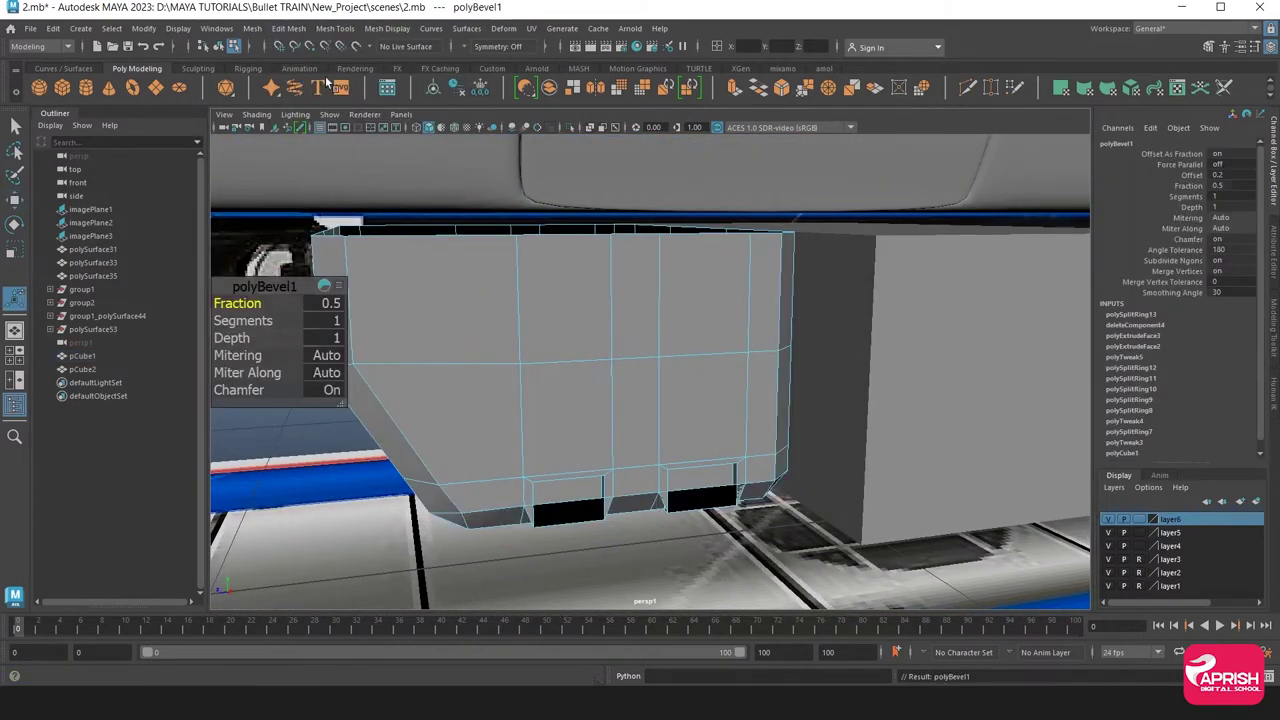
left_click_drag(233, 281, 722, 241)
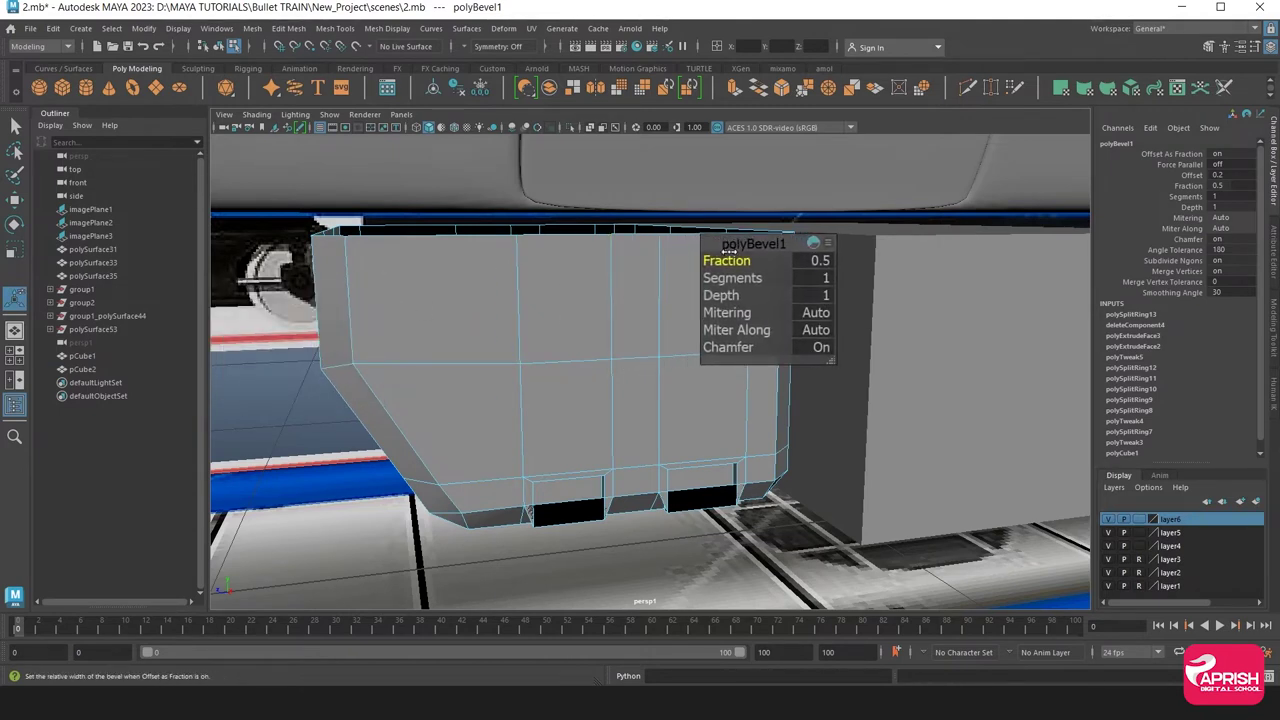
middle_click_drag(722, 259, 732, 280)
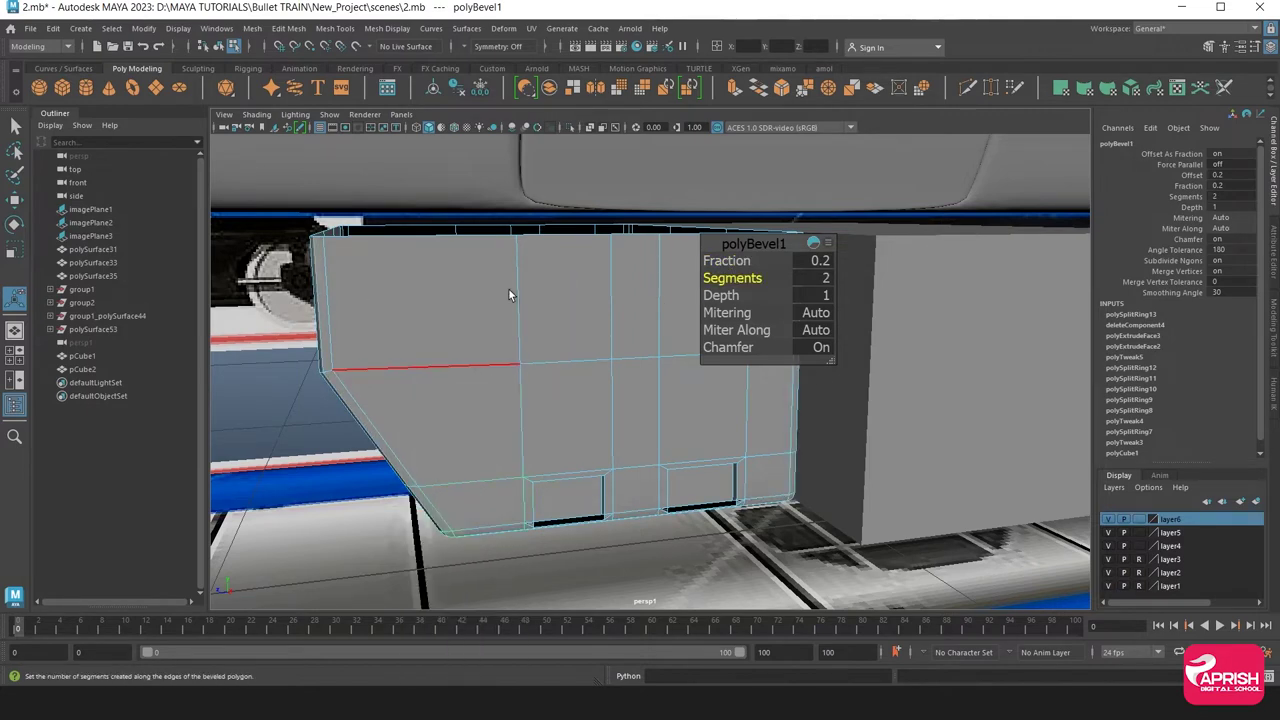
Finish the bevel and preview the box smoothed with display mode 3
key("q")
key("3")
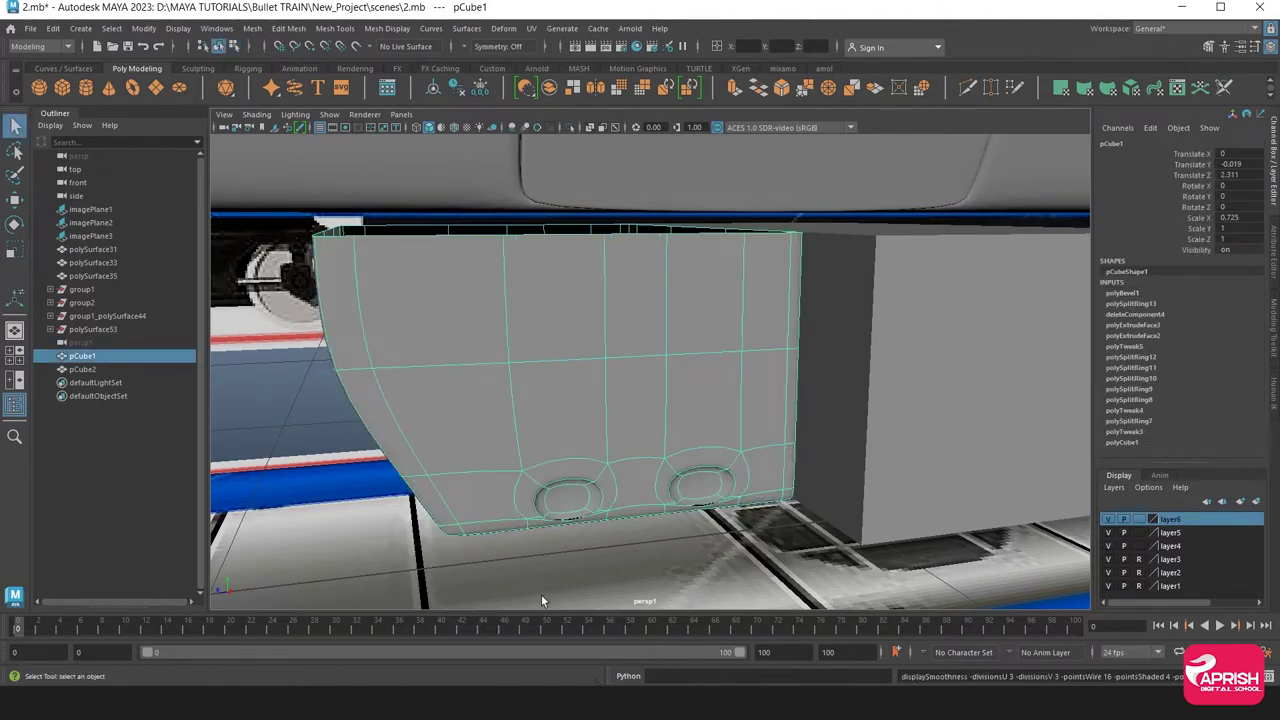
left_click_drag(541, 594, 584, 381, "alt")
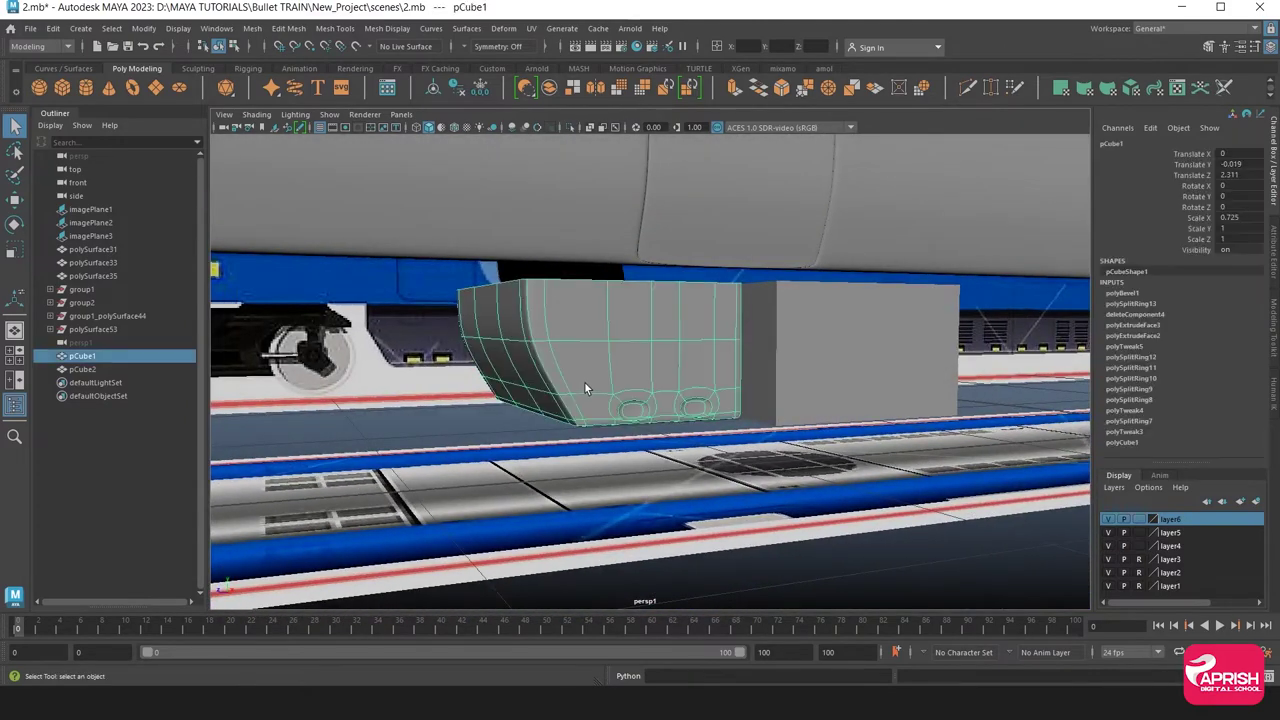
Turn off smooth preview, delete pCube2, reselect pCube1, and switch to the side view
key("1")
mouse_move(584, 388)
left_mouse_down("alt")
mouse_move(620, 424)
mouse_move(667, 427)
mouse_move(551, 434)
mouse_move(551, 451)
mouse_move(600, 437)
mouse_move(571, 414)
mouse_move(566, 431)
left_mouse_up("alt")
left_click(690, 500)
left_click(530, 378)
mouse_move(530, 378)
left_mouse_down("alt")
mouse_move(662, 338)
mouse_move(770, 329)
left_mouse_up("alt")
left_click(770, 329)
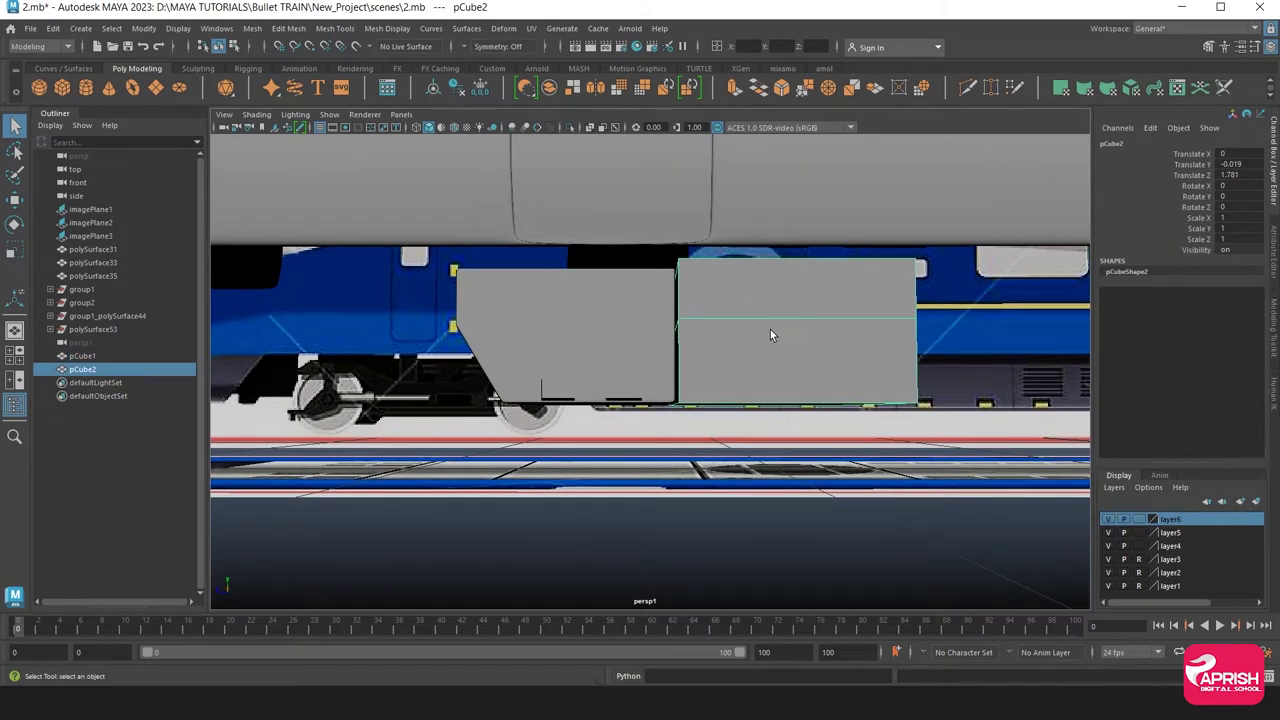
key("Delete")
left_click(589, 368)
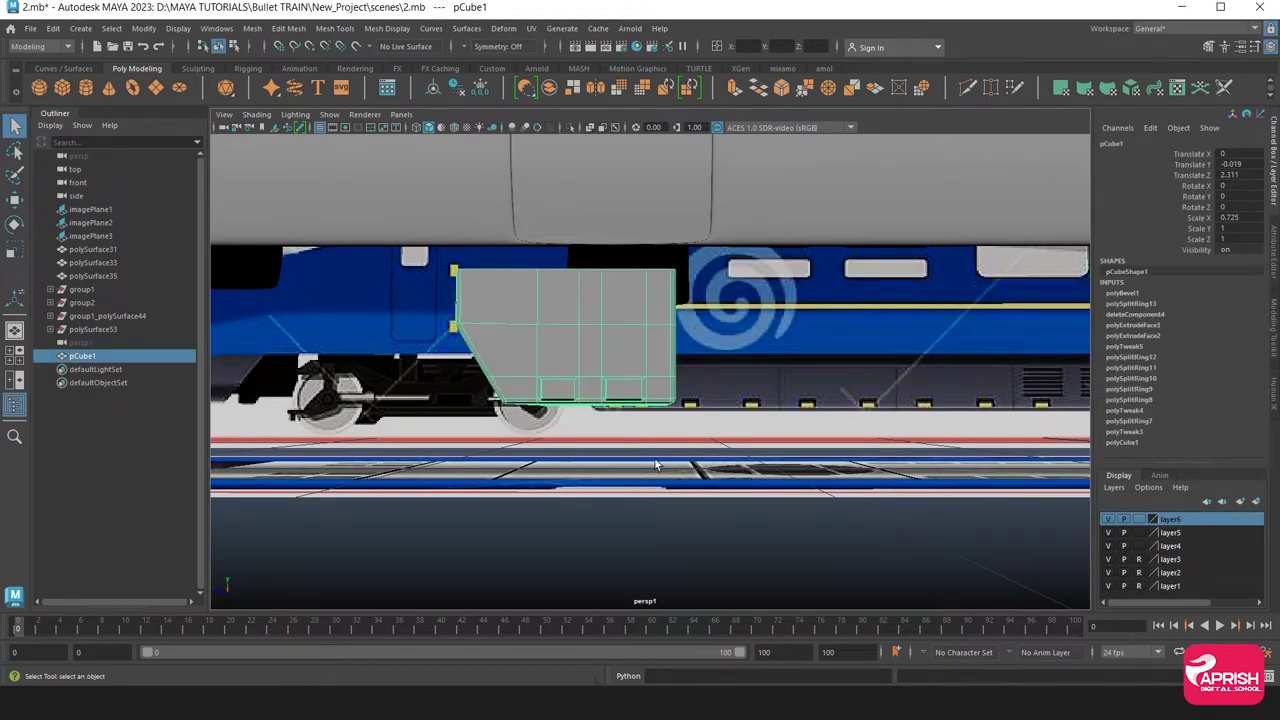
key("space")
key("space")
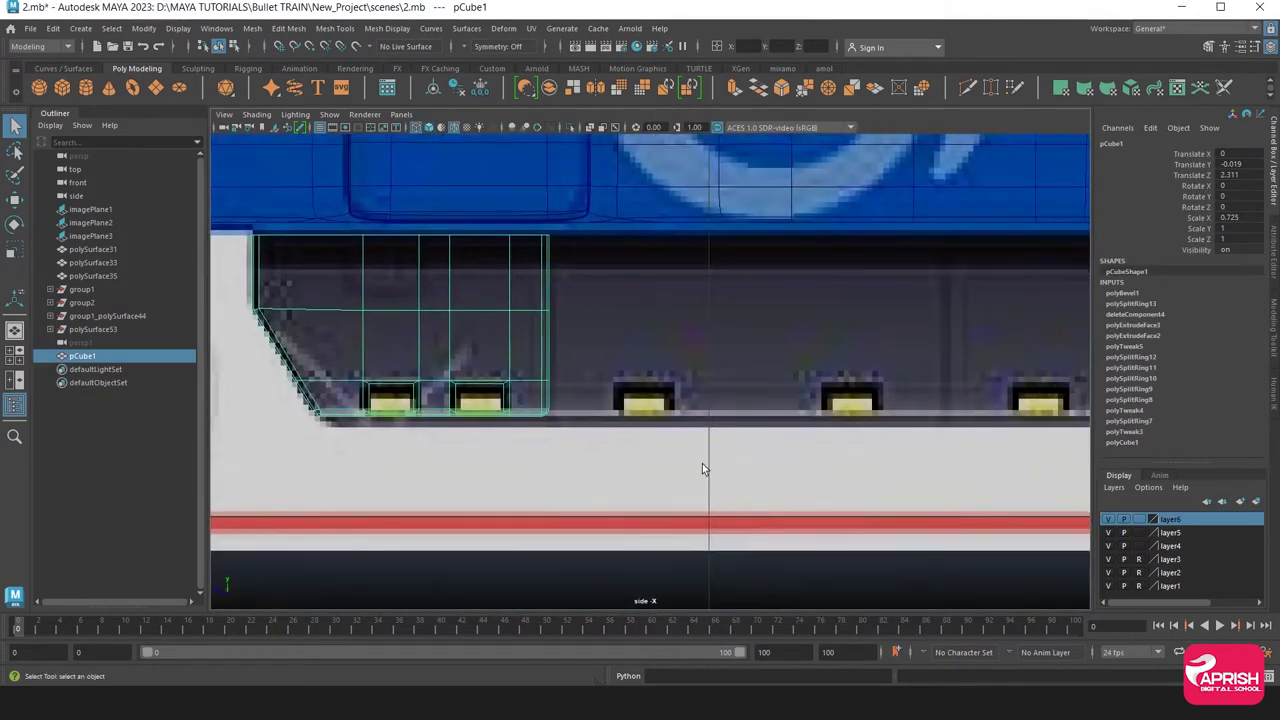
Duplicate the bevelled box and slide the copy farther along the train
left_click(14, 199)
key("ctrl+d")
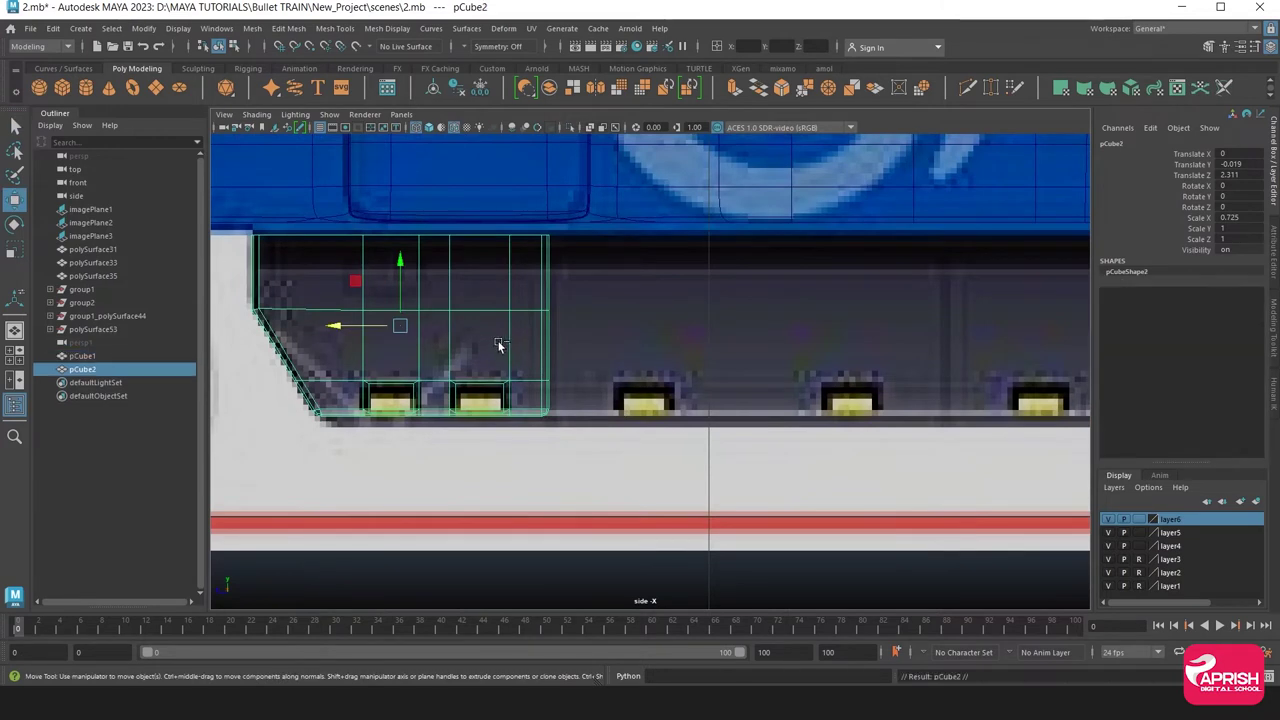
left_click_drag(334, 324, 574, 345)
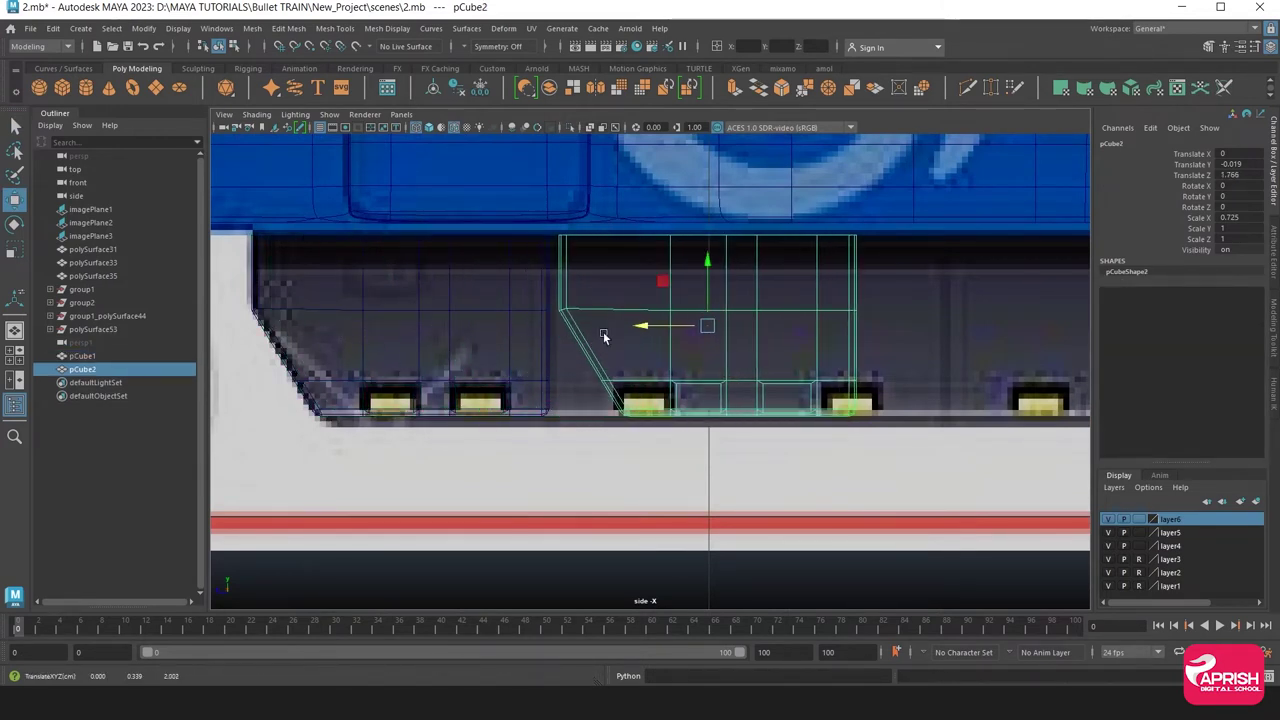
Move the copy's sloped-end vertices to straighten its front end vertically
right_click_drag(585, 298, 531, 296)
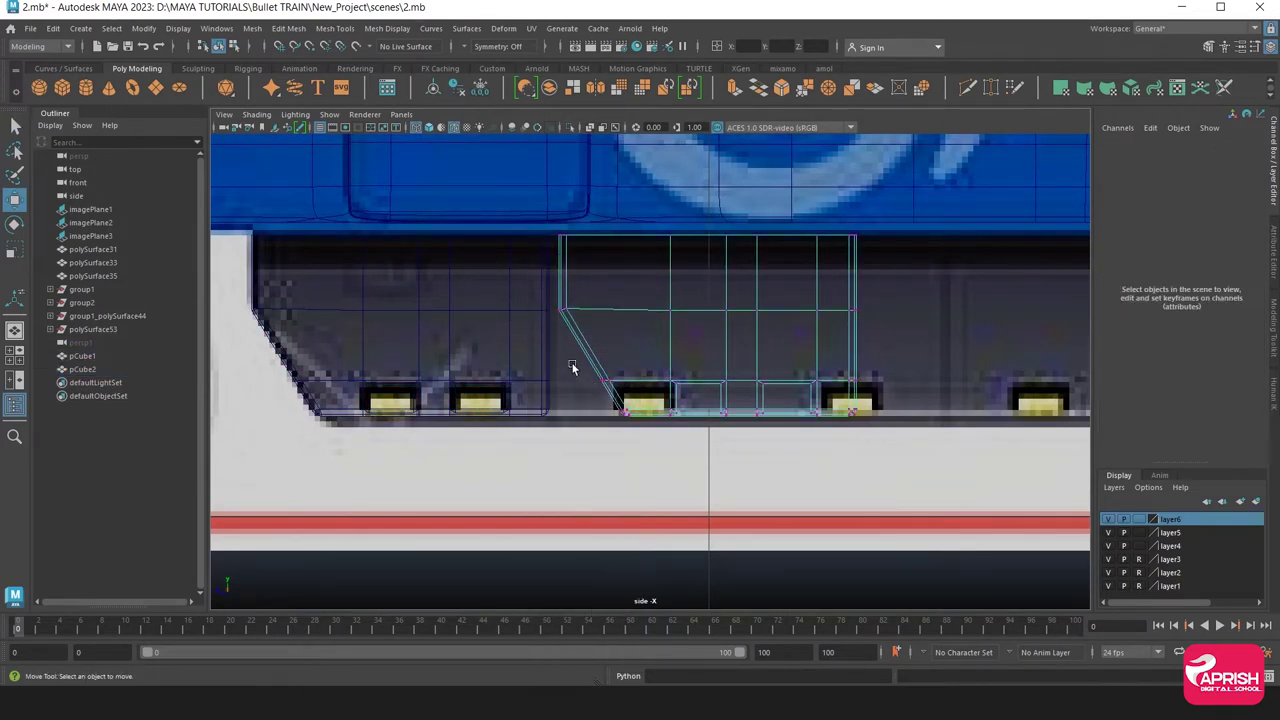
left_click_drag(624, 415, 627, 443)
left_click_drag(549, 399, 509, 404)
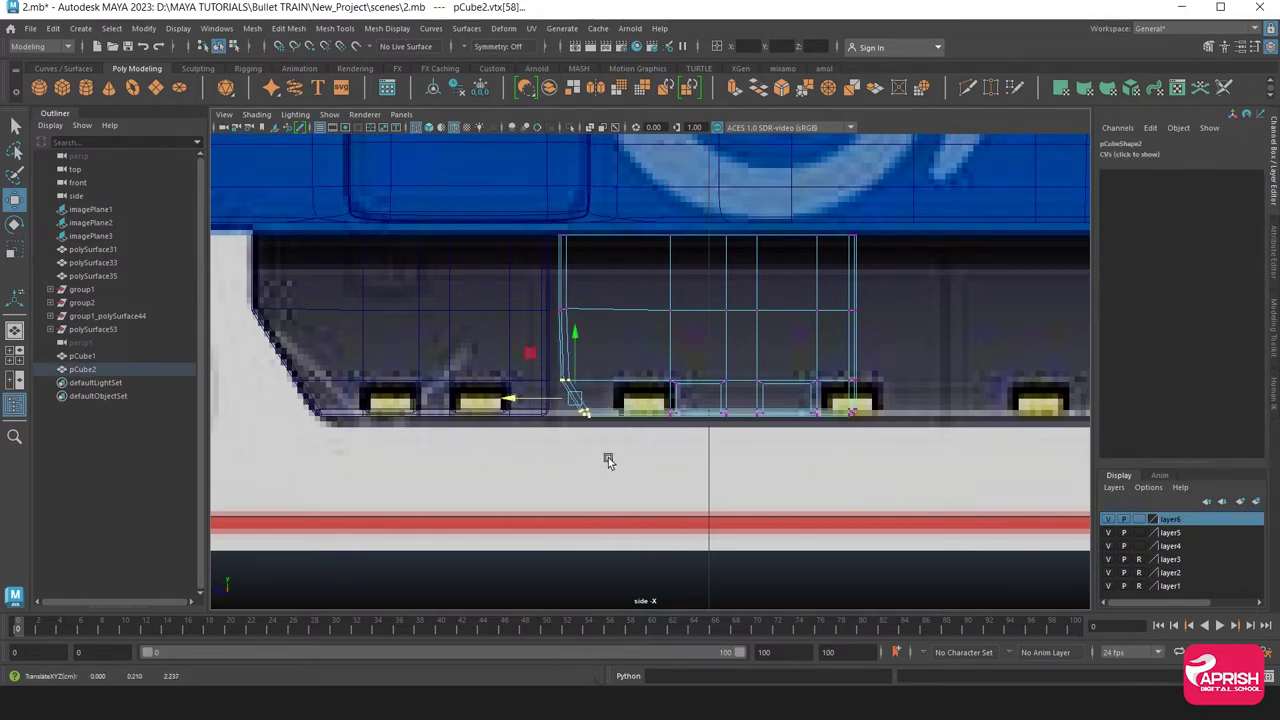
left_click_drag(590, 432, 545, 405)
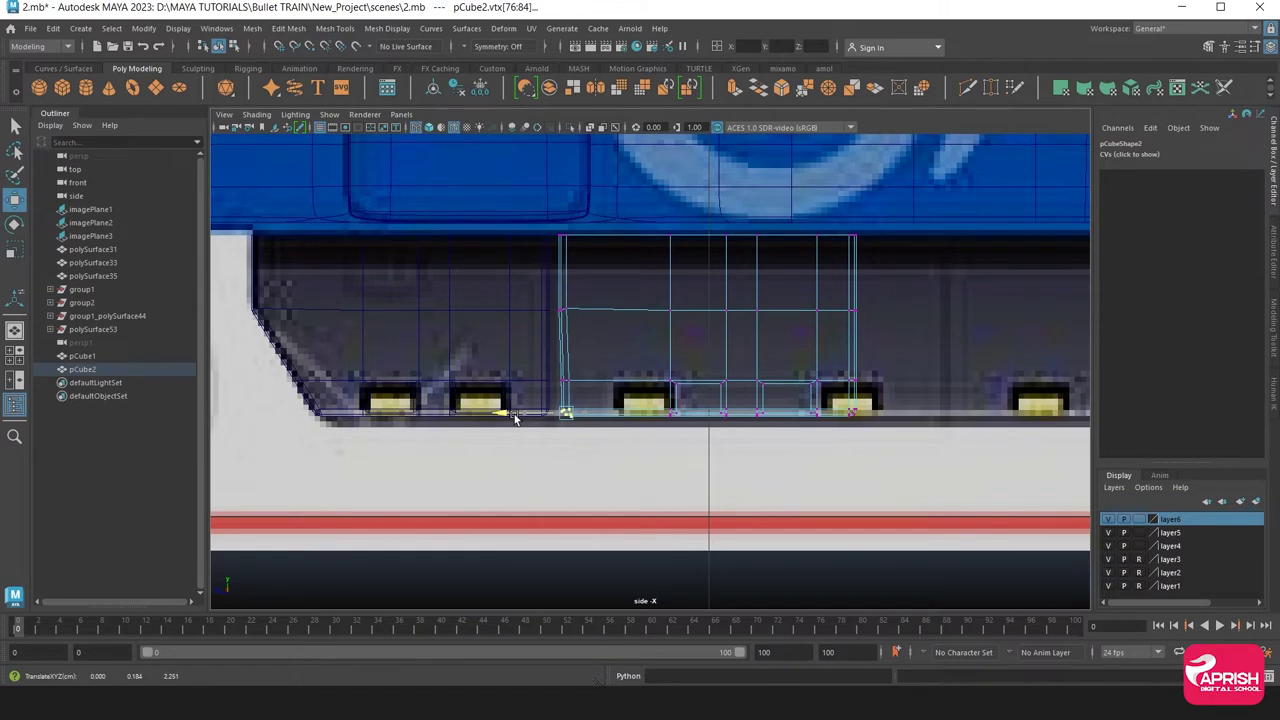
left_click(515, 229)
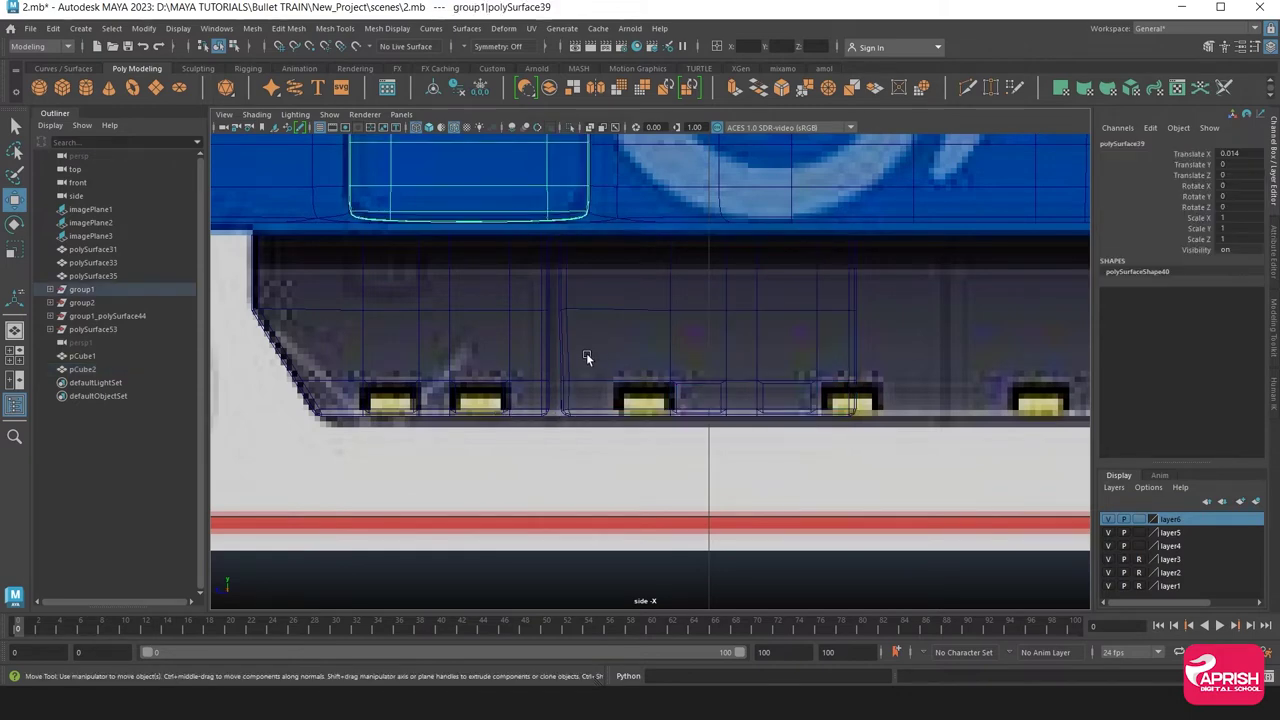
scroll(586, 353, "up", 1)
scroll(620, 369, "up", 1)
Line up the copy's left-edge vertices to square off its end
left_click(568, 294)
middle_click_drag(572, 320, 597, 337, "alt")
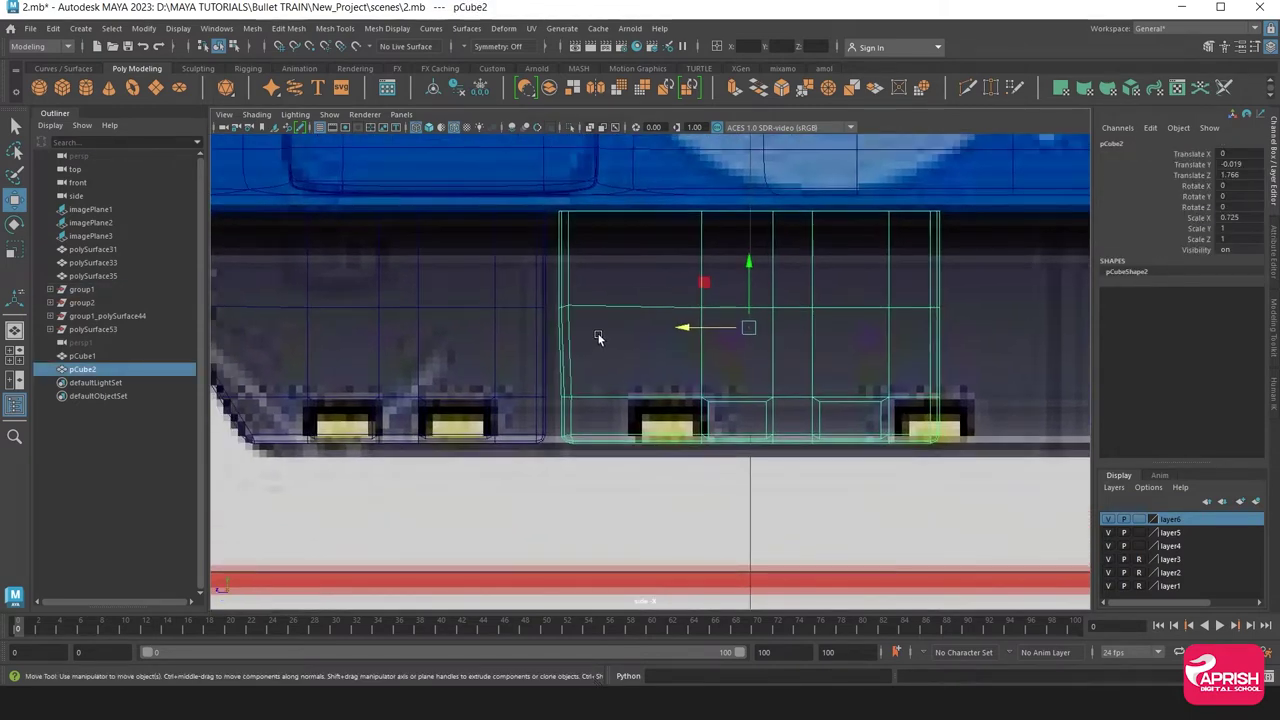
right_click_drag(597, 337, 524, 291)
left_click(562, 306)
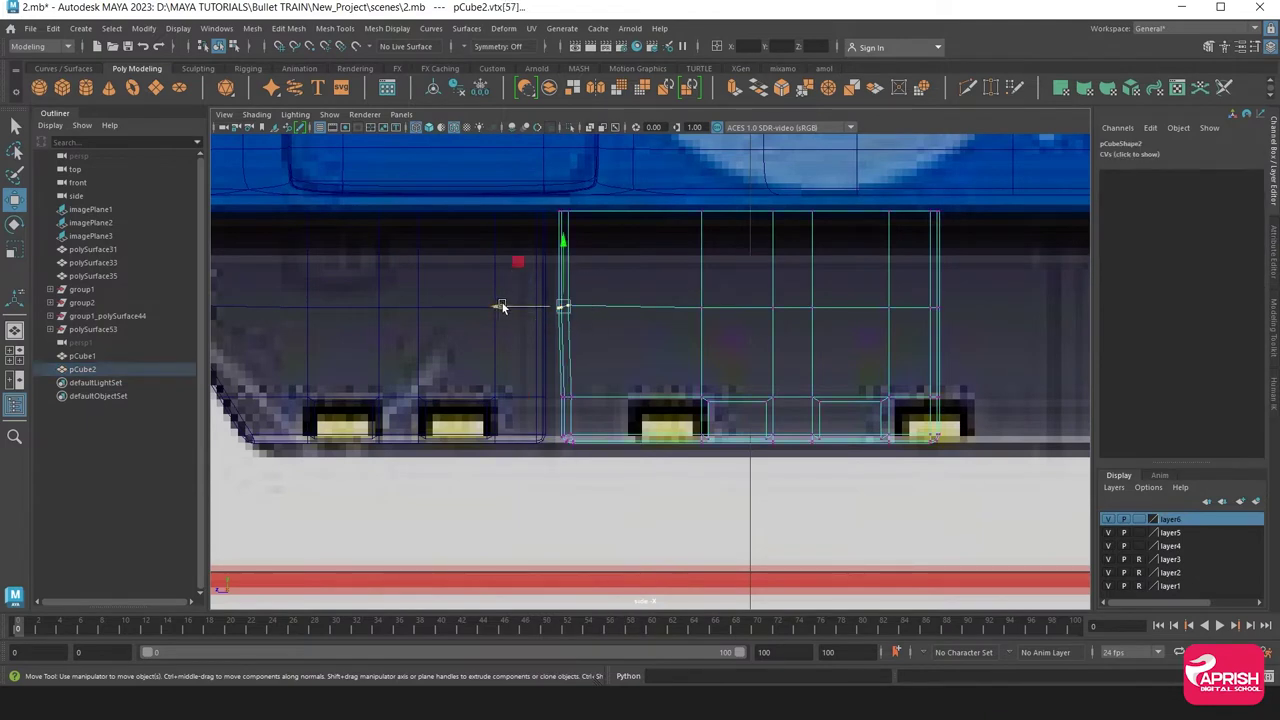
left_click_drag(502, 307, 504, 307)
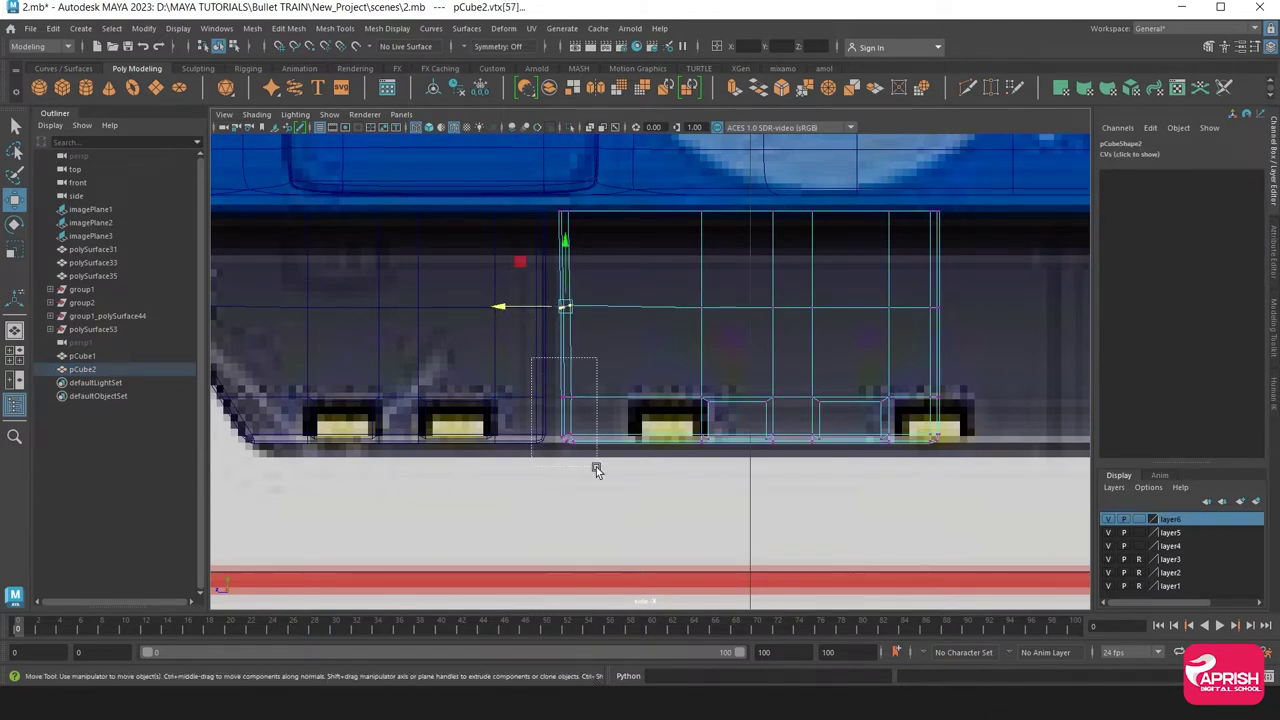
left_click(566, 420)
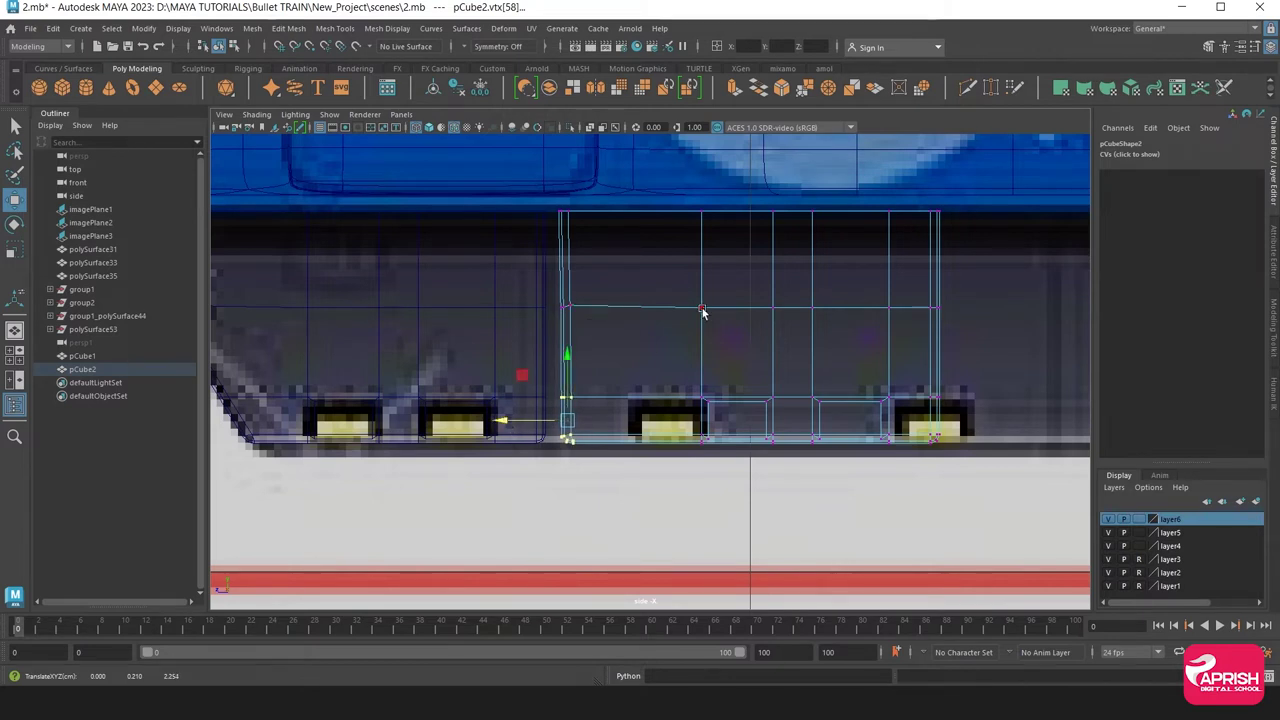
Nudge pCube2 slightly left along the train in object mode and zoom out
right_click_drag(702, 312, 770, 288)
left_click_drag(684, 334, 667, 336)
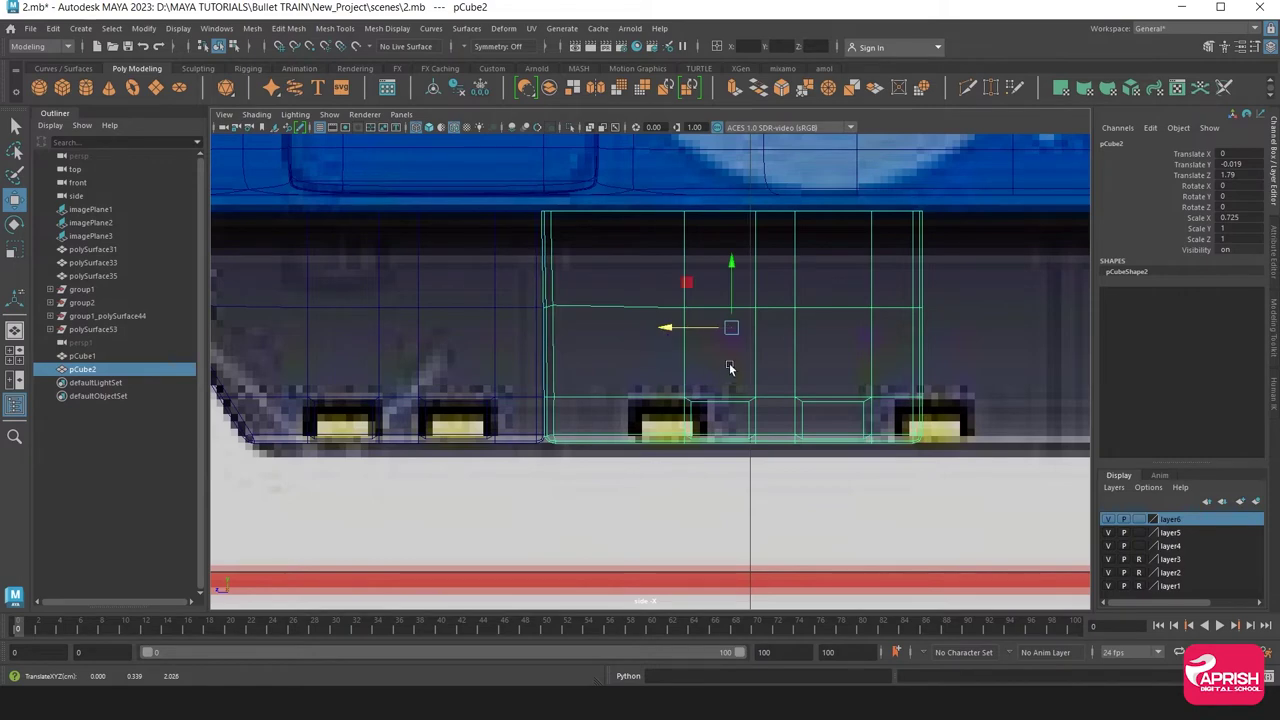
middle_click_drag(729, 368, 620, 365, "alt")
scroll(620, 365, "down", 5)
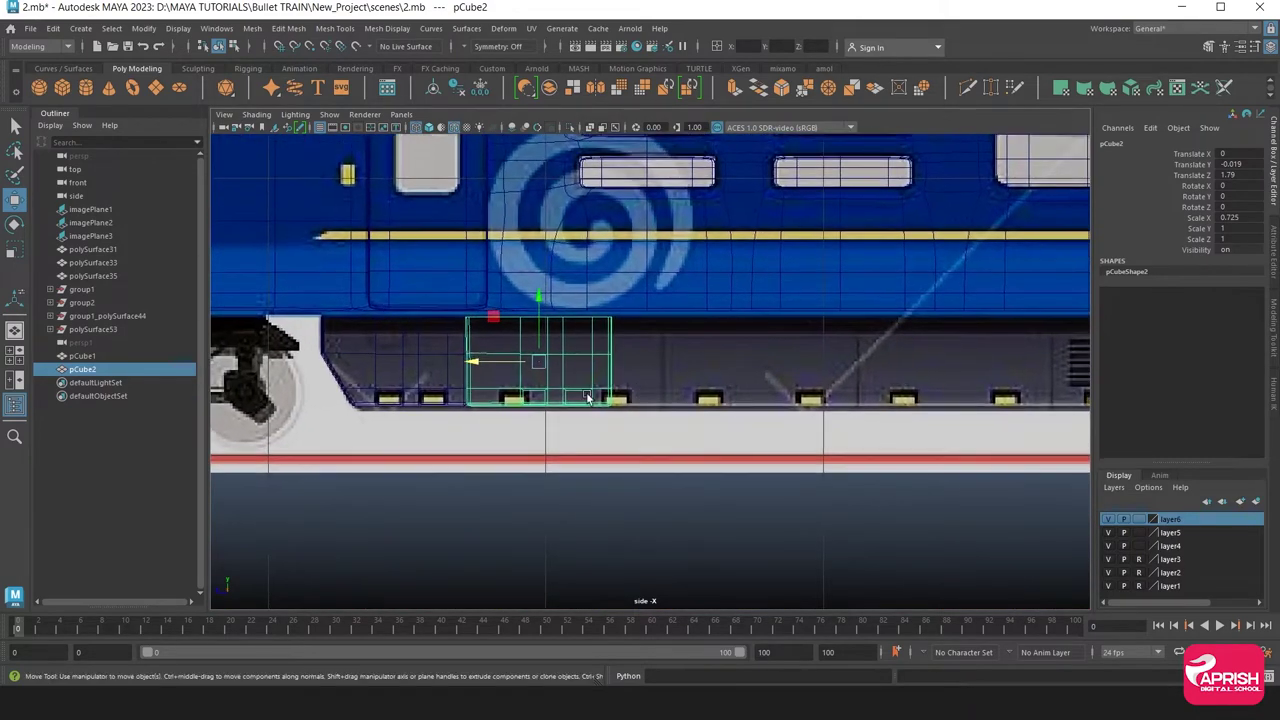
Widen the second underbody box by moving its right-side vertices to the right
left_click_drag(475, 360, 480, 384)
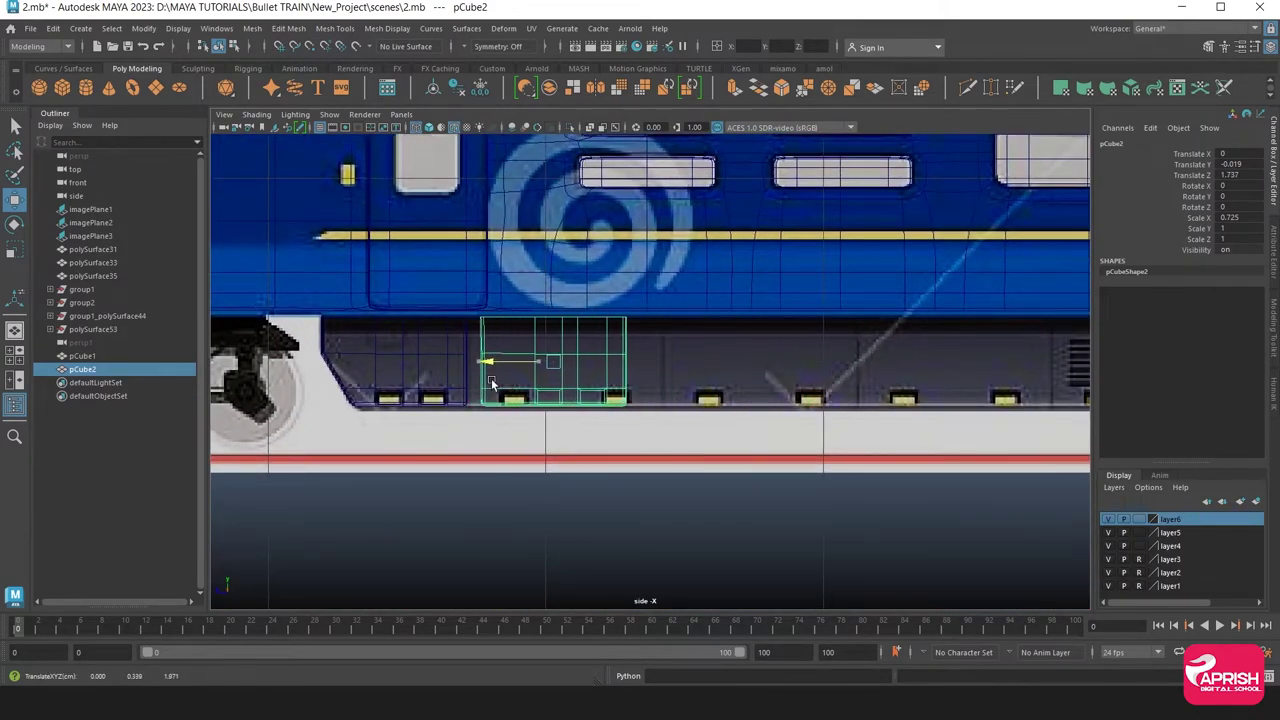
right_click_drag(485, 386, 680, 446, "alt")
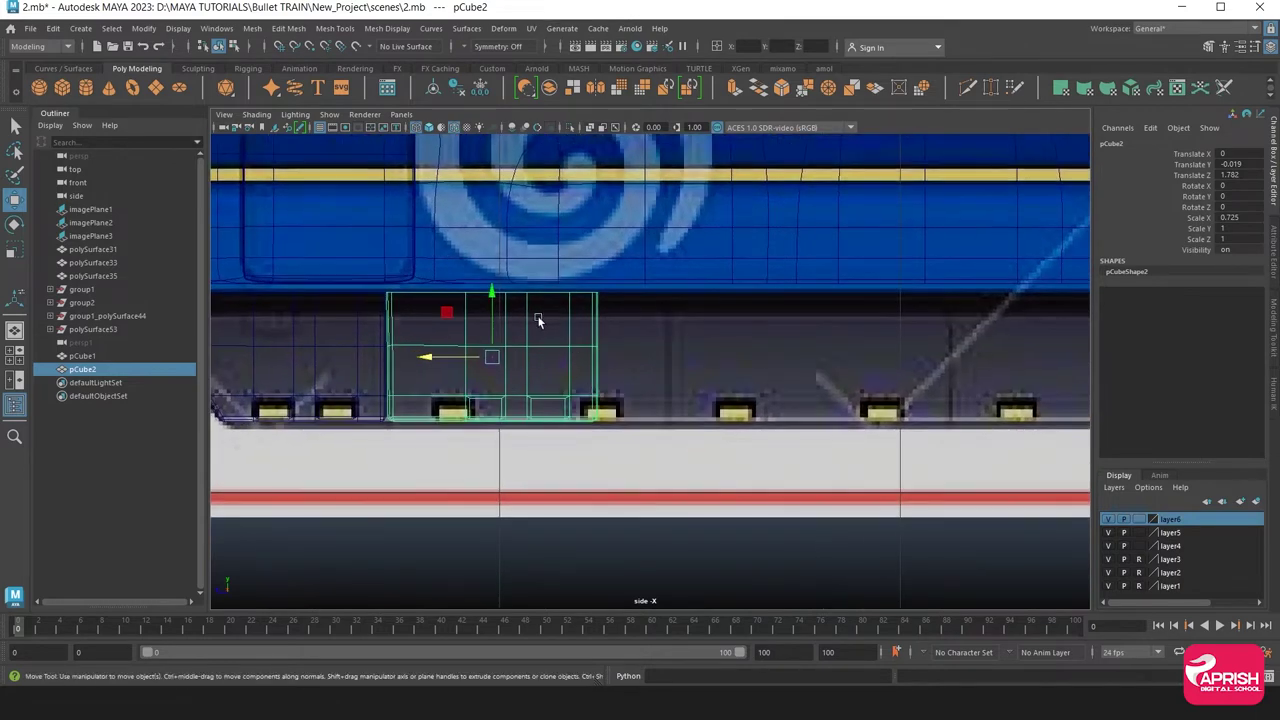
right_click_drag(537, 315, 462, 318)
left_click_drag(505, 275, 600, 428)
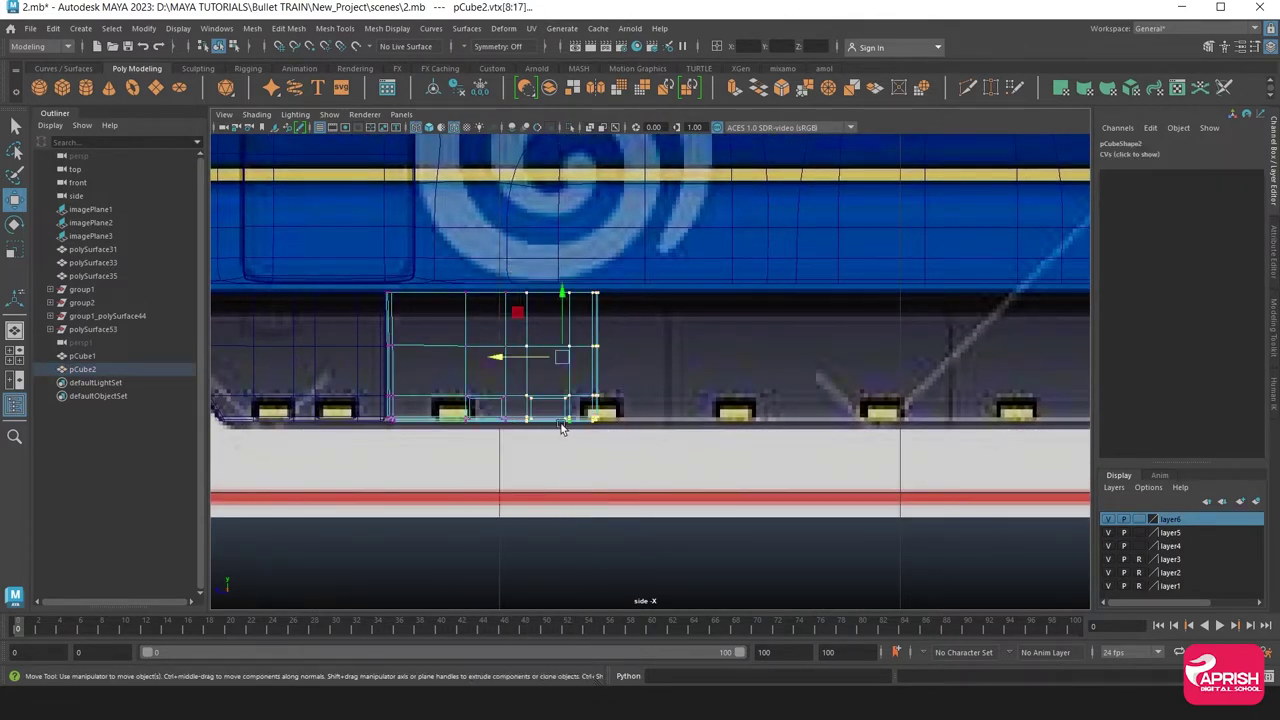
left_click_drag(506, 358, 576, 363)
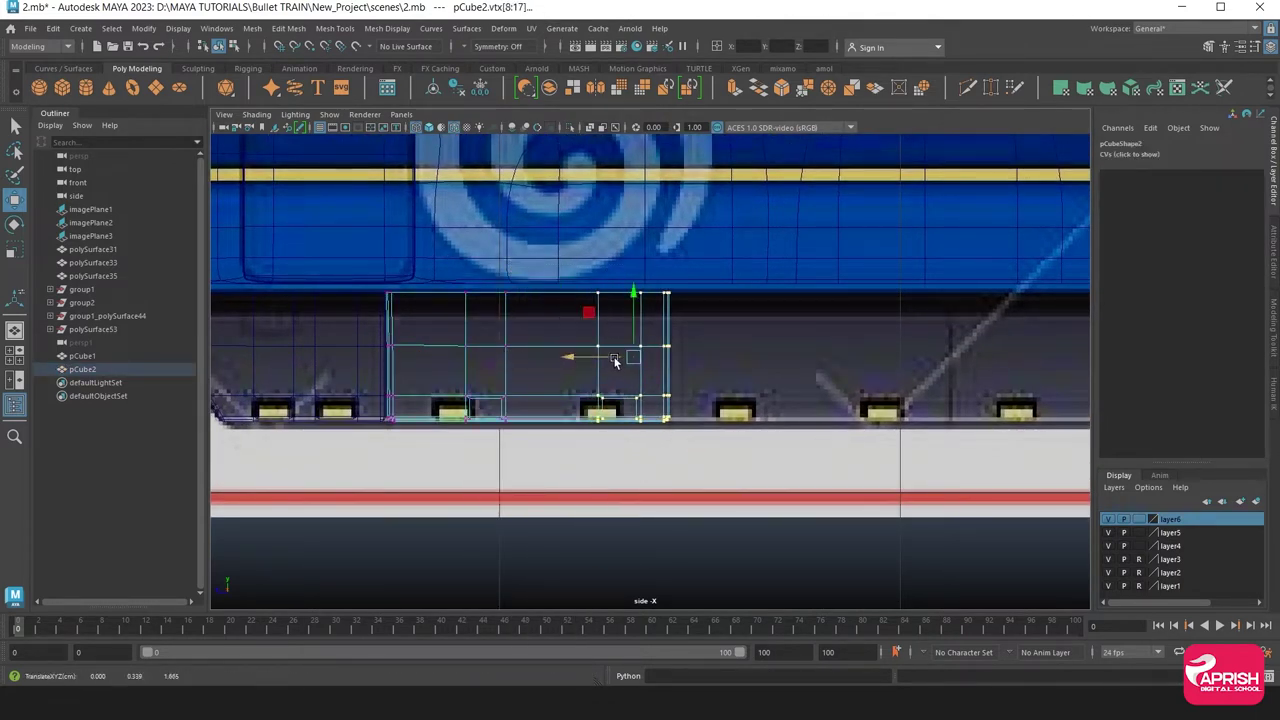
right_click_drag(615, 362, 714, 322)
middle_click_drag(679, 345, 569, 375, "alt")
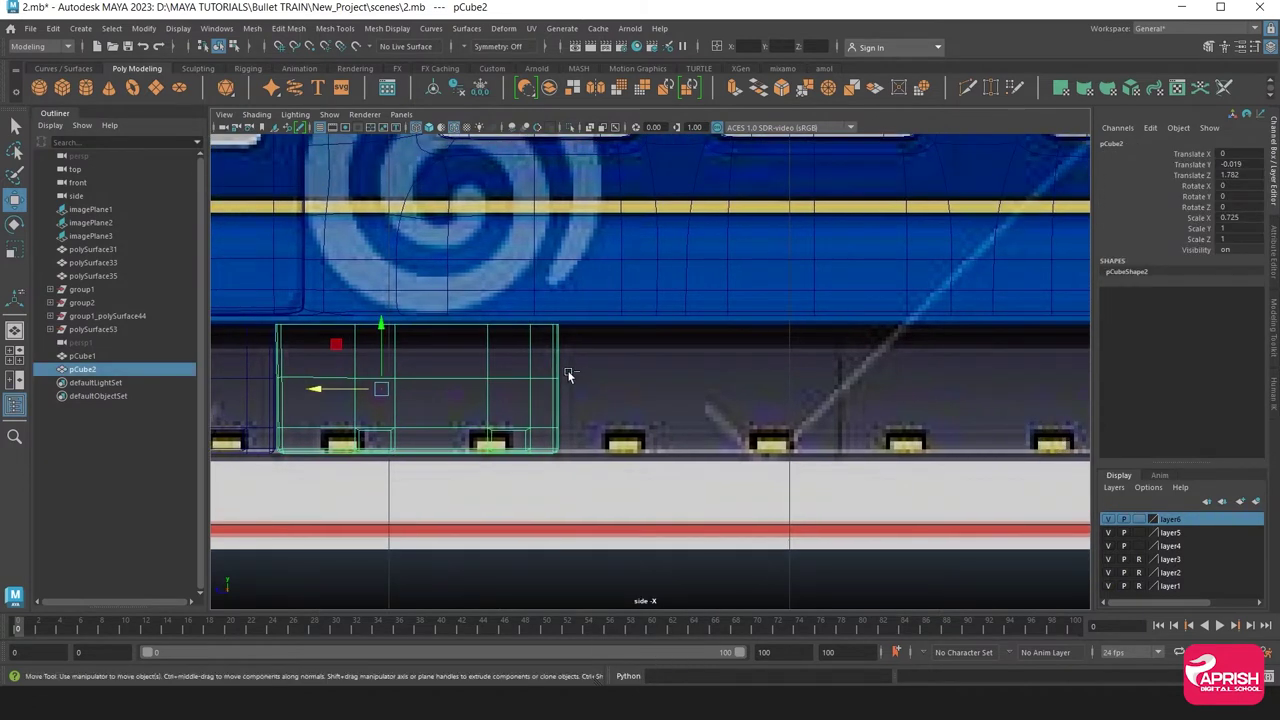
Duplicate the box as pCube3 and slide the copy further along the train's side
key("ctrl+d")
mouse_move(319, 388)
left_mouse_down()
mouse_move(610, 394)
mouse_move(563, 406)
mouse_move(611, 409)
mouse_move(597, 405)
left_mouse_up()
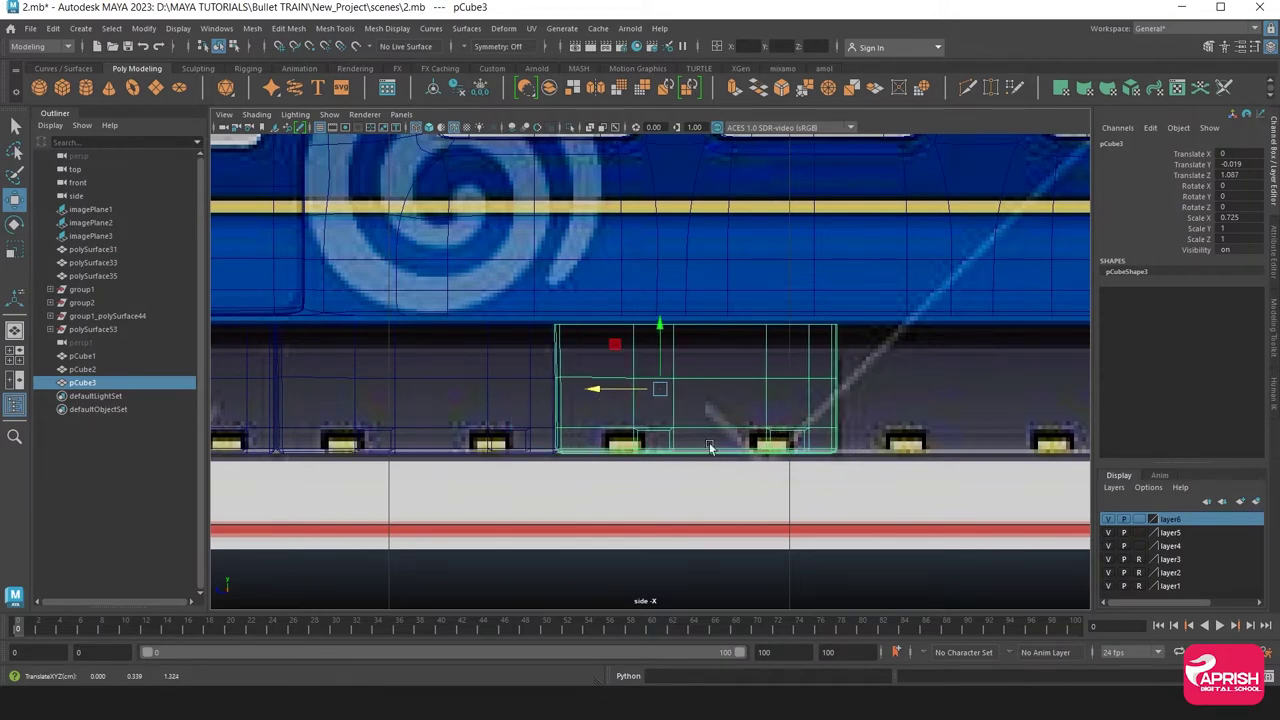
middle_click_drag(709, 447, 493, 444, "alt")
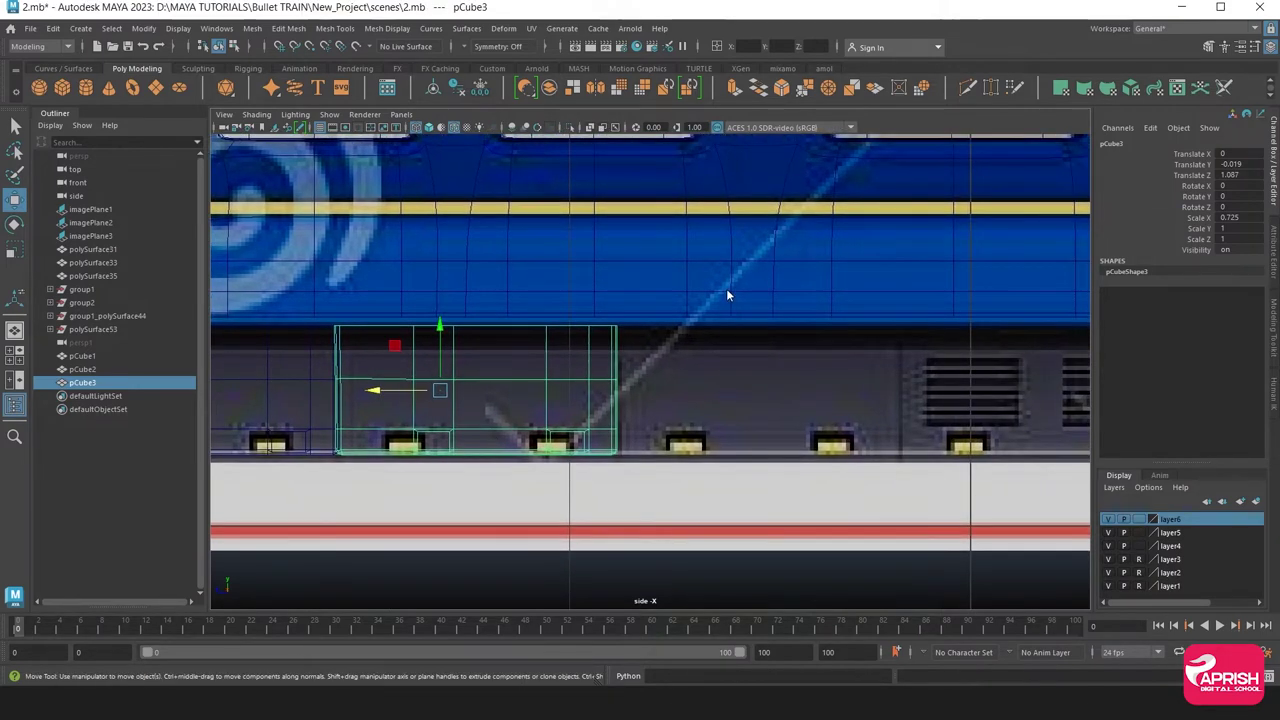
mouse_move(726, 288)
left_mouse_down("alt")
mouse_move(669, 380)
mouse_move(741, 371)
mouse_move(565, 386)
left_mouse_up("alt")
Extrude the four inset panel faces of the first underbody box slightly outward
left_click(622, 387)
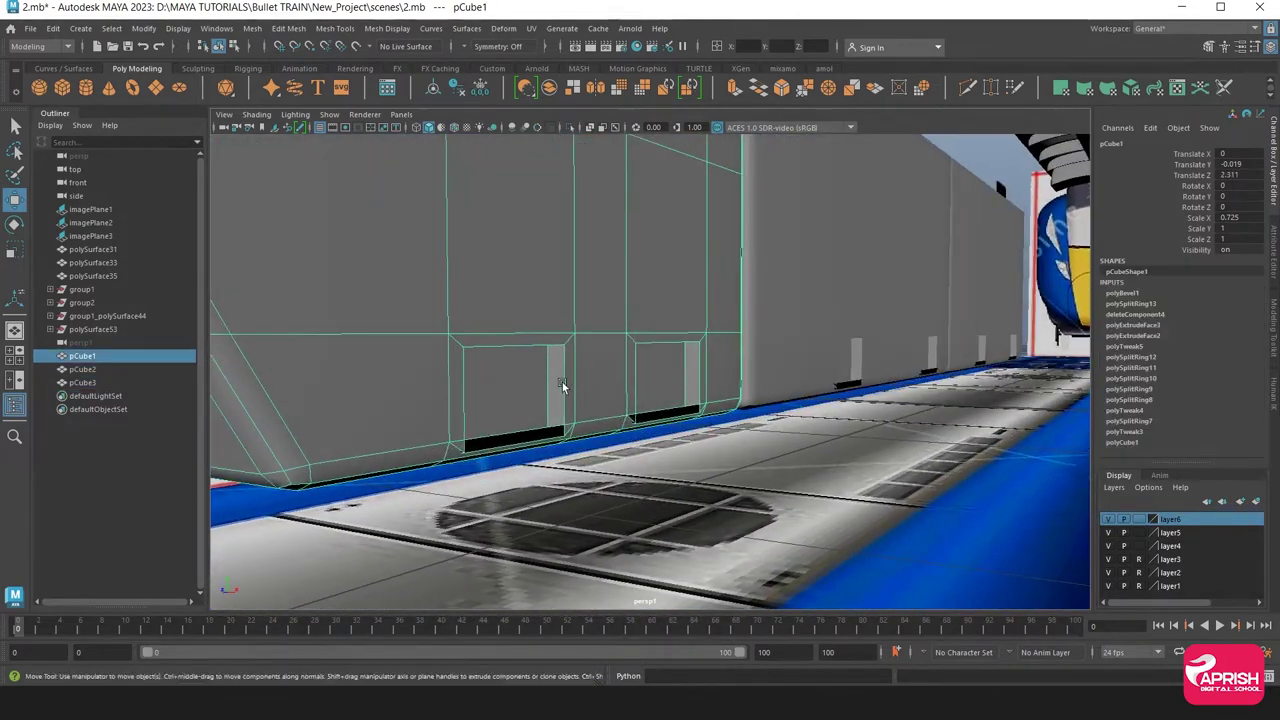
right_click_drag(506, 305, 503, 335)
left_click(505, 390)
left_click(659, 377, "shift")
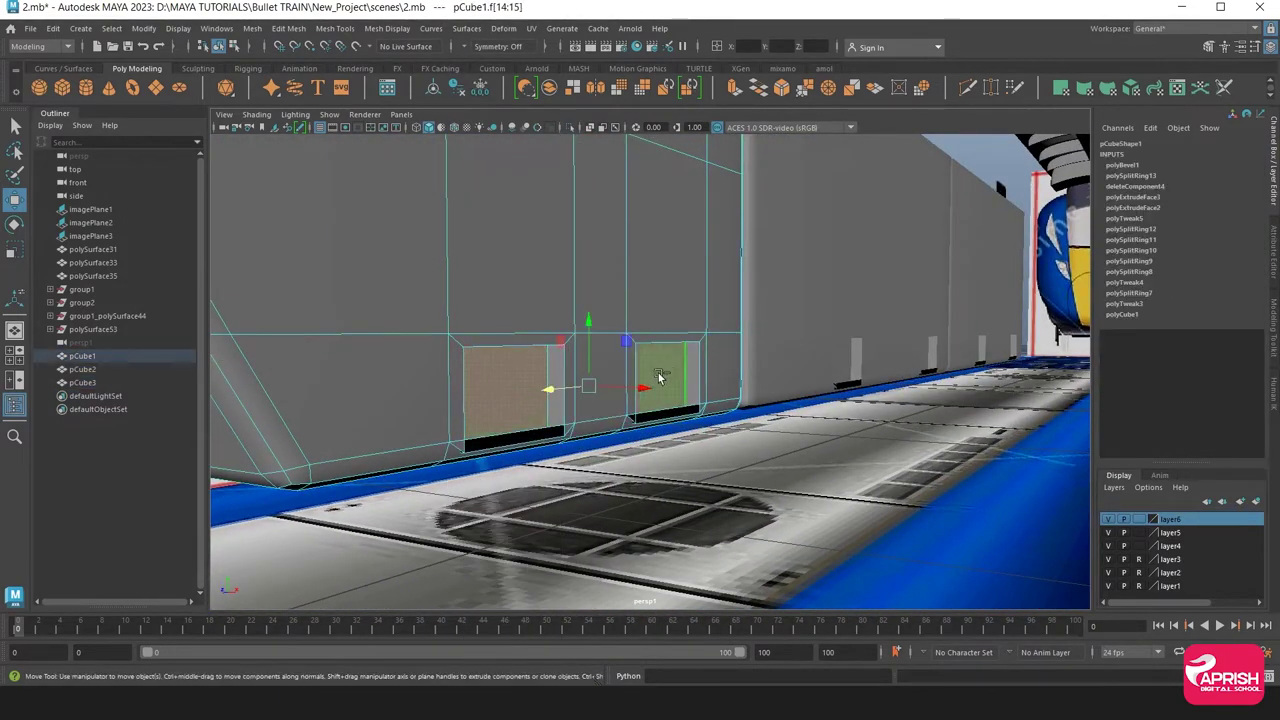
mouse_move(655, 394)
left_mouse_down("alt")
mouse_move(814, 423)
mouse_move(740, 410)
left_mouse_up("alt")
left_click(855, 440, "shift")
left_click(767, 420, "shift")
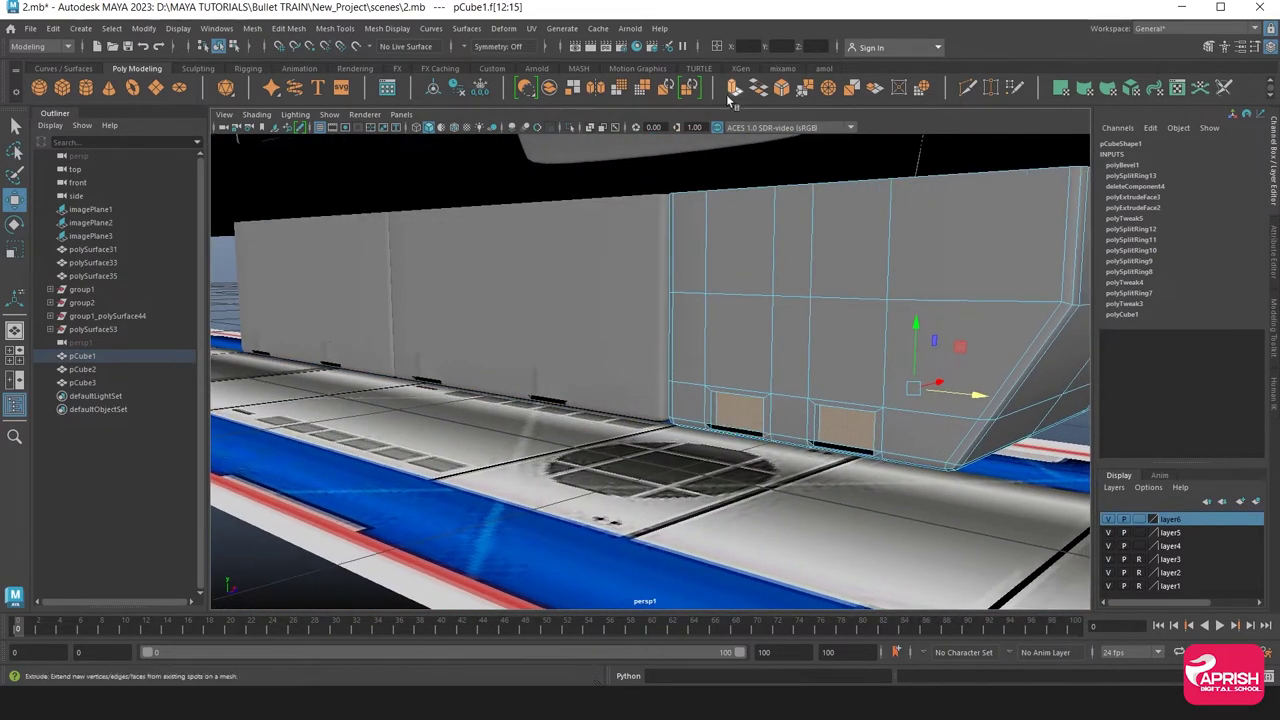
left_click(735, 90)
mouse_move(738, 353)
left_mouse_down("alt")
mouse_move(663, 408)
mouse_move(686, 345)
left_mouse_up("alt")
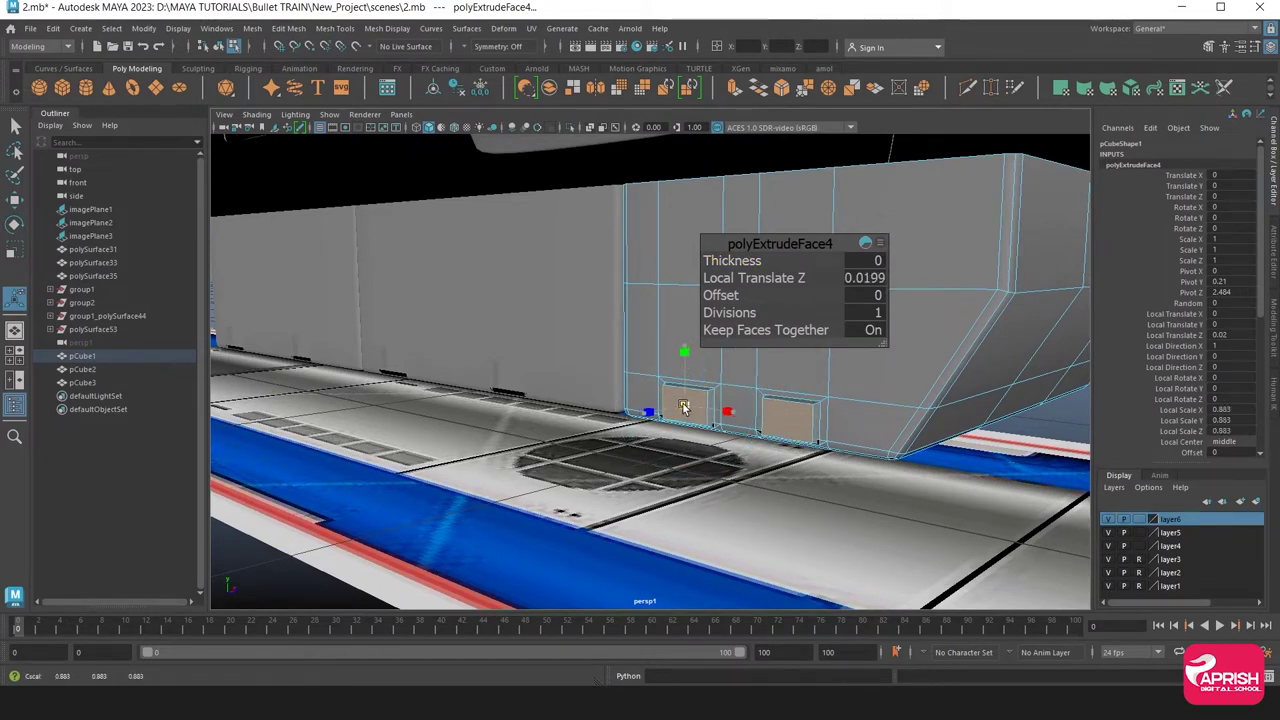
right_click_drag(681, 405, 766, 280)
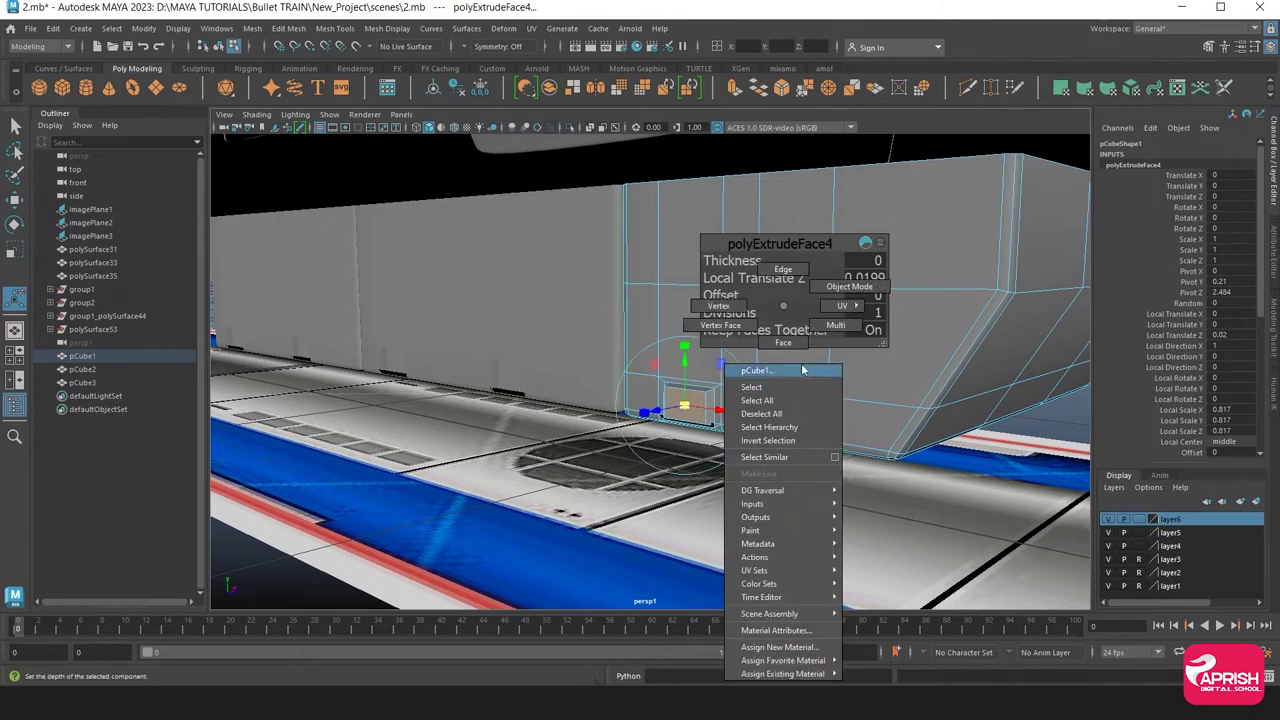
Extrude the second box's inset panel faces outward about 0.0206
left_click(585, 481)
left_click_drag(585, 481, 614, 370, "alt")
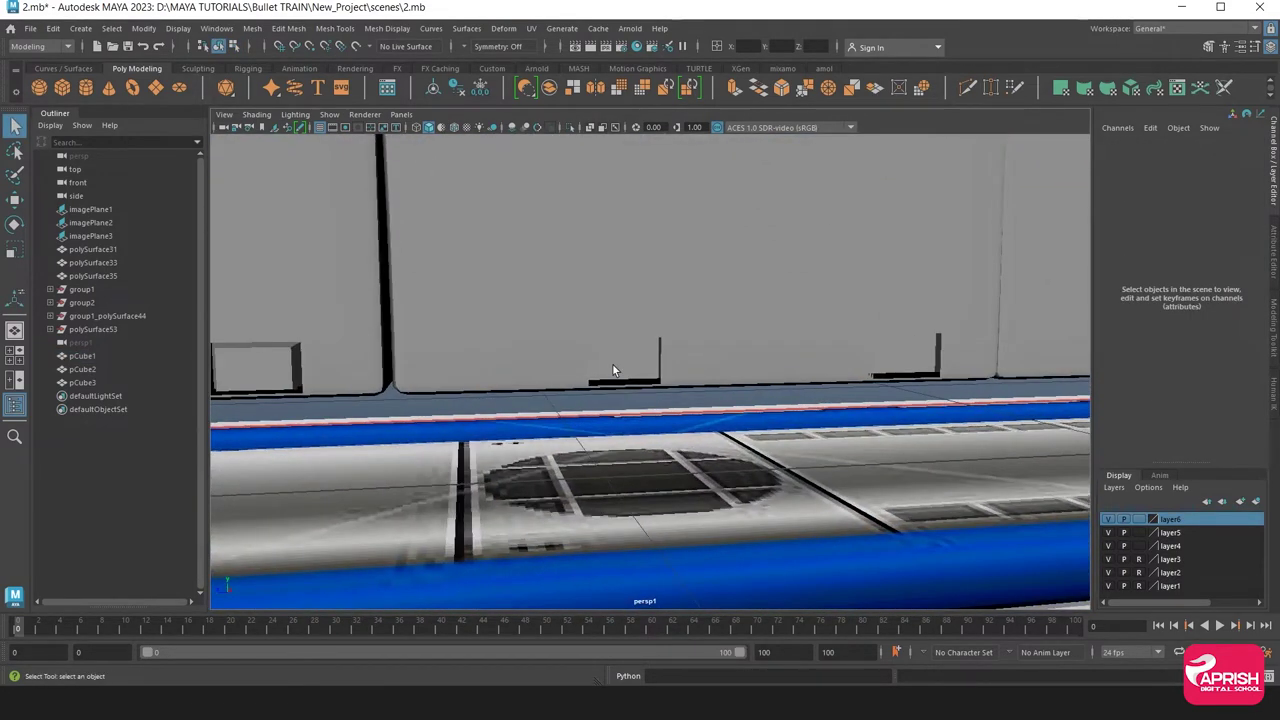
left_click(614, 370)
right_click_drag(626, 310, 628, 356)
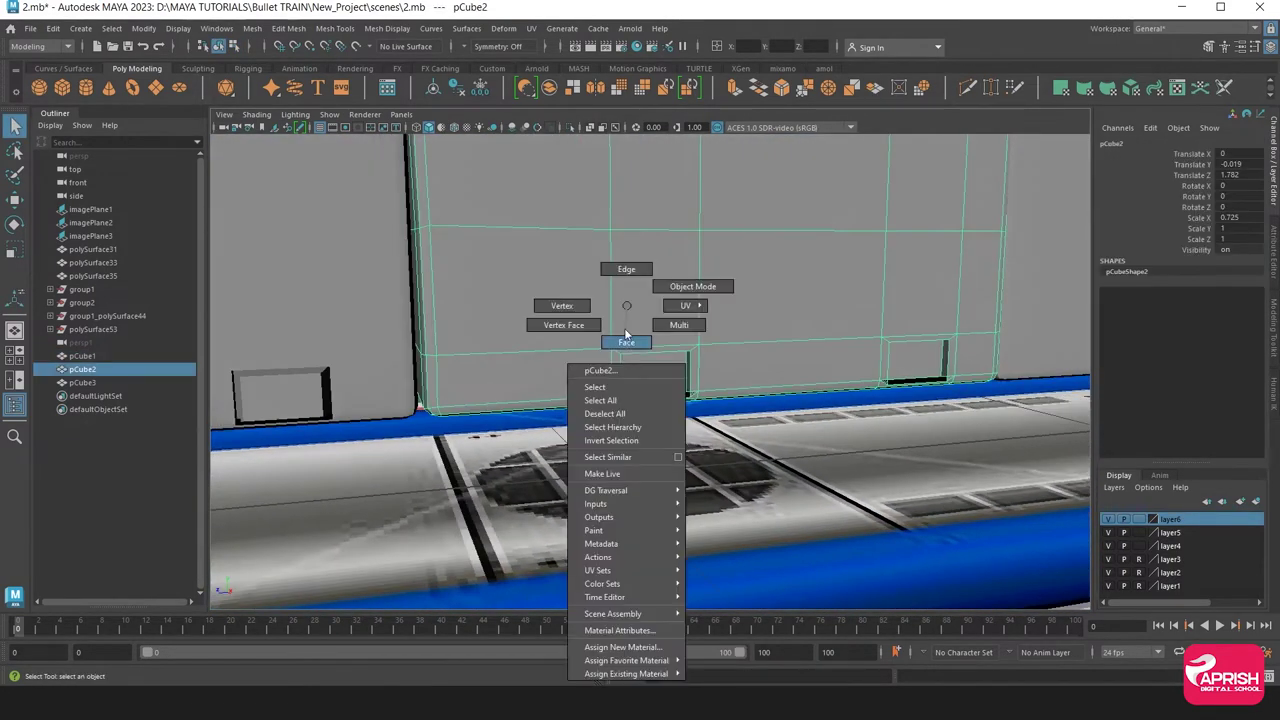
left_click(645, 365)
left_click(915, 360, "shift")
left_click_drag(798, 417, 590, 429, "alt")
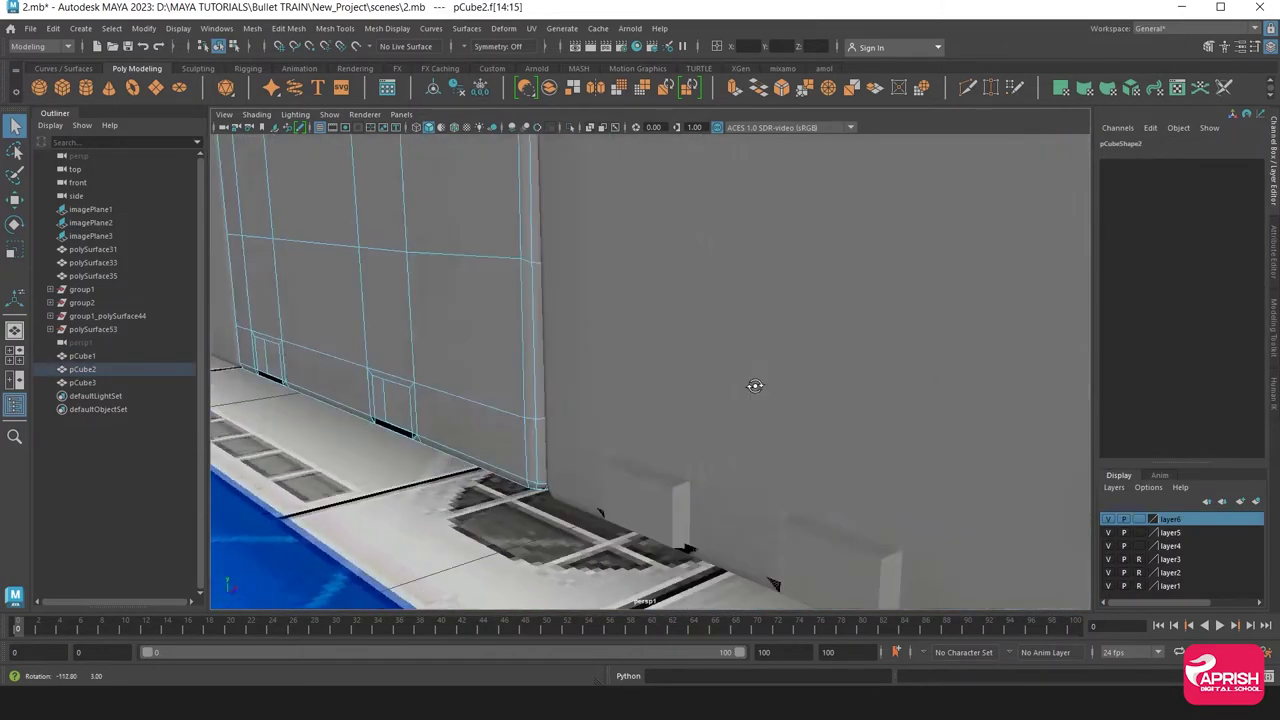
left_click(590, 429, "shift")
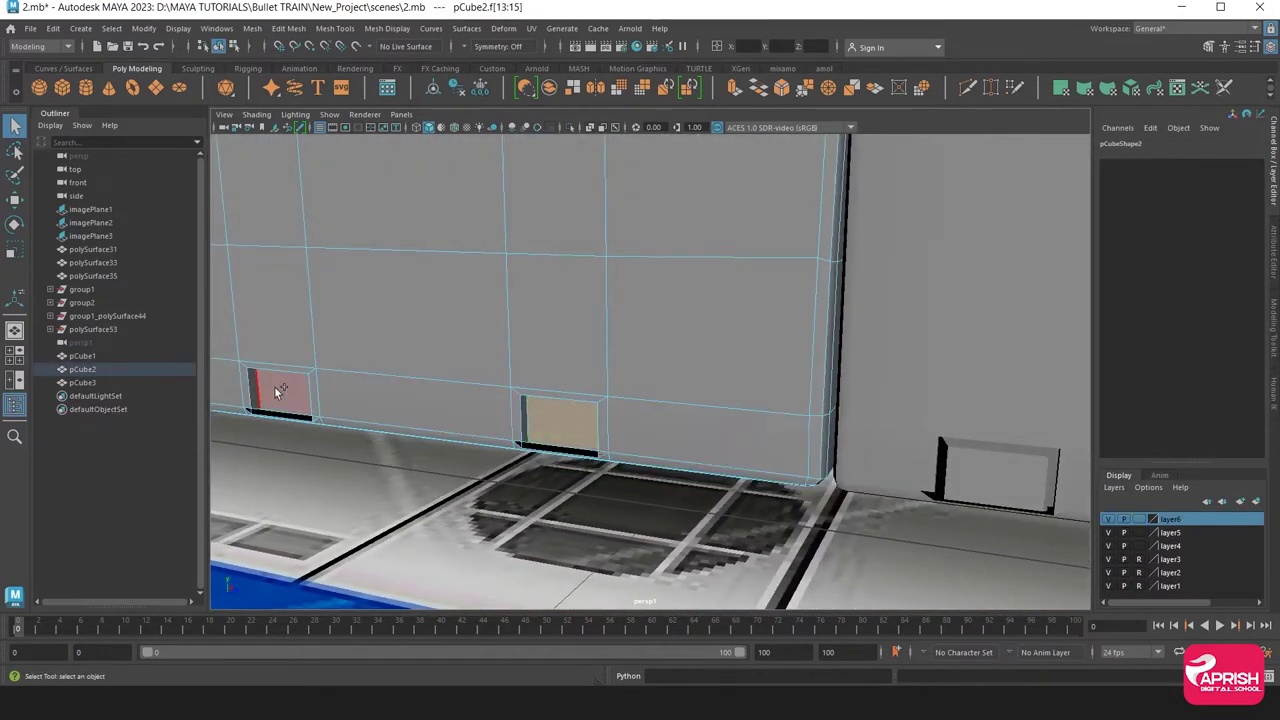
scroll(682, 412, "down", 5)
left_click_drag(682, 412, 572, 252, "alt")
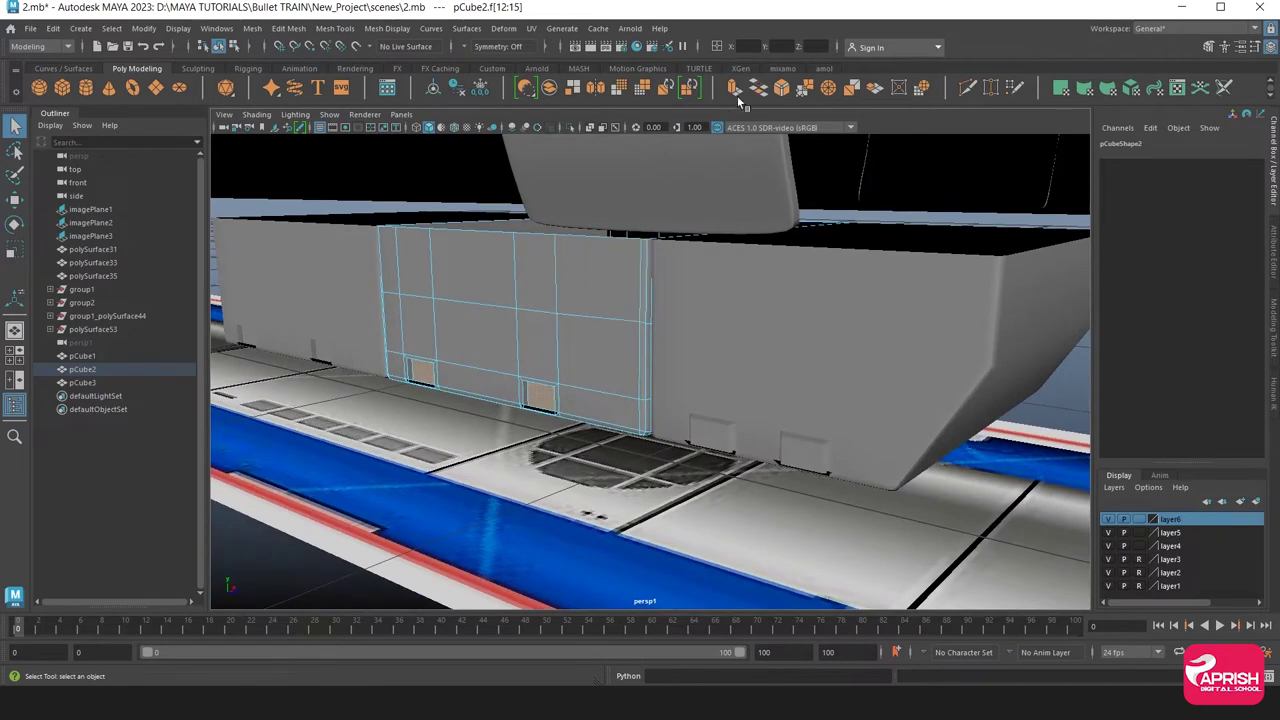
key("ctrl+e")
mouse_move(390, 385)
left_mouse_down()
mouse_move(376, 379)
mouse_move(500, 450)
mouse_move(474, 500)
left_mouse_up()
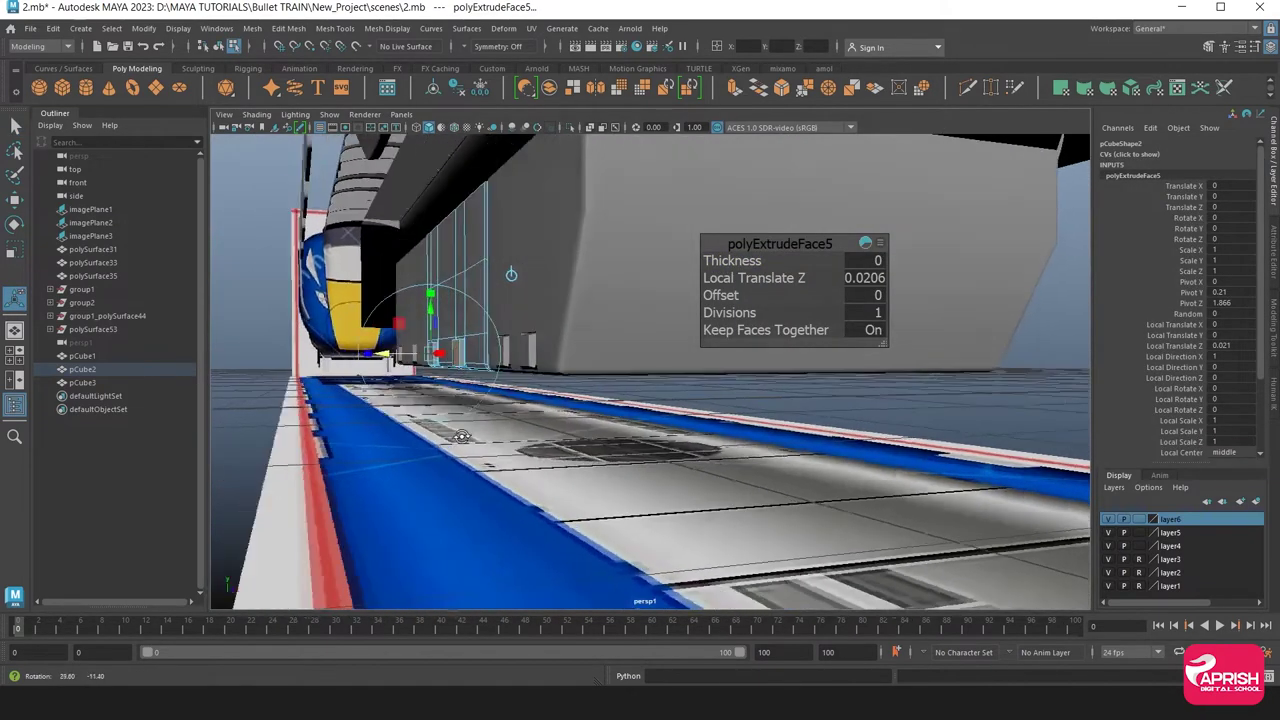
In the front view, reduce the extrusion depth to about 0.0122
key("space")
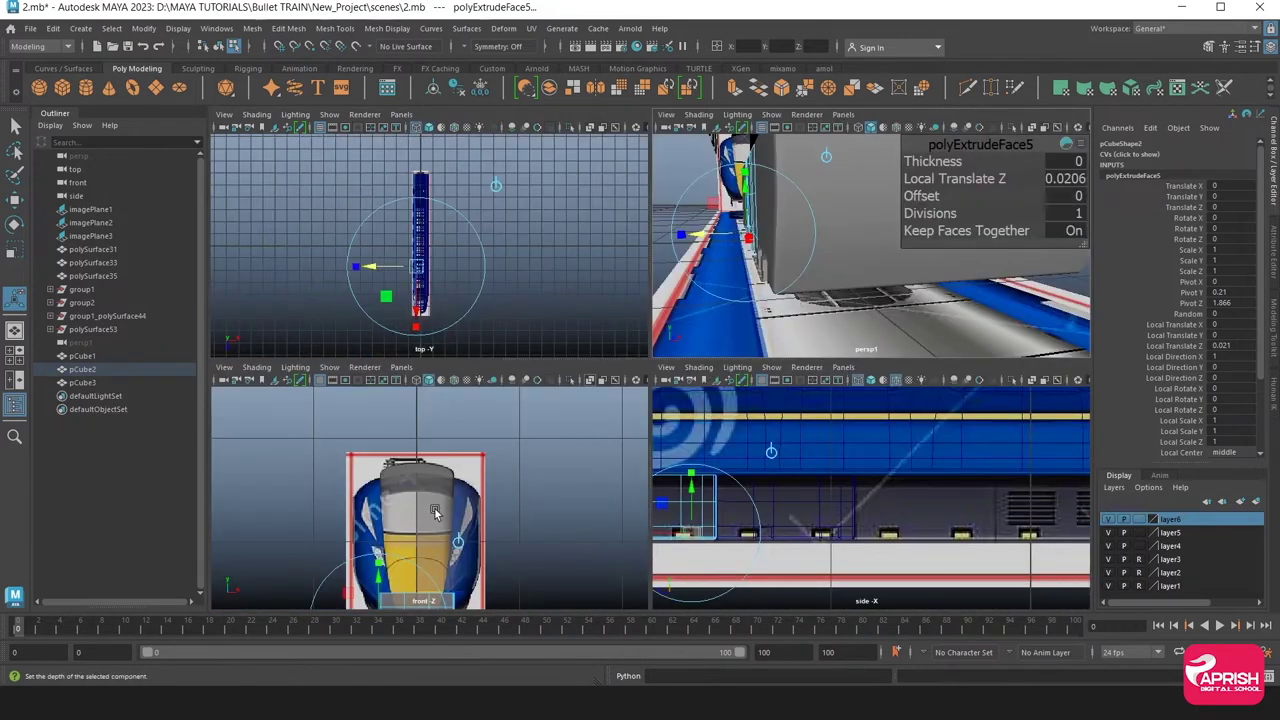
key("space")
right_click_drag(435, 512, 915, 412, "alt")
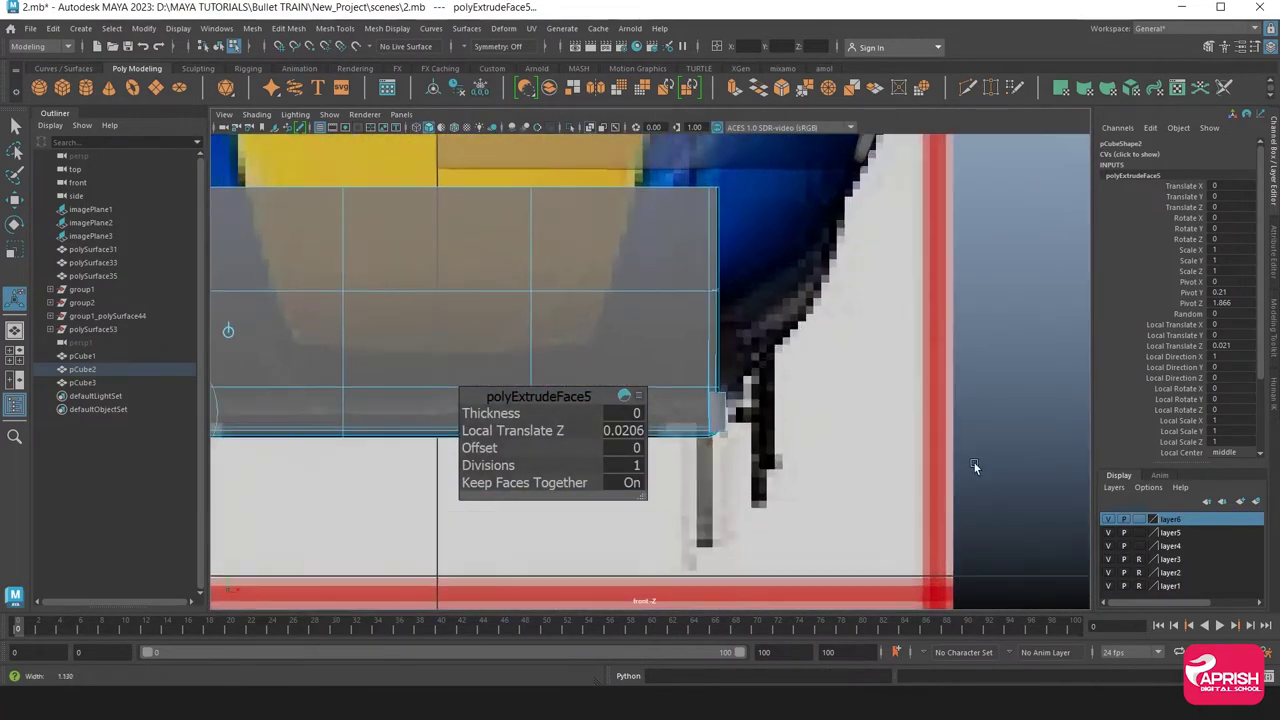
scroll(800, 423, "up", 2)
scroll(551, 337, "up", 2)
scroll(557, 309, "up", 2)
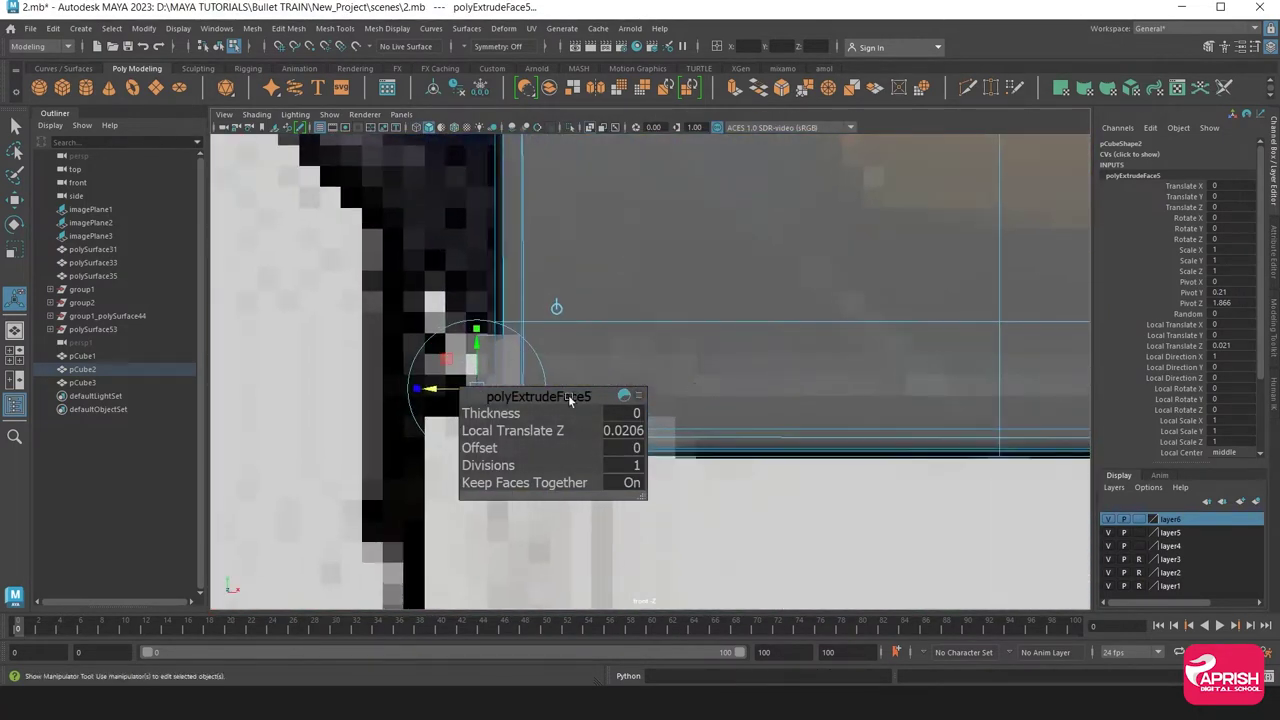
scroll(440, 341, "up", 1)
left_click_drag(400, 296, 432, 298)
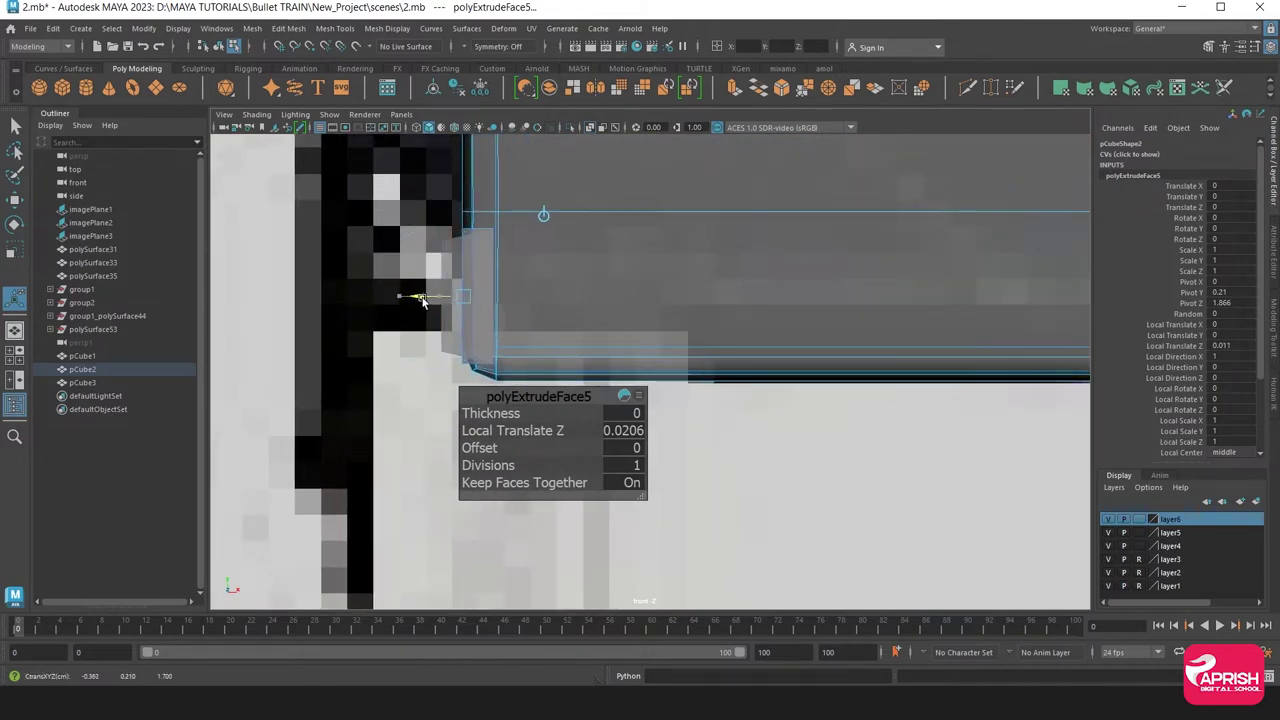
left_click_drag(418, 300, 432, 298)
Fine-tune the extruded faces to a Local Translate Z of 0.0117
middle_click_drag(414, 290, 163, 389, "alt")
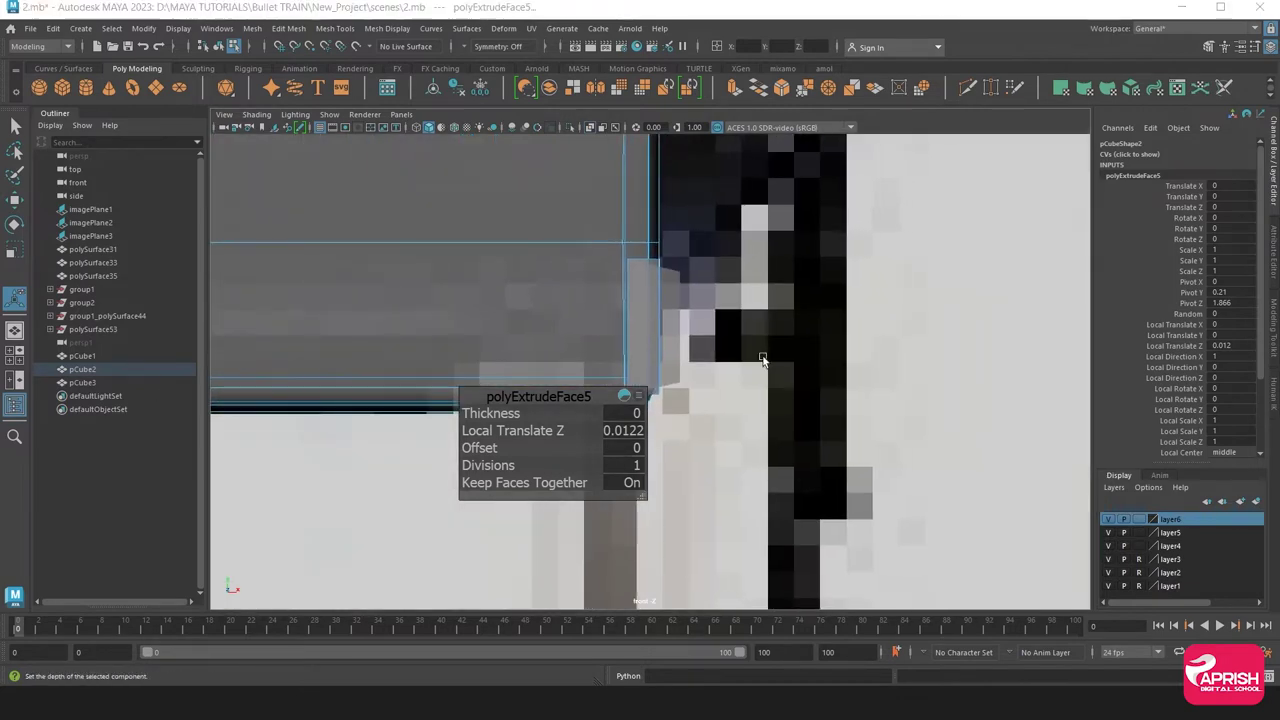
key("space")
key("space")
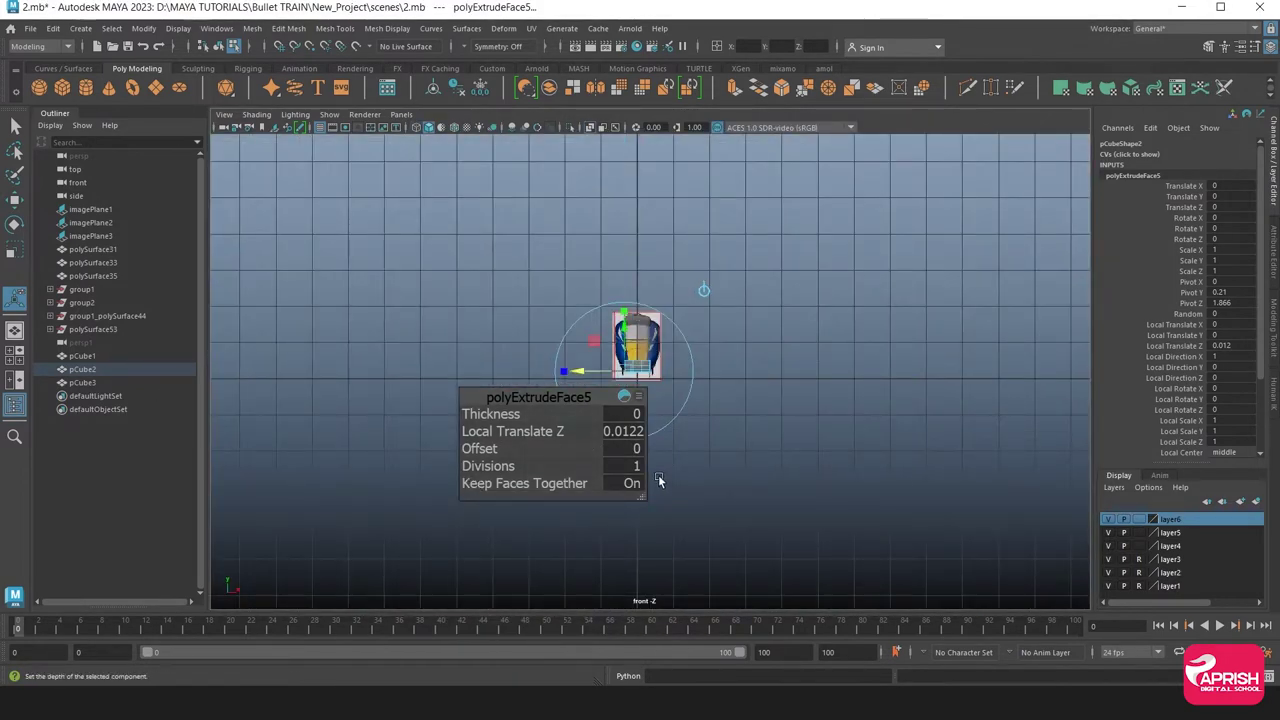
mouse_move(657, 477)
right_mouse_down("alt")
mouse_move(737, 406)
mouse_move(906, 450)
right_mouse_up("alt")
mouse_move(723, 341)
right_mouse_down("alt")
mouse_move(521, 315)
mouse_move(572, 252)
right_mouse_up("alt")
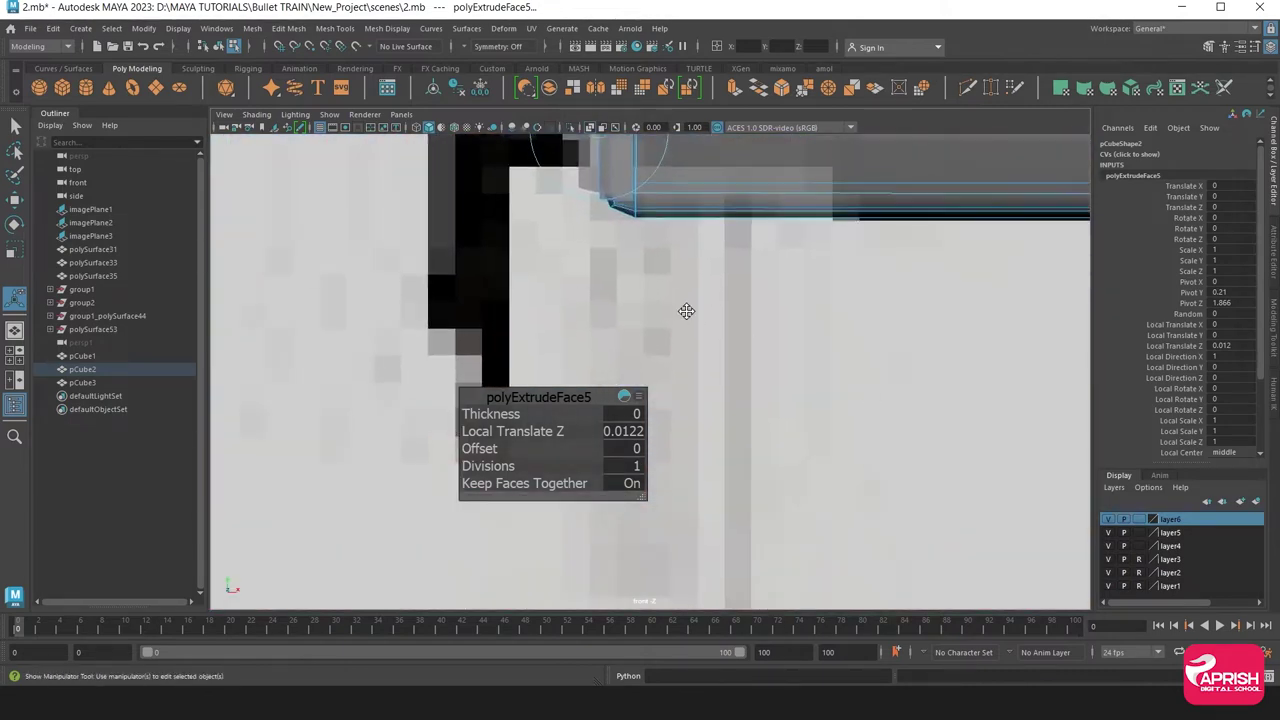
mouse_move(551, 252)
left_mouse_down()
mouse_move(640, 413)
mouse_move(798, 411)
mouse_move(702, 378)
mouse_move(748, 473)
left_mouse_up()
key("space")
key("space")
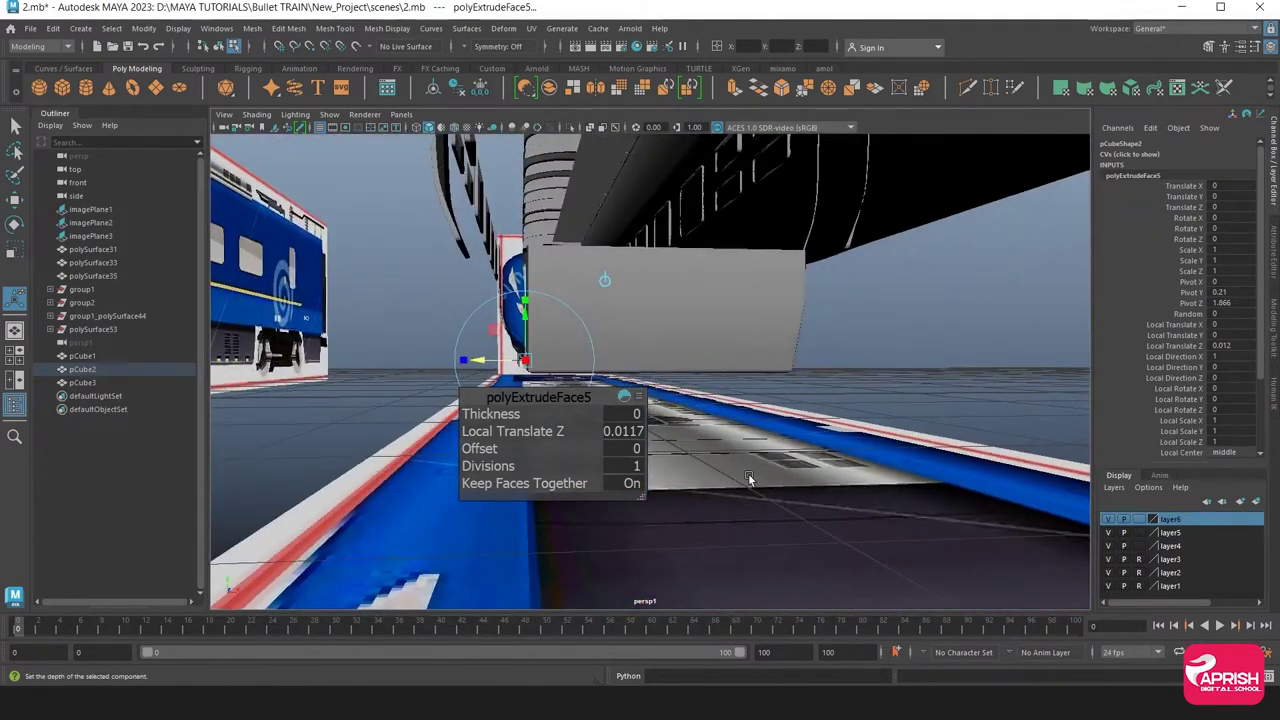
In the front view, push the extruded bottom face further out to about 0.02
key("space")
key("space")
mouse_move(421, 512)
middle_mouse_down("alt")
mouse_move(600, 420)
mouse_move(803, 378)
middle_mouse_up("alt")
scroll(600, 420, "up", 2)
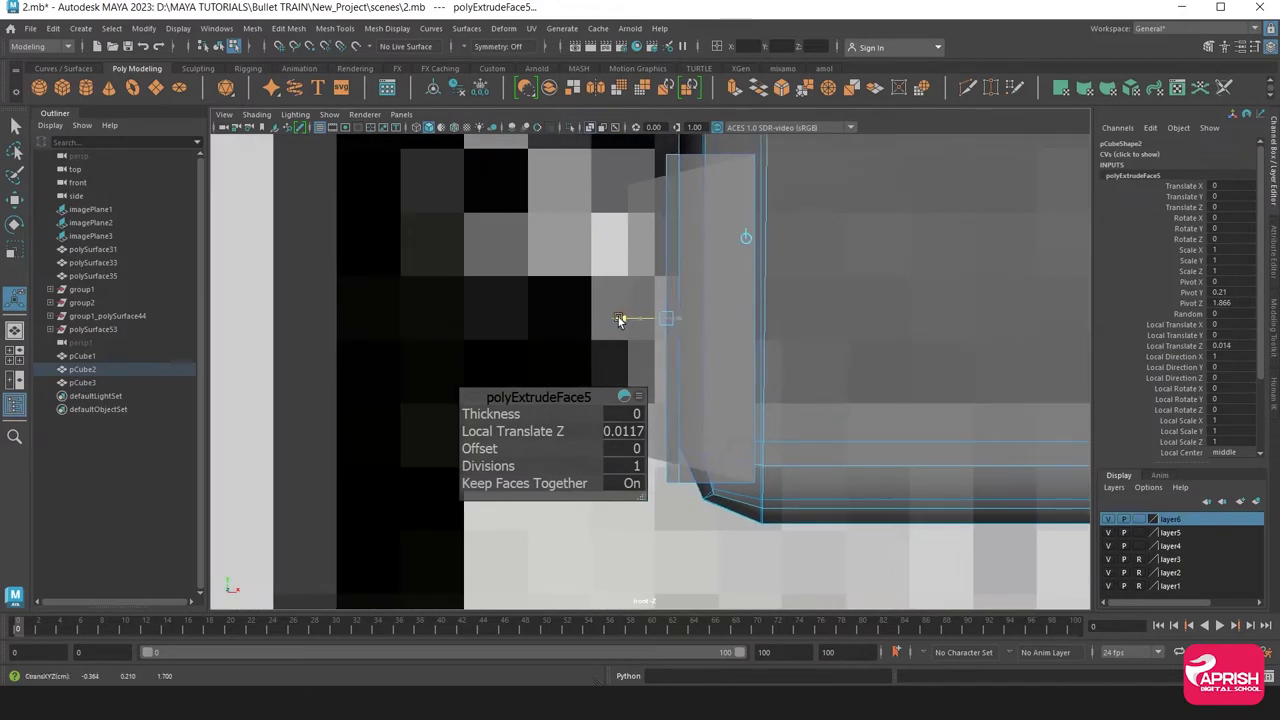
left_click_drag(633, 323, 626, 323)
middle_click_drag(626, 323, 503, 420, "alt")
scroll(776, 358, "down", 5)
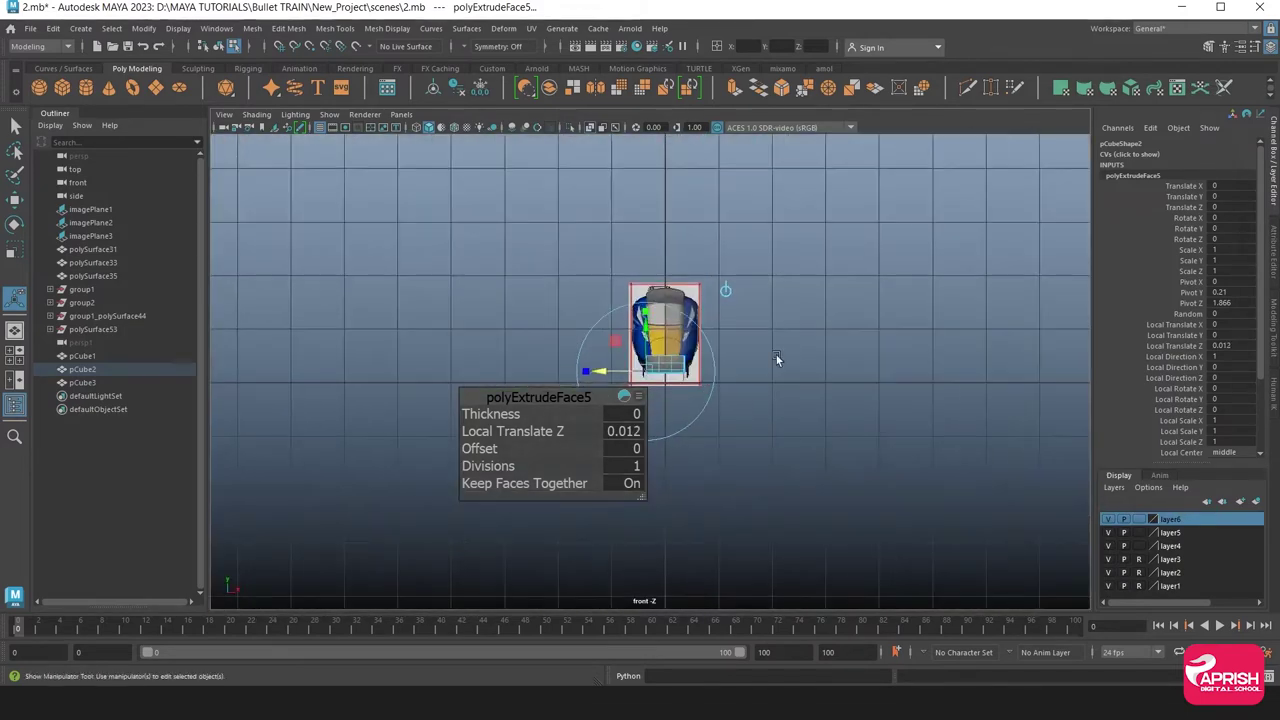
scroll(863, 403, "up", 3)
scroll(1020, 449, "up", 2)
scroll(807, 430, "up", 2)
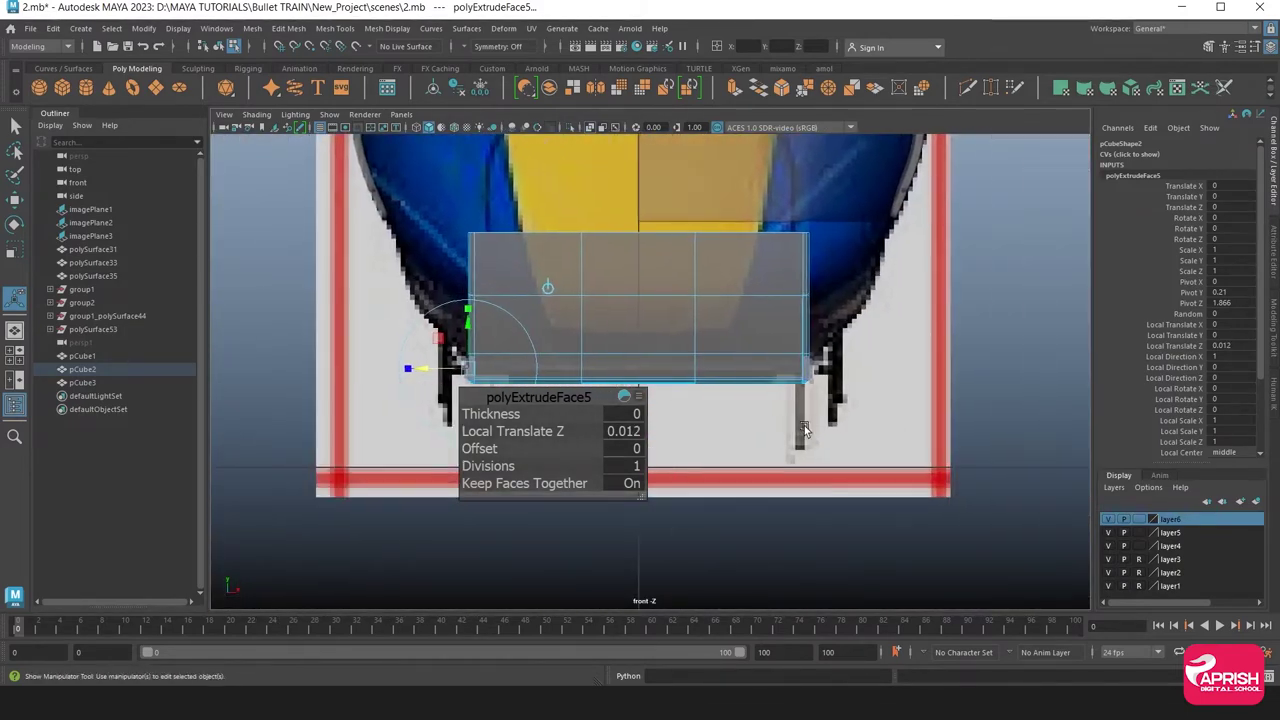
scroll(1003, 440, "up", 1)
scroll(1003, 440, "up", 1)
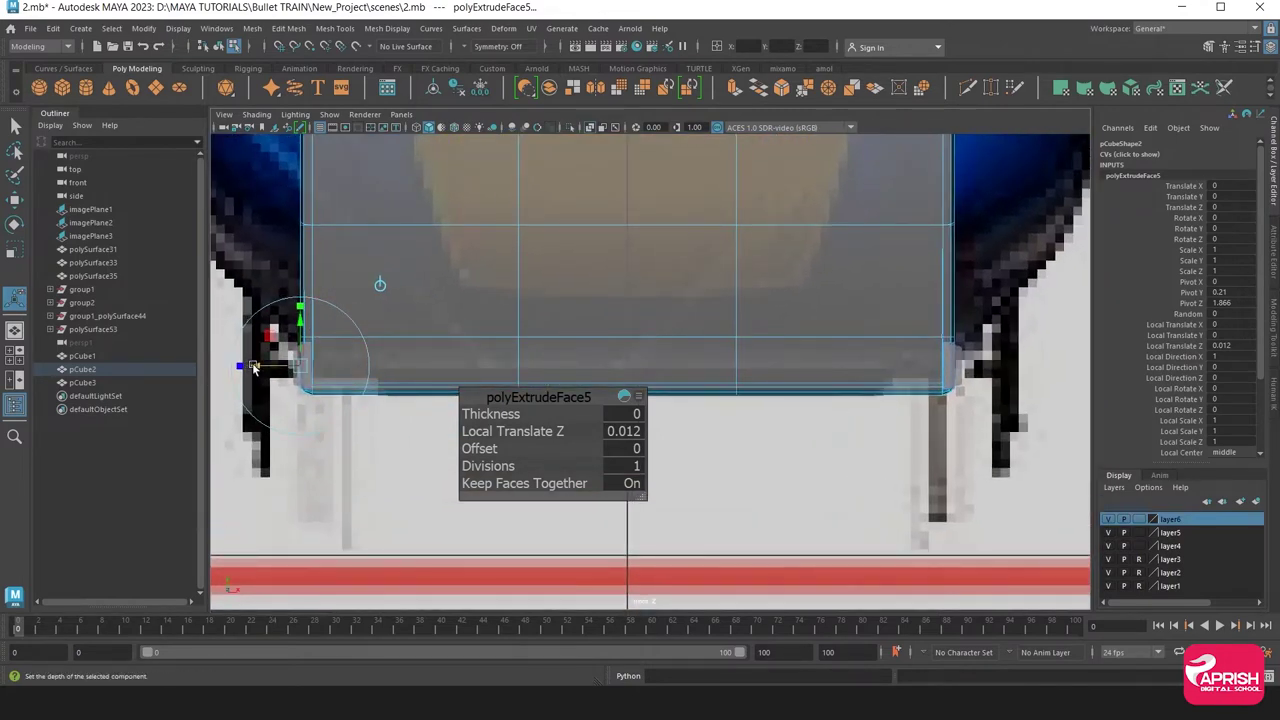
mouse_move(254, 368)
left_mouse_down()
mouse_move(263, 363)
mouse_move(248, 364)
left_mouse_up()
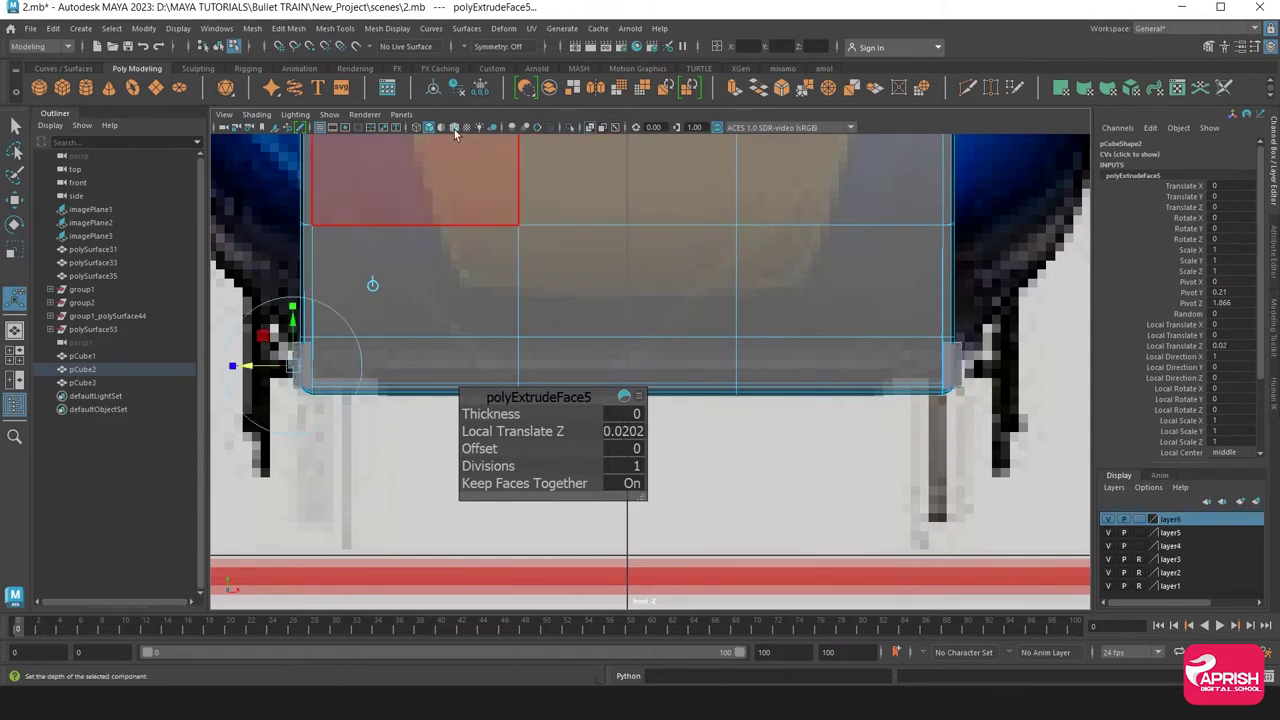
Set the extrusion to Local Translate Z 0.0199 and scale the face down to 0.8
scroll(517, 389, "up", 3)
scroll(823, 431, "up", 2)
scroll(787, 388, "down", 1)
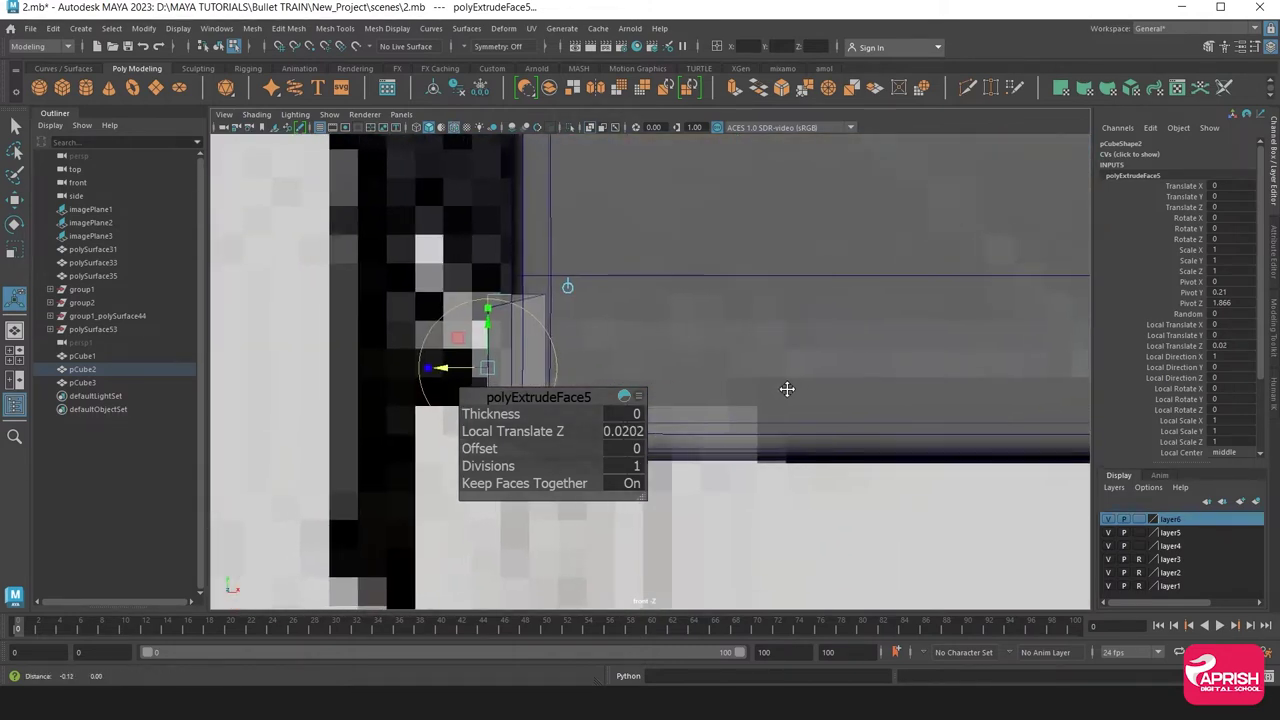
middle_click_drag(787, 388, 806, 318, "alt")
left_click_drag(466, 300, 474, 300)
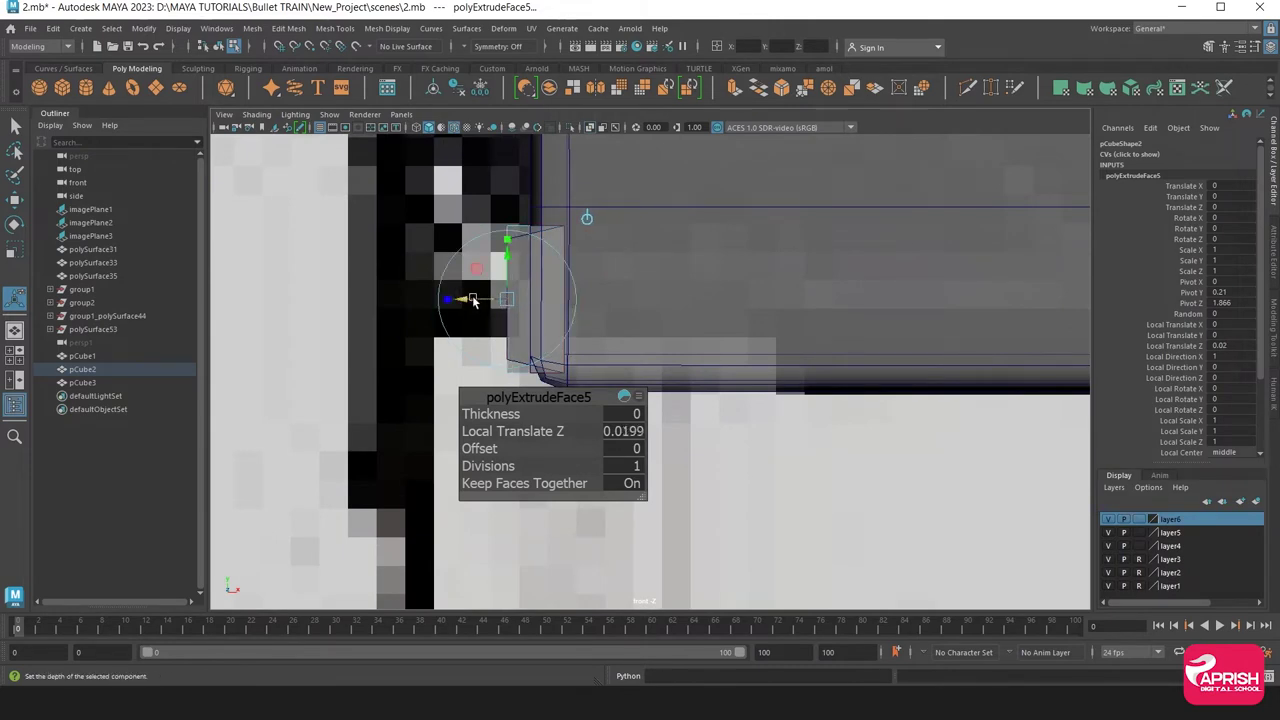
left_click_drag(508, 253, 503, 305)
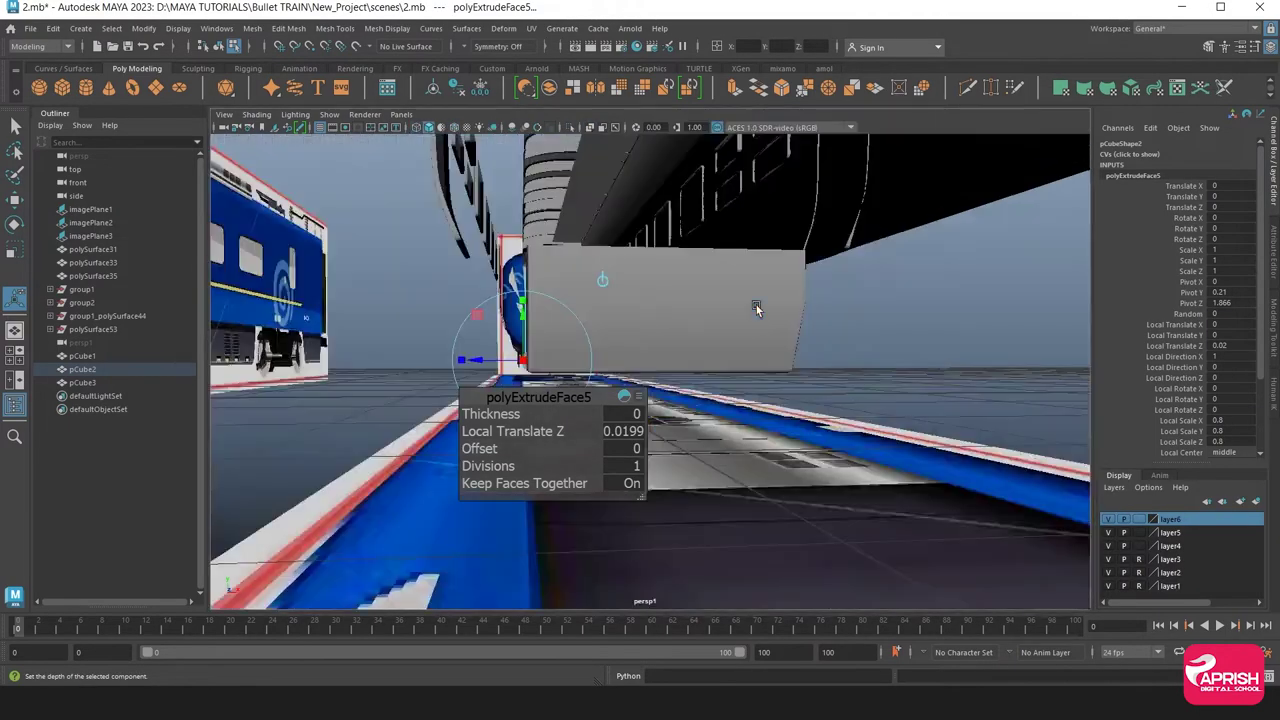
mouse_move(751, 306)
left_mouse_down("alt")
mouse_move(845, 398)
mouse_move(603, 298)
left_mouse_up("alt")
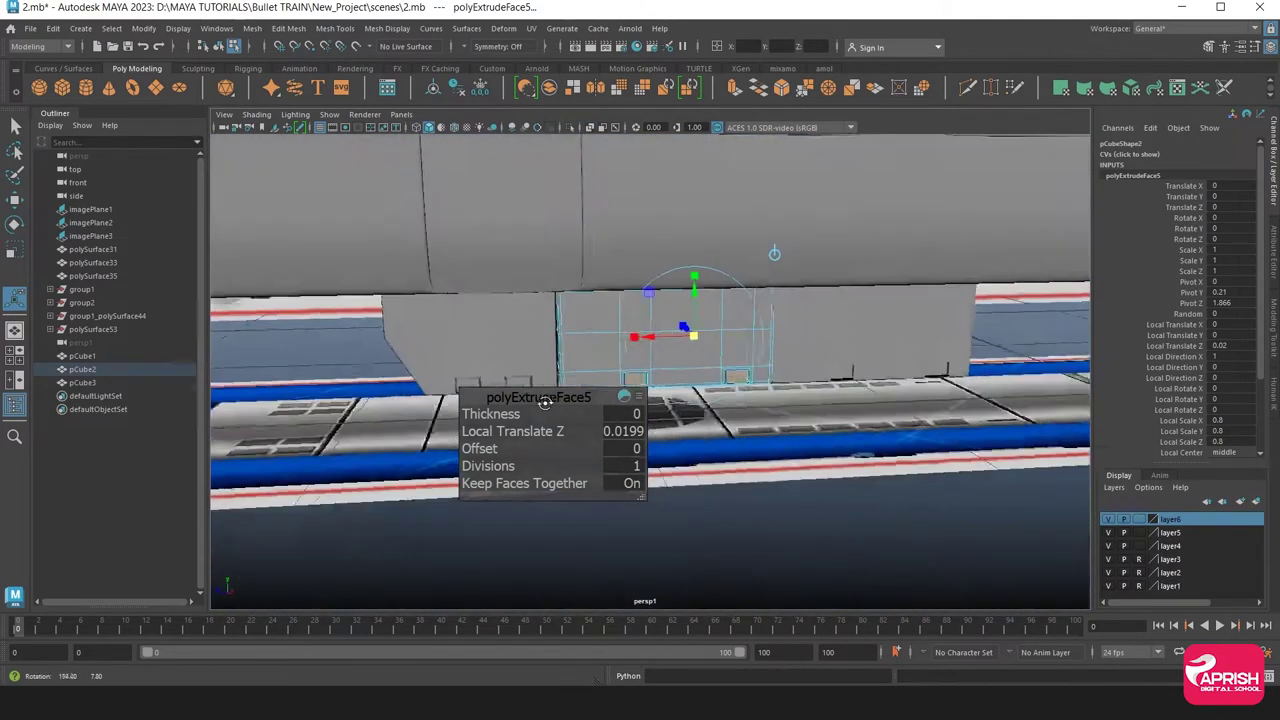
right_click(603, 298)
Delete the stray pCube3 and select the paneled box in the framed side view
left_click(641, 271)
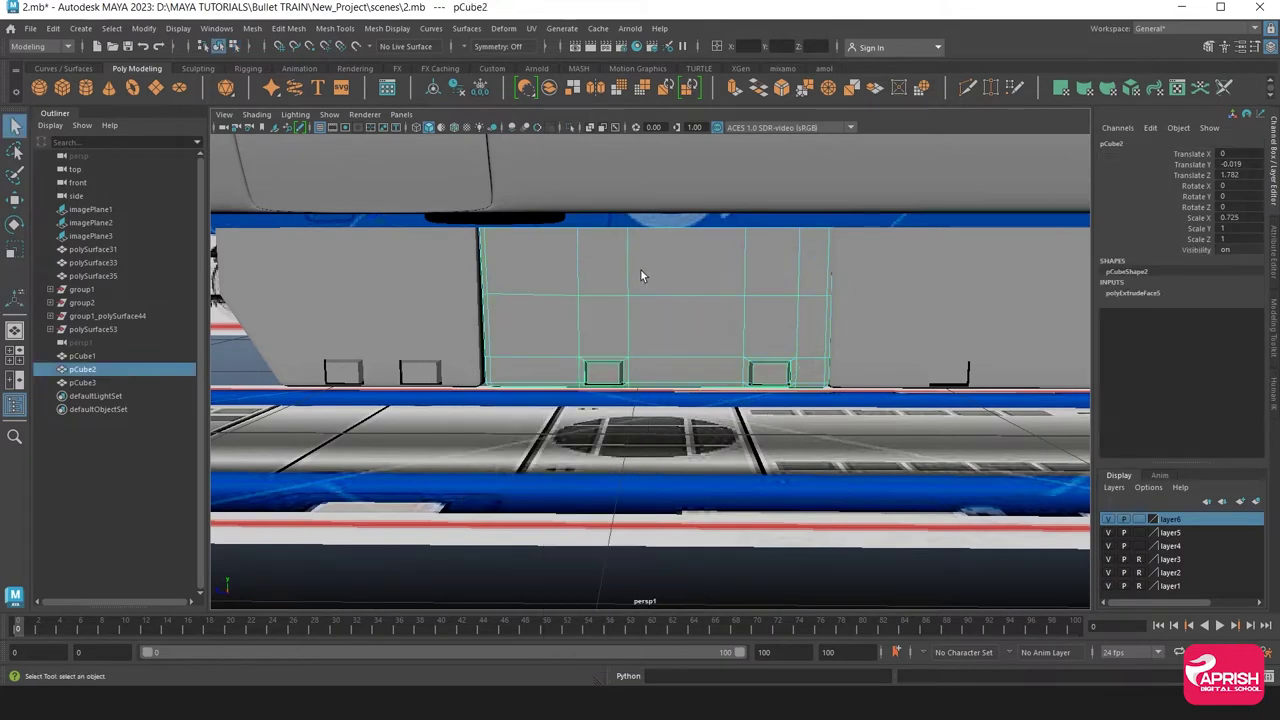
left_click(880, 306)
key("Delete")
left_click(741, 340)
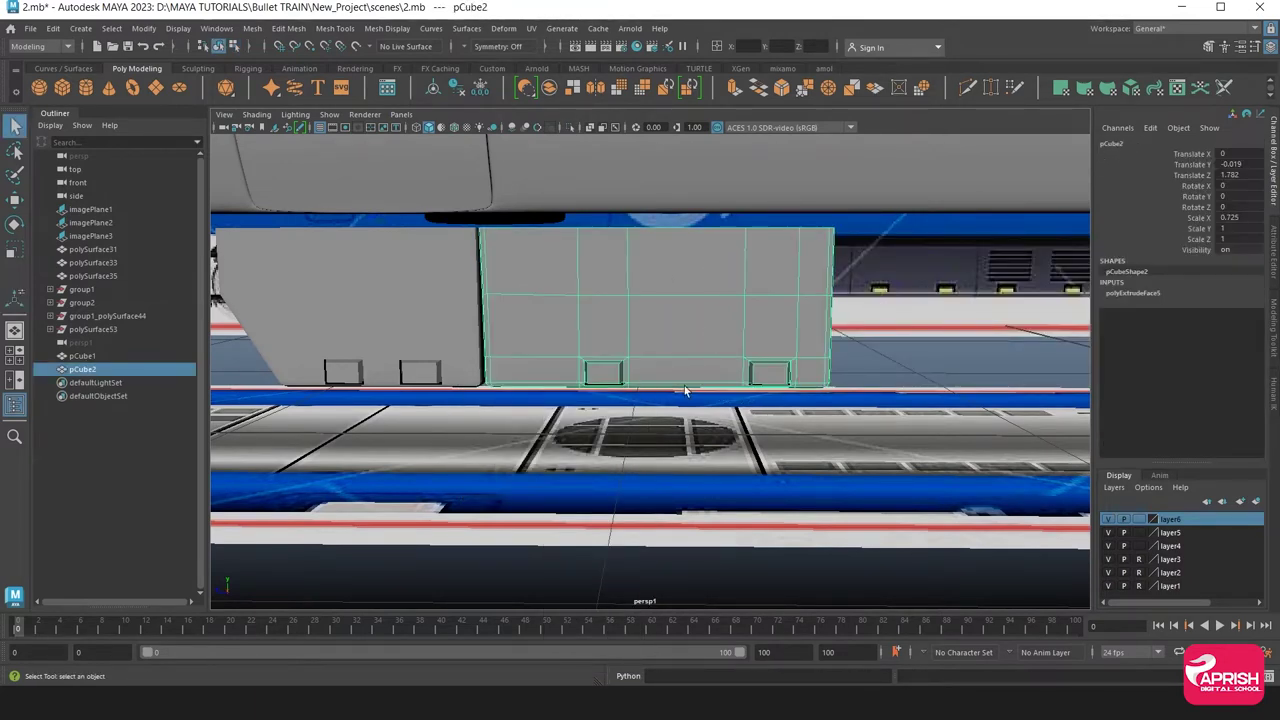
key("space")
key("space")
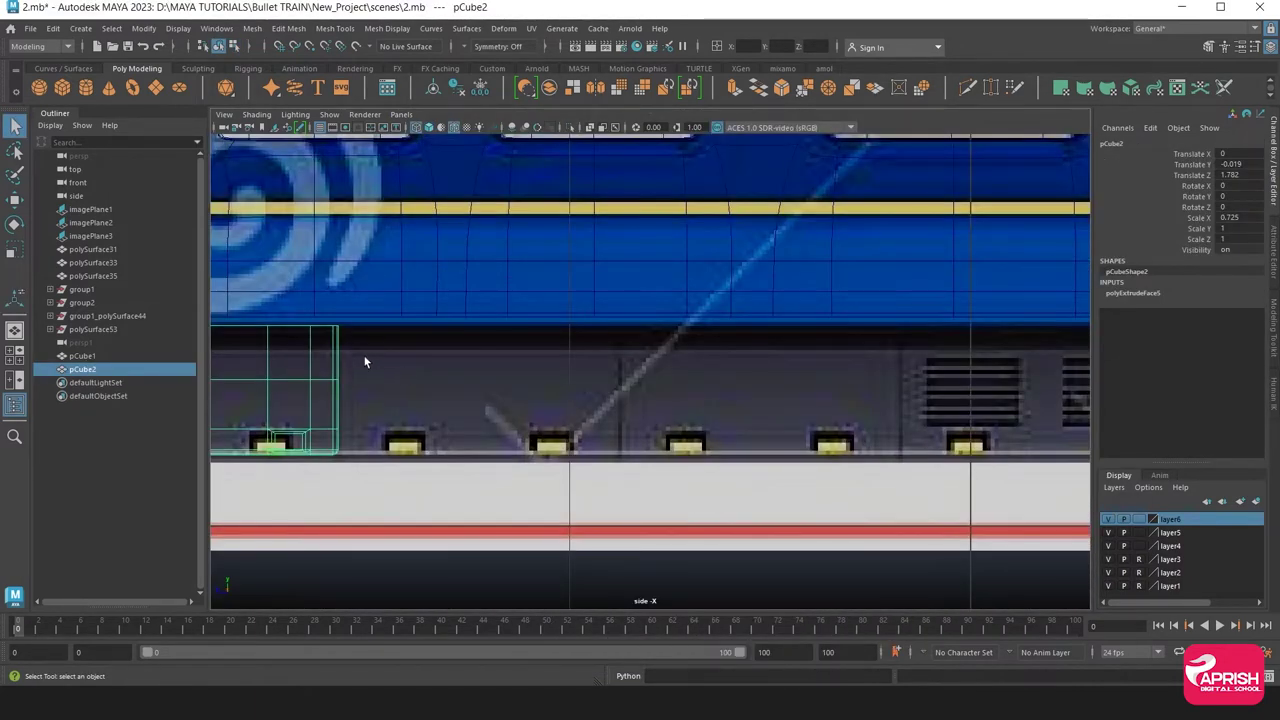
left_click(14, 200)
key("a")
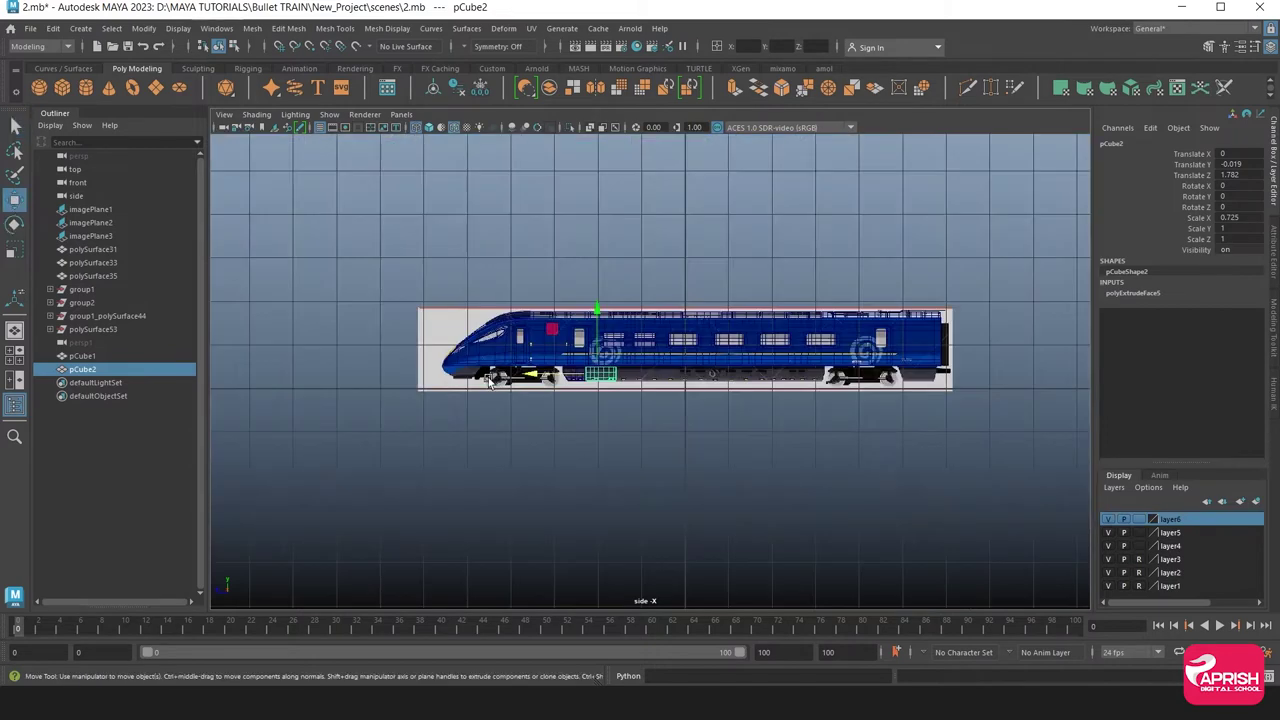
scroll(486, 376, "up", 5)
scroll(486, 376, "up", 3)
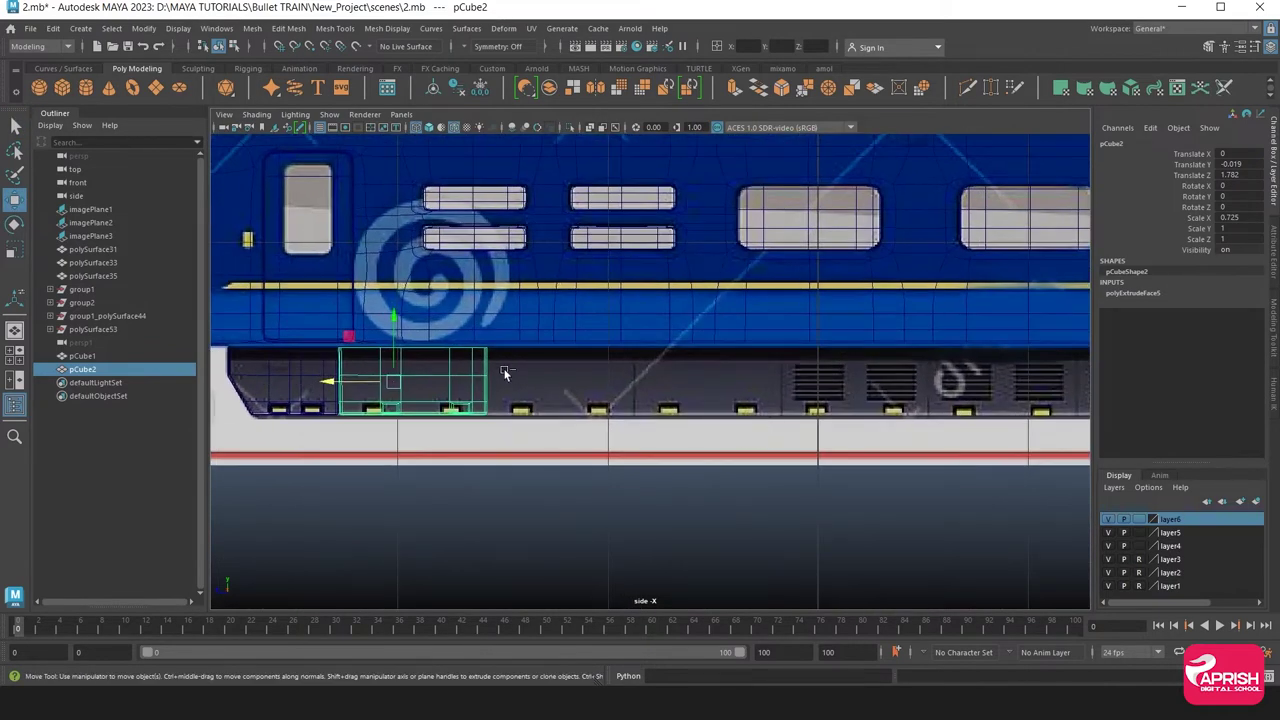
Duplicate the paneled box and slide the first copy along the train's underside
key("ctrl+d")
left_click_drag(333, 386, 478, 400)
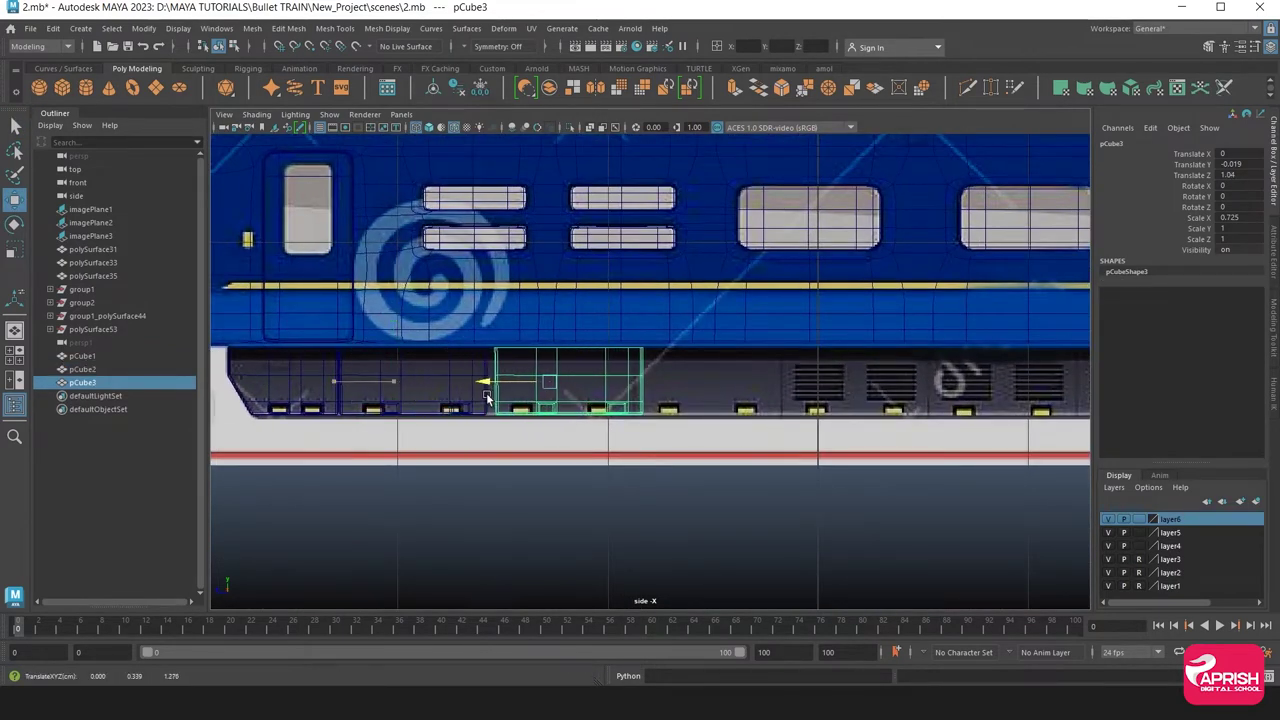
scroll(478, 400, "up", 5)
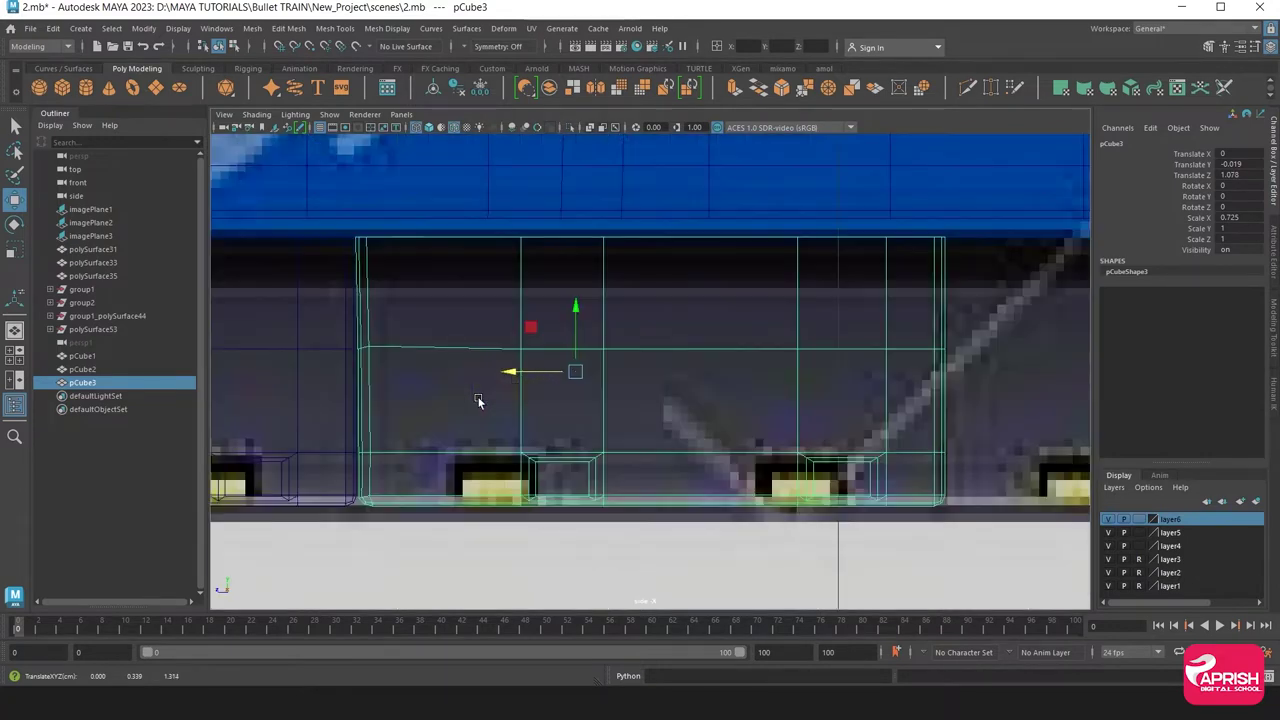
left_click_drag(508, 372, 508, 371)
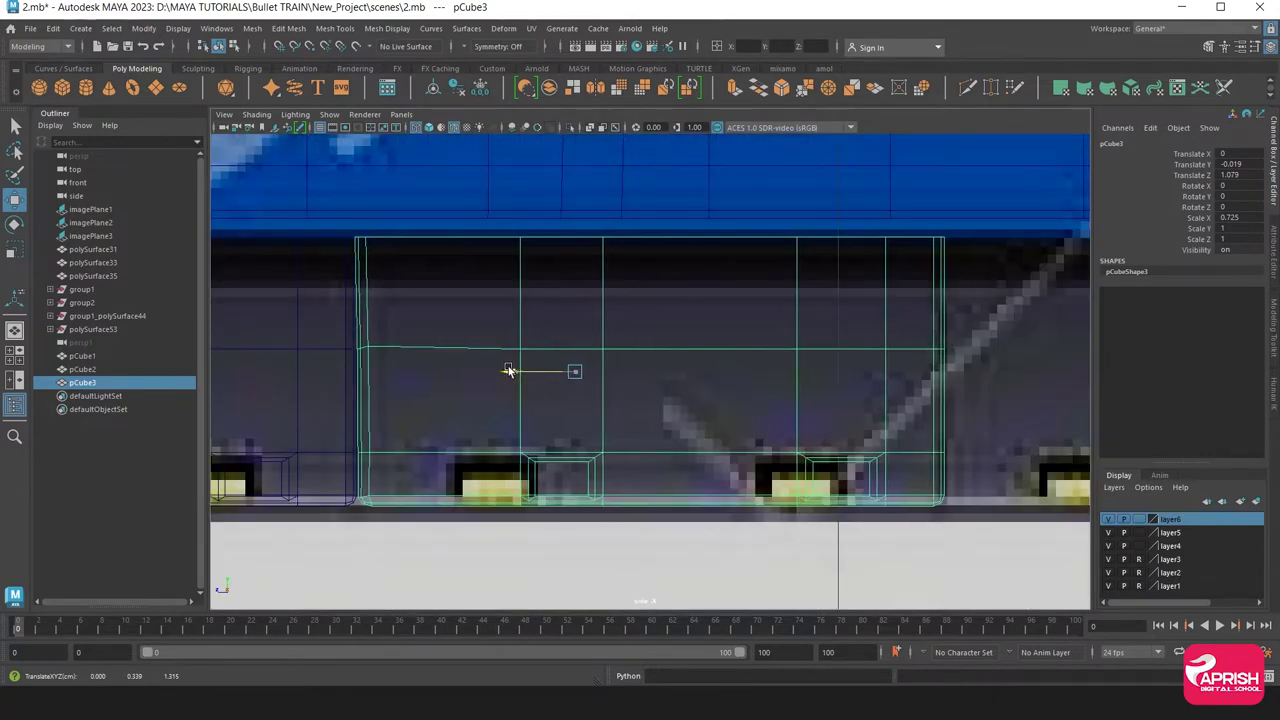
scroll(643, 402, "down", 3)
scroll(582, 384, "down", 2)
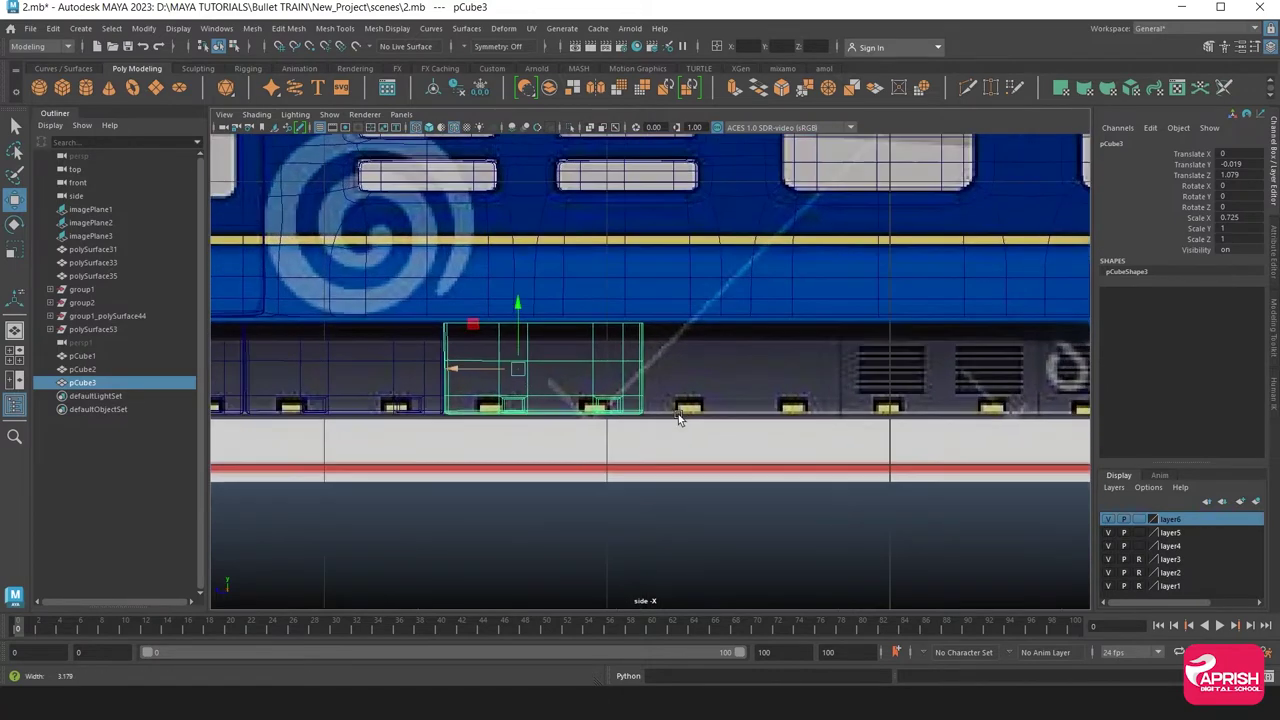
left_click_drag(406, 370, 312, 370)
key("ctrl+z")
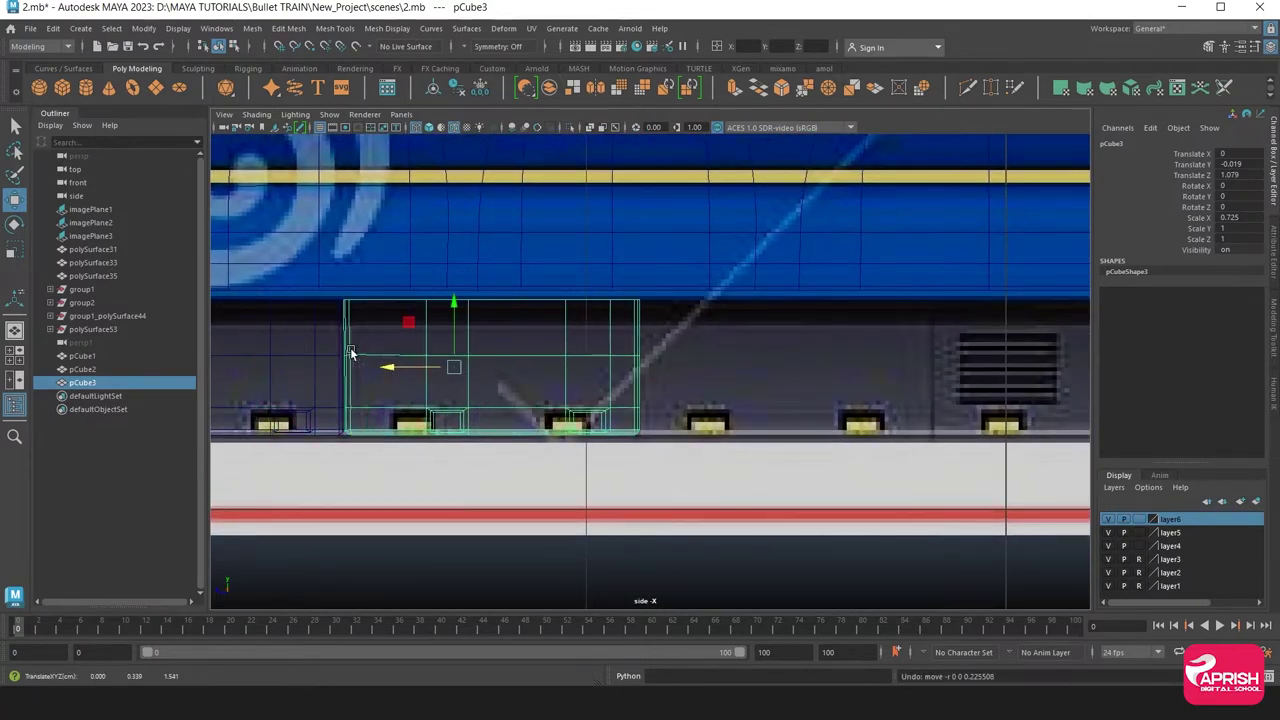
Place a second copy of the box at the next underbody section
key("ctrl+d")
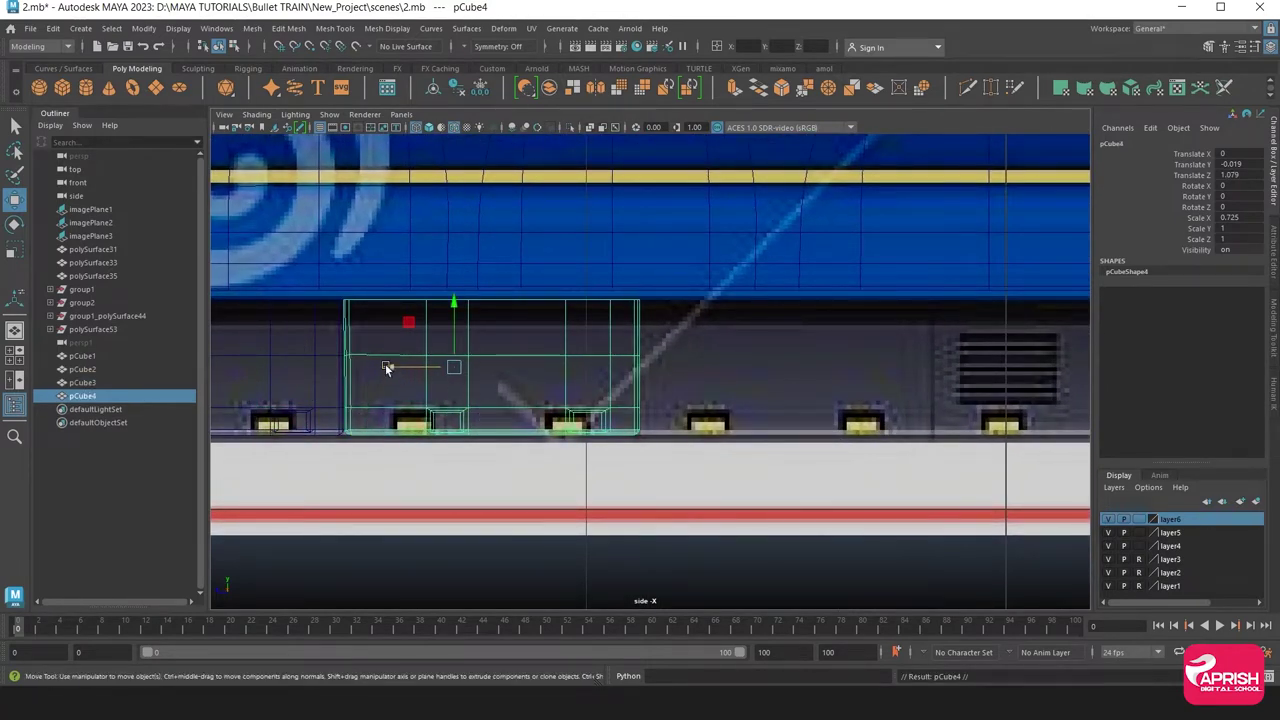
left_click_drag(388, 368, 681, 369)
mouse_move(707, 396)
middle_mouse_down("alt")
mouse_move(514, 414)
mouse_move(363, 371)
middle_mouse_up("alt")
scroll(728, 380, "down", 3)
scroll(517, 366, "up", 1)
scroll(729, 395, "up", 3)
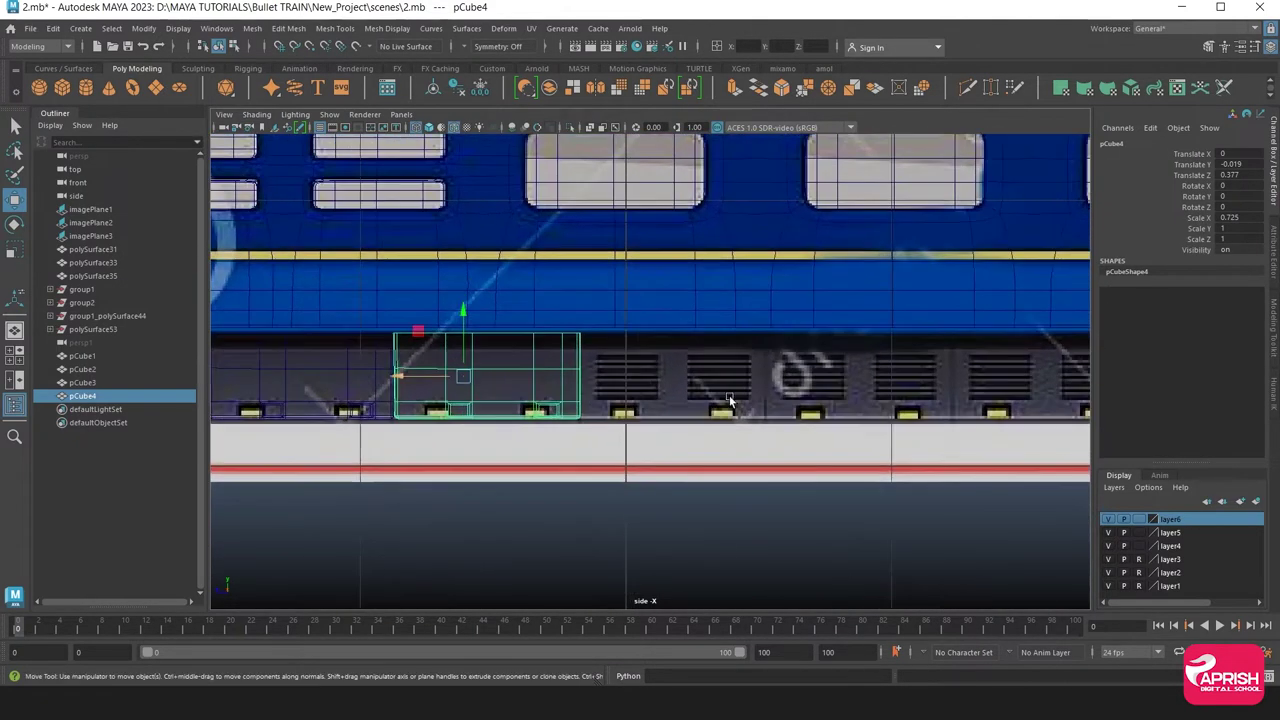
mouse_move(729, 395)
middle_mouse_down("alt")
mouse_move(621, 375)
mouse_move(540, 378)
middle_mouse_up("alt")
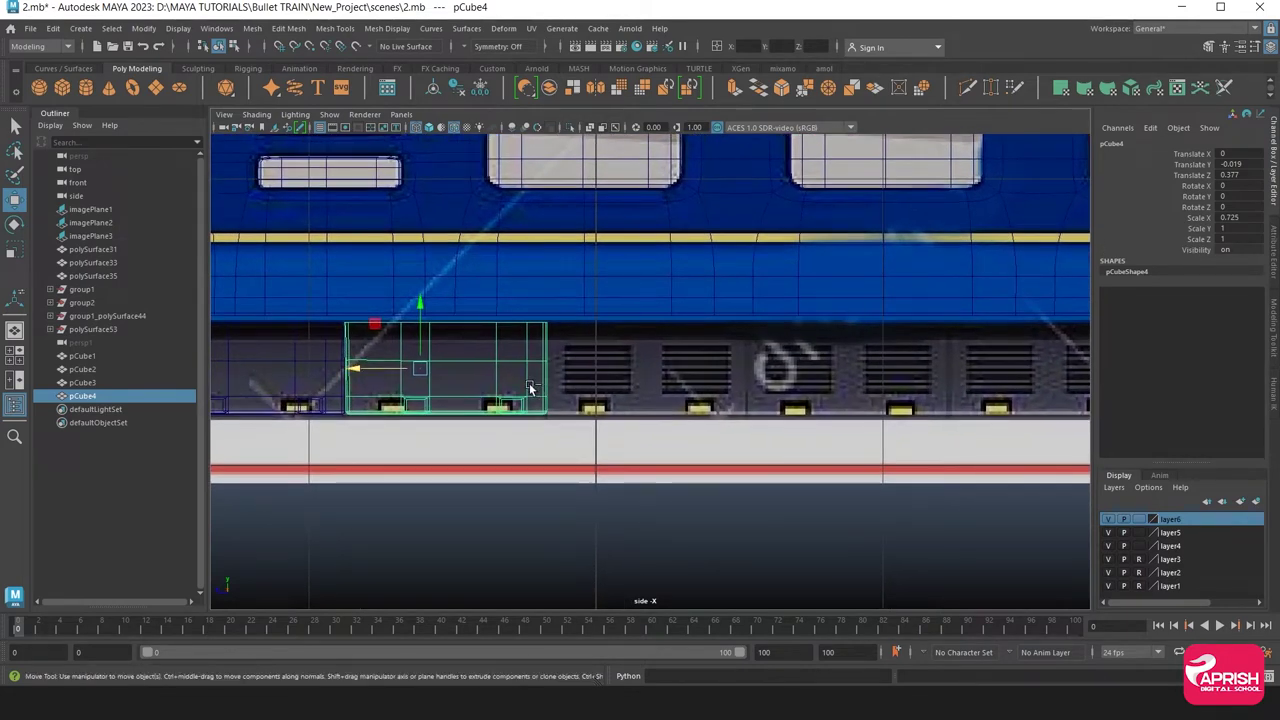
Add a third copy further along the side and check the row in perspective
key("ctrl+d")
left_click_drag(394, 370, 563, 382)
scroll(780, 457, "up", 2)
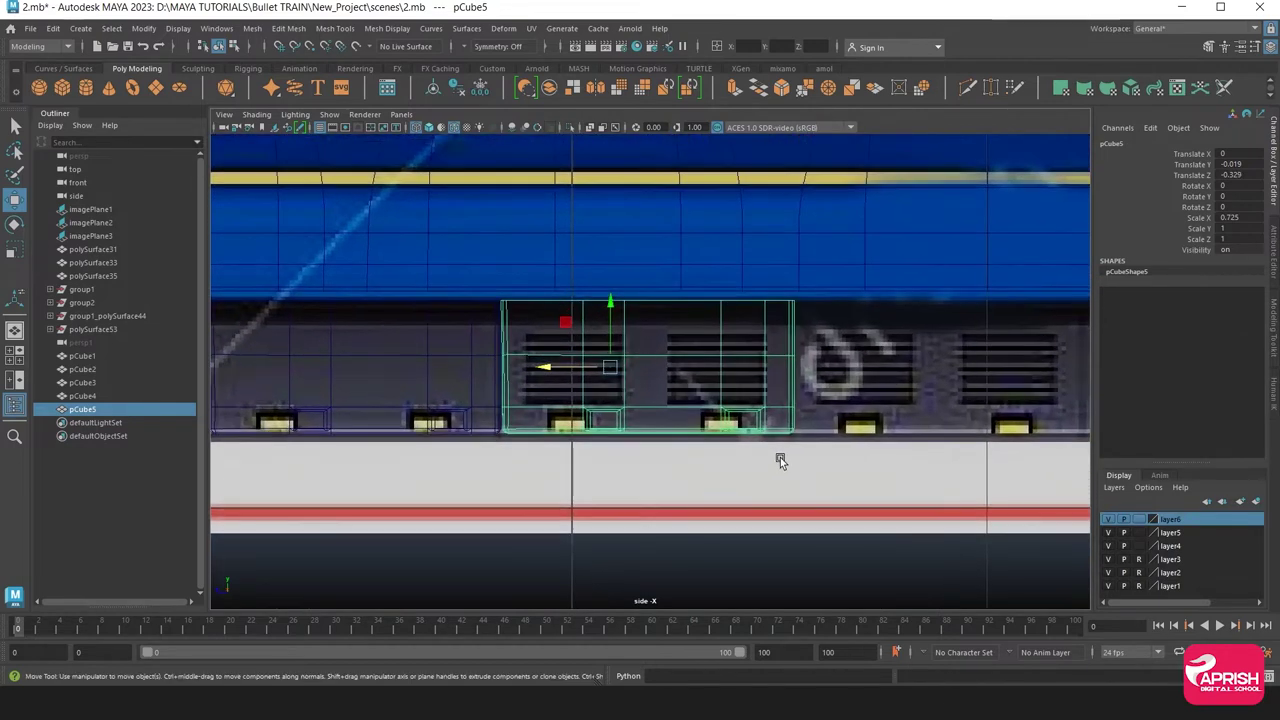
key("space")
key("space")
left_click_drag(739, 311, 626, 321, "alt")
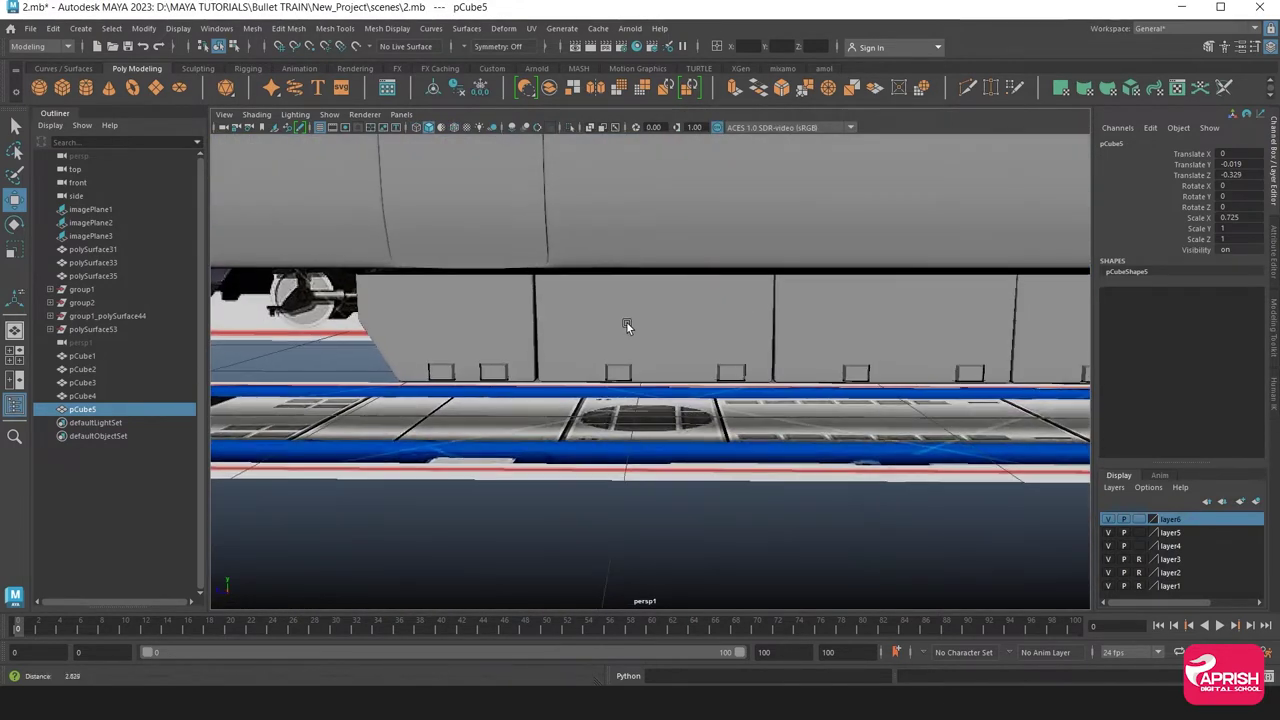
scroll(552, 349, "down", 3)
mouse_move(552, 349)
left_mouse_down("alt")
mouse_move(666, 354)
mouse_move(506, 413)
left_mouse_up("alt")
scroll(506, 413, "up", 2)
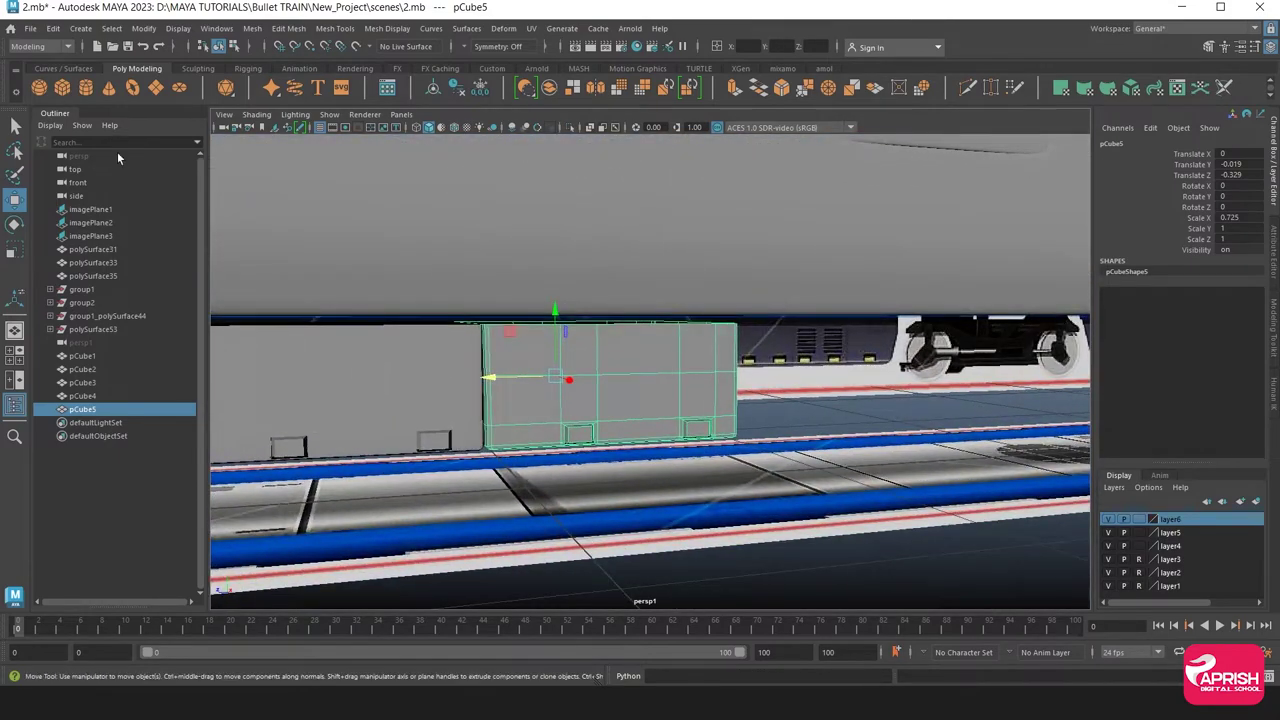
Create pCube6 and scale it down in Y into a thin flat strip under the train
left_click(62, 87)
scroll(648, 456, "down", 3)
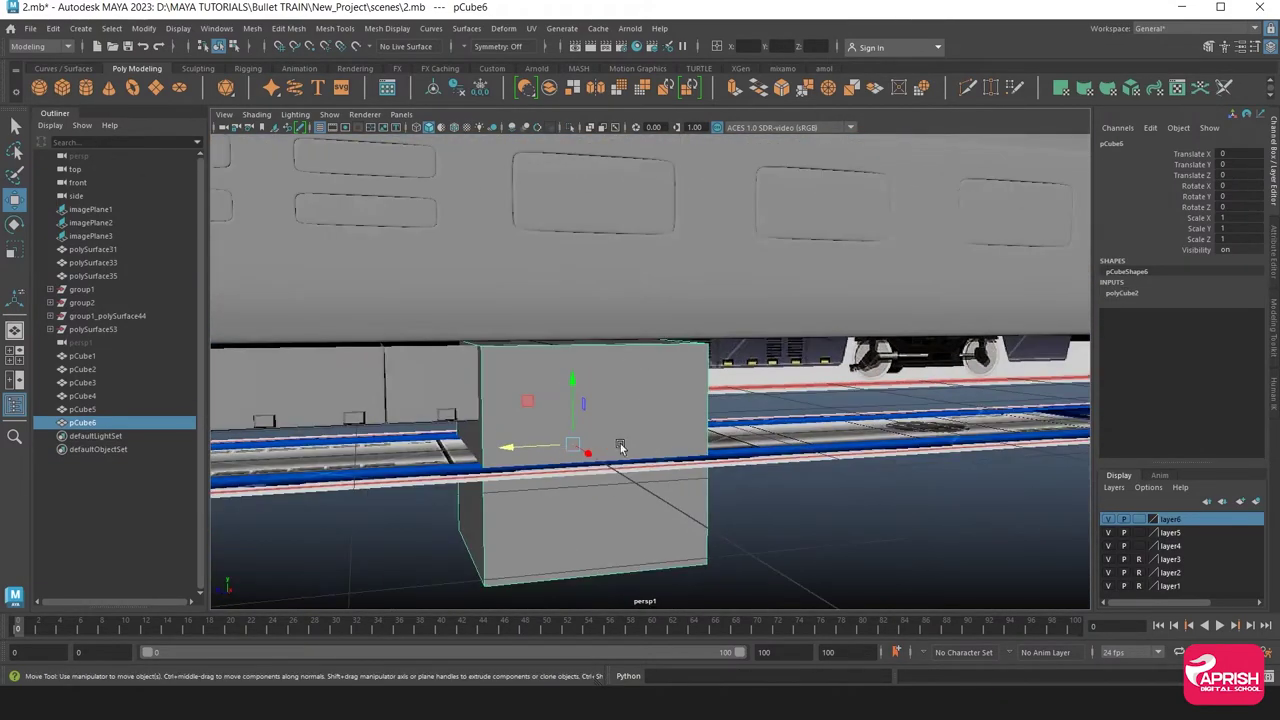
key("r")
mouse_move(574, 378)
left_mouse_down()
mouse_move(572, 440)
mouse_move(703, 448)
left_mouse_up()
key("space")
scroll(594, 443, "up", 3)
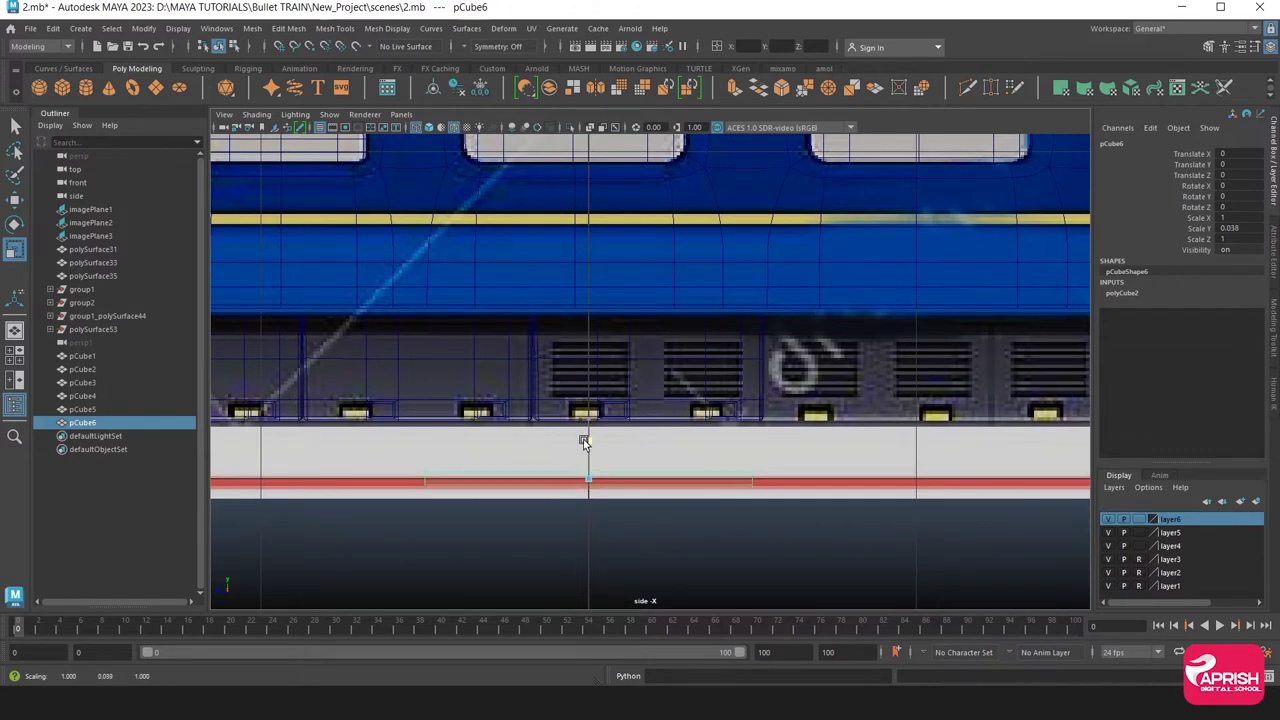
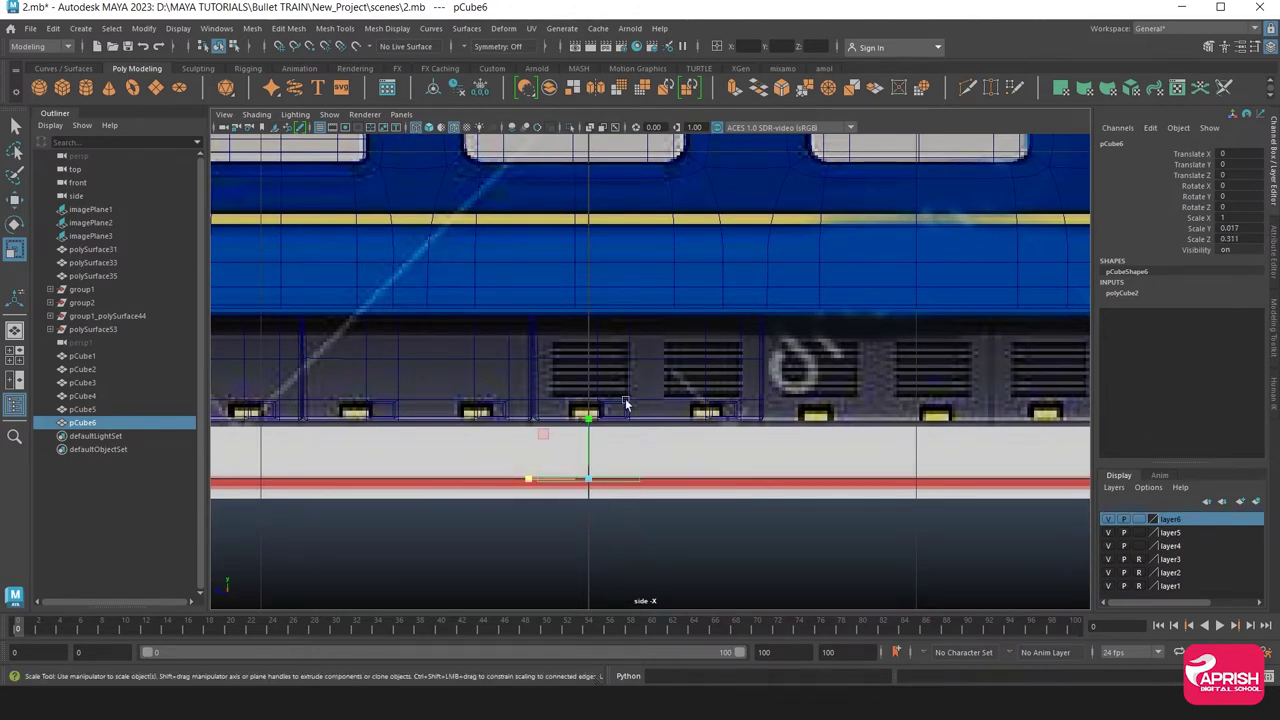
Raise the bar pCube6 up the side panel to the top of the vent grille
key("w")
left_click_drag(588, 440, 594, 378)
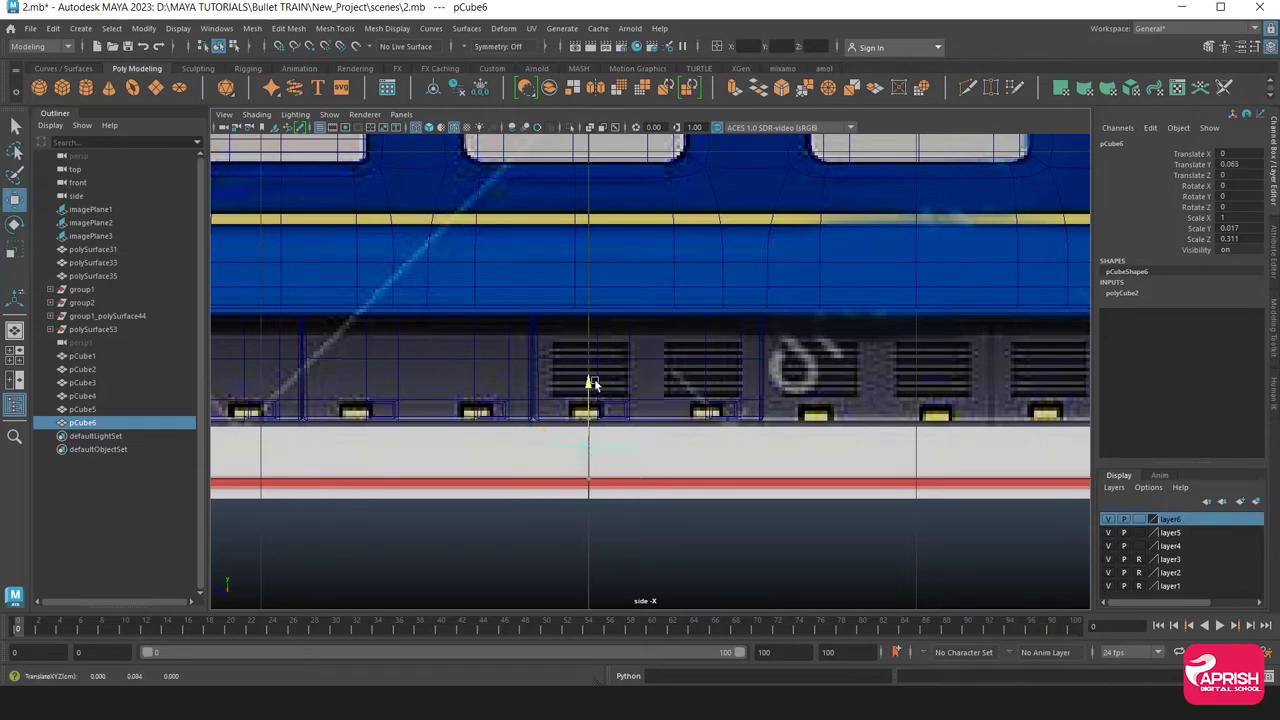
left_click_drag(598, 306, 594, 293)
scroll(723, 542, "up", 3)
scroll(600, 480, "up", 1)
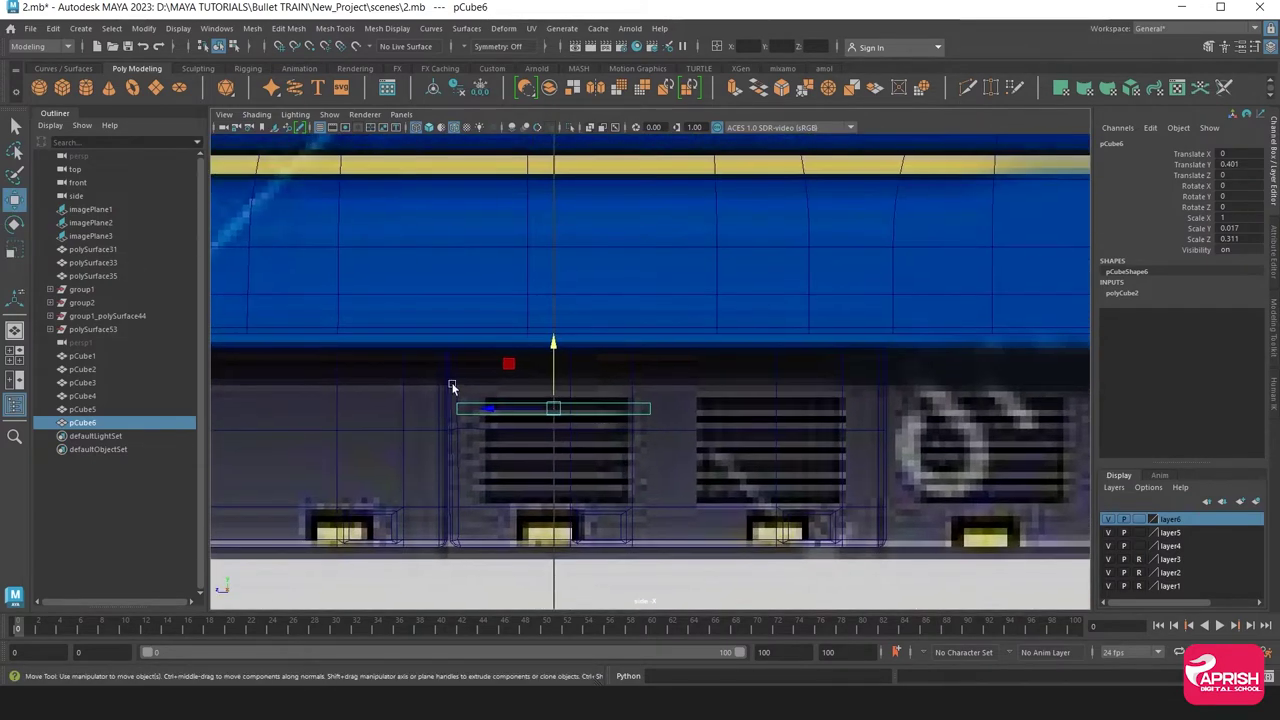
scroll(505, 420, "up", 2)
left_click_drag(475, 380, 477, 372)
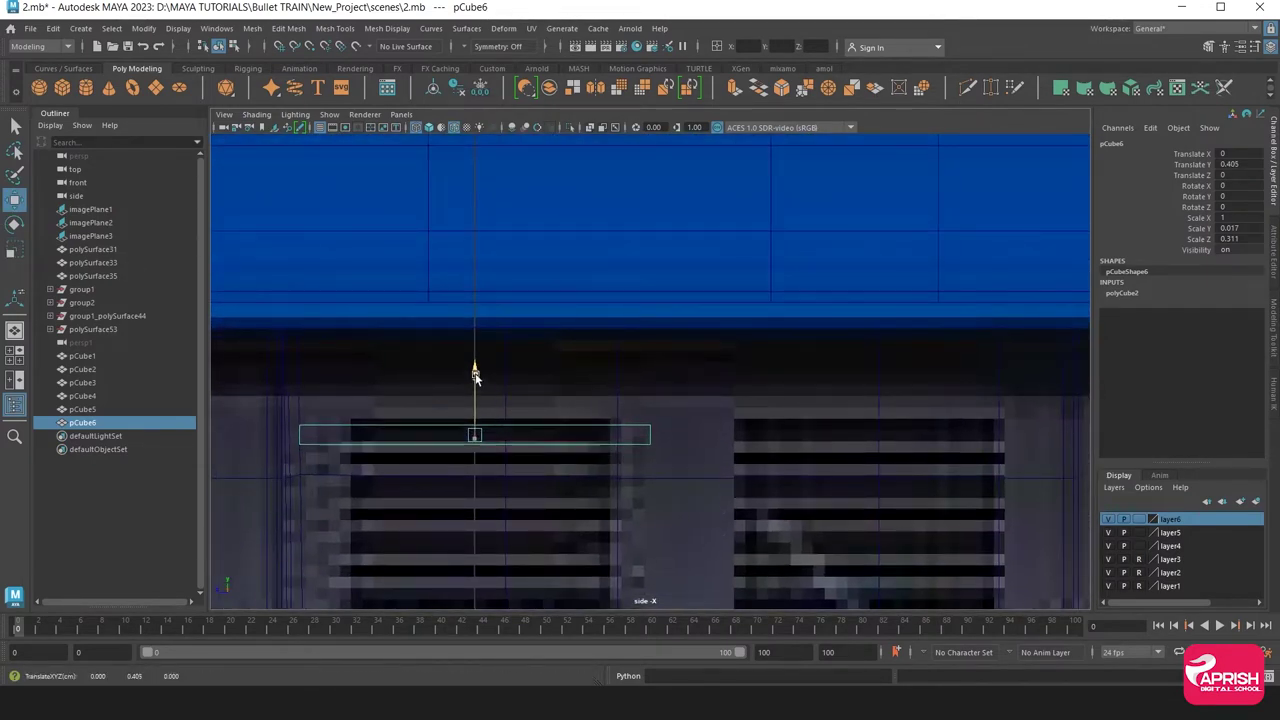
Scale pCube6 to narrow it horizontally
left_click(14, 251)
left_click_drag(421, 437, 429, 439)
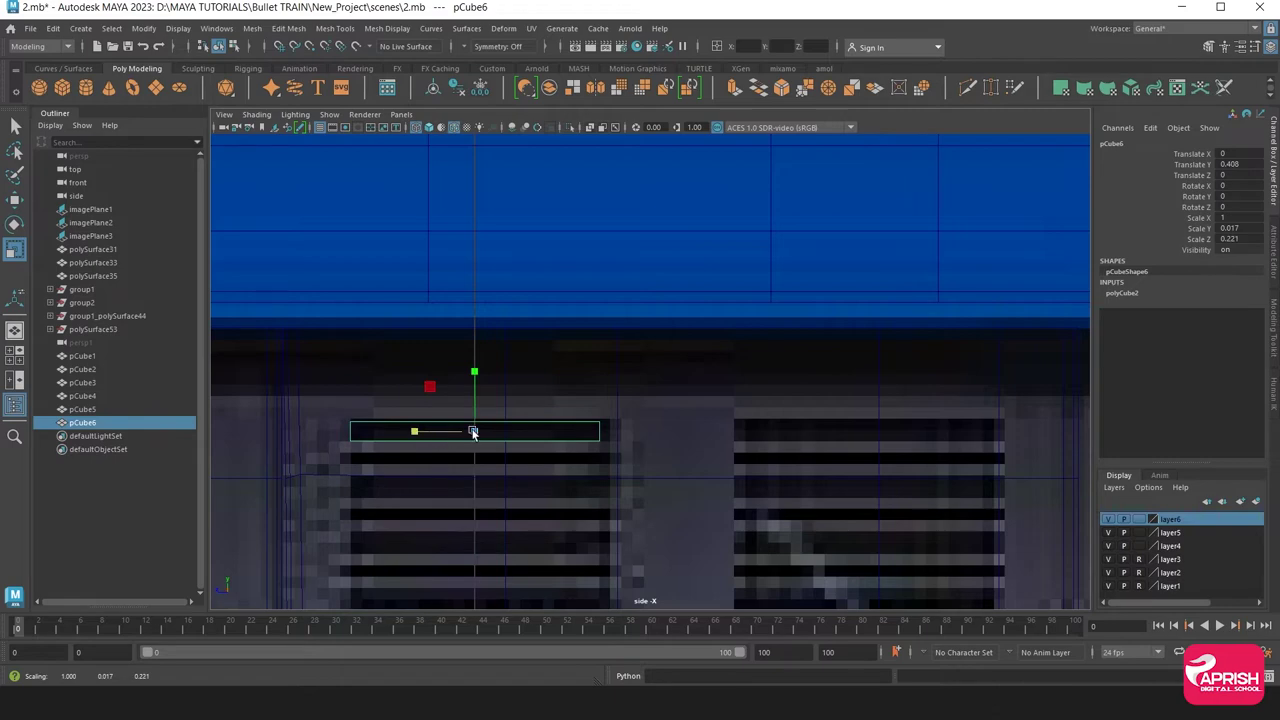
key("space")
key("space")
scroll(635, 430, "down", 2)
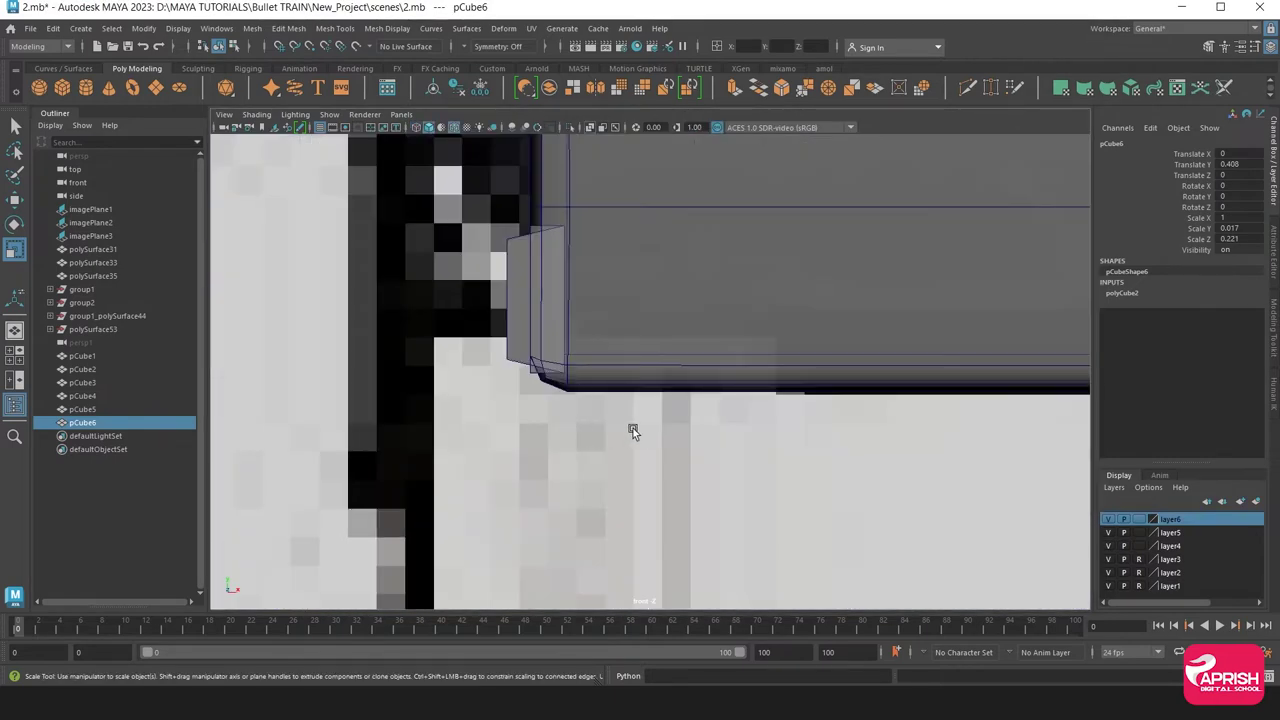
scroll(603, 441, "down", 3)
scroll(658, 441, "down", 5)
key("space")
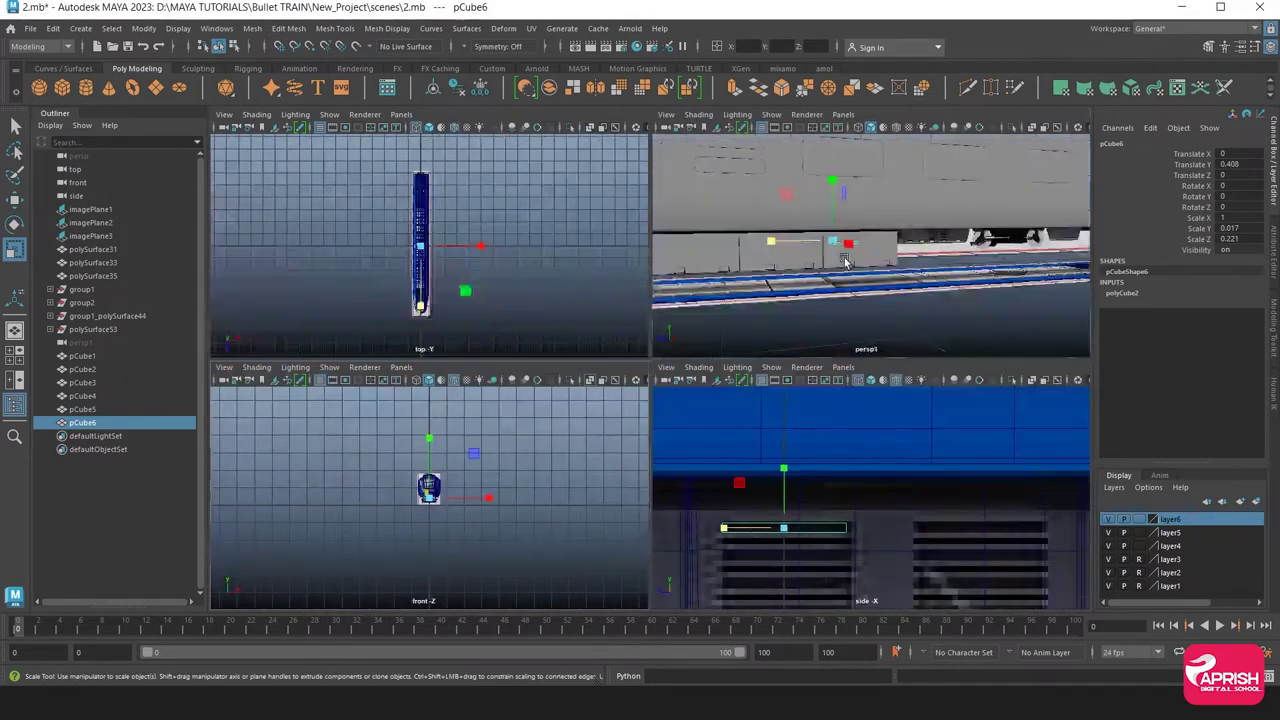
key("space")
Stretch the bar's right-end vertices to the vent edge, then duplicate it as pCube7
left_click_drag(507, 347, 475, 373, "alt")
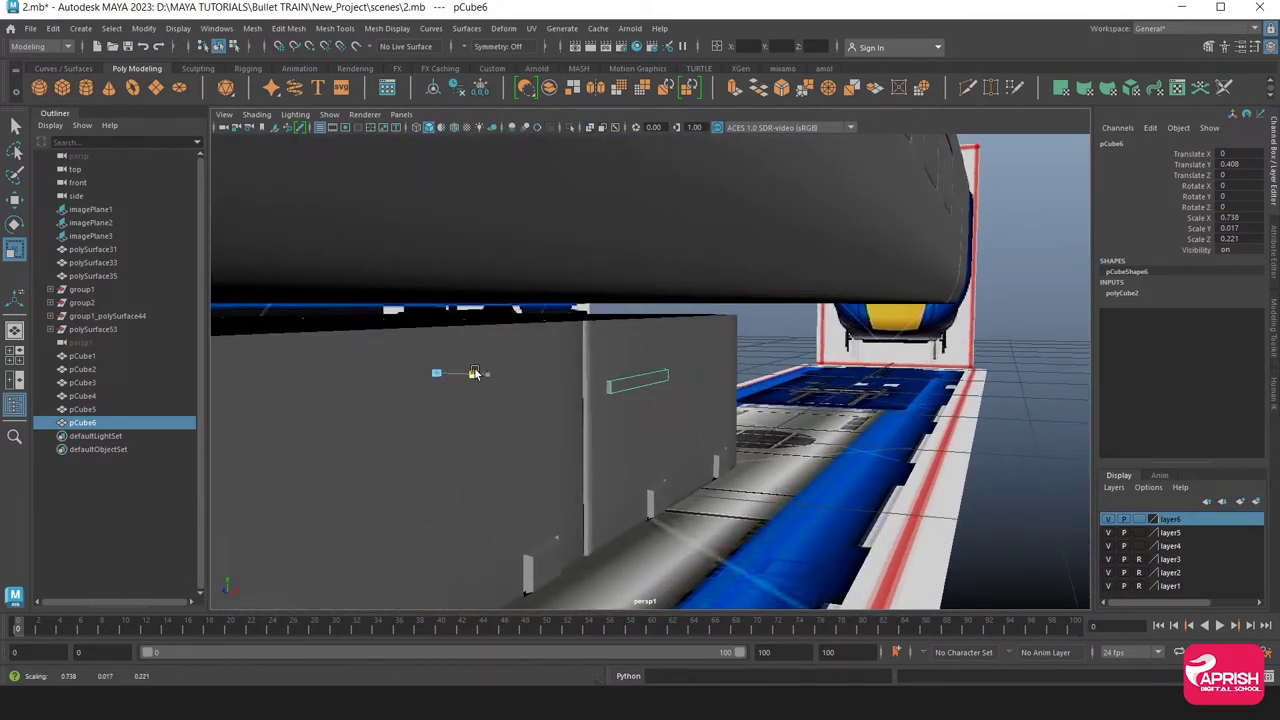
mouse_move(475, 373)
left_mouse_down("alt")
mouse_move(508, 403)
mouse_move(608, 400)
mouse_move(522, 414)
mouse_move(408, 402)
left_mouse_up("alt")
key("space")
key("space")
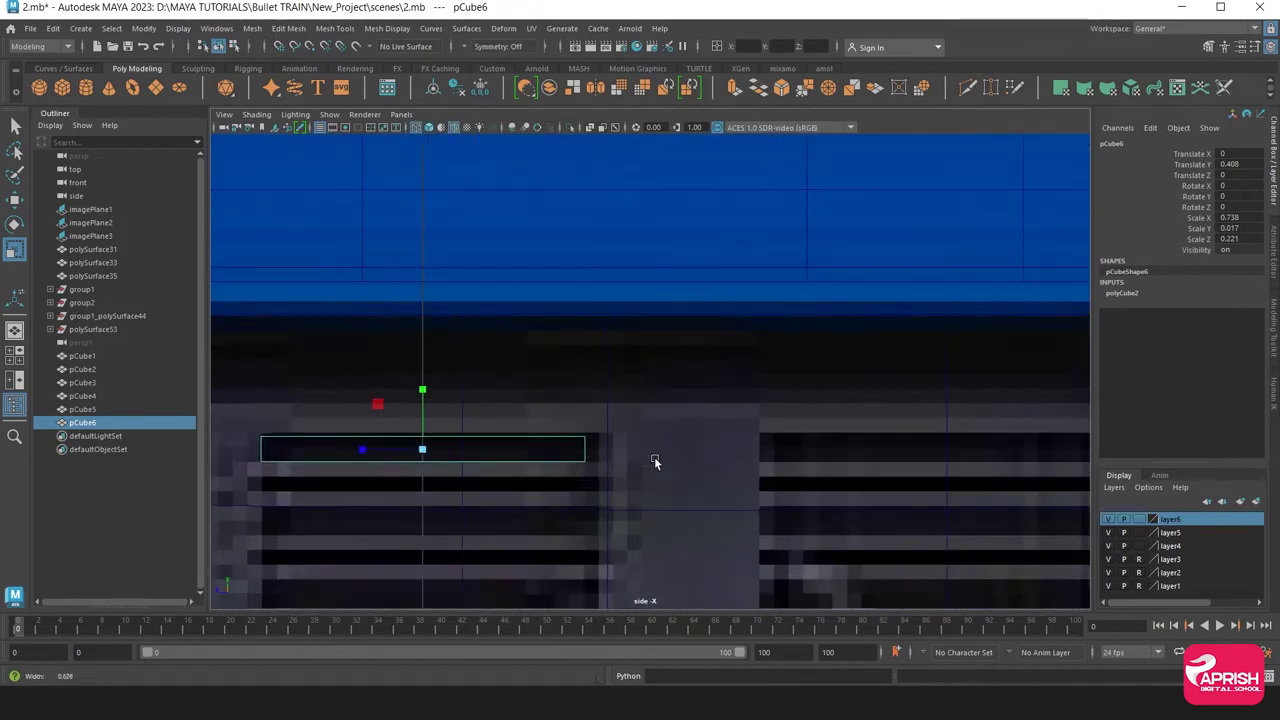
middle_click_drag(654, 460, 631, 411, "alt")
right_click_drag(348, 422, 282, 301)
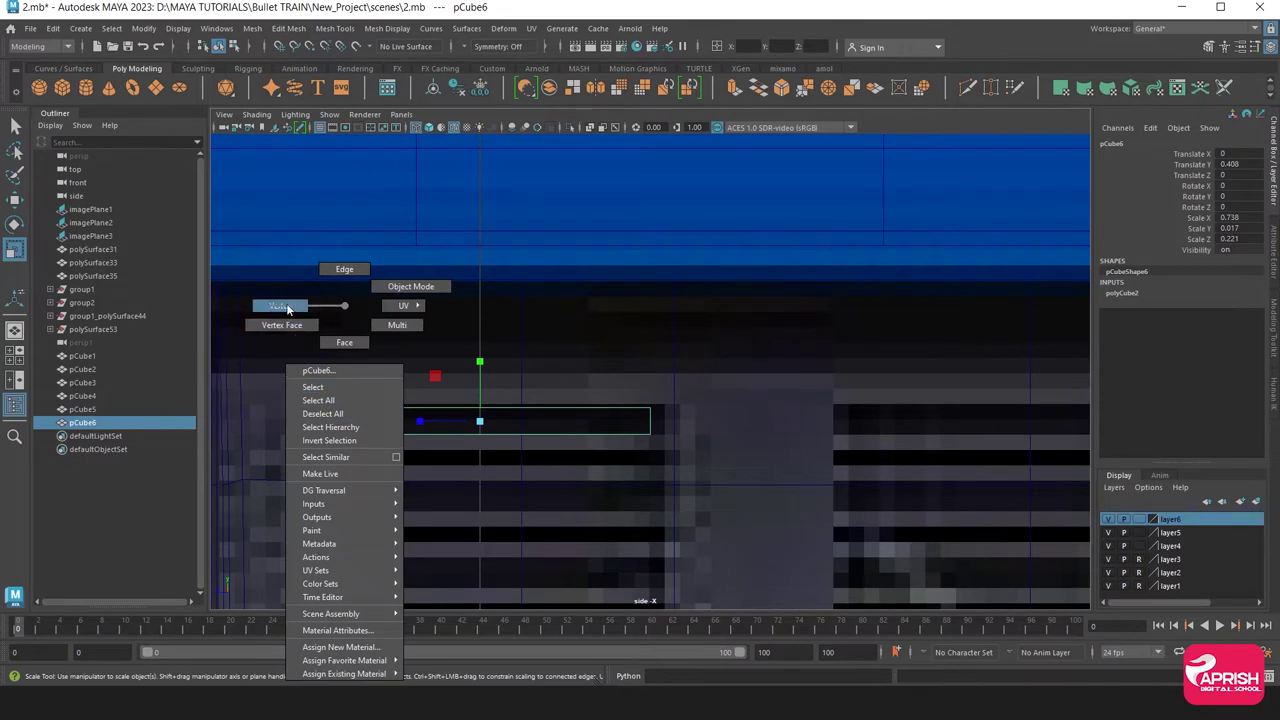
left_click_drag(566, 329, 677, 455)
left_click(15, 200)
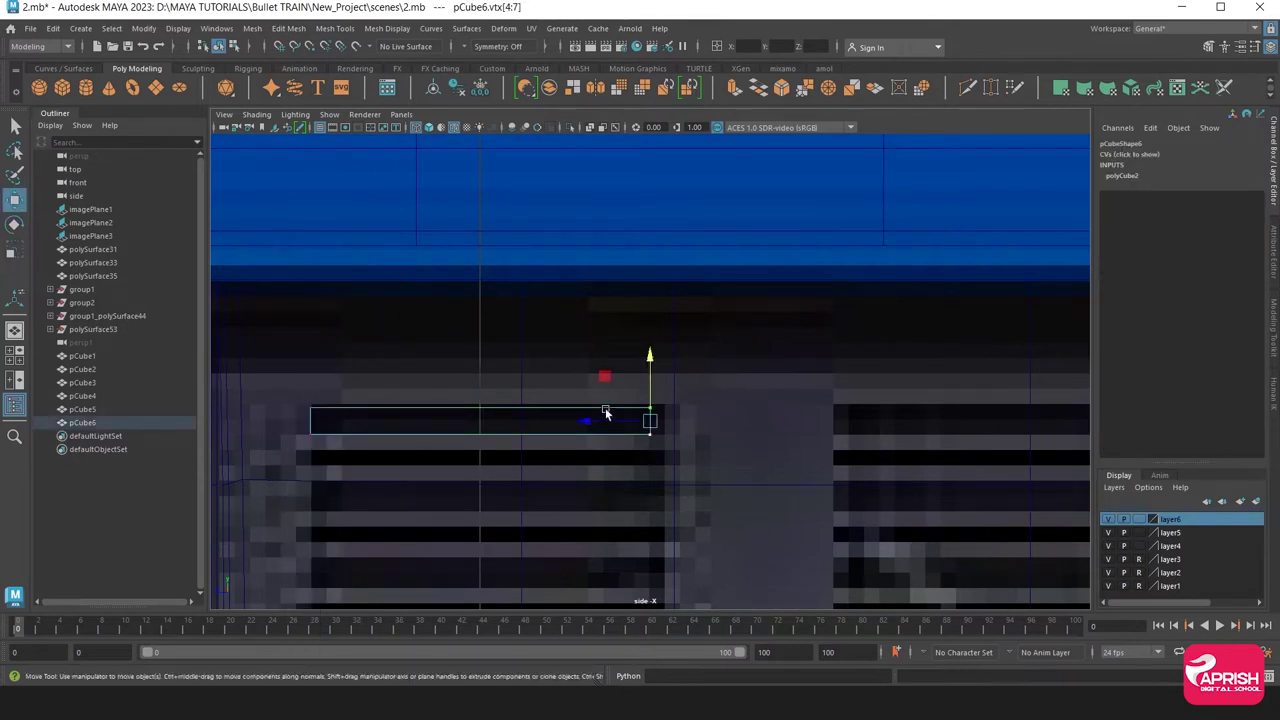
left_click_drag(583, 424, 598, 423)
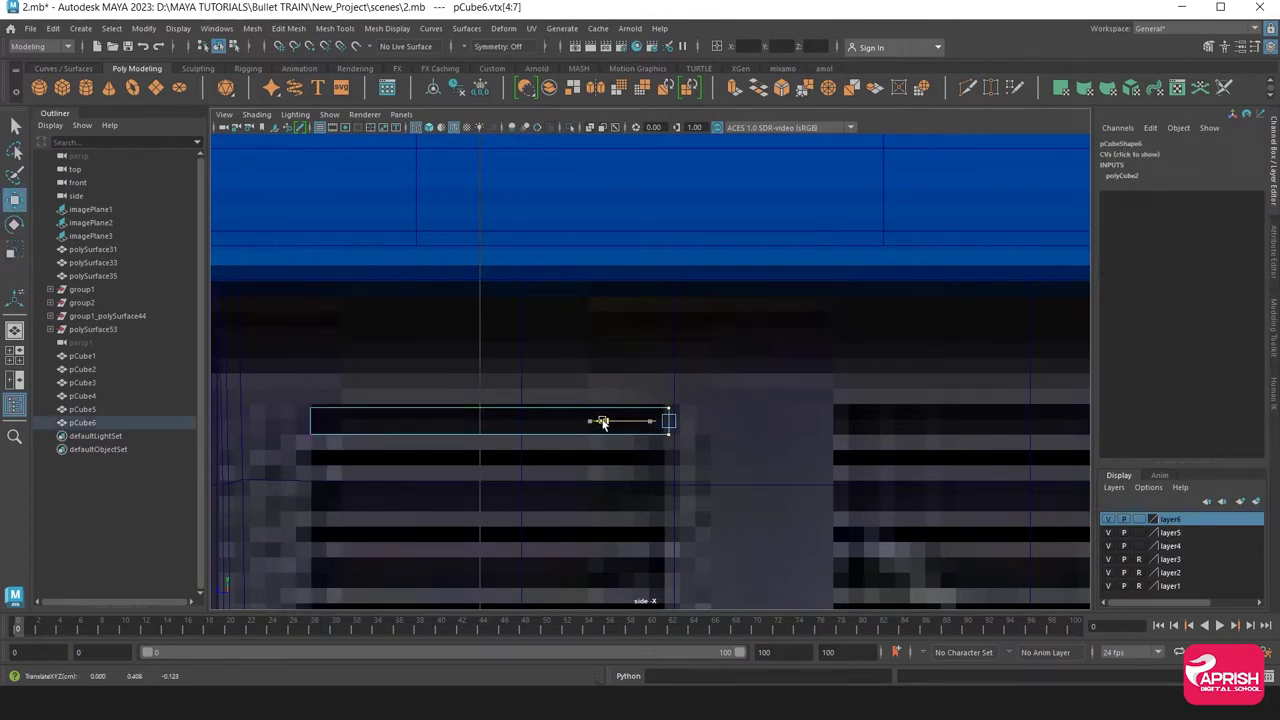
right_click_drag(443, 310, 520, 286)
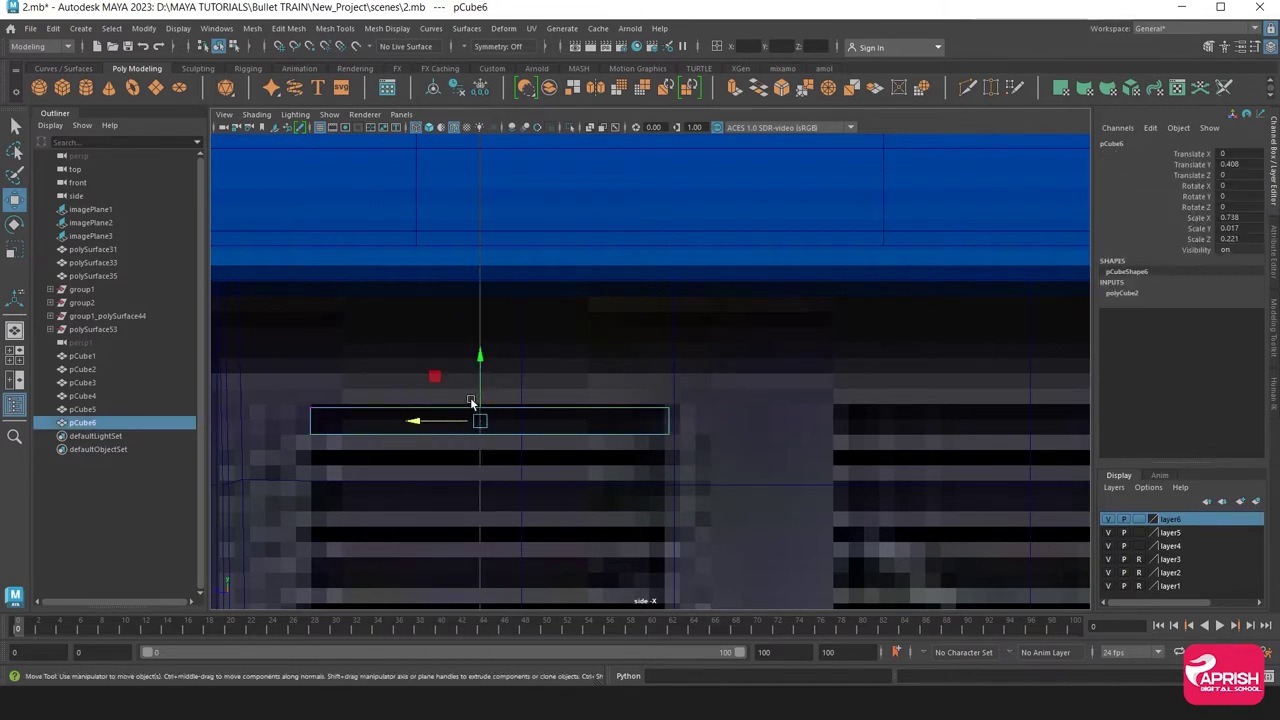
key("ctrl+d")
Lower the duplicated bar to sit just below the first one
left_click_drag(480, 362, 474, 405)
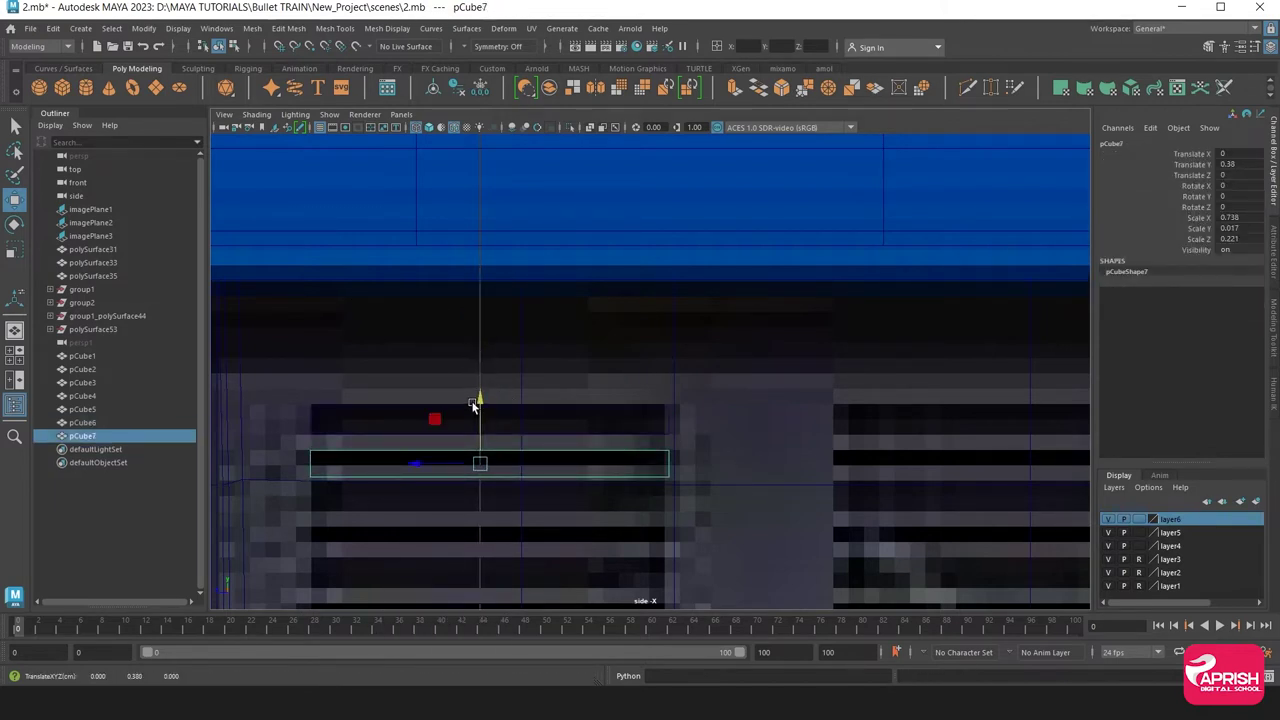
key("ctrl+d")
mouse_move(476, 400)
left_mouse_down()
mouse_move(478, 468)
mouse_move(478, 456)
left_mouse_up()
key("ctrl+z")
key("ctrl+z")
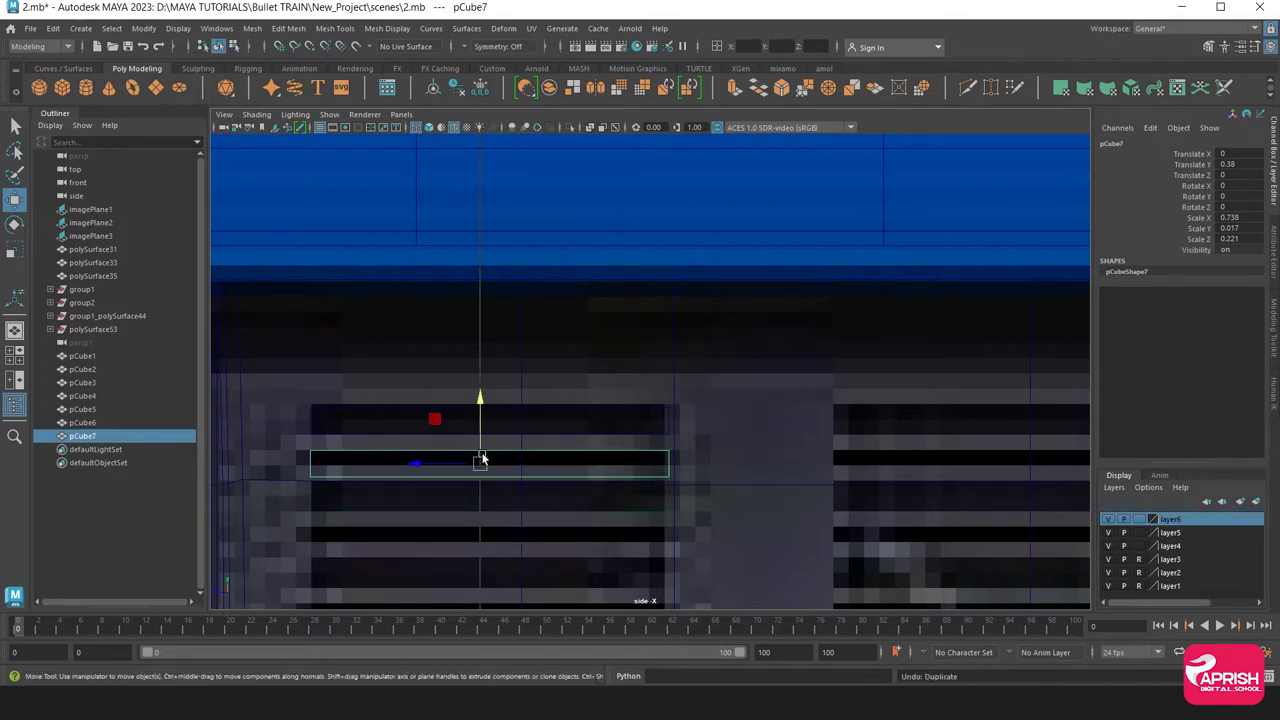
key("ctrl+z")
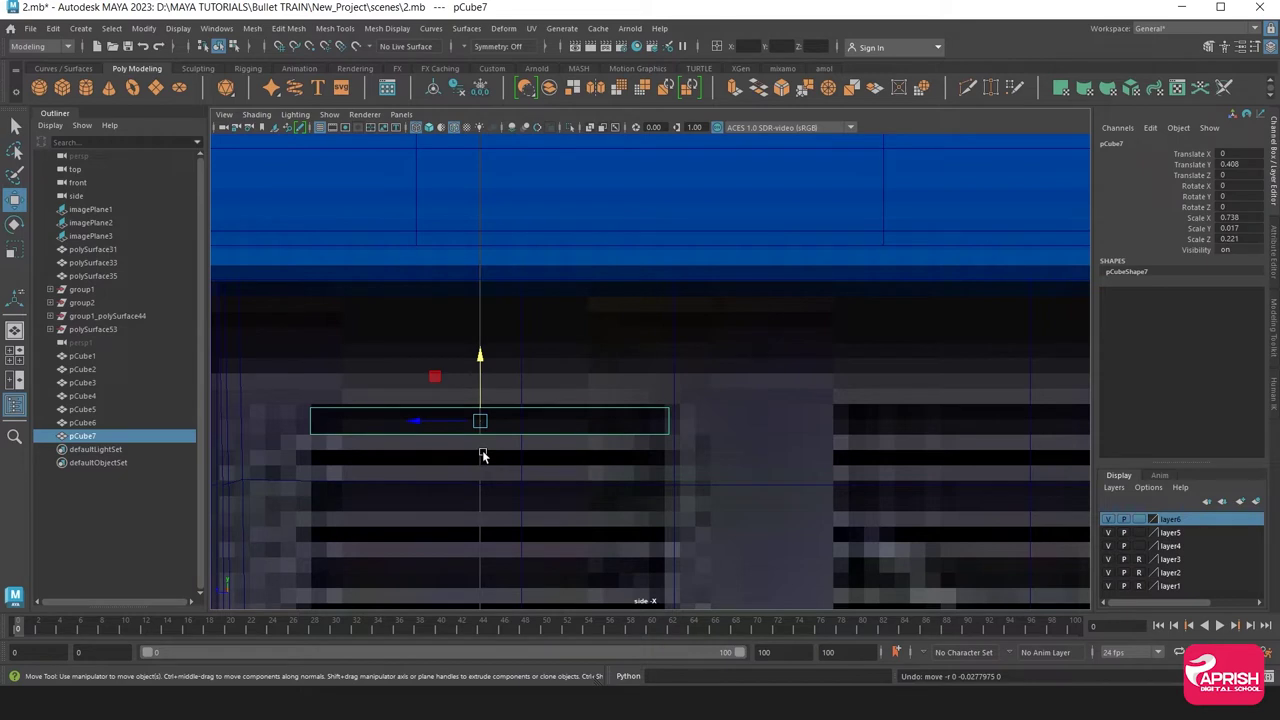
middle_click_drag(478, 481, 488, 461, "alt")
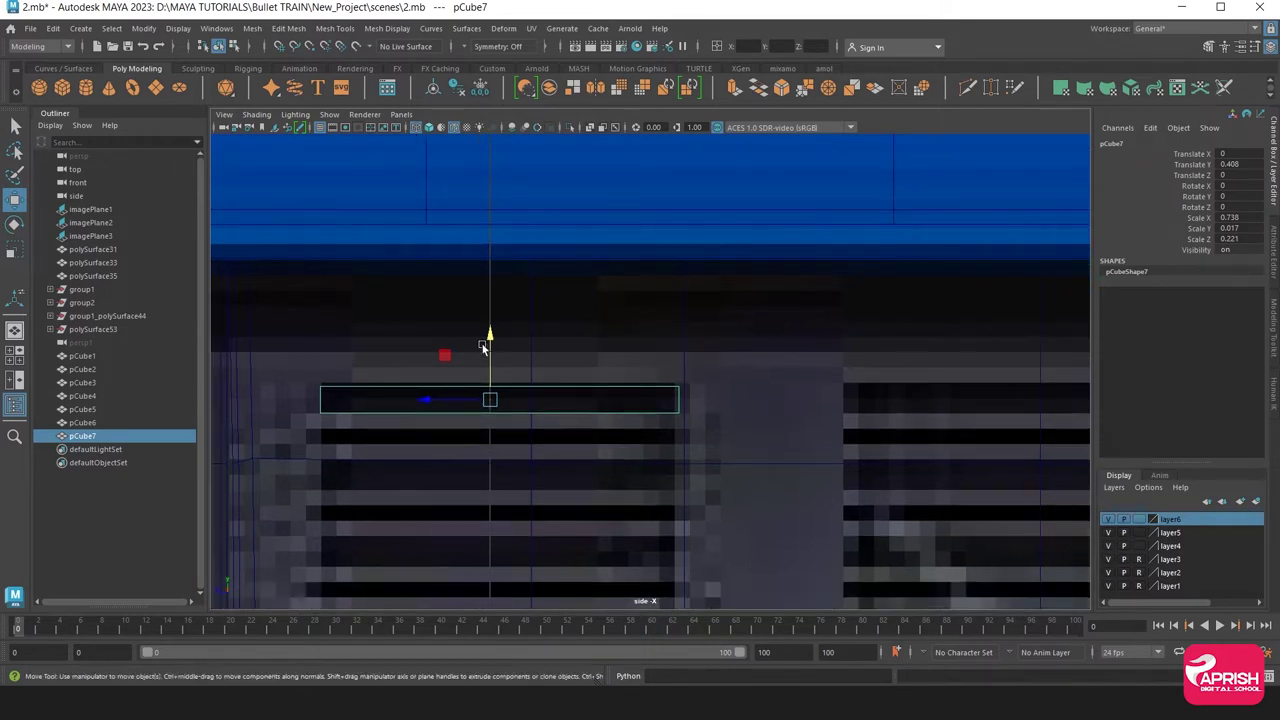
mouse_move(488, 331)
left_mouse_down()
mouse_move(487, 372)
mouse_move(488, 359)
left_mouse_up()
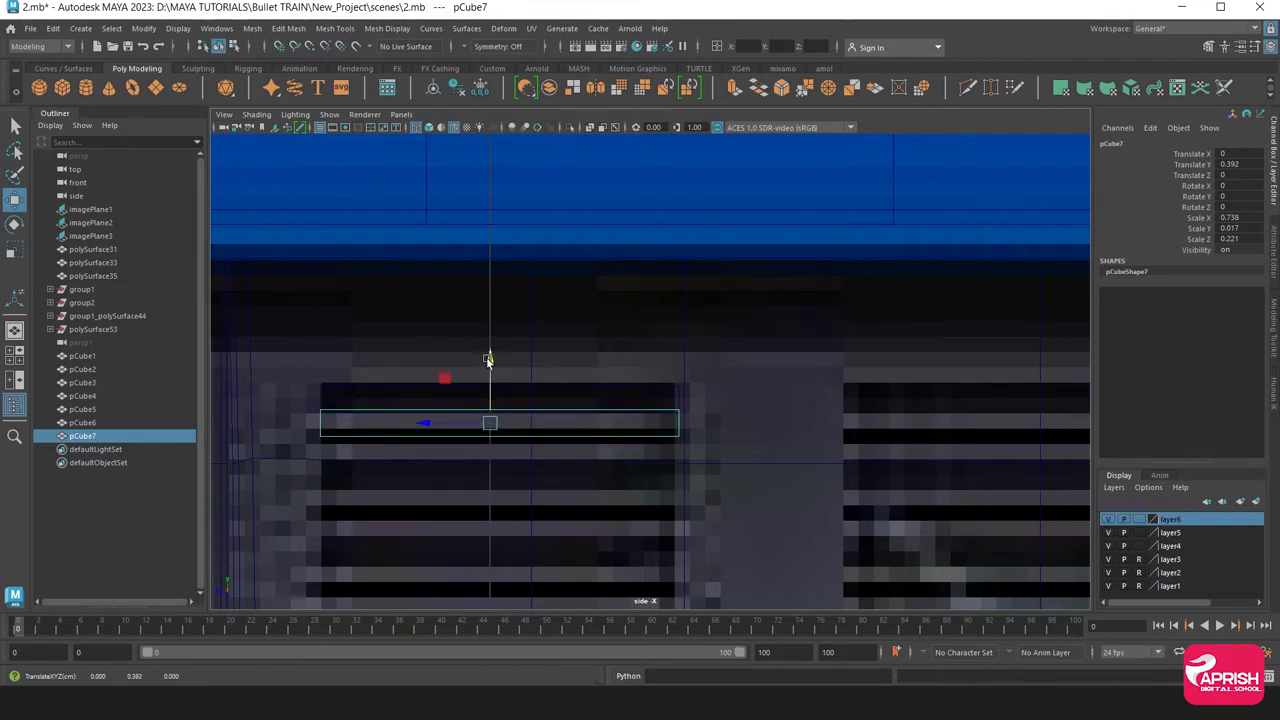
mouse_move(549, 508)
middle_mouse_down("alt")
mouse_move(569, 384)
mouse_move(554, 424)
middle_mouse_up("alt")
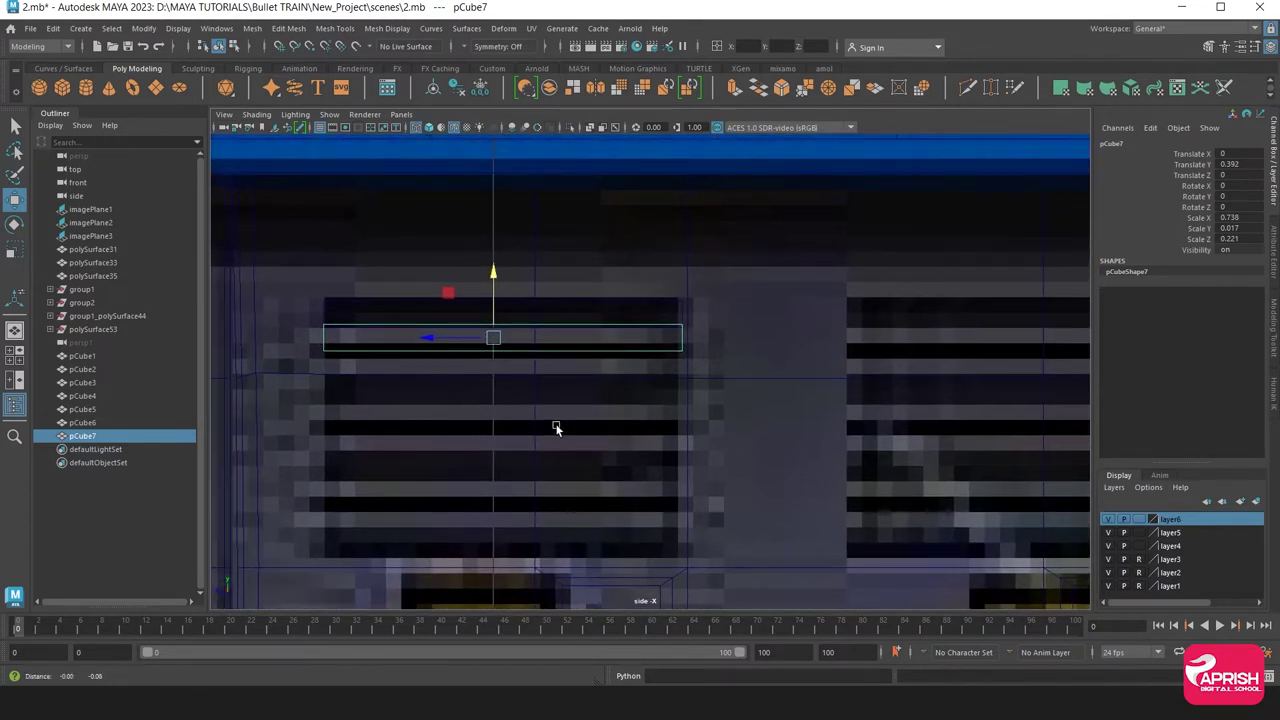
Scale the second bar thinner in Y and nudge it into slat position
key("r")
left_click_drag(490, 278, 491, 304)
key("w")
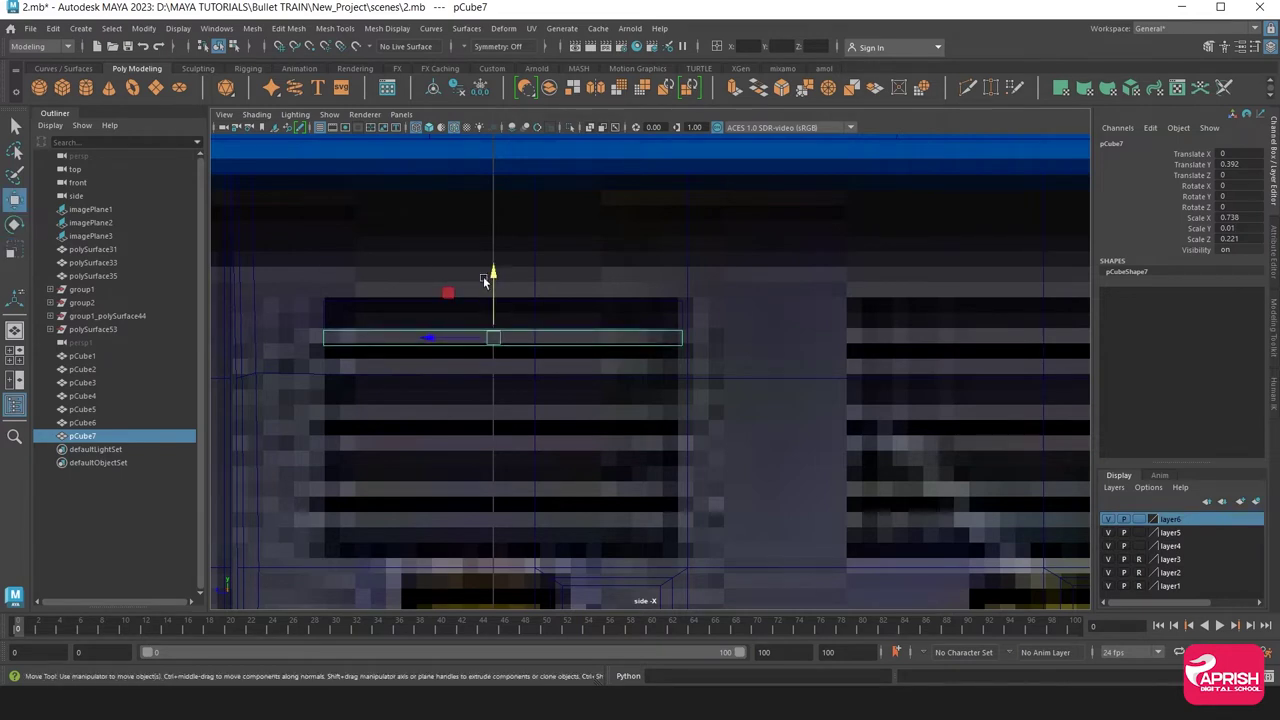
left_click(496, 297)
key("ctrl+z")
mouse_move(491, 286)
left_mouse_down()
mouse_move(494, 276)
mouse_move(490, 298)
left_mouse_up()
Duplicate the bar pair down the vent into slats pCube8–pCube12, the lowest at Y 0.294
key("ctrl+d")
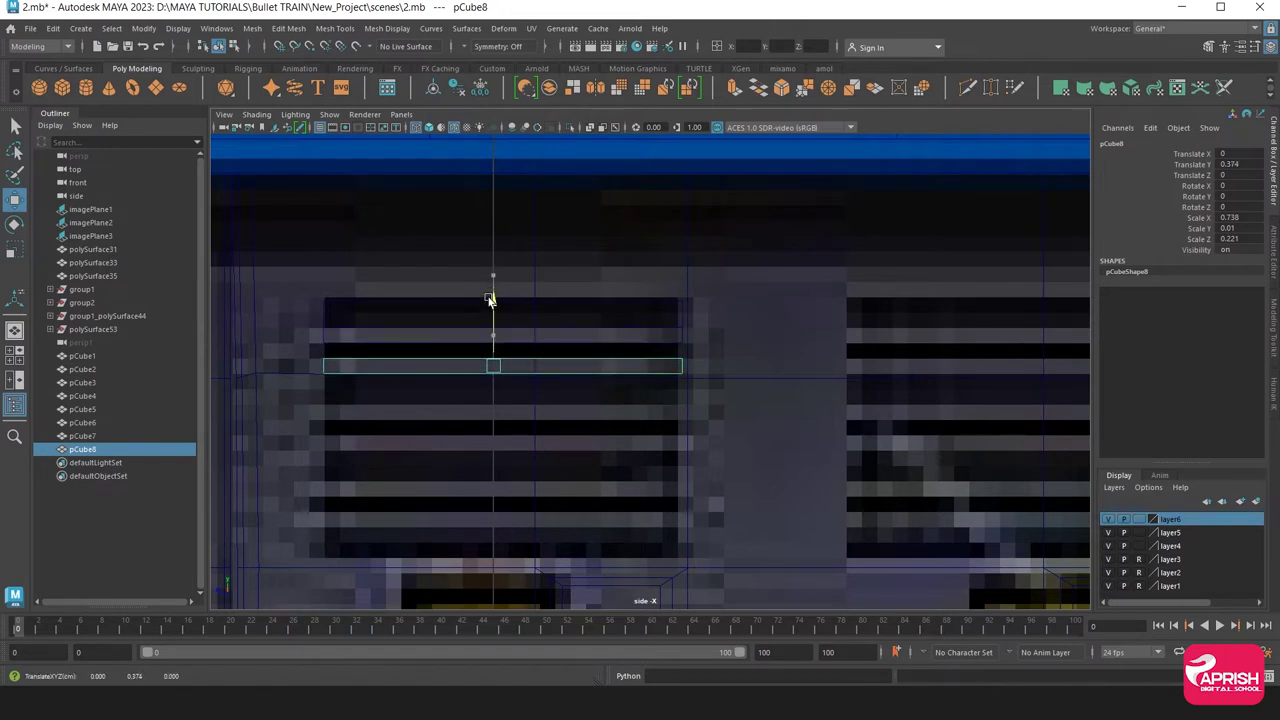
left_click(387, 340, "shift")
key("ctrl+d")
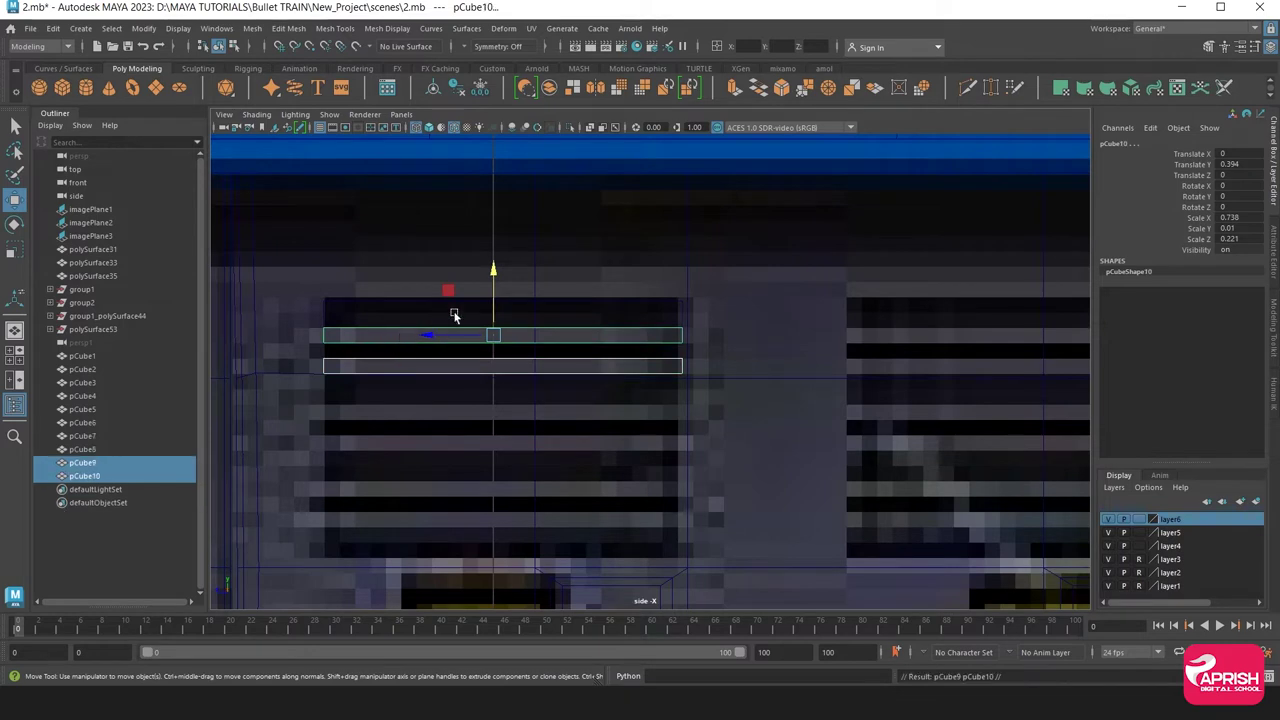
left_click_drag(492, 268, 486, 415)
key("ctrl+d")
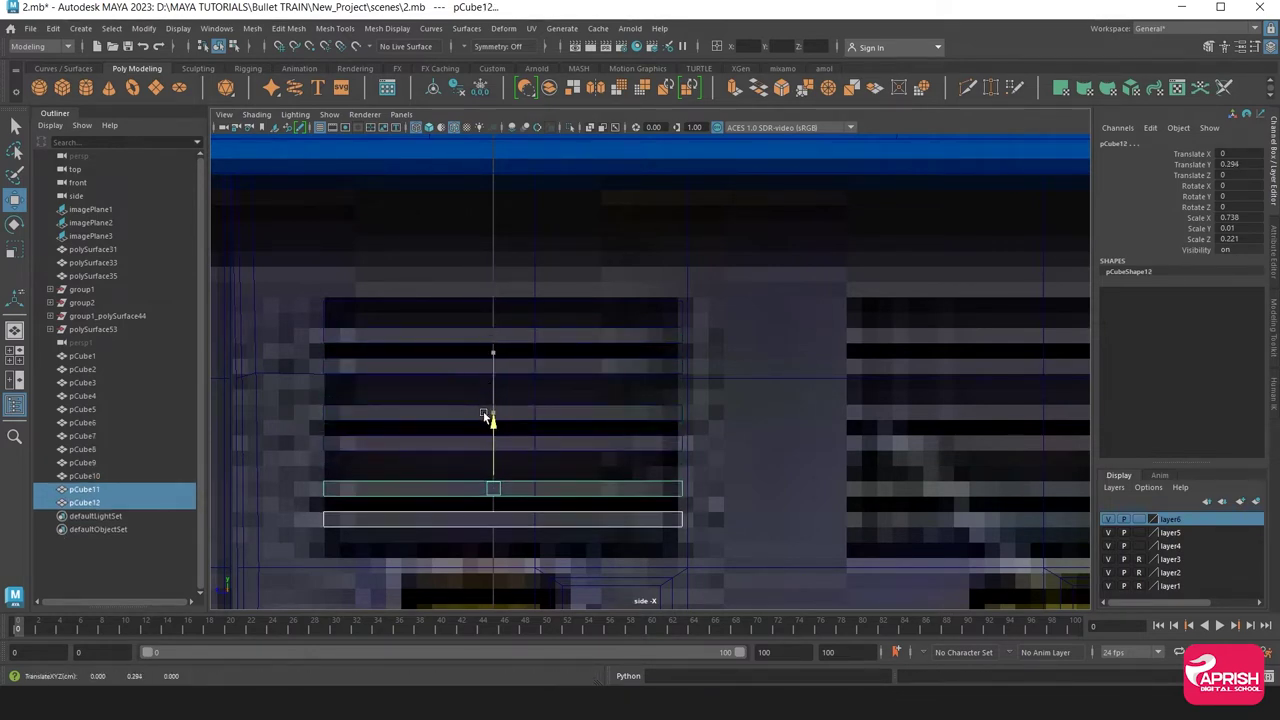
key("space")
key("space")
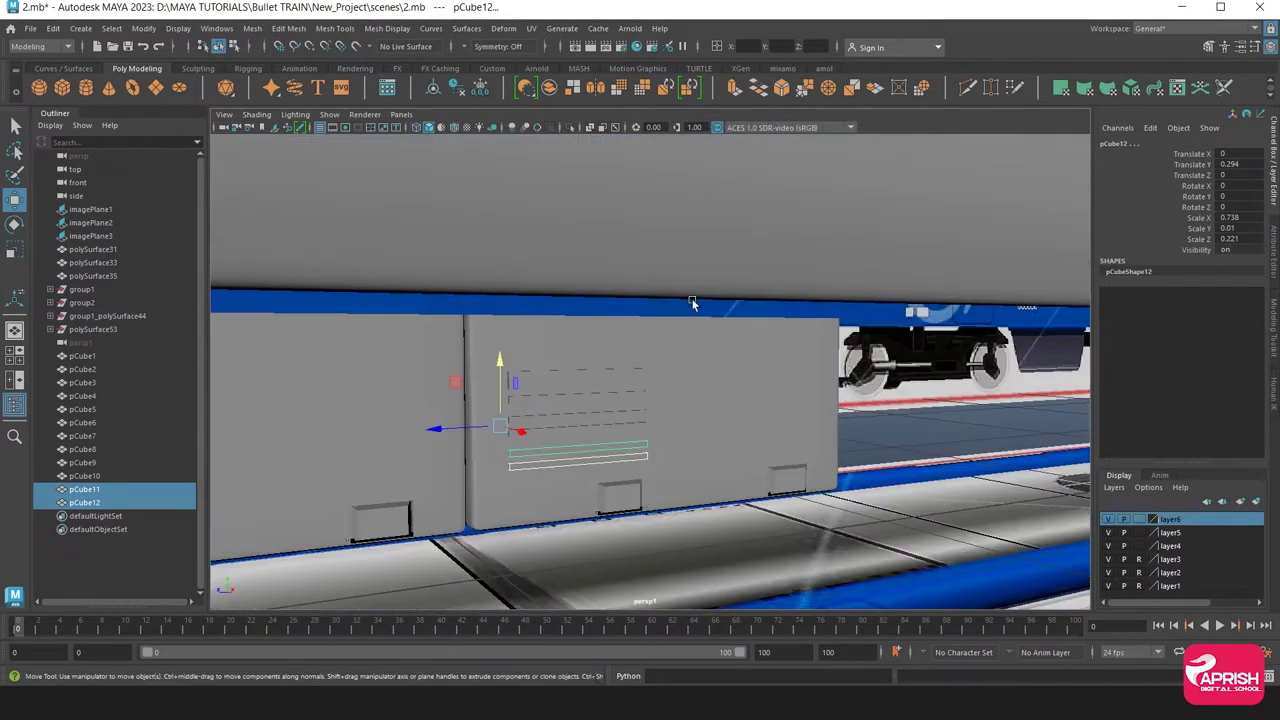
left_click(574, 576)
mouse_move(574, 576)
left_mouse_down("alt")
mouse_move(558, 534)
mouse_move(490, 506)
mouse_move(393, 501)
mouse_move(382, 486)
mouse_move(759, 522)
left_mouse_up("alt")
scroll(759, 522, "up", 5)
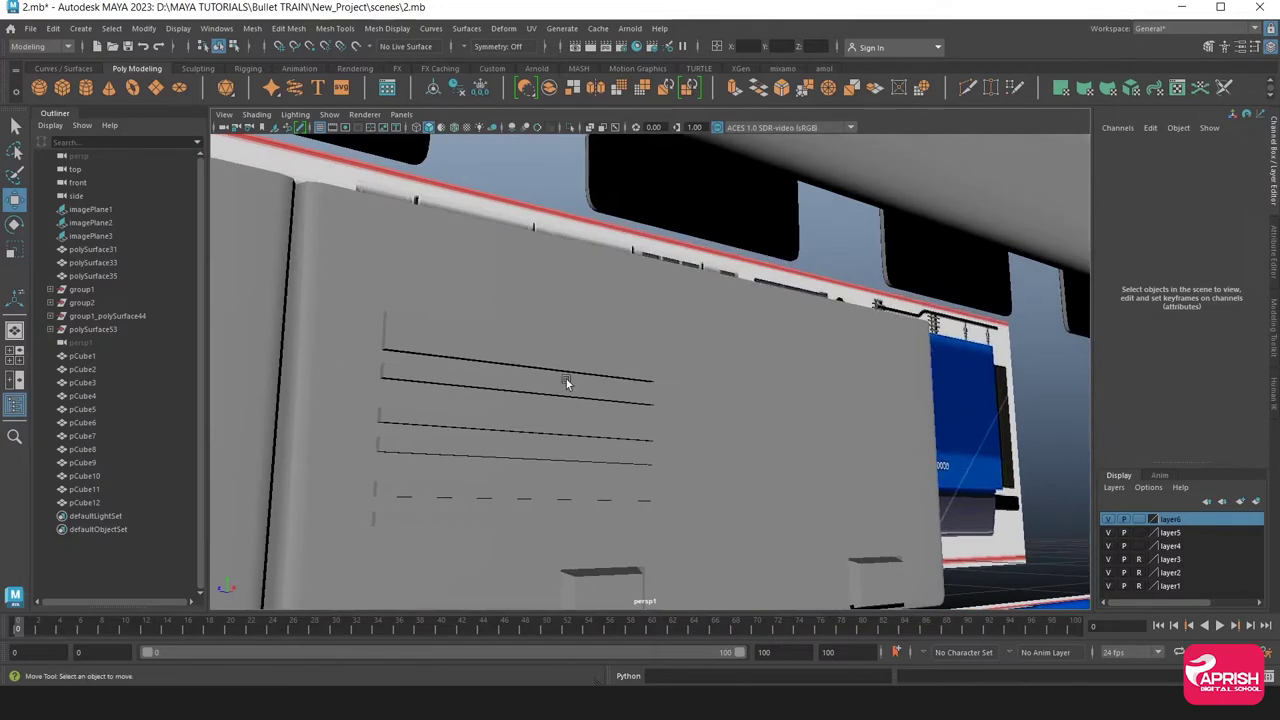
Duplicate the six vent slats and shift the copies onto the right-hand grille
left_click(518, 369)
left_click(470, 383, "shift")
left_click(480, 430, "shift")
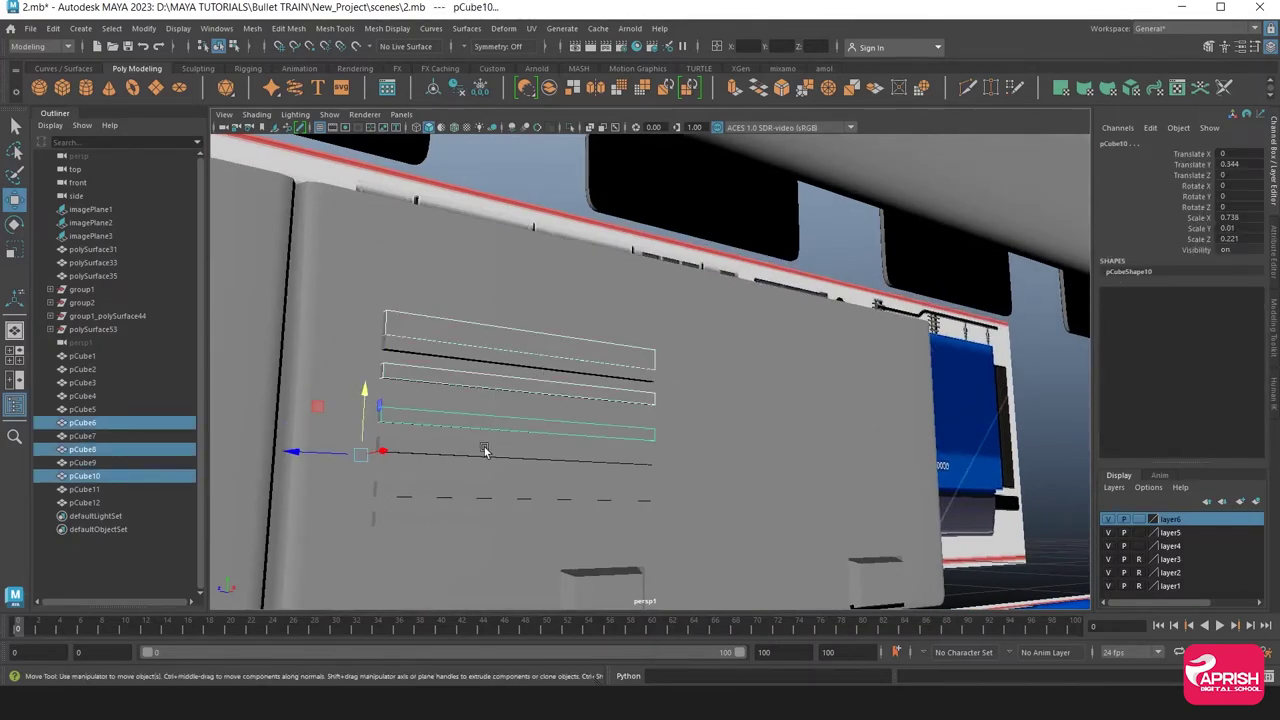
left_click(486, 450, "shift")
left_click(500, 491, "shift")
left_click(508, 518, "shift")
key("space")
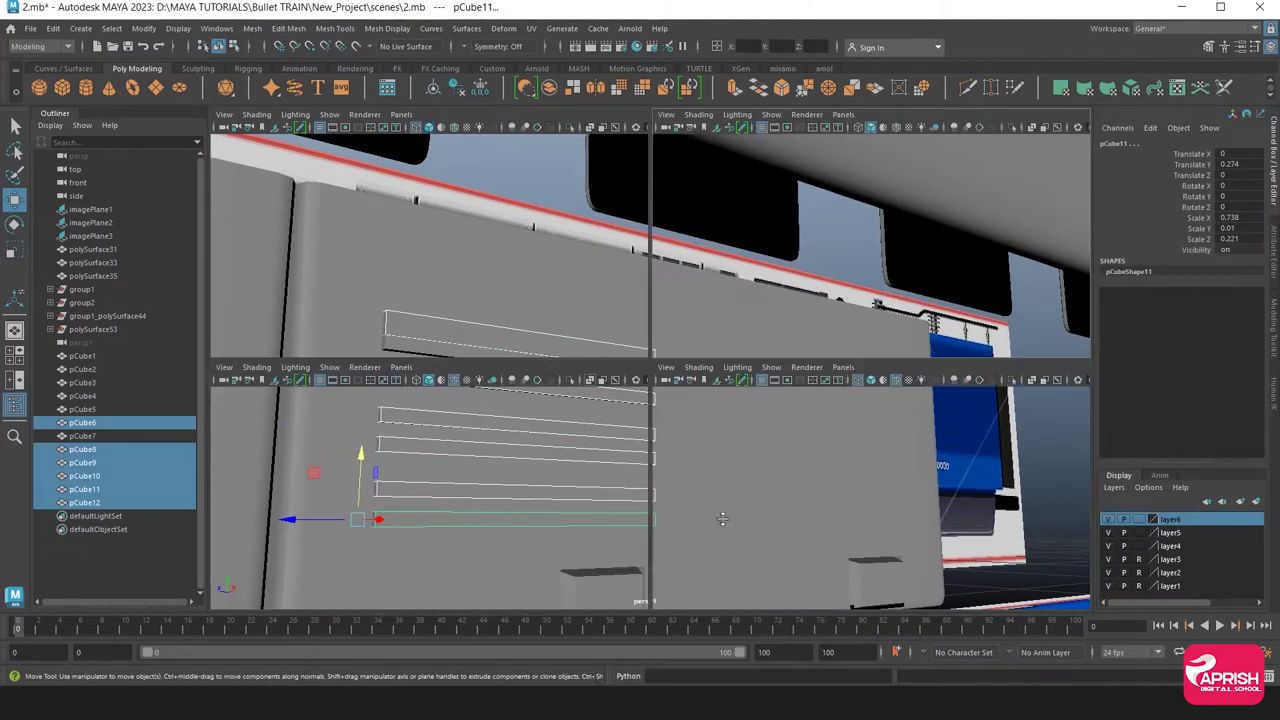
key("space")
scroll(810, 469, "down", 3)
middle_click_drag(800, 471, 558, 465, "alt")
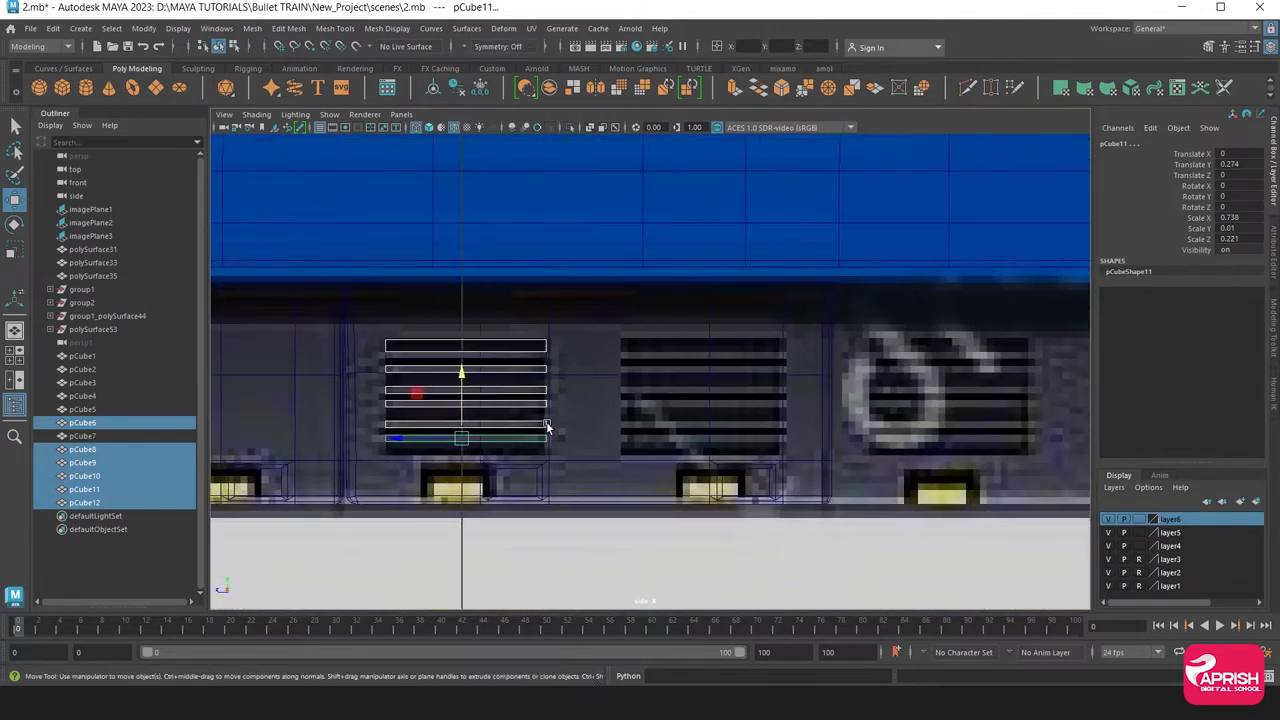
key("ctrl+d")
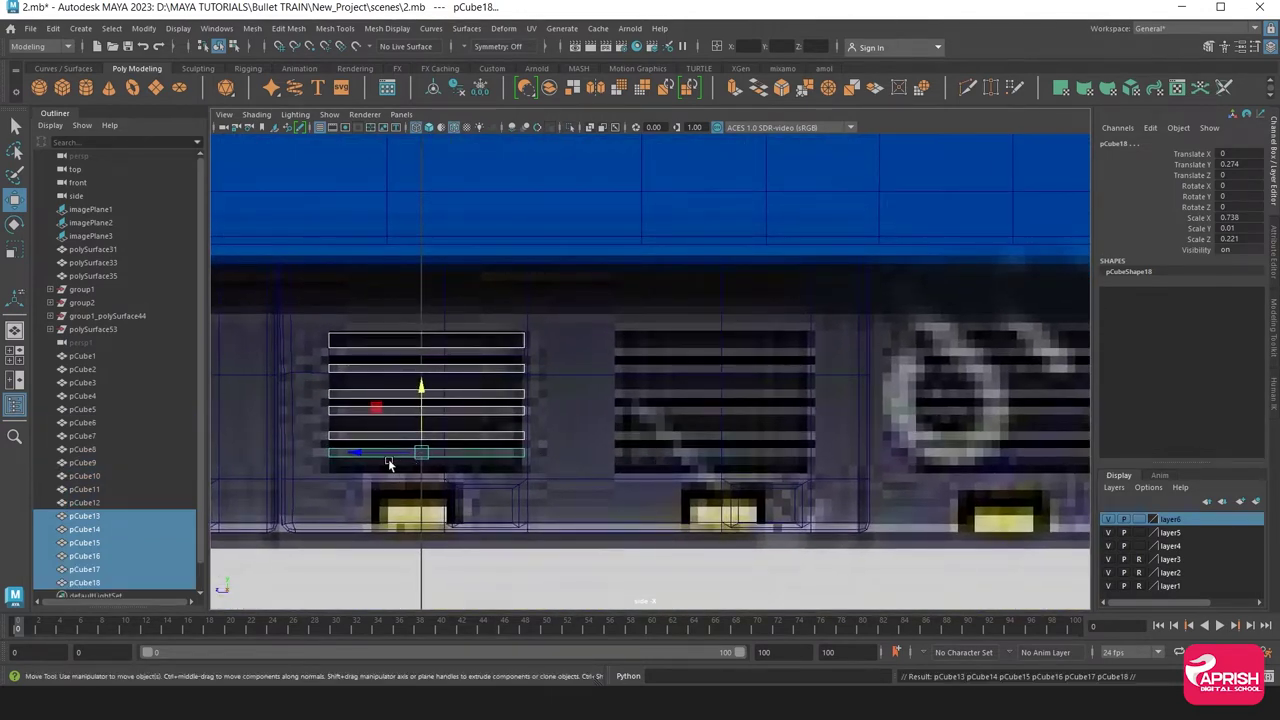
left_click_drag(352, 455, 643, 457)
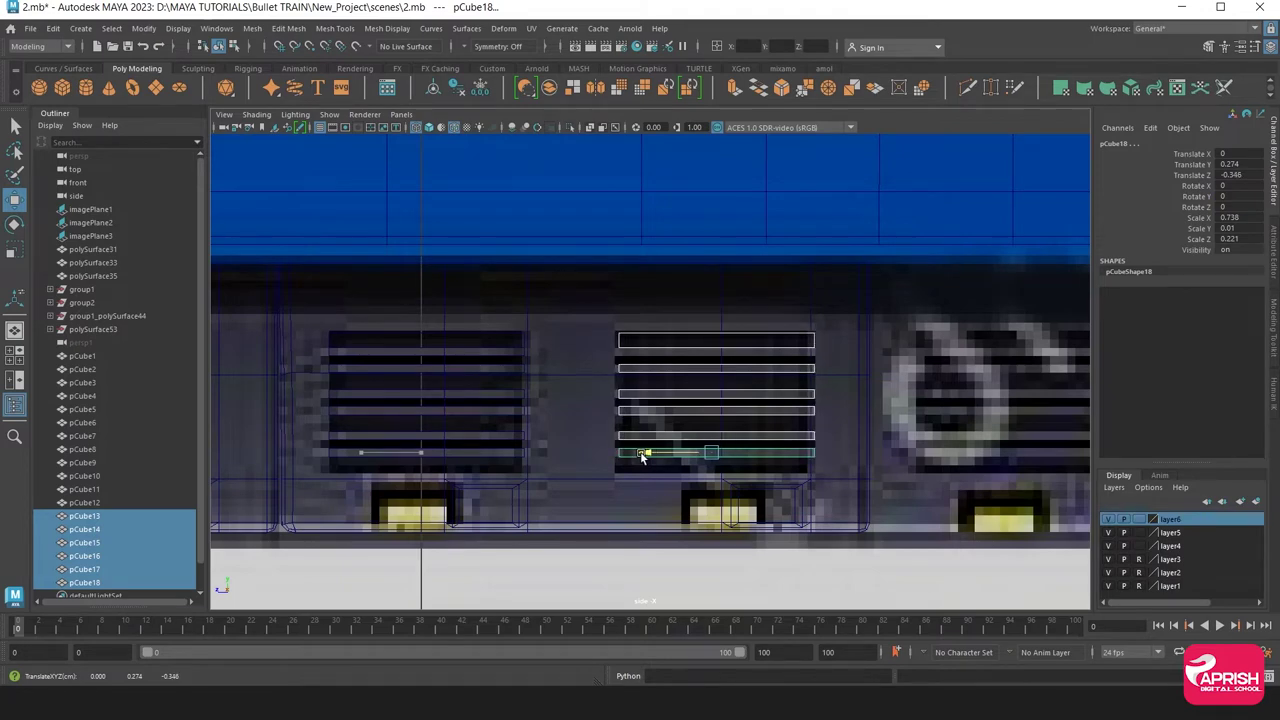
Inspect the slat columns in perspective and reselect the pCube7 slat bar
left_click(381, 337)
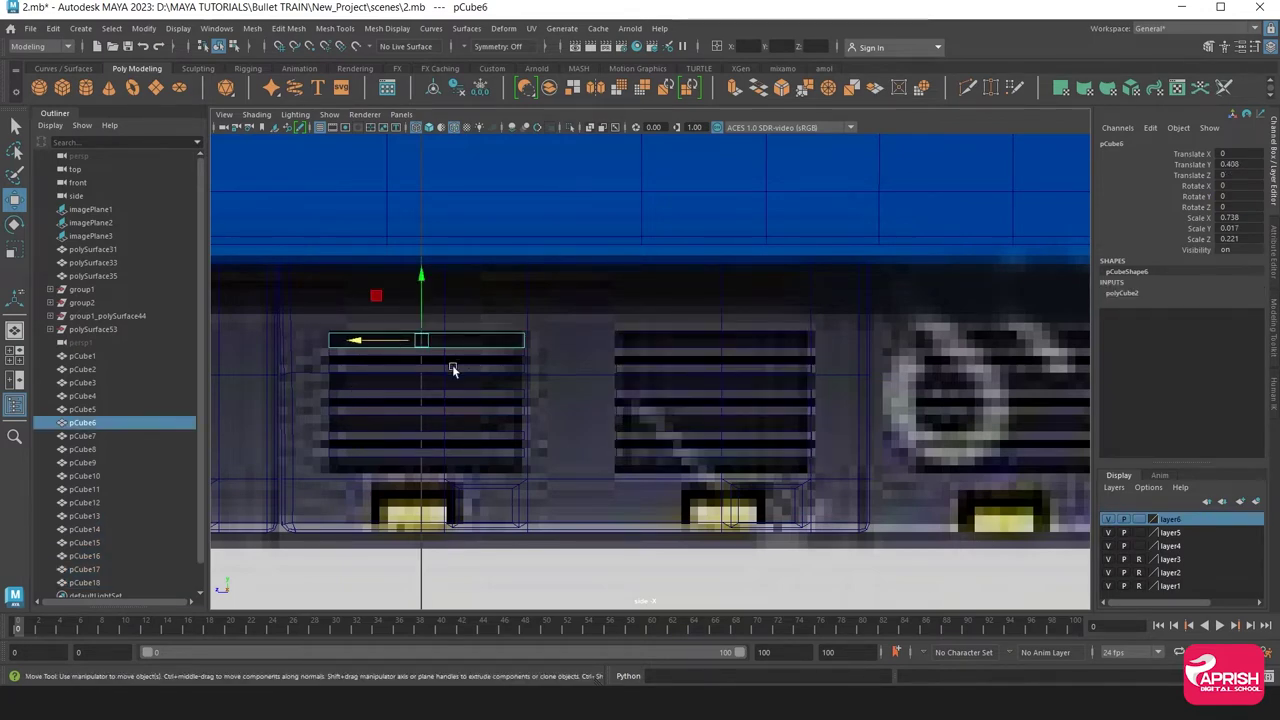
key("space")
key("space")
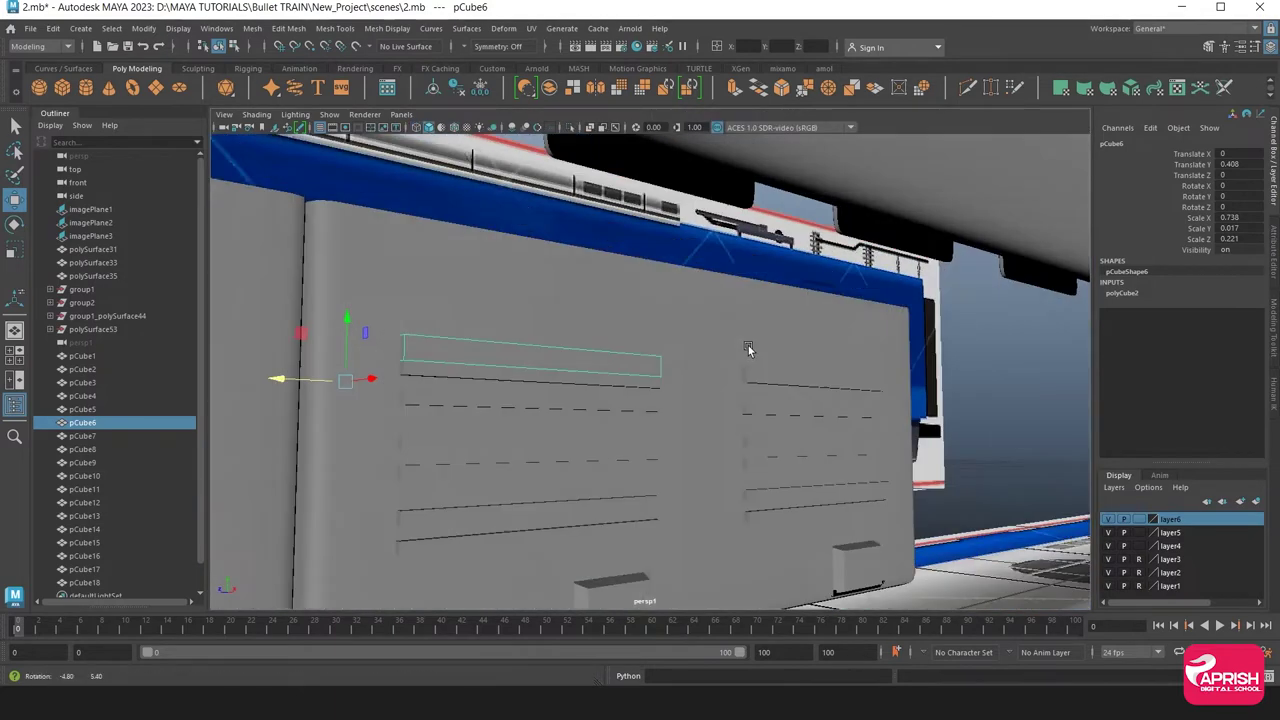
mouse_move(748, 346)
left_mouse_down("alt")
mouse_move(804, 352)
mouse_move(693, 384)
left_mouse_up("alt")
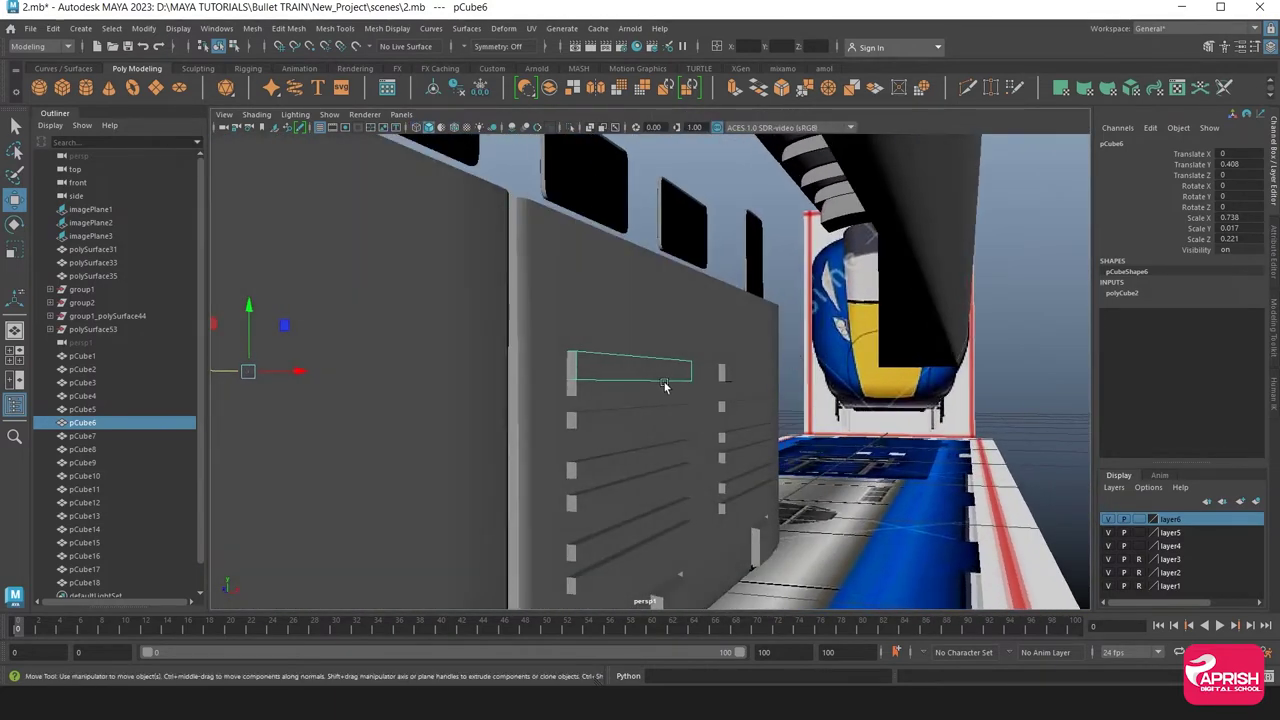
left_click(607, 388)
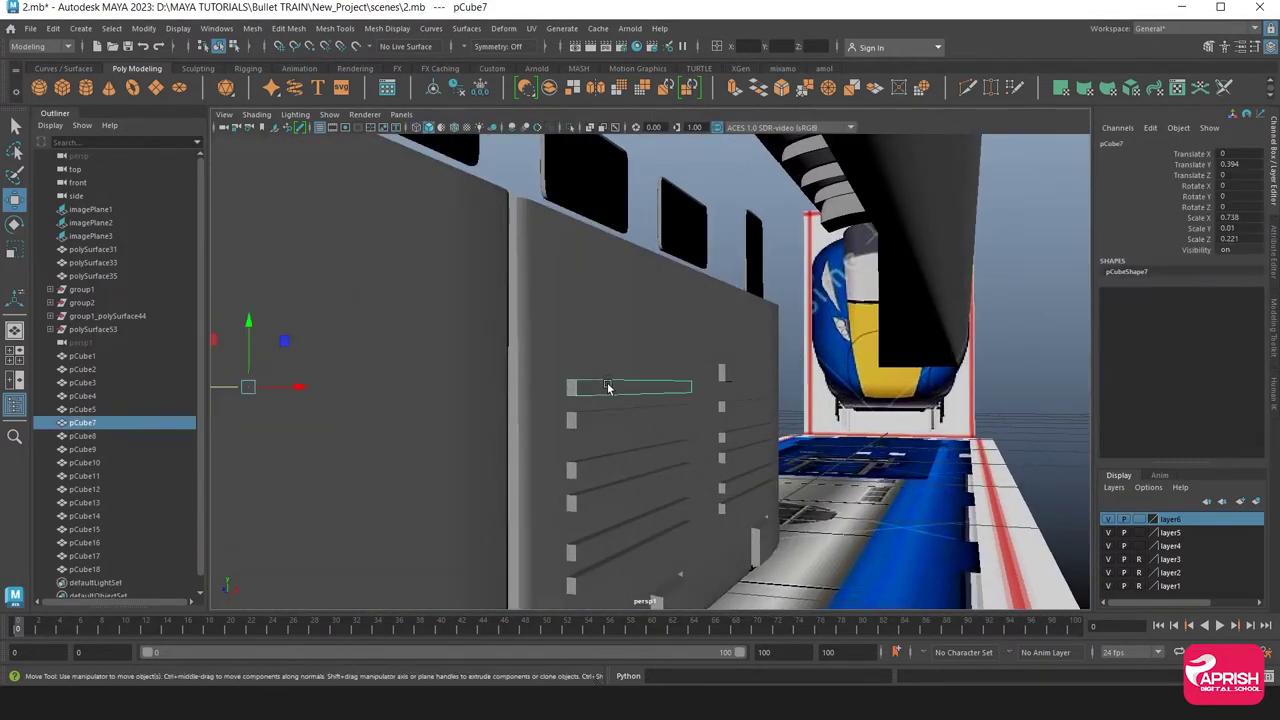
left_click(744, 370)
left_click_drag(744, 375, 577, 389, "alt")
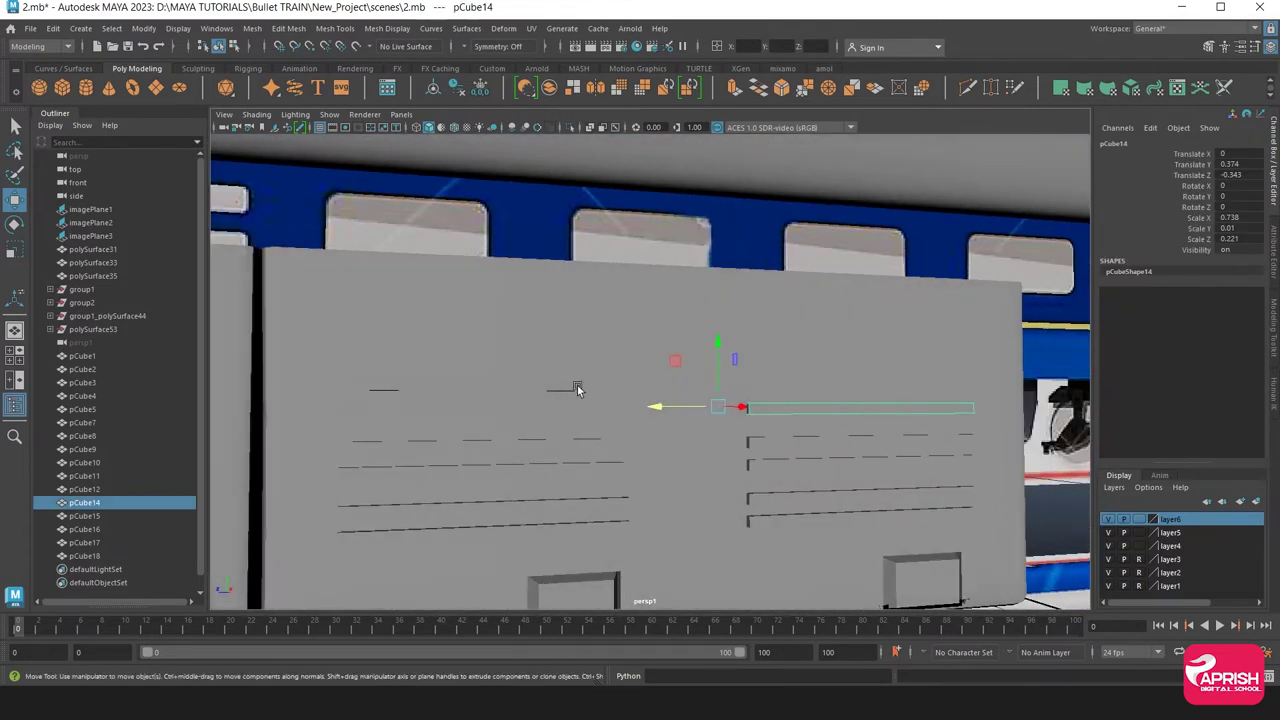
left_click(577, 388)
key("space")
key("space")
scroll(805, 435, "up", 3)
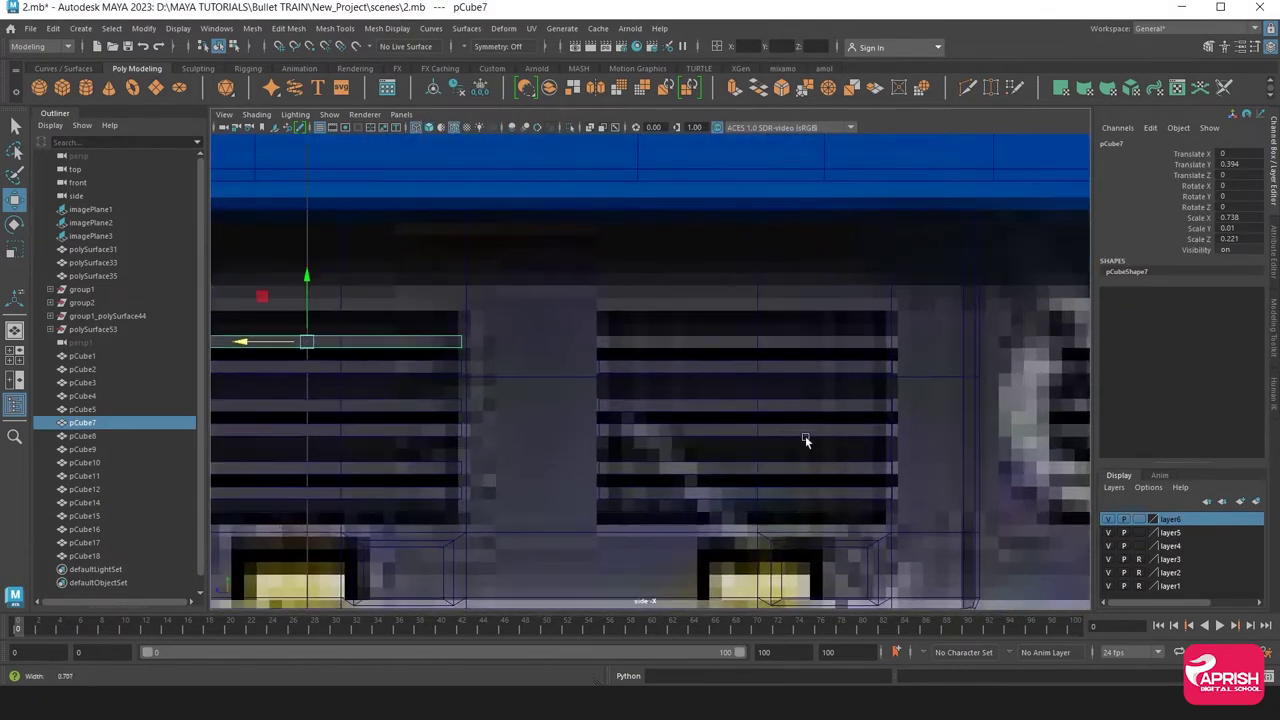
scroll(649, 373, "up", 1)
left_click(649, 369)
left_click(362, 348)
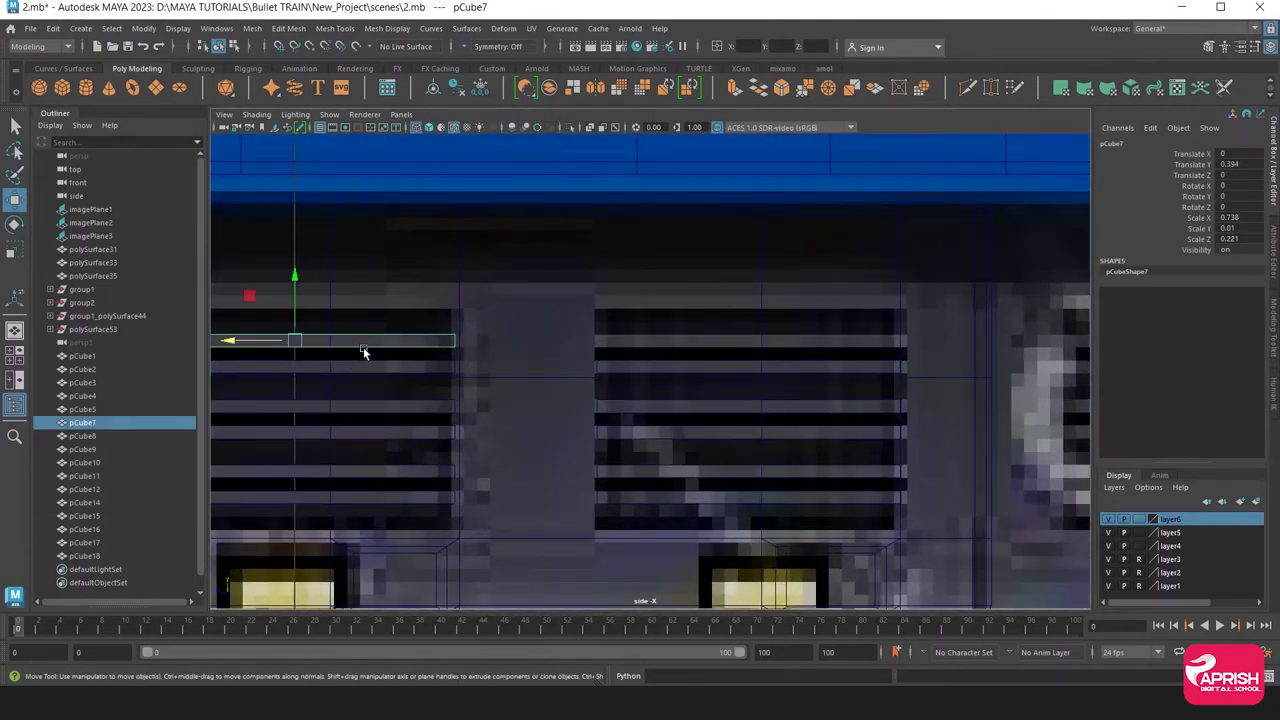
Duplicate pCube7 and slide the copy onto the second grille at Z -0.342
key("ctrl+d")
left_click_drag(225, 343, 672, 366)
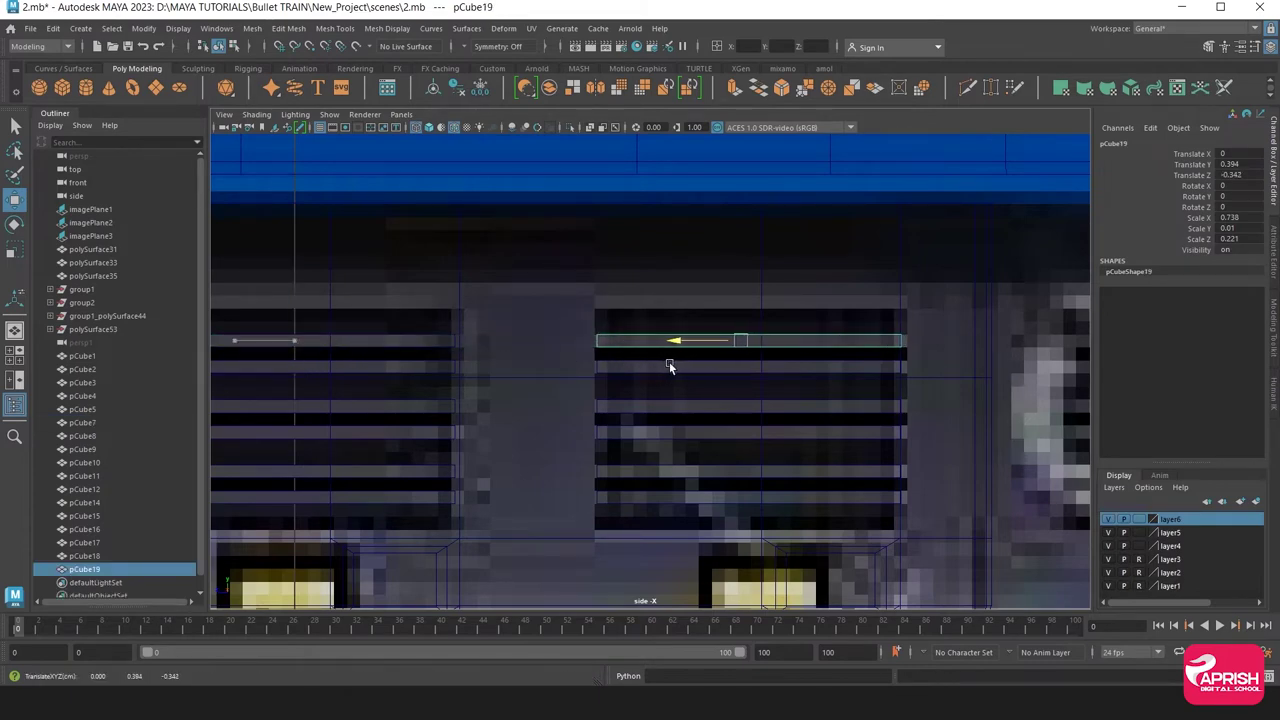
key("space")
key("space")
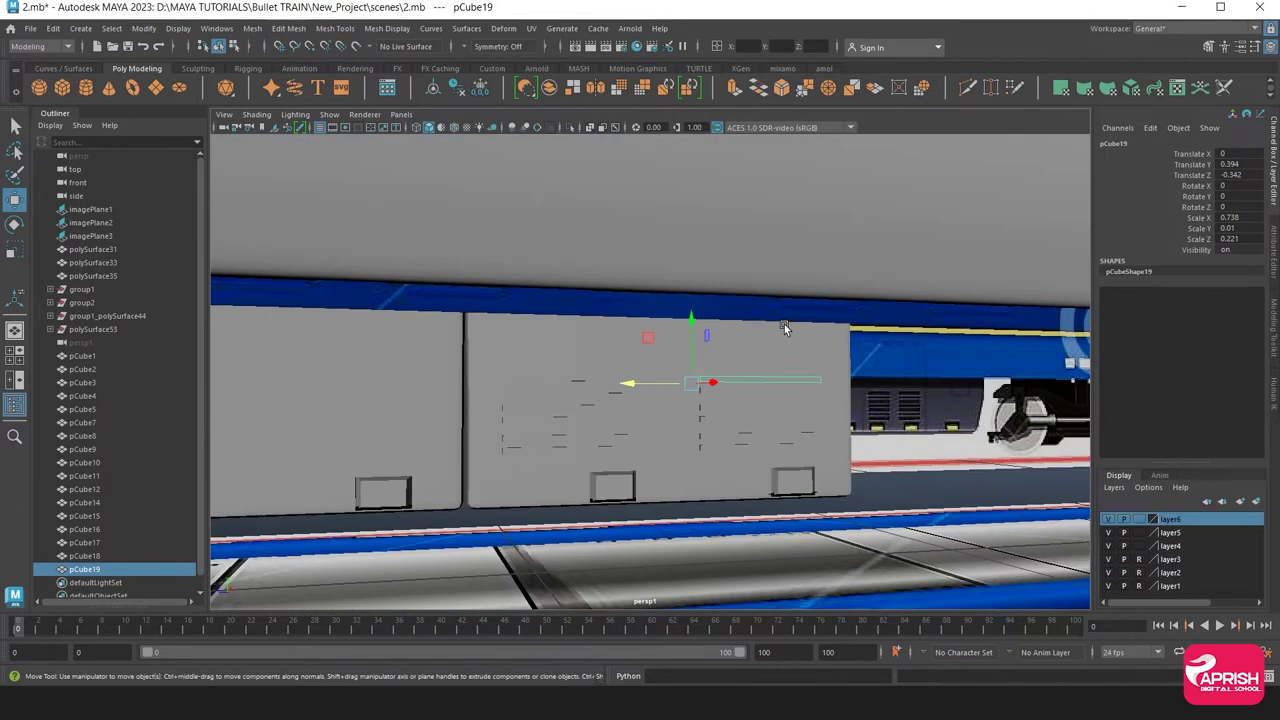
left_click_drag(784, 324, 733, 428, "alt")
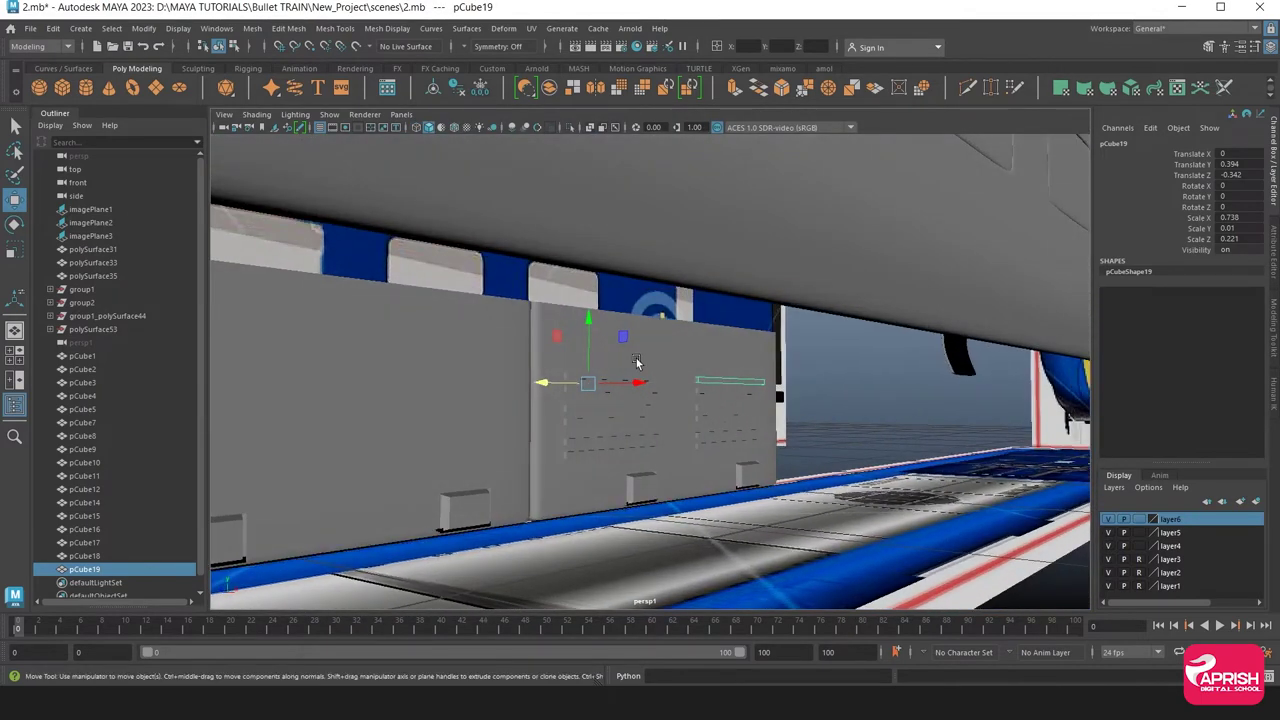
Select only the vent slat bars and combine them into one vent box mesh
left_click_drag(570, 287, 795, 515)
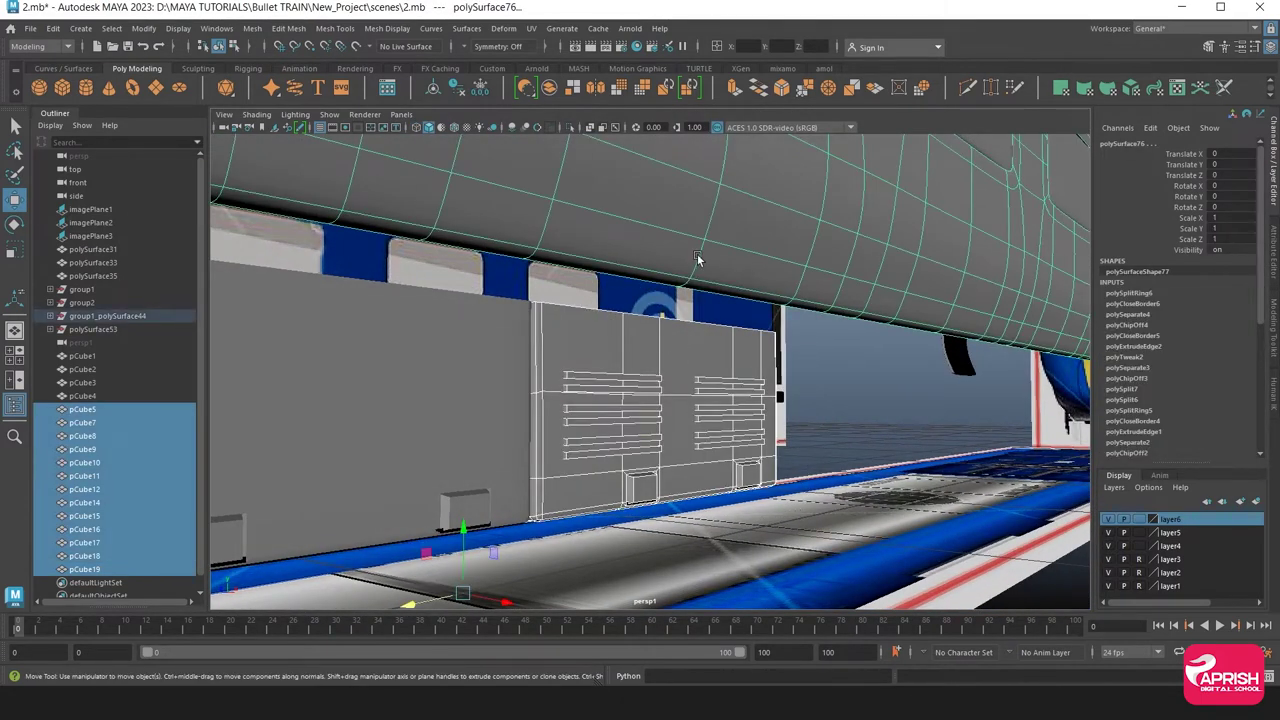
left_click_drag(690, 428, 752, 490)
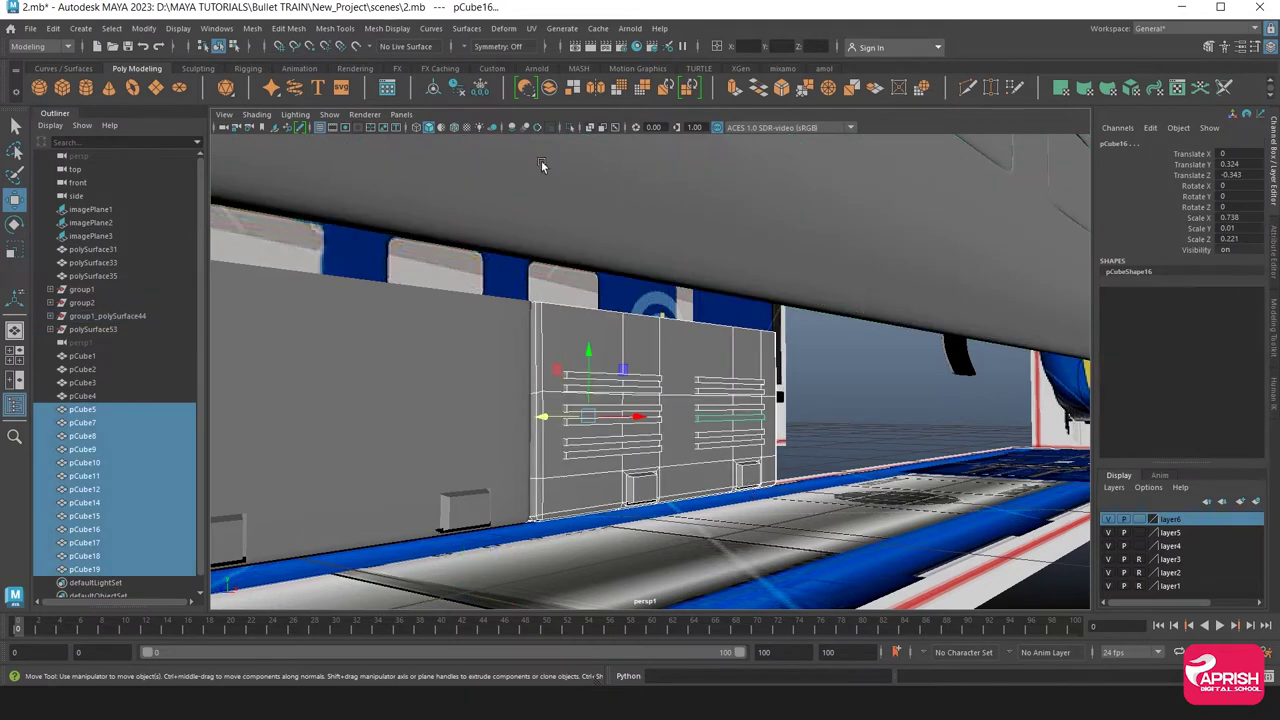
left_click(573, 87)
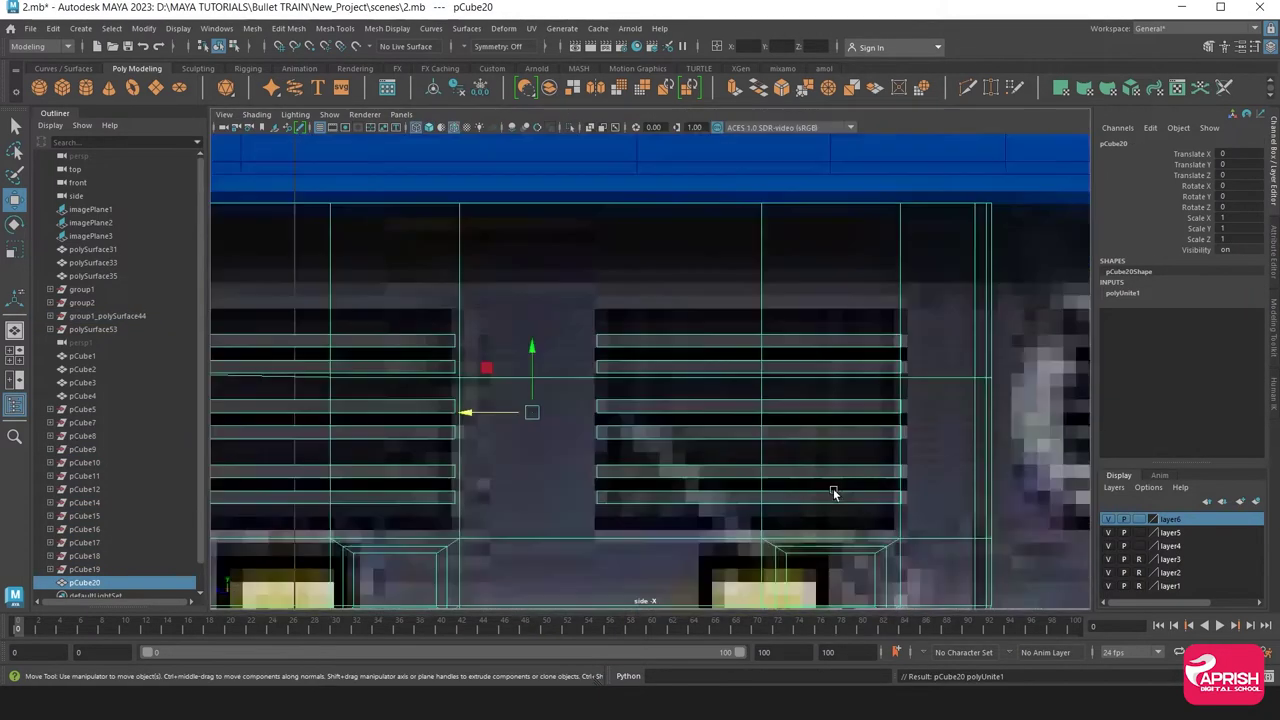
key("a")
scroll(1011, 543, "up", 5)
middle_click_drag(677, 443, 494, 452, "alt")
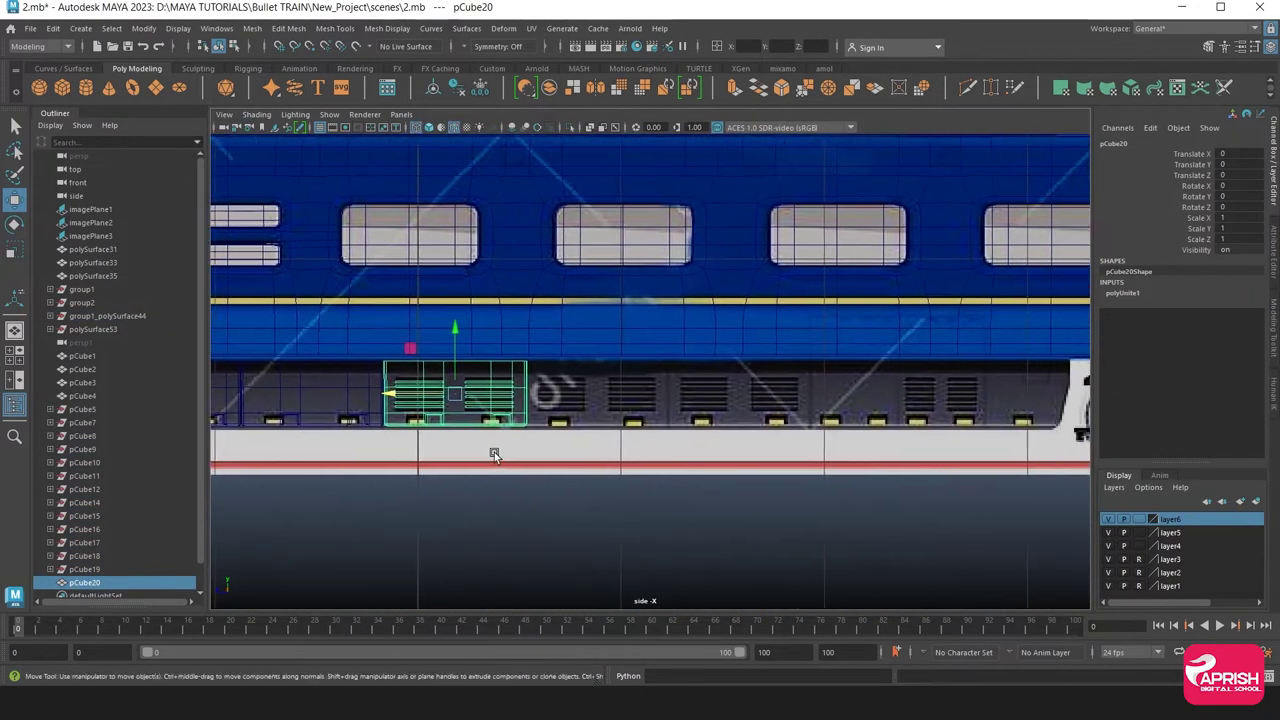
Place three vent box copies stepped along the underside, the last at Z -2.108
key("ctrl+d")
left_click_drag(390, 396, 532, 405)
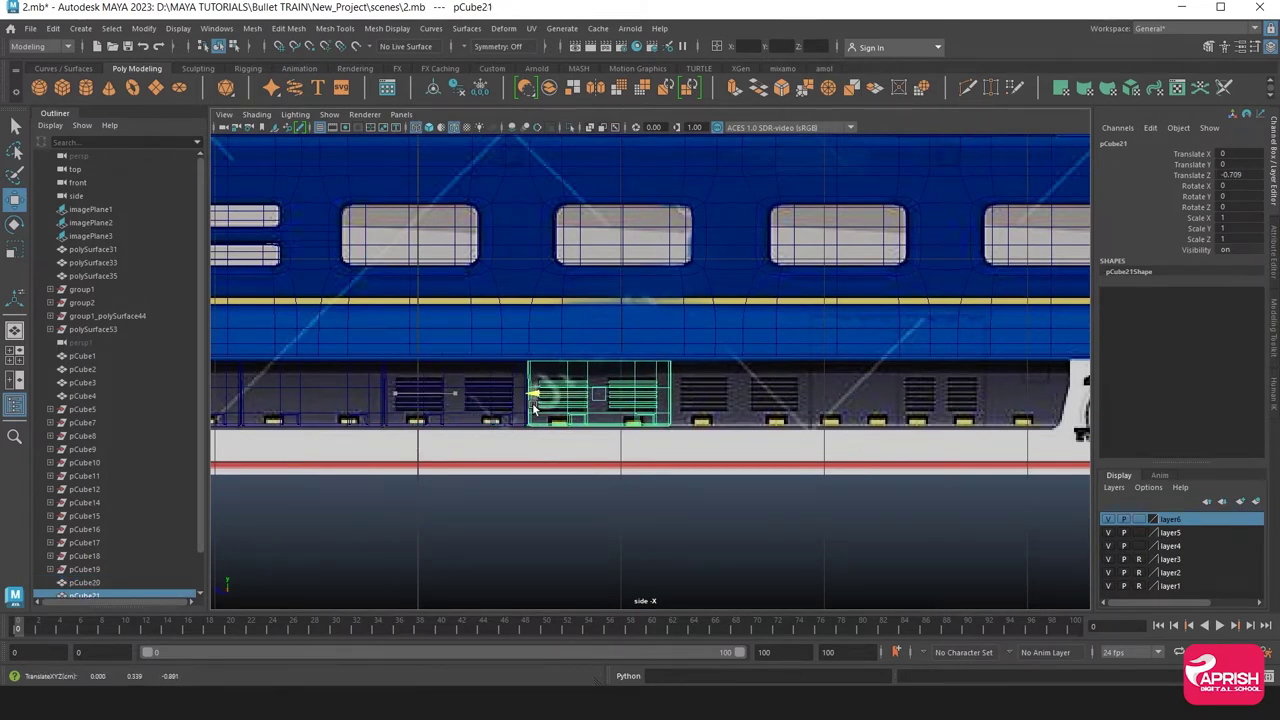
key("ctrl+d")
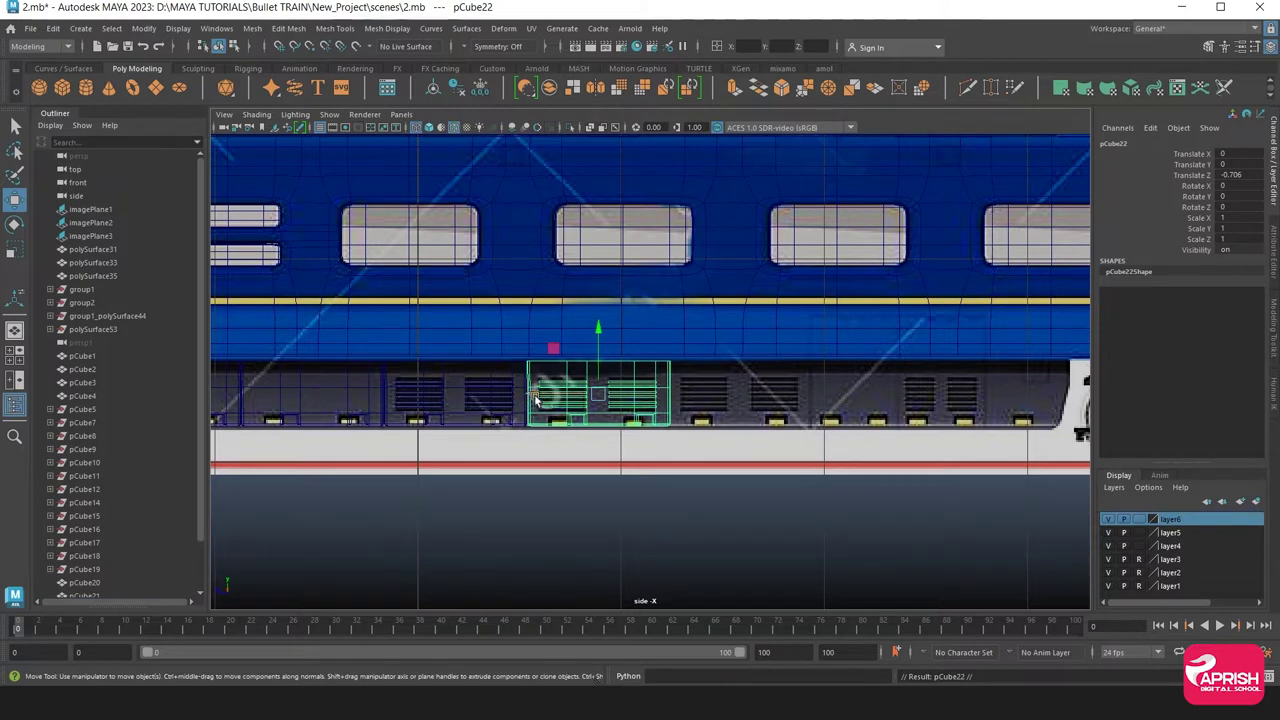
left_click_drag(531, 405, 677, 405)
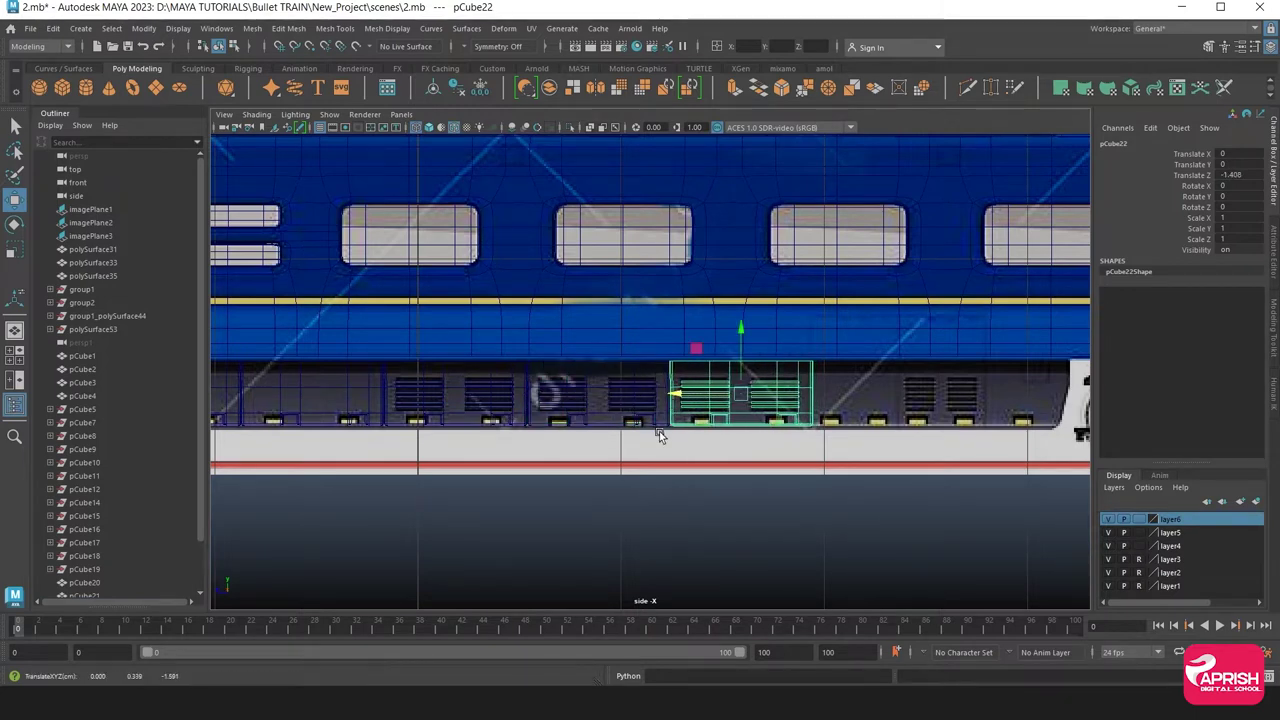
middle_click_drag(659, 431, 442, 440, "alt")
key("ctrl+d")
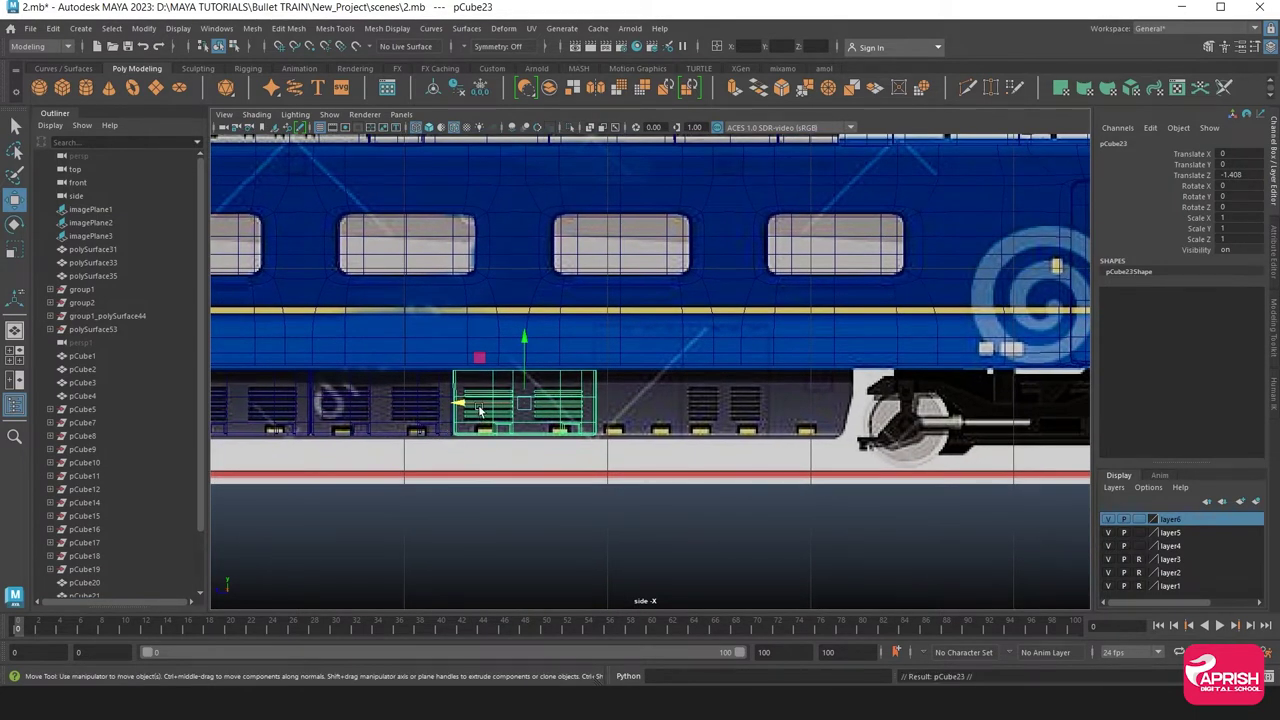
left_click_drag(479, 410, 602, 413)
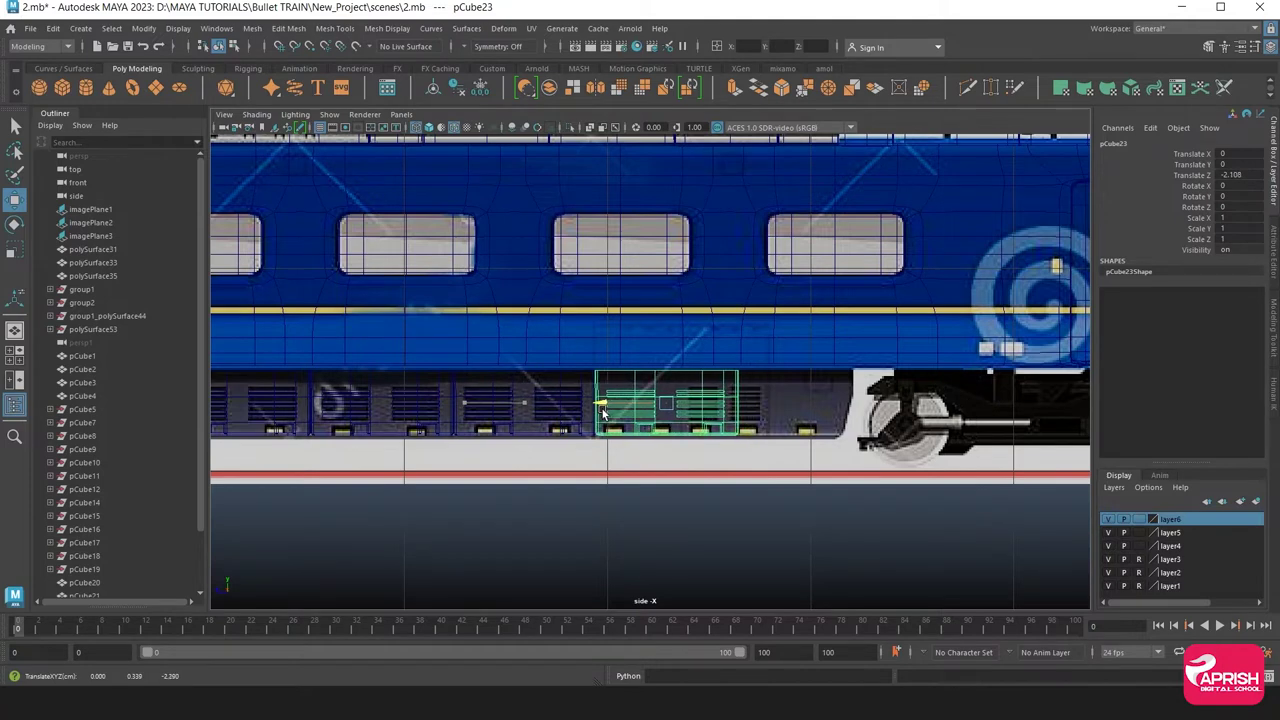
middle_click_drag(719, 400, 647, 413, "alt")
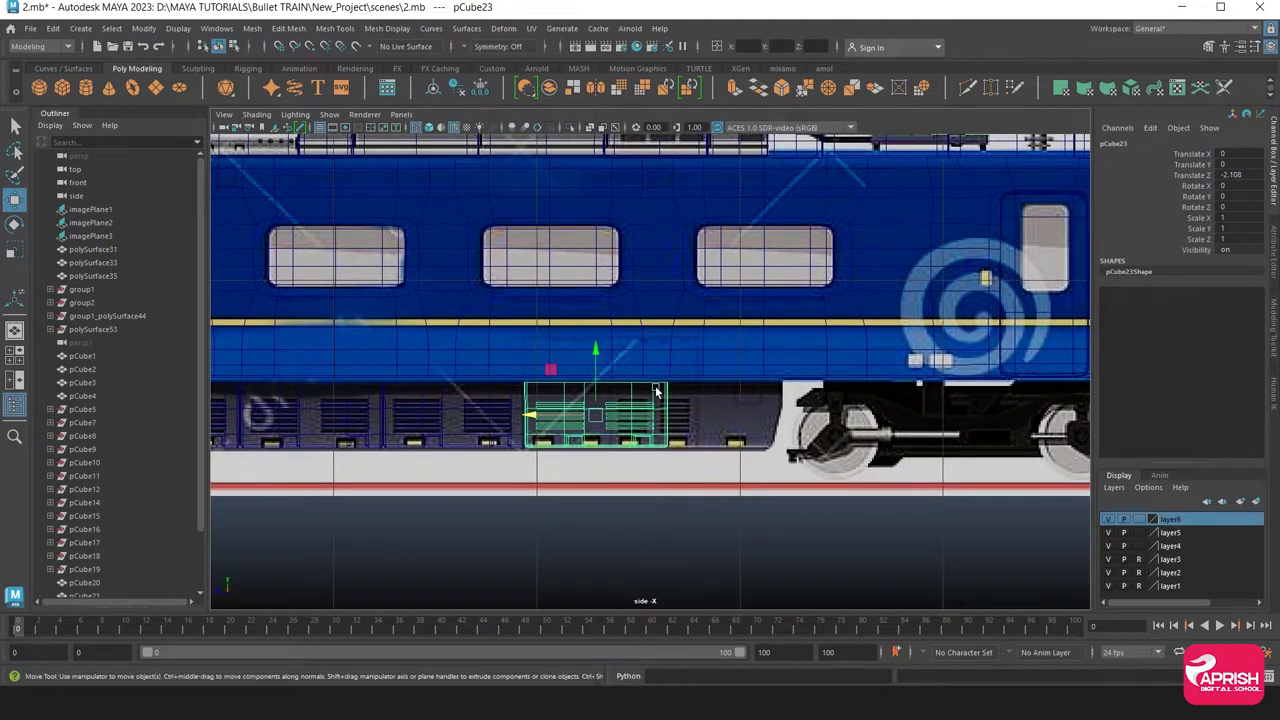
right_click_drag(655, 390, 608, 377)
Stretch pCube23's right-end vertices to the wheel housing and slant its corner vertices
left_click_drag(634, 408, 710, 479)
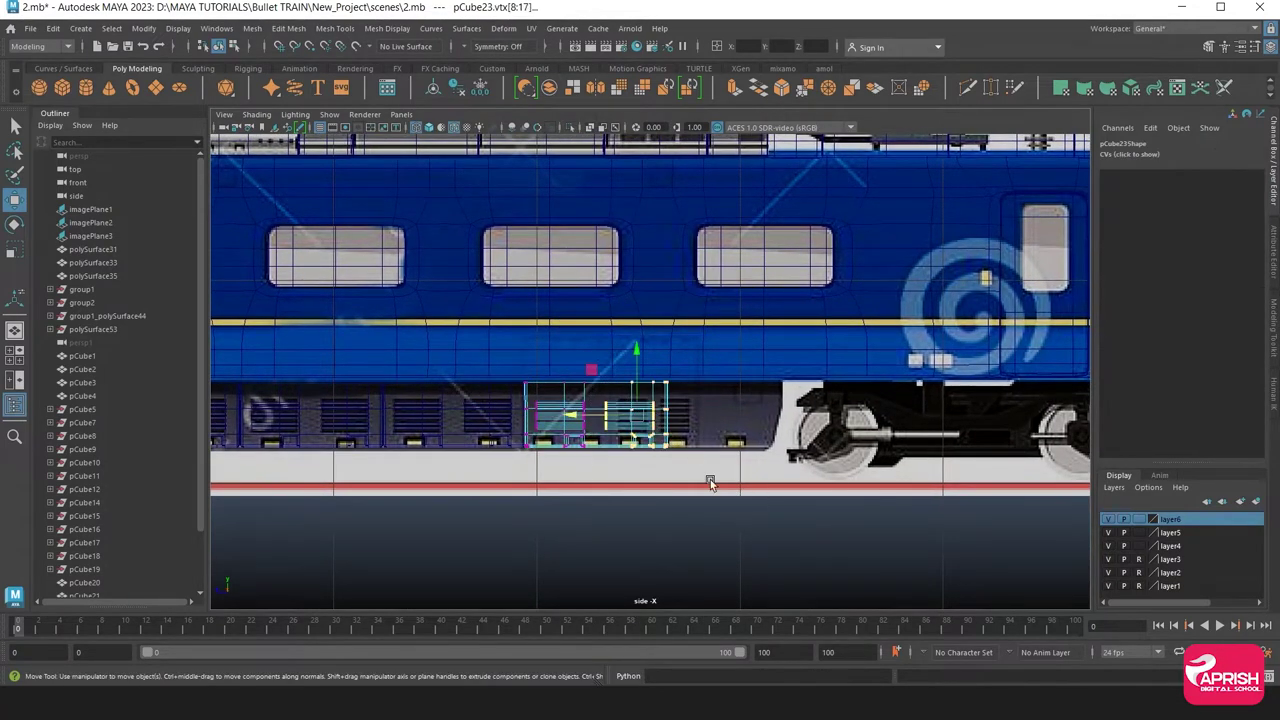
middle_click_drag(571, 416, 677, 421)
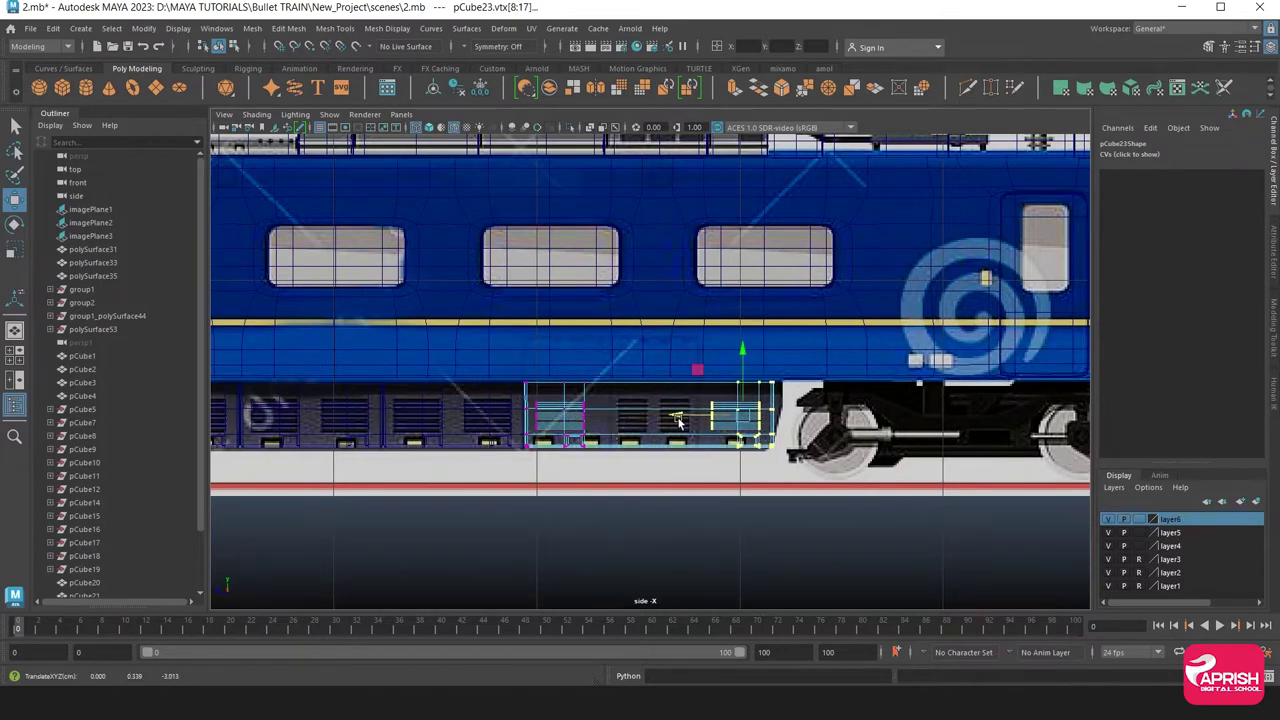
scroll(678, 421, "up", 2)
scroll(703, 461, "up", 3)
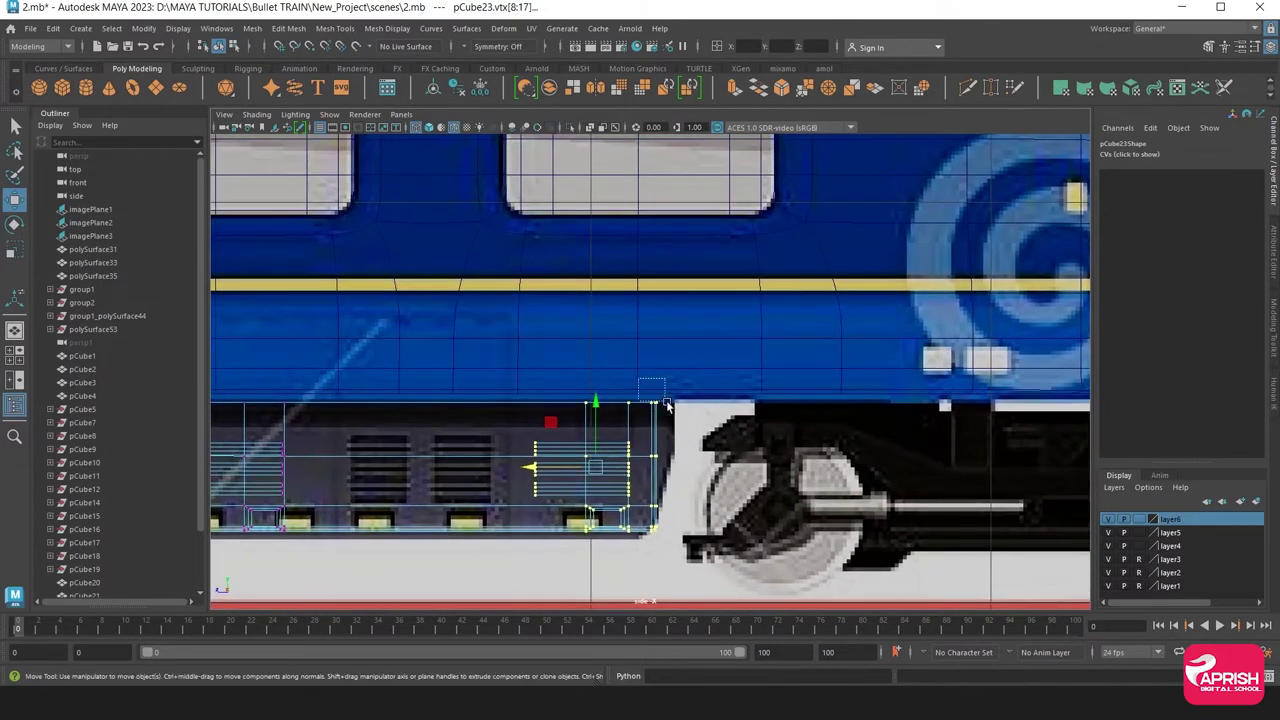
left_click_drag(667, 405, 666, 405)
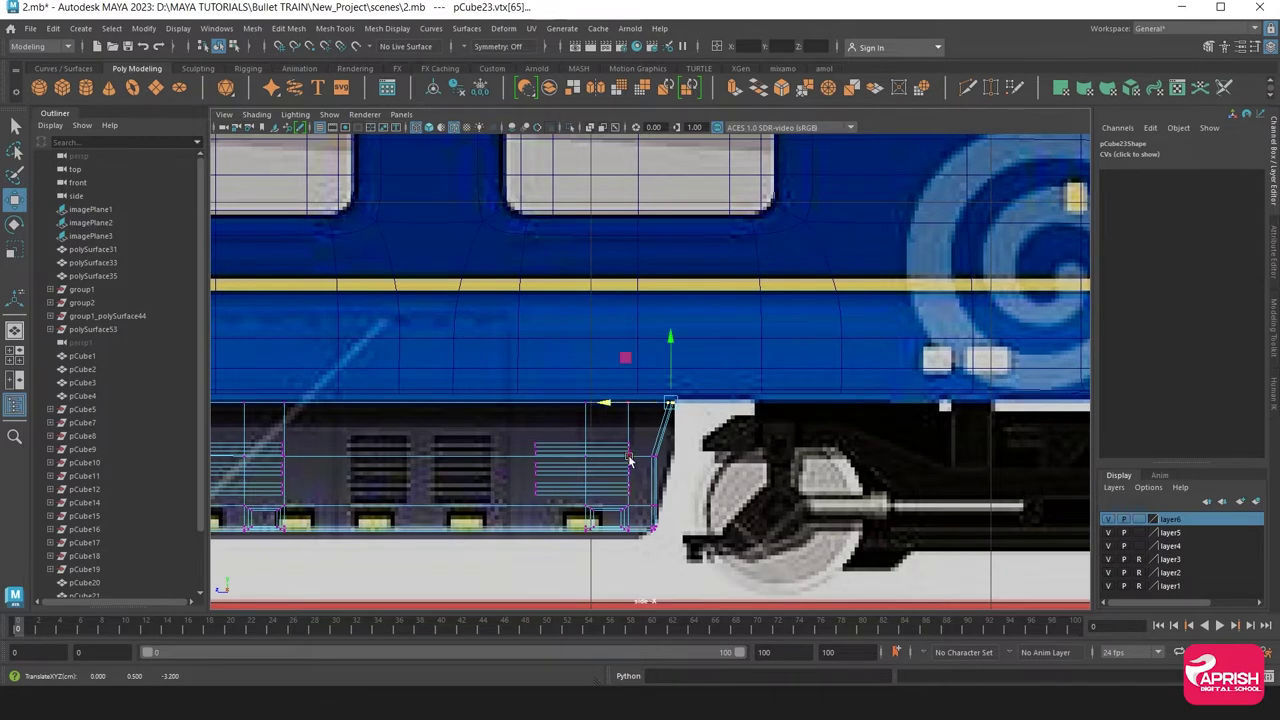
left_click_drag(640, 470, 678, 440)
middle_click_drag(595, 457, 603, 457)
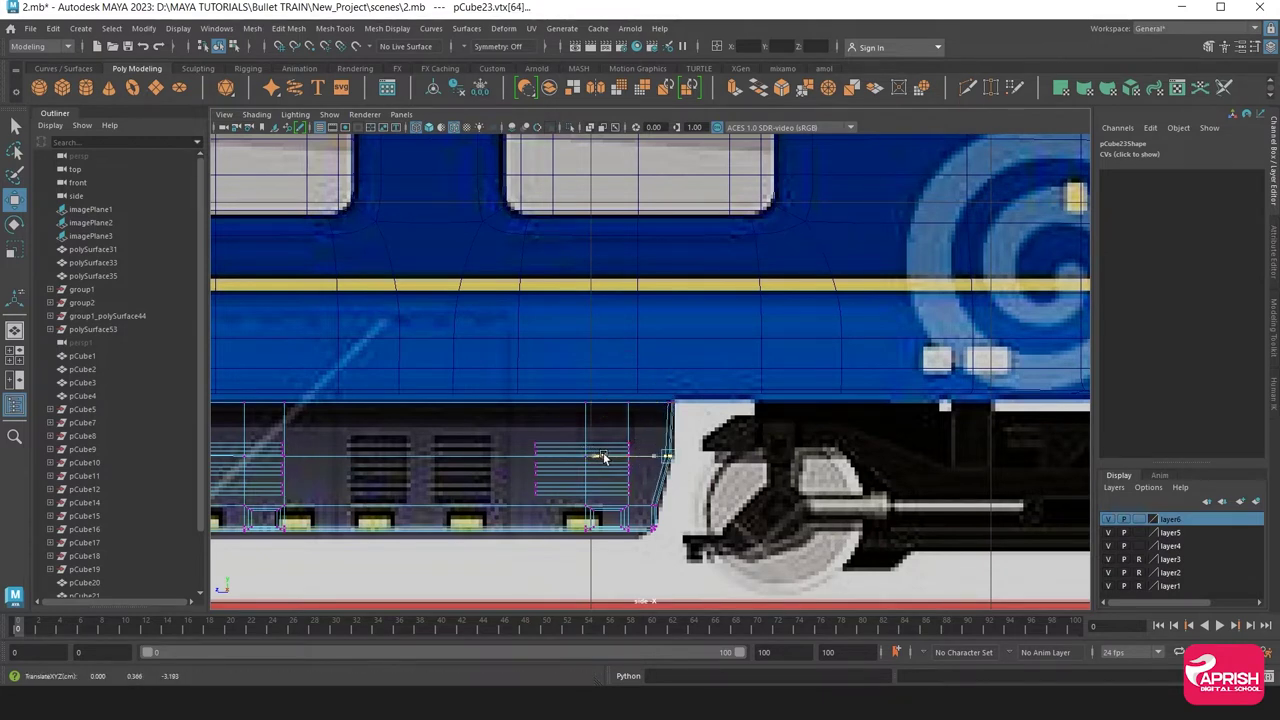
left_click(655, 505)
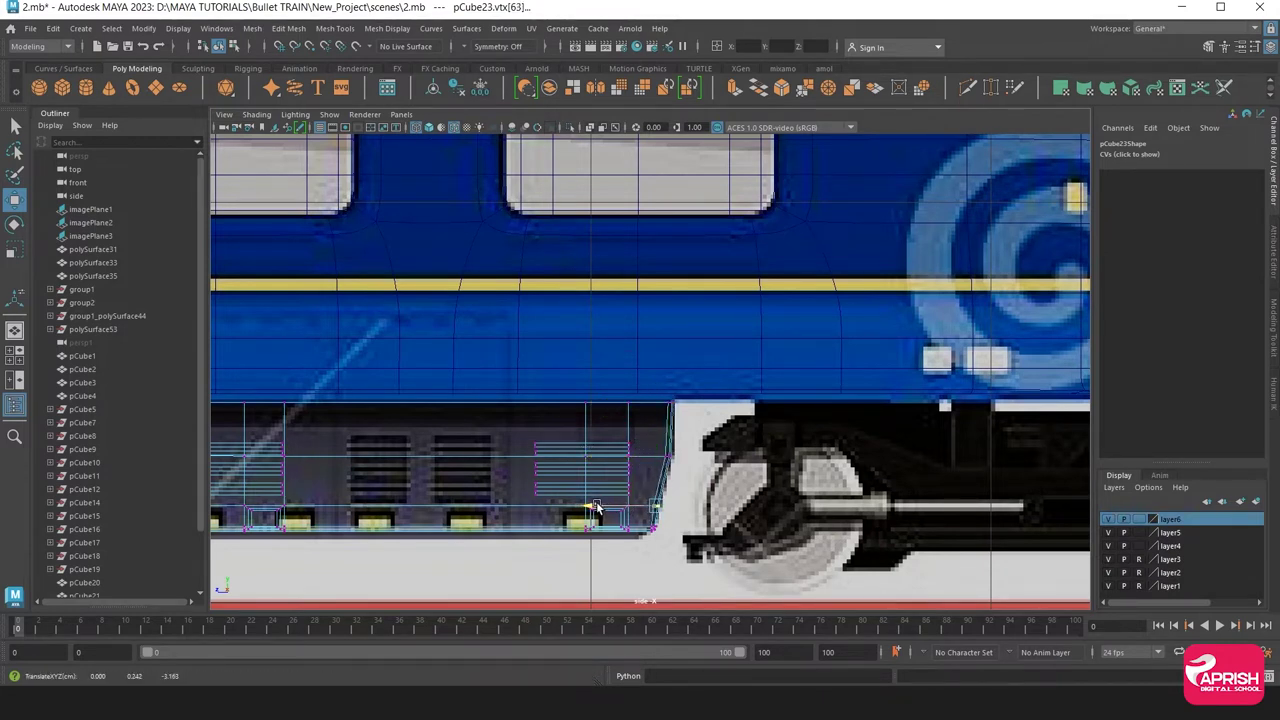
Return to object mode and orbit to view the whole train side
right_click_drag(560, 309, 486, 286)
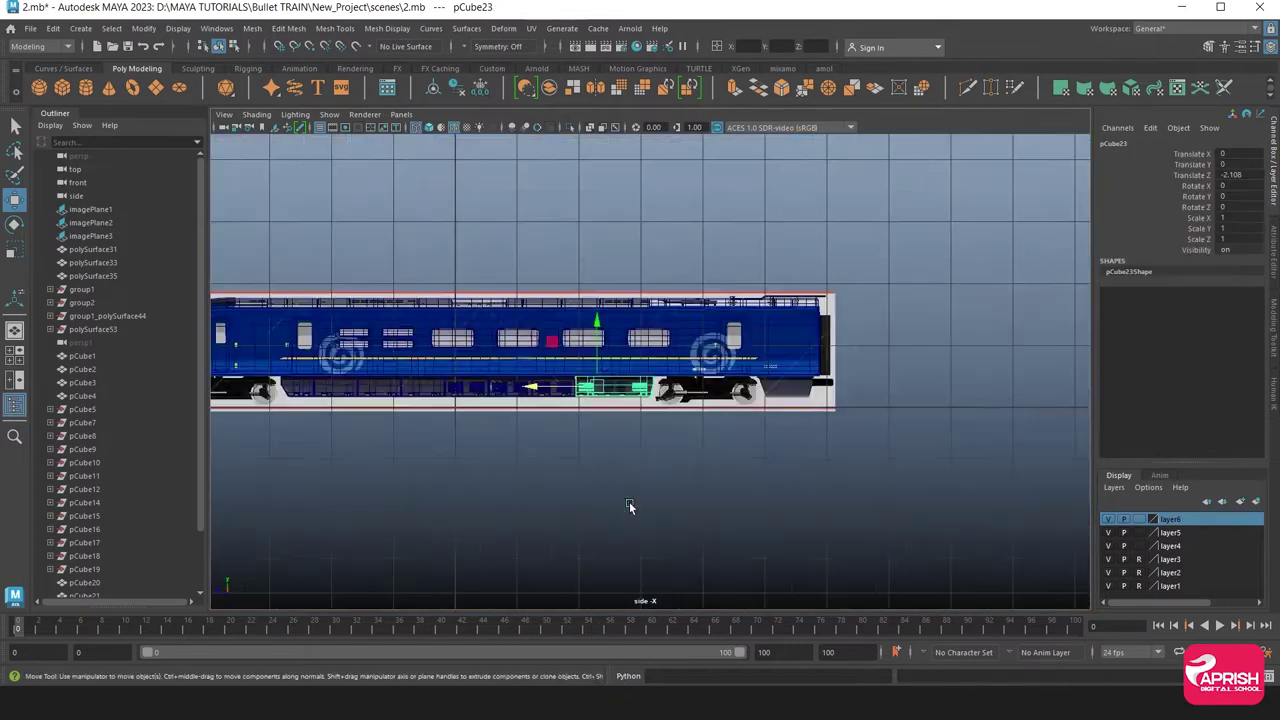
left_click_drag(629, 501, 700, 420, "alt")
scroll(740, 330, "up", 5)
scroll(726, 366, "down", 6)
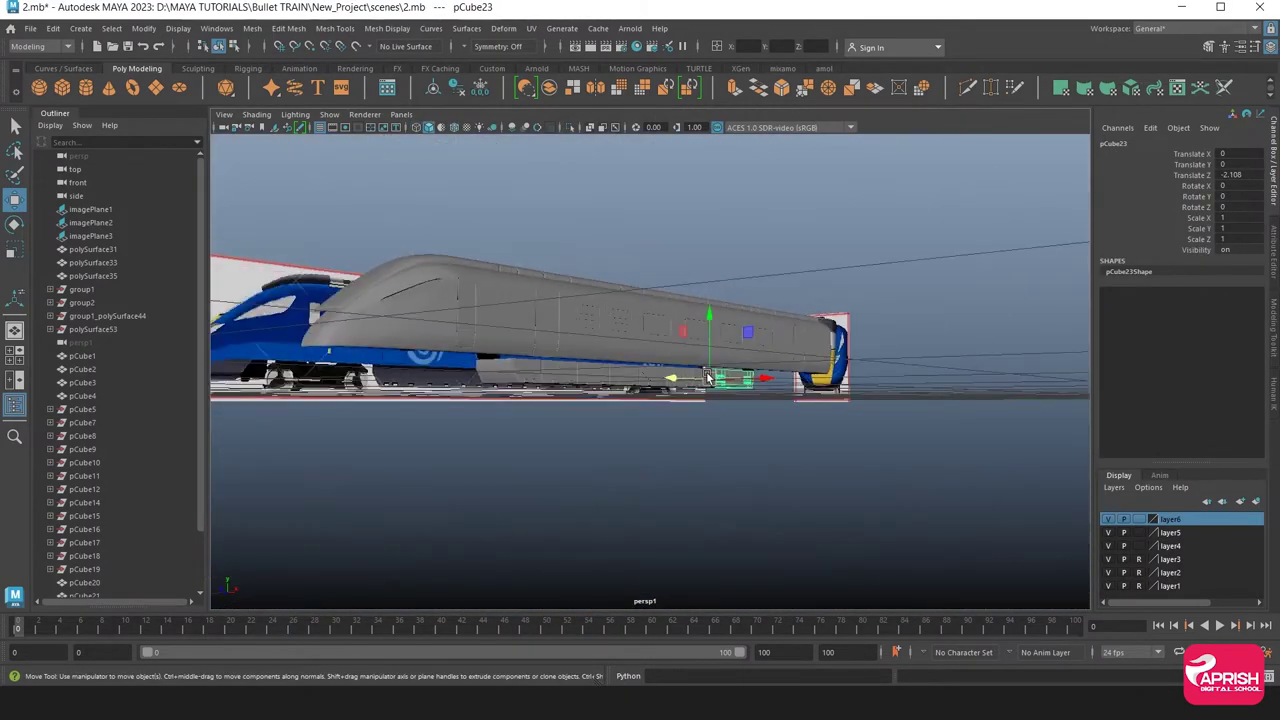
mouse_move(726, 366)
left_mouse_down("alt")
mouse_move(592, 423)
mouse_move(597, 411)
left_mouse_up("alt")
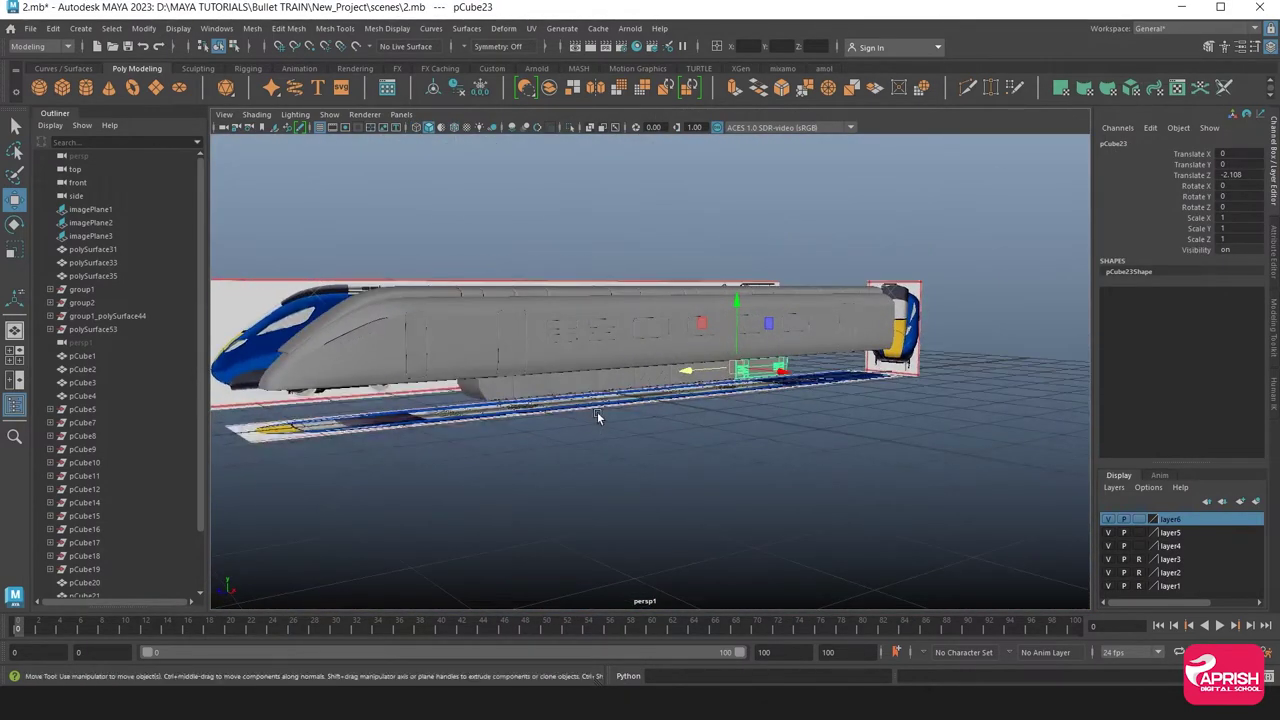
scroll(593, 481, "up", 5)
mouse_move(593, 481)
left_mouse_down("alt")
mouse_move(508, 482)
mouse_move(820, 443)
mouse_move(742, 470)
left_mouse_up("alt")
Select the lower side panel pieces pCube1–4 and vent boxes pCube20–23
left_click(300, 381)
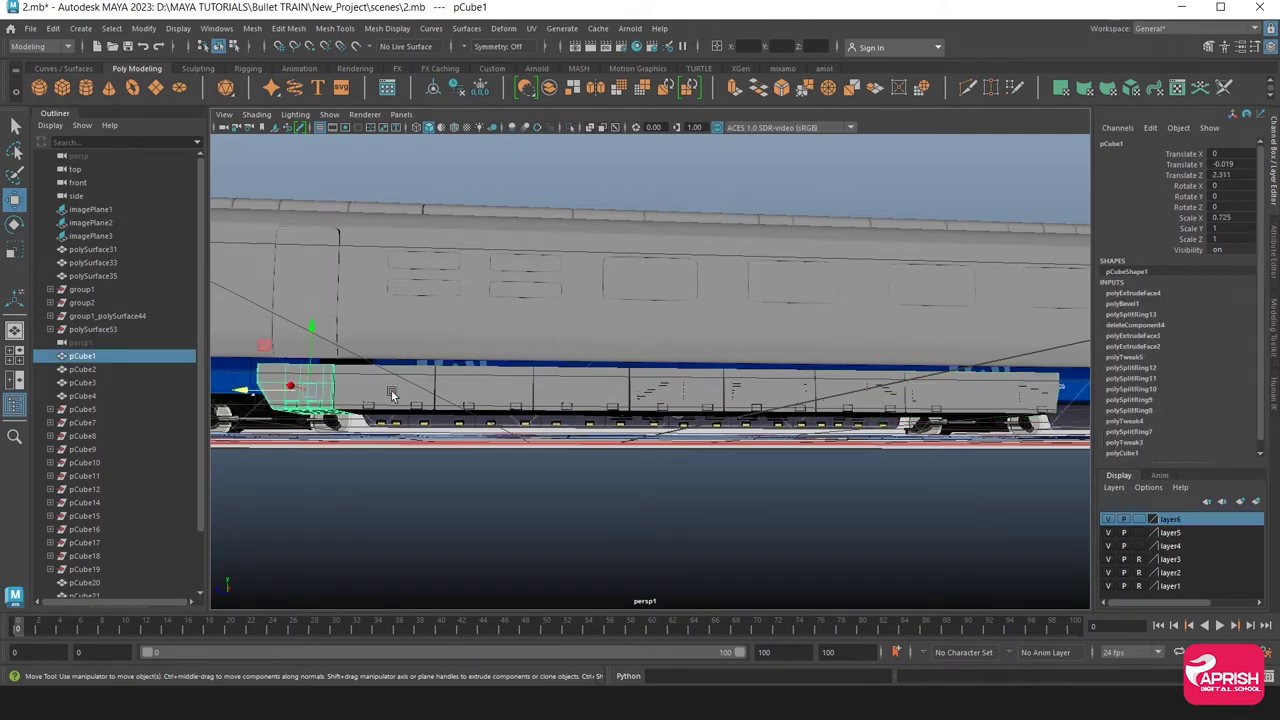
left_click(391, 390, "shift")
left_click(468, 385, "shift")
left_click(590, 388, "shift")
left_click(680, 388, "shift")
left_click(757, 388, "shift")
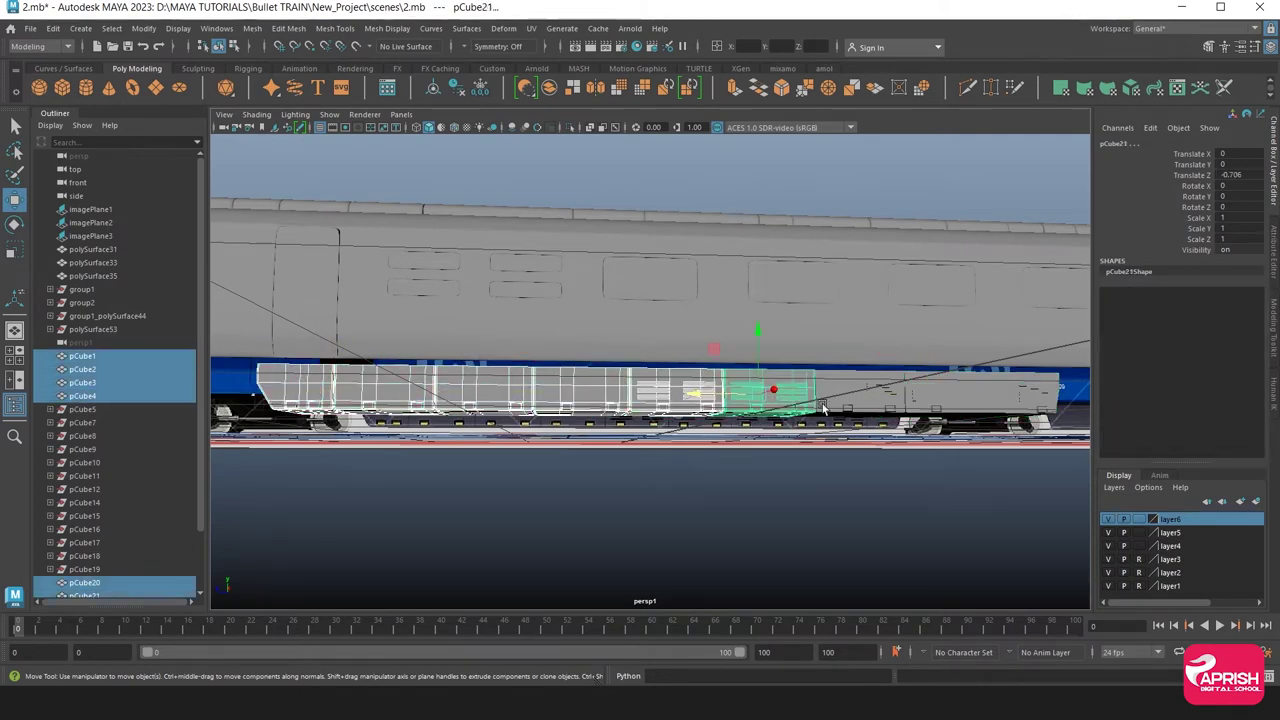
left_click(860, 390, "shift")
left_click(980, 392, "shift")
Combine the selected panel pieces into the single mesh pCube24
key("space")
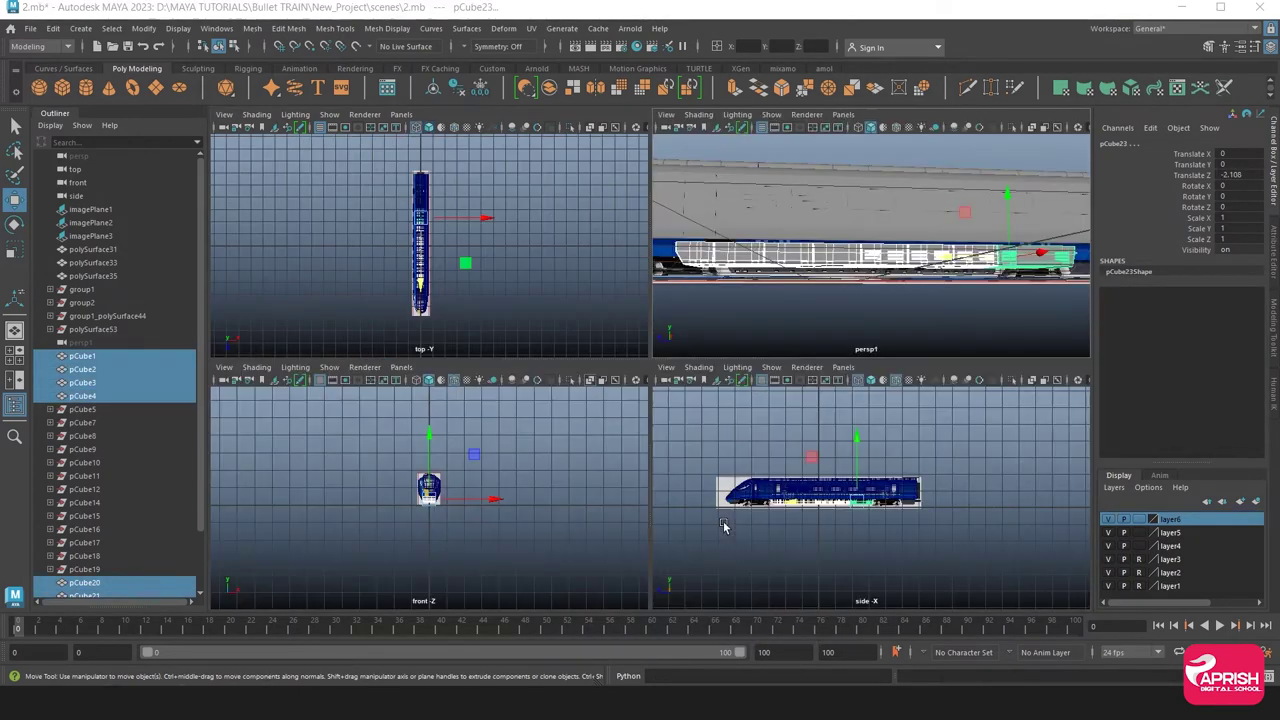
key("space")
scroll(424, 454, "up", 5)
scroll(714, 438, "up", 3)
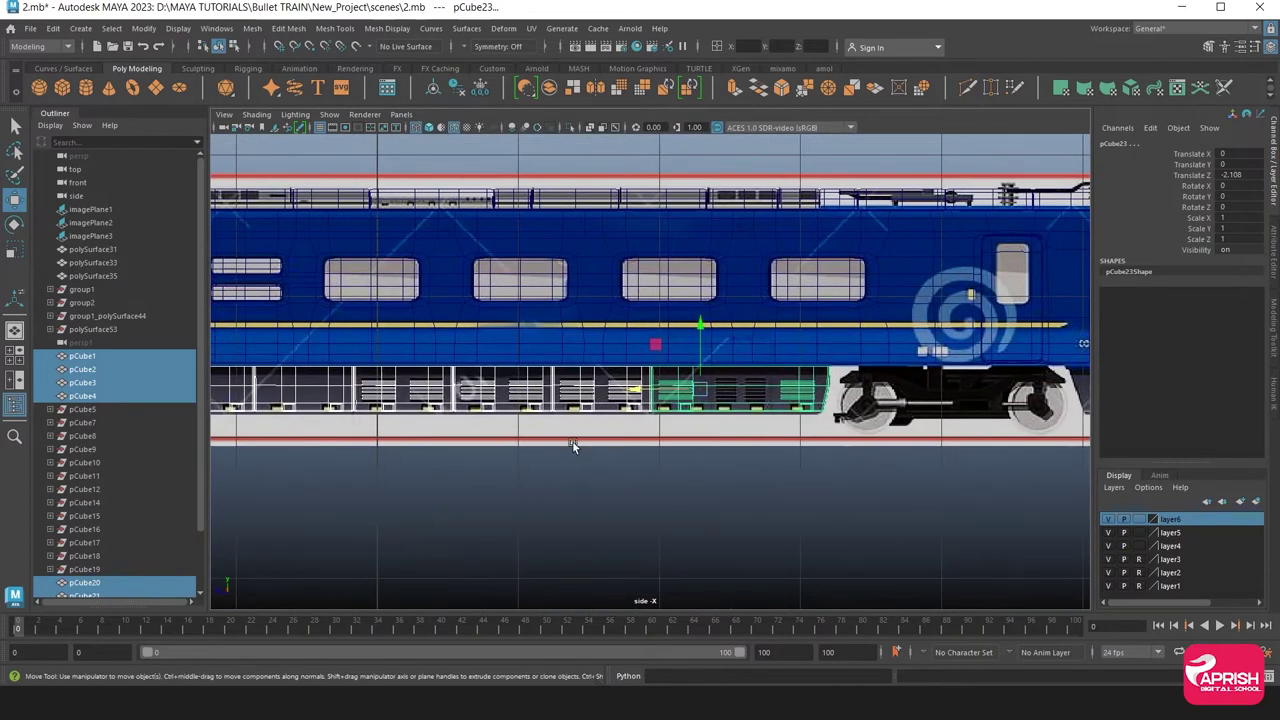
middle_click_drag(572, 441, 825, 441, "alt")
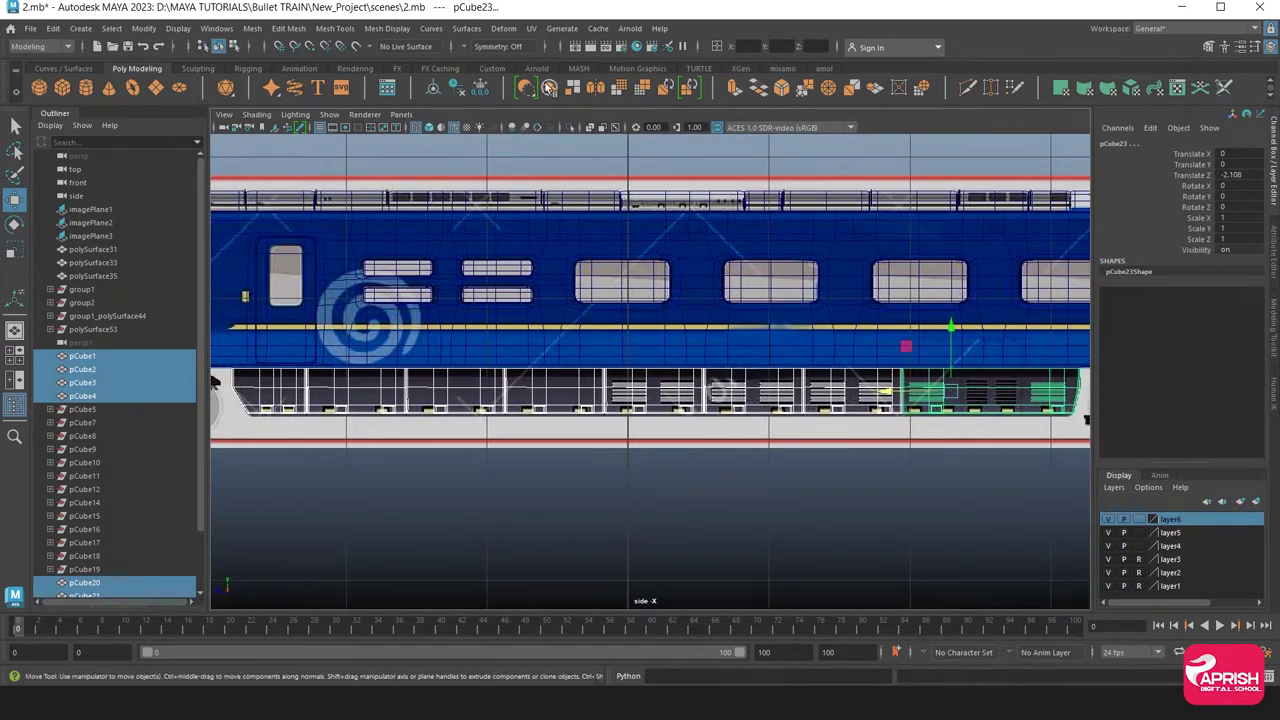
left_click(548, 87)
middle_click_drag(367, 356, 404, 349, "alt")
right_click_drag(404, 349, 360, 330)
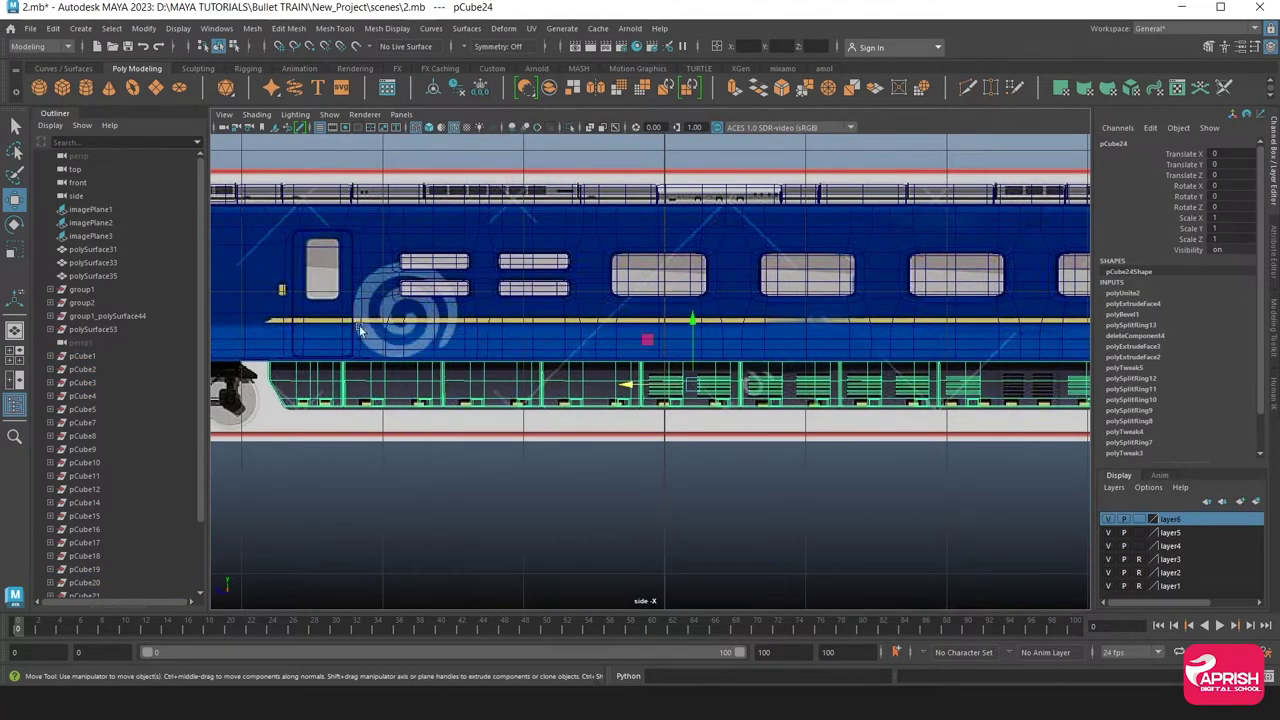
scroll(360, 330, "down", 4)
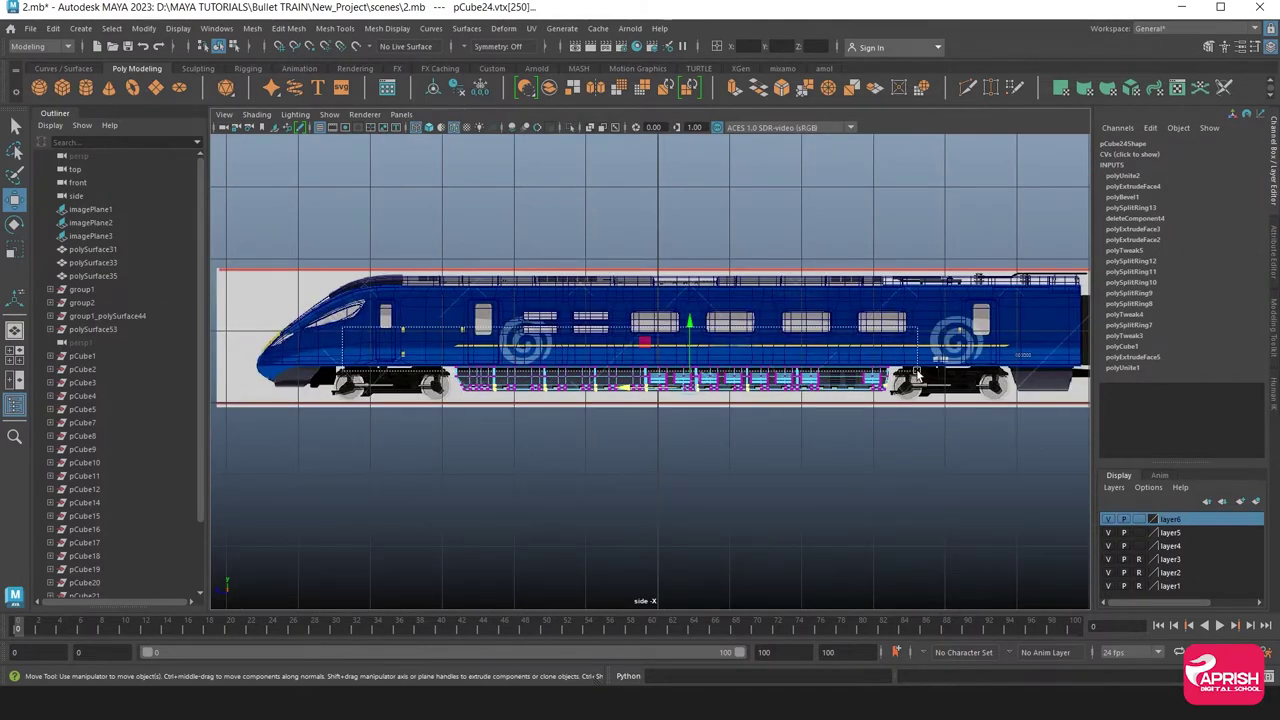
Raise the top row of vertices on the combined panel slightly
left_click(672, 375)
scroll(672, 375, "up", 5)
left_click_drag(720, 302, 720, 289)
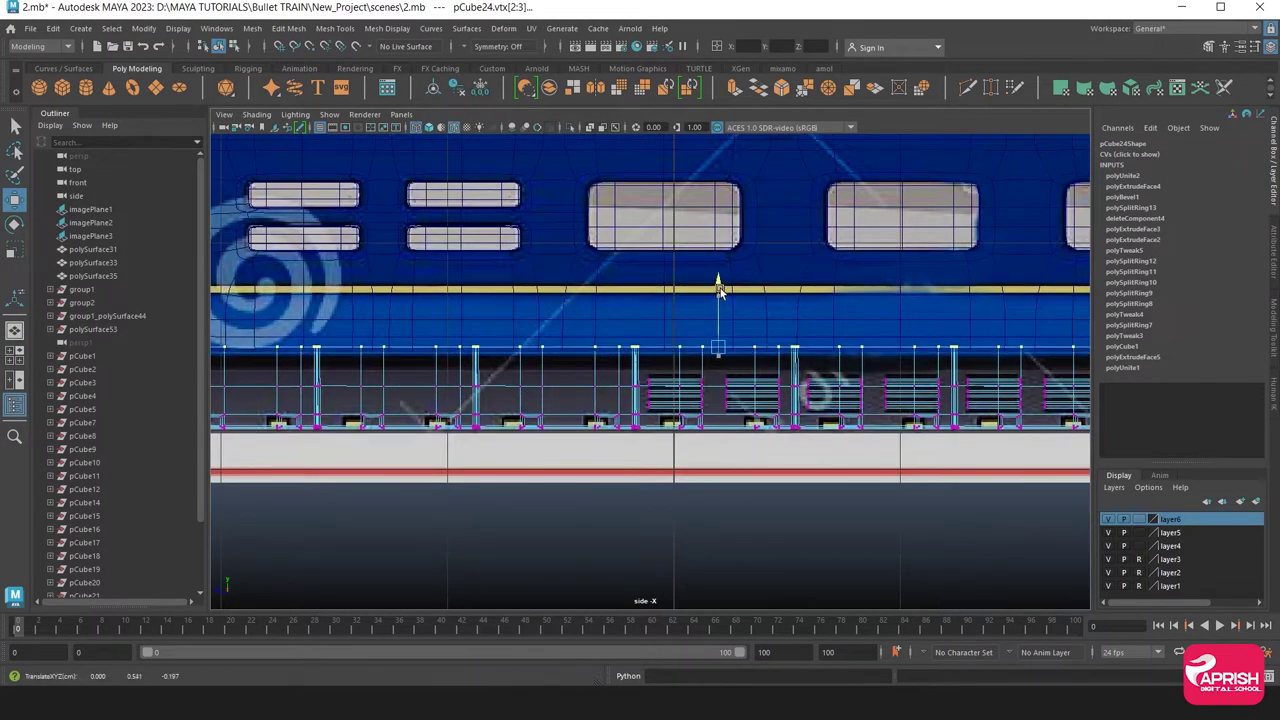
right_click_drag(596, 300, 650, 285)
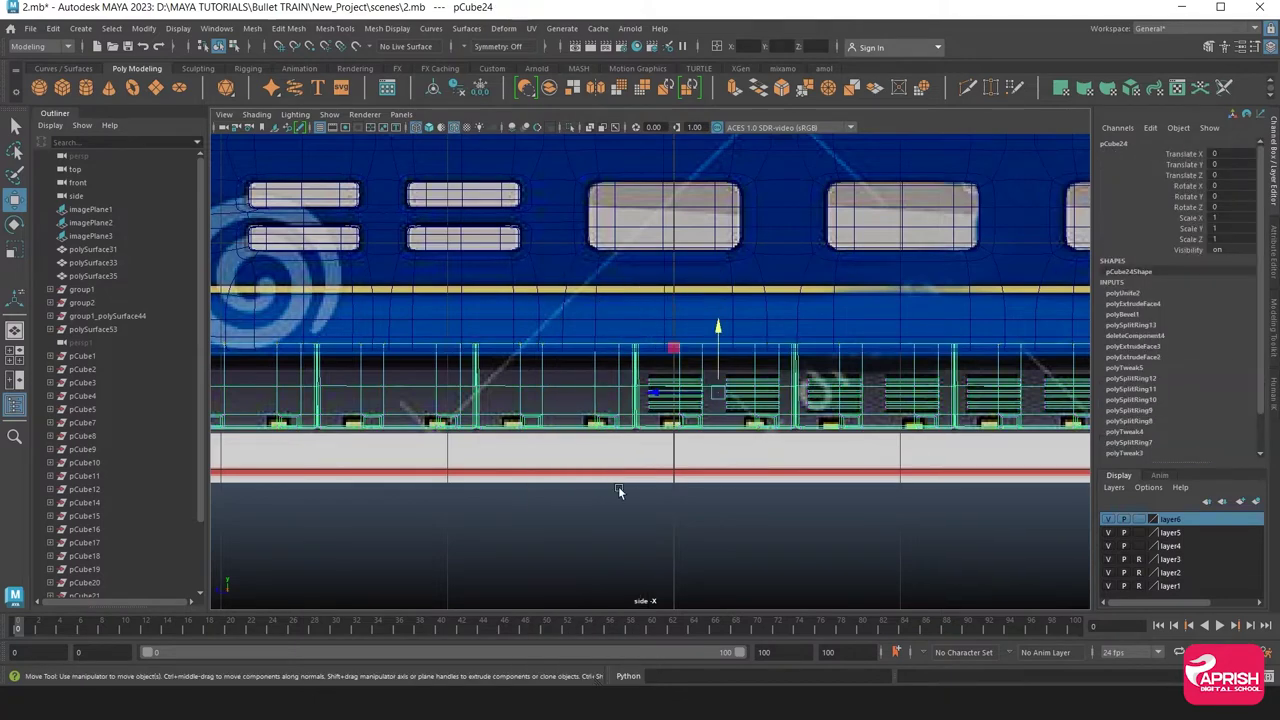
Orbit around the train in perspective, then bring up its front view
mouse_move(730, 286)
left_mouse_down()
mouse_move(758, 257)
mouse_move(685, 403)
mouse_move(323, 400)
mouse_move(623, 392)
mouse_move(643, 423)
mouse_move(515, 426)
left_mouse_up()
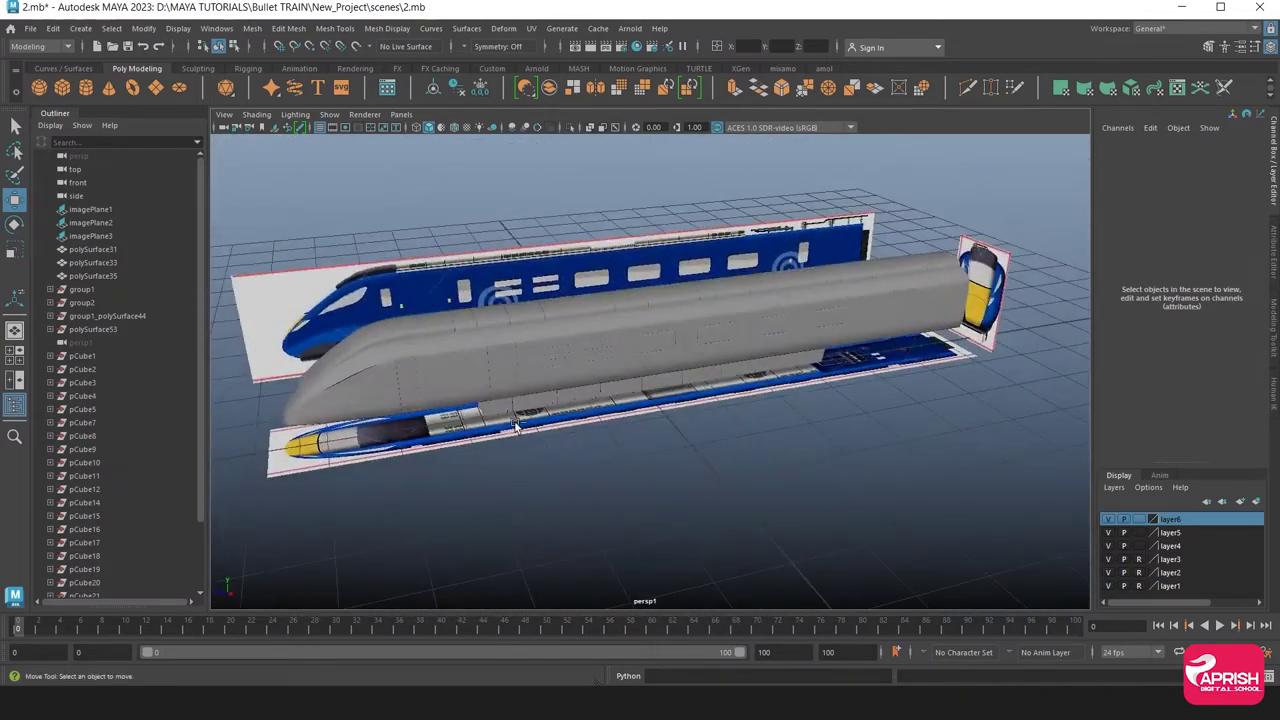
mouse_move(606, 441)
left_mouse_down("alt")
mouse_move(649, 432)
mouse_move(634, 431)
mouse_move(634, 453)
left_mouse_up("alt")
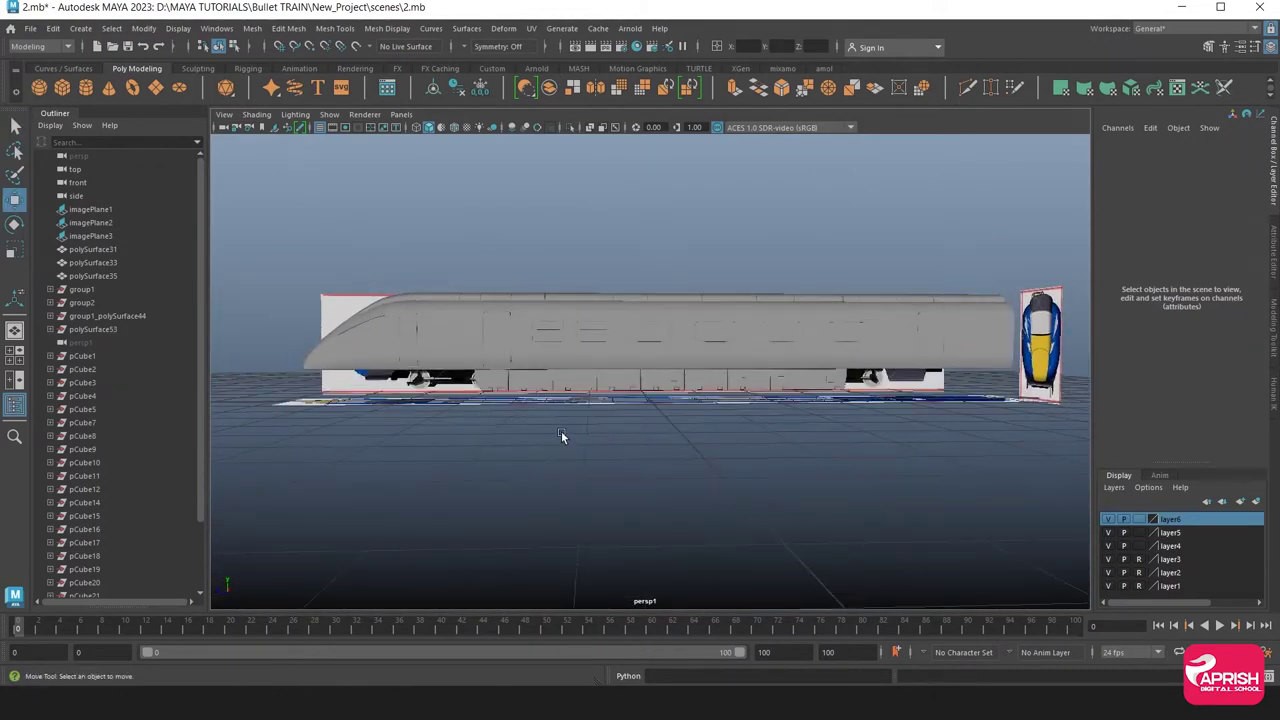
mouse_move(522, 414)
left_mouse_down("alt")
mouse_move(678, 434)
mouse_move(648, 438)
left_mouse_up("alt")
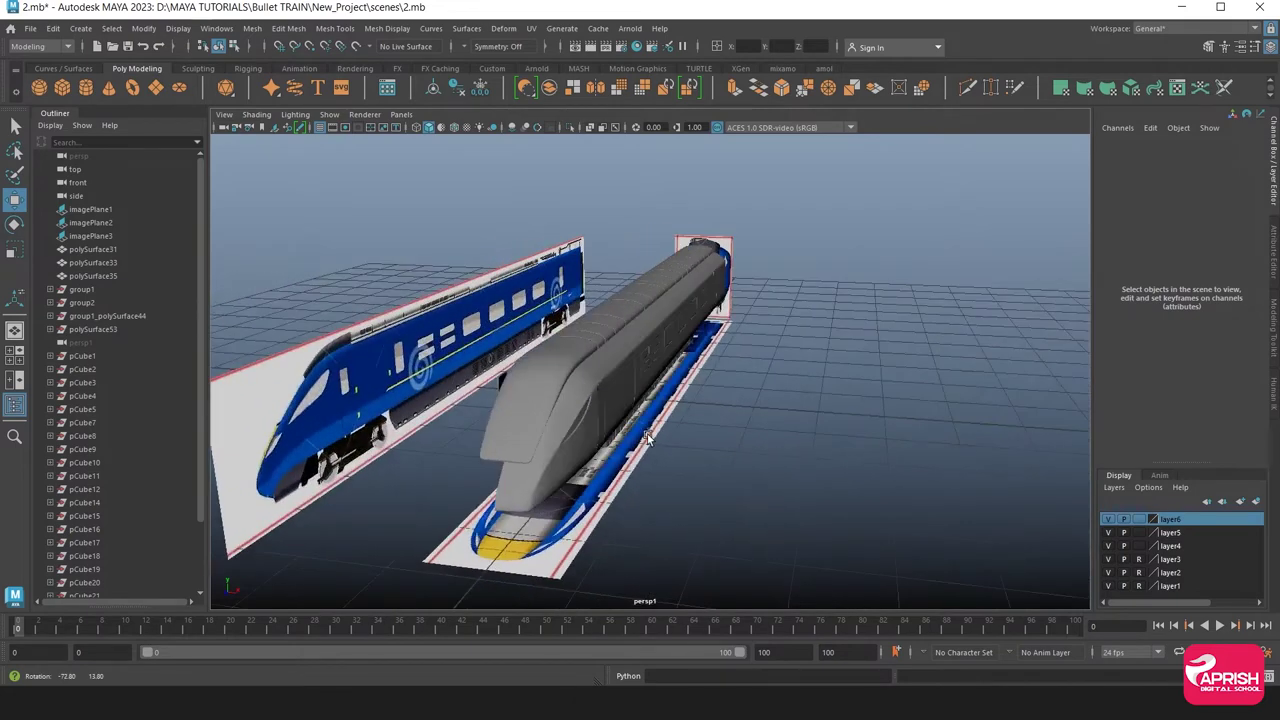
left_click(574, 443)
key("space")
key("space")
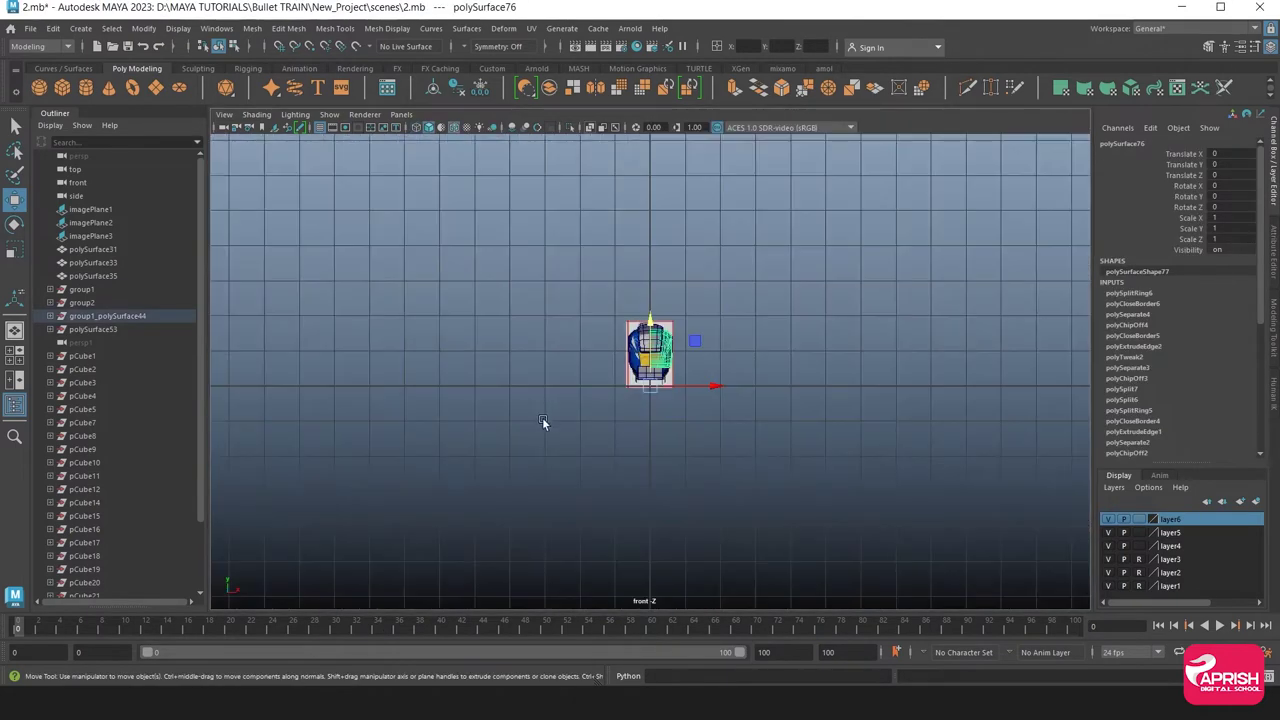
Duplicate the train nose half, mirror it with Scale X -1, and combine both halves into one mesh
scroll(809, 483, "up", 3)
scroll(809, 485, "up", 4)
mouse_move(769, 481)
middle_mouse_down("alt")
mouse_move(646, 443)
mouse_move(571, 443)
middle_mouse_up("alt")
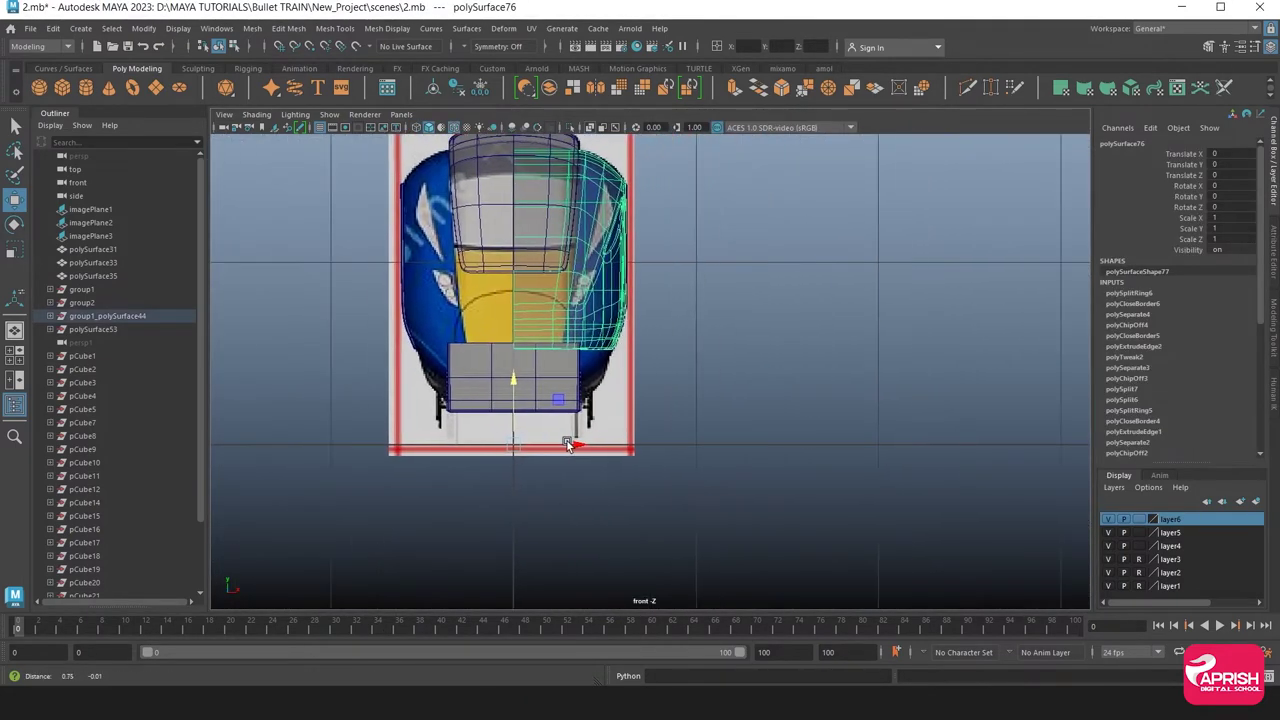
key("ctrl+d")
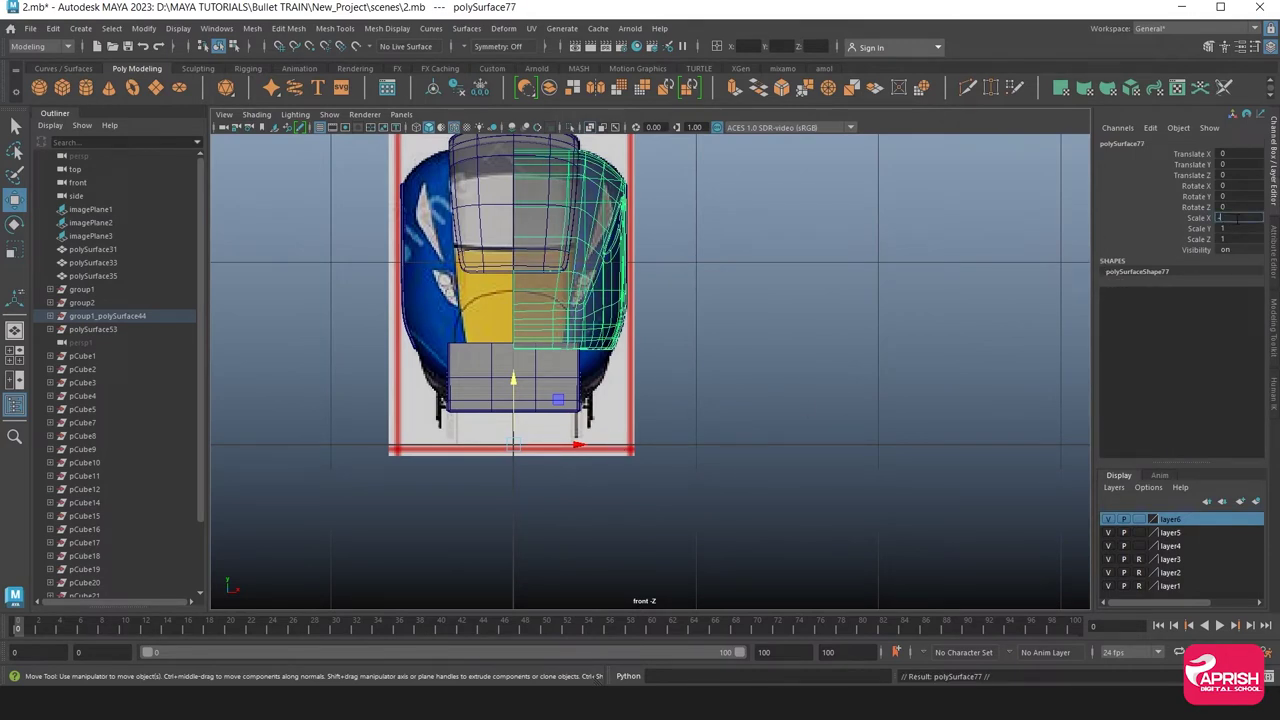
type("-1")
key("Return")
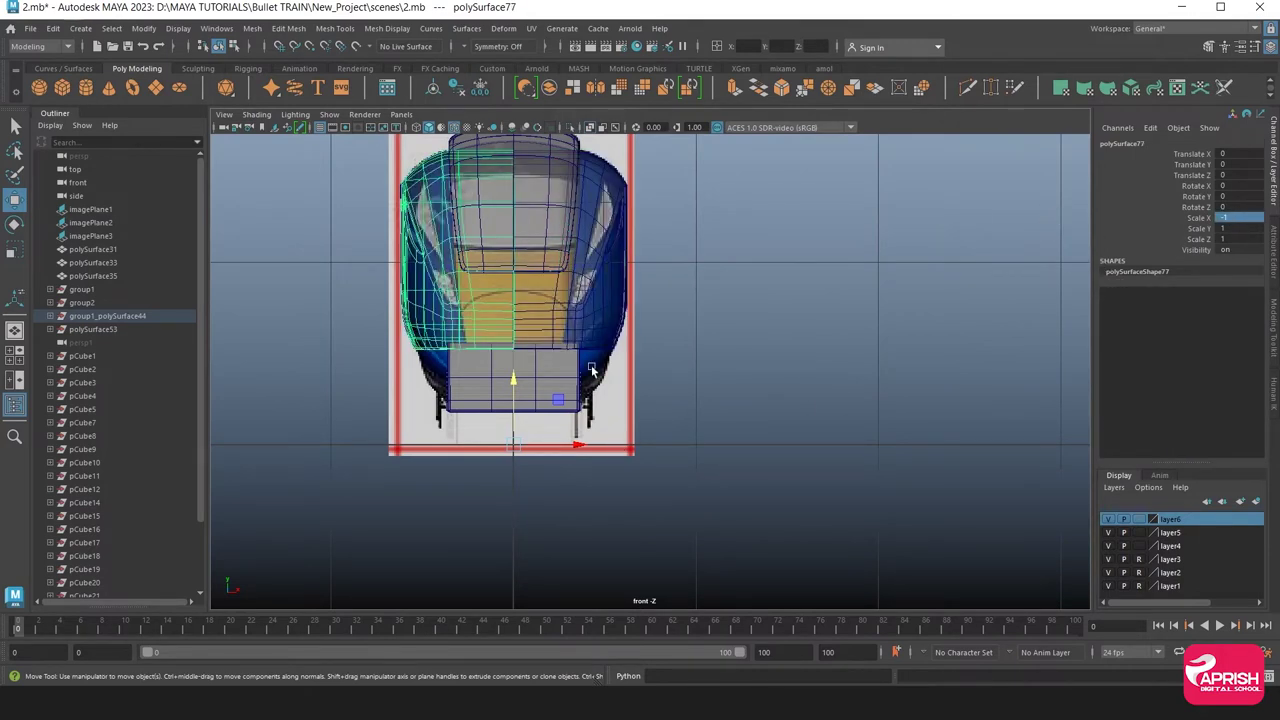
left_click(590, 213, "shift")
left_click(551, 95)
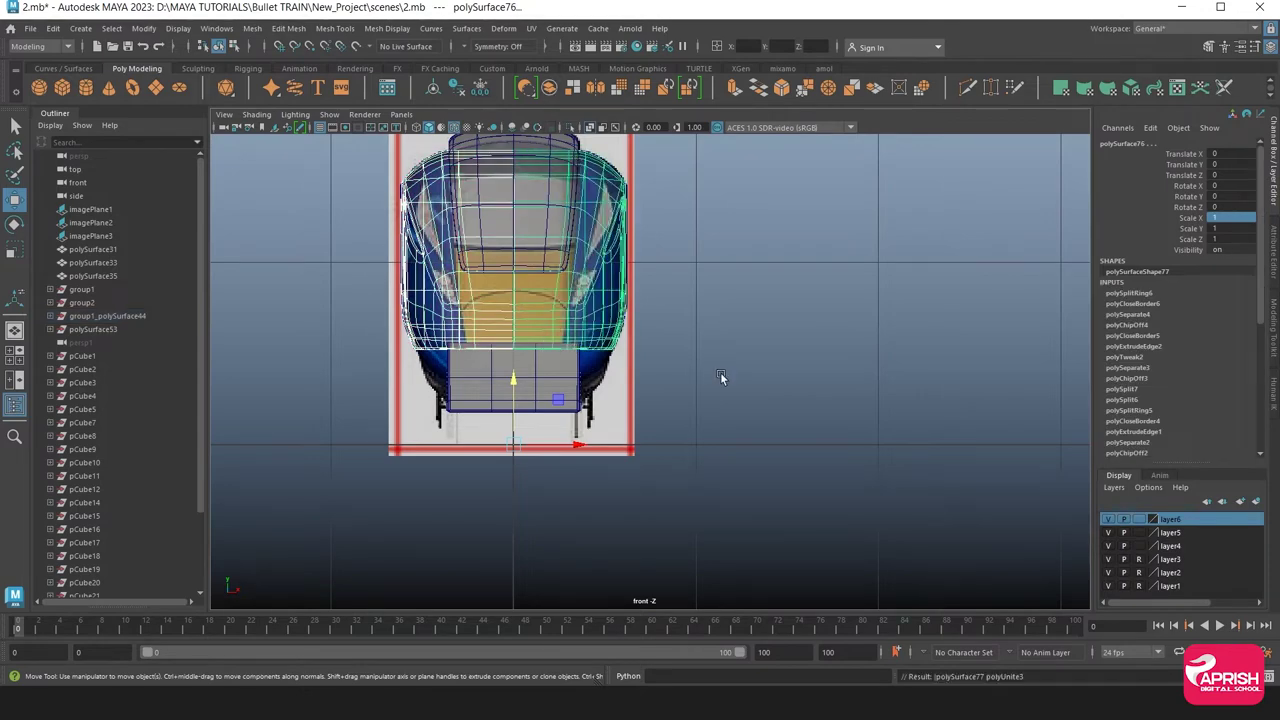
Deselect the combined train and orbit around it in the perspective view
key("space")
left_click(759, 511)
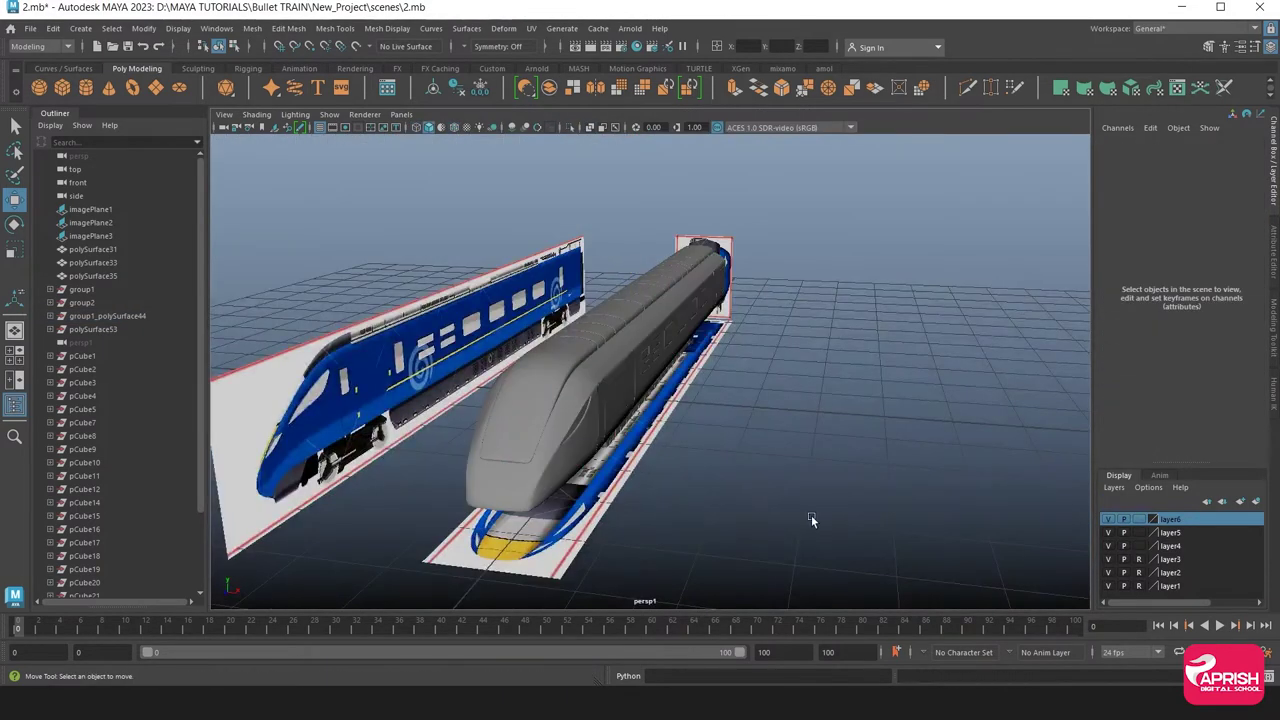
mouse_move(811, 515)
left_mouse_down("alt")
mouse_move(690, 497)
mouse_move(707, 497)
left_mouse_up("alt")
left_click_drag(472, 515, 586, 515, "alt")
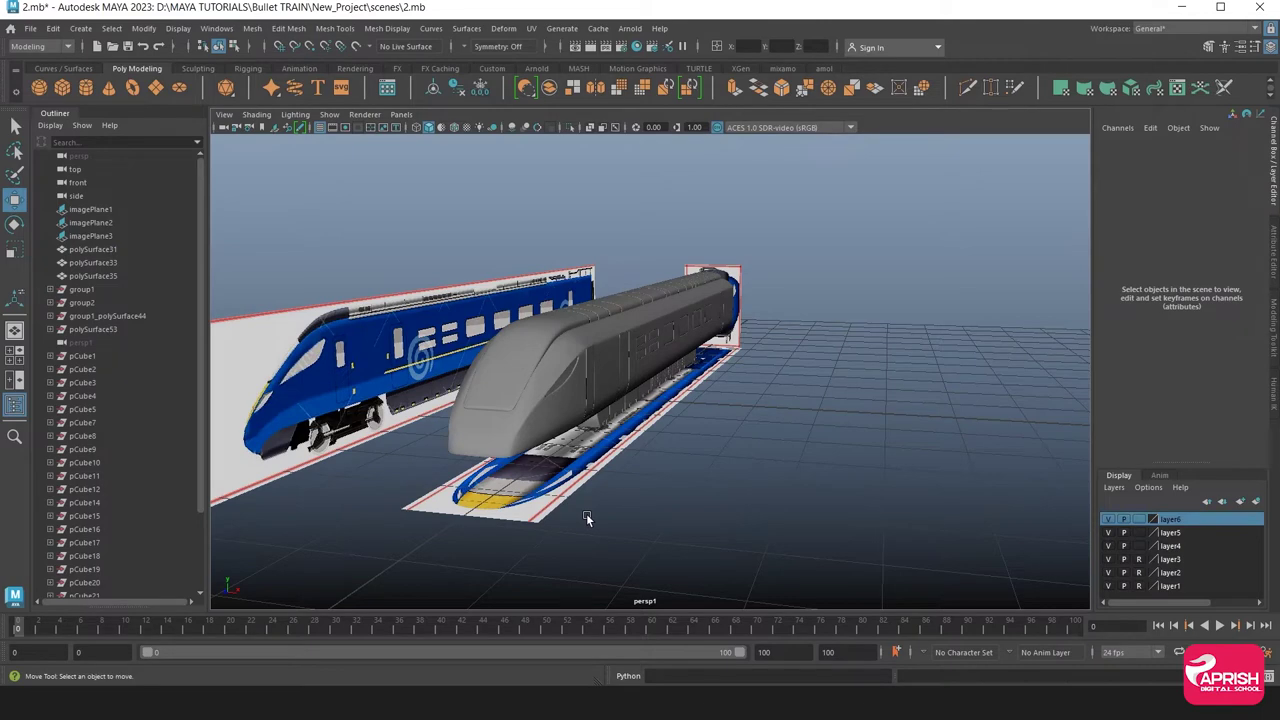
mouse_move(537, 497)
left_mouse_down("alt")
mouse_move(384, 512)
mouse_move(749, 503)
left_mouse_up("alt")
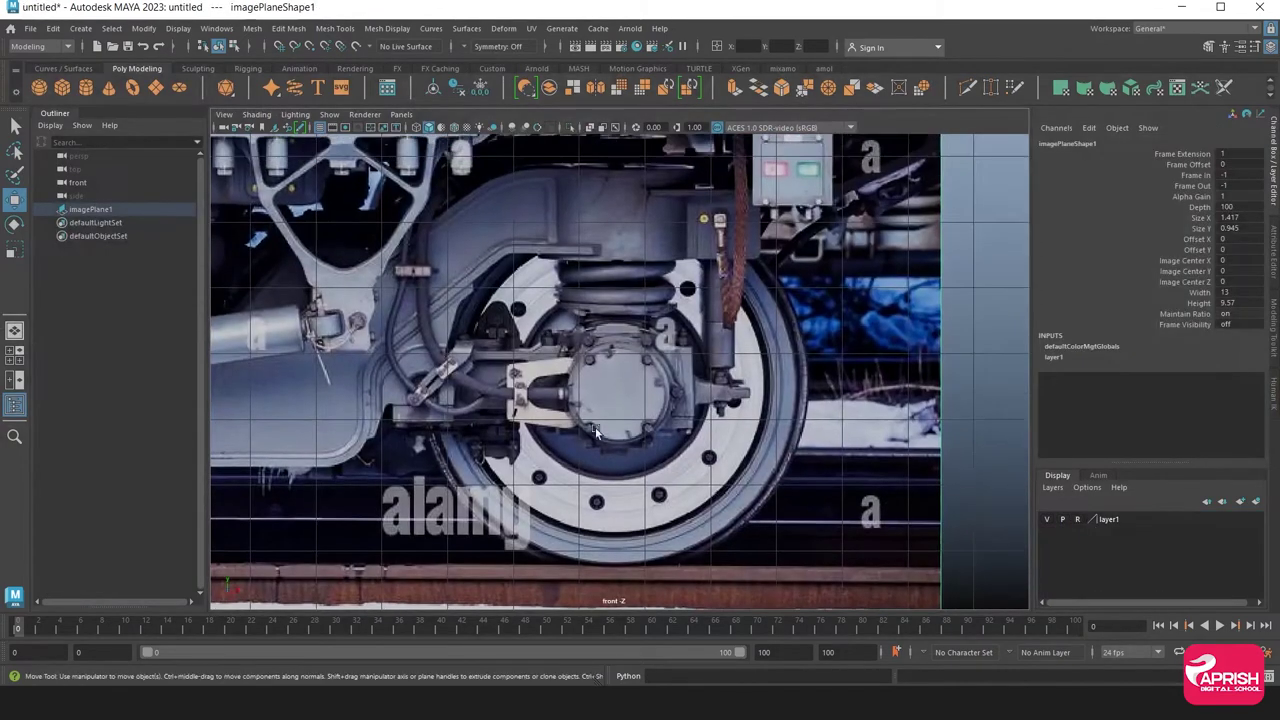
Create a polygon cylinder and rotate it 90° on X
left_click(86, 89)
scroll(477, 403, "down", 4)
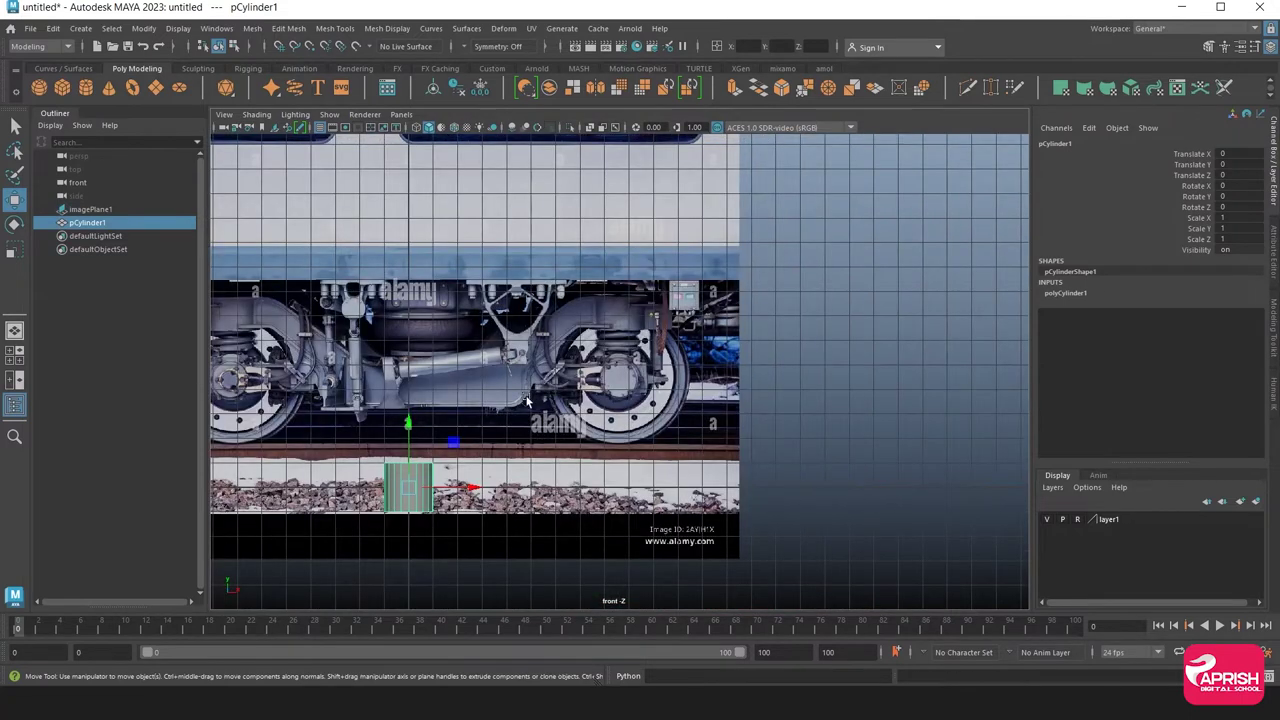
key("e")
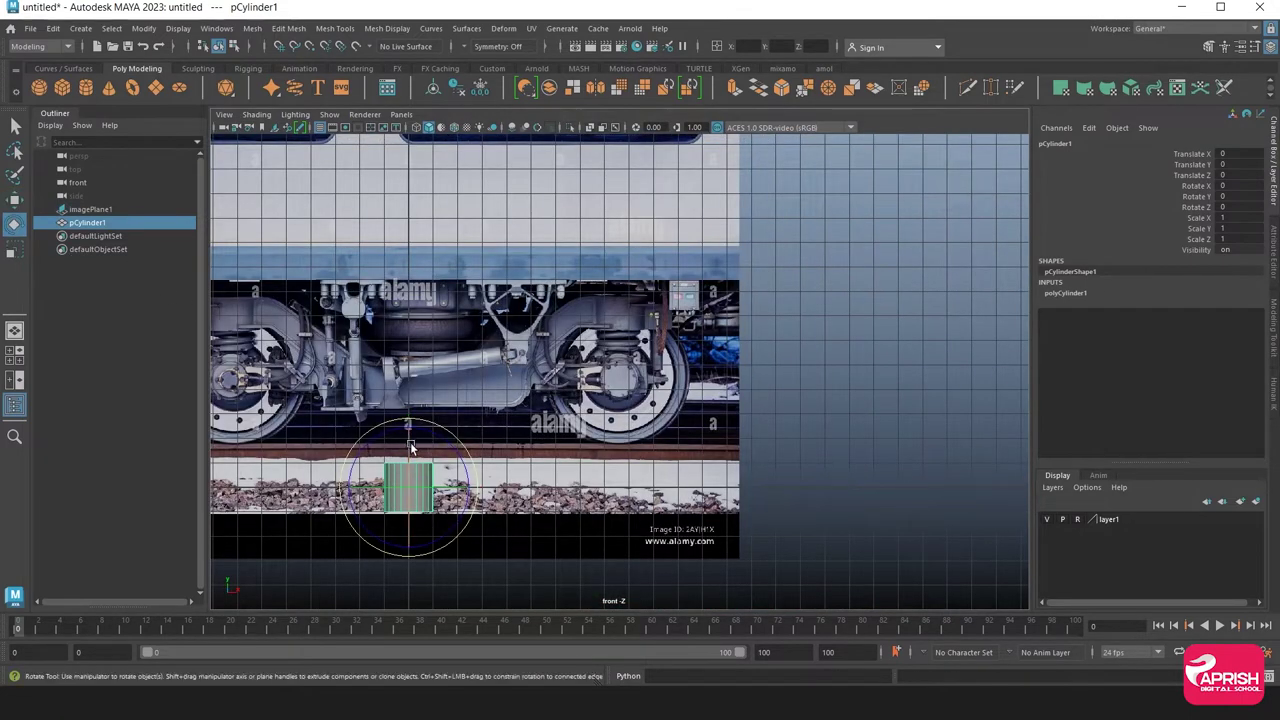
left_click_drag(409, 447, 410, 472)
type("90")
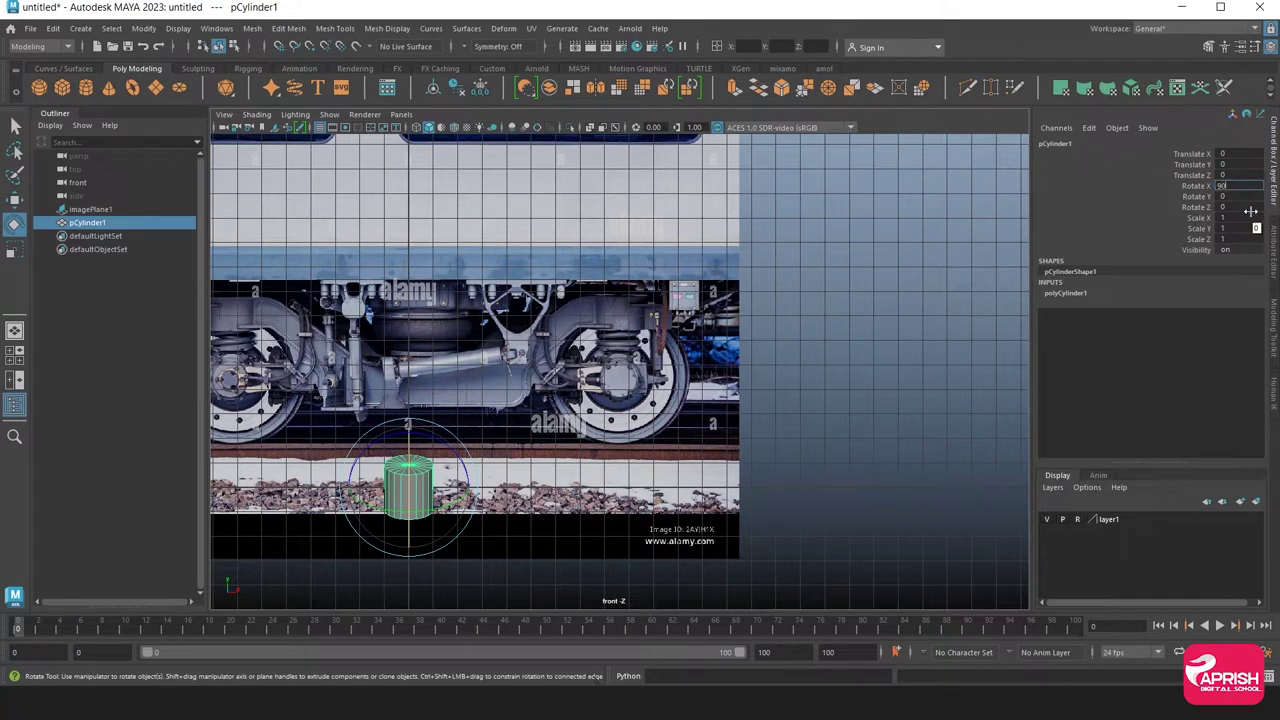
key("Return")
Scale the cylinder to about 2.866 and align it over the wheel in the reference photo
left_click(16, 252)
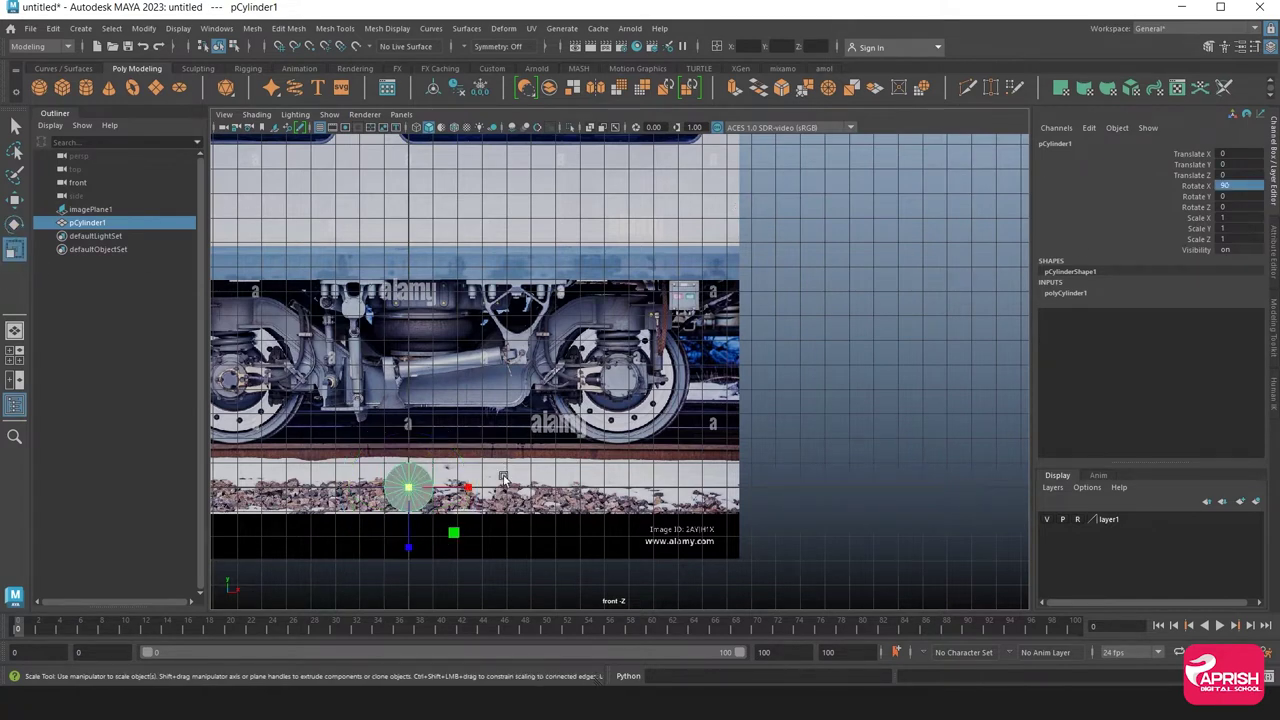
left_click_drag(413, 519, 500, 480)
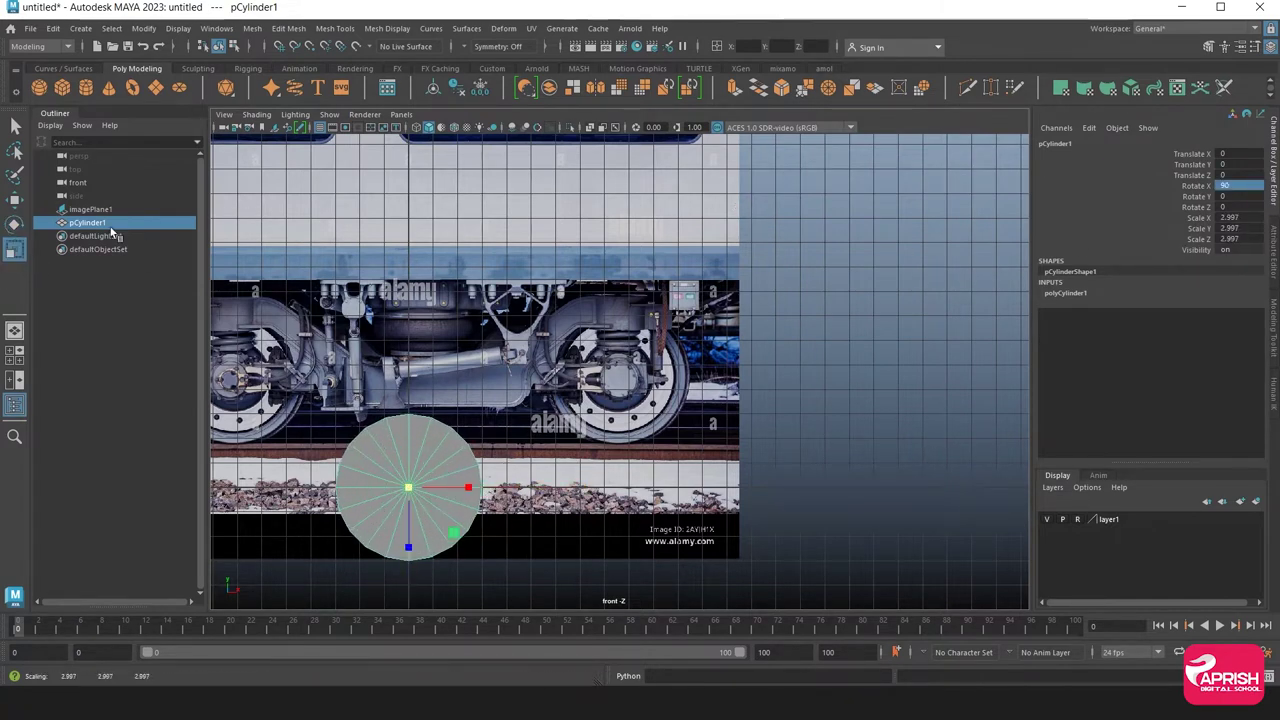
left_click(12, 199)
mouse_move(408, 488)
left_mouse_down()
mouse_move(591, 414)
mouse_move(620, 372)
left_mouse_up()
scroll(620, 372, "up", 3)
middle_click_drag(651, 457, 452, 437, "alt")
mouse_move(483, 411)
left_mouse_down()
mouse_move(499, 413)
mouse_move(470, 420)
left_mouse_up()
left_click(14, 251)
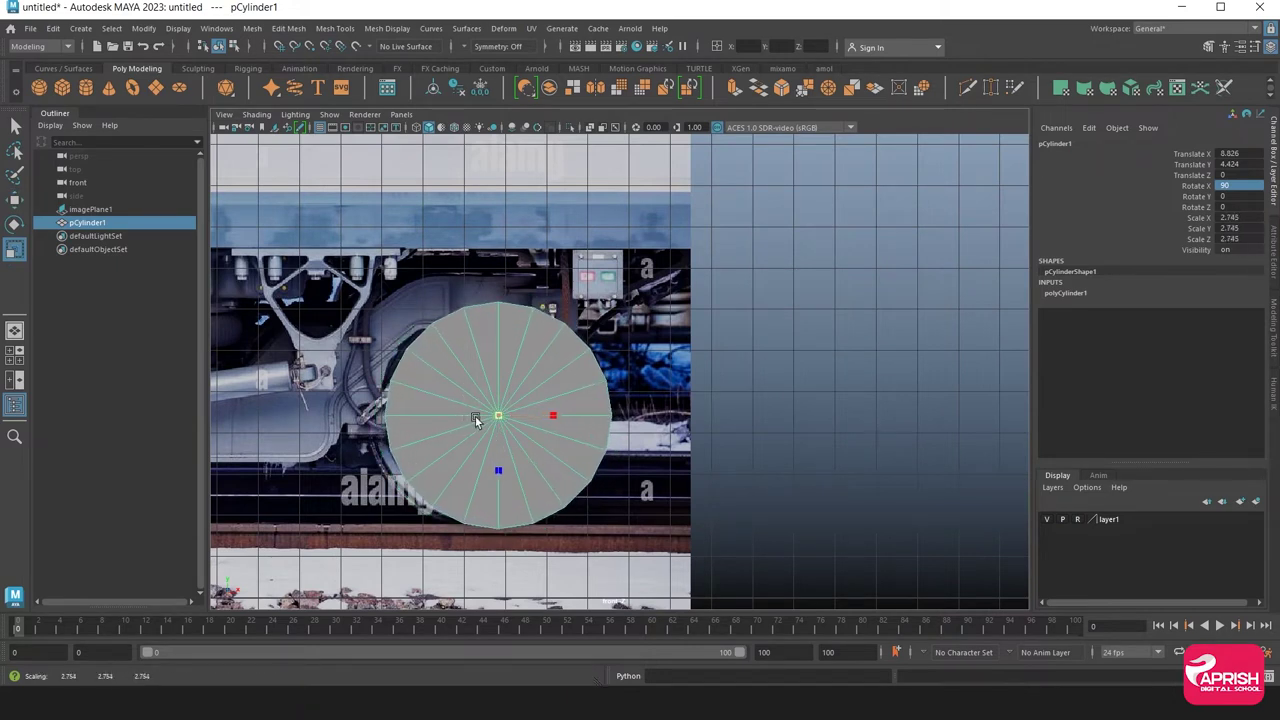
left_click(14, 201)
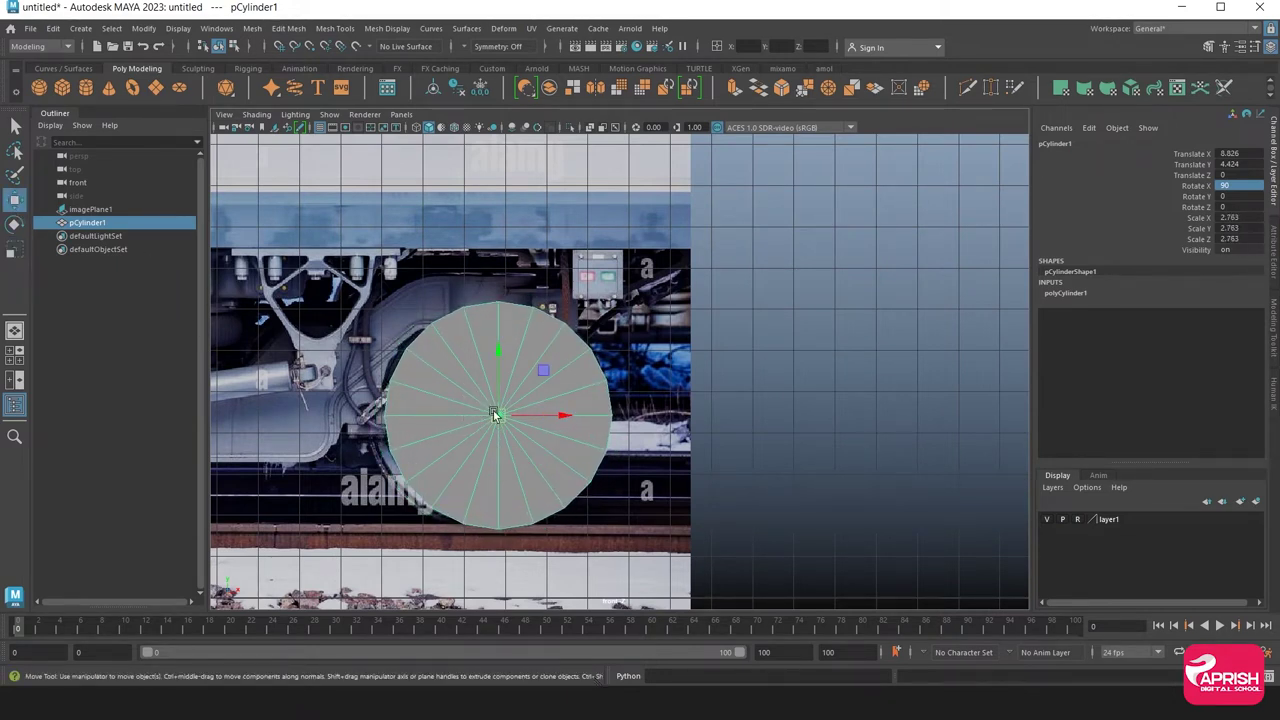
left_click_drag(497, 418, 494, 416)
key("r")
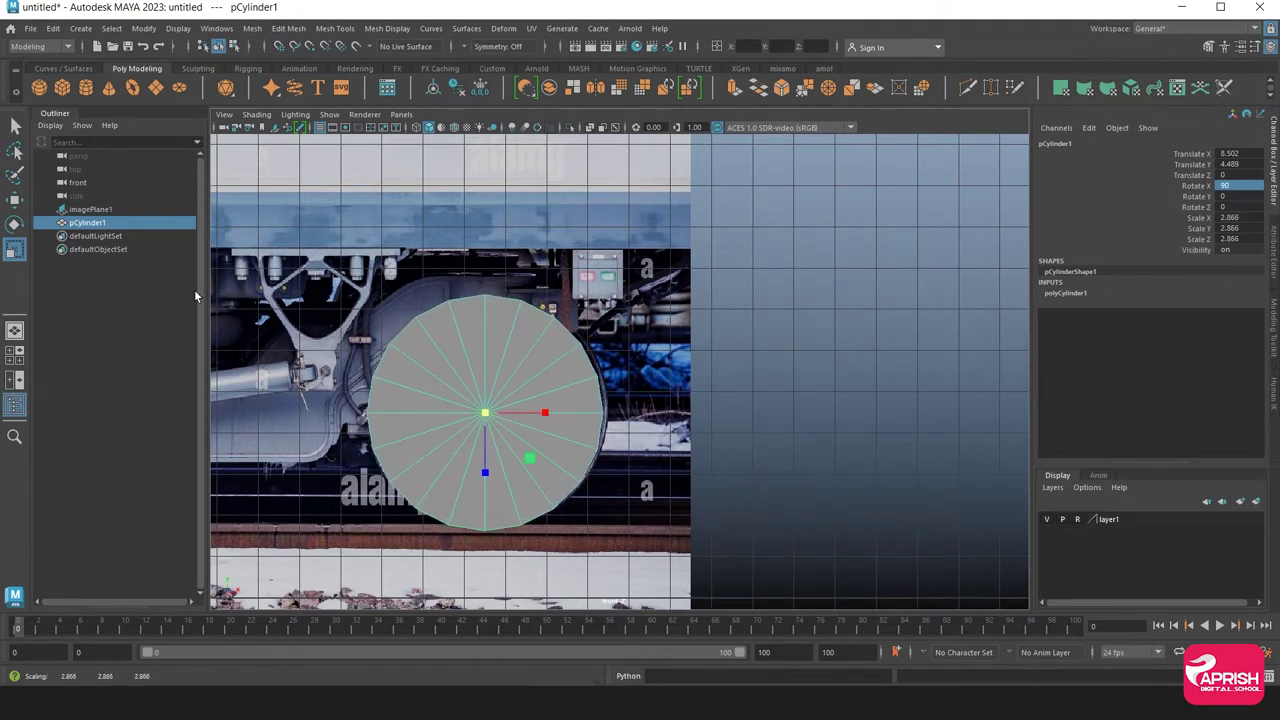
left_click_drag(485, 412, 487, 405)
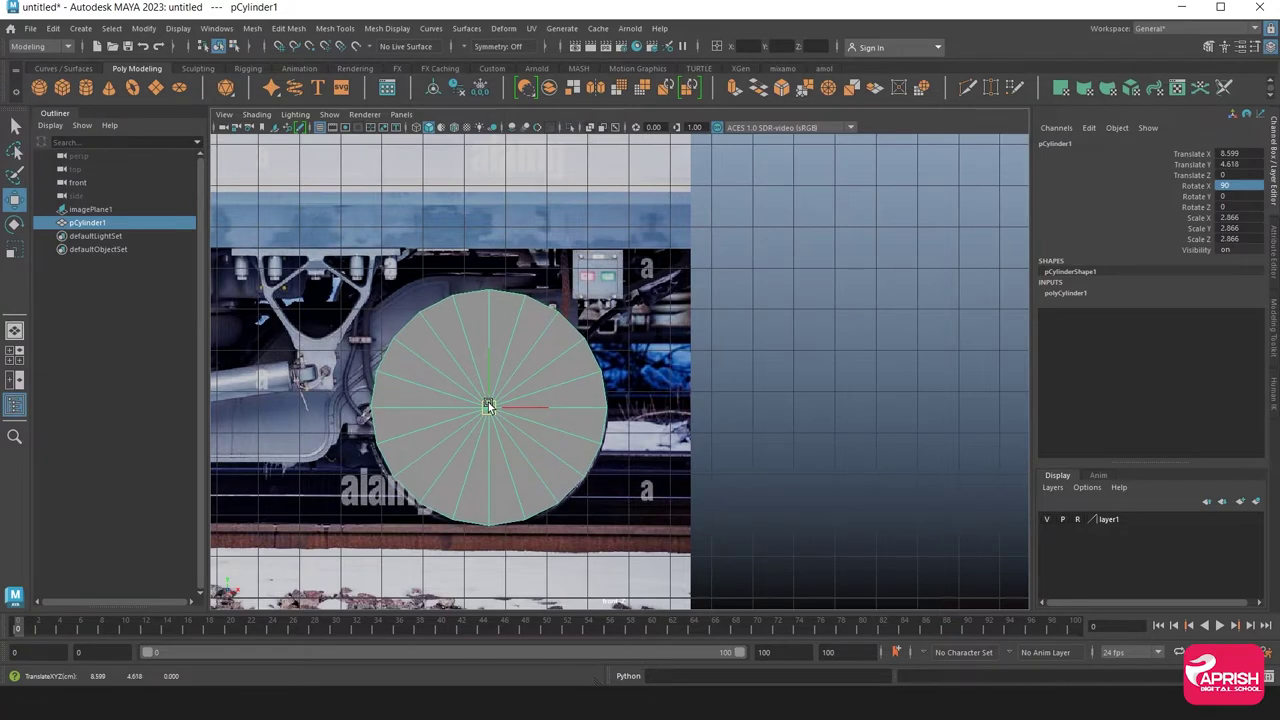
Turn on Wireframe on Shaded and reselect the cylinder
left_click(733, 389)
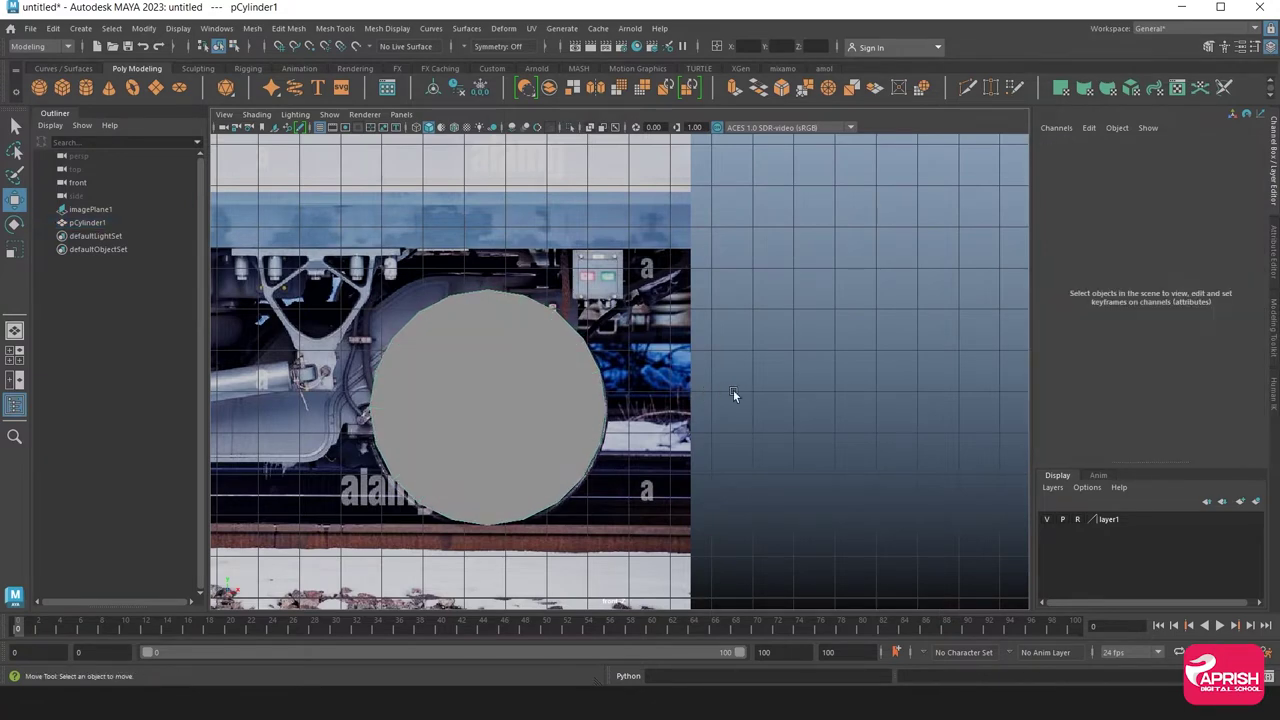
scroll(530, 386, "up", 2)
left_click(456, 127)
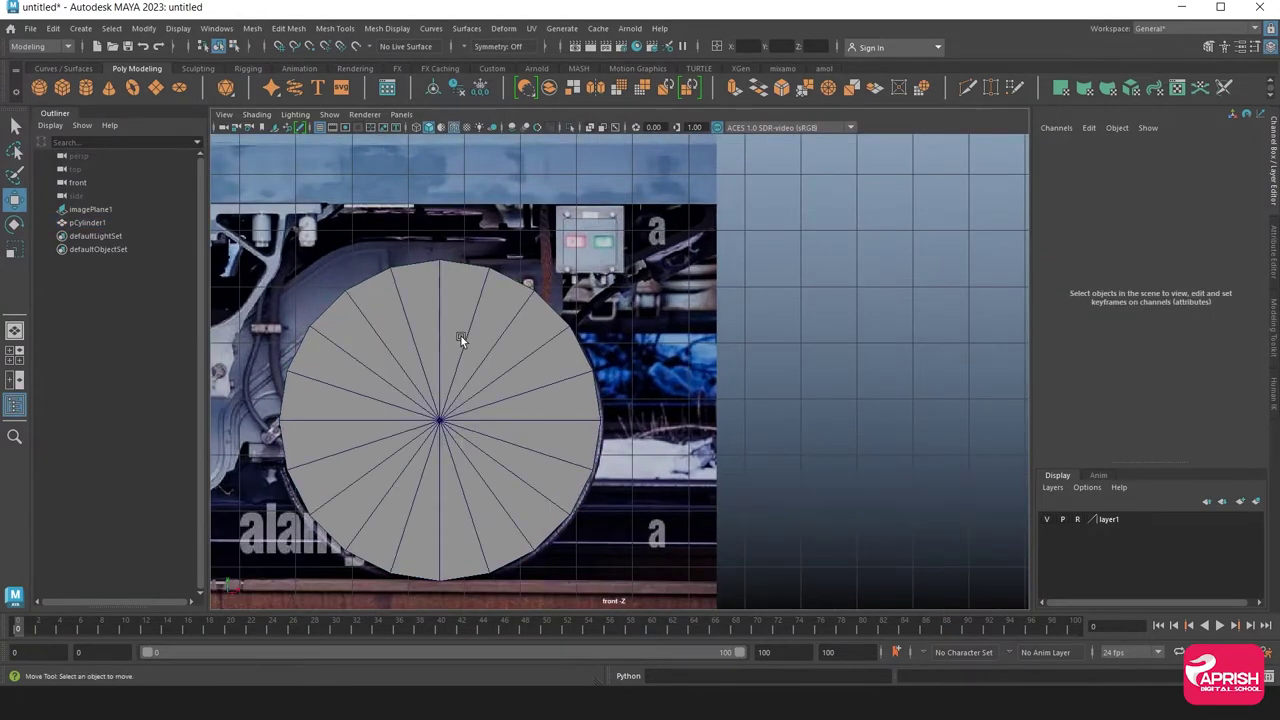
left_click(461, 336)
key("space")
key("space")
Flatten the cylinder into a thin disc by moving its end vertex ring
left_click_drag(569, 321, 557, 322, "alt")
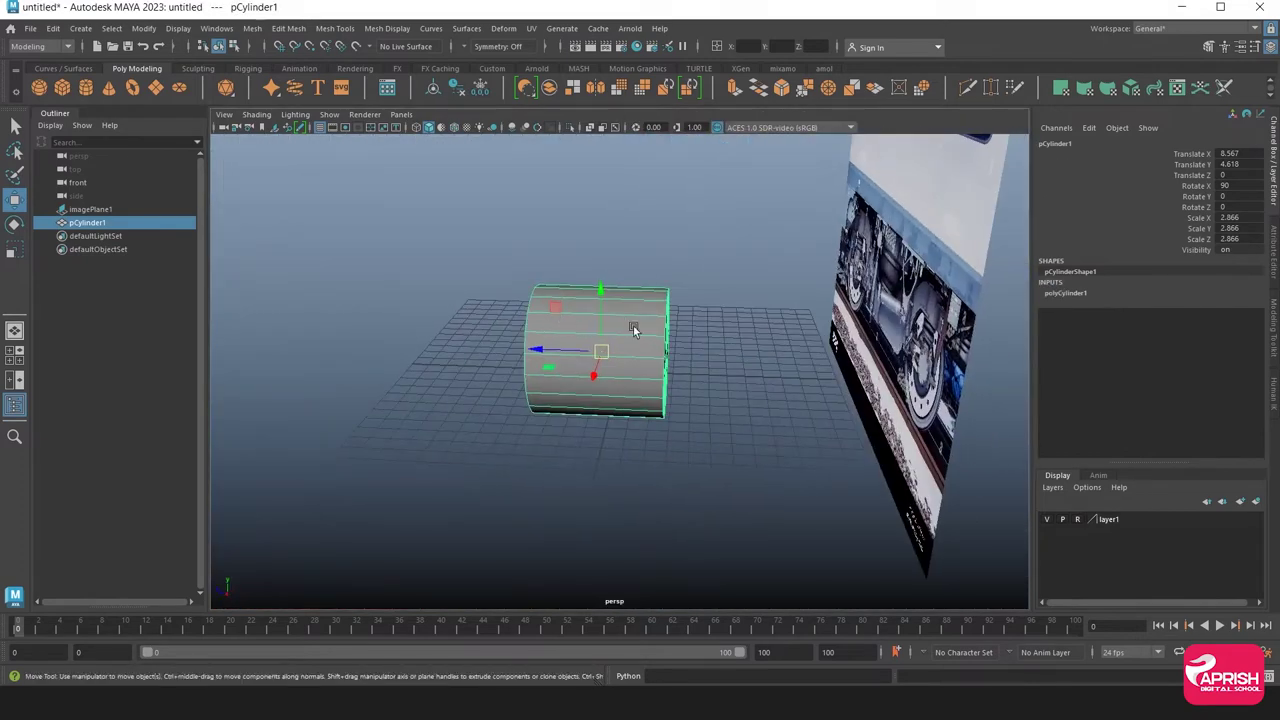
left_click_drag(637, 331, 608, 351, "alt")
right_click_drag(608, 314, 665, 288)
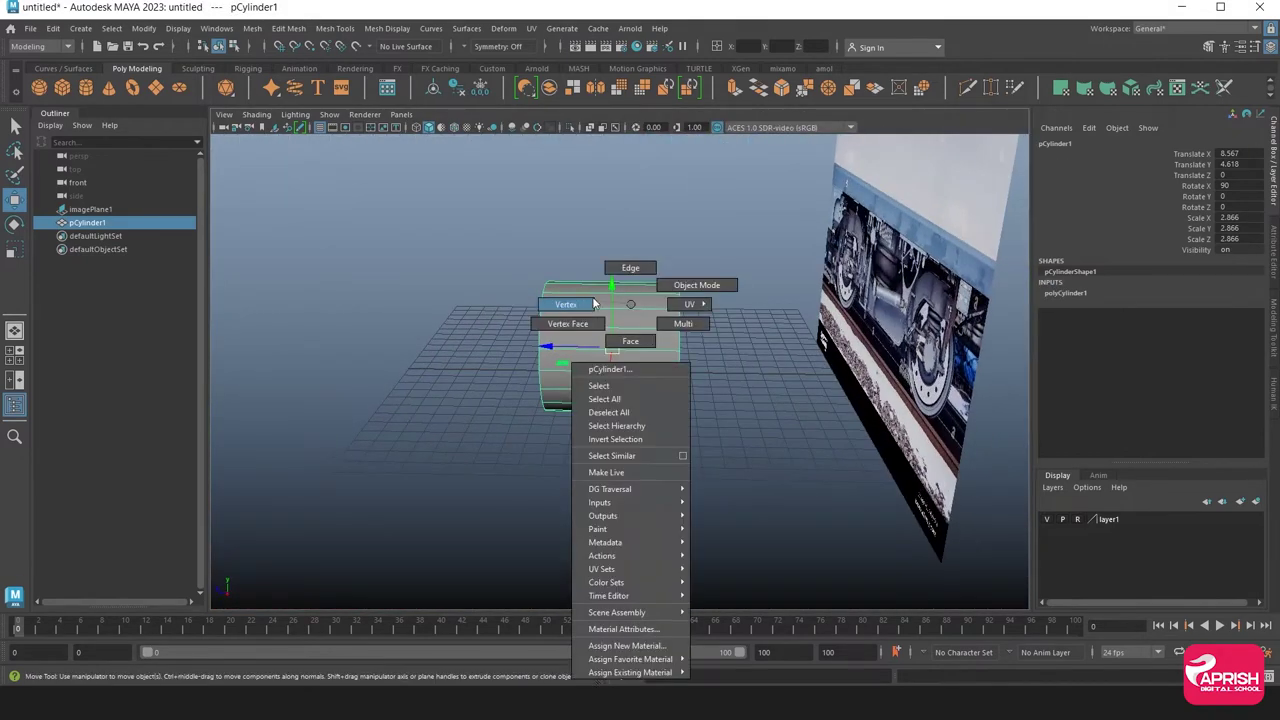
left_click_drag(655, 245, 740, 470)
left_click_drag(608, 349, 502, 349)
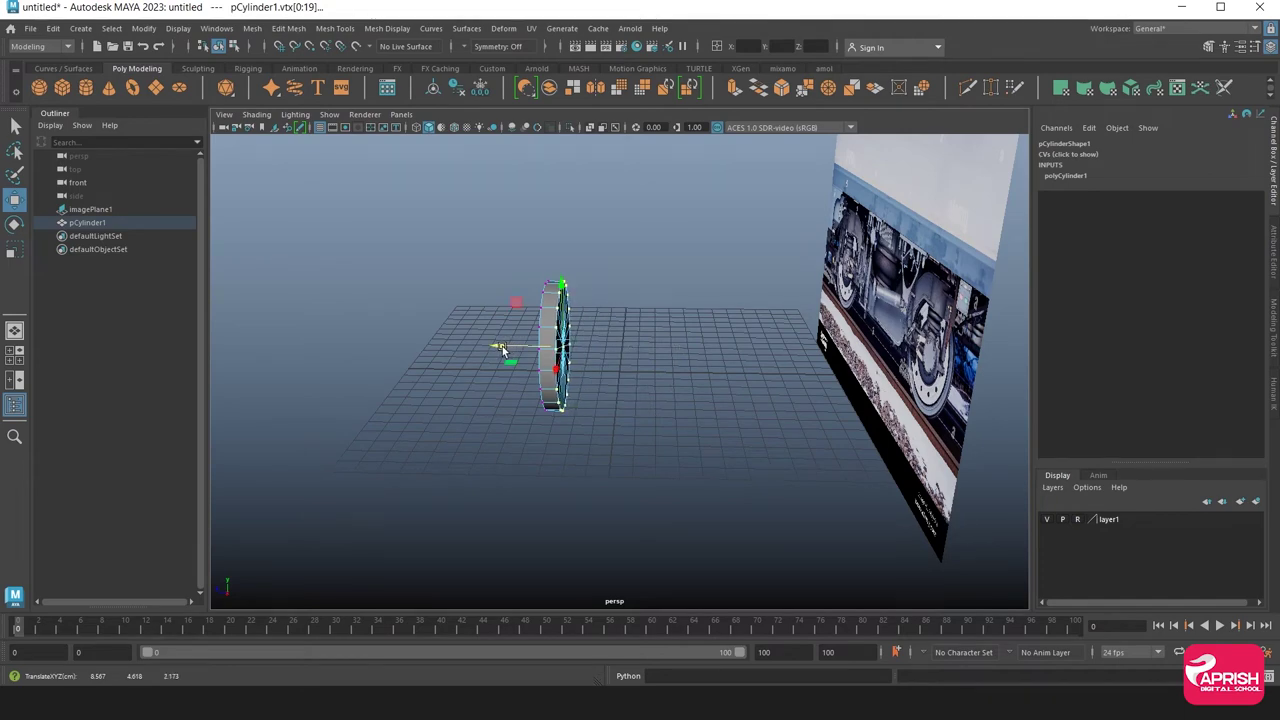
left_click(594, 285)
Select alternating spoke edges around the disc's cap
mouse_move(594, 285)
left_mouse_down("alt")
mouse_move(671, 366)
mouse_move(566, 351)
left_mouse_up("alt")
left_click(566, 356)
scroll(566, 356, "up", 5)
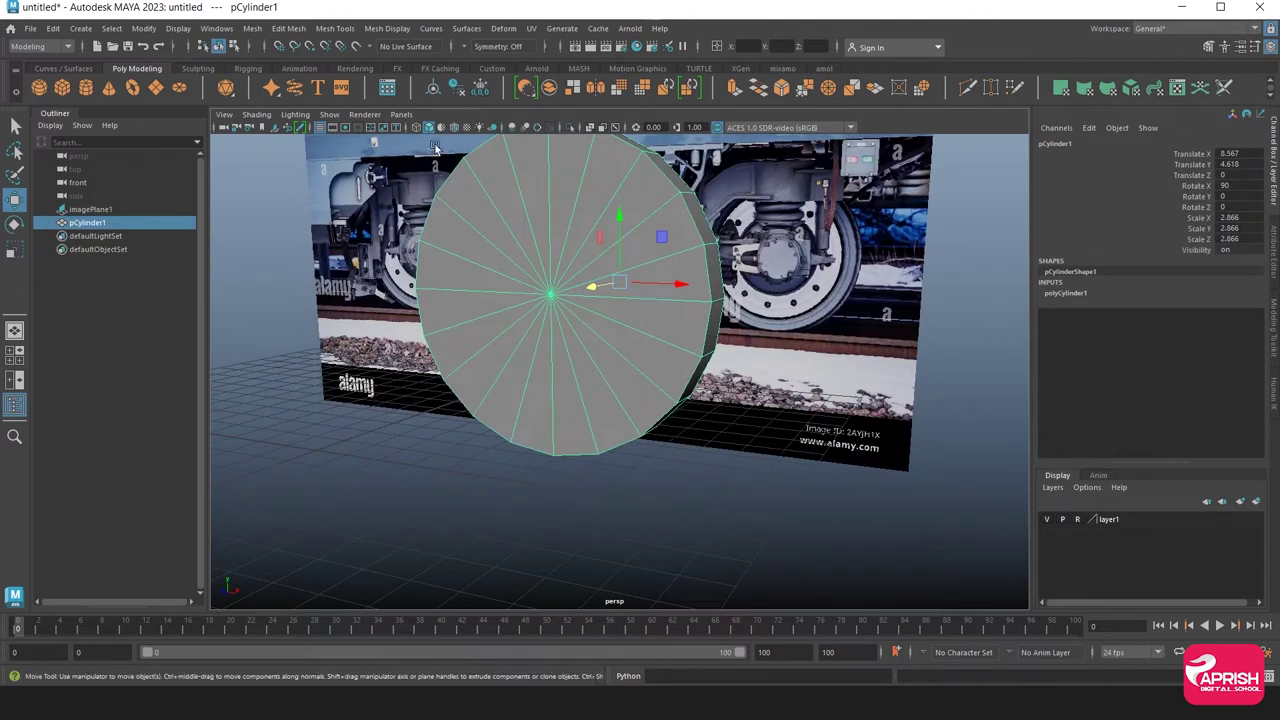
right_click_drag(520, 222, 520, 168)
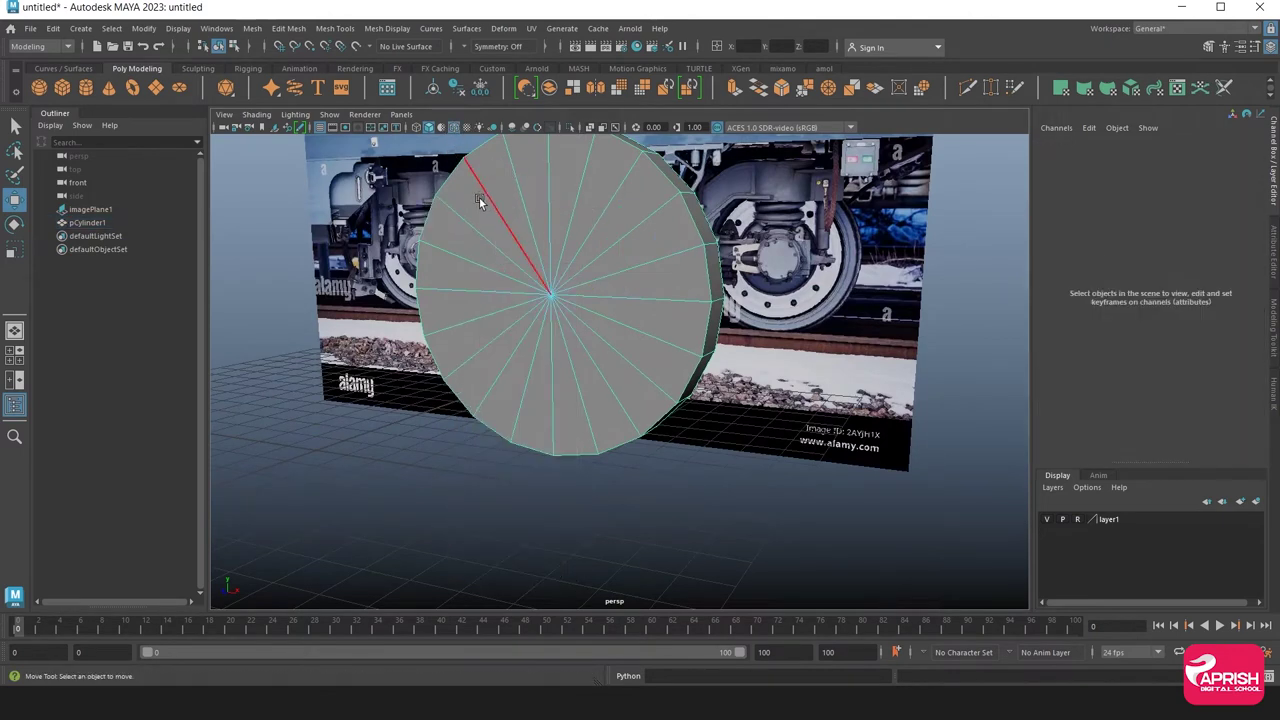
left_click(480, 200)
left_click(550, 165, "shift")
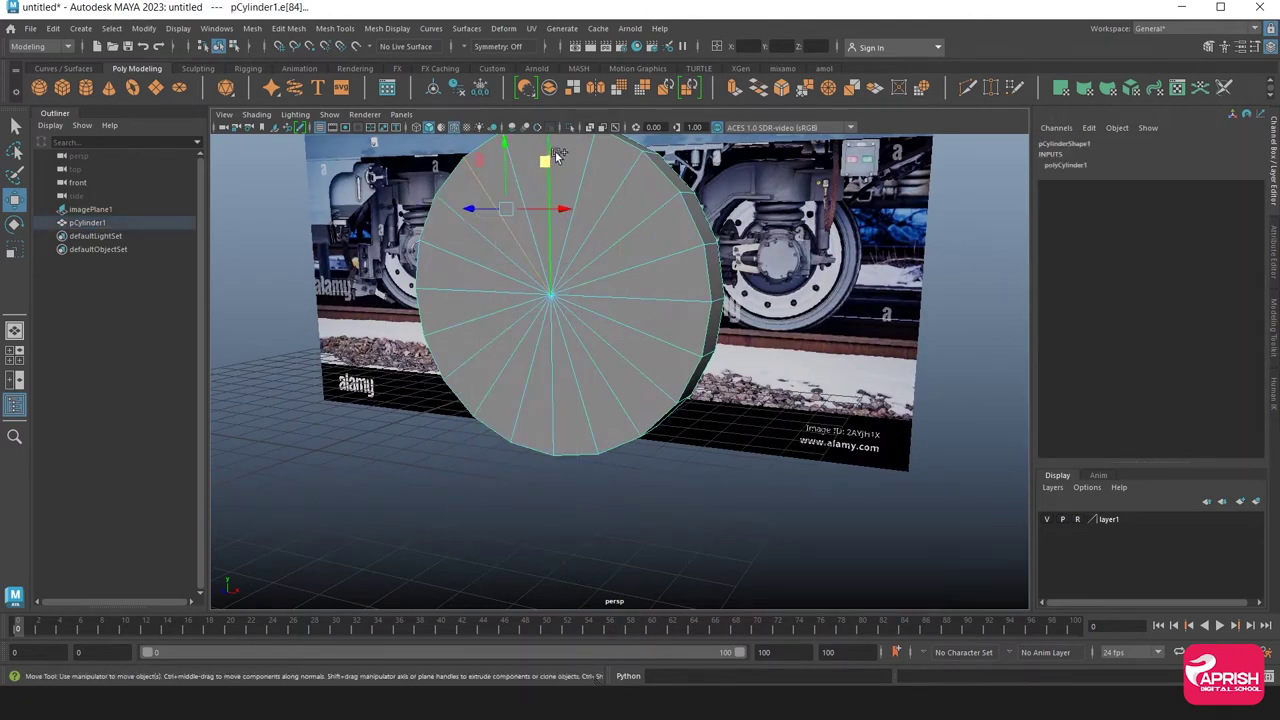
left_click(615, 185, "shift")
left_click(654, 334, "shift")
left_click(634, 380, "shift")
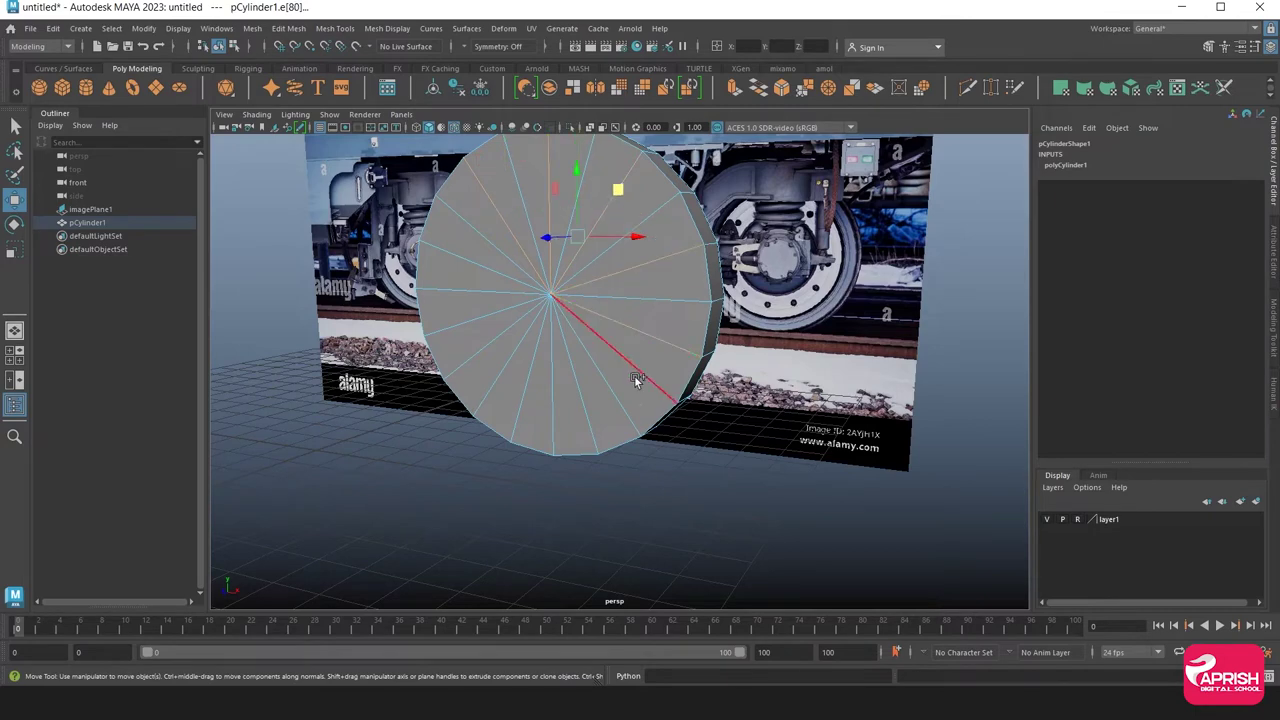
left_click(607, 397, "shift")
left_click(552, 404, "shift")
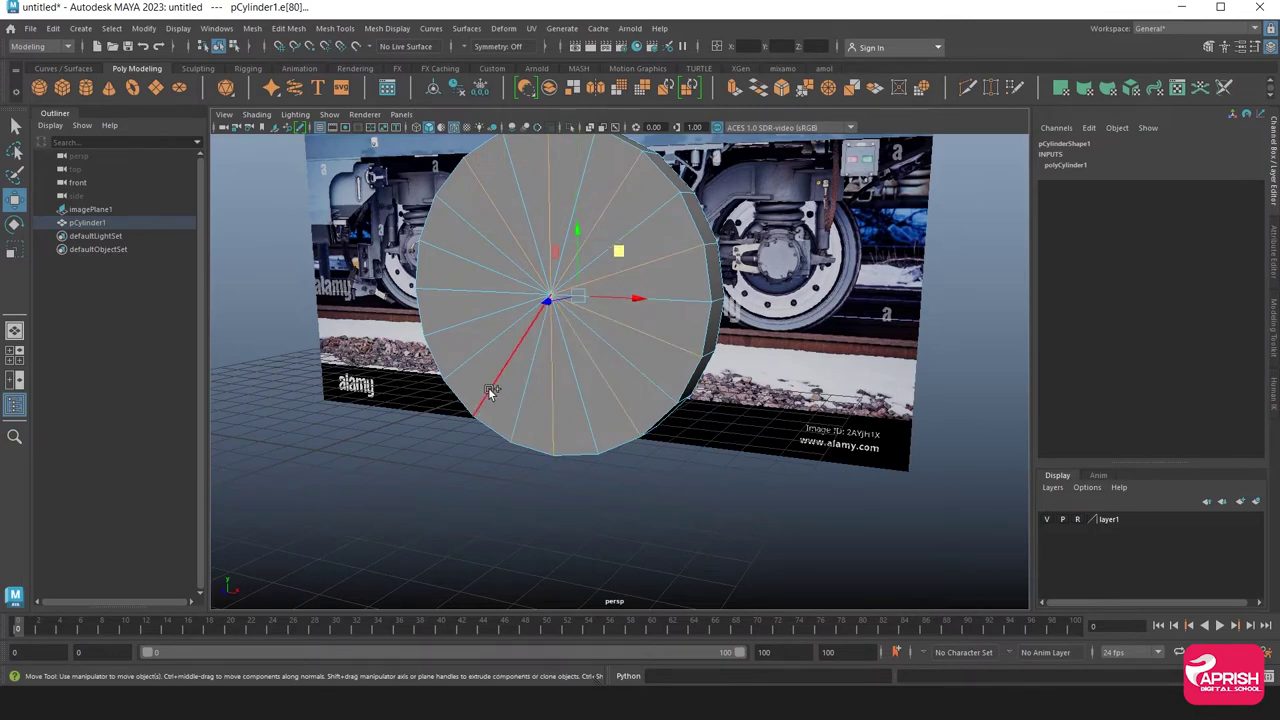
left_click(459, 330, "shift")
Add four more cap spokes to the selection and delete the selected edges
left_click_drag(640, 288, 539, 262, "alt")
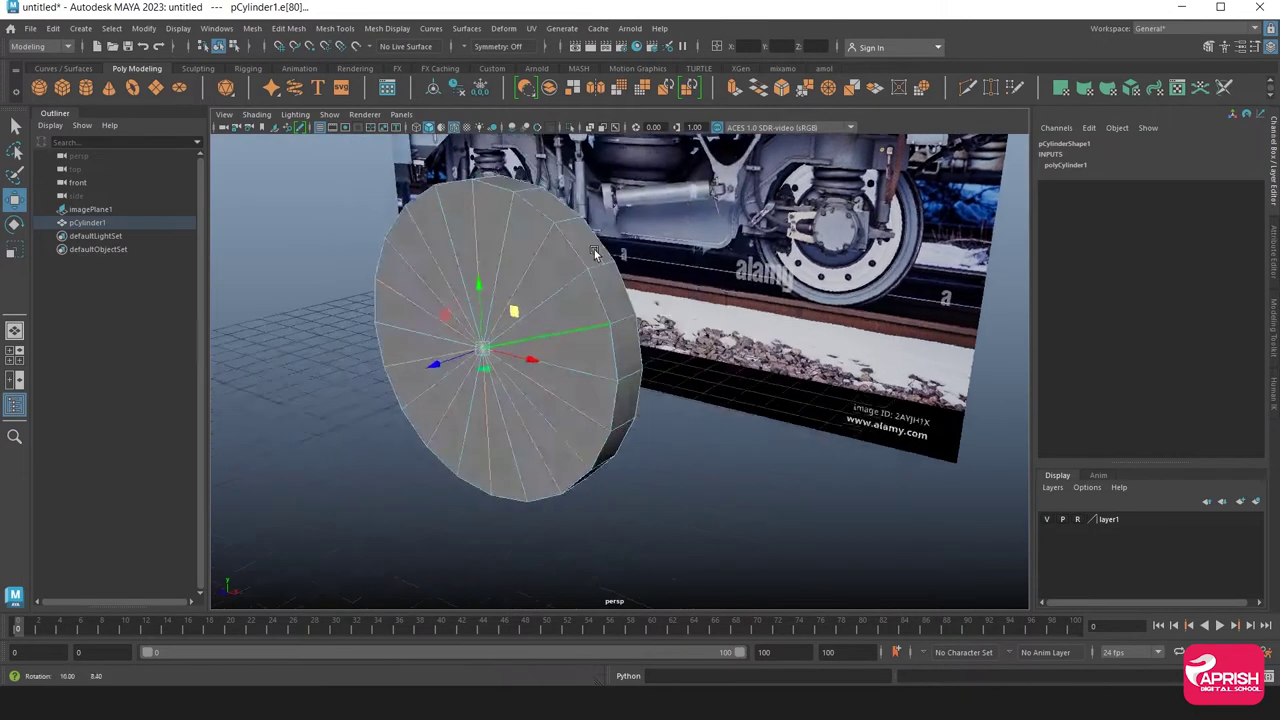
left_click(352, 242, "shift")
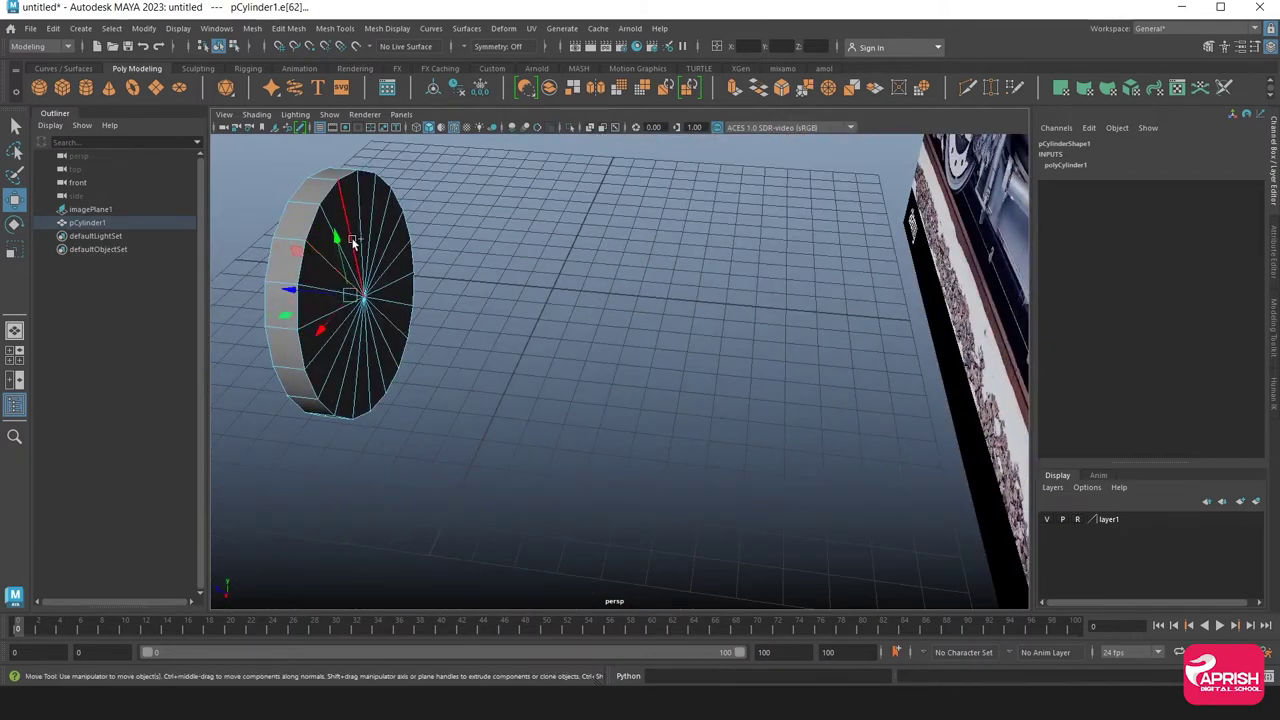
left_click_drag(388, 232, 489, 214, "alt")
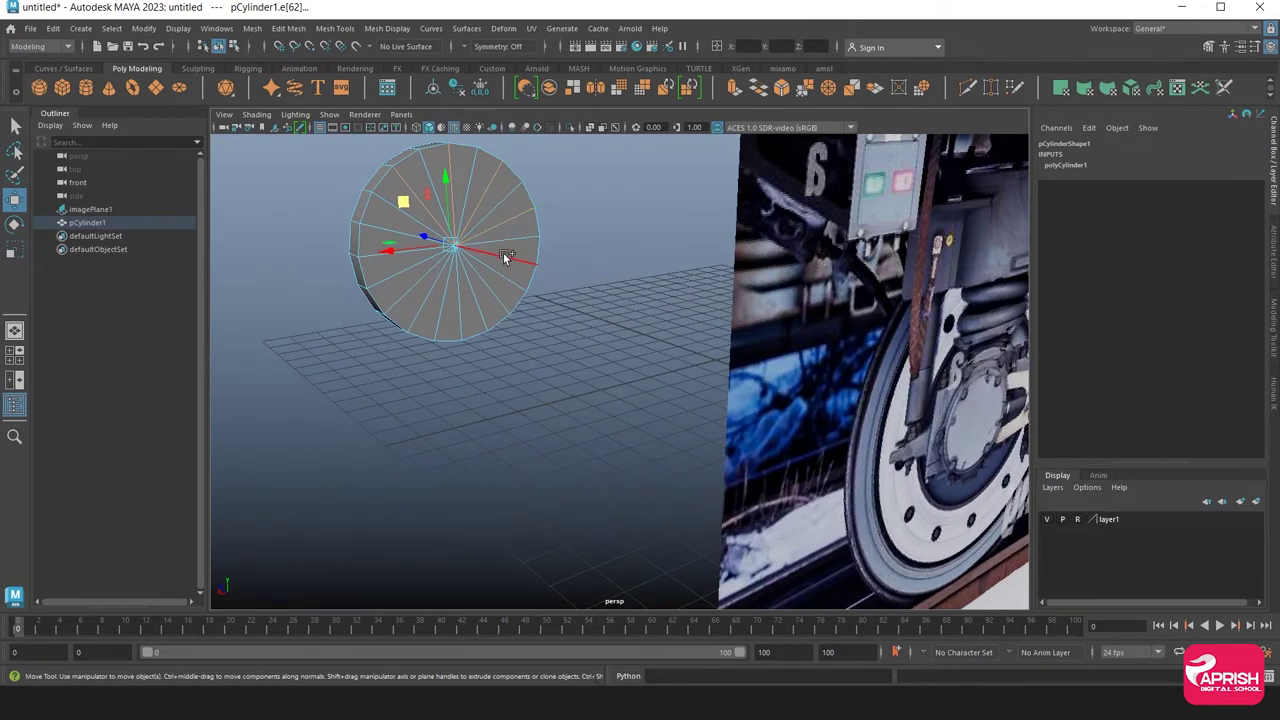
left_click(463, 310)
left_click(392, 272)
left_click(376, 228)
key("Delete")
Return to object mode, recentre the view, and select the disc's cap faces
key("F8")
left_click_drag(523, 344, 586, 337, "alt")
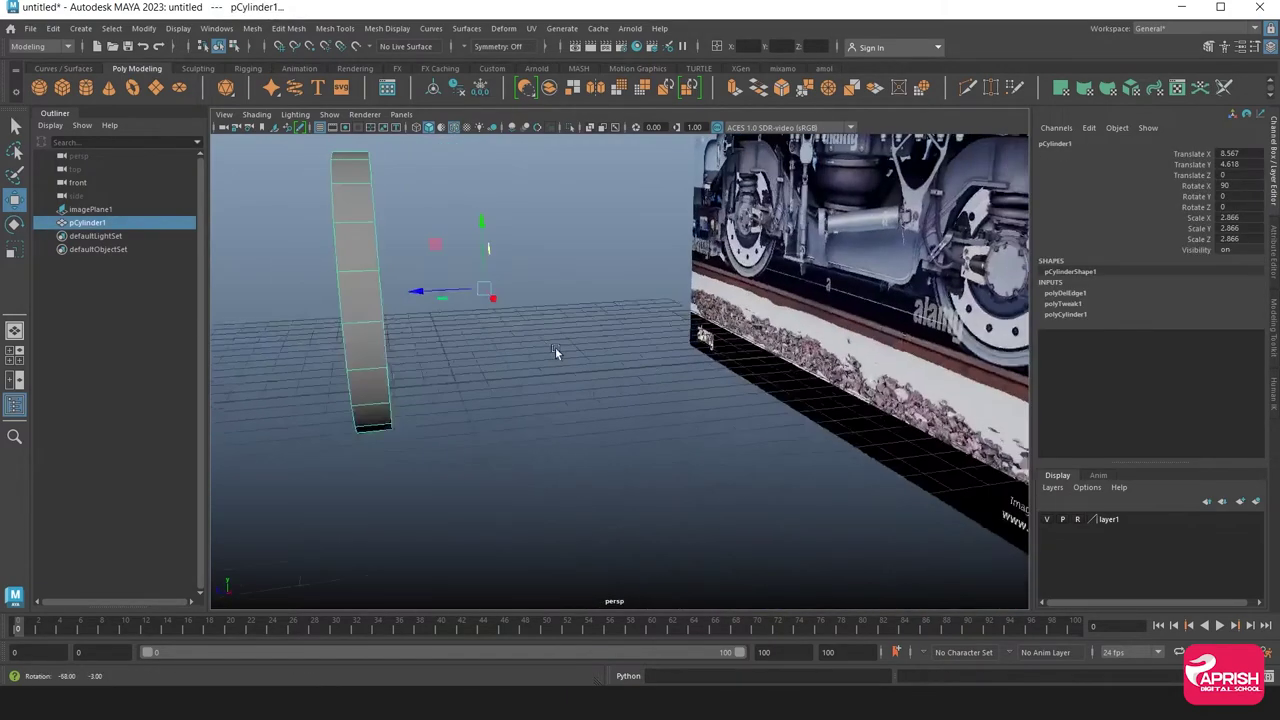
key("space")
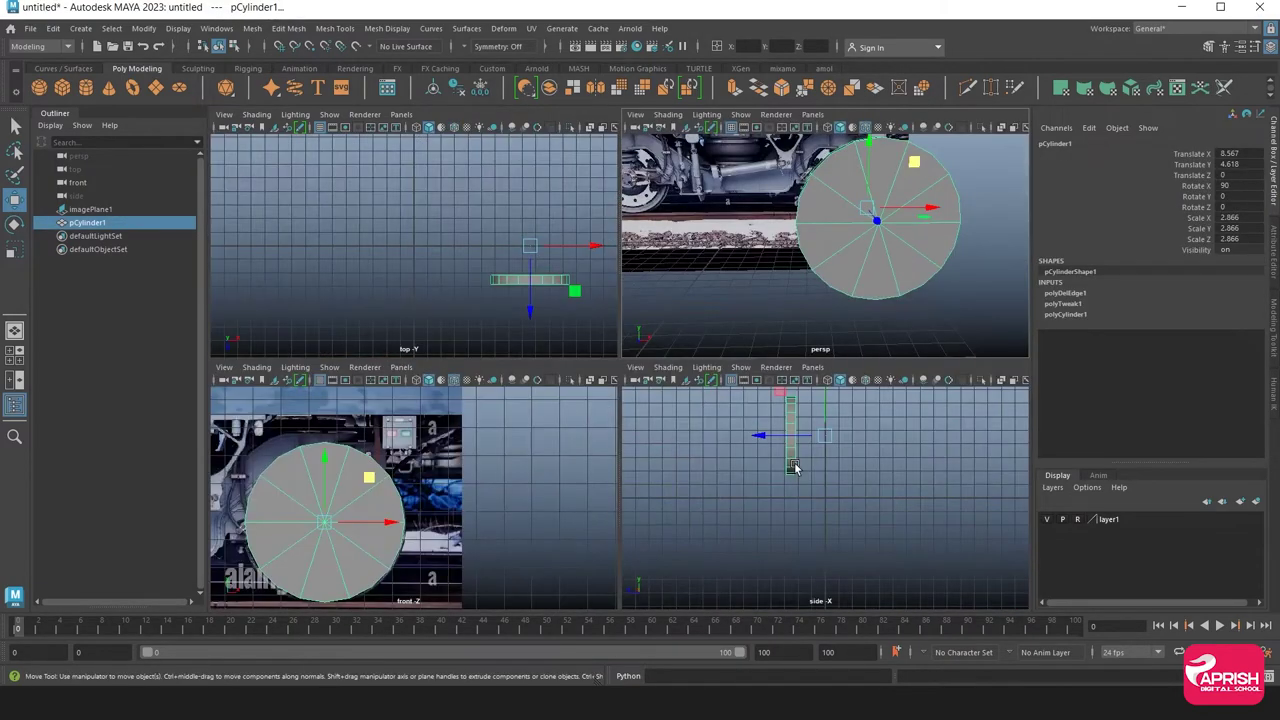
key("space")
middle_click_drag(583, 331, 506, 274, "alt")
right_click_drag(506, 274, 503, 323)
mouse_move(502, 323)
left_mouse_down()
mouse_move(660, 383)
mouse_move(528, 373)
mouse_move(586, 414)
mouse_move(723, 293)
left_mouse_up()
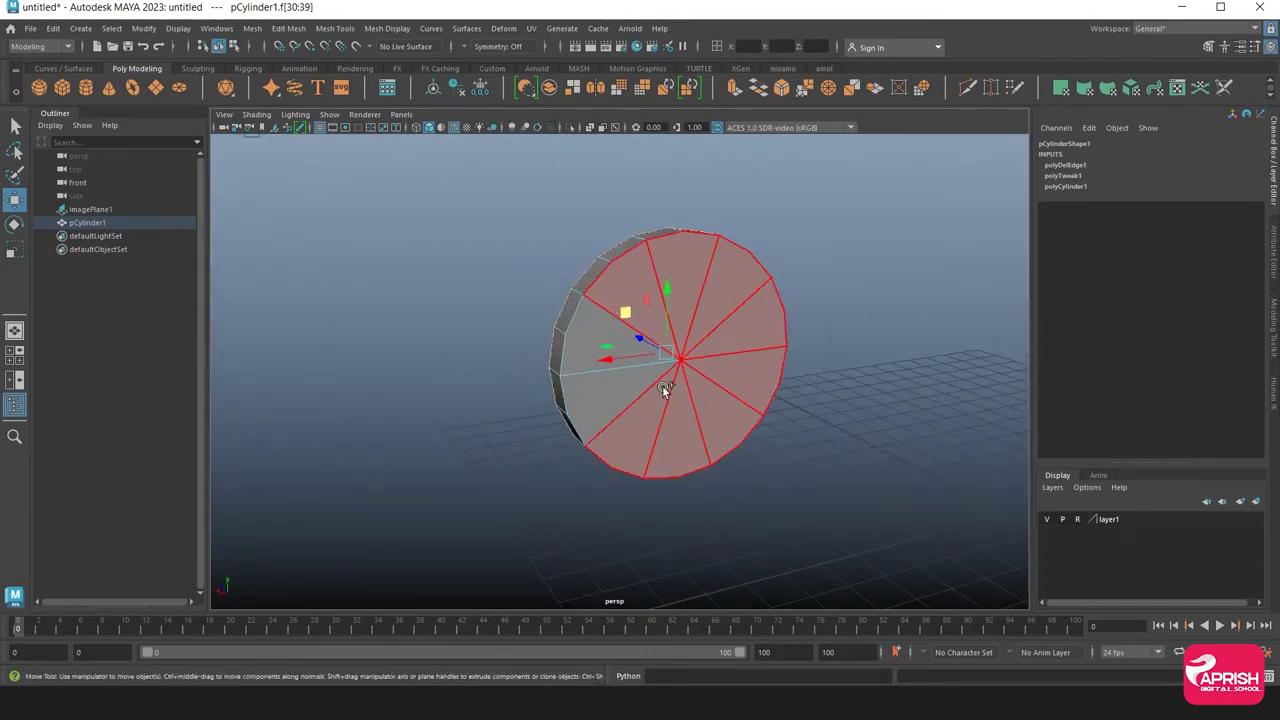
Extrude the cap faces and scale them to 0.6 to inset the cap
left_click(607, 340, "shift")
mouse_move(607, 340)
left_mouse_down("alt")
mouse_move(591, 409)
mouse_move(663, 397)
mouse_move(639, 176)
left_mouse_up("alt")
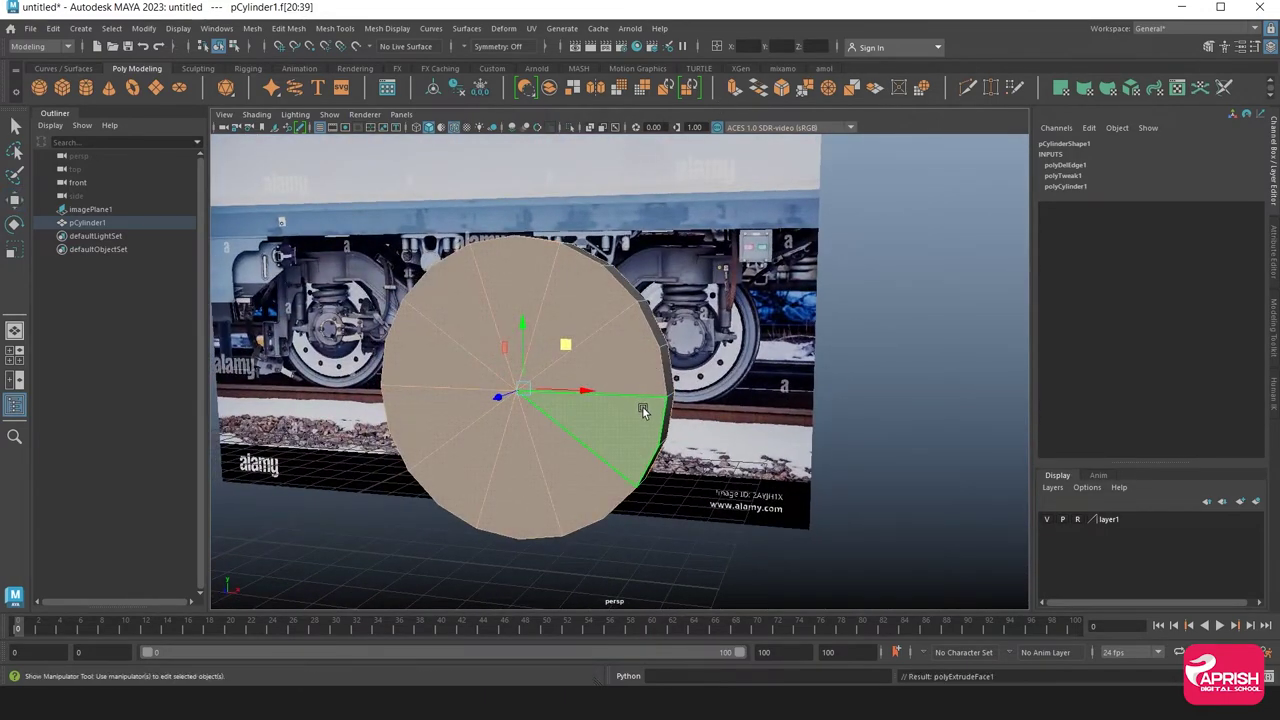
key("ctrl+e")
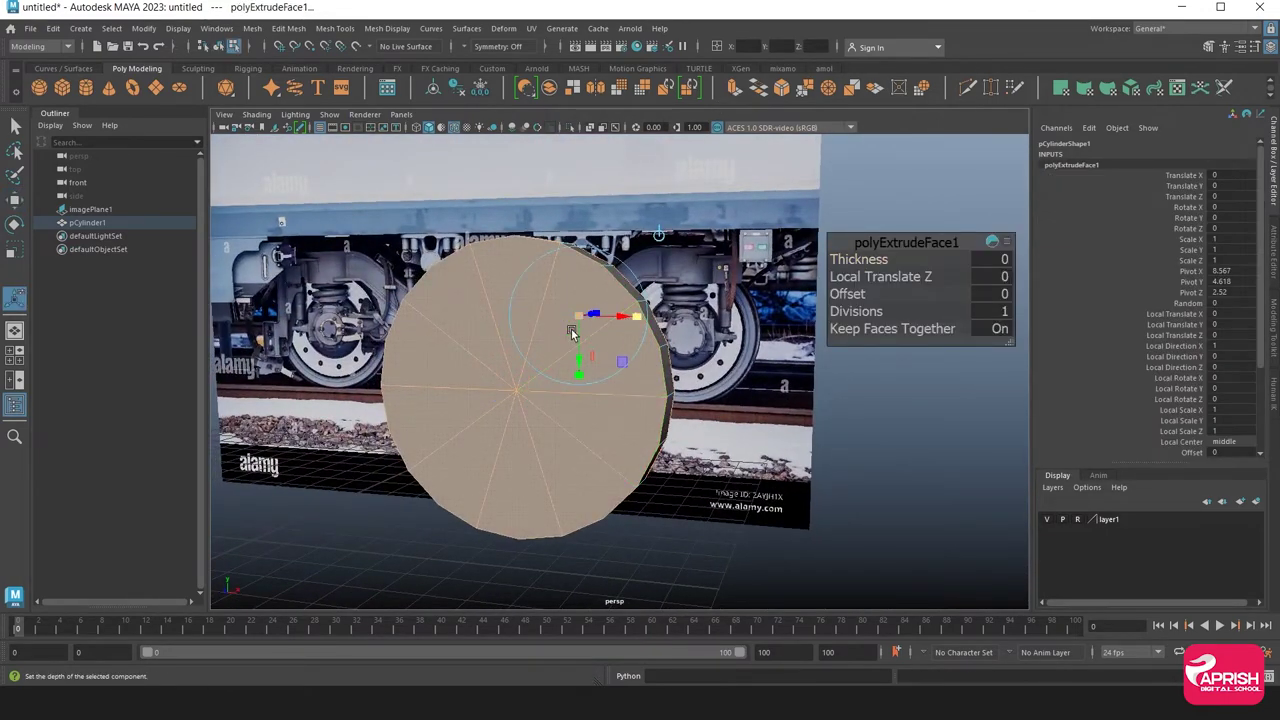
left_click_drag(586, 314, 565, 325)
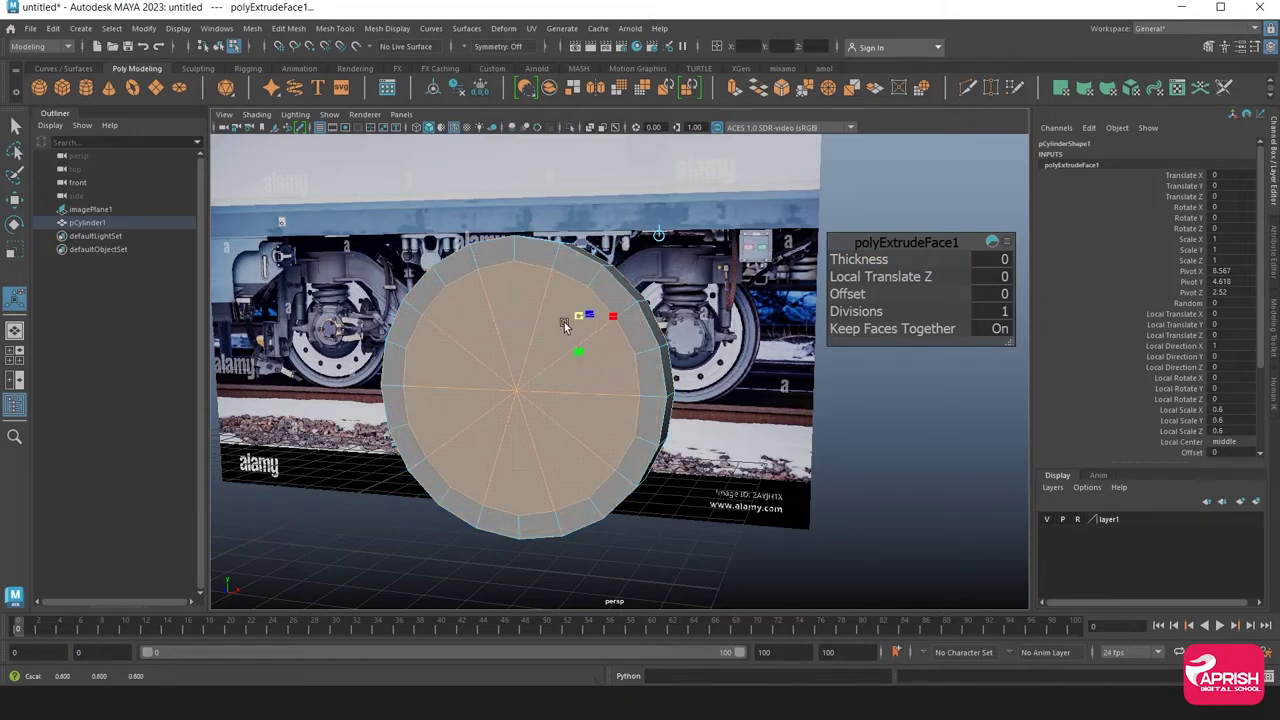
left_click_drag(563, 321, 468, 366, "alt")
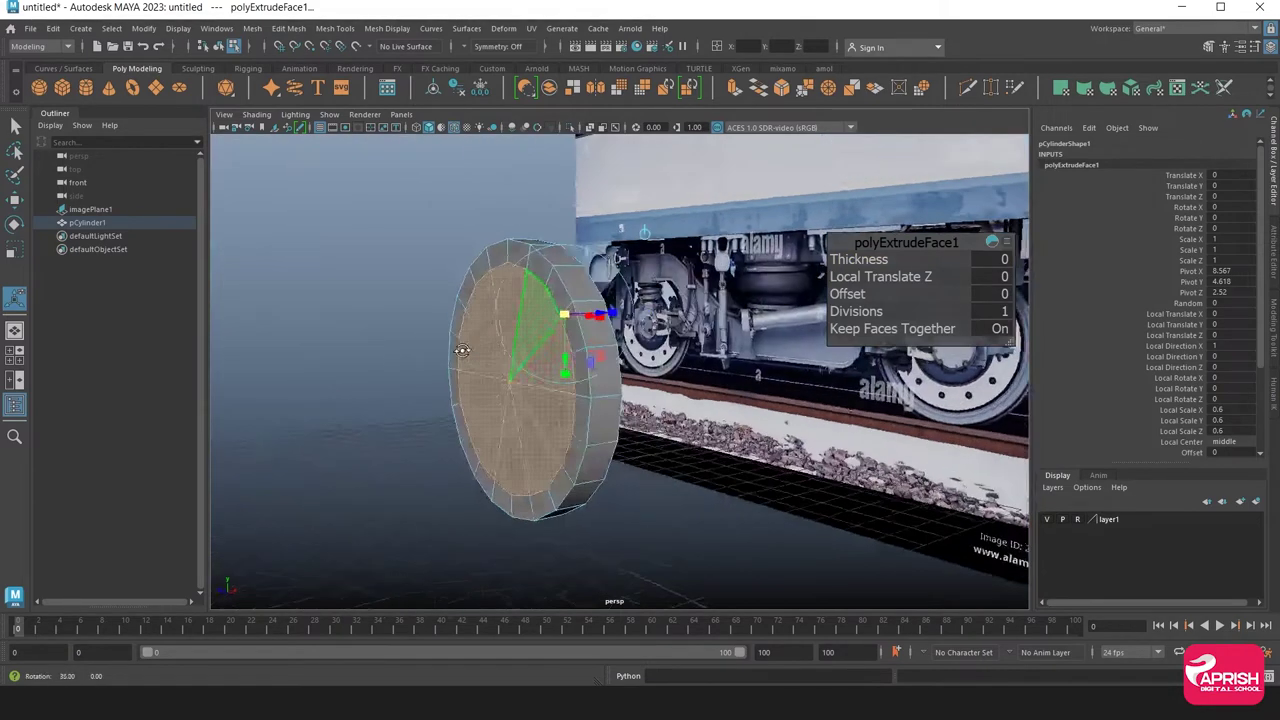
right_click_drag(468, 366, 464, 347)
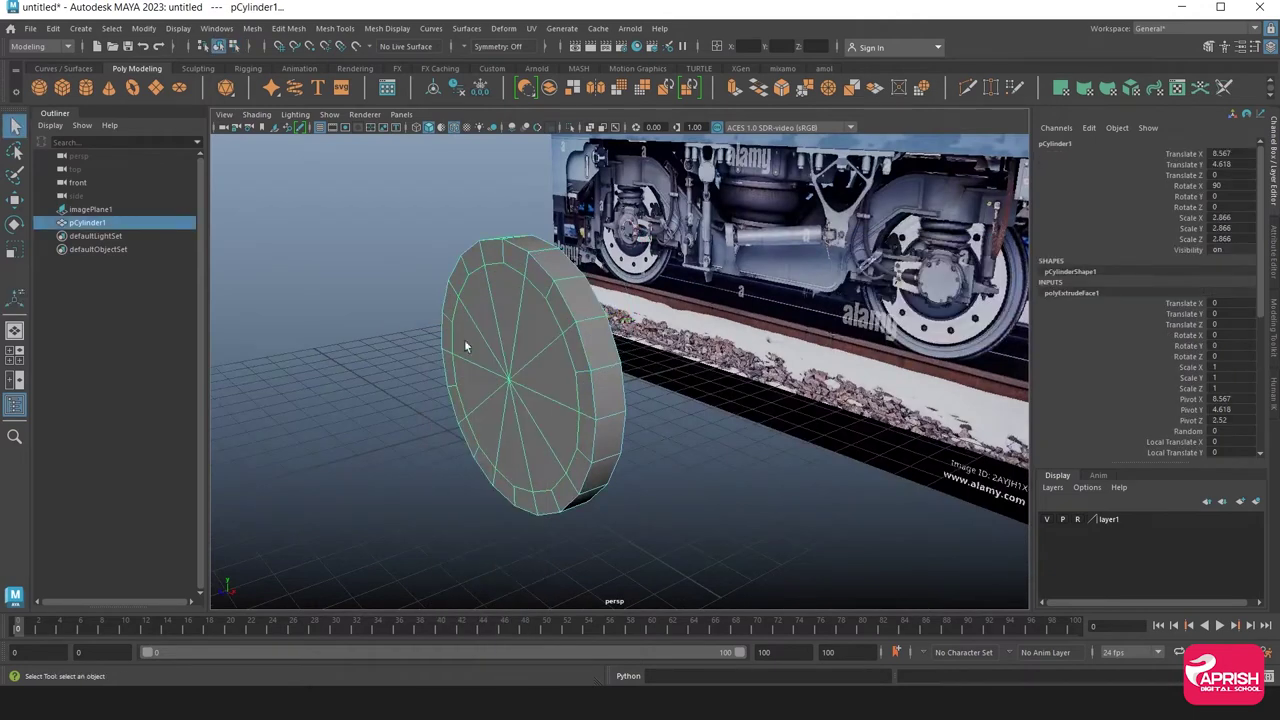
Extrude the inner cap faces again, recessing them -0.308 and scaling to about 0.883
left_click_drag(480, 332, 482, 337, "alt")
right_click_drag(482, 337, 451, 343)
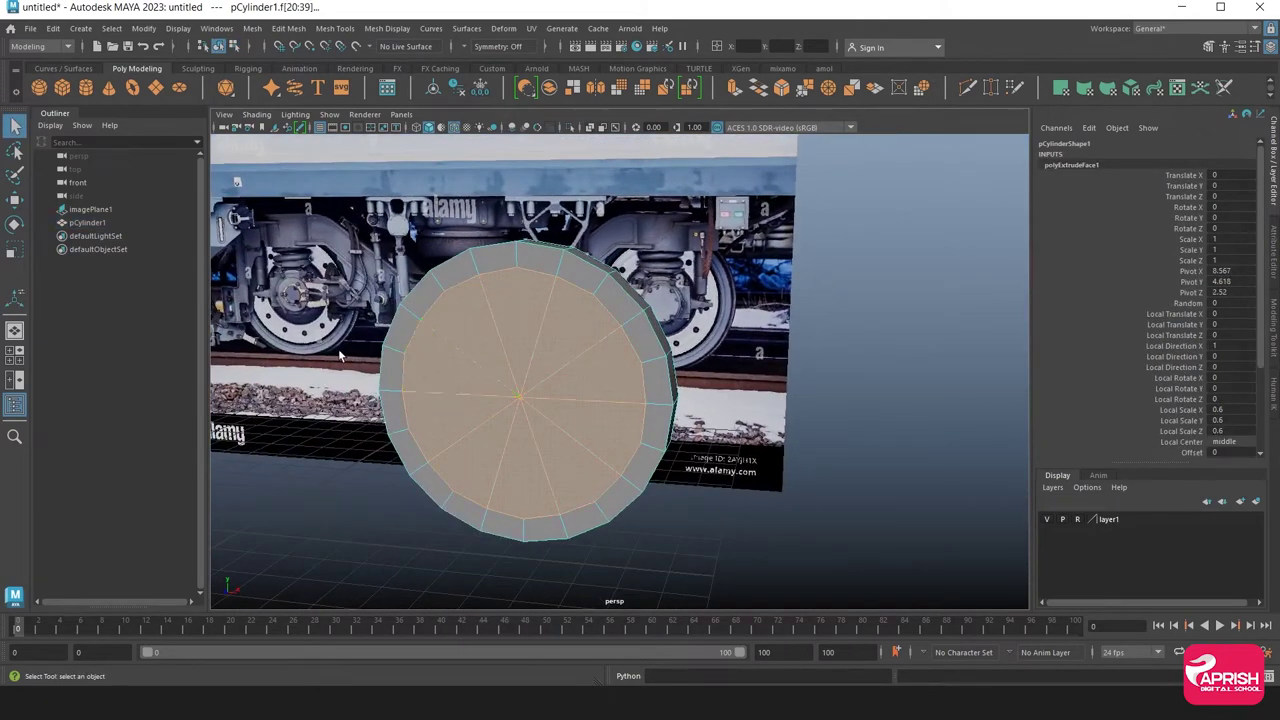
left_click(330, 348)
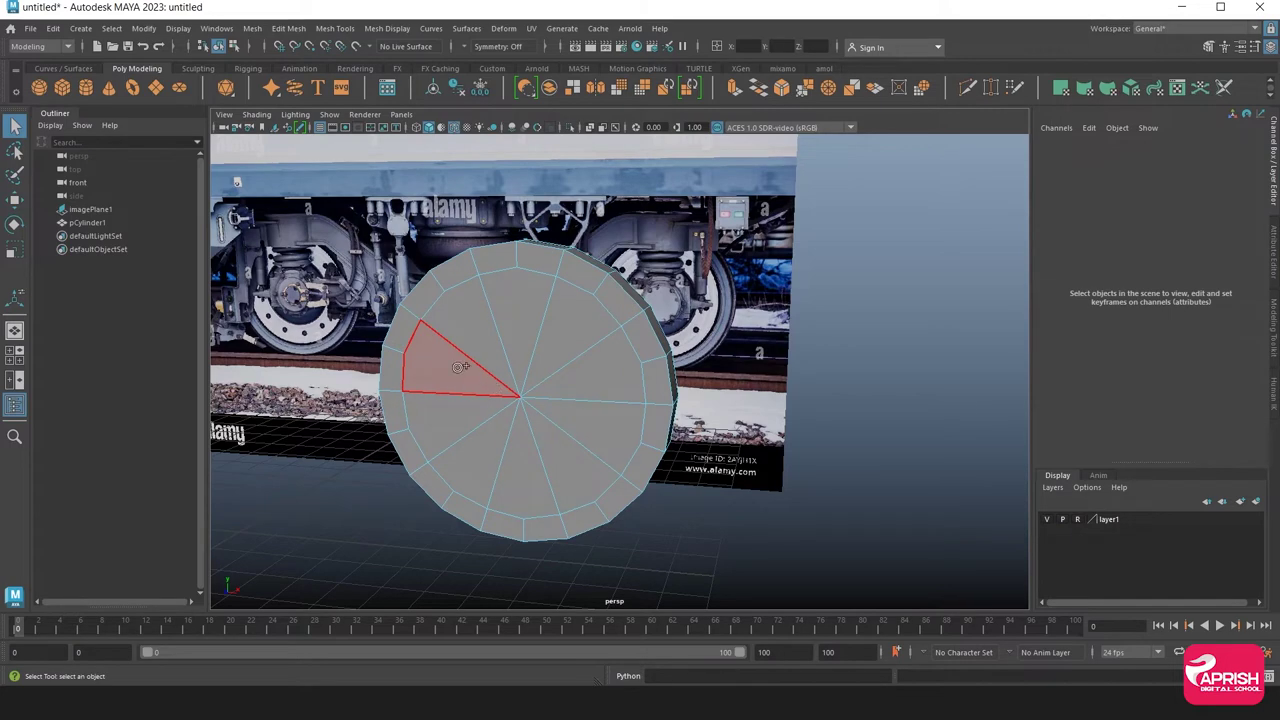
mouse_move(459, 367)
left_mouse_down()
mouse_move(613, 385)
mouse_move(768, 95)
left_mouse_up()
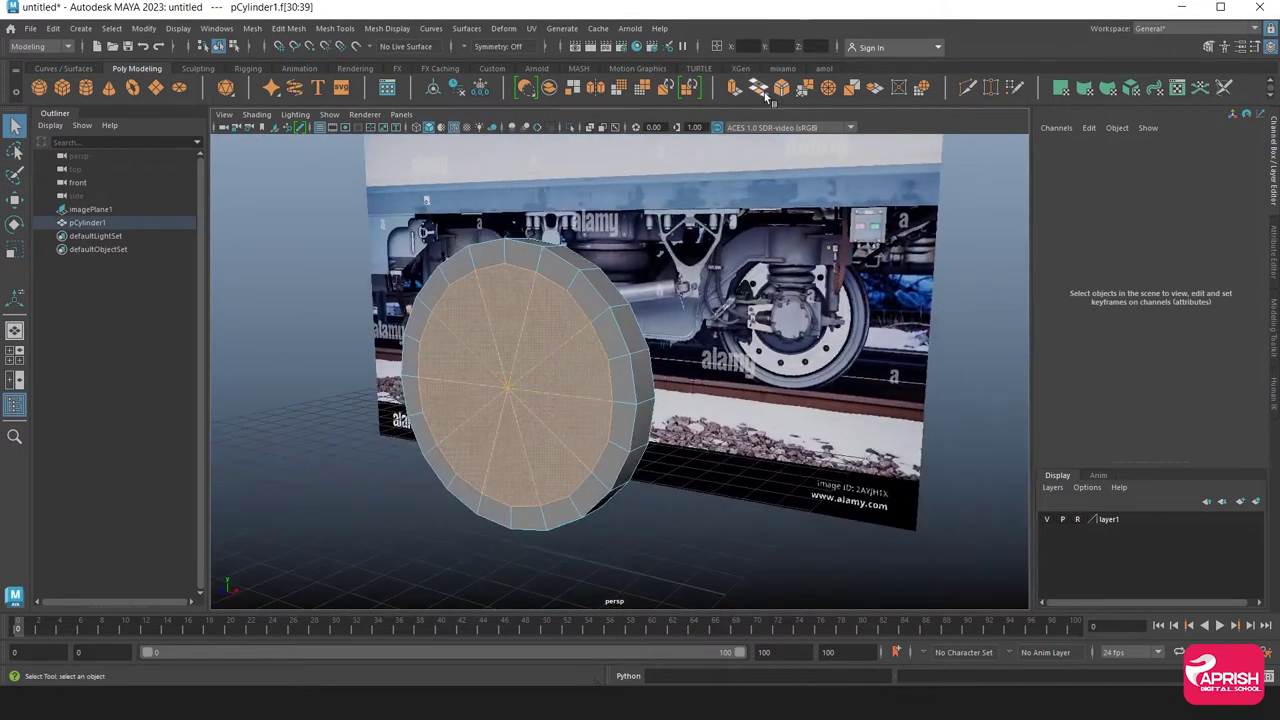
left_click(738, 91)
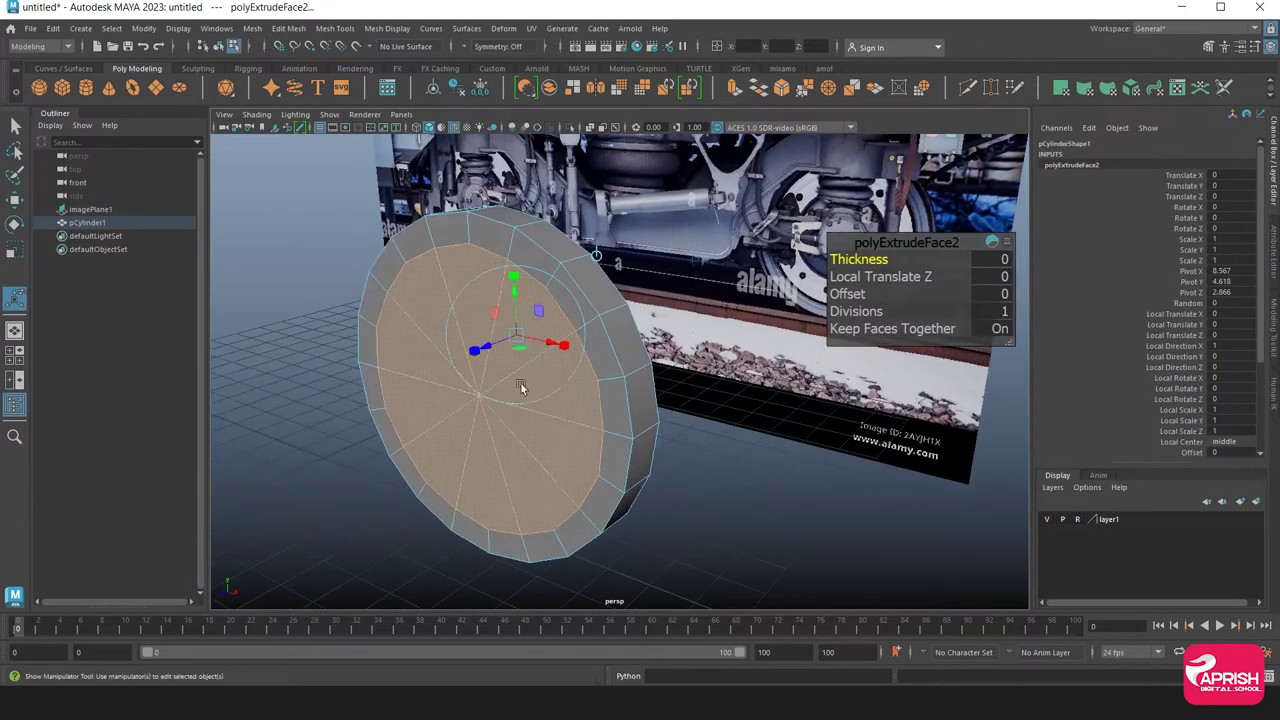
left_click_drag(476, 349, 516, 344)
left_click_drag(491, 394, 600, 380, "alt")
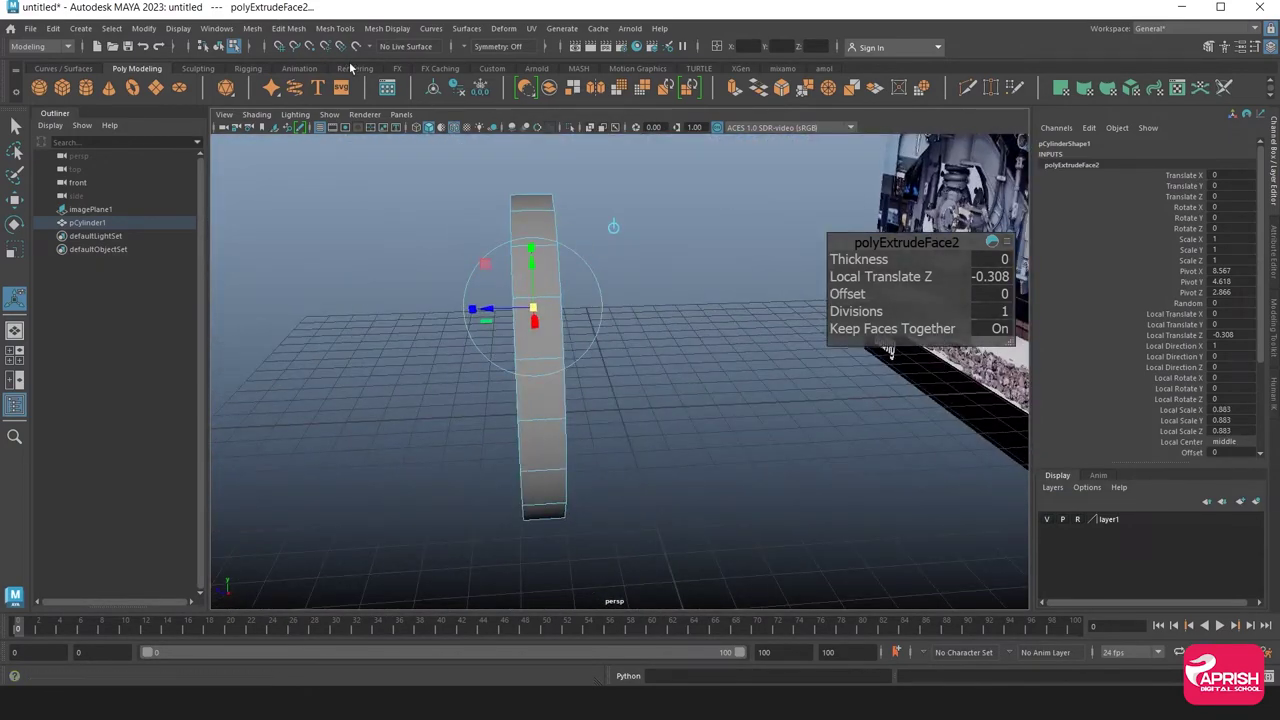
left_click(353, 29)
left_click(360, 131)
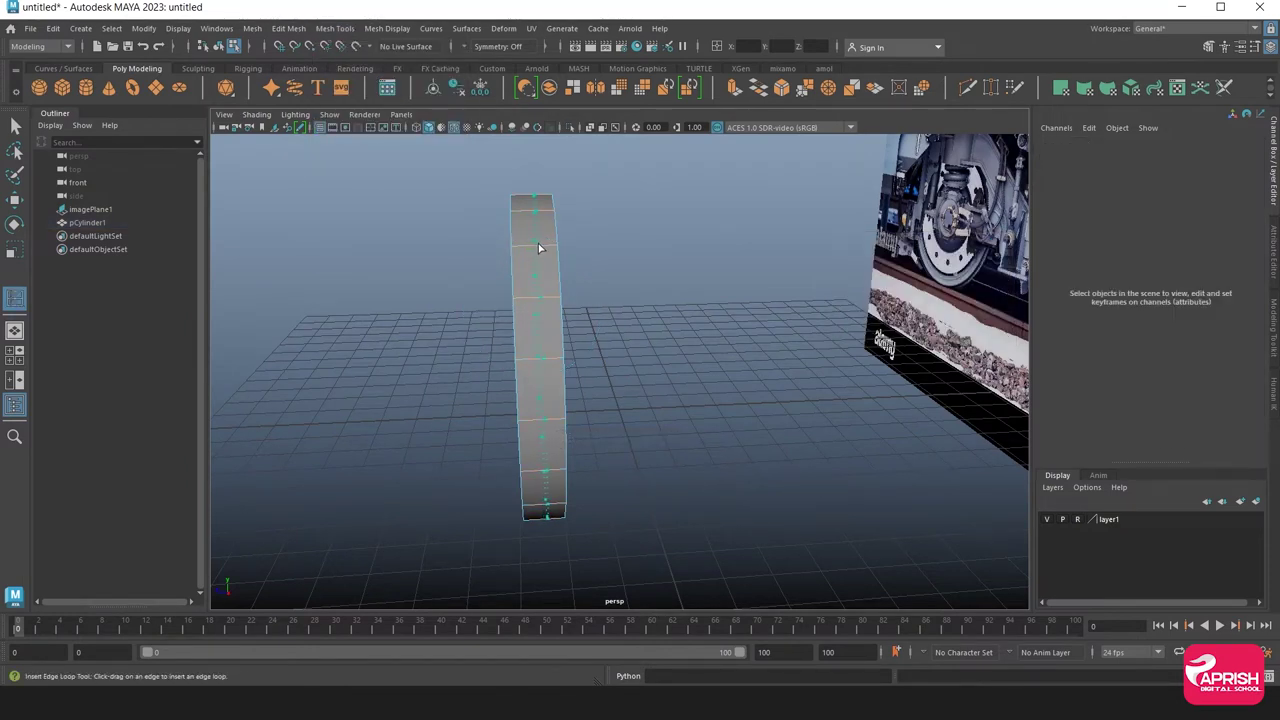
Insert an edge loop around the rim, then extrude the rim faces out 0.194
left_click(539, 248)
key("w")
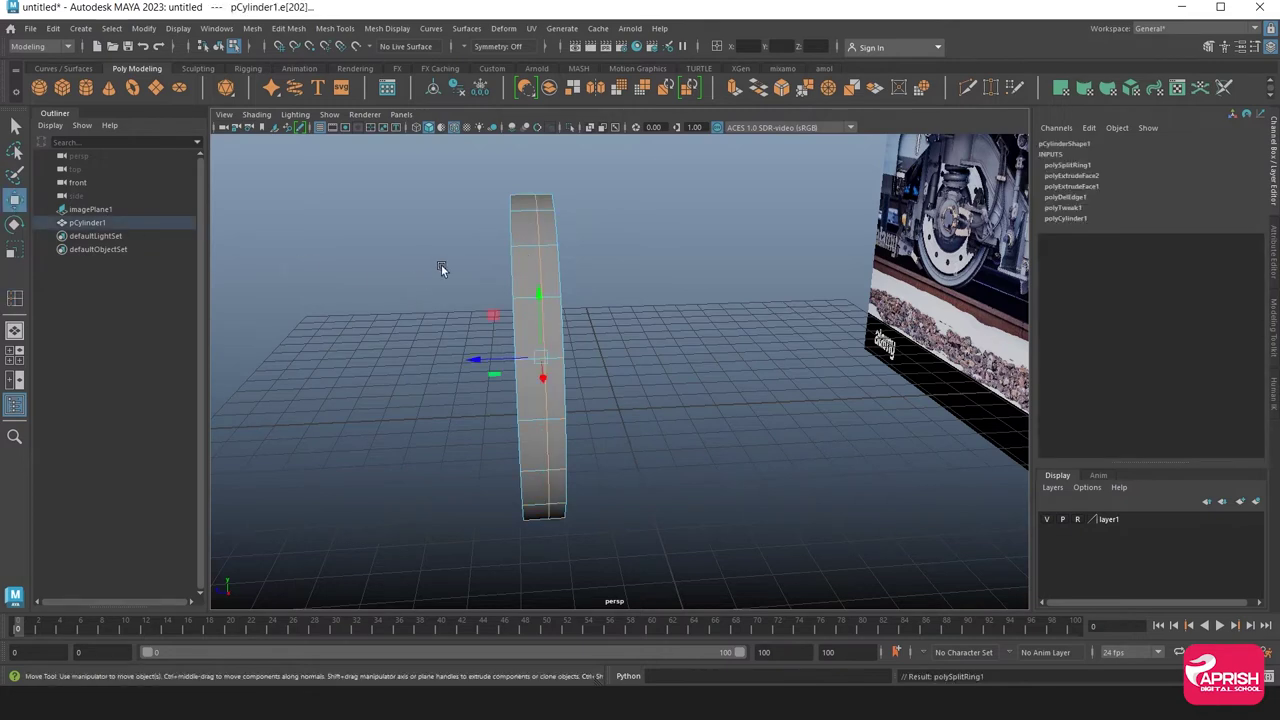
key("F11")
left_click(551, 263)
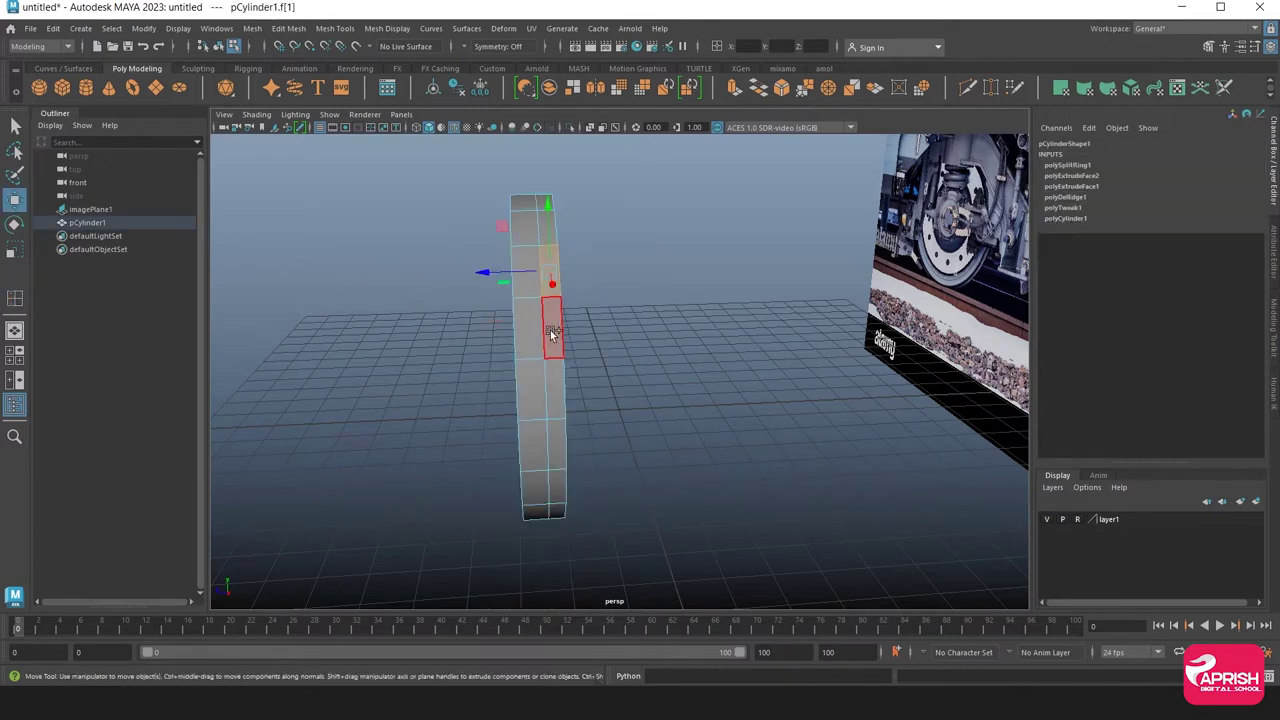
left_click(551, 334, "shift")
left_click(559, 432, "shift")
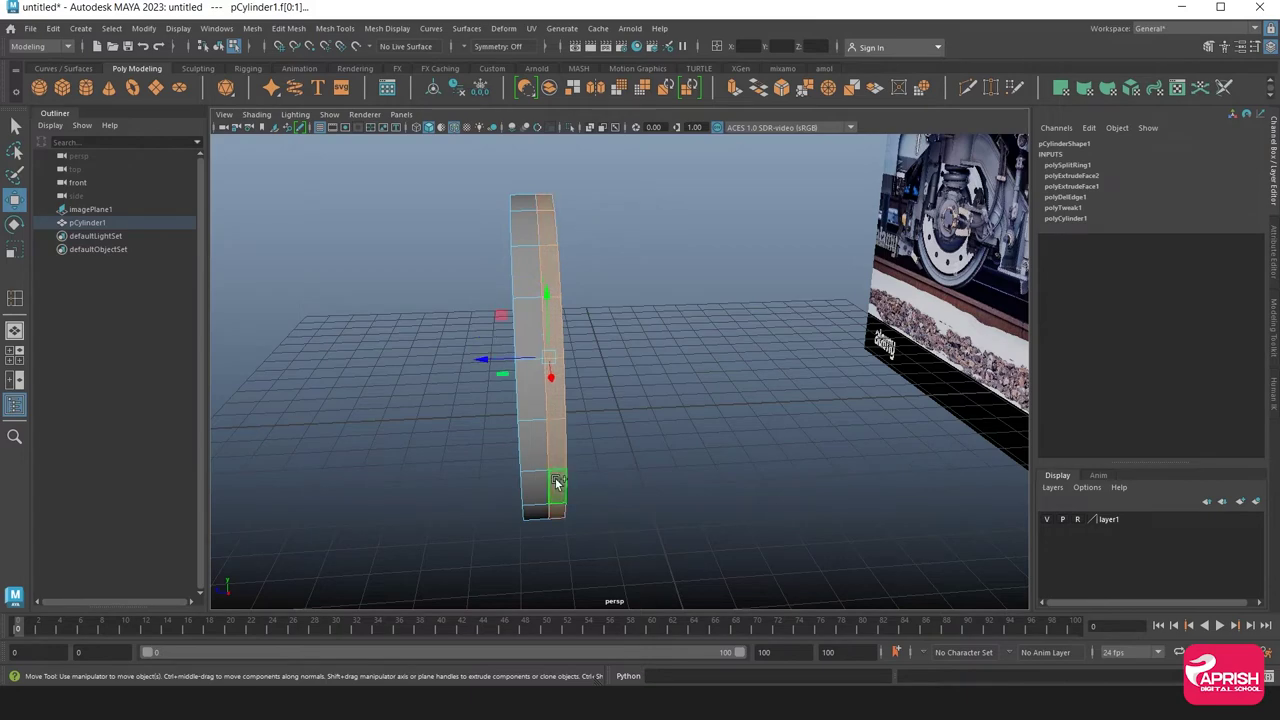
key("ctrl+e")
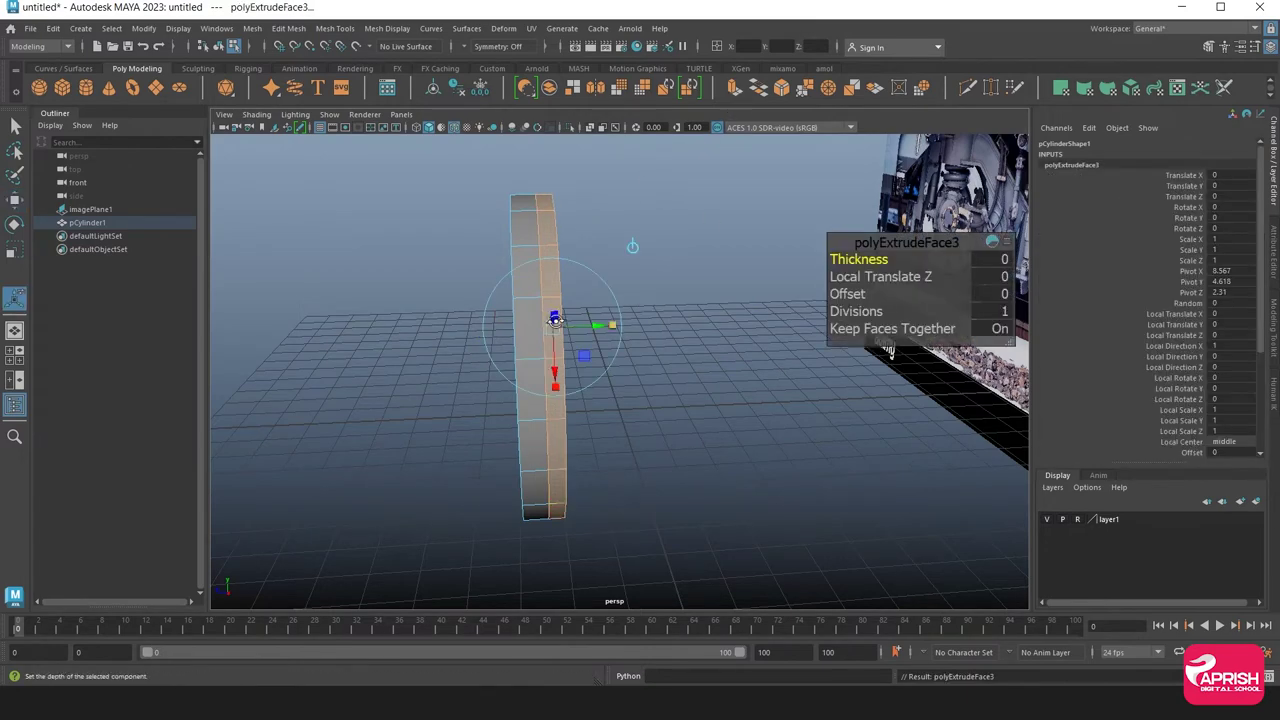
mouse_move(646, 303)
left_mouse_down("alt")
mouse_move(698, 310)
mouse_move(586, 314)
mouse_move(611, 324)
mouse_move(517, 357)
left_mouse_up("alt")
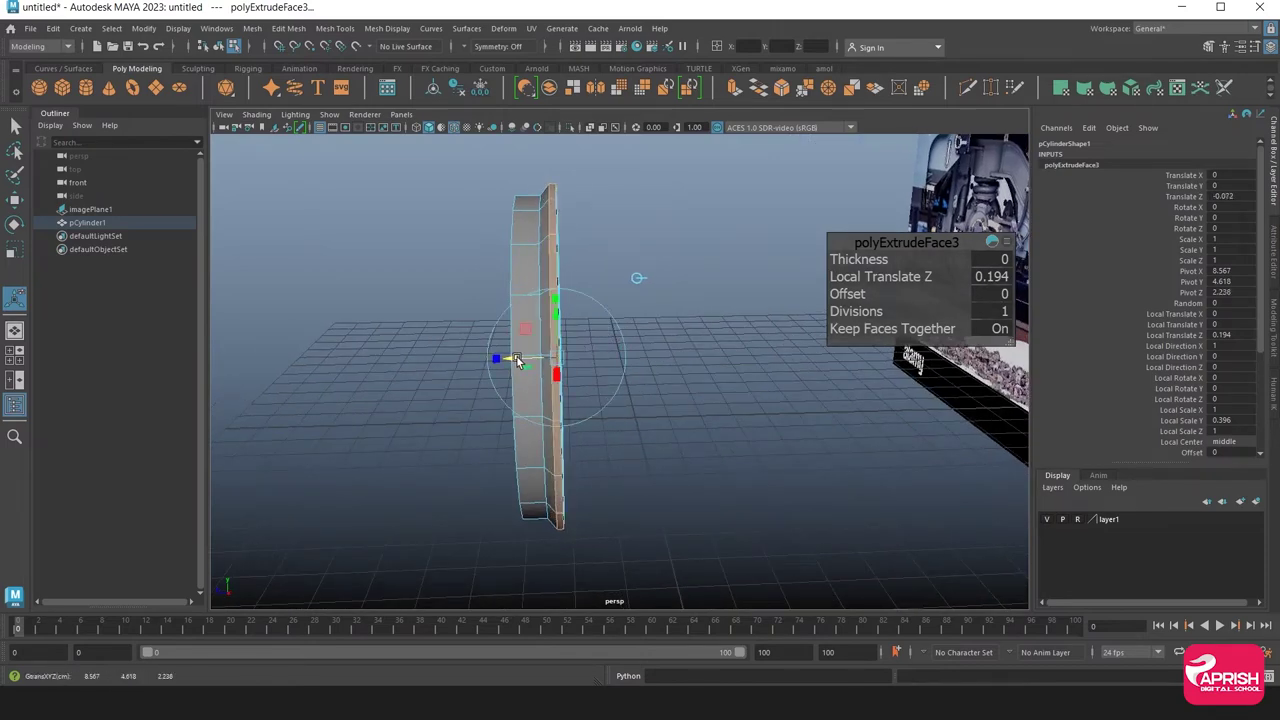
right_click_drag(533, 251, 567, 238)
Select the ring's faces and fine-tune their scale slightly up and back down
mouse_move(567, 238)
left_mouse_down("alt")
mouse_move(626, 401)
mouse_move(557, 338)
left_mouse_up("alt")
right_click_drag(557, 338, 560, 333)
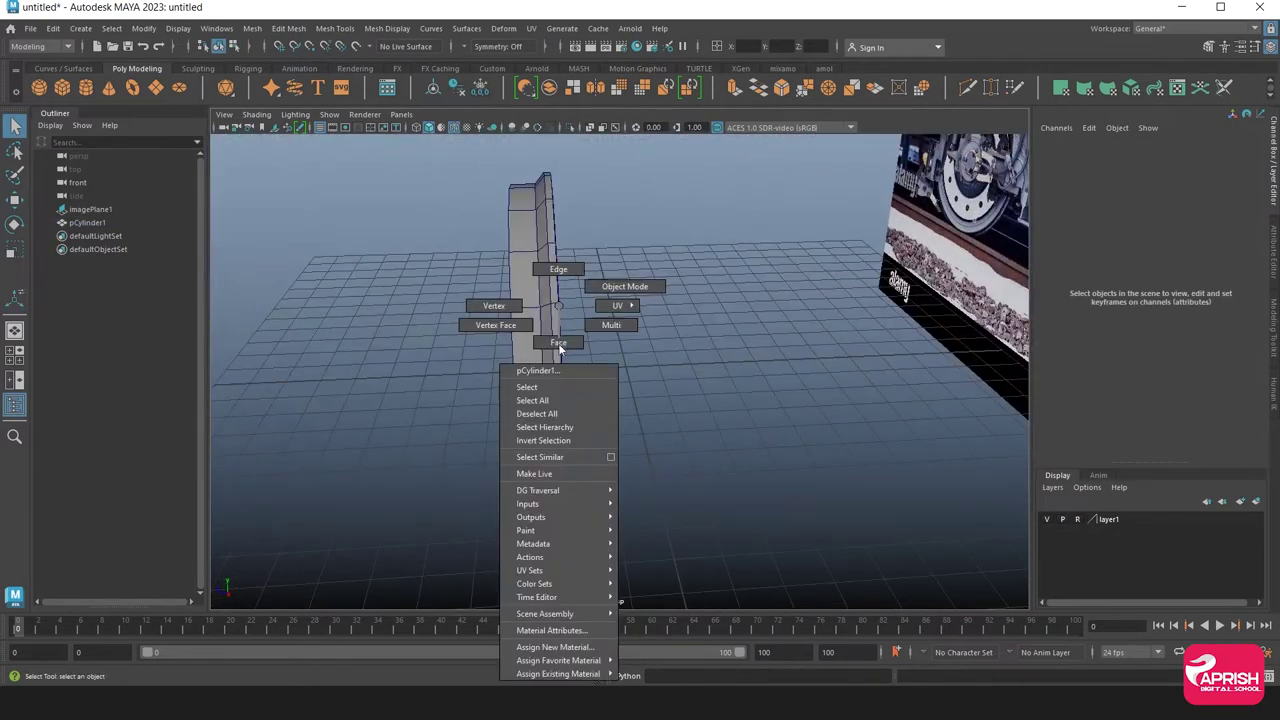
key("r")
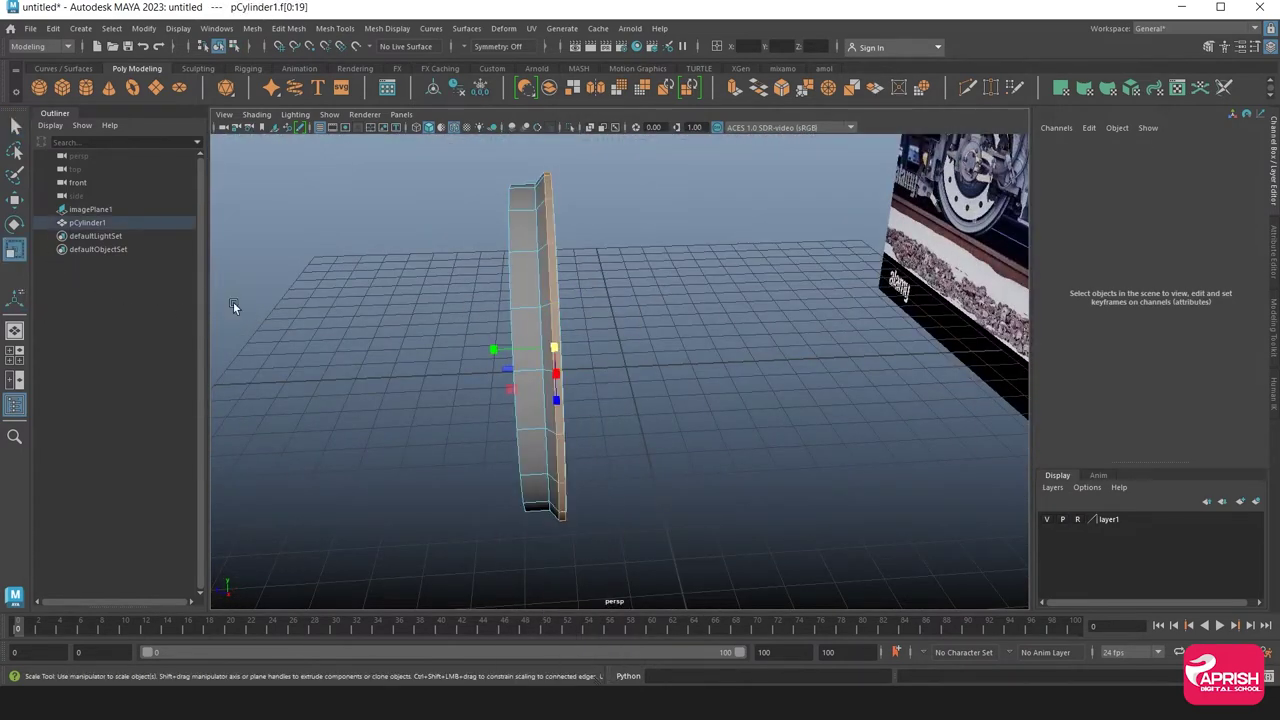
left_click_drag(551, 346, 557, 347)
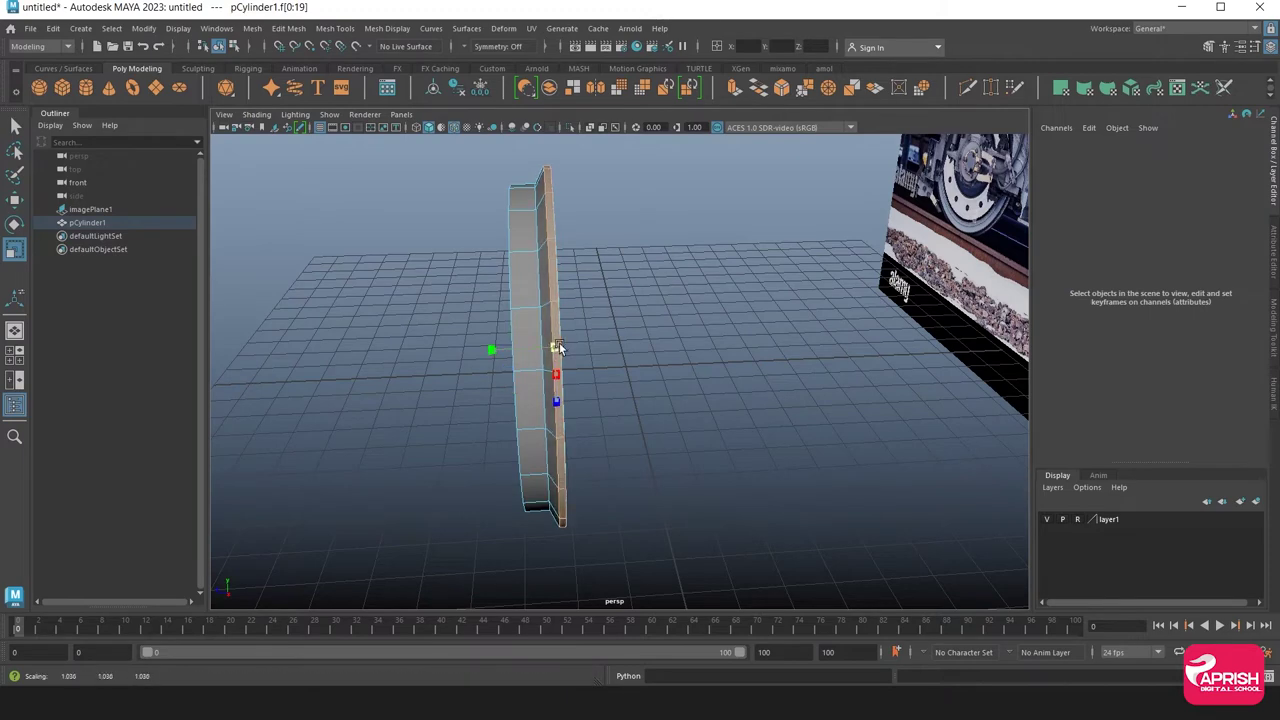
left_click_drag(428, 325, 505, 399, "alt")
Reselect the wheel and insert three edge loops around the rim and ring
right_click_drag(558, 252, 605, 215)
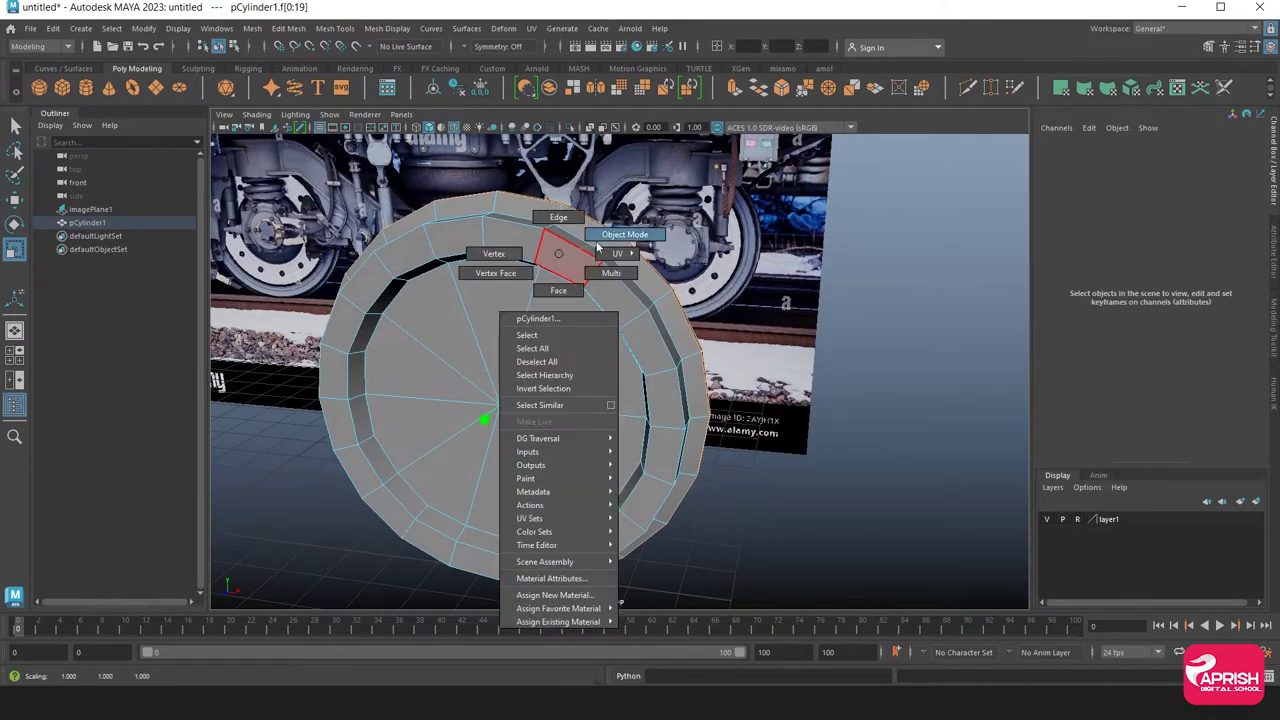
left_click(775, 442)
left_click(568, 320)
left_click_drag(568, 320, 531, 333, "alt")
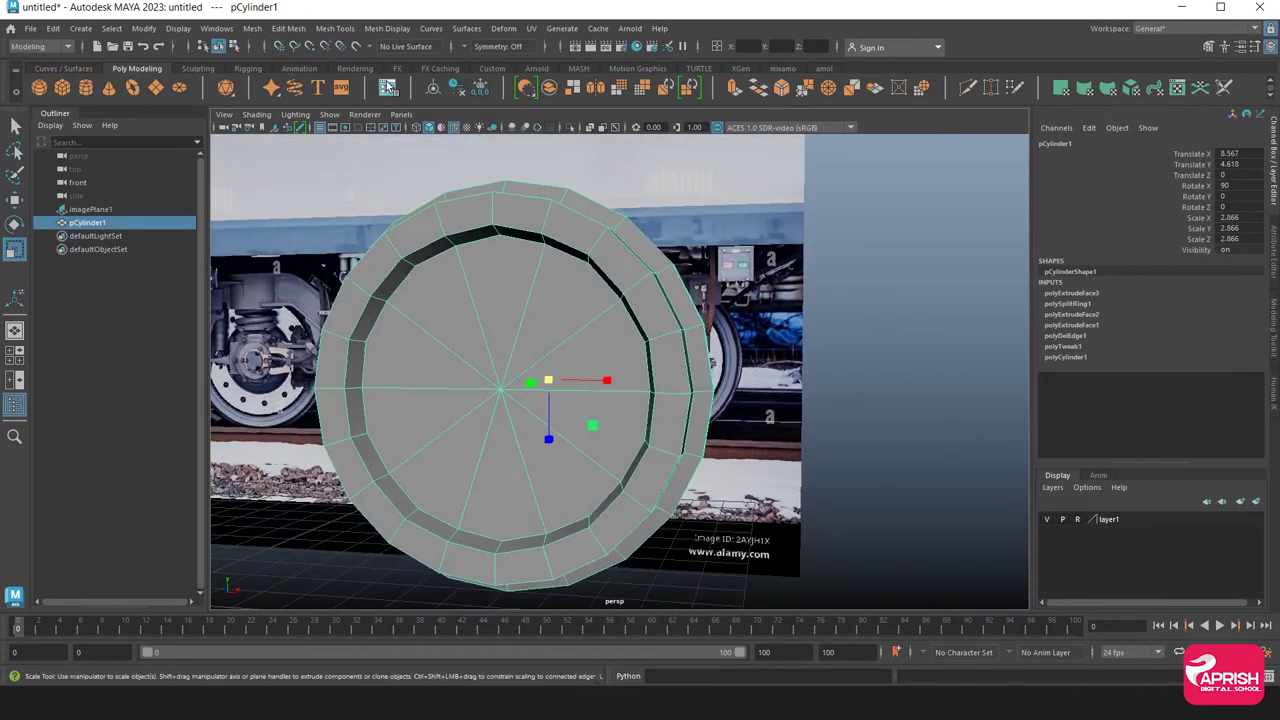
left_click(336, 28)
left_click(364, 131)
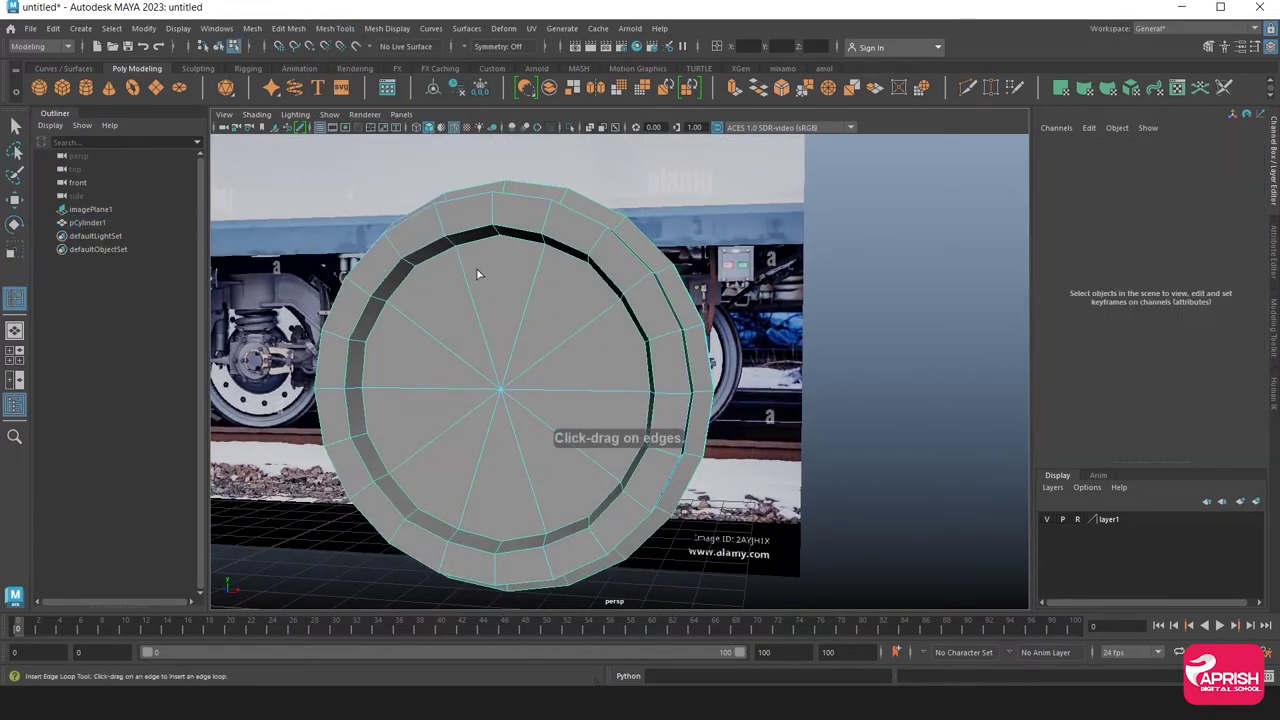
scroll(513, 247, "up", 3)
mouse_move(513, 247)
left_mouse_down("alt")
mouse_move(488, 286)
mouse_move(503, 238)
mouse_move(479, 260)
left_mouse_up("alt")
left_click(507, 229)
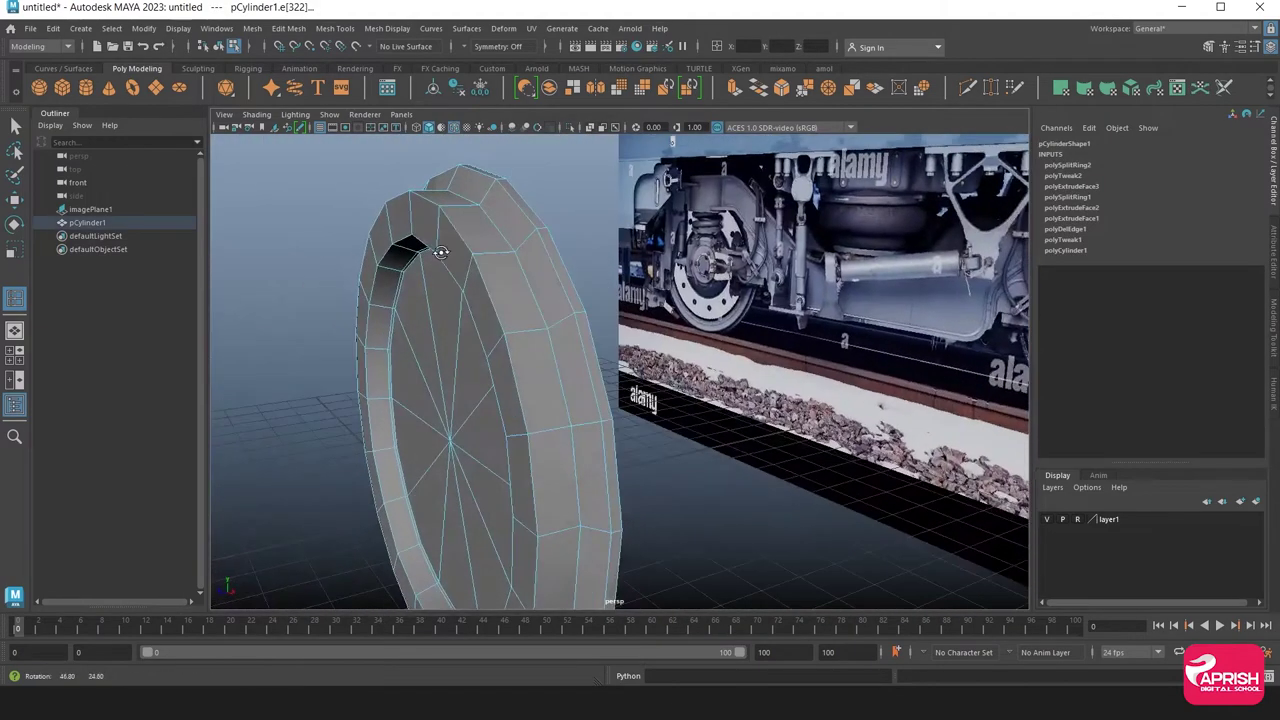
left_click(491, 256)
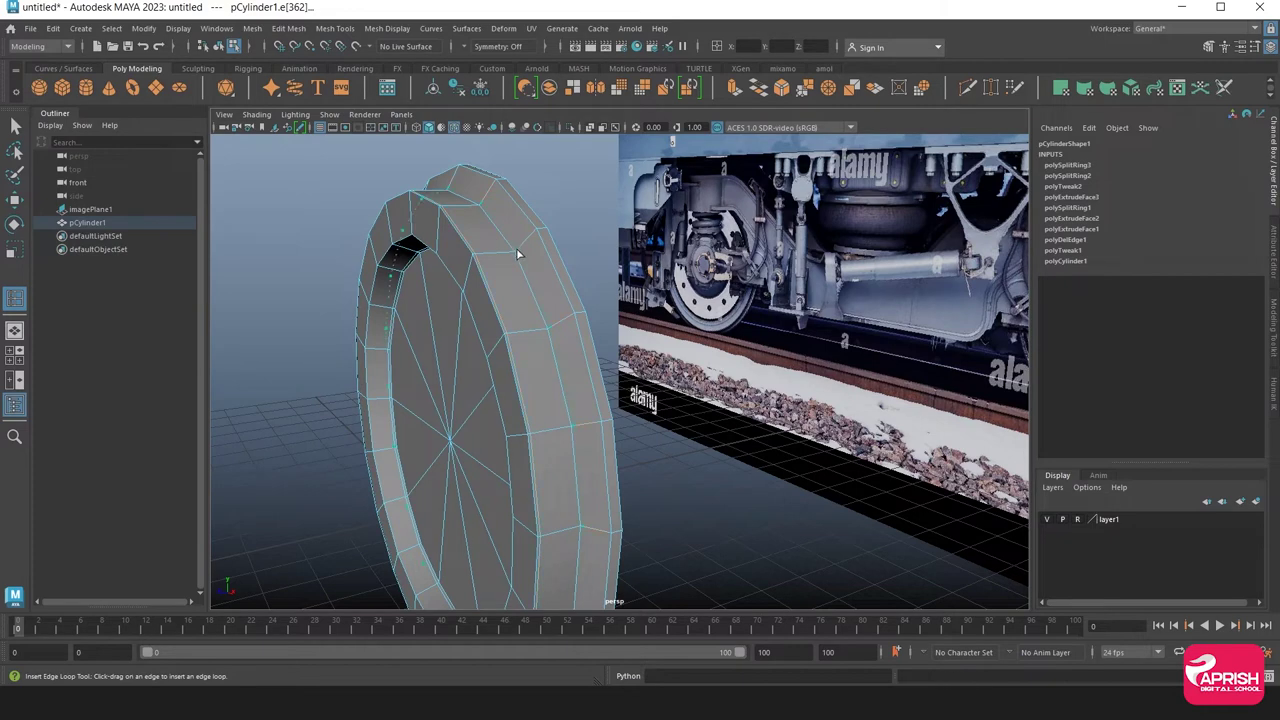
left_click(516, 254)
Insert two more supporting edge loops beside the inner face, then deselect the wheel
mouse_move(516, 254)
left_mouse_down("alt")
mouse_move(476, 258)
mouse_move(473, 202)
left_mouse_up("alt")
left_click(484, 244)
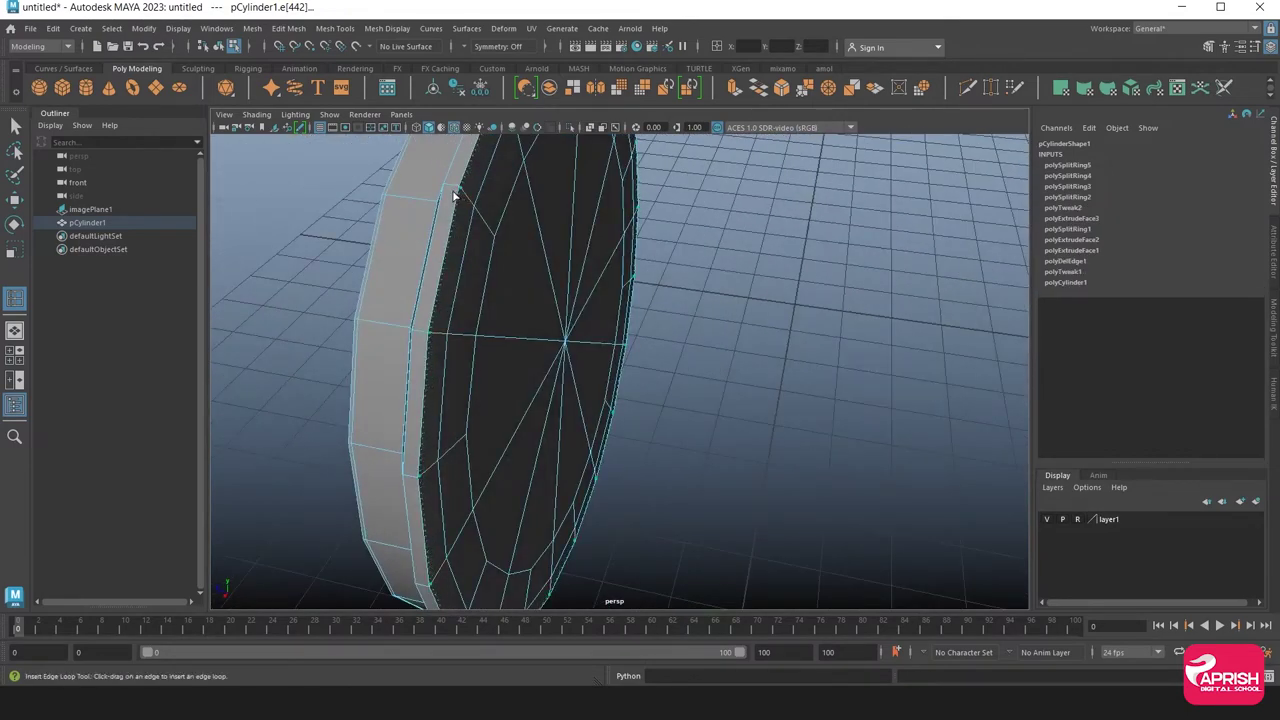
left_click(453, 196)
left_click(15, 199)
left_click(410, 245)
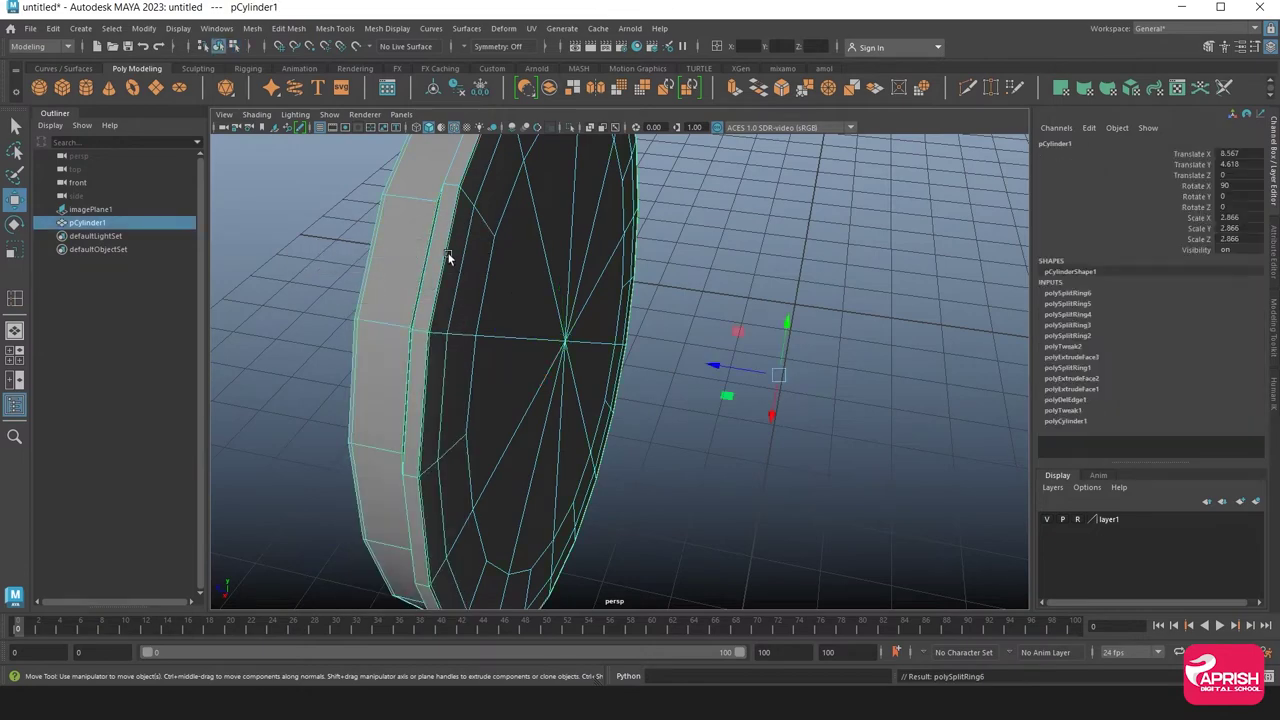
left_click(636, 364)
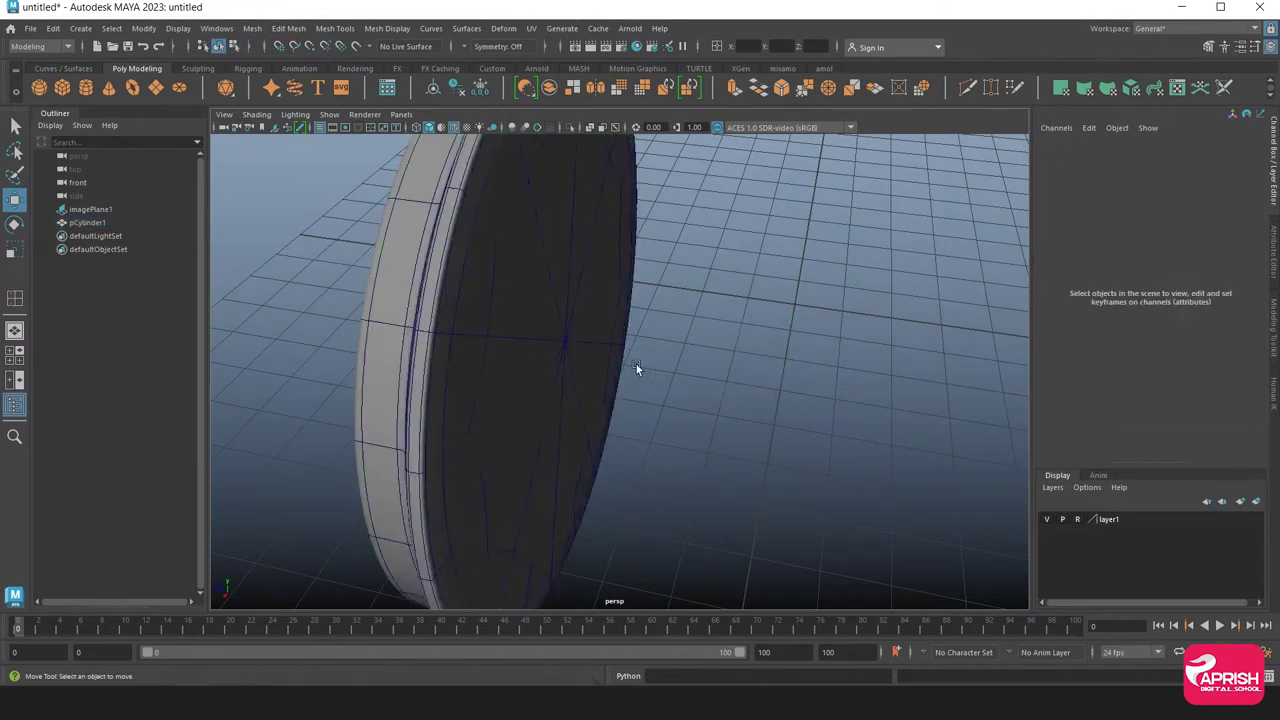
mouse_move(636, 364)
left_mouse_down("alt")
mouse_move(506, 363)
mouse_move(452, 115)
left_mouse_up("alt")
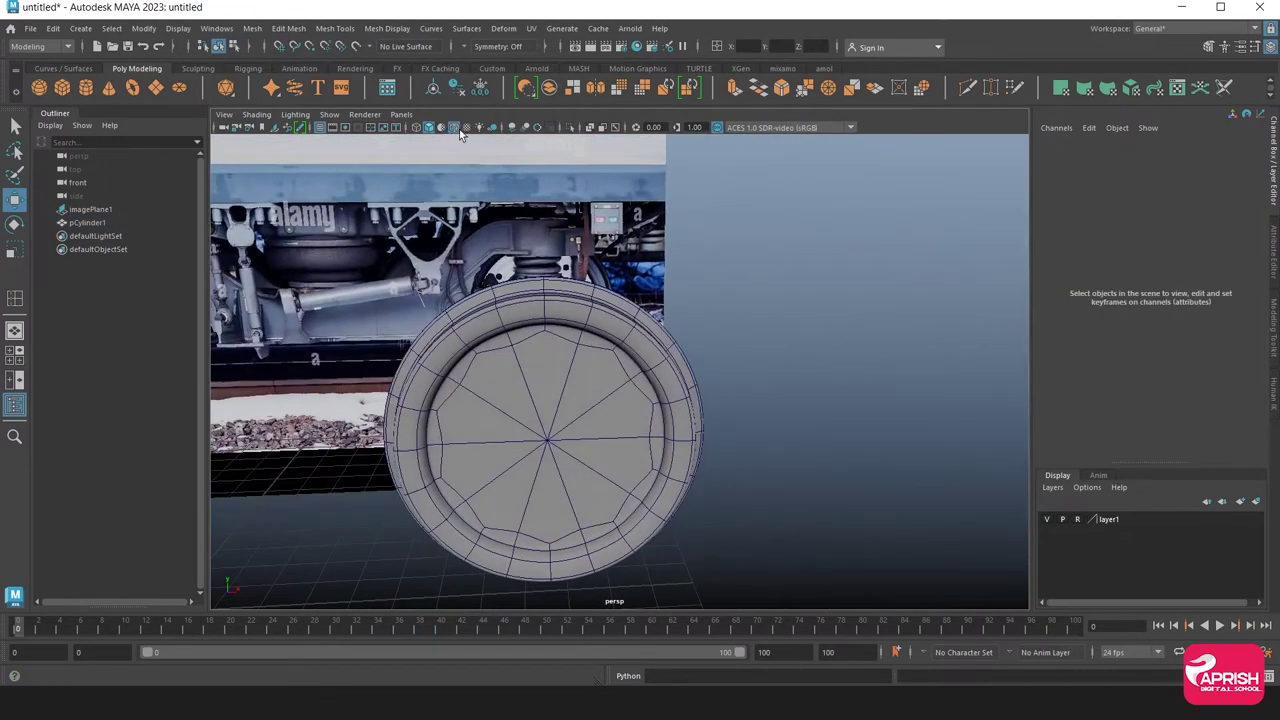
Preview the wheel smooth-shaded, then add another edge loop near the flange
left_click(459, 129)
mouse_move(715, 453)
left_mouse_down("alt")
mouse_move(598, 409)
mouse_move(636, 422)
mouse_move(551, 365)
left_mouse_up("alt")
left_click(566, 364)
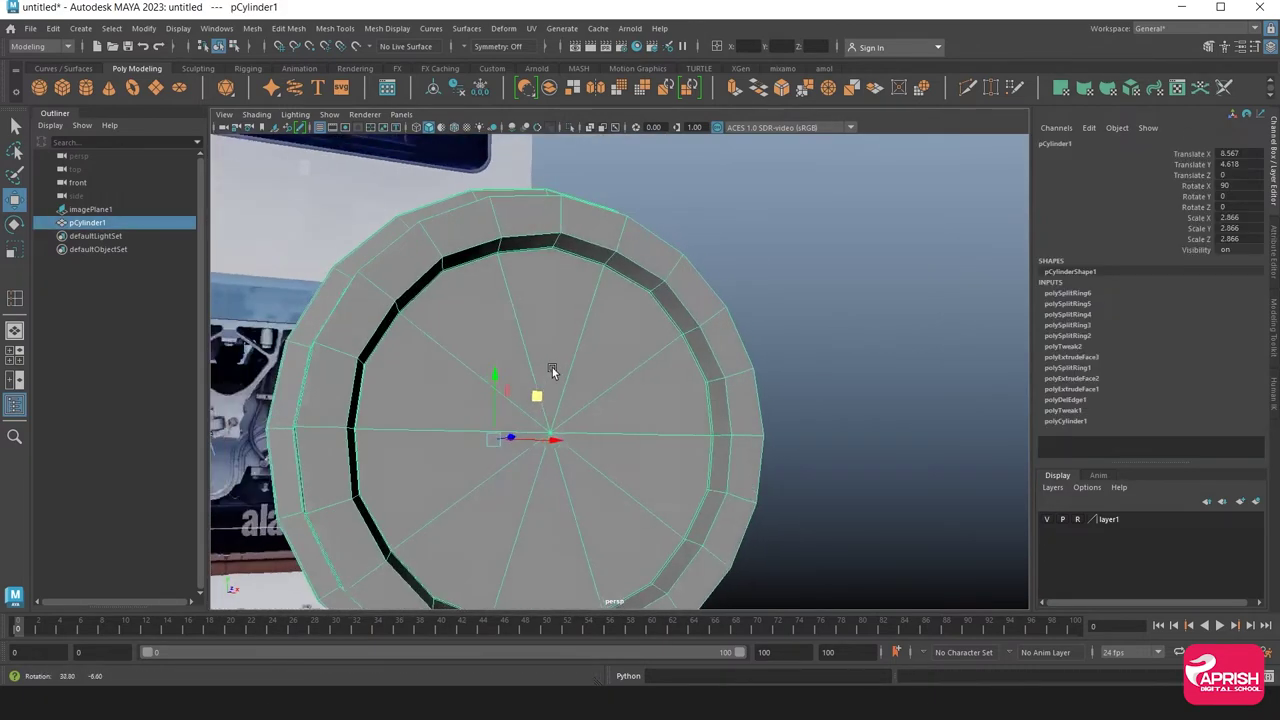
left_click(386, 28)
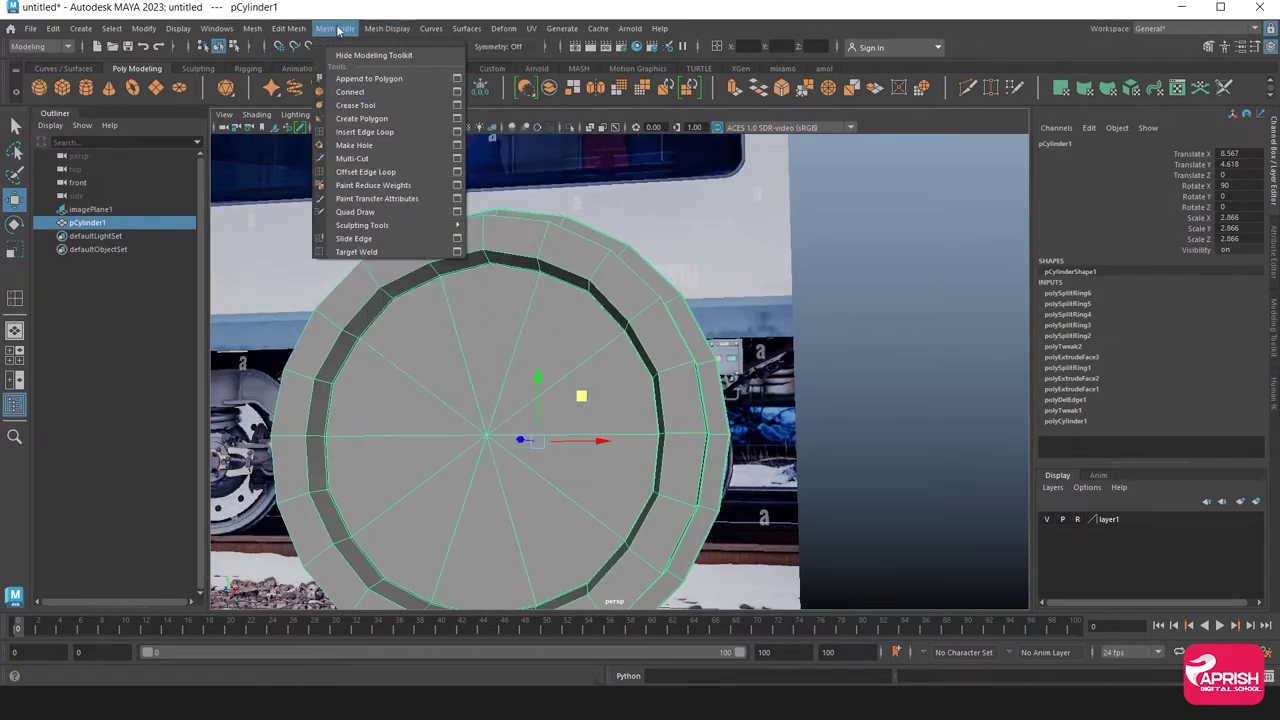
left_click(395, 140)
left_click_drag(508, 318, 460, 258, "alt")
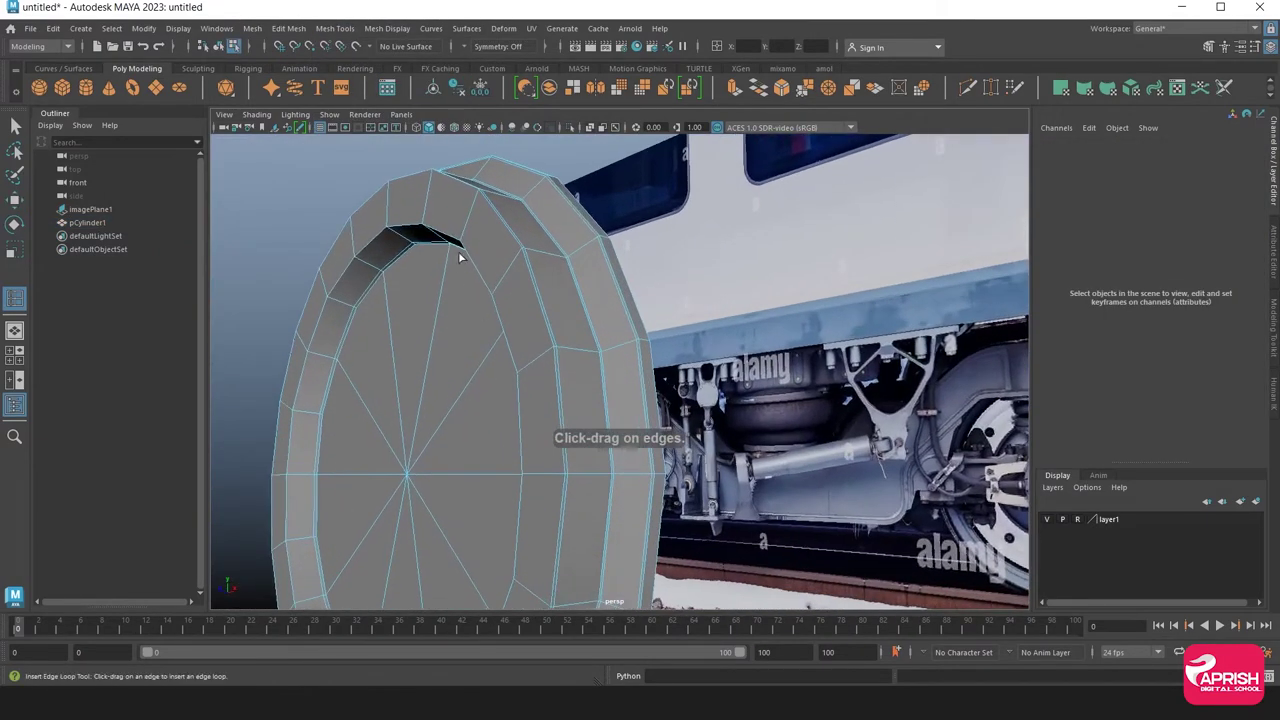
left_click(460, 242)
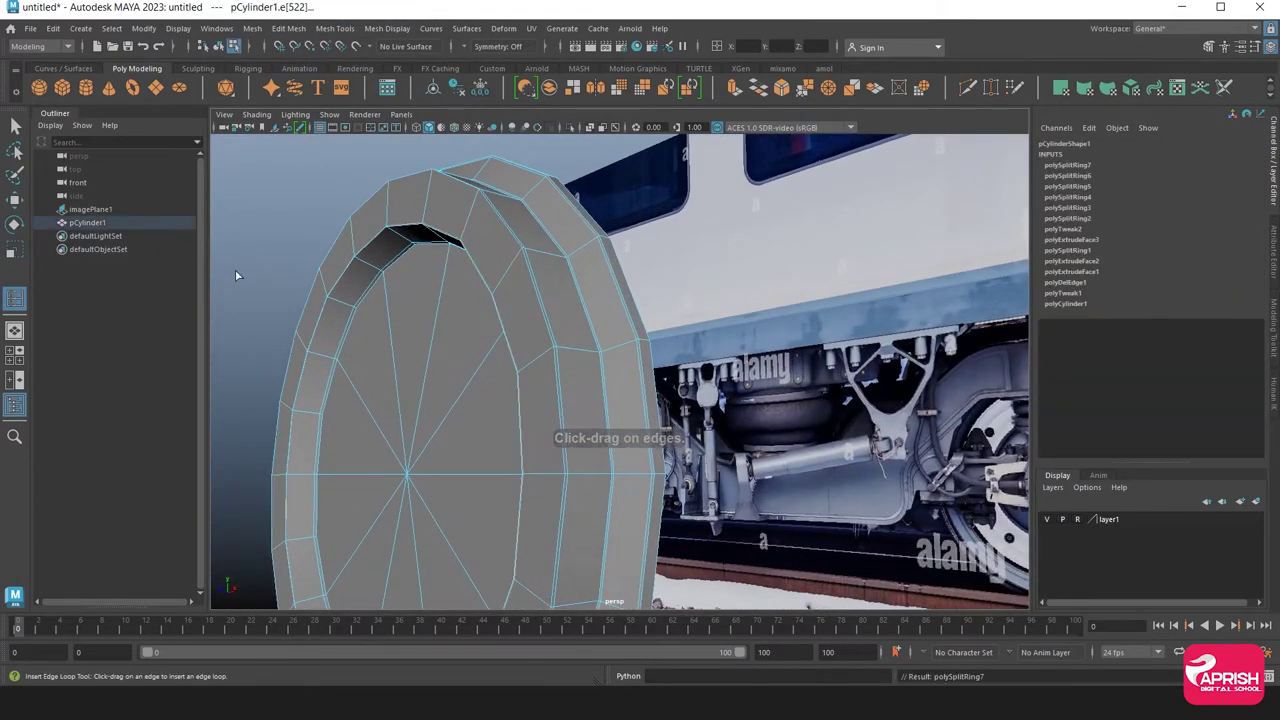
key("w")
Inspect the smoothed wheel and line it up over the reference in the front view
right_click_drag(358, 236, 365, 232)
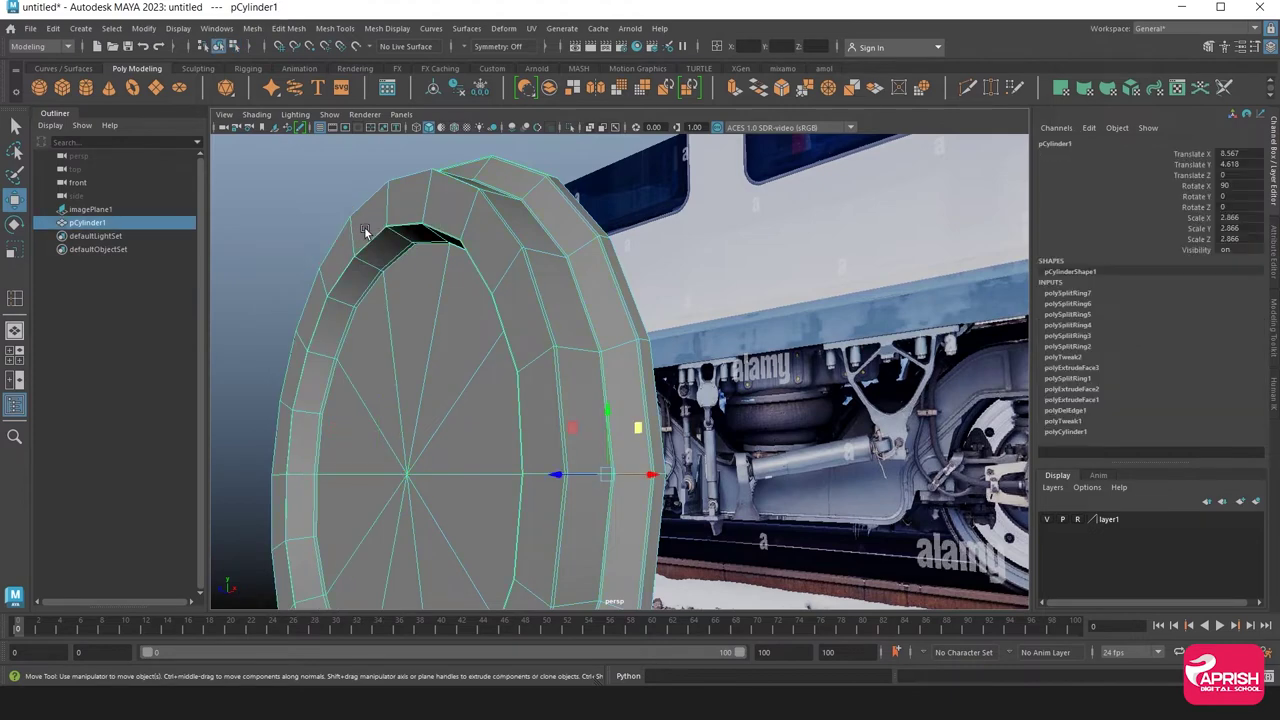
mouse_move(360, 233)
left_mouse_down("alt")
mouse_move(306, 216)
mouse_move(481, 356)
left_mouse_up("alt")
left_click(306, 216)
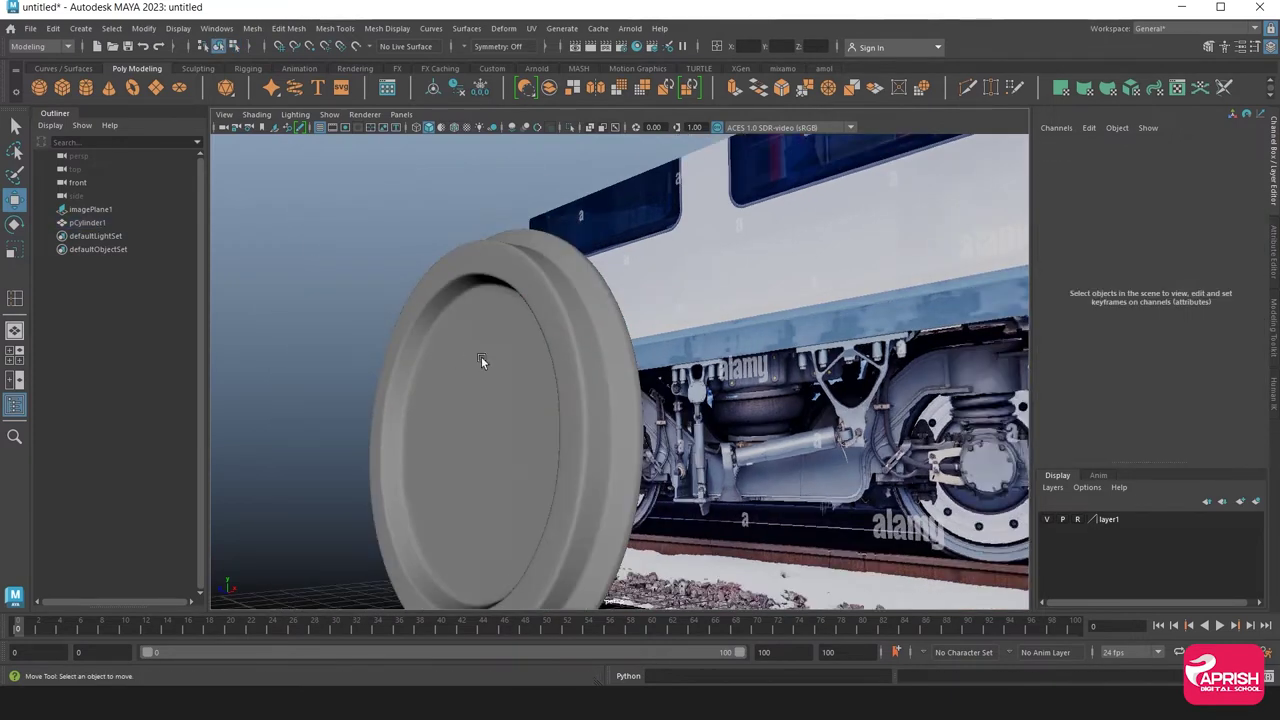
mouse_move(438, 401)
left_mouse_down("alt")
mouse_move(562, 410)
mouse_move(550, 415)
left_mouse_up("alt")
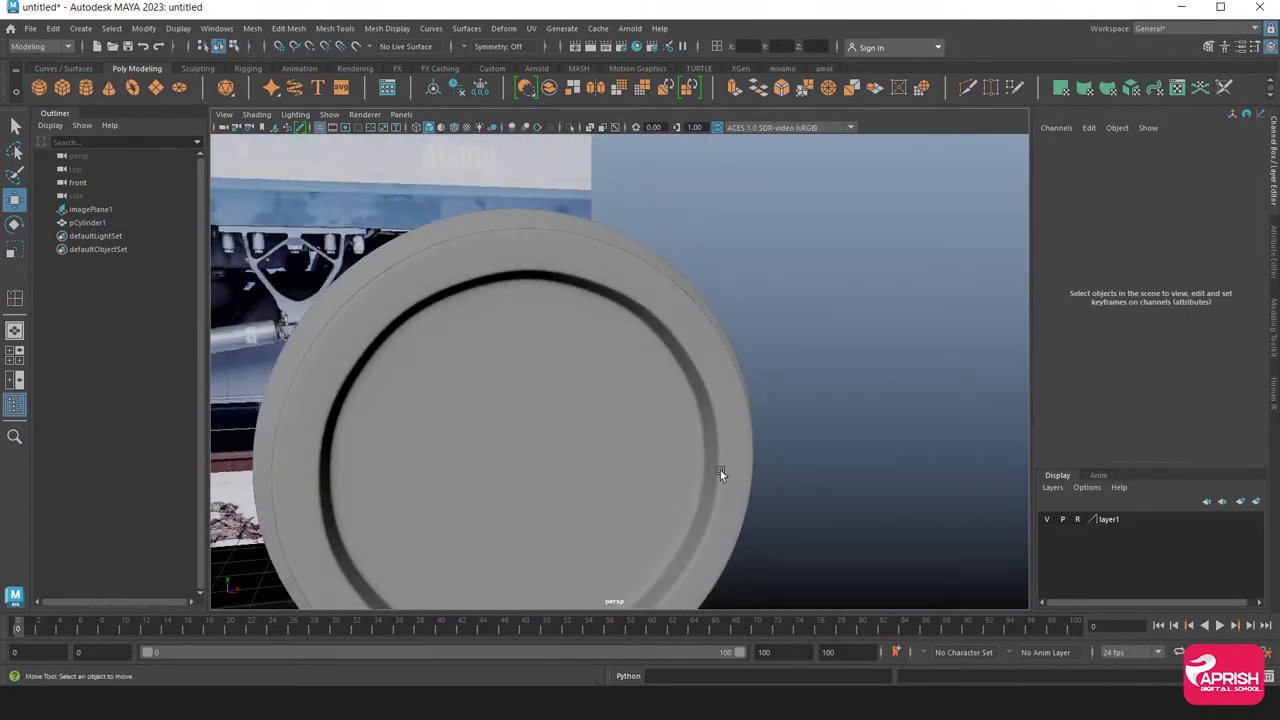
left_click_drag(720, 470, 681, 451)
key("space")
key("space")
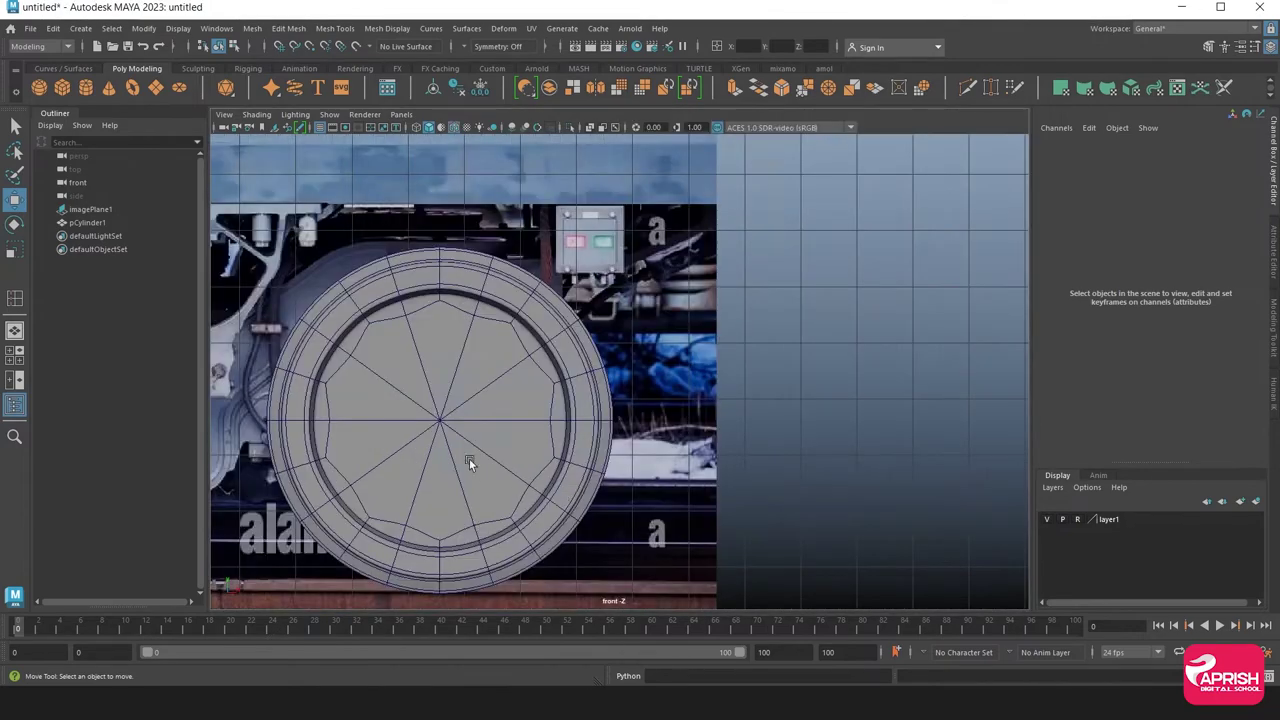
mouse_move(469, 458)
middle_mouse_down("alt")
mouse_move(666, 441)
mouse_move(679, 427)
middle_mouse_up("alt")
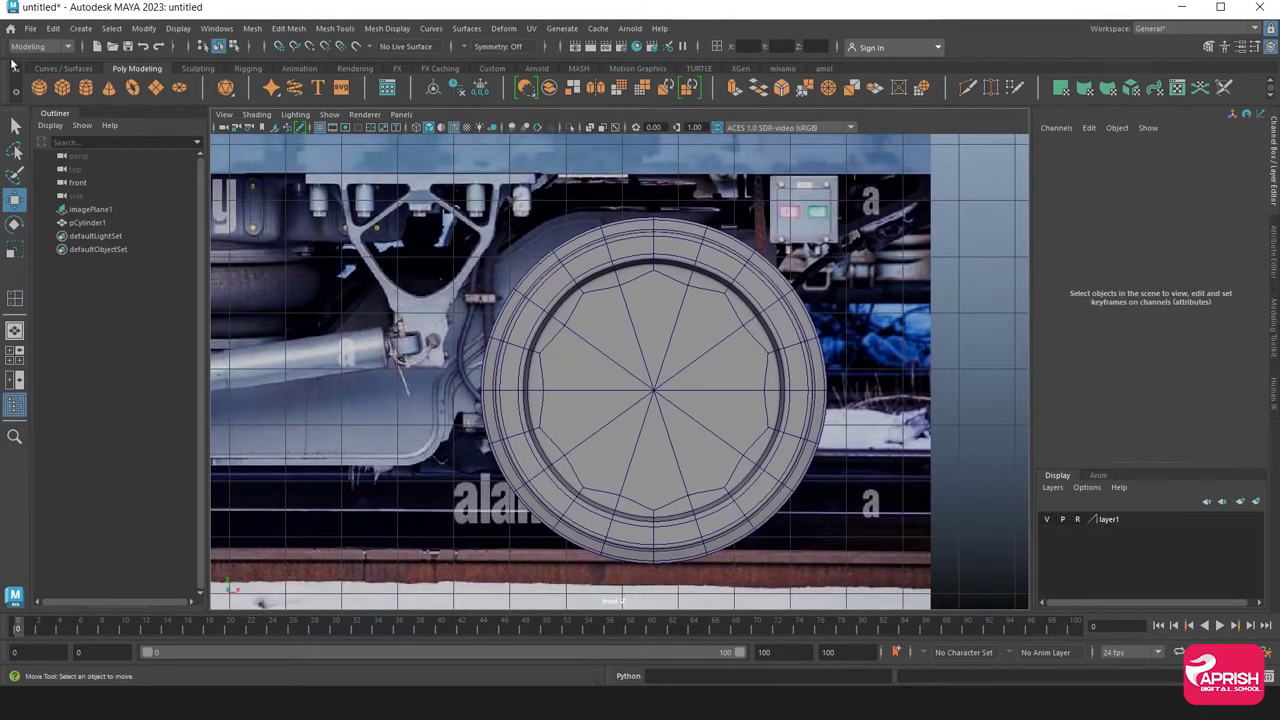
Save the scene as 3.mb in the project's scenes folder
left_click(30, 28)
left_click(60, 99)
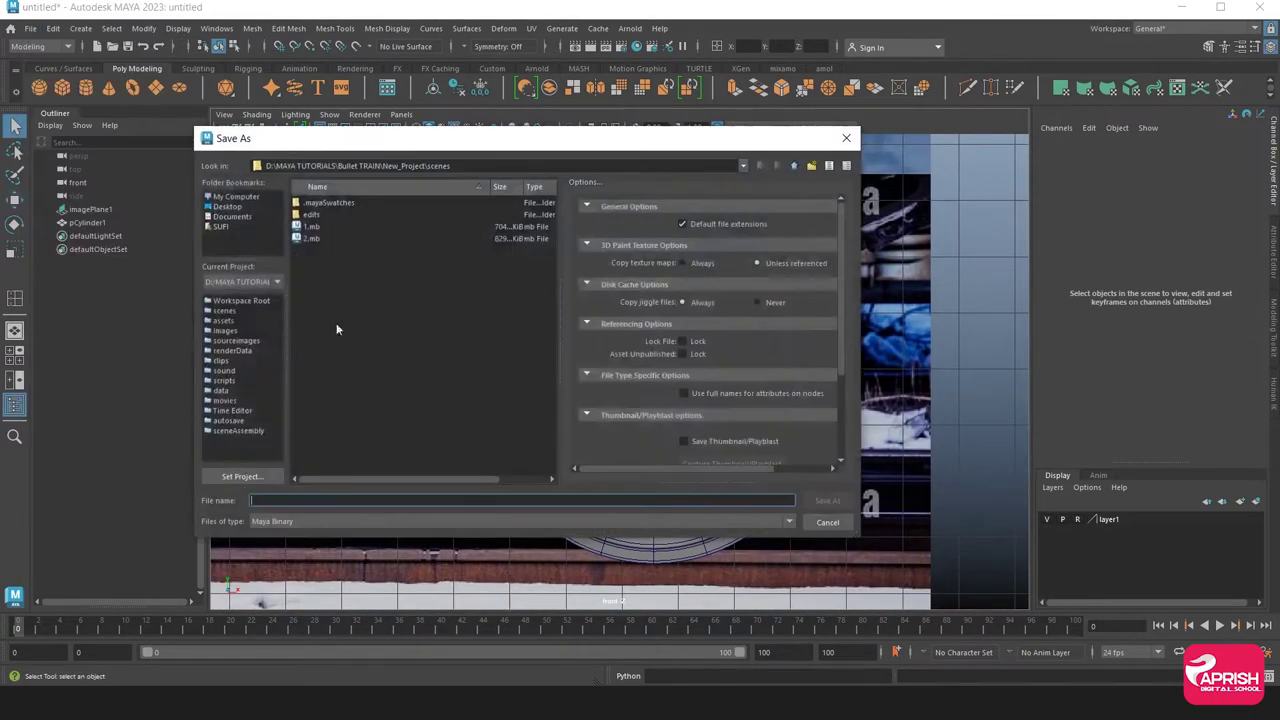
type("3")
left_click(827, 501)
Select the wheel, frame both reference wheels, and duplicate it
left_click(696, 436)
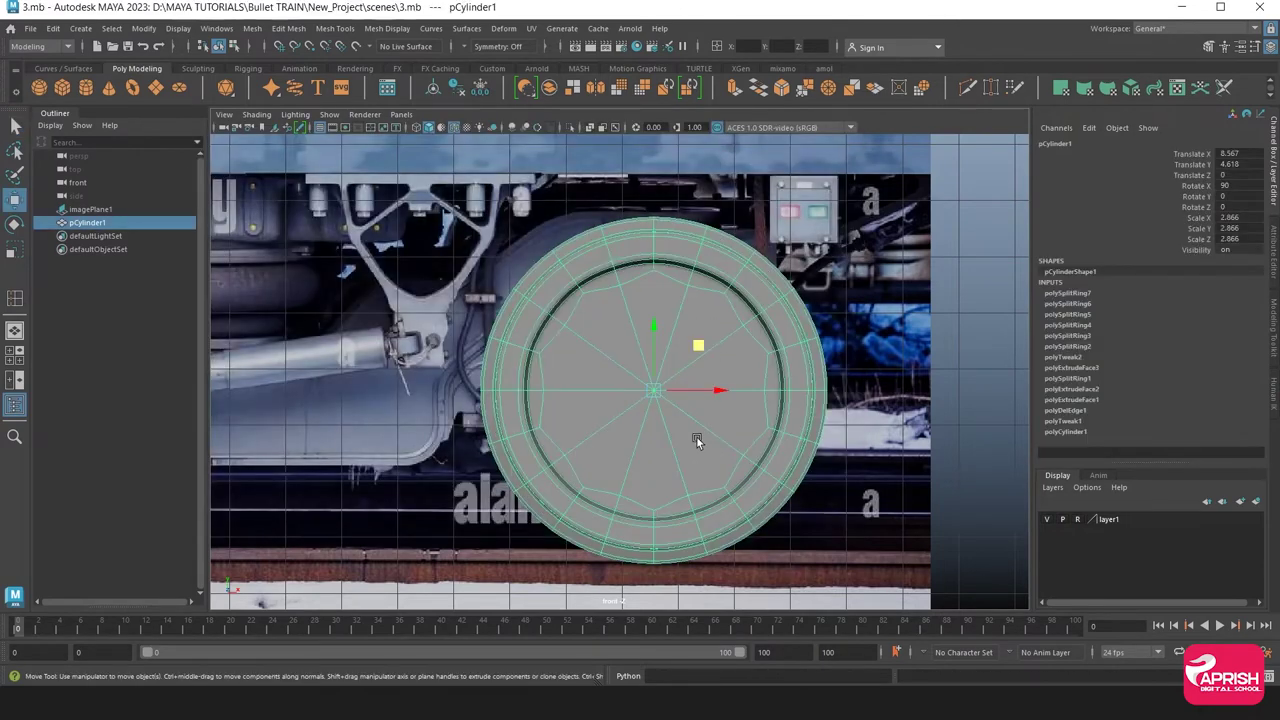
middle_click_drag(697, 437, 783, 416, "alt")
scroll(636, 422, "down", 3)
middle_click_drag(636, 422, 731, 435, "alt")
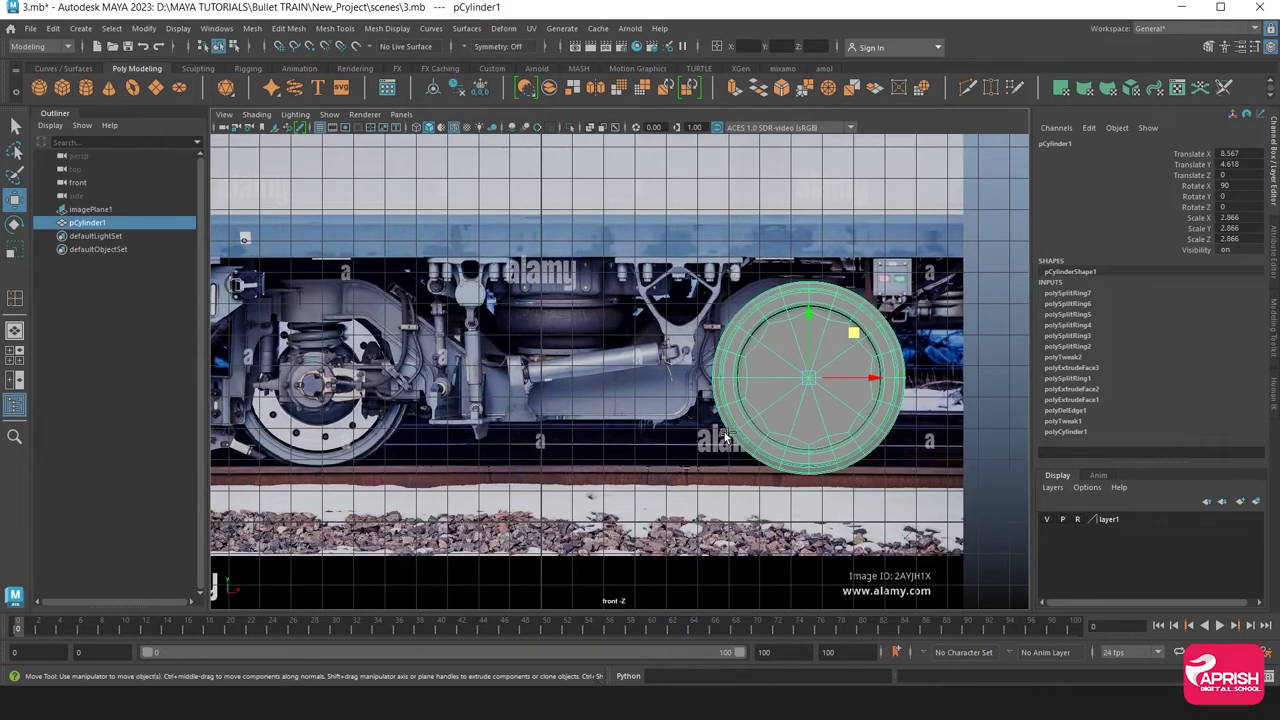
key("ctrl+d")
Move the wheel copy onto the left reference wheel and put both wheels on templated layer2
mouse_move(871, 378)
left_mouse_down()
mouse_move(507, 425)
mouse_move(357, 365)
mouse_move(374, 365)
left_mouse_up()
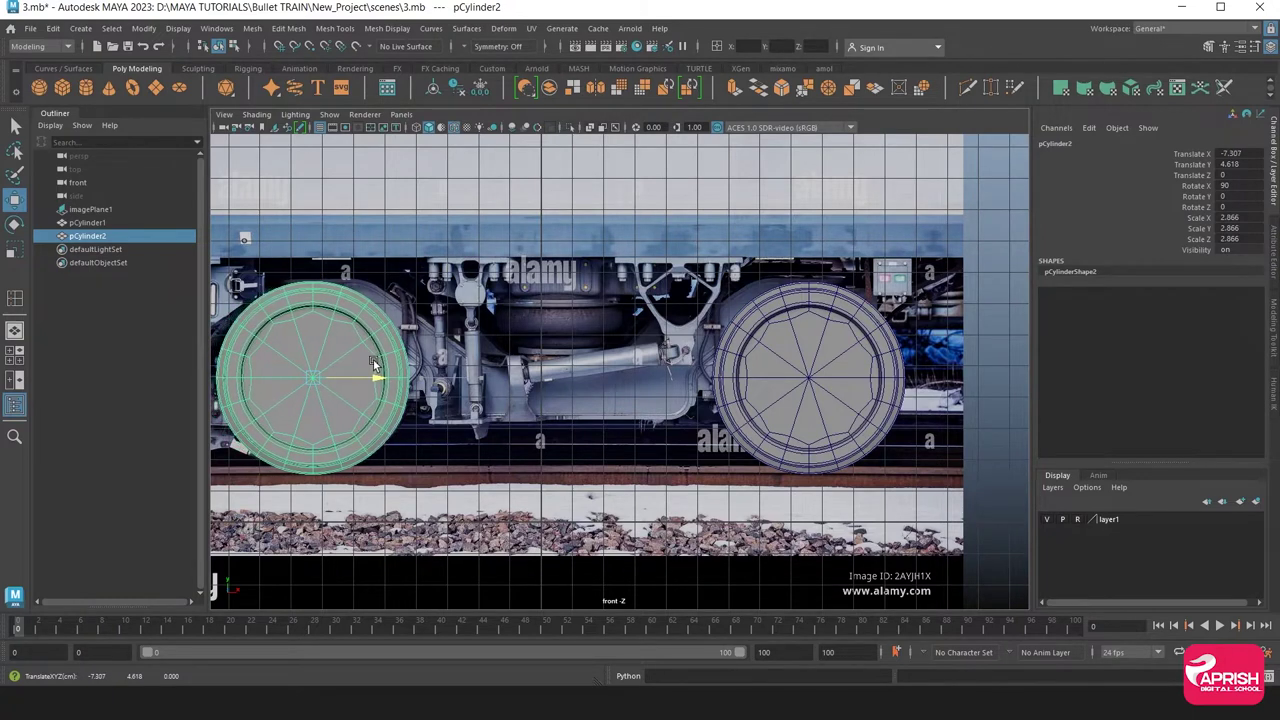
left_click(1053, 487)
left_click(1076, 520)
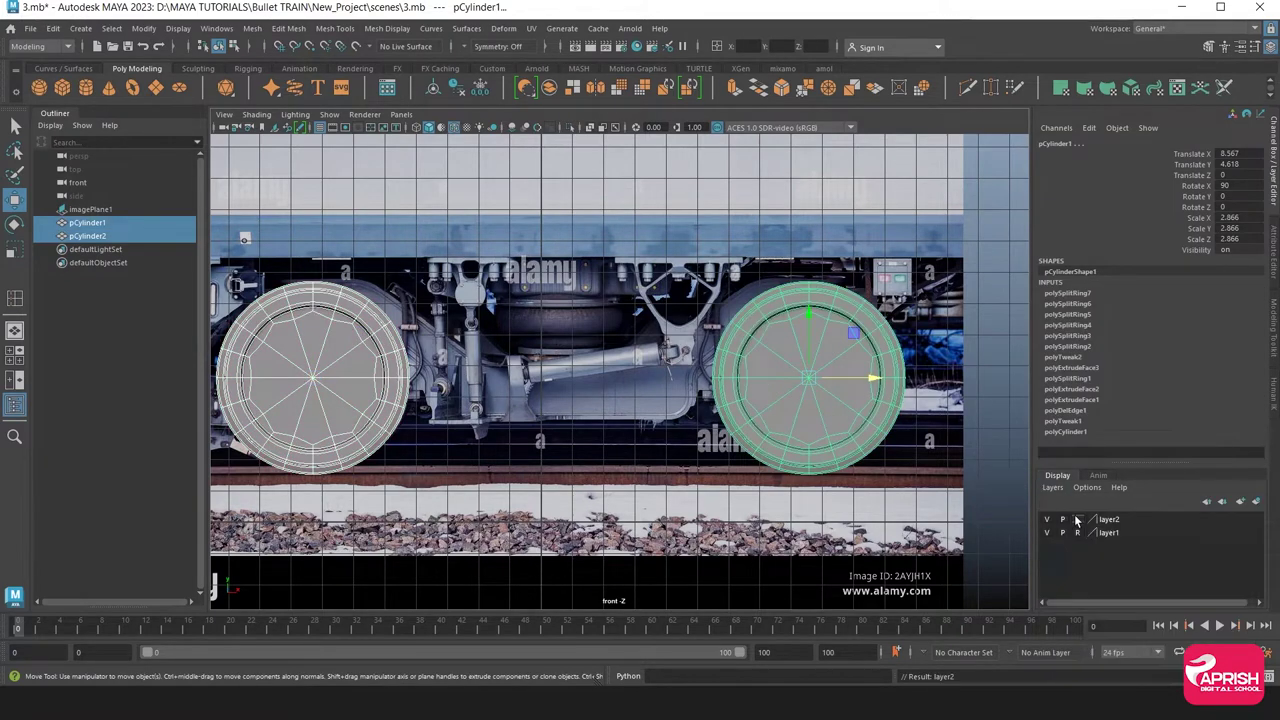
left_click(1076, 520)
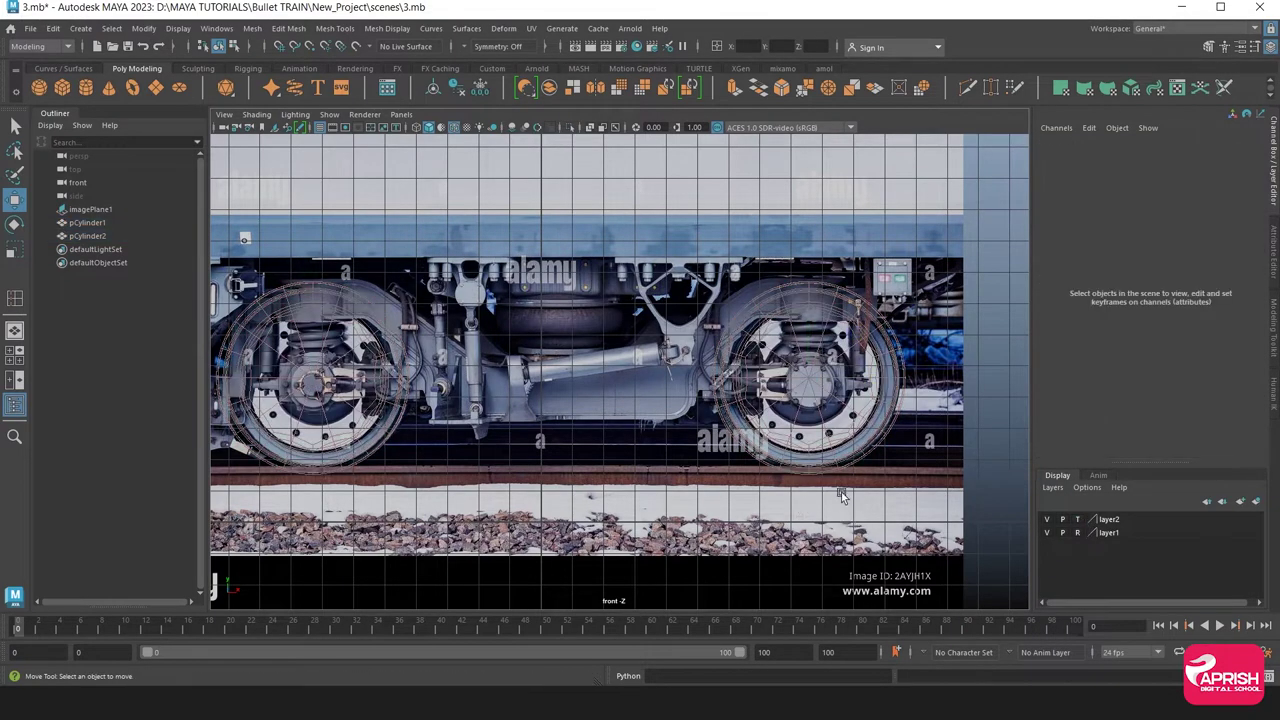
Create a new cube, pCube1, for the side frame
scroll(889, 467, "up", 2)
scroll(894, 443, "up", 2)
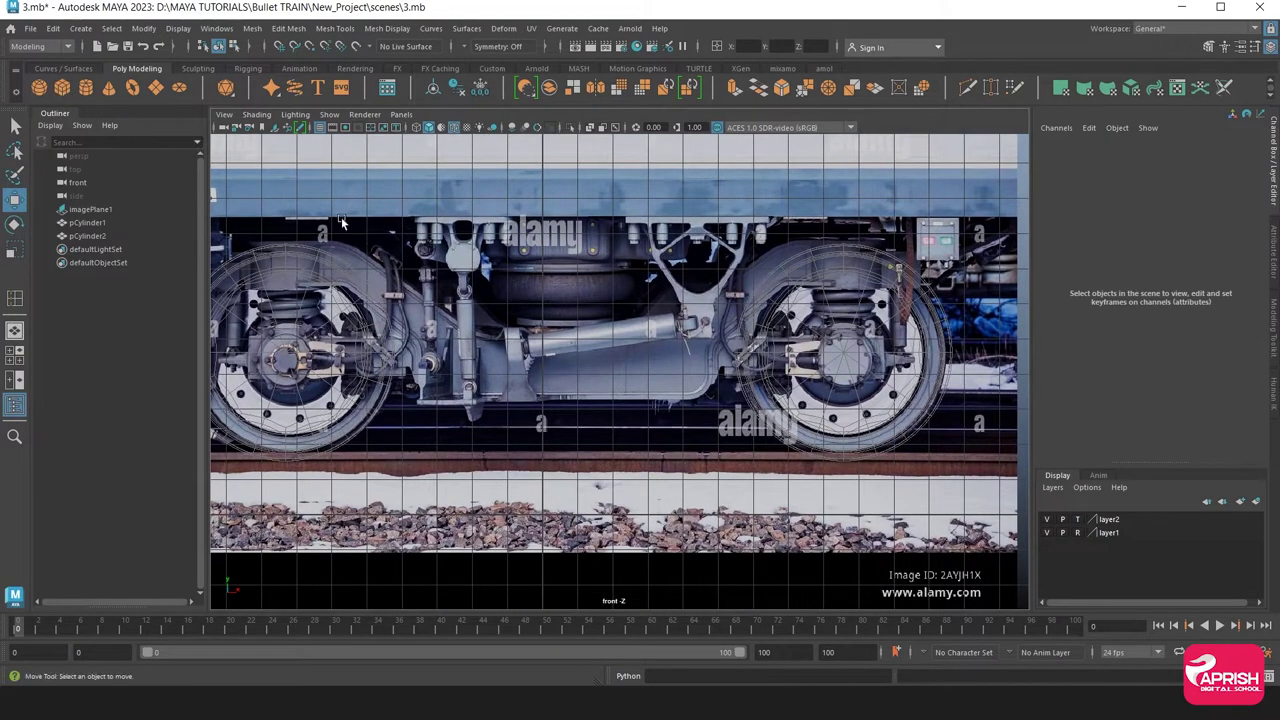
left_click(62, 87)
Raise the cube to axle height and lower its bottom vertices to the frame's underside
left_click_drag(539, 463, 537, 303)
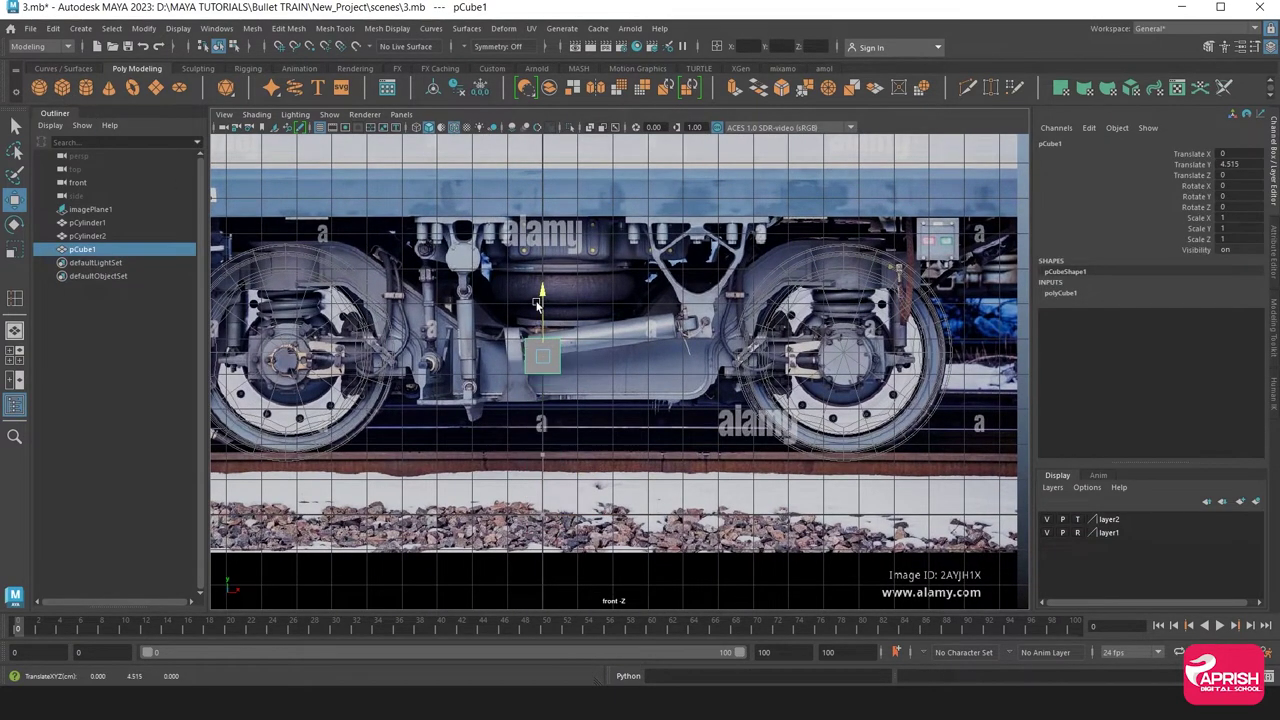
scroll(600, 355, "up", 2)
mouse_move(610, 380)
middle_mouse_down("alt")
mouse_move(420, 399)
mouse_move(438, 399)
middle_mouse_up("alt")
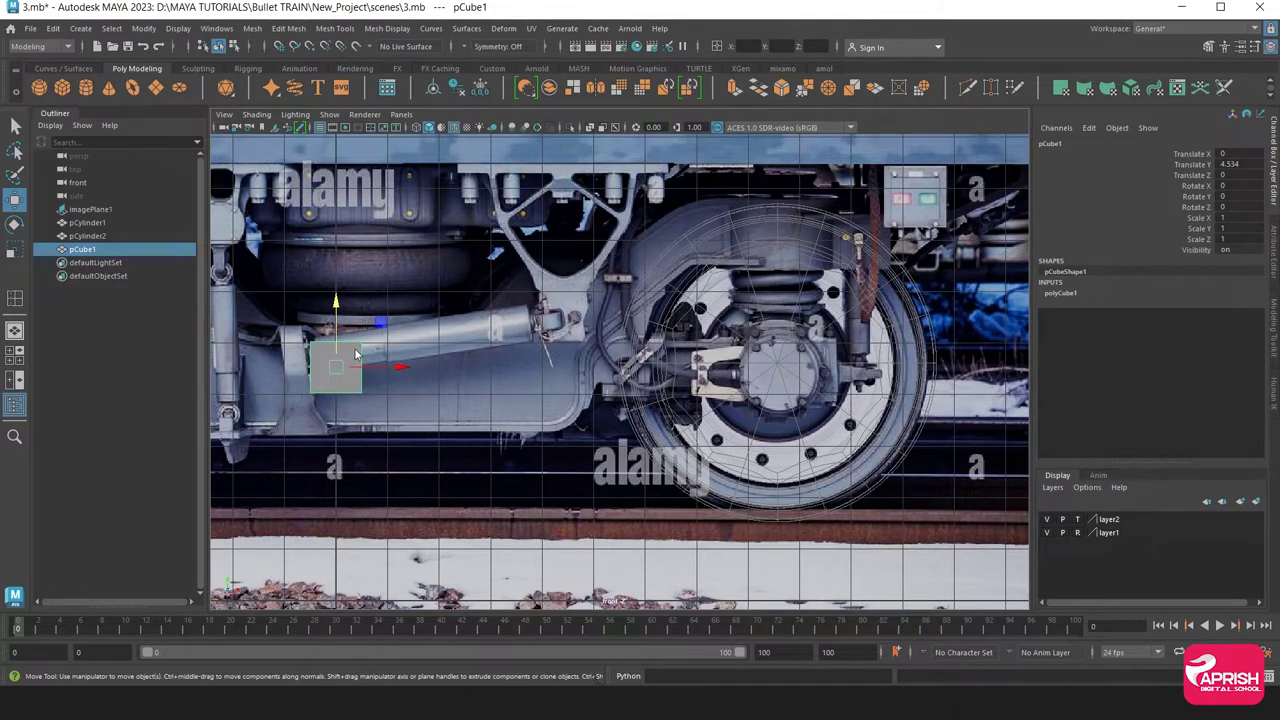
right_click_drag(352, 356, 293, 310)
left_click_drag(344, 316, 392, 370)
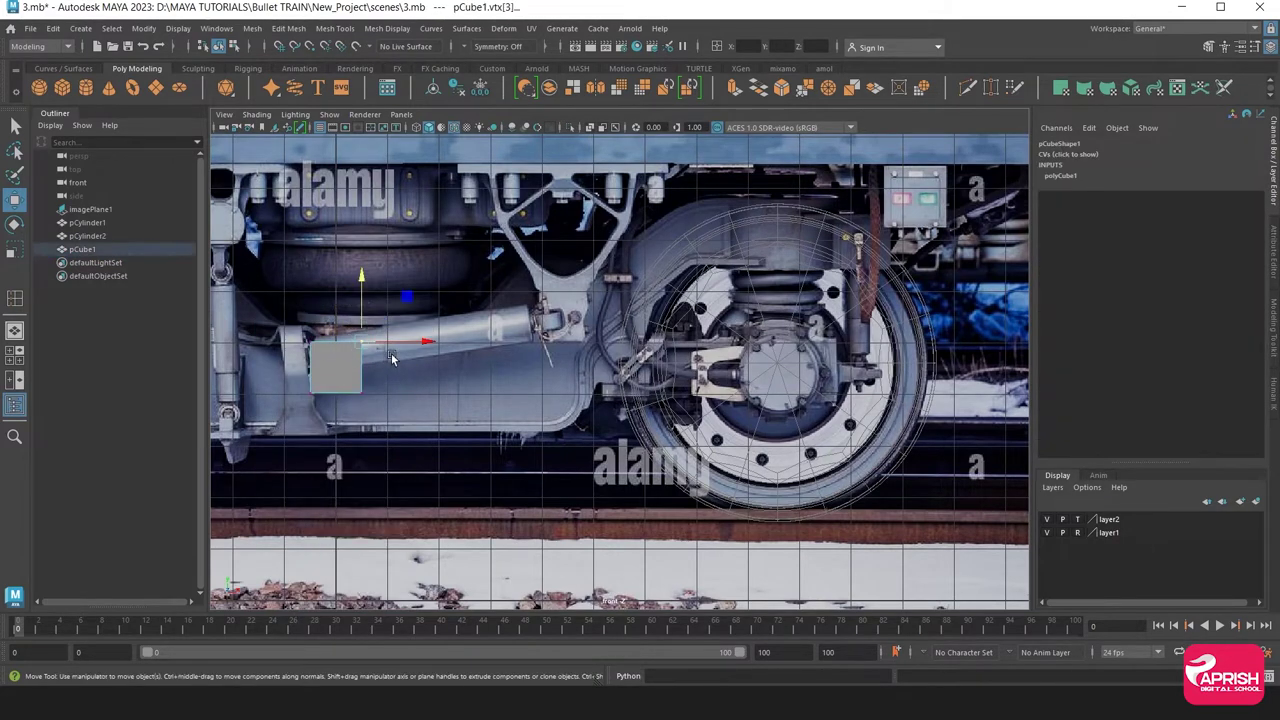
left_click(362, 343)
left_click_drag(282, 374, 377, 414)
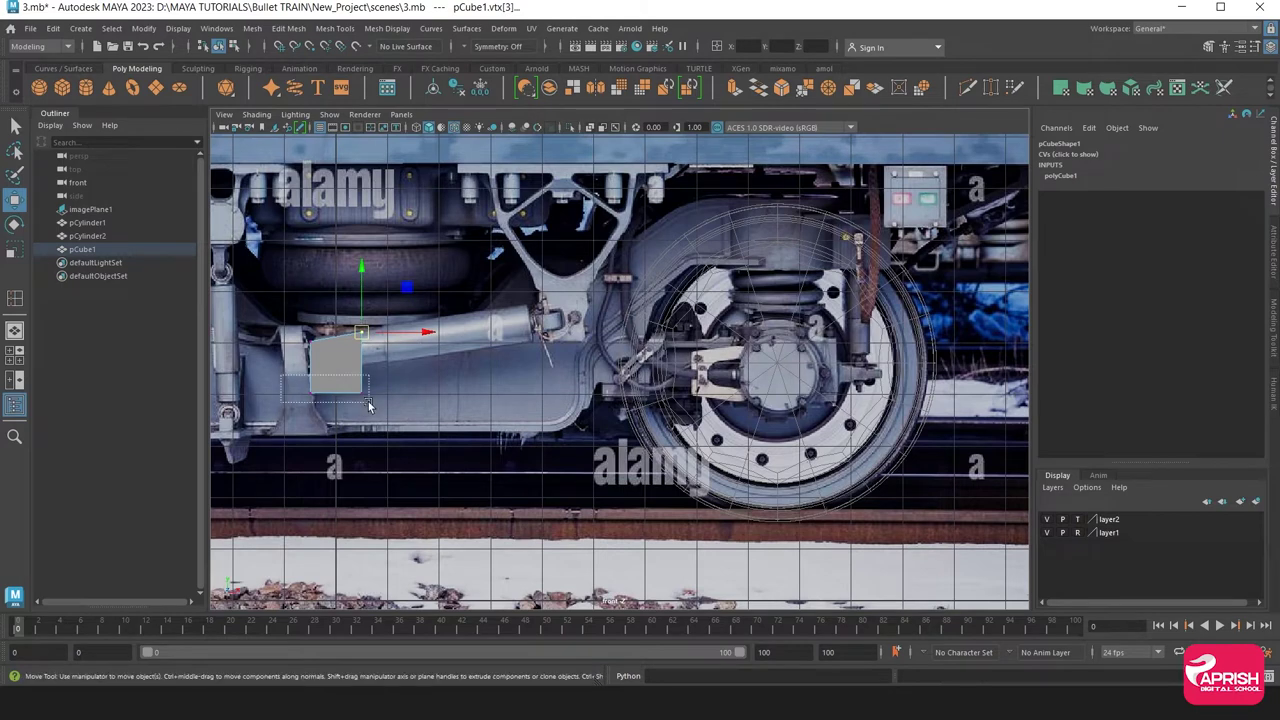
middle_click_drag(337, 330, 337, 365)
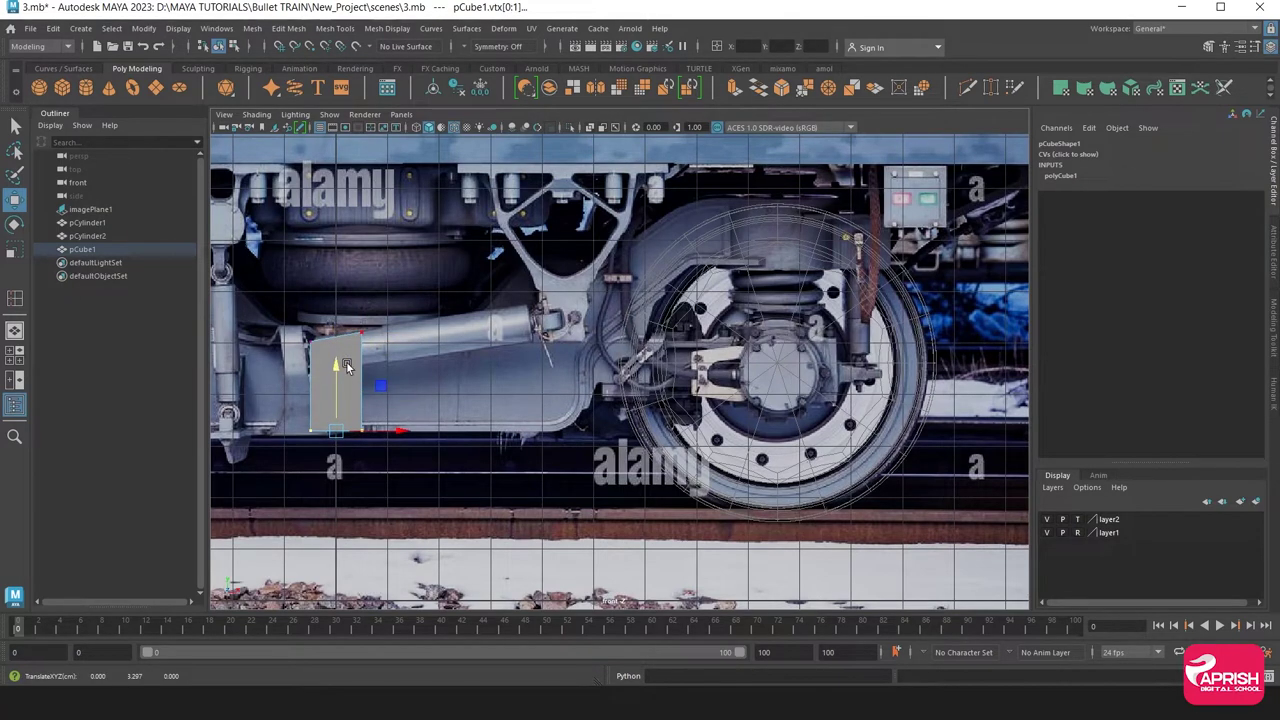
Slide the cube along Z to 3.429 beside the wheels and select its end face
right_click_drag(346, 361, 395, 306)
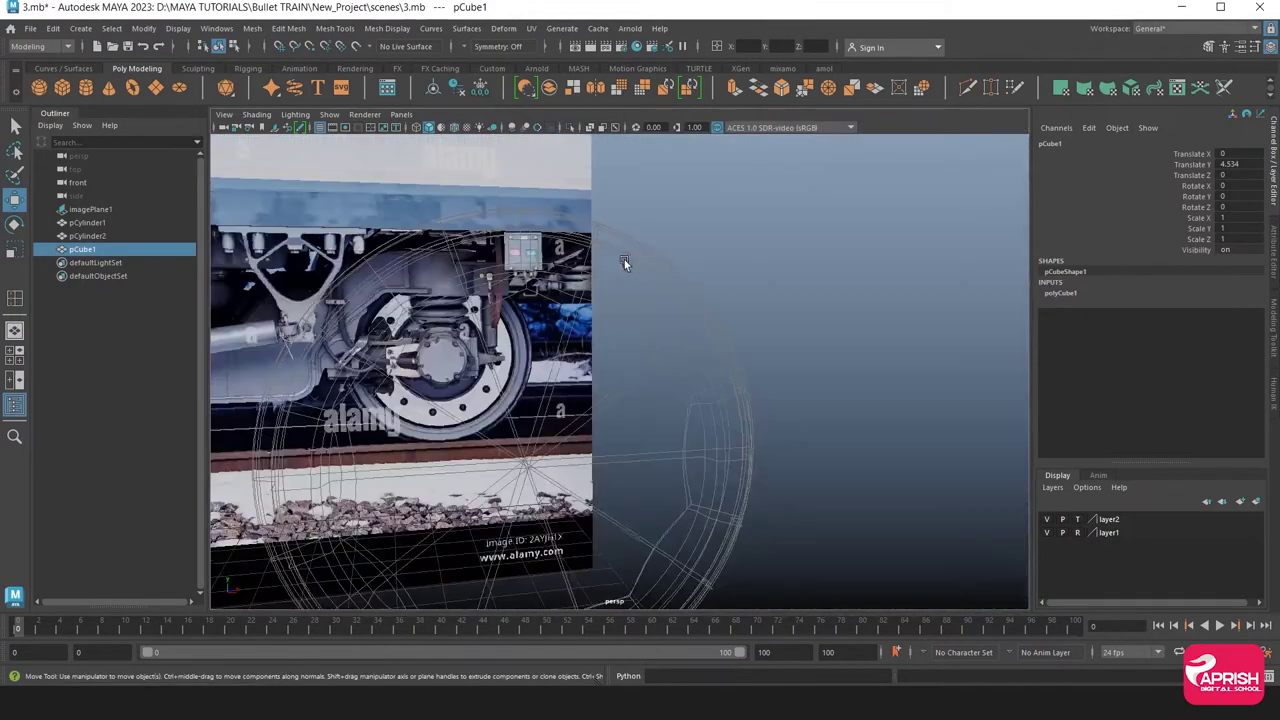
left_click_drag(624, 259, 422, 359, "alt")
left_click_drag(578, 292, 381, 335)
right_click_drag(440, 310, 449, 337)
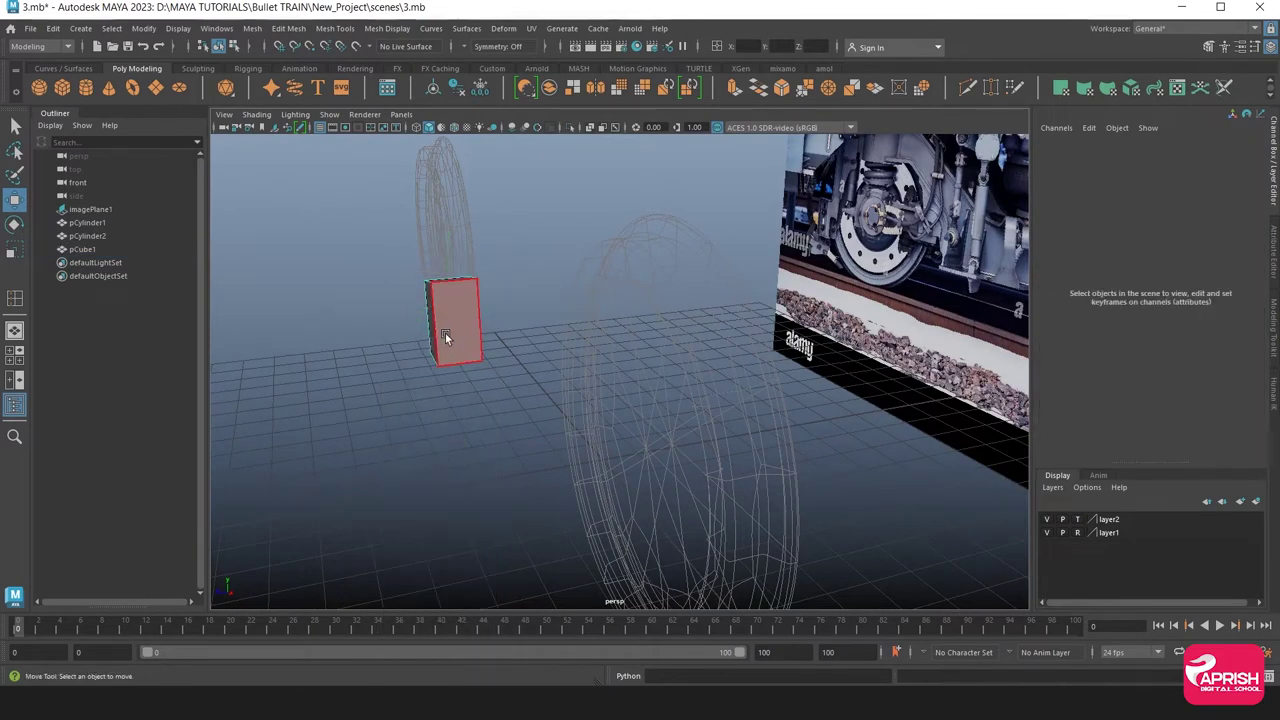
left_click(449, 330)
key("space")
key("space")
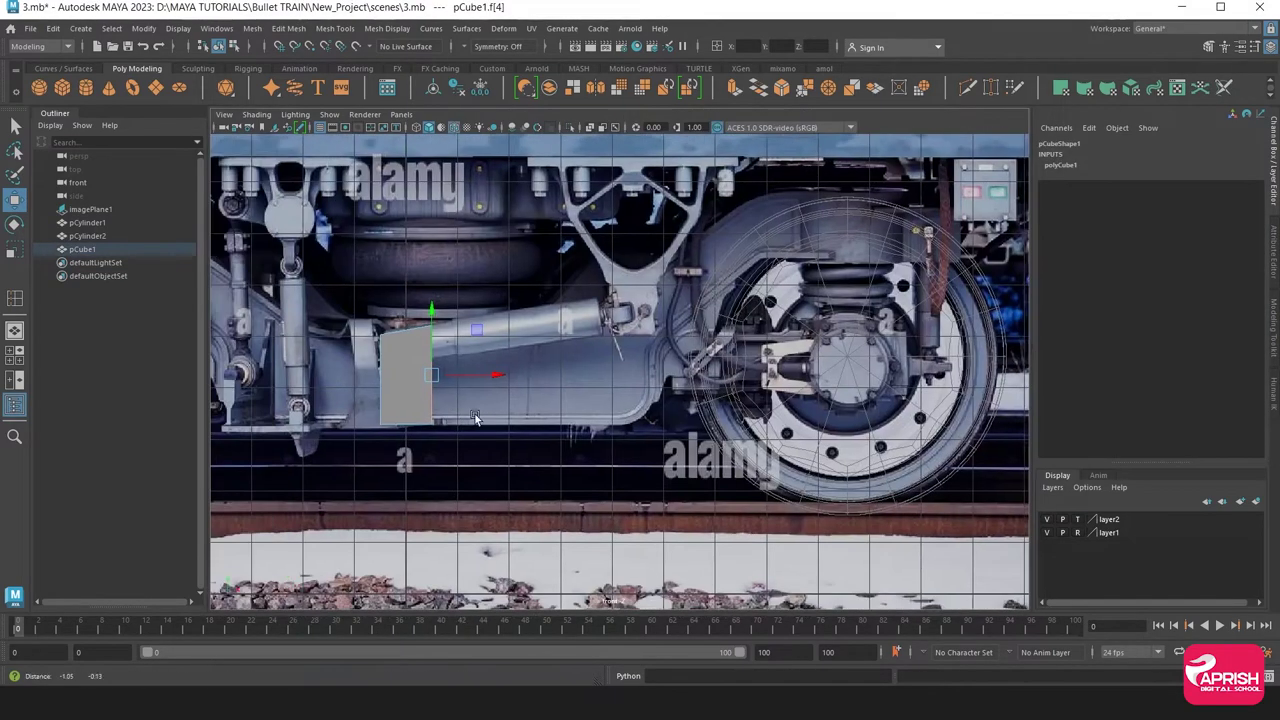
Extrude the cube's end face toward the wheel with Local Translate Z 3.675
middle_click_drag(616, 150, 672, 165, "alt")
left_click(735, 88)
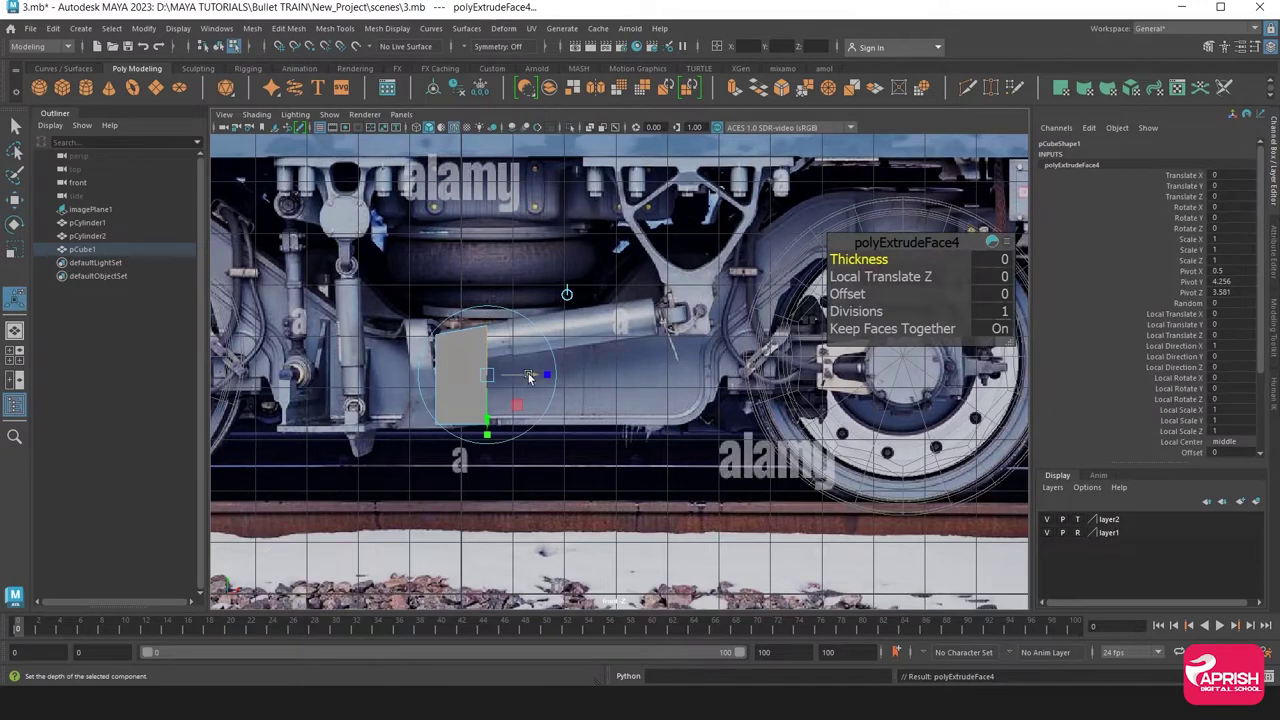
left_click_drag(530, 376, 697, 378)
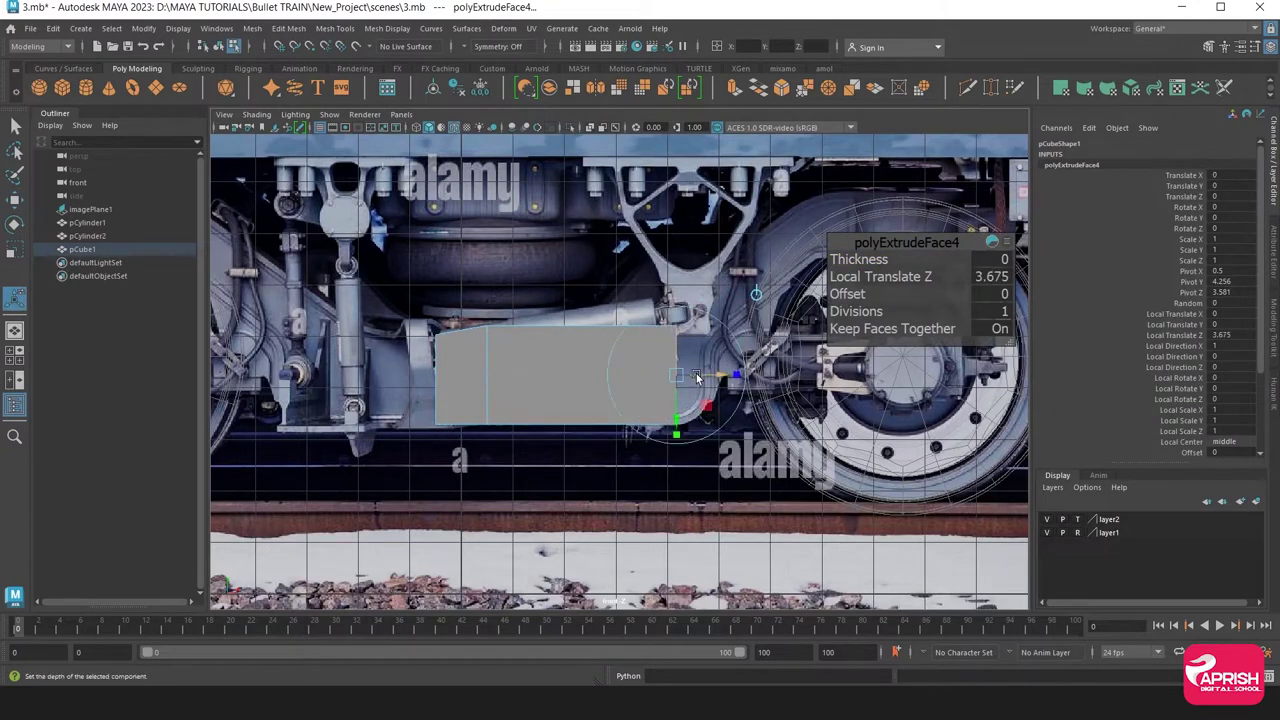
middle_click_drag(697, 378, 580, 370, "alt")
scroll(534, 366, "up", 3)
Raise the block's top-right vertices to slope the top edge, then reselect the end face
right_click_drag(481, 352, 463, 300)
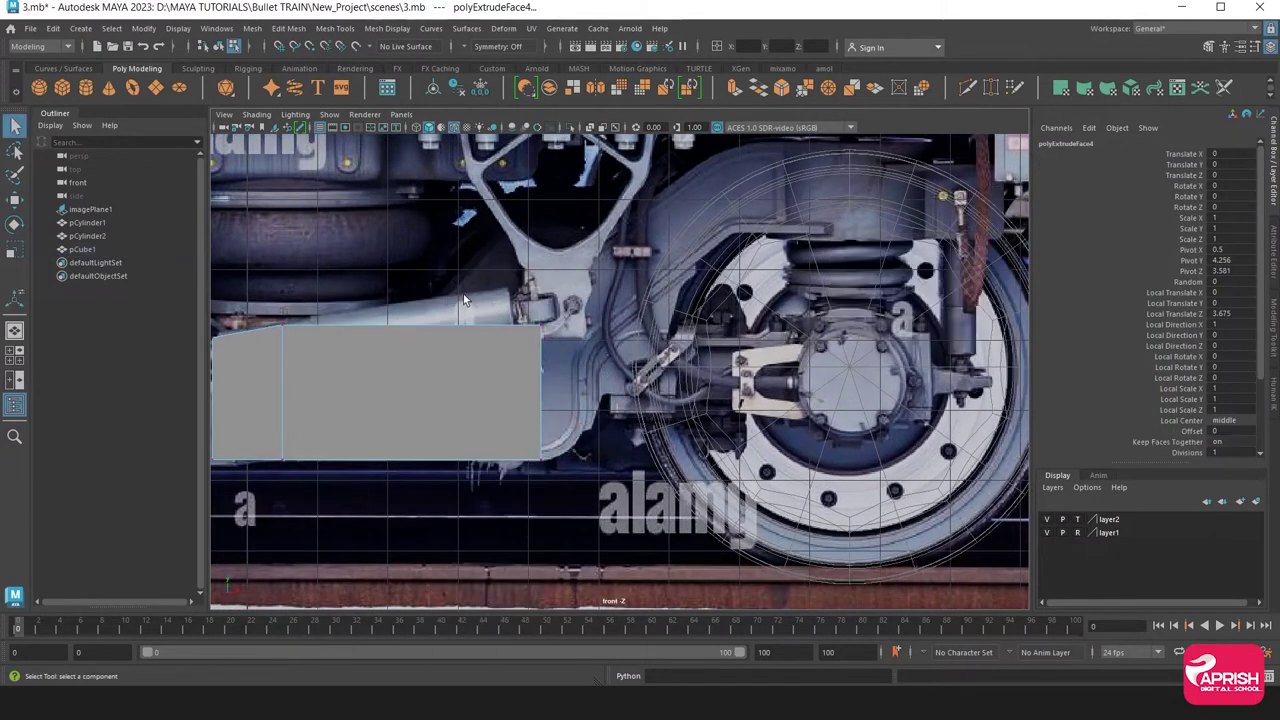
left_click_drag(463, 300, 544, 343)
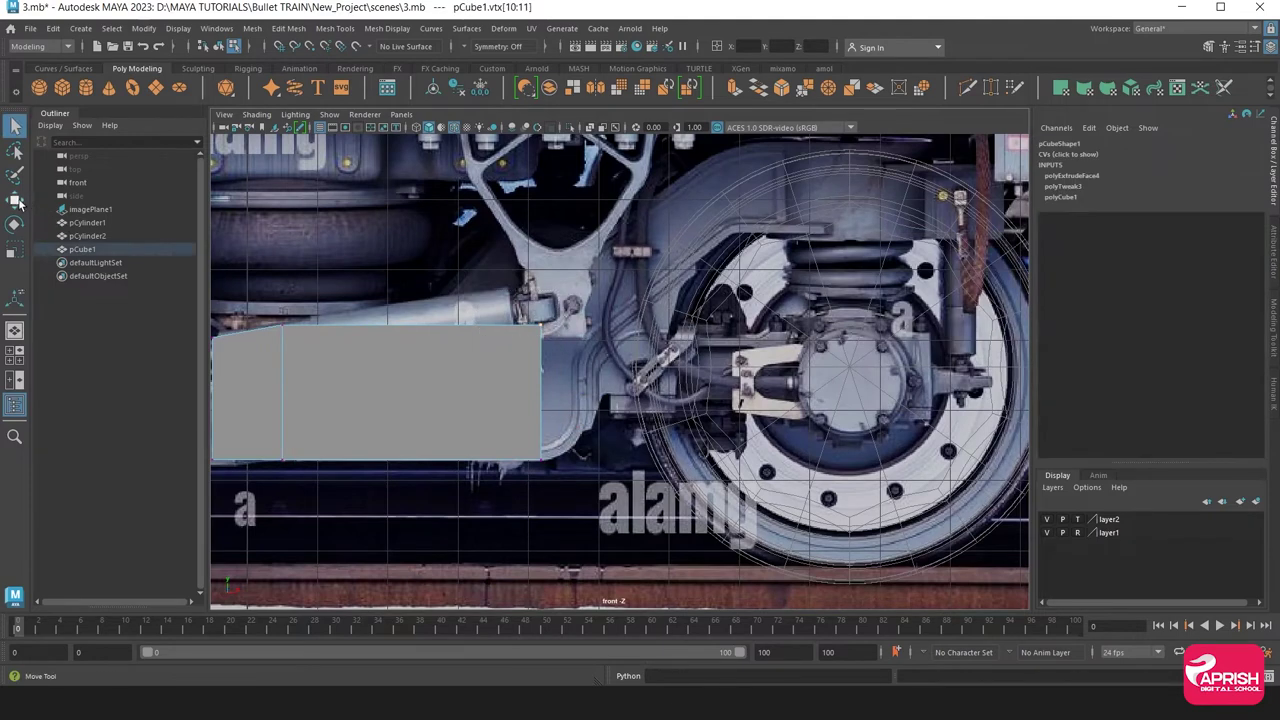
key("w")
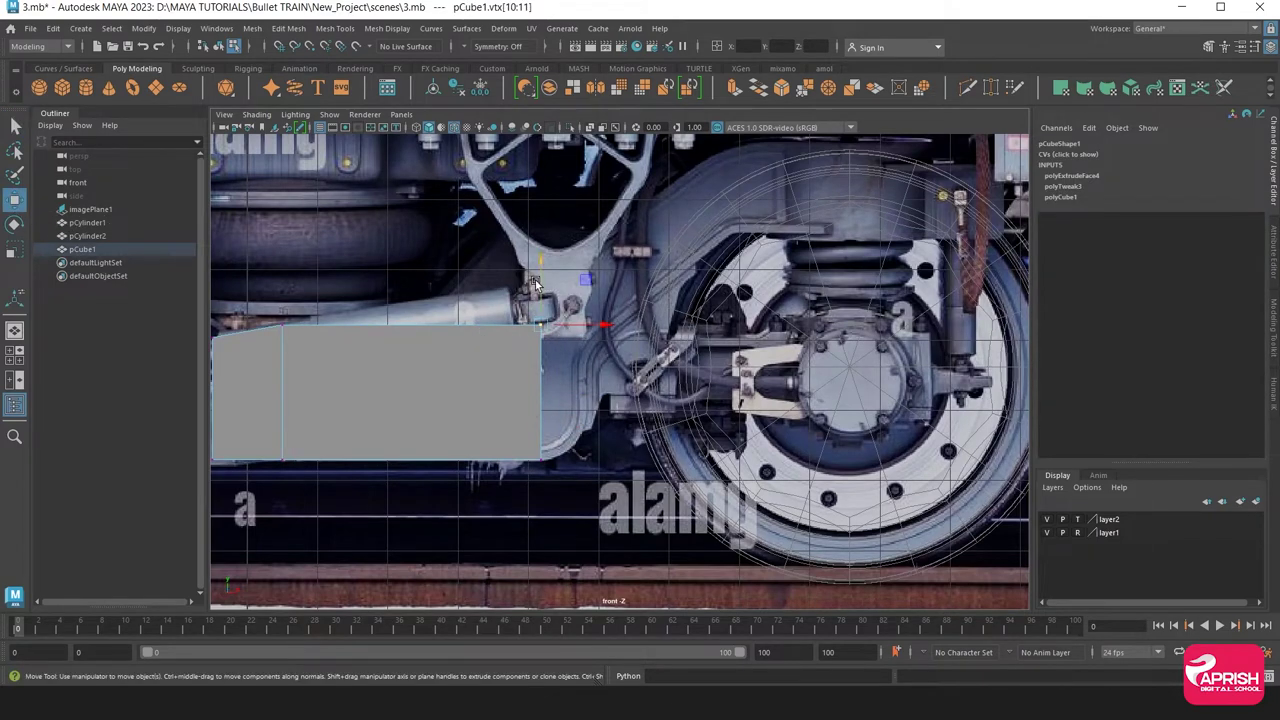
mouse_move(535, 284)
left_mouse_down()
mouse_move(520, 292)
mouse_move(517, 229)
mouse_move(511, 240)
left_mouse_up()
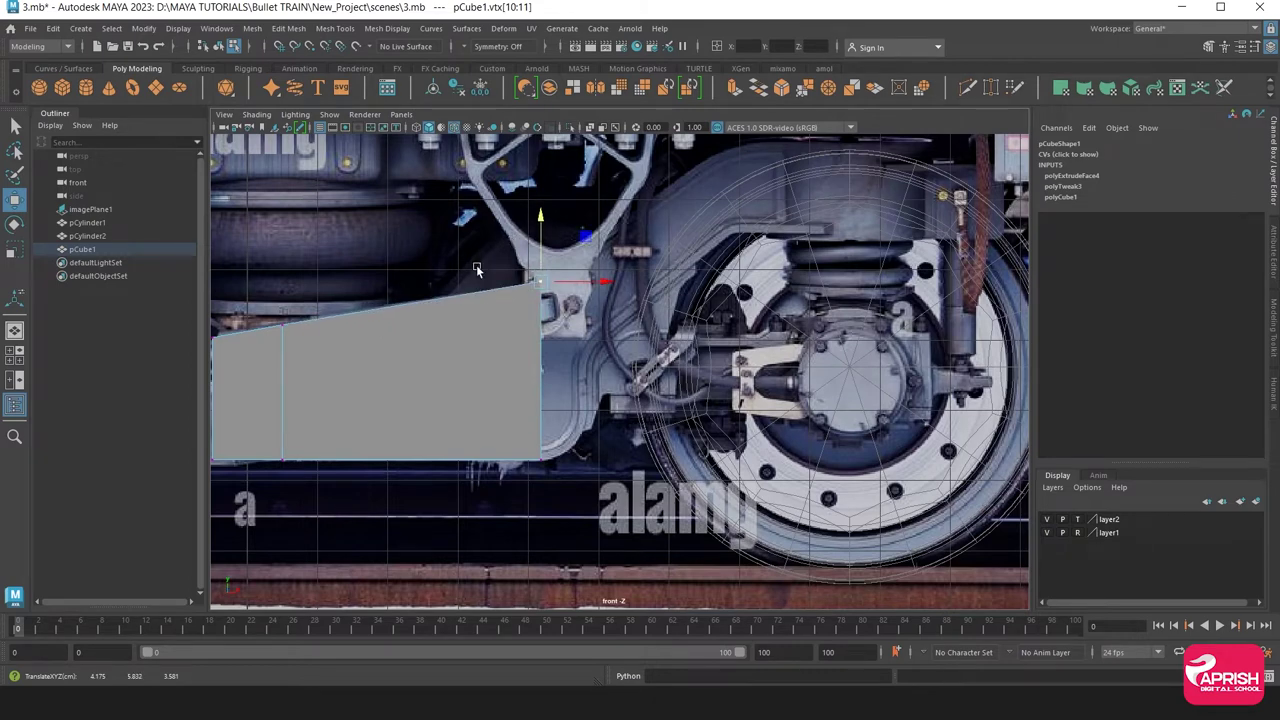
middle_click_drag(468, 270, 443, 280, "alt")
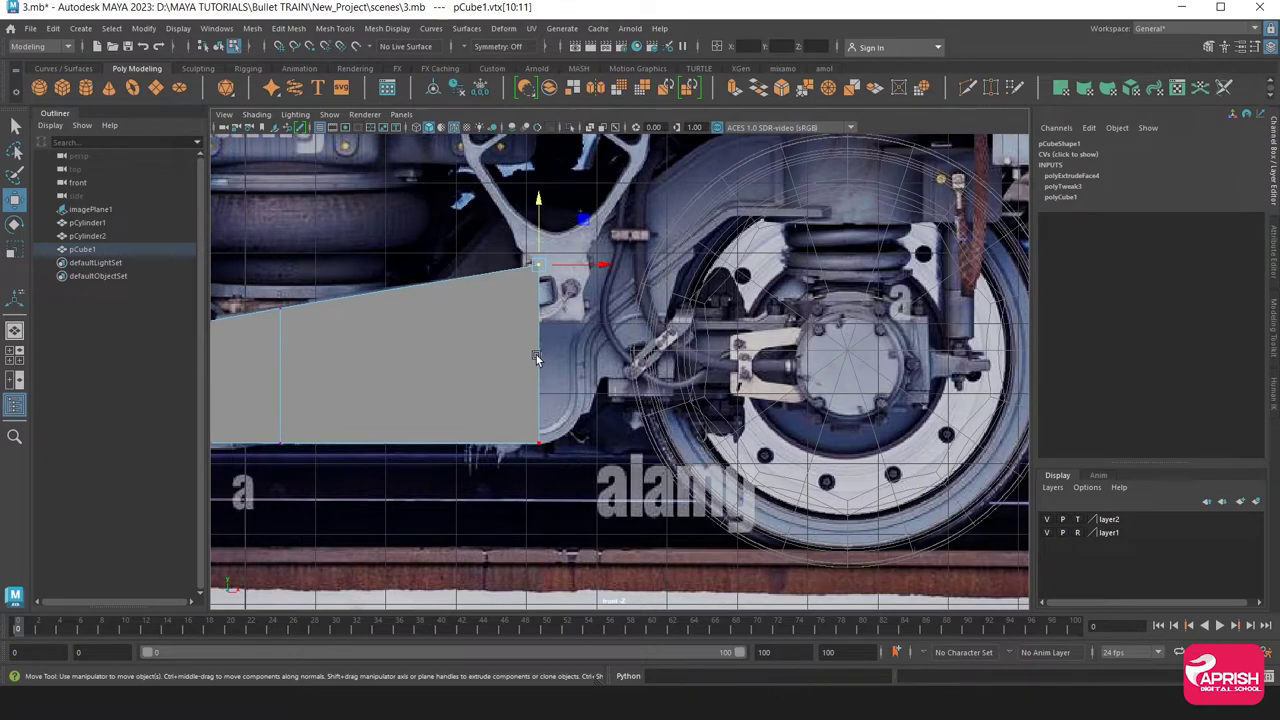
right_click_drag(526, 338, 590, 338)
key("space")
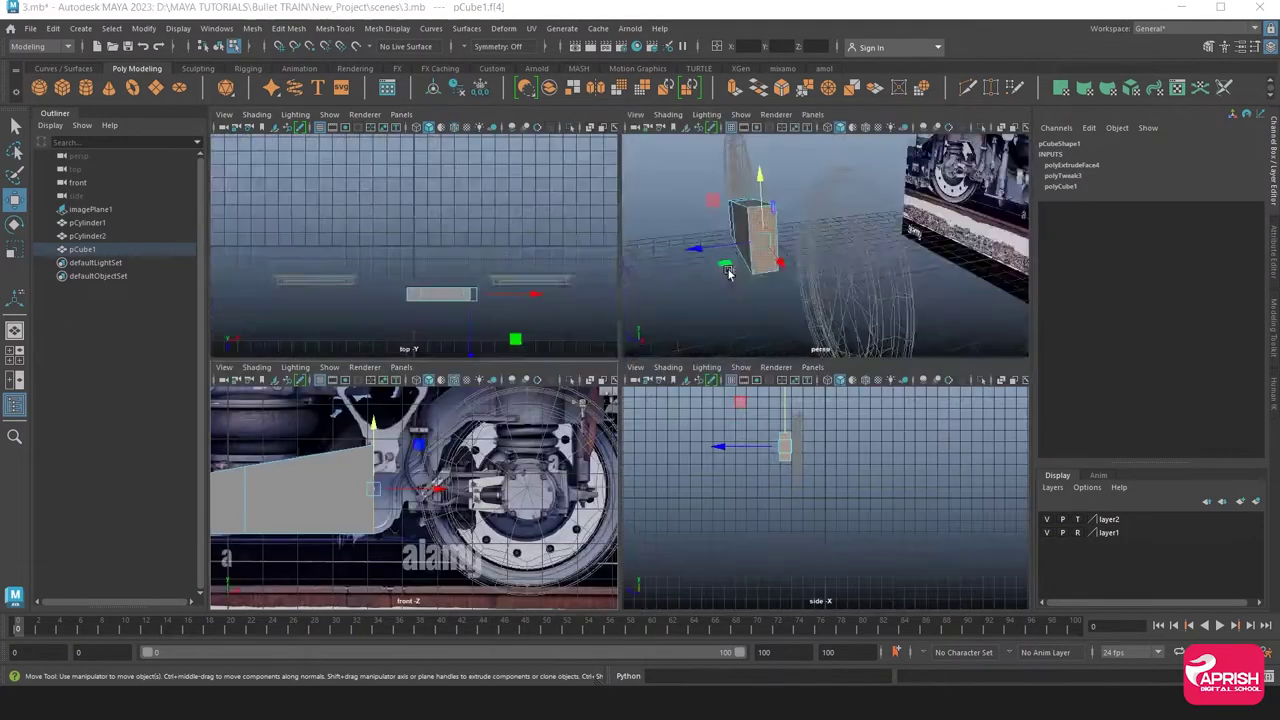
key("space")
key("space")
key("space")
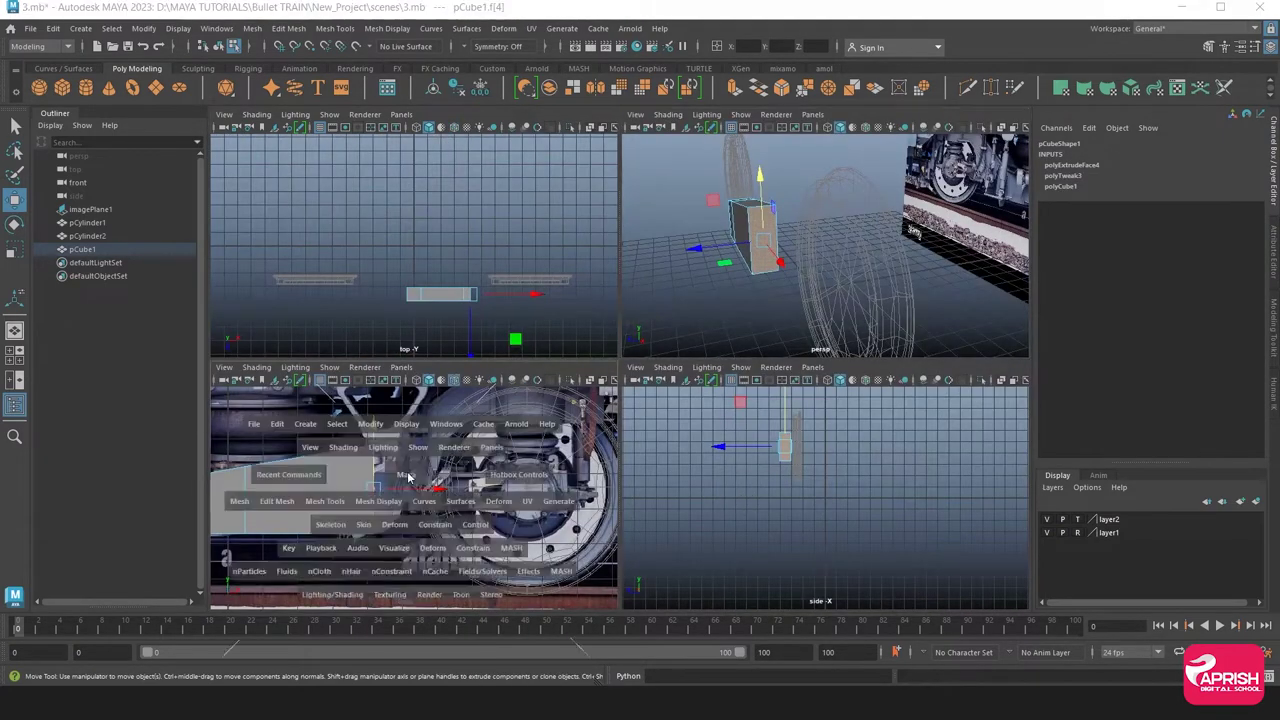
Extrude the end face again toward the wheel, tilting and raising the new face
left_click(735, 88)
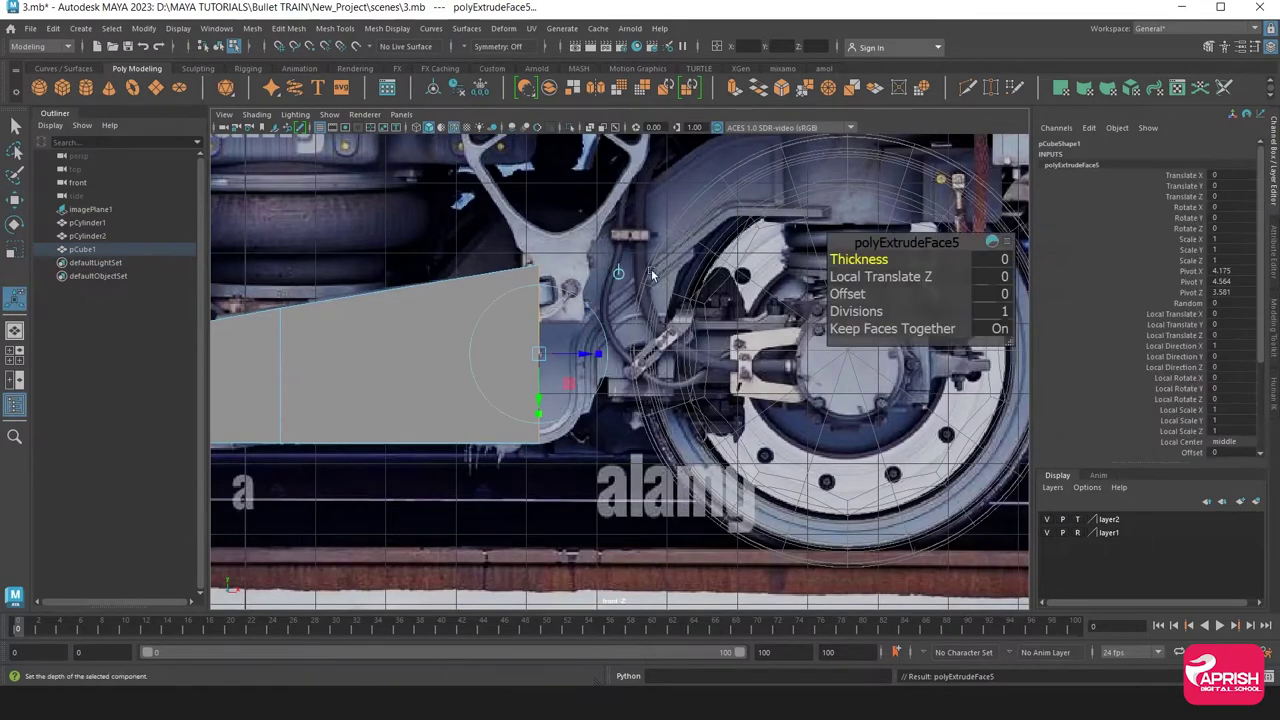
left_click_drag(584, 362, 681, 360)
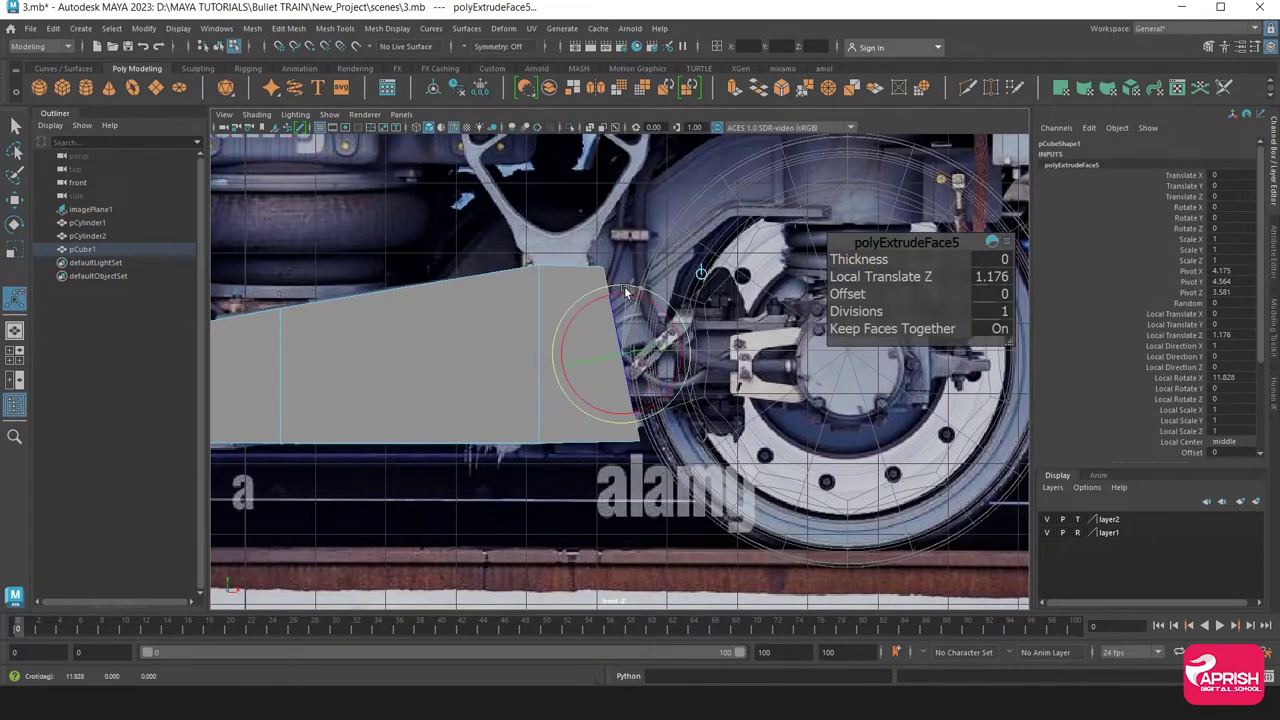
left_click_drag(643, 300, 601, 293)
key("w")
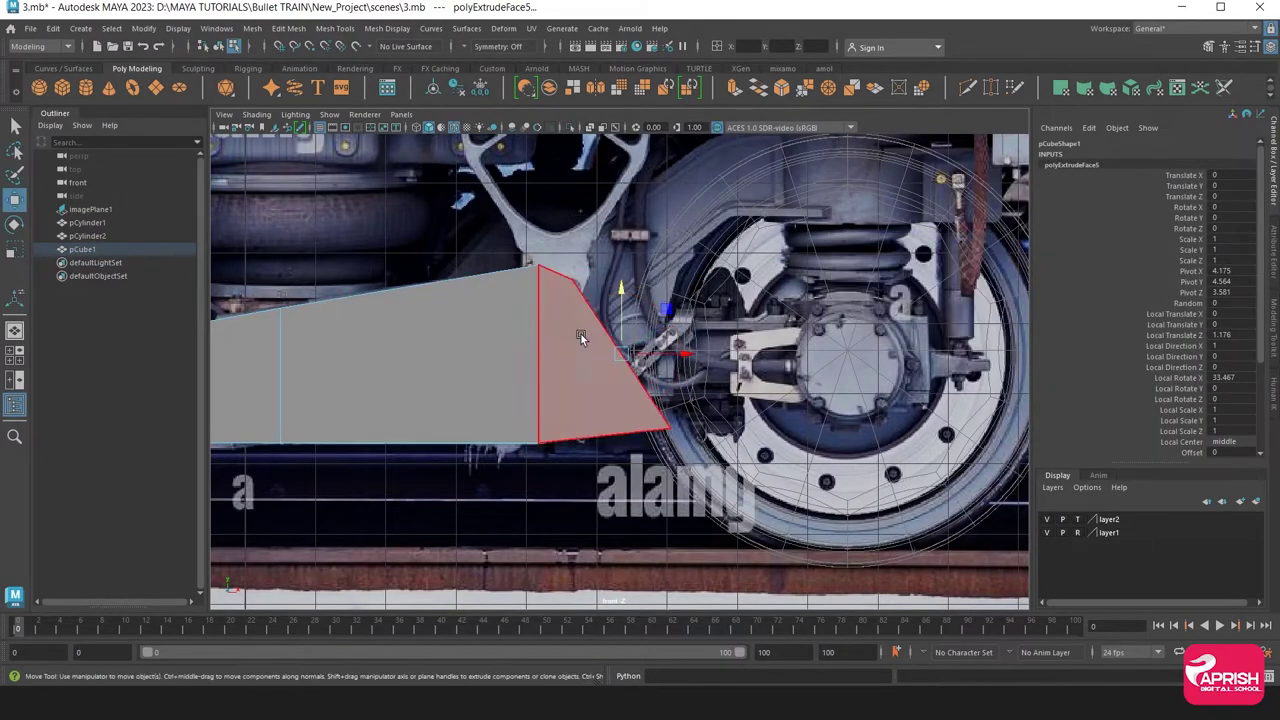
mouse_move(620, 362)
left_mouse_down()
mouse_move(566, 319)
mouse_move(610, 322)
left_mouse_up()
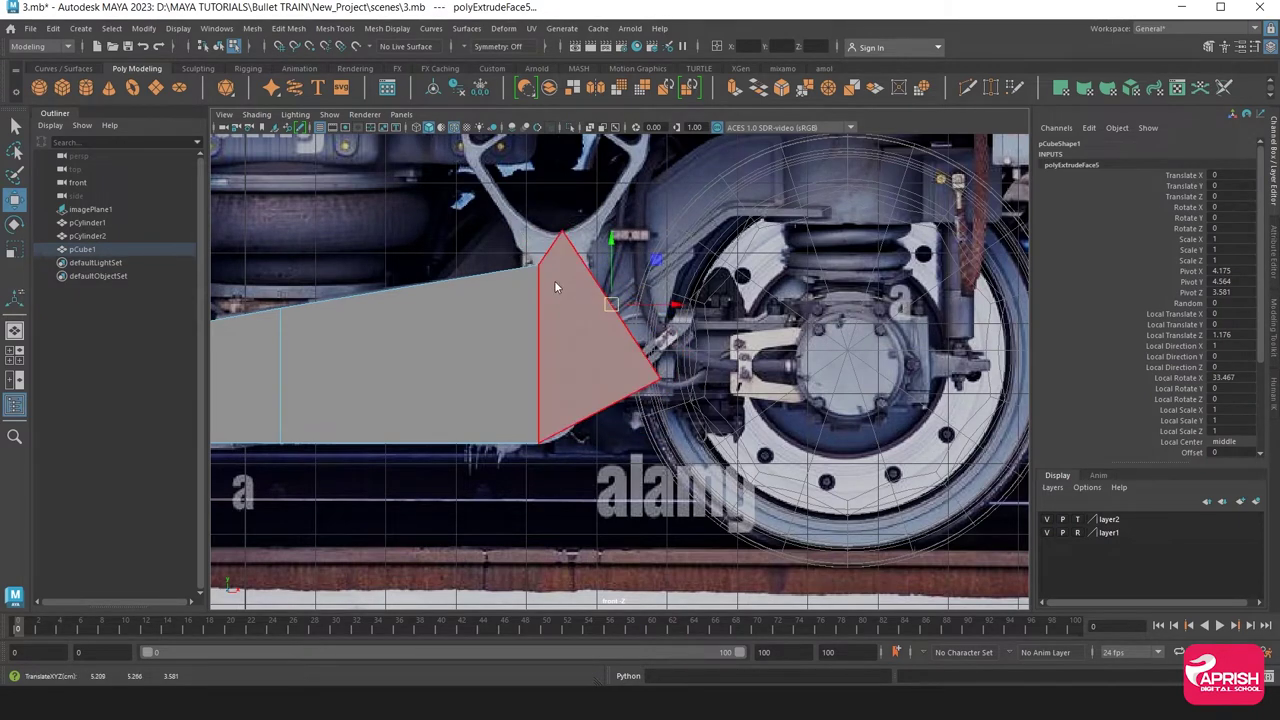
Move the slanted end's vertices to straighten the corner and reselect the end face
key("F9")
left_click_drag(586, 248, 545, 216)
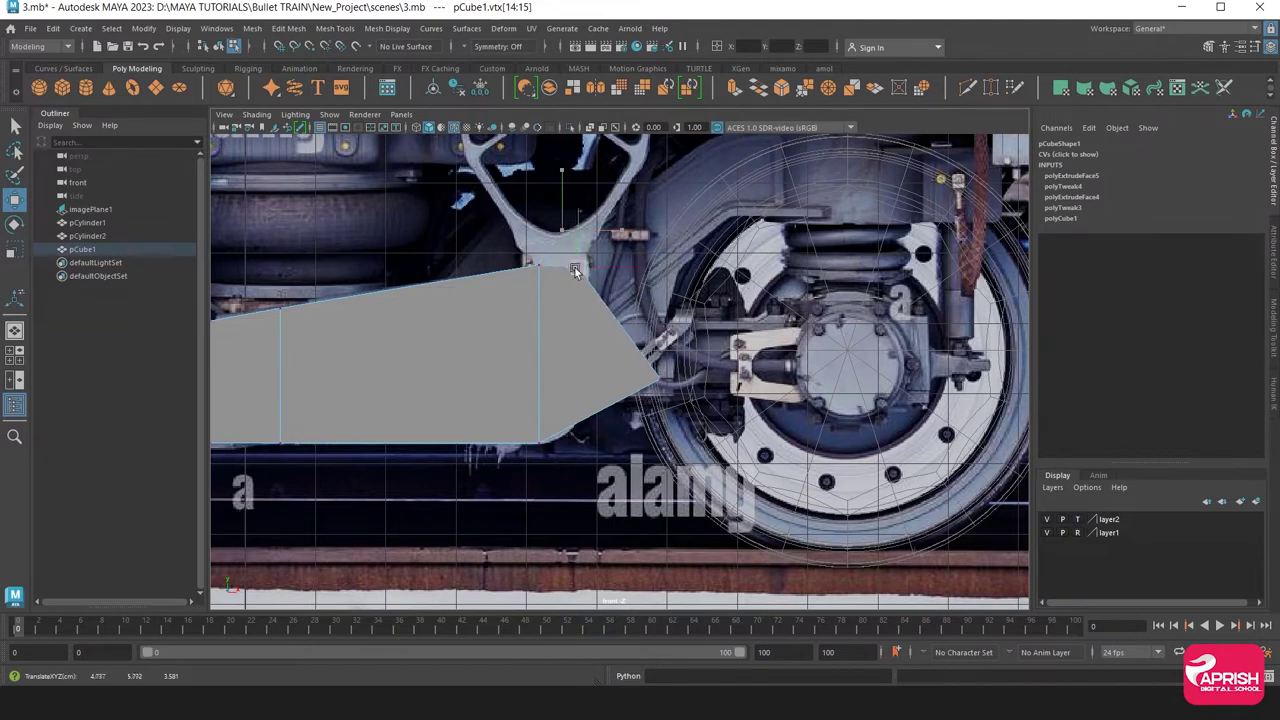
mouse_move(632, 358)
left_mouse_down()
mouse_move(676, 402)
mouse_move(585, 390)
mouse_move(598, 388)
left_mouse_up()
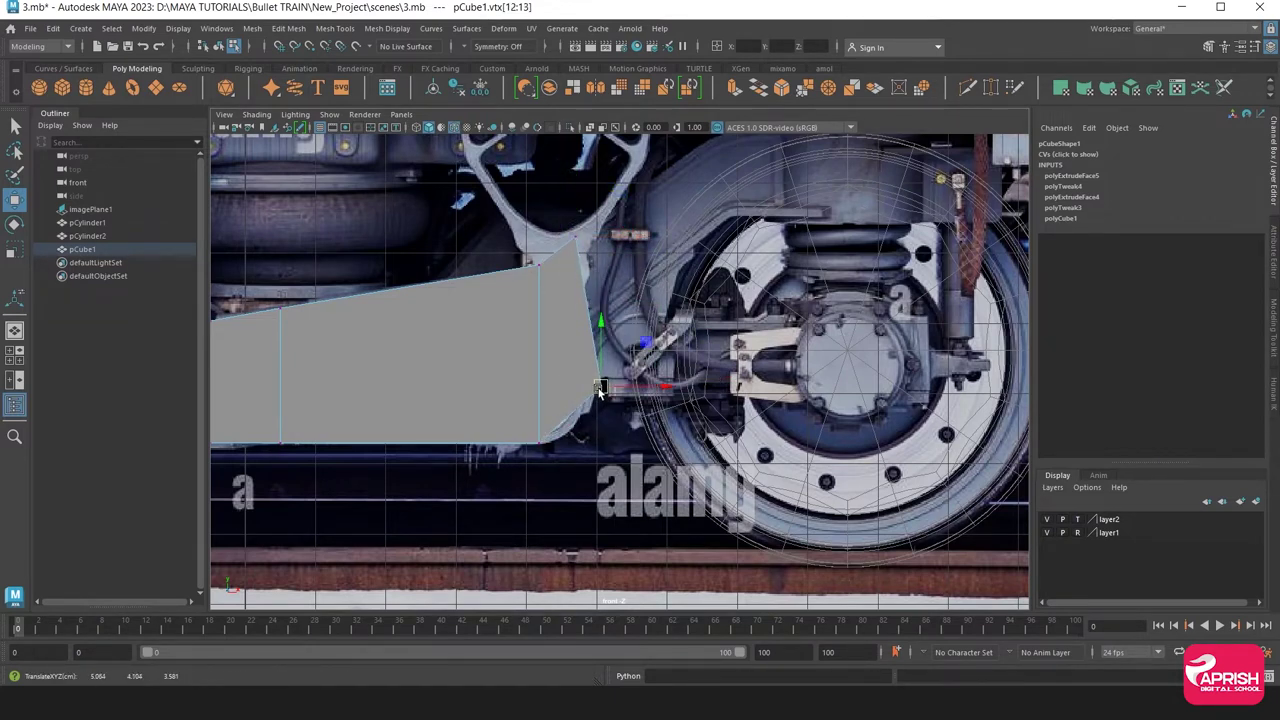
key("space")
key("space")
right_click_drag(505, 305, 505, 338)
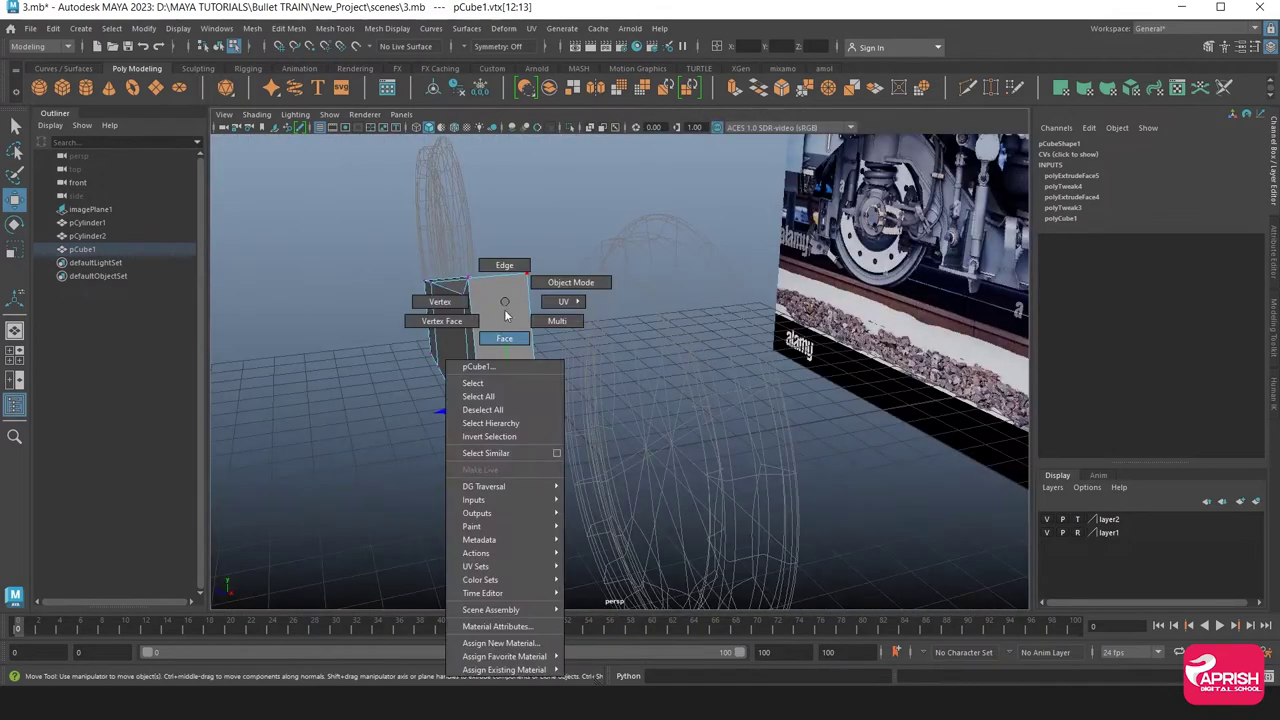
left_click(505, 338)
key("space")
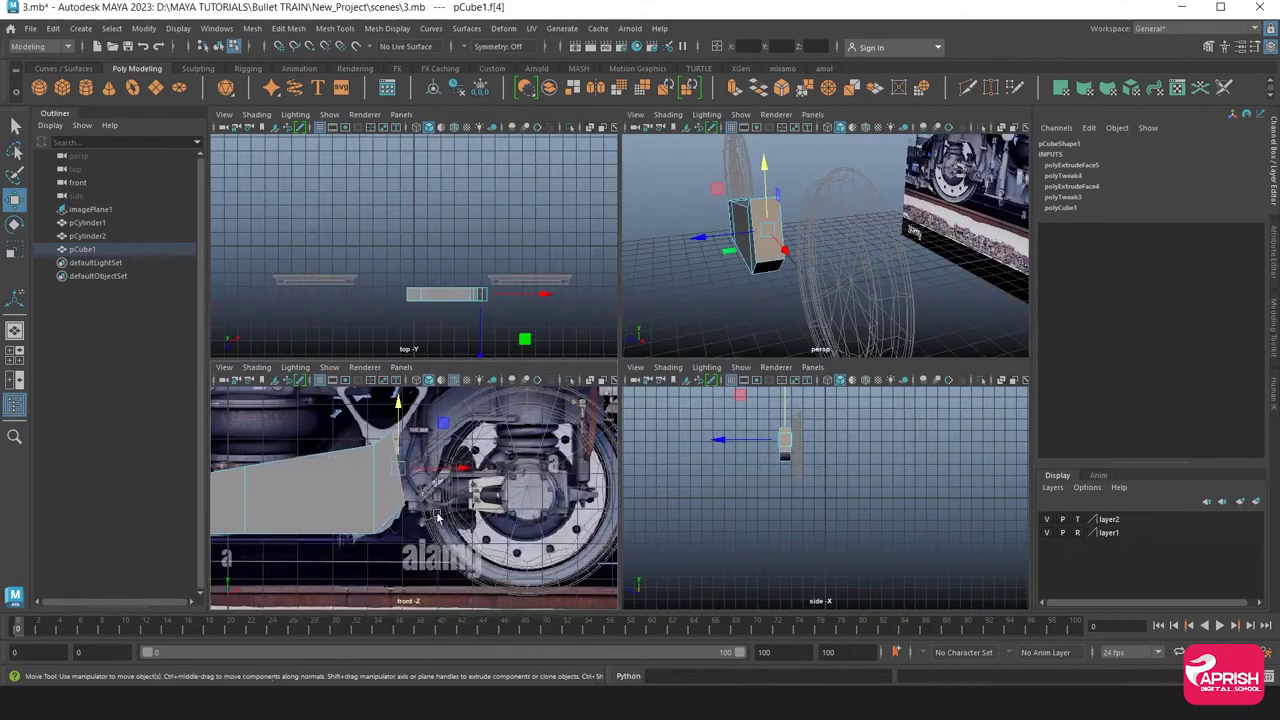
key("space")
middle_click_drag(652, 362, 617, 410, "alt")
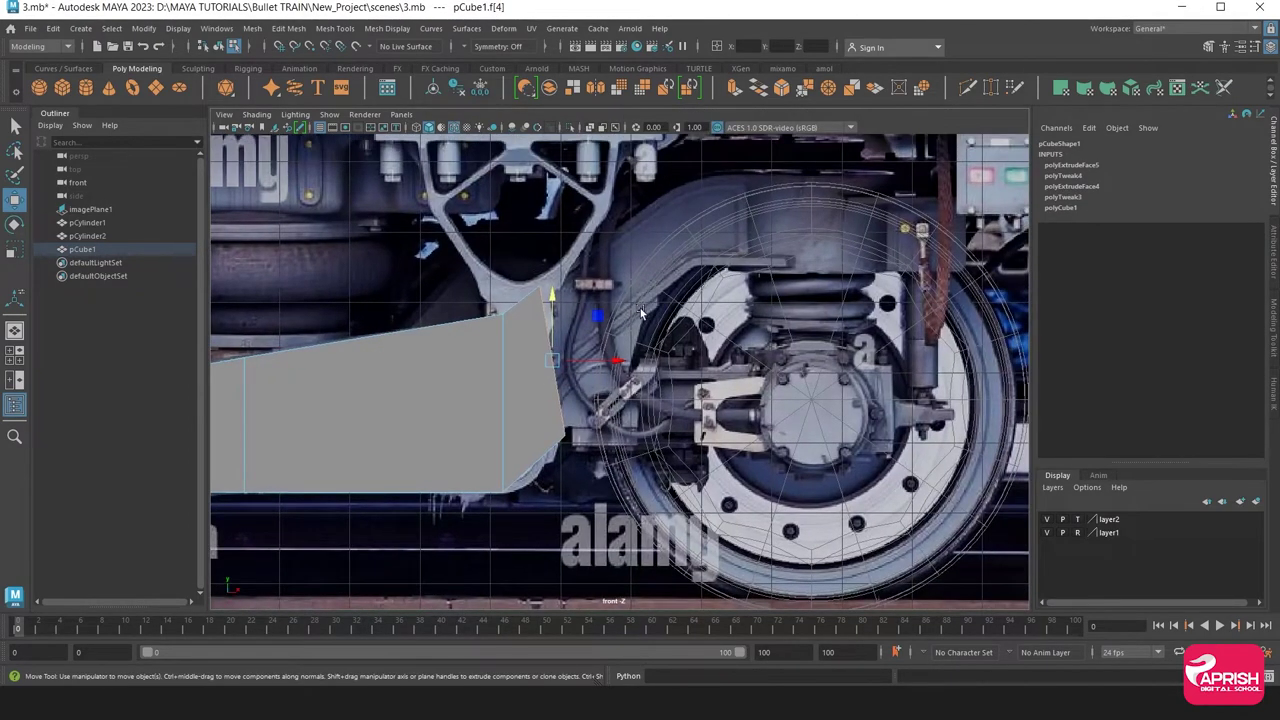
Extrude another section toward the upper right and pull its lower end vertex up and left
key("ctrl+e")
left_click_drag(590, 360, 642, 289)
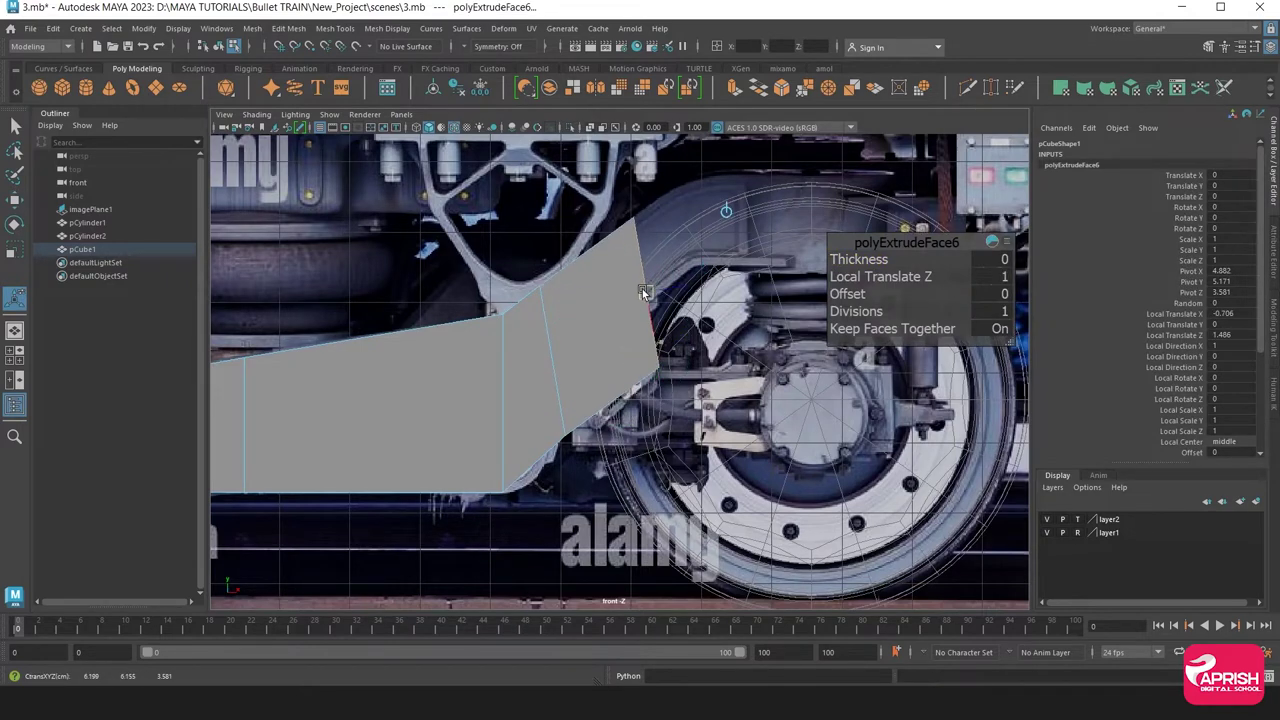
right_click(624, 264)
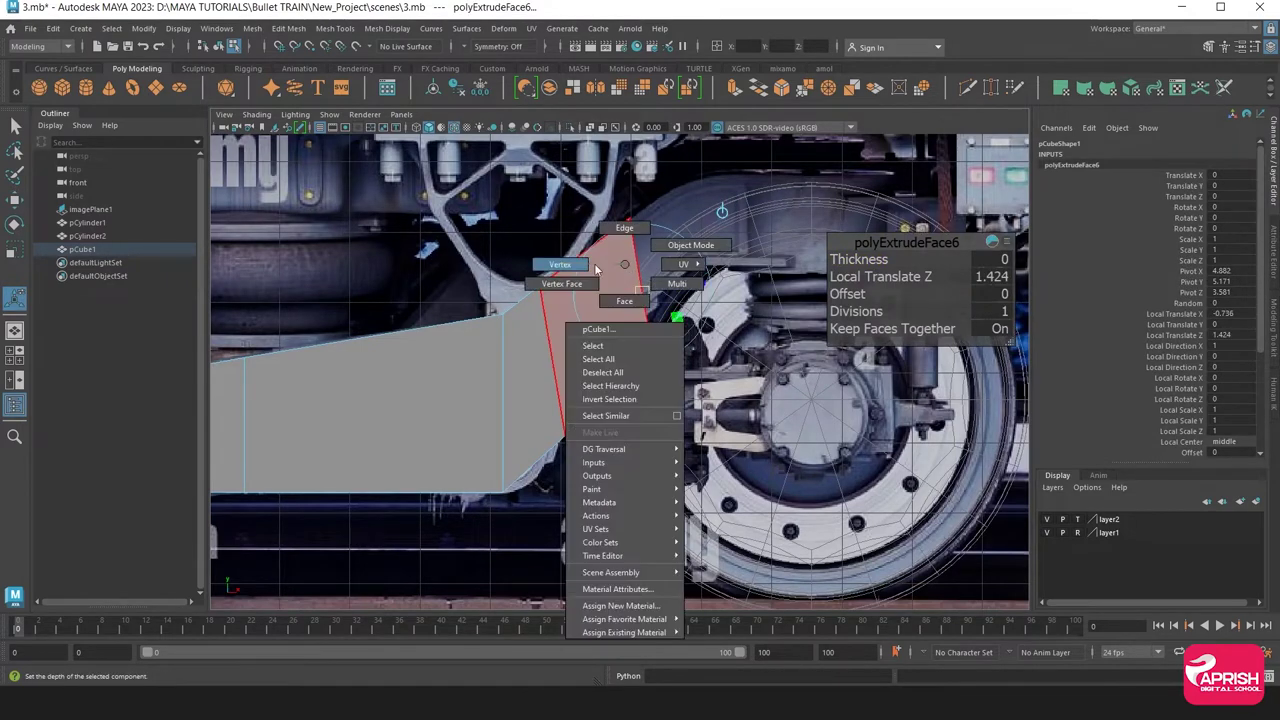
left_click(596, 268)
left_click(12, 198)
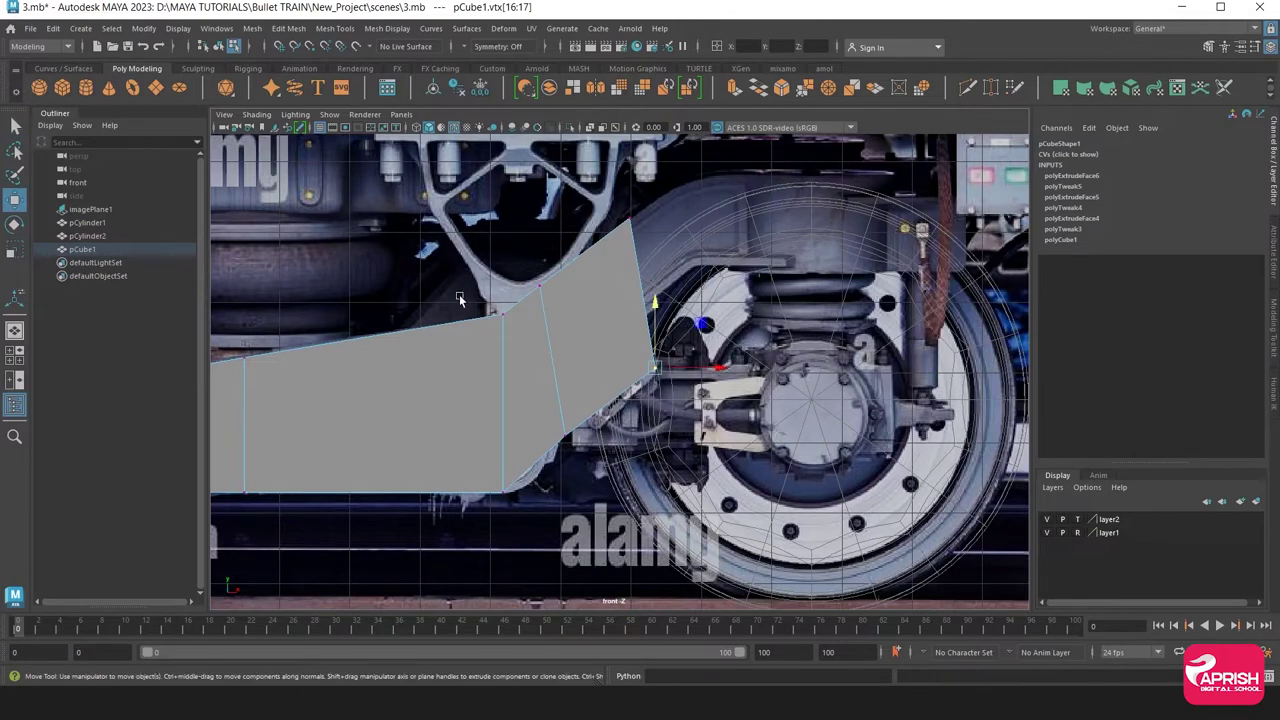
mouse_move(650, 366)
left_mouse_down()
mouse_move(553, 318)
mouse_move(622, 388)
left_mouse_up()
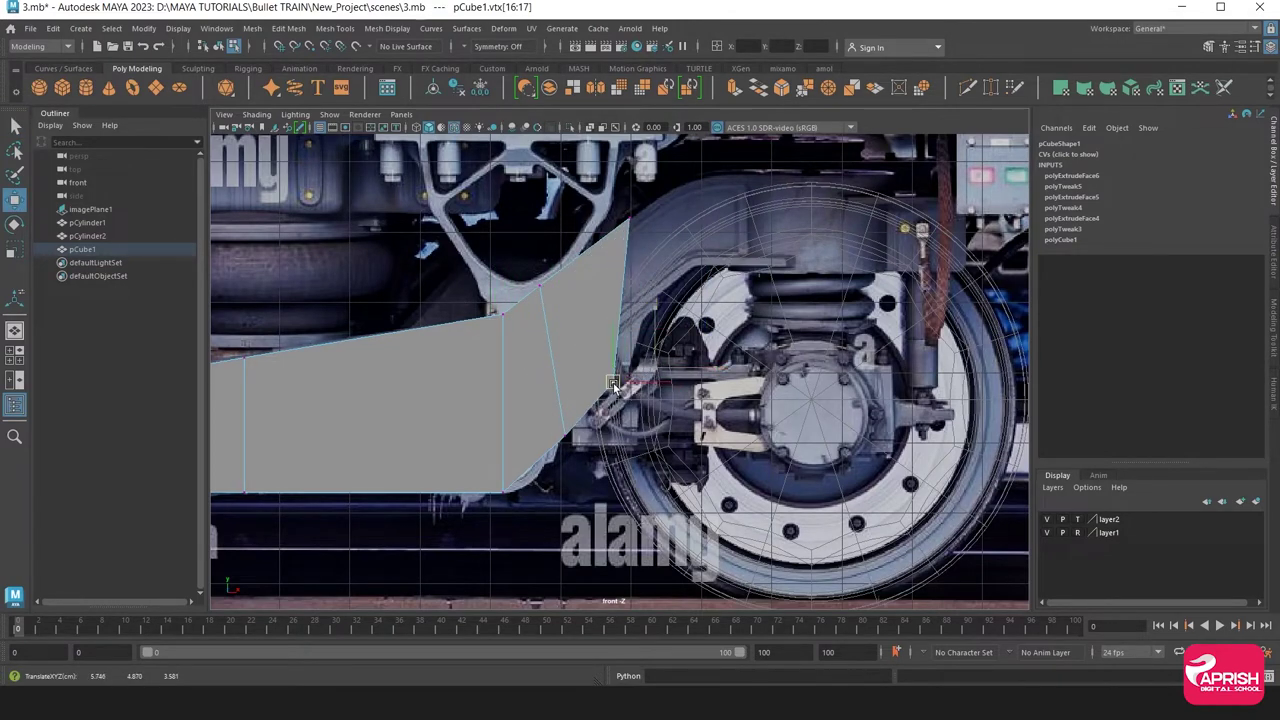
mouse_move(630, 393)
left_mouse_down()
mouse_move(604, 385)
mouse_move(626, 389)
left_mouse_up()
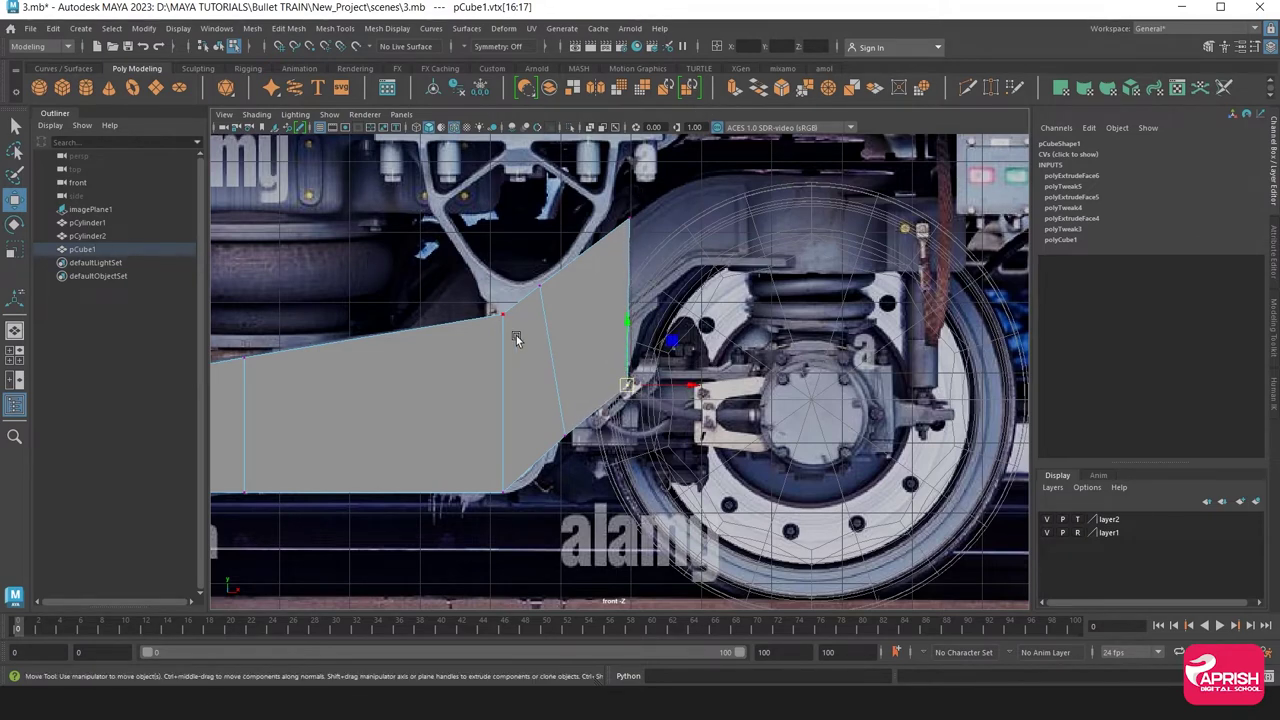
Extrude the end face further and move the corner vertices to follow the reference
right_click_drag(516, 338, 457, 323)
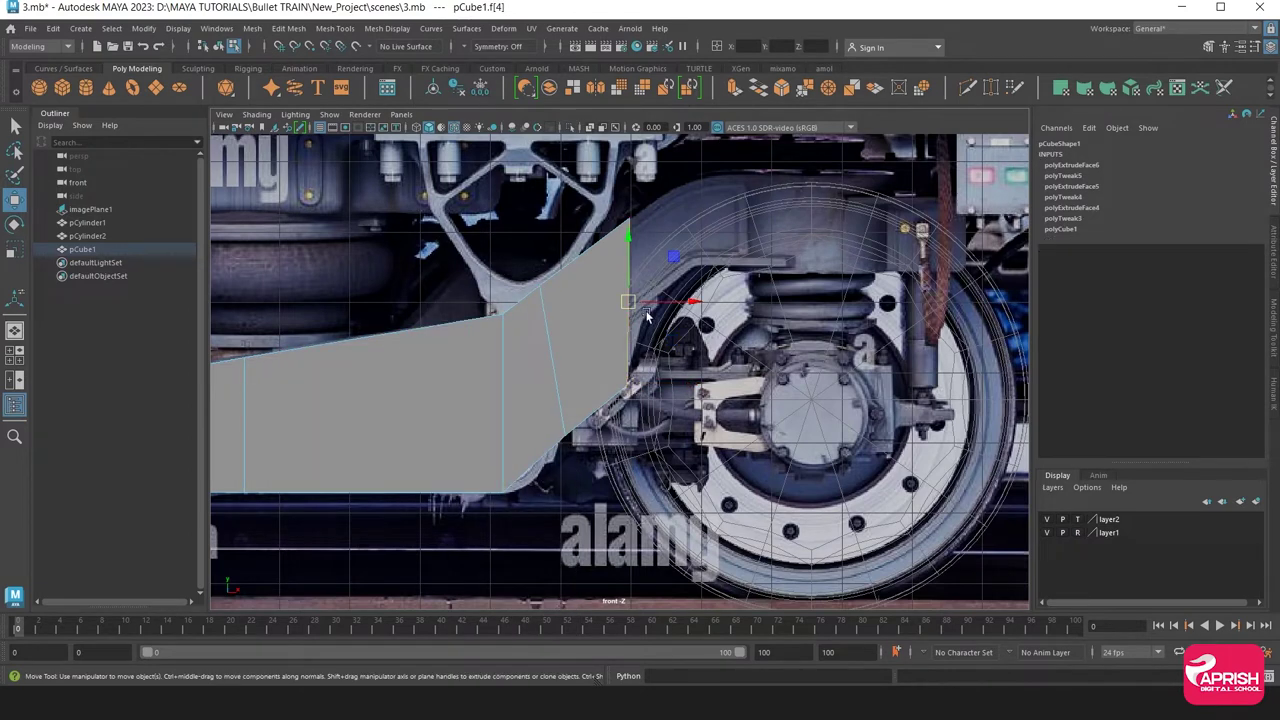
key("ctrl+e")
middle_click_drag(647, 316, 502, 346, "alt")
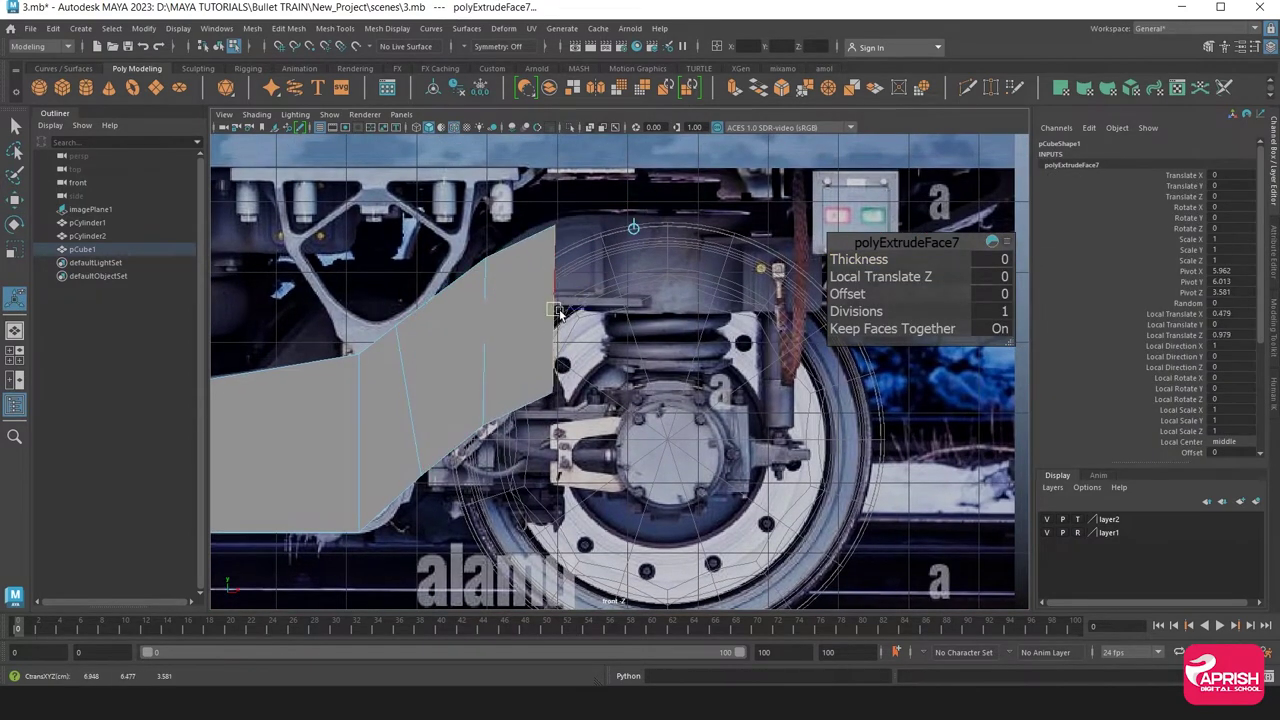
left_click_drag(558, 313, 572, 313)
right_click_drag(530, 300, 526, 323)
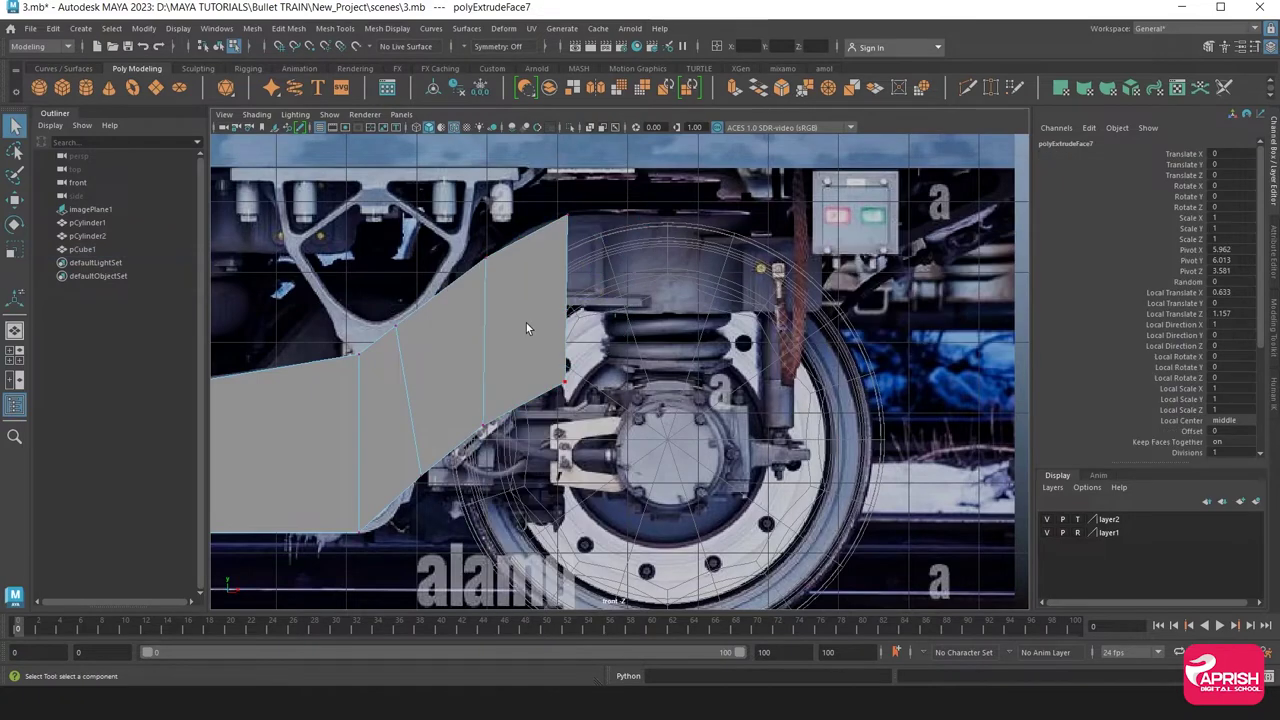
mouse_move(526, 327)
left_mouse_down()
mouse_move(591, 409)
mouse_move(507, 303)
mouse_move(553, 303)
left_mouse_up()
key("w")
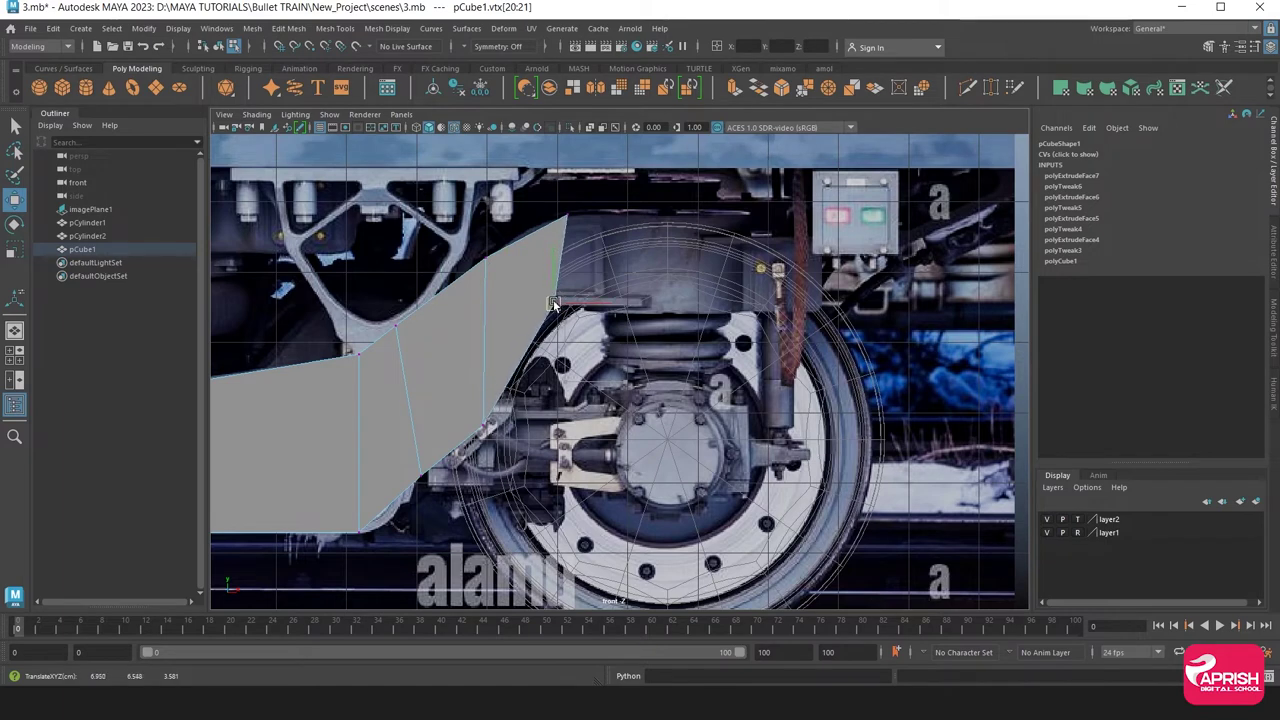
mouse_move(545, 198)
left_mouse_down()
mouse_move(576, 232)
mouse_move(497, 238)
mouse_move(552, 237)
mouse_move(547, 228)
left_mouse_up()
mouse_move(541, 295)
left_mouse_down()
mouse_move(565, 305)
mouse_move(549, 309)
left_mouse_up()
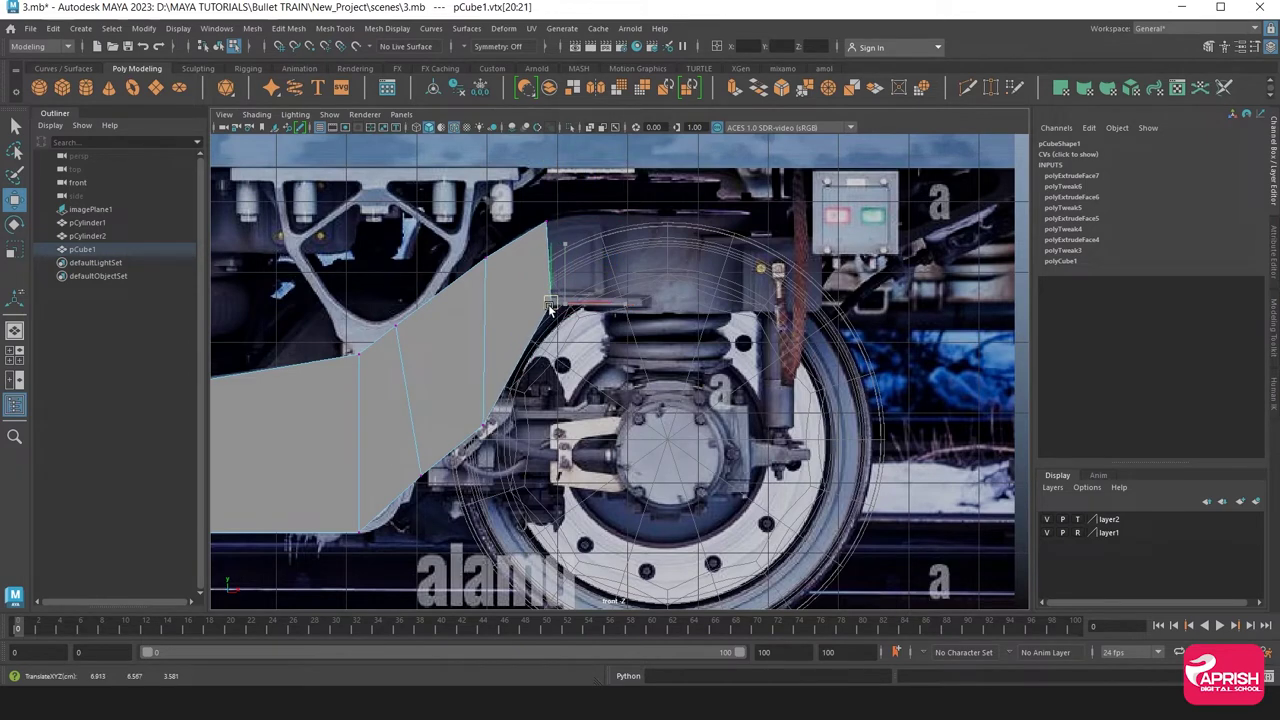
Select the side frame's new end face and frame its end area in the front view
key("space")
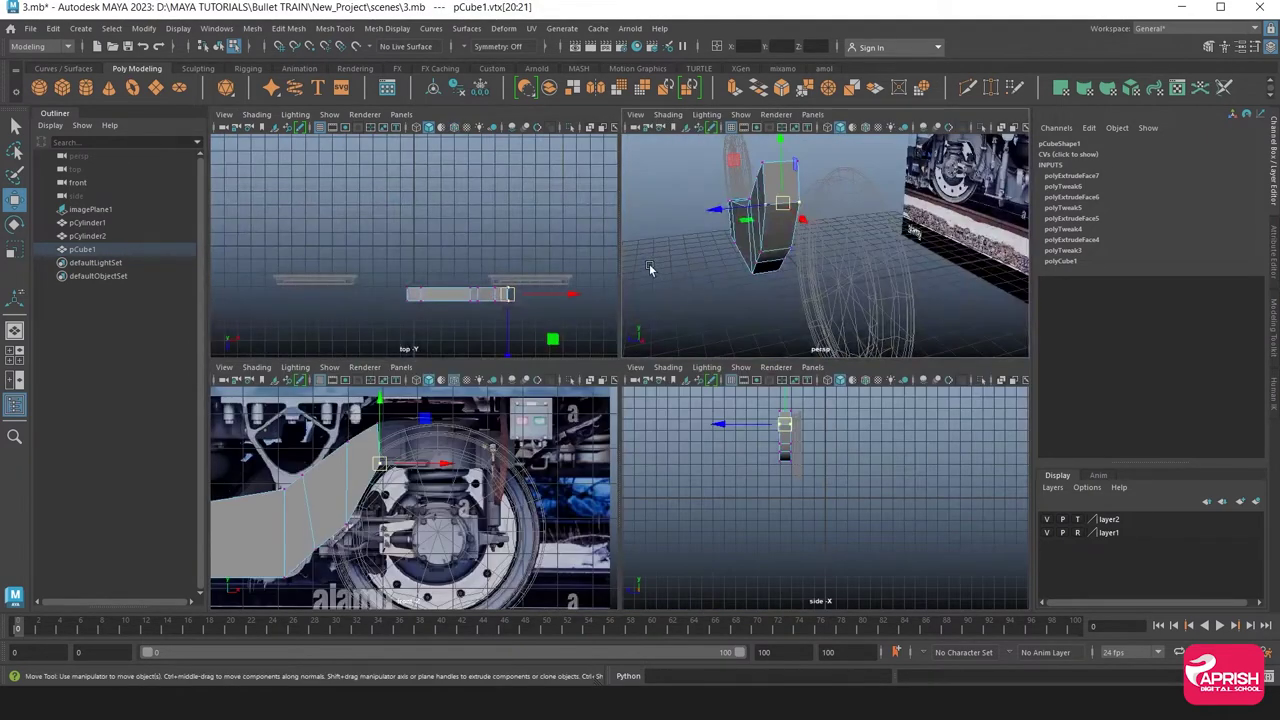
right_click_drag(787, 192, 840, 178)
left_click(770, 215)
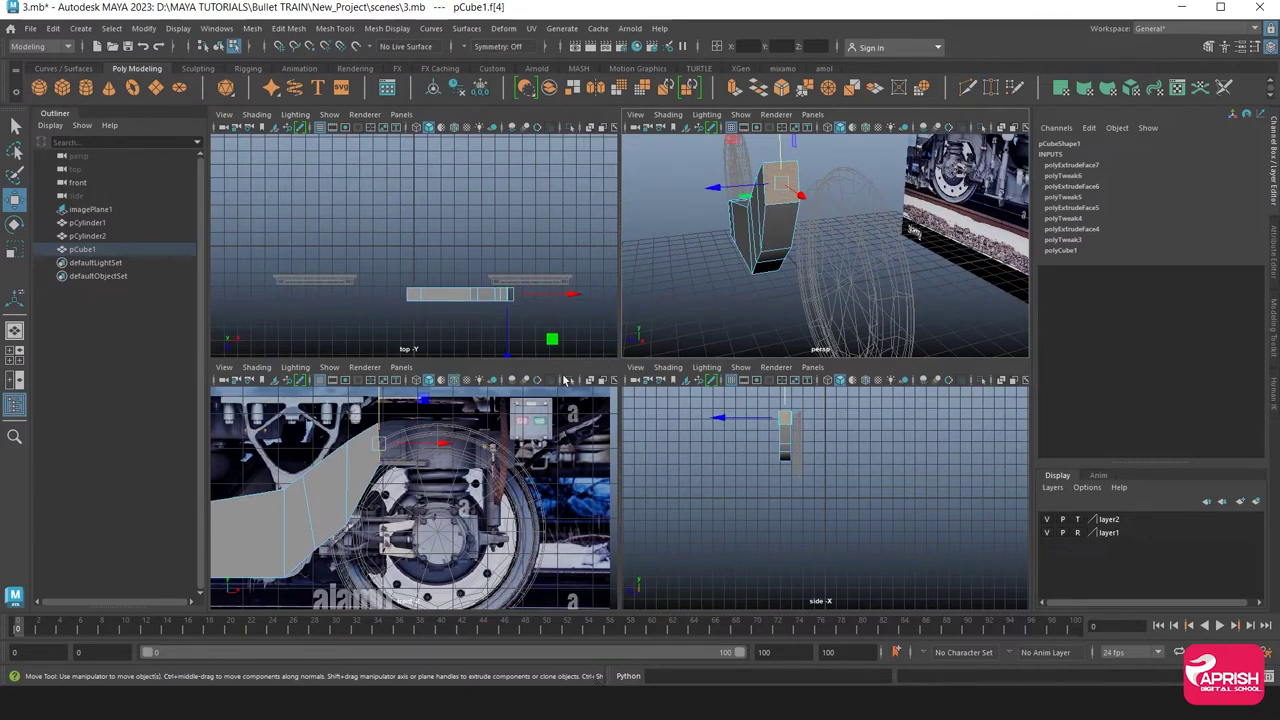
key("space")
key("space")
key("space")
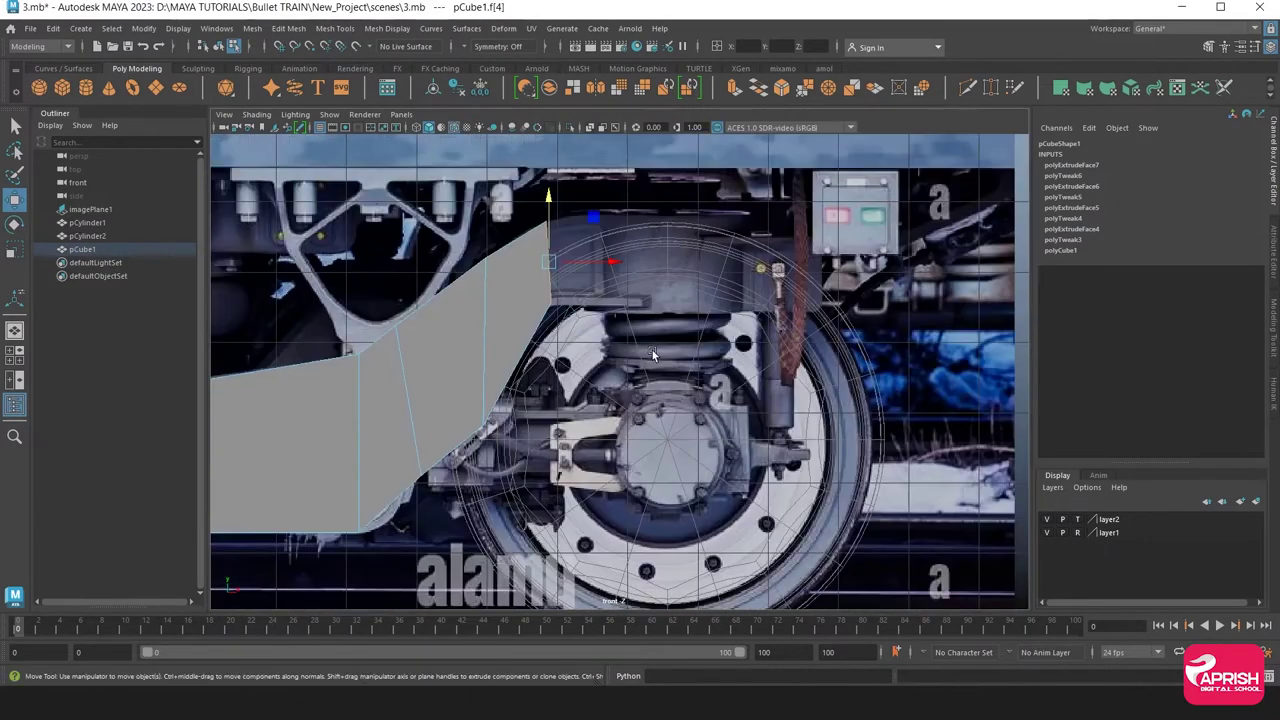
middle_click_drag(652, 350, 674, 161, "alt")
Extrude the end face right over the wheel and scale it to square its end
key("ctrl+e")
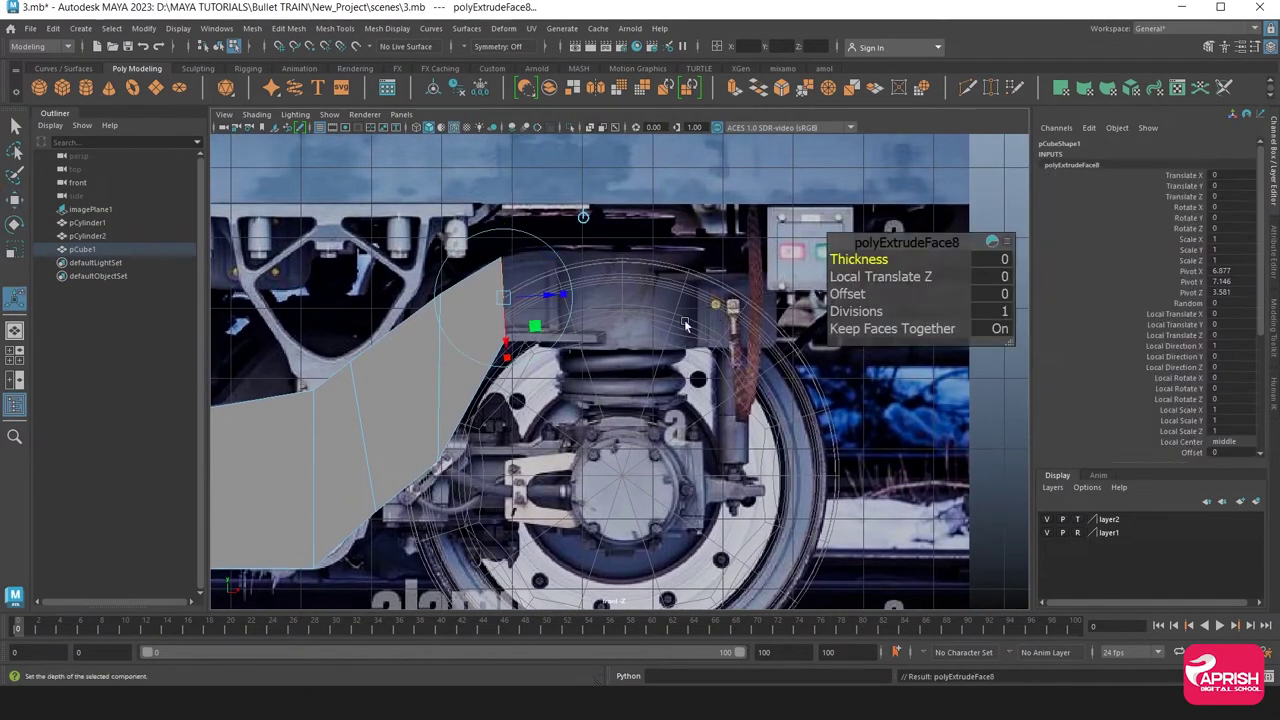
left_click_drag(549, 303, 756, 313)
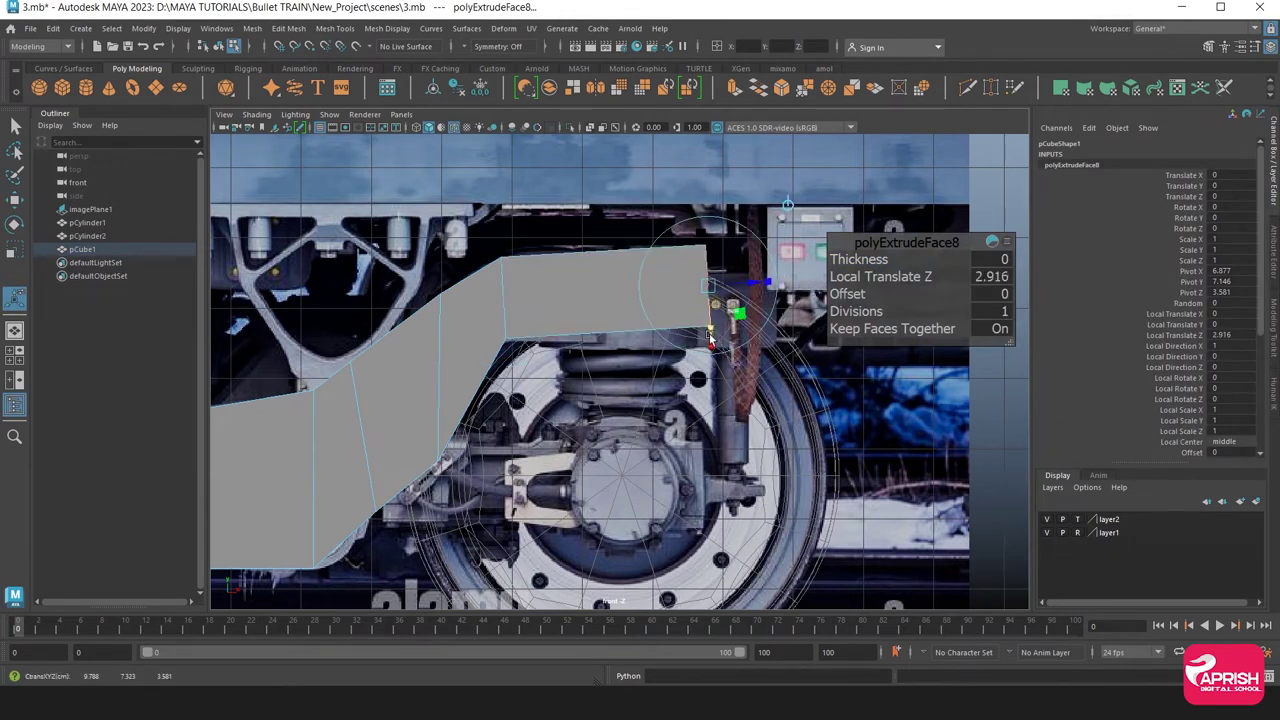
left_click_drag(708, 337, 706, 345)
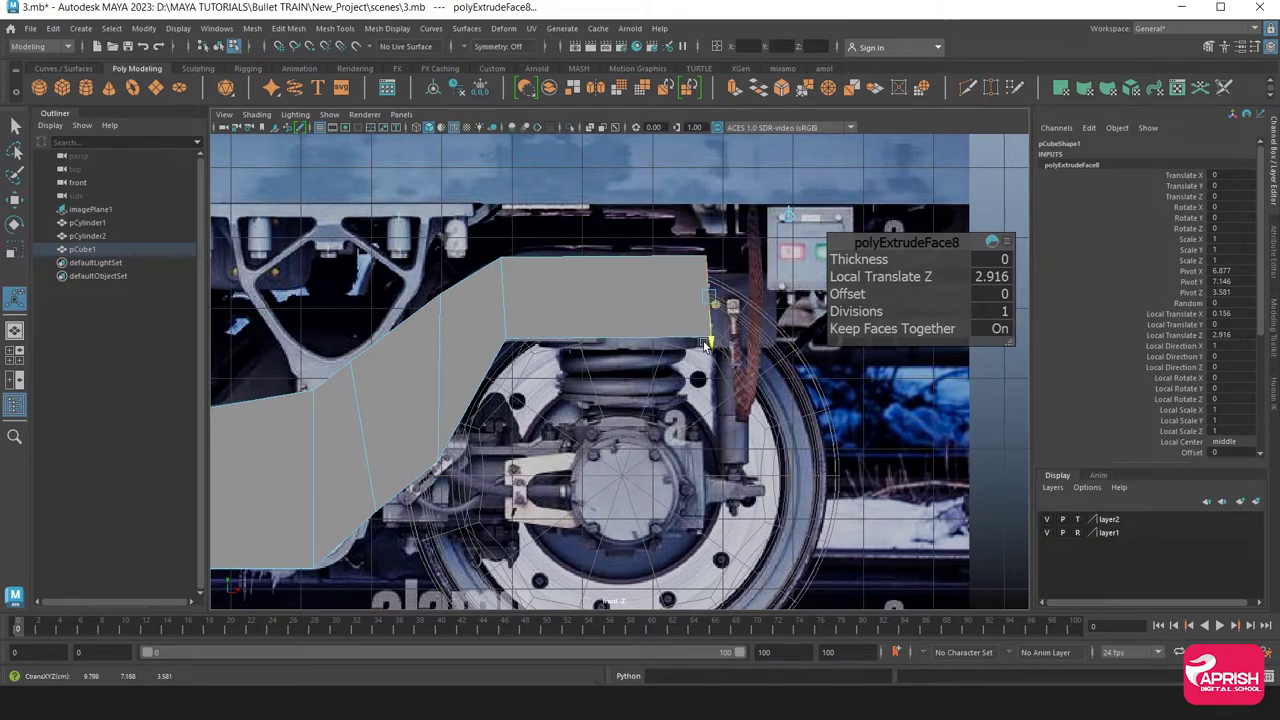
left_click_drag(763, 296, 700, 297)
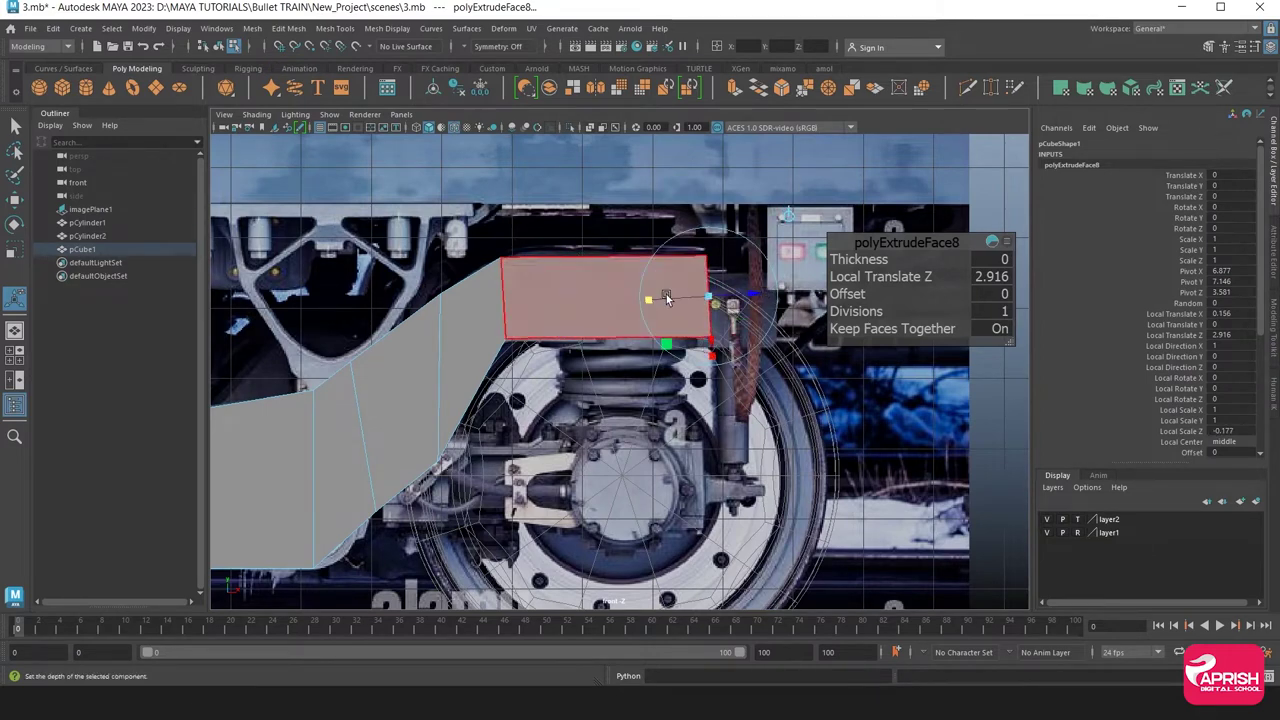
Extrude once more and scale the end vertices down slightly in Y
middle_click_drag(745, 288, 660, 298, "alt")
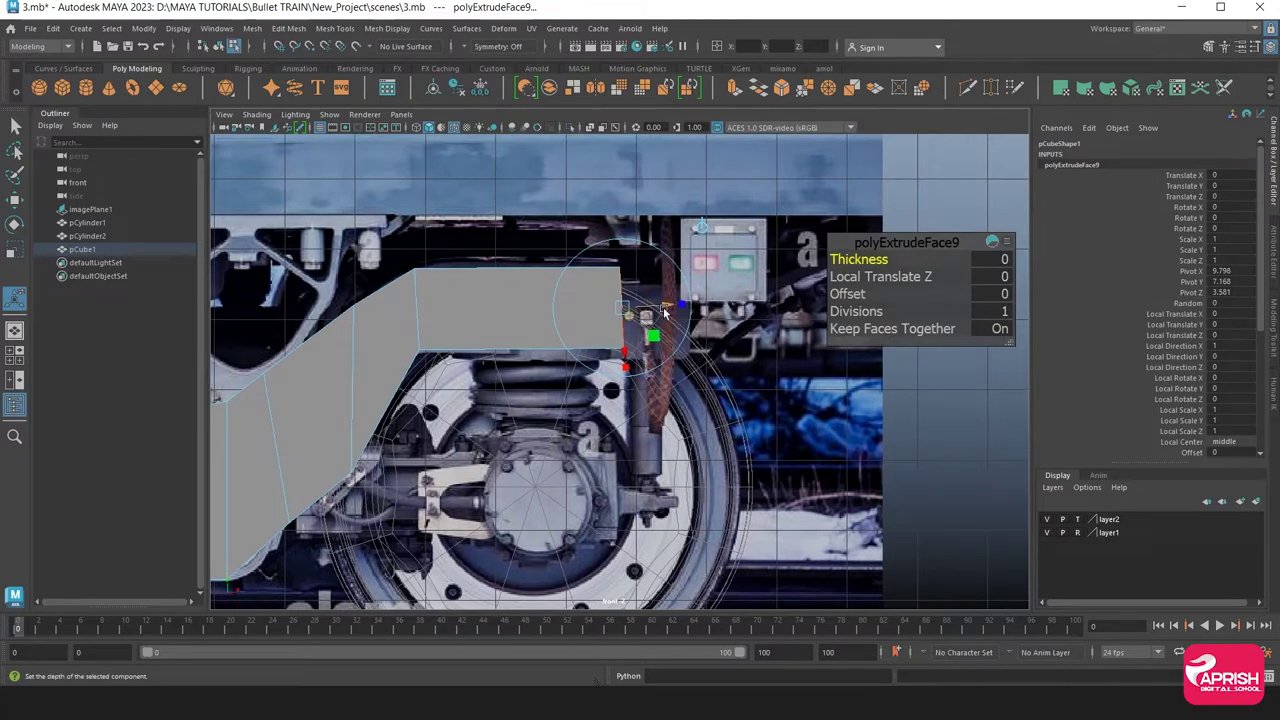
left_click_drag(733, 315, 700, 349)
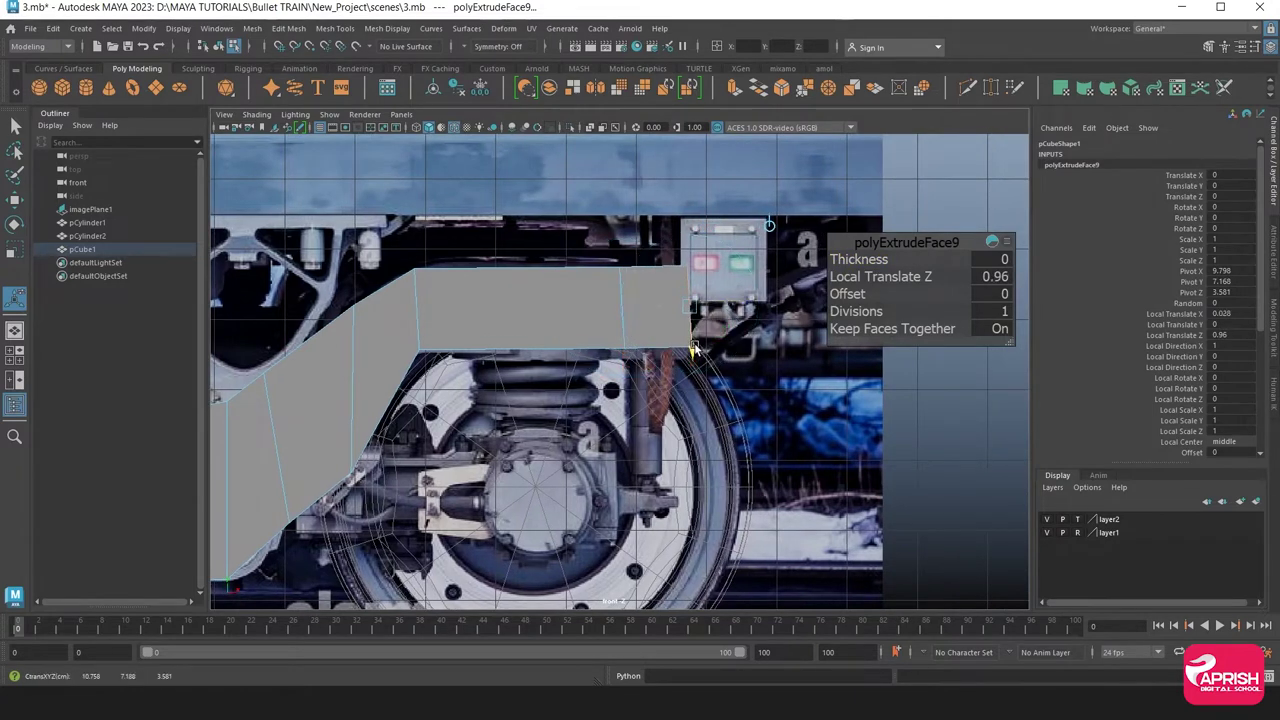
right_click_drag(630, 320, 559, 284)
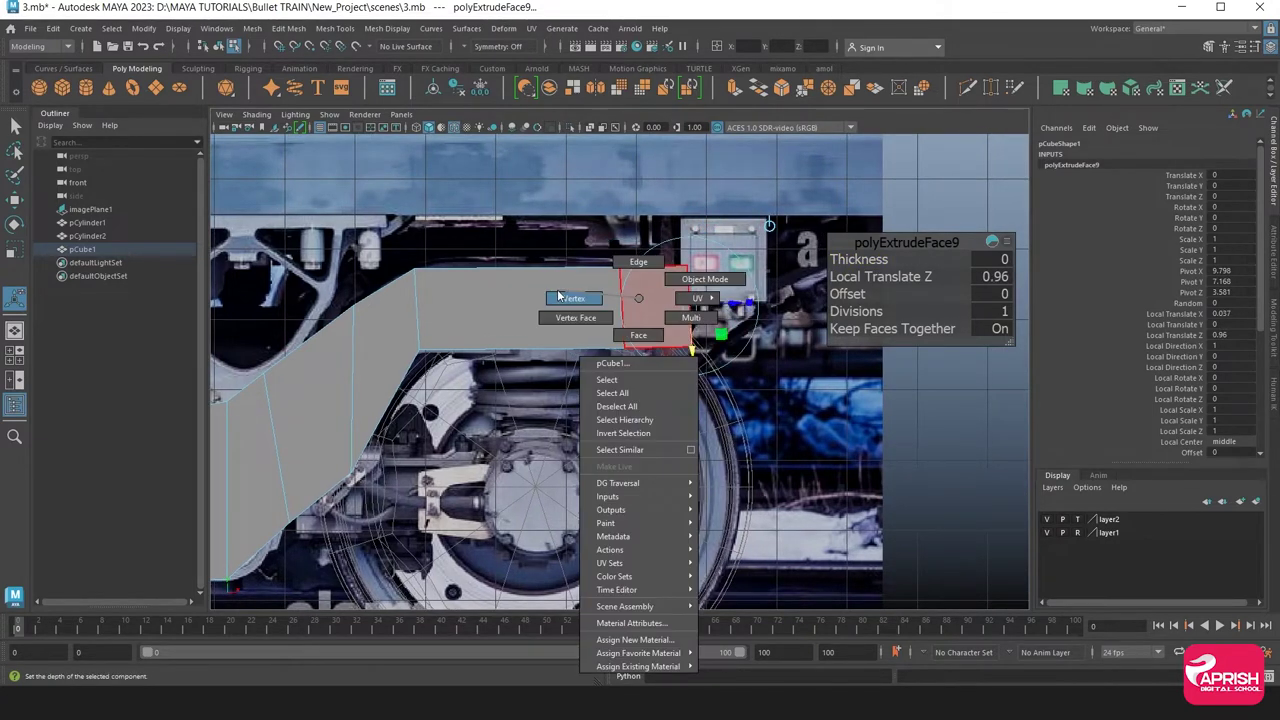
left_click_drag(544, 245, 730, 300)
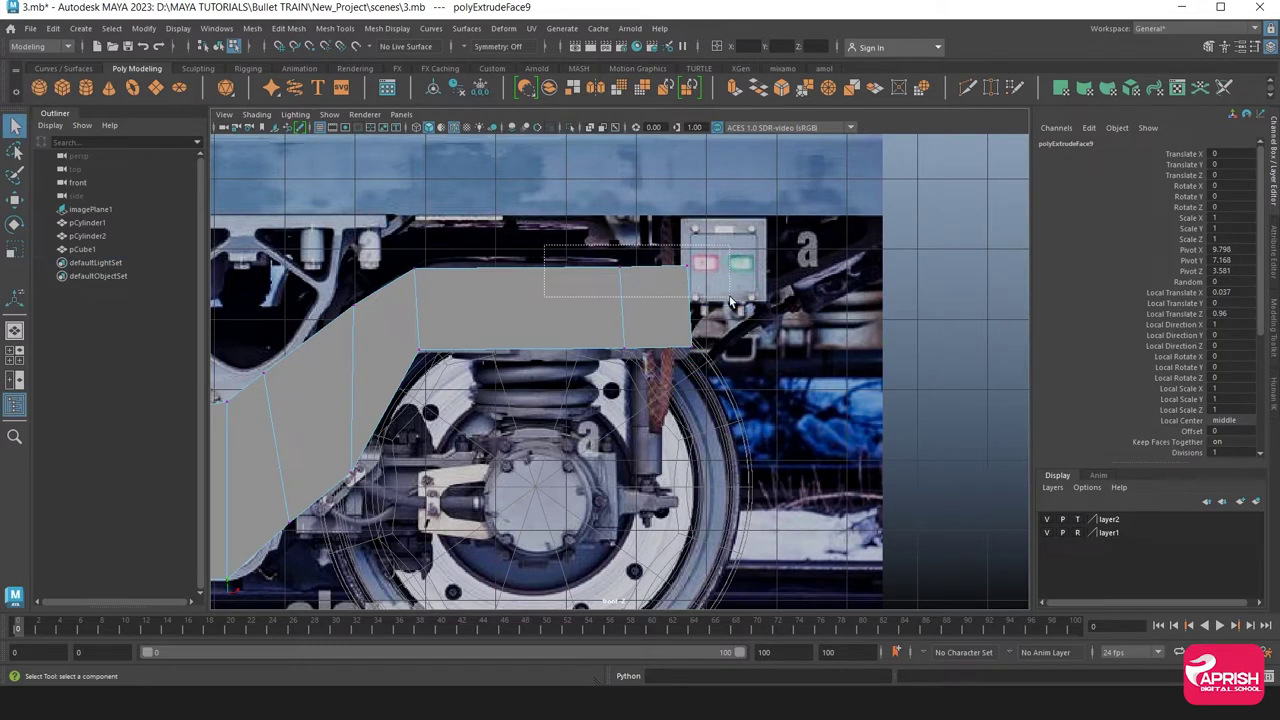
left_click(15, 247)
left_click_drag(651, 206, 660, 323)
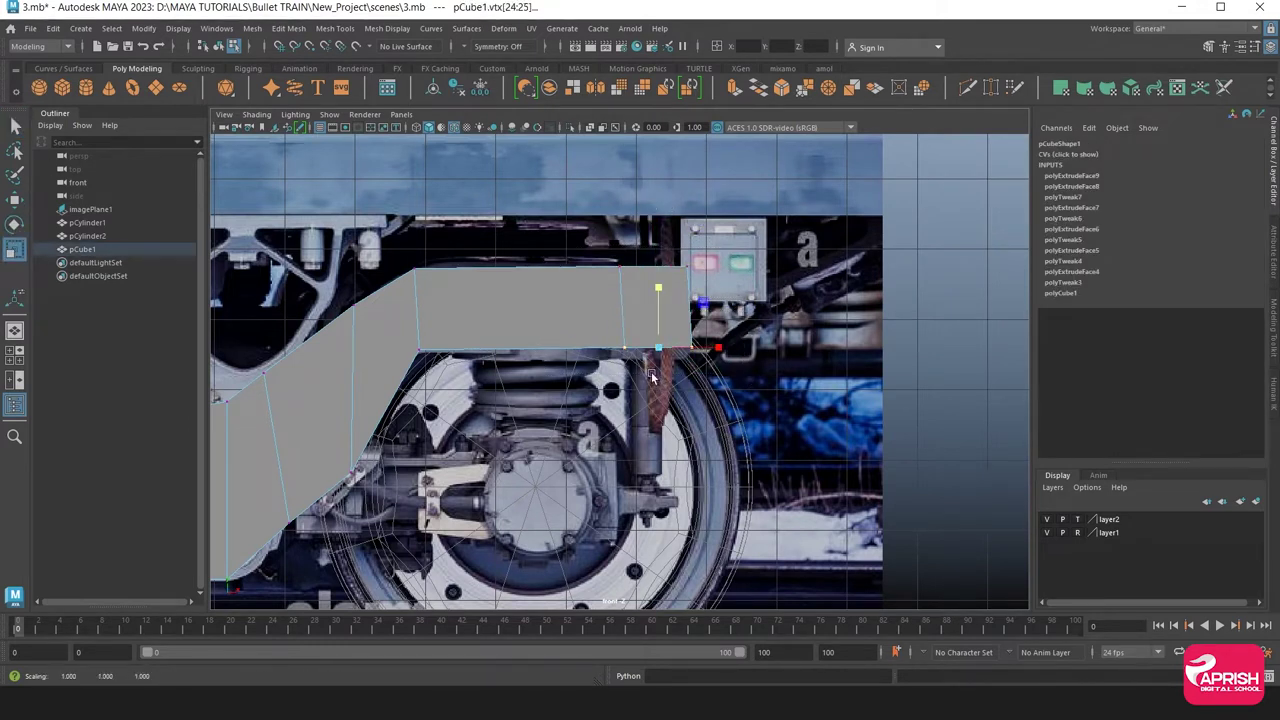
right_click_drag(520, 321, 516, 268)
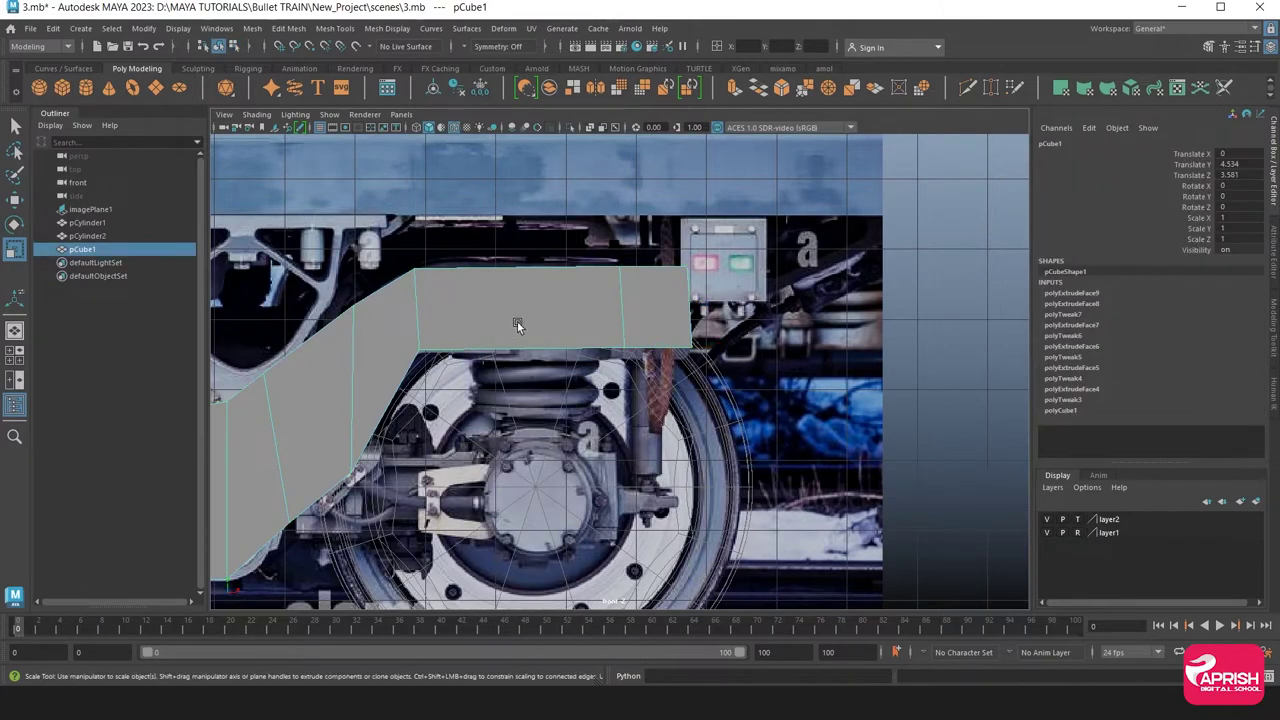
Center the side frame's pivot
scroll(517, 321, "down", 3)
middle_click_drag(437, 352, 657, 340, "alt")
scroll(542, 355, "up", 2)
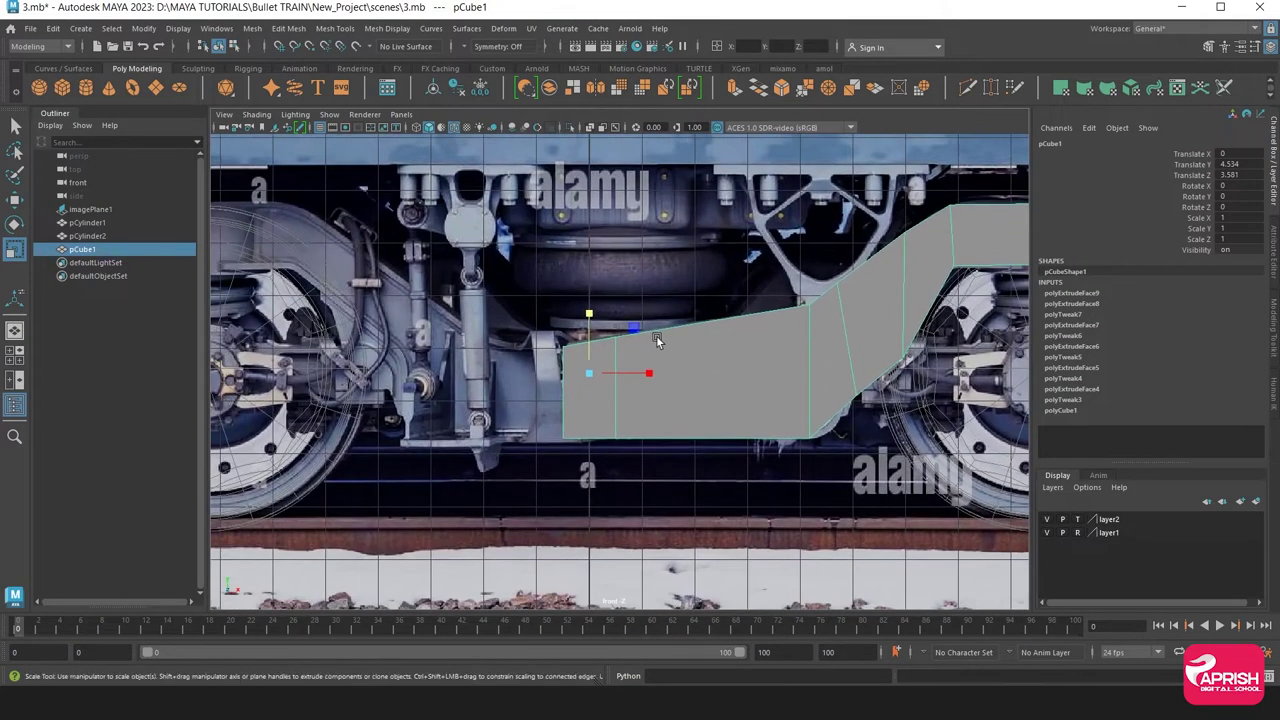
left_click(143, 28)
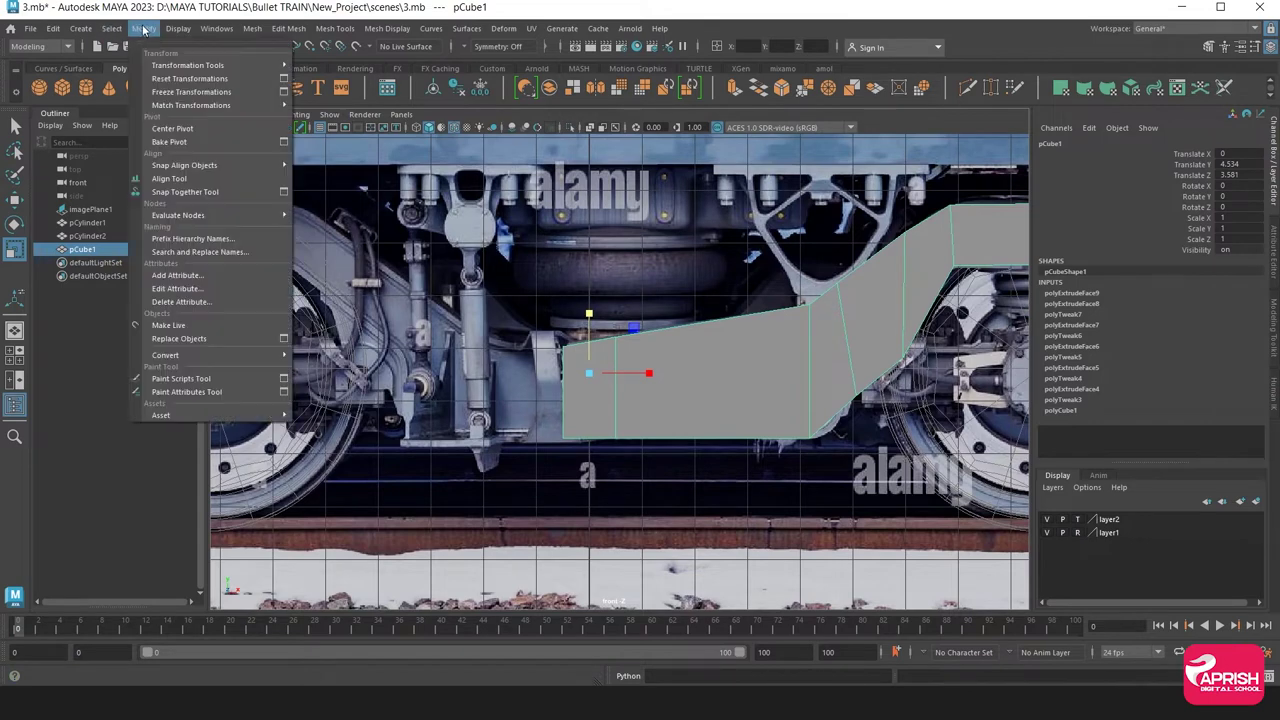
left_click(171, 129)
Move the frame's pivot onto its inner end
key("w")
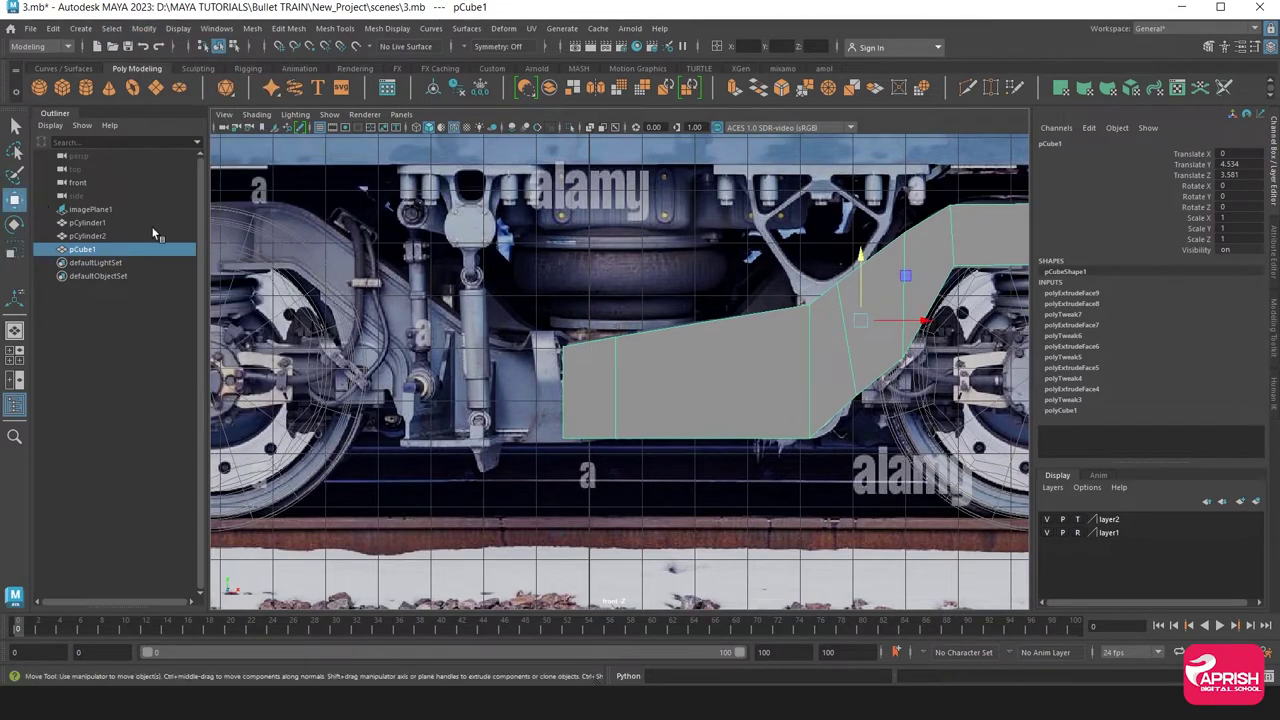
key("d")
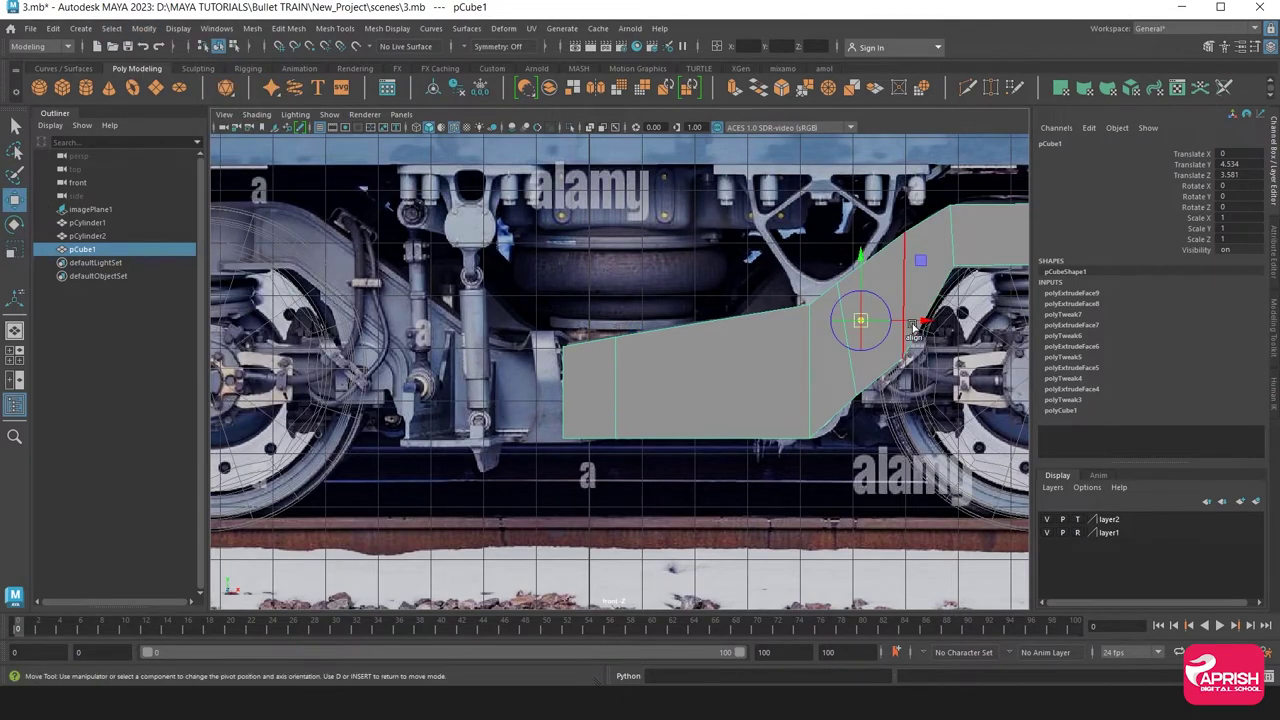
left_click_drag(913, 328, 618, 328)
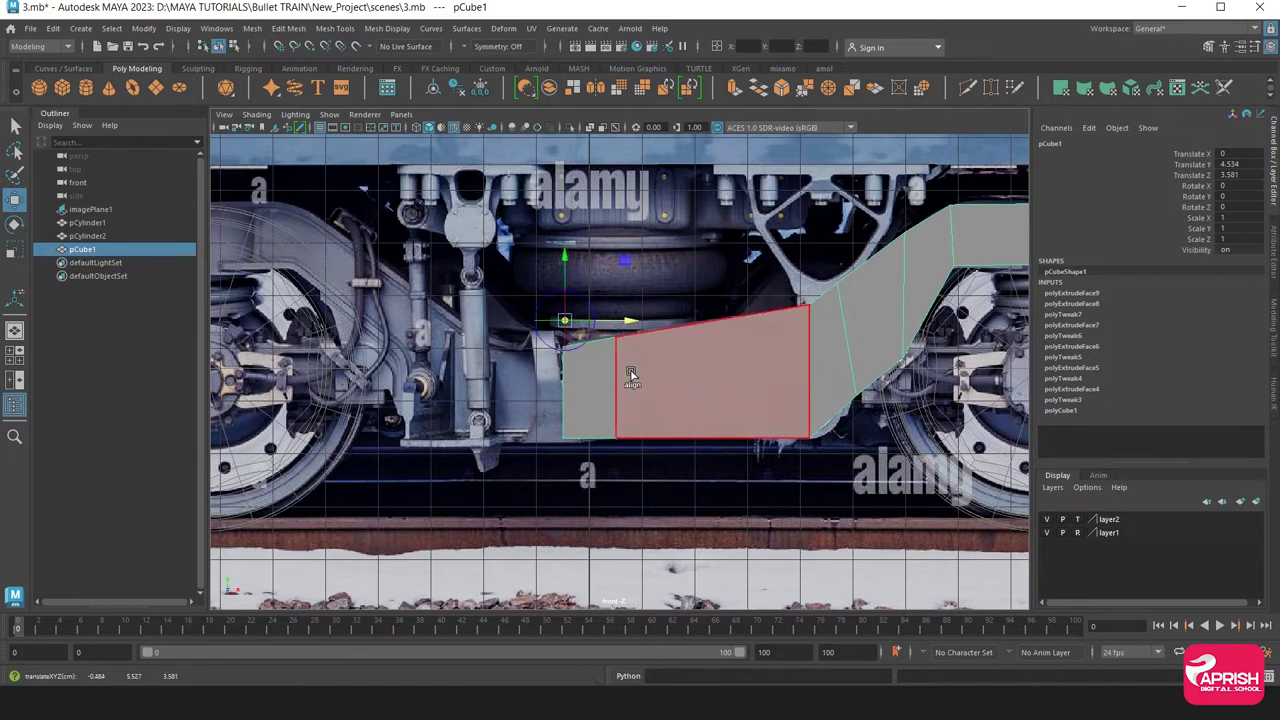
left_click_drag(564, 265, 558, 327)
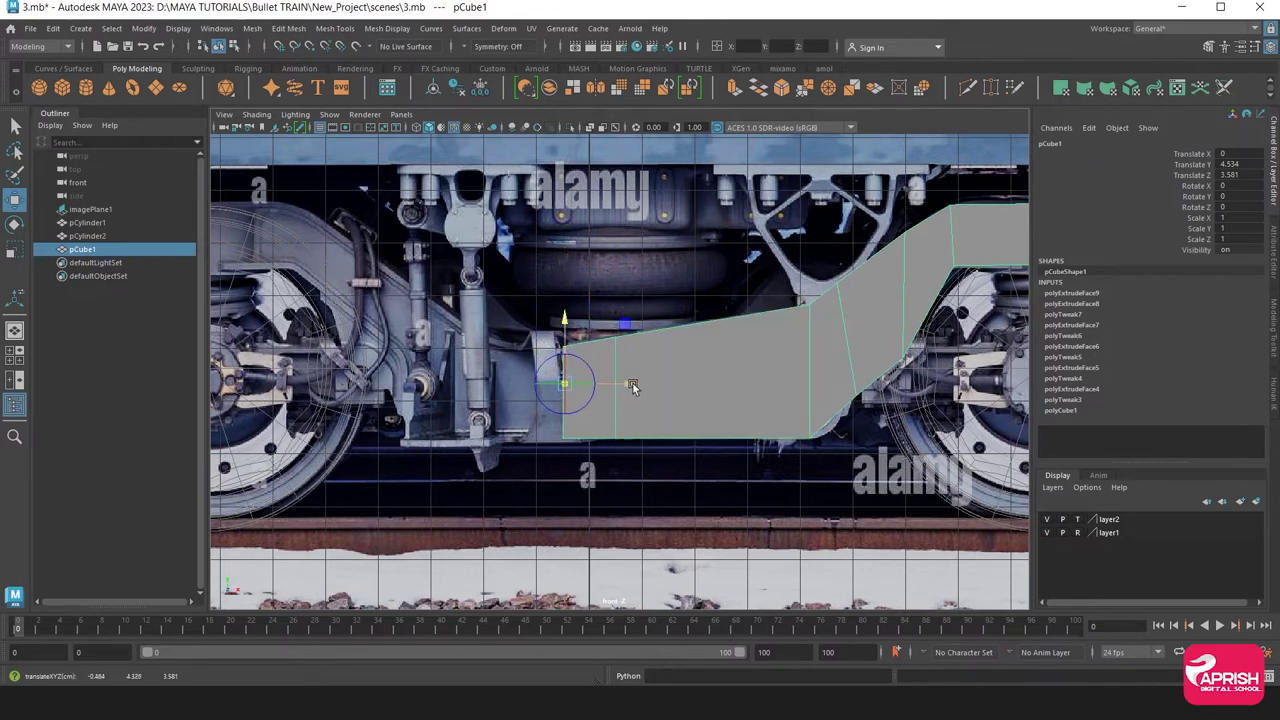
left_click_drag(632, 386, 627, 386)
key("d")
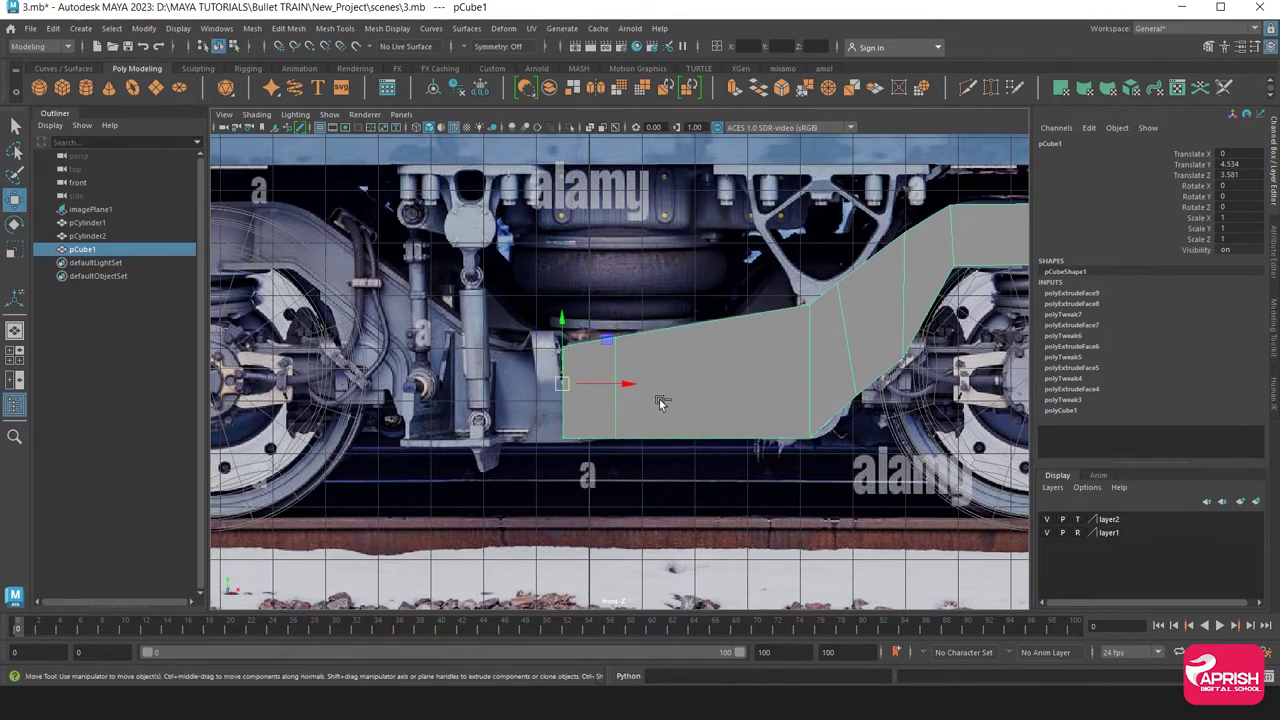
Freeze the frame's transformations and duplicate it as a mirrored copy, pCube2
left_click(144, 28)
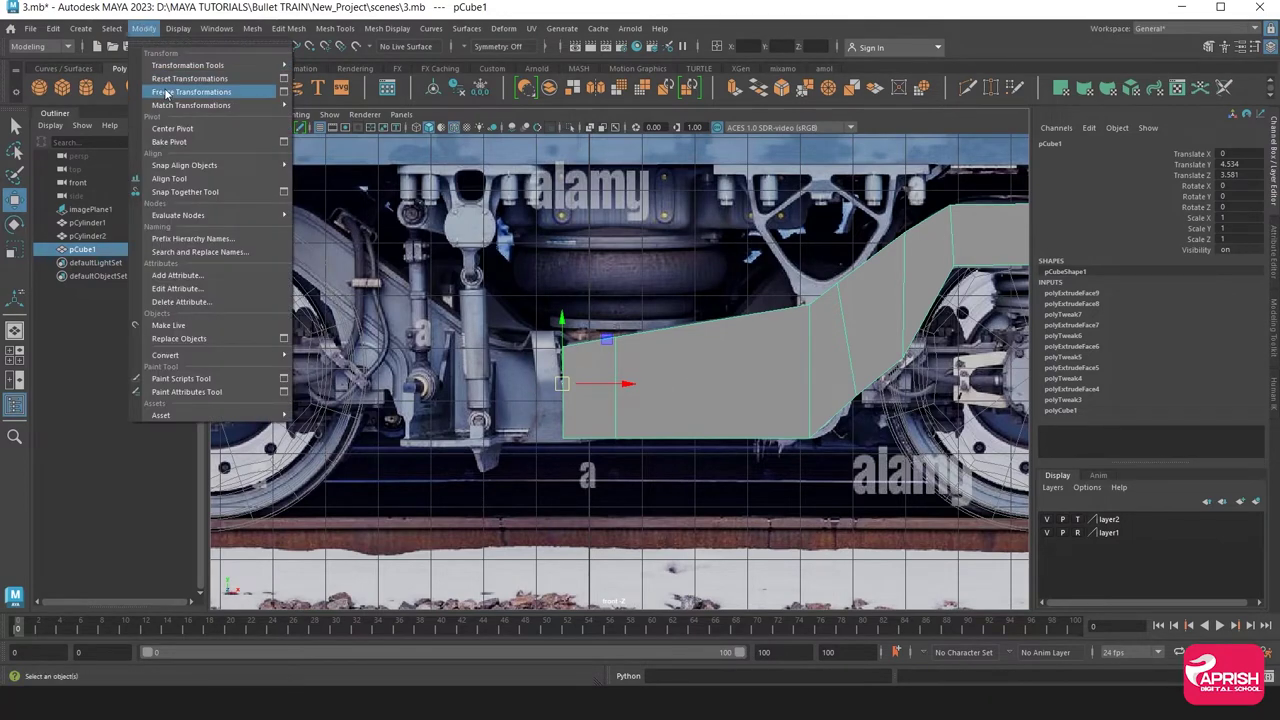
left_click(200, 88)
key("ctrl+d")
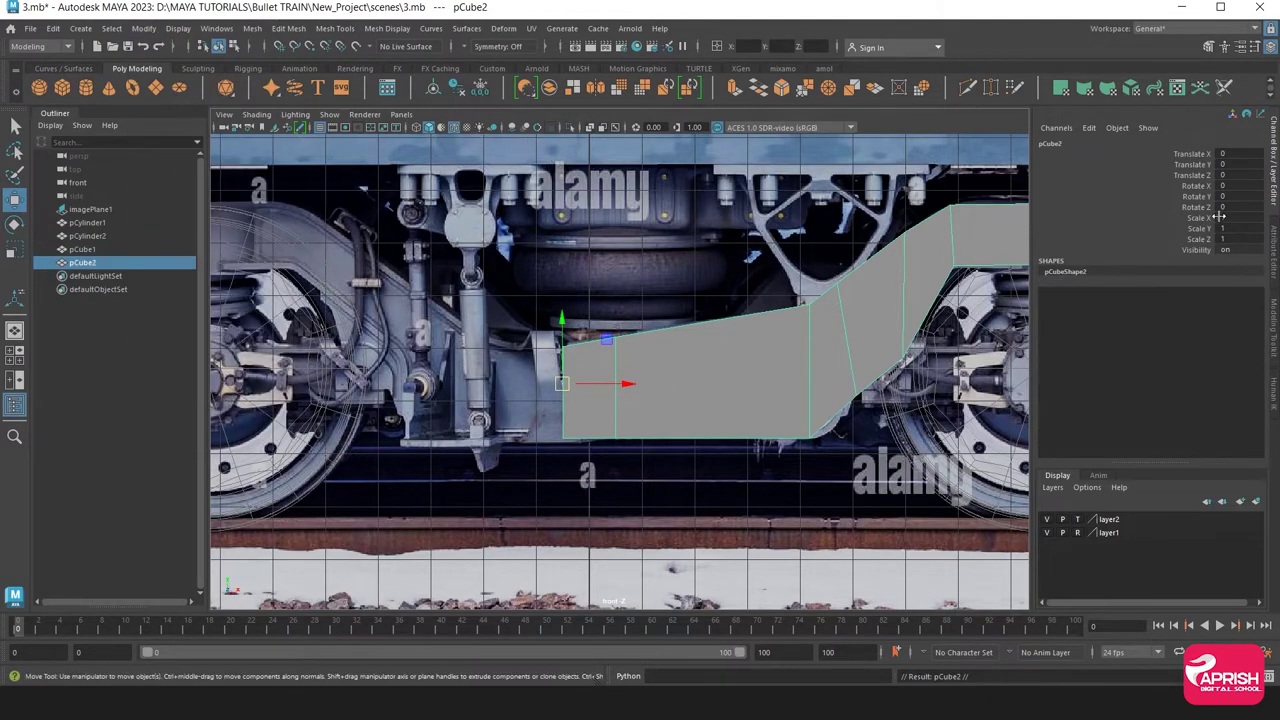
type("1")
key("Return")
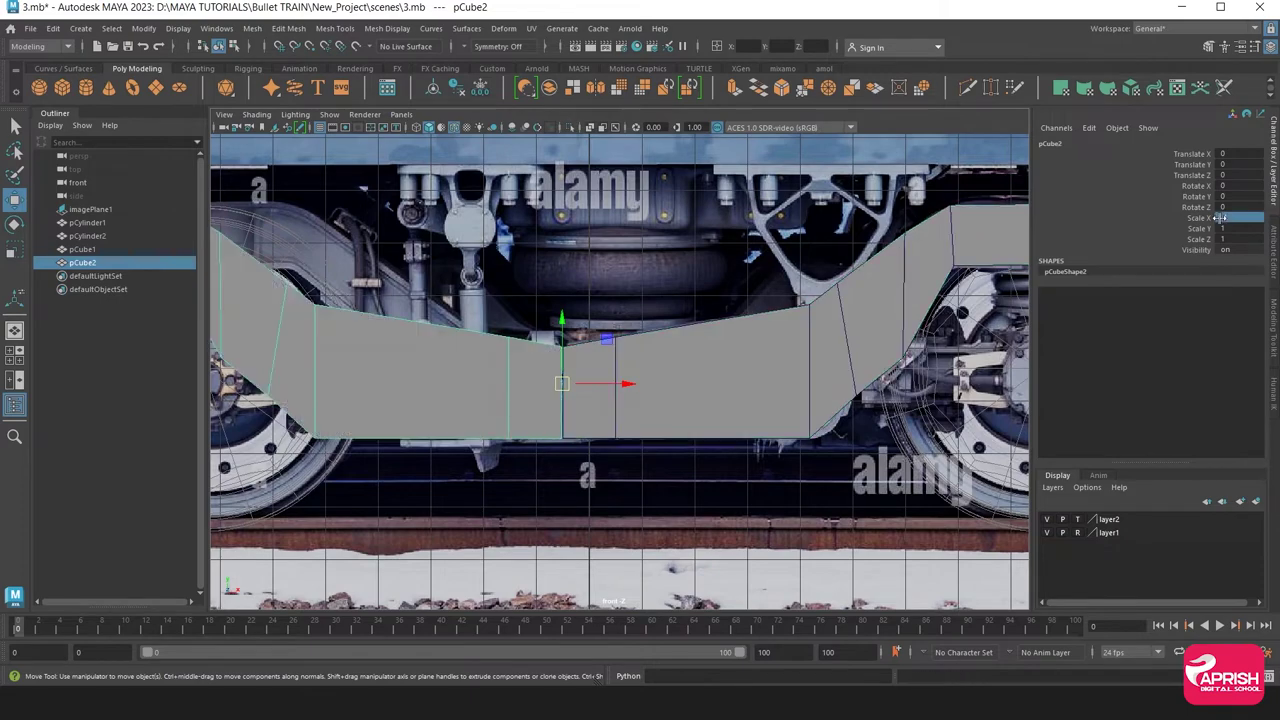
Select the mirrored half pCube2, test-move it along X, and undo
scroll(718, 260, "down", 2)
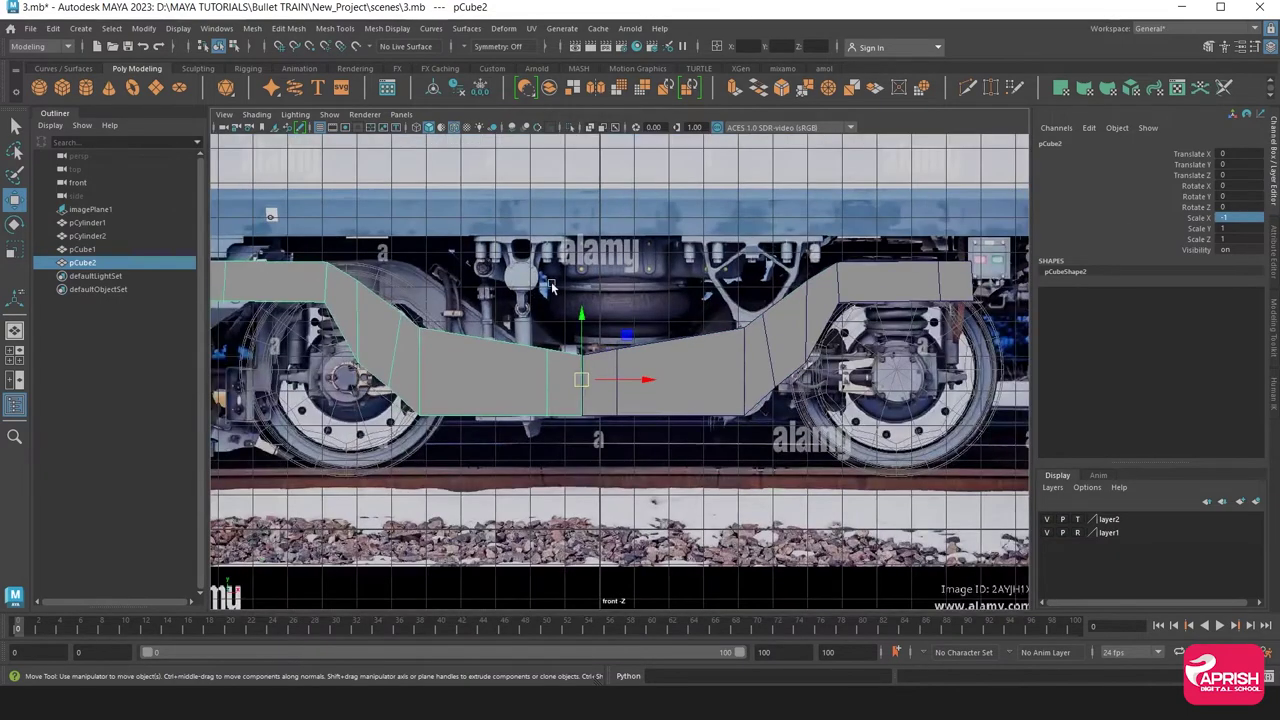
scroll(551, 287, "down", 2)
scroll(523, 380, "up", 1)
scroll(523, 380, "up", 2)
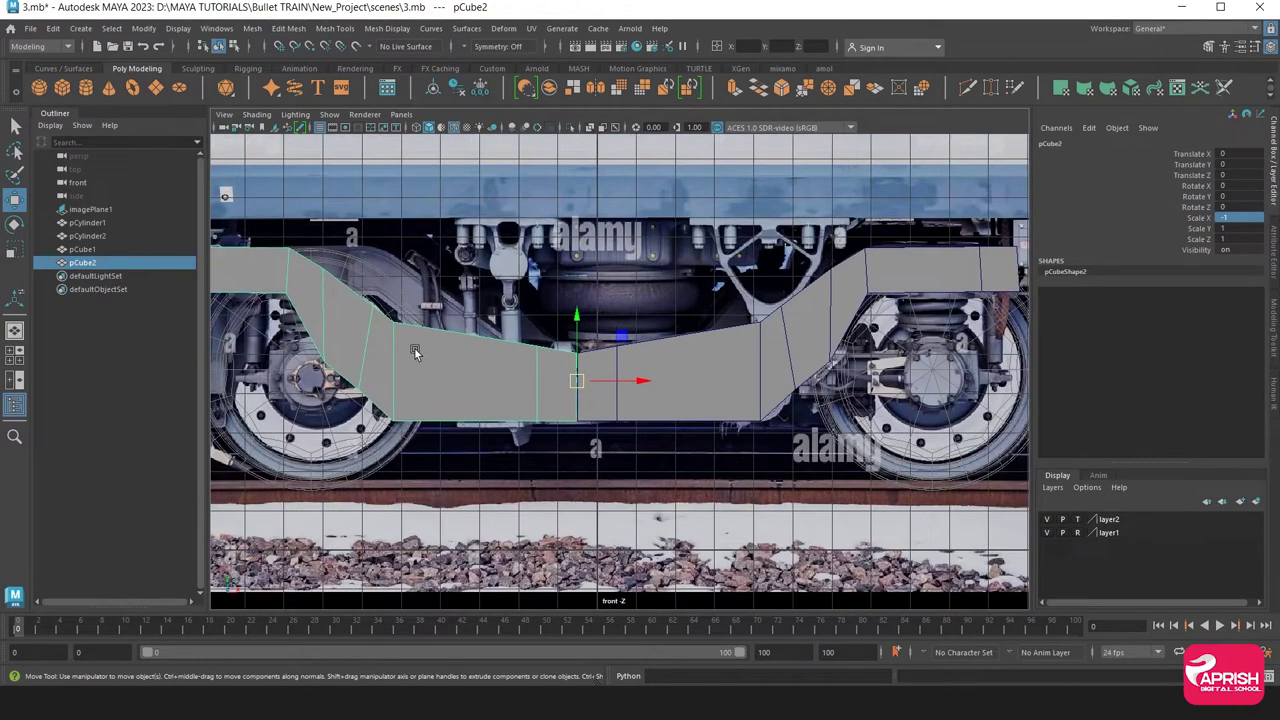
mouse_move(416, 352)
middle_mouse_down("alt")
mouse_move(736, 314)
mouse_move(618, 316)
middle_mouse_up("alt")
middle_click_drag(559, 312, 575, 300, "alt")
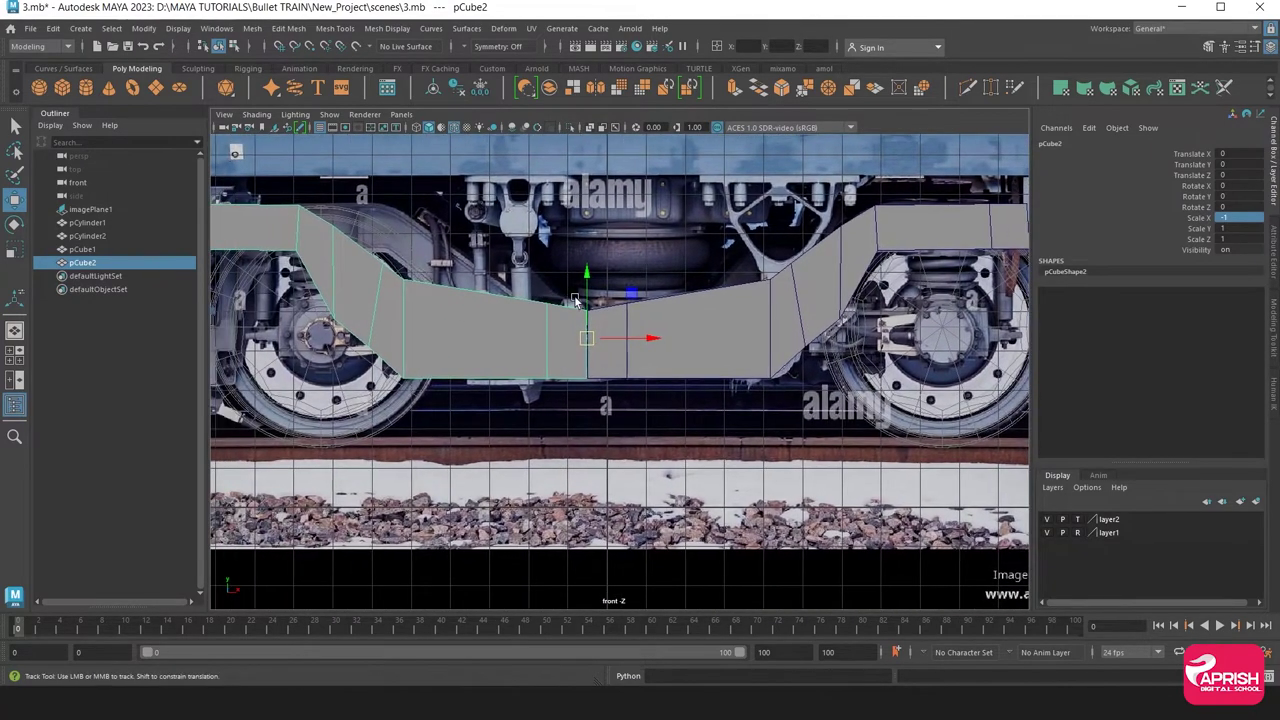
left_click(695, 335)
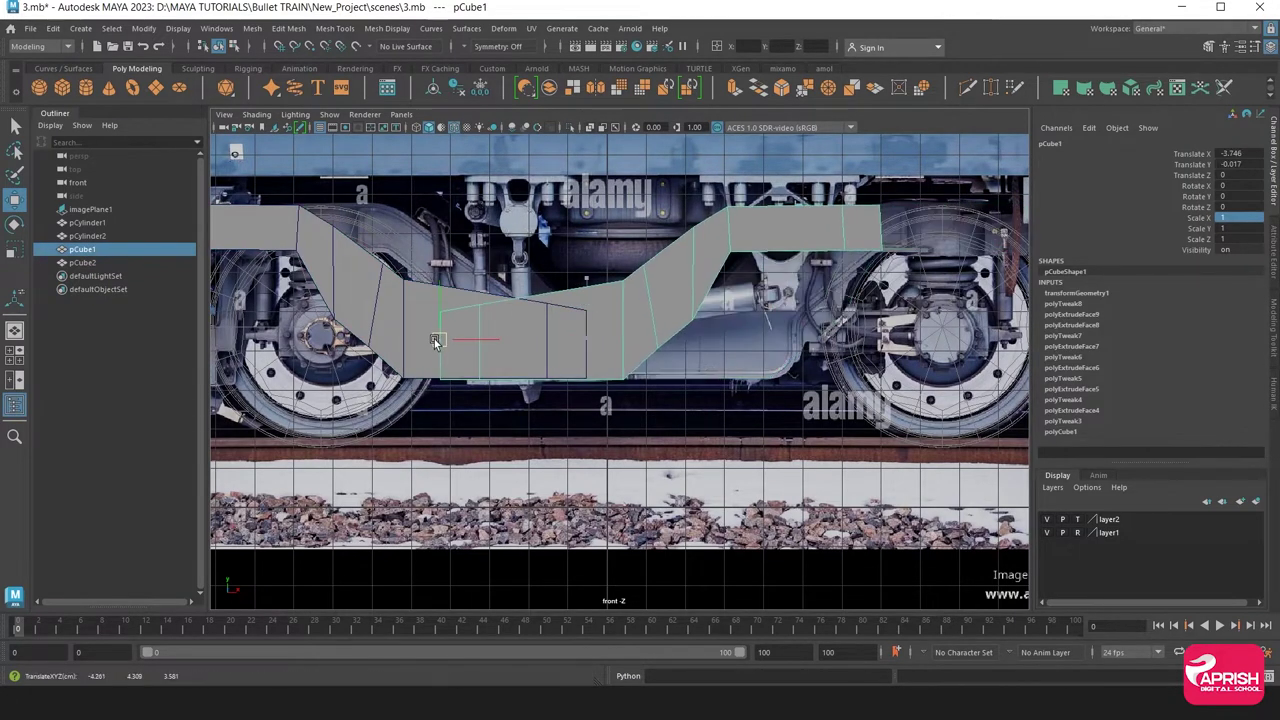
left_click(538, 343)
left_click_drag(629, 340, 391, 343)
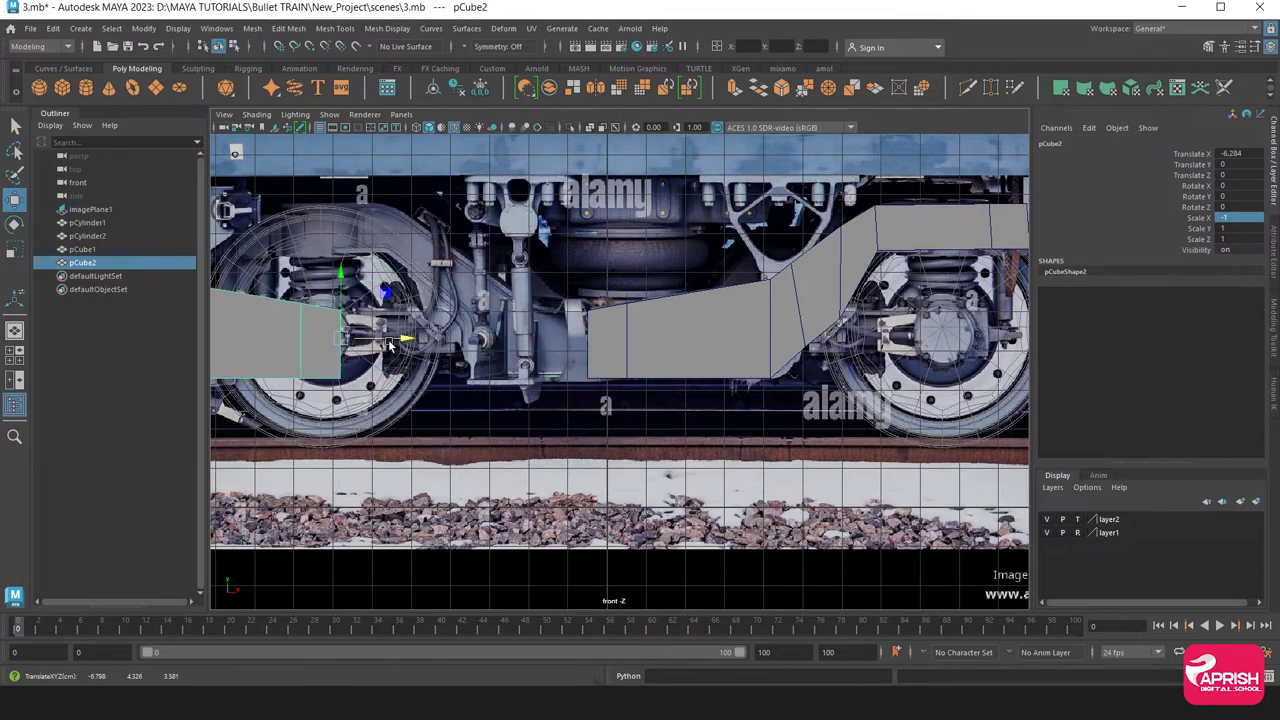
key("ctrl+z")
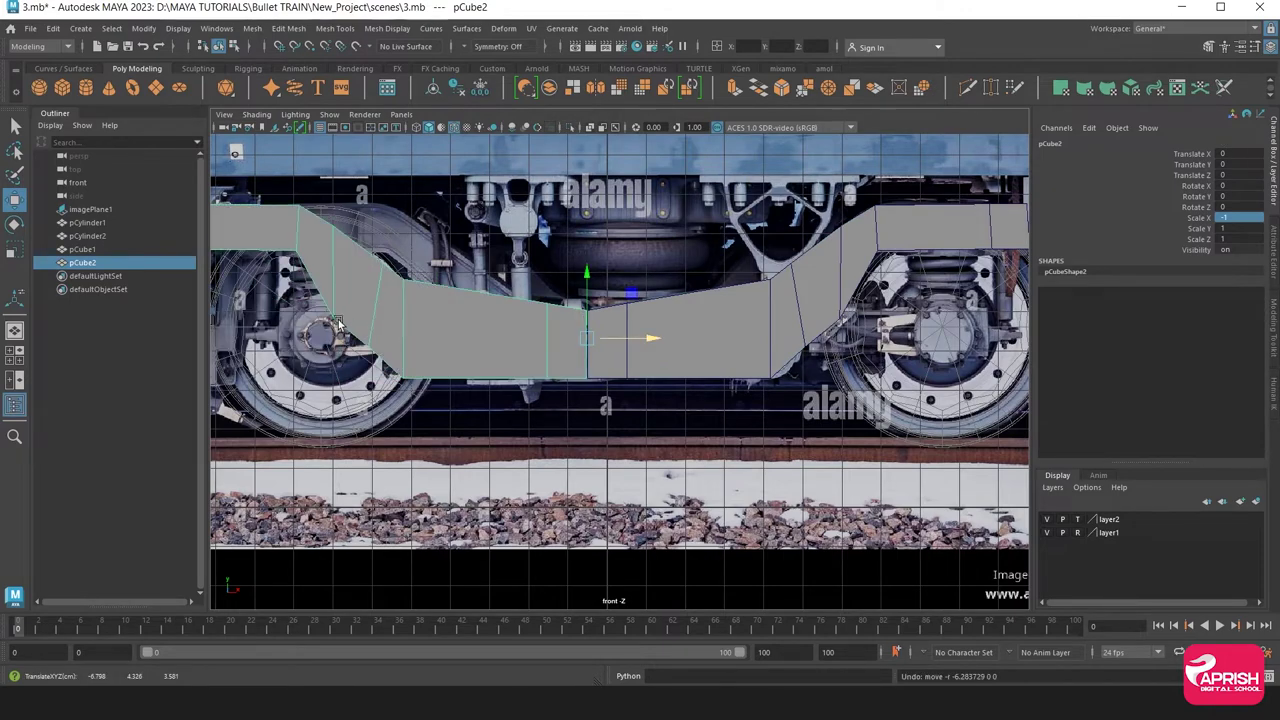
Nudge pCube2 slightly left, undo the nudge, and deselect it
scroll(571, 352, "up", 2)
scroll(571, 352, "up", 1)
mouse_move(632, 324)
left_mouse_down()
mouse_move(510, 317)
mouse_move(597, 321)
left_mouse_up()
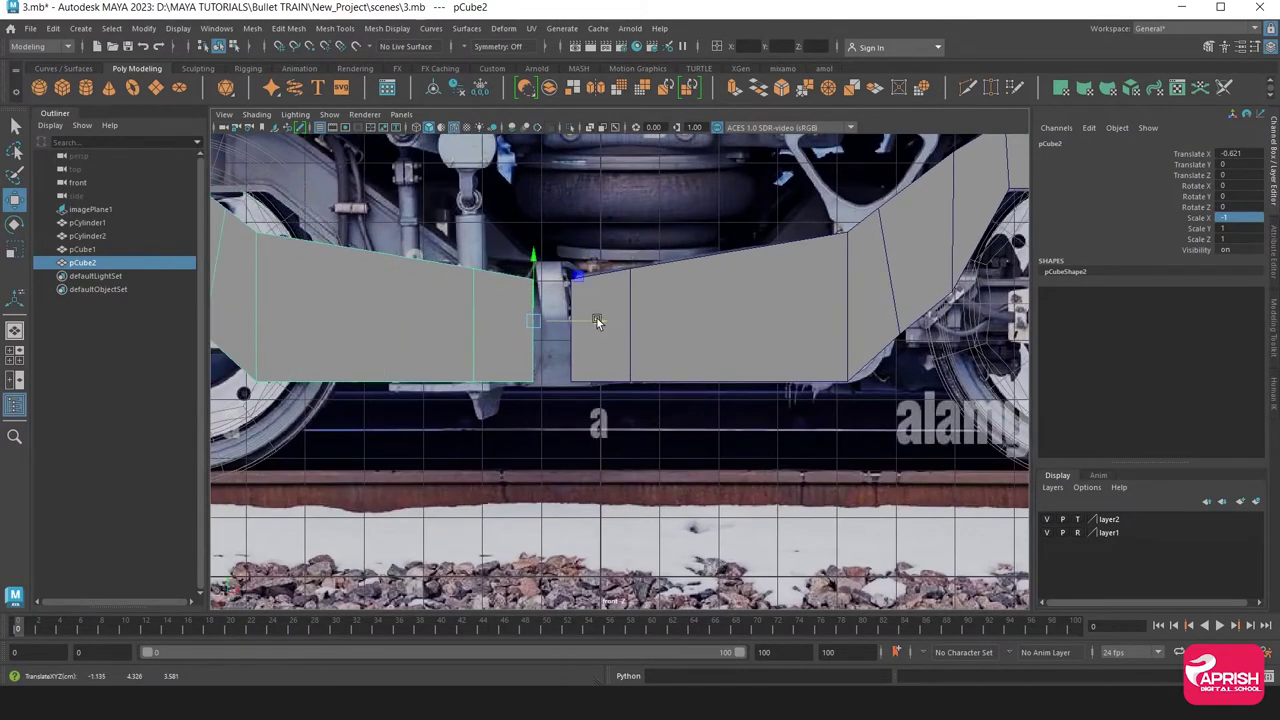
key("ctrl+z")
scroll(540, 327, "down", 2)
middle_click_drag(428, 327, 400, 344, "alt")
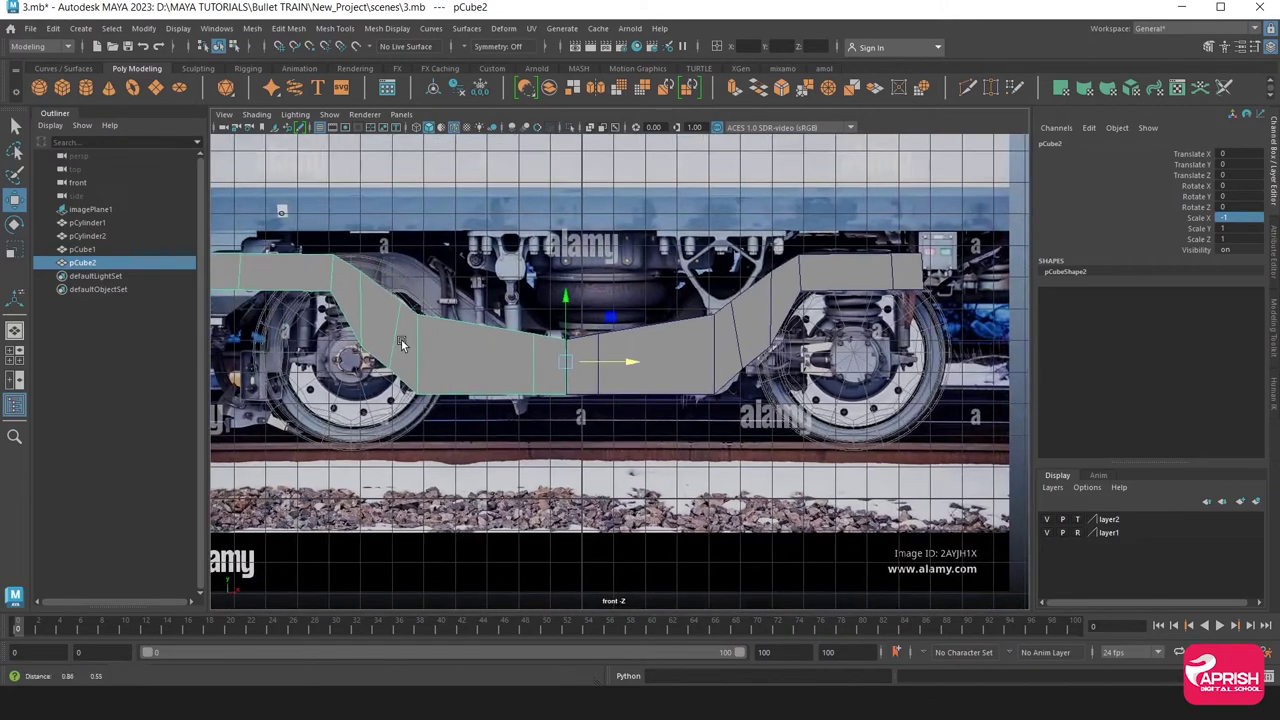
left_click(480, 343)
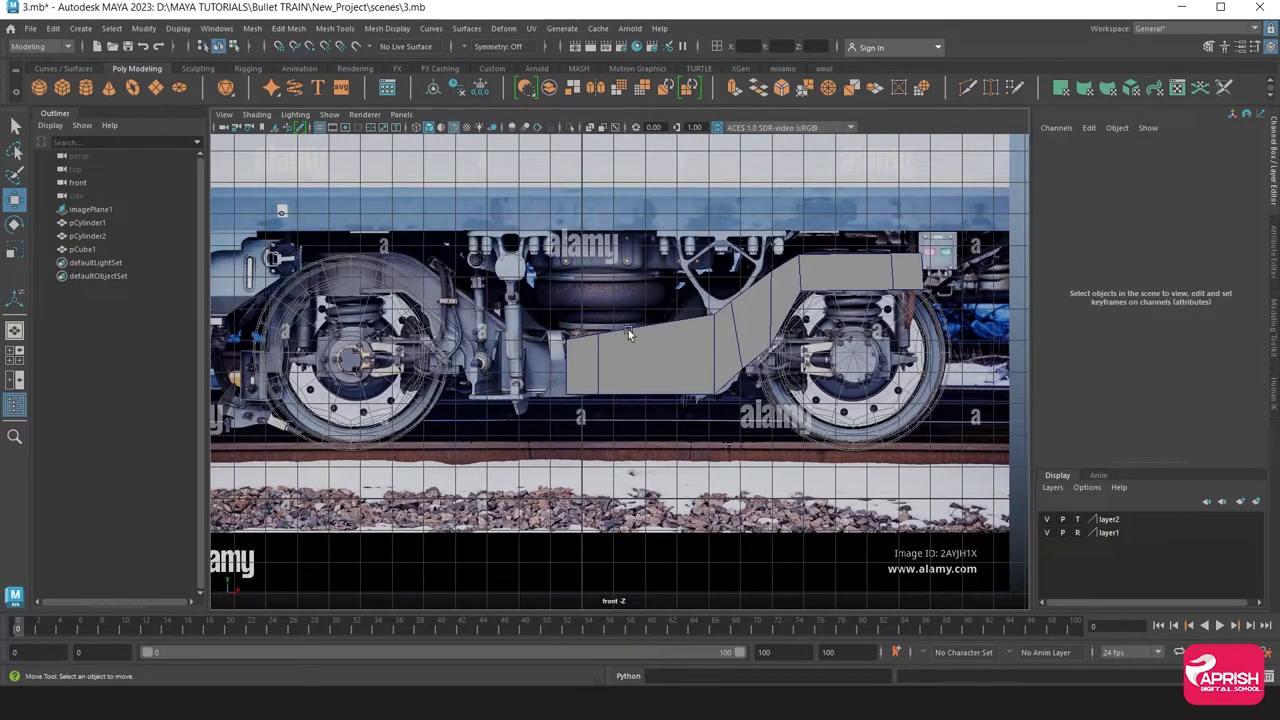
scroll(478, 334, "up", 1)
Add the side frame pCube1 to layer2 alongside the wheel
middle_click_drag(478, 334, 480, 334, "alt")
scroll(480, 334, "up", 2)
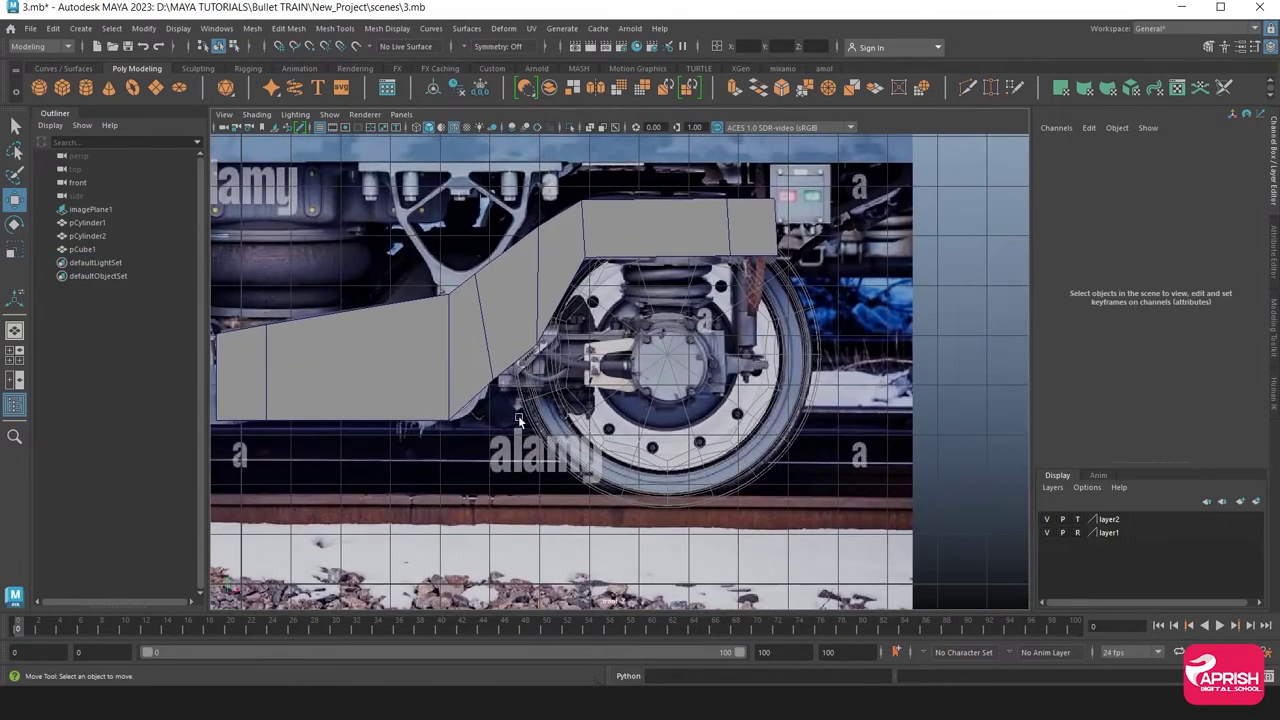
left_click(1047, 520)
left_click(1047, 520)
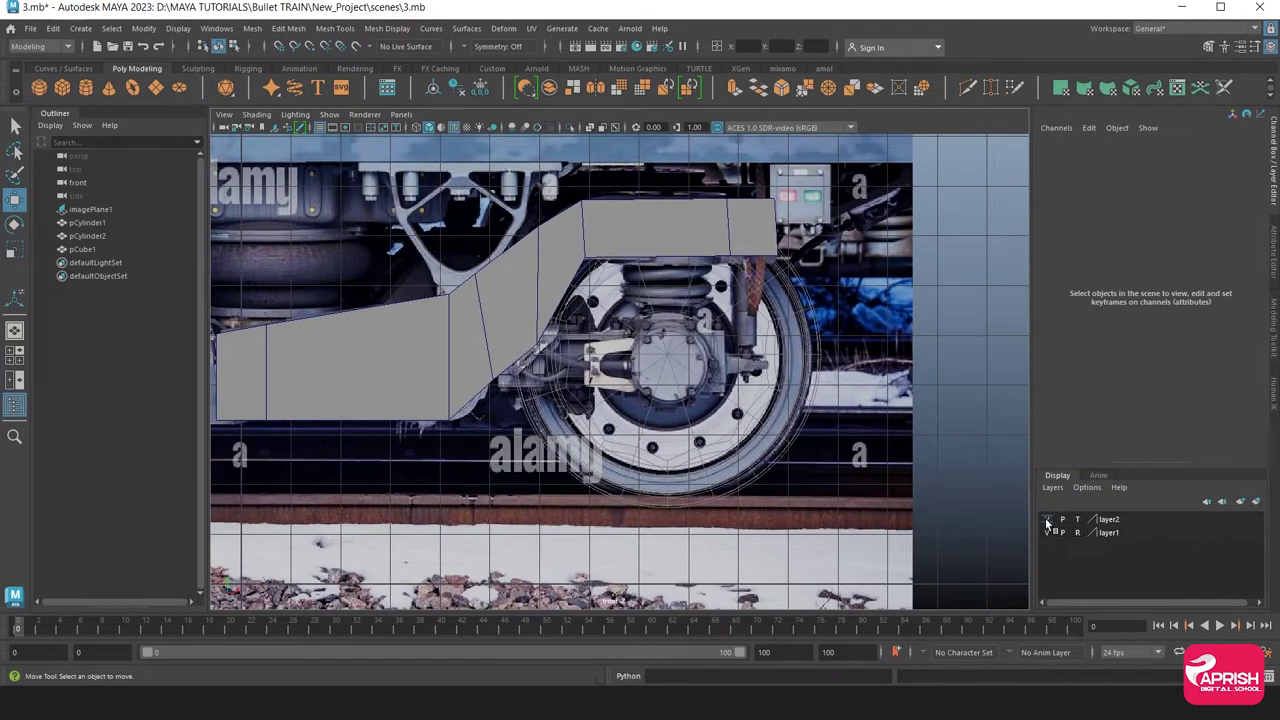
left_click(1114, 519)
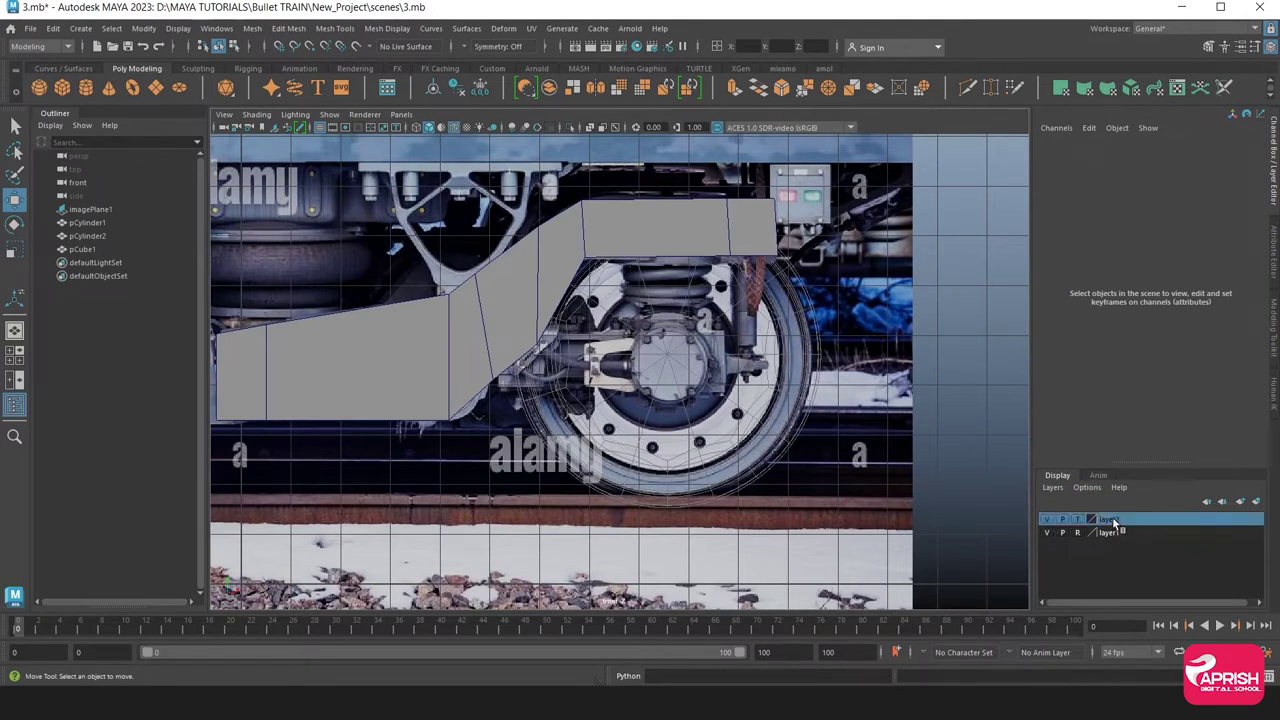
right_click(1107, 520)
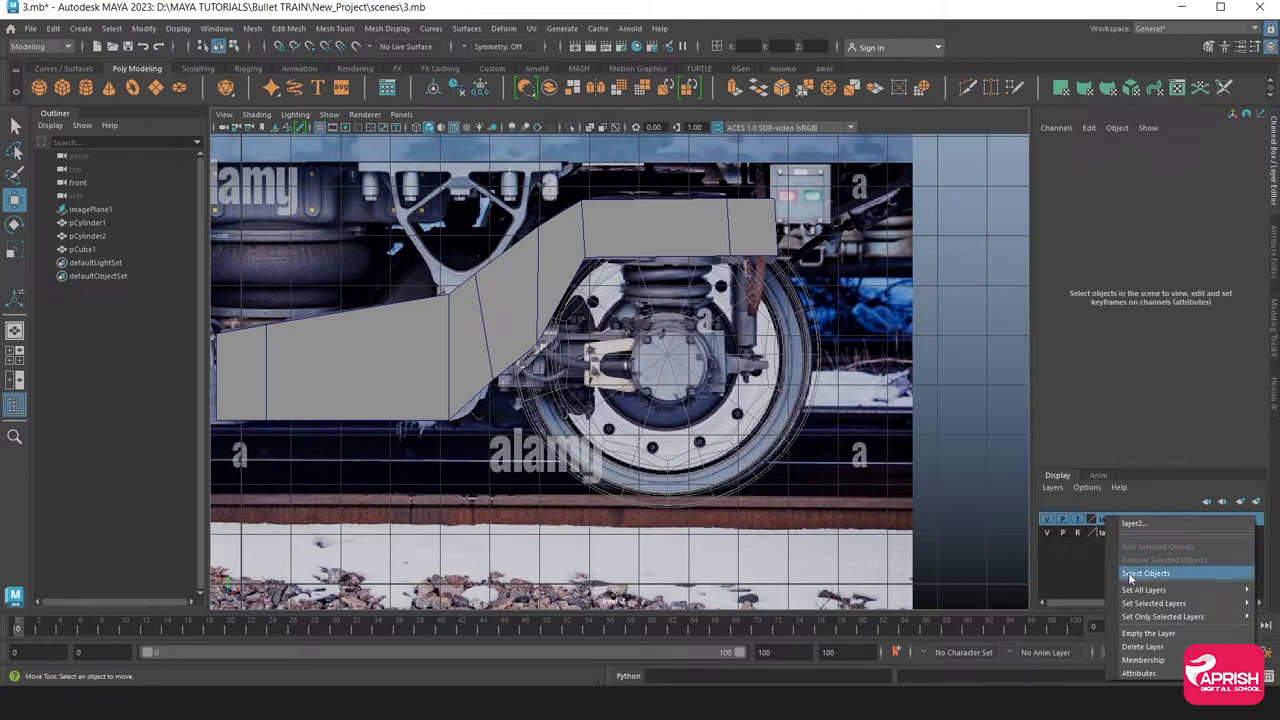
left_click(1140, 573)
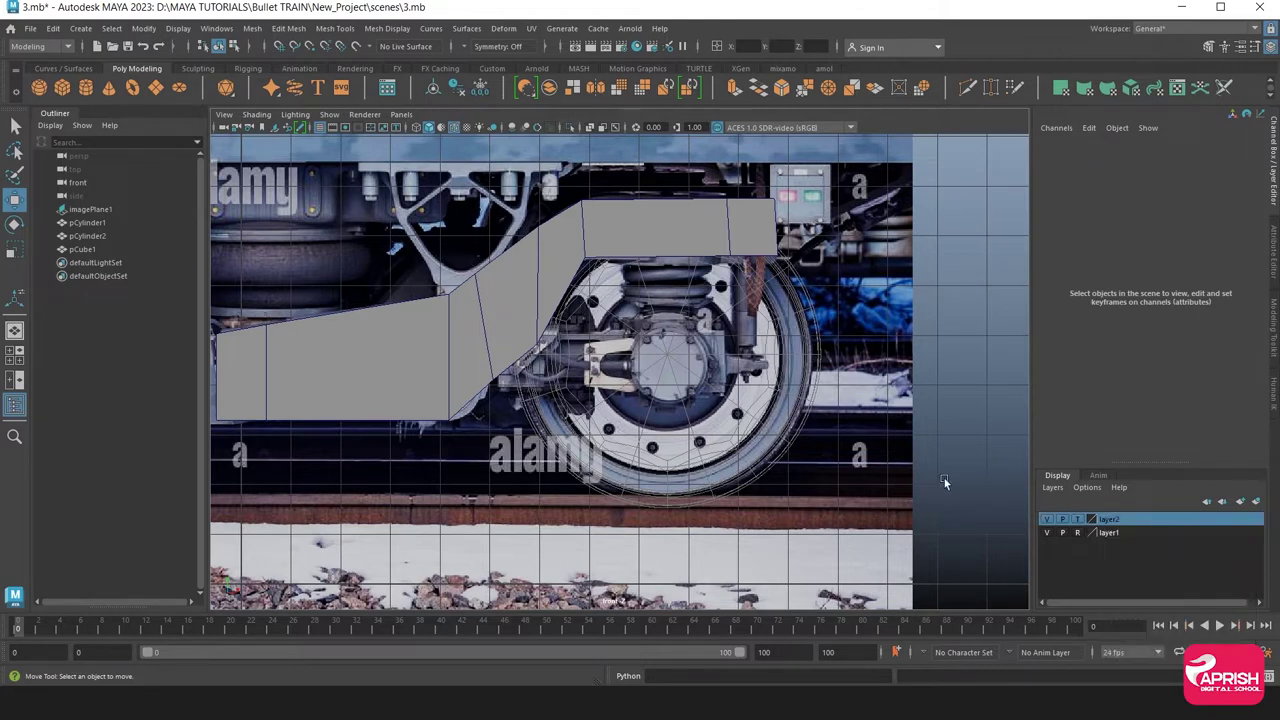
right_click(1109, 523)
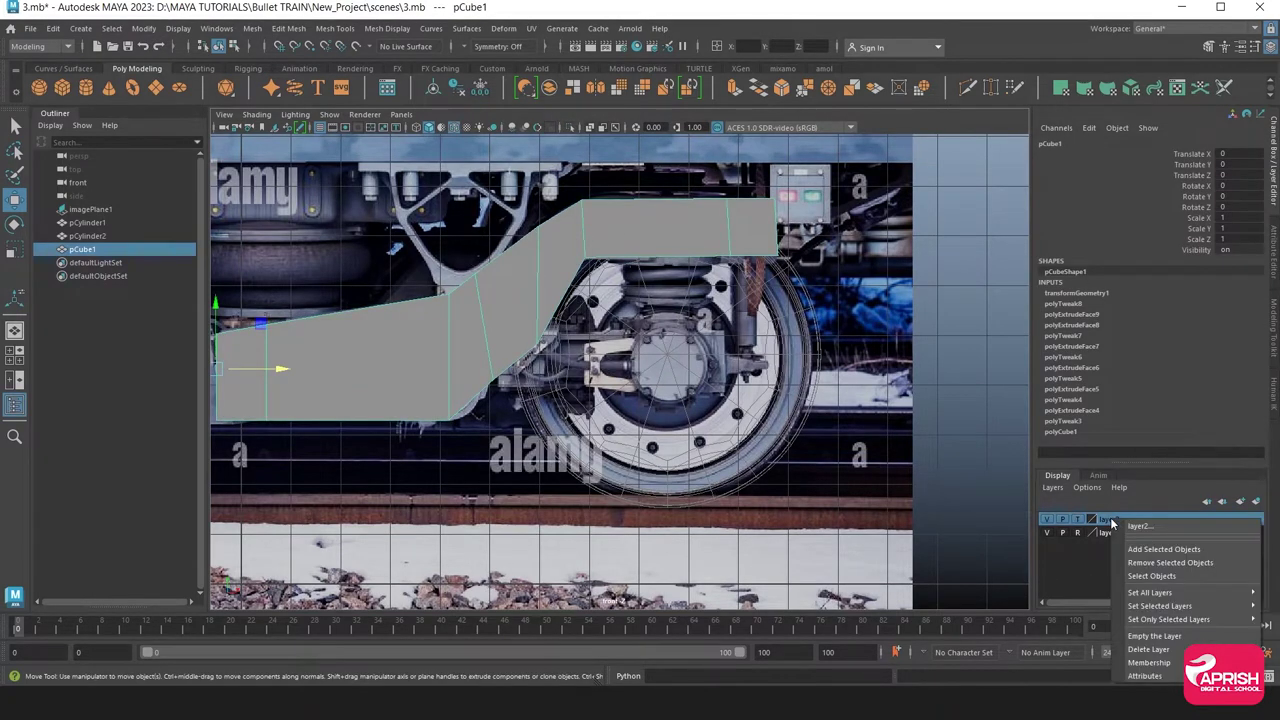
left_click(1150, 545)
Set layer2's display to Reference (R) so its objects can't be selected
left_click(1046, 519)
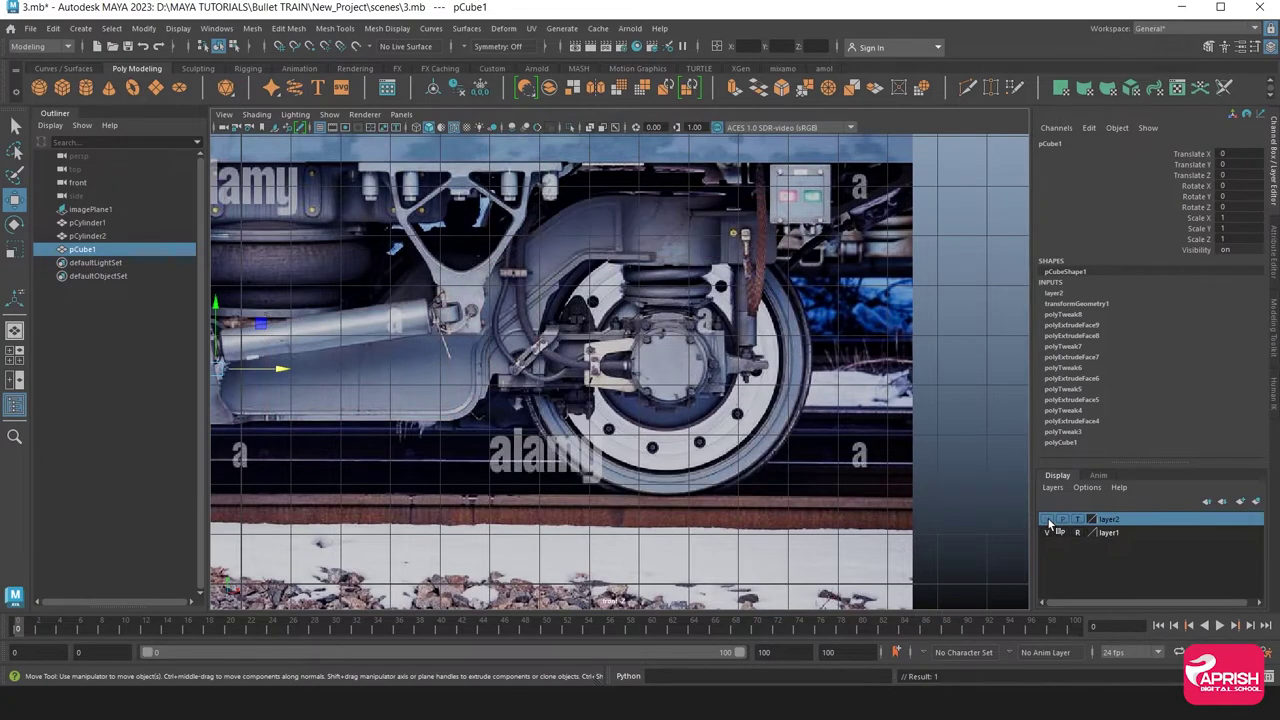
left_click(1047, 519)
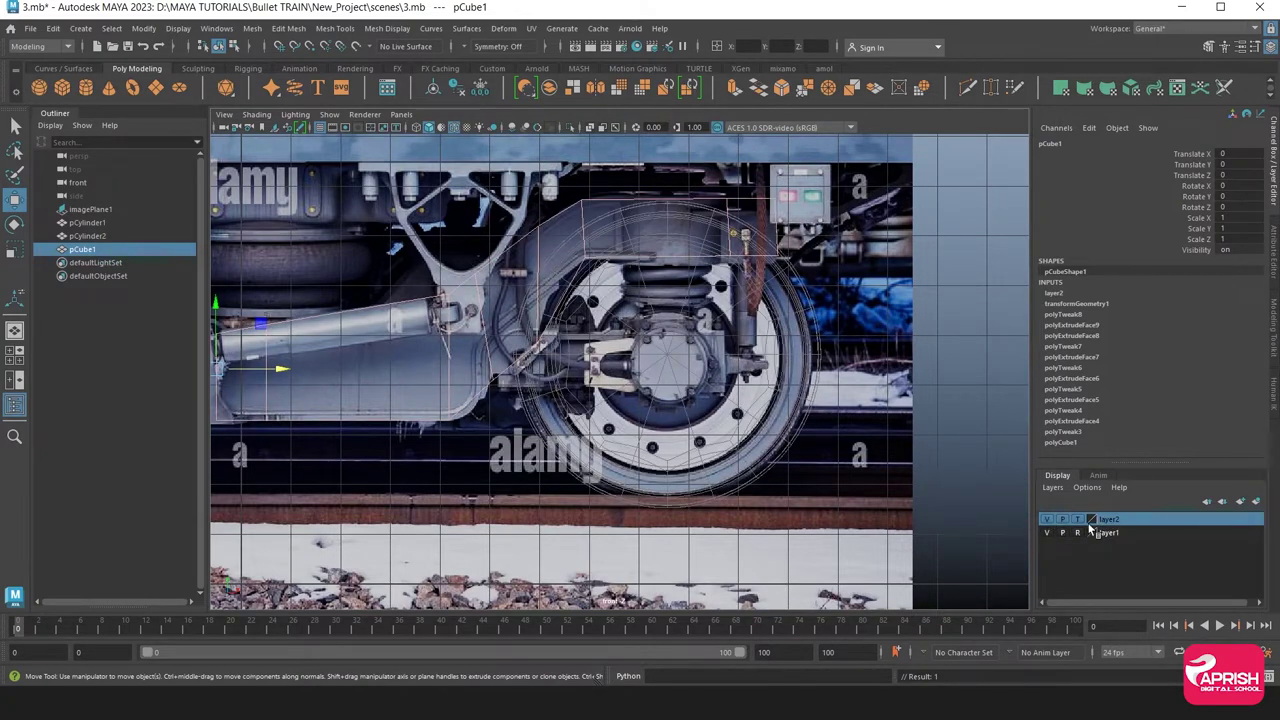
left_click(1078, 519)
left_click(682, 389)
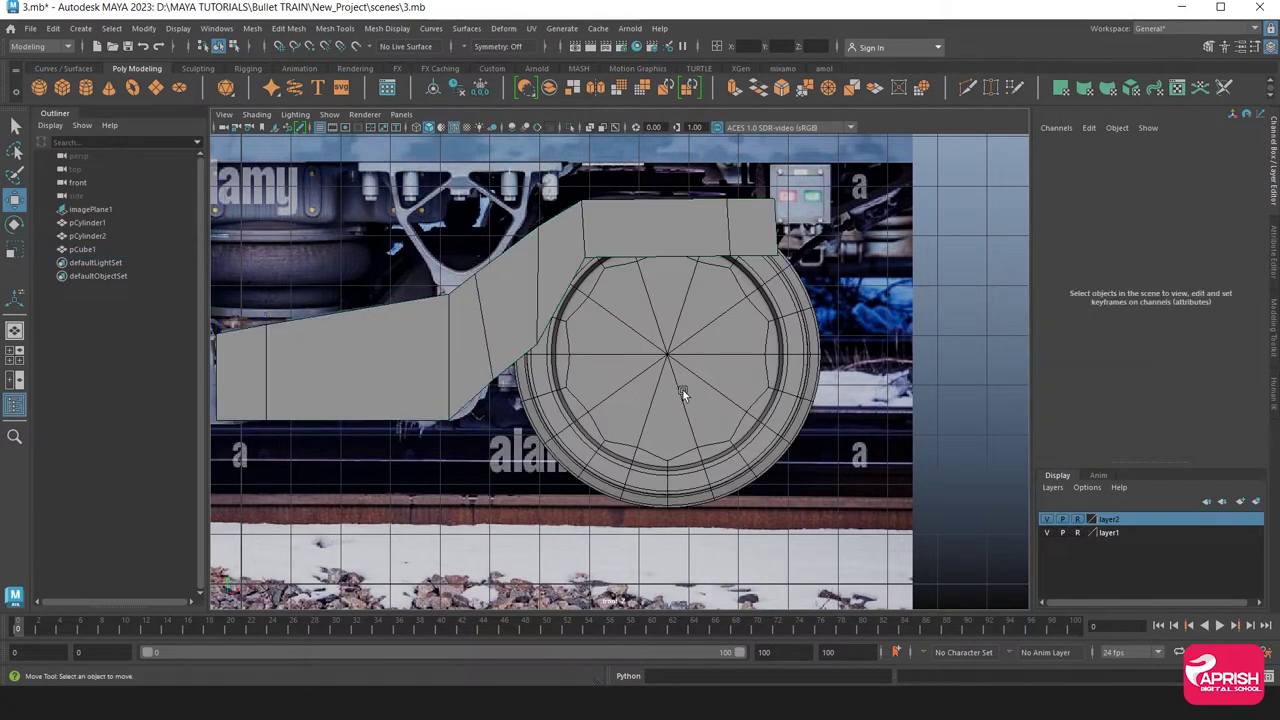
middle_click_drag(531, 375, 555, 417, "alt")
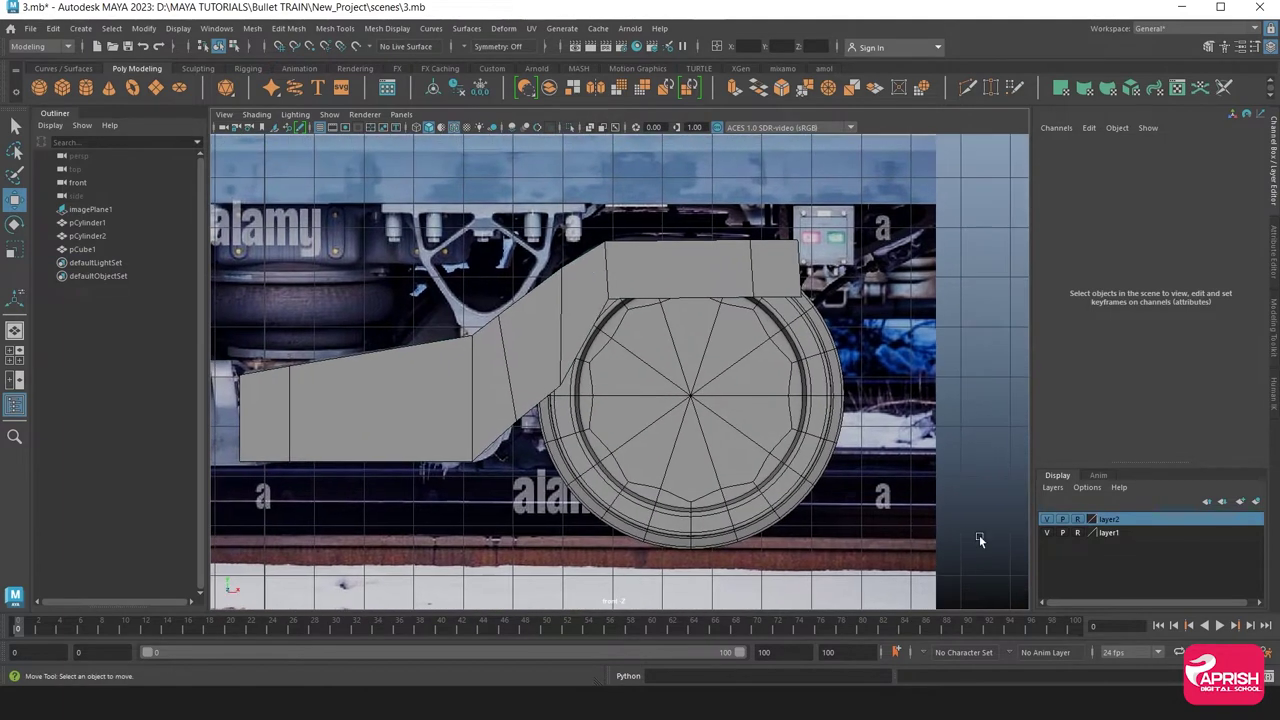
left_click(1077, 519)
left_click(1077, 519)
Hide the wheel pCylinder1 with Ctrl+H and maximize the front view
mouse_move(678, 330)
left_mouse_down("alt")
mouse_move(545, 355)
mouse_move(538, 403)
mouse_move(660, 420)
left_mouse_up("alt")
left_click(525, 406)
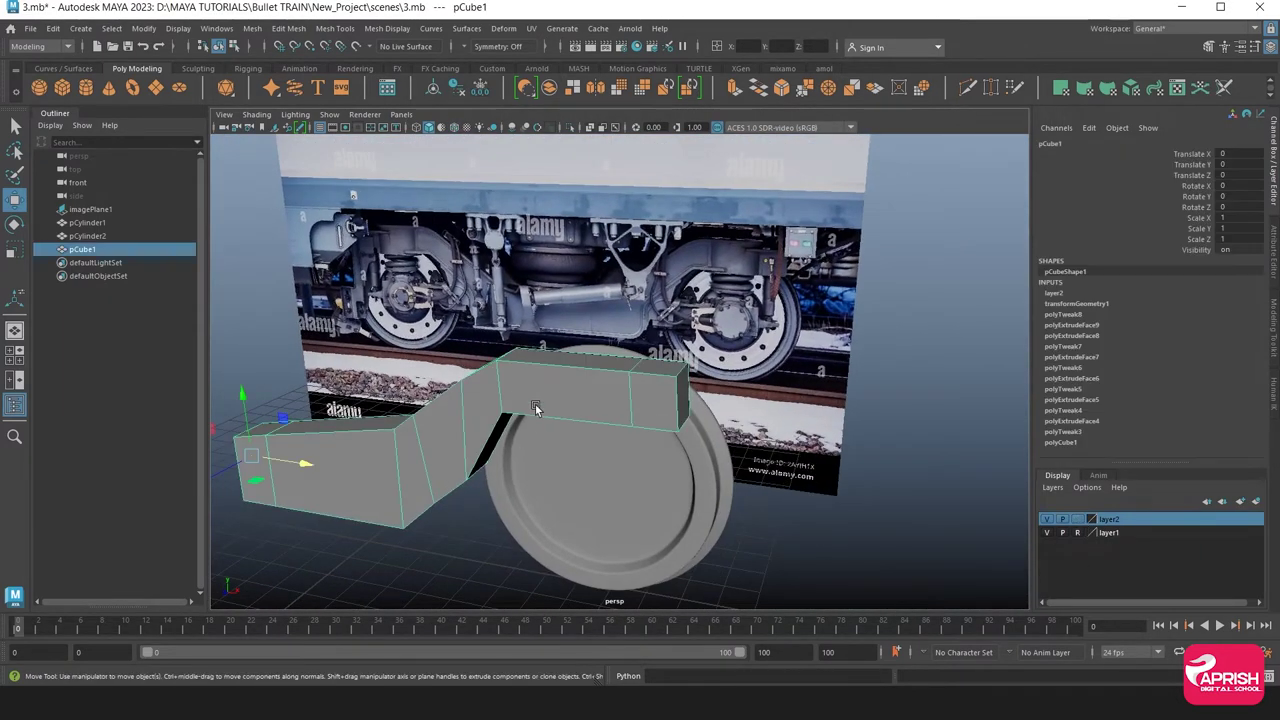
key("f")
key("space")
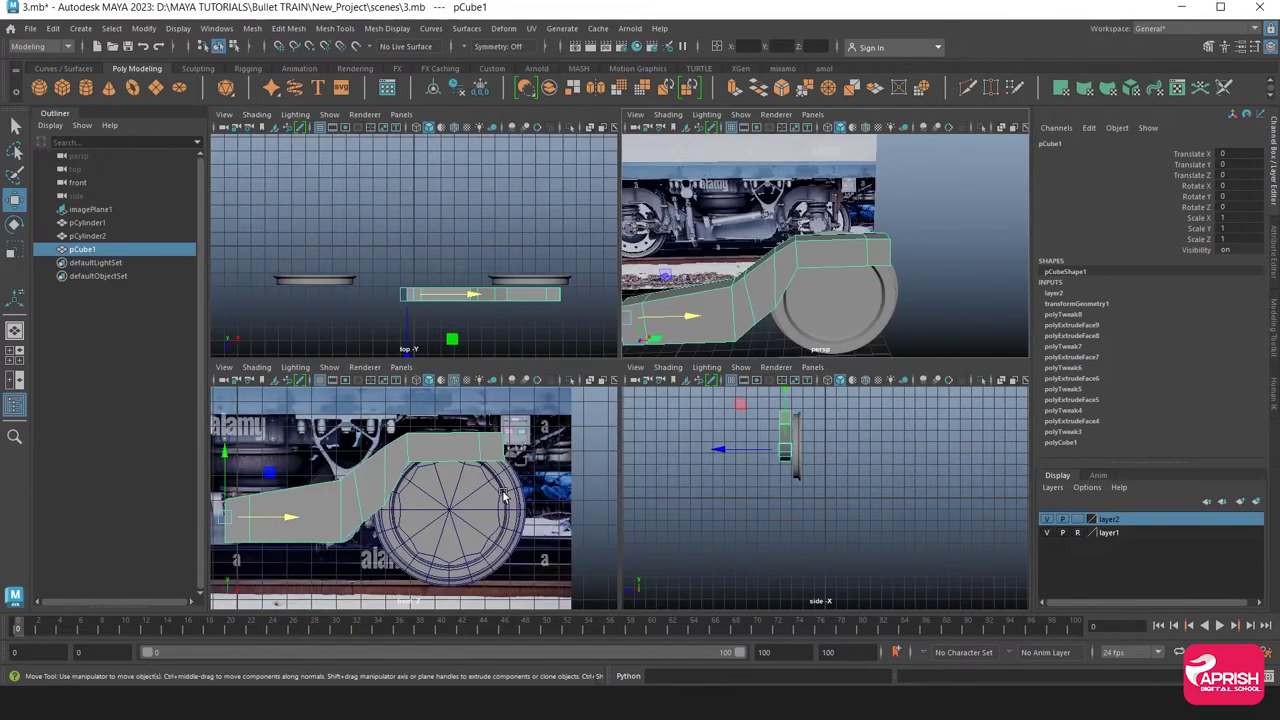
left_click(467, 512)
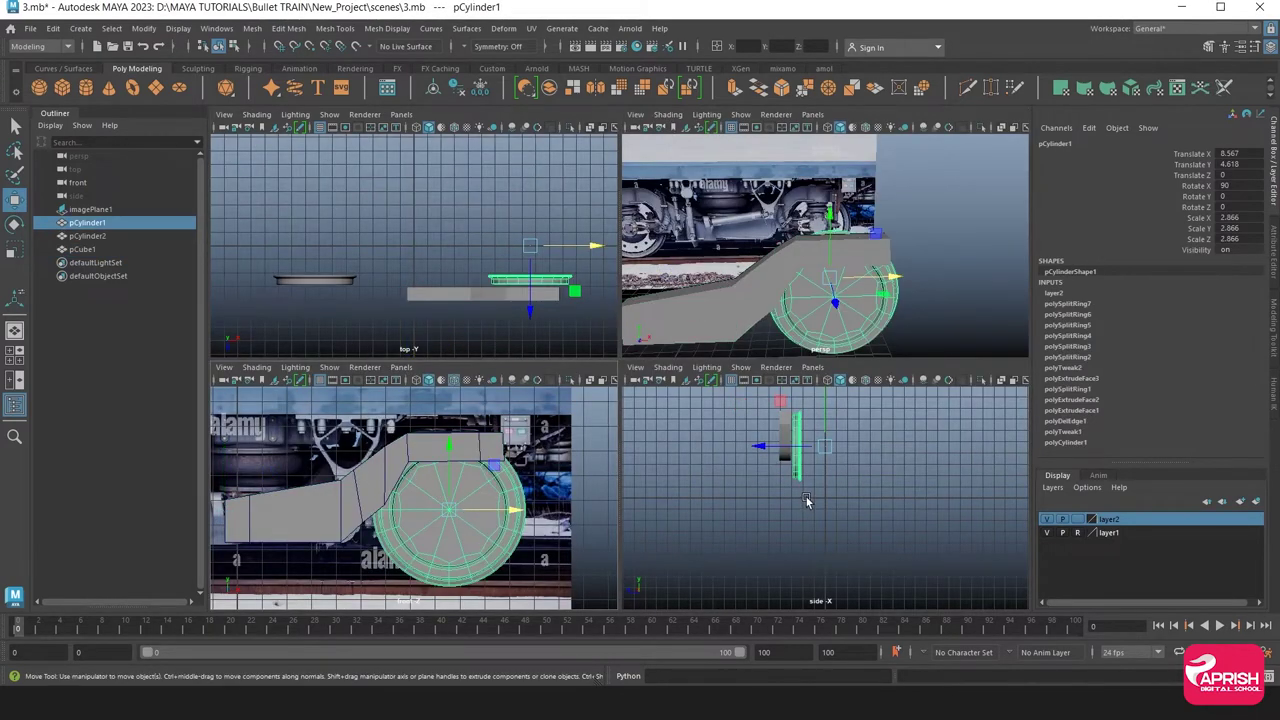
key("ctrl+h")
scroll(449, 500, "up", 3)
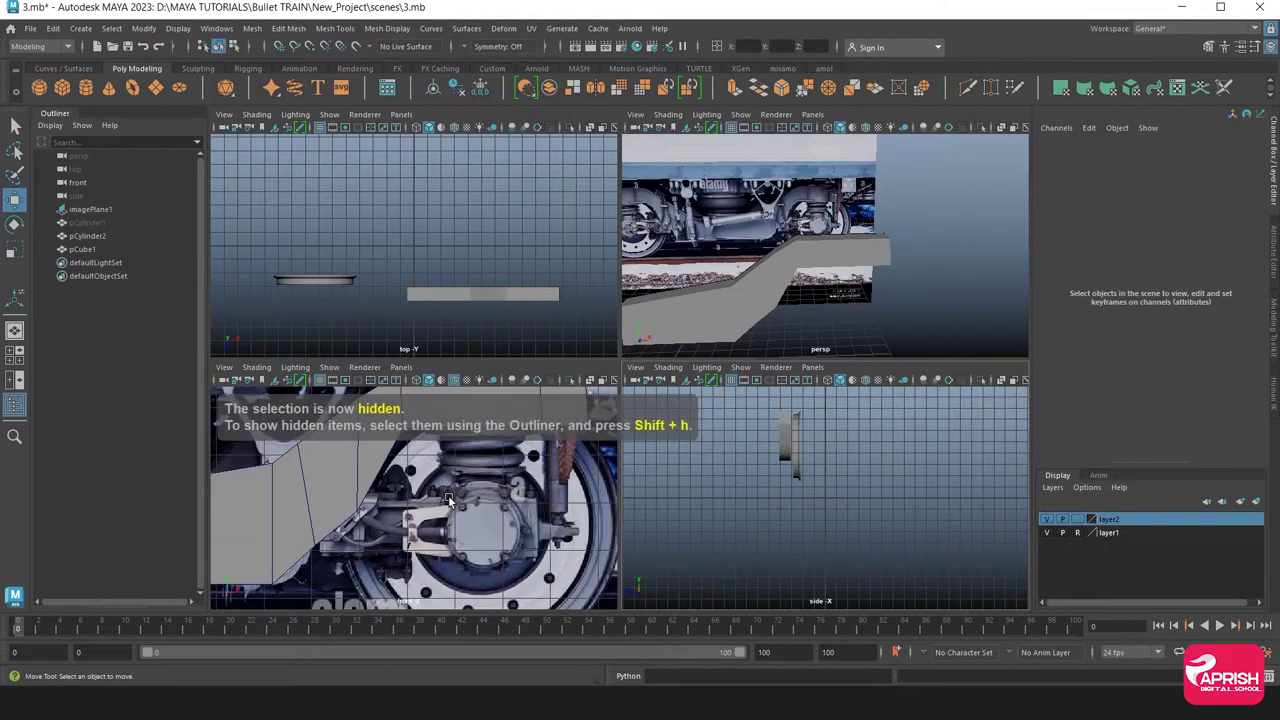
scroll(449, 500, "up", 2)
key("space")
scroll(393, 450, "up", 3)
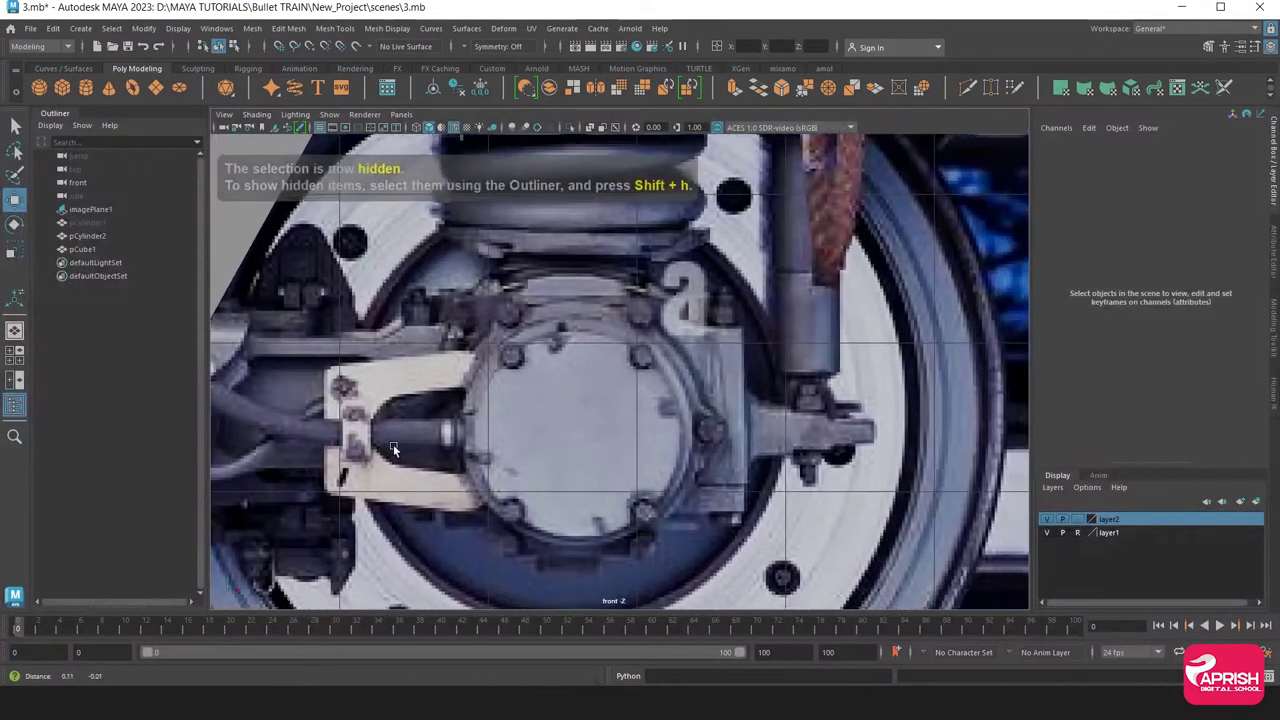
scroll(393, 450, "down", 1)
Create a new cylinder, pCylinder3, and rotate it 90° about X
left_click(88, 92)
scroll(560, 435, "down", 5)
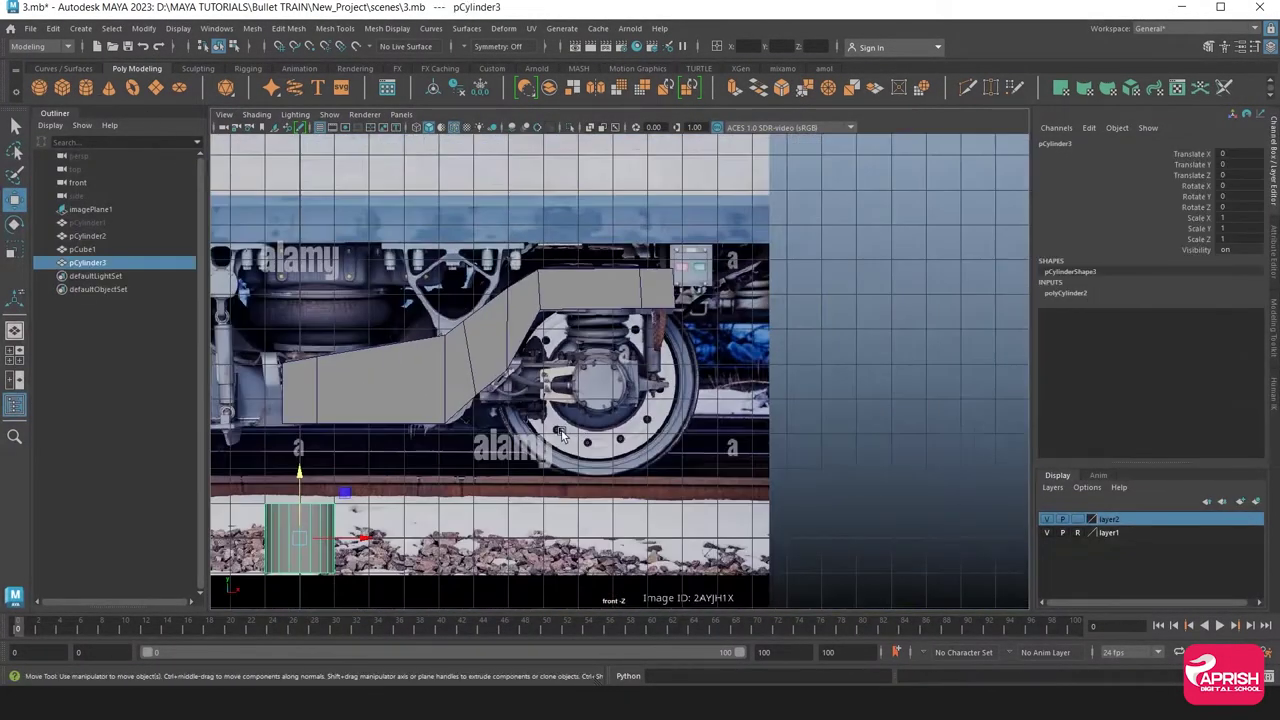
scroll(560, 435, "up", 1)
left_click(14, 224)
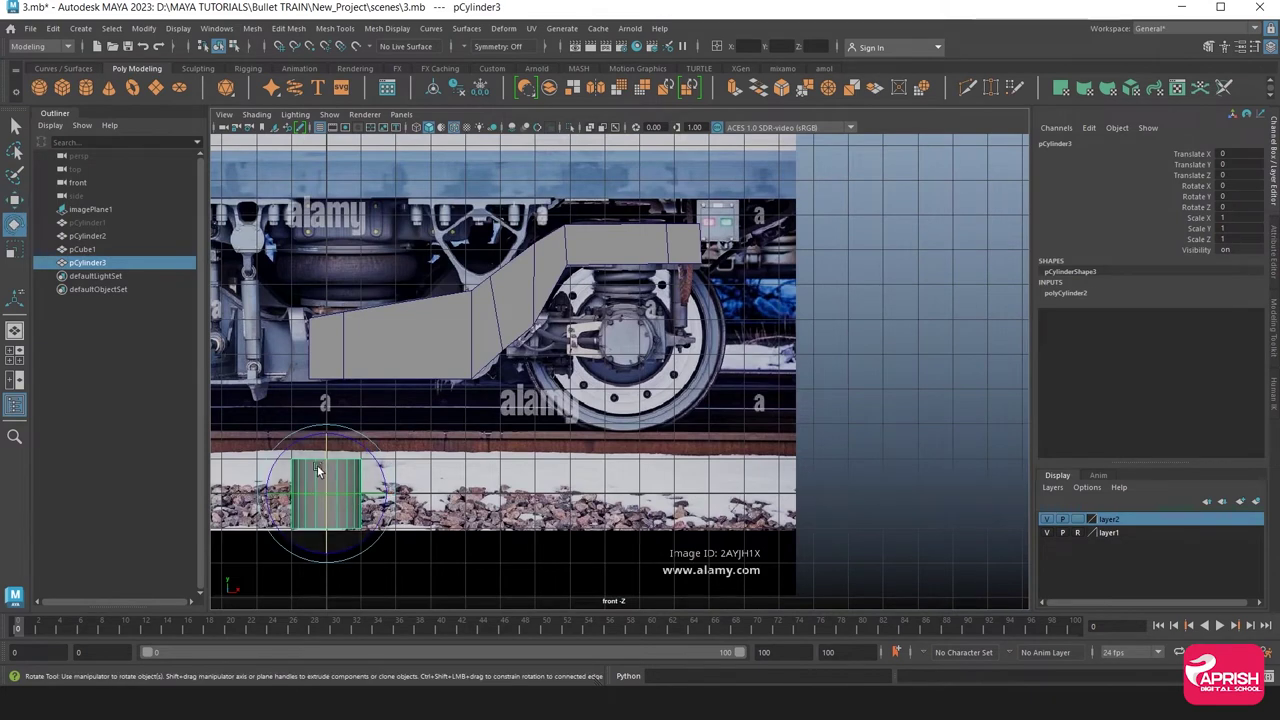
left_click_drag(318, 471, 700, 390)
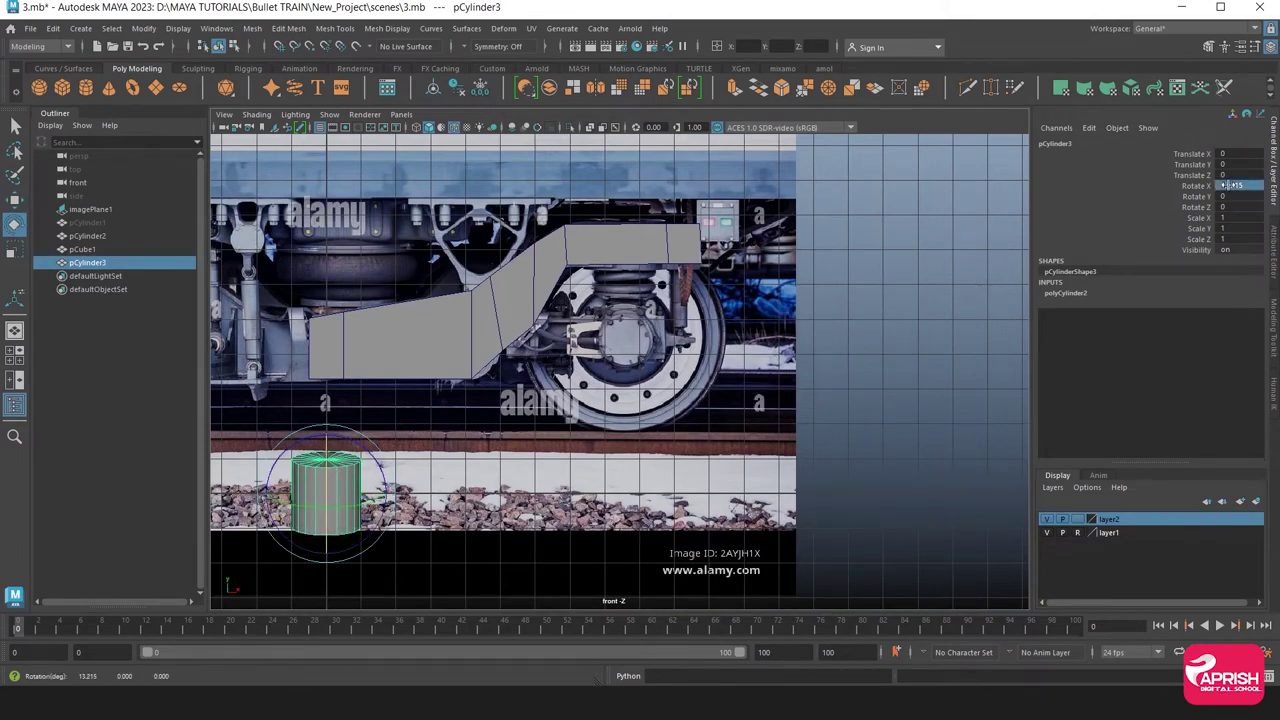
type("0")
key("Return")
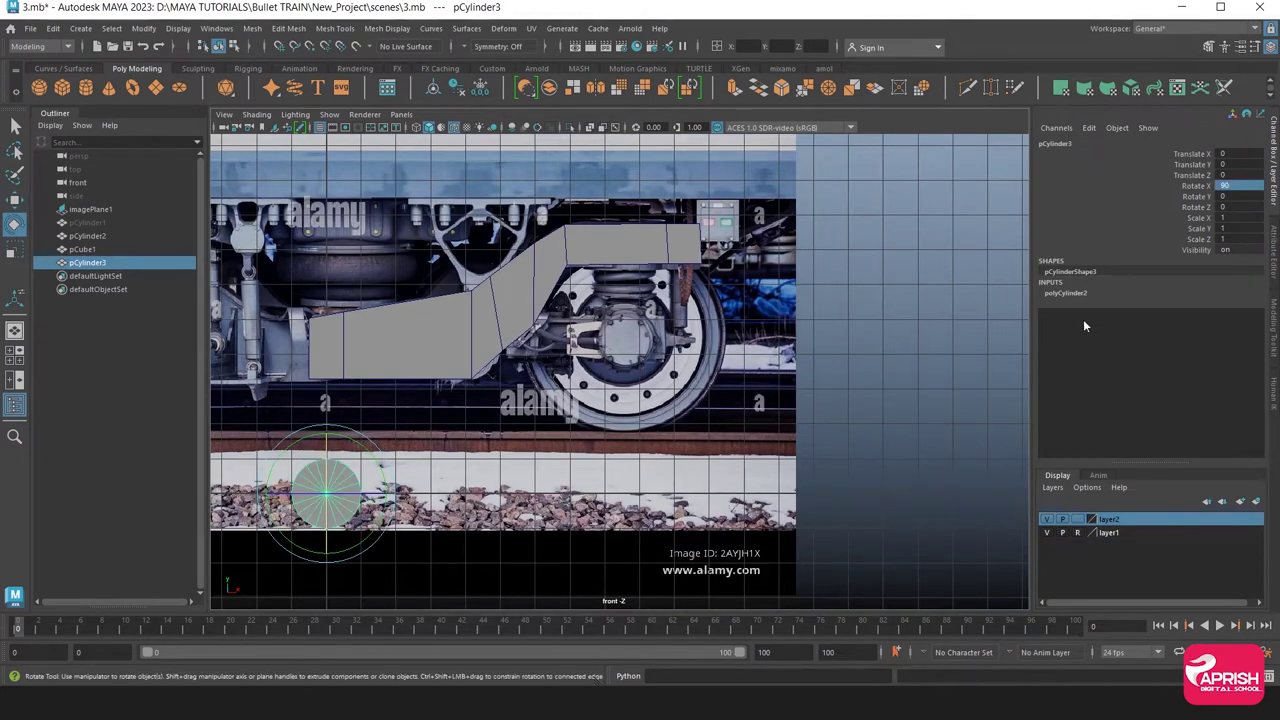
Move the cylinder onto the wheel hub and scale it to 0.951
left_click(14, 199)
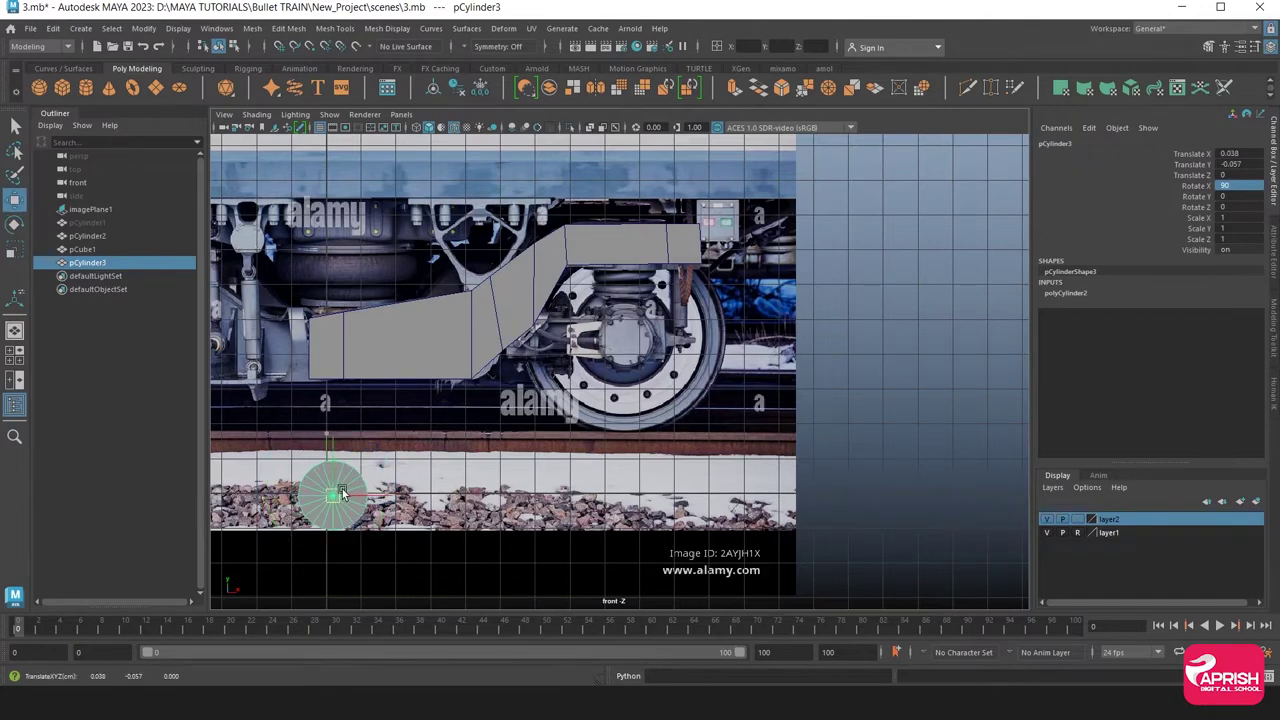
left_click_drag(330, 492, 622, 337)
scroll(611, 467, "up", 3)
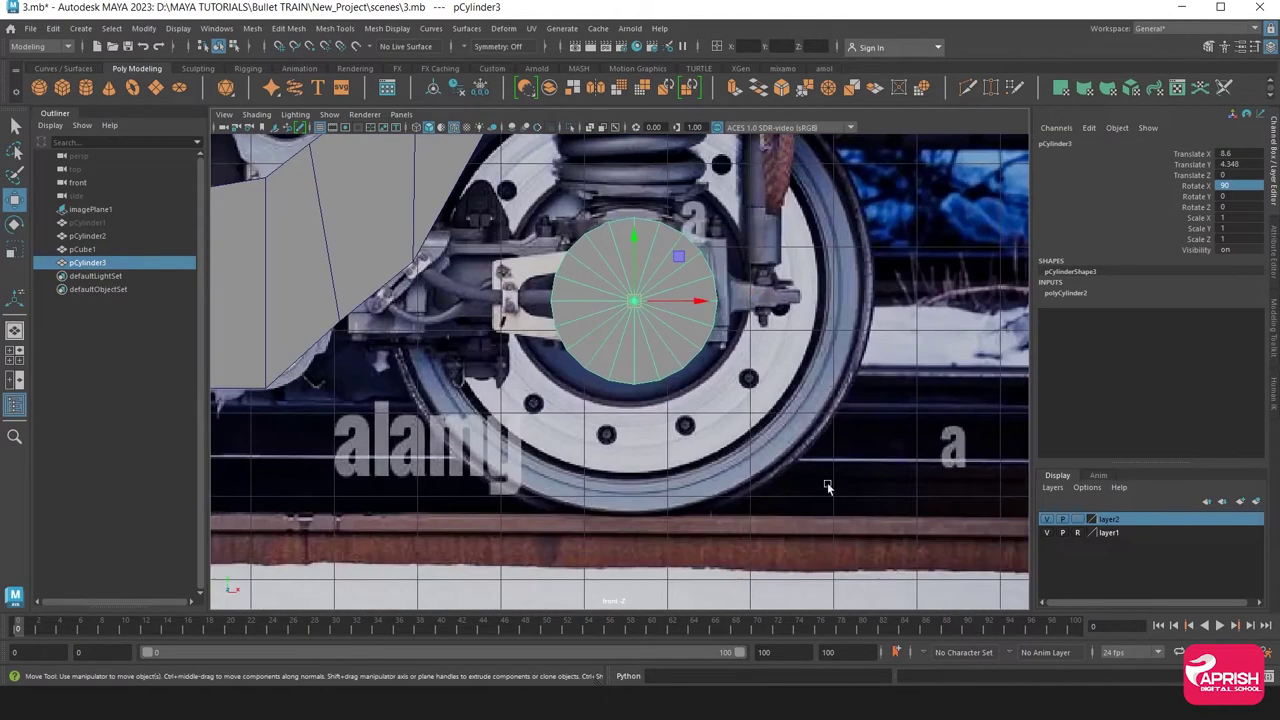
scroll(611, 467, "up", 1)
scroll(640, 440, "up", 2)
scroll(698, 390, "up", 1)
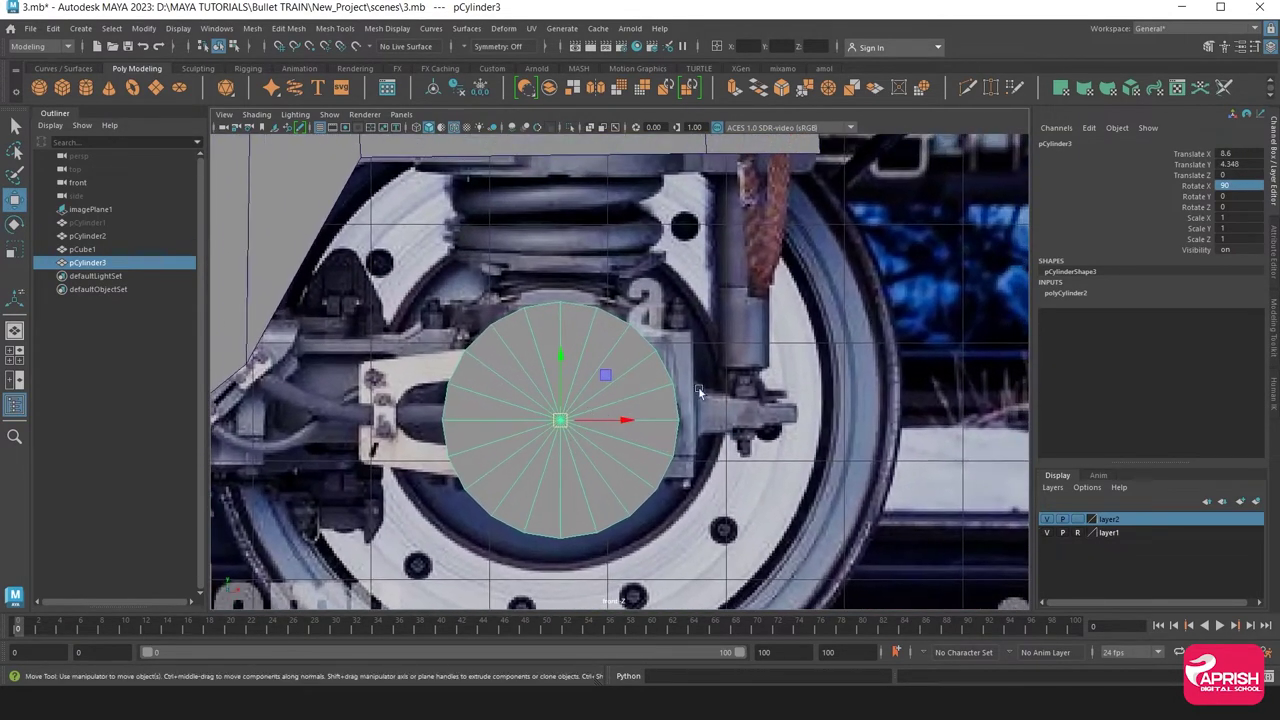
left_click(24, 253)
left_click_drag(562, 422, 540, 443)
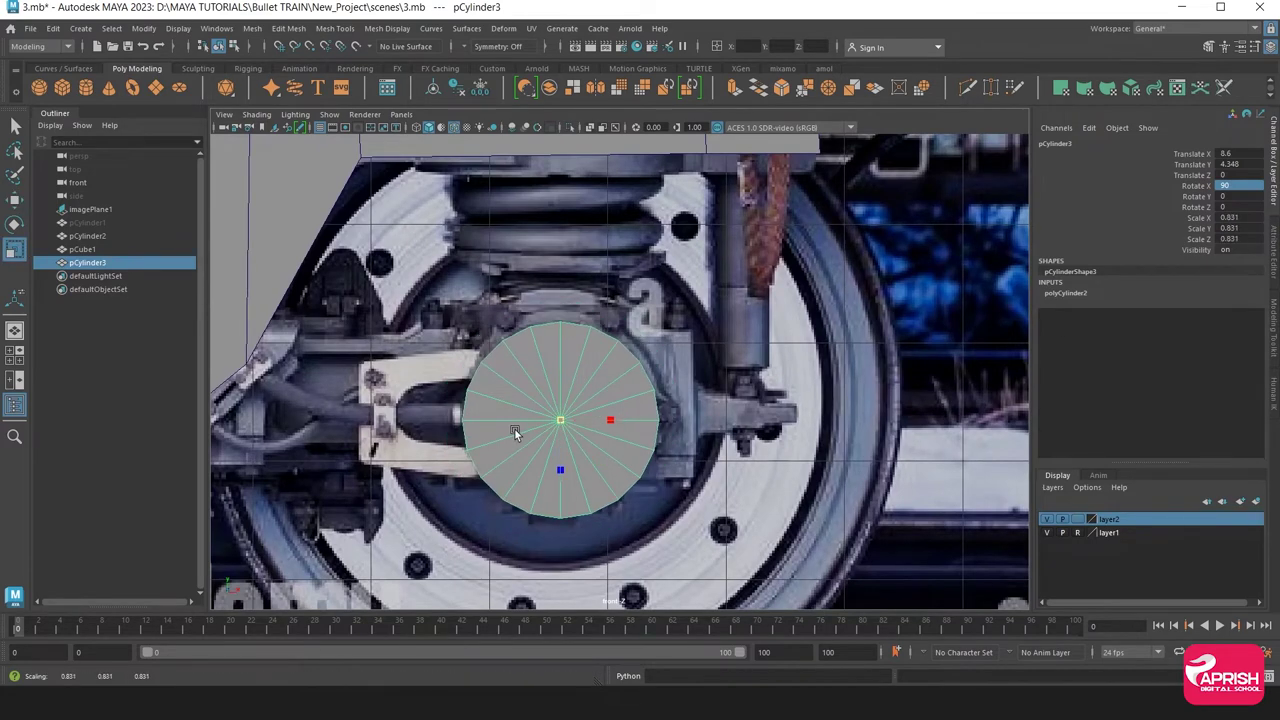
In the top view, slide the cylinder to Translate Z 3.276 over the side frame
key("space")
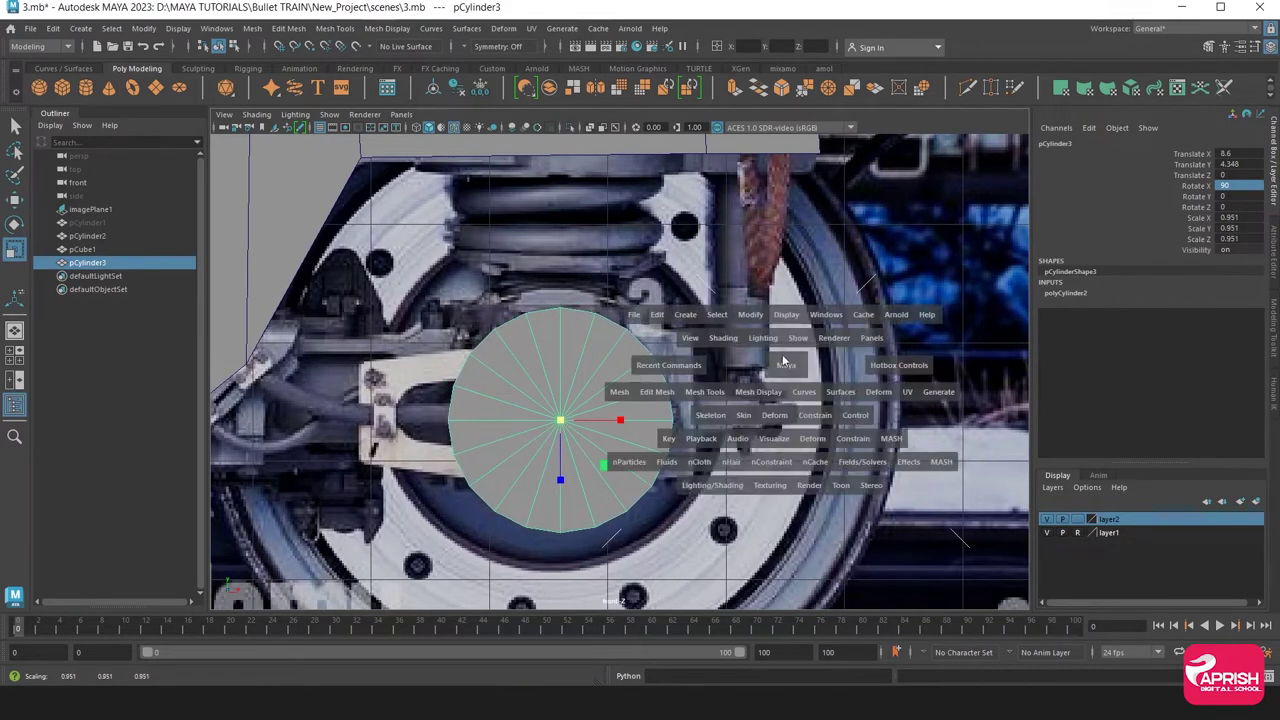
left_click(540, 443)
mouse_move(812, 288)
left_mouse_down("alt")
mouse_move(518, 388)
mouse_move(694, 394)
left_mouse_up("alt")
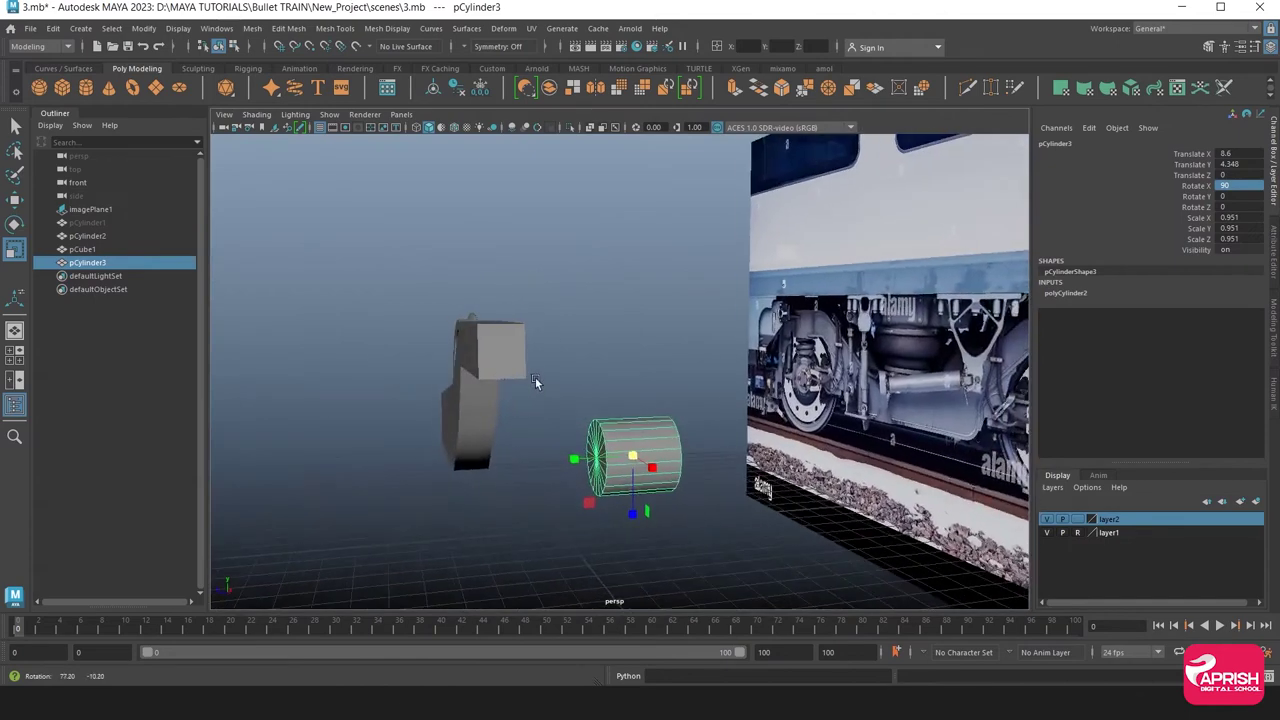
left_click(15, 200)
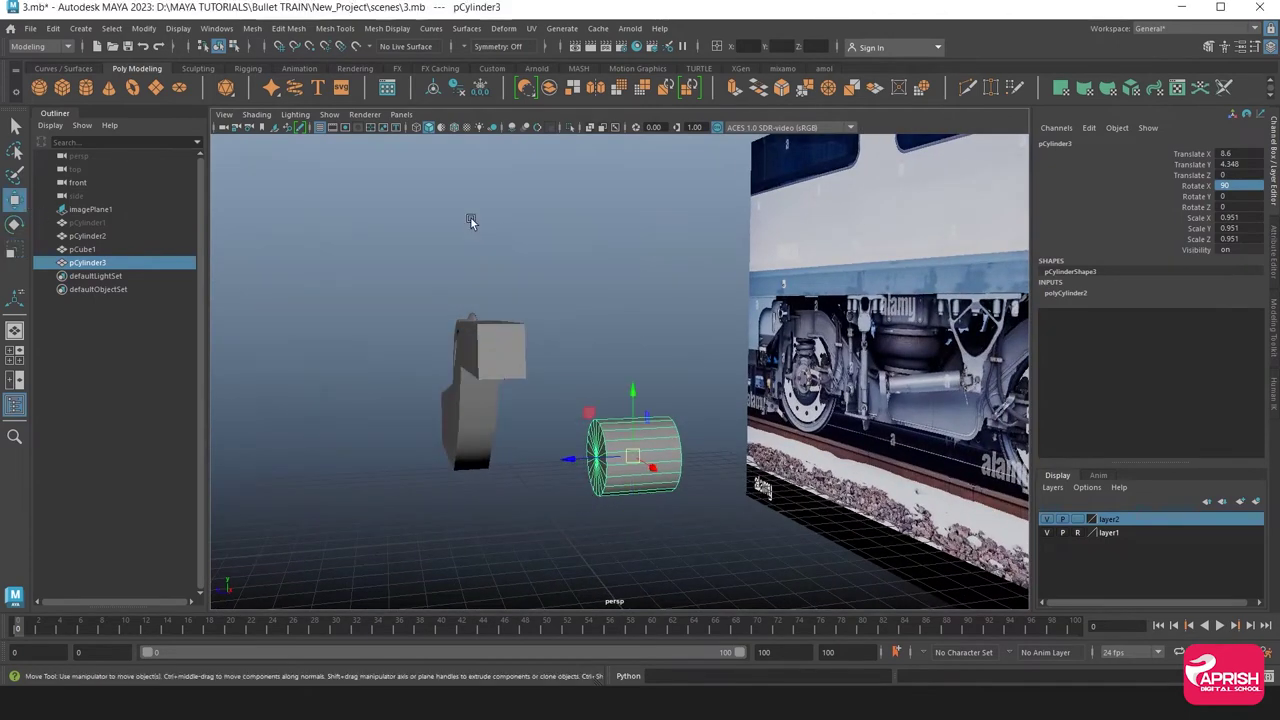
key("space")
middle_click_drag(506, 313, 371, 321, "alt")
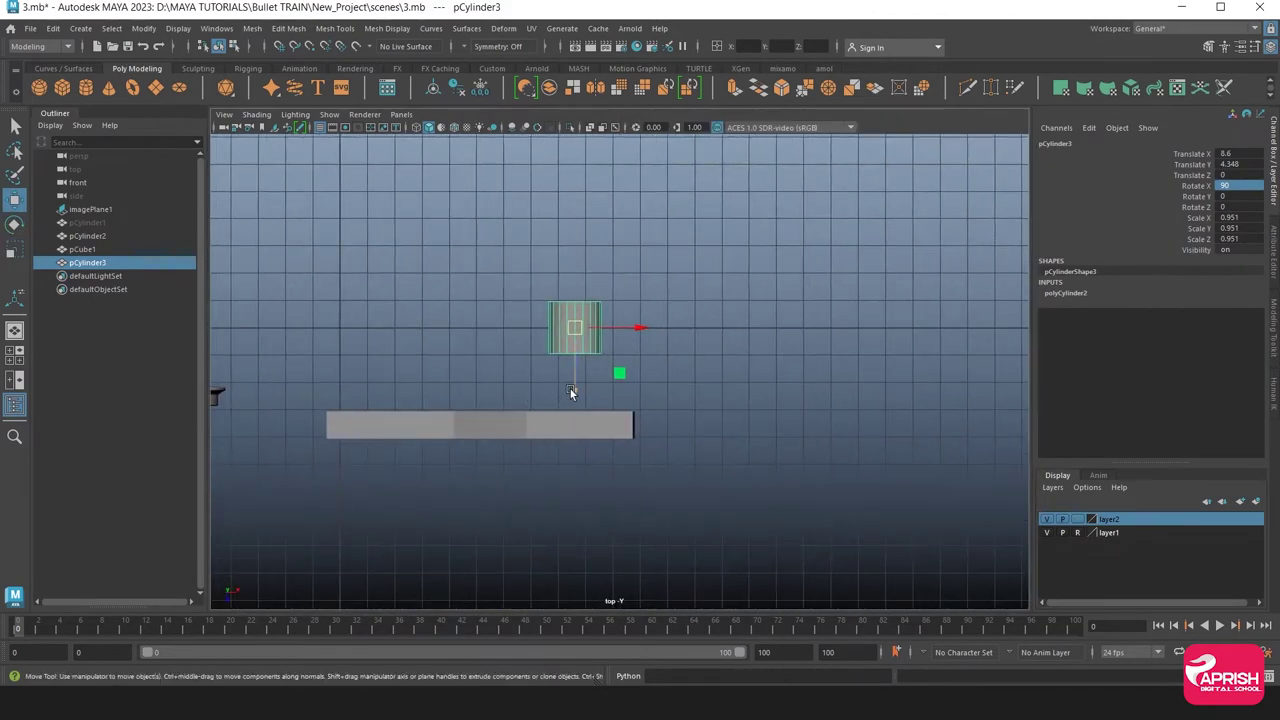
left_click_drag(570, 389, 569, 478)
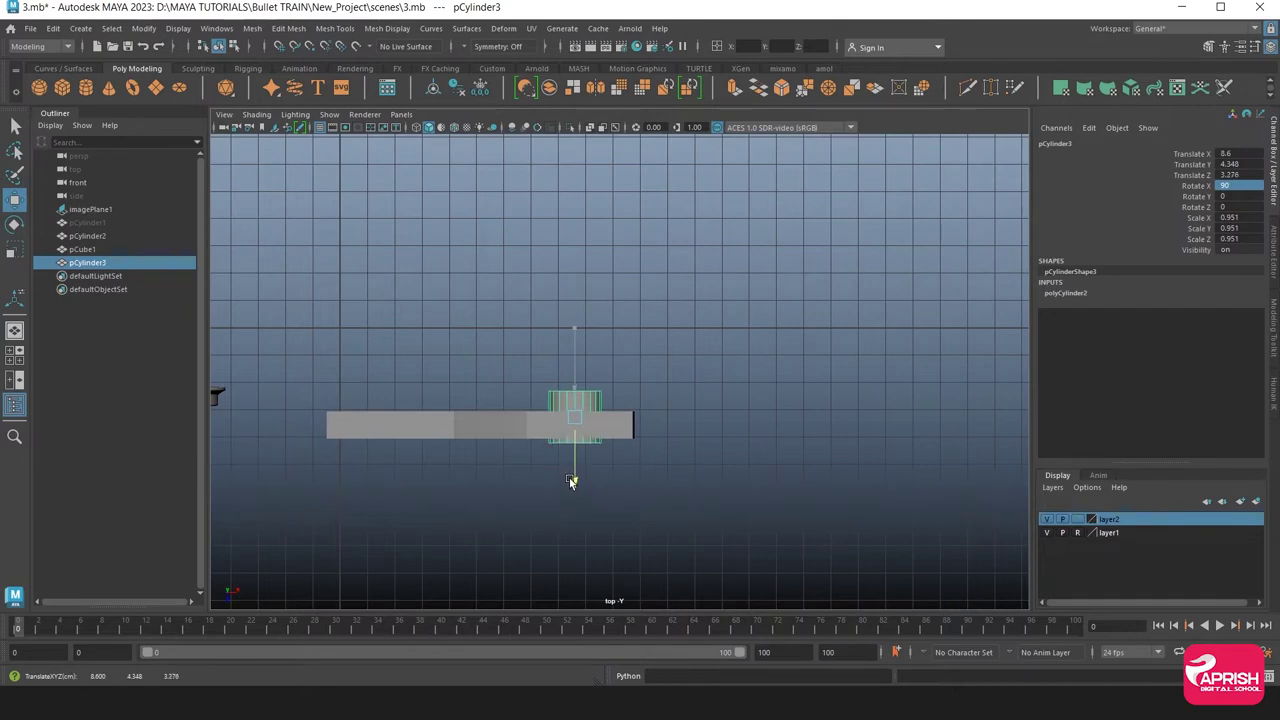
key("space")
key("space")
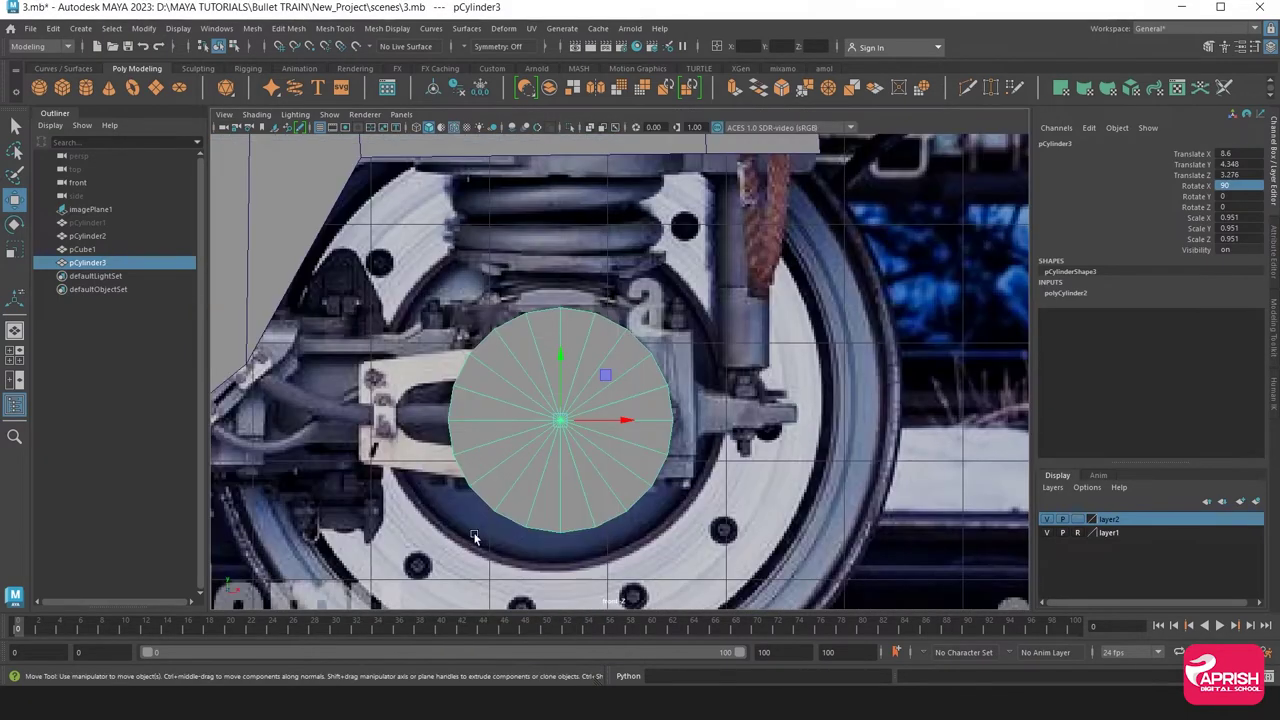
key("space")
Switch the cylinder to face mode and select its end cap face
left_click_drag(475, 538, 544, 440, "alt")
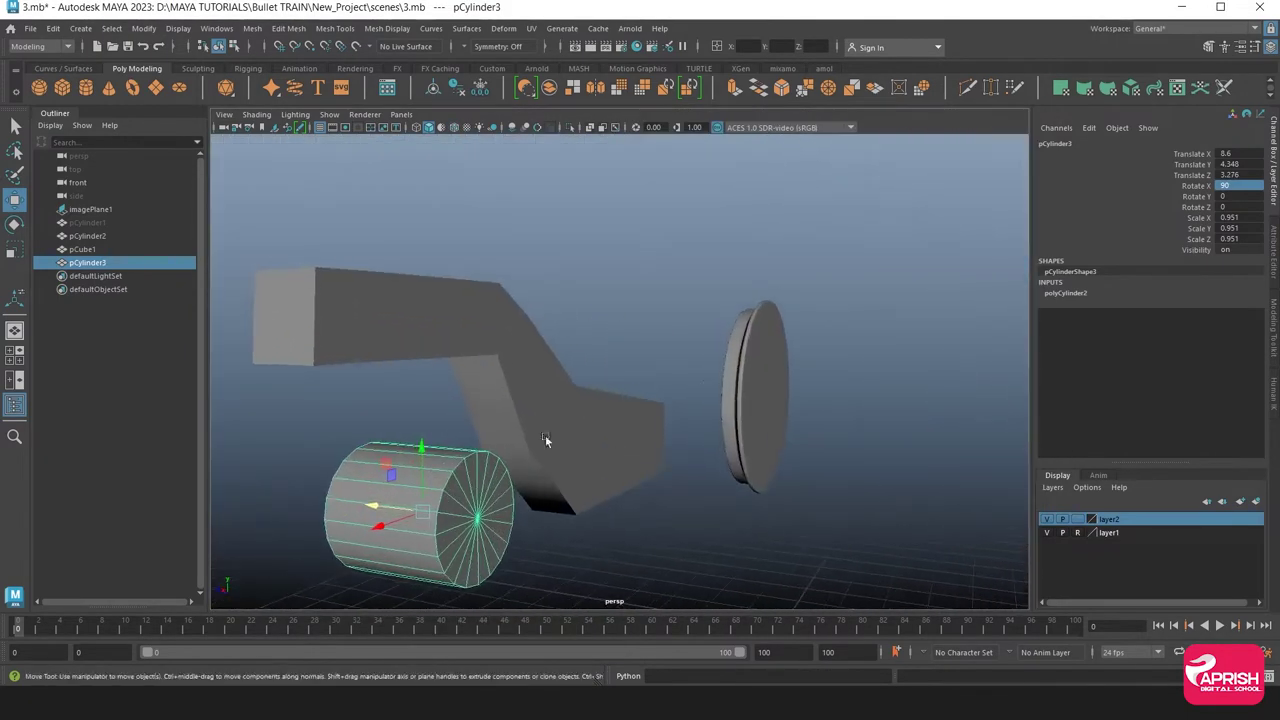
right_click_drag(545, 325, 545, 360)
left_click(548, 408)
mouse_move(548, 408)
left_mouse_down("alt")
mouse_move(507, 430)
mouse_move(616, 452)
mouse_move(550, 443)
left_mouse_up("alt")
Delete the end cap faces and select alternate radial cap edges for removal
key("Delete")
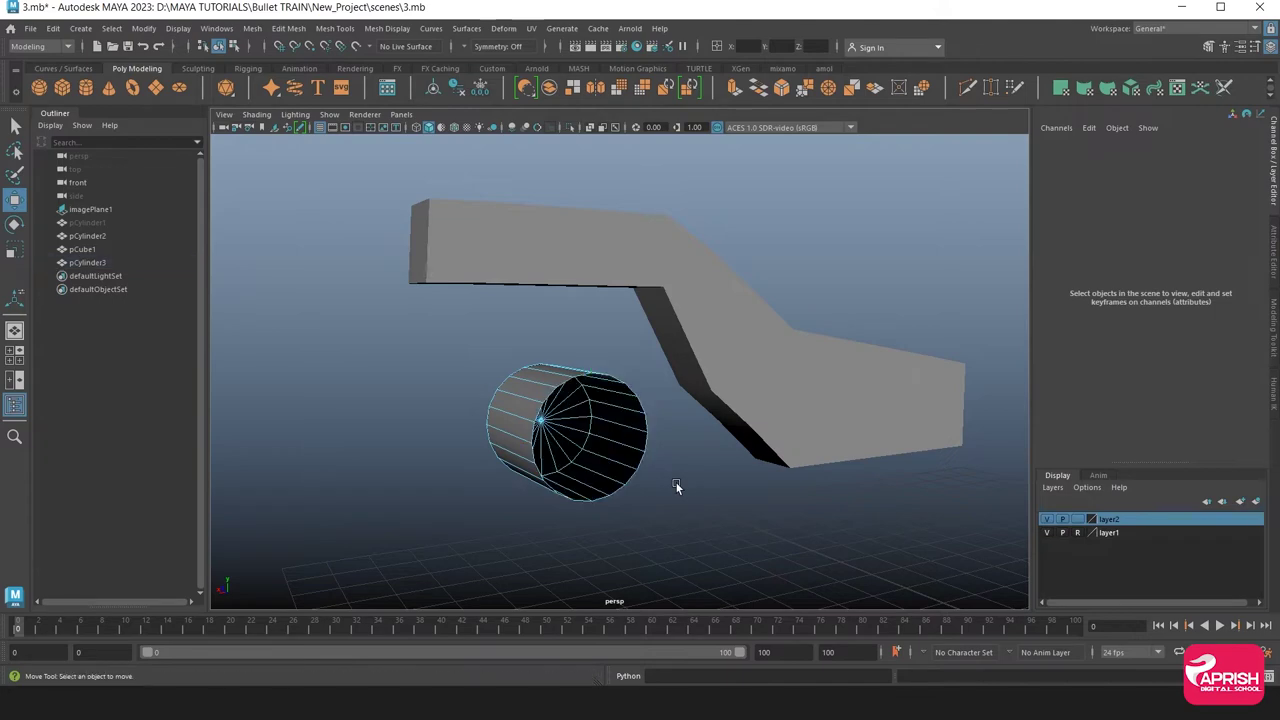
key("f")
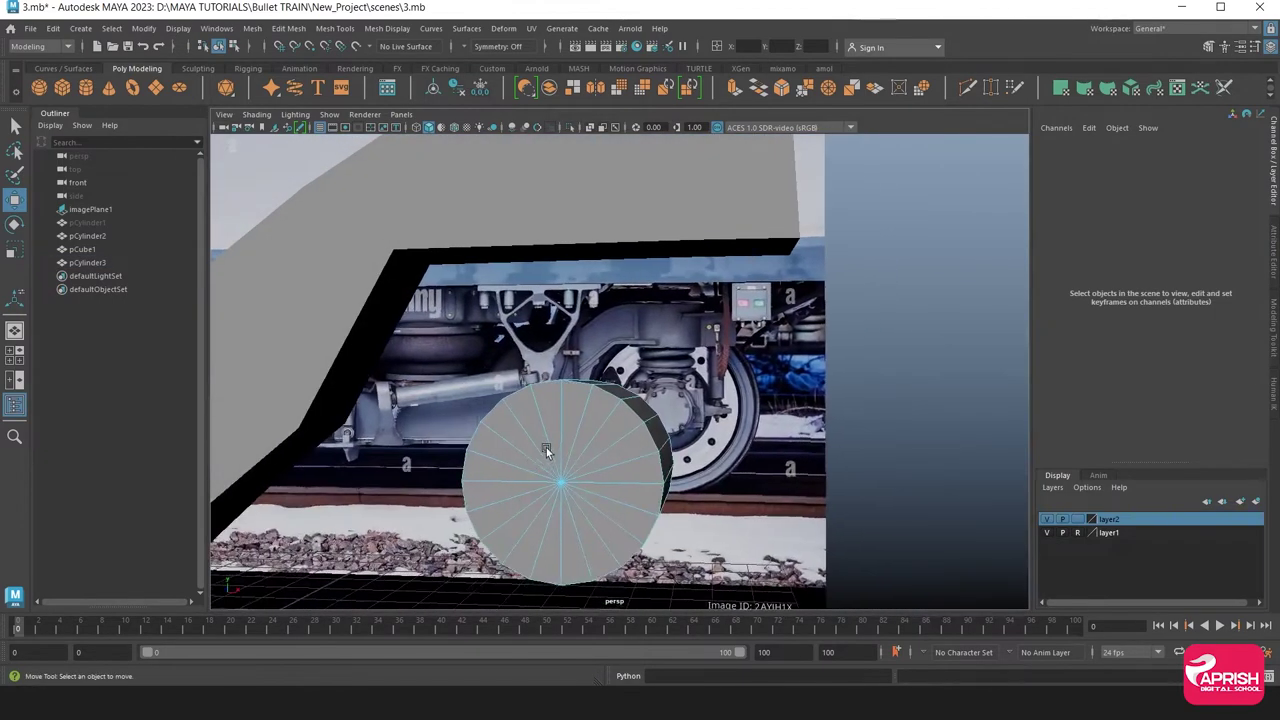
right_click_drag(535, 413, 538, 370)
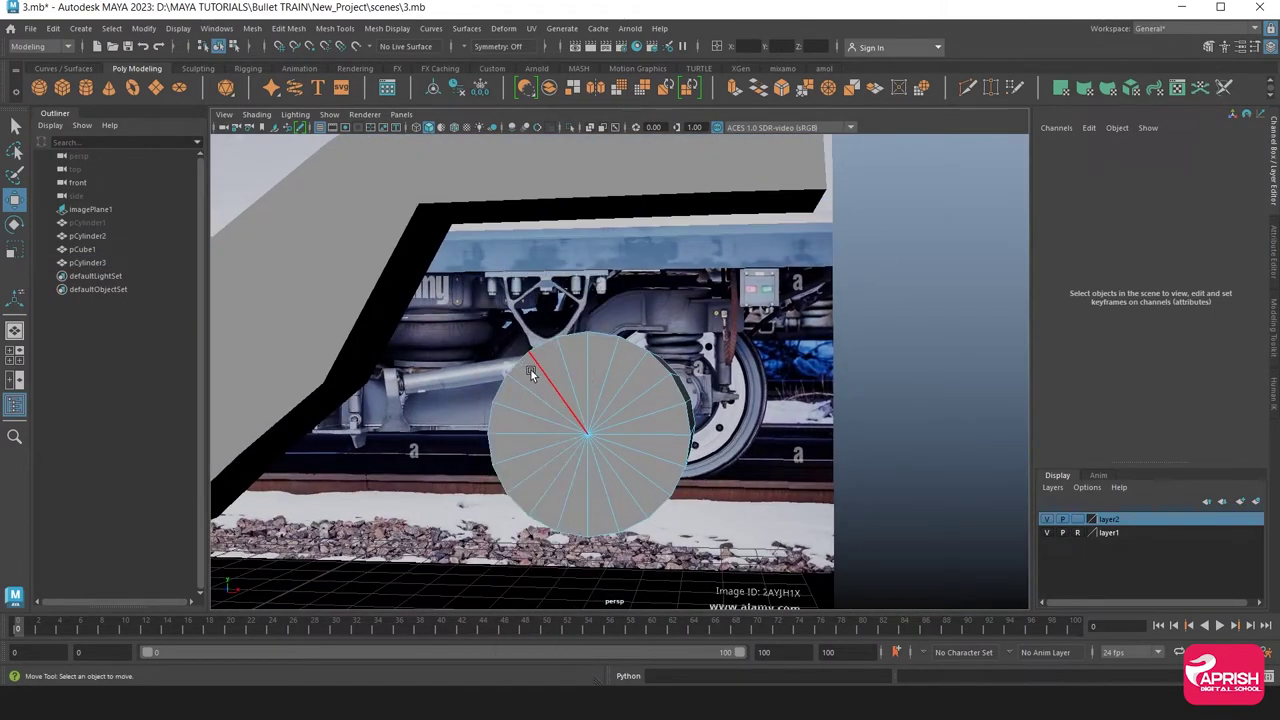
left_click(550, 375)
left_click(612, 370)
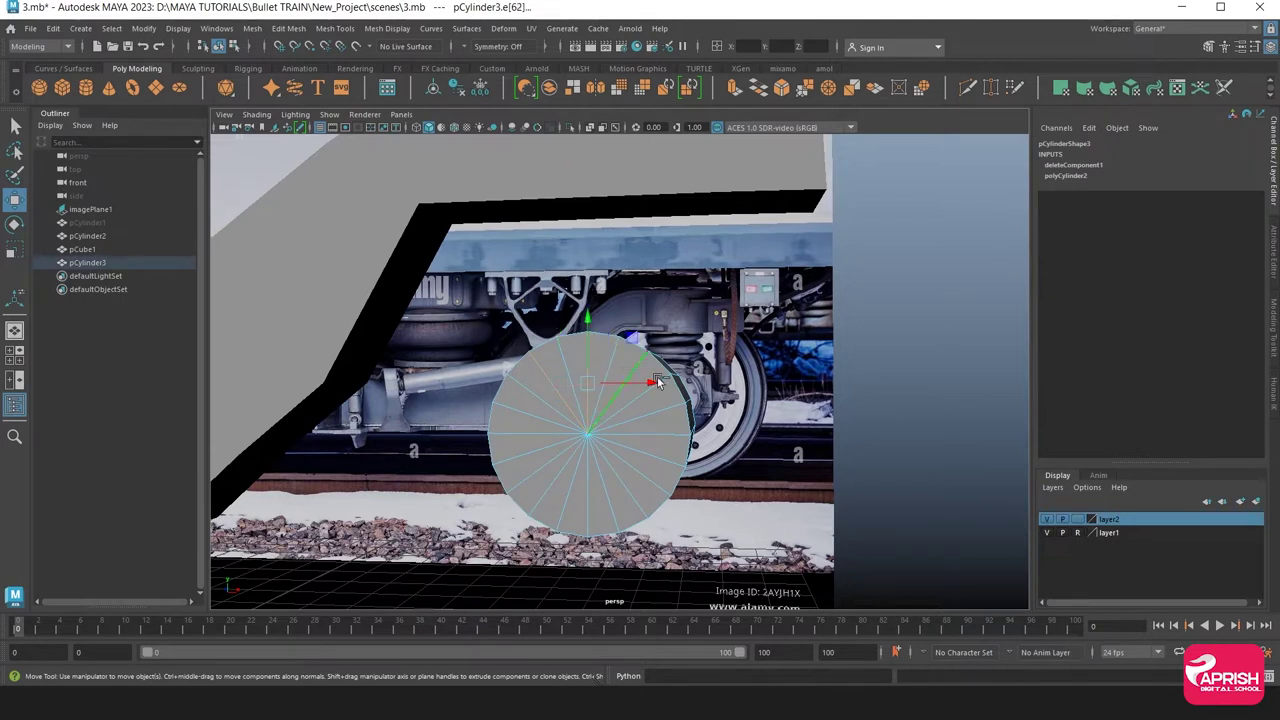
left_click_drag(656, 461, 545, 498)
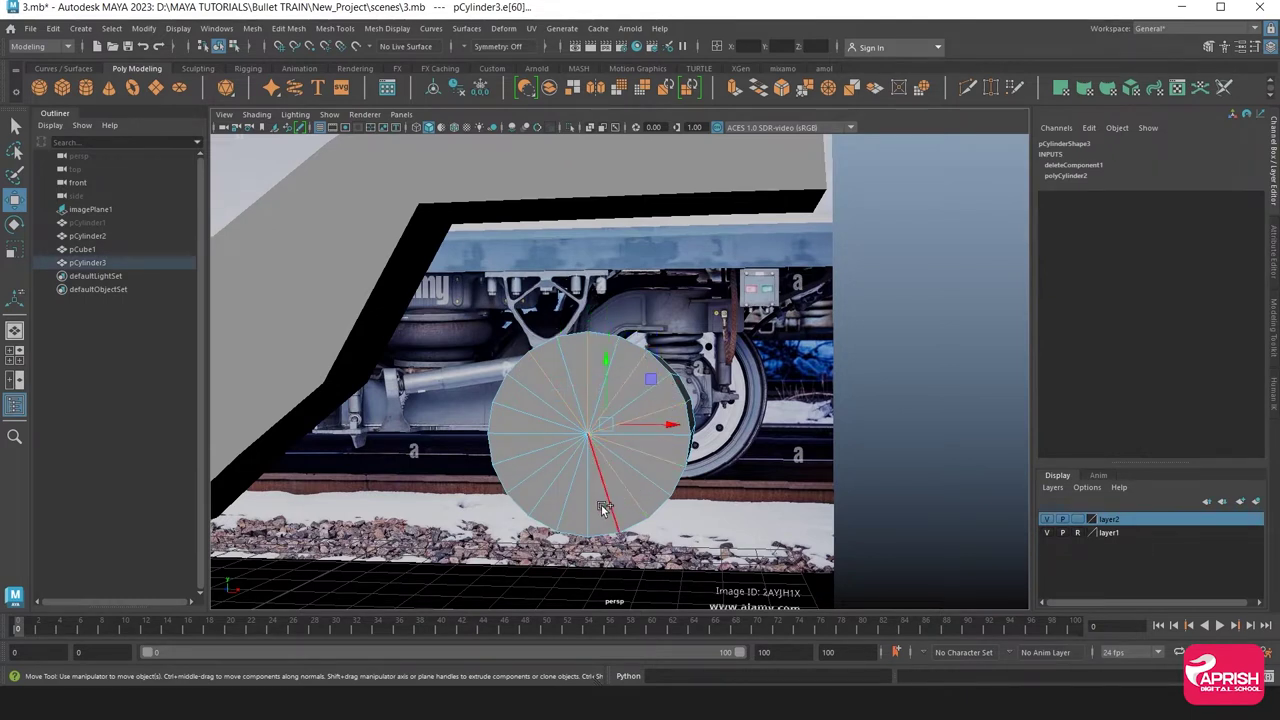
left_click(518, 460)
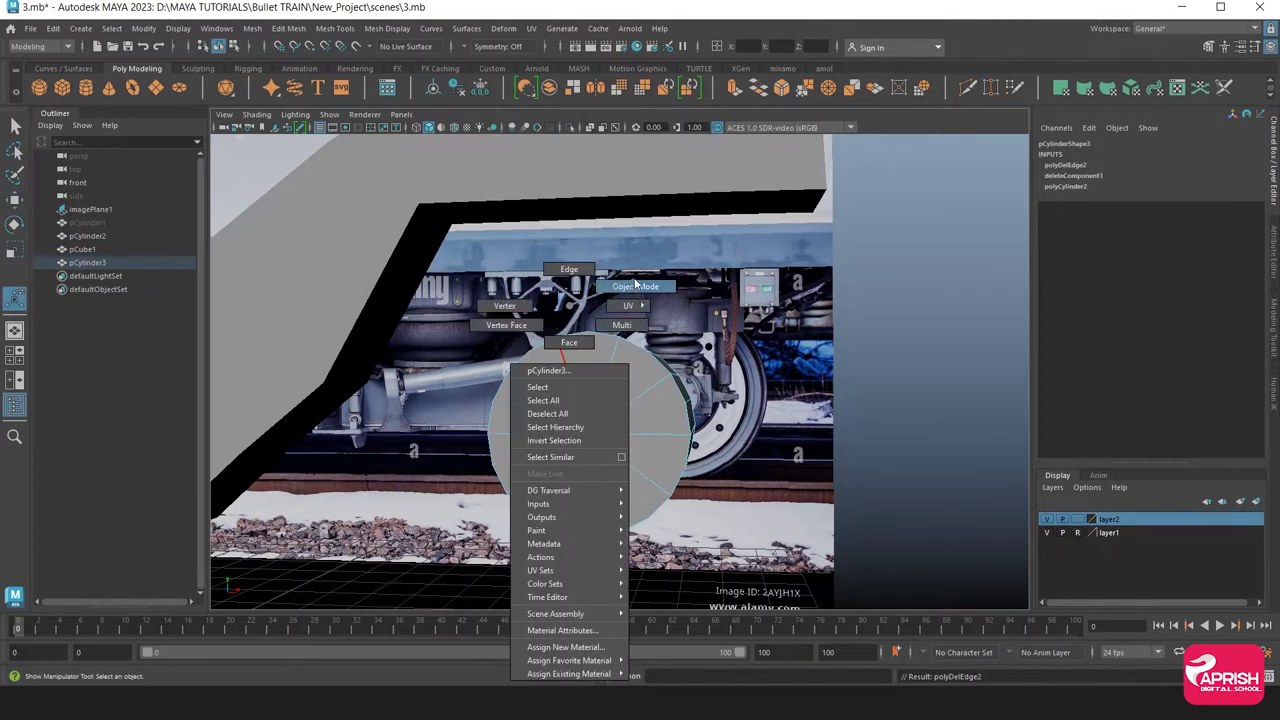
right_click_drag(570, 418, 525, 372)
mouse_move(565, 403)
left_mouse_down("alt")
mouse_move(600, 403)
mouse_move(583, 414)
left_mouse_up("alt")
In Edge mode, begin selecting the rim edges around the cap
right_click_drag(510, 388, 525, 300)
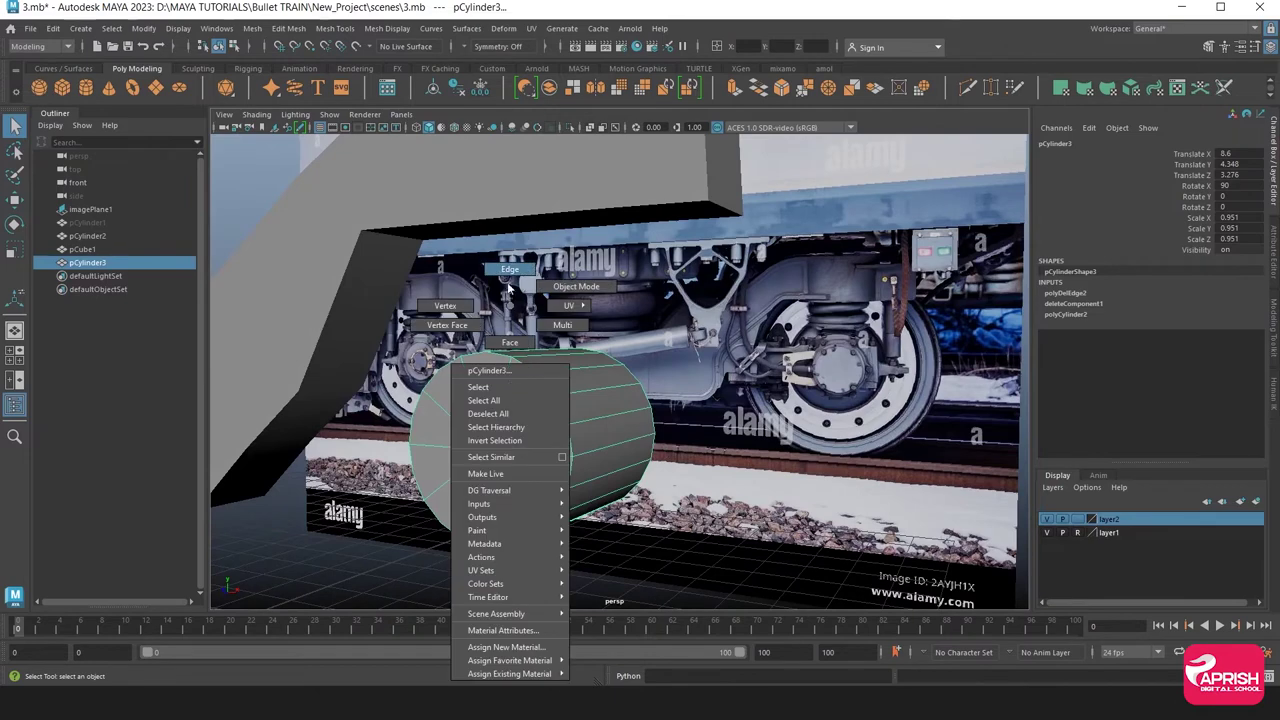
left_click(536, 378)
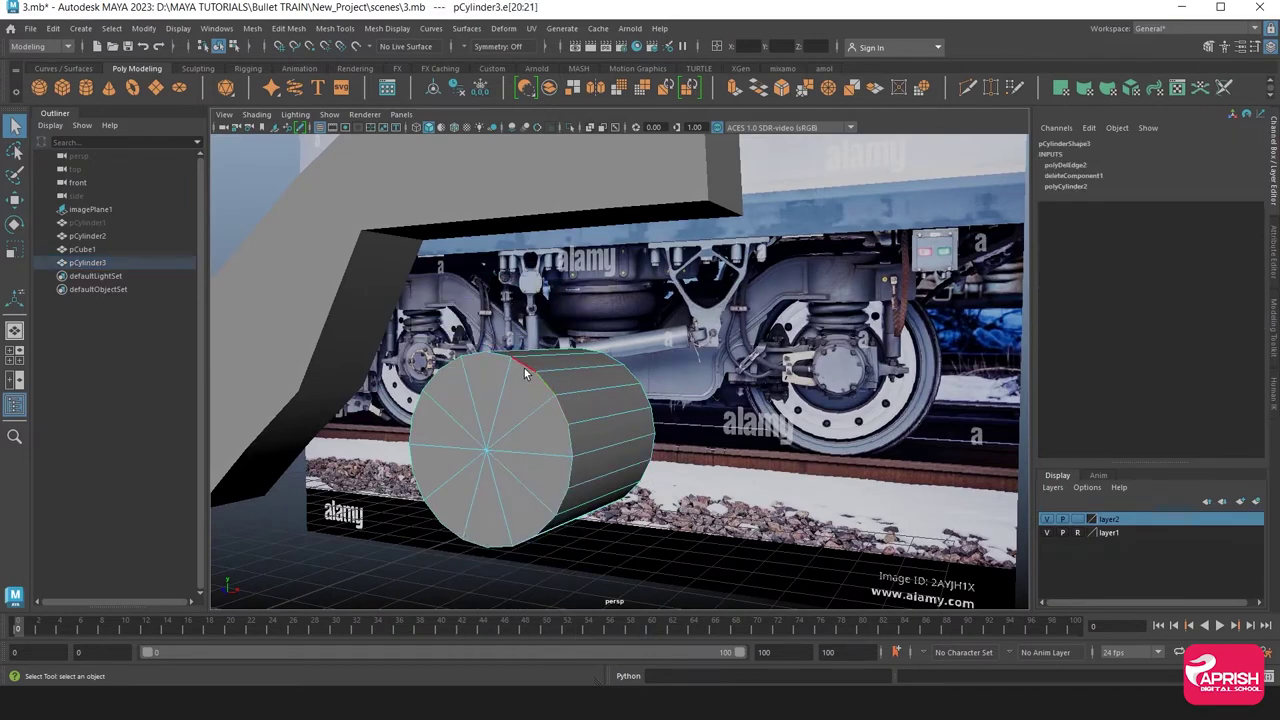
key("w")
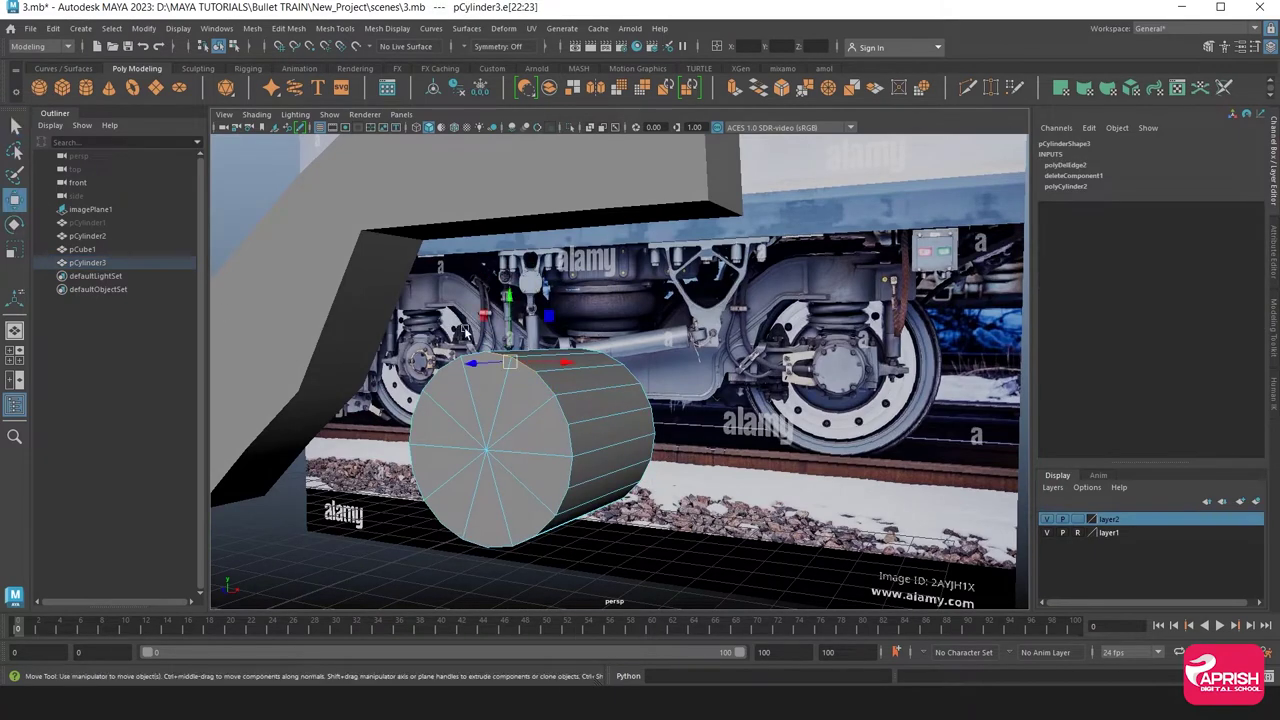
left_click(568, 432)
left_click(568, 443, "shift")
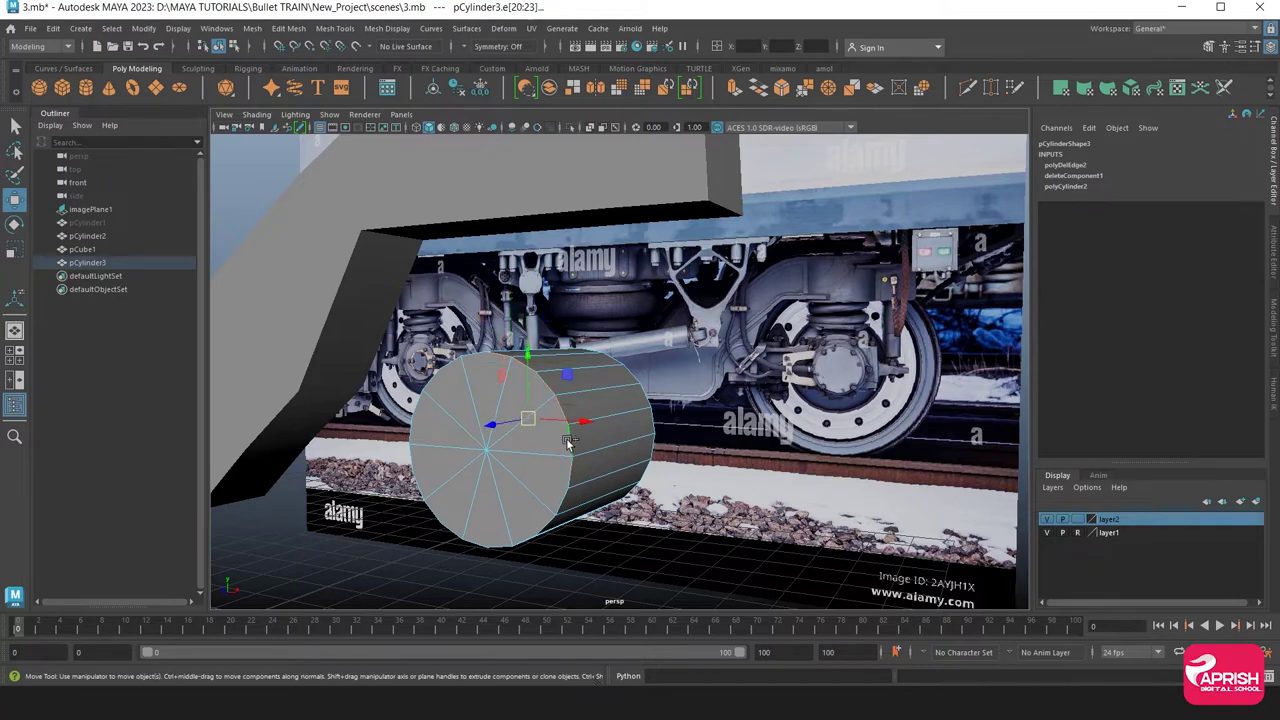
left_click(437, 372, "shift")
mouse_move(425, 447)
left_mouse_down("alt")
mouse_move(560, 457)
mouse_move(382, 416)
mouse_move(564, 385)
left_mouse_up("alt")
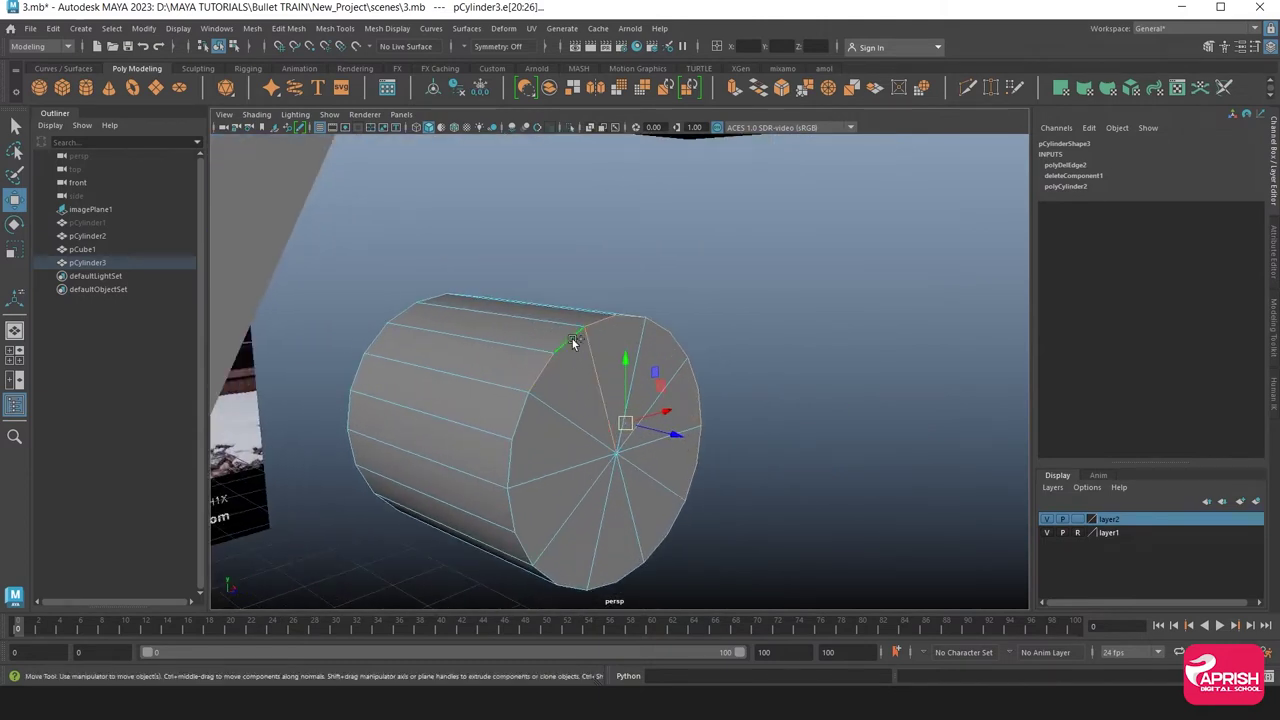
left_click(514, 453, "shift")
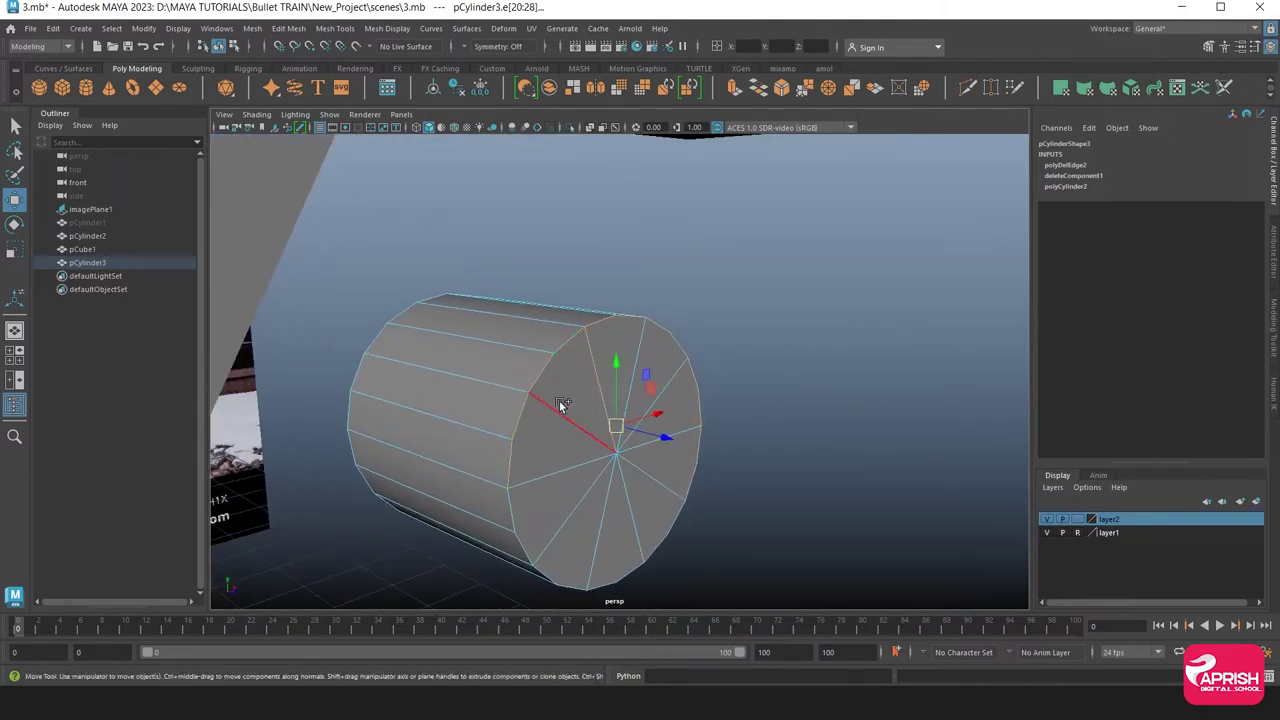
Finish gathering the remaining rim edges around the whole cap
left_click(591, 362, "shift")
left_click(528, 550, "shift")
left_click(600, 520, "shift")
left_click_drag(582, 524, 493, 500, "alt")
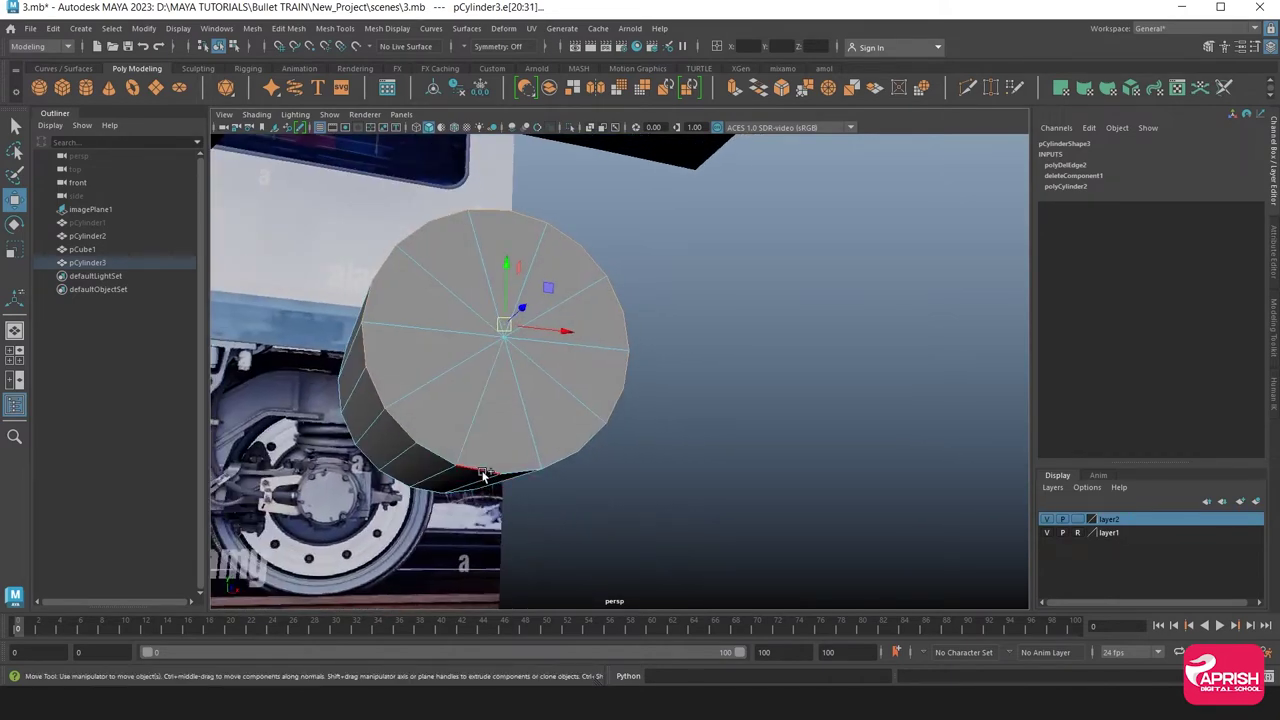
left_click(483, 476, "shift")
left_click(438, 455, "shift")
left_click_drag(438, 455, 493, 485, "alt")
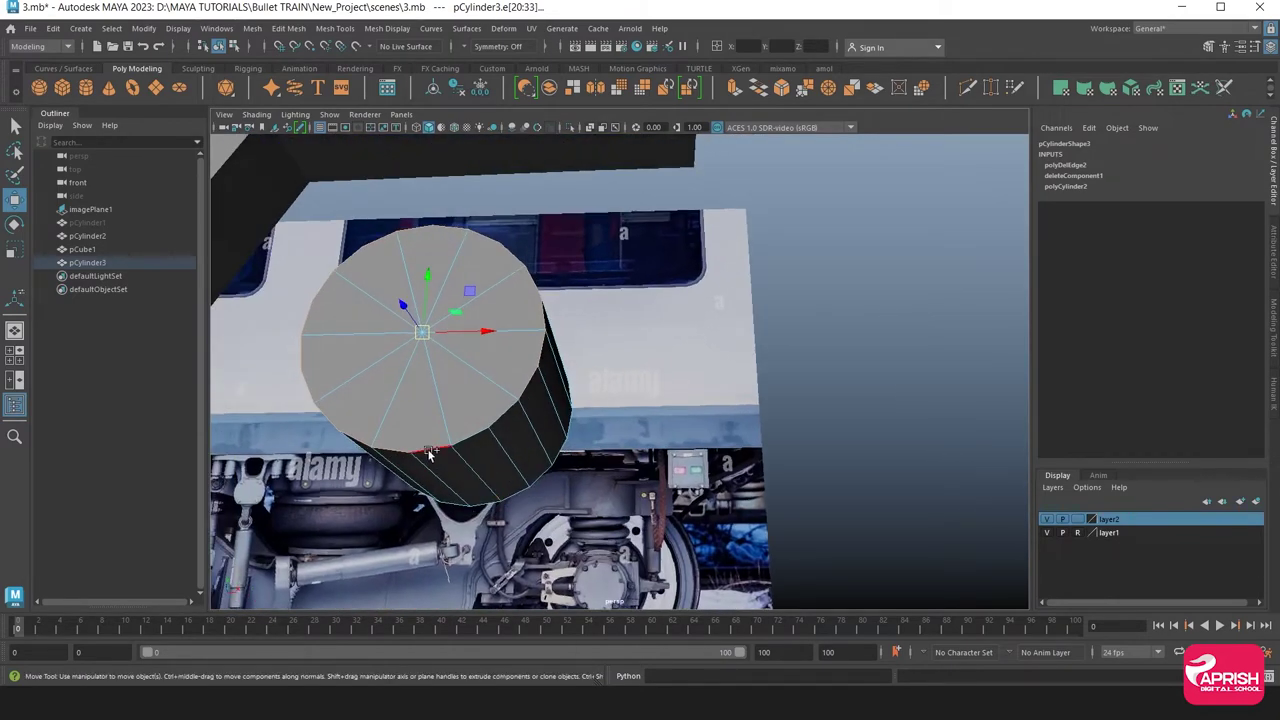
left_click_drag(506, 378, 363, 175, "alt")
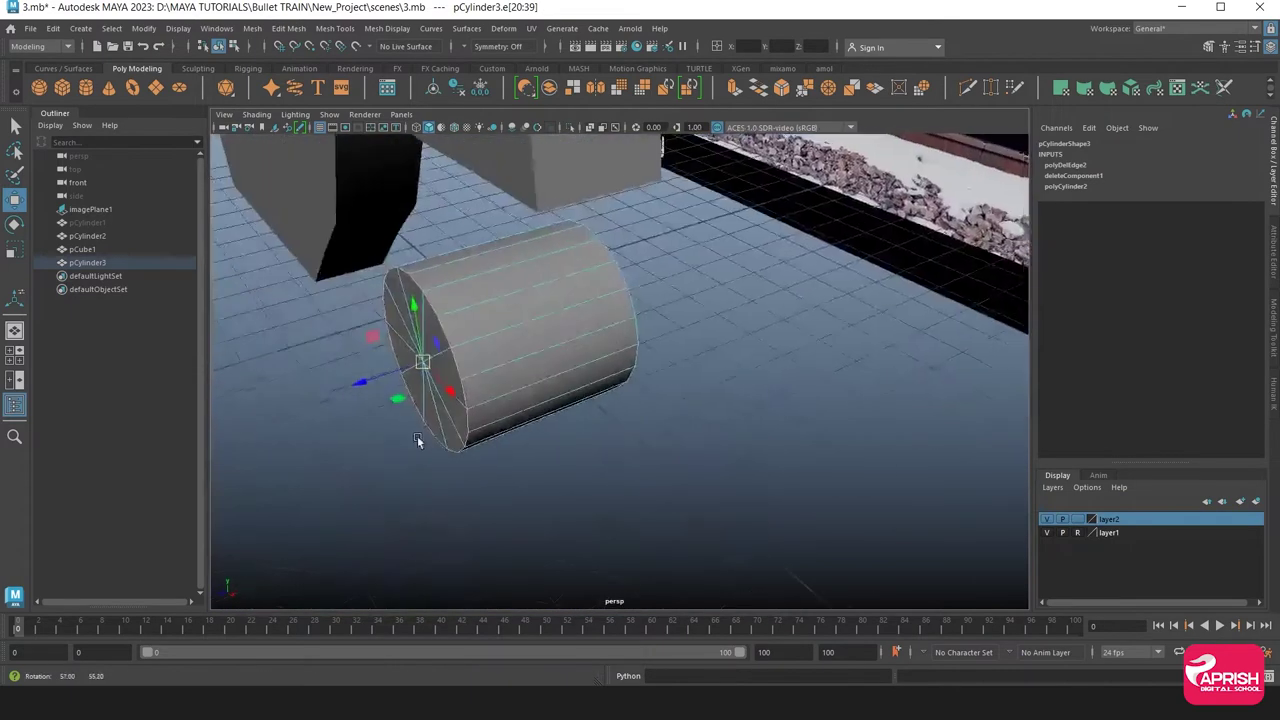
Bevel the rim edges with Fraction 0.1 and 2 segments
left_click(336, 28)
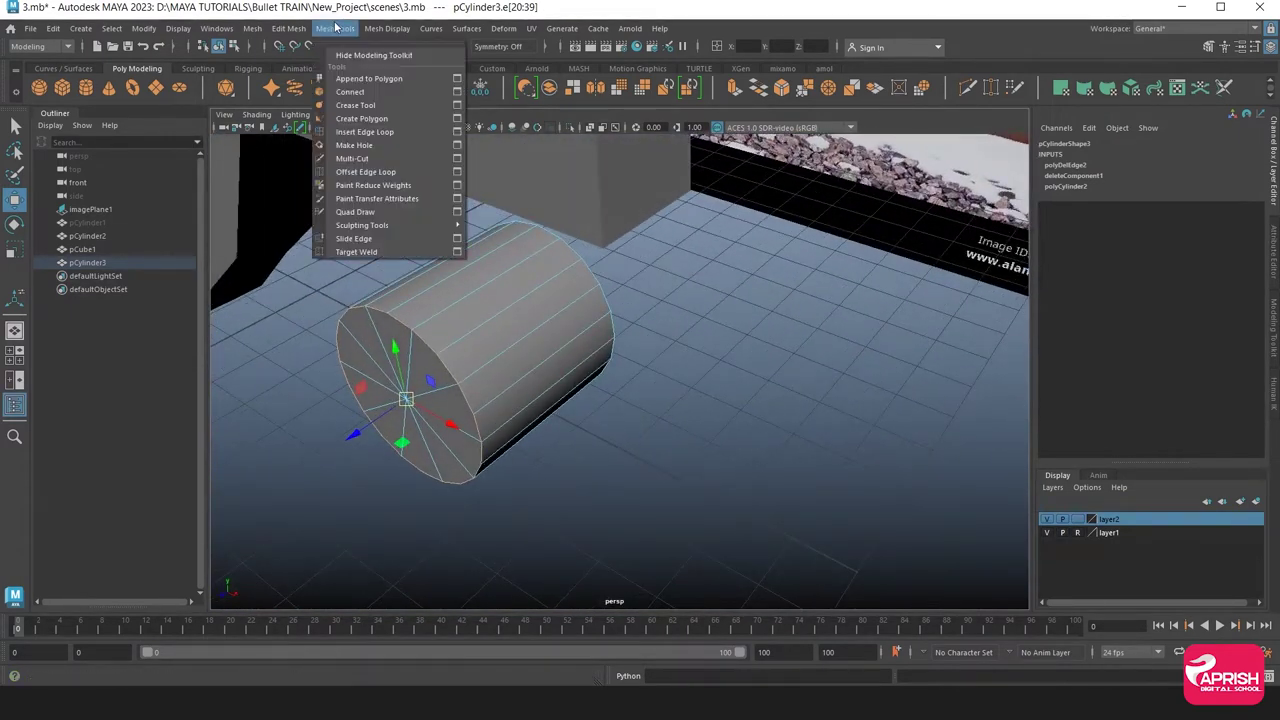
left_click(305, 84)
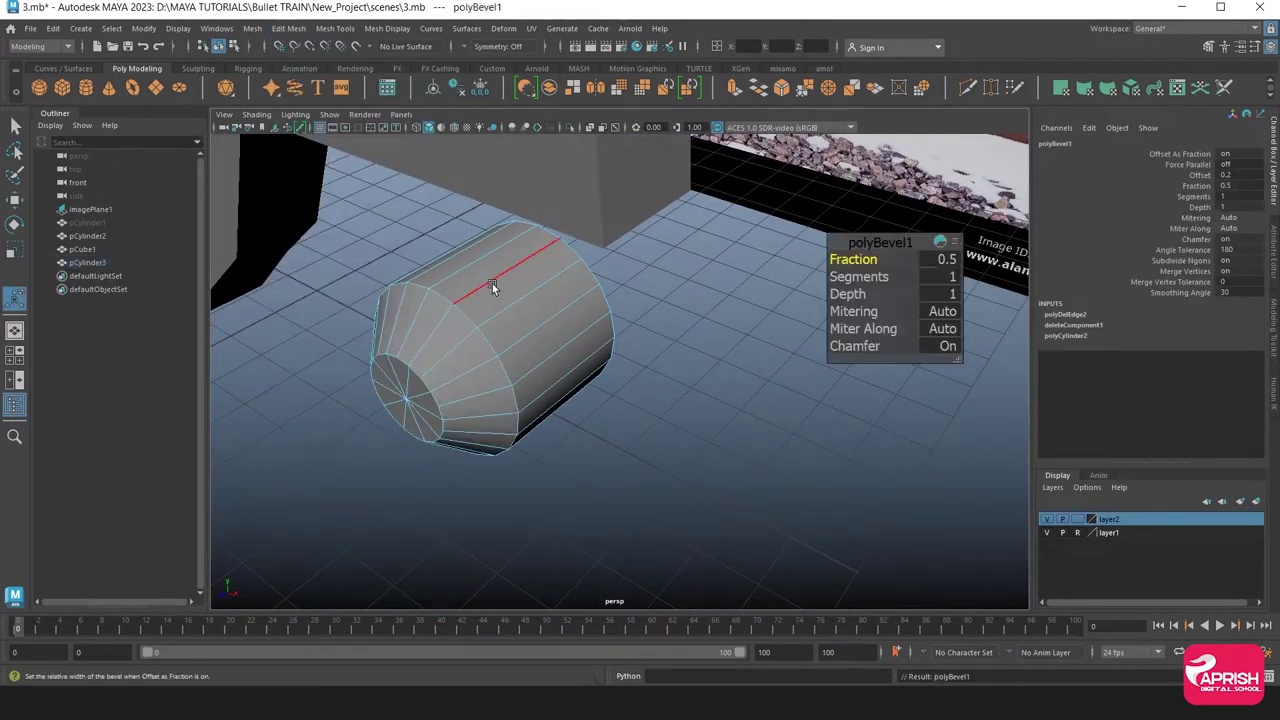
left_click_drag(843, 261, 872, 278)
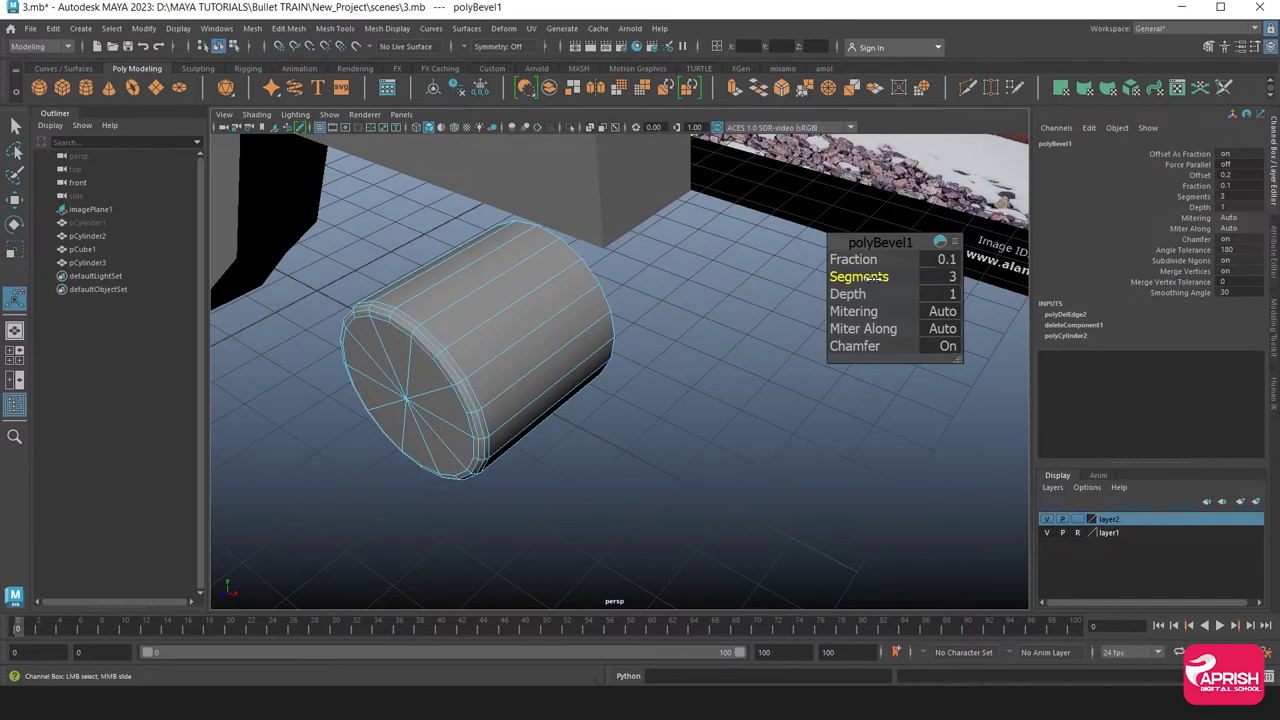
right_click(455, 305)
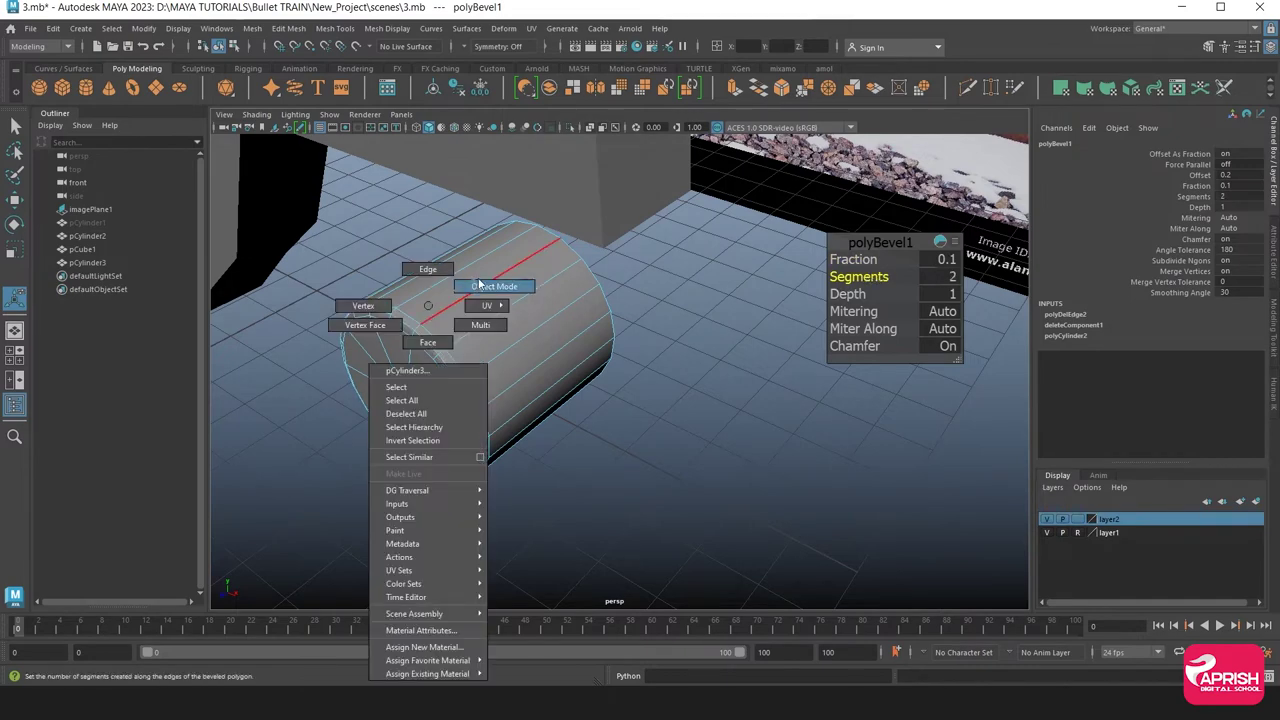
left_click(557, 498)
Hide the beveled hub in the maximized front view to compare with the reference
left_click_drag(557, 498, 620, 448, "alt")
left_click(534, 445)
key("space")
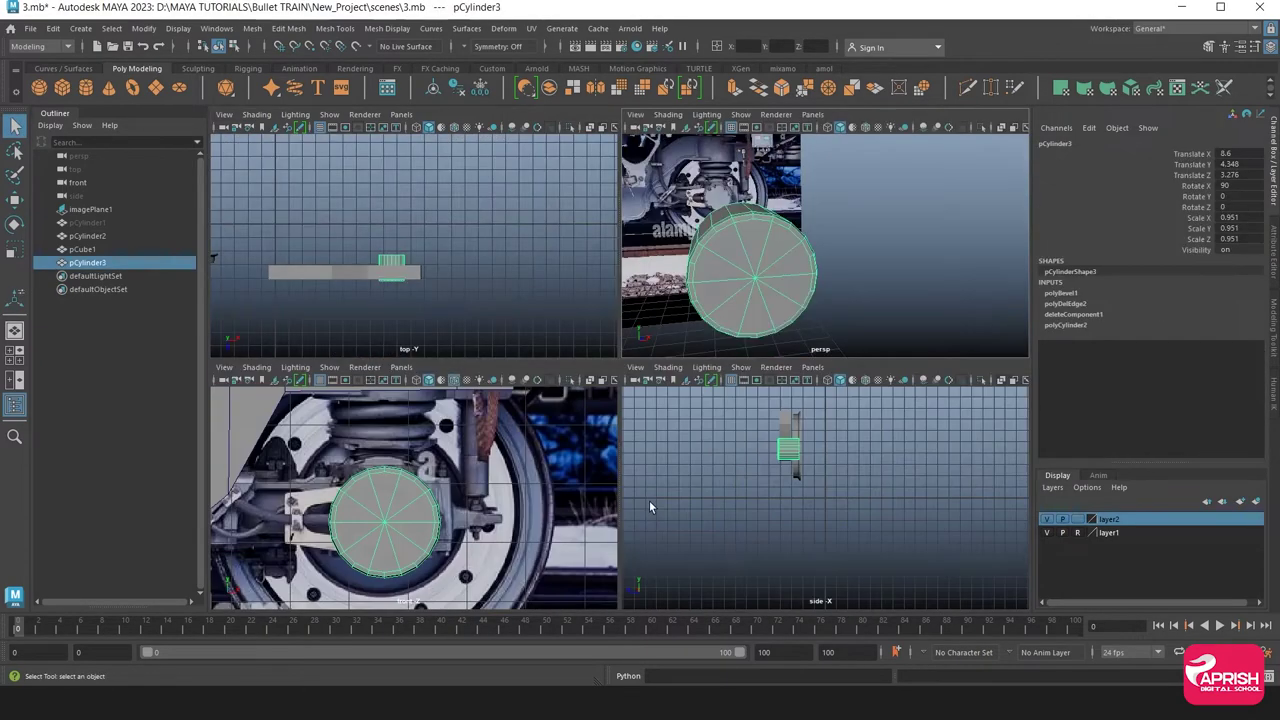
key("space")
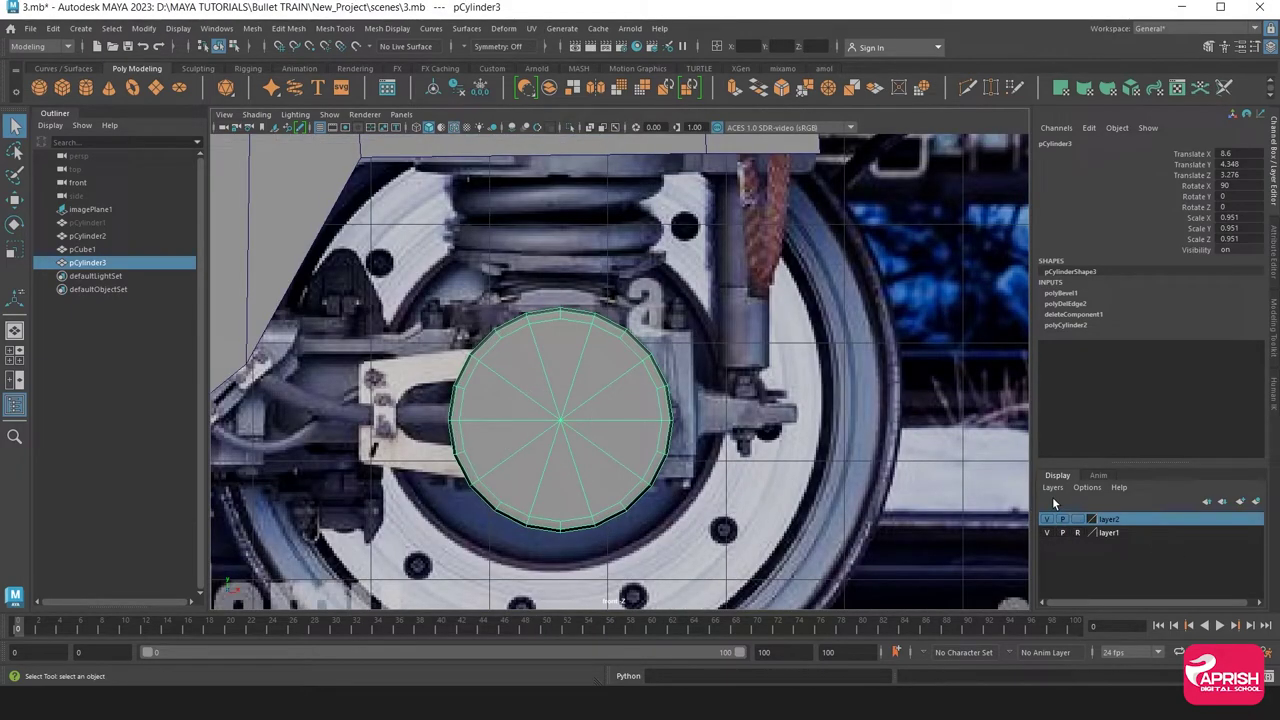
key("ctrl+h")
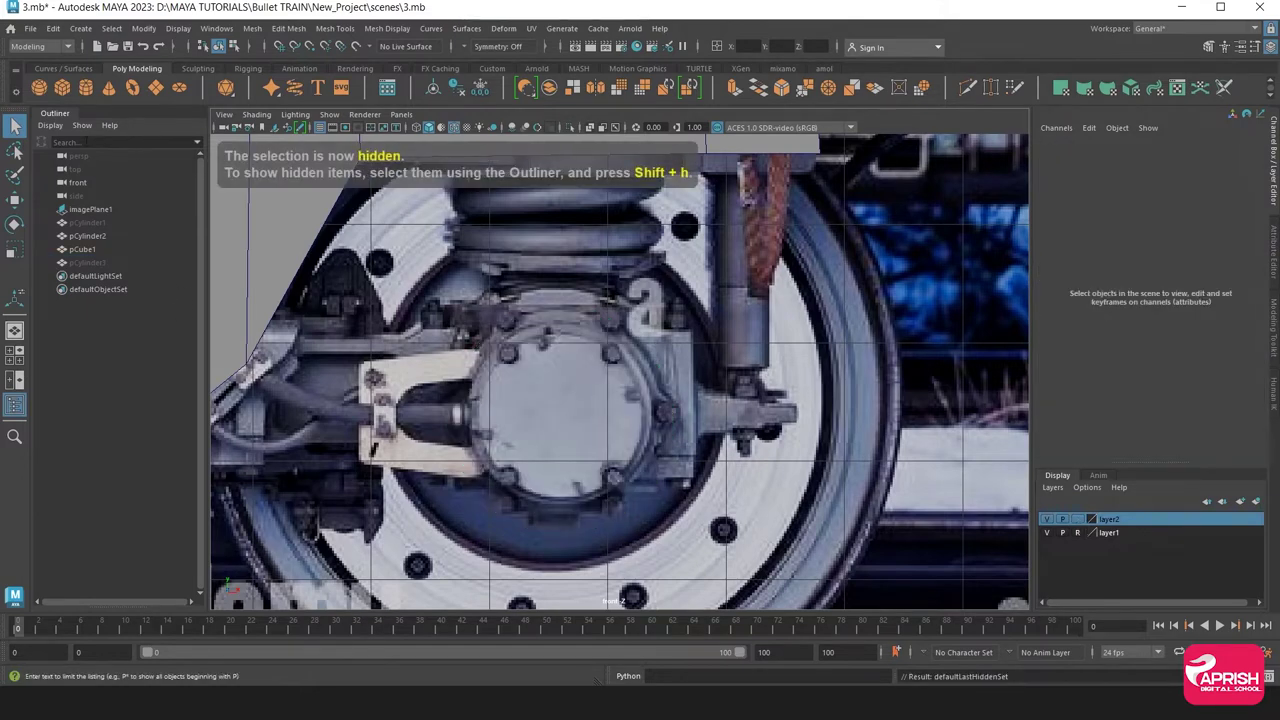
left_click(143, 28)
mouse_move(184, 165)
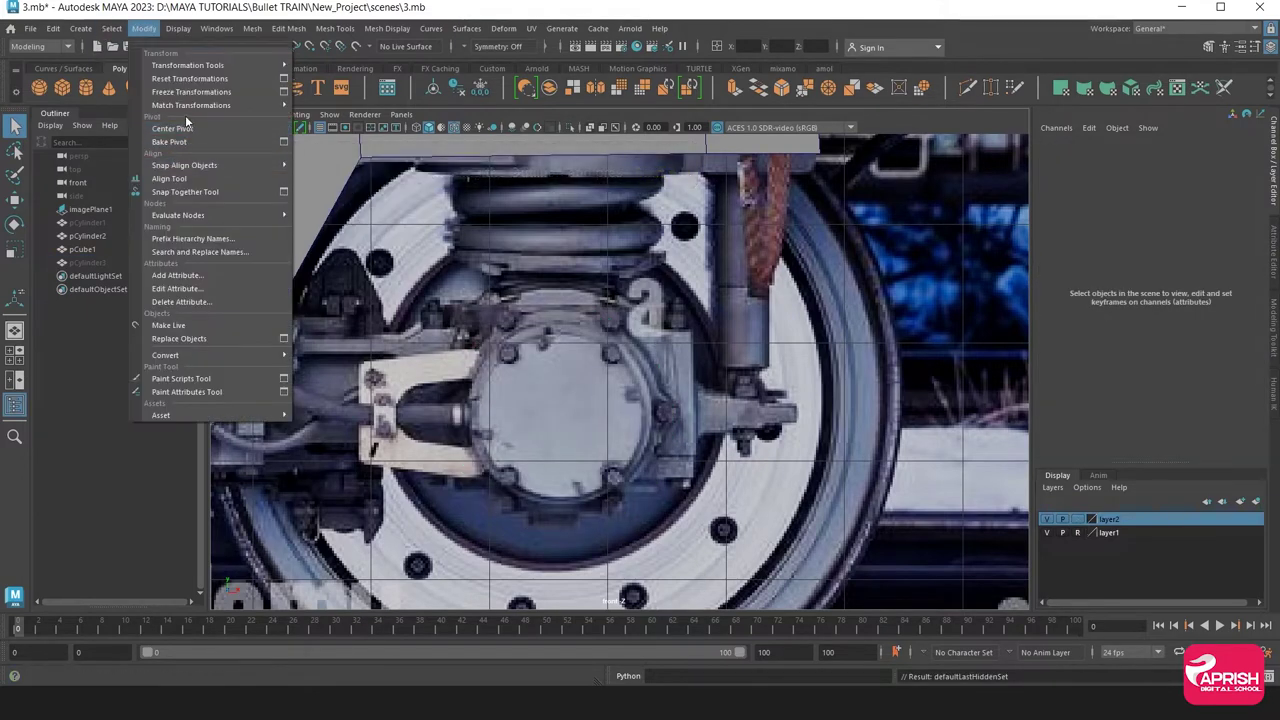
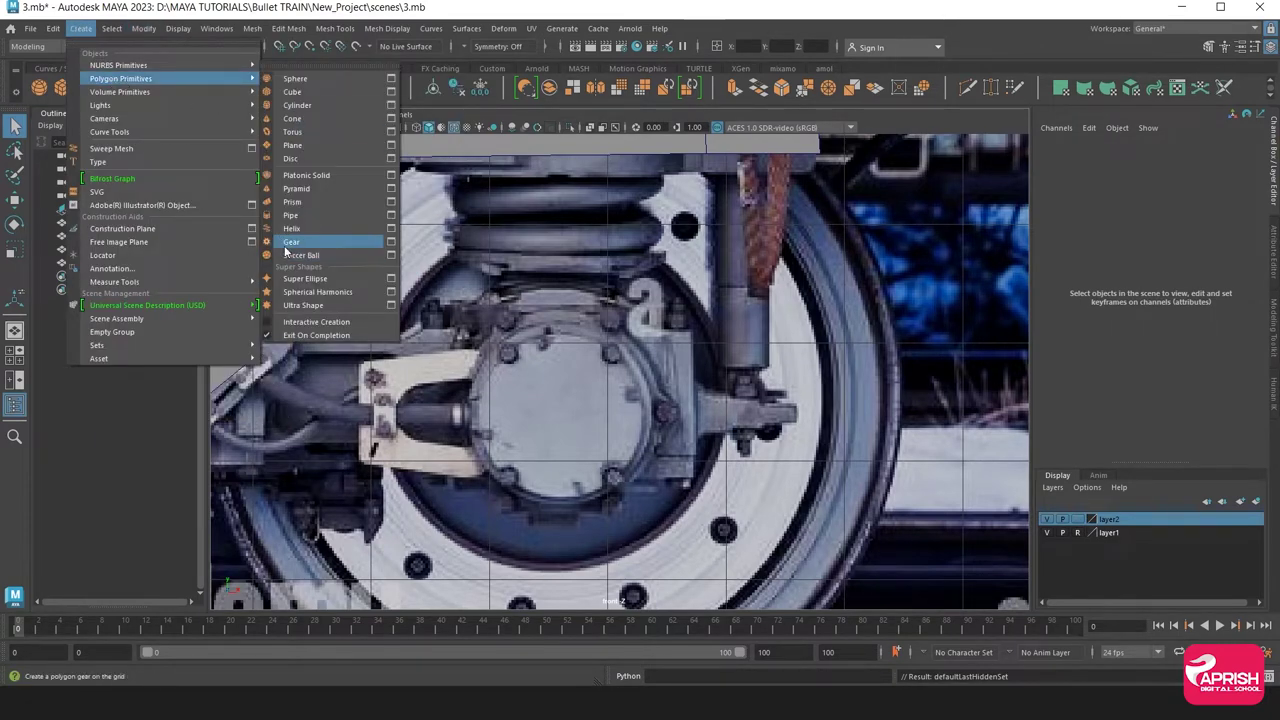
Delete the stray gear and add a polygon cylinder rotated 90° on X
left_click(292, 242)
key("Delete")
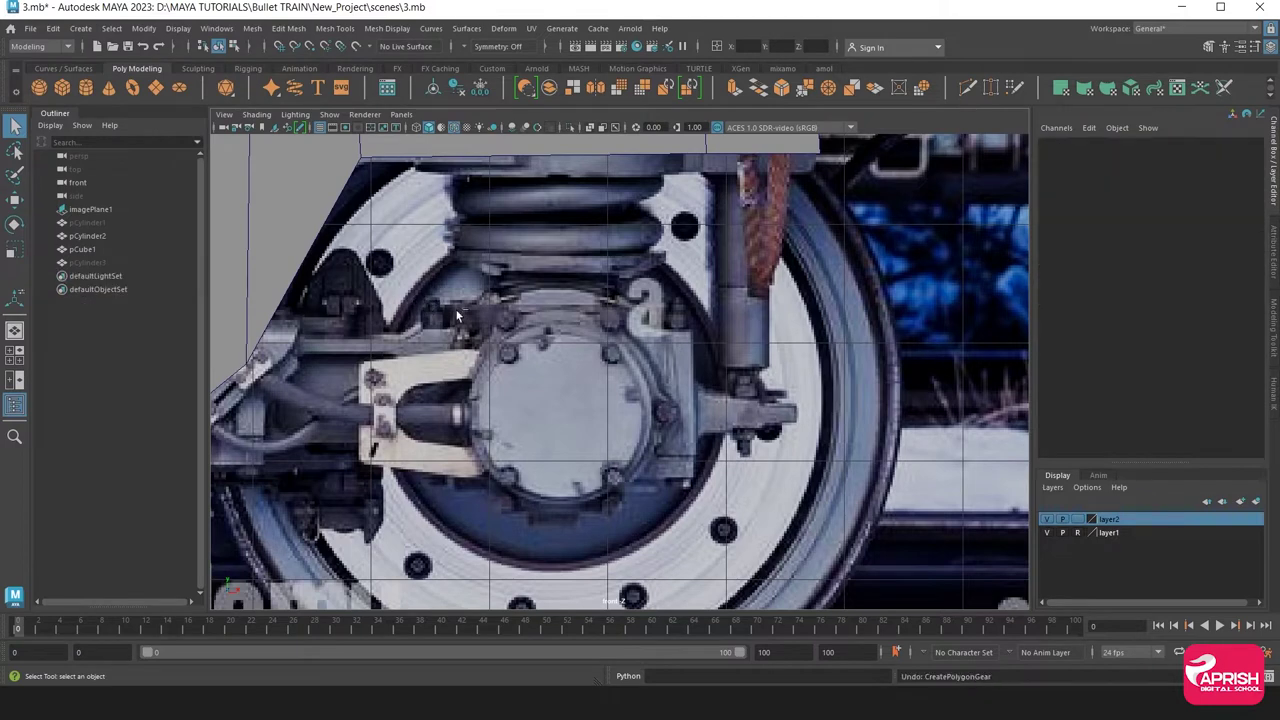
left_click(85, 87)
scroll(634, 395, "down", 5)
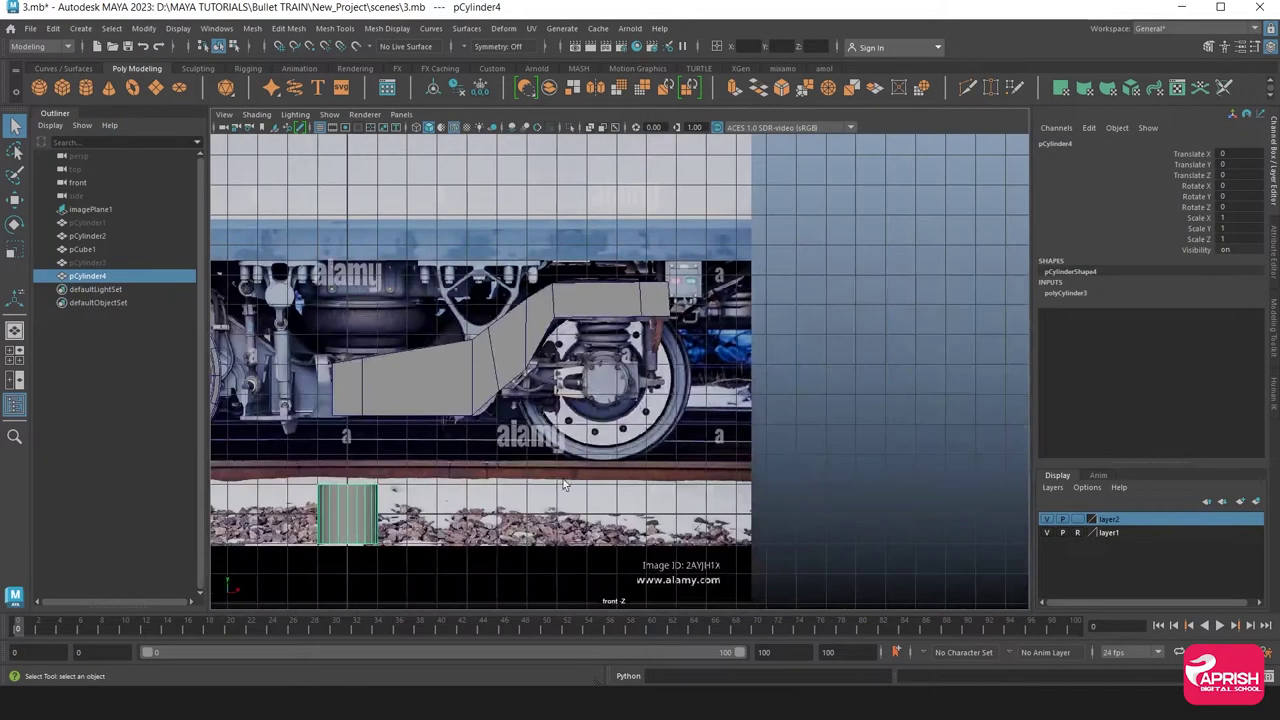
left_click(14, 224)
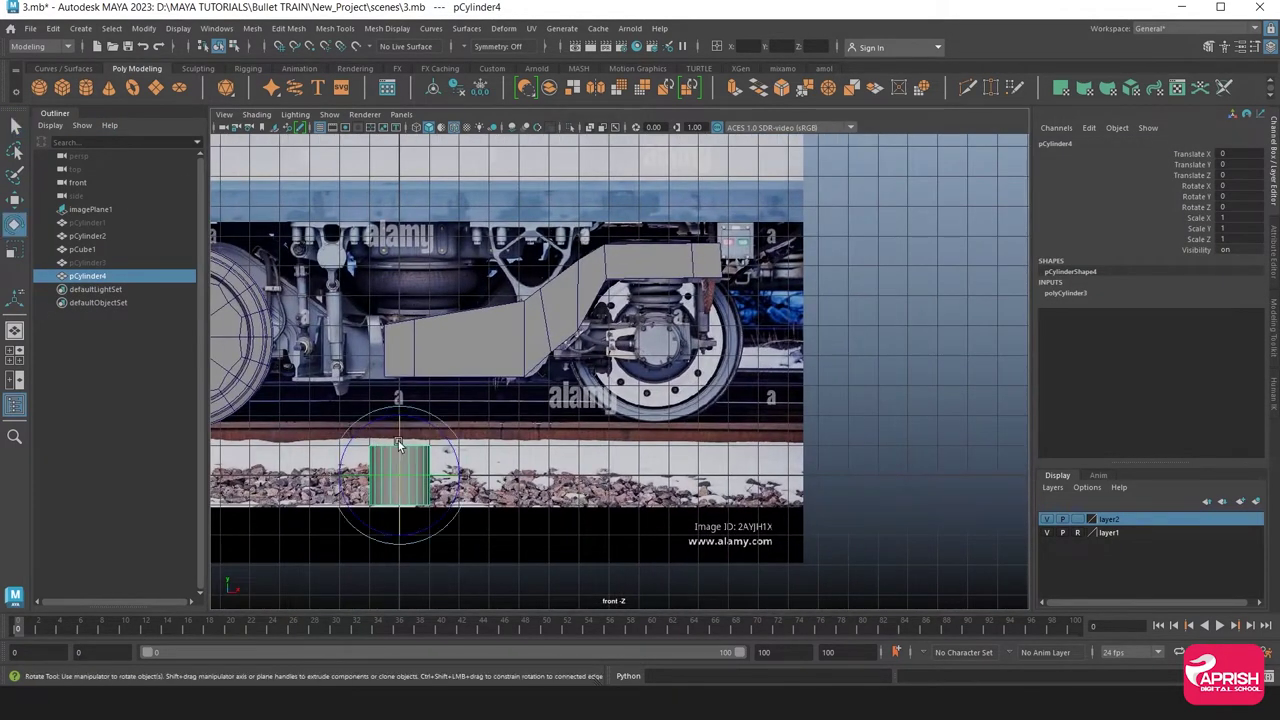
left_click_drag(398, 441, 398, 462)
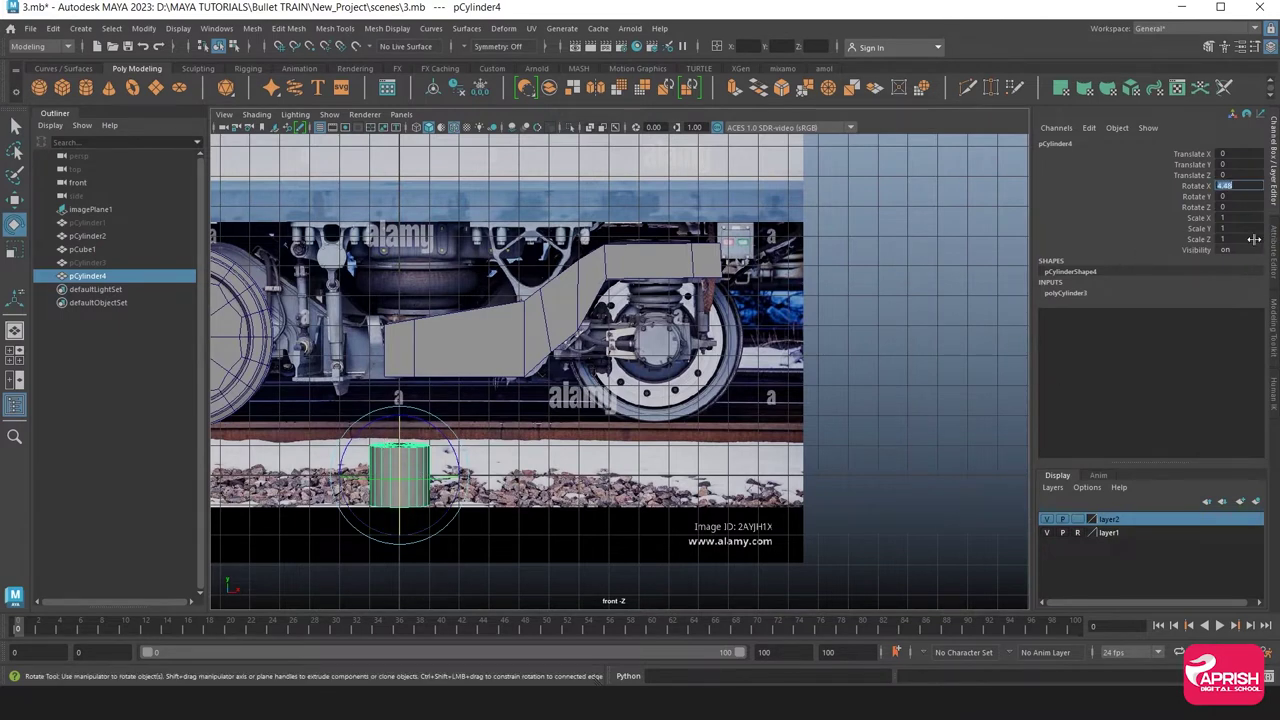
type("90")
key("Return")
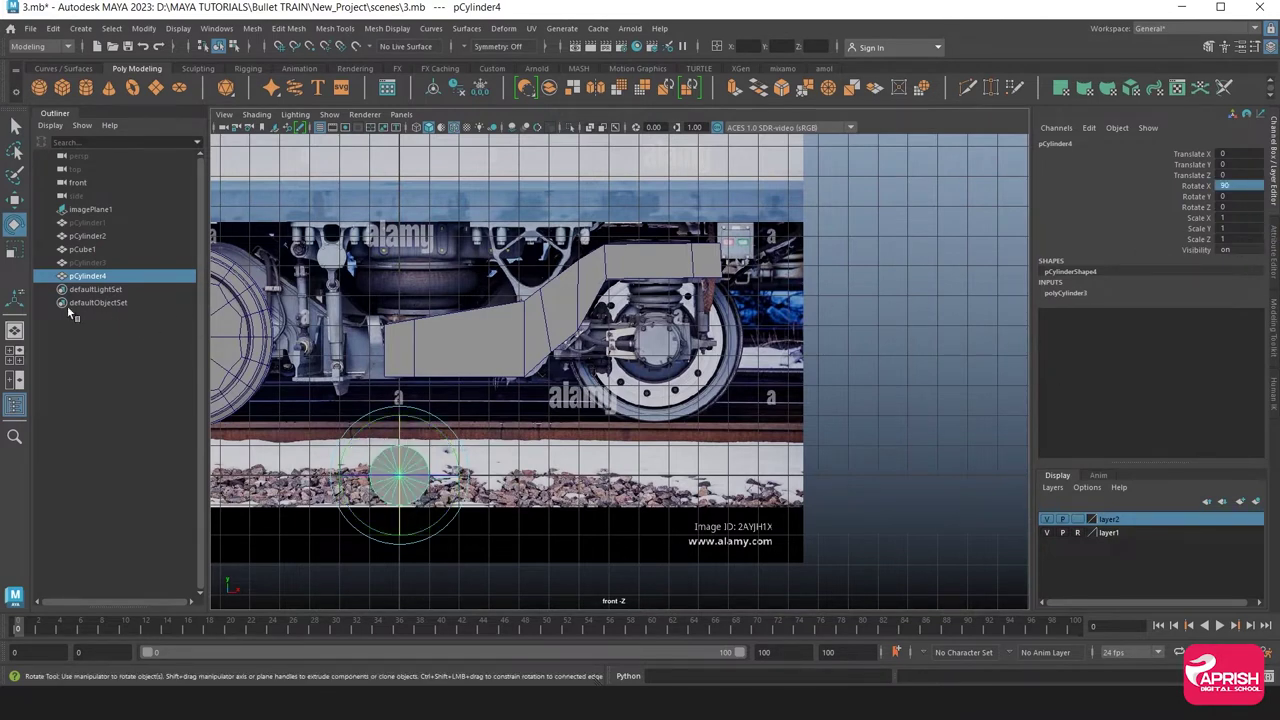
Reduce the cylinder to 5 axis subdivisions and move it onto the wheel hub
key("r")
left_click(1076, 293)
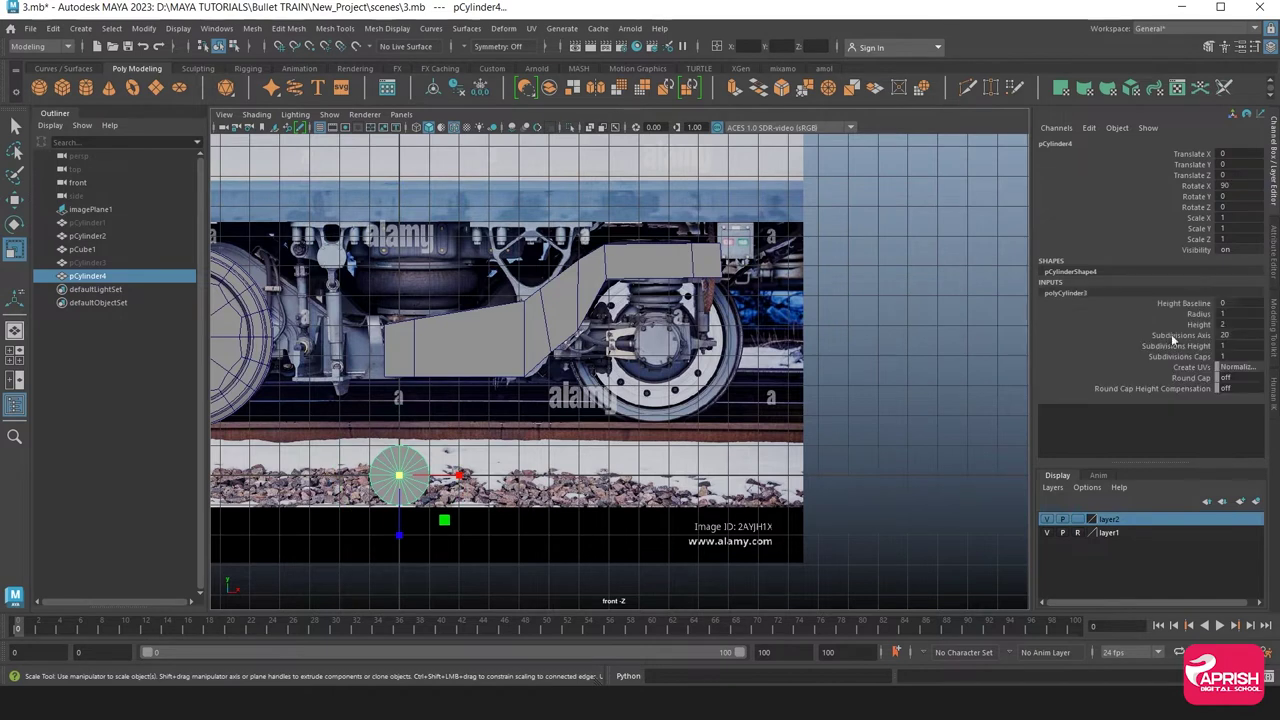
left_click(1173, 336)
middle_click_drag(558, 411, 475, 416)
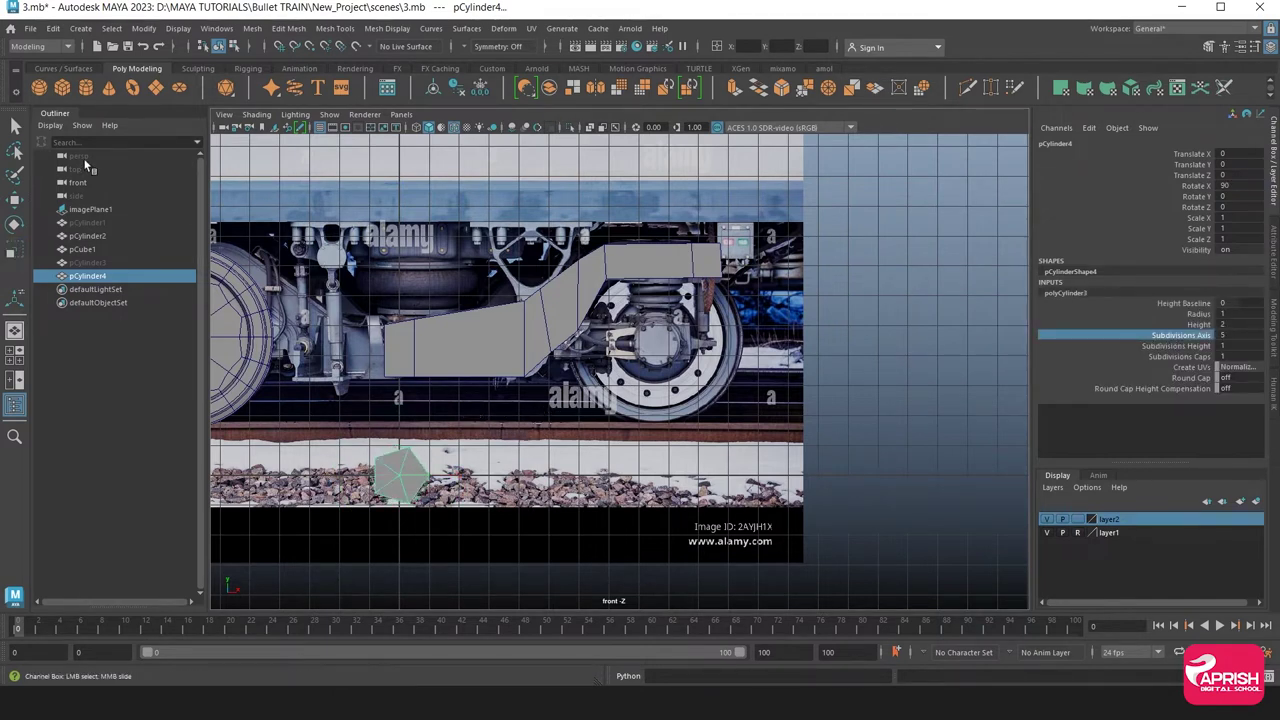
key("w")
left_click_drag(400, 477, 644, 334)
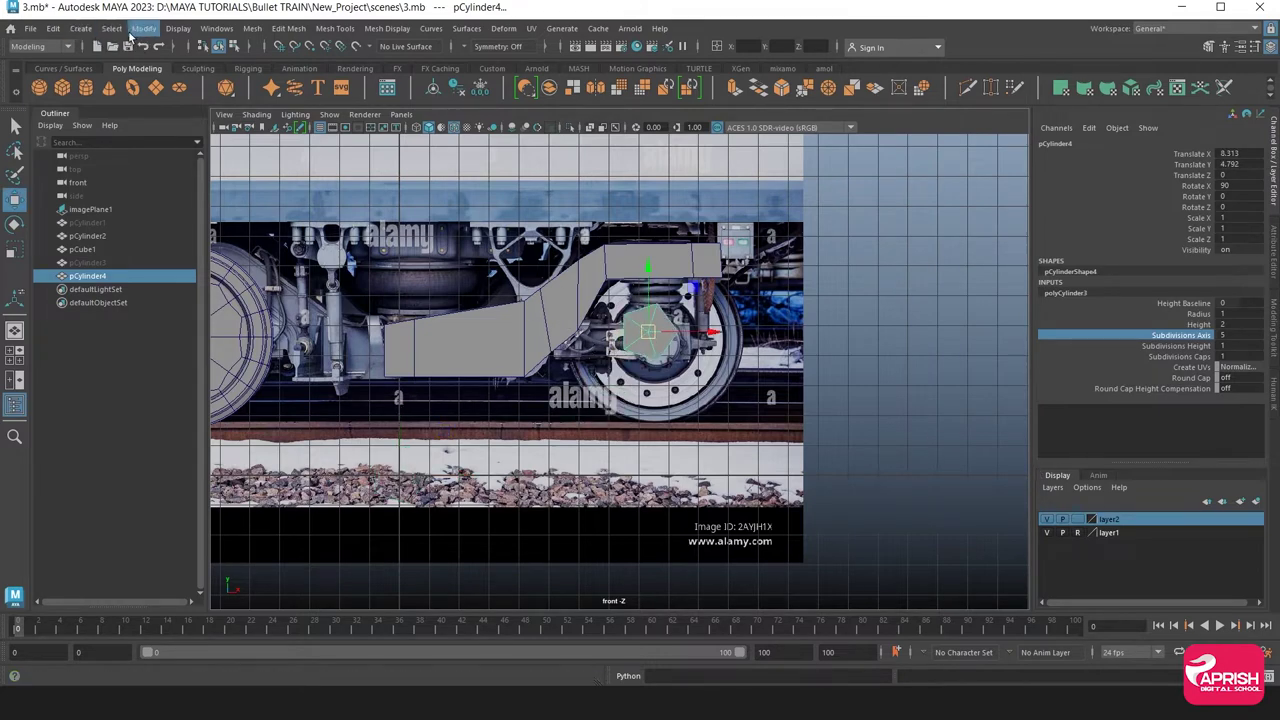
Show all hidden objects, then hide the perspective camera again
left_click(180, 29)
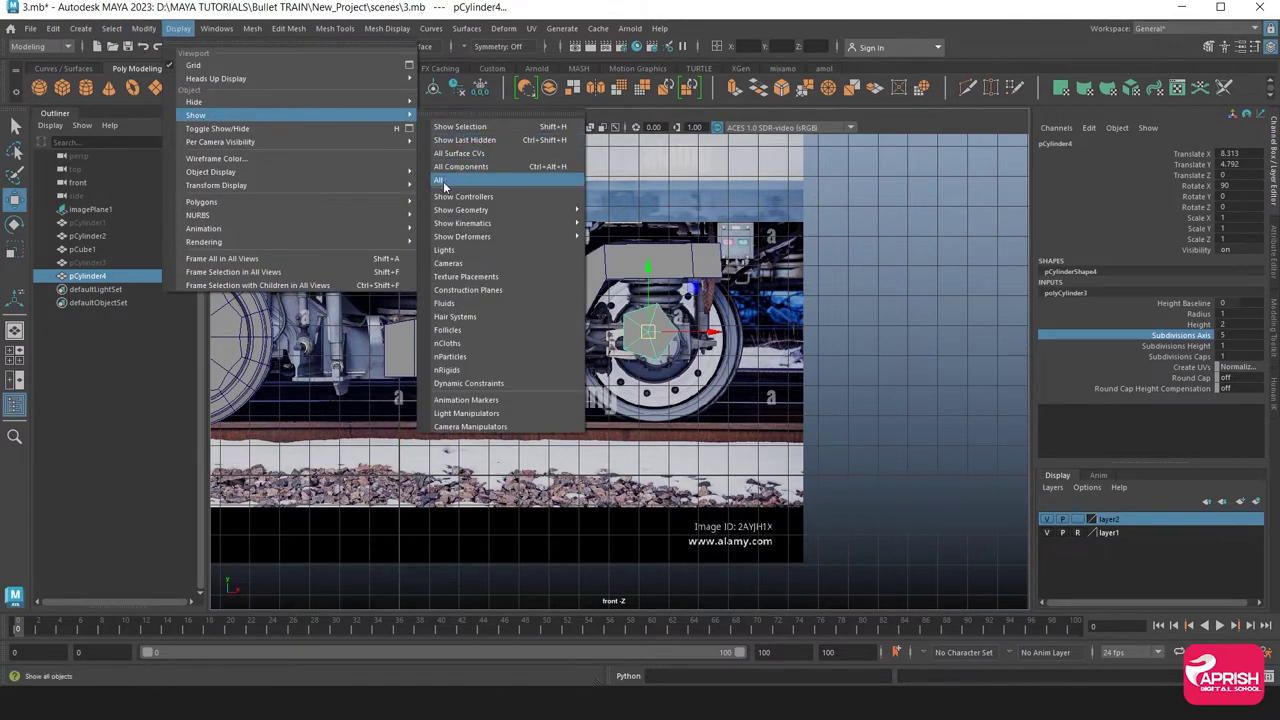
left_click(470, 170)
left_click(630, 299)
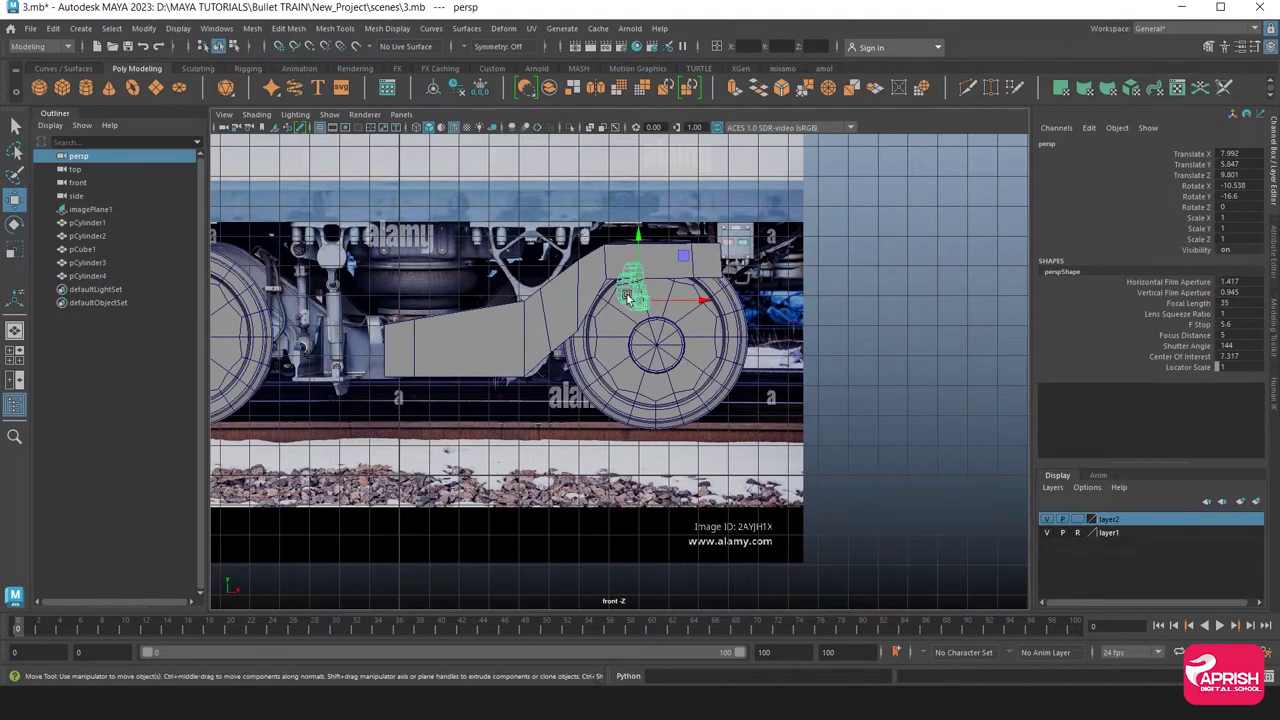
key("ctrl+h")
key("space")
Select the pentagonal cylinder, switch to wireframe, and nudge it onto the hub centre
key("space")
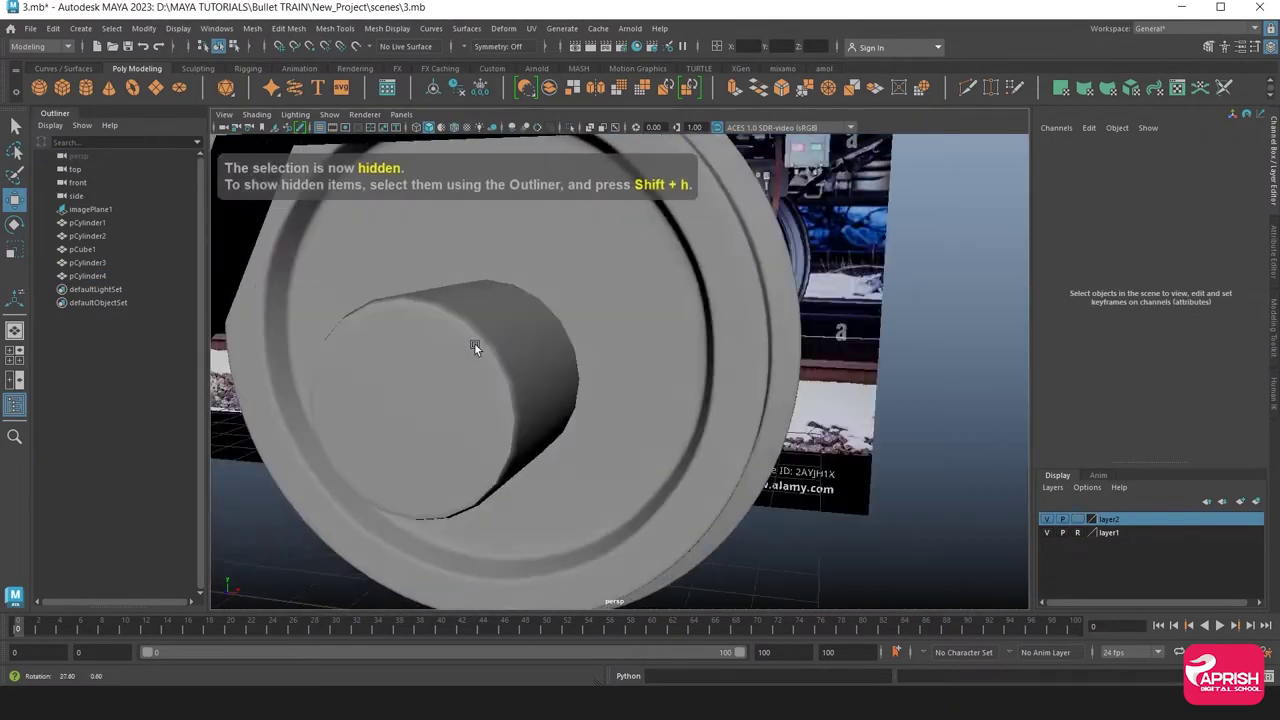
mouse_move(475, 344)
left_mouse_down("alt")
mouse_move(557, 333)
mouse_move(855, 343)
mouse_move(500, 305)
left_mouse_up("alt")
left_click(855, 343)
key("space")
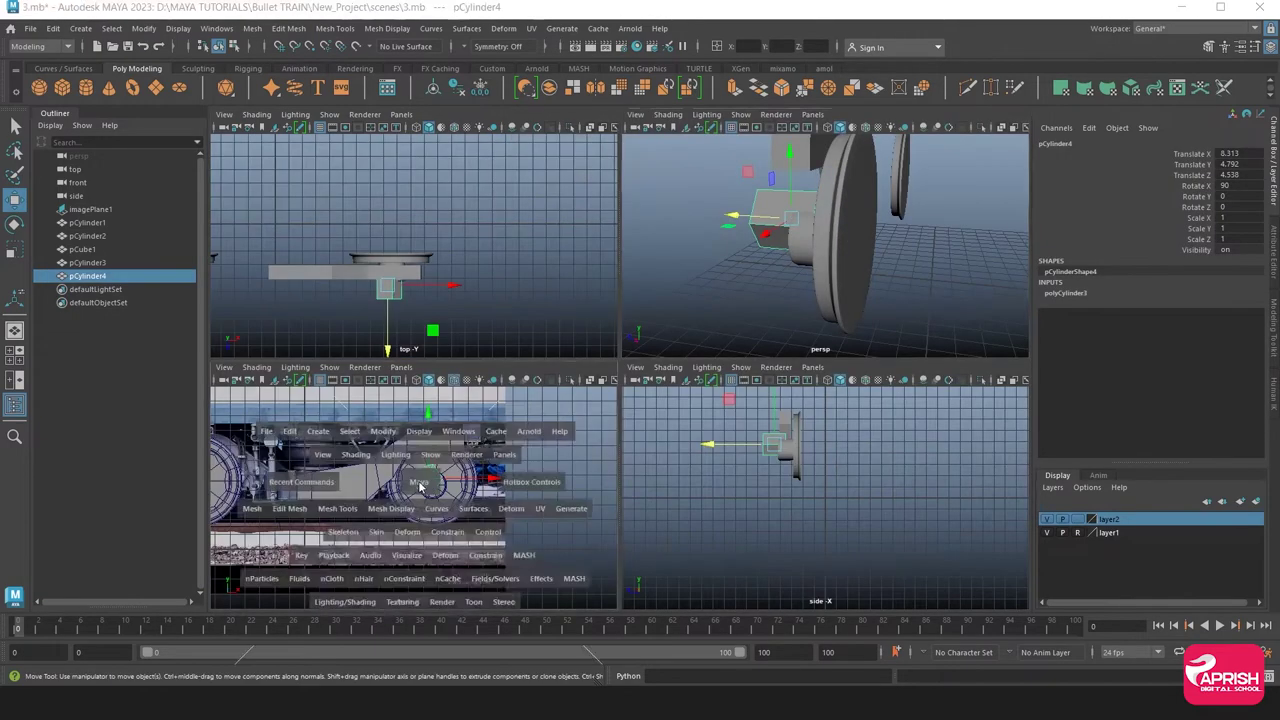
key("space")
scroll(600, 425, "up", 3)
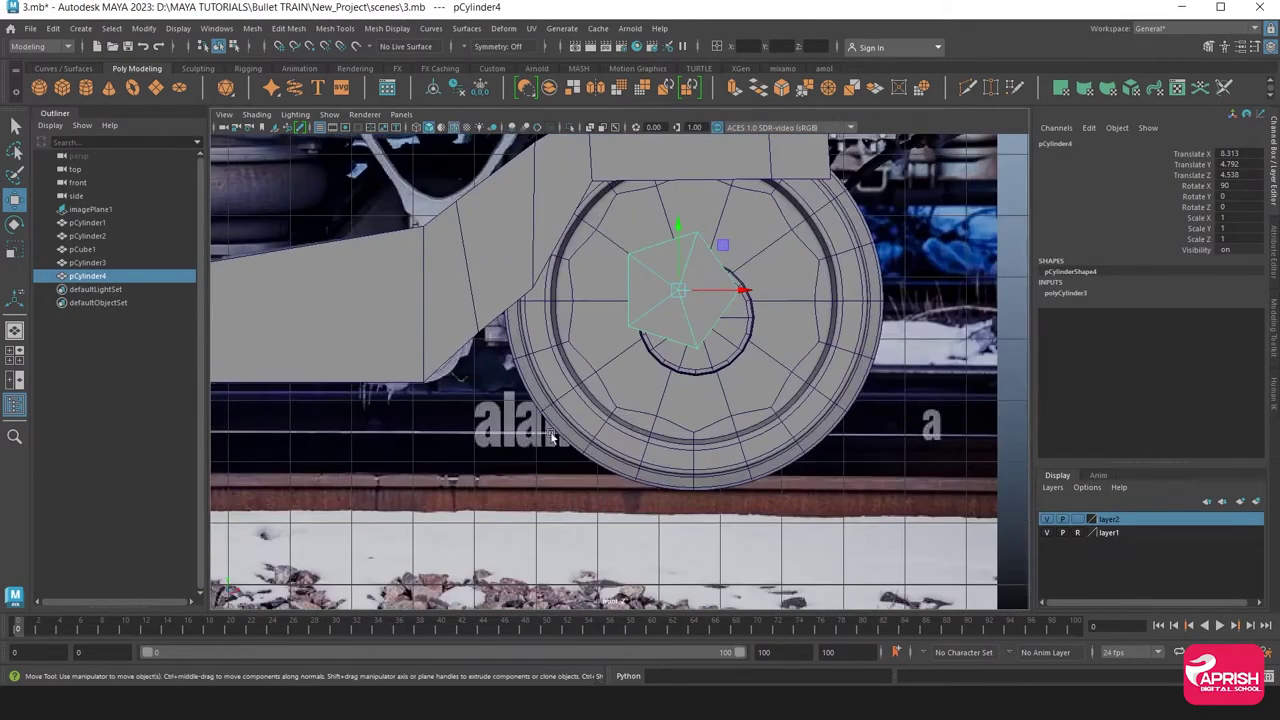
left_click(417, 128)
scroll(622, 348, "up", 1)
scroll(622, 348, "up", 3)
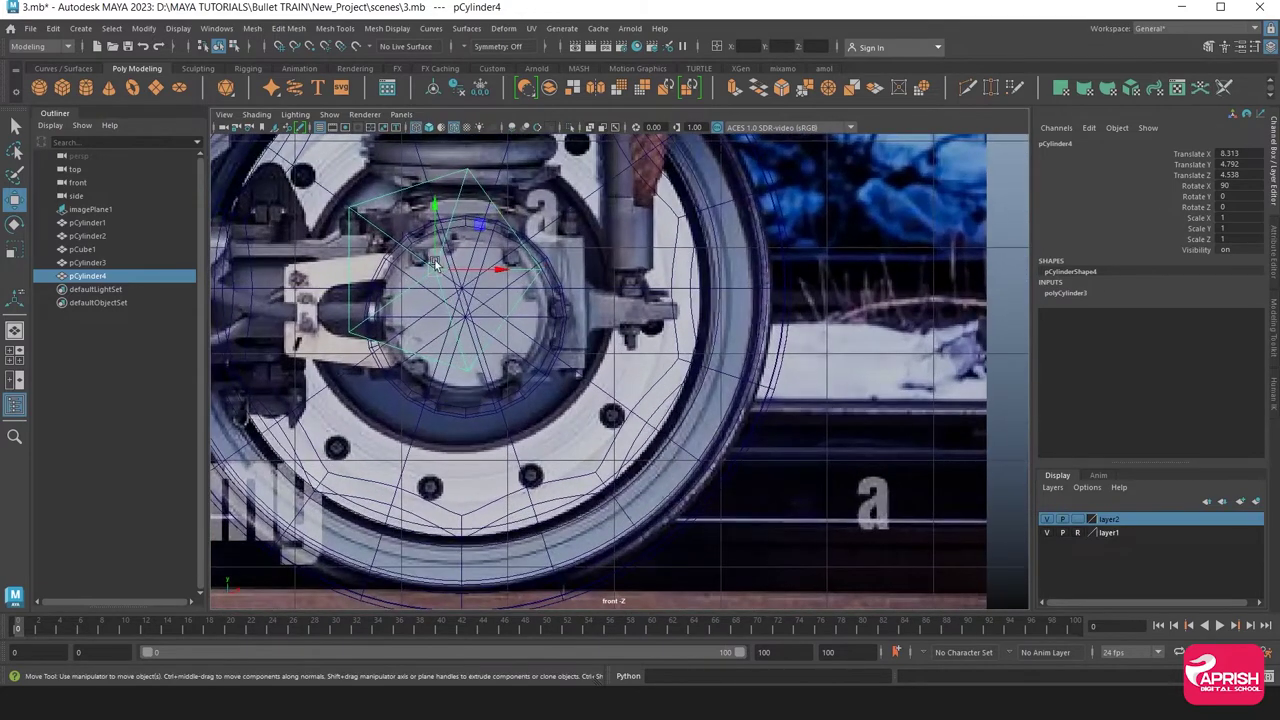
left_click_drag(438, 264, 428, 268)
scroll(428, 268, "up", 2)
middle_click_drag(428, 268, 437, 290, "alt")
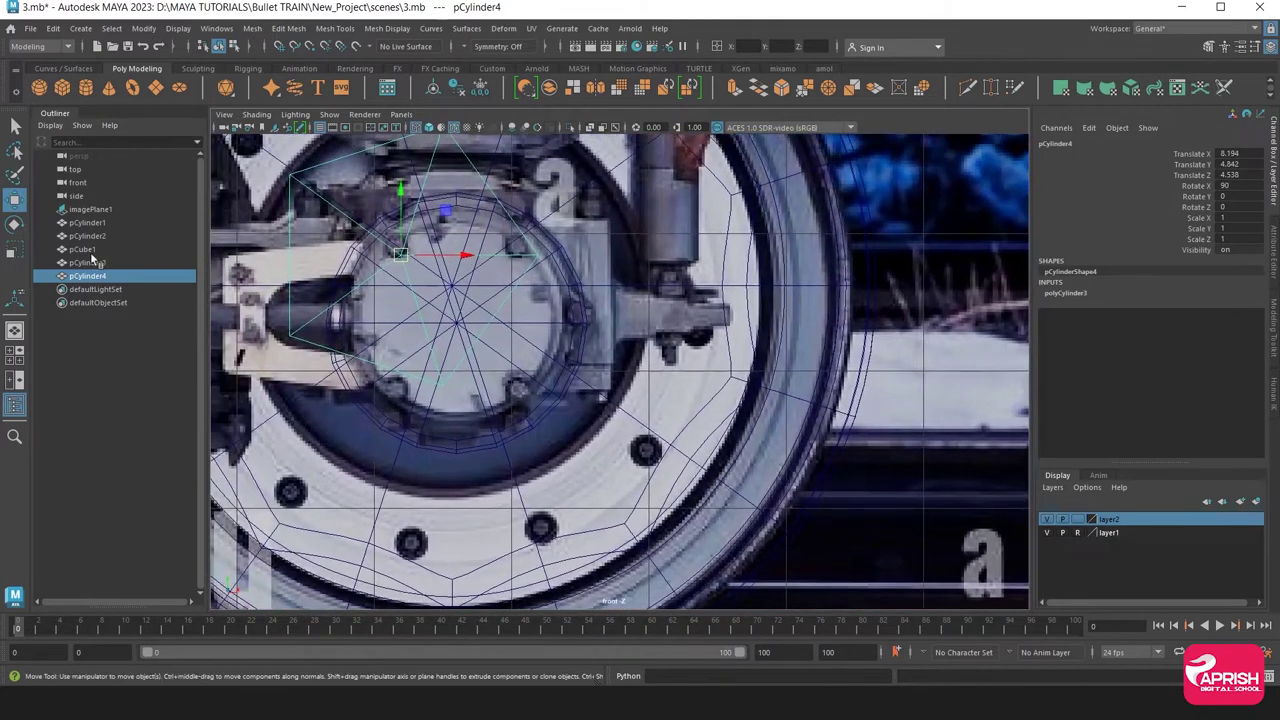
Shrink the cylinder down to bolt size
left_click(15, 251)
left_click_drag(401, 257, 212, 303)
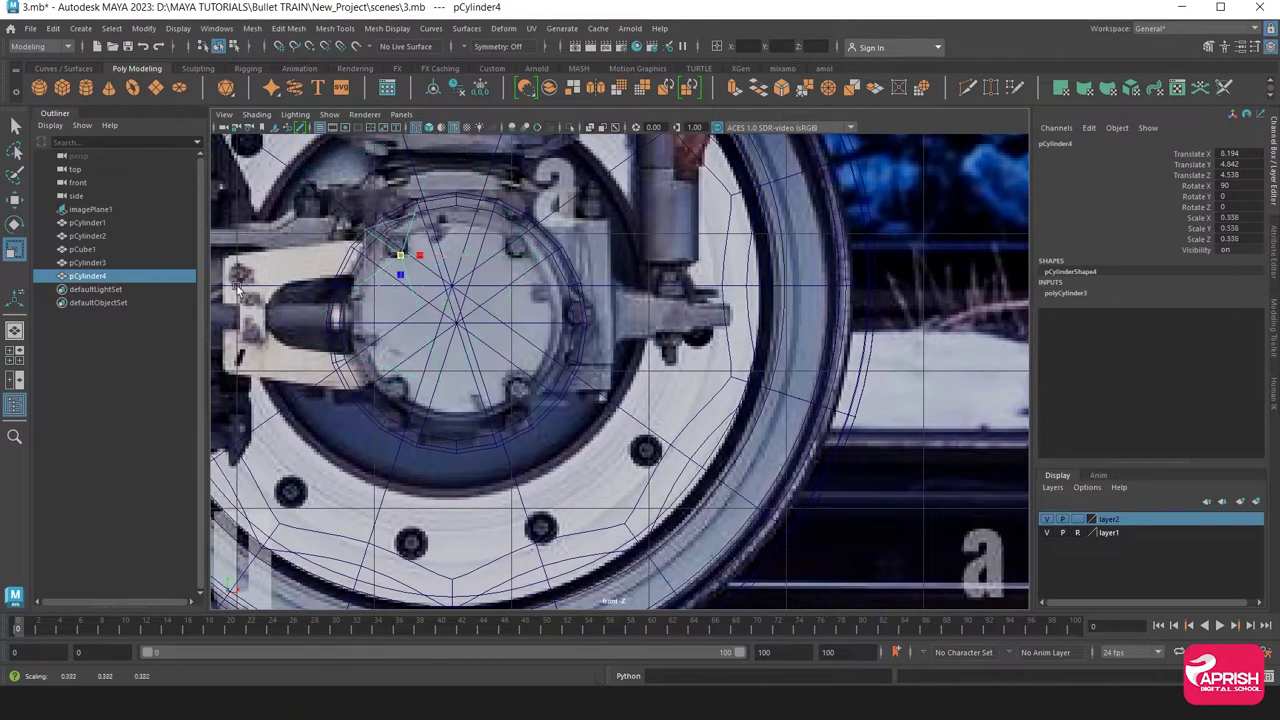
scroll(429, 348, "up", 2)
scroll(429, 348, "down", 2)
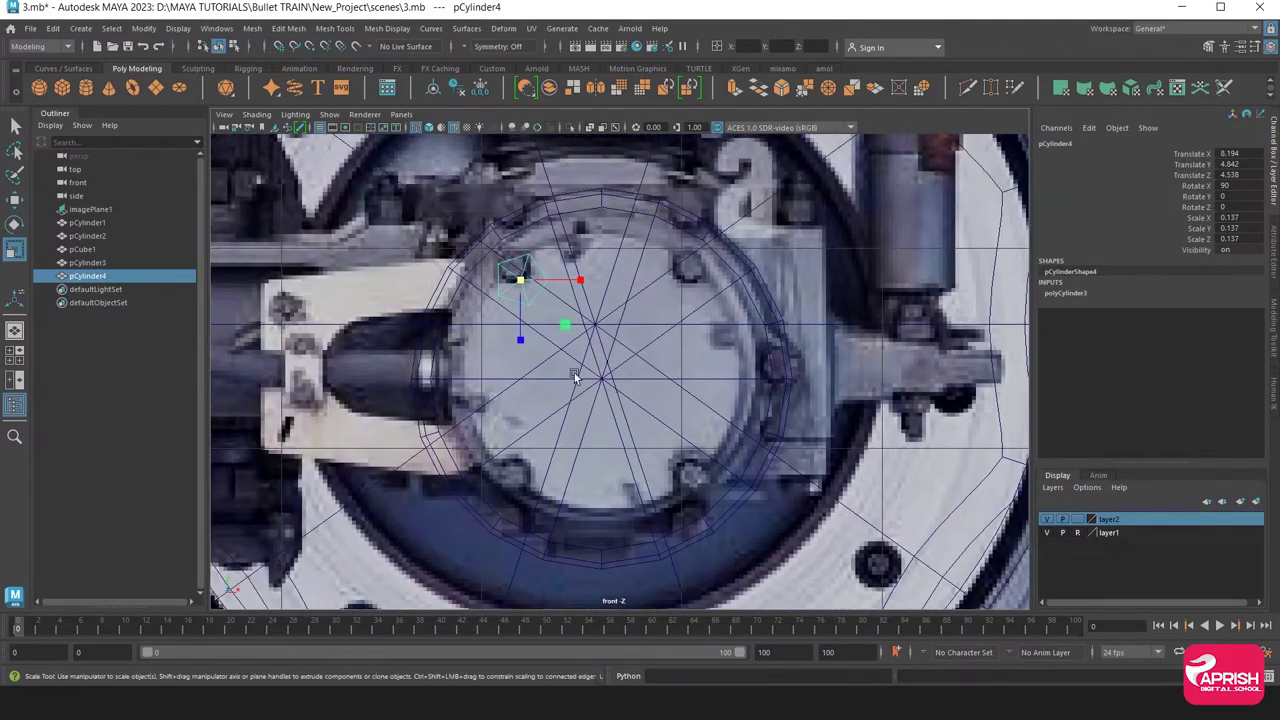
scroll(574, 373, "up", 3)
middle_click_drag(514, 300, 530, 352, "alt")
left_click_drag(530, 350, 514, 350)
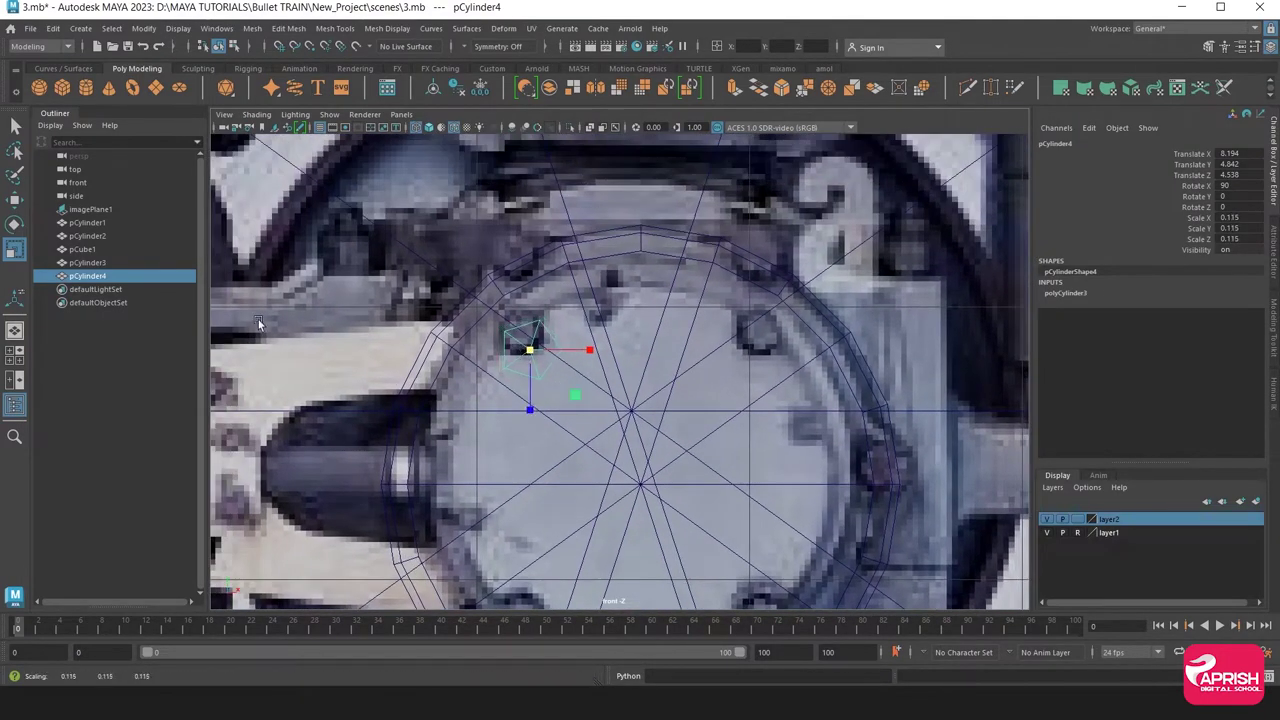
Place the cylinder over a hub-cover bolt and fine-scale it to 0.088
left_click(15, 199)
left_click_drag(529, 349, 521, 334)
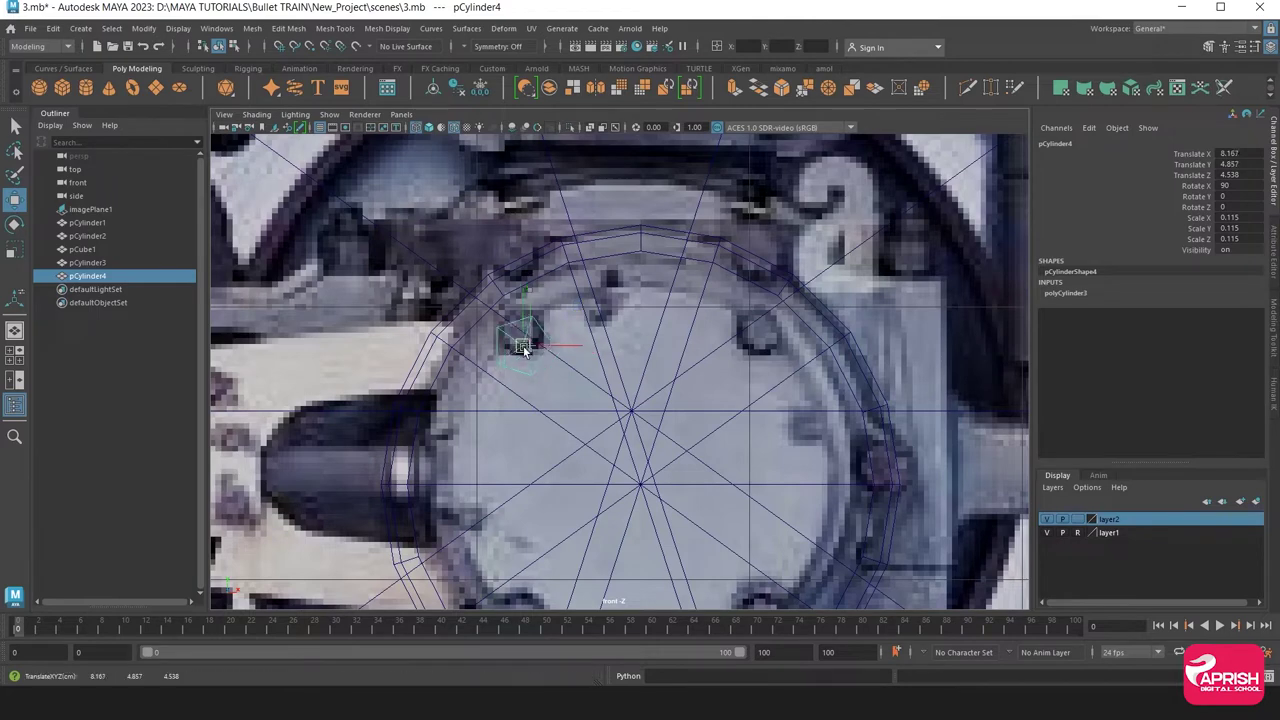
left_click(14, 253)
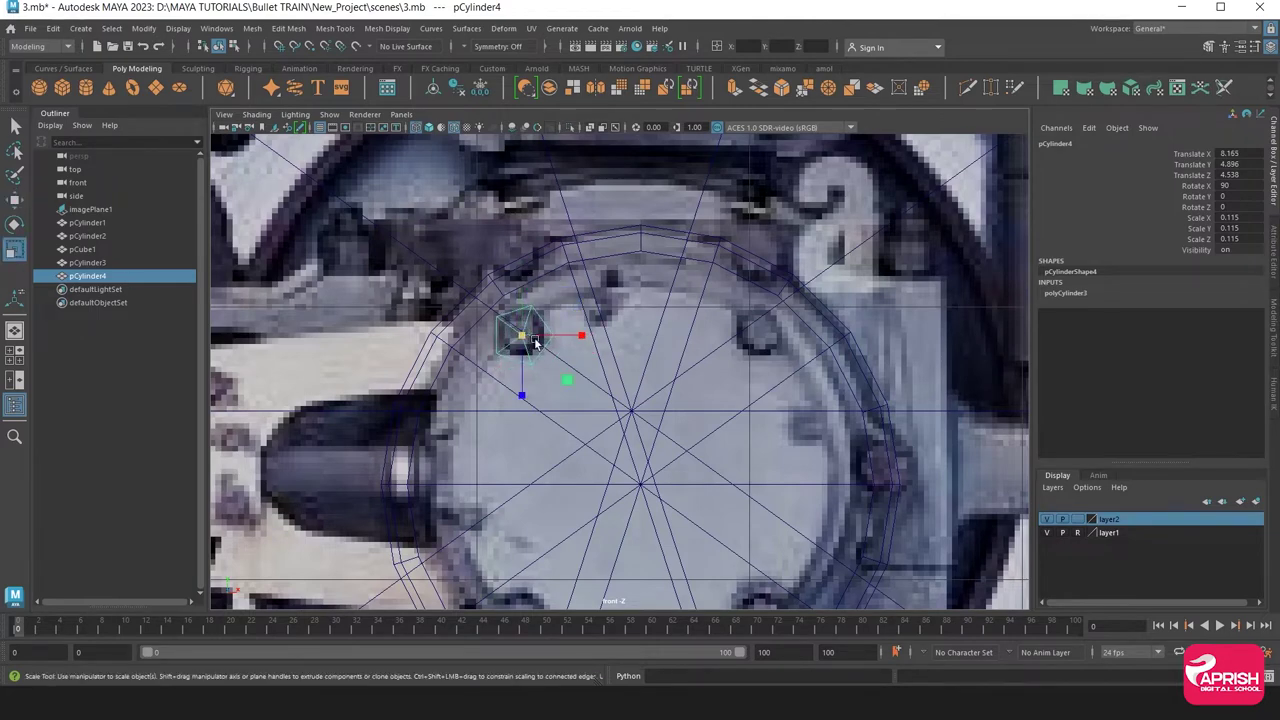
left_click_drag(521, 335, 505, 337)
left_click(14, 199)
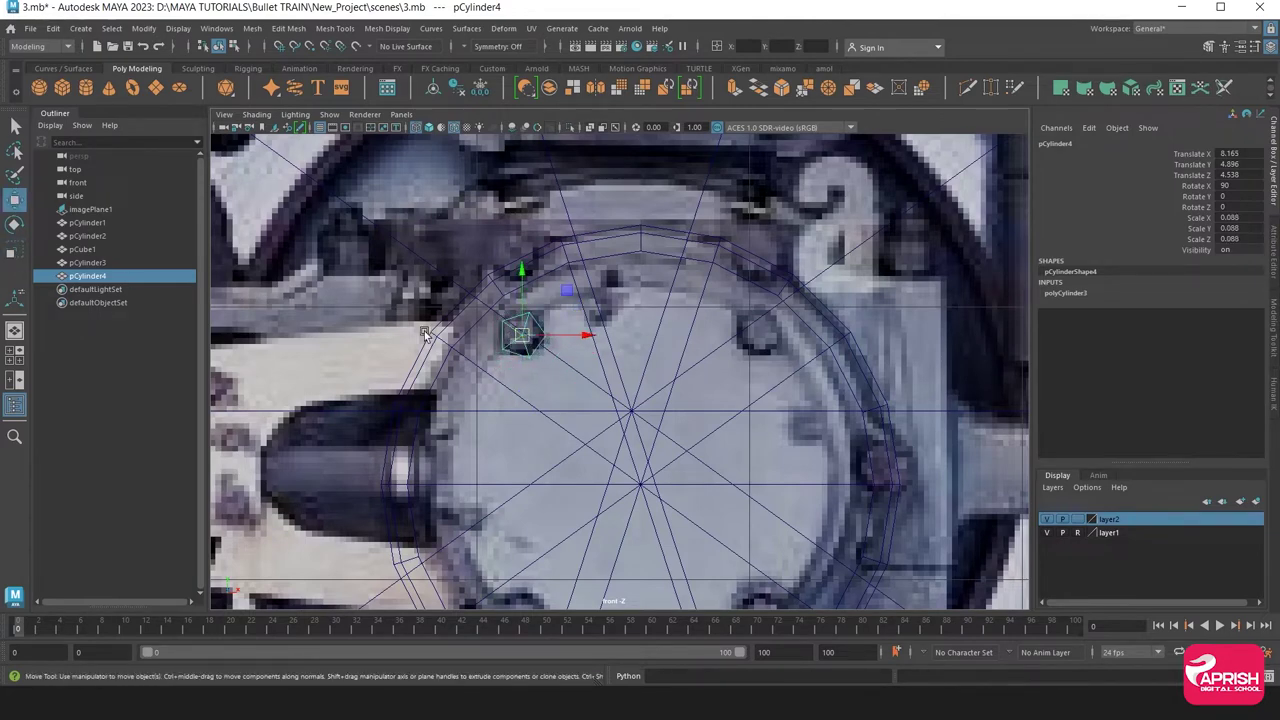
key("space")
key("space")
Select and delete the end-cap faces of the small bolt
mouse_move(720, 323)
left_mouse_down("alt")
mouse_move(651, 333)
mouse_move(685, 345)
mouse_move(545, 333)
mouse_move(686, 366)
mouse_move(556, 373)
mouse_move(586, 386)
left_mouse_up("alt")
mouse_move(586, 386)
right_mouse_down("alt")
mouse_move(623, 391)
mouse_move(542, 375)
right_mouse_up("alt")
left_click_drag(542, 375, 734, 367, "alt")
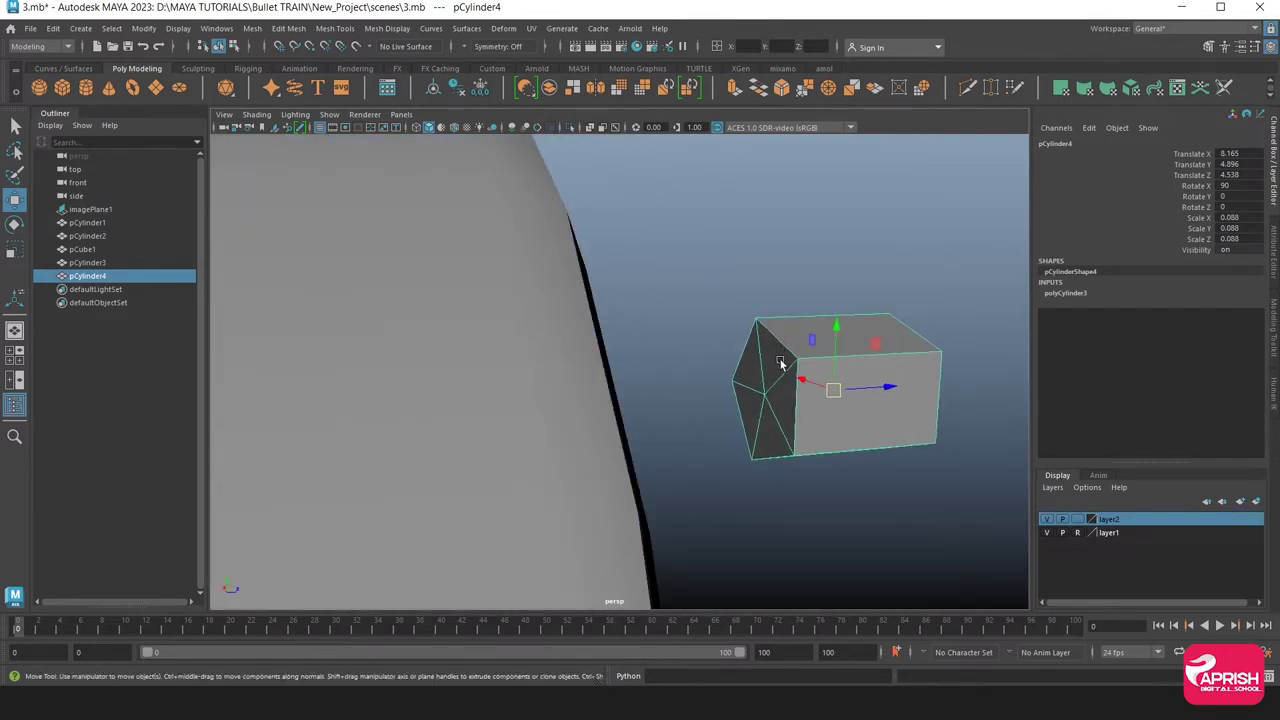
right_click_drag(781, 363, 768, 345)
left_click(765, 360)
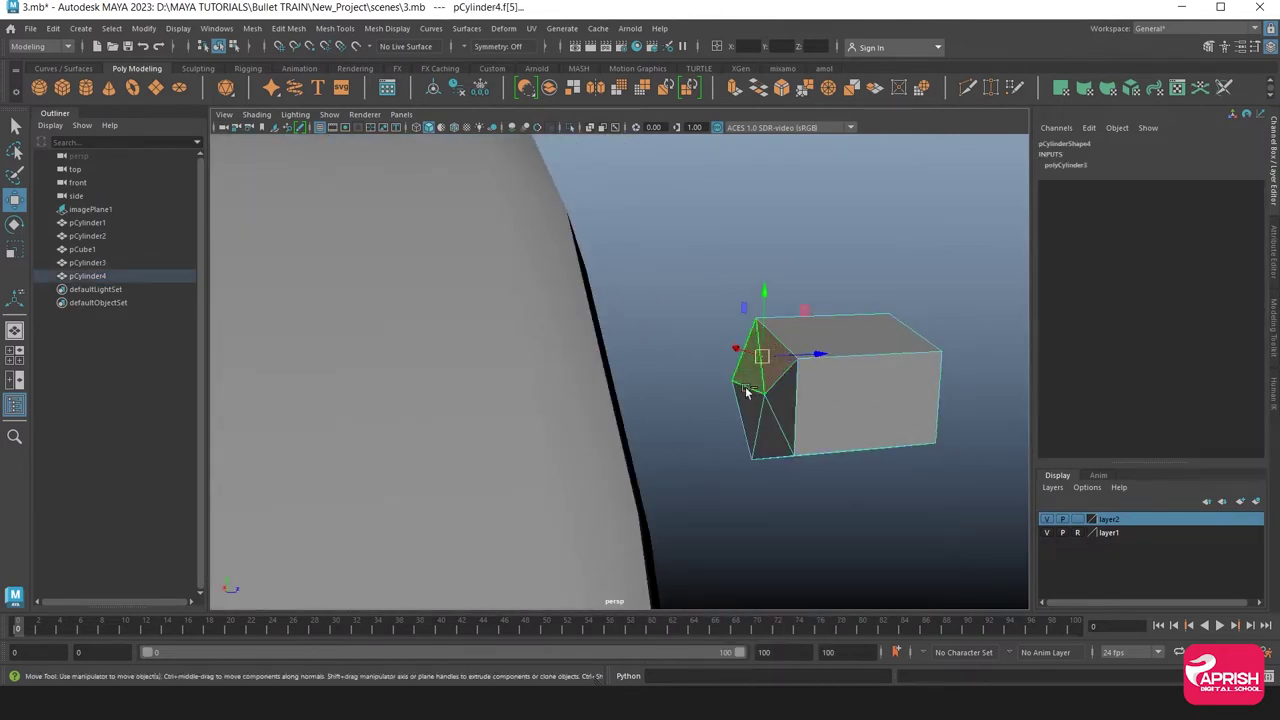
left_click(752, 424)
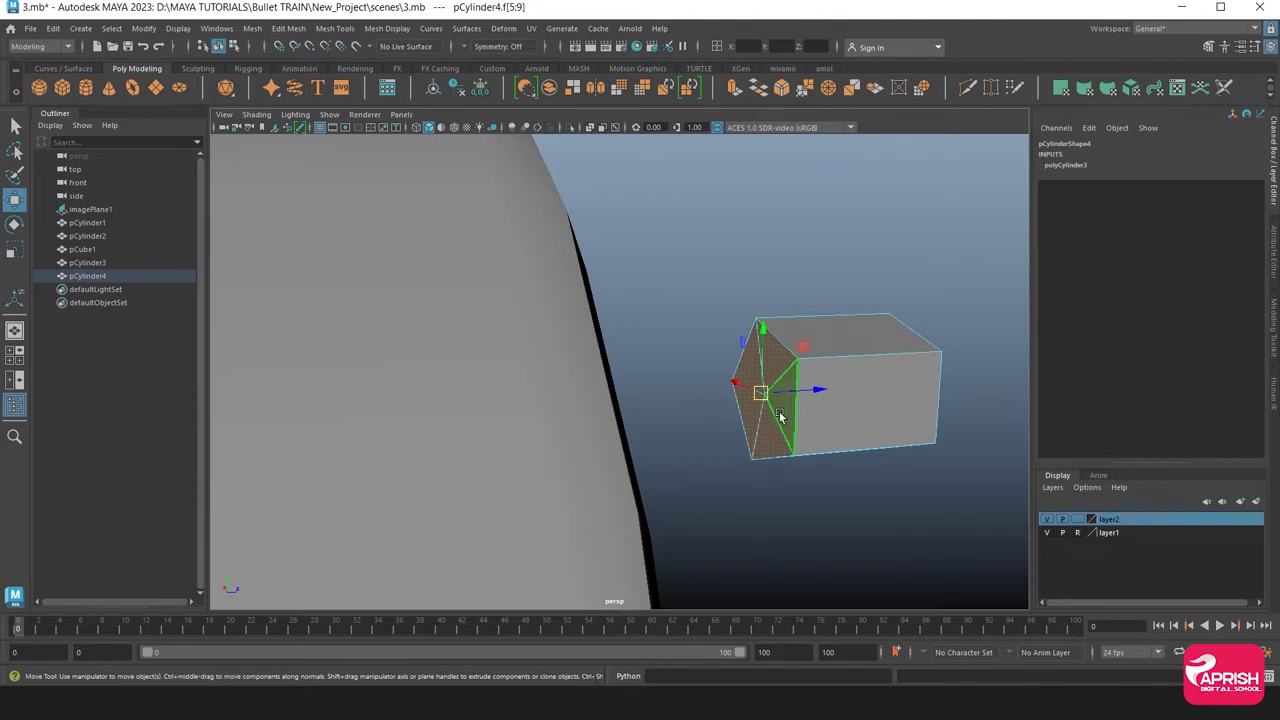
left_click(742, 445)
Select an edge loop on the bolt in edge mode
right_click(828, 338)
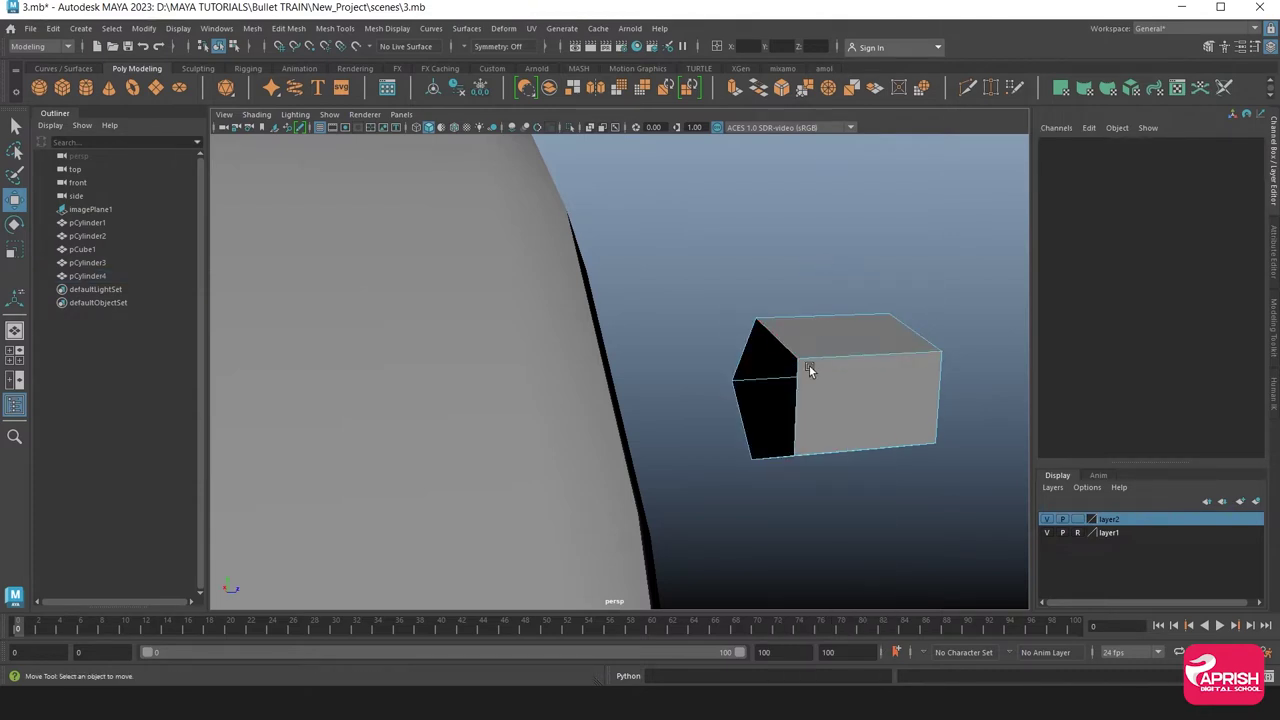
mouse_move(808, 366)
left_mouse_down("alt")
mouse_move(760, 360)
mouse_move(838, 370)
mouse_move(752, 370)
left_mouse_up("alt")
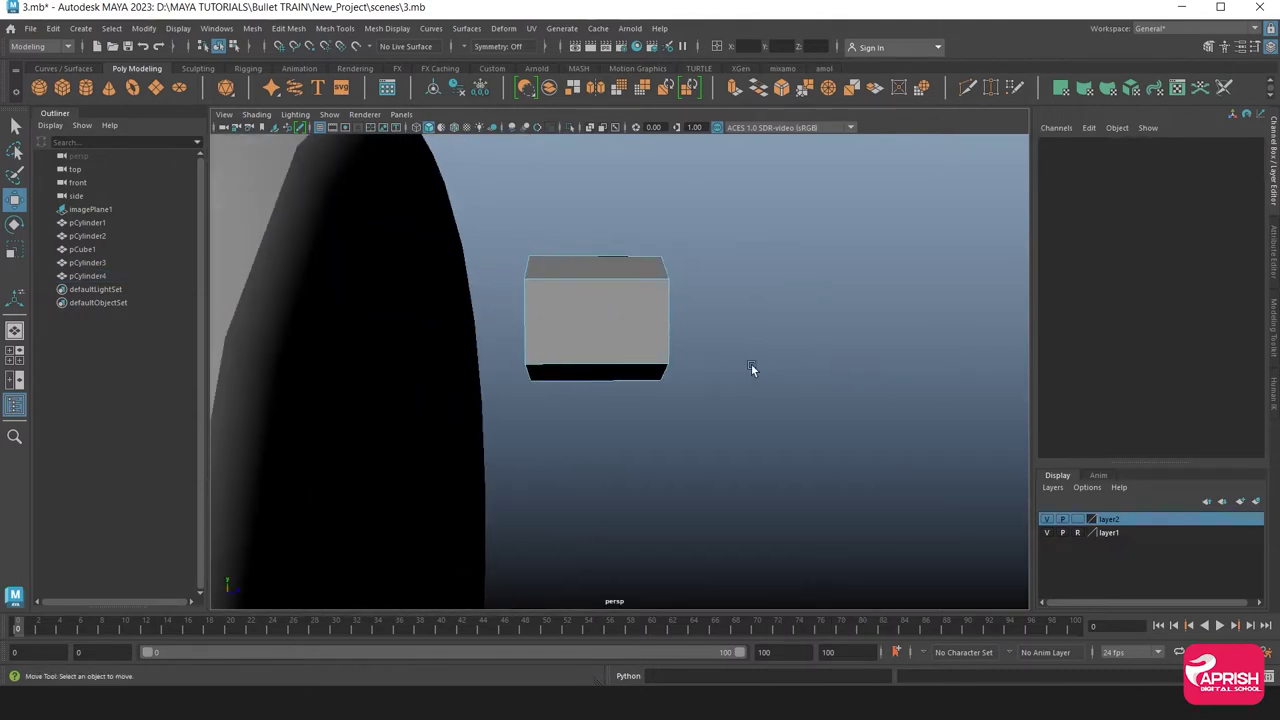
double_click(576, 266)
Try a bevel on the edge loop with a lowered fraction and smooth preview
left_click(288, 28)
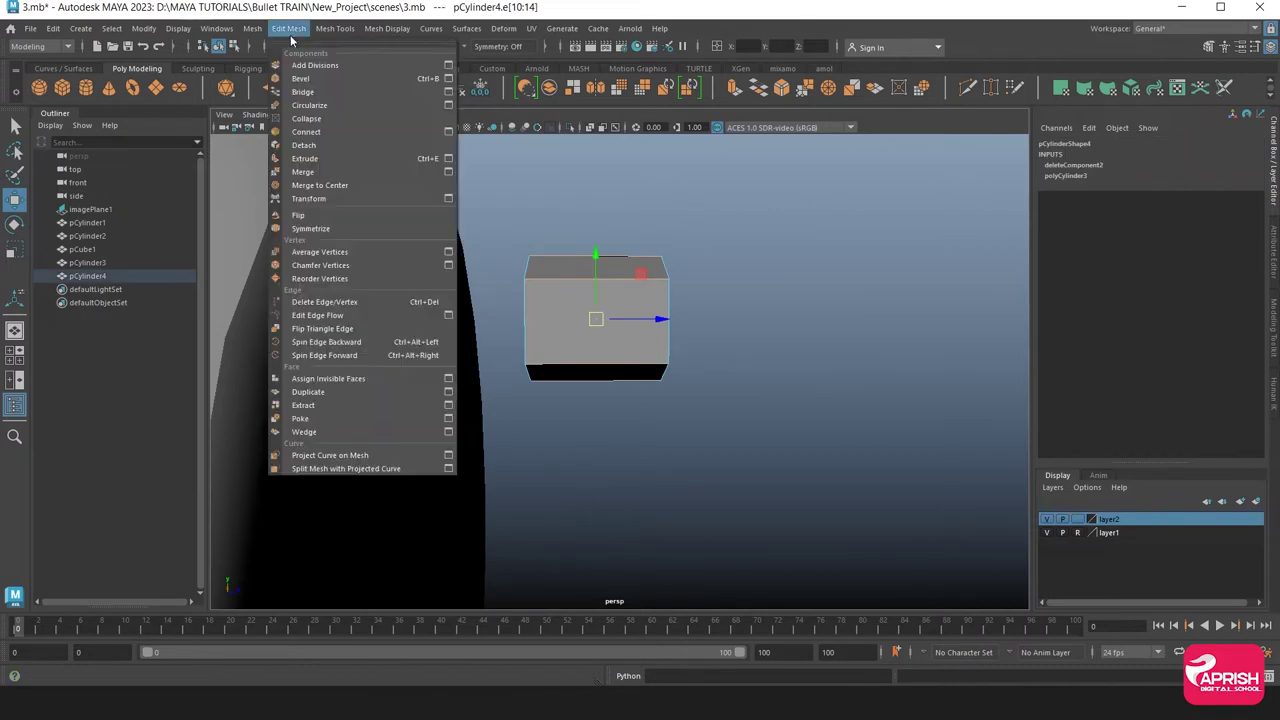
left_click(298, 79)
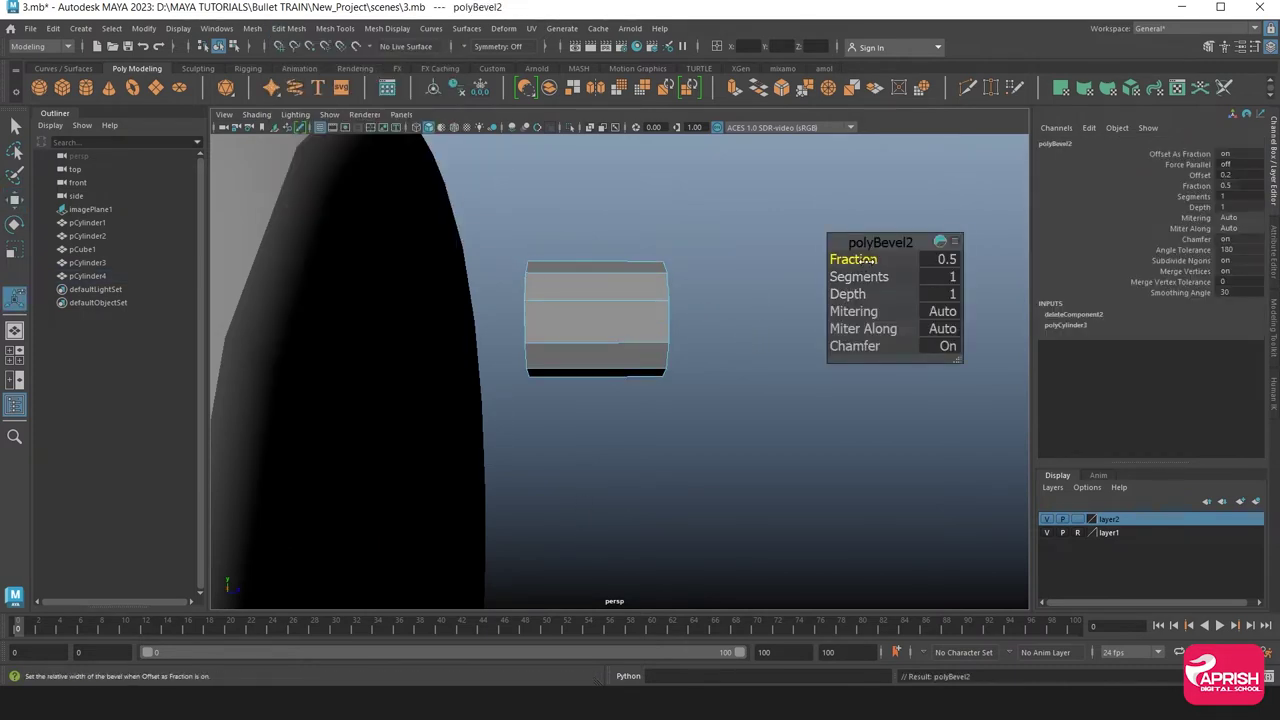
left_click_drag(870, 259, 860, 278)
mouse_move(760, 318)
left_mouse_down("alt")
mouse_move(652, 357)
mouse_move(580, 363)
mouse_move(560, 314)
mouse_move(421, 338)
left_mouse_up("alt")
right_click_drag(421, 338, 449, 323)
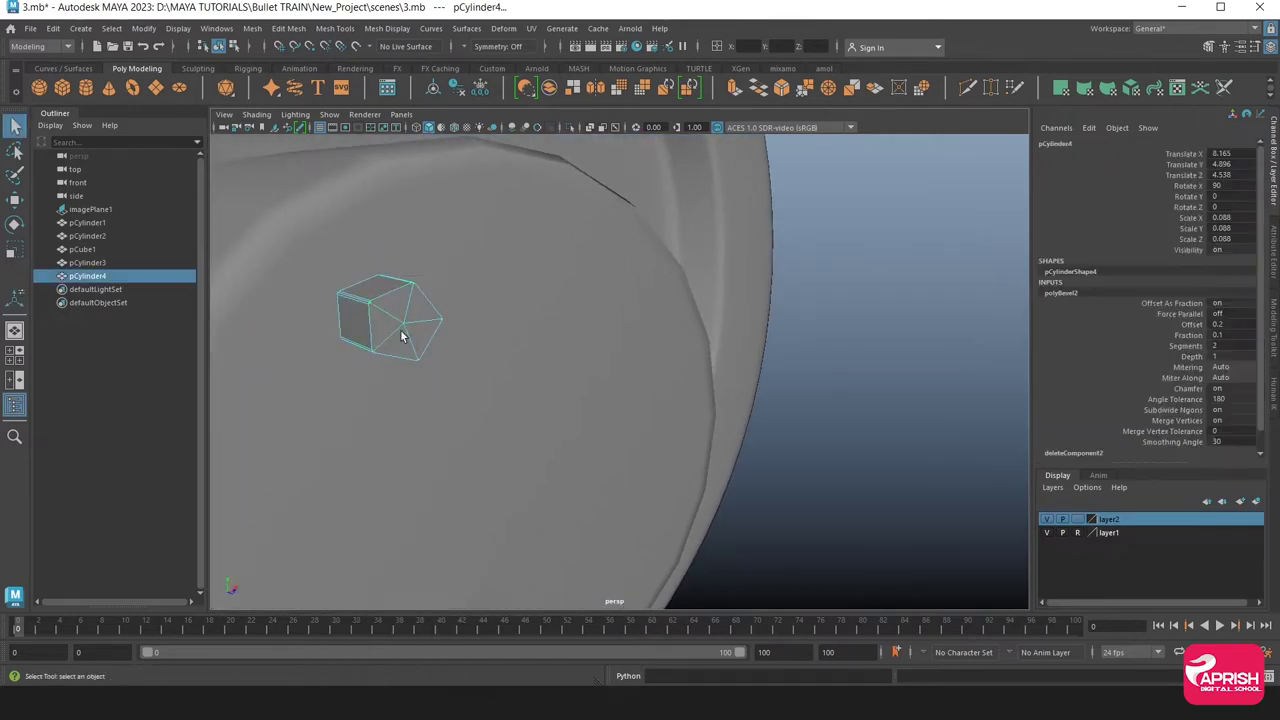
key("3")
left_click(783, 462)
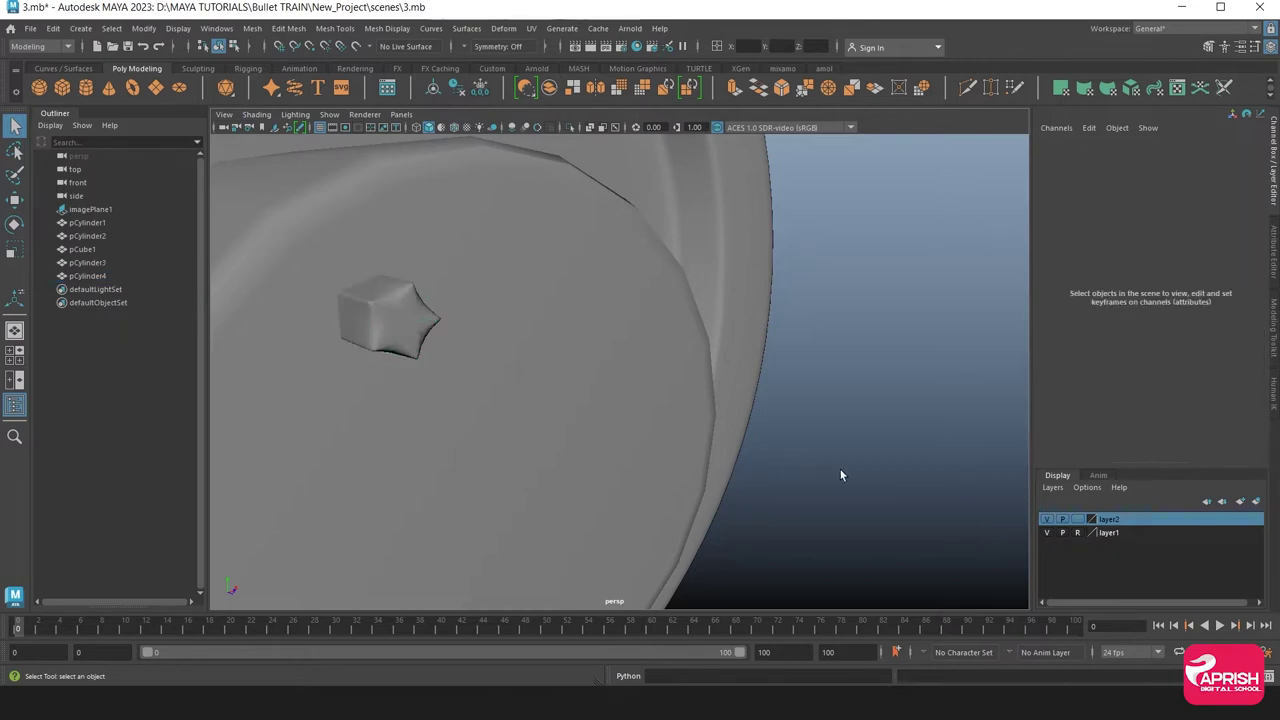
Reselect the bolt, turn off smooth preview, and undo the trial bevel
mouse_move(837, 474)
left_mouse_down("alt")
mouse_move(626, 443)
mouse_move(754, 446)
left_mouse_up("alt")
right_click_drag(754, 446, 611, 400, "alt")
left_click_drag(611, 400, 578, 375, "alt")
left_click(577, 374)
key("ctrl+z")
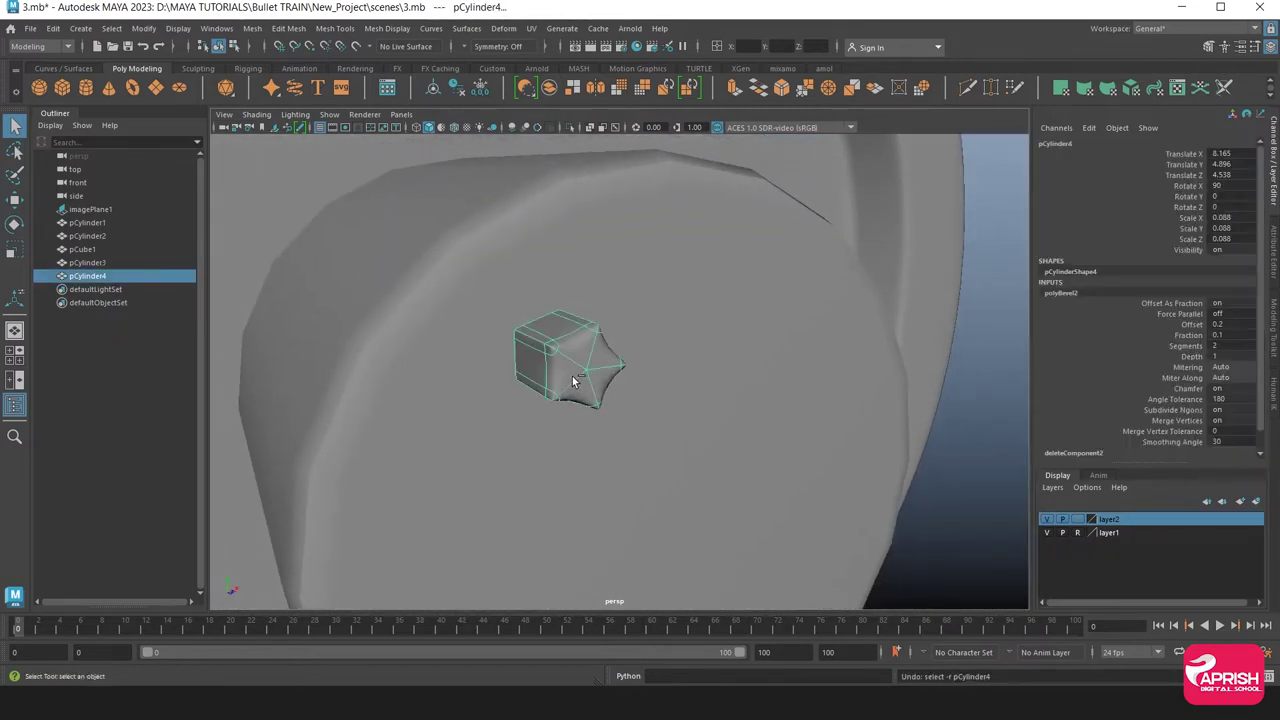
key("ctrl+z")
key("1")
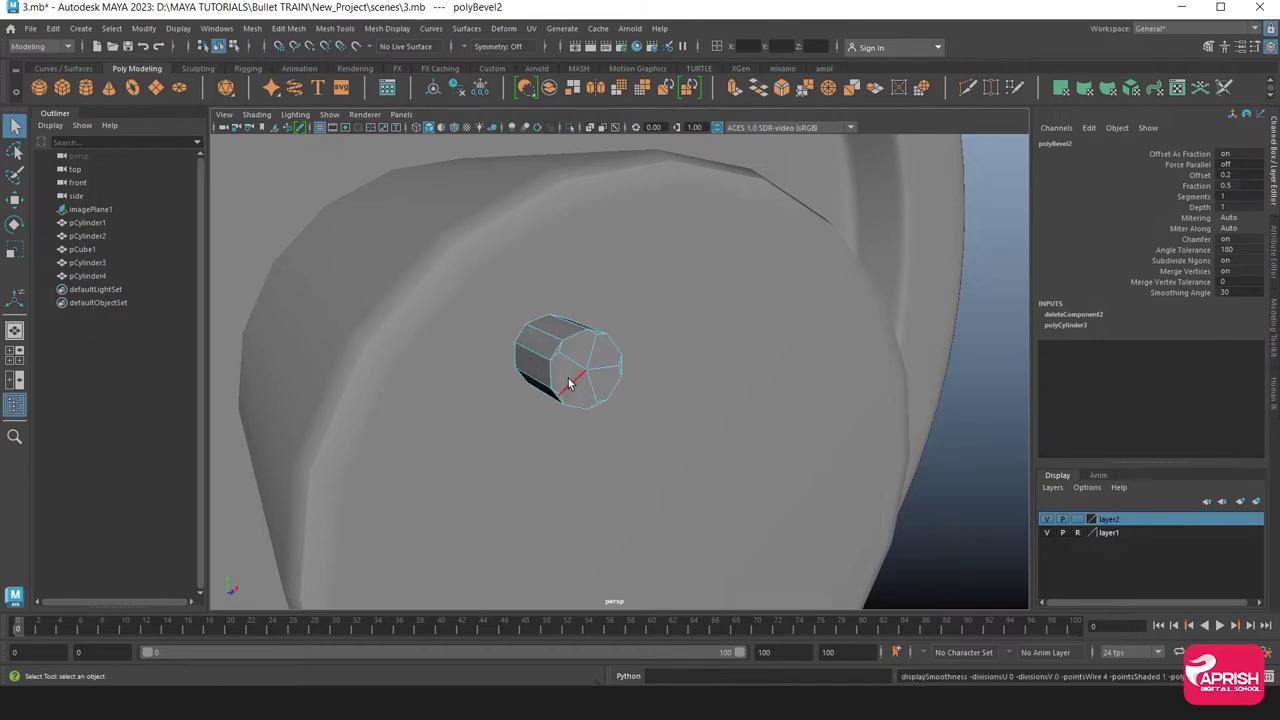
key("ctrl+z")
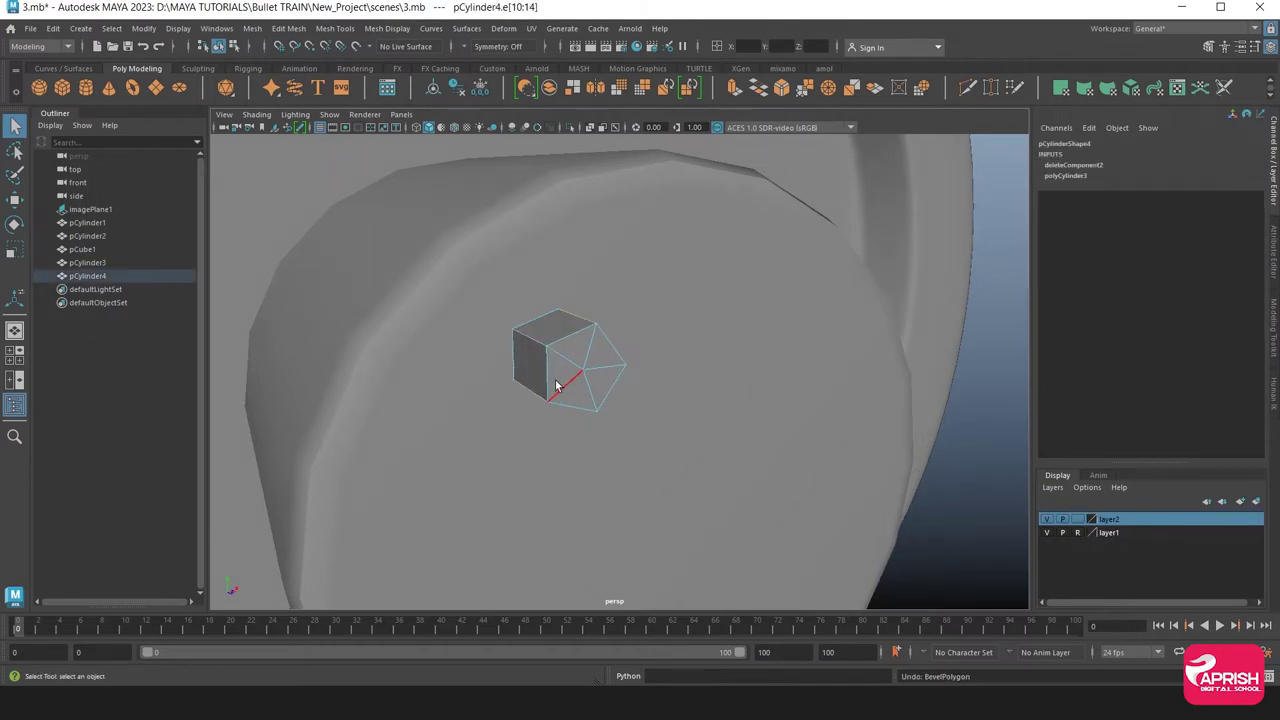
Bevel the bolt's end edges with fraction 0.2 and 3 segments
right_click(565, 372)
left_click_drag(558, 290, 606, 375, "alt")
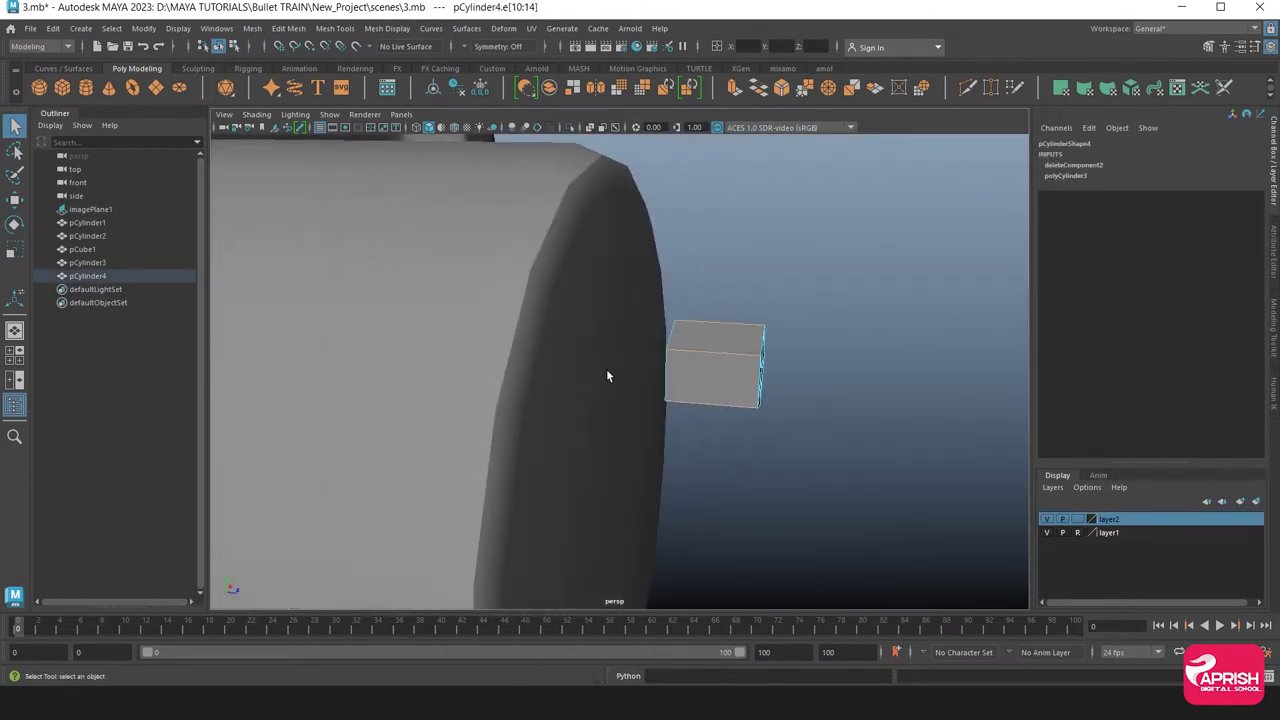
left_click_drag(738, 347, 664, 360, "alt")
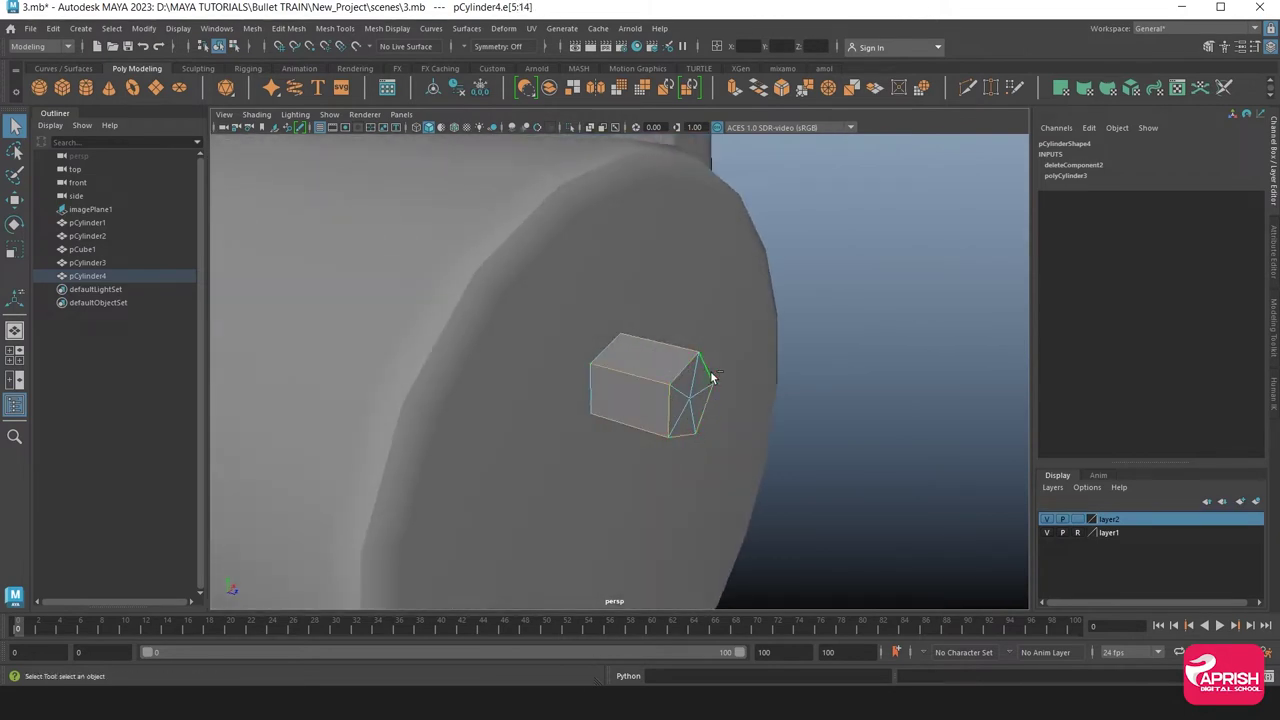
left_click(300, 33)
left_click(298, 84)
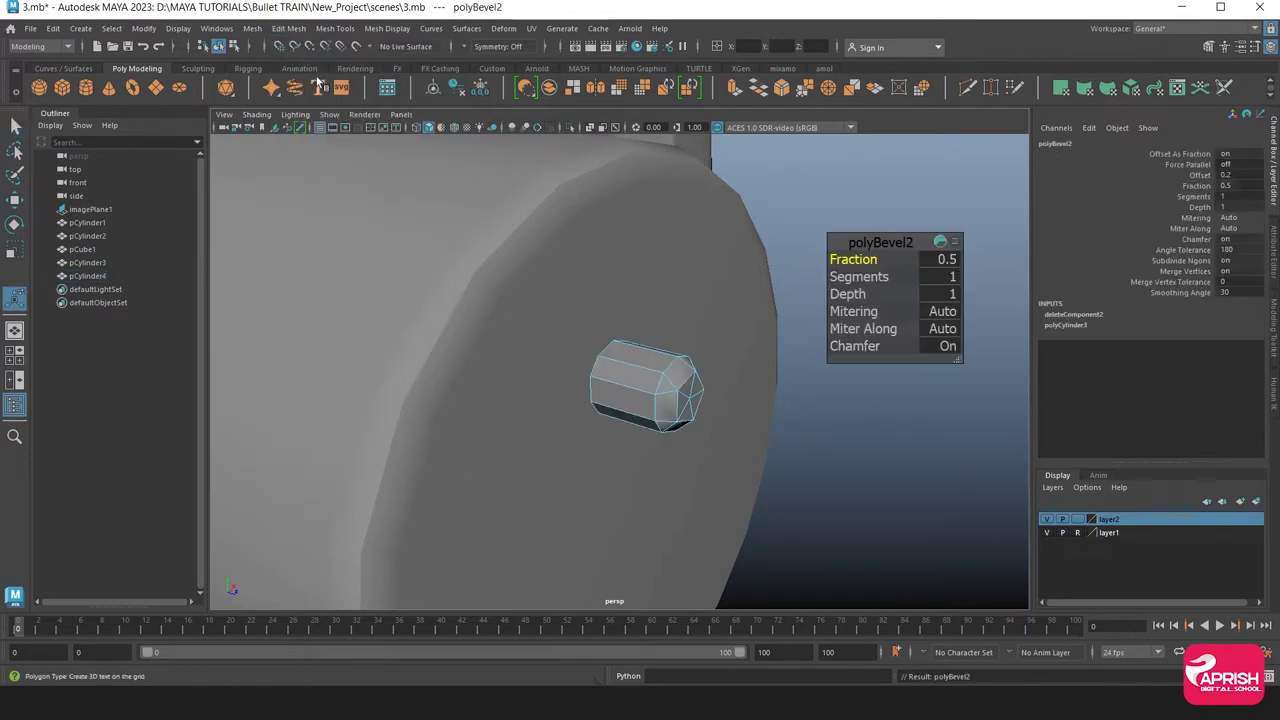
mouse_move(868, 260)
left_mouse_down()
mouse_move(855, 260)
mouse_move(866, 280)
left_mouse_up()
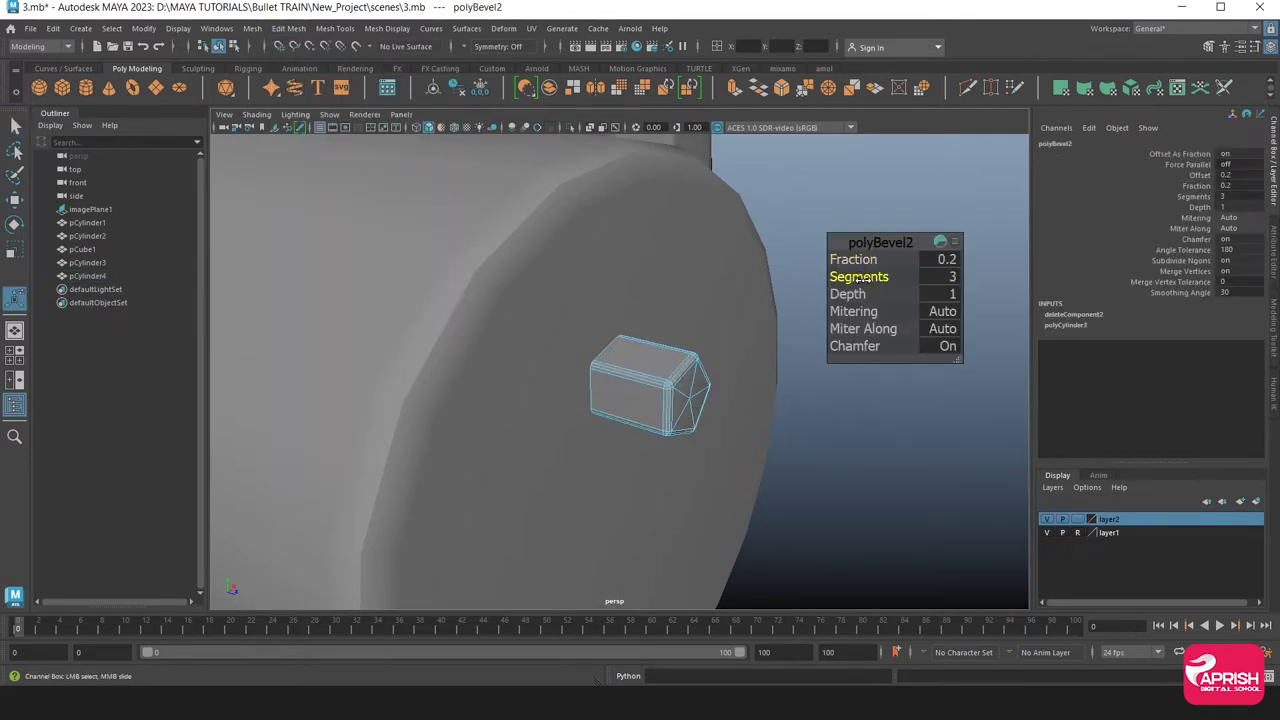
left_click(703, 351)
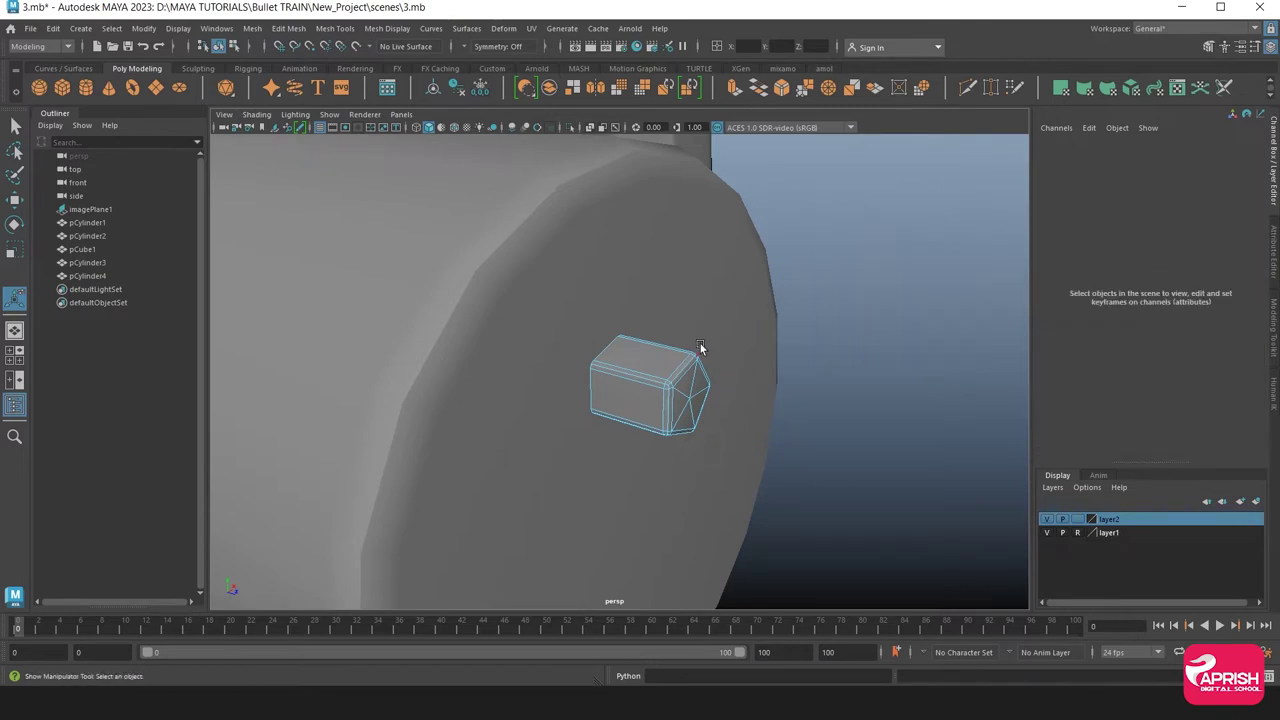
right_click_drag(703, 351, 688, 397)
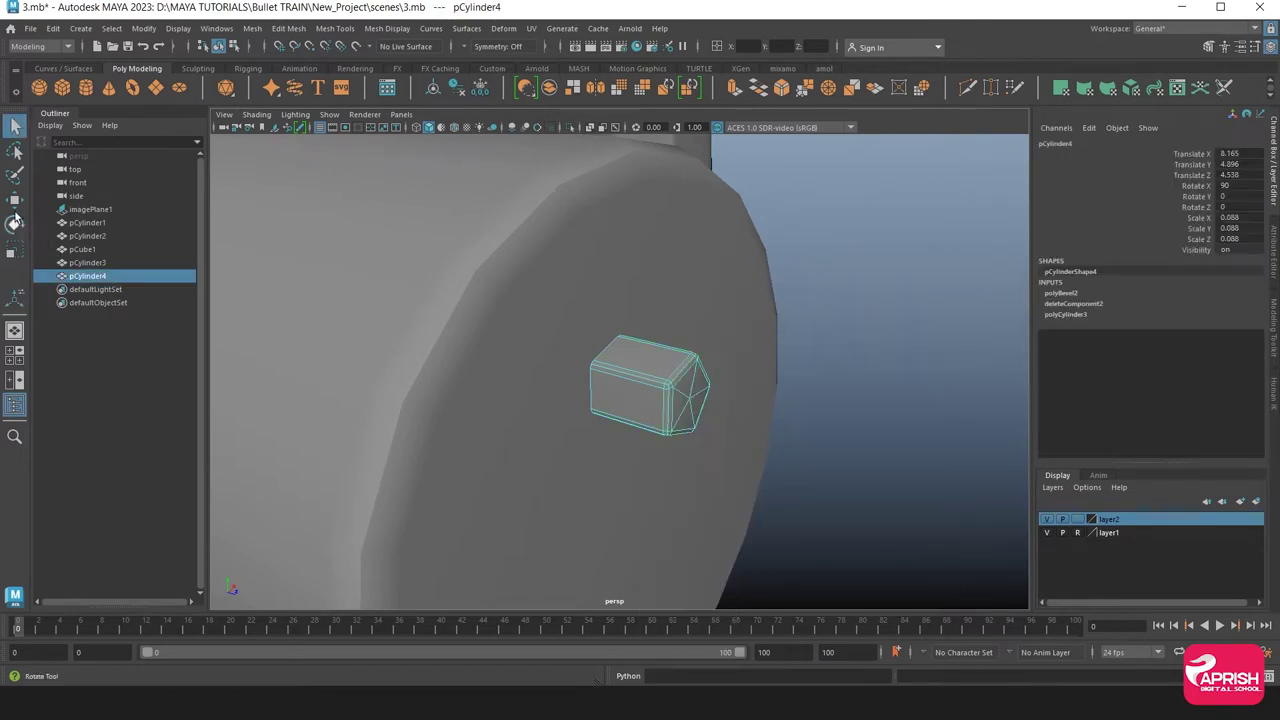
Sink the bolt deeper into the cap and select it in the front view
left_click(15, 200)
left_click_drag(700, 400, 592, 368)
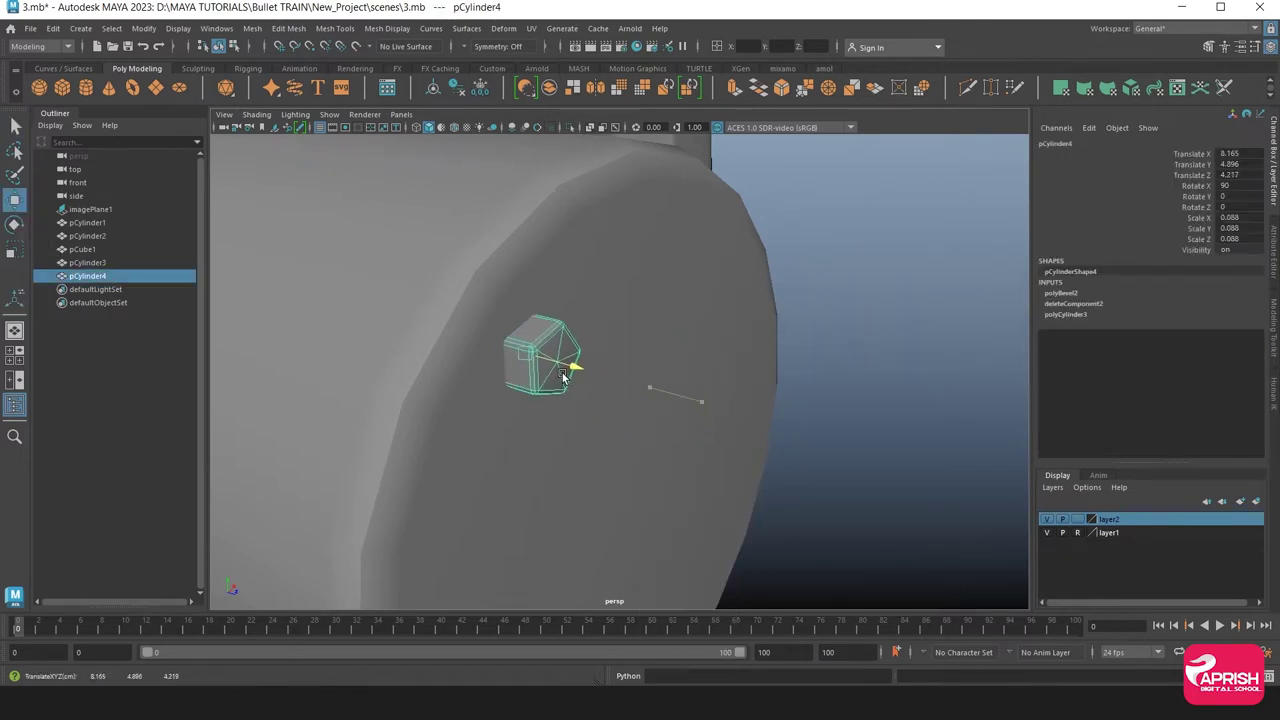
left_click(878, 353)
mouse_move(878, 353)
left_mouse_down("alt")
mouse_move(734, 415)
mouse_move(666, 401)
left_mouse_up("alt")
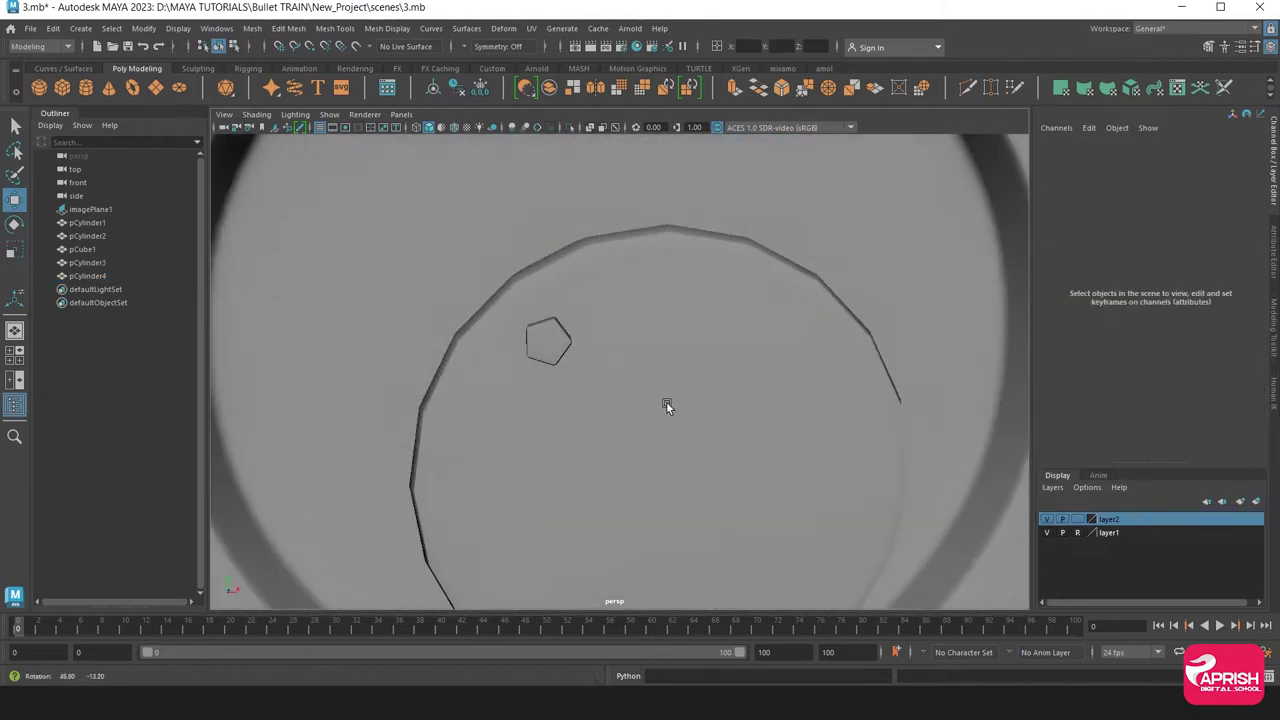
key("space")
key("space")
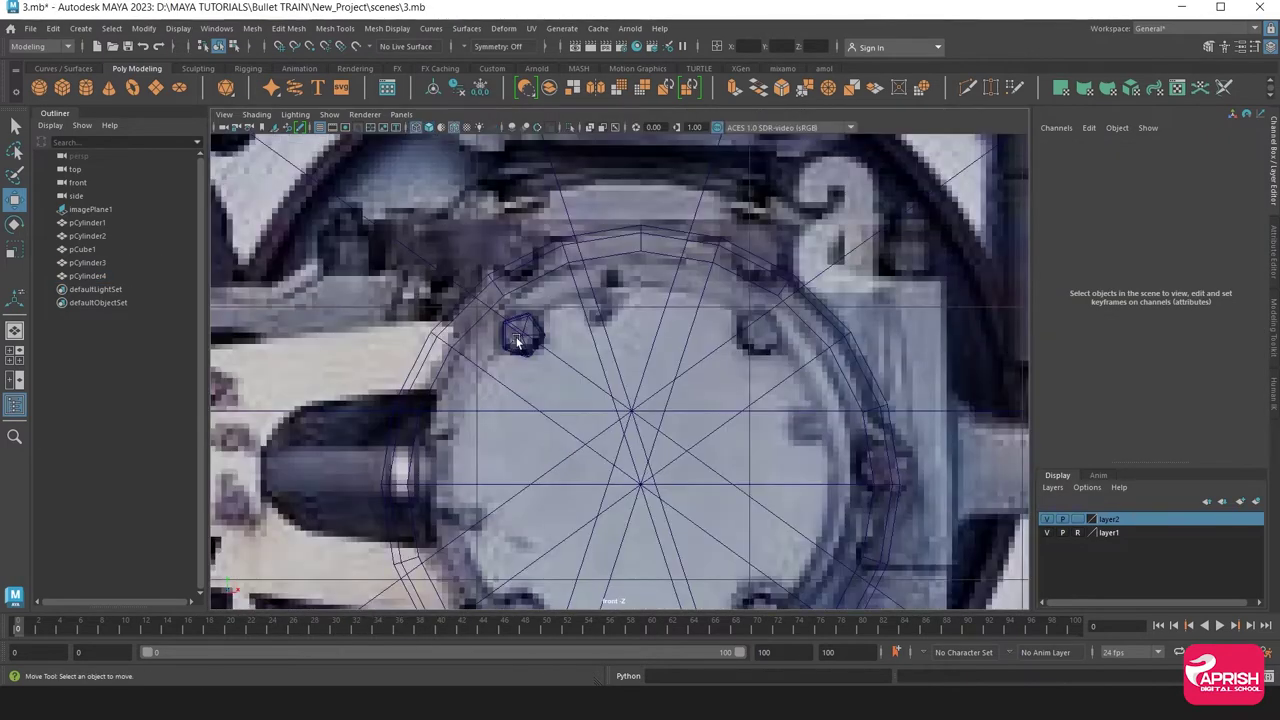
left_click(514, 329)
scroll(453, 417, "up", 2)
Duplicate the bolt onto the upper-right, lower-right and lower-left bolt holes
key("ctrl+d")
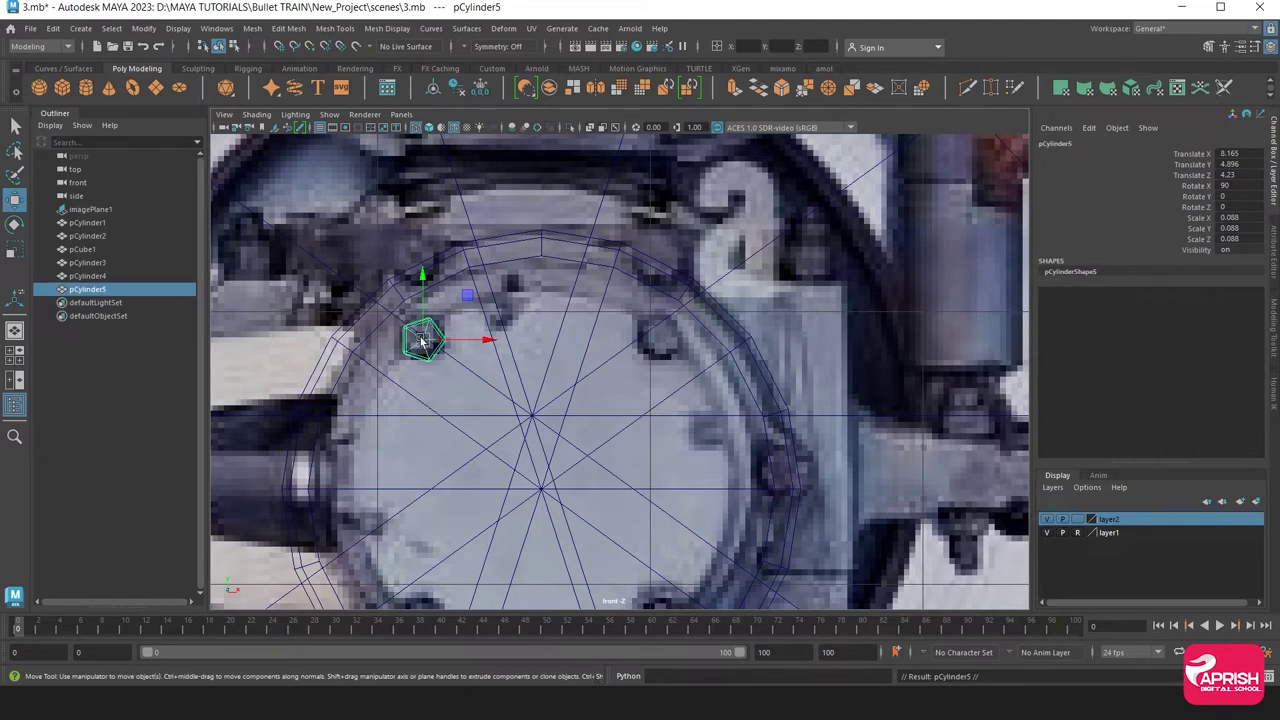
left_click_drag(422, 340, 659, 340)
middle_click_drag(640, 449, 571, 371, "alt")
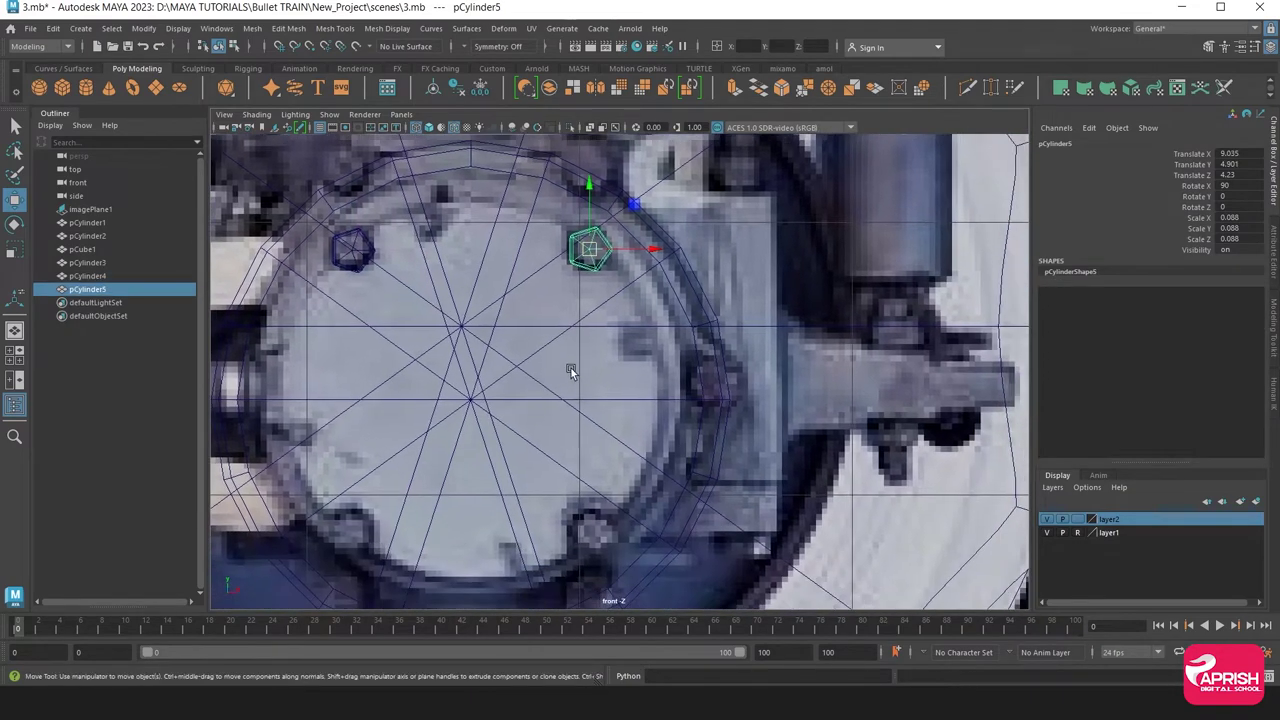
key("ctrl+d")
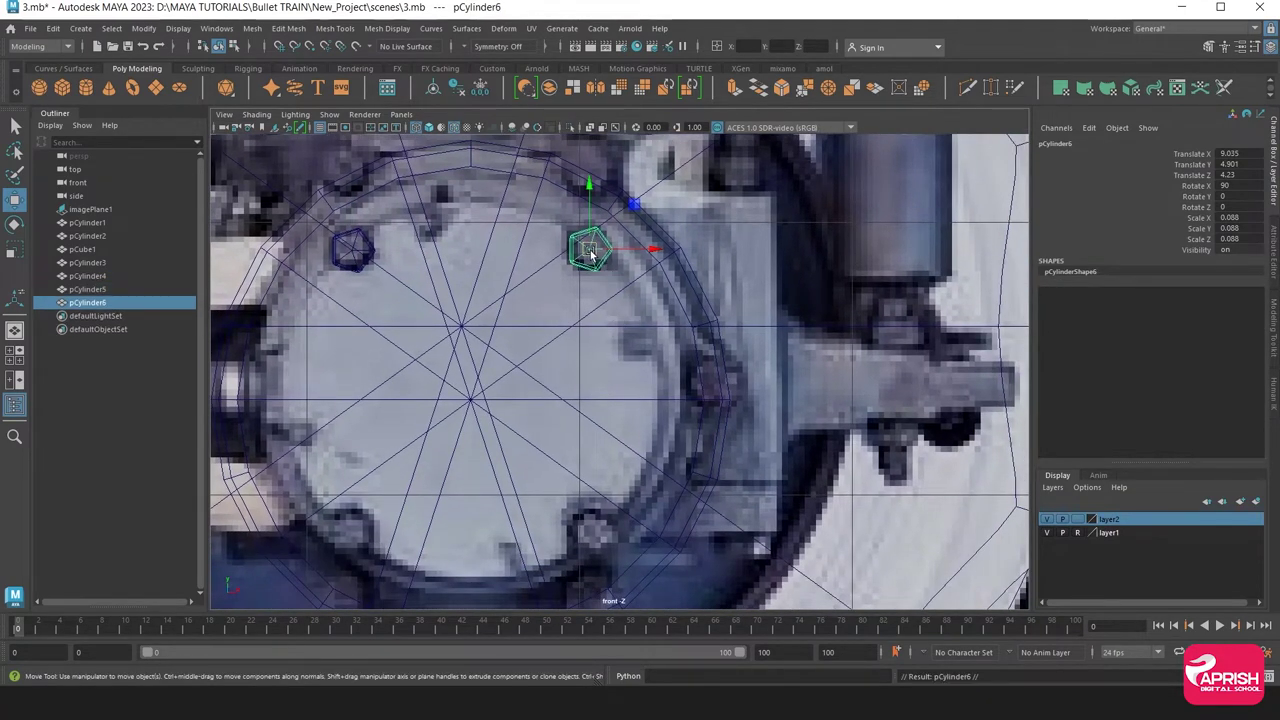
left_click_drag(591, 252, 593, 535)
middle_click_drag(588, 548, 640, 495, "alt")
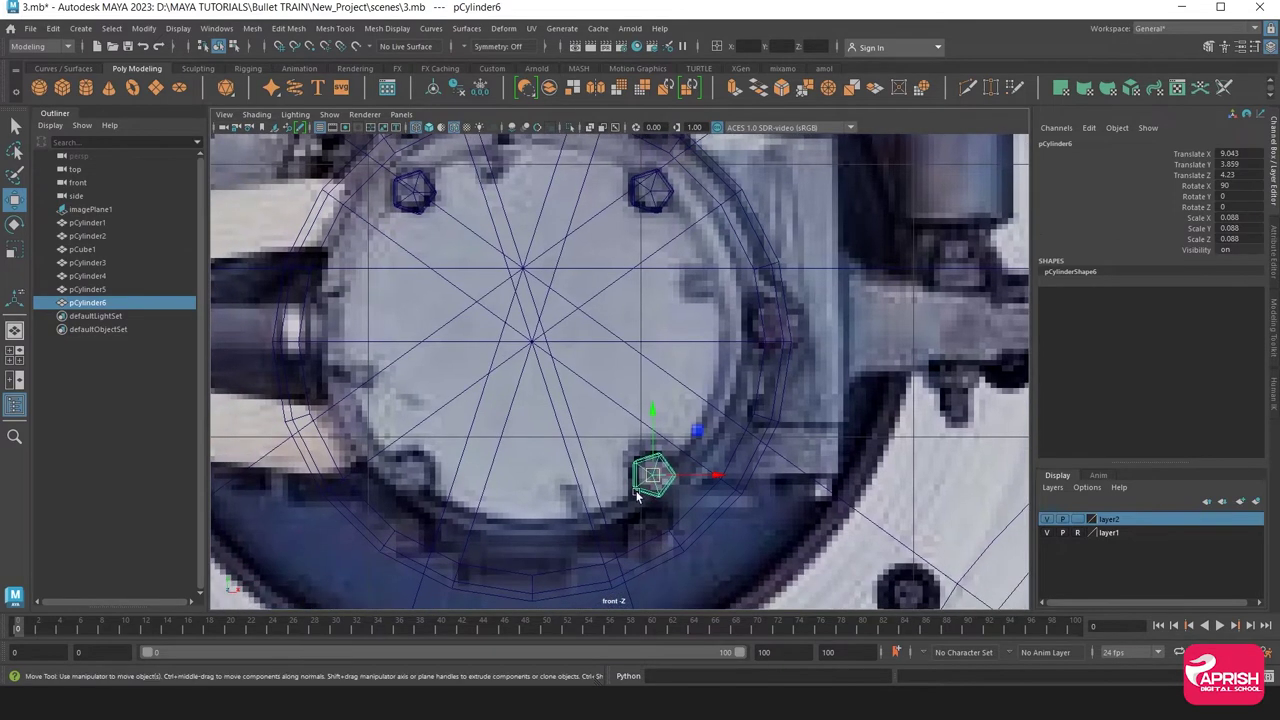
key("ctrl+d")
left_click_drag(632, 497, 417, 478)
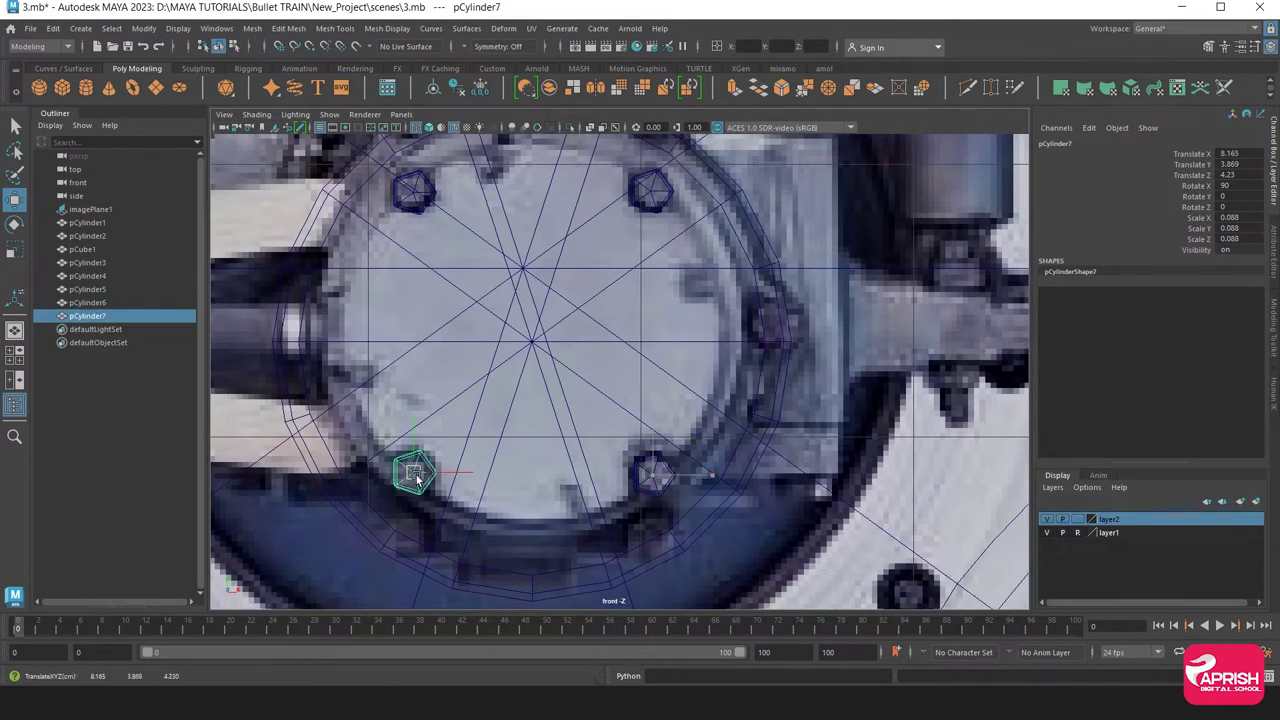
scroll(420, 480, "down", 2)
scroll(420, 480, "down", 3)
Inspect the bolts side-on and select the three copies
key("space")
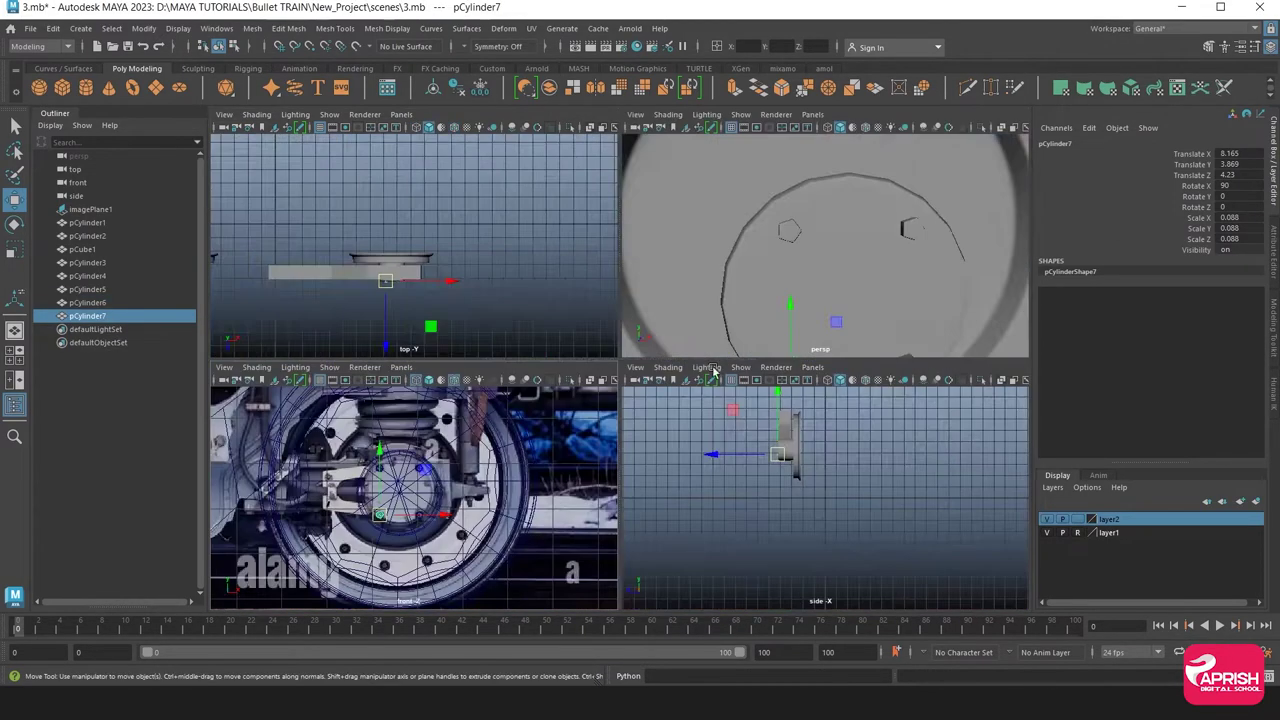
key("space")
mouse_move(672, 386)
left_mouse_down("alt")
mouse_move(535, 391)
mouse_move(631, 374)
mouse_move(771, 395)
left_mouse_up("alt")
left_click_drag(626, 500, 628, 385, "alt")
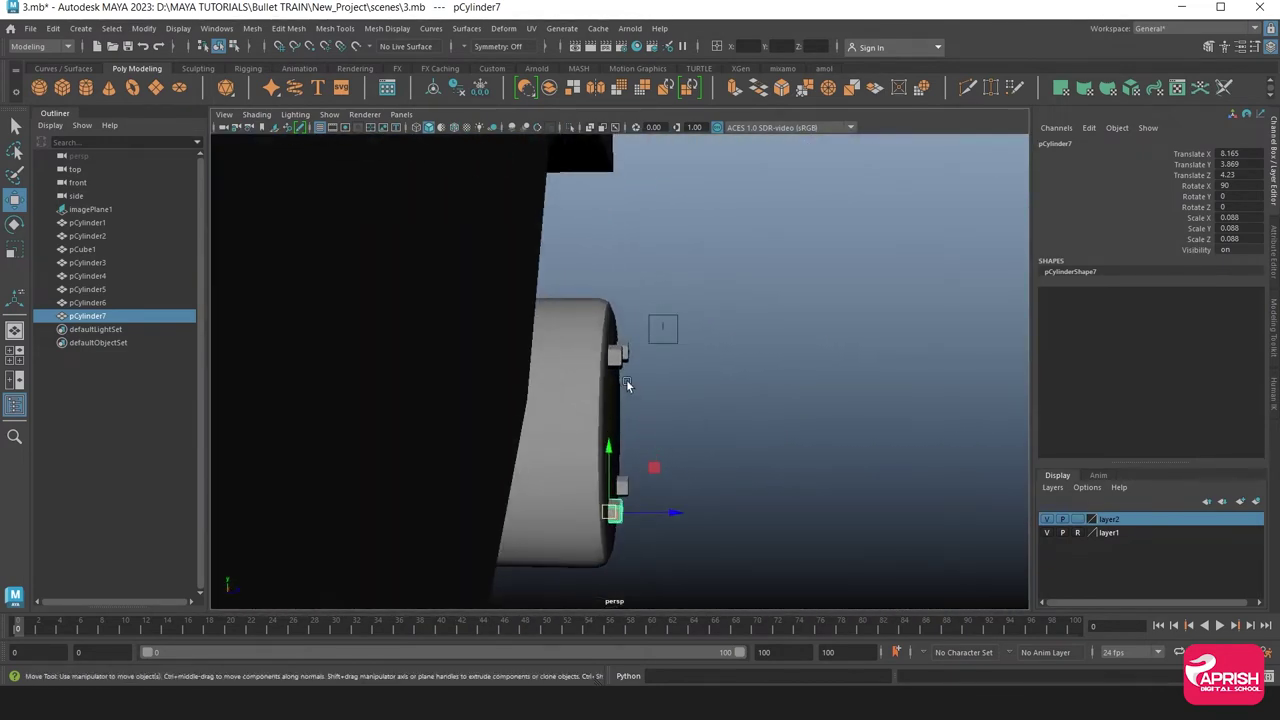
left_click(634, 355, "shift")
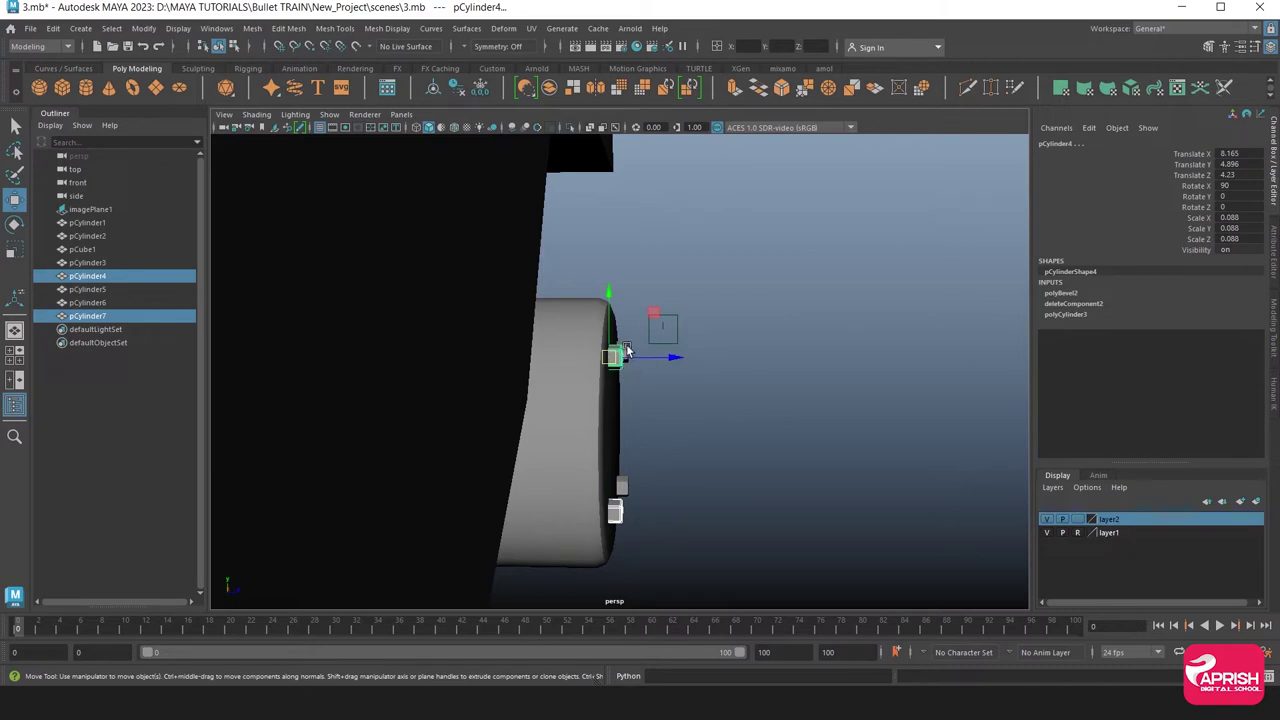
left_click(627, 350, "shift")
left_click(622, 487, "shift")
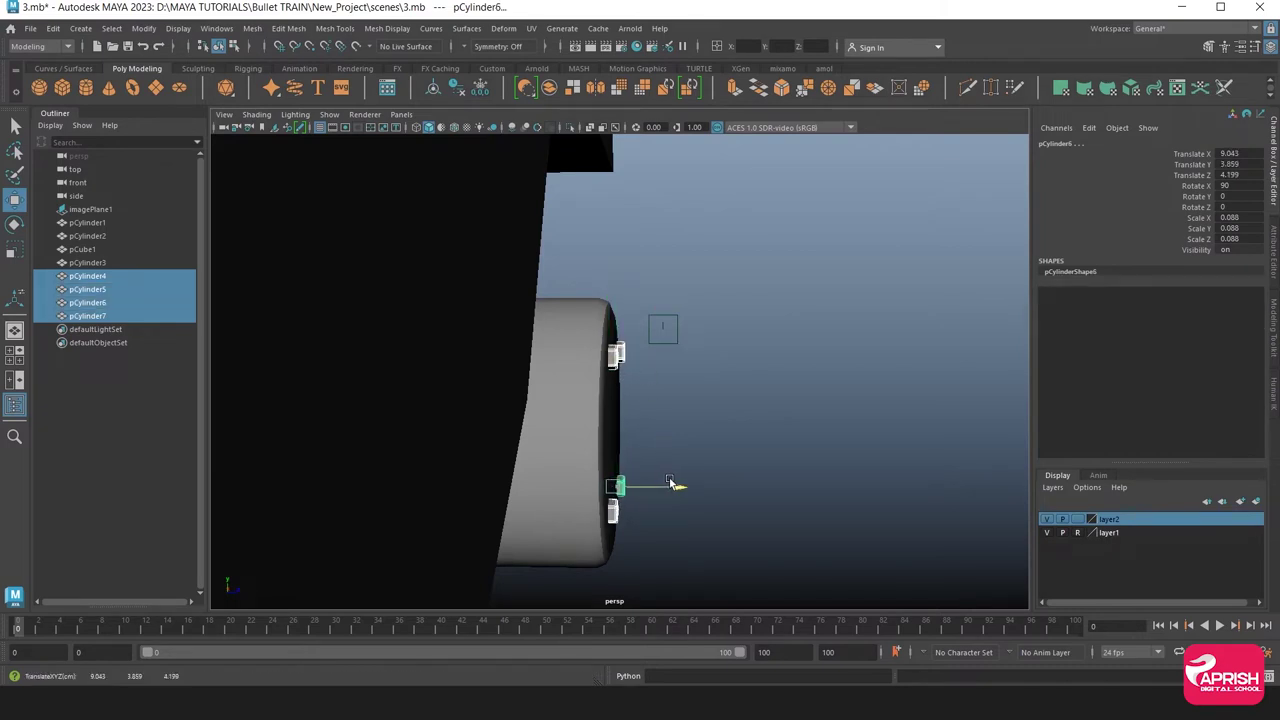
Add a new default cylinder, pCylinder8, and frame it in the views
left_click(111, 28)
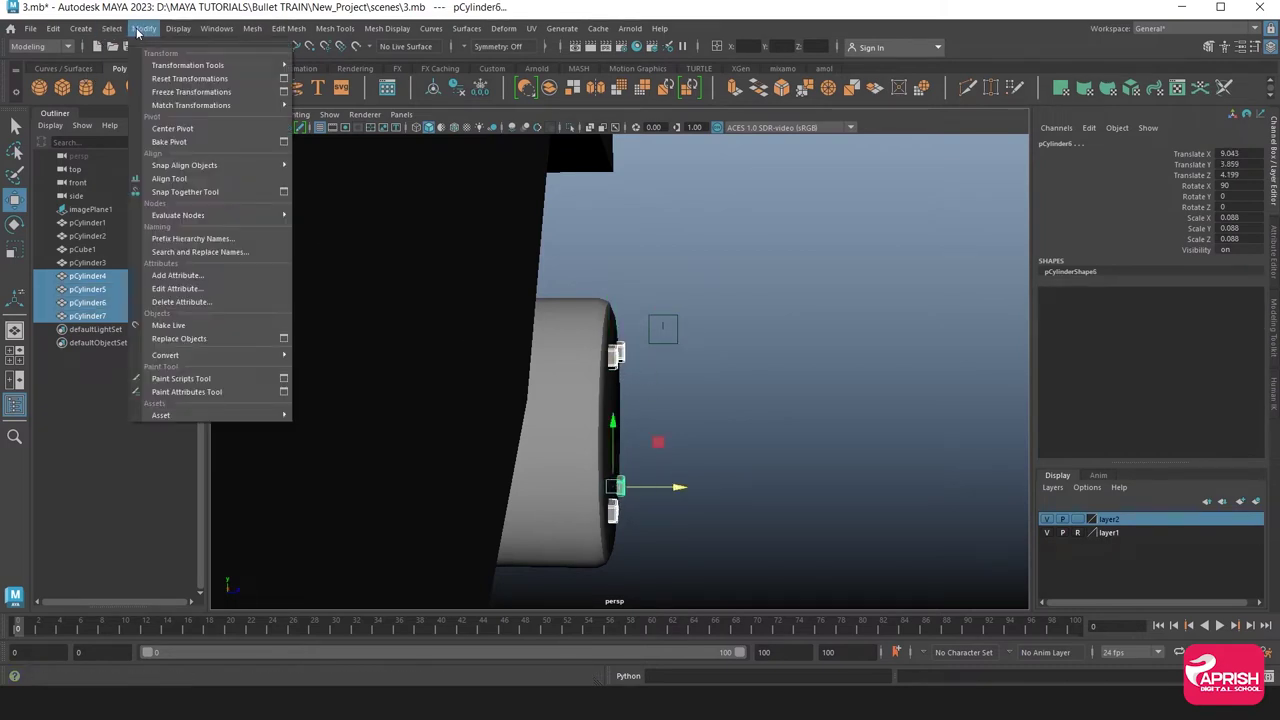
left_click(668, 394)
scroll(570, 398, "down", 5)
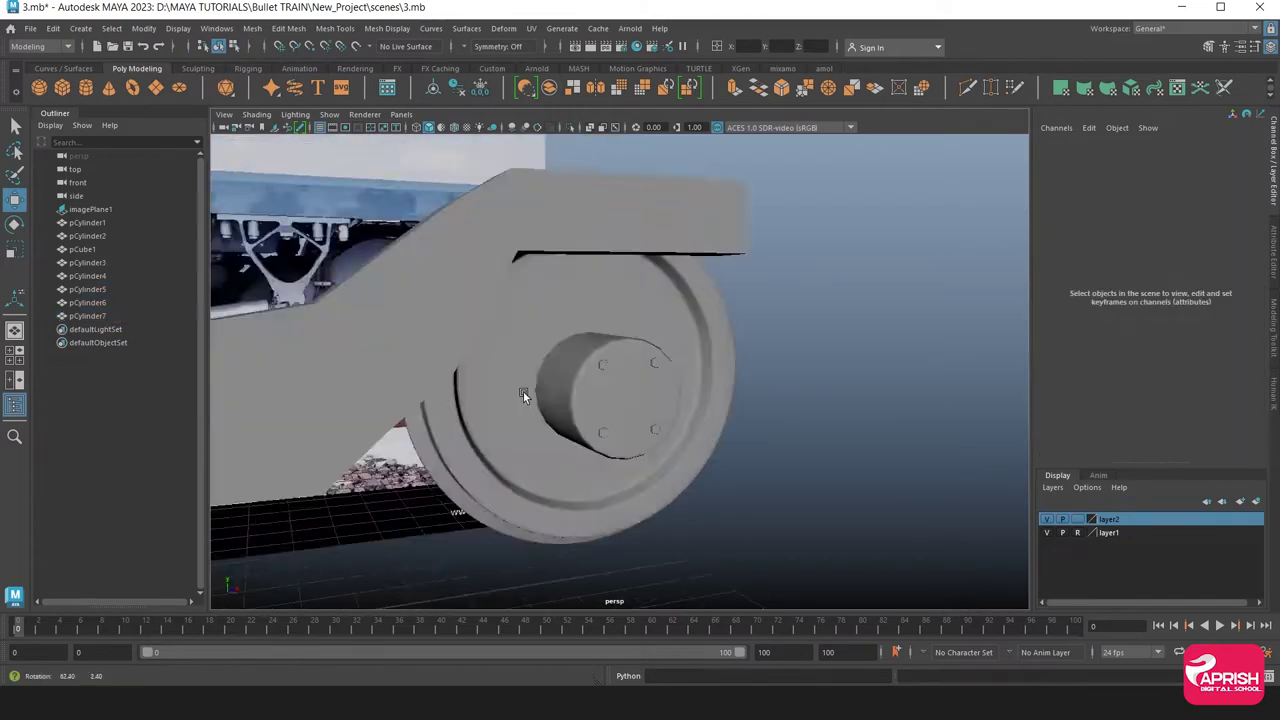
key("space")
key("space")
key("space")
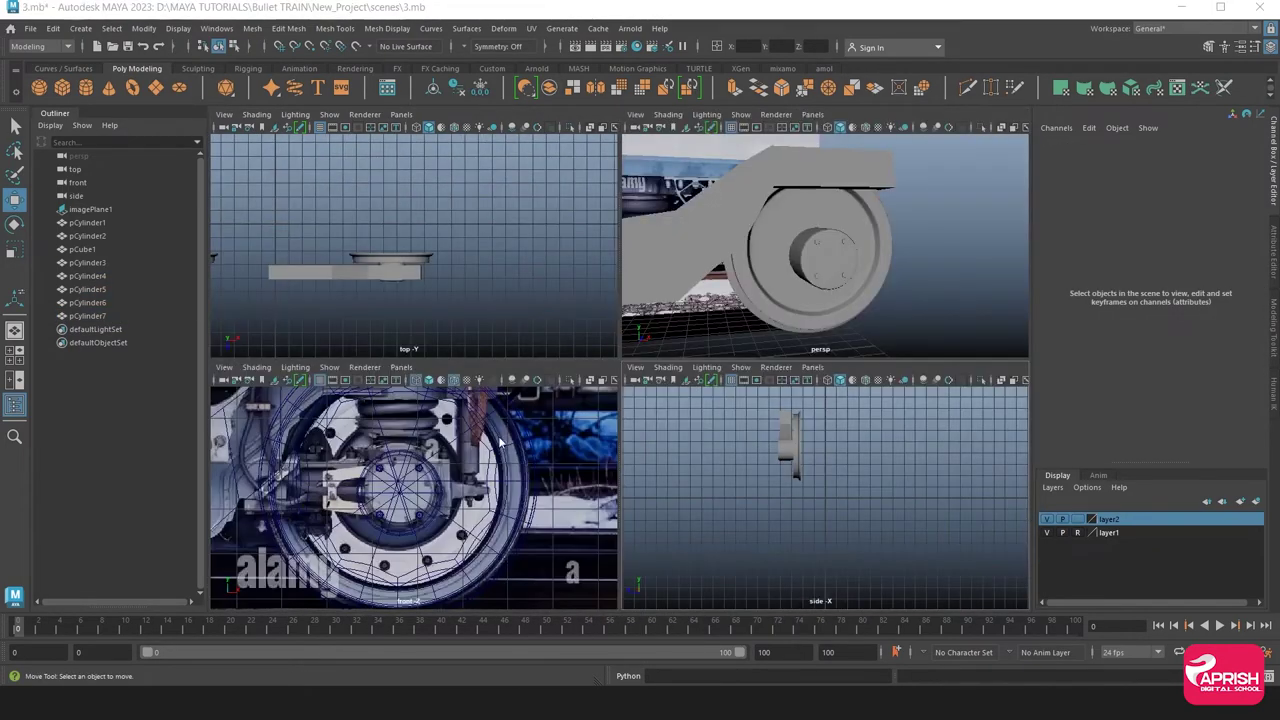
key("space")
scroll(564, 455, "up", 2)
scroll(594, 432, "up", 2)
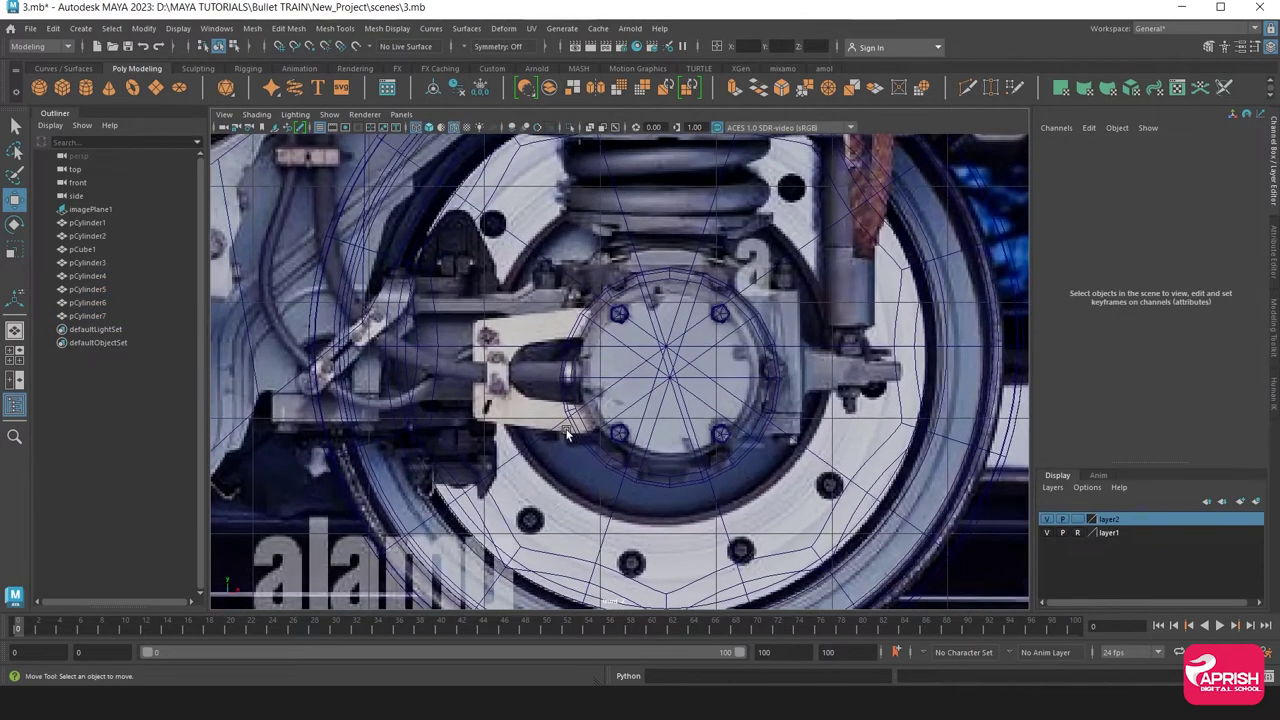
scroll(709, 402, "down", 3)
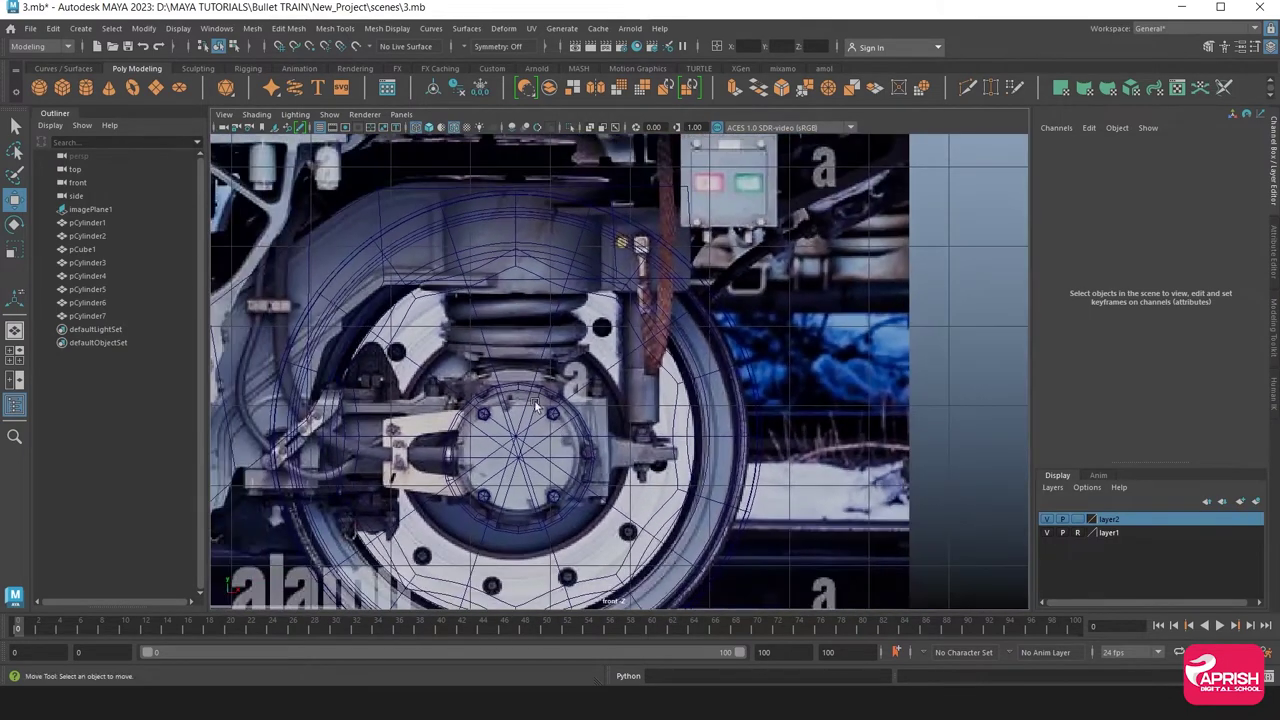
scroll(534, 400, "up", 3)
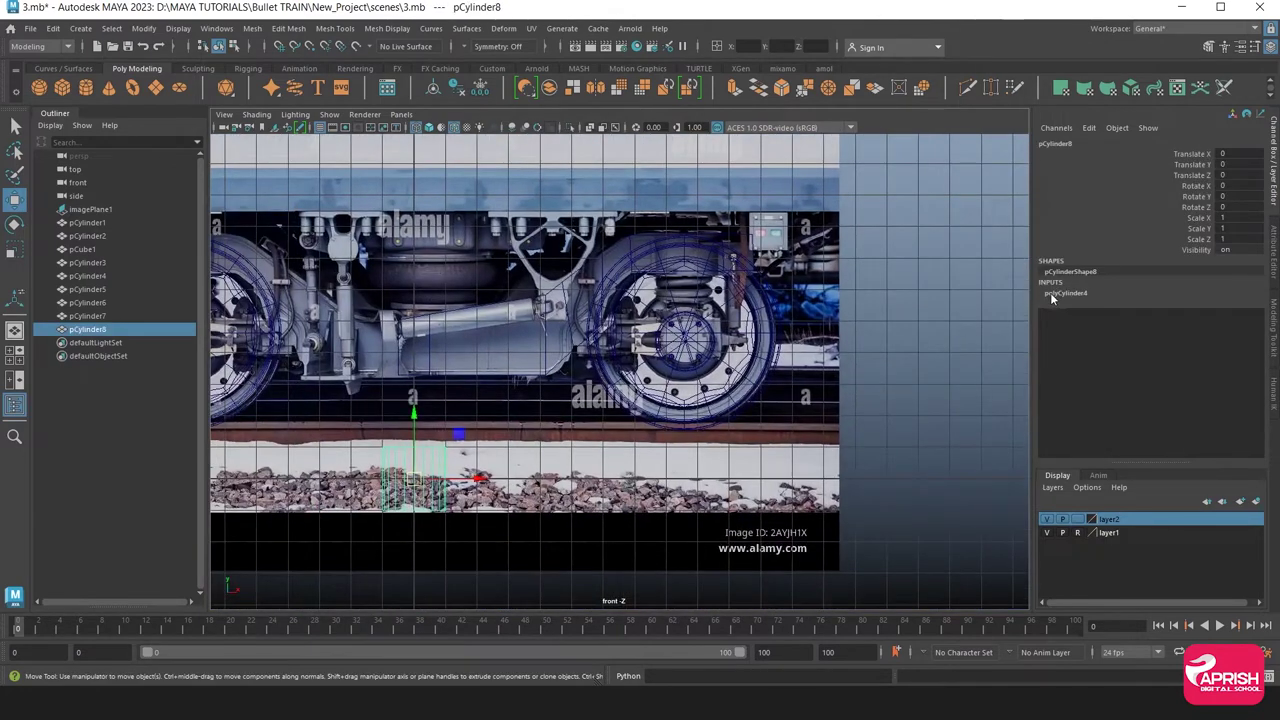
Give the cylinder 12 axis subdivisions and raise it above the right wheel
left_click(1051, 294)
type("12")
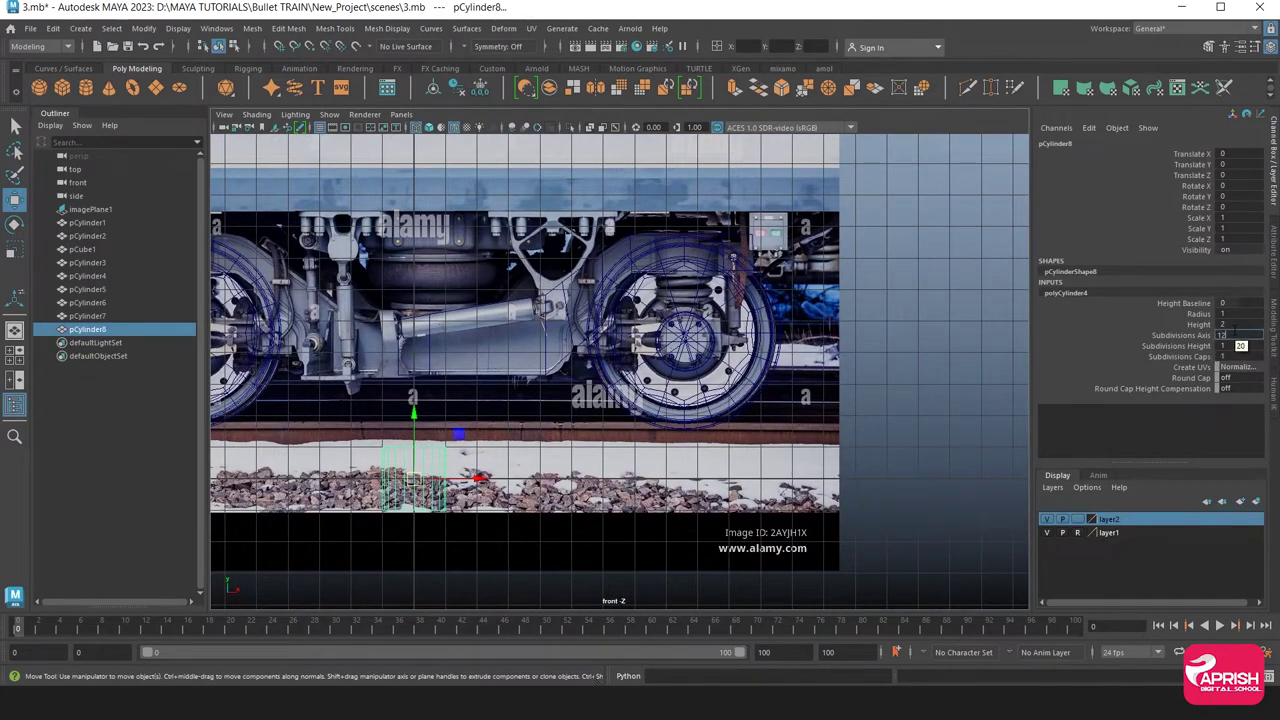
key("Return")
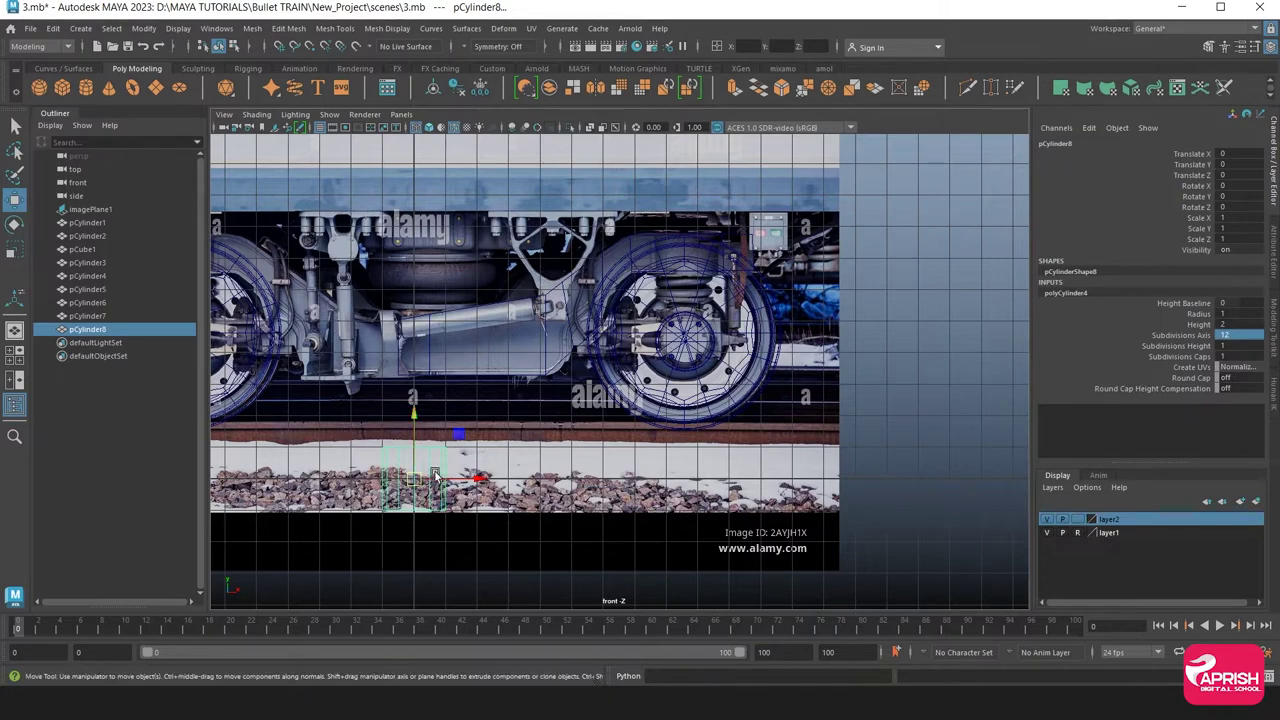
left_click_drag(435, 475, 684, 270)
scroll(553, 438, "up", 2)
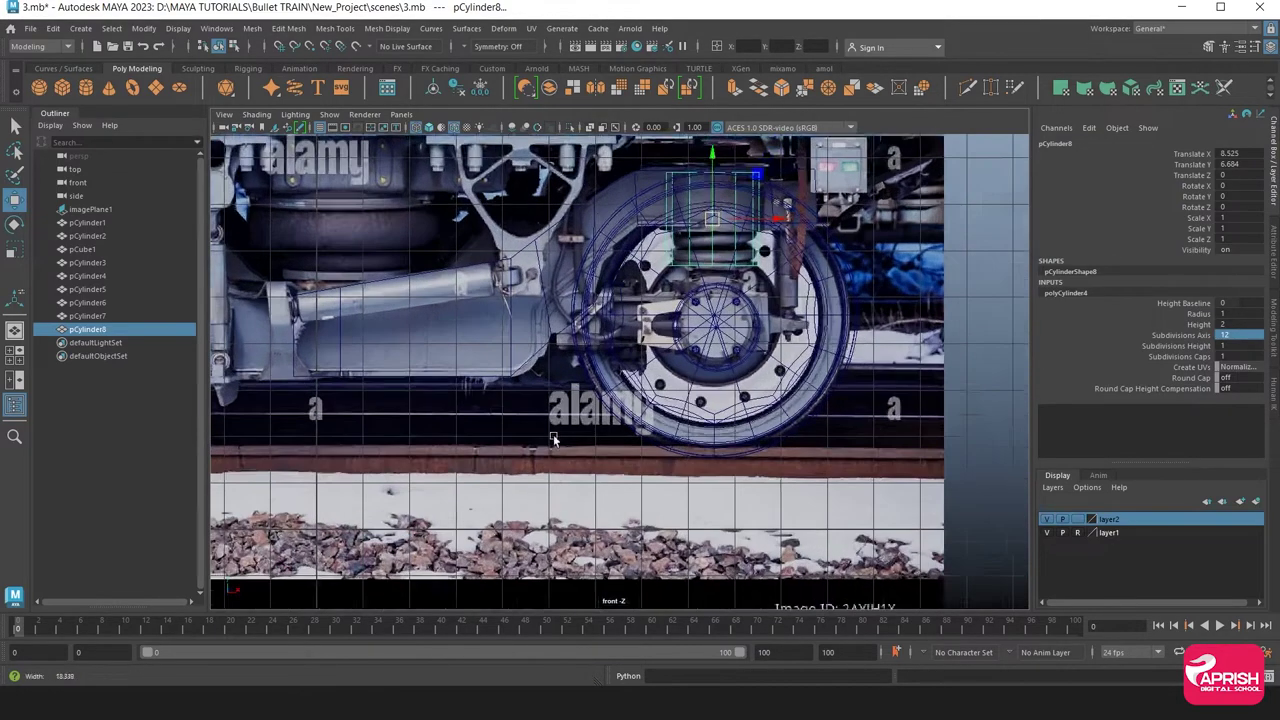
scroll(553, 438, "up", 2)
scroll(447, 473, "up", 2)
scroll(574, 487, "up", 2)
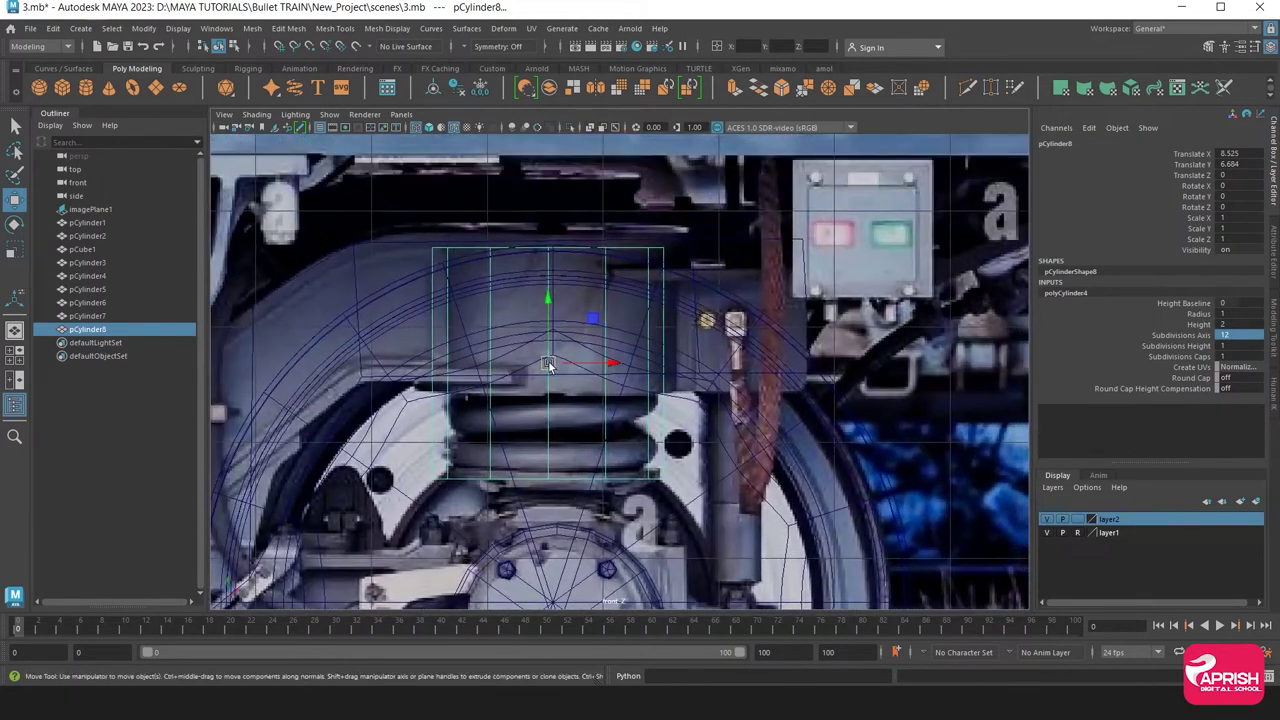
mouse_move(549, 362)
left_mouse_down()
mouse_move(567, 347)
mouse_move(568, 280)
mouse_move(524, 293)
left_mouse_up()
Move the cylinder back in depth over the wheel using the top view
key("r")
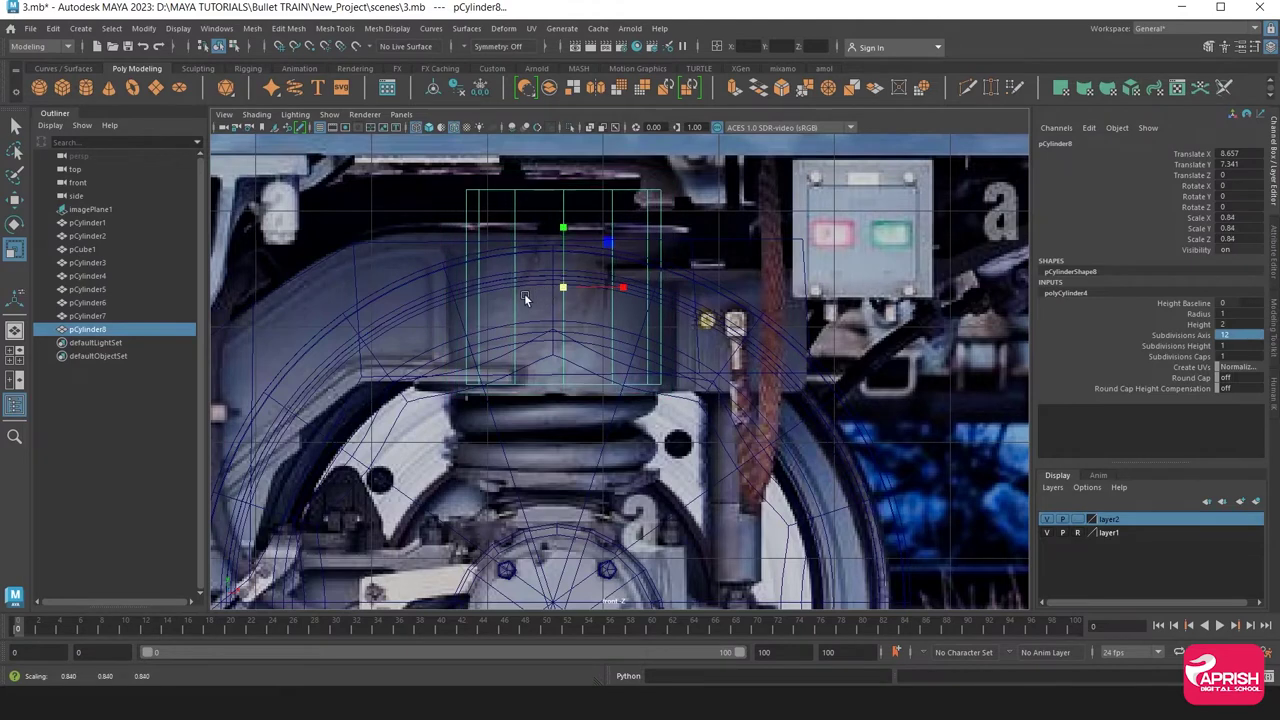
left_click(15, 198)
key("space")
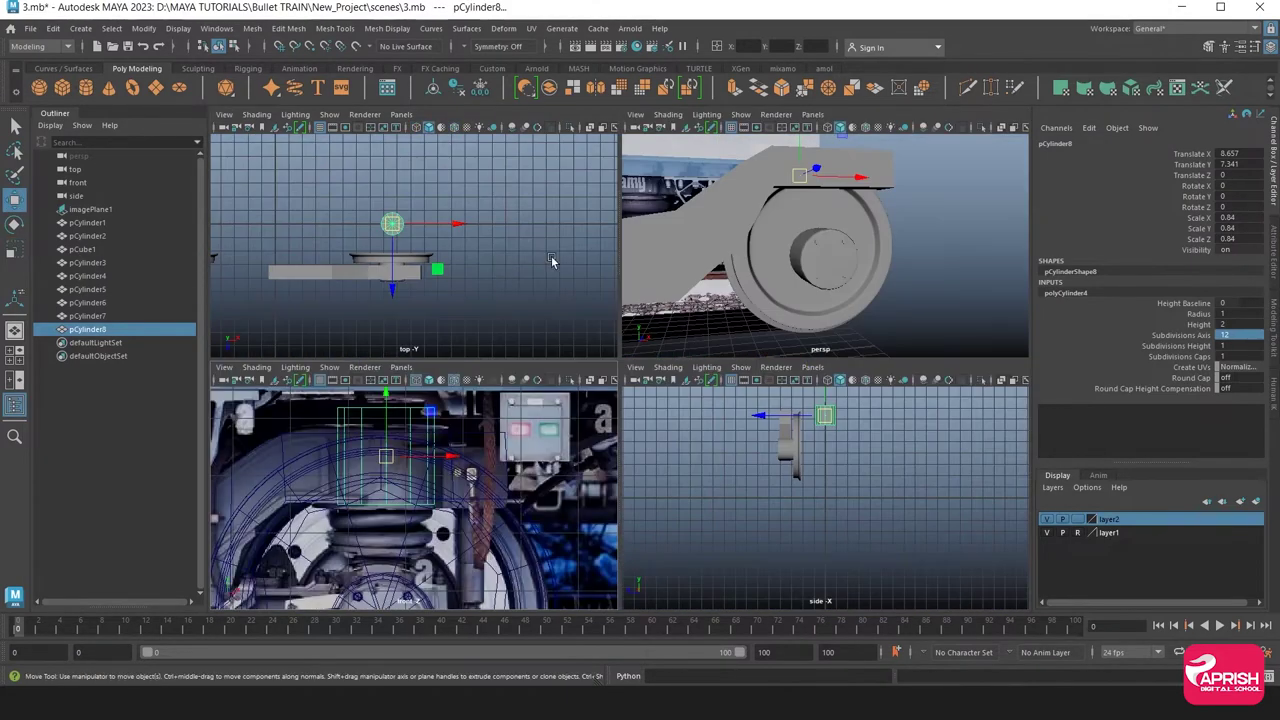
key("space")
key("space")
left_click_drag(572, 398, 565, 503)
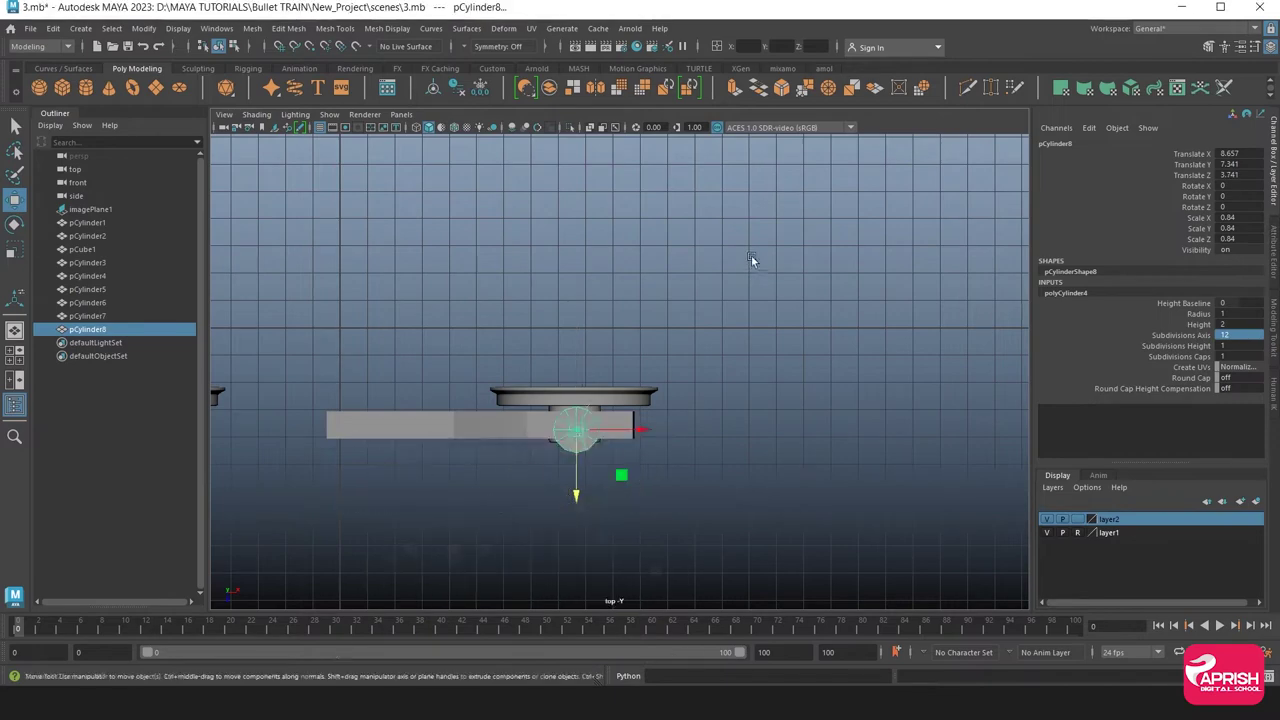
key("space")
key("space")
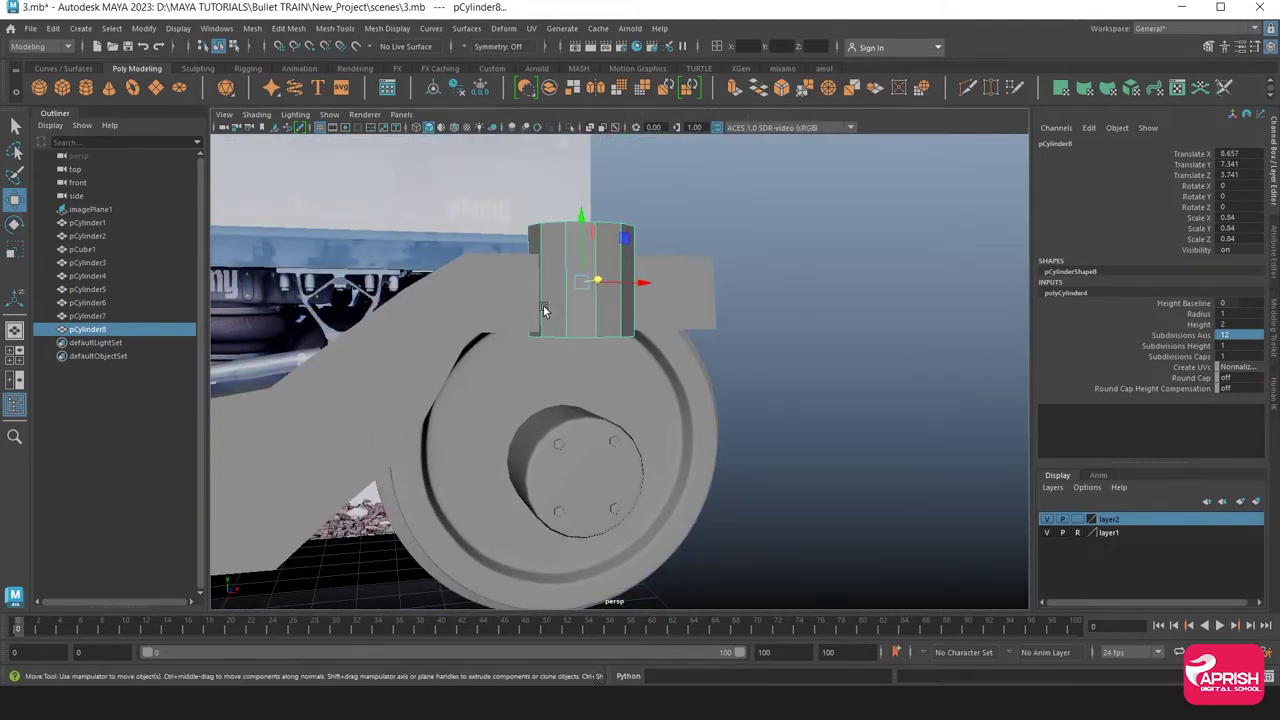
scroll(543, 311, "up", 3)
mouse_move(543, 311)
left_mouse_down("alt")
mouse_move(561, 356)
mouse_move(513, 334)
mouse_move(626, 385)
mouse_move(600, 423)
mouse_move(614, 414)
mouse_move(586, 366)
mouse_move(603, 381)
left_mouse_up("alt")
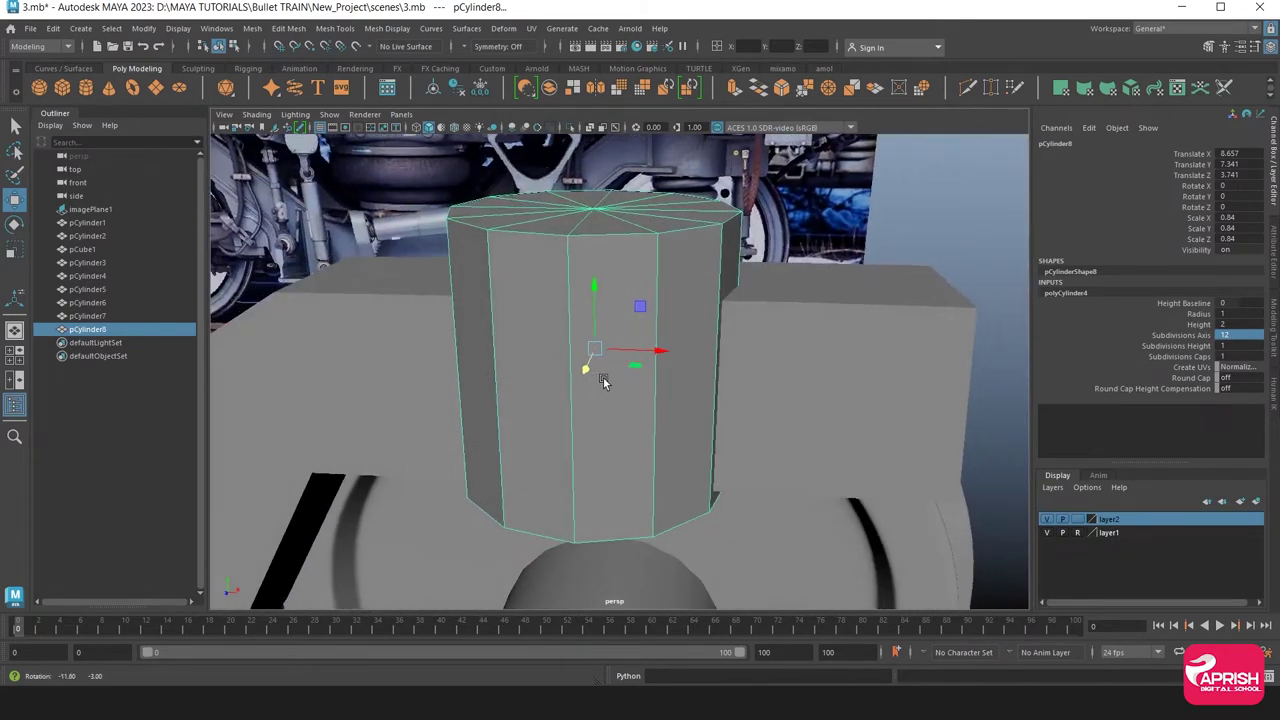
Scale the cylinder uniformly to 0.977 to fit the box
key("space")
key("space")
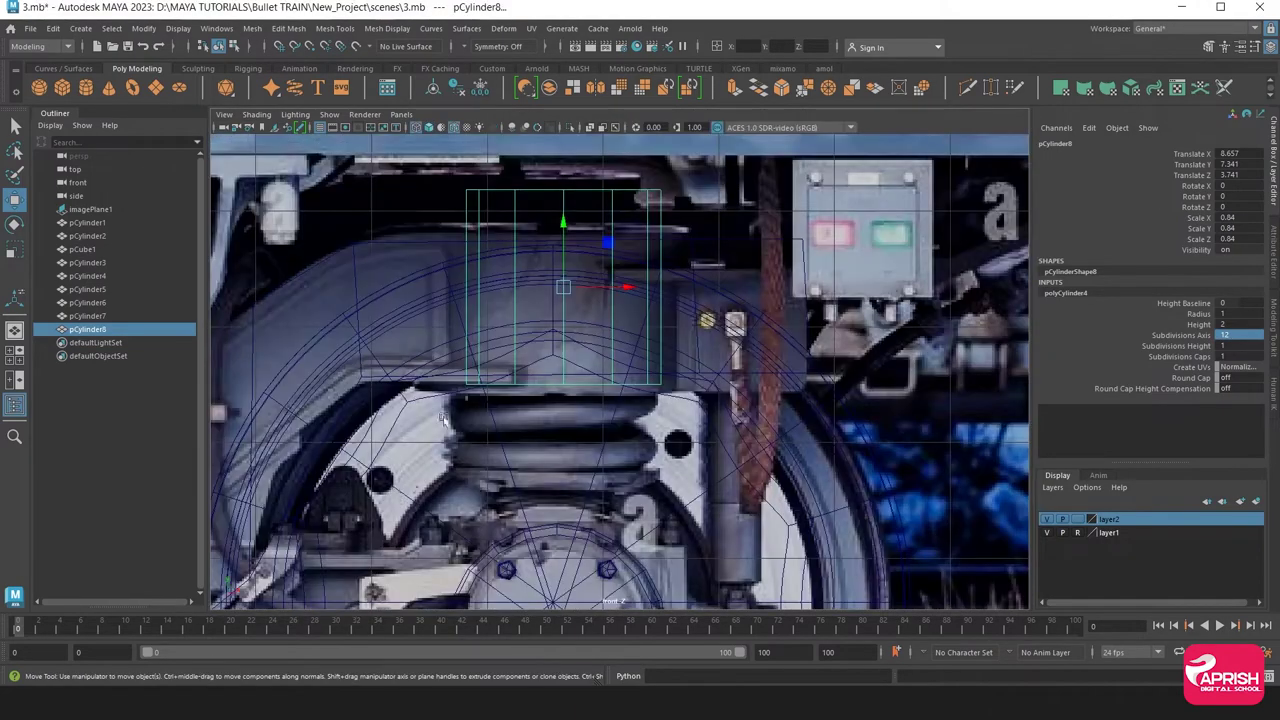
left_click(14, 250)
left_click_drag(564, 289, 592, 291)
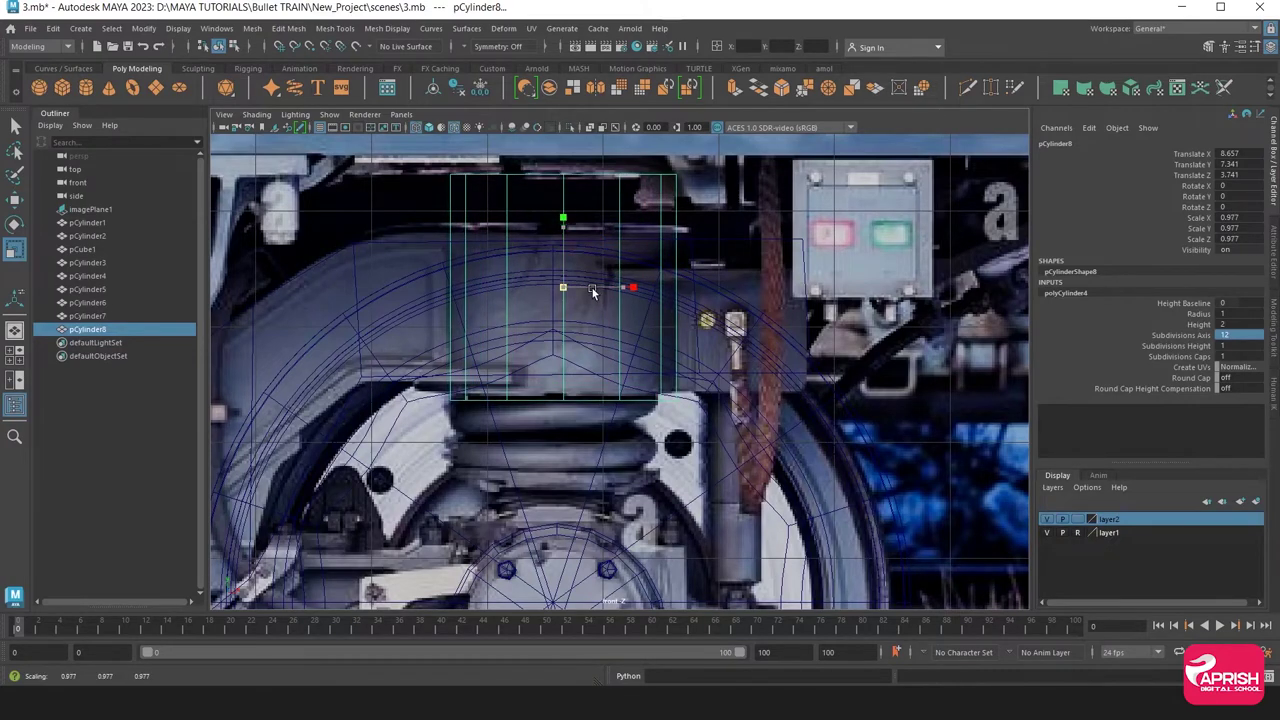
Insert four horizontal edge loops across the cylinder above the wheel
left_click(335, 28)
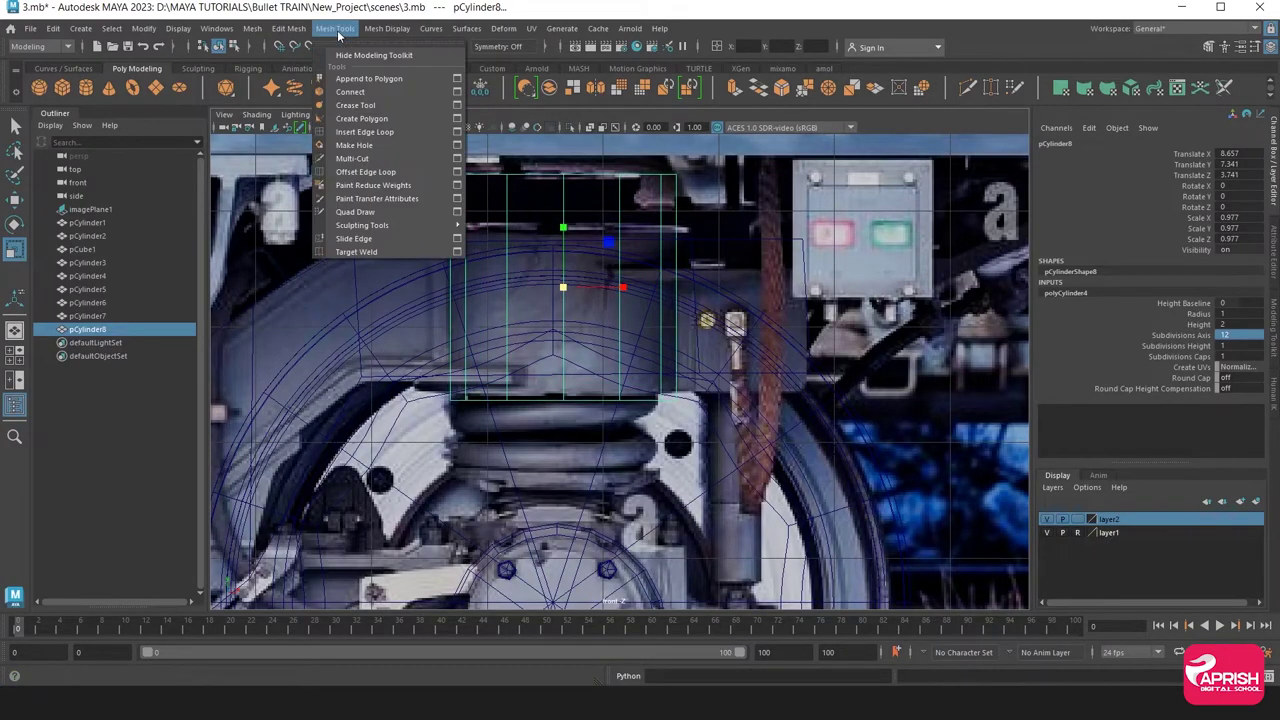
left_click(345, 133)
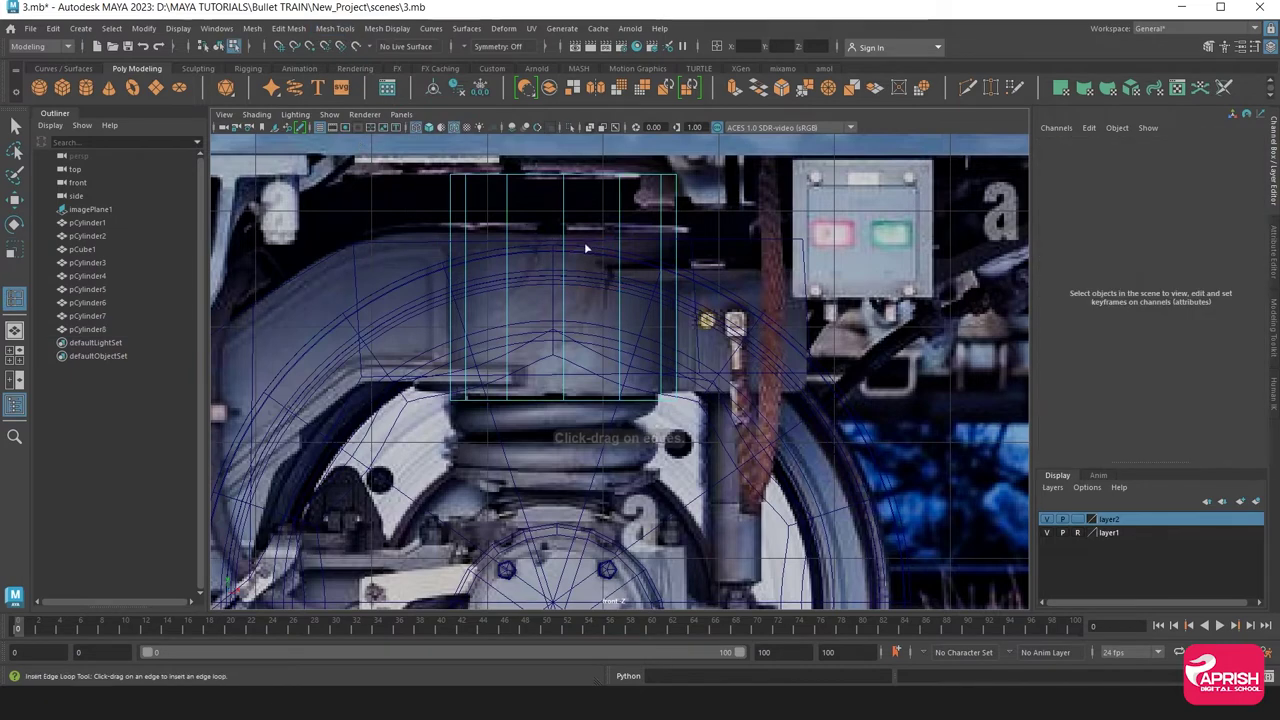
left_click(511, 184)
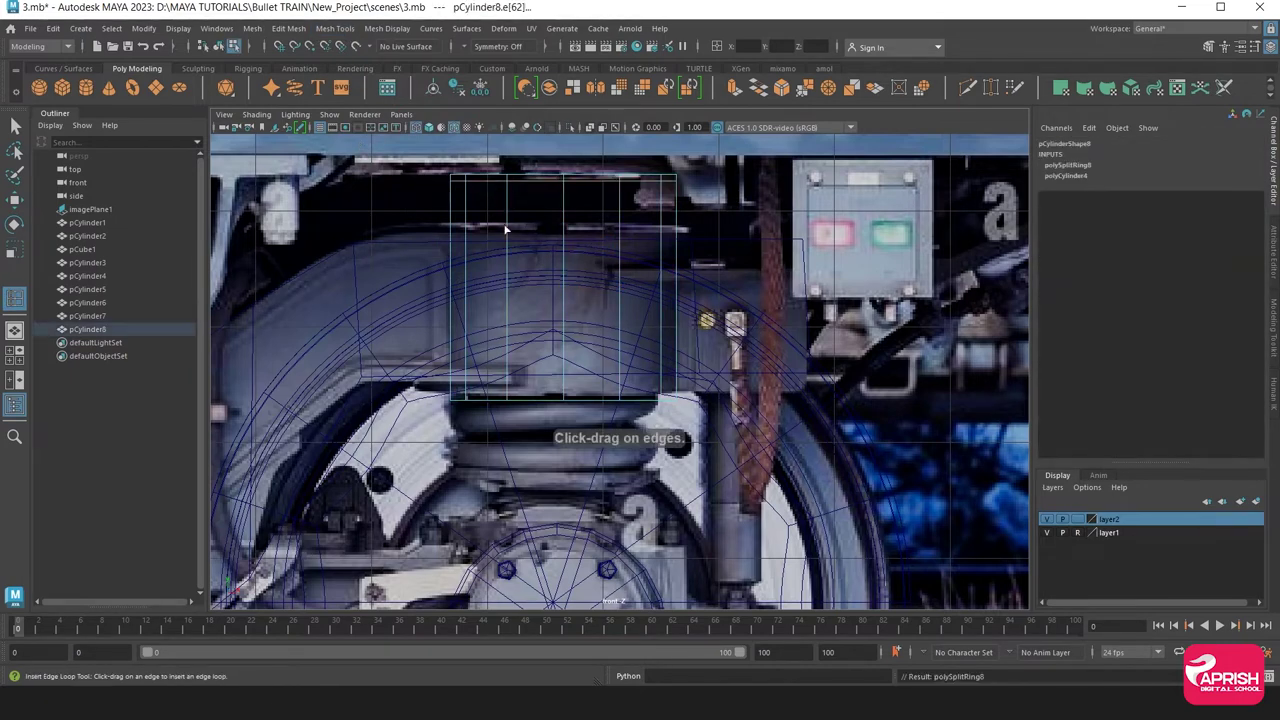
left_click(505, 399)
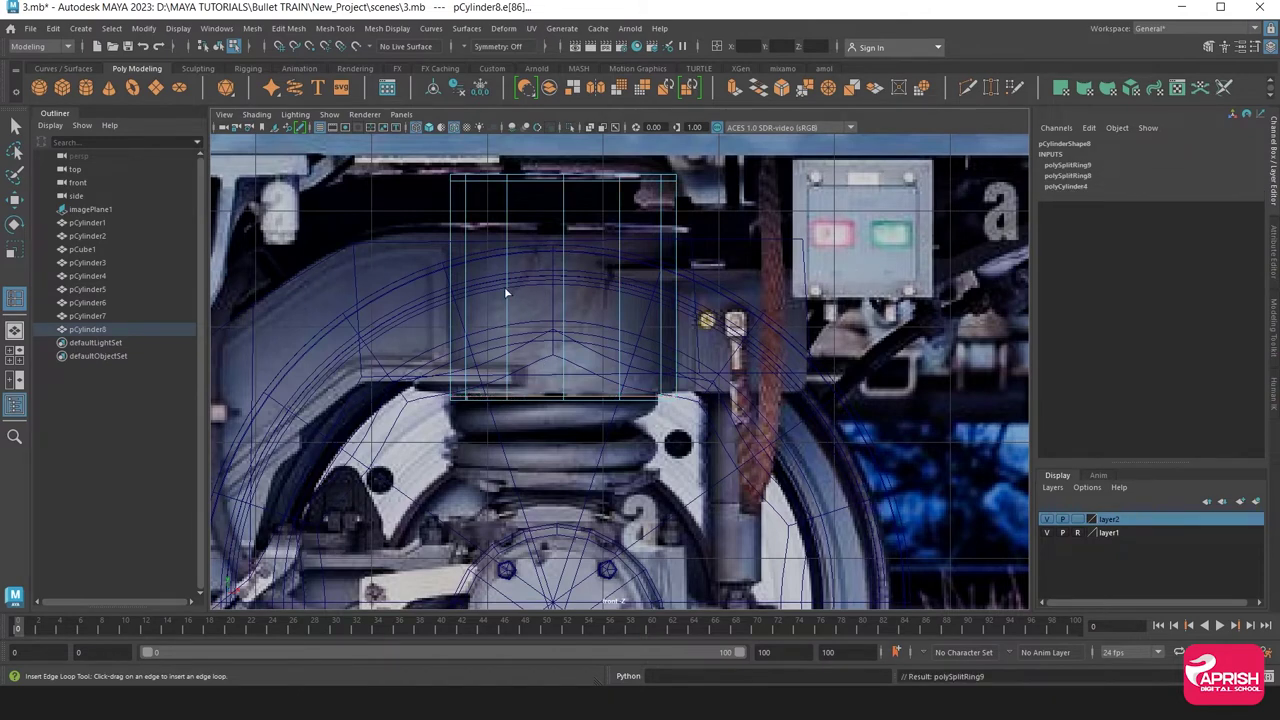
left_click(507, 340)
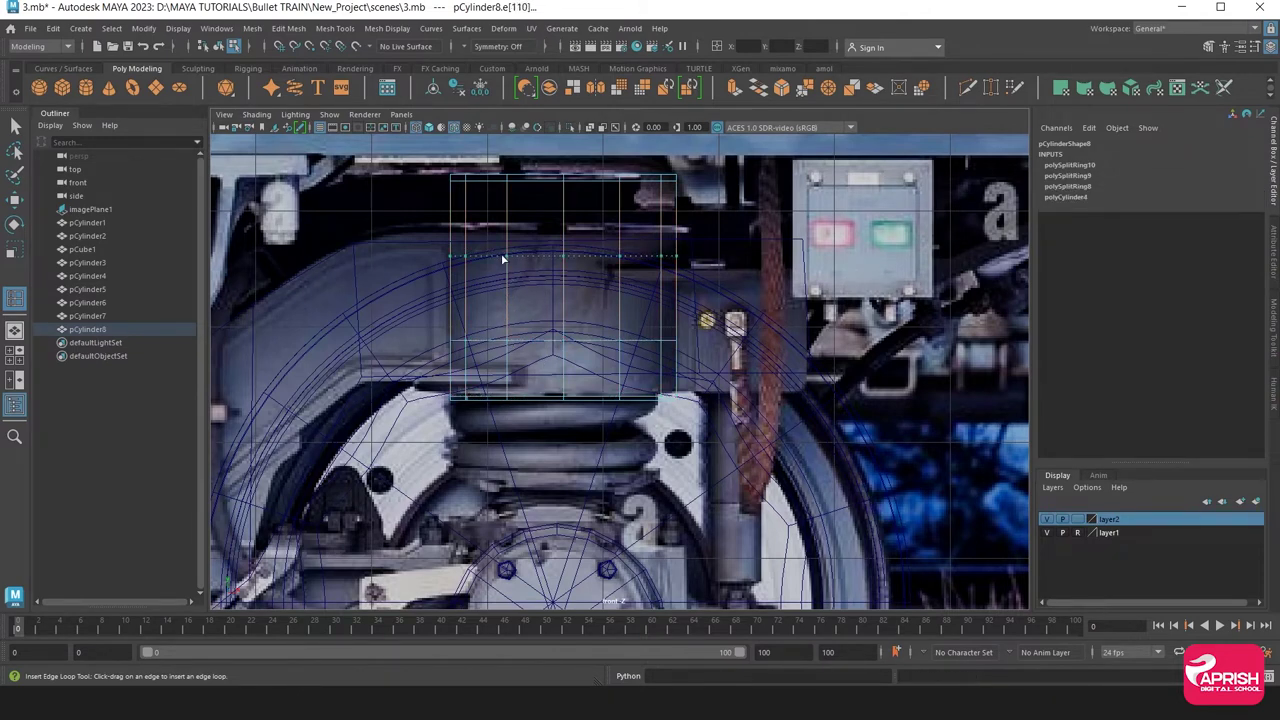
left_click(503, 259)
Preview the cylinder in smooth mode (3) and orbit to view it with the wheel
left_click(705, 270)
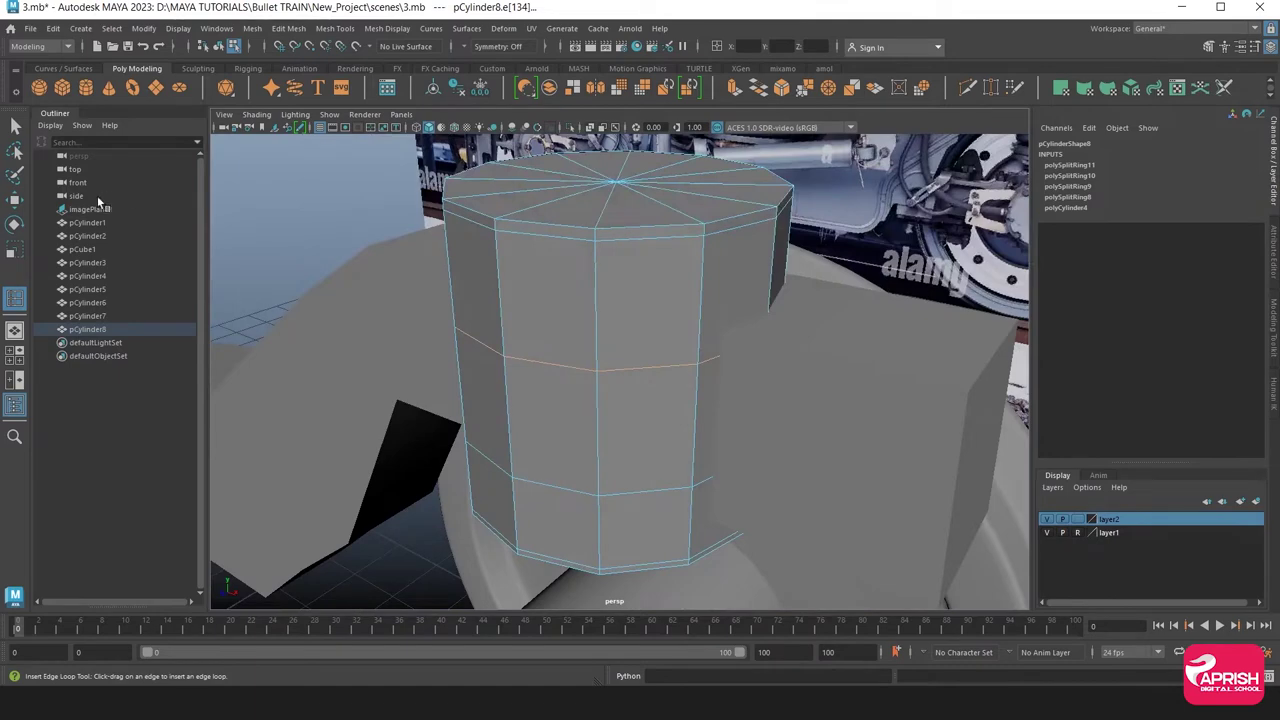
left_click(15, 200)
left_click(688, 275)
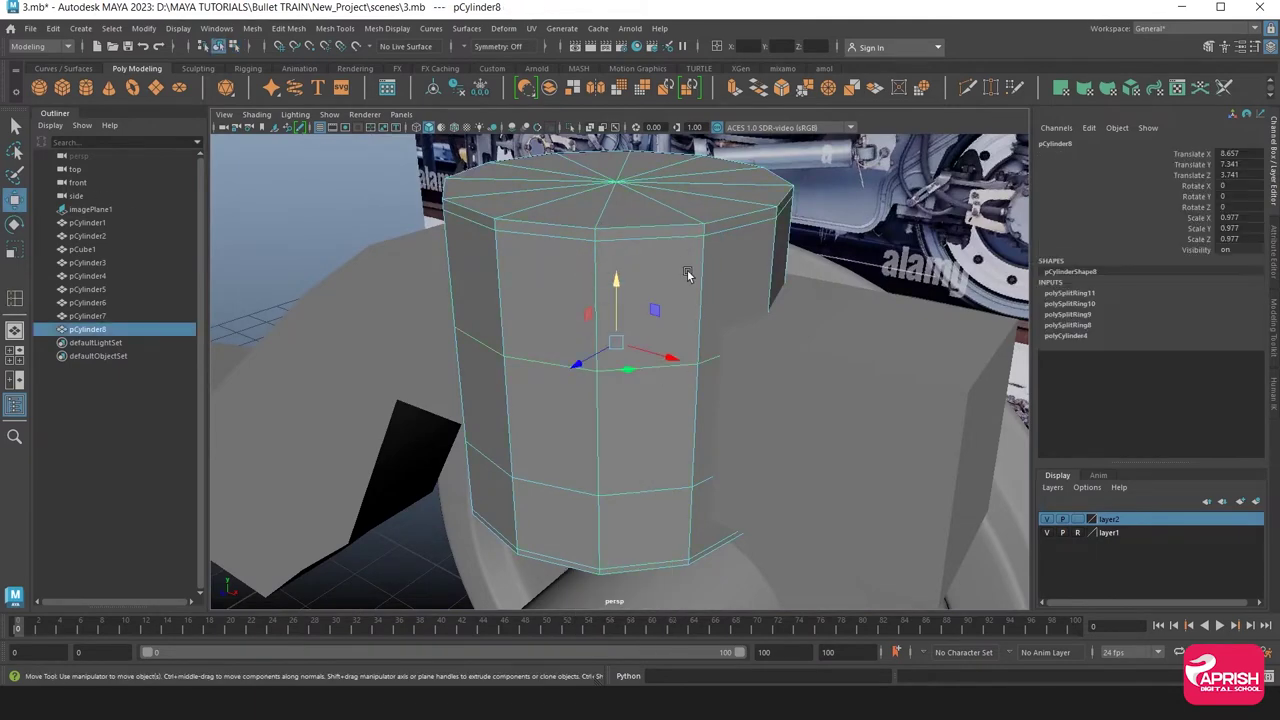
key("3")
left_click(346, 227)
mouse_move(346, 227)
left_mouse_down("alt")
mouse_move(517, 321)
mouse_move(561, 379)
mouse_move(439, 372)
left_mouse_up("alt")
right_click_drag(439, 372, 375, 450, "alt")
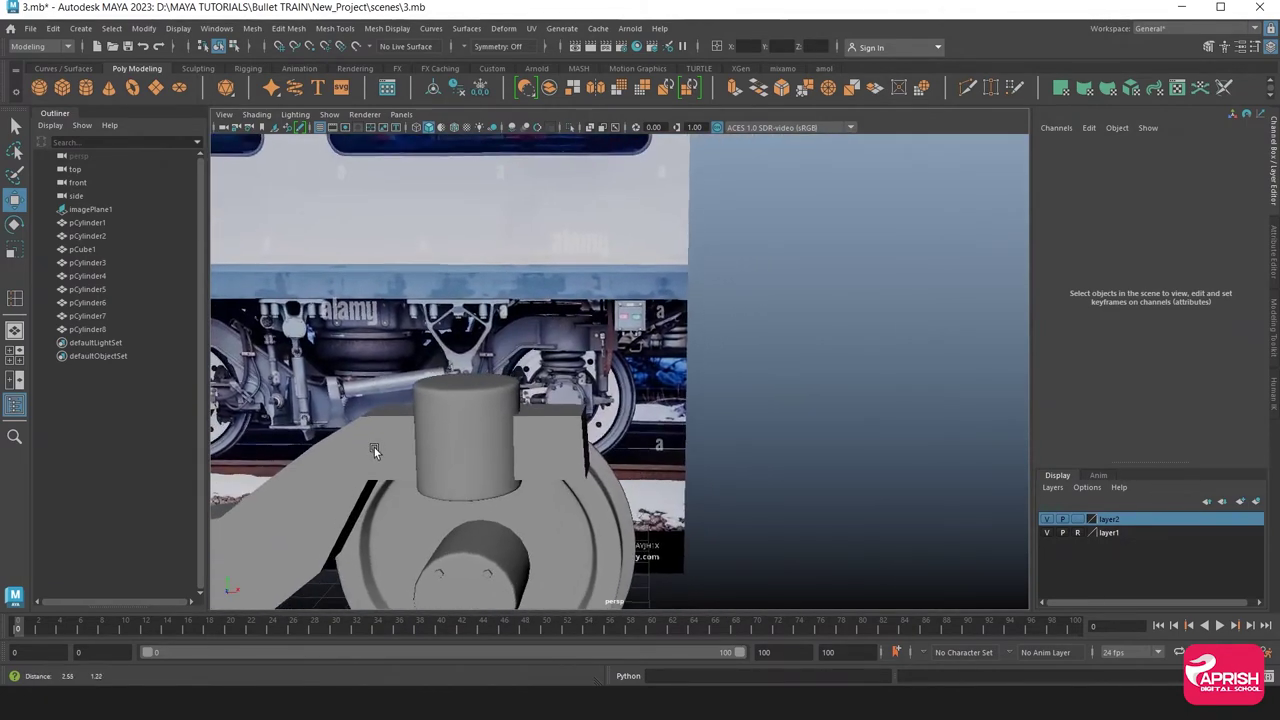
mouse_move(375, 450)
left_mouse_down("alt")
mouse_move(452, 311)
mouse_move(676, 421)
mouse_move(657, 420)
mouse_move(708, 417)
left_mouse_up("alt")
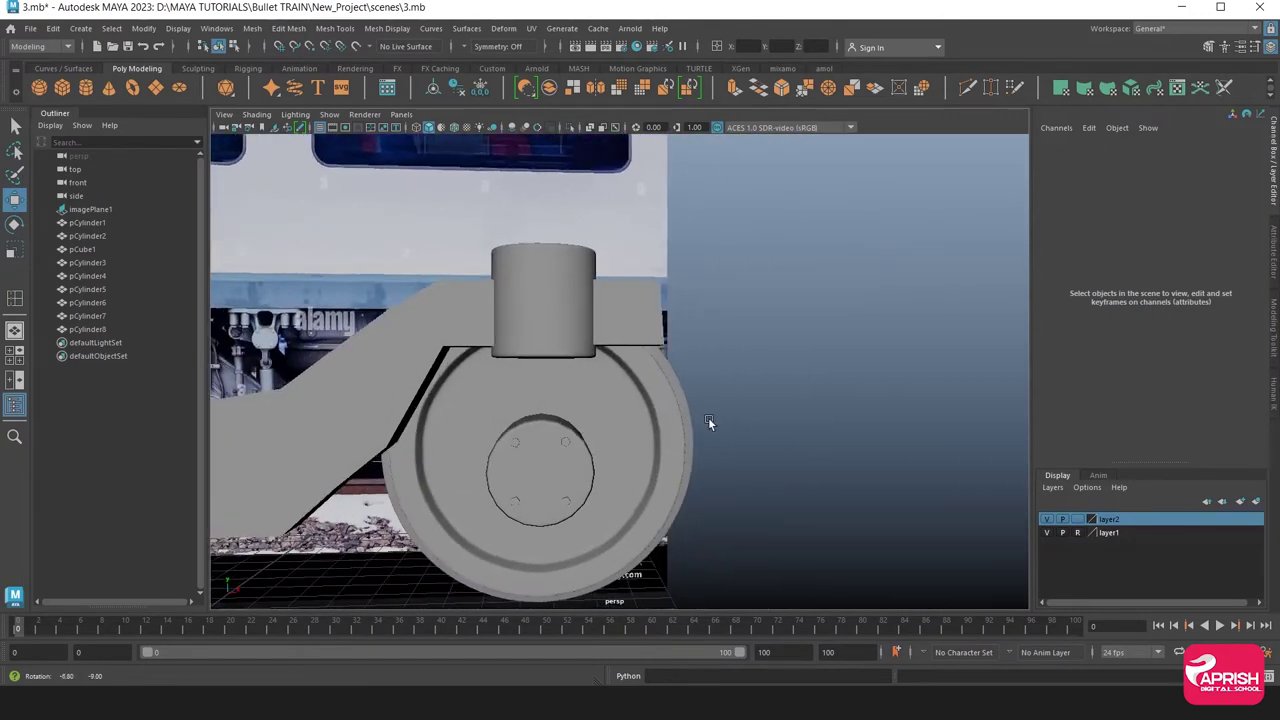
Create a polygon helix for the spring and show its polyHelix1 shape settings
left_click(89, 31)
mouse_move(121, 78)
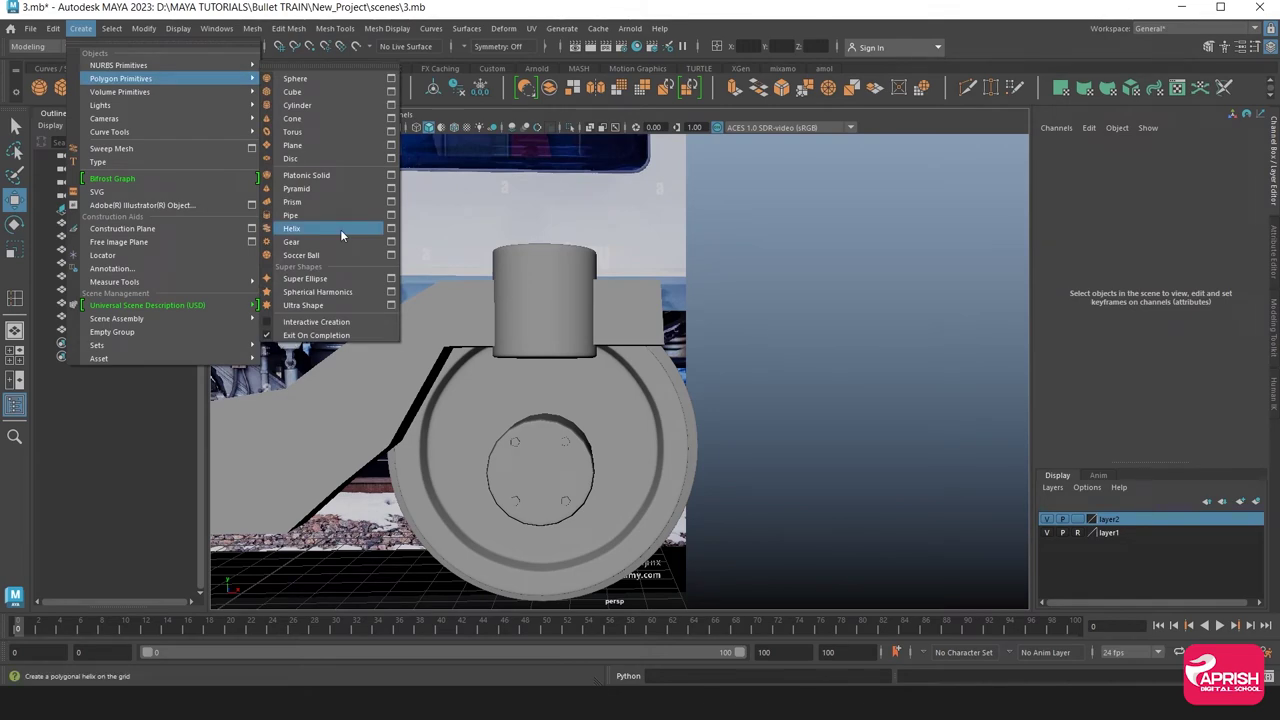
left_click(340, 233)
scroll(371, 245, "down", 3)
scroll(587, 300, "down", 3)
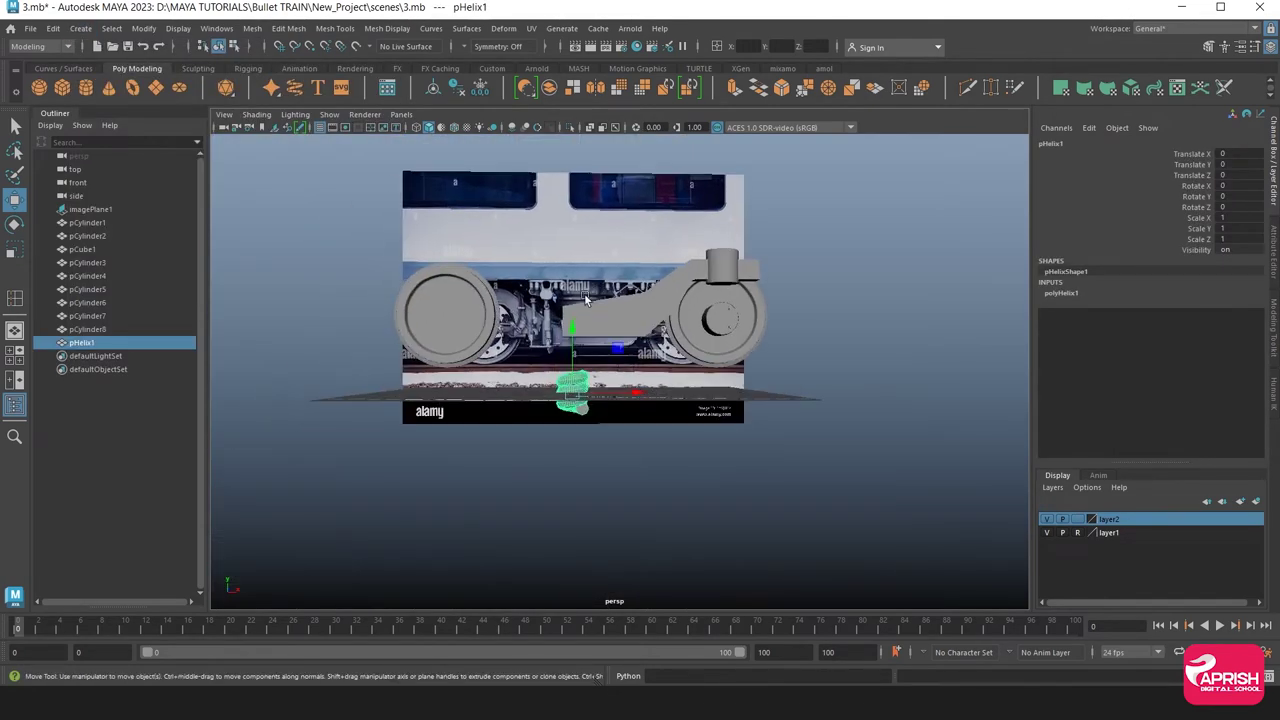
scroll(587, 300, "up", 5)
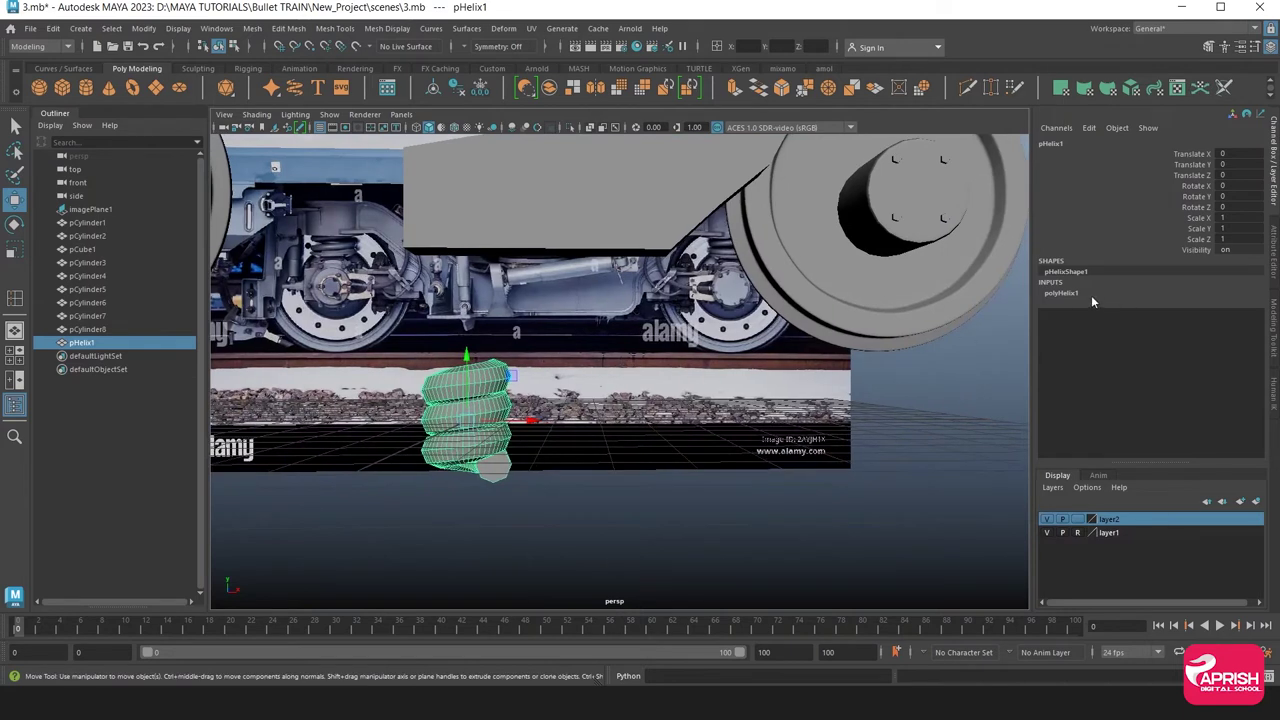
left_click(1063, 295)
type("5")
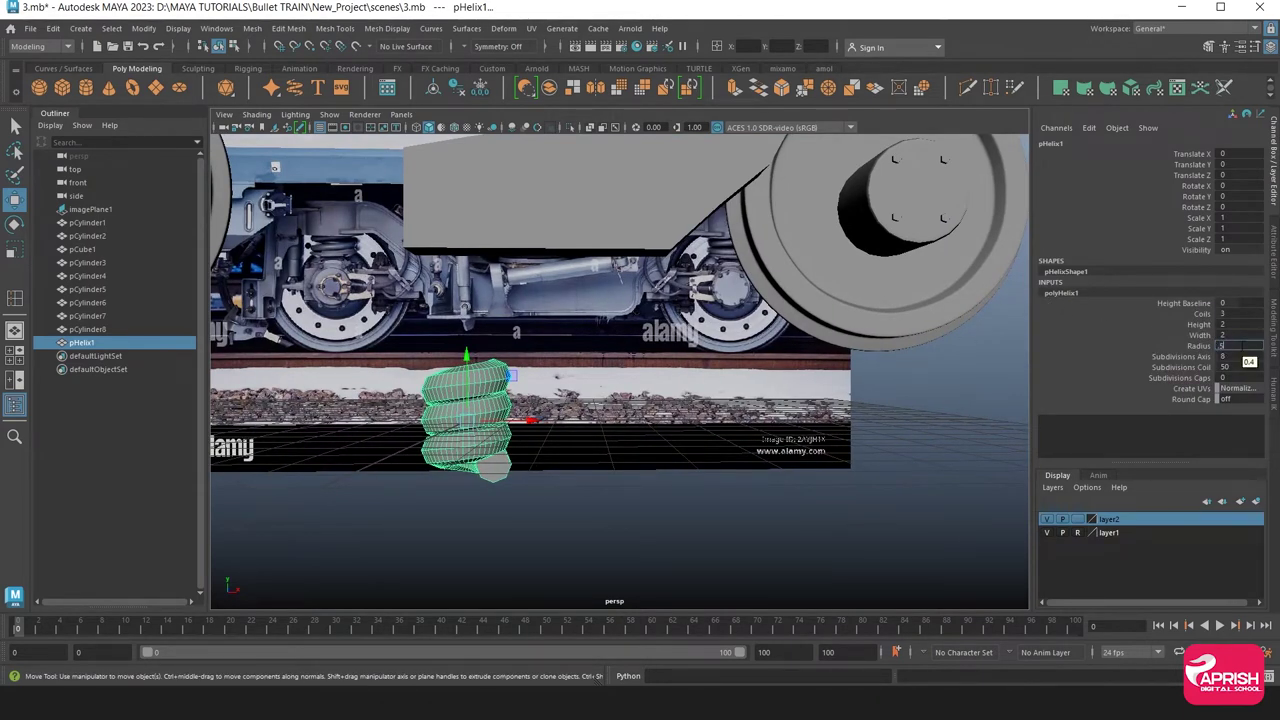
key("Return")
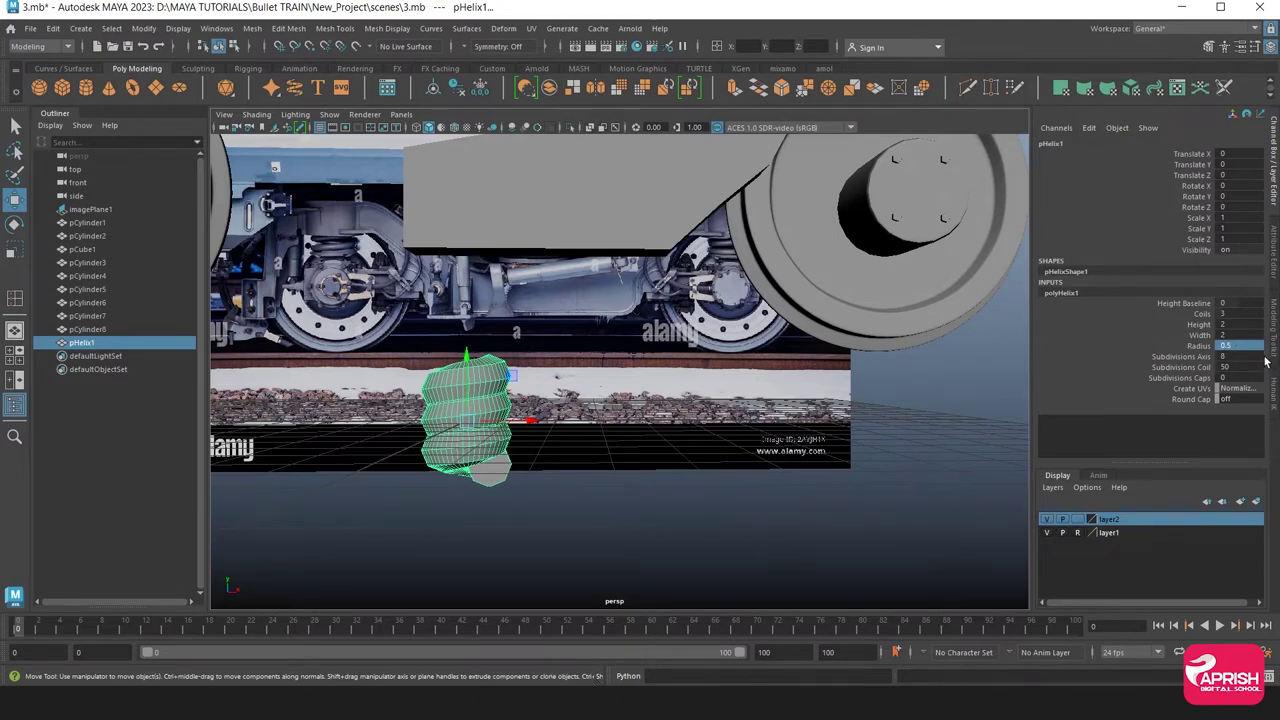
key("ctrl+z")
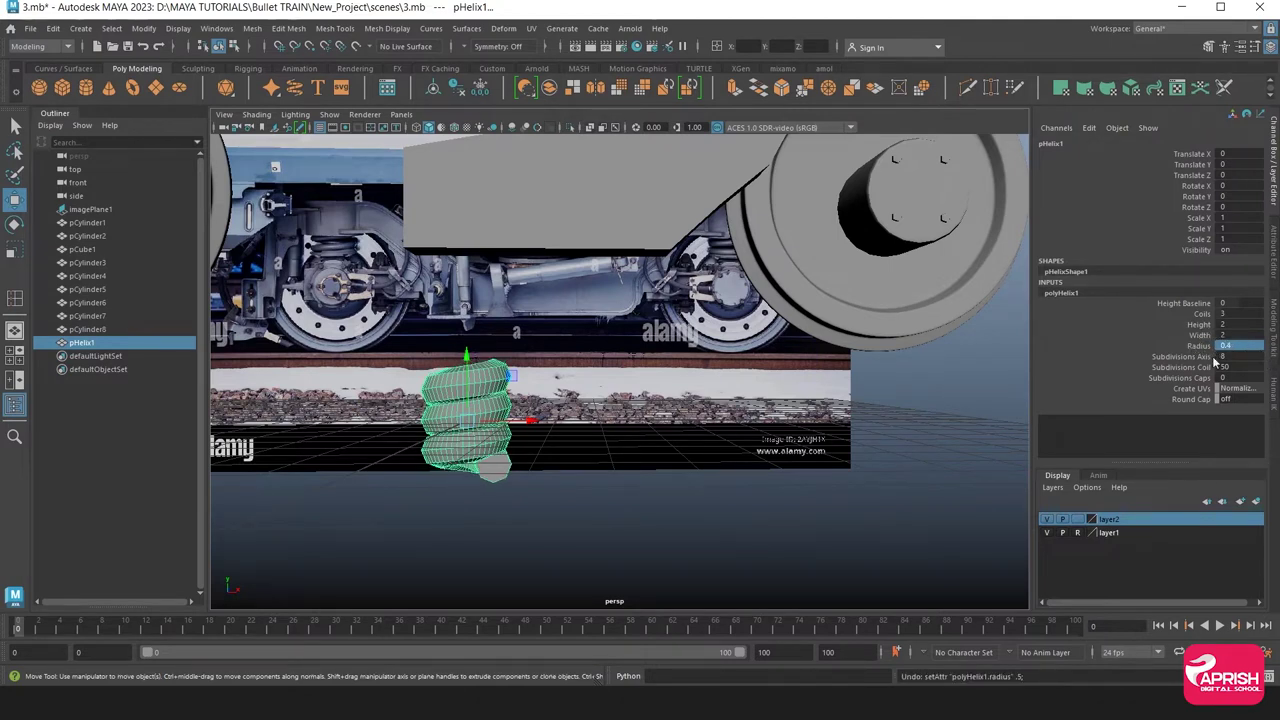
Narrow the helix width to 3.6
left_click(1199, 335)
middle_click_drag(683, 352, 697, 357)
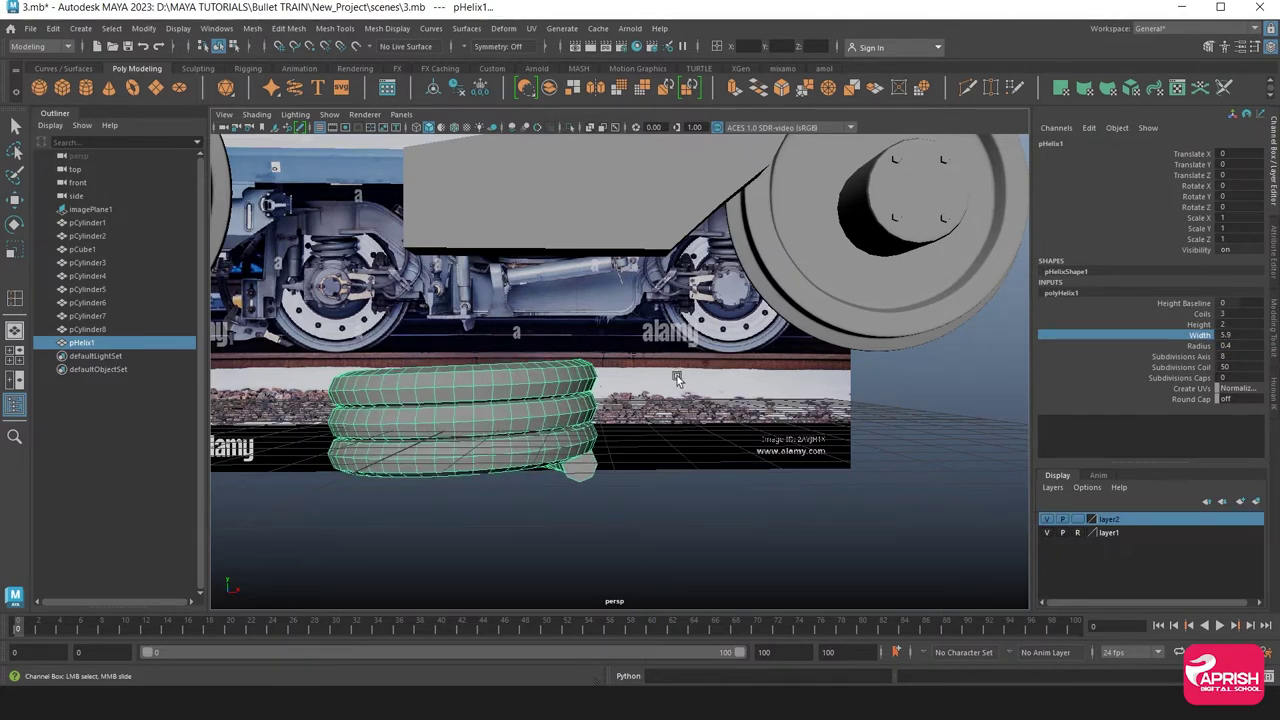
left_click_drag(677, 378, 715, 389, "alt")
middle_click_drag(715, 389, 699, 390)
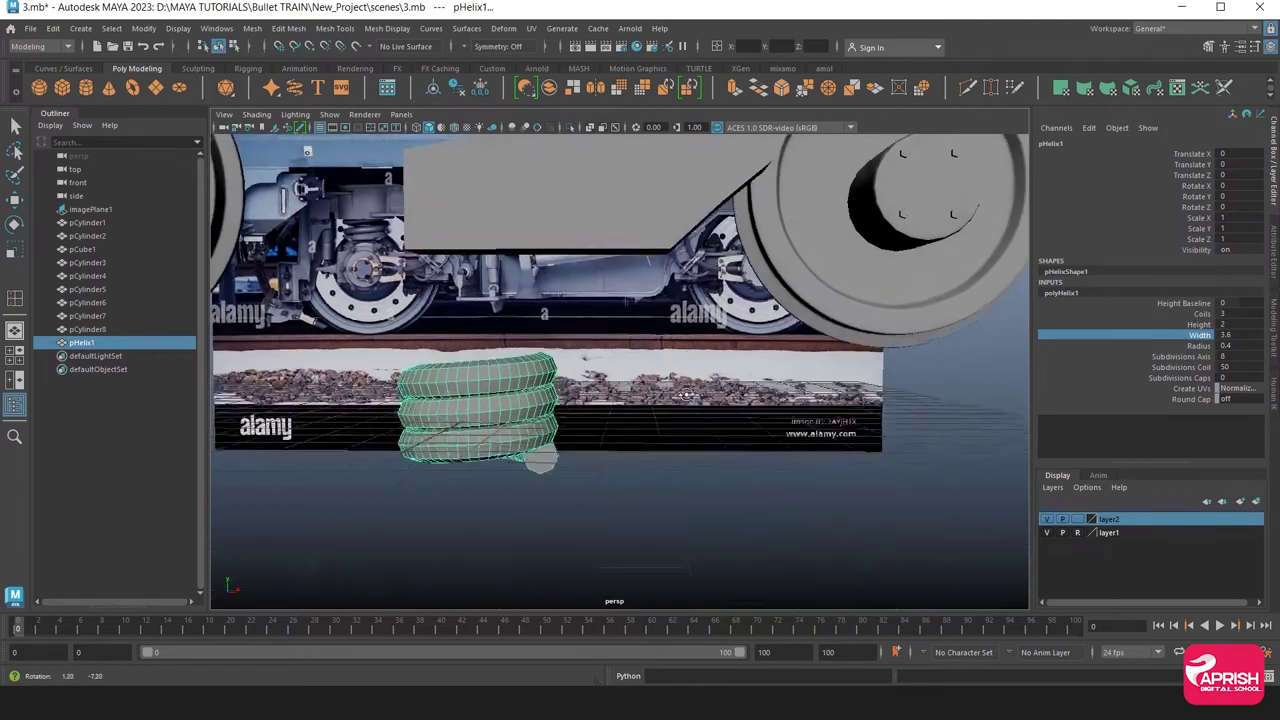
left_click_drag(699, 390, 635, 373, "alt")
middle_click_drag(635, 373, 496, 397, "alt")
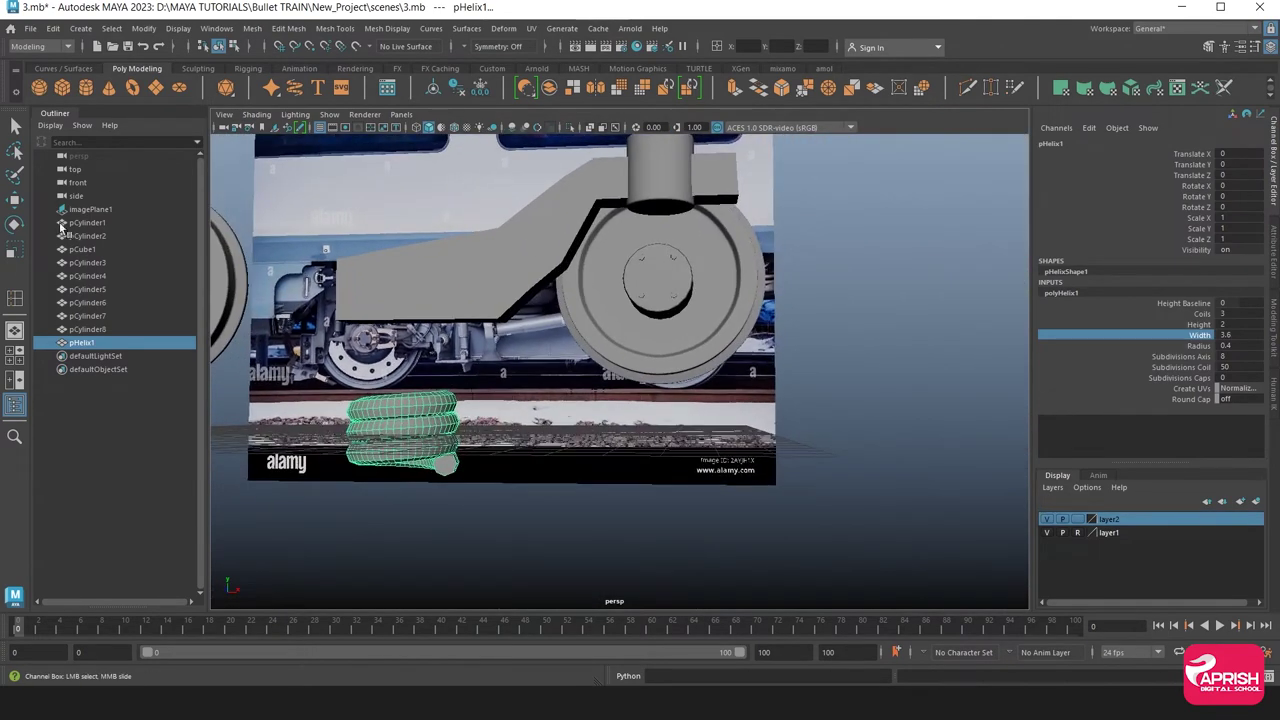
Move the helix up into the wheel hub area and align it in the top view
left_click(14, 199)
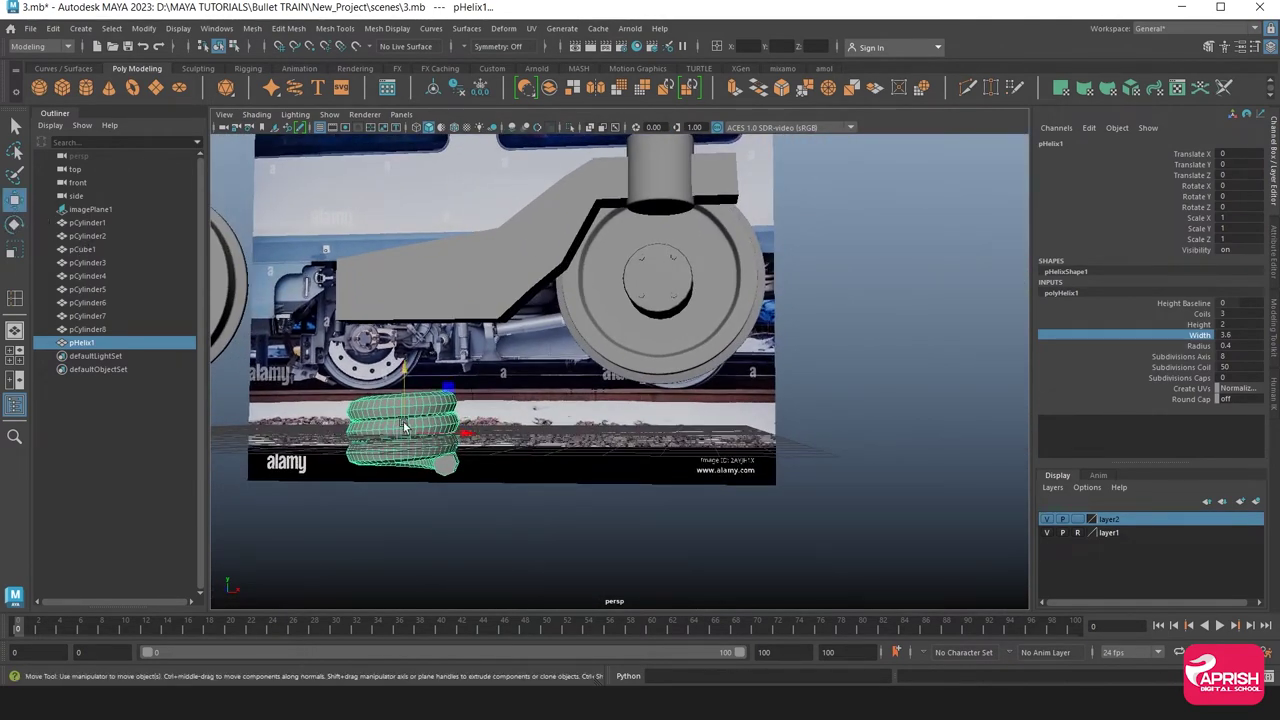
mouse_move(405, 428)
left_mouse_down()
mouse_move(671, 257)
mouse_move(630, 262)
left_mouse_up()
key("space")
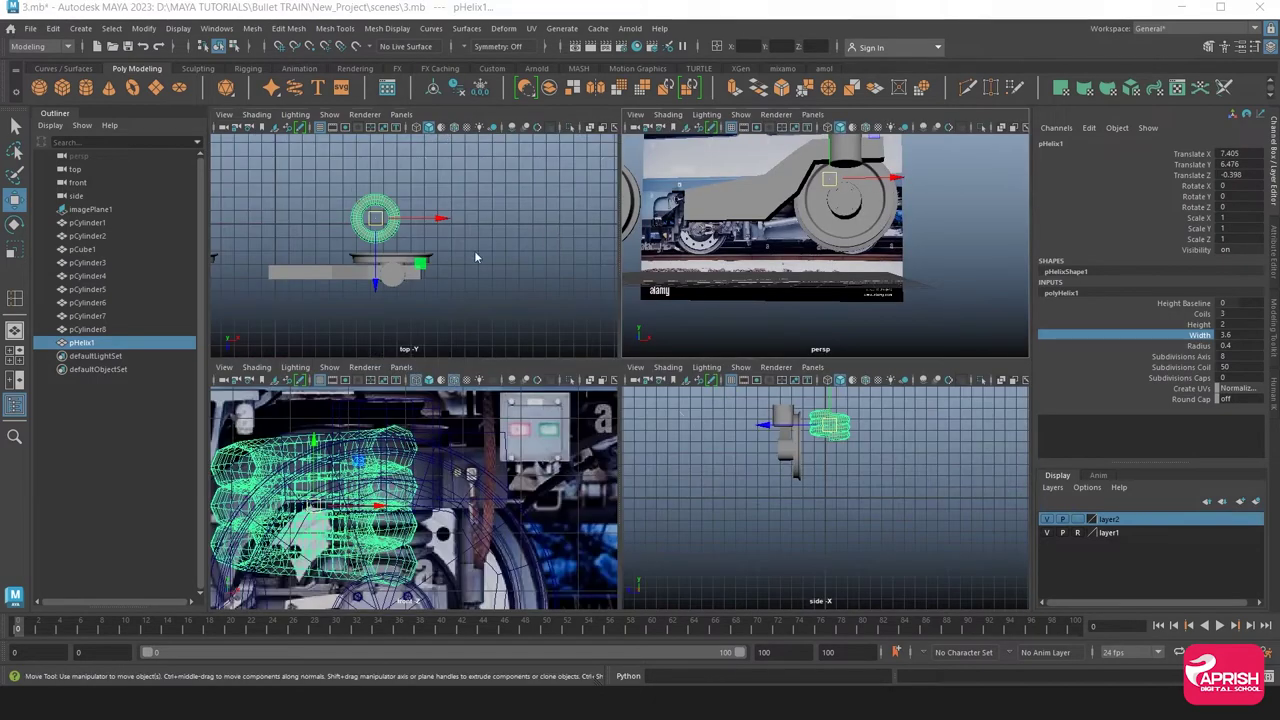
key("space")
mouse_move(543, 306)
left_mouse_down()
mouse_move(543, 286)
mouse_move(577, 405)
left_mouse_up()
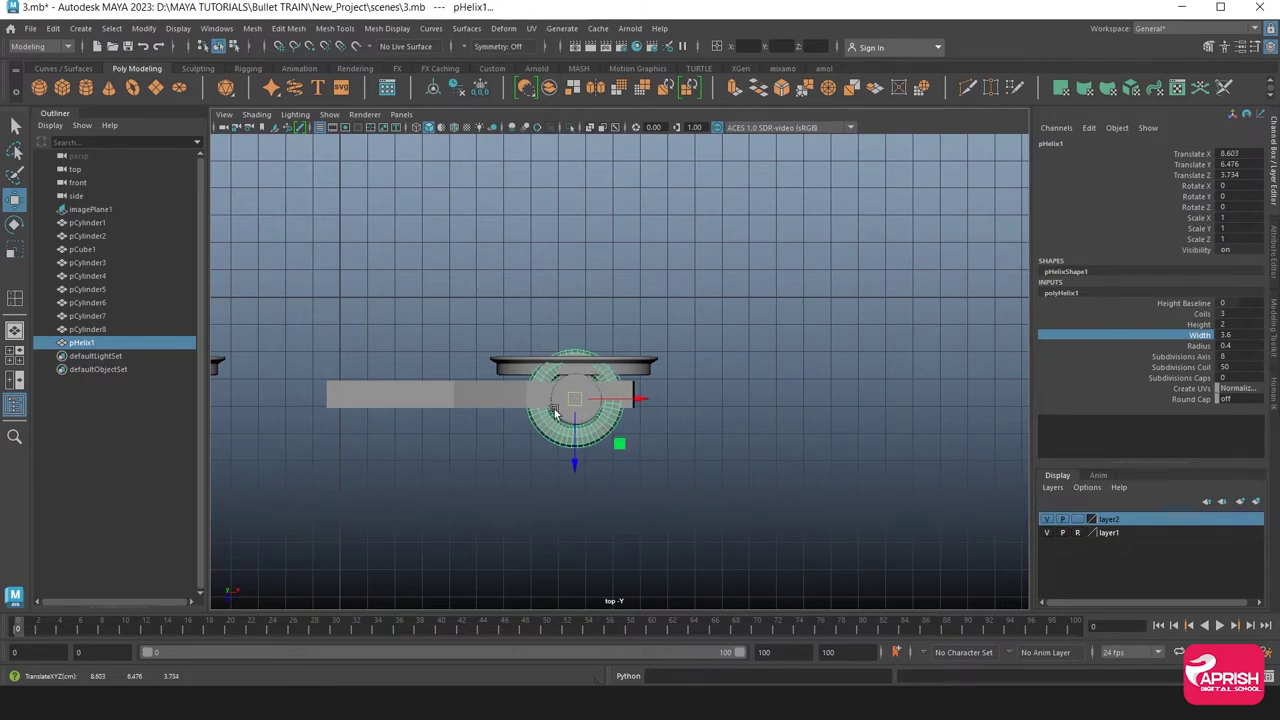
key("space")
key("space")
scroll(597, 428, "down", 3)
scroll(597, 428, "up", 3)
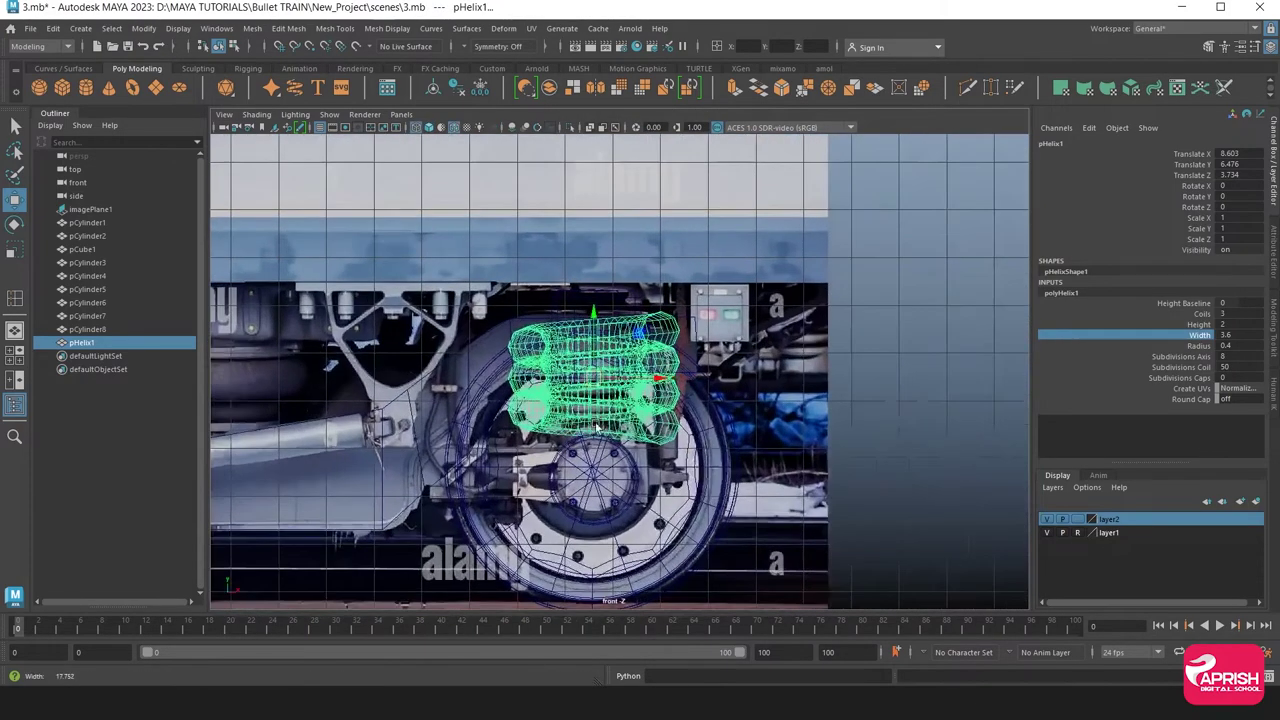
scroll(596, 427, "up", 1)
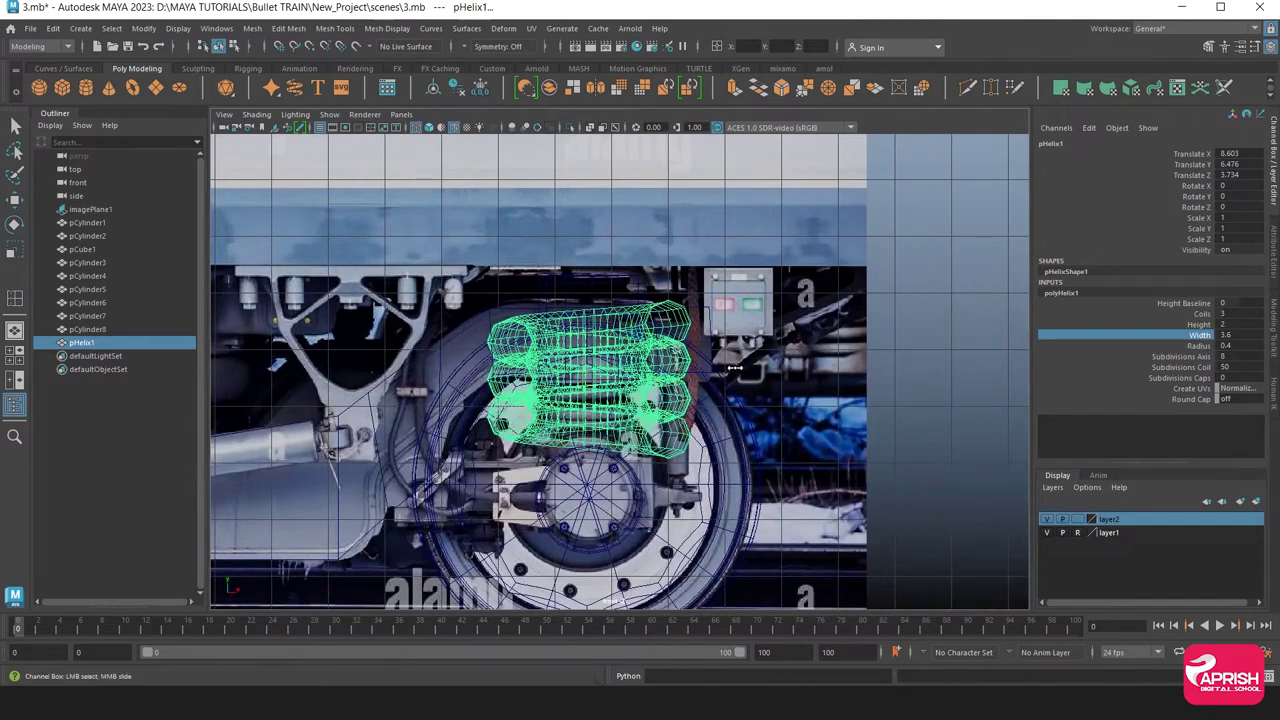
Set the helix width to 2.4, radius to 0.2 and height to 1.3
middle_click_drag(734, 368, 724, 370)
middle_click_drag(718, 369, 750, 377)
left_click(1198, 345)
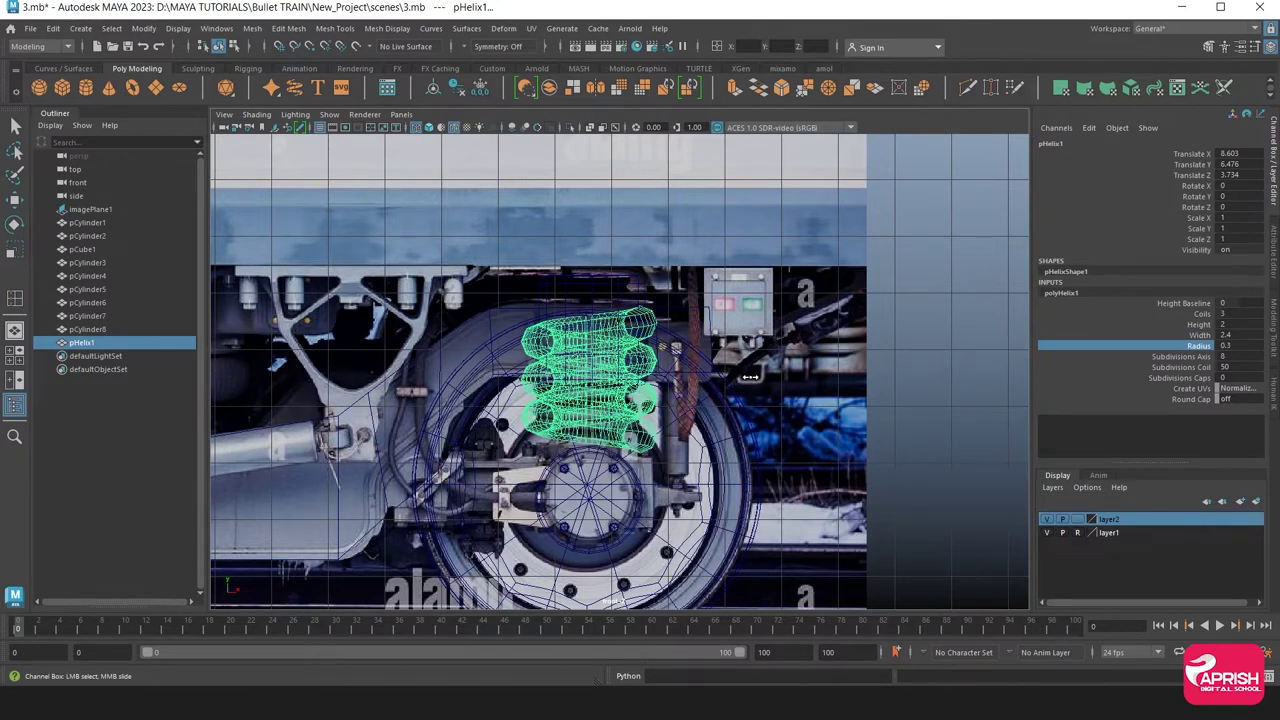
double_click(1233, 345)
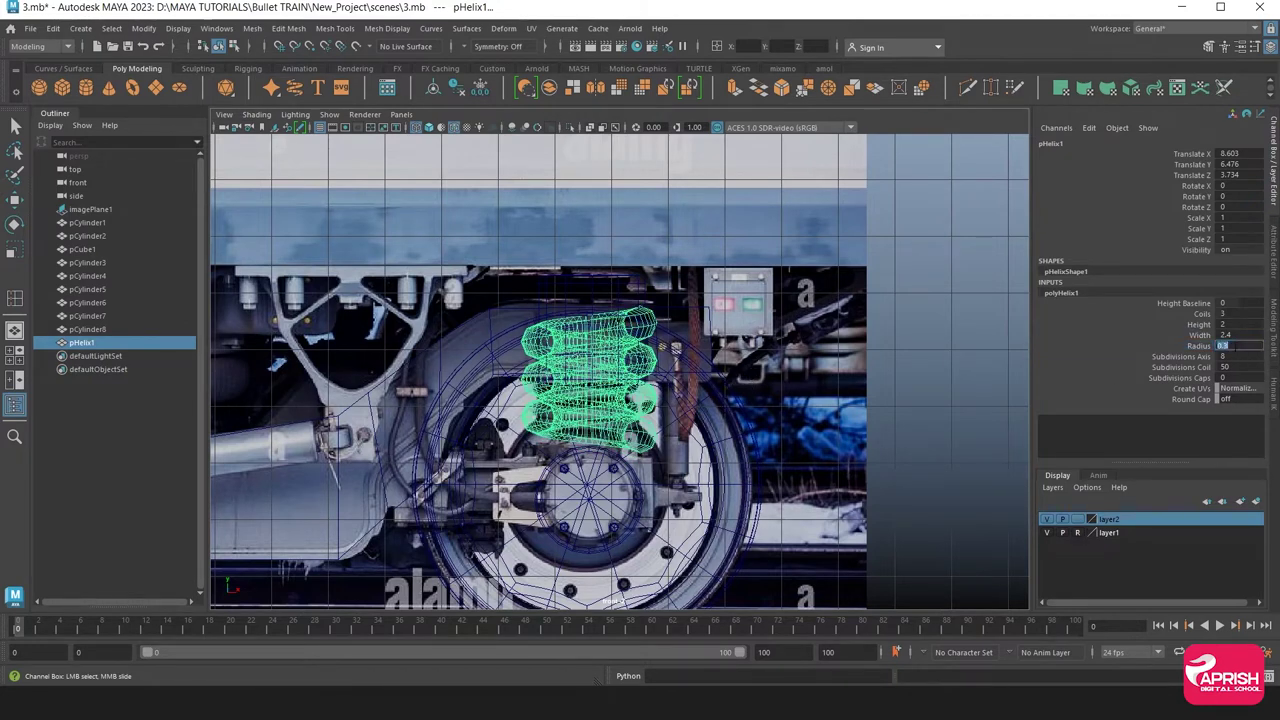
type("2")
key("Return")
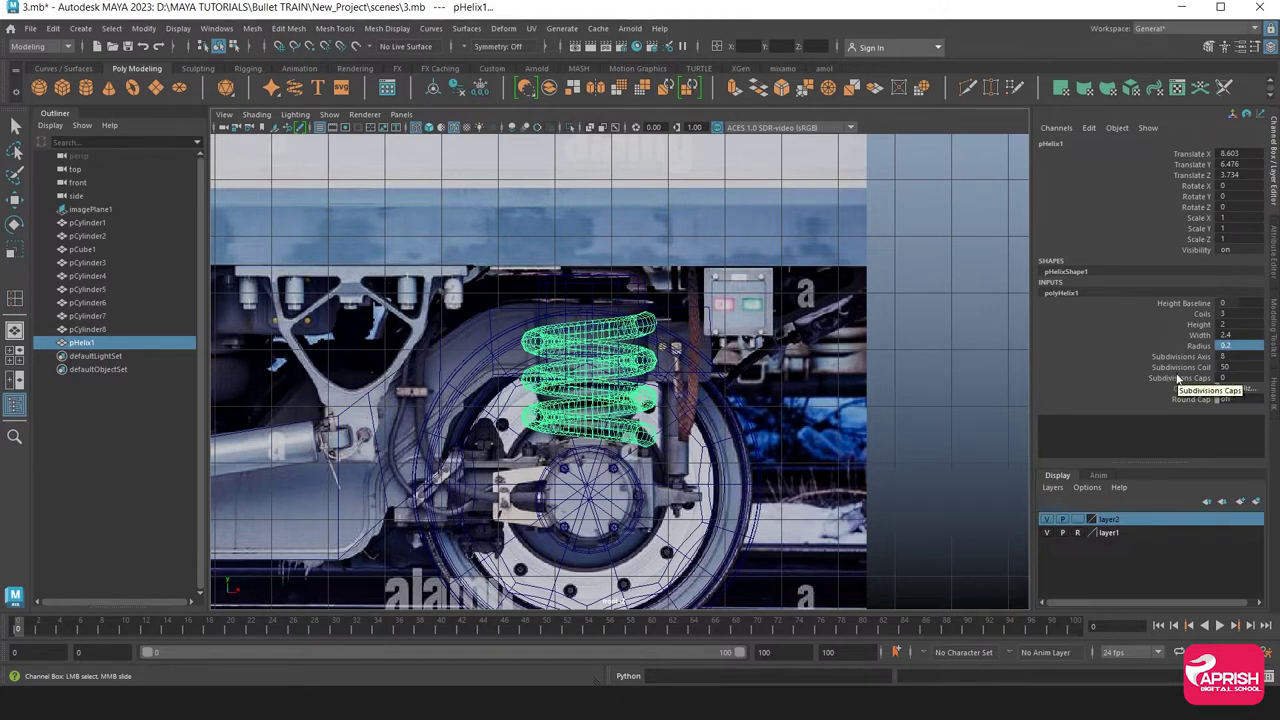
left_click(1198, 325)
mouse_move(806, 372)
middle_mouse_down()
mouse_move(824, 377)
mouse_move(762, 368)
middle_mouse_up()
Give the helix 4.4 coils, narrow it to width 1.7, and raise it toward the damper
left_click(1201, 314)
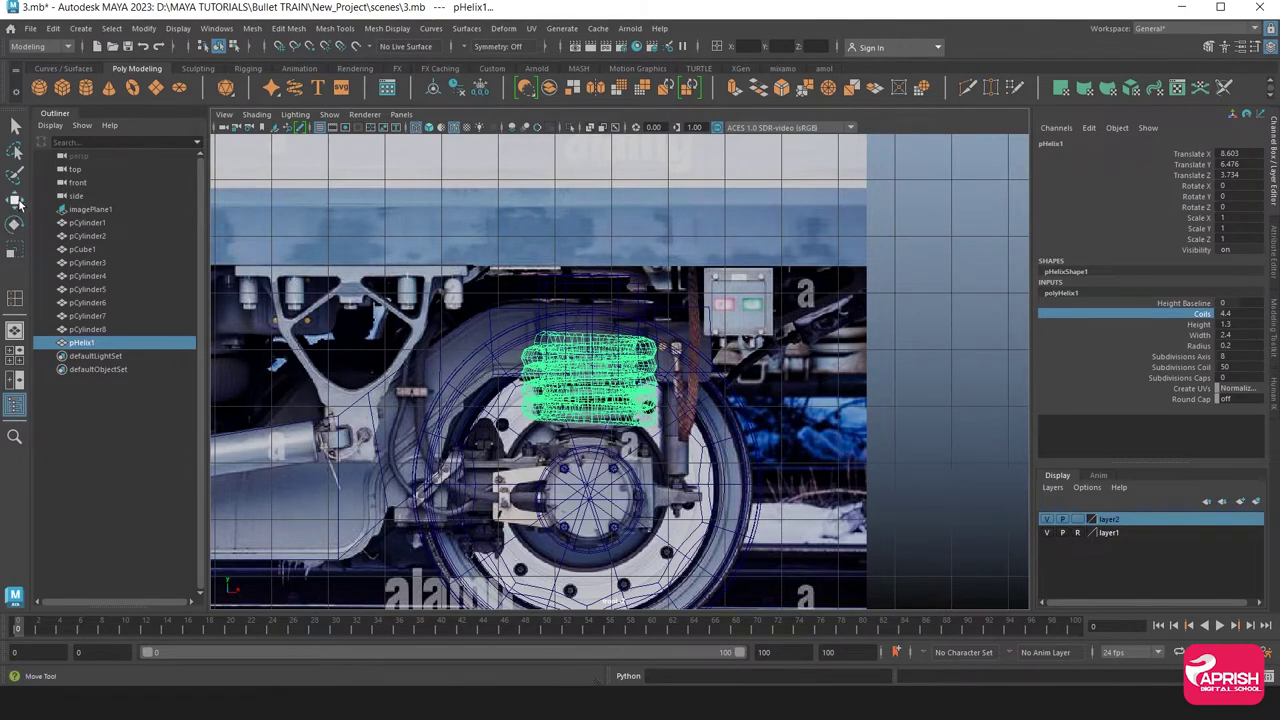
left_click(14, 200)
mouse_move(580, 378)
left_mouse_down()
mouse_move(586, 498)
mouse_move(587, 421)
left_mouse_up()
left_click(1198, 335)
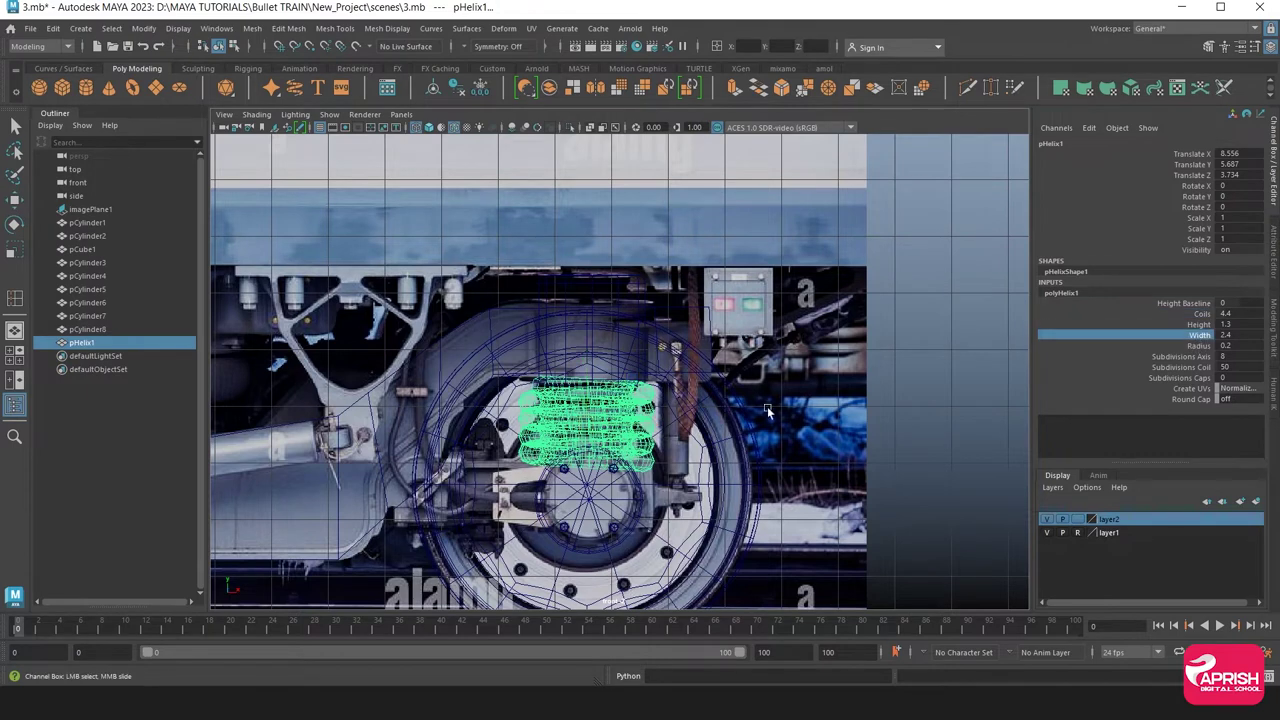
middle_click_drag(767, 406, 751, 410)
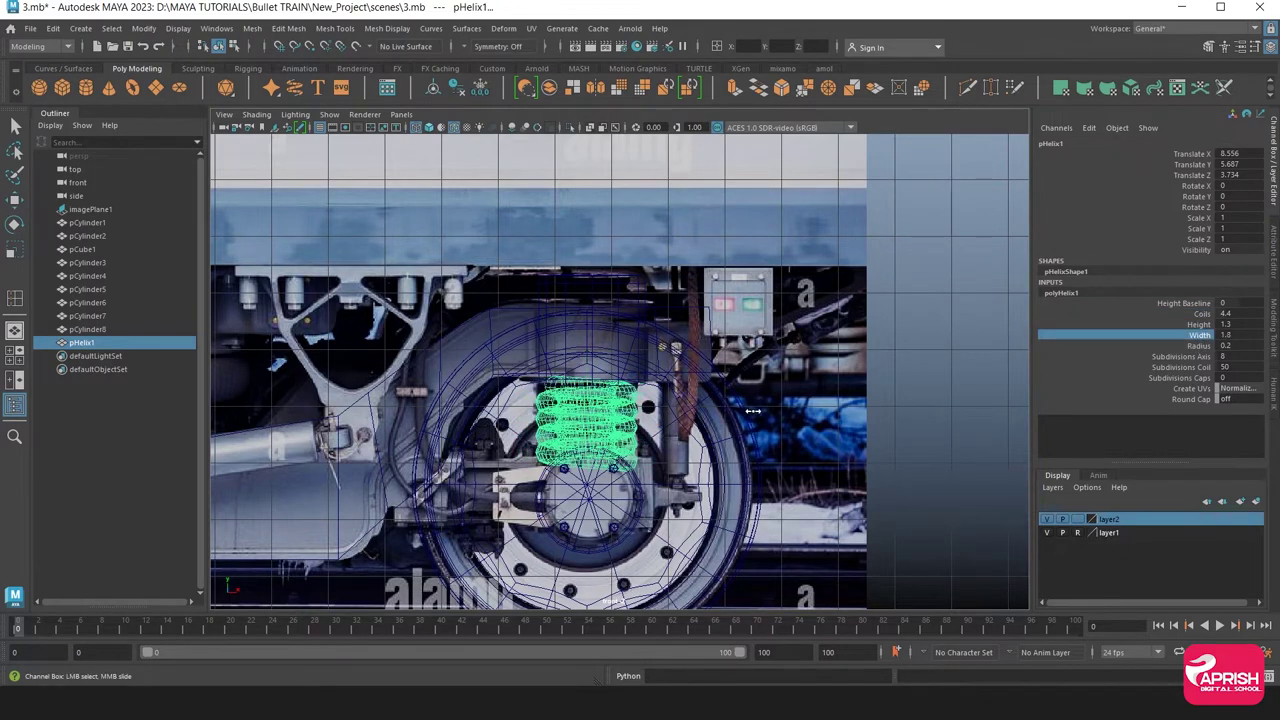
left_click(16, 204)
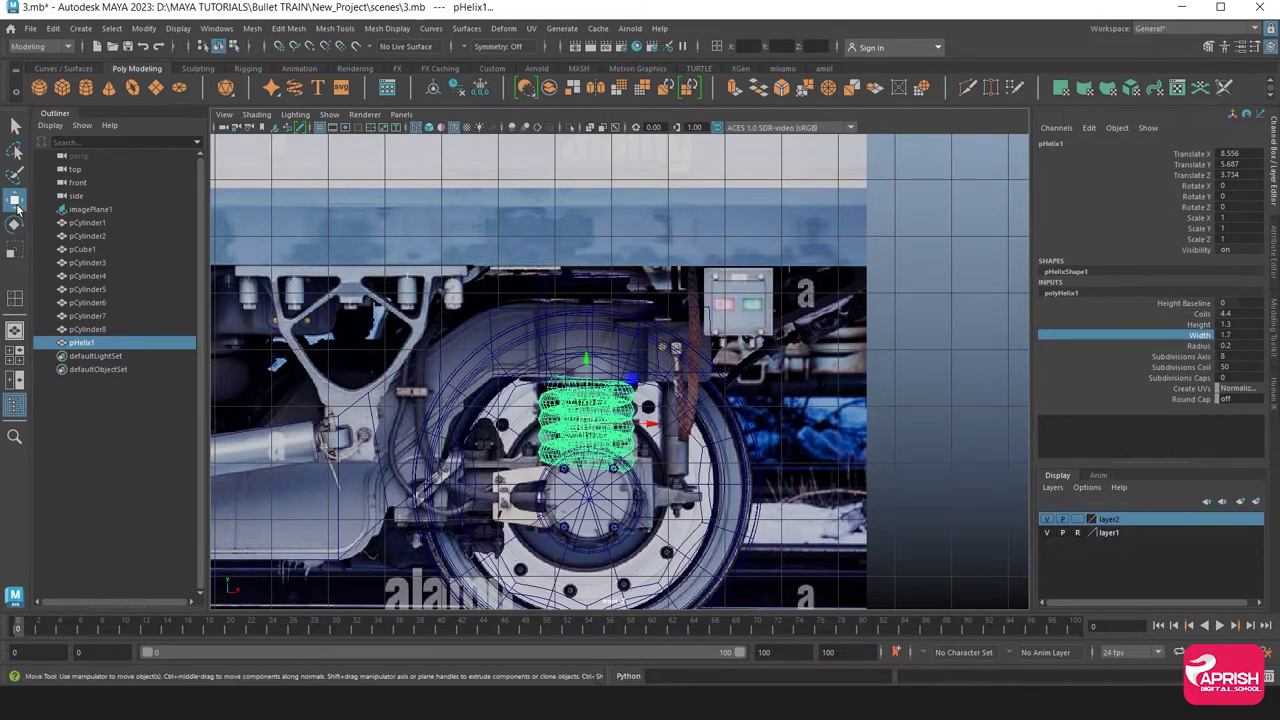
left_click_drag(587, 360, 575, 323)
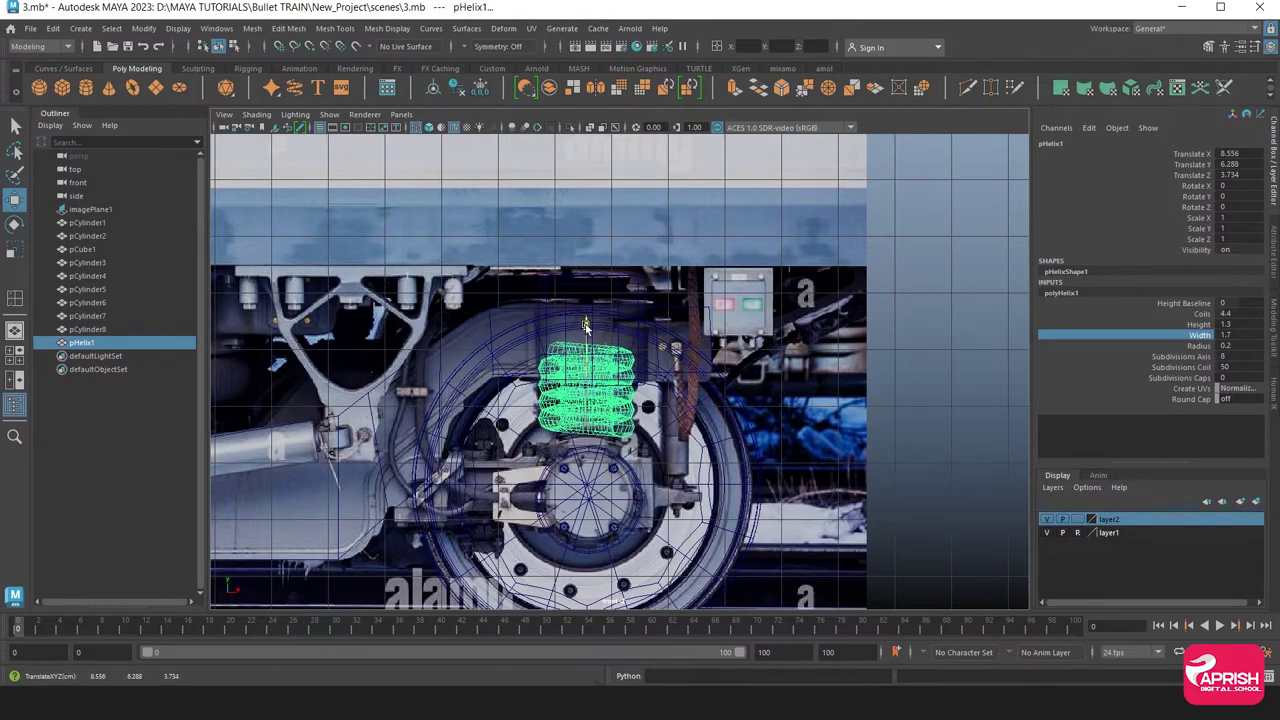
Lower the helix spring down onto the axle box
left_click(933, 469)
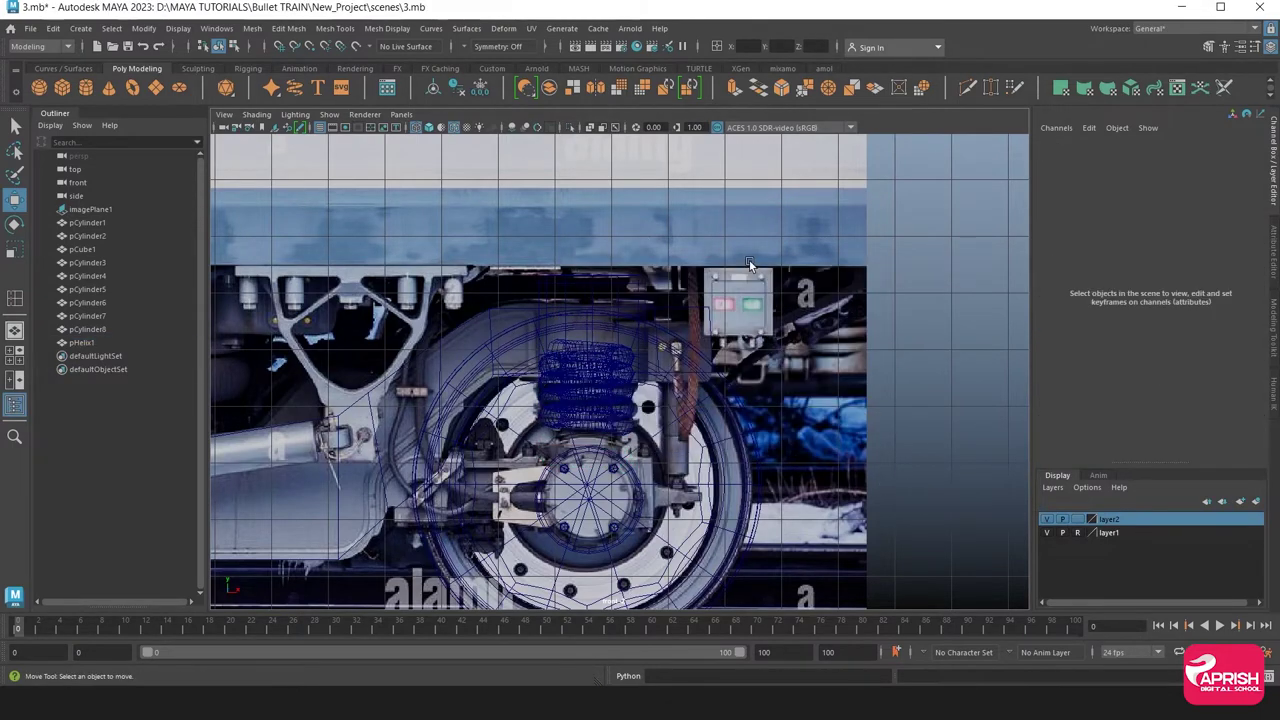
mouse_move(933, 469)
left_mouse_down("alt")
mouse_move(582, 282)
mouse_move(583, 351)
left_mouse_up("alt")
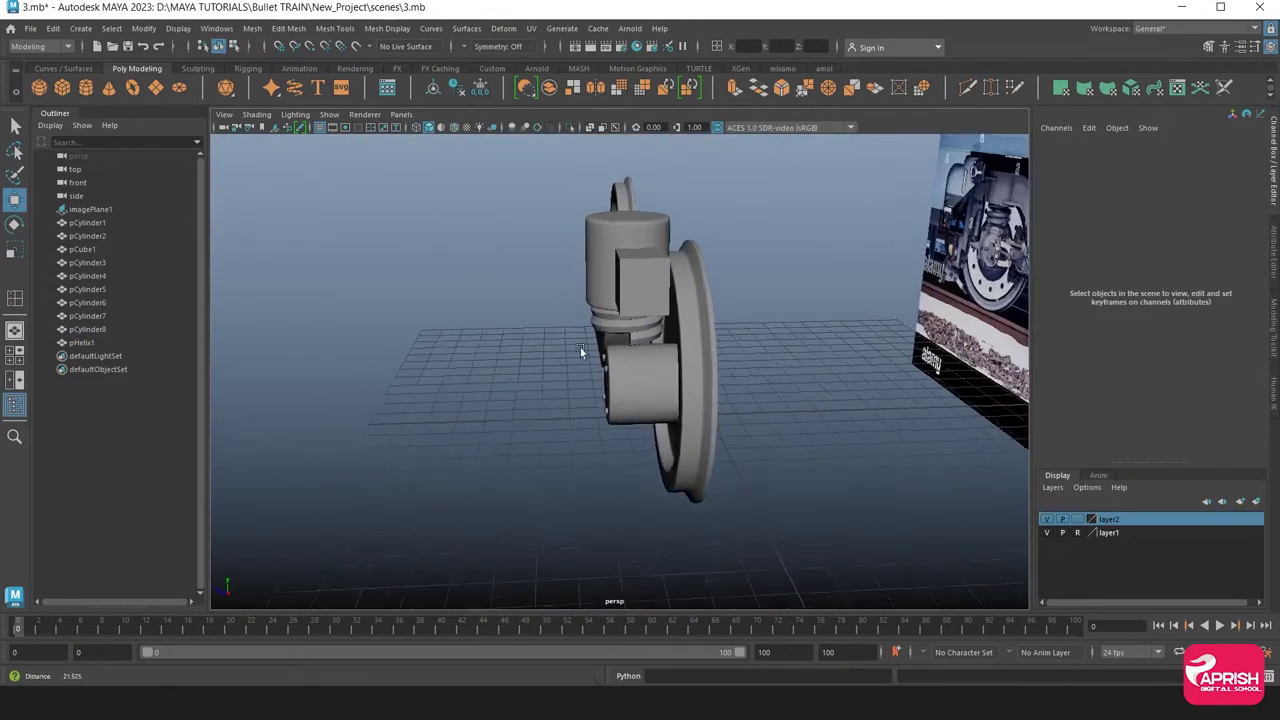
scroll(583, 351, "up", 5)
mouse_move(666, 337)
left_mouse_down("alt")
mouse_move(655, 258)
mouse_move(669, 374)
left_mouse_up("alt")
left_click(664, 290)
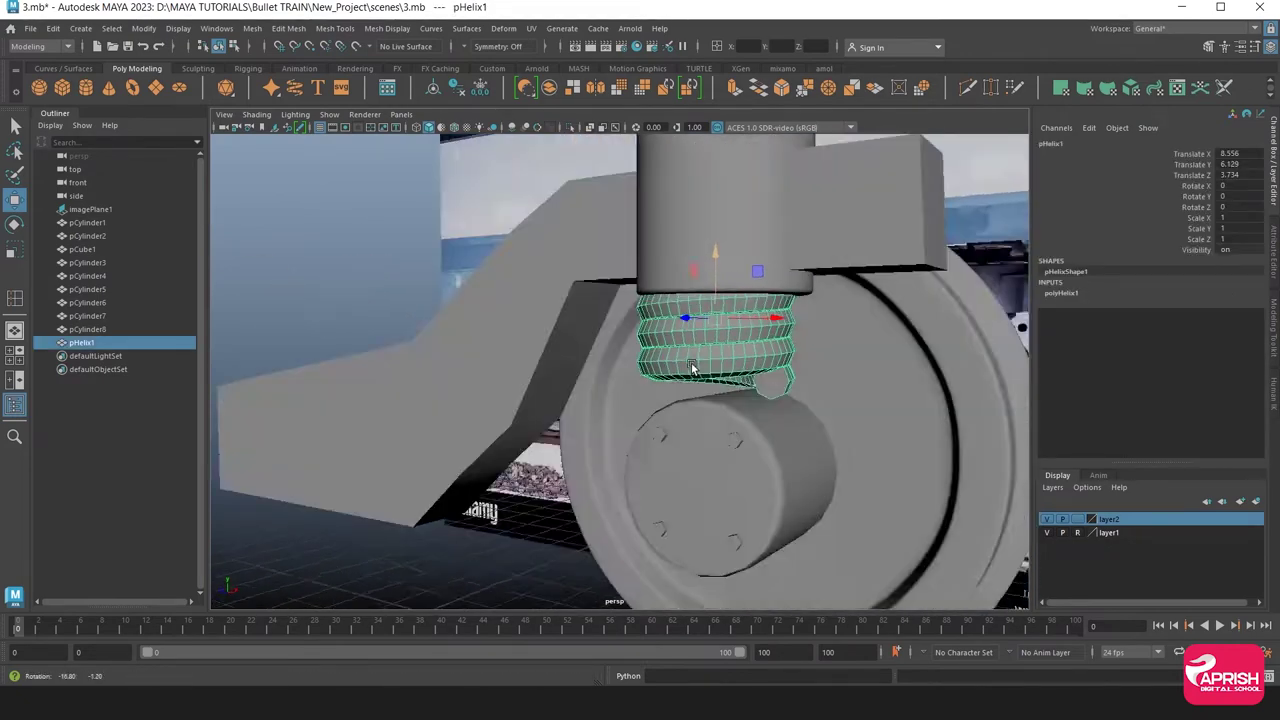
scroll(835, 432, "up", 4)
left_click_drag(835, 432, 835, 418, "alt")
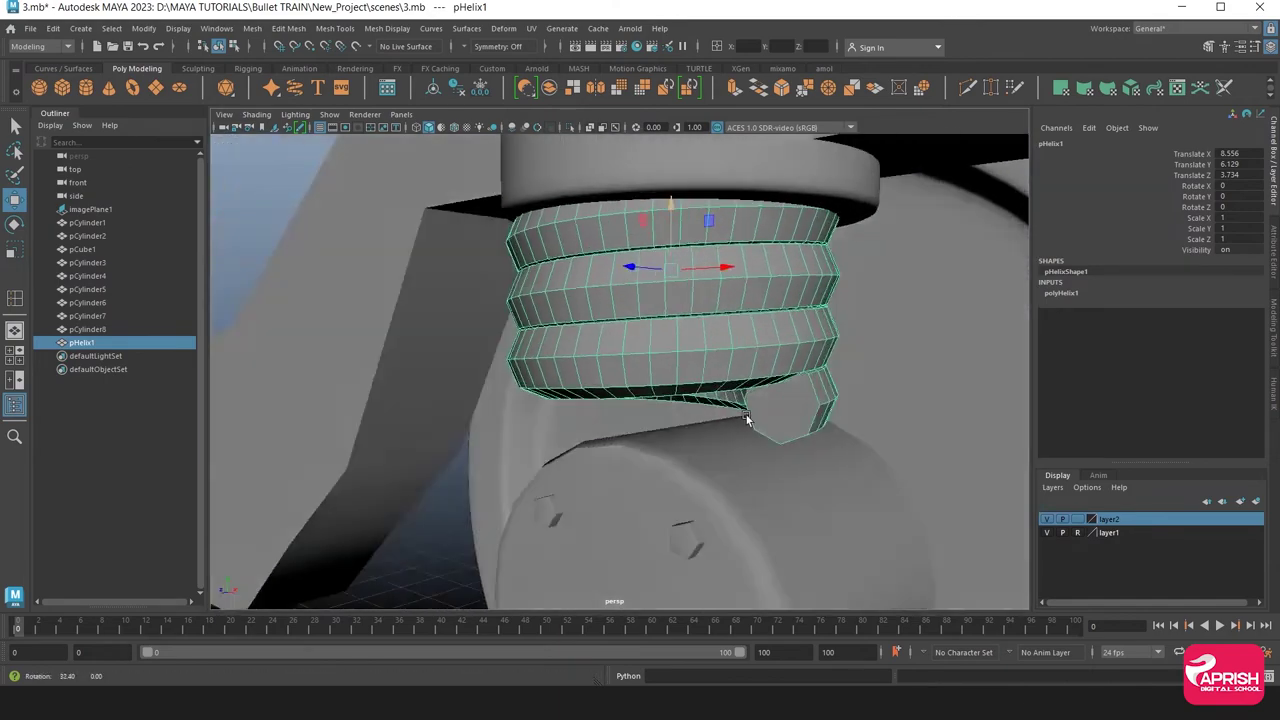
scroll(835, 418, "down", 6)
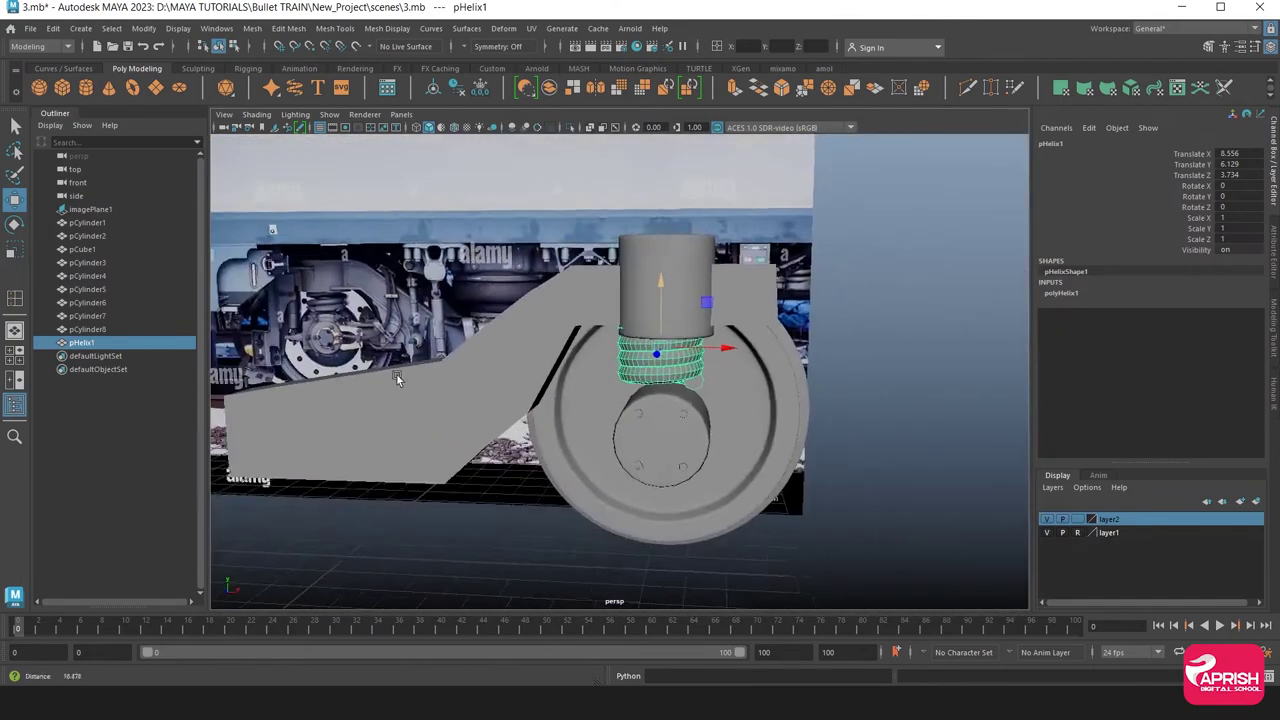
left_click_drag(542, 409, 513, 423, "alt")
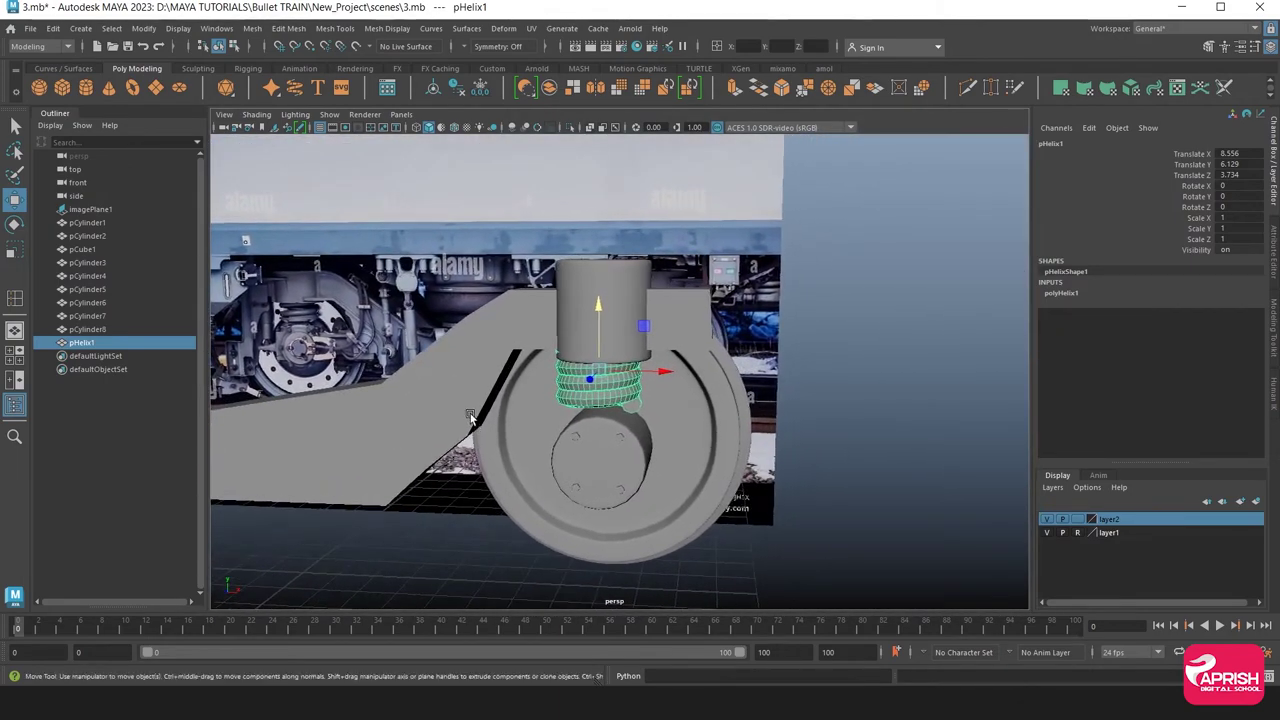
scroll(590, 380, "up", 3)
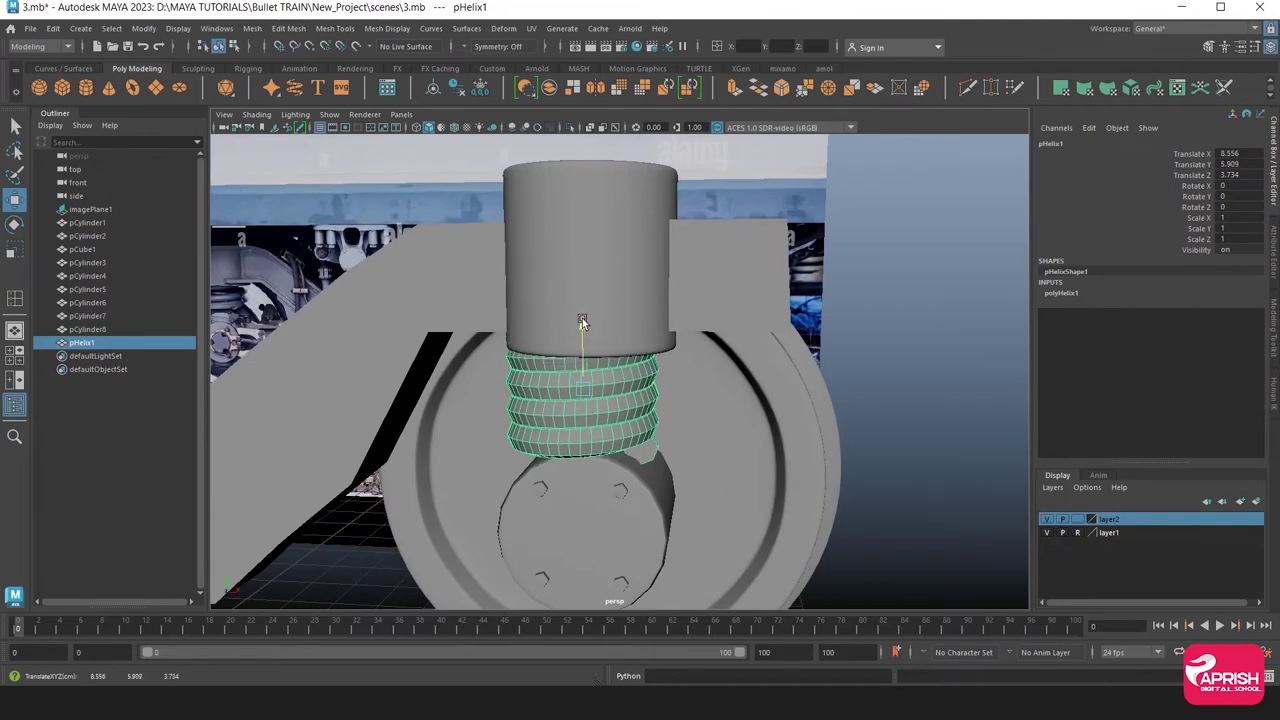
mouse_move(577, 300)
left_mouse_down()
mouse_move(583, 393)
mouse_move(653, 413)
left_mouse_up()
Check the spring's alignment in the orthographic view, then return to the perspective view
key("space")
key("space")
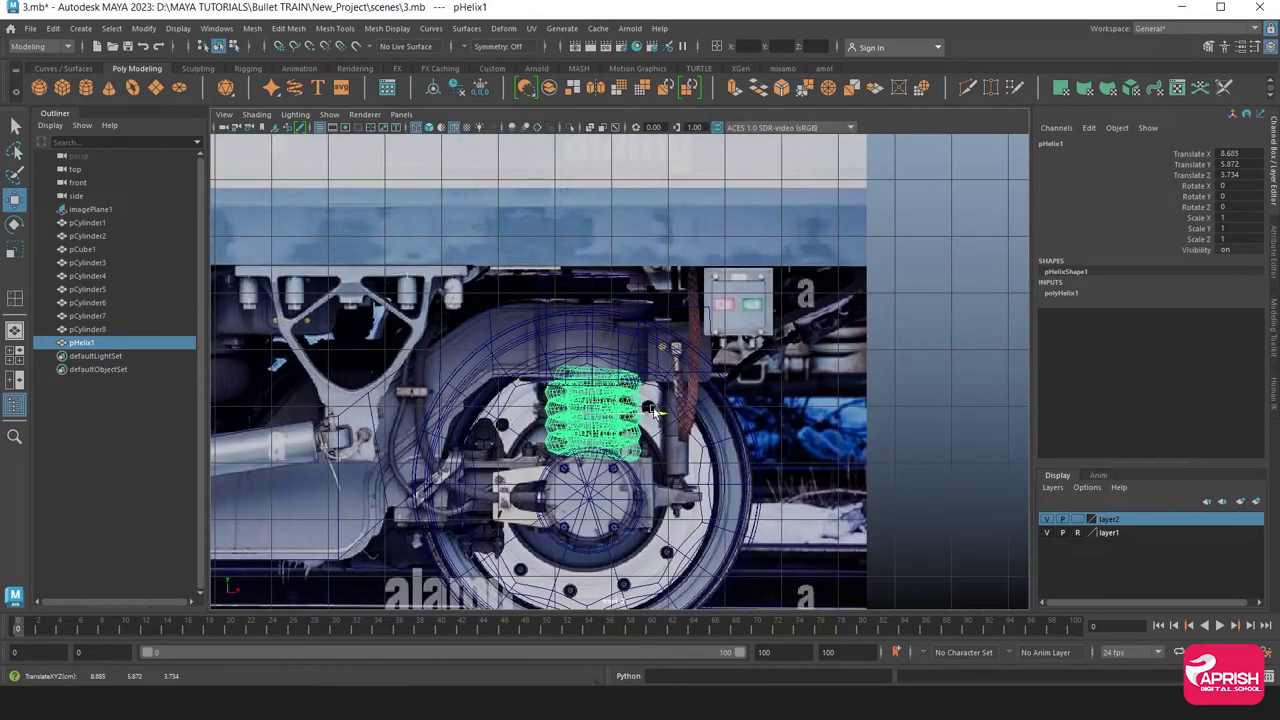
left_click(651, 420)
scroll(651, 420, "up", 2)
key("space")
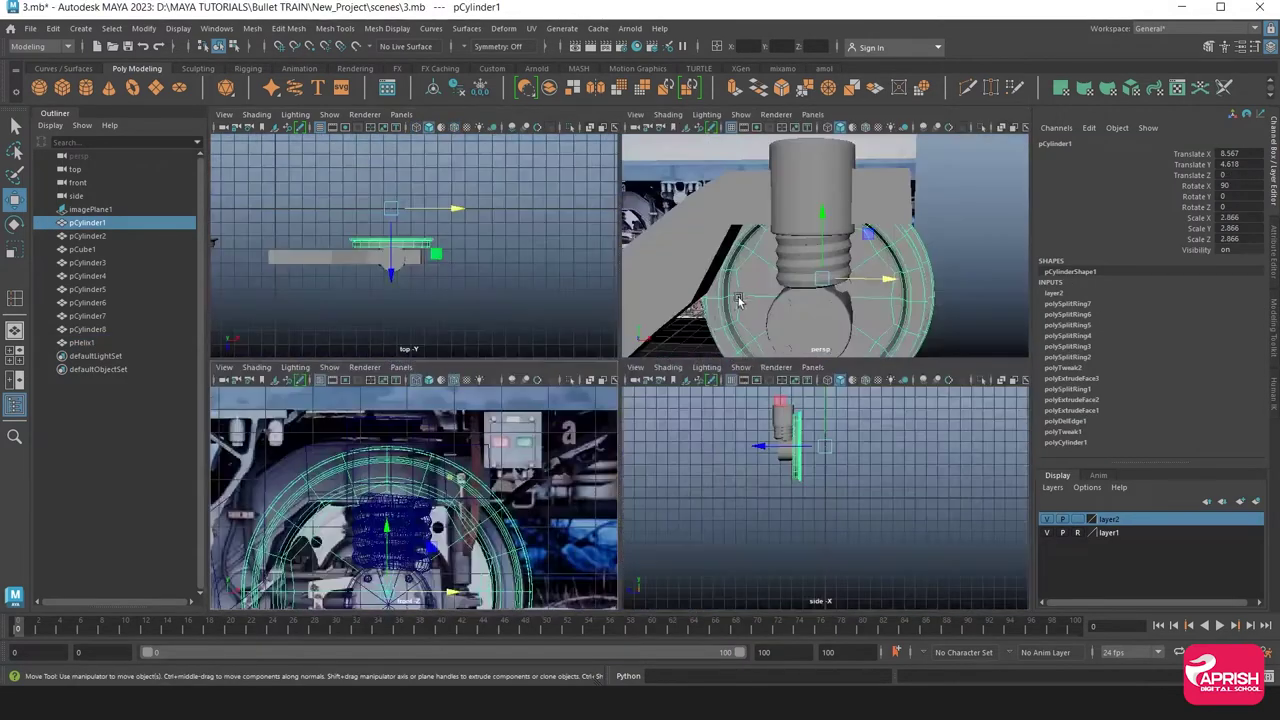
key("space")
left_click(788, 488)
mouse_move(788, 488)
left_mouse_down("alt")
mouse_move(632, 460)
mouse_move(623, 439)
left_mouse_up("alt")
scroll(632, 460, "up", 3)
Reselect the spring and orbit around both sides to inspect its fit
left_click(657, 484)
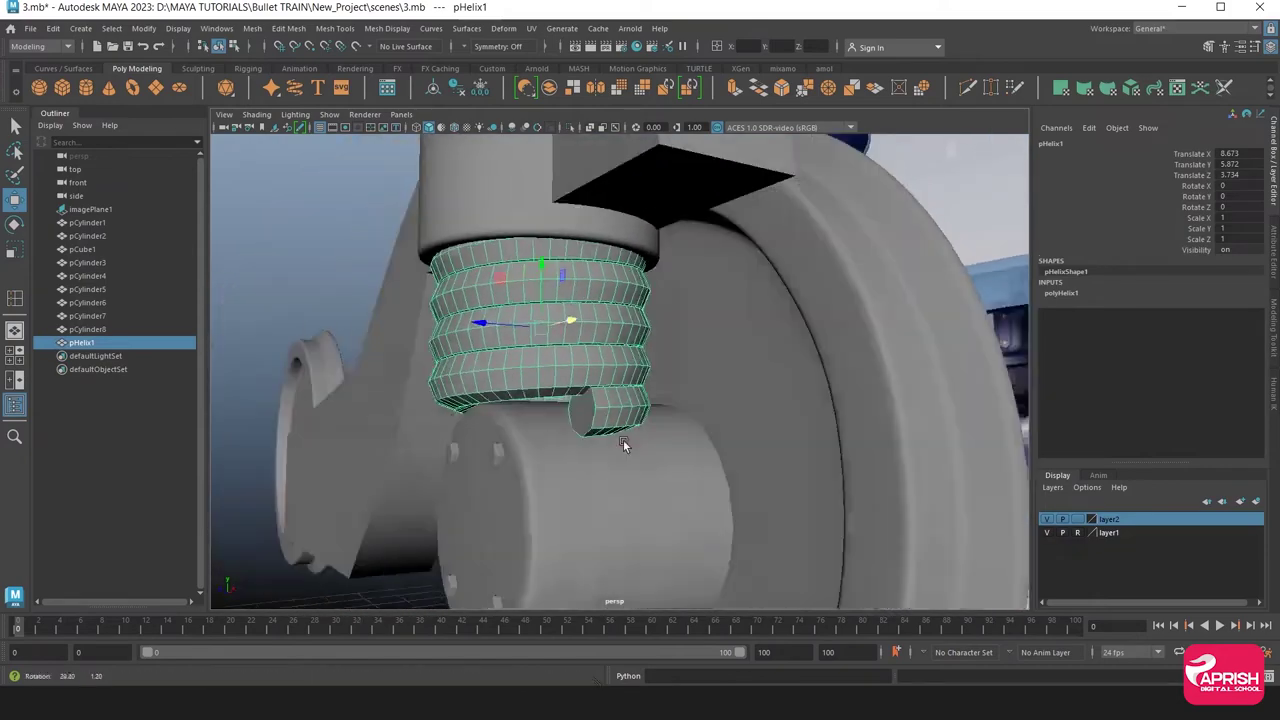
scroll(715, 488, "up", 2)
mouse_move(715, 485)
left_mouse_down("alt")
mouse_move(644, 482)
mouse_move(649, 436)
mouse_move(603, 411)
mouse_move(760, 437)
mouse_move(581, 400)
mouse_move(599, 406)
left_mouse_up("alt")
scroll(754, 437, "down", 3)
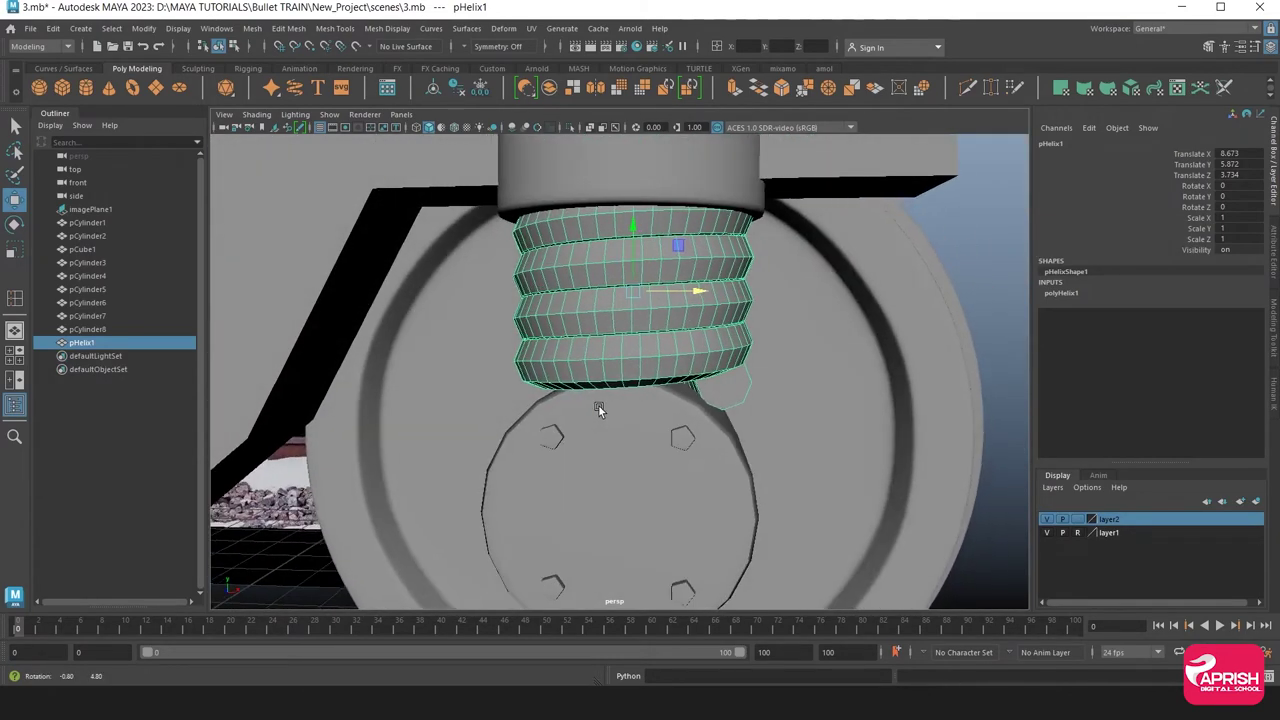
scroll(672, 427, "down", 2)
mouse_move(794, 423)
left_mouse_down("alt")
mouse_move(505, 403)
mouse_move(529, 428)
mouse_move(365, 389)
left_mouse_up("alt")
scroll(659, 436, "up", 5)
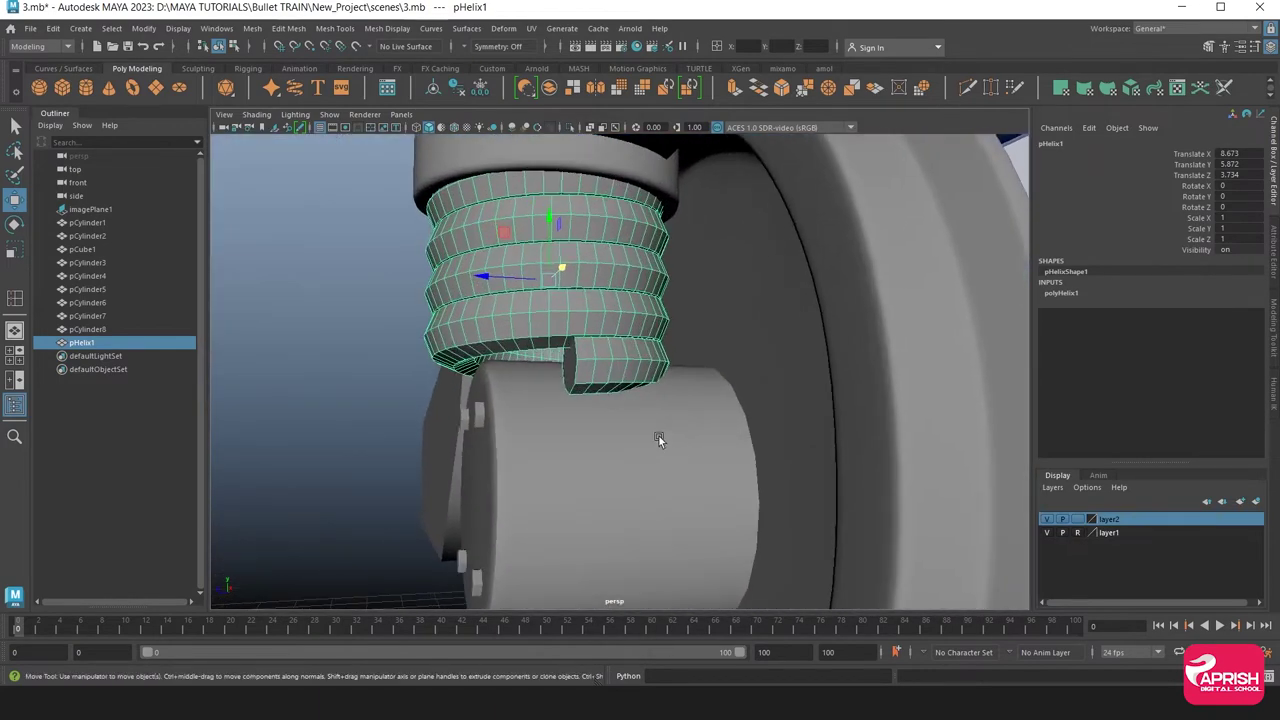
left_click_drag(659, 436, 575, 374, "alt")
Delete the first faces at the helix's lower end
right_click_drag(545, 333, 543, 345)
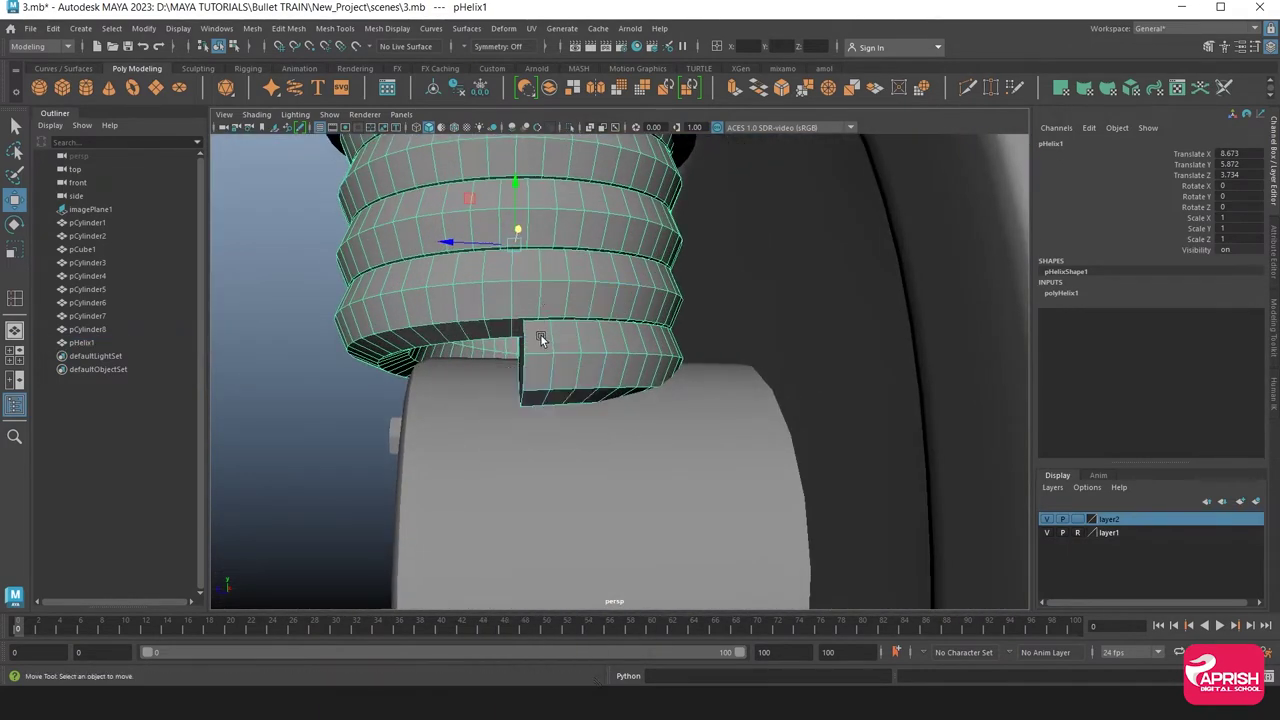
left_click(540, 352)
left_click(533, 397, "shift")
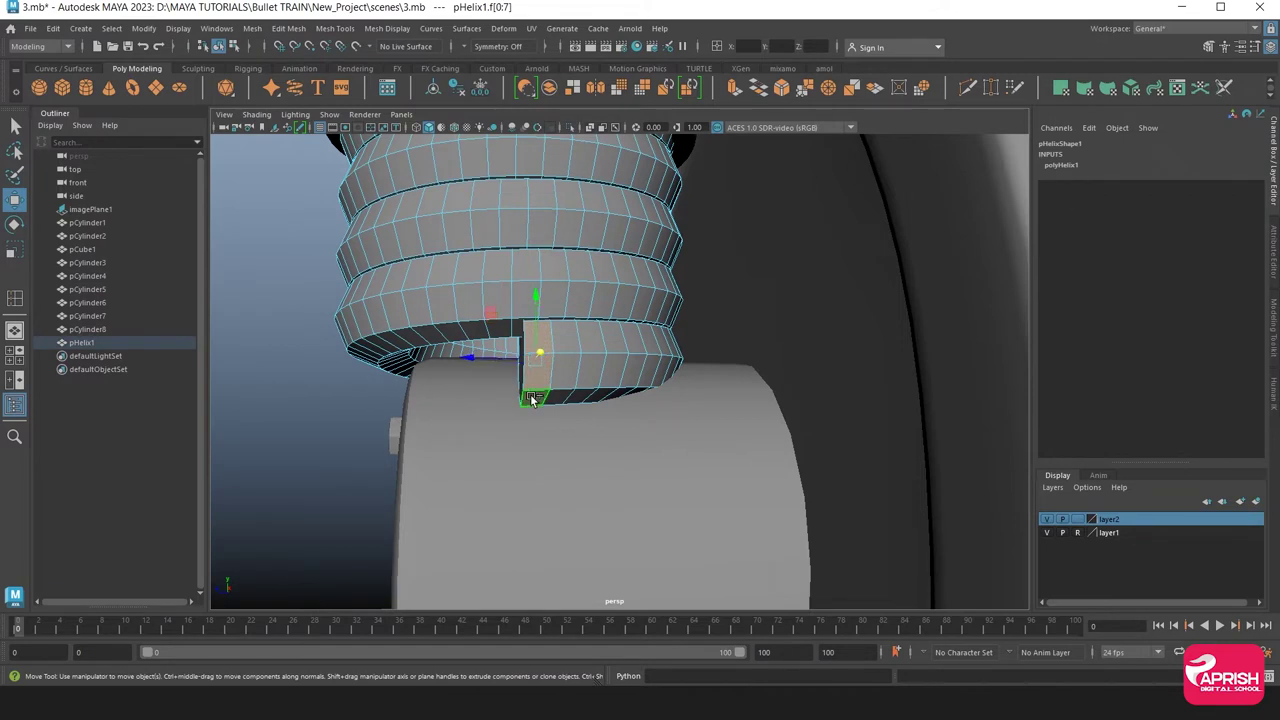
left_click(531, 398)
left_click(565, 335)
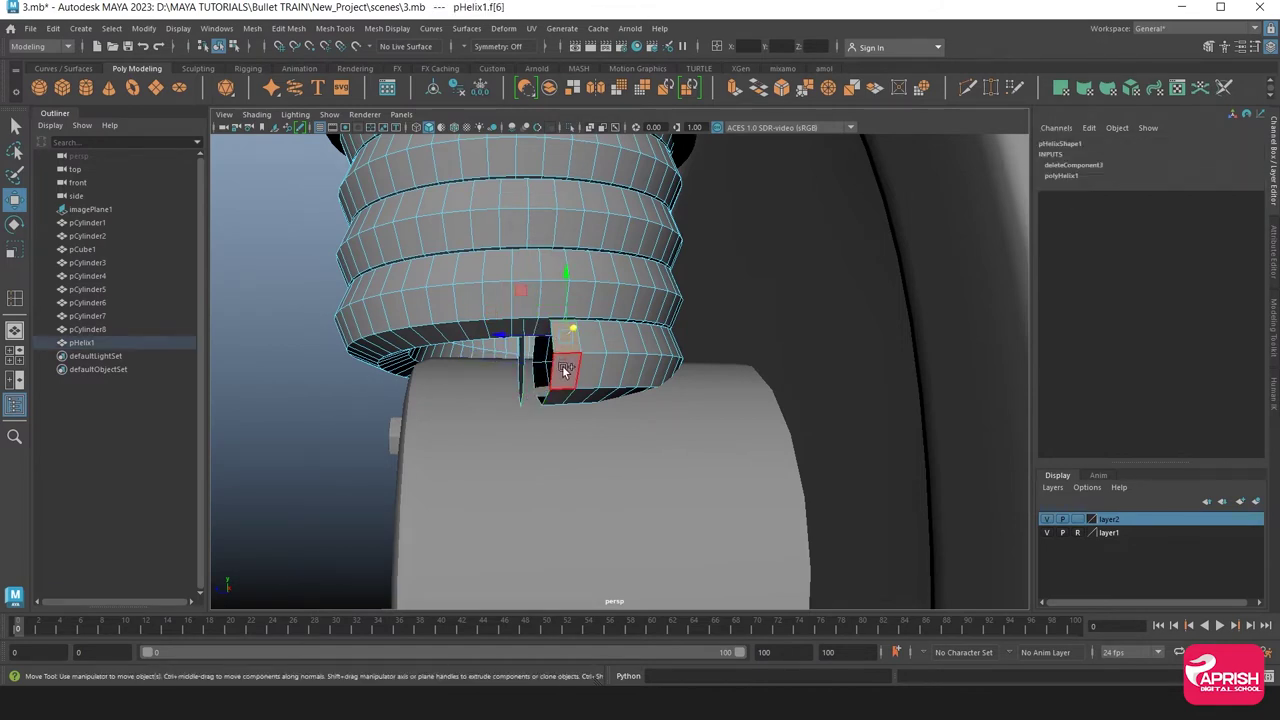
left_click(557, 395, "shift")
key("Delete")
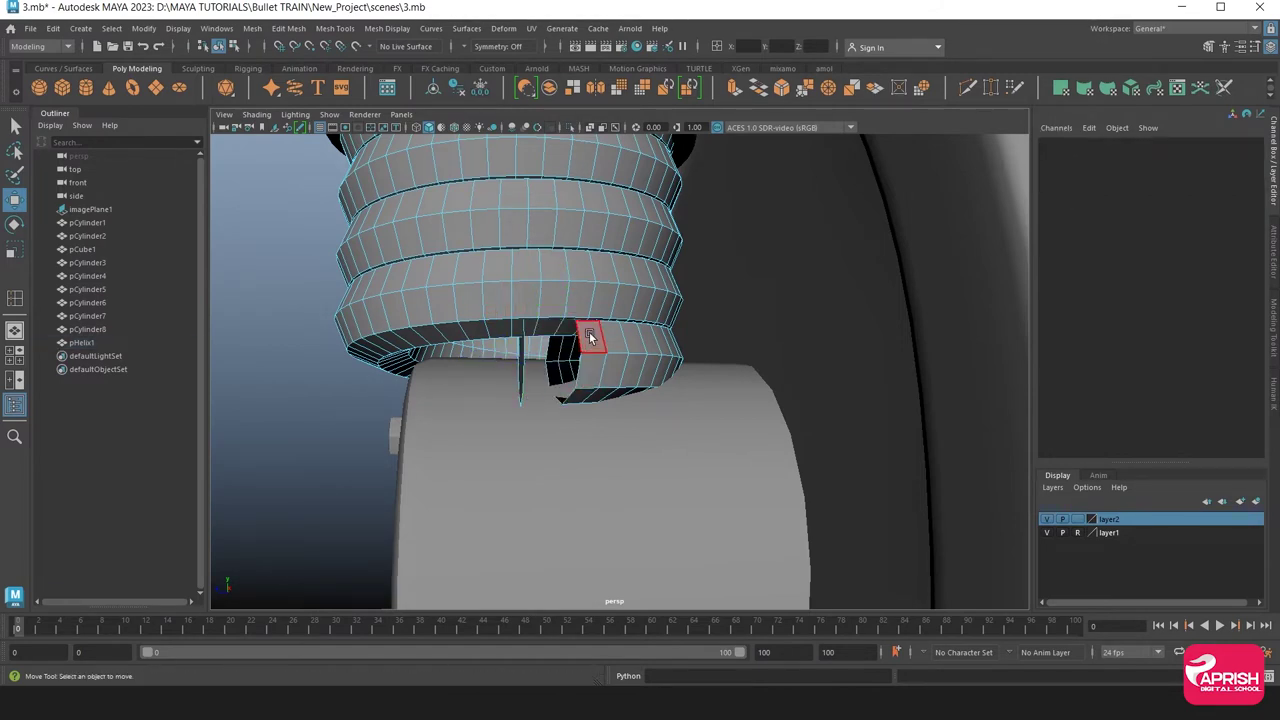
left_click(590, 337)
left_click(557, 395, "shift")
key("Delete")
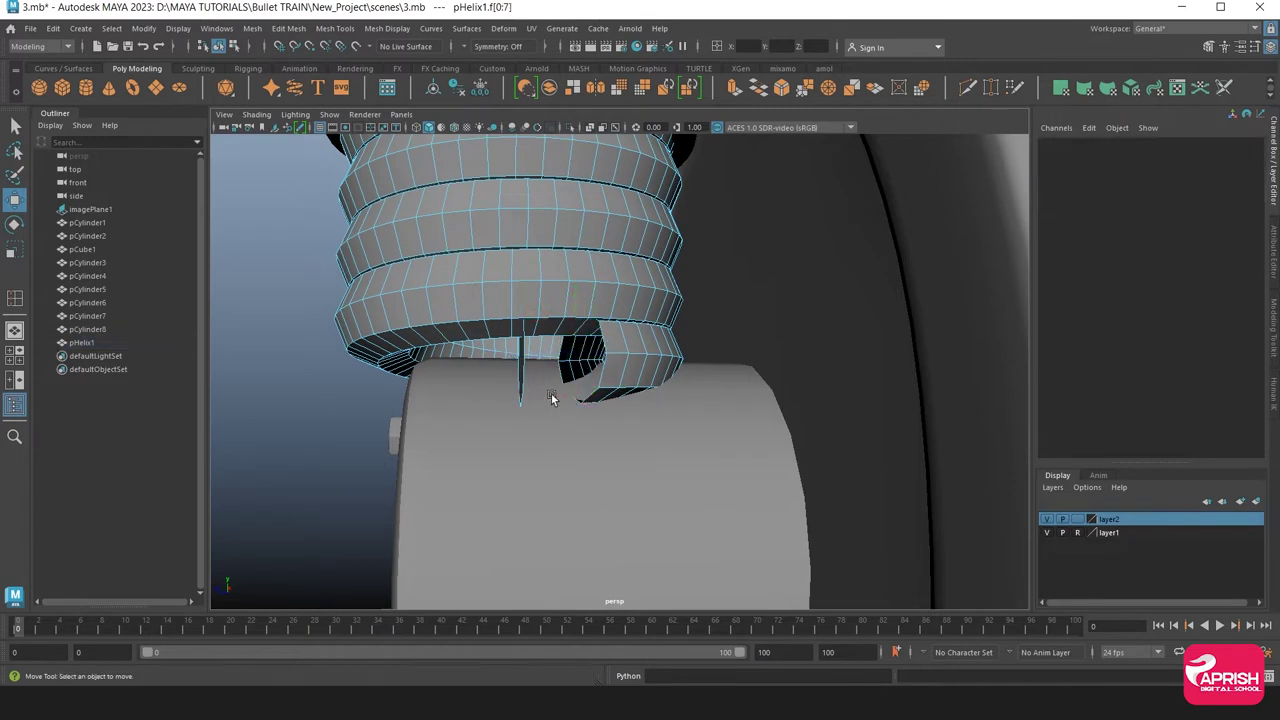
Delete three more rings of end faces from the spring
left_click(525, 380)
left_click(616, 360)
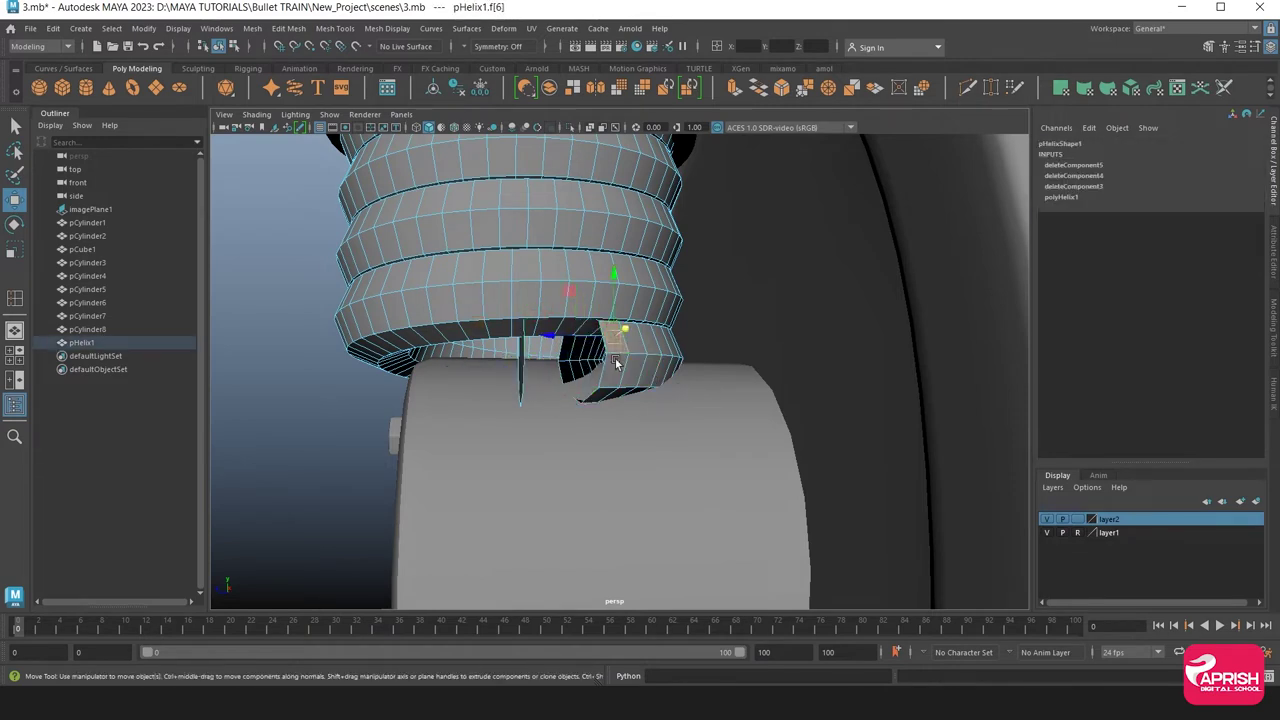
double_click(597, 400, "shift")
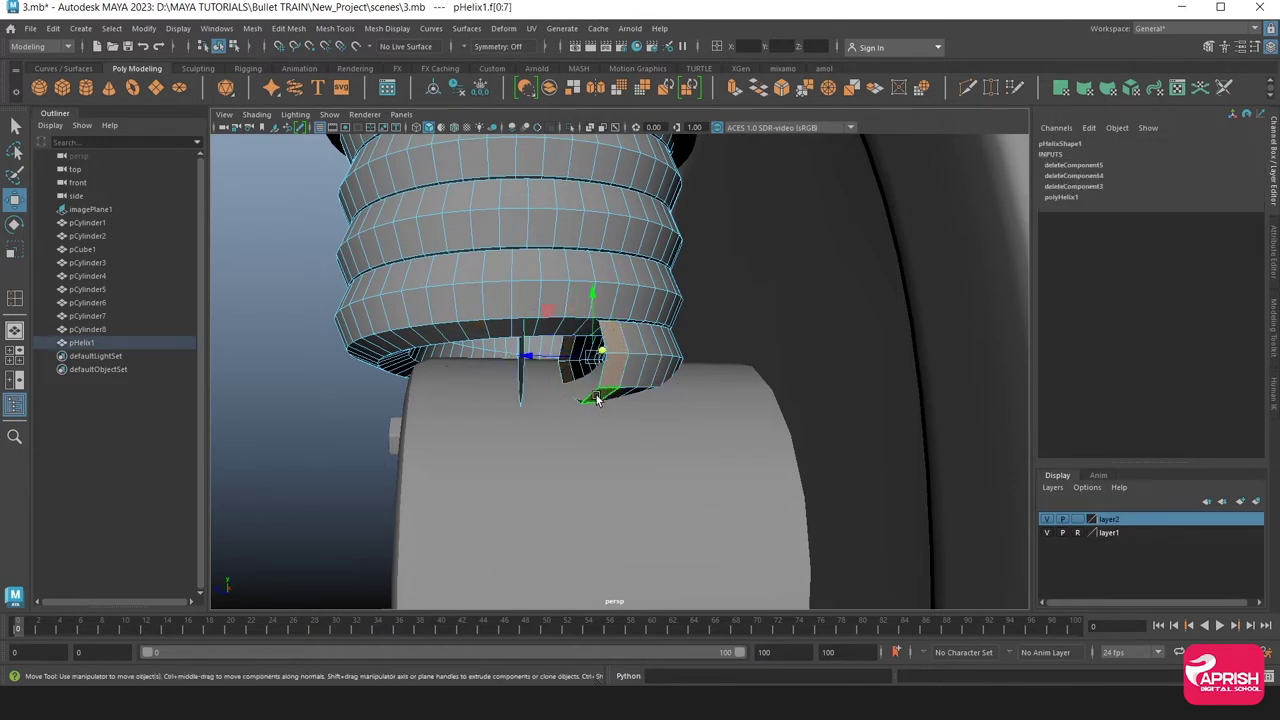
key("Delete")
double_click(634, 357)
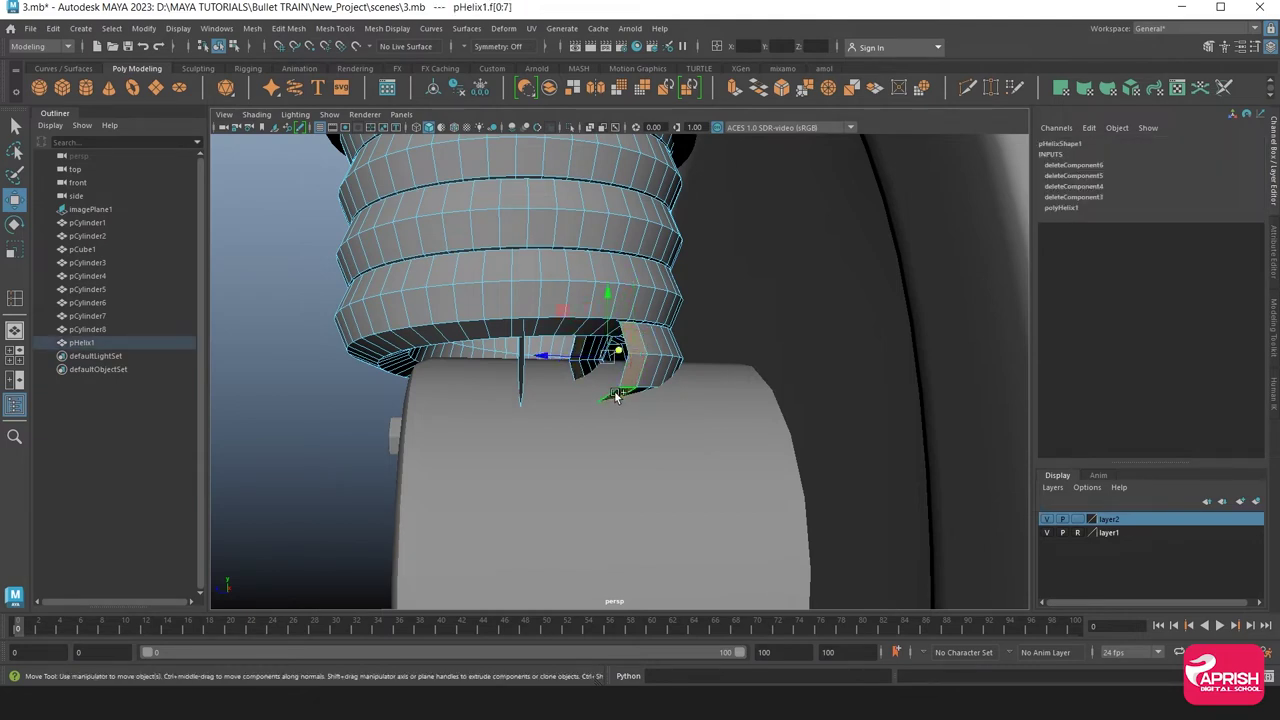
key("Delete")
double_click(655, 342)
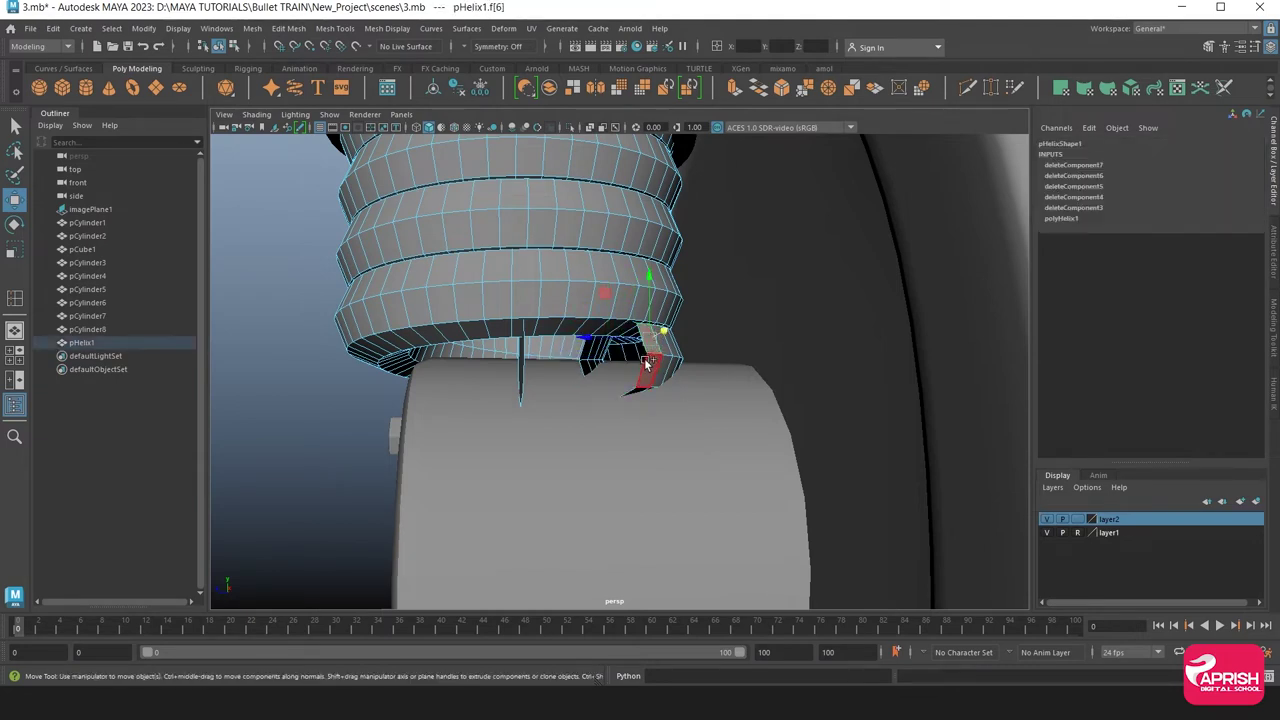
key("Delete")
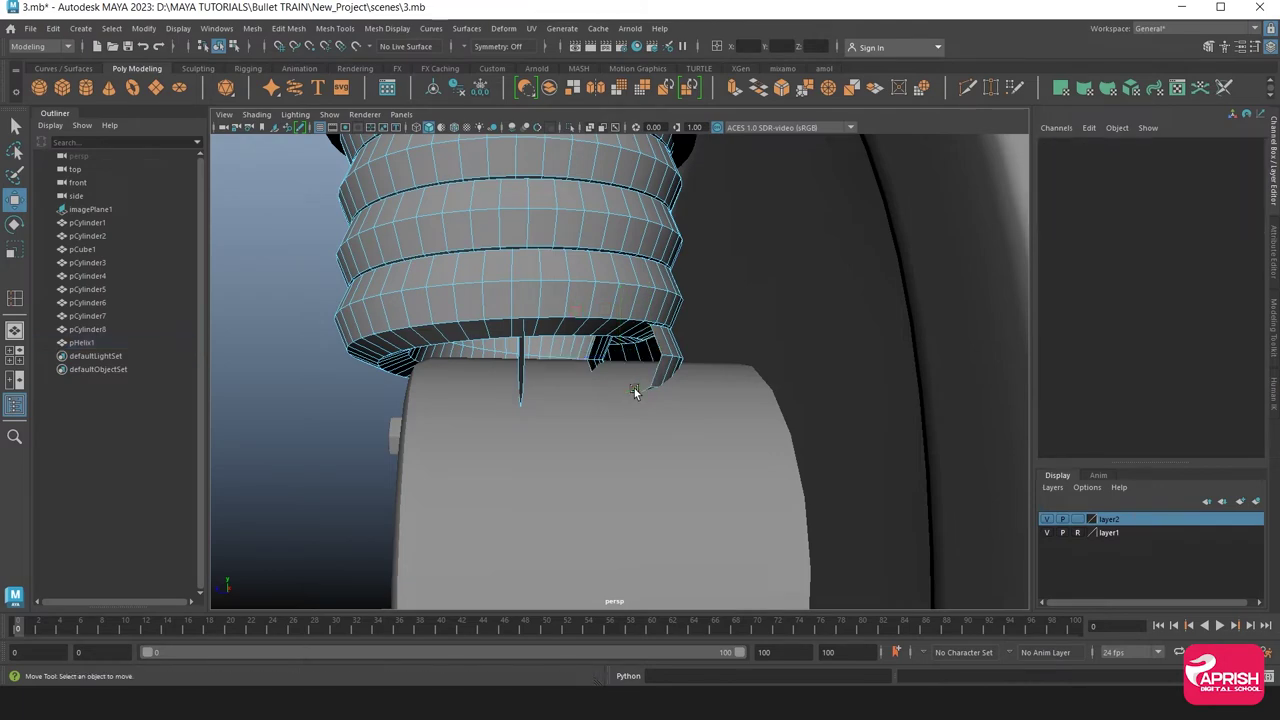
Remove the remaining end faces with wireframe view, plus the stray helix sliver
right_click_drag(672, 383, 628, 381, "alt")
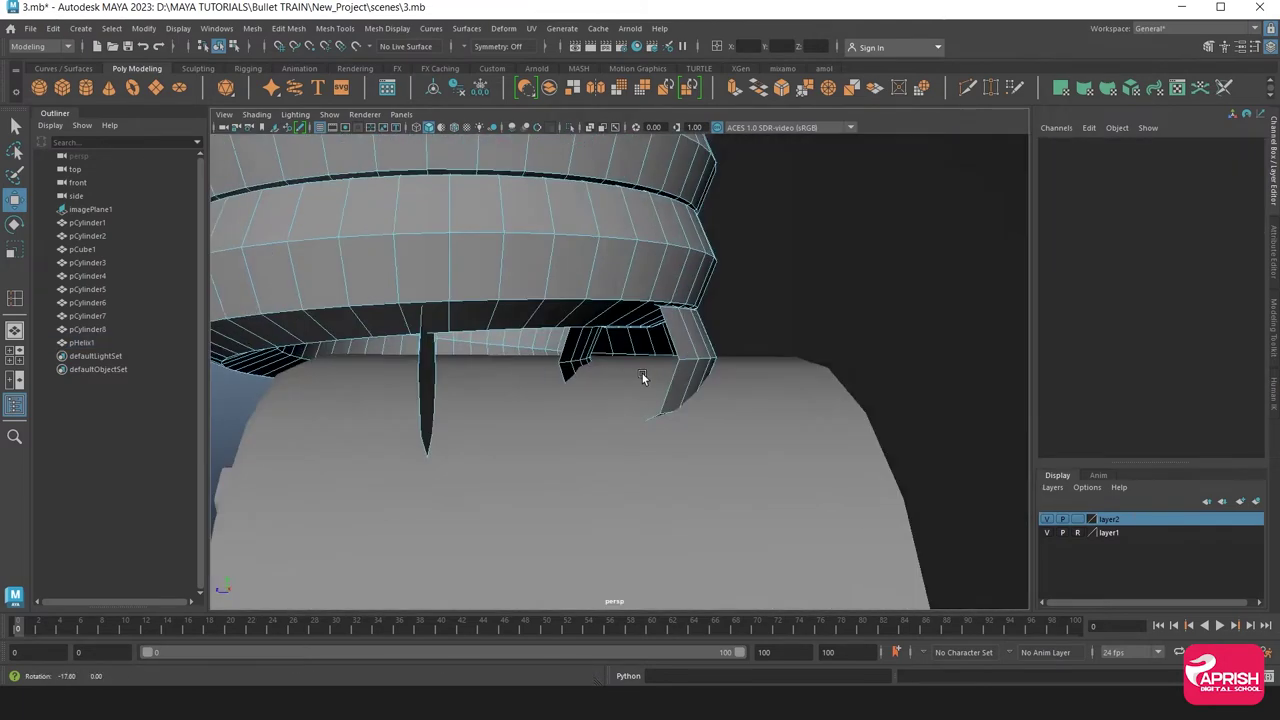
left_click(668, 338)
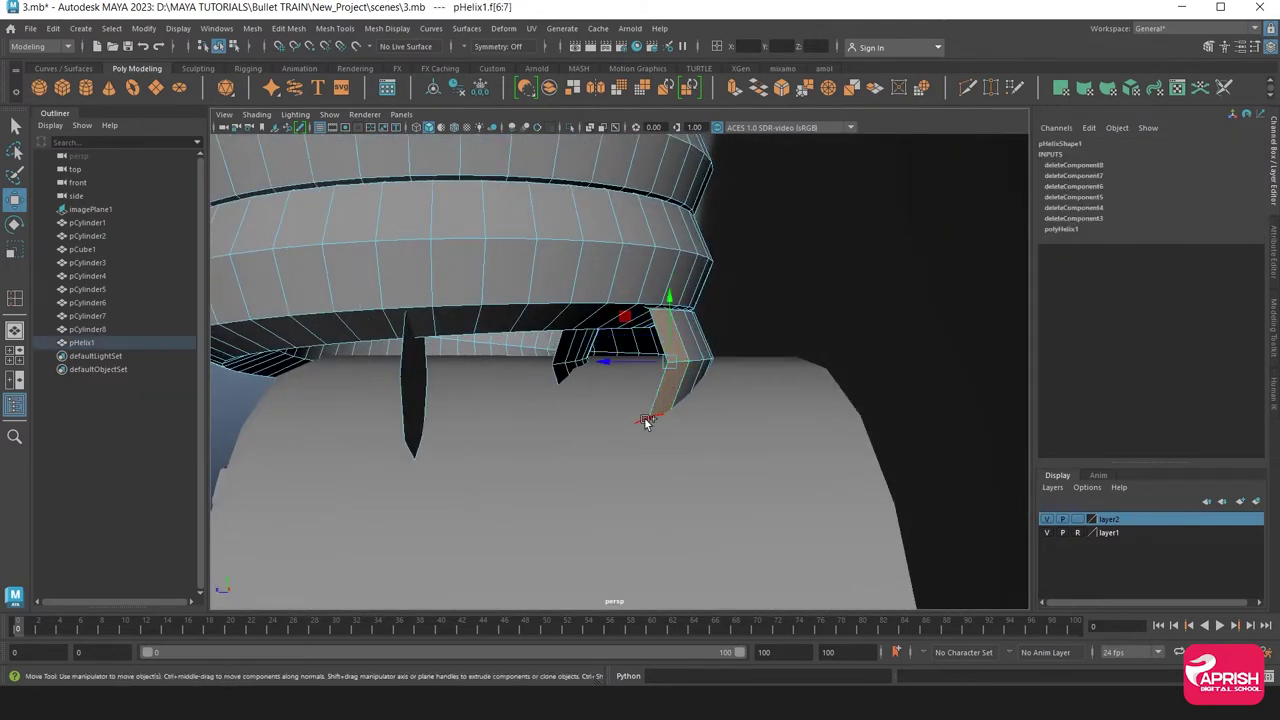
left_click(650, 422, "shift")
key("Delete")
left_click(685, 338)
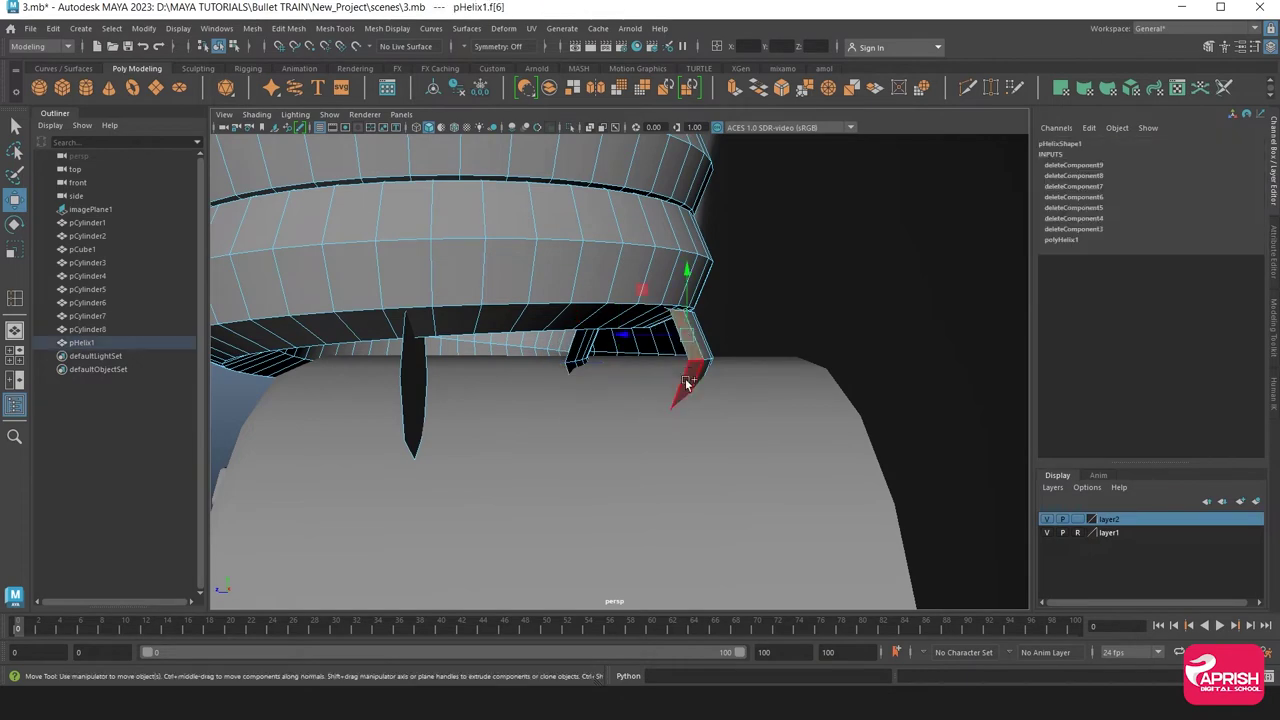
left_click(678, 395, "shift")
key("4")
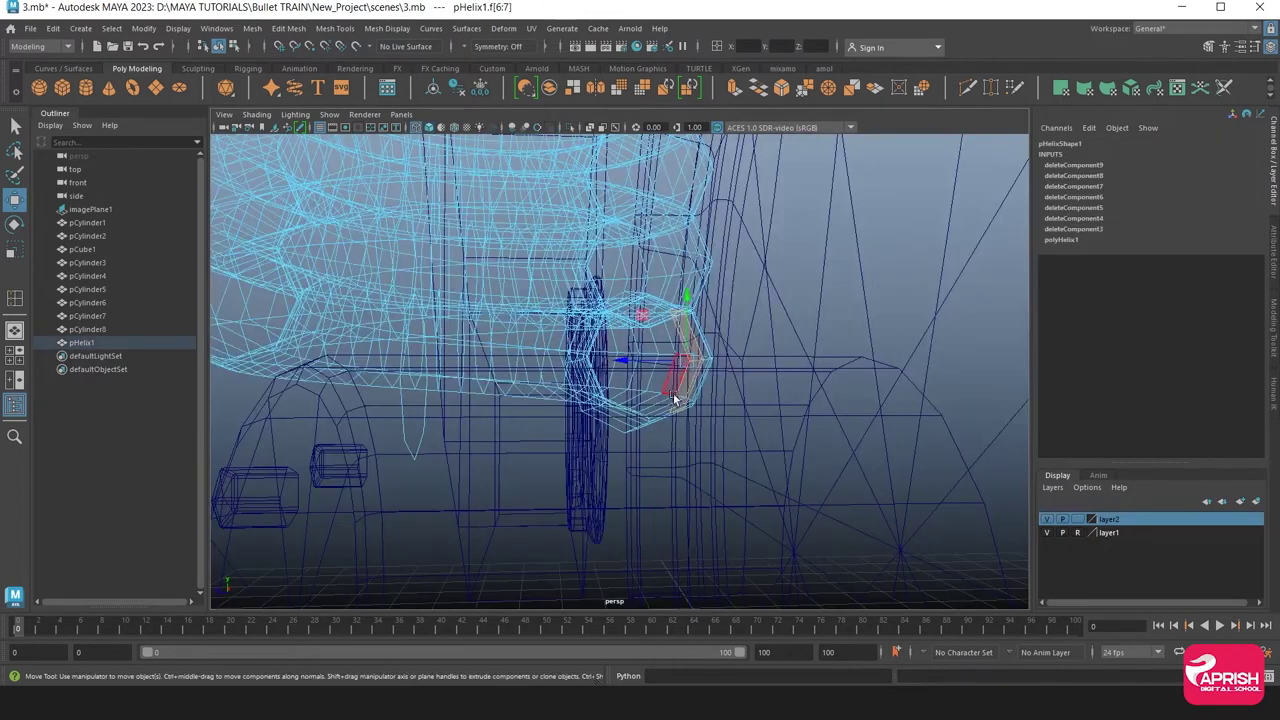
left_click_drag(656, 430, 620, 395, "alt")
left_click(620, 395, "shift")
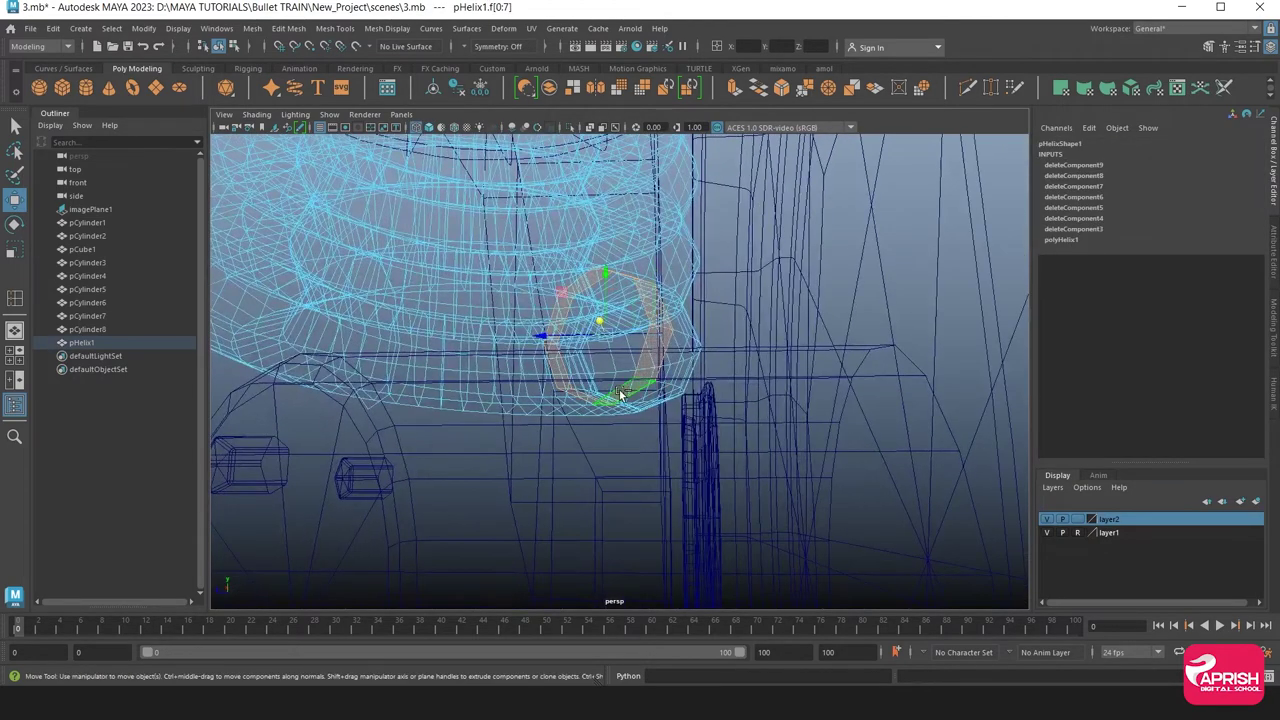
key("Delete")
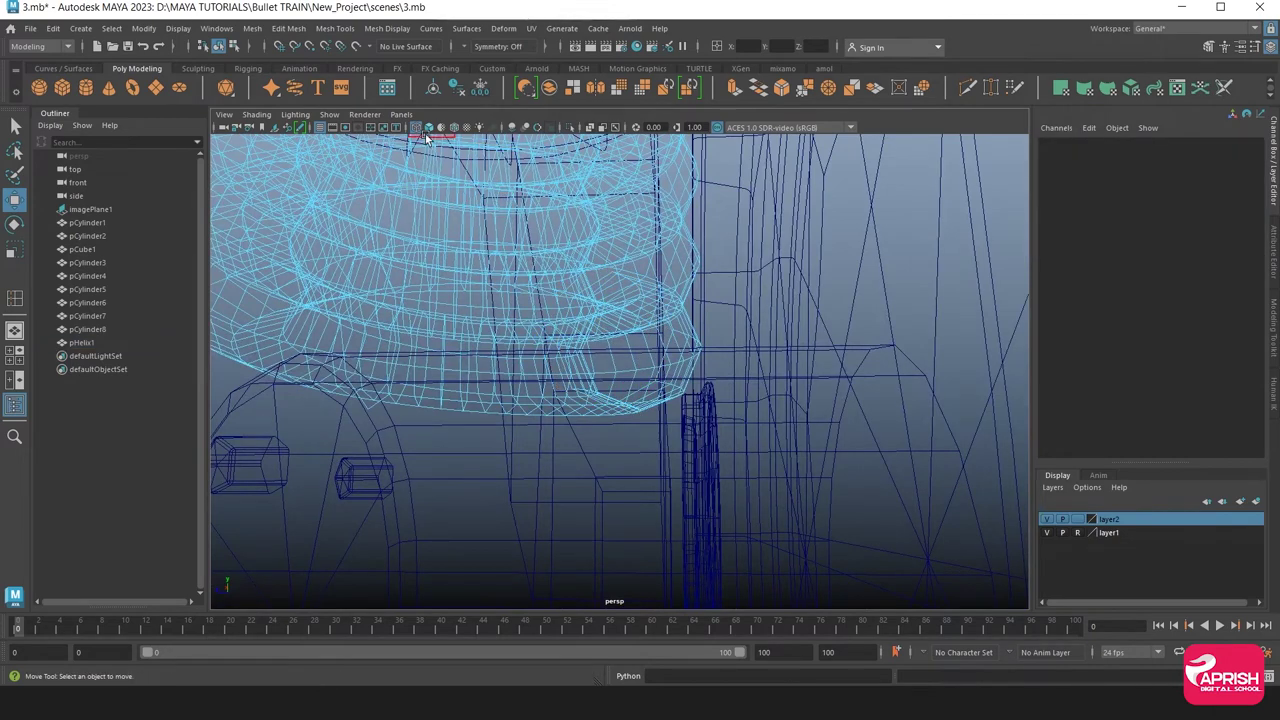
key("5")
left_click(360, 341)
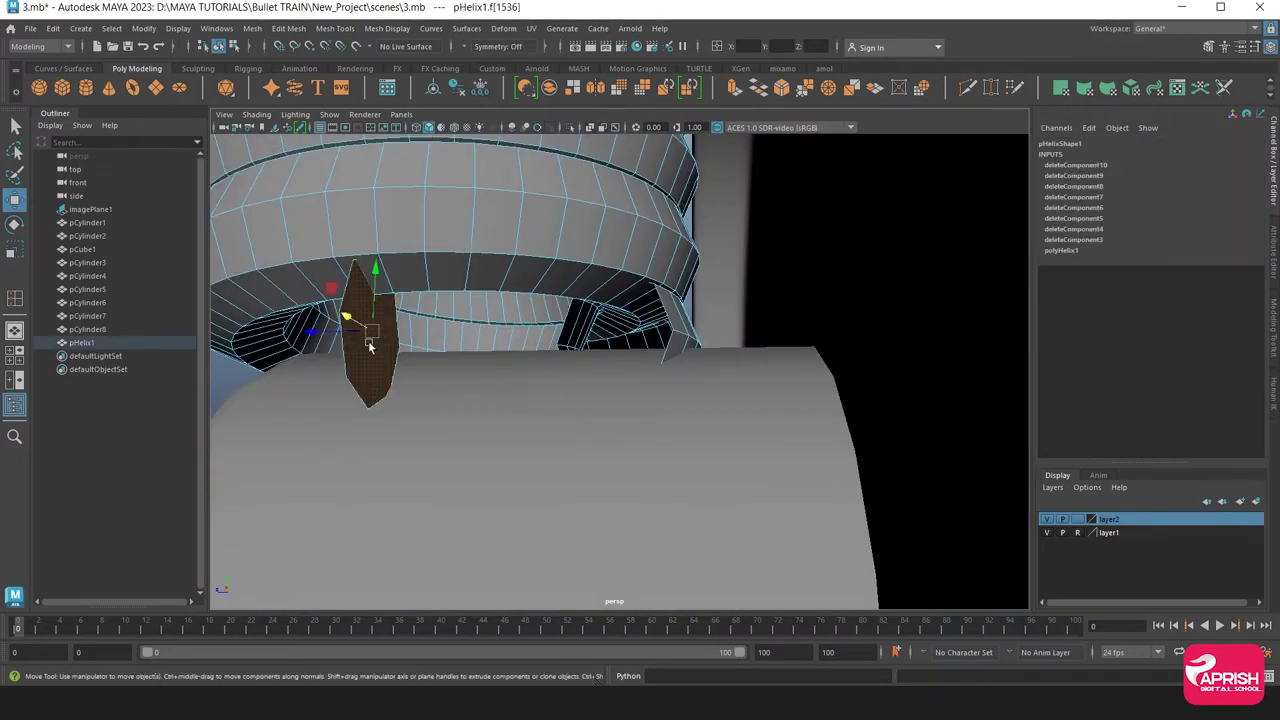
key("Delete")
Cap the spring's open cut end with Fill Hole on its border loop
right_click_drag(663, 300, 660, 265)
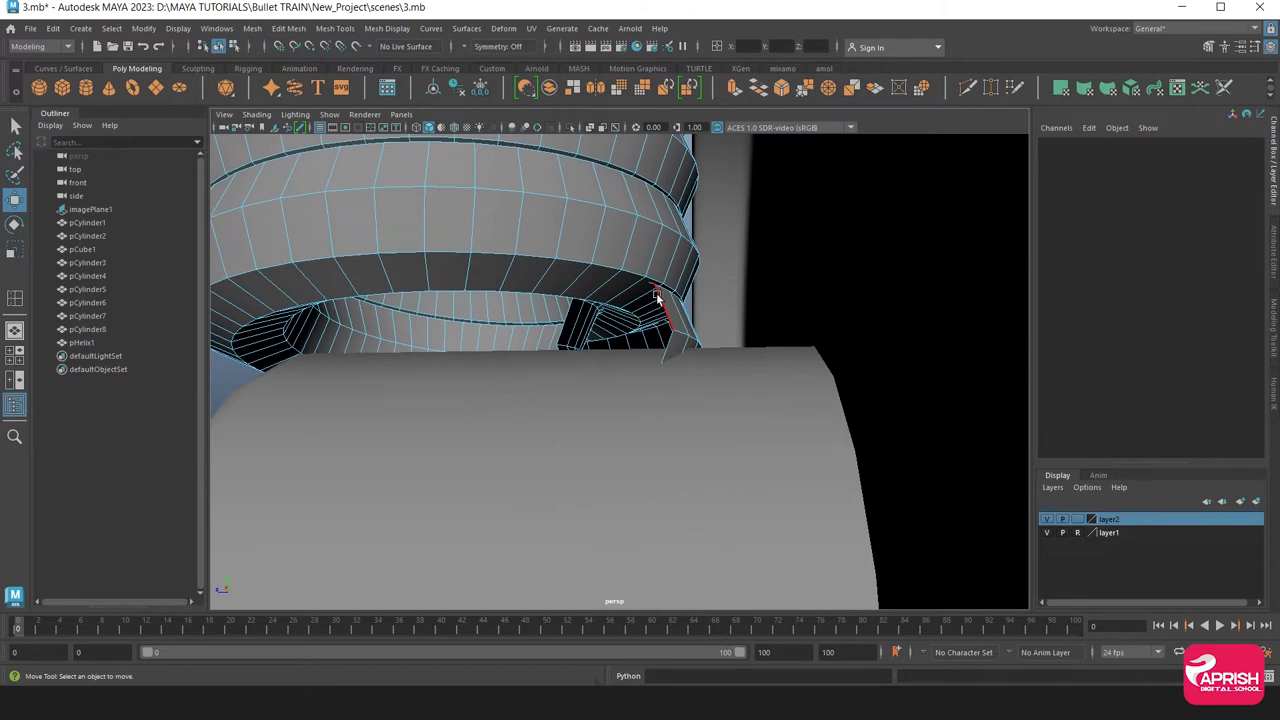
double_click(660, 295)
left_click(251, 29)
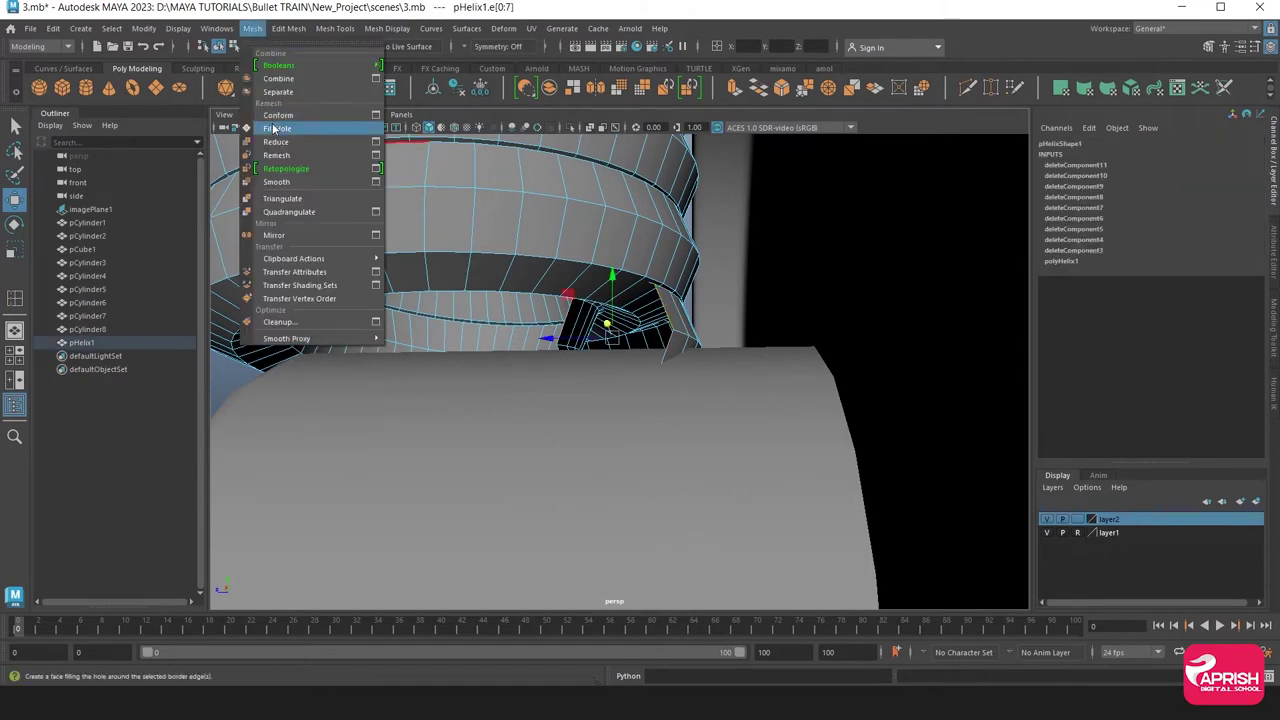
key("Escape")
right_click_drag(395, 235, 436, 270)
key("f")
scroll(430, 290, "down", 3)
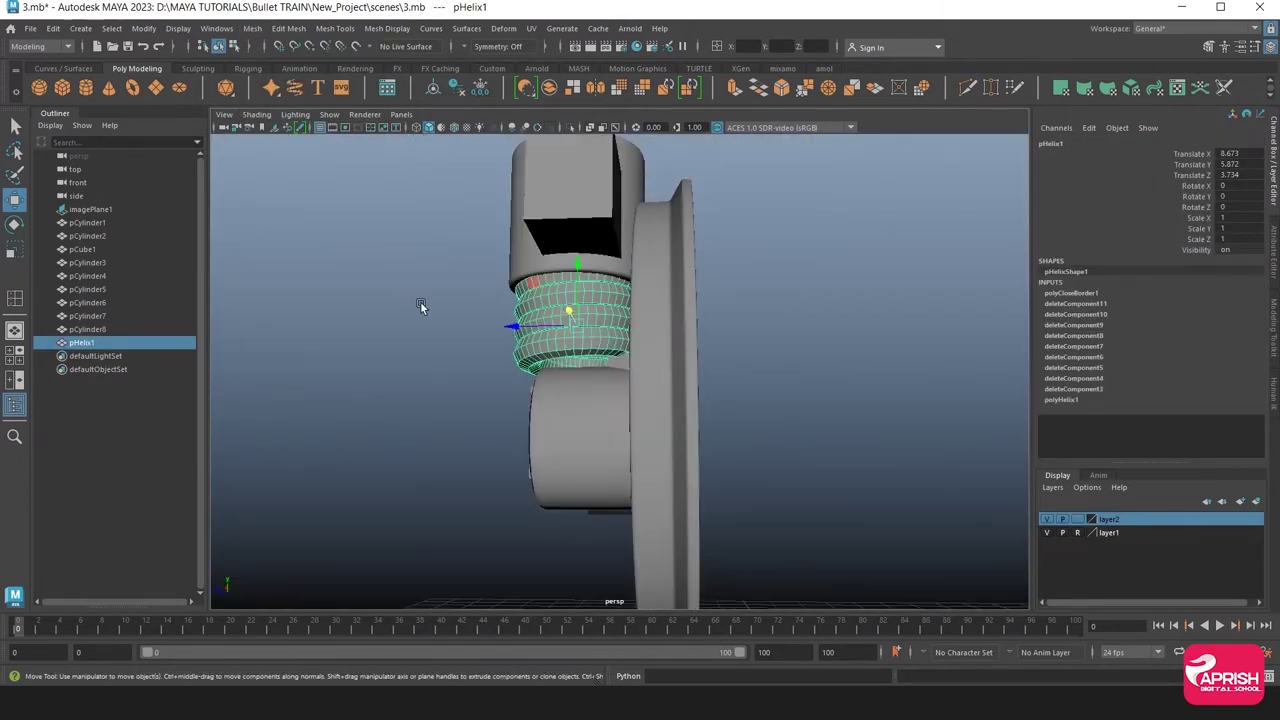
left_click(423, 307)
mouse_move(423, 307)
left_mouse_down("alt")
mouse_move(585, 344)
mouse_move(550, 354)
mouse_move(613, 355)
left_mouse_up("alt")
Create a 12-subdivision cylinder and move it onto the right wheel beside the spring
scroll(490, 376, "down", 5)
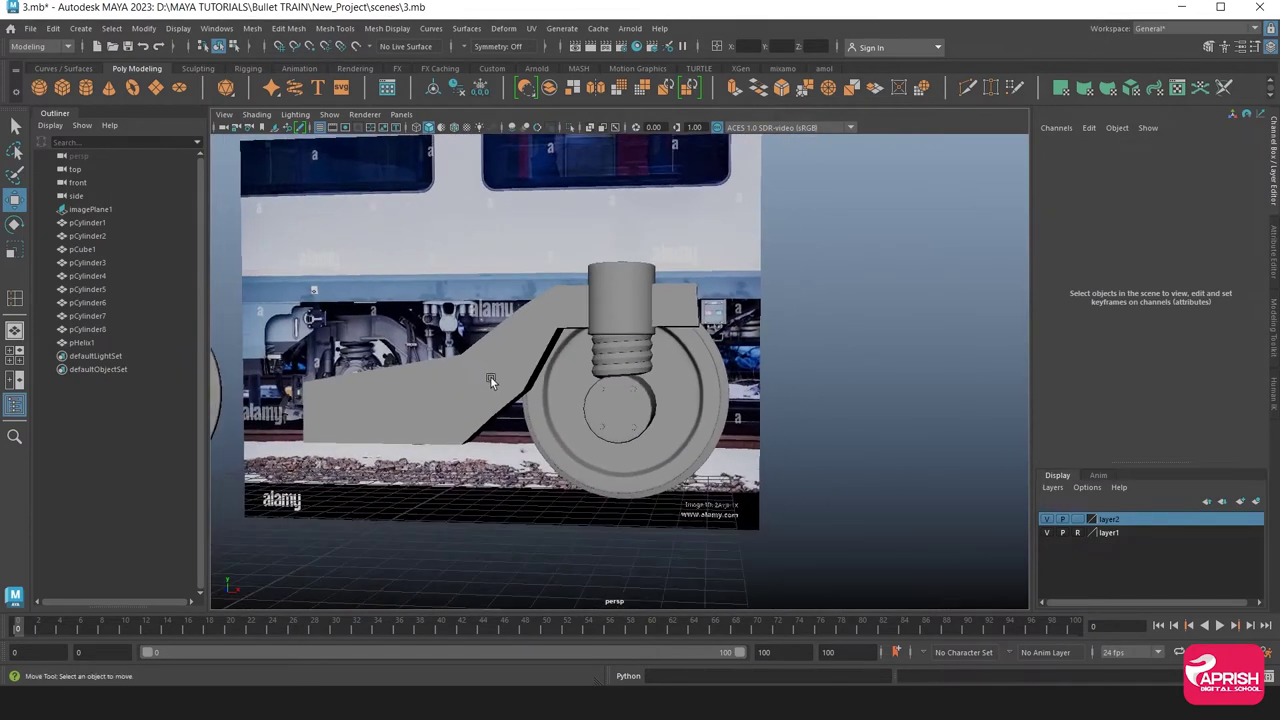
left_click_drag(490, 376, 626, 406, "alt")
key("space")
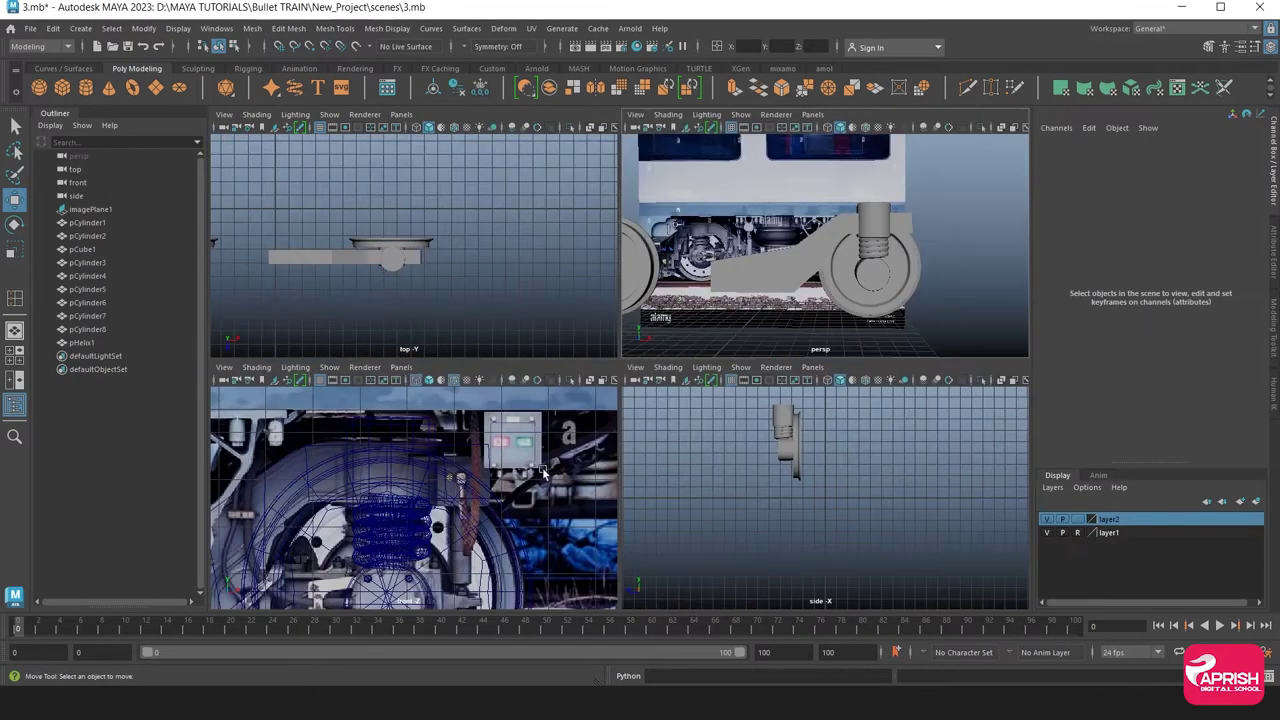
key("space")
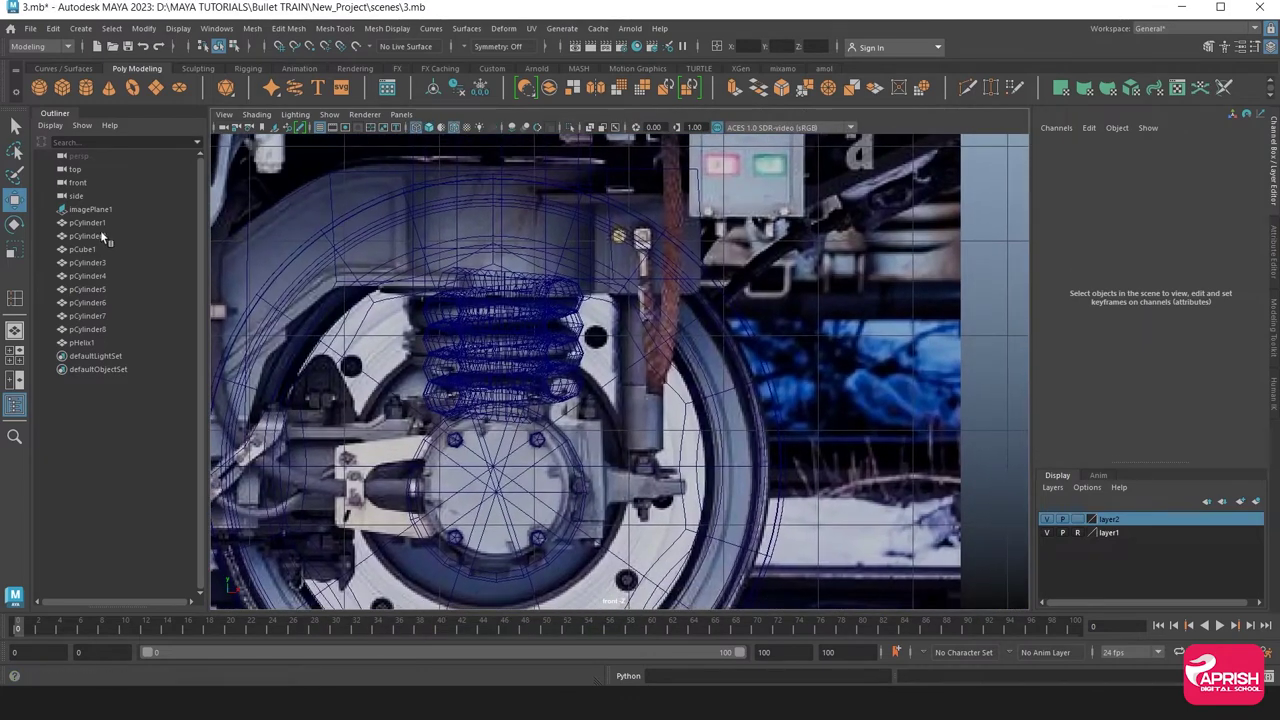
left_click(62, 87)
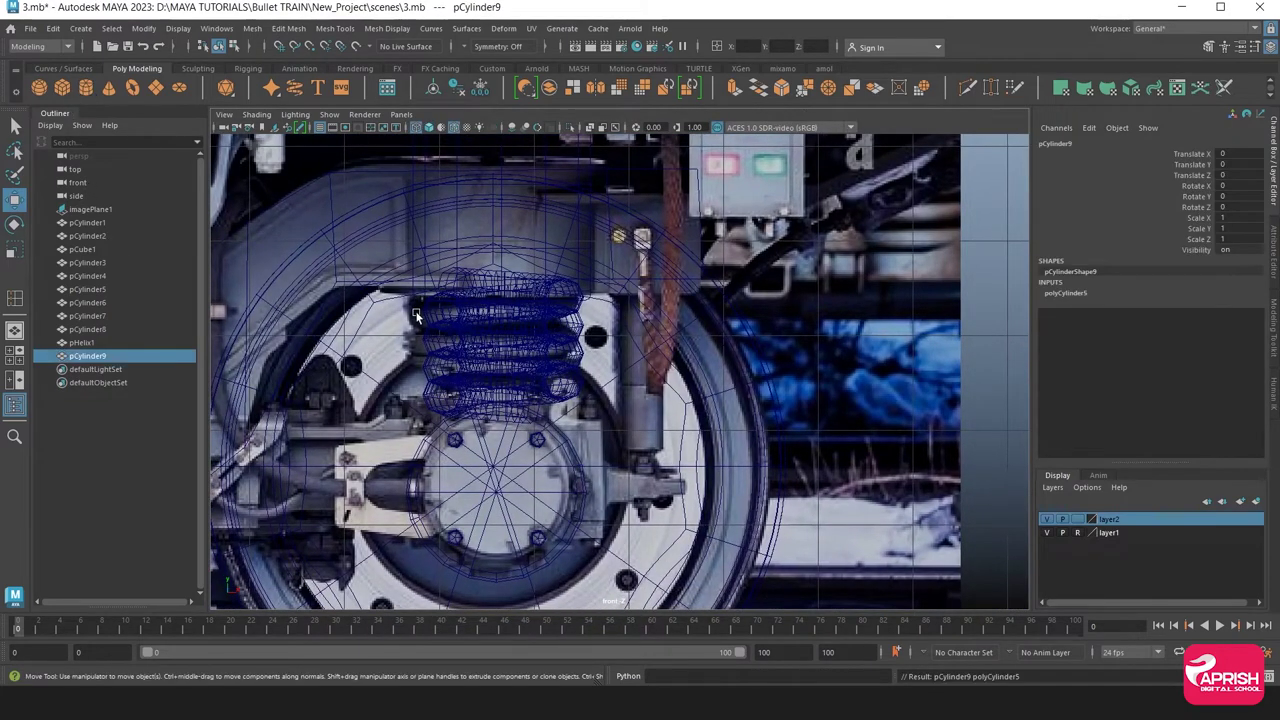
scroll(674, 487, "down", 5)
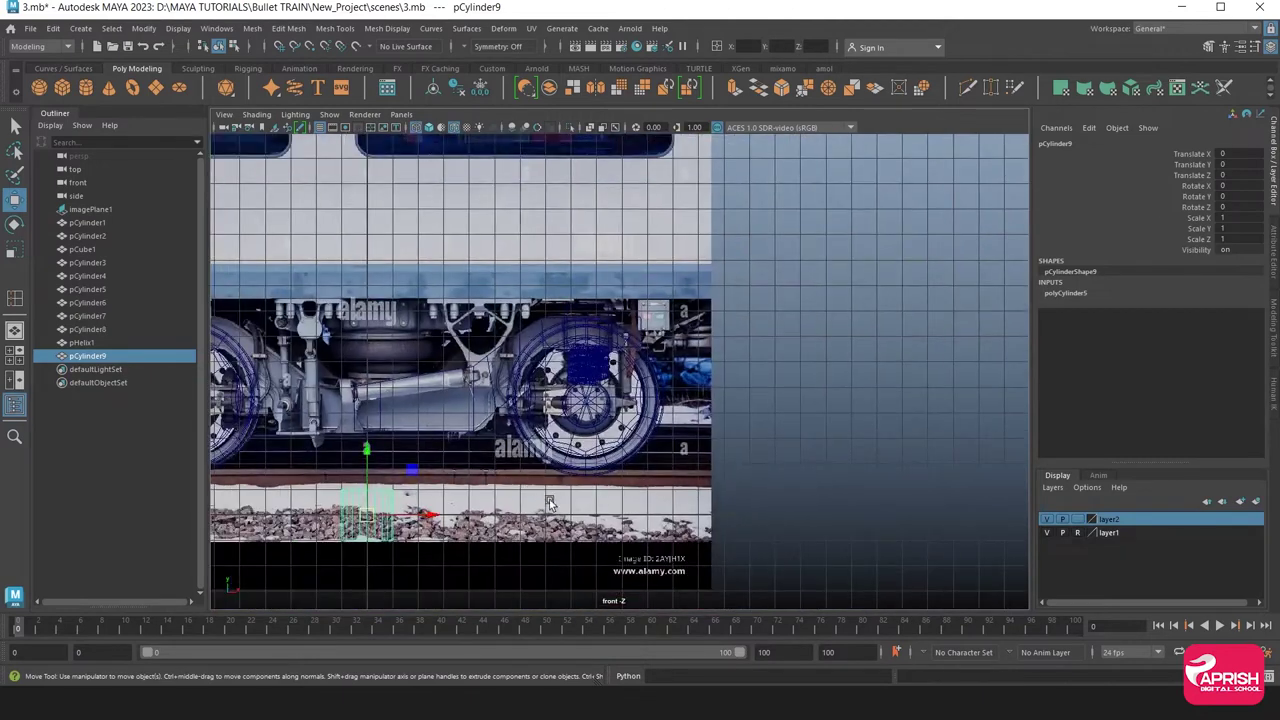
mouse_move(362, 512)
left_mouse_down()
mouse_move(614, 372)
mouse_move(655, 412)
left_mouse_up()
left_click(1068, 293)
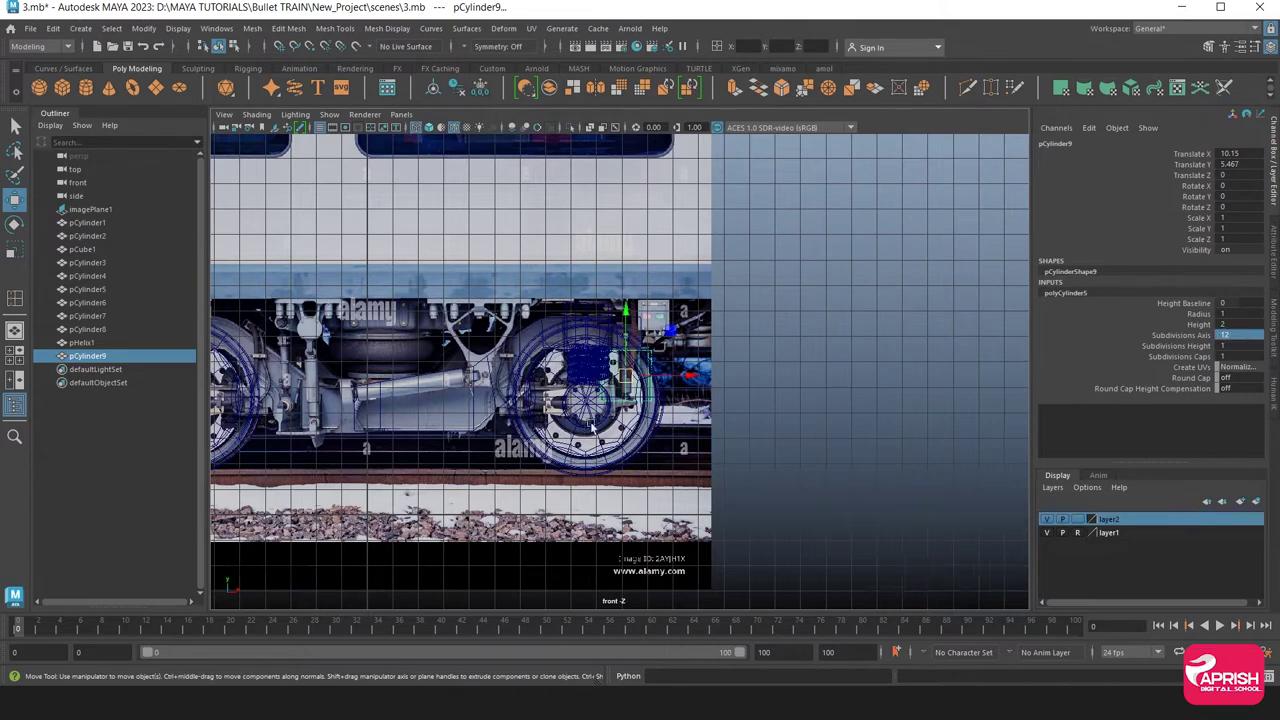
scroll(591, 428, "up", 5)
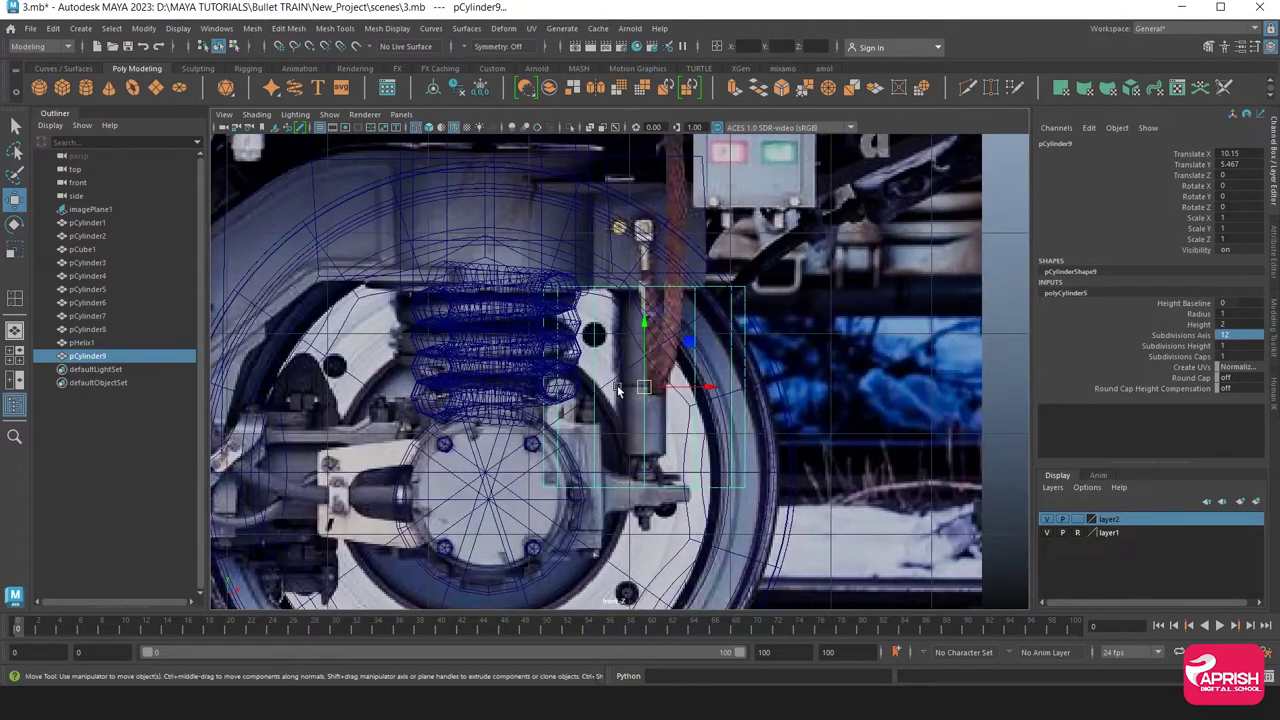
Scale the pin cylinder to about a third the thickness and damper length, then raise it beside the spring
left_click(14, 255)
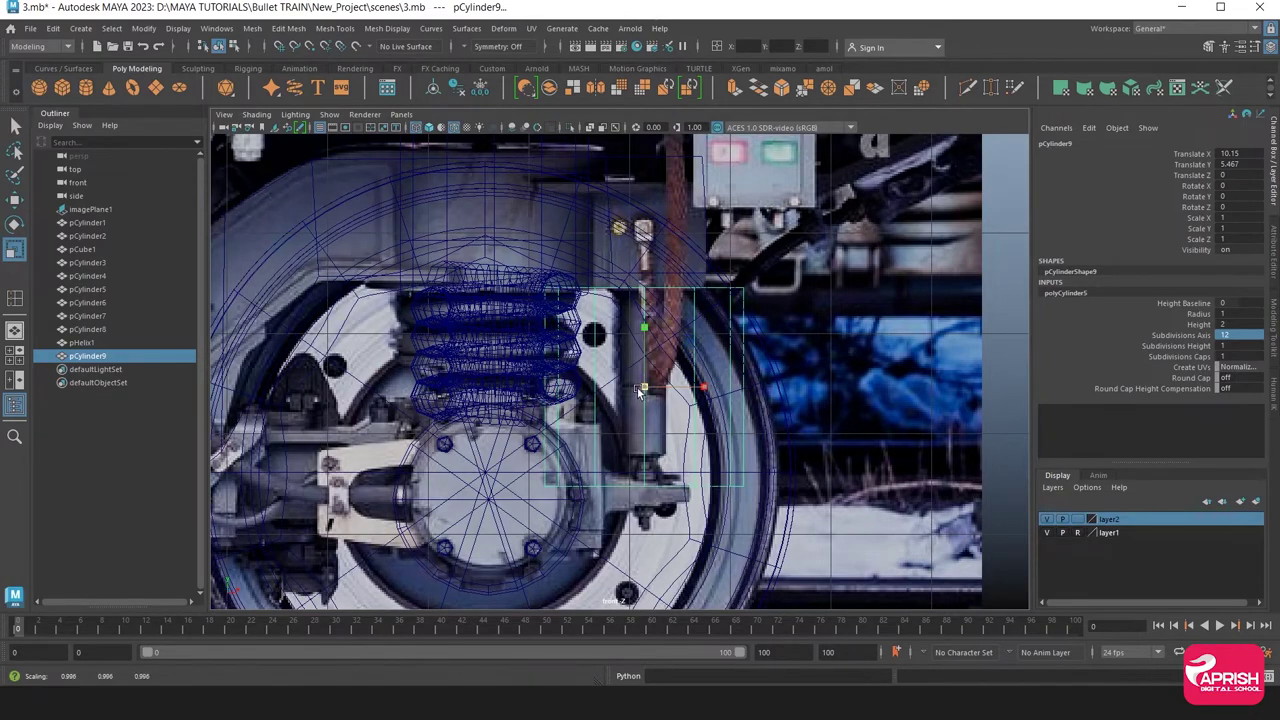
left_click_drag(644, 386, 516, 399)
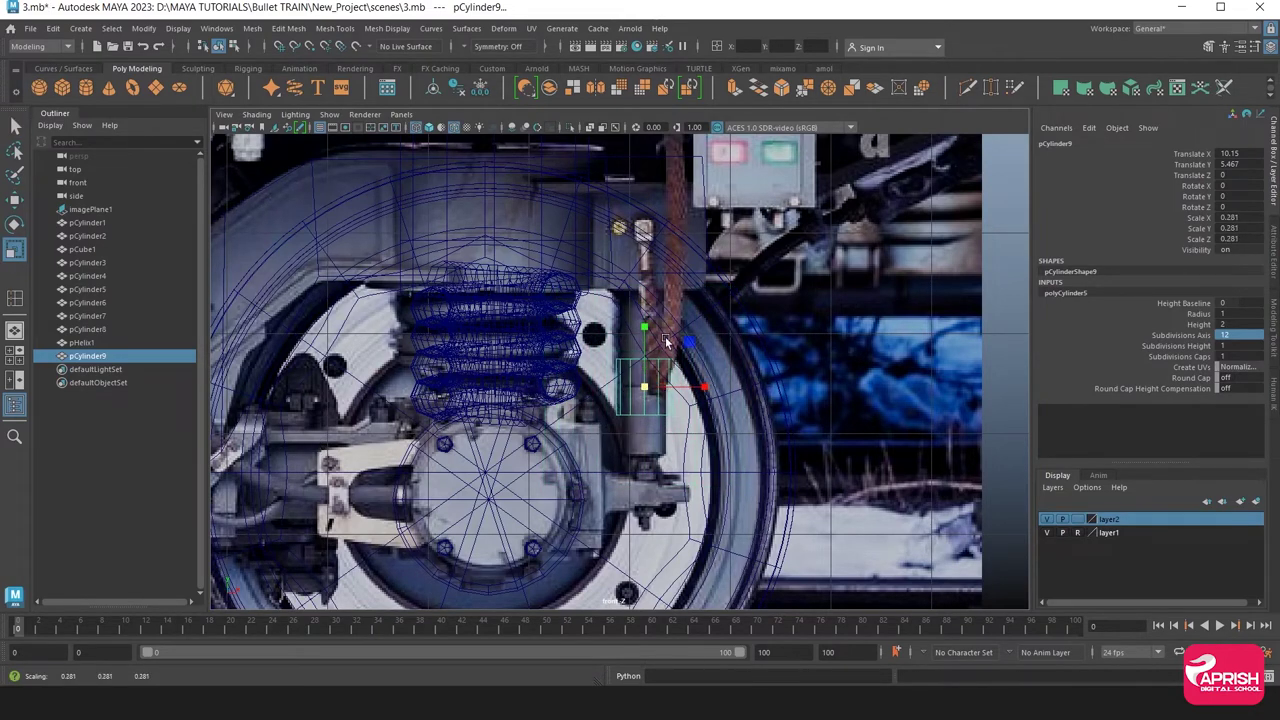
left_click_drag(644, 327, 713, 285)
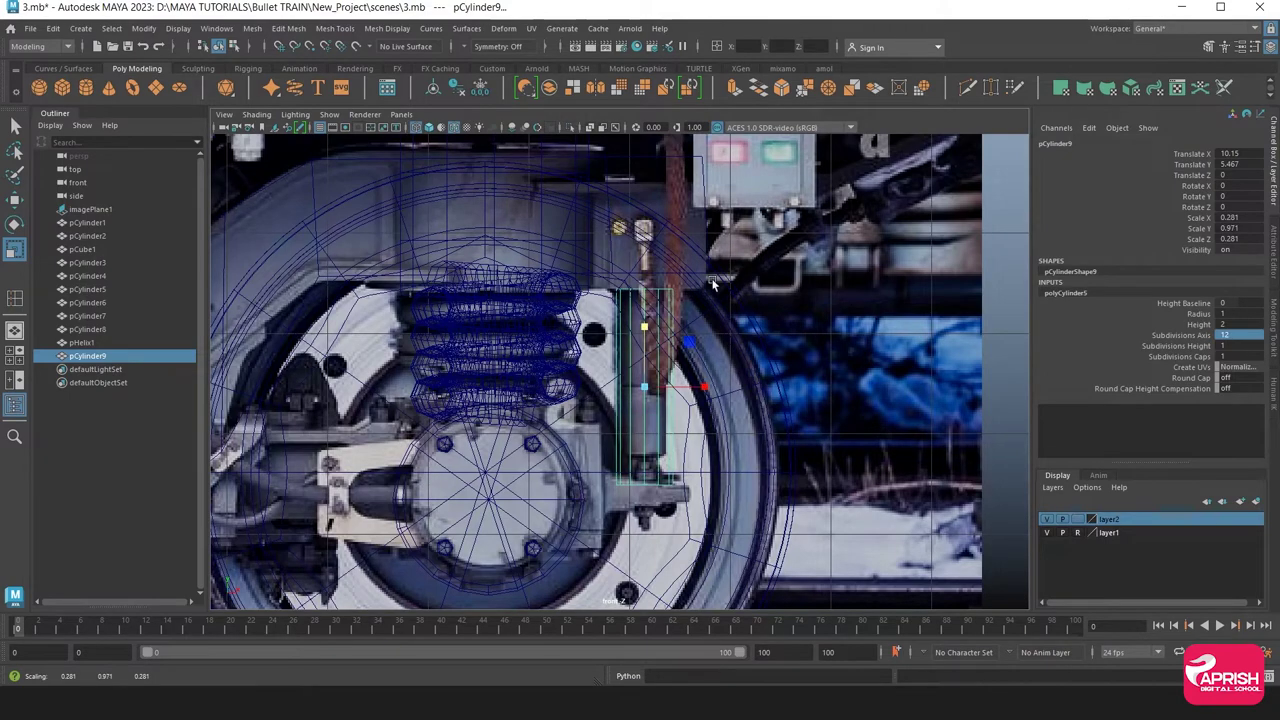
key("w")
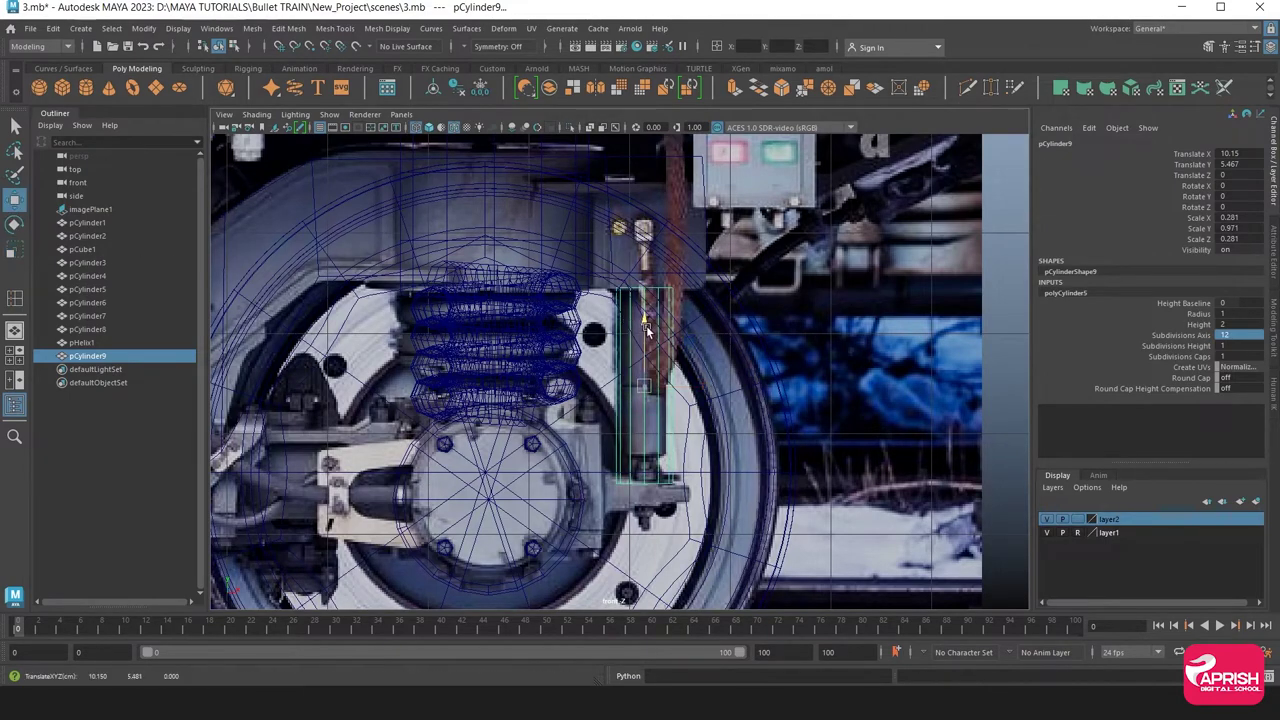
mouse_move(646, 325)
left_mouse_down()
mouse_move(658, 292)
mouse_move(795, 400)
mouse_move(653, 408)
left_mouse_up()
key("space")
key("space")
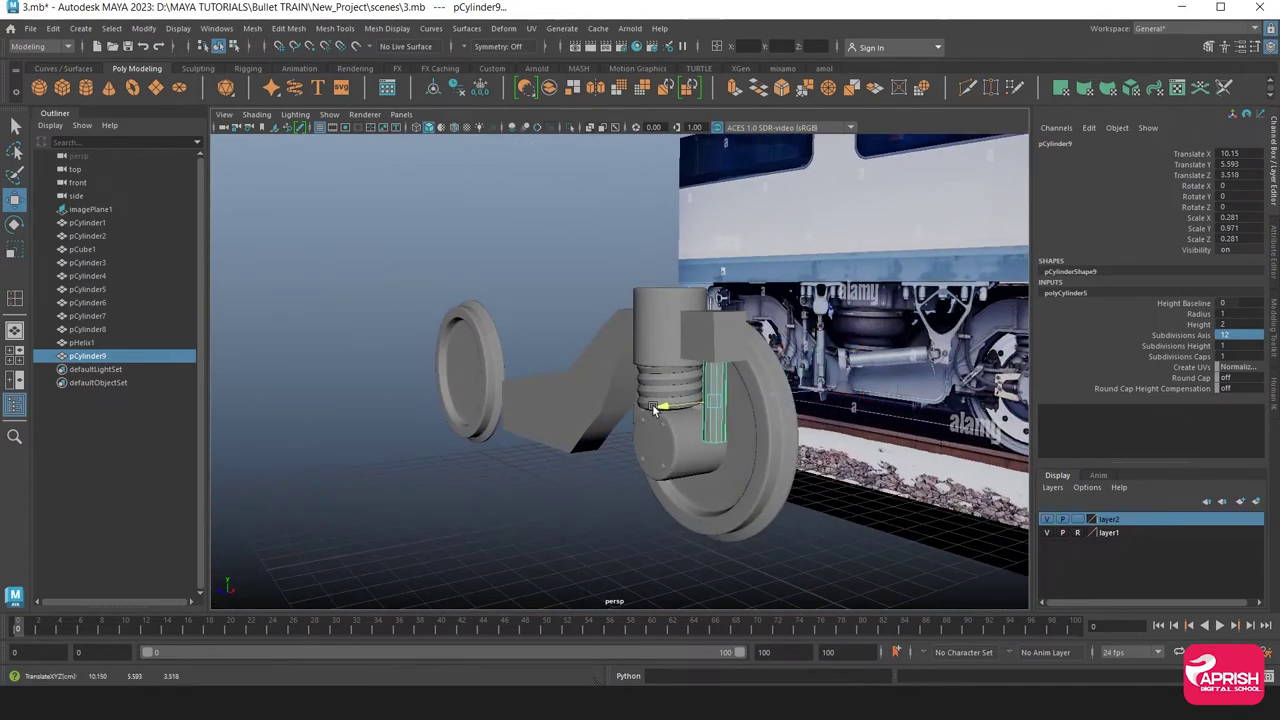
key("space")
key("space")
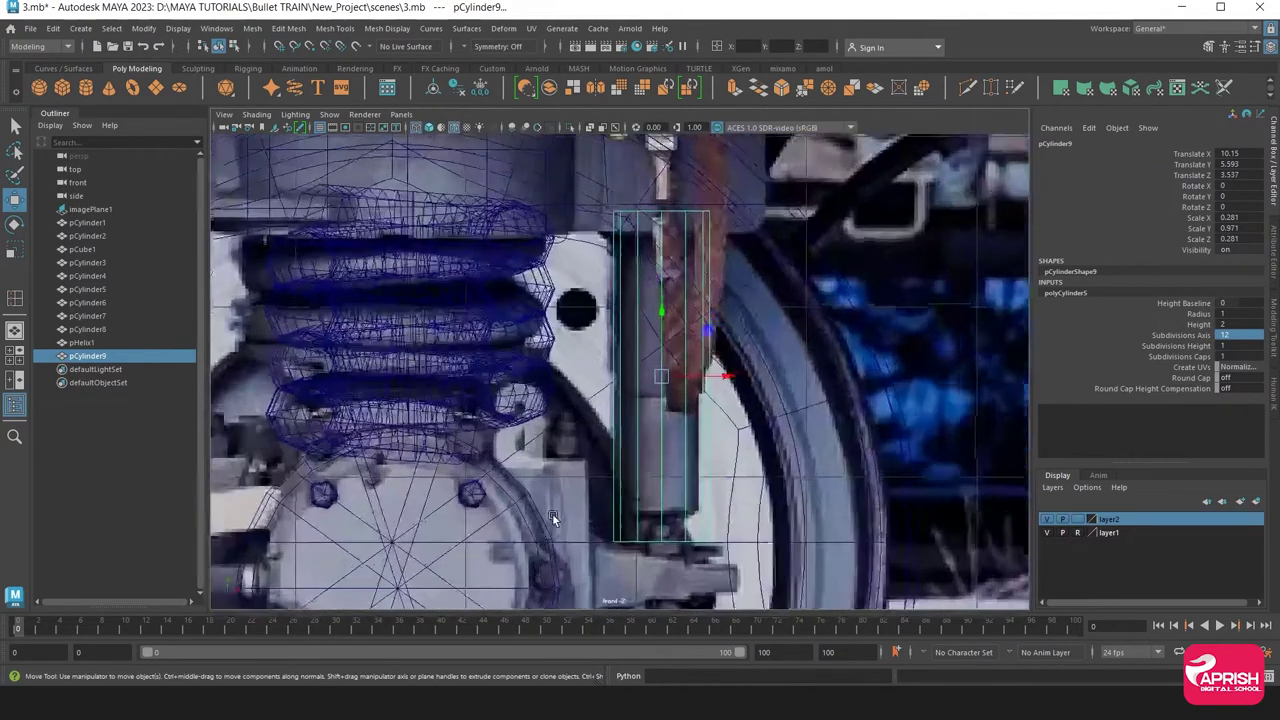
mouse_move(552, 513)
middle_mouse_down("alt")
mouse_move(613, 517)
mouse_move(609, 464)
middle_mouse_up("alt")
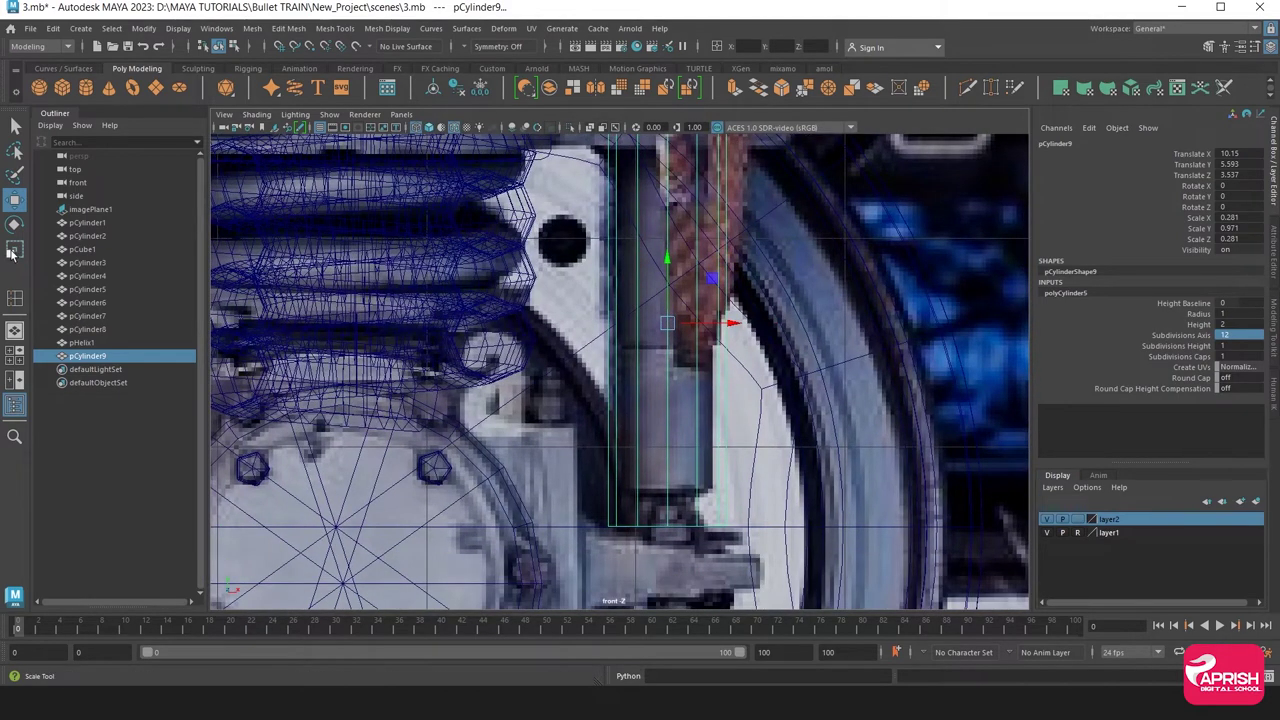
Shrink pCylinder9 slightly to 0.258, 0.891, 0.258 and raise its bottom ring of vertices
key("r")
left_click_drag(663, 325, 630, 325)
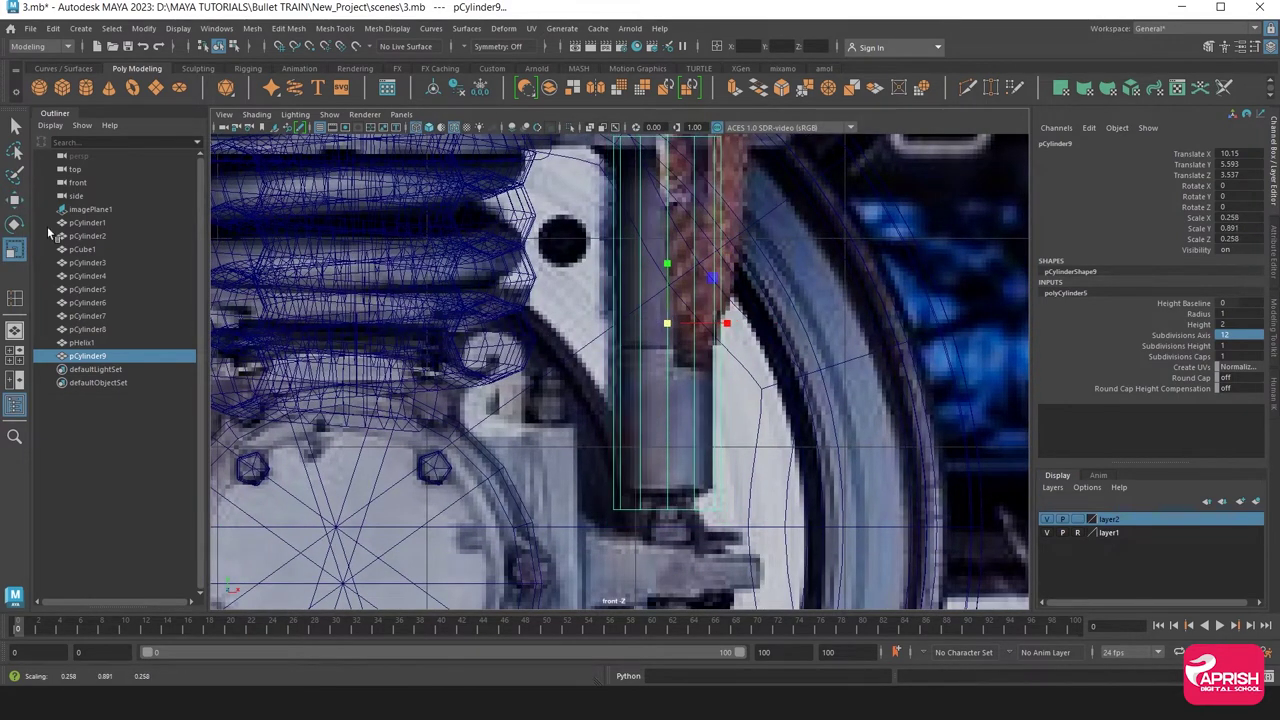
middle_click_drag(673, 200, 640, 290, "alt")
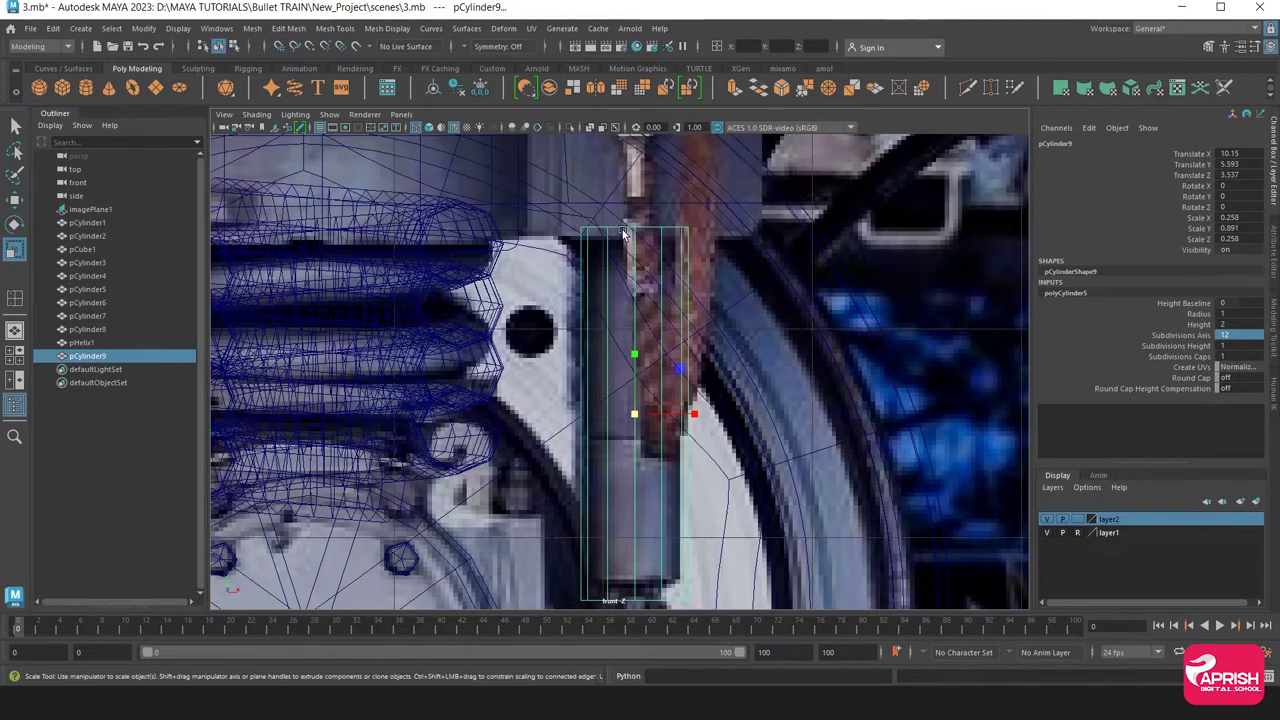
right_click_drag(622, 232, 575, 230)
left_click_drag(545, 205, 673, 258)
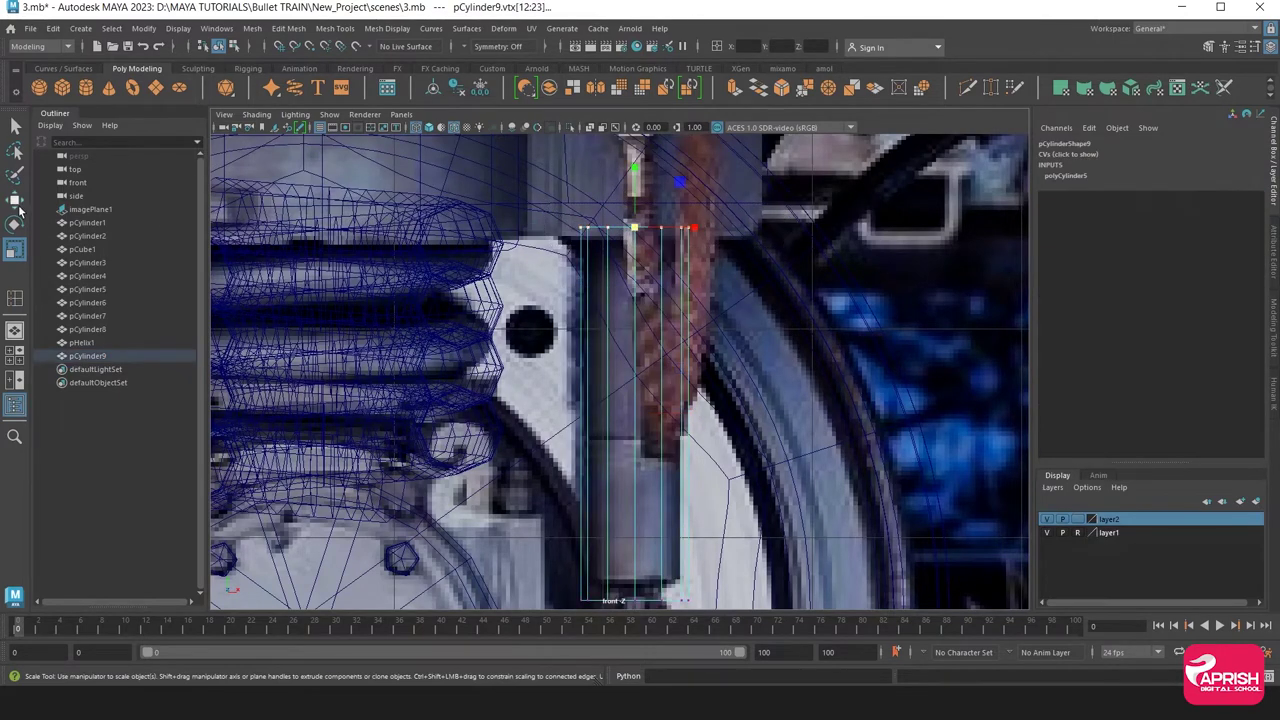
left_click(17, 203)
middle_click_drag(625, 478, 623, 410, "alt")
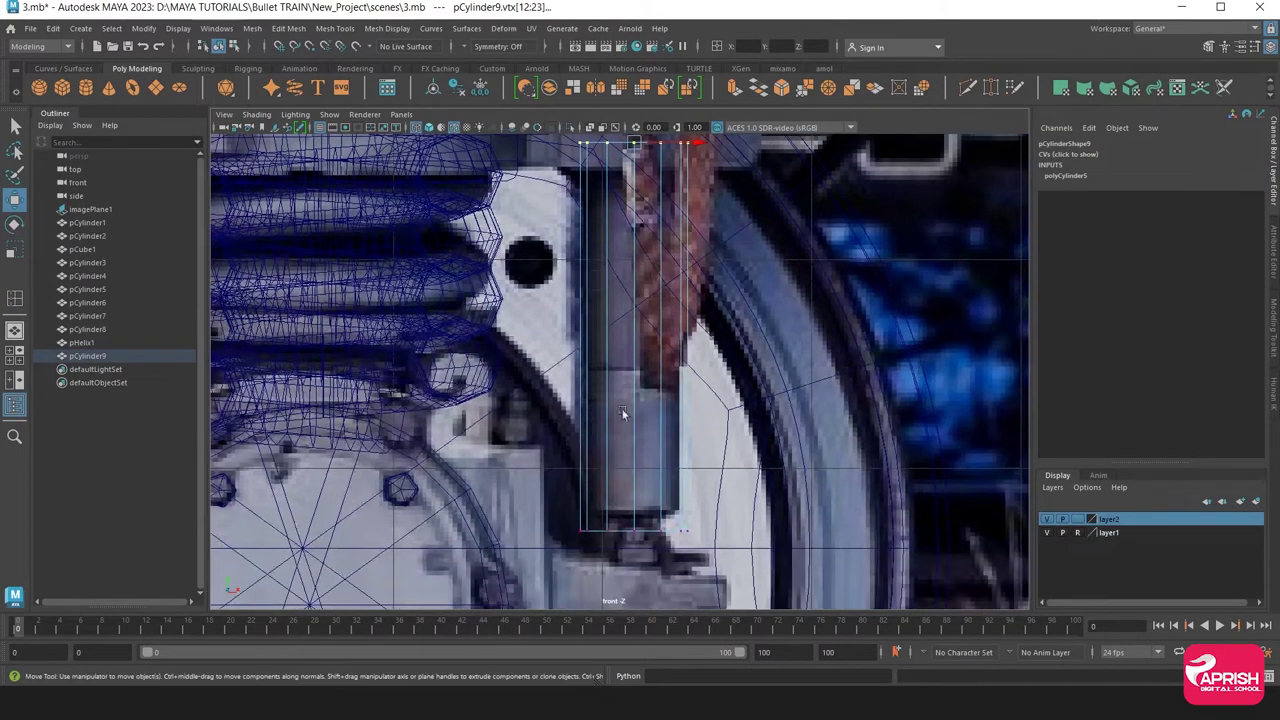
left_click_drag(502, 434, 714, 564)
left_click_drag(643, 480, 635, 460)
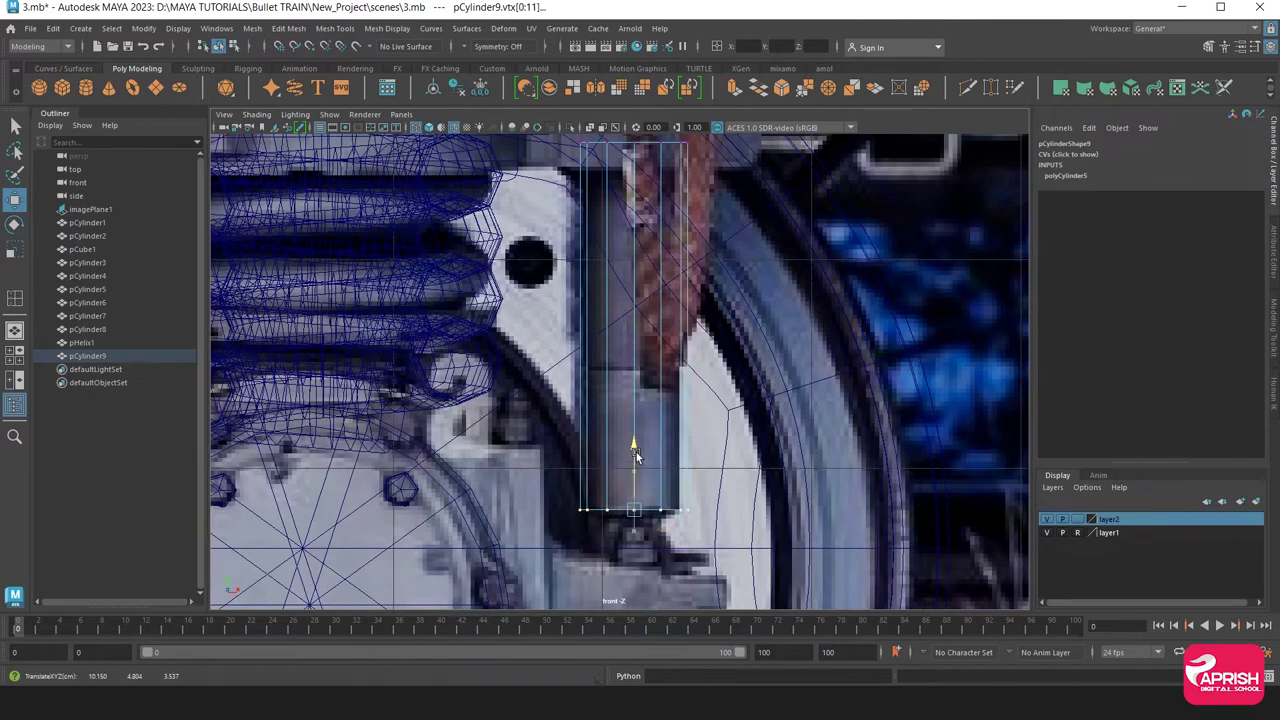
Insert two edge loops across the pin cylinder with Insert Edge Loop
left_click(335, 28)
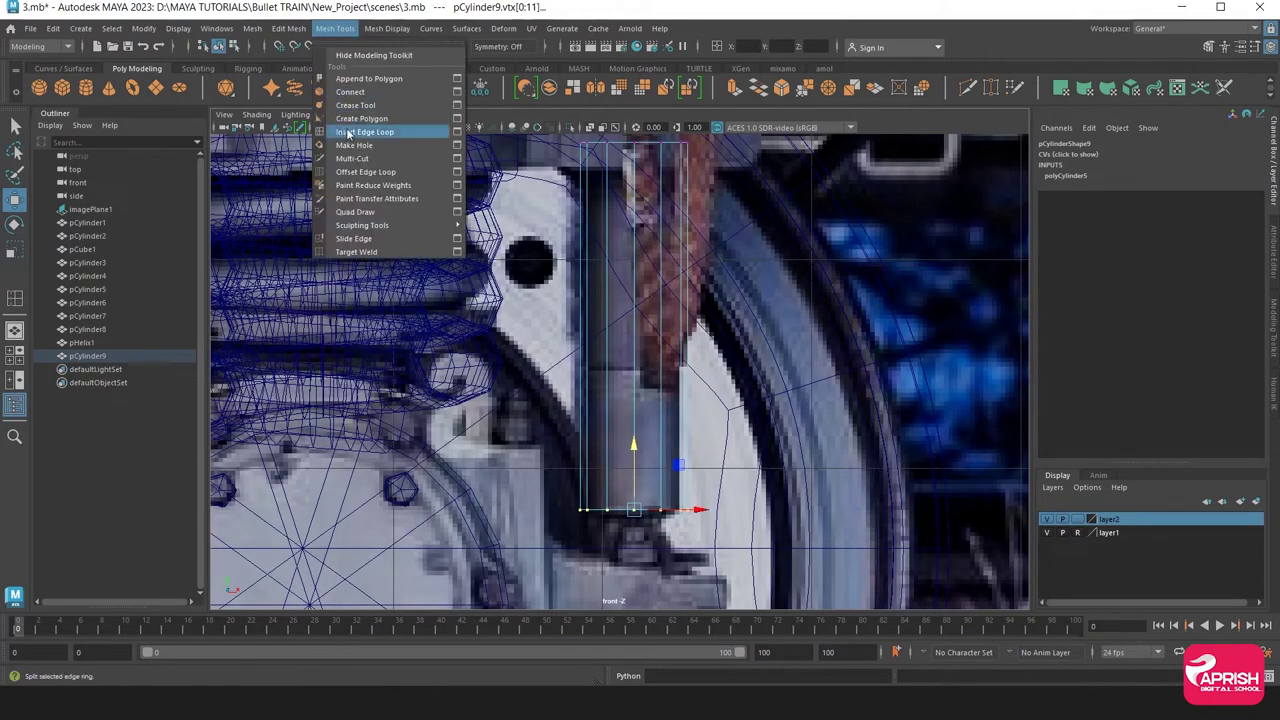
left_click(360, 134)
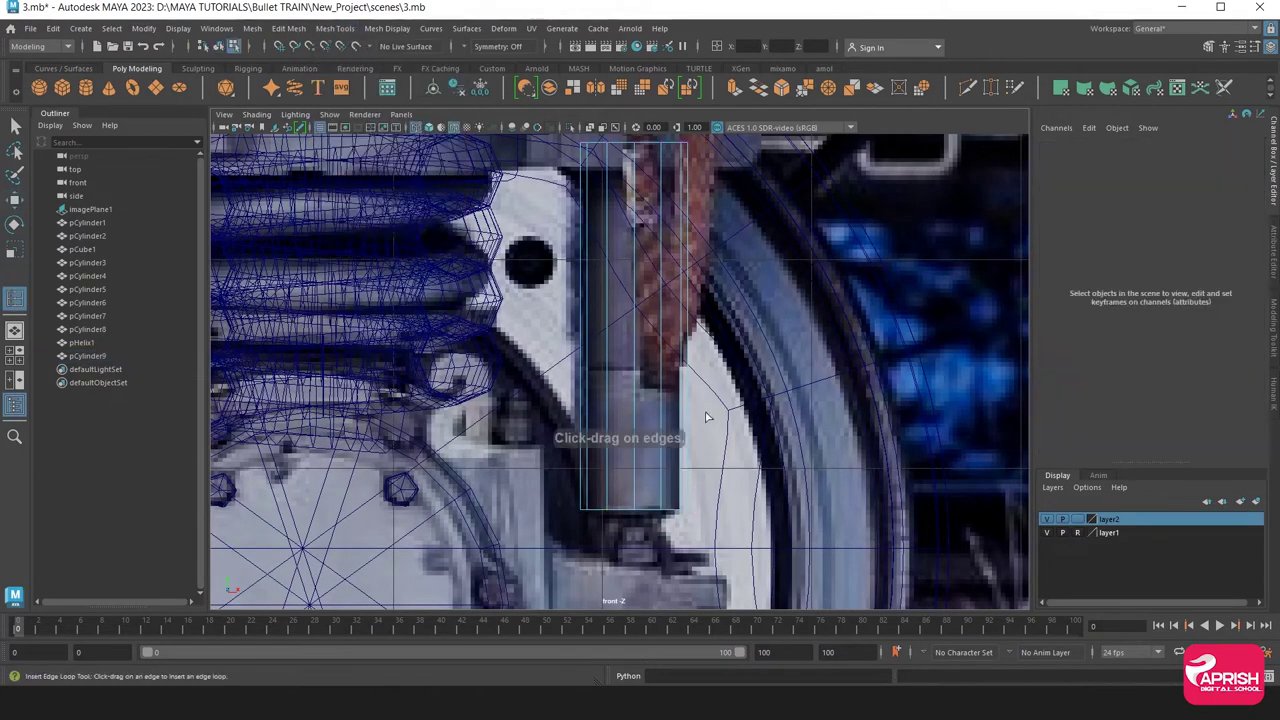
left_click(609, 371)
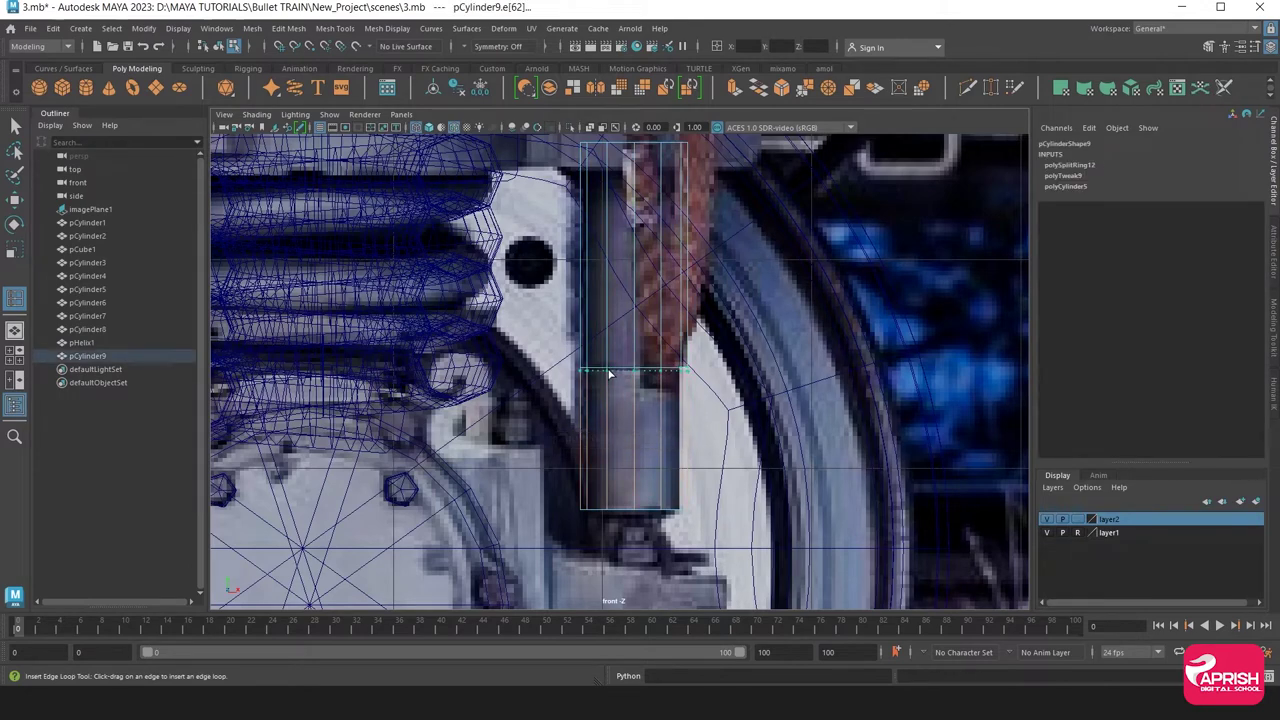
left_click(609, 371)
Extrude the face ring between the loops outward by 0.0169, then return to object mode
left_click(14, 198)
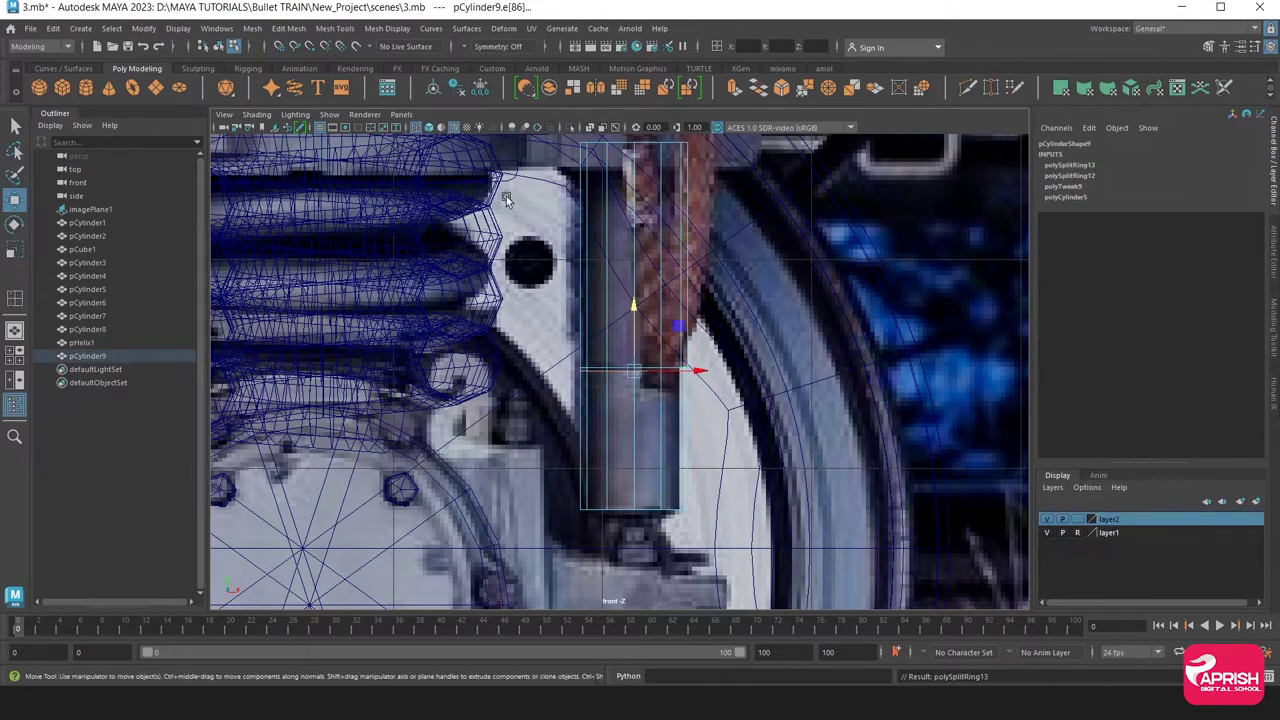
right_click_drag(601, 193, 602, 232)
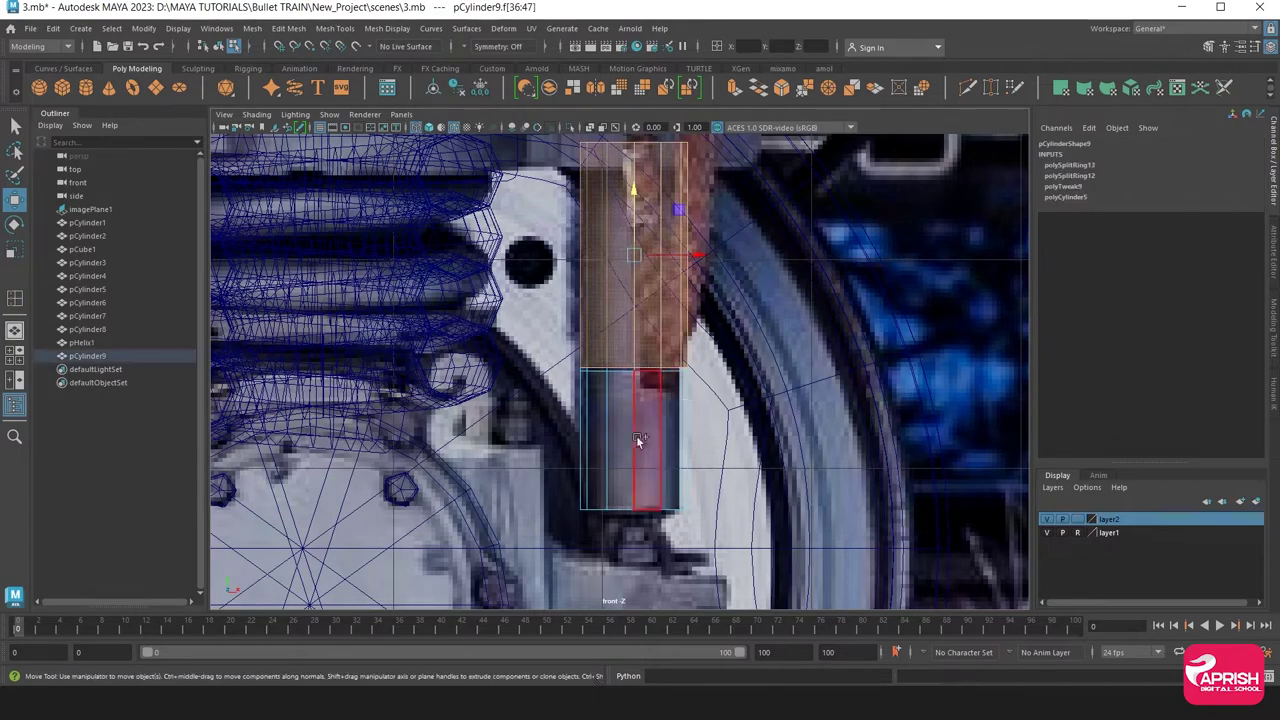
key("ctrl+e")
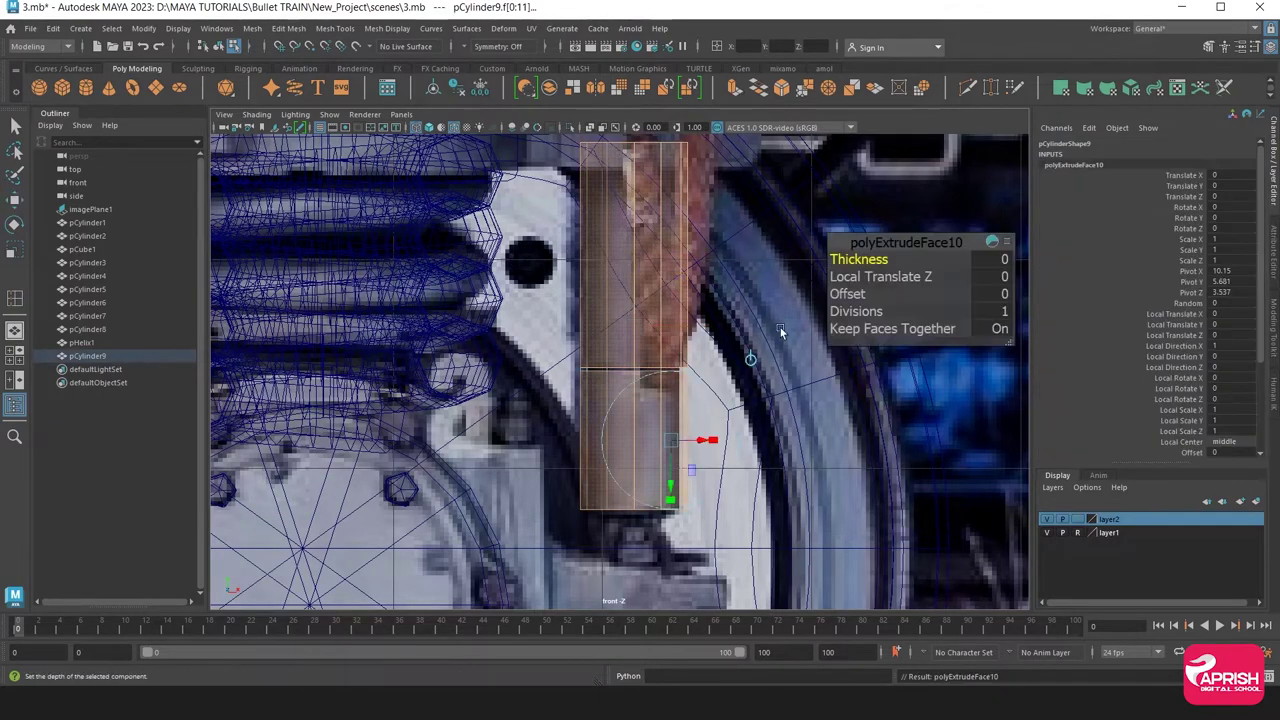
key("space")
key("space")
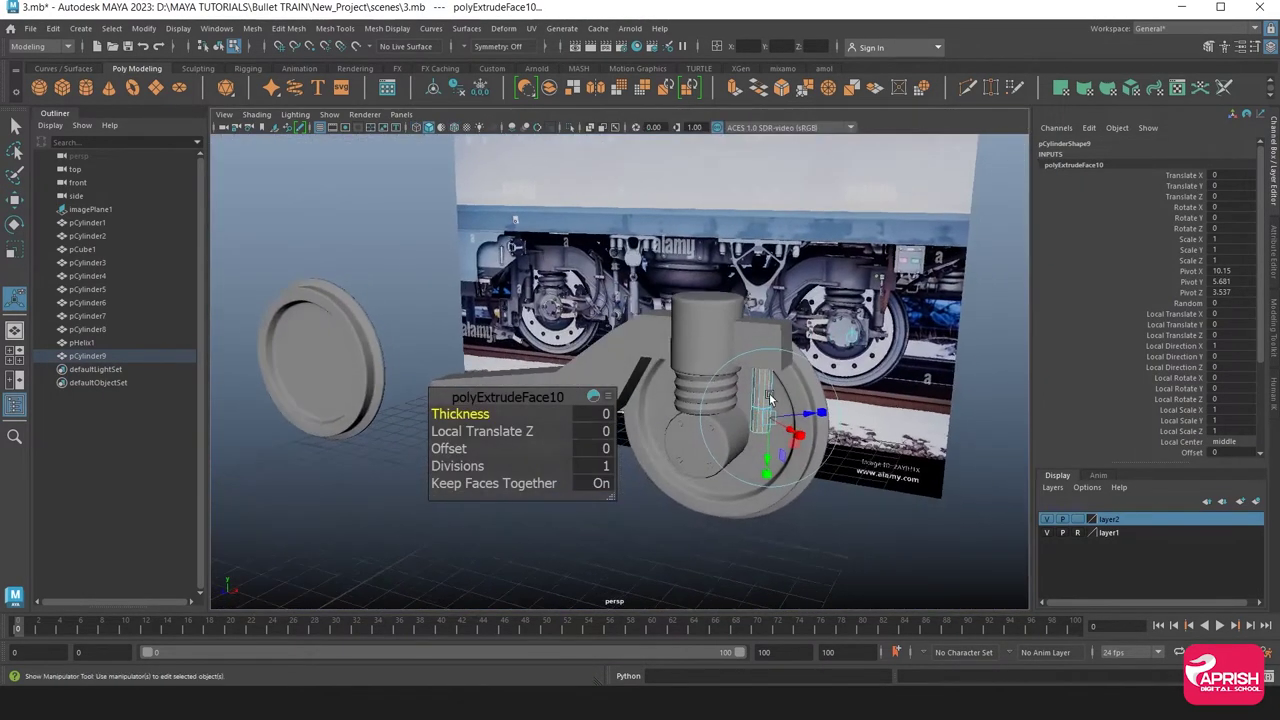
left_click_drag(600, 350, 741, 377, "alt")
scroll(741, 377, "up", 2)
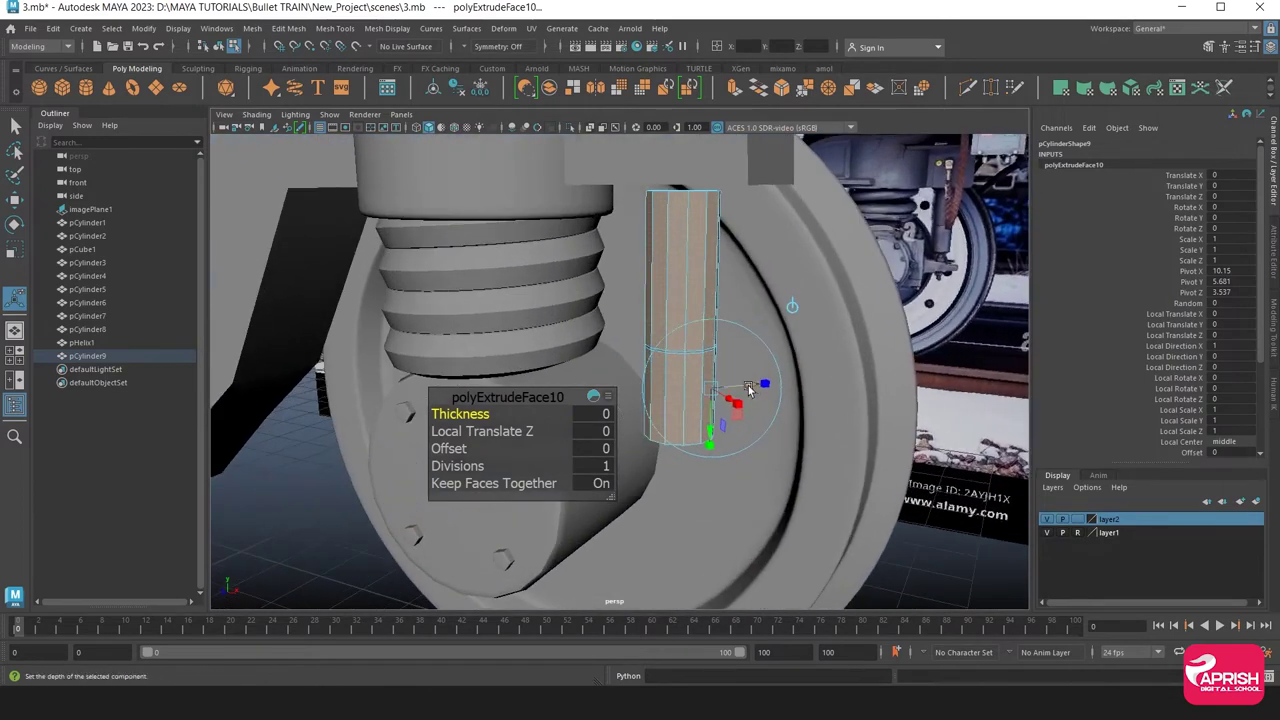
left_click_drag(750, 385, 682, 302)
right_click_drag(679, 256, 718, 242)
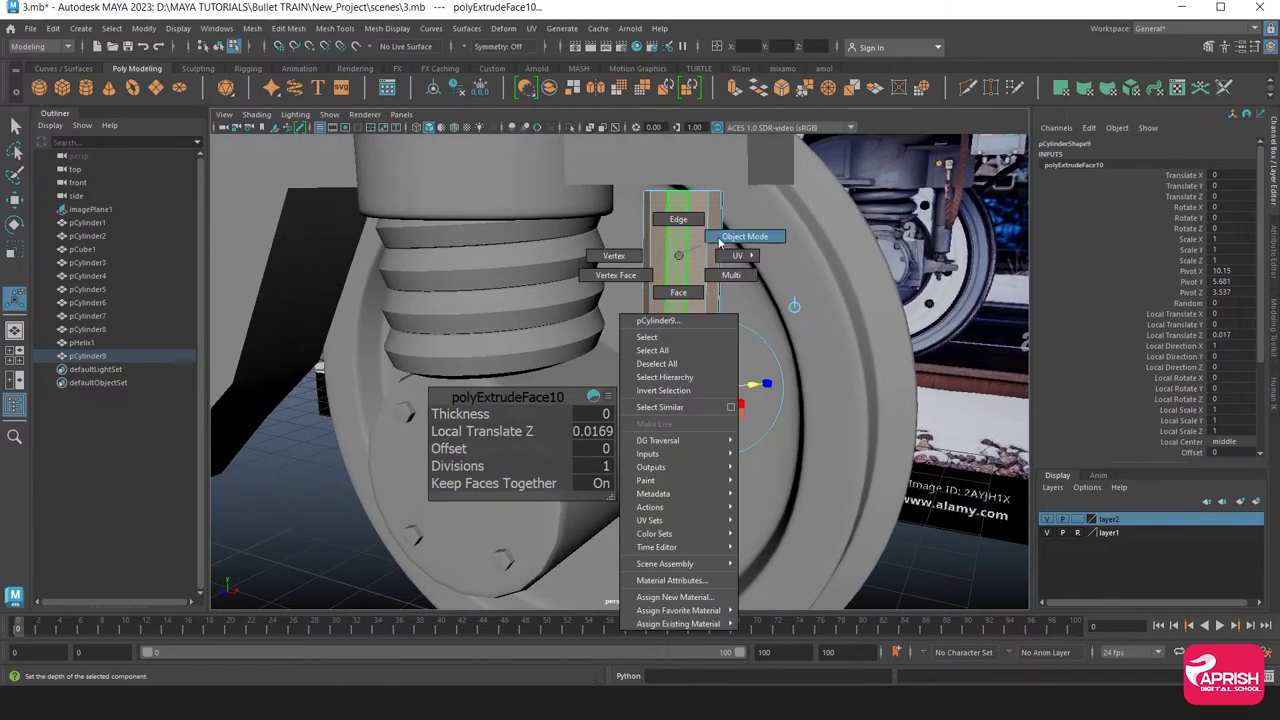
left_click_drag(815, 370, 672, 351, "alt")
scroll(585, 316, "up", 5)
Insert four supporting edge loops on pCylinder9, beside the raised band and near its end
scroll(587, 314, "up", 2)
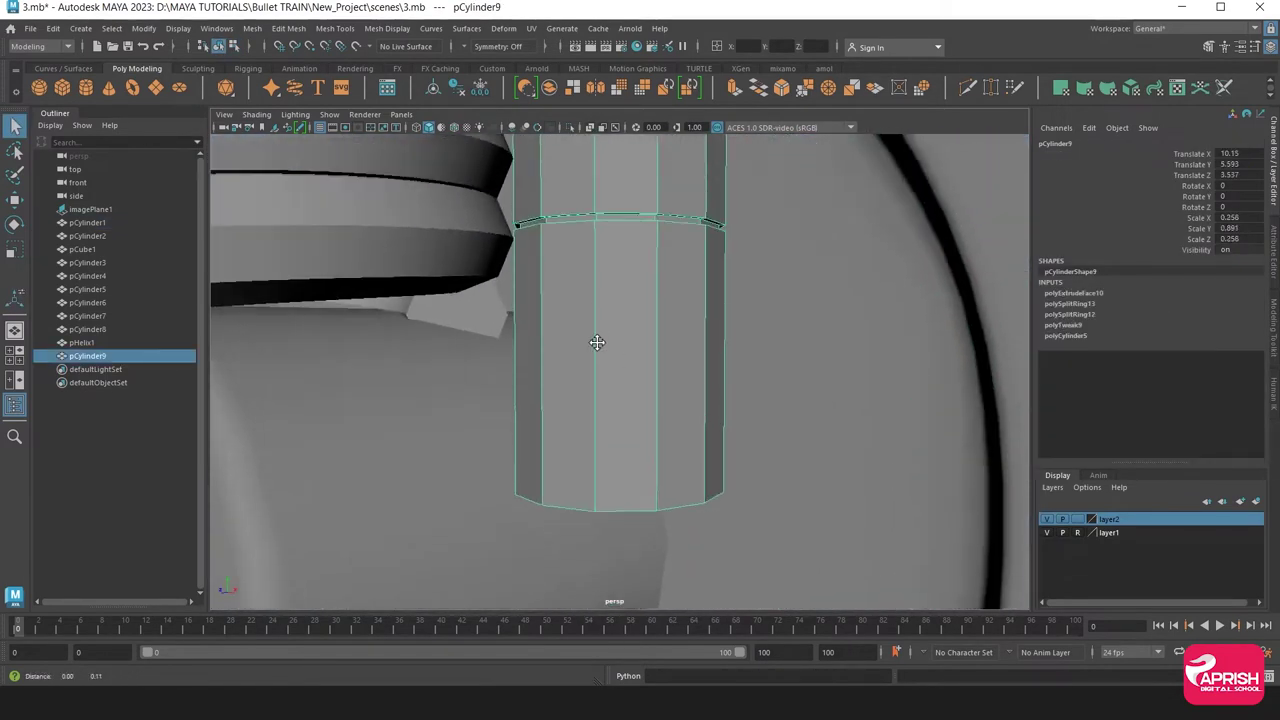
middle_click_drag(596, 342, 588, 452, "alt")
left_click(334, 28)
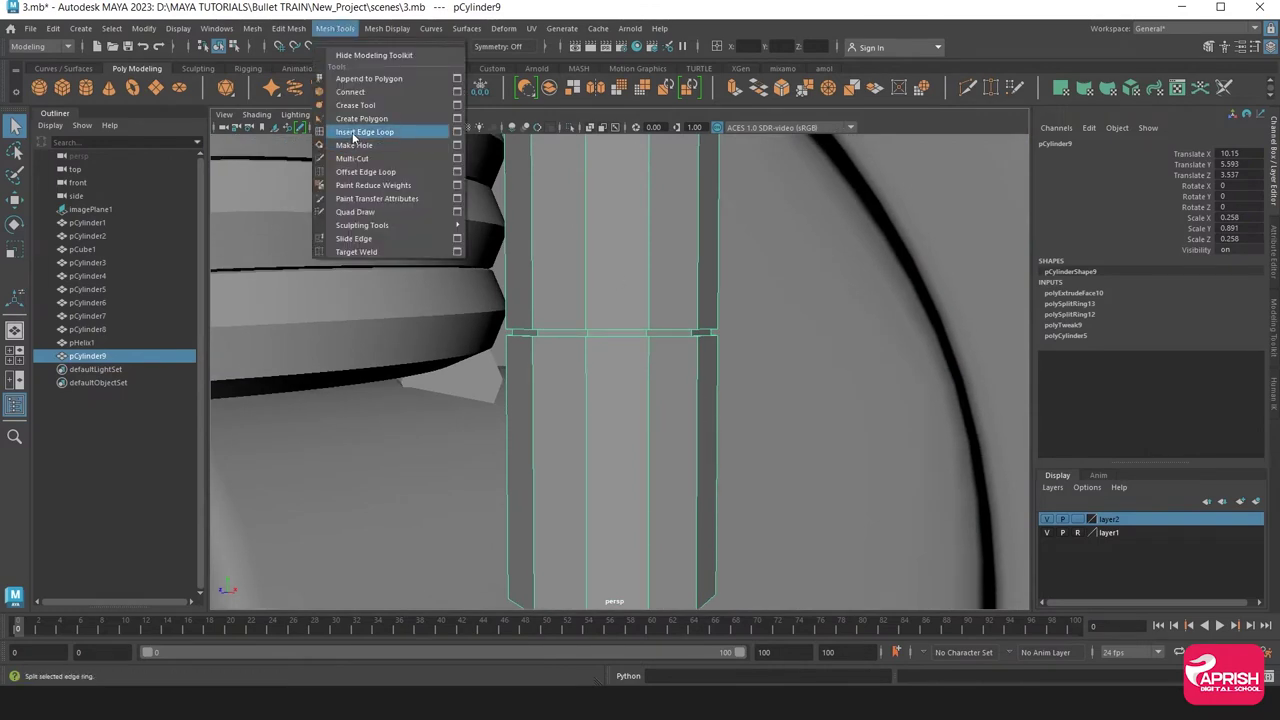
left_click(360, 132)
left_click(587, 329)
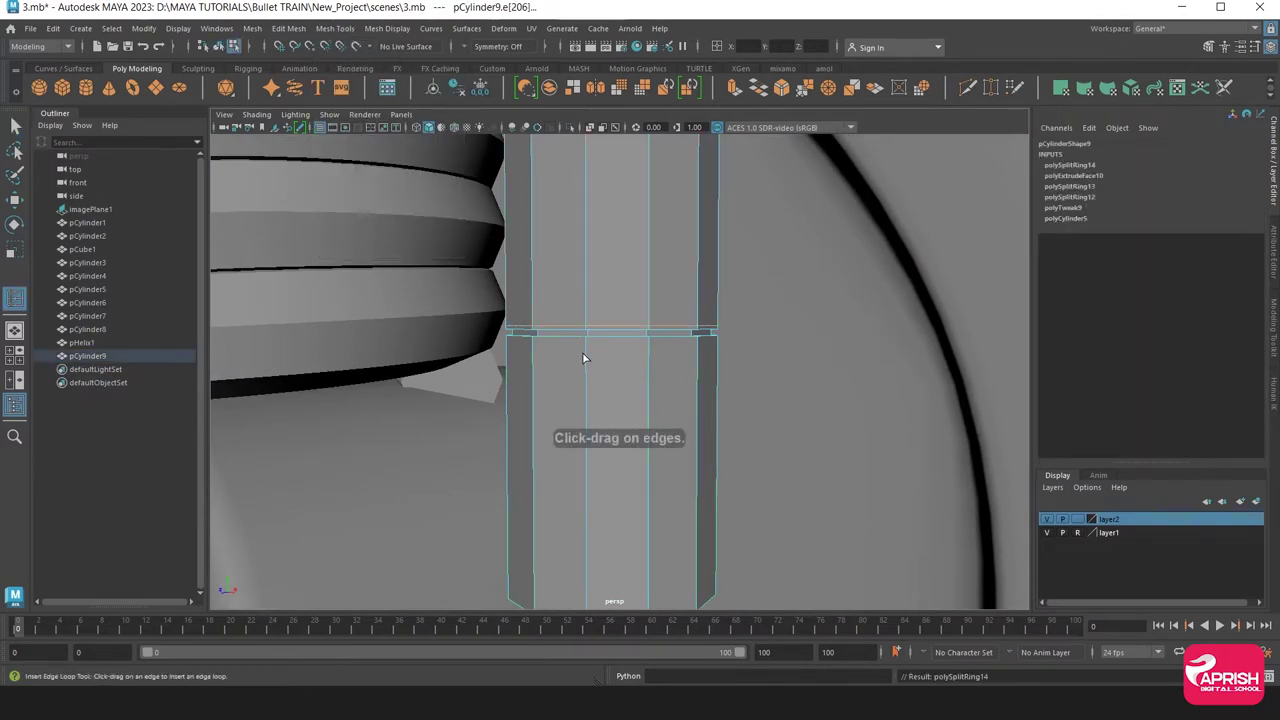
left_click(585, 337)
mouse_move(588, 349)
left_mouse_down("alt")
mouse_move(531, 351)
mouse_move(549, 266)
mouse_move(566, 264)
left_mouse_up("alt")
left_click(507, 333)
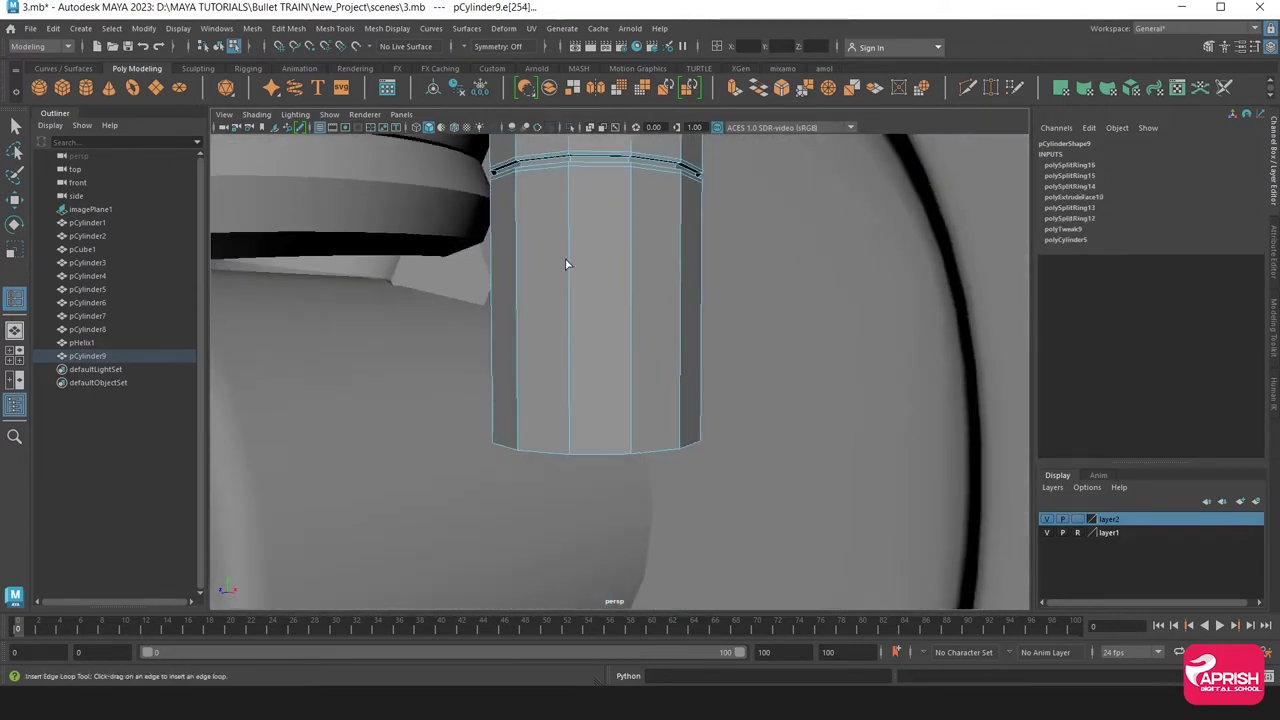
left_click(571, 455)
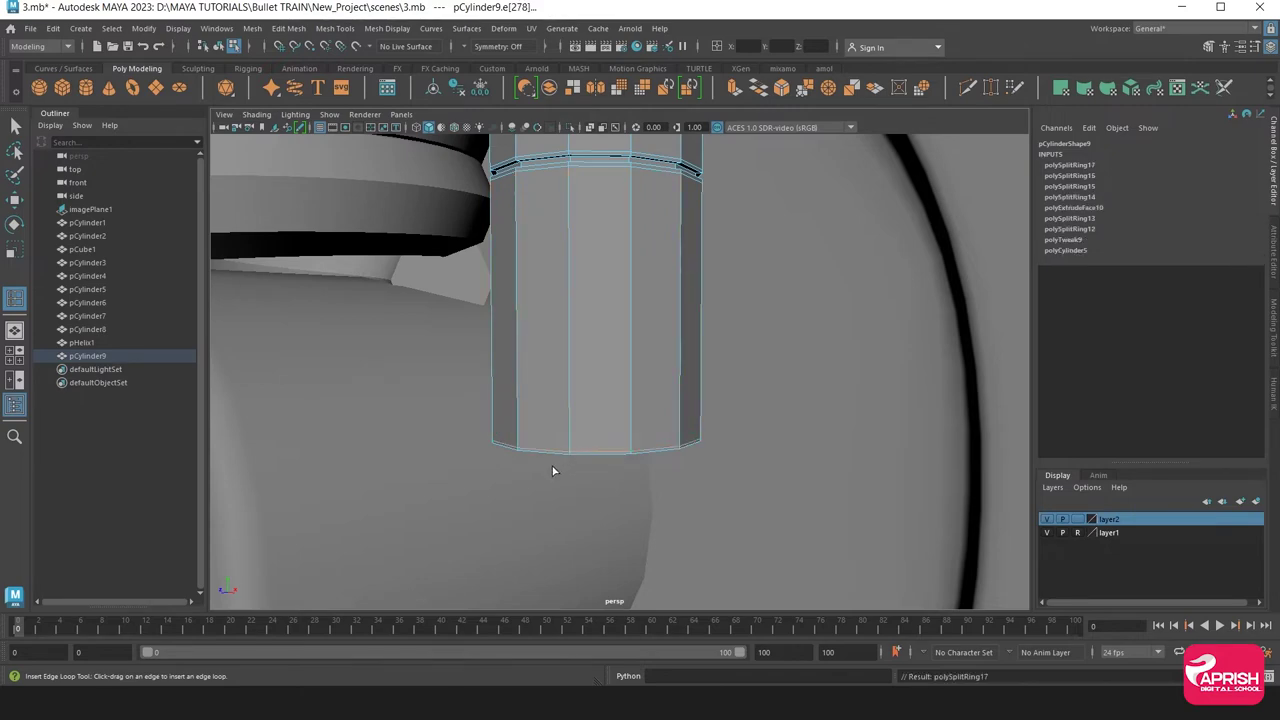
Preview the pin smoothed, return to object mode and view the wheel front-on
key("3")
left_click(15, 199)
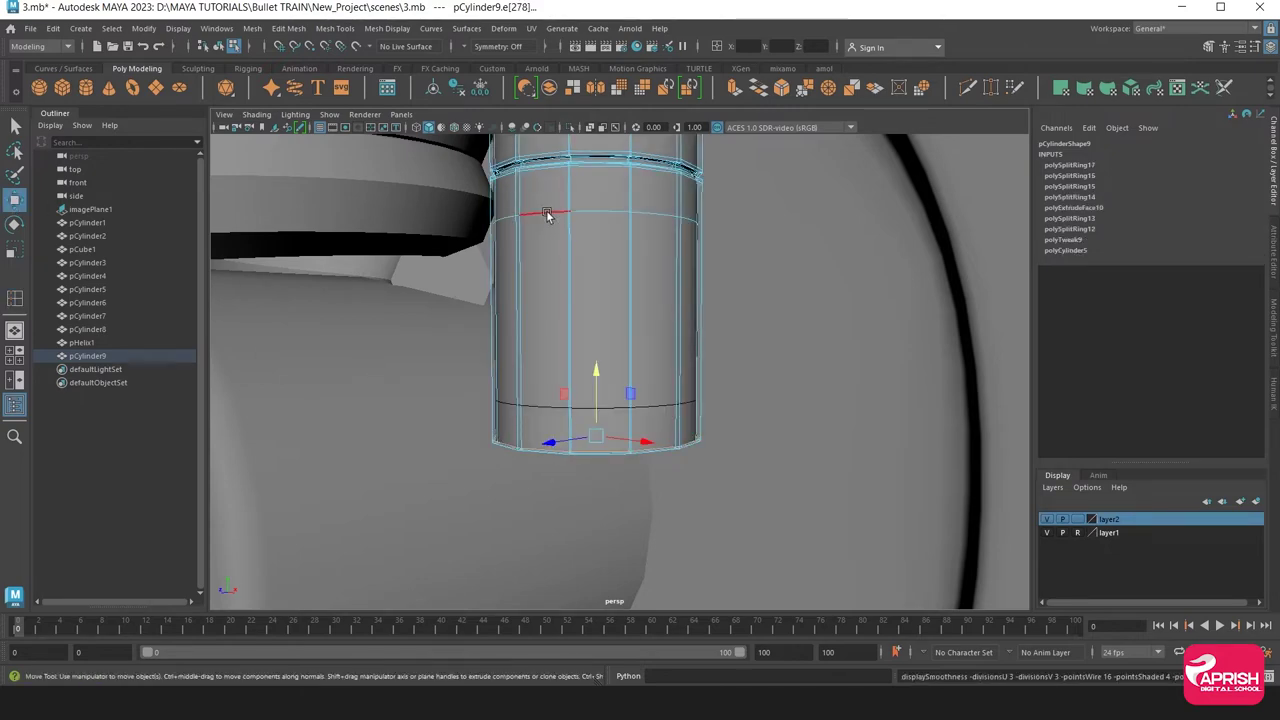
key("F8")
left_click(711, 323)
key("f")
left_click_drag(694, 314, 770, 484, "alt")
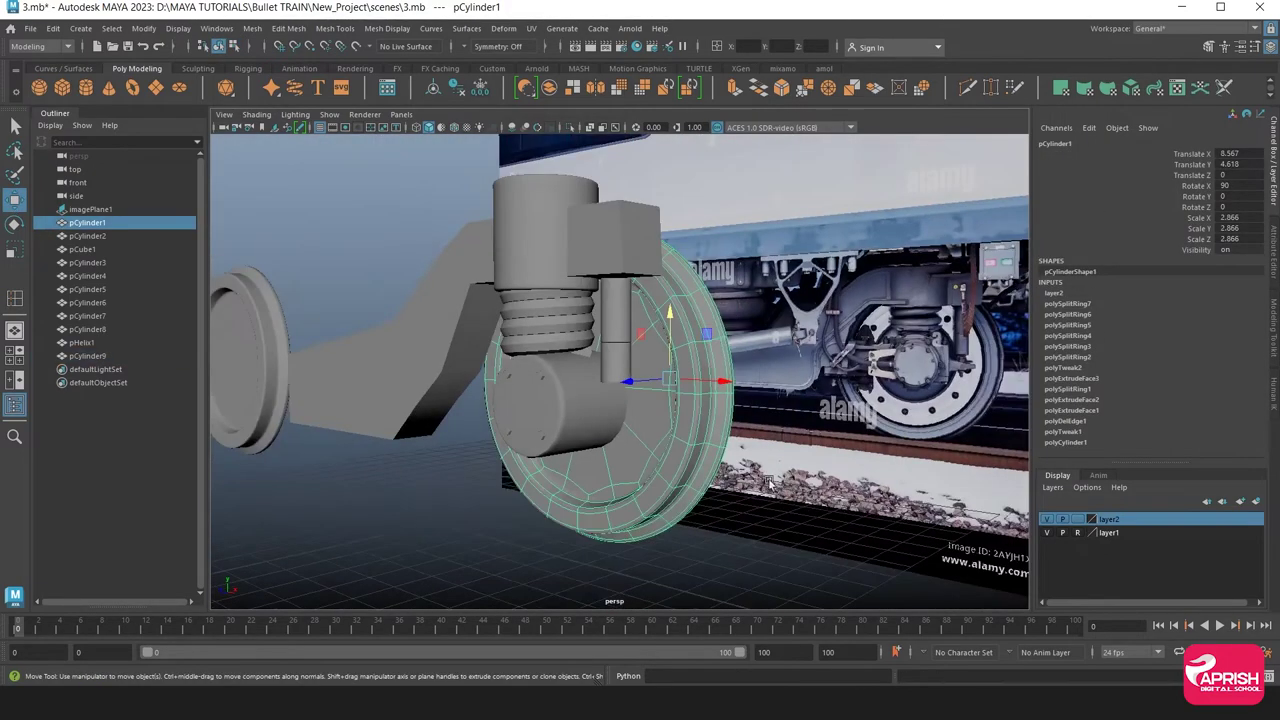
left_click(770, 484)
left_click_drag(585, 468, 654, 476, "alt")
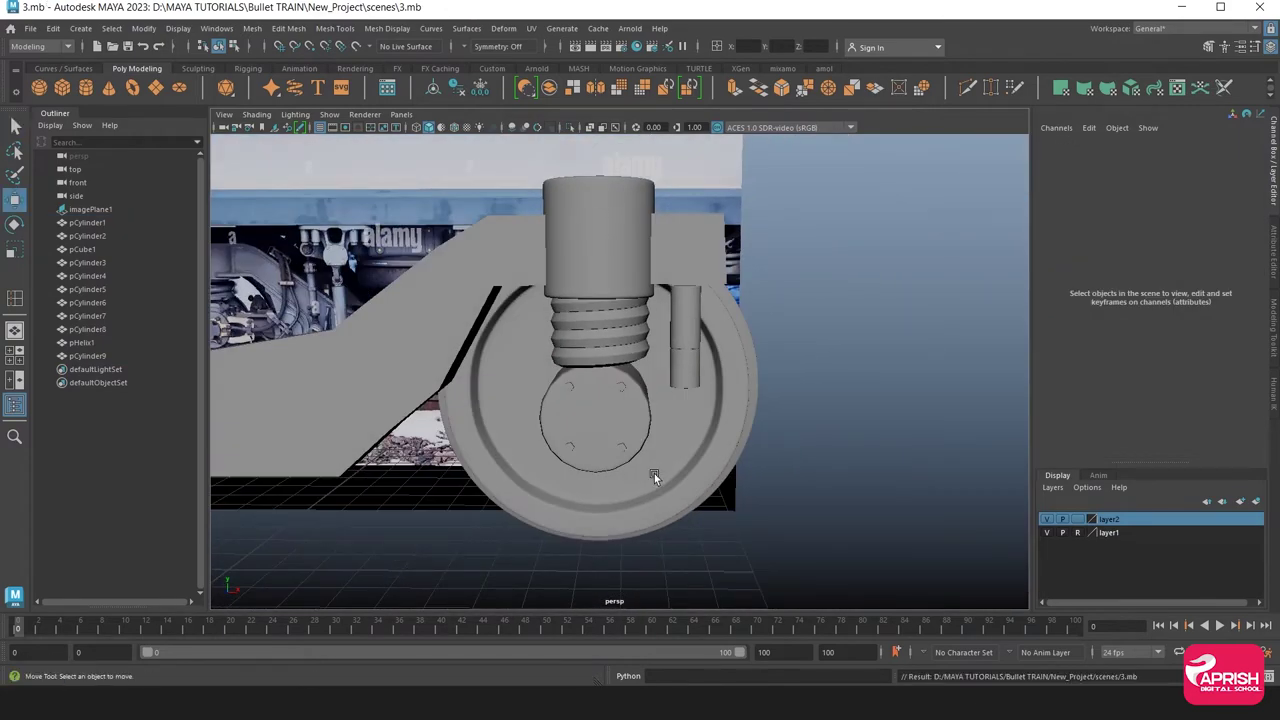
Create a new cube, pCube2, and place it on the right wheel beside the hub
mouse_move(654, 473)
right_mouse_down("alt")
mouse_move(560, 515)
mouse_move(546, 432)
right_mouse_up("alt")
key("space")
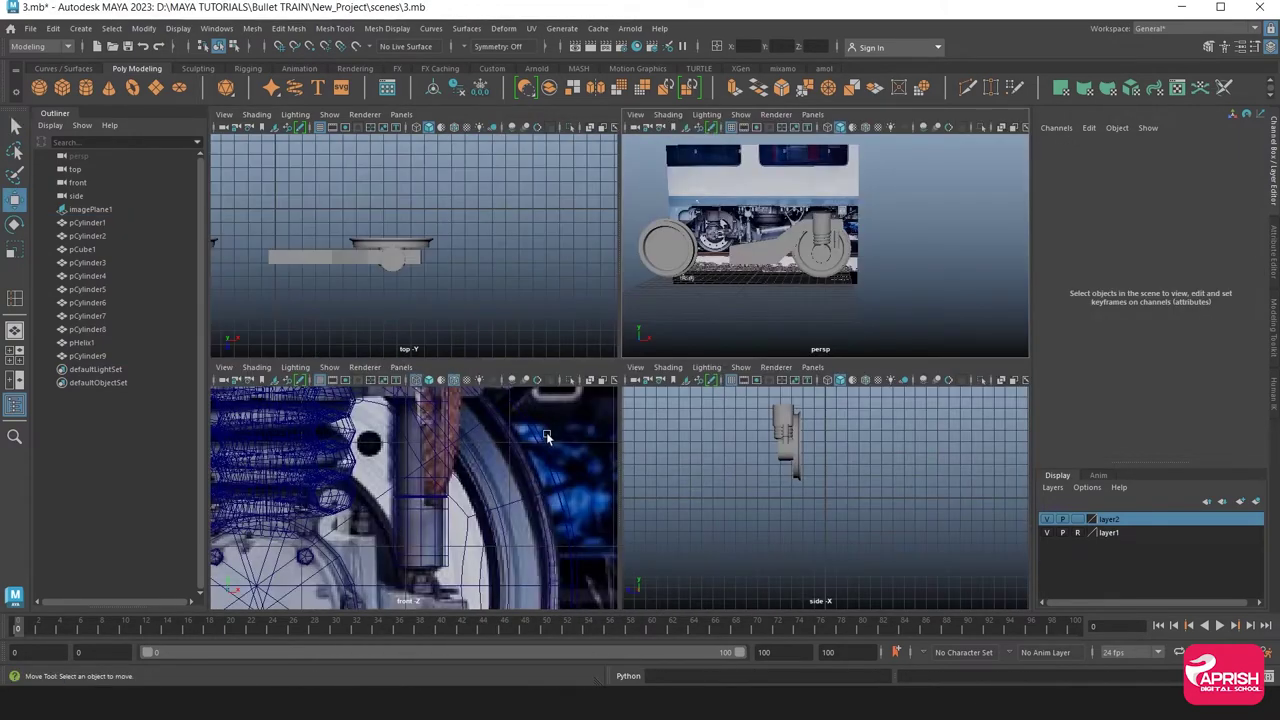
key("space")
middle_click_drag(622, 469, 660, 381, "alt")
scroll(718, 452, "down", 3)
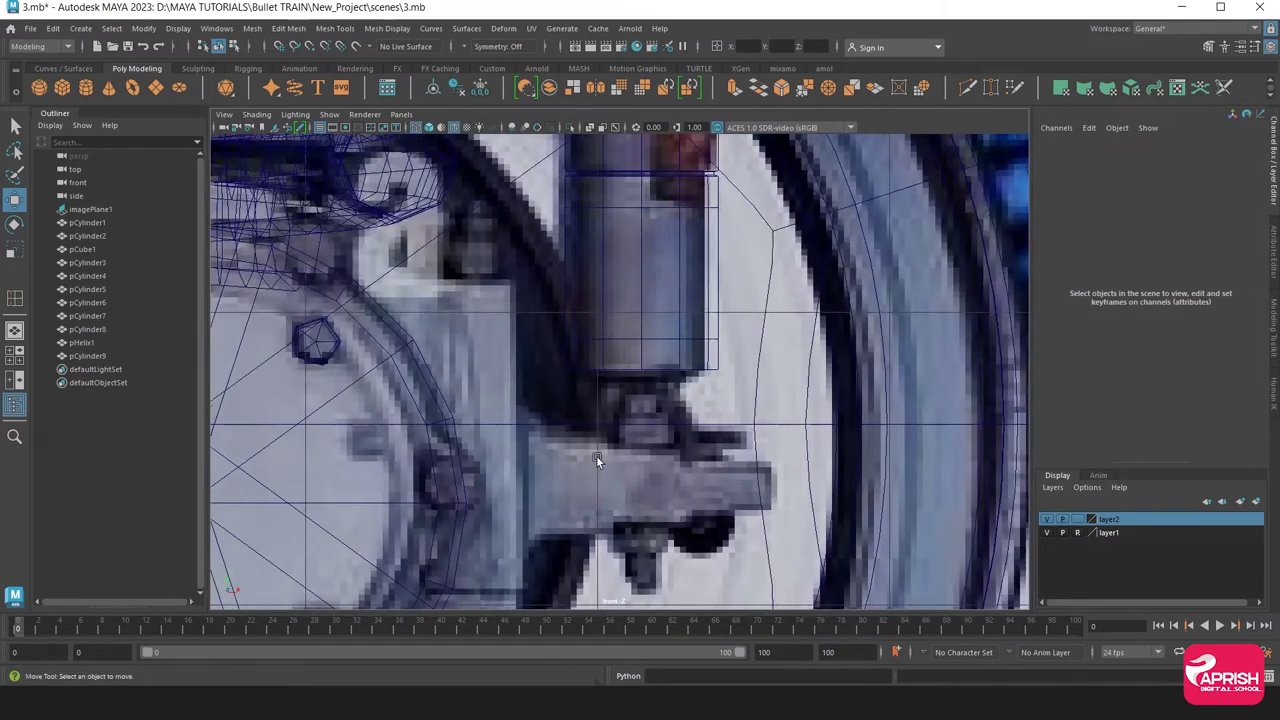
scroll(596, 455, "down", 3)
scroll(576, 422, "up", 3)
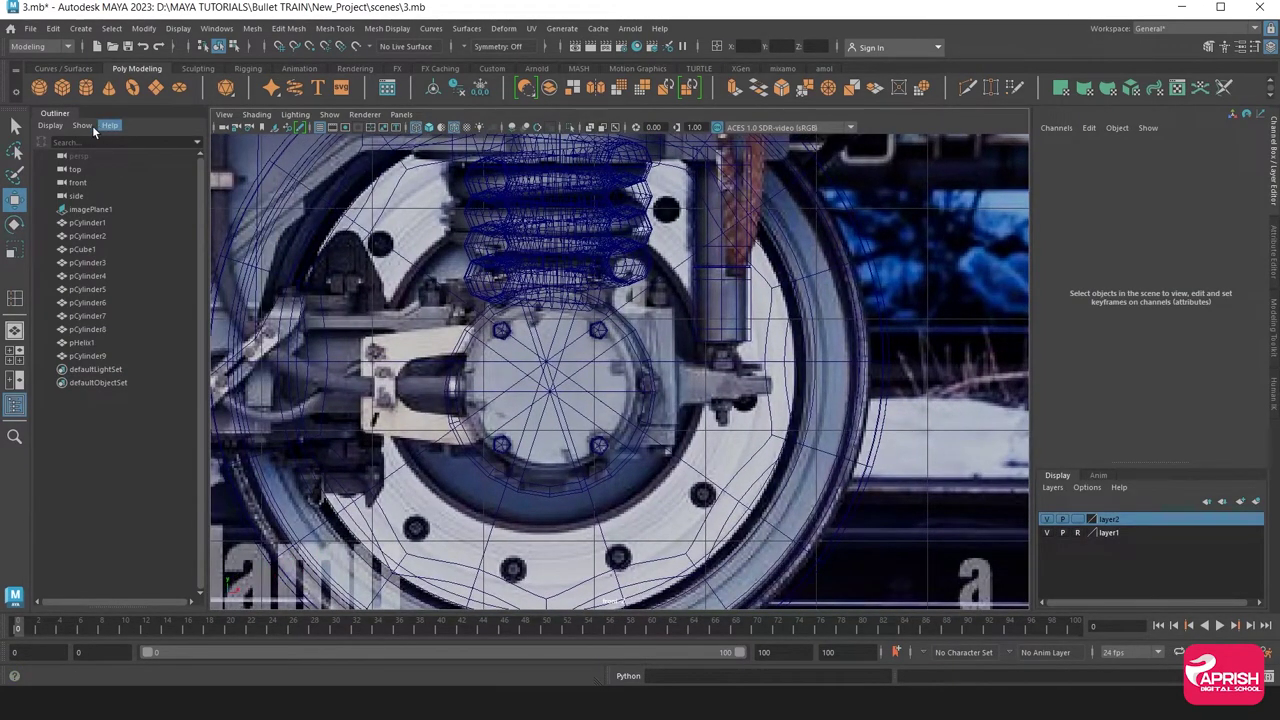
left_click(62, 88)
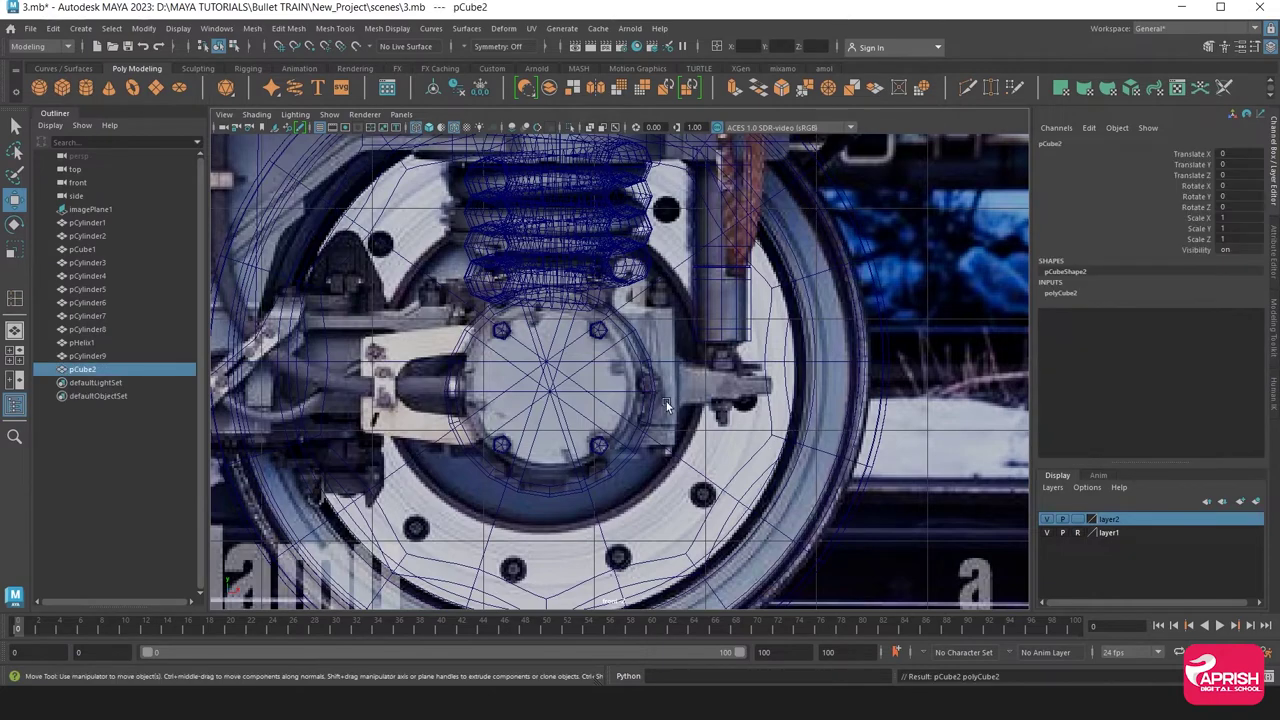
scroll(600, 420, "down", 3)
scroll(641, 453, "down", 2)
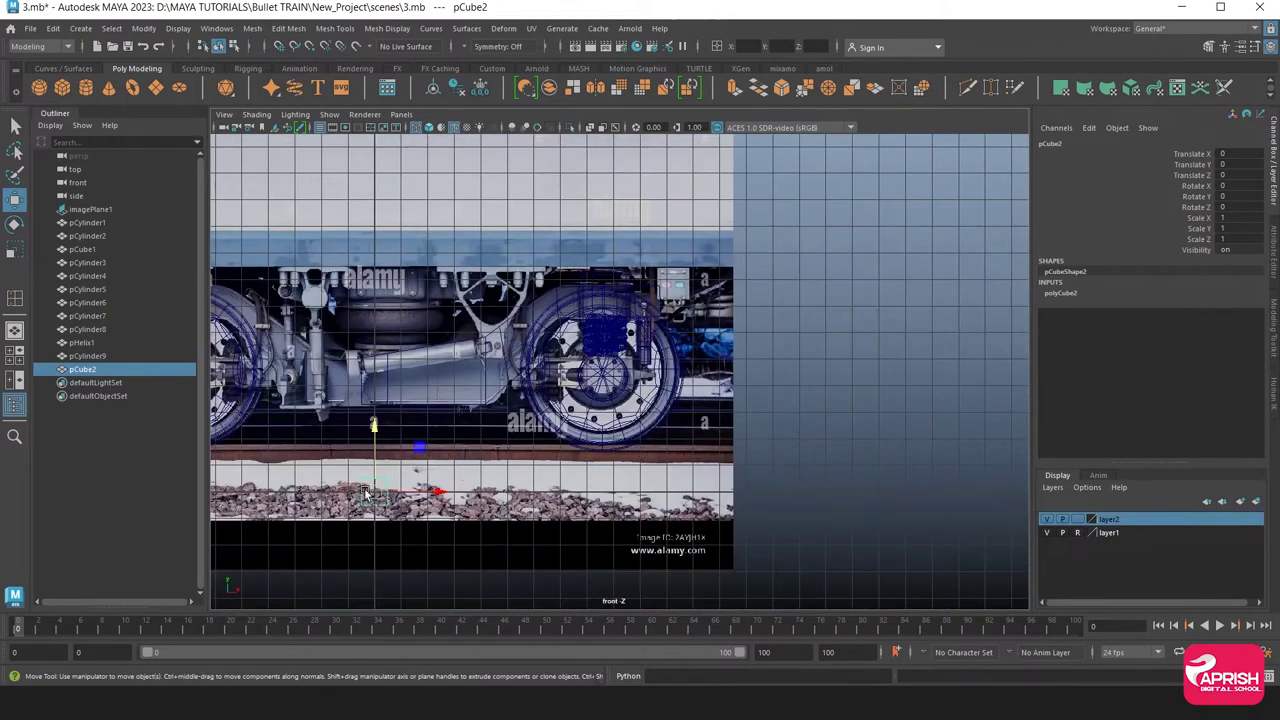
left_click_drag(366, 493, 577, 410)
scroll(590, 380, "up", 5)
scroll(590, 385, "up", 1)
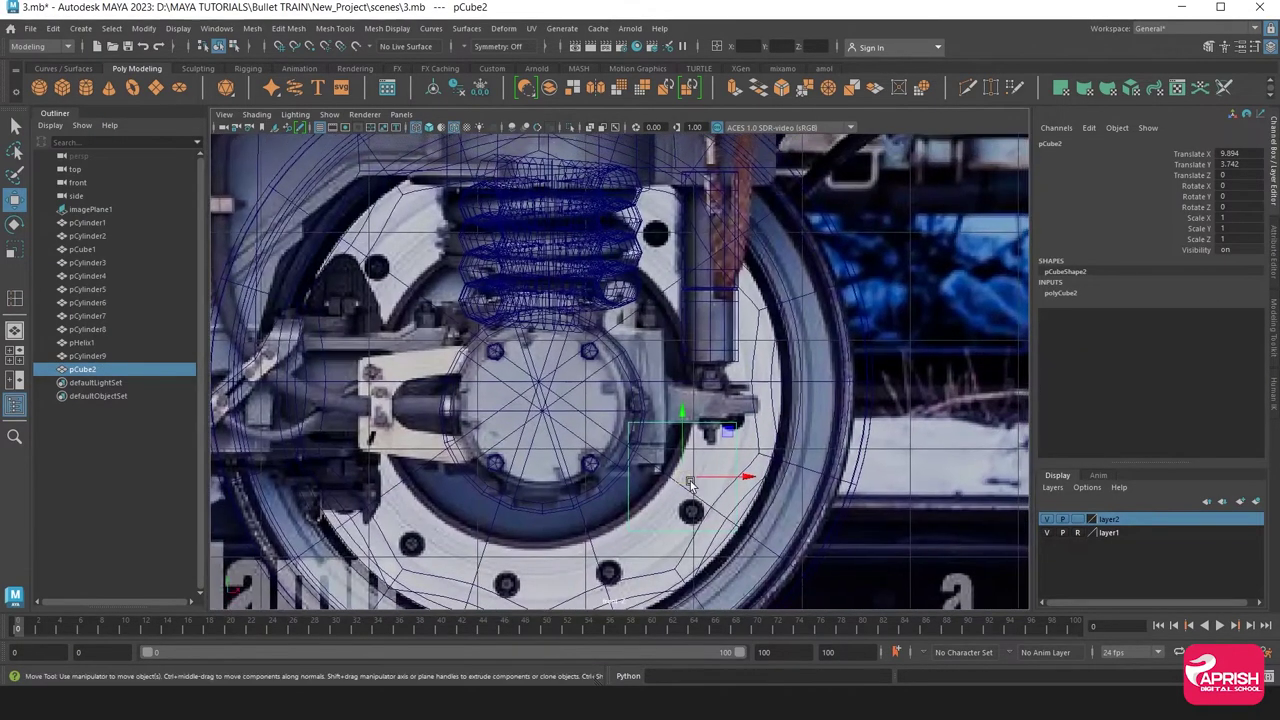
left_click_drag(660, 440, 614, 392)
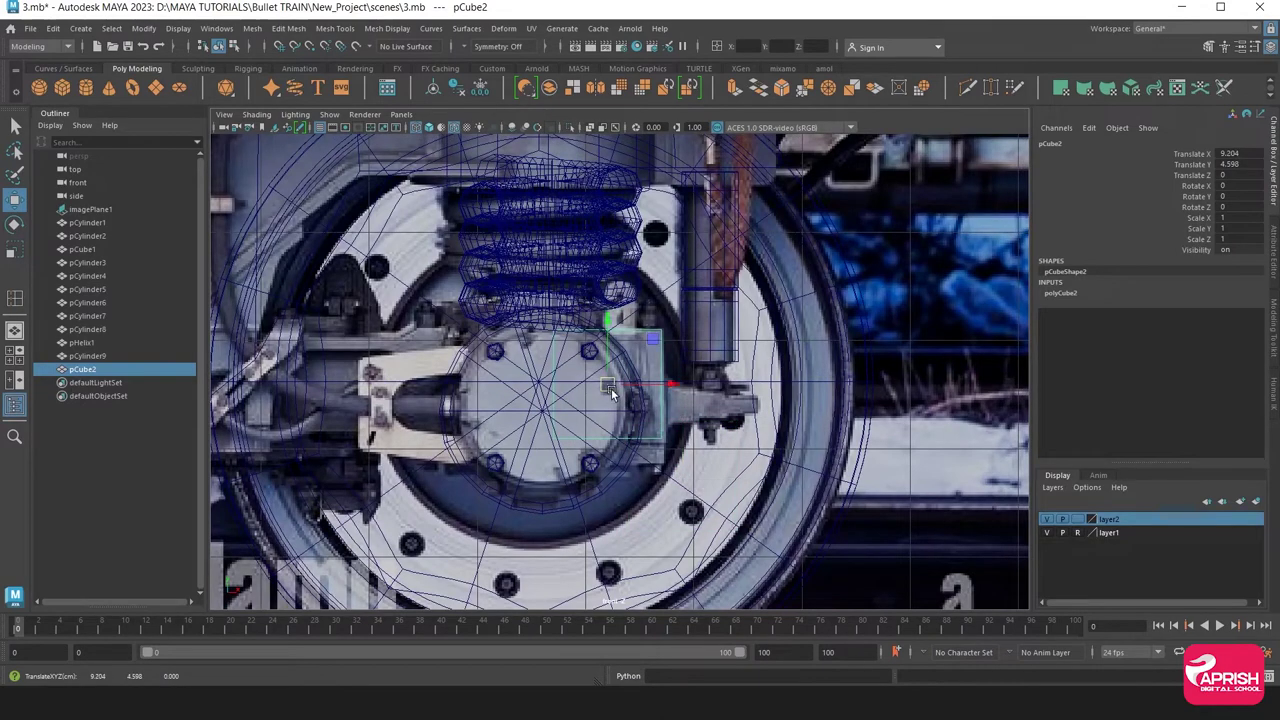
Lower the cube's two bottom vertices
right_click(616, 364)
left_click(595, 318)
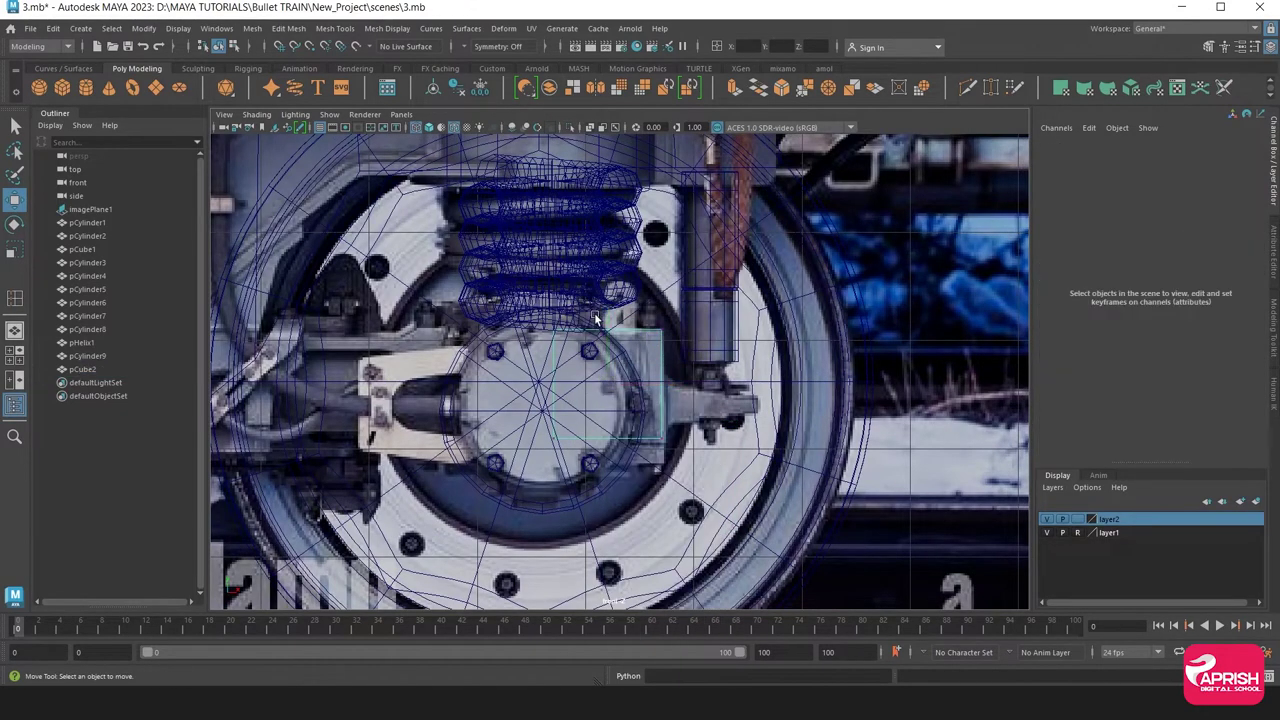
left_click_drag(684, 461, 597, 430)
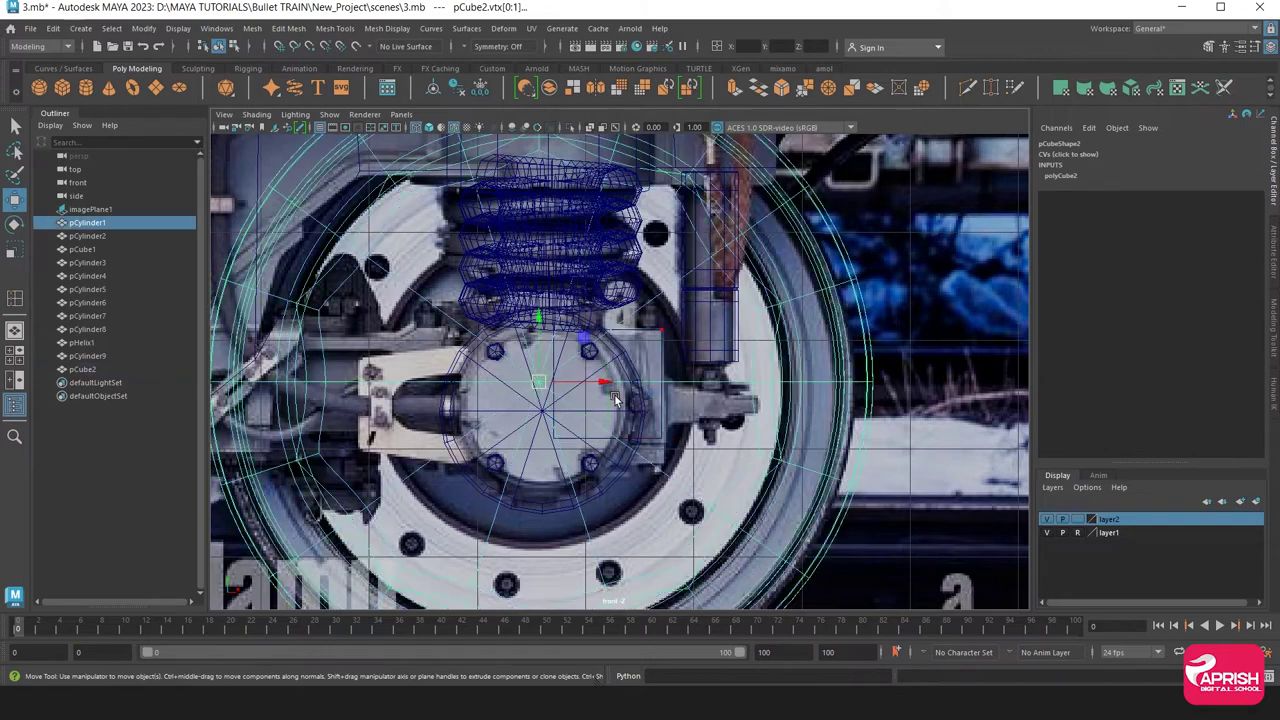
left_click_drag(614, 372, 610, 398)
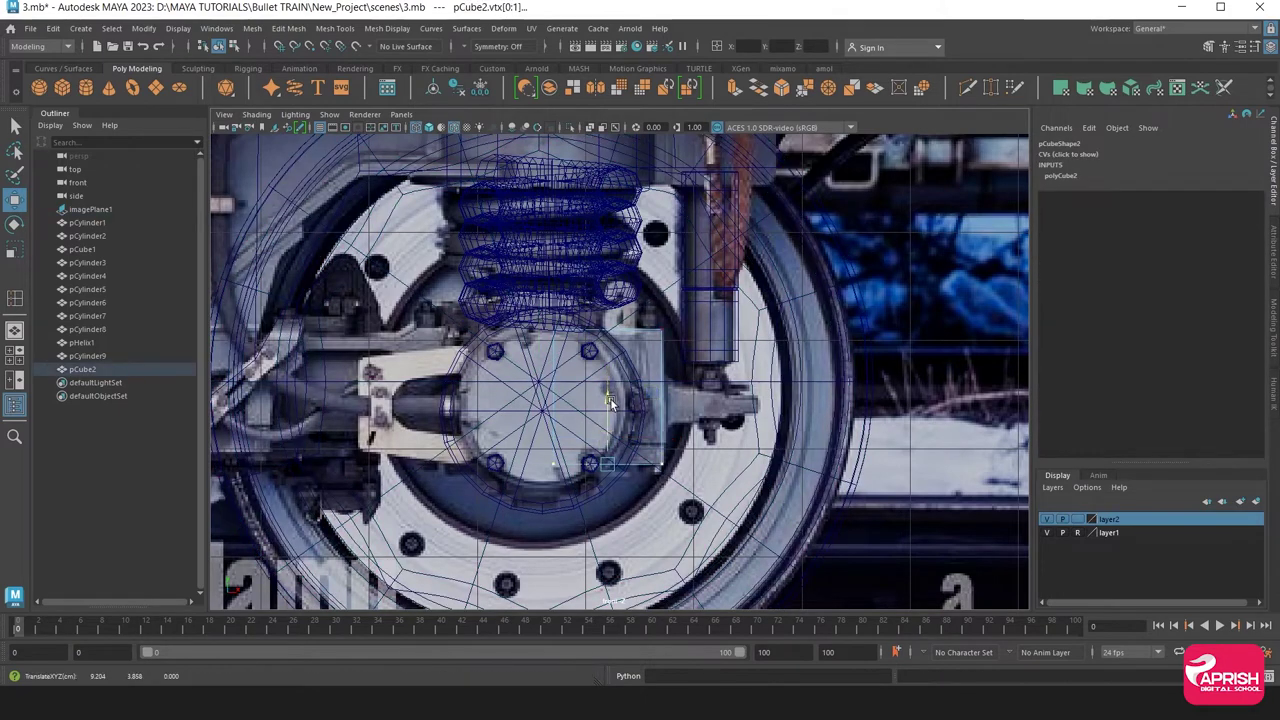
scroll(747, 322, "down", 5)
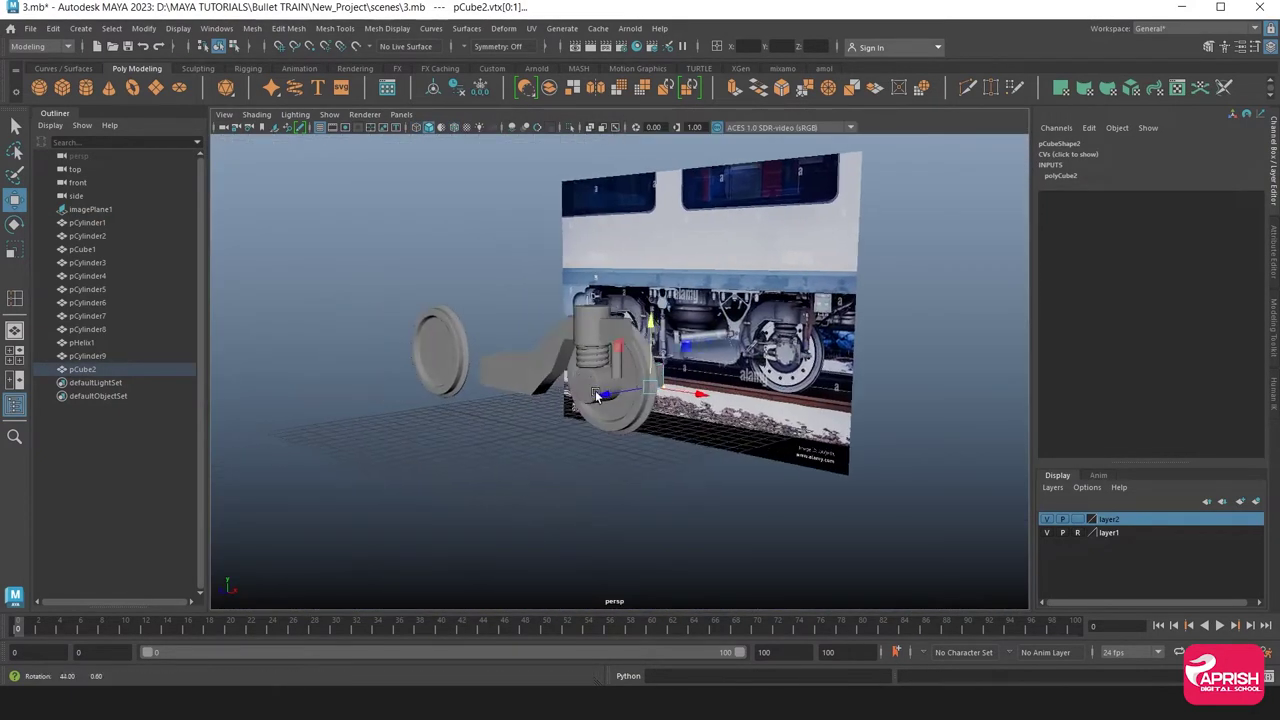
left_click_drag(747, 322, 655, 417, "alt")
scroll(655, 417, "up", 3)
Move pCube2 onto the wheel hub at Z 3.43 and raise it slightly
right_click_drag(712, 368, 659, 393)
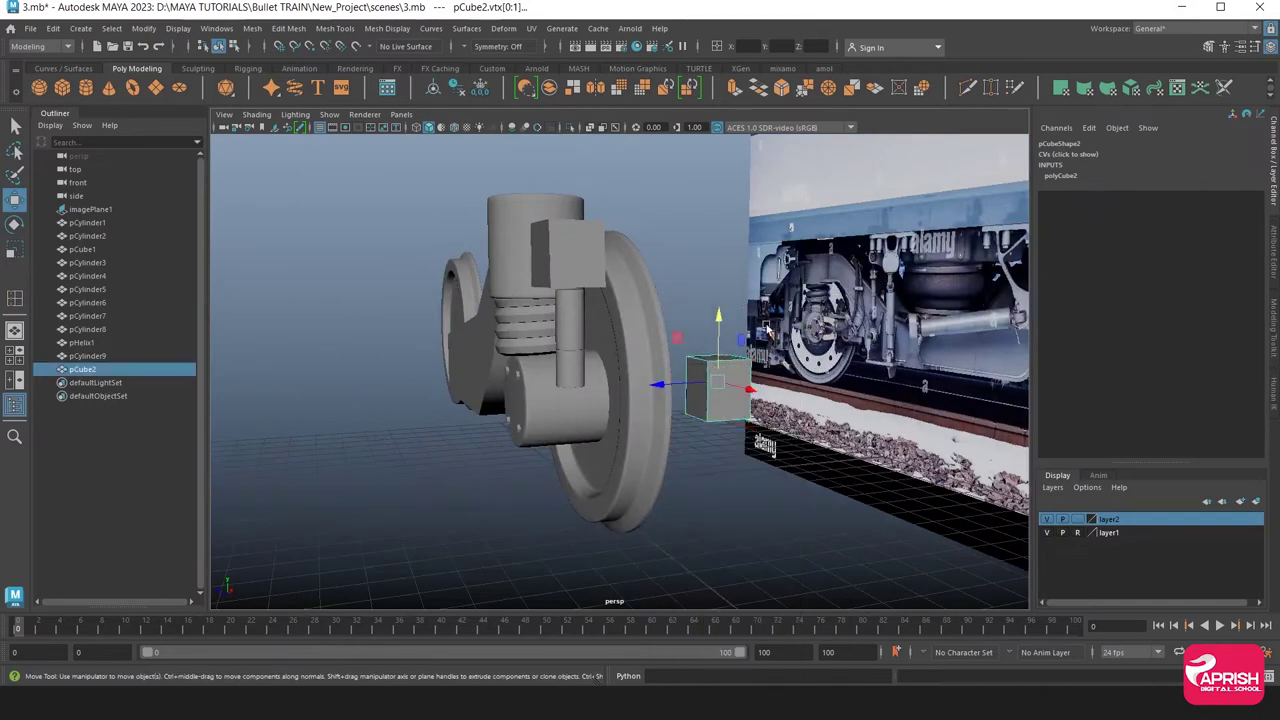
left_click_drag(659, 393, 498, 412)
mouse_move(466, 453)
left_mouse_down("alt")
mouse_move(563, 443)
mouse_move(428, 519)
left_mouse_up("alt")
key("space")
scroll(430, 515, "up", 2)
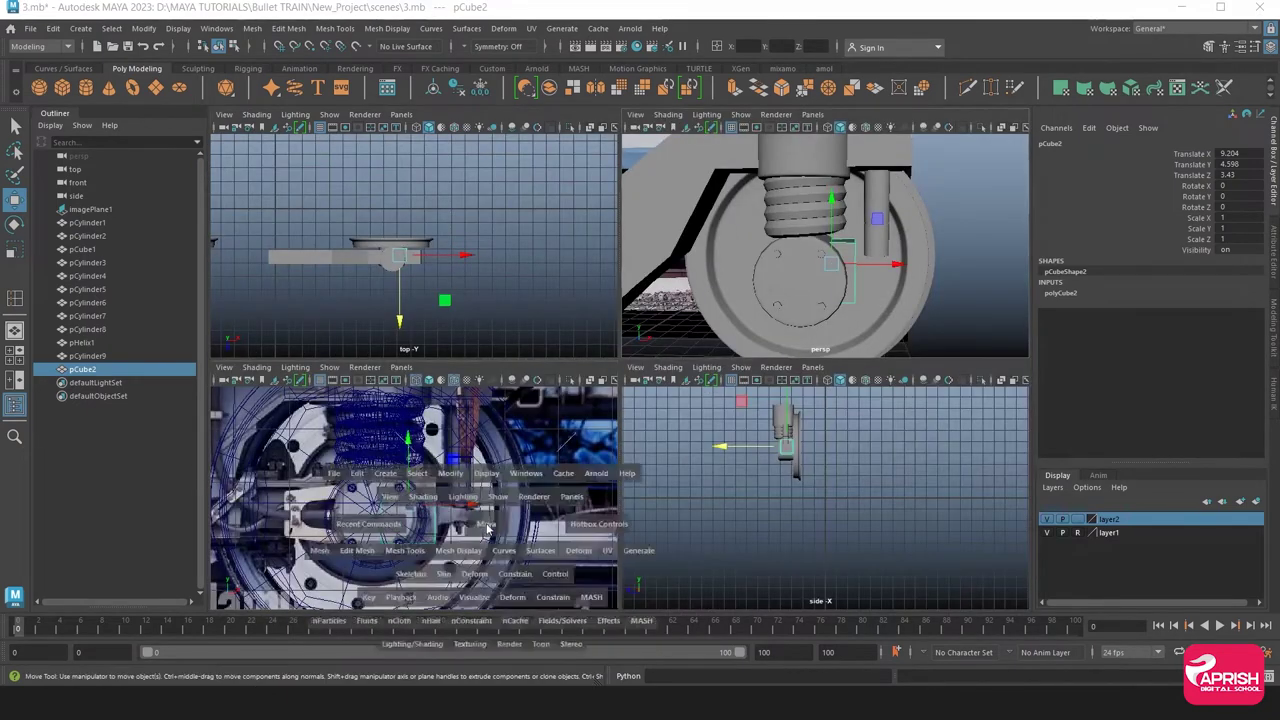
key("space")
scroll(625, 430, "up", 3)
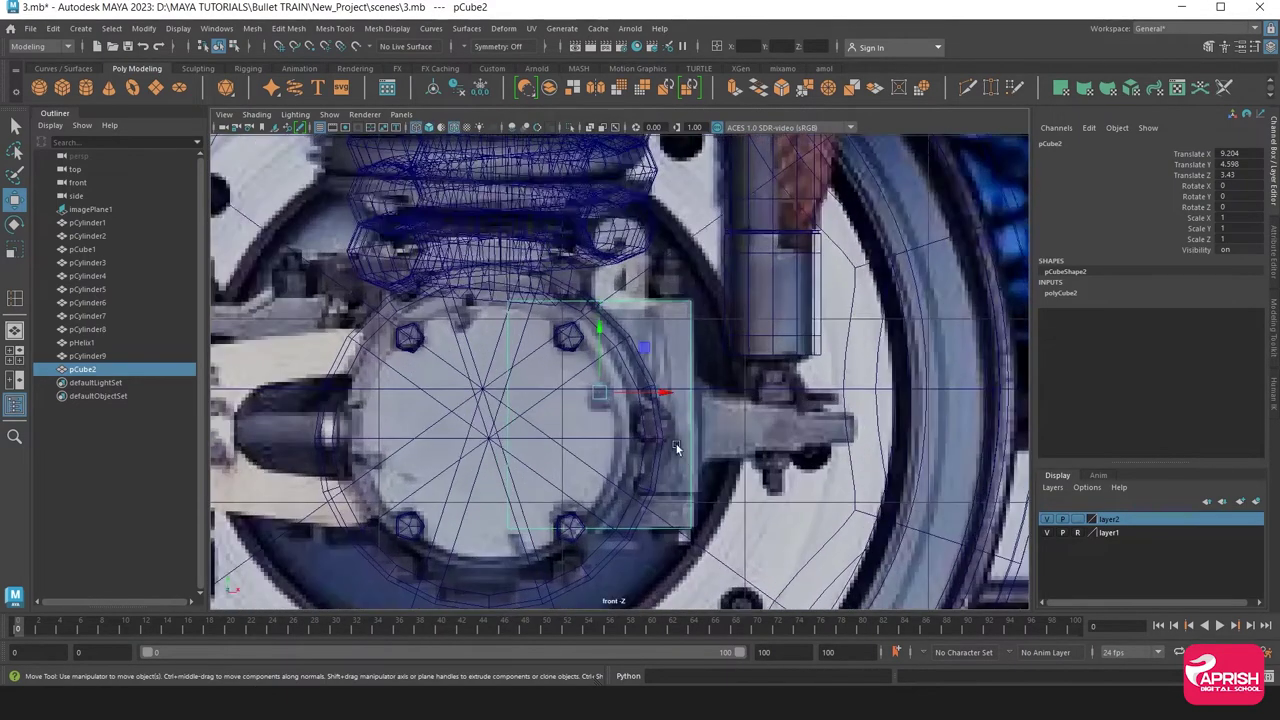
left_click_drag(601, 335, 605, 331)
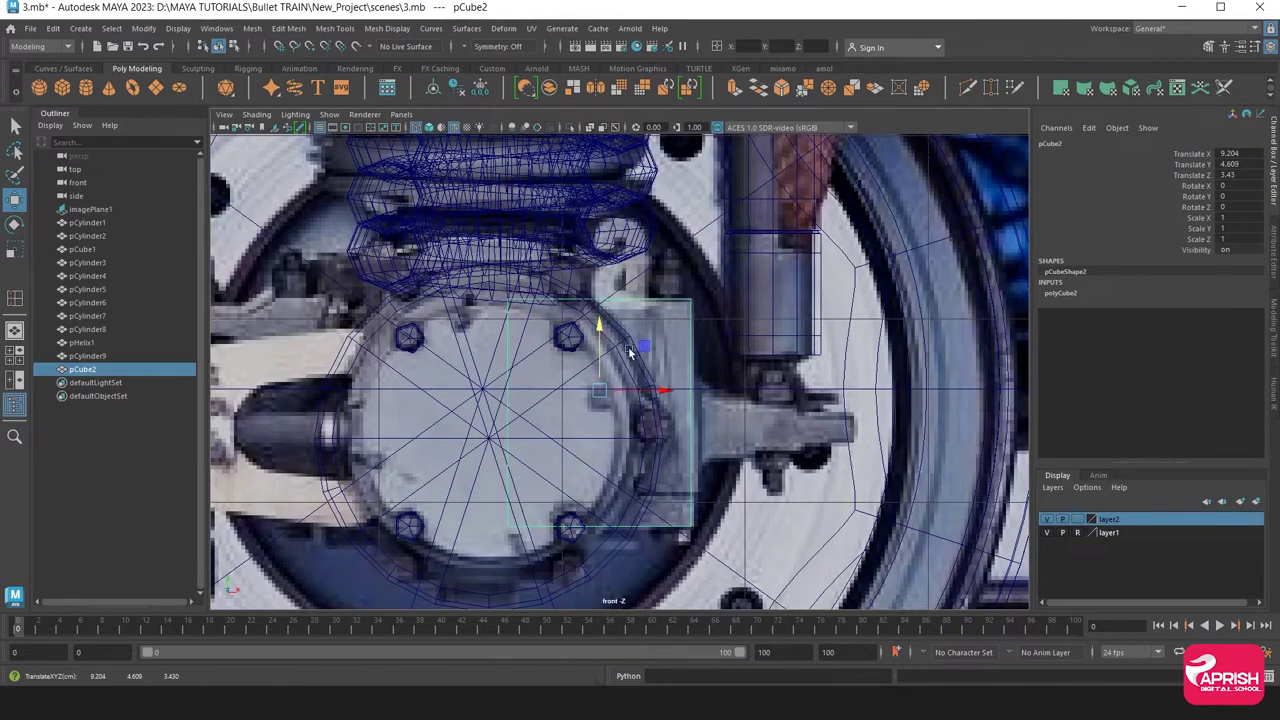
left_click(335, 28)
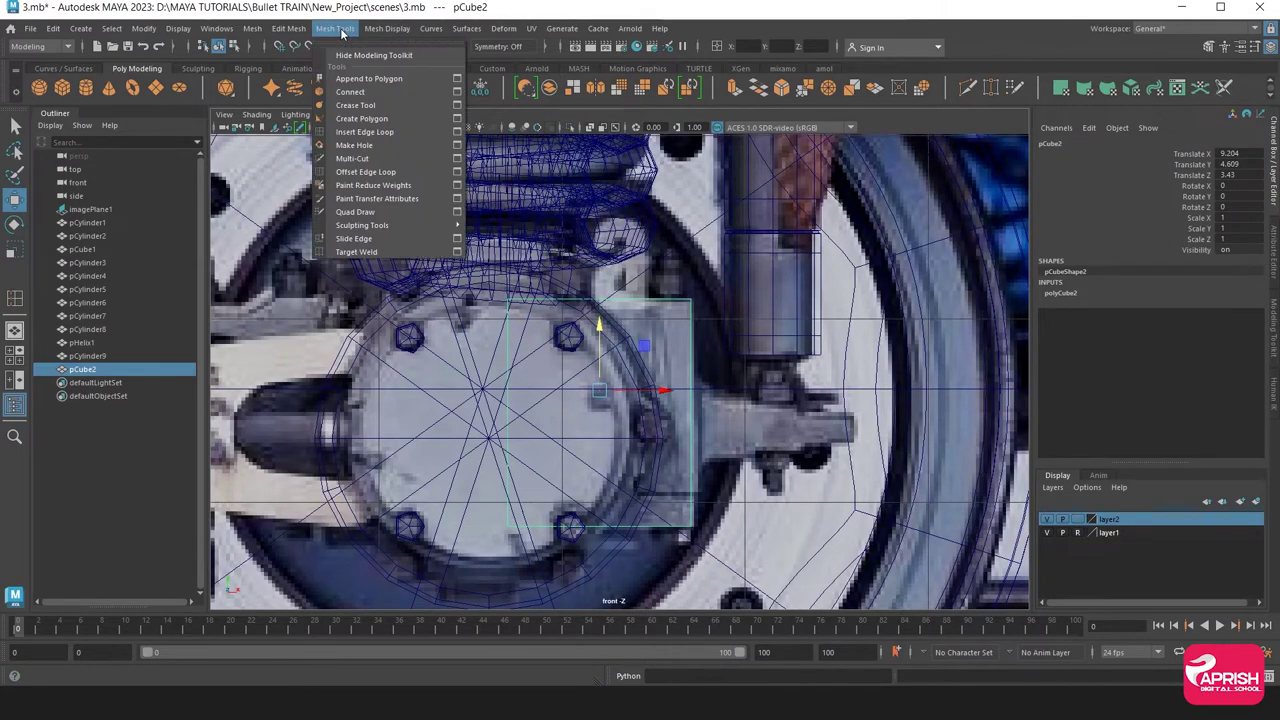
Insert two horizontal edge loops across the hub box
left_click(355, 129)
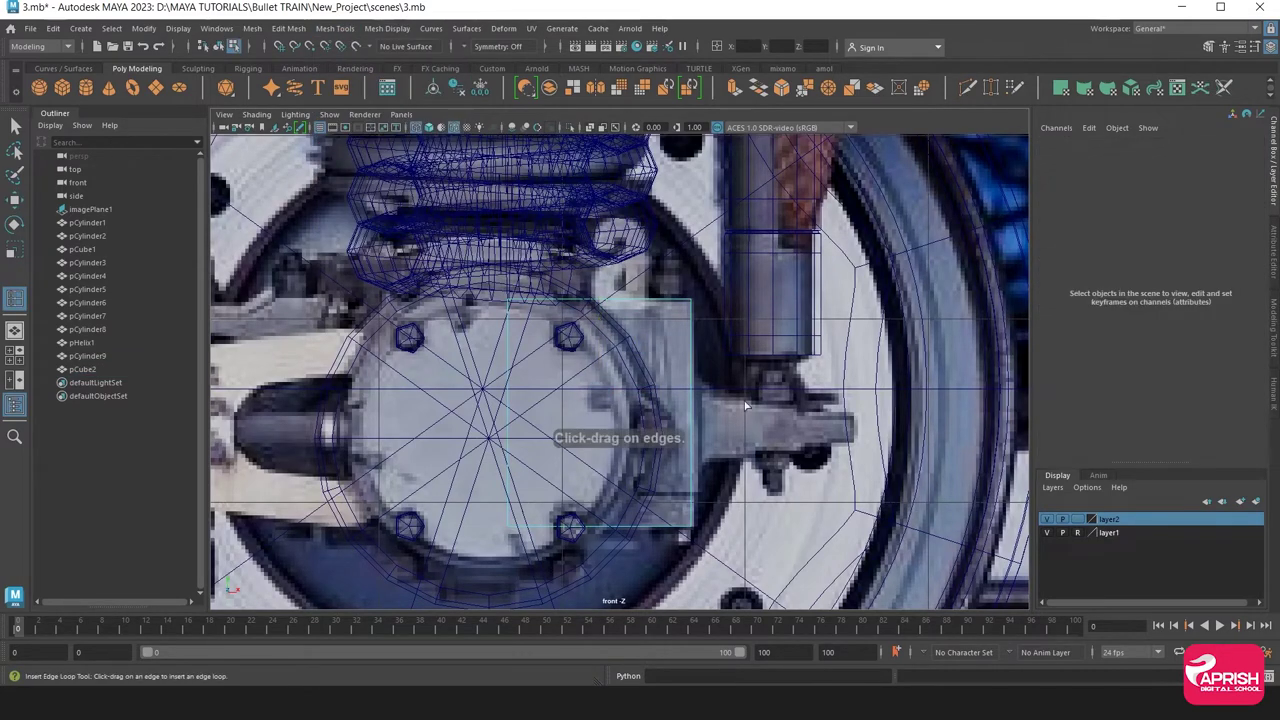
left_click(691, 383)
left_click(693, 476)
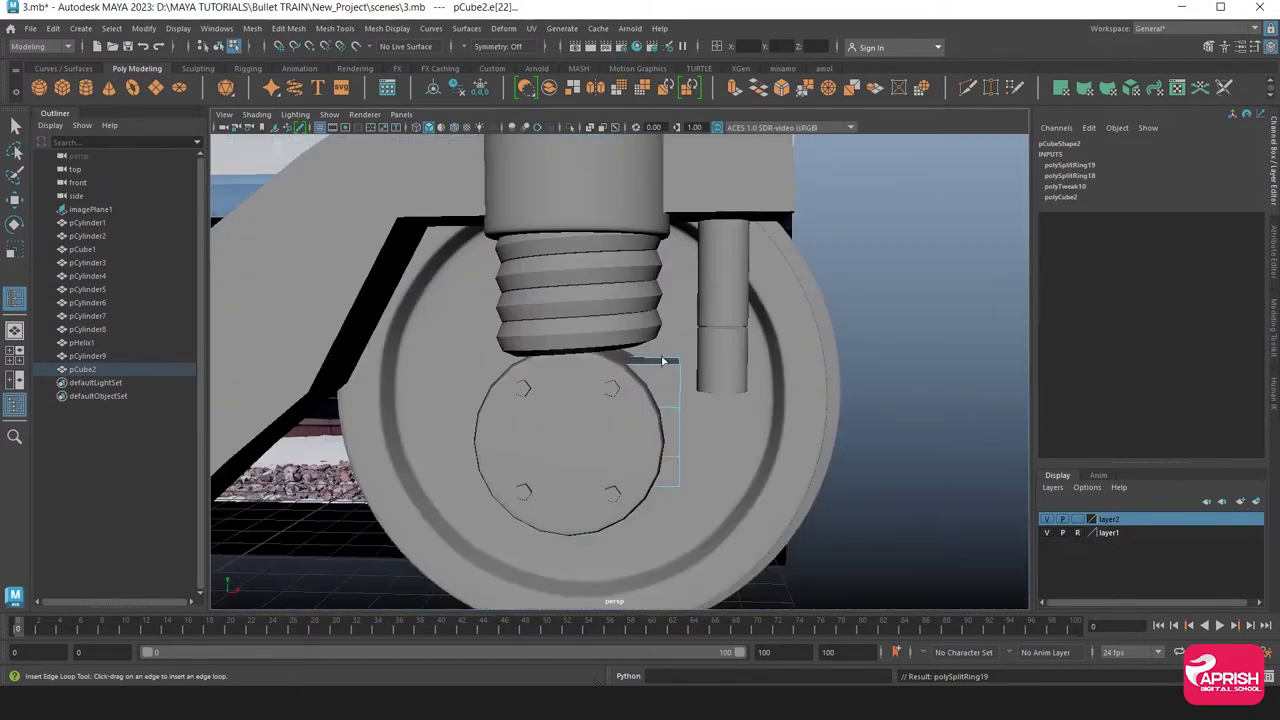
mouse_move(662, 362)
left_mouse_down("alt")
mouse_move(243, 267)
mouse_move(331, 357)
left_mouse_up("alt")
Pull the hub box's right-side vertices vtx[4:7] inward
key("w")
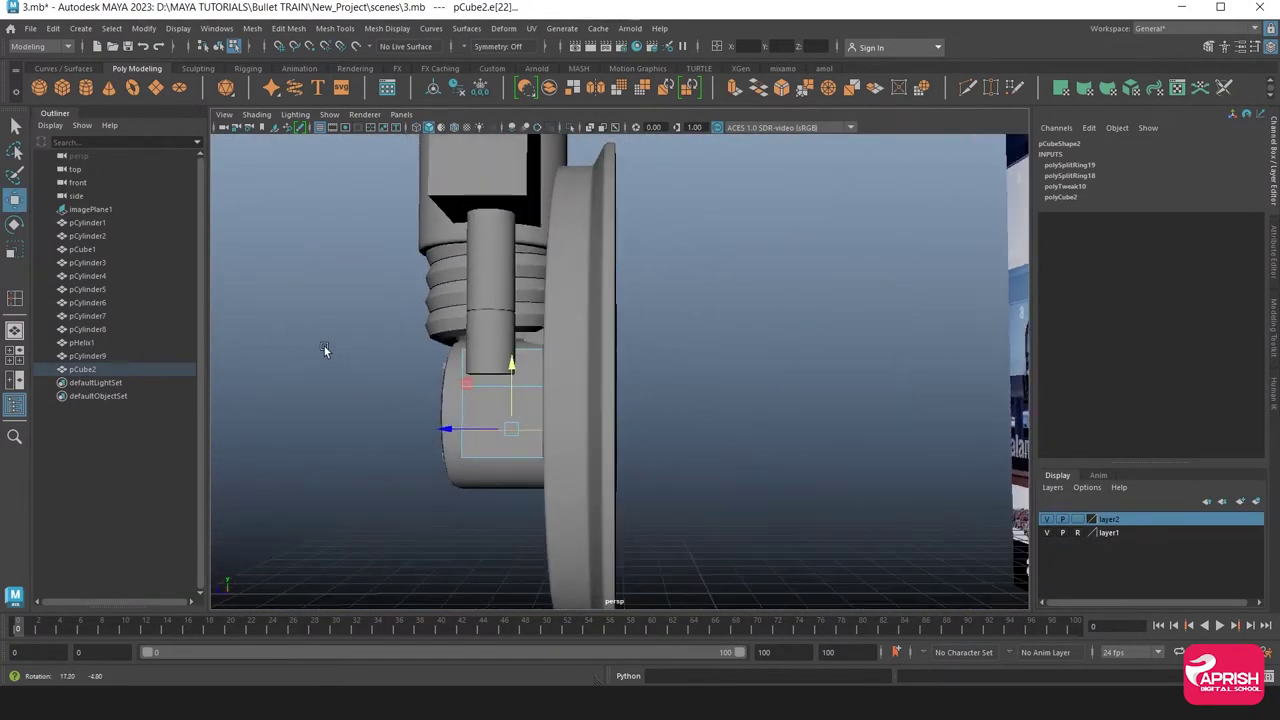
mouse_move(431, 339)
left_mouse_down("alt")
mouse_move(421, 374)
mouse_move(528, 340)
left_mouse_up("alt")
right_click_drag(528, 340, 471, 303)
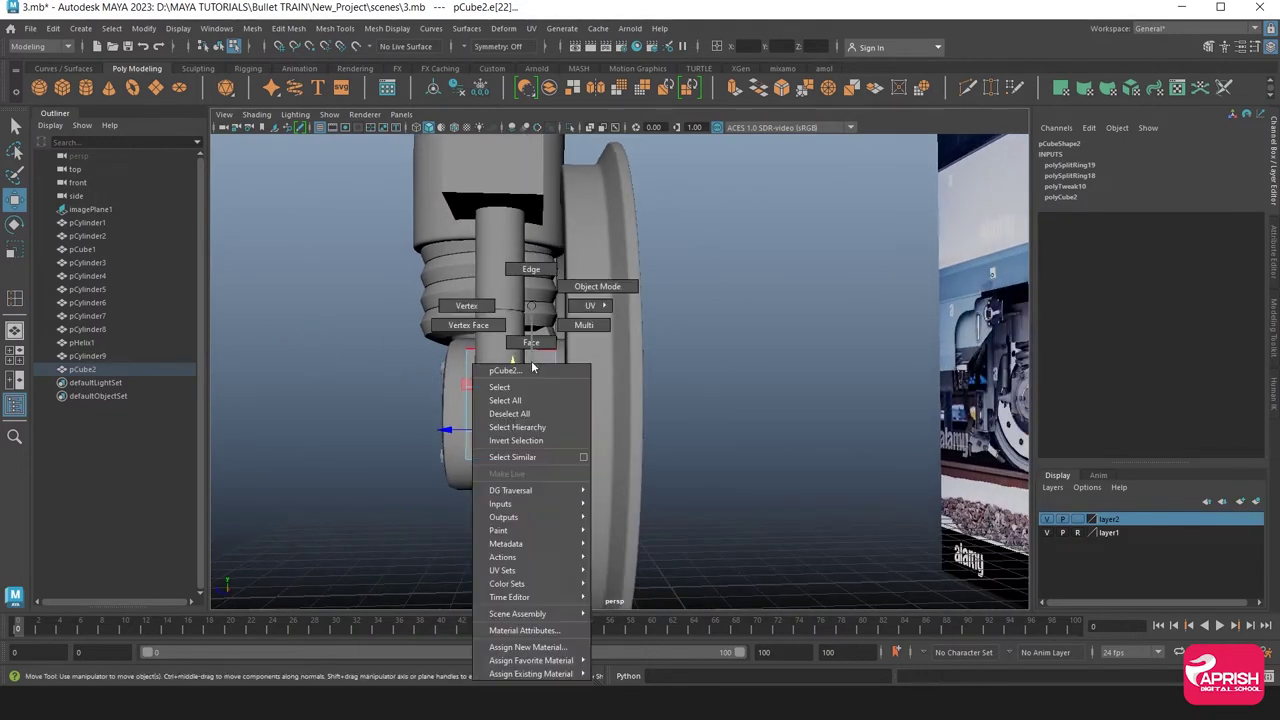
left_click_drag(471, 303, 565, 397, "alt")
left_click_drag(578, 335, 545, 472)
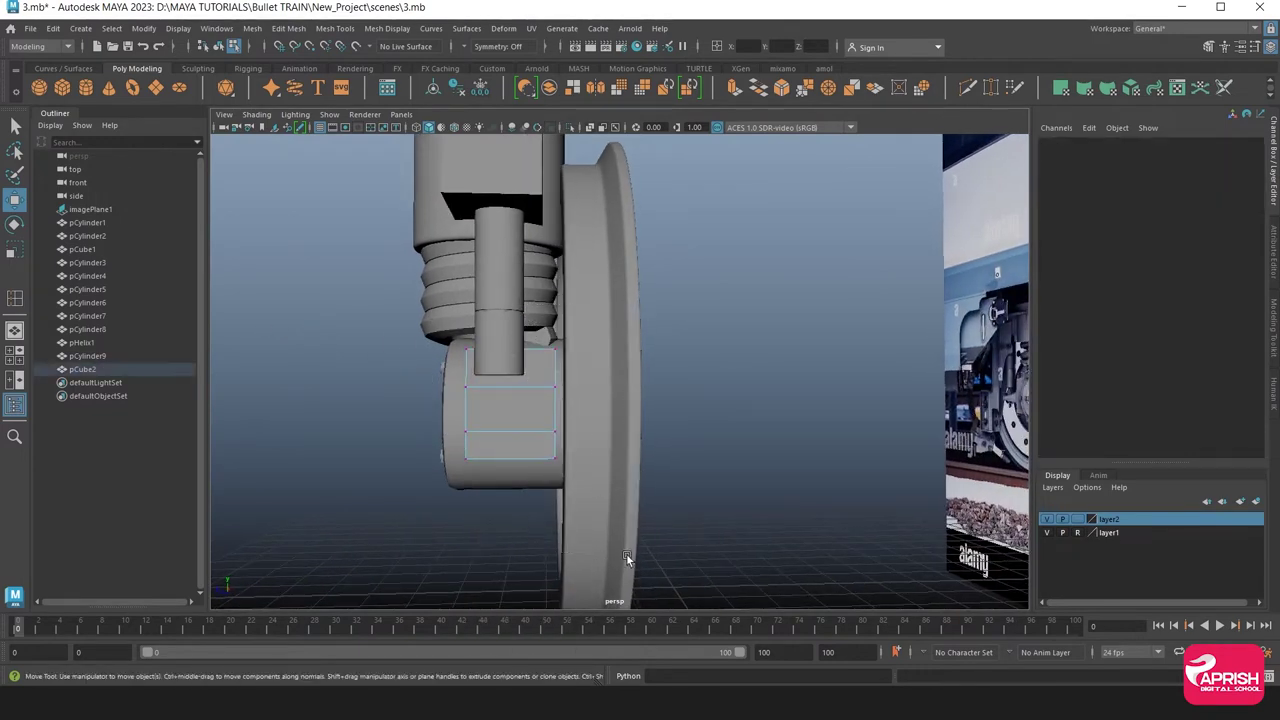
mouse_move(493, 403)
left_mouse_down()
mouse_move(473, 403)
mouse_move(525, 421)
left_mouse_up()
right_click_drag(544, 305, 548, 342)
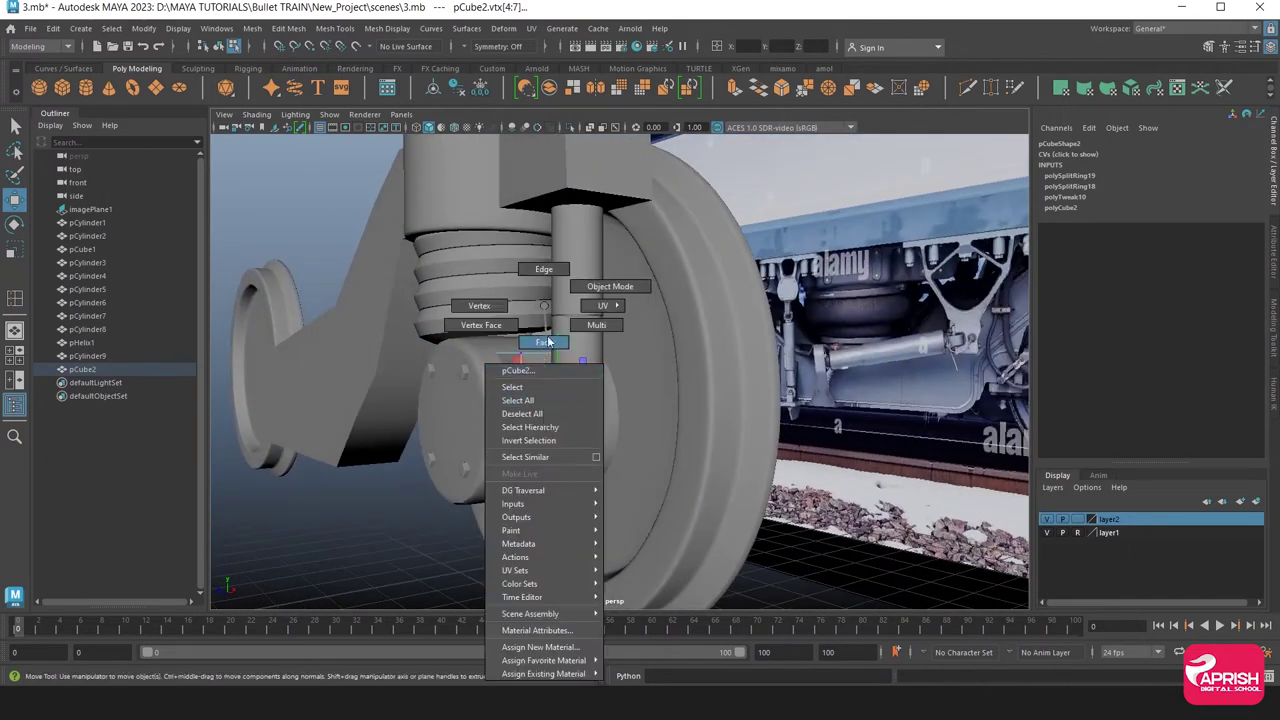
left_click(530, 410)
key("space")
key("space")
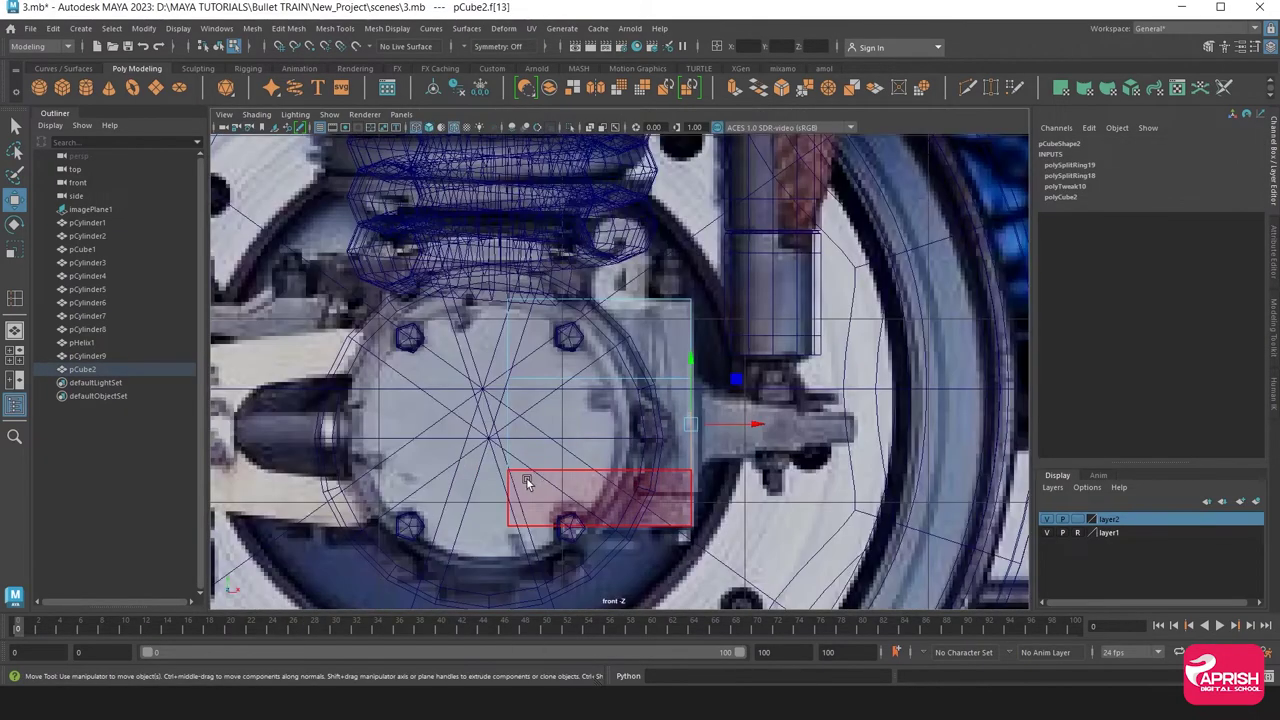
Extrude the side face 0.859 toward the damper and scale its end to 0.267 in Y
middle_click_drag(527, 483, 430, 478, "alt")
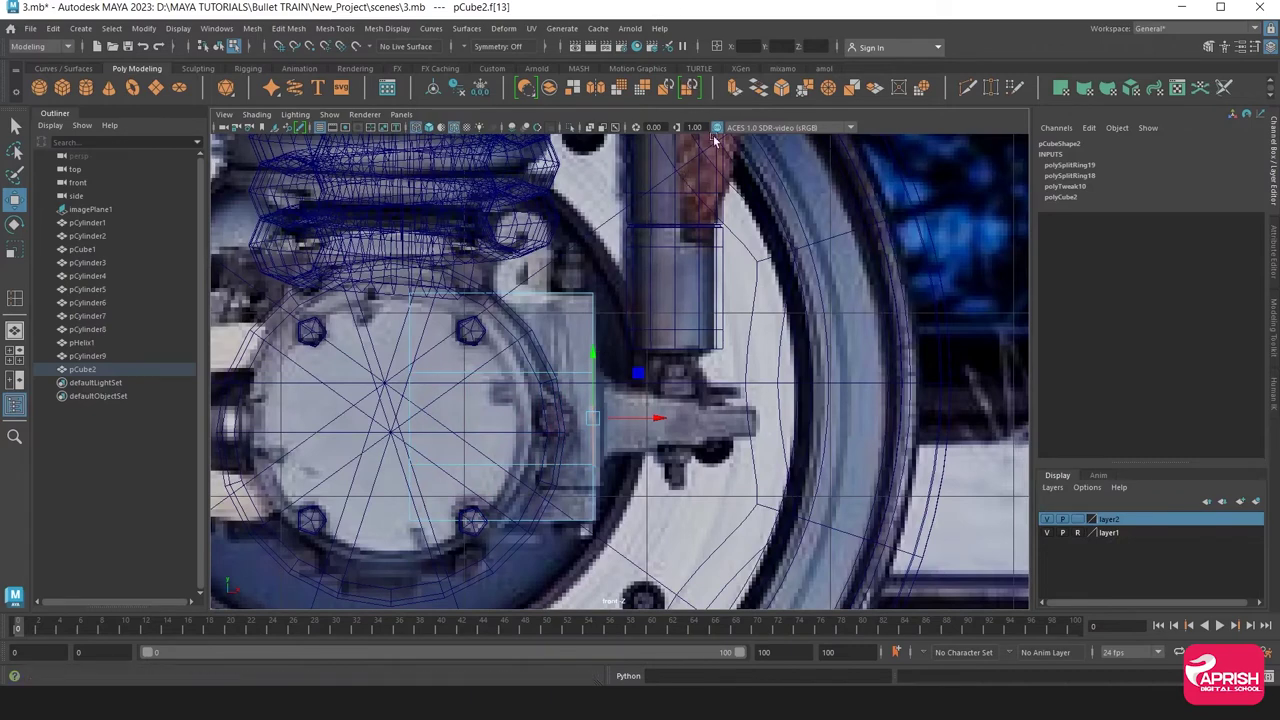
key("ctrl+e")
mouse_move(637, 421)
left_mouse_down()
mouse_move(737, 410)
mouse_move(789, 420)
left_mouse_up()
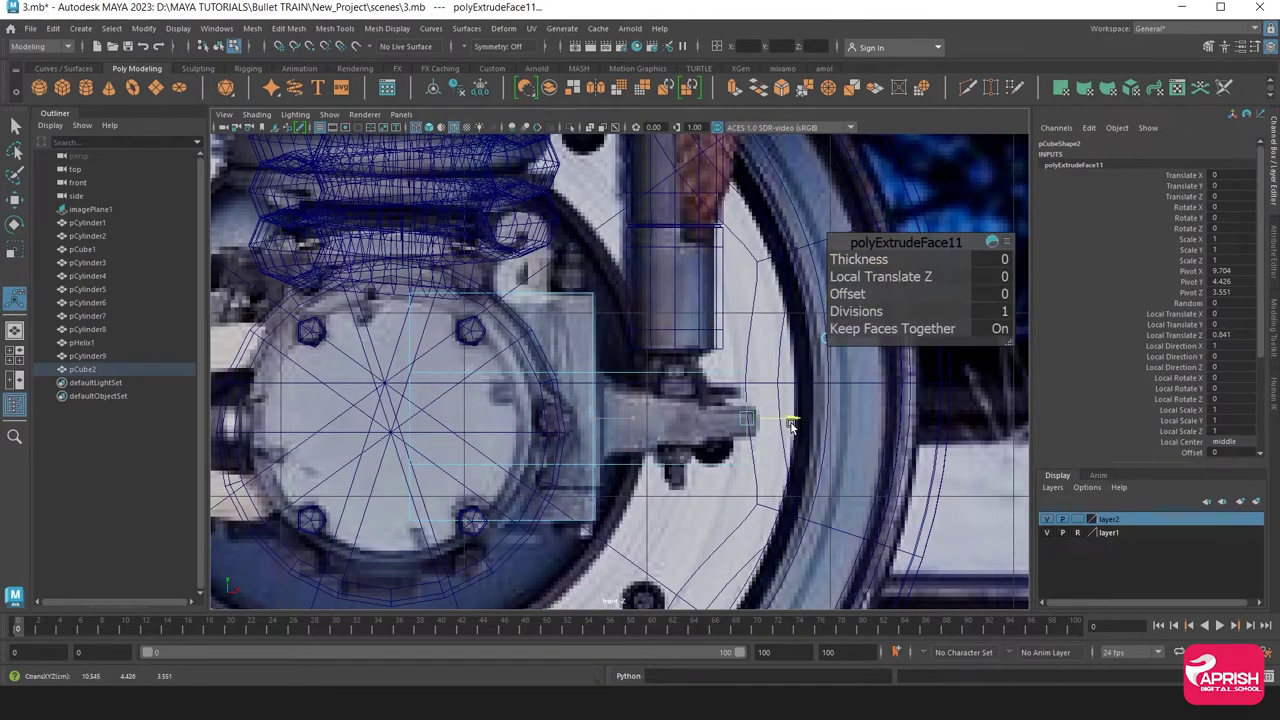
left_click_drag(750, 478, 757, 463)
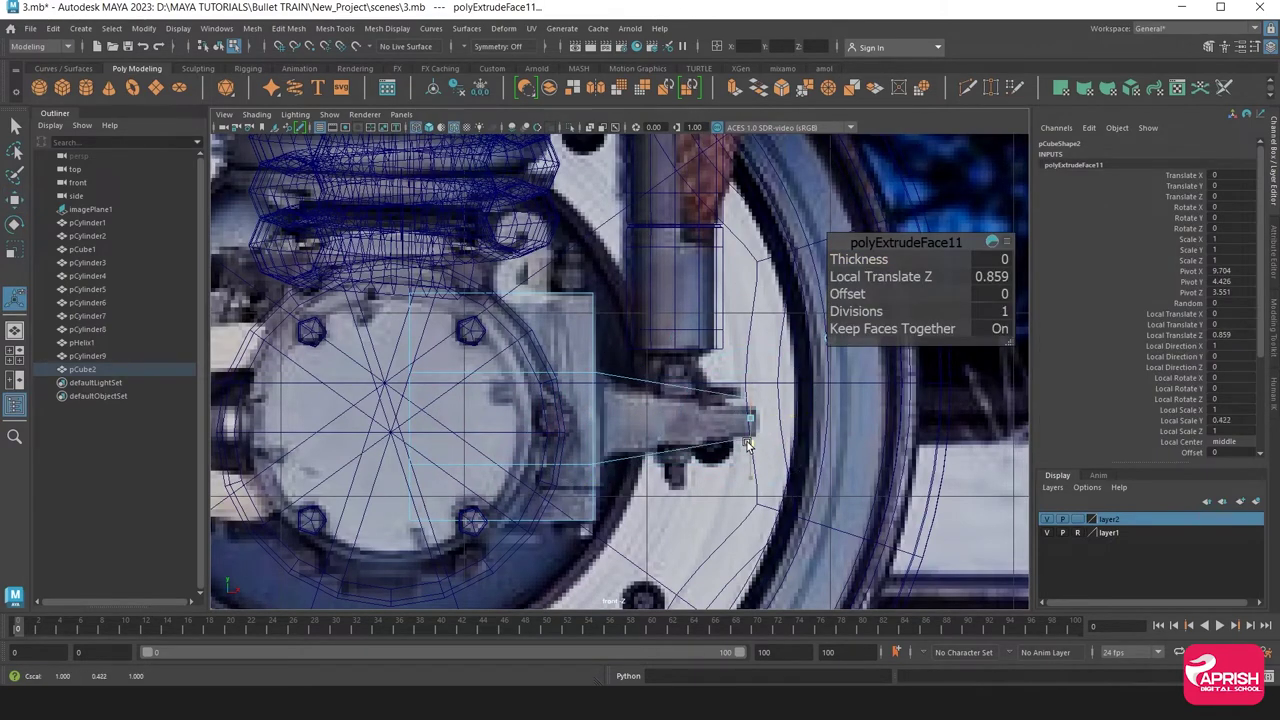
middle_click_drag(757, 463, 700, 430, "alt")
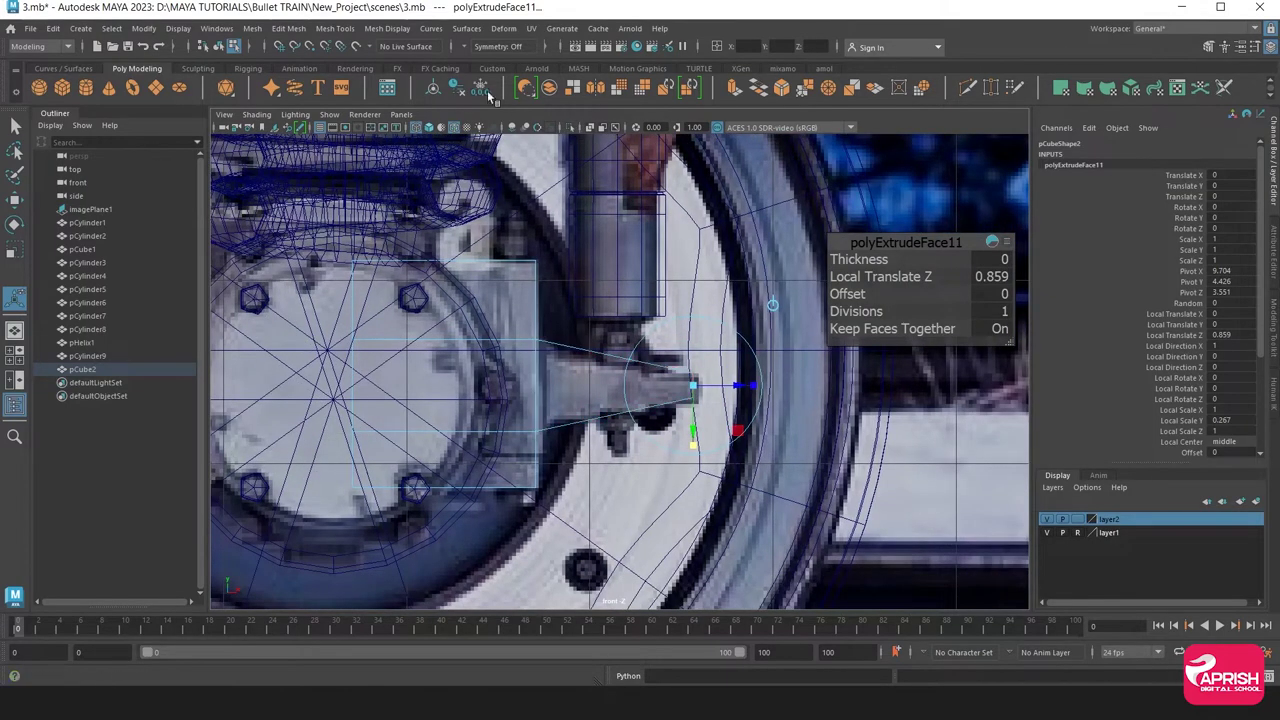
Add an edge loop across the new arm and narrow it vertically
left_click(388, 28)
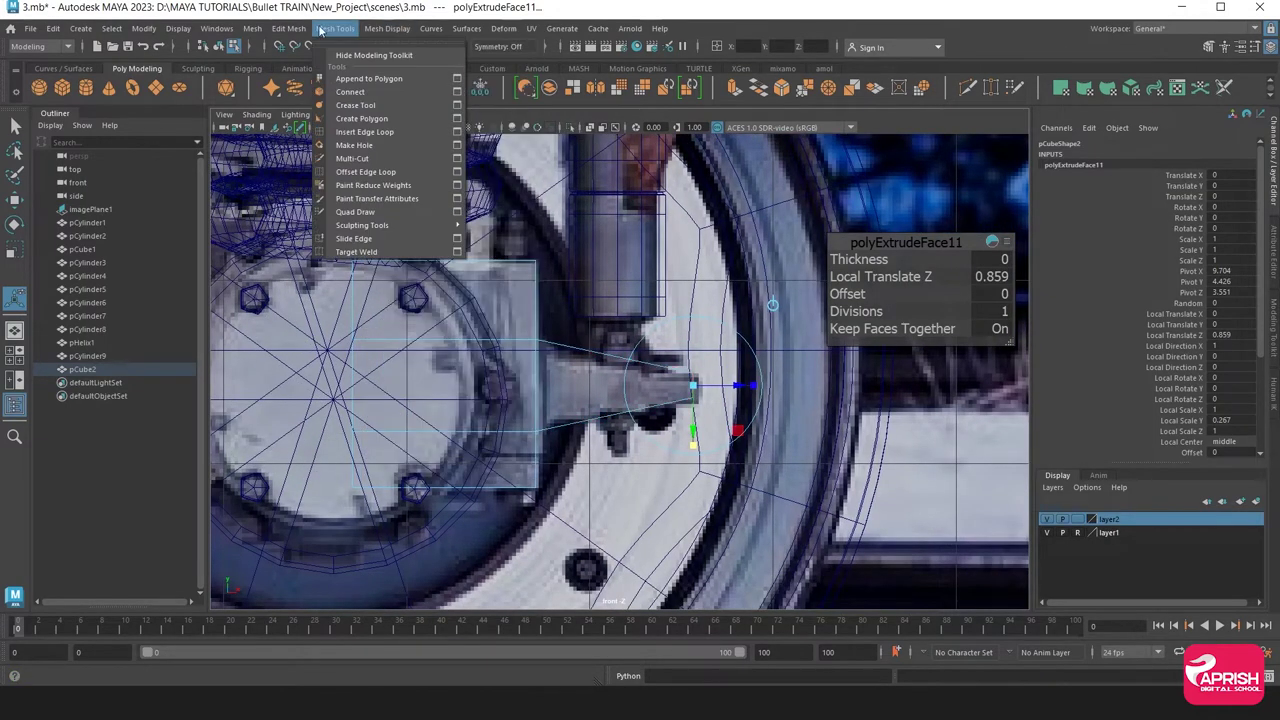
left_click(364, 131)
left_click(644, 365)
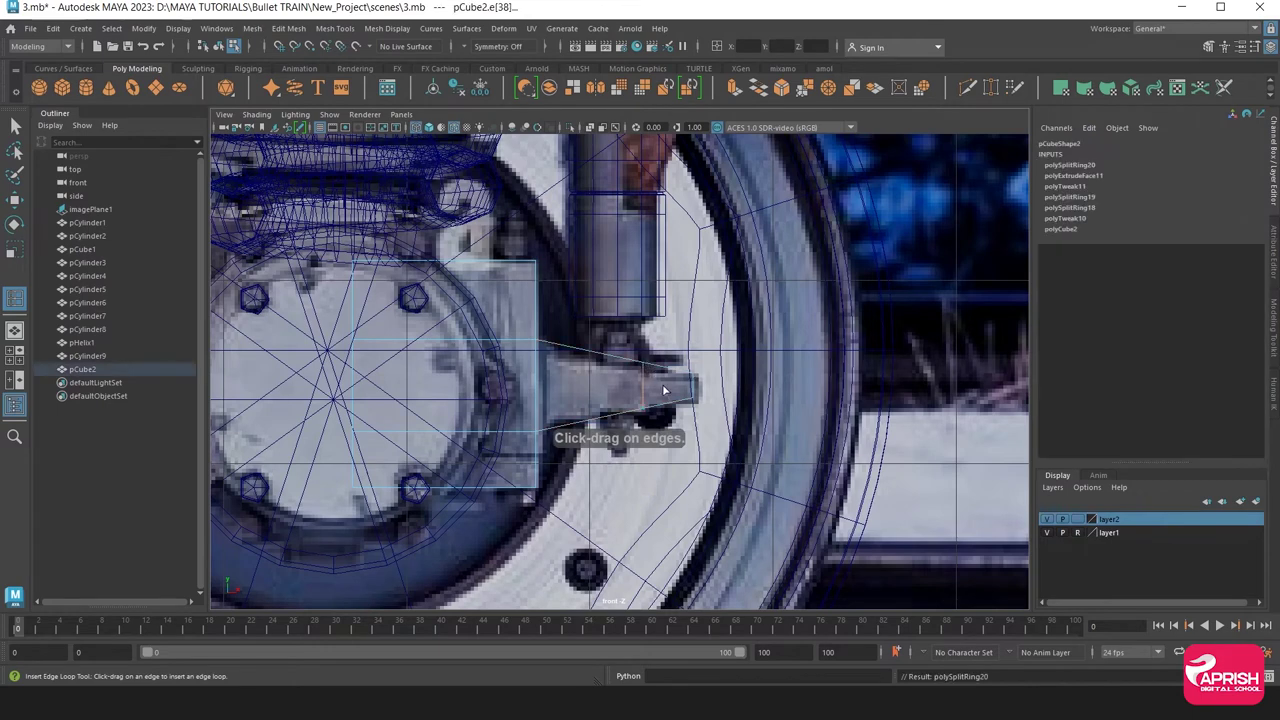
key("r")
left_click_drag(643, 330, 642, 343)
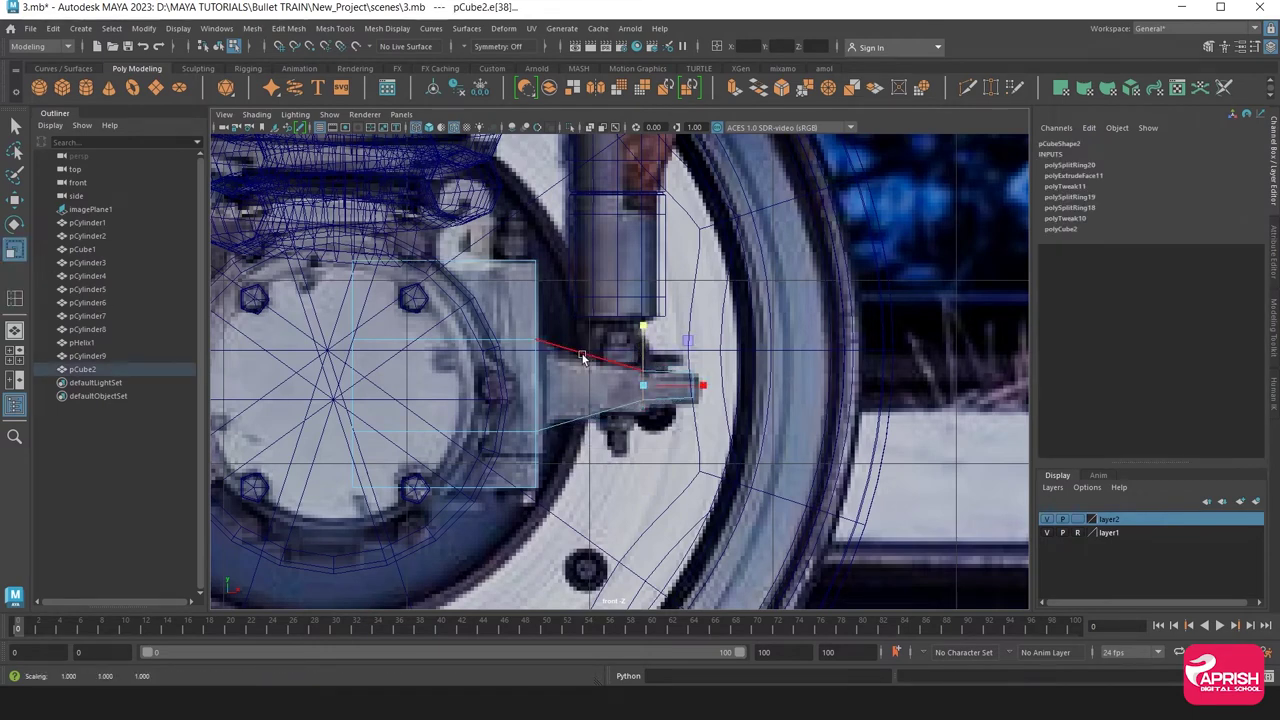
right_click_drag(545, 335, 600, 288)
key("space")
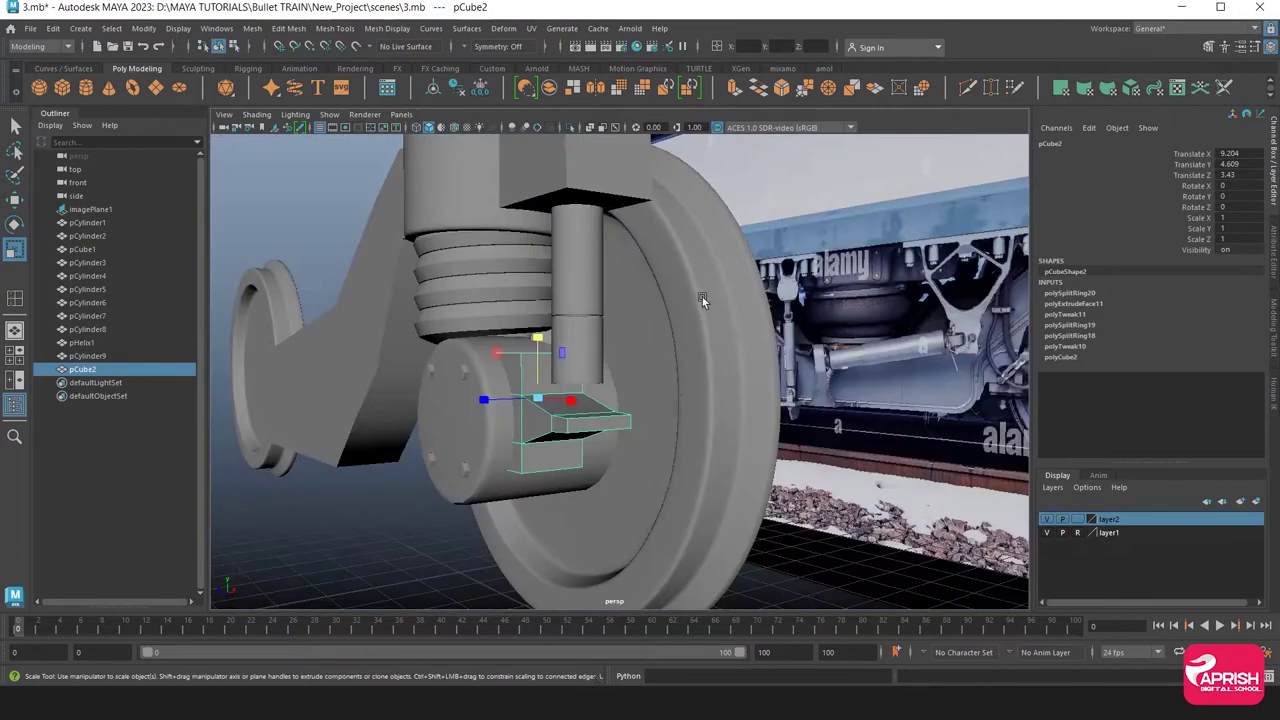
Shift-select the upper, bottom and arm corner edges of pCube2, checking them in wireframe
left_click_drag(702, 297, 583, 433, "alt")
mouse_move(583, 305)
right_mouse_down()
mouse_move(603, 281)
mouse_move(583, 269)
right_mouse_up()
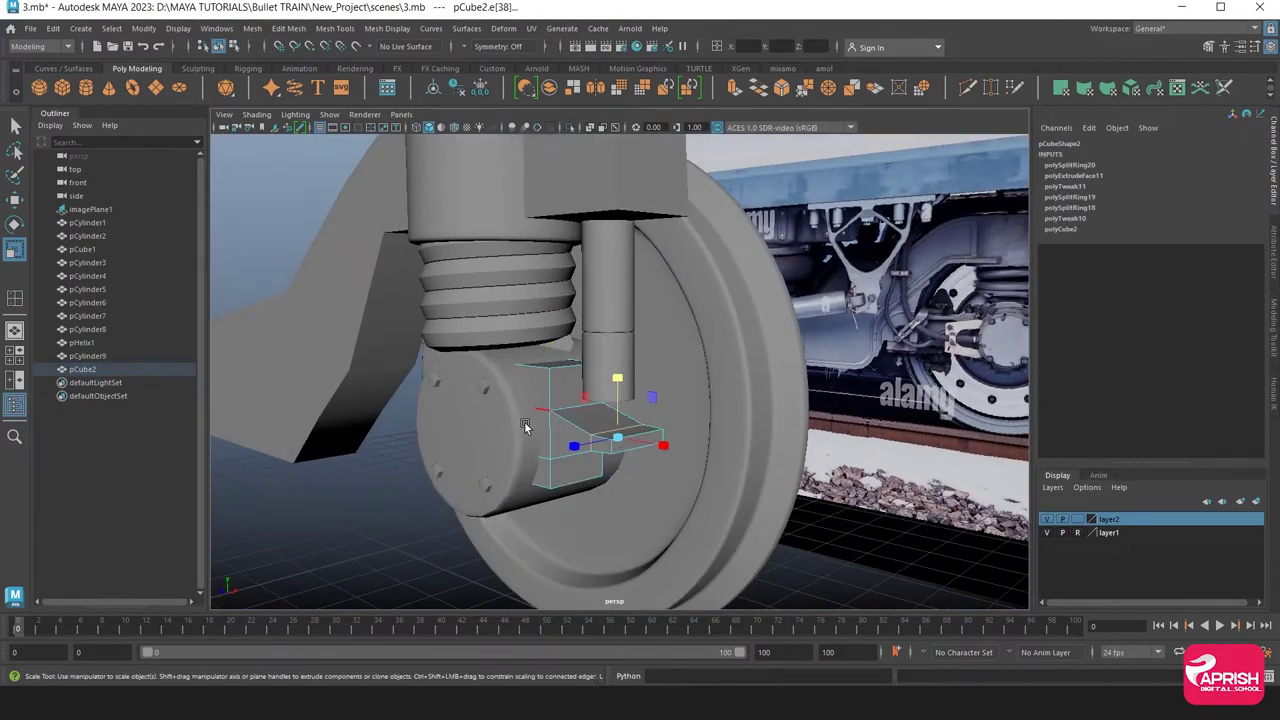
left_click_drag(524, 421, 585, 435, "alt")
right_click_drag(583, 405, 580, 413)
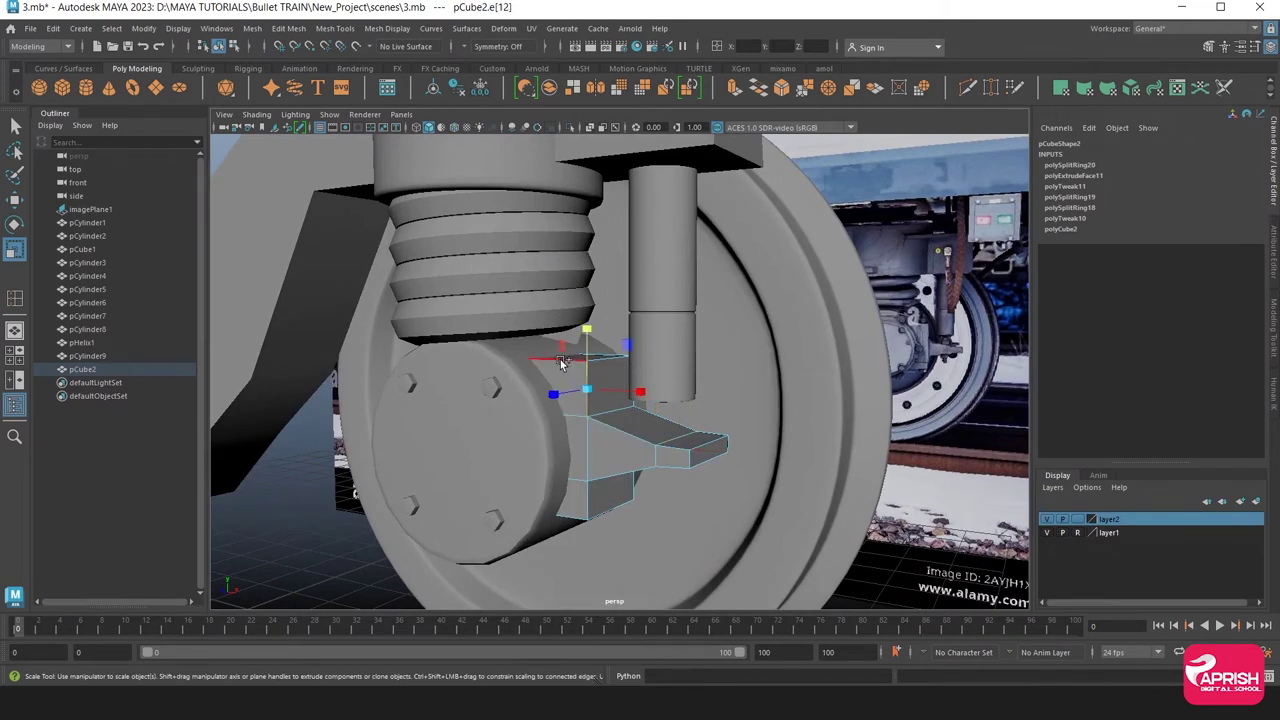
left_click(602, 365)
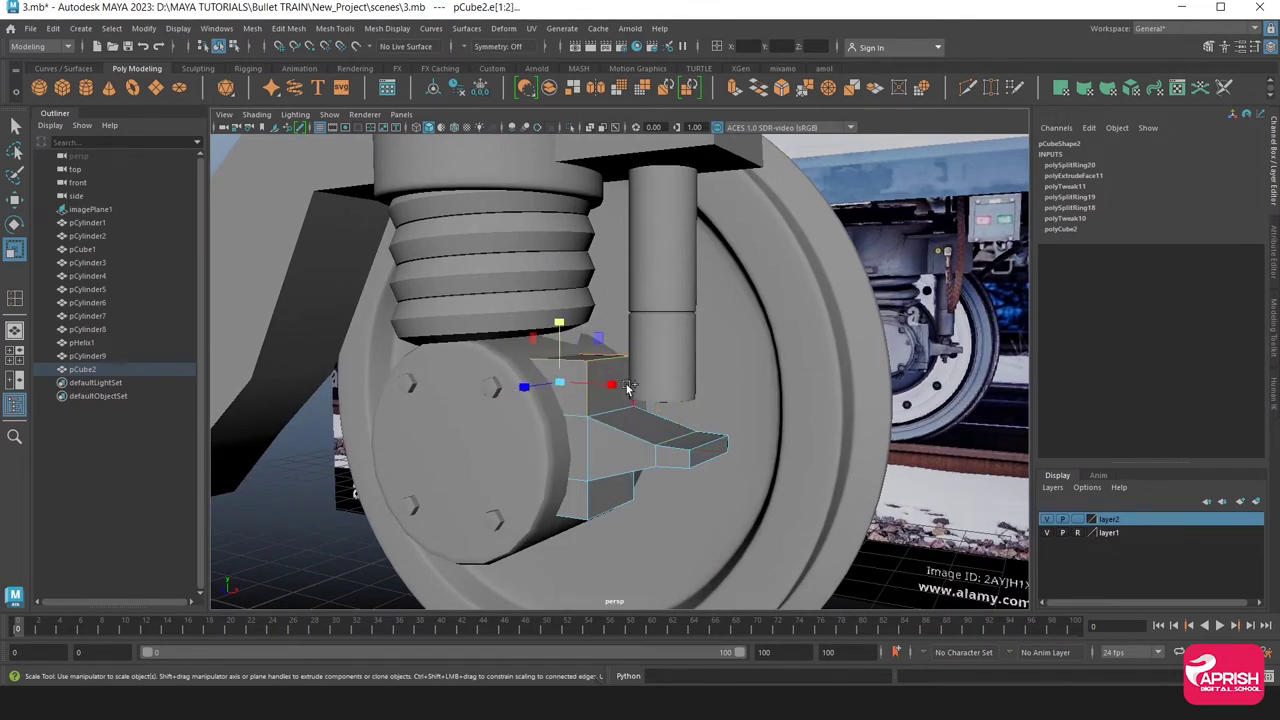
left_click(600, 511, "shift")
left_click(622, 481, "shift")
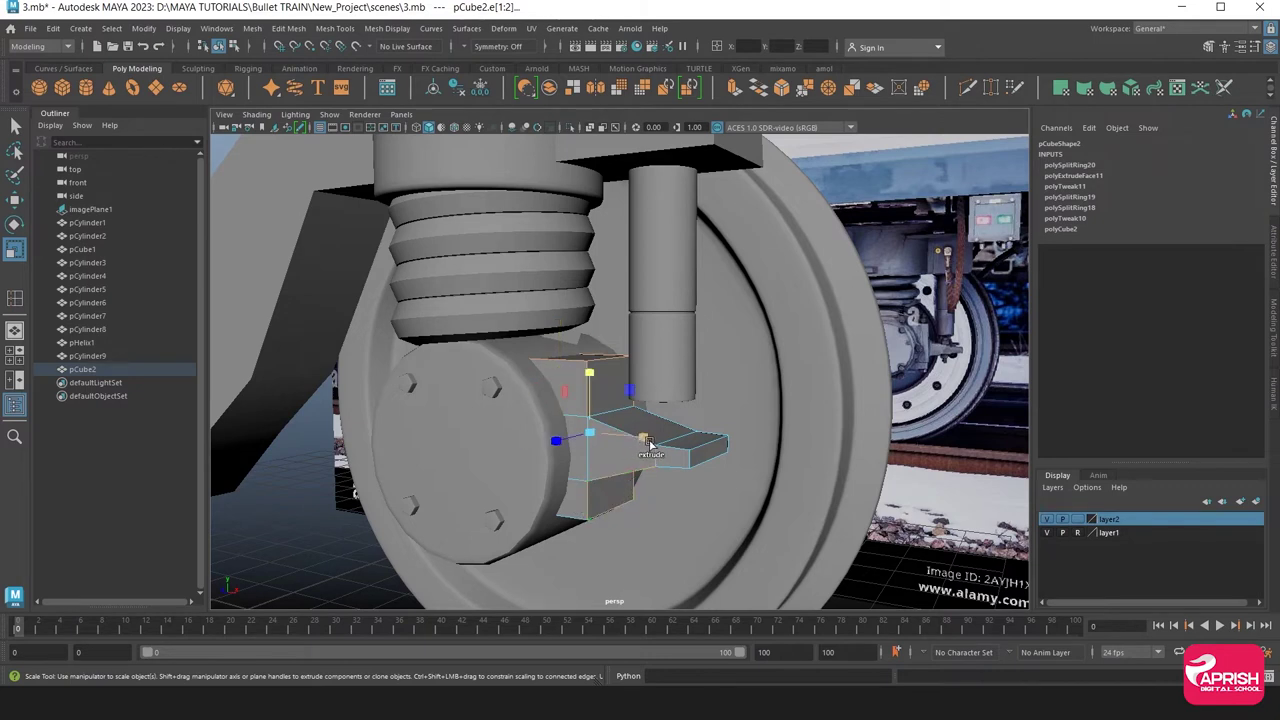
left_click(15, 125)
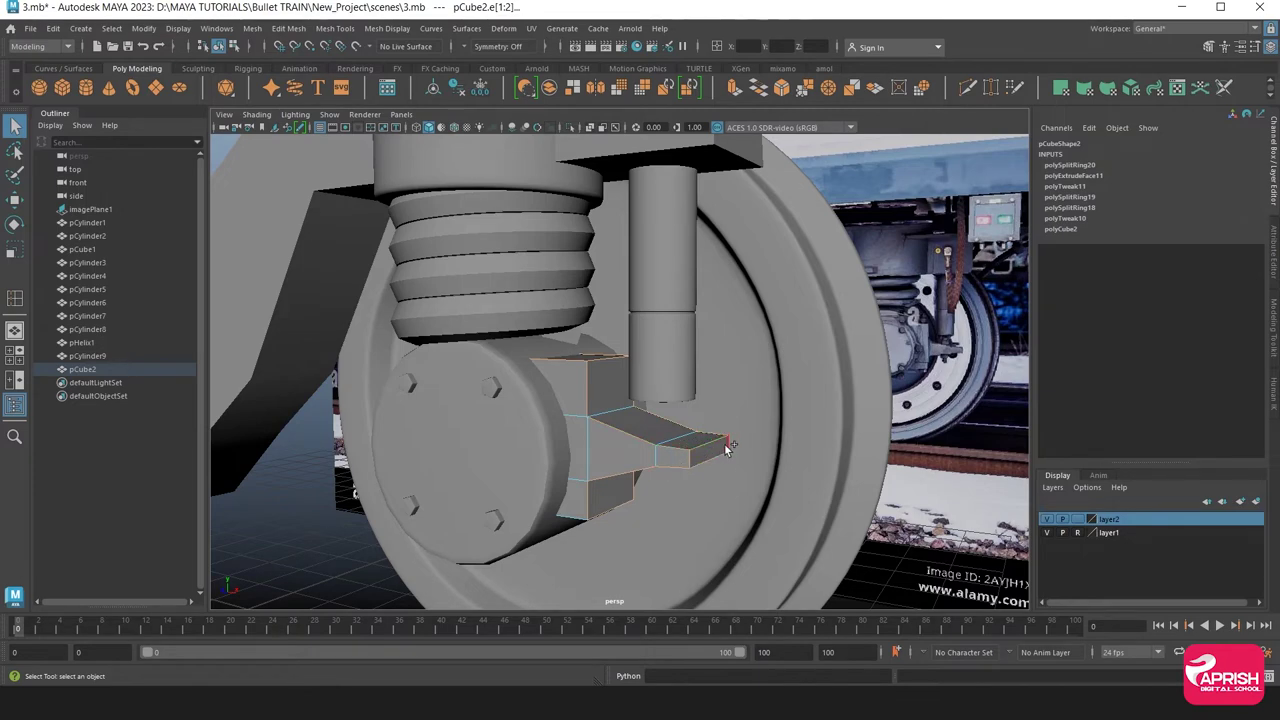
mouse_move(694, 491)
left_mouse_down("alt")
mouse_move(651, 486)
mouse_move(503, 415)
mouse_move(486, 434)
mouse_move(500, 373)
left_mouse_up("alt")
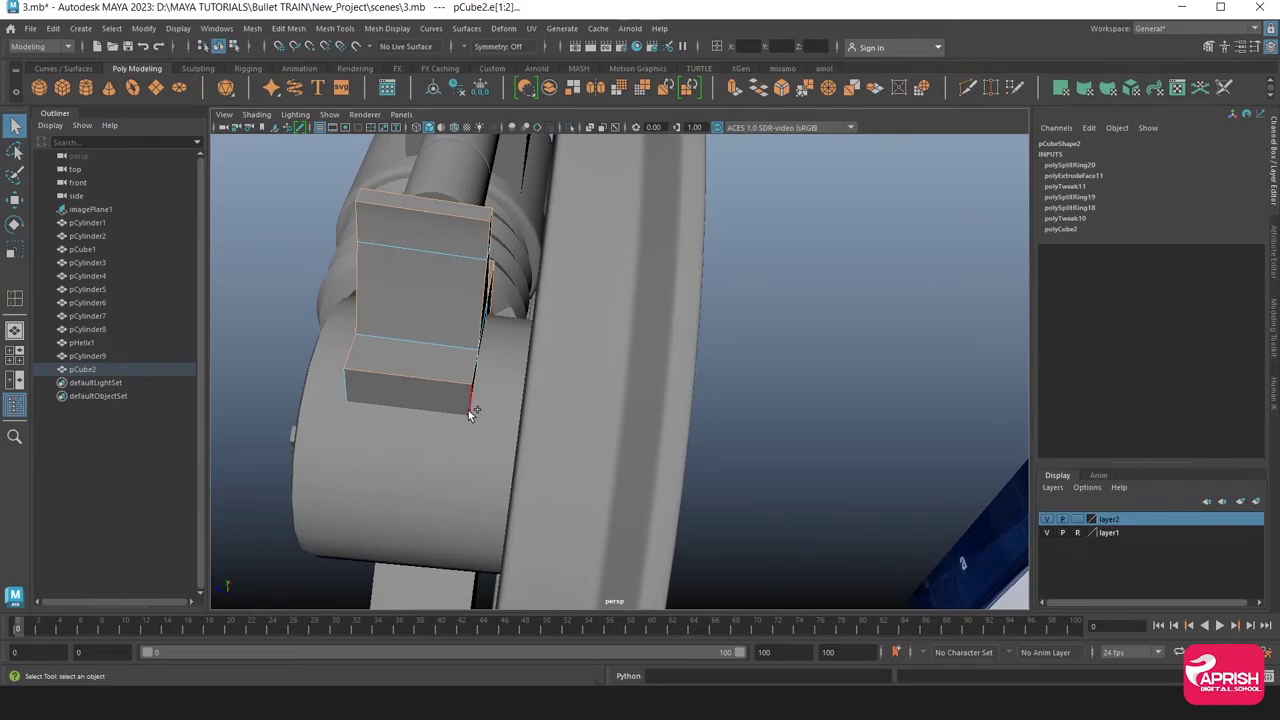
left_click(468, 408, "shift")
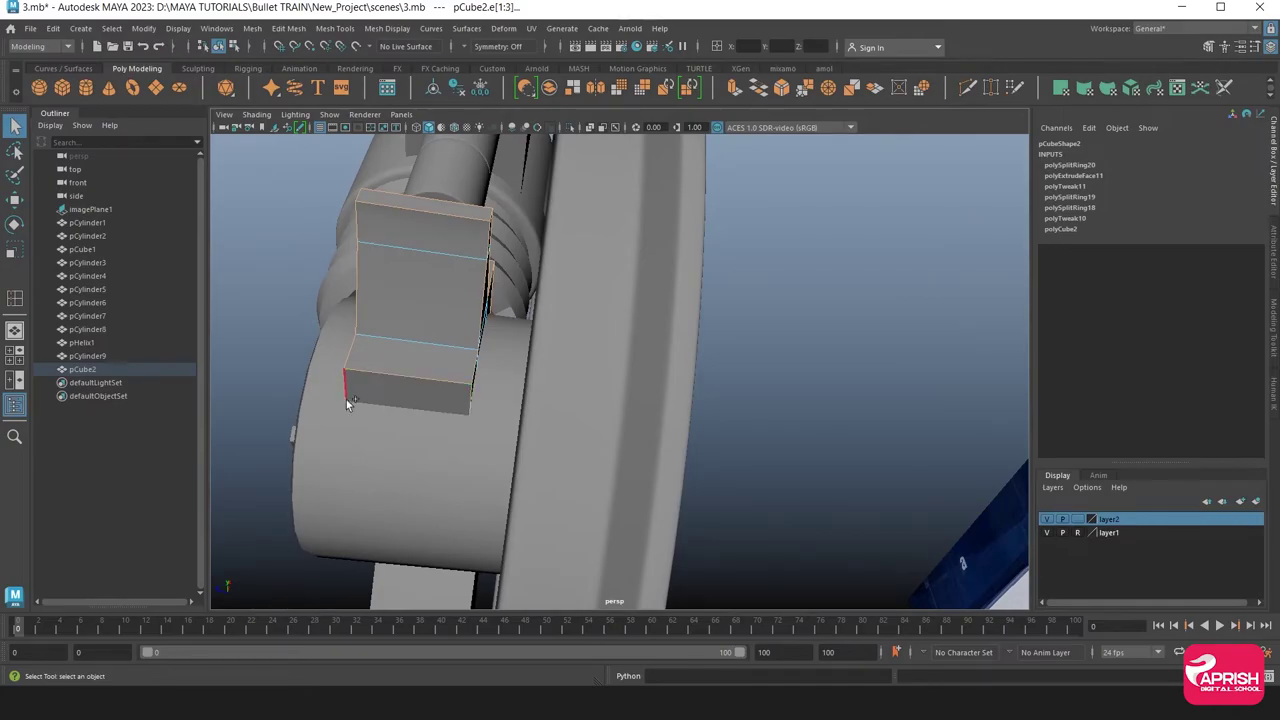
left_click(416, 127)
mouse_move(508, 366)
left_mouse_down("alt")
mouse_move(667, 427)
mouse_move(624, 398)
mouse_move(479, 403)
mouse_move(490, 410)
left_mouse_up("alt")
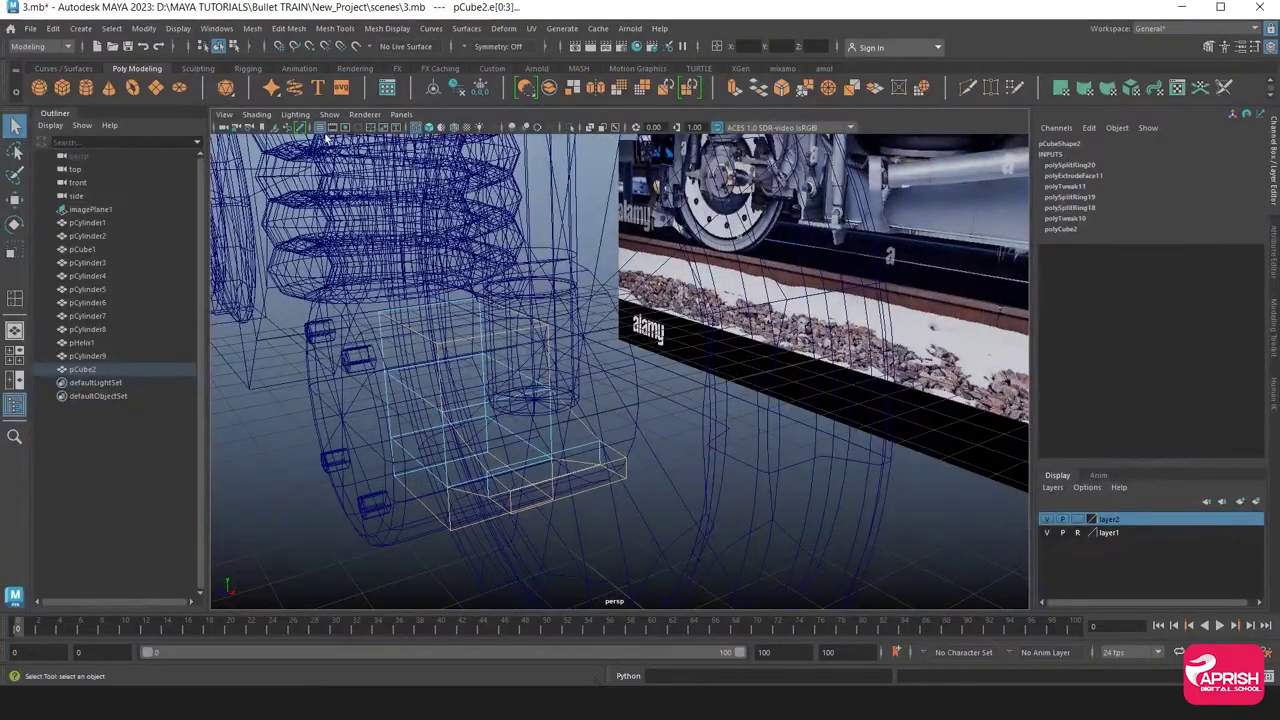
Bevel the chosen arm edges with 2 segments at fraction 0.5
left_click(254, 28)
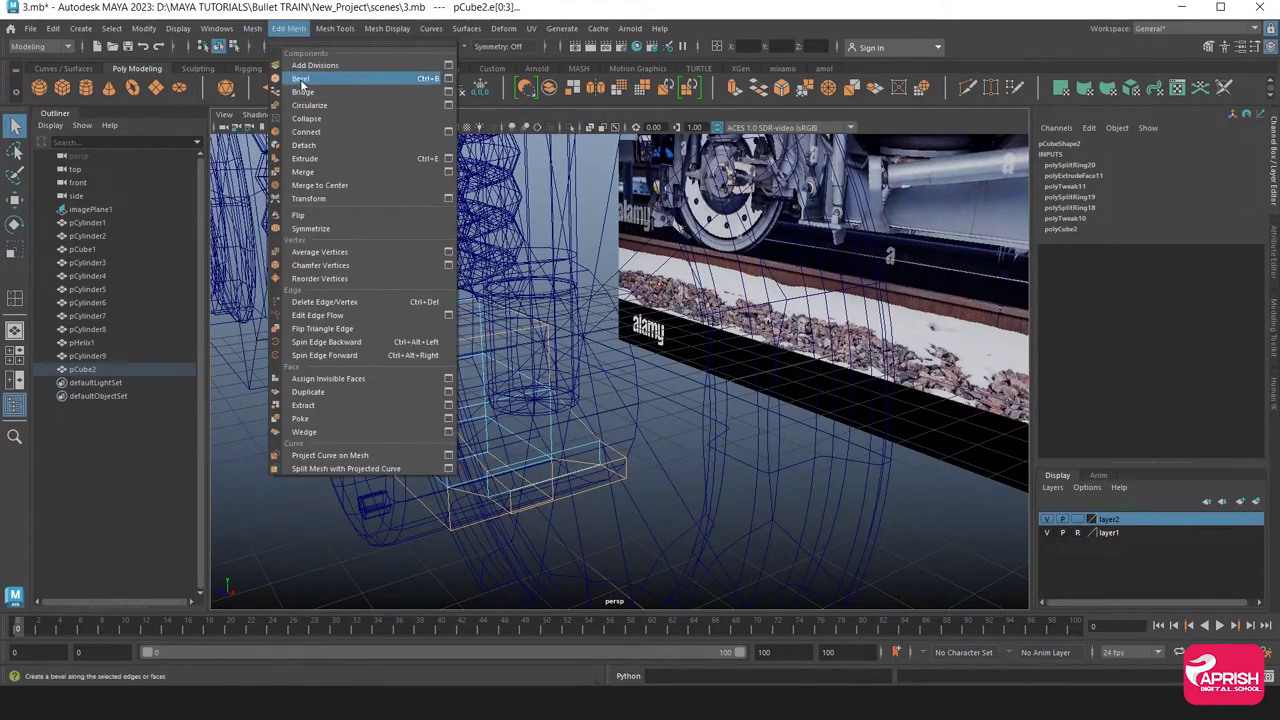
left_click(318, 82)
left_click(428, 127)
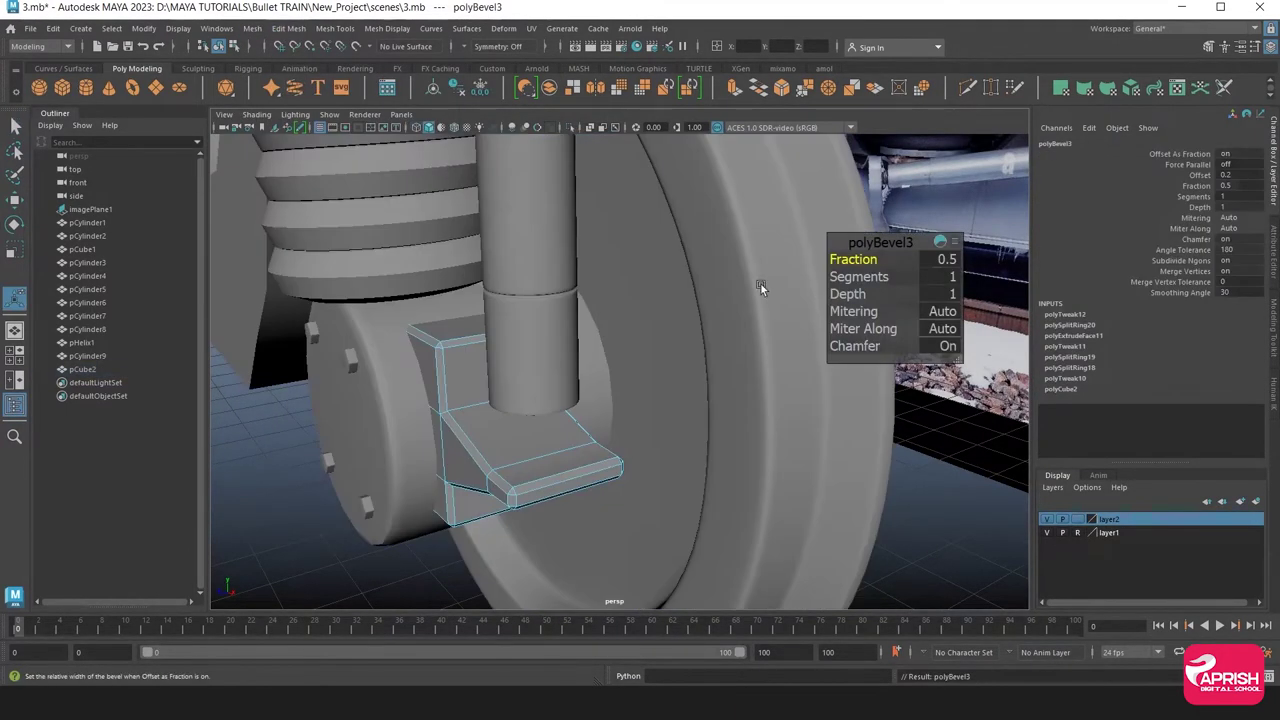
mouse_move(858, 284)
left_mouse_down()
mouse_move(872, 280)
mouse_move(866, 264)
left_mouse_up()
Return to object mode and preview the axle-box arm block smoothed
right_click(434, 306)
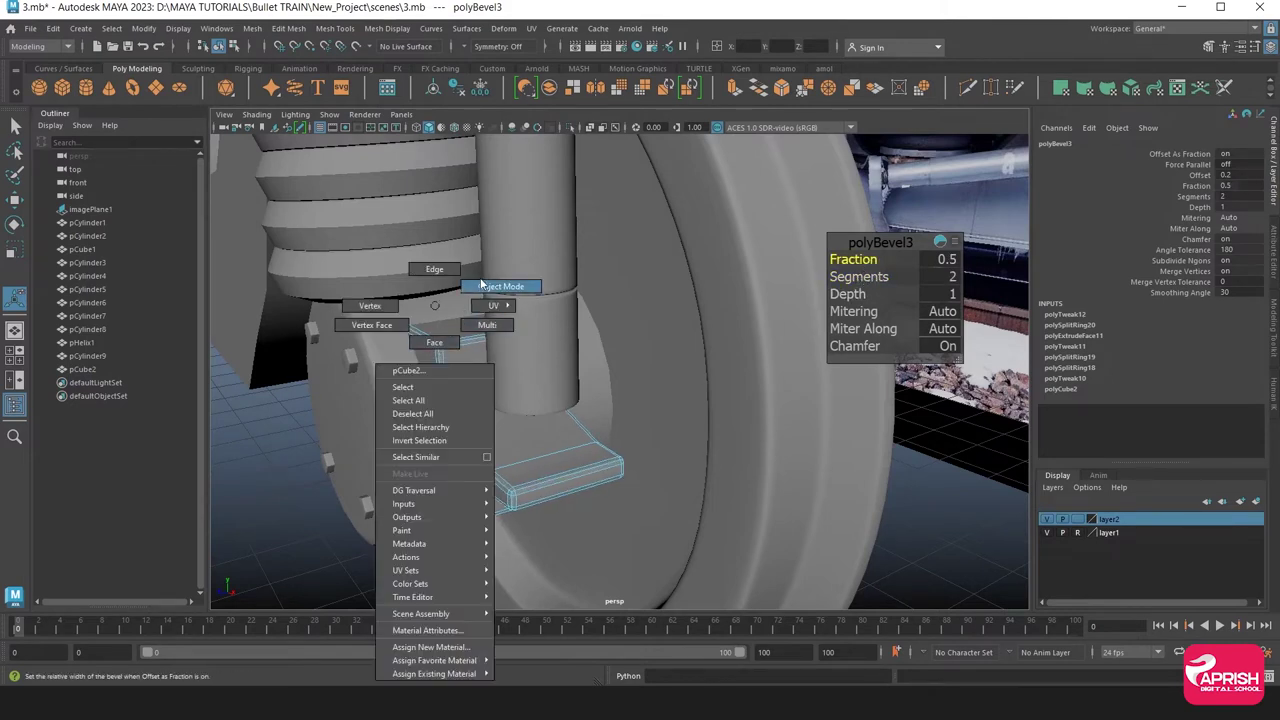
left_click(481, 285)
left_click(498, 447)
mouse_move(498, 447)
left_mouse_down("alt")
mouse_move(407, 493)
mouse_move(500, 511)
left_mouse_up("alt")
left_click(450, 501)
scroll(504, 495, "up", 3)
scroll(720, 405, "up", 3)
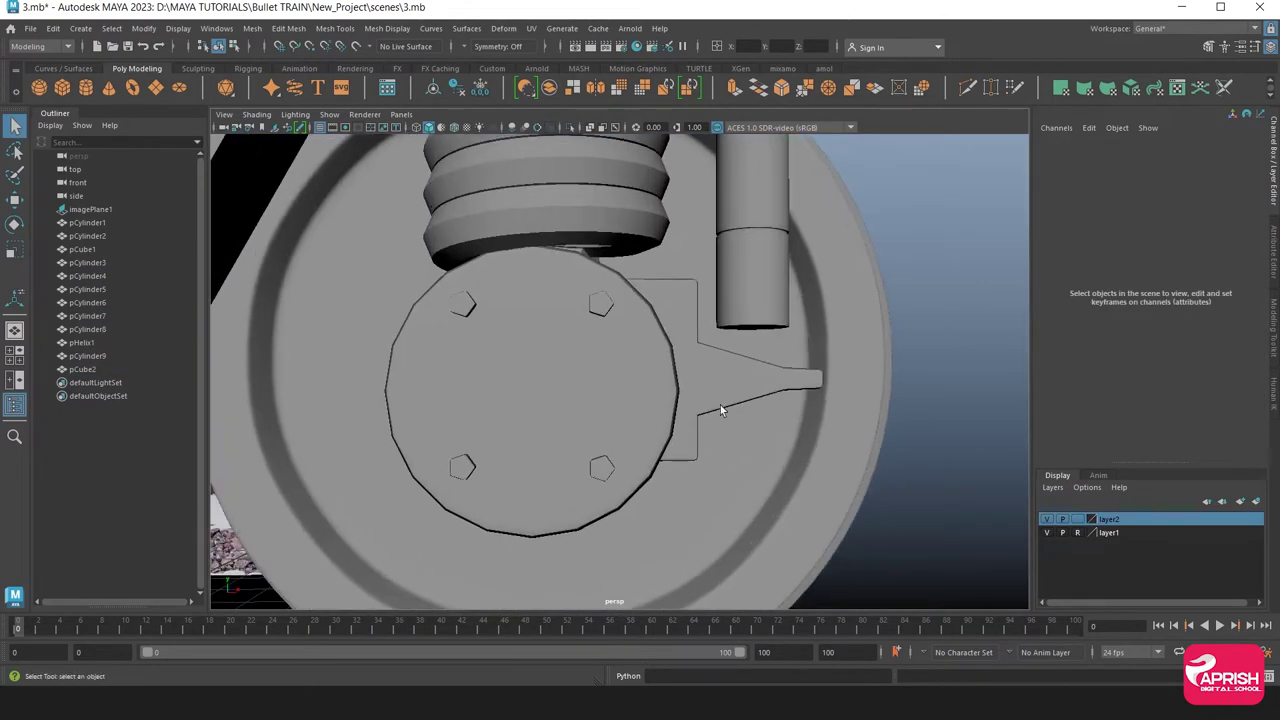
left_click(720, 405)
key("3")
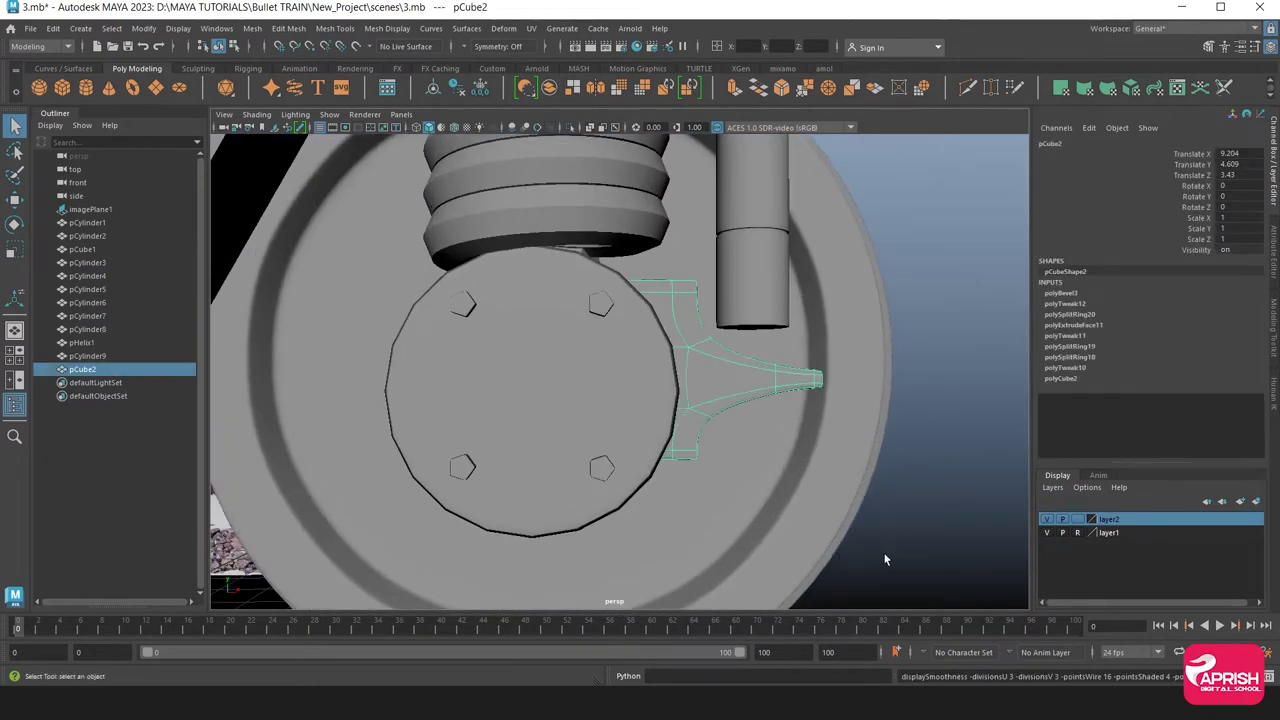
left_click(745, 482)
left_click_drag(745, 482, 713, 500, "alt")
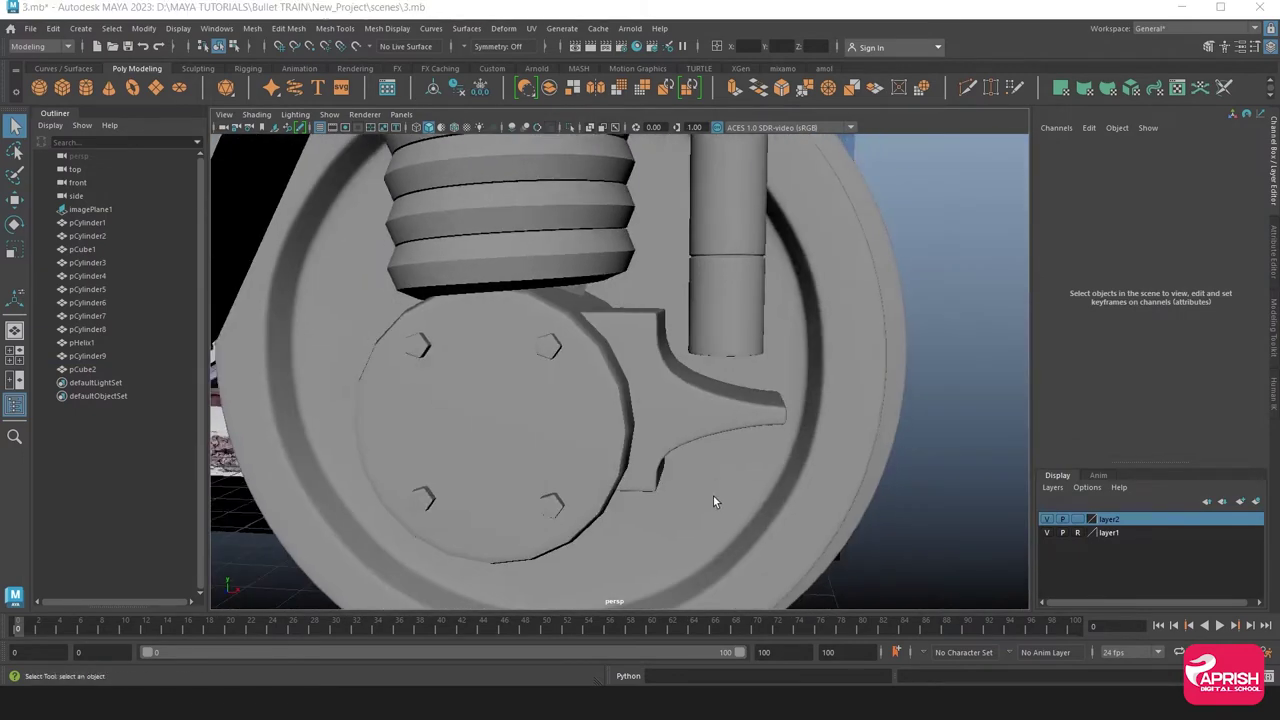
Add a new polygon cylinder, pCylinder10, in the front view
key("space")
key("space")
scroll(653, 548, "up", 3)
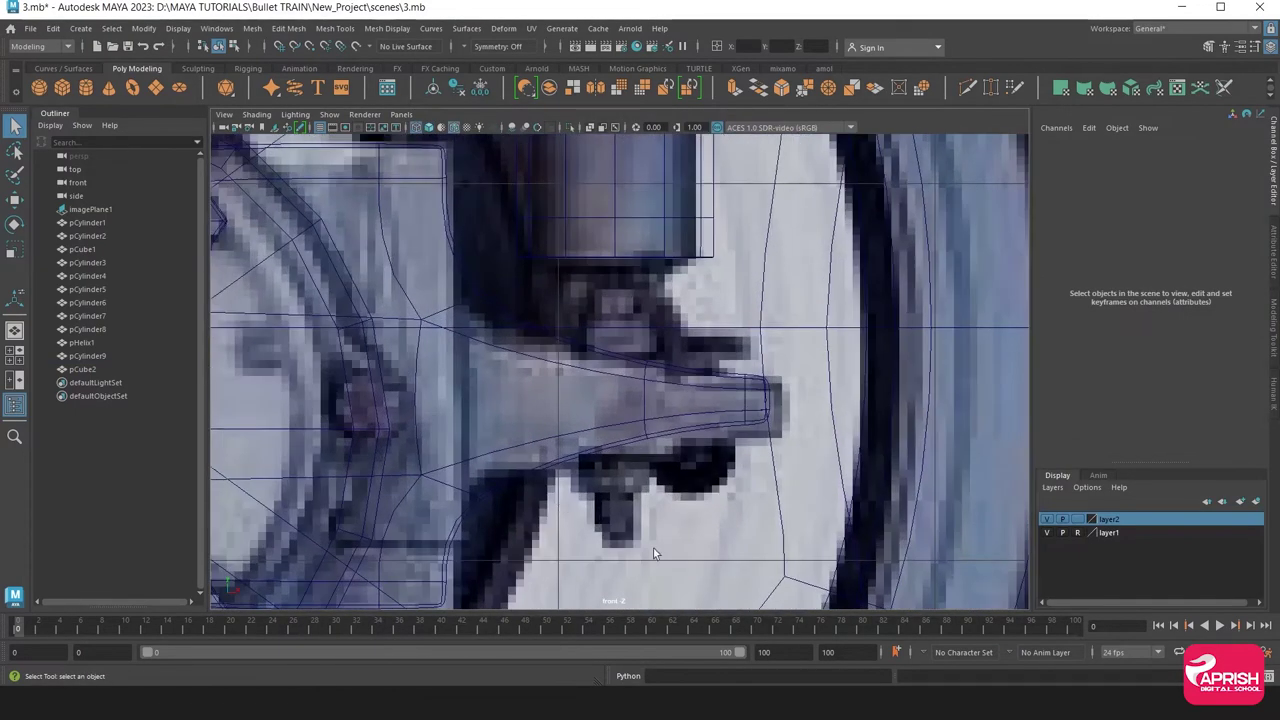
left_click(89, 88)
scroll(486, 239, "down", 5)
scroll(320, 505, "down", 3)
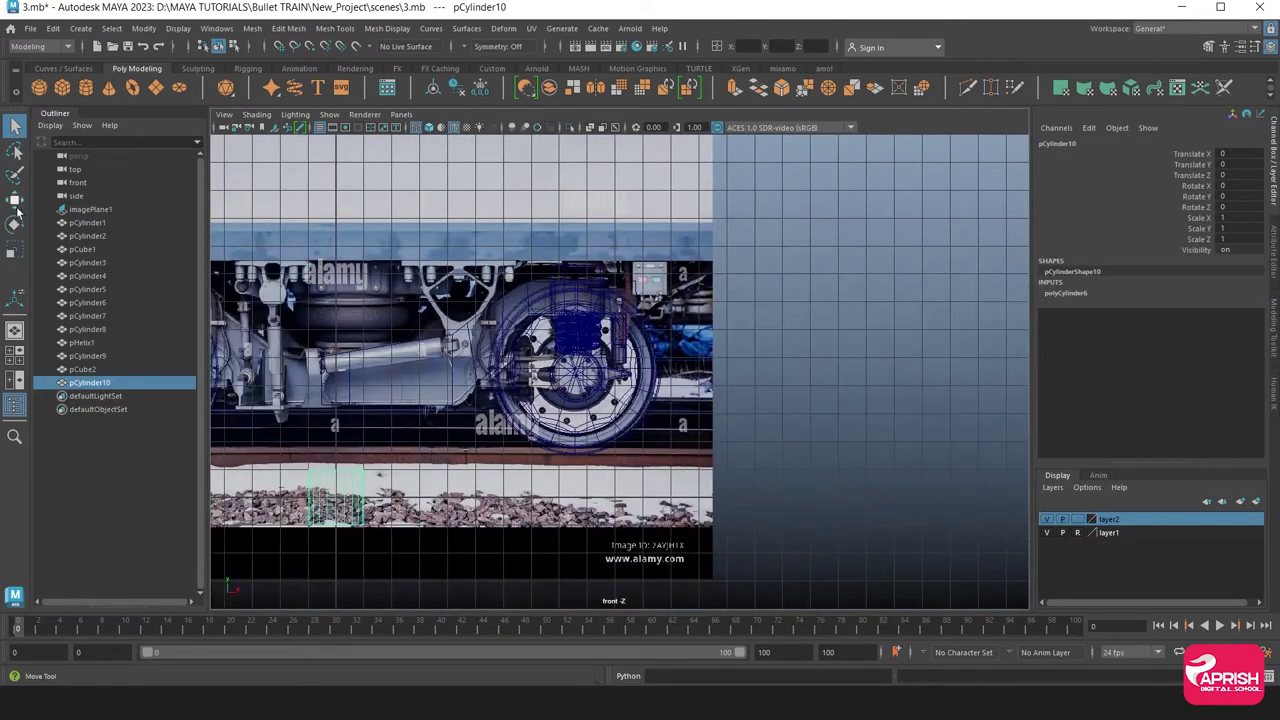
Move the new cylinder under the damper and shrink it to pin size
left_click(15, 201)
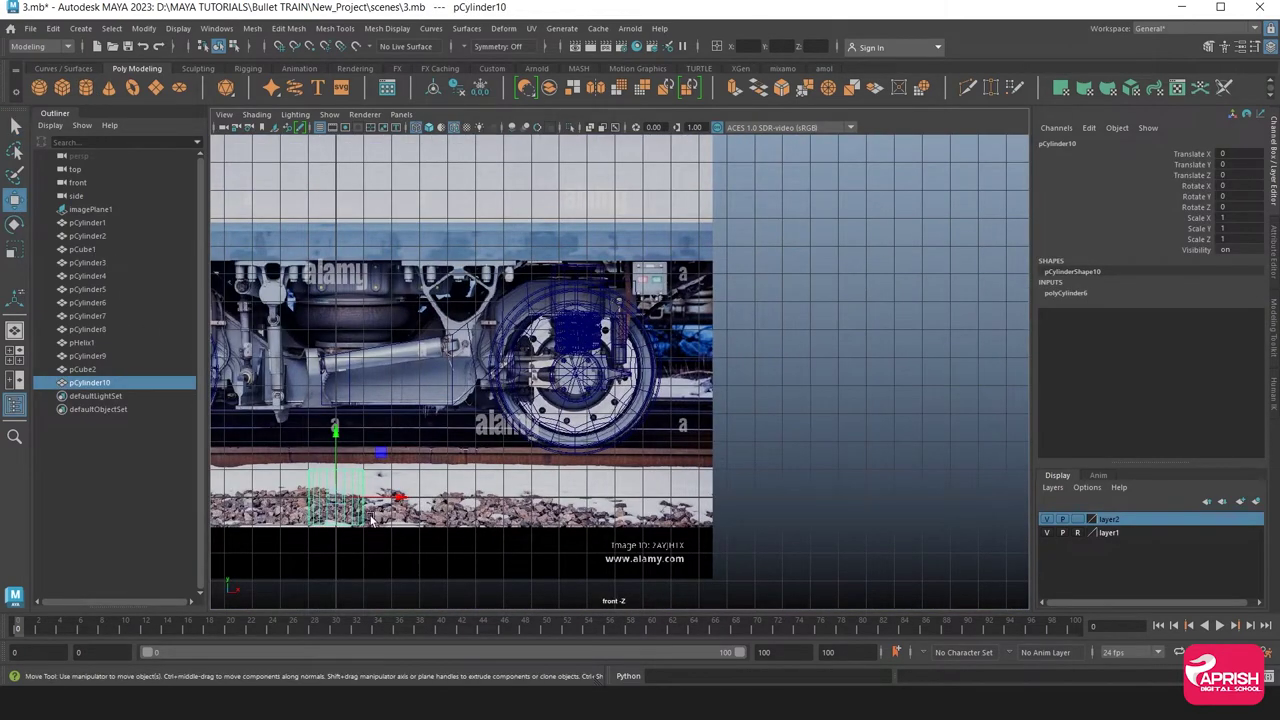
left_click_drag(371, 519, 660, 360)
scroll(609, 401, "up", 6)
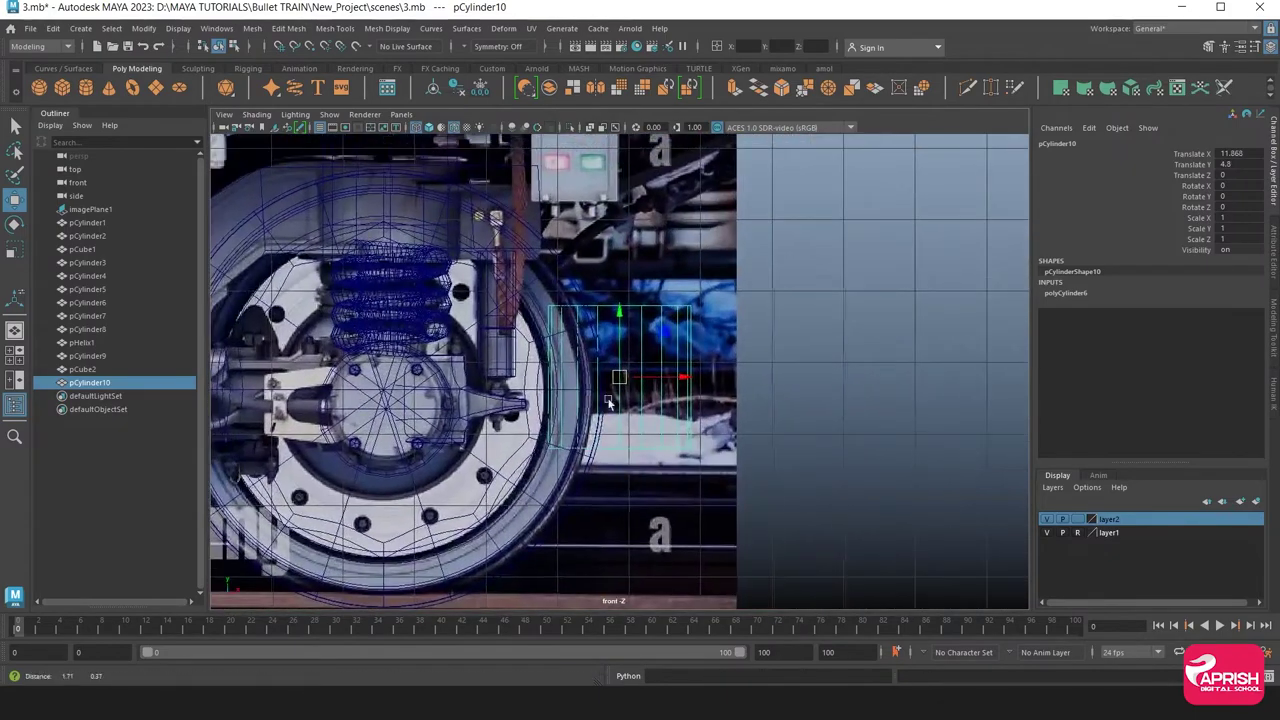
scroll(609, 401, "up", 2)
scroll(609, 401, "up", 2)
mouse_move(730, 400)
left_mouse_down()
mouse_move(537, 408)
mouse_move(556, 428)
mouse_move(296, 502)
left_mouse_up()
scroll(537, 408, "up", 4)
left_click(15, 253)
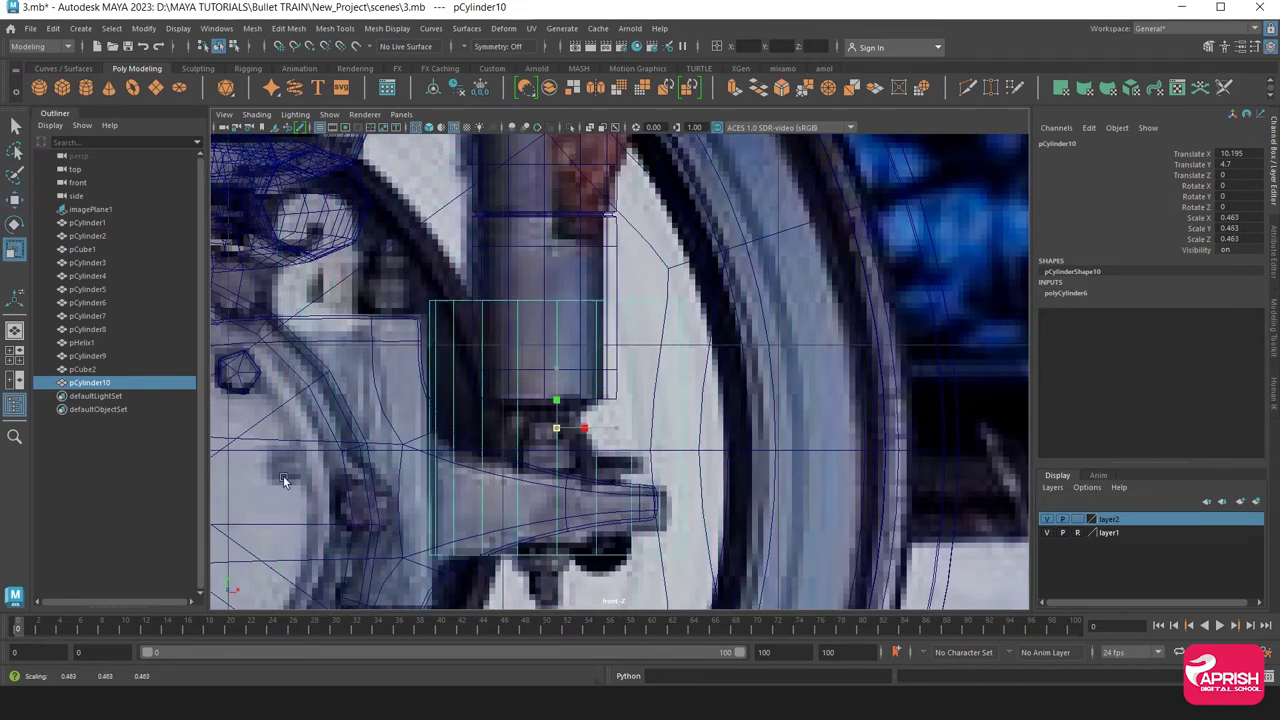
middle_click_drag(540, 447, 500, 449)
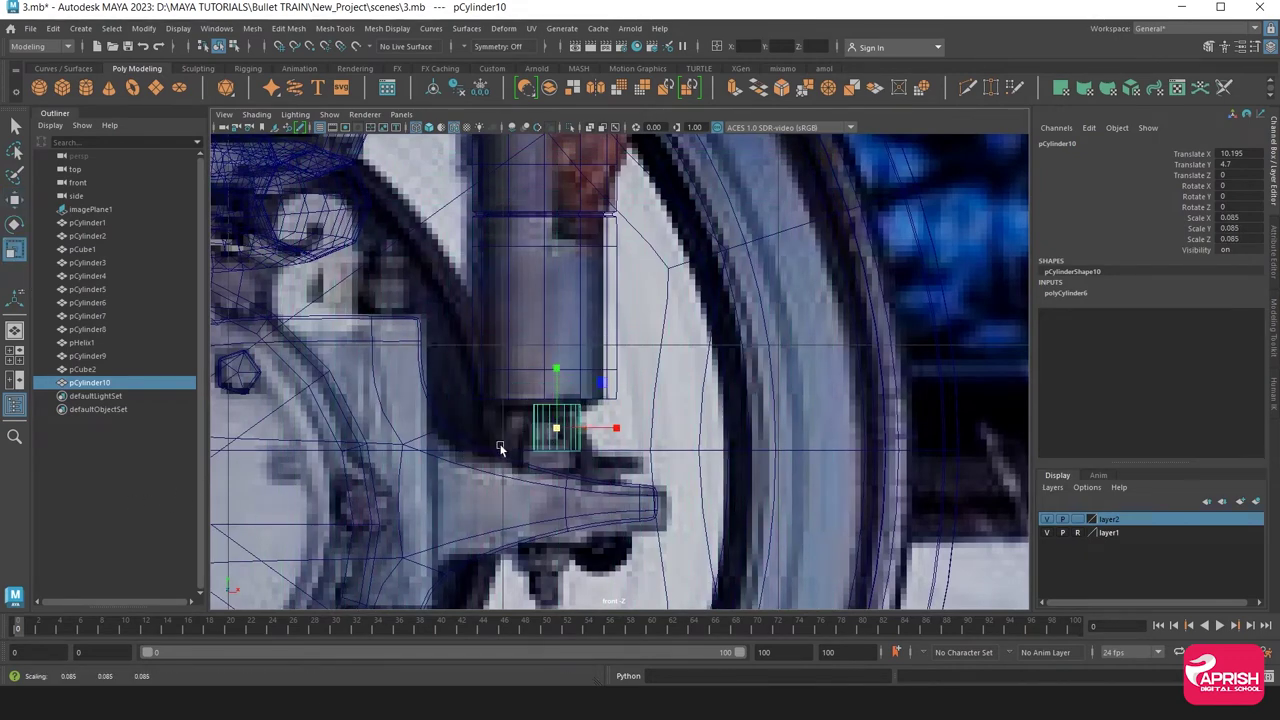
Seat the pin just under the damper, thinning and stretching it to 0.064, 0.076, 0.064
left_click(14, 197)
left_click_drag(556, 428, 548, 430)
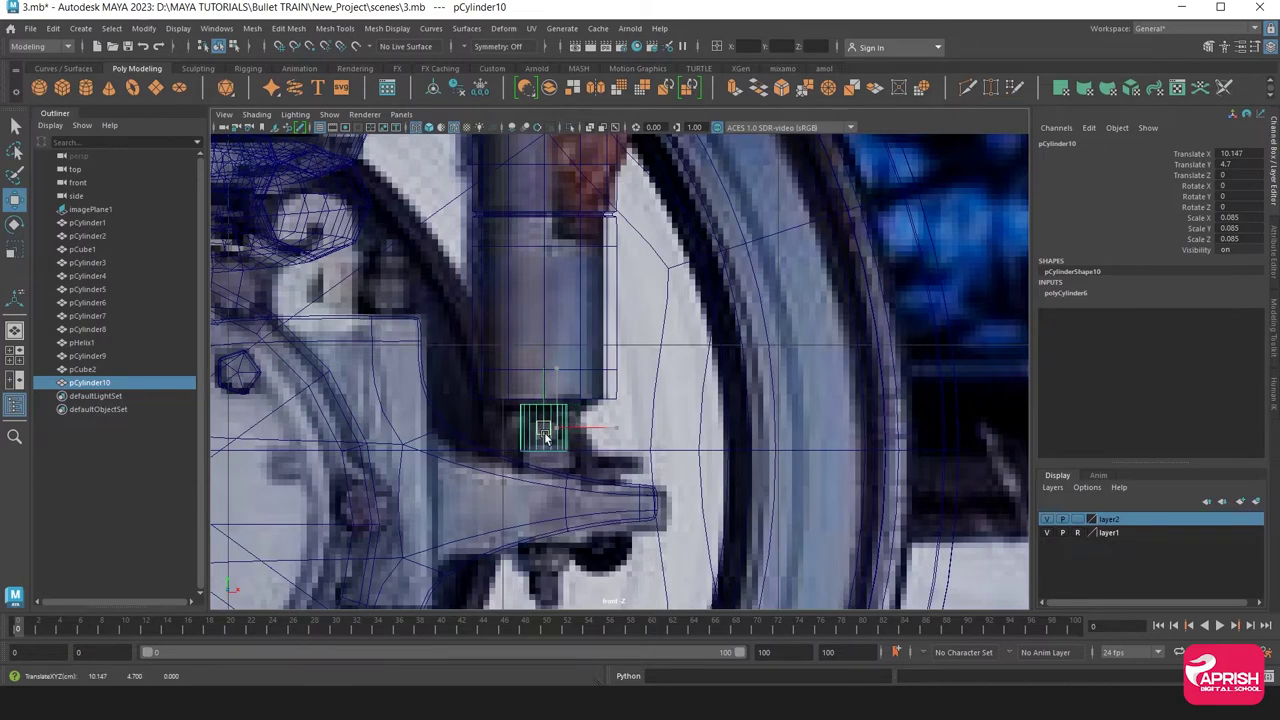
scroll(530, 473, "up", 2)
middle_click_drag(530, 473, 542, 407, "alt")
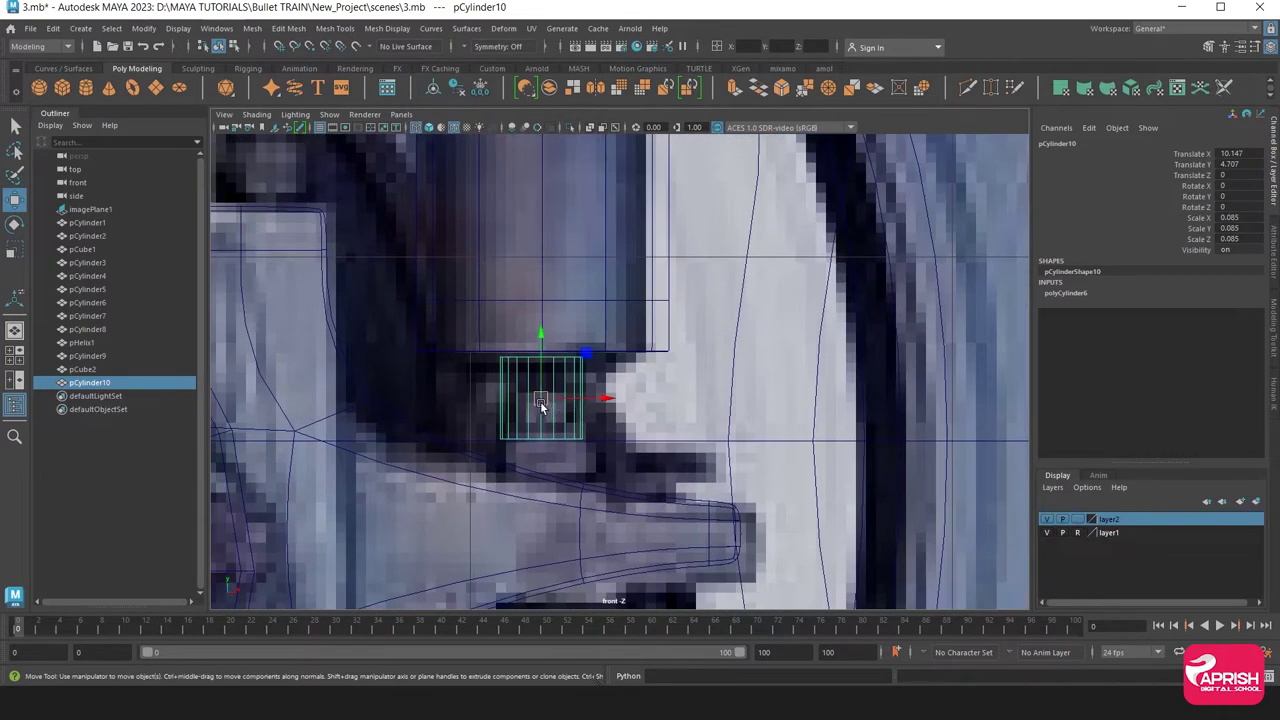
left_click_drag(540, 401, 541, 393)
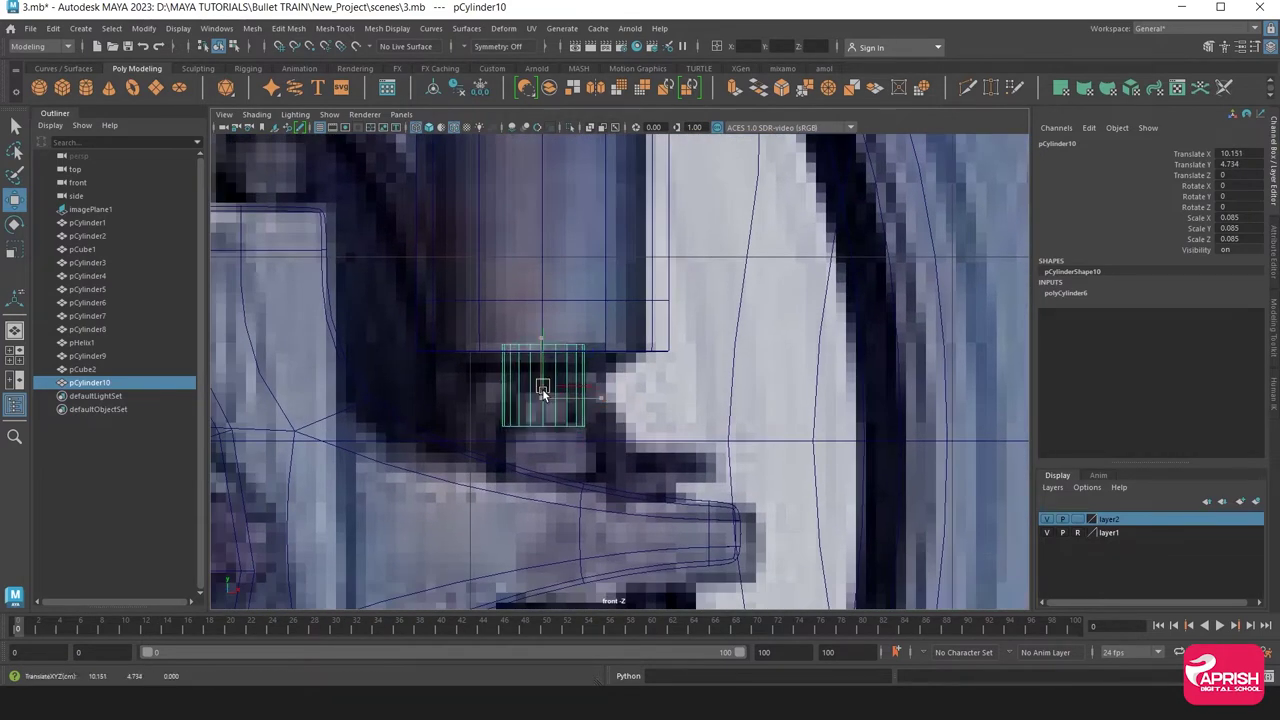
left_click(16, 254)
middle_click_drag(526, 388, 519, 389)
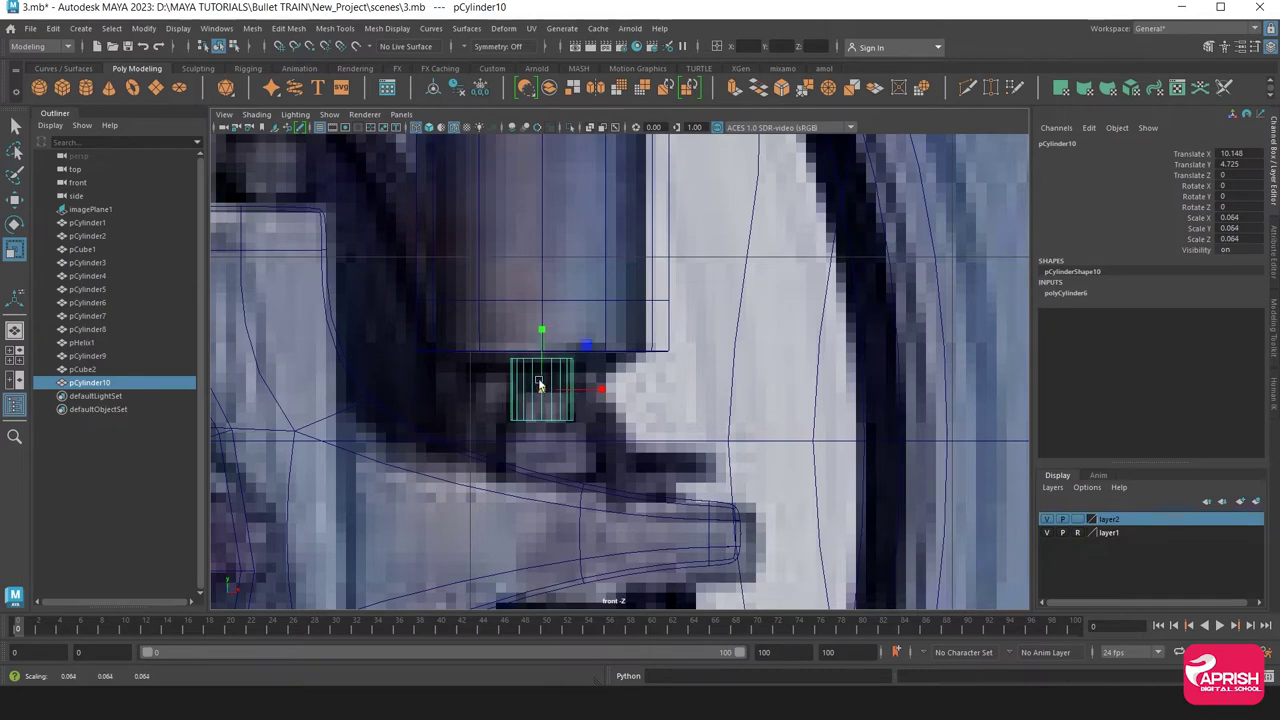
left_click_drag(541, 329, 541, 315)
middle_click_drag(542, 413, 549, 318, "alt")
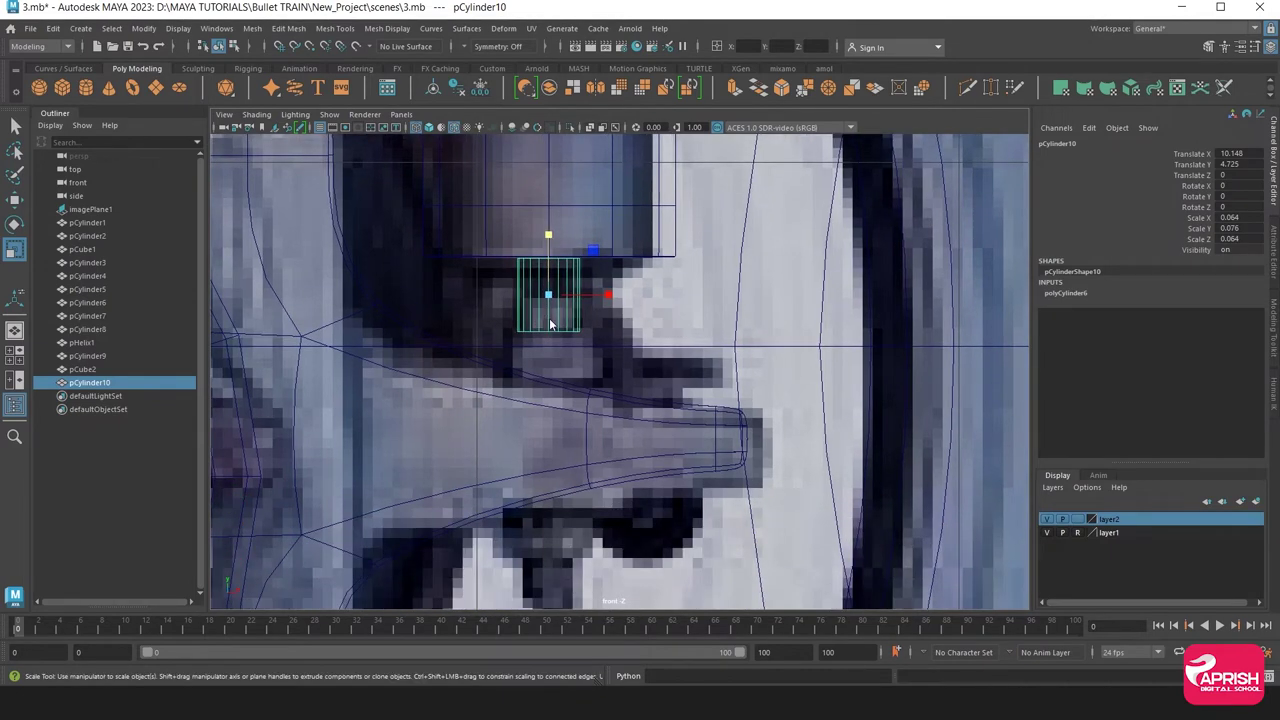
Pull the pin's bottom vertex ring down through the arm
key("F9")
left_click_drag(493, 306, 622, 367)
middle_click_drag(622, 367, 622, 353, "alt")
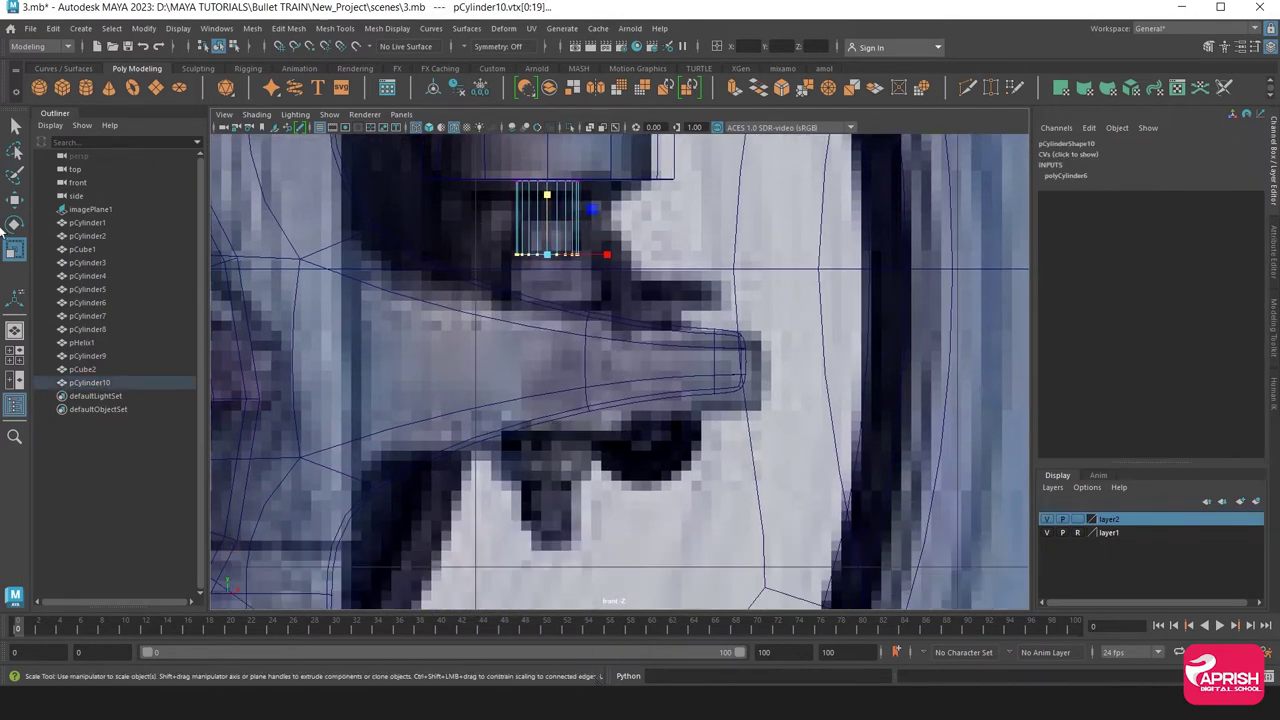
left_click(14, 199)
left_click_drag(547, 197, 551, 478)
right_click_drag(544, 287, 600, 250)
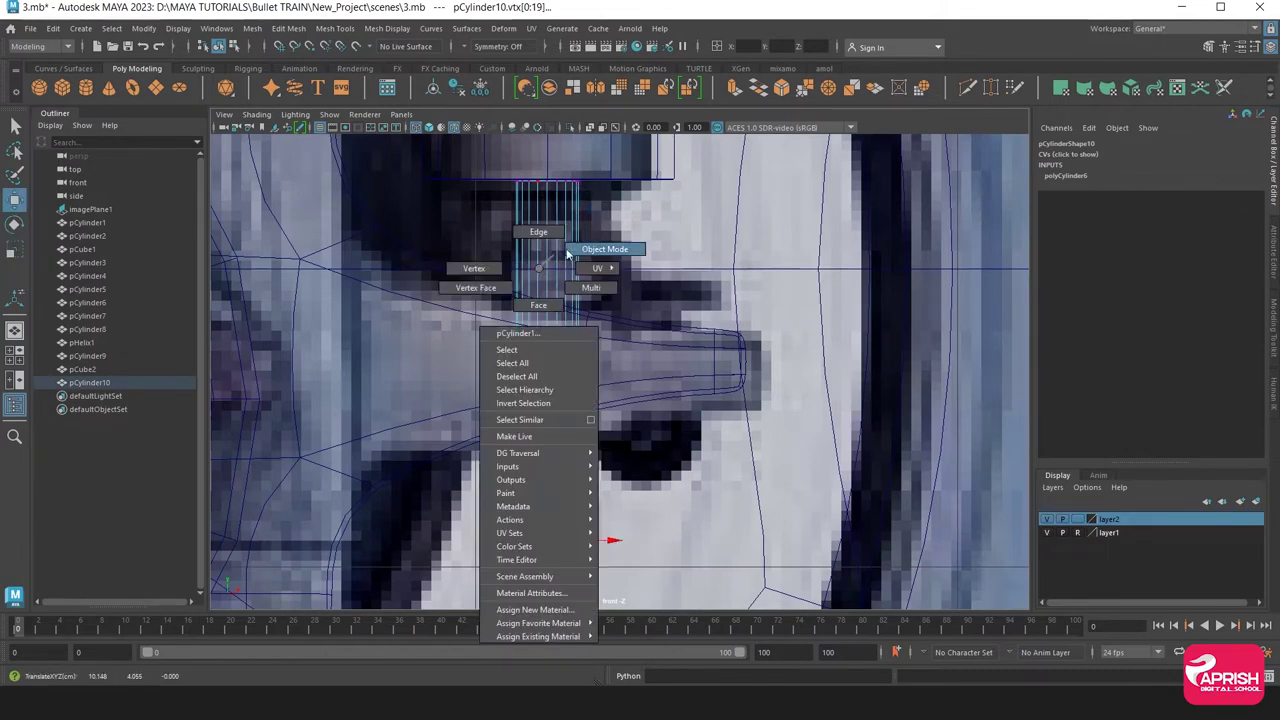
Zoom in on the wheel hub and select one of the hub bolts
scroll(597, 308, "down", 5)
scroll(411, 328, "up", 2)
scroll(430, 340, "up", 2)
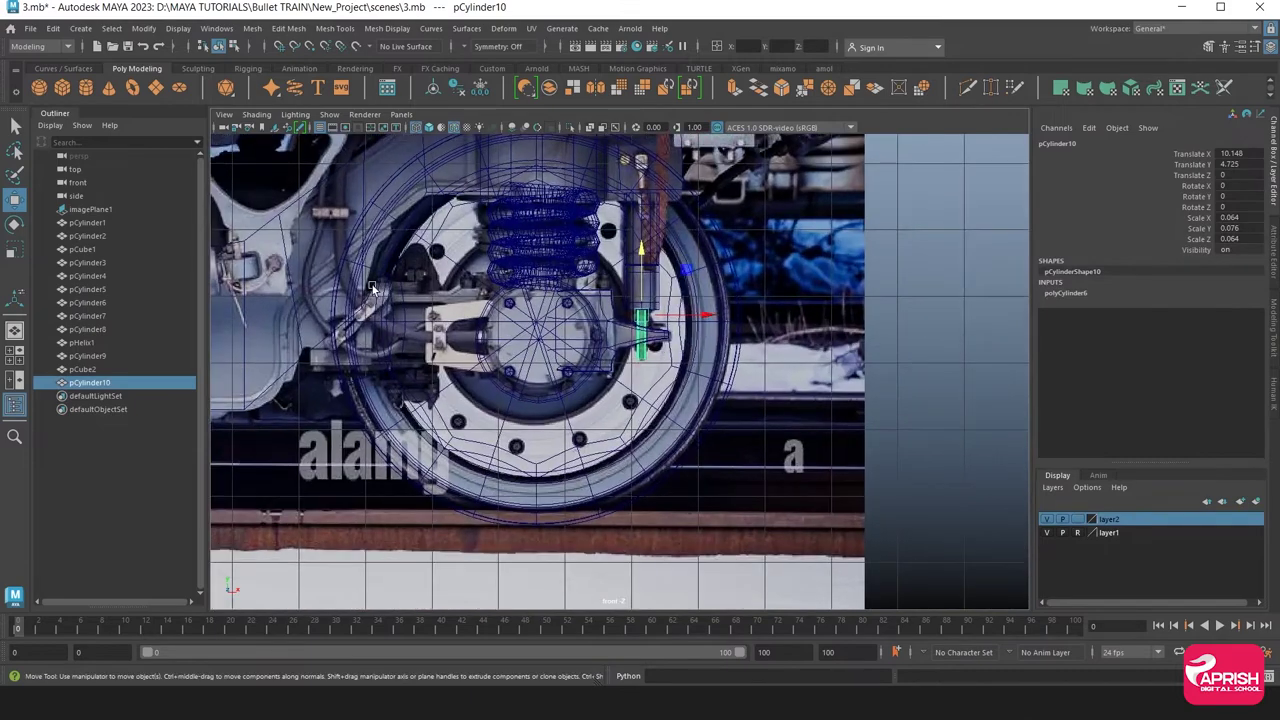
scroll(455, 360, "up", 2)
scroll(478, 375, "up", 2)
scroll(478, 375, "up", 2)
scroll(465, 330, "up", 2)
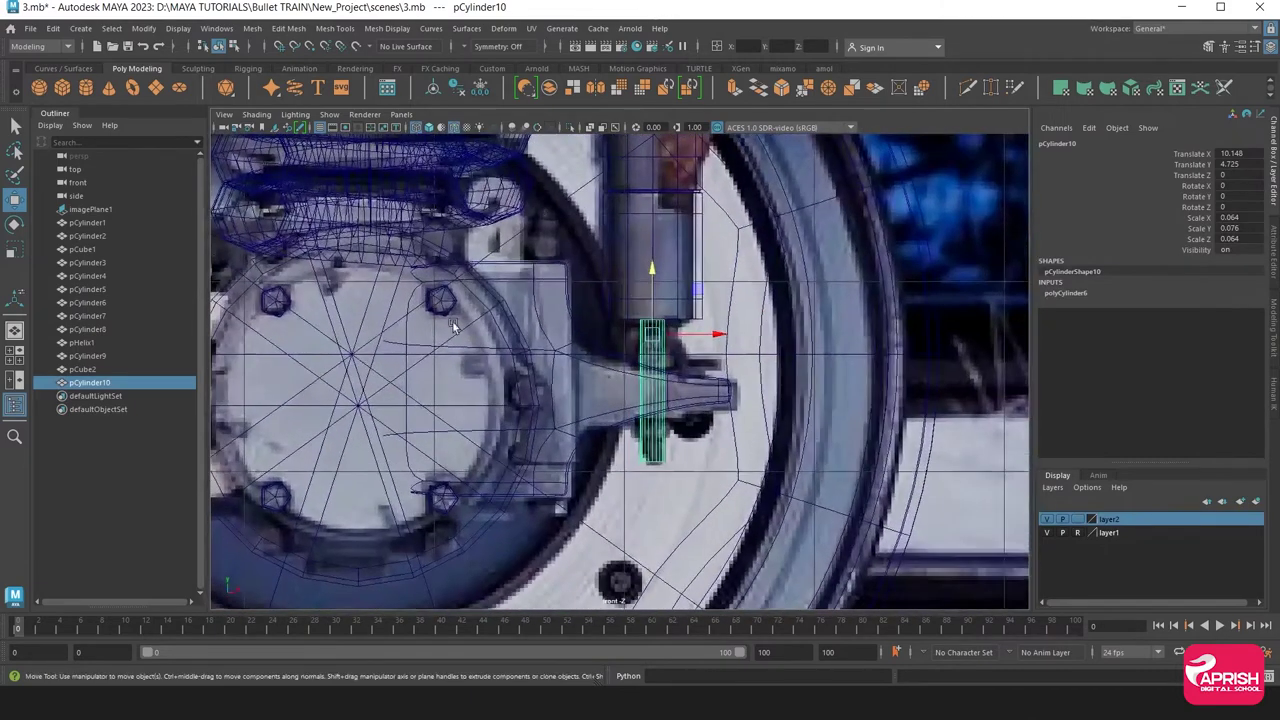
left_click(459, 311)
Duplicate the hub bolt, move it to the damper, rotate it -90° in X and enlarge it
key("ctrl+d")
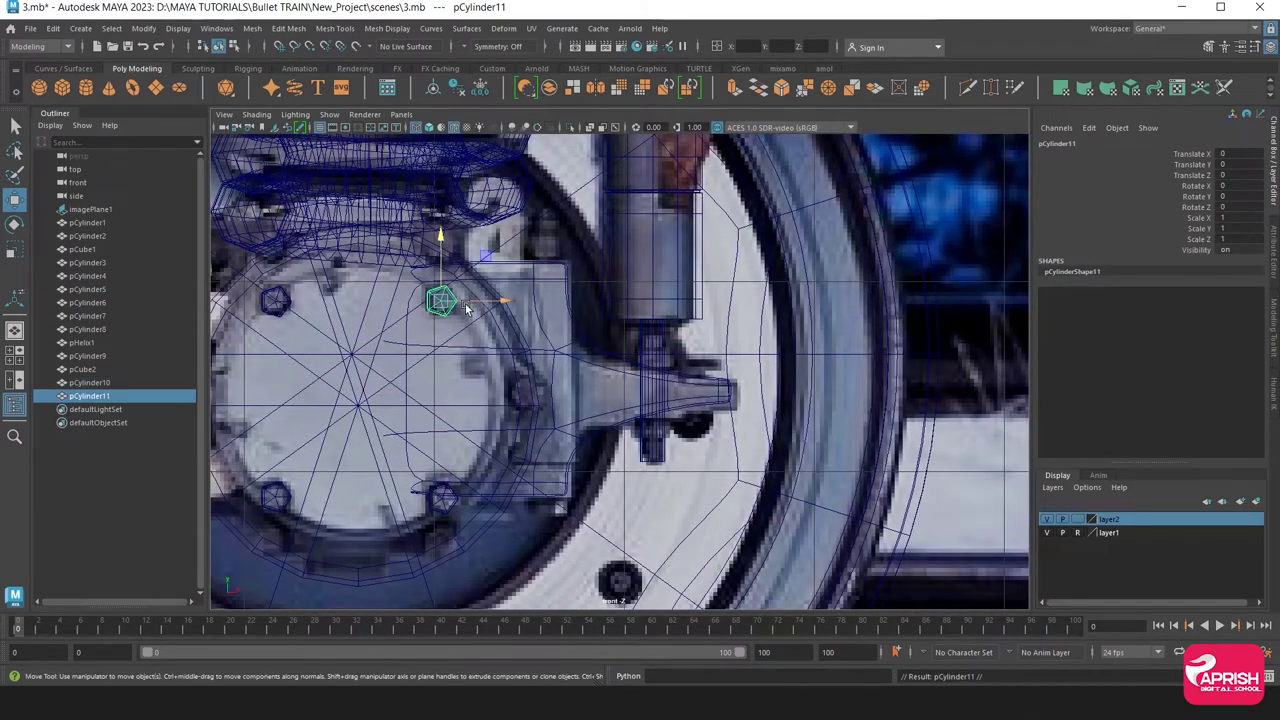
left_click_drag(491, 305, 593, 353)
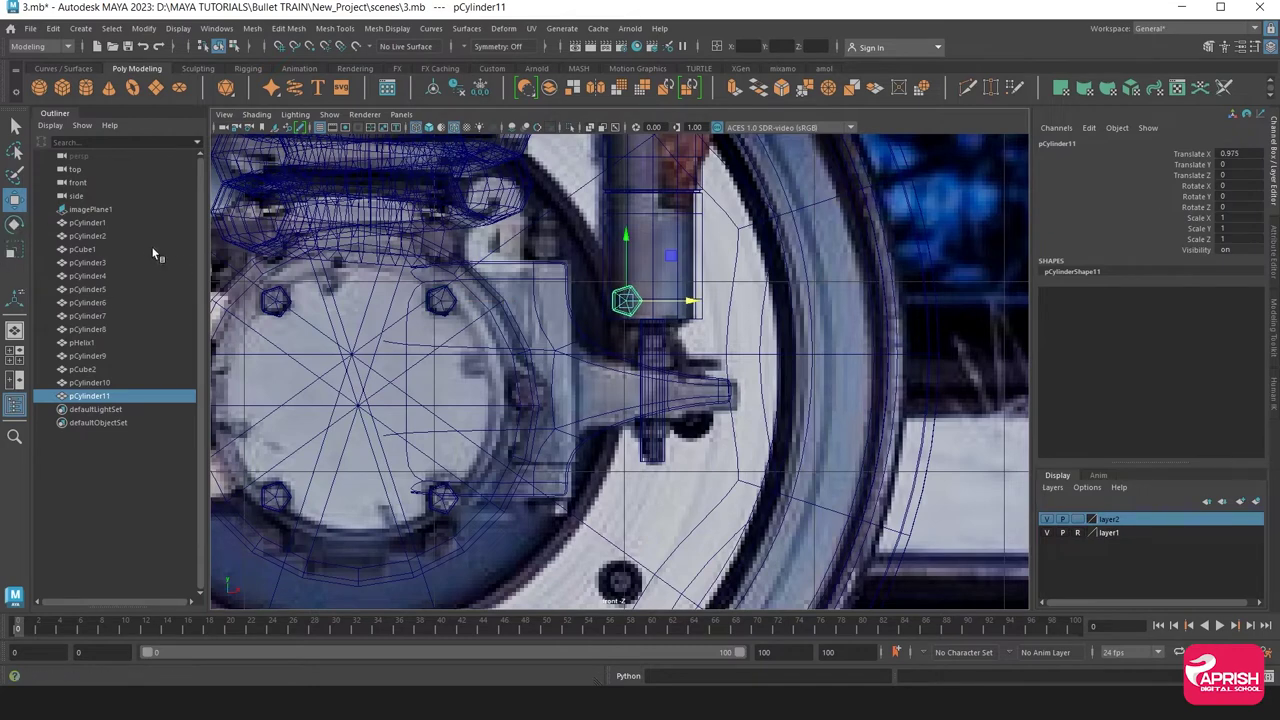
left_click(14, 224)
left_click_drag(634, 355, 645, 310)
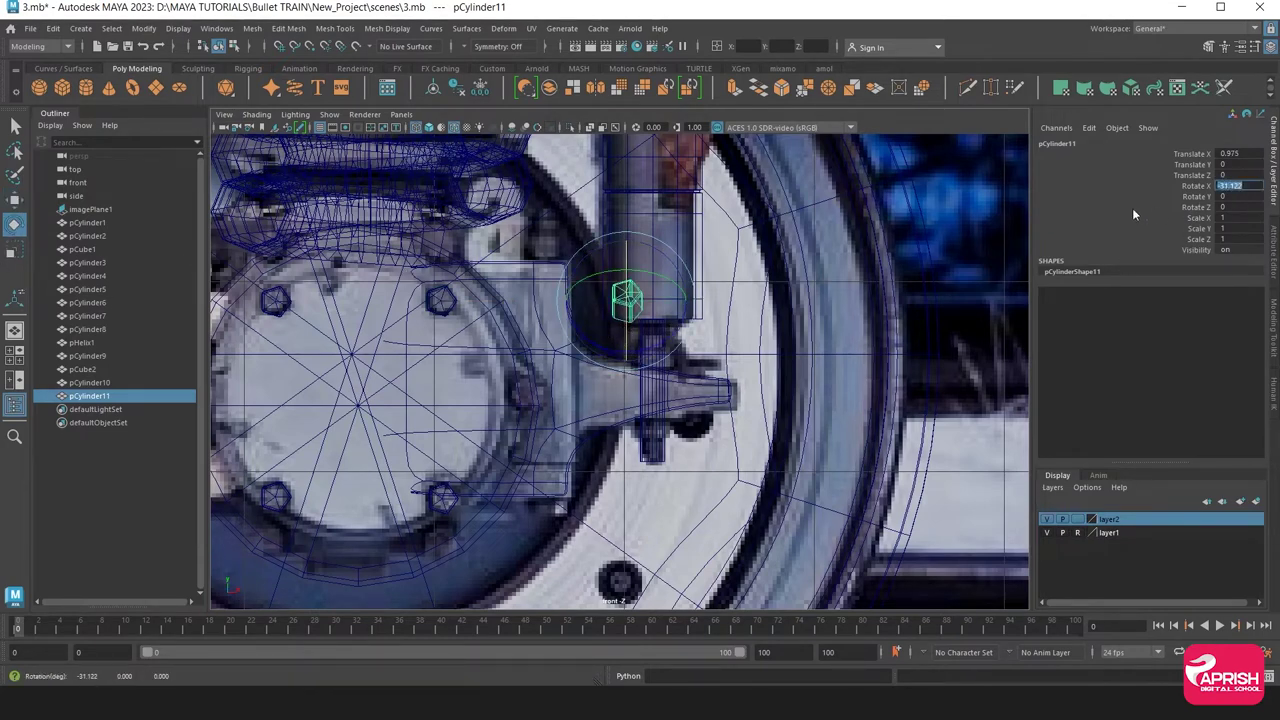
type("-90")
key("Return")
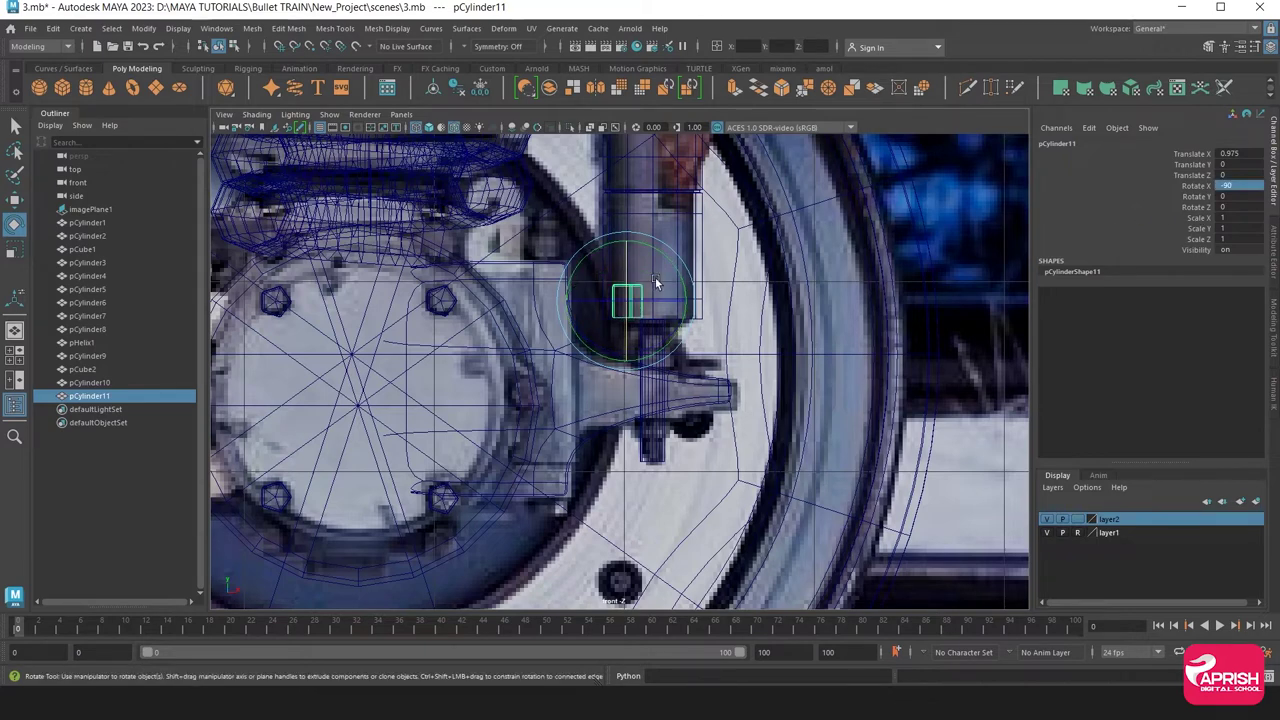
left_click(14, 248)
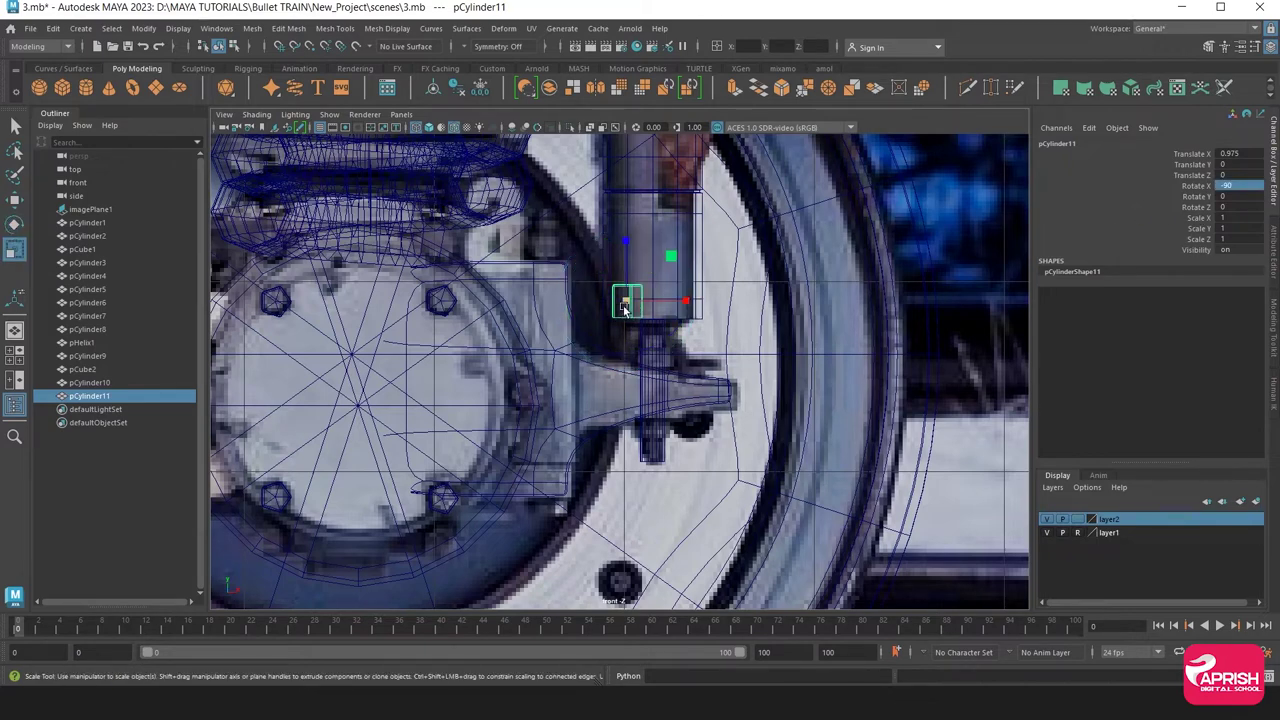
left_click_drag(624, 308, 648, 284)
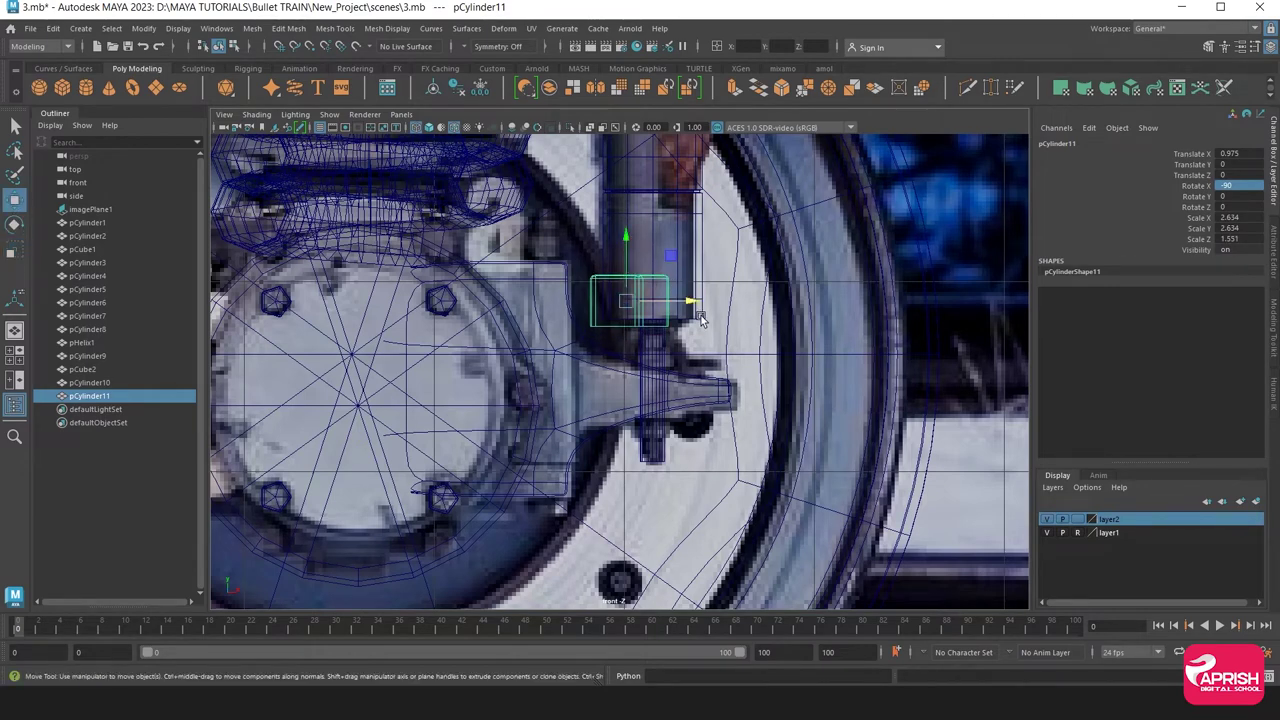
Seat pCylinder11 on the arm beneath the damper pin as a short collar scaled 1.531, 1.531, 0.902
left_click_drag(686, 300, 640, 345)
scroll(899, 443, "up", 5)
scroll(899, 443, "up", 3)
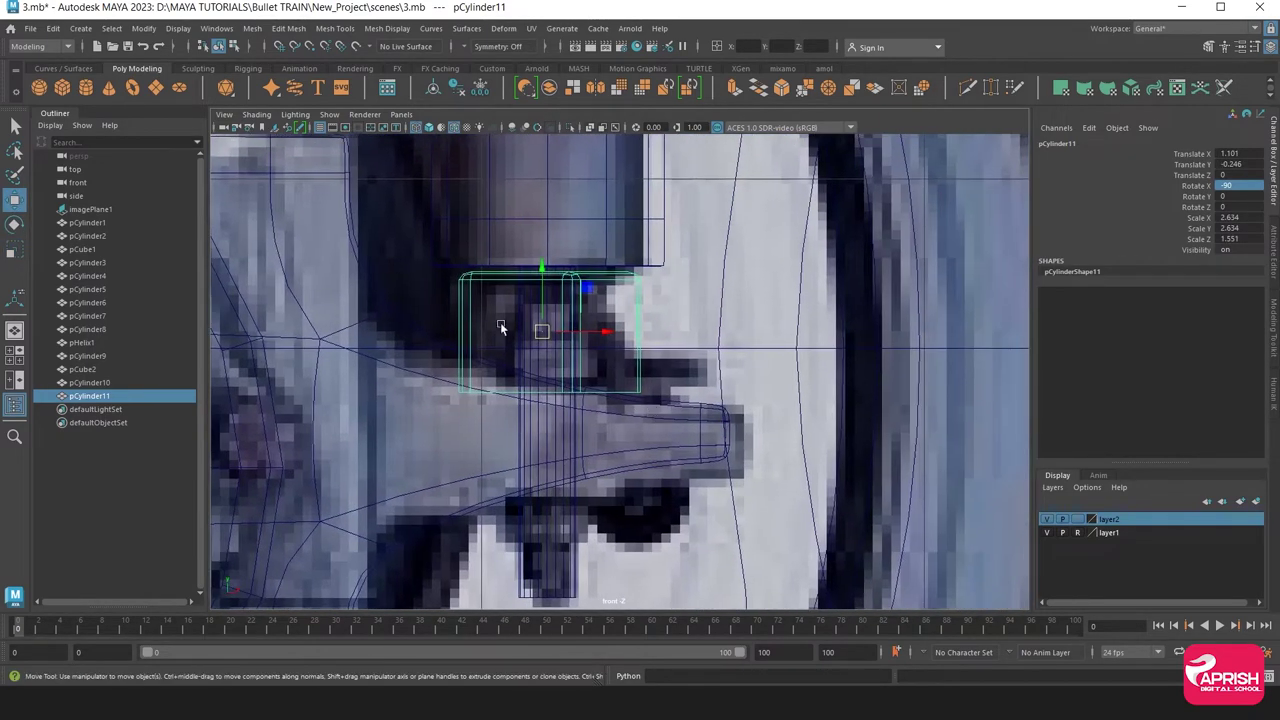
scroll(500, 322, "up", 2)
mouse_move(523, 325)
left_mouse_down()
mouse_move(527, 378)
mouse_move(433, 369)
mouse_move(445, 367)
left_mouse_up()
key("r")
key("w")
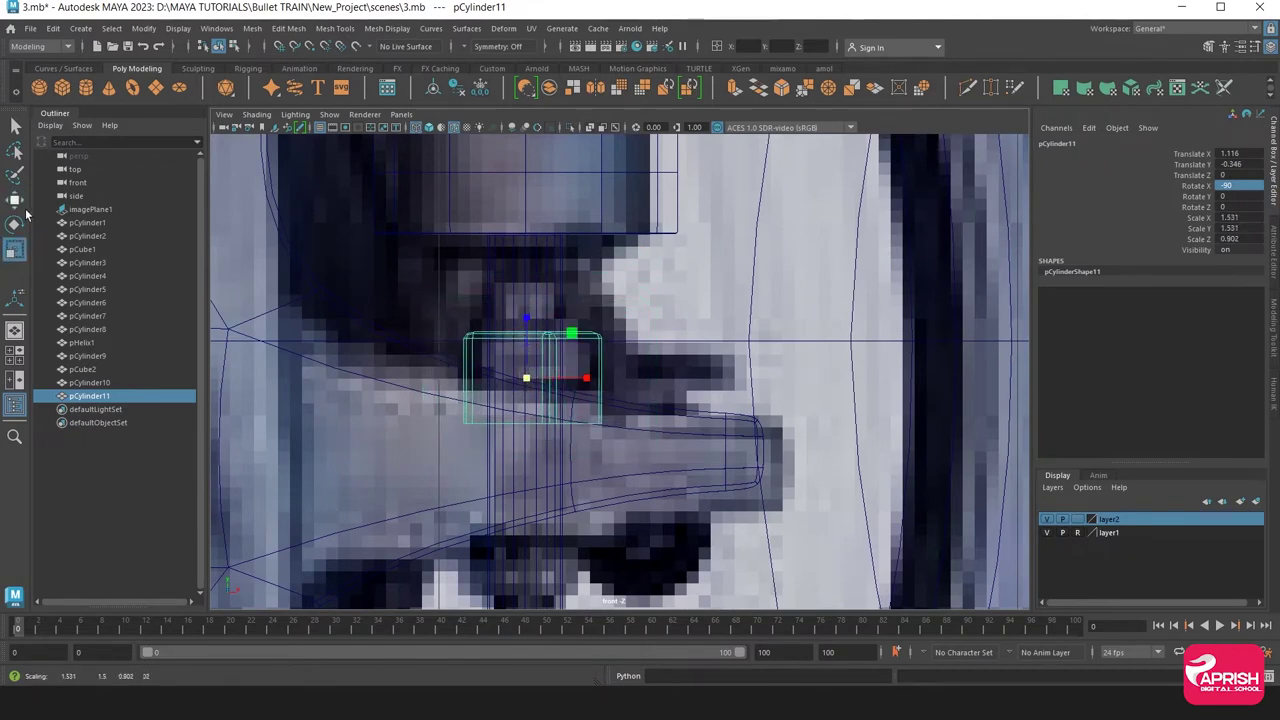
left_click_drag(535, 379, 522, 365)
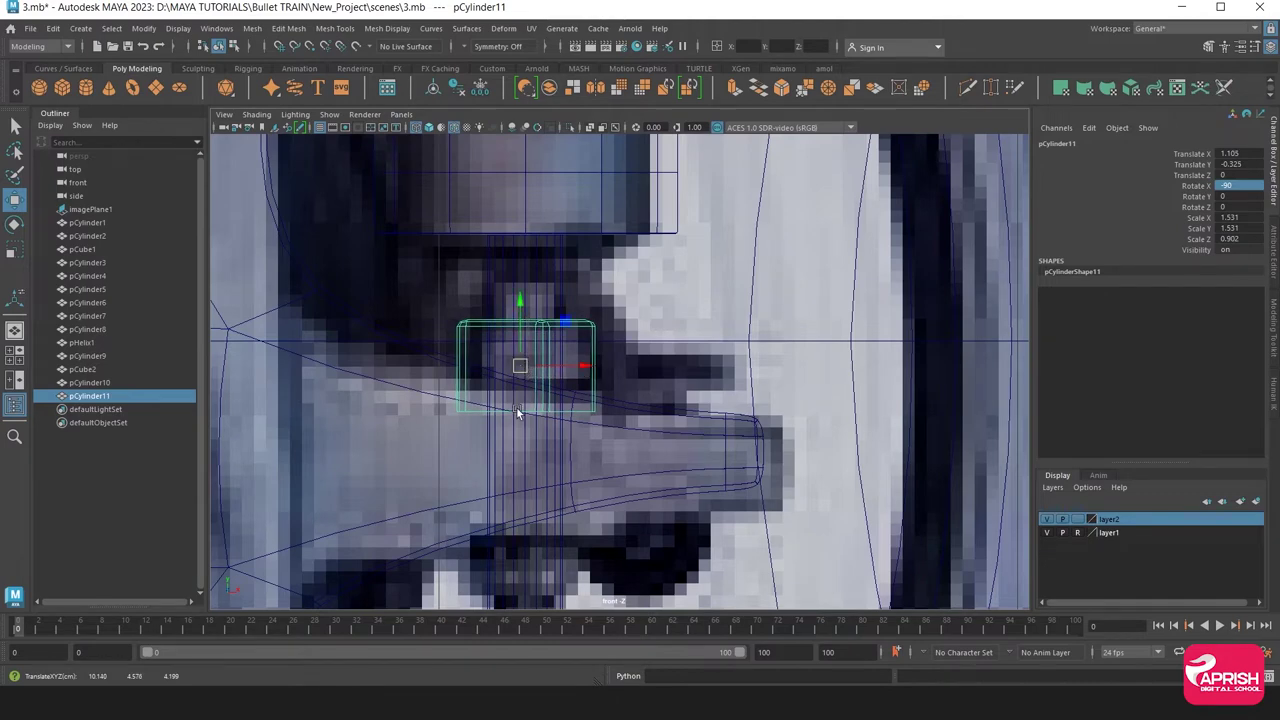
Orbit the perspective view around the wheel and select the tall damper cylinder
scroll(521, 365, "down", 2)
key("space")
key("space")
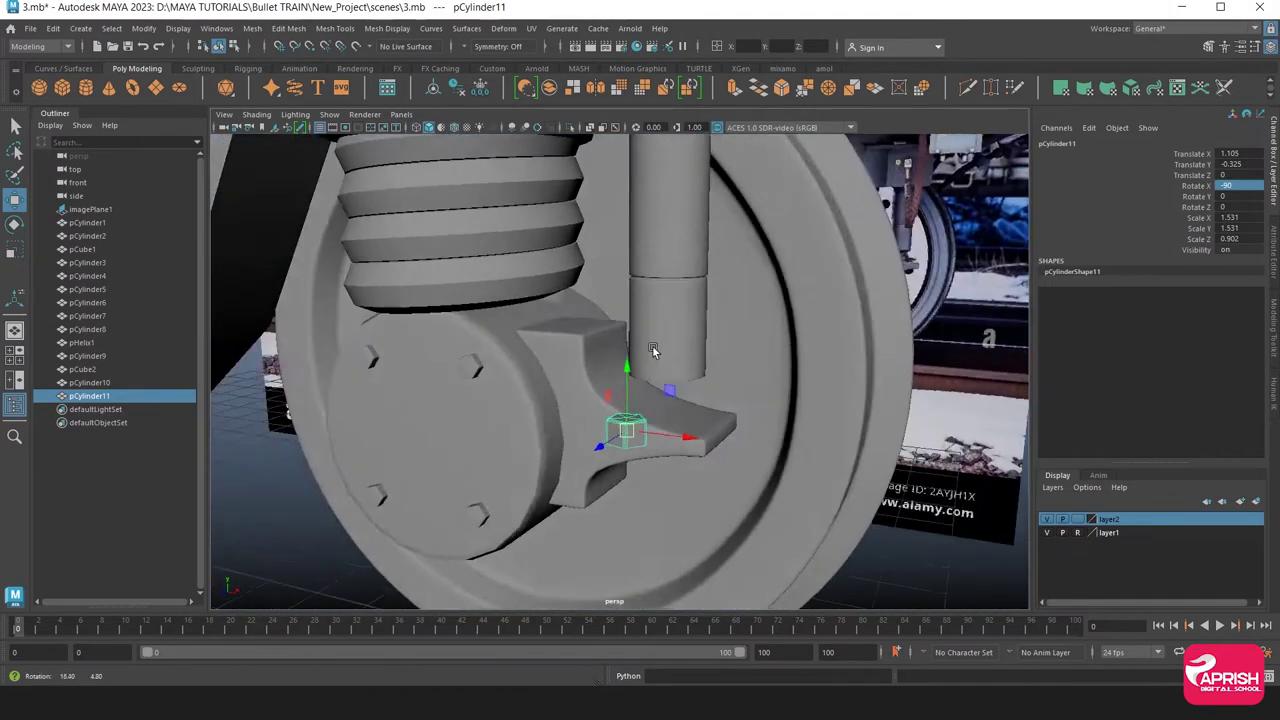
left_click_drag(652, 350, 918, 372, "alt")
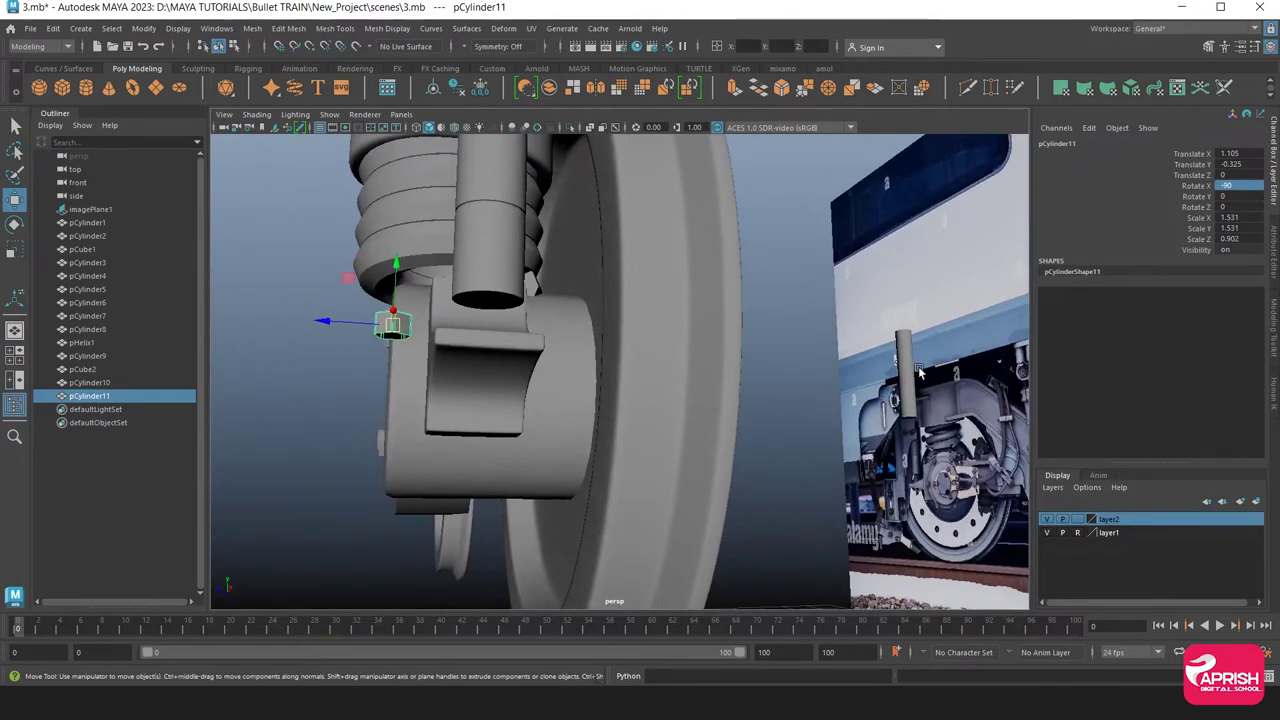
left_click(920, 372)
left_click(898, 380)
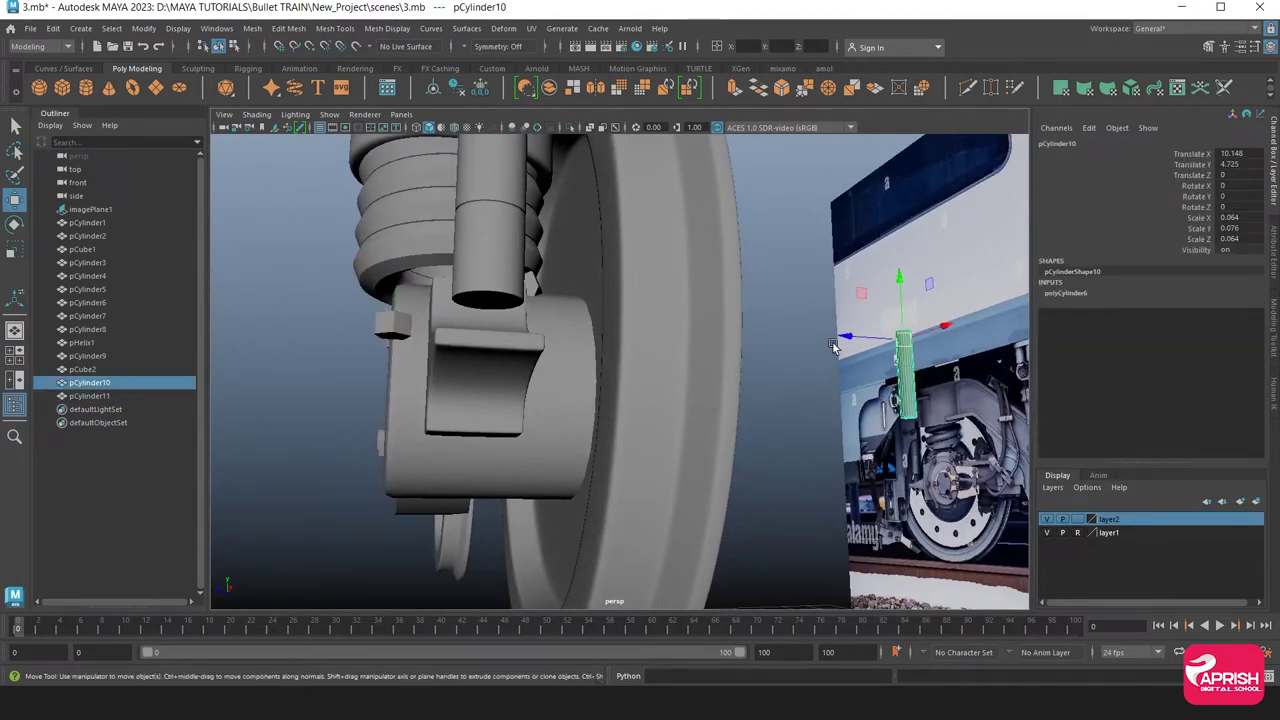
Center the tall damper cylinder's pivot and move it onto the wheel hub
left_click(144, 28)
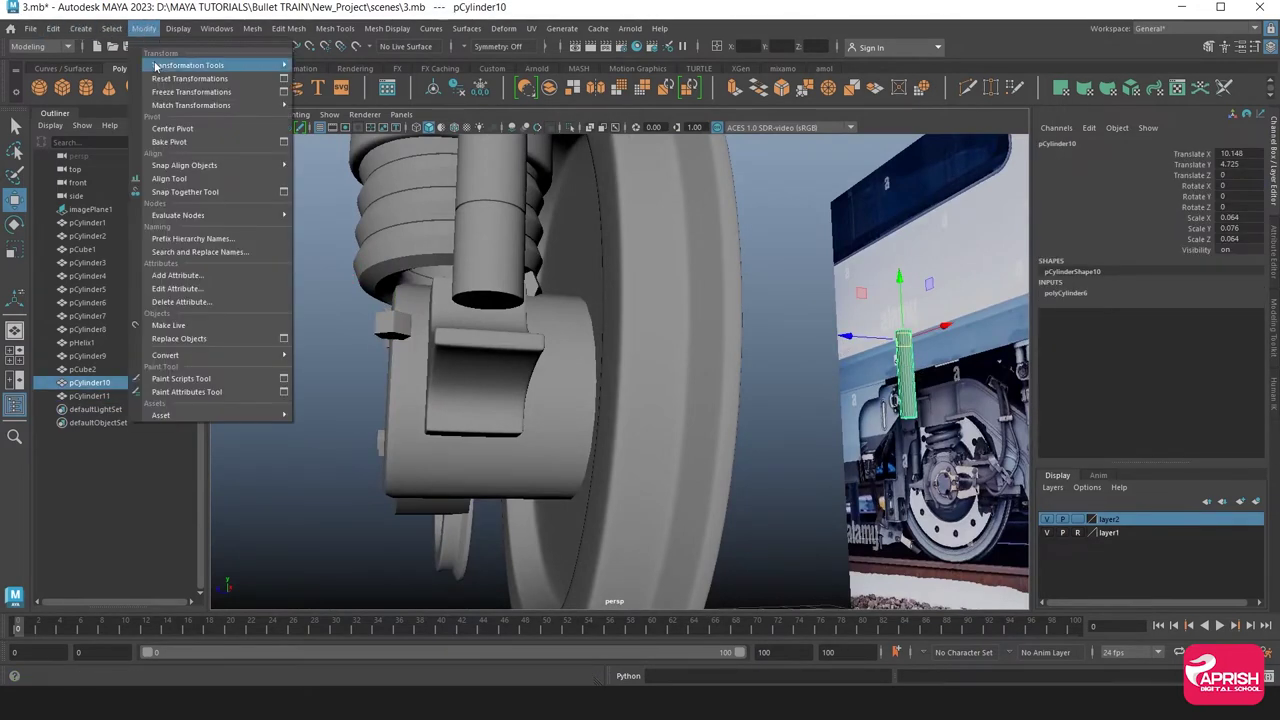
left_click(180, 132)
left_click_drag(855, 372, 410, 360)
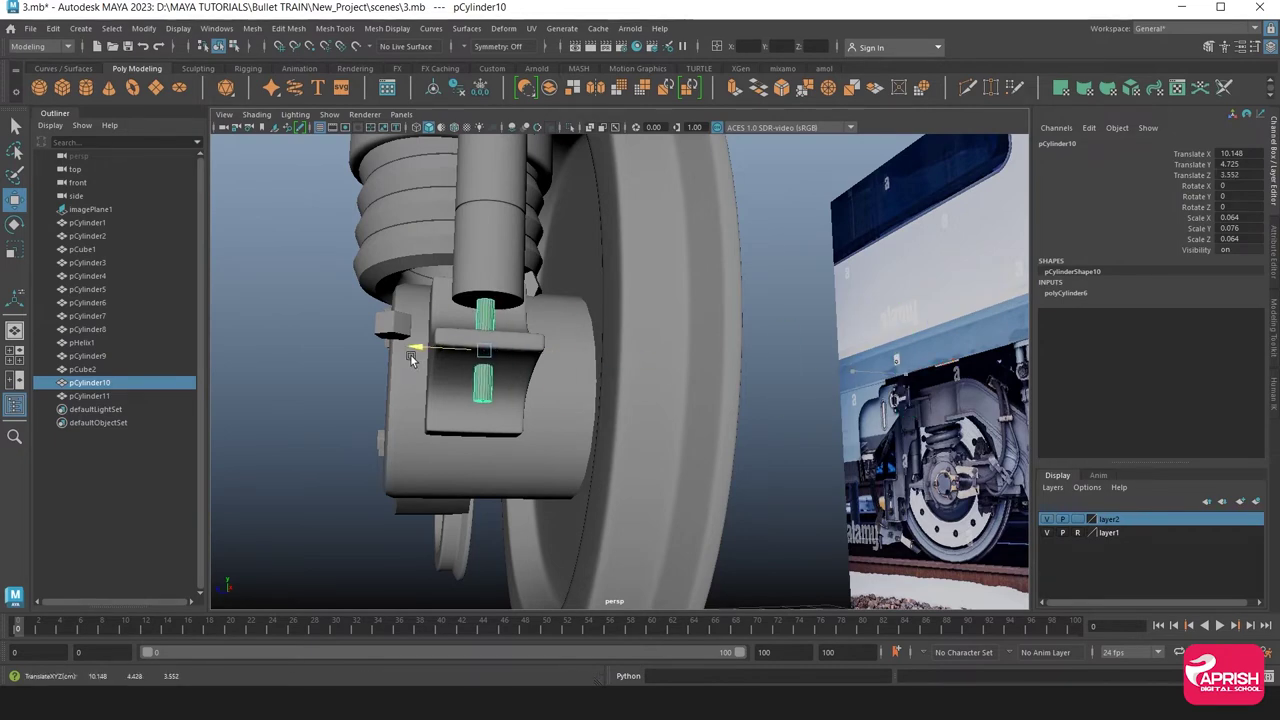
mouse_move(414, 354)
left_mouse_down("alt")
mouse_move(520, 400)
mouse_move(309, 333)
mouse_move(454, 364)
left_mouse_up("alt")
In the front view, raise the small pin and lower its bottom vertices to lengthen it
left_click(309, 335)
key("space")
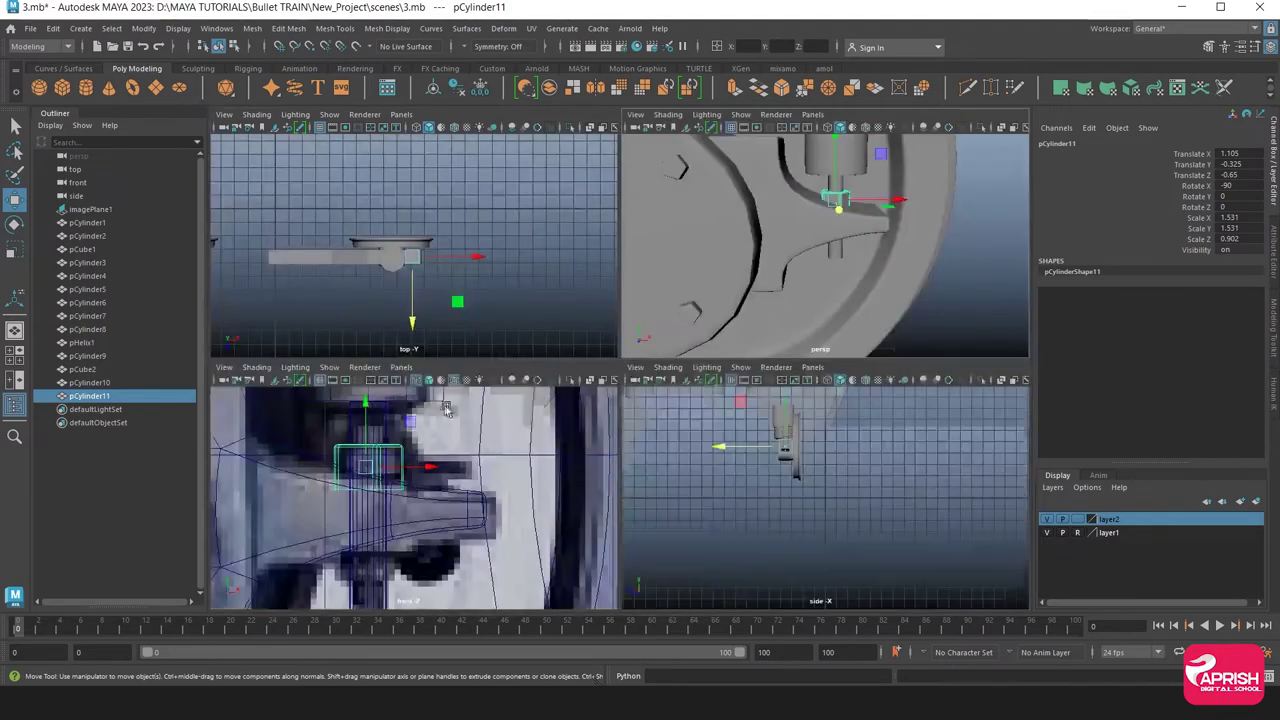
key("space")
left_click_drag(535, 284, 520, 235)
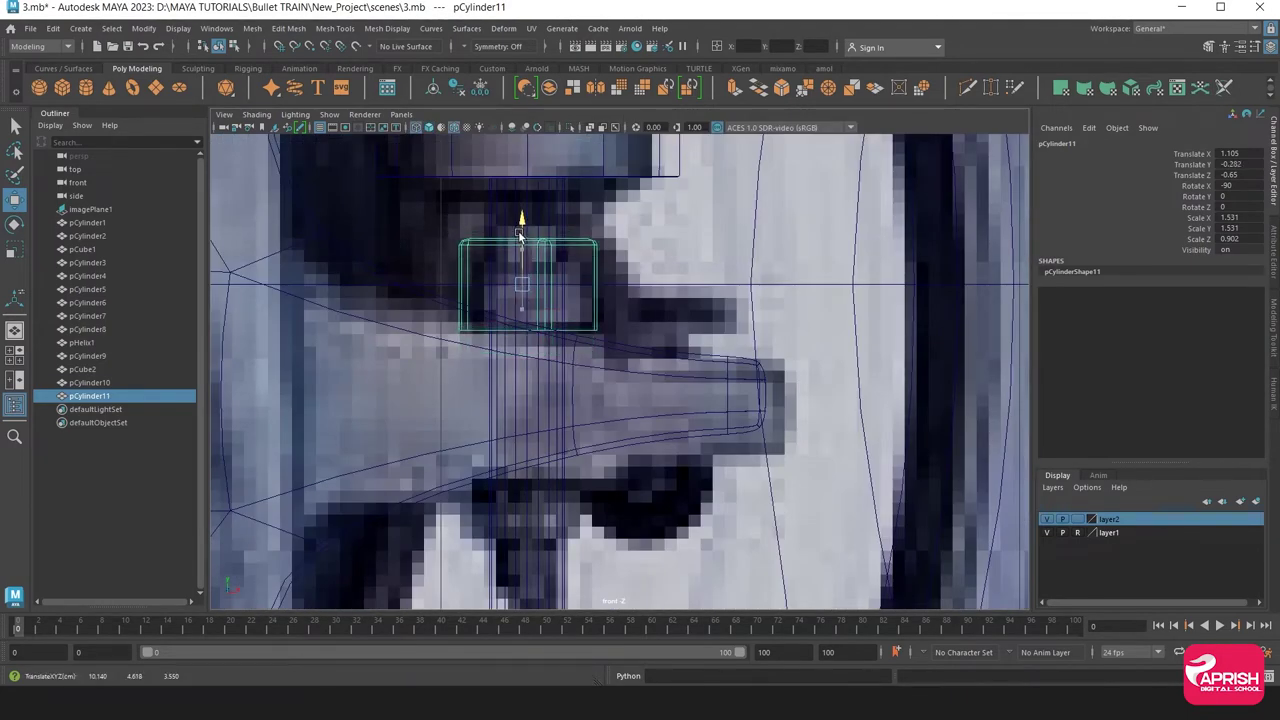
right_click_drag(572, 251, 500, 252)
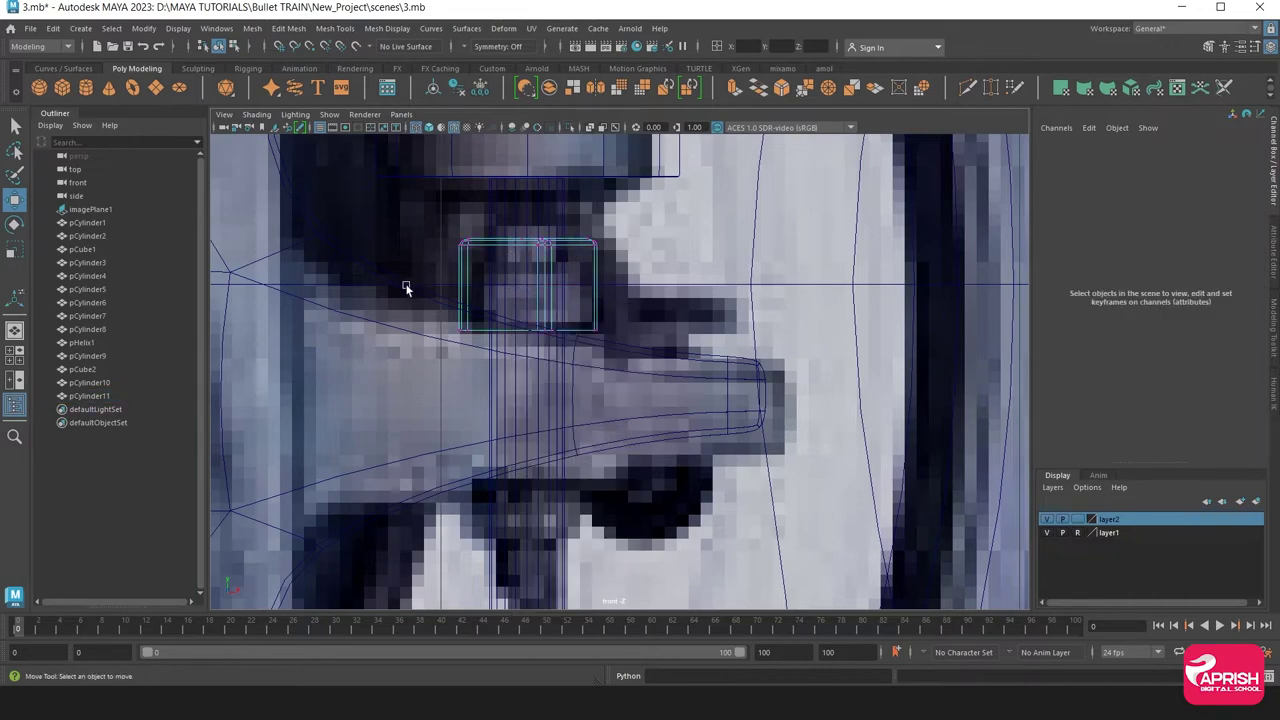
left_click_drag(408, 283, 647, 377)
left_click_drag(525, 265, 528, 300)
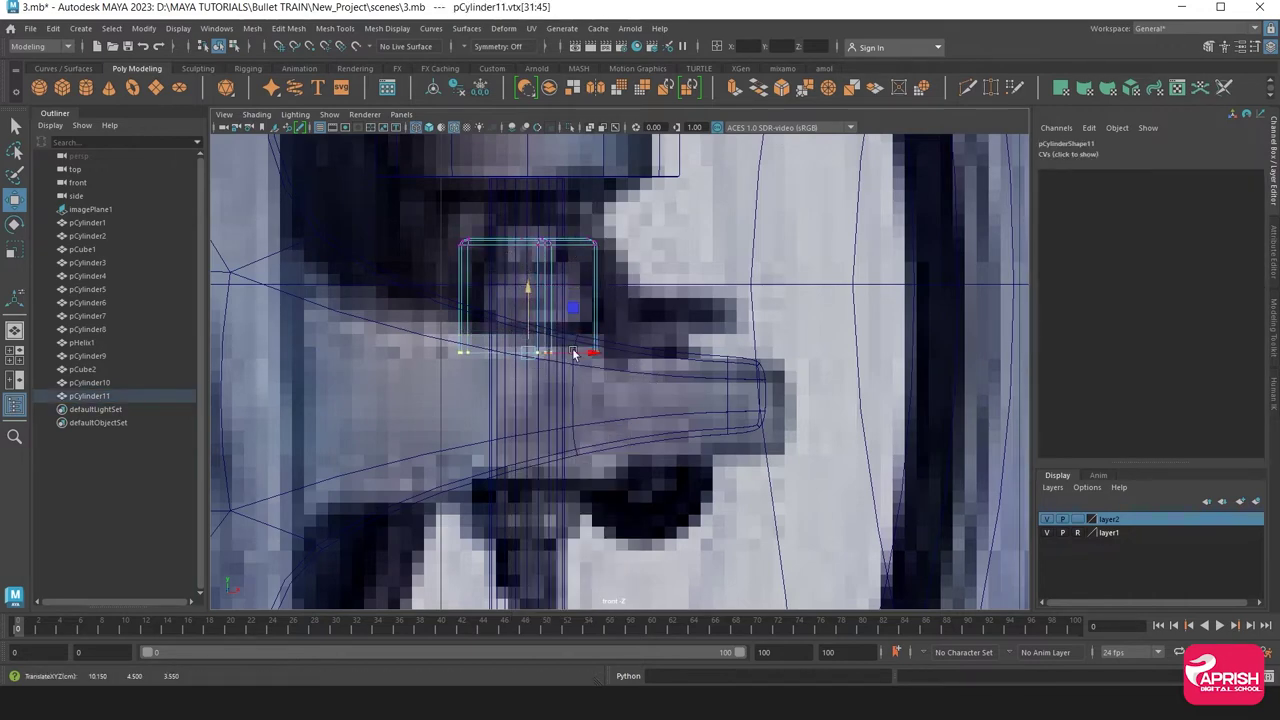
middle_click_drag(578, 272, 588, 232, "alt")
Freeze the pin's transforms and duplicate it as pCylinder12
right_click(572, 212)
right_click_drag(572, 212, 628, 193)
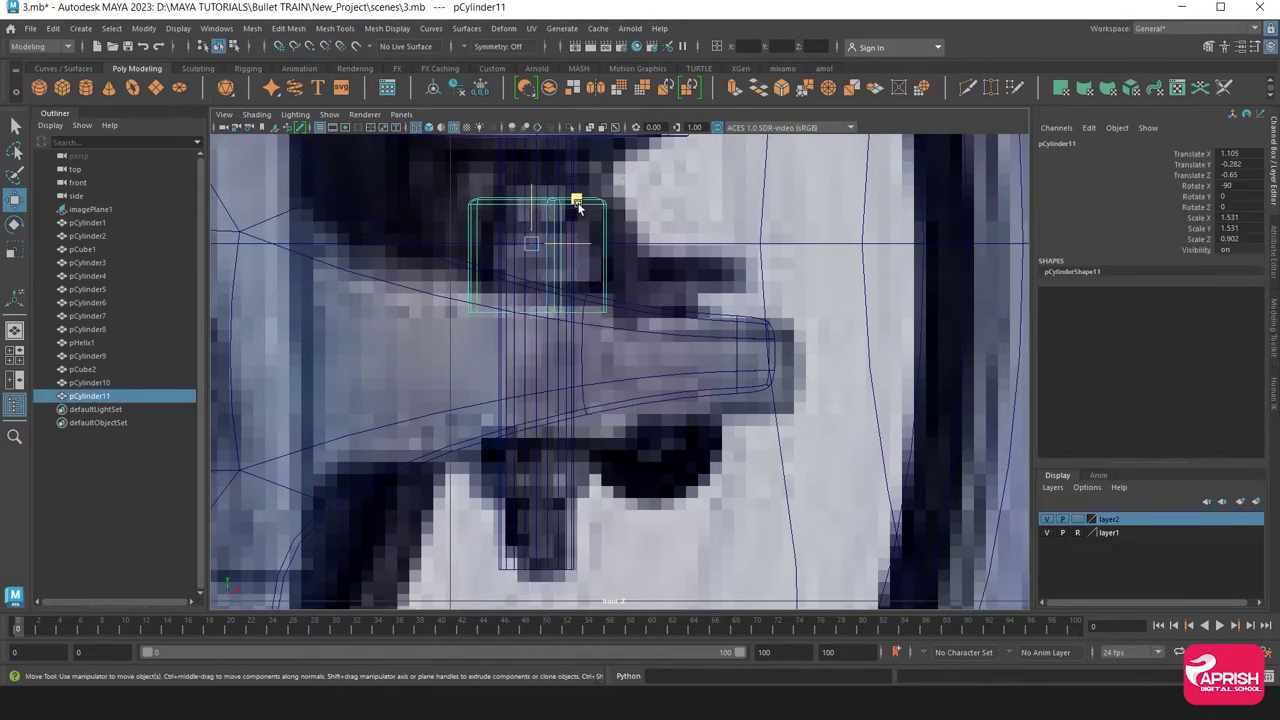
left_click(143, 30)
left_click(165, 96)
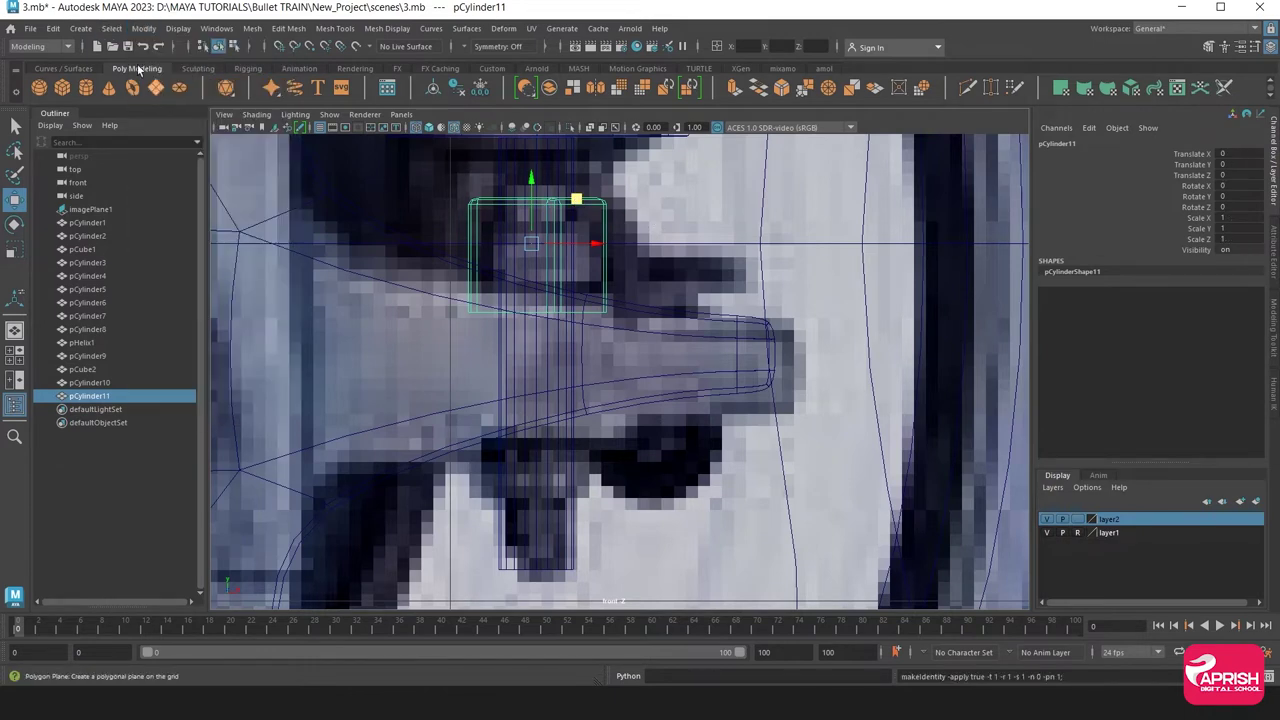
key("ctrl+d")
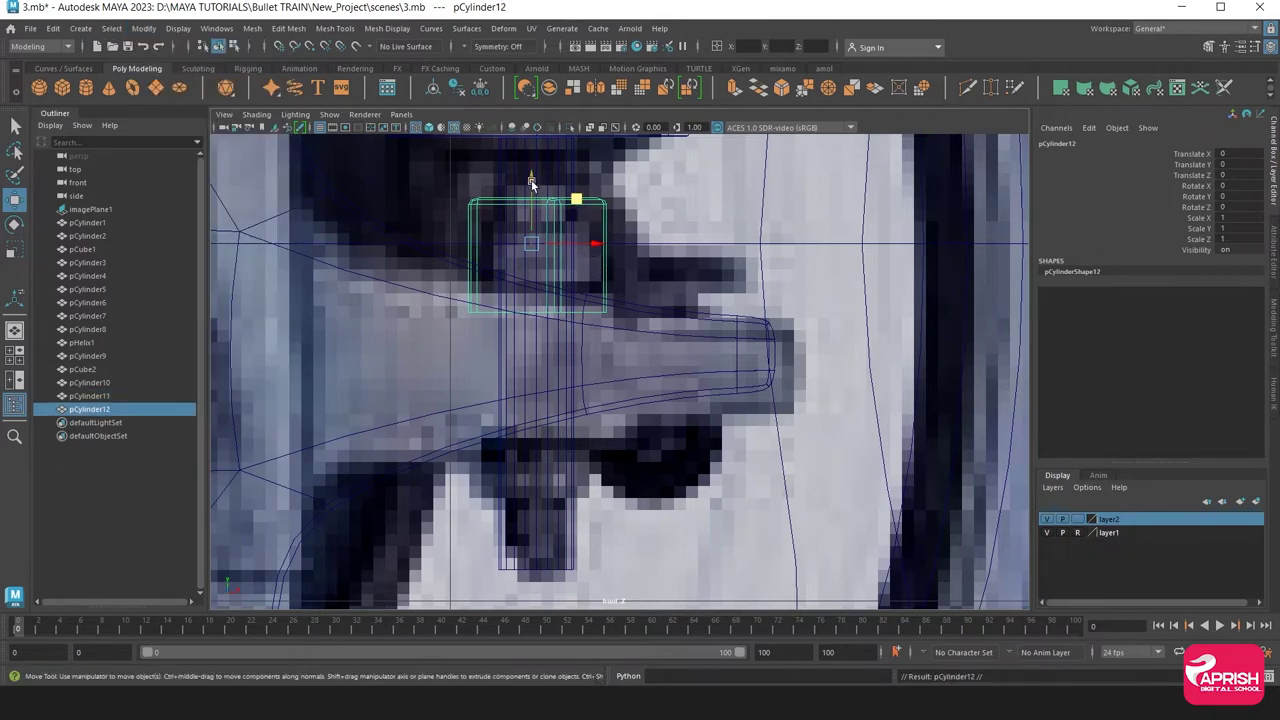
Flip pCylinder12 to Scale Y -1 and lower it to translate Y -0.362 below the arm
left_click_drag(531, 181, 508, 350)
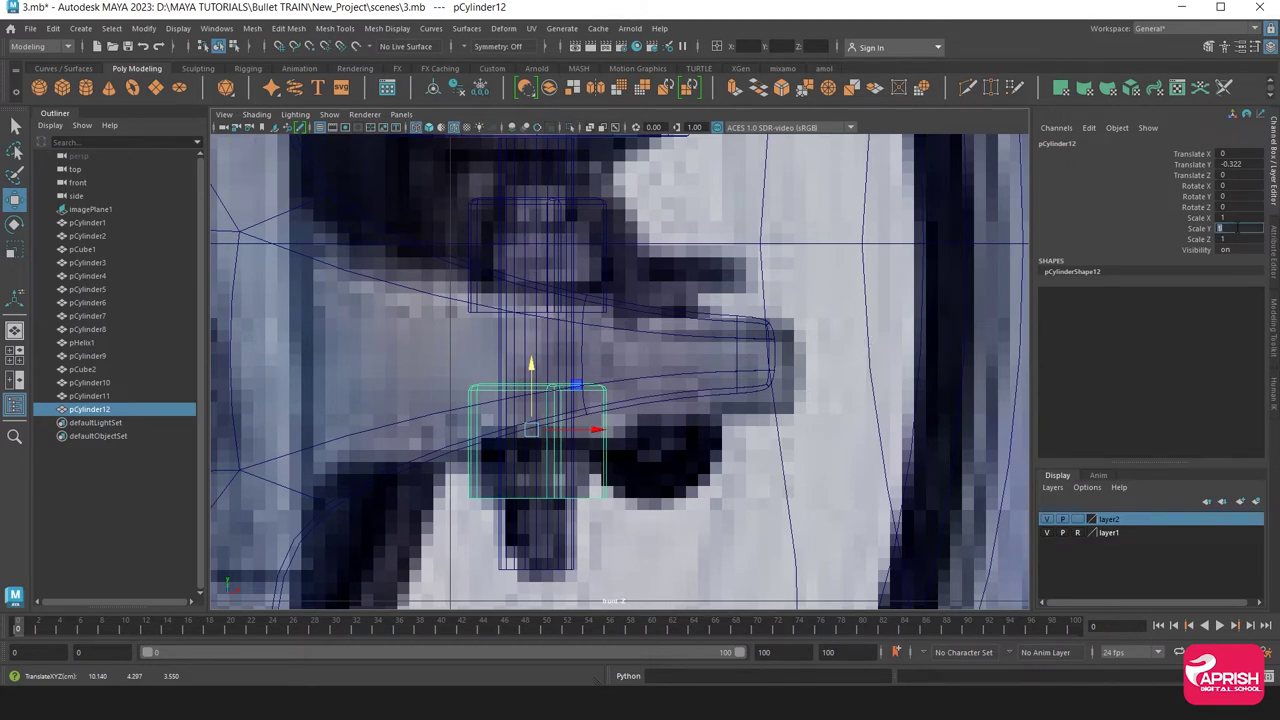
type("-1")
key("Return")
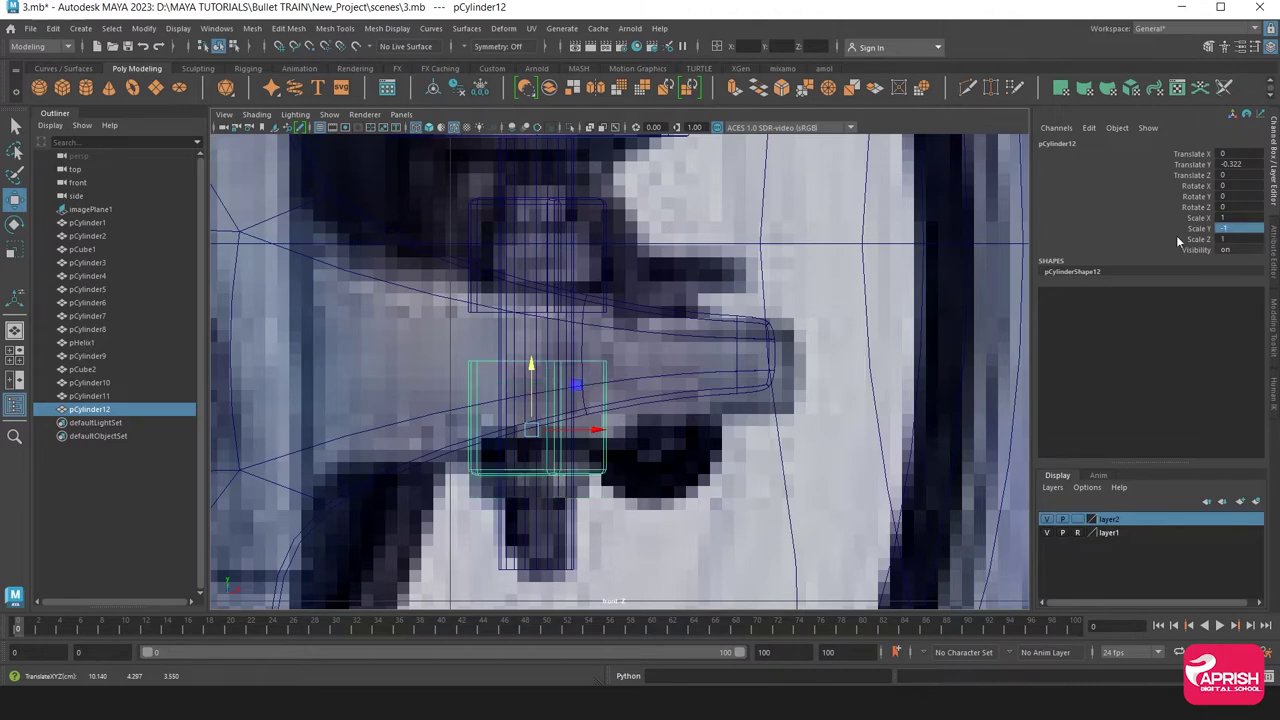
left_click_drag(532, 373, 532, 393)
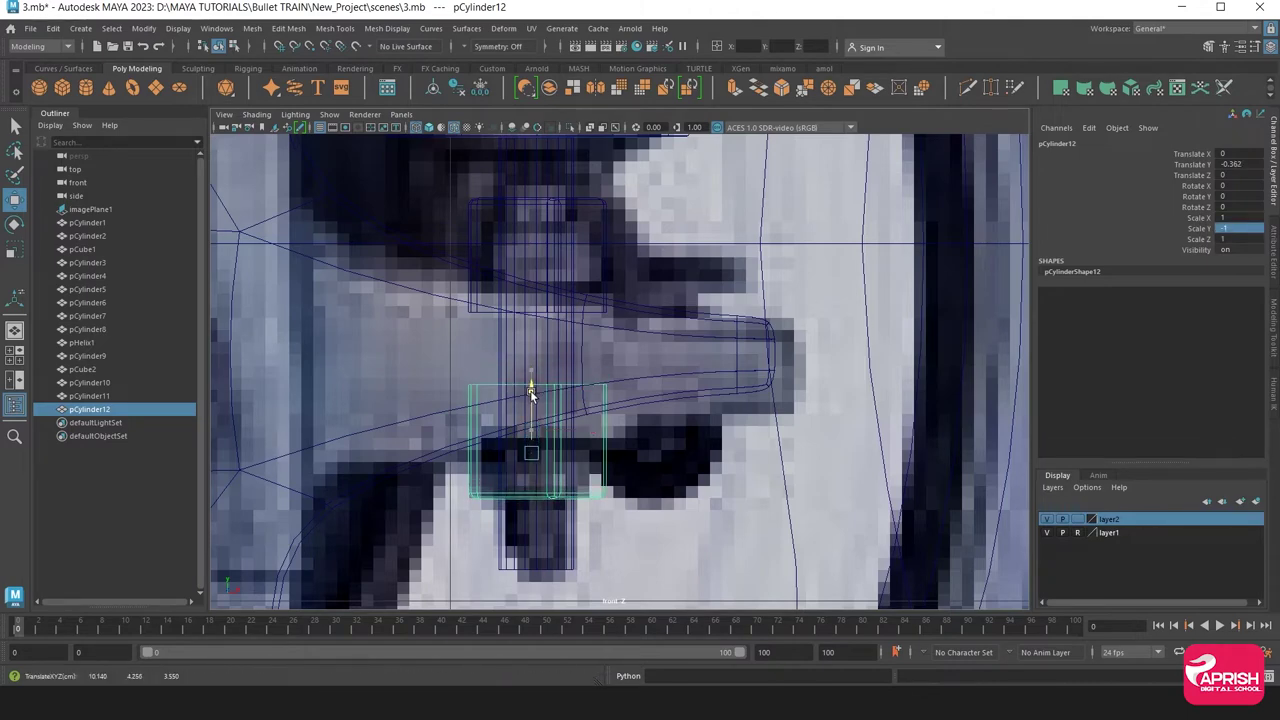
left_click(674, 376)
scroll(674, 376, "down", 10)
key("space")
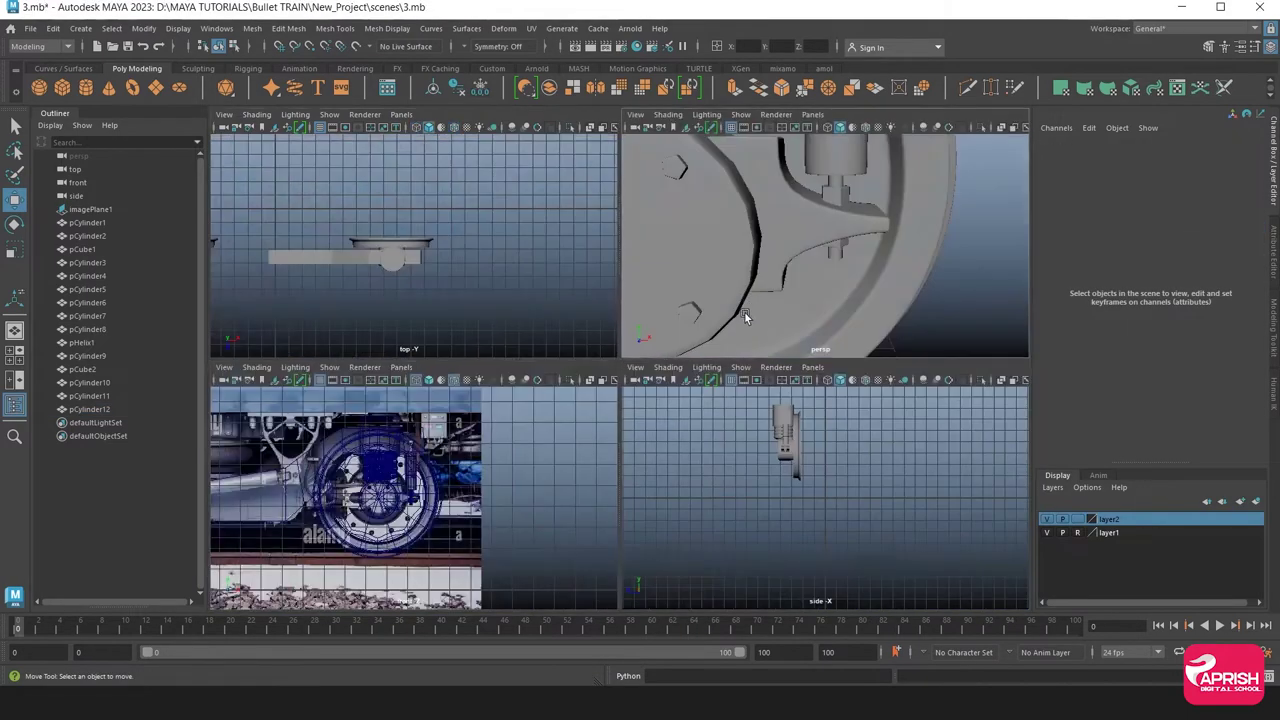
key("space")
mouse_move(728, 321)
left_mouse_down("alt")
mouse_move(576, 364)
mouse_move(786, 369)
mouse_move(737, 371)
left_mouse_up("alt")
Delete the end face of the pCube1 frame arm
left_click(314, 346)
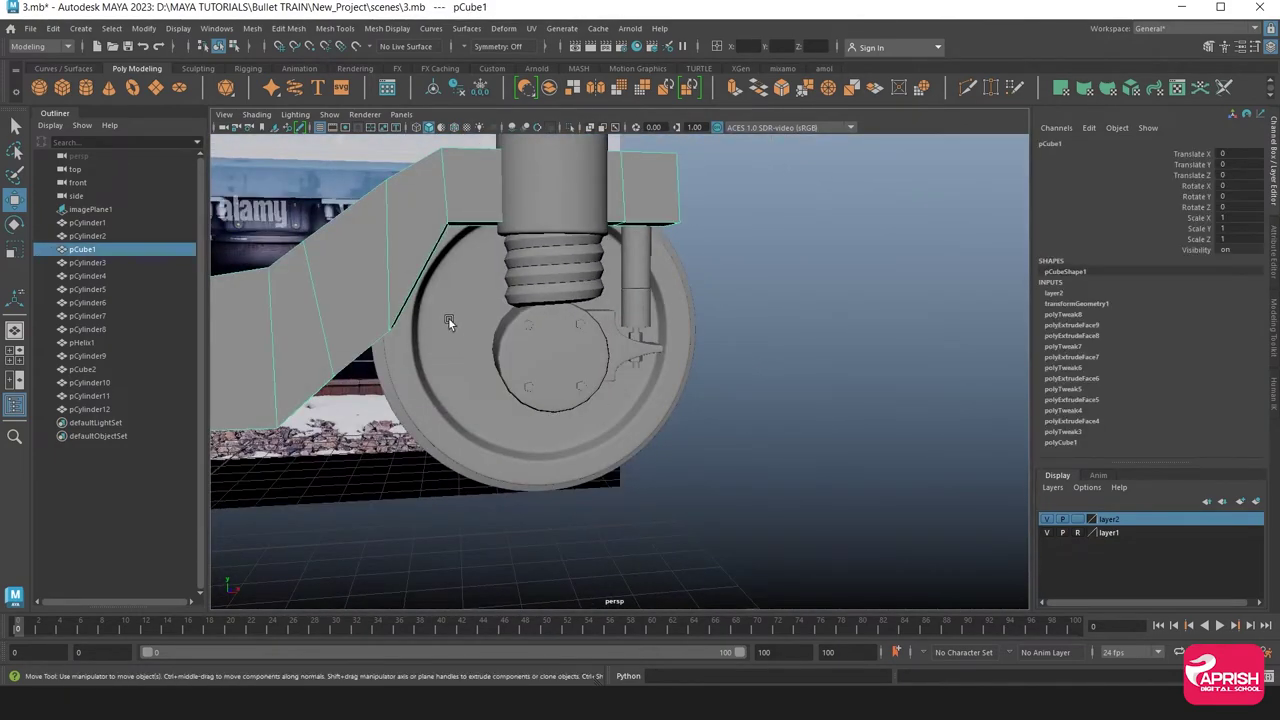
mouse_move(448, 320)
left_mouse_down("alt")
mouse_move(518, 341)
mouse_move(361, 338)
mouse_move(529, 366)
left_mouse_up("alt")
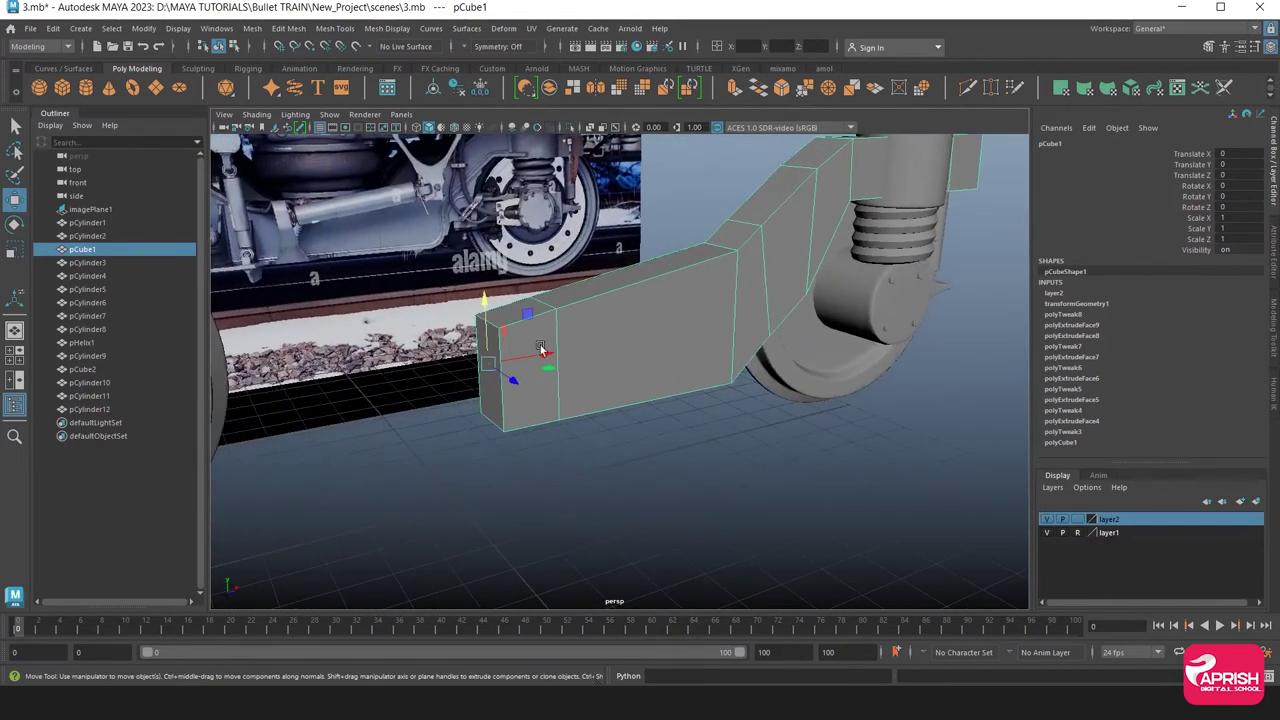
right_click_drag(483, 360, 483, 385)
left_click(483, 365)
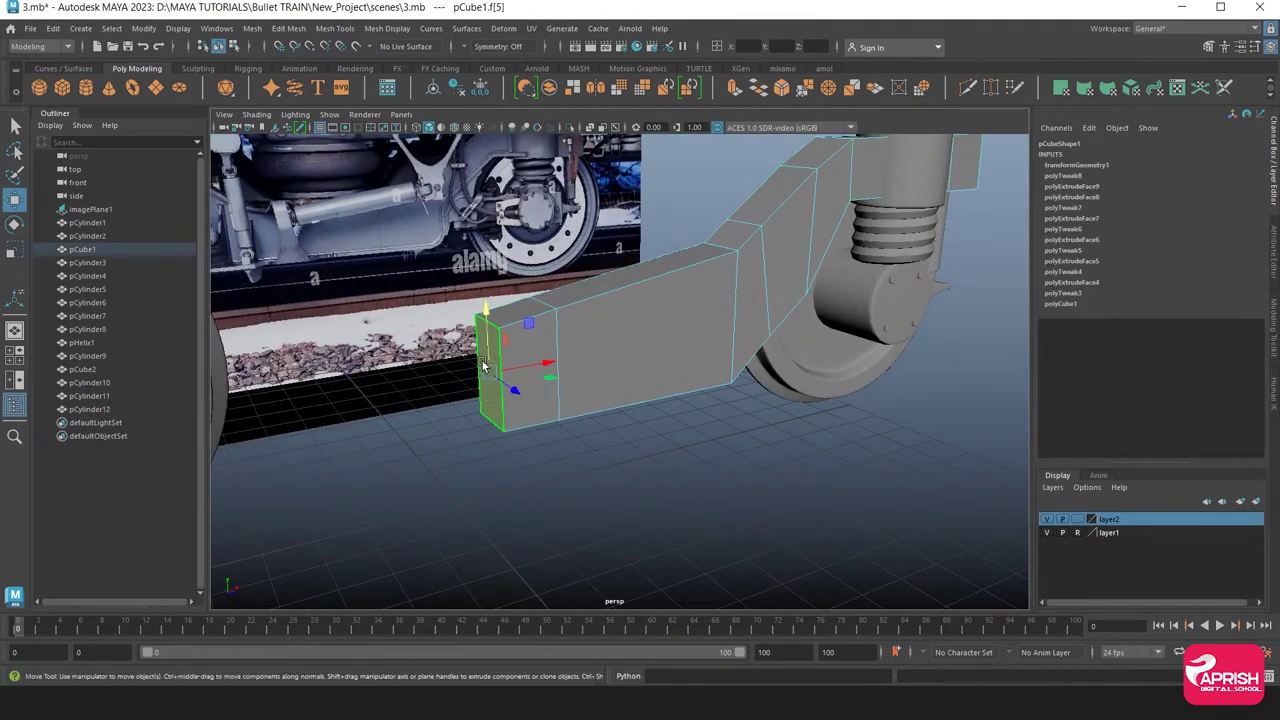
key("Delete")
right_click_drag(575, 310, 617, 285)
Create a new cube and place it at the wheel centre, translate X 2.418, Y 0.383
key("space")
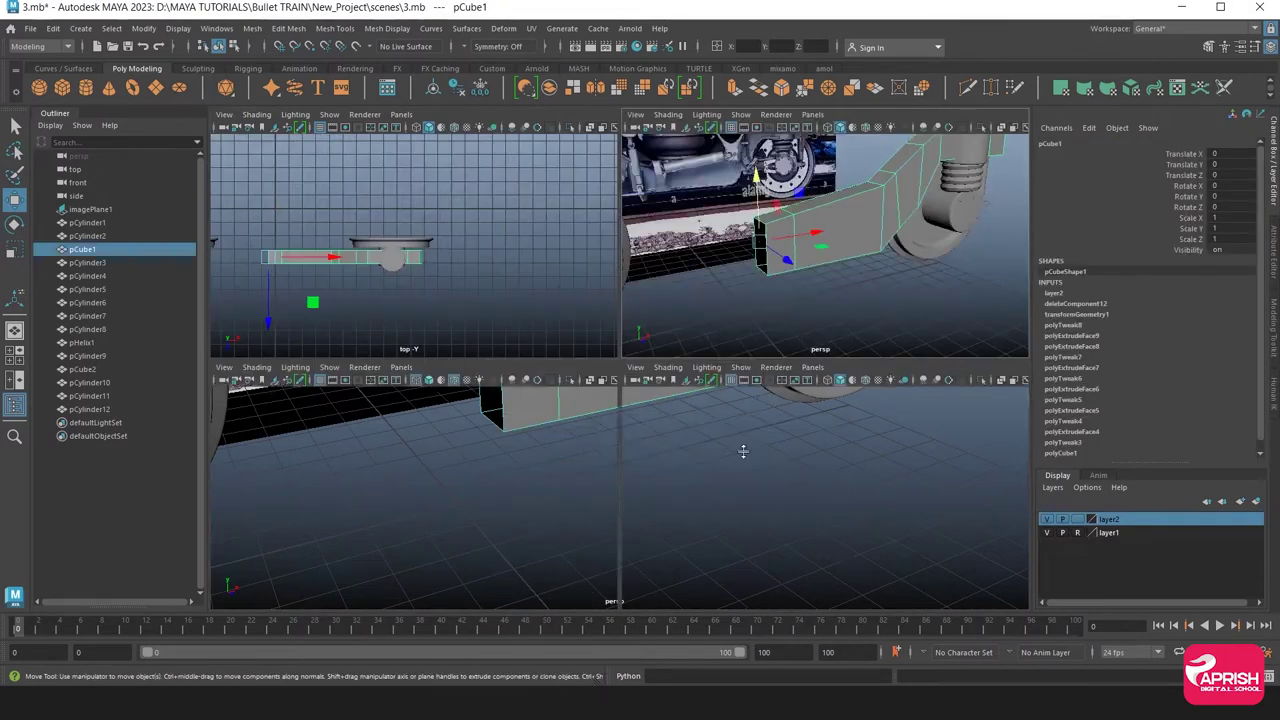
key("space")
scroll(748, 474, "up", 2)
scroll(748, 474, "up", 2)
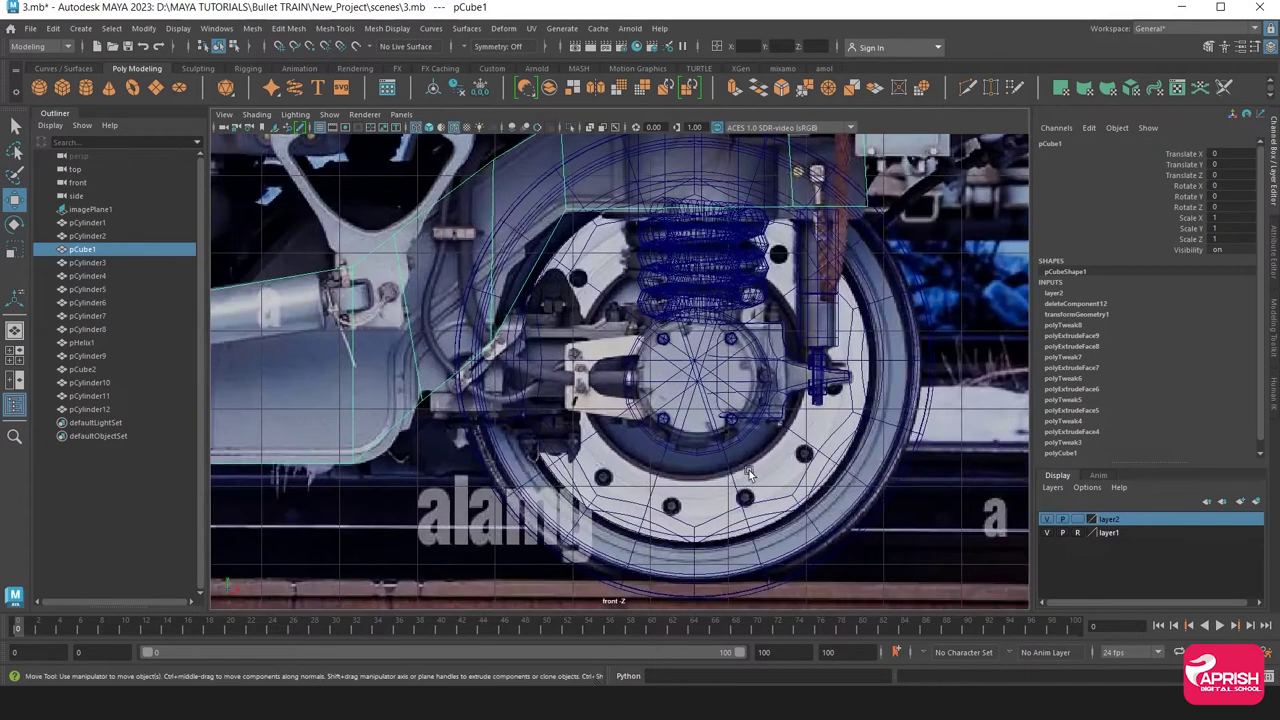
middle_click_drag(748, 474, 716, 480, "alt")
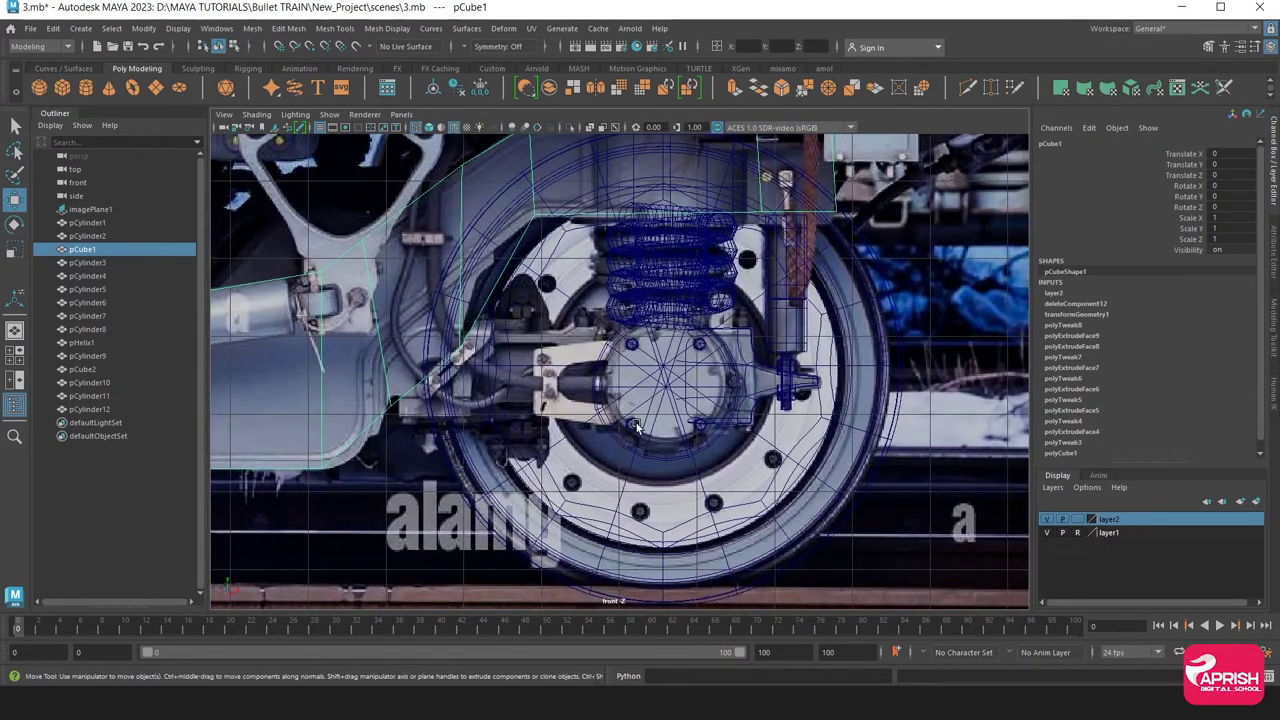
left_click(70, 86)
scroll(530, 430, "down", 3)
left_click_drag(345, 524, 605, 370)
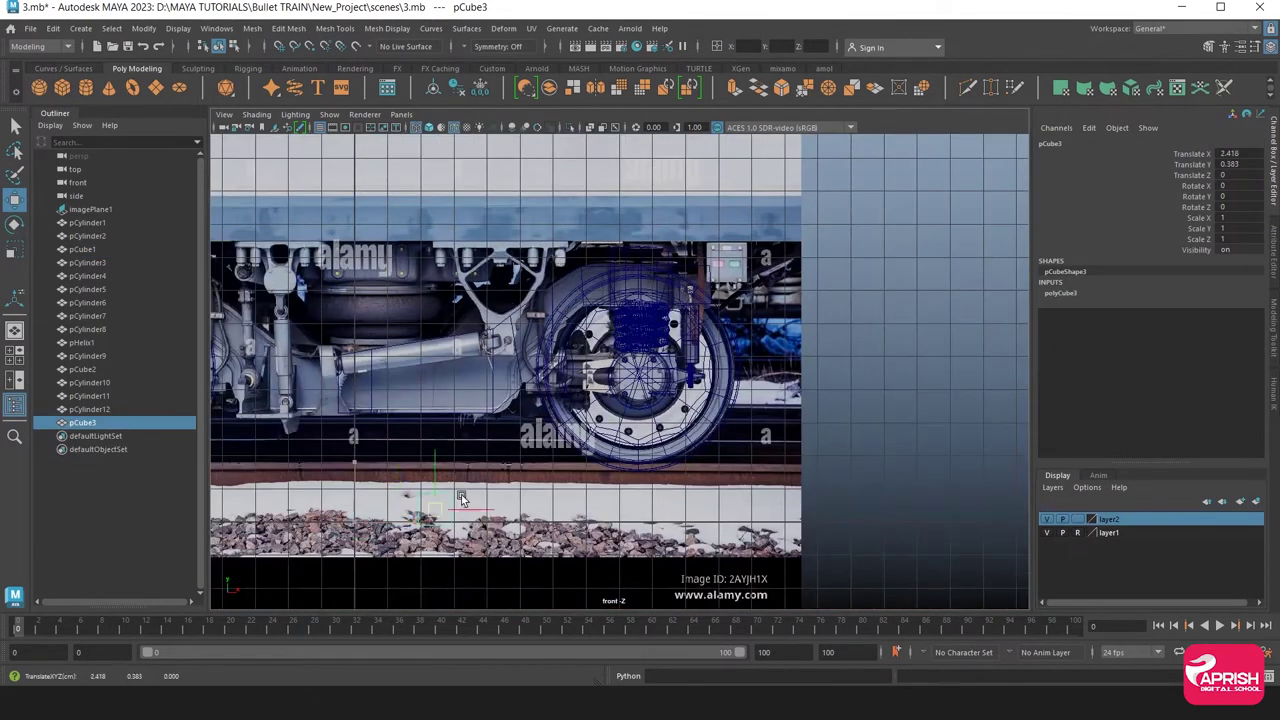
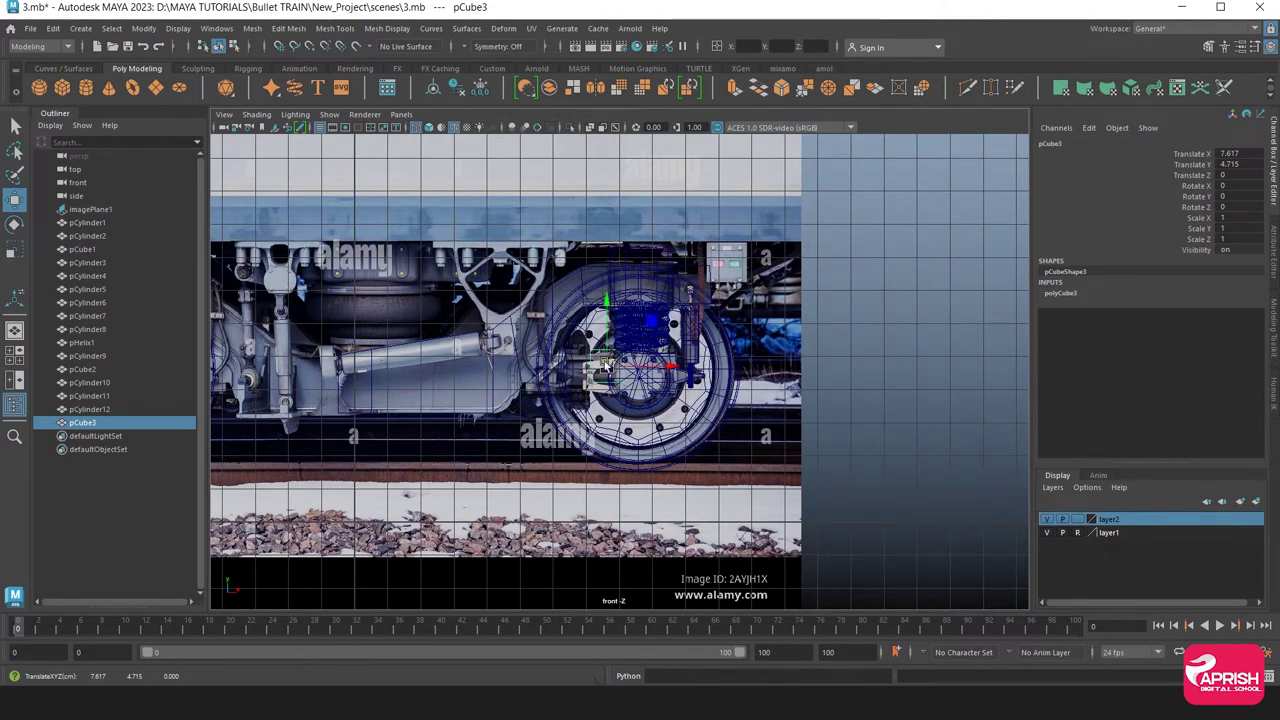
Move the block's top, bottom and corner vertices to match the bracket outline beside the wheel hub
scroll(605, 368, "up", 5)
scroll(590, 372, "up", 3)
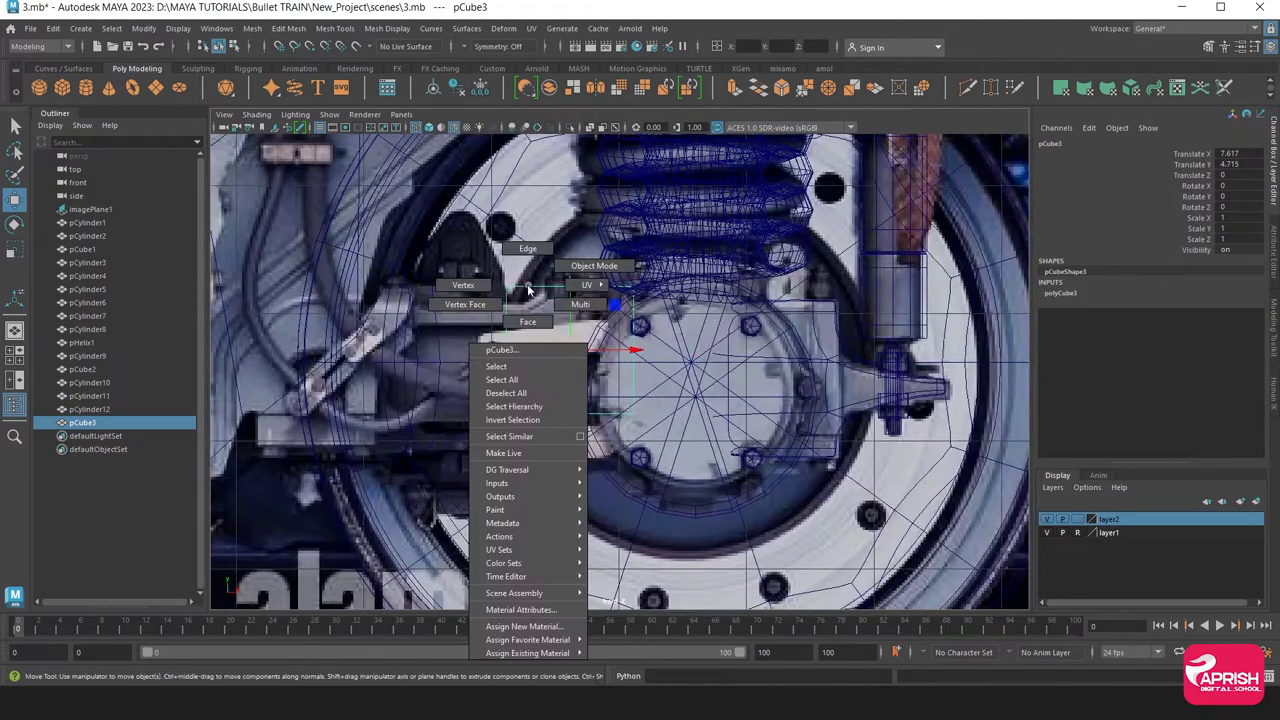
right_click_drag(518, 296, 470, 288)
left_click_drag(506, 262, 709, 321)
left_click_drag(570, 252, 568, 268)
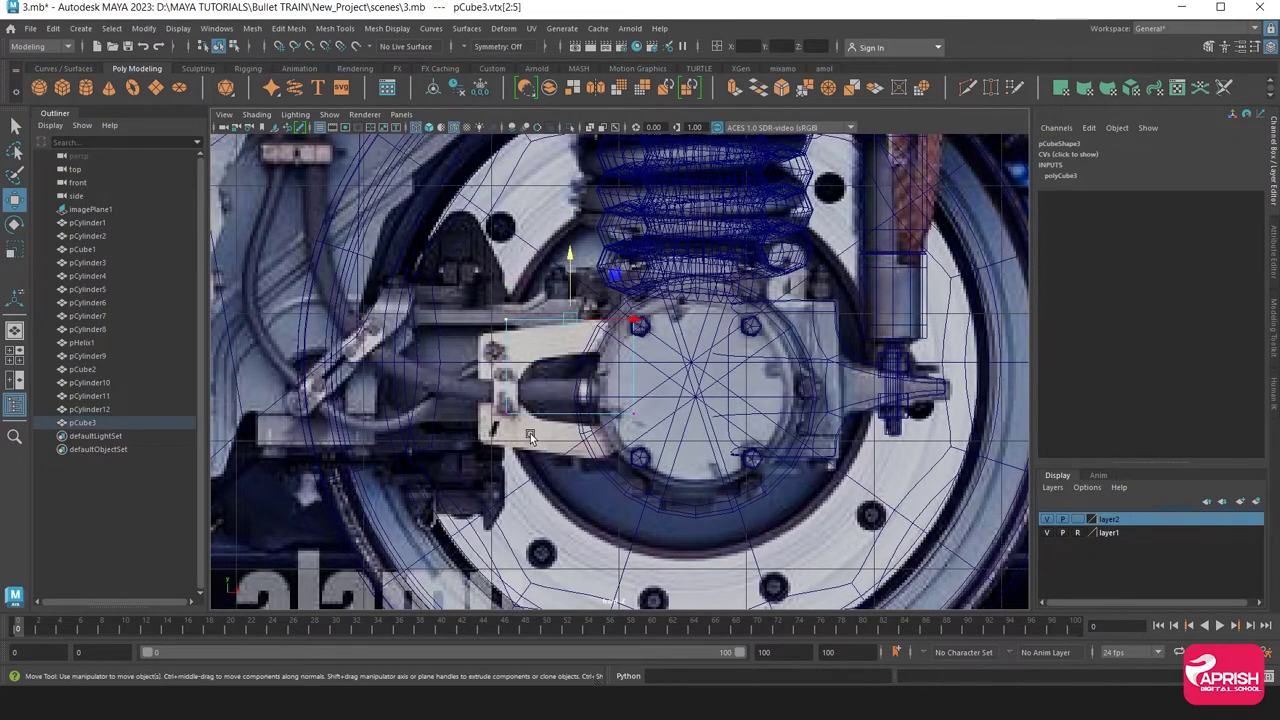
left_click_drag(462, 392, 690, 448)
mouse_move(565, 412)
left_mouse_down()
mouse_move(583, 365)
mouse_move(581, 303)
left_mouse_up()
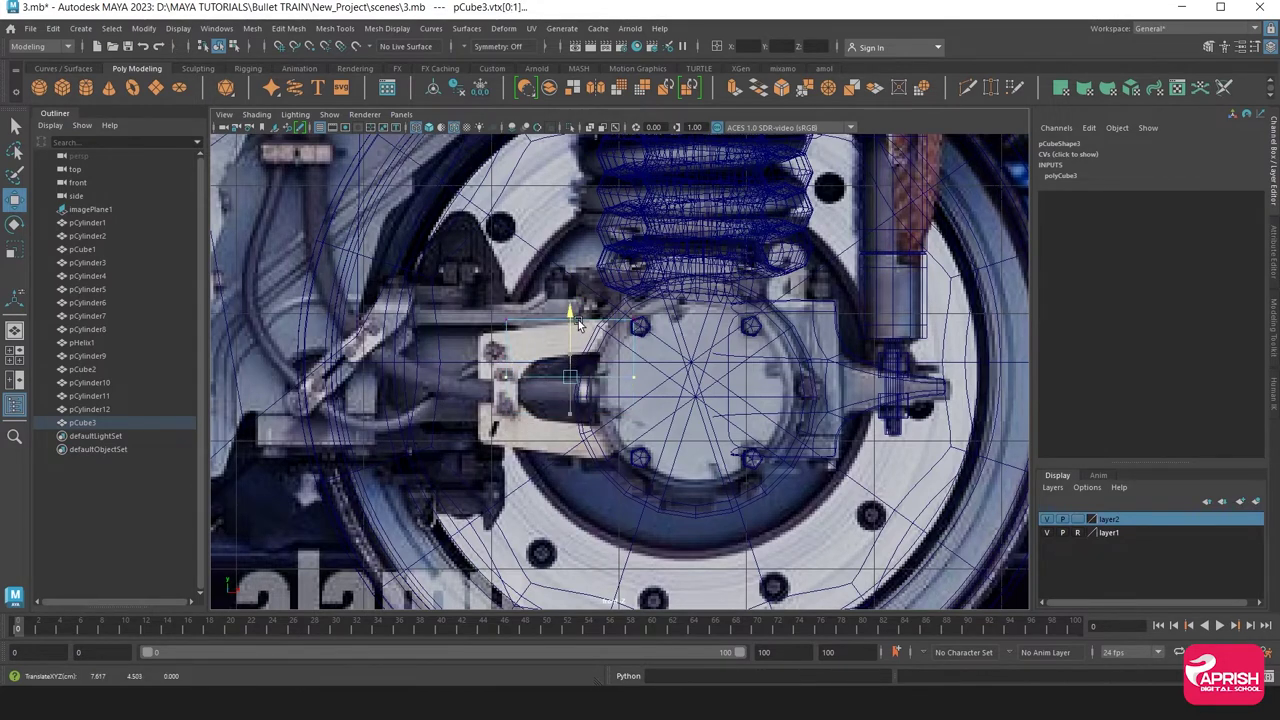
left_click_drag(490, 297, 520, 390)
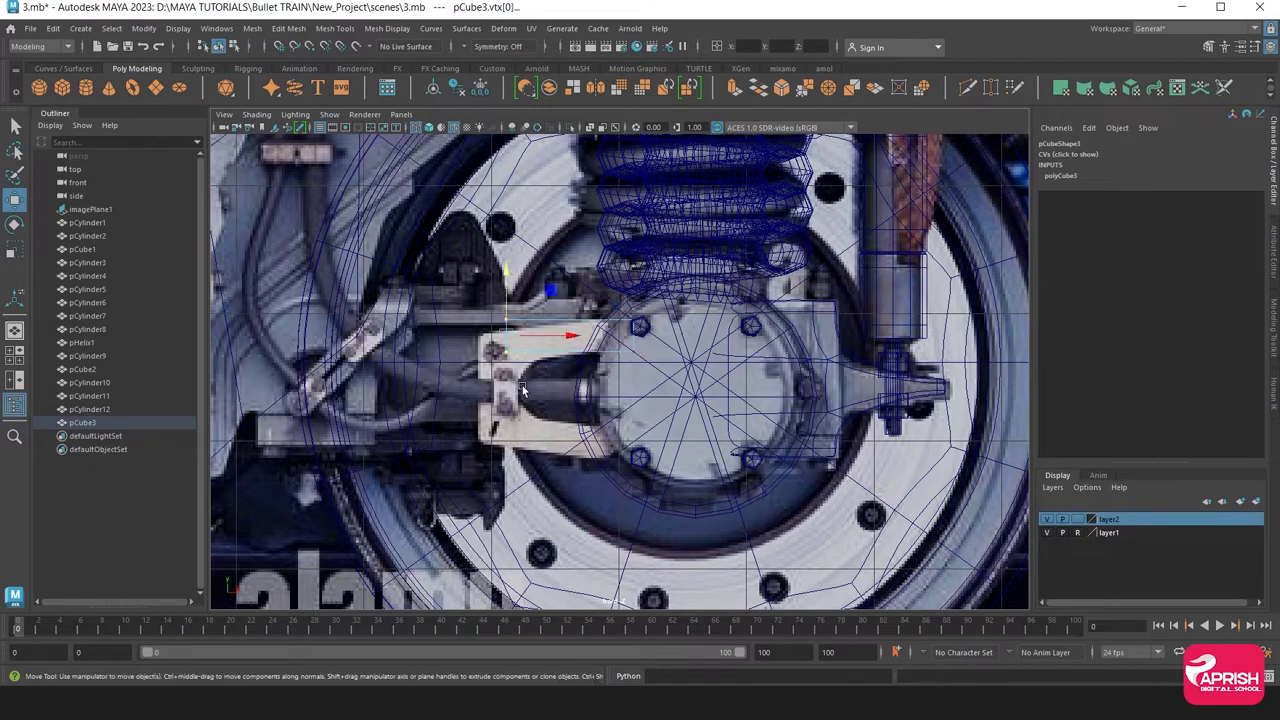
left_click_drag(563, 340, 598, 342)
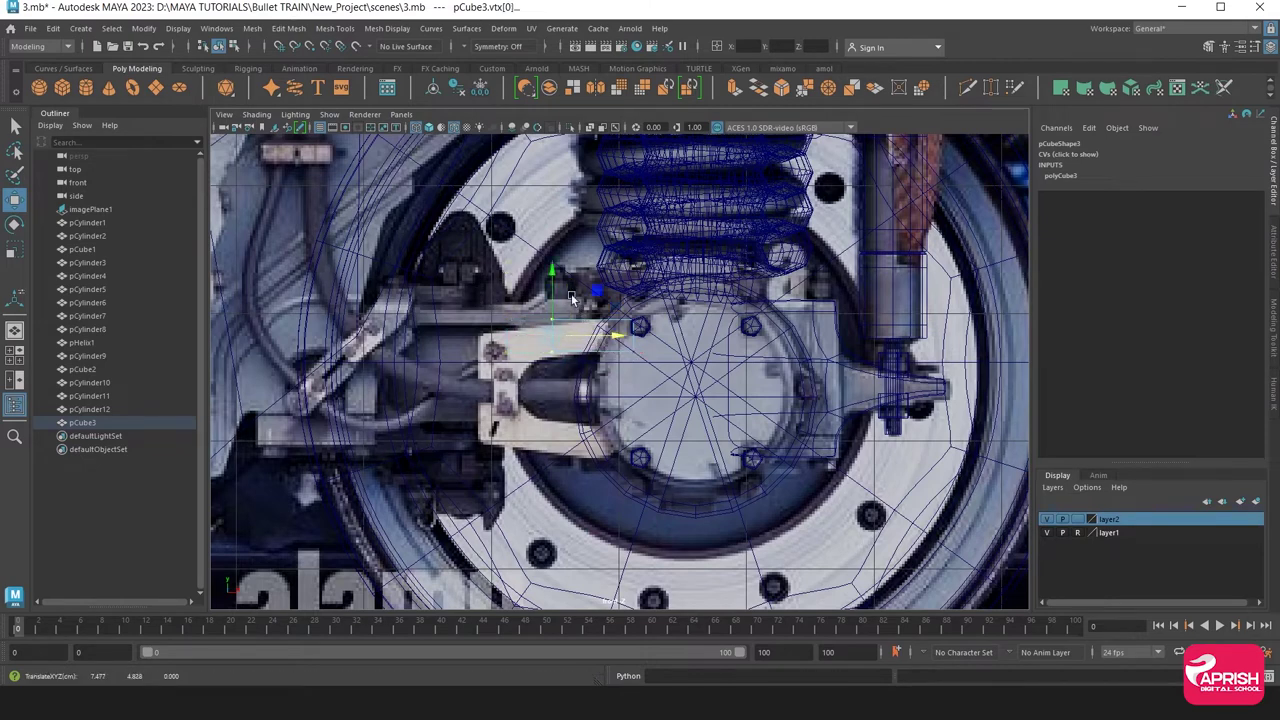
left_click_drag(552, 290, 555, 282)
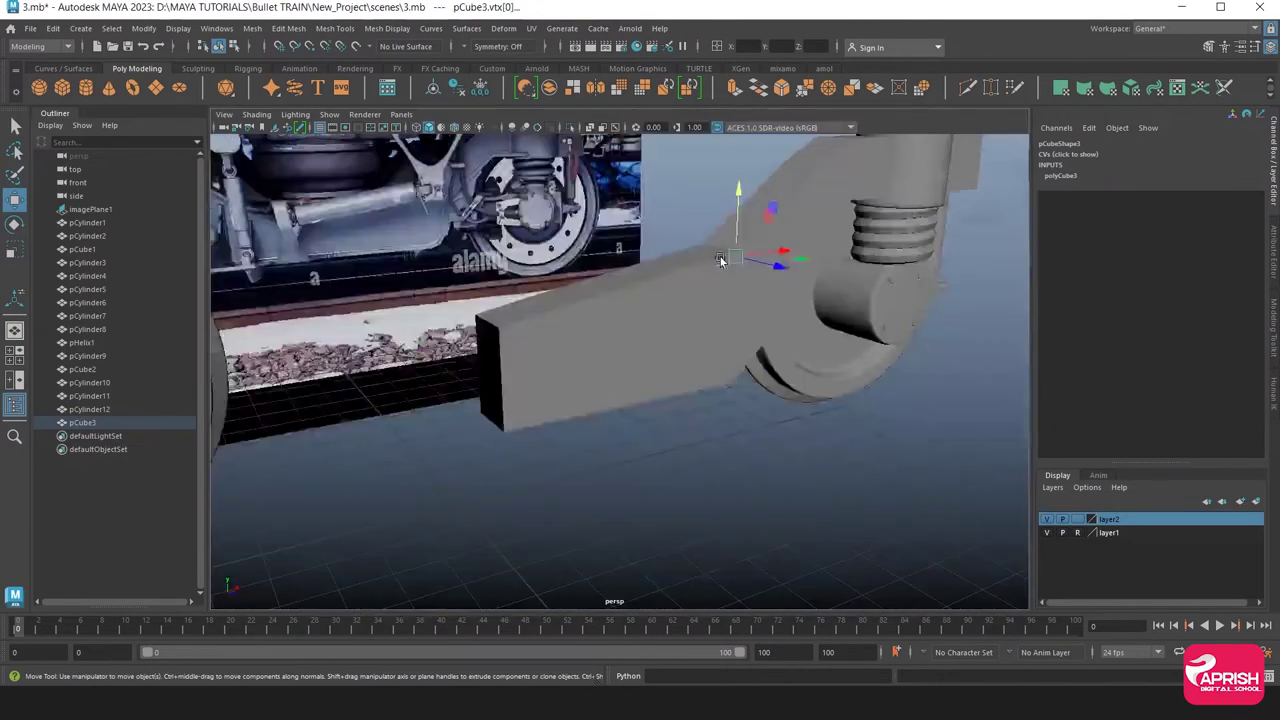
Scale the block to about 0.27 in Z and move it to Translate Z 3.931
mouse_move(600, 300)
left_mouse_down("alt")
mouse_move(678, 316)
mouse_move(672, 277)
left_mouse_up("alt")
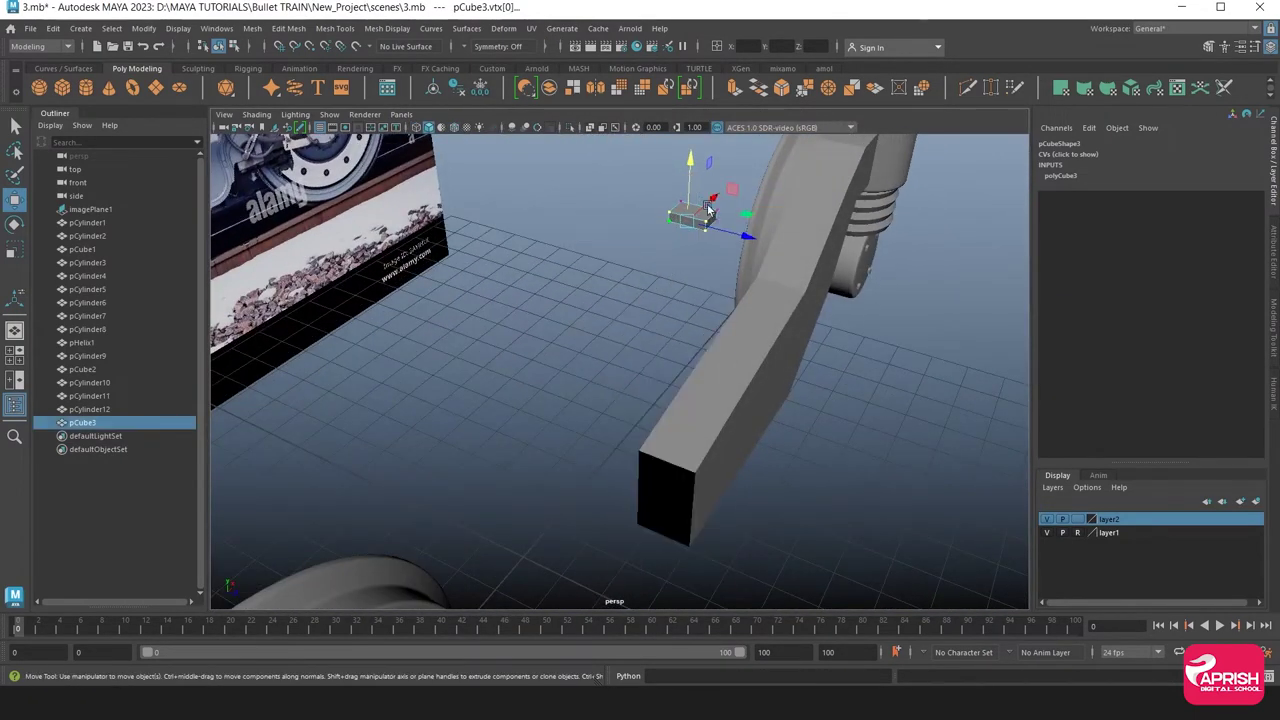
key("F8")
key("r")
left_click_drag(744, 238, 708, 231)
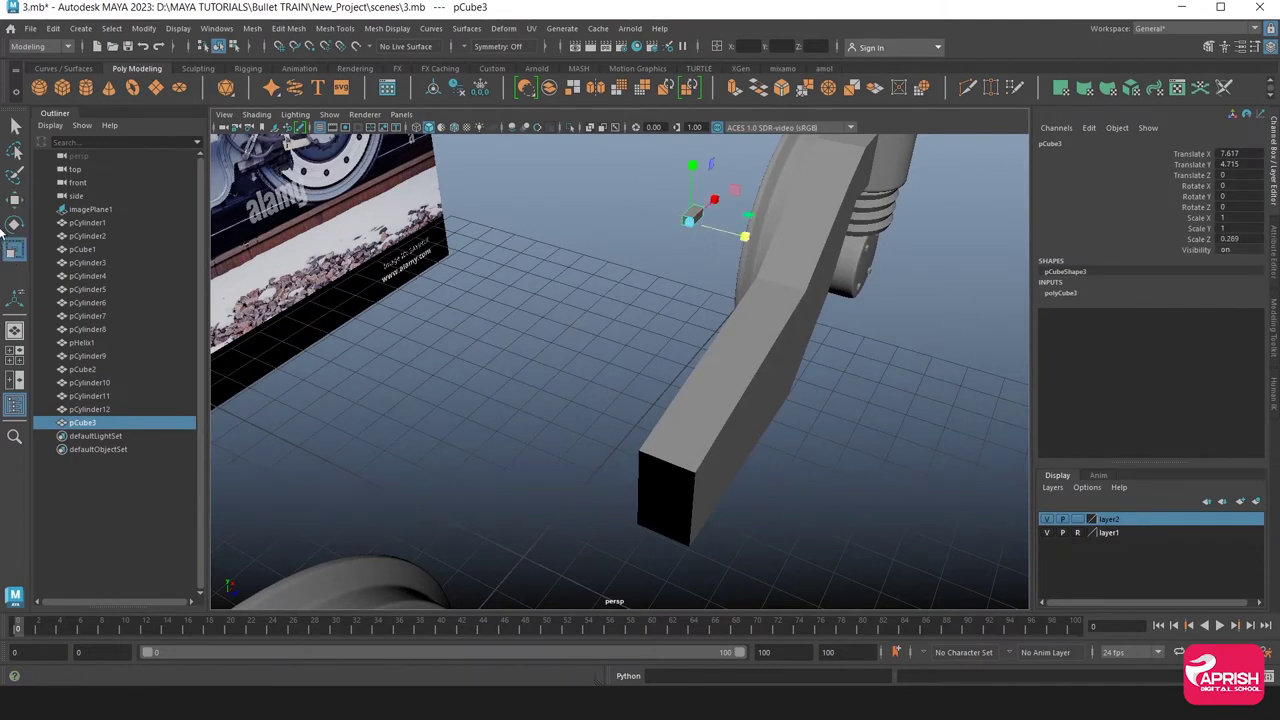
key("w")
left_click_drag(733, 246, 896, 295)
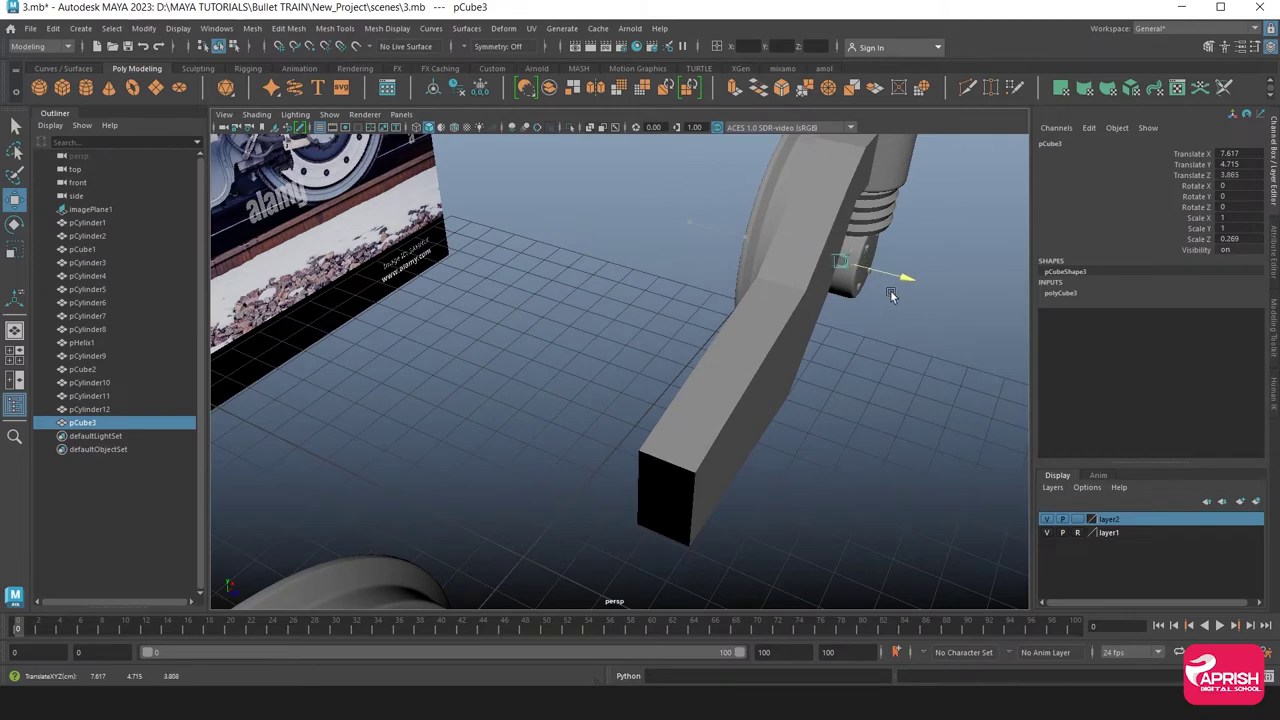
Check the block against the wheel and select its outer side face
left_click_drag(876, 347, 600, 400, "alt")
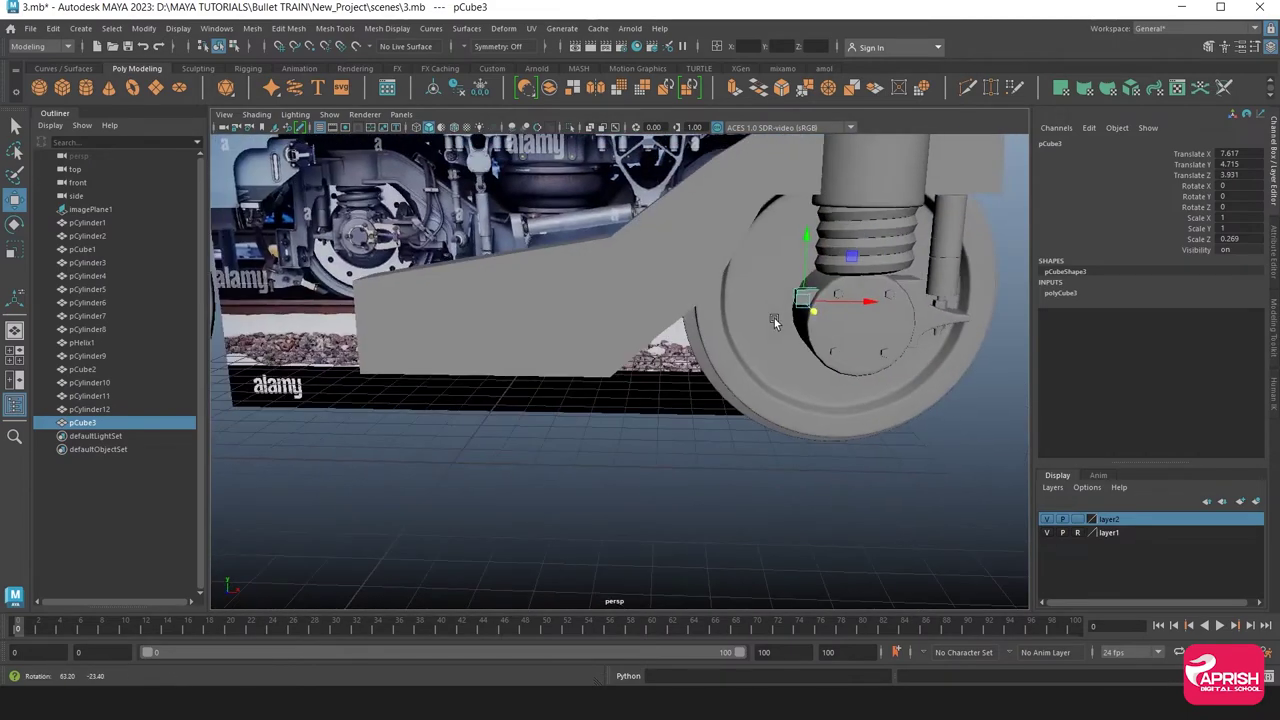
key("space")
key("space")
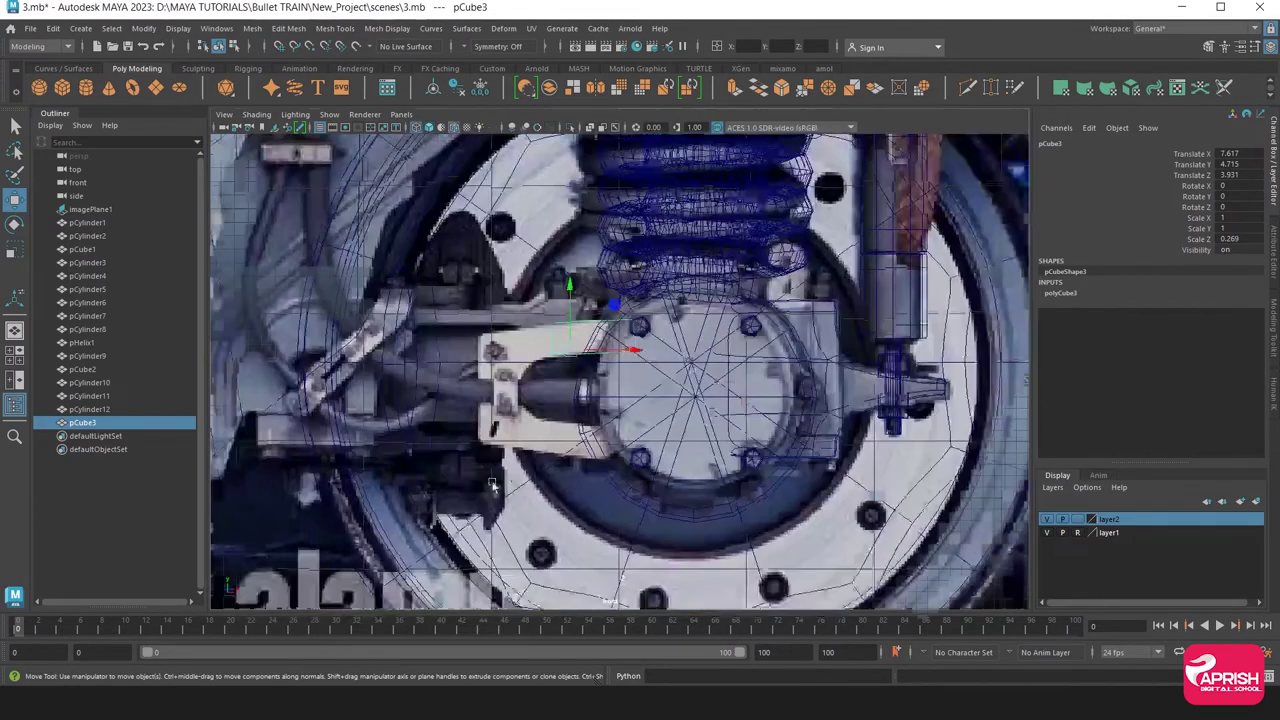
scroll(500, 490, "up", 5)
key("space")
mouse_move(803, 296)
left_mouse_down("alt")
mouse_move(568, 393)
mouse_move(629, 393)
left_mouse_up("alt")
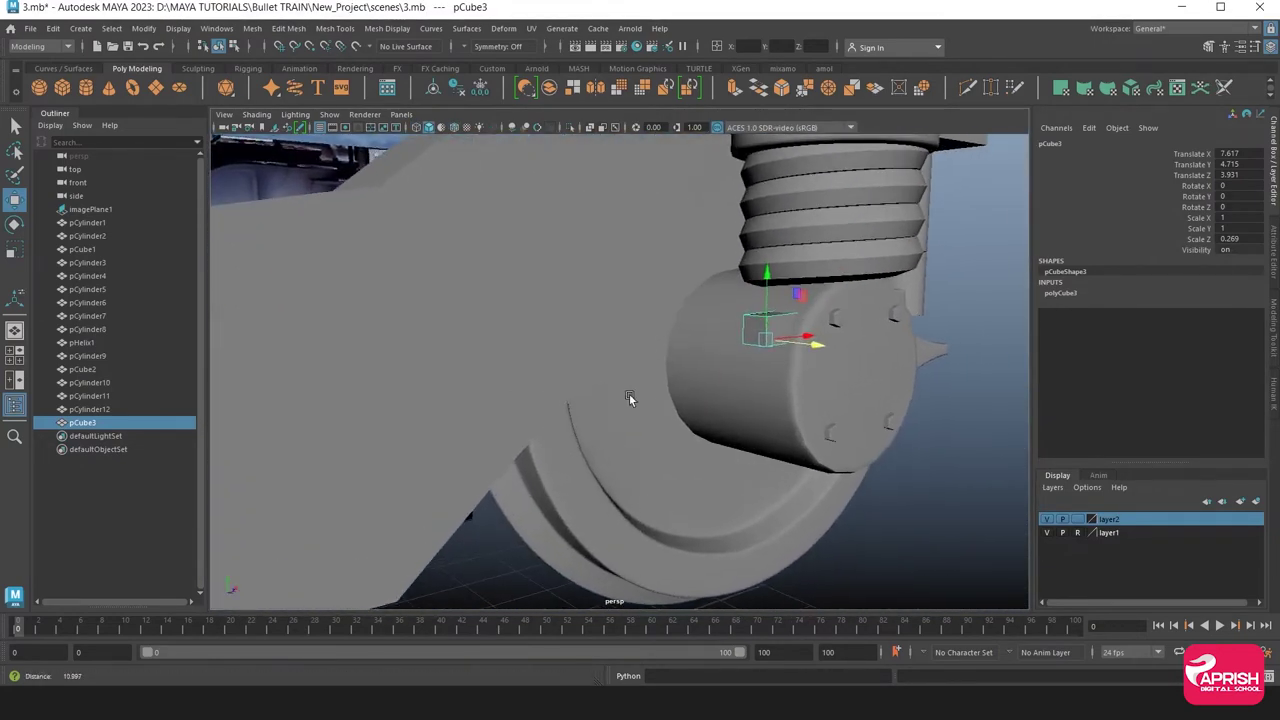
right_click(742, 306)
left_click(741, 342)
left_click(752, 326)
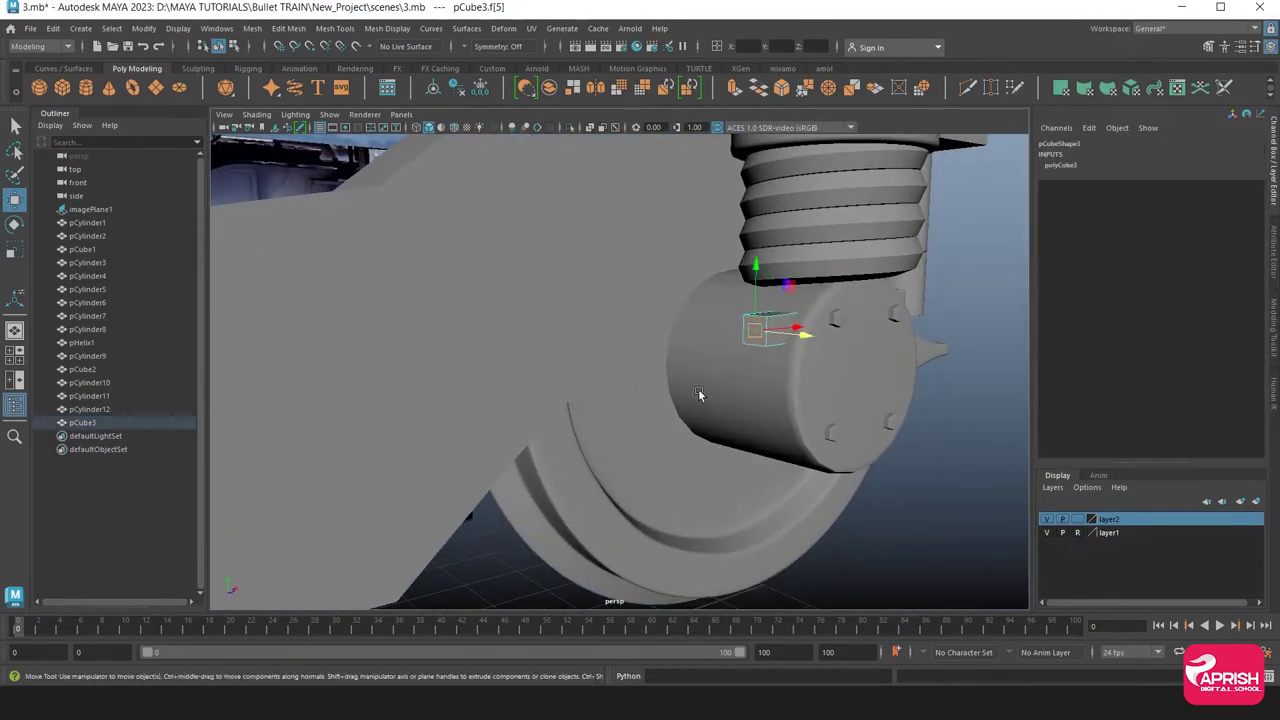
key("space")
key("space")
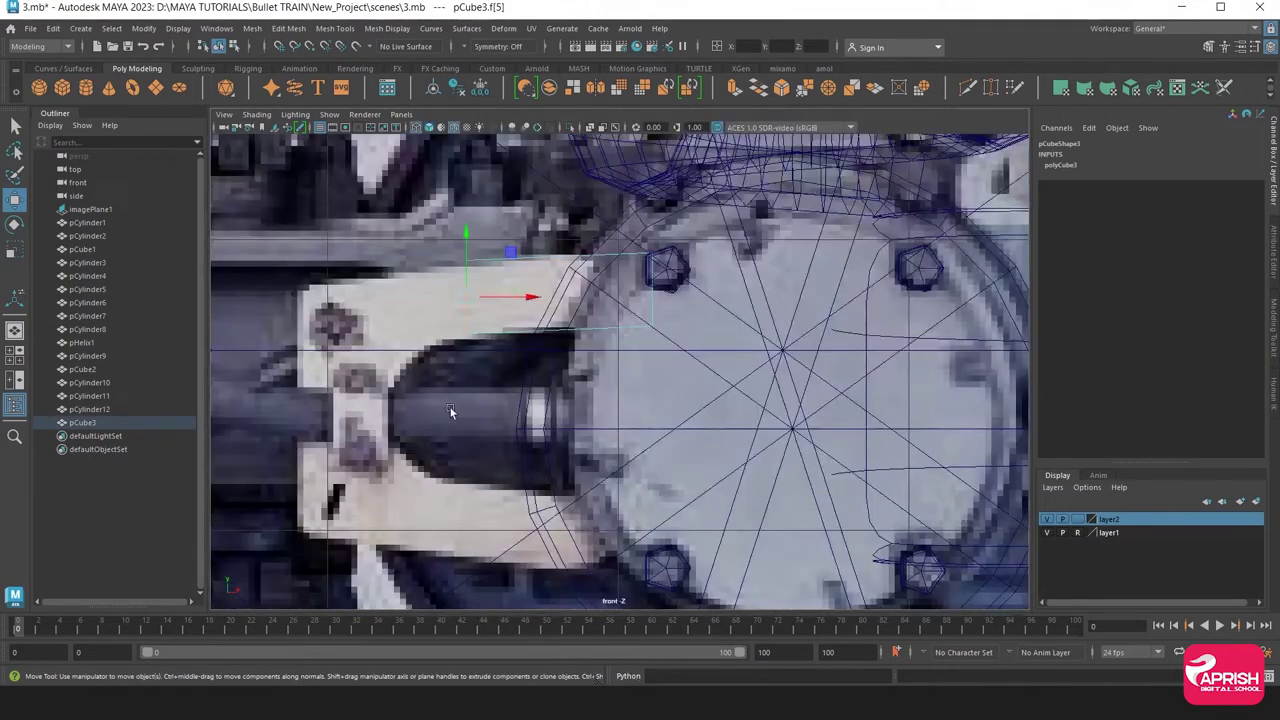
Extrude the block's side face slightly down and lower a vertex to follow the bracket
scroll(550, 220, "up", 1)
left_click_drag(488, 236, 488, 239)
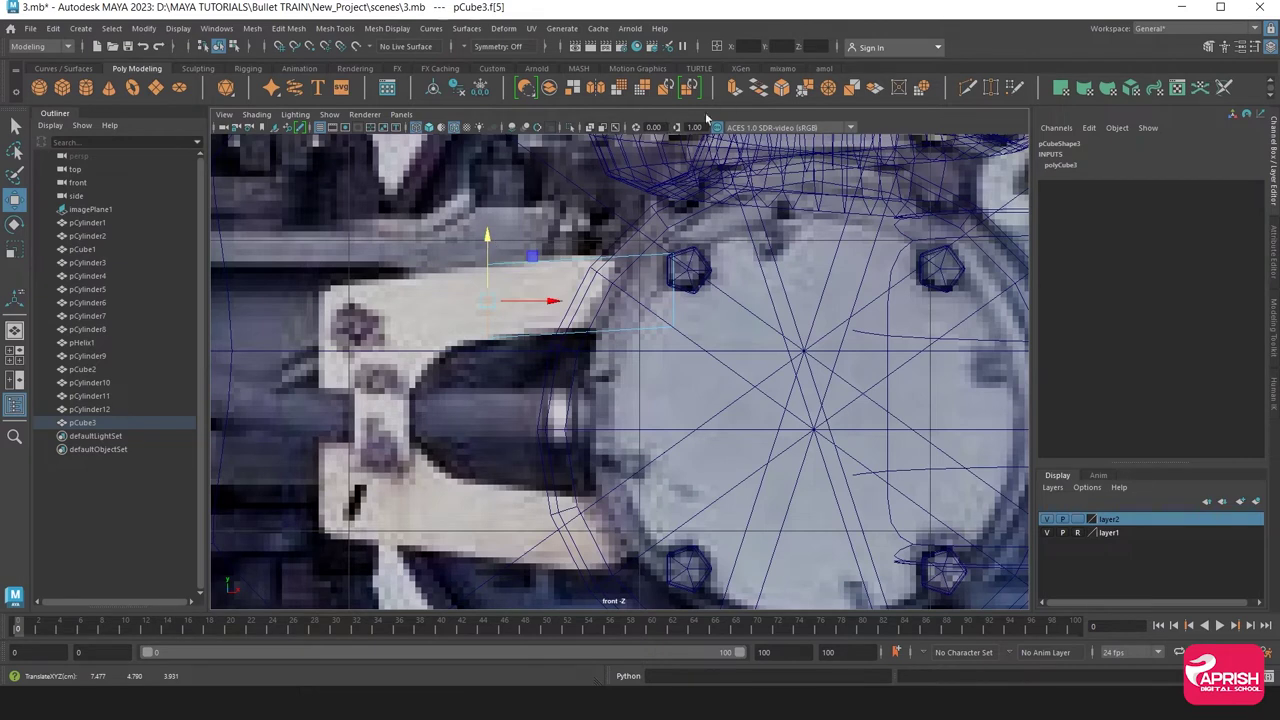
left_click(733, 88)
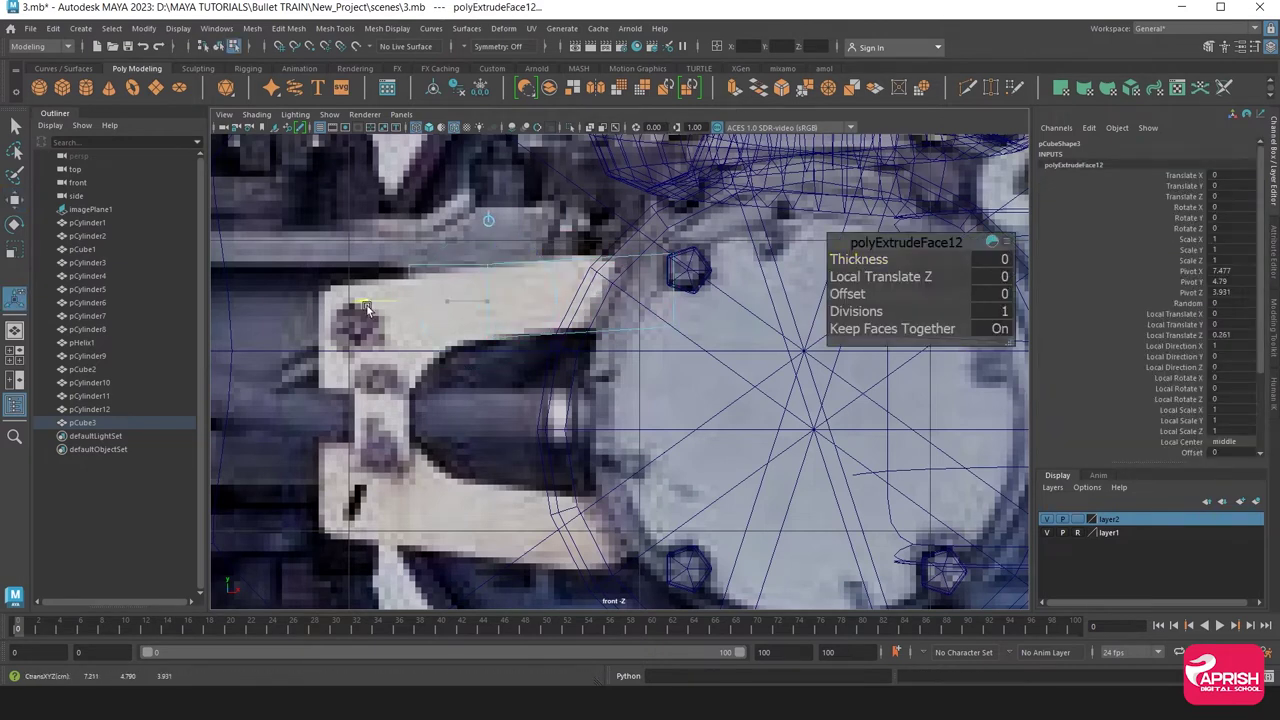
mouse_move(345, 290)
left_mouse_down()
mouse_move(345, 320)
mouse_move(408, 305)
left_mouse_up()
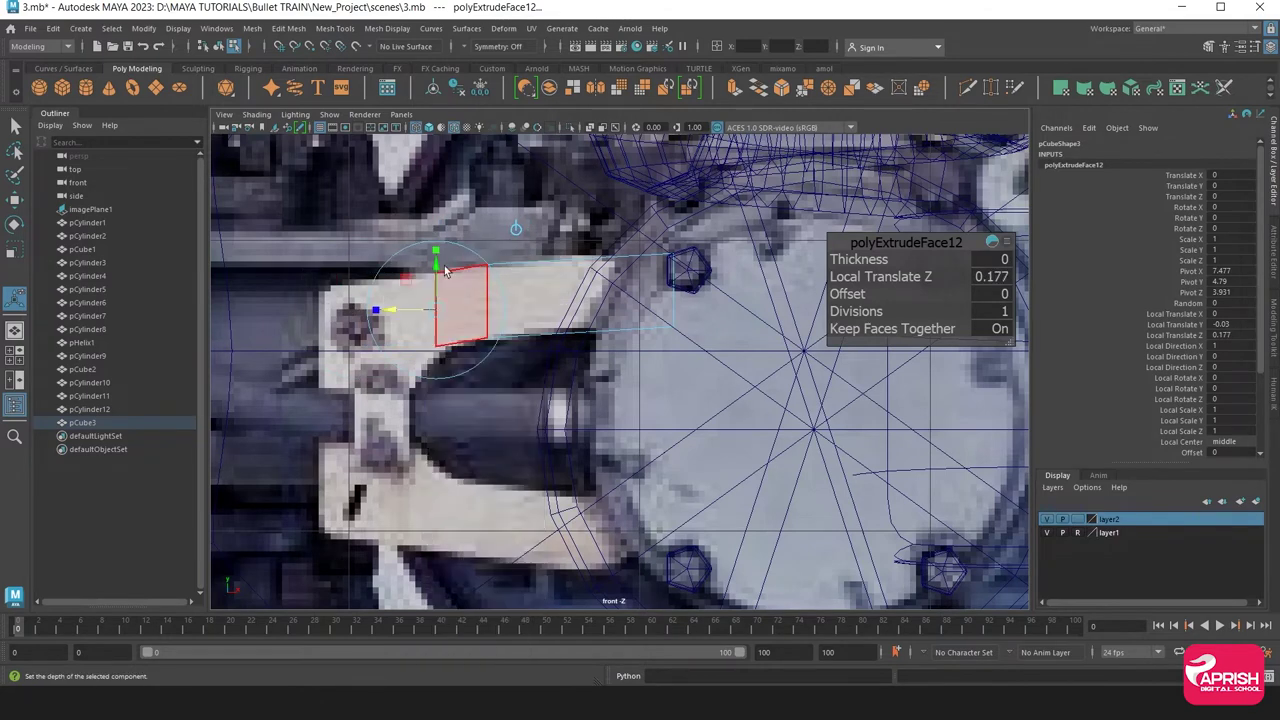
key("q")
left_click(14, 200)
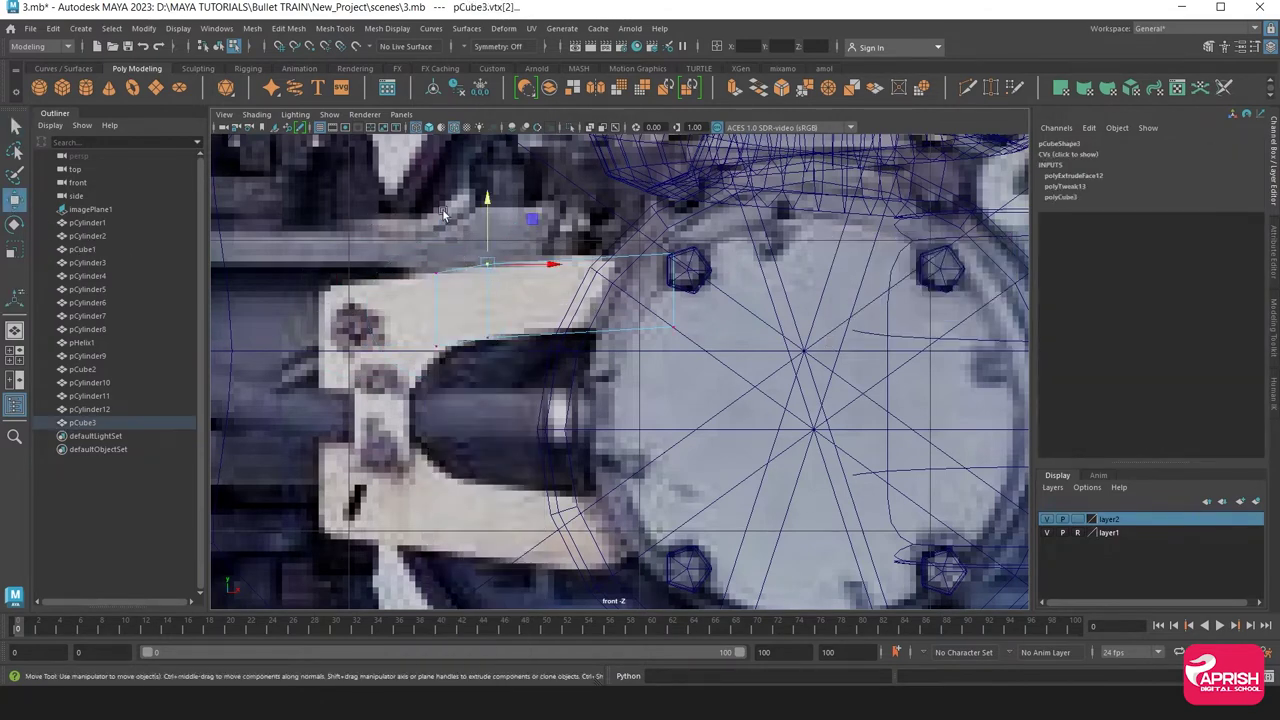
left_click_drag(487, 204, 487, 209)
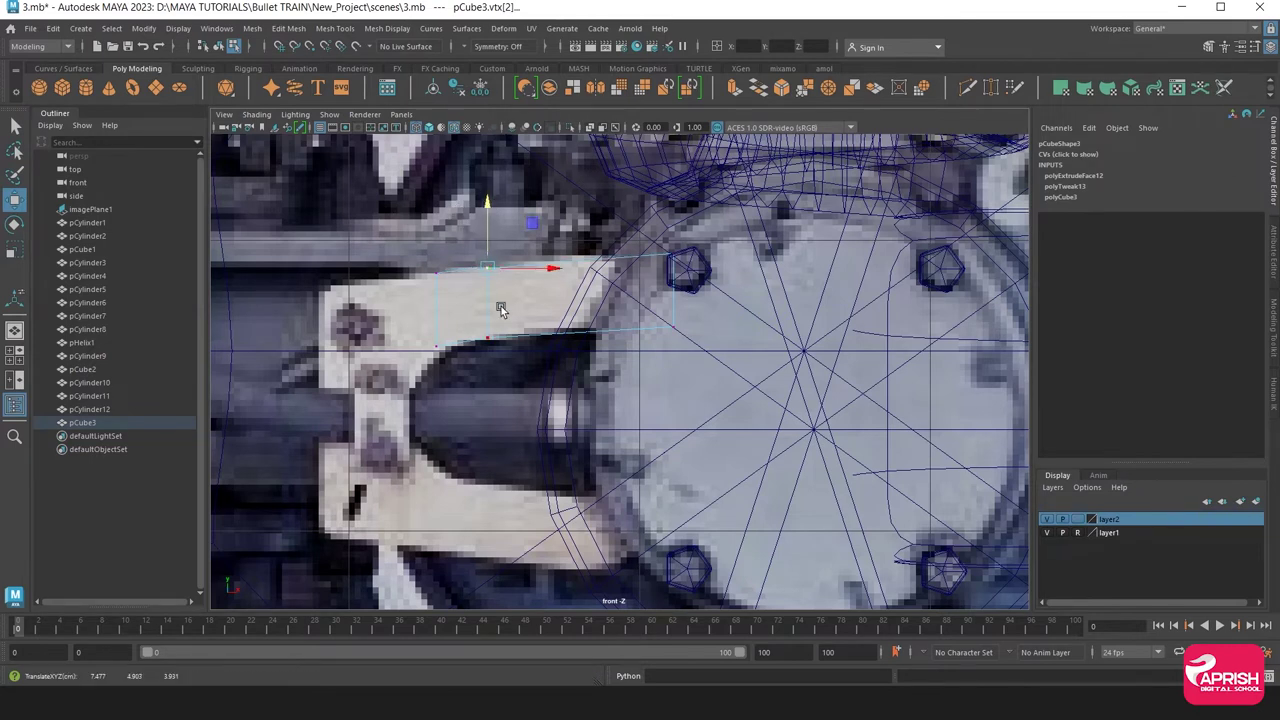
Extrude the end face again and narrow it to 0.186 in X, shifted -0.408
mouse_move(413, 336)
left_mouse_down()
mouse_move(450, 380)
mouse_move(504, 350)
left_mouse_up()
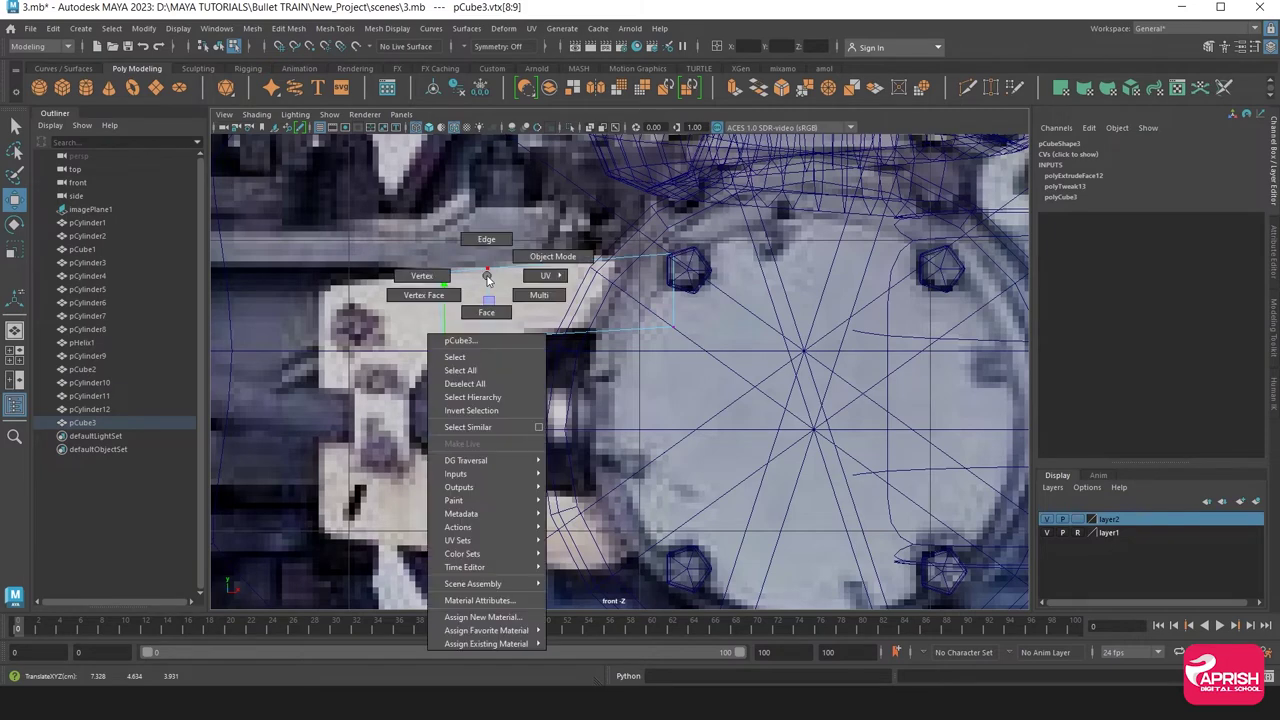
right_click_drag(487, 278, 487, 305)
left_click(733, 88)
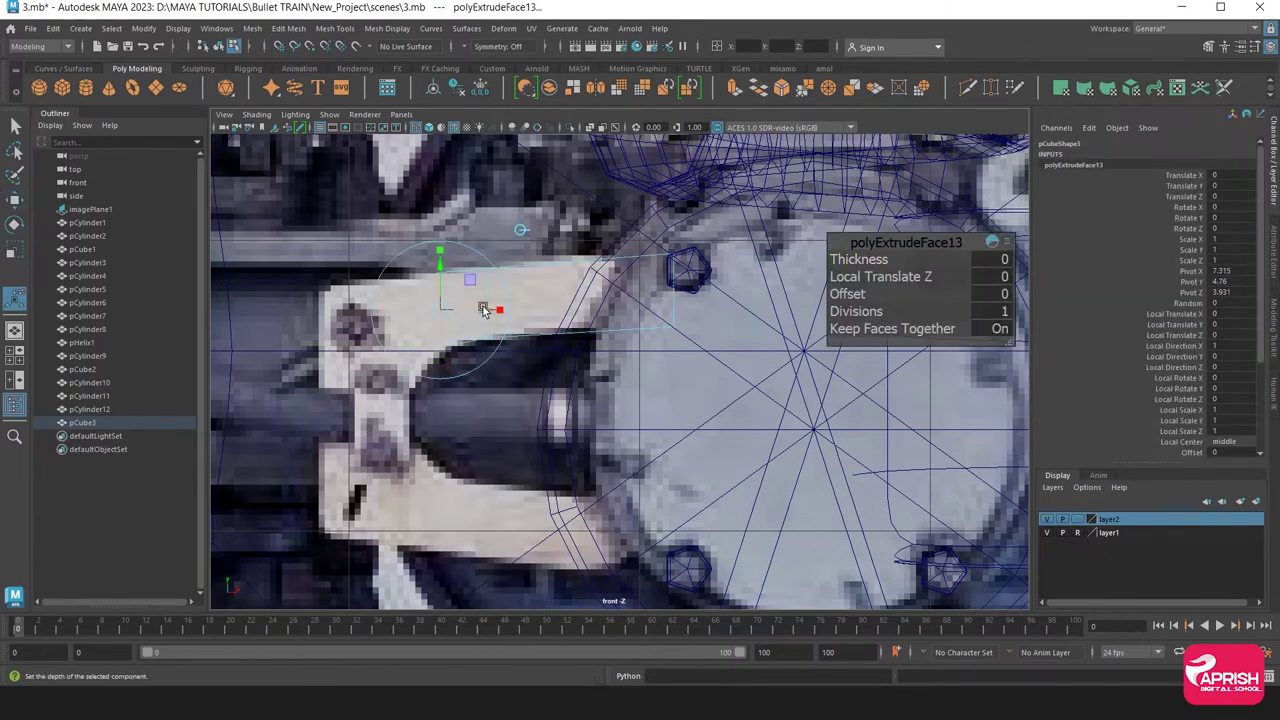
left_click_drag(483, 310, 360, 320)
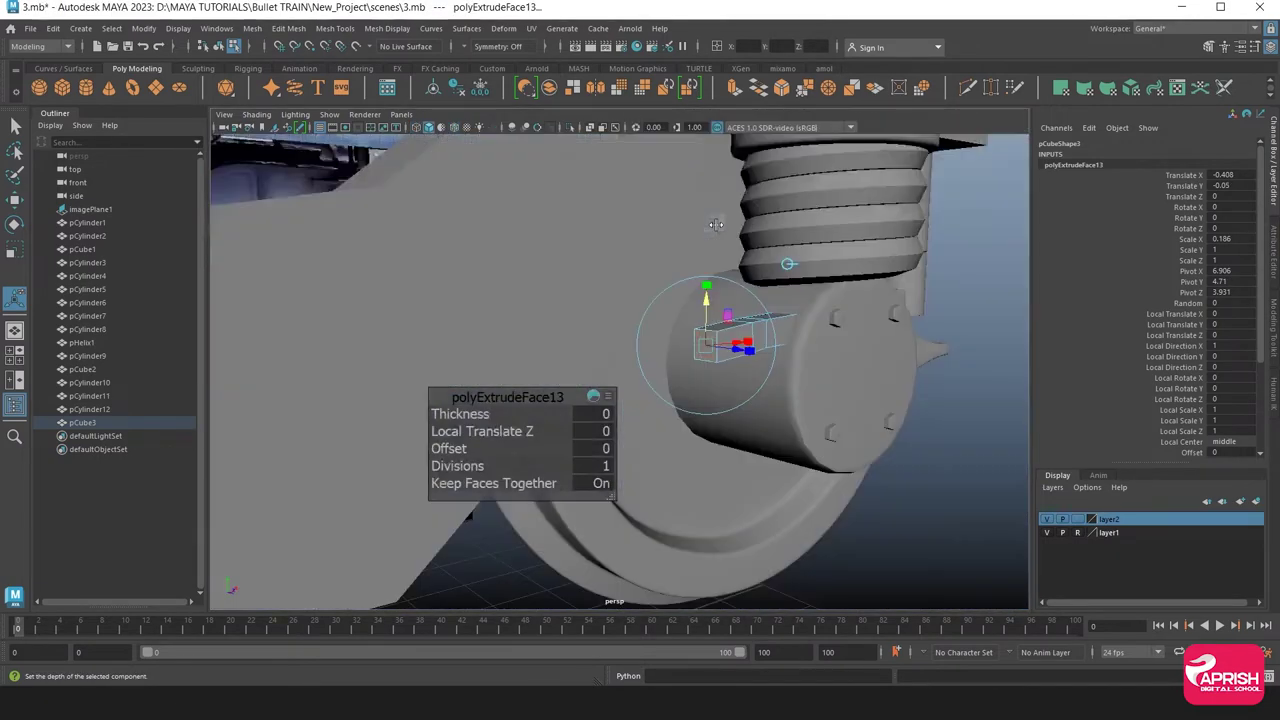
left_click_drag(632, 322, 536, 283, "alt")
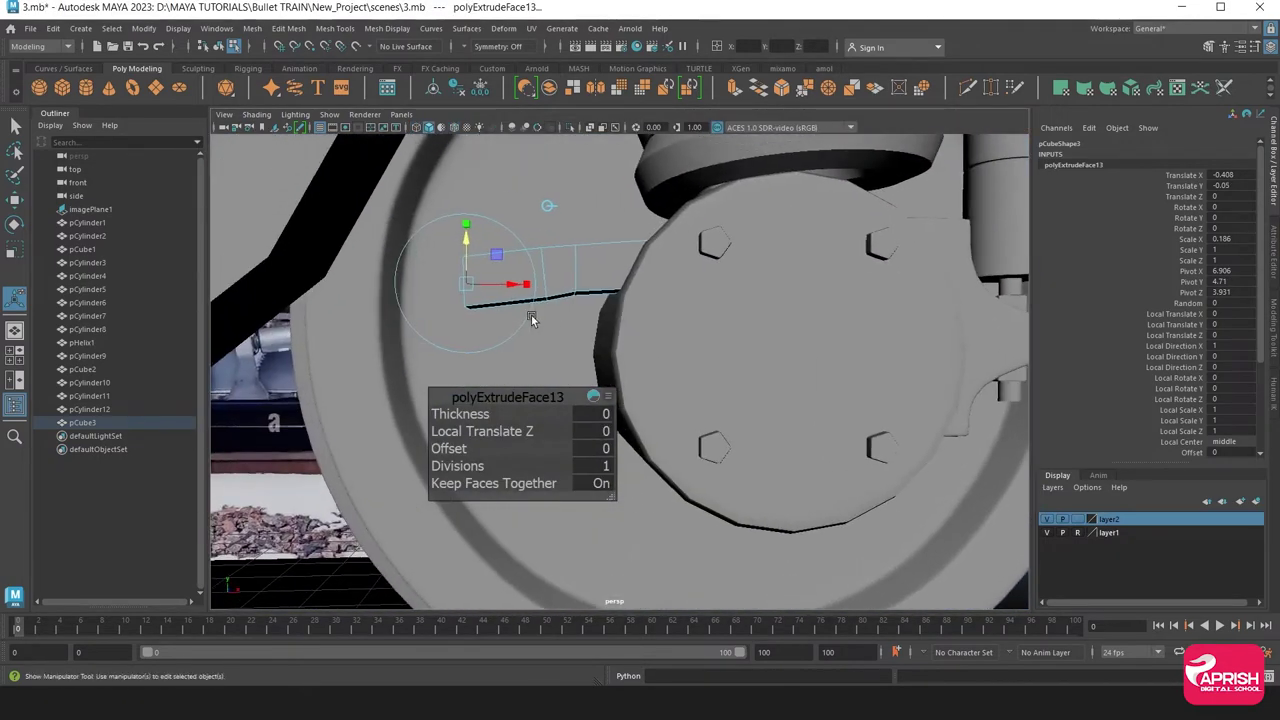
left_click(511, 308)
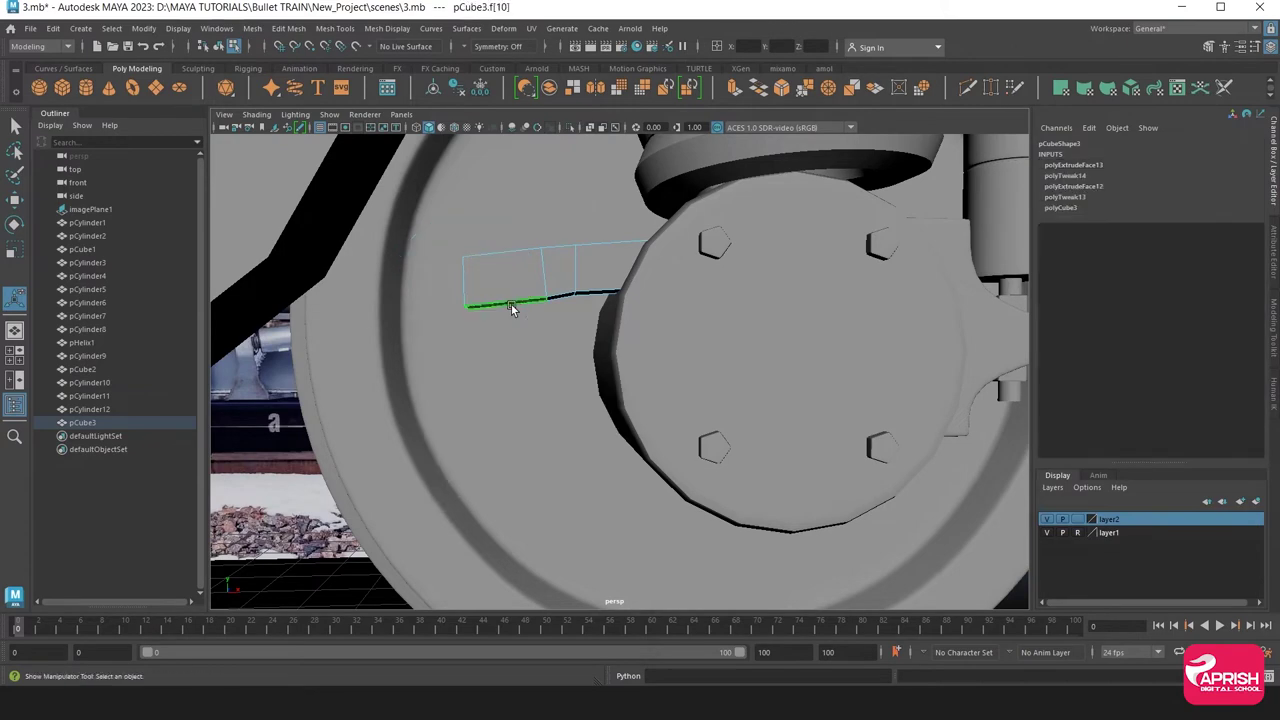
key("space")
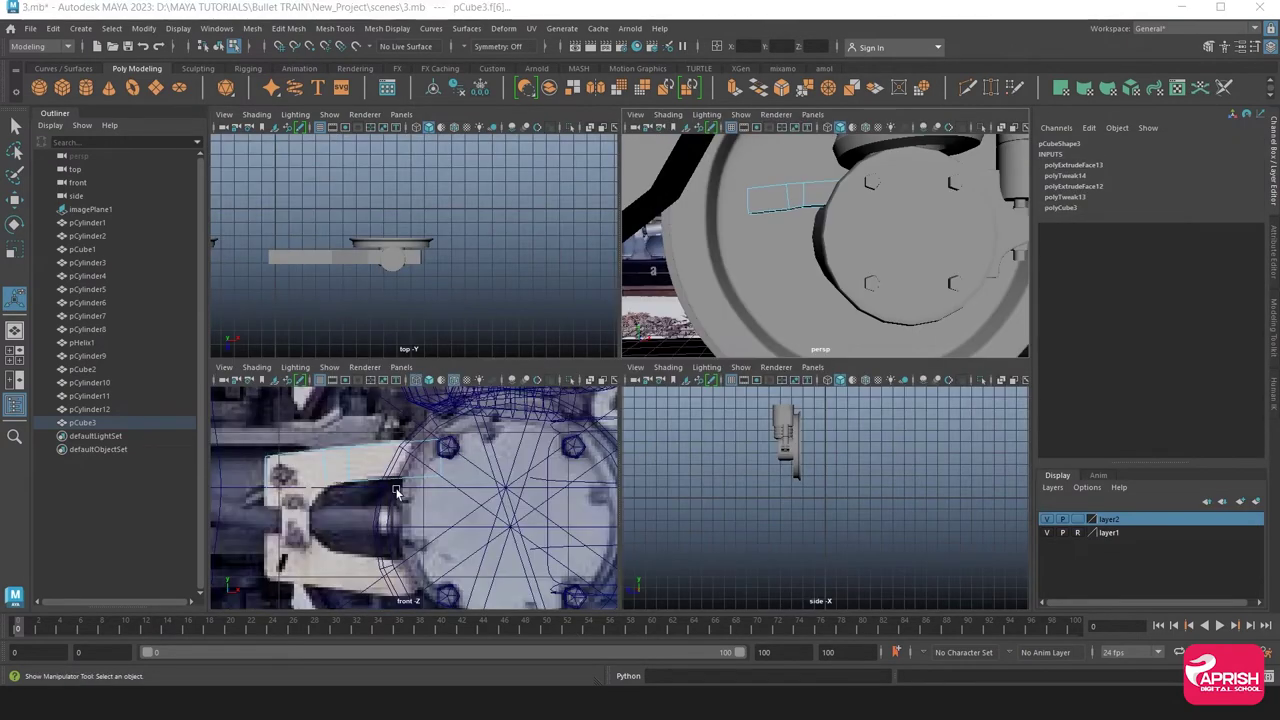
Extrude the bracket's end face downward with Ctrl+E
key("space")
scroll(452, 429, "up", 2)
middle_click_drag(452, 429, 492, 419, "alt")
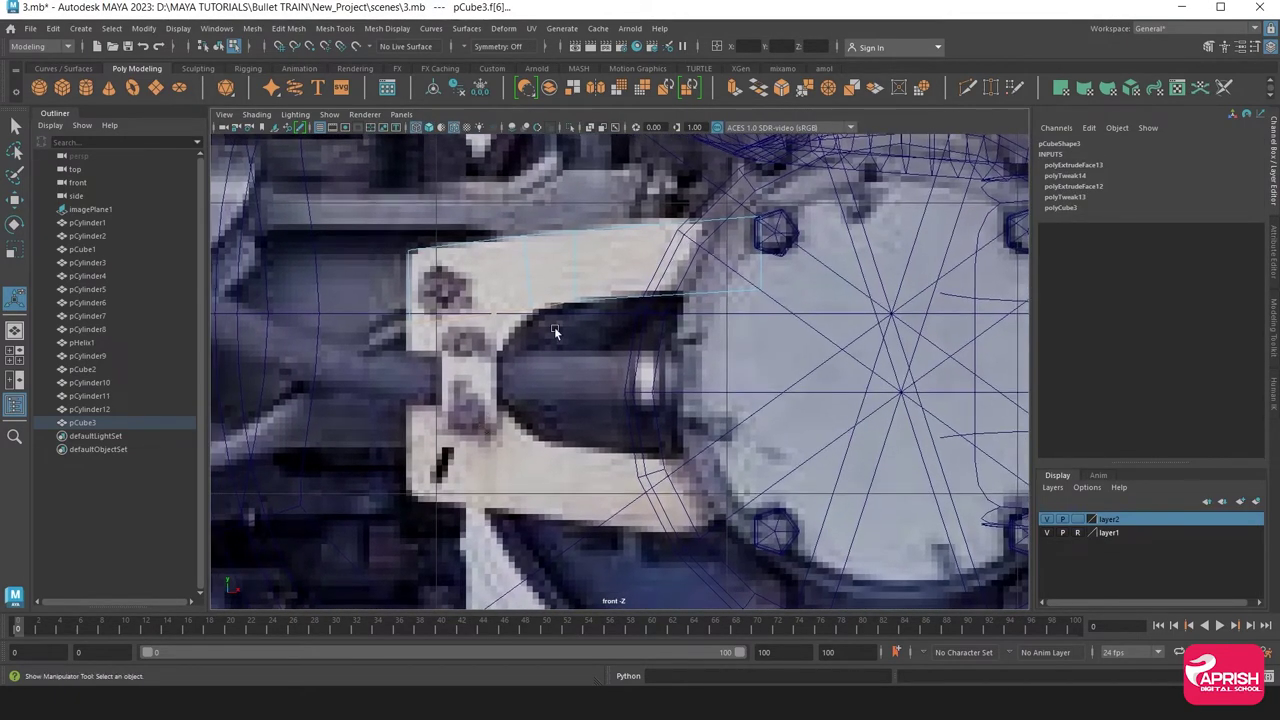
key("ctrl+z")
key("ctrl+e")
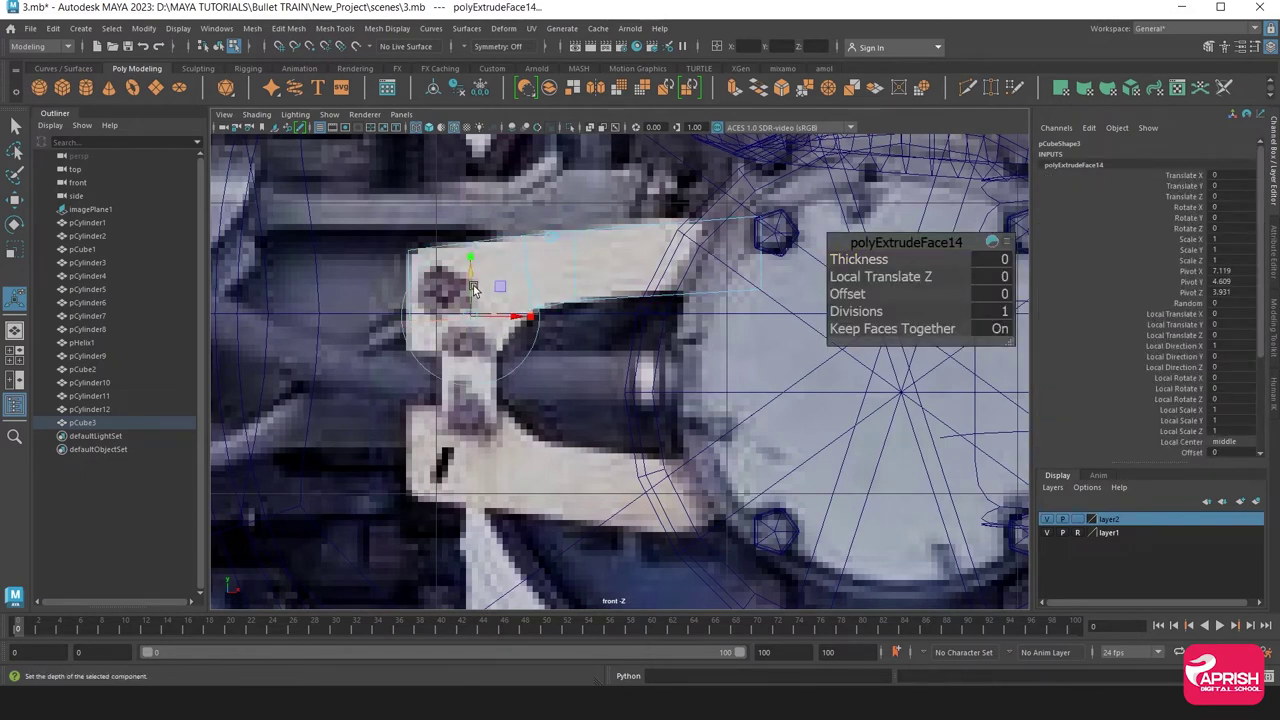
mouse_move(452, 309)
left_mouse_down()
mouse_move(452, 357)
mouse_move(472, 341)
mouse_move(464, 369)
mouse_move(574, 410)
mouse_move(544, 391)
left_mouse_up()
key("r")
key("q")
Flatten the extension's left-edge vertices into a straight vertical column
left_click(562, 355)
key("w")
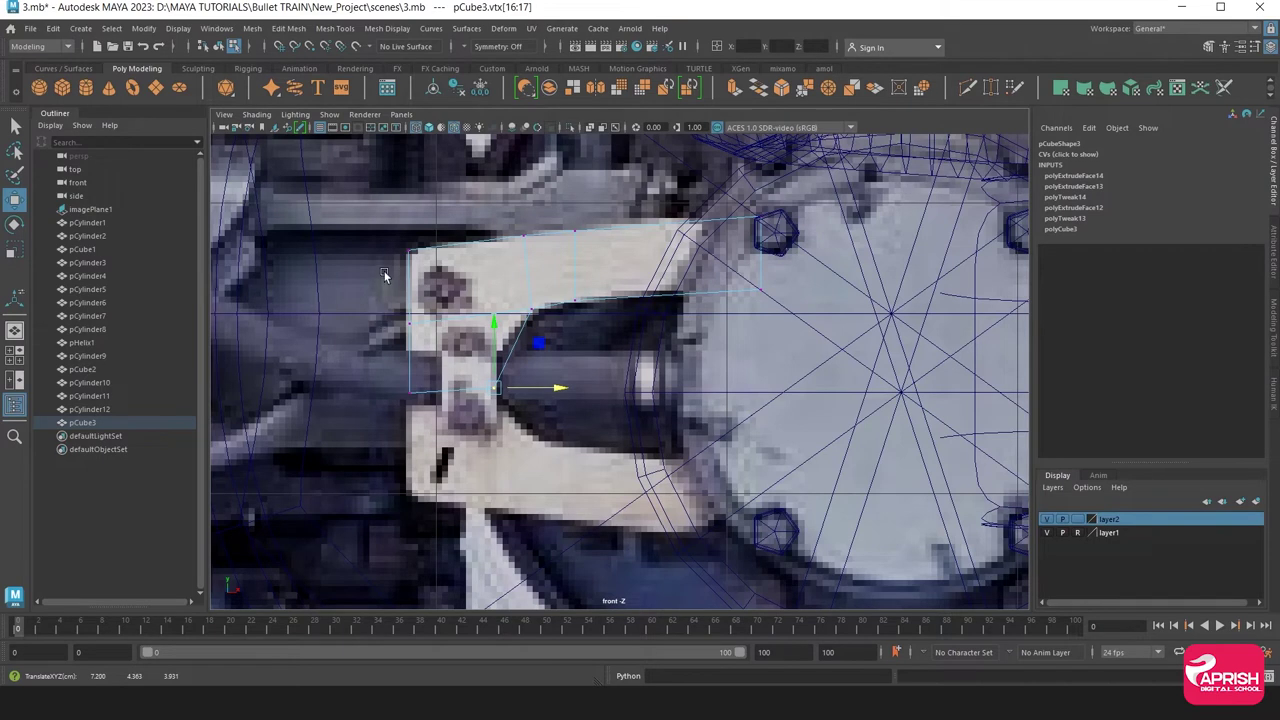
left_click_drag(366, 234, 430, 436)
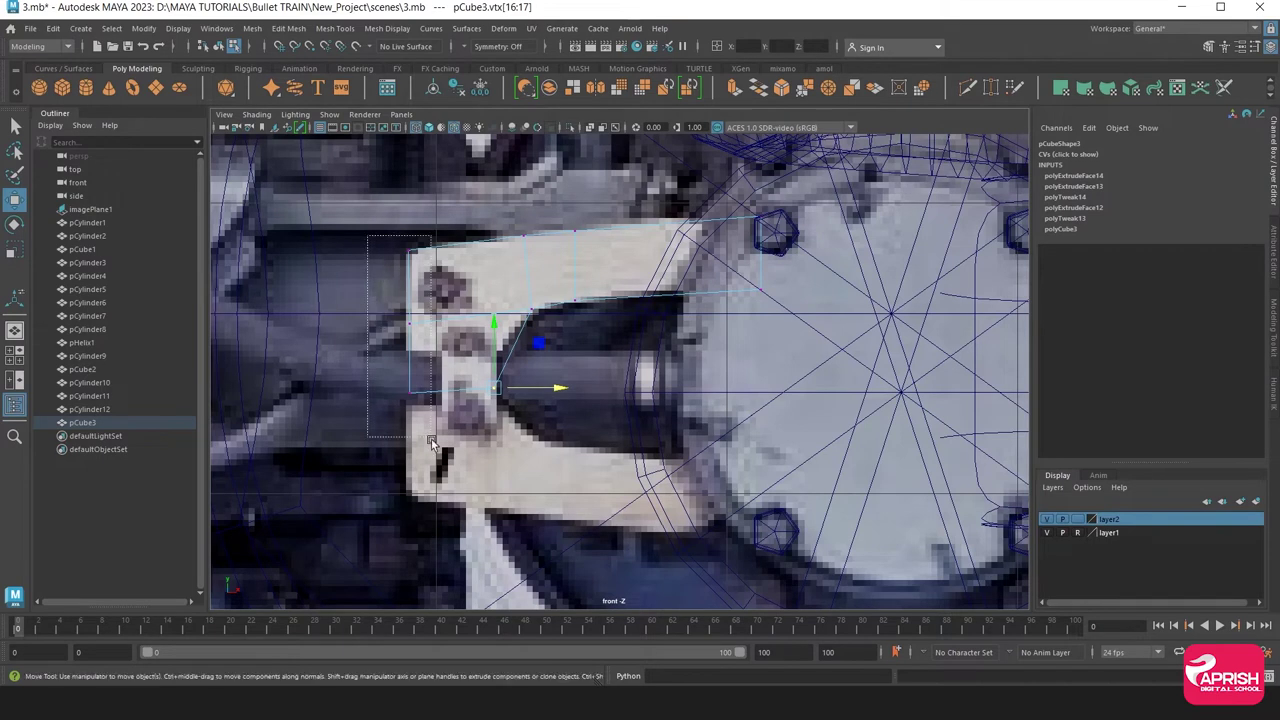
left_click(12, 253)
left_click_drag(463, 318, 404, 320)
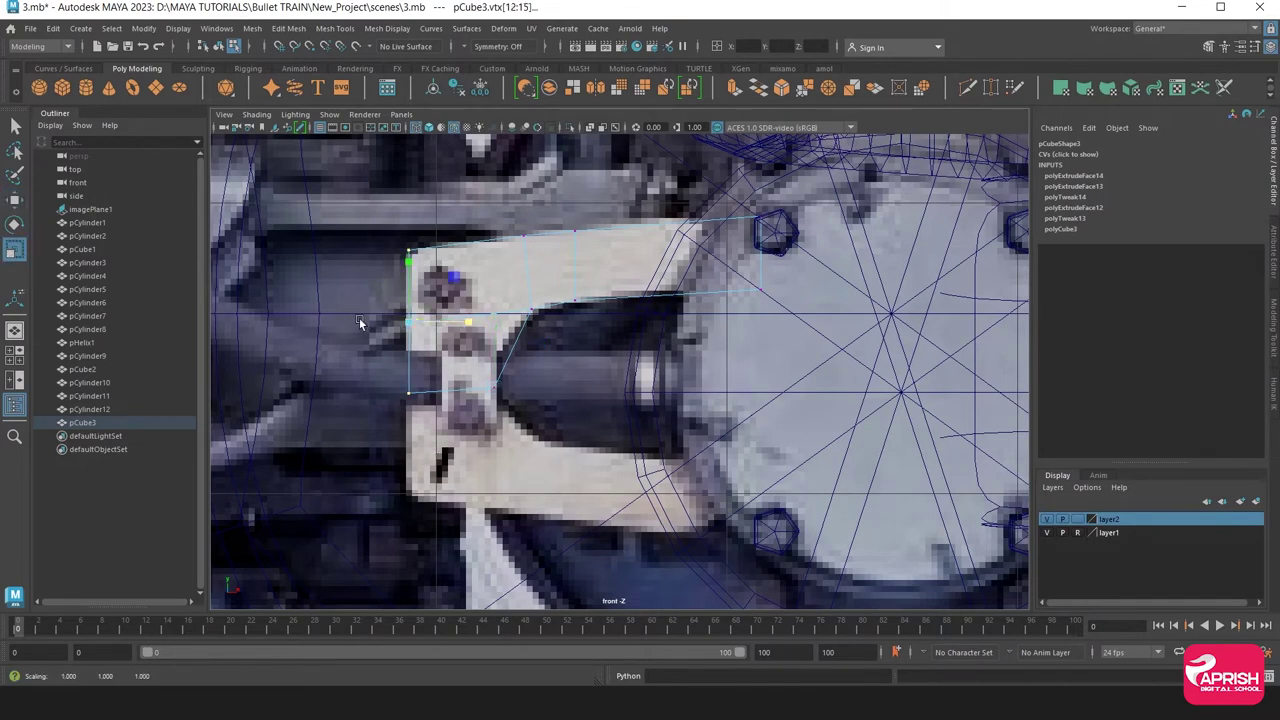
Place pCube3's pivot on the bolt at the bracket's lower left end
right_click_drag(516, 245, 557, 246)
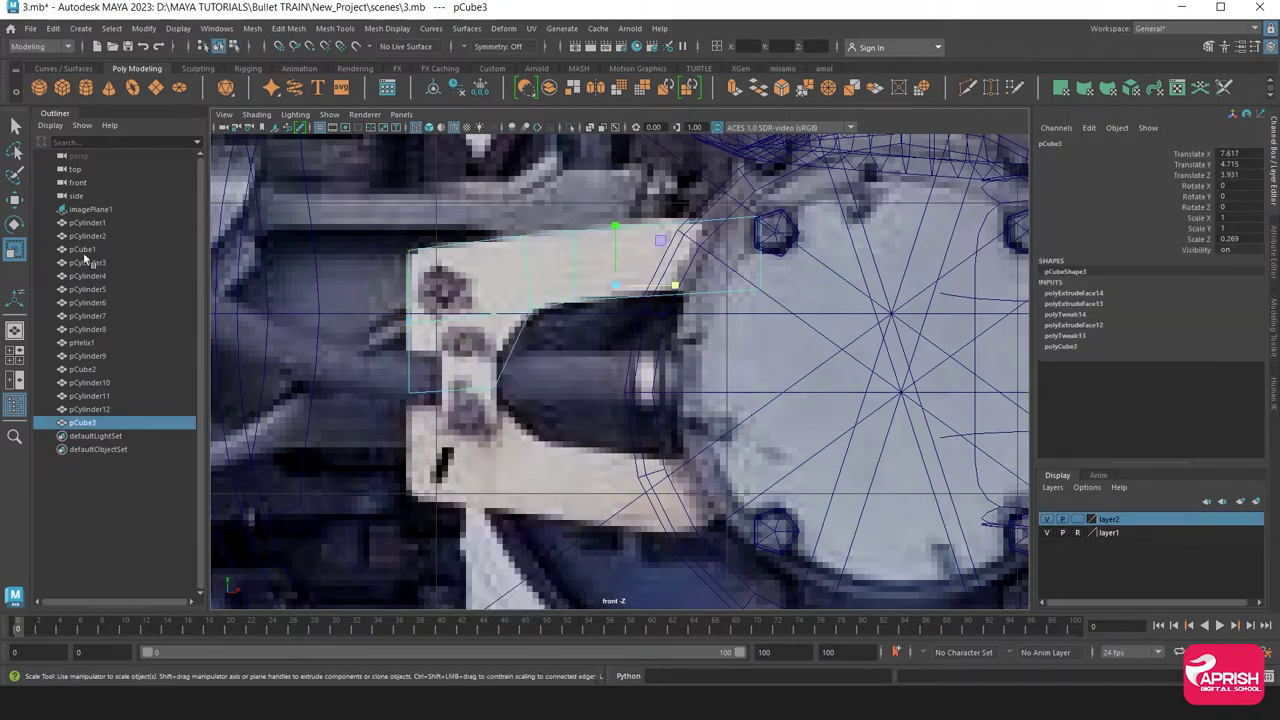
left_click(12, 200)
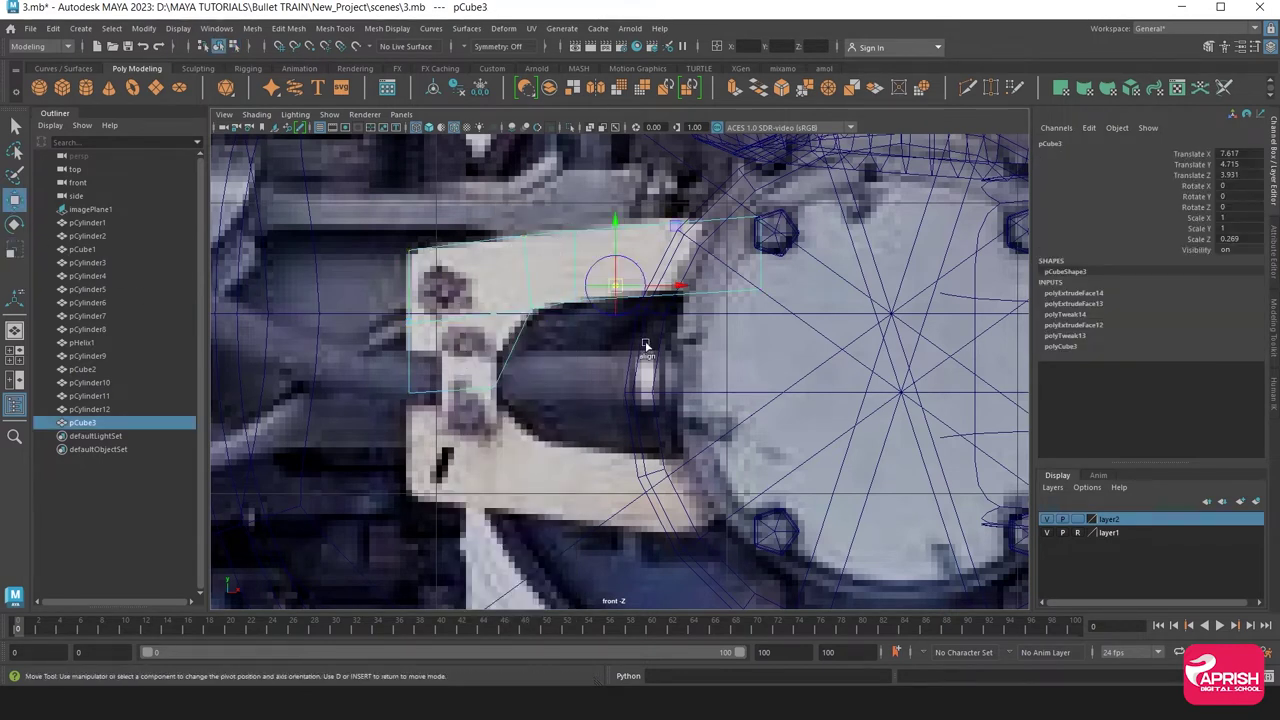
mouse_move(680, 290)
left_mouse_down()
mouse_move(527, 302)
mouse_move(450, 255)
mouse_move(446, 335)
left_mouse_up()
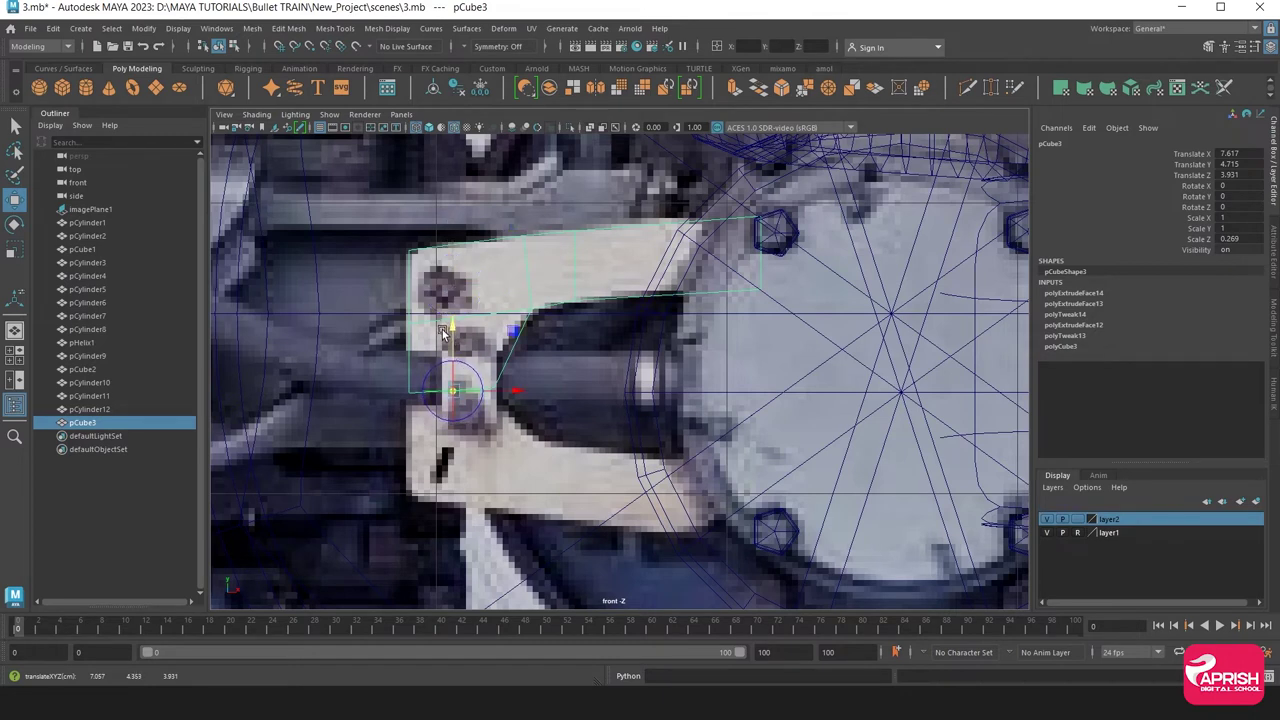
Freeze pCube3's transforms and duplicate it as pCube4 flipped with Scale Y -1
left_click(143, 28)
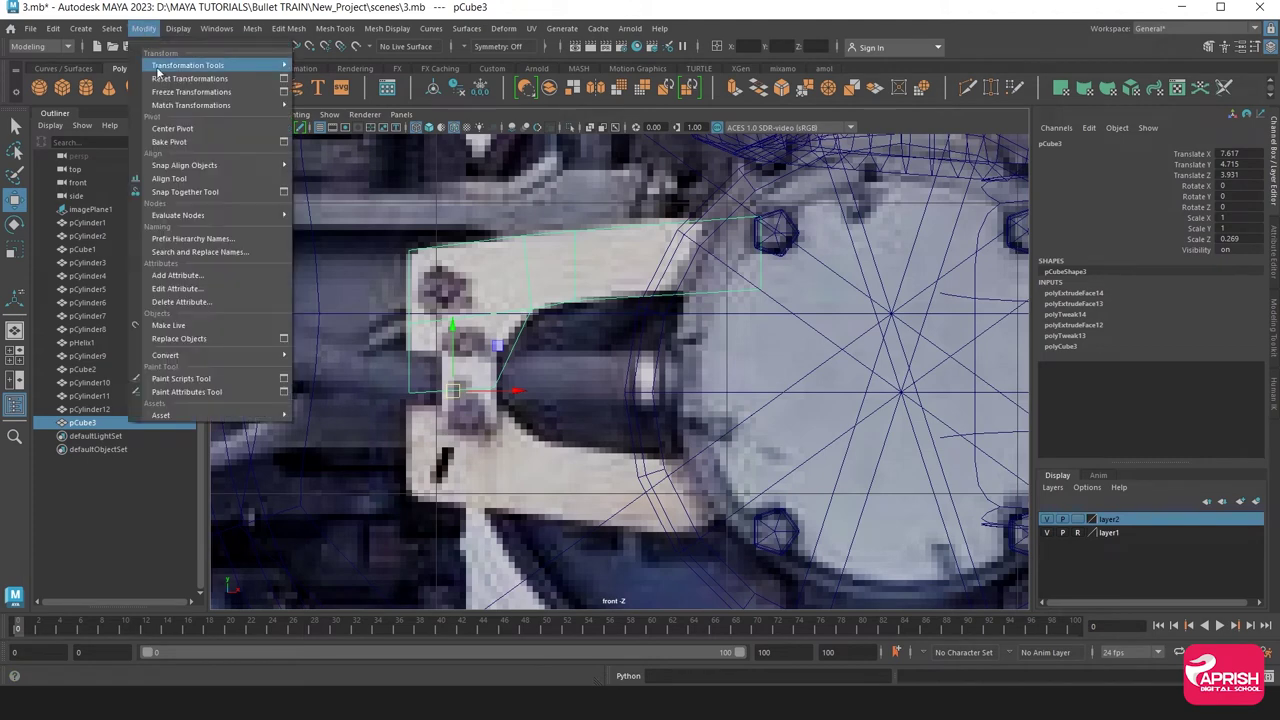
left_click(191, 91)
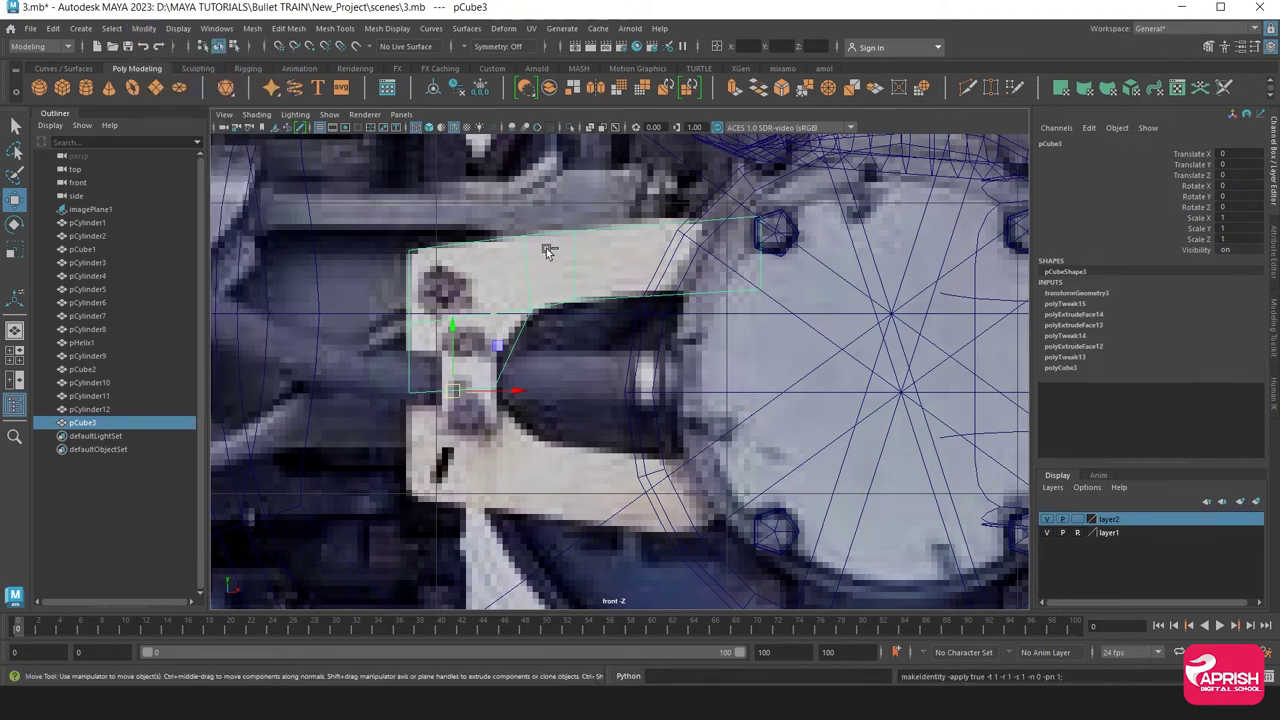
key("ctrl+d")
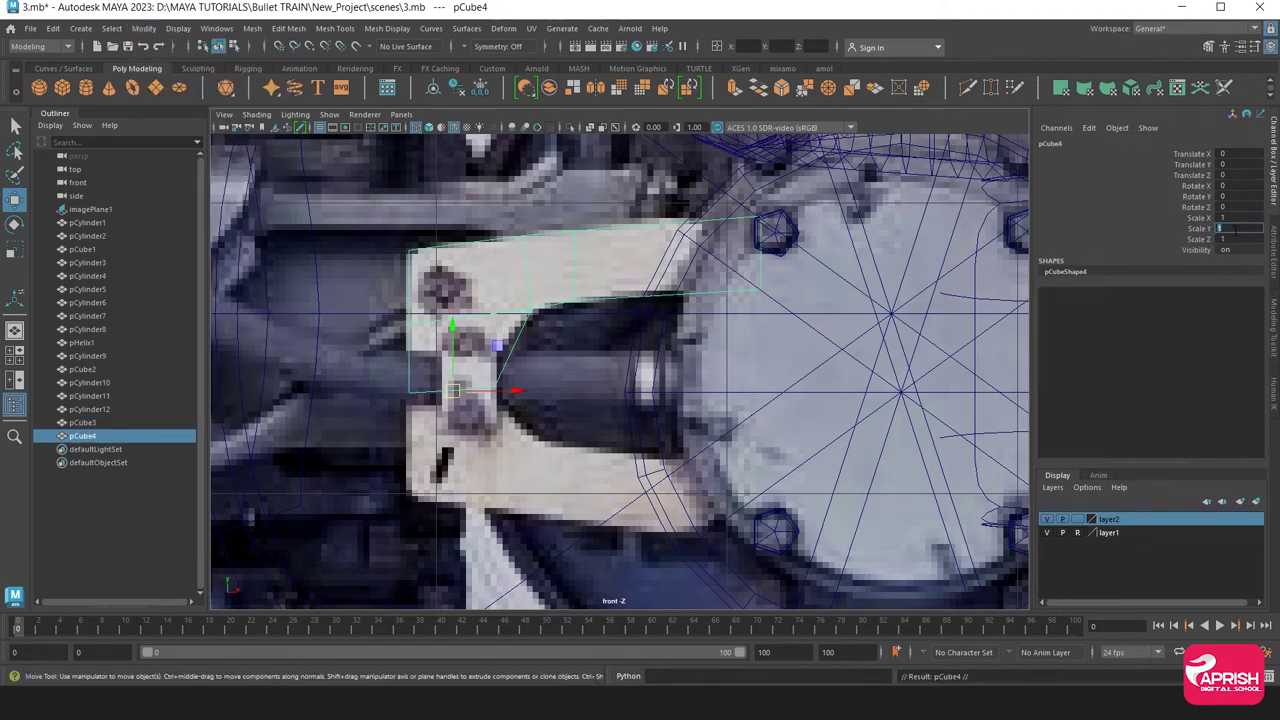
type("-1")
key("Return")
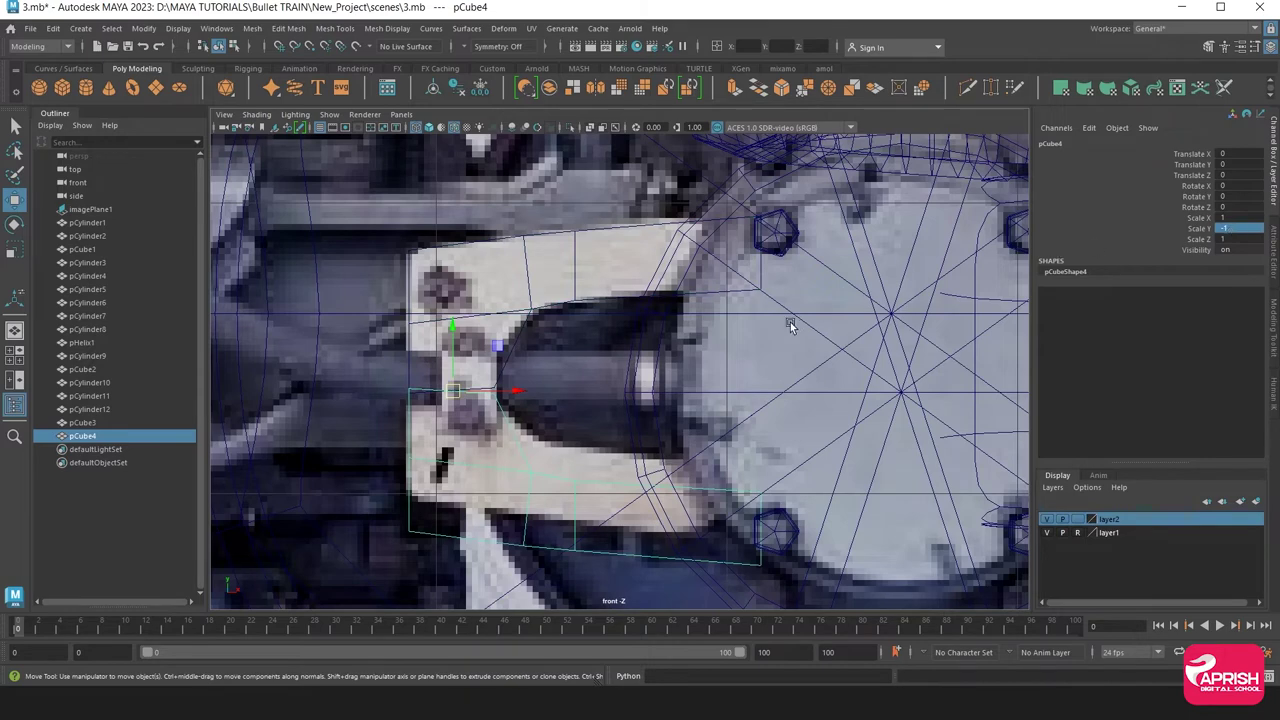
Raise pCube4's vertices so the flipped copy sits under the bracket
middle_click_drag(697, 428, 657, 342, "alt")
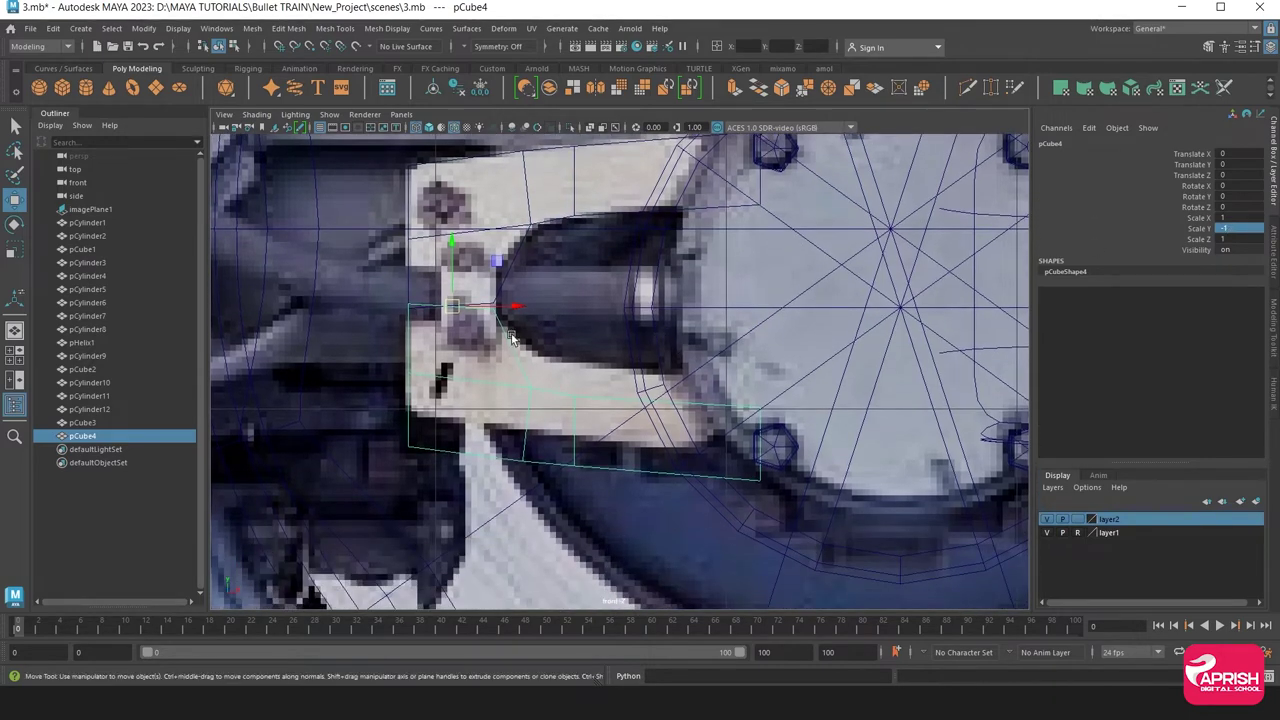
right_click_drag(511, 339, 455, 320)
left_click_drag(360, 280, 880, 530)
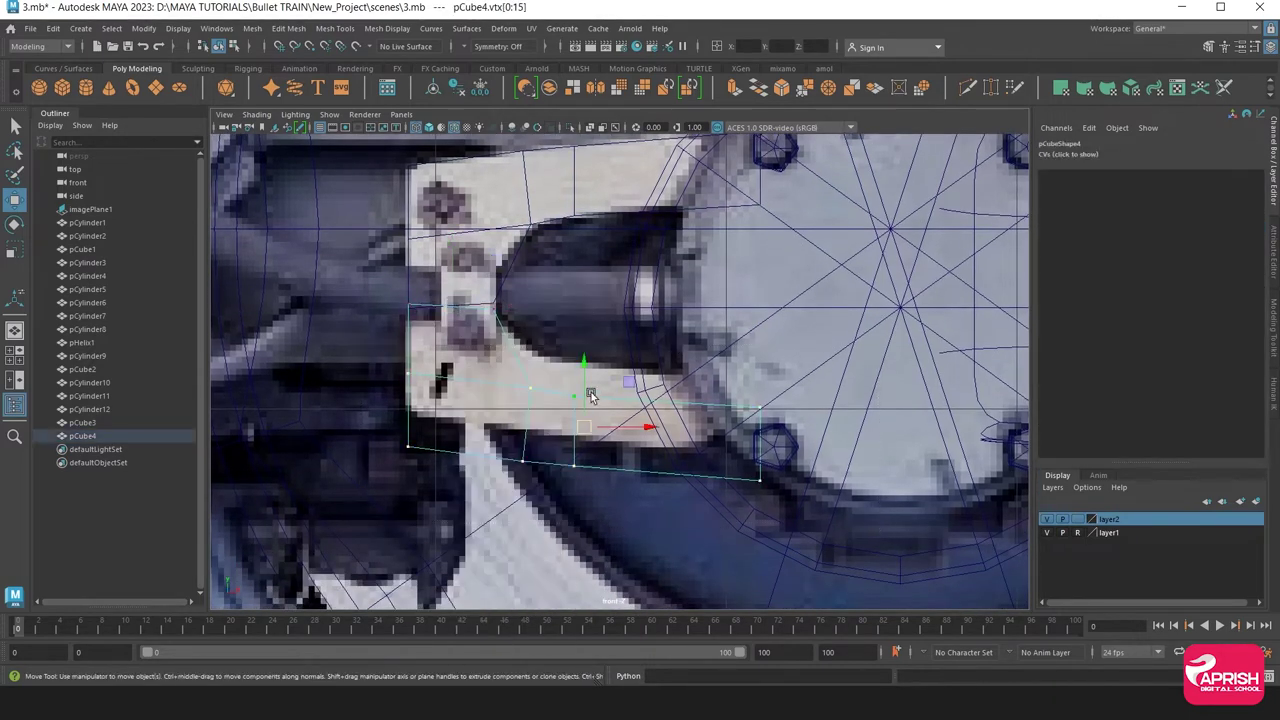
left_click_drag(583, 370, 584, 334)
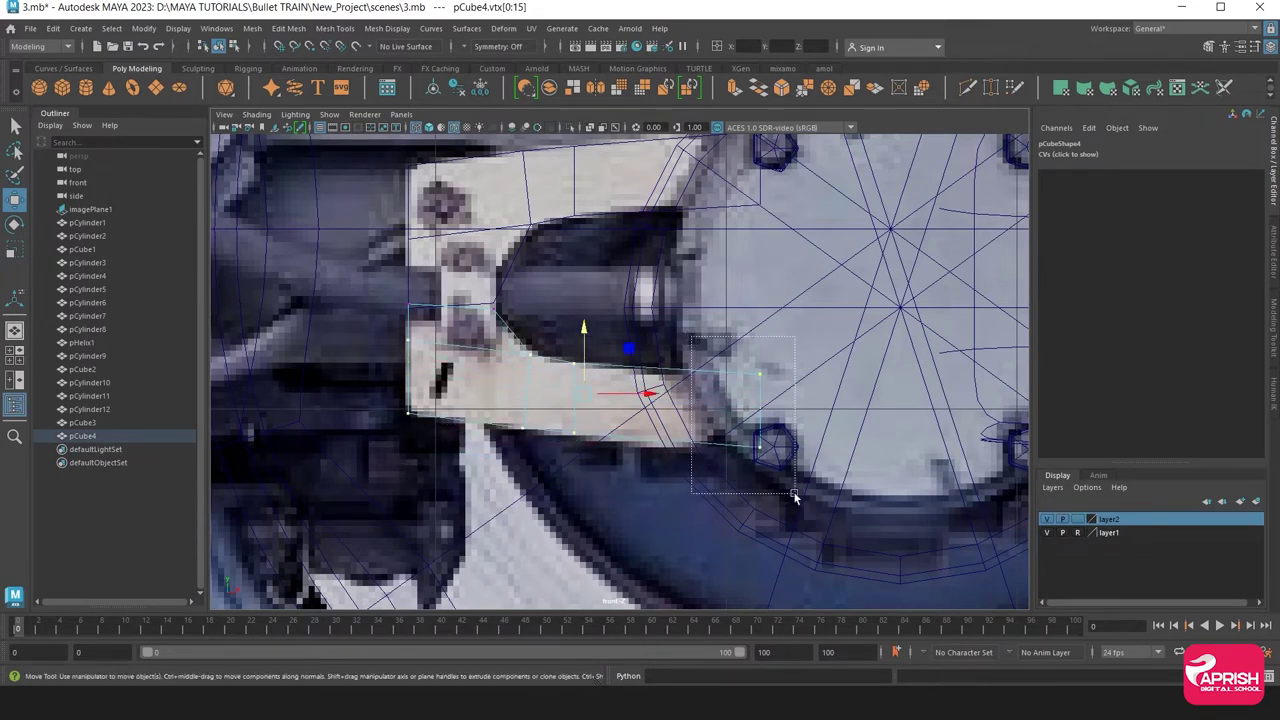
left_click_drag(690, 340, 794, 491)
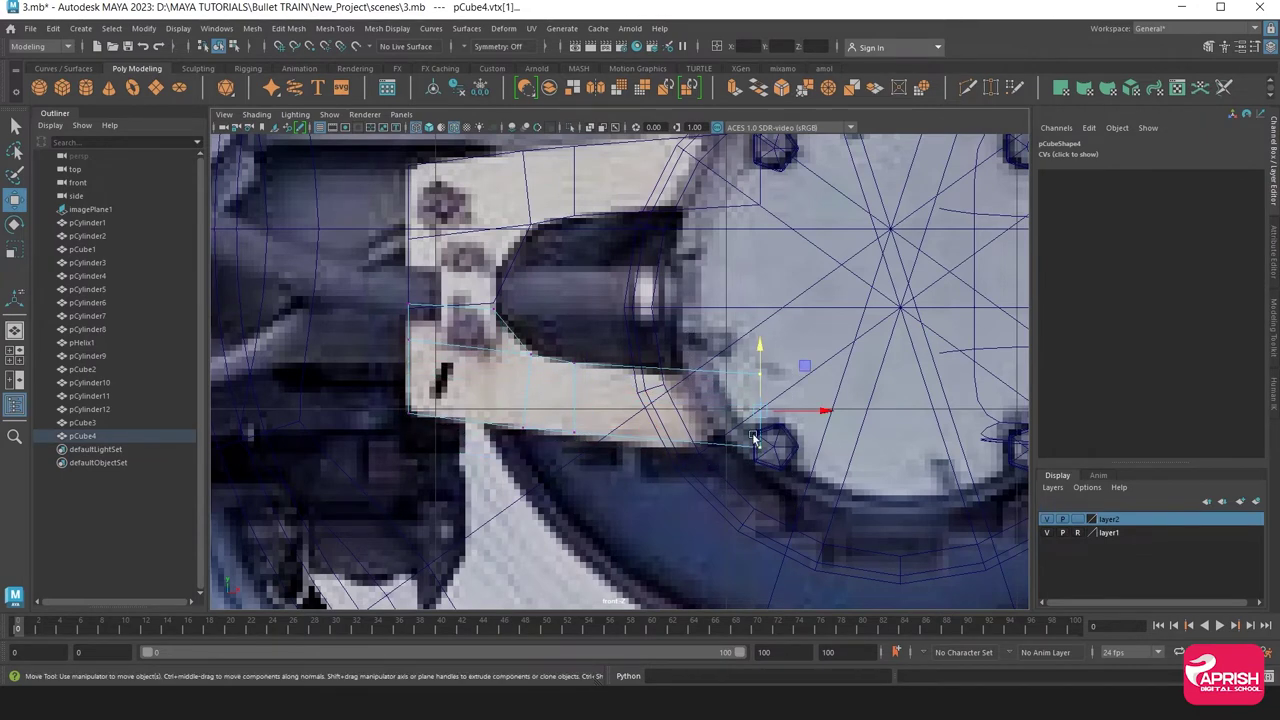
Orbit in perspective and isolate pCube3 to inspect it
key("space")
key("space")
mouse_move(470, 400)
left_mouse_down("alt")
mouse_move(516, 296)
mouse_move(557, 347)
left_mouse_up("alt")
key("F8")
left_click(500, 336)
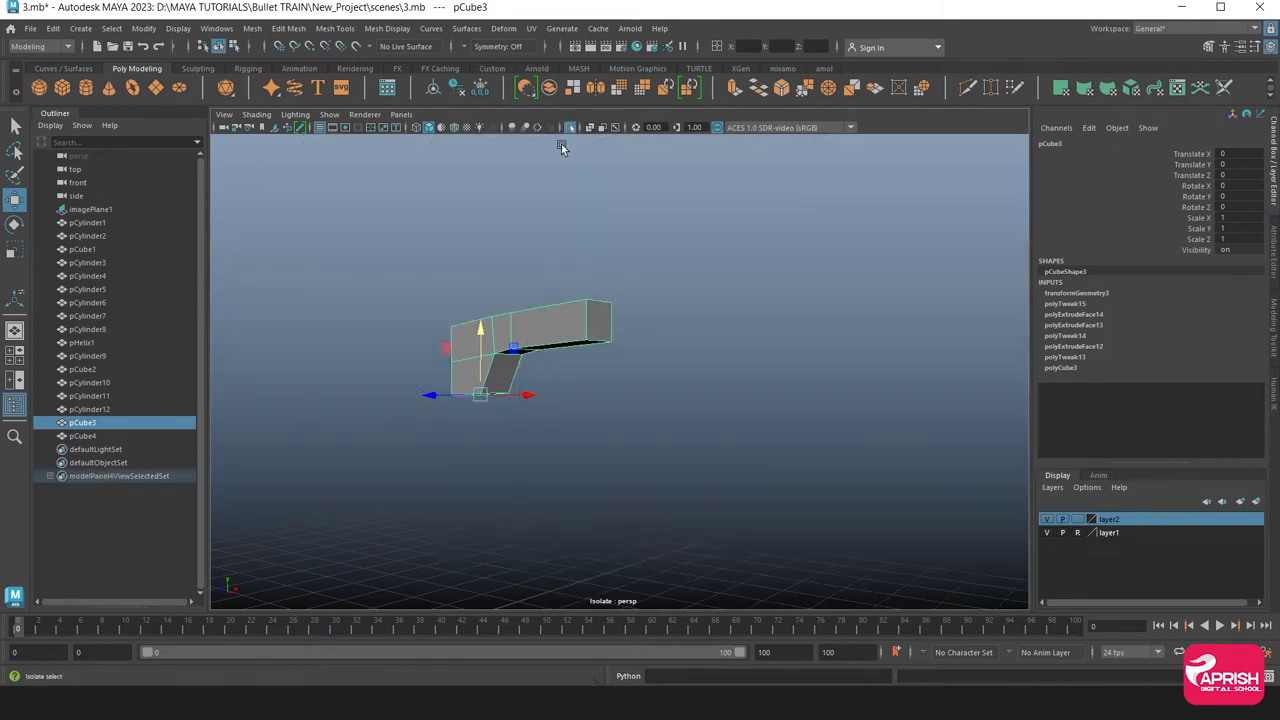
left_click(570, 127)
mouse_move(563, 160)
left_mouse_down("alt")
mouse_move(469, 381)
mouse_move(541, 333)
left_mouse_up("alt")
middle_click_drag(541, 337, 494, 477, "alt")
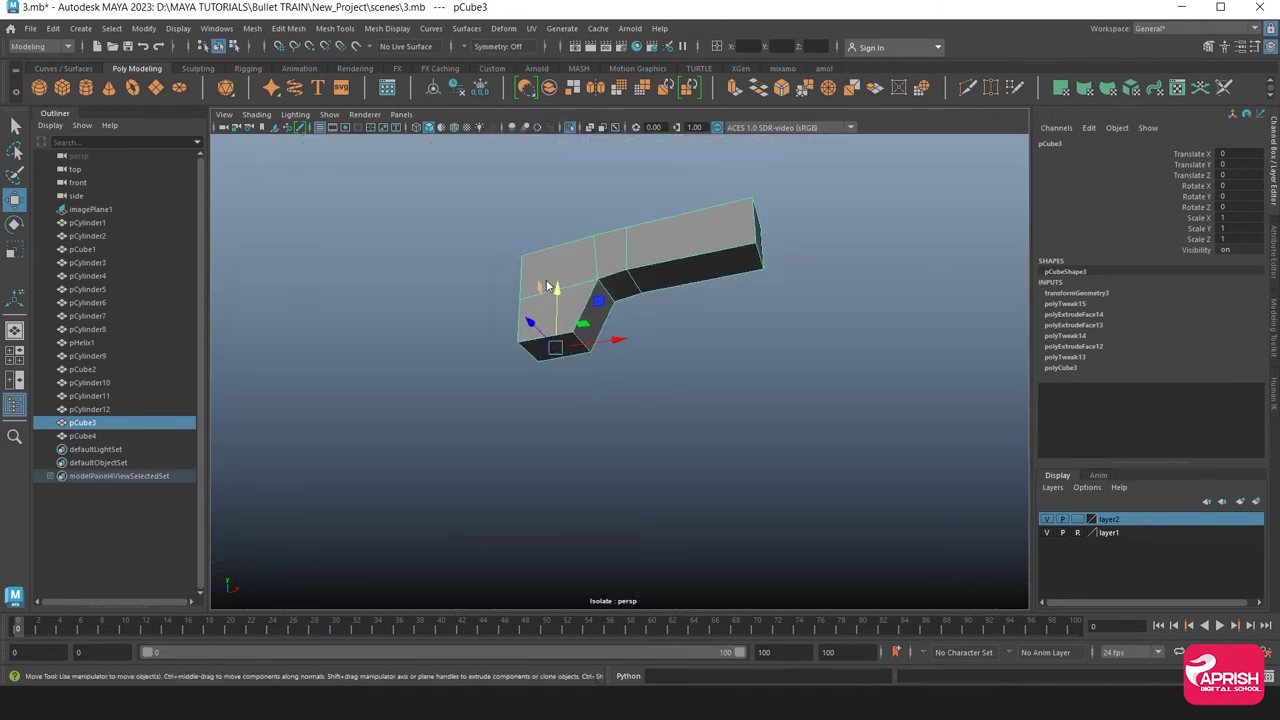
Check pCube3's bottom face, restore the full scene and select pCube4
right_click_drag(540, 290, 537, 316)
left_click(537, 352)
left_click(537, 360)
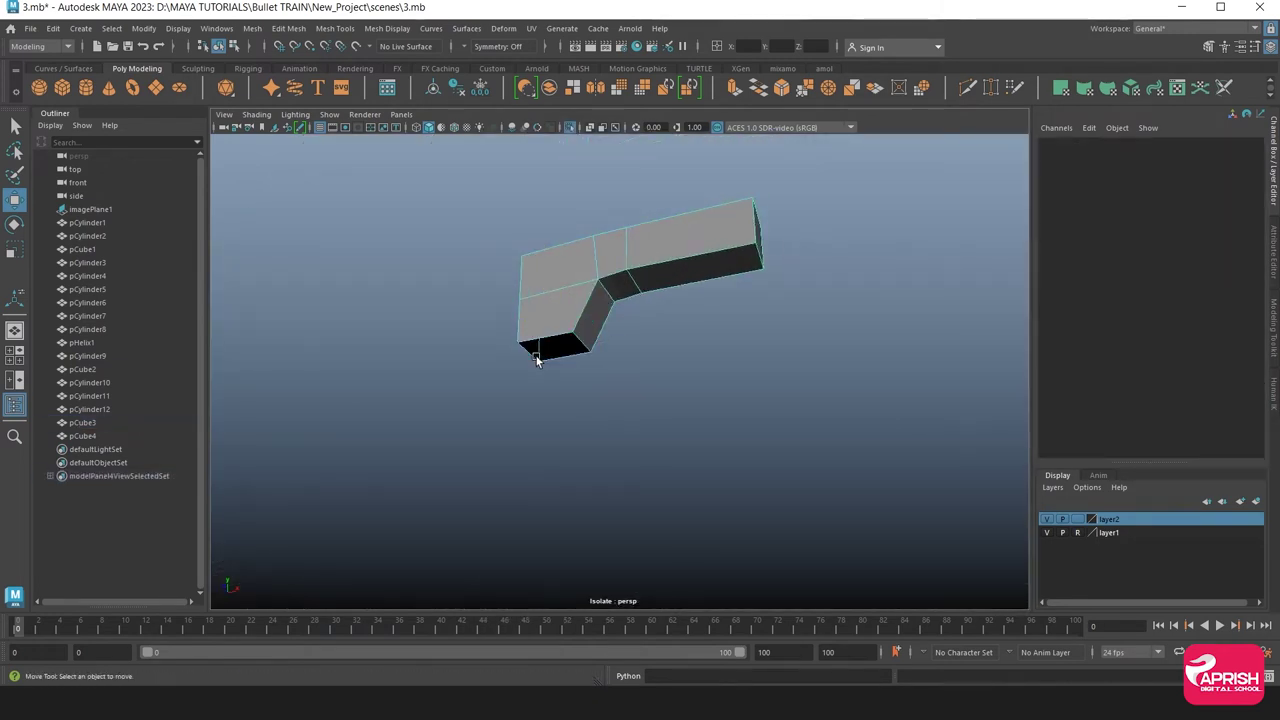
left_click(569, 128)
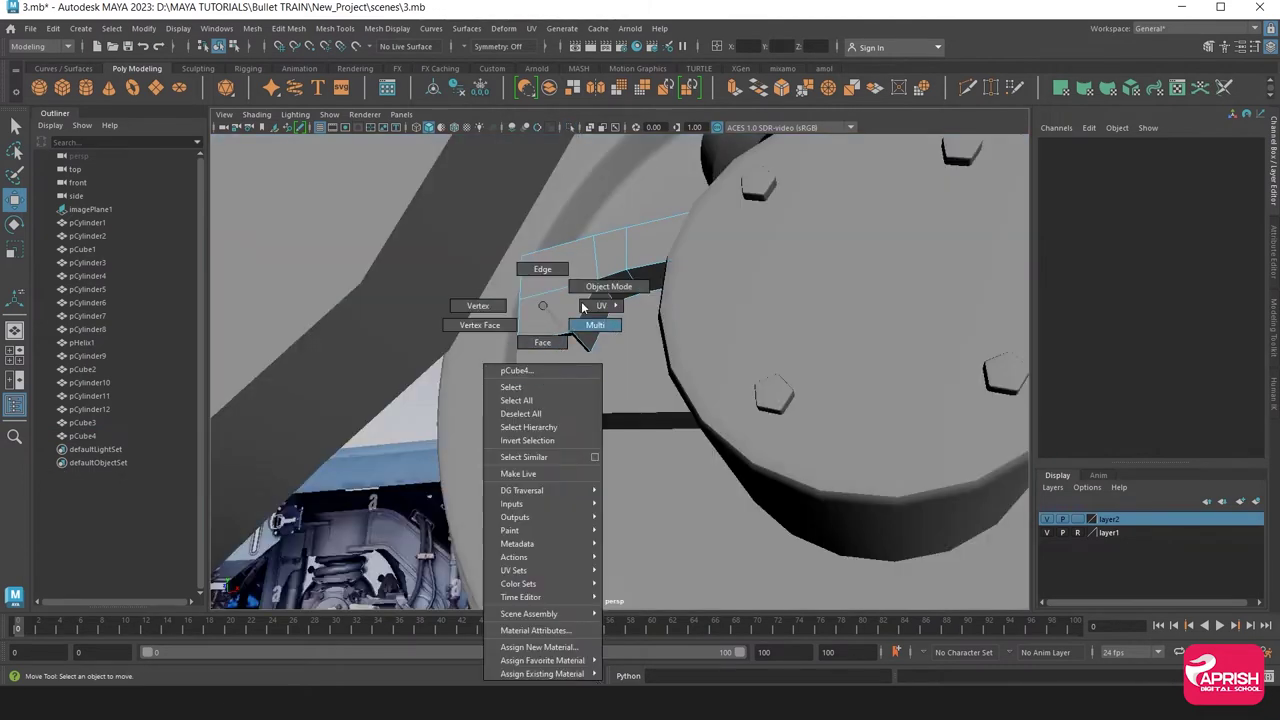
right_click_drag(541, 377, 595, 324)
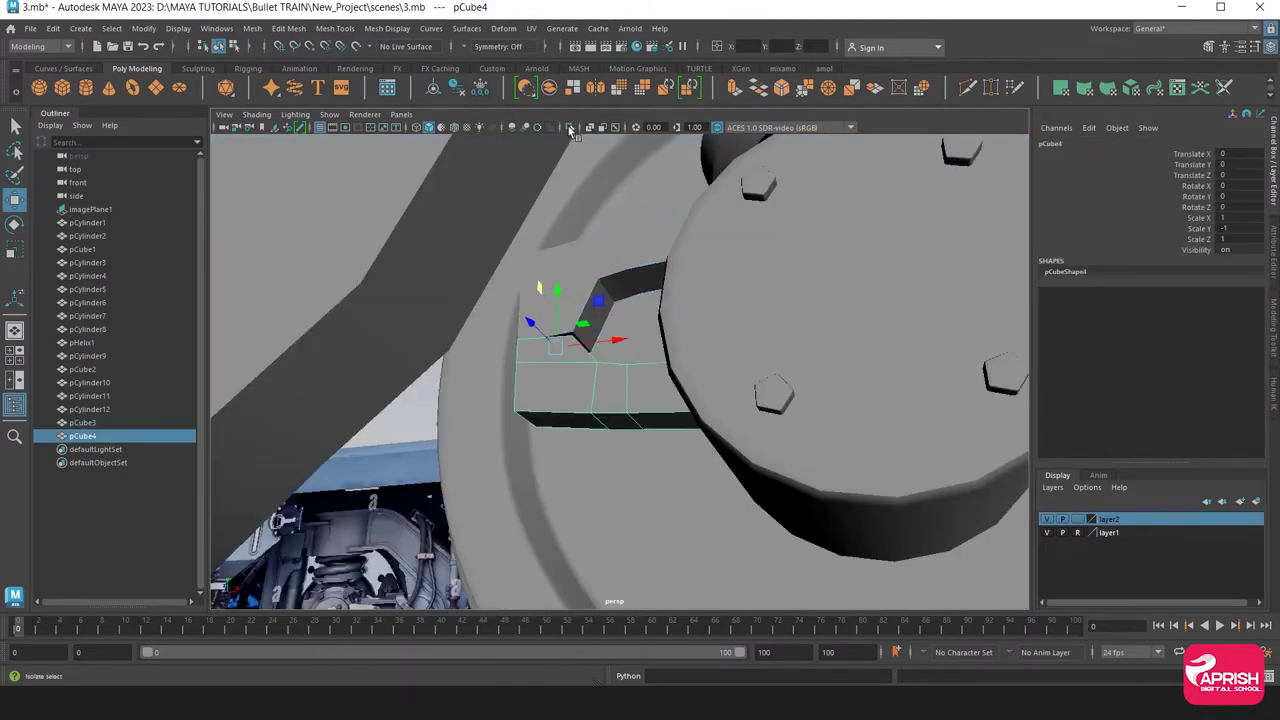
Delete pCube4's top face while it is isolated
left_click(569, 128)
right_click_drag(523, 318, 458, 303)
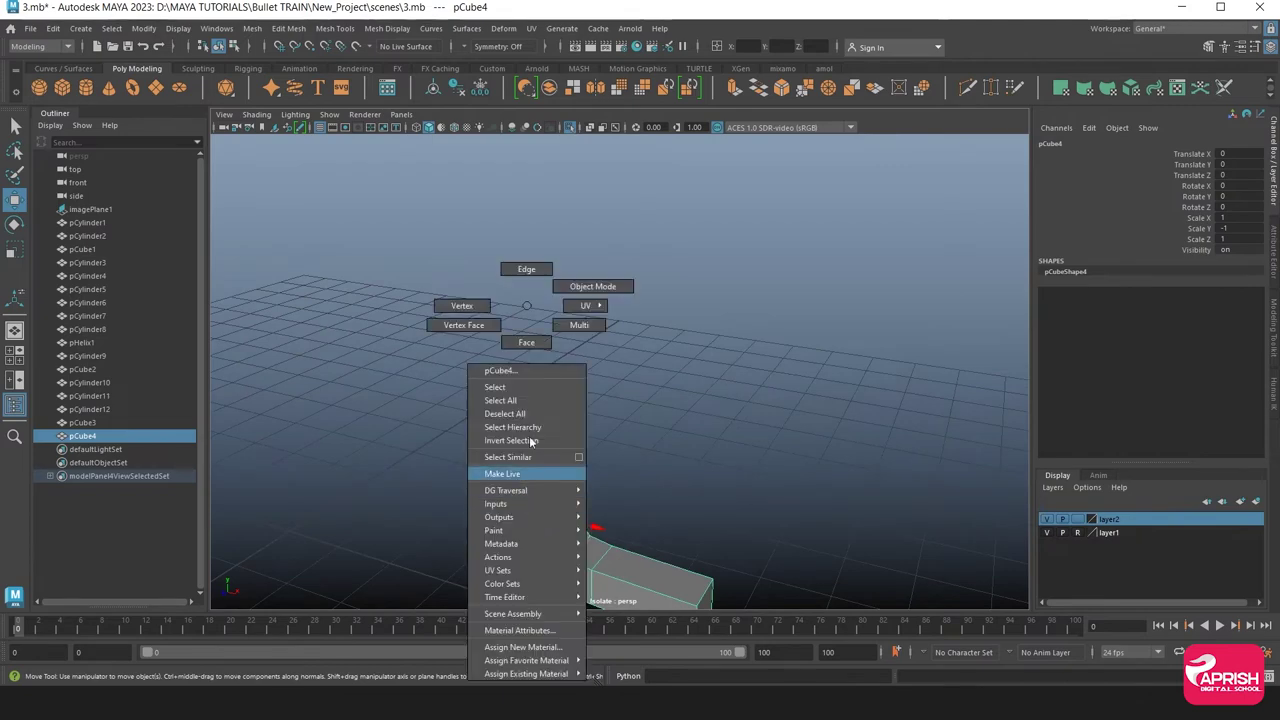
left_click(529, 505)
key("Delete")
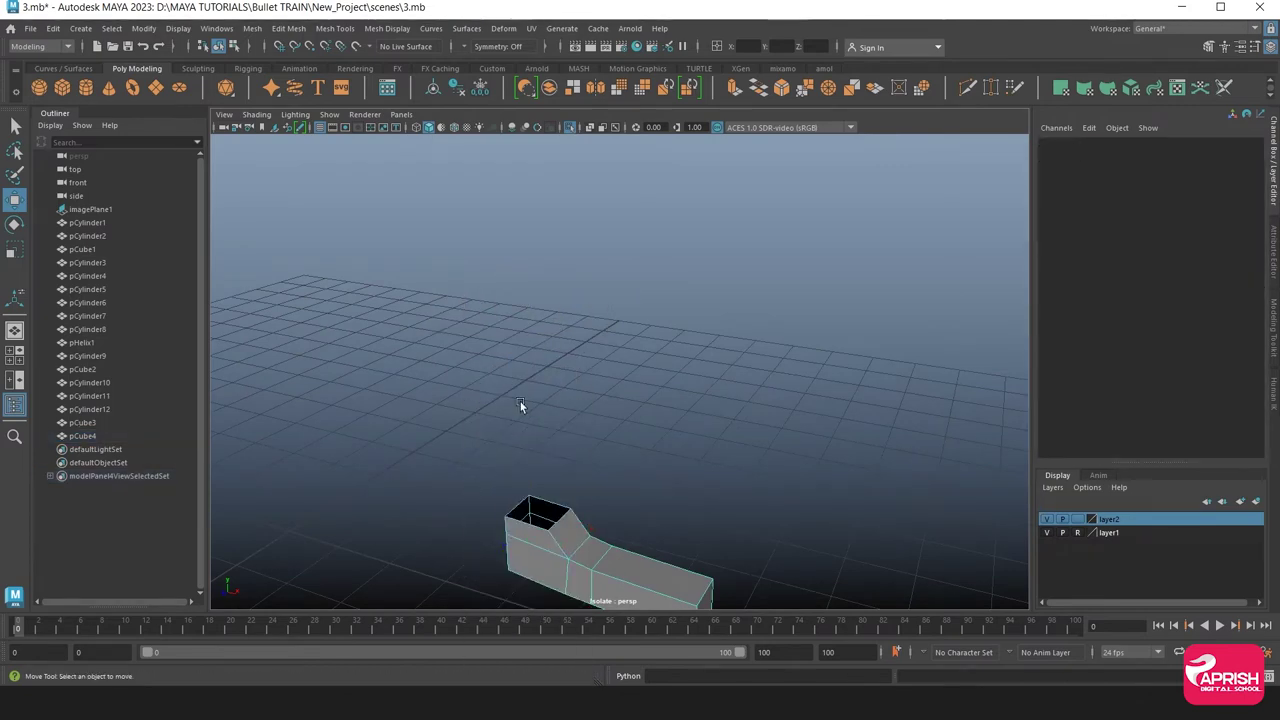
left_click(572, 127)
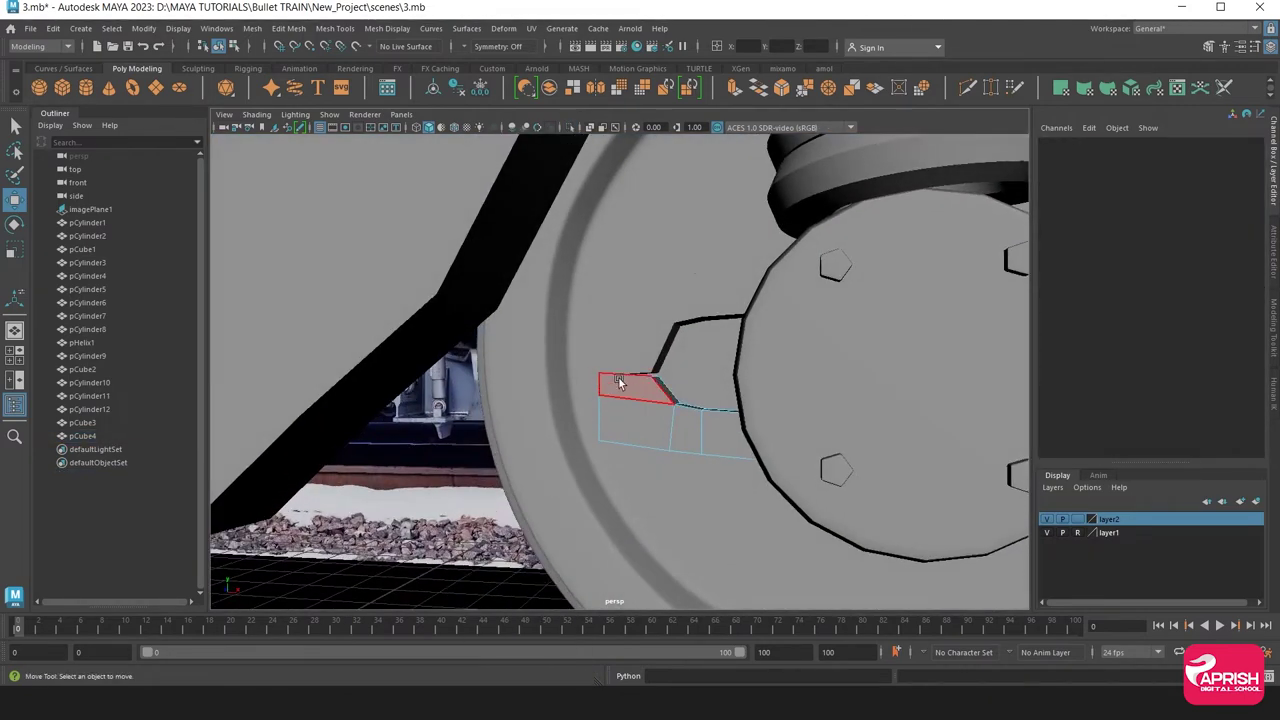
Combine pCube3 and pCube4 into one mesh, pCube5
right_click_drag(628, 305, 643, 393)
left_click(643, 393)
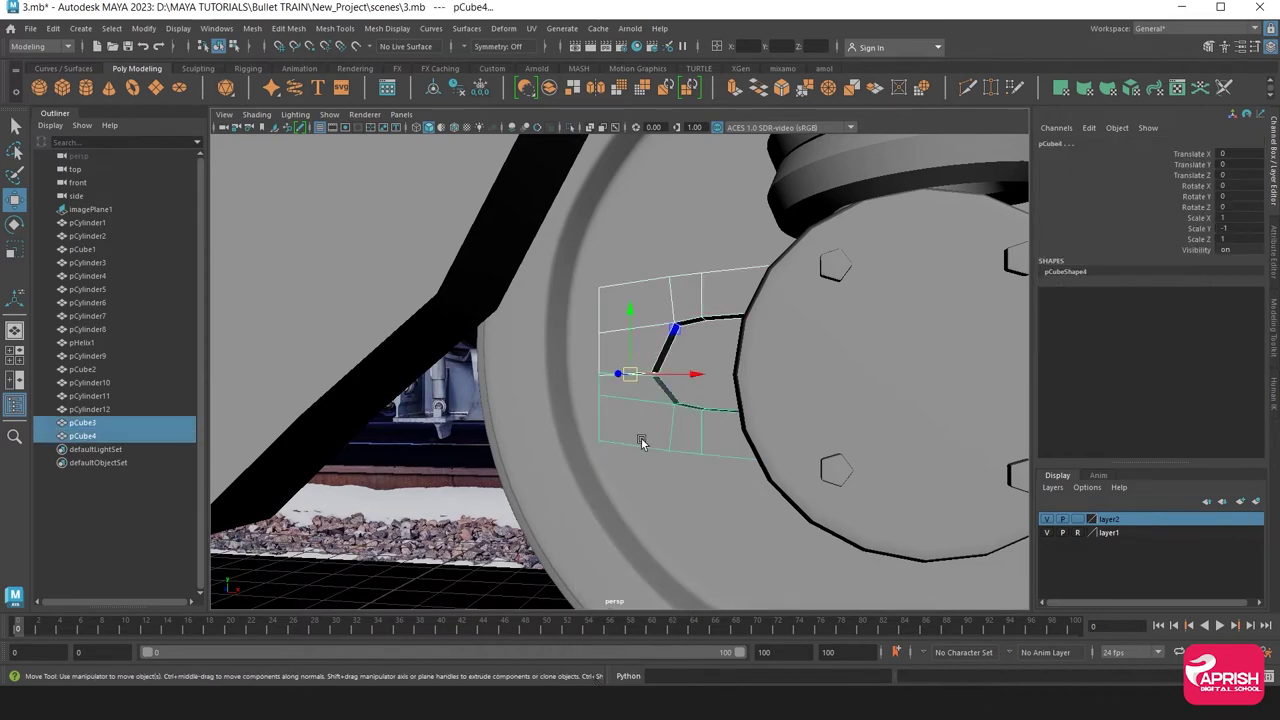
right_click_drag(600, 300, 592, 365, "shift")
scroll(592, 365, "up", 3)
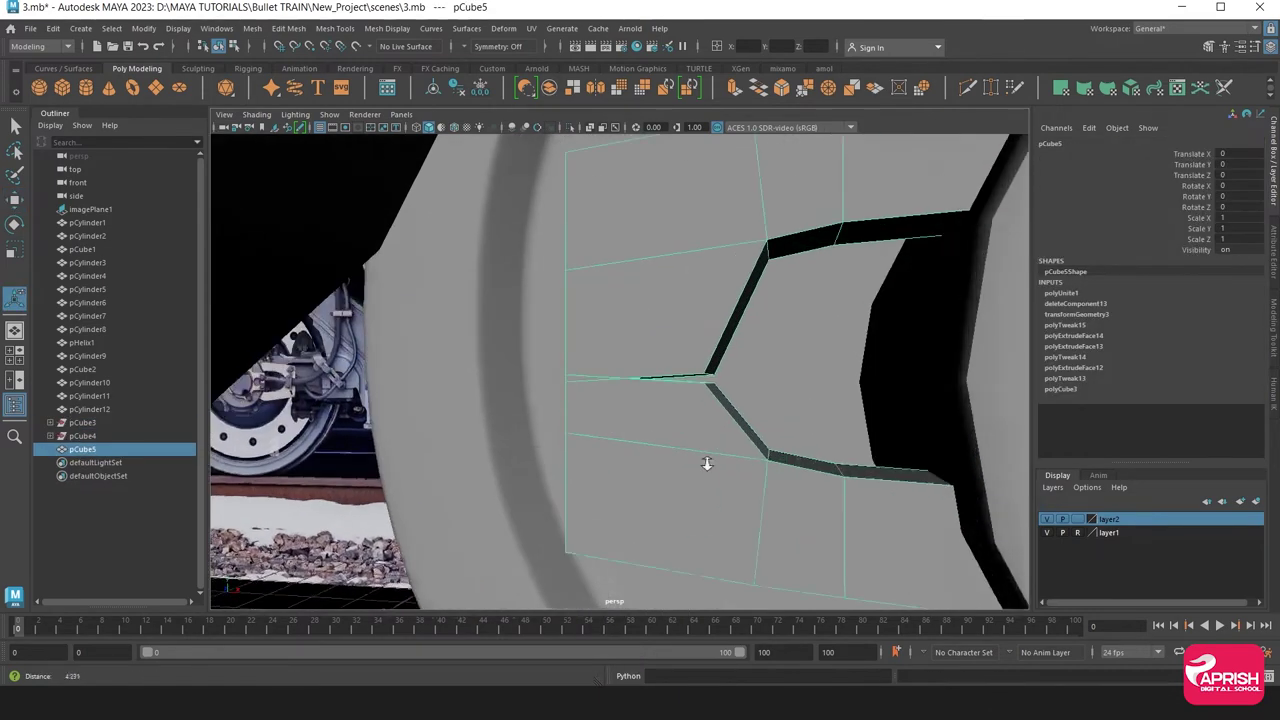
scroll(603, 395, "up", 3)
Merge the overlapping vertices at the left seam and inner corner at 0.01 threshold
left_click_drag(603, 395, 497, 309, "alt")
right_click_drag(446, 292, 430, 303)
left_click_drag(446, 327, 479, 362)
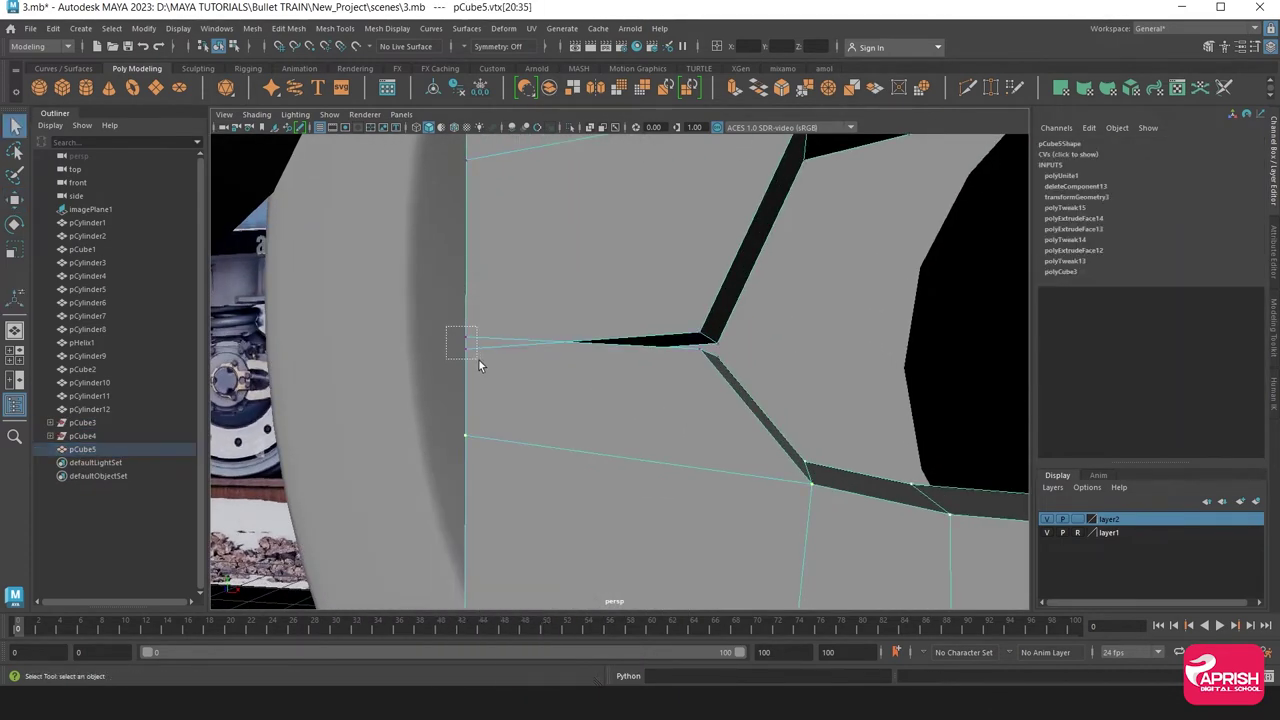
left_click(806, 88)
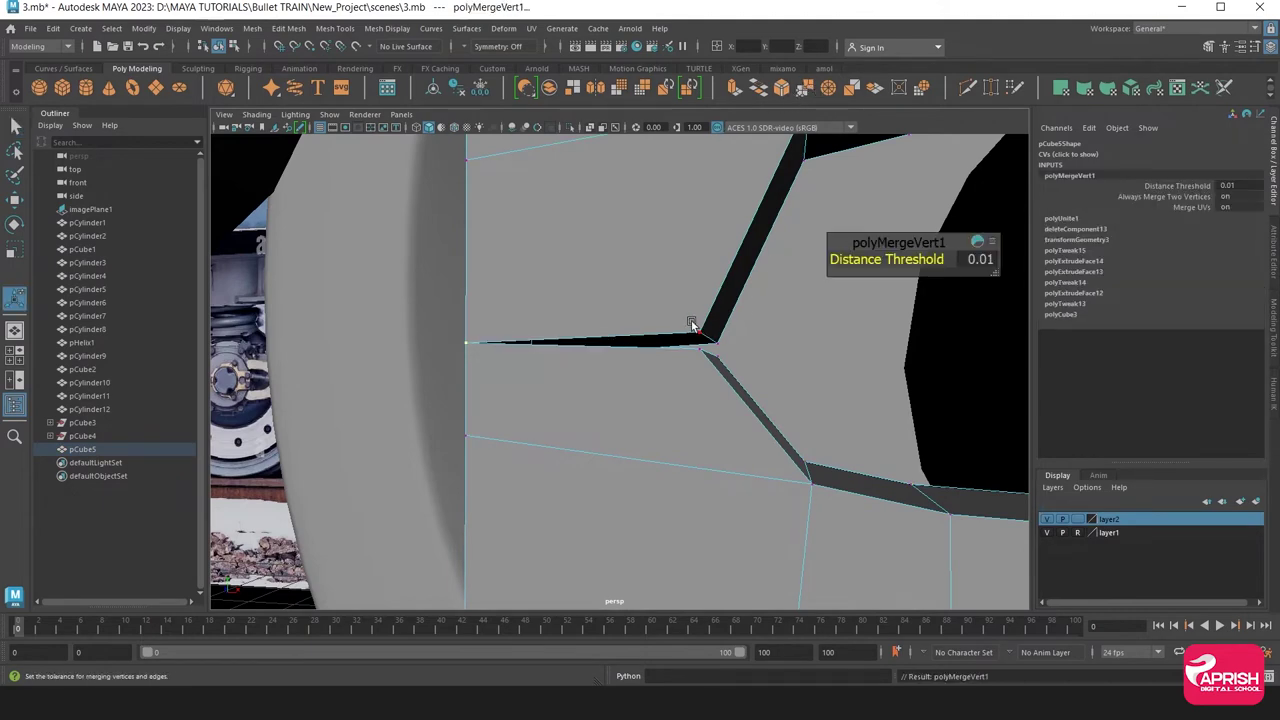
left_click(697, 357)
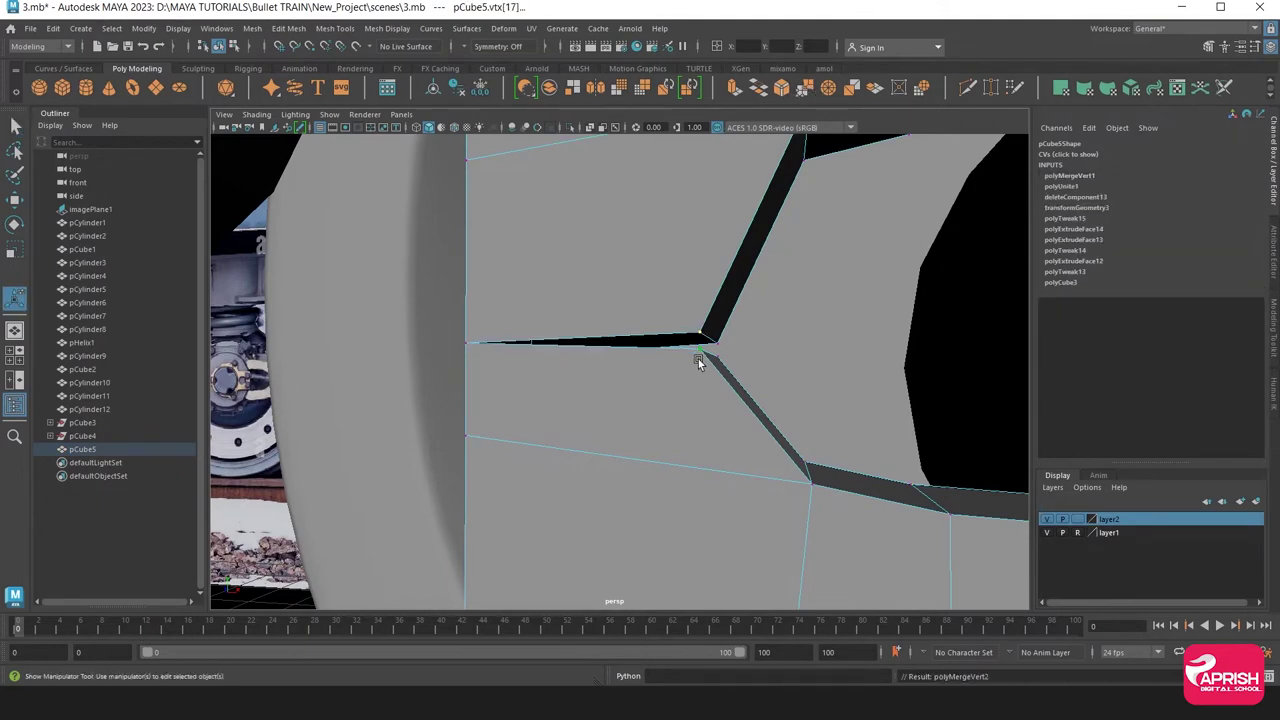
right_click_drag(698, 359, 709, 346, "shift")
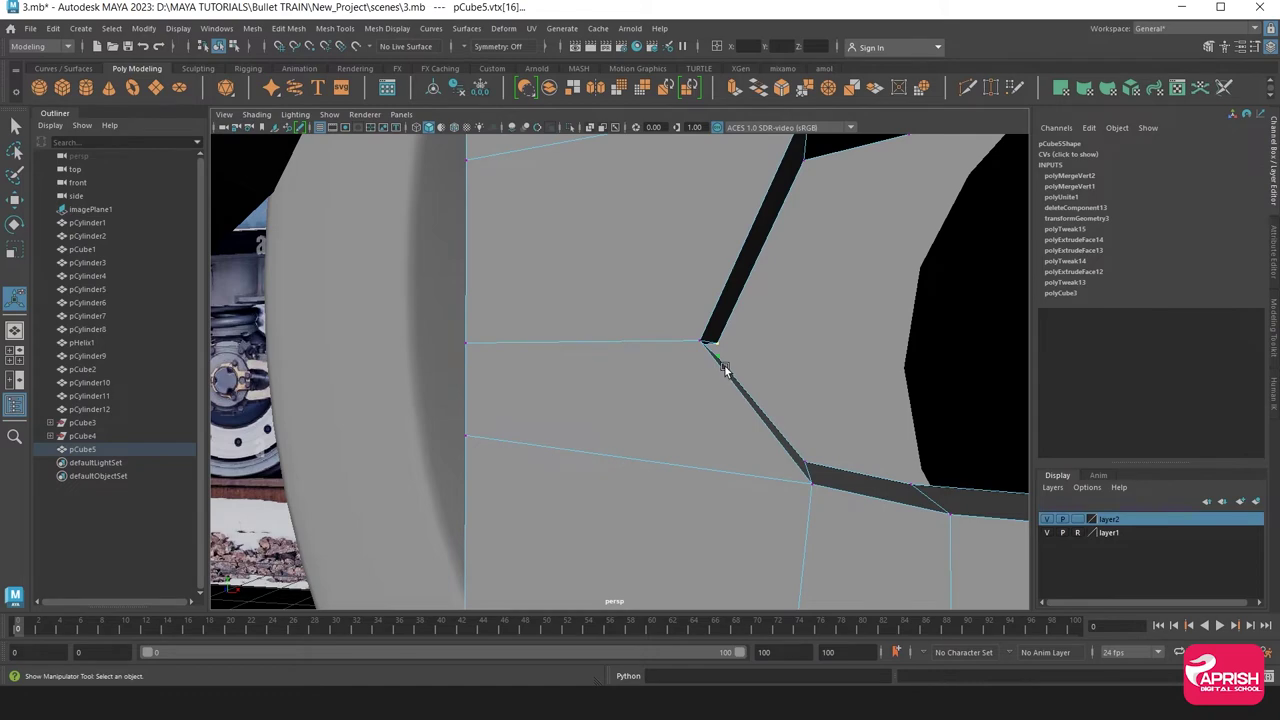
key("g")
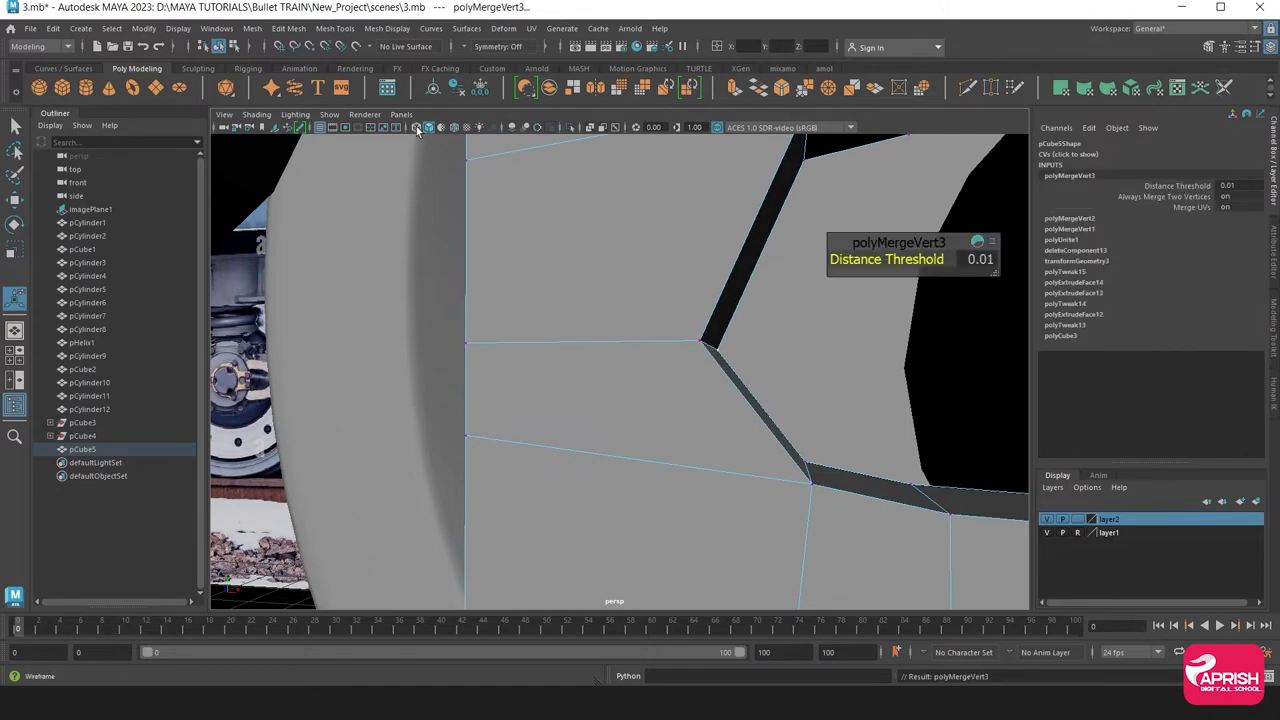
Using X-ray shading, merge the remaining seam vertices of the joined bracket
left_click(414, 133)
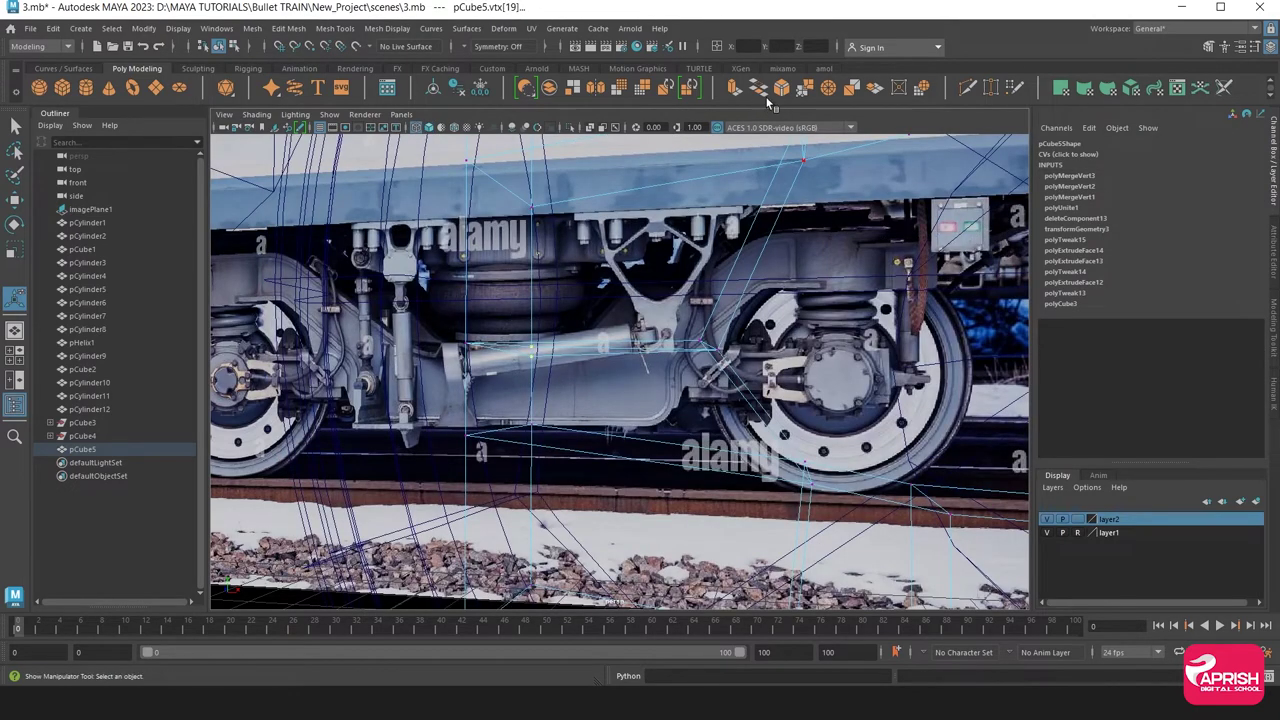
left_click(805, 88)
left_click(439, 128)
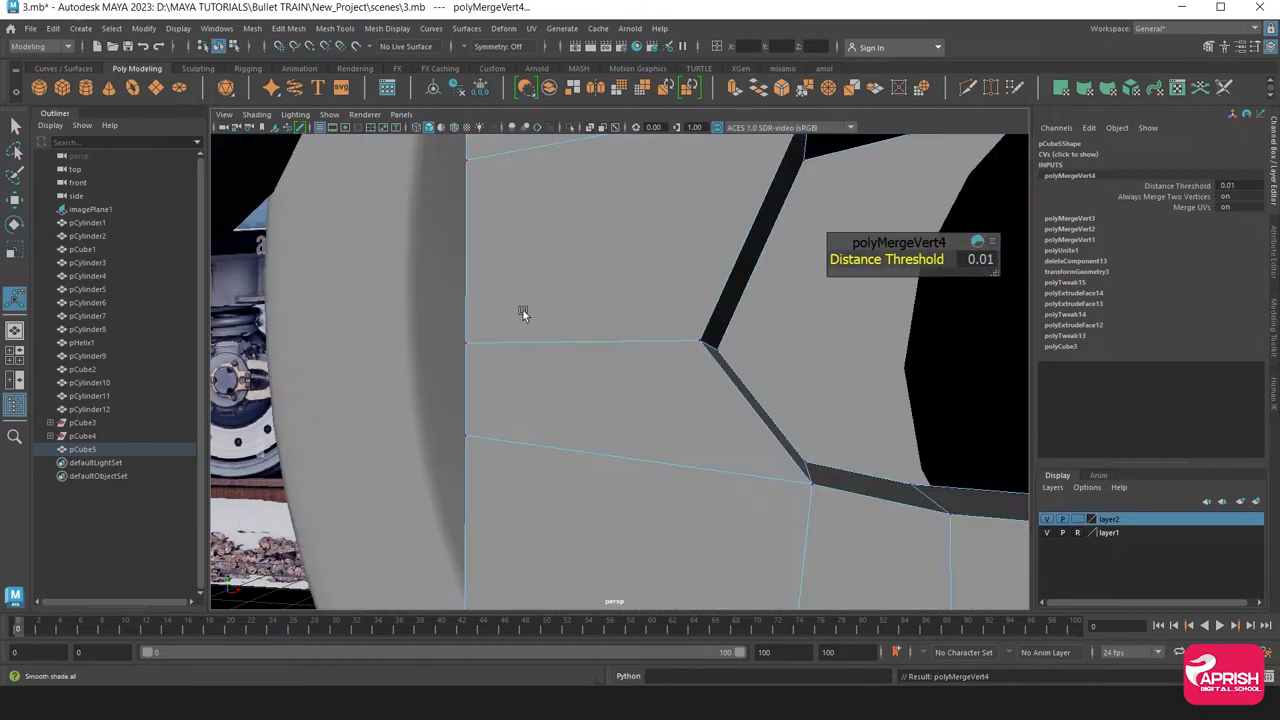
mouse_move(523, 310)
left_mouse_down("alt")
mouse_move(411, 383)
mouse_move(531, 400)
left_mouse_up("alt")
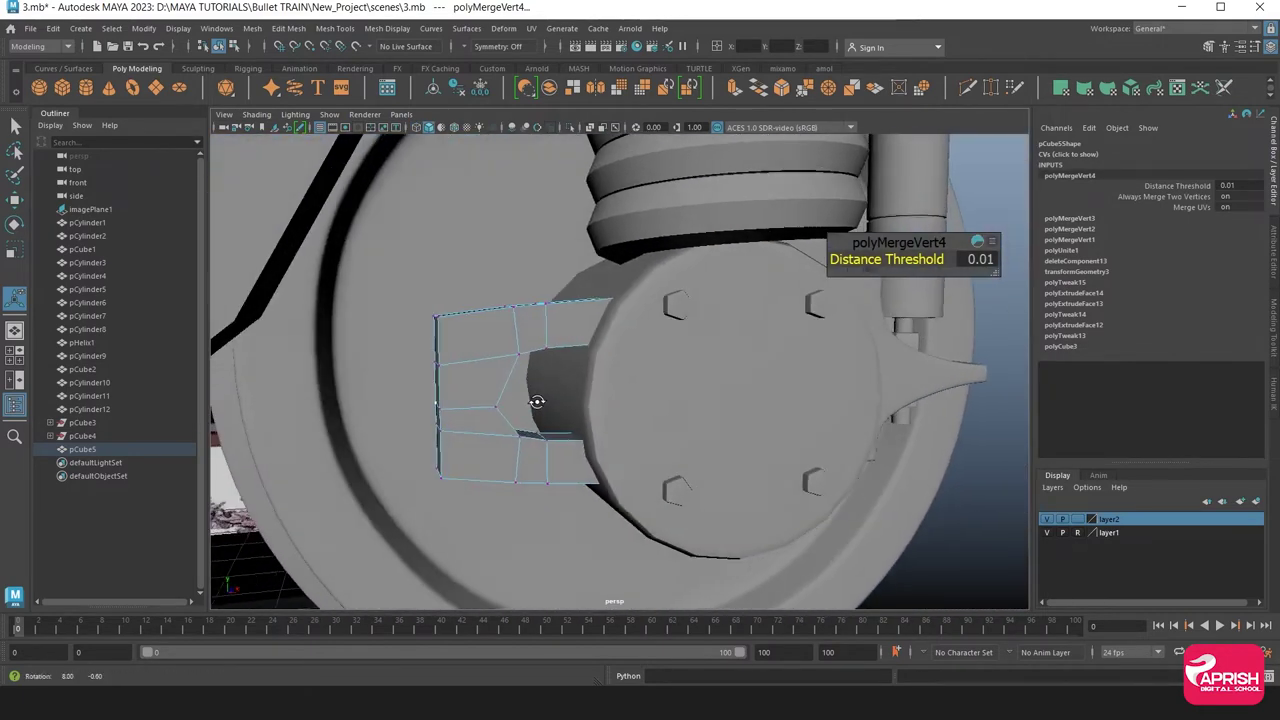
right_click_drag(474, 363, 472, 313)
Select the outer edges of the joined bracket pCube5
left_click(472, 313)
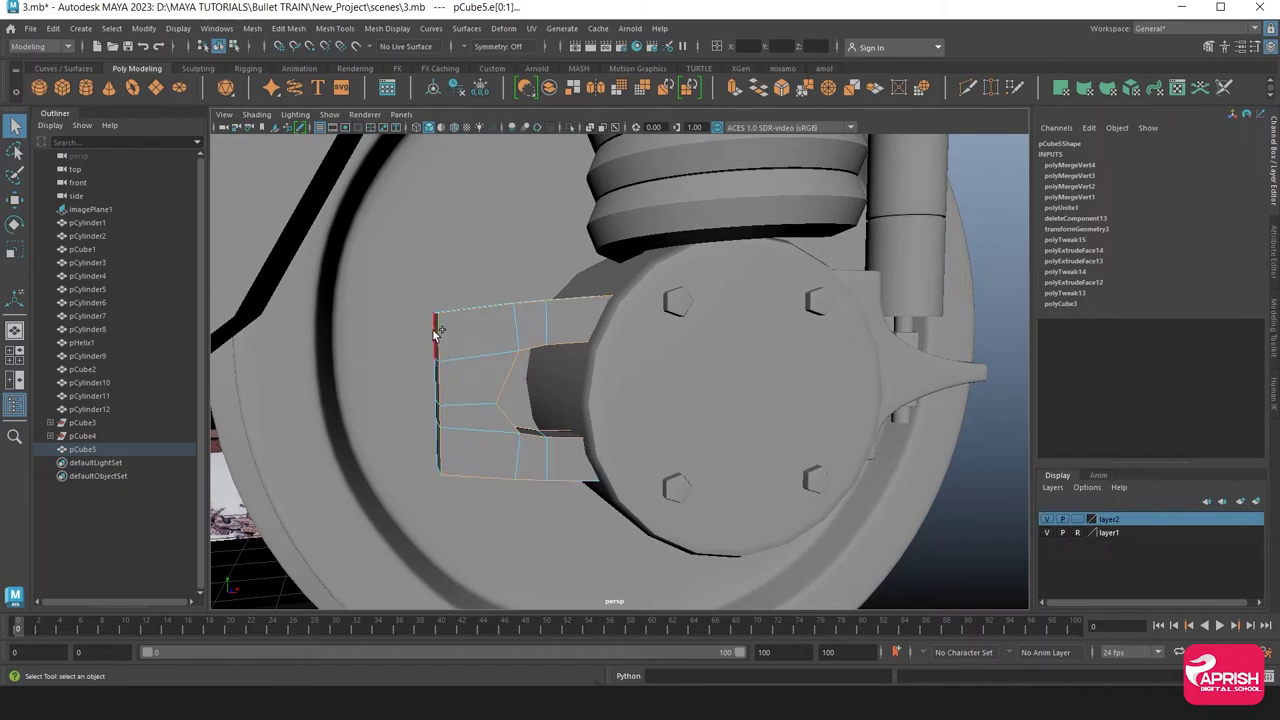
left_click_drag(490, 378, 476, 411, "alt")
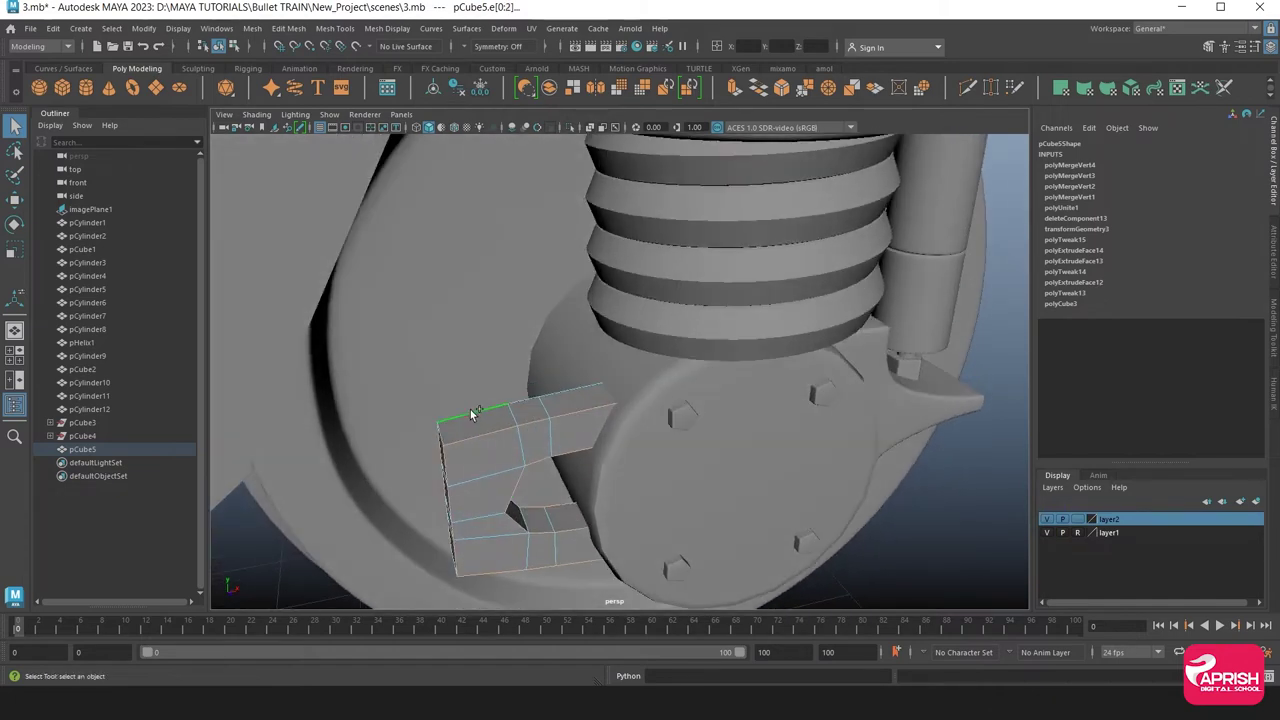
left_click_drag(511, 452, 454, 415, "alt")
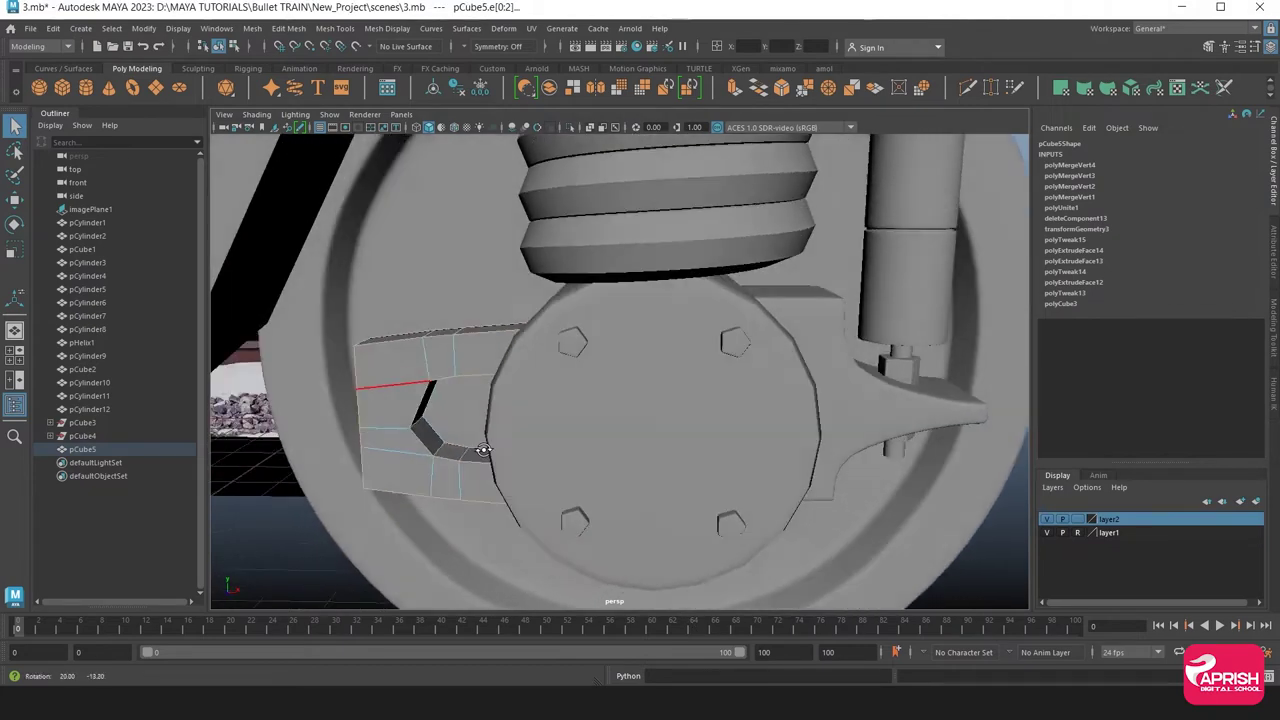
left_click_drag(436, 371, 462, 350, "alt")
left_click(524, 247, "shift")
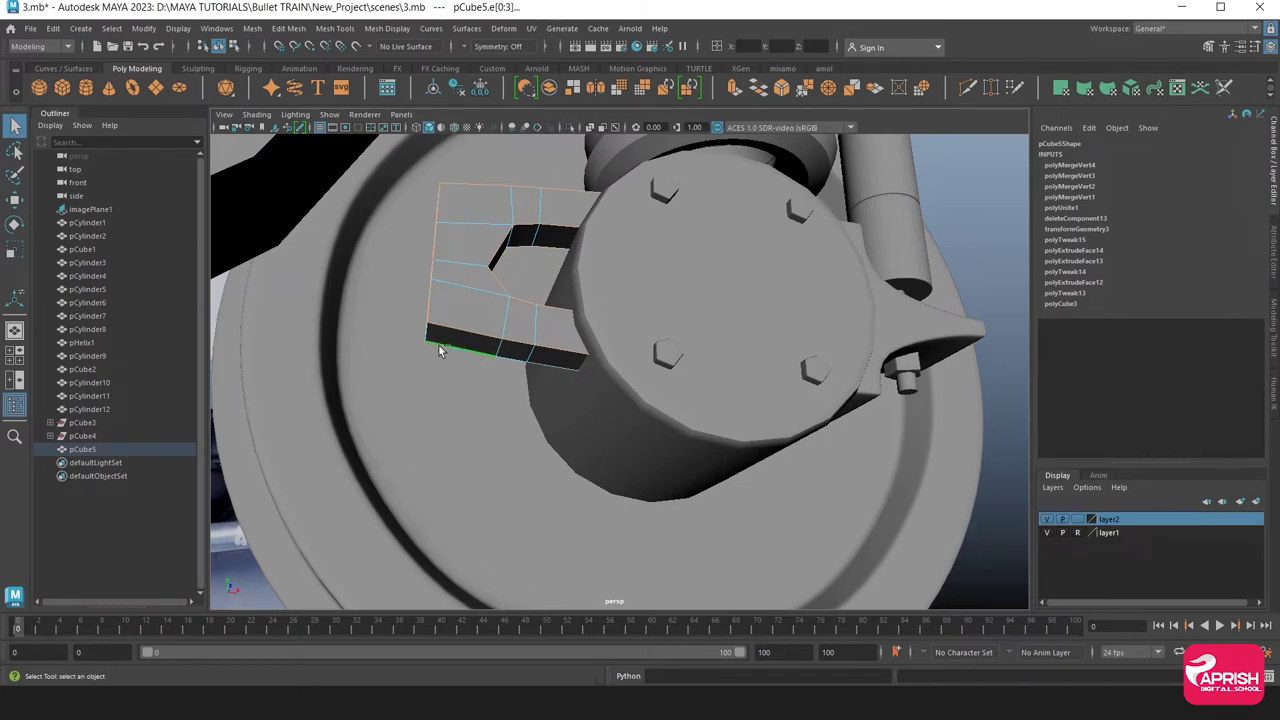
left_click_drag(490, 309, 531, 345, "alt")
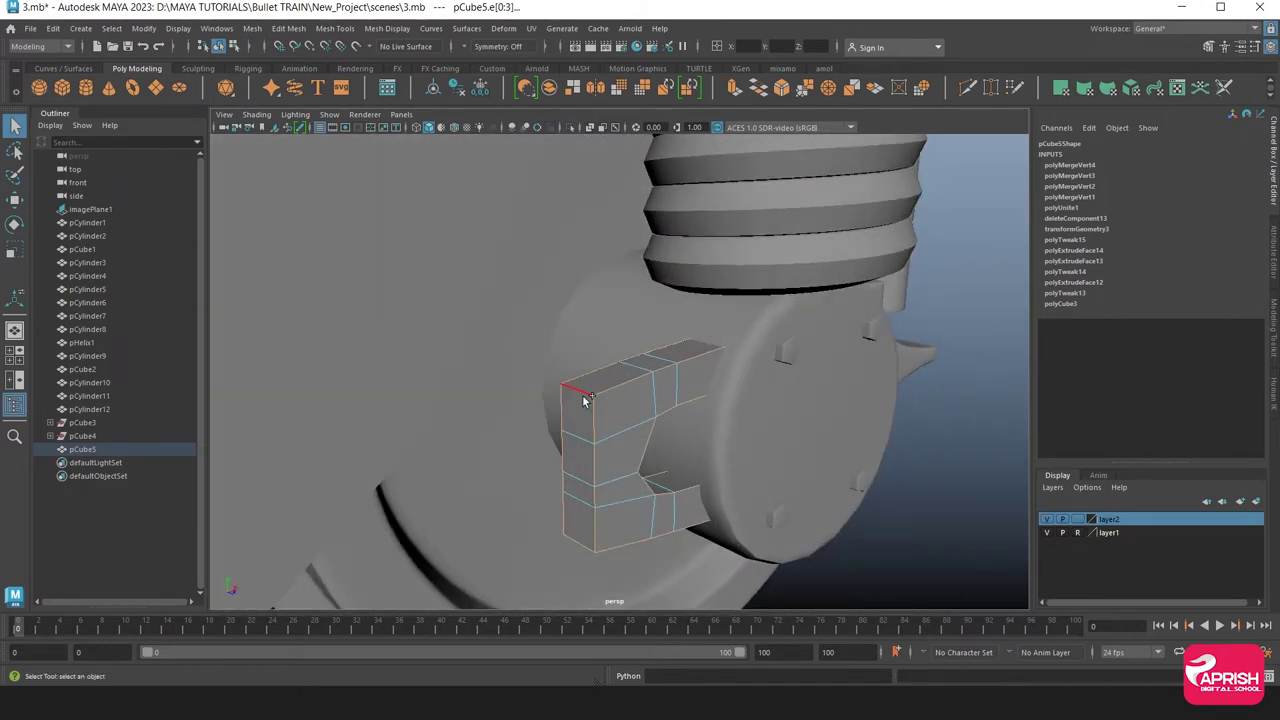
mouse_move(585, 399)
left_mouse_down("alt")
mouse_move(586, 425)
mouse_move(571, 343)
mouse_move(566, 407)
mouse_move(278, 212)
left_mouse_up("alt")
Bevel the selected bracket edges, creating polyBevel4
left_click(252, 28)
mouse_move(288, 28)
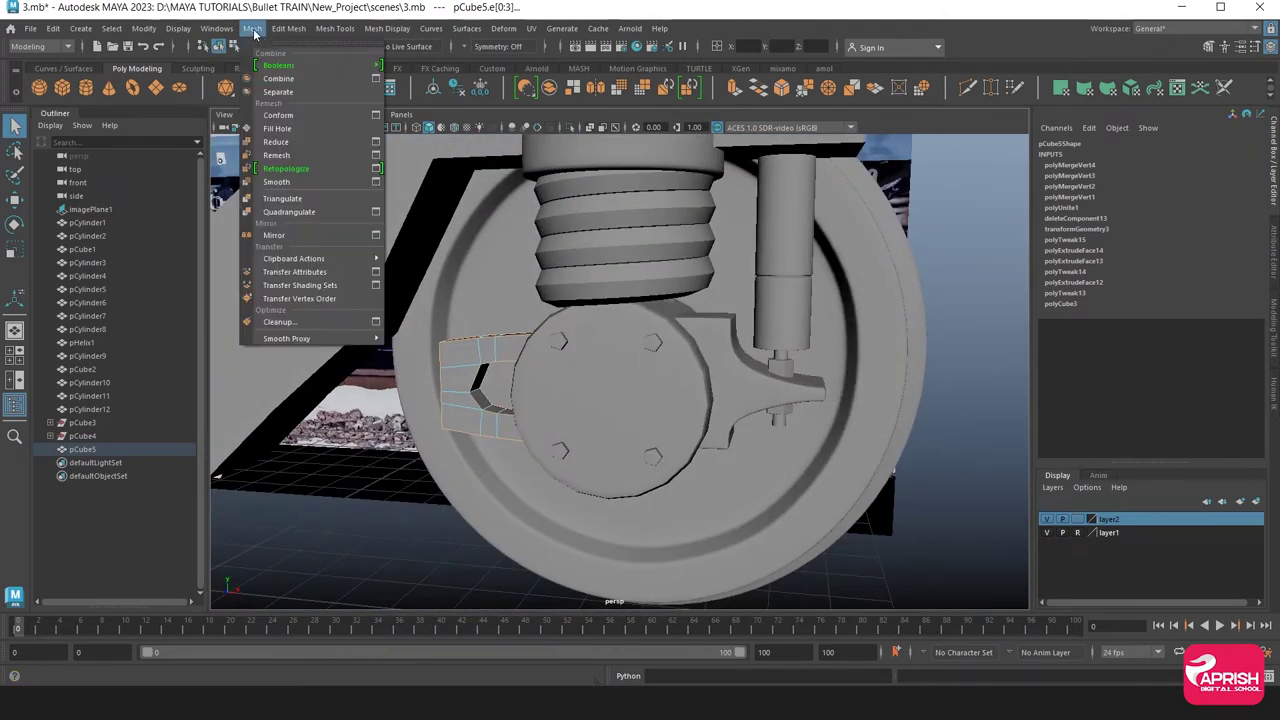
left_click(300, 80)
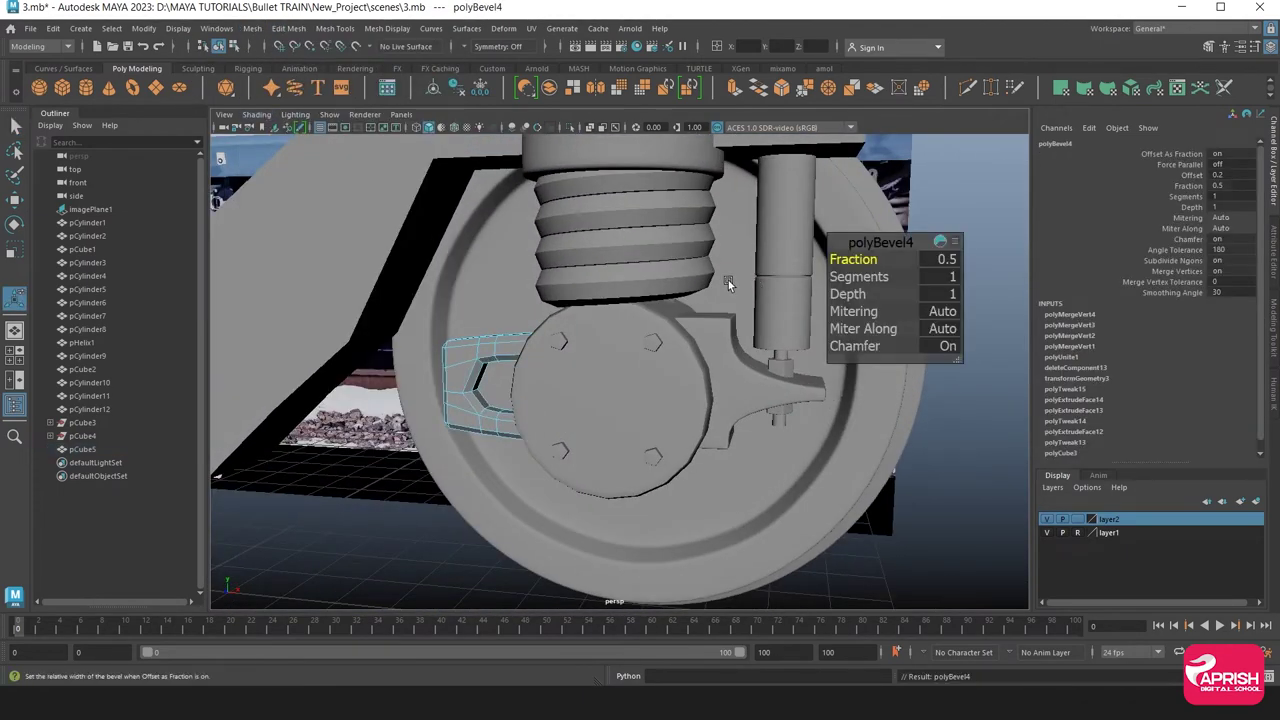
middle_click_drag(853, 262, 860, 277)
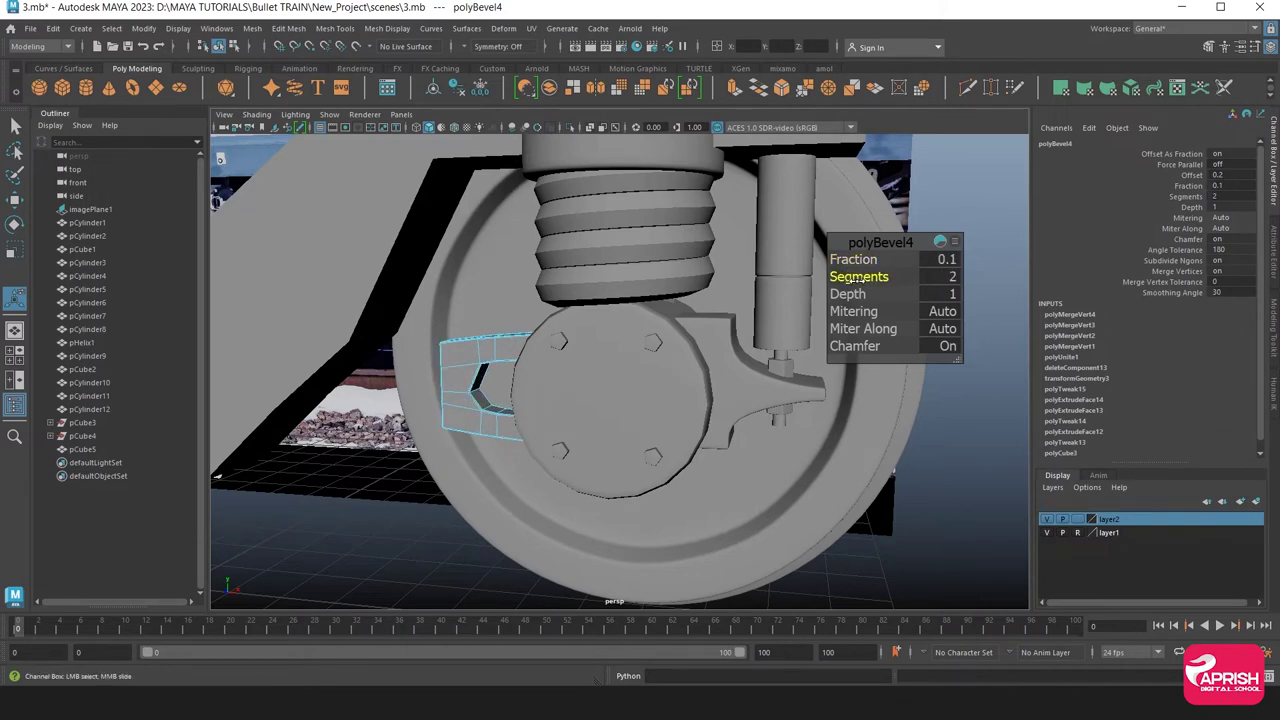
left_click_drag(563, 363, 596, 384, "alt")
right_click_drag(596, 384, 837, 420, "alt")
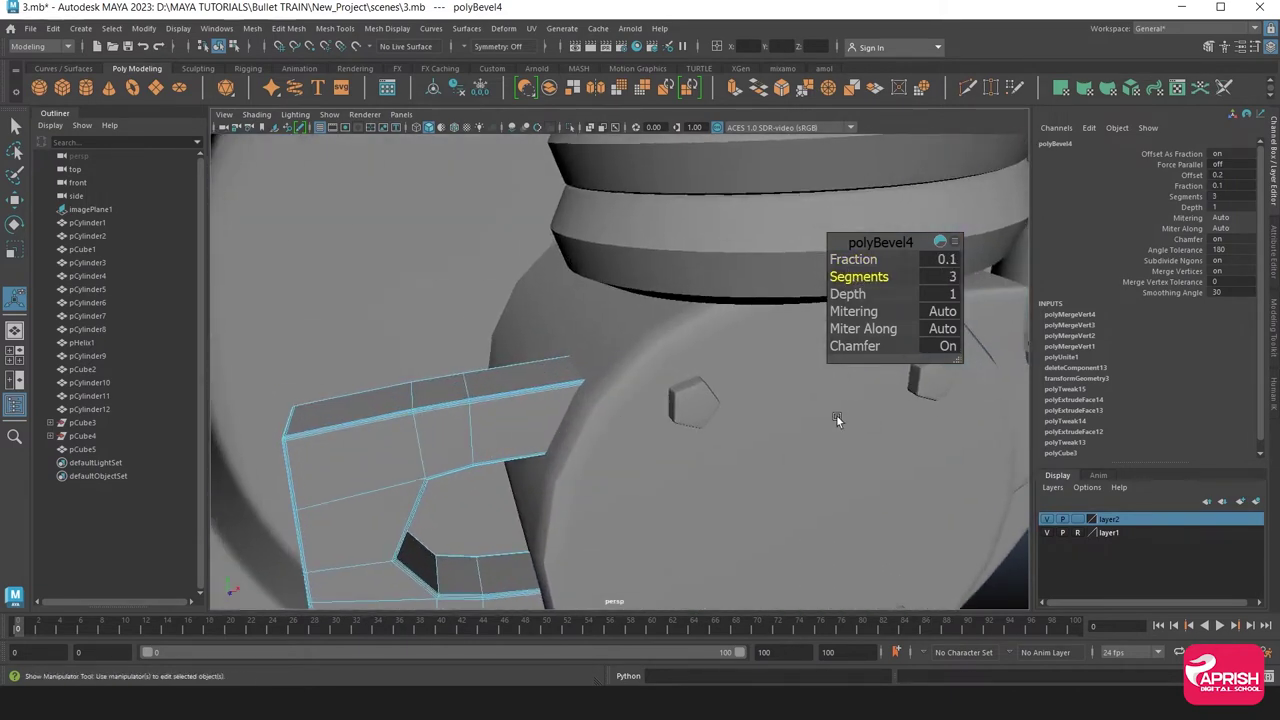
Set polyBevel4 to Fraction 0.2 with 2 segments
middle_click_drag(925, 316, 922, 315)
left_click(853, 260)
middle_click_drag(855, 260, 862, 262)
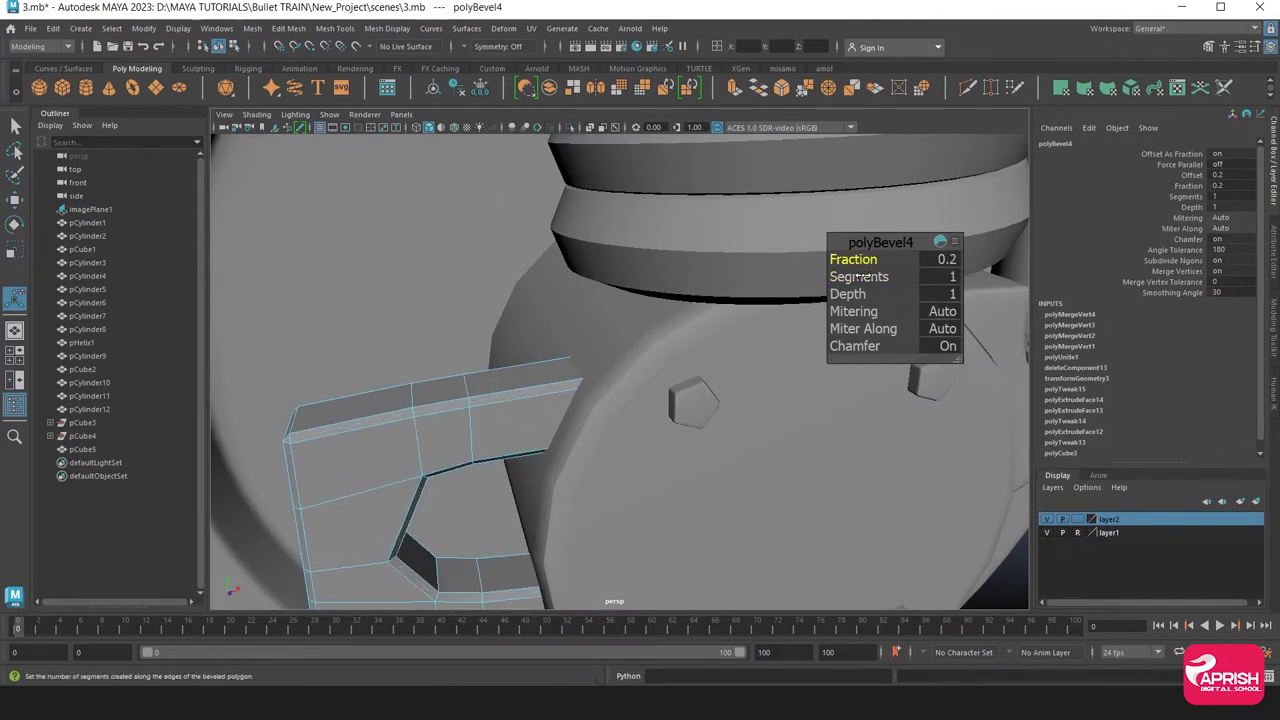
left_click(858, 277)
middle_click_drag(858, 277, 866, 278)
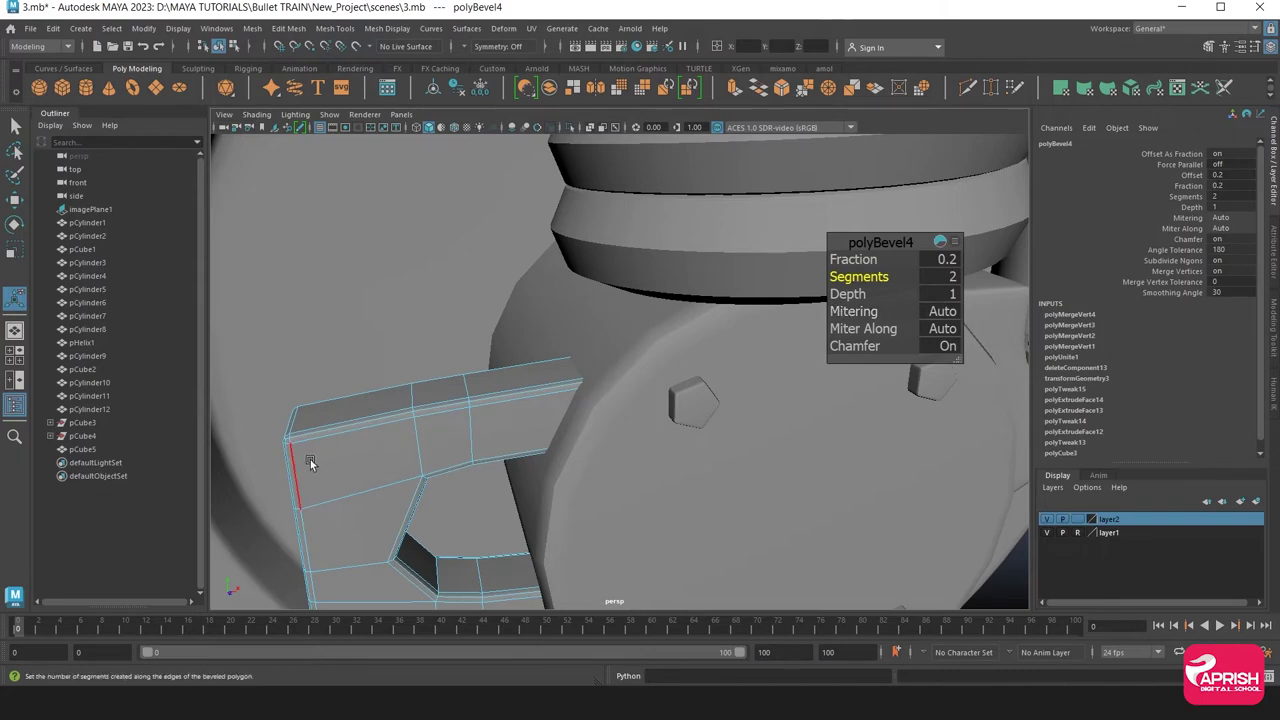
right_click_drag(357, 310, 423, 287)
scroll(430, 496, "down", 5)
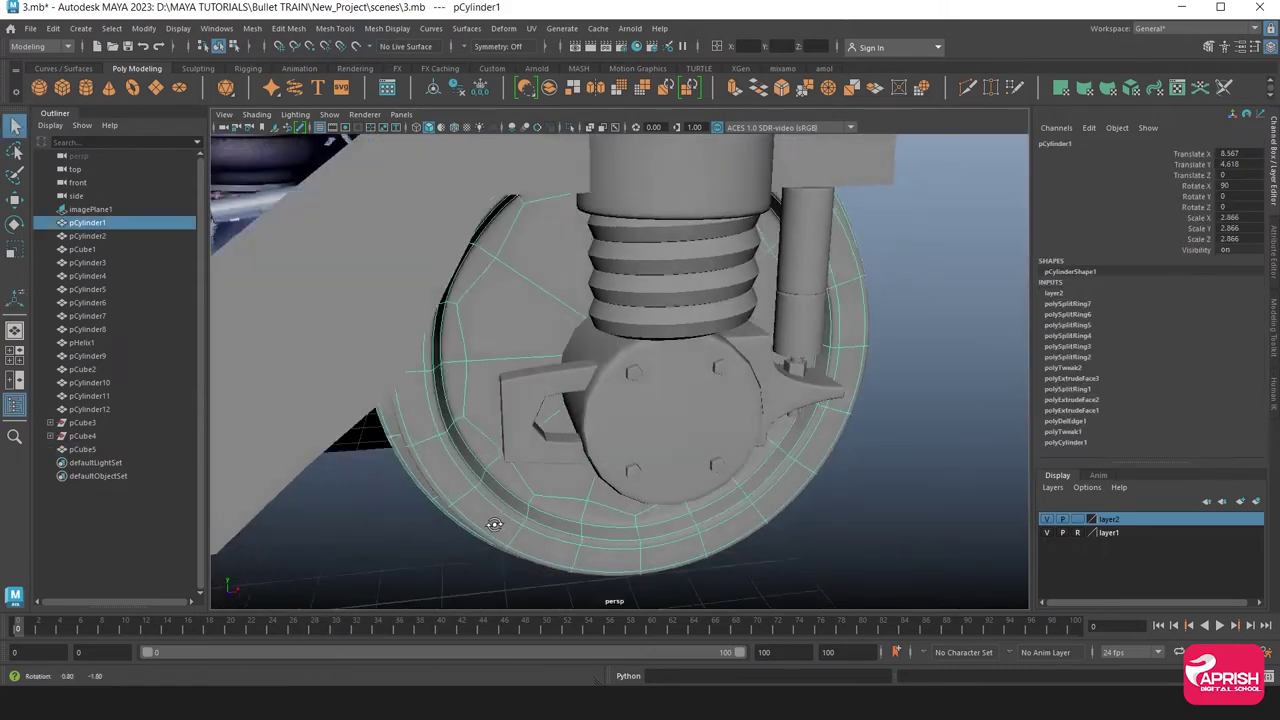
left_click_drag(430, 496, 457, 422, "alt")
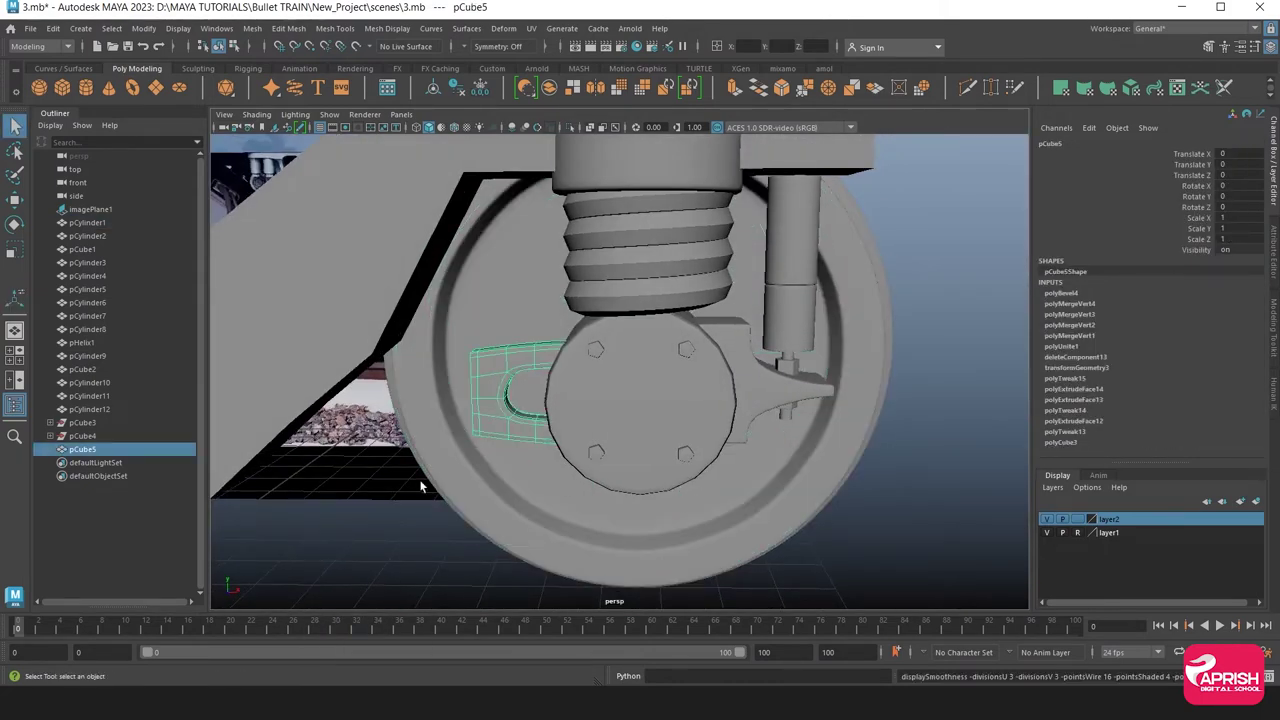
Start a CV curve above the left of the wheel, arcing its first points downward
left_click(424, 487)
left_click_drag(424, 487, 544, 493, "alt")
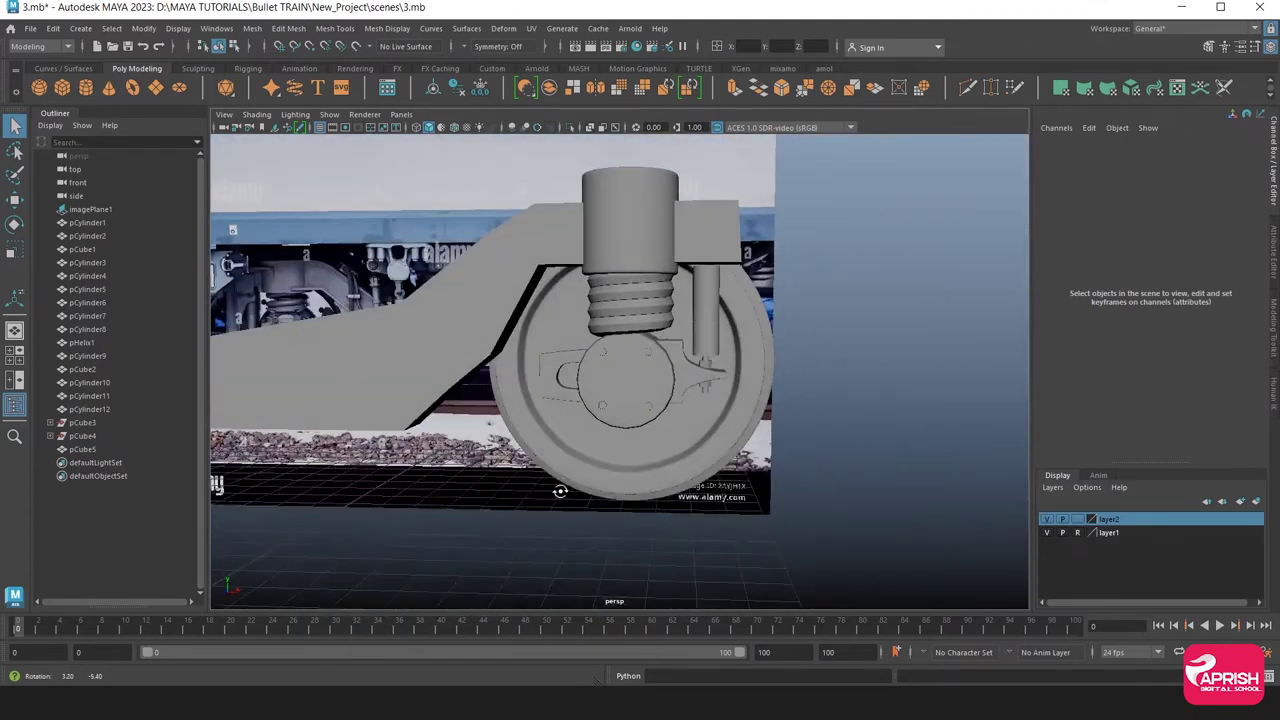
key("space")
key("space")
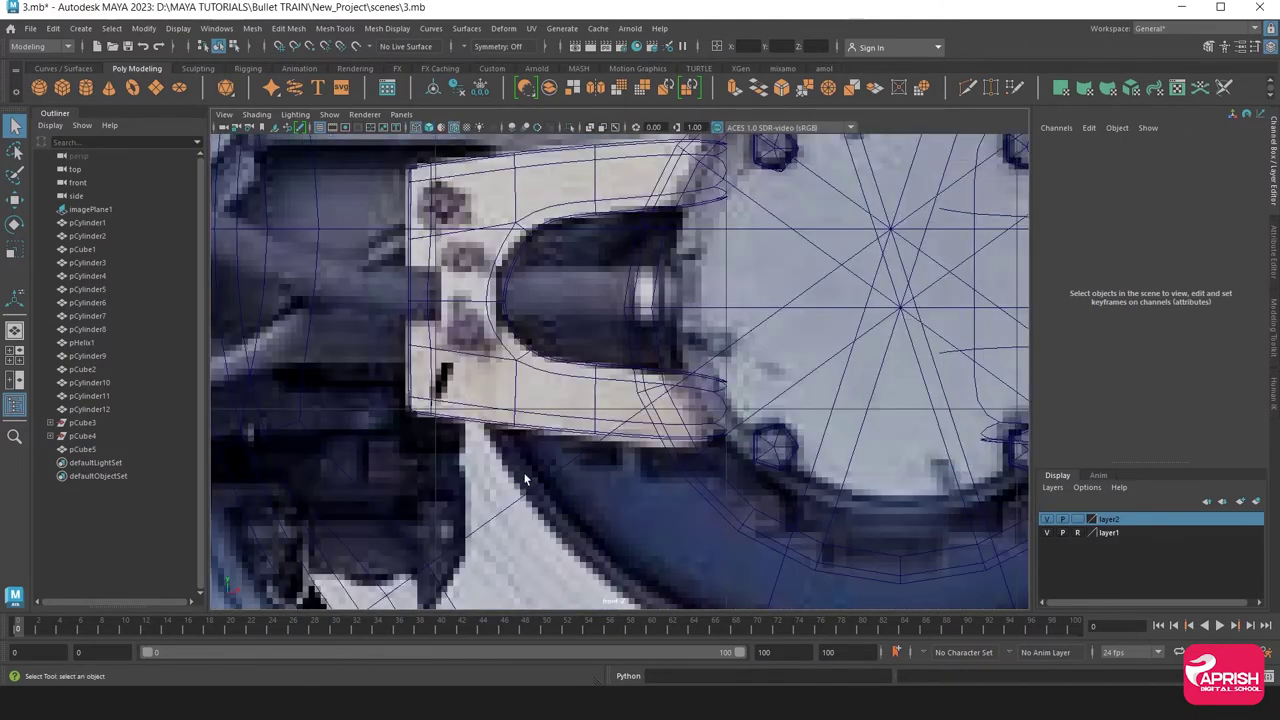
scroll(518, 480, "down", 3)
middle_click_drag(522, 478, 440, 512, "alt")
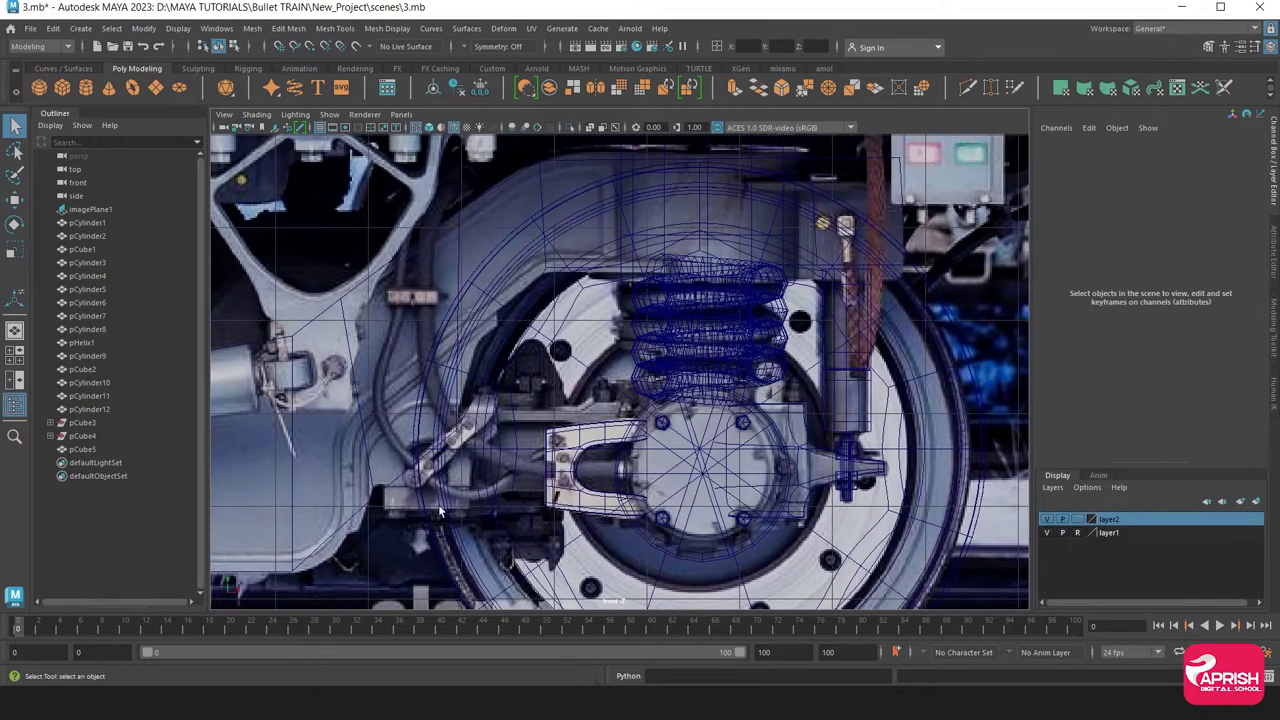
left_click(80, 28)
mouse_move(110, 132)
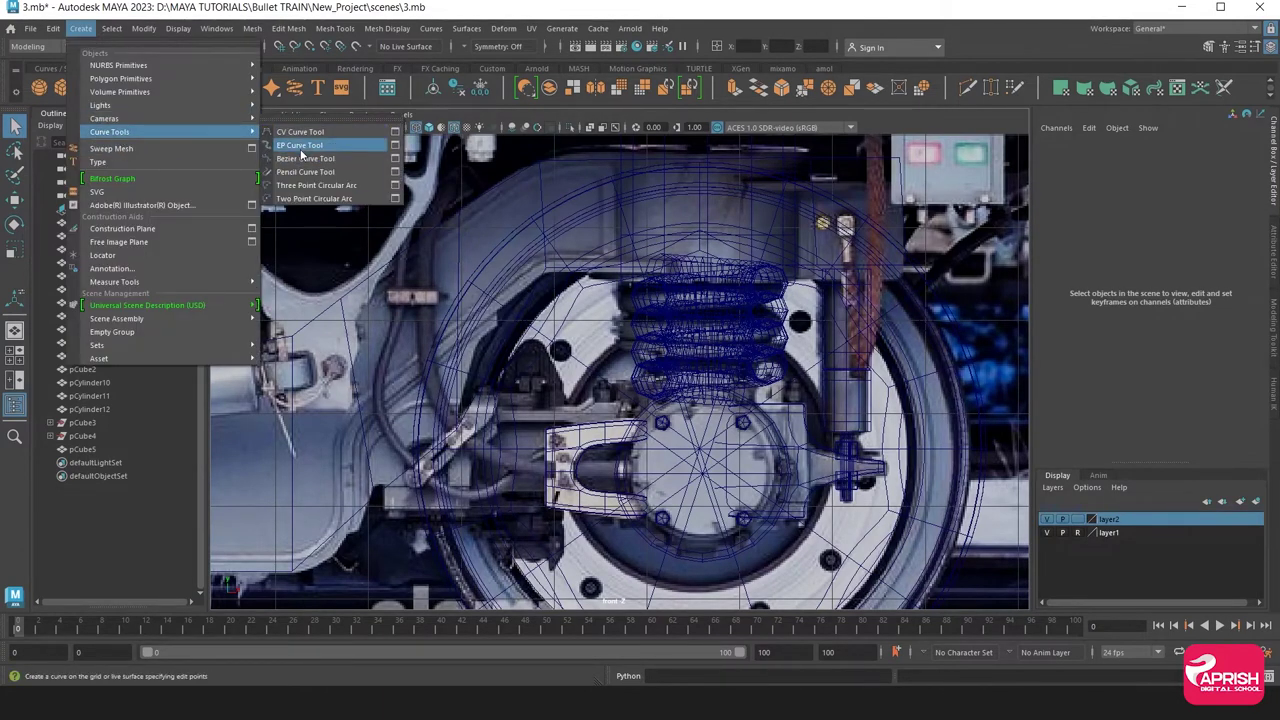
left_click(304, 136)
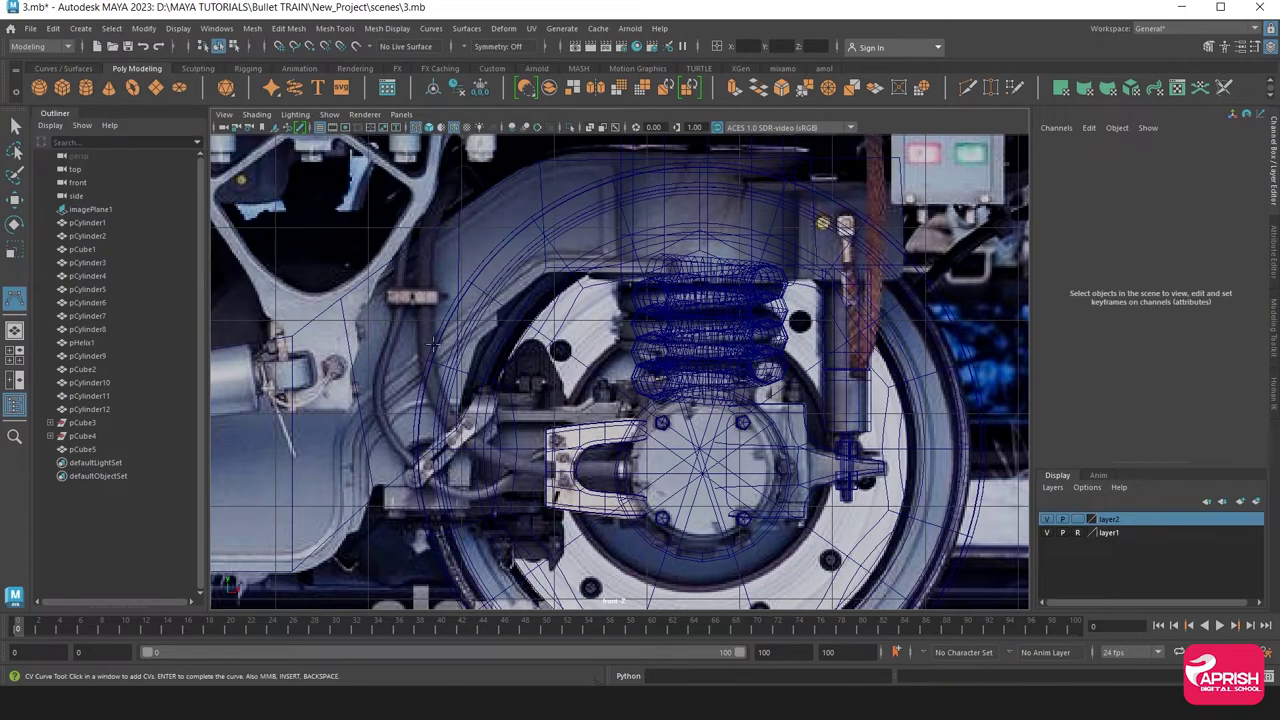
left_click(450, 192)
left_click(423, 298)
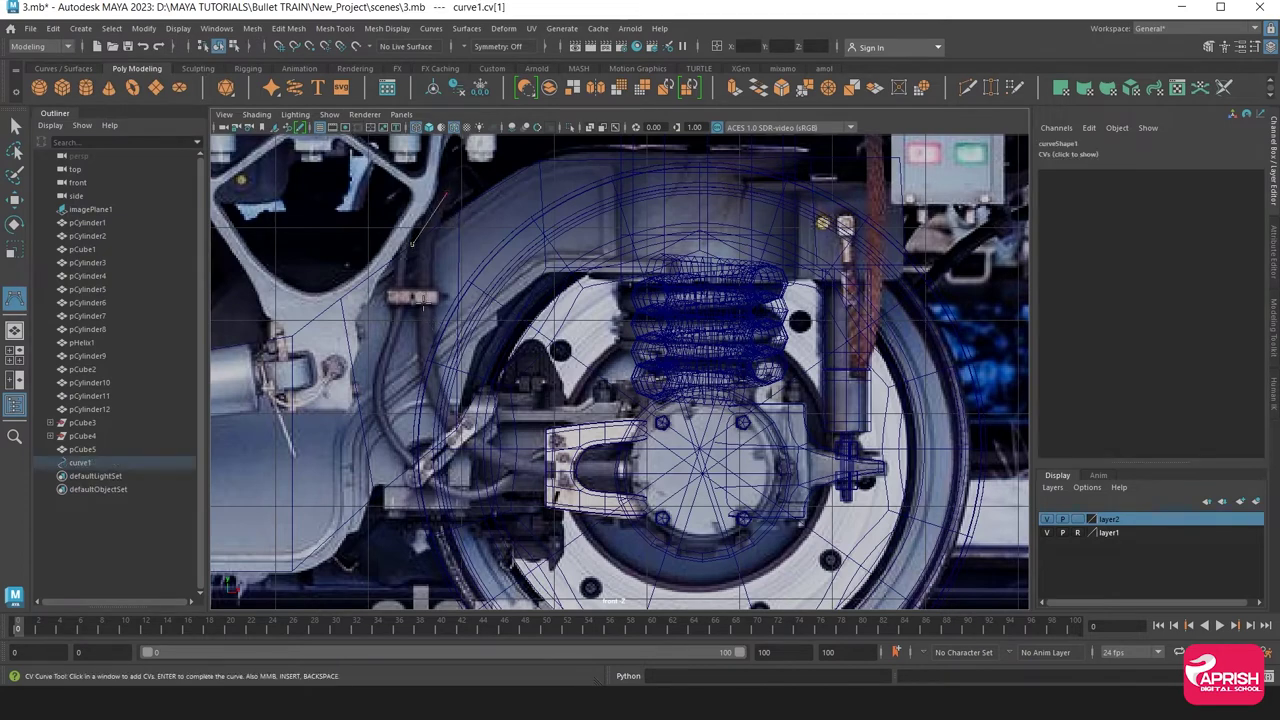
left_click(424, 398)
Extend the CV curve toward the axle box and across the axle arm, then finish it
left_click(448, 426)
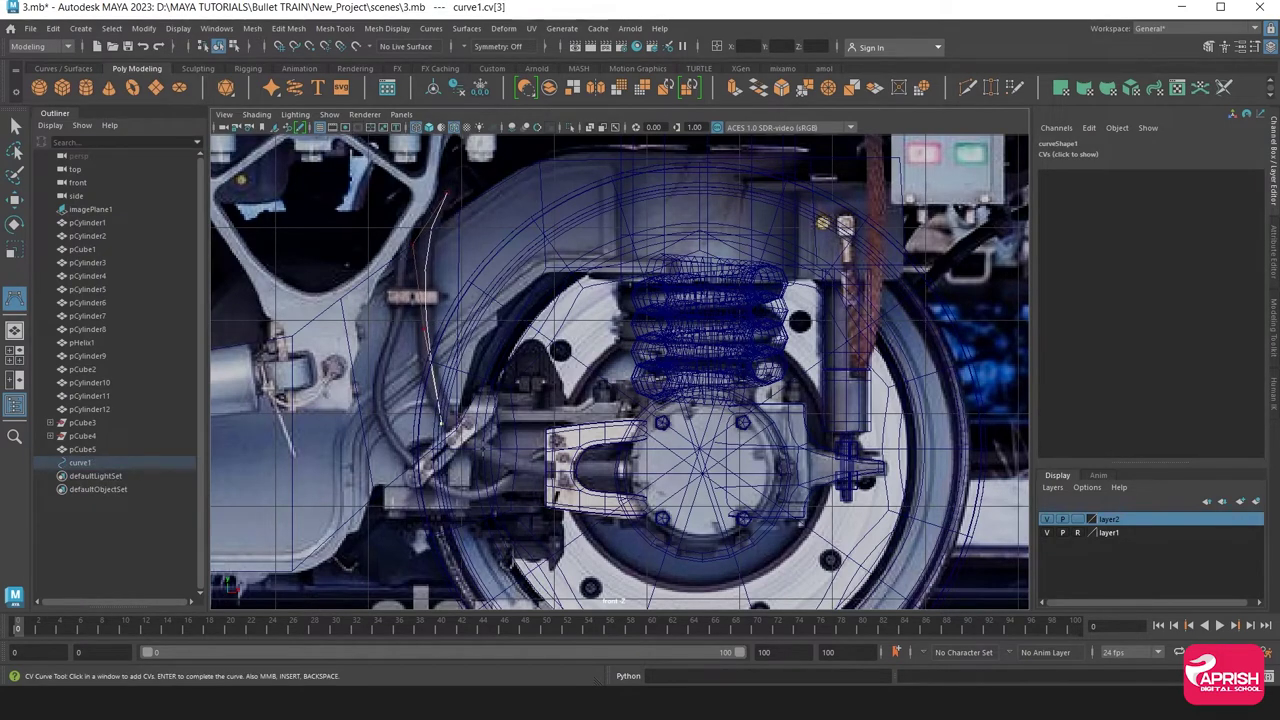
left_click(507, 462)
left_click(632, 466)
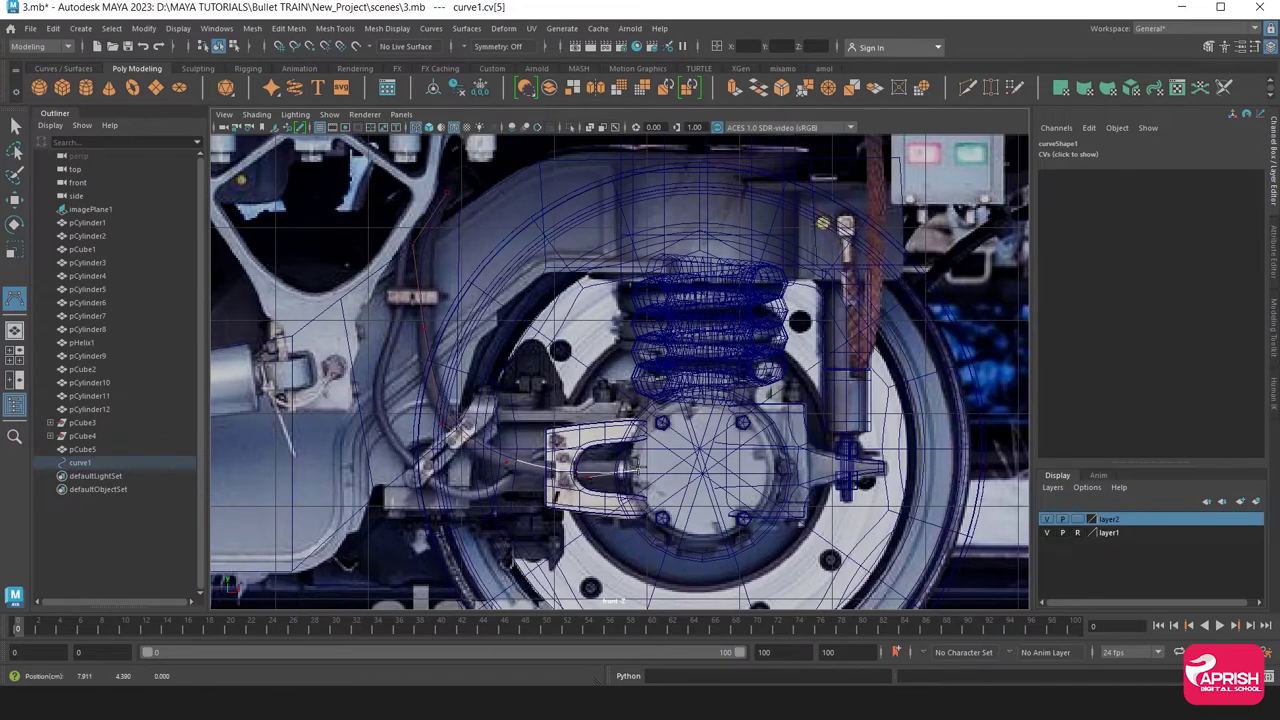
left_click(637, 467)
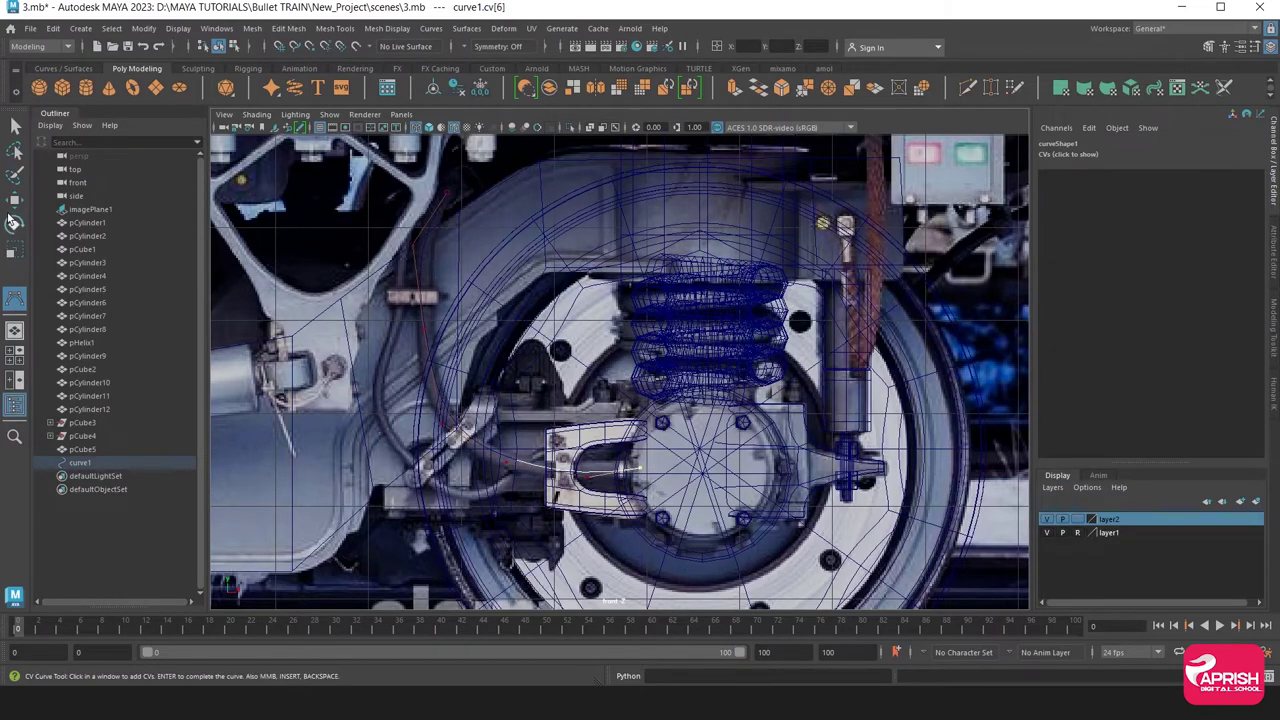
right_click(474, 234)
left_click(14, 199)
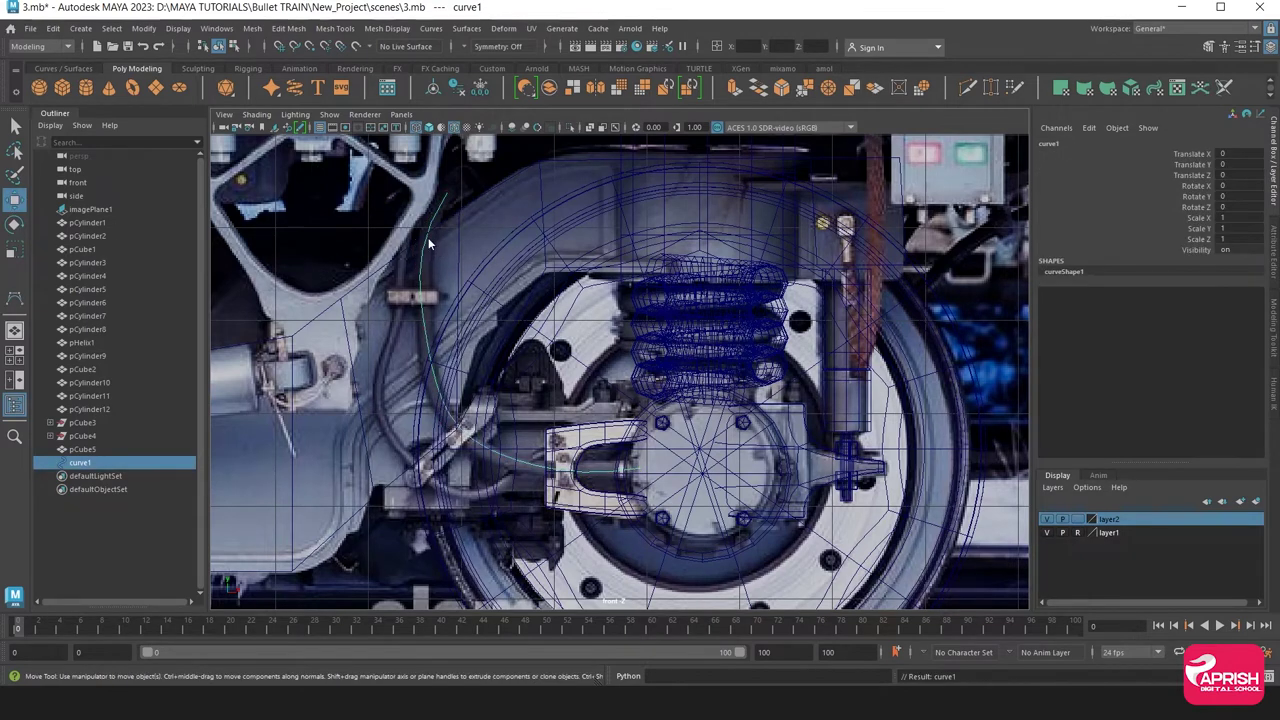
Nudge one of the curve's control points right and down, then return to object mode
left_click(440, 190)
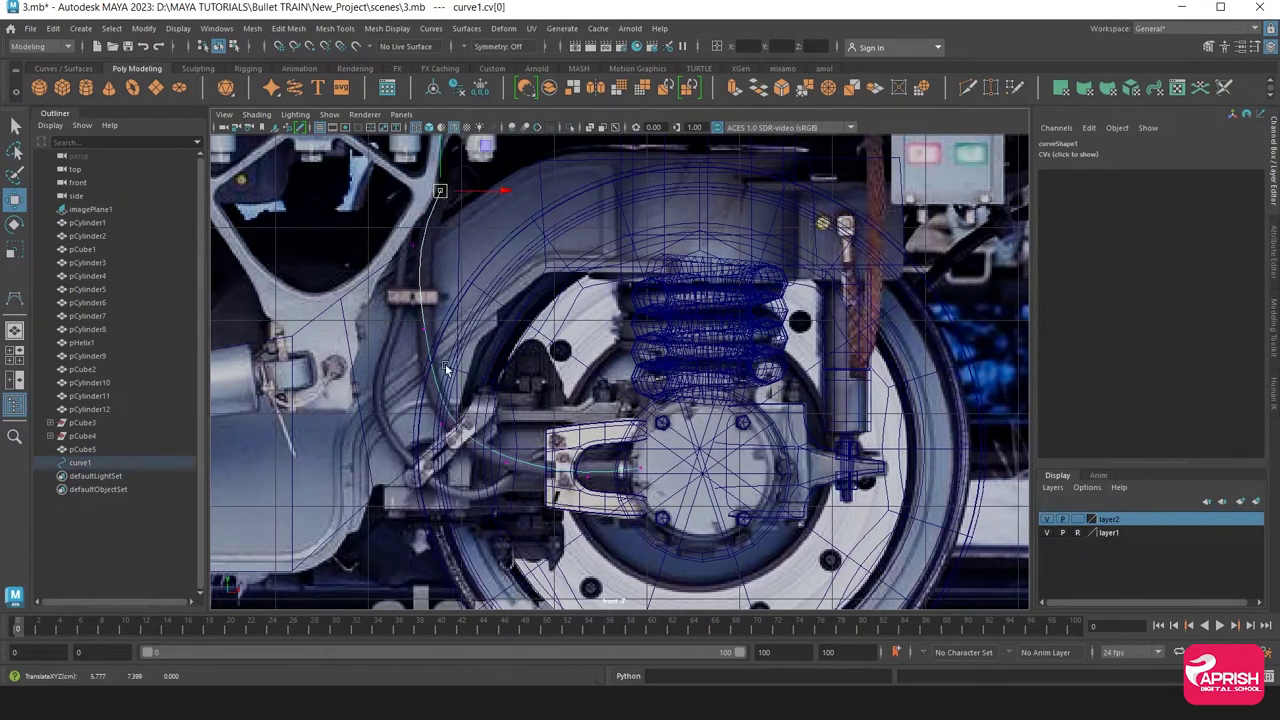
left_click(462, 440)
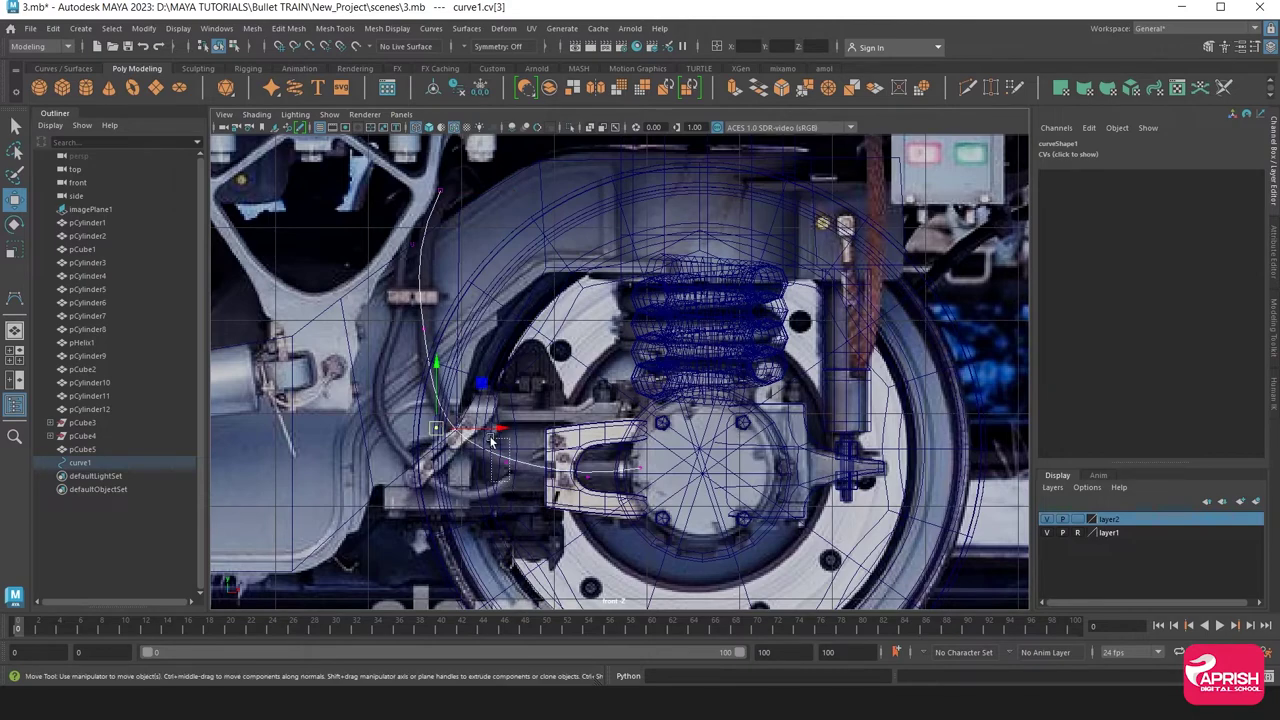
left_click_drag(462, 440, 500, 464)
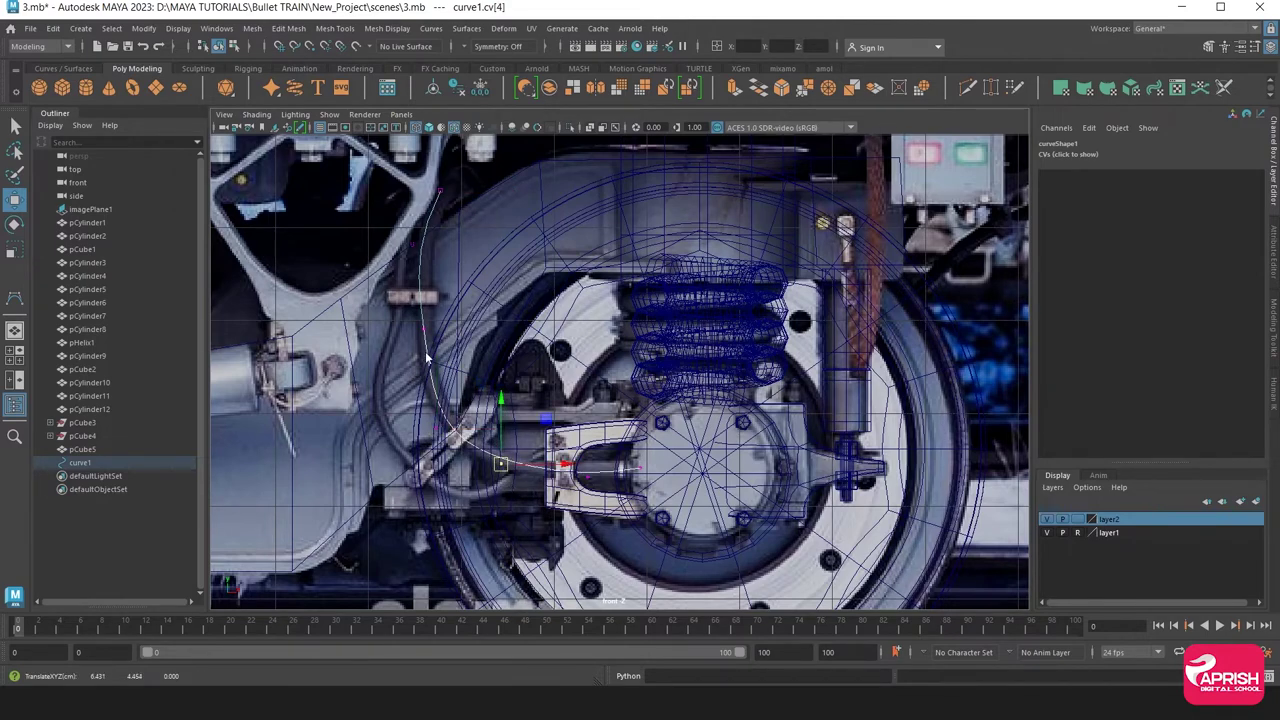
scroll(428, 358, "down", 3)
key("F8")
key("space")
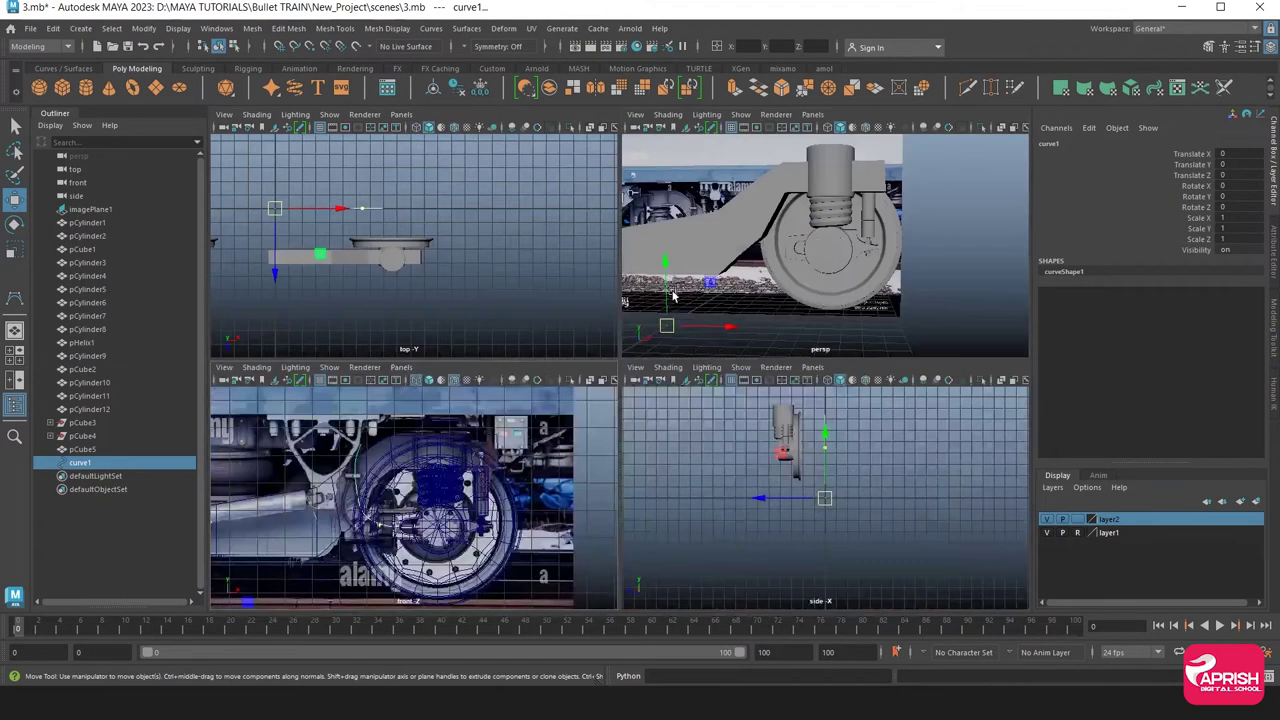
key("space")
left_click_drag(450, 360, 527, 337, "alt")
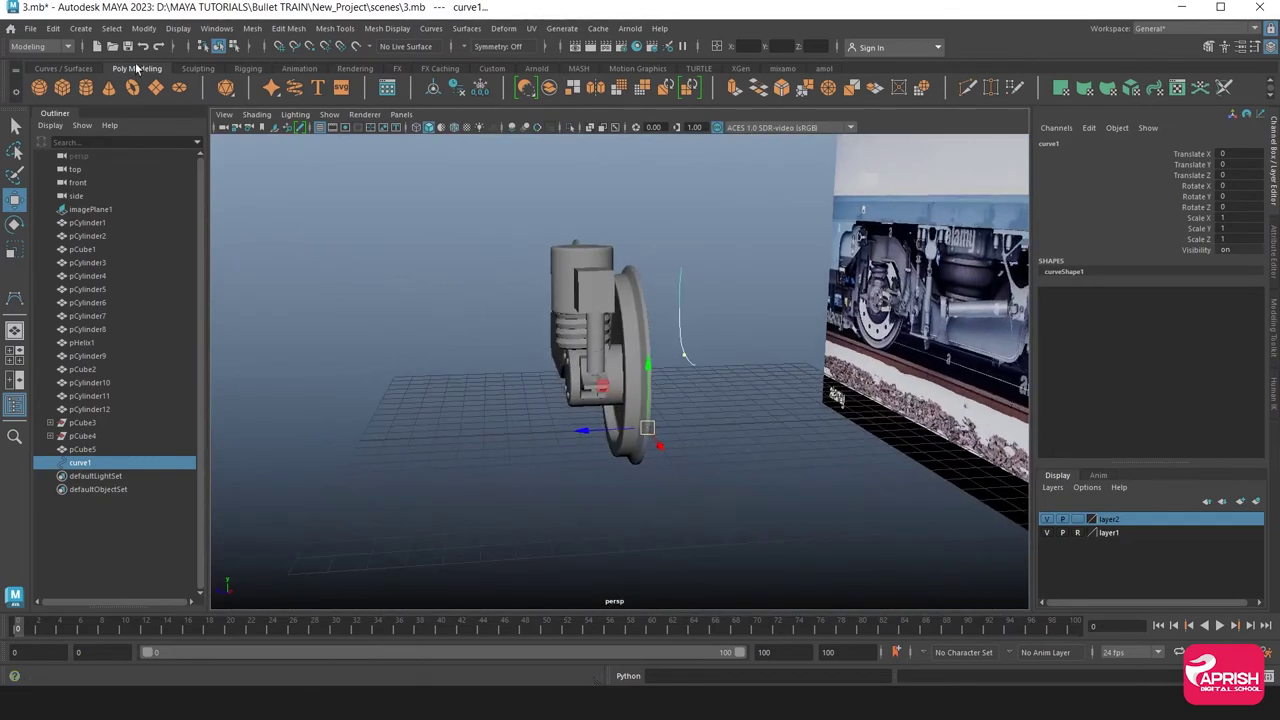
Center the curve's pivot and move the curve against the wheel, near Translate Z 4.199
left_click(143, 28)
left_click(174, 134)
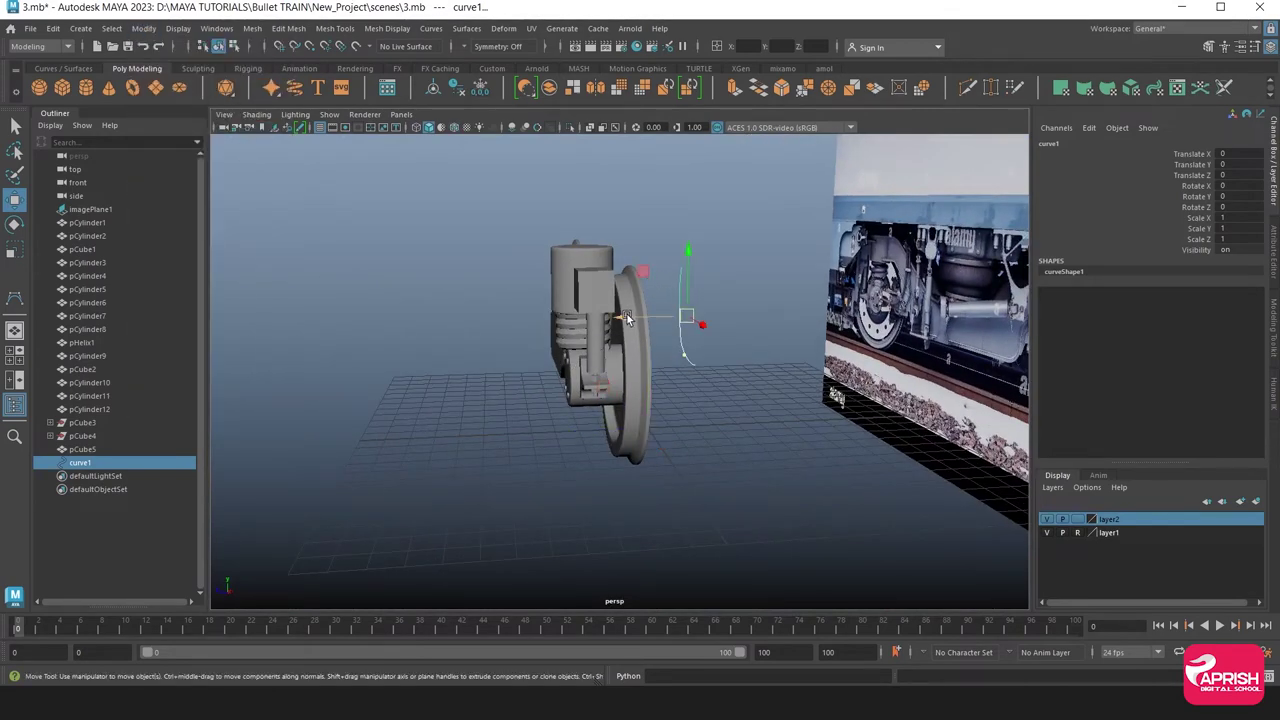
left_click_drag(627, 318, 524, 316)
key("ctrl+z")
left_click(727, 346)
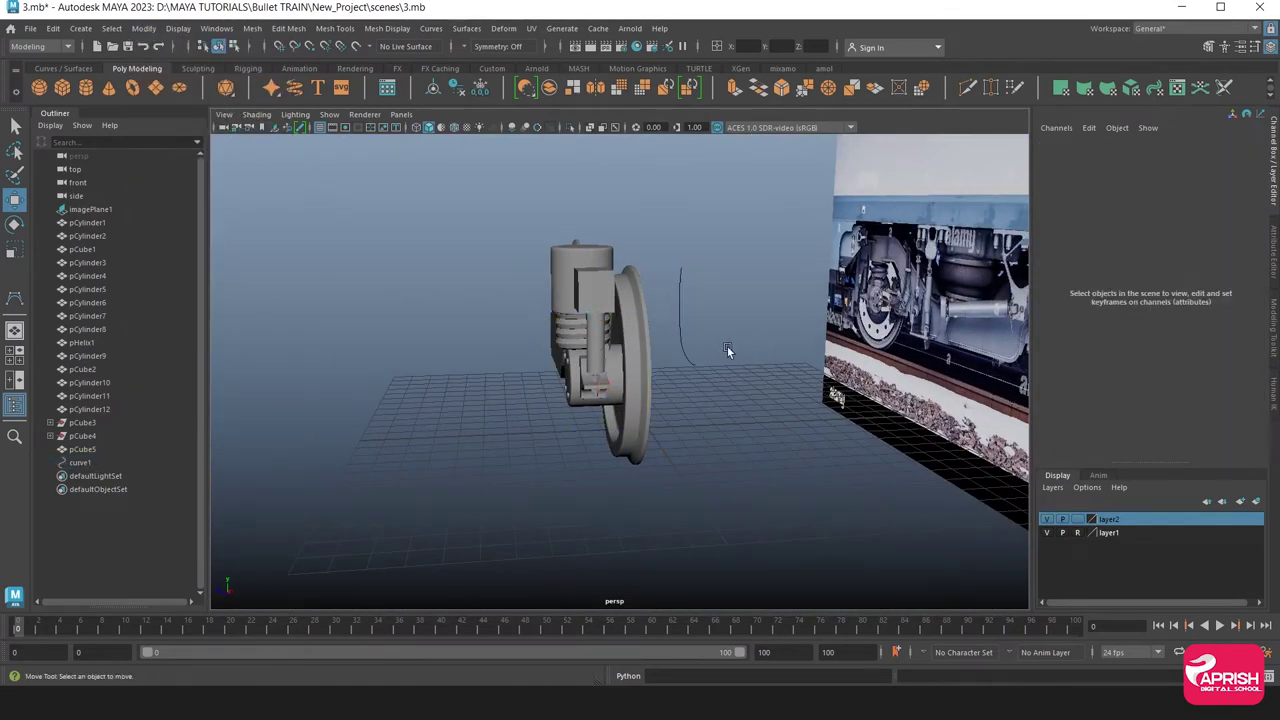
left_click(680, 318)
mouse_move(645, 322)
left_mouse_down()
mouse_move(498, 333)
mouse_move(583, 371)
left_mouse_up()
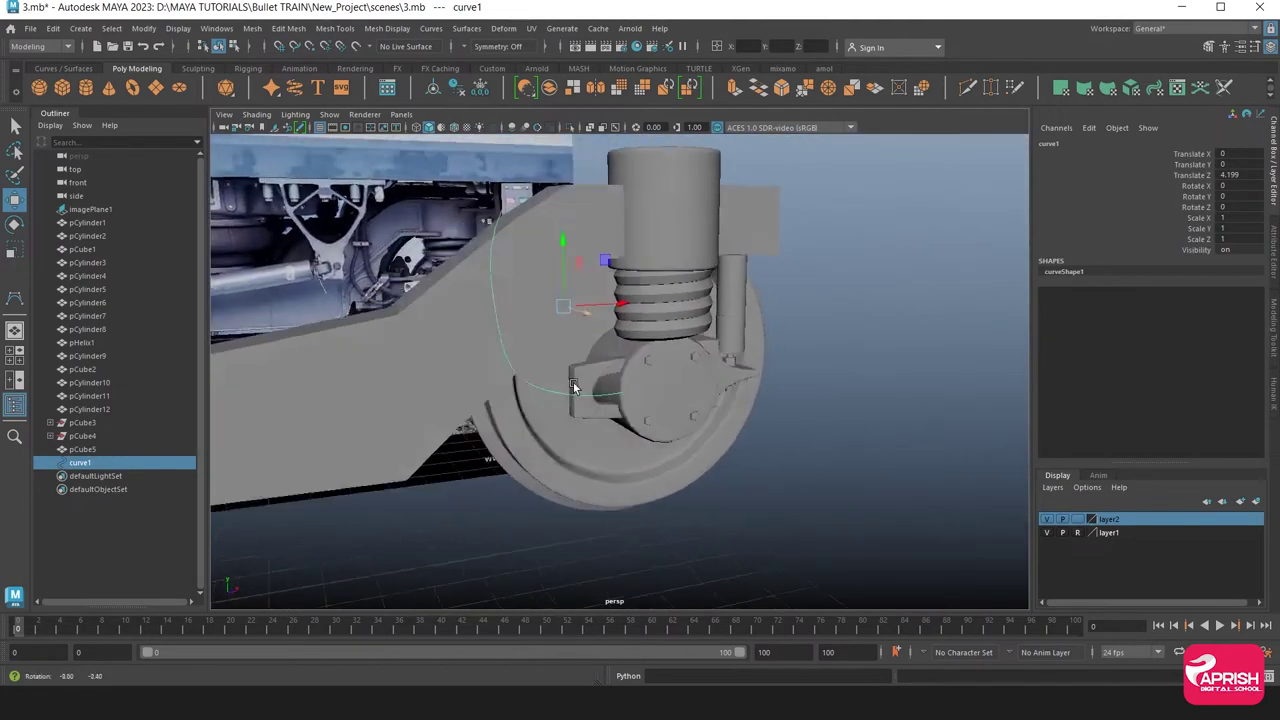
right_click_drag(583, 371, 696, 325, "alt")
left_click_drag(718, 250, 703, 248)
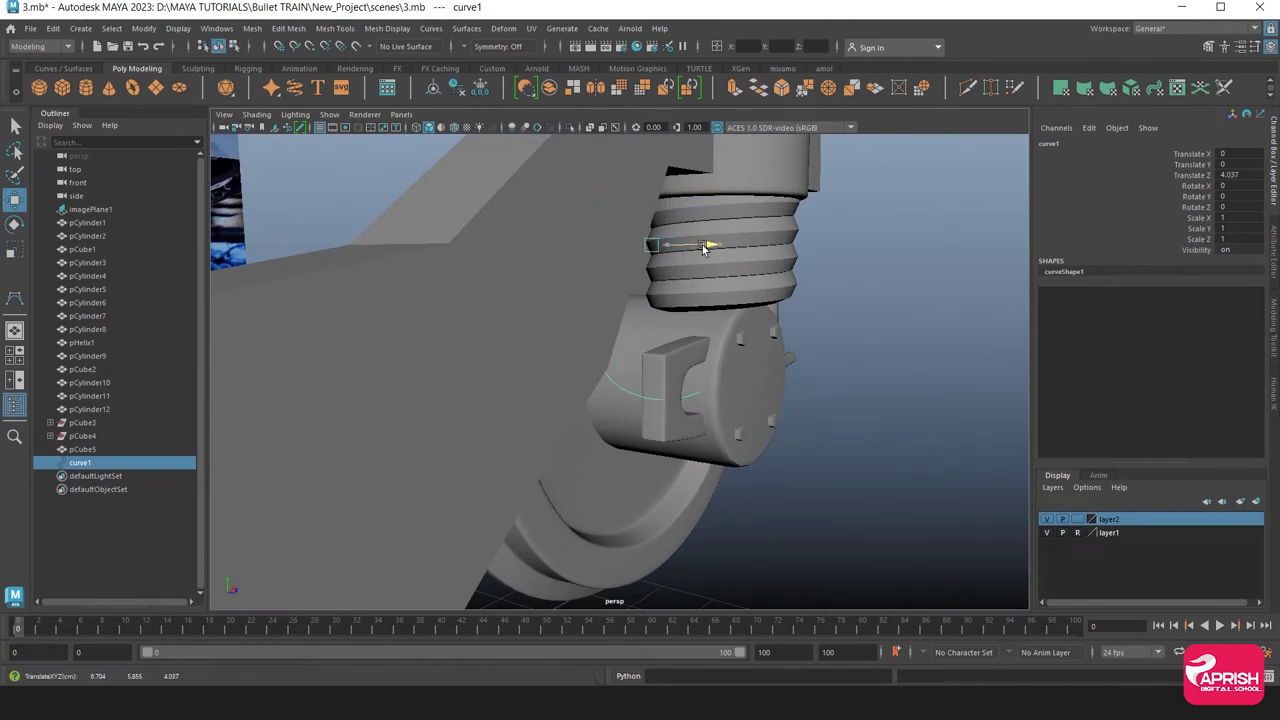
Widen the bracket block on the axle box by scaling it along Z
left_click(685, 372)
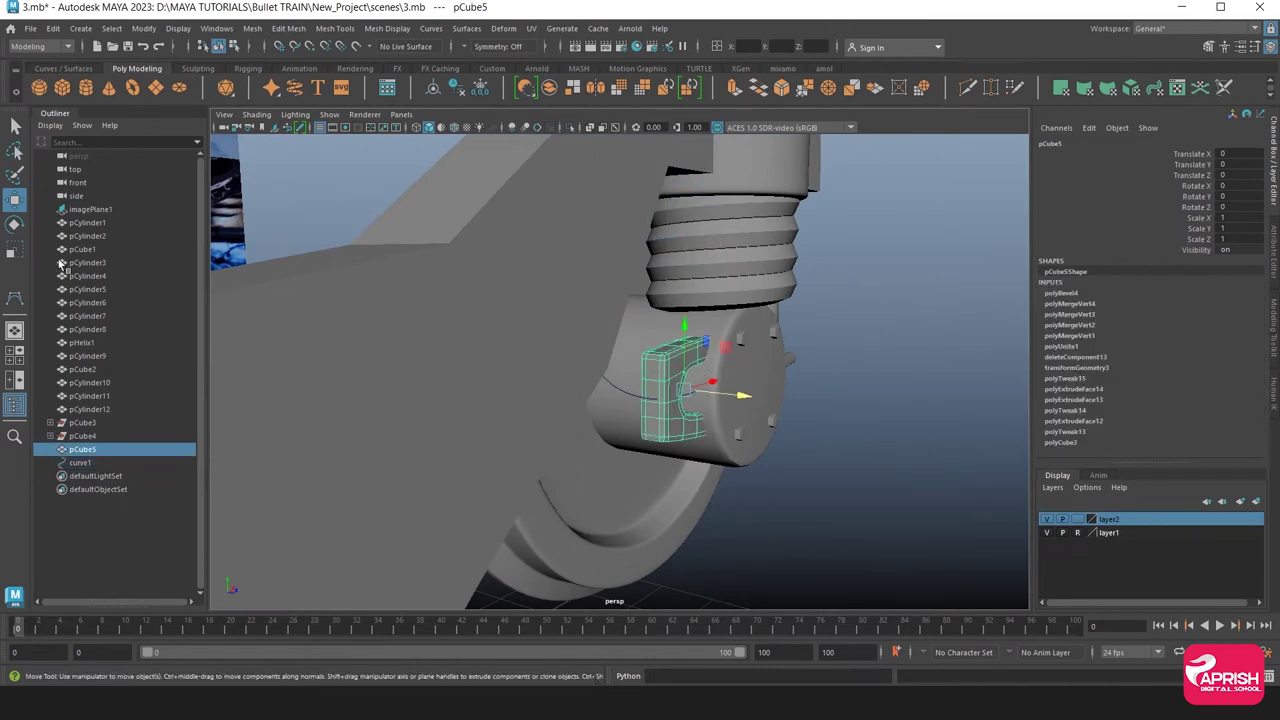
key("r")
left_click_drag(749, 398, 760, 403)
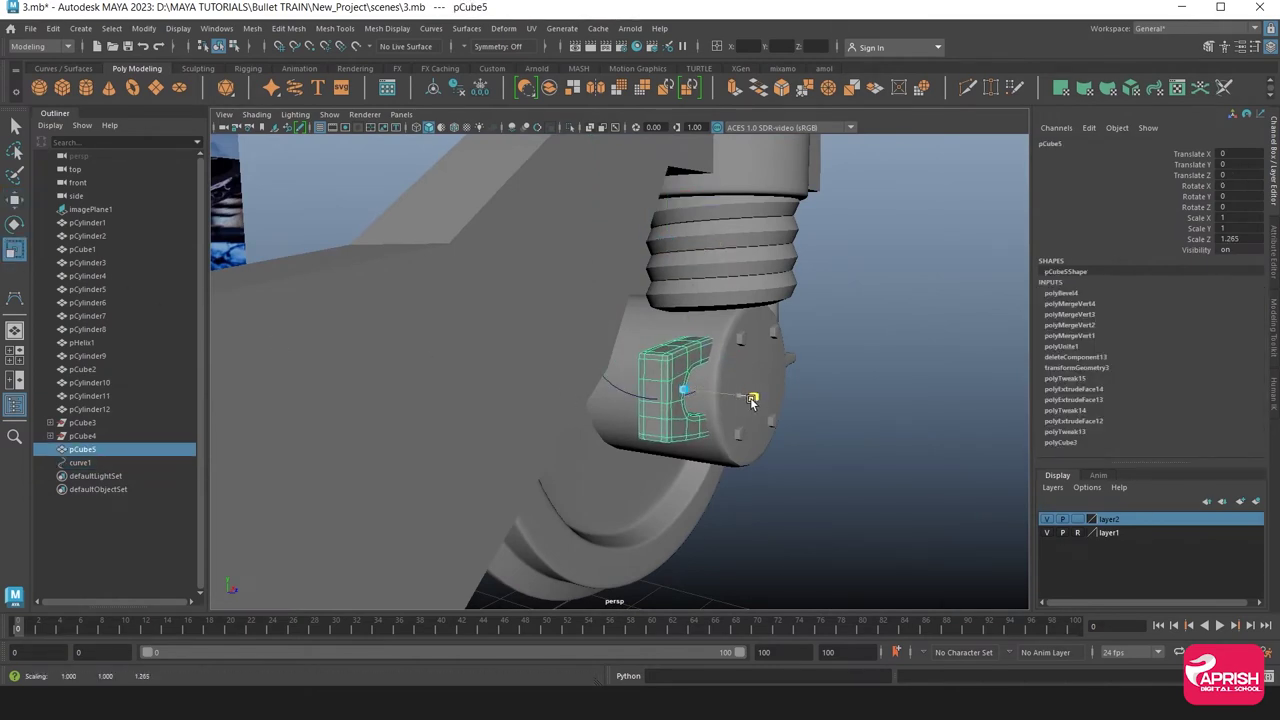
left_click(824, 454)
Move curve1's upper control points to bend it out along the frame, back in Object Mode
mouse_move(824, 454)
left_mouse_down("alt")
mouse_move(688, 412)
mouse_move(577, 410)
mouse_move(601, 413)
mouse_move(581, 429)
left_mouse_up("alt")
right_click_drag(581, 429, 630, 433, "alt")
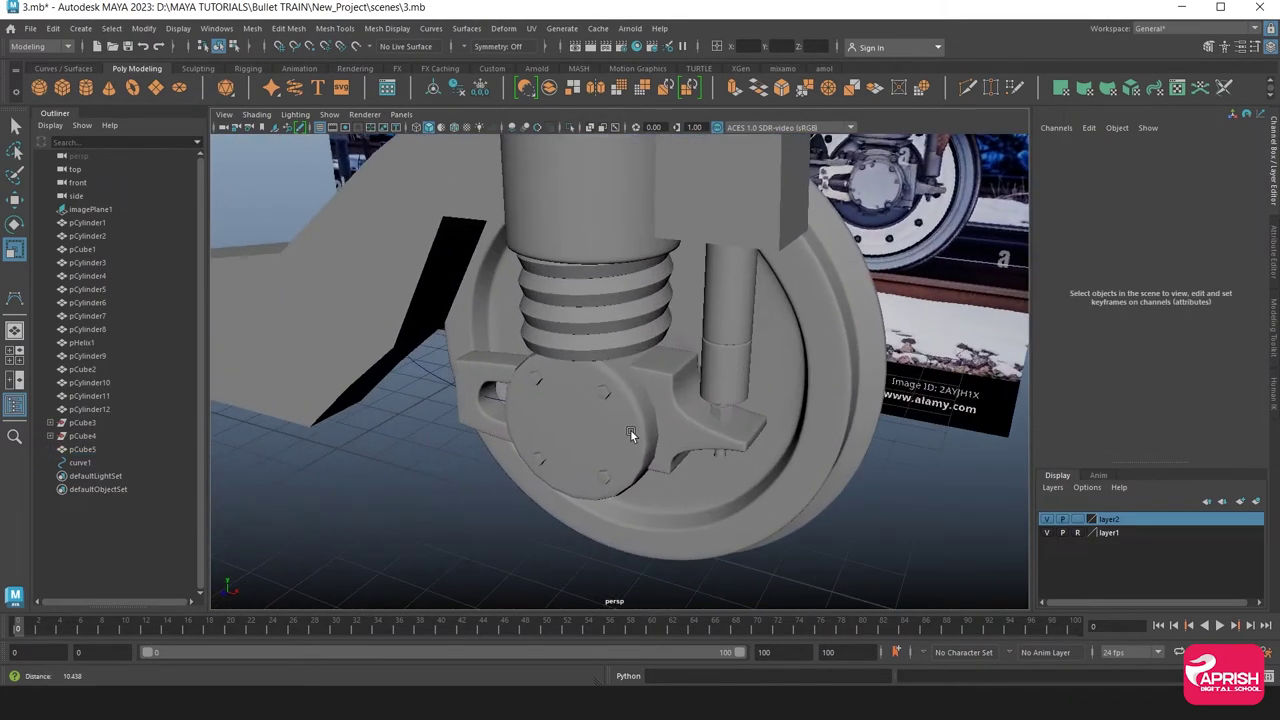
left_click(414, 364)
key("f")
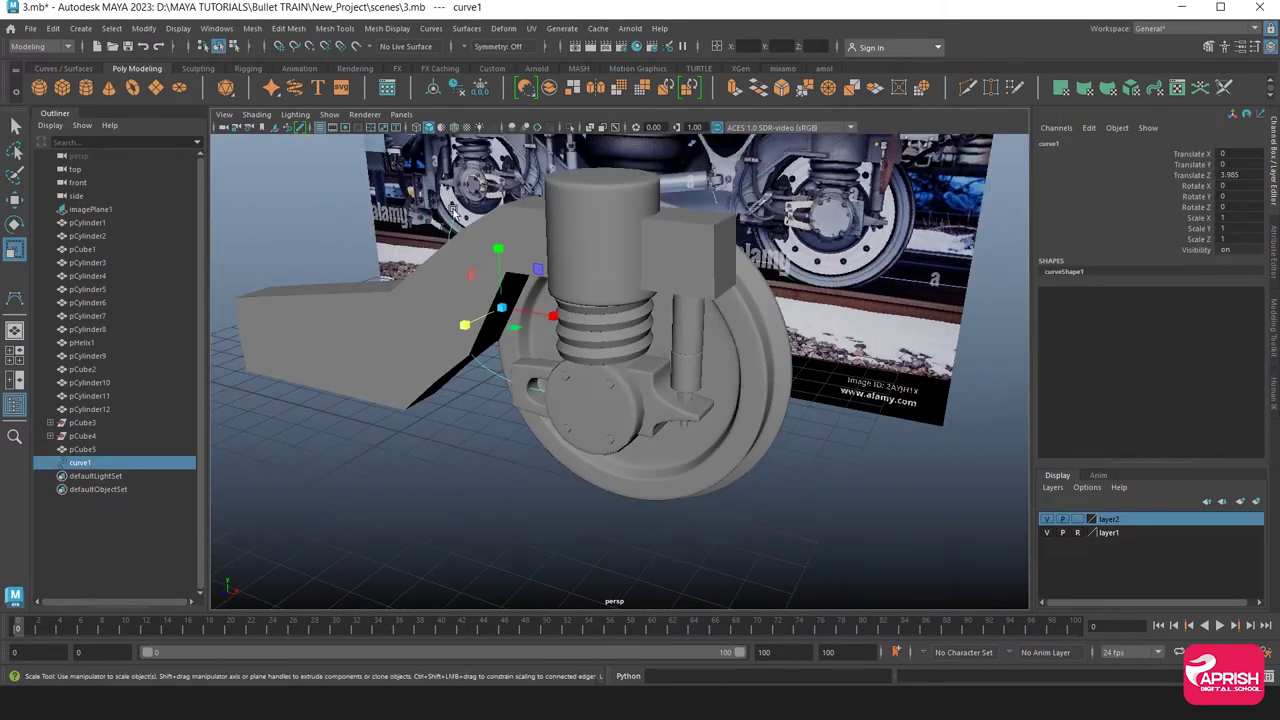
left_click(452, 228)
left_click_drag(452, 228, 467, 236, "alt")
mouse_move(378, 206)
left_mouse_down()
mouse_move(490, 360)
mouse_move(541, 336)
left_mouse_up()
left_click(14, 200)
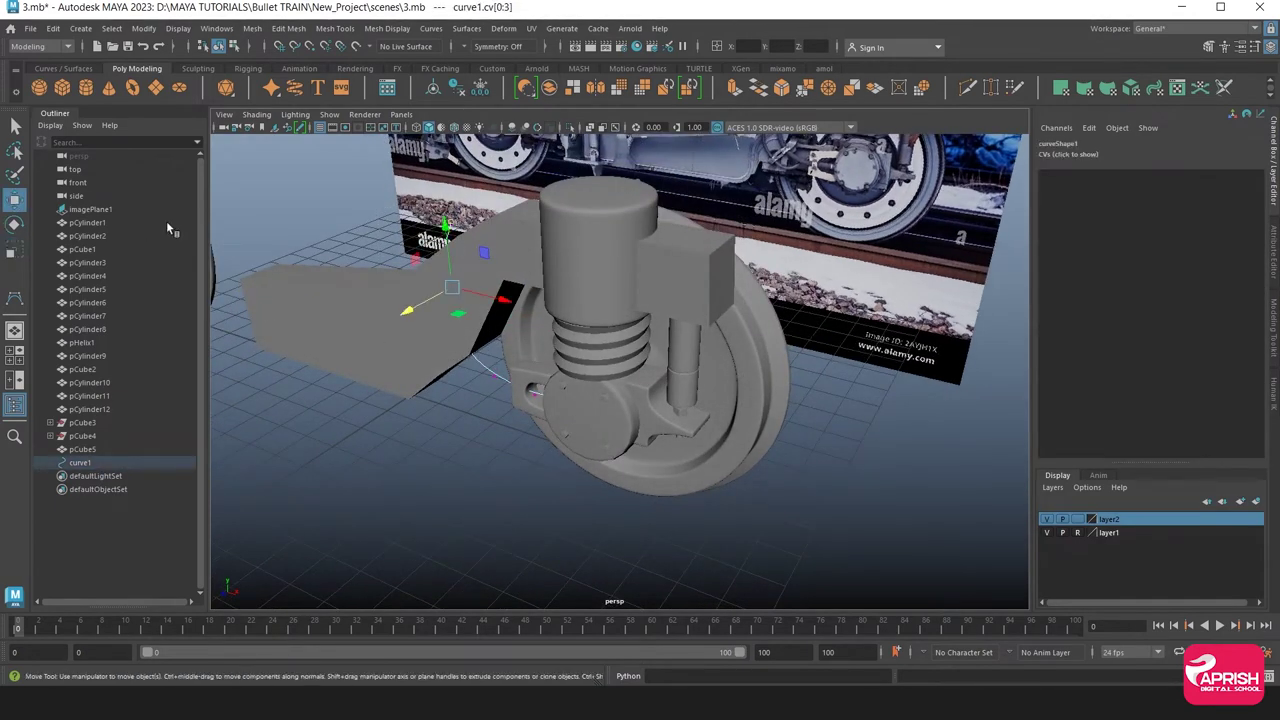
mouse_move(414, 314)
left_mouse_down()
mouse_move(403, 313)
mouse_move(486, 401)
left_mouse_up()
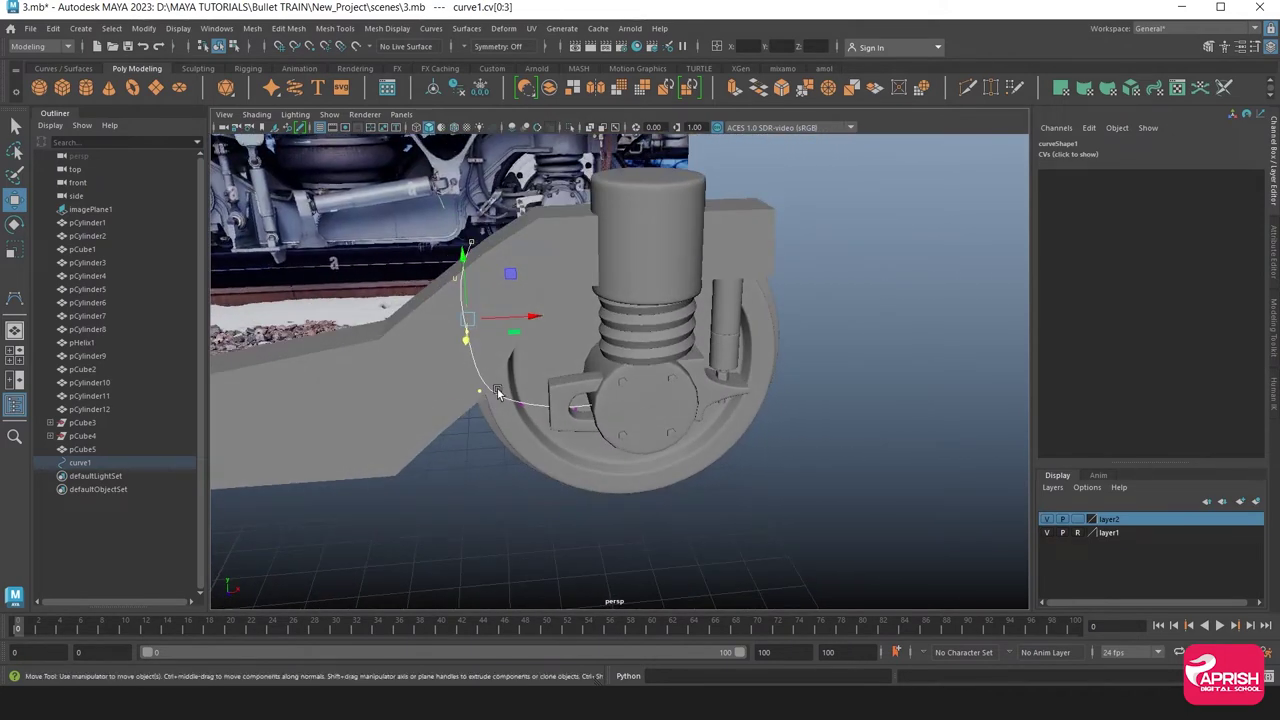
right_click(497, 305)
left_click(549, 290)
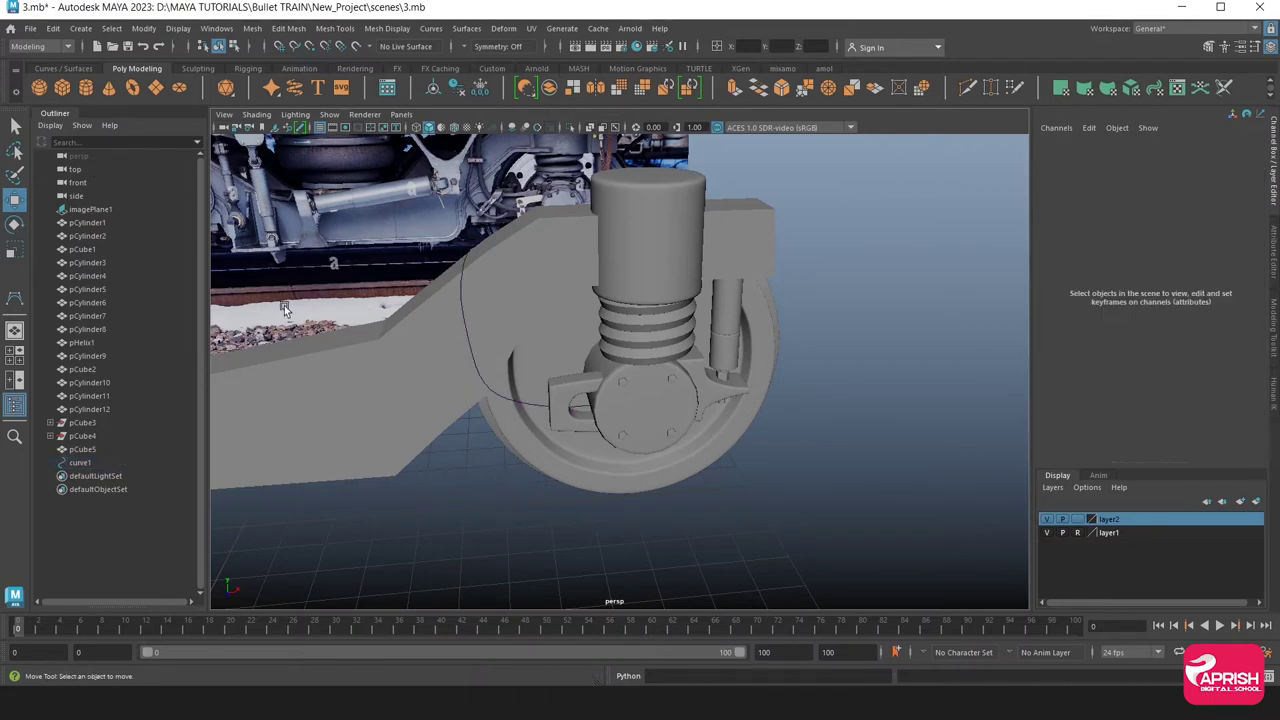
left_click_drag(284, 305, 250, 270, "alt")
Create a NURBS circle and extrude it along curve1 into a tube
left_click(63, 68)
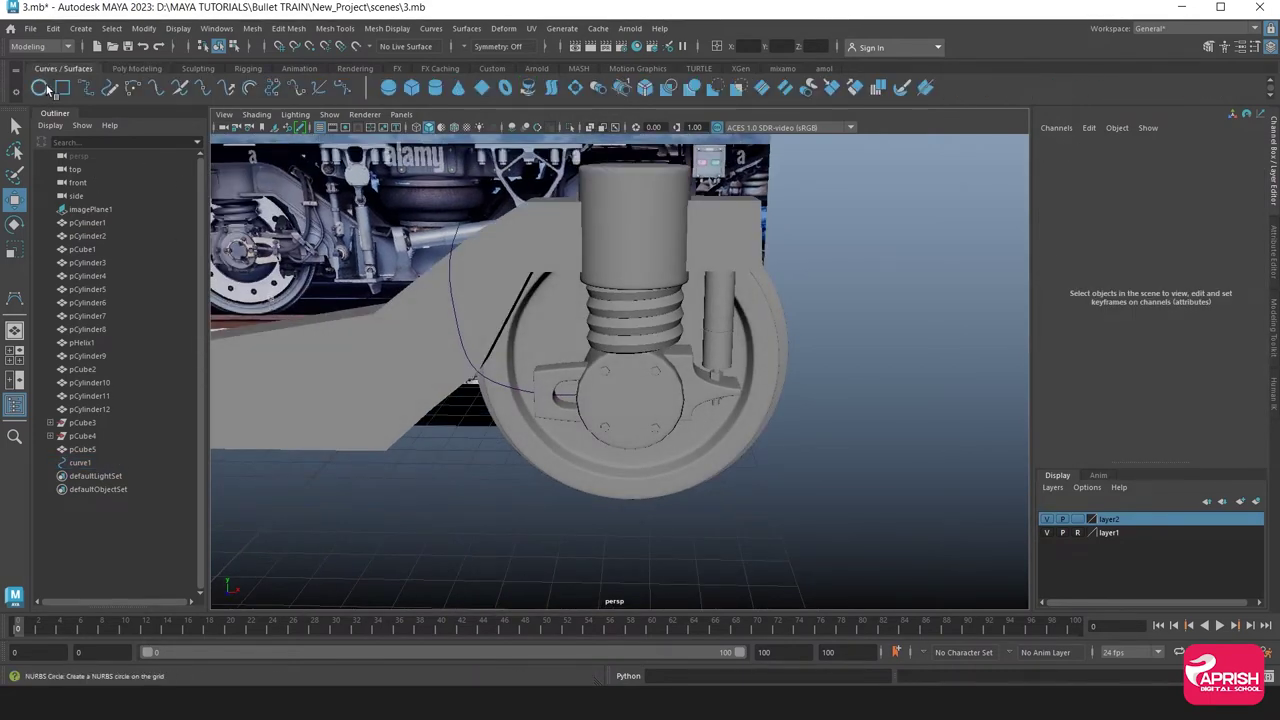
left_click(47, 90)
key("e")
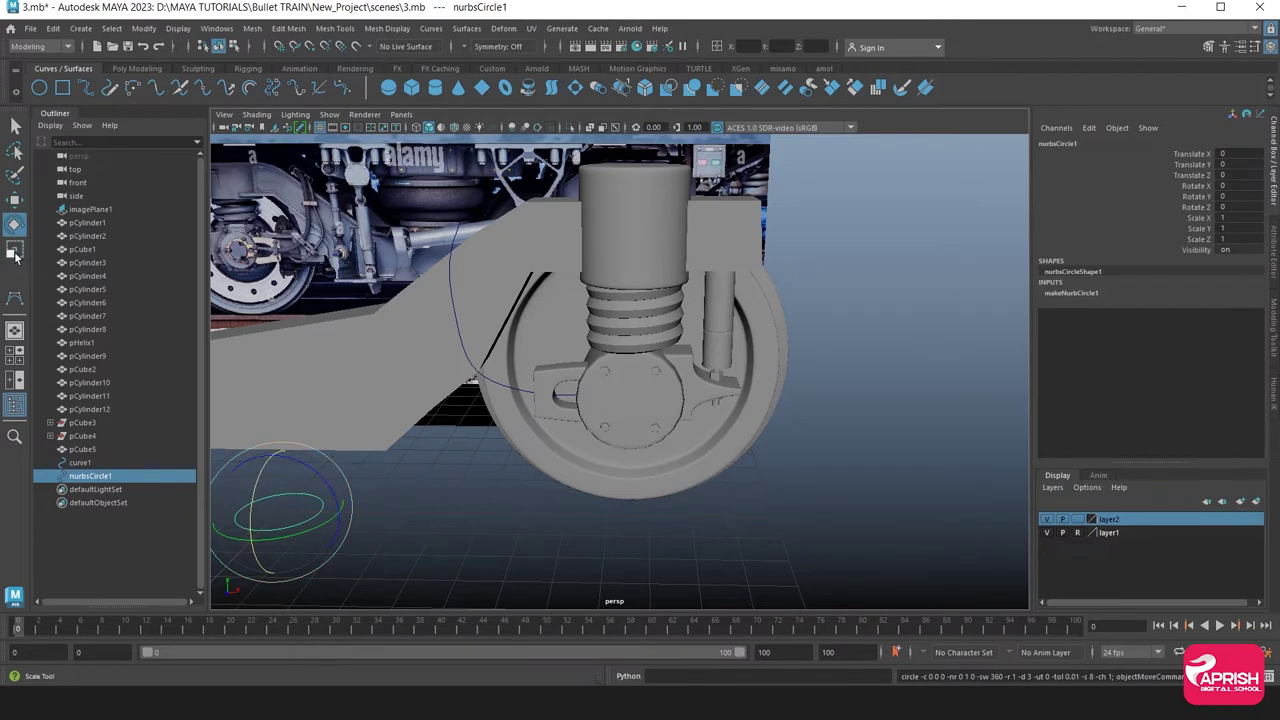
left_click(454, 313, "shift")
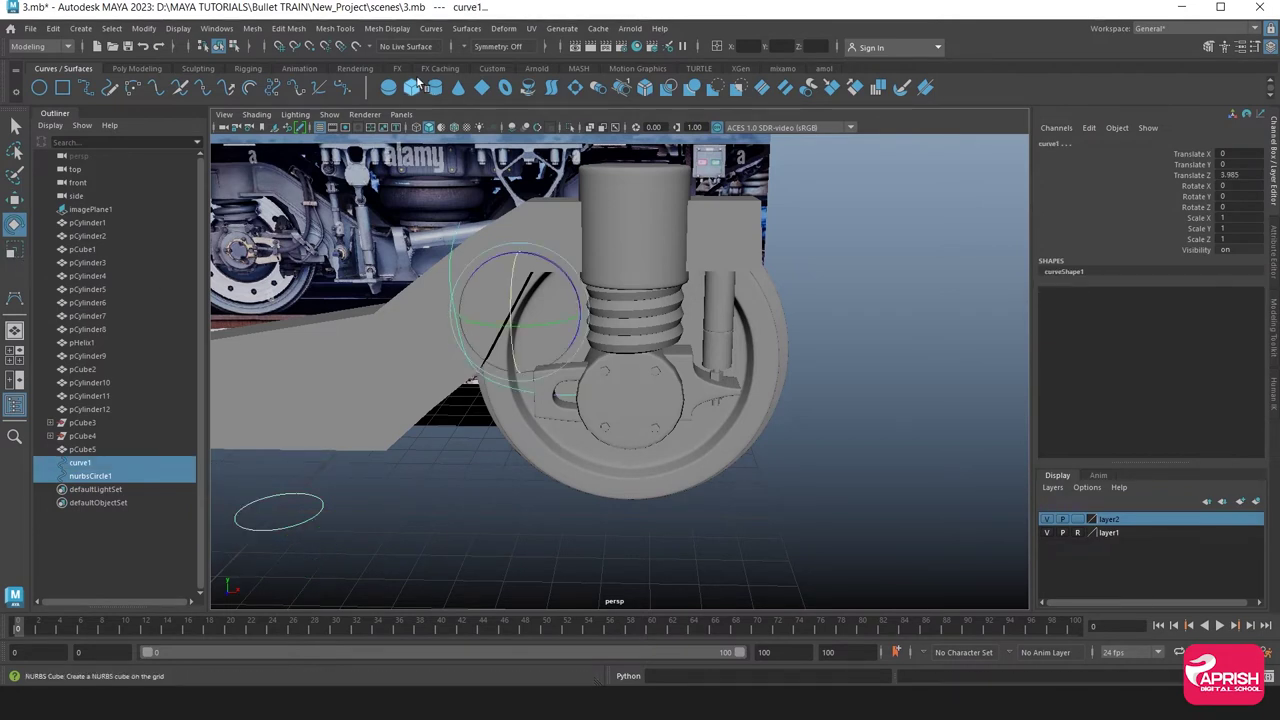
left_click(466, 28)
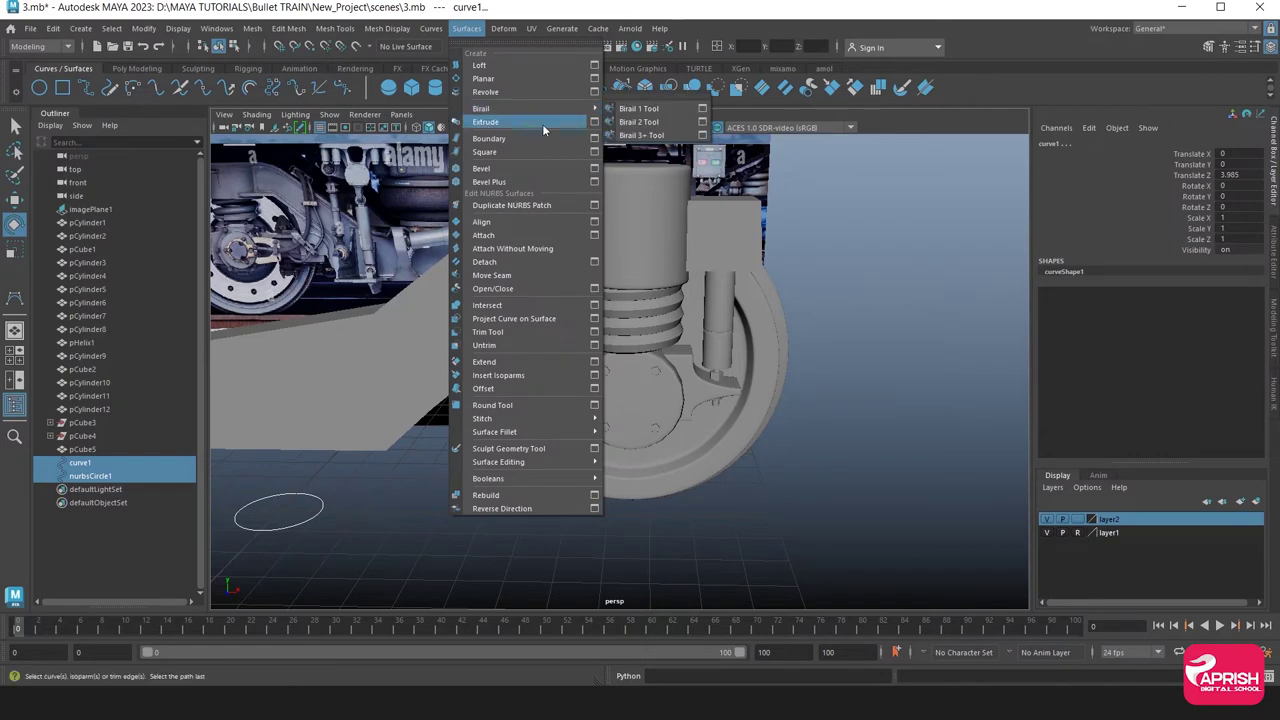
left_click(594, 121)
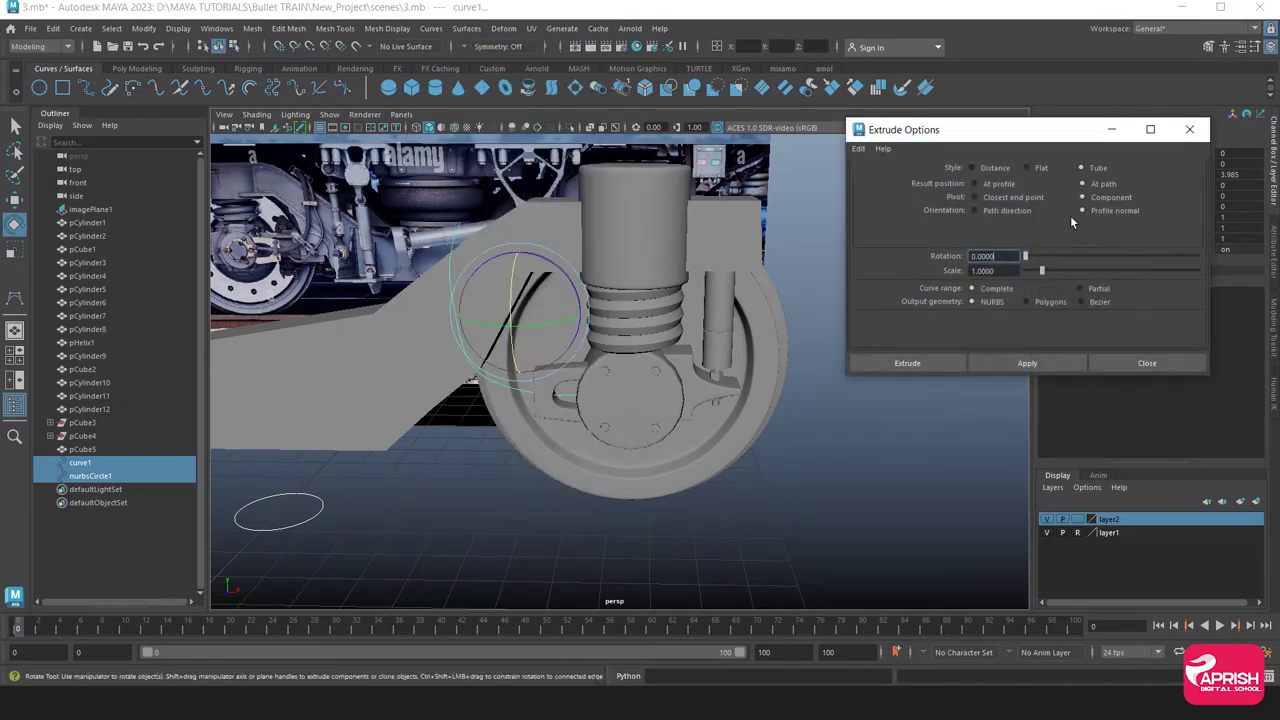
left_click(1020, 363)
Shrink nurbsCircle1 to thin the tube into a pipe, then select extrudedSurface1
left_click(293, 498)
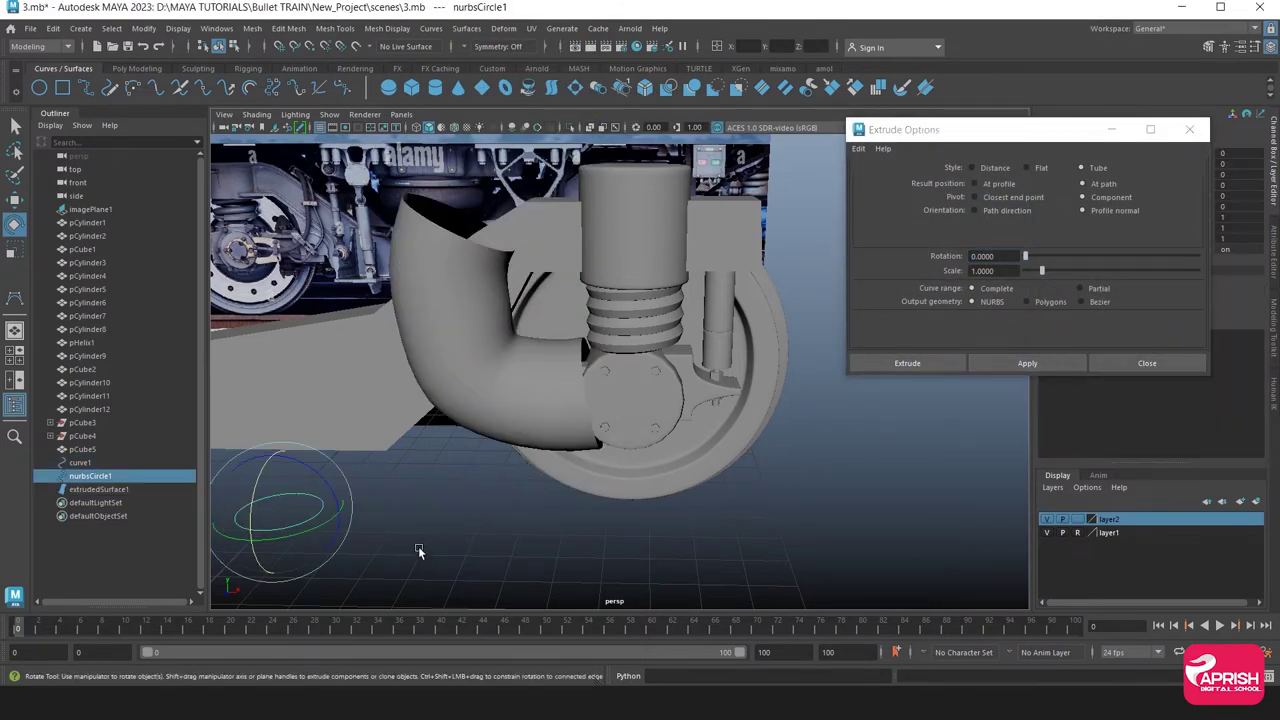
left_click(15, 253)
left_click_drag(274, 514, 217, 507)
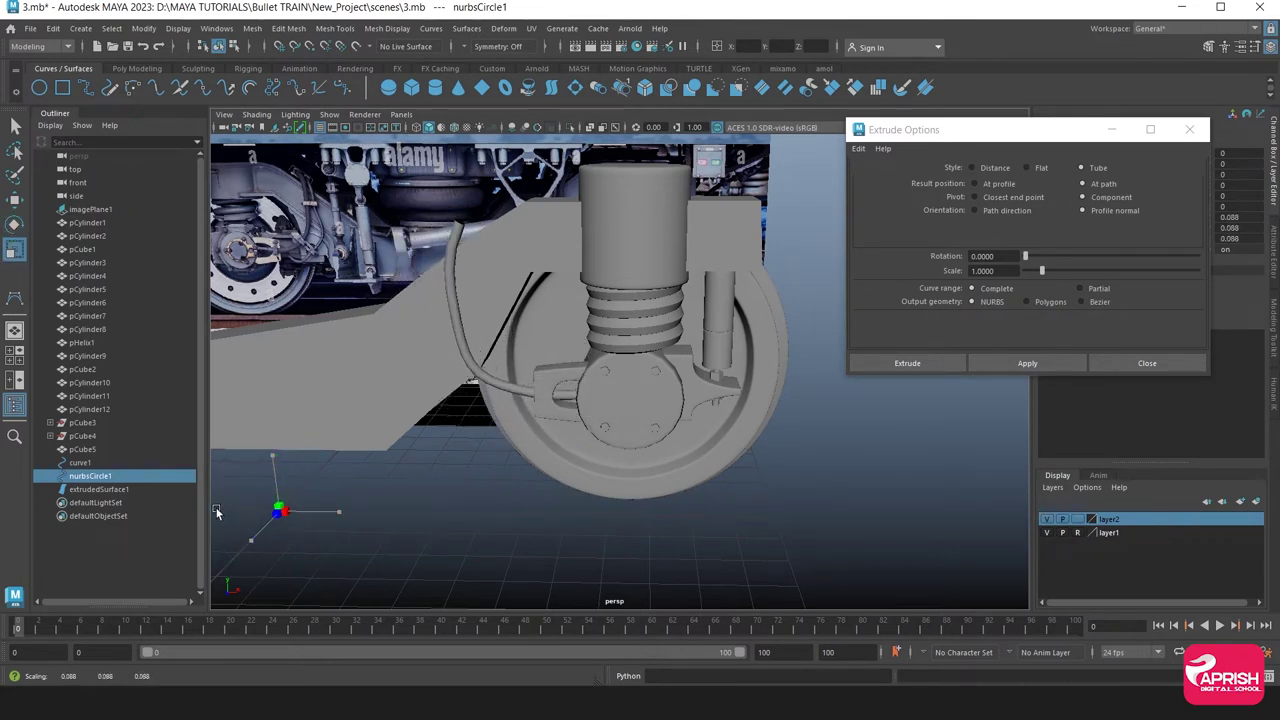
left_click_drag(216, 508, 216, 512)
left_click(456, 342)
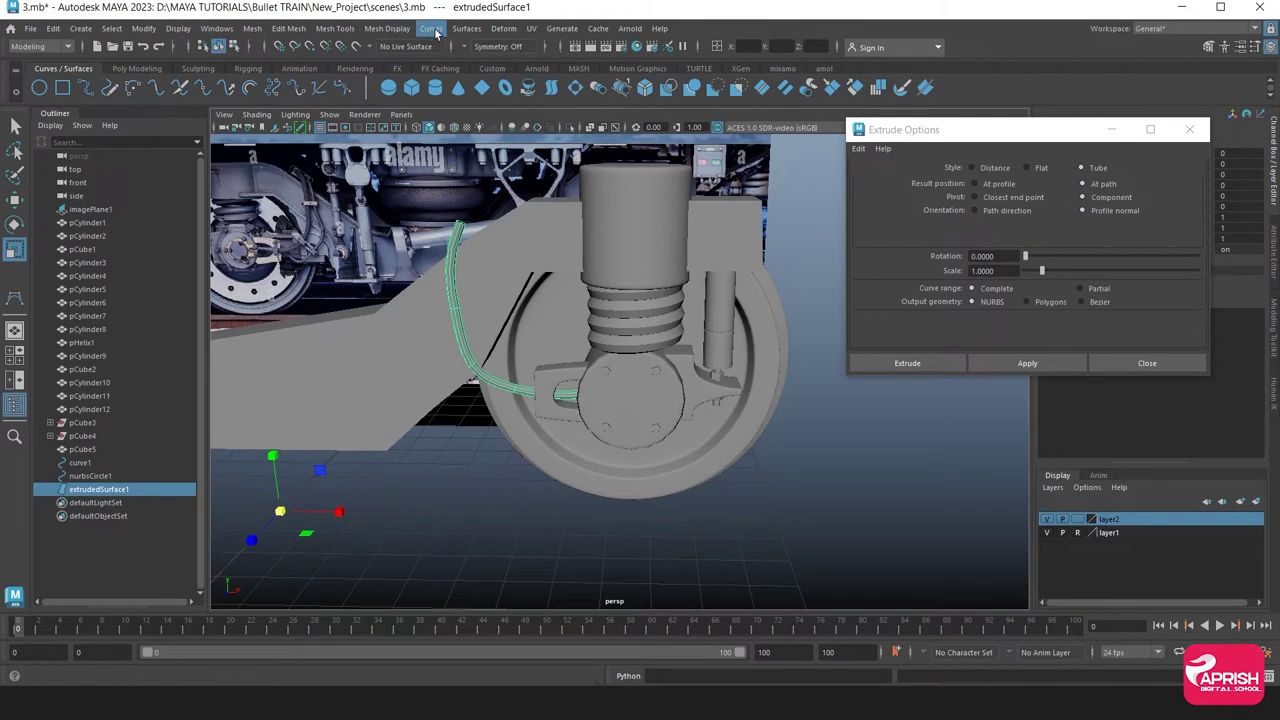
Undo the circle scaling and re-extrude the circle along the curve with Polygons output
left_click(466, 28)
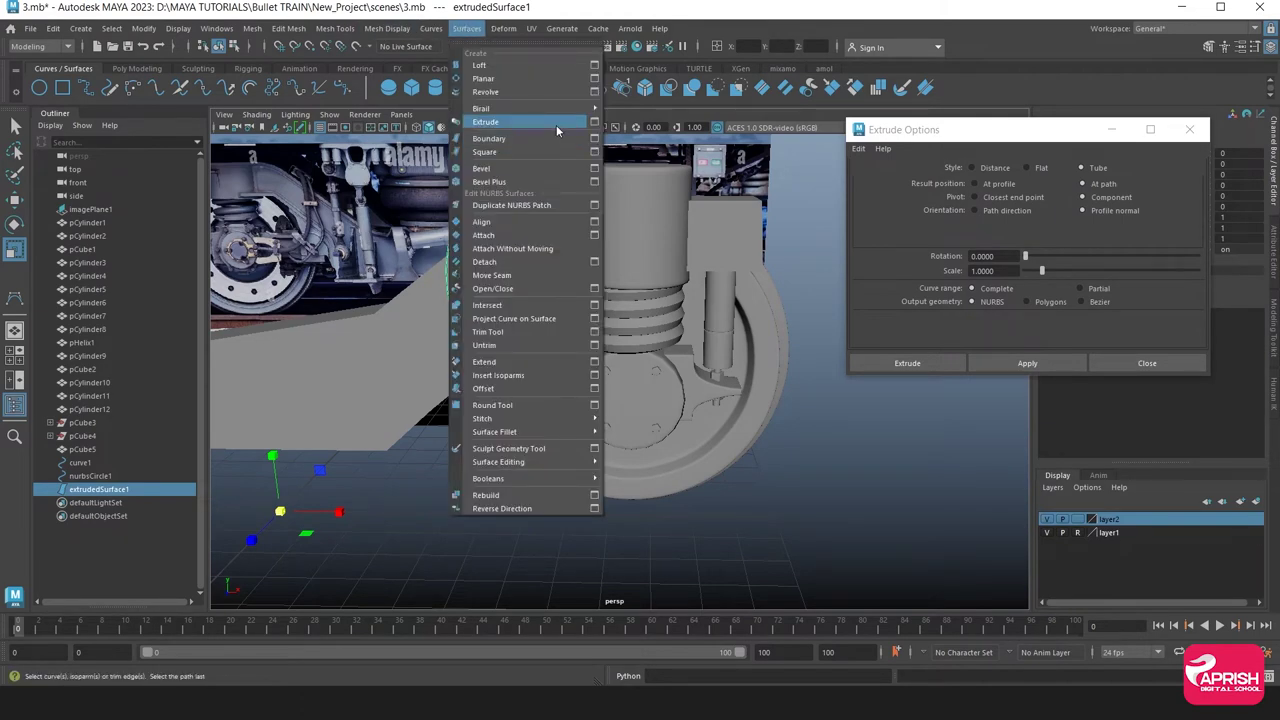
left_click(144, 28)
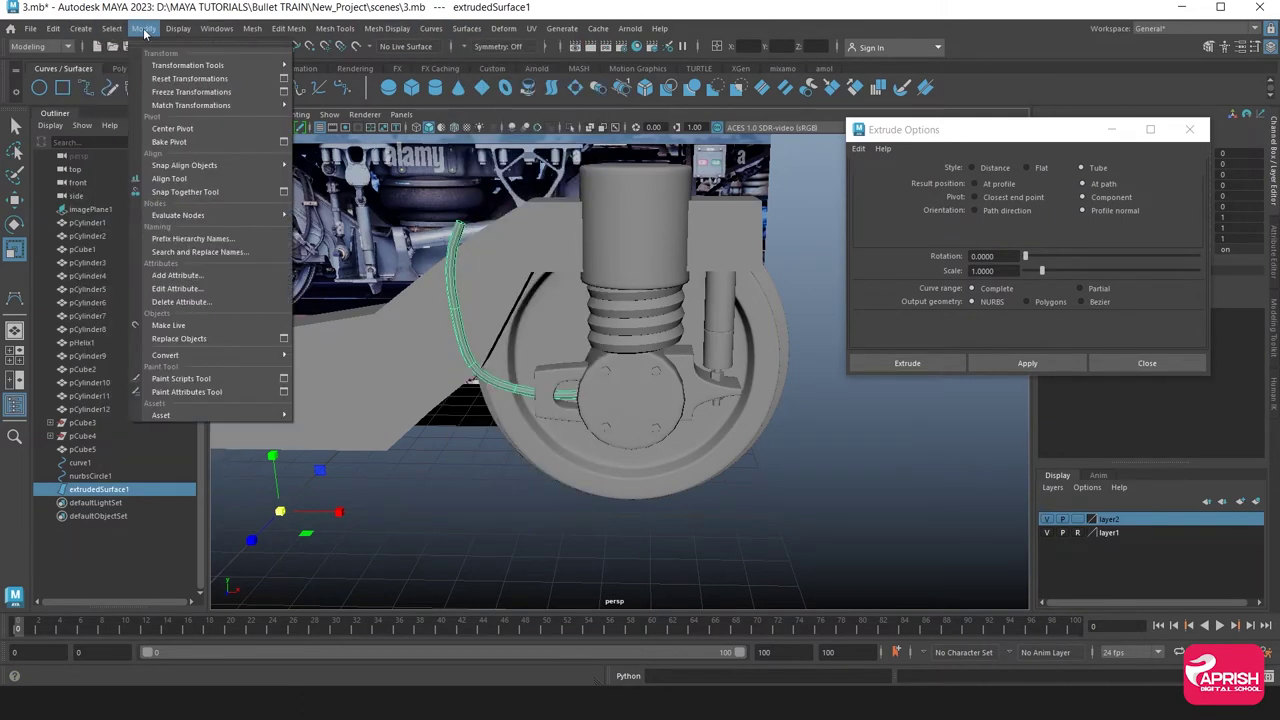
left_click(467, 397)
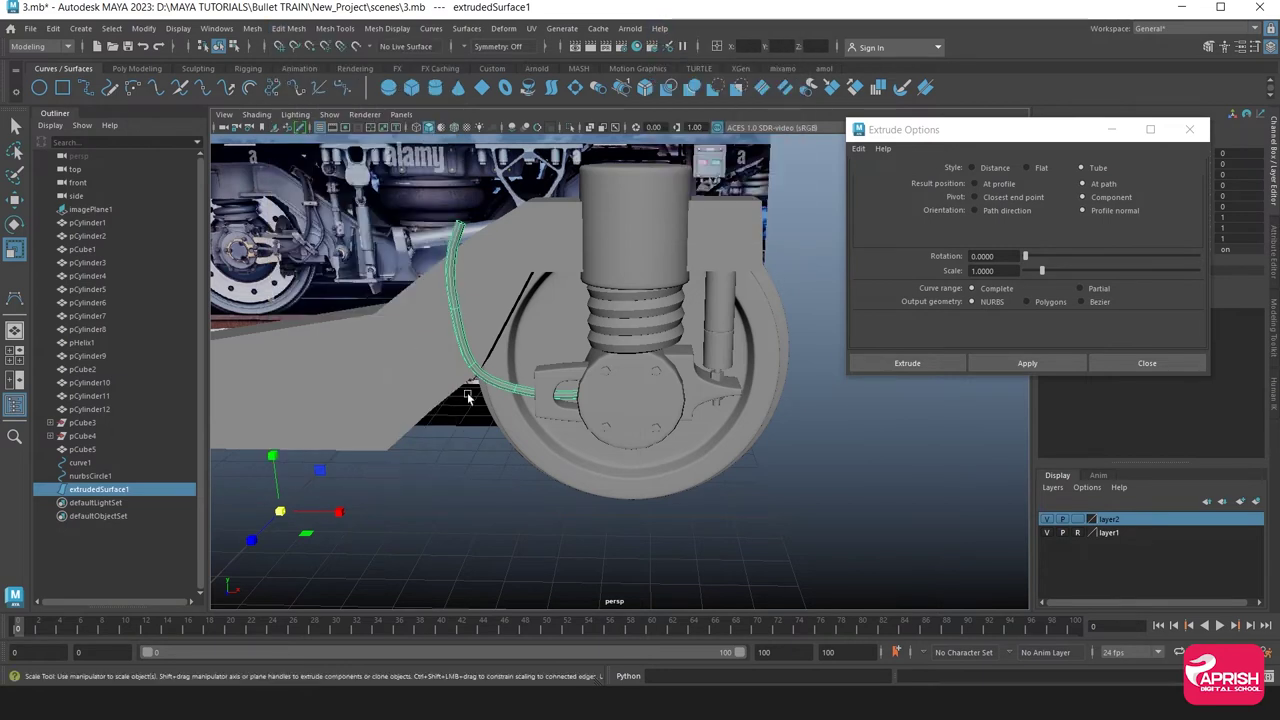
key("ctrl+z")
key("ctrl+z")
key("ctrl+z")
key("ctrl+z")
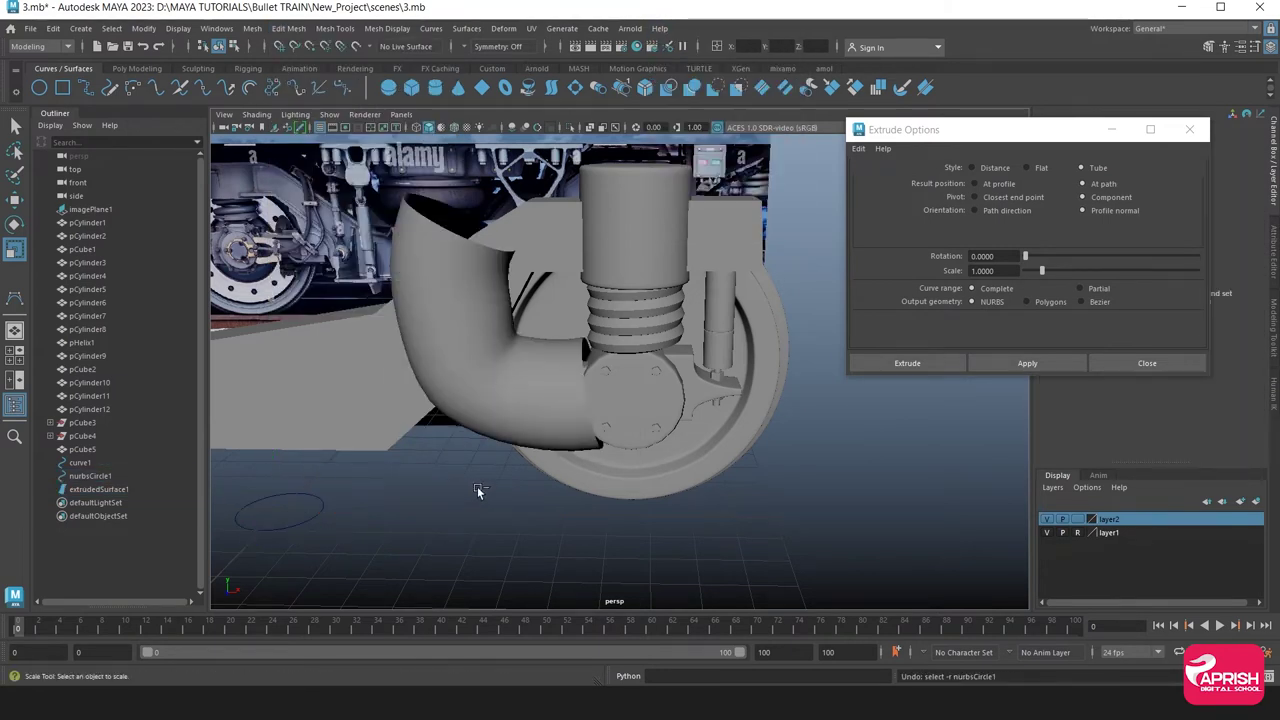
key("ctrl+z")
key("ctrl+z")
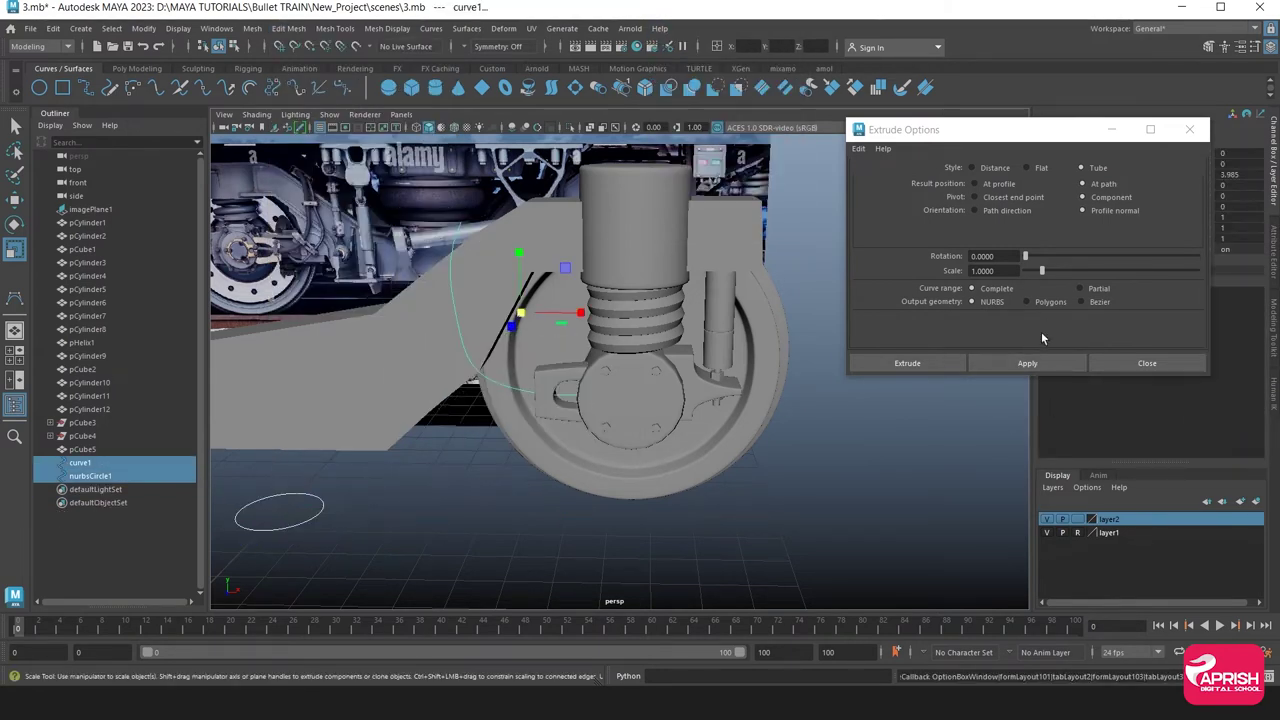
left_click(1036, 304)
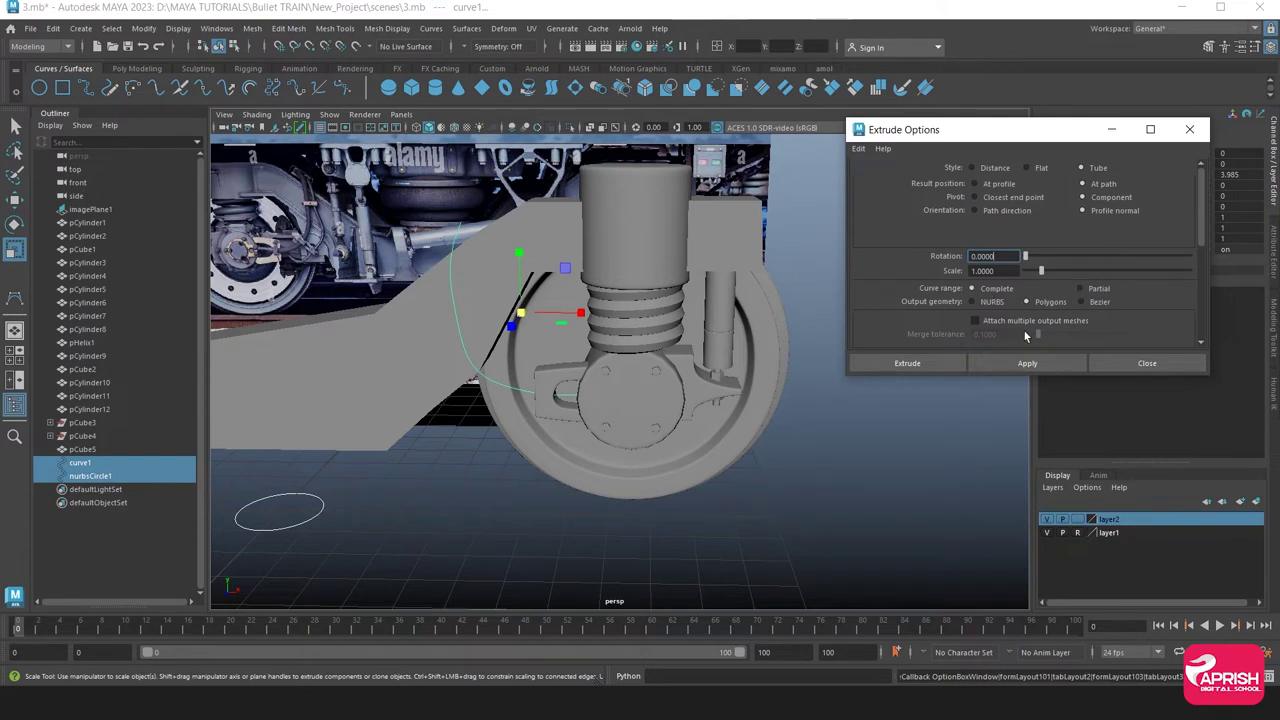
scroll(1024, 336, "down", 2)
scroll(1039, 323, "down", 1)
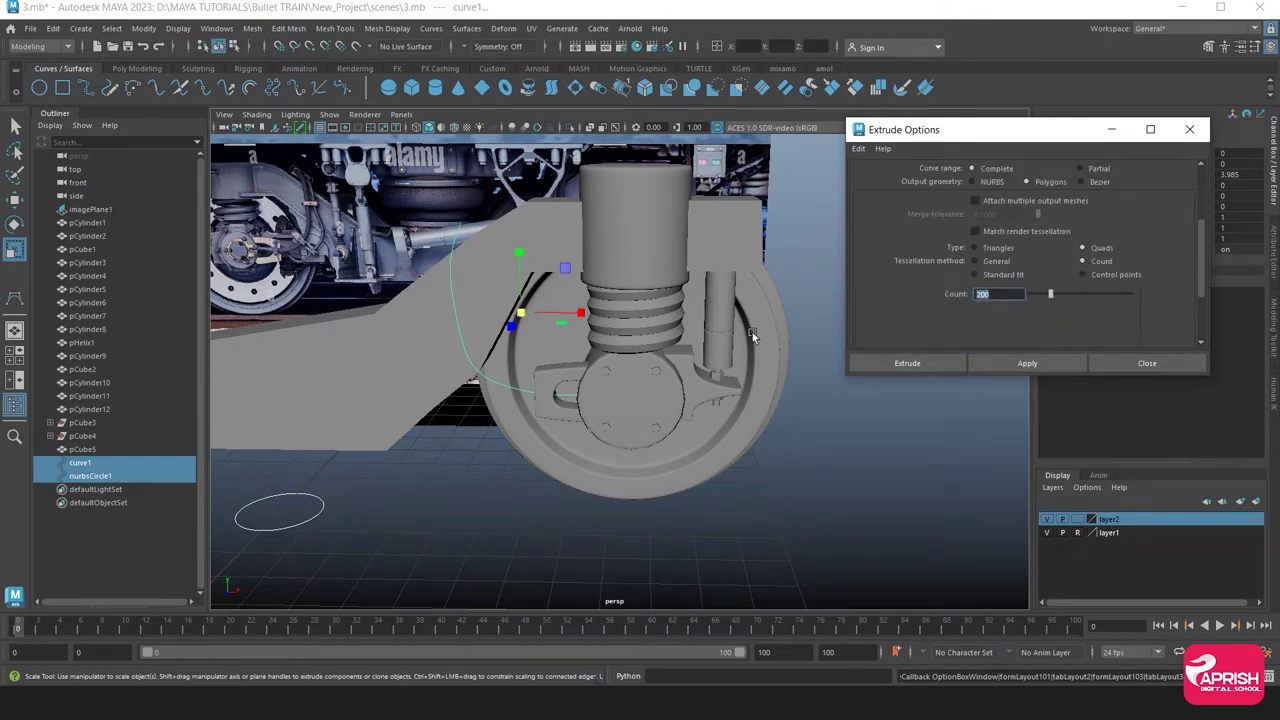
left_click(1018, 363)
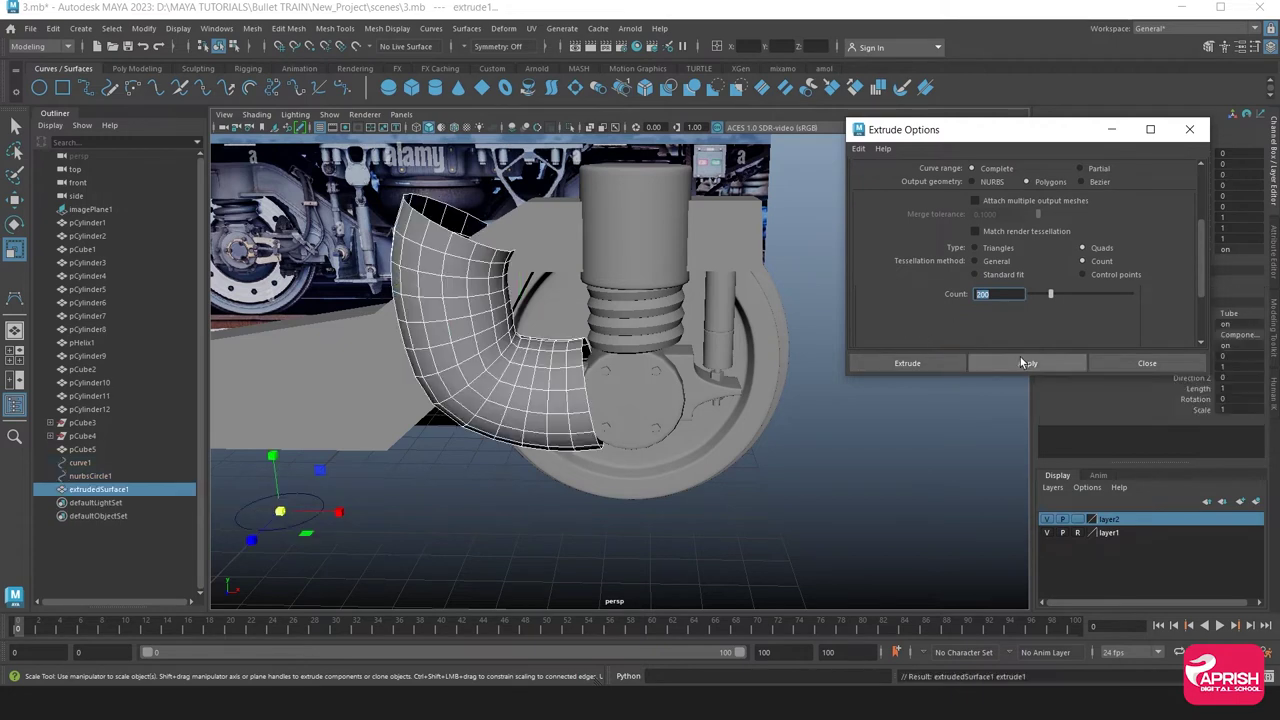
Shrink the profile circle to thin the polygon tube and delete the tube's construction history
left_click(388, 543)
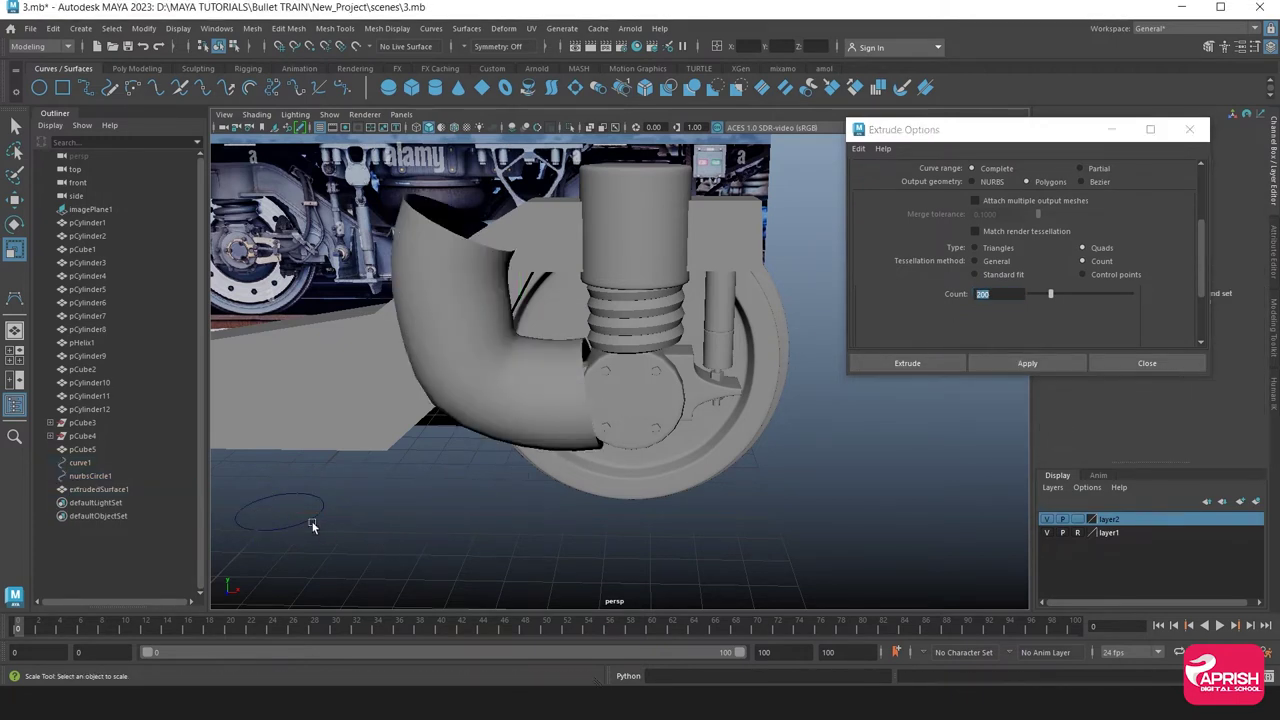
left_click(321, 513)
left_click_drag(281, 512, 220, 521)
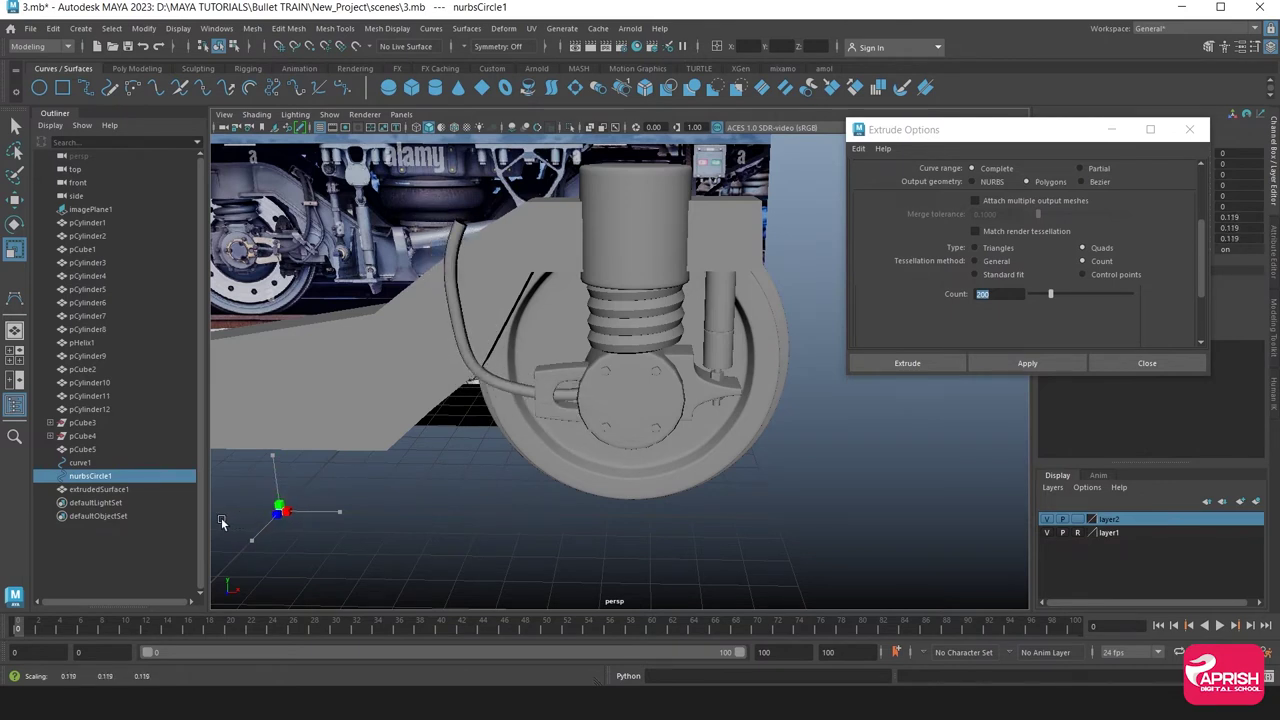
left_click(472, 364)
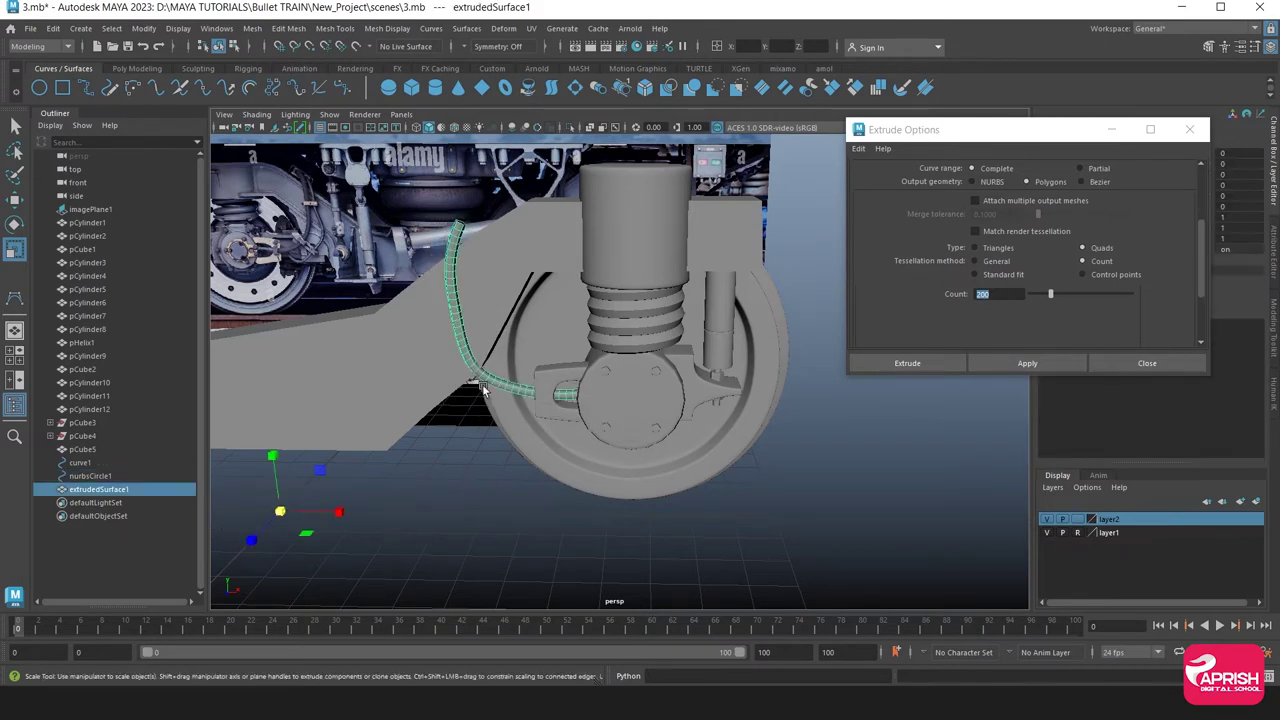
left_click(53, 28)
mouse_move(92, 188)
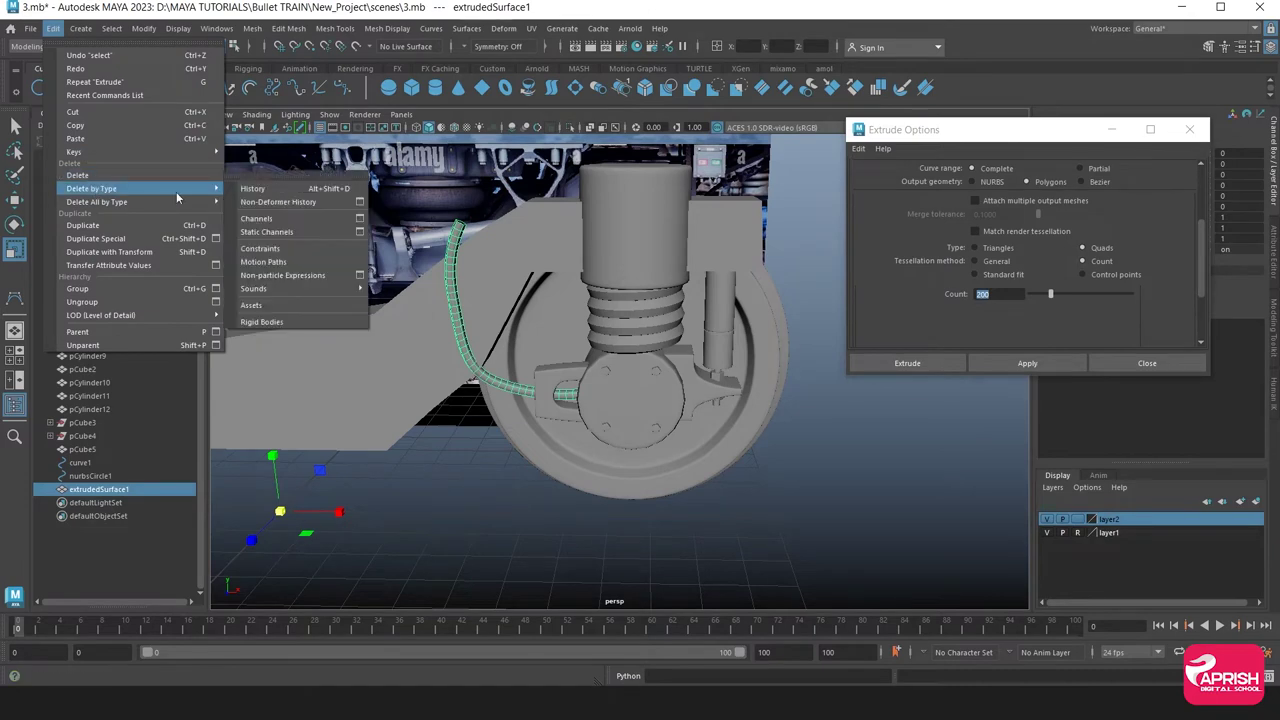
left_click(258, 197)
Close the extrude settings and reselect the new pipe from a frontal view of the wheel
left_click(425, 537)
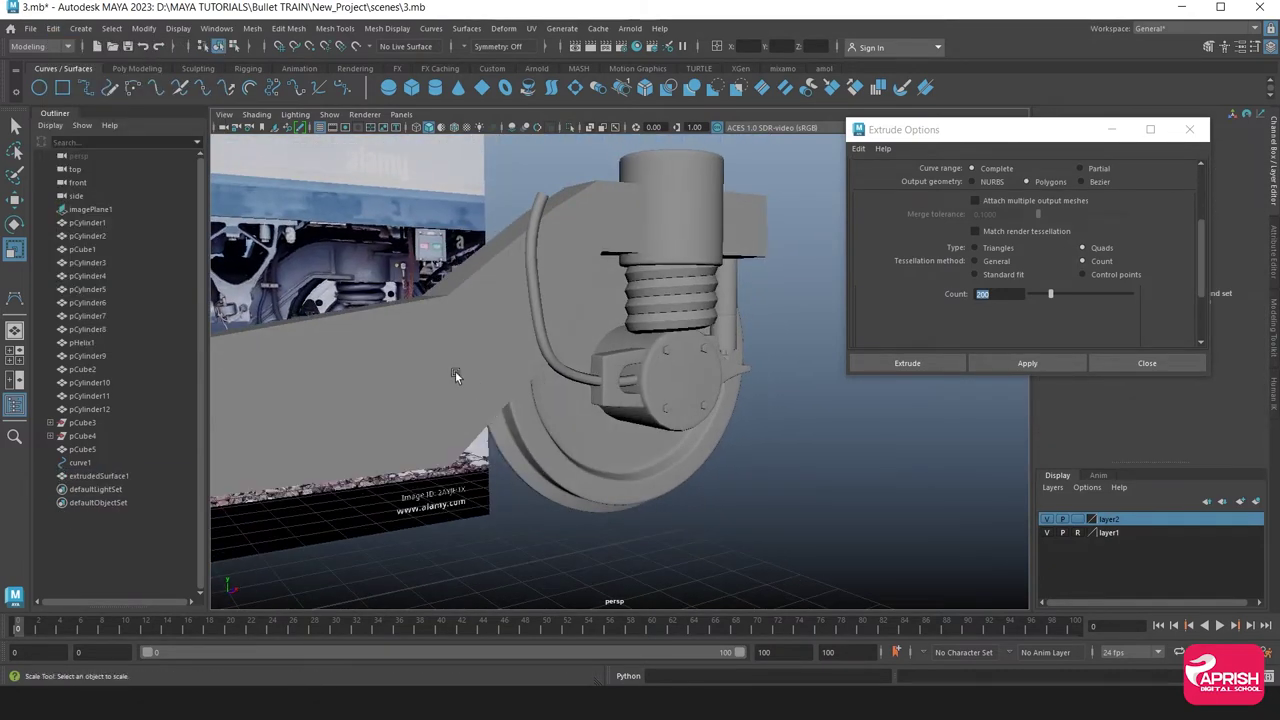
left_click_drag(430, 425, 540, 370, "alt")
left_click(540, 370)
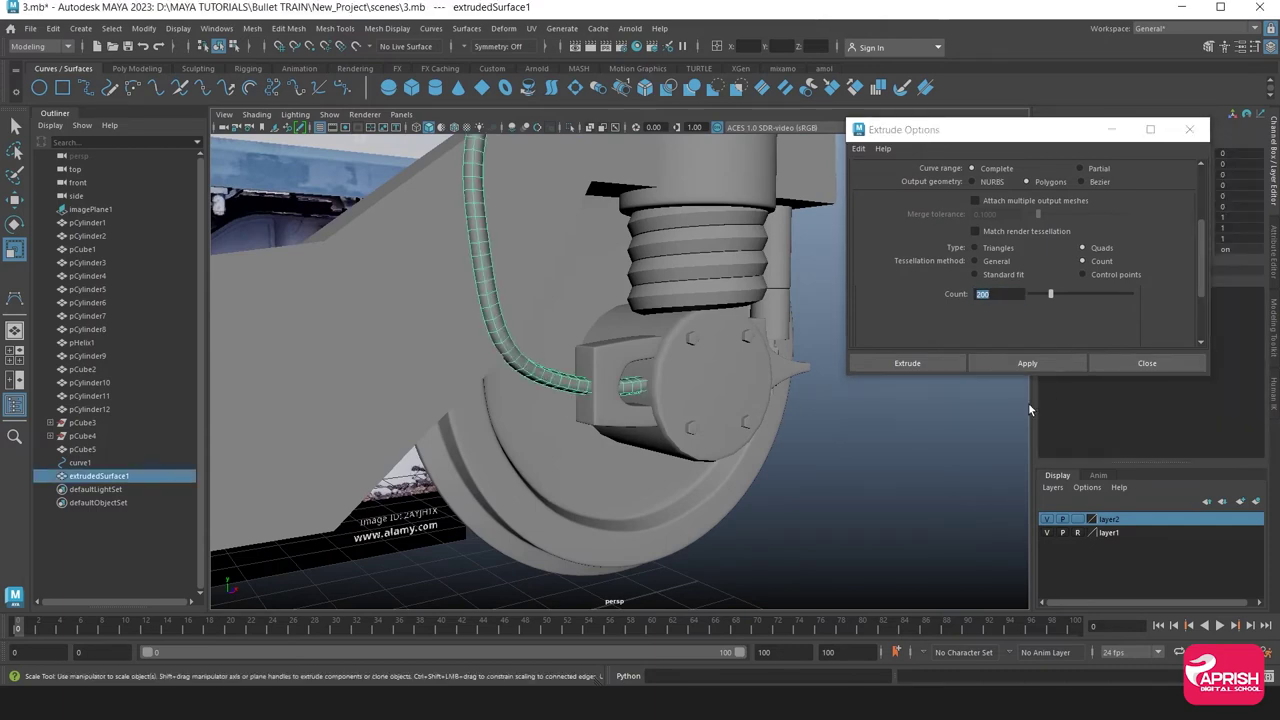
left_click(1147, 363)
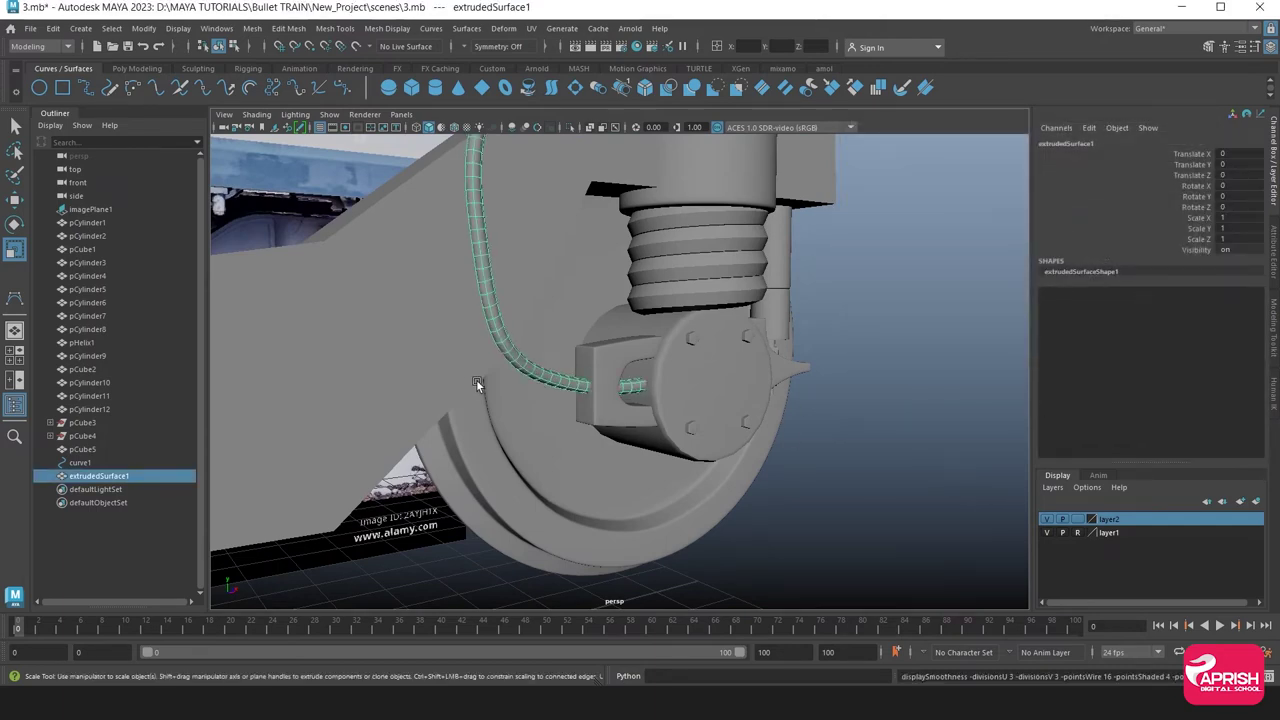
left_click(543, 460)
mouse_move(543, 460)
left_mouse_down("alt")
mouse_move(457, 392)
mouse_move(520, 409)
left_mouse_up("alt")
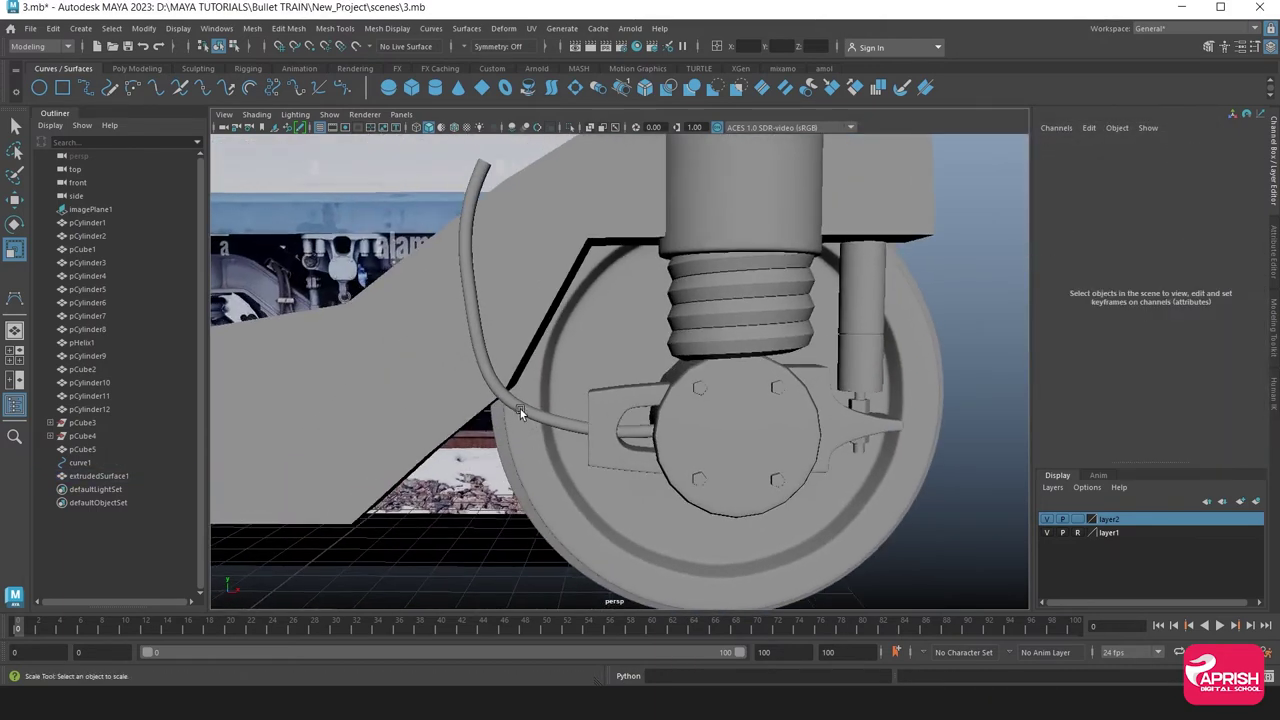
left_click(560, 400)
scroll(570, 420, "up", 5)
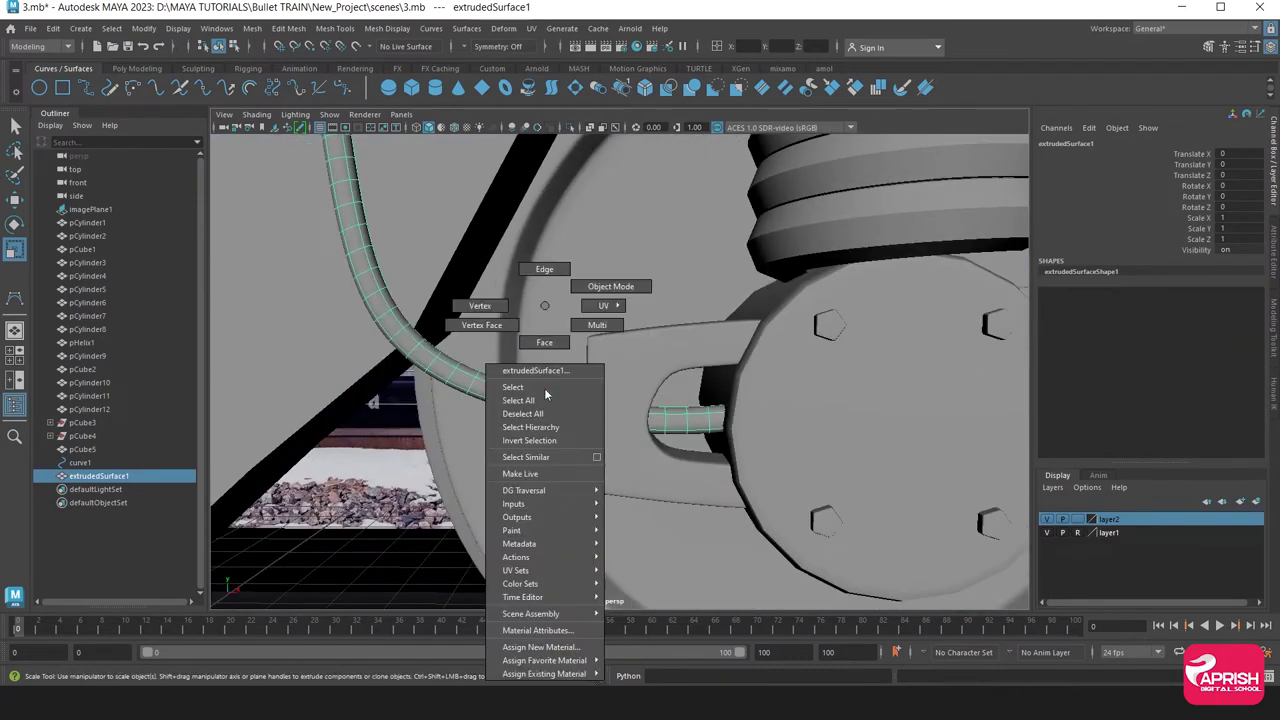
Select several edge loops along the pipe in wireframe view
right_click_drag(570, 420, 545, 270)
left_click(706, 422)
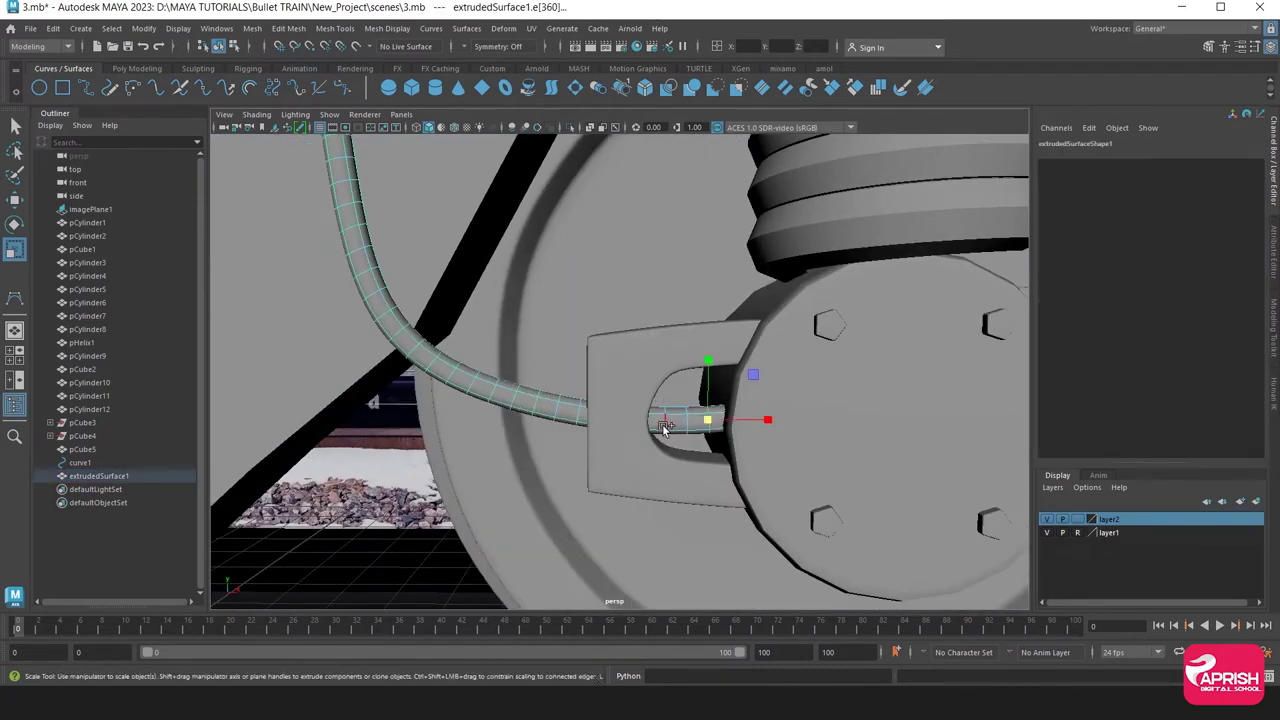
left_click(664, 426)
key("4")
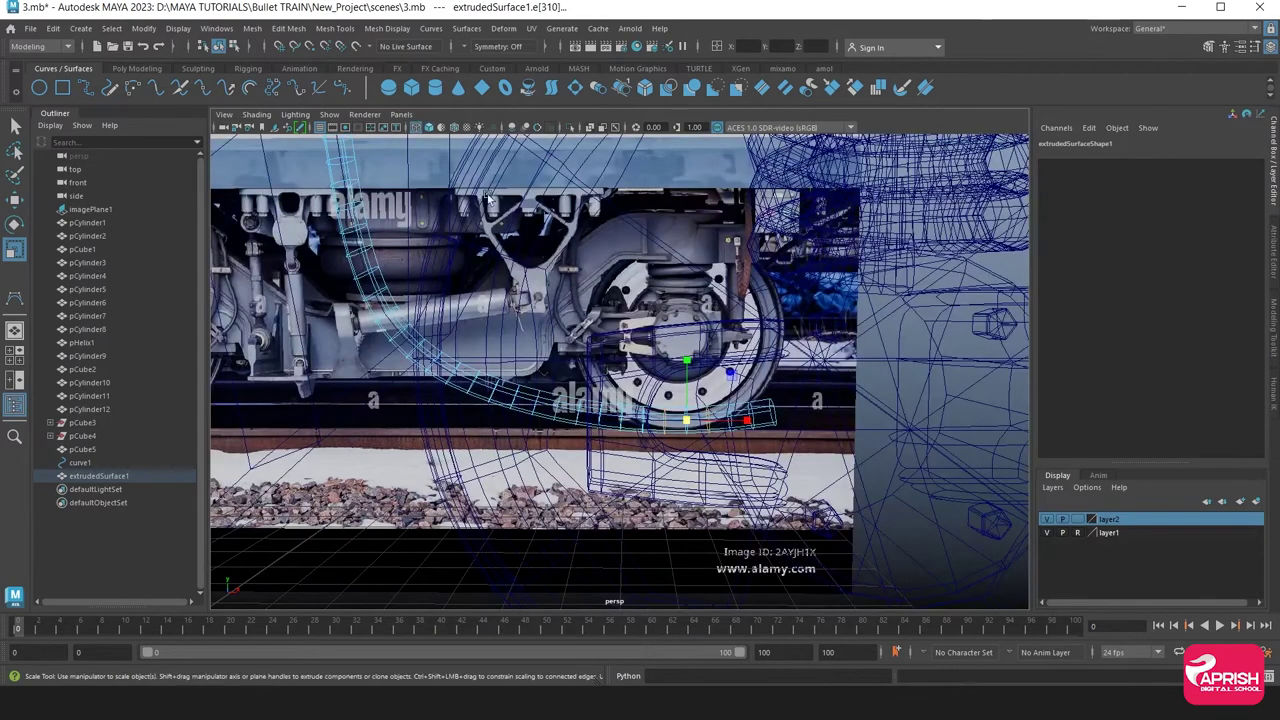
left_click(578, 417)
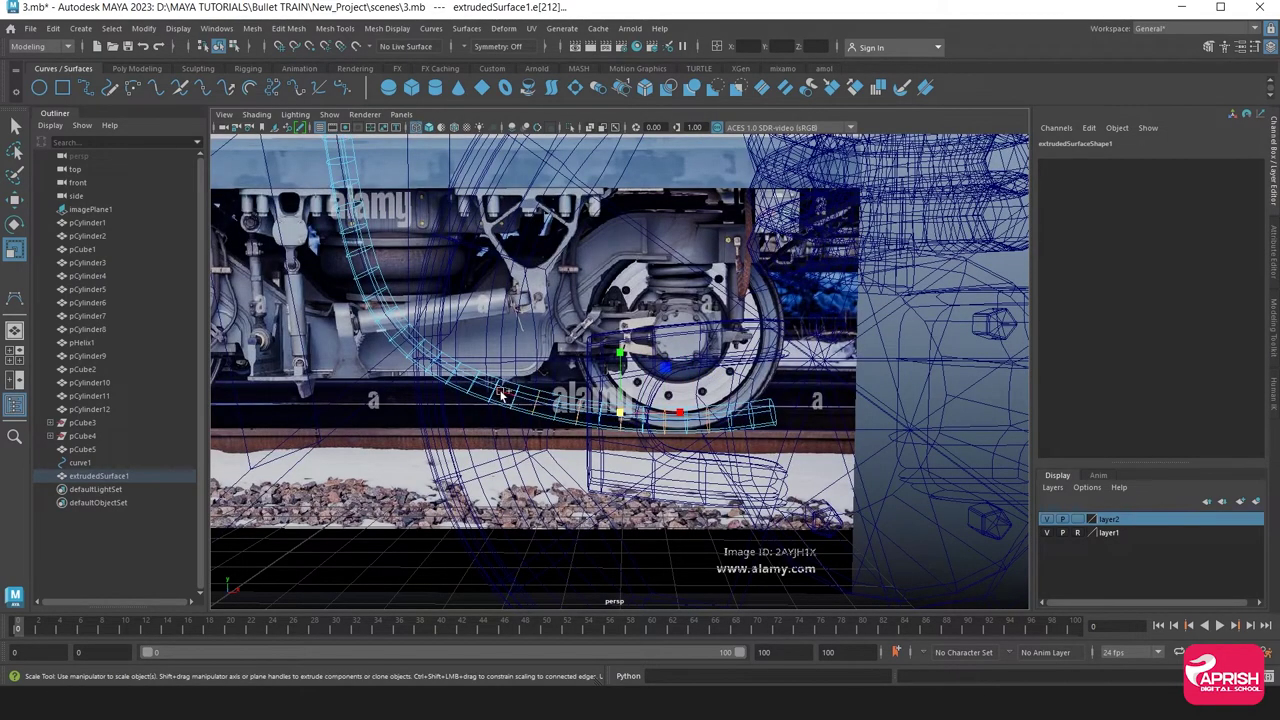
left_click(458, 379, "shift")
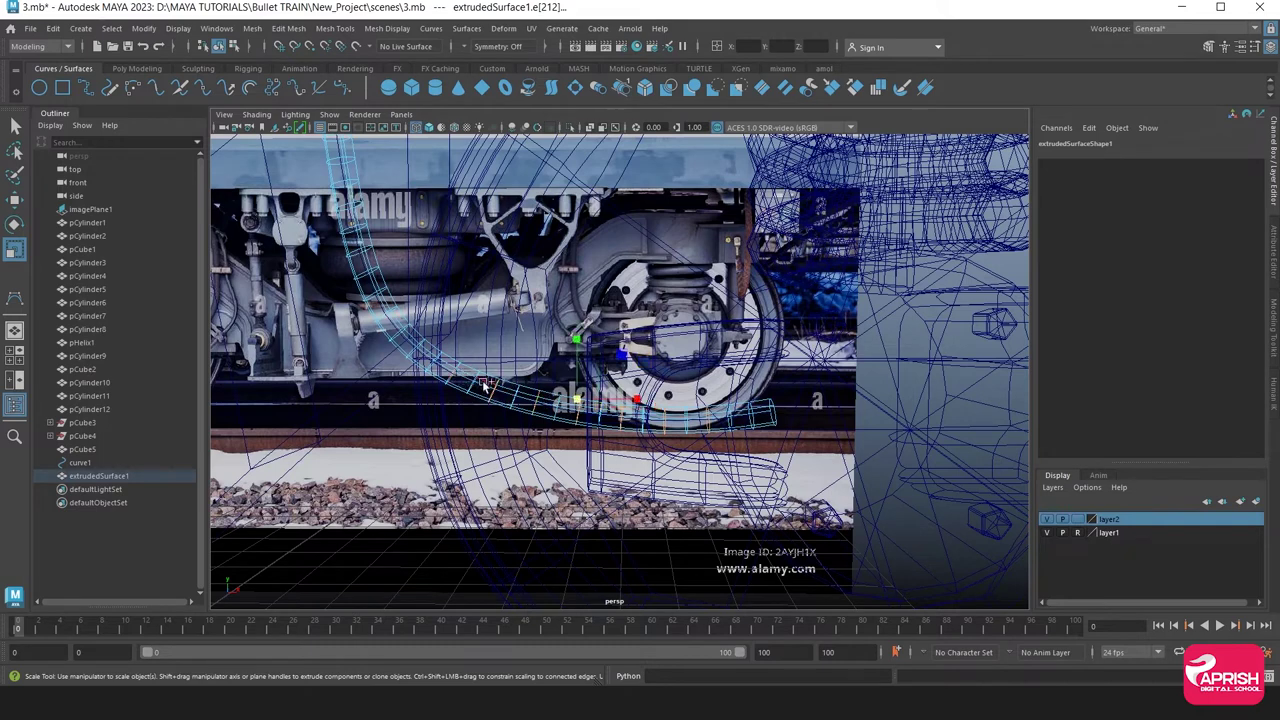
left_click(412, 354, "shift")
left_click(385, 318, "shift")
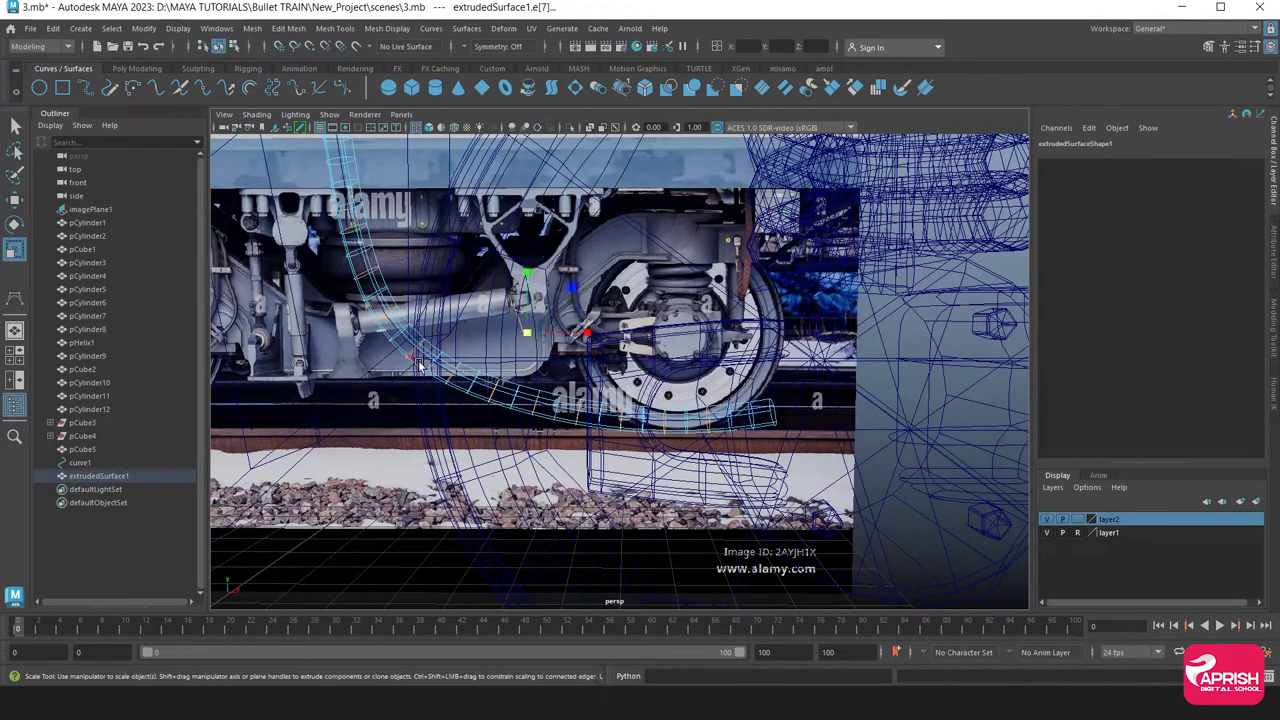
Add edge loops higher up the pipe and delete all the selected loops
left_click_drag(420, 366, 410, 318, "alt")
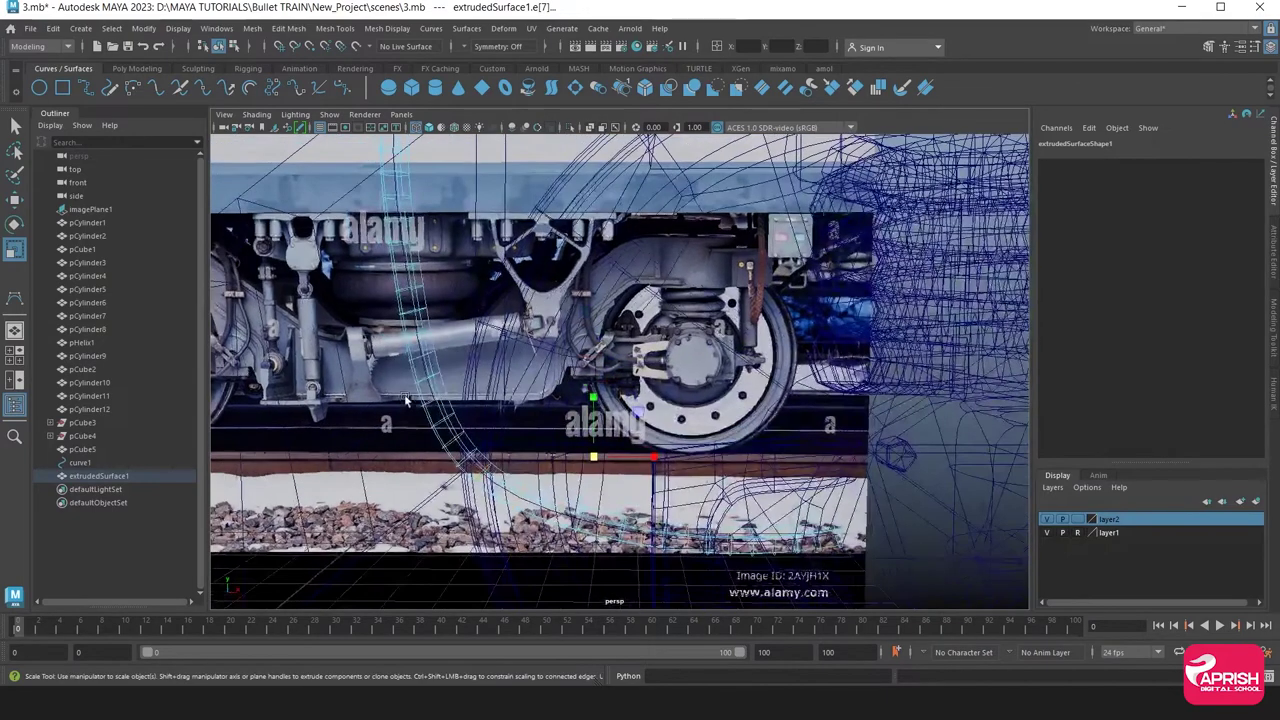
left_click(434, 317, "shift")
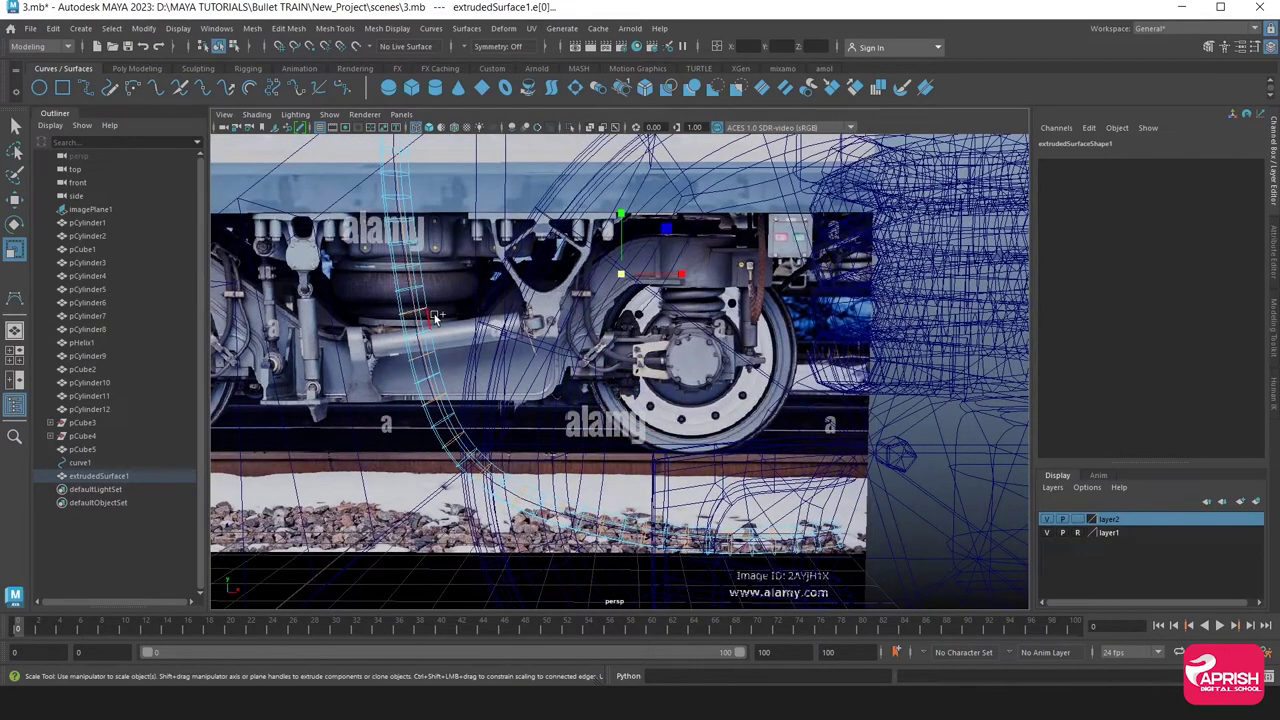
left_click(398, 271)
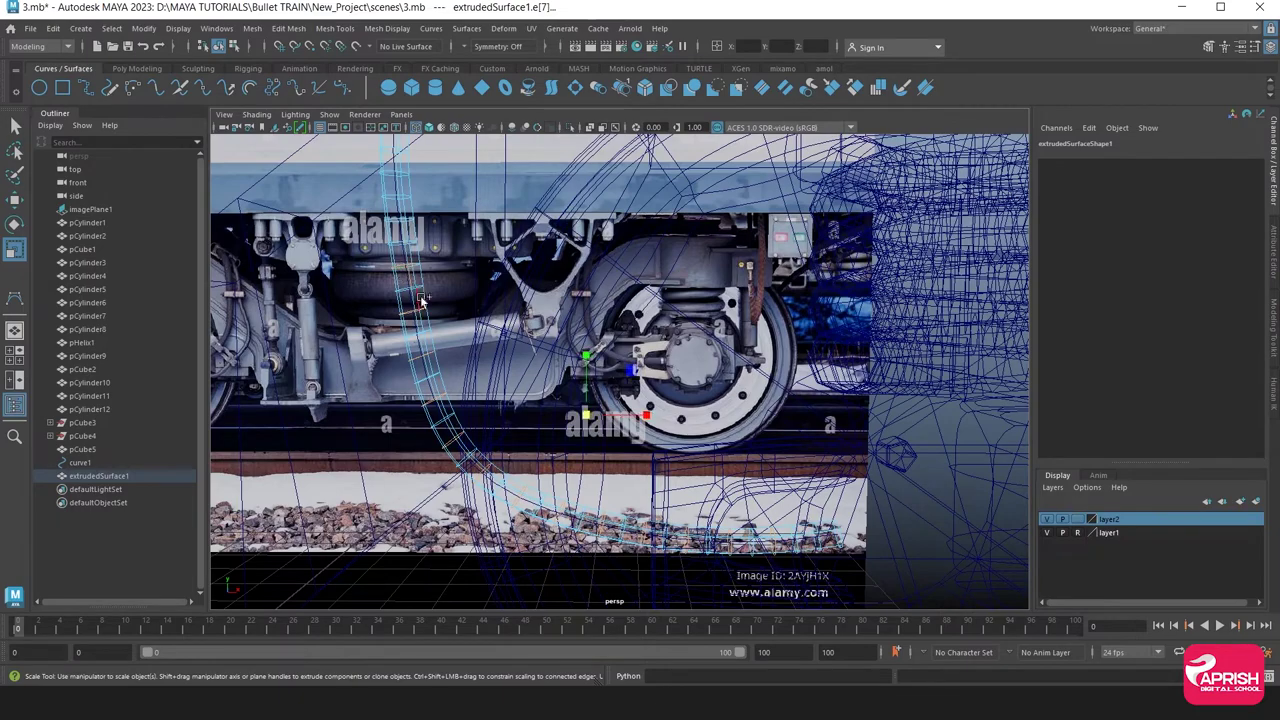
mouse_move(420, 300)
middle_mouse_down("alt")
mouse_move(430, 355)
mouse_move(420, 314)
middle_mouse_up("alt")
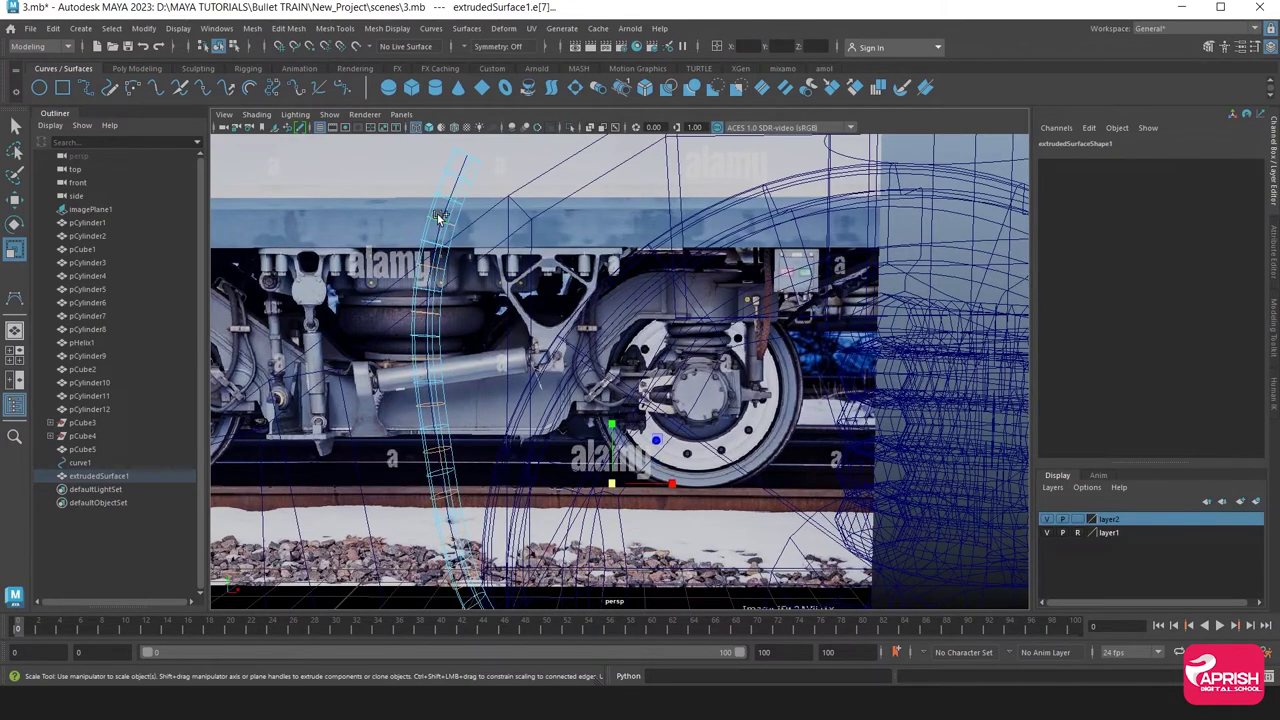
key("Up")
key("ctrl+Delete")
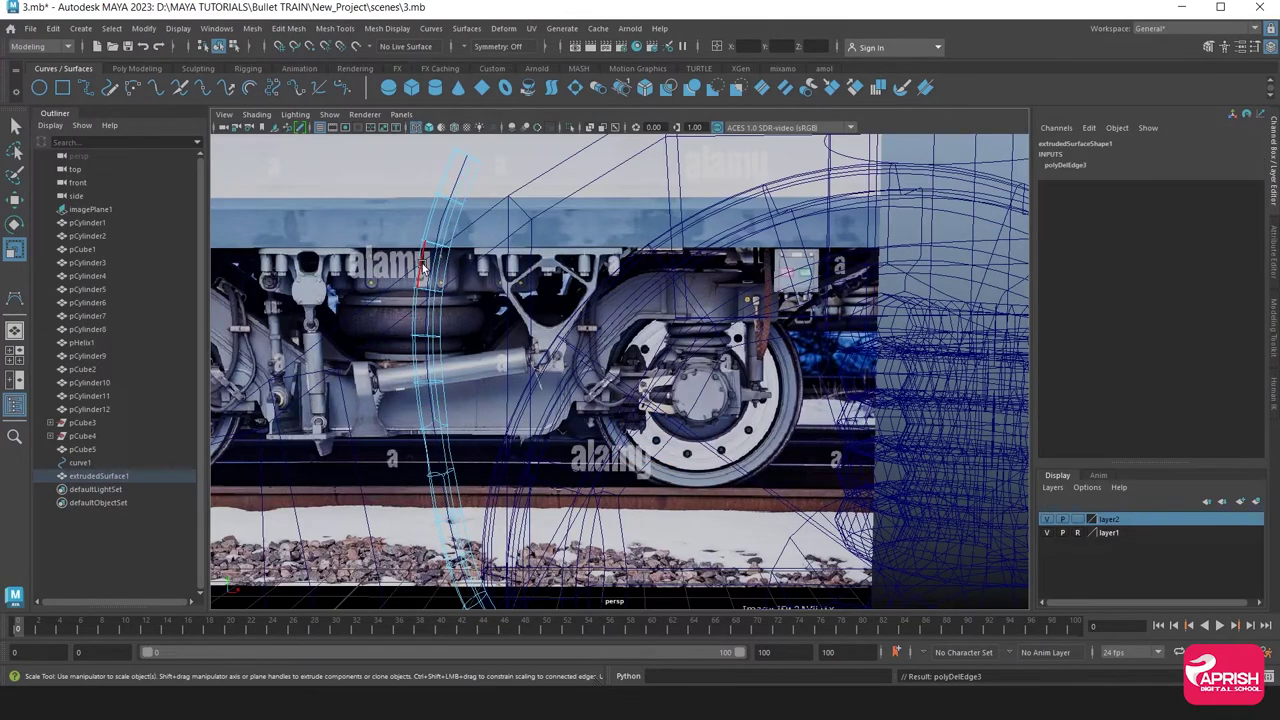
Delete the guide curve curve1 and turn off the wireframe overlay
right_click_drag(423, 265, 450, 230)
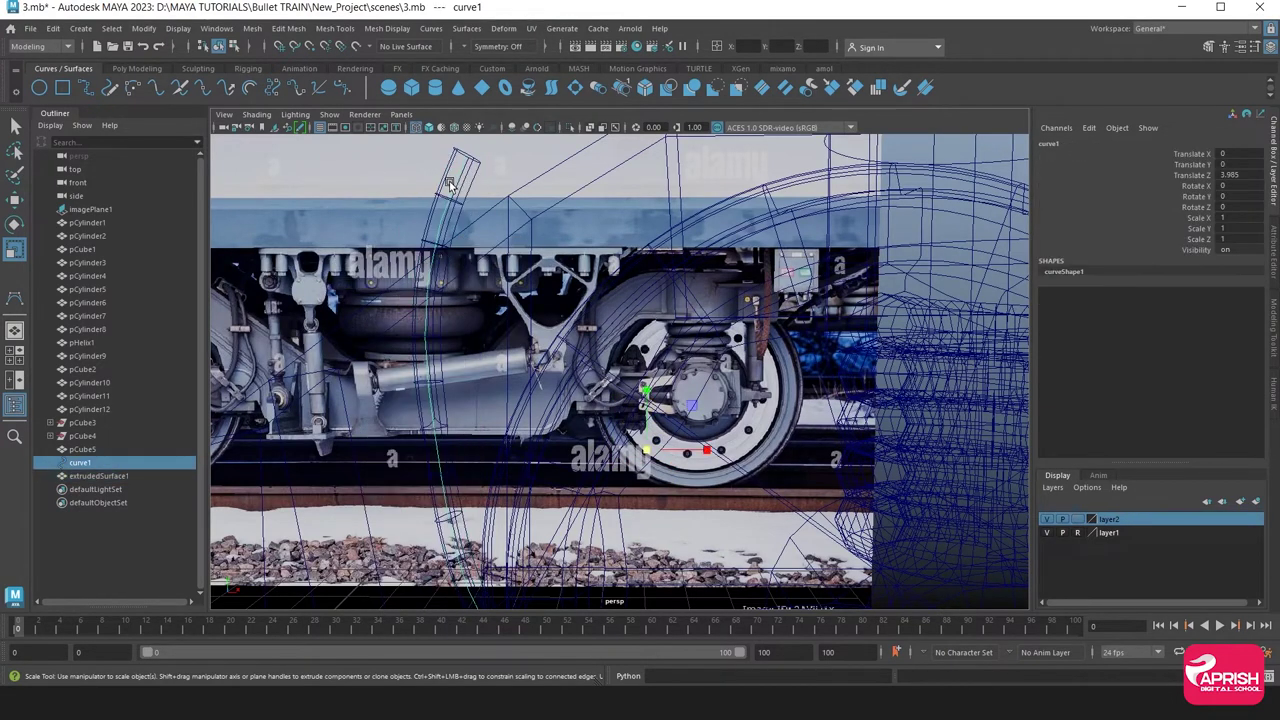
key("Delete")
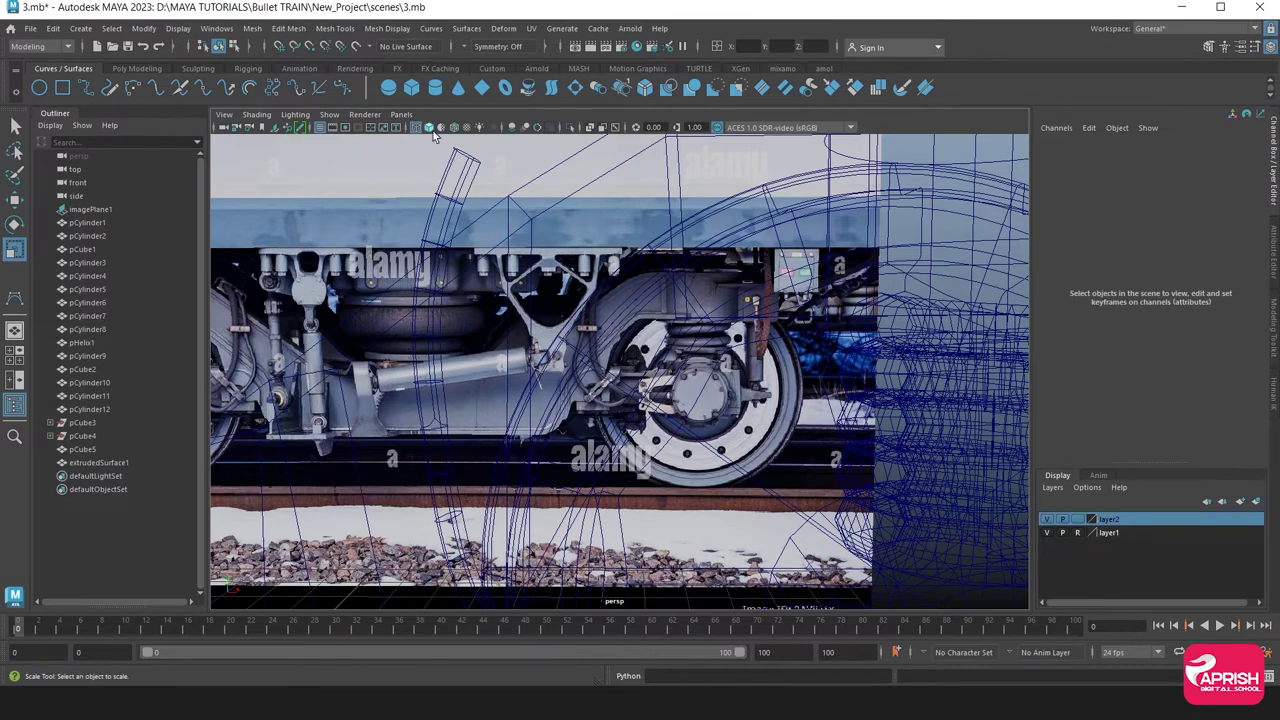
left_click(434, 136)
scroll(487, 447, "down", 5)
mouse_move(535, 515)
left_mouse_down("alt")
mouse_move(445, 502)
mouse_move(466, 506)
left_mouse_up("alt")
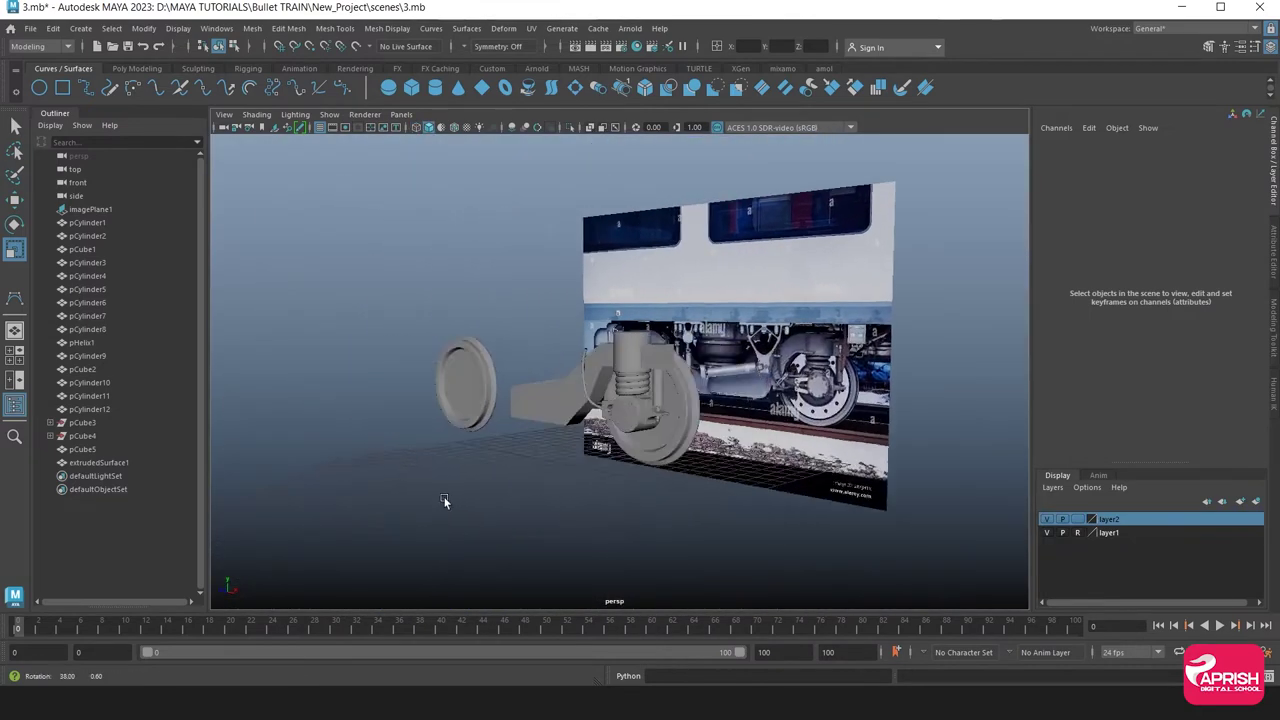
scroll(643, 510, "up", 5)
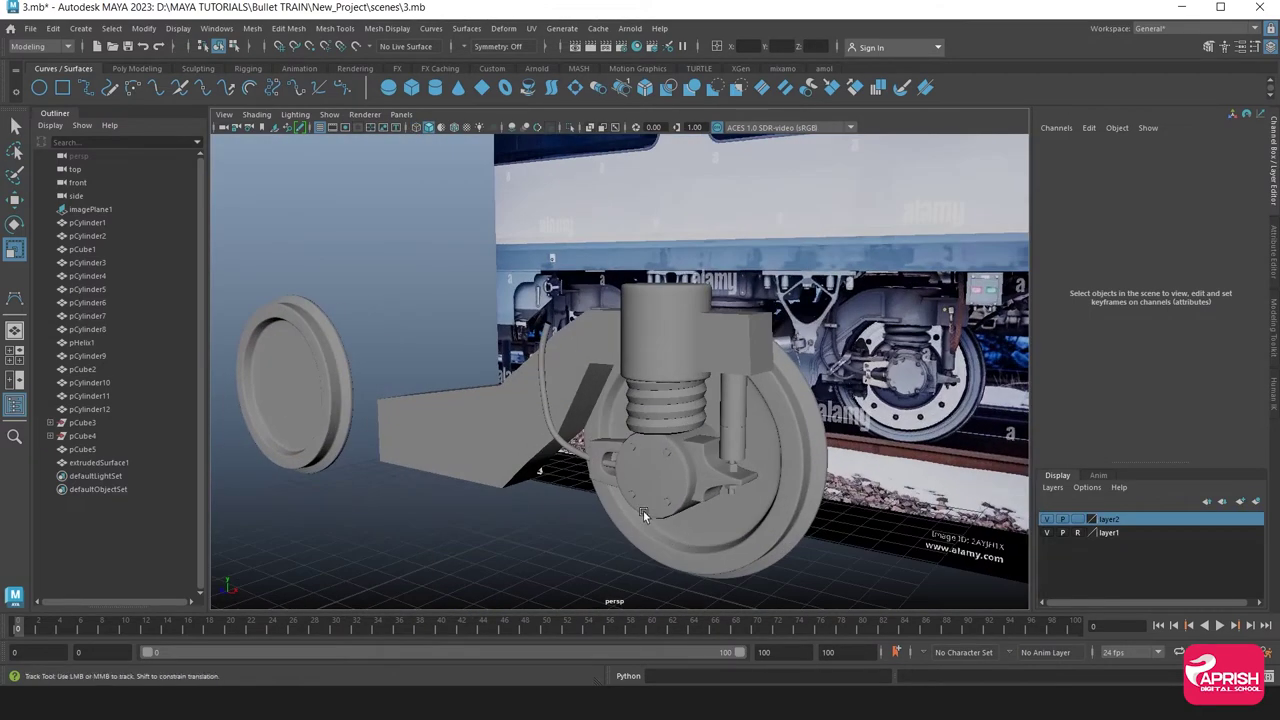
mouse_move(643, 510)
left_mouse_down("alt")
mouse_move(540, 506)
mouse_move(573, 509)
mouse_move(604, 537)
mouse_move(598, 516)
mouse_move(540, 480)
left_mouse_up("alt")
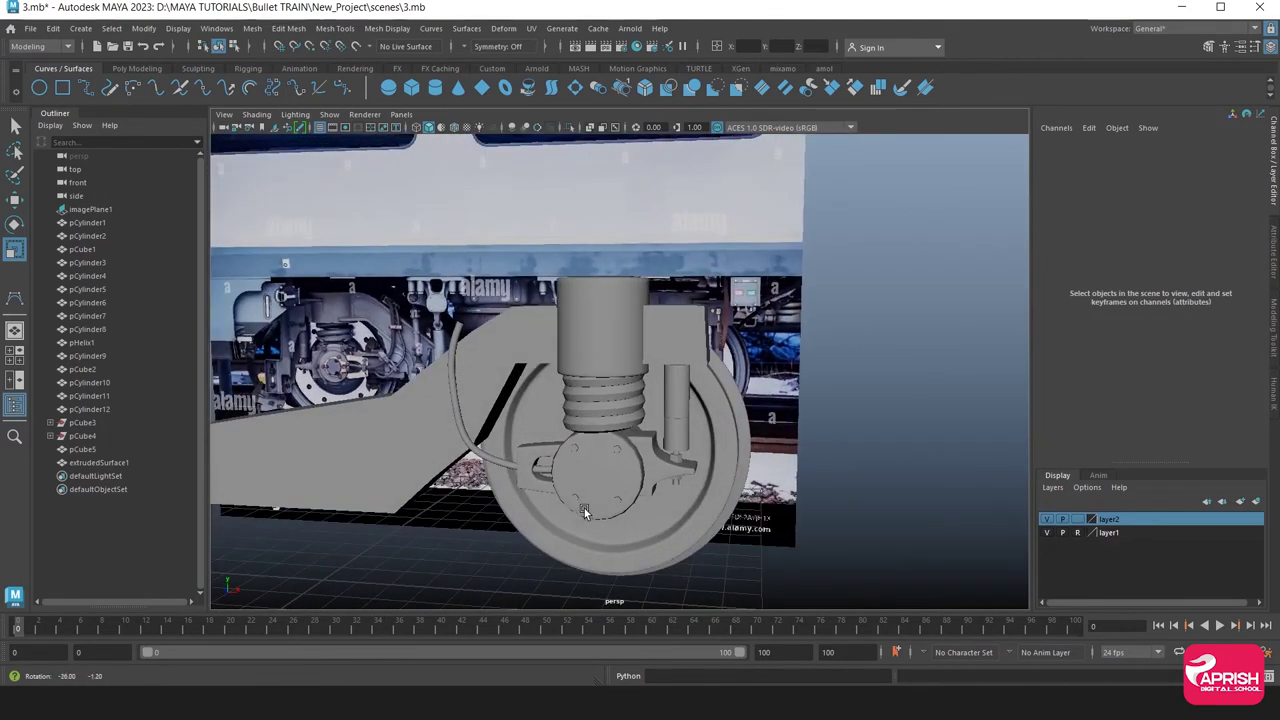
left_click(440, 445)
Inspect the beam's edges and frame the bogie in a maximized side orthographic view
right_click_drag(375, 330, 374, 283)
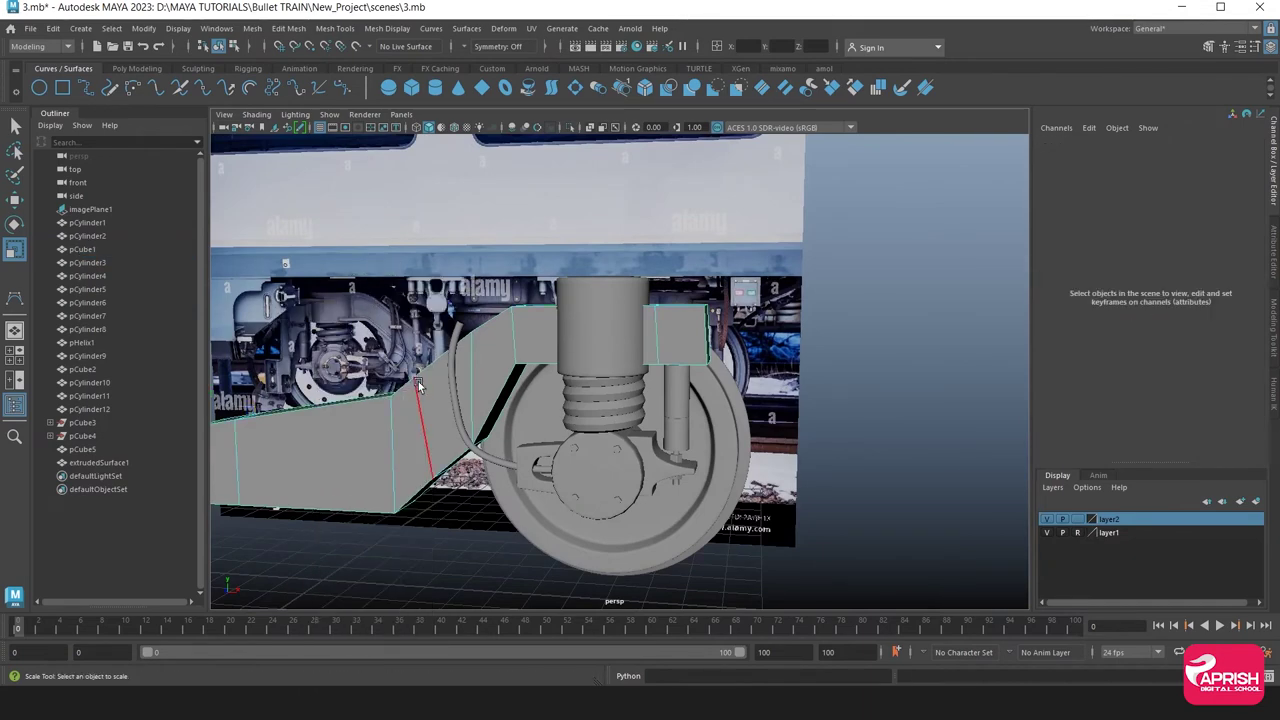
left_click(418, 386)
middle_click_drag(423, 383, 609, 481, "alt")
right_click_drag(566, 445, 632, 288)
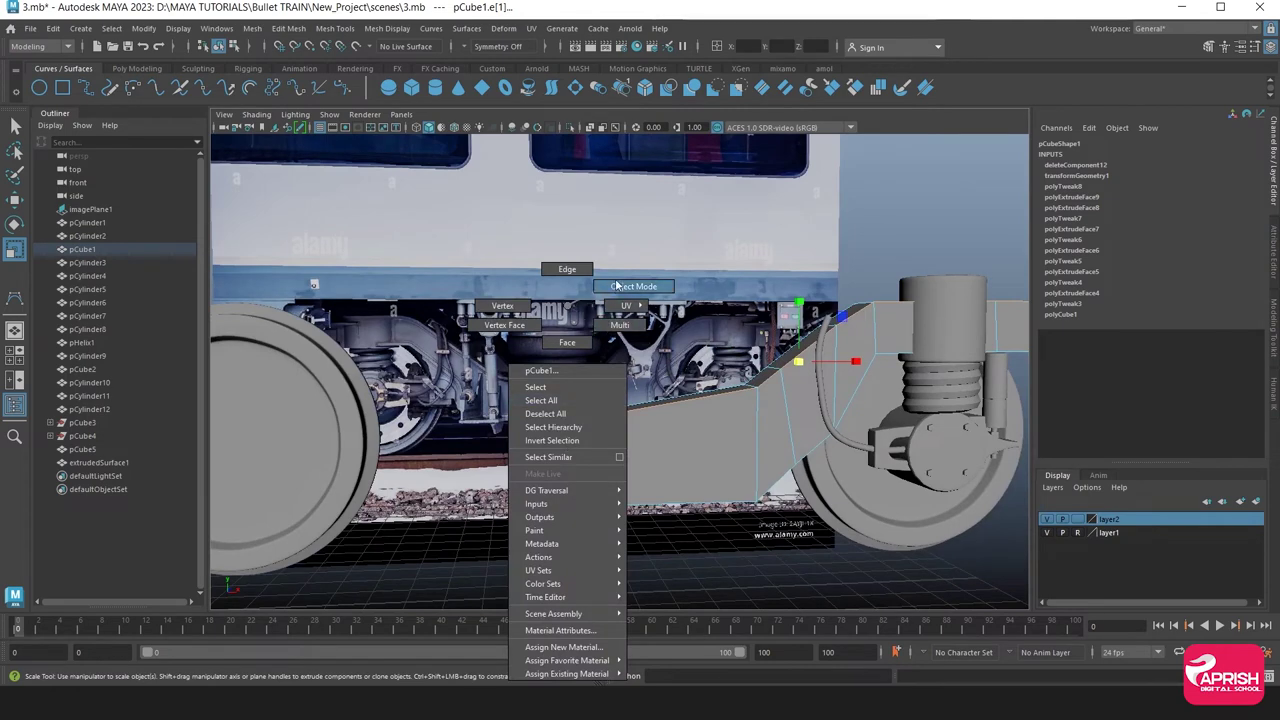
mouse_move(605, 486)
right_mouse_down("alt")
mouse_move(492, 528)
mouse_move(596, 498)
mouse_move(586, 503)
right_mouse_up("alt")
key("space")
key("space")
key("r")
middle_click_drag(586, 503, 576, 500, "alt")
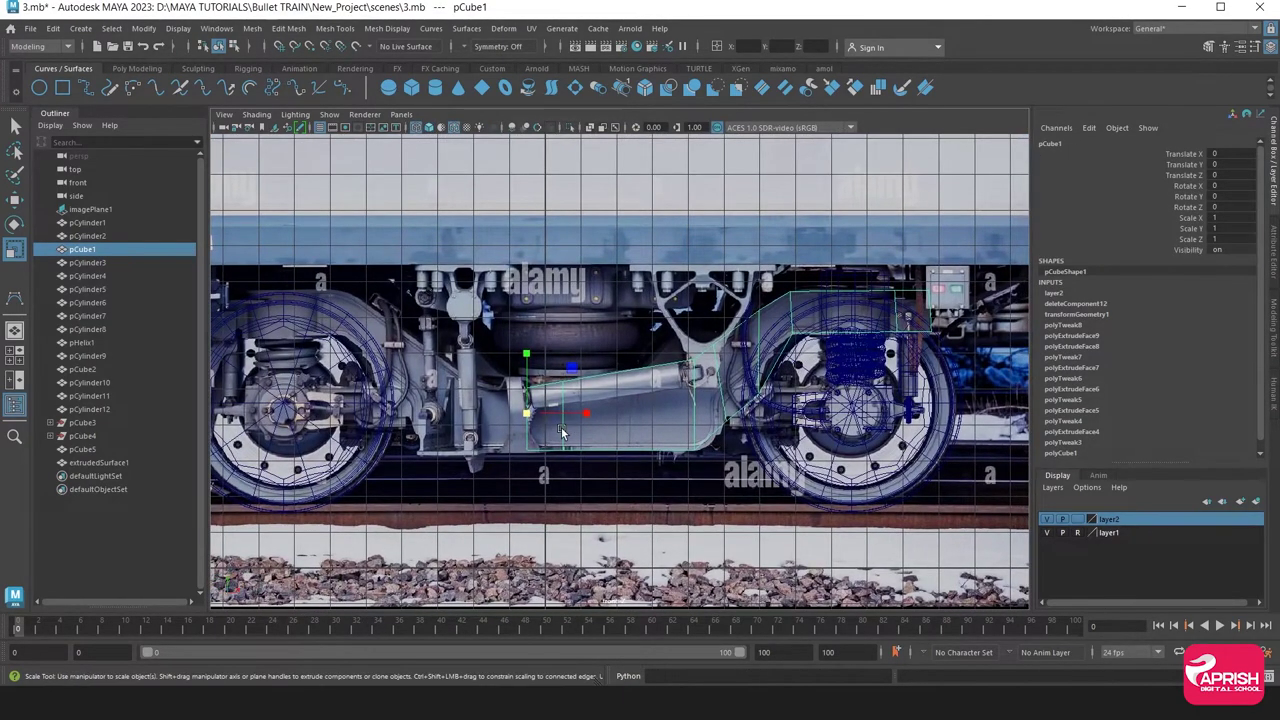
middle_click_drag(561, 427, 516, 430, "alt")
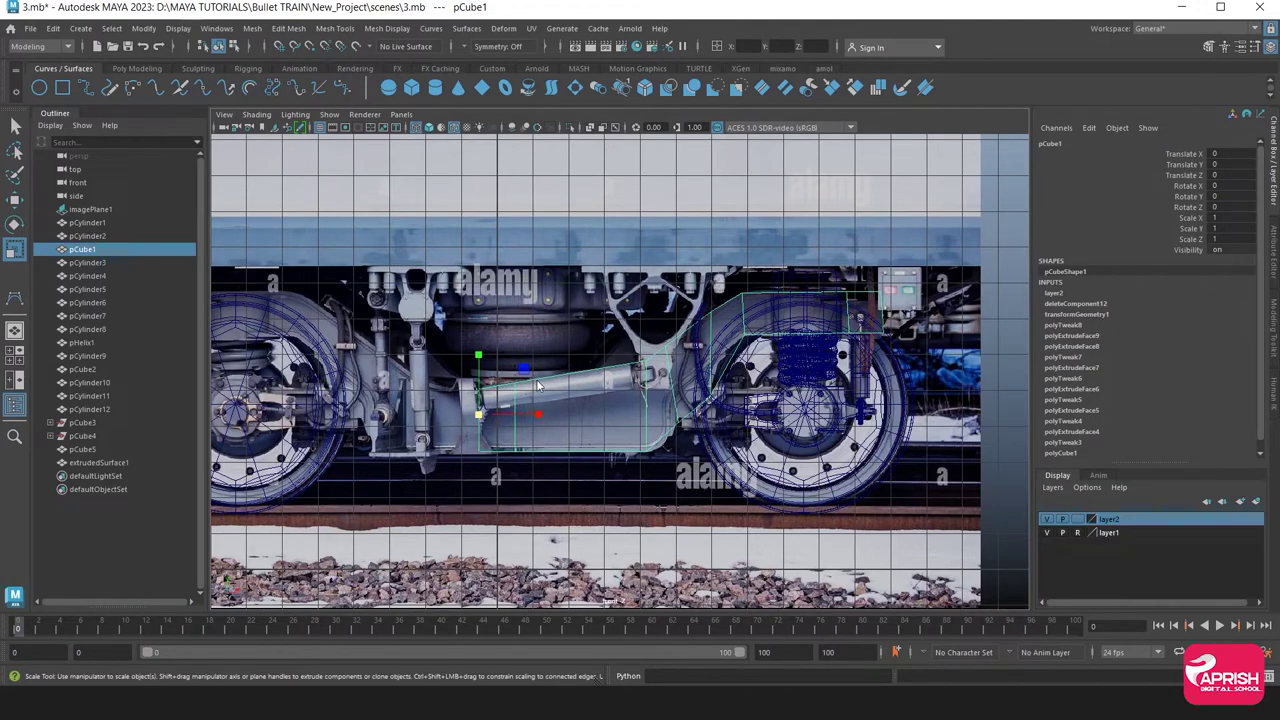
Move the four vertices at the beam's end right along X
right_click_drag(486, 360, 486, 420)
left_click_drag(440, 365, 499, 482)
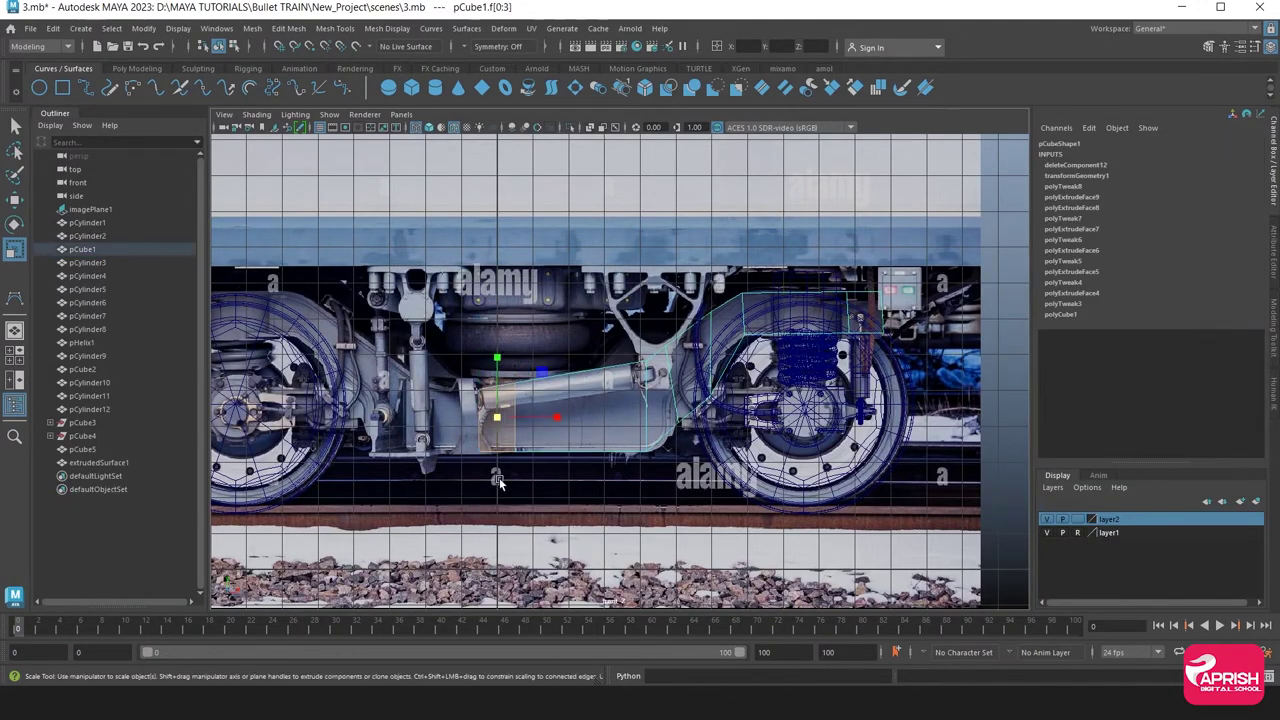
left_click(499, 482)
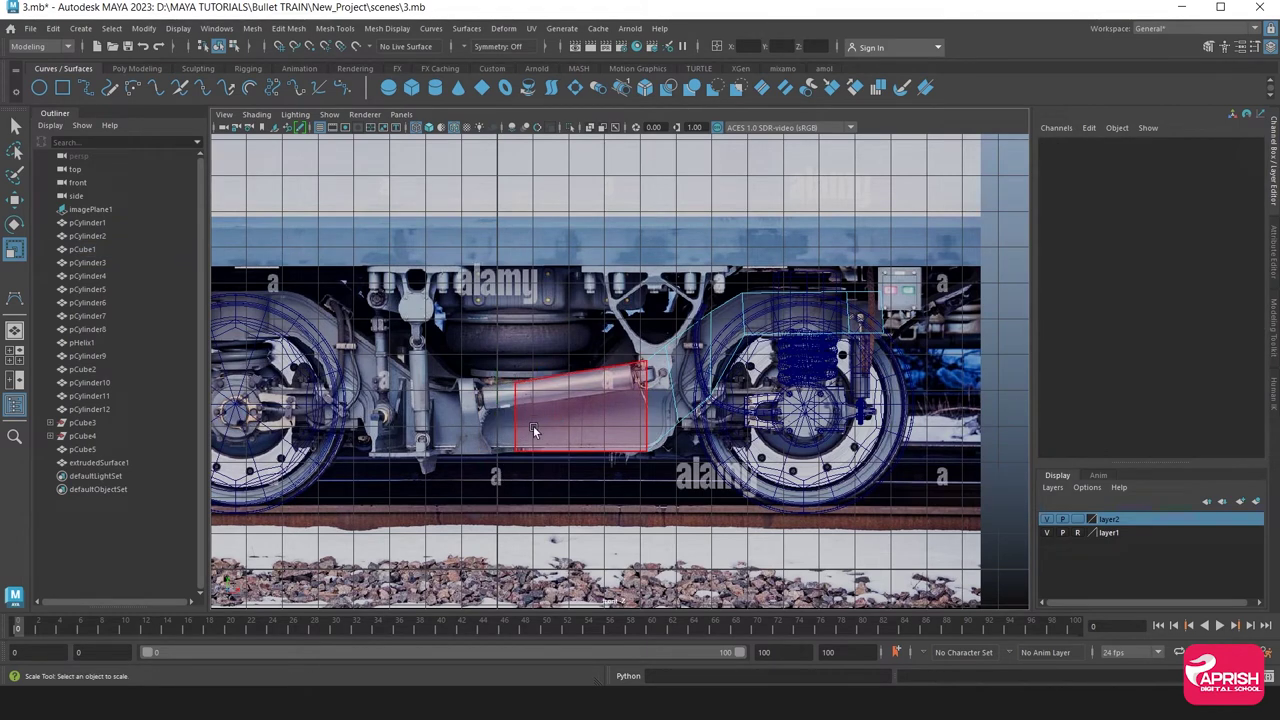
right_click_drag(542, 377, 481, 303)
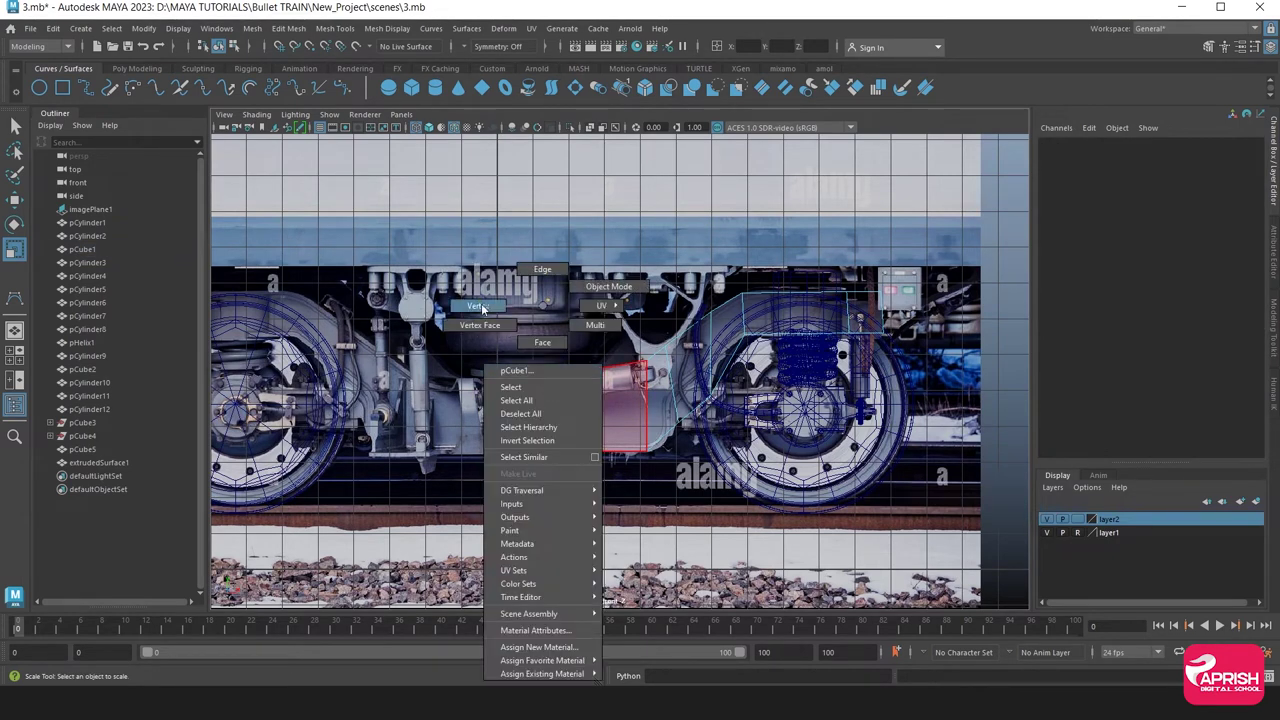
left_click_drag(478, 360, 568, 528)
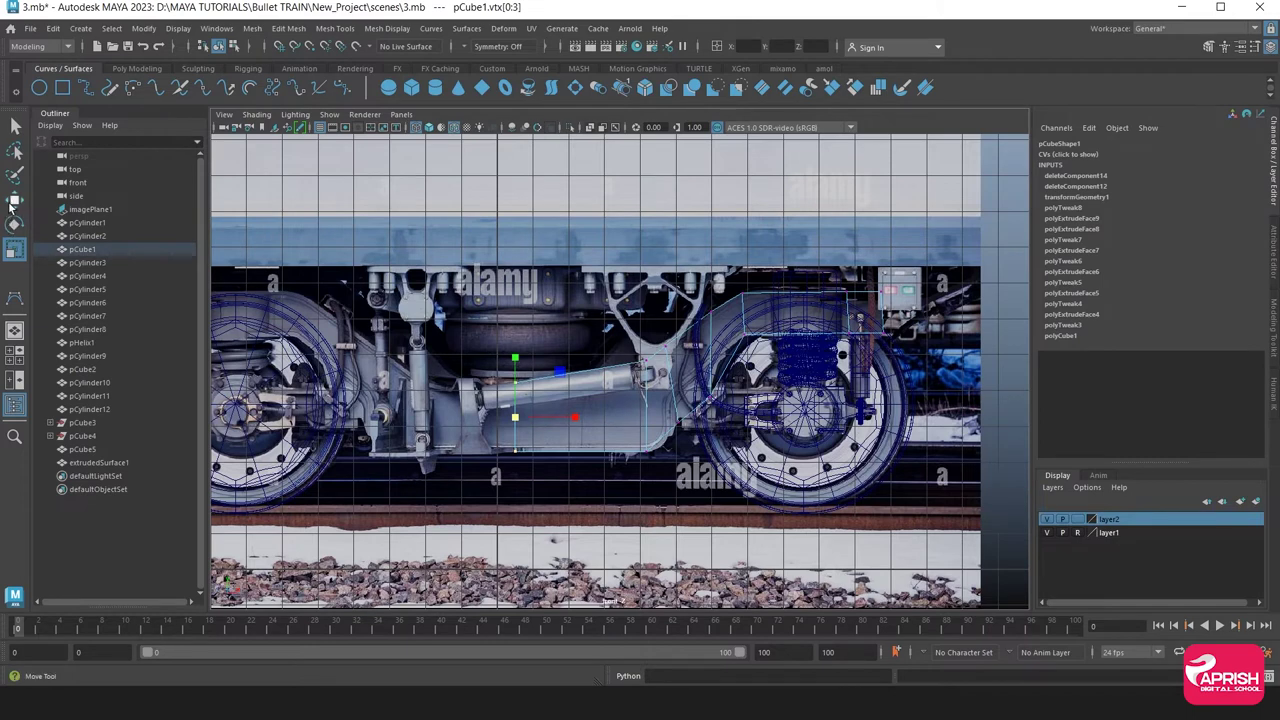
left_click(12, 201)
left_click_drag(561, 423, 576, 423)
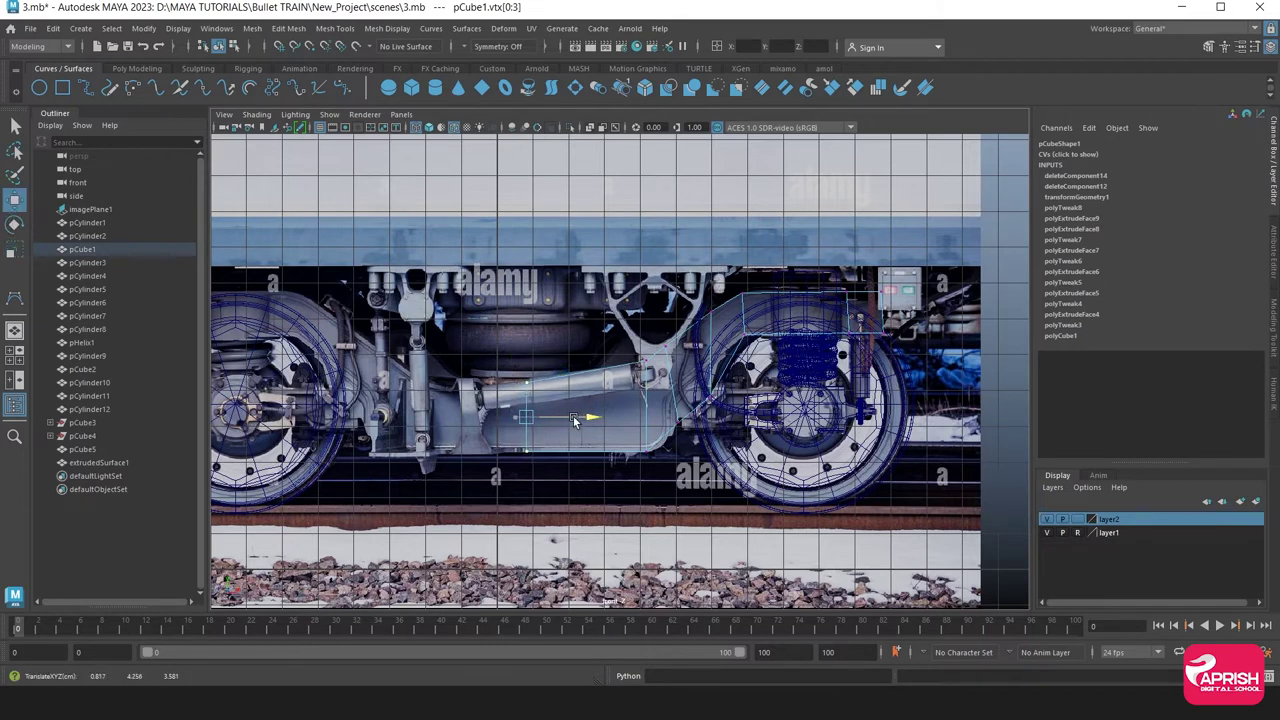
right_click_drag(594, 366, 604, 380)
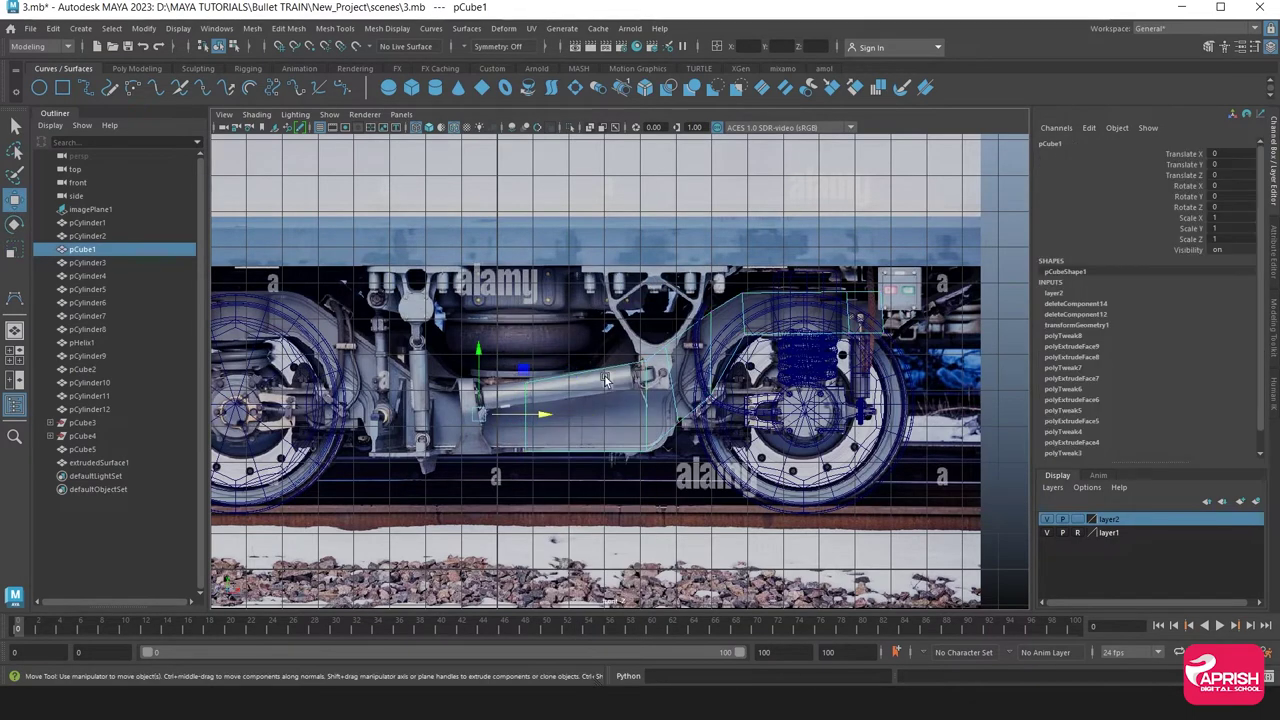
Recentre the side-frame half's pivot, shift it left along X, and duplicate it as pCube6
left_click(143, 28)
left_click(172, 128)
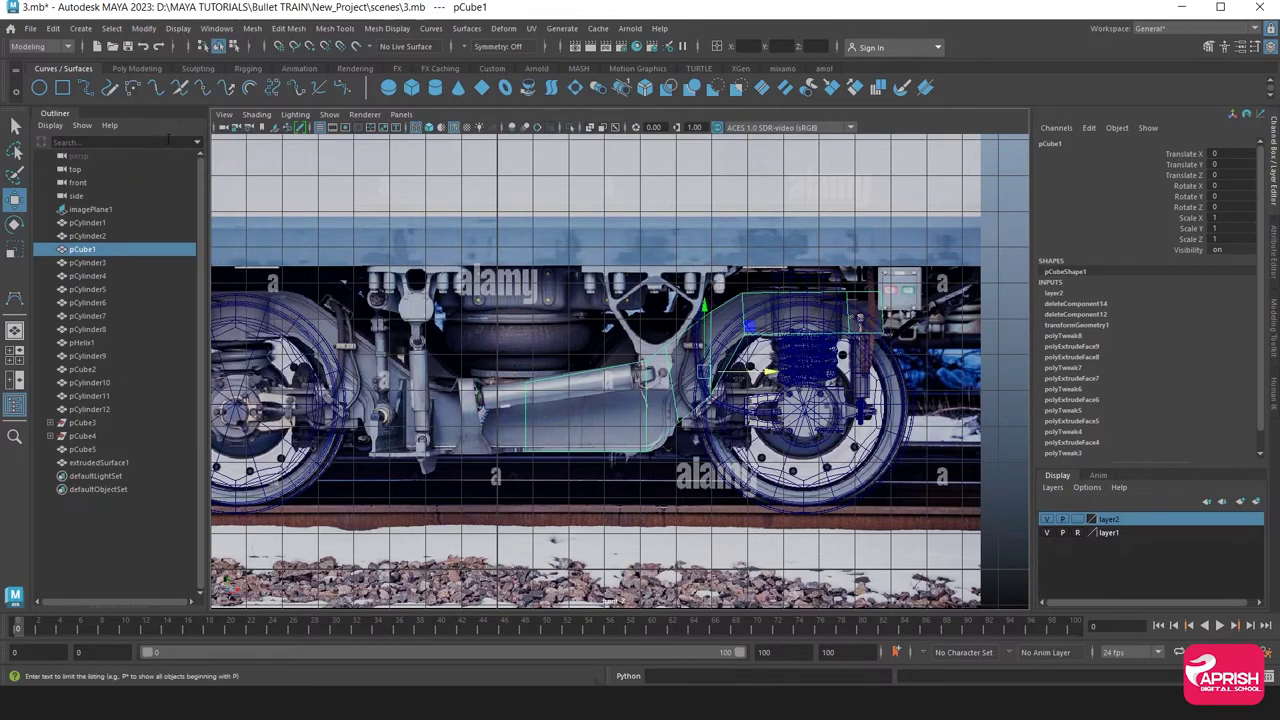
key("d")
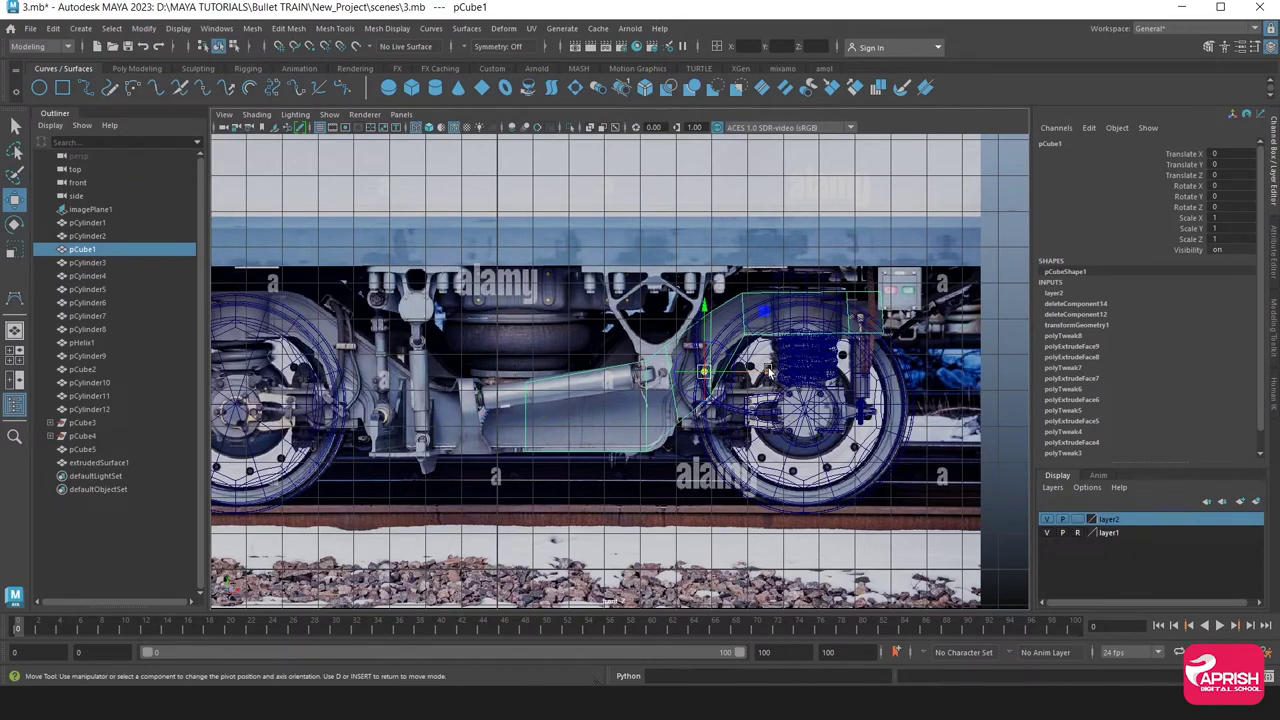
left_click_drag(768, 372, 591, 397)
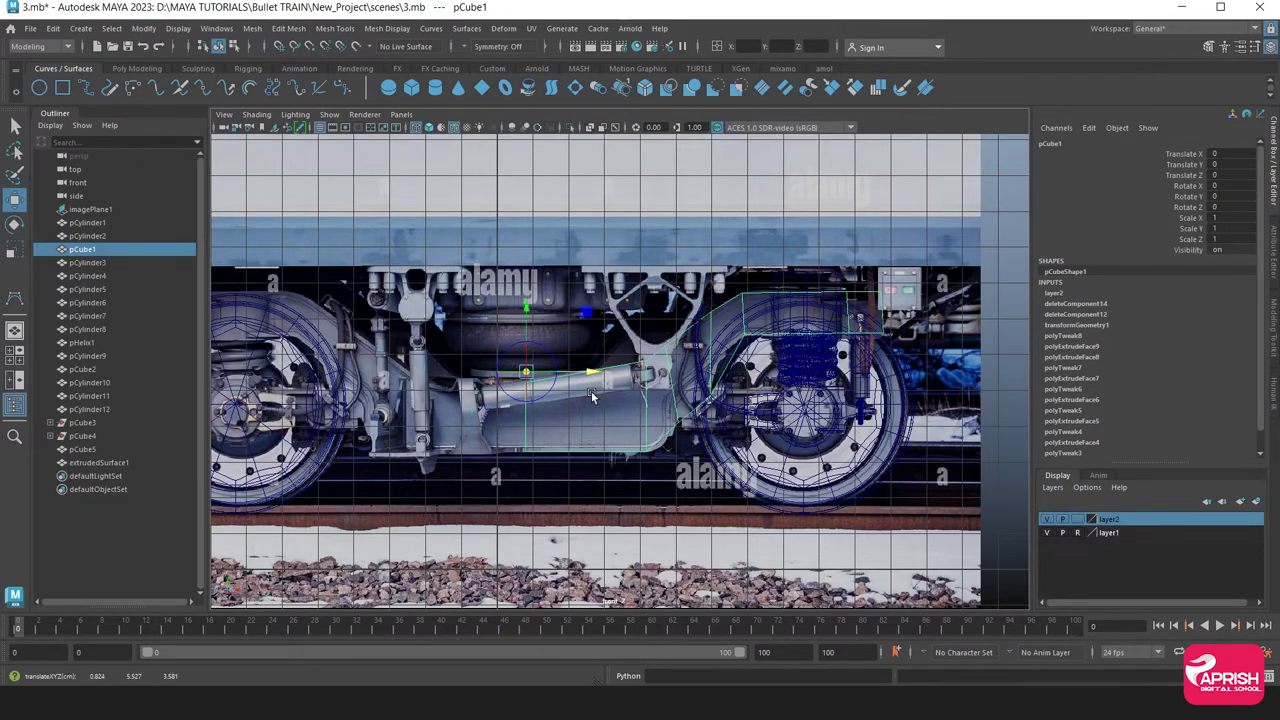
key("d")
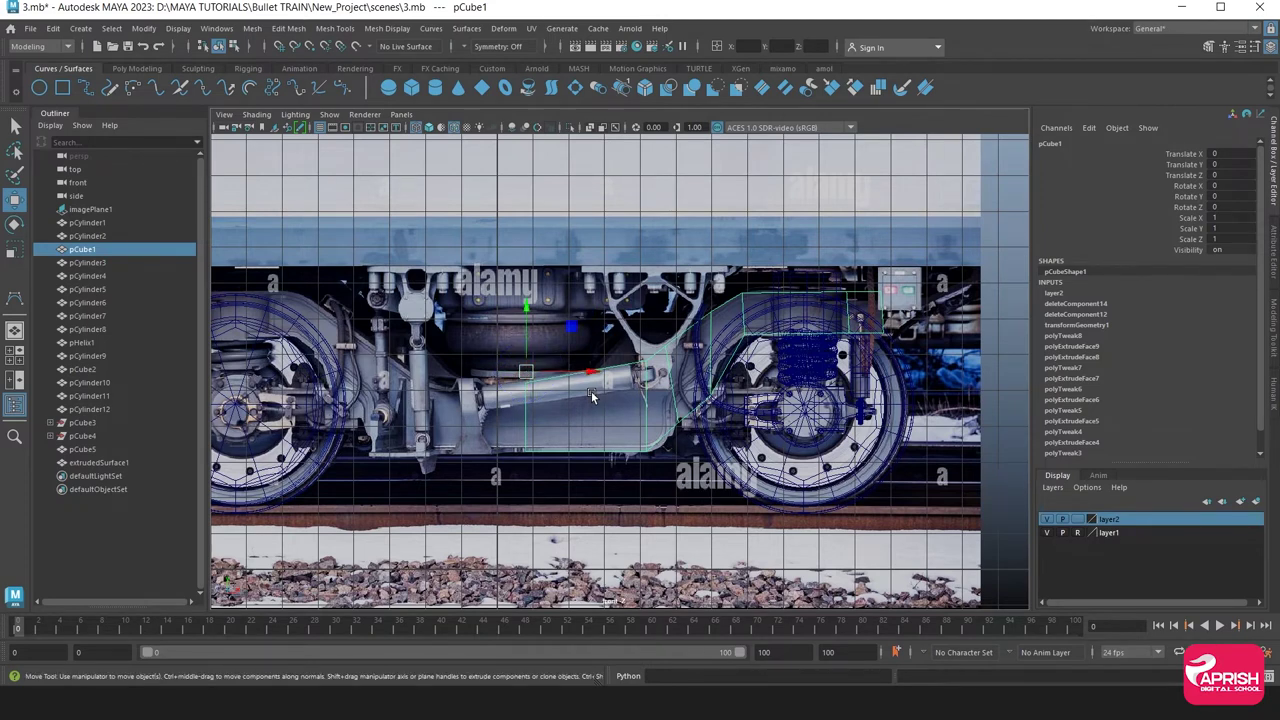
key("ctrl+d")
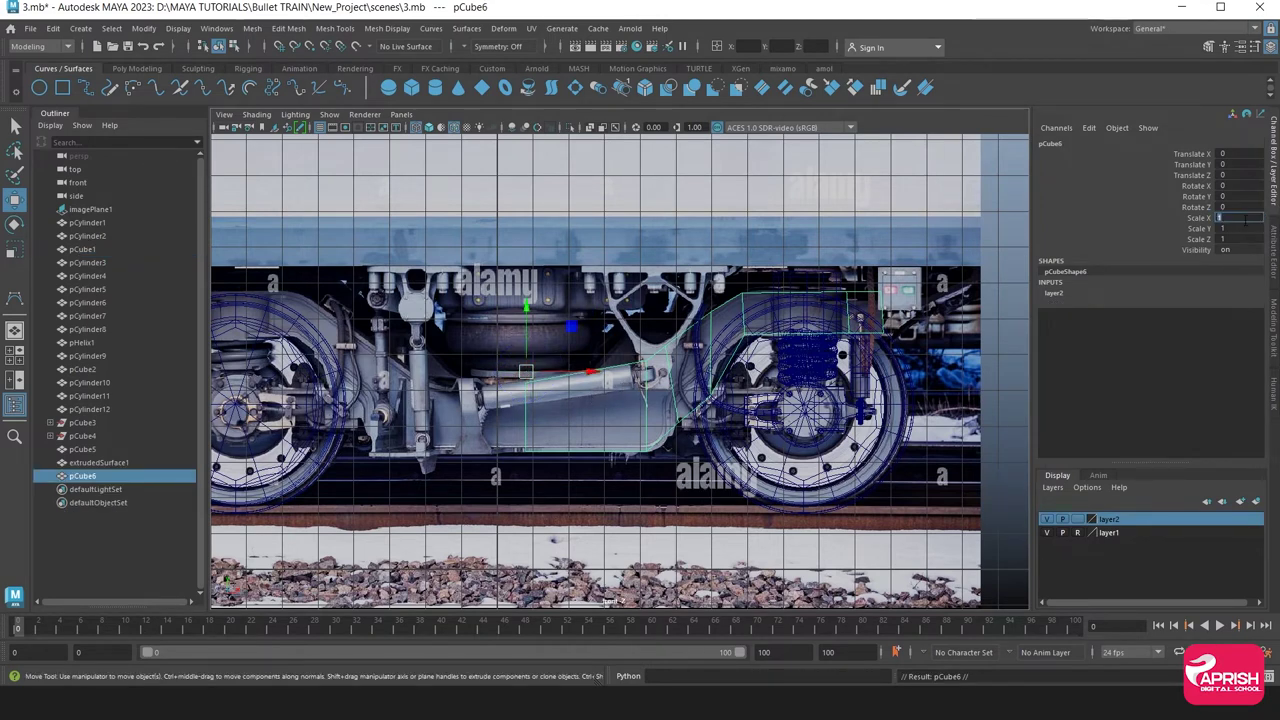
type("-1")
Mirror the copy with Scale X -1, shift it left, and combine both halves into one mesh
key("Return")
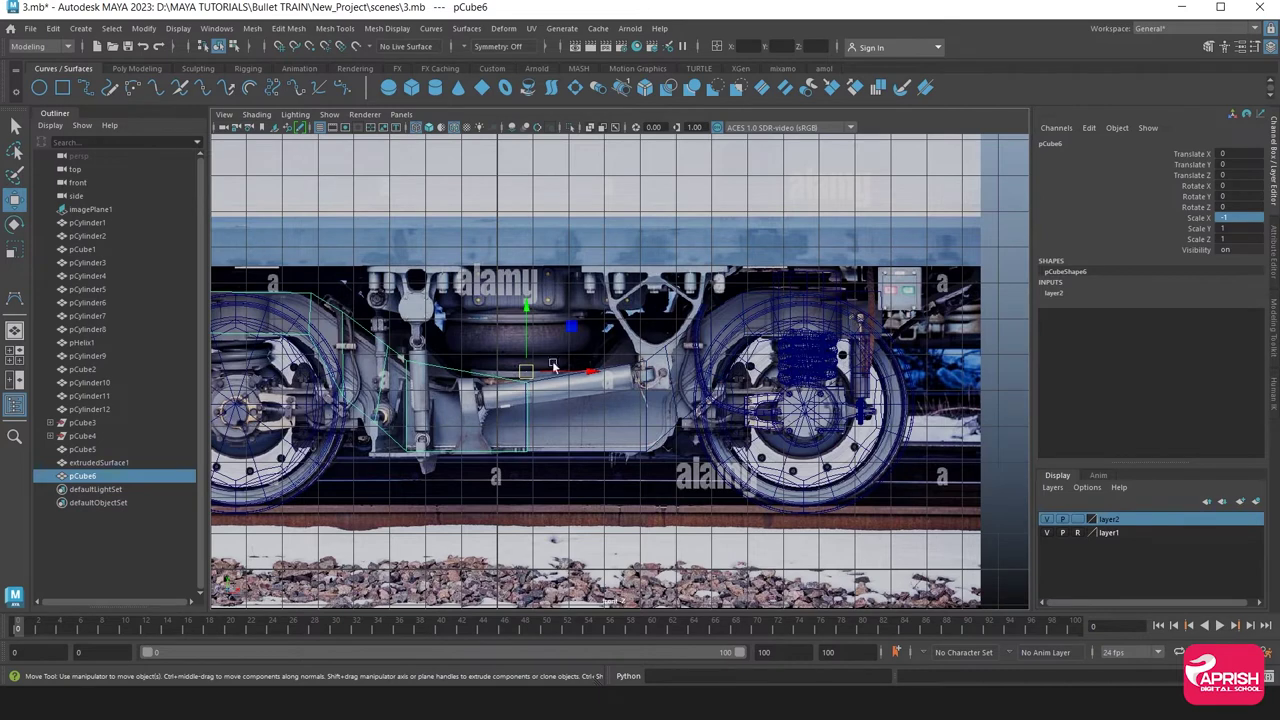
left_click_drag(573, 378, 558, 374)
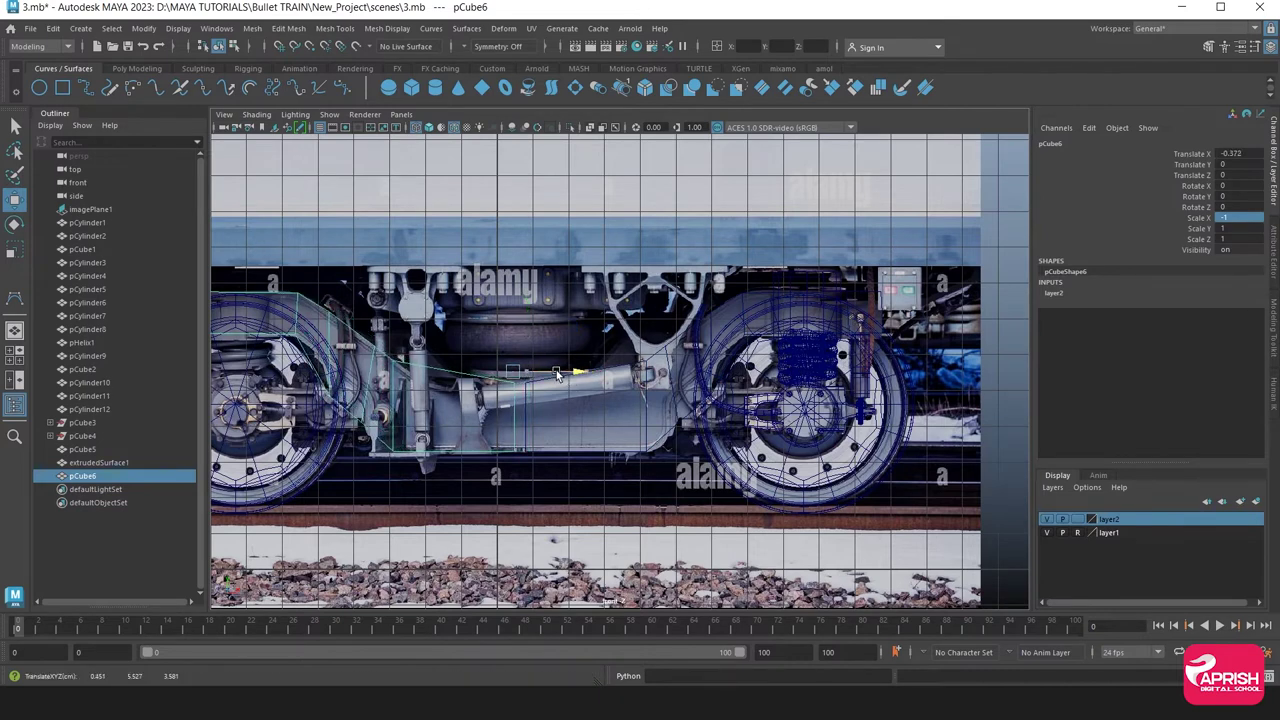
left_click(531, 388, "shift")
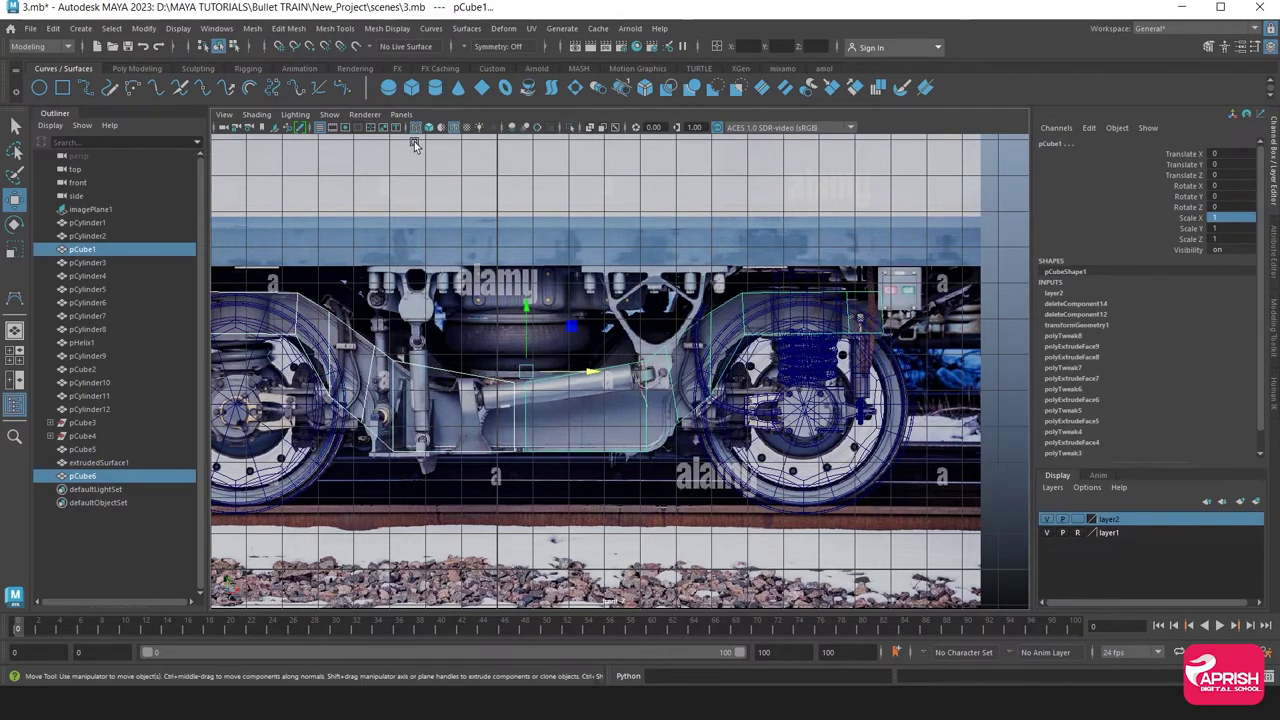
left_click(135, 69)
left_click(553, 85)
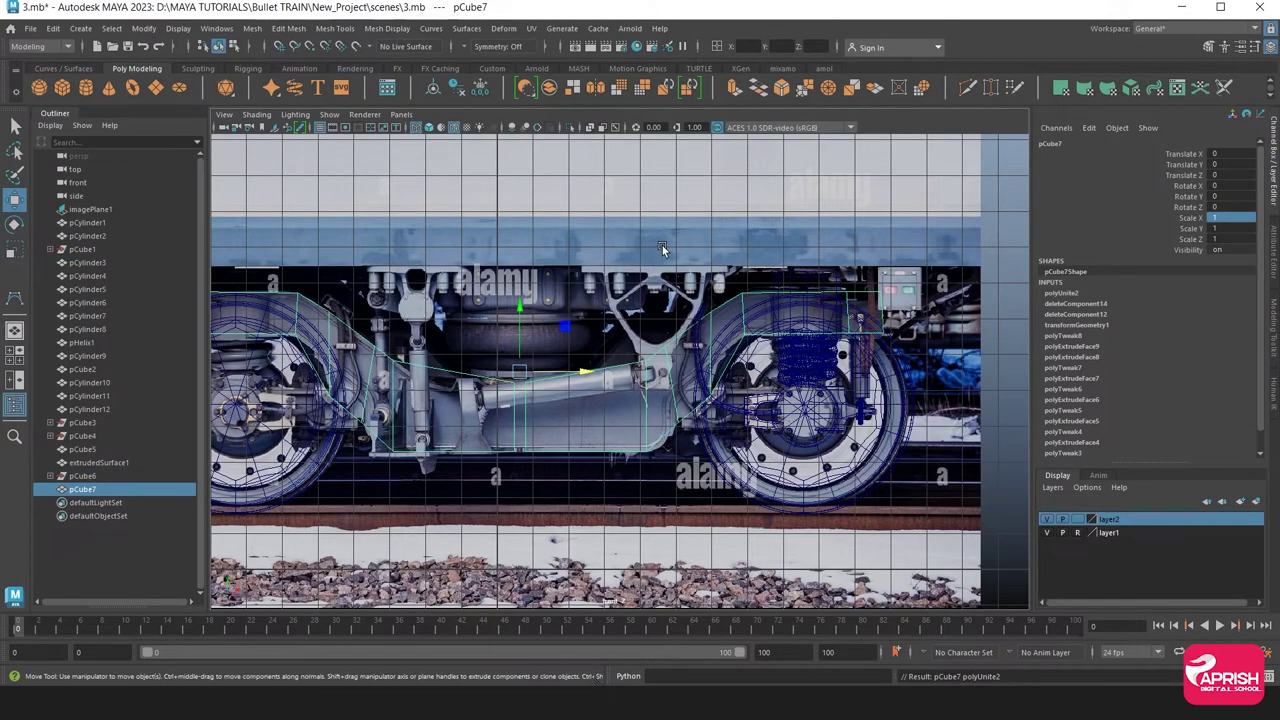
Select the vertices along the frame's middle seam and merge them
scroll(470, 345, "up", 5)
scroll(520, 370, "up", 3)
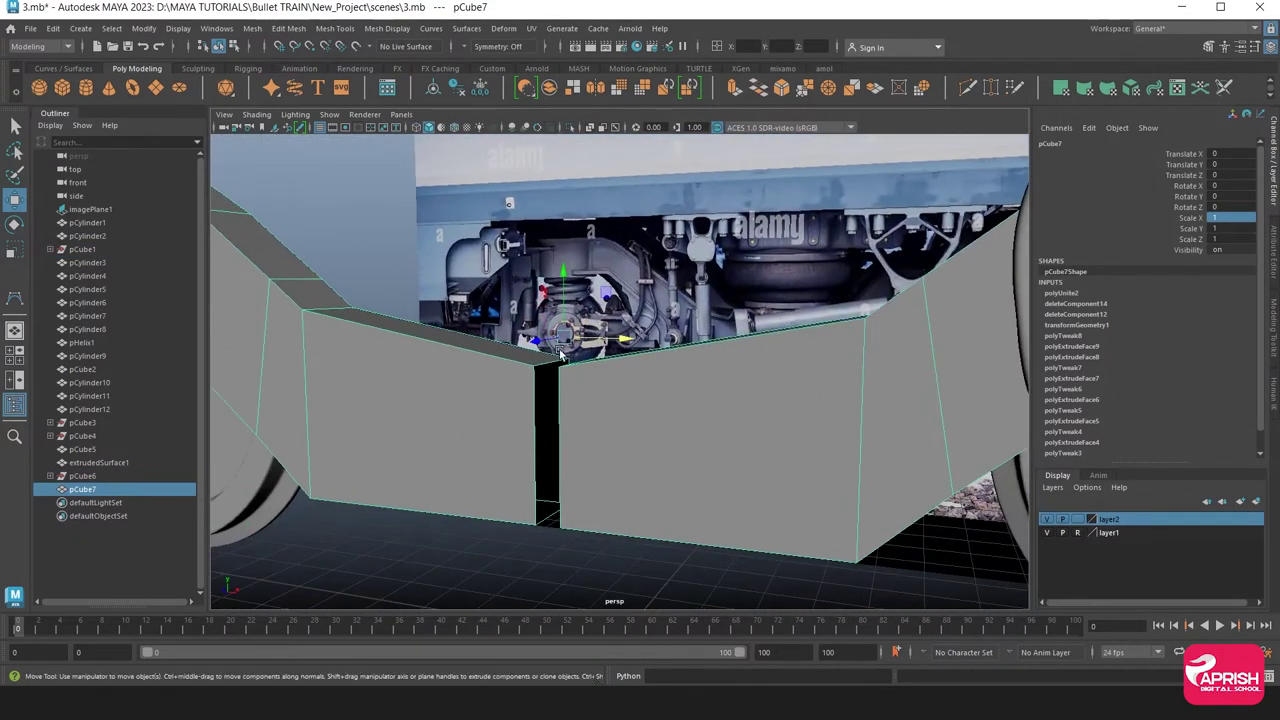
right_click_drag(558, 355, 553, 400)
left_click_drag(528, 364, 570, 387)
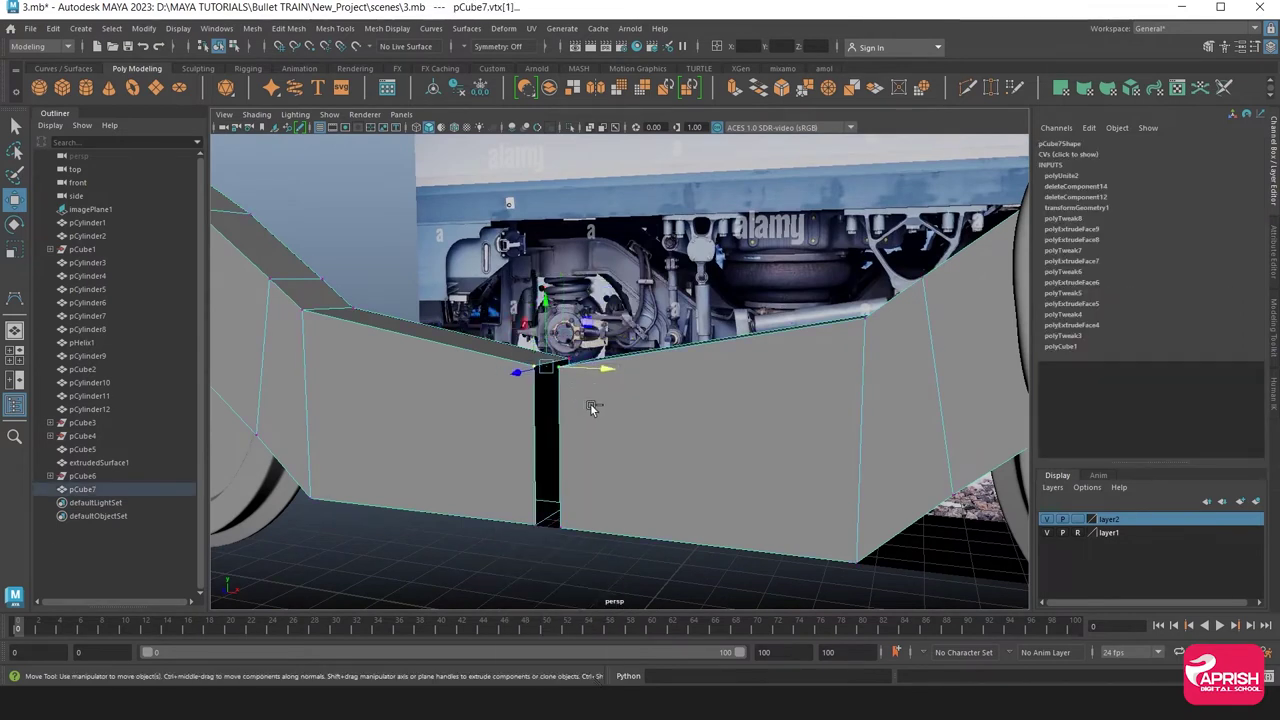
left_click(803, 90)
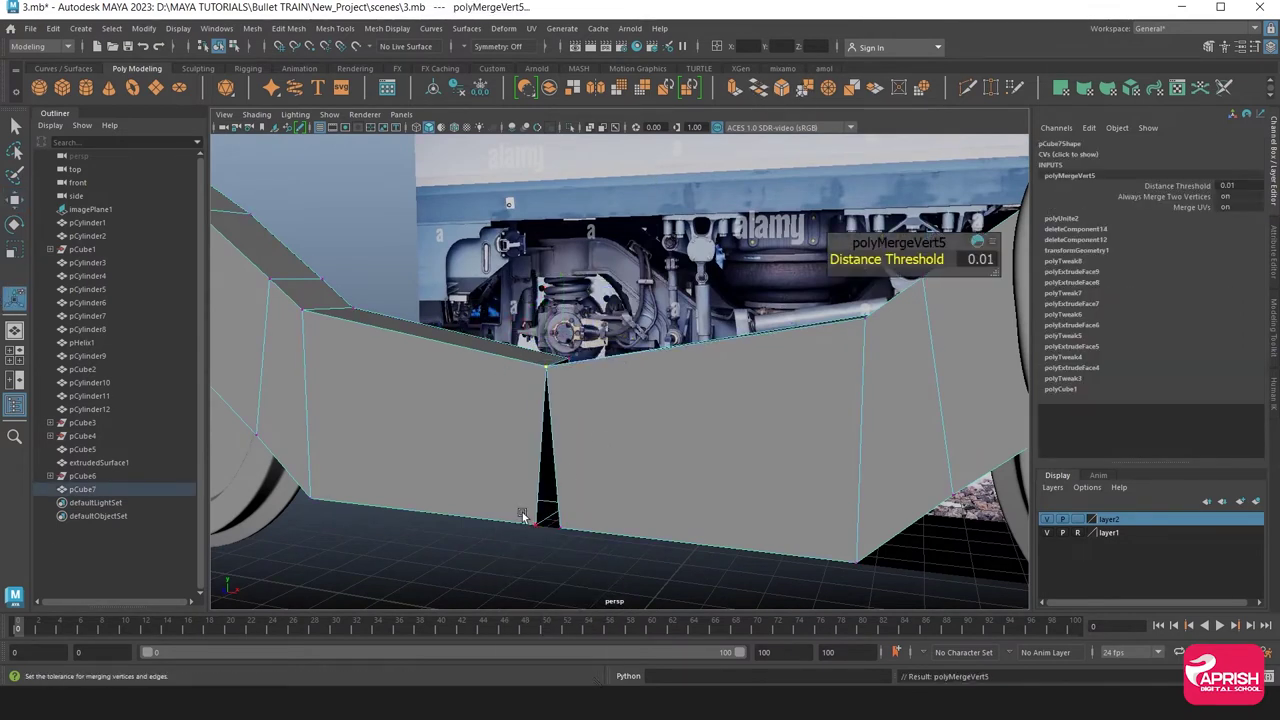
key("g")
Merge the remaining open seam vertex pairs around the frame at a 0.01 threshold
left_click_drag(587, 499, 571, 494, "alt")
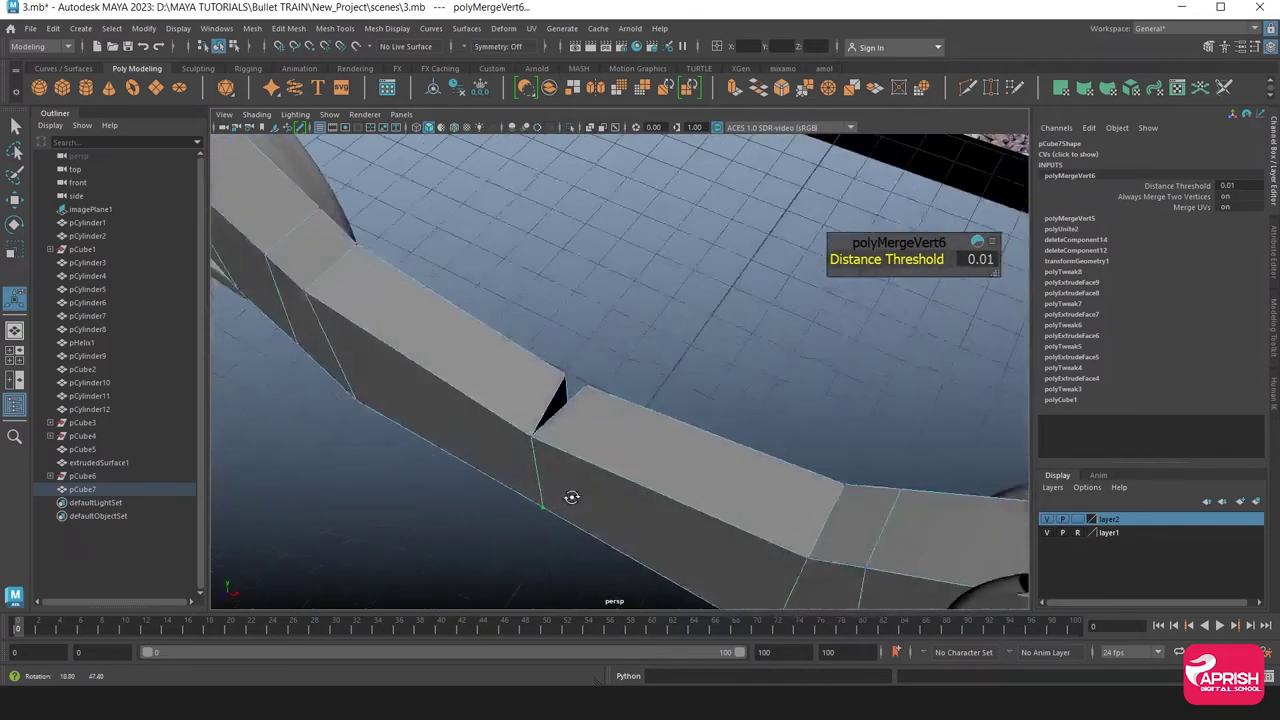
key("g")
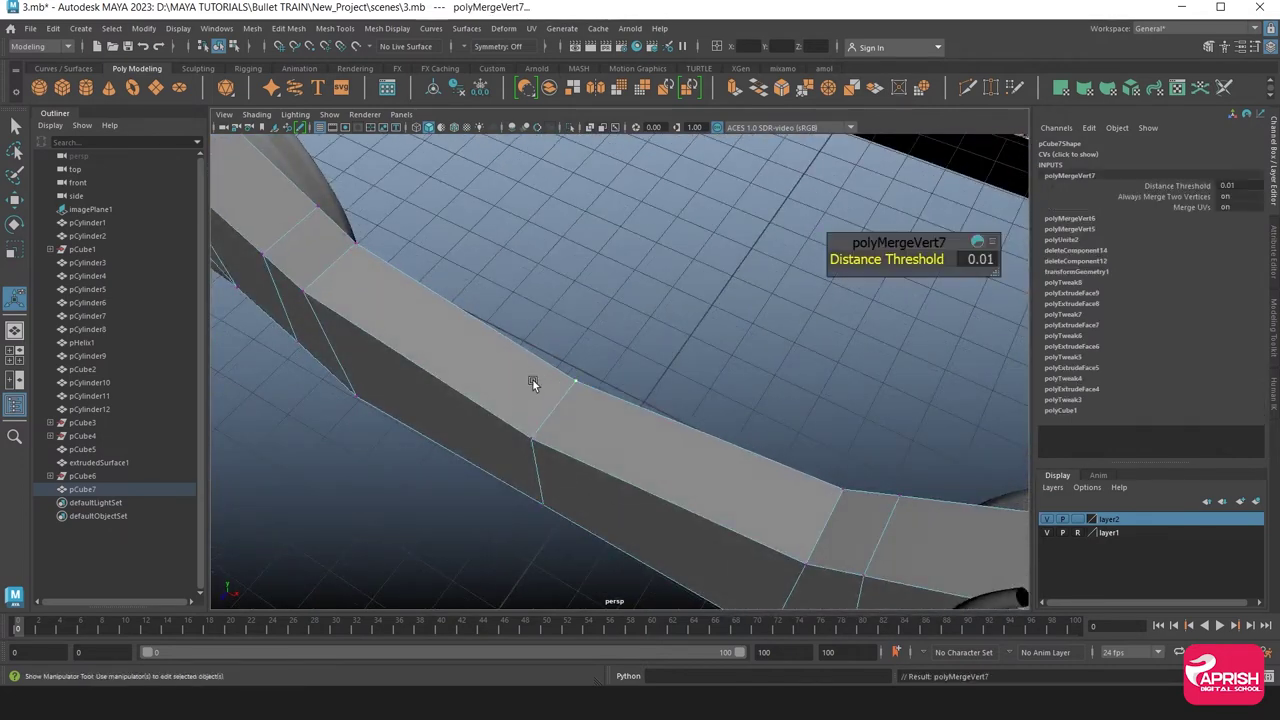
mouse_move(533, 380)
left_mouse_down("alt")
mouse_move(603, 374)
mouse_move(574, 427)
left_mouse_up("alt")
scroll(574, 427, "down", 3)
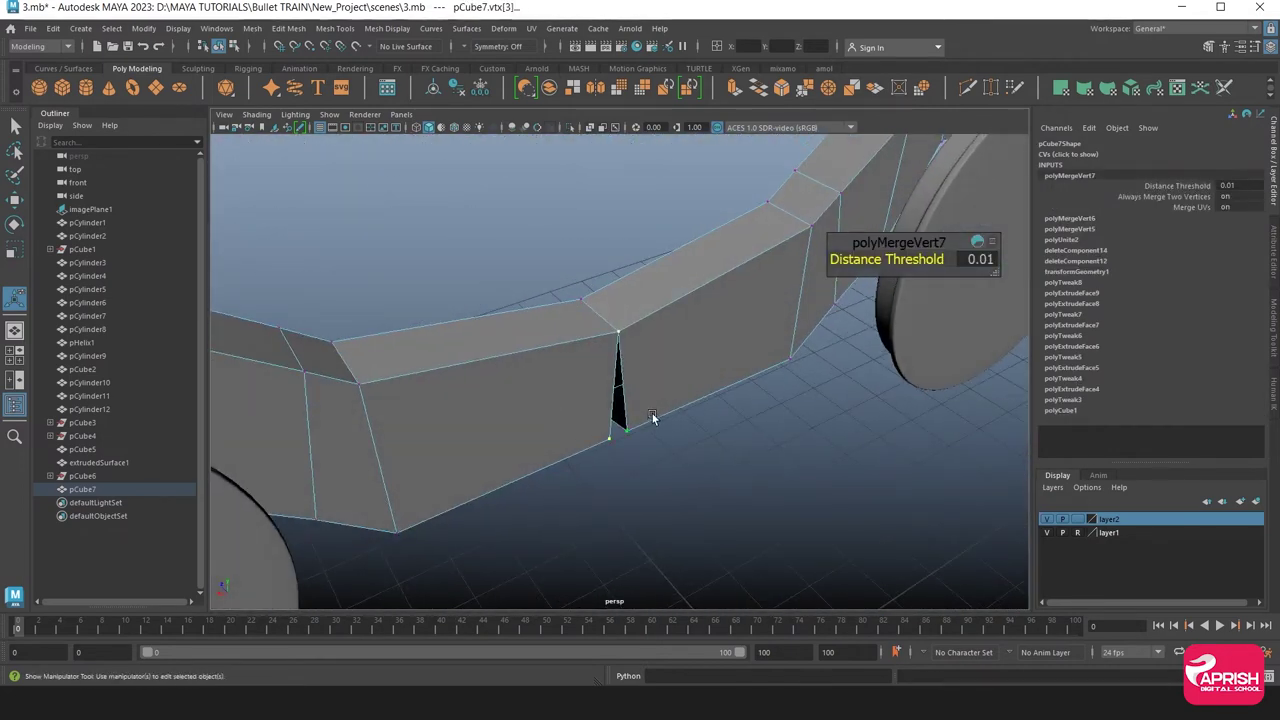
key("g")
left_click_drag(654, 423, 633, 407, "alt")
left_click(624, 414)
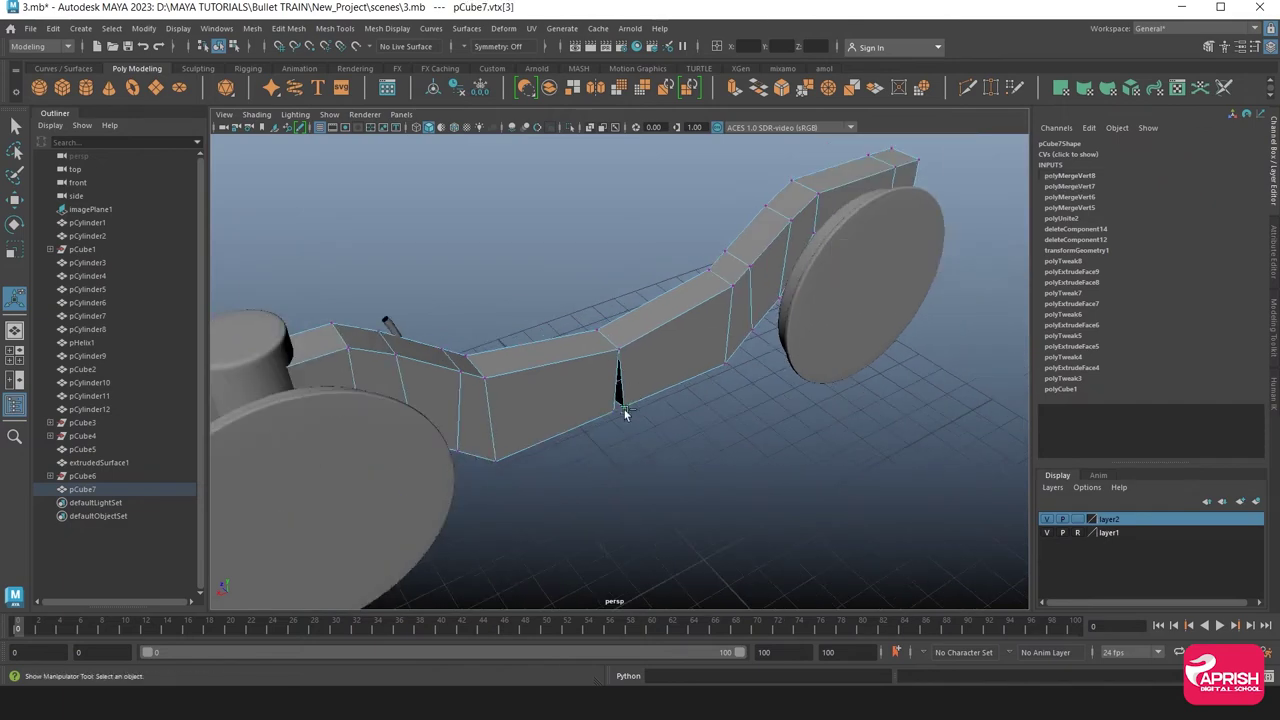
key("g")
mouse_move(609, 414)
left_mouse_down("alt")
mouse_move(554, 423)
mouse_move(677, 397)
mouse_move(603, 400)
left_mouse_up("alt")
right_click_drag(603, 400, 602, 275)
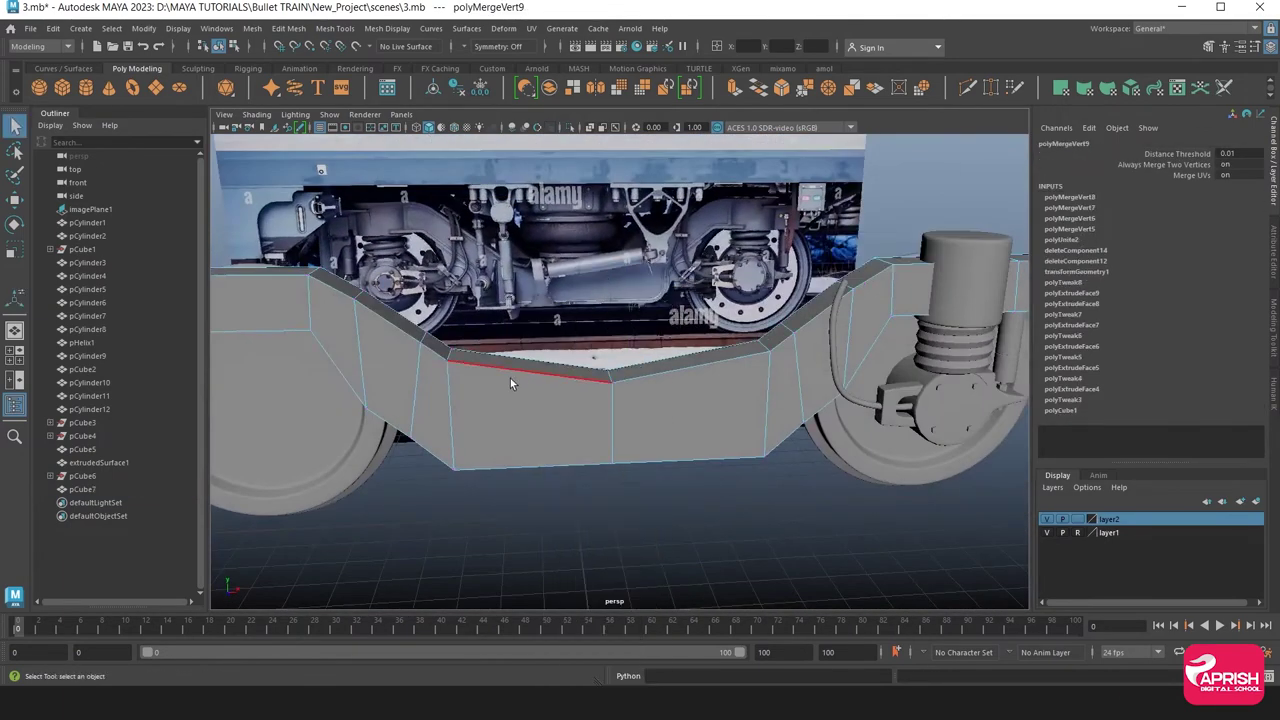
Select the side frame's edges to be bevelled
left_click(459, 383)
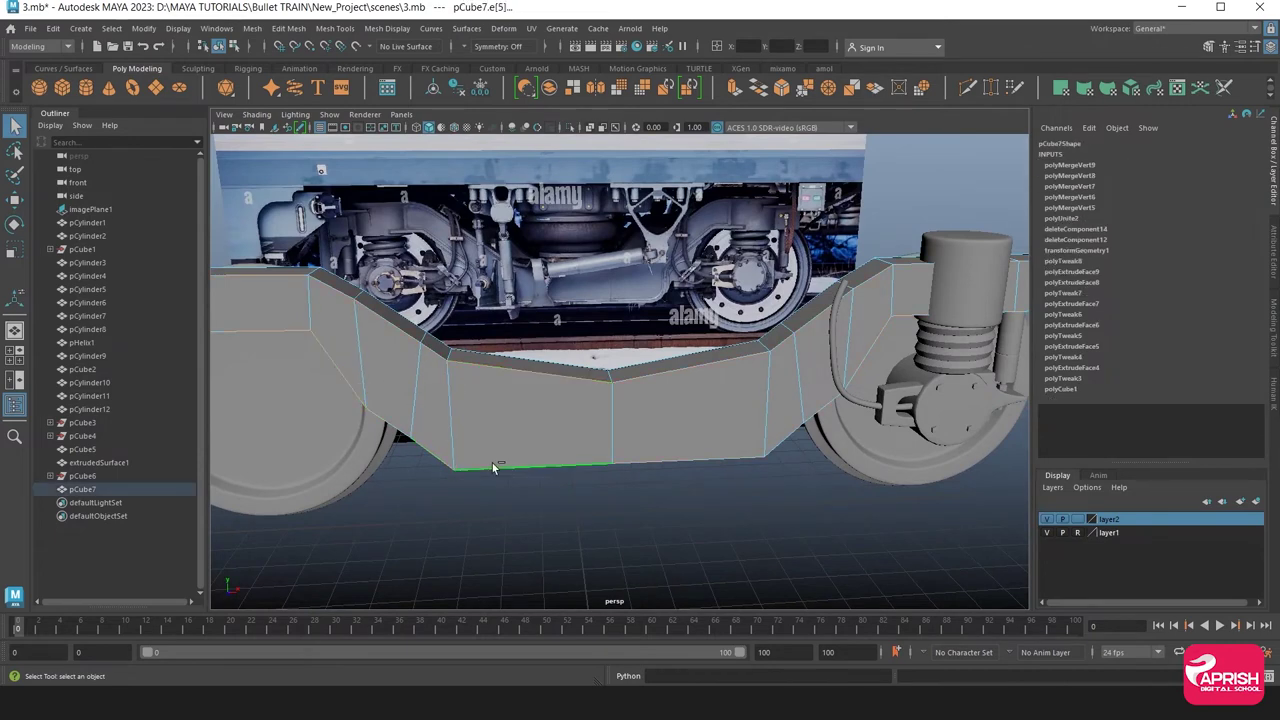
left_click(766, 414)
left_click_drag(766, 414, 893, 341, "alt")
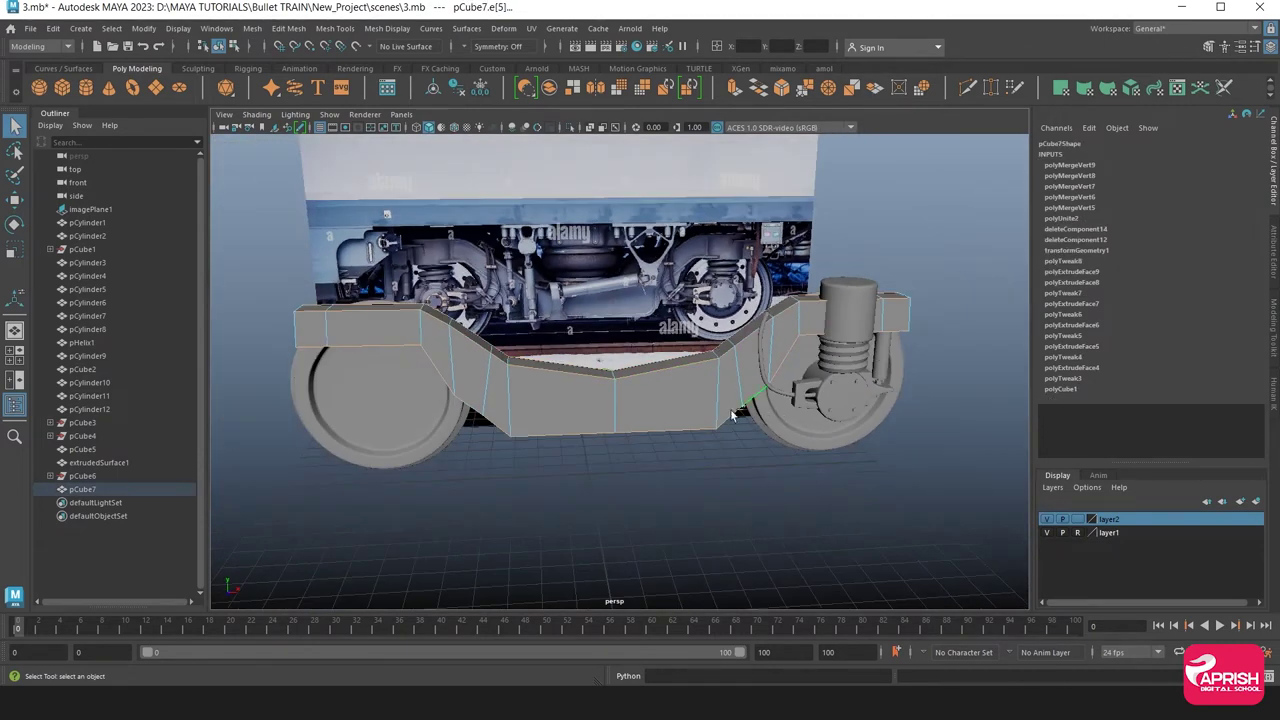
left_click_drag(300, 323, 493, 418, "alt")
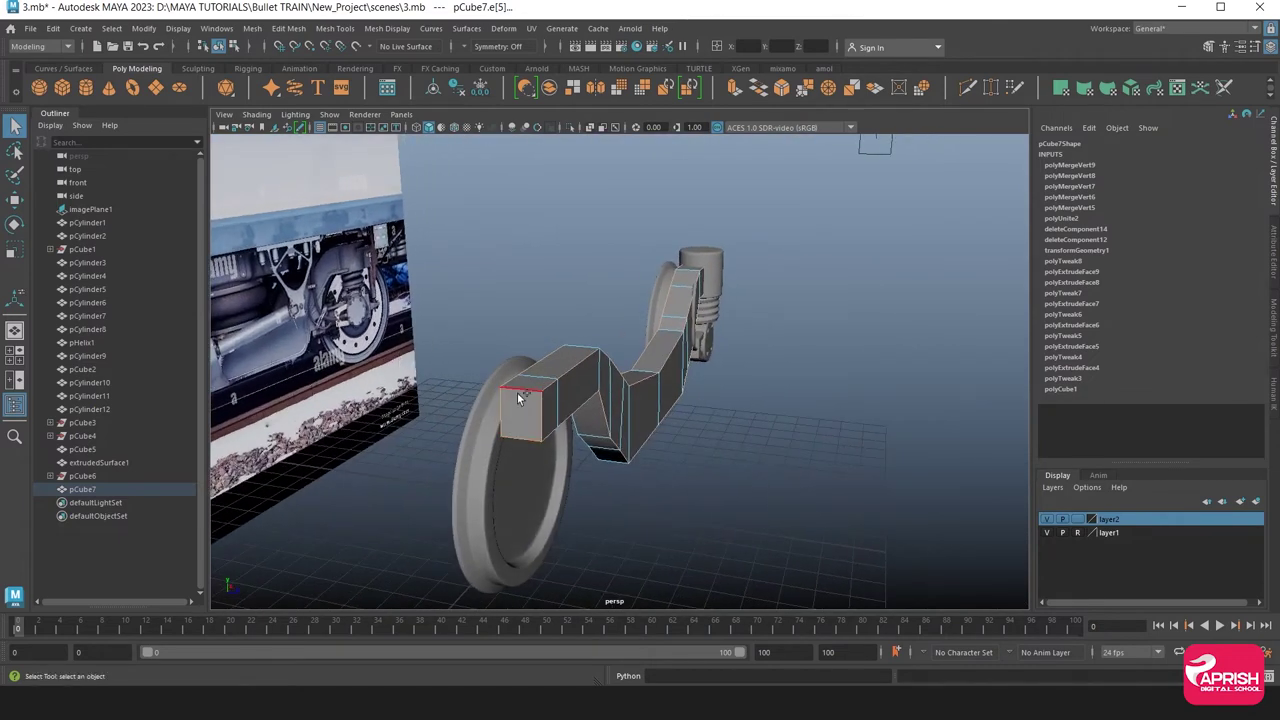
mouse_move(813, 418)
left_mouse_down("alt")
mouse_move(575, 410)
mouse_move(636, 402)
mouse_move(629, 366)
left_mouse_up("alt")
left_click_drag(481, 447, 613, 430, "alt")
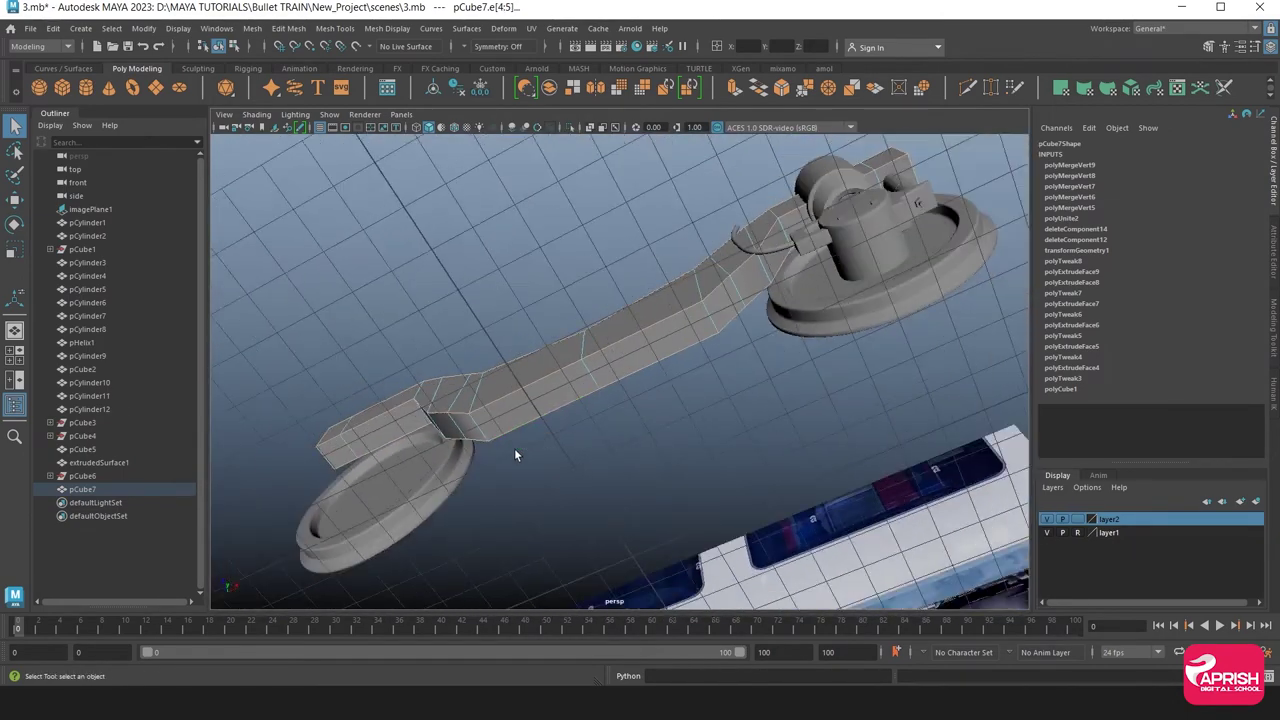
Bevel the selected edges with Fraction 0.3 and 2 segments
left_click(252, 28)
mouse_move(288, 28)
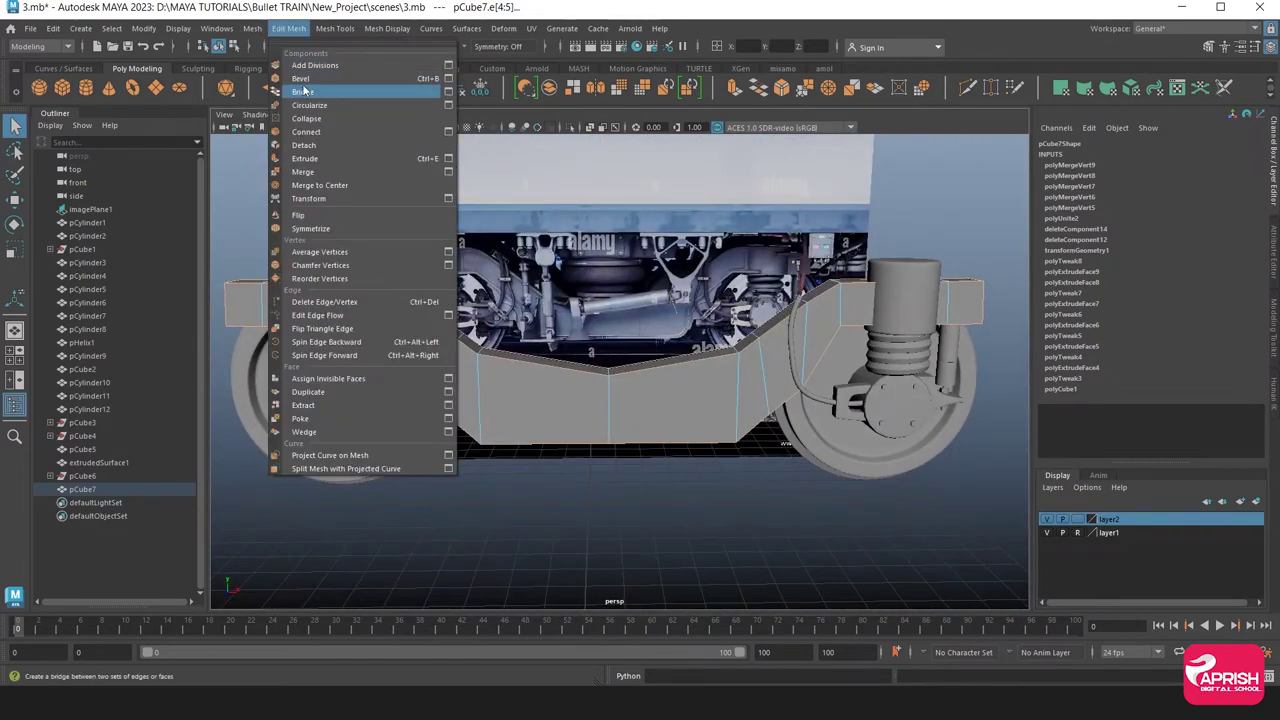
left_click(300, 78)
left_click_drag(855, 262, 866, 276)
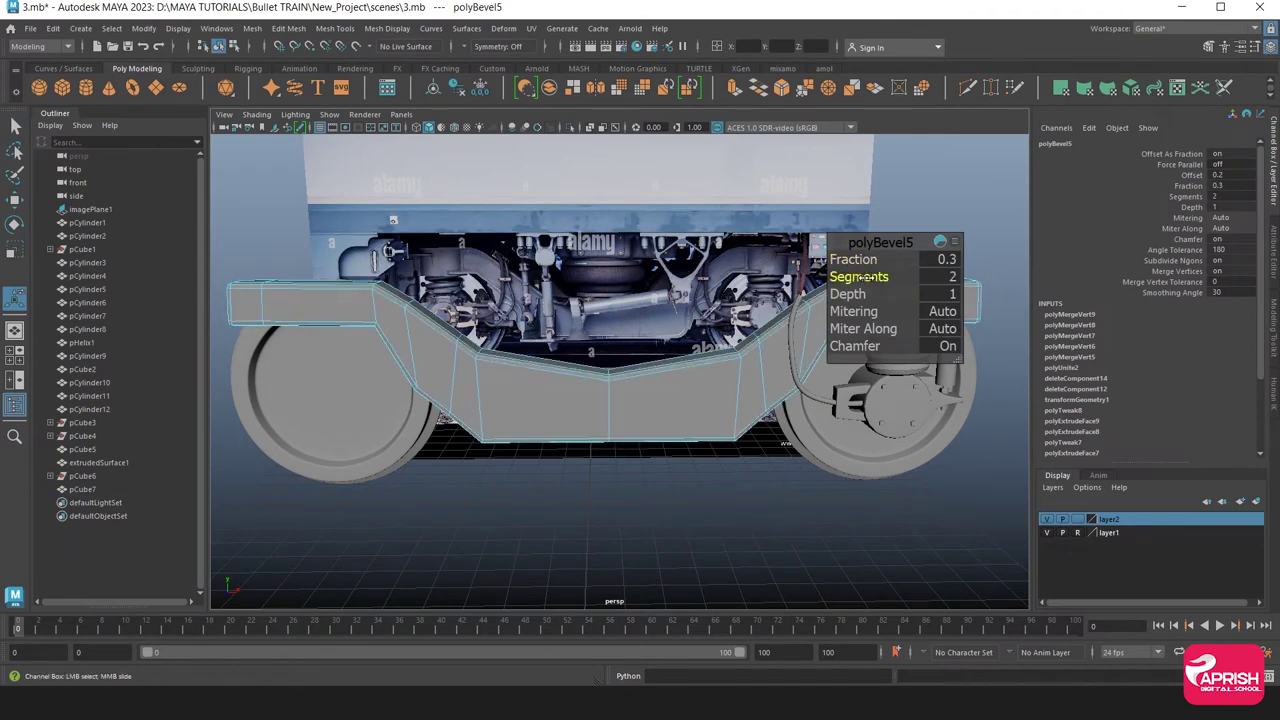
right_click_drag(743, 305, 790, 290)
left_click(790, 289)
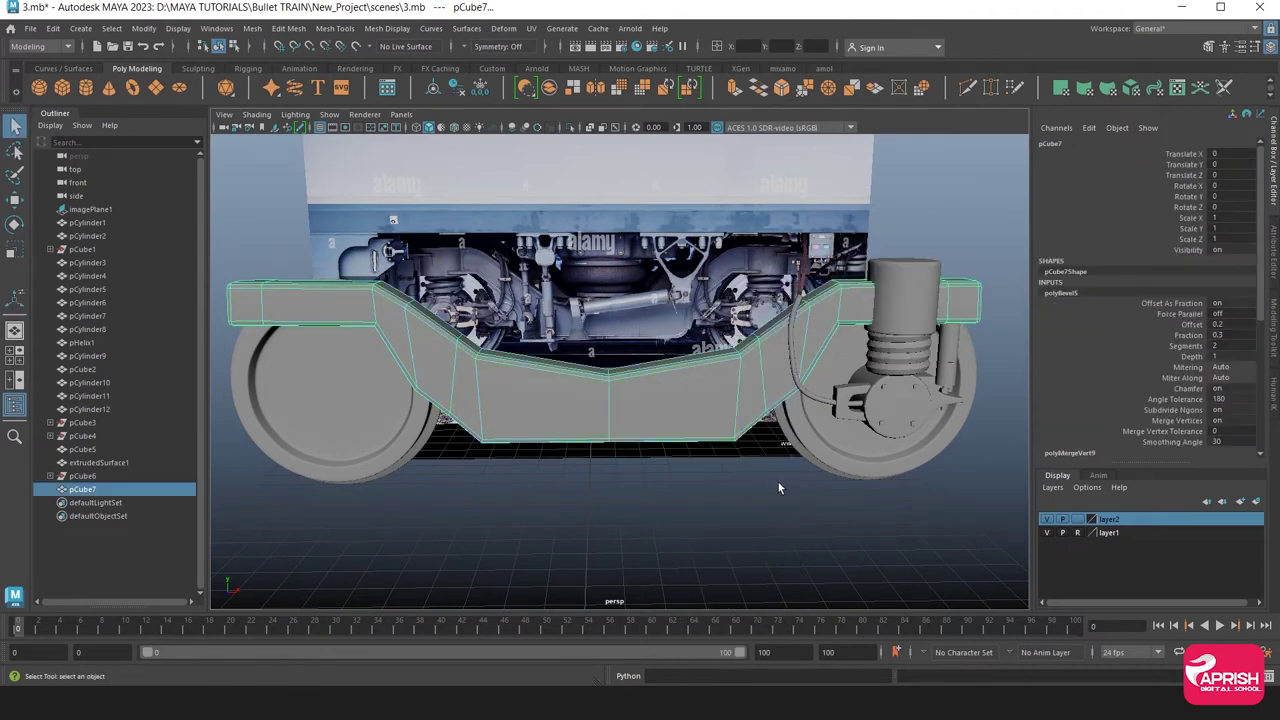
Preview the frame smoothed and inspect it in the four-view layout
key("3")
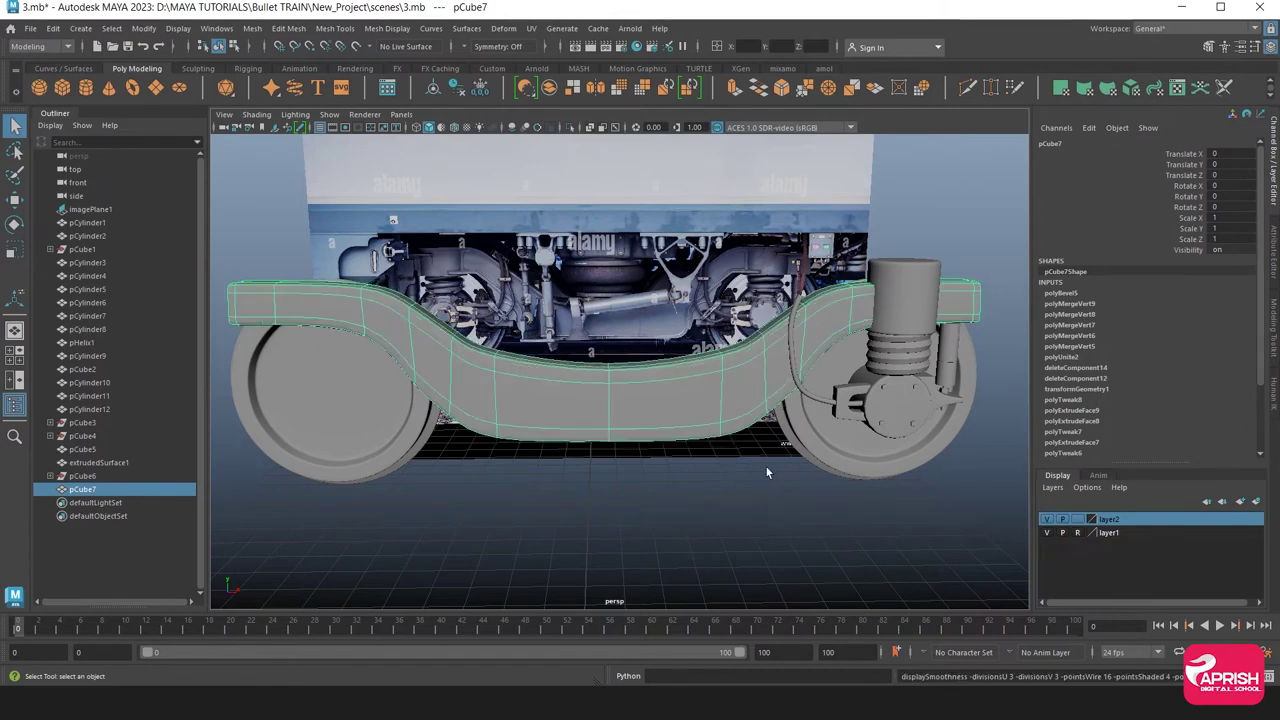
left_click(743, 439)
left_click_drag(743, 439, 646, 446, "alt")
left_click_drag(705, 409, 676, 435, "alt")
key("space")
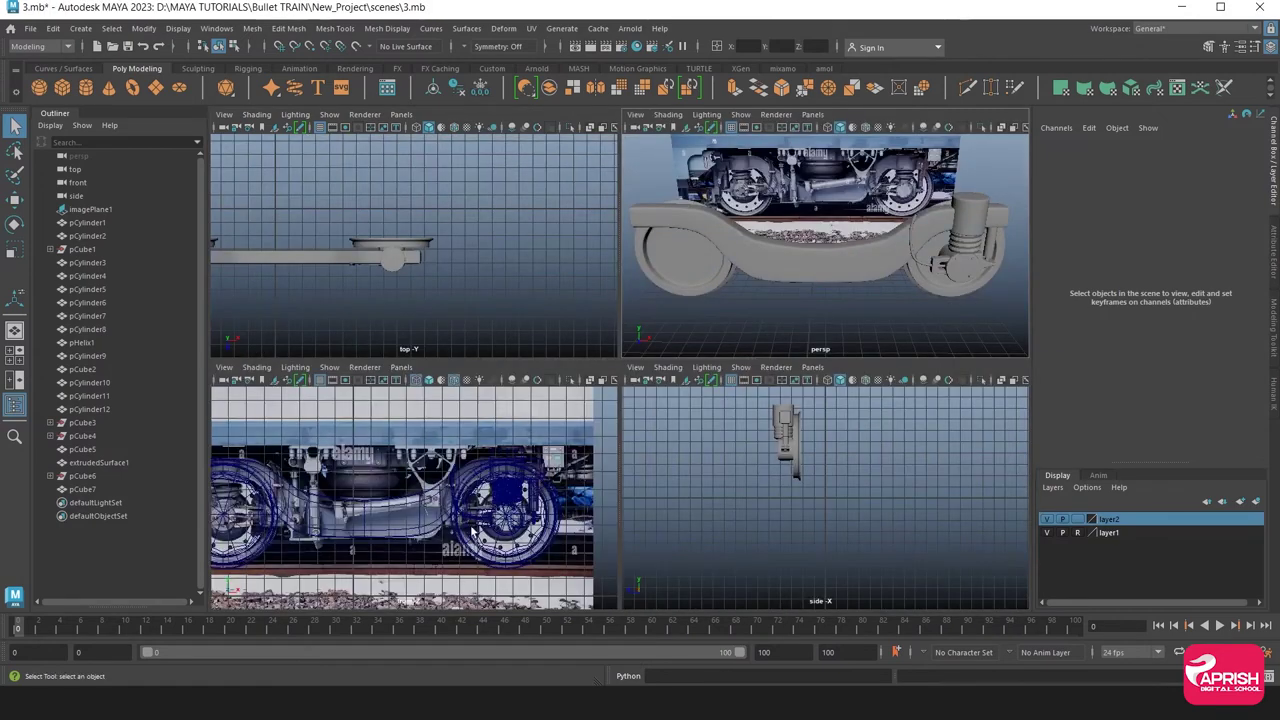
Select the wheel-side cable, axle box, hub cap, coil spring, cylinders and damper arm
key("space")
key("space")
key("space")
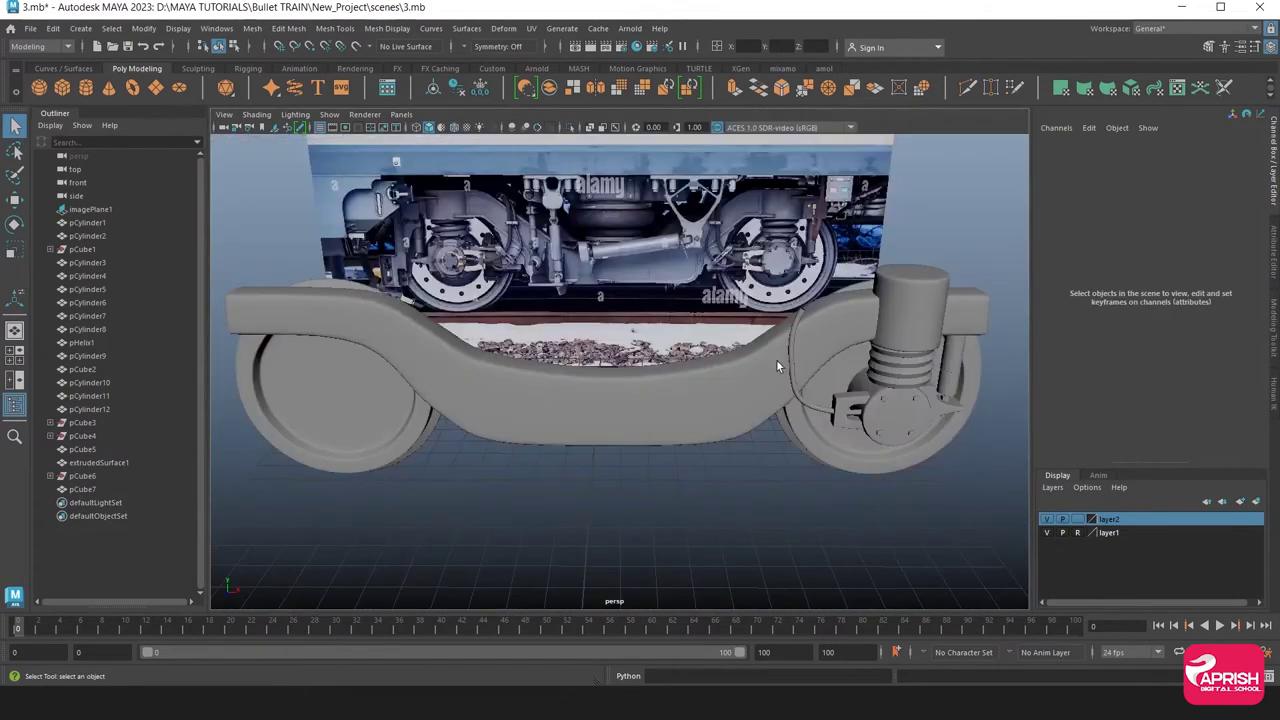
mouse_move(776, 359)
left_mouse_down("alt")
mouse_move(606, 391)
mouse_move(784, 385)
mouse_move(614, 419)
left_mouse_up("alt")
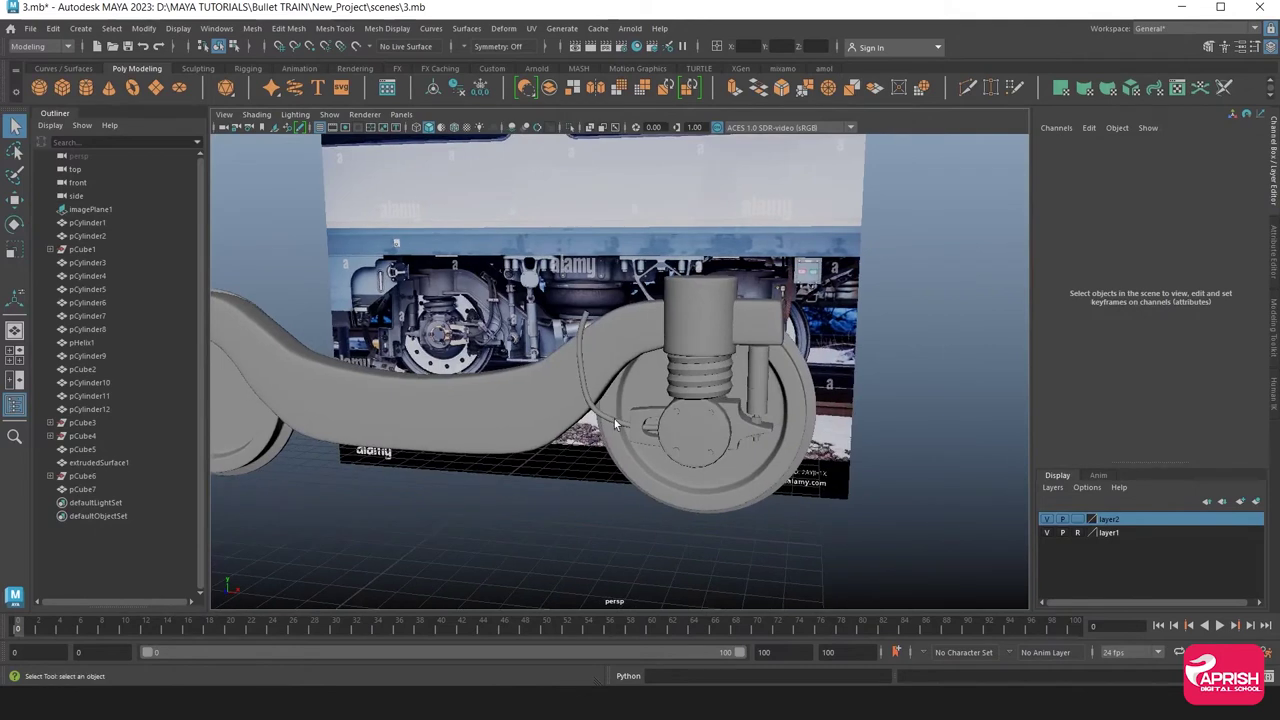
left_click(614, 419)
left_click(645, 435, "shift")
left_click(687, 432, "shift")
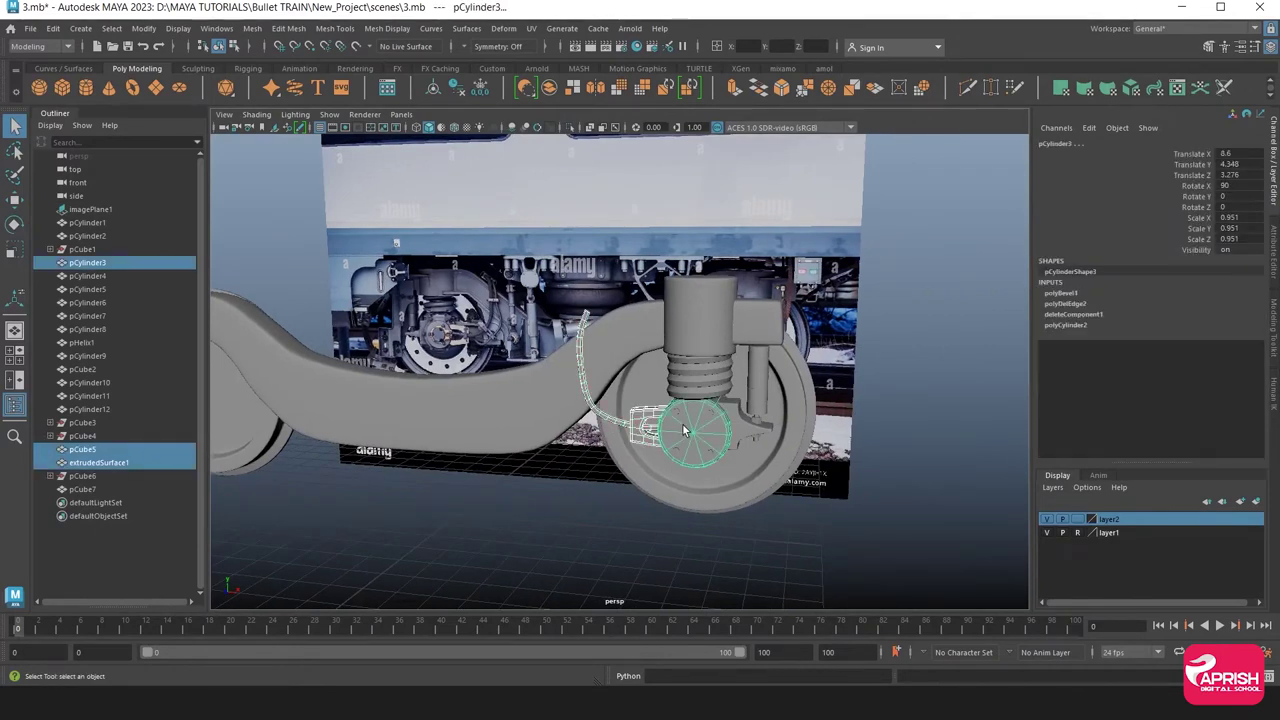
left_click(692, 379, "shift")
left_click(698, 336, "shift")
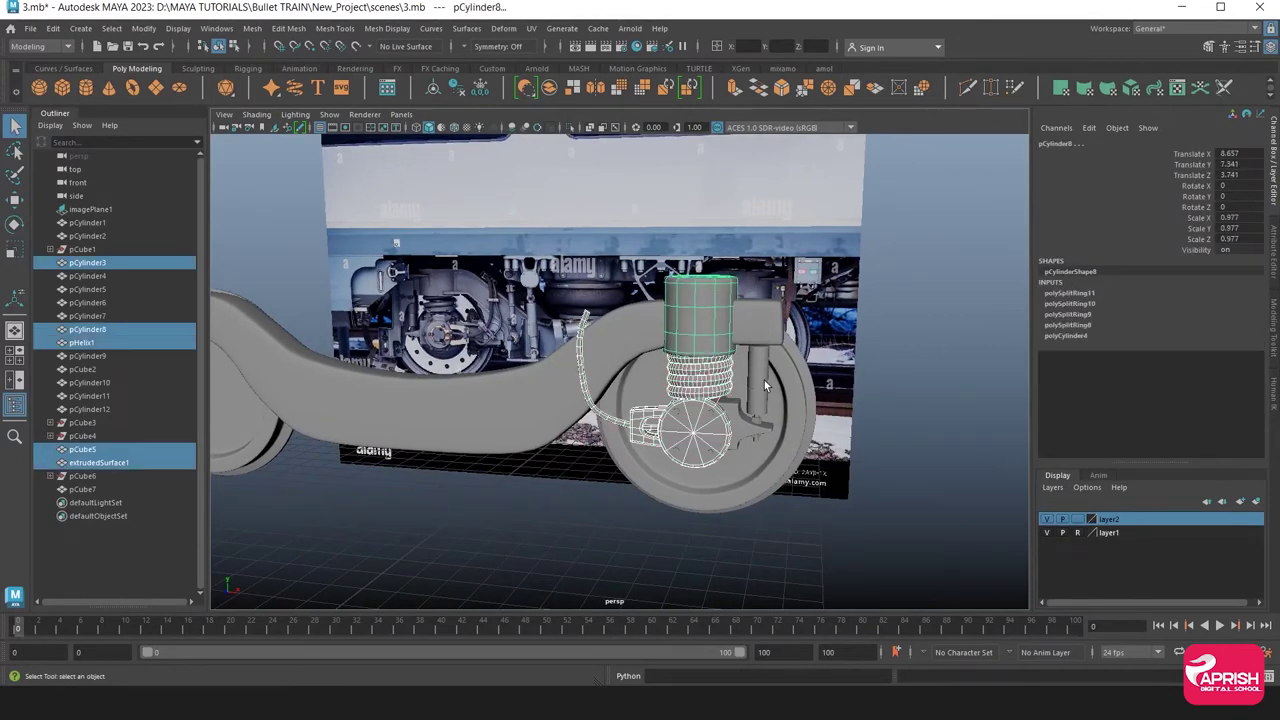
left_click(765, 385, "shift")
left_click(740, 432, "shift")
Add the pin cylinders and combine all the suspension parts into one mesh
scroll(732, 436, "up", 2)
scroll(793, 418, "up", 3)
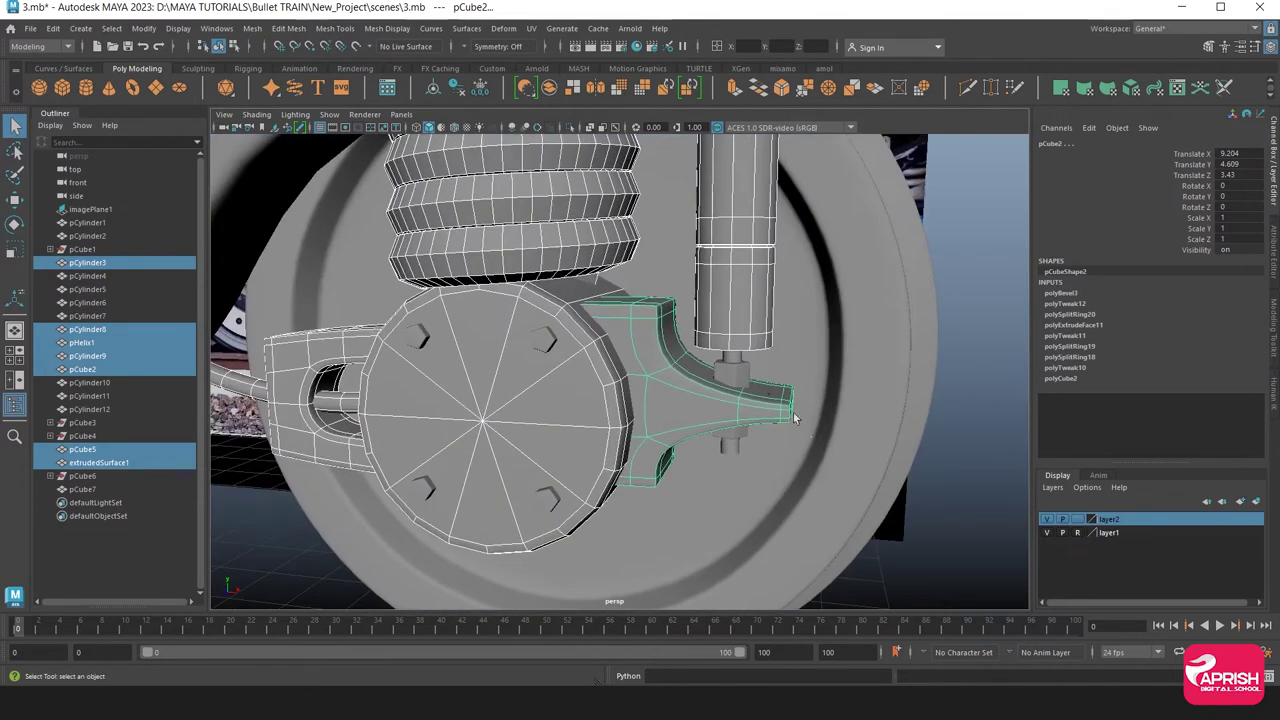
left_click(734, 368, "shift")
left_click(732, 445, "shift")
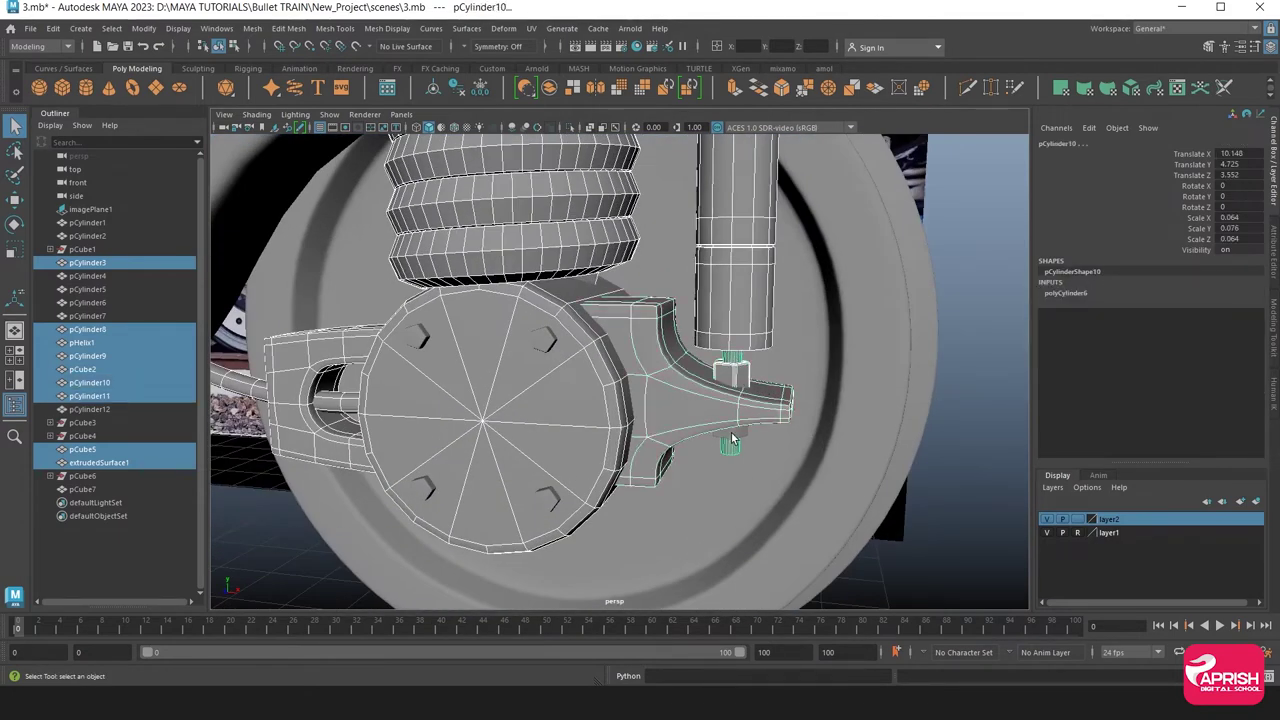
left_click(731, 438, "shift")
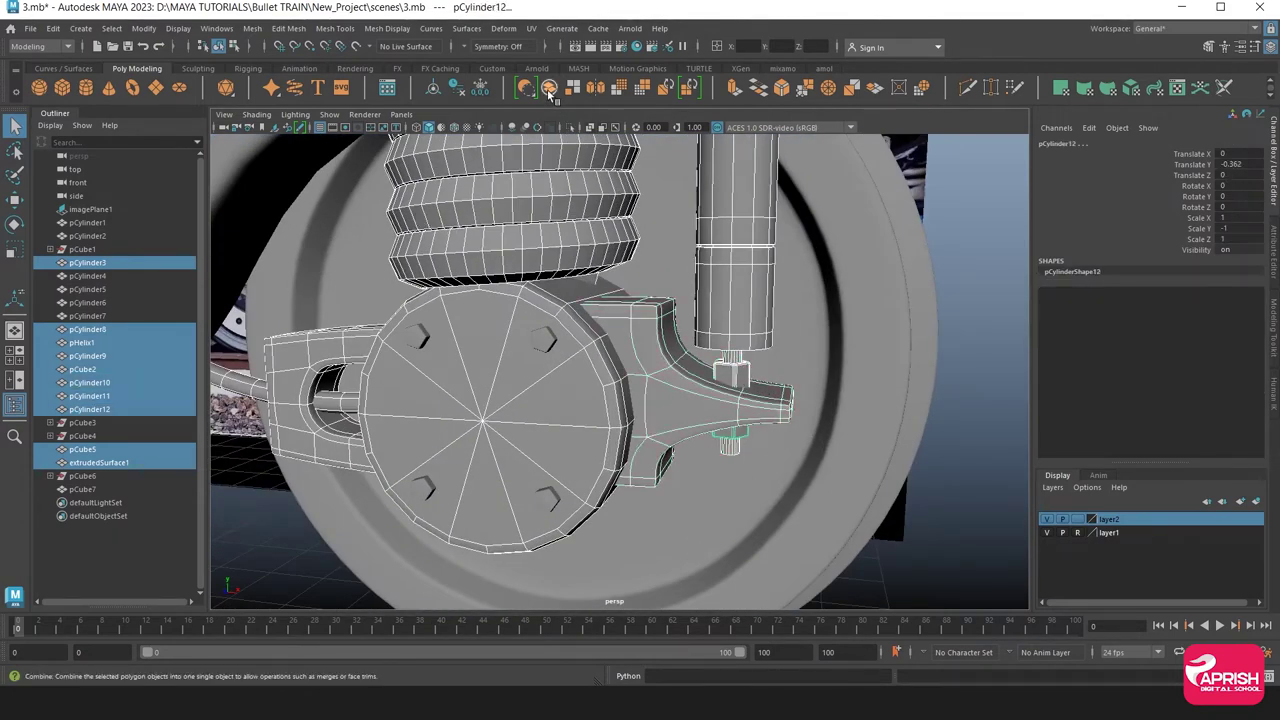
left_click(547, 89)
scroll(528, 462, "down", 5)
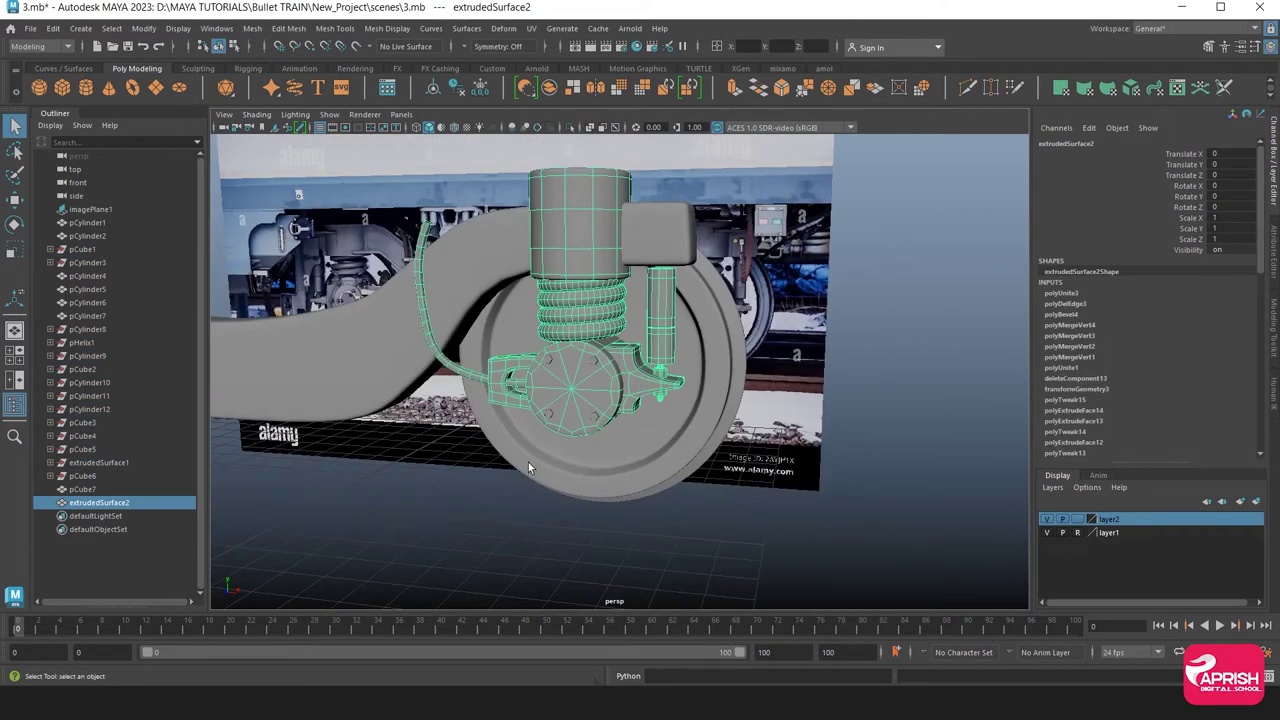
Move the combined assembly's pivot to the bogie centre in front view
key("space")
key("space")
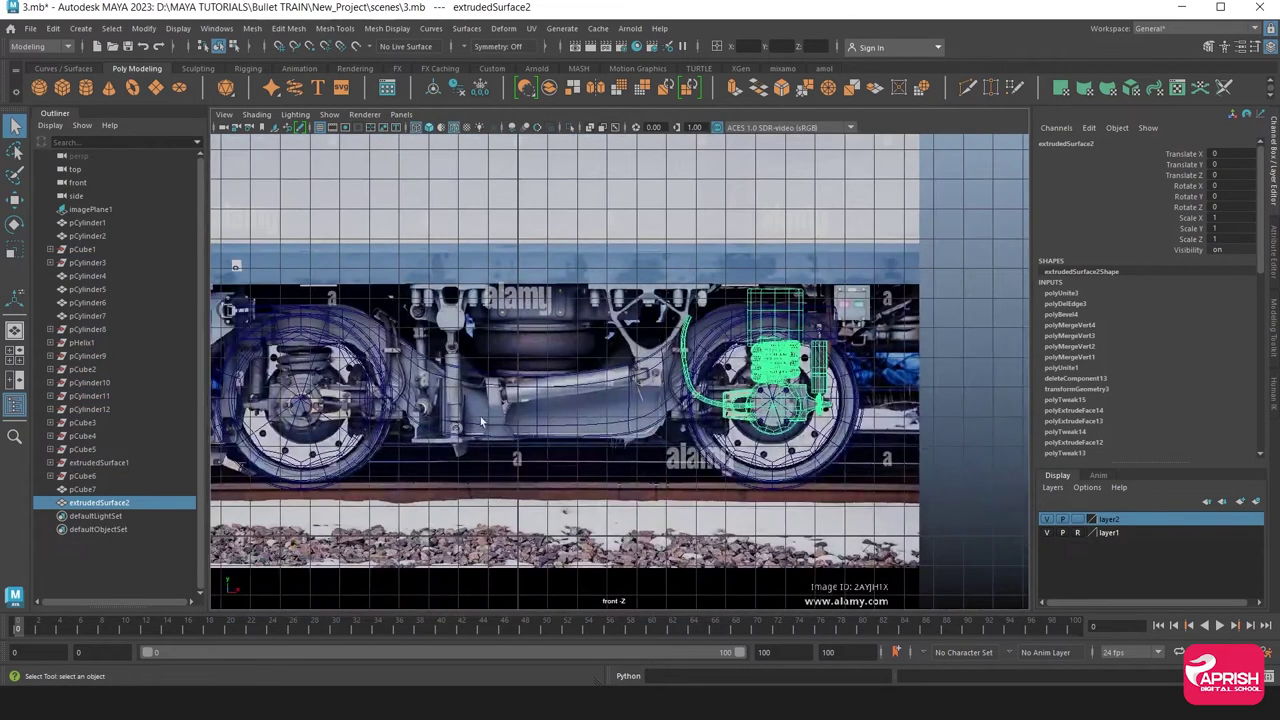
left_click(15, 200)
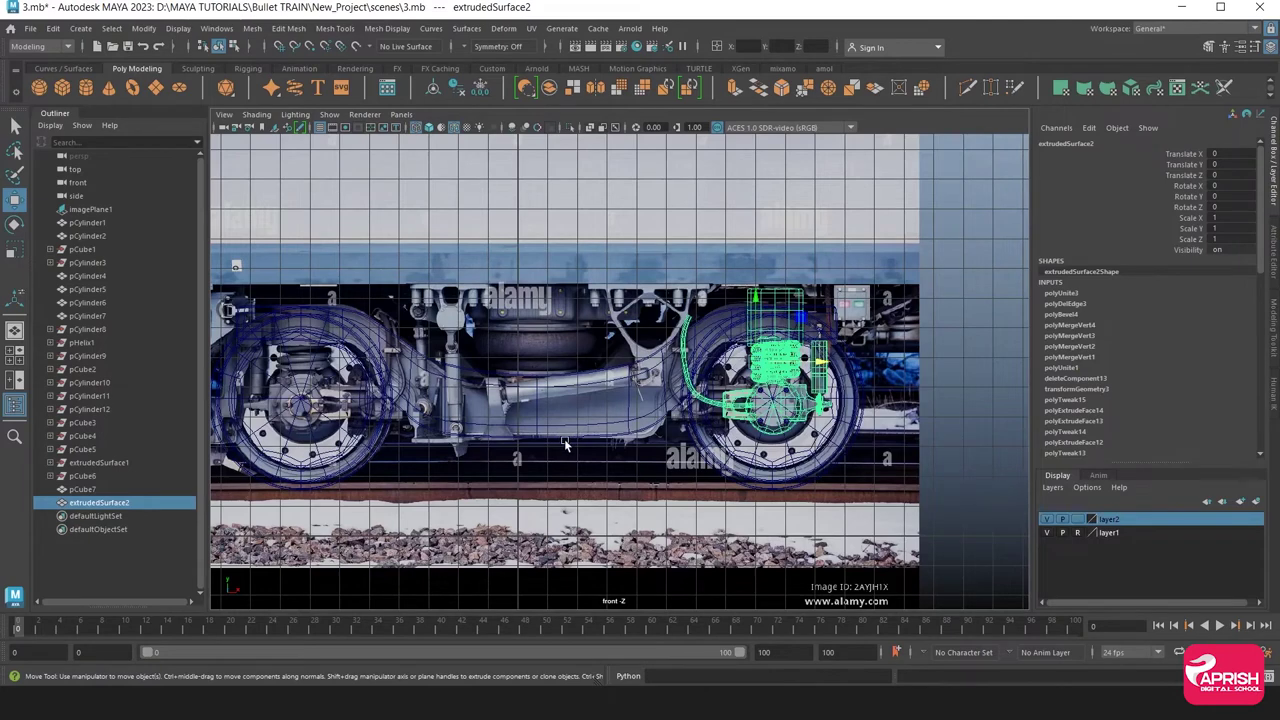
key("d")
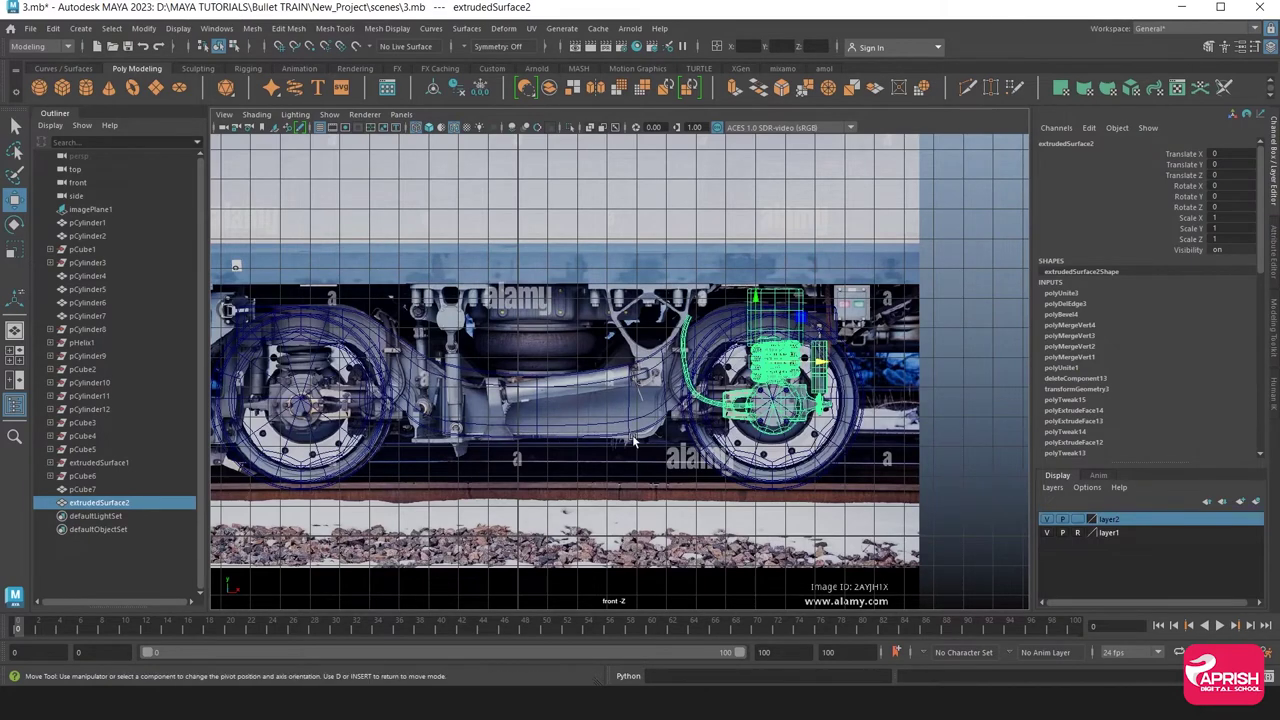
middle_click_drag(822, 368, 585, 376)
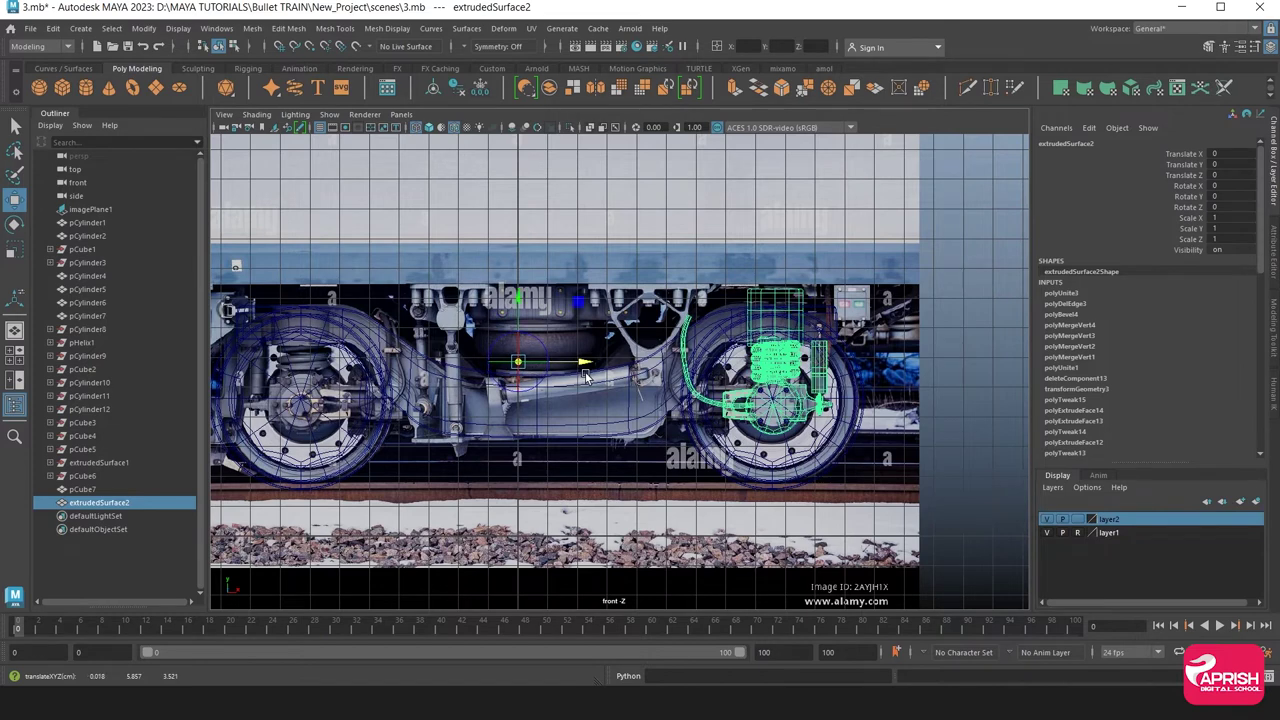
Duplicate the assembly, mirror it with Scale X -1, and place it at Translate X 1.234
key("ctrl+d")
type("-1")
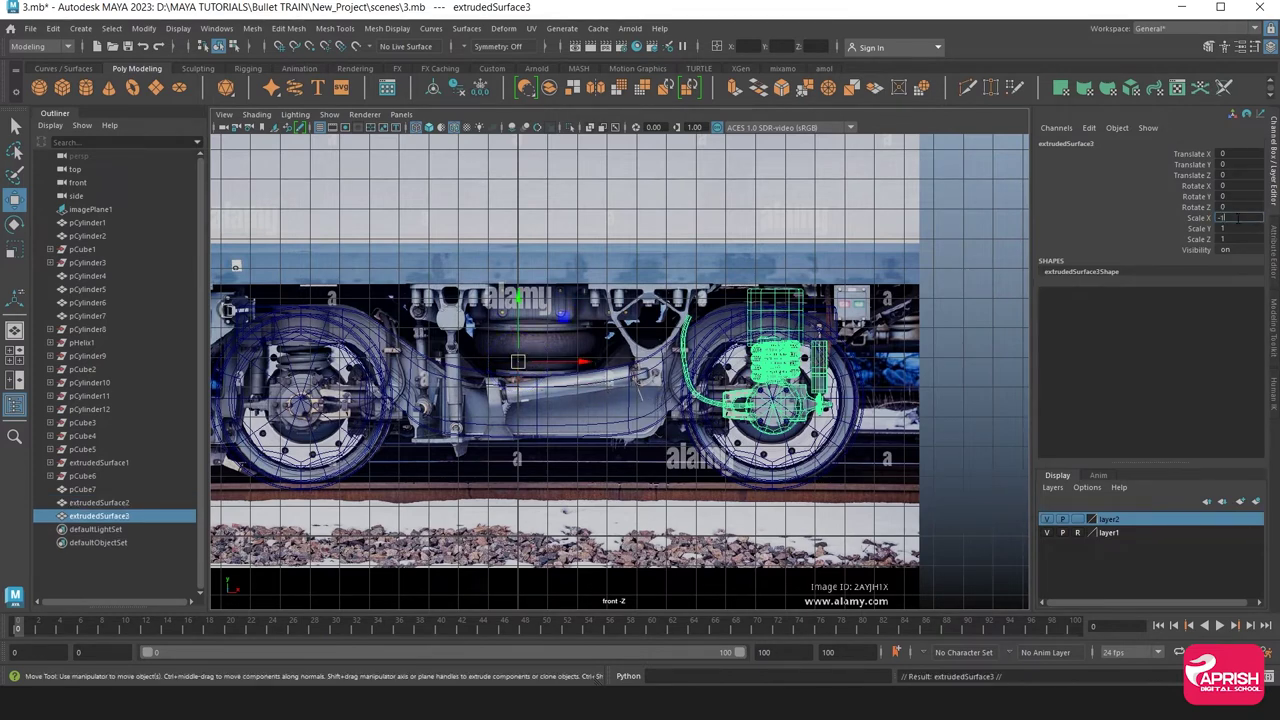
key("Return")
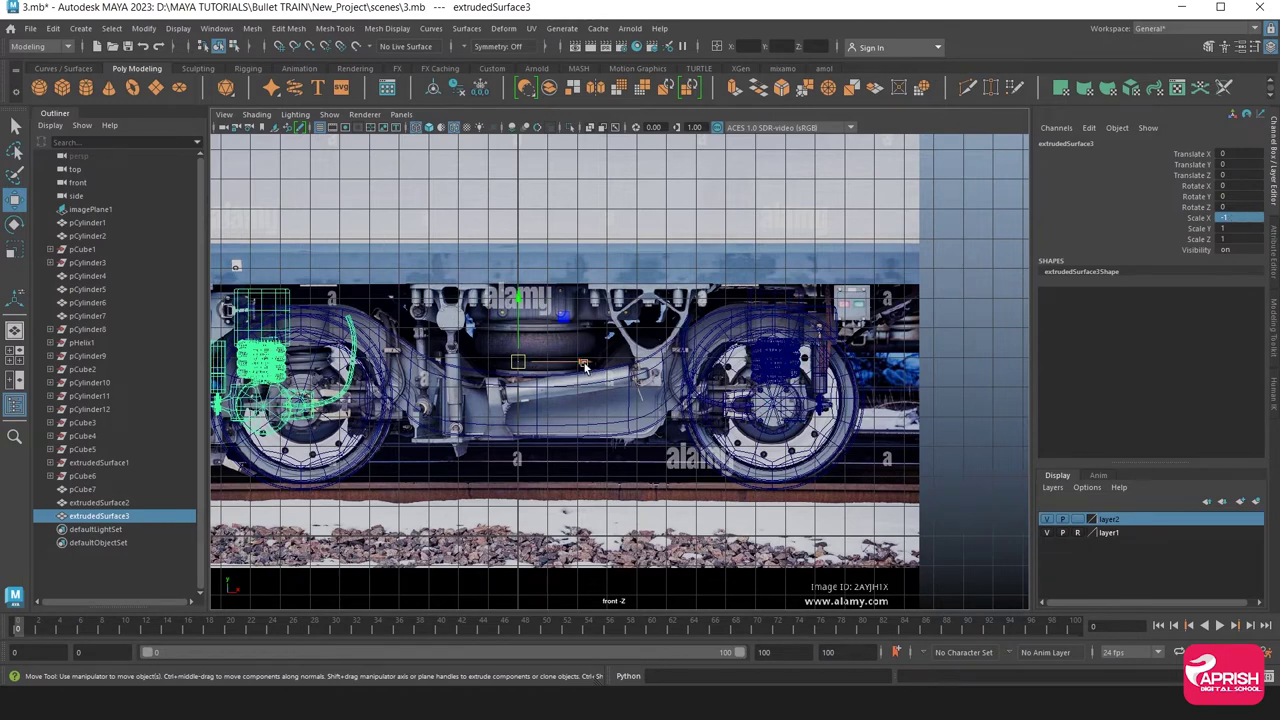
left_click_drag(585, 367, 623, 366)
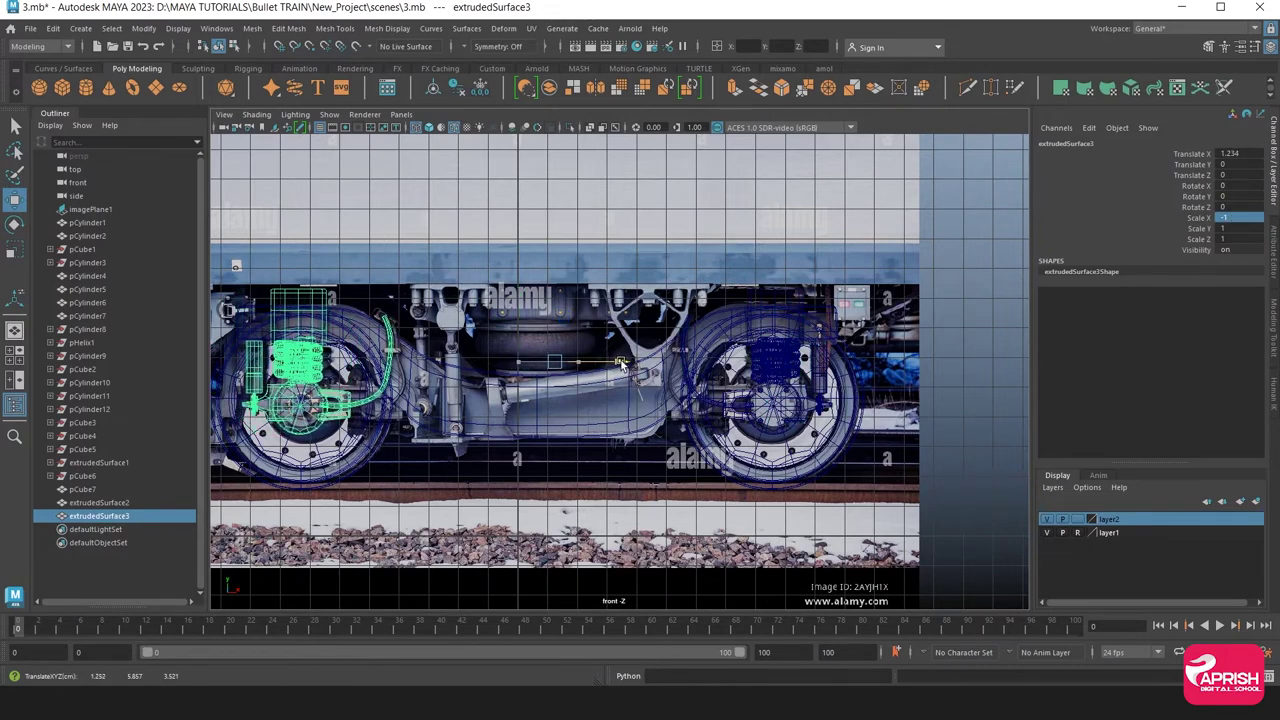
left_click(535, 545)
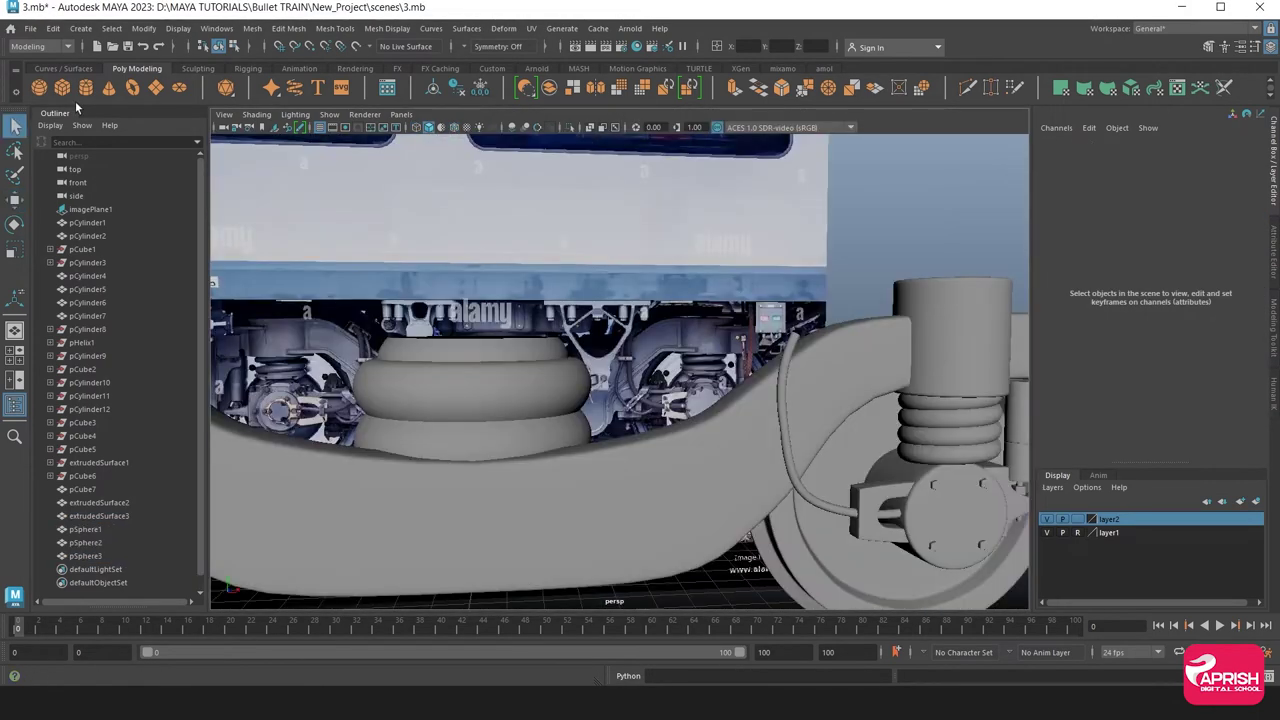
Select pCube8 and lift it to sit just above the air spring
left_click(410, 544)
key("f")
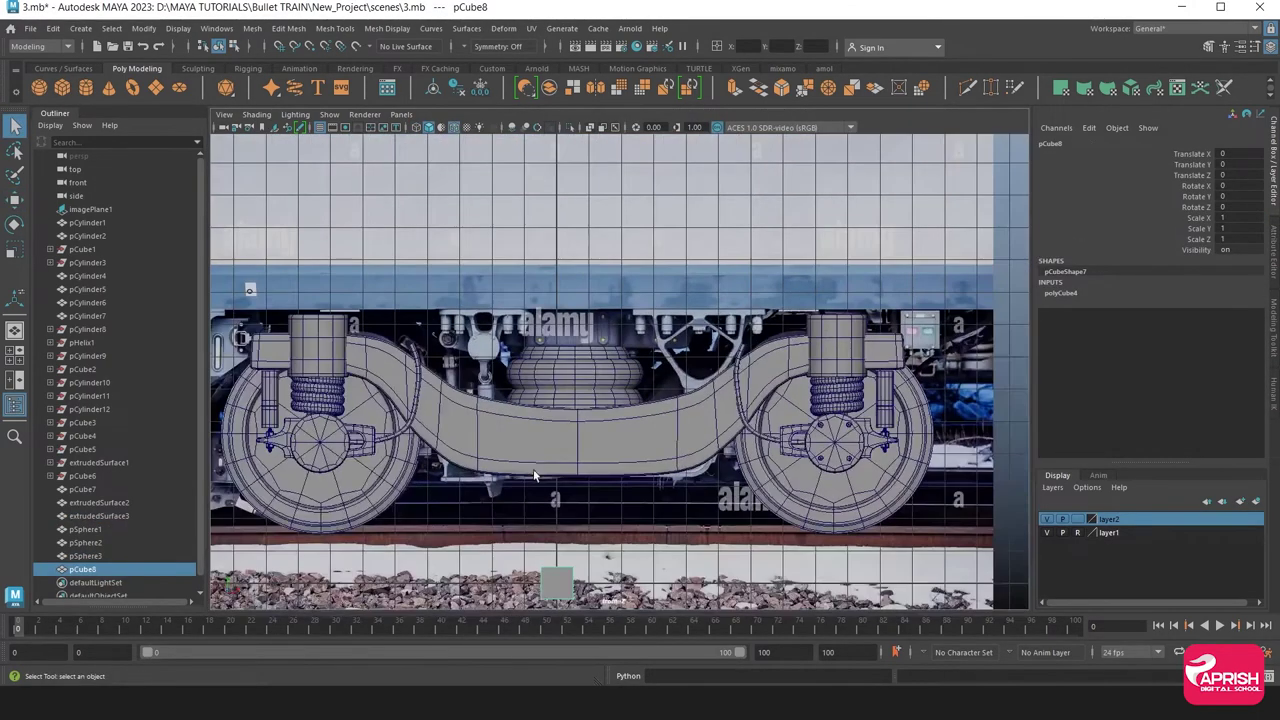
scroll(533, 469, "down", 3)
key("w")
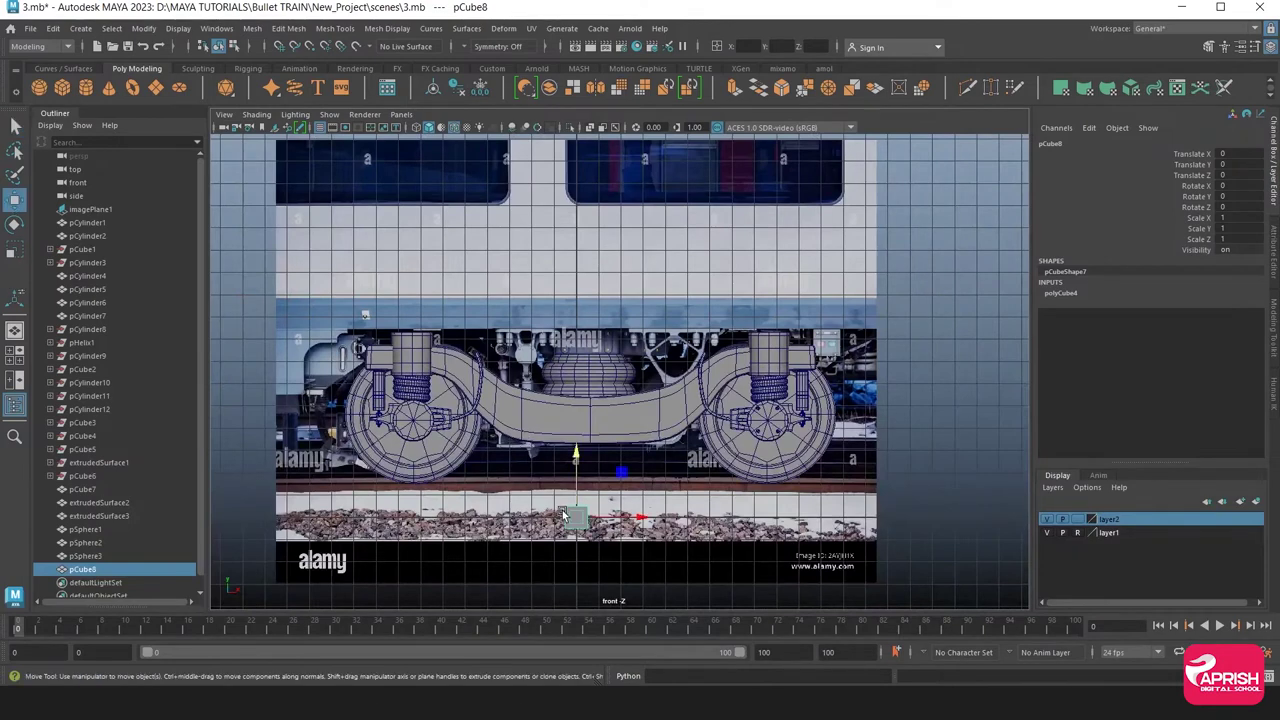
left_click_drag(564, 516, 572, 300)
scroll(460, 384, "up", 5)
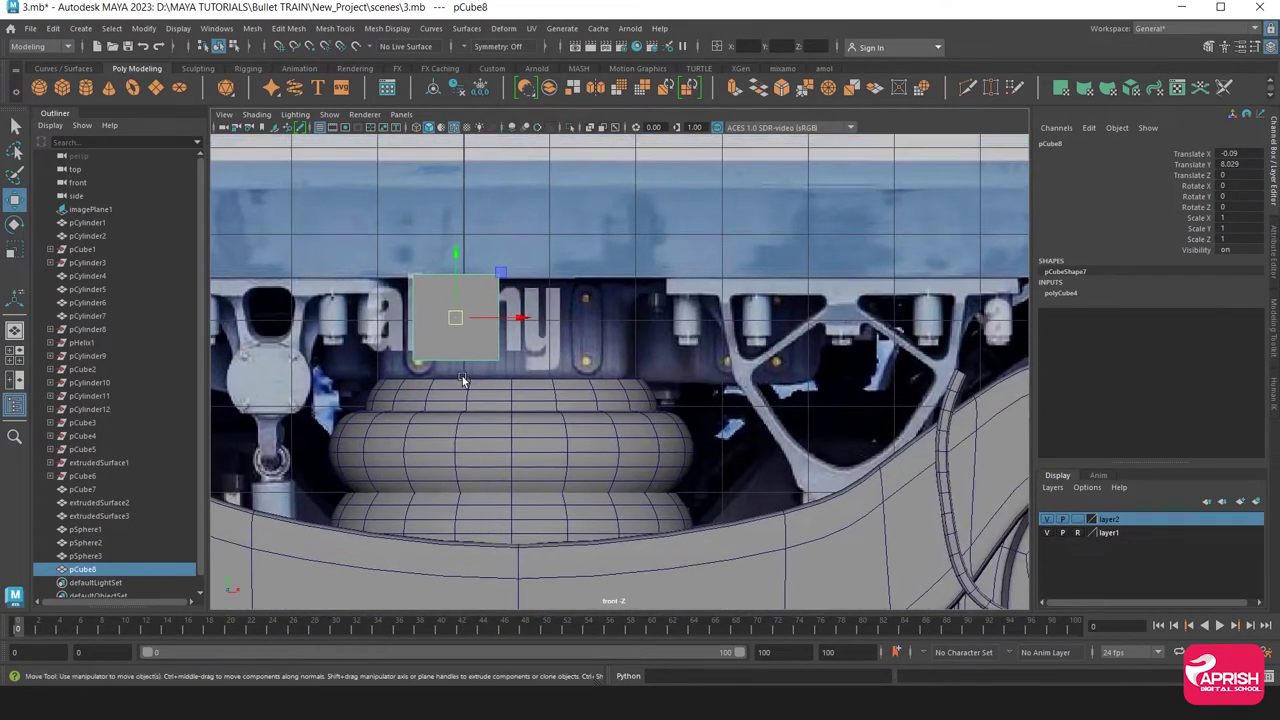
left_click_drag(455, 318, 670, 325)
Scale the block wide and flat to 3.72 × 1.278 × 2.62 and select all its edges
left_click(14, 250)
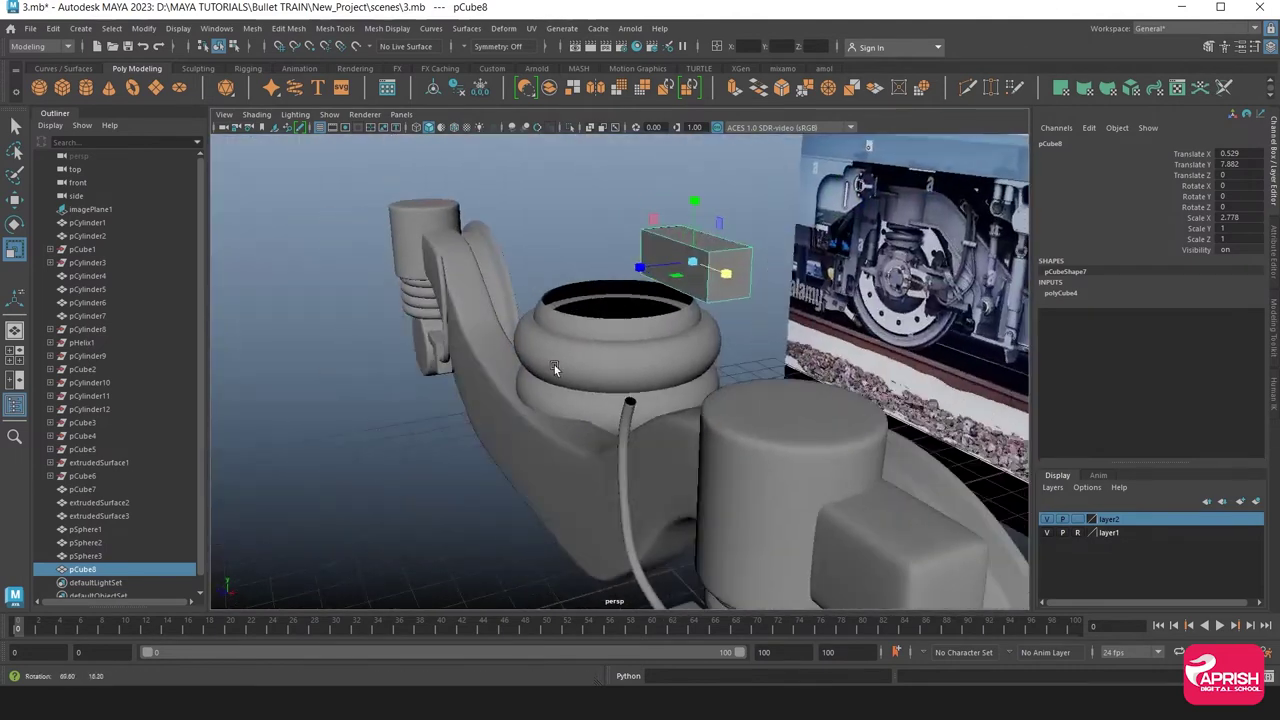
left_click_drag(690, 290, 683, 369, "alt")
left_click_drag(665, 316, 563, 352)
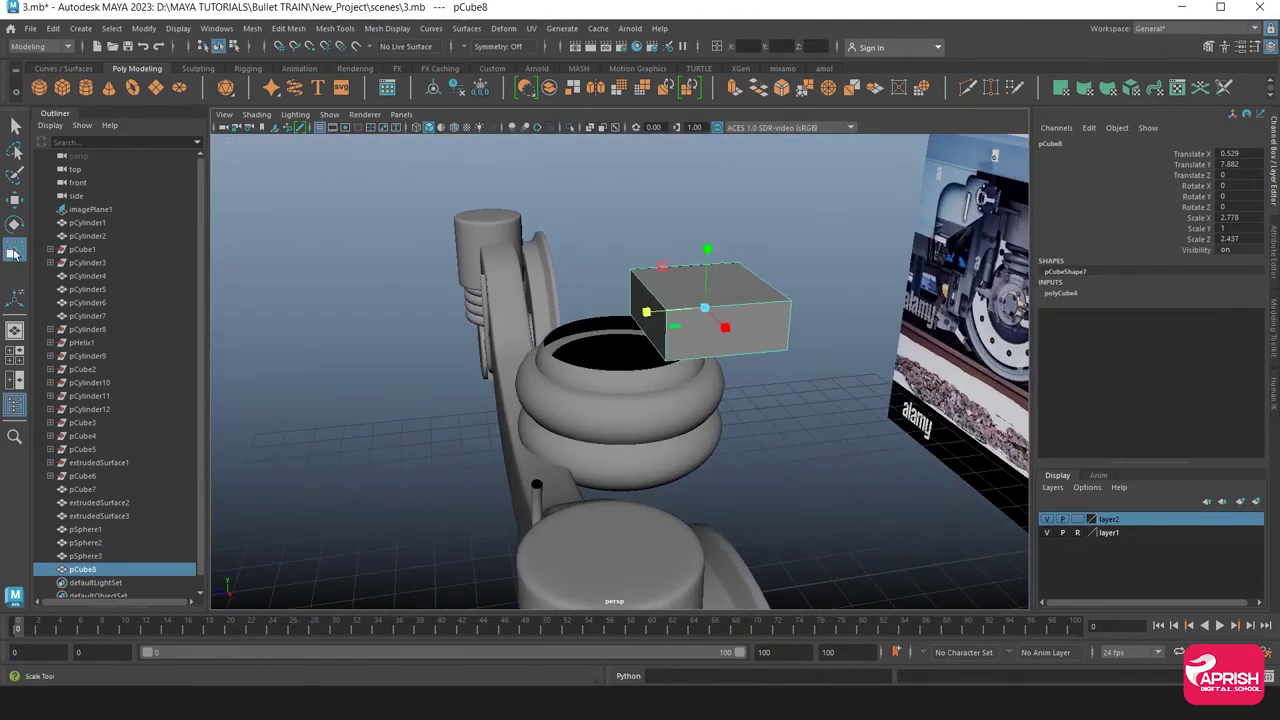
left_click(14, 198)
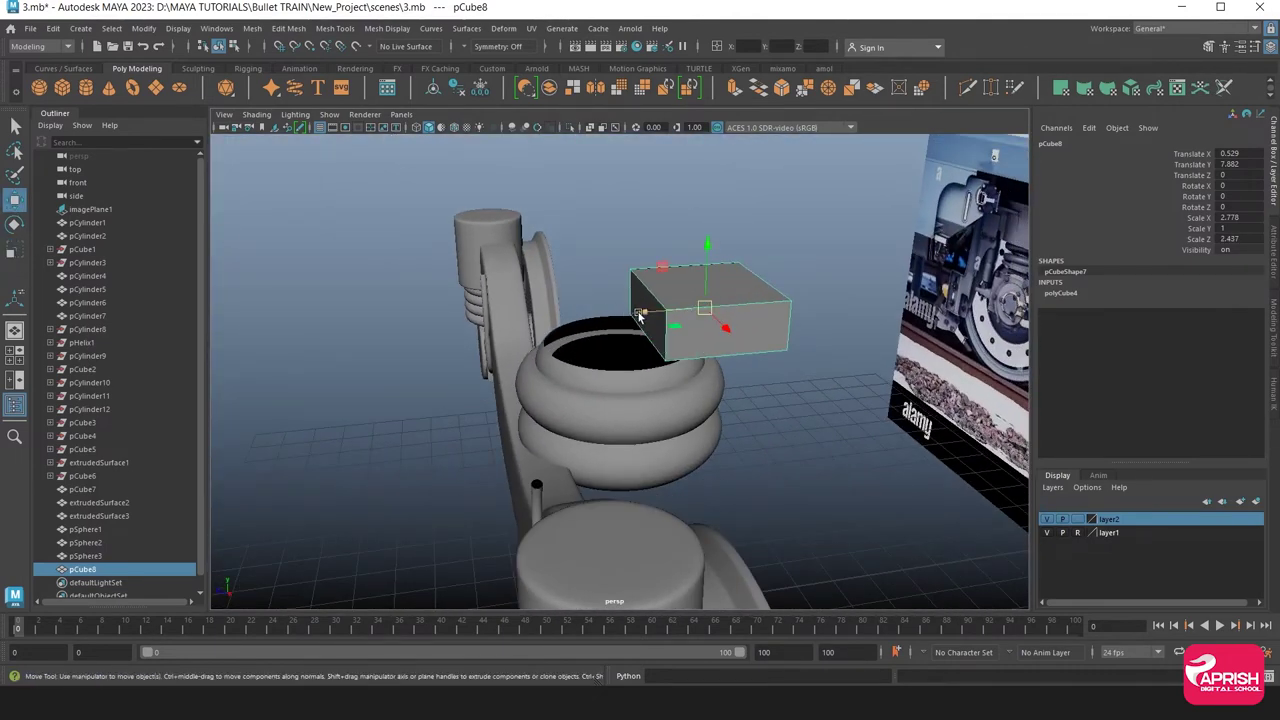
left_click_drag(640, 315, 537, 322)
key("r")
left_click_drag(620, 335, 637, 358)
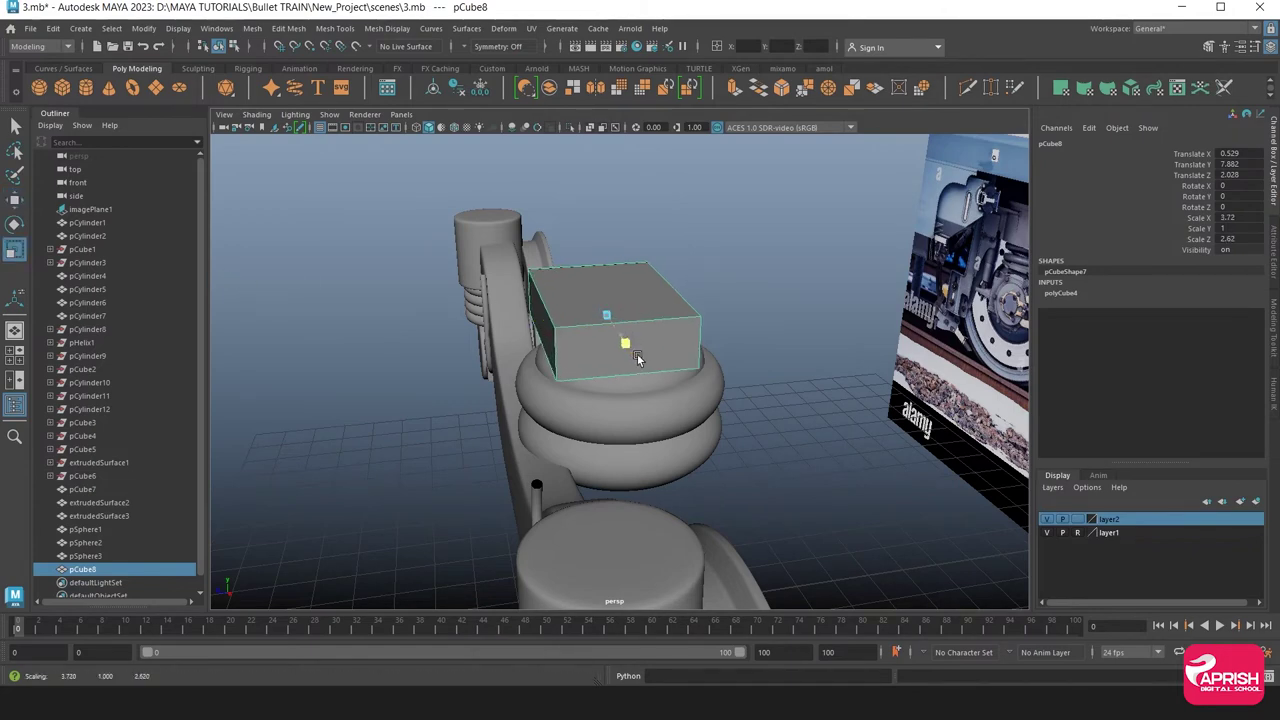
left_click_drag(340, 409, 487, 459)
scroll(475, 457, "up", 1)
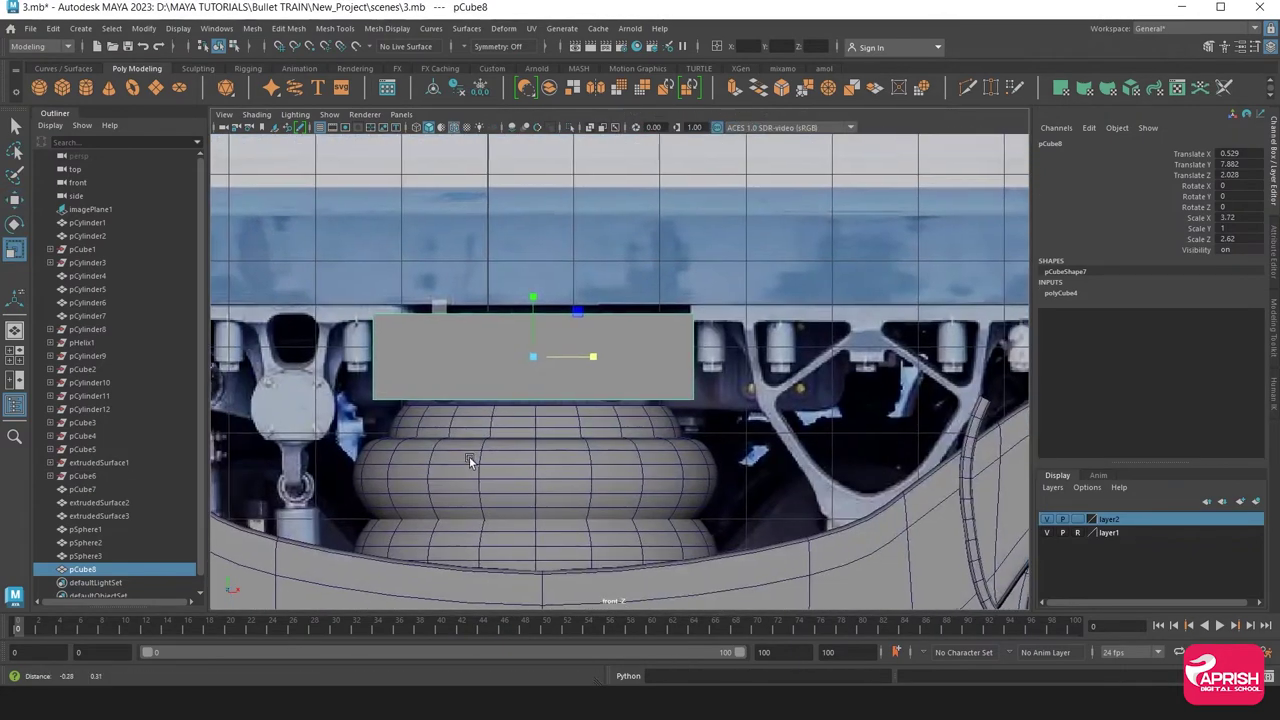
left_click_drag(546, 300, 533, 285)
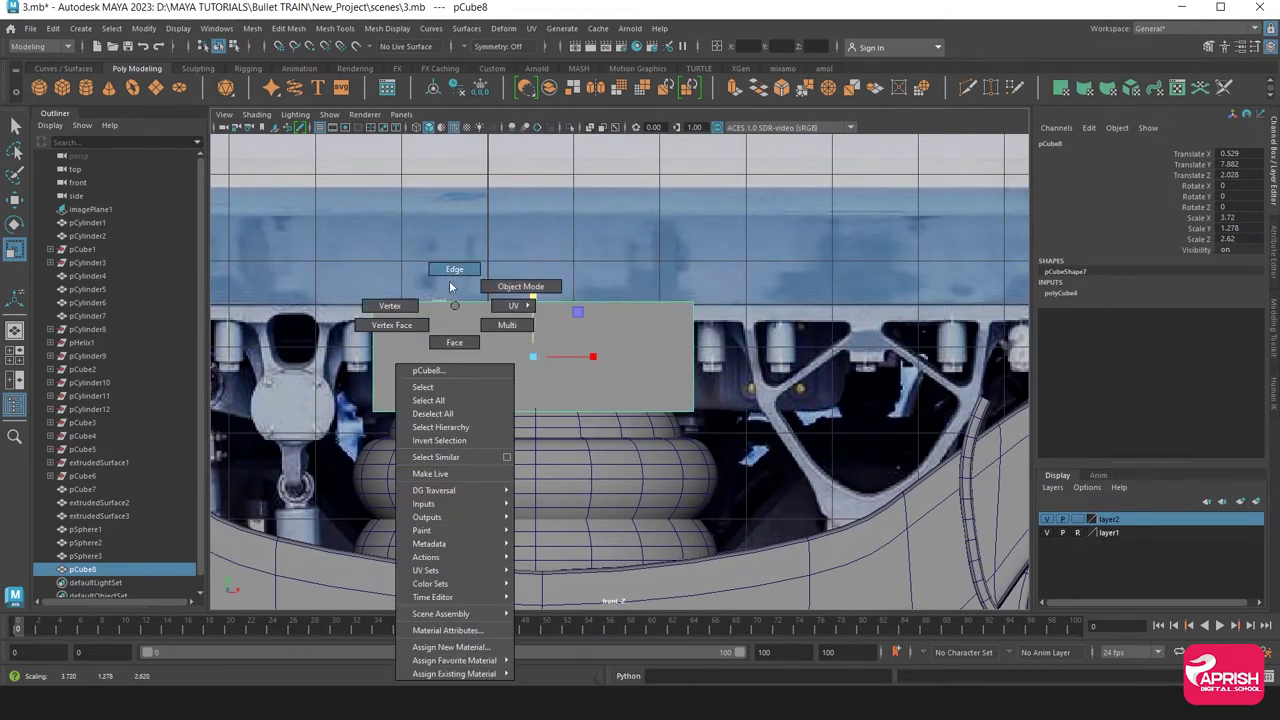
right_click_drag(454, 339, 450, 268)
left_click_drag(282, 271, 720, 425)
Bevel all the block's edges with 3 segments for rounded corners
left_click(253, 29)
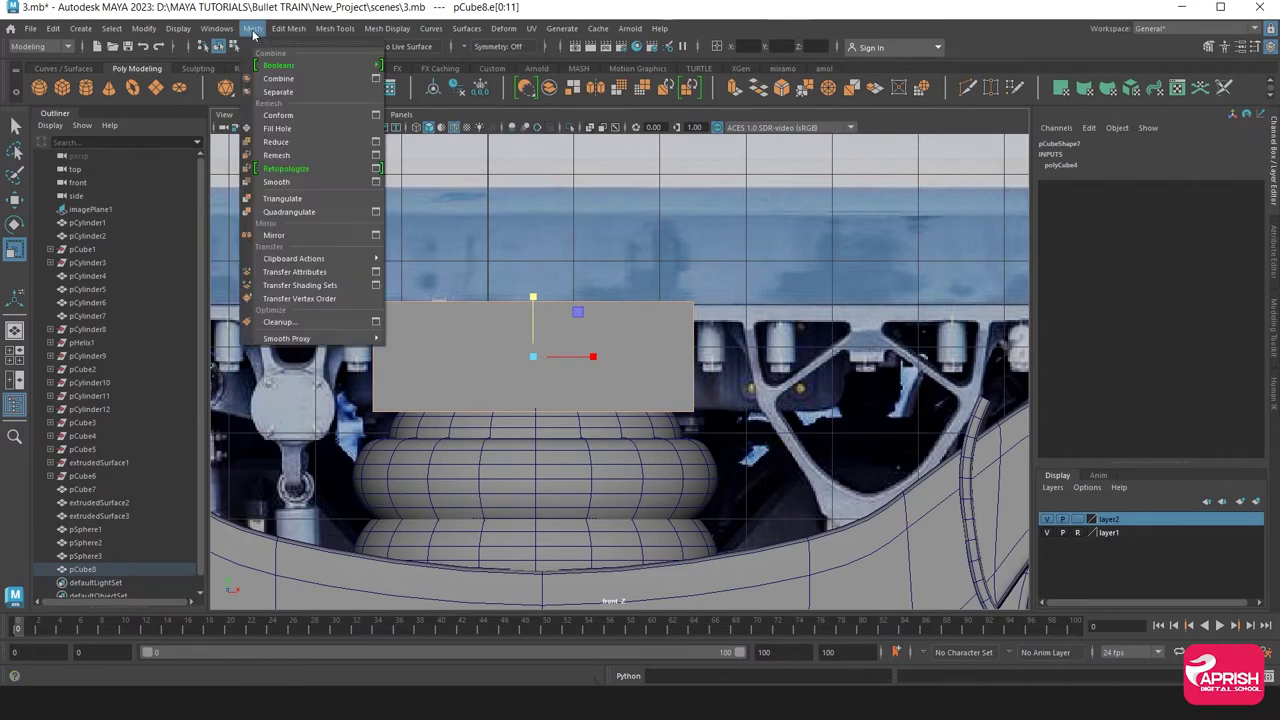
left_click(300, 84)
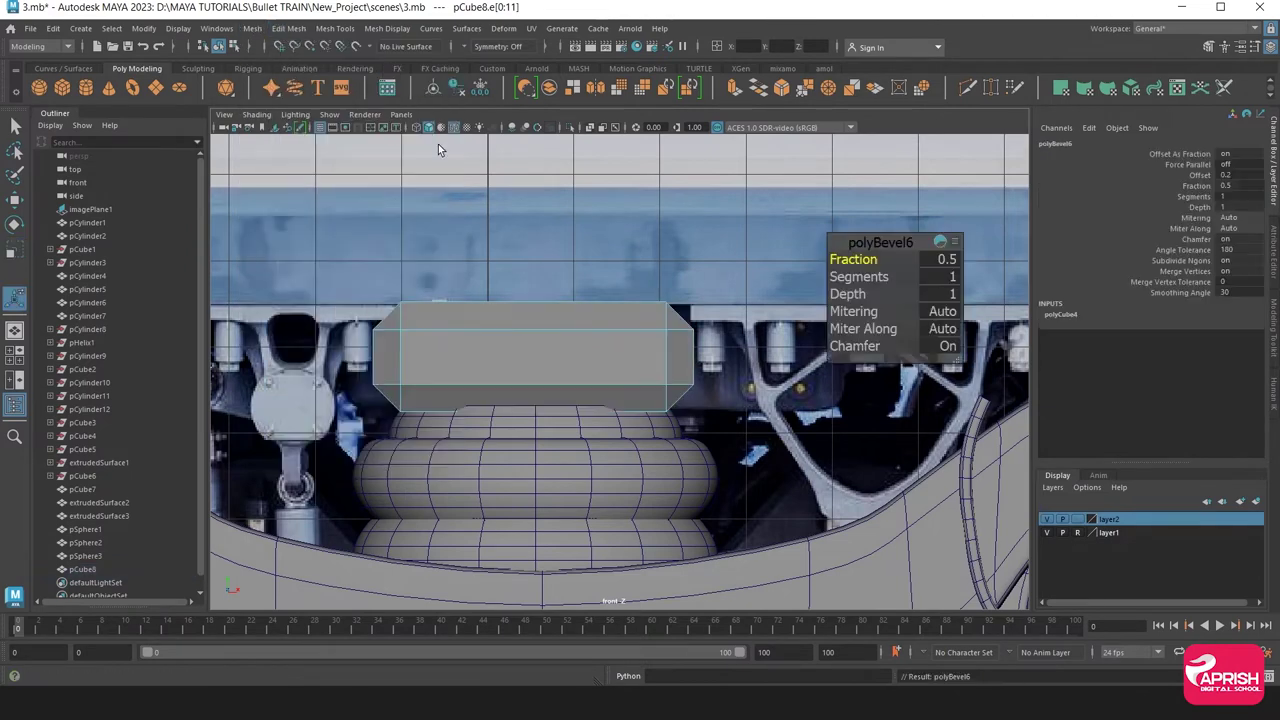
left_click_drag(852, 277, 858, 278)
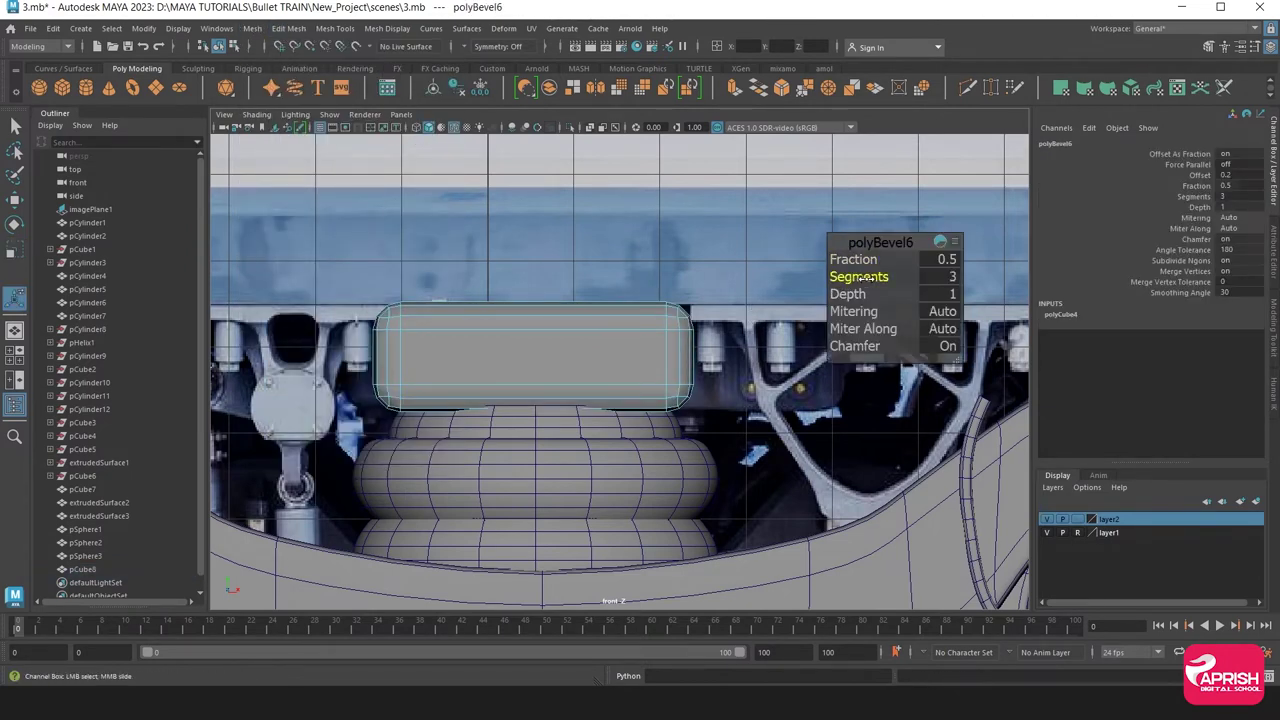
right_click(543, 337)
key("space")
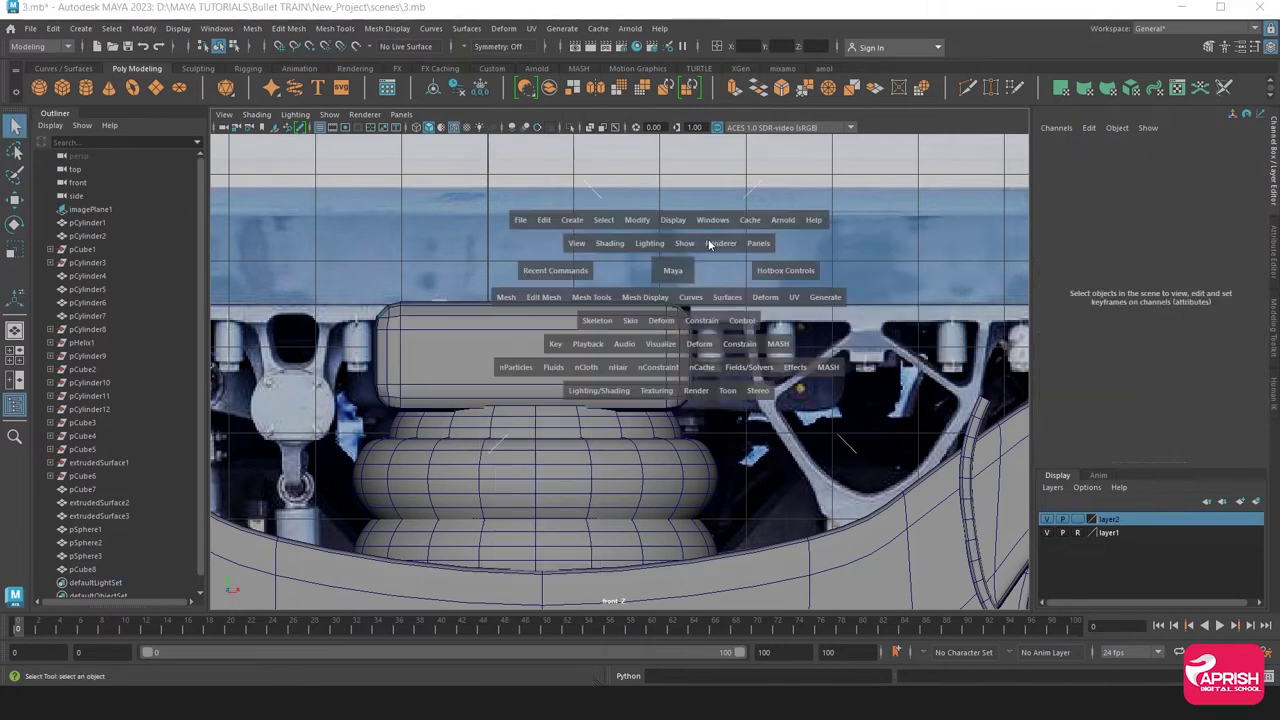
key("space")
mouse_move(578, 354)
left_mouse_down("alt")
mouse_move(560, 399)
mouse_move(618, 285)
left_mouse_up("alt")
Tweak the block's vertices, raise it to Translate Y 7.804, and duplicate it as pCube9
left_click(618, 285)
right_click(611, 298)
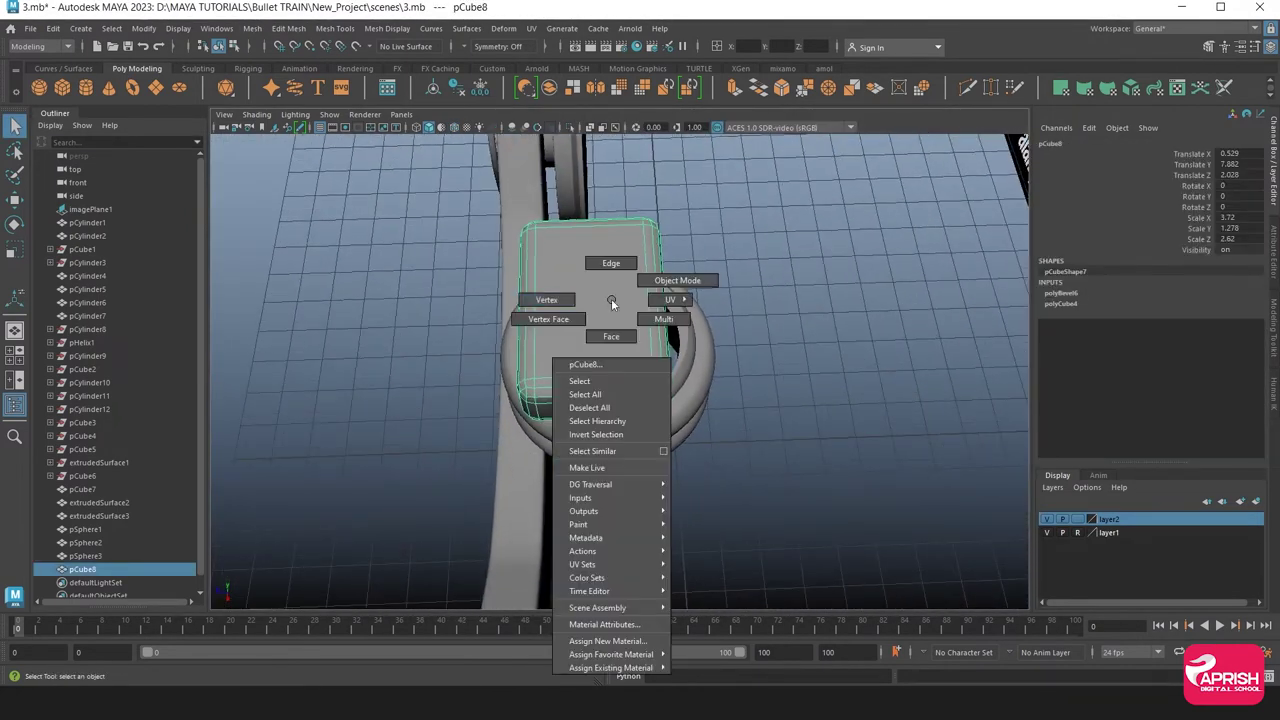
left_click(554, 301)
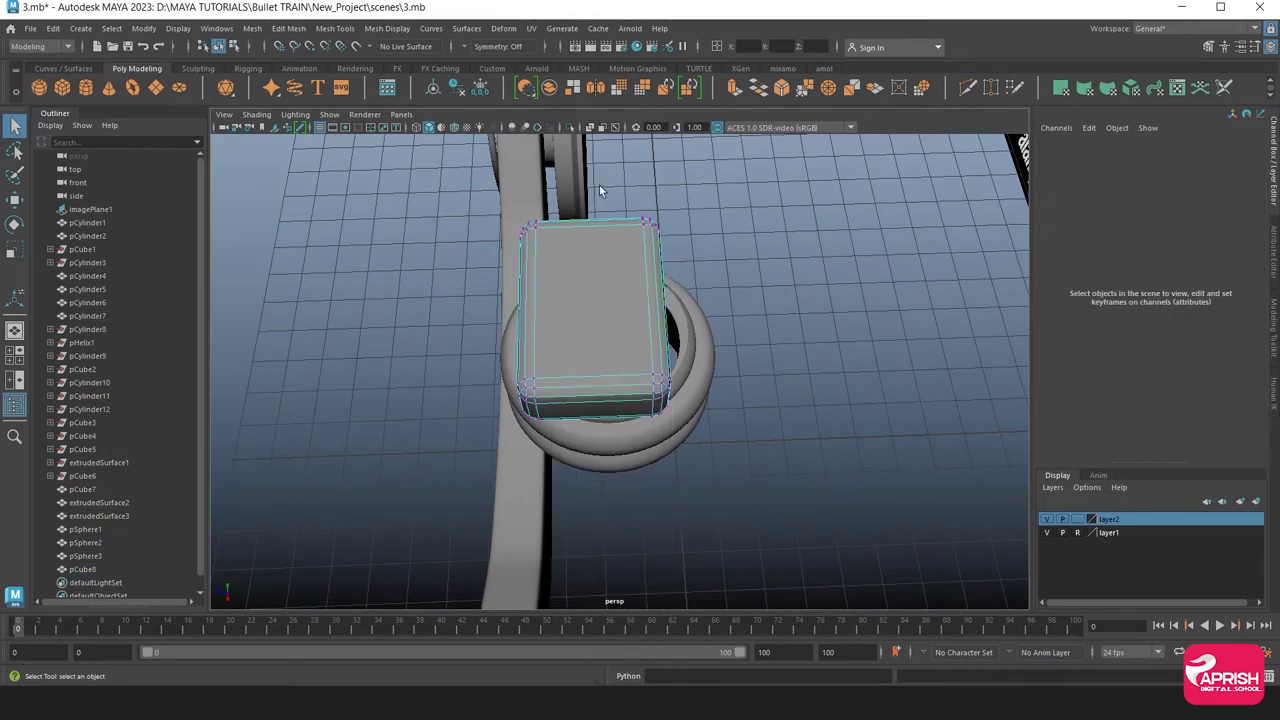
left_click(15, 200)
left_click_drag(620, 315, 545, 353, "alt")
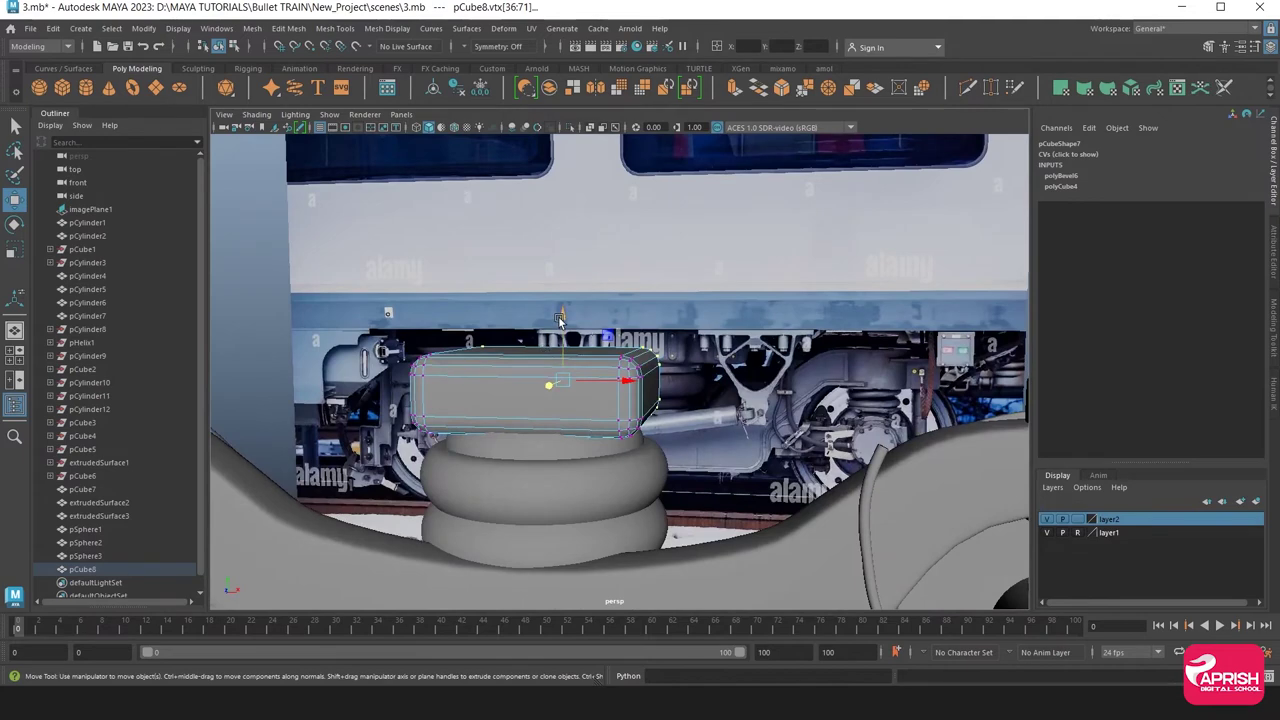
right_click_drag(560, 318, 588, 288)
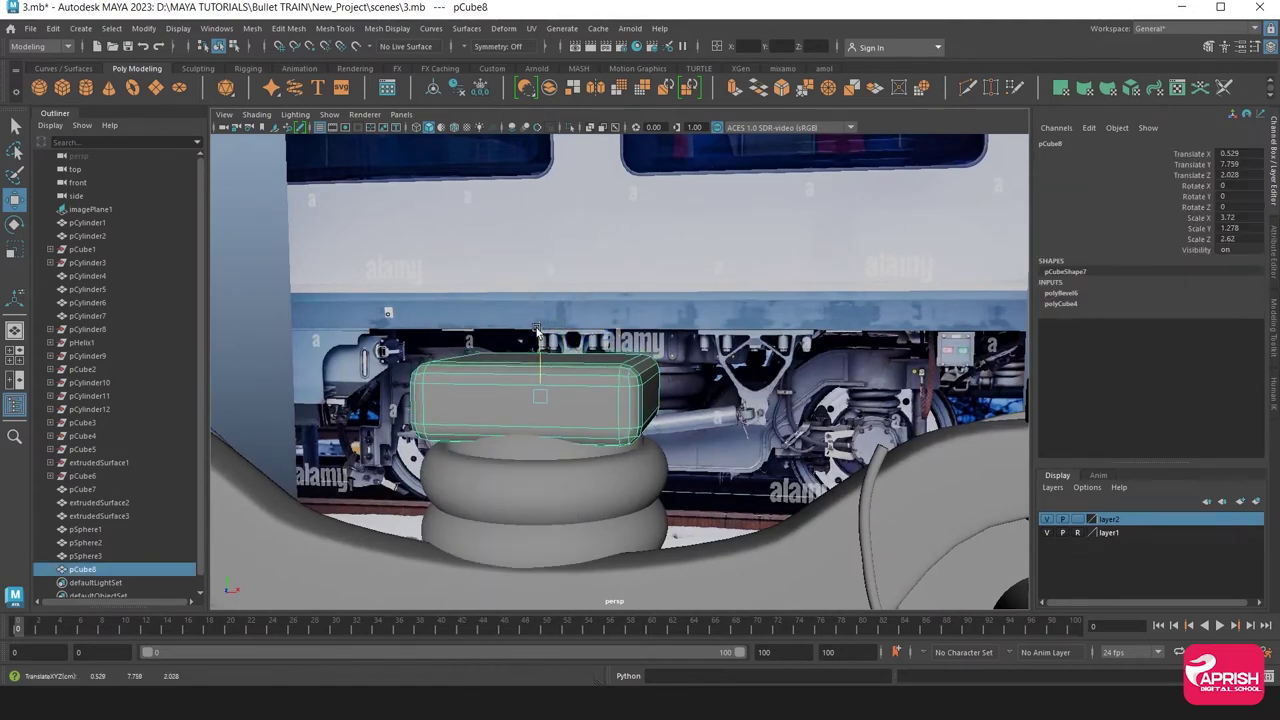
left_click_drag(537, 330, 488, 421)
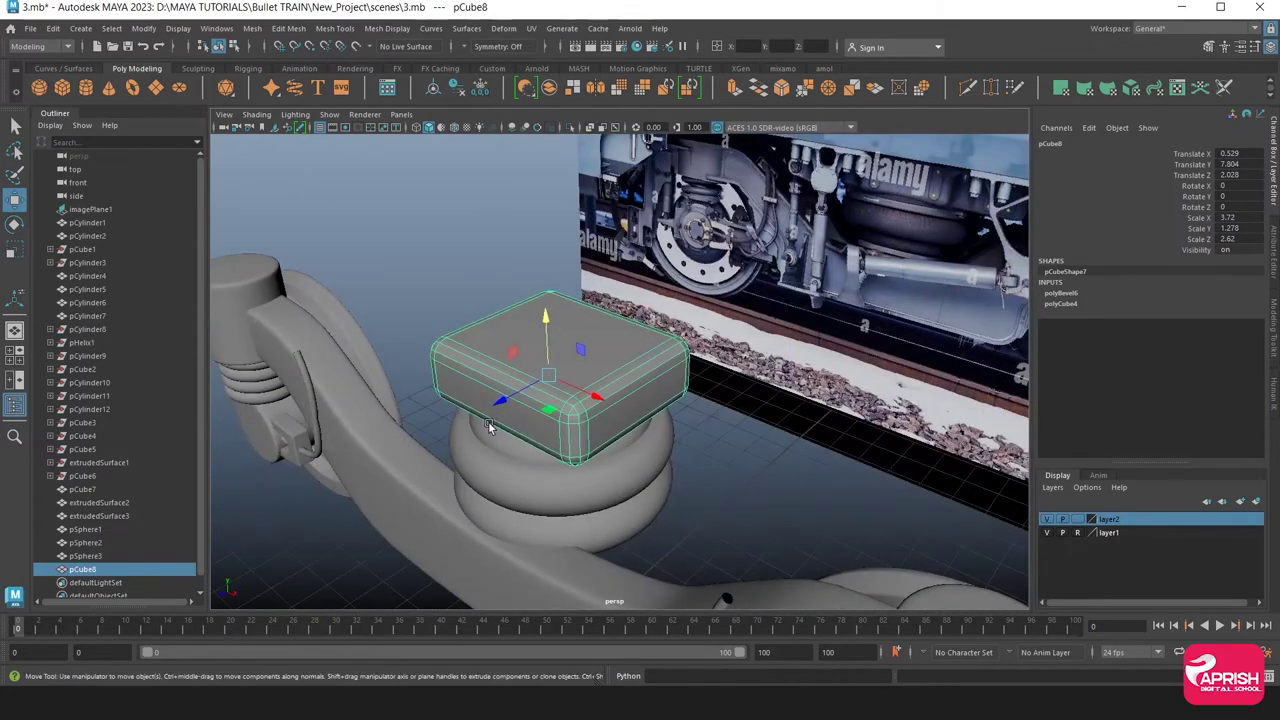
key("ctrl+d")
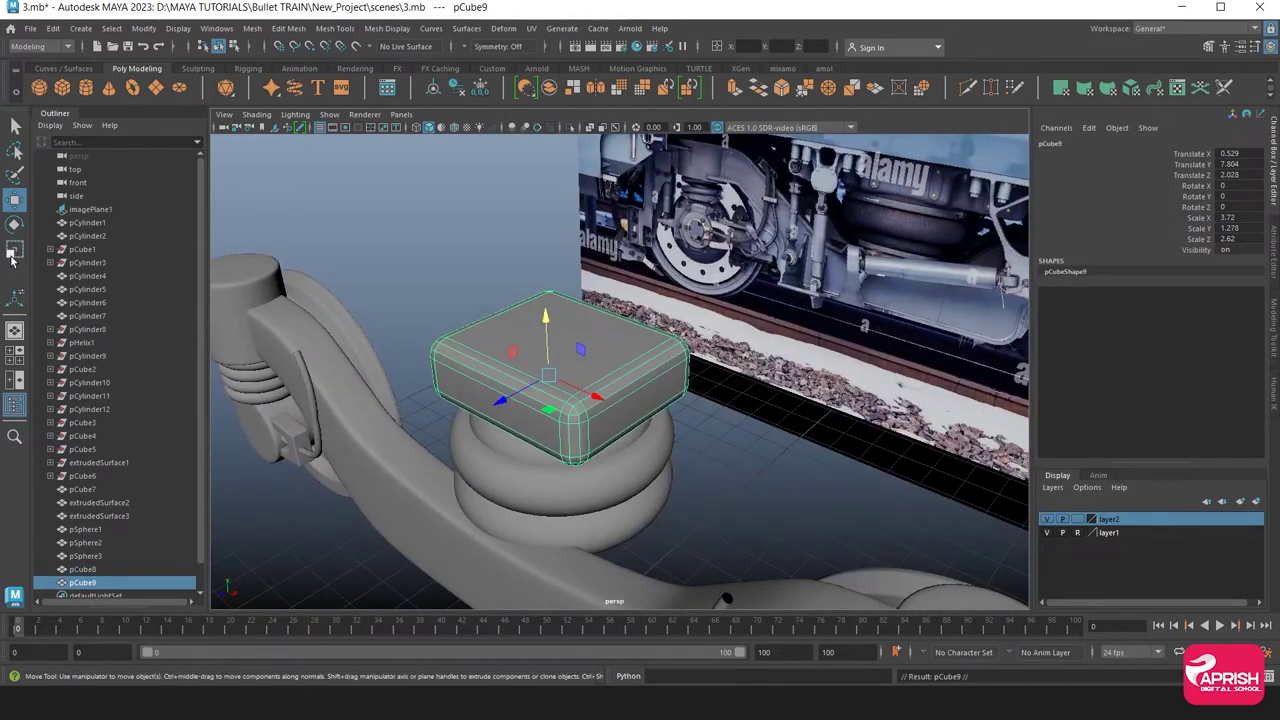
Stretch pCube9 into a long thin beam, Scale X 9.203 and Z 1.759
left_click(12, 252)
left_click_drag(489, 400, 520, 395)
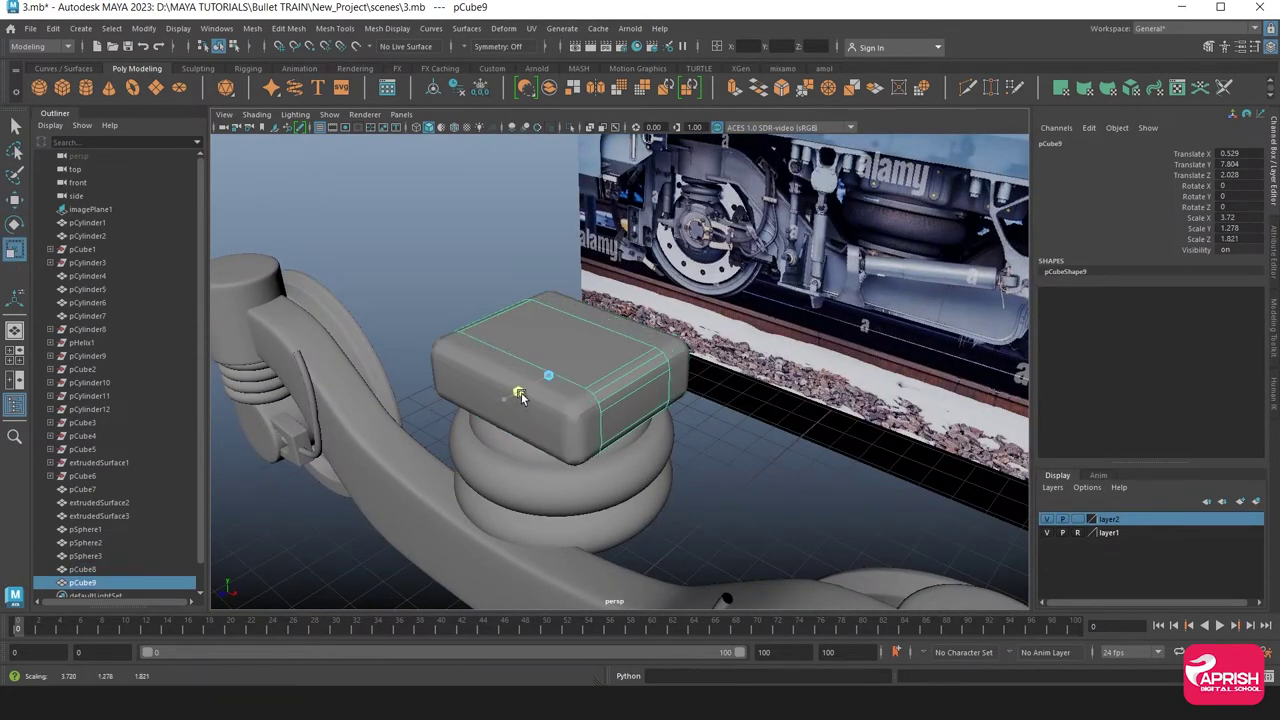
mouse_move(607, 407)
left_mouse_down()
mouse_move(688, 337)
mouse_move(623, 458)
left_mouse_up()
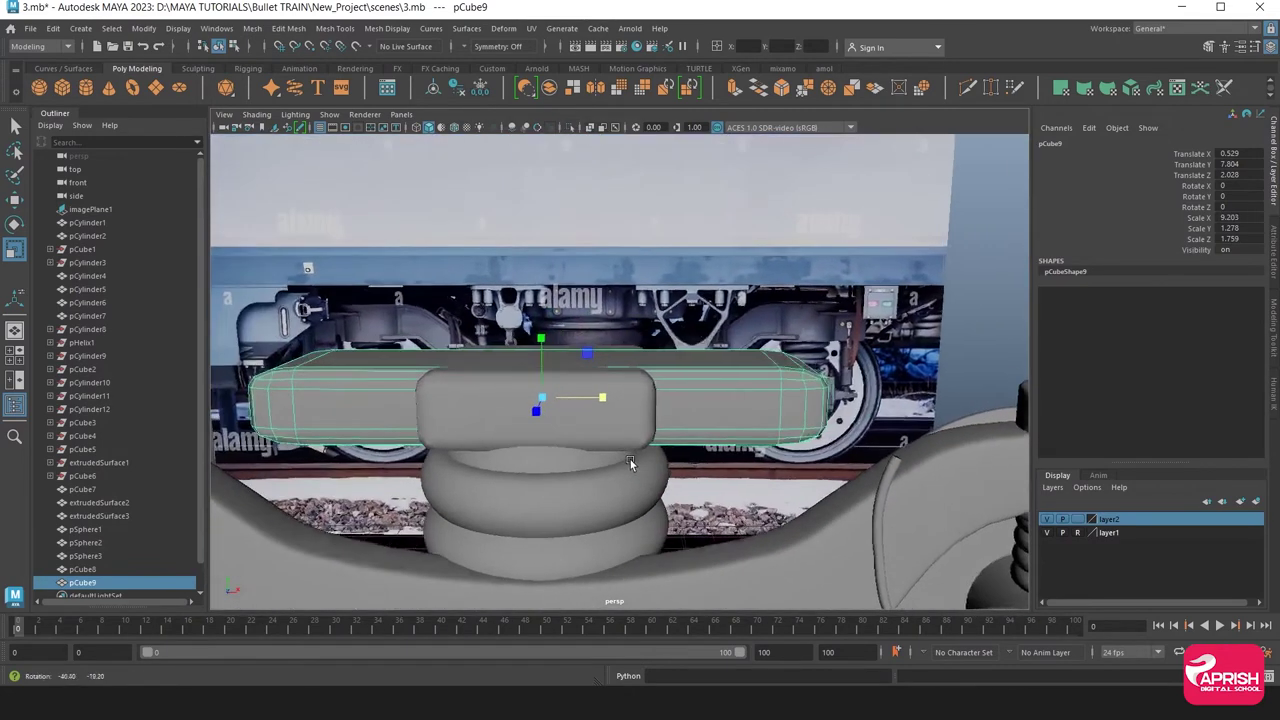
key("space")
left_click_drag(479, 530, 481, 515)
Delete the two stacked domes under the bolster and create a new polygon cylinder
left_click(535, 400)
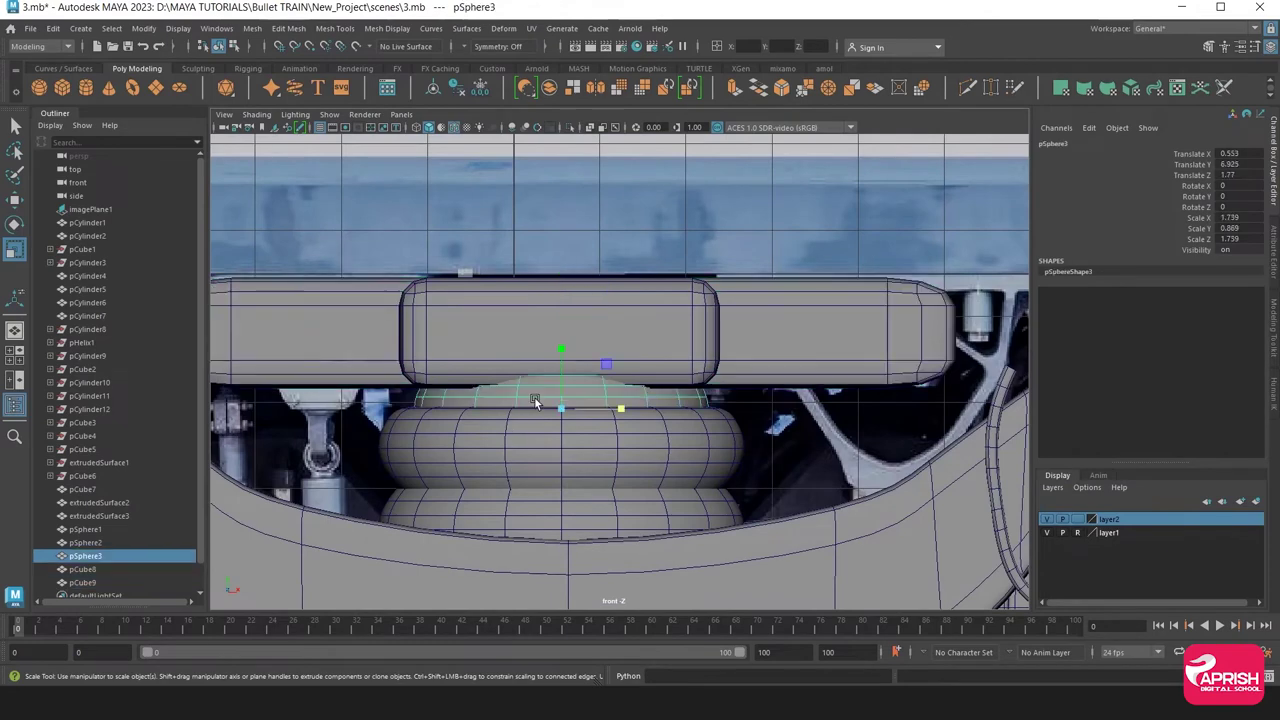
key("Delete")
left_click(539, 500)
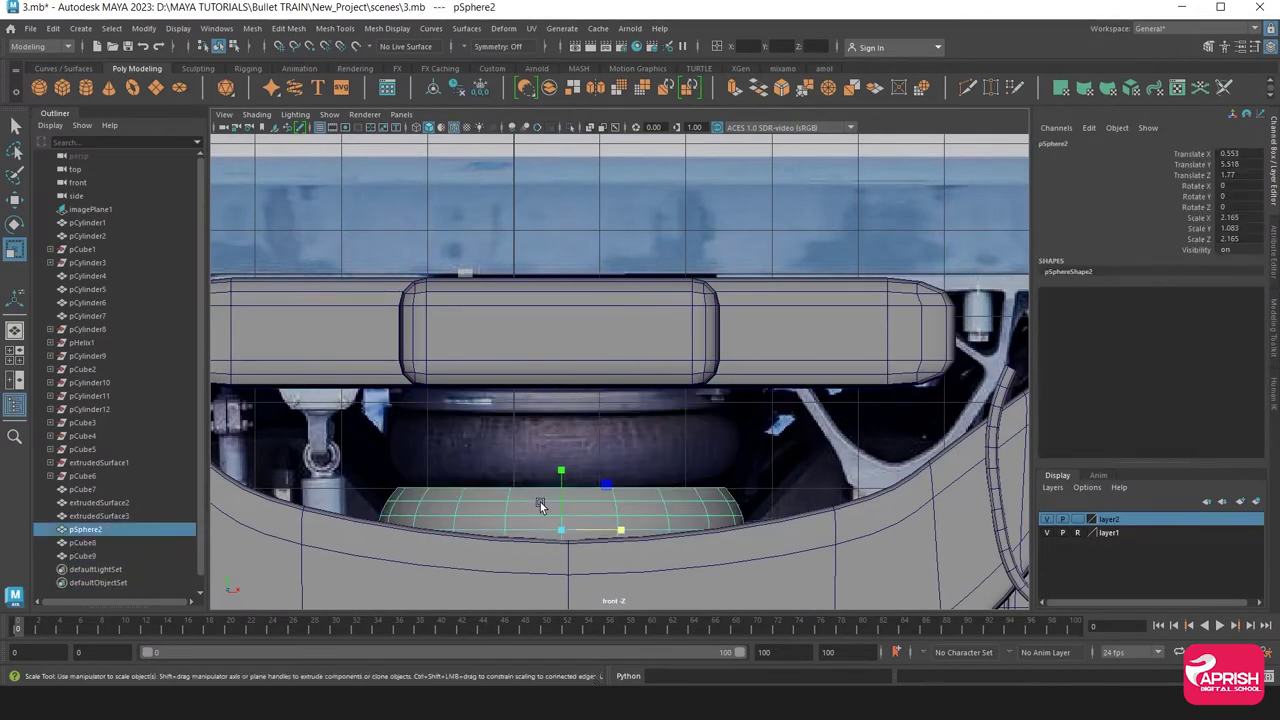
key("Delete")
left_click(85, 87)
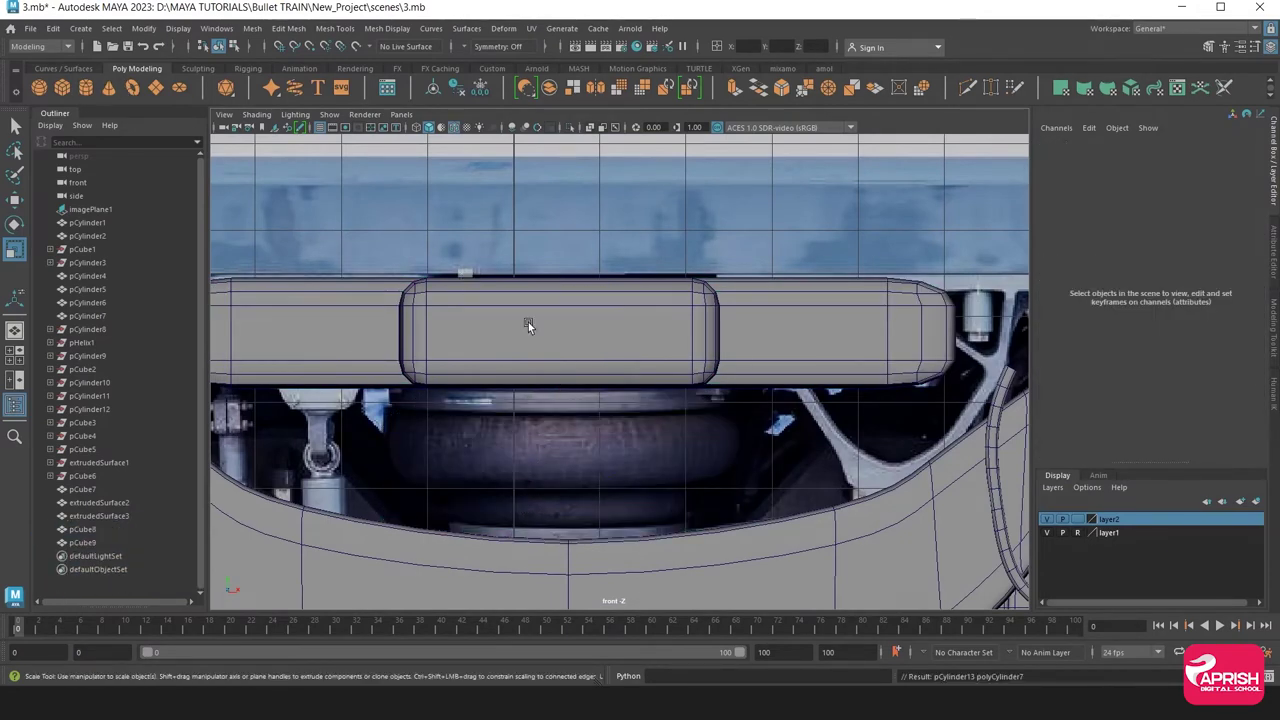
scroll(608, 434, "down", 5)
Centre the cylinder under the bolster block and scale it up to about 1.95
key("w")
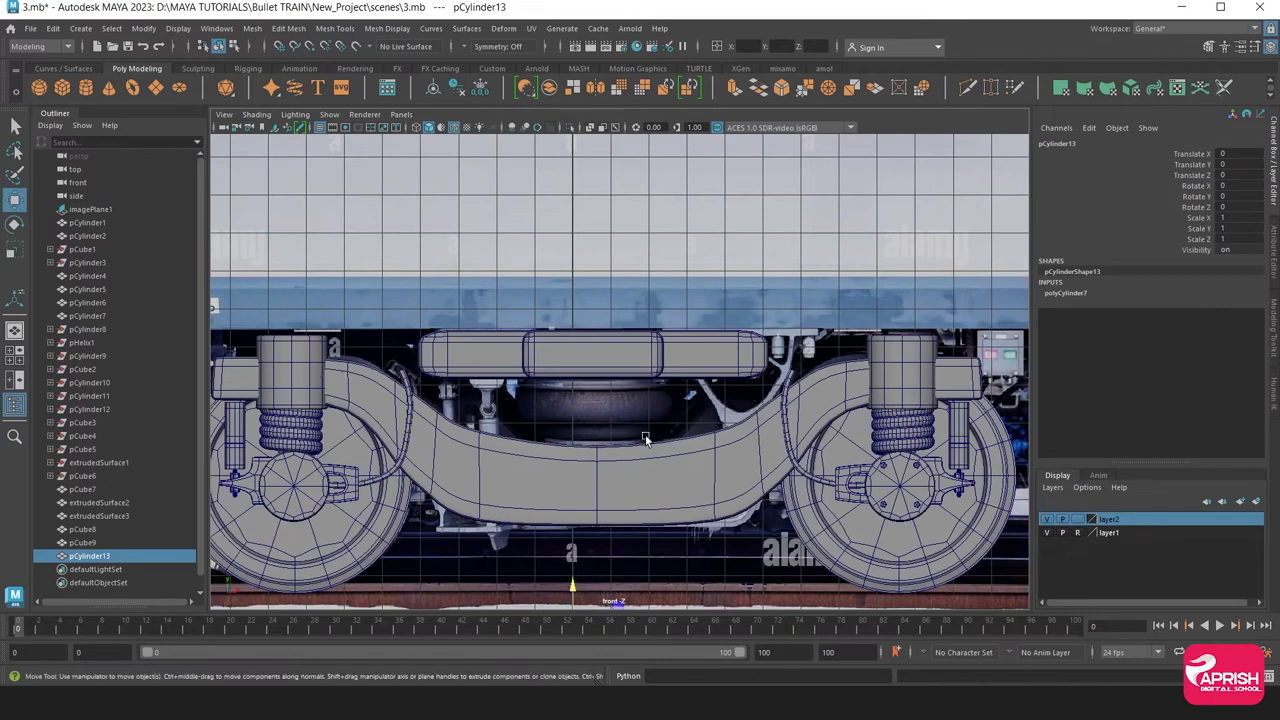
left_click_drag(571, 594, 588, 351)
scroll(588, 351, "up", 5)
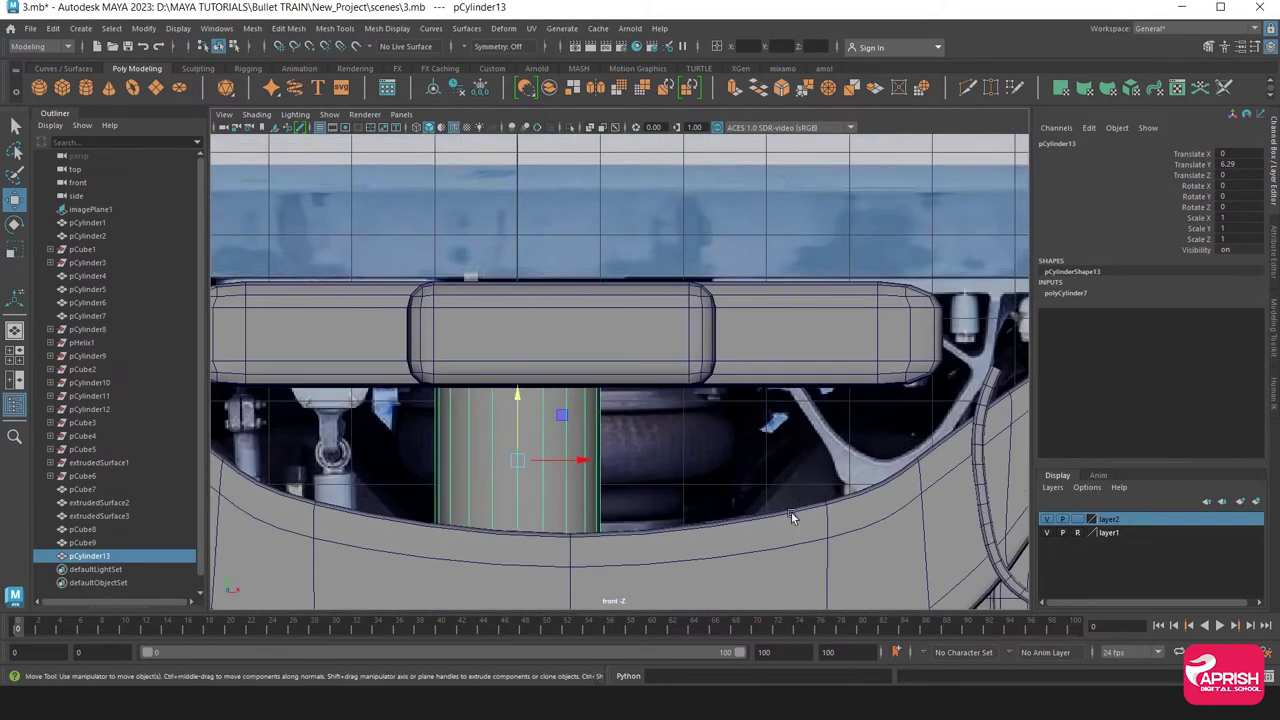
left_click_drag(538, 464, 558, 471)
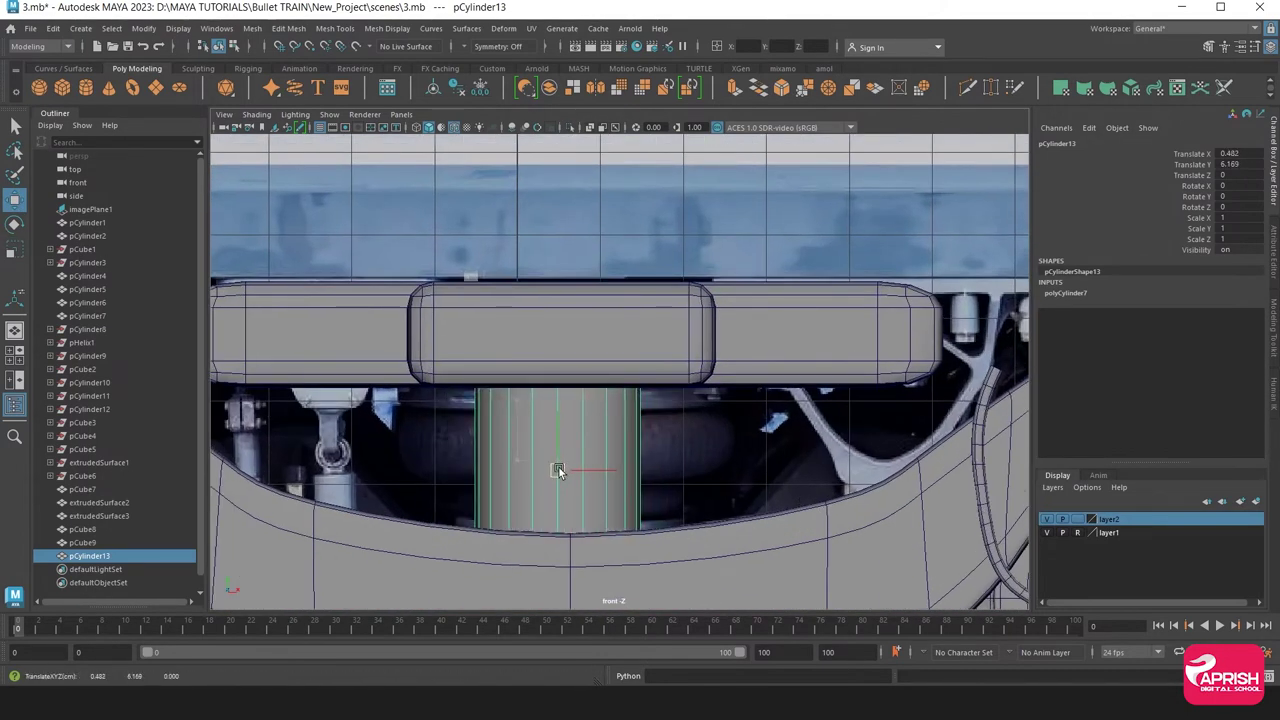
key("r")
left_click_drag(556, 470, 692, 488)
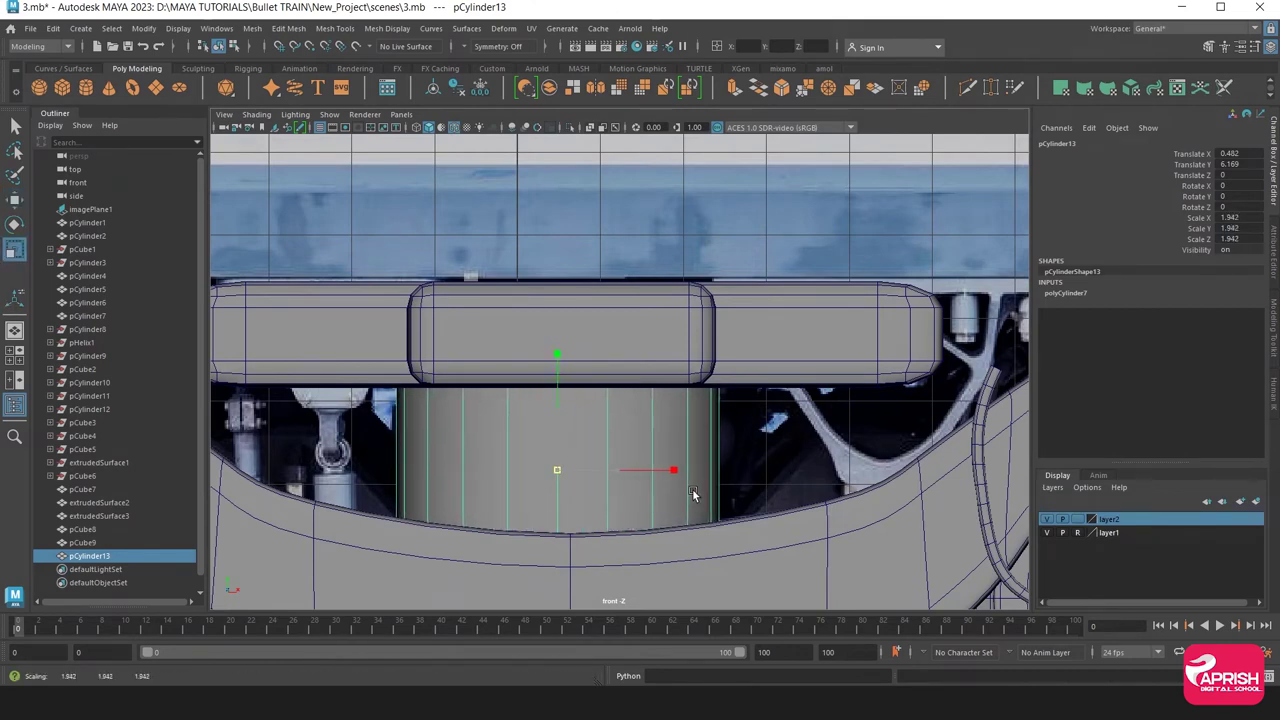
middle_click_drag(620, 520, 630, 435, "alt")
Flatten the cylinder into a disc by moving its bottom and top vertex rows together
mouse_move(487, 305)
right_mouse_down()
mouse_move(420, 313)
mouse_move(466, 413)
right_mouse_up()
scroll(520, 439, "down", 3)
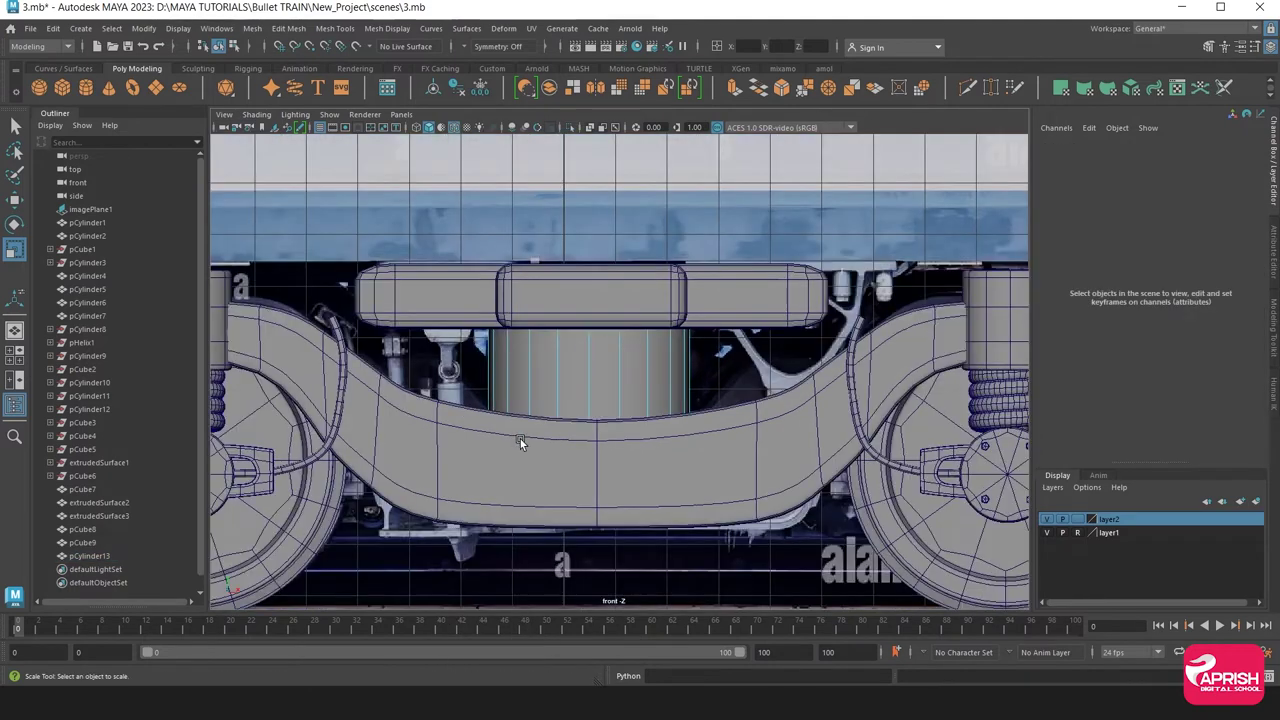
left_click_drag(481, 457, 700, 400)
key("w")
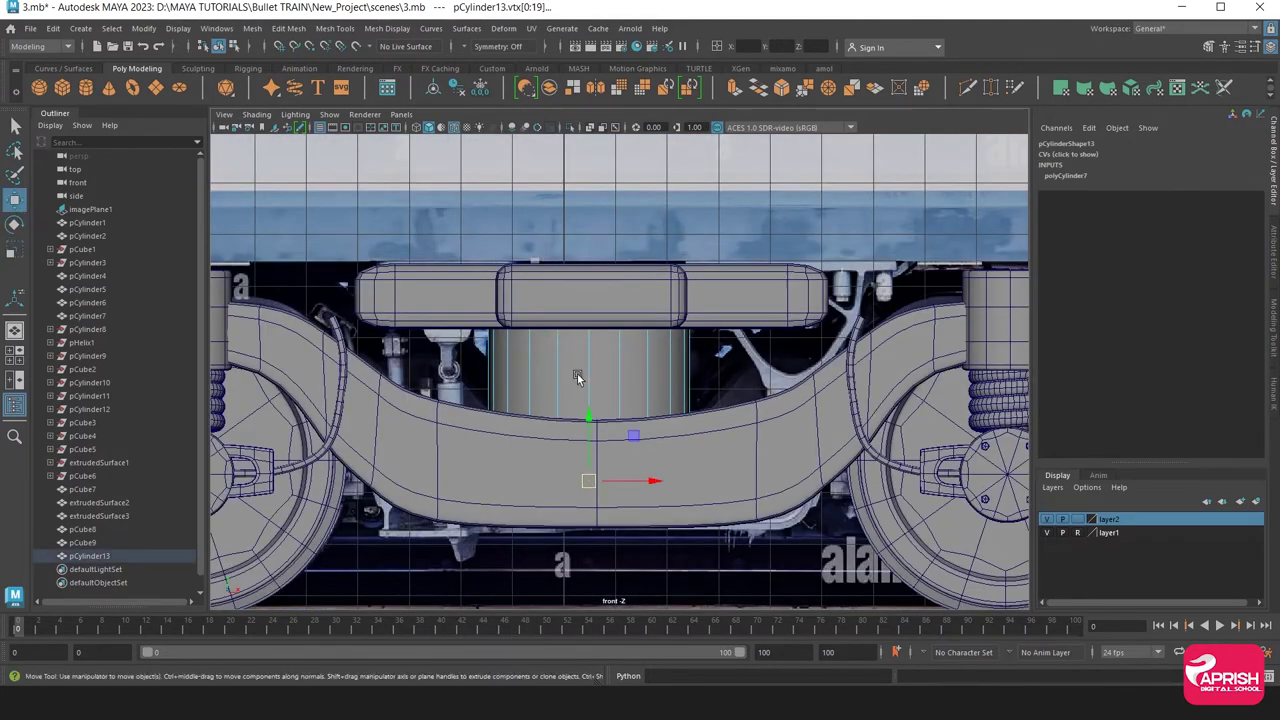
left_click_drag(589, 428, 610, 285)
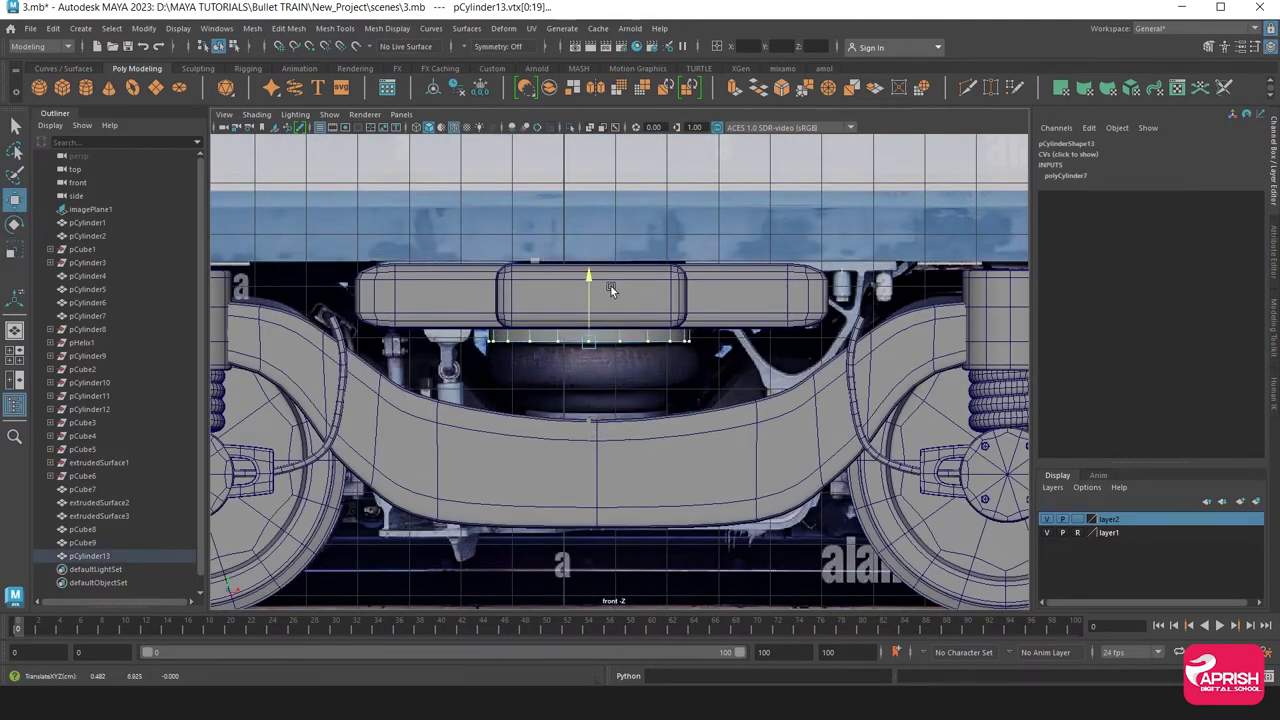
left_click_drag(425, 205, 770, 300)
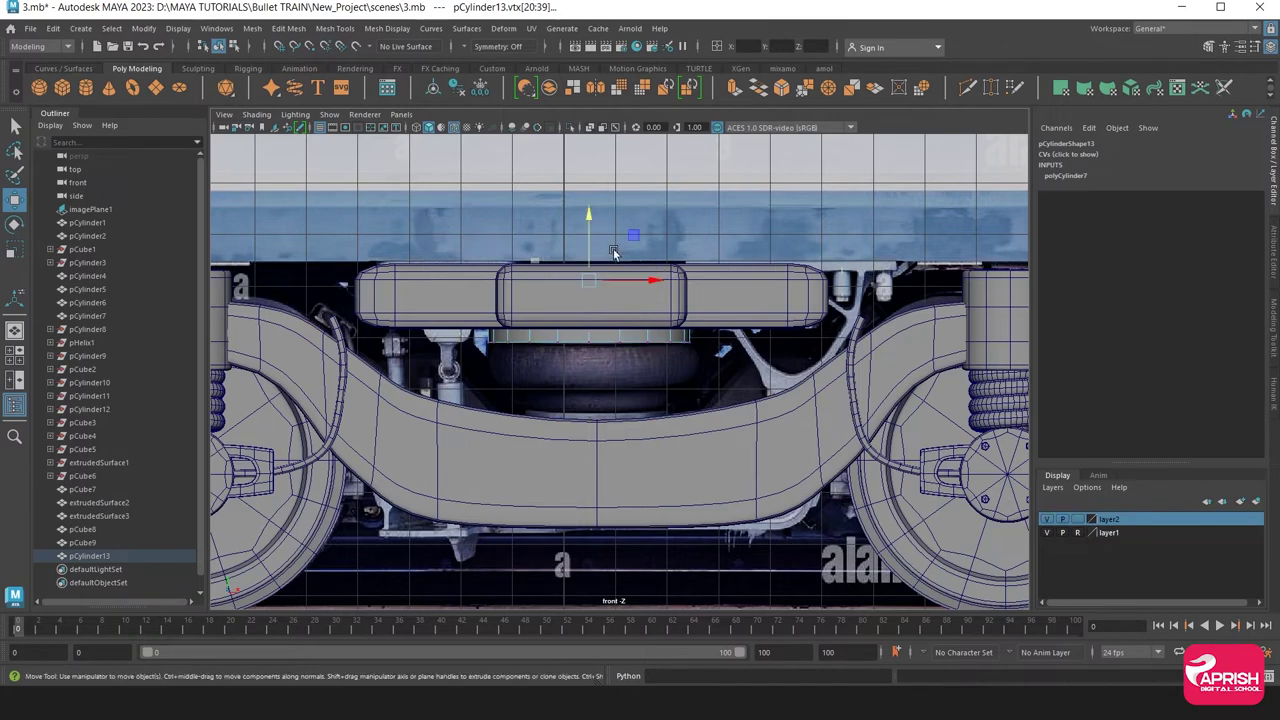
left_click_drag(588, 232, 586, 258)
scroll(680, 380, "up", 3)
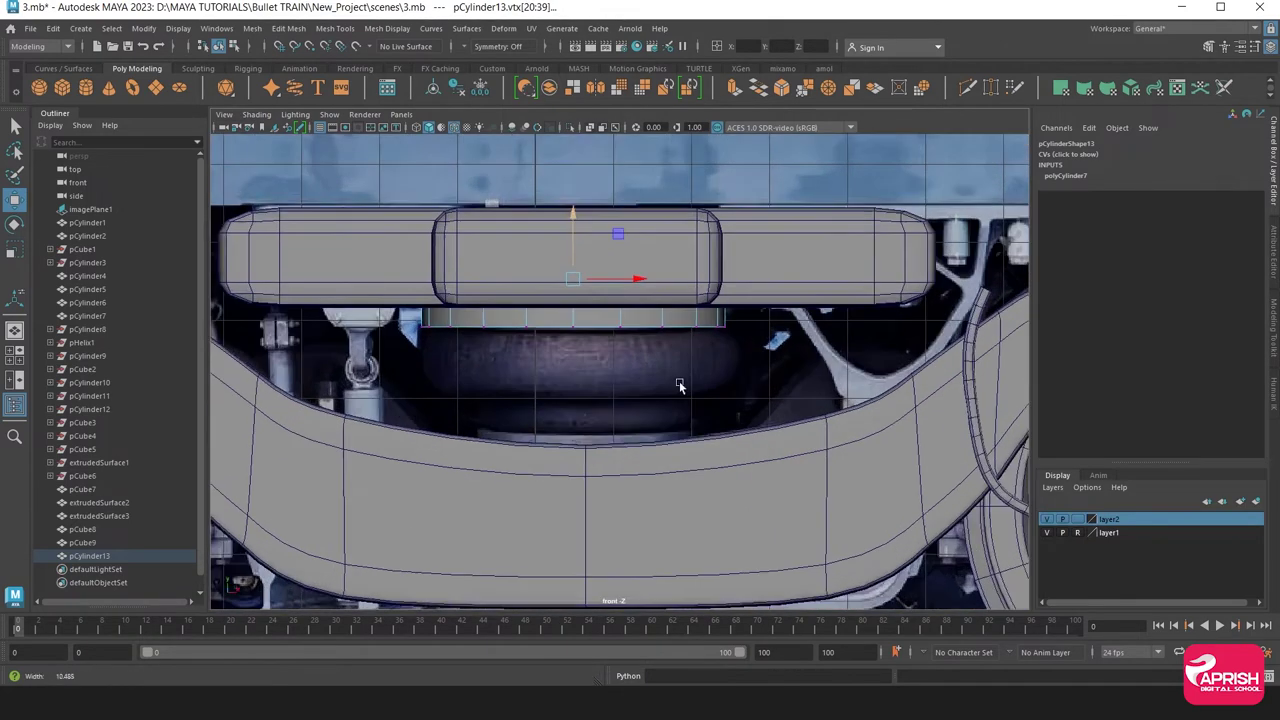
scroll(608, 374, "up", 2)
scroll(636, 422, "up", 2)
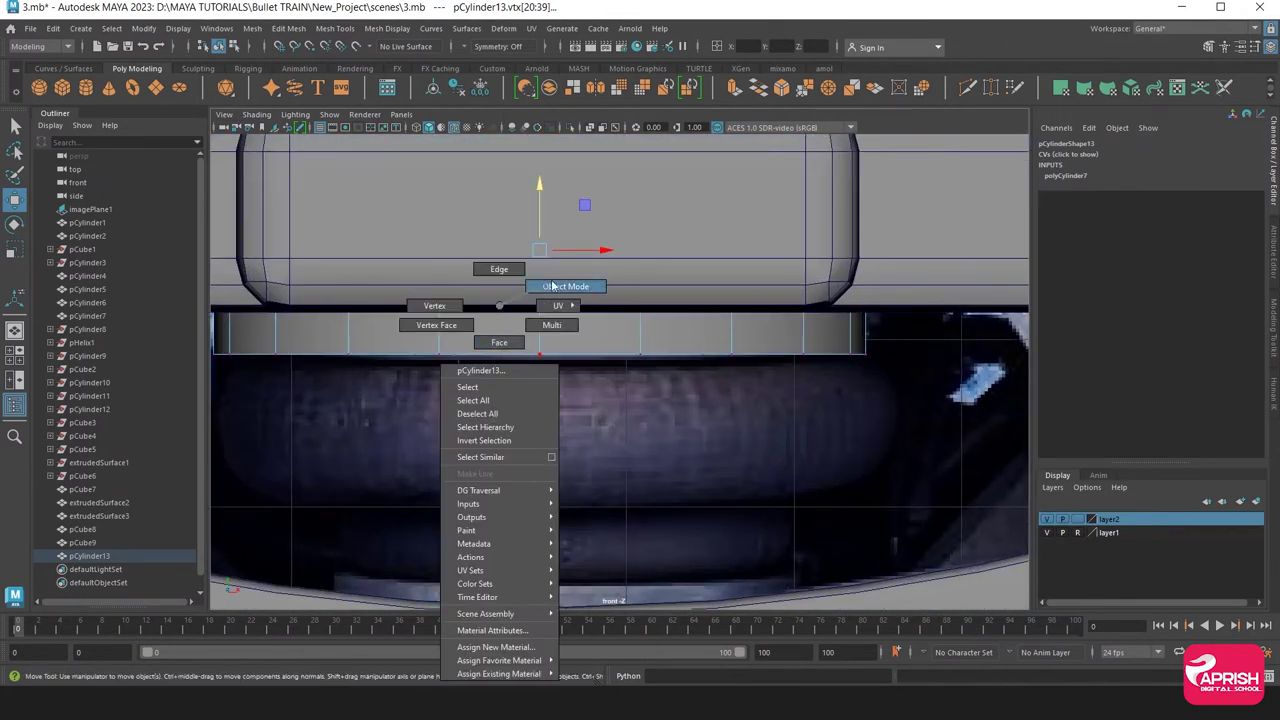
right_click_drag(500, 333, 565, 290)
scroll(522, 343, "down", 3)
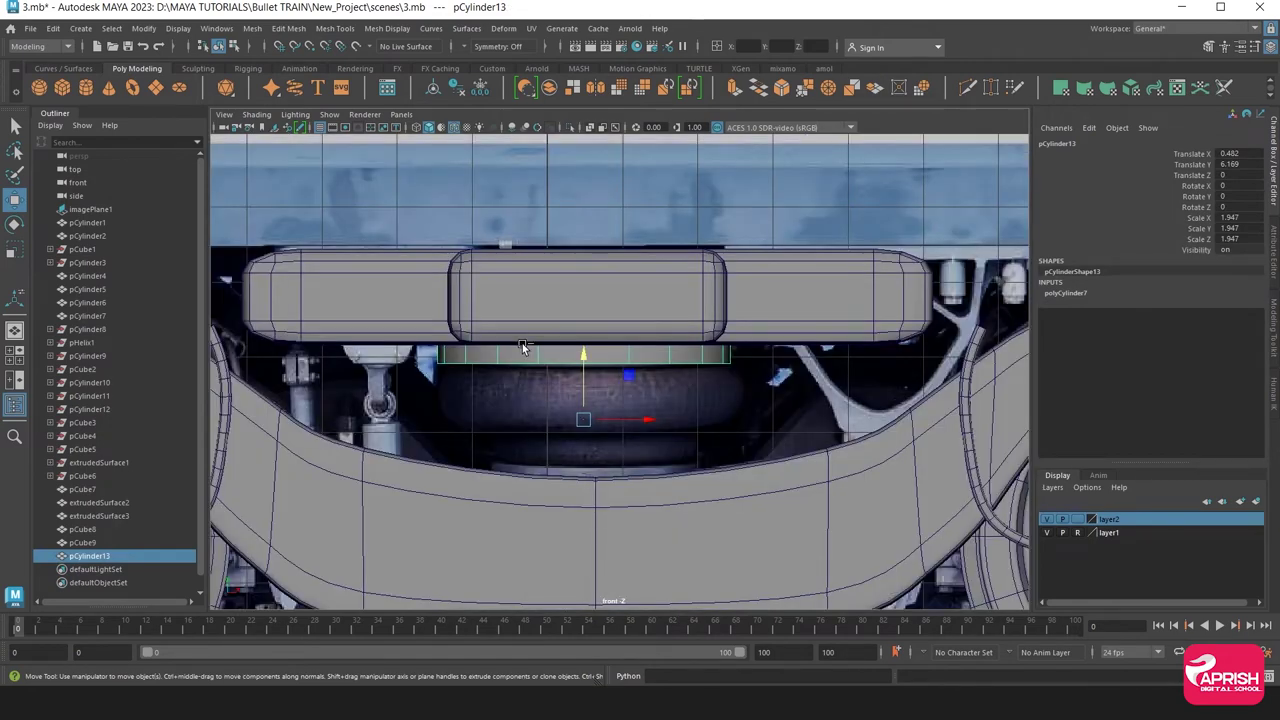
Duplicate the disc below the original, centre its pivot, and scale it to 2.071
key("ctrl+d")
mouse_move(580, 352)
left_mouse_down()
mouse_move(580, 415)
mouse_move(571, 399)
left_mouse_up()
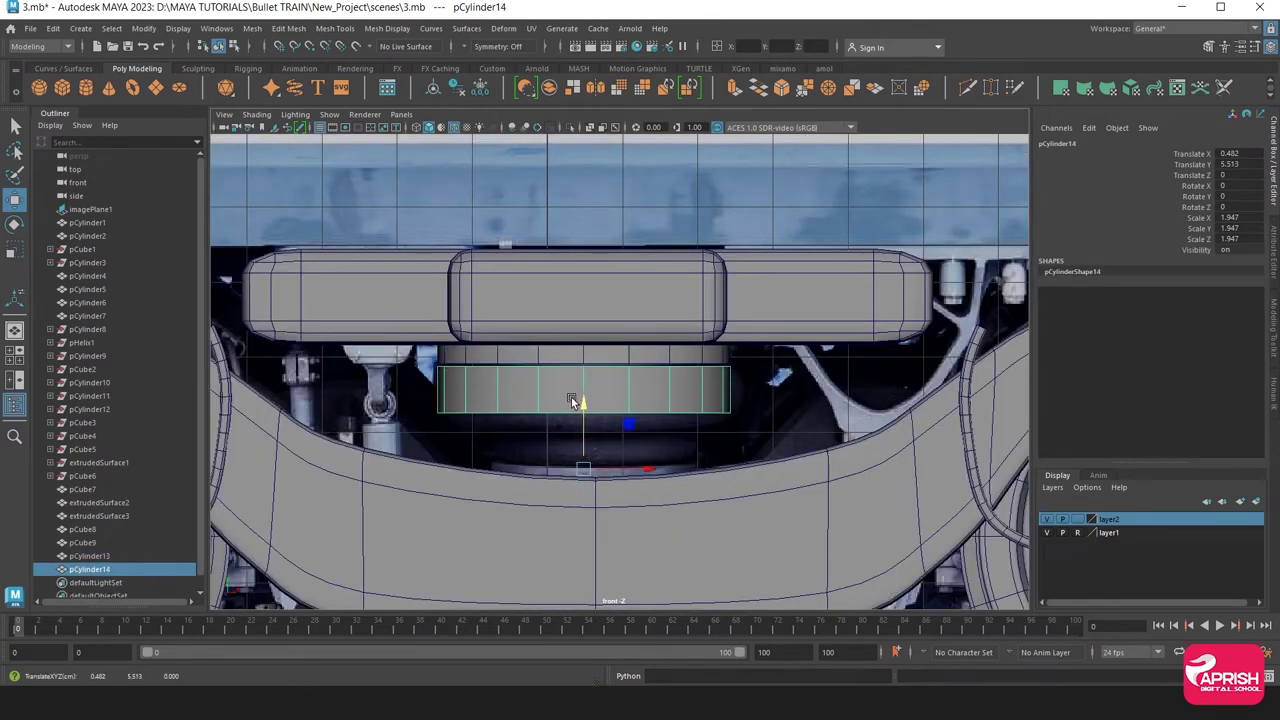
left_click(15, 251)
left_click(143, 28)
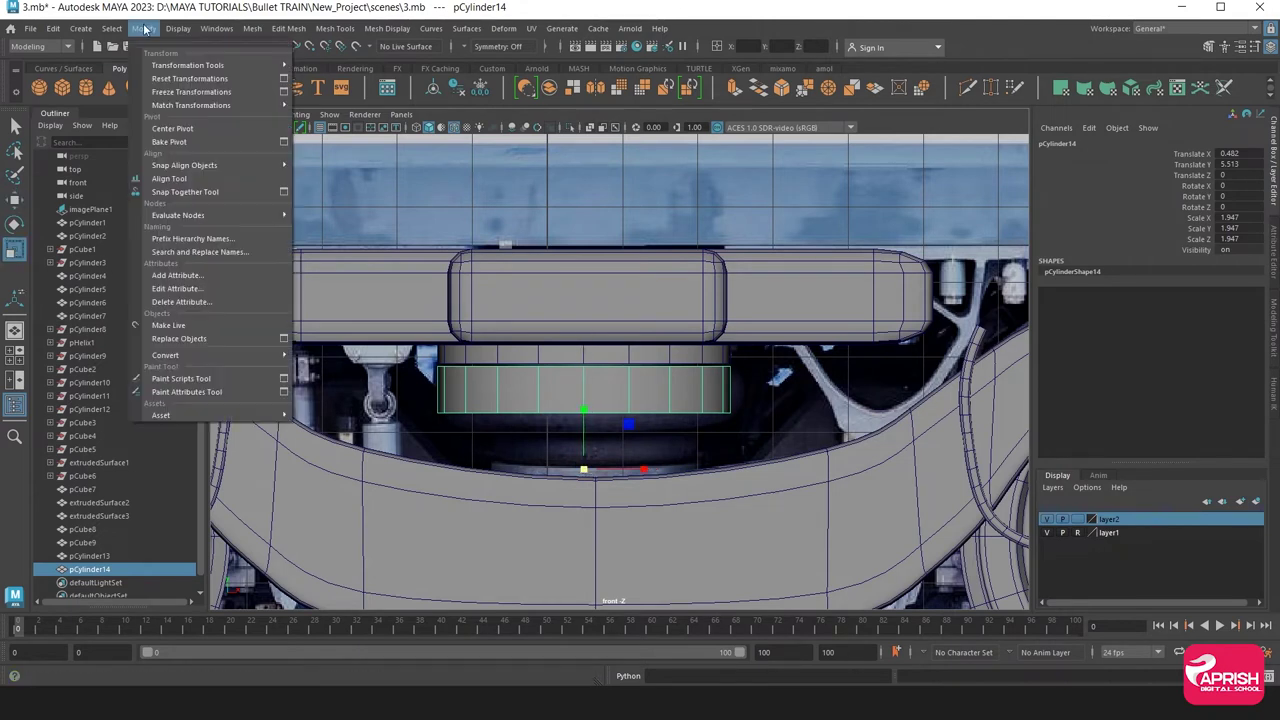
left_click(172, 128)
left_click_drag(580, 389, 586, 388)
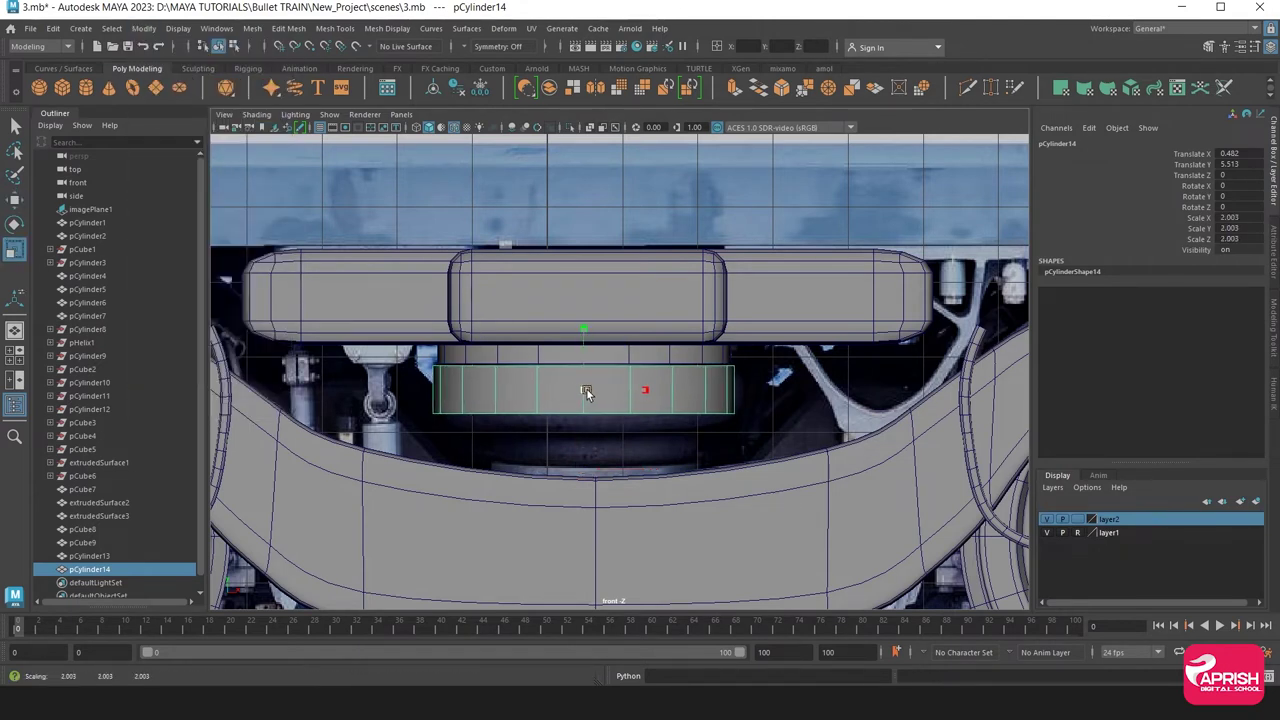
Lower the copy's bottom vertices to make the lower cylinder taller
right_click_drag(522, 388, 455, 303)
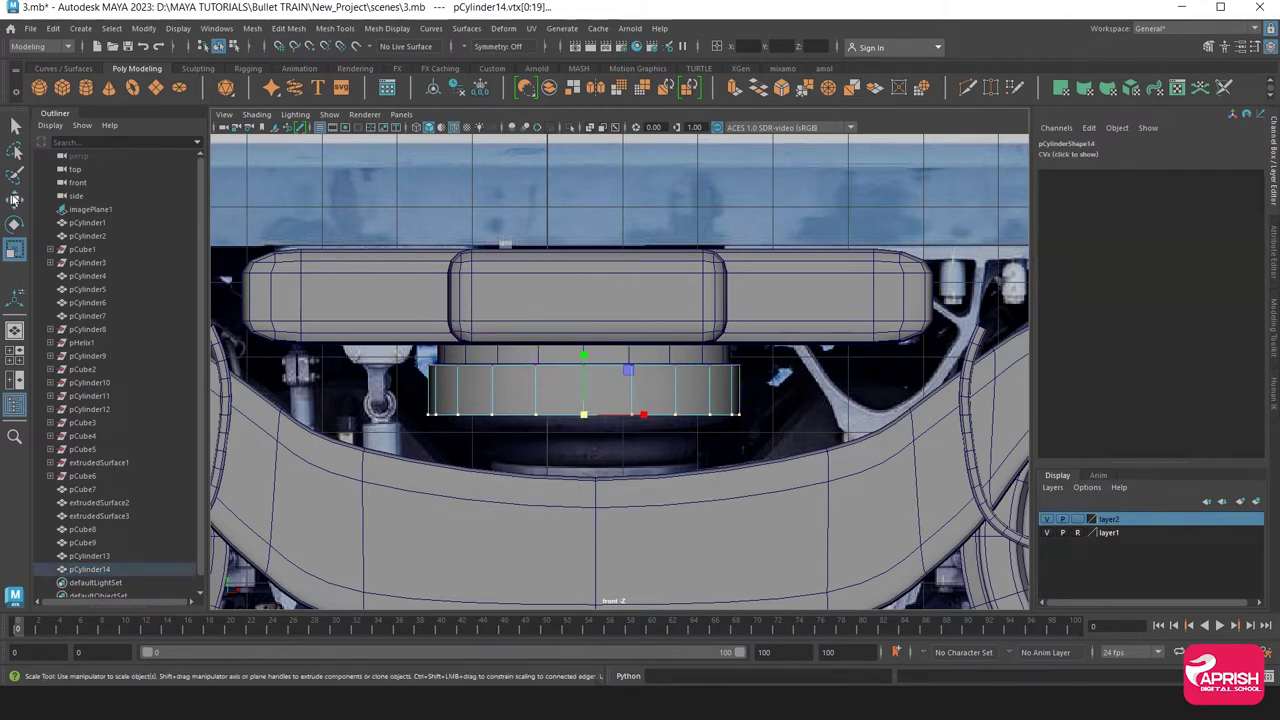
key("w")
left_click_drag(580, 348, 580, 367)
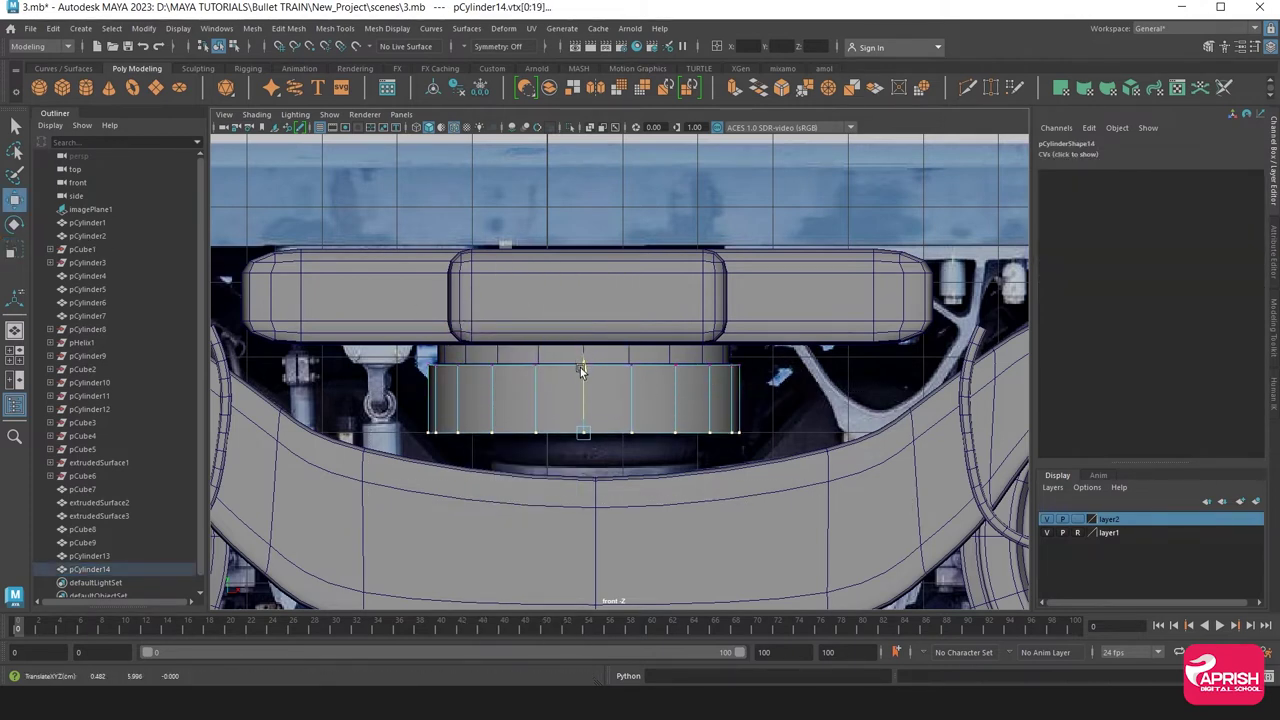
scroll(722, 412, "up", 3)
right_click_drag(475, 392, 524, 261)
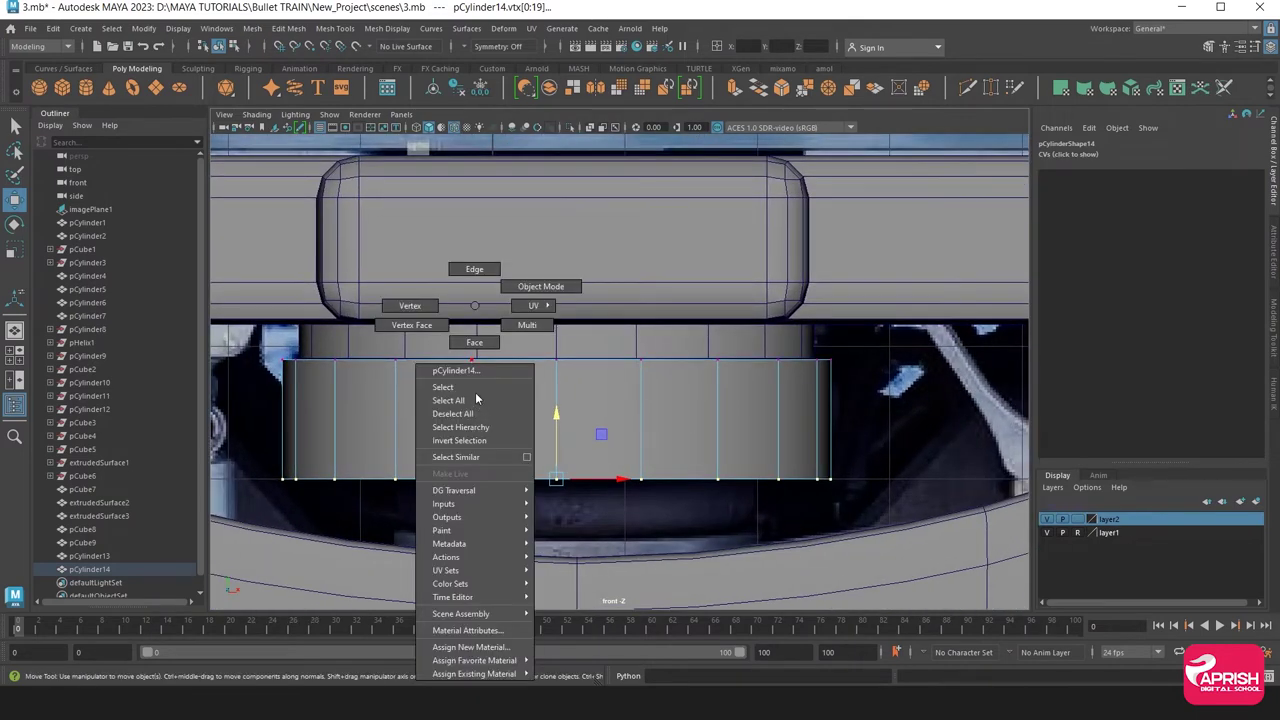
left_click(390, 30)
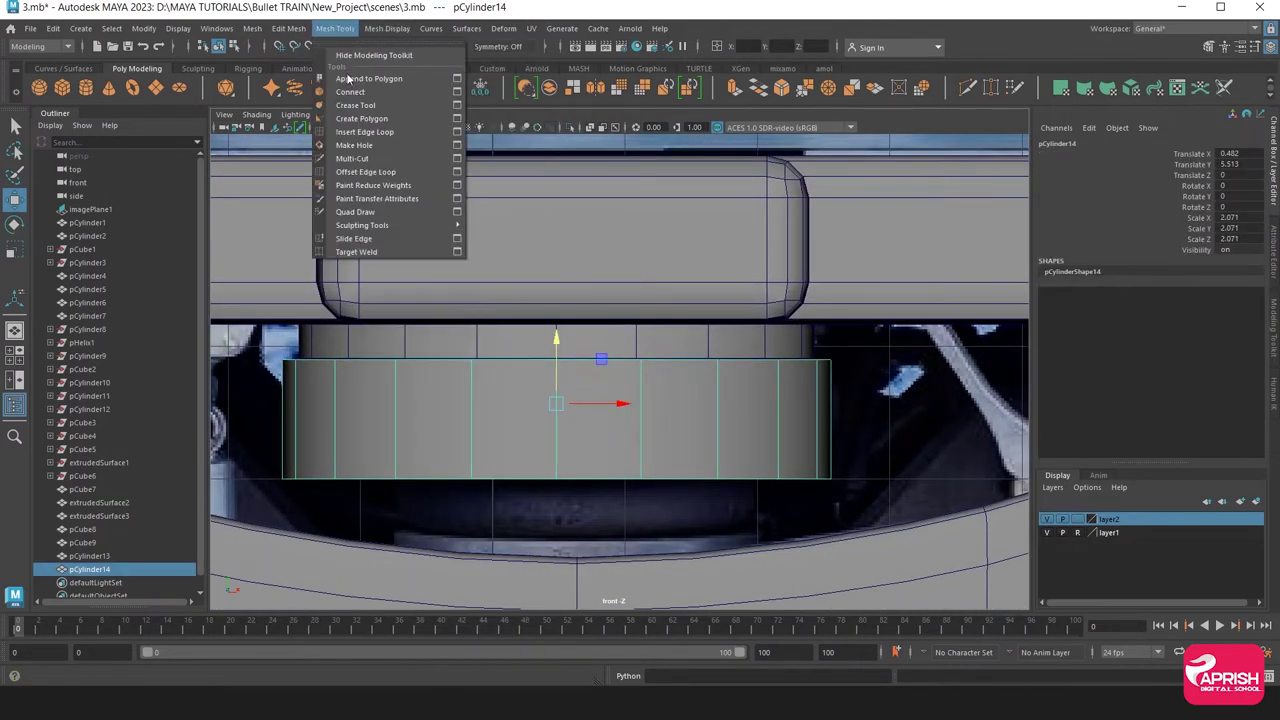
Insert two edge loops around the lower cylinder and scale them apart vertically
left_click(455, 129)
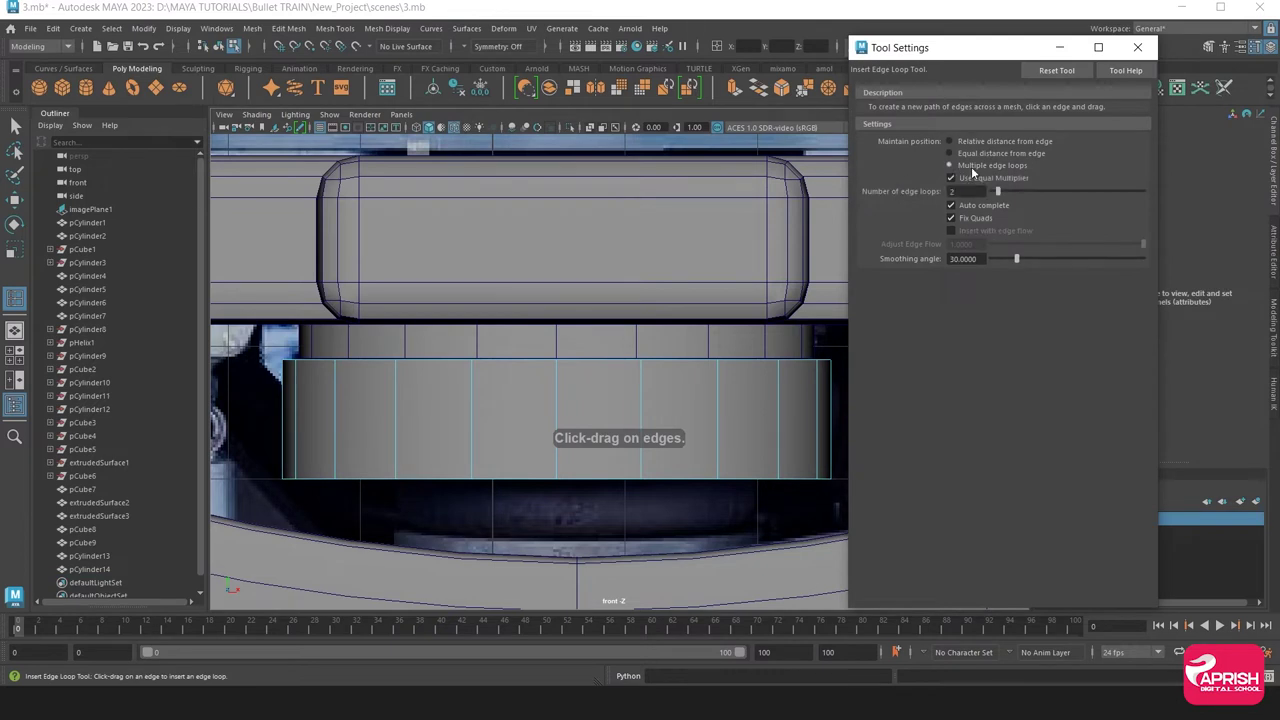
left_click(1137, 47)
mouse_move(558, 404)
left_mouse_down()
mouse_move(557, 418)
mouse_move(592, 423)
left_mouse_up()
key("r")
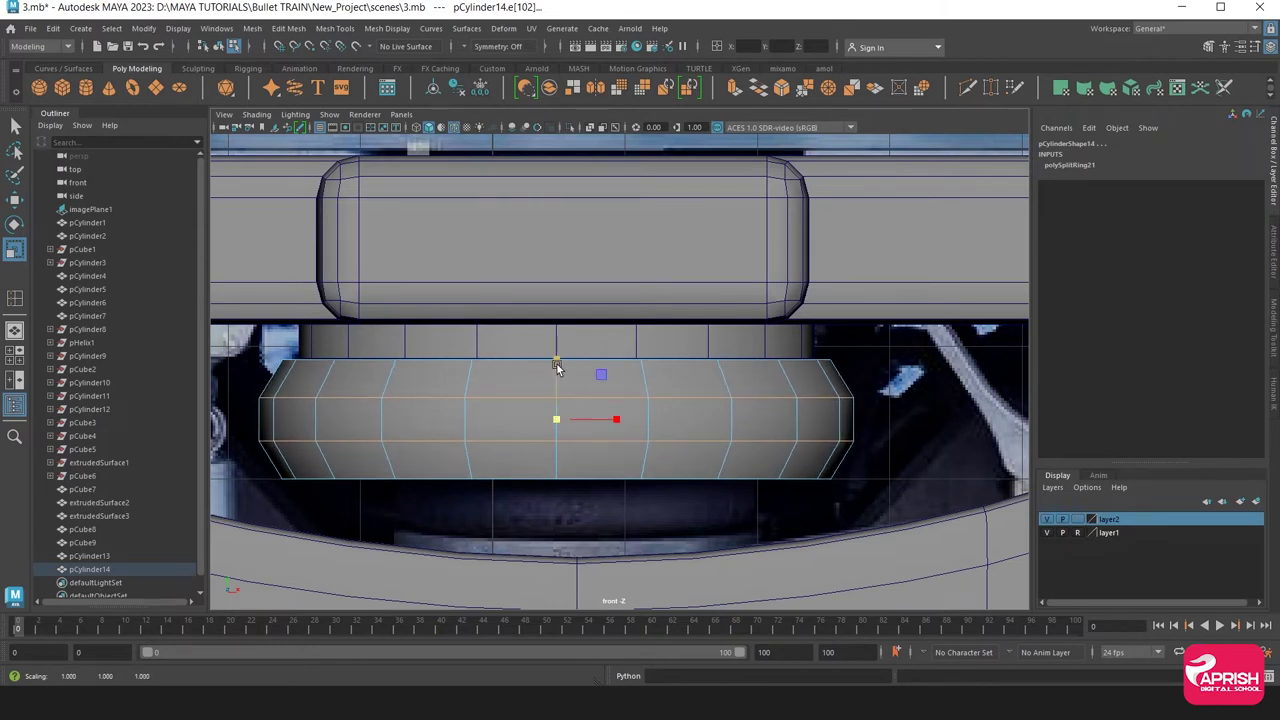
left_click_drag(557, 367, 561, 349)
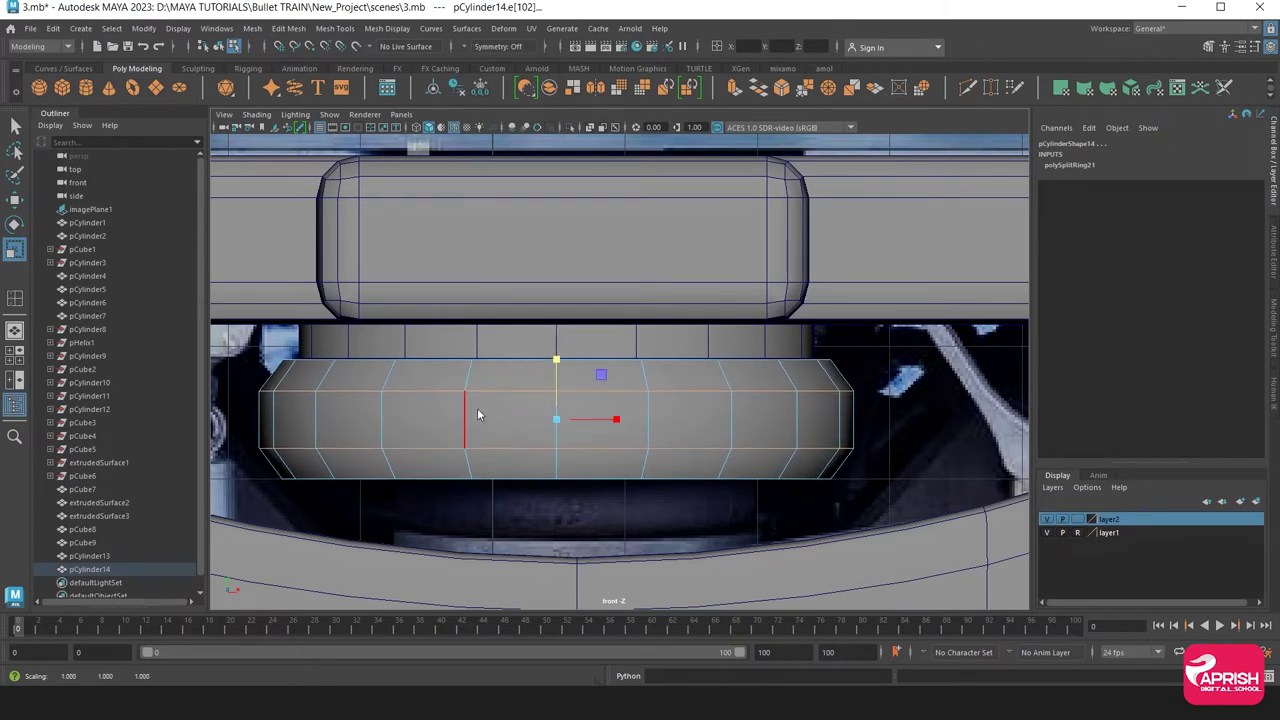
Preview the air spring smoothed and select it together with the upper flat cylinder
right_click_drag(478, 312, 543, 287)
key("3")
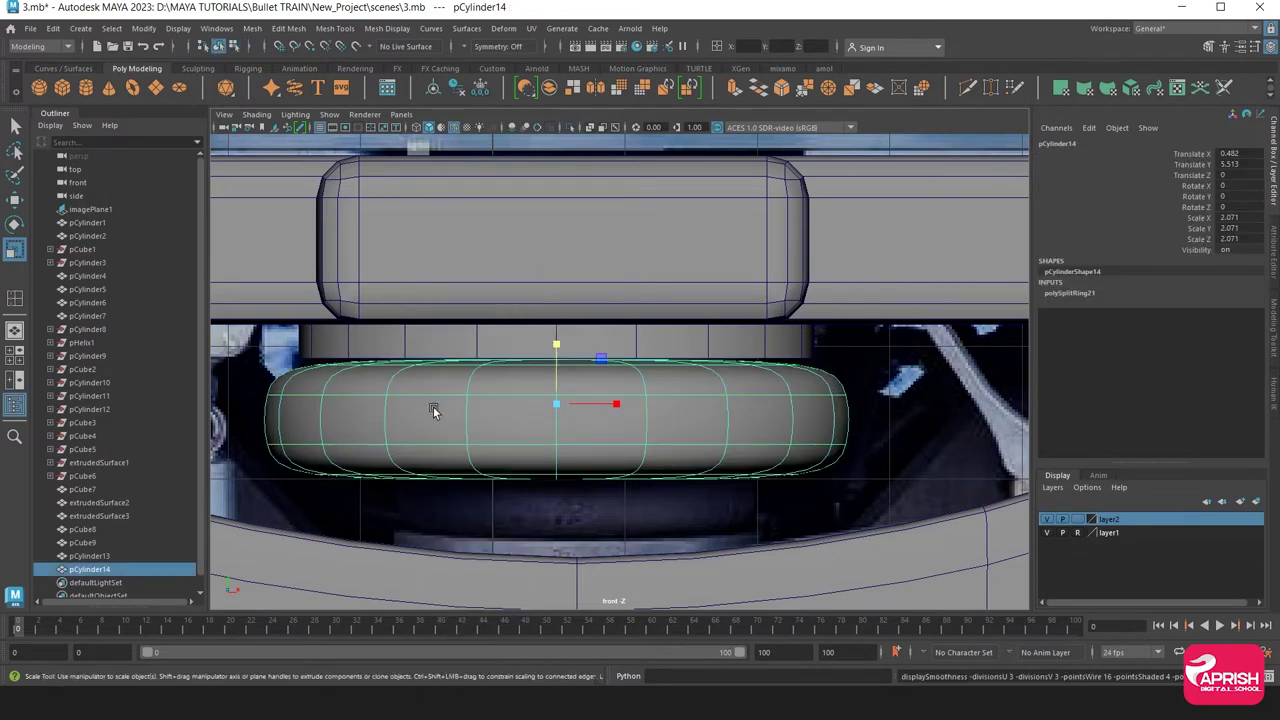
left_click(508, 444, "ctrl")
left_click(508, 444)
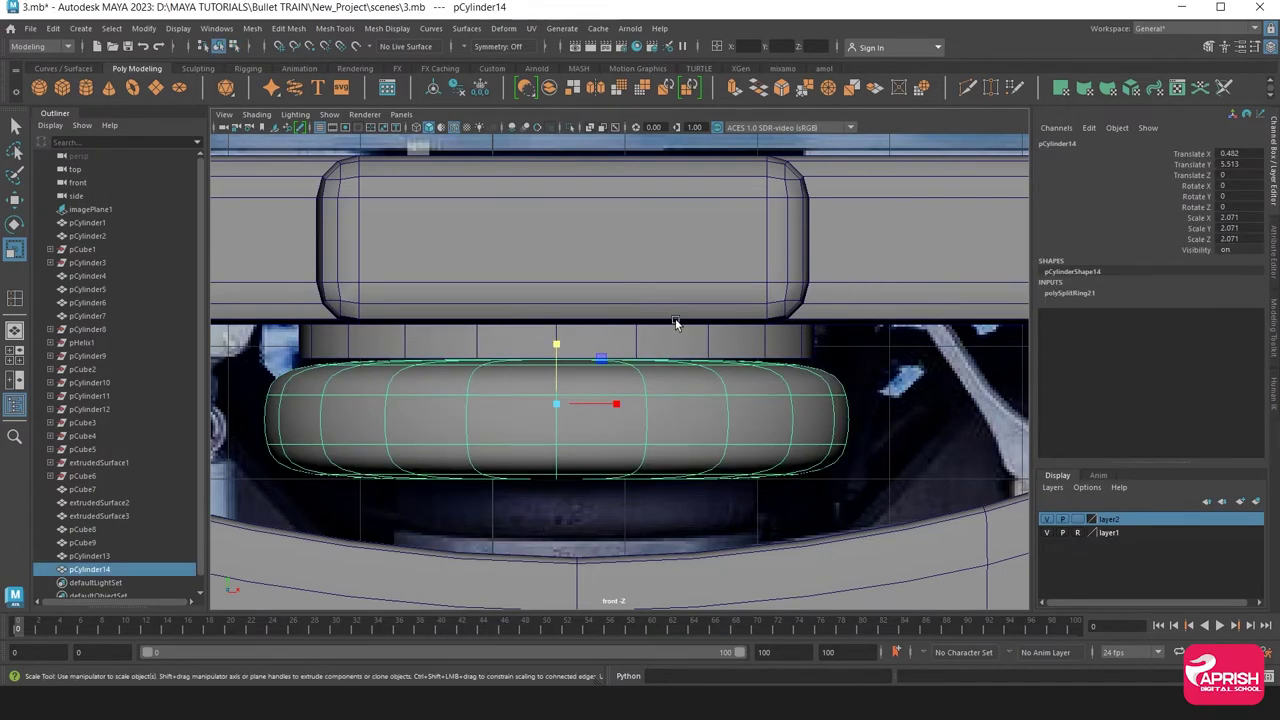
mouse_move(676, 323)
left_mouse_down("alt")
mouse_move(670, 425)
mouse_move(609, 414)
mouse_move(588, 449)
mouse_move(800, 446)
left_mouse_up("alt")
left_click(860, 398, "shift")
Move both air-spring cylinders back along Z under the bolster (about 1.108 and 1.157)
key("w")
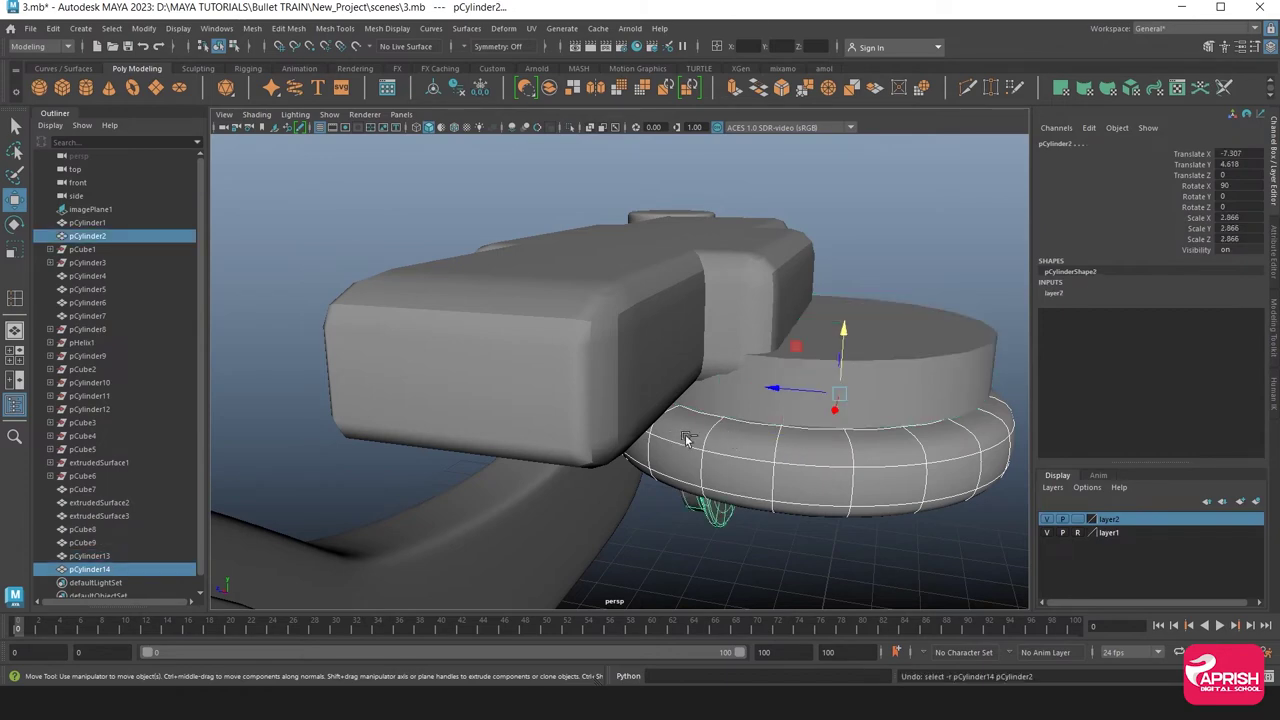
mouse_move(740, 427)
left_mouse_down()
mouse_move(550, 431)
mouse_move(535, 455)
mouse_move(538, 422)
left_mouse_up()
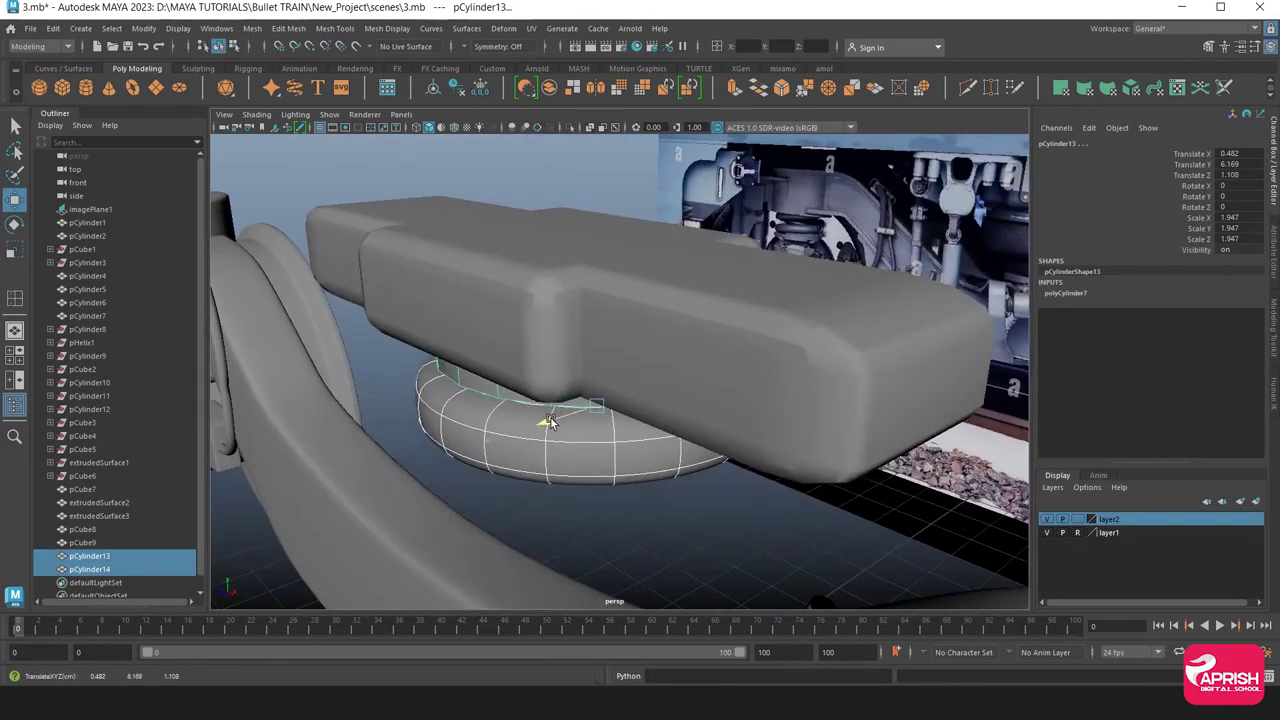
left_click(591, 530)
left_click_drag(591, 523, 657, 455, "alt")
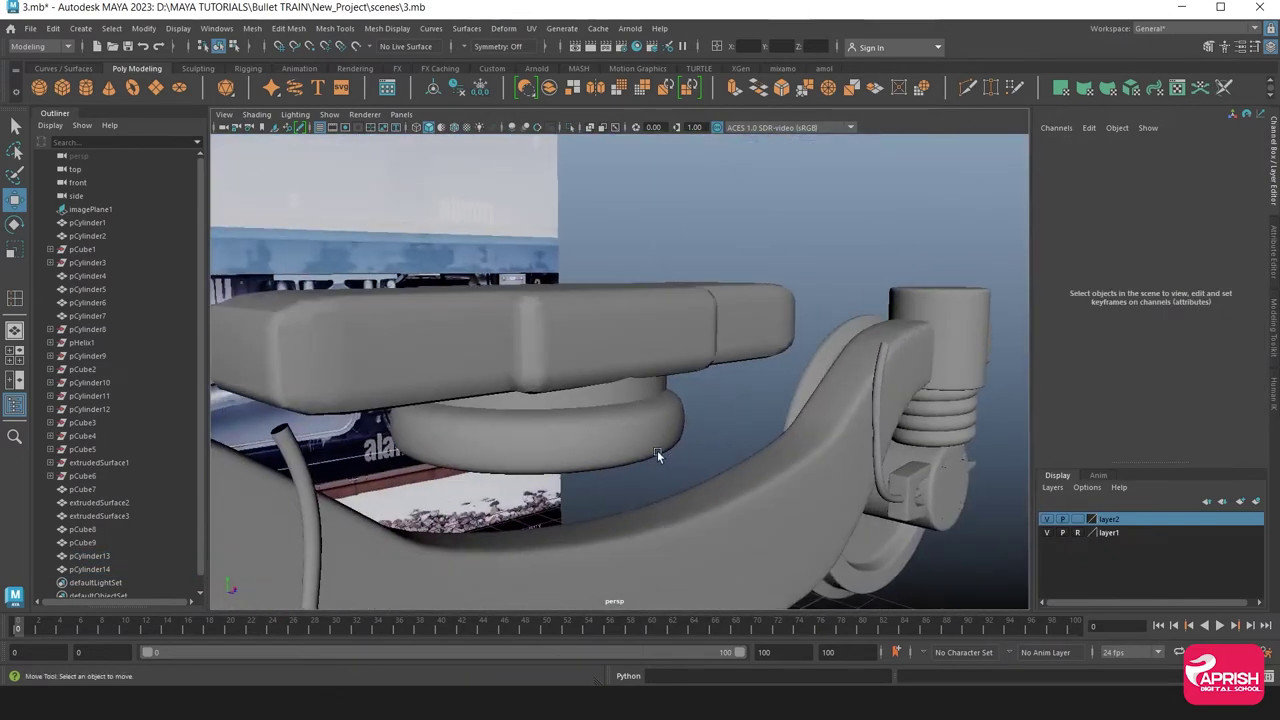
Reselect the torus pCylinder14 and switch it to face selection
left_click(657, 455)
left_click(629, 475, "shift")
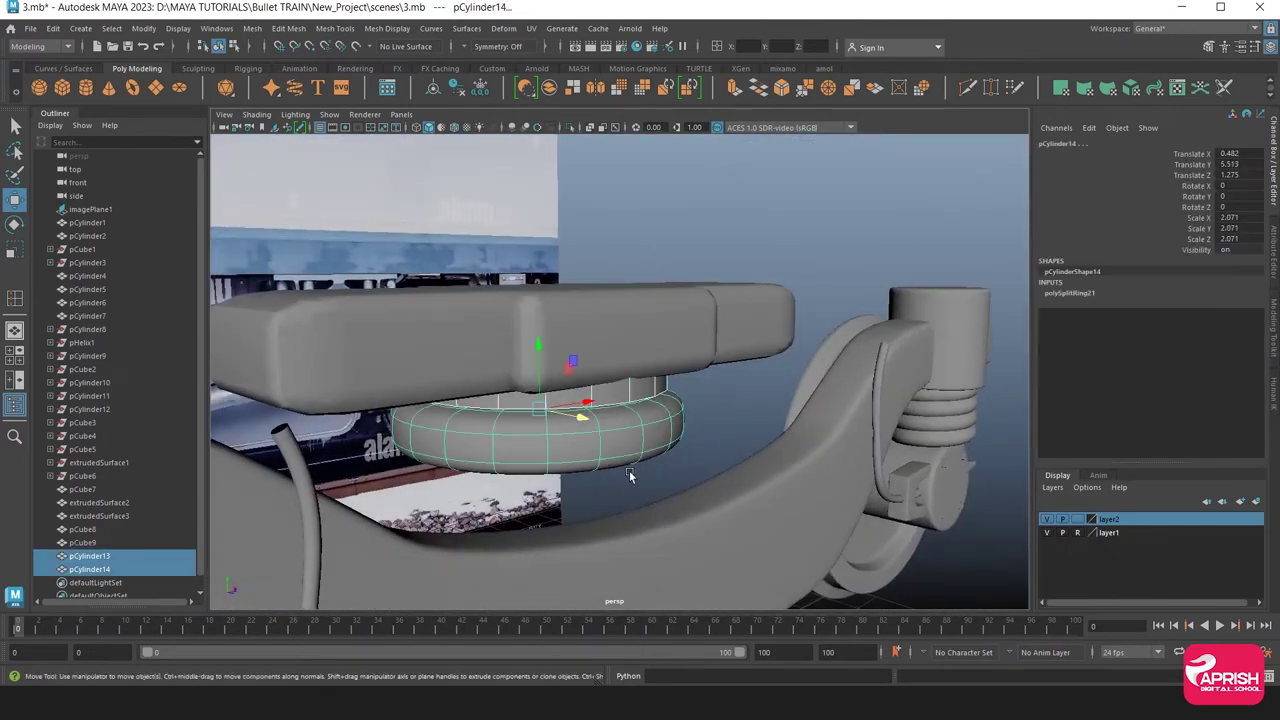
left_click(640, 440)
mouse_move(640, 440)
left_mouse_down("alt")
mouse_move(577, 408)
mouse_move(530, 441)
left_mouse_up("alt")
left_click(577, 408)
scroll(560, 460, "up", 5)
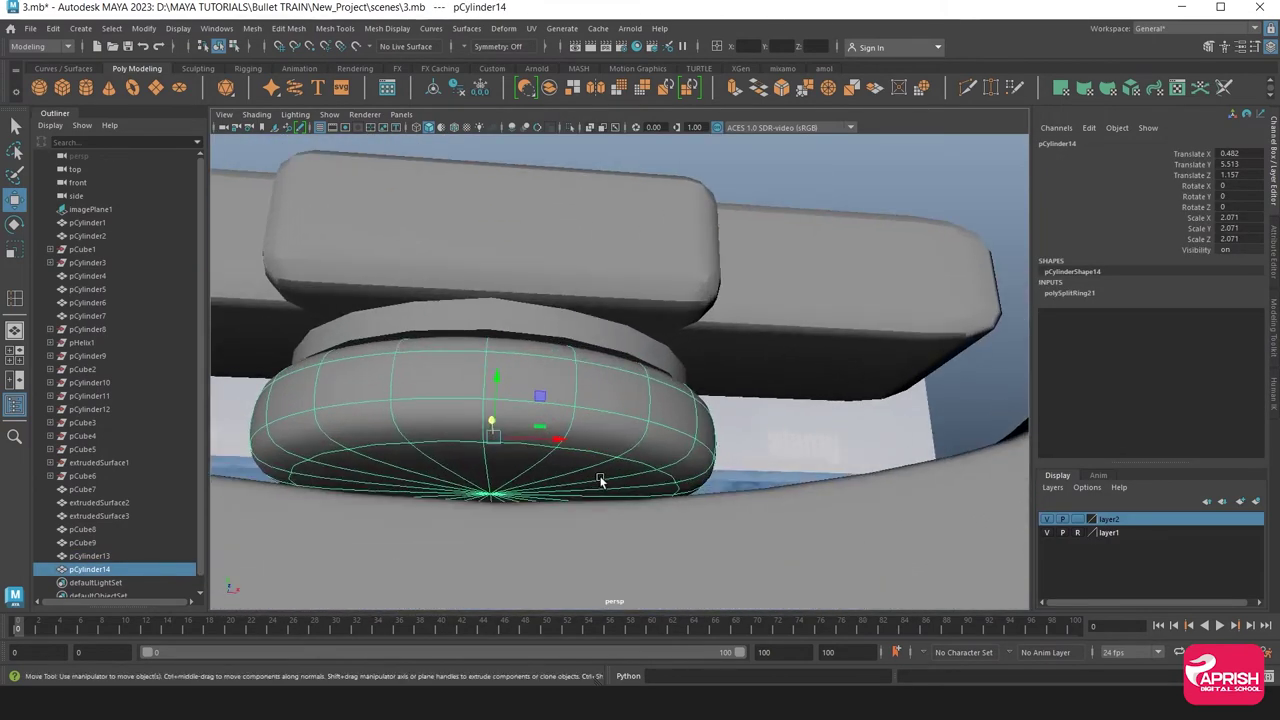
right_click_drag(422, 443, 423, 345)
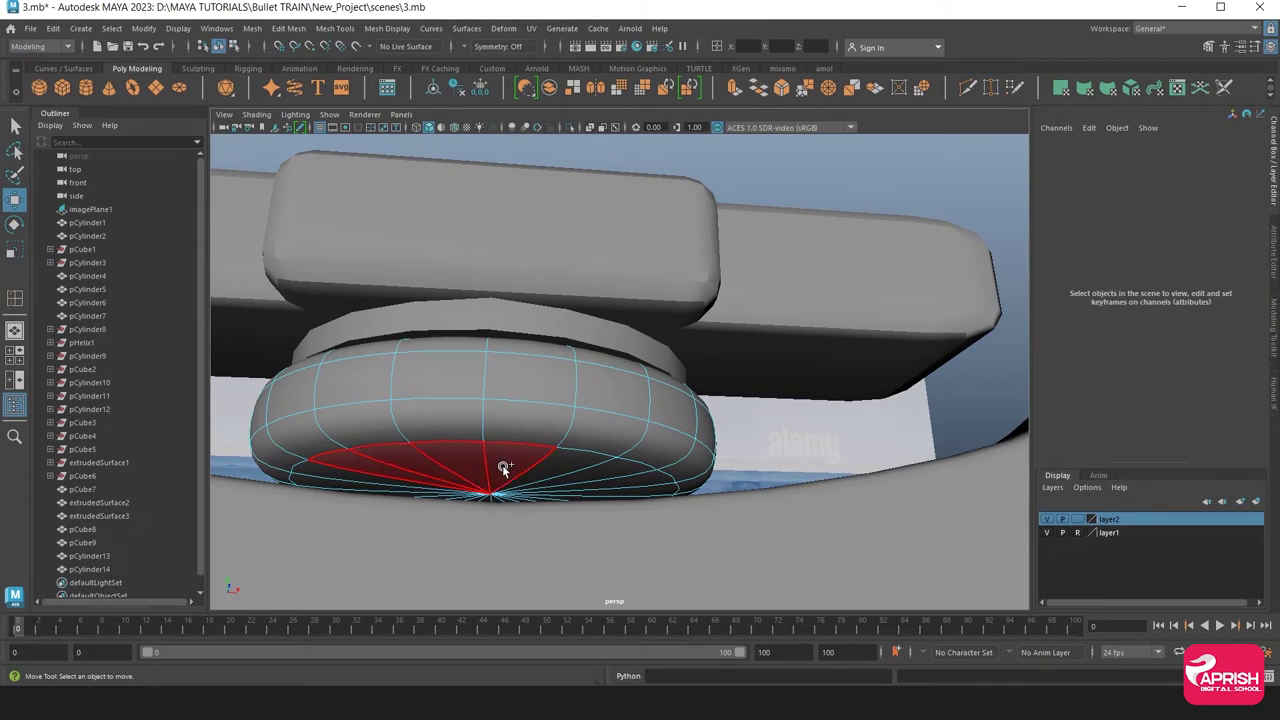
Extrude the torus's bottom cap faces down about 0.9 units (Translate Y -0.897) in front view
double_click(389, 481)
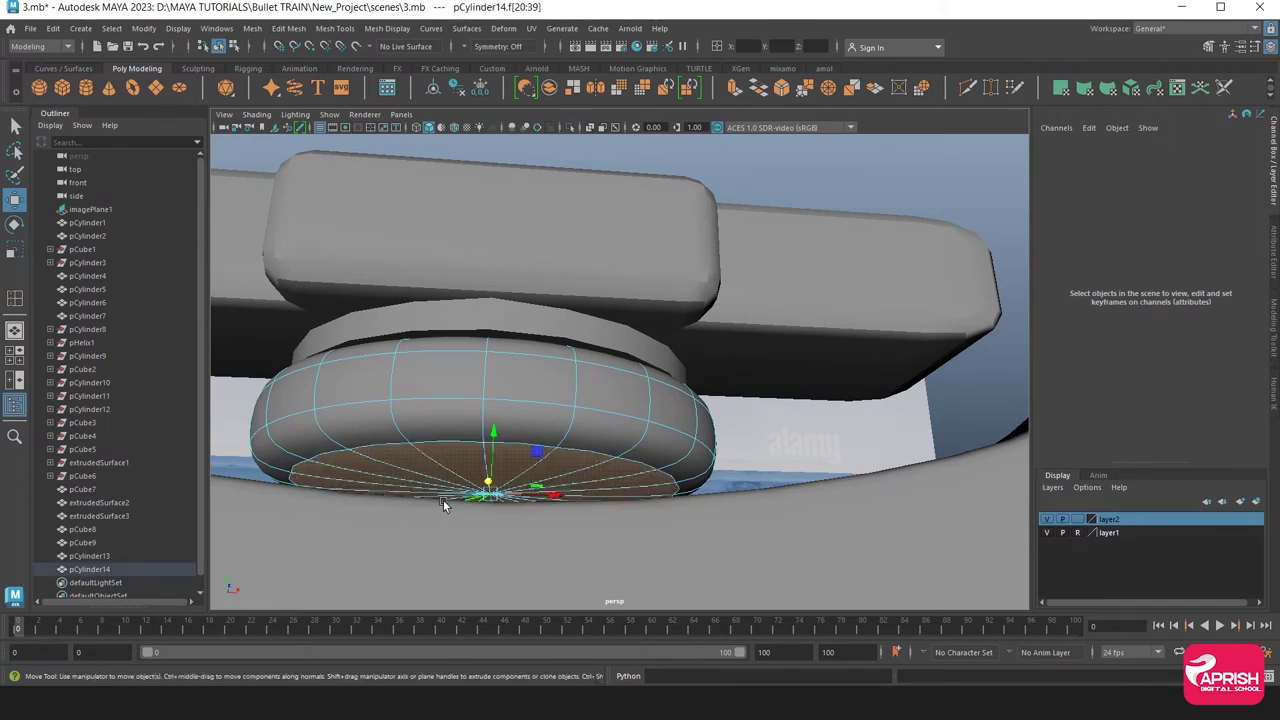
key("space")
key("space")
middle_click_drag(514, 563, 528, 594, "alt")
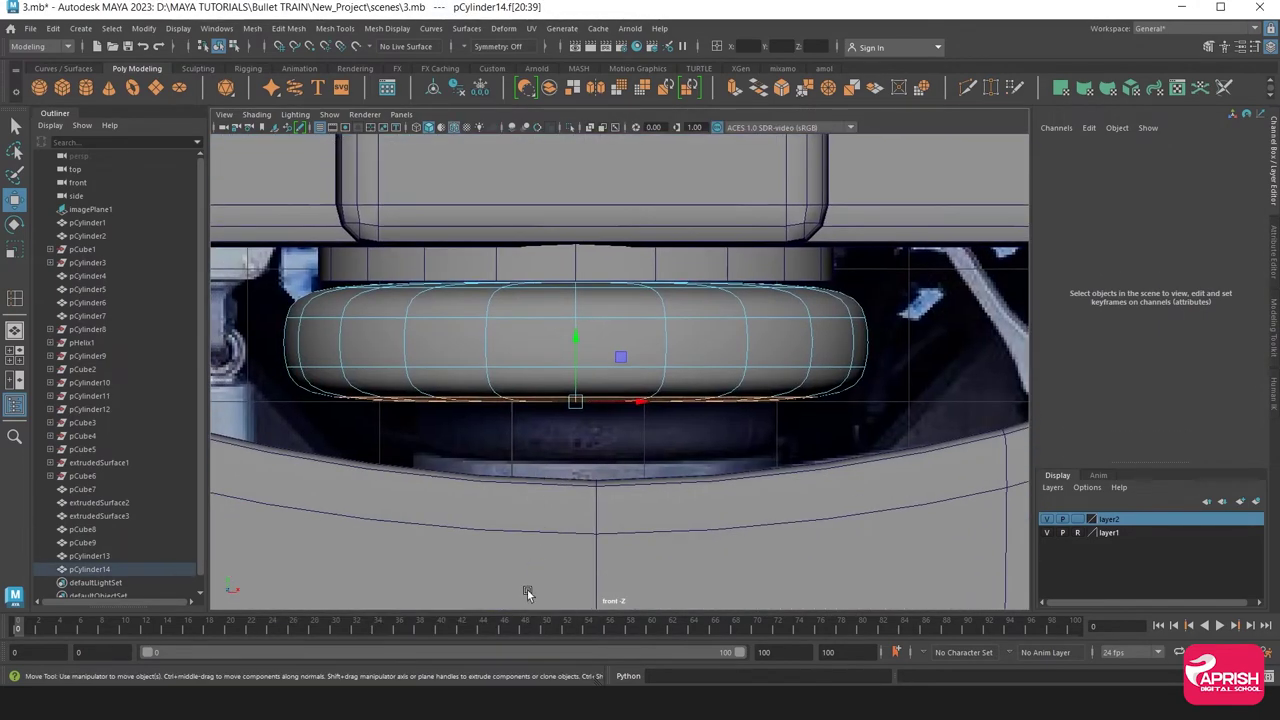
left_click(736, 89)
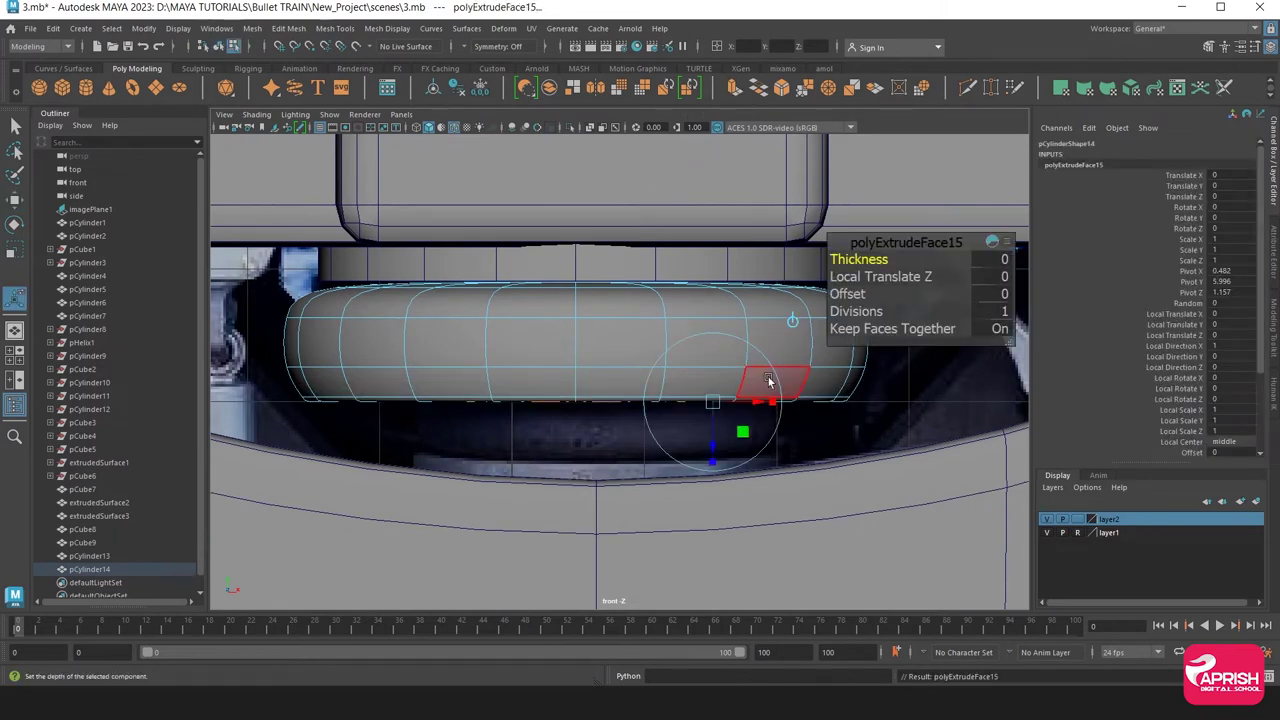
left_click_drag(574, 357, 560, 476)
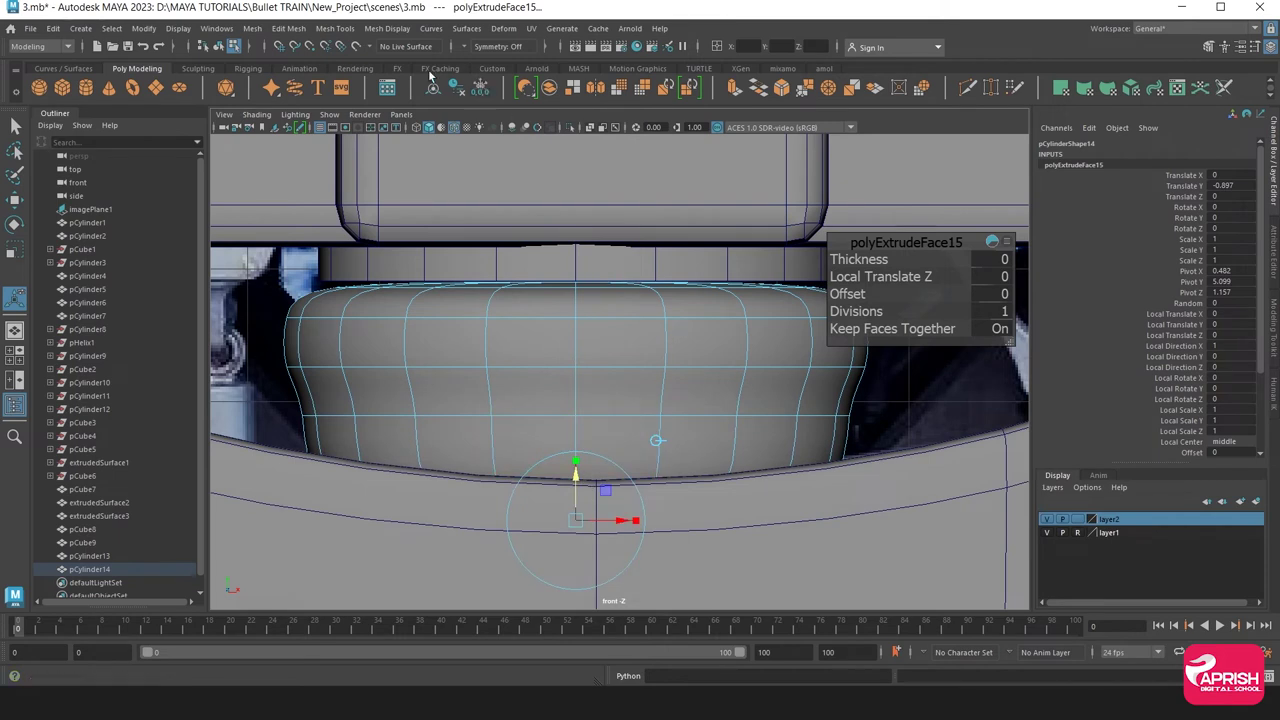
left_click(338, 29)
Add an edge loop near the cylinder's bottom and reset the Insert Edge Loop tool to defaults
left_click(364, 131)
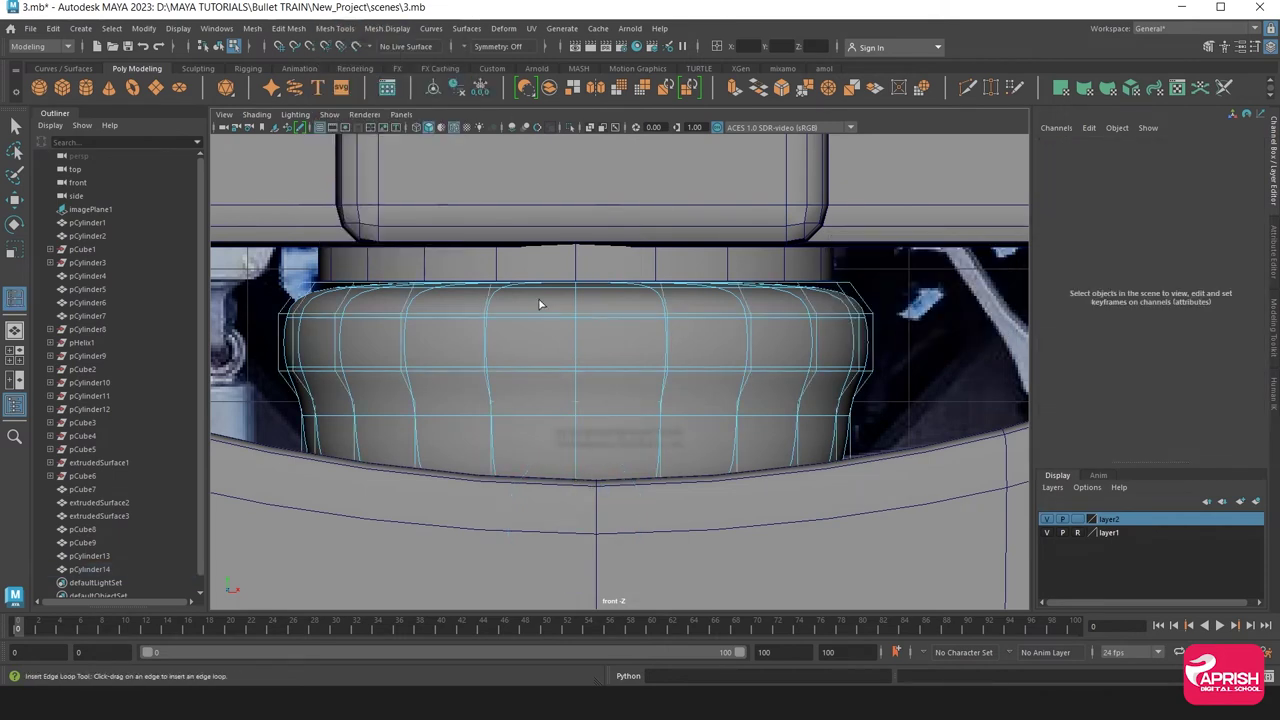
left_click(493, 420)
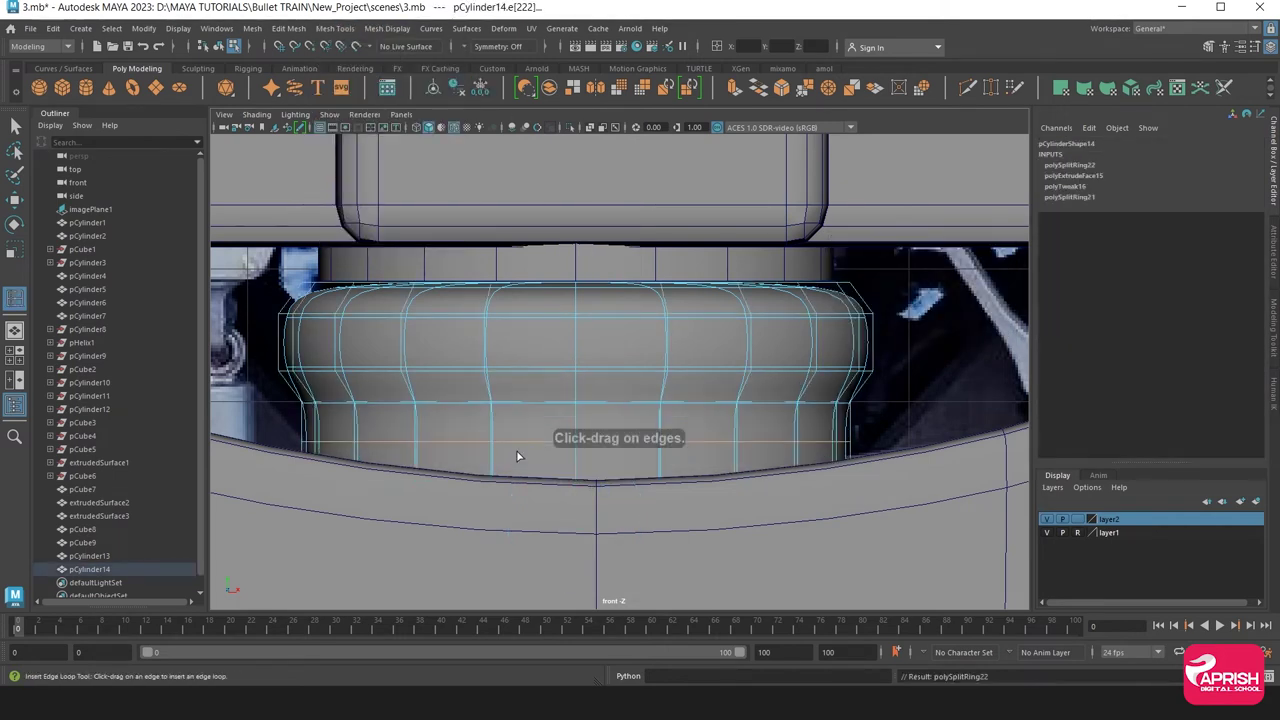
left_click(516, 447)
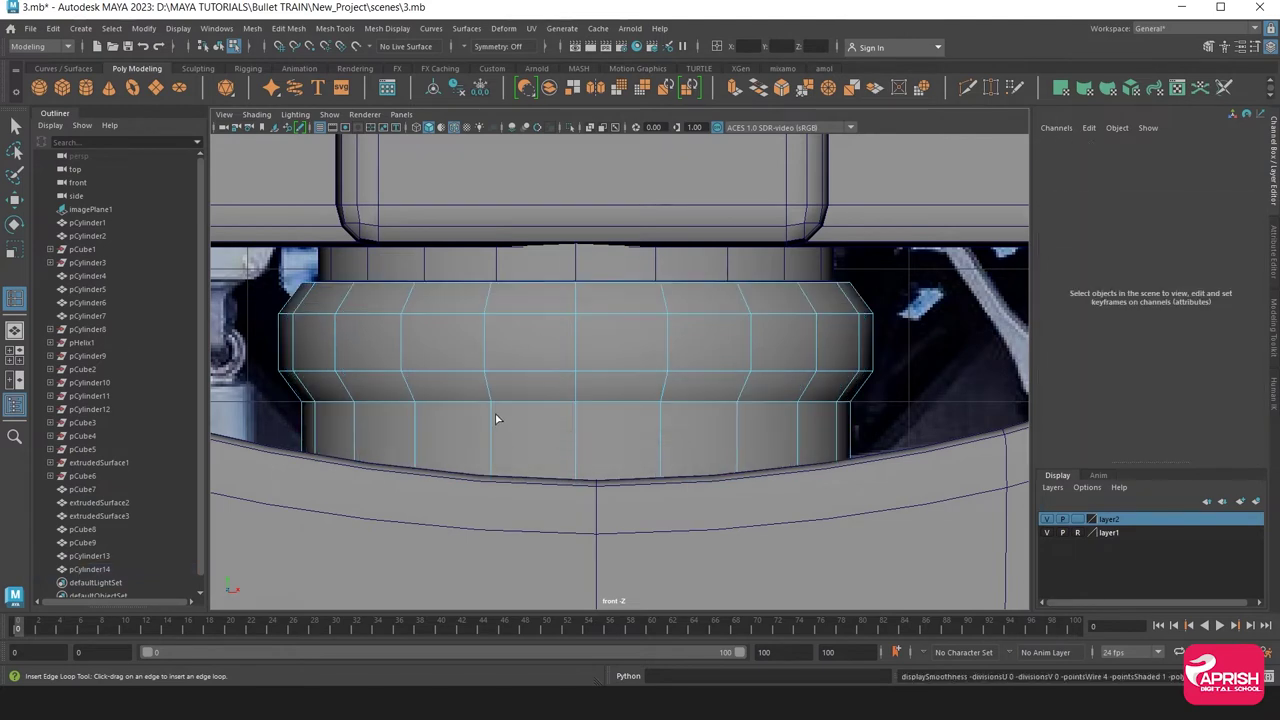
left_click(493, 416)
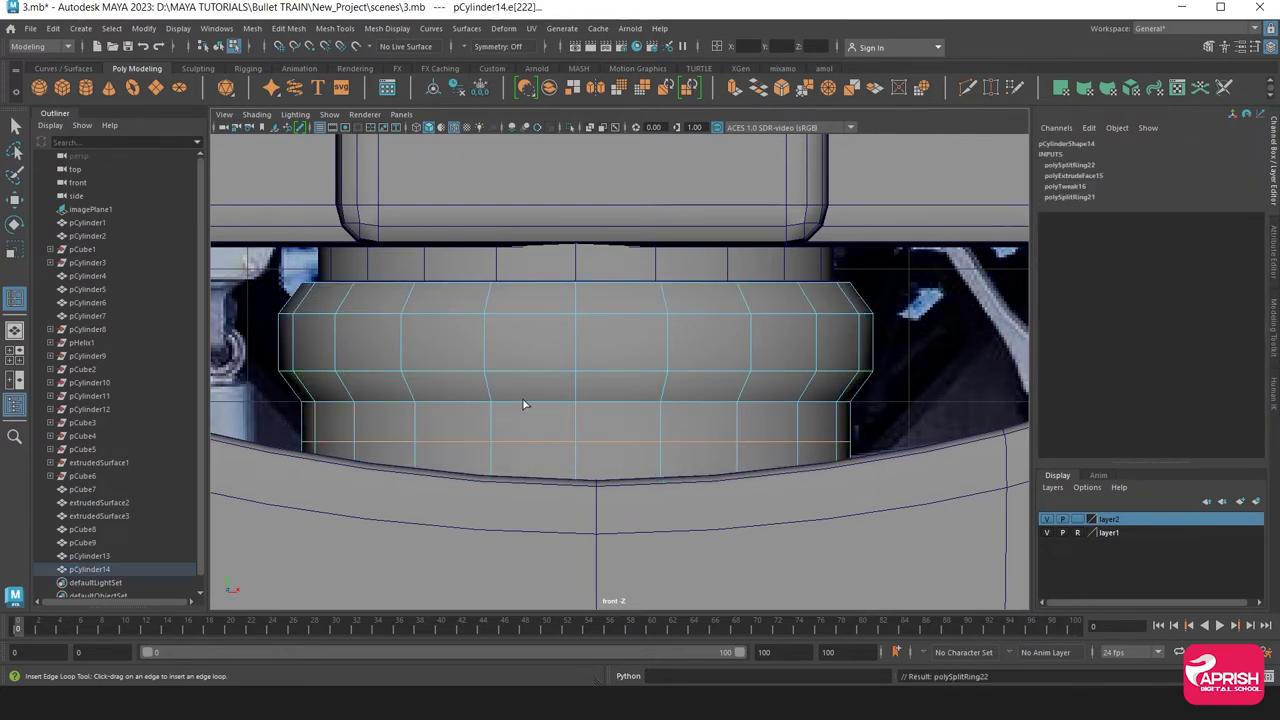
left_click(358, 114)
left_click(395, 131)
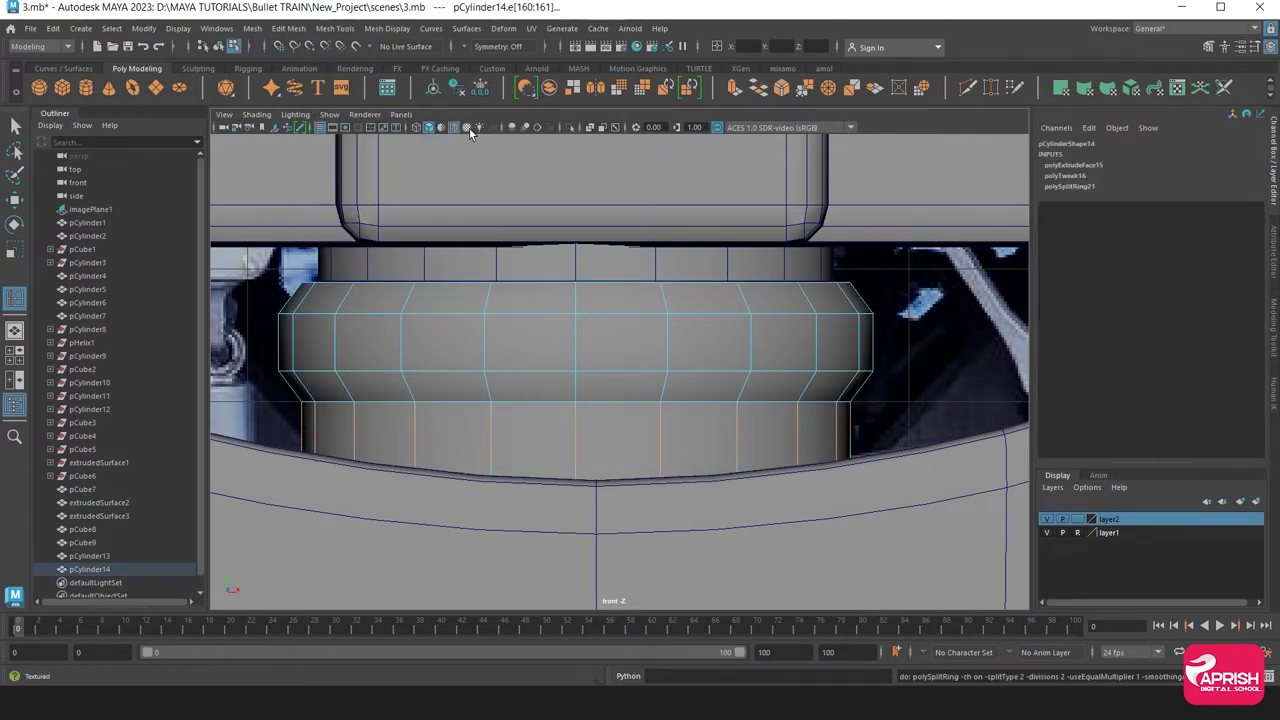
left_click(338, 28)
left_click(449, 131)
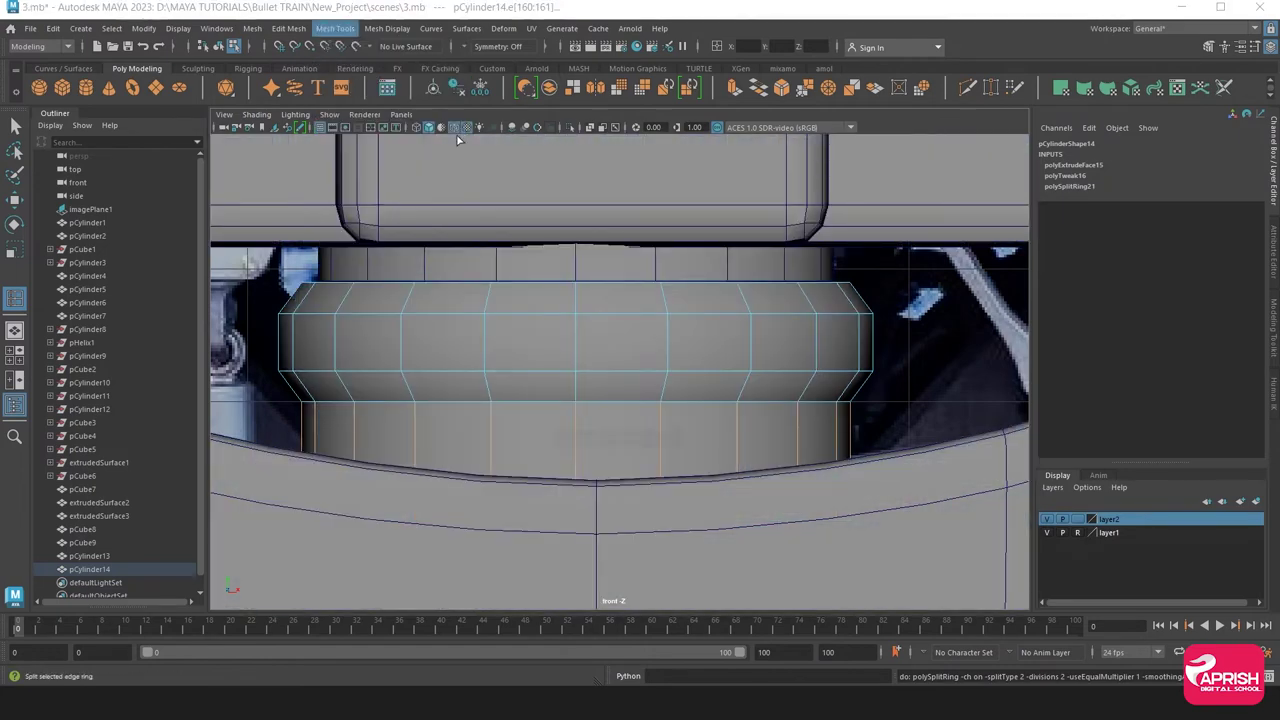
left_click(1050, 72)
left_click(1138, 48)
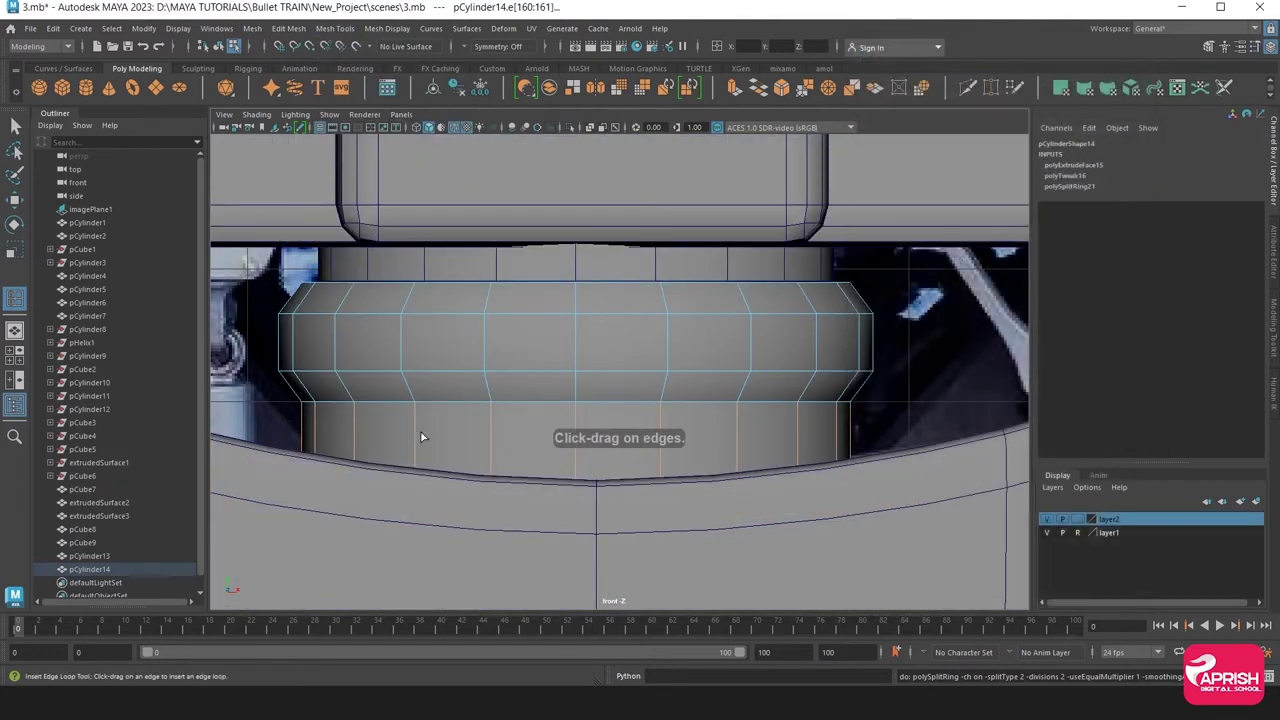
Insert an edge loop on the cylinder's lower band and widen it slightly
left_click_drag(495, 408, 495, 408)
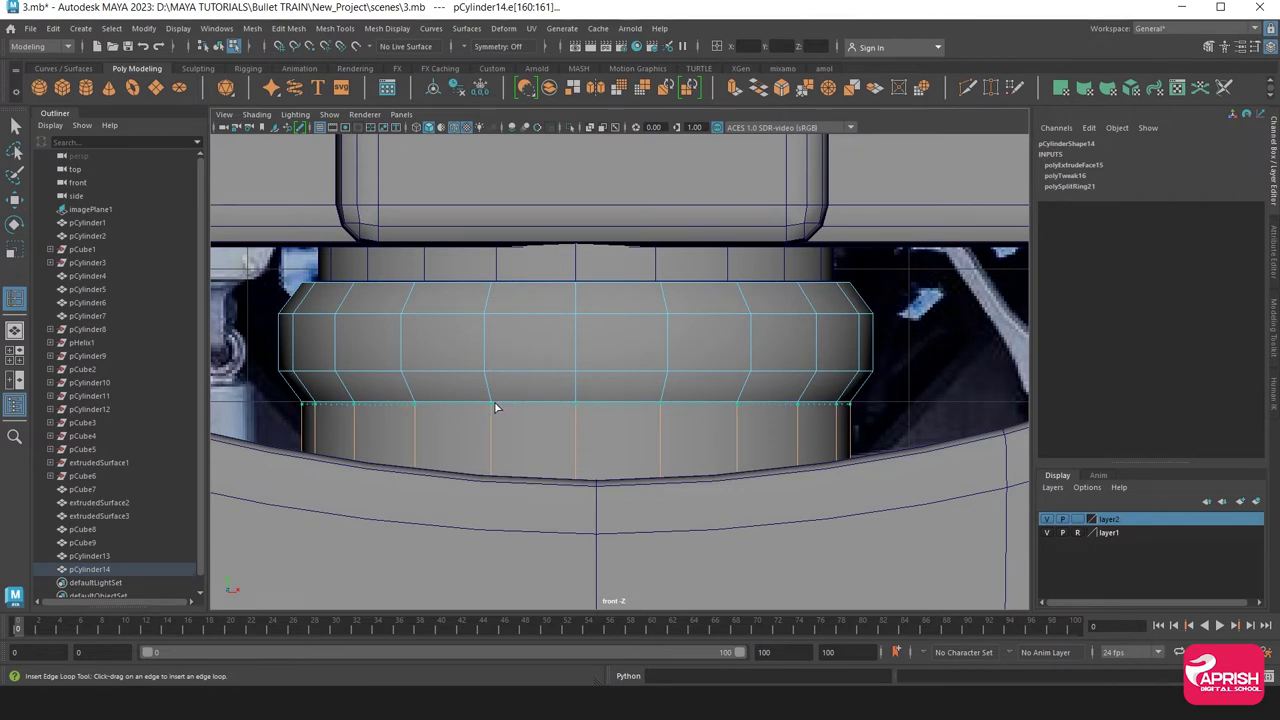
left_click_drag(495, 408, 489, 393)
key("r")
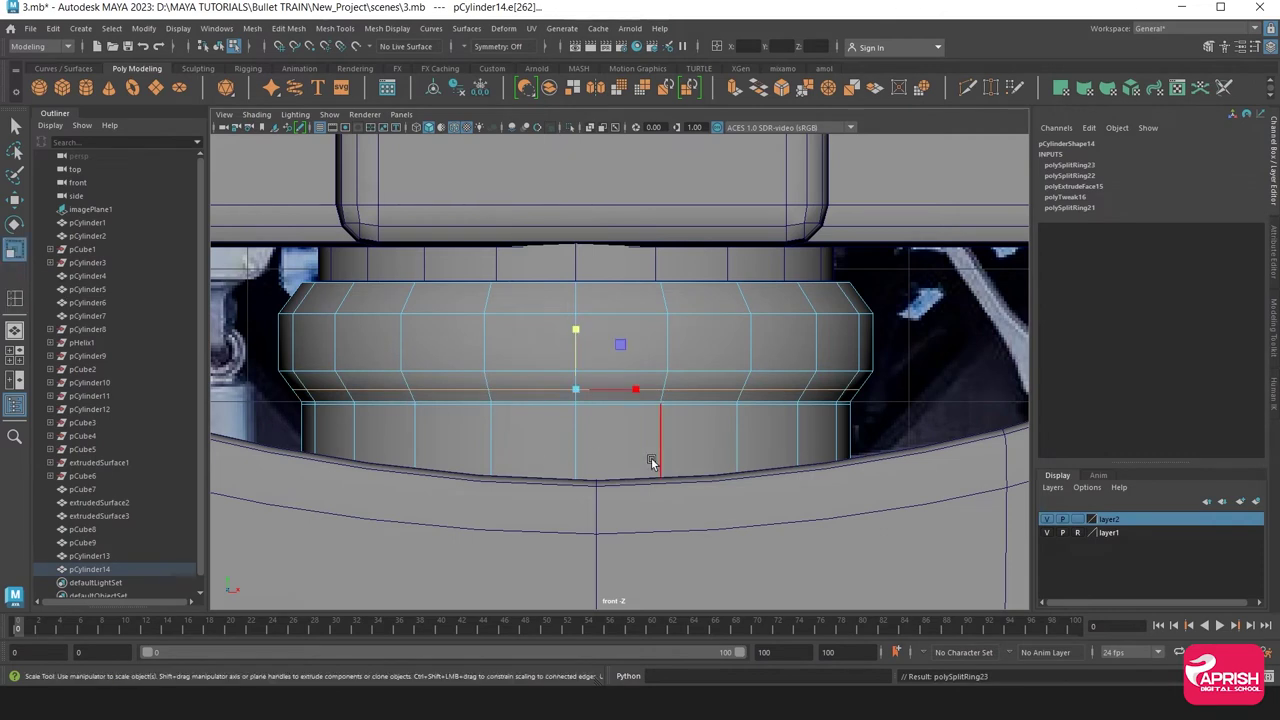
left_click_drag(576, 390, 585, 391)
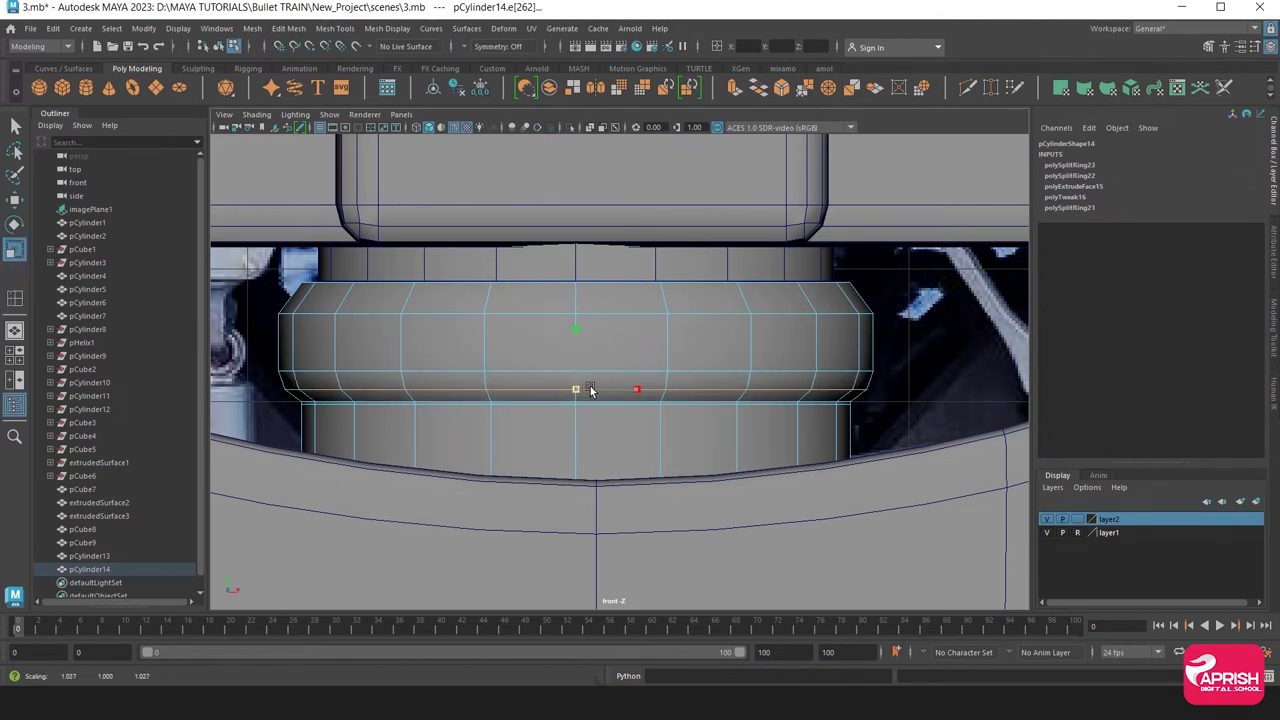
Add an edge loop near the cylinder's top, widen it slightly, and select the whole cylinder
left_click(335, 28)
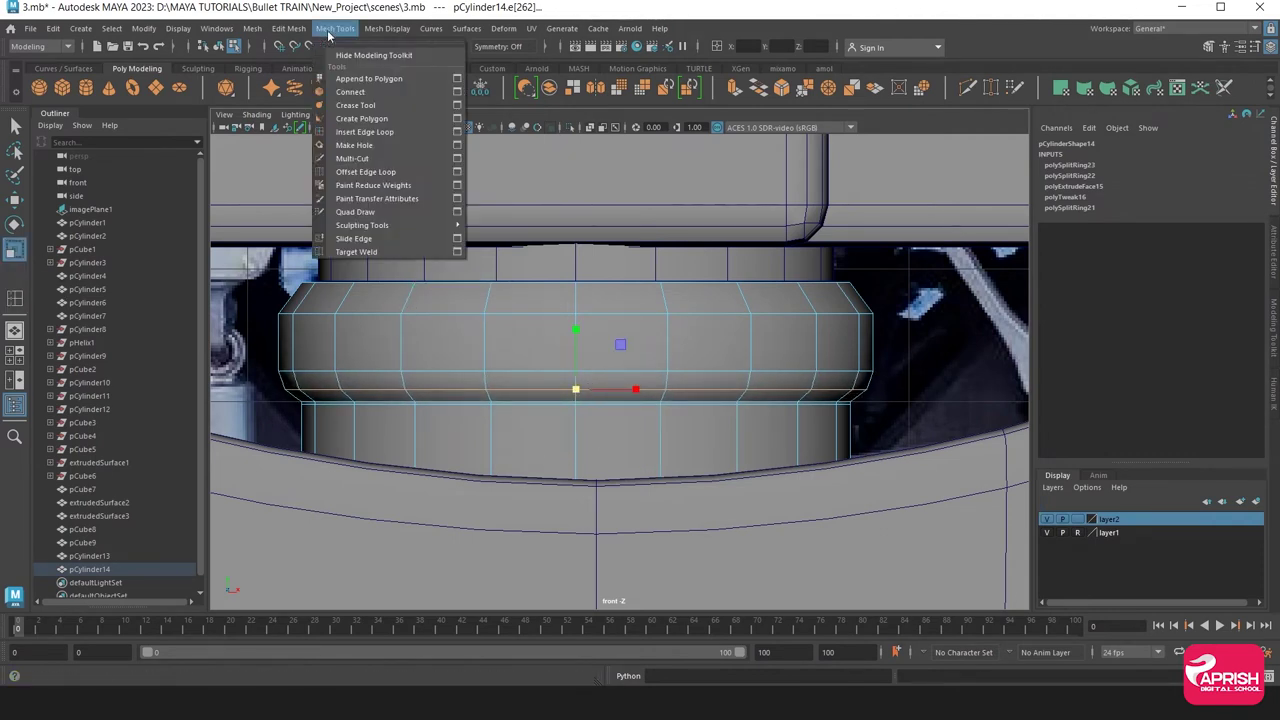
left_click(363, 134)
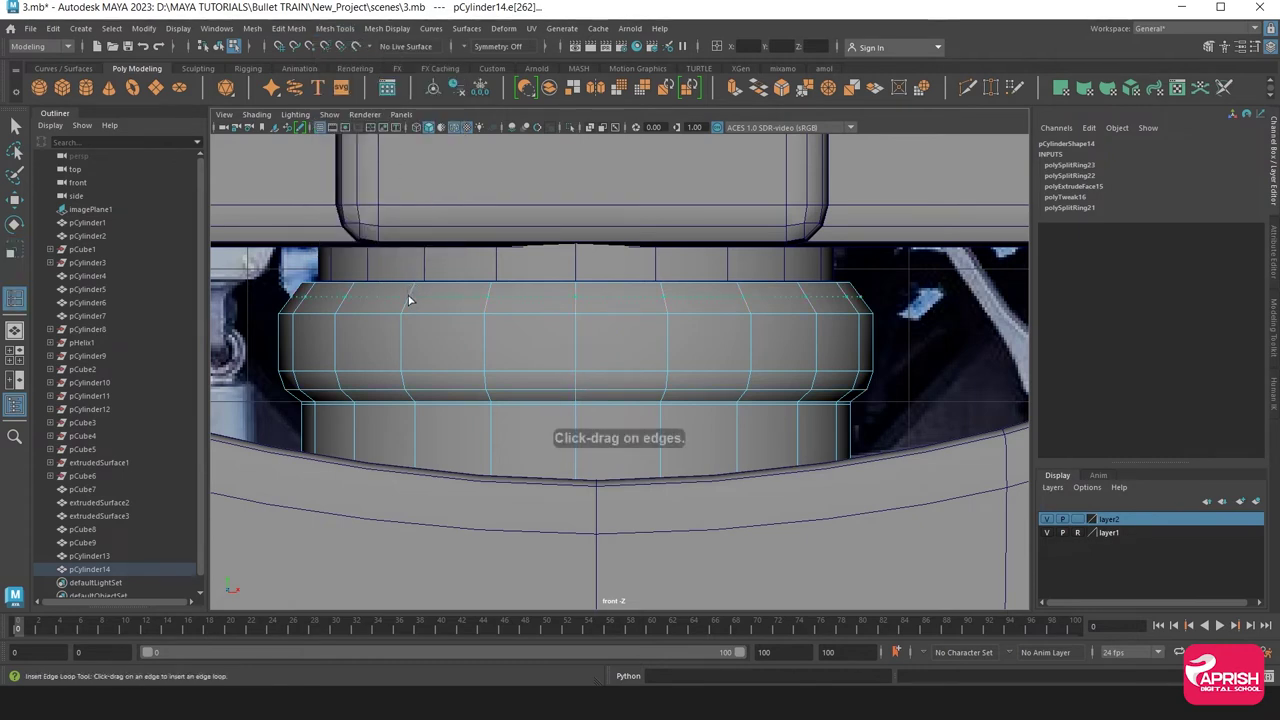
left_click_drag(409, 300, 409, 300)
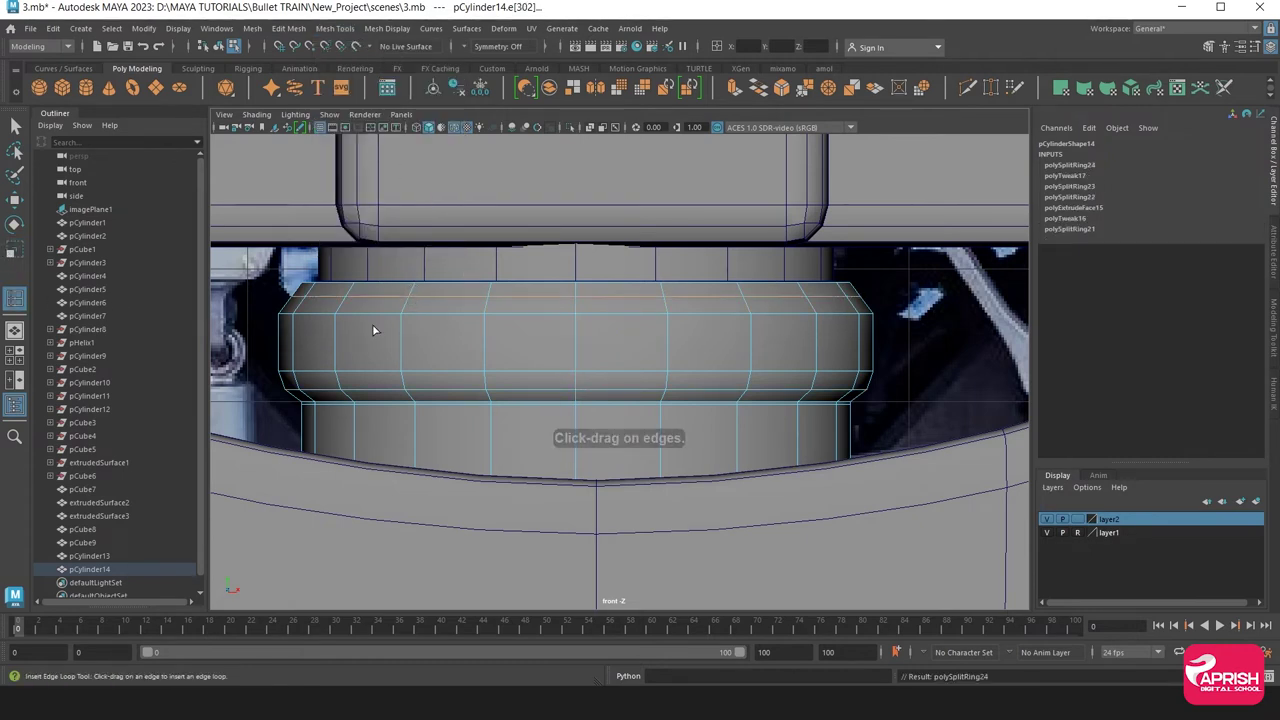
key("r")
left_click_drag(584, 300, 590, 297)
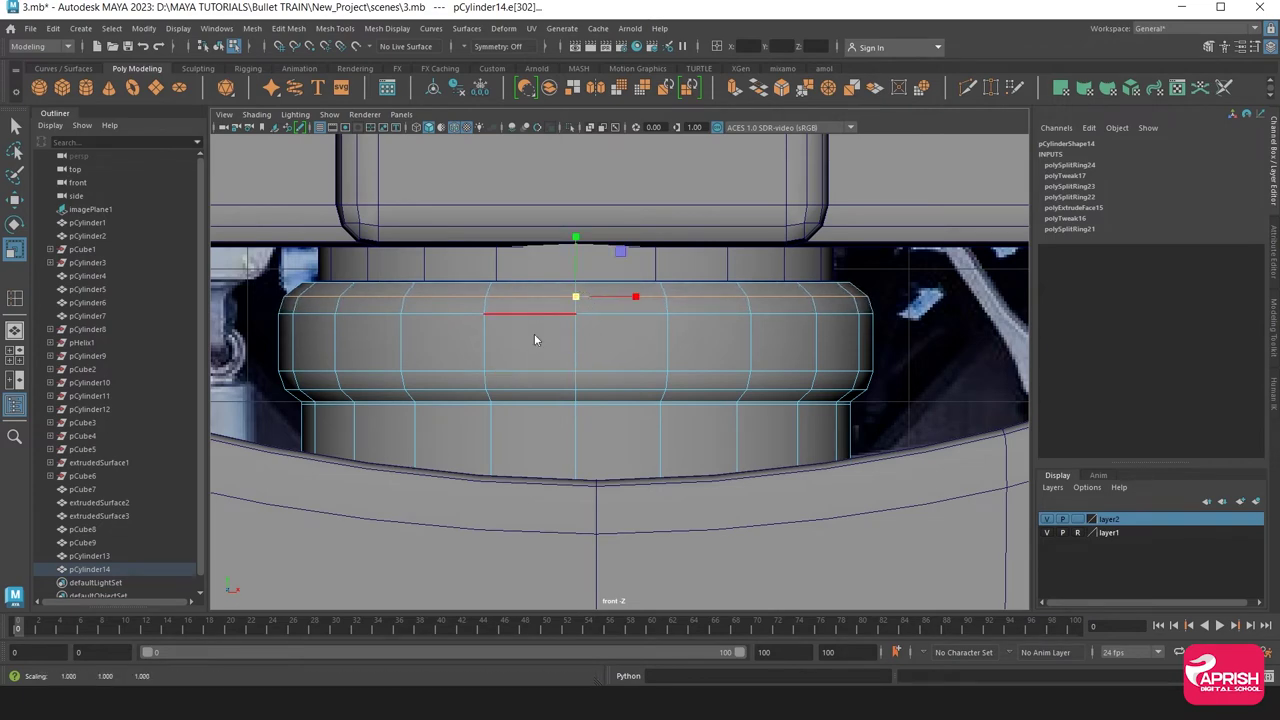
key("F8")
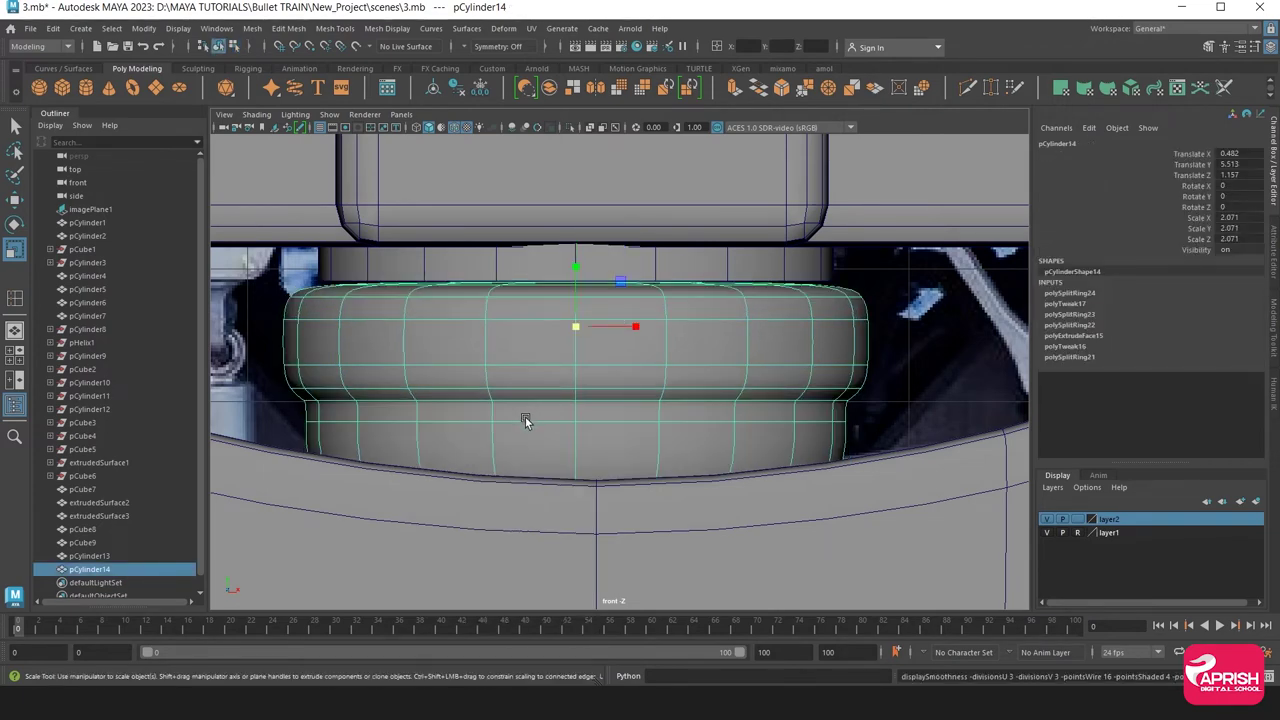
scroll(525, 417, "down", 2)
Return to the perspective view, orbit around the bogie, and save the scene as 3.mb
scroll(574, 437, "down", 2)
left_click(618, 505)
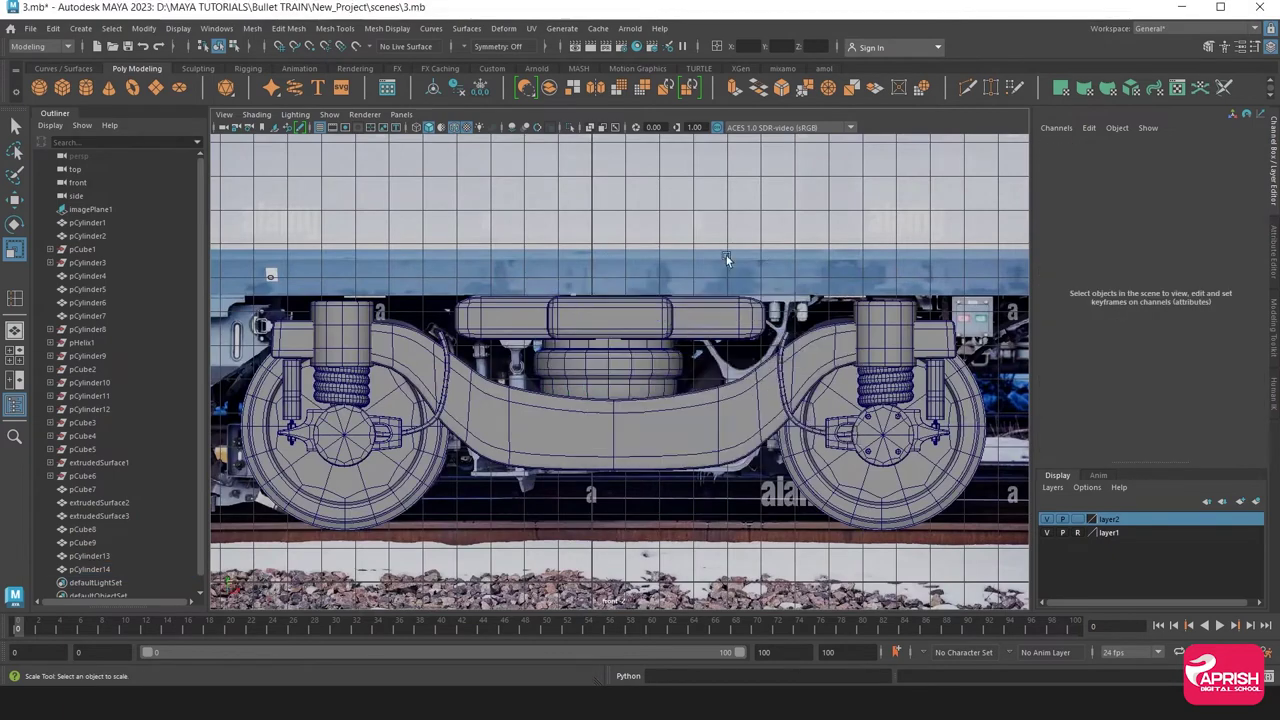
key("space")
mouse_move(630, 330)
left_mouse_down("alt")
mouse_move(538, 375)
mouse_move(636, 387)
left_mouse_up("alt")
scroll(601, 384, "down", 2)
scroll(480, 360, "down", 5)
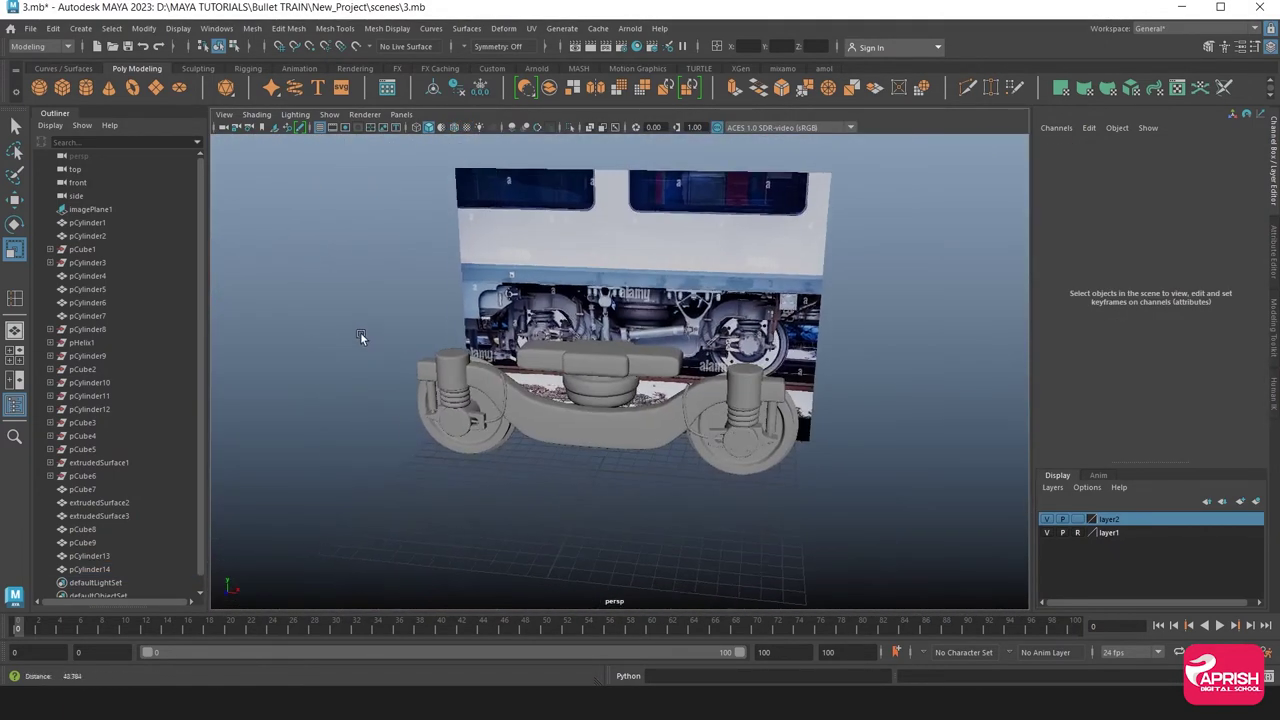
scroll(400, 360, "up", 3)
key("ctrl+s")
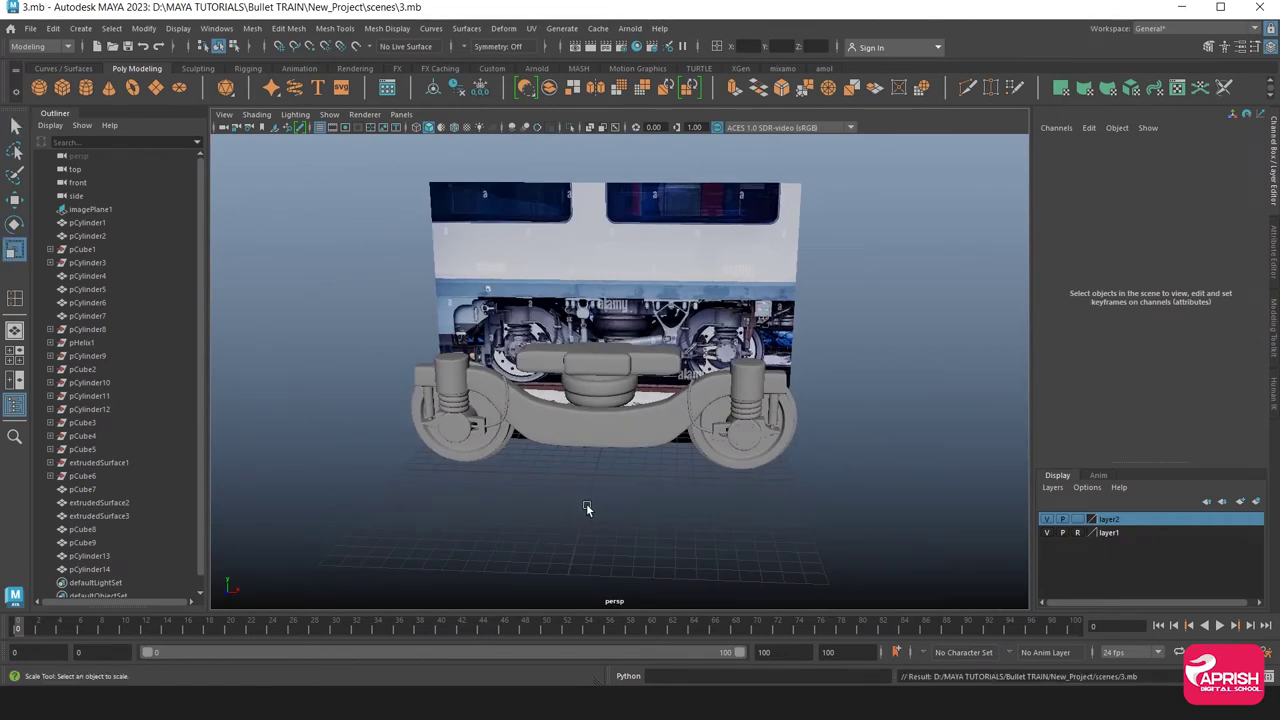
mouse_move(587, 509)
left_mouse_down("alt")
mouse_move(483, 497)
mouse_move(614, 497)
mouse_move(622, 508)
left_mouse_up("alt")
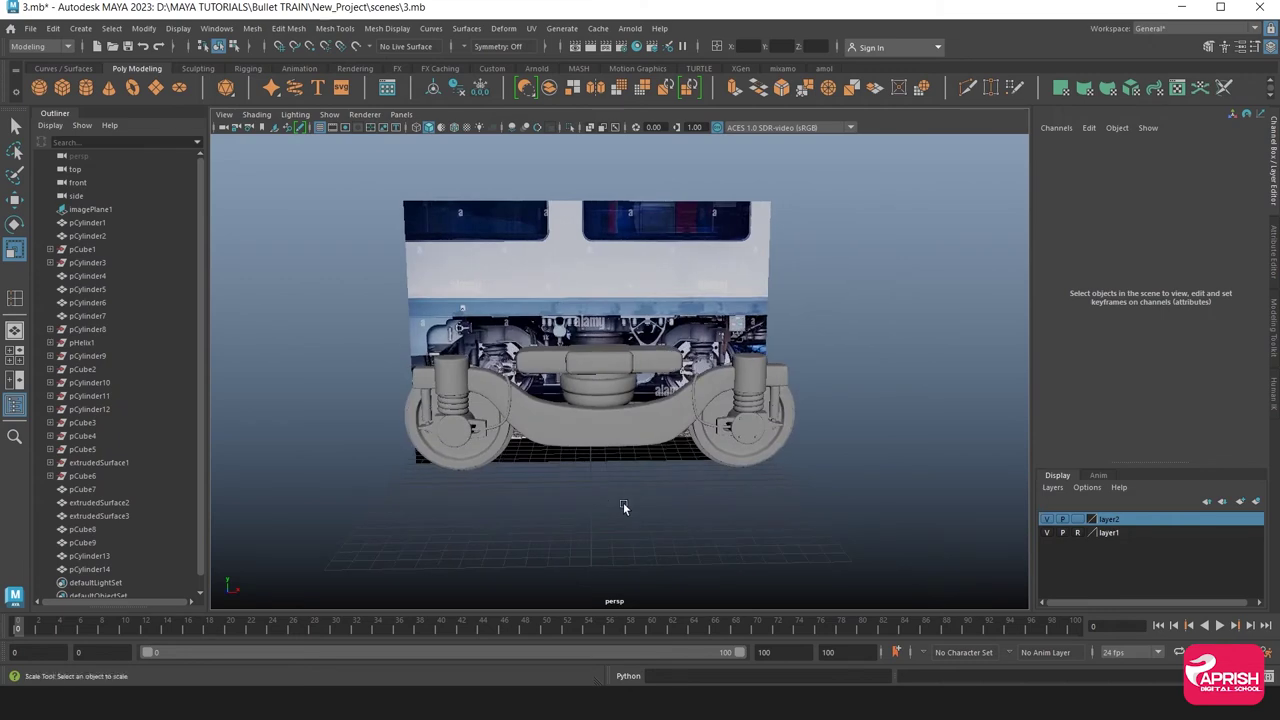
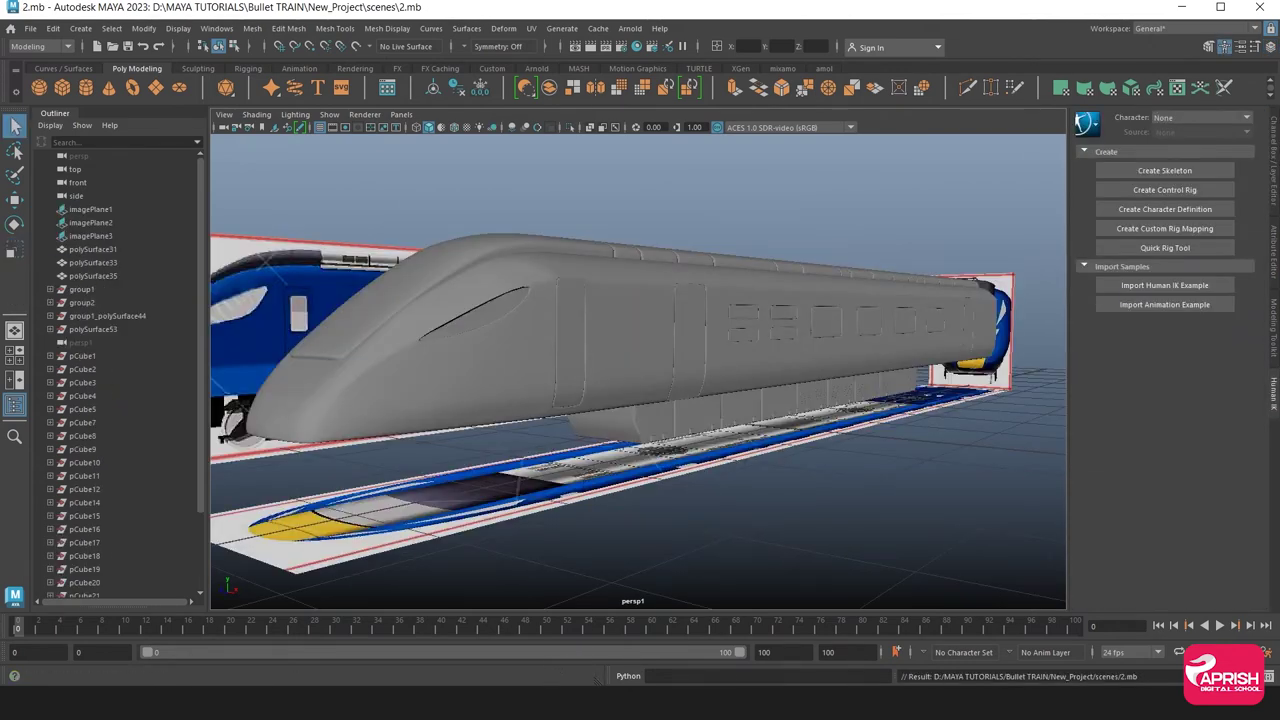
In 3.mb, select all the wheel bogie parts and combine them into one mesh
left_click(600, 650)
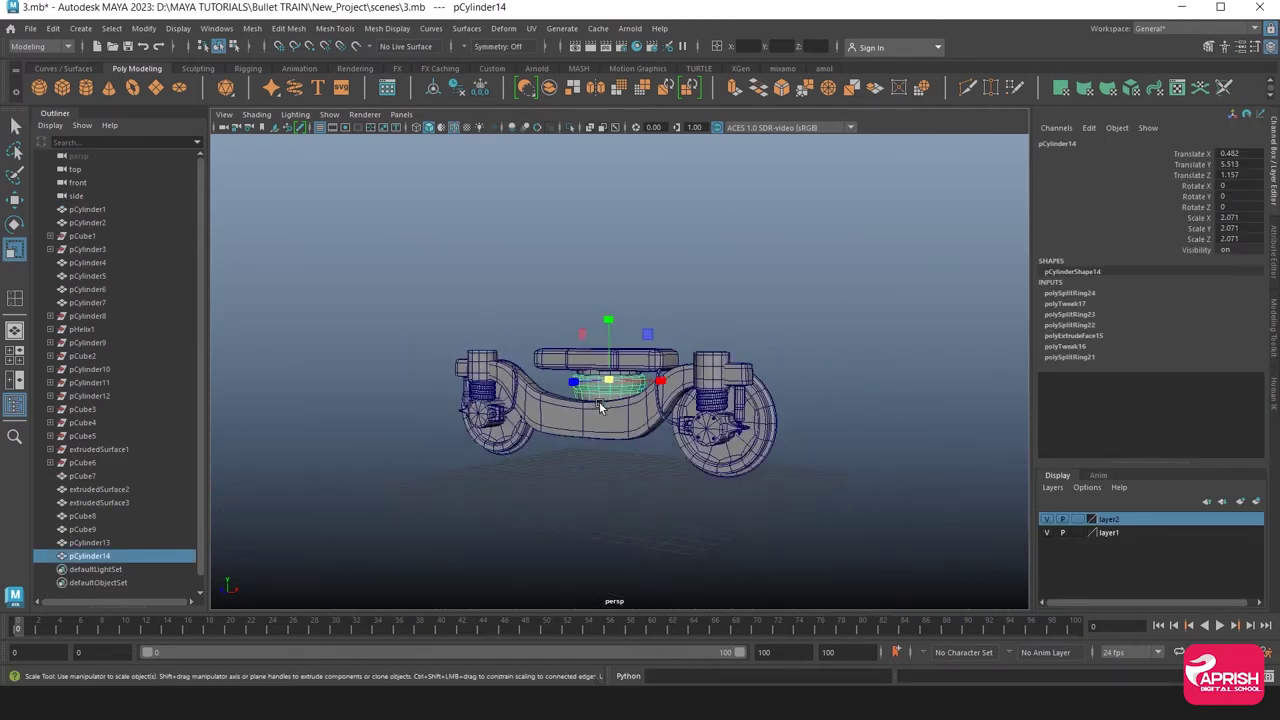
left_click_drag(424, 308, 868, 536)
left_click(53, 28)
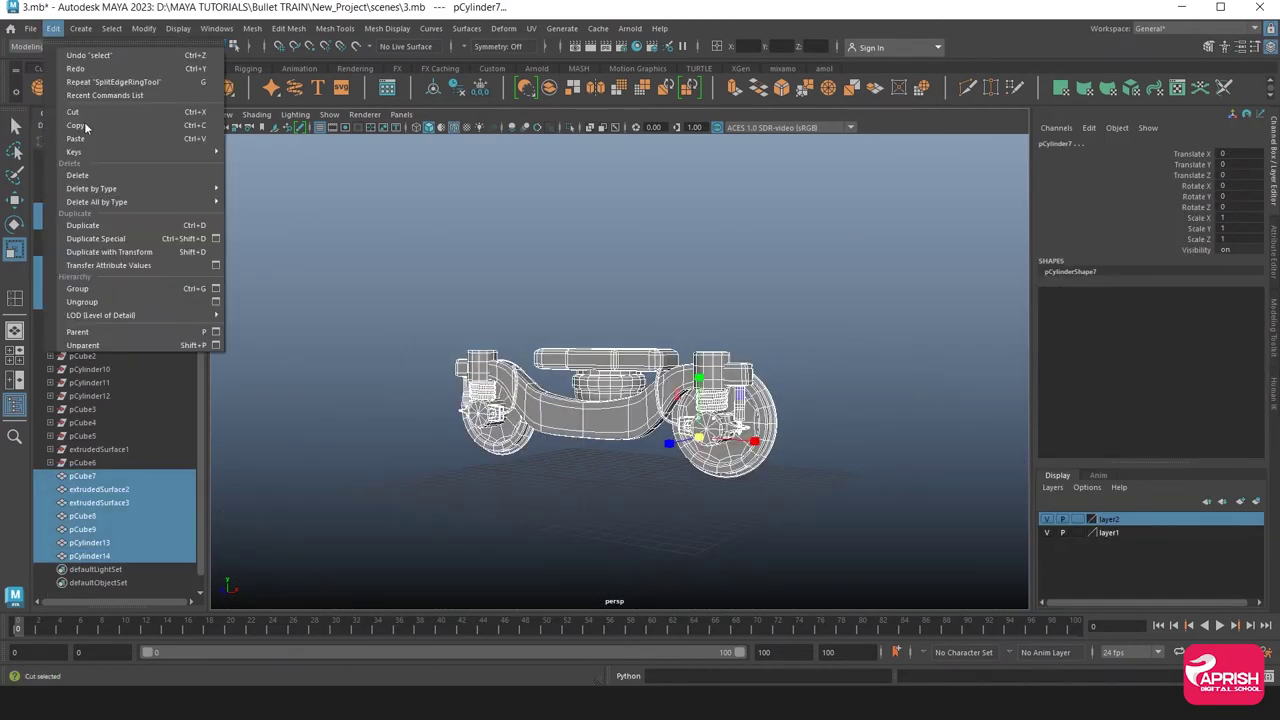
left_click(240, 191)
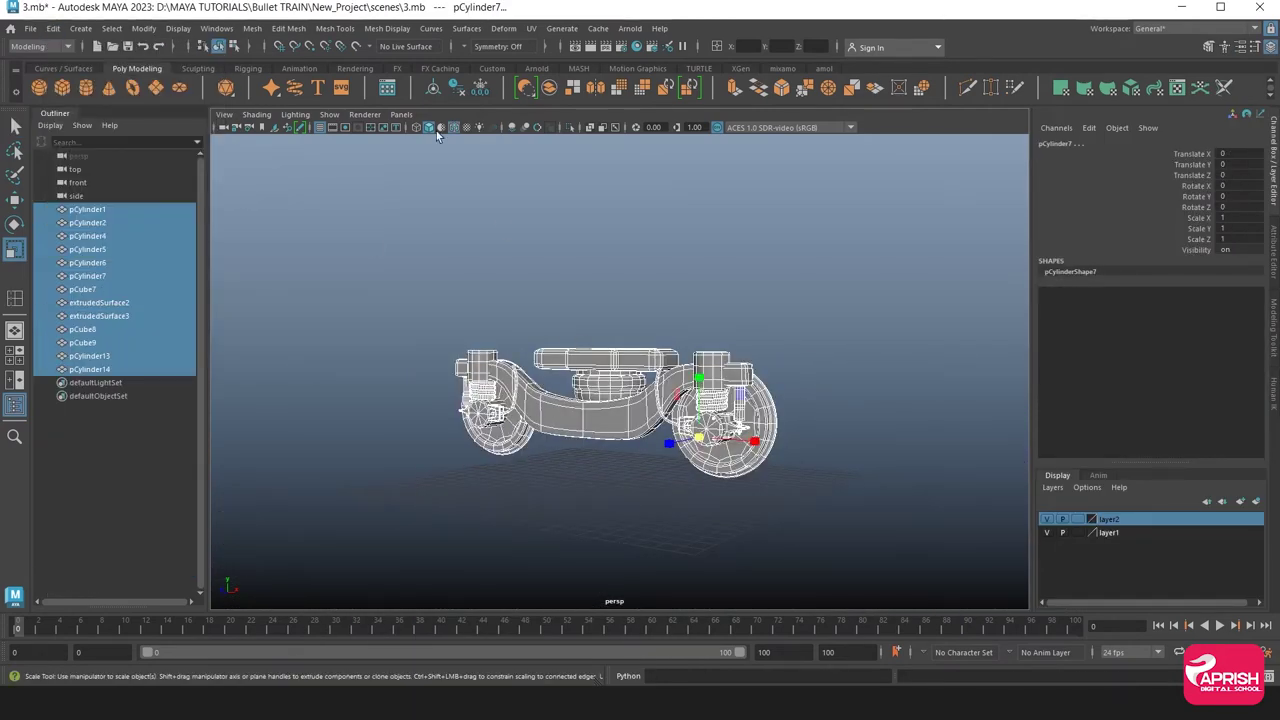
key("w")
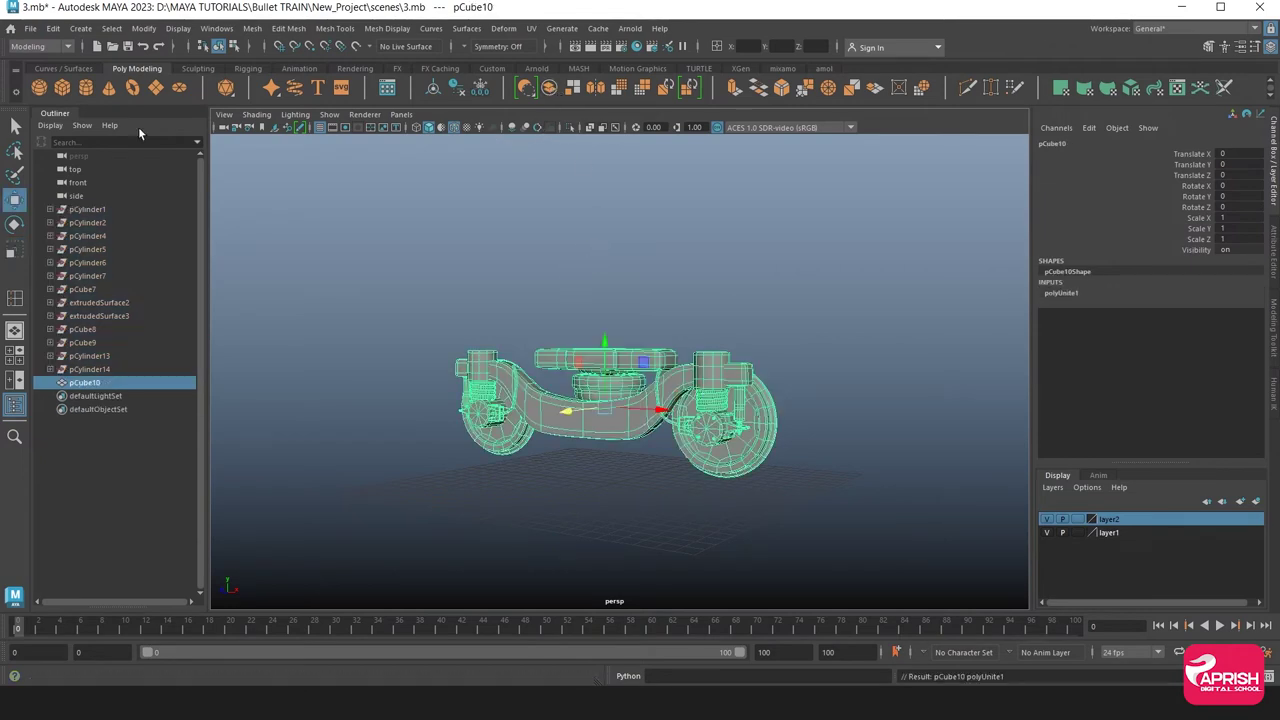
Copy the combined bogie and paste it into the 2.mb bullet-train scene
left_click(53, 28)
left_click(100, 120)
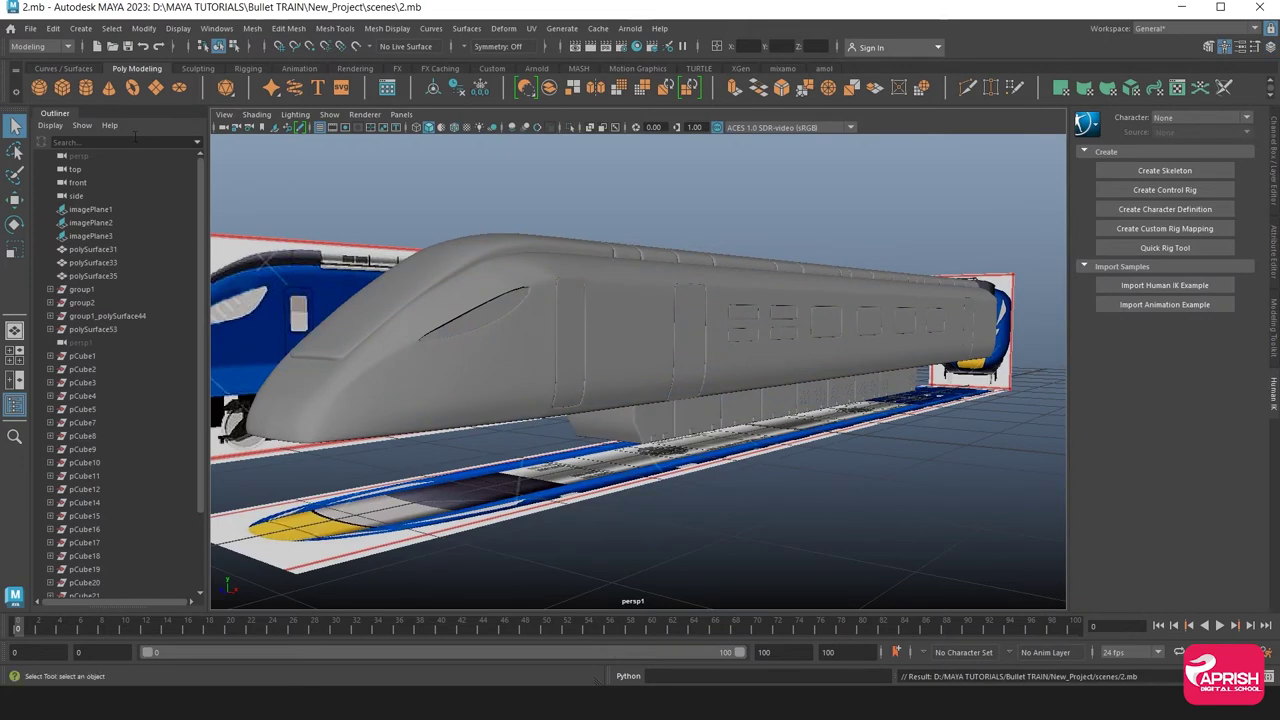
left_click(53, 28)
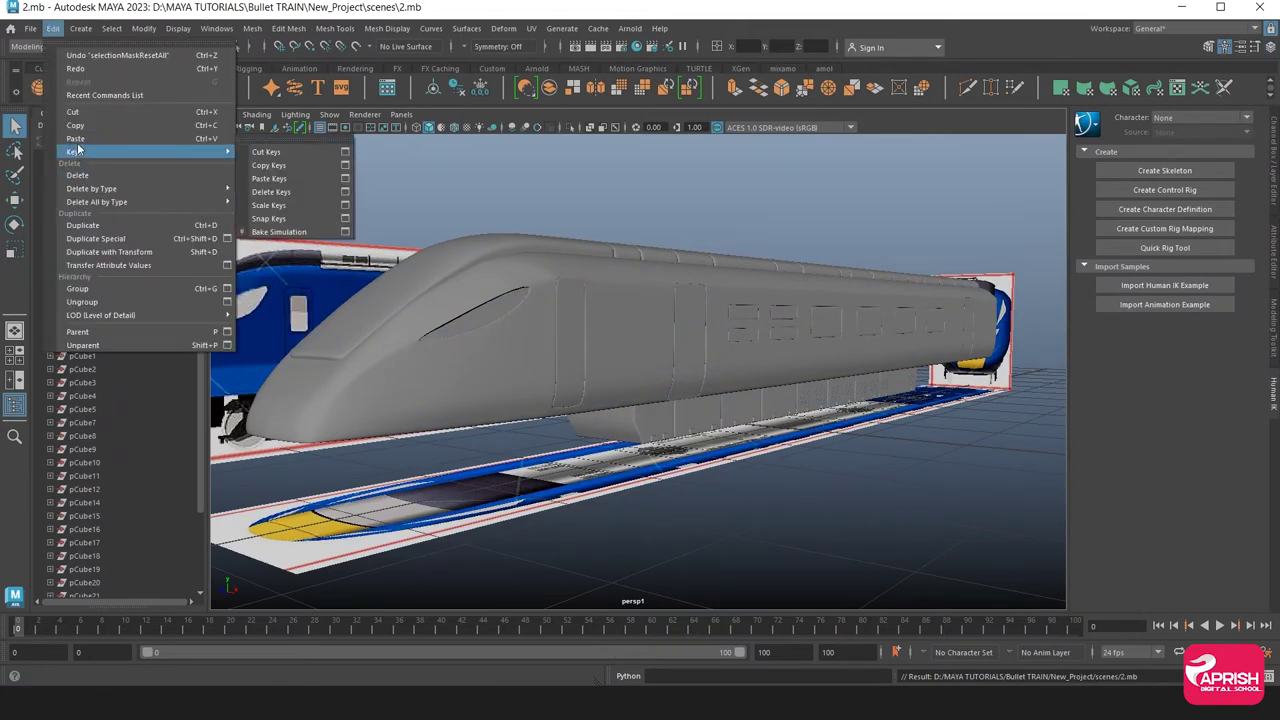
left_click(75, 138)
scroll(617, 543, "down", 5)
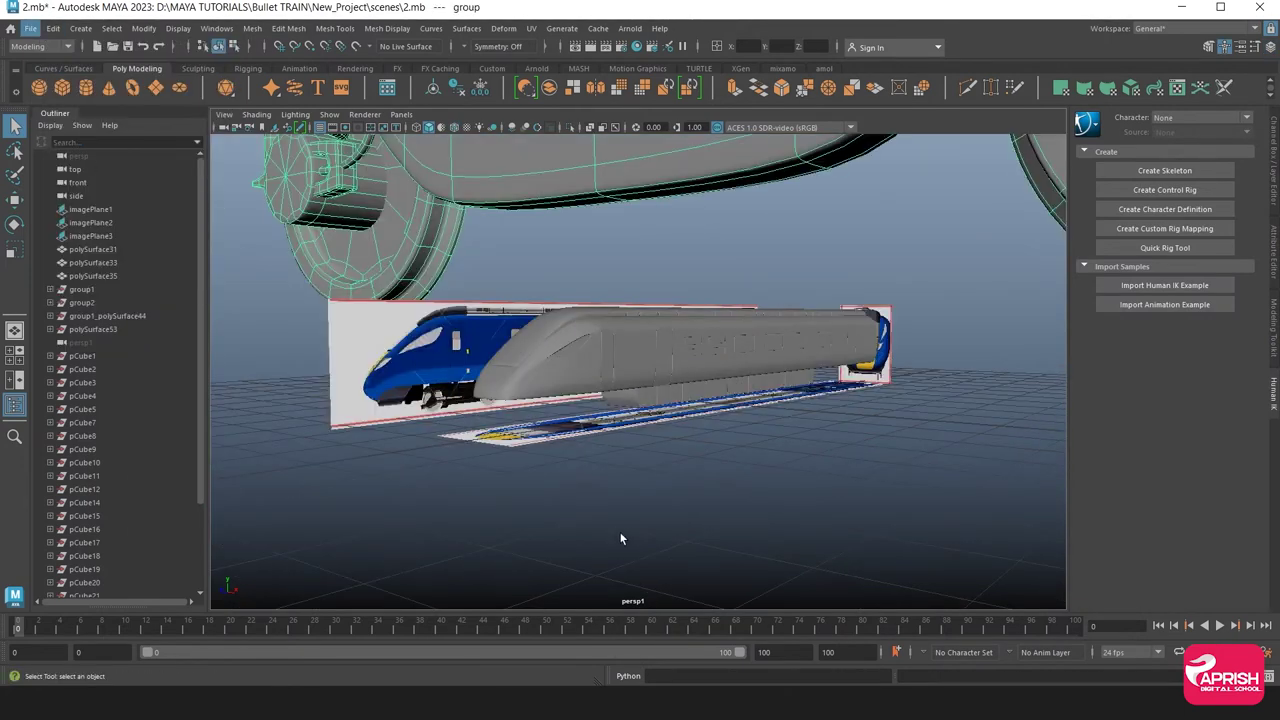
Rotate the bogie and enter a Y rotation of 90 in the Channel Box
scroll(620, 539, "down", 3)
left_click_drag(590, 500, 647, 479, "alt")
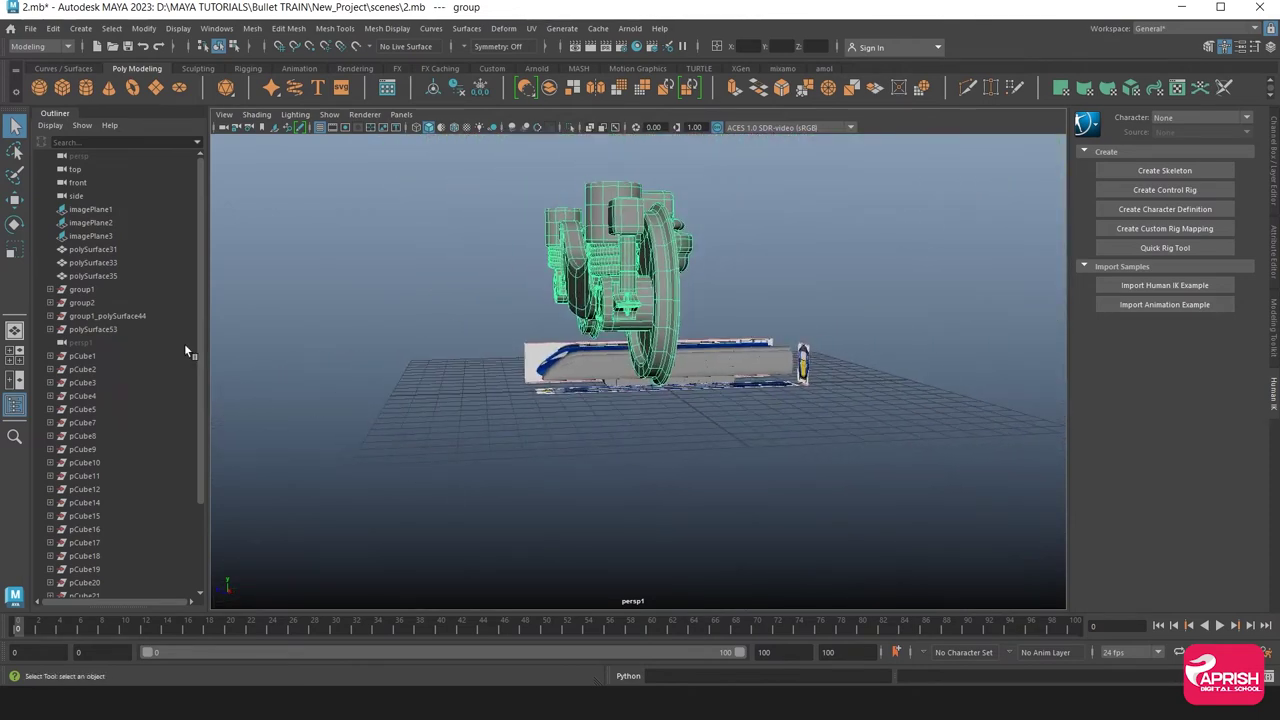
left_click(15, 225)
left_click_drag(565, 296, 1245, 75)
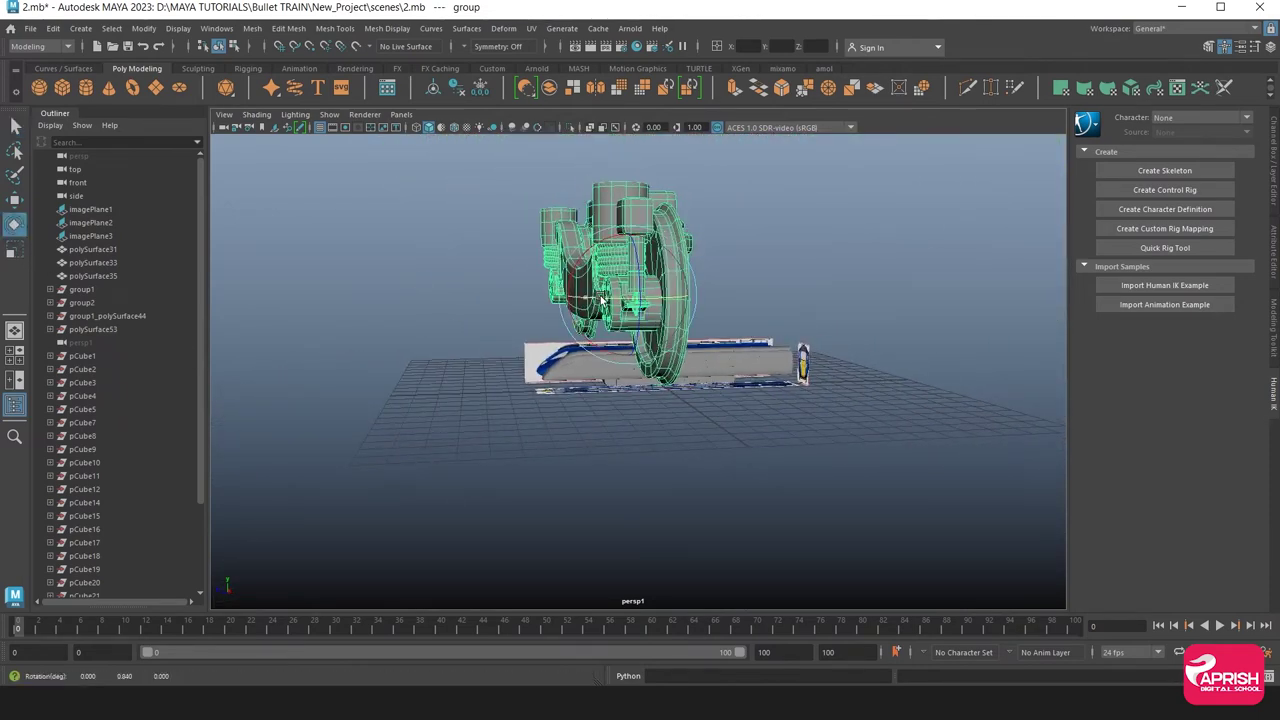
left_click(1272, 47)
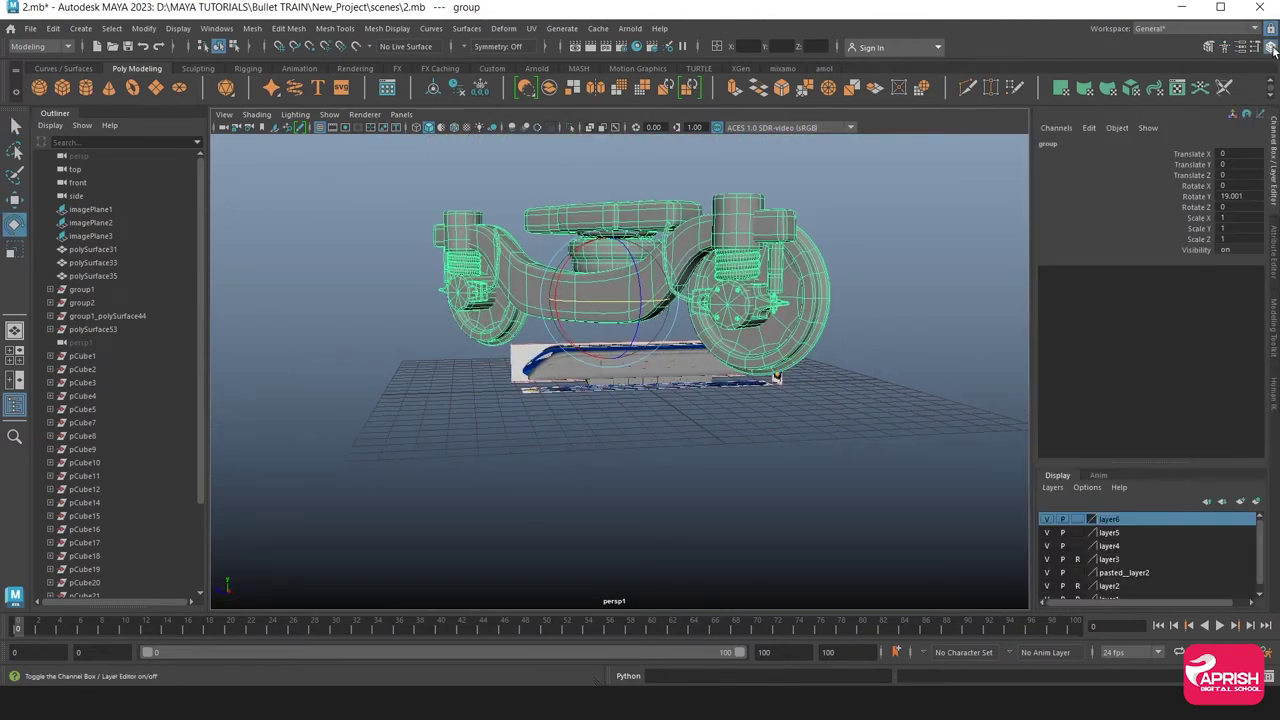
double_click(1248, 196)
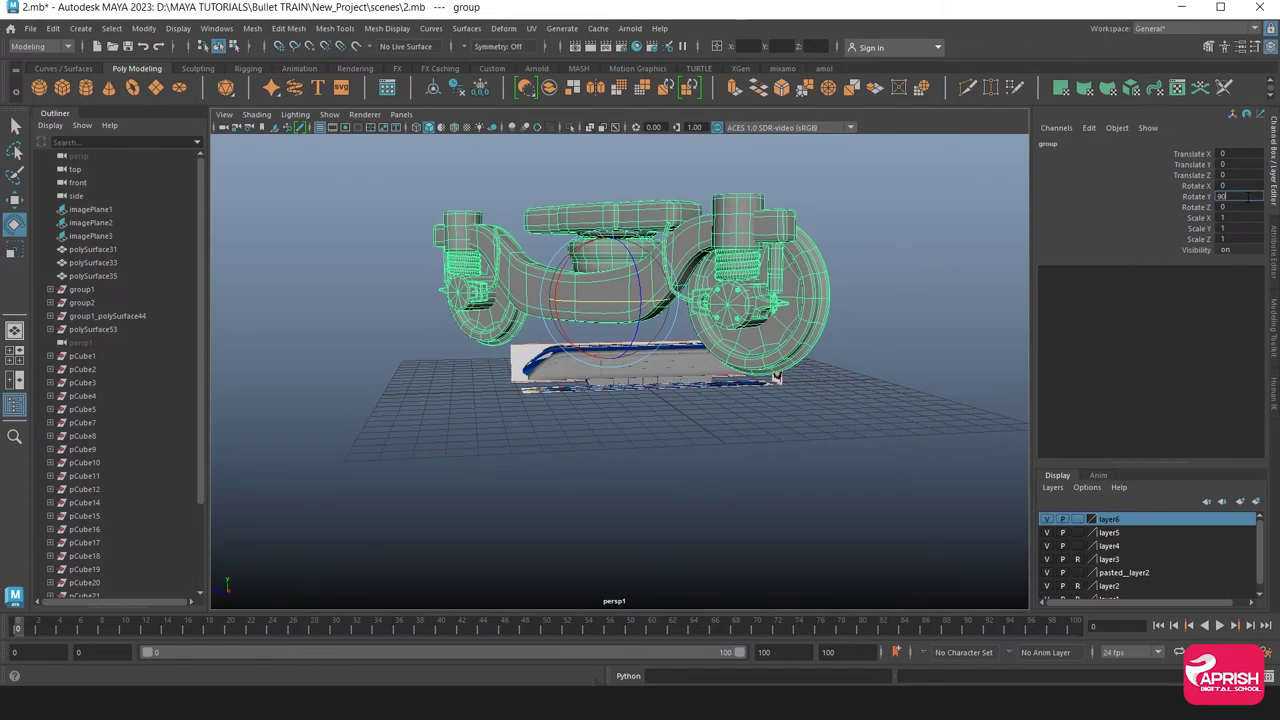
type("-90")
key("Return")
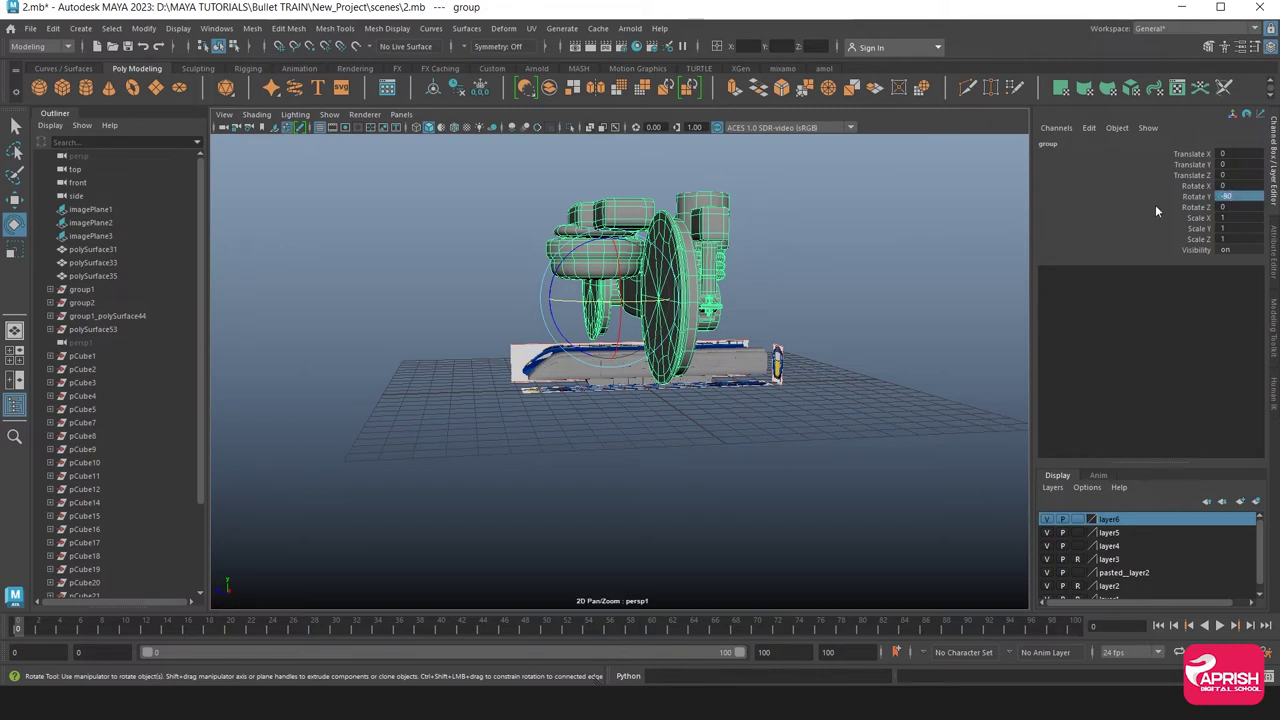
Reselect the pasted bogie mesh and set its Y rotation to -90
left_click(620, 345)
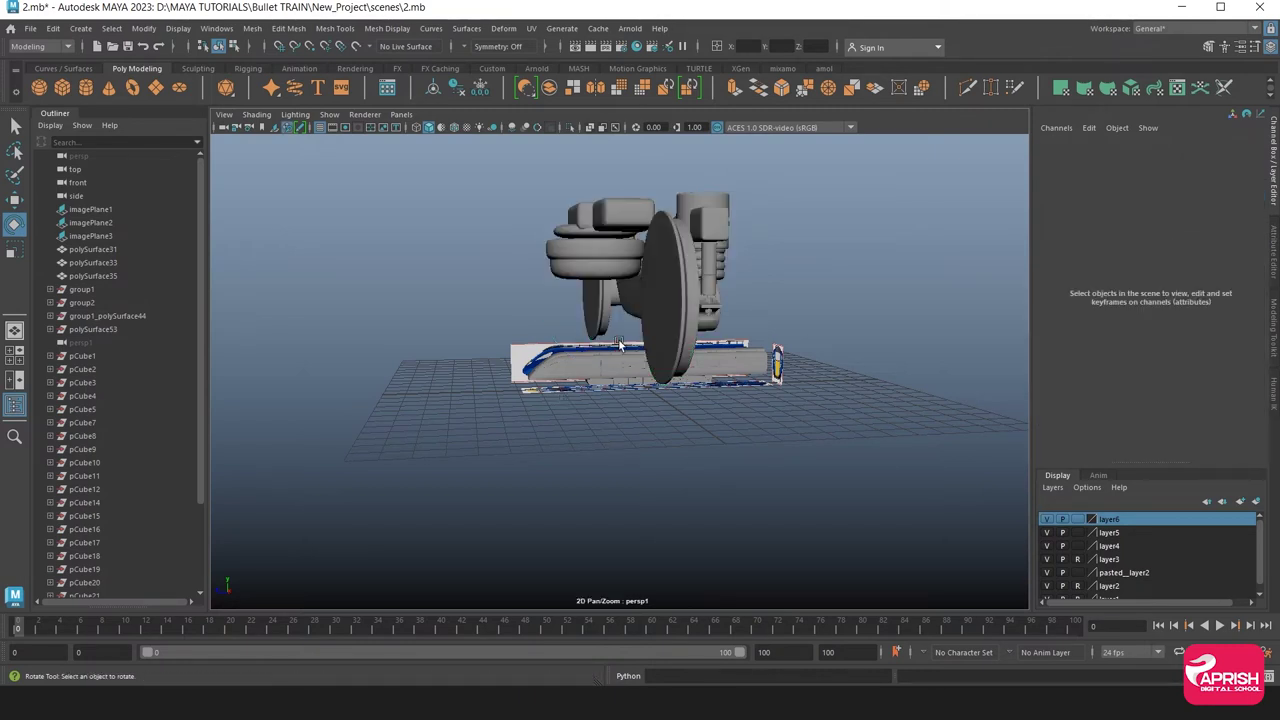
left_click(641, 312)
mouse_move(641, 312)
left_mouse_down("alt")
mouse_move(634, 357)
mouse_move(656, 356)
mouse_move(604, 357)
left_mouse_up("alt")
mouse_move(572, 308)
left_mouse_down()
mouse_move(556, 296)
mouse_move(522, 303)
left_mouse_up()
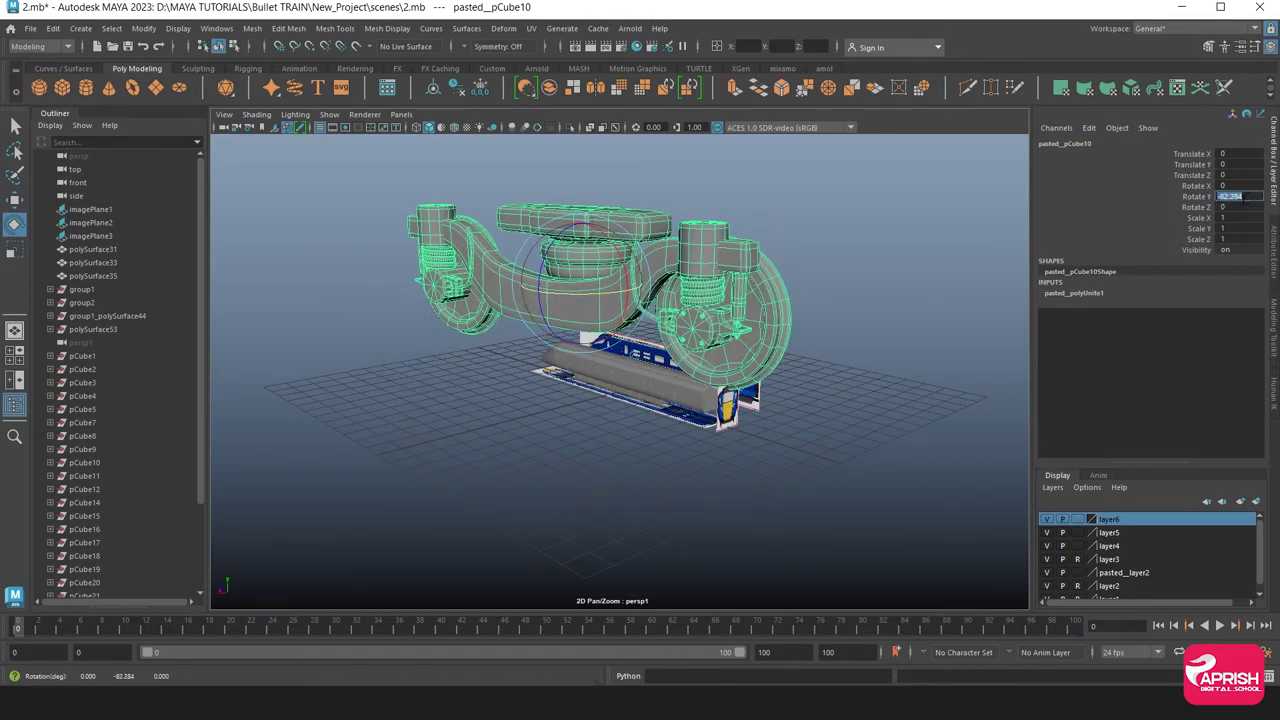
key("Return")
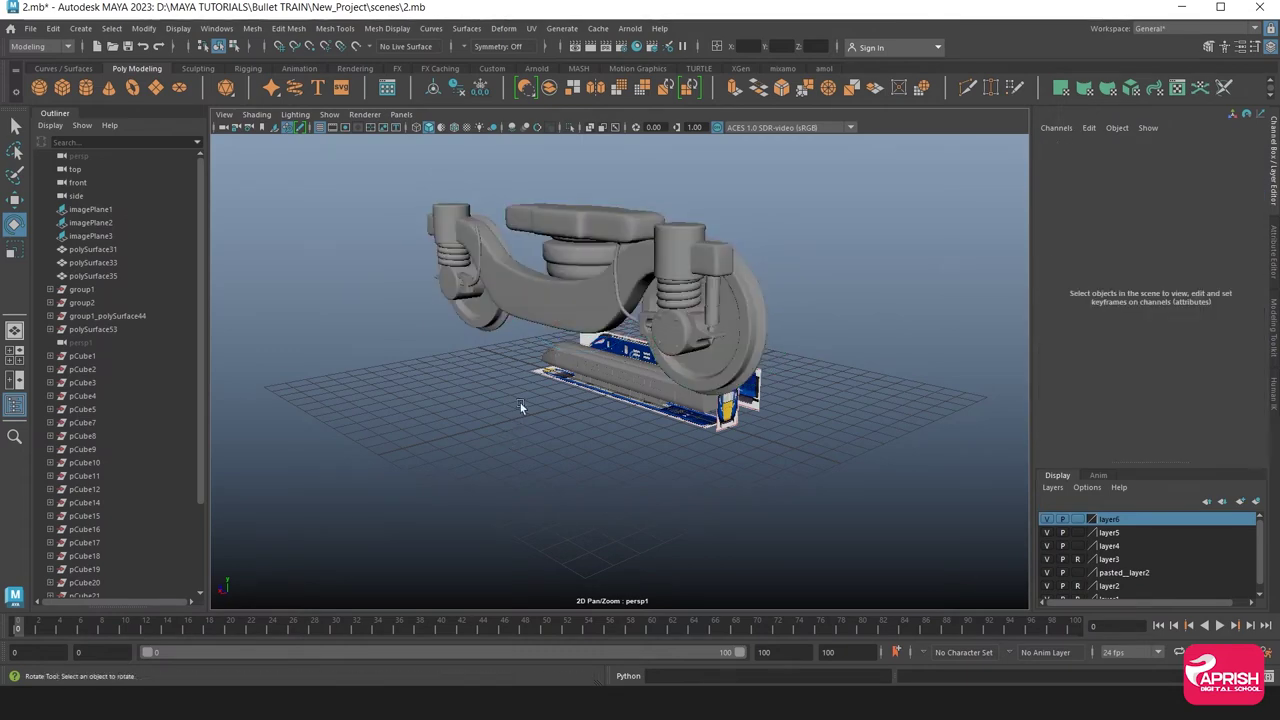
In the side view, move the bogie down over the train
key("space")
key("space")
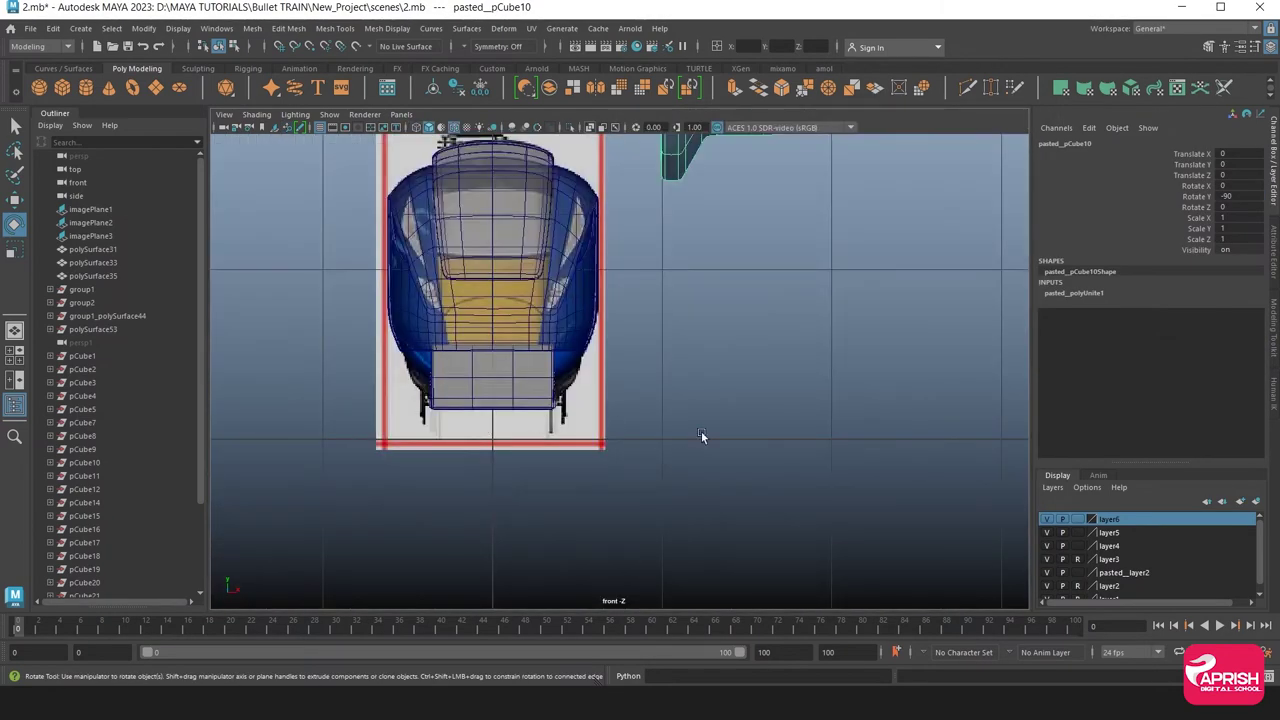
key("space")
key("space")
scroll(765, 416, "down", 5)
scroll(714, 405, "down", 2)
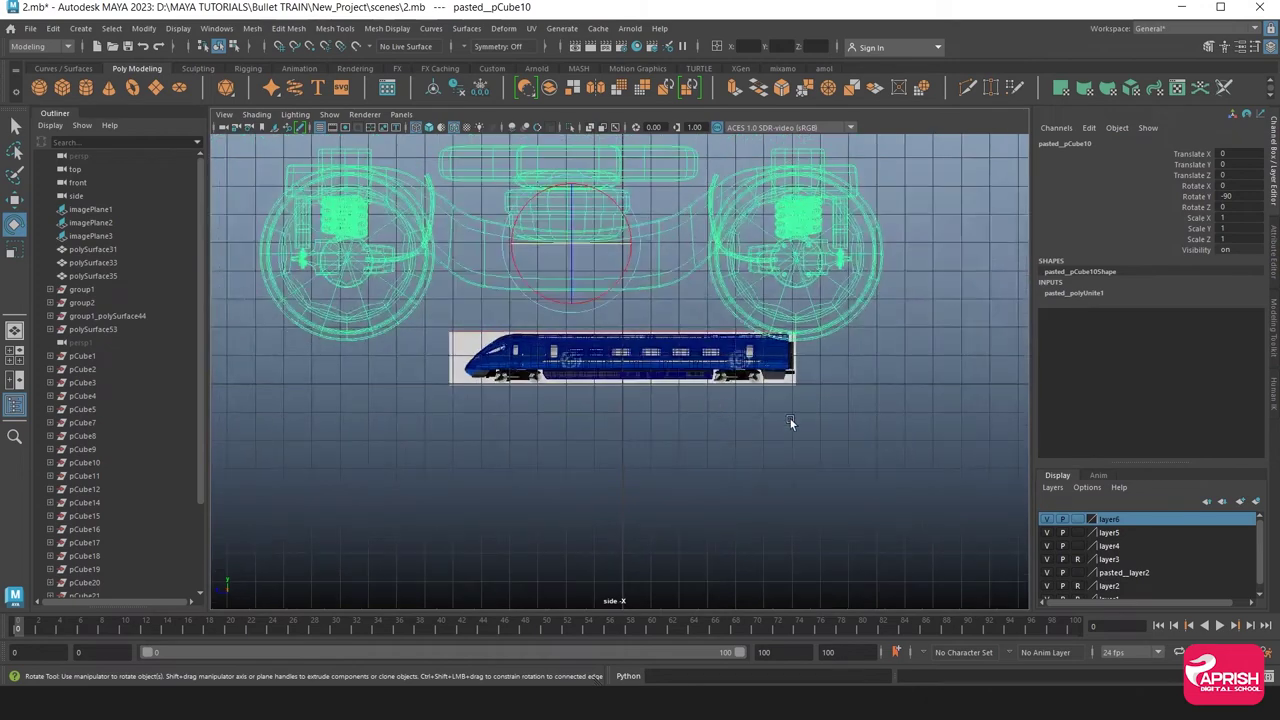
left_click(15, 199)
mouse_move(565, 245)
left_mouse_down()
mouse_move(497, 350)
mouse_move(300, 437)
left_mouse_up()
Scale the bogie down to about 0.093
left_click(13, 252)
scroll(285, 380, "up", 3)
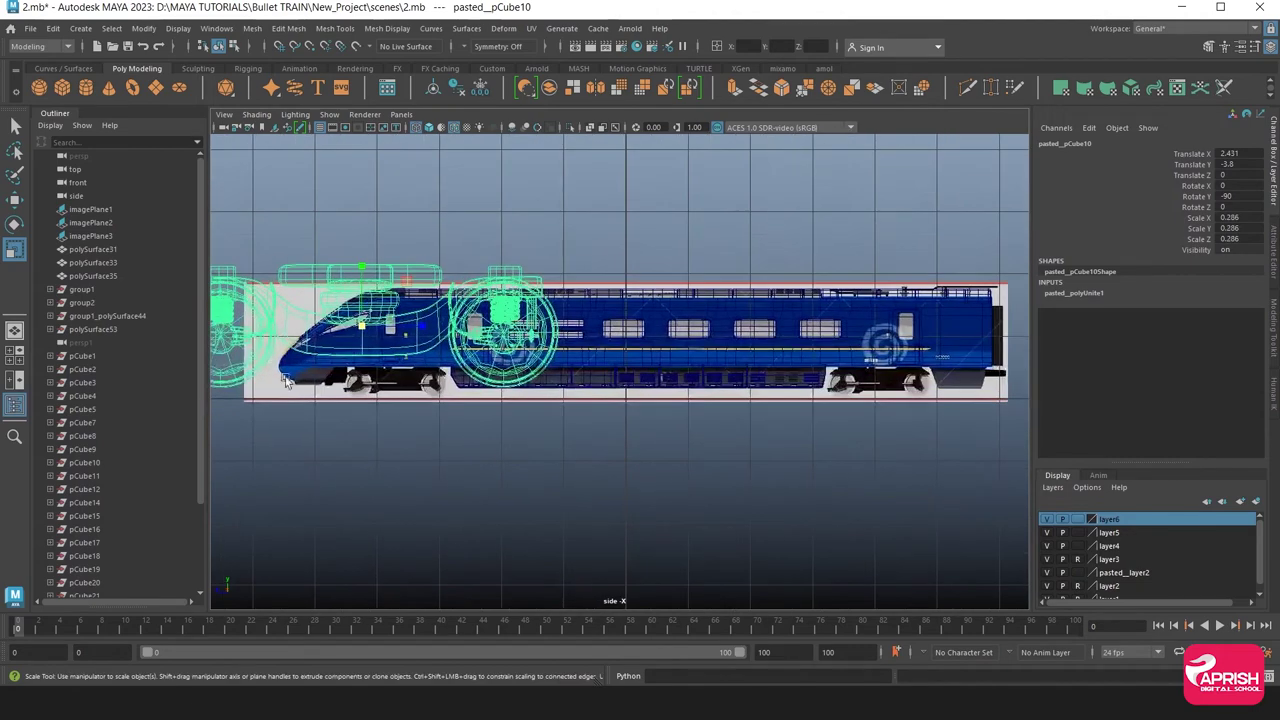
middle_click_drag(285, 380, 447, 343, "alt")
left_click_drag(499, 320, 354, 368)
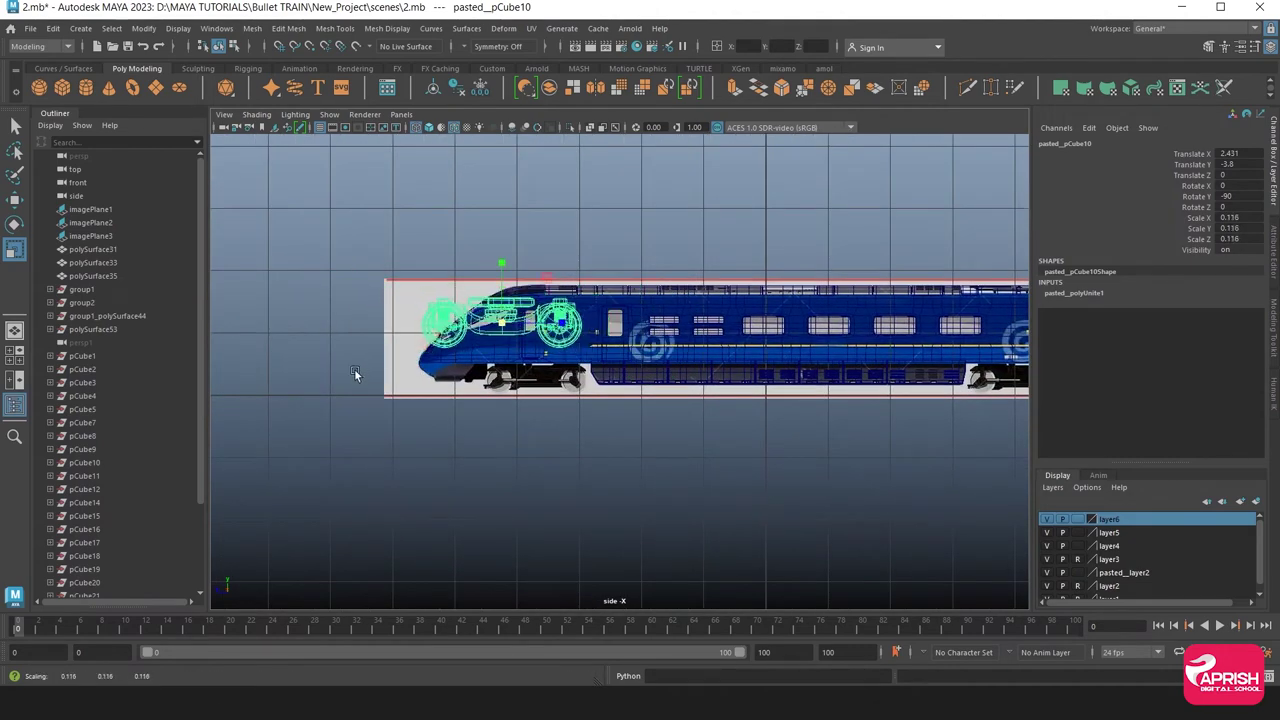
scroll(512, 403, "up", 3)
mouse_move(493, 378)
left_mouse_down()
mouse_move(468, 310)
mouse_move(492, 364)
left_mouse_up()
Shrink the bogie to 0.075 and position it over the front wheels
key("w")
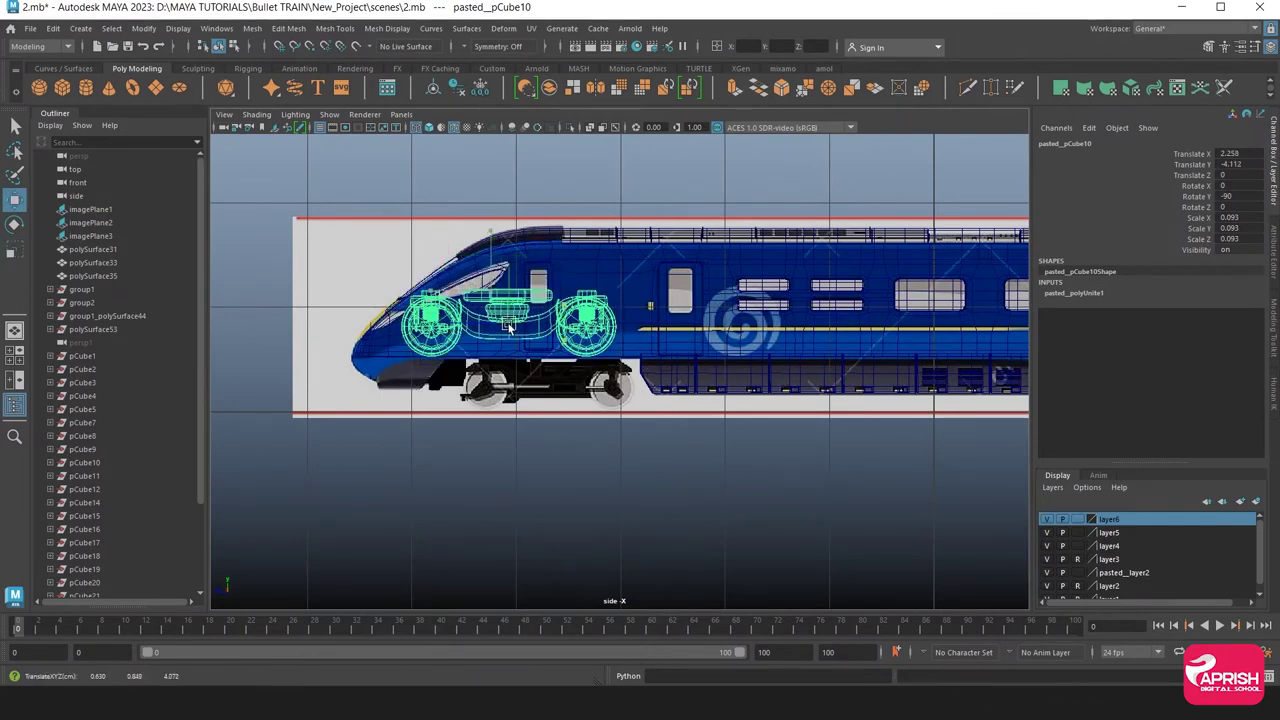
scroll(640, 420, "up", 2)
middle_click_drag(640, 420, 668, 366, "alt")
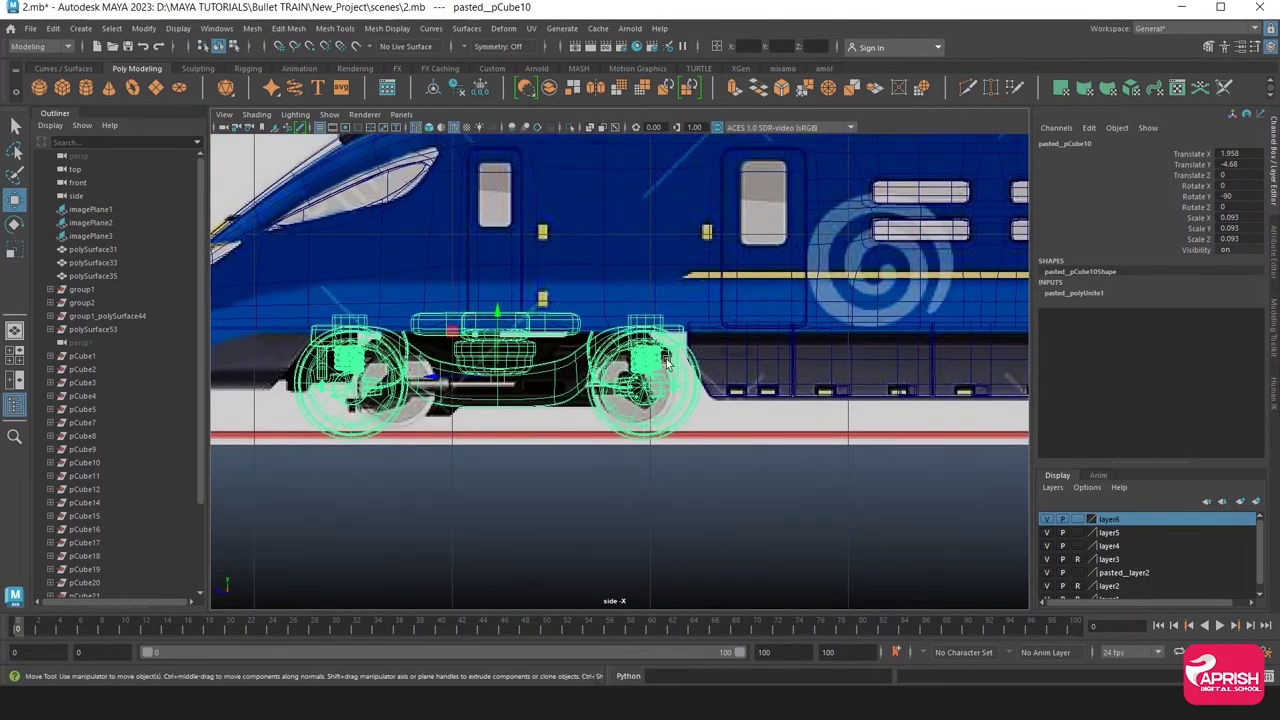
left_click(14, 250)
left_click_drag(497, 383, 478, 371)
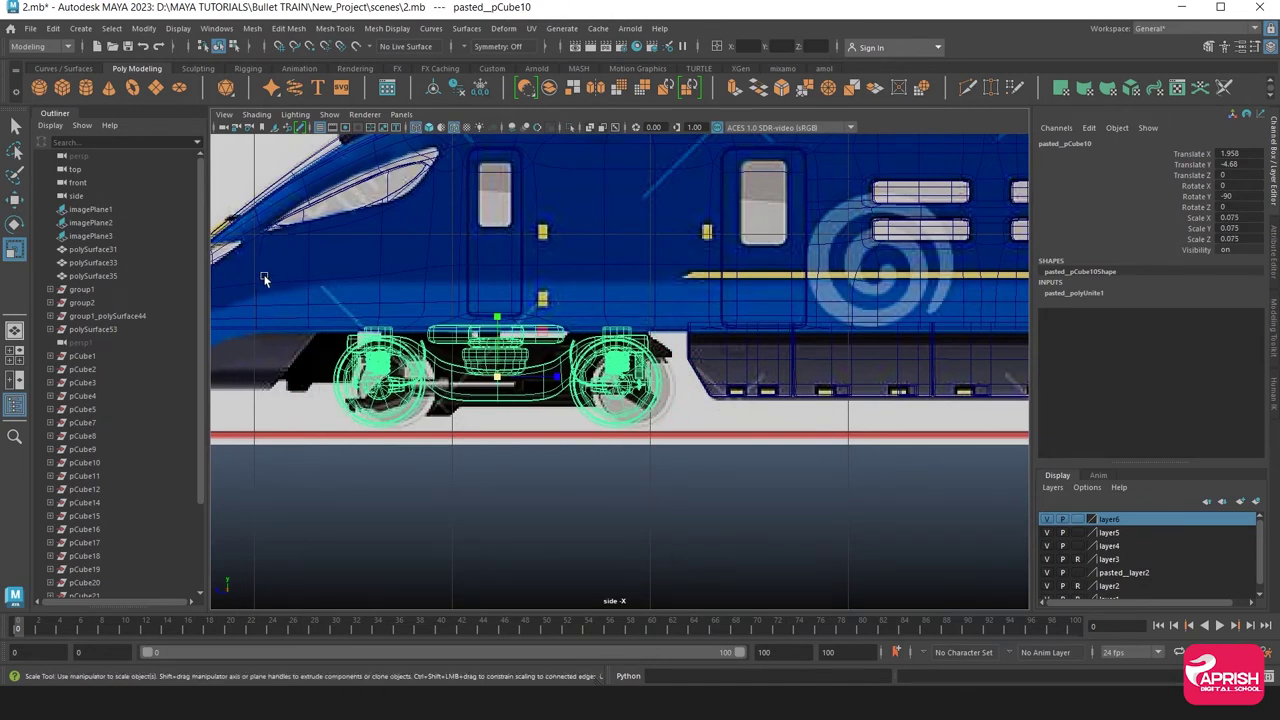
key("w")
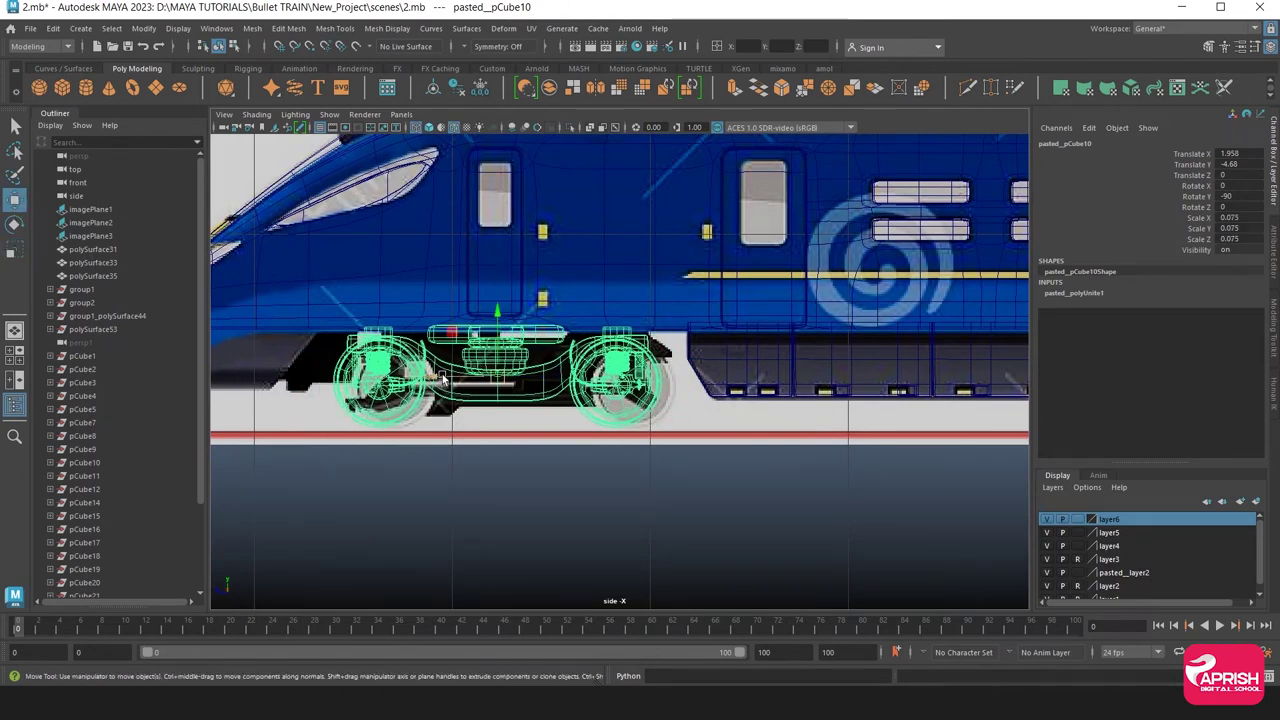
left_click_drag(443, 378, 453, 381)
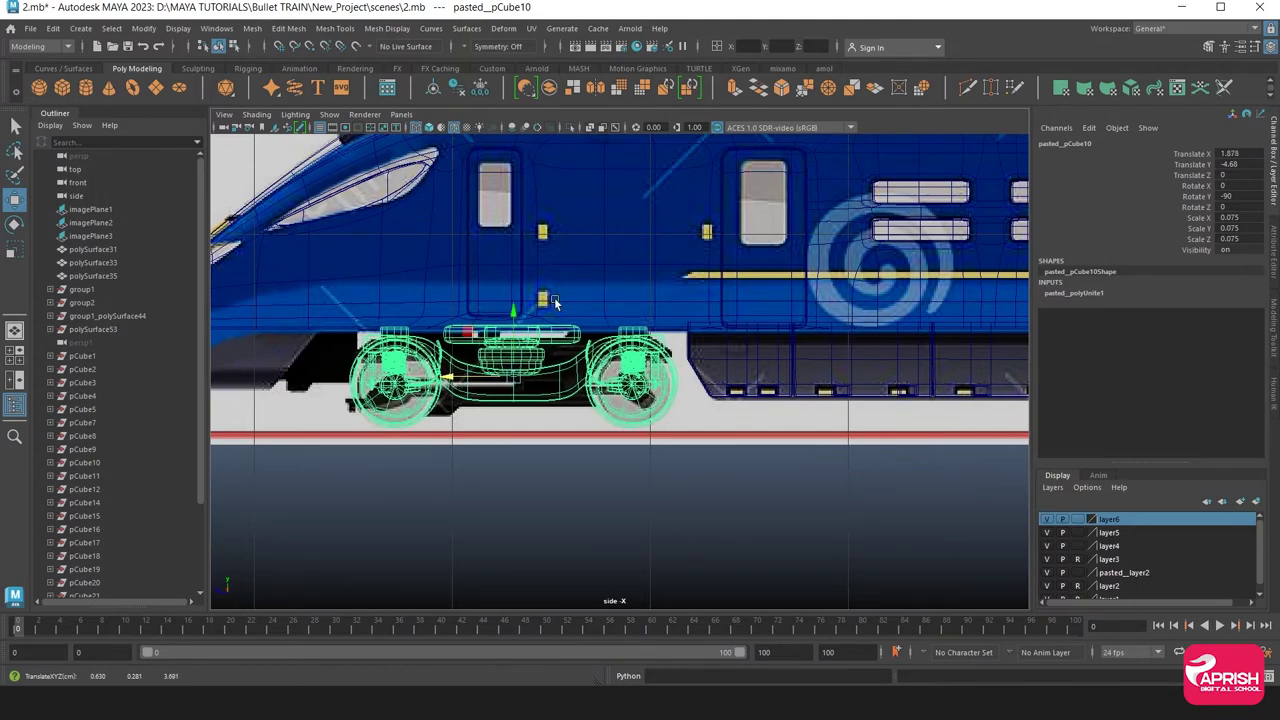
key("space")
key("space")
key("f")
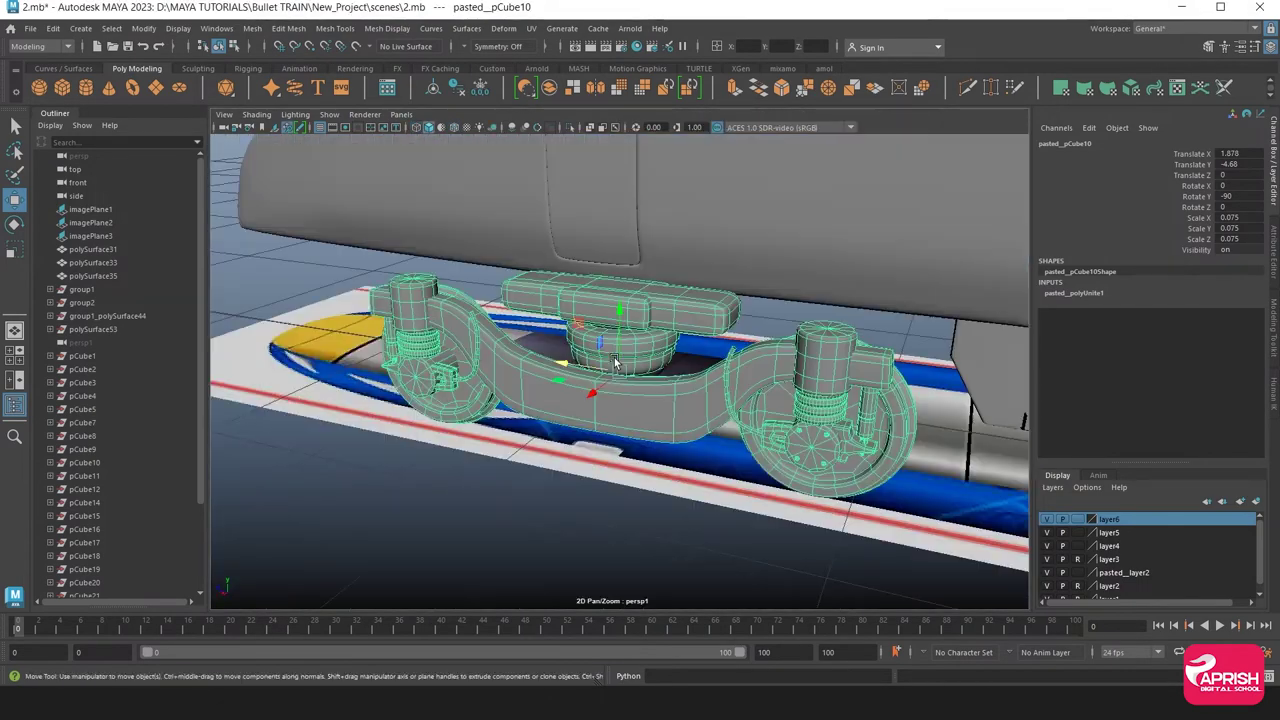
mouse_move(523, 364)
left_mouse_down("alt")
mouse_move(660, 376)
mouse_move(580, 365)
left_mouse_up("alt")
Reselect the bogie and freeze its transformations
left_click(764, 454)
scroll(772, 439, "down", 3)
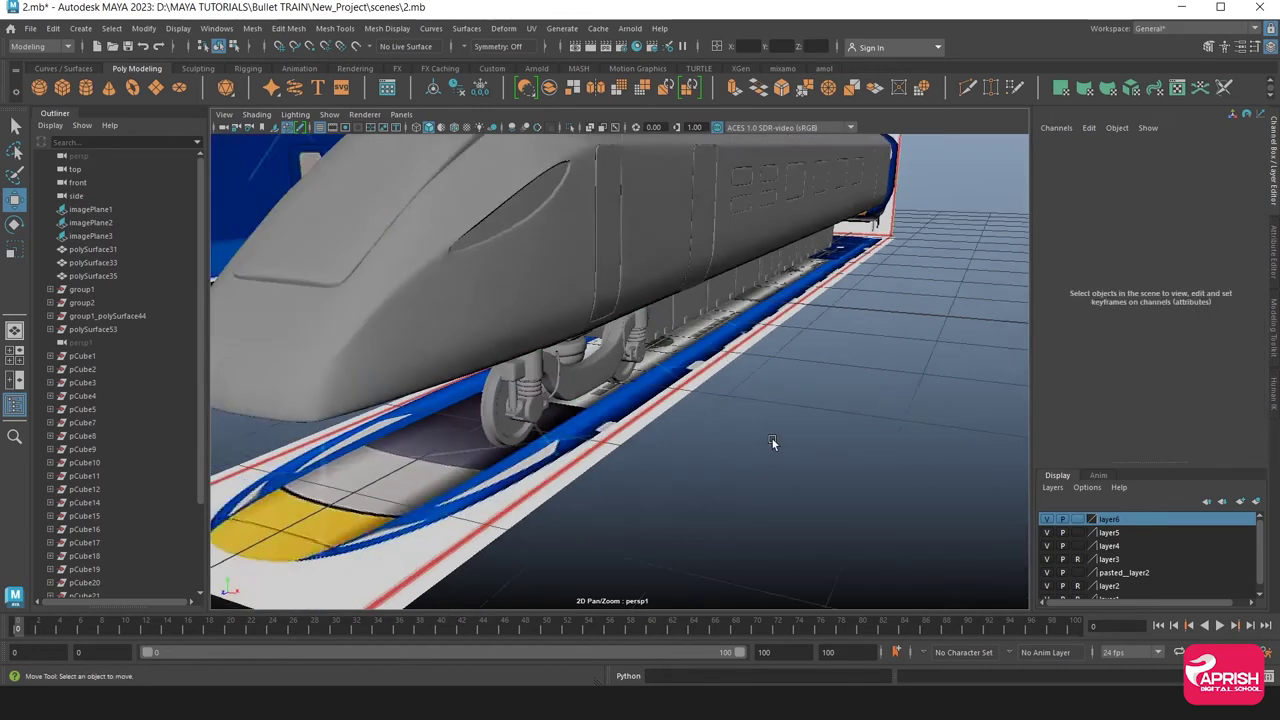
mouse_move(772, 439)
left_mouse_down("alt")
mouse_move(650, 427)
mouse_move(564, 365)
mouse_move(490, 352)
left_mouse_up("alt")
scroll(680, 428, "down", 3)
scroll(490, 352, "up", 3)
left_click(604, 379)
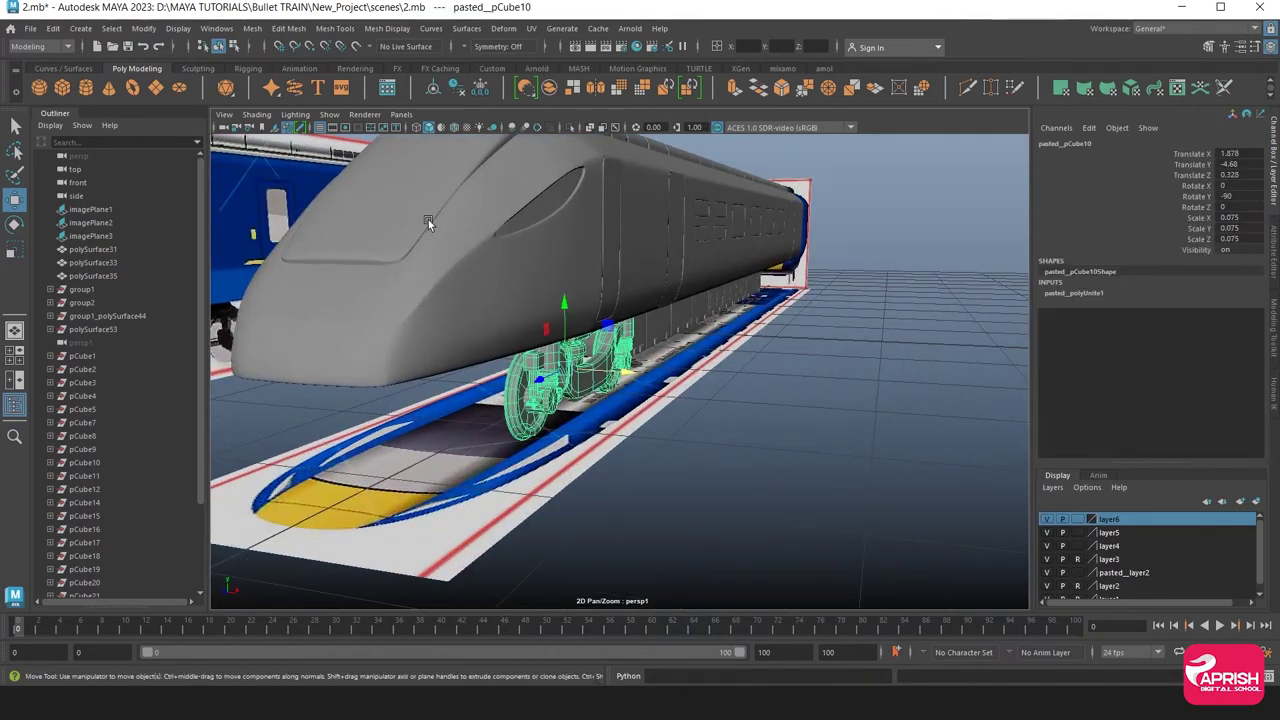
left_click(143, 28)
left_click(180, 94)
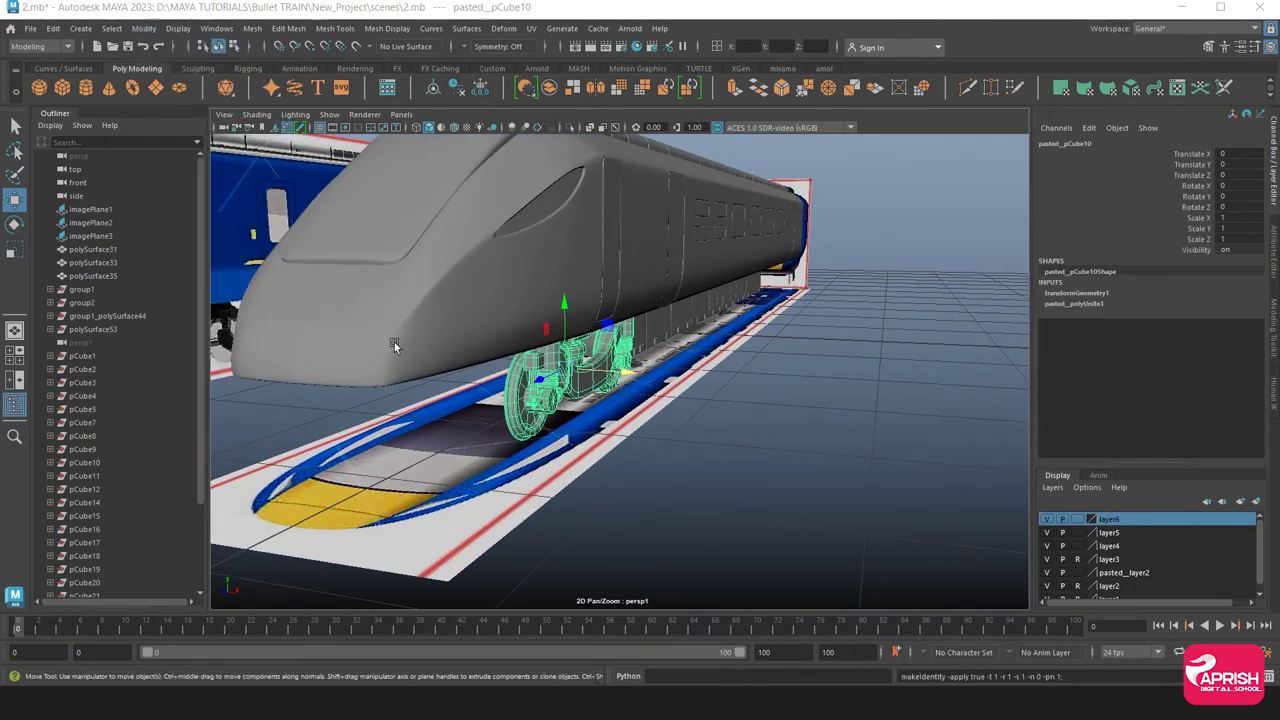
In top view, move the bogie's pivot to the centre line and undo a trial mirrored duplicate
key("space")
key("space")
scroll(450, 362, "up", 5)
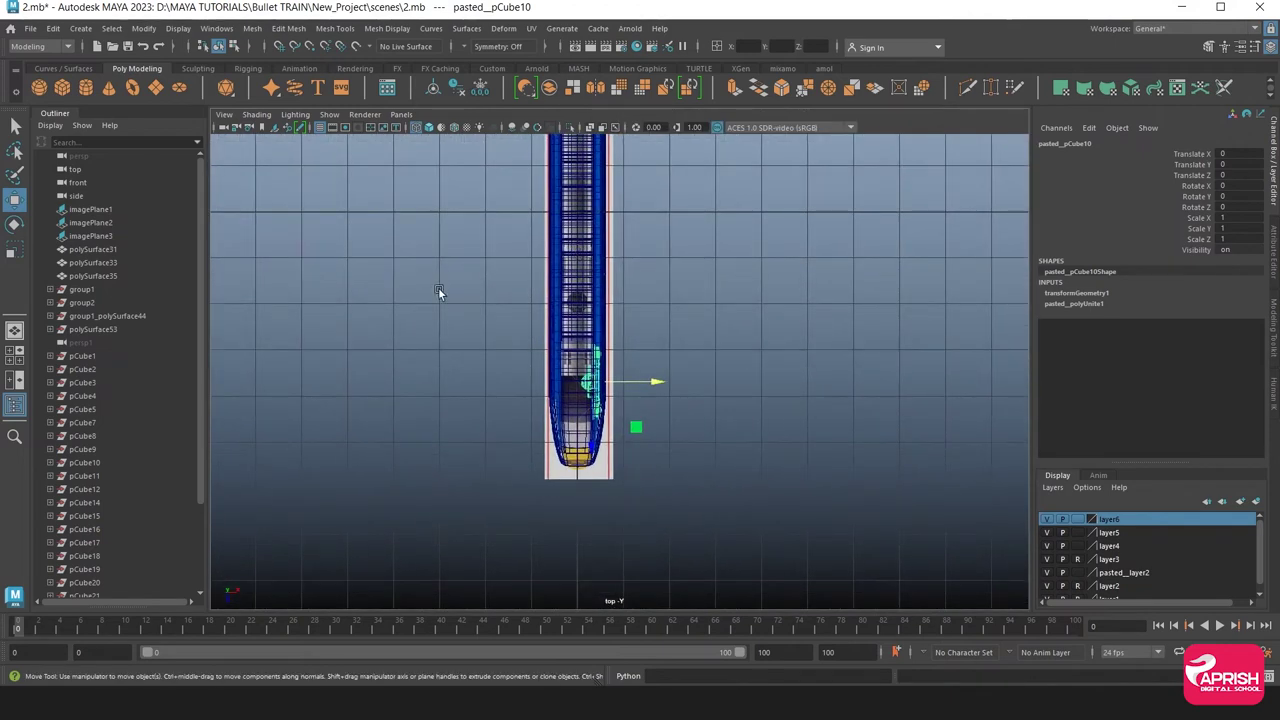
scroll(663, 343, "up", 3)
scroll(744, 402, "up", 3)
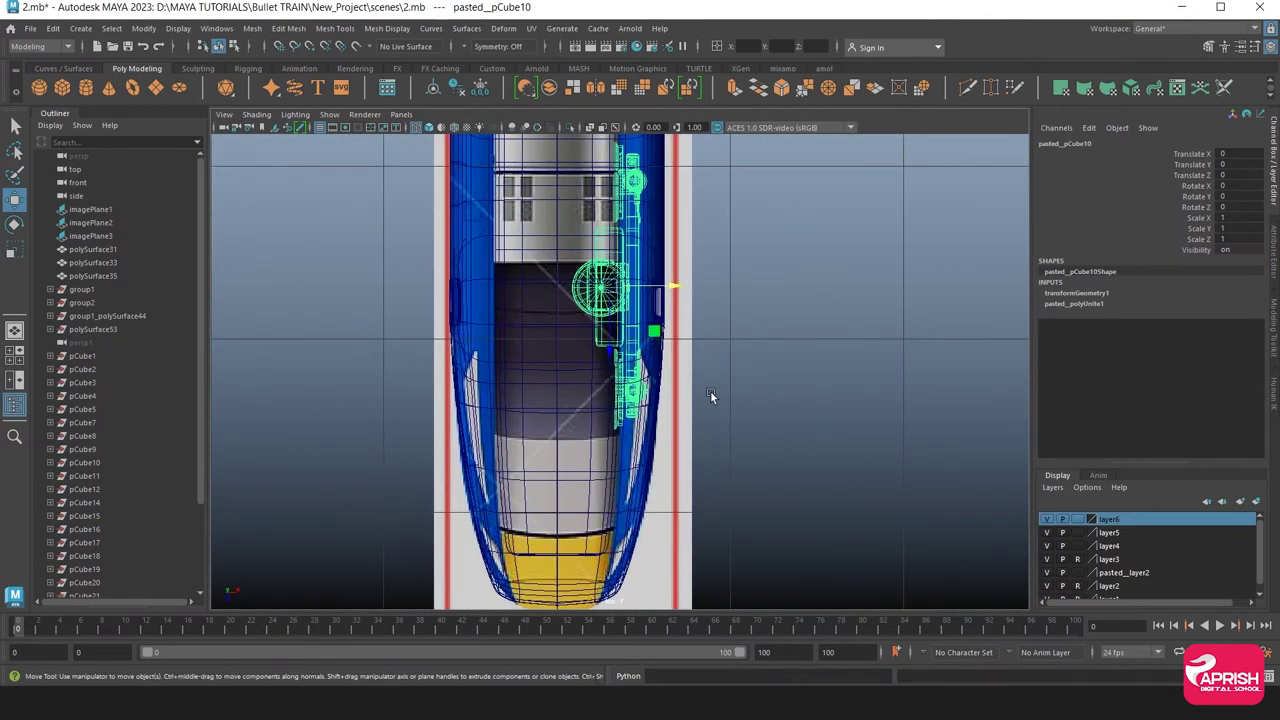
mouse_move(673, 287)
left_mouse_down()
mouse_move(621, 289)
mouse_move(632, 291)
left_mouse_up()
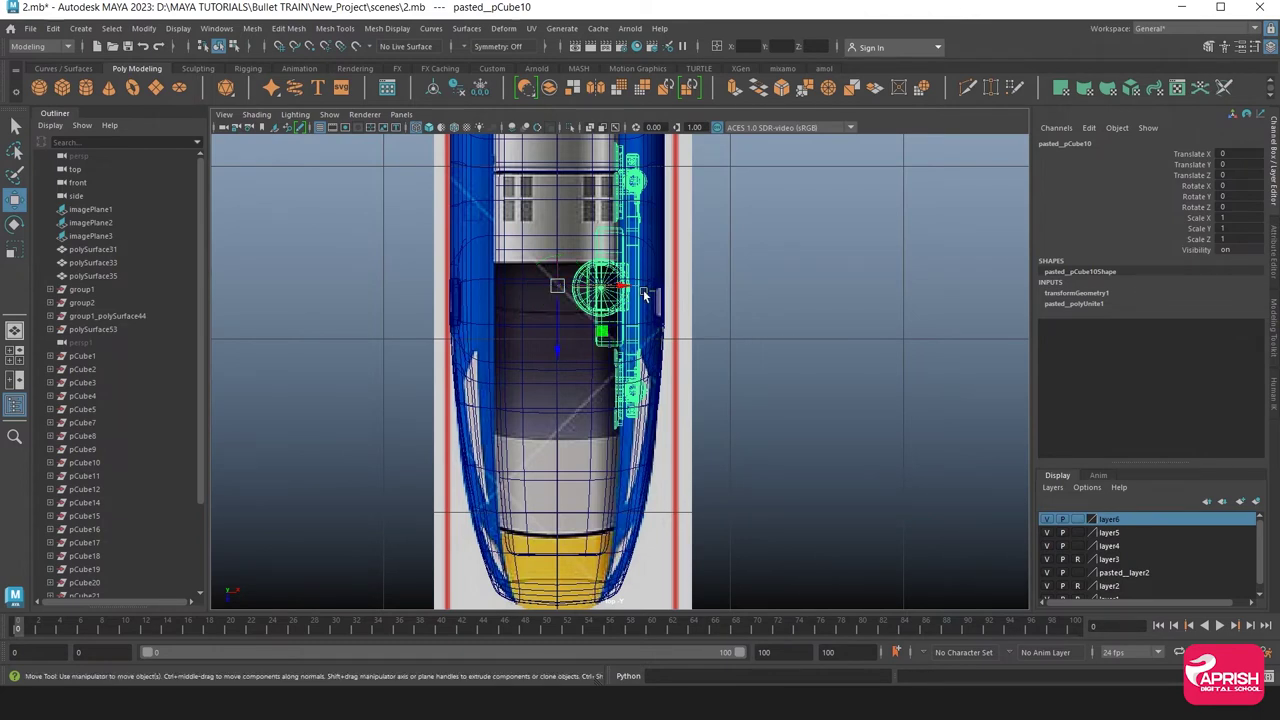
key("ctrl+d")
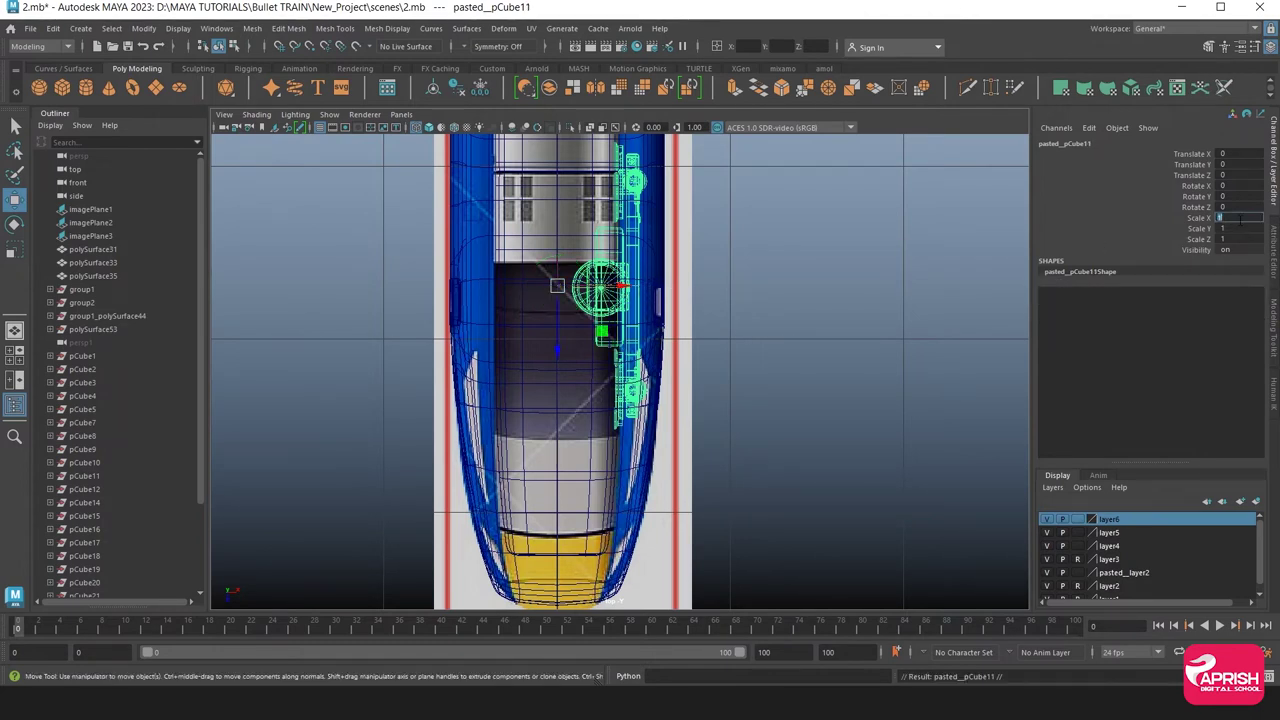
type("-1")
key("Return")
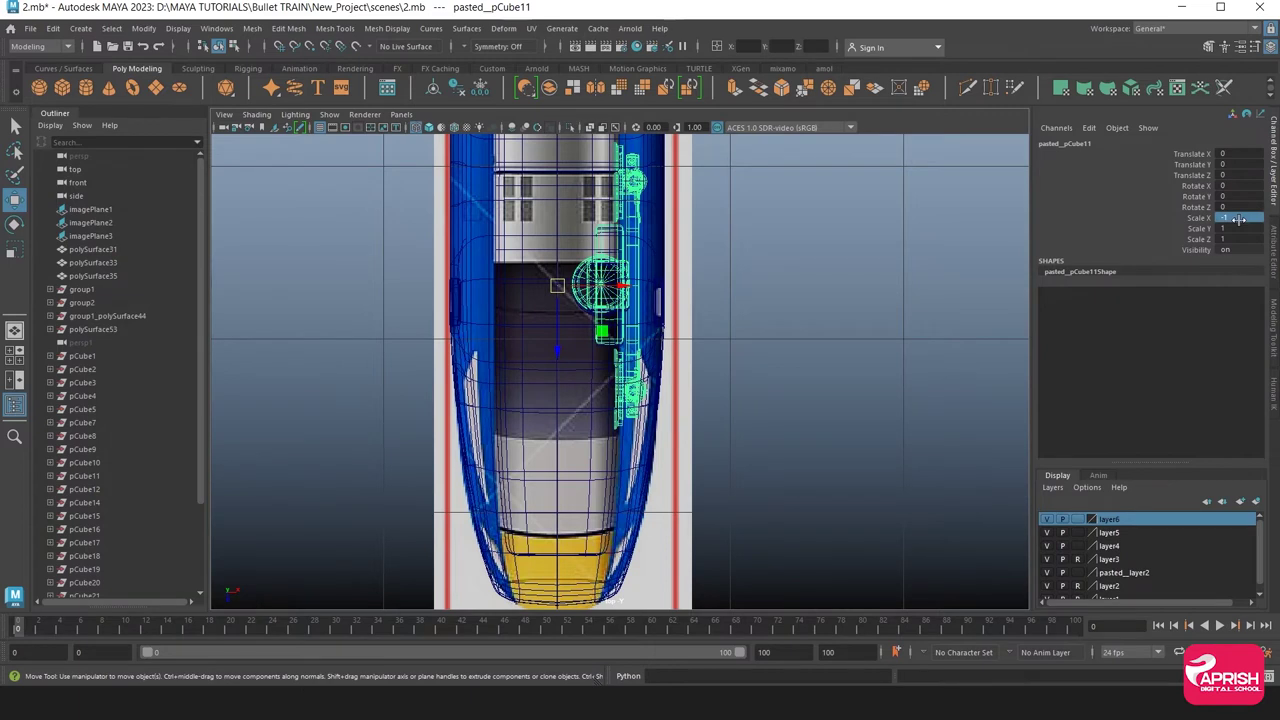
key("ctrl+z")
key("ctrl+z")
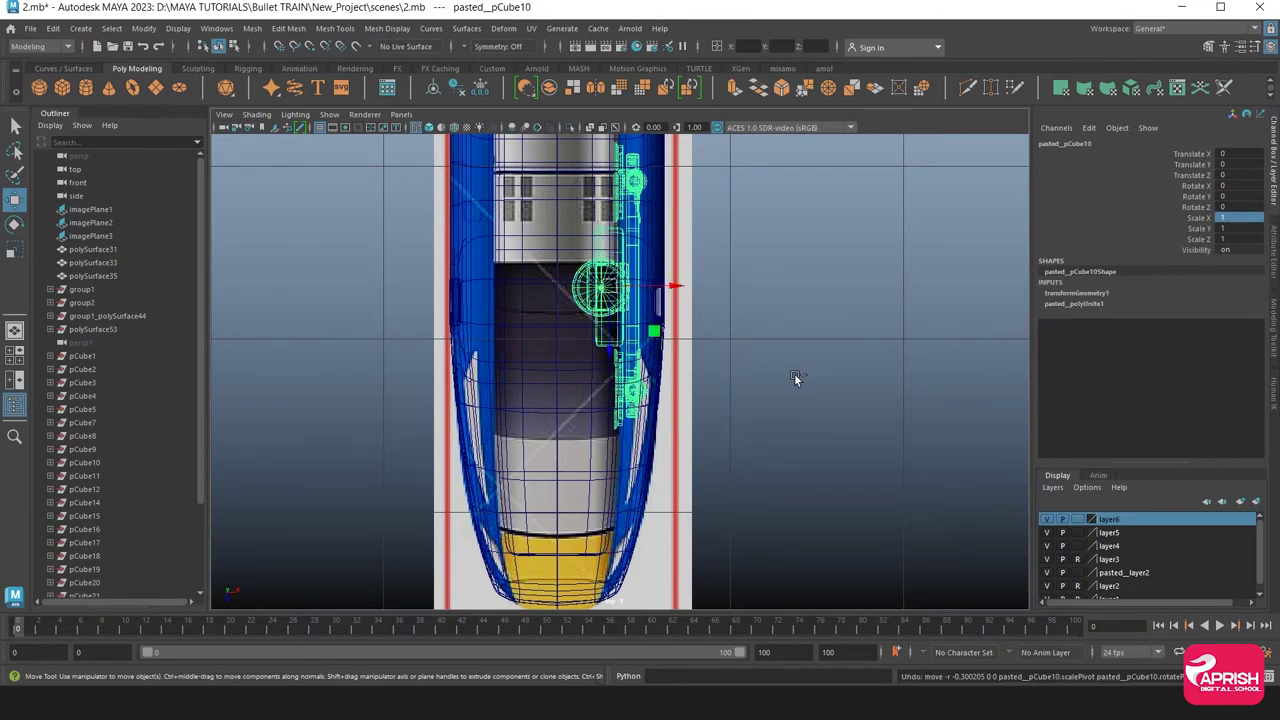
key("ctrl+z")
Freeze the bogie's transformations again, undoing the test moves and X scale flip
left_click(691, 354)
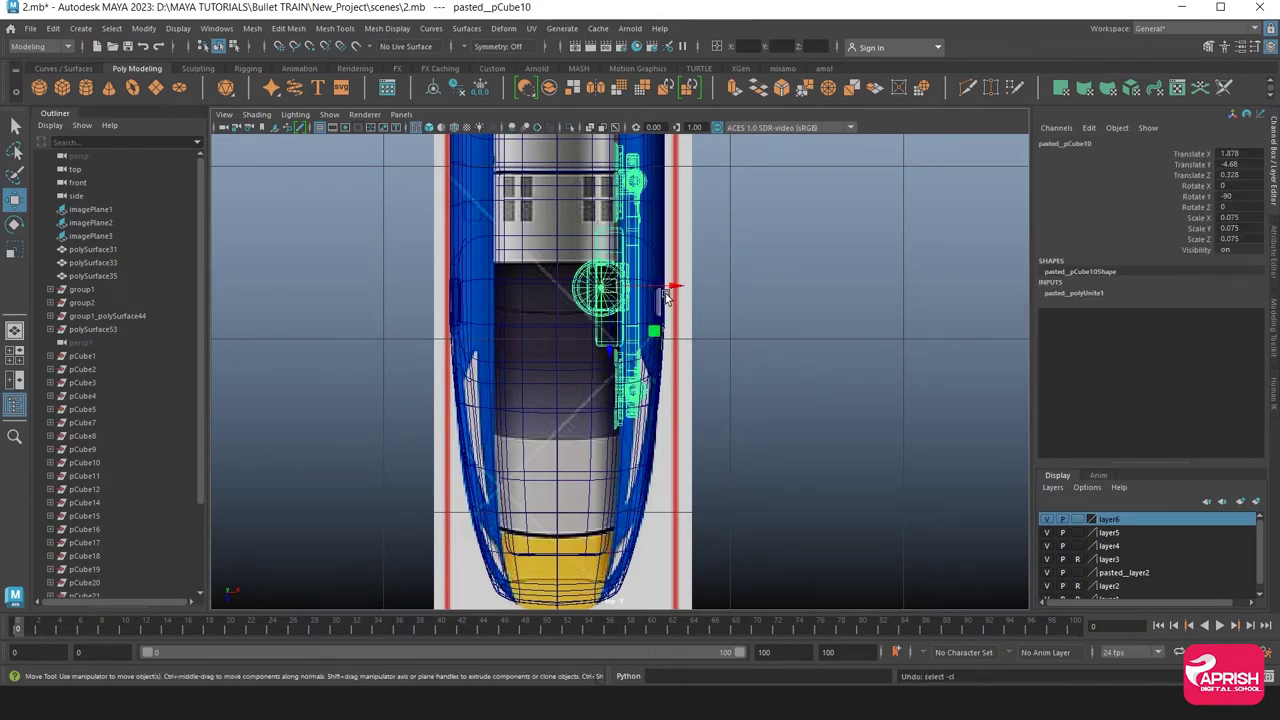
left_click_drag(668, 290, 777, 289)
key("ctrl+z")
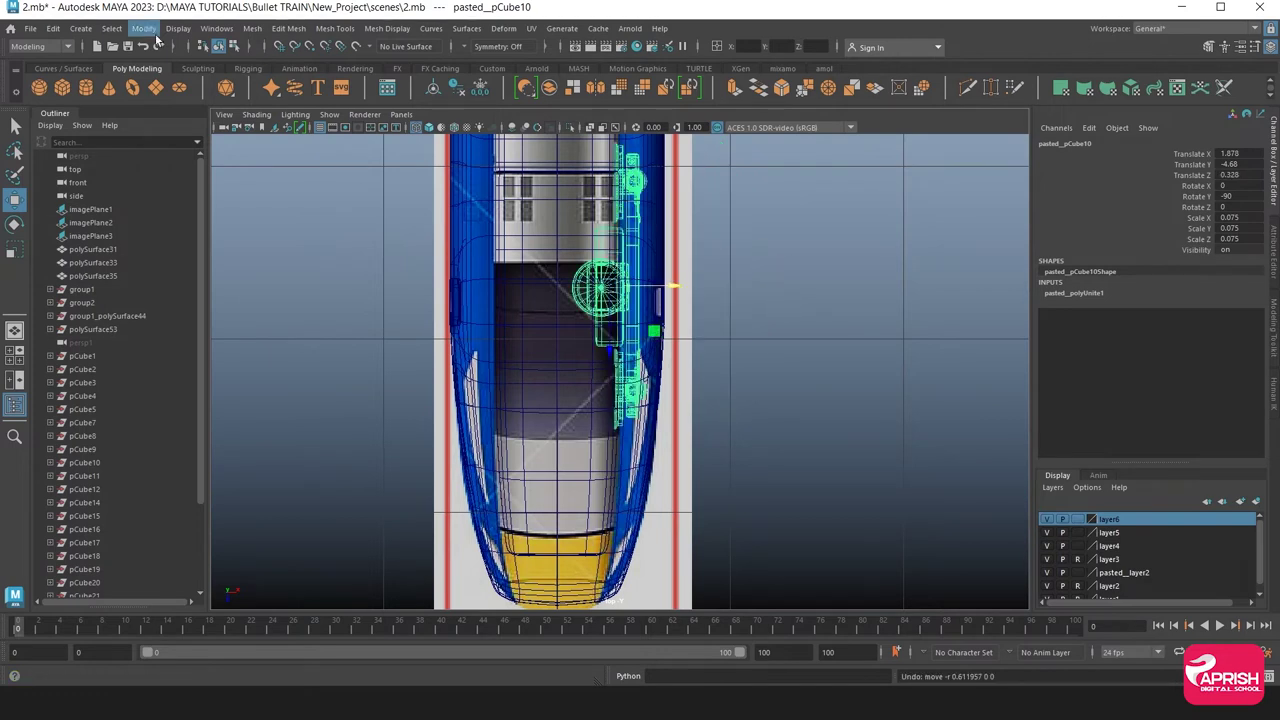
left_click(144, 28)
left_click(171, 95)
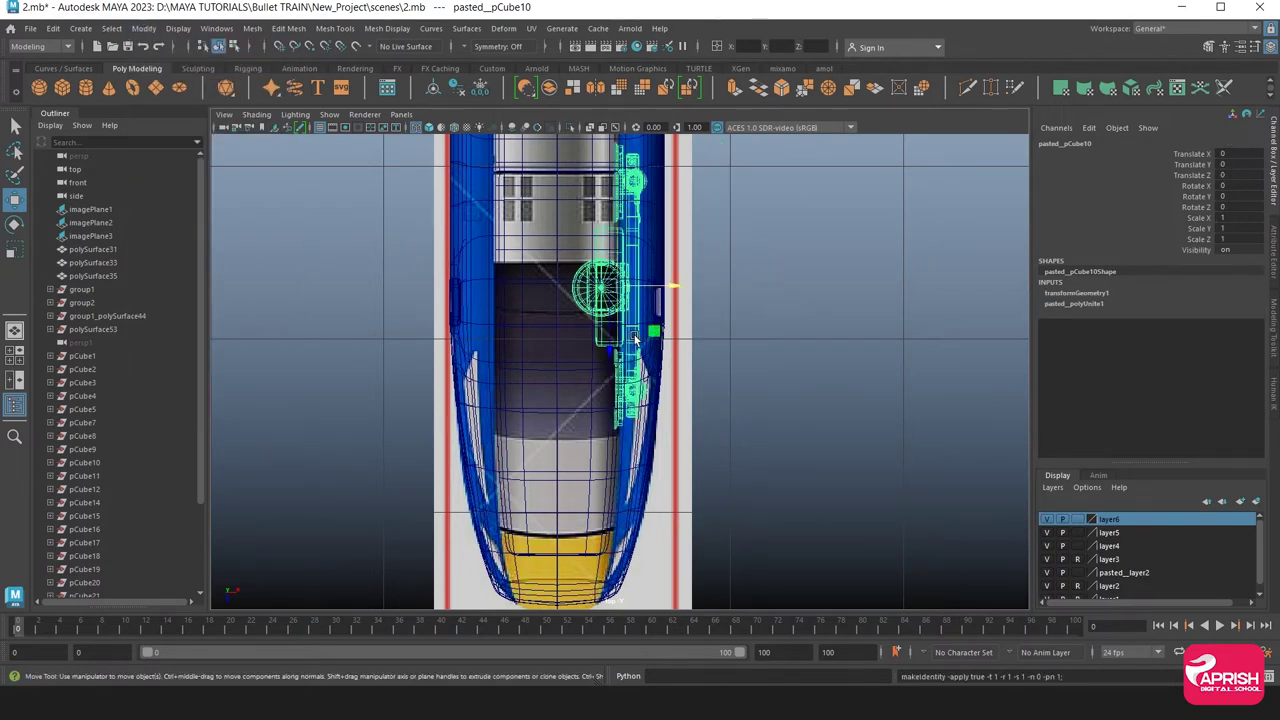
left_click_drag(636, 300, 523, 290)
key("ctrl+z")
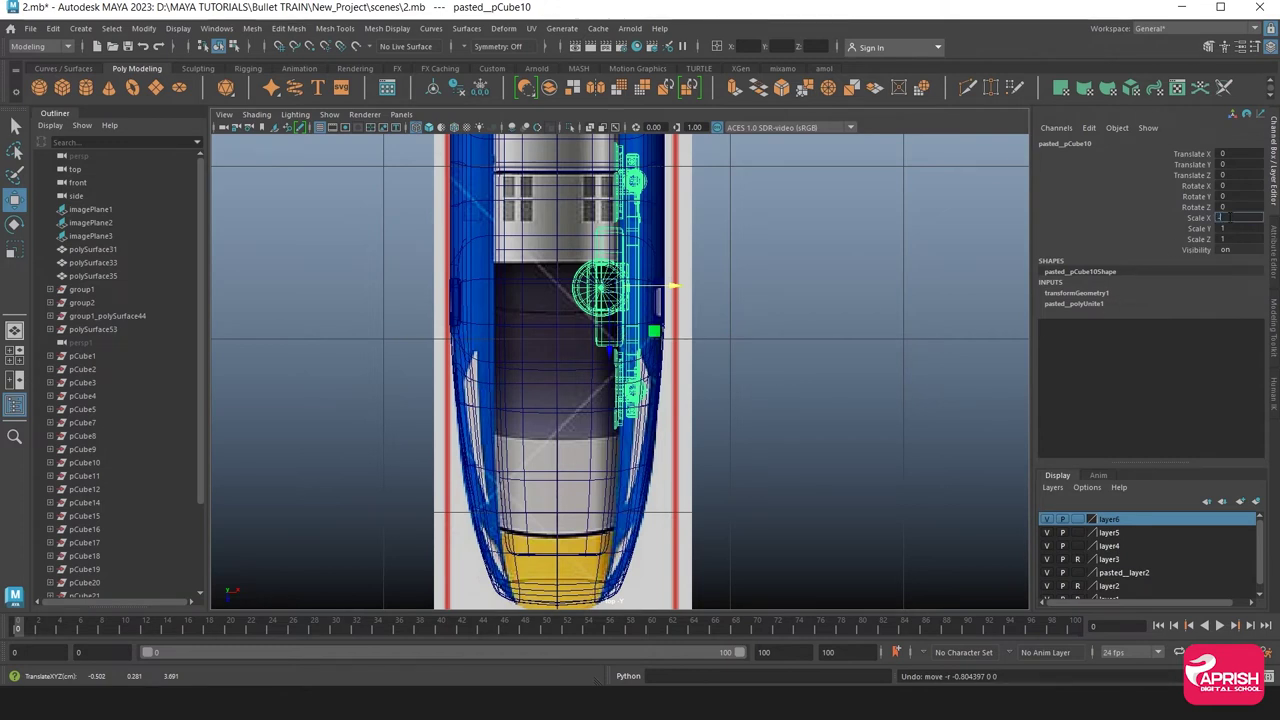
type("-1")
key("Return")
key("ctrl+z")
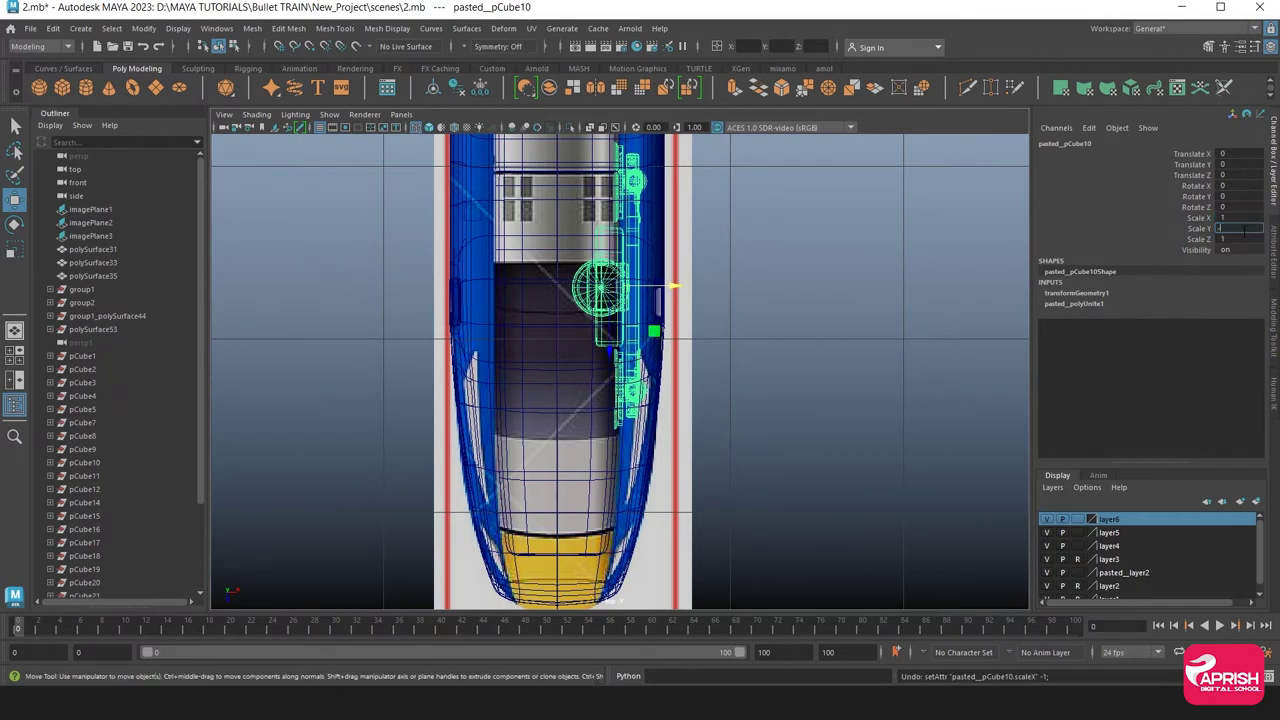
Set the bogie's scale value to 1 and frame it in the perspective view
type("1")
key("Return")
left_click(728, 397)
left_click(601, 303)
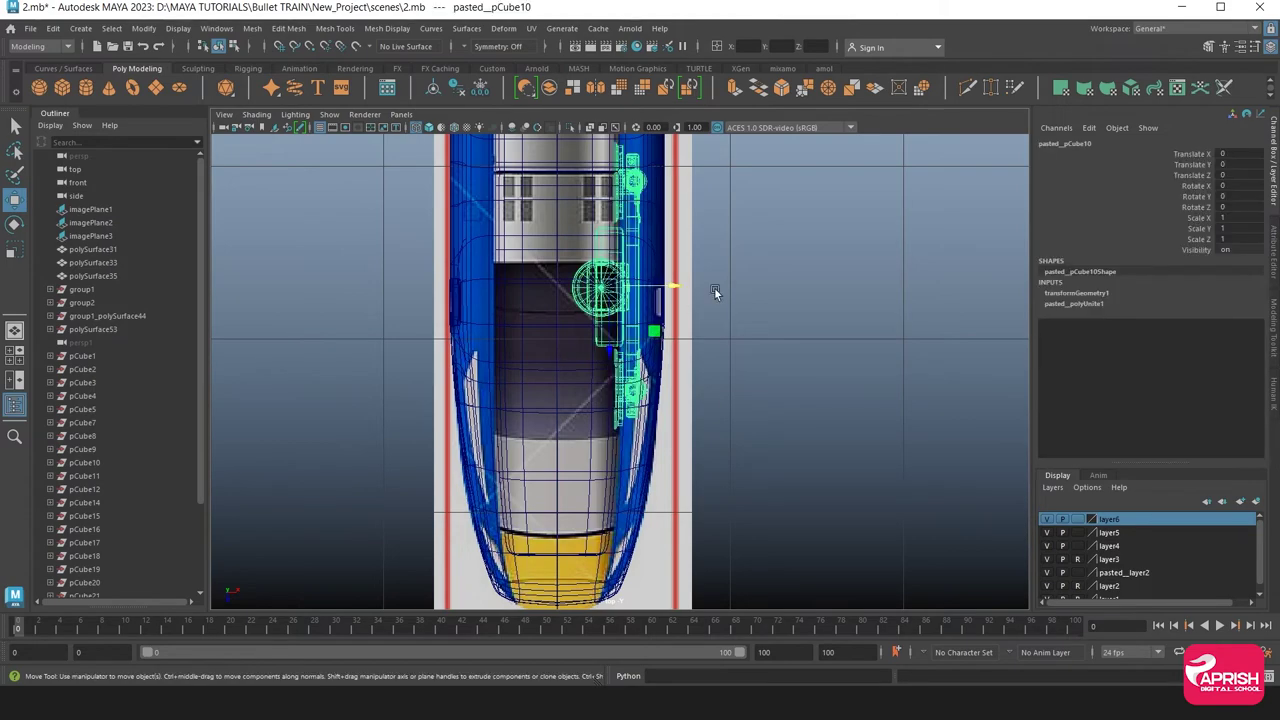
key("space")
key("space")
key("f")
left_click_drag(610, 360, 716, 349, "alt")
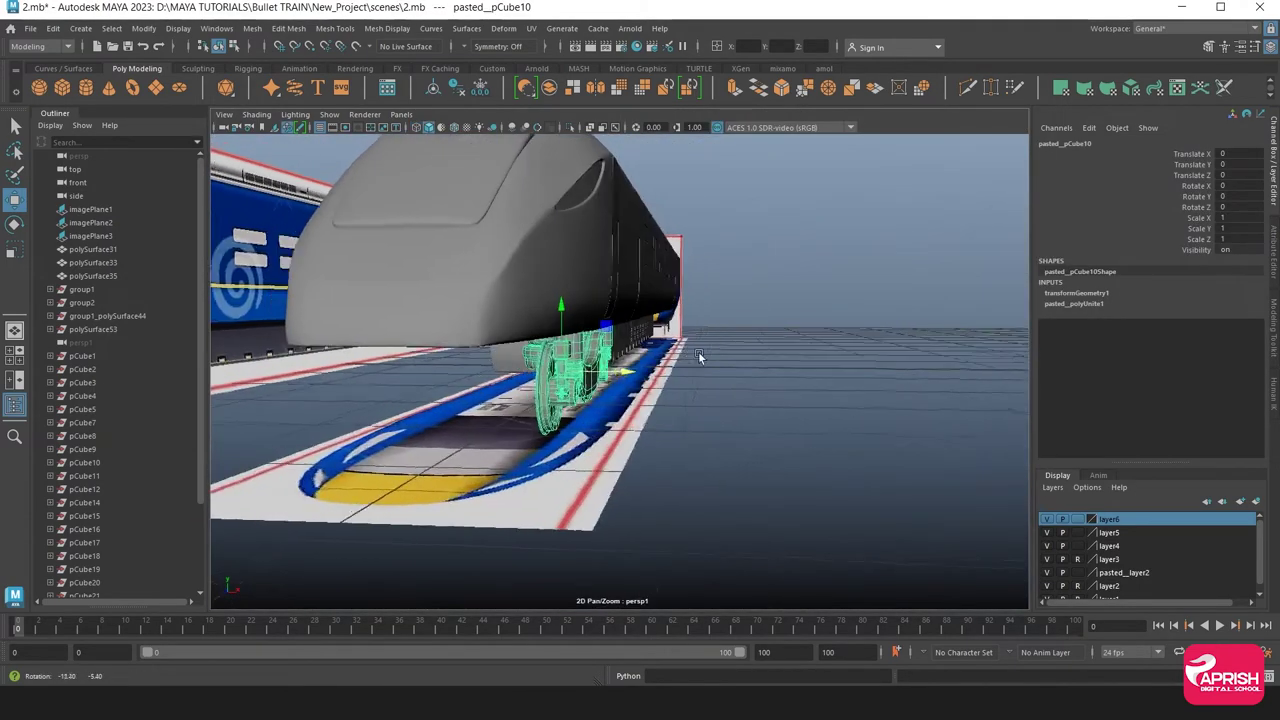
key("space")
key("space")
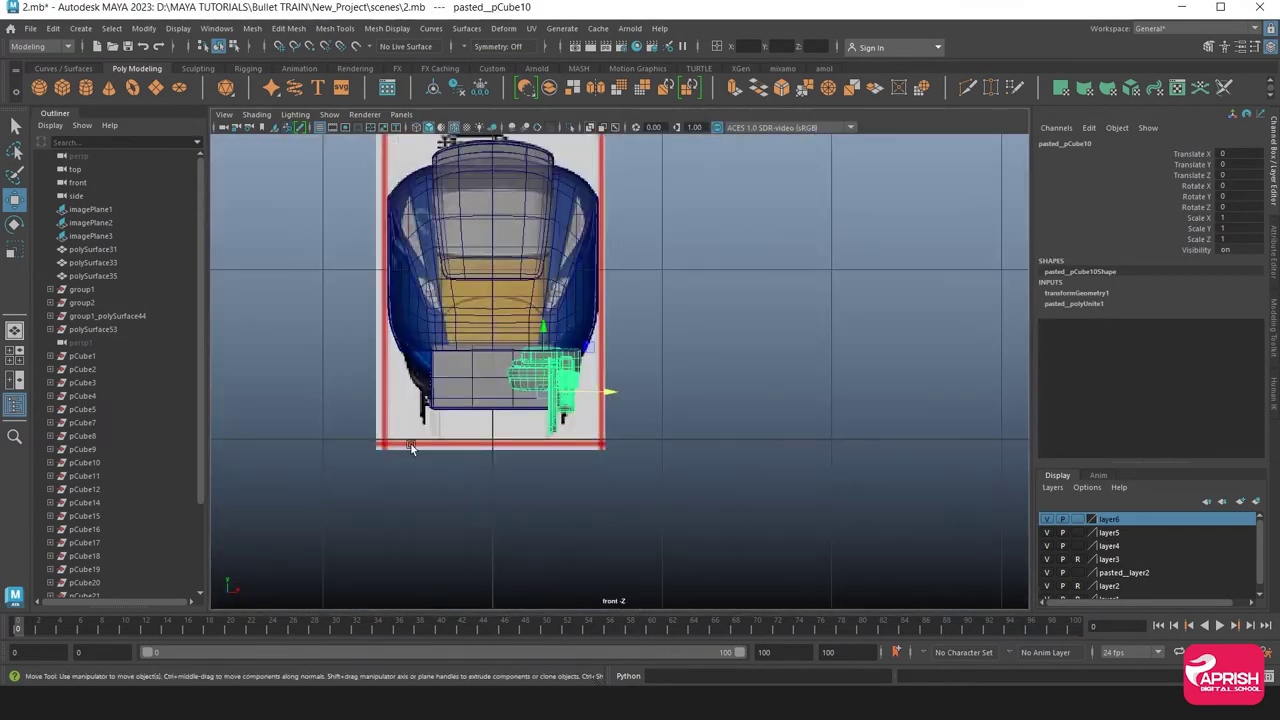
Reset the Move Tool to its defaults and zoom in on the bogie in front view
scroll(410, 443, "up", 3)
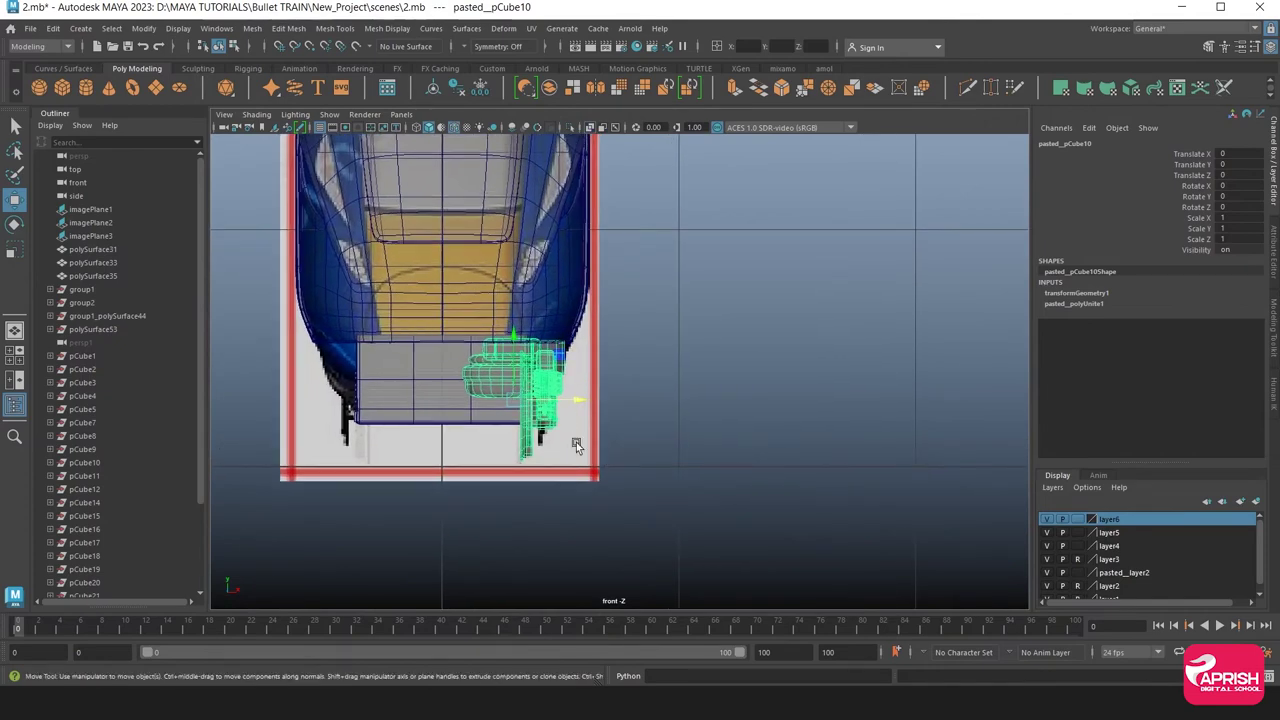
left_click(1256, 47)
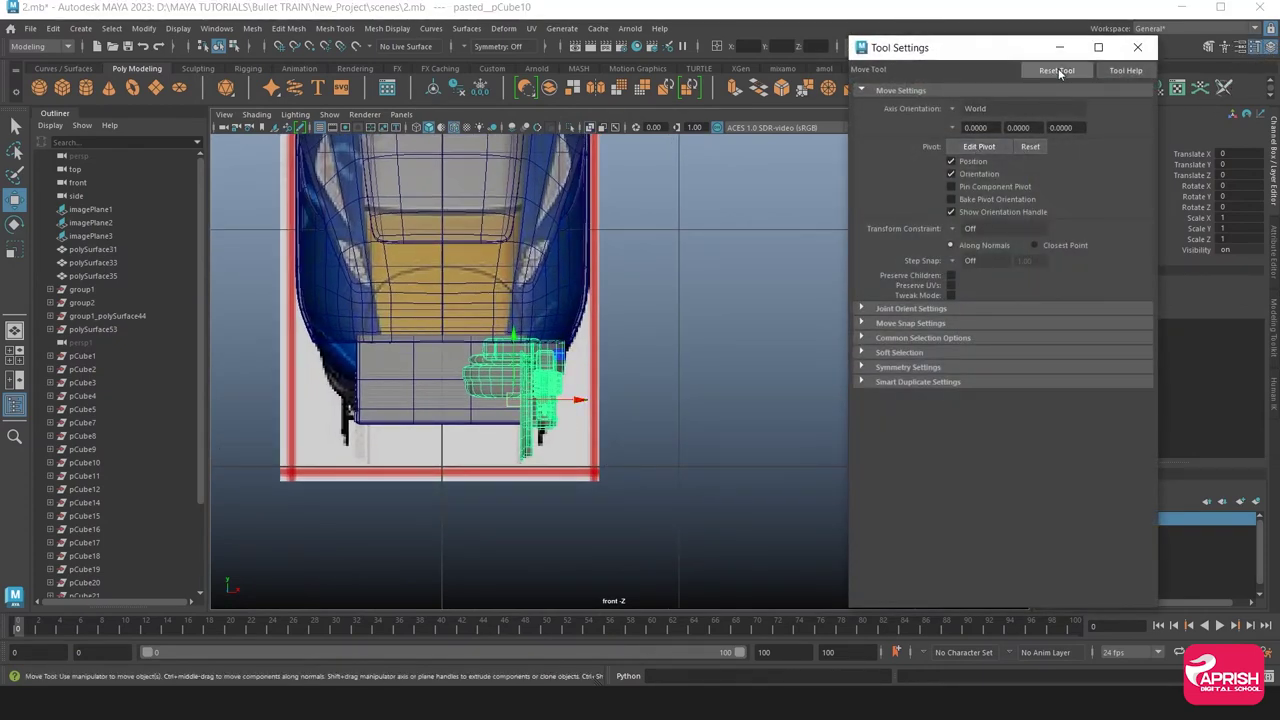
left_click(1137, 47)
scroll(662, 350, "up", 2)
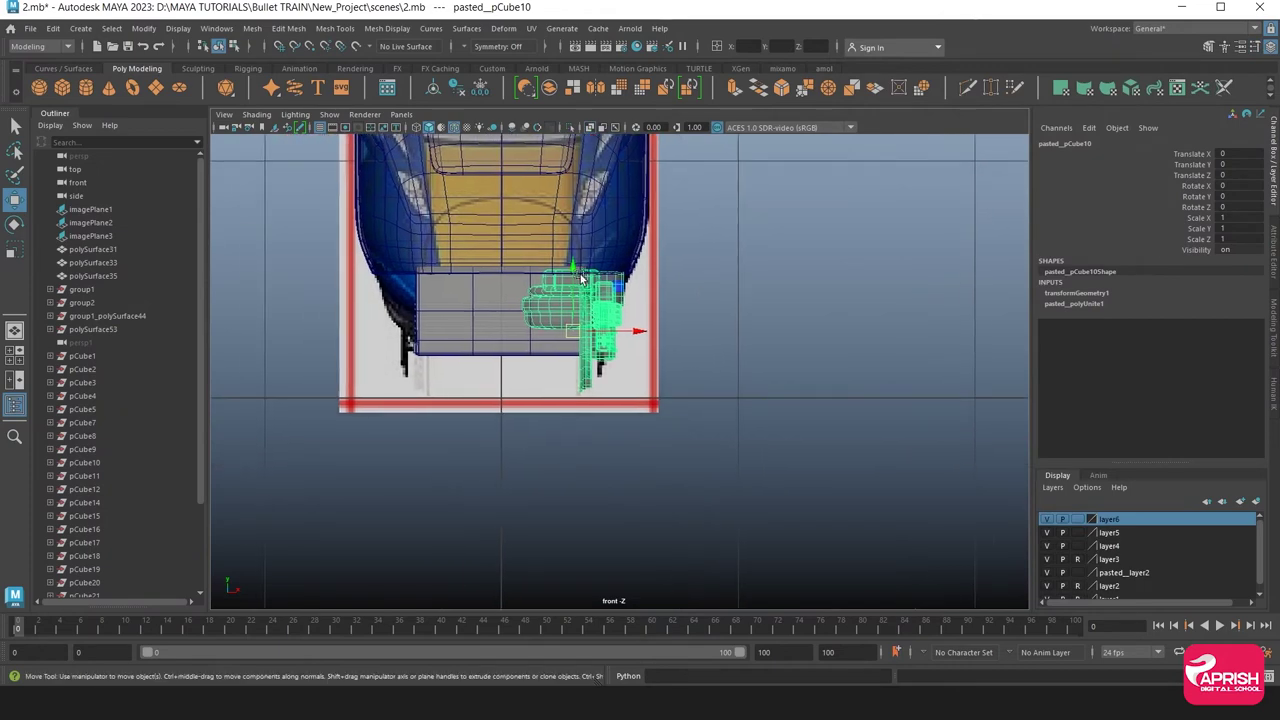
Place the bogie's pivot on the train's centre line and mirror it across X
left_click_drag(629, 323, 544, 323)
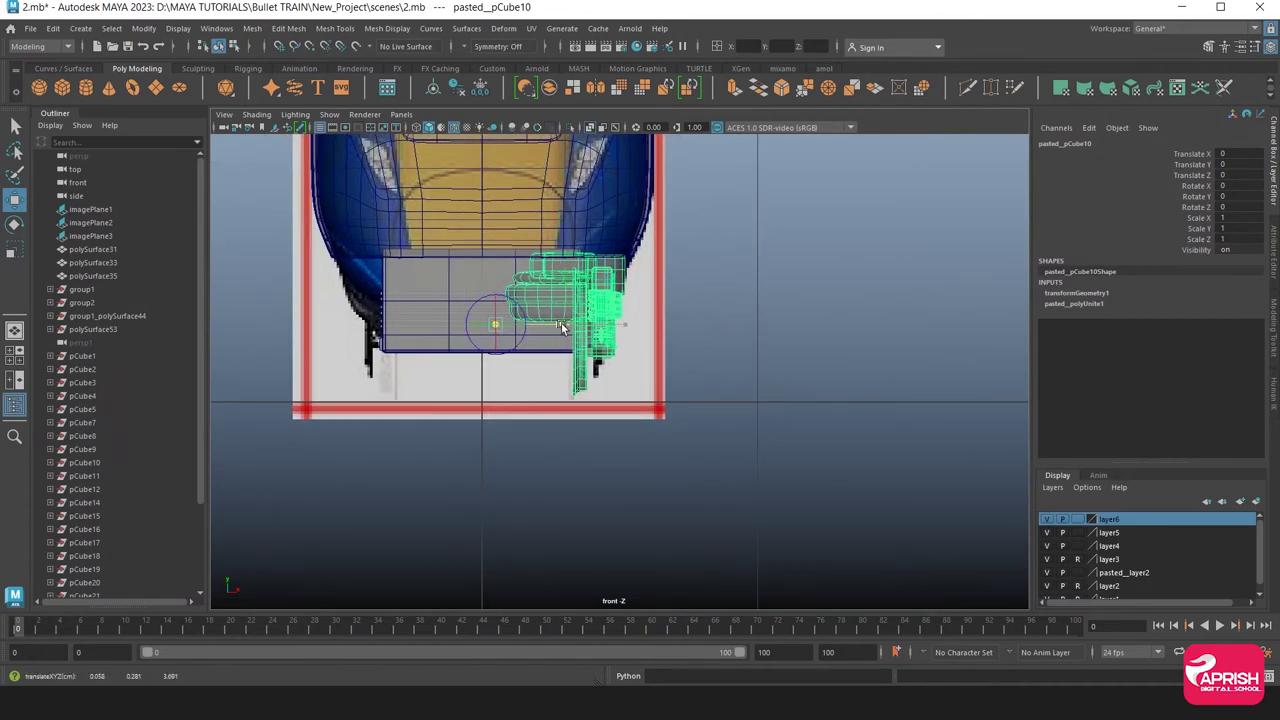
key("w")
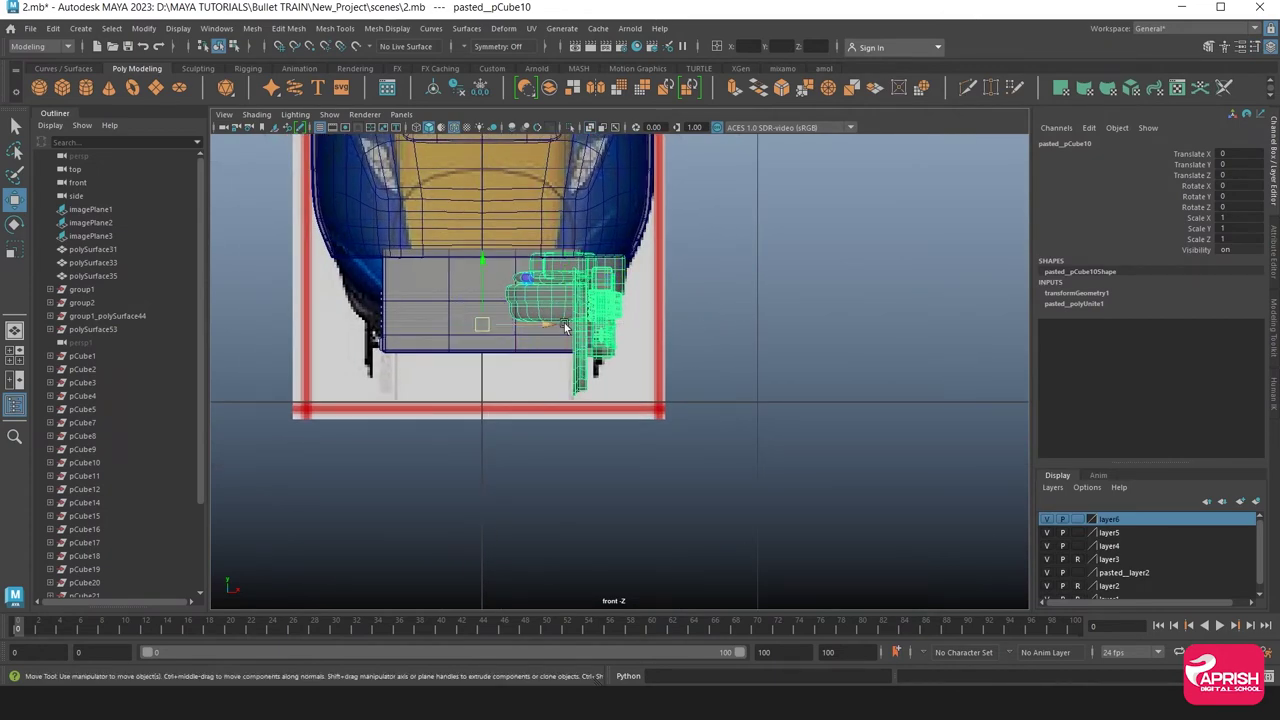
left_click(597, 90)
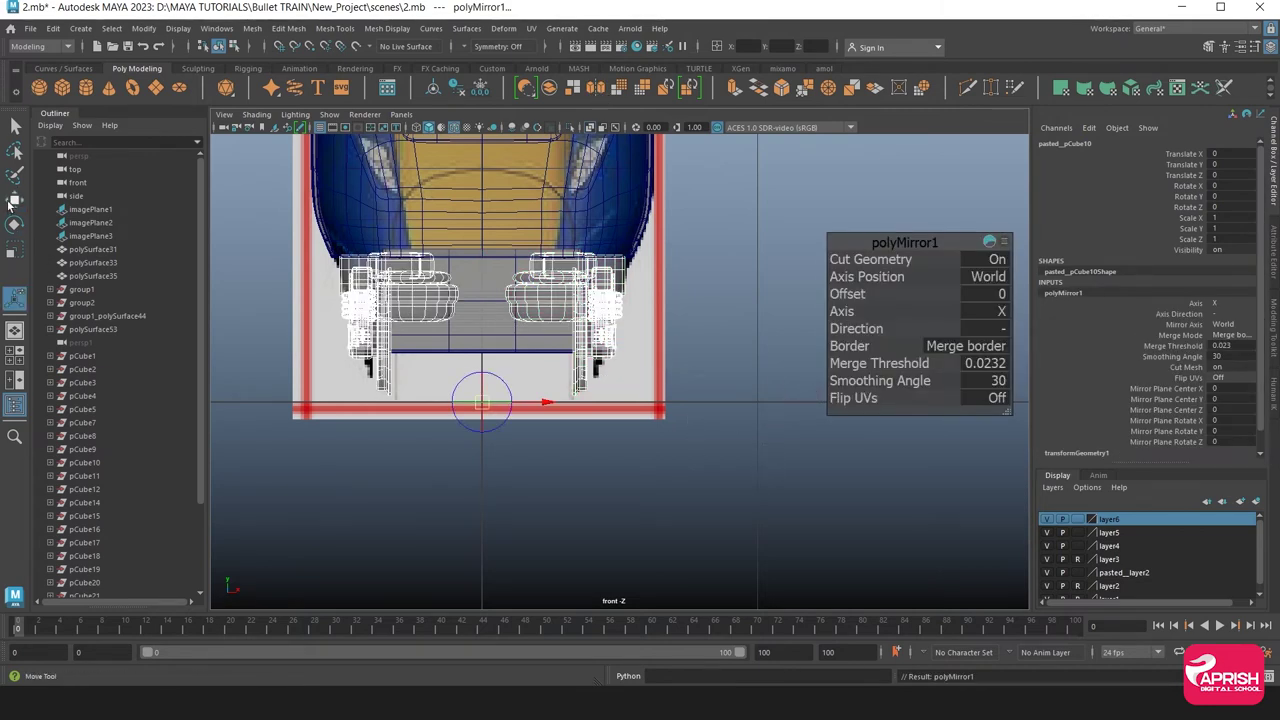
left_click(14, 199)
Select the mirrored bogie and undo a test move to check the mirror
right_click(407, 292)
left_click(425, 352)
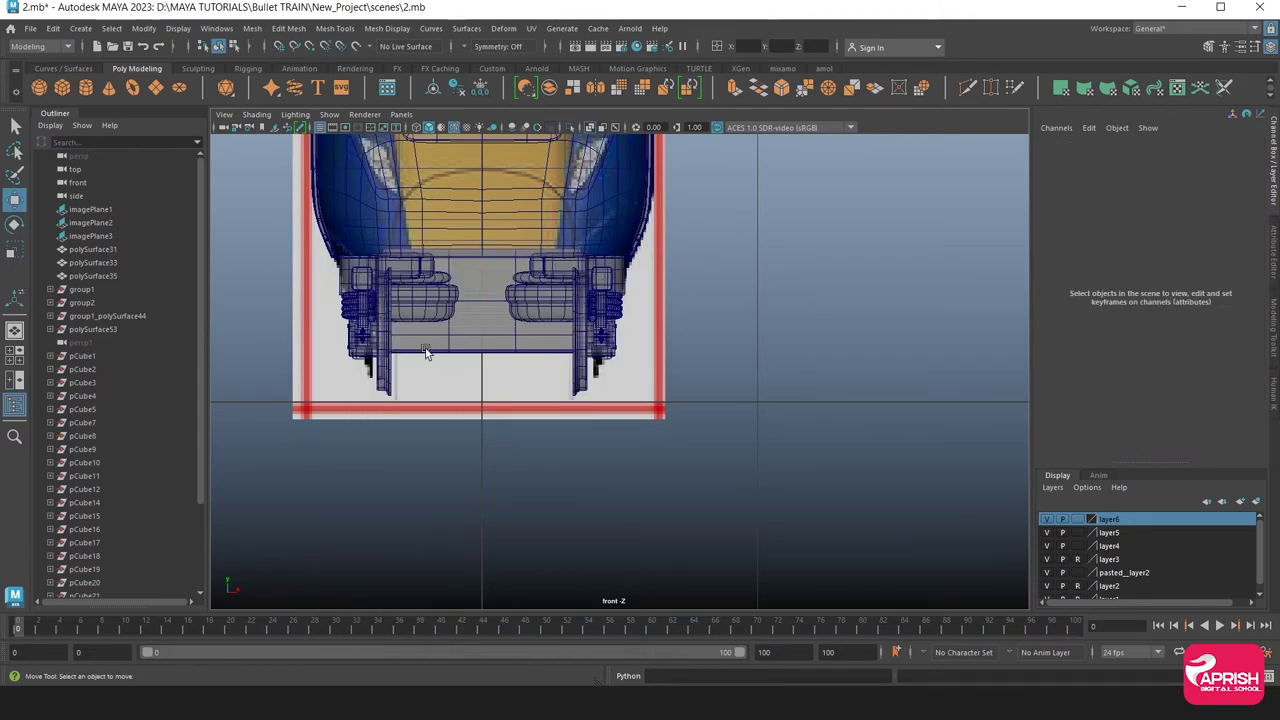
left_click(412, 315)
left_click_drag(535, 329, 419, 335)
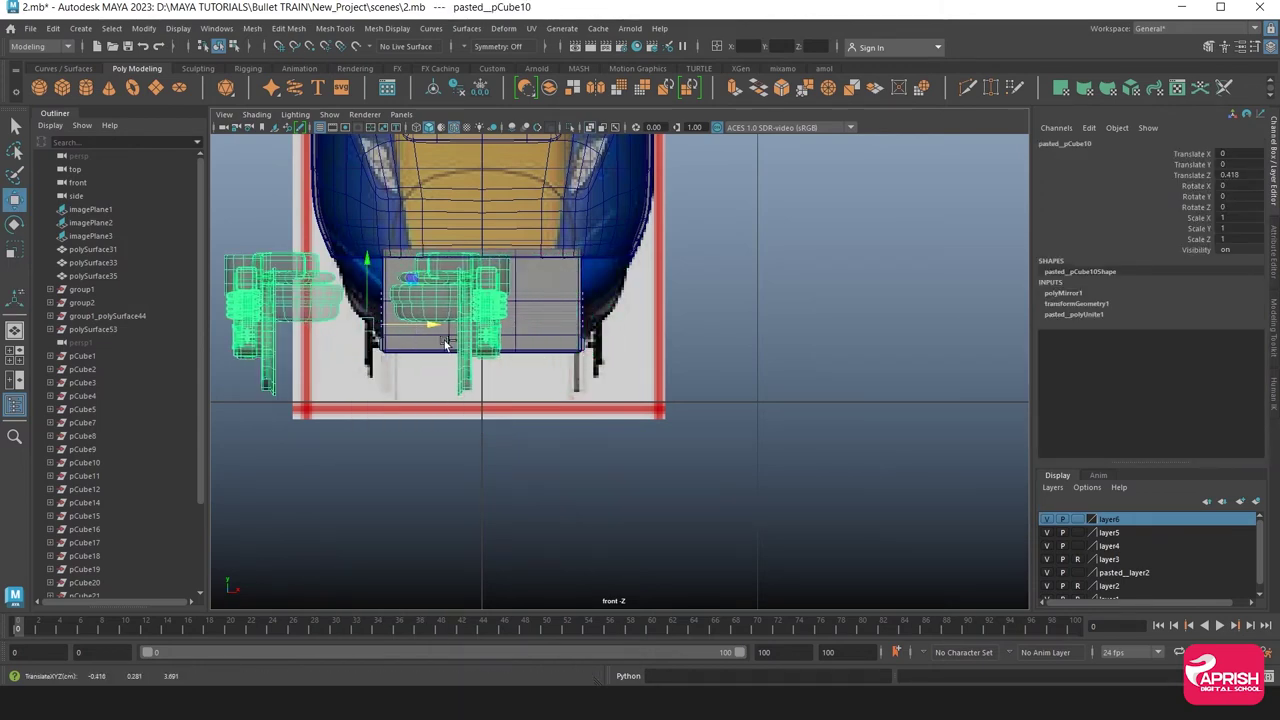
key("ctrl+z")
In side view, shift the second bogie (pasted_pCube11) along X
key("space")
key("space")
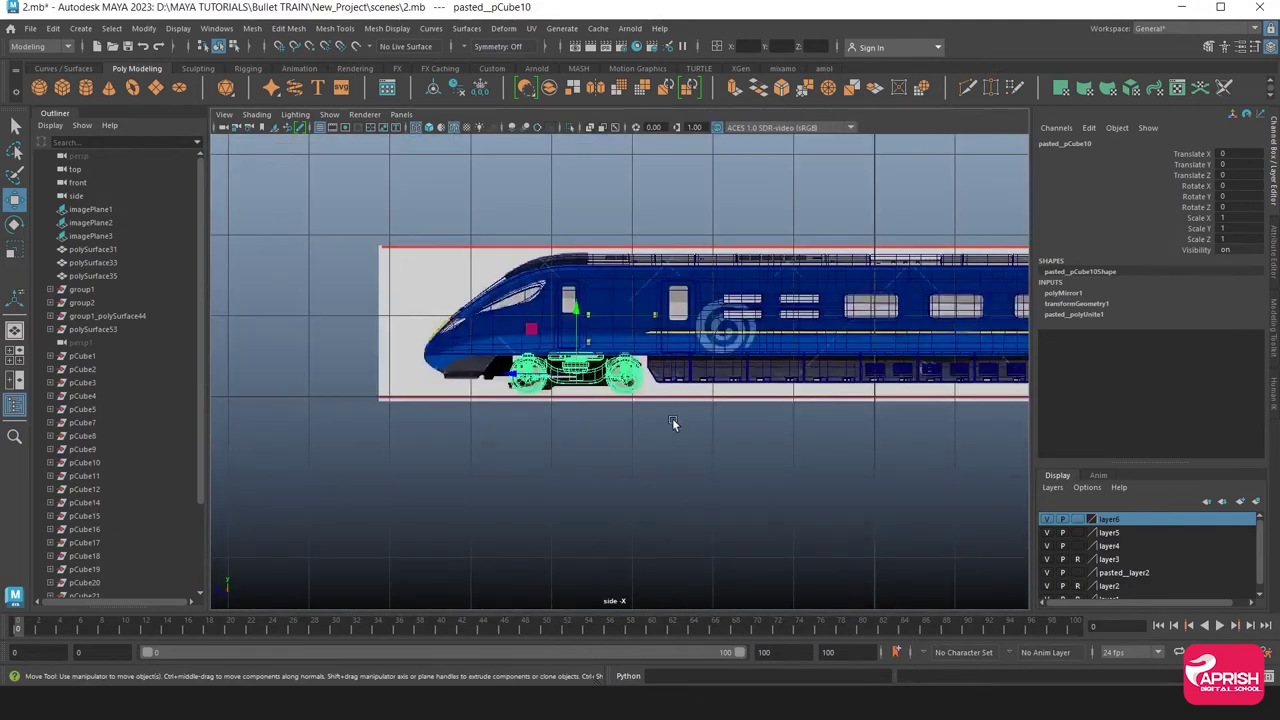
middle_click_drag(672, 418, 444, 398, "alt")
middle_click_drag(670, 412, 618, 398, "alt")
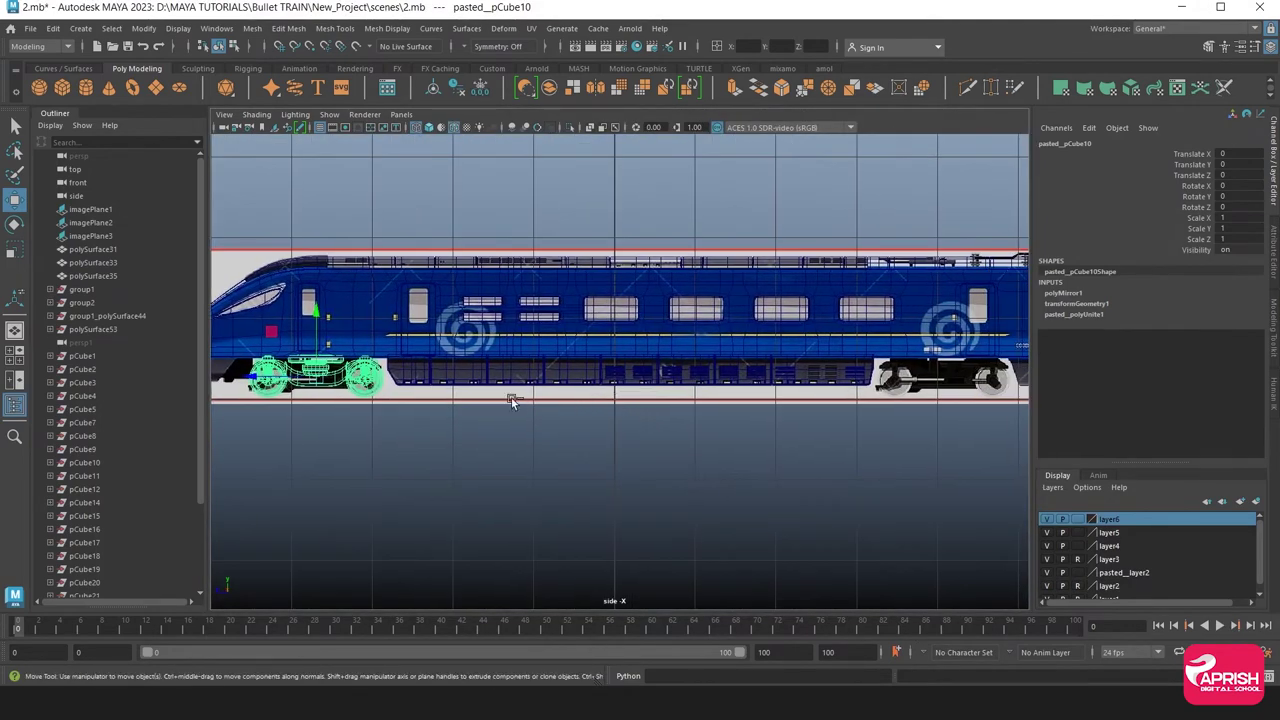
left_click(285, 395)
left_click_drag(285, 390, 827, 415)
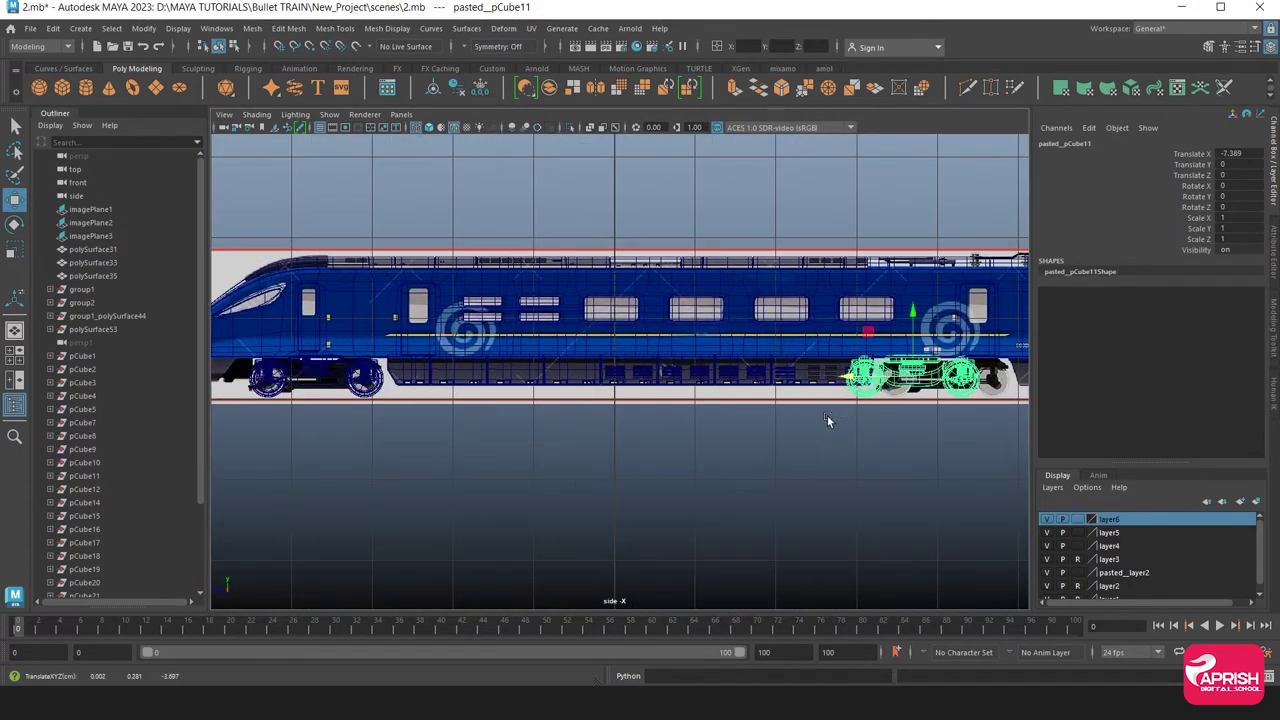
middle_click_drag(827, 415, 421, 435, "alt")
right_click_drag(421, 435, 701, 471, "alt")
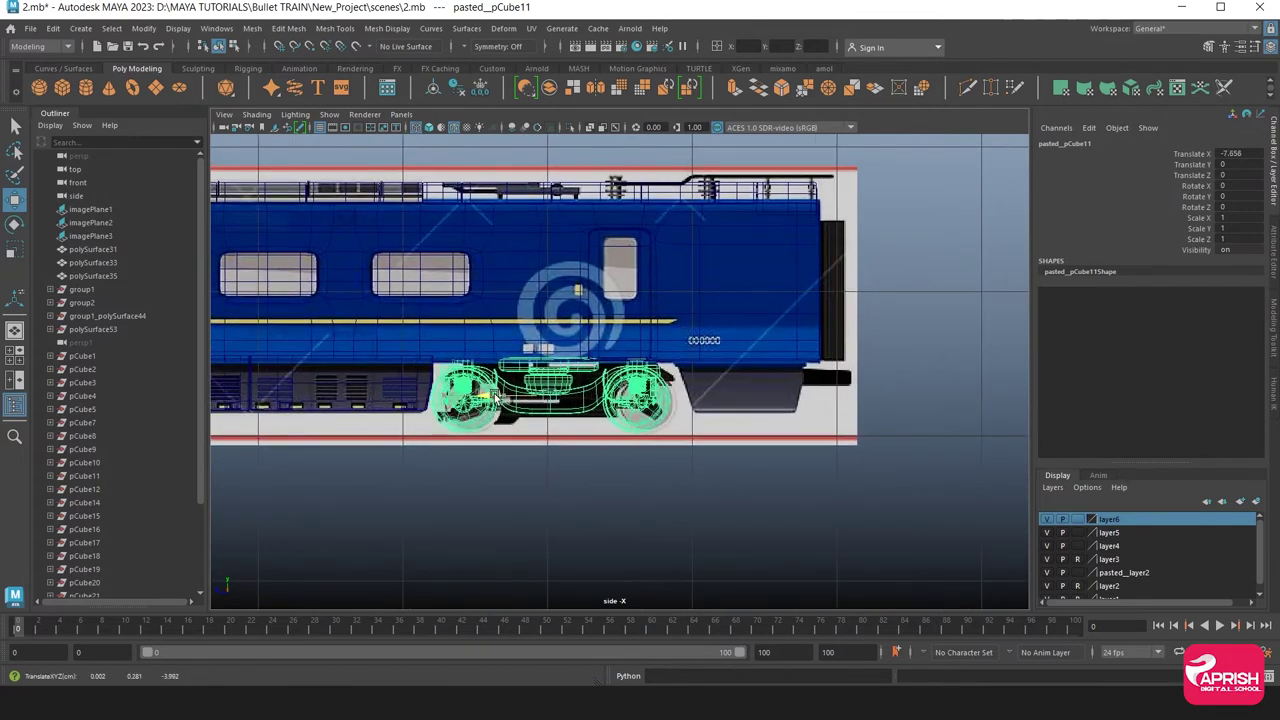
left_click_drag(460, 393, 501, 398)
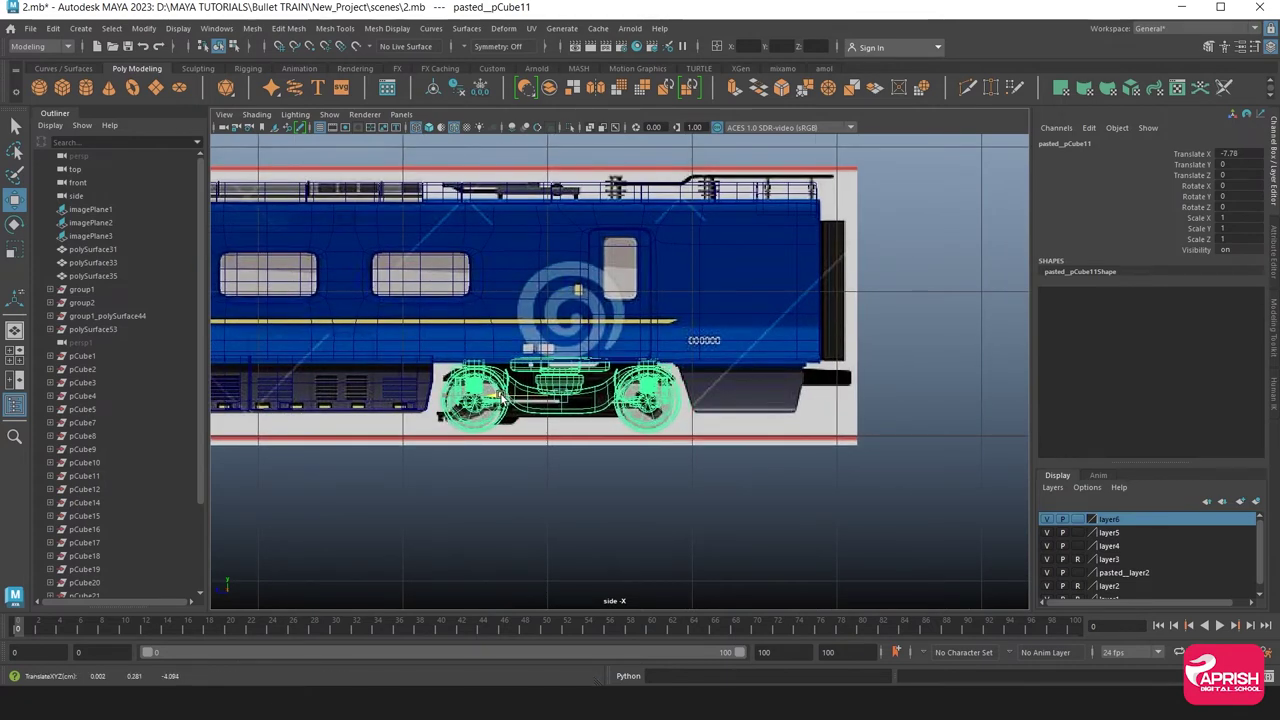
Save the 2.mb scene and view the train side-on in perspective
left_click(560, 483)
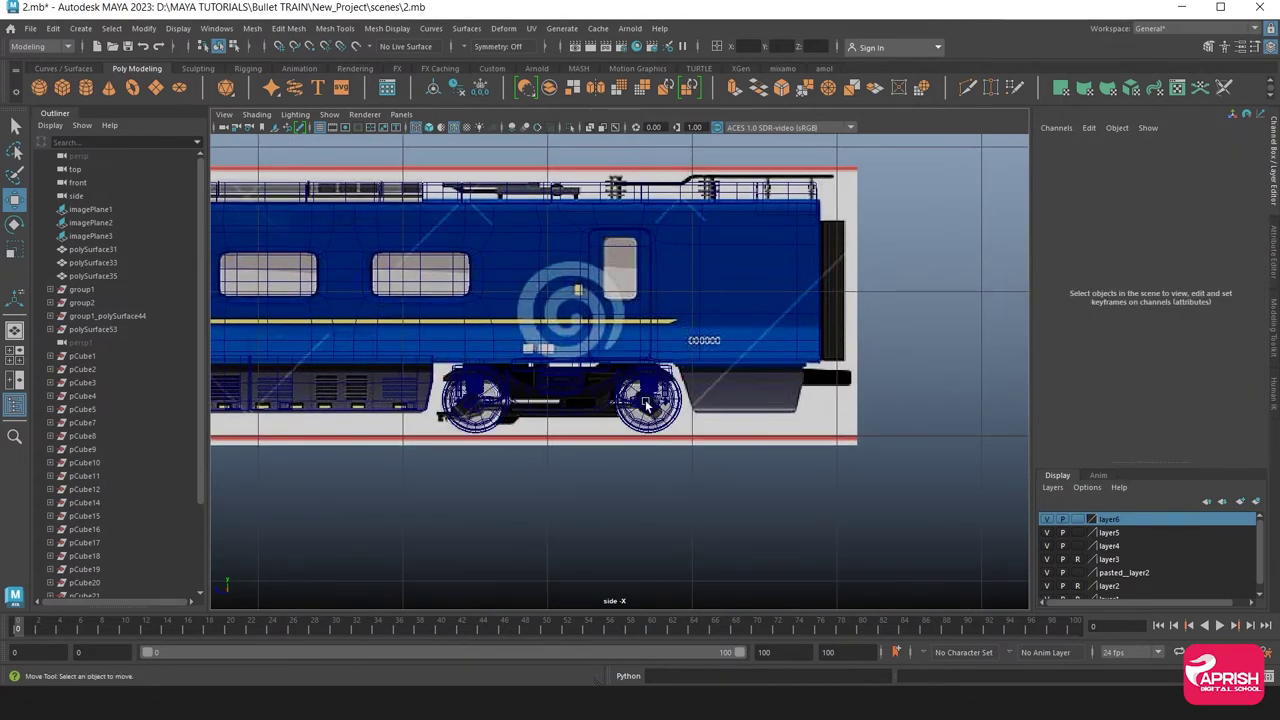
key("ctrl+s")
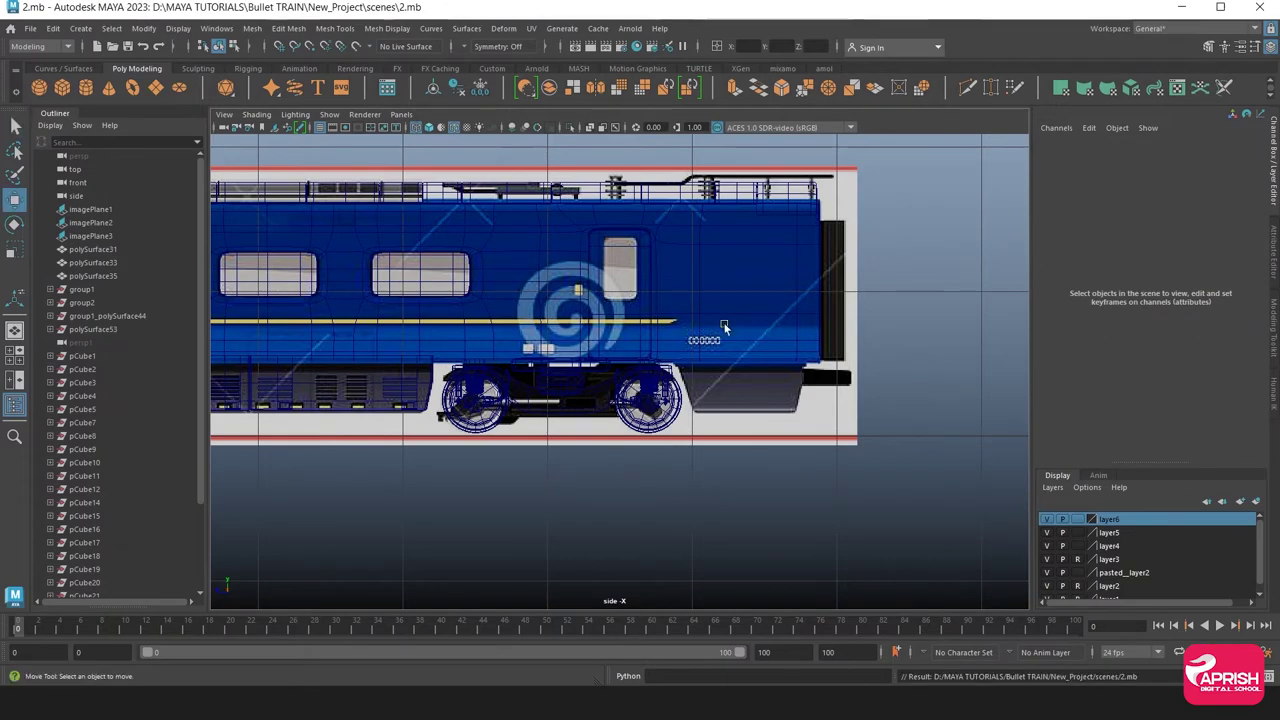
key("space")
key("space")
mouse_move(752, 351)
left_mouse_down("alt")
mouse_move(594, 359)
mouse_move(522, 343)
mouse_move(479, 311)
mouse_move(788, 361)
mouse_move(476, 321)
mouse_move(488, 360)
mouse_move(553, 354)
mouse_move(590, 411)
mouse_move(525, 416)
mouse_move(584, 372)
mouse_move(442, 395)
mouse_move(447, 346)
left_mouse_up("alt")
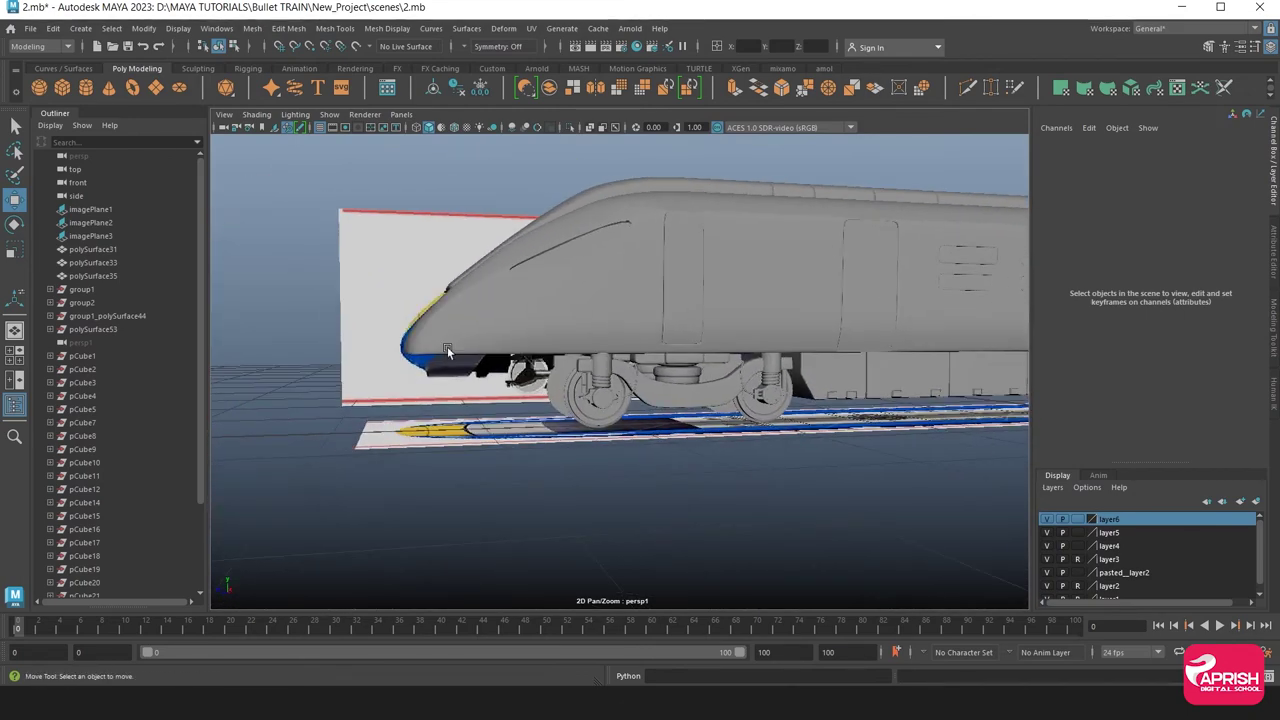
Select the train body, zoom to the nose underside in side view, and switch to edge selection
scroll(520, 370, "up", 5)
left_click(362, 301)
mouse_move(362, 301)
left_mouse_down("alt")
mouse_move(521, 325)
mouse_move(453, 357)
left_mouse_up("alt")
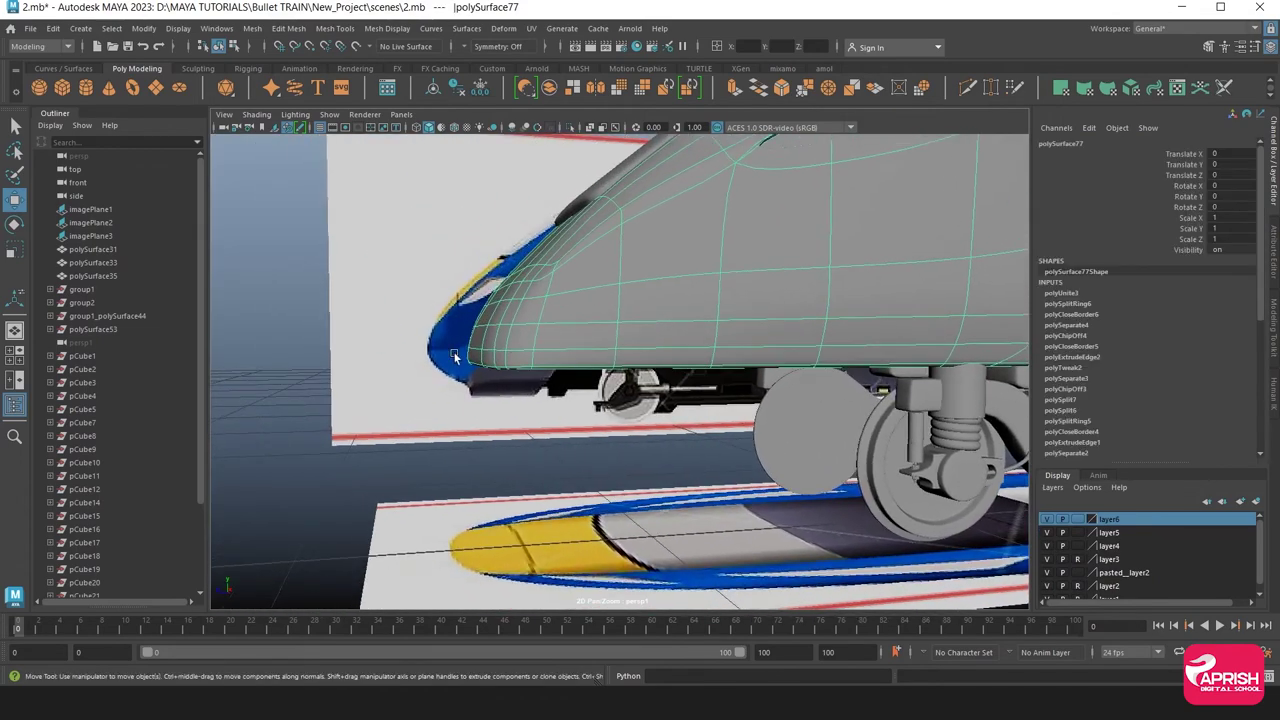
key("space")
key("space")
scroll(395, 340, "up", 2)
scroll(395, 340, "up", 2)
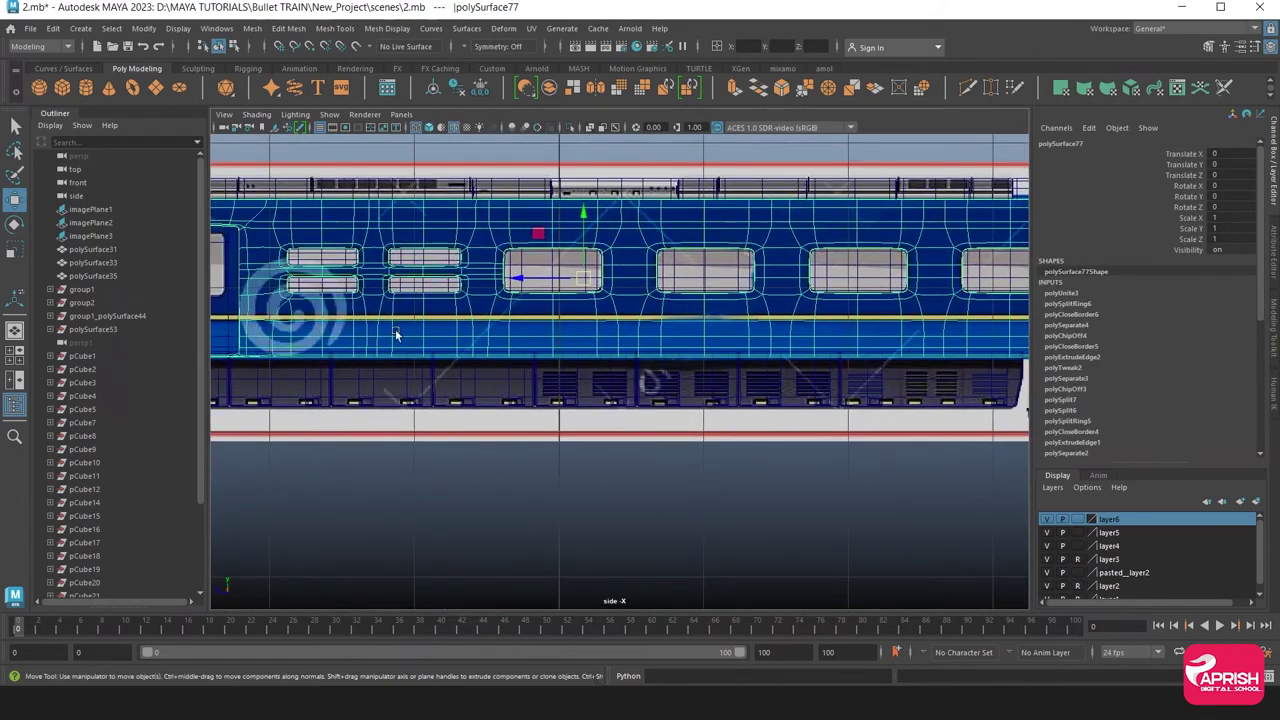
scroll(395, 335, "down", 2)
mouse_move(395, 335)
middle_mouse_down("alt")
mouse_move(592, 393)
mouse_move(518, 333)
middle_mouse_up("alt")
scroll(592, 393, "up", 3)
scroll(592, 393, "up", 2)
scroll(592, 393, "up", 2)
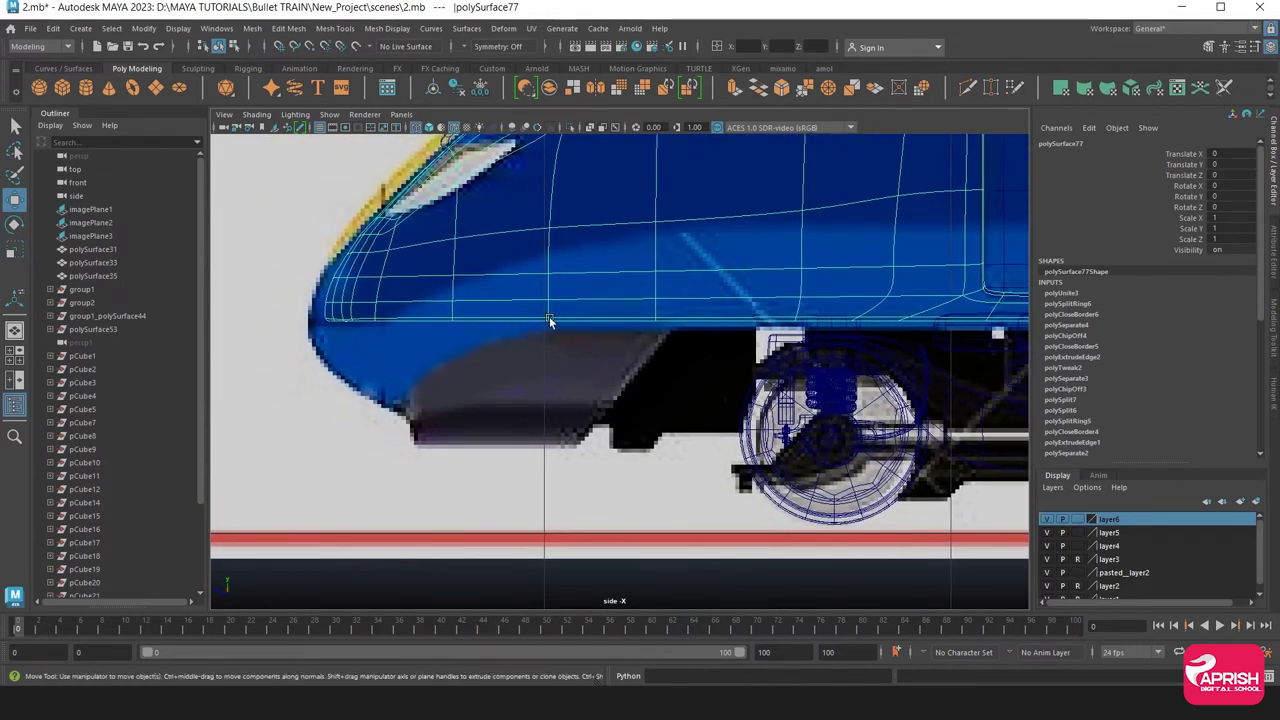
right_click_drag(549, 321, 547, 272)
left_click(595, 322)
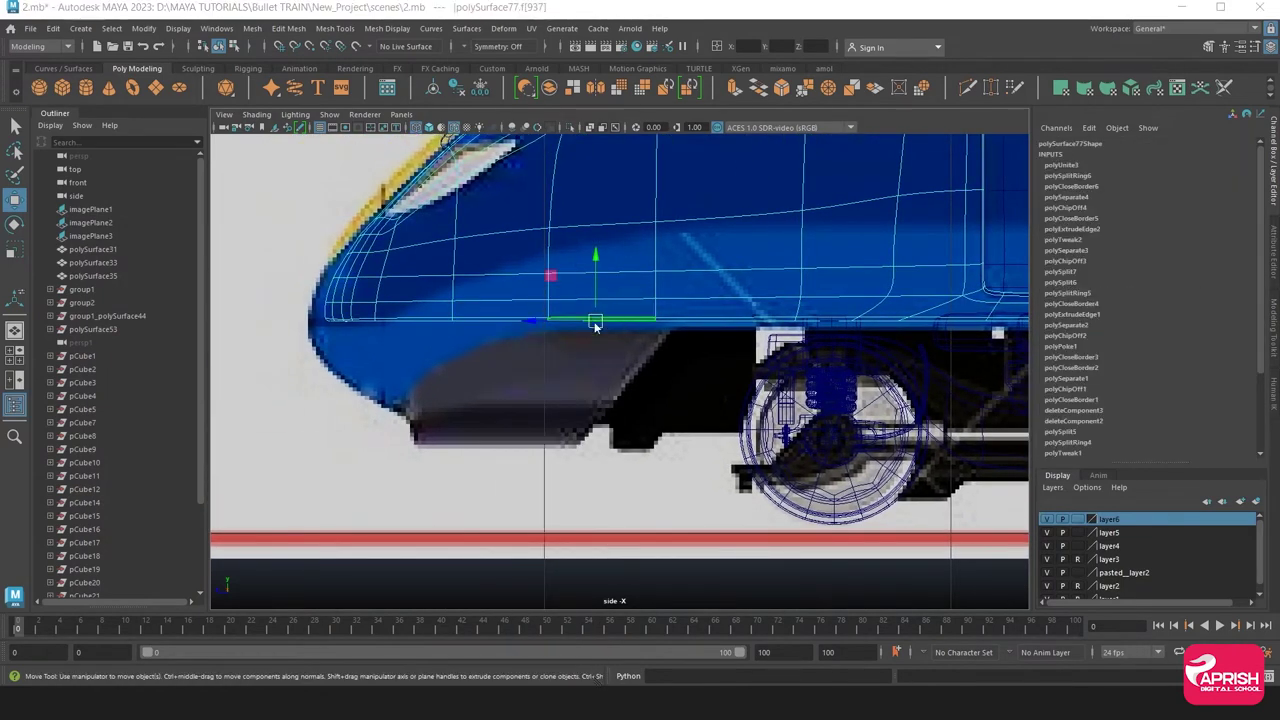
Pick the rim edges around the nose's underside opening, undoing wrong picks
key("space")
key("space")
scroll(667, 310, "down", 3)
scroll(667, 310, "up", 5)
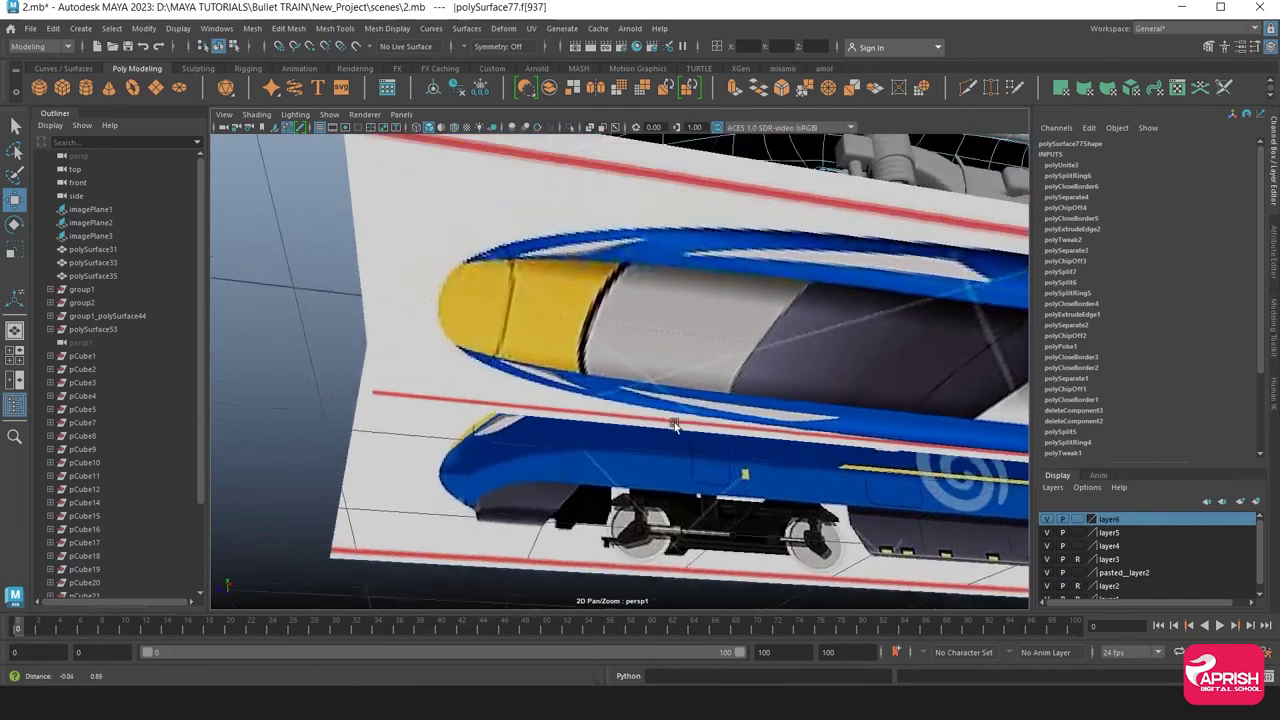
left_click_drag(603, 268, 608, 277, "alt")
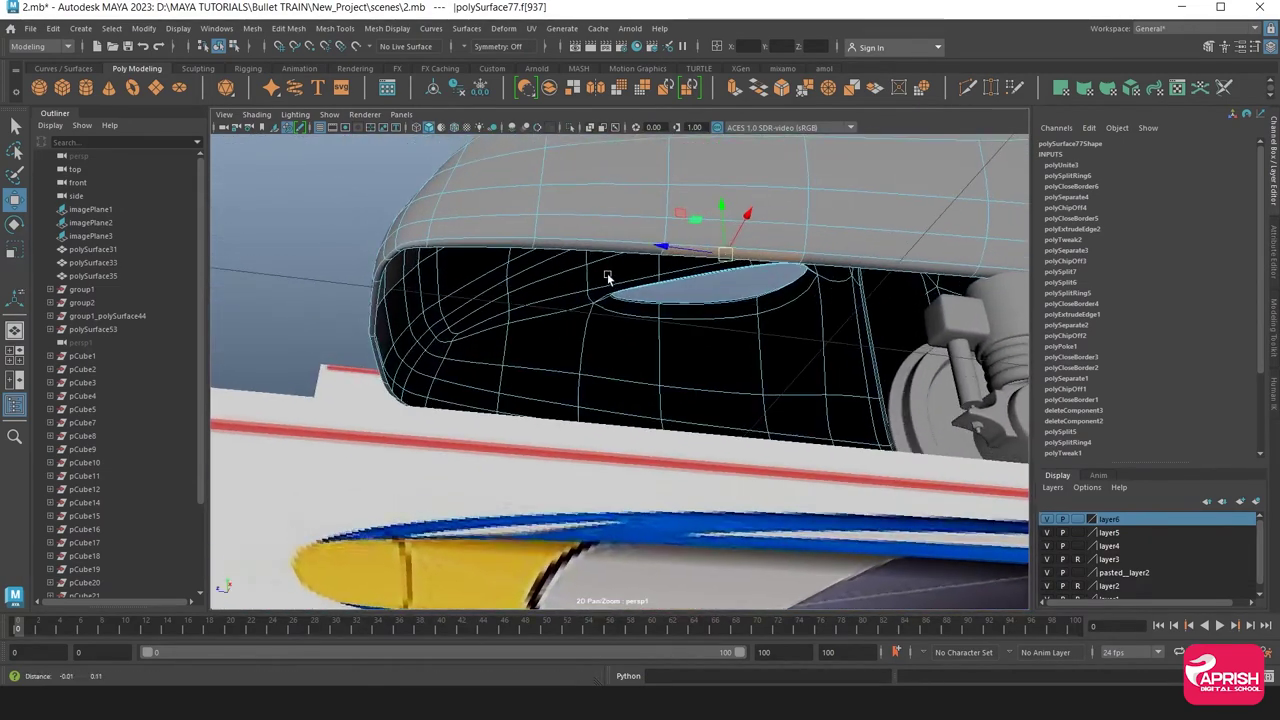
right_click_drag(605, 272, 702, 272)
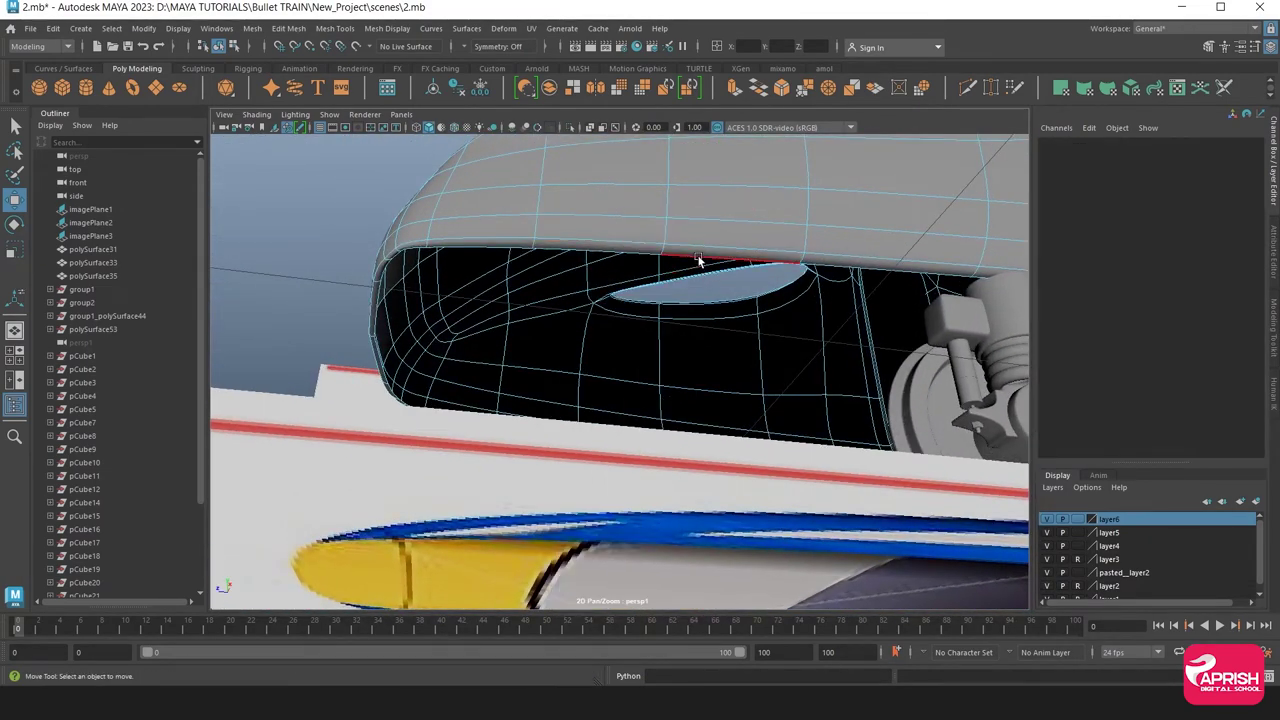
left_click(624, 258)
key("ctrl+z")
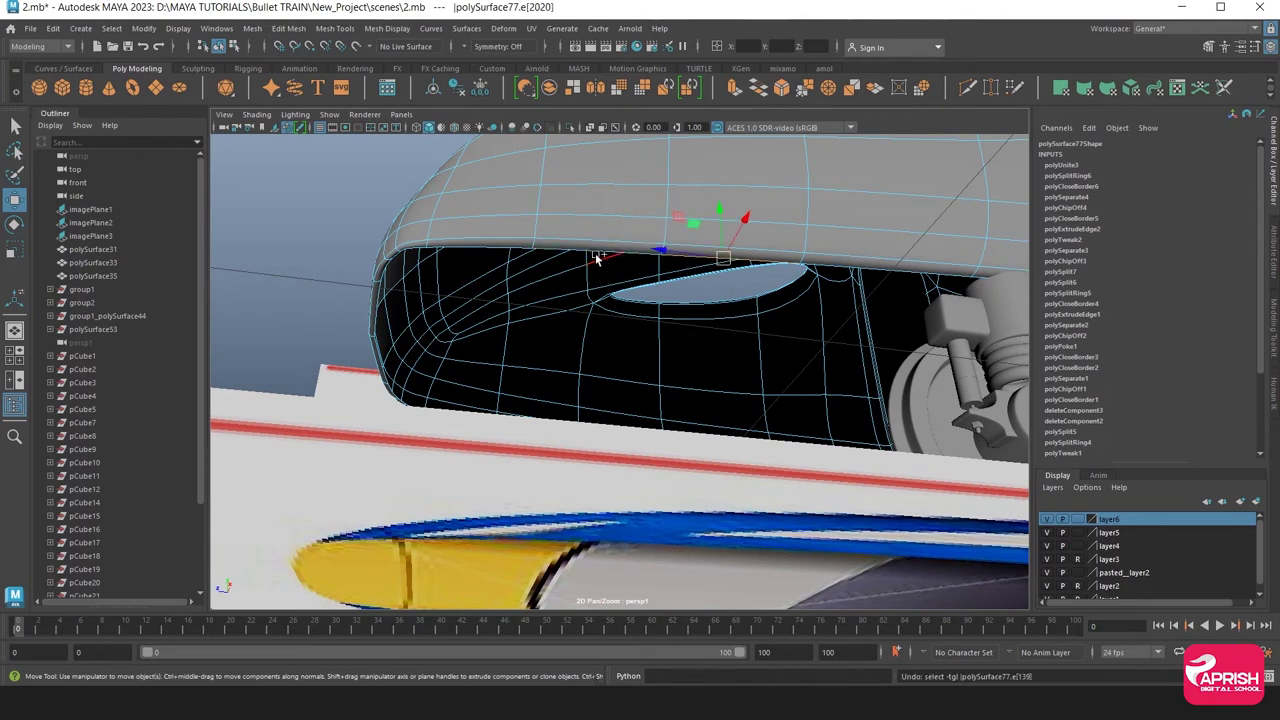
left_click(501, 242)
left_click(434, 284)
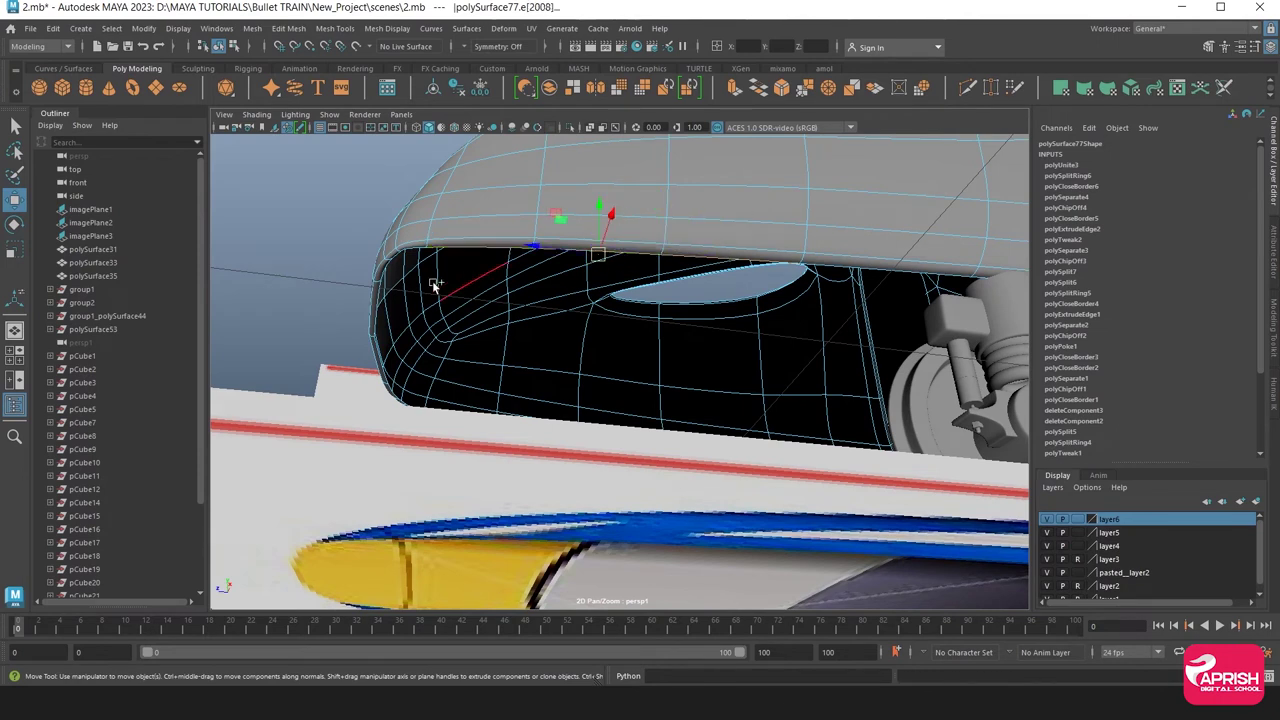
left_click(407, 253, "shift")
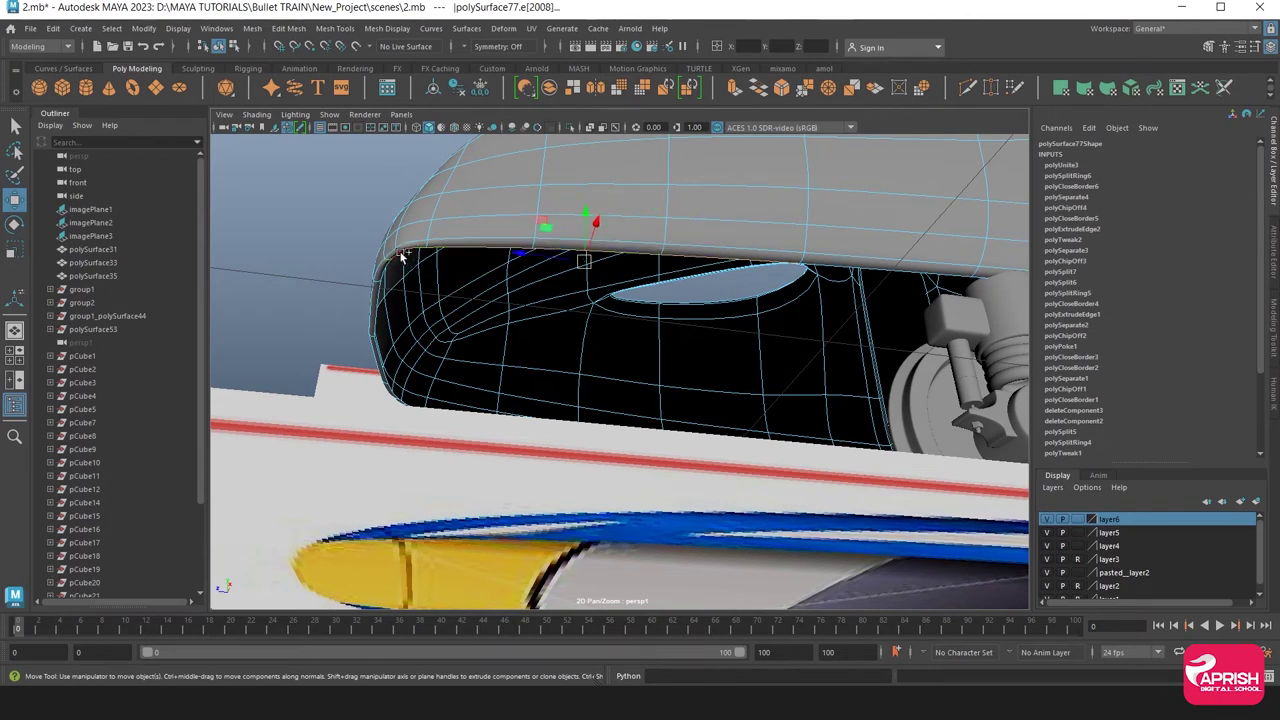
key("ctrl+z")
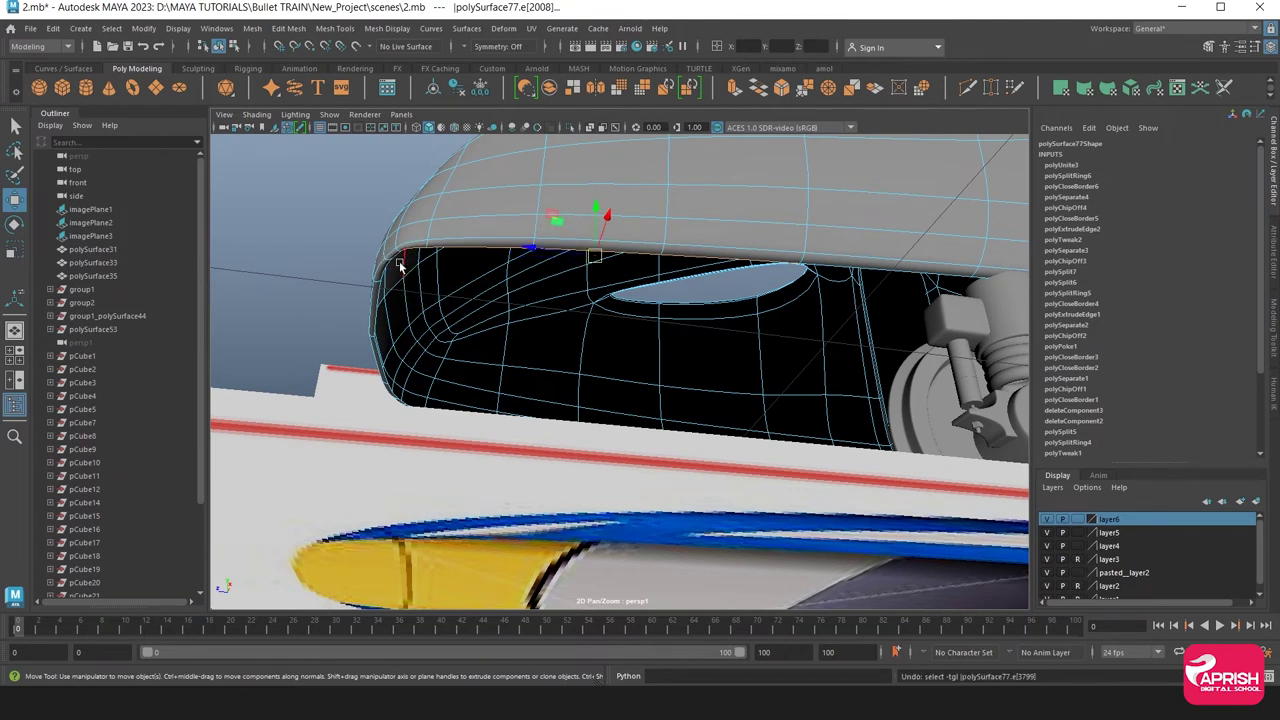
left_click(388, 277, "shift")
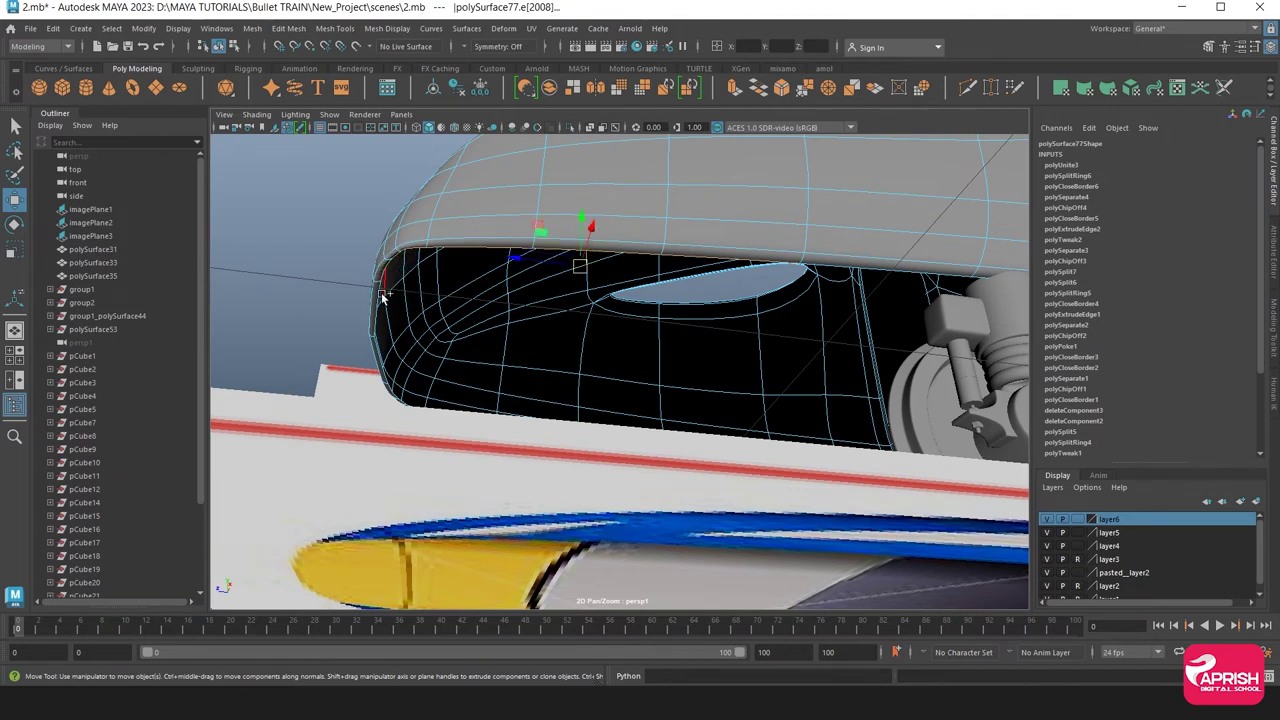
left_click(378, 296, "shift")
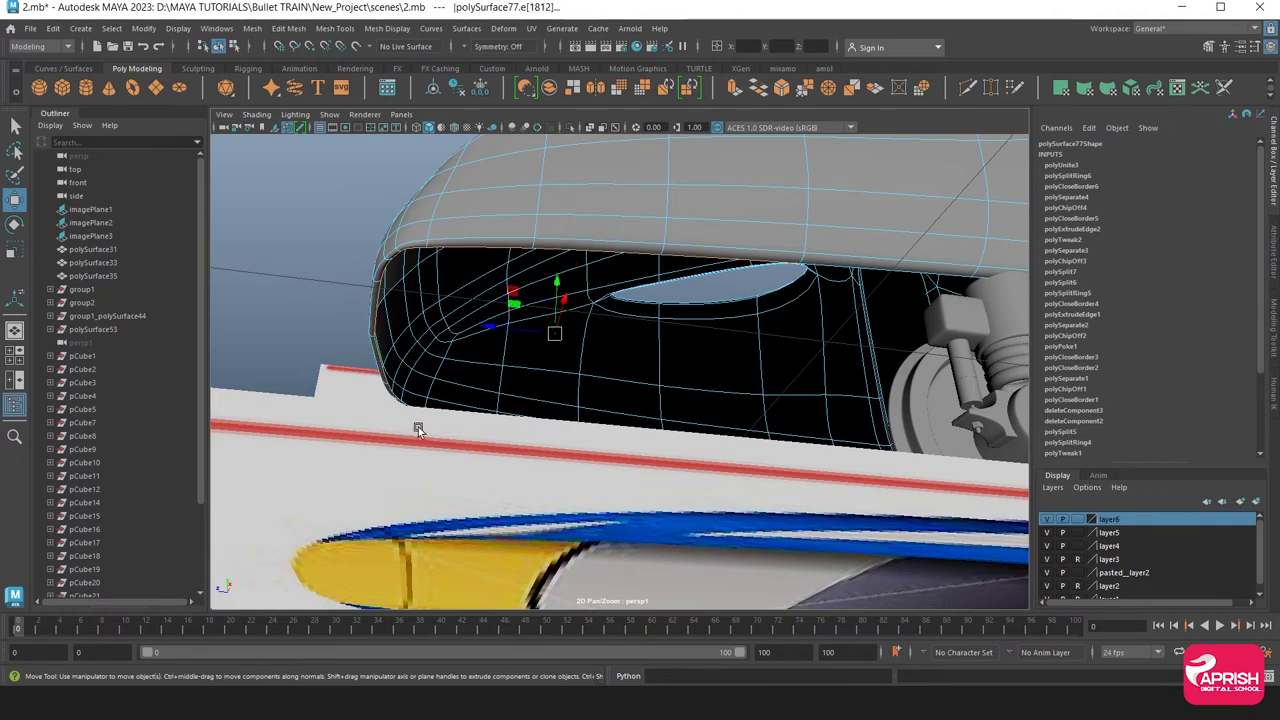
Add the remaining side border edges around the underside opening
mouse_move(420, 429)
left_mouse_down("alt")
mouse_move(439, 408)
mouse_move(722, 380)
mouse_move(697, 186)
left_mouse_up("alt")
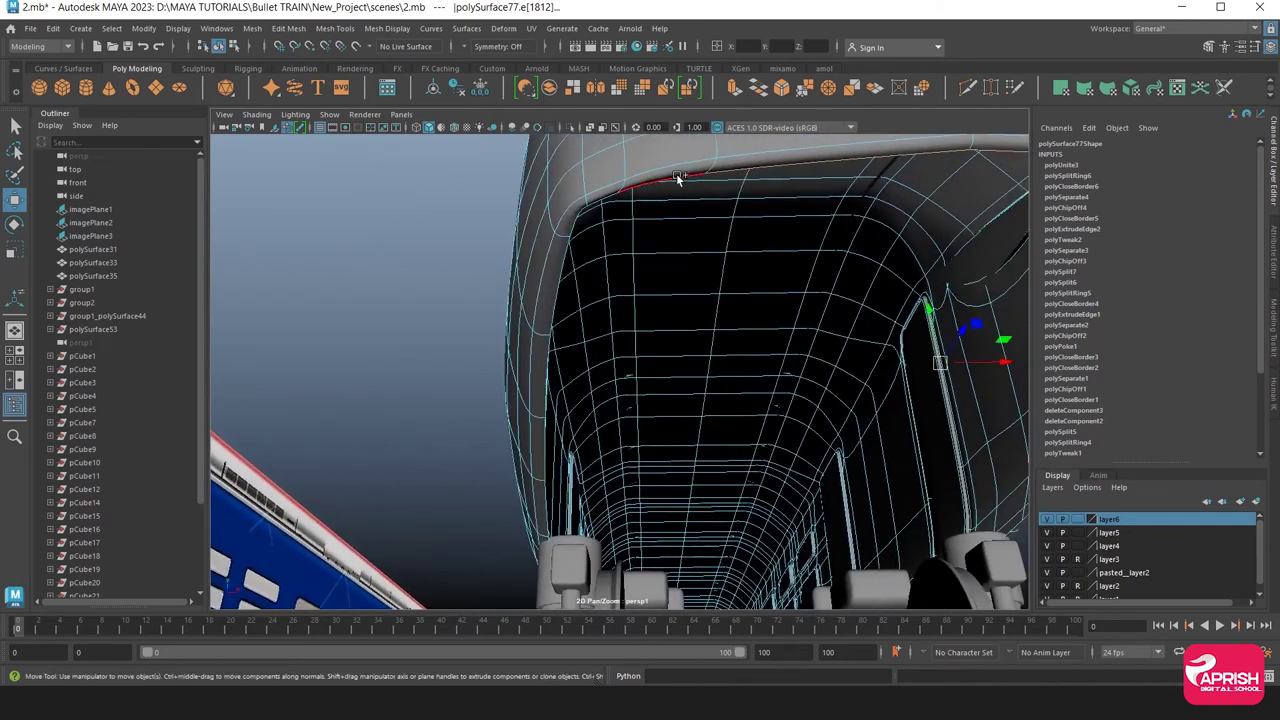
middle_click_drag(676, 178, 621, 216)
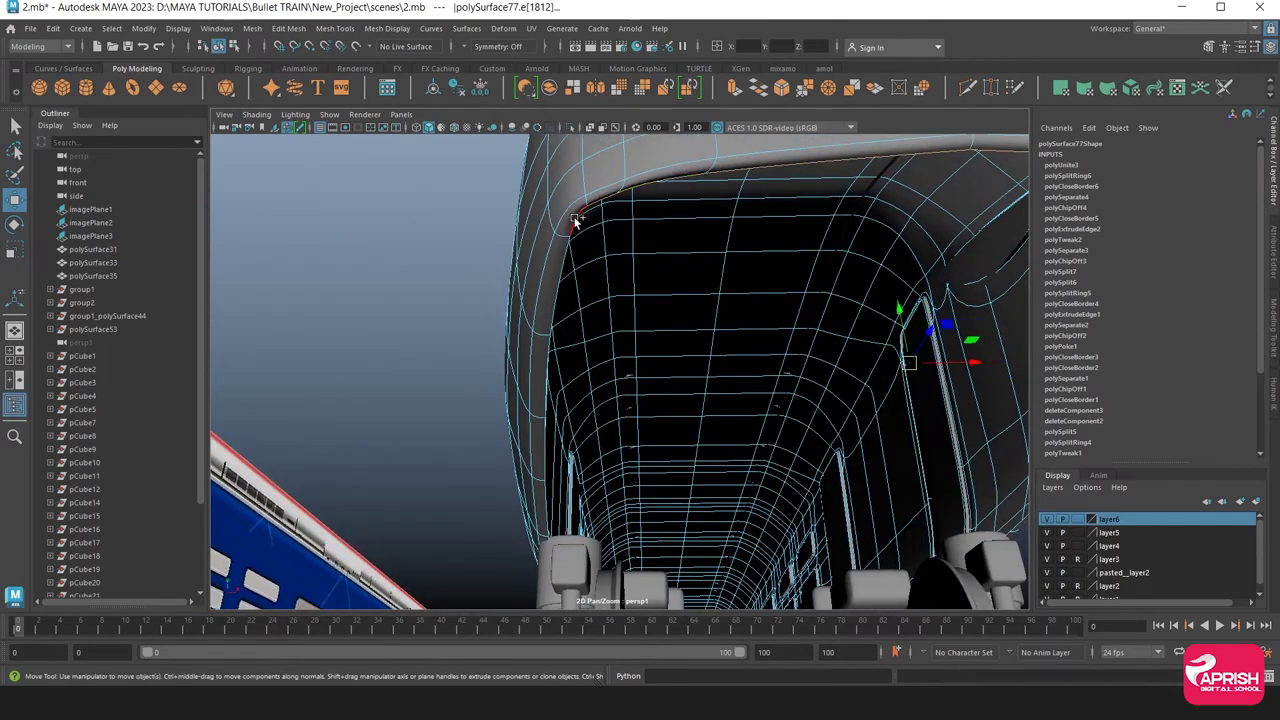
left_click(586, 228)
left_click(545, 375)
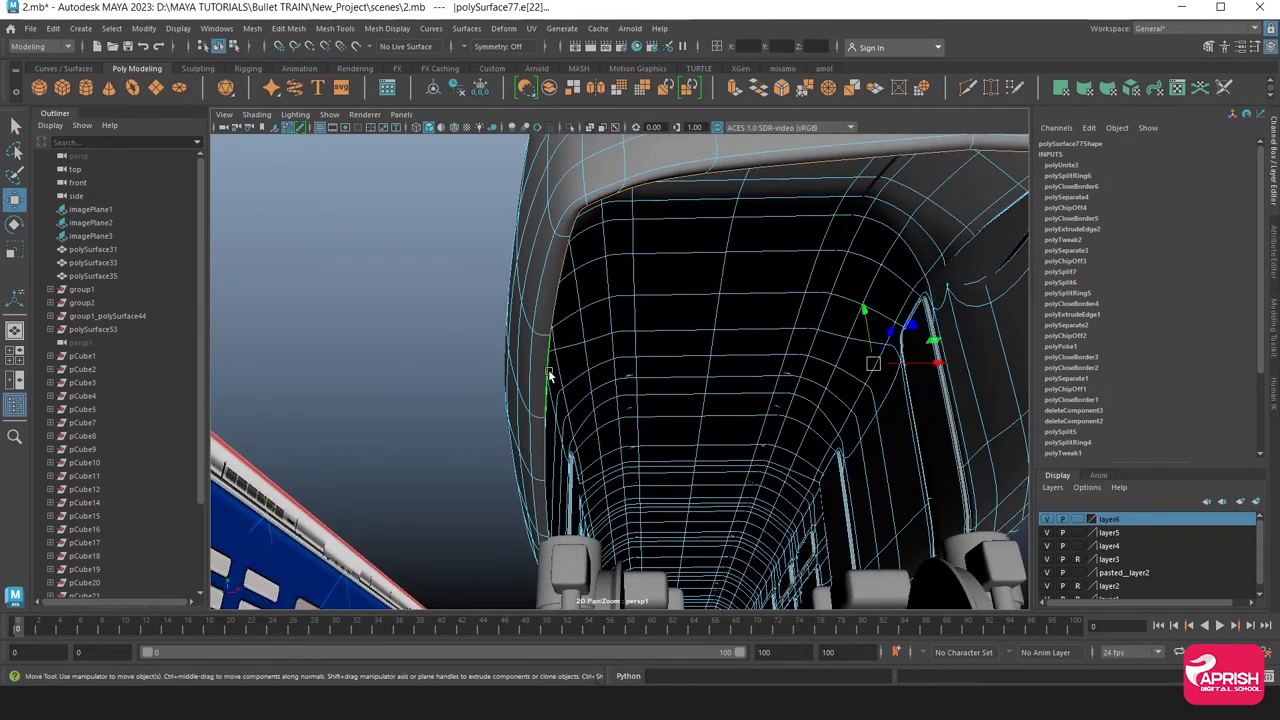
left_click_drag(545, 375, 670, 377, "alt")
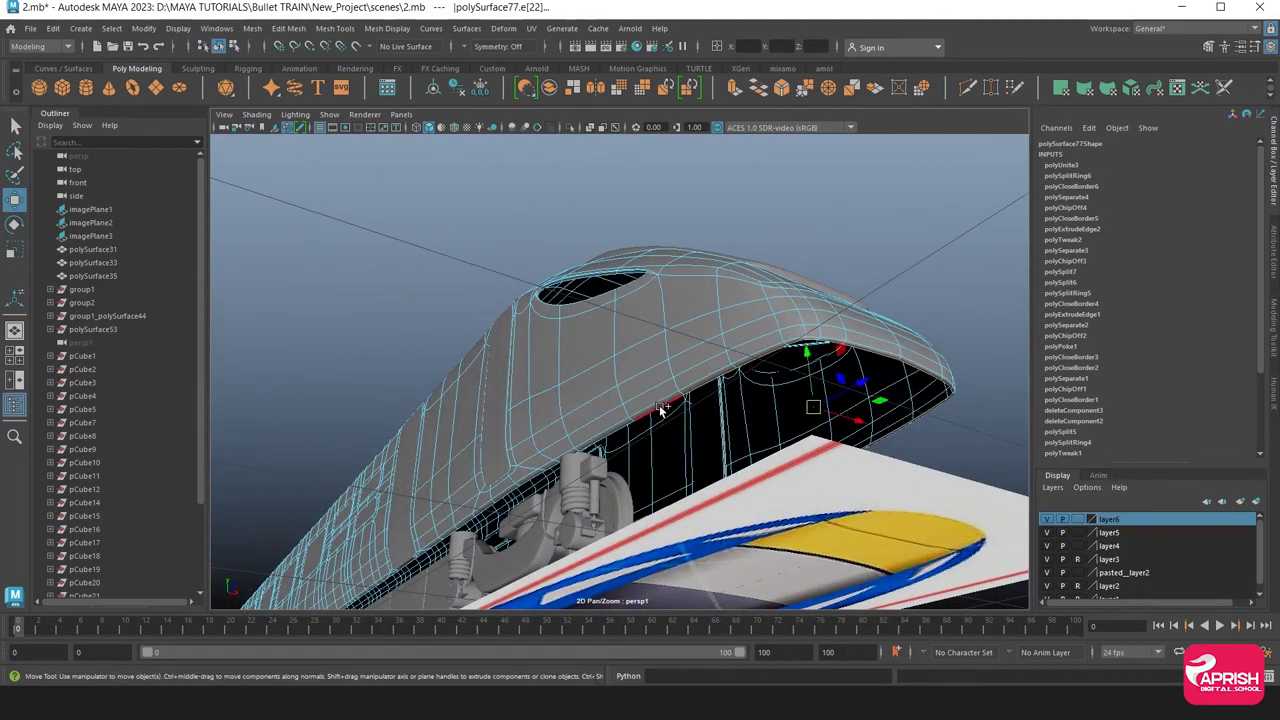
left_click_drag(668, 431, 527, 440, "alt")
Maximize the side view and turn off smooth preview to show the cage
key("space")
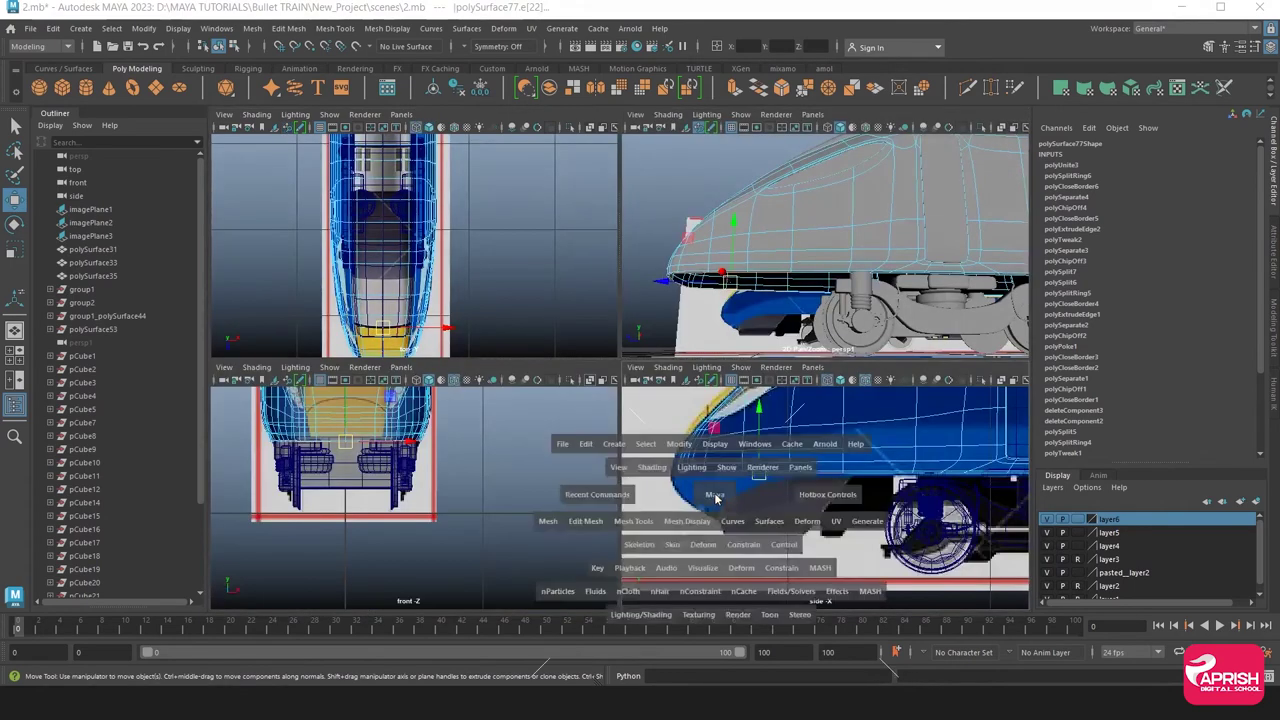
key("space")
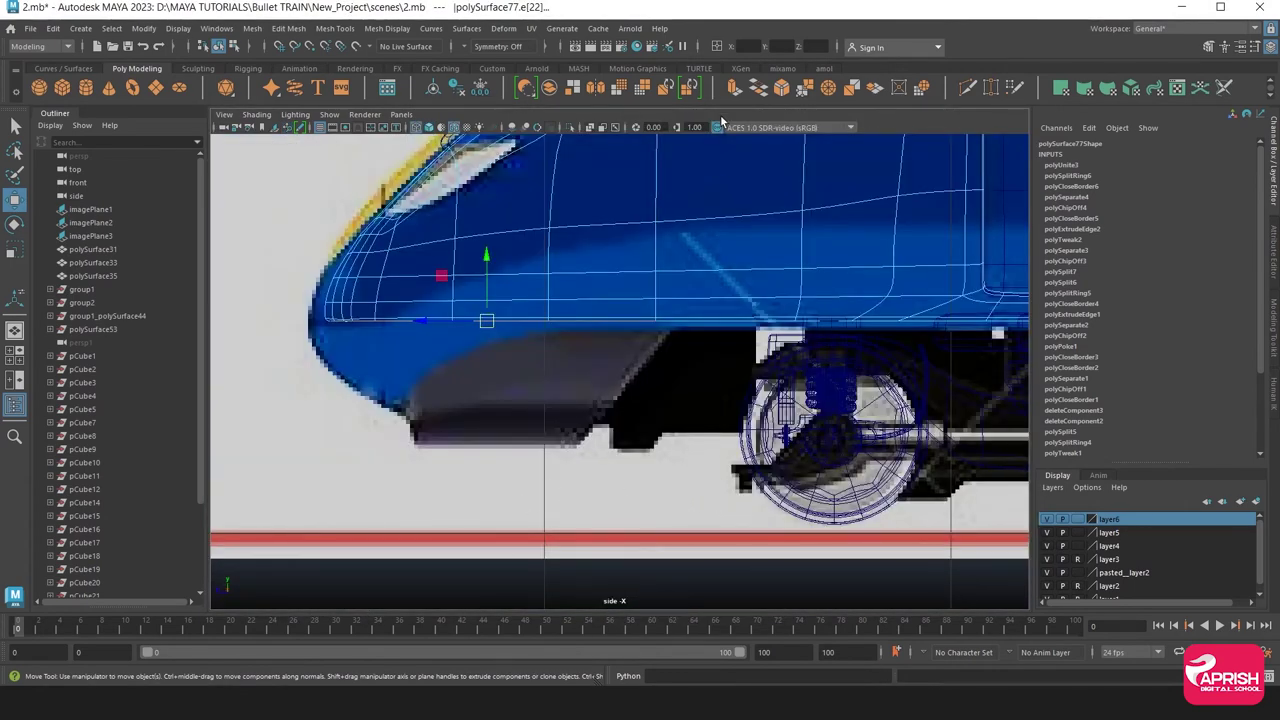
key("1")
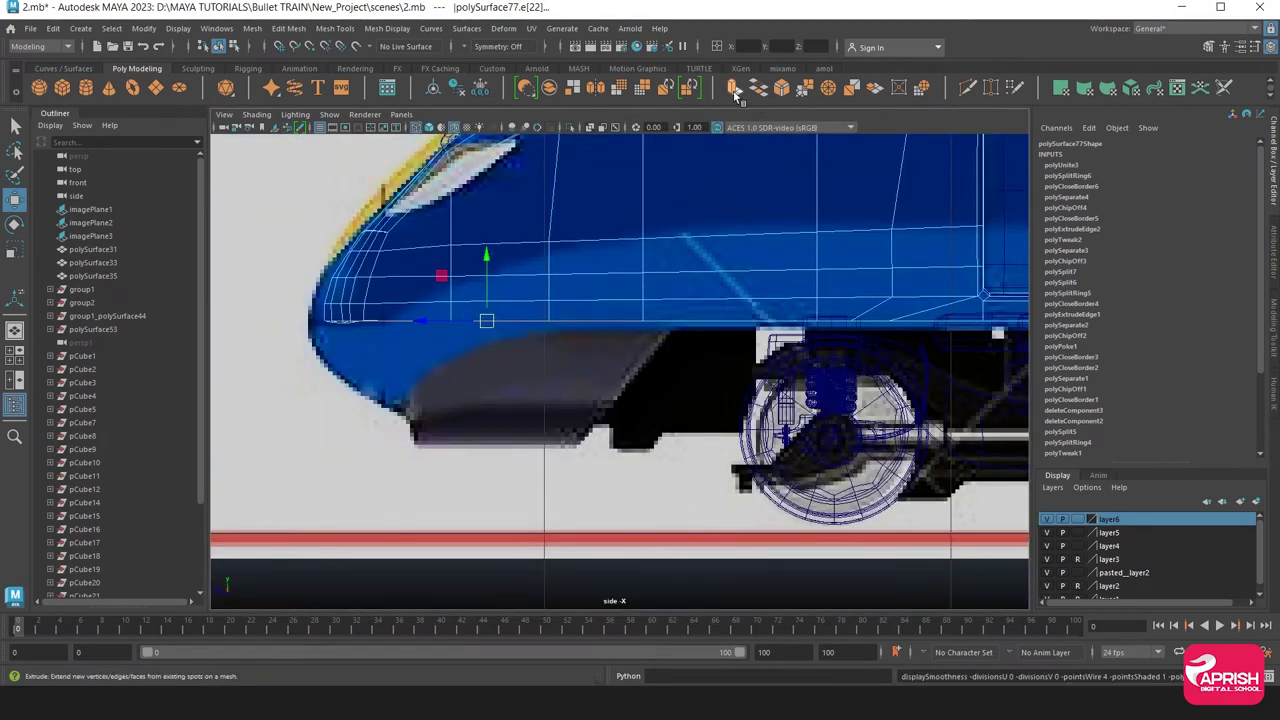
Extrude the selected border edges downward into a rear skirt panel
left_click(736, 92)
left_click_drag(490, 261, 489, 402)
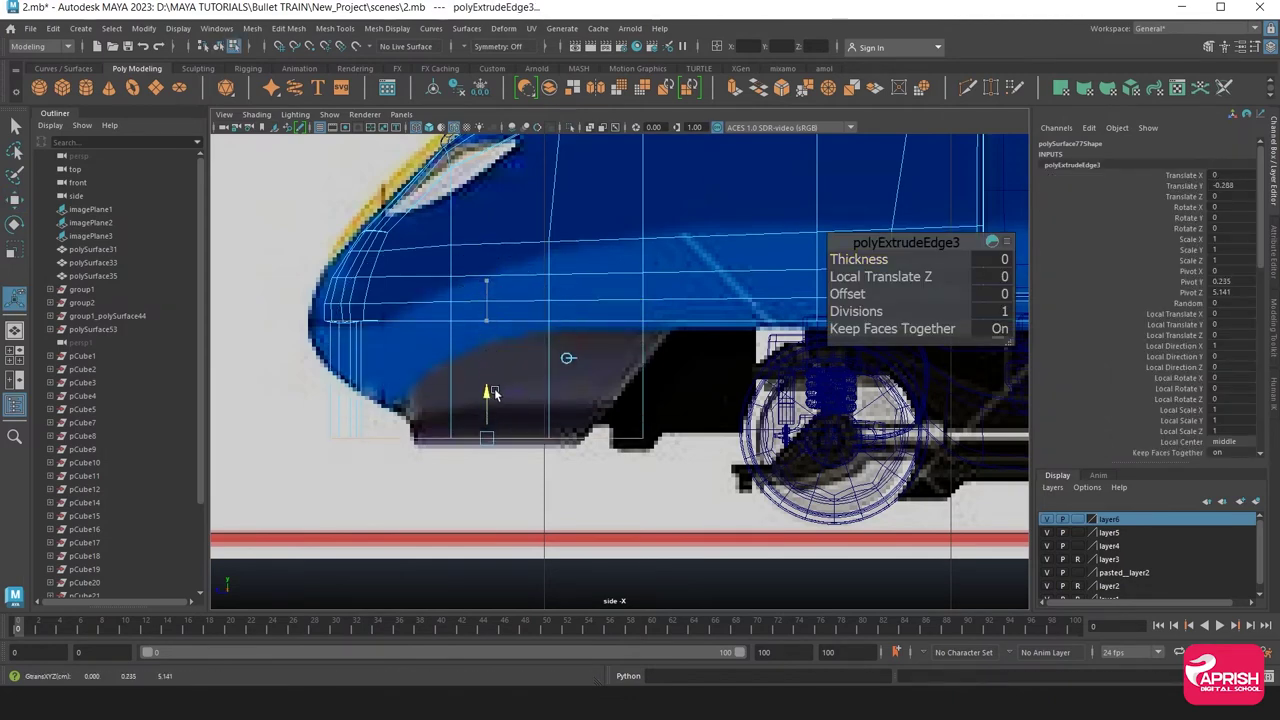
middle_click_drag(489, 402, 569, 340, "alt")
Slide the skirt's bottom vertices along X so they follow the nose and rear
right_click_drag(430, 325, 407, 307)
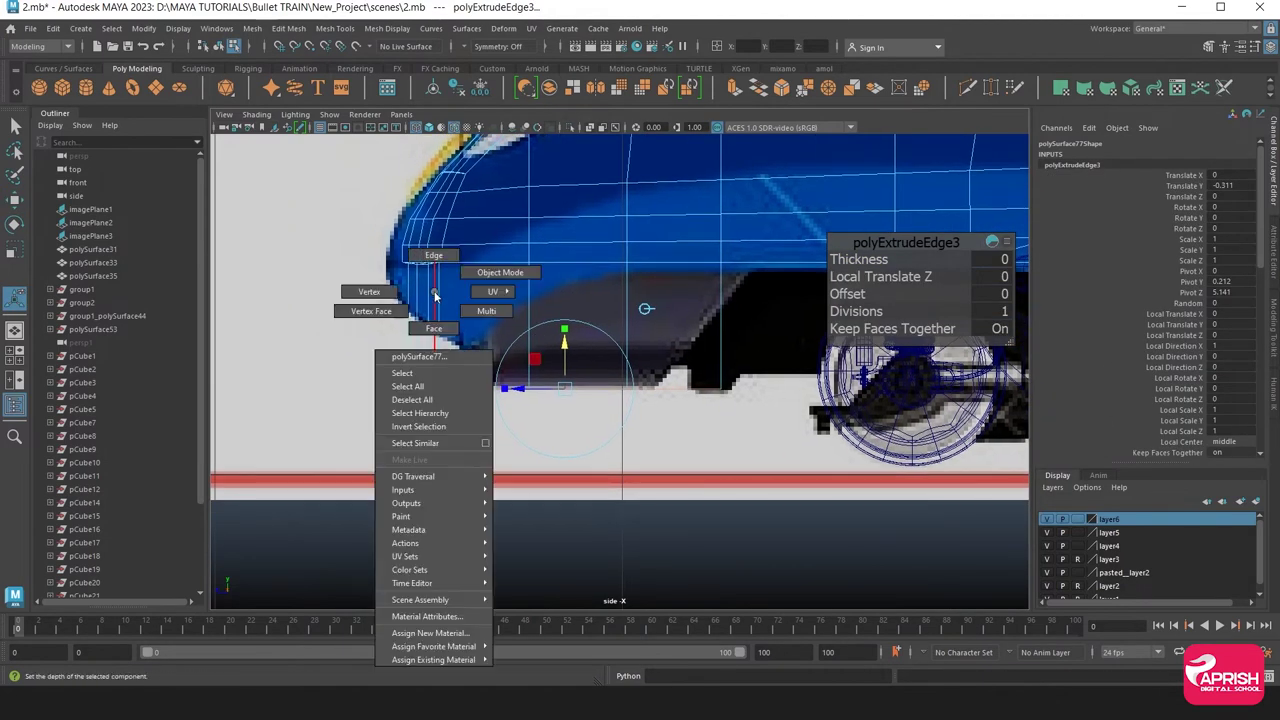
left_click_drag(447, 411, 447, 411)
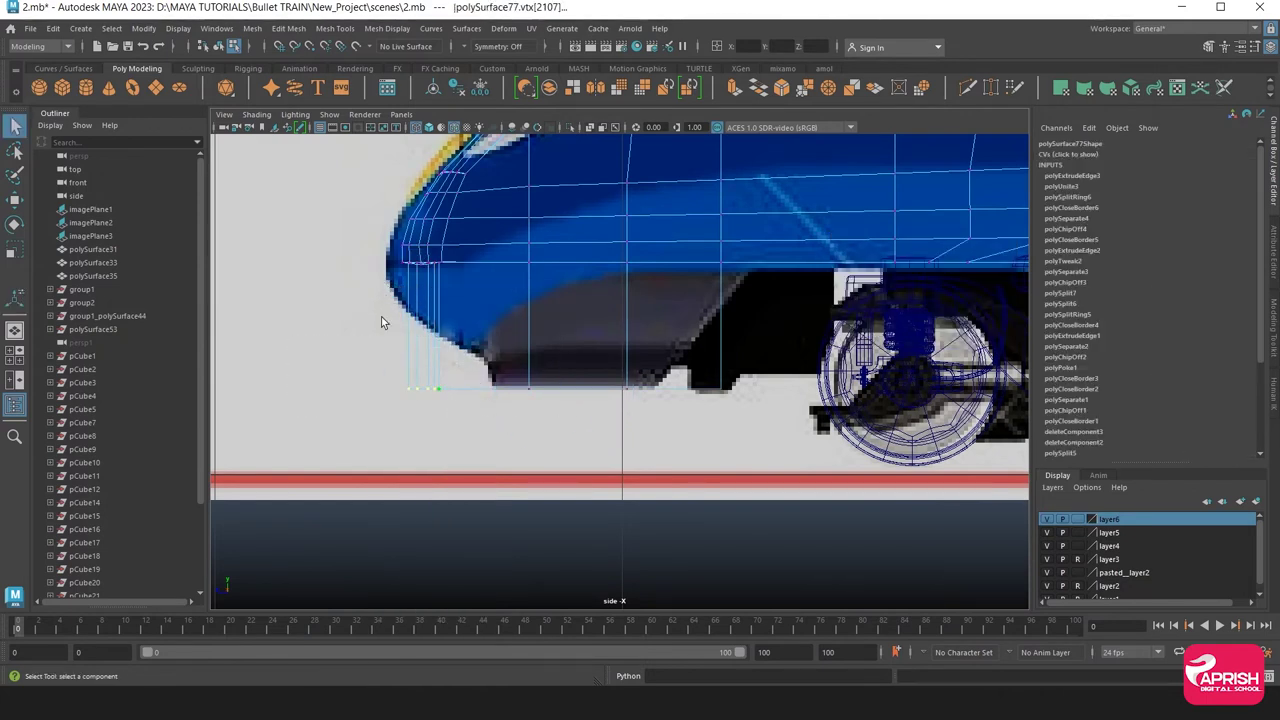
left_click(13, 199)
left_click_drag(349, 392, 411, 397)
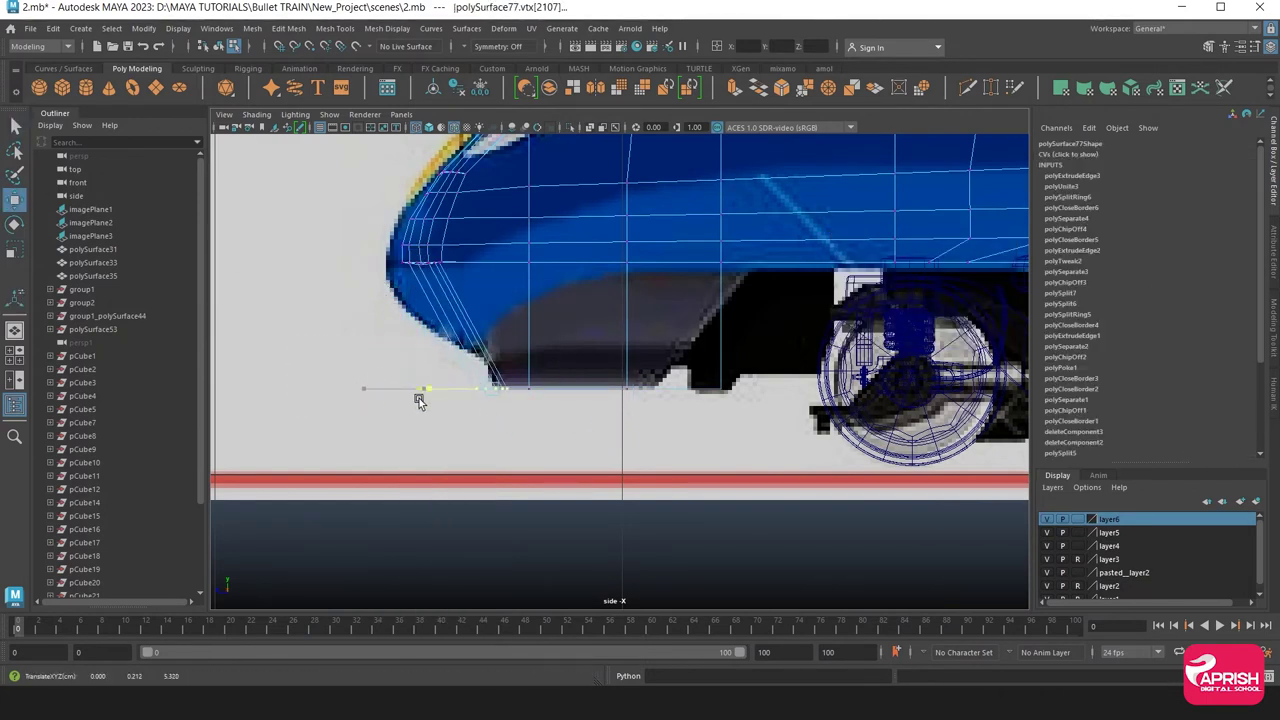
left_click_drag(673, 352, 754, 416)
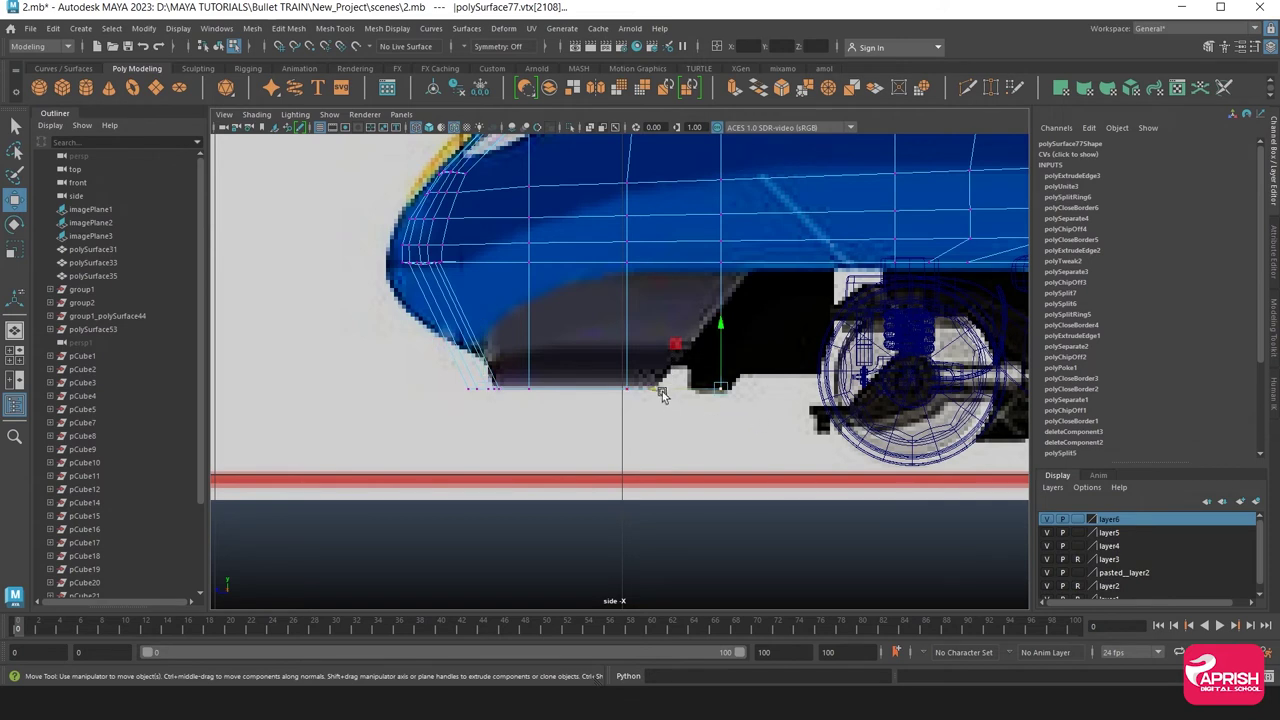
left_click_drag(657, 386, 592, 387)
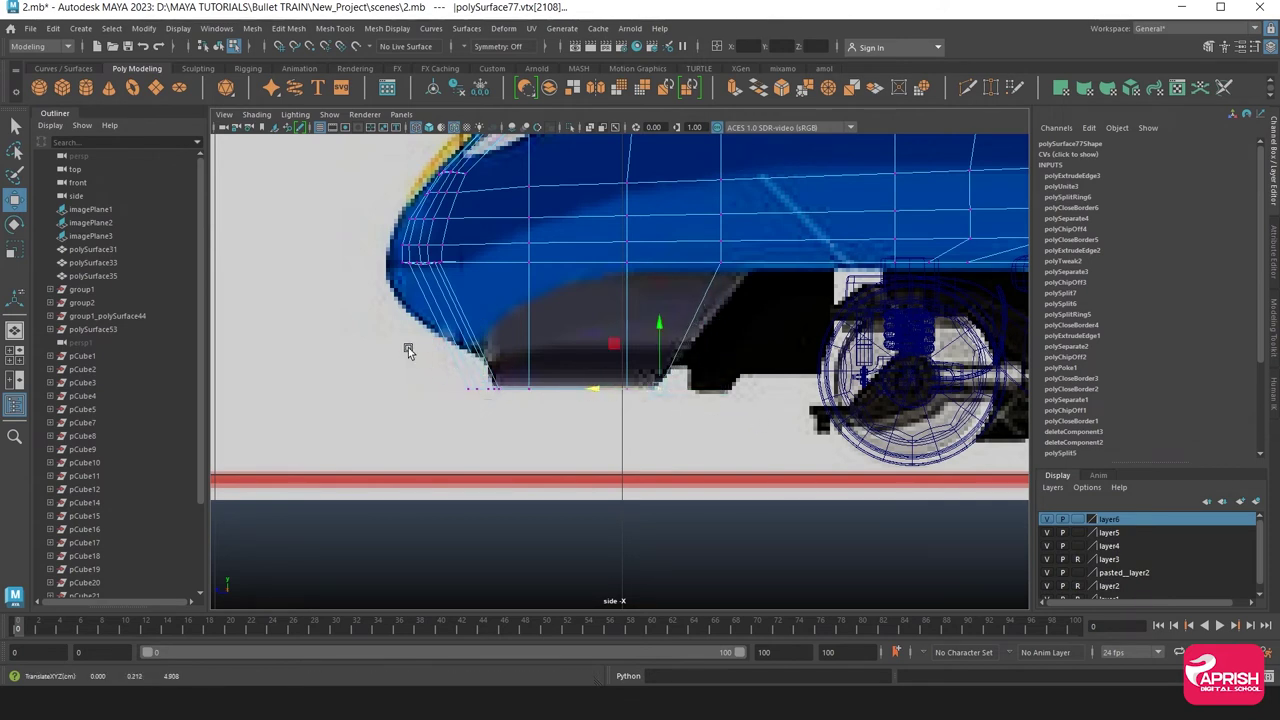
mouse_move(540, 403)
left_mouse_down()
mouse_move(449, 391)
mouse_move(463, 388)
left_mouse_up()
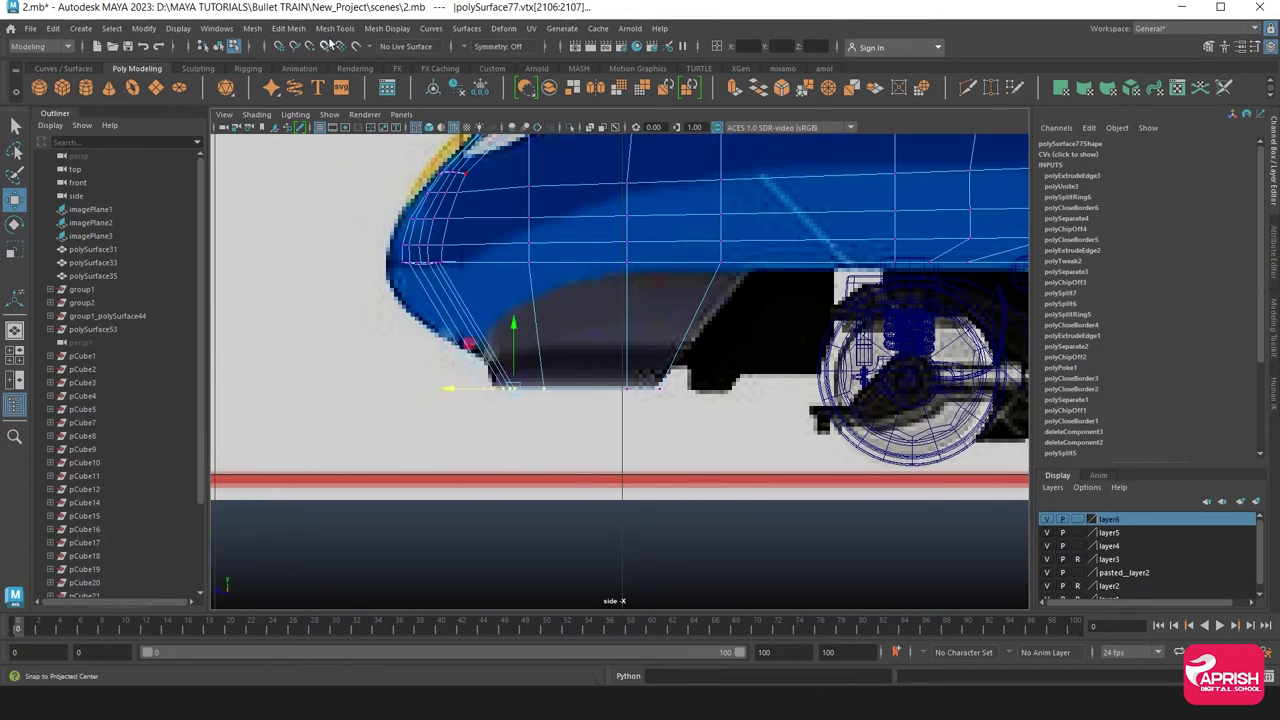
Insert three edge loops across the skirt panel
left_click(335, 28)
left_click(350, 131)
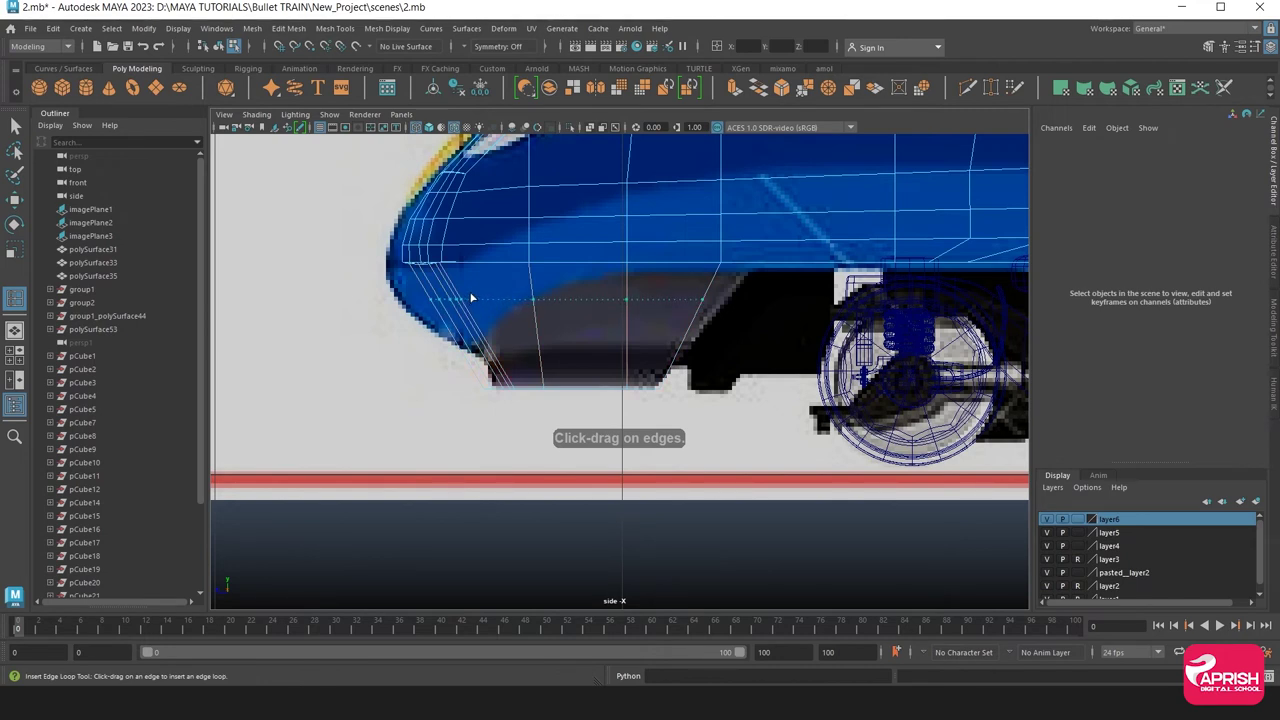
left_click(471, 298)
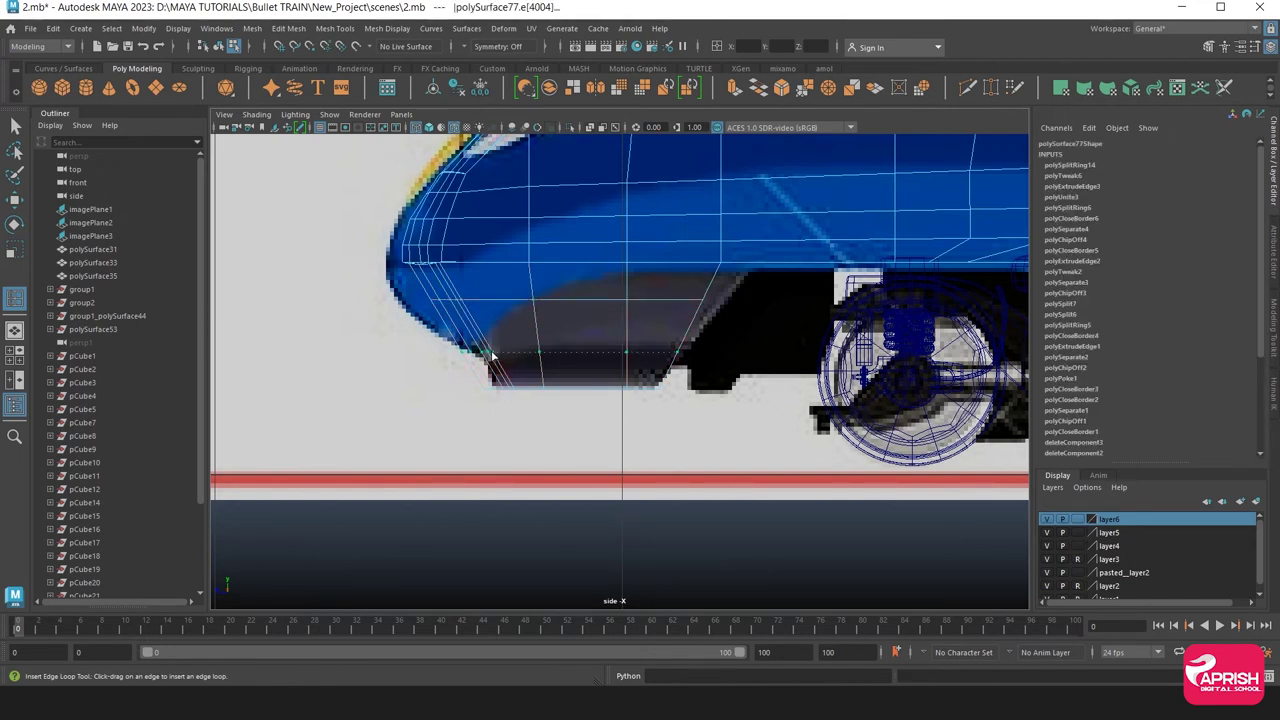
left_click(491, 354)
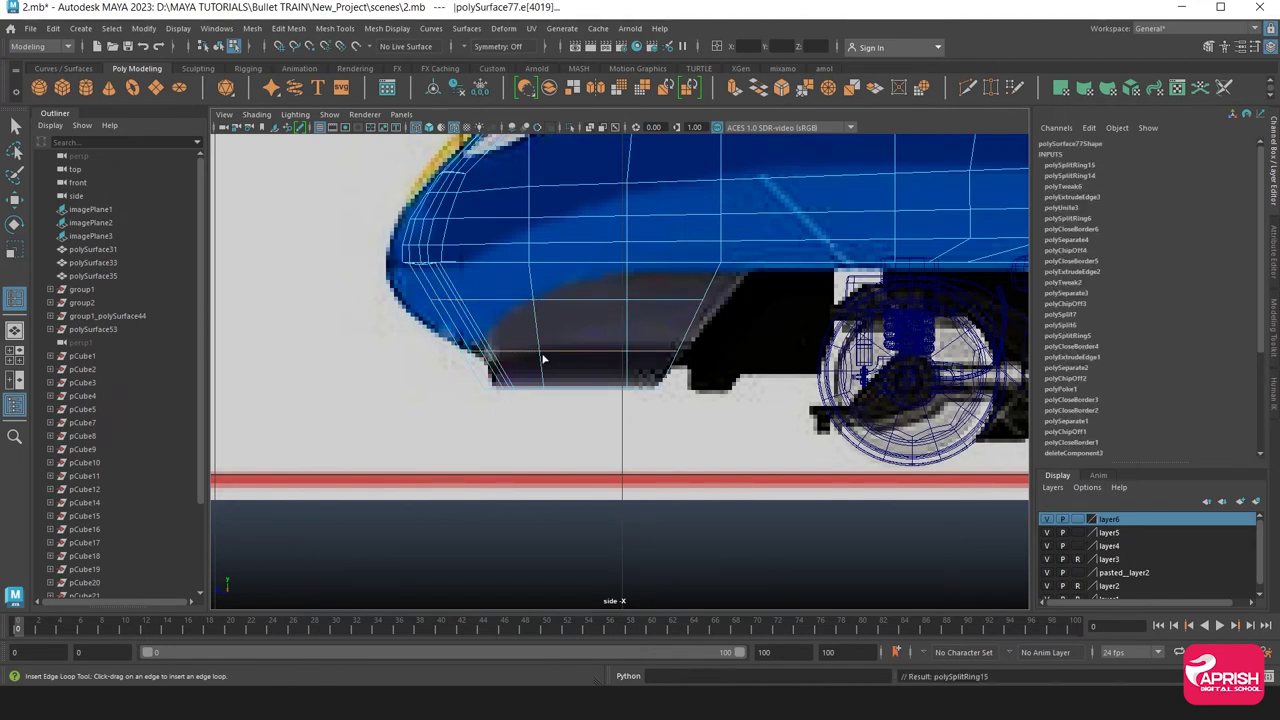
left_click(478, 330)
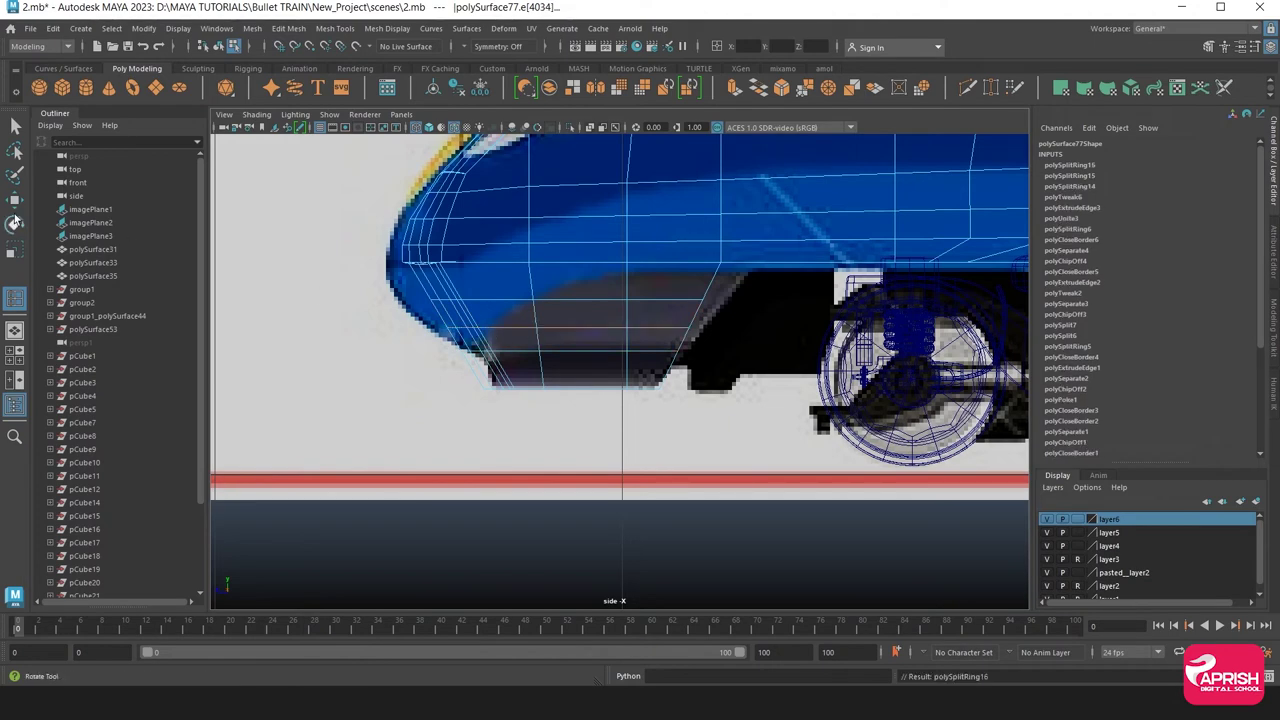
key("w")
Select the train body in object mode and frame the nose's lower half in four-view layout
right_click_drag(463, 300, 471, 360)
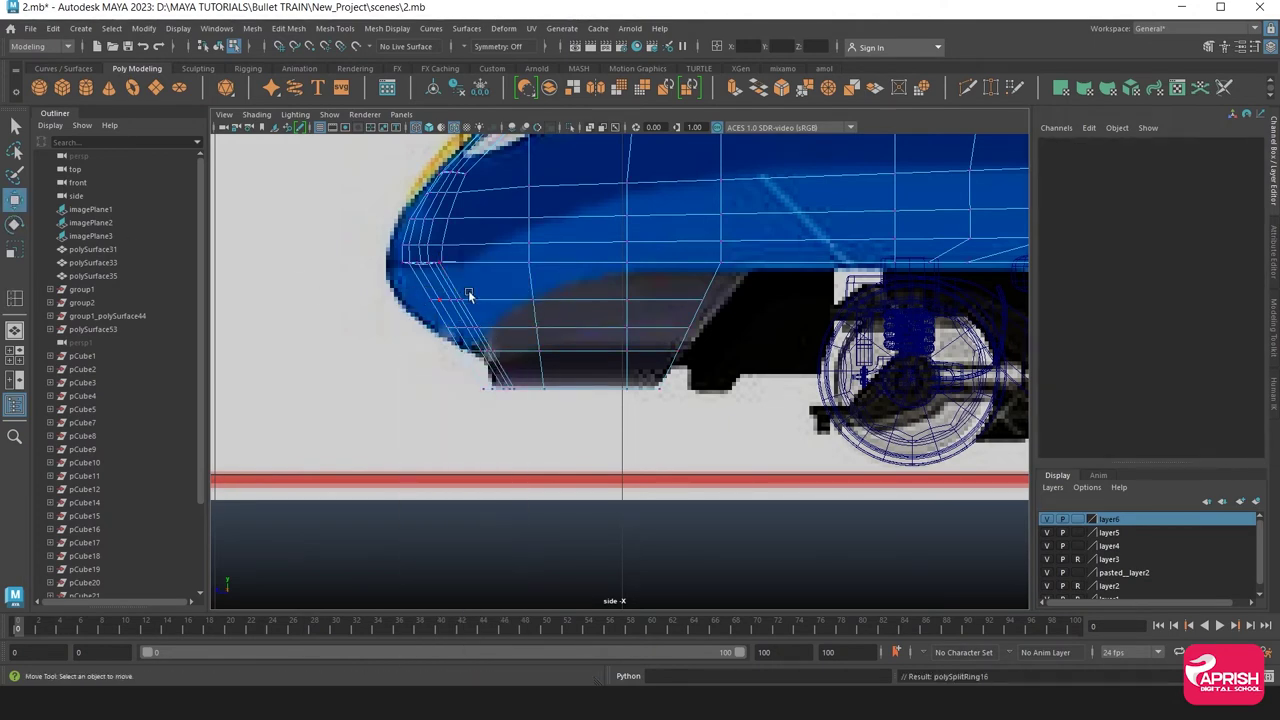
scroll(514, 280, "up", 2)
key("space")
key("space")
left_click_drag(471, 357, 529, 337, "alt")
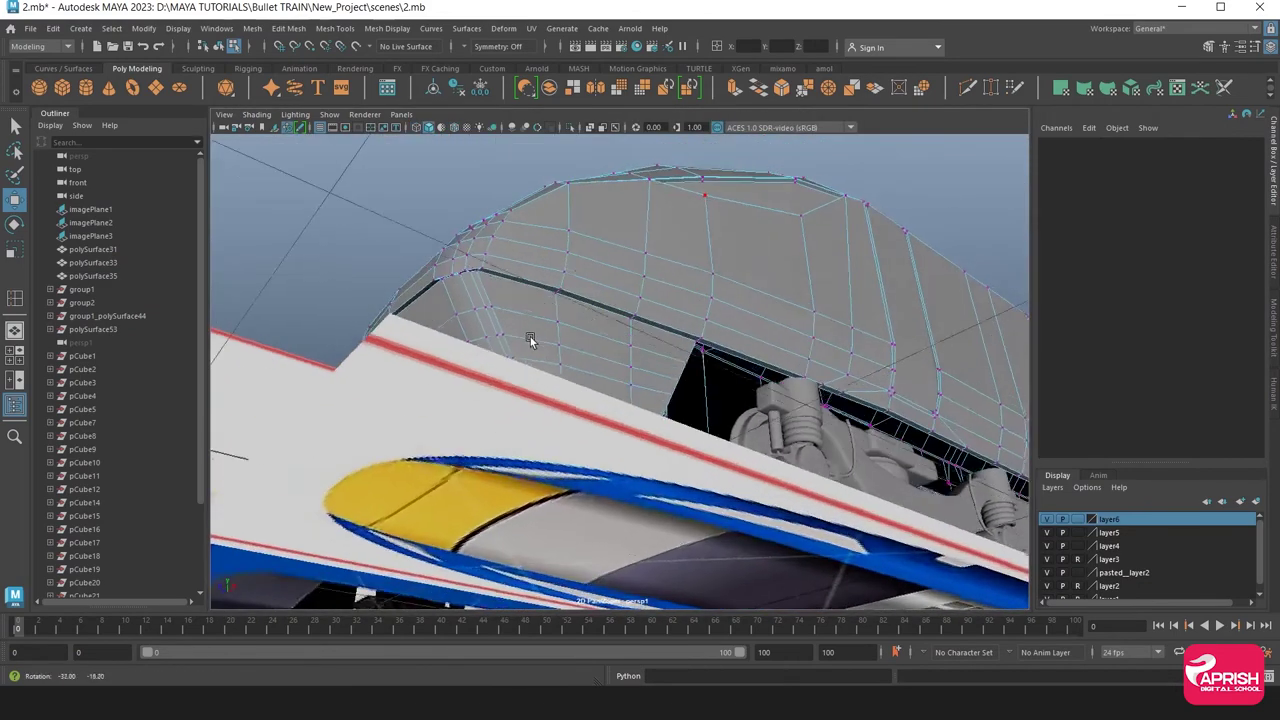
scroll(548, 315, "up", 2)
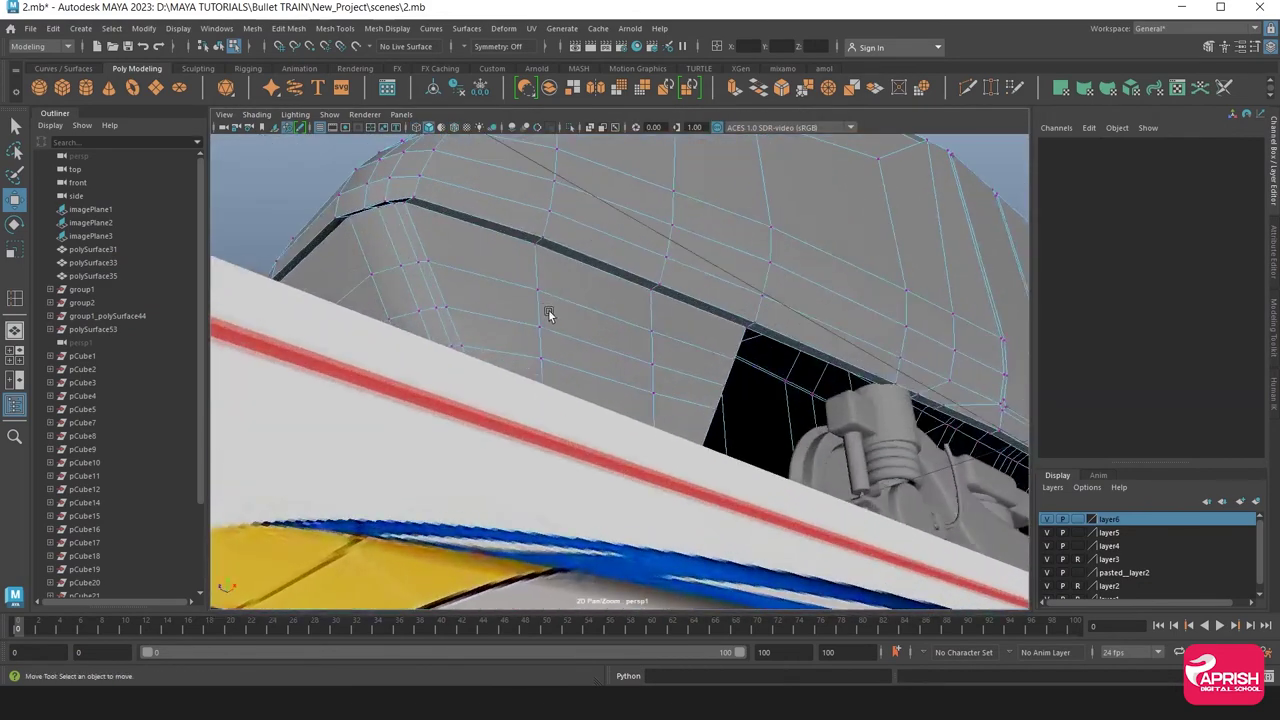
right_click_drag(491, 220, 560, 197)
scroll(541, 247, "down", 3)
left_click(504, 276)
mouse_move(541, 247)
left_mouse_down("alt")
mouse_move(434, 361)
mouse_move(697, 410)
mouse_move(625, 344)
left_mouse_up("alt")
scroll(697, 410, "up", 2)
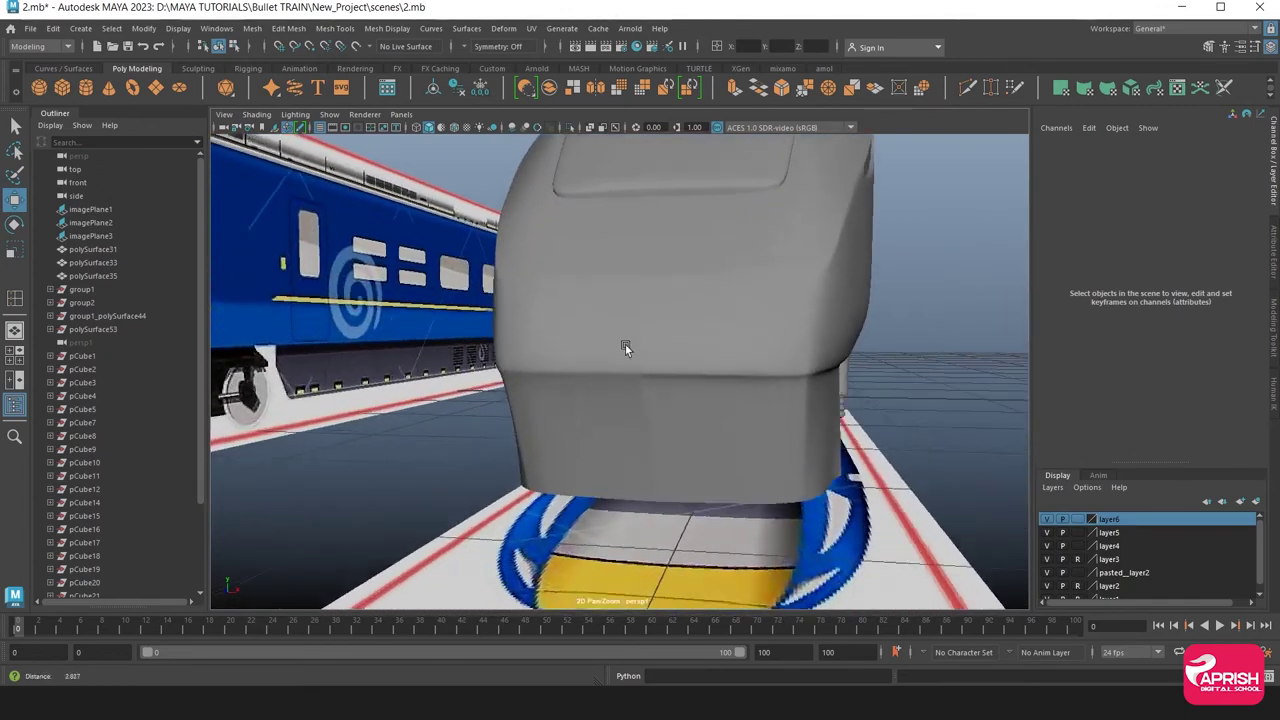
scroll(682, 417, "up", 2)
left_click(682, 417)
mouse_move(682, 417)
left_mouse_down("alt")
mouse_move(652, 387)
mouse_move(480, 398)
mouse_move(483, 369)
left_mouse_up("alt")
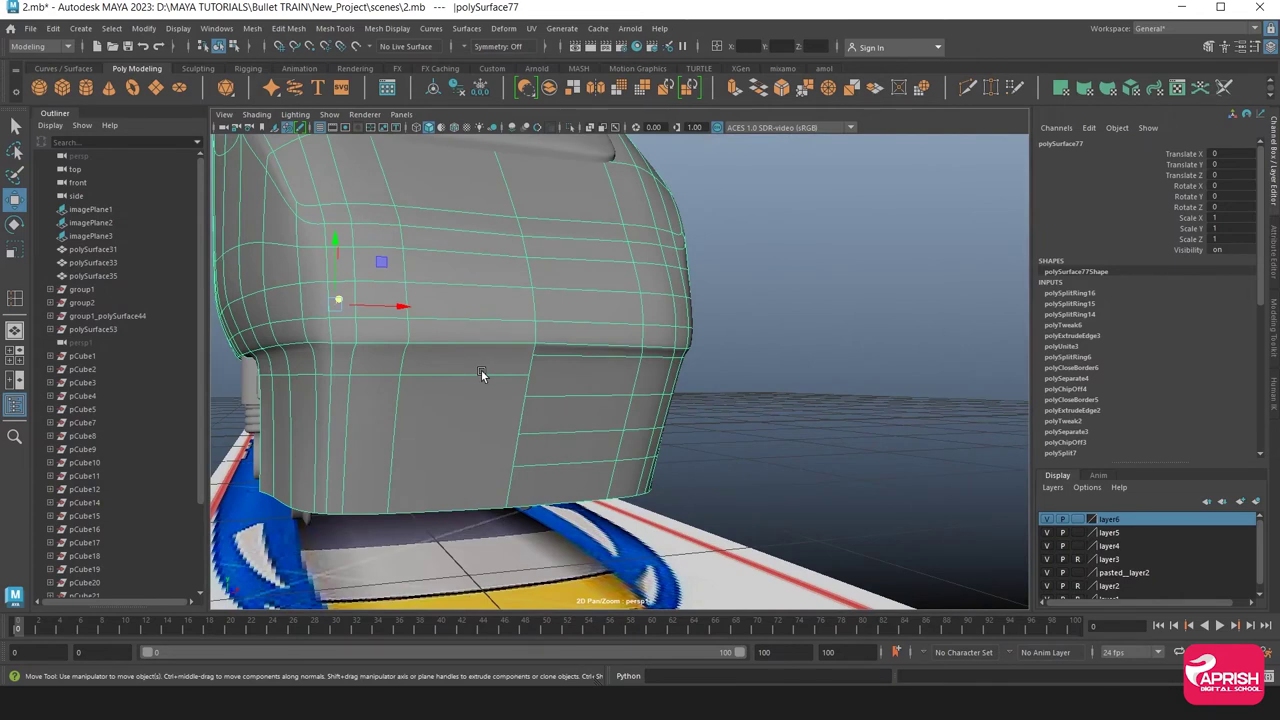
Nudge the horizontal edge above the skirt slightly upward on the nose side
right_click_drag(362, 295, 300, 303)
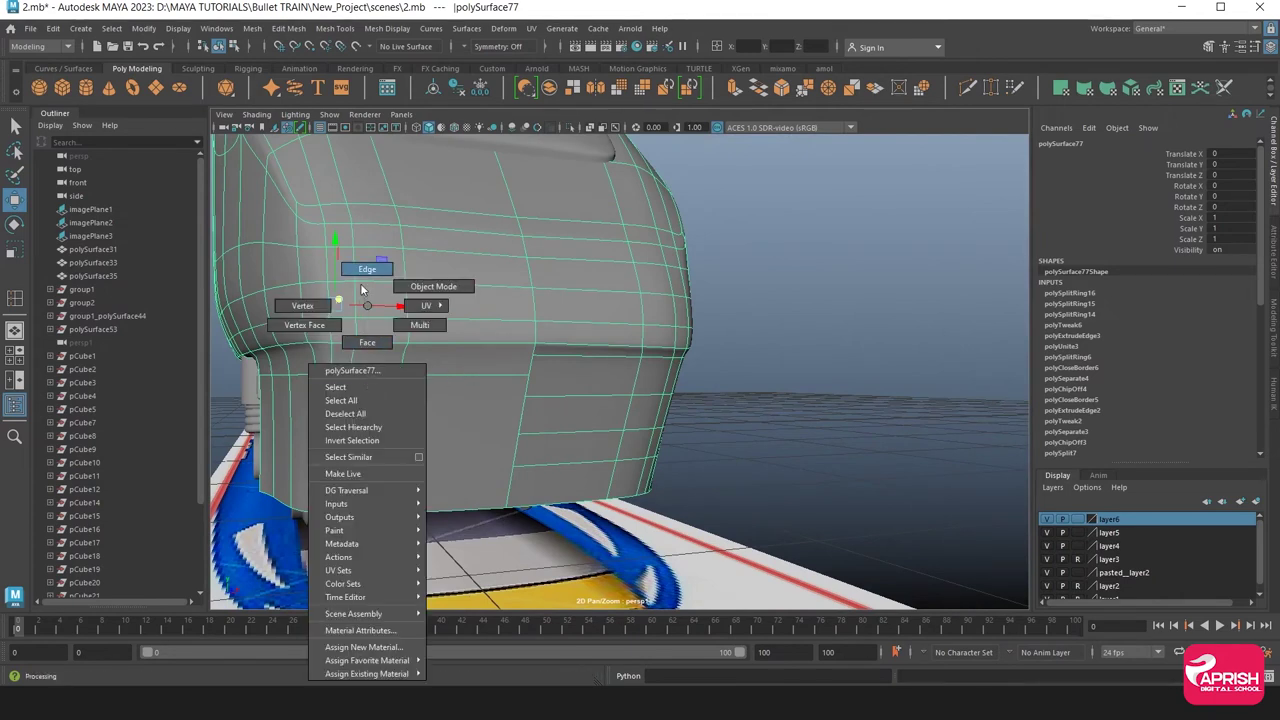
left_click(363, 407)
left_click(362, 373)
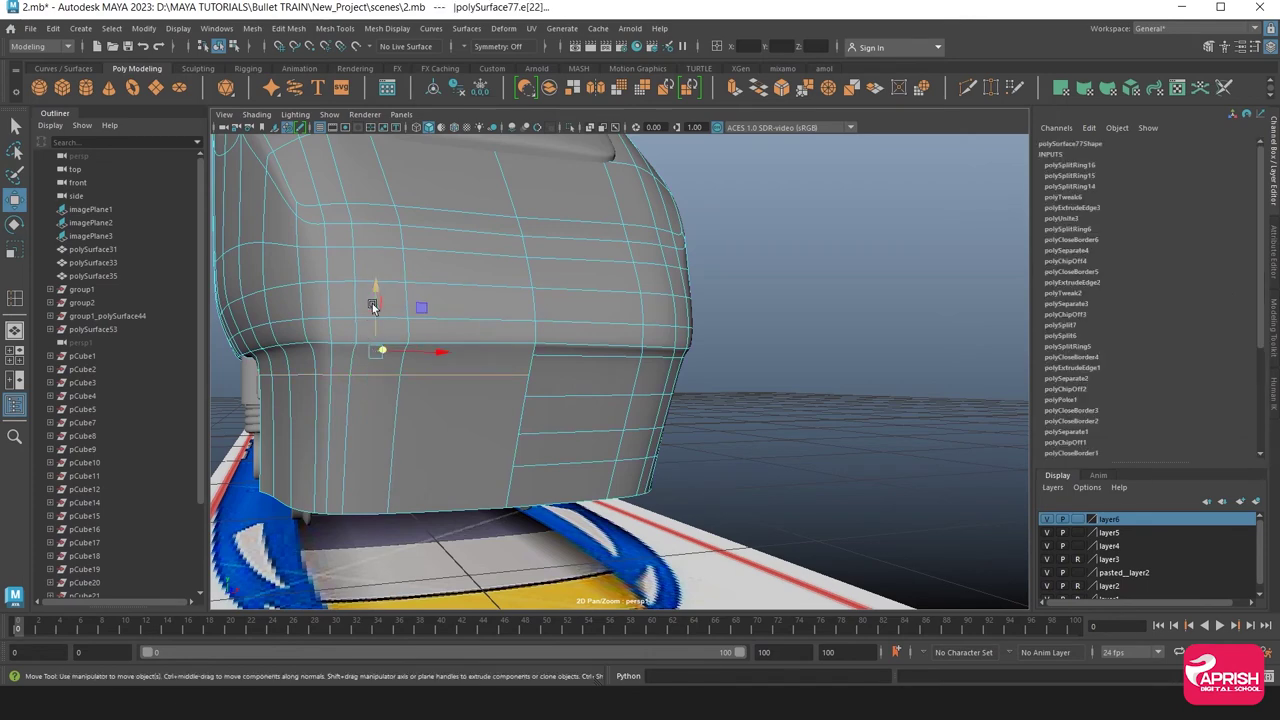
mouse_move(376, 288)
left_mouse_down()
mouse_move(371, 343)
mouse_move(400, 334)
left_mouse_up()
Merge the vertex at the end of the seam gap with a 0.01 threshold
scroll(488, 399, "up", 5)
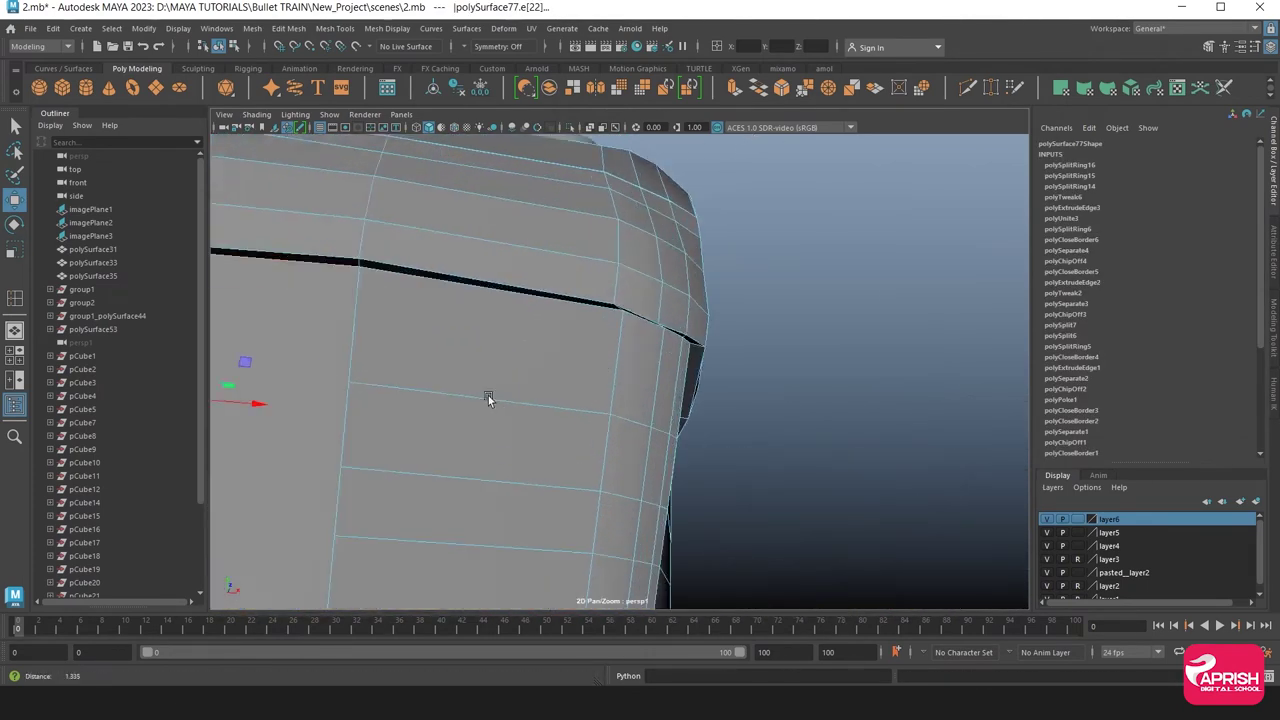
scroll(488, 399, "up", 3)
right_click_drag(435, 279, 397, 276)
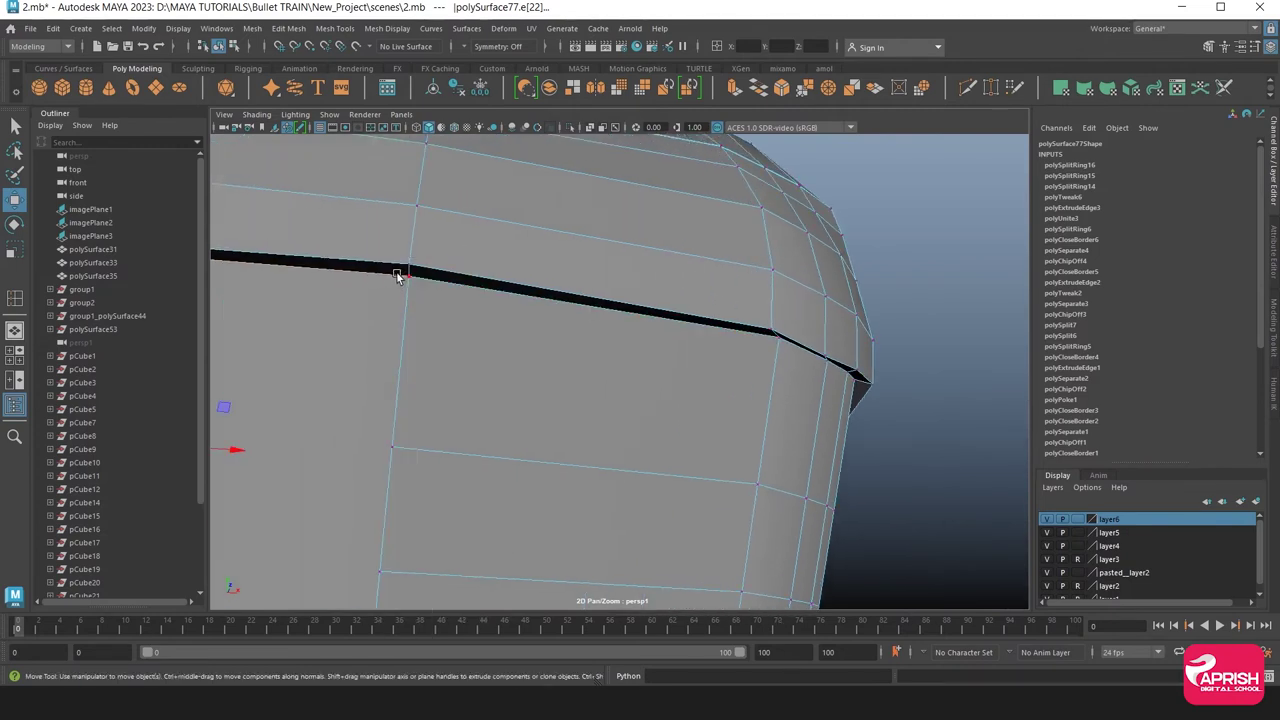
left_click(399, 275)
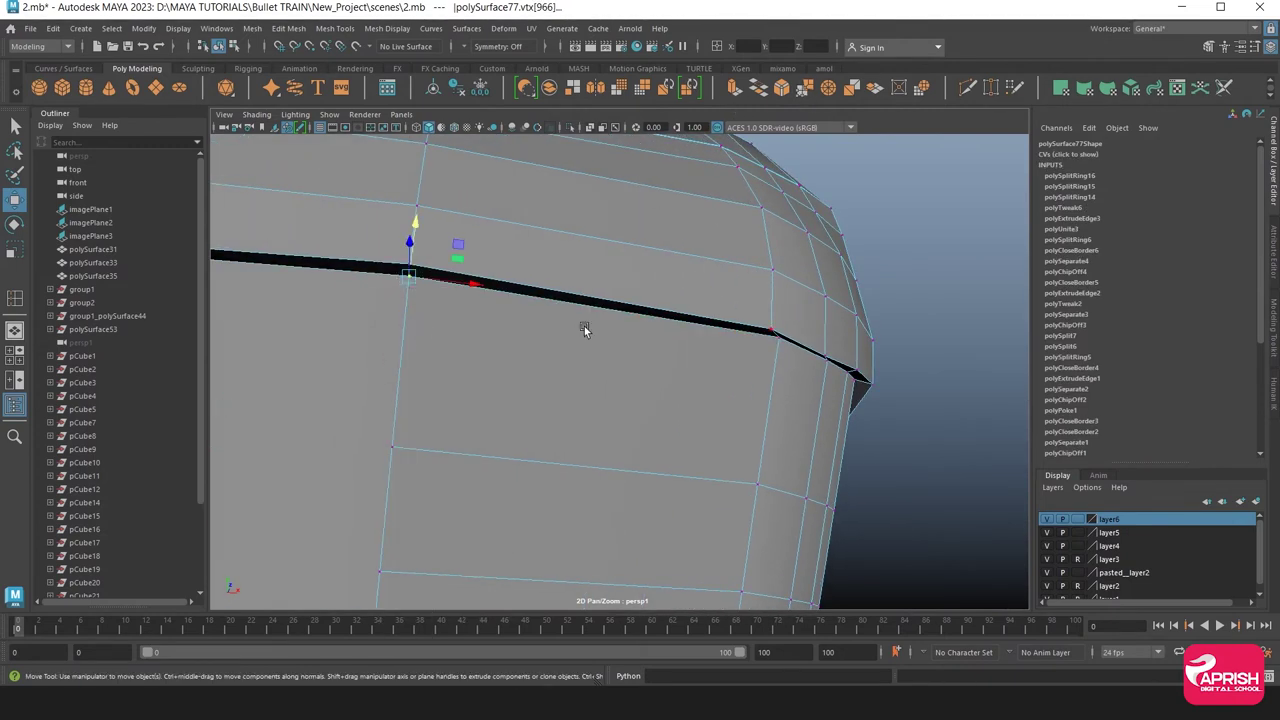
right_click_drag(584, 330, 563, 340, "shift")
mouse_move(563, 340)
left_mouse_down("alt")
mouse_move(503, 374)
mouse_move(611, 383)
mouse_move(547, 354)
mouse_move(565, 386)
left_mouse_up("alt")
Insert three edge loops across the skirt panel
left_click(335, 28)
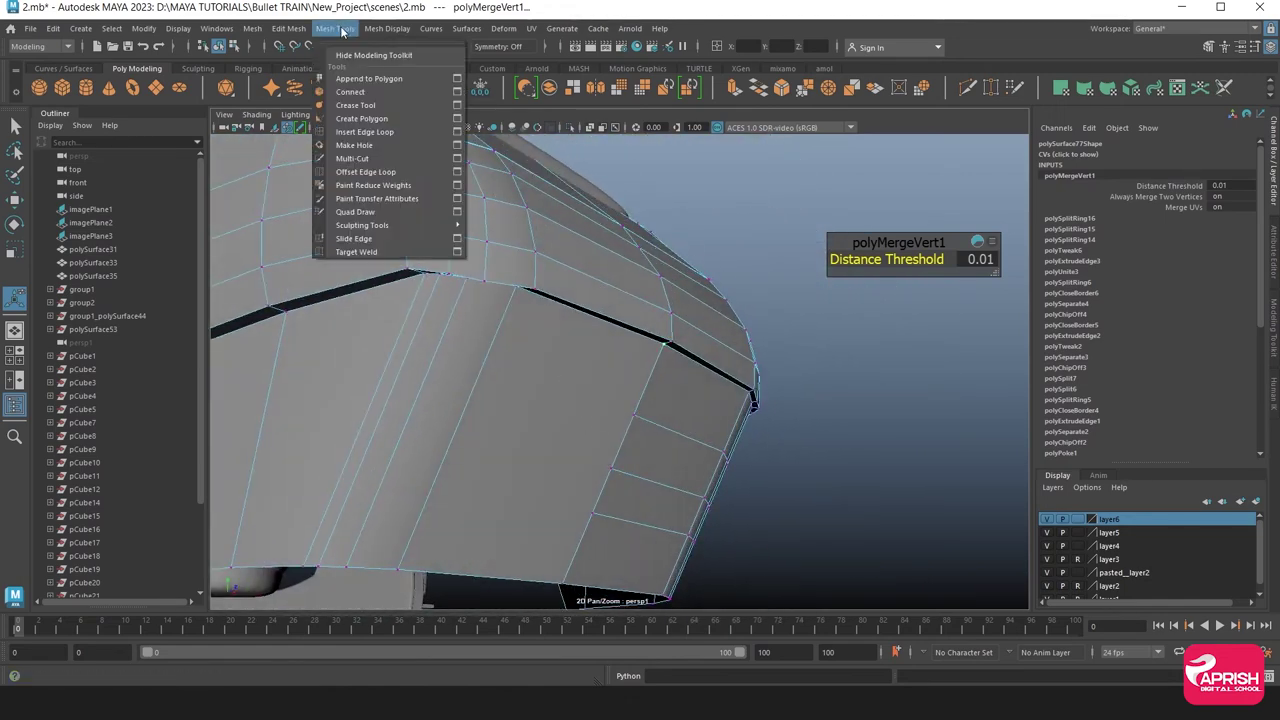
left_click(370, 128)
left_click_drag(470, 330, 493, 332, "alt")
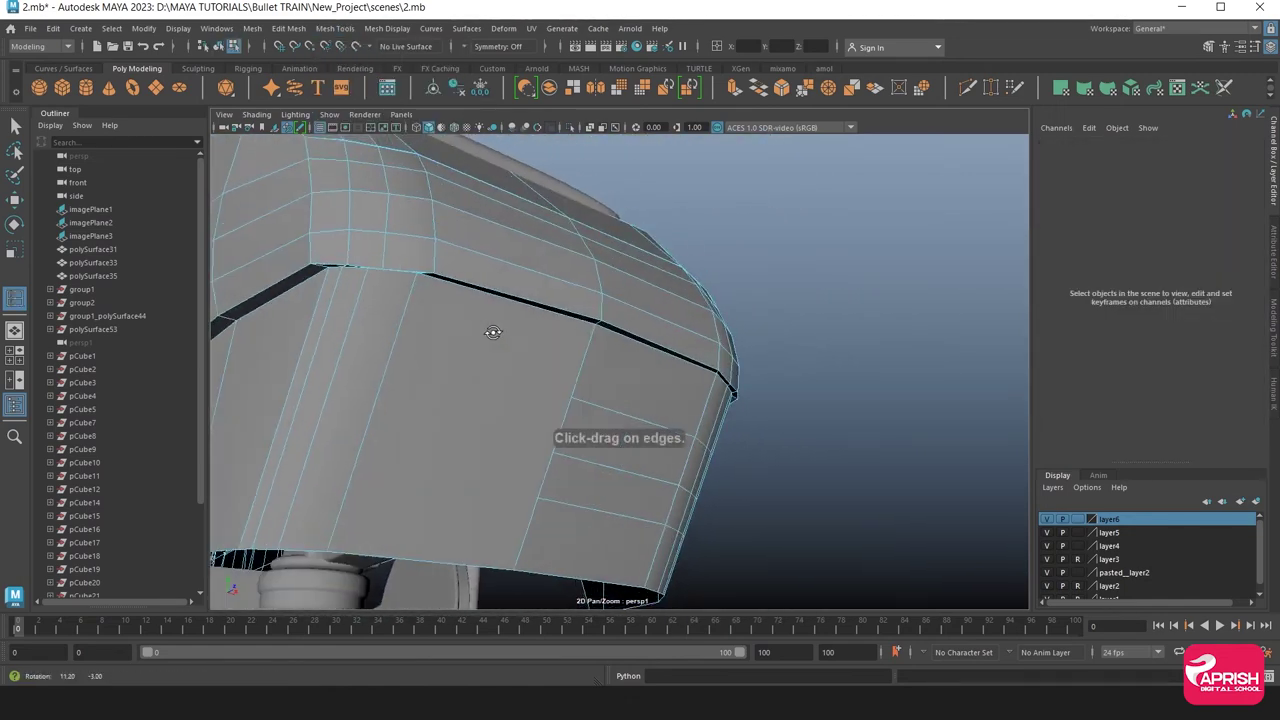
left_click(391, 360)
left_click(372, 423)
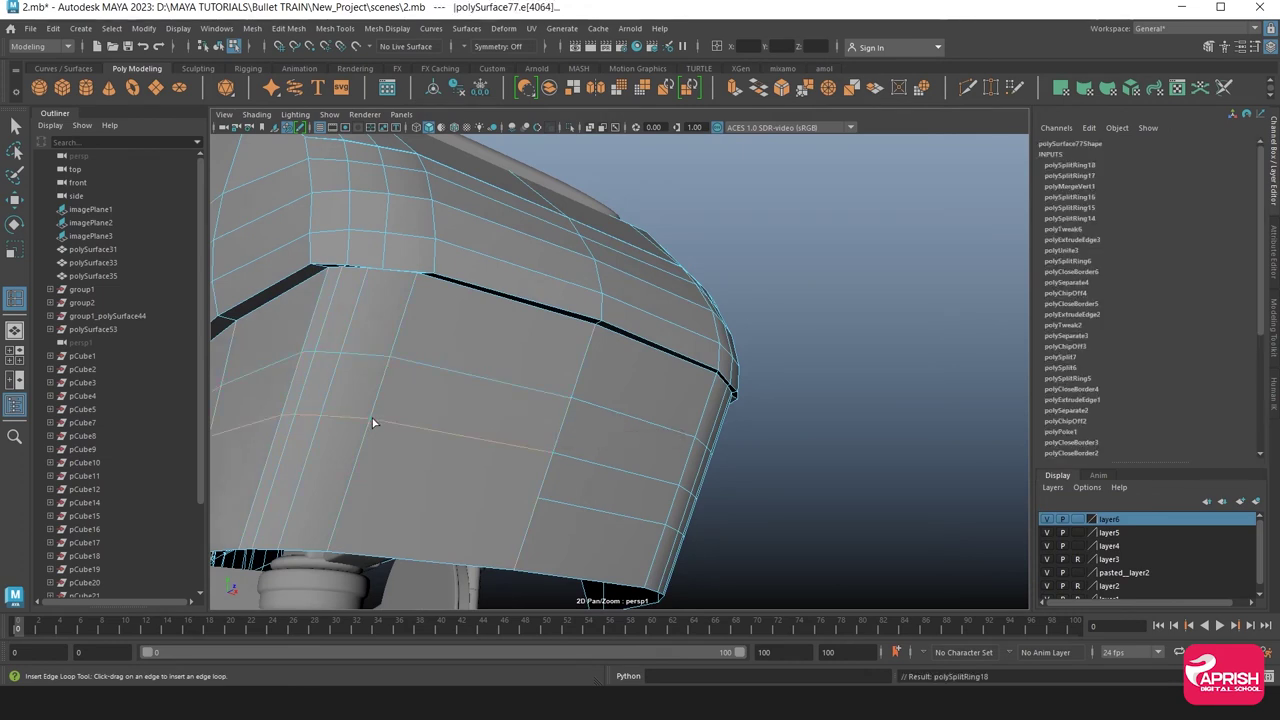
left_click(352, 473)
key("w")
Merge the first skirt vertices into the body along the side seam
mouse_move(592, 305)
right_mouse_down()
mouse_move(592, 370)
mouse_move(527, 305)
right_mouse_up()
left_click(569, 396)
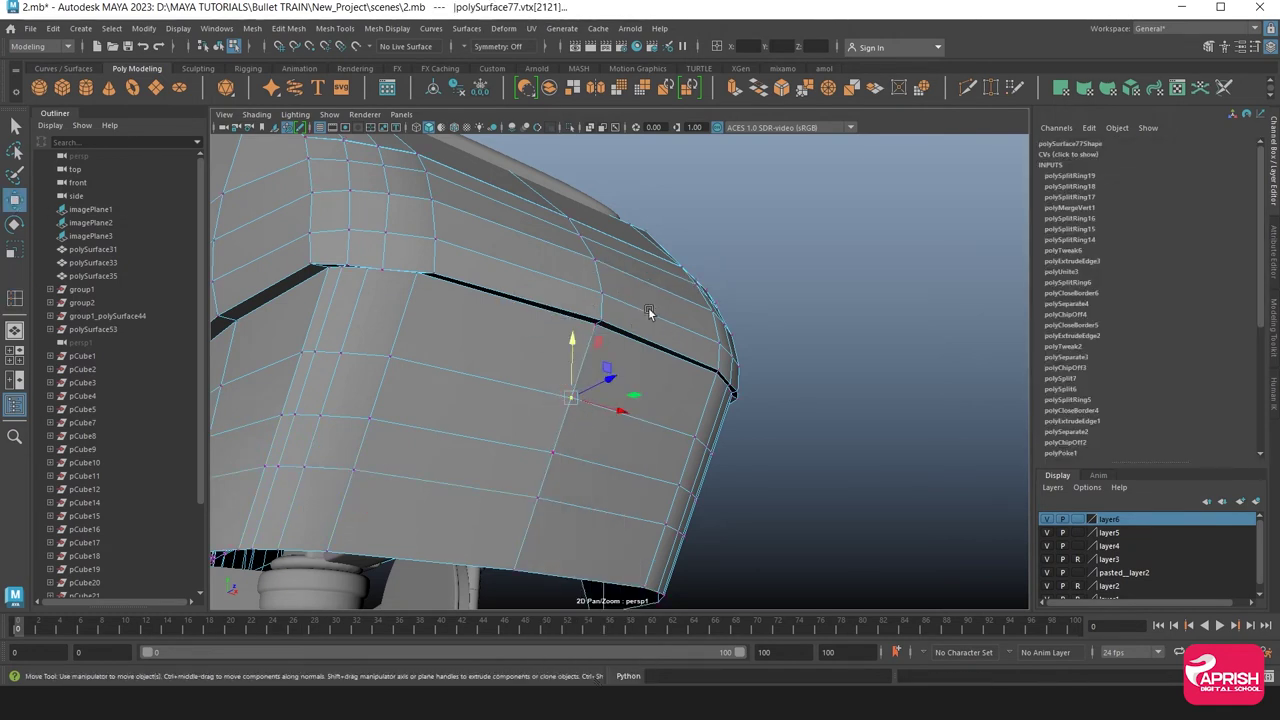
left_click(783, 95)
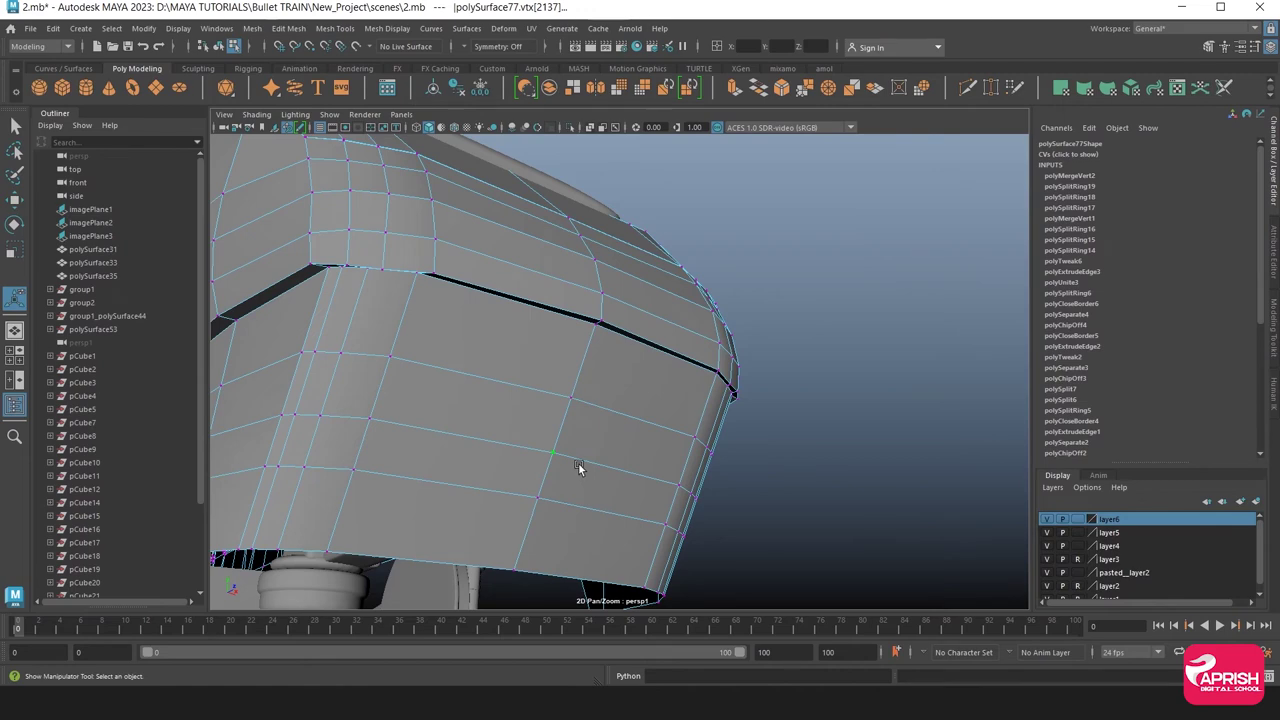
key("g")
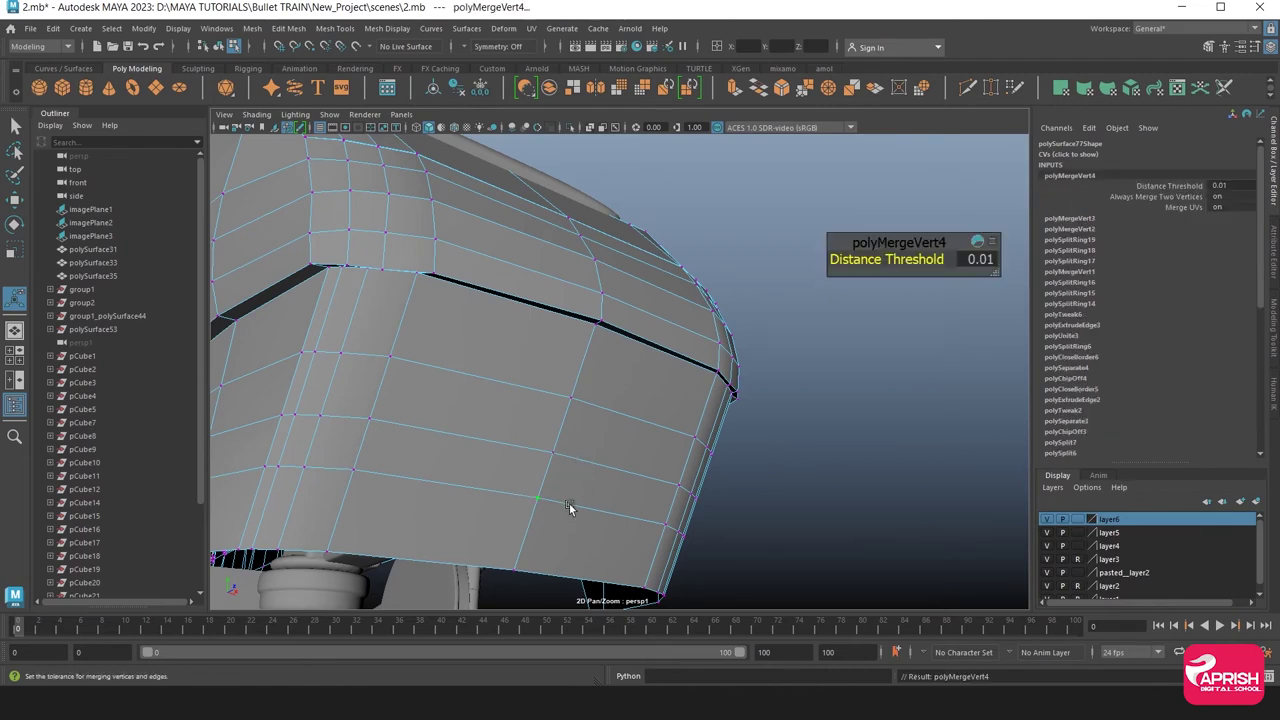
mouse_move(569, 508)
left_mouse_down("alt")
mouse_move(543, 451)
mouse_move(563, 440)
mouse_move(552, 428)
left_mouse_up("alt")
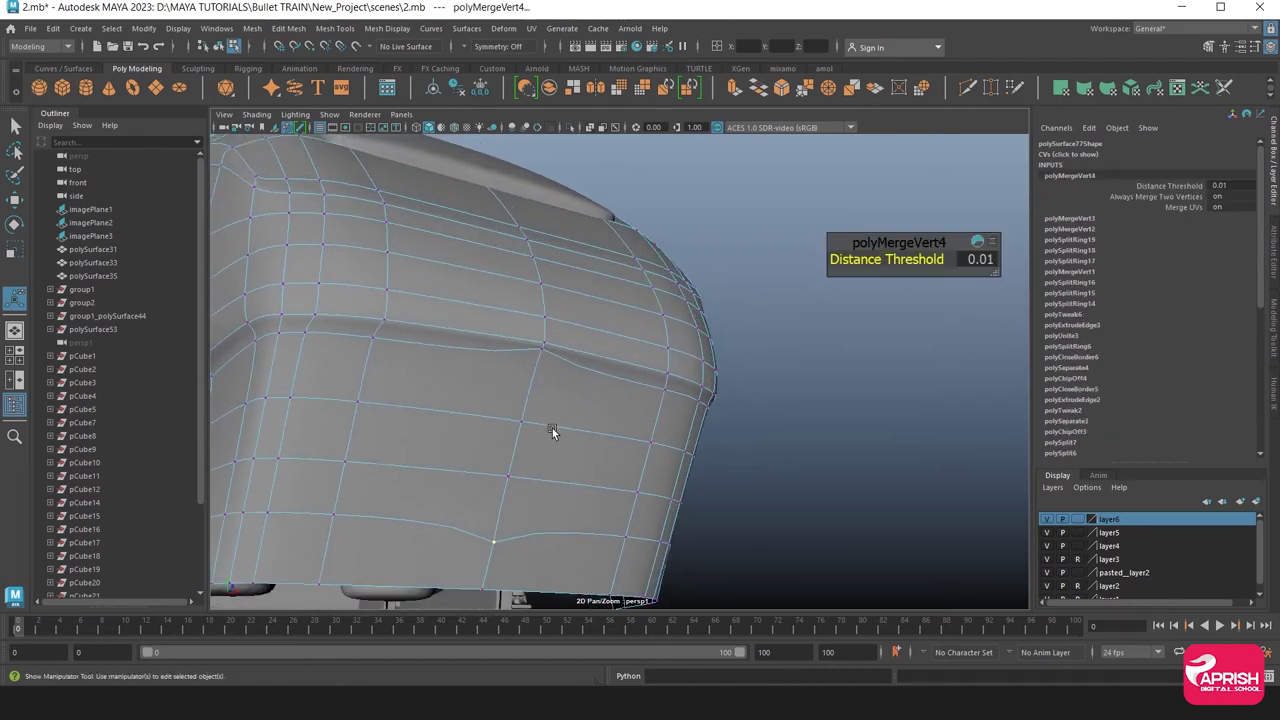
left_click(541, 338)
key("g")
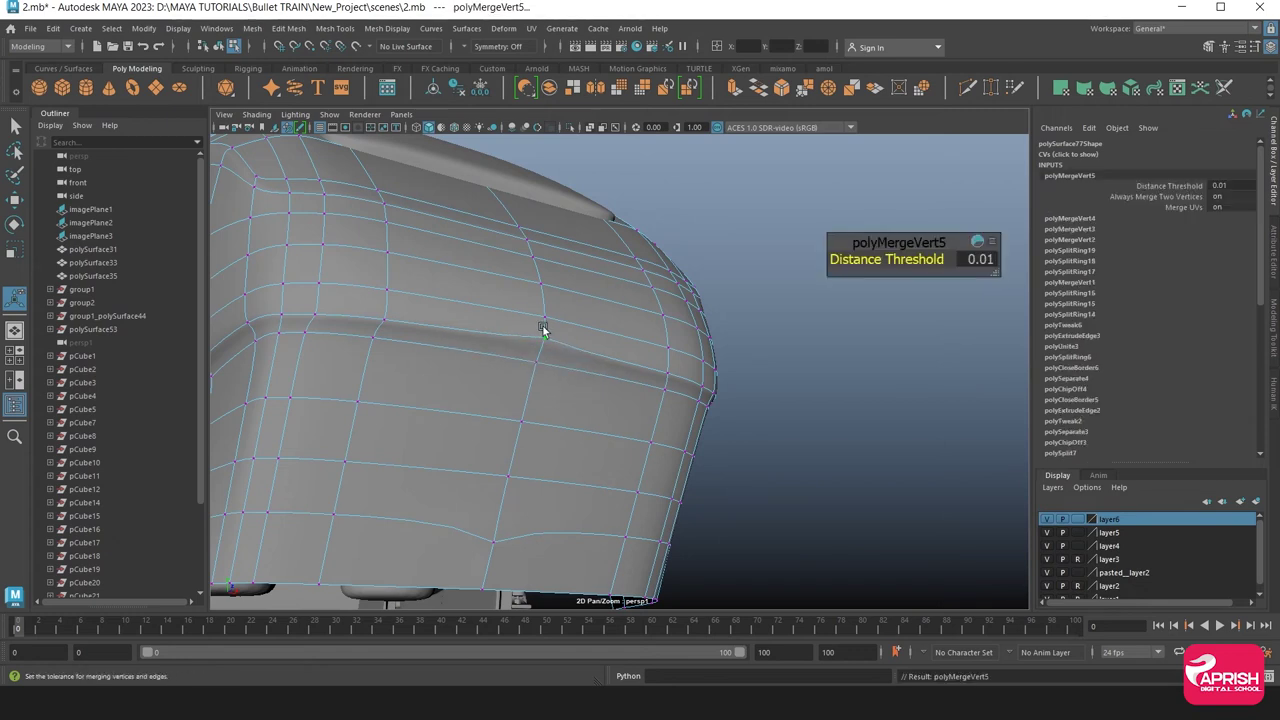
Keep merging vertex pairs up the side seam and along the underside
left_click(548, 330)
key("g")
left_click(540, 278)
key("g")
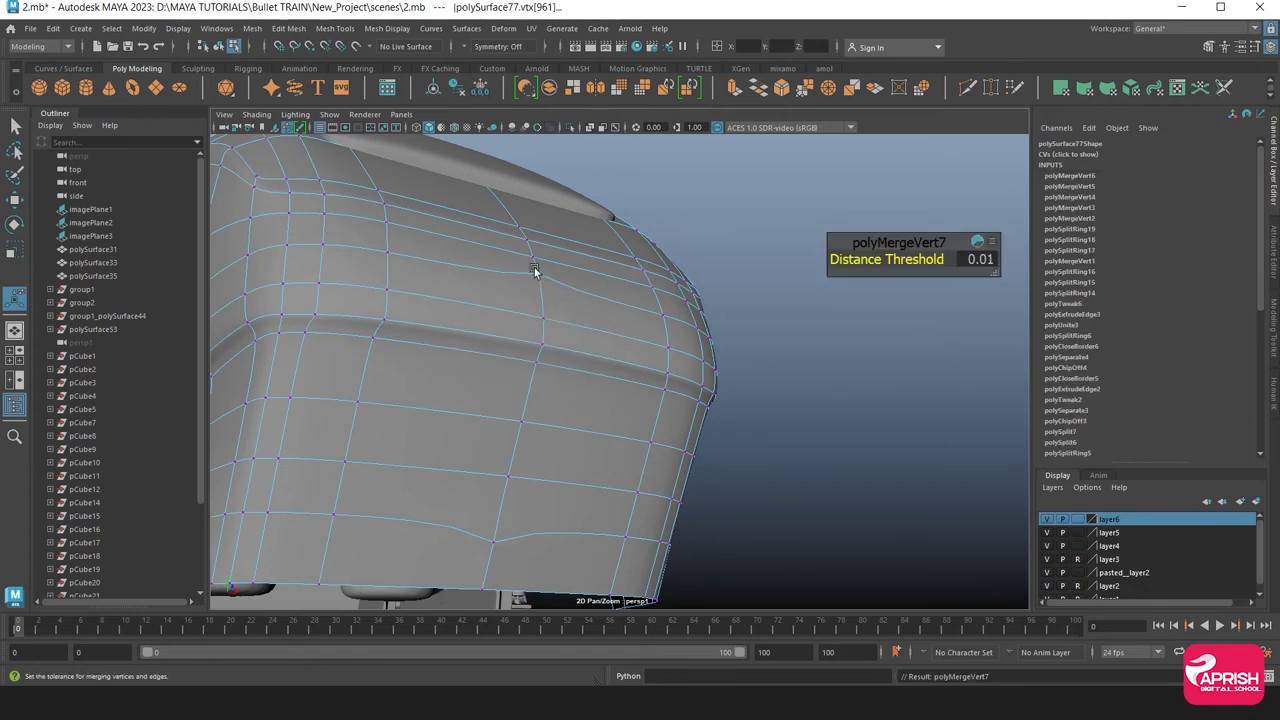
key("g")
left_click(532, 244)
key("g")
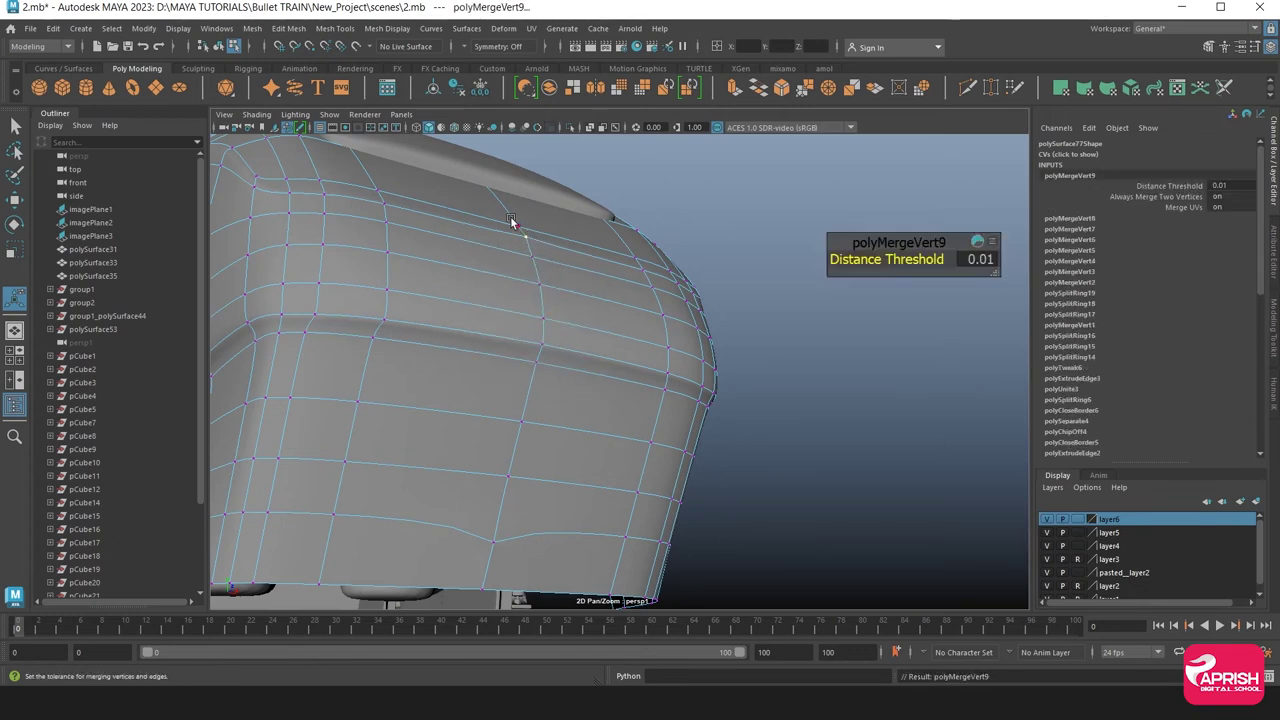
left_click(522, 234)
key("g")
mouse_move(552, 448)
left_mouse_down("alt")
mouse_move(563, 420)
mouse_move(532, 520)
mouse_move(545, 521)
mouse_move(520, 386)
mouse_move(580, 389)
left_mouse_up("alt")
left_click(543, 493)
key("g")
Isolate the train body and merge the first vertices on its centre seam
right_click_drag(585, 310, 647, 285)
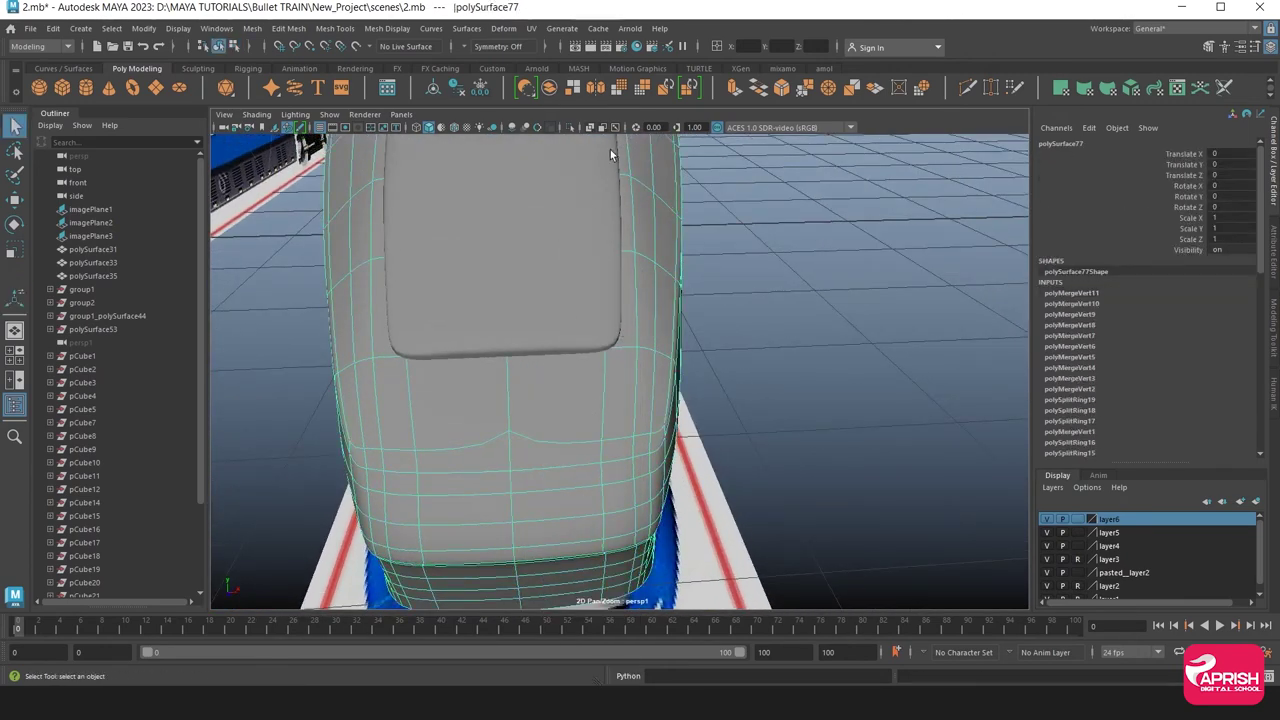
left_click(568, 127)
right_click_drag(517, 305, 457, 323)
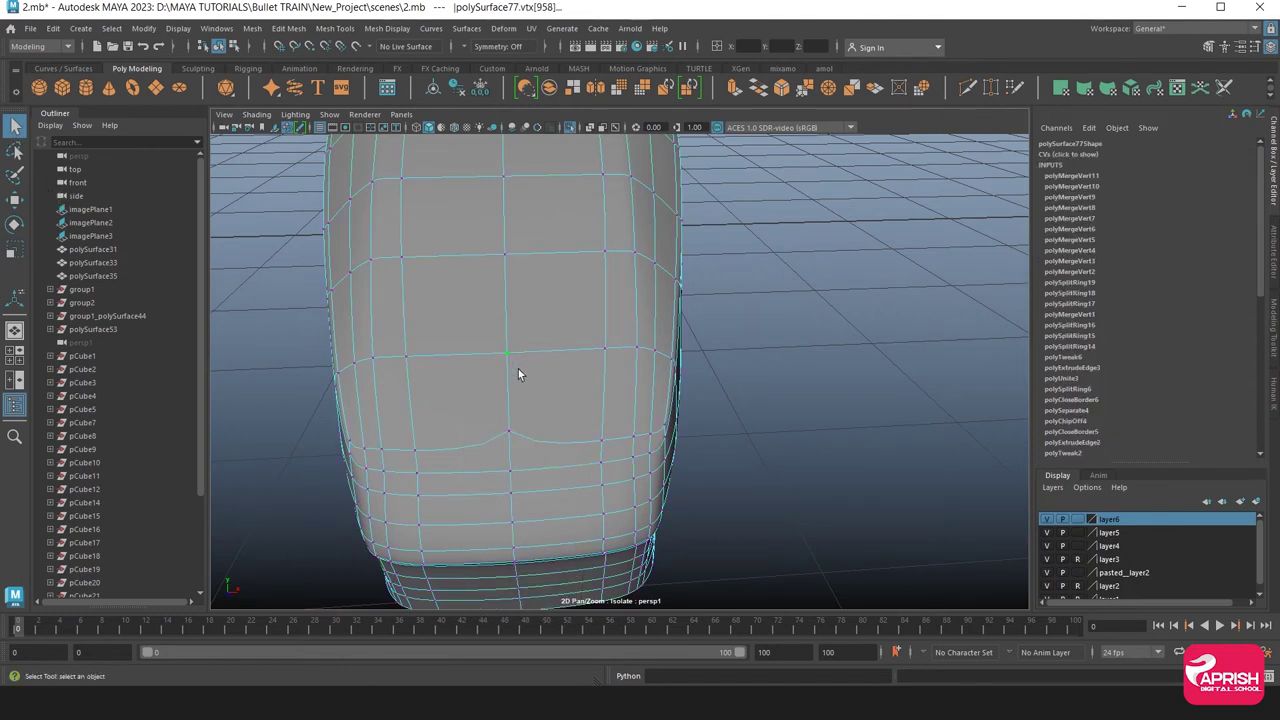
right_click_drag(468, 379, 507, 342, "shift")
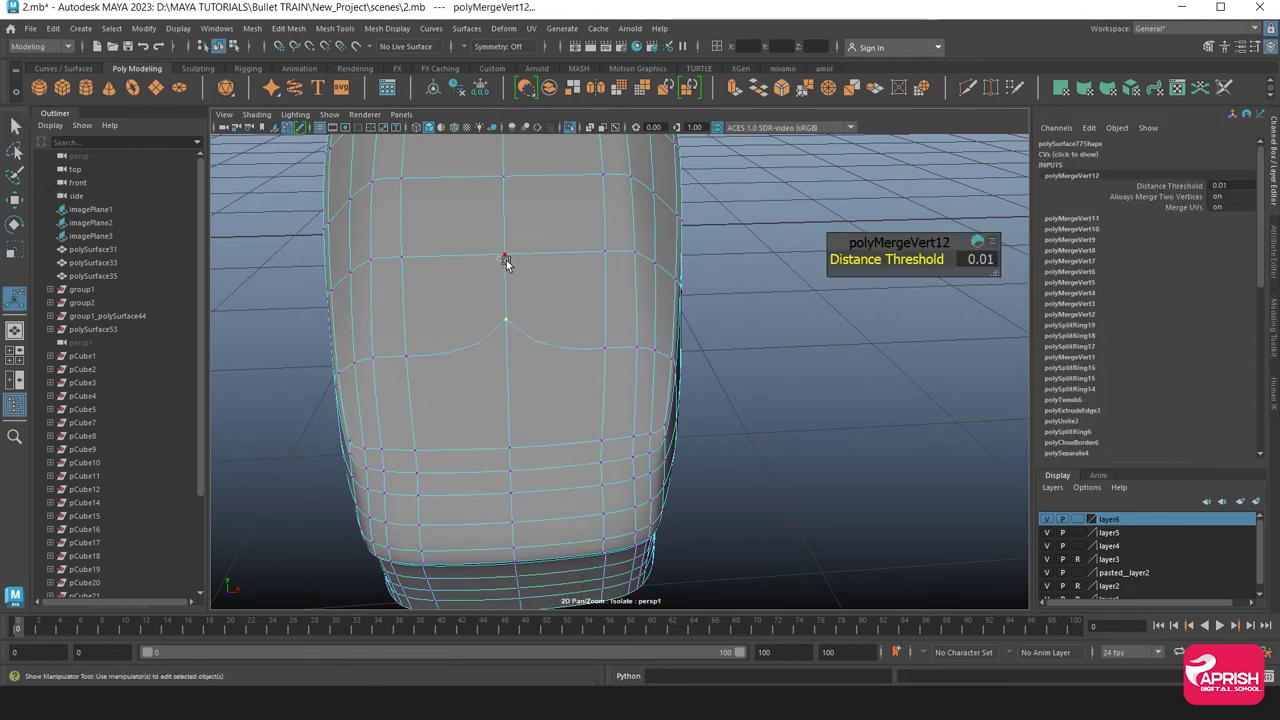
right_click_drag(503, 255, 520, 235, "shift")
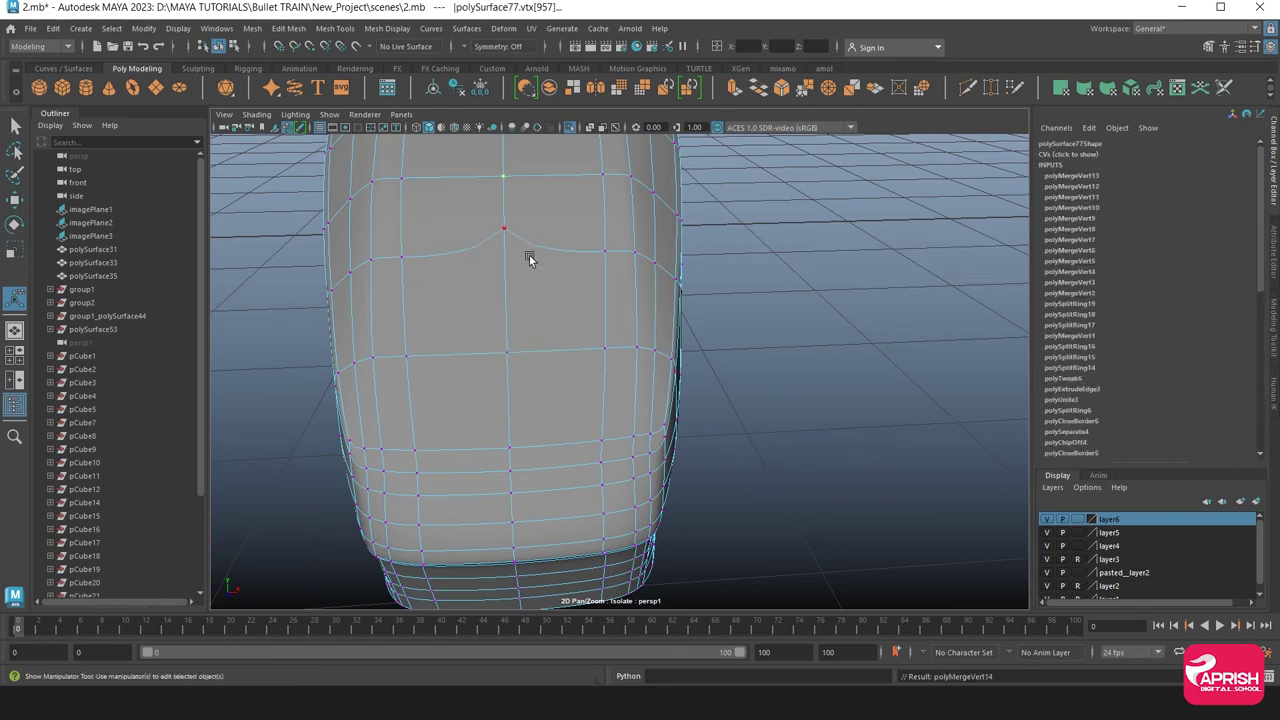
middle_click_drag(520, 246, 480, 432, "alt")
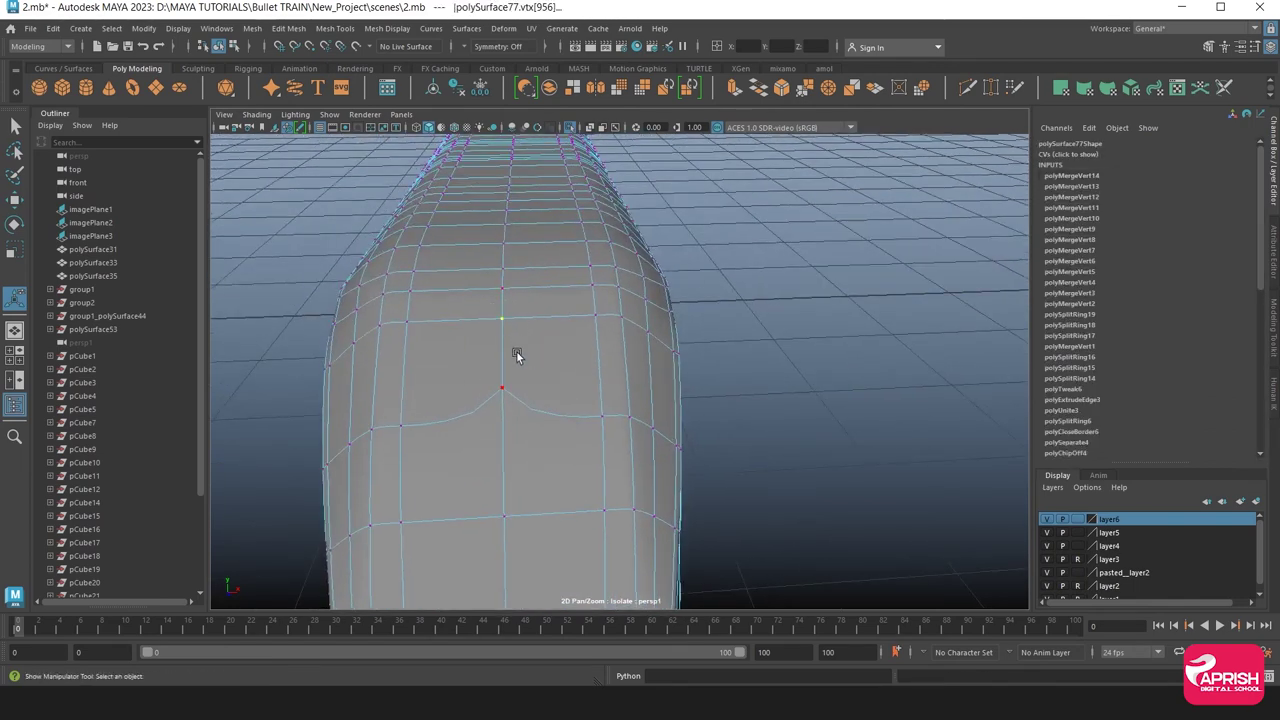
right_click_drag(514, 354, 523, 213, "shift")
Select the centre vertex loop and remaining centre-line vertices and merge them
left_click(505, 287)
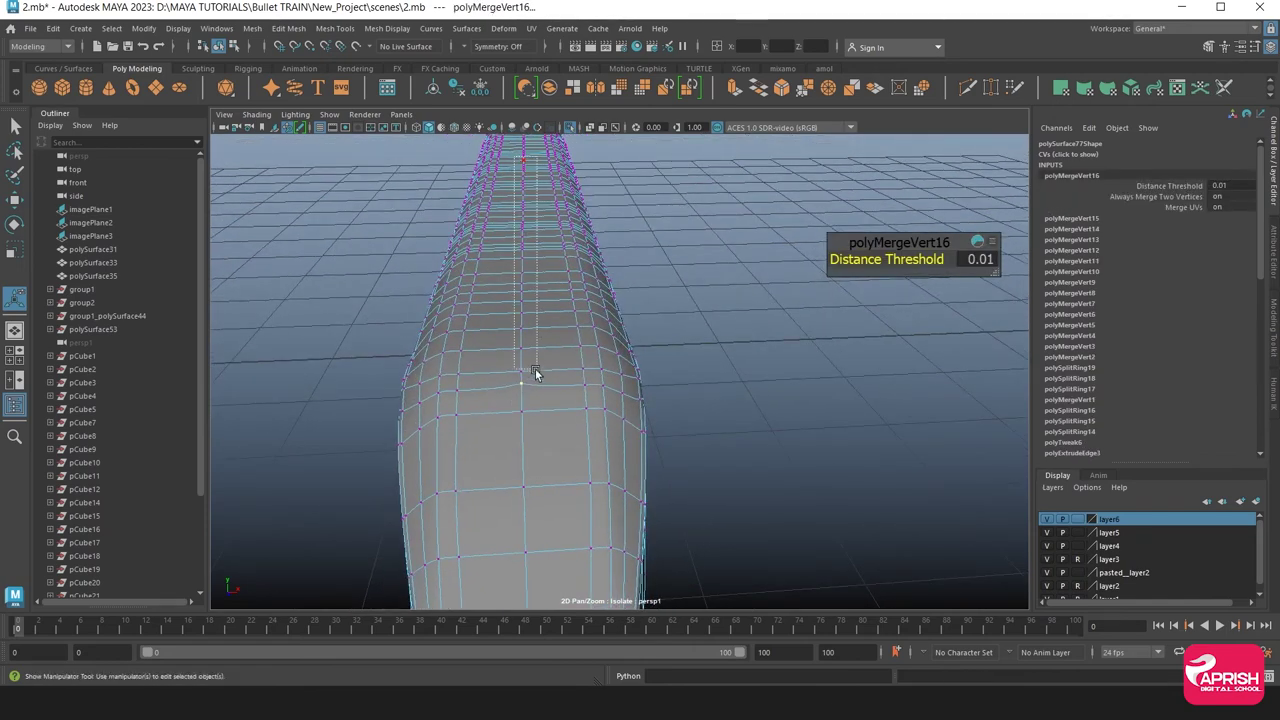
double_click(537, 386)
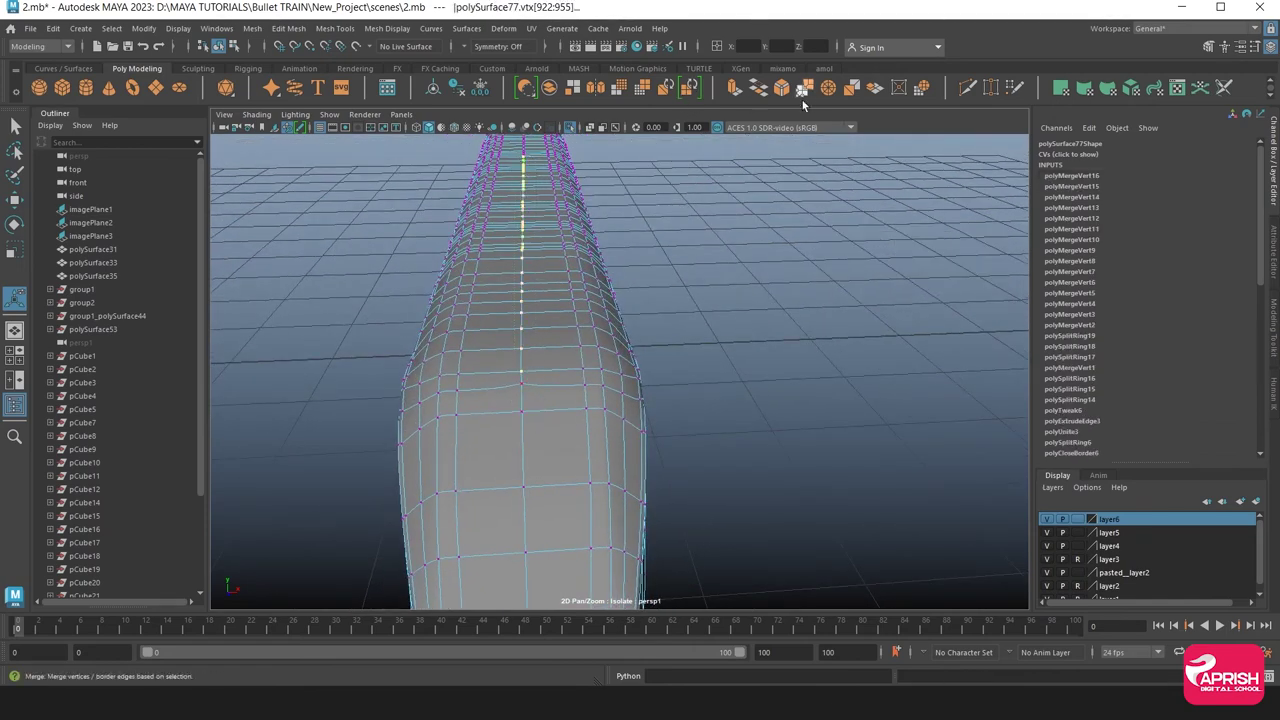
right_click_drag(705, 280, 699, 319, "shift")
mouse_move(558, 297)
right_mouse_down("alt")
mouse_move(562, 514)
mouse_move(540, 340)
right_mouse_up("alt")
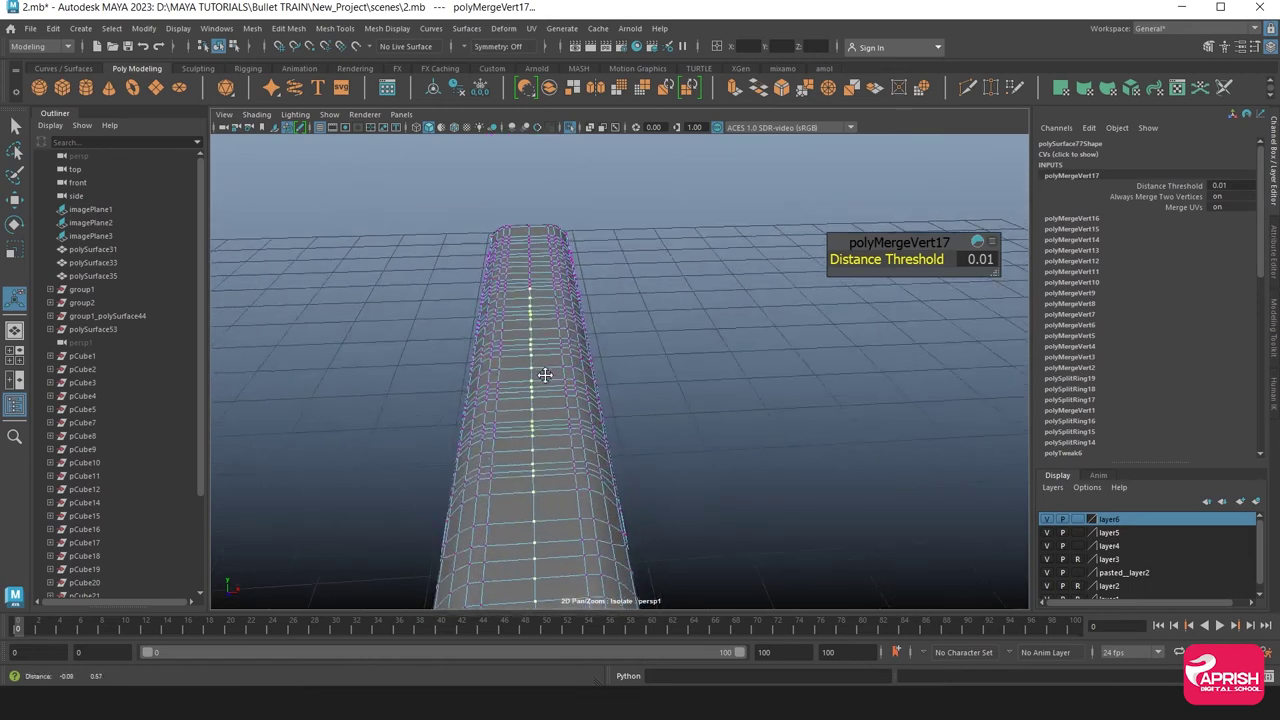
left_click_drag(522, 212, 540, 296)
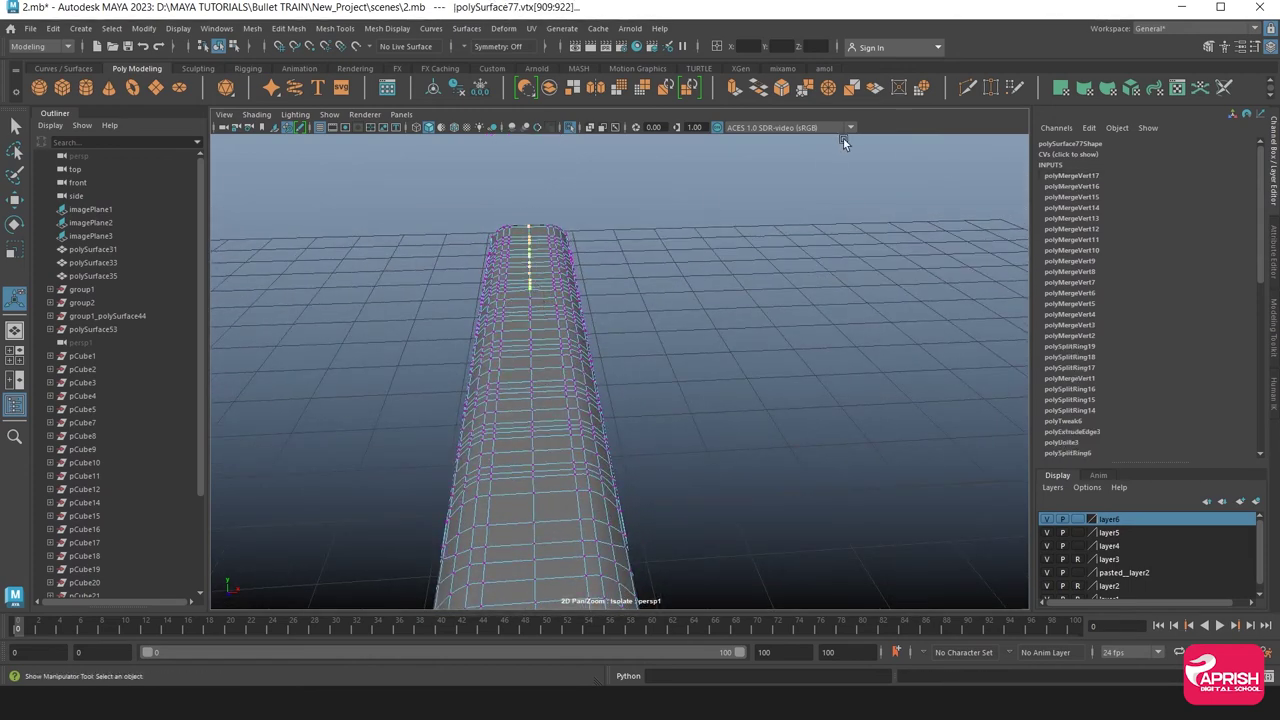
left_click(802, 87)
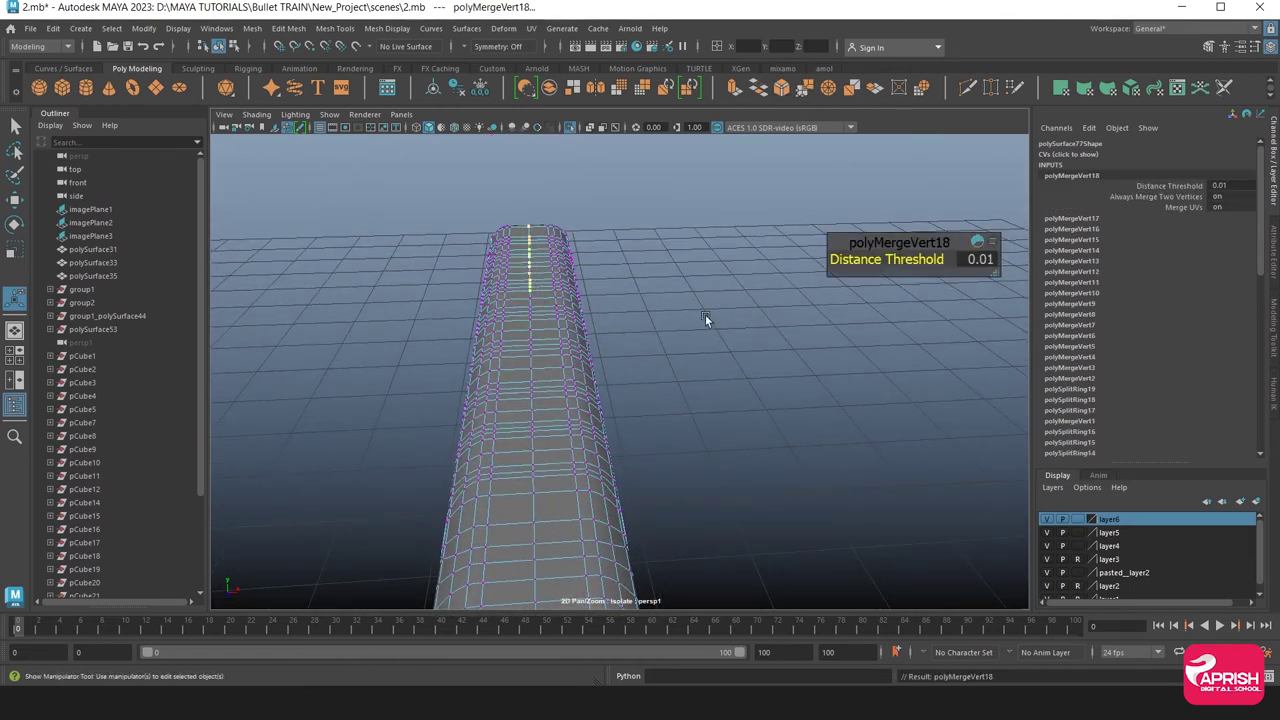
left_click(773, 357)
mouse_move(773, 357)
left_mouse_down("alt")
mouse_move(642, 337)
mouse_move(626, 376)
mouse_move(583, 386)
mouse_move(608, 390)
left_mouse_up("alt")
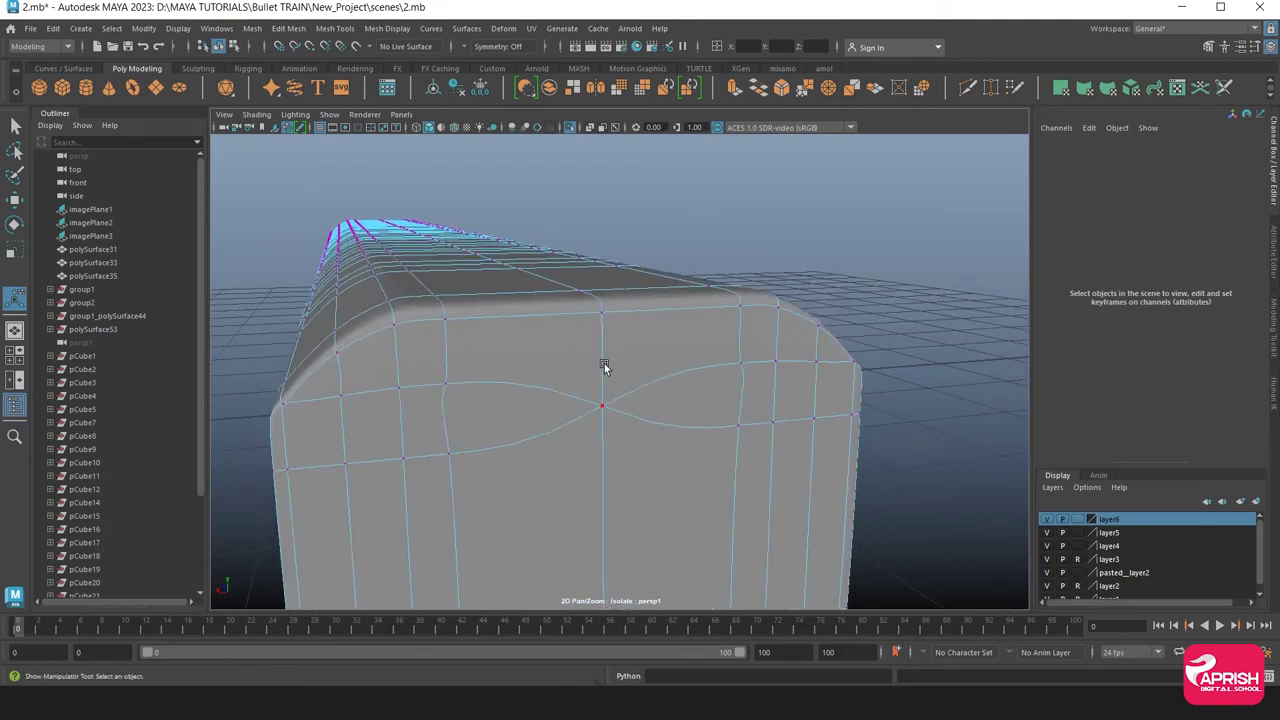
Merge the pinched middle vertex with the vertex on the top edge
left_click(617, 334)
left_click(15, 199)
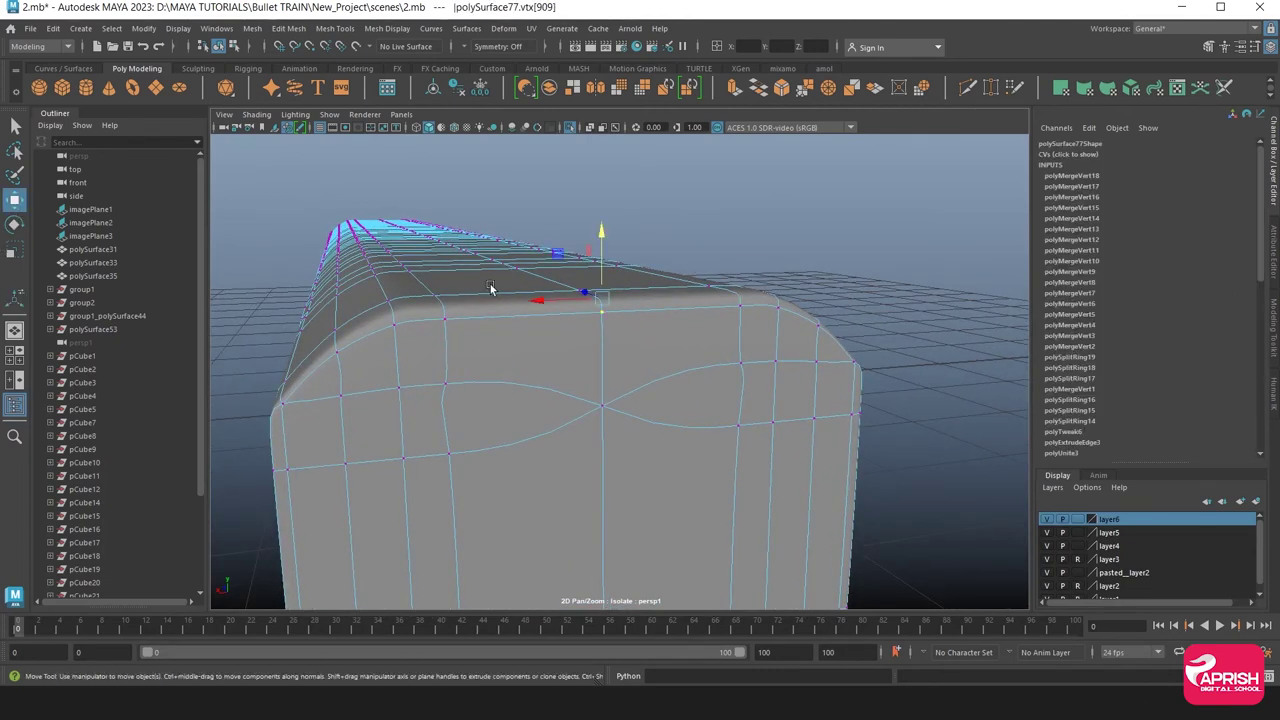
left_click(601, 405)
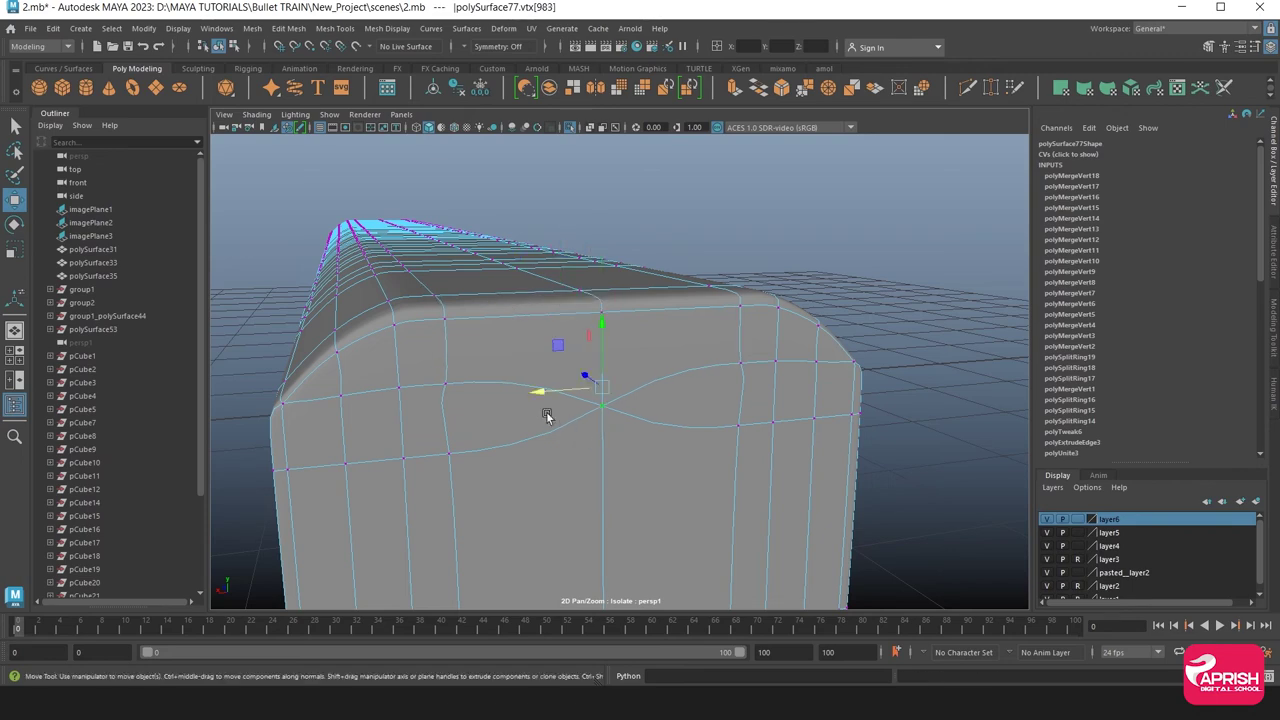
mouse_move(560, 391)
left_mouse_down()
mouse_move(585, 389)
mouse_move(591, 491)
mouse_move(589, 434)
mouse_move(544, 305)
mouse_move(591, 502)
left_mouse_up()
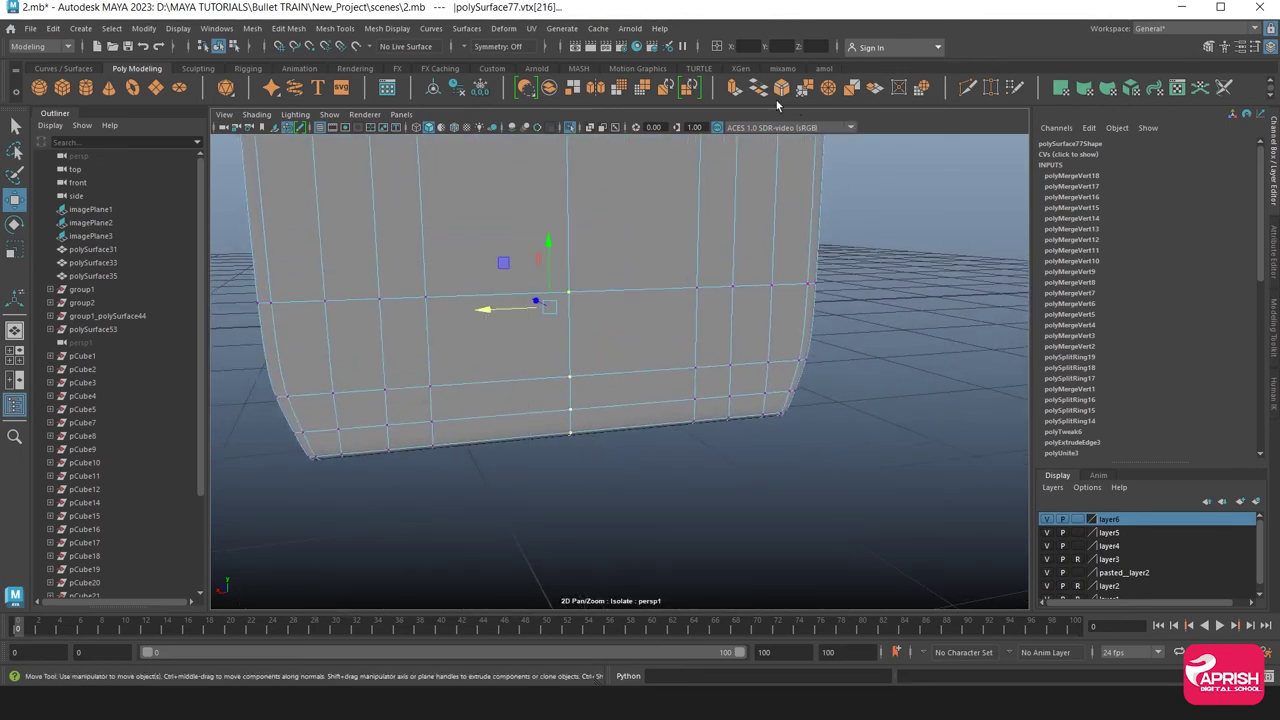
left_click(805, 88)
Turn off smooth preview and delete the horizontal edge across the nose face
left_click_drag(701, 335, 628, 320, "alt")
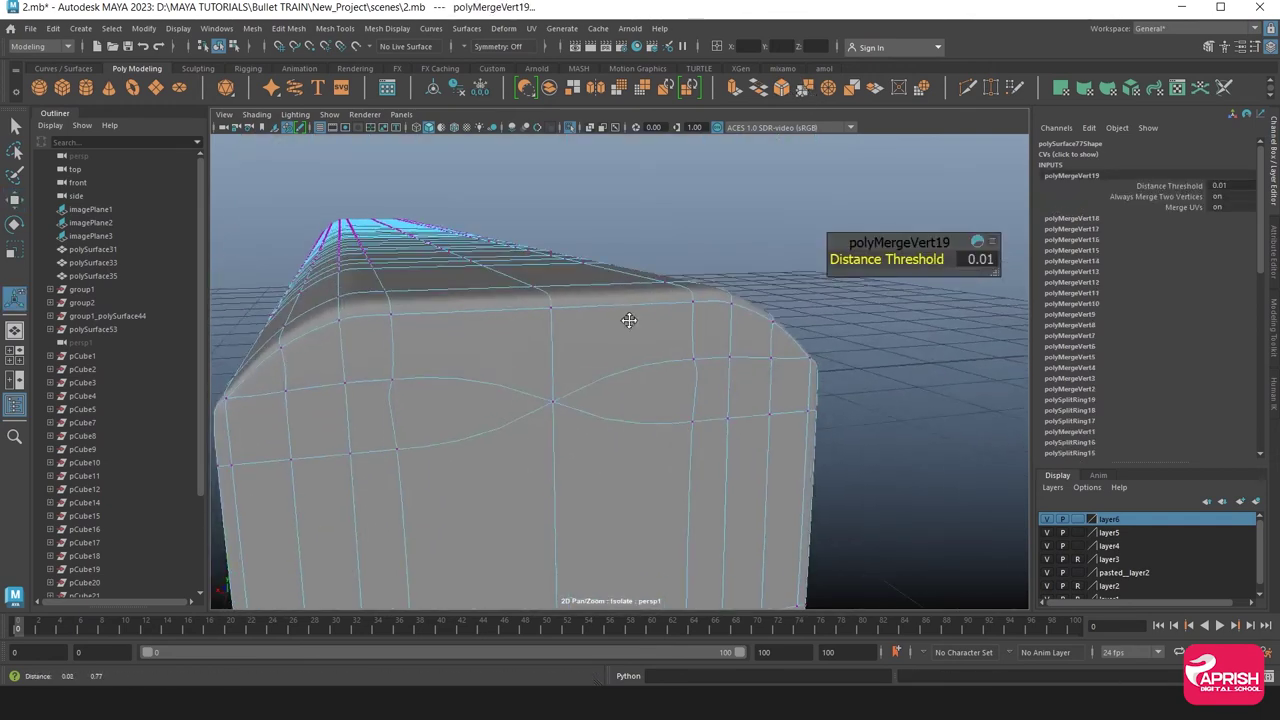
key("1")
right_click_drag(478, 401, 477, 274)
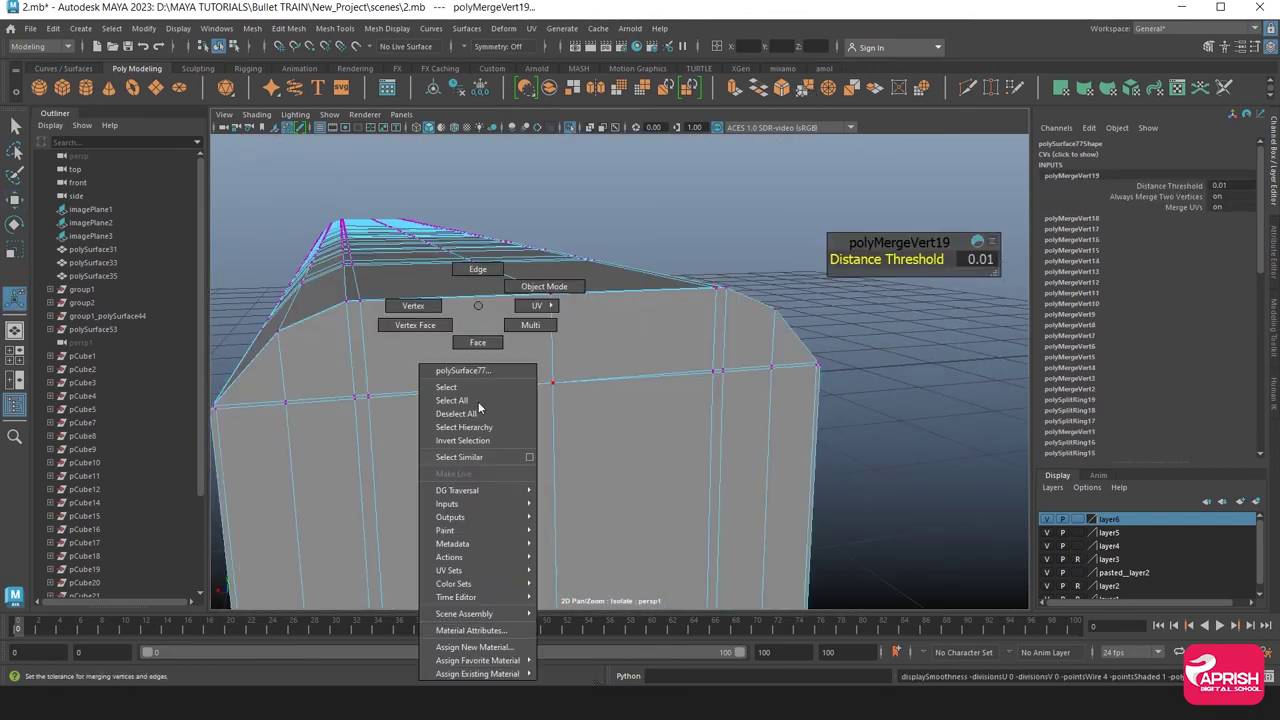
left_click(399, 391)
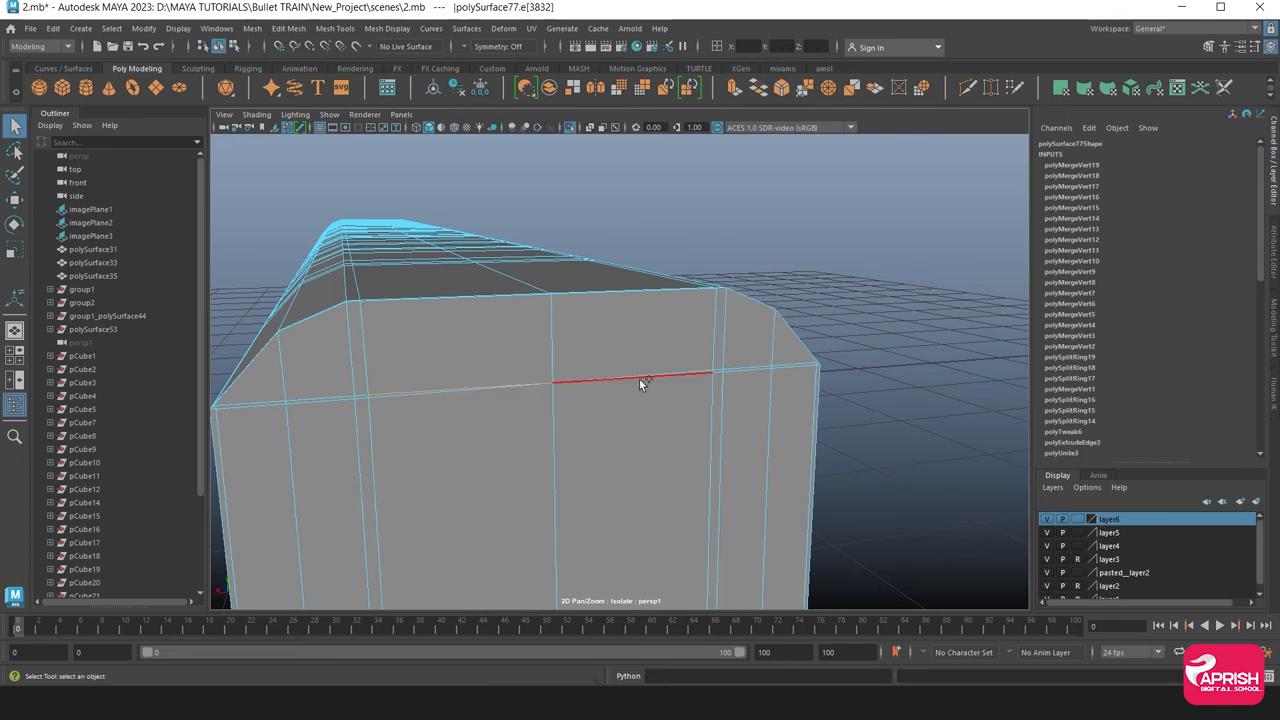
key("ctrl+Delete")
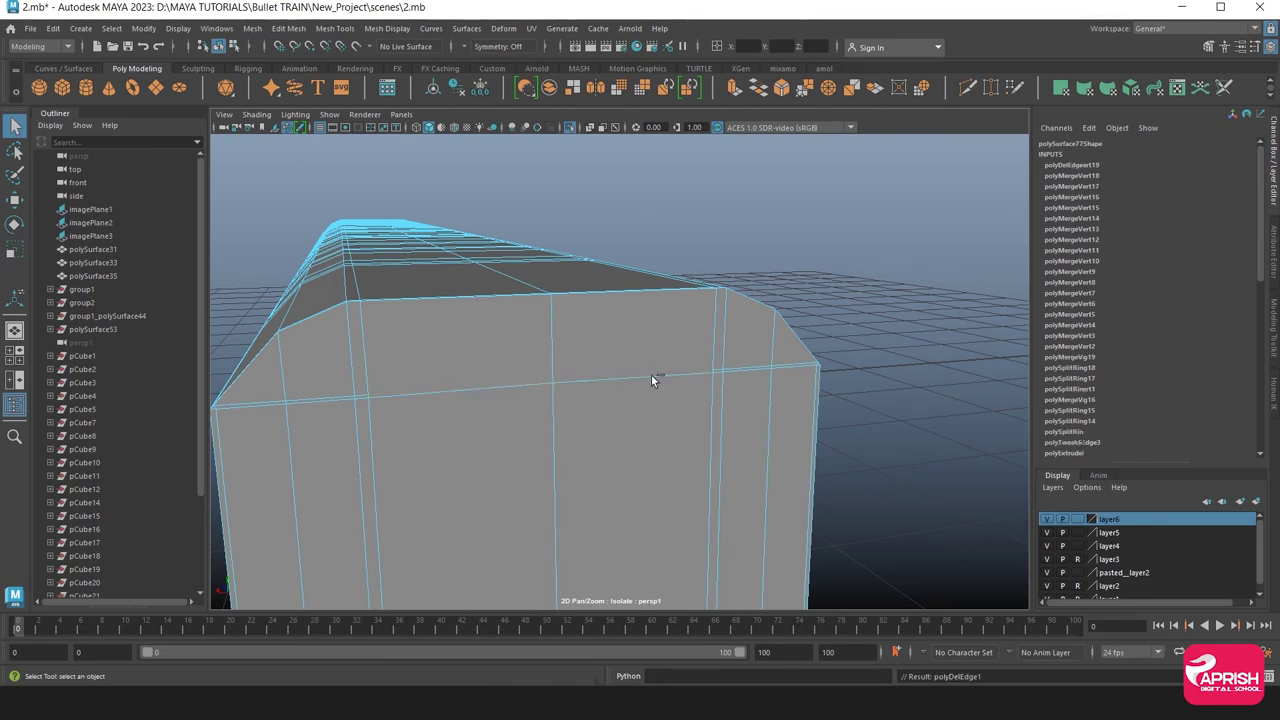
Begin a Multi-Cut from the horizontal edge of the rear face
left_click(290, 28)
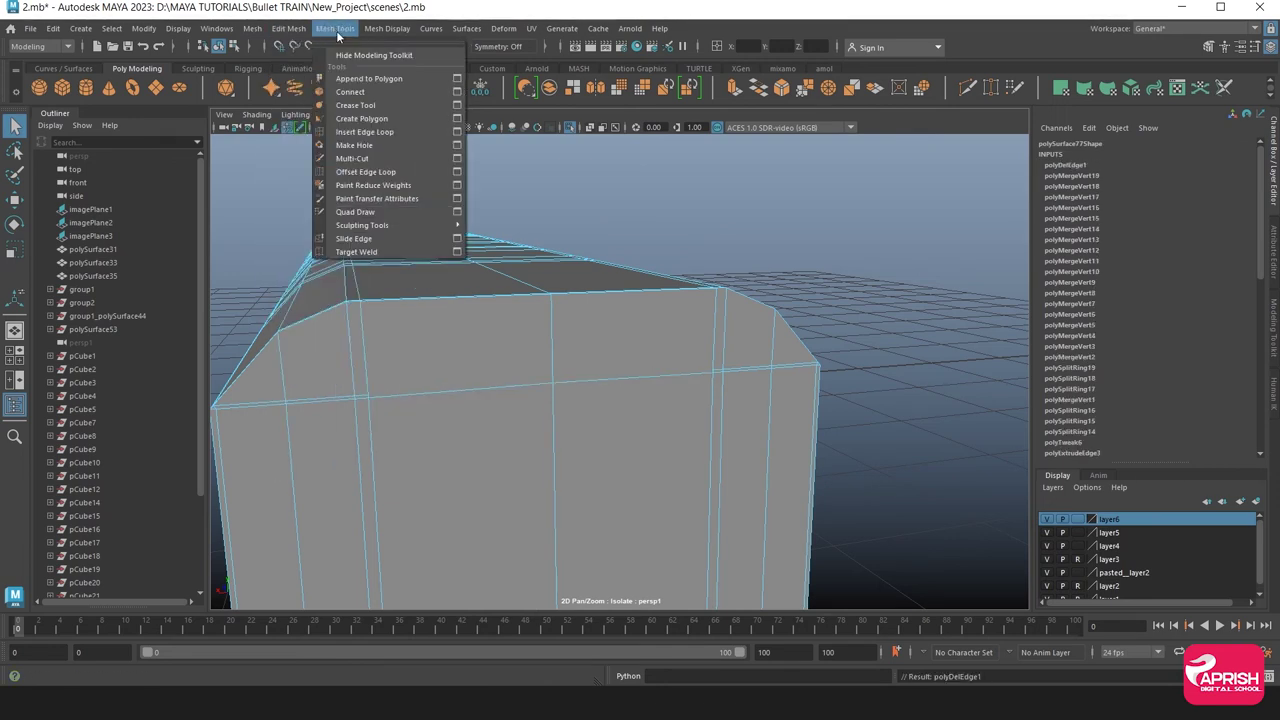
left_click(352, 158)
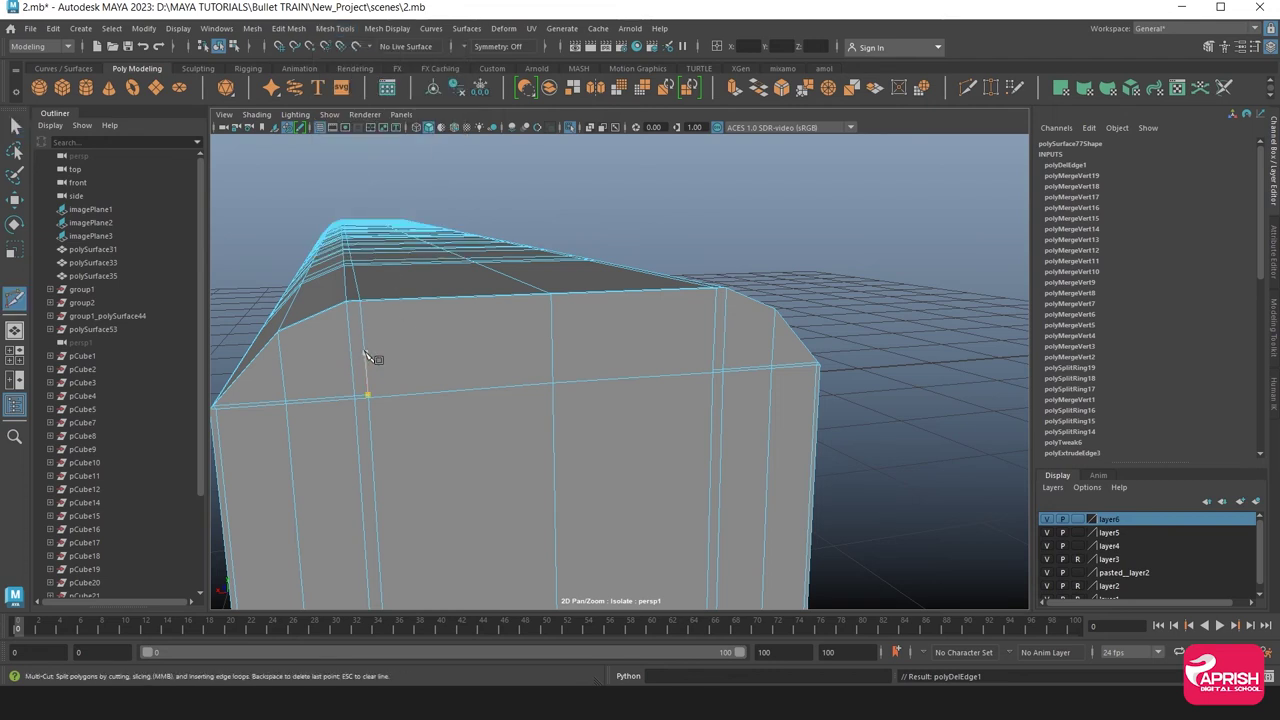
left_click(368, 396)
Commit the new cut edge and reframe the view on the nose
key("Return")
scroll(743, 386, "down", 10)
mouse_move(743, 386)
left_mouse_down("alt")
mouse_move(748, 417)
mouse_move(608, 384)
left_mouse_up("alt")
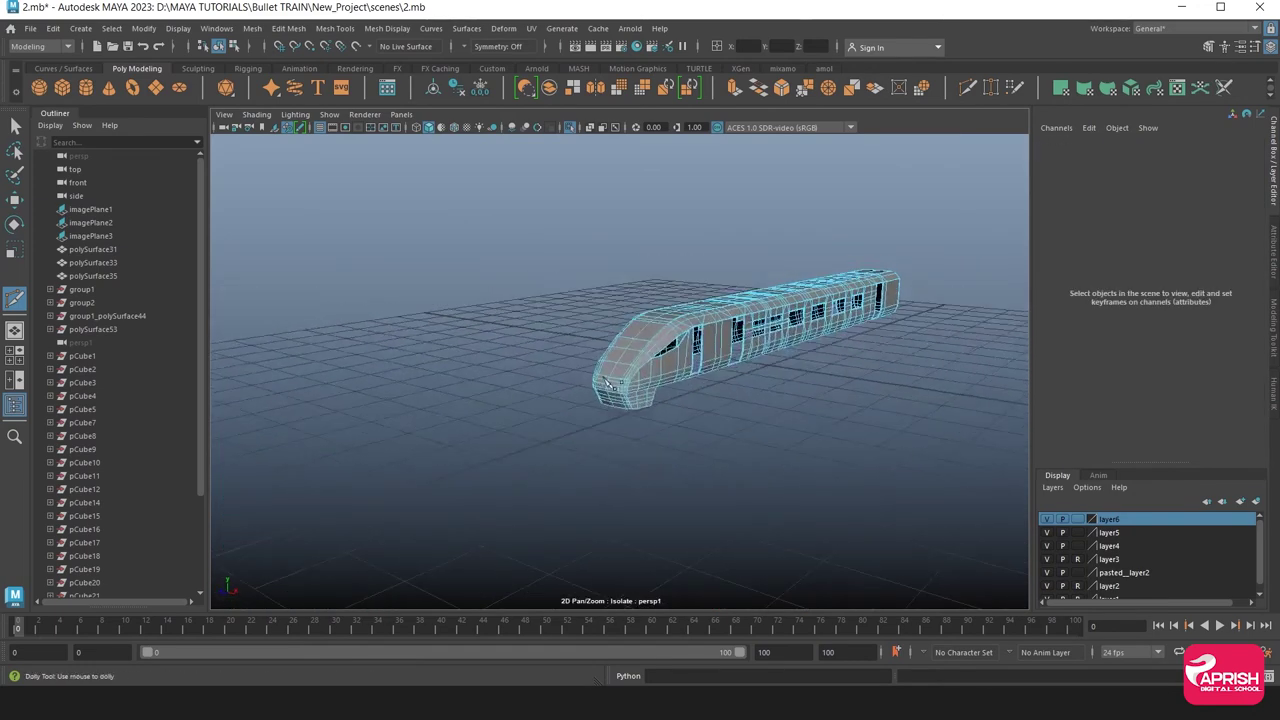
scroll(608, 384, "up", 5)
left_click_drag(717, 426, 765, 415, "alt")
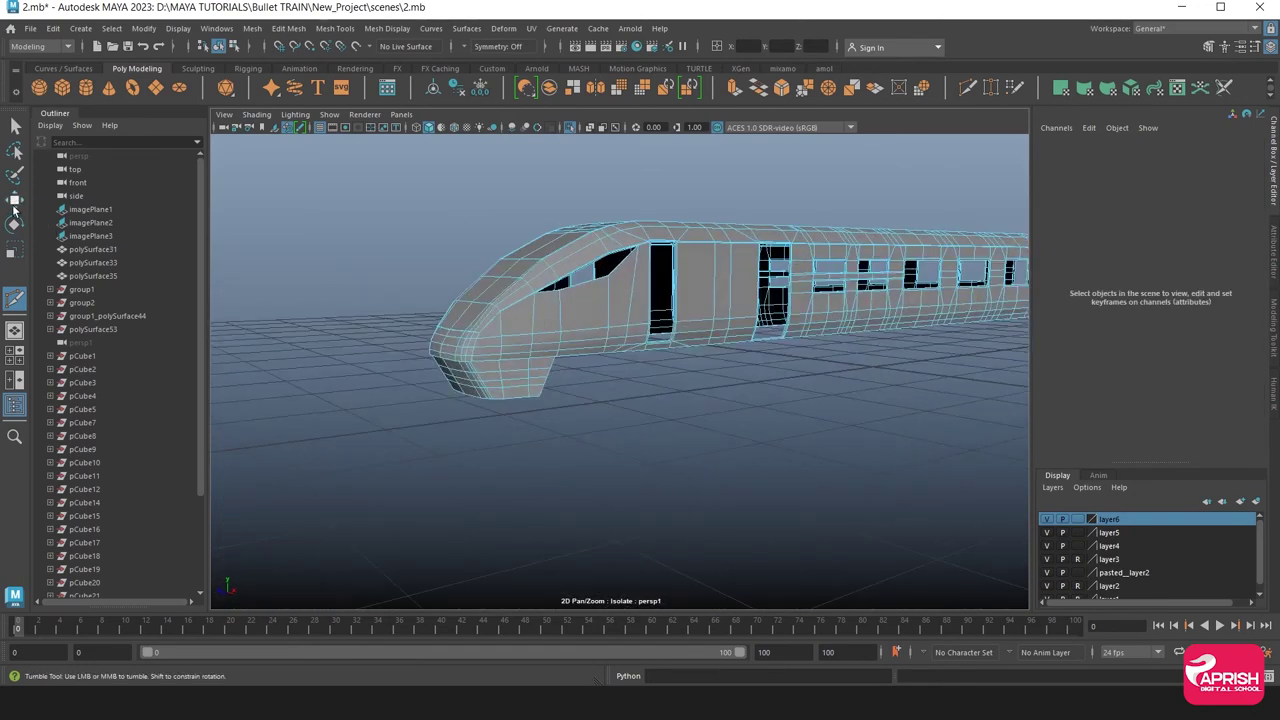
Return to object mode, unhide the reference objects, and maximize the side view
left_click(14, 200)
right_click_drag(512, 307, 566, 288)
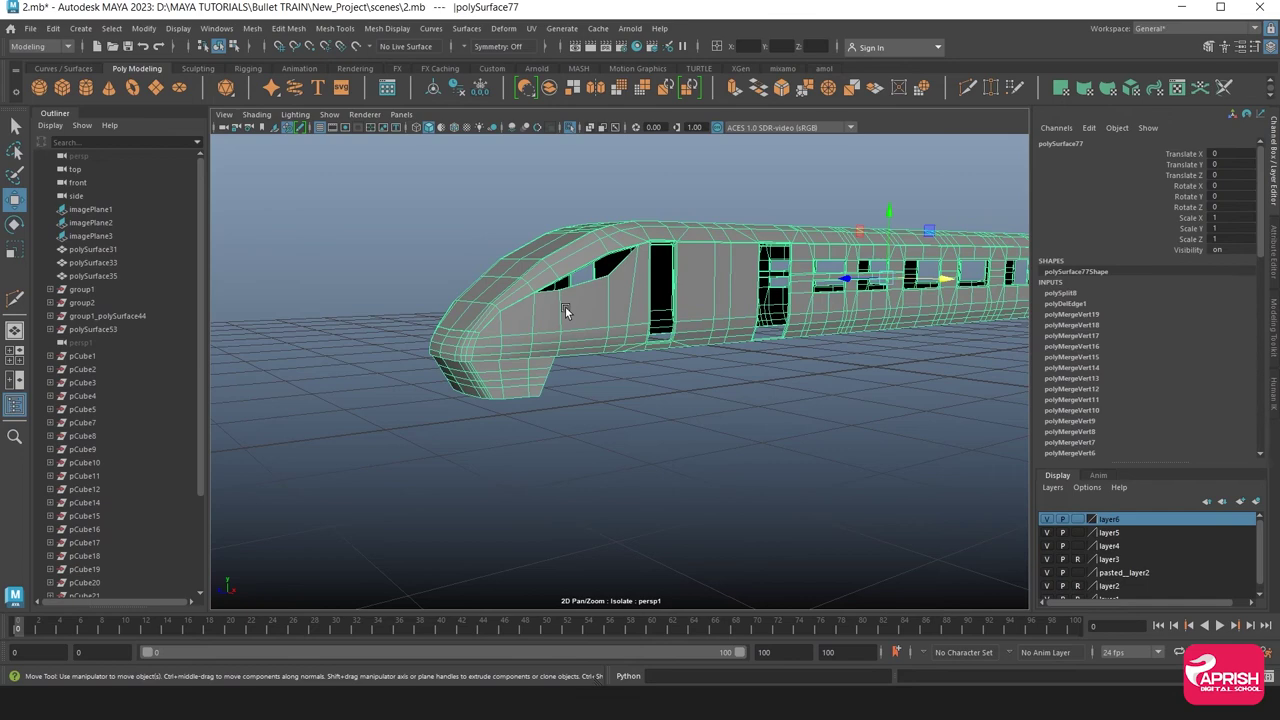
left_click(570, 128)
left_click_drag(610, 426, 578, 430, "alt")
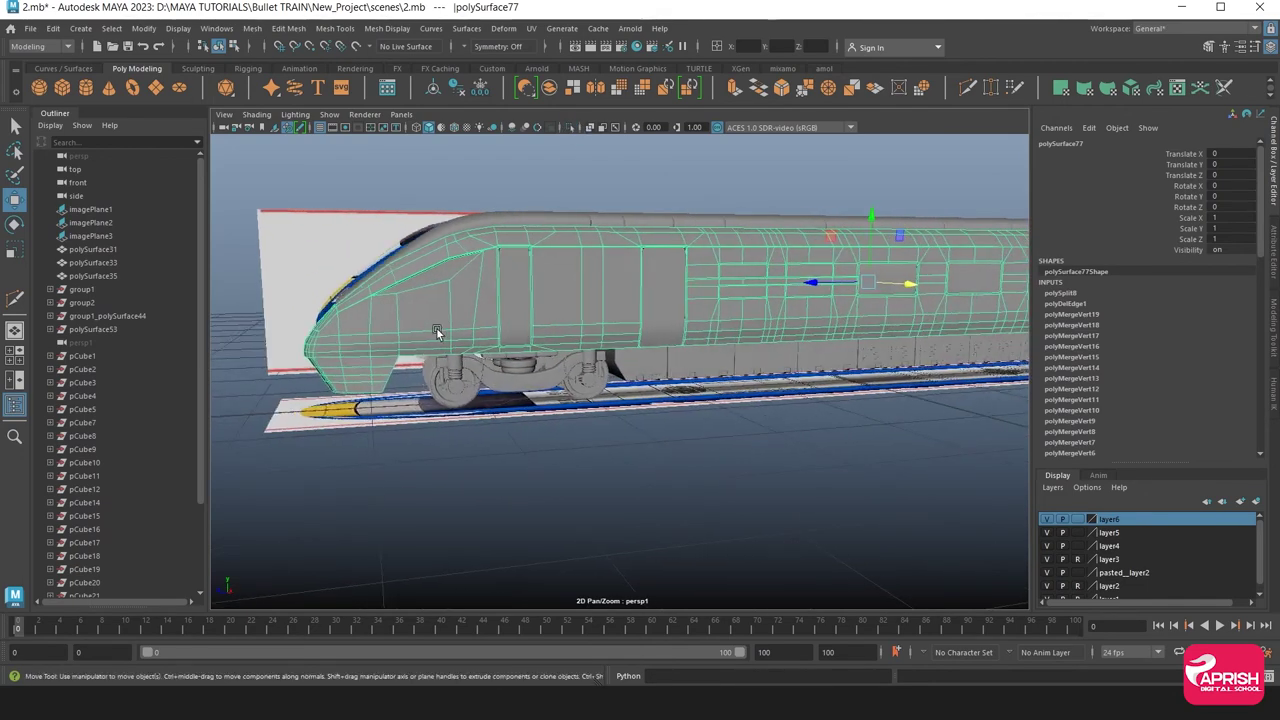
mouse_move(443, 329)
left_mouse_down("alt")
mouse_move(461, 475)
mouse_move(599, 502)
left_mouse_up("alt")
left_click(461, 475)
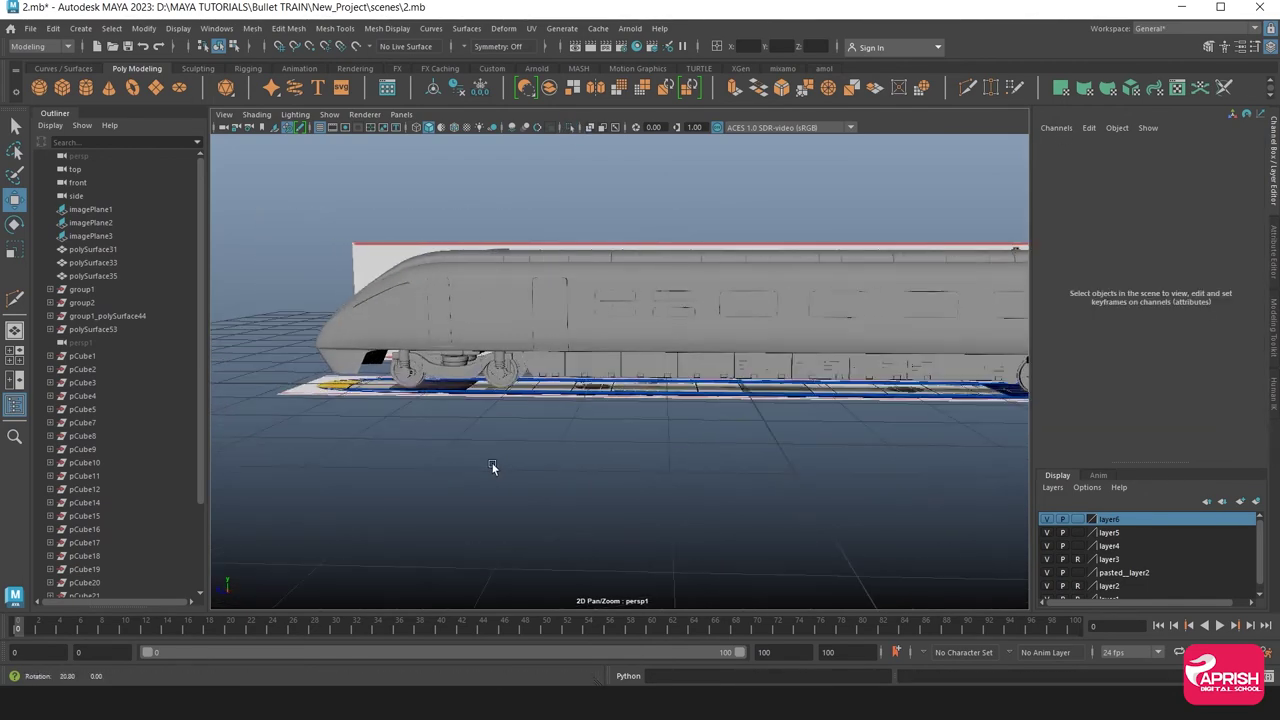
key("space")
key("space")
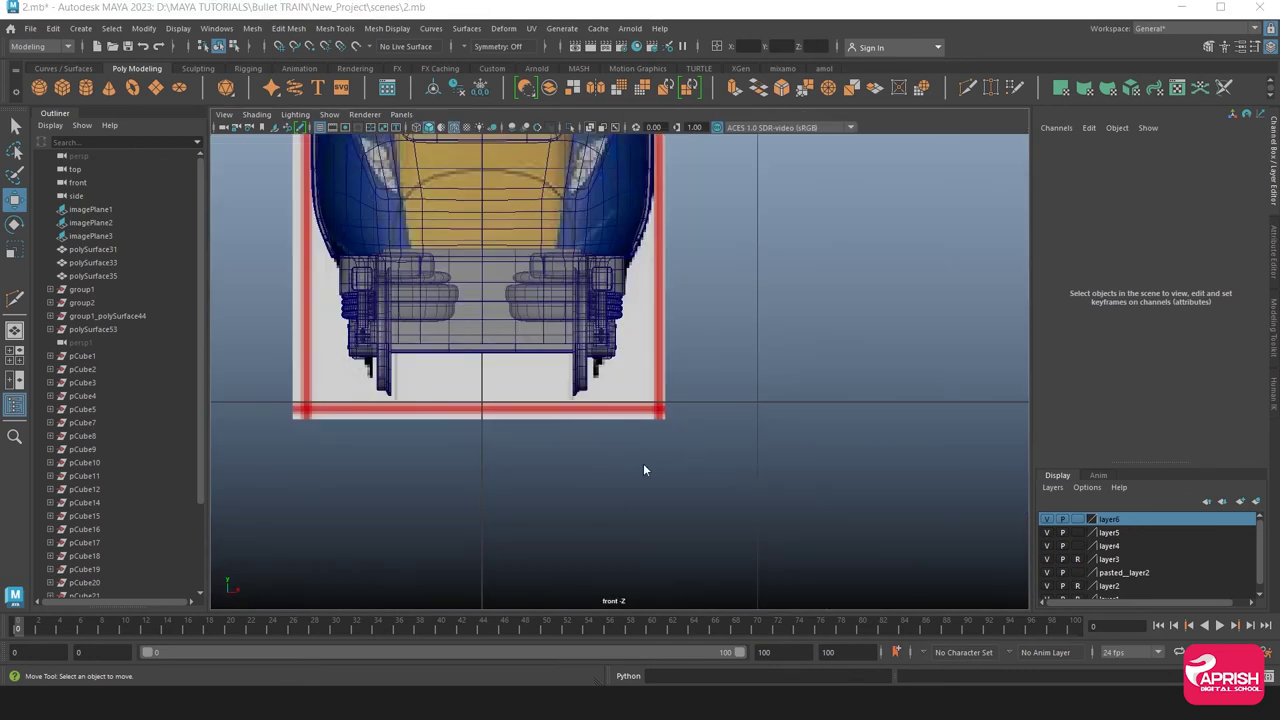
key("space")
key("space")
scroll(542, 483, "up", 2)
Zoom in and select the underfloor box pCube24
scroll(594, 444, "down", 6)
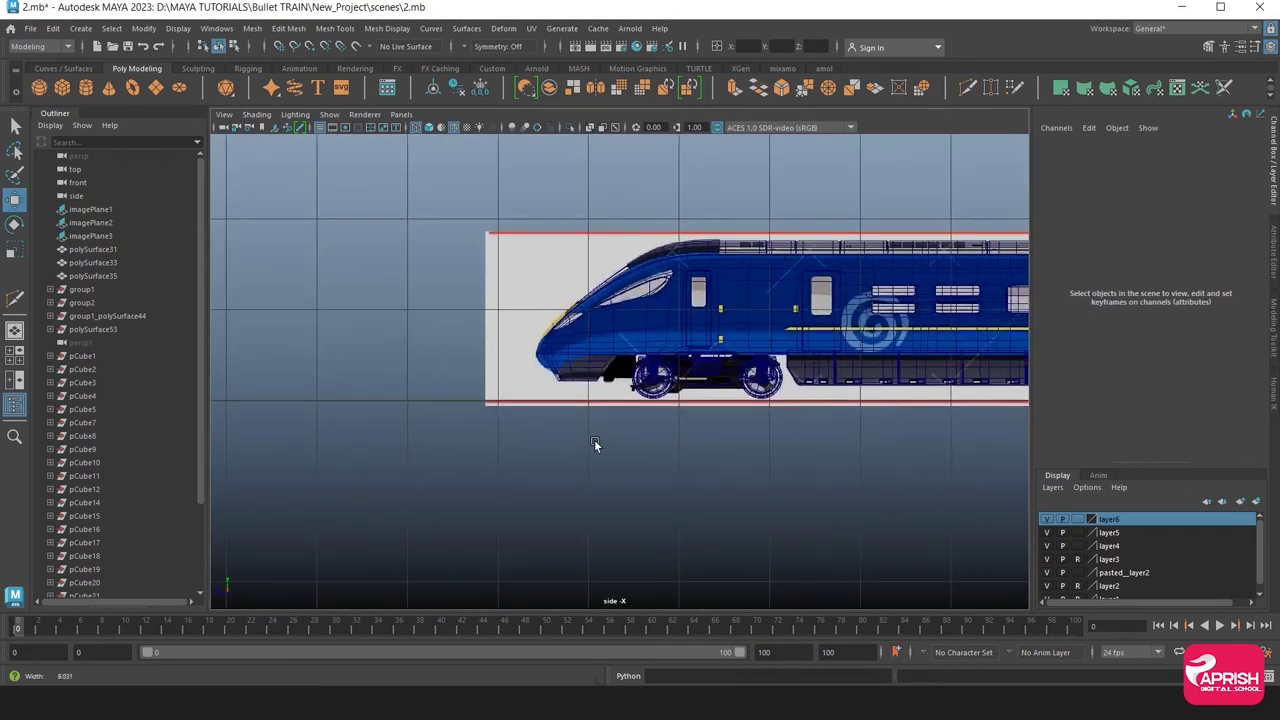
scroll(610, 450, "up", 2)
scroll(700, 463, "up", 2)
scroll(769, 466, "up", 2)
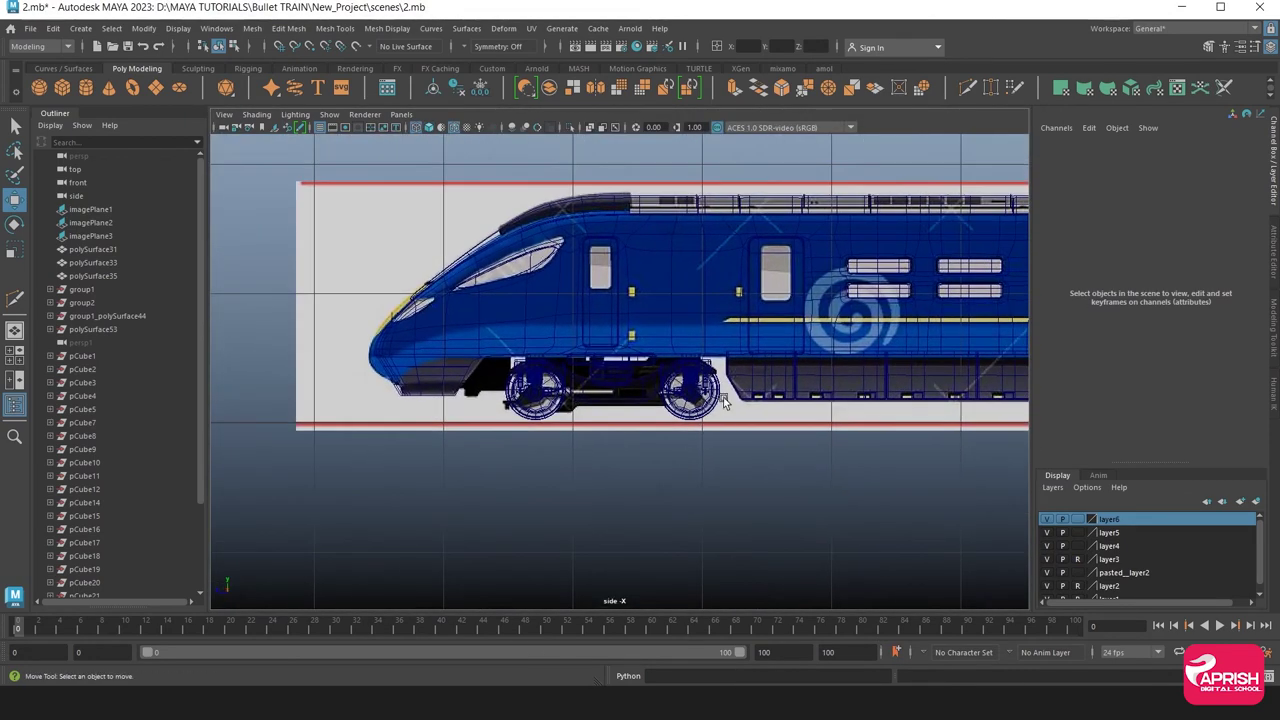
left_click(742, 415)
scroll(755, 425, "down", 2)
scroll(564, 435, "up", 2)
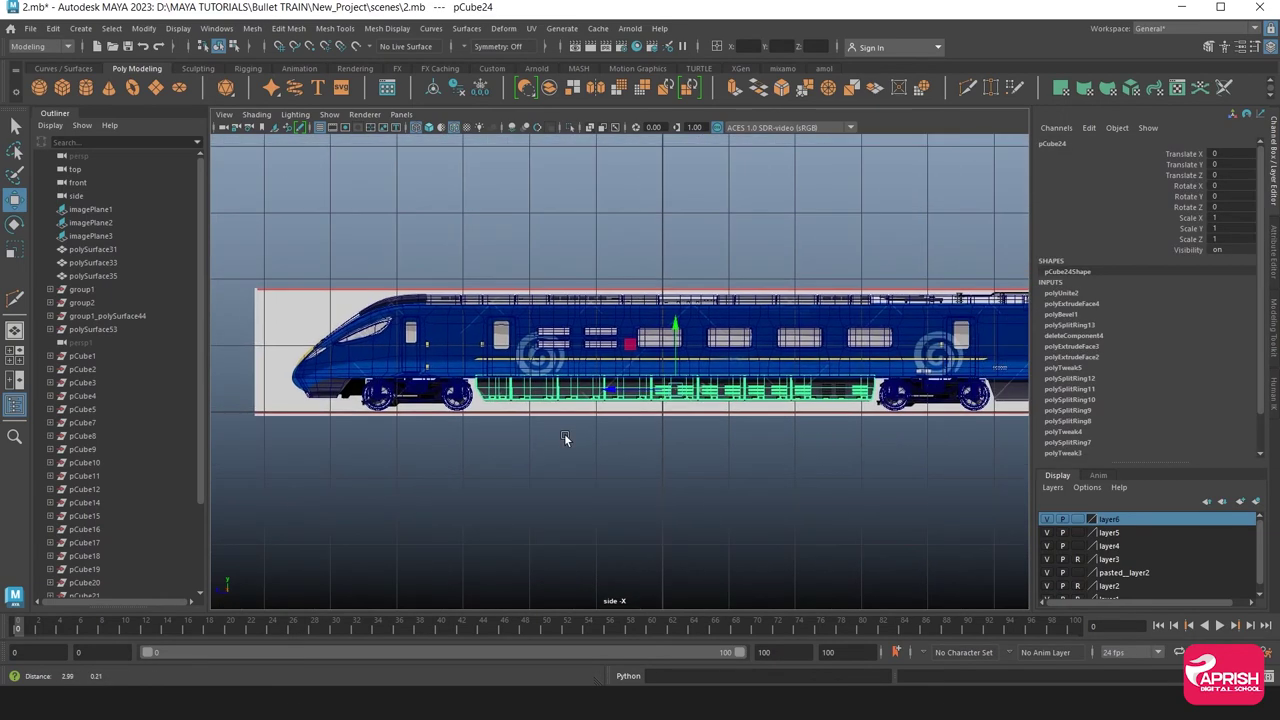
scroll(595, 420, "up", 1)
scroll(620, 403, "up", 2)
scroll(650, 405, "down", 2)
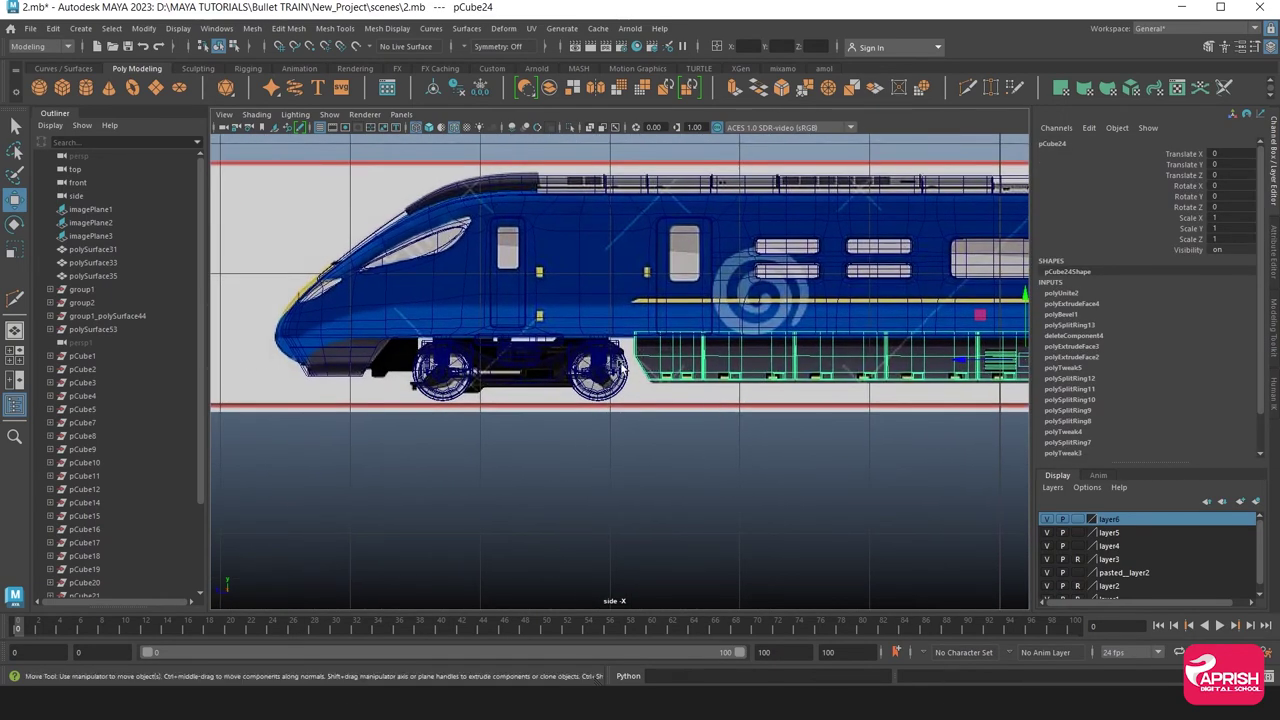
scroll(710, 425, "up", 4)
Slide a block of pCube24 faces forward toward the nose and raise it slightly
right_click_drag(670, 328, 663, 320)
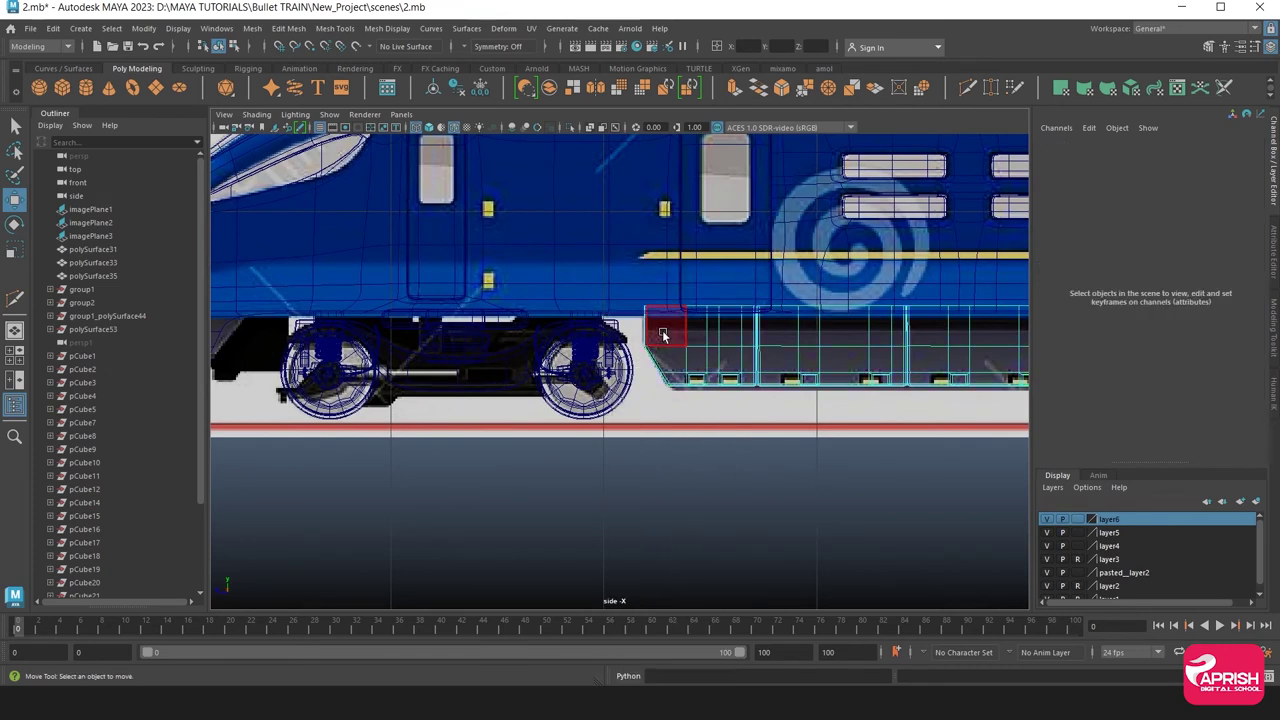
left_click(662, 336)
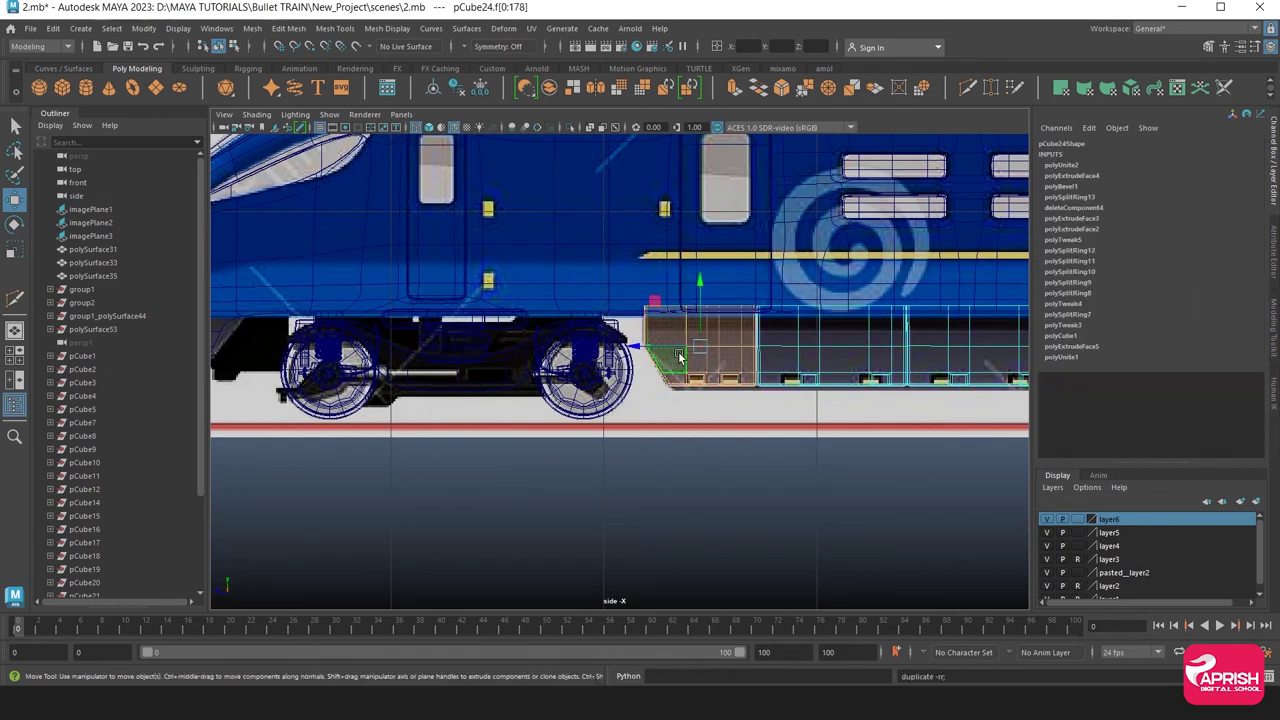
mouse_move(632, 345)
middle_mouse_down()
mouse_move(212, 345)
mouse_move(483, 357)
middle_mouse_up()
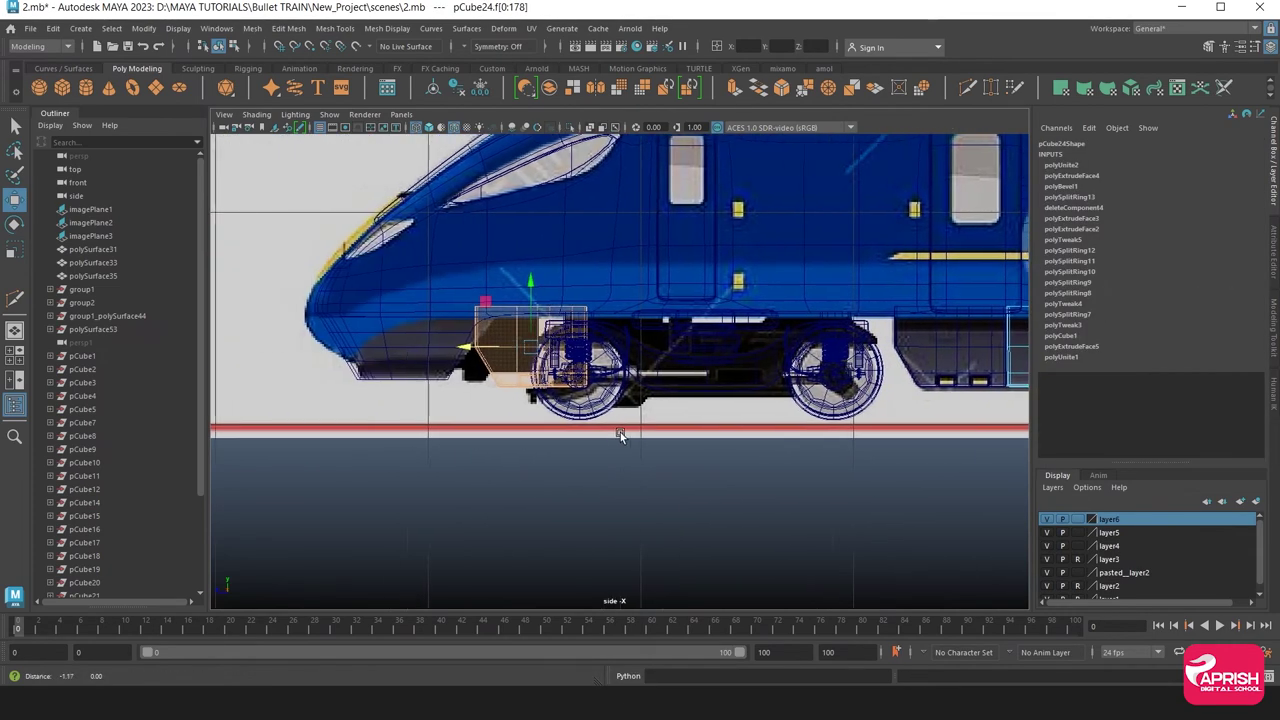
left_click_drag(483, 357, 418, 342)
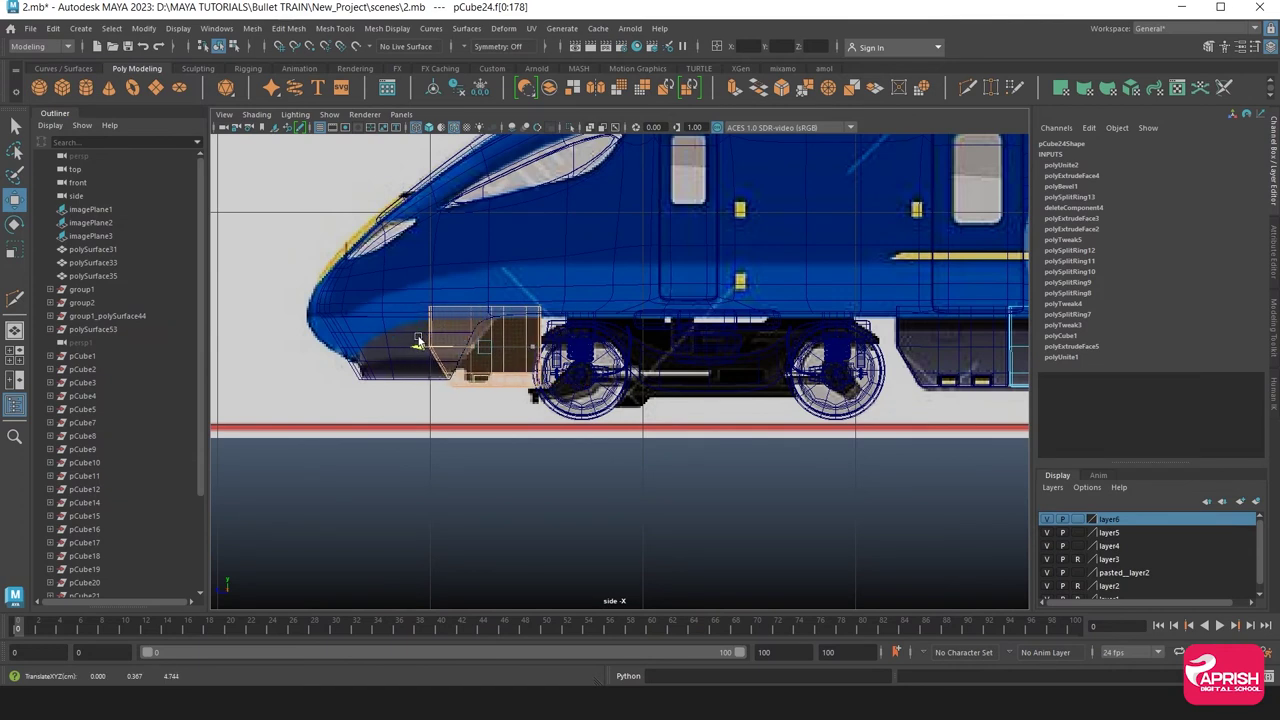
left_click_drag(483, 288, 484, 272)
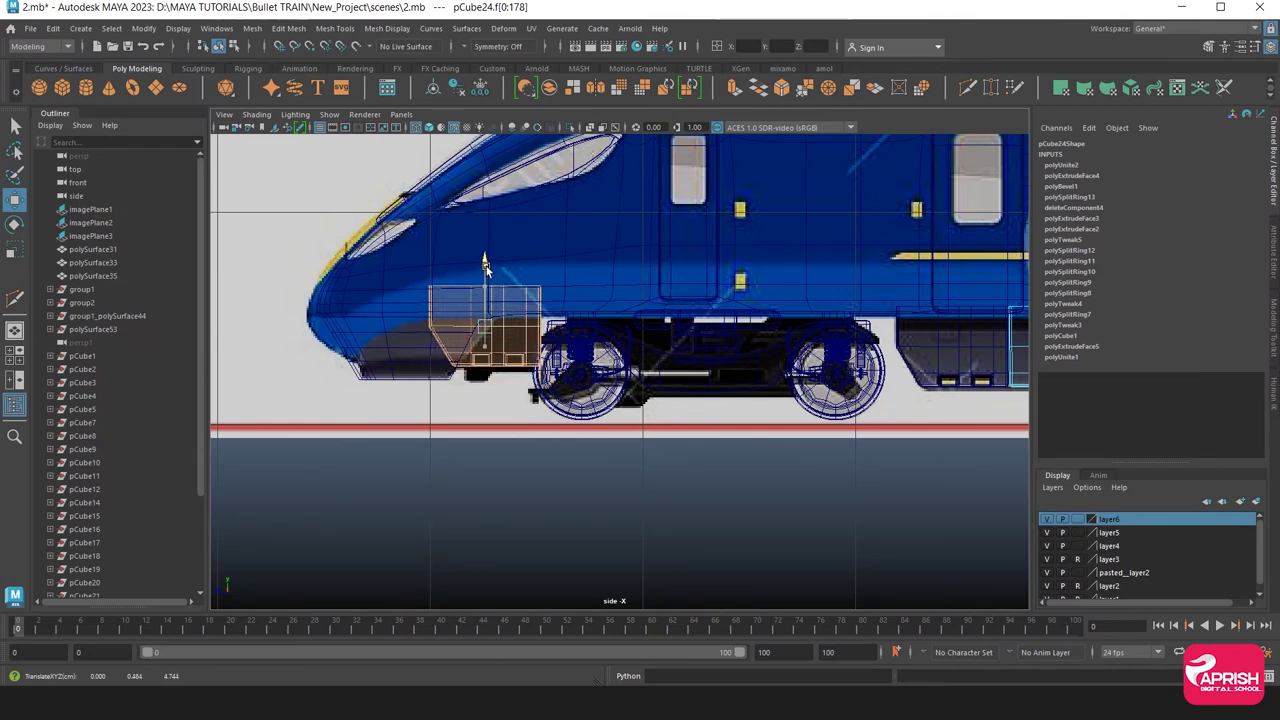
left_click_drag(447, 331, 450, 331)
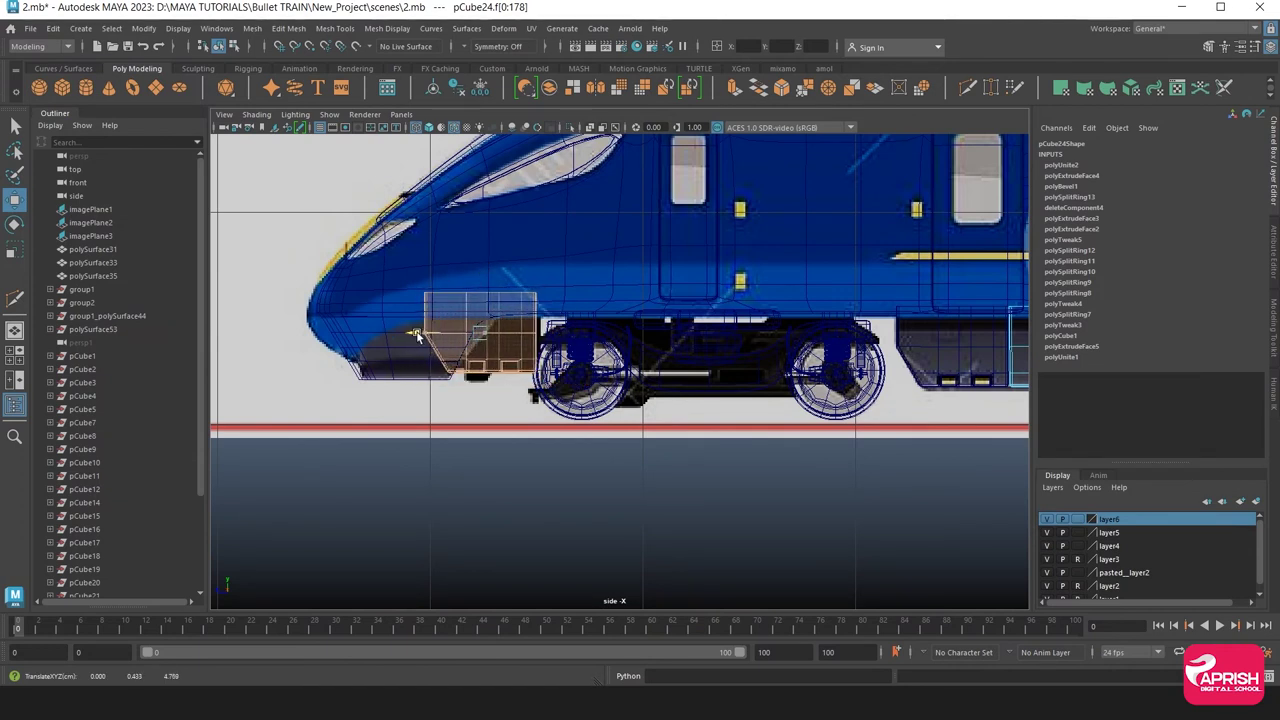
left_click(681, 295)
key("space")
key("space")
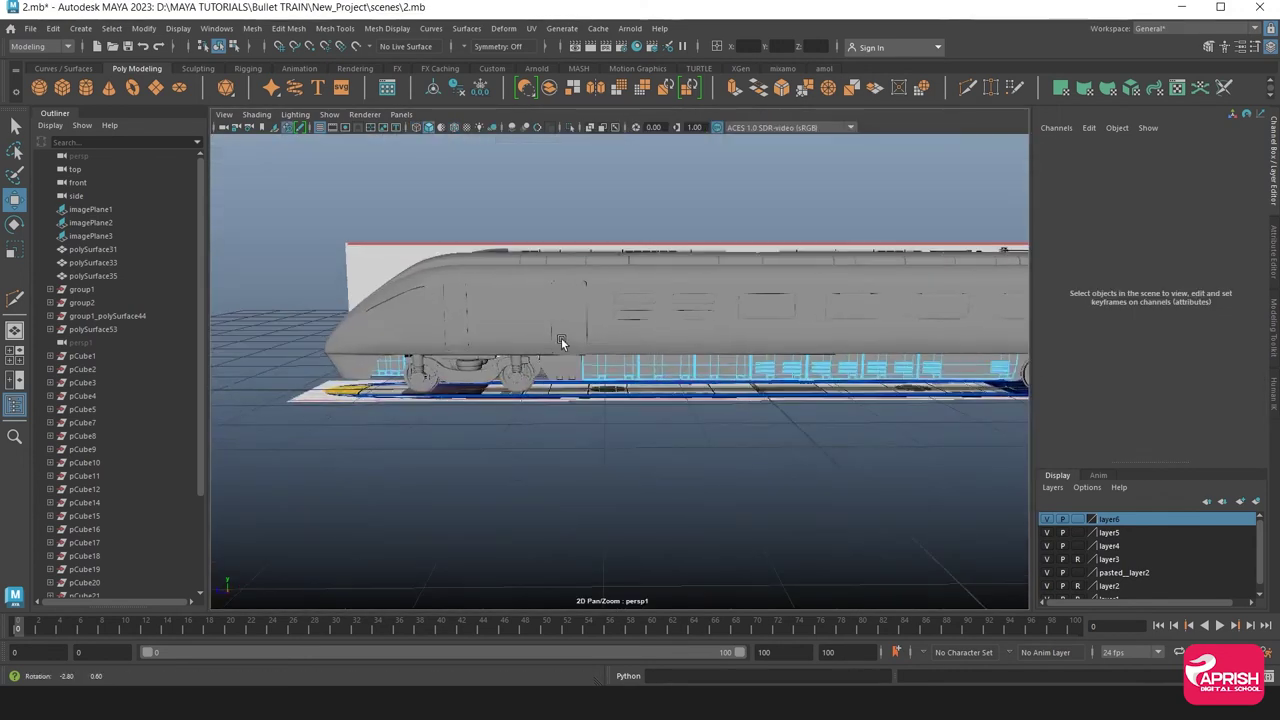
Select the underfloor box pCube24 and centre its pivot
mouse_move(681, 295)
left_mouse_down("alt")
mouse_move(568, 332)
mouse_move(601, 362)
left_mouse_up("alt")
right_click_drag(601, 362, 688, 445)
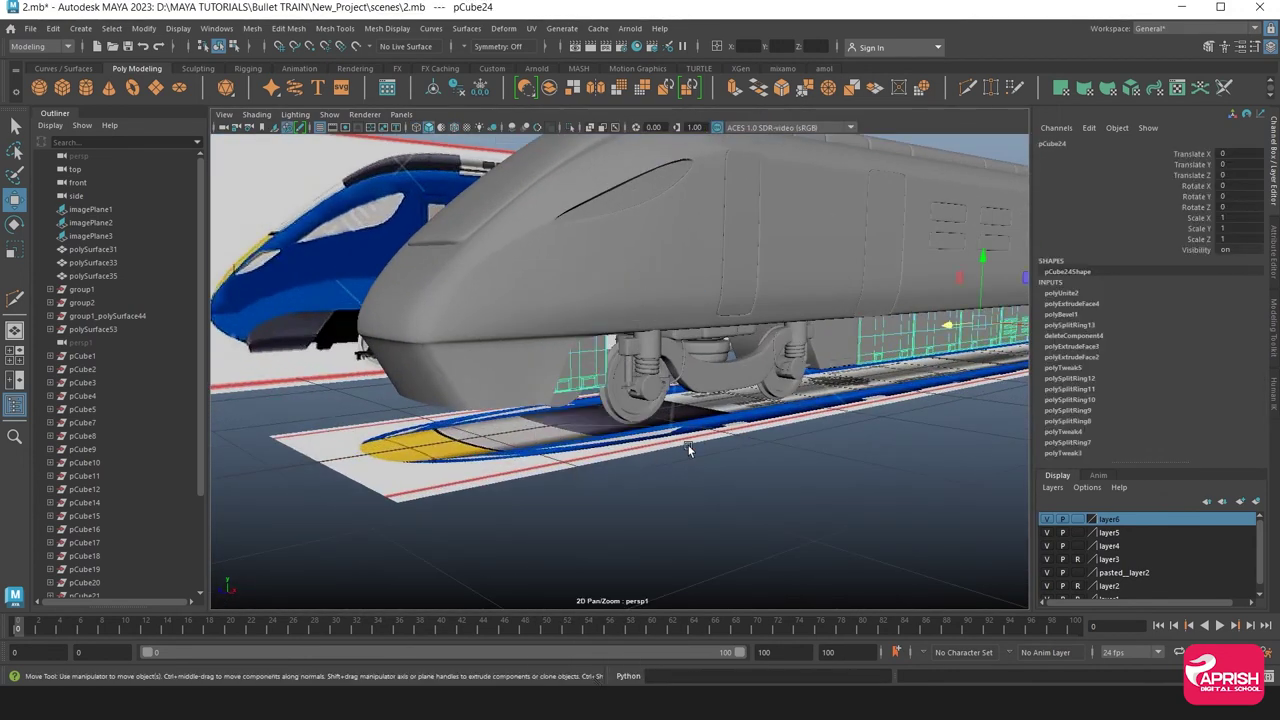
mouse_move(688, 445)
left_mouse_down("alt")
mouse_move(609, 436)
mouse_move(681, 398)
left_mouse_up("alt")
scroll(596, 399, "up", 3)
scroll(681, 398, "up", 3)
left_click(614, 323)
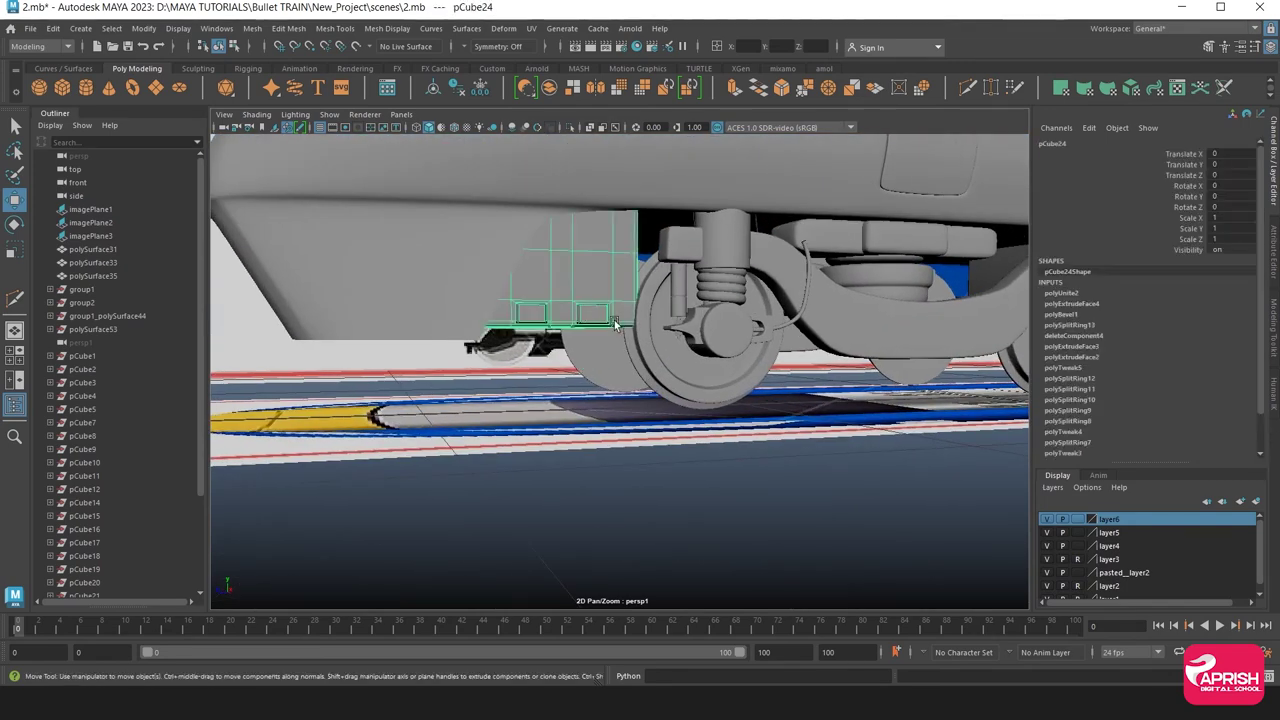
left_click(143, 28)
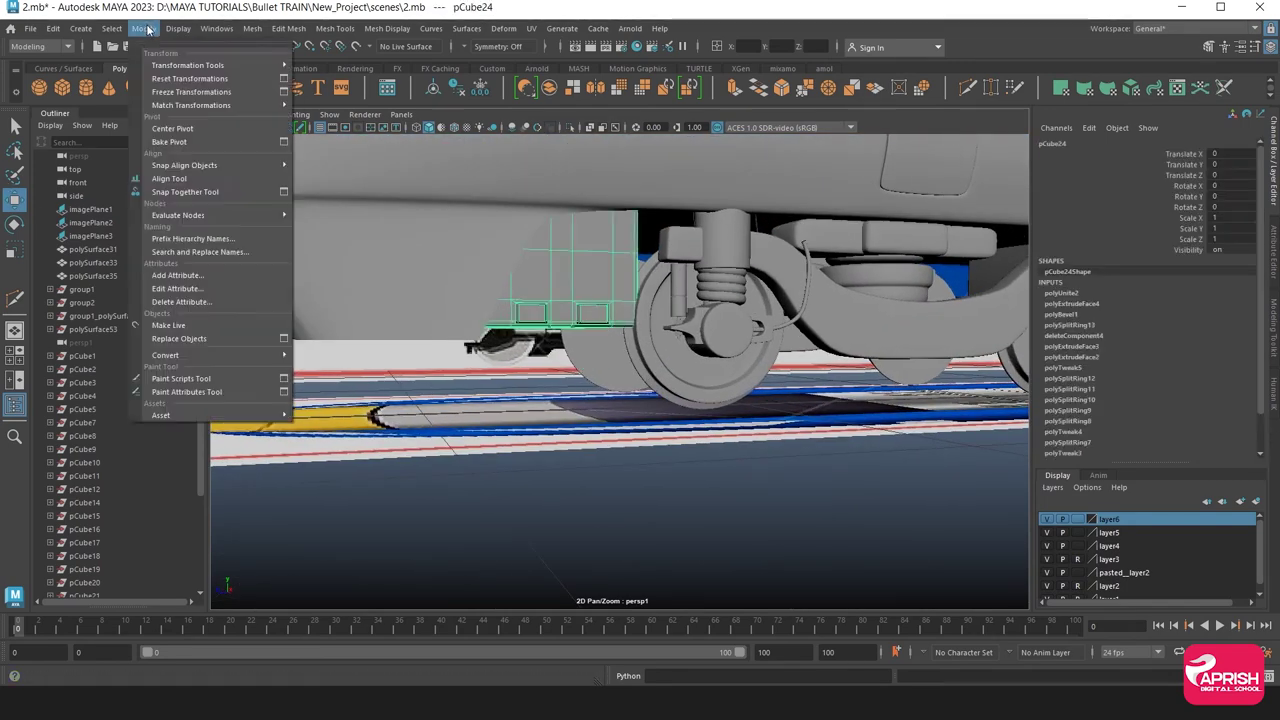
left_click(200, 123)
Nudge all of pCube24's faces slightly toward the train's nose, then clear the selection
right_click_drag(546, 266, 546, 300)
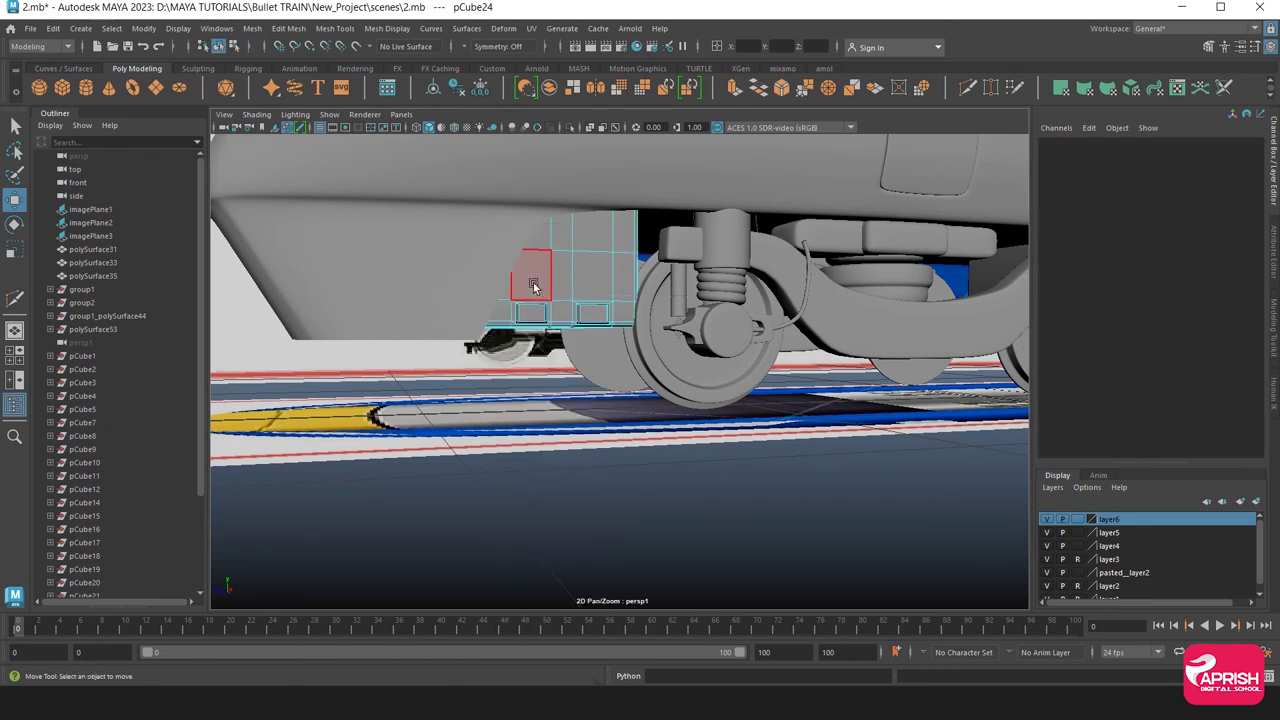
double_click(535, 285)
left_click_drag(507, 262, 437, 262)
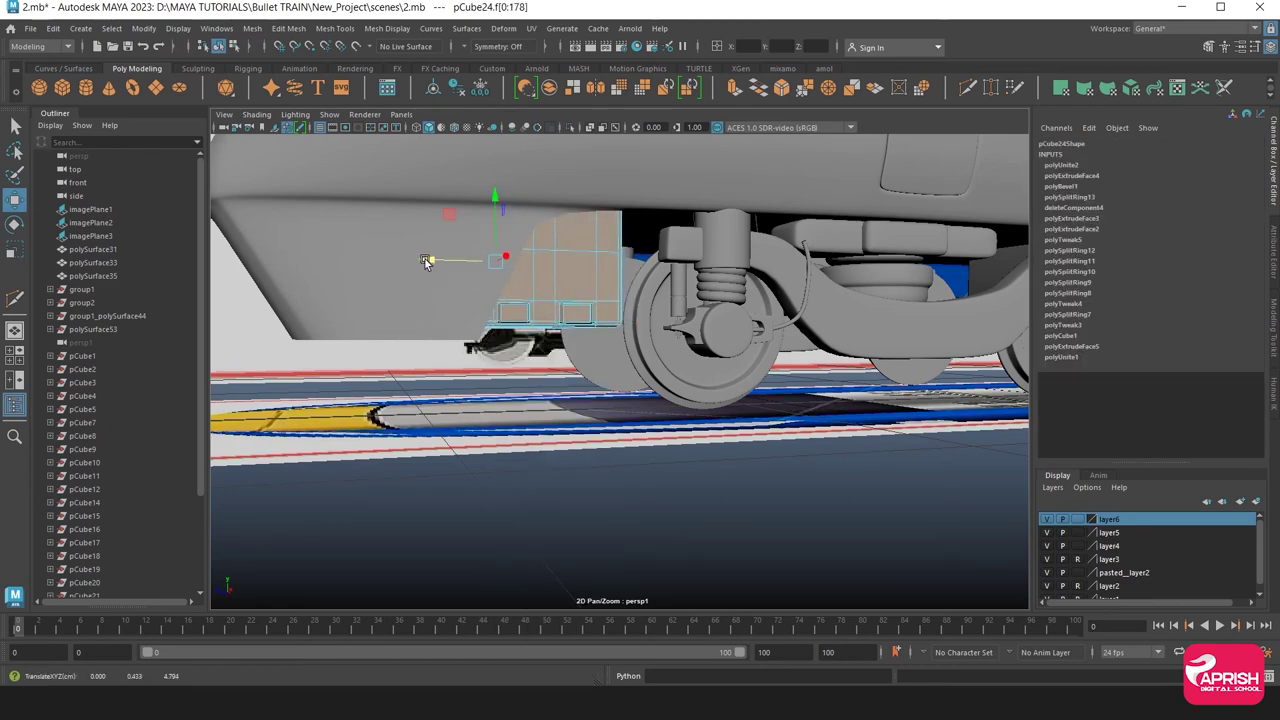
right_click_drag(537, 249, 591, 225)
left_click(543, 389)
scroll(543, 389, "down", 5)
mouse_move(543, 389)
left_mouse_down("alt")
mouse_move(601, 399)
mouse_move(442, 413)
left_mouse_up("alt")
Maximise the side view, pan to the rear car and select polySurface77
key("space")
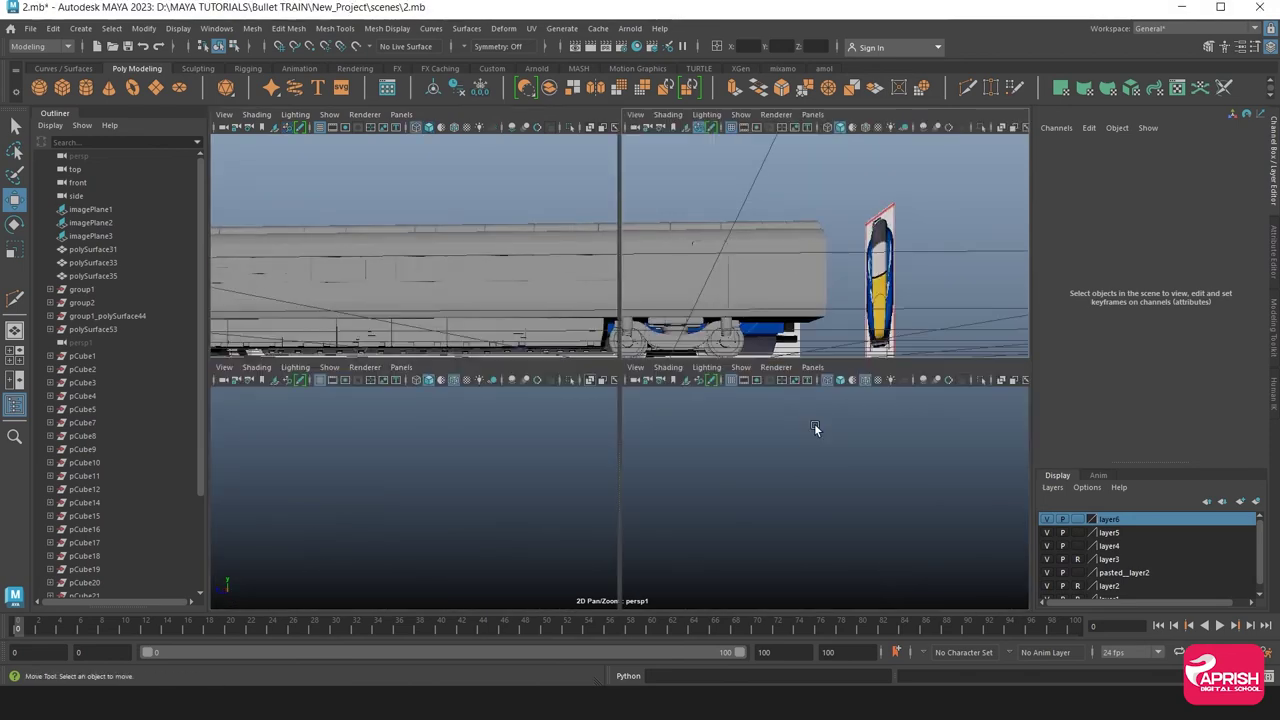
key("space")
mouse_move(822, 437)
middle_mouse_down("alt")
mouse_move(601, 407)
mouse_move(422, 411)
middle_mouse_up("alt")
scroll(601, 407, "down", 3)
scroll(601, 407, "up", 3)
scroll(421, 410, "up", 3)
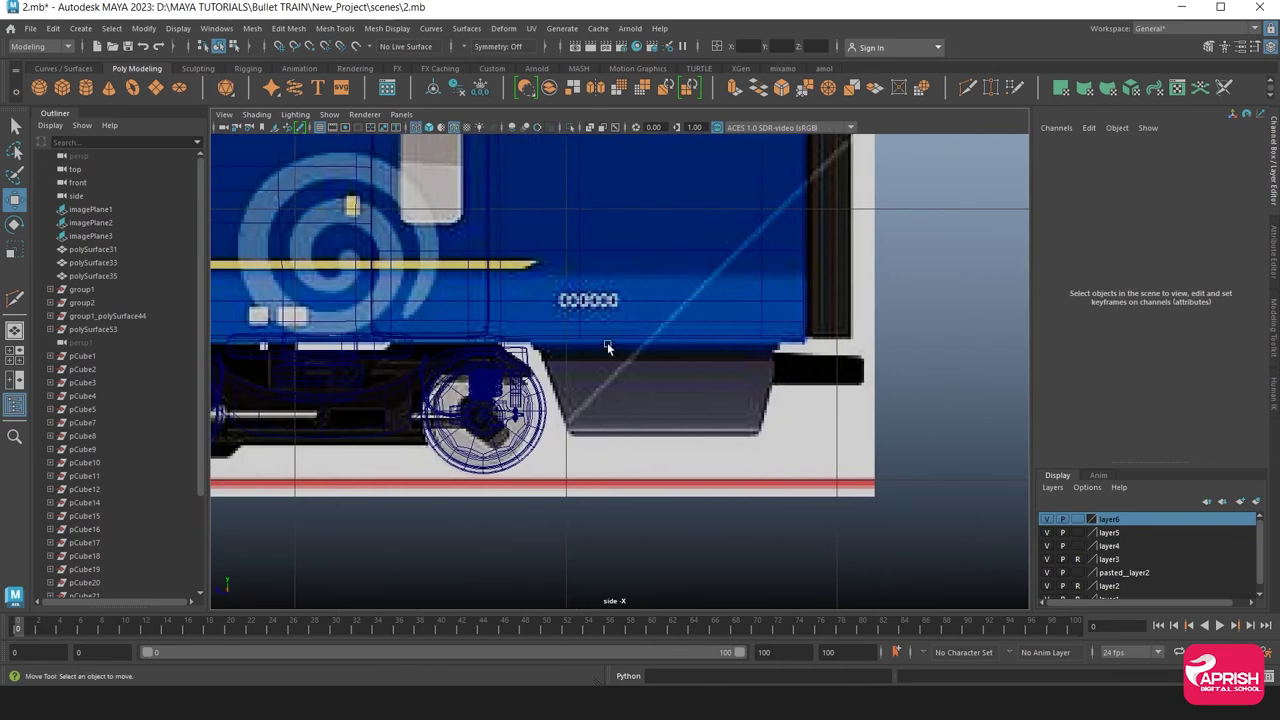
left_click(604, 328)
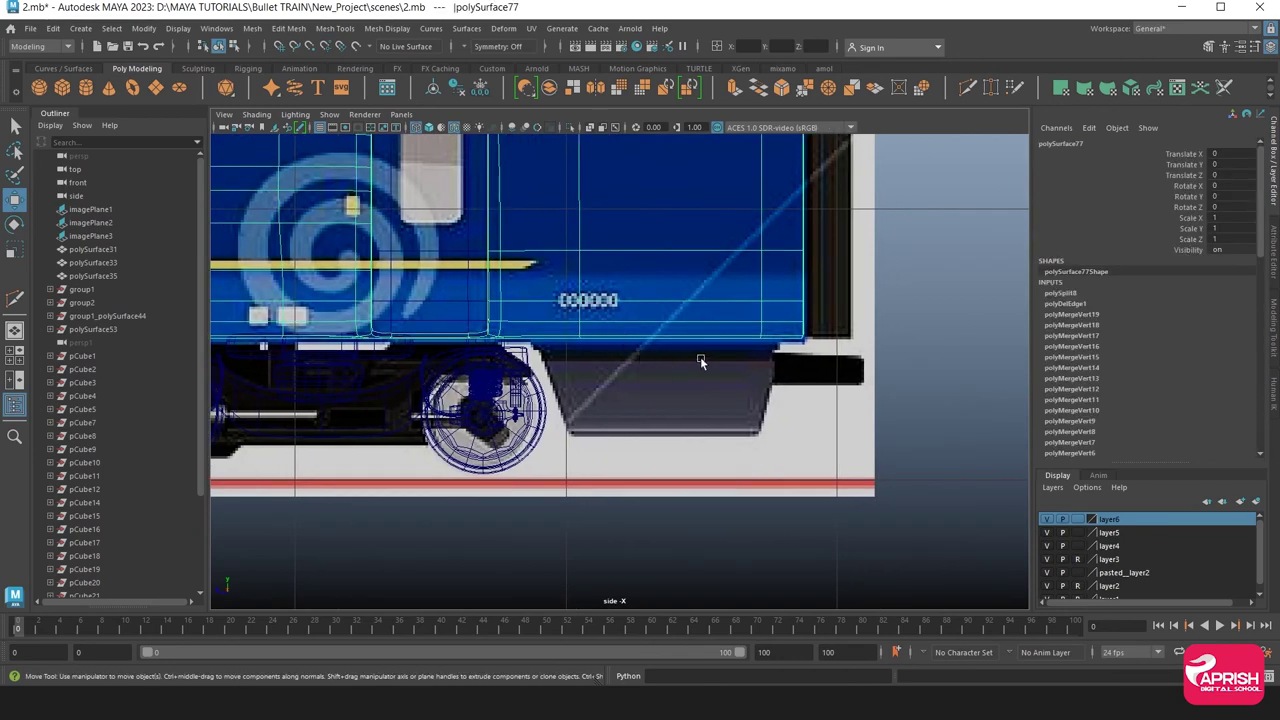
Pick the rear car body's bottom edge above the dark underfloor panel
key("space")
key("space")
mouse_move(722, 389)
left_mouse_down("alt")
mouse_move(664, 395)
mouse_move(680, 395)
left_mouse_up("alt")
mouse_move(680, 395)
right_mouse_down("alt")
mouse_move(786, 434)
mouse_move(717, 417)
mouse_move(669, 443)
mouse_move(560, 300)
mouse_move(546, 248)
right_mouse_up("alt")
left_click(528, 312)
left_click(524, 316)
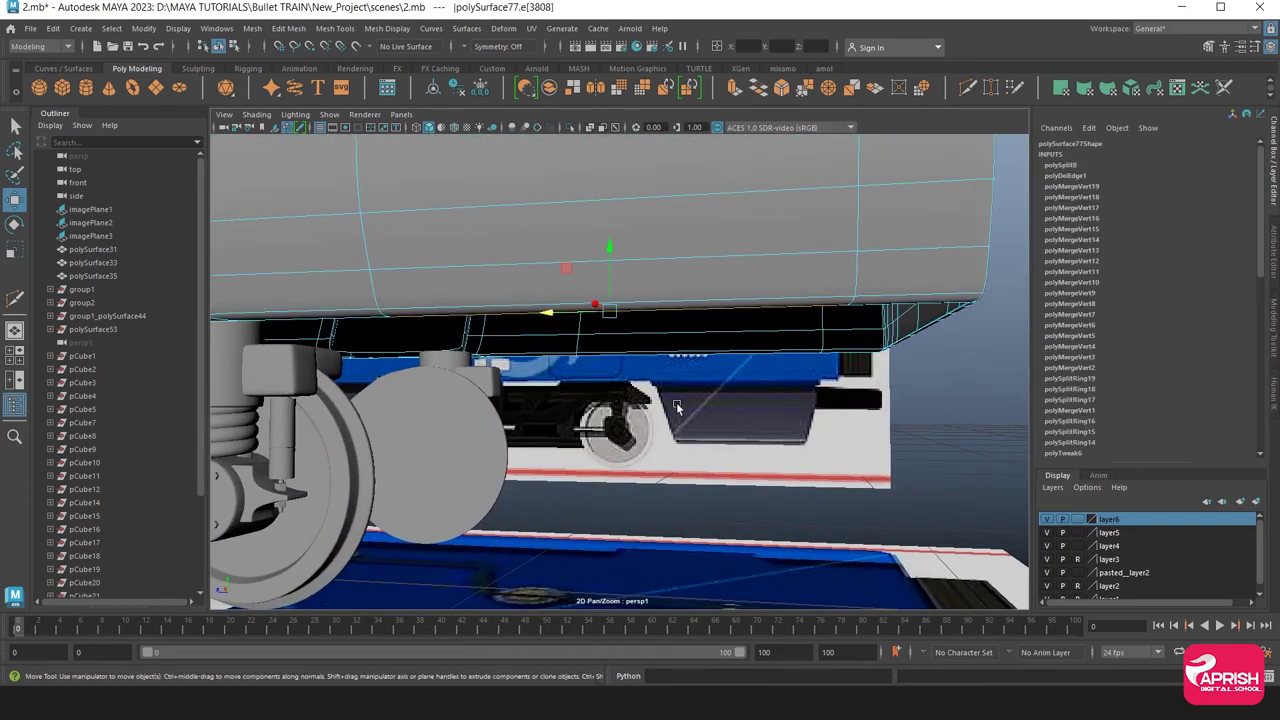
mouse_move(524, 316)
left_mouse_down("alt")
mouse_move(596, 375)
mouse_move(379, 346)
mouse_move(531, 354)
mouse_move(582, 461)
left_mouse_up("alt")
key("space")
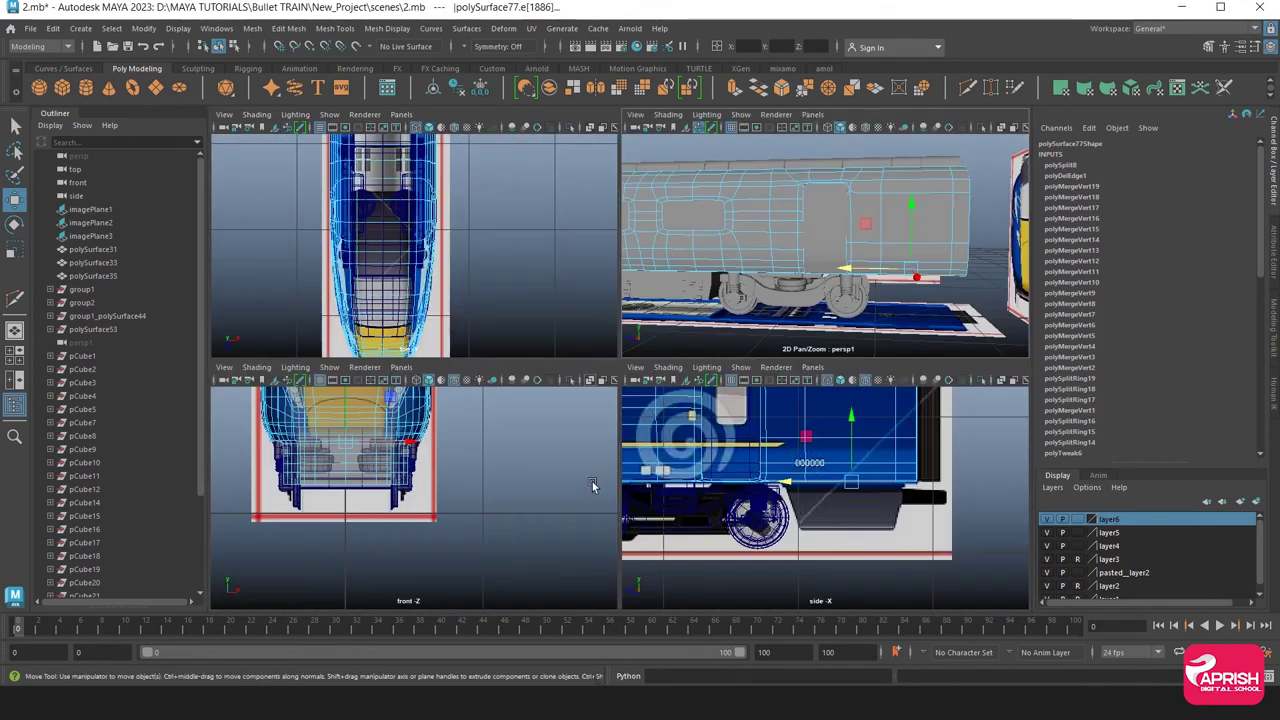
key("space")
middle_click_drag(814, 523, 730, 480, "alt")
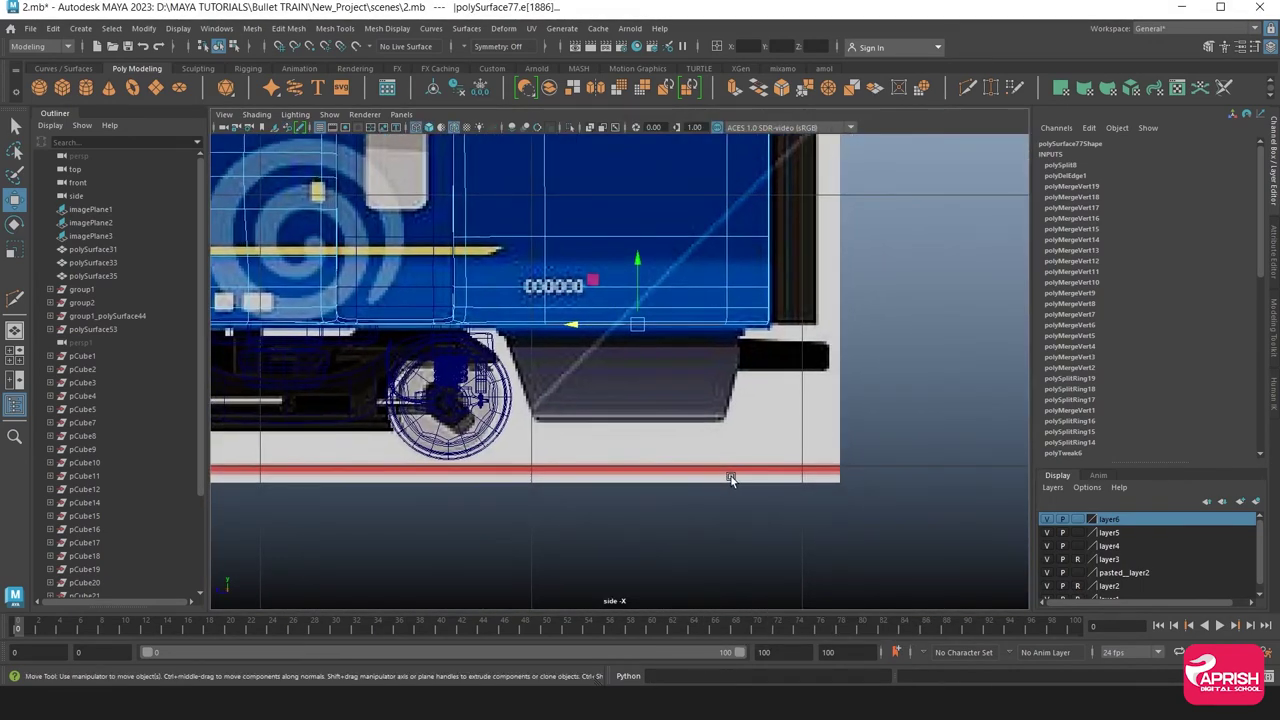
Extrude the bottom edge and pull it down onto the lower underfloor panel
key("ctrl+e")
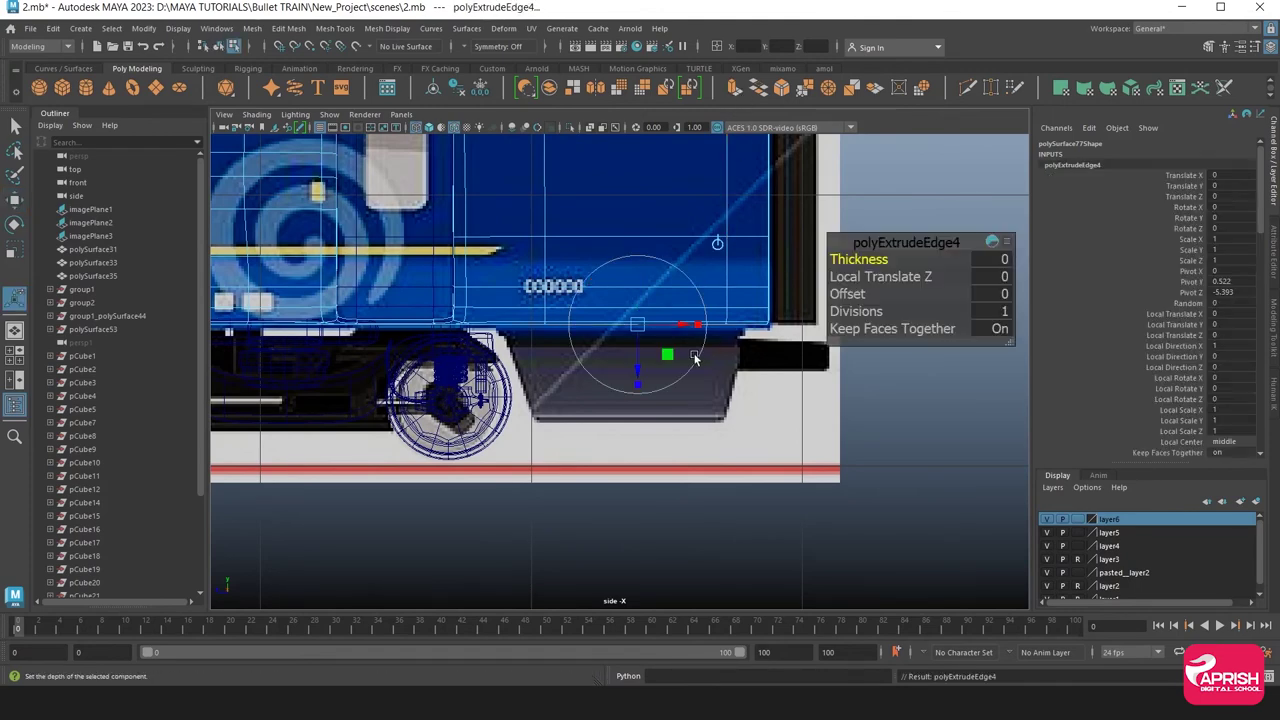
left_click_drag(637, 330, 640, 383)
key("t")
middle_click_drag(608, 391, 547, 353, "alt")
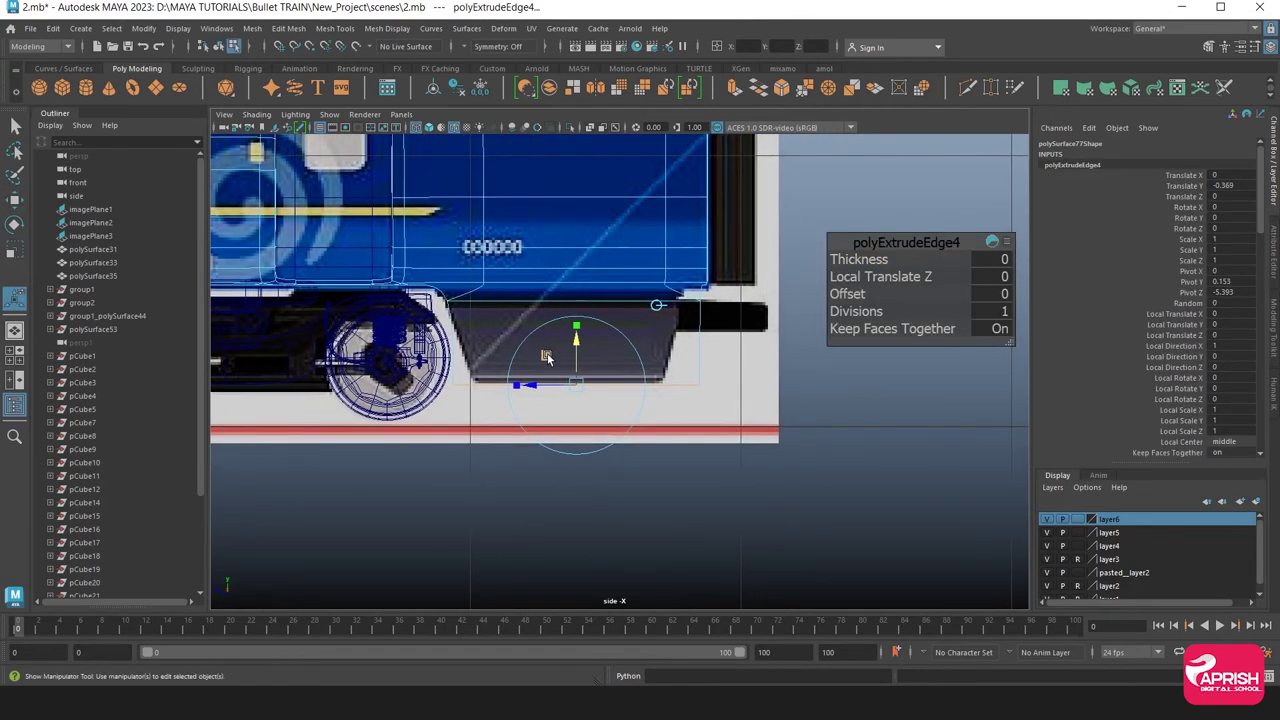
Move the skirt panel's corner vertex into place, then select a gap edge in perspective
right_click_drag(467, 378, 457, 393)
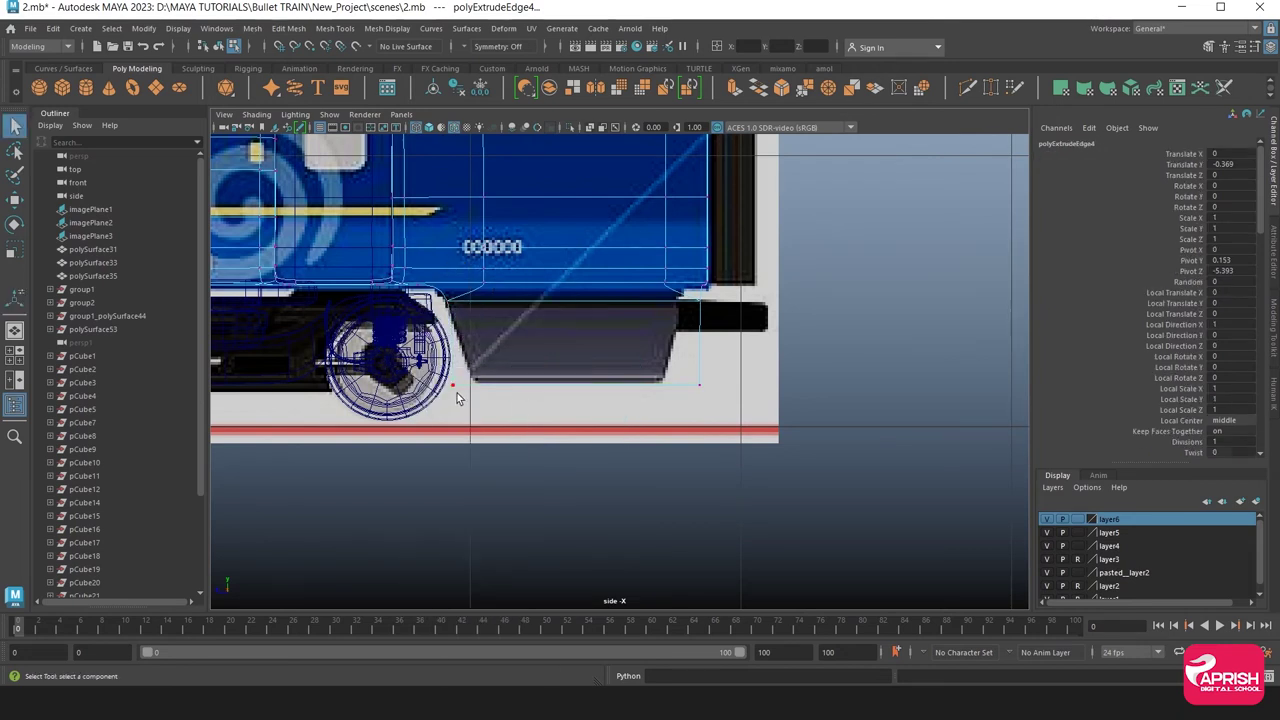
left_click_drag(470, 370, 484, 413)
left_click(20, 201)
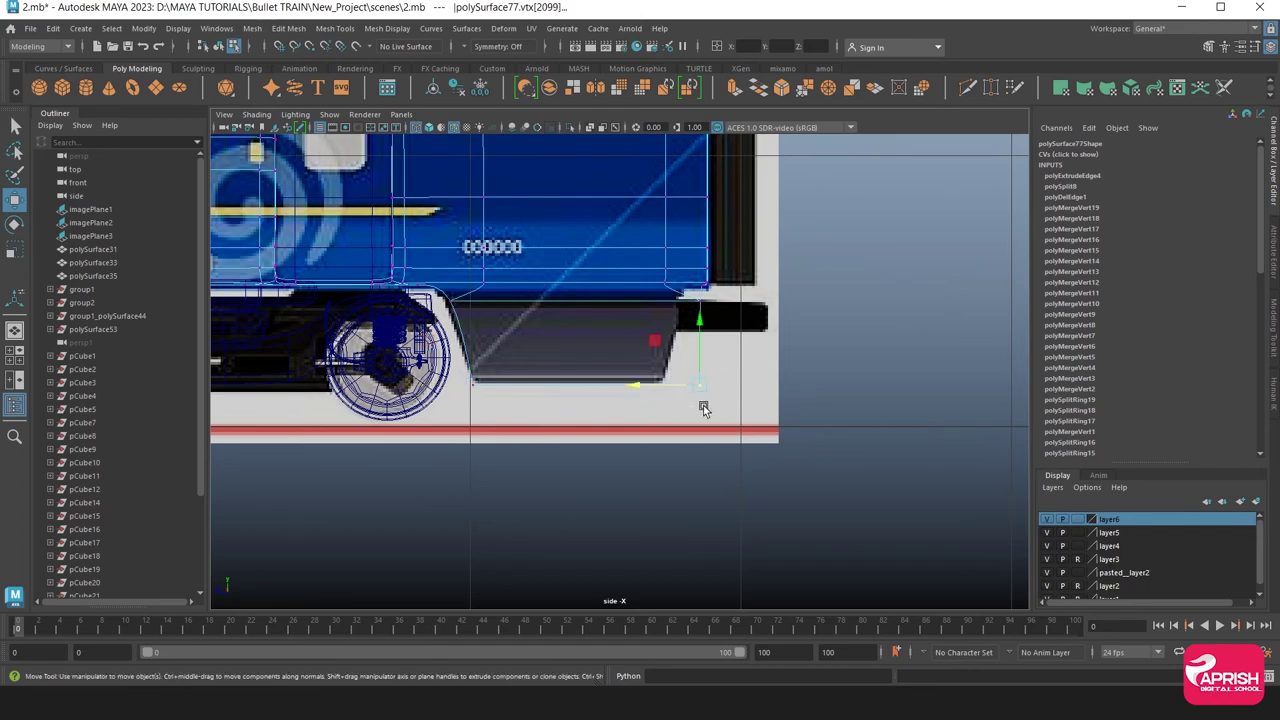
left_click_drag(703, 403, 625, 385)
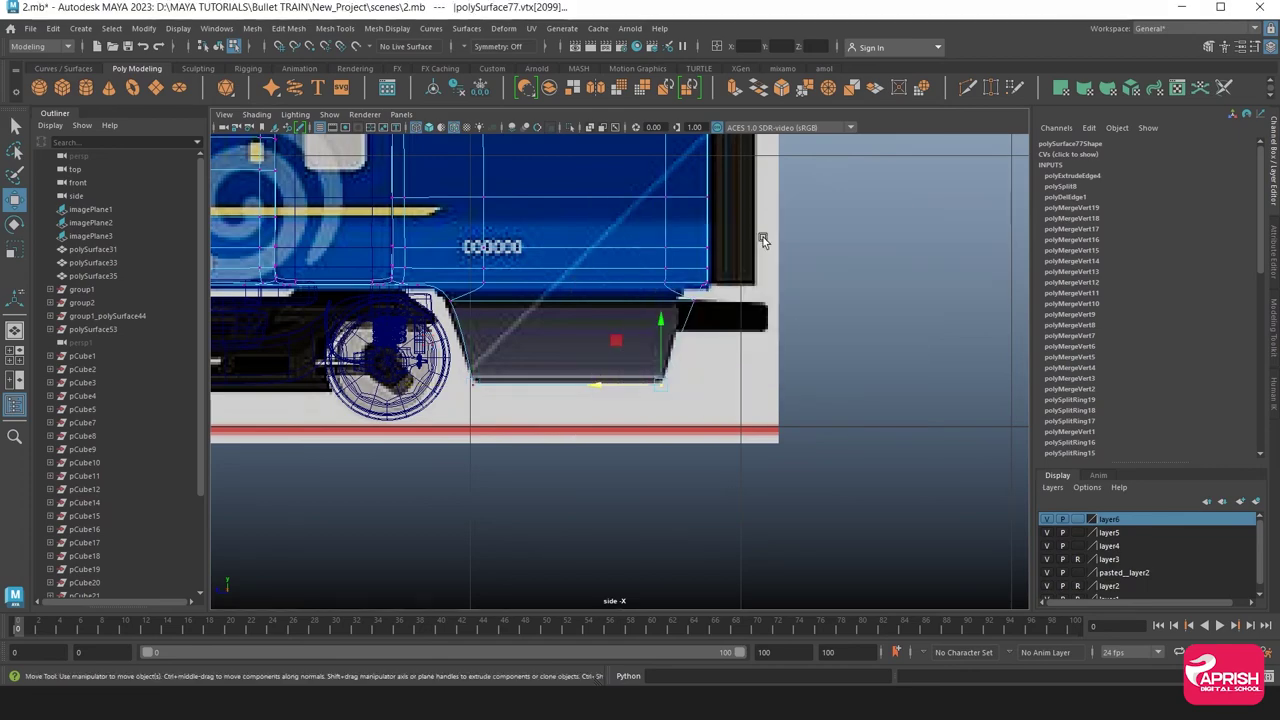
mouse_move(757, 234)
left_mouse_down()
mouse_move(754, 271)
mouse_move(614, 423)
mouse_move(558, 410)
mouse_move(611, 424)
left_mouse_up()
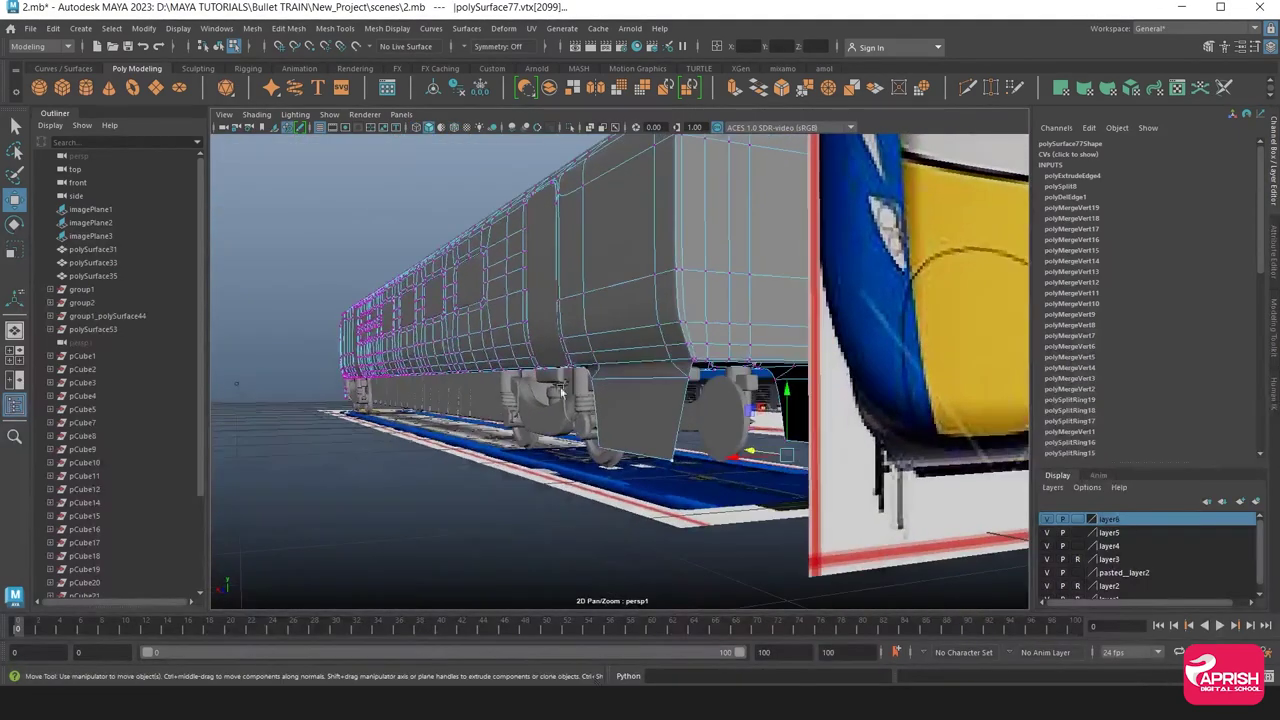
mouse_move(621, 305)
right_mouse_down()
mouse_move(621, 398)
mouse_move(621, 269)
right_mouse_up()
left_click(640, 414)
Bridge the first gap between two opposite edges with Divisions 0
key("backslash")
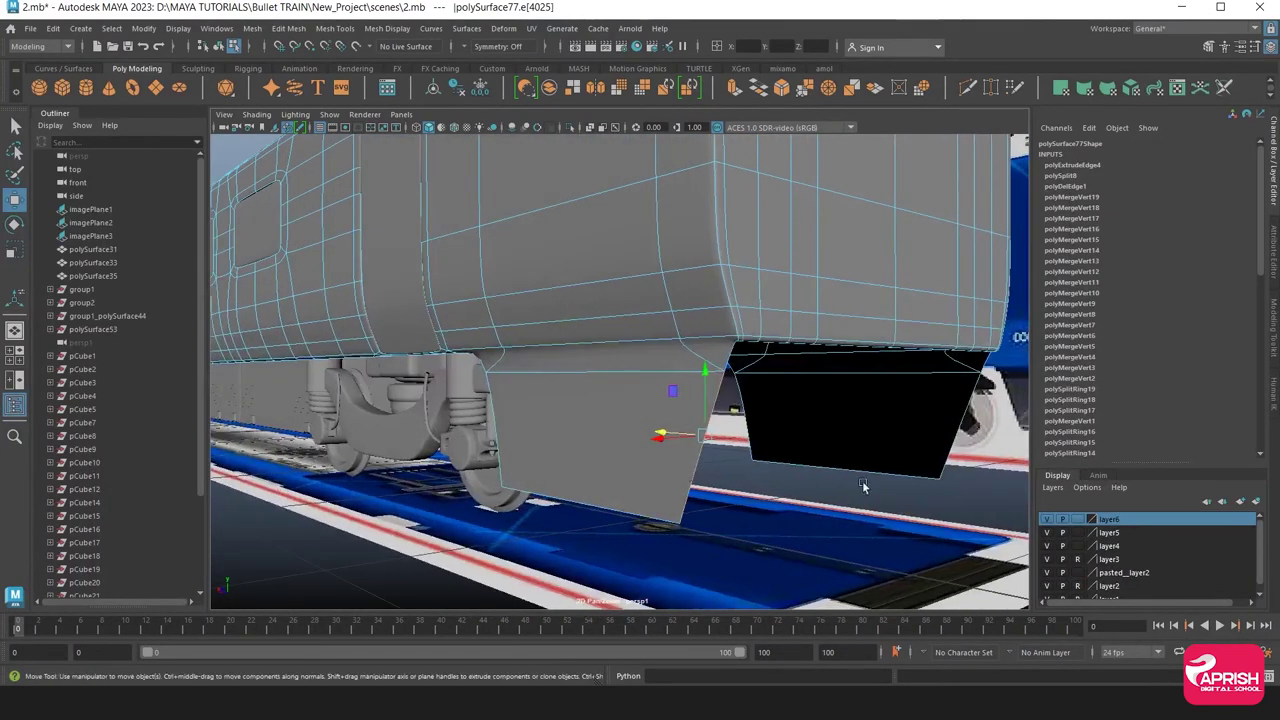
left_click(948, 432)
left_click(288, 28)
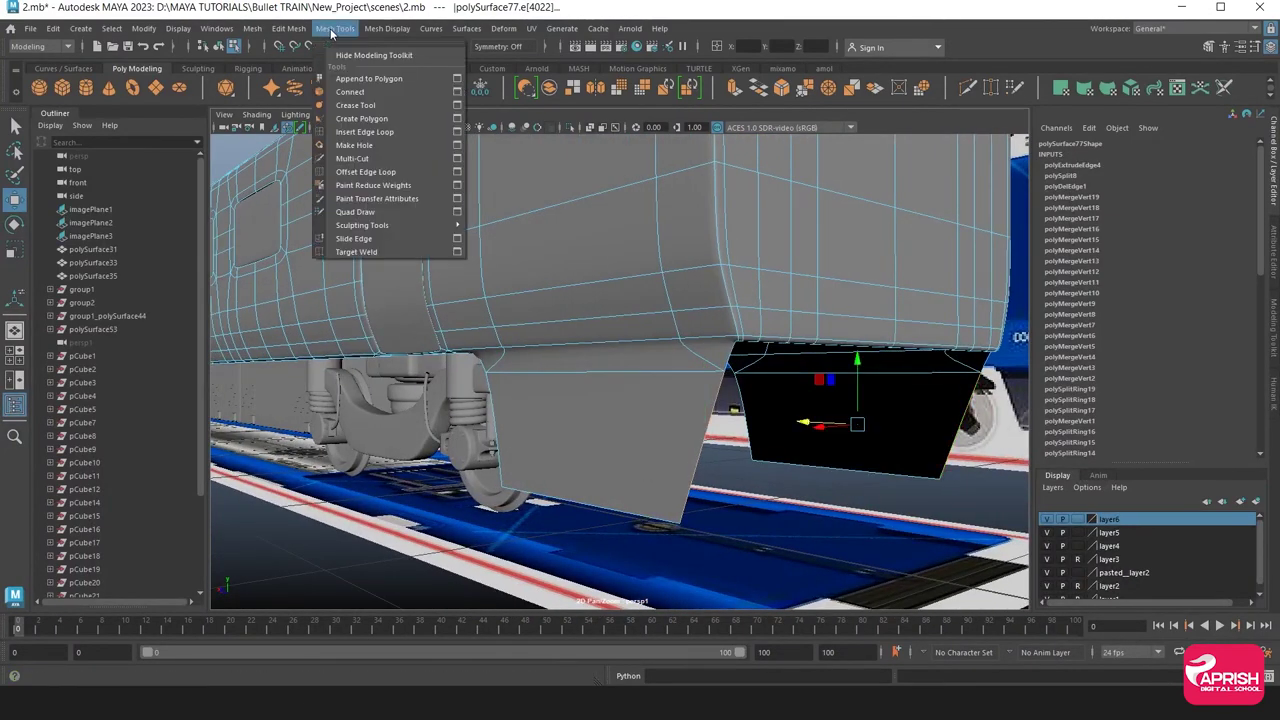
left_click(302, 91)
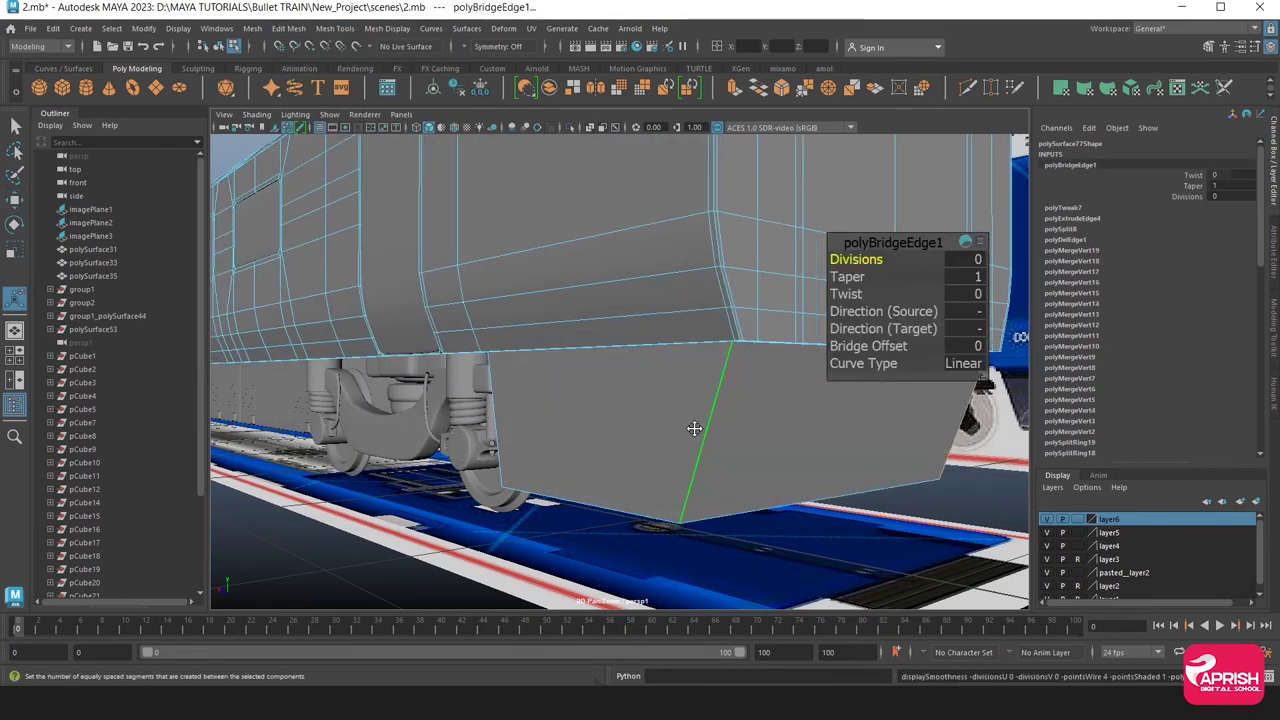
Bridge a second gap along the beam by repeating Bridge
mouse_move(694, 428)
left_mouse_down("alt")
mouse_move(620, 428)
mouse_move(623, 383)
mouse_move(614, 400)
mouse_move(530, 341)
left_mouse_up("alt")
scroll(530, 341, "up", 3)
scroll(533, 337, "up", 1)
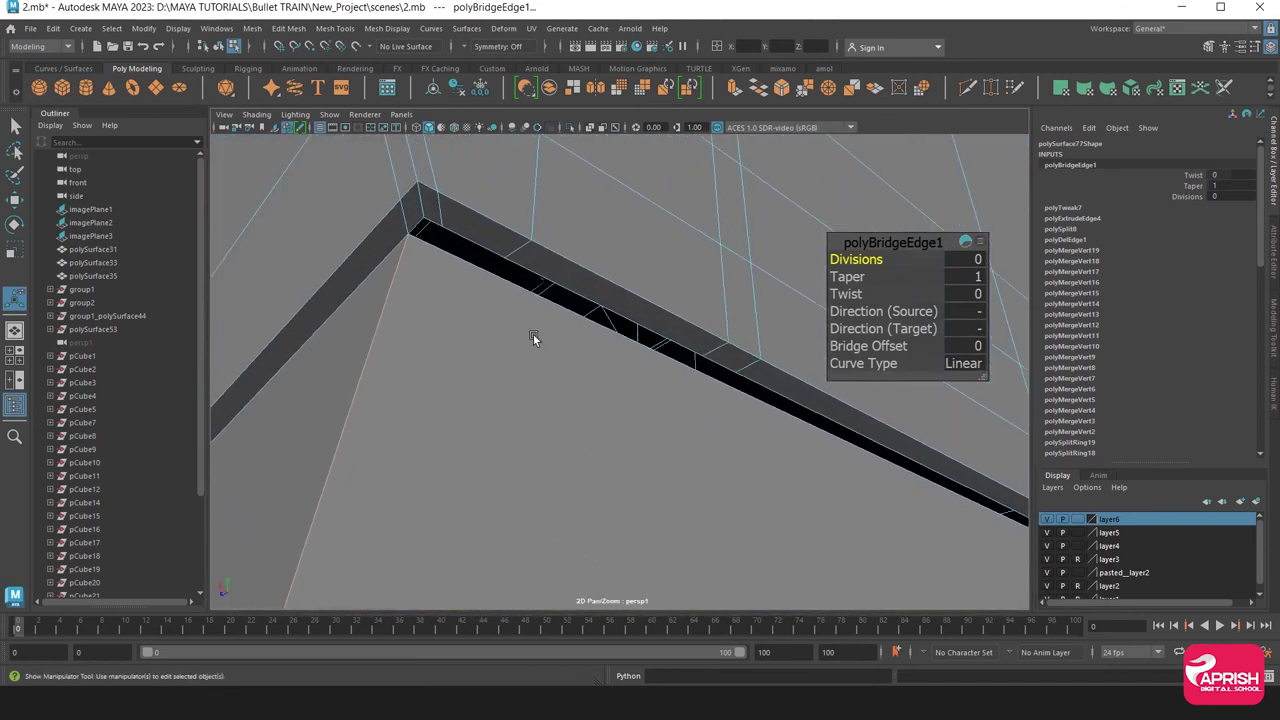
left_click(423, 231)
mouse_move(417, 240)
left_mouse_down("alt")
mouse_move(577, 366)
mouse_move(491, 297)
left_mouse_up("alt")
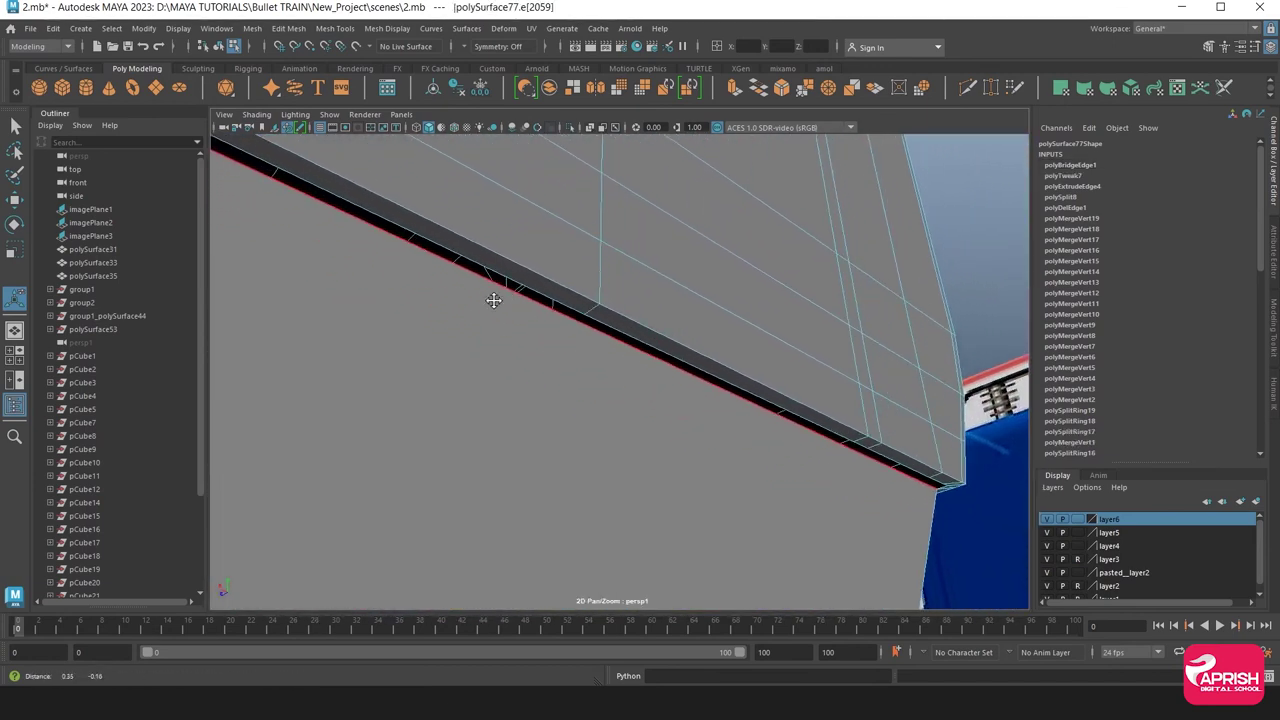
mouse_move(972, 502)
left_mouse_down("alt")
mouse_move(825, 475)
mouse_move(771, 394)
left_mouse_up("alt")
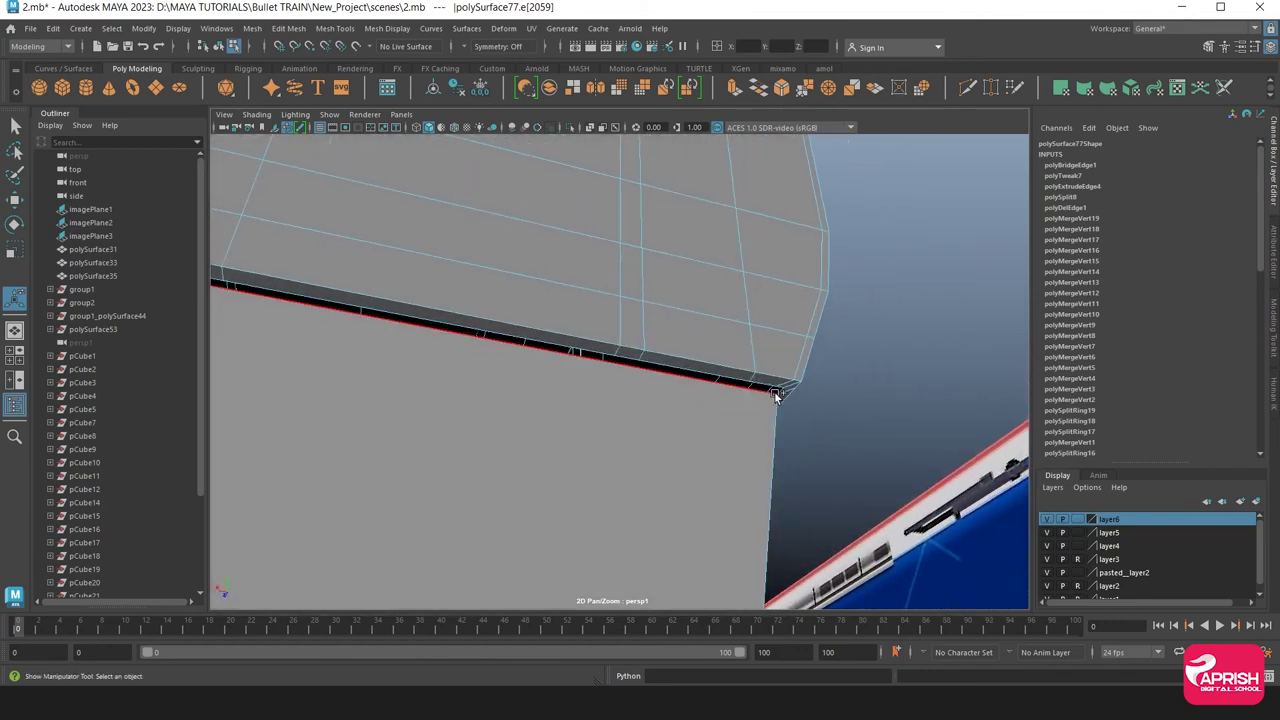
key("g")
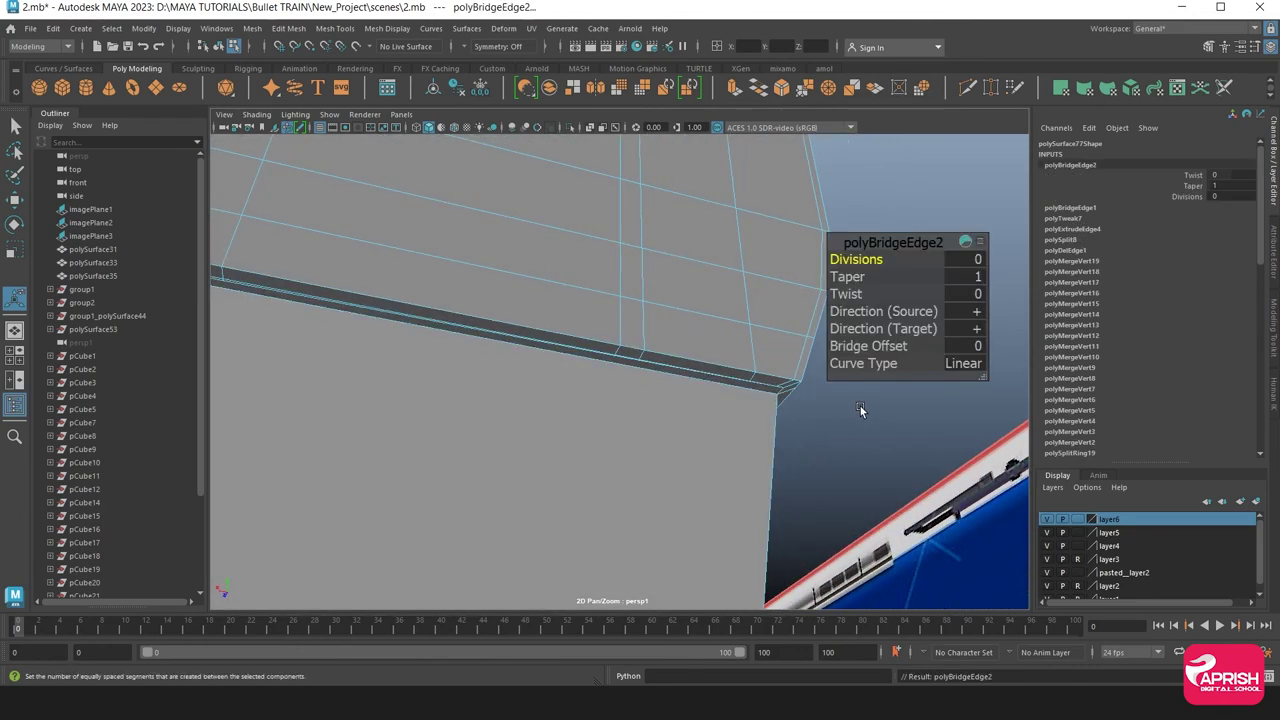
Bridge the last remaining gap using its lower edge
mouse_move(615, 404)
left_mouse_down("alt")
mouse_move(720, 408)
mouse_move(543, 394)
mouse_move(567, 391)
mouse_move(577, 454)
mouse_move(566, 443)
mouse_move(618, 430)
left_mouse_up("alt")
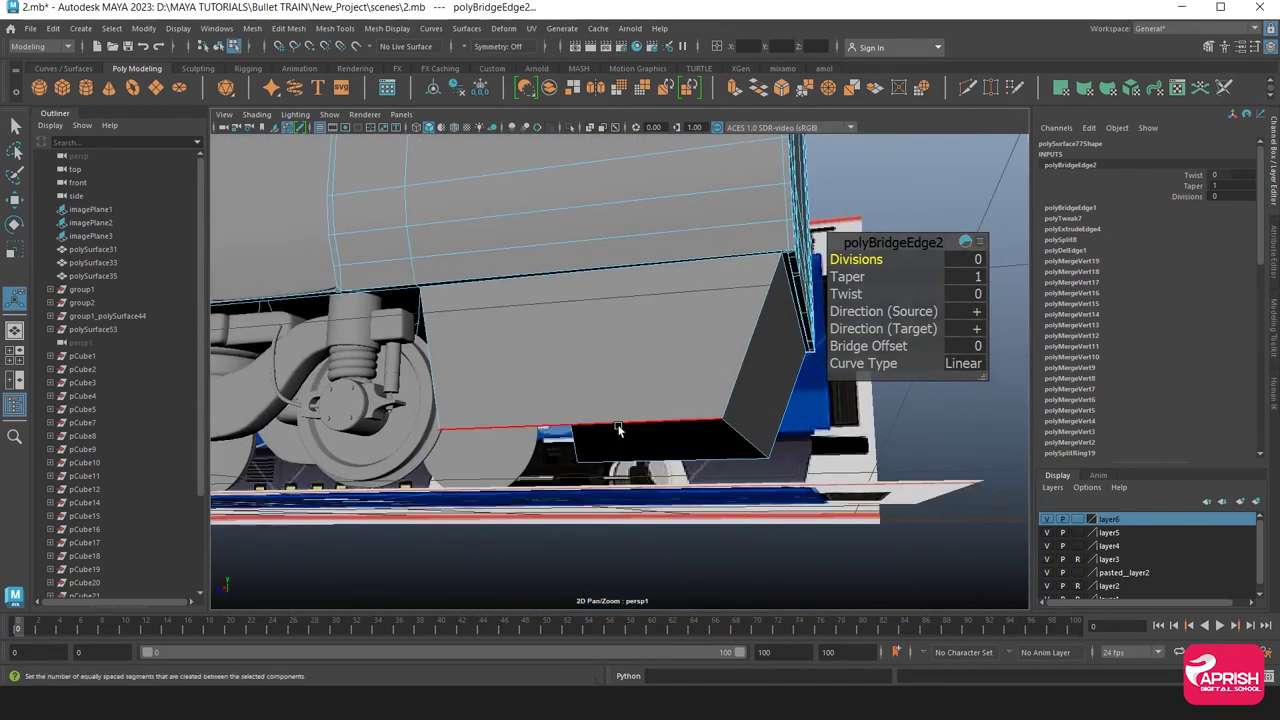
left_click(647, 463)
key("g")
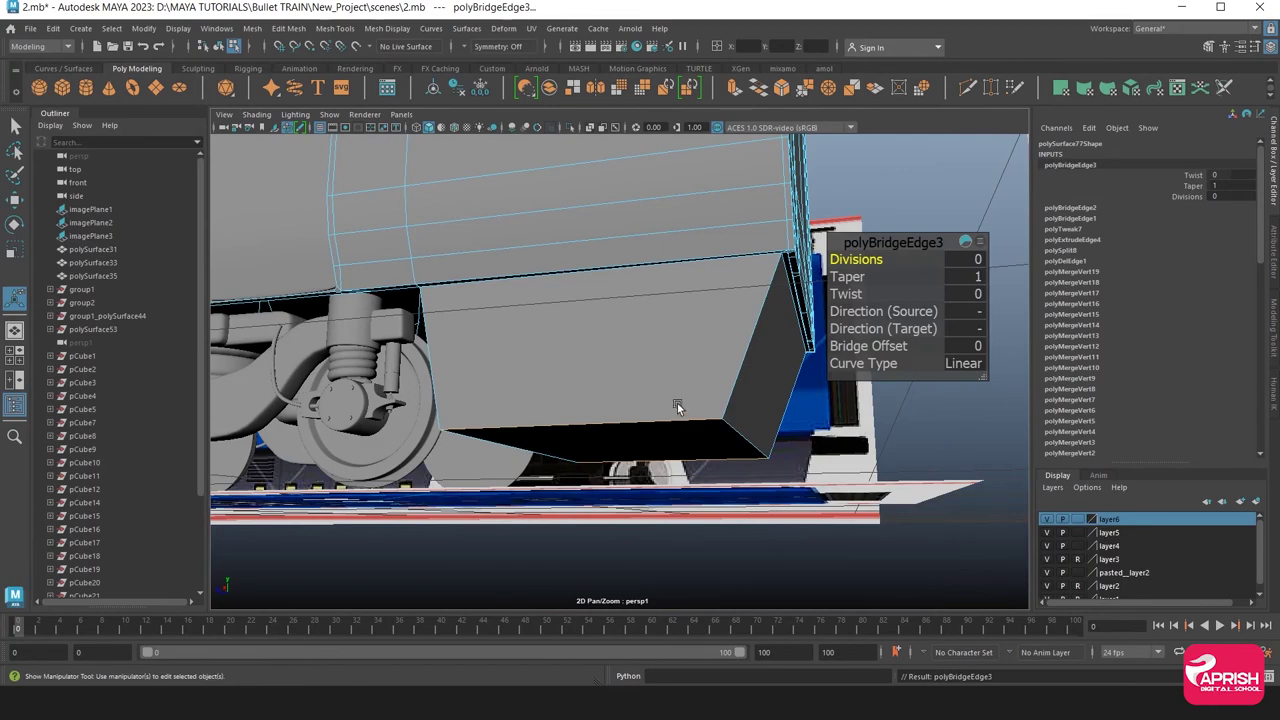
mouse_move(677, 403)
left_mouse_down("alt")
mouse_move(634, 403)
mouse_move(580, 371)
mouse_move(667, 444)
left_mouse_up("alt")
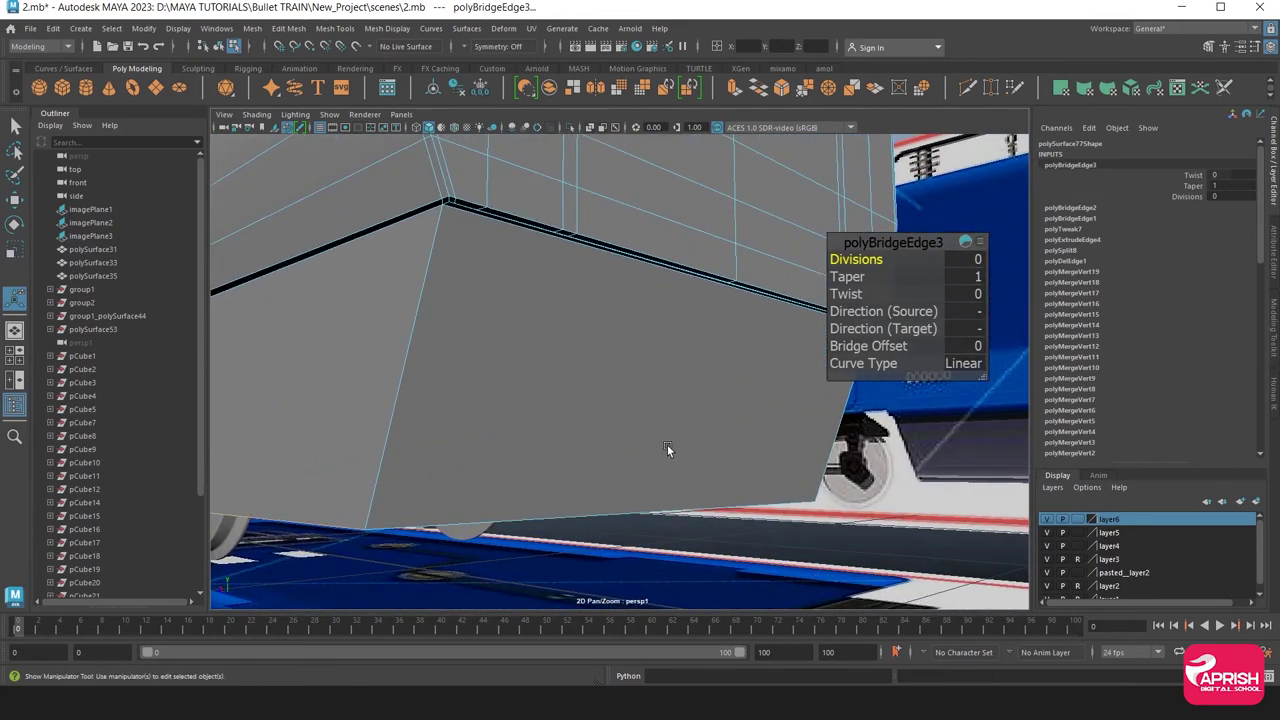
left_click(335, 28)
left_click(360, 128)
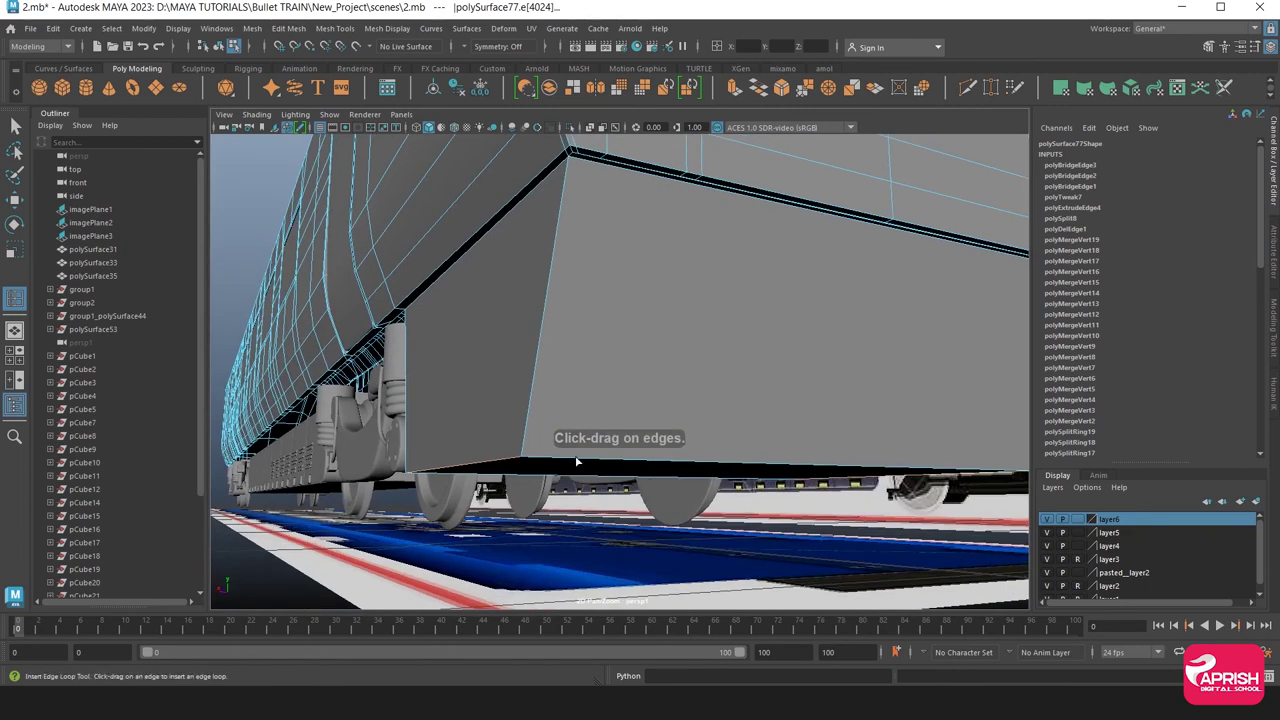
Insert the first three vertical edge loops on the skirt panel side
left_click(549, 458)
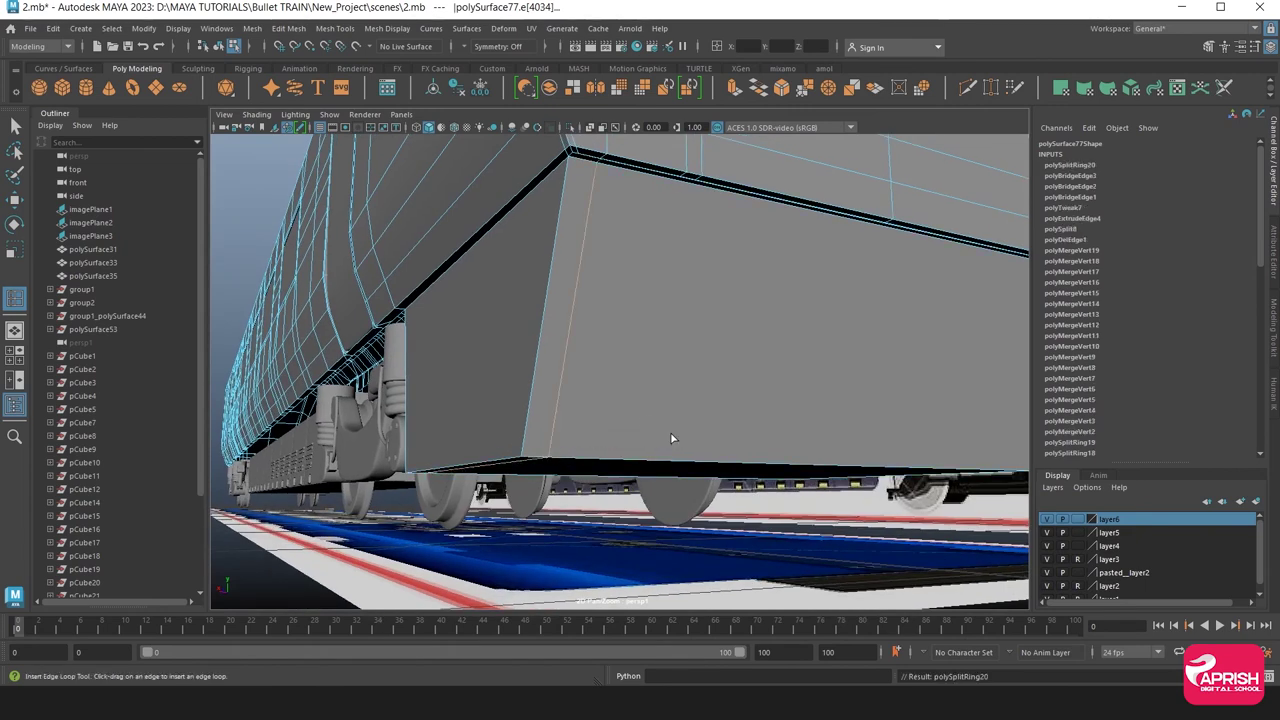
left_click(626, 459)
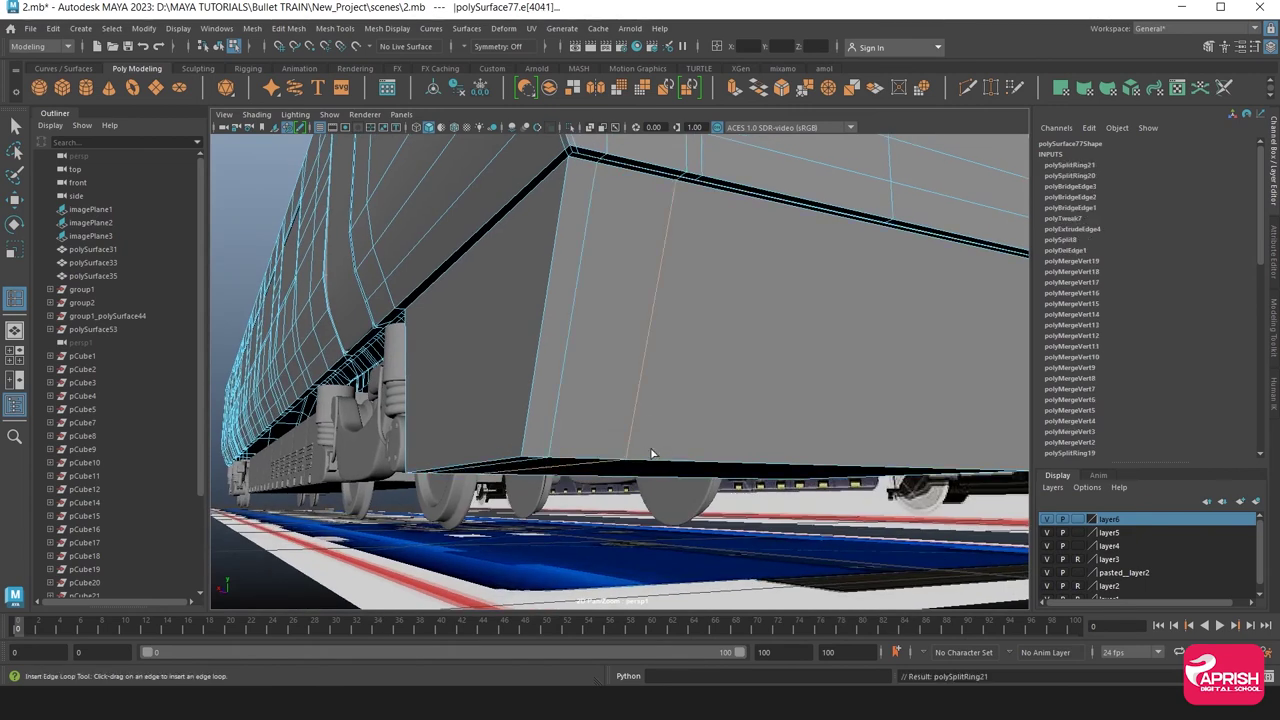
left_click_drag(626, 459, 634, 442, "alt")
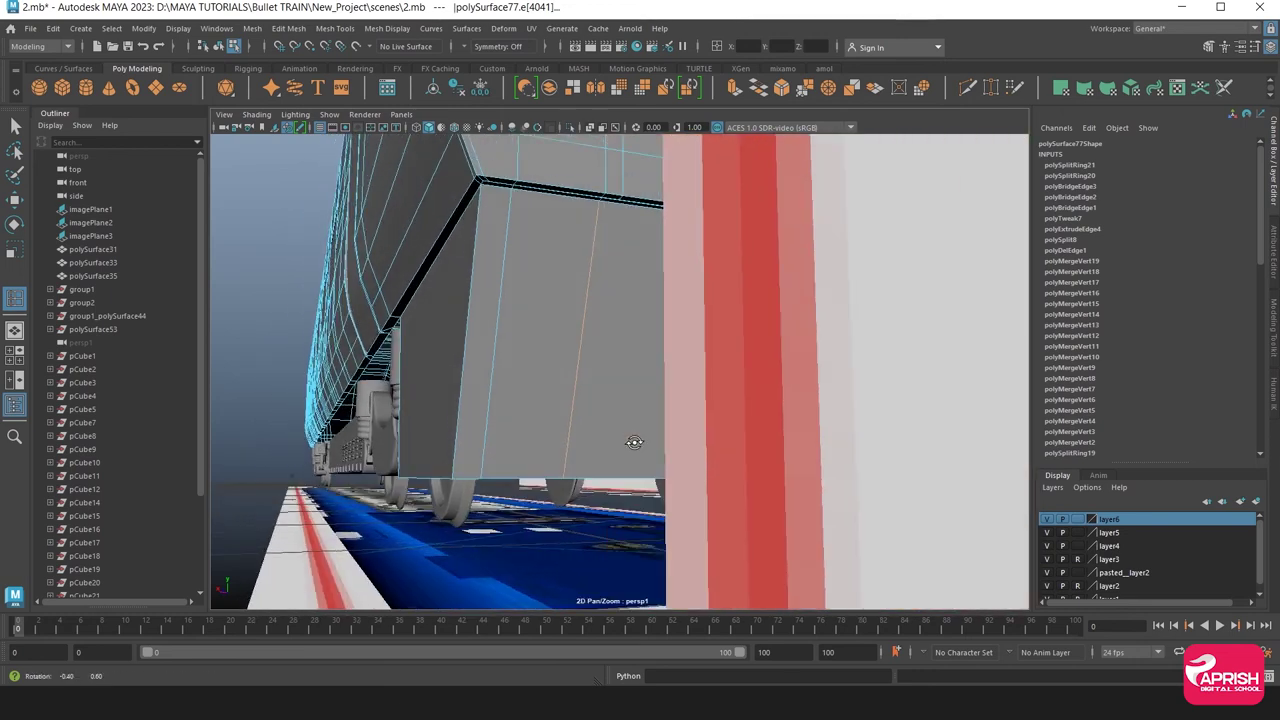
left_click(581, 483)
mouse_move(581, 483)
left_mouse_down("alt")
mouse_move(649, 417)
mouse_move(629, 414)
mouse_move(679, 514)
left_mouse_up("alt")
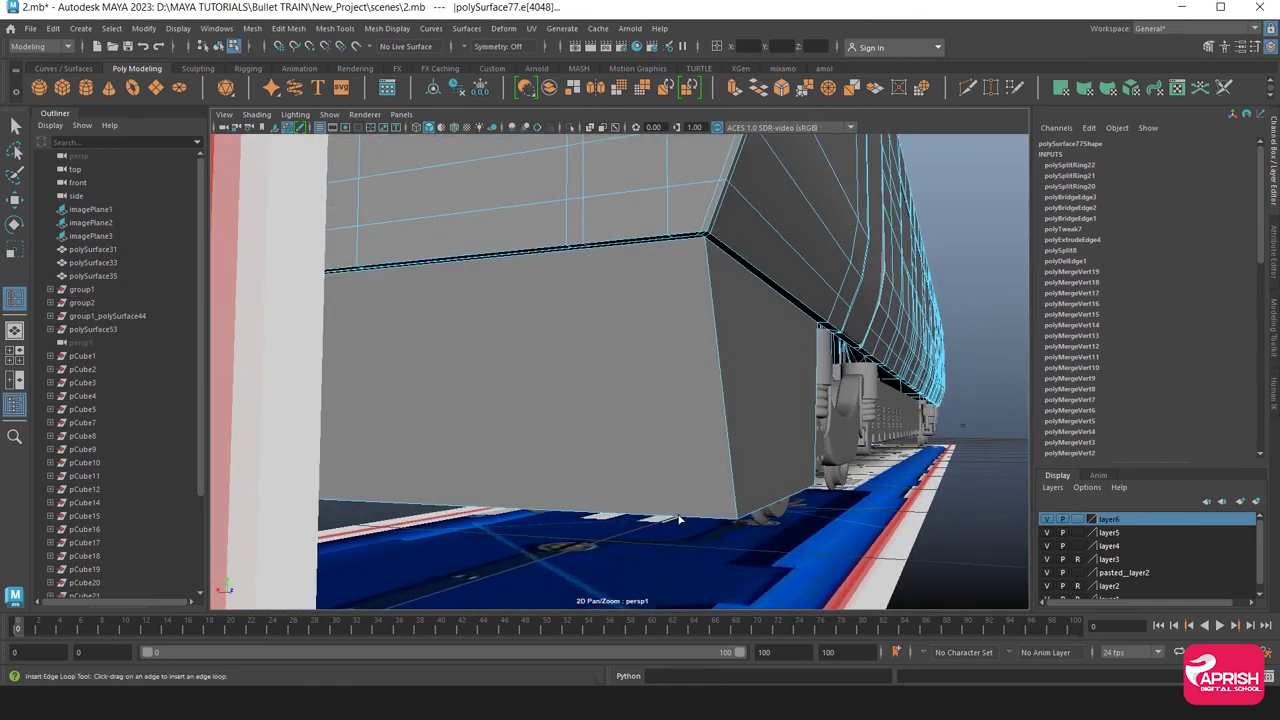
Add four more vertical edge loops toward the panel's far end
left_click(716, 500)
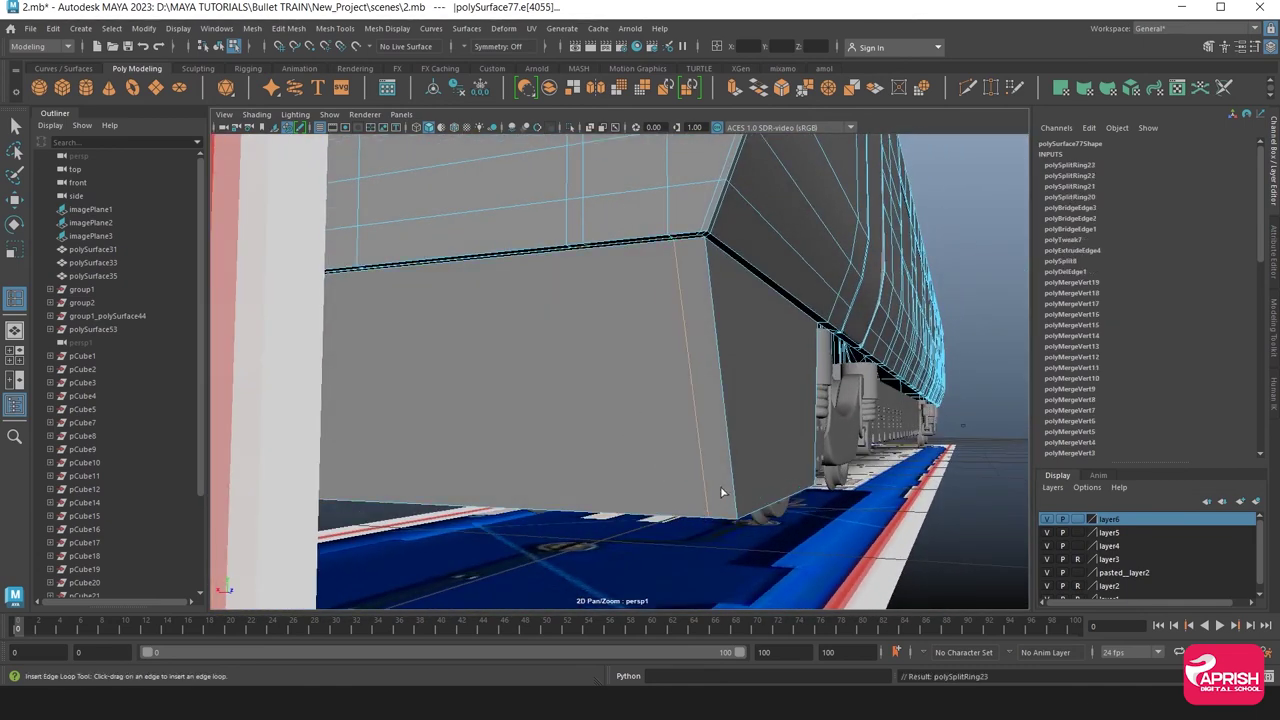
left_click(630, 515)
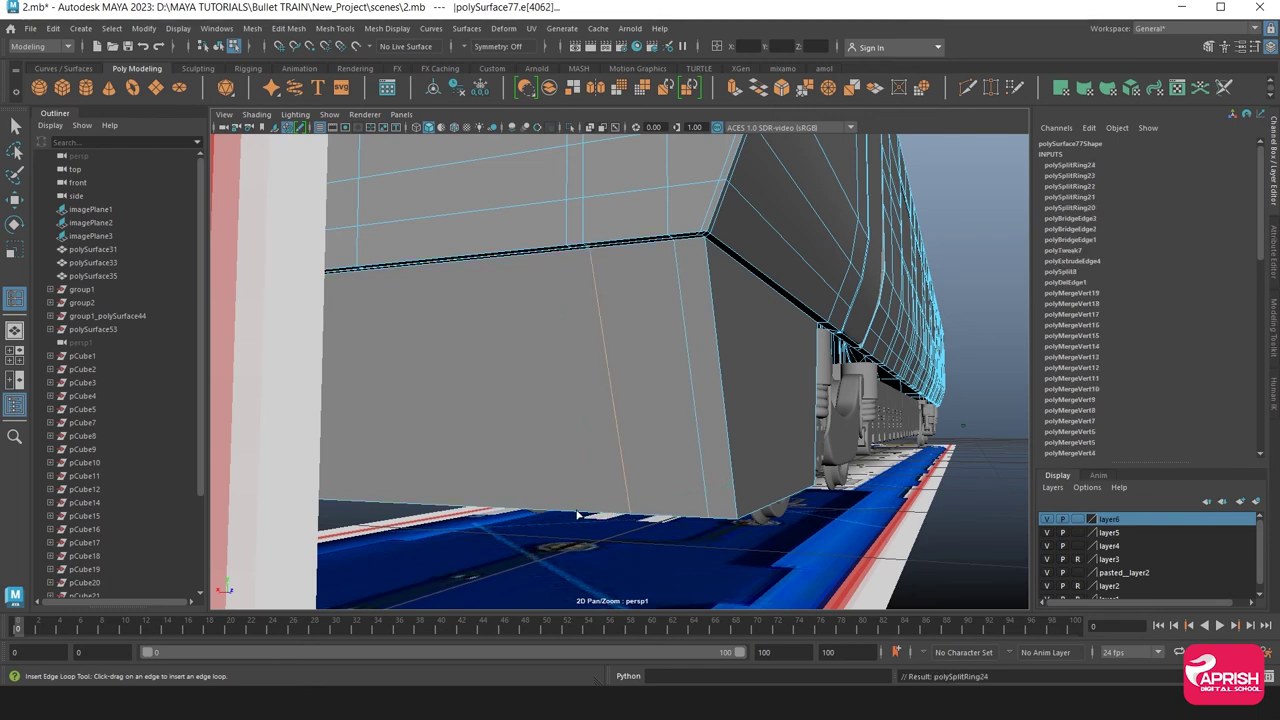
left_click(617, 516)
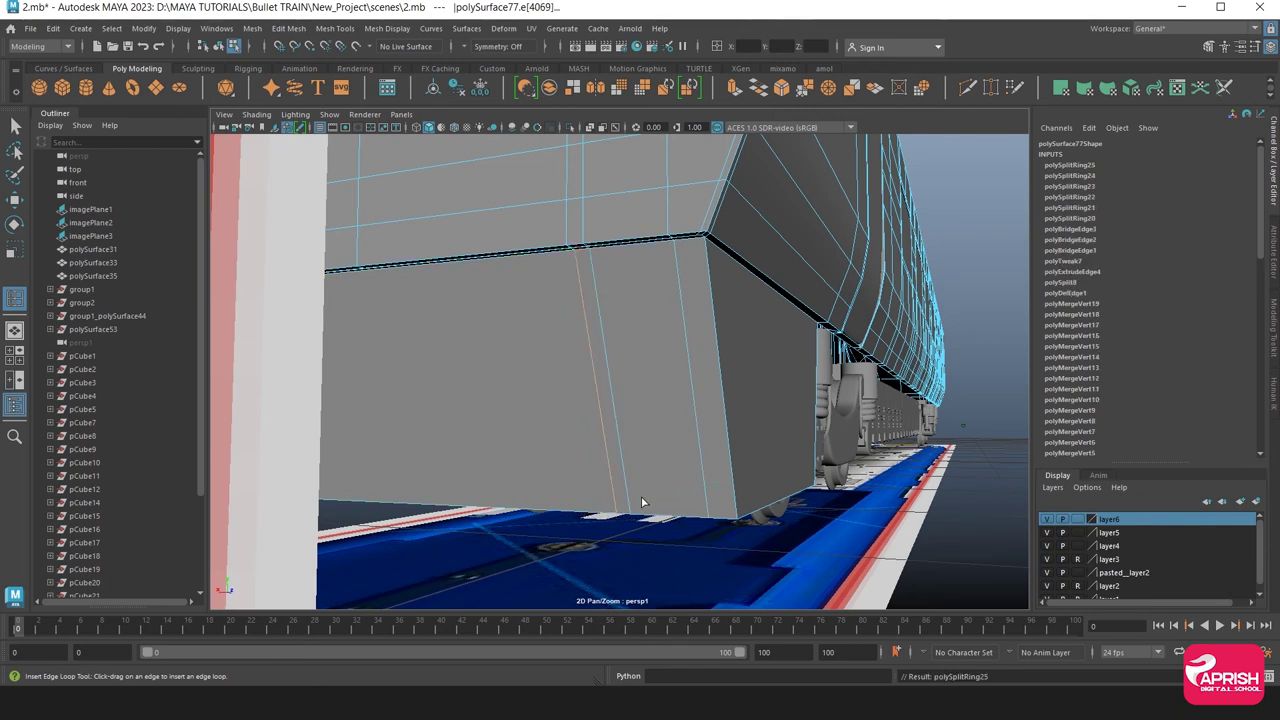
mouse_move(641, 496)
left_mouse_down("alt")
mouse_move(545, 440)
mouse_move(509, 447)
left_mouse_up("alt")
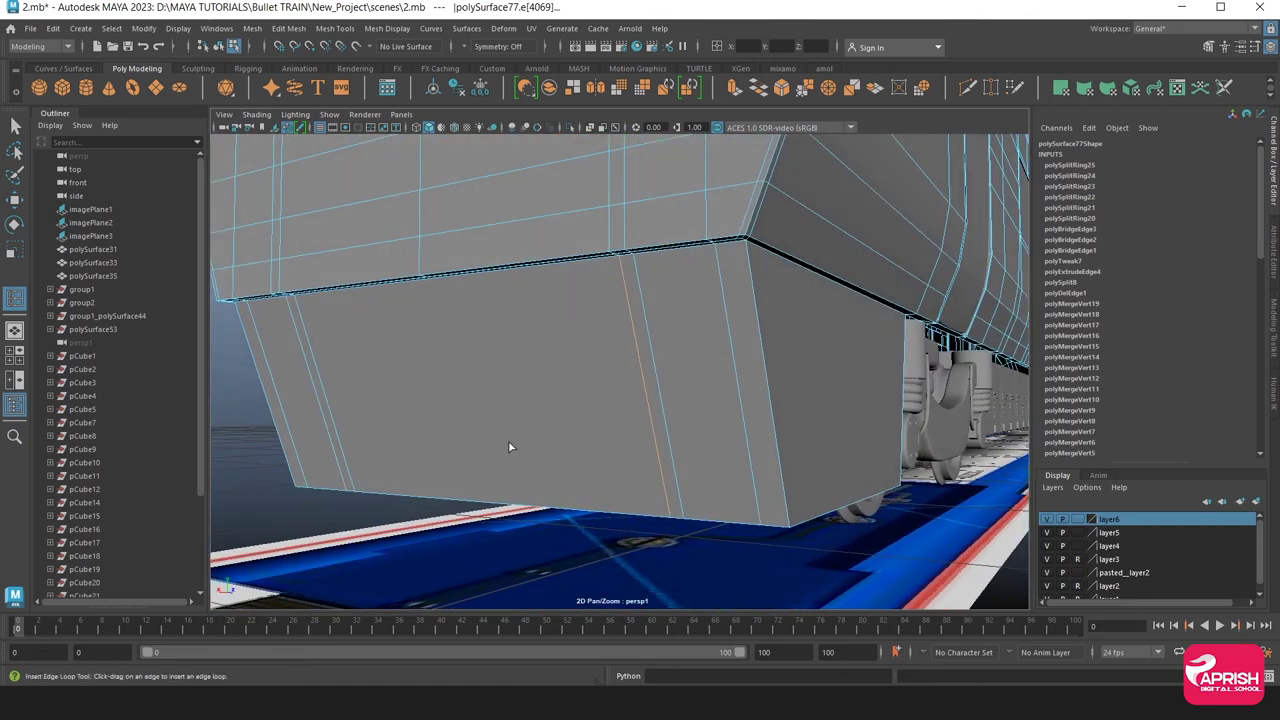
left_click(485, 500)
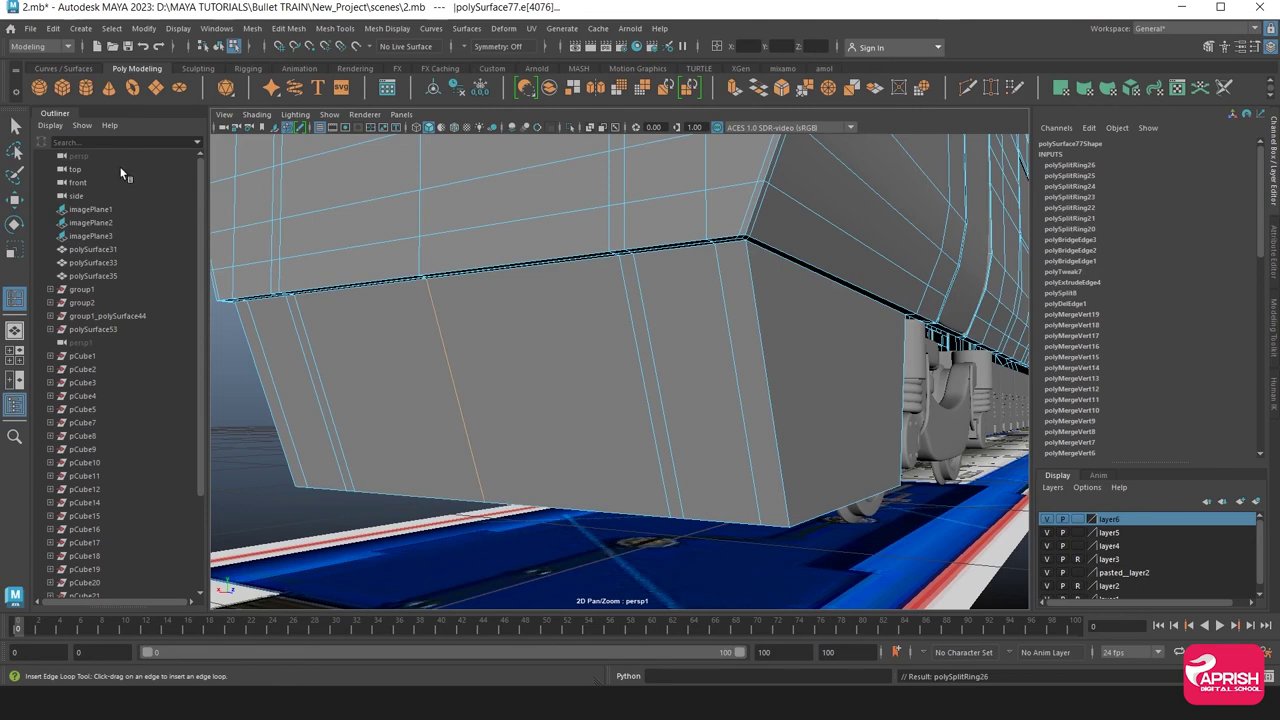
left_click(15, 200)
scroll(486, 290, "down", 3)
left_click_drag(486, 290, 501, 325, "alt")
Weld the first stray vertex on the bridged strip with Merge at 0.01 threshold
scroll(599, 289, "up", 5)
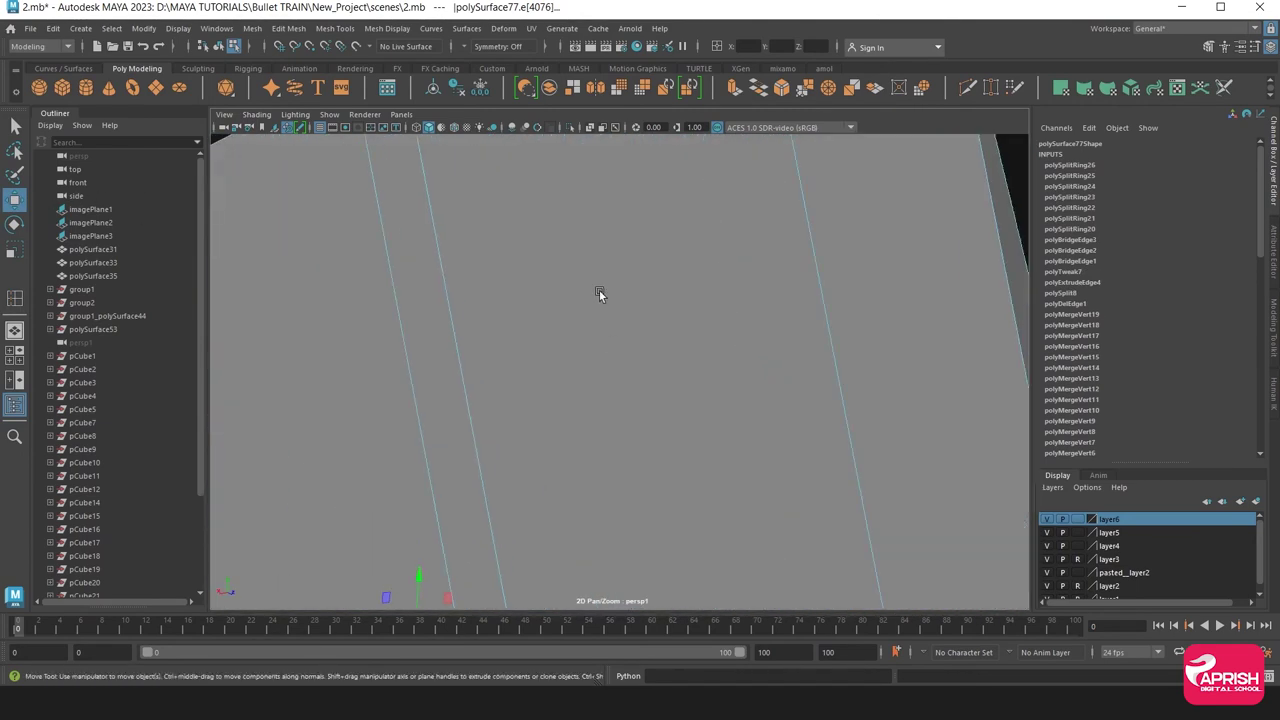
scroll(610, 303, "up", 2)
scroll(610, 303, "down", 1)
right_click_drag(480, 255, 420, 215)
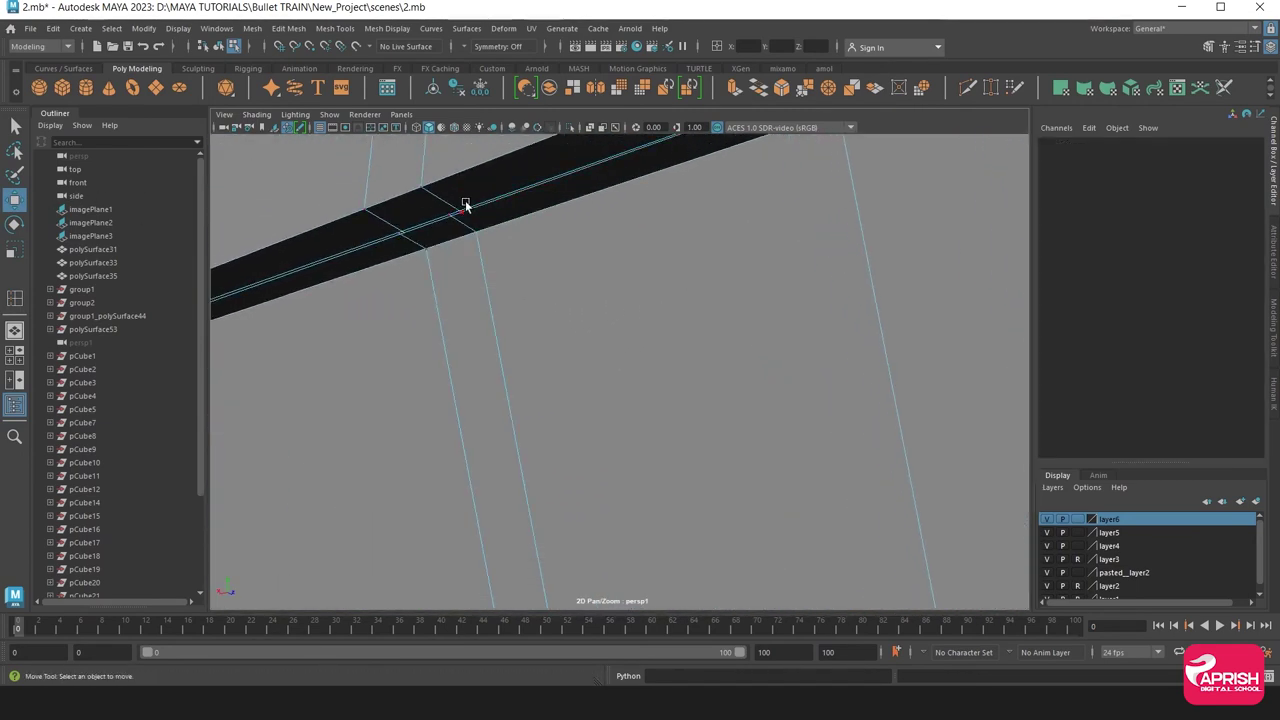
left_click(460, 213)
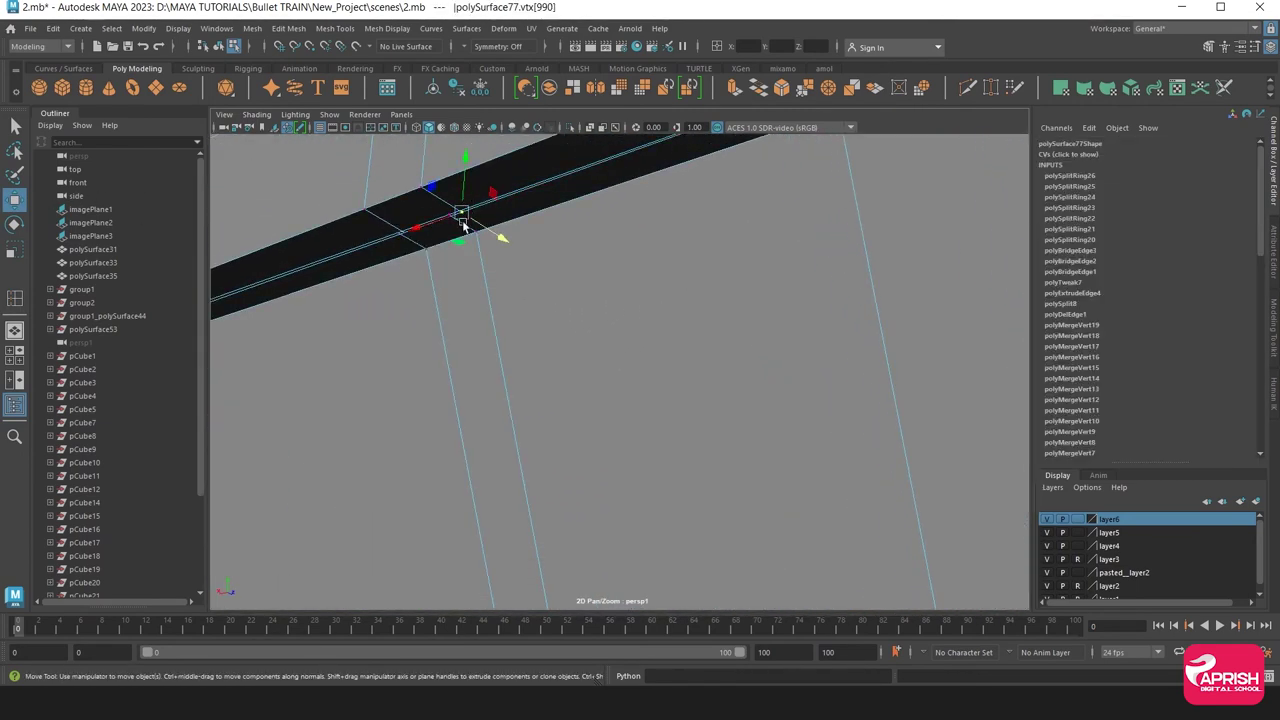
left_click(805, 88)
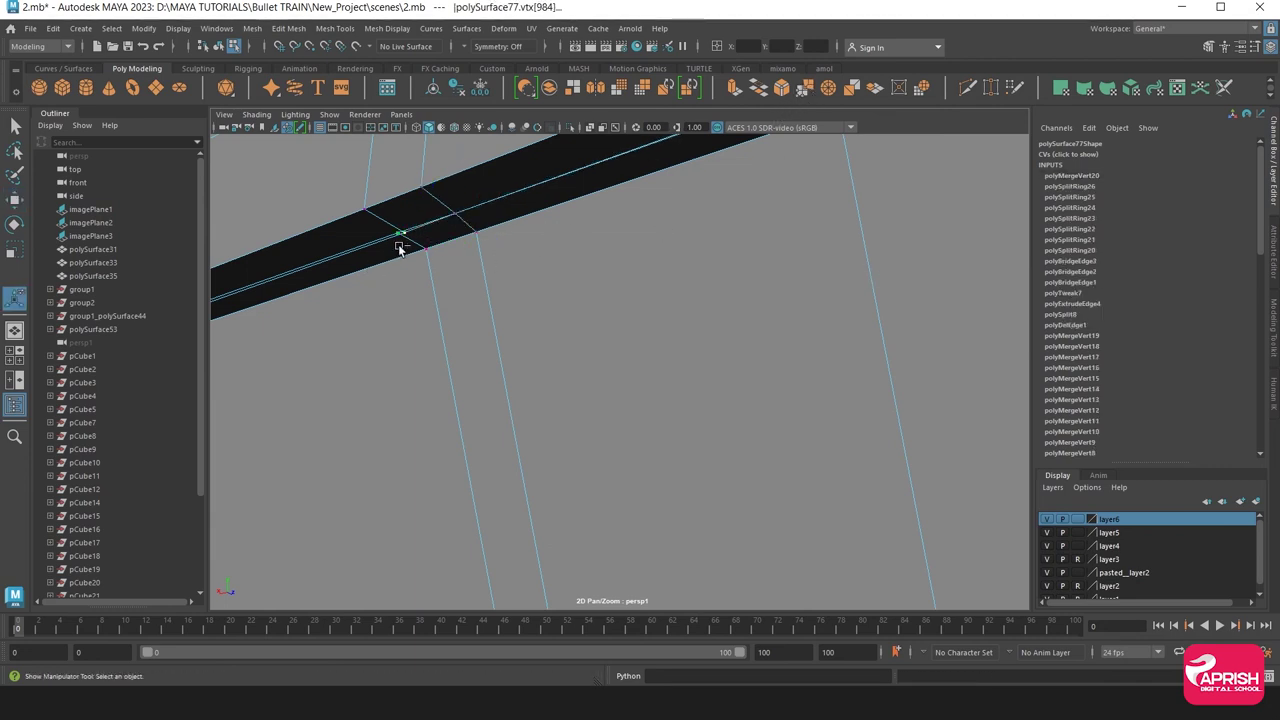
key("g")
Merge the second stray vertex on the strip and inspect the welded corner
mouse_move(543, 285)
left_mouse_down("alt")
mouse_move(500, 294)
mouse_move(513, 302)
left_mouse_up("alt")
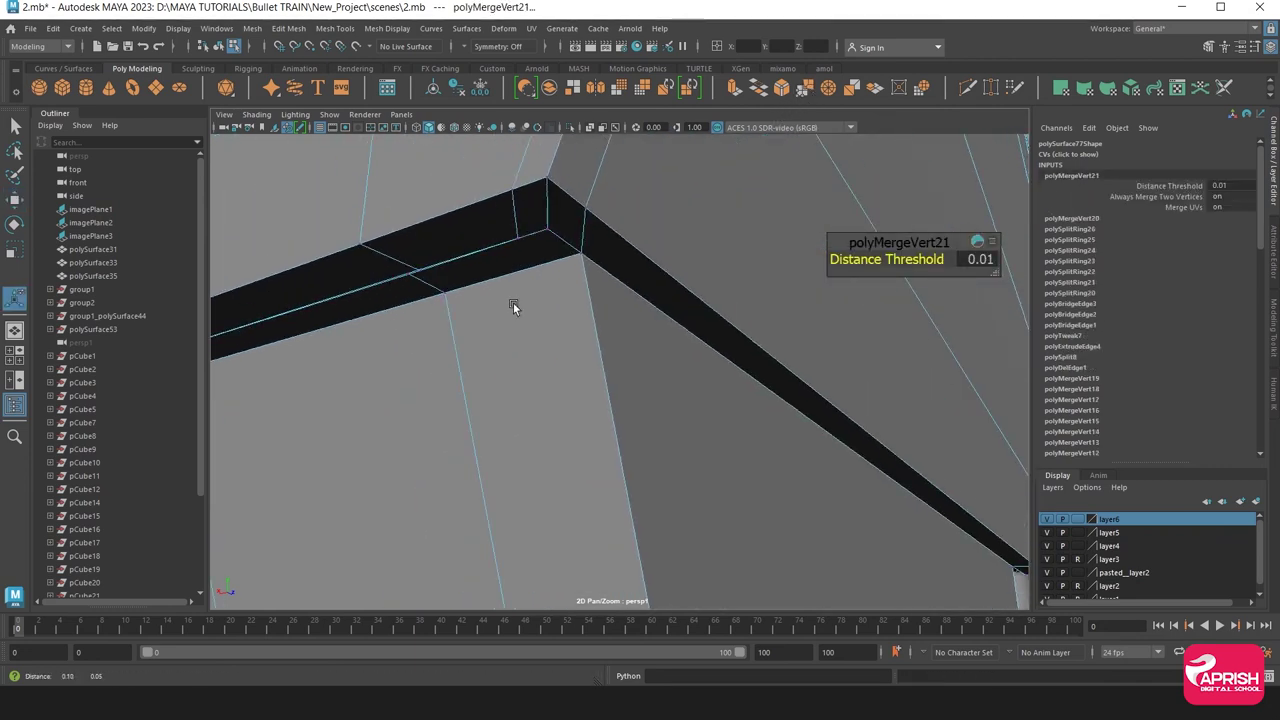
left_click(428, 284)
left_click(421, 276)
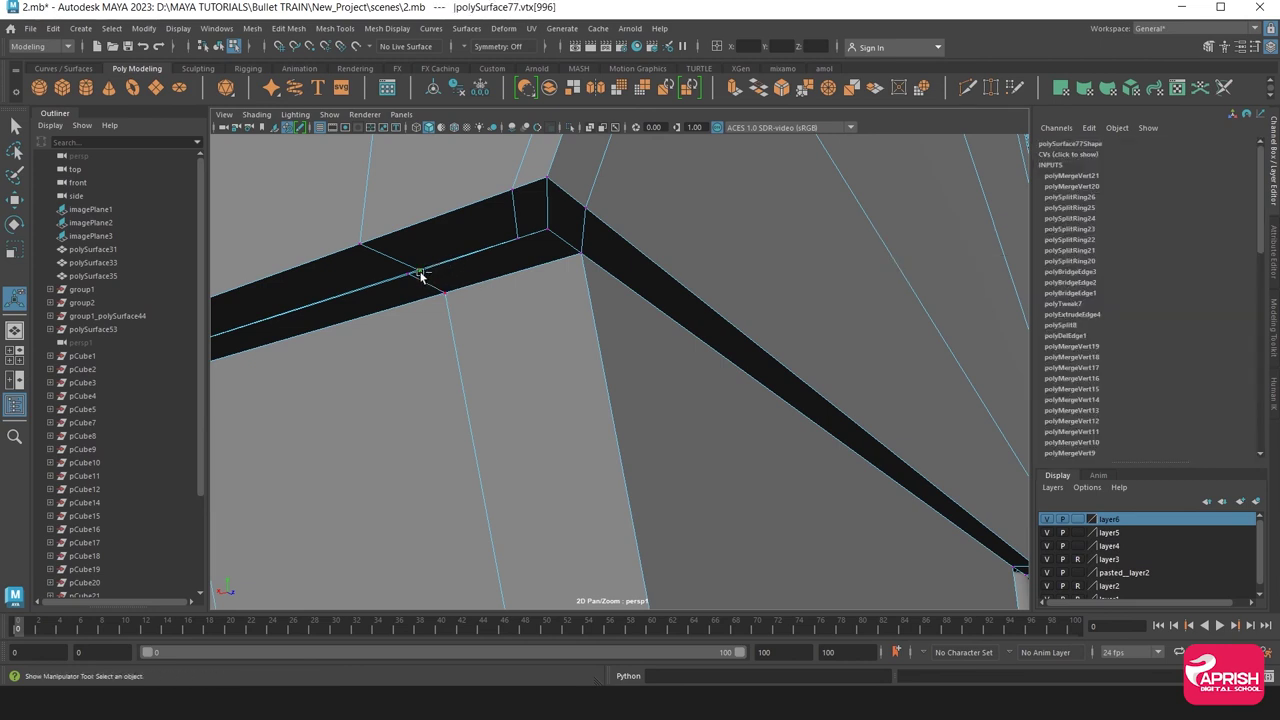
key("g")
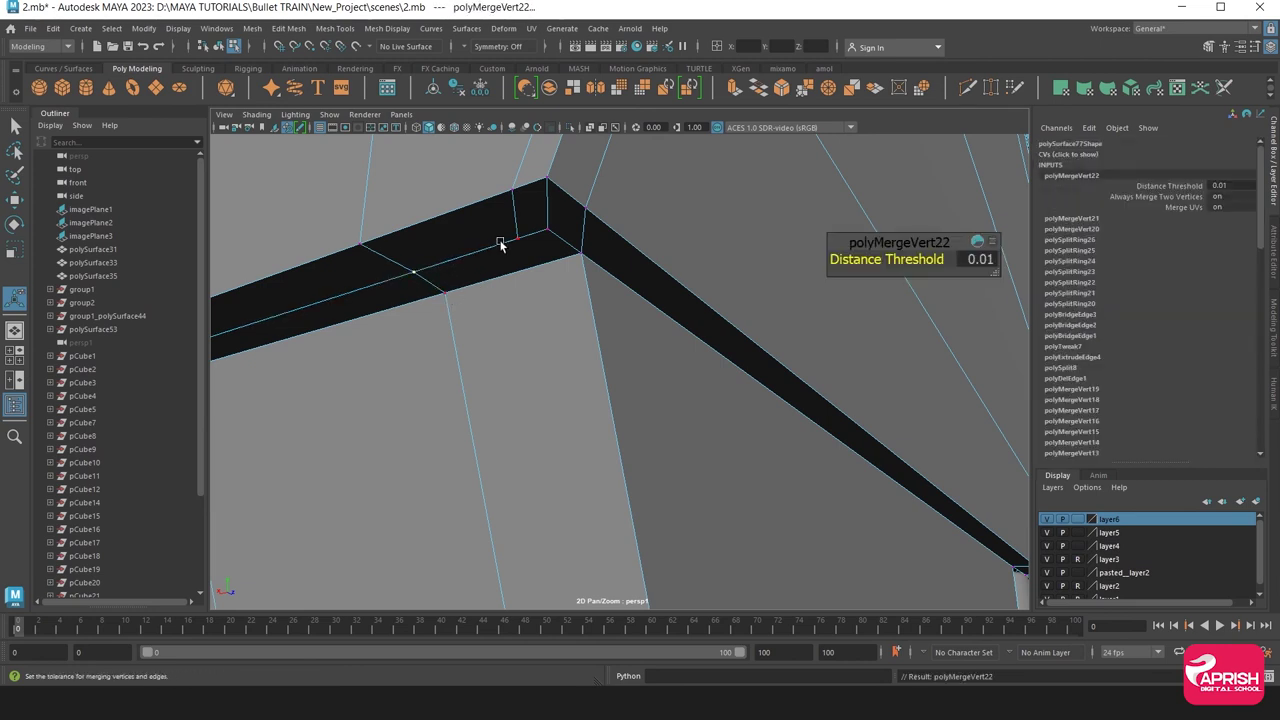
mouse_move(513, 251)
left_mouse_down("alt")
mouse_move(529, 306)
mouse_move(597, 251)
mouse_move(437, 257)
left_mouse_up("alt")
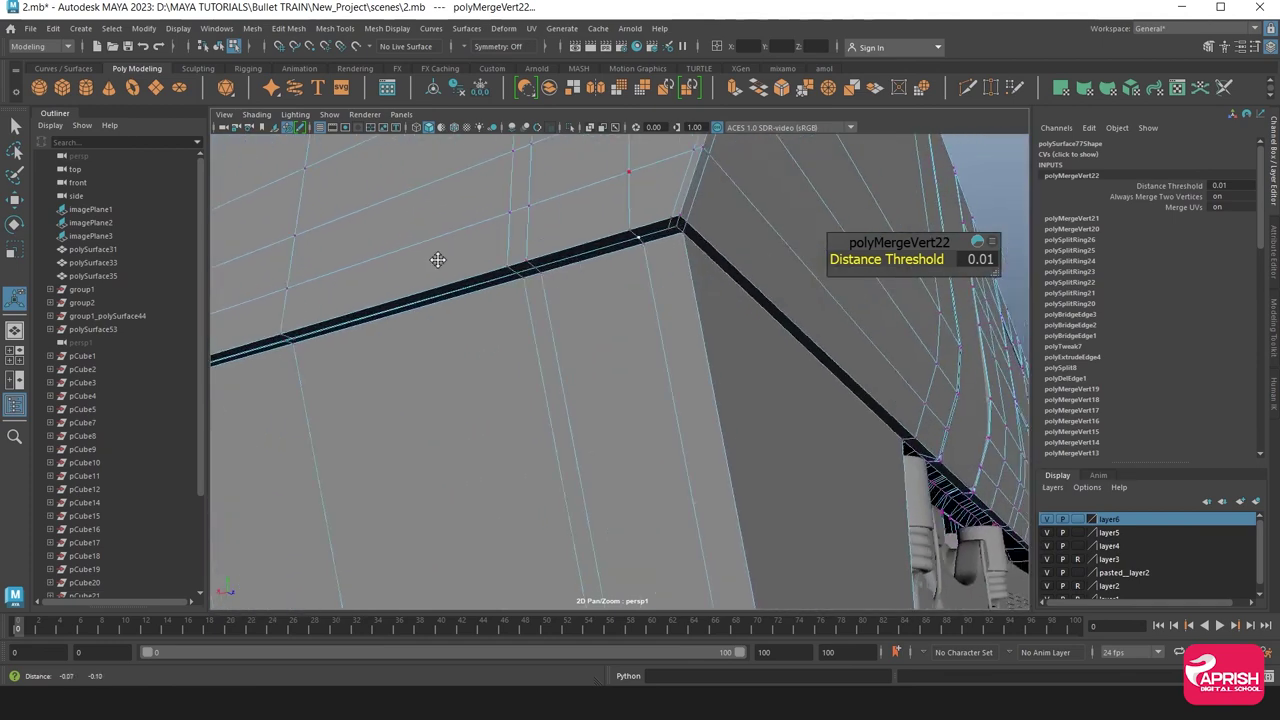
mouse_move(437, 257)
middle_mouse_down("alt")
mouse_move(414, 260)
mouse_move(497, 277)
mouse_move(494, 290)
middle_mouse_up("alt")
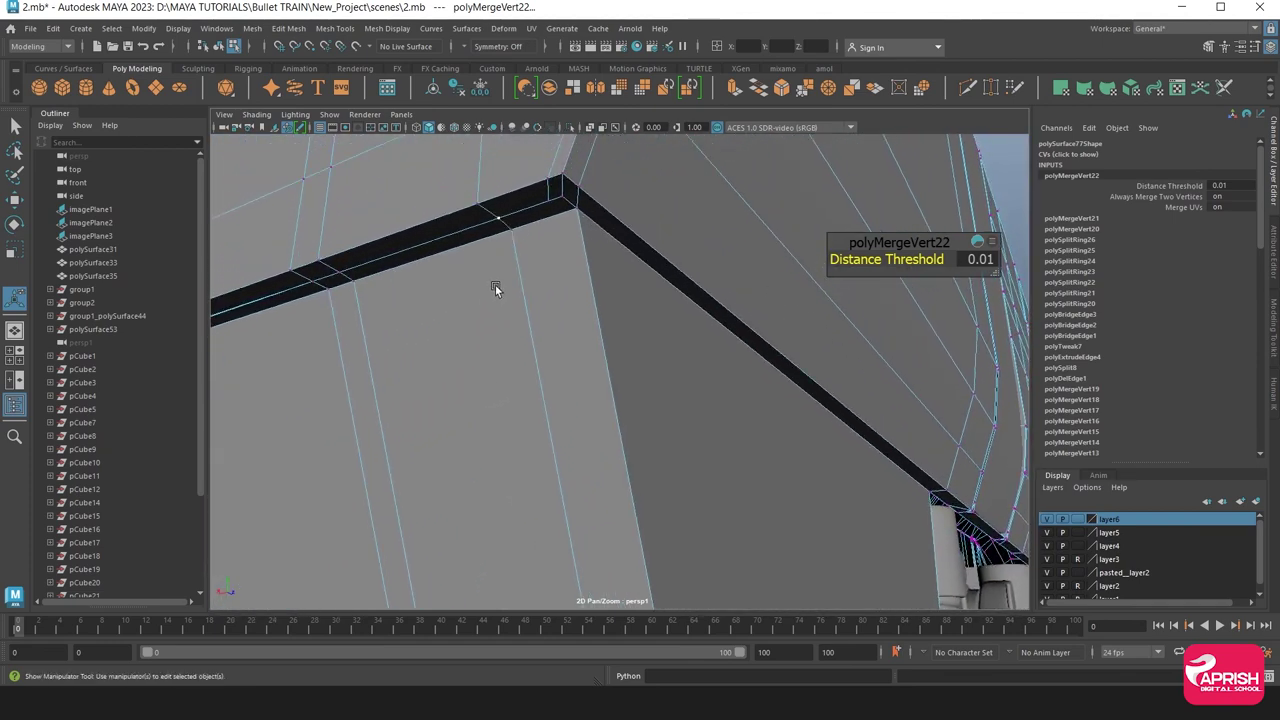
left_click(386, 28)
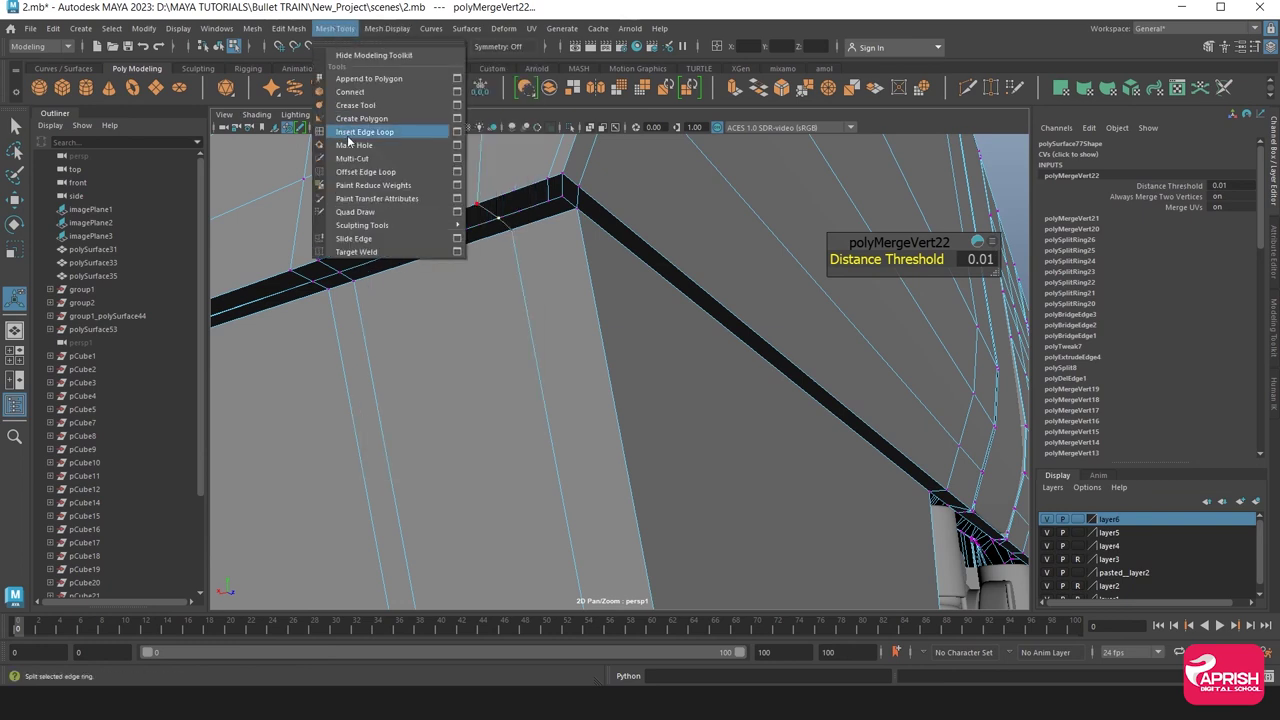
Insert an edge loop near the skirt panel's corner
left_click(358, 132)
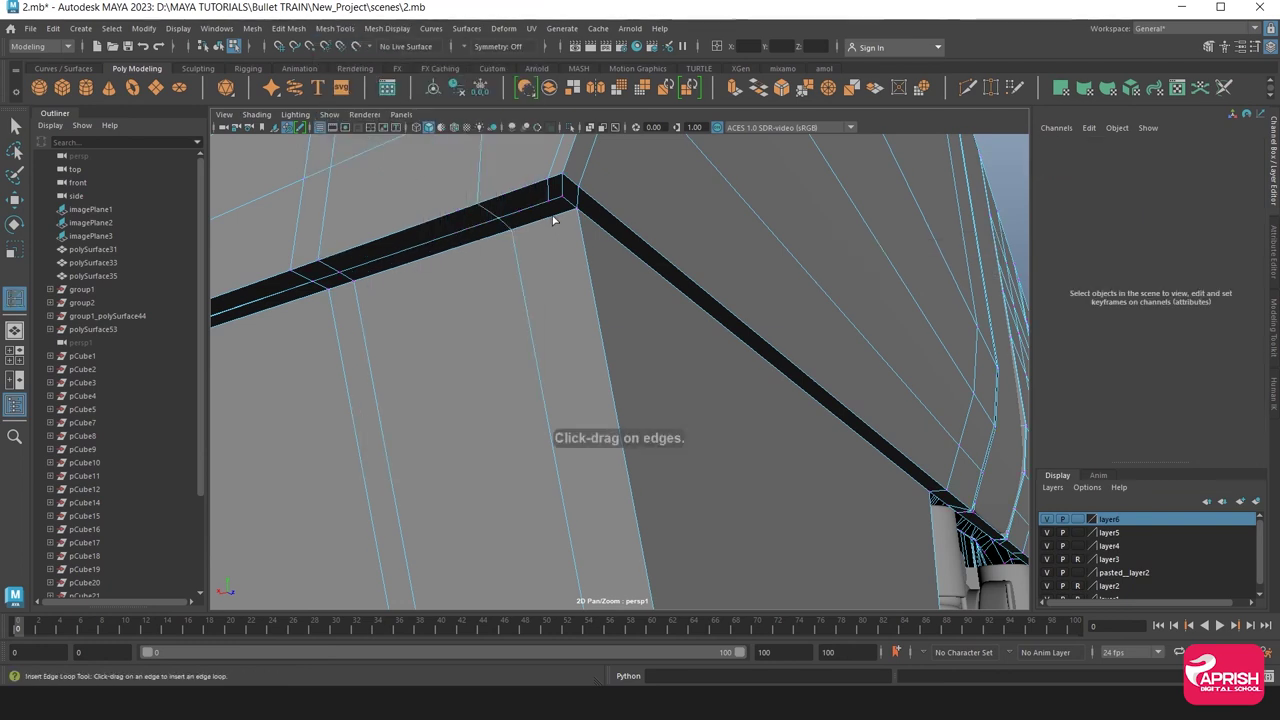
left_click(572, 216)
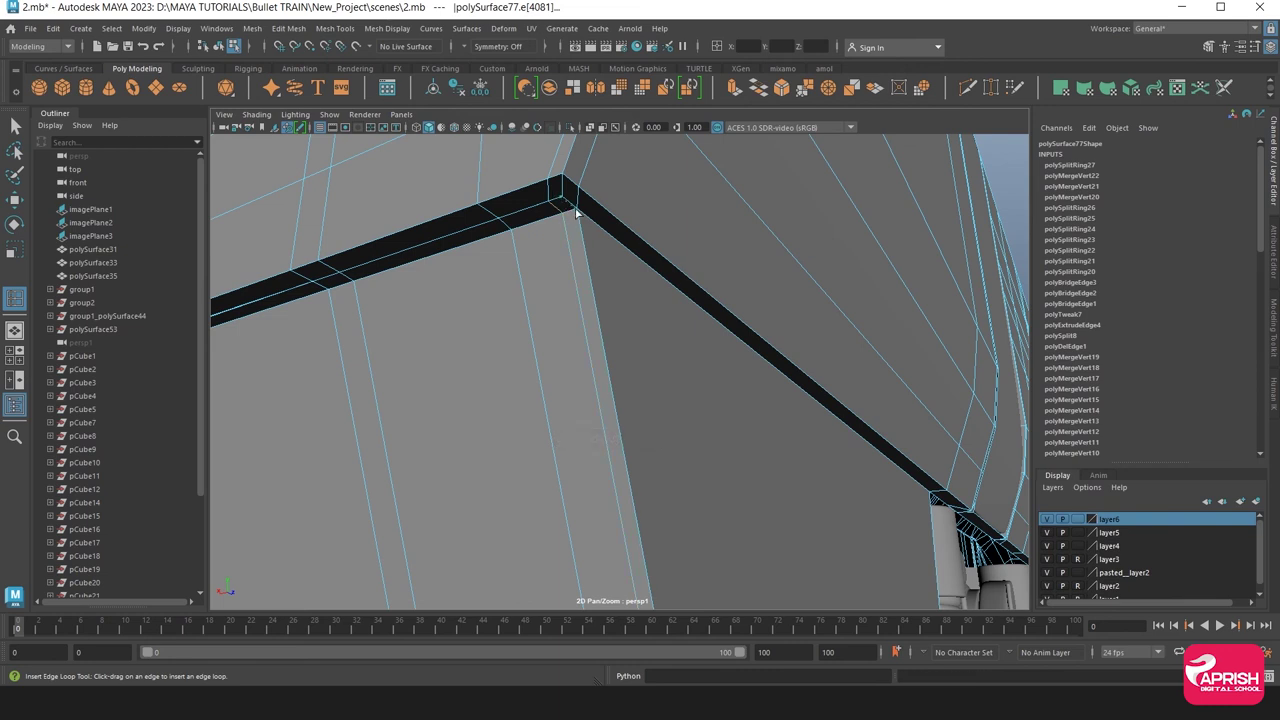
left_click(573, 216)
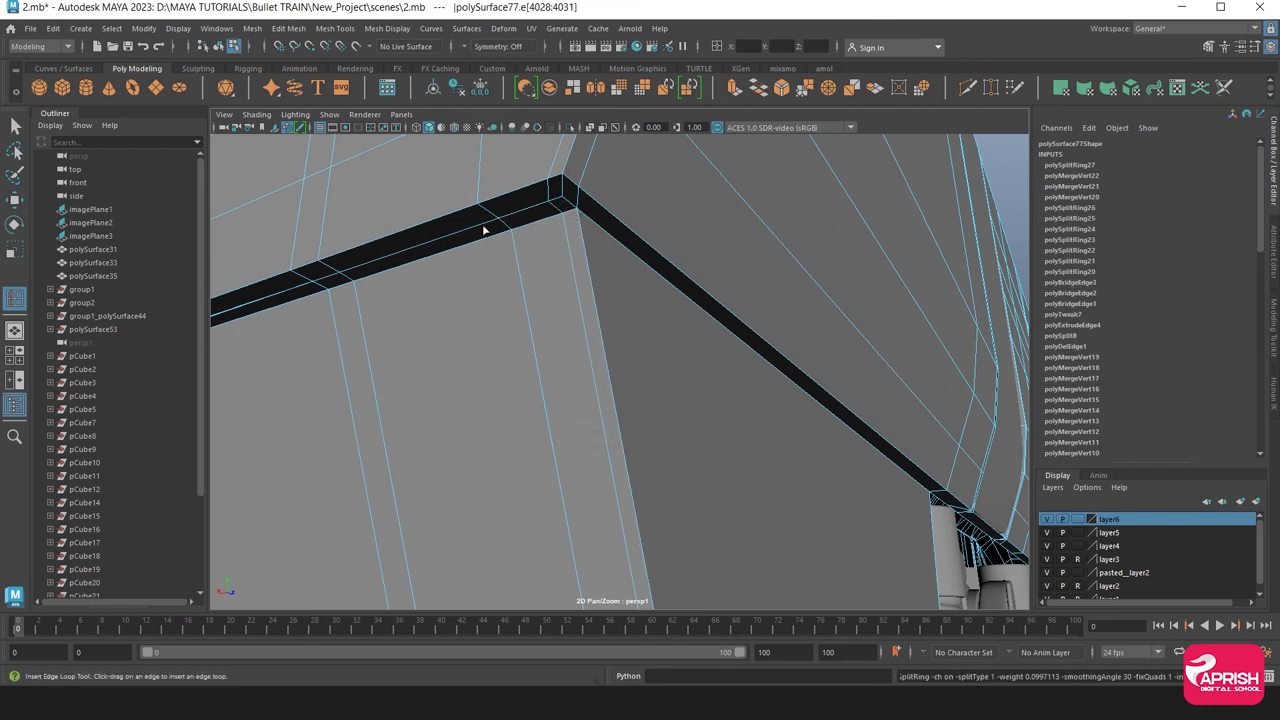
right_click_drag(484, 231, 573, 219)
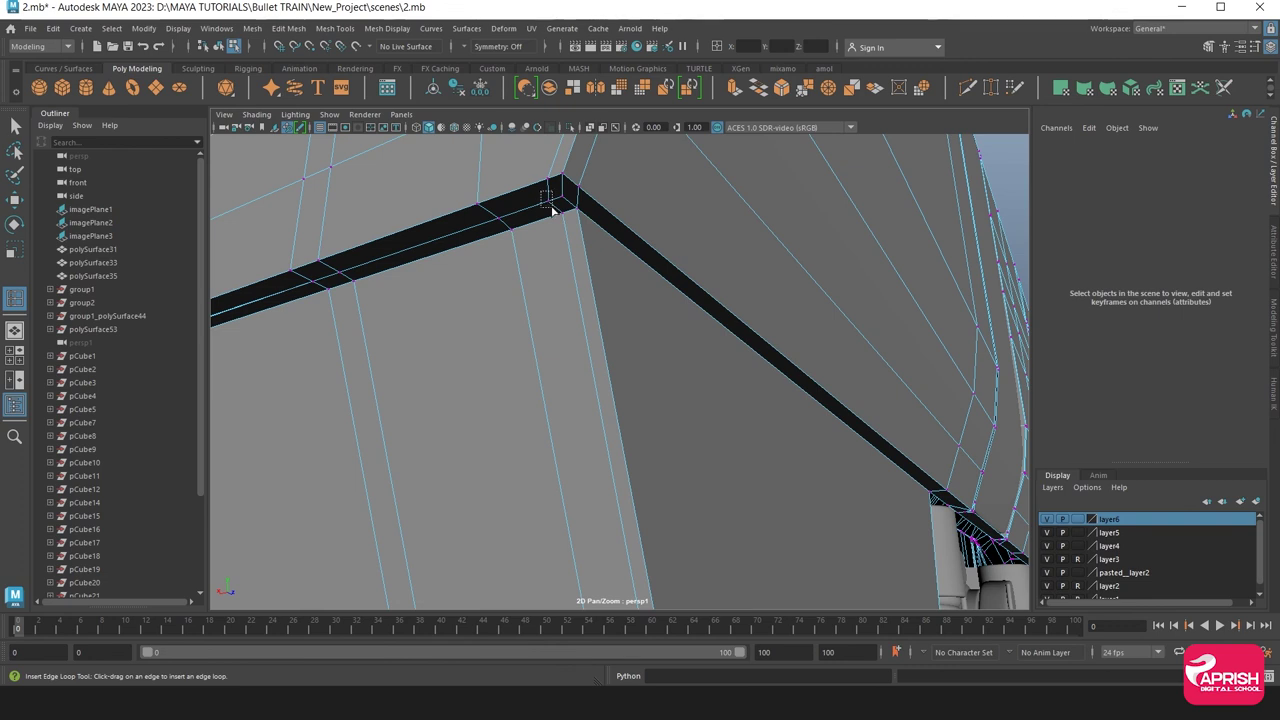
Reselect the train body, add further loops near the bridged corner, and return to object mode
left_click(737, 149)
left_click(565, 221)
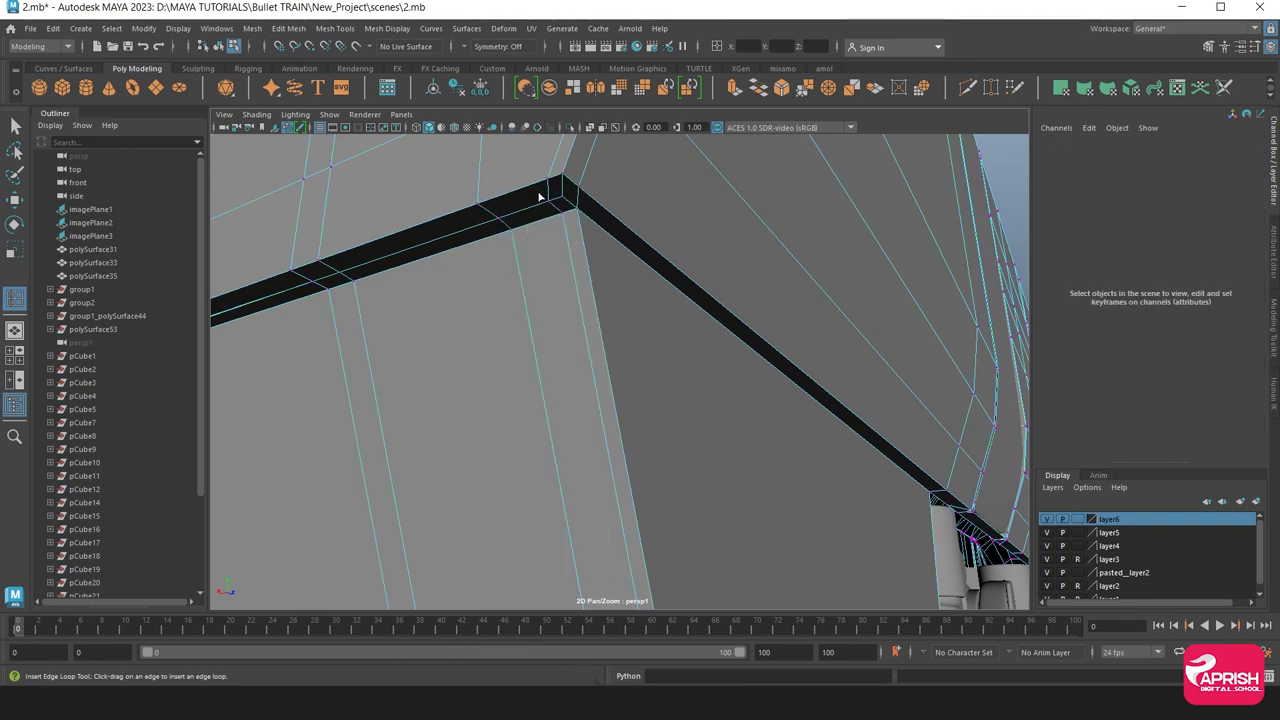
left_click(560, 212)
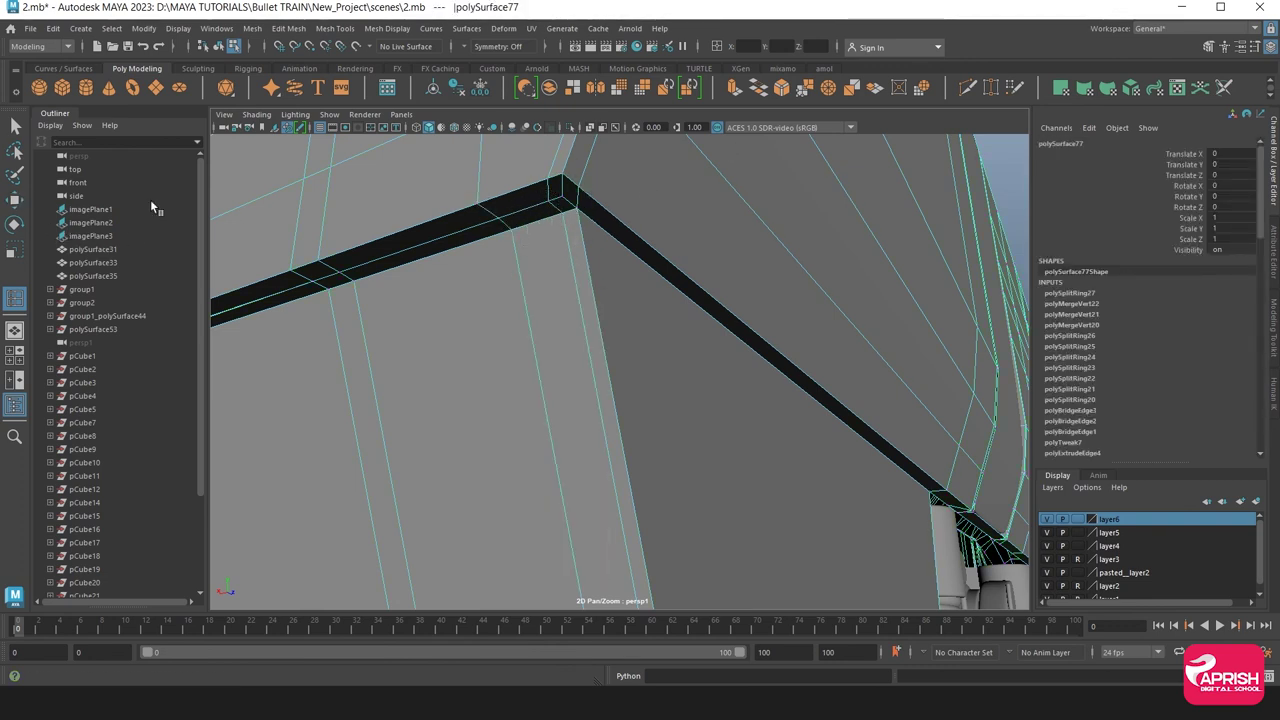
right_click_drag(514, 206, 548, 203)
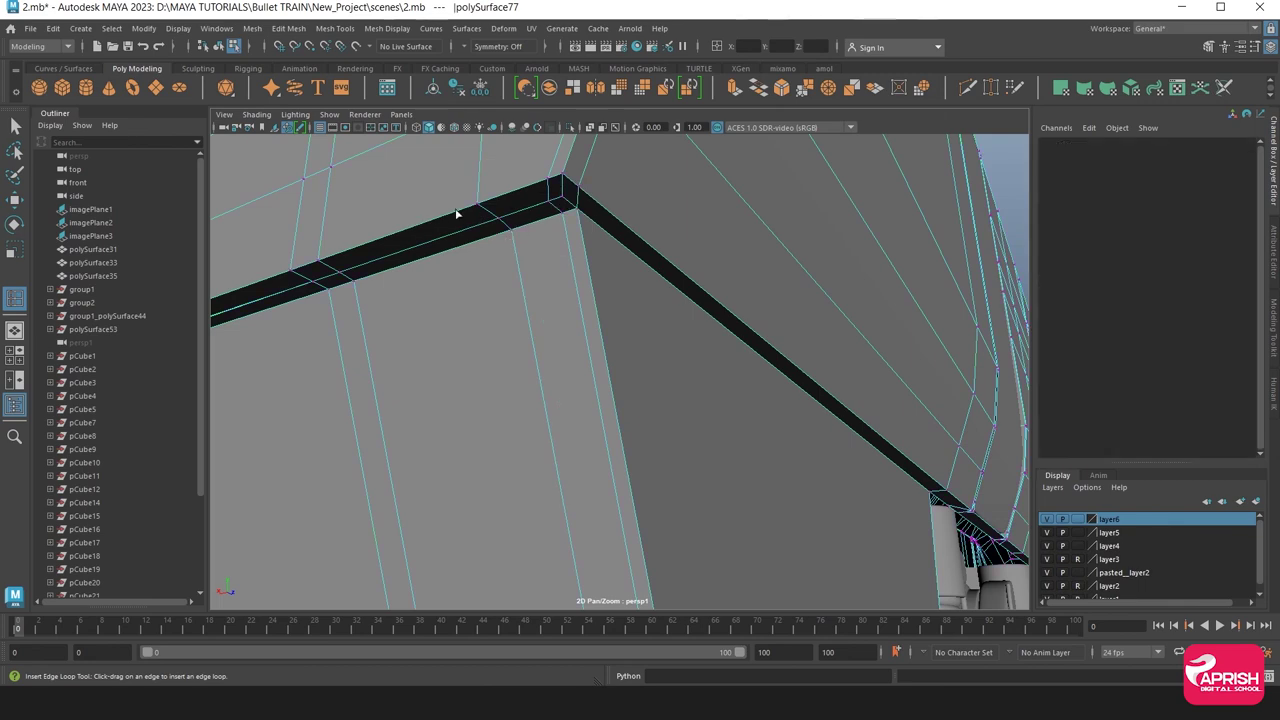
left_click(550, 208)
left_click(578, 214)
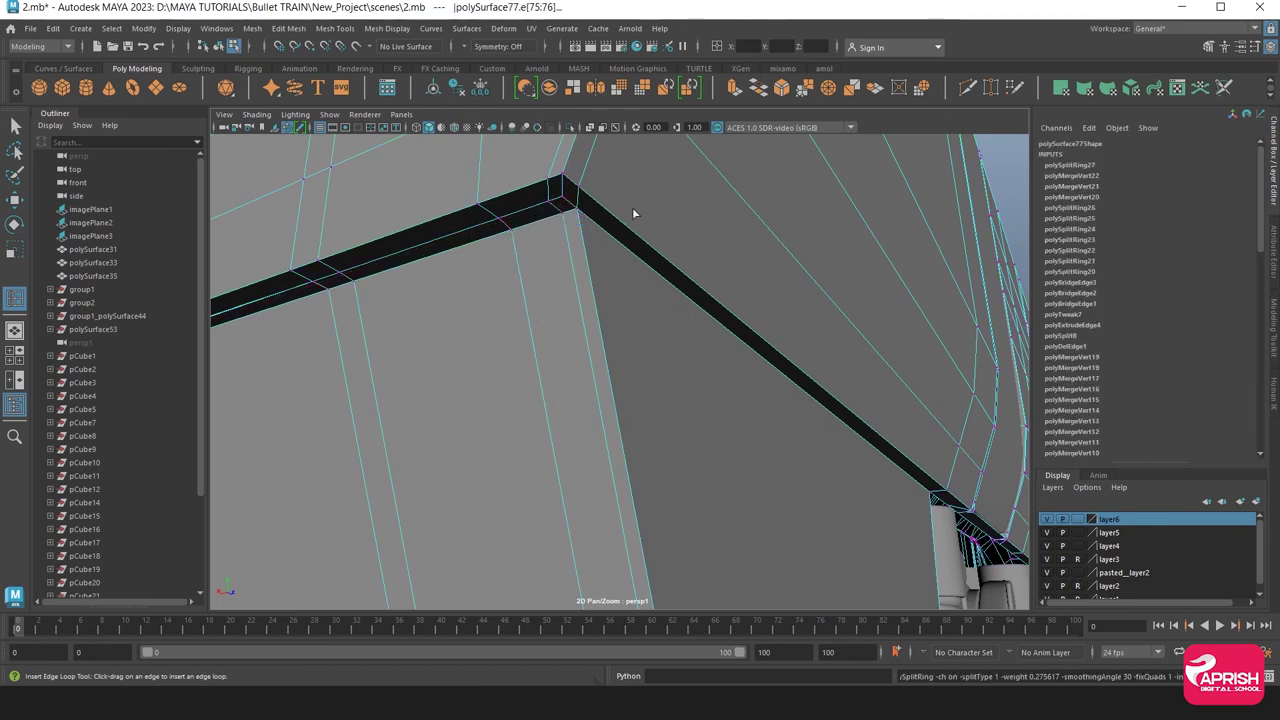
right_click_drag(633, 213, 641, 255)
left_click(590, 305)
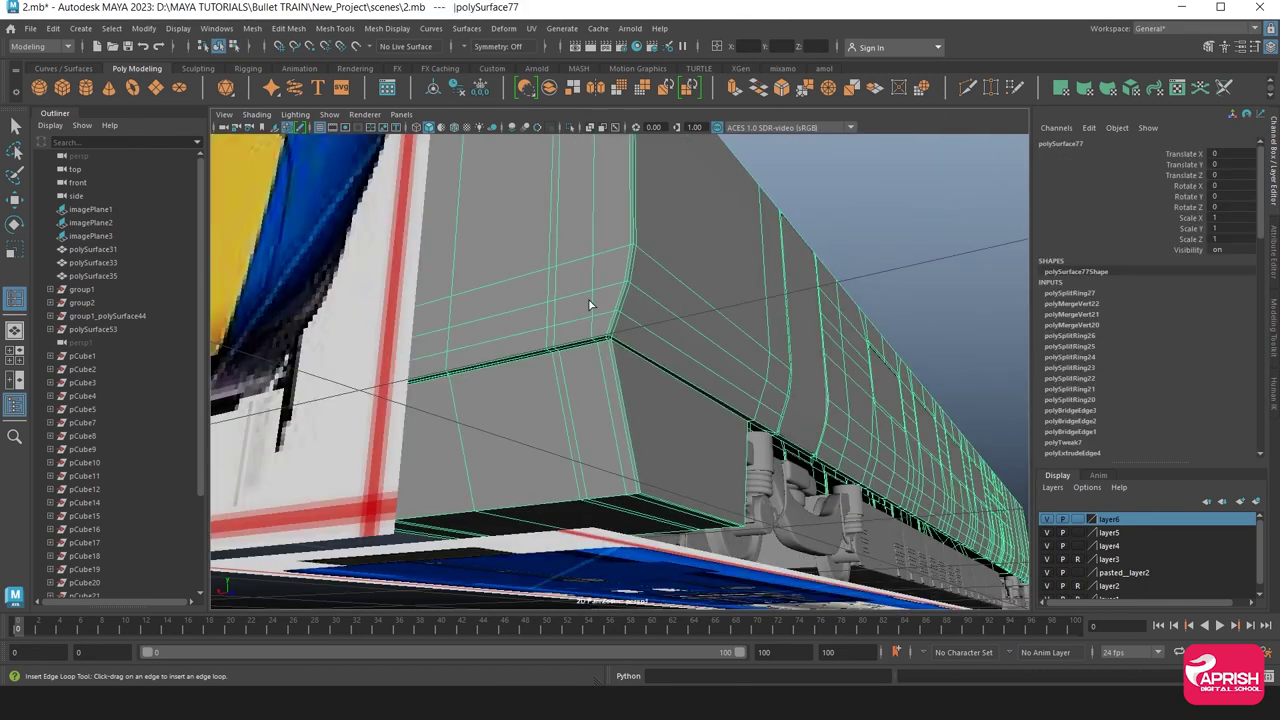
mouse_move(590, 305)
left_mouse_down("alt")
mouse_move(441, 336)
mouse_move(422, 353)
left_mouse_up("alt")
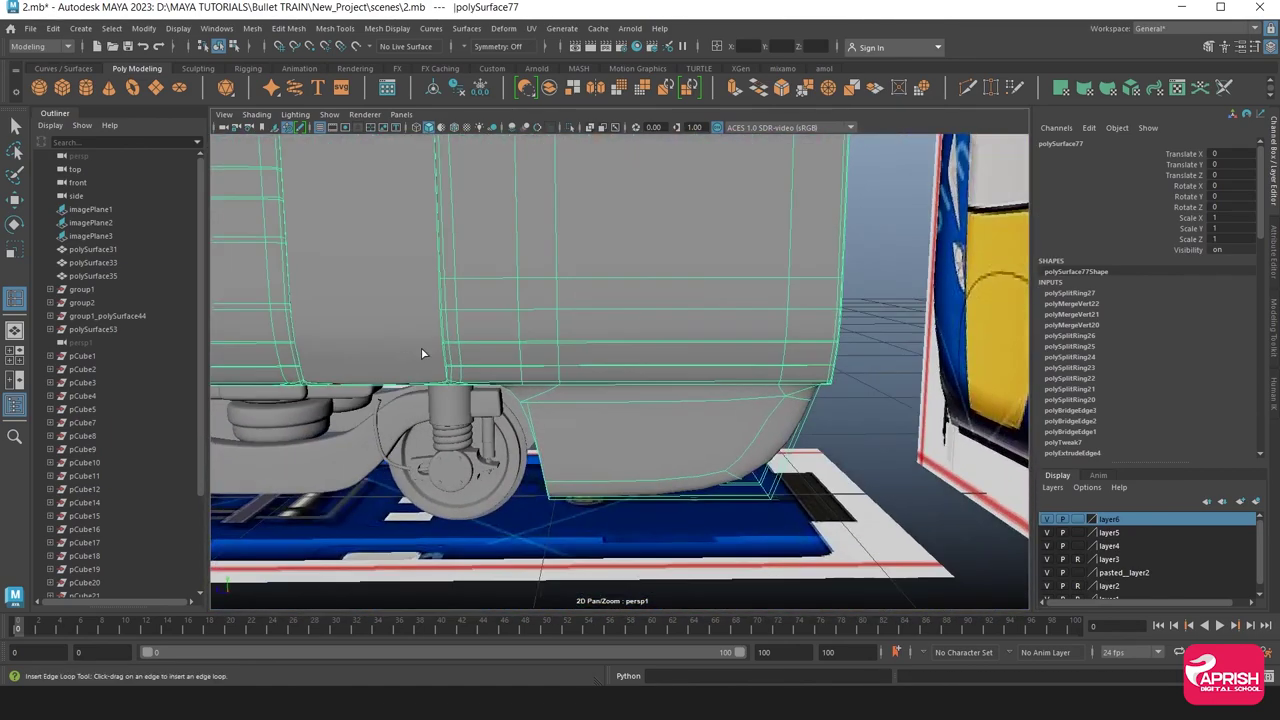
With smoothing off (1), insert a horizontal edge loop across the skirt panel, then preview smoothed (3)
key("w")
right_click(663, 349)
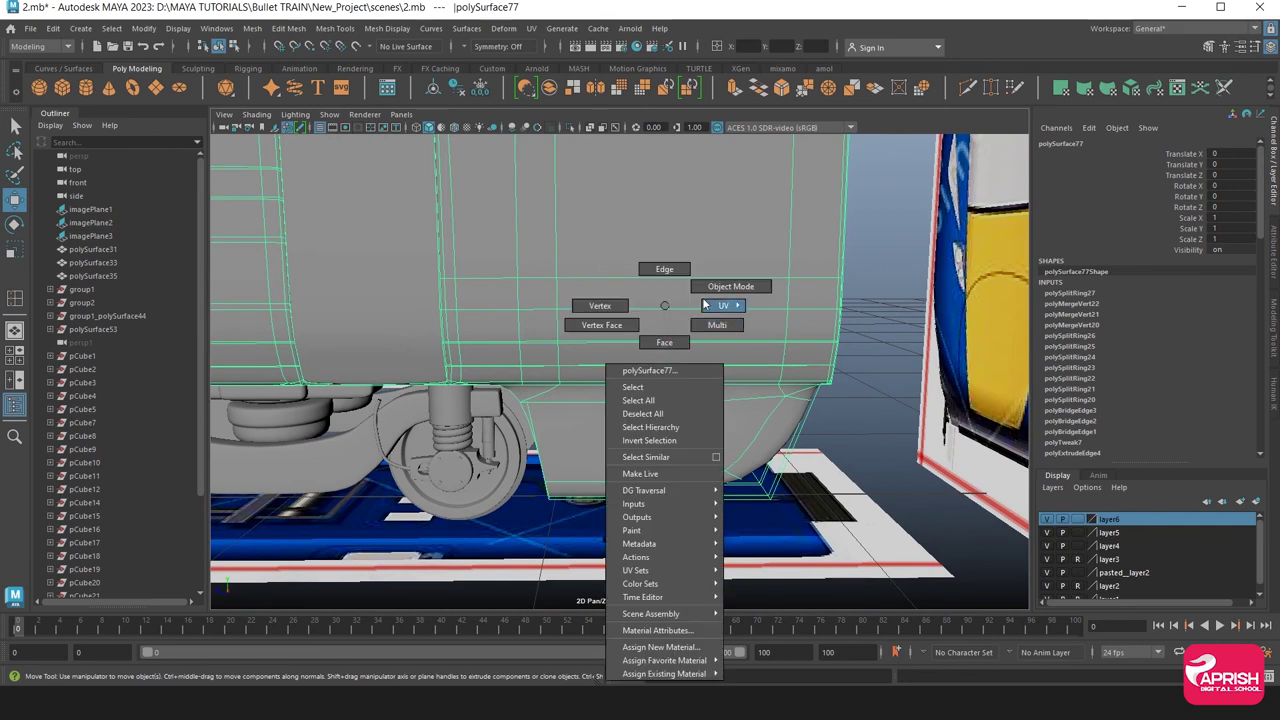
left_click_drag(663, 349, 611, 394, "alt")
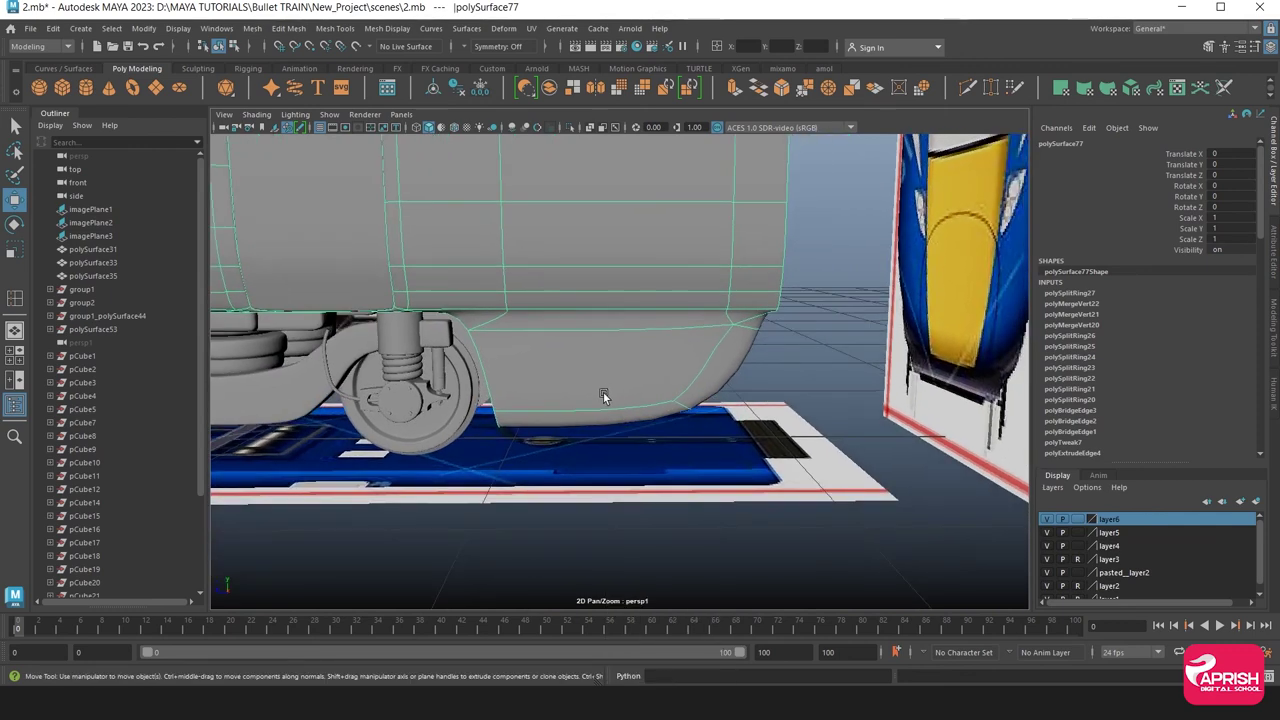
key("1")
left_click(388, 28)
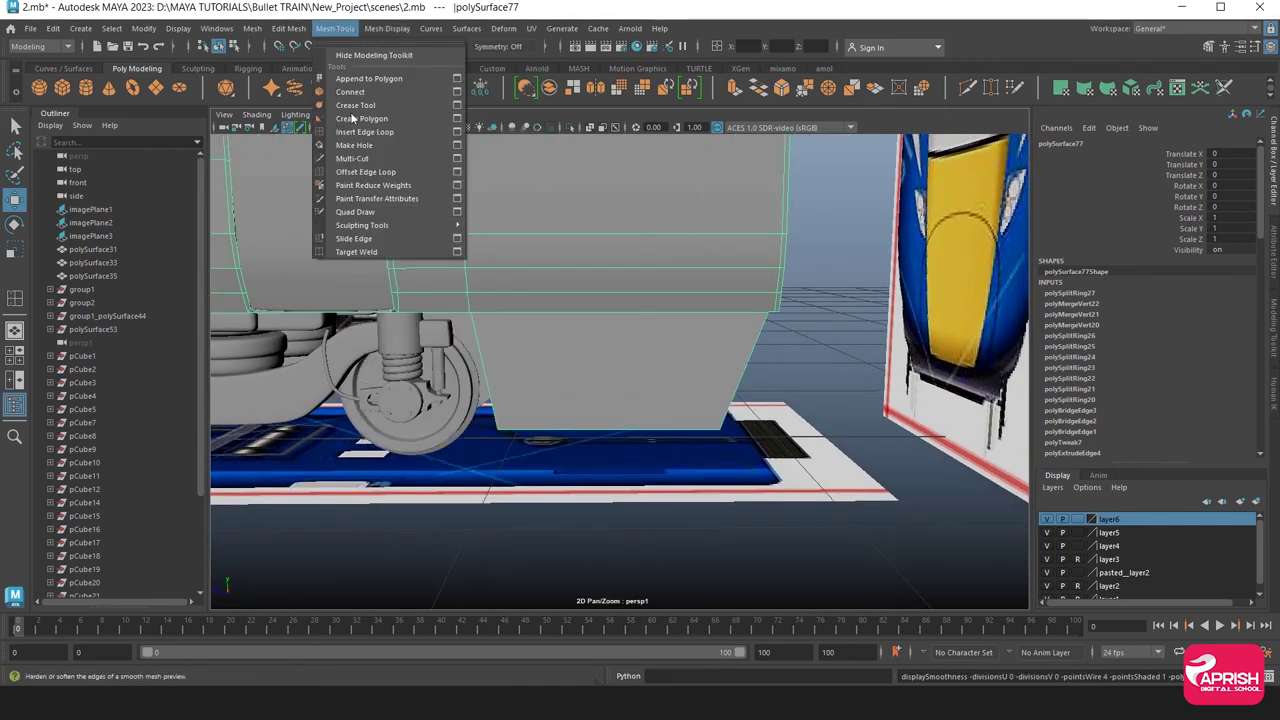
left_click(360, 130)
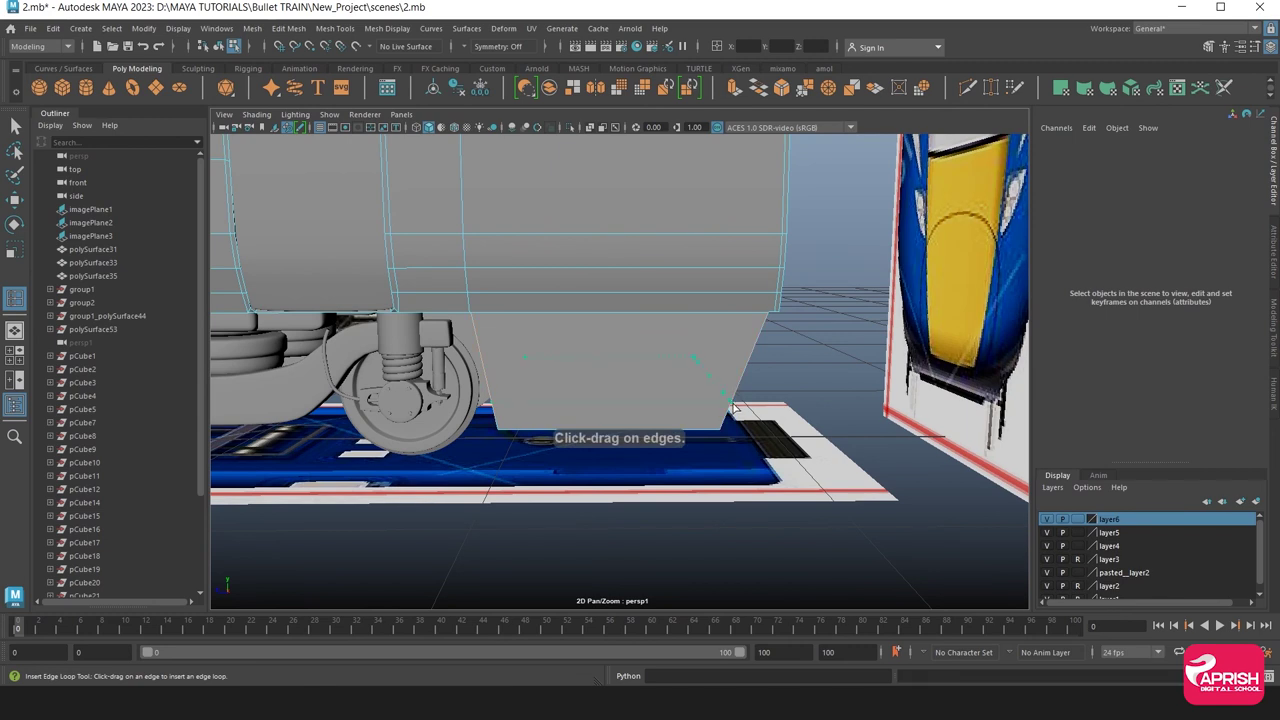
left_click_drag(729, 433, 736, 378)
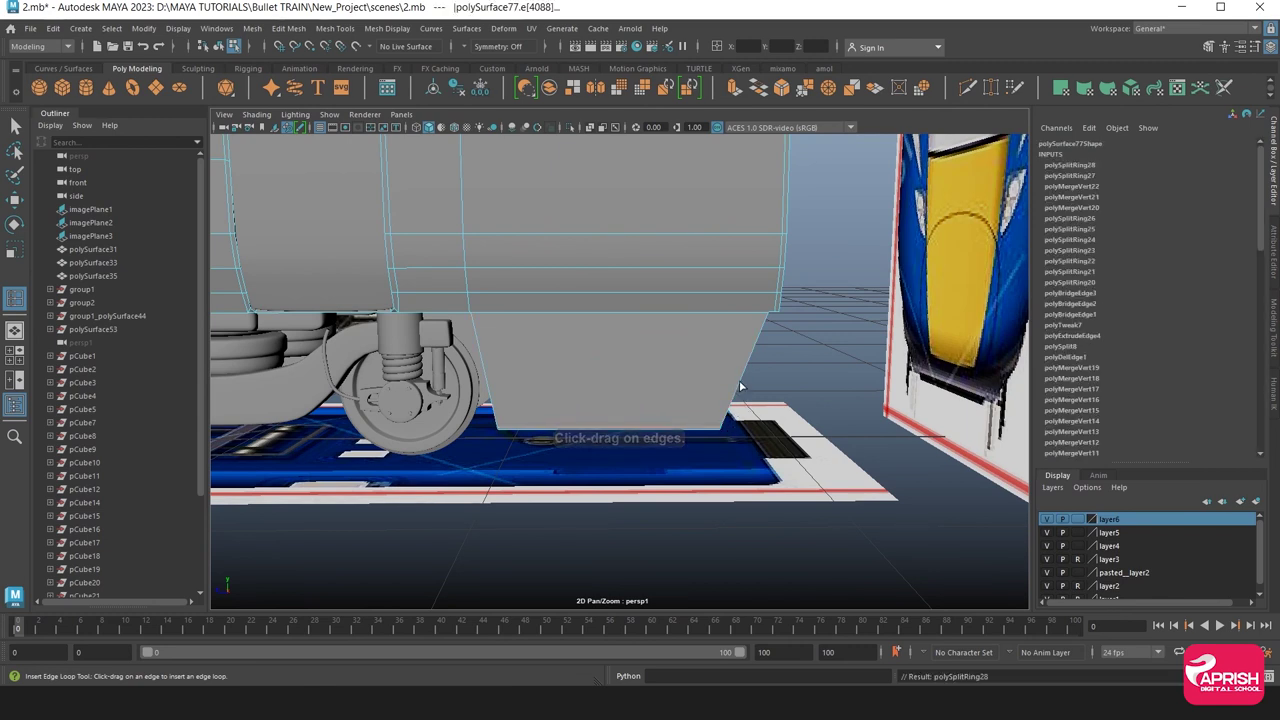
key("3")
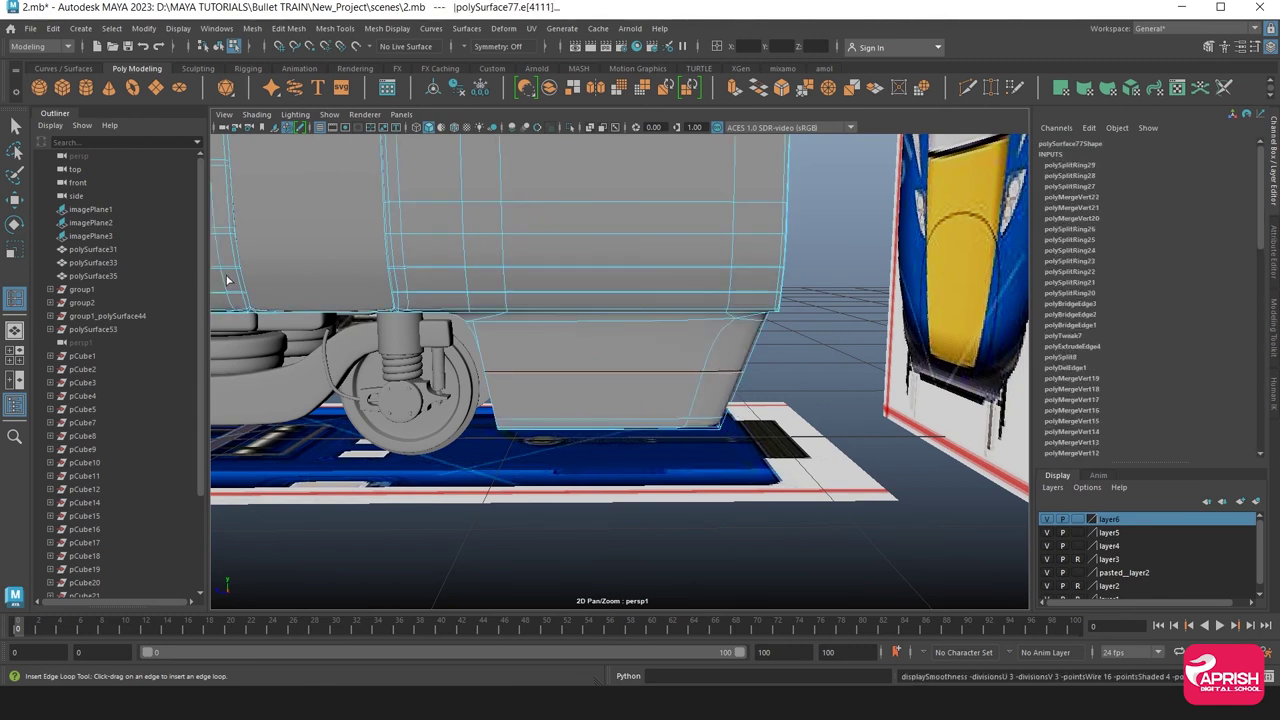
right_click(520, 240)
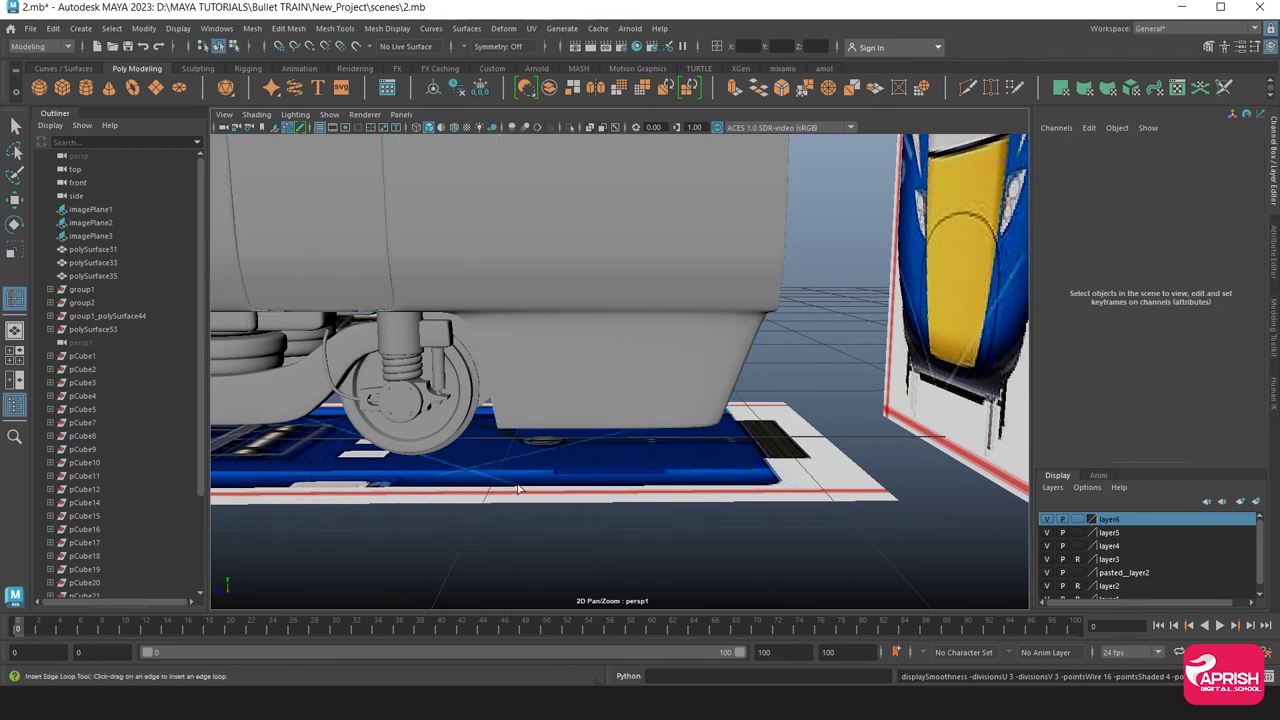
left_click(536, 460)
mouse_move(536, 460)
left_mouse_down("alt")
mouse_move(509, 420)
mouse_move(579, 405)
mouse_move(465, 395)
left_mouse_up("alt")
Zoom in near the wheel and select the horizontal edge loop on the skirt panel
scroll(465, 395, "up", 5)
scroll(465, 395, "up", 3)
scroll(550, 390, "up", 3)
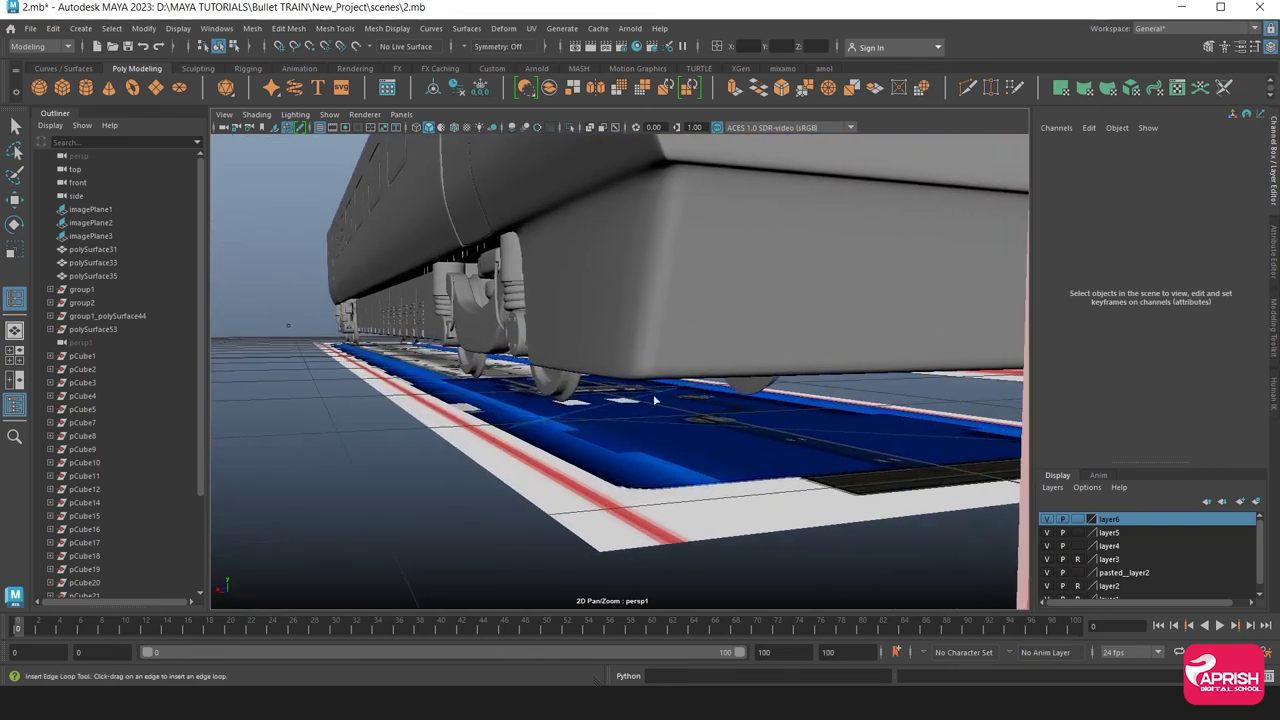
left_click(650, 383)
scroll(645, 375, "up", 5)
mouse_move(645, 375)
left_mouse_down("alt")
mouse_move(618, 400)
mouse_move(583, 334)
left_mouse_up("alt")
left_click(618, 400)
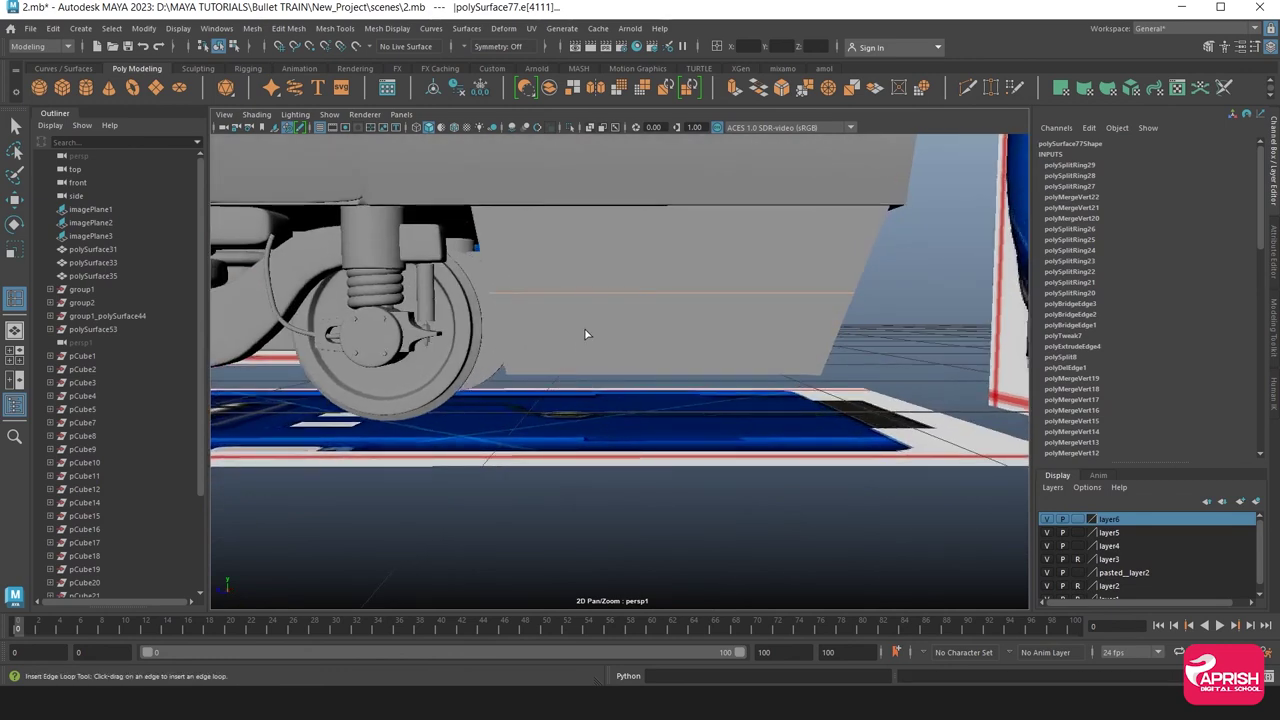
right_click_drag(583, 334, 650, 308)
Show wireframe on shaded, delete the horizontal edge, and scale the bottom corner vertices to 0.717 in X
left_click(453, 127)
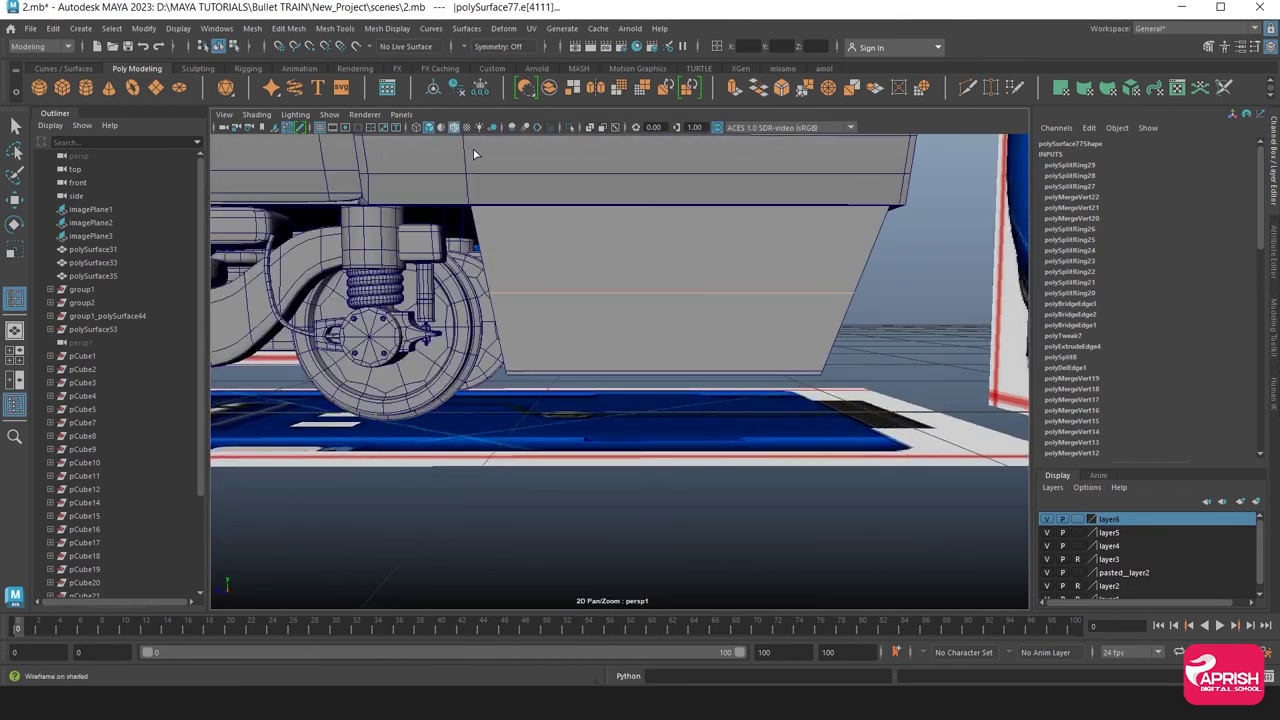
key("w")
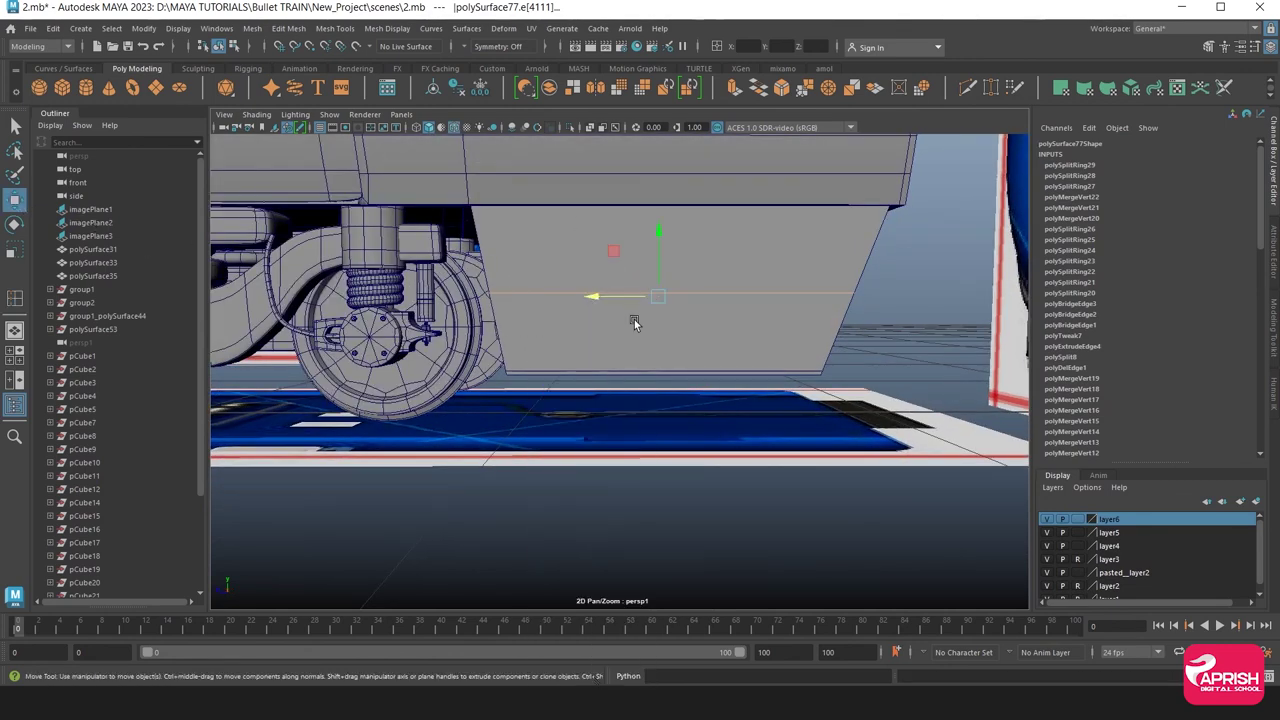
key("F8")
right_click_drag(569, 274, 449, 305)
left_click(550, 295)
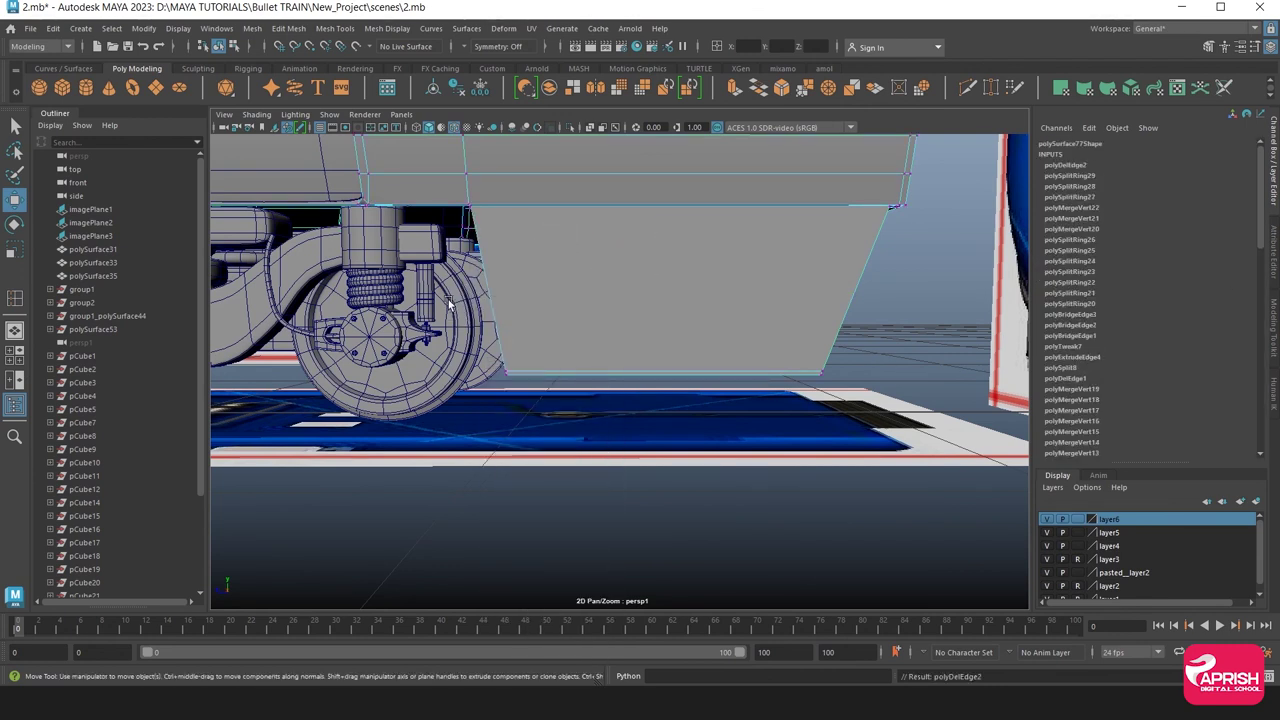
mouse_move(598, 349)
left_mouse_down()
mouse_move(848, 473)
mouse_move(794, 449)
mouse_move(683, 344)
mouse_move(734, 369)
left_mouse_up()
key("r")
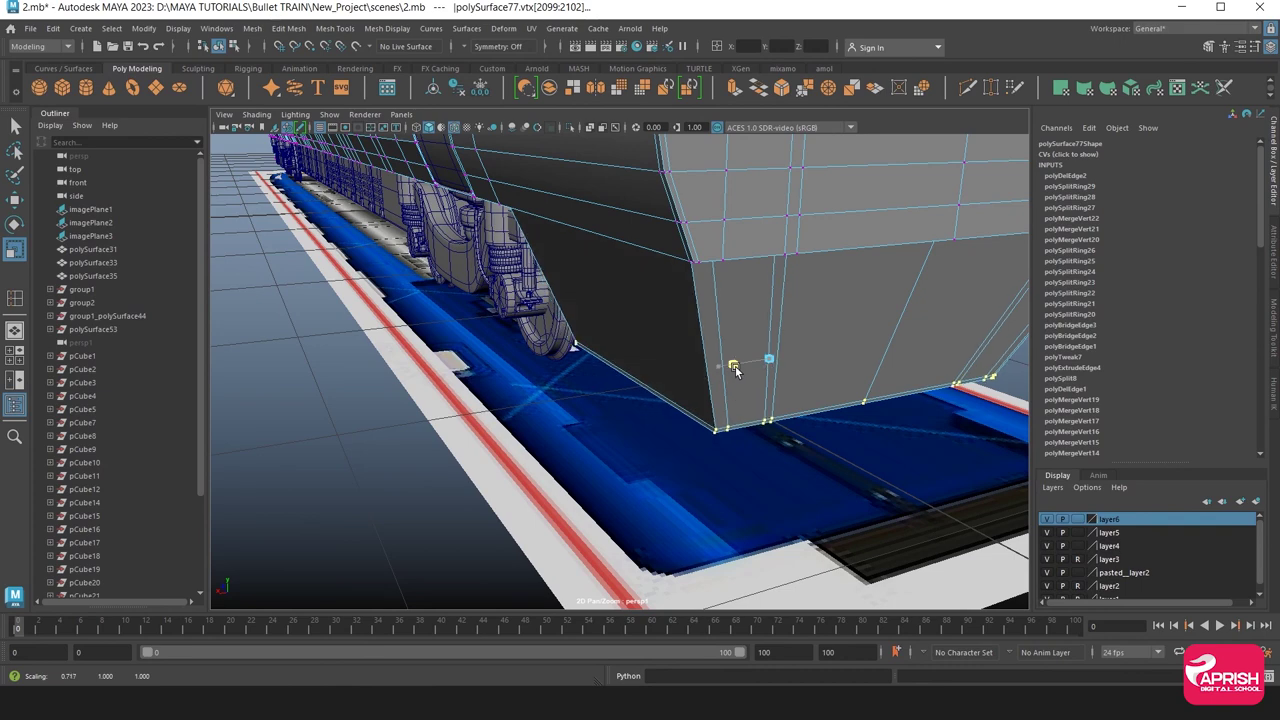
Insert edge loop polySplitRing30 across the rear skirt panel and orbit out to the full train
left_click(335, 28)
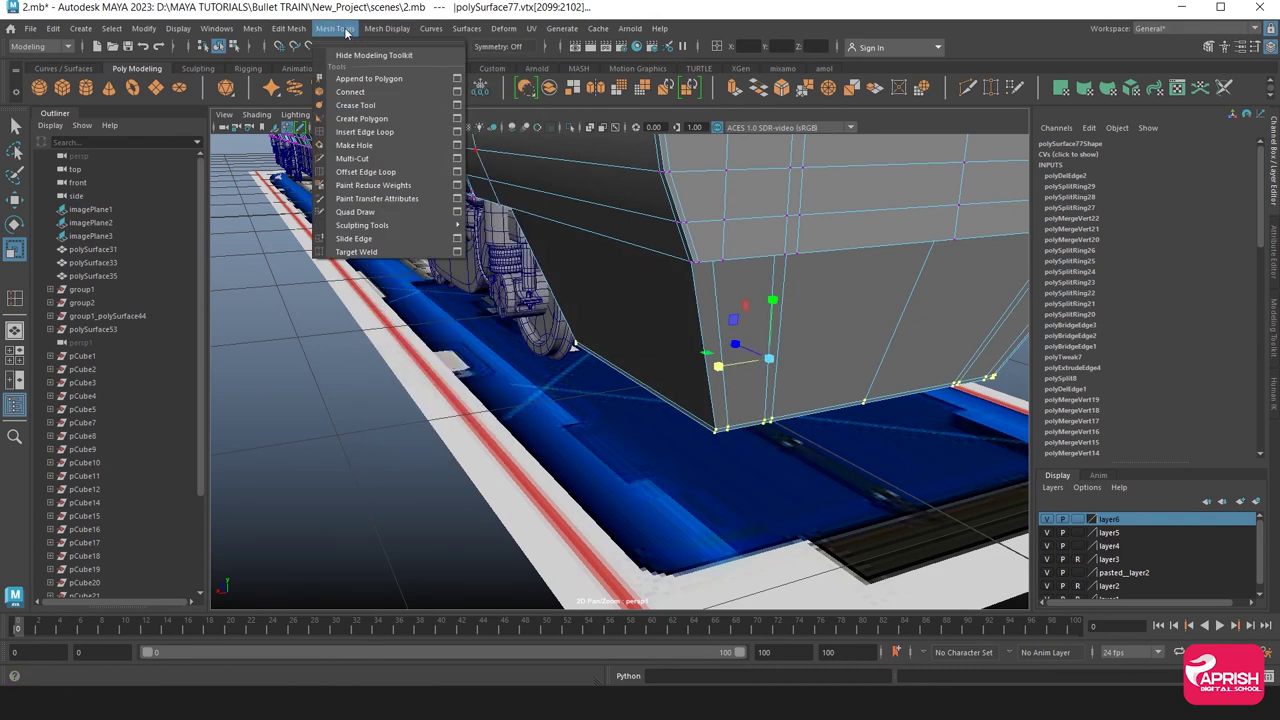
left_click(360, 130)
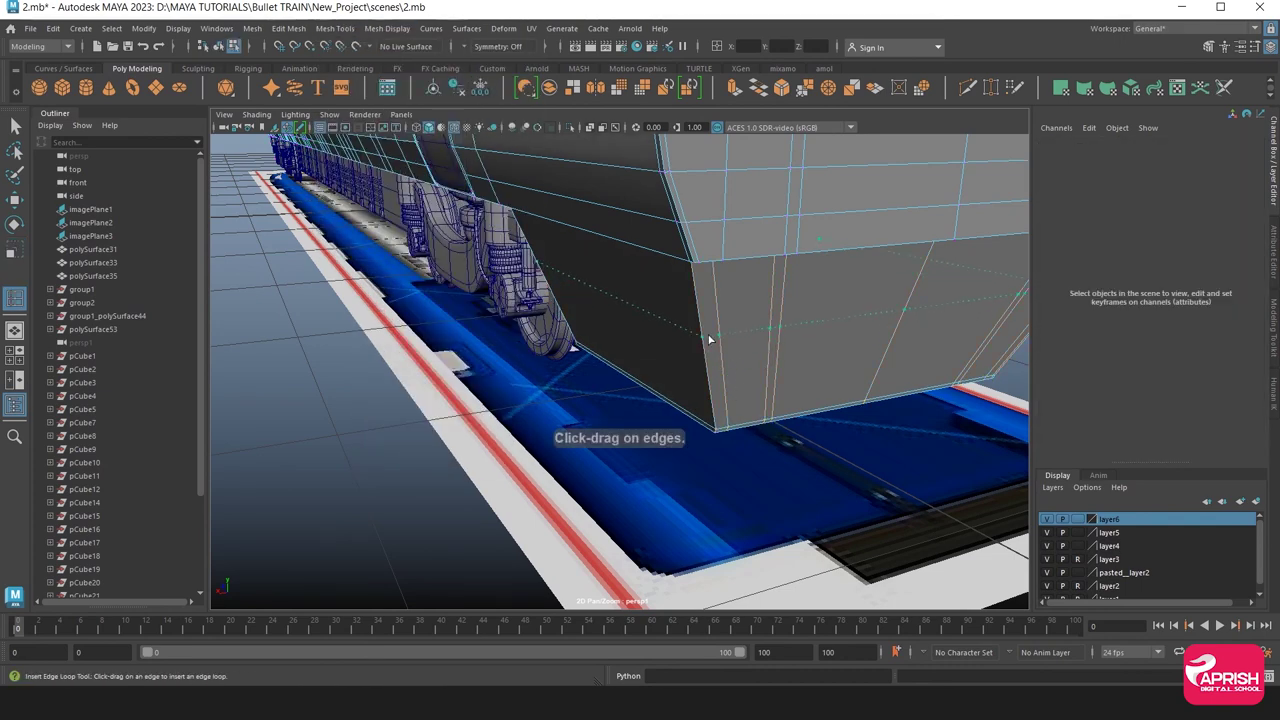
left_click(709, 340)
key("w")
right_click(745, 265)
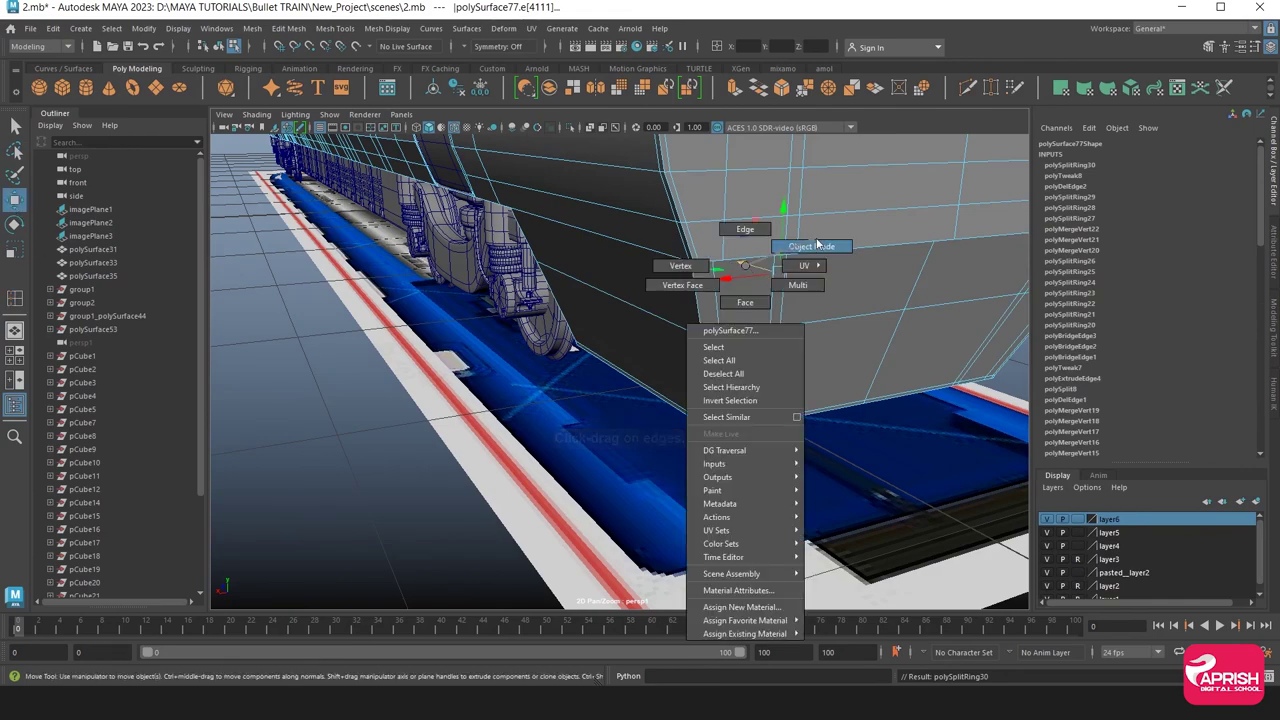
mouse_move(810, 240)
left_mouse_down("alt")
mouse_move(519, 409)
mouse_move(692, 407)
left_mouse_up("alt")
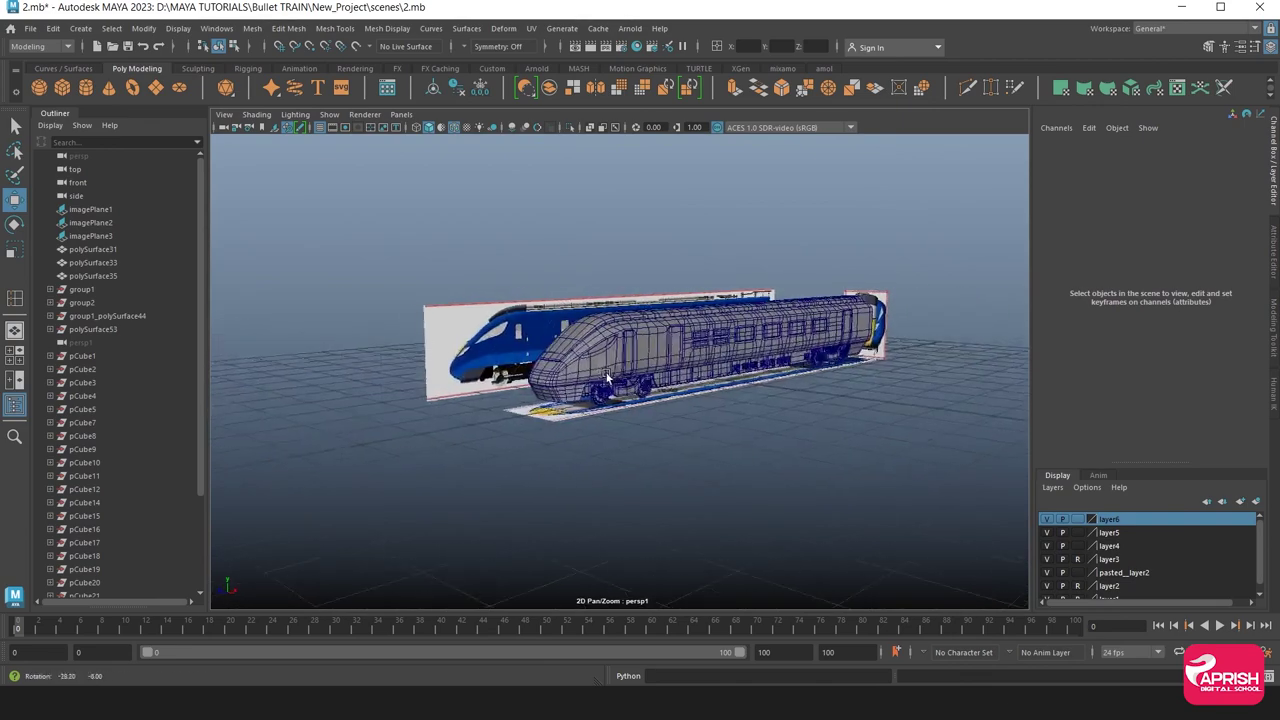
mouse_move(445, 355)
left_mouse_down("alt")
mouse_move(776, 449)
mouse_move(672, 460)
mouse_move(660, 440)
mouse_move(738, 466)
left_mouse_up("alt")
left_click(453, 127)
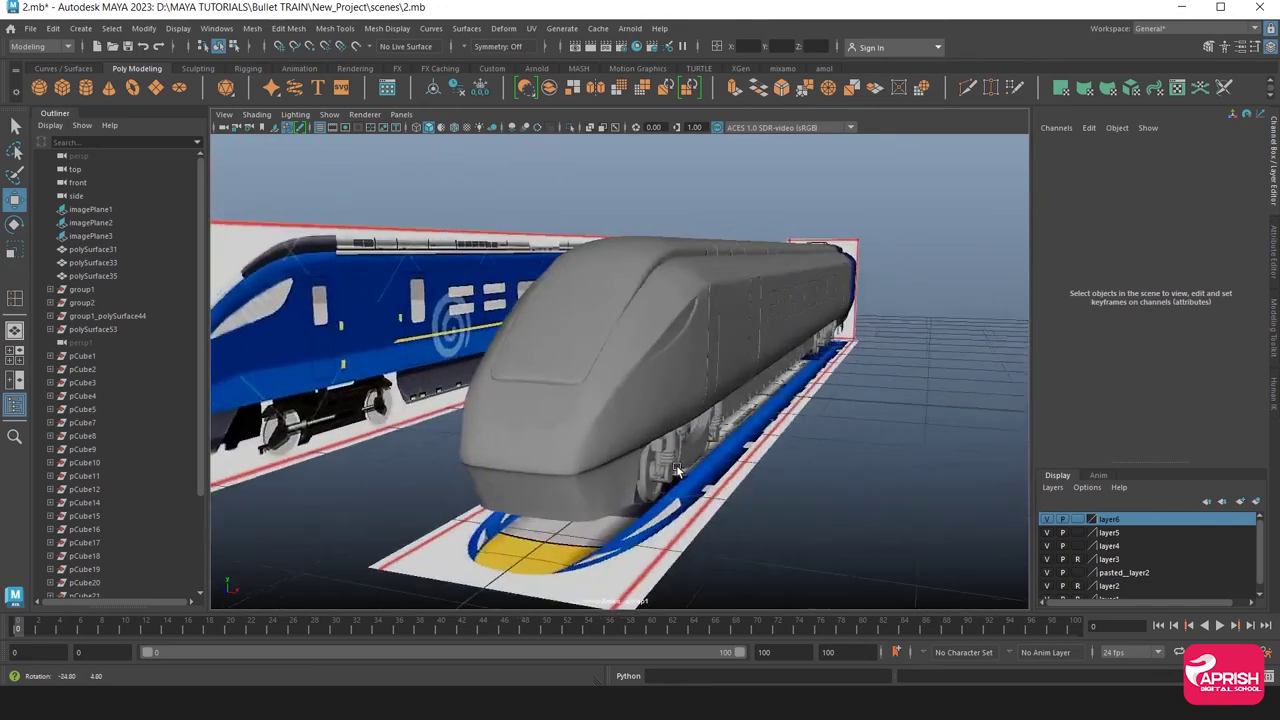
mouse_move(738, 466)
left_mouse_down("alt")
mouse_move(492, 463)
mouse_move(836, 443)
left_mouse_up("alt")
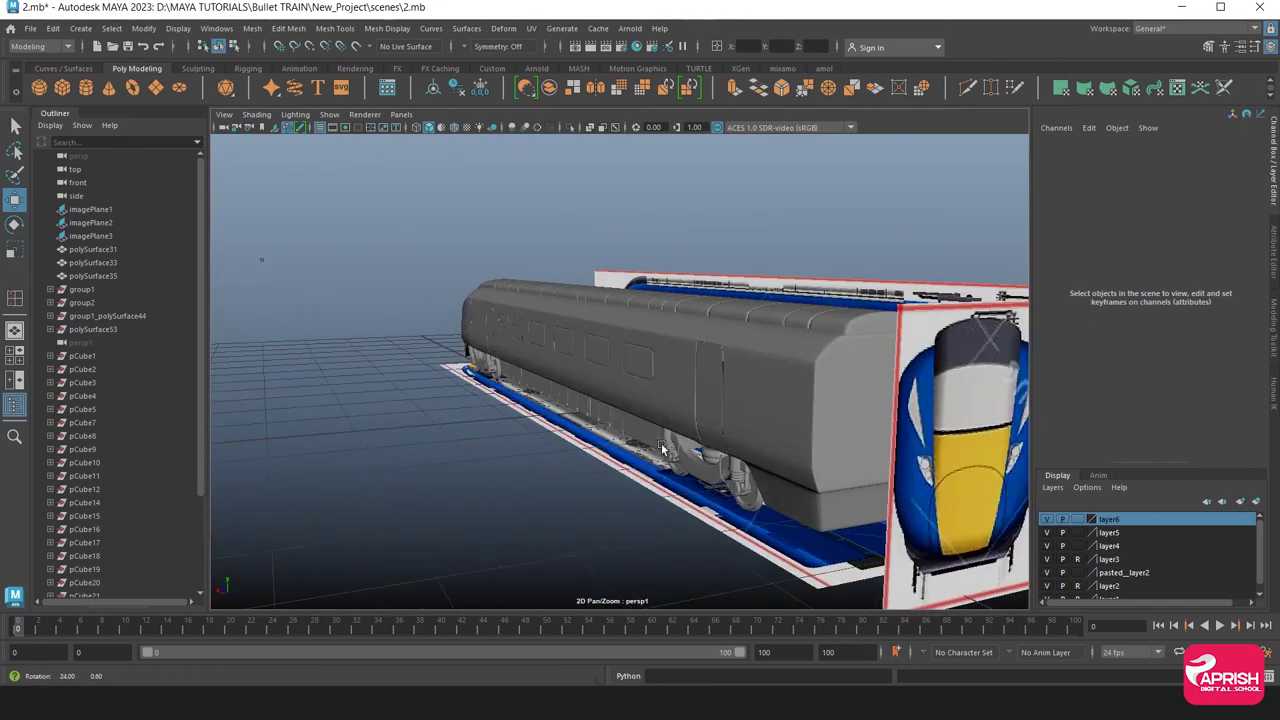
right_click_drag(836, 443, 657, 466, "alt")
mouse_move(657, 466)
left_mouse_down("alt")
mouse_move(724, 459)
mouse_move(701, 468)
mouse_move(734, 474)
left_mouse_up("alt")
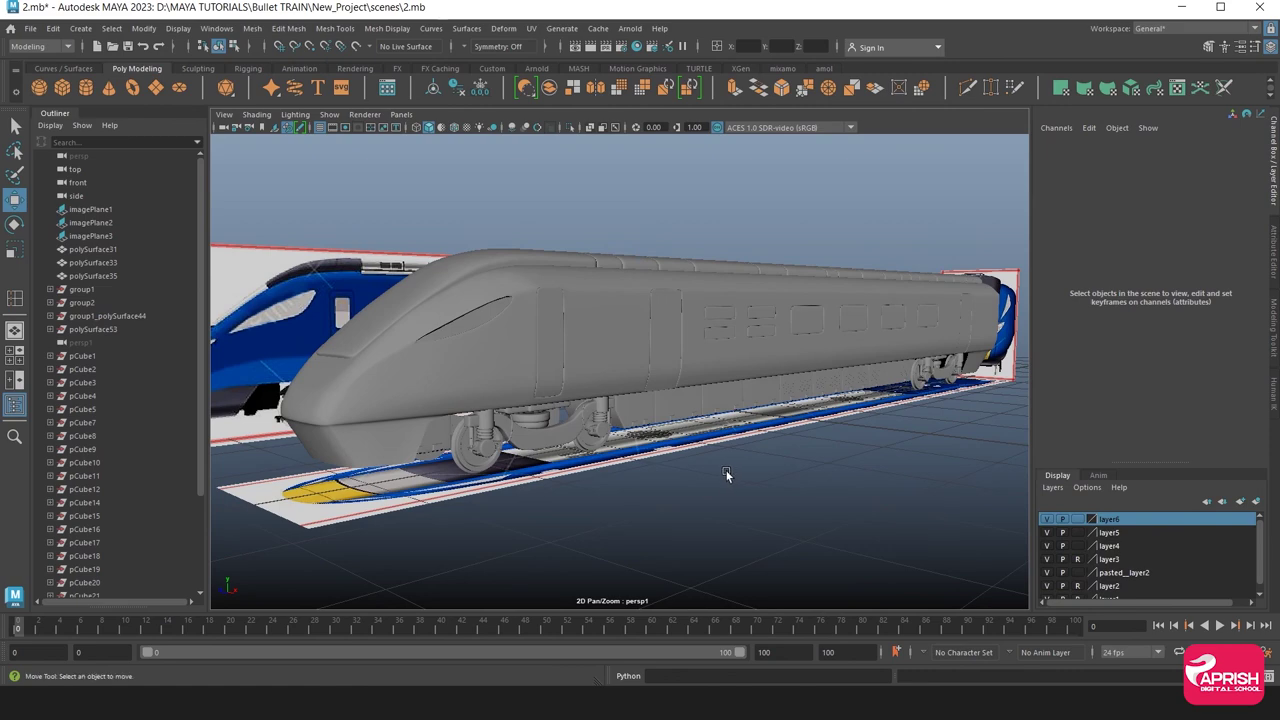
left_click(453, 127)
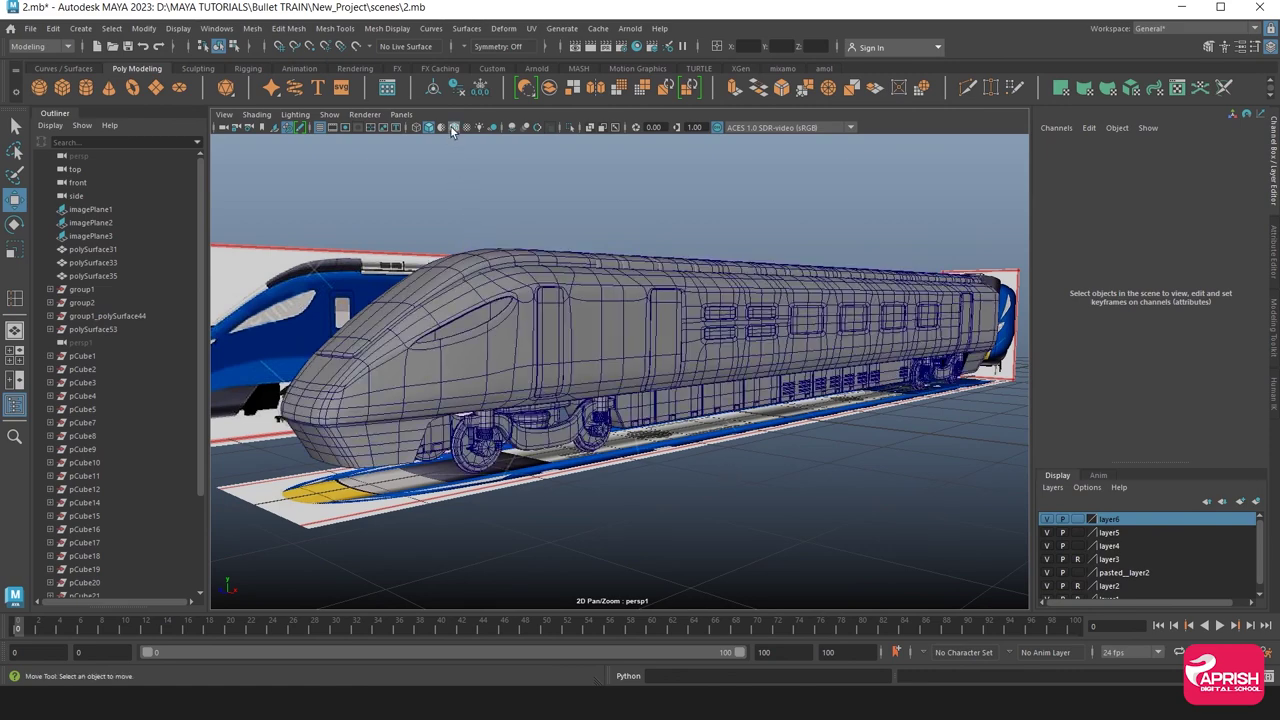